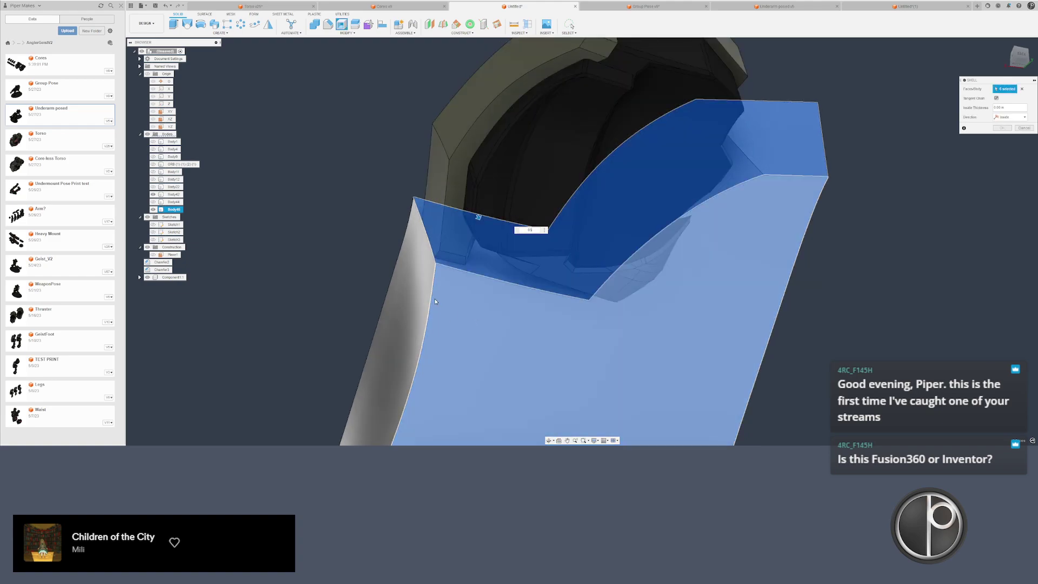
- Shell the grey armour plate body toward the inside, including the small face at its far end in the opening faces
{"action": "scroll", "coordinate": [436, 298], "scroll_direction": "down", "scroll_amount": 4}
{"action": "middle_click_drag", "start_coordinate": [528, 292], "coordinate": [484, 255]}
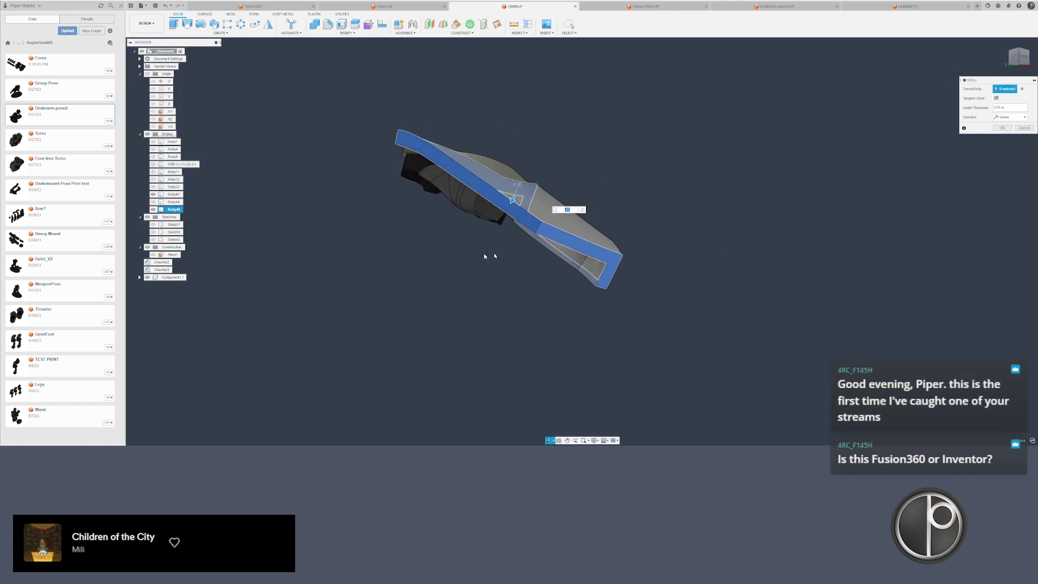
{"action": "left_click", "coordinate": [615, 261]}
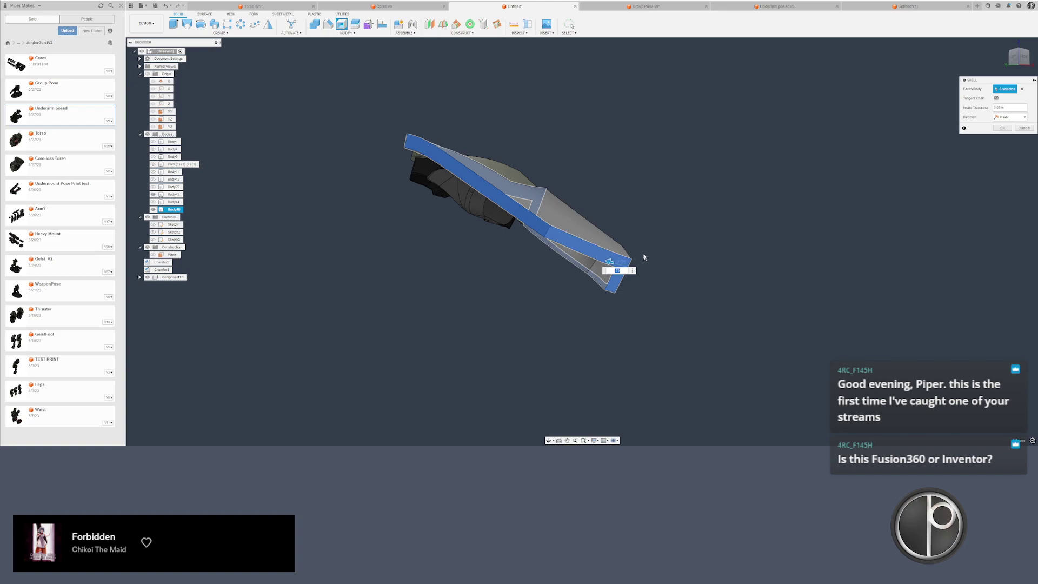
{"action": "key", "text": "Return"}
{"action": "middle_click_drag", "start_coordinate": [645, 243], "coordinate": [568, 255], "text": "shift"}
{"action": "key", "text": "f"}
{"action": "left_click", "coordinate": [443, 288]}
{"action": "key", "text": "Escape"}
- Delete the long flat side face of the grey plate so the neighbouring surfaces close over it
{"action": "middle_click_drag", "start_coordinate": [443, 288], "coordinate": [497, 265], "text": "shift"}
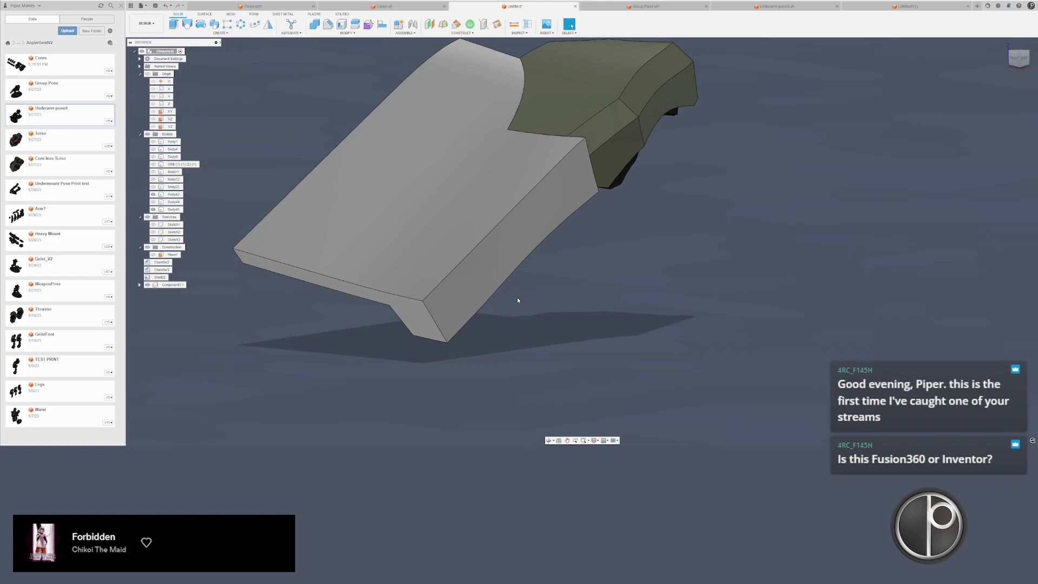
{"action": "left_click", "coordinate": [504, 263]}
{"action": "key", "text": "Delete"}
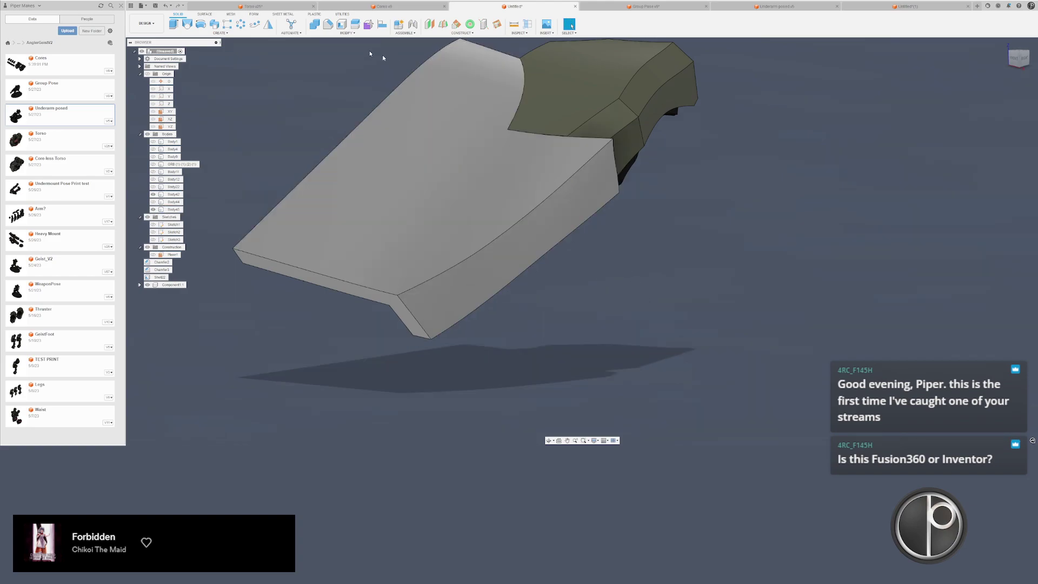
- Split the grey plate body using the olive body's side face as the splitting tool and delete the cut-off outer piece
{"action": "left_click", "coordinate": [354, 24]}
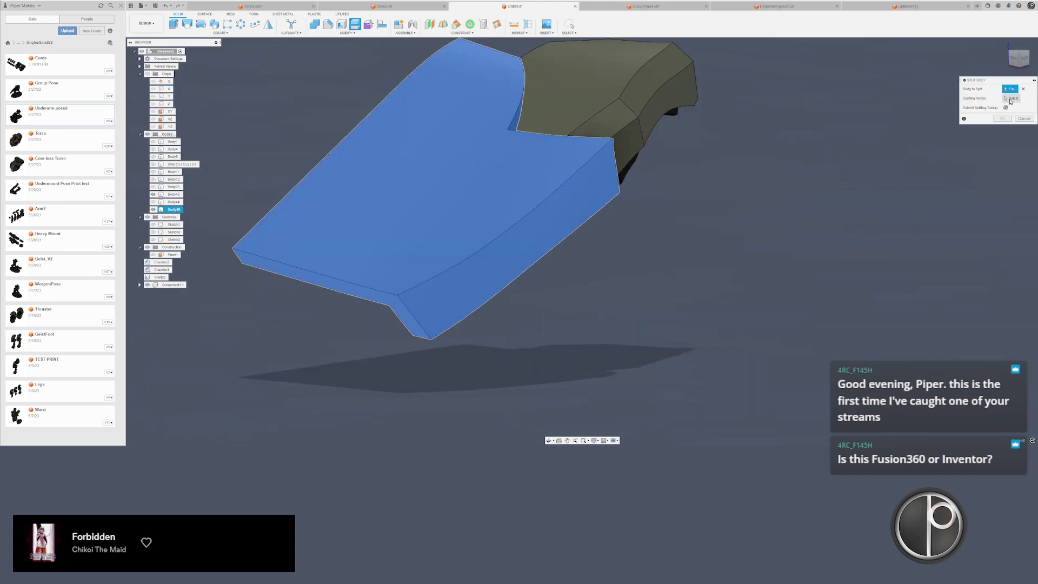
{"action": "left_click", "coordinate": [1009, 99]}
{"action": "left_click", "coordinate": [630, 148]}
{"action": "key", "text": "Return"}
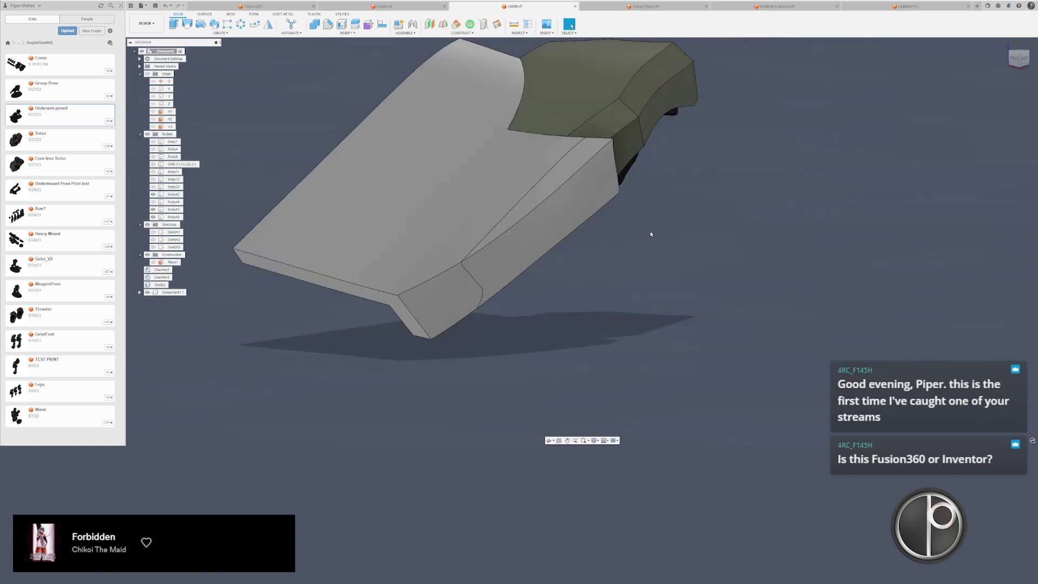
{"action": "left_click", "coordinate": [616, 193]}
{"action": "key", "text": "Delete"}
- Start a new sketch for rebuilding the wavy edge at the grey plate's lower corner
{"action": "scroll", "coordinate": [616, 220], "scroll_direction": "down", "scroll_amount": 2}
{"action": "middle_click_drag", "start_coordinate": [615, 220], "coordinate": [624, 228], "text": "shift"}
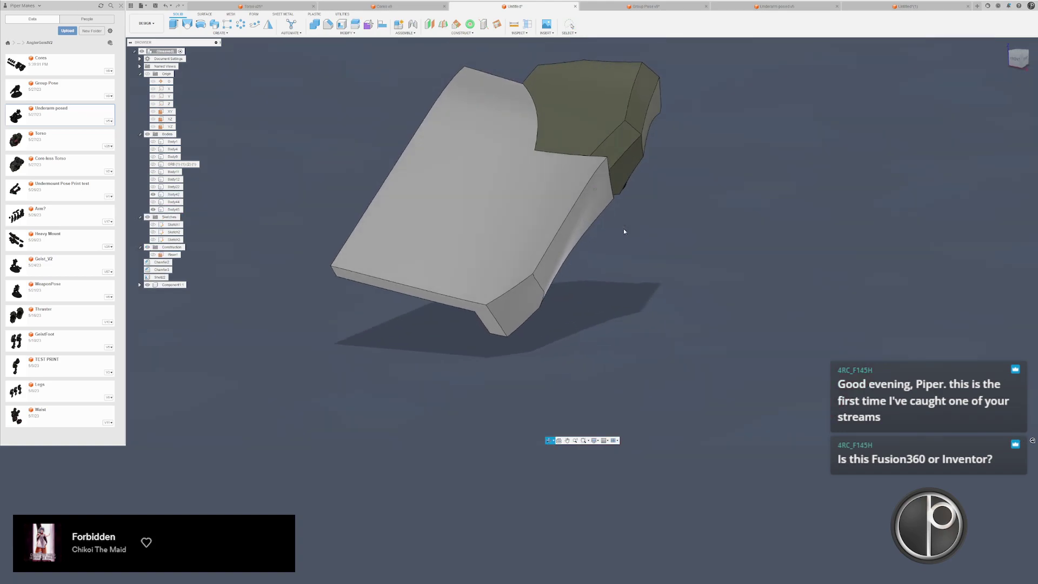
{"action": "scroll", "coordinate": [593, 243], "scroll_direction": "up", "scroll_amount": 3}
{"action": "mouse_move", "coordinate": [594, 296]}
{"action": "middle_mouse_down", "text": "shift"}
{"action": "mouse_move", "coordinate": [475, 294]}
{"action": "mouse_move", "coordinate": [535, 269]}
{"action": "mouse_move", "coordinate": [586, 308]}
{"action": "mouse_move", "coordinate": [563, 304]}
{"action": "middle_mouse_up", "text": "shift"}
{"action": "left_click", "coordinate": [567, 299]}
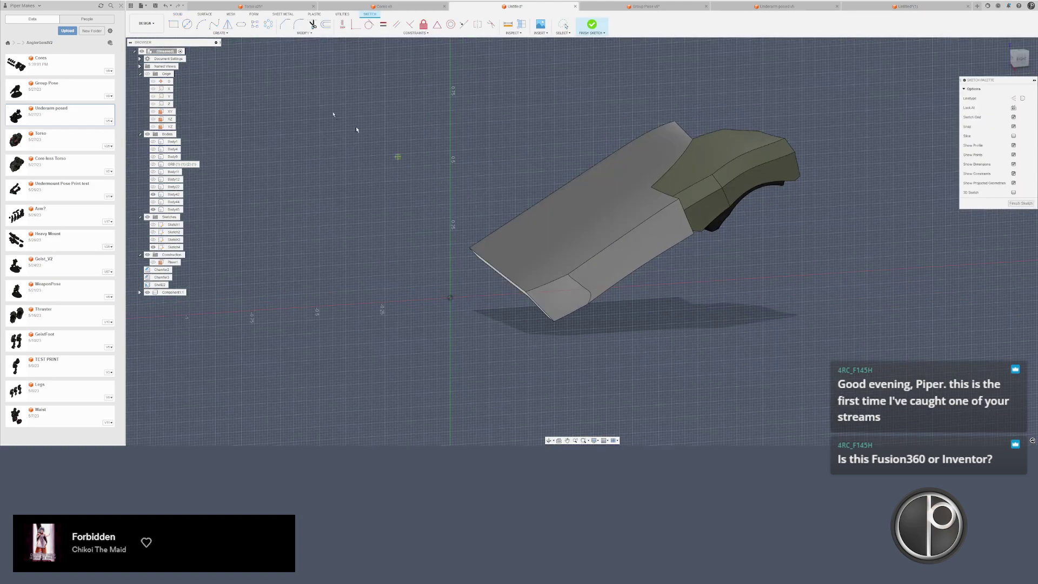
{"action": "left_click", "coordinate": [200, 24]}
{"action": "scroll", "coordinate": [629, 283], "scroll_direction": "up", "scroll_amount": 3}
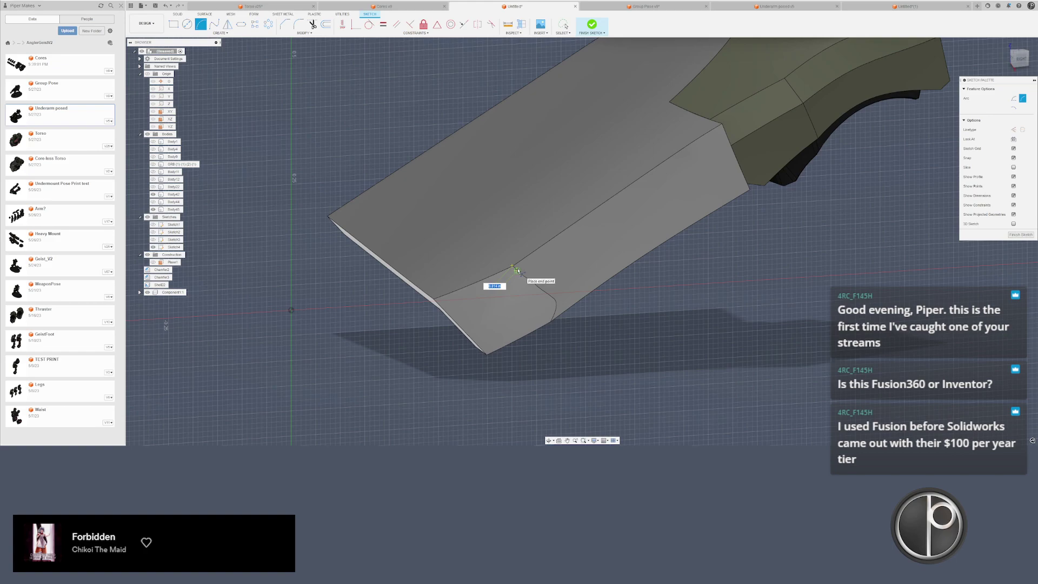
{"action": "scroll", "coordinate": [517, 271], "scroll_direction": "up", "scroll_amount": 4}
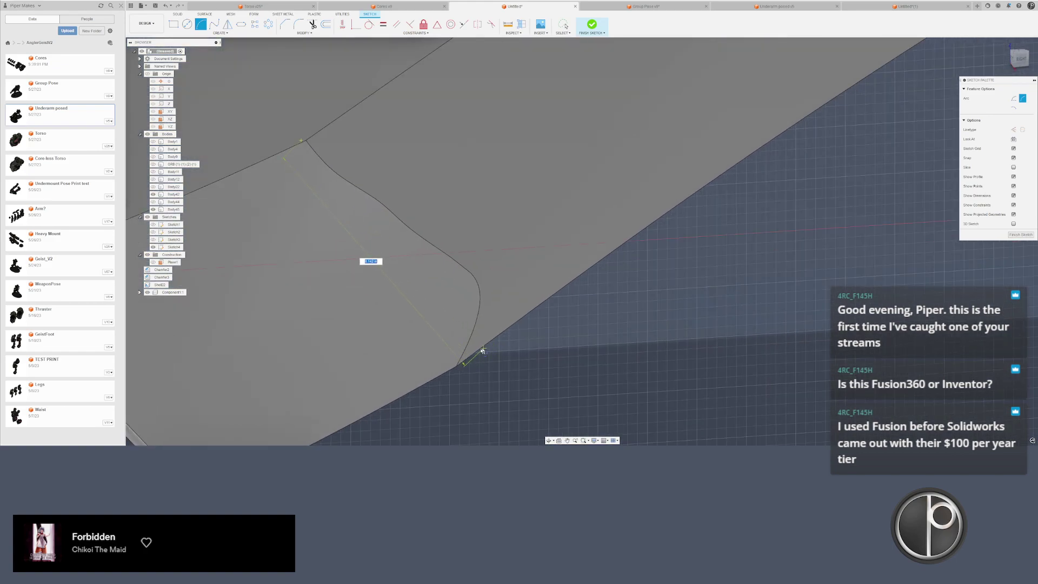
{"action": "middle_click_drag", "start_coordinate": [452, 368], "coordinate": [512, 287], "text": "shift"}
{"action": "scroll", "coordinate": [547, 173], "scroll_direction": "down", "scroll_amount": 2}
{"action": "scroll", "coordinate": [546, 255], "scroll_direction": "down", "scroll_amount": 2}
{"action": "key", "text": "Escape"}
- Enable 3D sketching and draw a three-point arc between the two ends of the wavy edge at the plate's corner
{"action": "right_click_drag", "start_coordinate": [560, 292], "coordinate": [543, 205]}
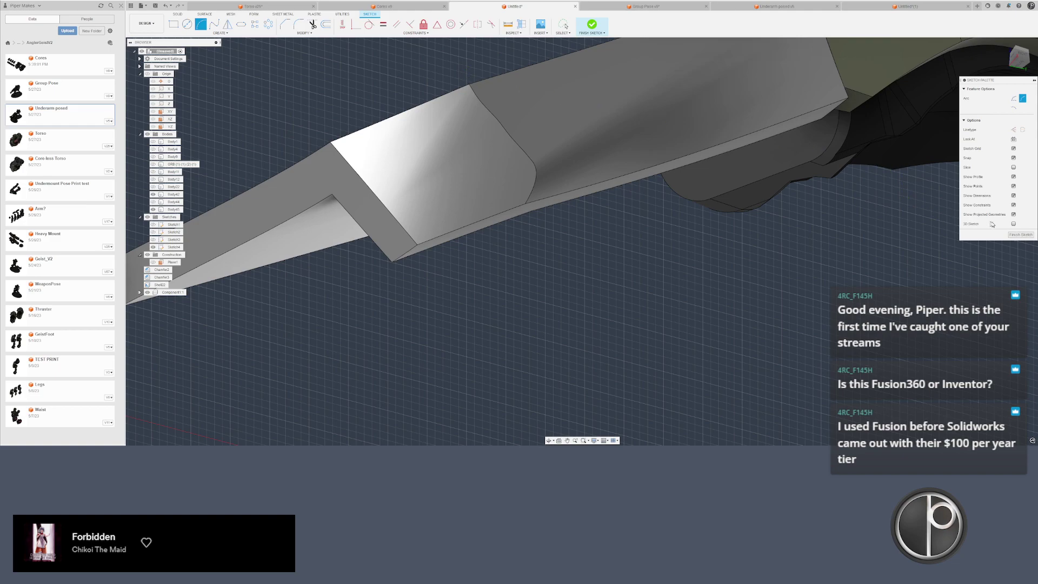
{"action": "left_click", "coordinate": [1013, 223]}
{"action": "scroll", "coordinate": [704, 275], "scroll_direction": "down", "scroll_amount": 1}
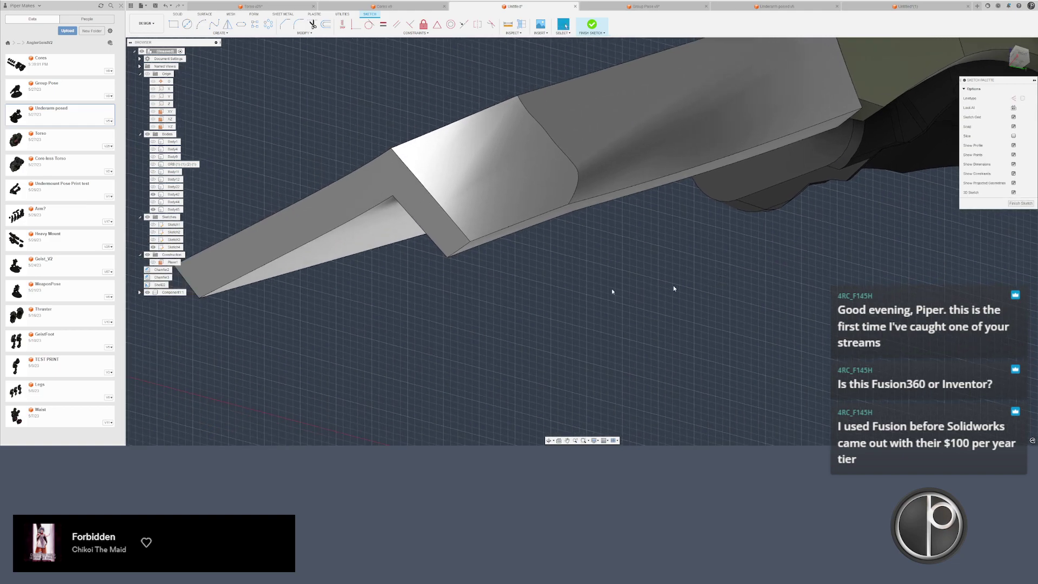
{"action": "left_click", "coordinate": [201, 23]}
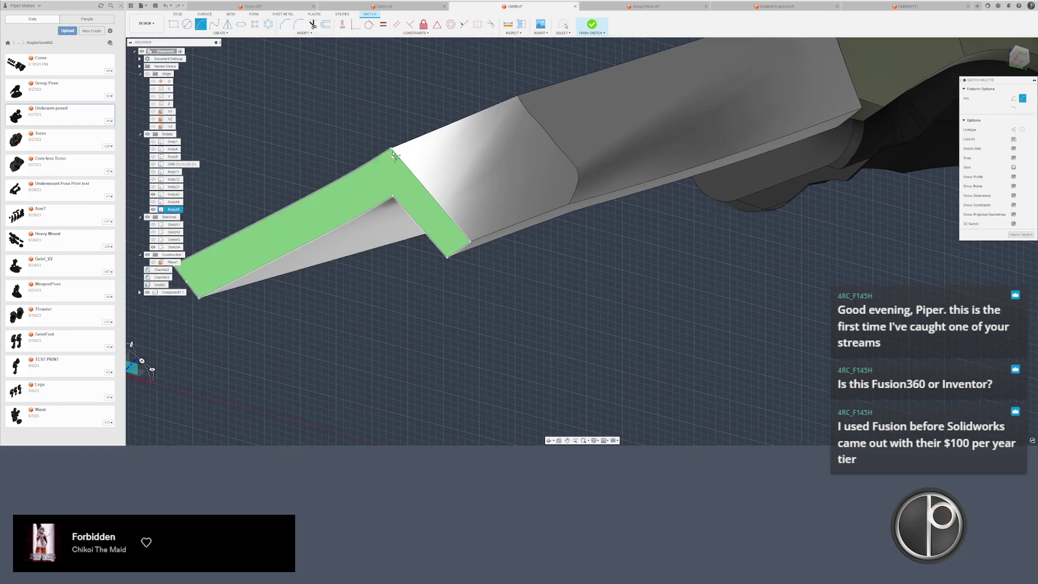
{"action": "left_click", "coordinate": [518, 96]}
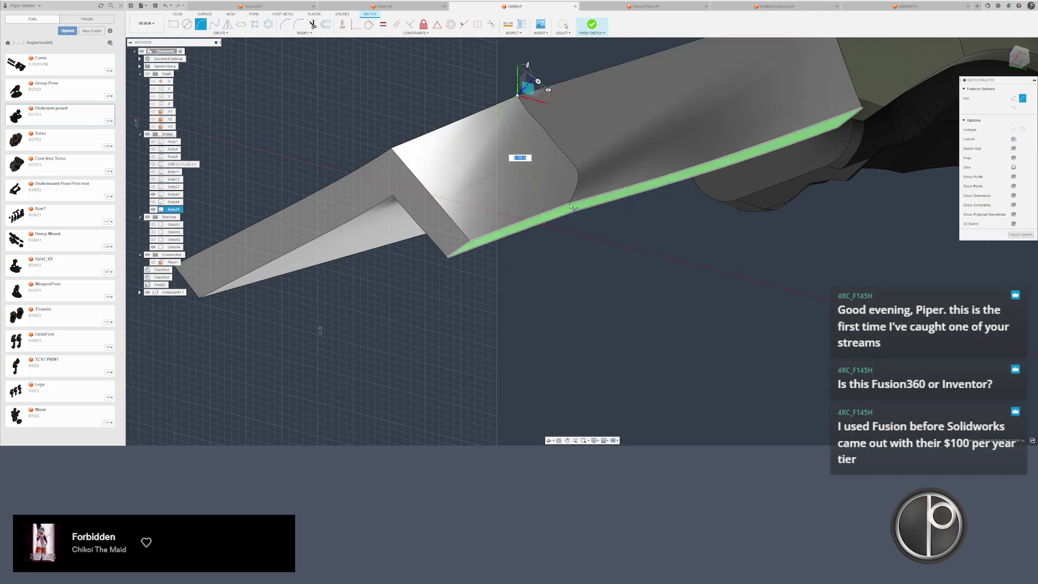
{"action": "left_click", "coordinate": [568, 204]}
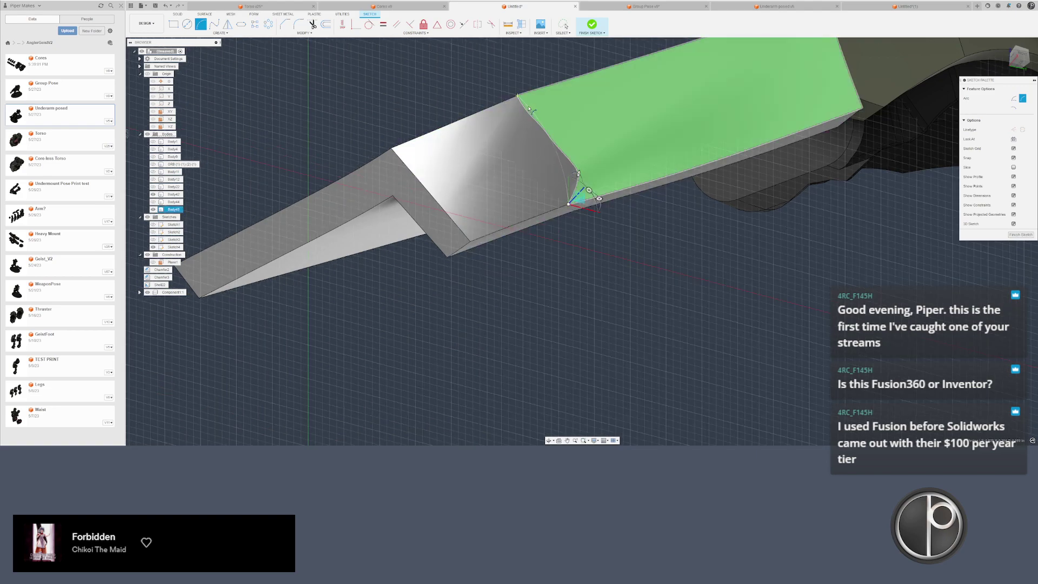
{"action": "left_click", "coordinate": [523, 102]}
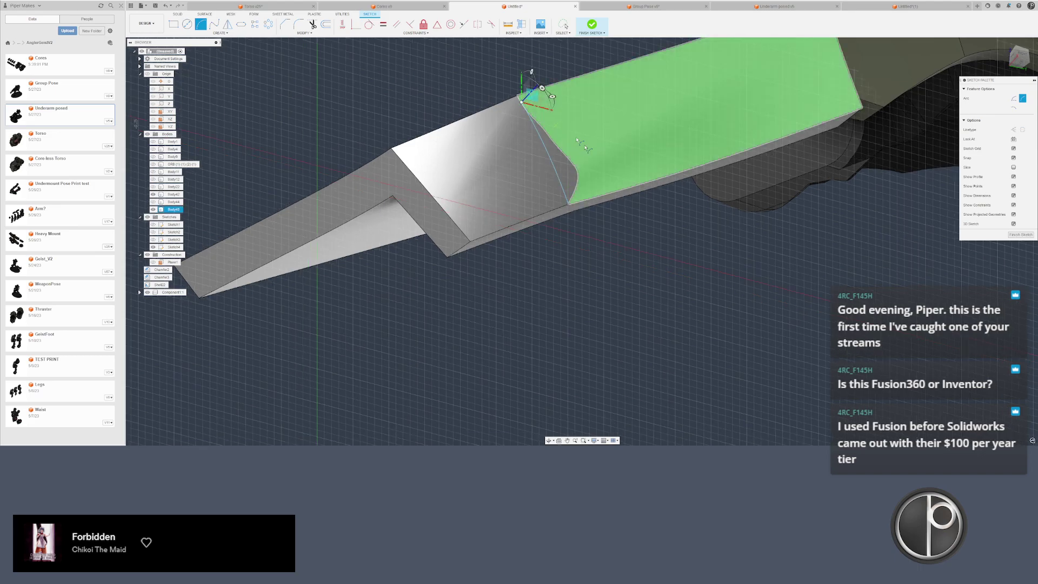
{"action": "key", "text": "Escape"}
- Finish the sketch and delete the plate's long curved side face and the adjoining corner face to open the body
{"action": "middle_click_drag", "start_coordinate": [587, 147], "coordinate": [428, 141], "text": "shift"}
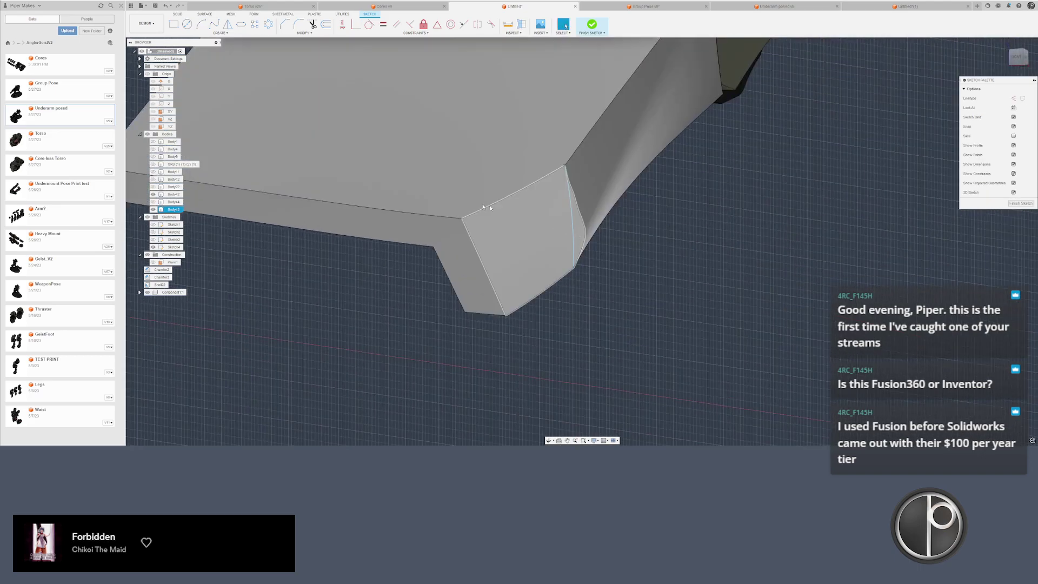
{"action": "left_click", "coordinate": [201, 14]}
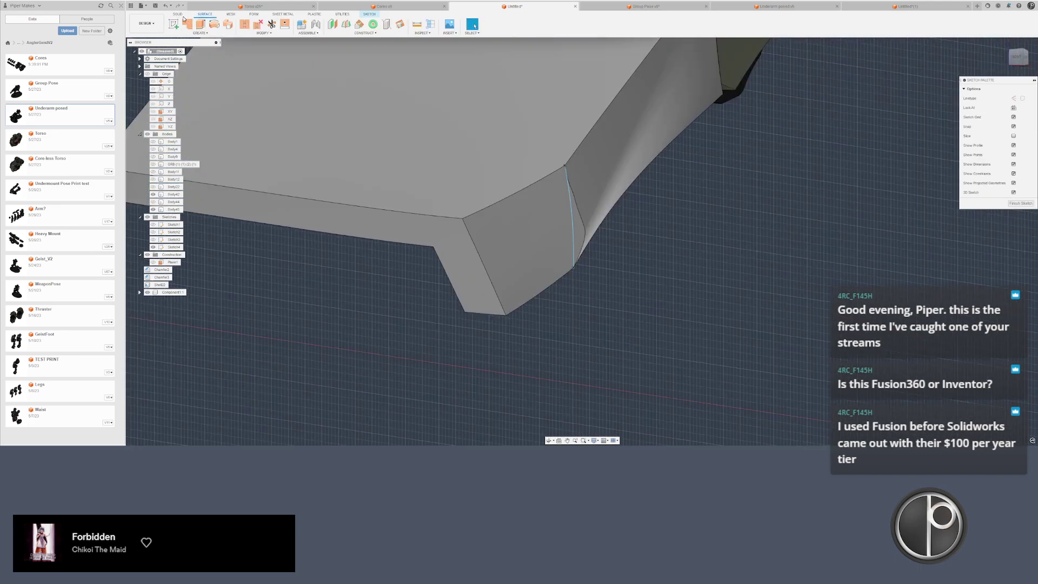
{"action": "left_click", "coordinate": [517, 235]}
{"action": "middle_click_drag", "start_coordinate": [592, 210], "coordinate": [575, 242]}
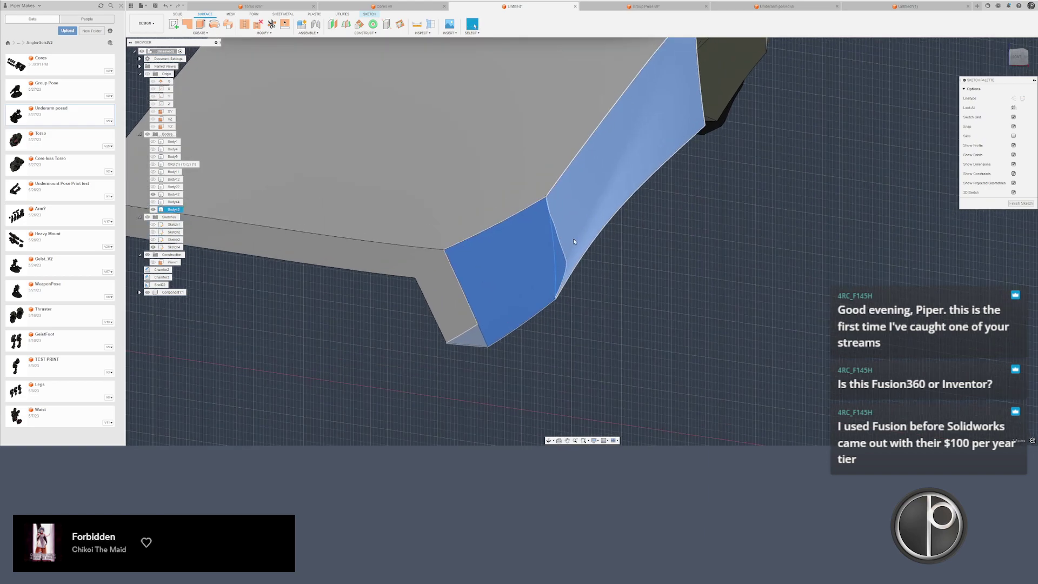
{"action": "key", "text": "Escape"}
{"action": "left_click", "coordinate": [523, 248]}
{"action": "left_click", "coordinate": [579, 221]}
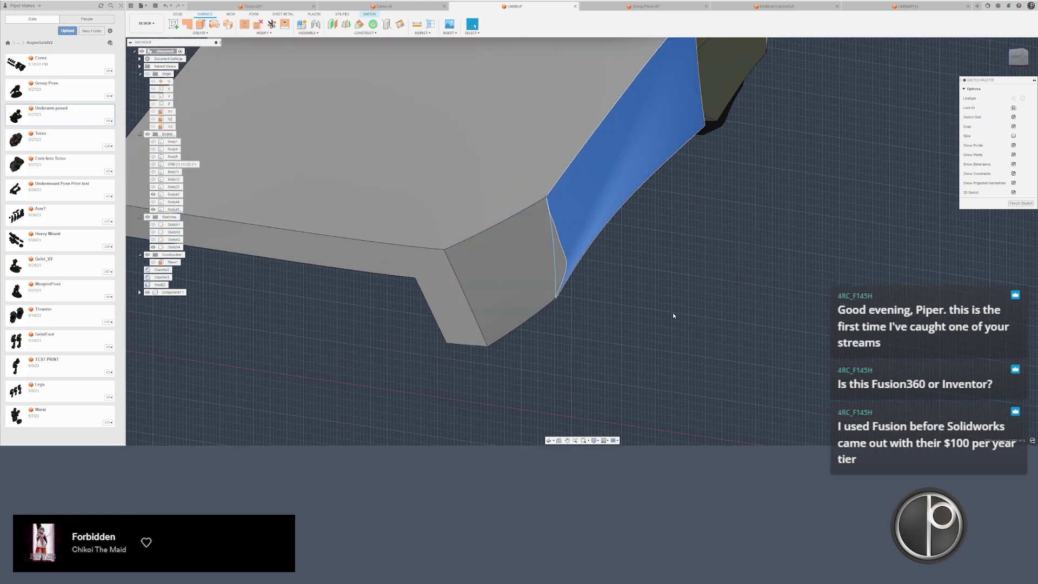
{"action": "left_click", "coordinate": [672, 313]}
{"action": "left_click", "coordinate": [1015, 204]}
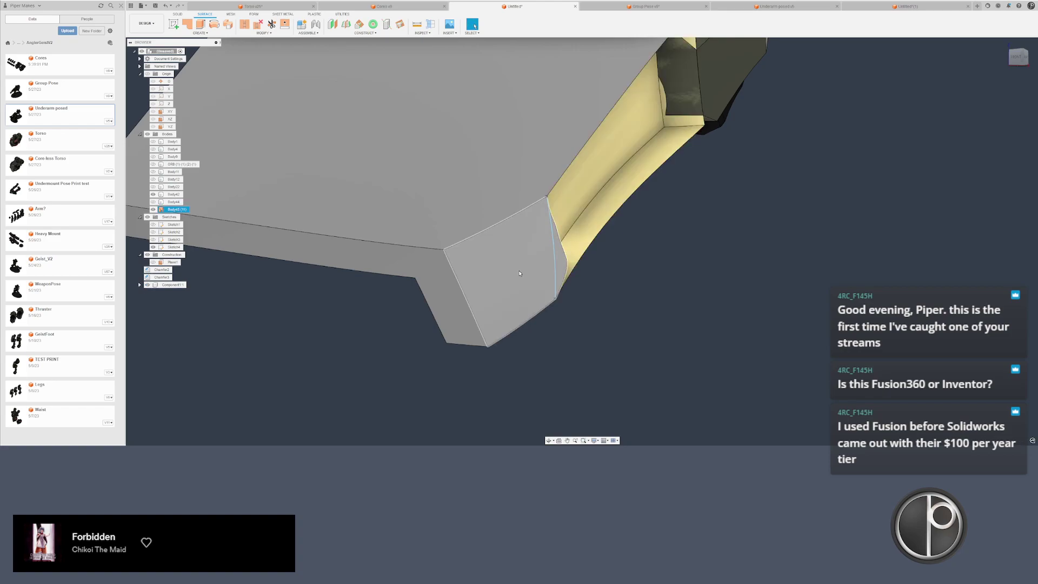
- Patch the corner opening with chaining disabled, using the sketched arc and the three surrounding plate edges as the boundary
{"action": "left_click", "coordinate": [191, 25]}
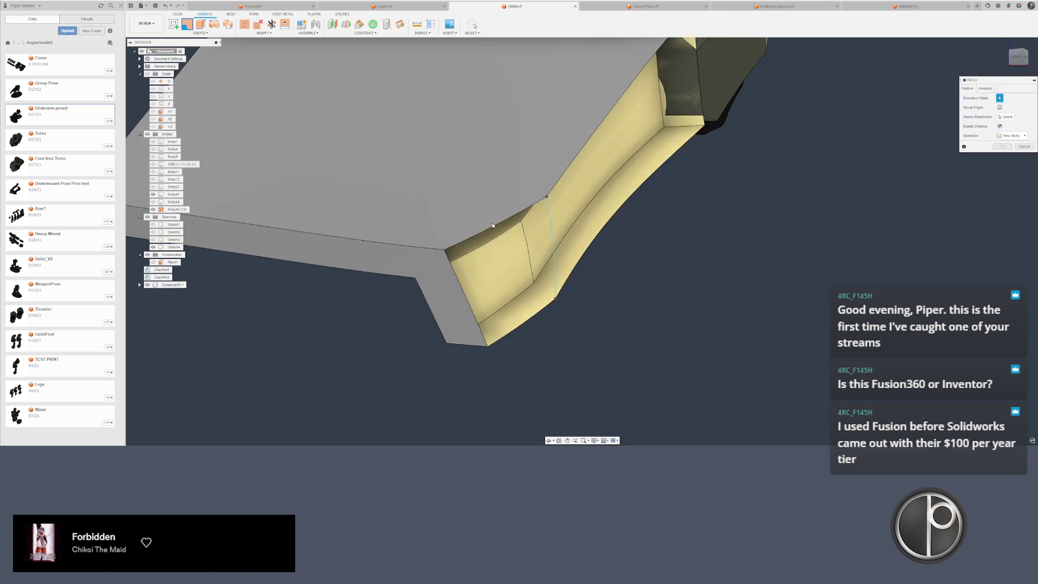
{"action": "left_click", "coordinate": [553, 226]}
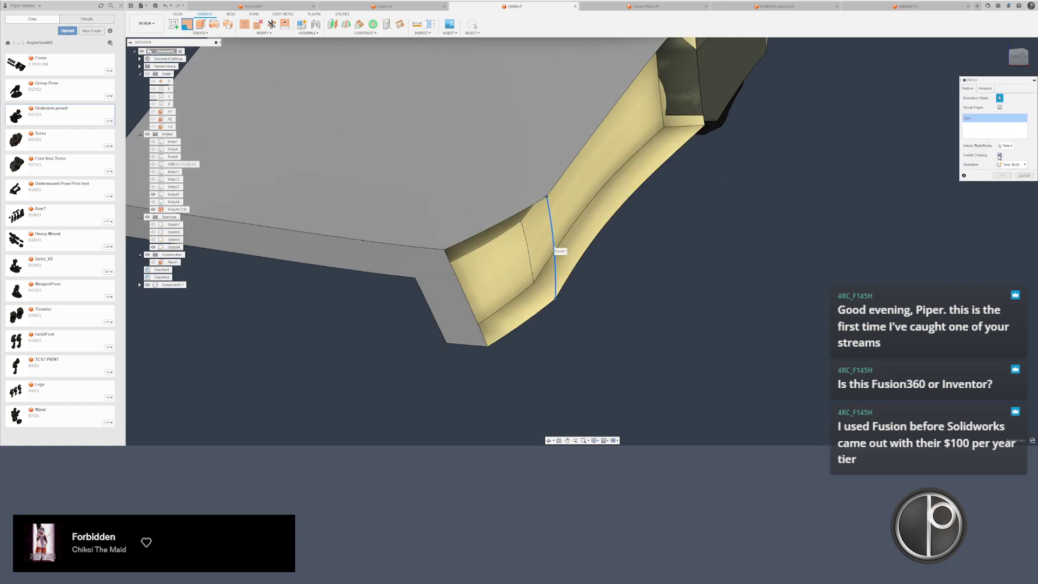
{"action": "left_click", "coordinate": [508, 221]}
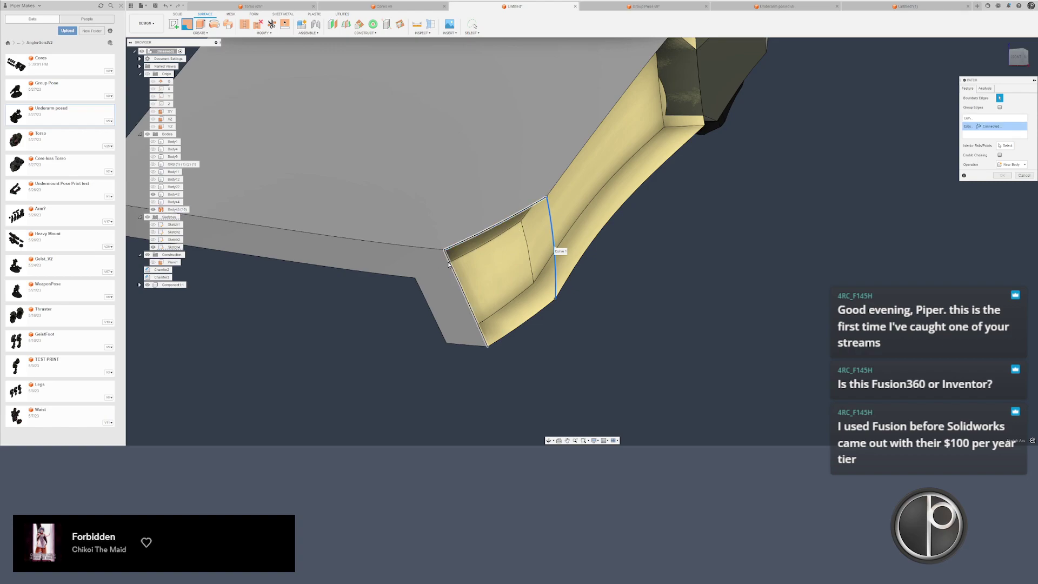
{"action": "left_click", "coordinate": [450, 264]}
{"action": "left_click", "coordinate": [511, 330]}
- Patch the long side opening, bounded by the sketched arc, the long upper and lower edges and the end edge beside the olive body
{"action": "mouse_move", "coordinate": [516, 333]}
{"action": "right_mouse_down"}
{"action": "mouse_move", "coordinate": [628, 339]}
{"action": "mouse_move", "coordinate": [599, 273]}
{"action": "right_mouse_up"}
{"action": "left_click", "coordinate": [577, 263]}
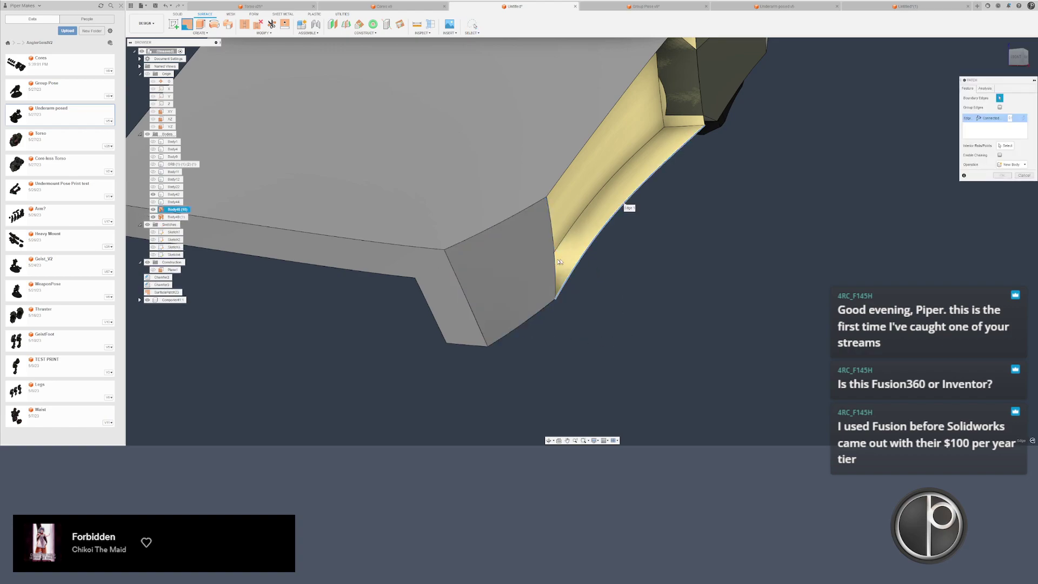
{"action": "left_click", "coordinate": [552, 231]}
{"action": "left_click", "coordinate": [597, 131]}
{"action": "middle_click_drag", "start_coordinate": [649, 120], "coordinate": [579, 233]}
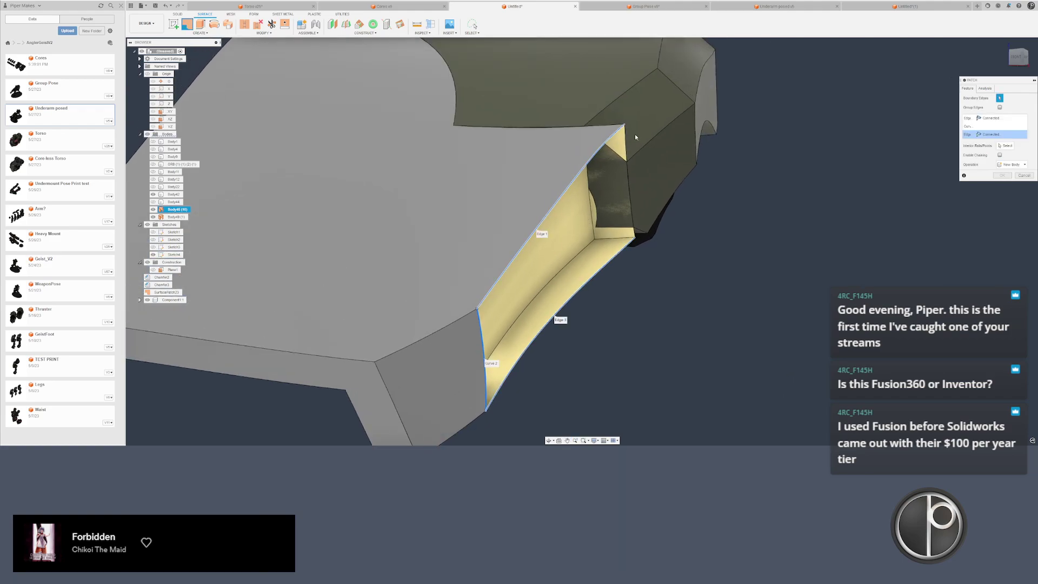
{"action": "left_click", "coordinate": [626, 135]}
{"action": "key", "text": "Return"}
- Stitch the open plate body and its two patches into one body, and delete all the sketches
{"action": "scroll", "coordinate": [613, 241], "scroll_direction": "down", "scroll_amount": 3}
{"action": "left_click", "coordinate": [244, 24]}
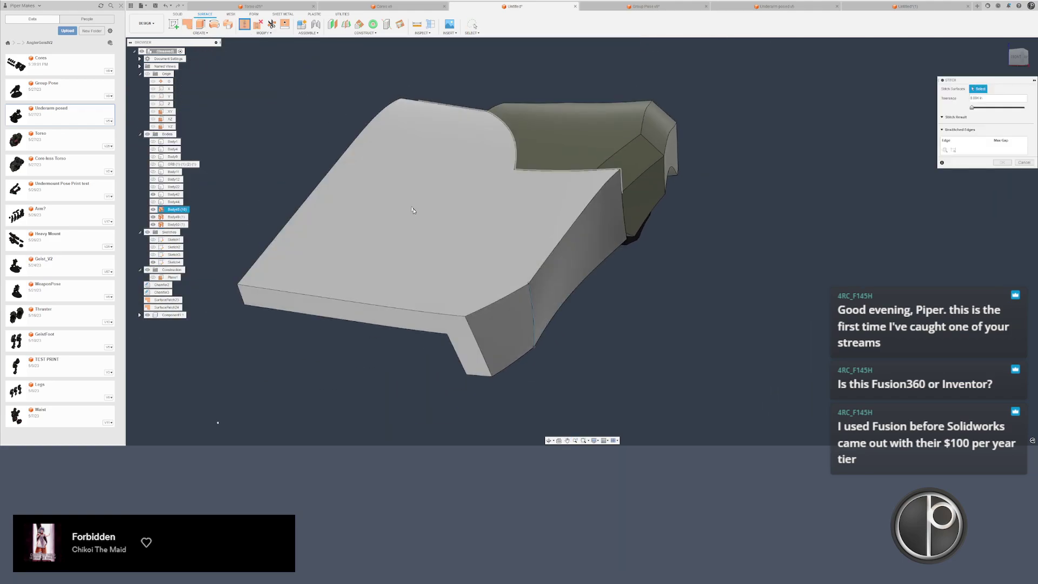
{"action": "left_click", "coordinate": [415, 211]}
{"action": "key", "text": "Return"}
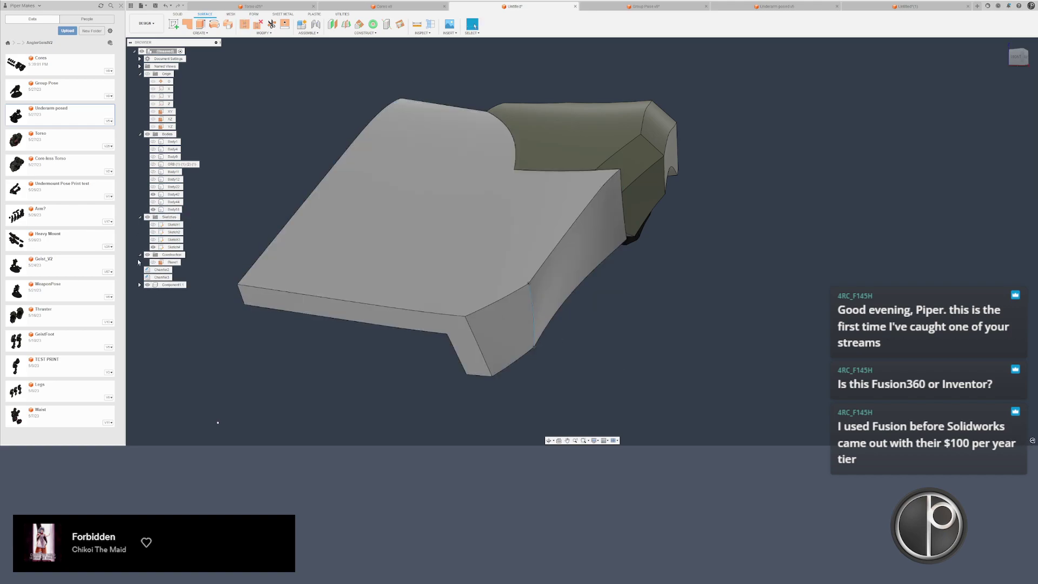
{"action": "left_click", "coordinate": [173, 225], "text": "shift"}
{"action": "key", "text": "Delete"}
{"action": "middle_click_drag", "start_coordinate": [340, 164], "coordinate": [273, 156], "text": "shift"}
{"action": "scroll", "coordinate": [379, 167], "scroll_direction": "down", "scroll_amount": 2}
{"action": "middle_click_drag", "start_coordinate": [385, 162], "coordinate": [388, 176]}
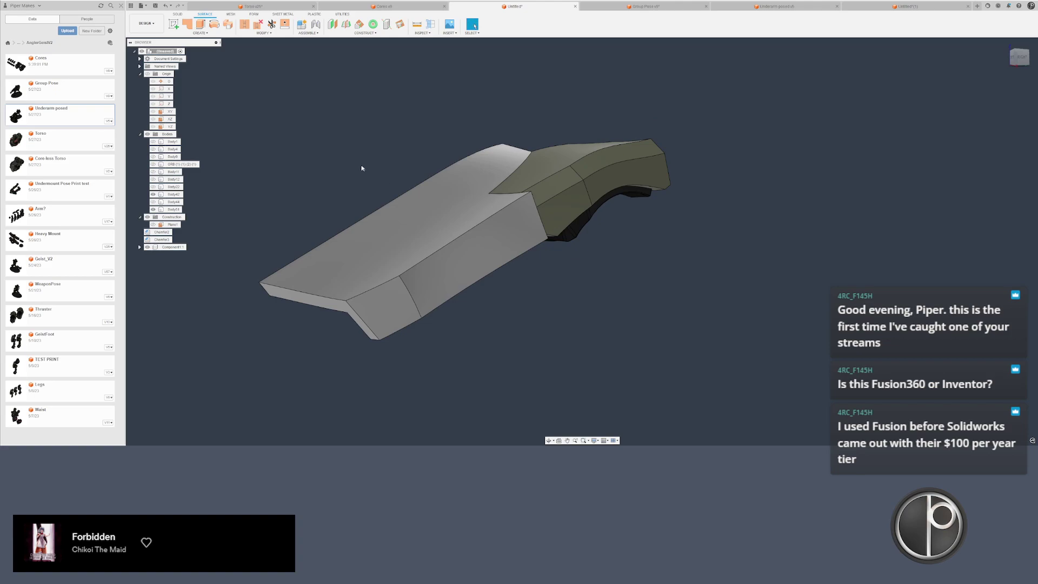
{"action": "key", "text": "c"}
{"action": "left_click", "coordinate": [401, 273]}
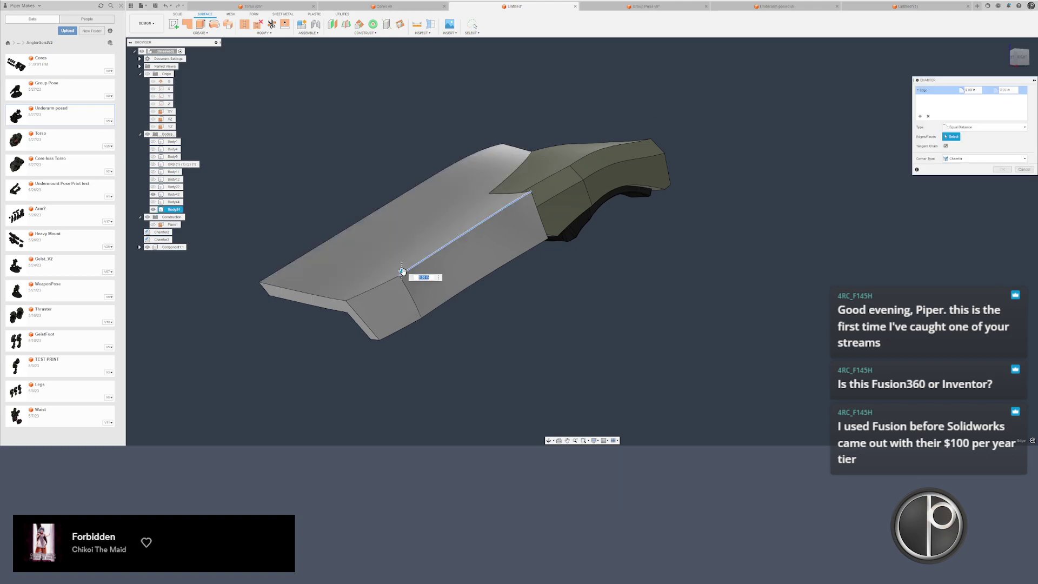
{"action": "left_click", "coordinate": [384, 279]}
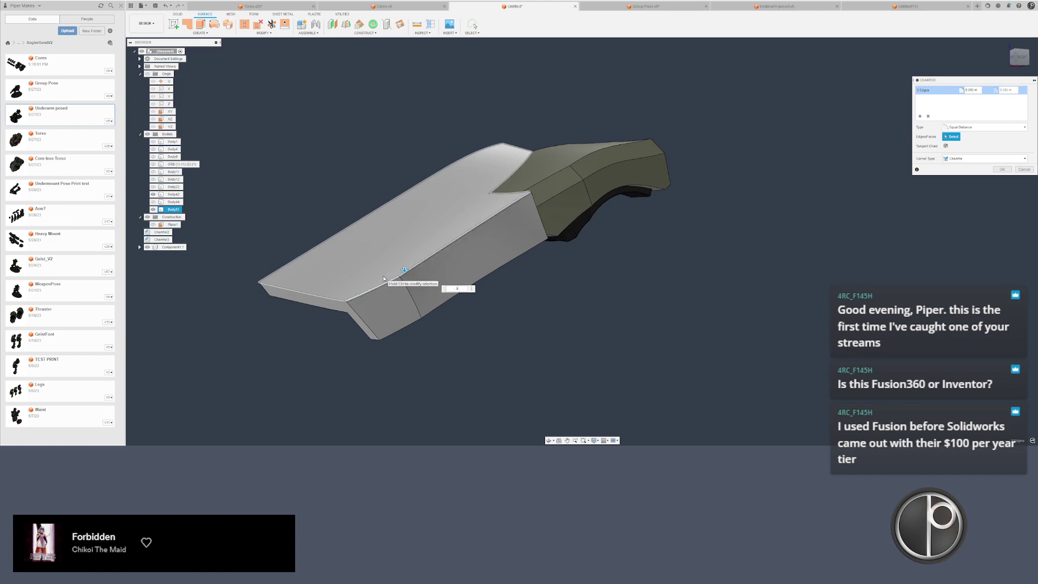
{"action": "key", "text": "Escape"}
{"action": "key", "text": "c"}
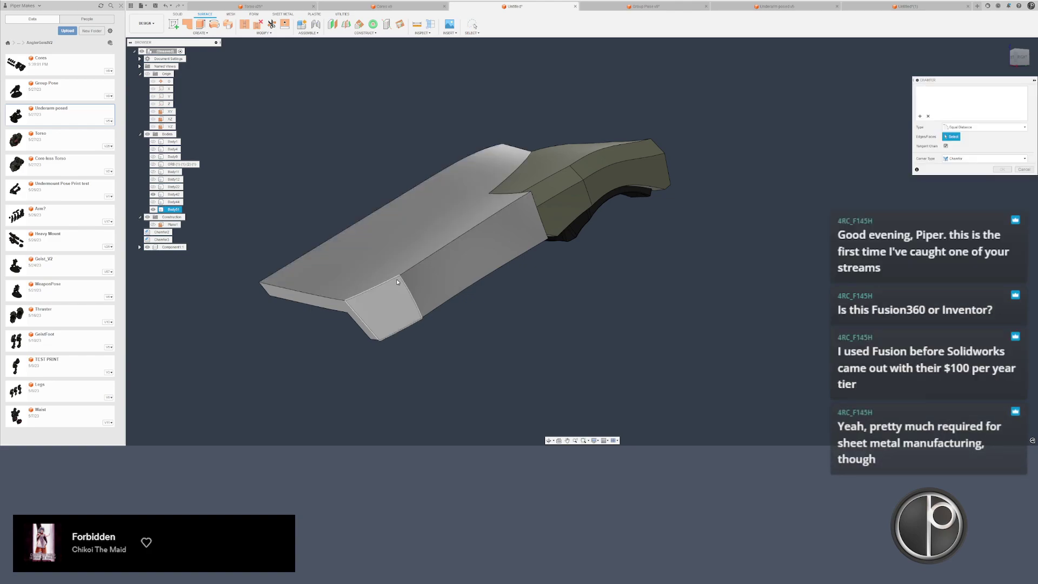
{"action": "left_click", "coordinate": [397, 280]}
{"action": "left_click", "coordinate": [400, 271]}
{"action": "left_click", "coordinate": [397, 280]}
{"action": "left_click", "coordinate": [407, 270]}
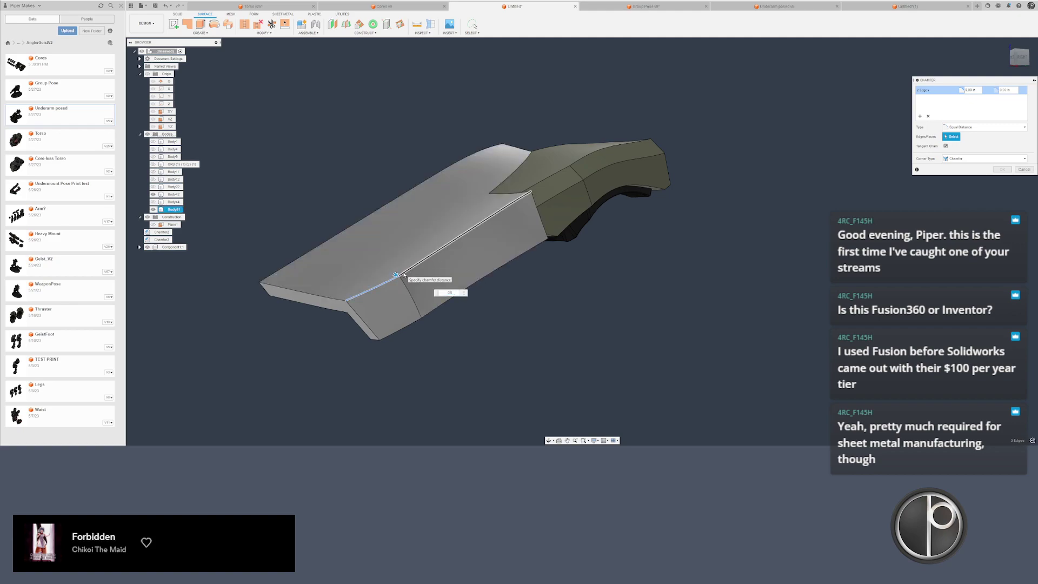
{"action": "middle_click_drag", "start_coordinate": [391, 258], "coordinate": [470, 197], "text": "shift"}
{"action": "middle_click_drag", "start_coordinate": [617, 315], "coordinate": [631, 325]}
{"action": "key", "text": "Escape"}
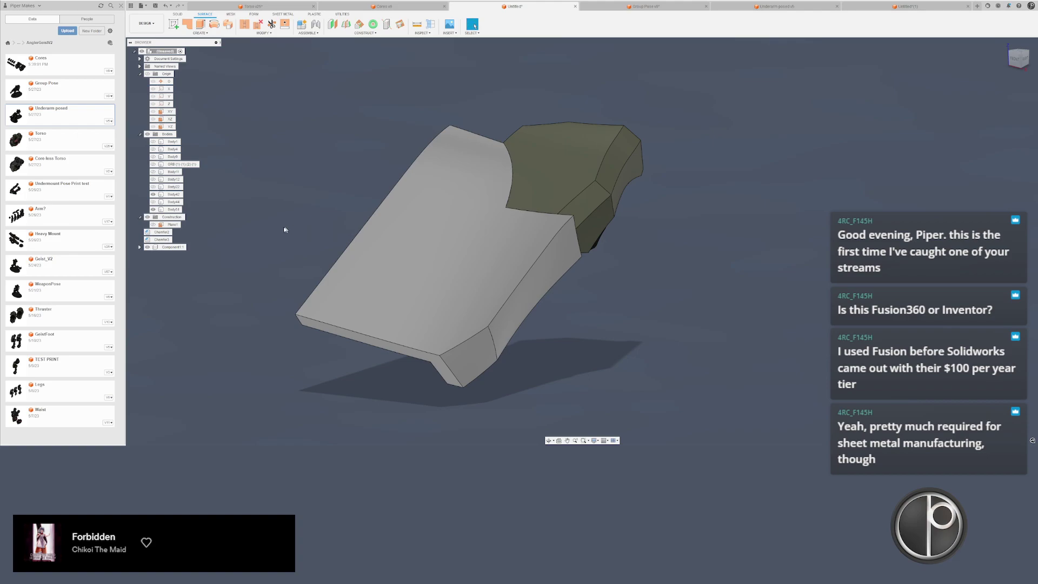
{"action": "left_click", "coordinate": [162, 231]}
{"action": "left_click", "coordinate": [162, 239], "text": "ctrl"}
{"action": "right_click", "coordinate": [161, 241]}
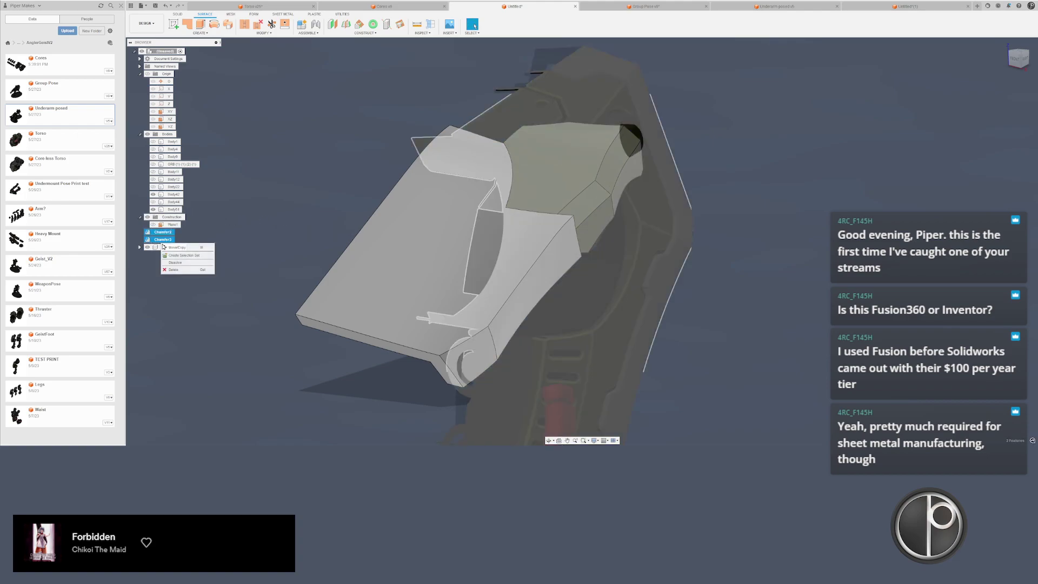
{"action": "left_click", "coordinate": [176, 267]}
{"action": "key", "text": "Escape"}
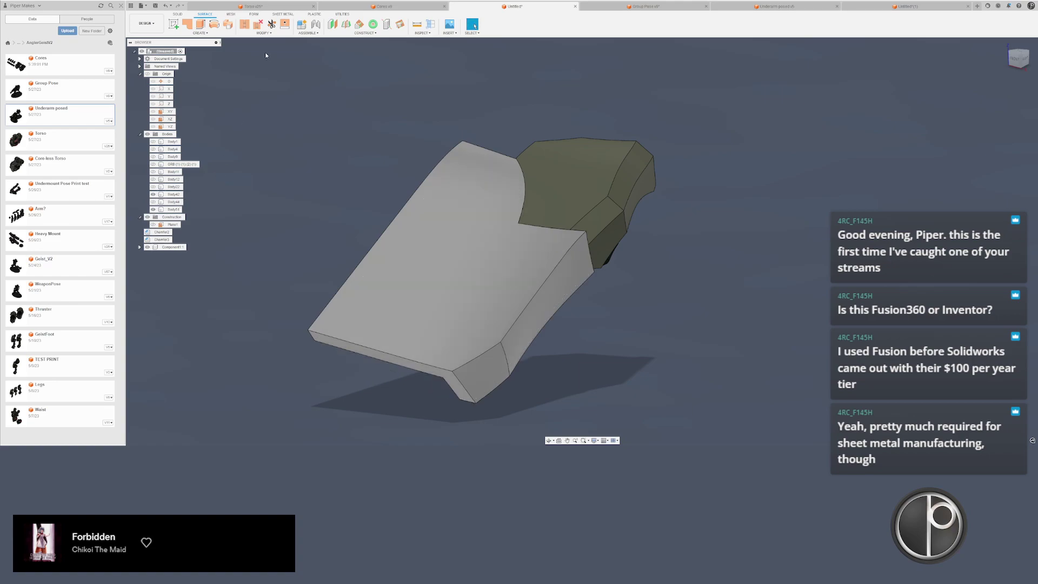
- Show the hidden olive body on the opposite side of the grey plate, leaving the plate's earlier thick version hidden
{"action": "scroll", "coordinate": [250, 36], "scroll_direction": "down", "scroll_amount": 3}
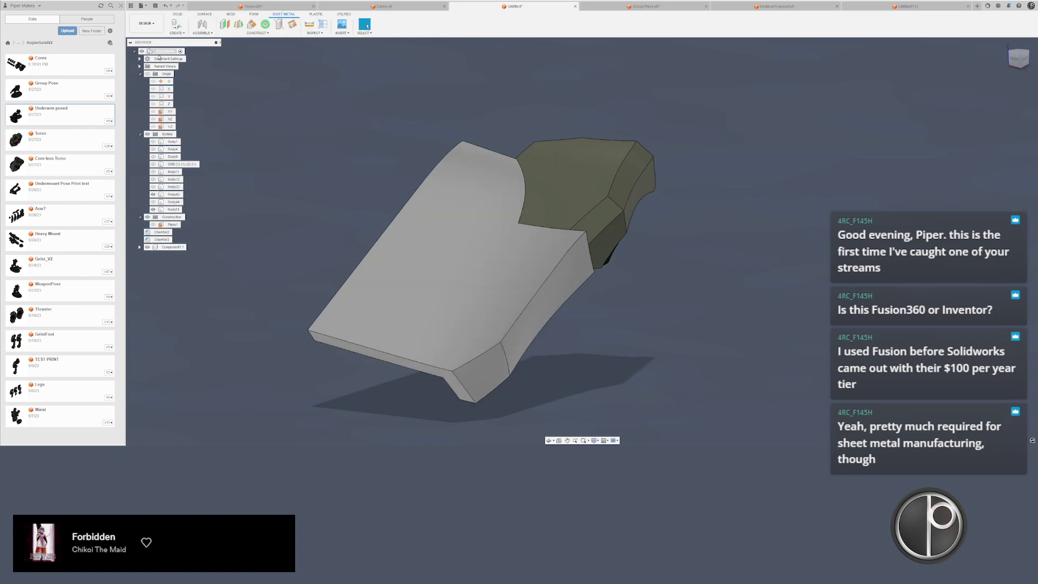
{"action": "left_click", "coordinate": [179, 14]}
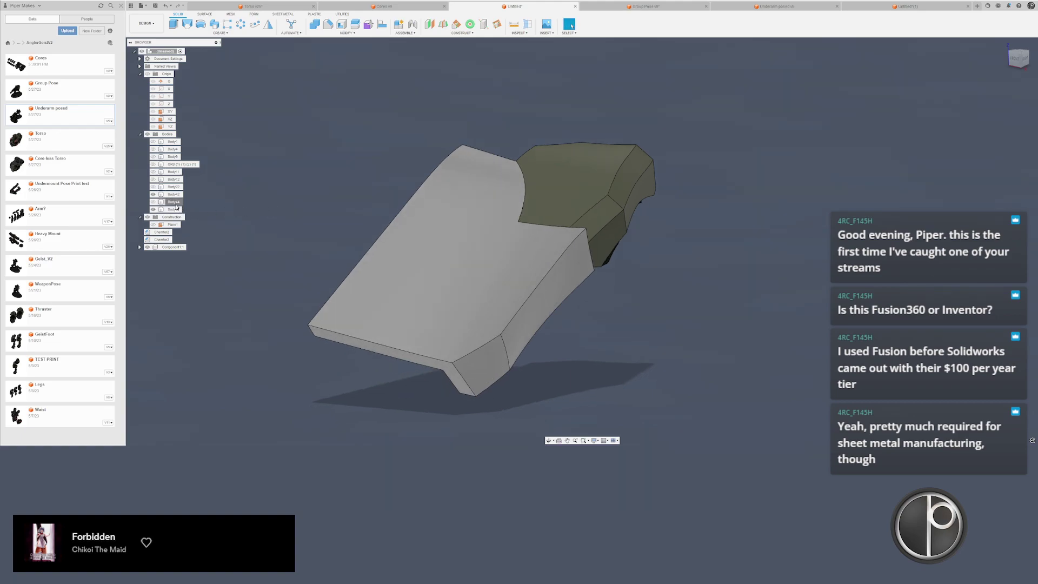
{"action": "left_click", "coordinate": [174, 203]}
{"action": "left_click", "coordinate": [246, 210]}
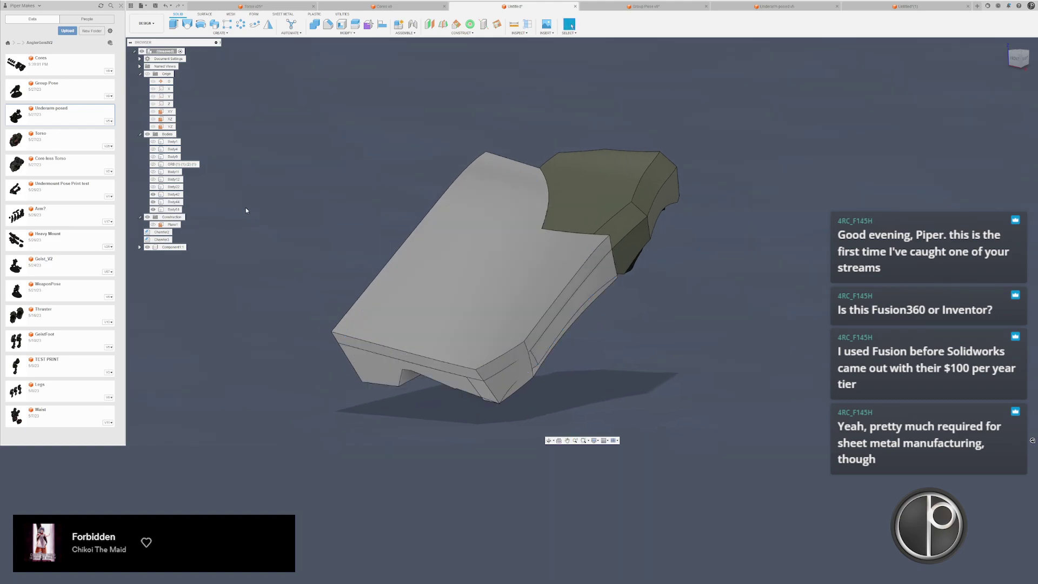
{"action": "left_click", "coordinate": [356, 363]}
{"action": "key", "text": "v"}
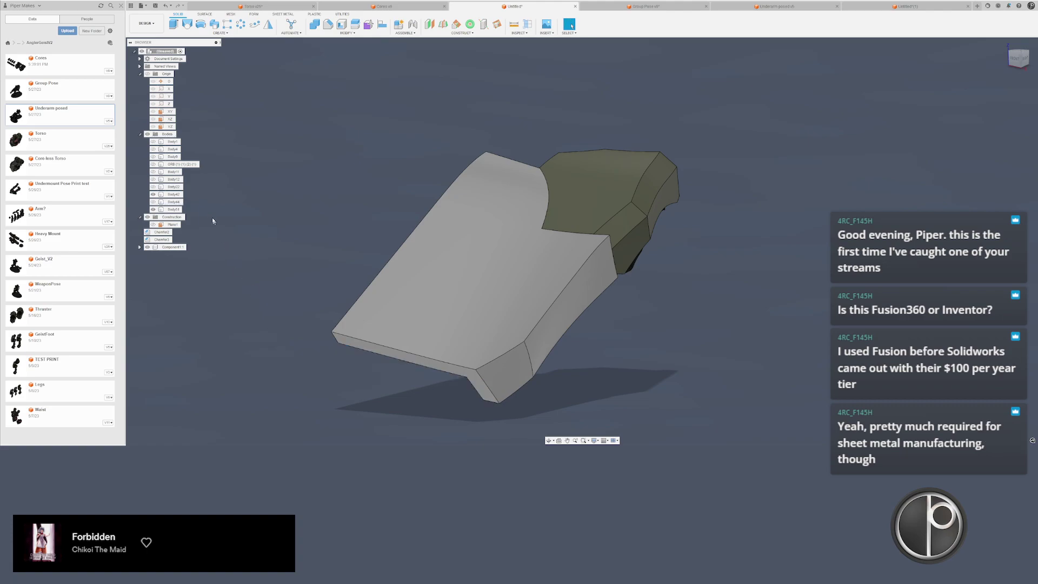
{"action": "left_click", "coordinate": [177, 187]}
{"action": "key", "text": "v"}
{"action": "left_click", "coordinate": [252, 197]}
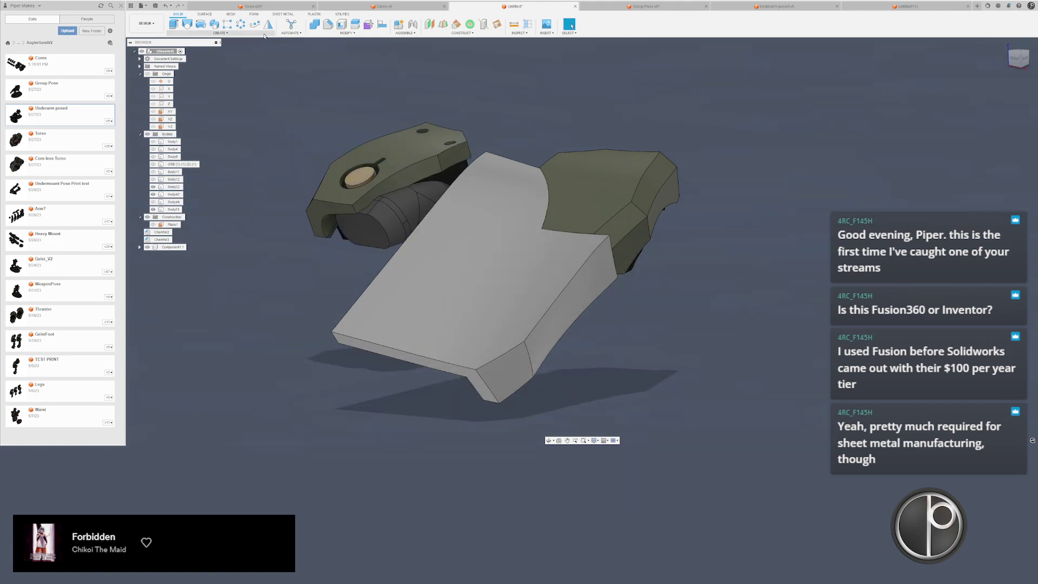
- Mirror the grey plate body as a new body about its own narrow inner side face
{"action": "left_click", "coordinate": [268, 24]}
{"action": "left_click", "coordinate": [475, 216]}
{"action": "left_click", "coordinate": [995, 109]}
{"action": "middle_click_drag", "start_coordinate": [487, 221], "coordinate": [549, 214], "text": "shift"}
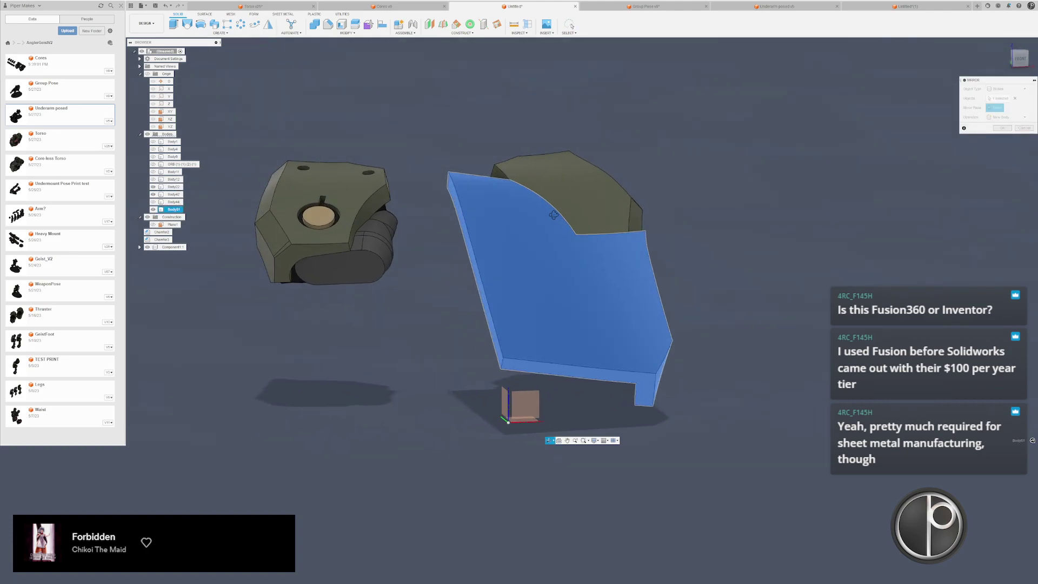
{"action": "left_click", "coordinate": [458, 216]}
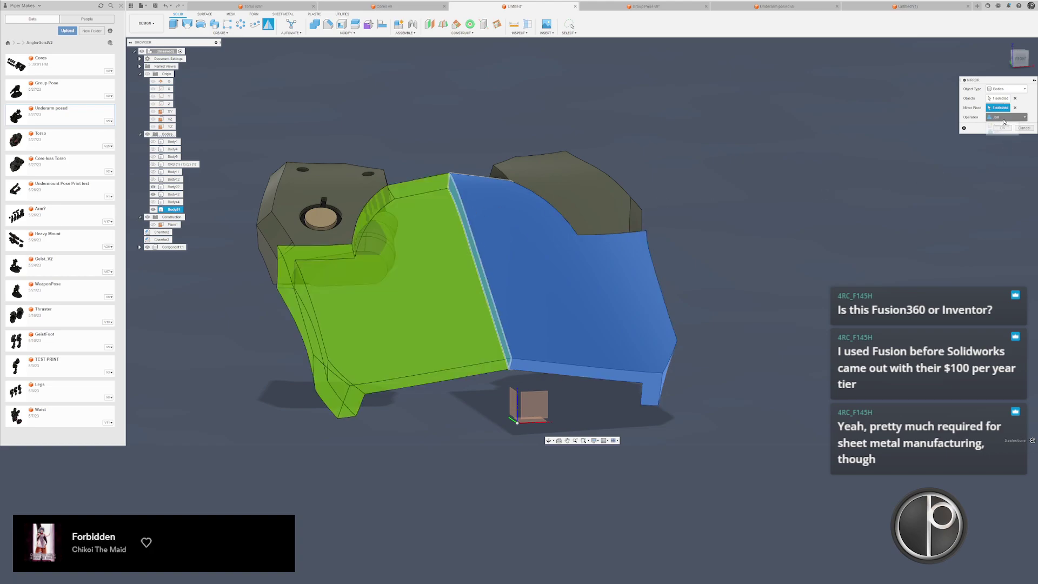
{"action": "left_click", "coordinate": [1002, 128]}
{"action": "middle_click_drag", "start_coordinate": [784, 163], "coordinate": [811, 184]}
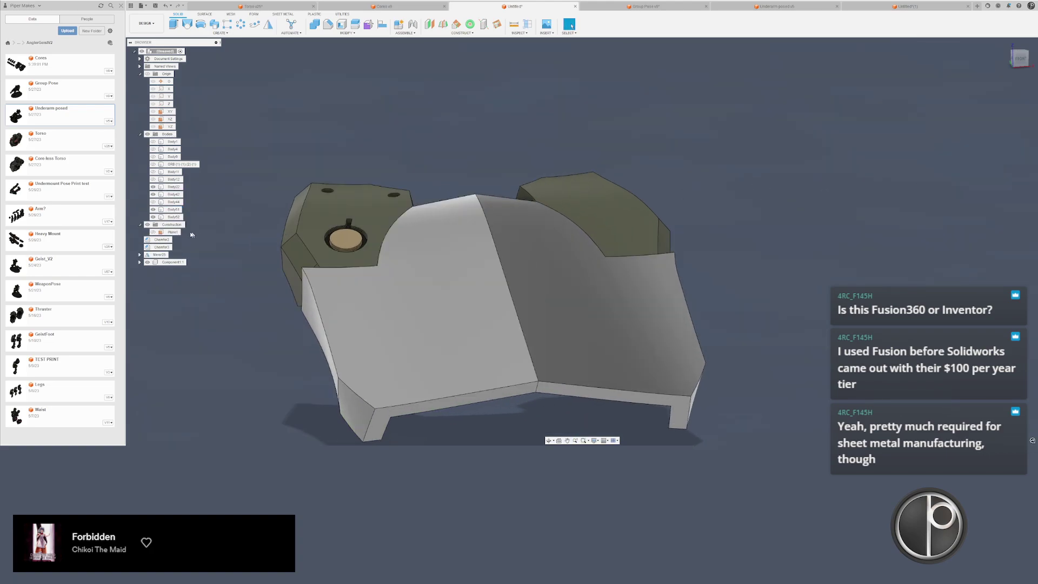
- Show the surrounding torso bodies around and beneath the armour plate
{"action": "left_click", "coordinate": [153, 171]}
{"action": "left_click", "coordinate": [154, 165]}
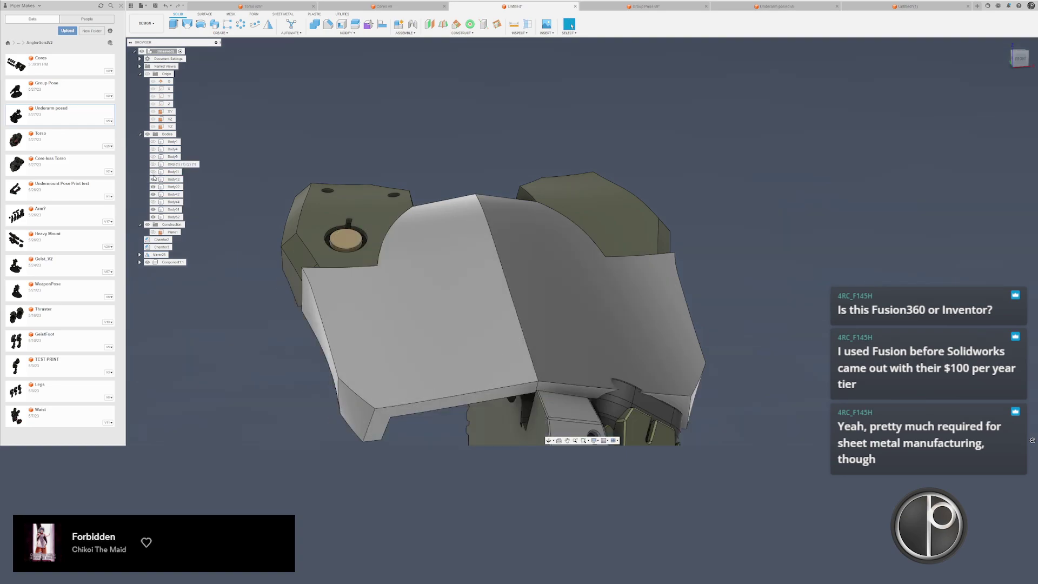
{"action": "left_click", "coordinate": [154, 157]}
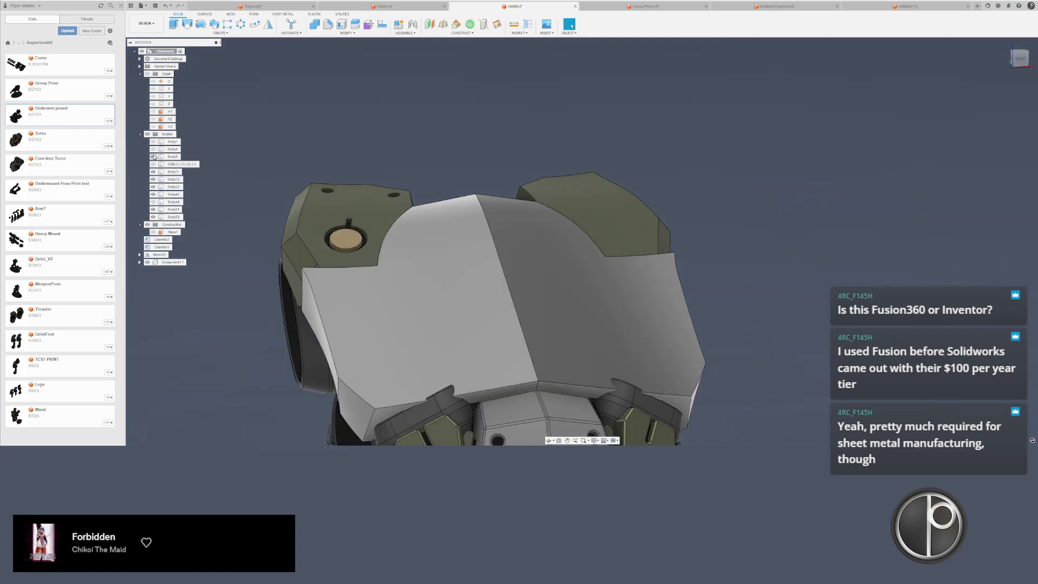
{"action": "left_click", "coordinate": [154, 149]}
{"action": "left_click", "coordinate": [154, 149]}
{"action": "left_click", "coordinate": [153, 142]}
{"action": "left_click", "coordinate": [153, 149]}
{"action": "left_click", "coordinate": [154, 142]}
- Use Edit Face on the original plate's top surface to raise its two edge segments at the end beside the olive body
{"action": "middle_click_drag", "start_coordinate": [340, 139], "coordinate": [351, 165], "text": "shift"}
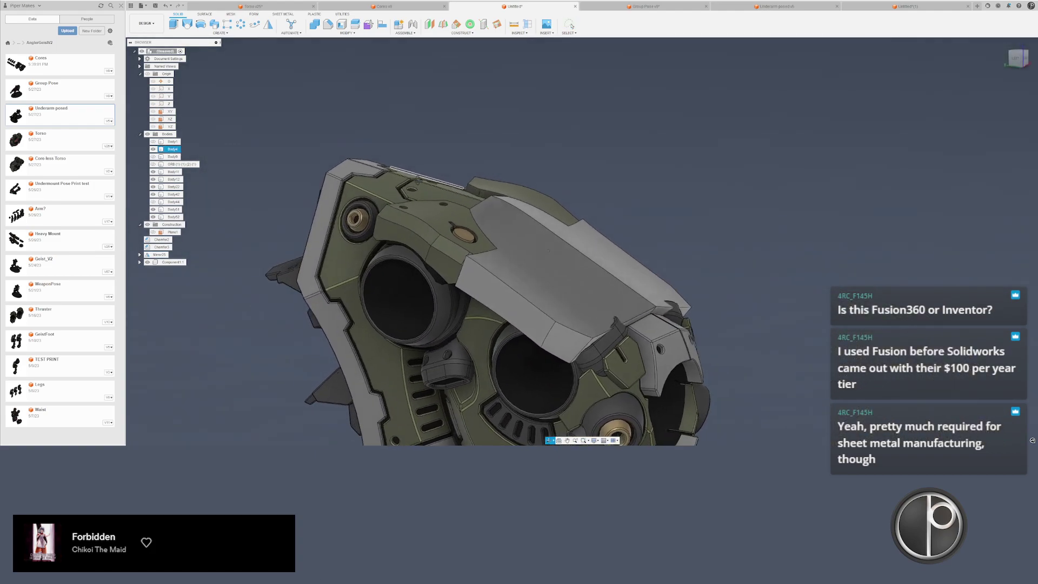
{"action": "middle_click_drag", "start_coordinate": [418, 181], "coordinate": [423, 180], "text": "shift"}
{"action": "left_click", "coordinate": [368, 26]}
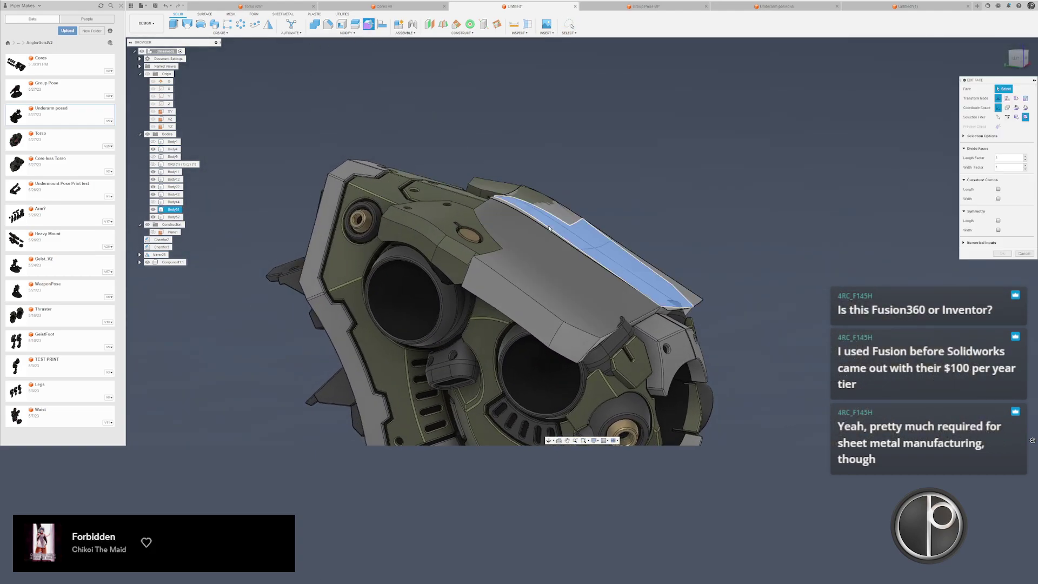
{"action": "middle_click_drag", "start_coordinate": [546, 216], "coordinate": [568, 213], "text": "shift"}
{"action": "scroll", "coordinate": [514, 192], "scroll_direction": "up", "scroll_amount": 3}
{"action": "middle_click_drag", "start_coordinate": [513, 192], "coordinate": [548, 192], "text": "shift"}
{"action": "left_click", "coordinate": [560, 215]}
{"action": "middle_click_drag", "start_coordinate": [484, 249], "coordinate": [454, 238], "text": "shift"}
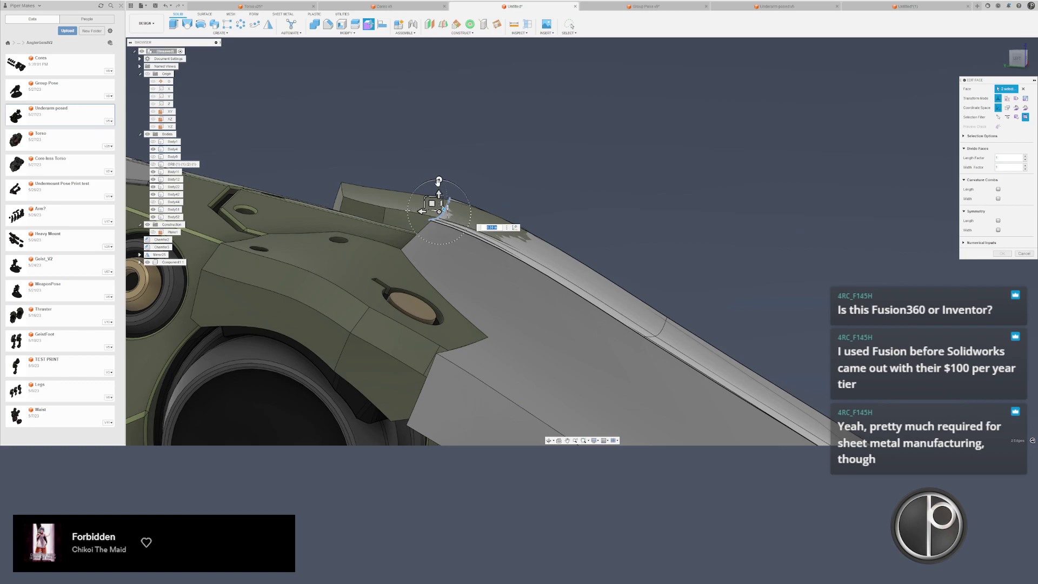
{"action": "left_click_drag", "start_coordinate": [439, 180], "coordinate": [438, 189]}
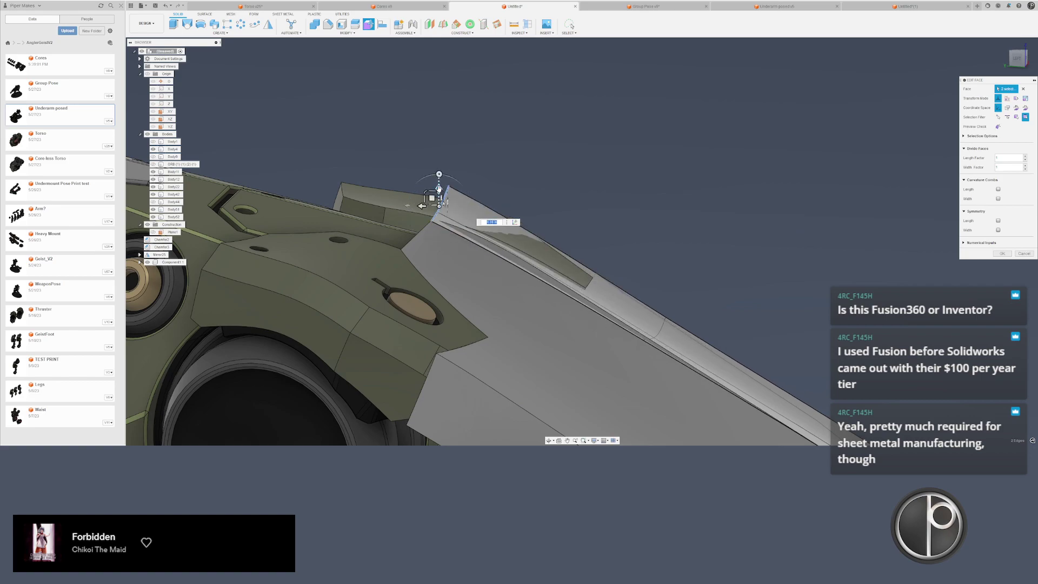
{"action": "scroll", "coordinate": [446, 199], "scroll_direction": "up", "scroll_amount": 3}
{"action": "left_click_drag", "start_coordinate": [422, 201], "coordinate": [423, 193]}
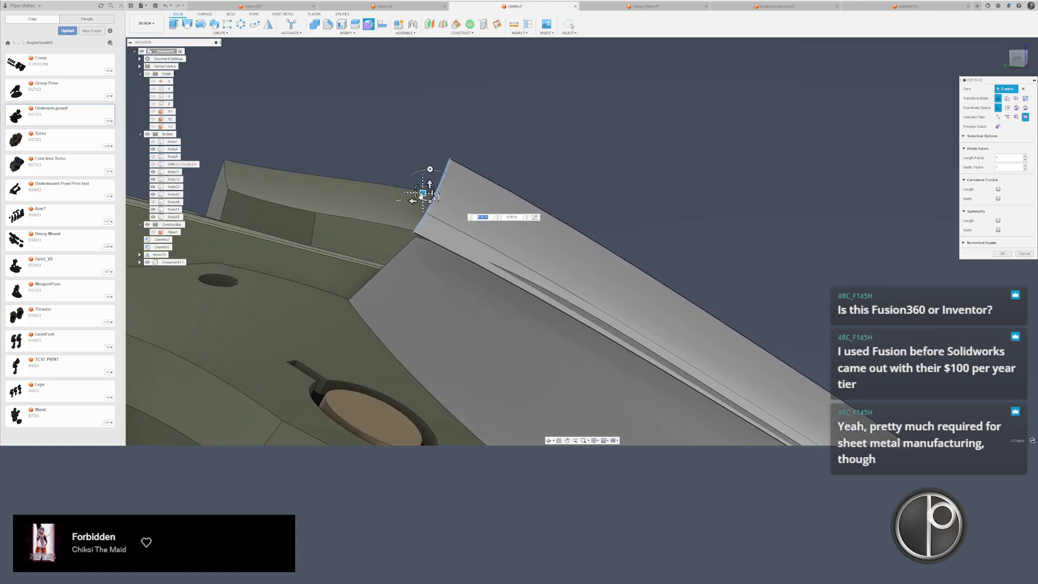
{"action": "key", "text": "Return"}
- Delete the mirrored half of the plate, removing both the copied body and its mirror feature
{"action": "middle_click_drag", "start_coordinate": [404, 220], "coordinate": [394, 158], "text": "shift"}
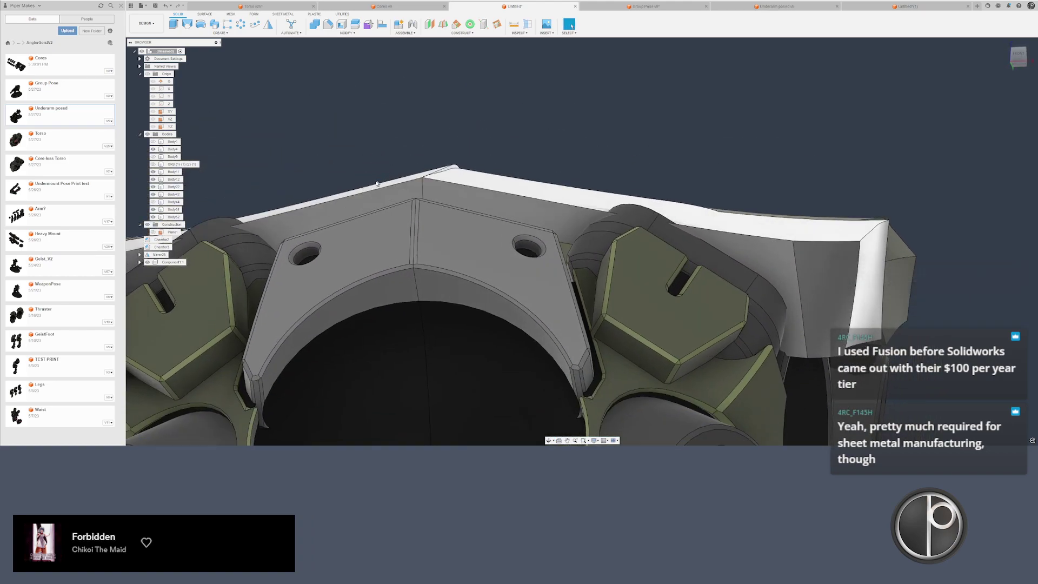
{"action": "left_click", "coordinate": [371, 193]}
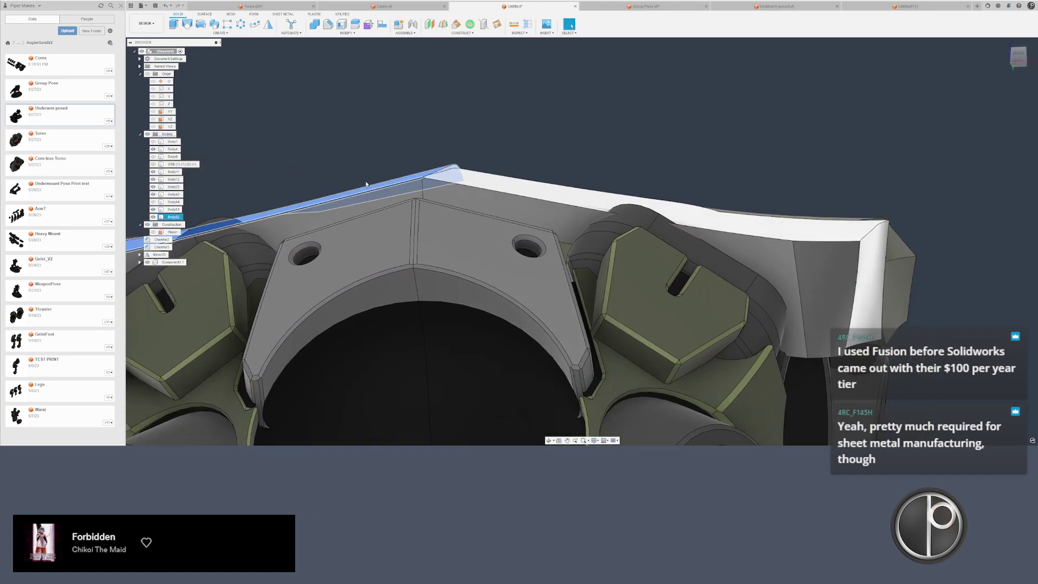
{"action": "key", "text": "Delete"}
{"action": "double_click", "coordinate": [369, 190]}
{"action": "key", "text": "Delete"}
{"action": "scroll", "coordinate": [369, 192], "scroll_direction": "down", "scroll_amount": 2}
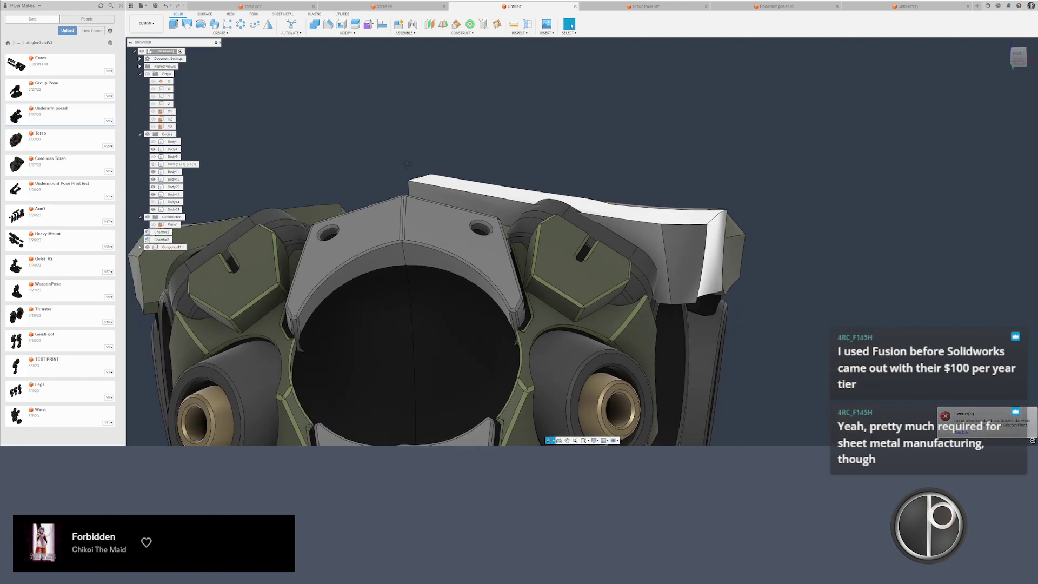
{"action": "middle_click_drag", "start_coordinate": [368, 191], "coordinate": [393, 238], "text": "shift"}
{"action": "left_click", "coordinate": [399, 240]}
{"action": "left_click", "coordinate": [368, 25]}
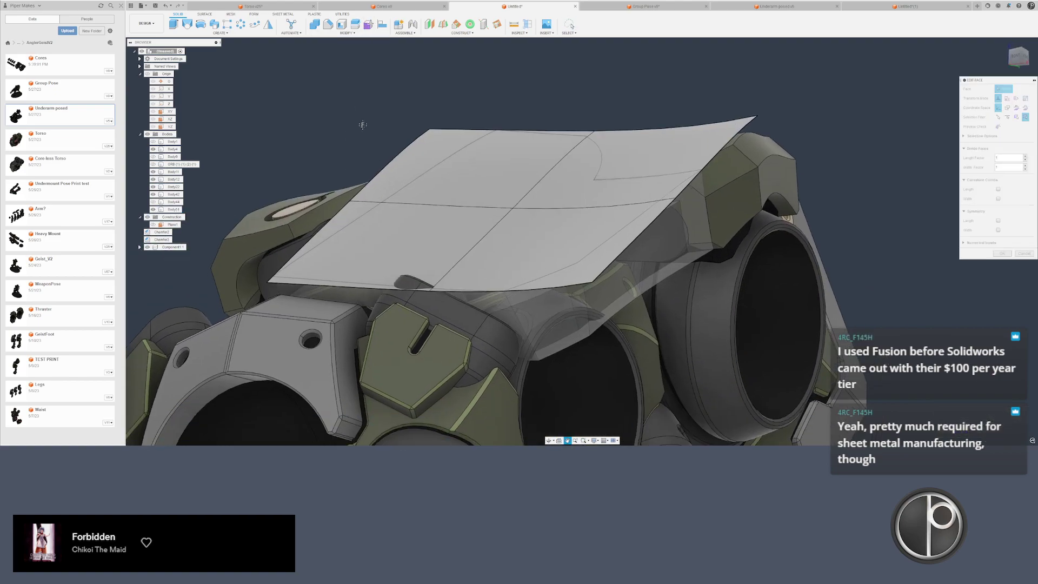
{"action": "middle_click_drag", "start_coordinate": [359, 123], "coordinate": [600, 233], "text": "shift"}
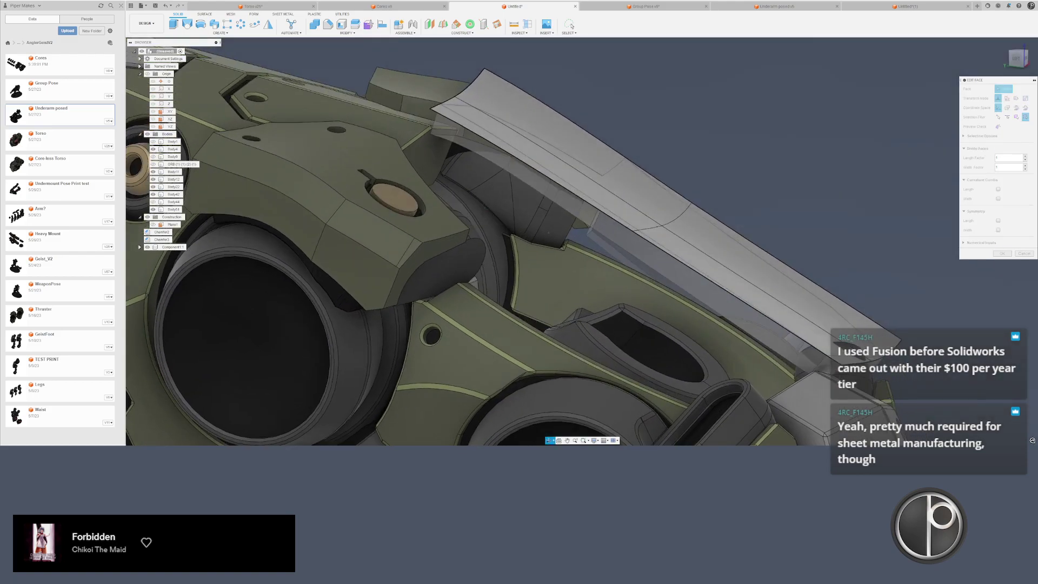
{"action": "scroll", "coordinate": [609, 227], "scroll_direction": "up", "scroll_amount": 3}
{"action": "left_click", "coordinate": [595, 241]}
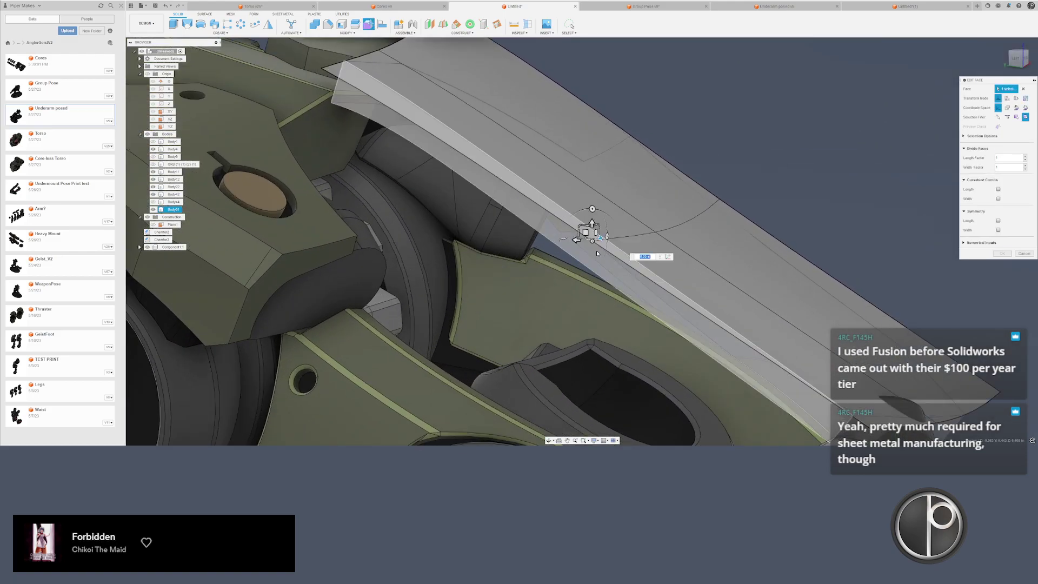
{"action": "left_click", "coordinate": [1019, 64]}
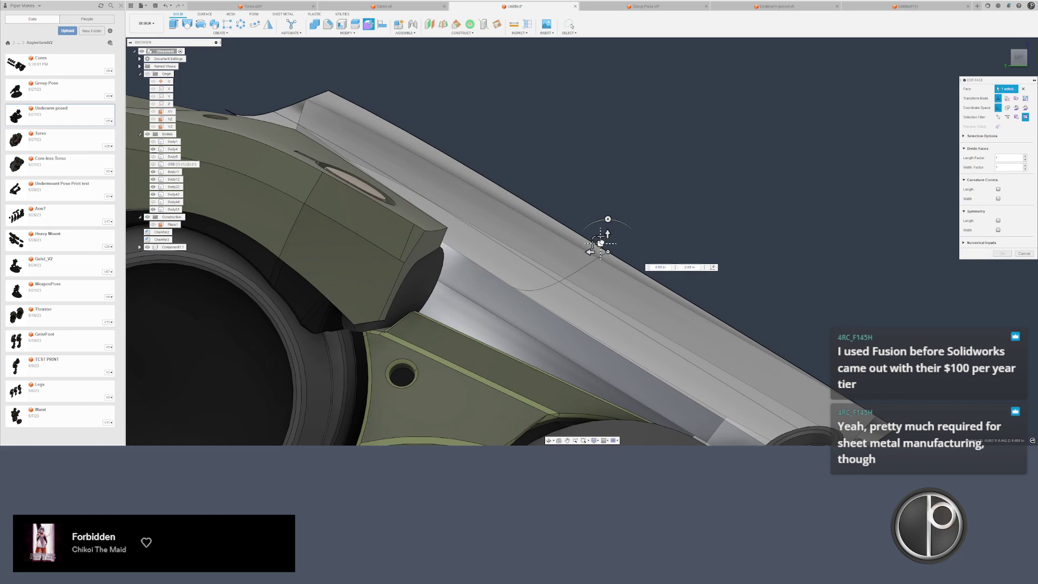
{"action": "left_click_drag", "start_coordinate": [600, 243], "coordinate": [619, 205]}
{"action": "left_click", "coordinate": [328, 90]}
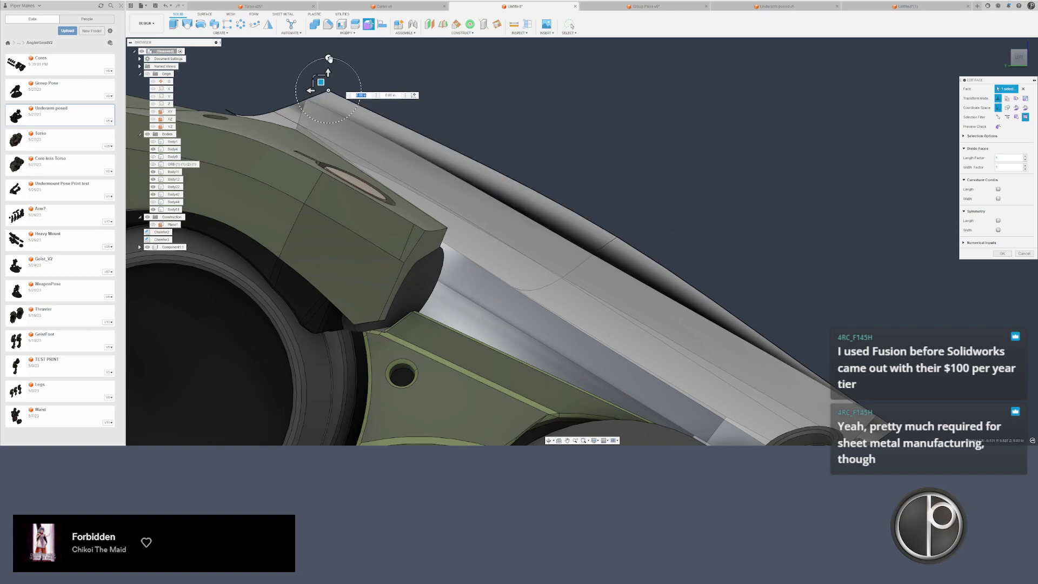
{"action": "left_click_drag", "start_coordinate": [329, 59], "coordinate": [326, 58]}
{"action": "key", "text": "Escape"}
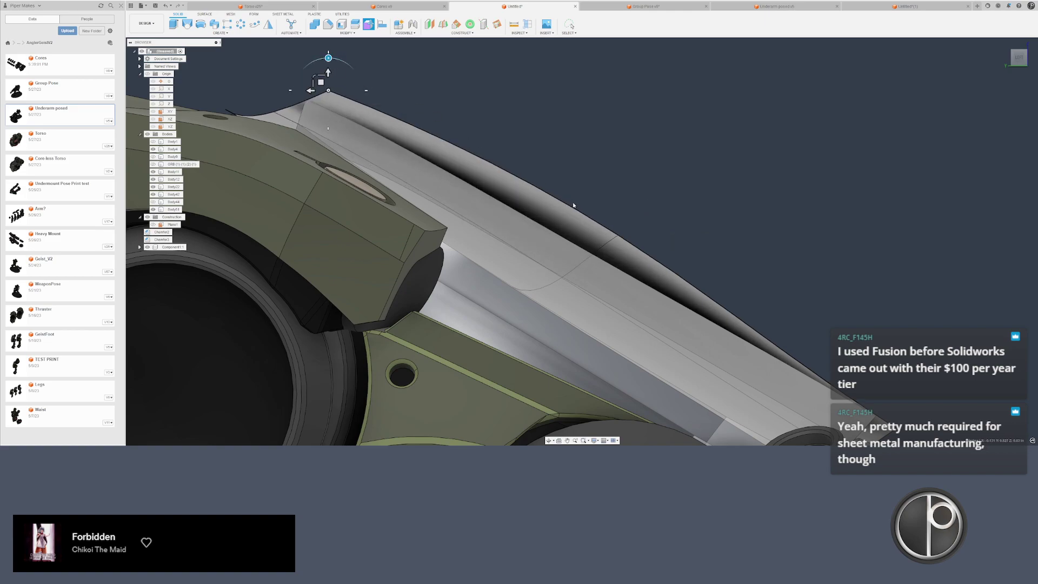
- Use Edit Face on the plate's top surface to raise the four control points around its inner front patch
{"action": "mouse_move", "coordinate": [583, 188]}
{"action": "middle_mouse_down", "text": "shift"}
{"action": "mouse_move", "coordinate": [547, 183]}
{"action": "mouse_move", "coordinate": [603, 179]}
{"action": "mouse_move", "coordinate": [465, 177]}
{"action": "mouse_move", "coordinate": [492, 167]}
{"action": "middle_mouse_up", "text": "shift"}
{"action": "left_click", "coordinate": [492, 168]}
{"action": "left_click", "coordinate": [369, 26]}
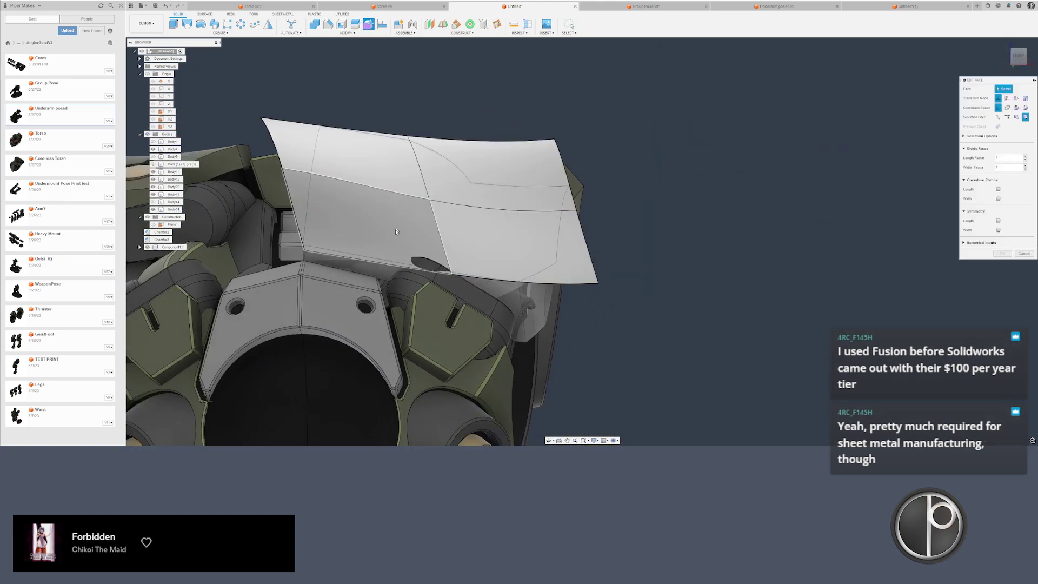
{"action": "left_click", "coordinate": [305, 250]}
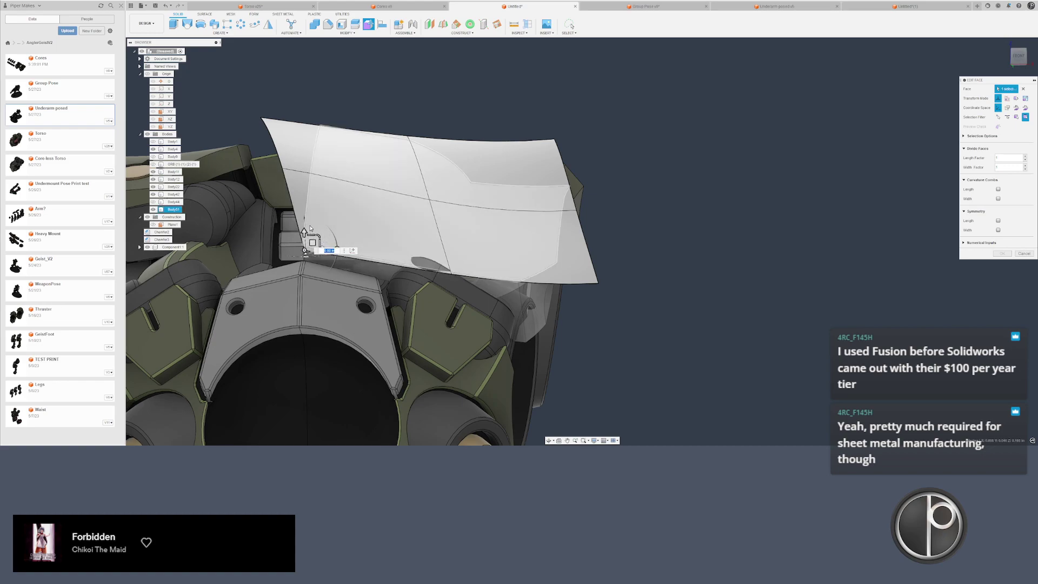
{"action": "left_click", "coordinate": [286, 170]}
{"action": "left_click", "coordinate": [451, 274]}
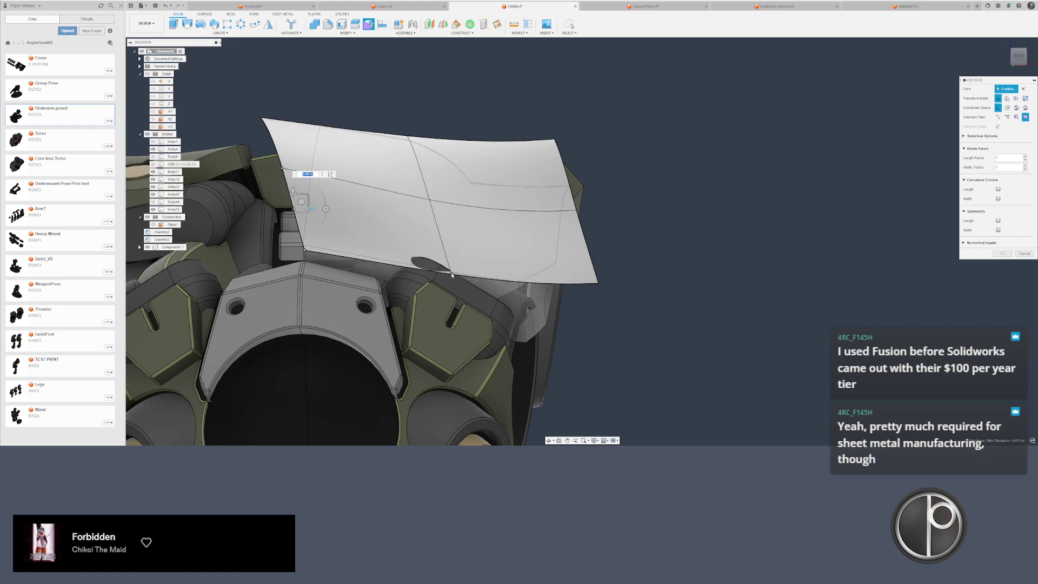
{"action": "left_click", "coordinate": [430, 200]}
{"action": "left_click", "coordinate": [430, 200]}
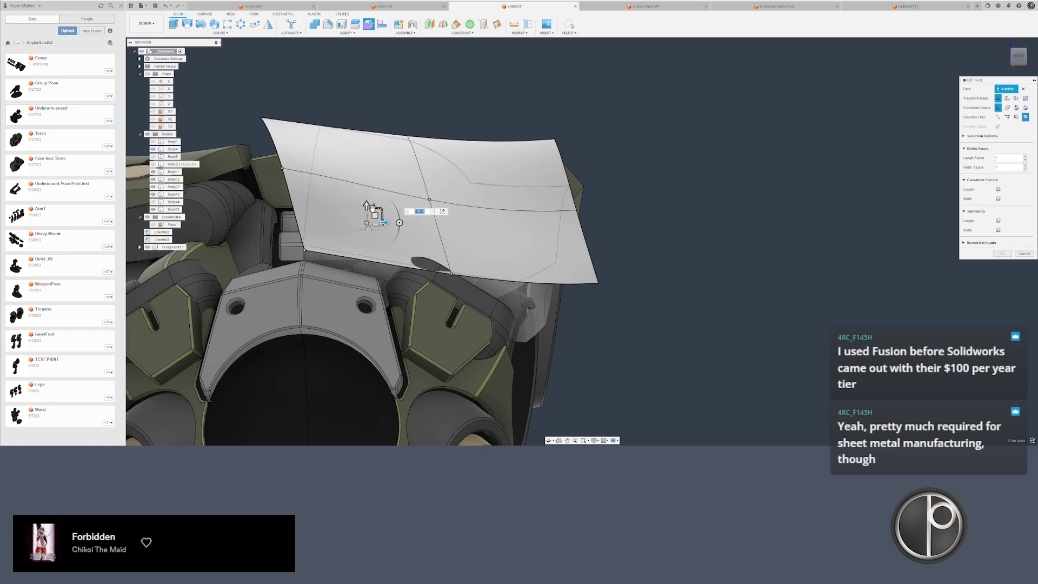
{"action": "left_click", "coordinate": [328, 250]}
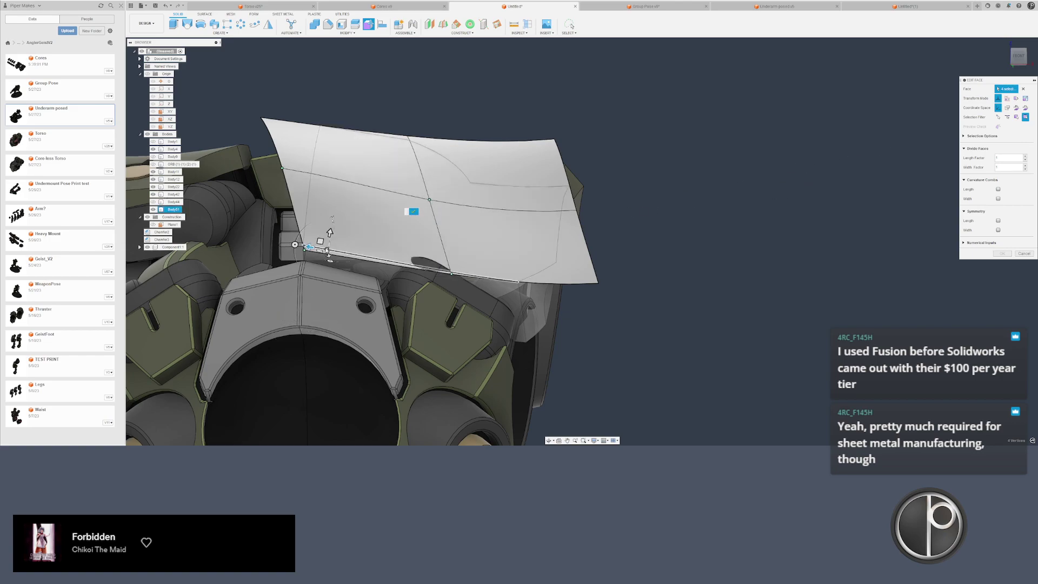
{"action": "left_click_drag", "start_coordinate": [306, 249], "coordinate": [304, 243]}
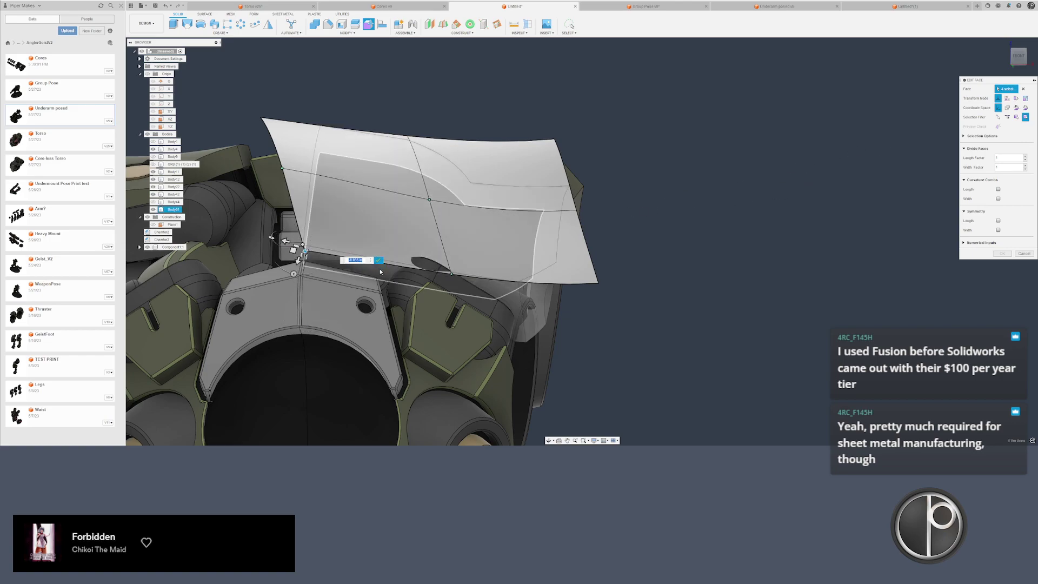
{"action": "left_click", "coordinate": [452, 277], "text": "ctrl"}
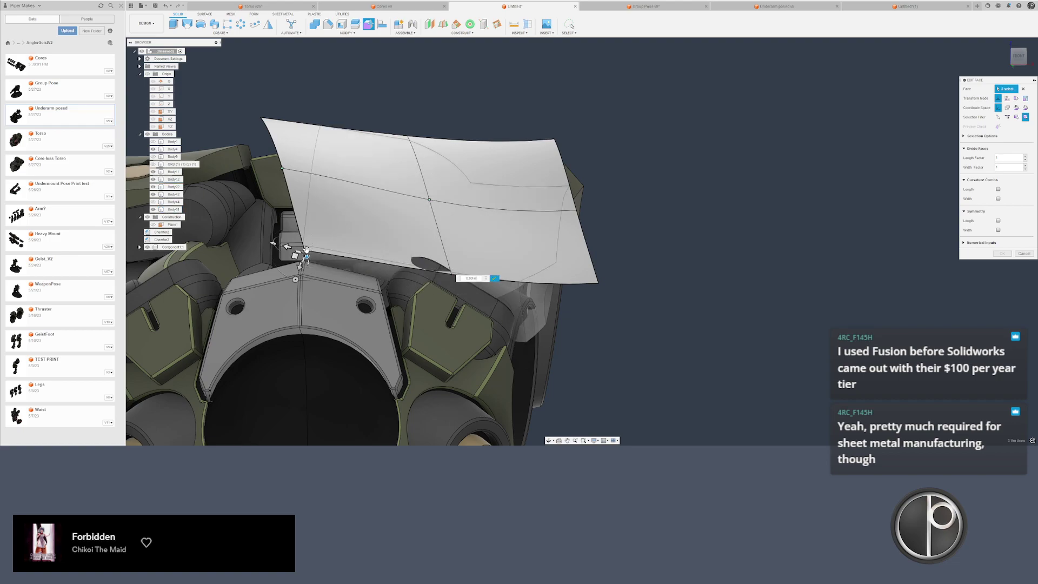
{"action": "scroll", "coordinate": [291, 268], "scroll_direction": "up", "scroll_amount": 1}
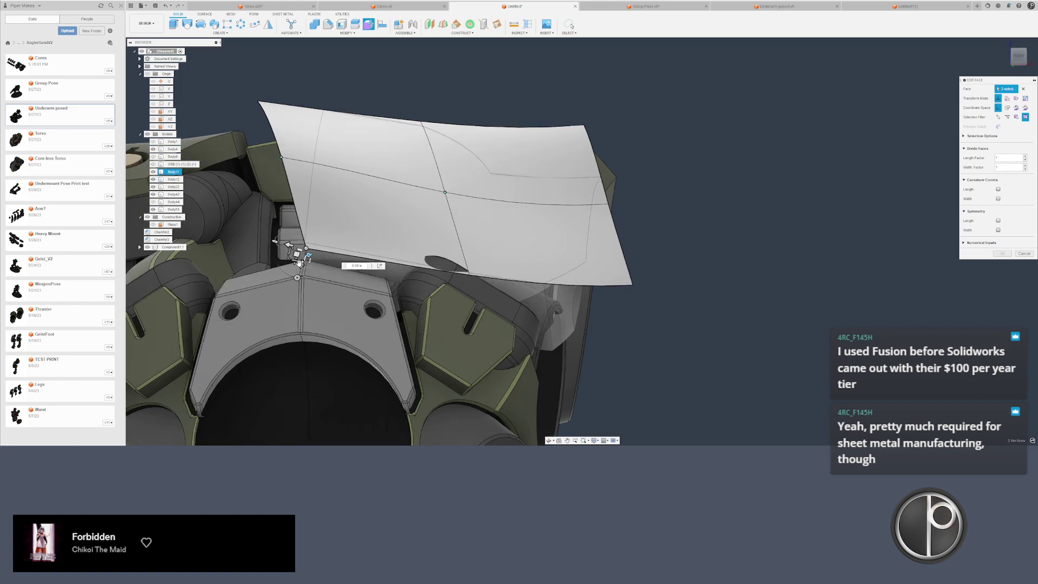
{"action": "mouse_move", "coordinate": [301, 263]}
{"action": "left_mouse_down"}
{"action": "mouse_move", "coordinate": [321, 240]}
{"action": "mouse_move", "coordinate": [305, 250]}
{"action": "left_mouse_up"}
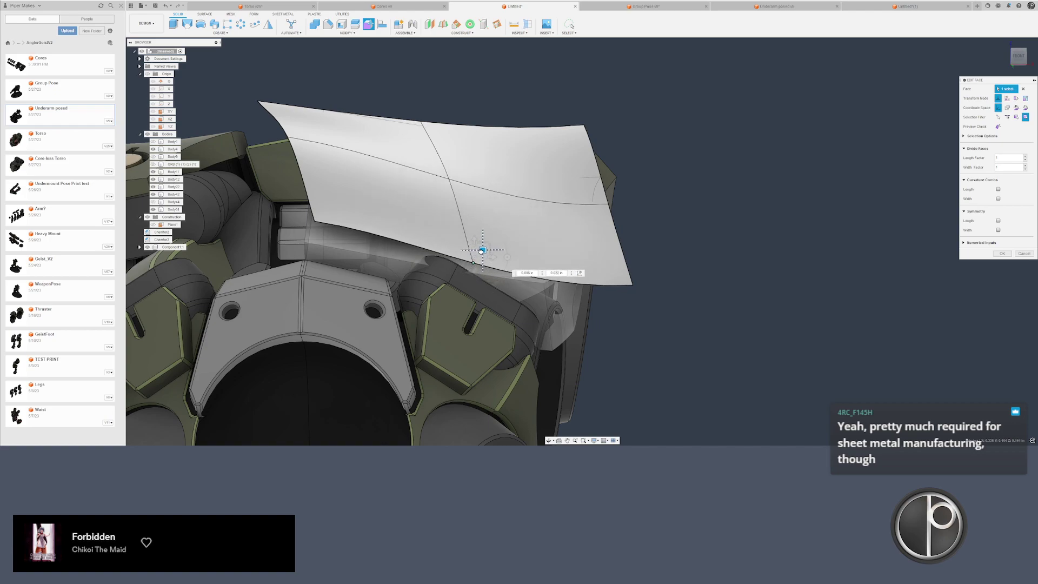
- Raise the middle point of the top surface's front edge and adjust its outer corner and outer side point to finish the face edit
{"action": "left_click_drag", "start_coordinate": [481, 250], "coordinate": [486, 236]}
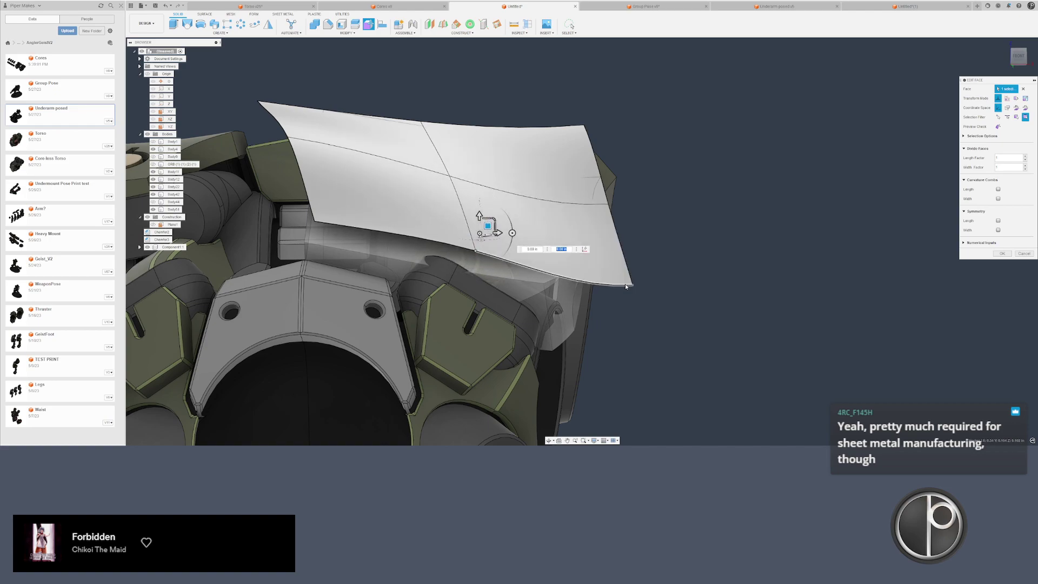
{"action": "left_click_drag", "start_coordinate": [666, 281], "coordinate": [664, 287]}
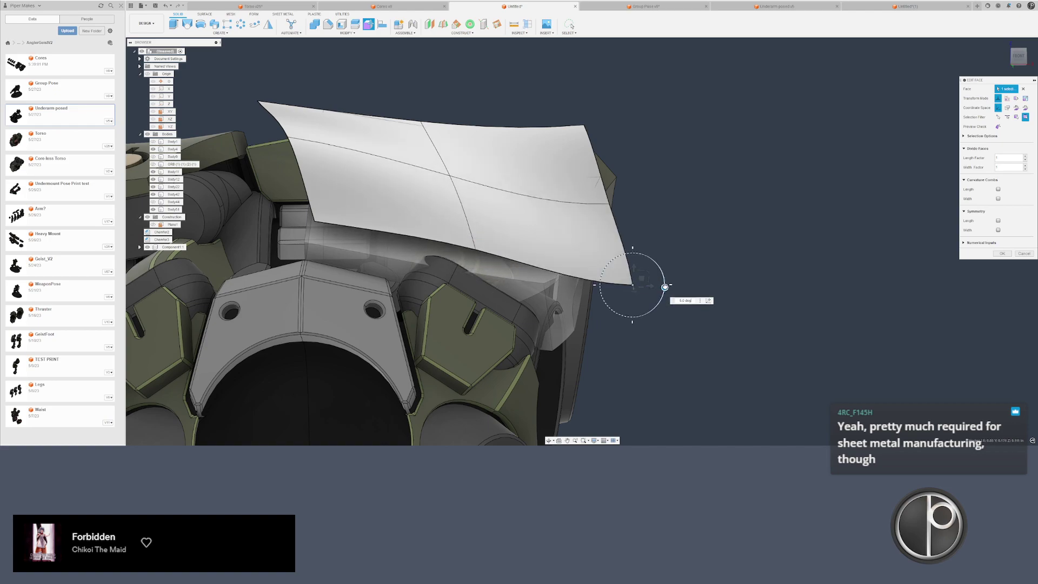
{"action": "middle_click_drag", "start_coordinate": [663, 295], "coordinate": [335, 278], "text": "shift"}
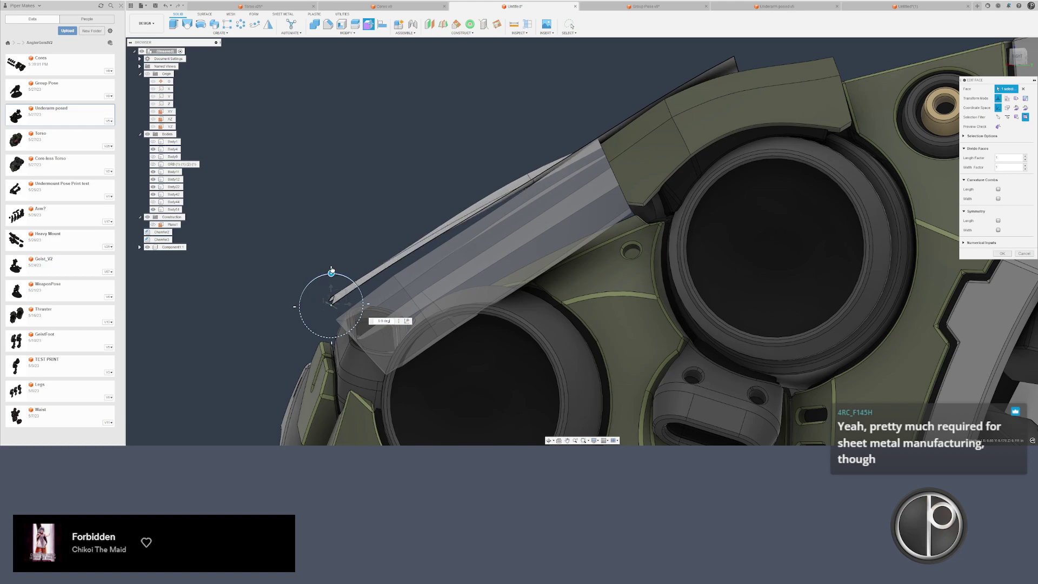
{"action": "mouse_move", "coordinate": [332, 269]}
{"action": "middle_mouse_down", "text": "shift"}
{"action": "mouse_move", "coordinate": [312, 282]}
{"action": "mouse_move", "coordinate": [318, 270]}
{"action": "middle_mouse_up", "text": "shift"}
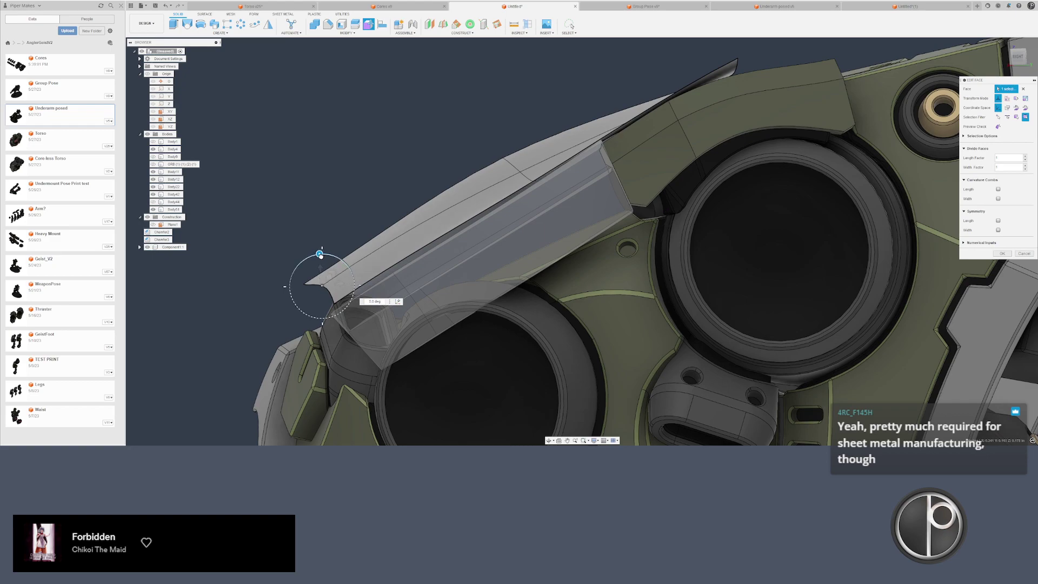
{"action": "left_click", "coordinate": [523, 167]}
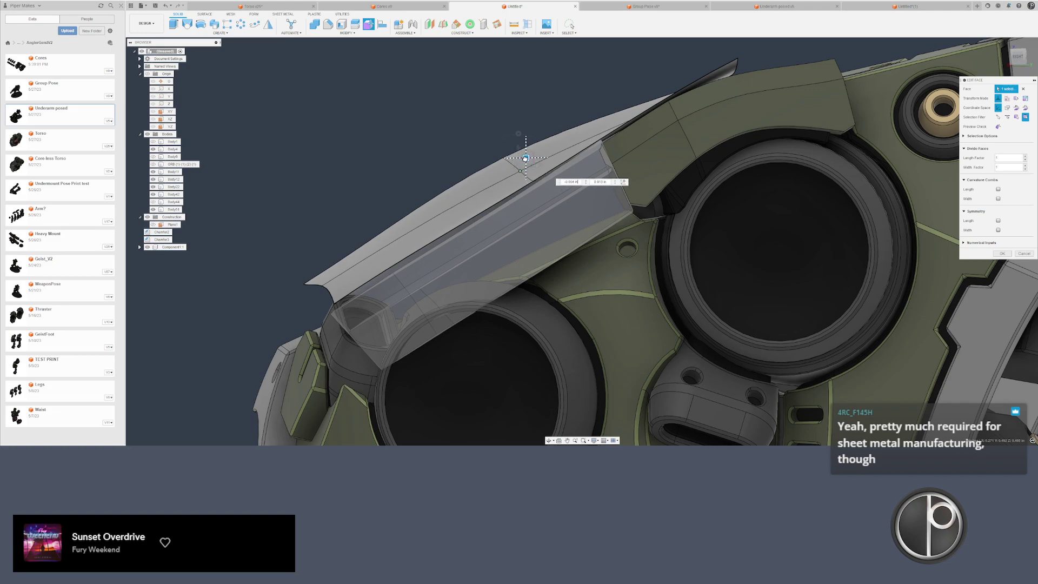
{"action": "middle_click_drag", "start_coordinate": [517, 141], "coordinate": [565, 134], "text": "shift"}
{"action": "key", "text": "Return"}
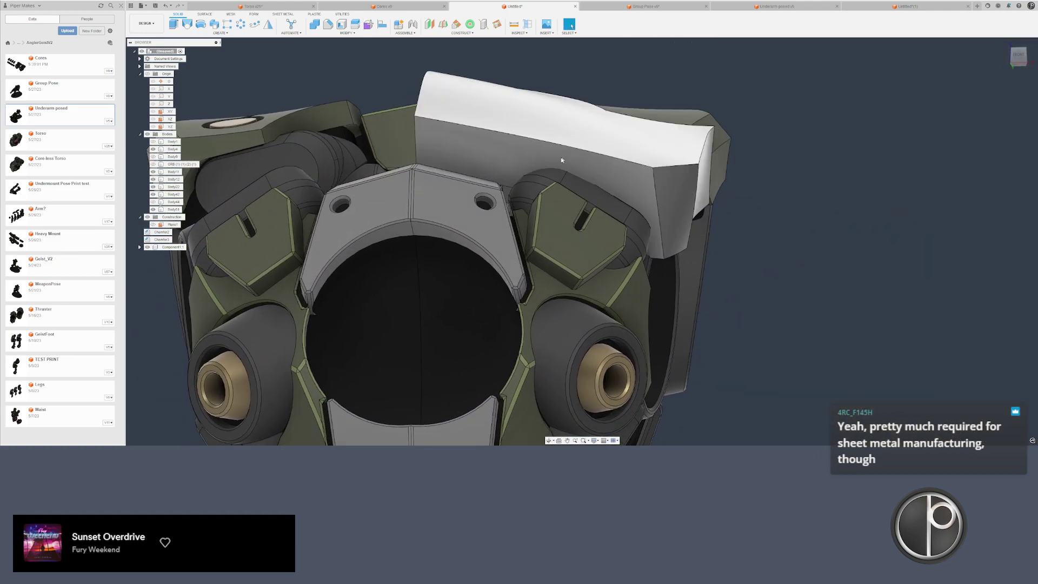
- Use Edit Face on the plate's top surface to shift its outer edge point beside the olive body closer to that body
{"action": "middle_click_drag", "start_coordinate": [550, 174], "coordinate": [492, 187], "text": "shift"}
{"action": "left_click", "coordinate": [569, 141]}
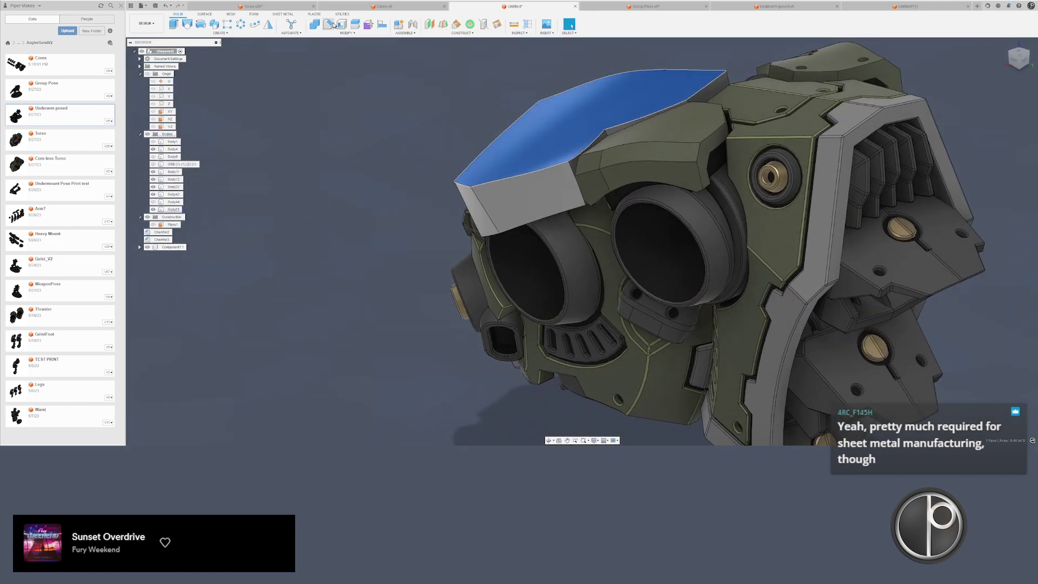
{"action": "left_click", "coordinate": [368, 24]}
{"action": "scroll", "coordinate": [605, 125], "scroll_direction": "up", "scroll_amount": 5}
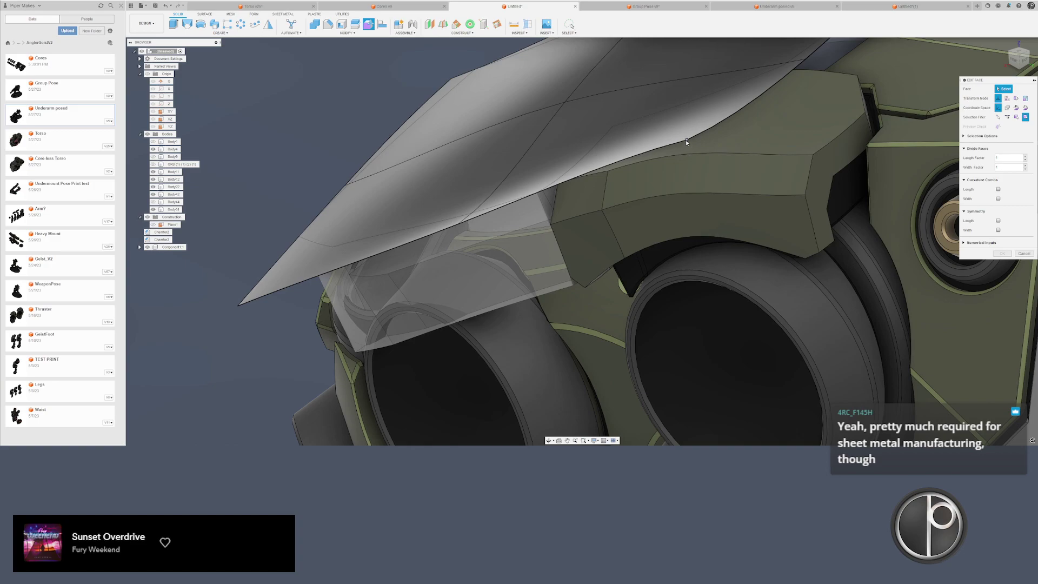
{"action": "scroll", "coordinate": [686, 143], "scroll_direction": "up", "scroll_amount": 5}
{"action": "left_click", "coordinate": [614, 160]}
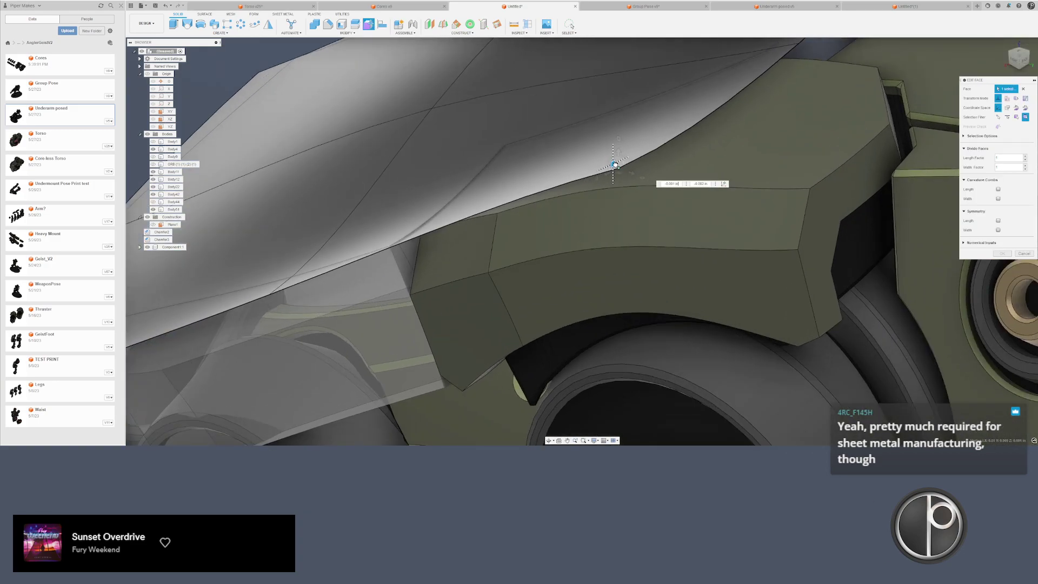
{"action": "left_click_drag", "start_coordinate": [615, 163], "coordinate": [595, 170]}
{"action": "middle_click_drag", "start_coordinate": [596, 170], "coordinate": [595, 221], "text": "shift"}
{"action": "scroll", "coordinate": [514, 251], "scroll_direction": "up", "scroll_amount": 3}
{"action": "scroll", "coordinate": [498, 204], "scroll_direction": "up", "scroll_amount": 1}
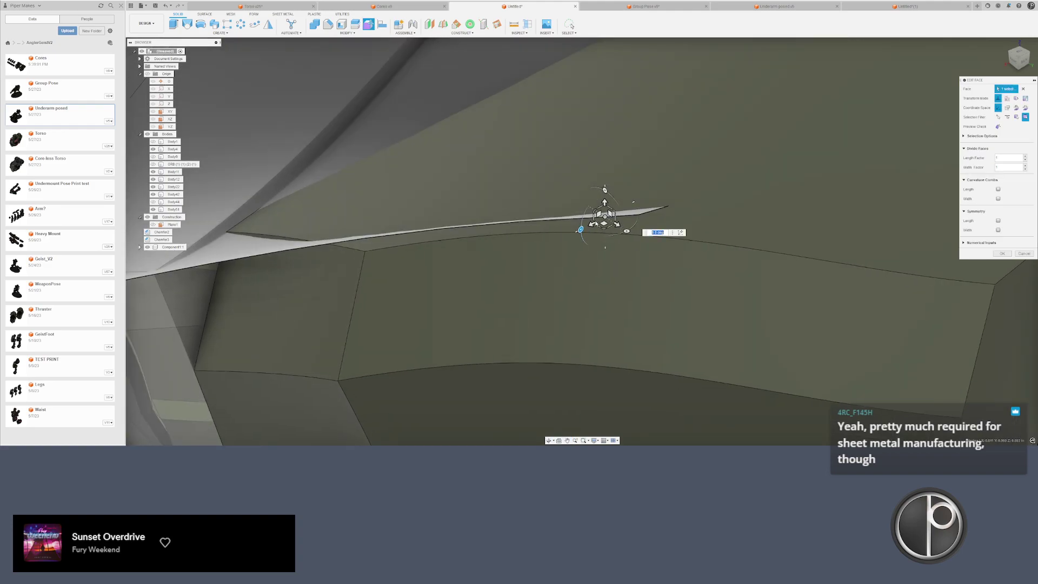
{"action": "left_click_drag", "start_coordinate": [598, 214], "coordinate": [594, 215]}
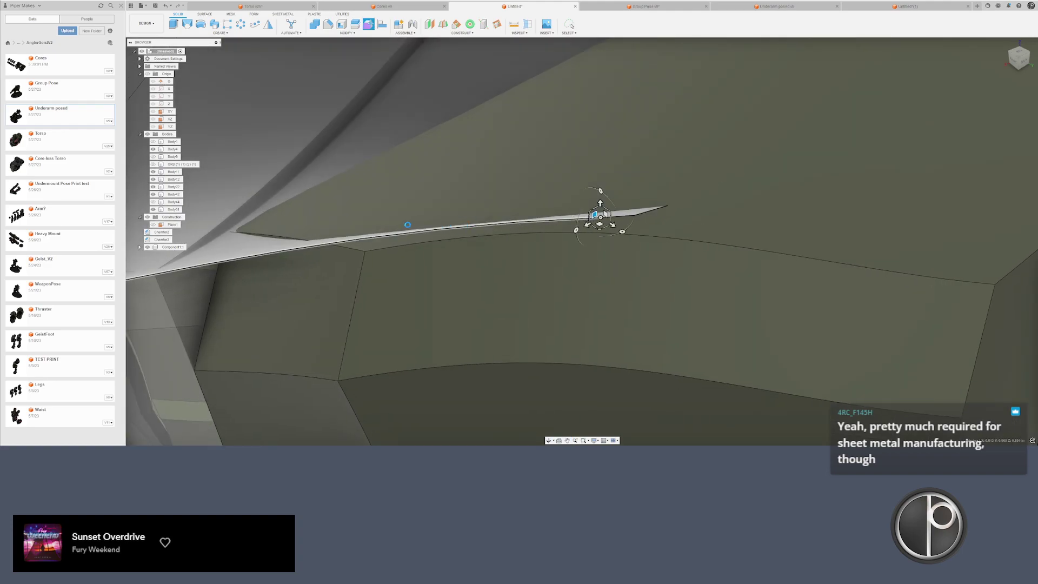
{"action": "scroll", "coordinate": [407, 224], "scroll_direction": "down", "scroll_amount": 4}
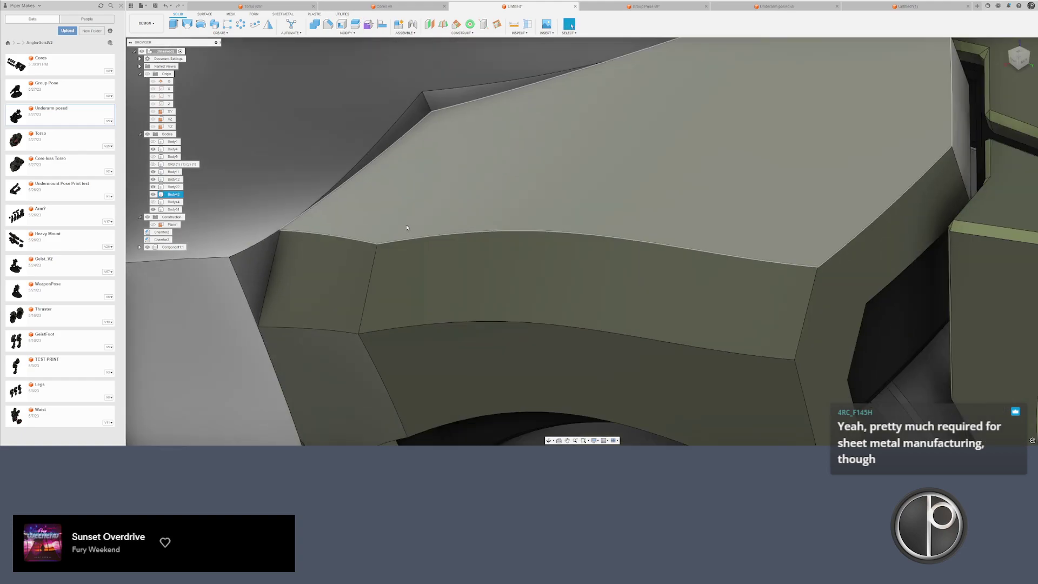
- Check the mirrored plate against the surrounding torso bodies and undo the mirror
{"action": "middle_click_drag", "start_coordinate": [406, 225], "coordinate": [476, 196], "text": "shift"}
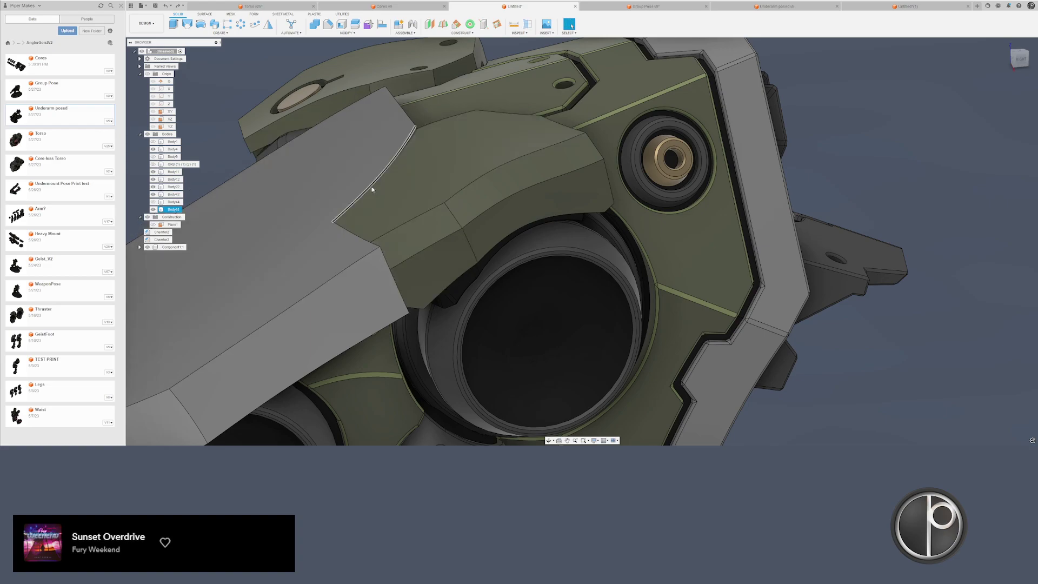
{"action": "middle_click_drag", "start_coordinate": [371, 189], "coordinate": [427, 181], "text": "shift"}
{"action": "scroll", "coordinate": [427, 182], "scroll_direction": "down", "scroll_amount": 1}
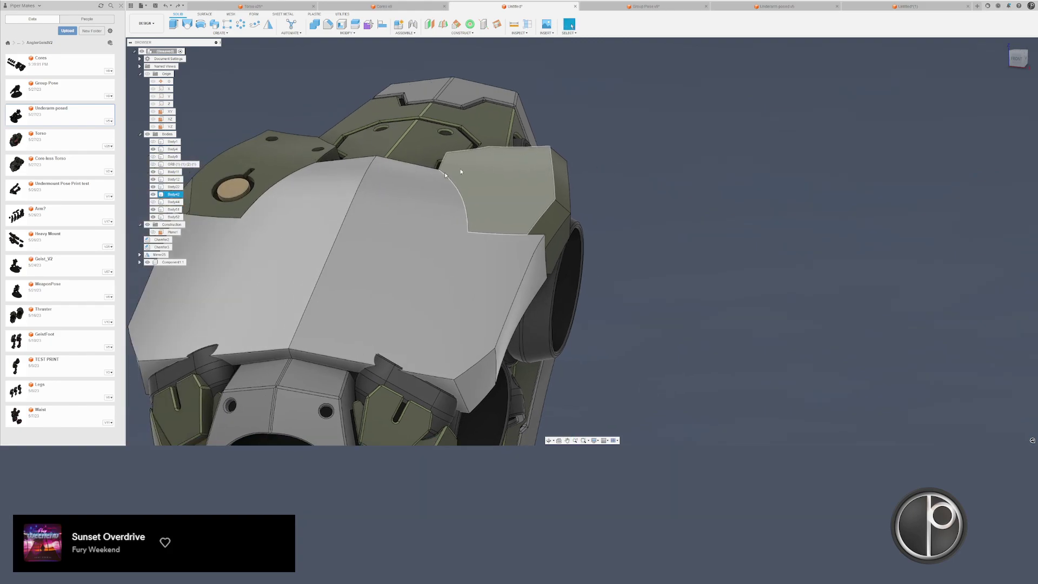
{"action": "left_click", "coordinate": [260, 233]}
{"action": "key", "text": "ctrl+z"}
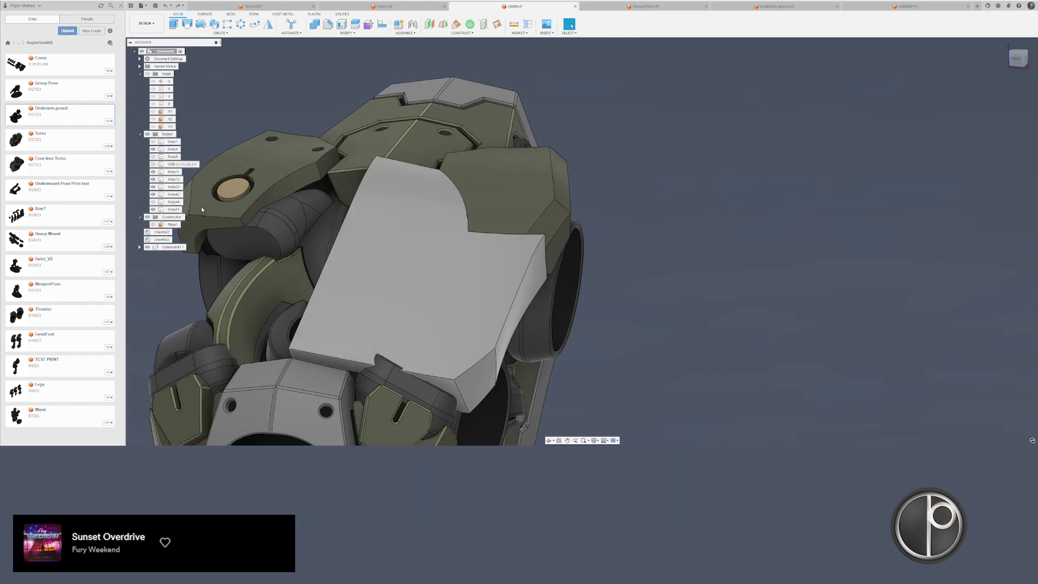
- Hide the olive armour body on the opposite side of the torso
{"action": "left_click", "coordinate": [202, 204]}
{"action": "key", "text": "v"}
{"action": "left_click", "coordinate": [284, 108]}
{"action": "middle_click_drag", "start_coordinate": [284, 108], "coordinate": [291, 116], "text": "shift"}
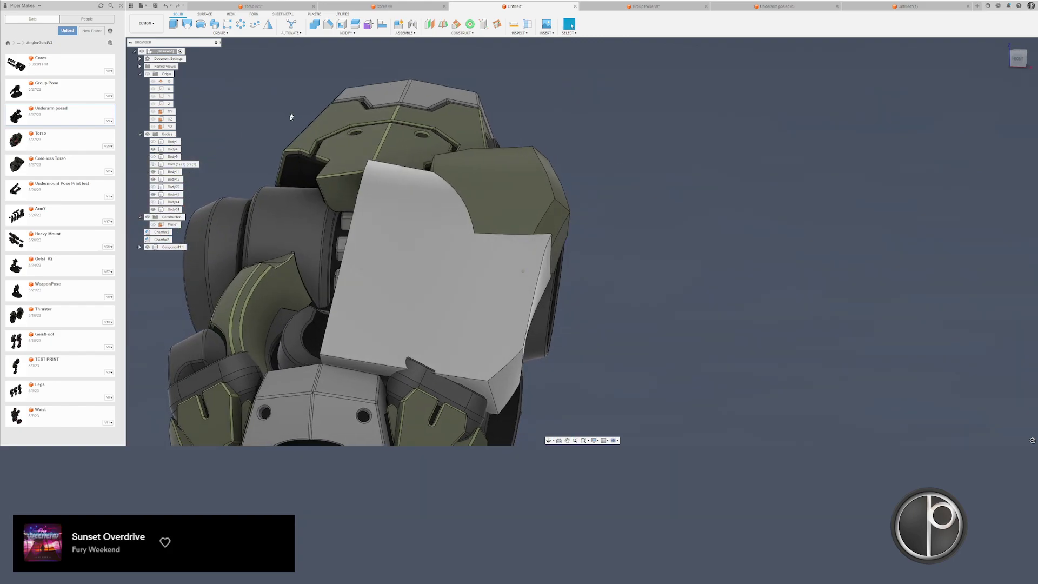
- Combine the grey plate with the adjoining olive body using Join, with Keep Tools turned off
{"action": "left_click", "coordinate": [314, 24]}
{"action": "left_click", "coordinate": [460, 298]}
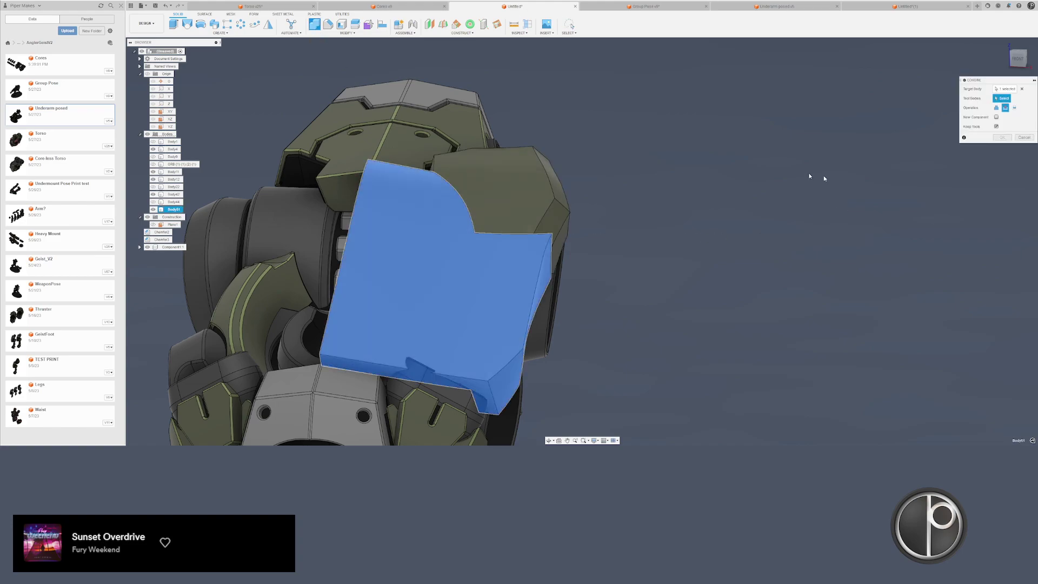
{"action": "left_click", "coordinate": [532, 261]}
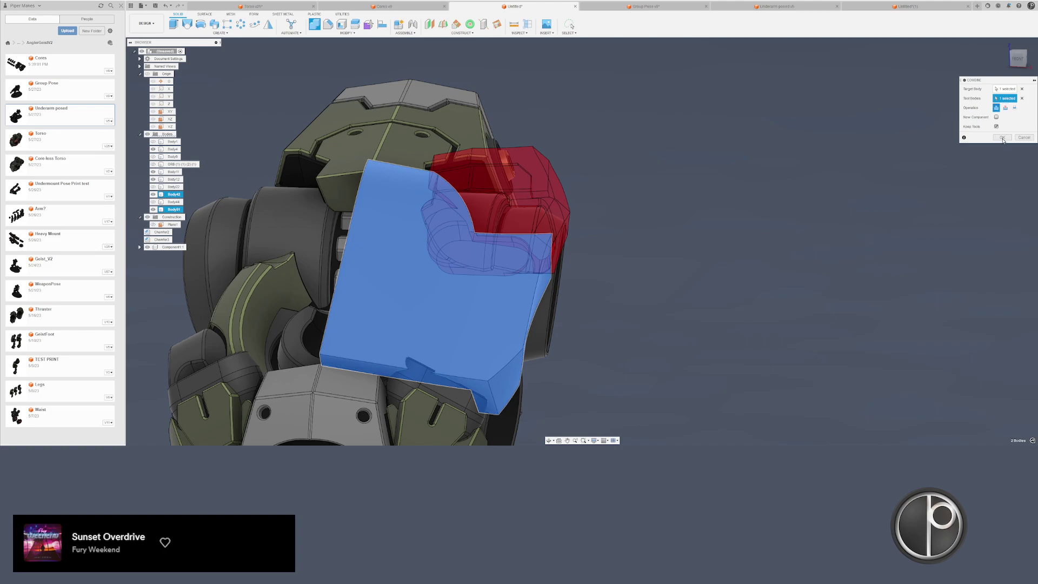
{"action": "left_click", "coordinate": [996, 127]}
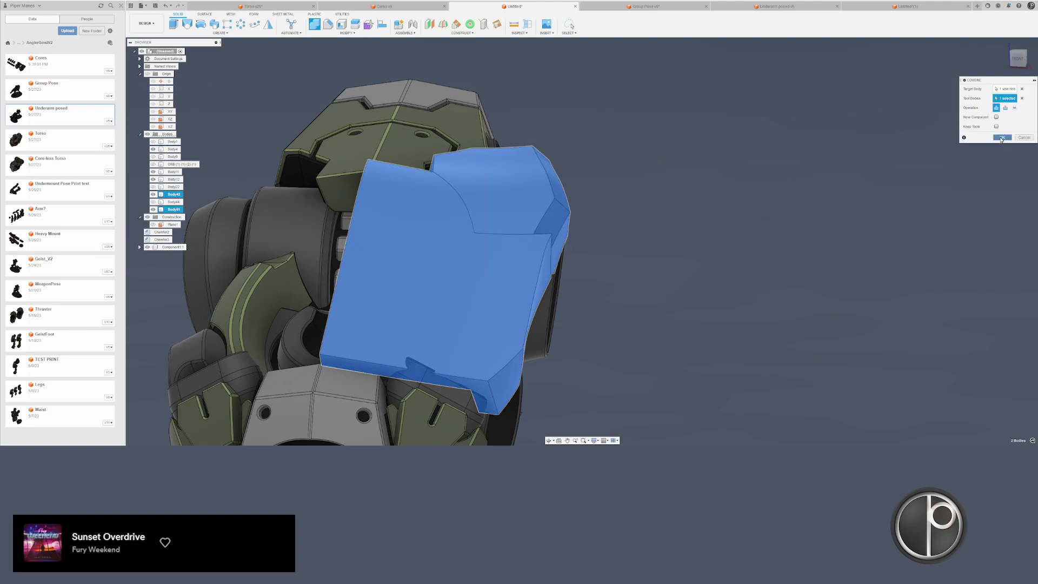
{"action": "key", "text": "Return"}
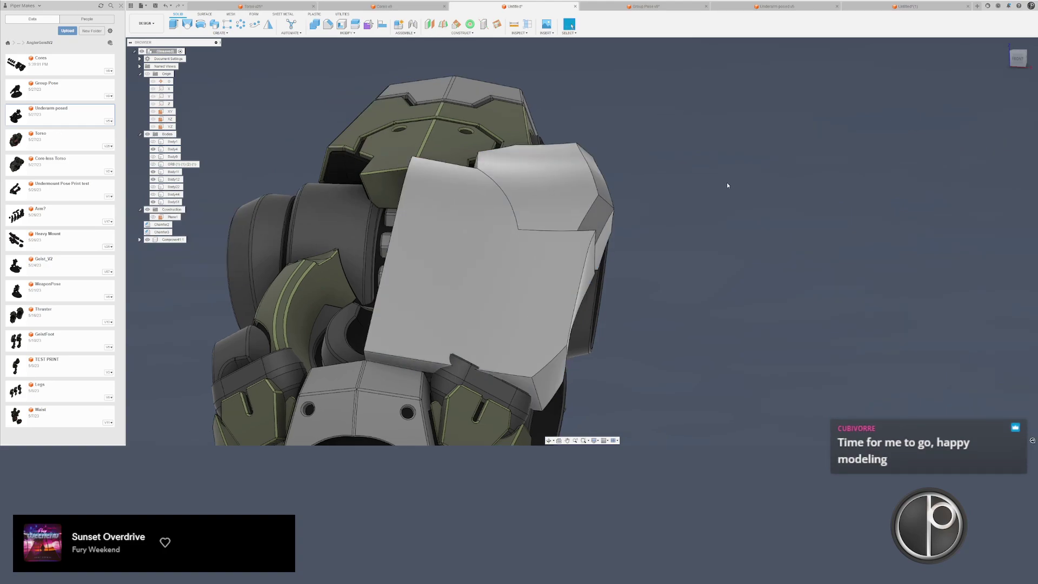
- Try deleting the two upper side faces beside the notch on the joined body, and undo the attempt
{"action": "middle_click_drag", "start_coordinate": [619, 203], "coordinate": [576, 217], "text": "shift"}
{"action": "left_click", "coordinate": [566, 217]}
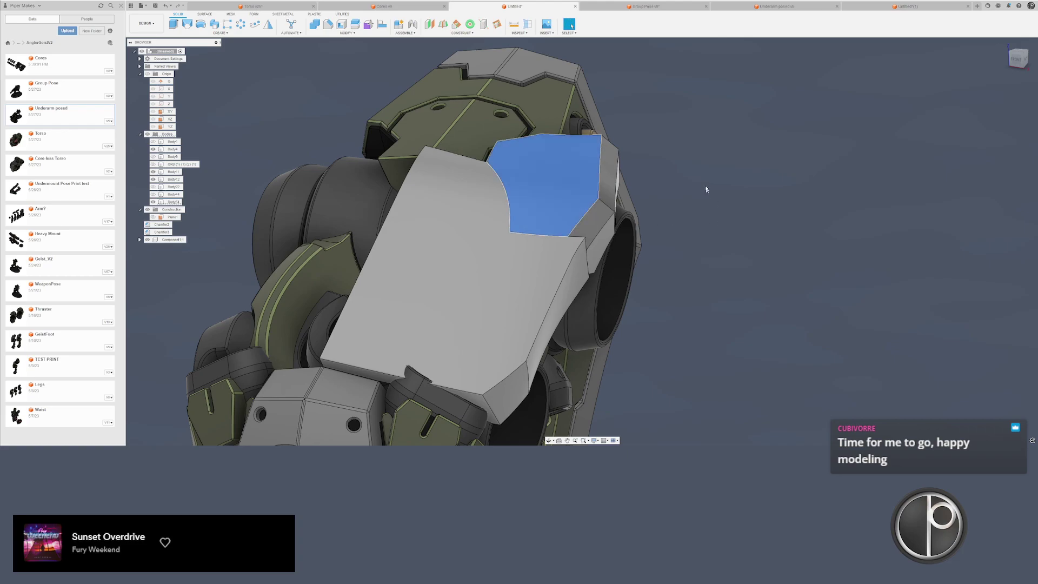
{"action": "middle_click_drag", "start_coordinate": [696, 190], "coordinate": [627, 196], "text": "shift"}
{"action": "left_click", "coordinate": [523, 250]}
{"action": "left_click", "coordinate": [567, 242], "text": "shift"}
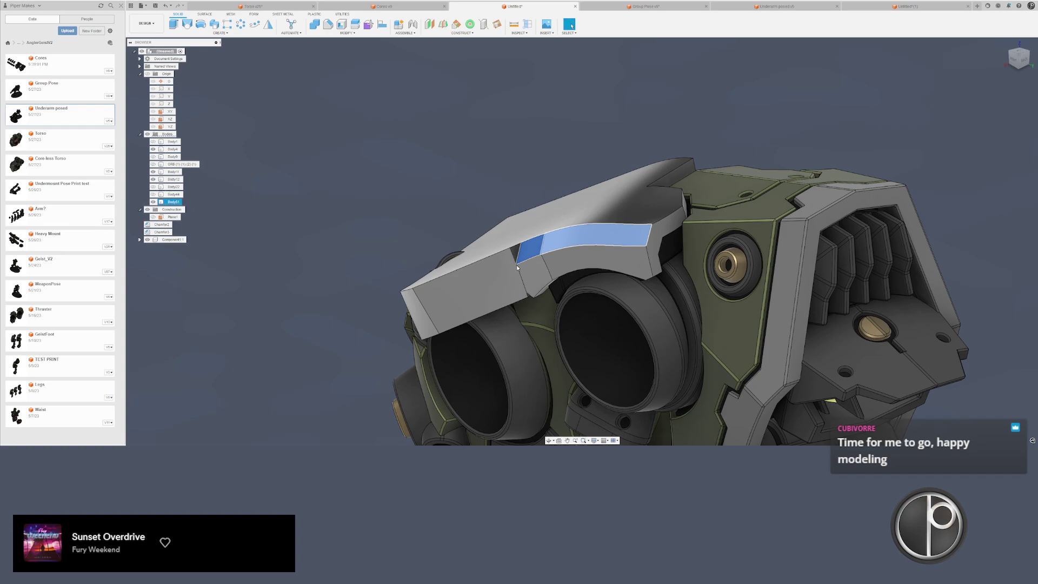
{"action": "key", "text": "Delete"}
{"action": "scroll", "coordinate": [517, 267], "scroll_direction": "up", "scroll_amount": 5}
{"action": "scroll", "coordinate": [517, 266], "scroll_direction": "down", "scroll_amount": 4}
{"action": "middle_click_drag", "start_coordinate": [517, 266], "coordinate": [528, 270], "text": "shift"}
{"action": "key", "text": "ctrl+z"}
{"action": "scroll", "coordinate": [529, 269], "scroll_direction": "up", "scroll_amount": 1}
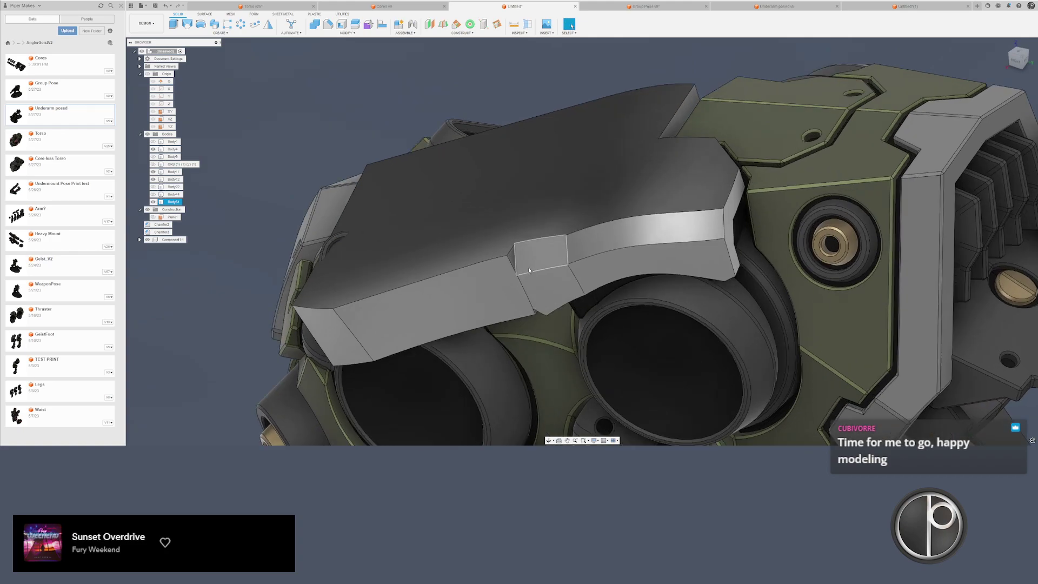
{"action": "scroll", "coordinate": [528, 269], "scroll_direction": "up", "scroll_amount": 2}
{"action": "left_click", "coordinate": [522, 256]}
{"action": "left_click", "coordinate": [505, 252], "text": "shift"}
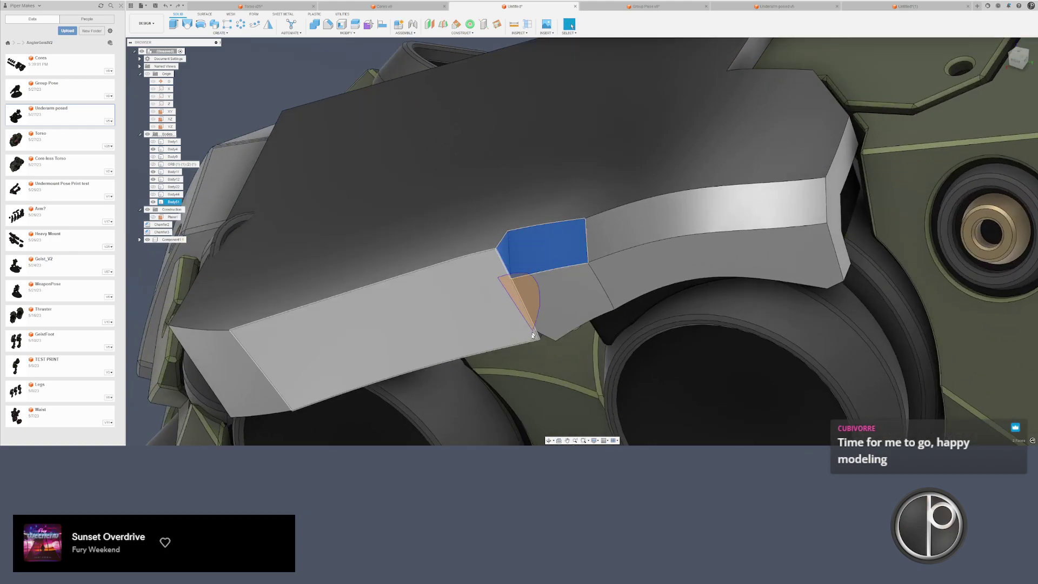
{"action": "left_click", "coordinate": [597, 252]}
{"action": "scroll", "coordinate": [576, 266], "scroll_direction": "down", "scroll_amount": 4}
{"action": "key", "text": "Escape"}
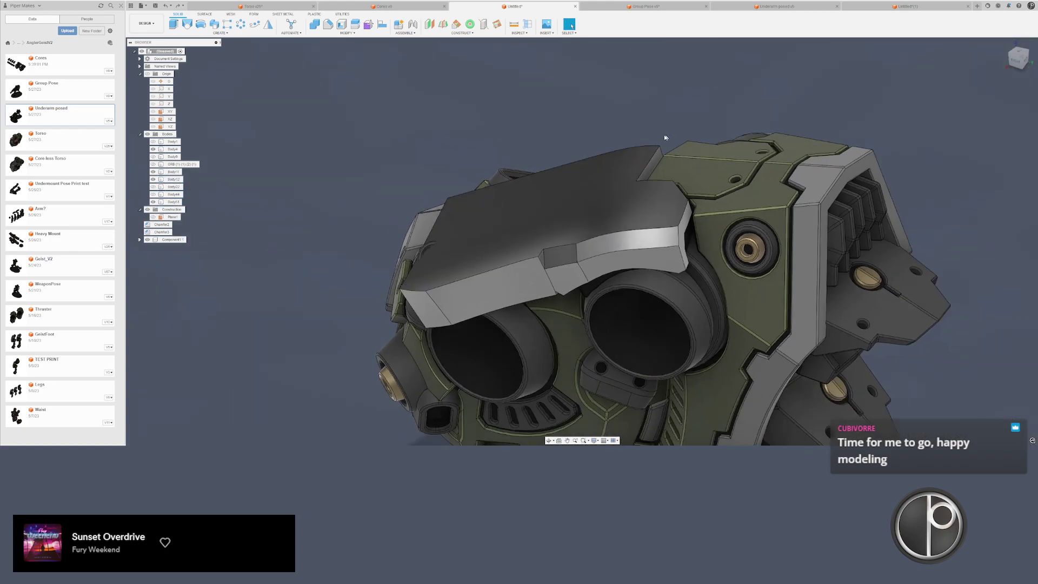
- Switch to the other untitled document that holds only the grey plate and olive body
{"action": "left_click", "coordinate": [891, 4]}
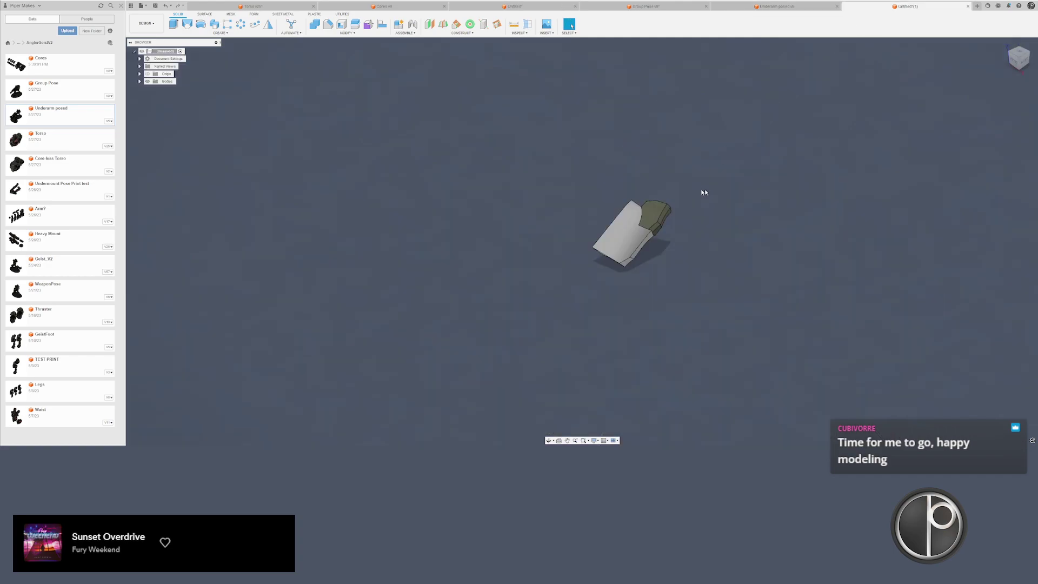
- Replace the separate grey plate and olive body with a pasted copy of the joined body
{"action": "left_click", "coordinate": [662, 216]}
{"action": "key", "text": "Delete"}
{"action": "key", "text": "ctrl+z"}
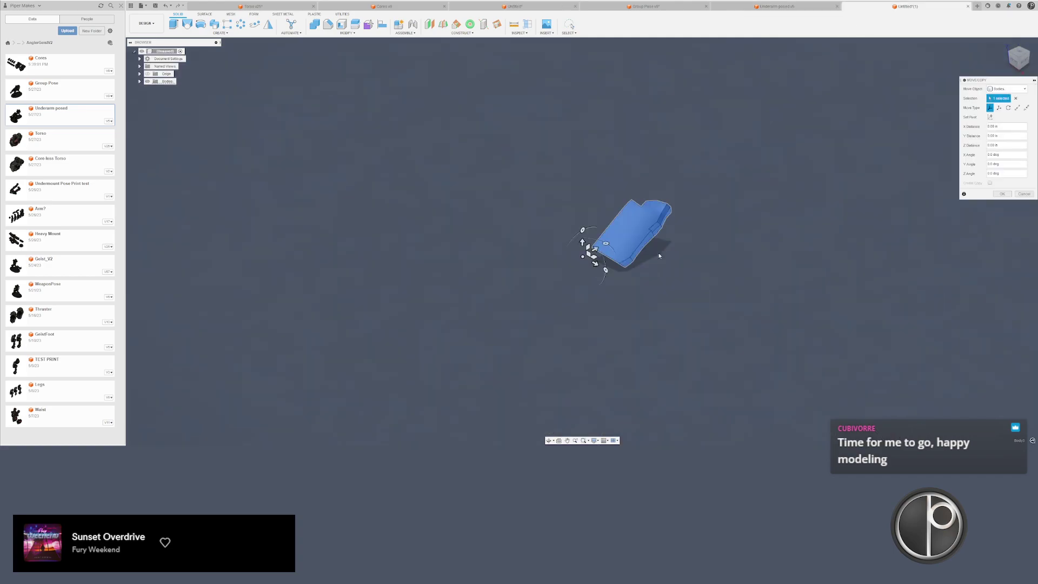
{"action": "key", "text": "Escape"}
{"action": "scroll", "coordinate": [633, 272], "scroll_direction": "up", "scroll_amount": 8}
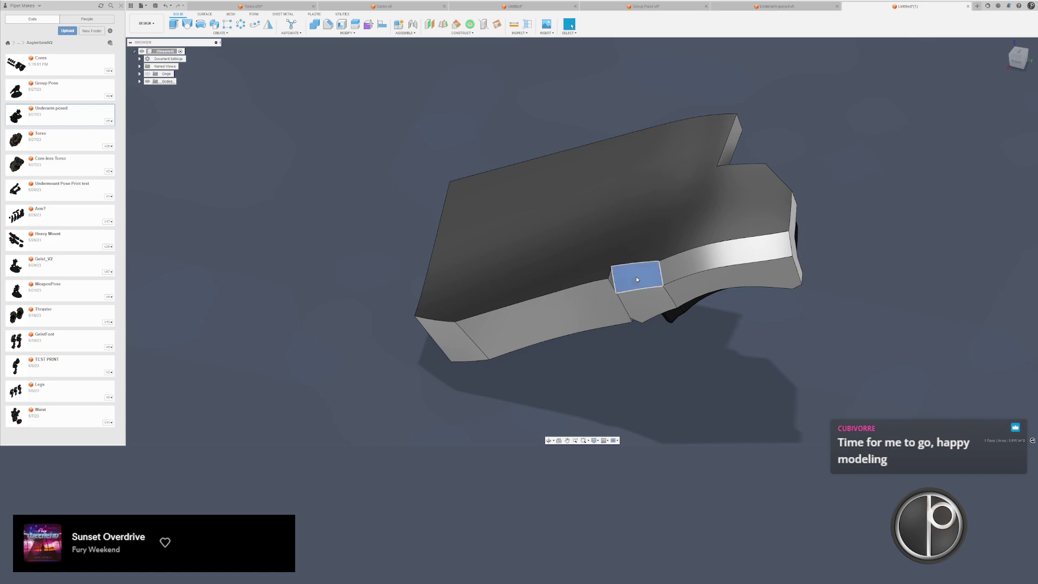
- Try deleting the angled face below the side notch and splitting the body there, and undo the attempt
{"action": "scroll", "coordinate": [610, 279], "scroll_direction": "up", "scroll_amount": 4}
{"action": "left_click", "coordinate": [667, 331]}
{"action": "scroll", "coordinate": [665, 349], "scroll_direction": "down", "scroll_amount": 1}
{"action": "middle_click_drag", "start_coordinate": [682, 353], "coordinate": [663, 319]}
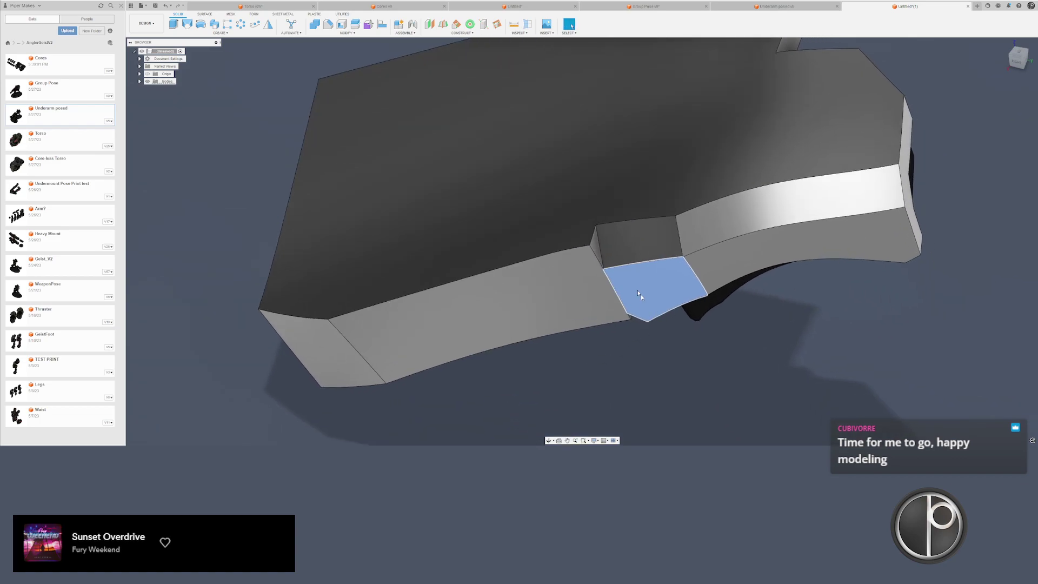
{"action": "key", "text": "Delete"}
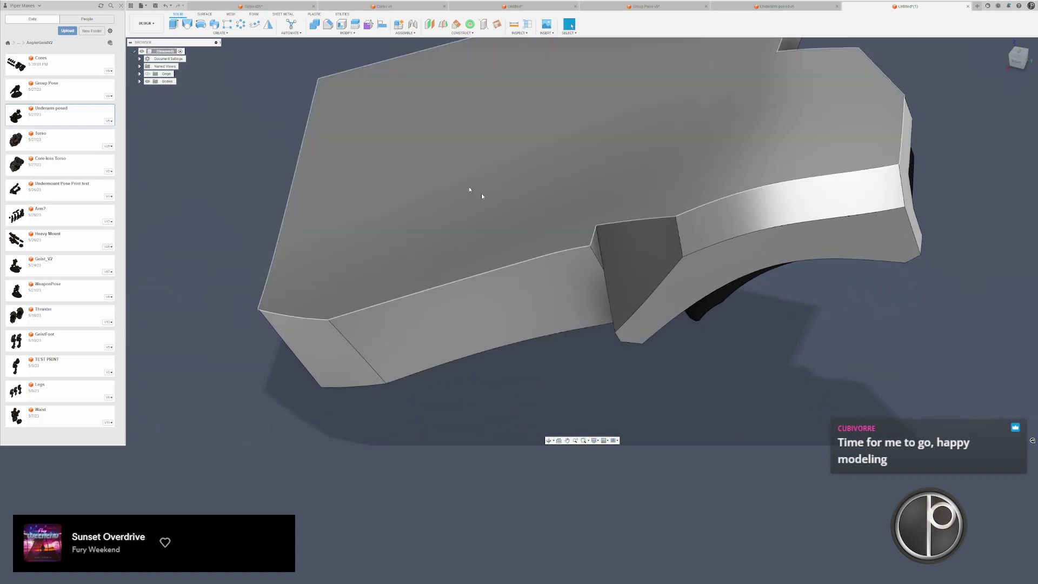
{"action": "left_click", "coordinate": [354, 25]}
{"action": "left_click", "coordinate": [866, 141]}
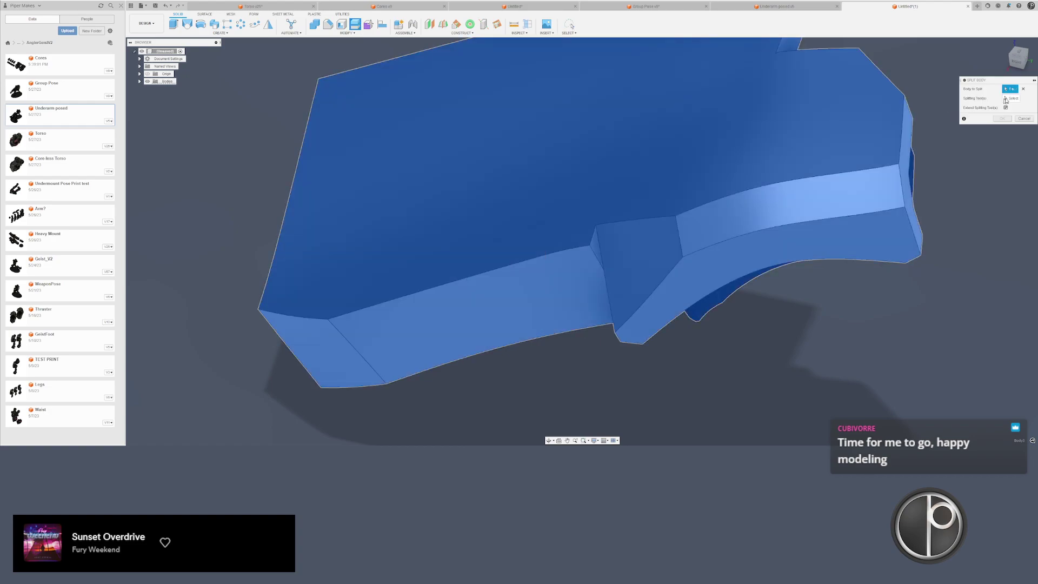
{"action": "left_click", "coordinate": [600, 305]}
{"action": "key", "text": "Escape"}
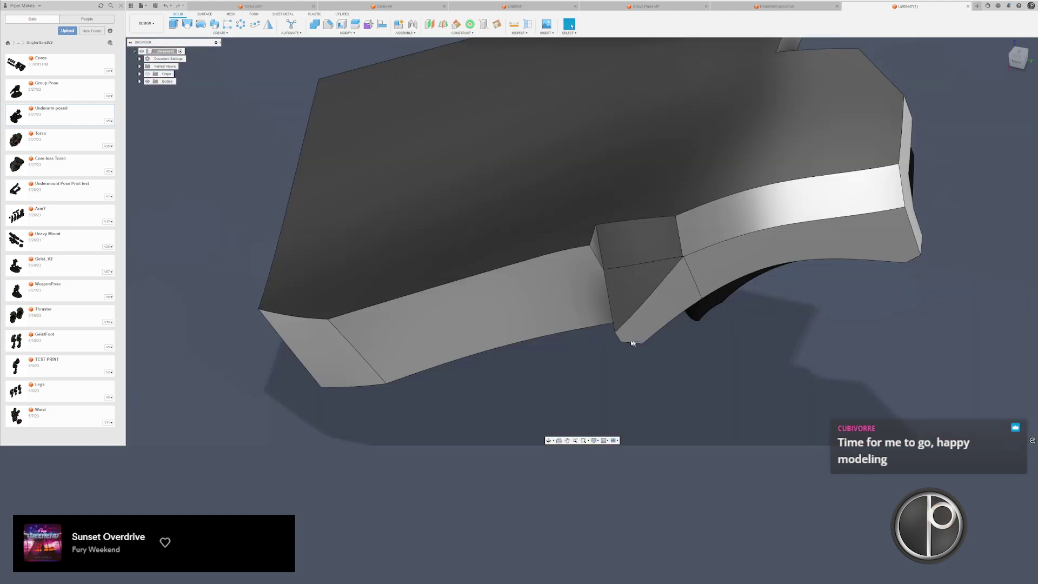
{"action": "key", "text": "ctrl+z"}
- Delete the angled face below the side notch, plus the two notch faces and the adjoining long side face
{"action": "middle_click_drag", "start_coordinate": [658, 330], "coordinate": [640, 359]}
{"action": "left_click", "coordinate": [627, 333]}
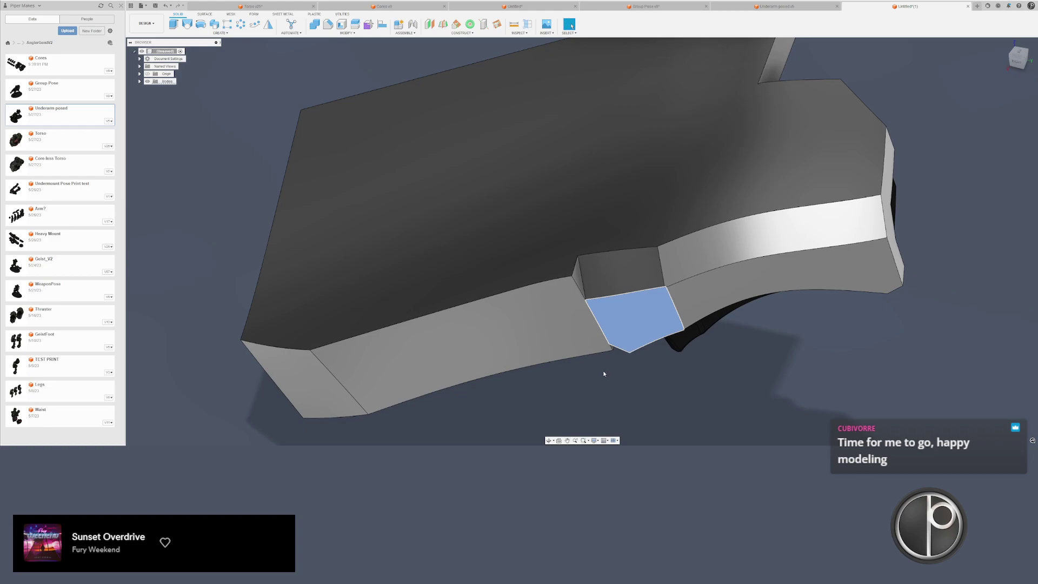
{"action": "key", "text": "Delete"}
{"action": "left_click", "coordinate": [589, 281]}
{"action": "left_click", "coordinate": [578, 276], "text": "ctrl"}
{"action": "left_click", "coordinate": [683, 262], "text": "ctrl"}
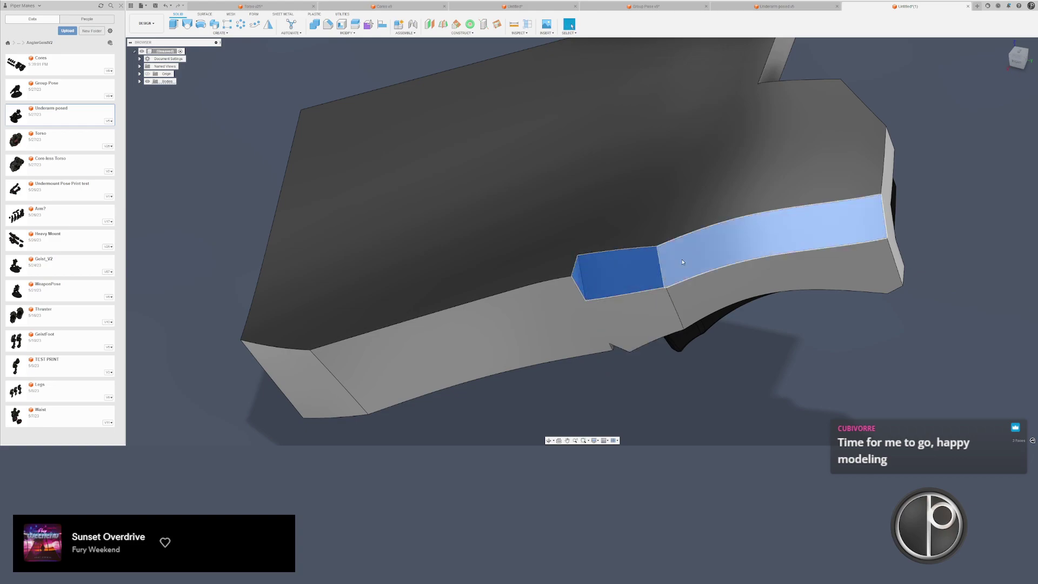
{"action": "key", "text": "Delete"}
- Delete the three leftover notch faces at the junction of the plate and the former olive part
{"action": "middle_click_drag", "start_coordinate": [682, 262], "coordinate": [651, 265], "text": "shift"}
{"action": "scroll", "coordinate": [650, 270], "scroll_direction": "up", "scroll_amount": 8}
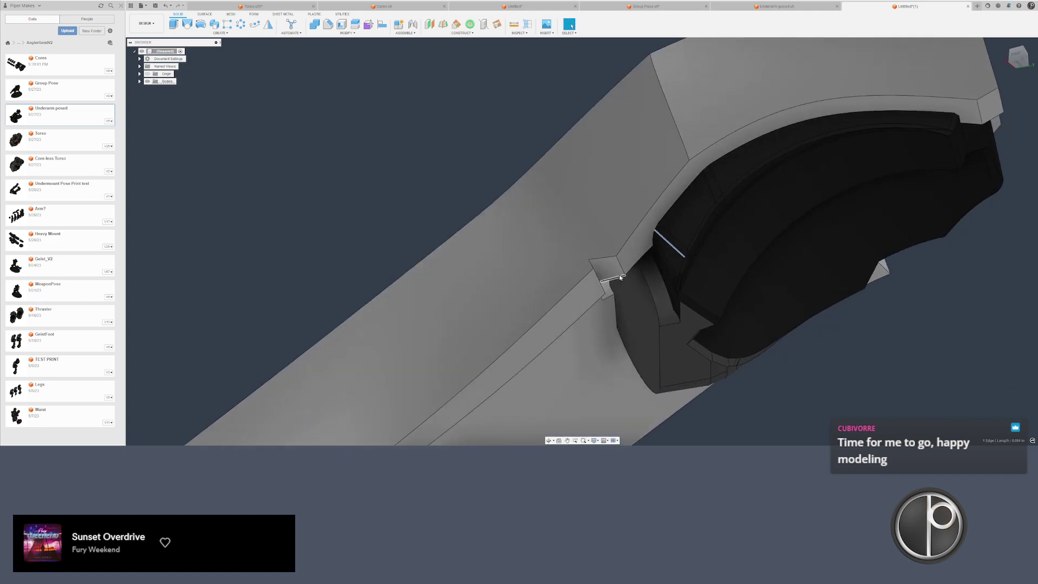
{"action": "left_click", "coordinate": [606, 268]}
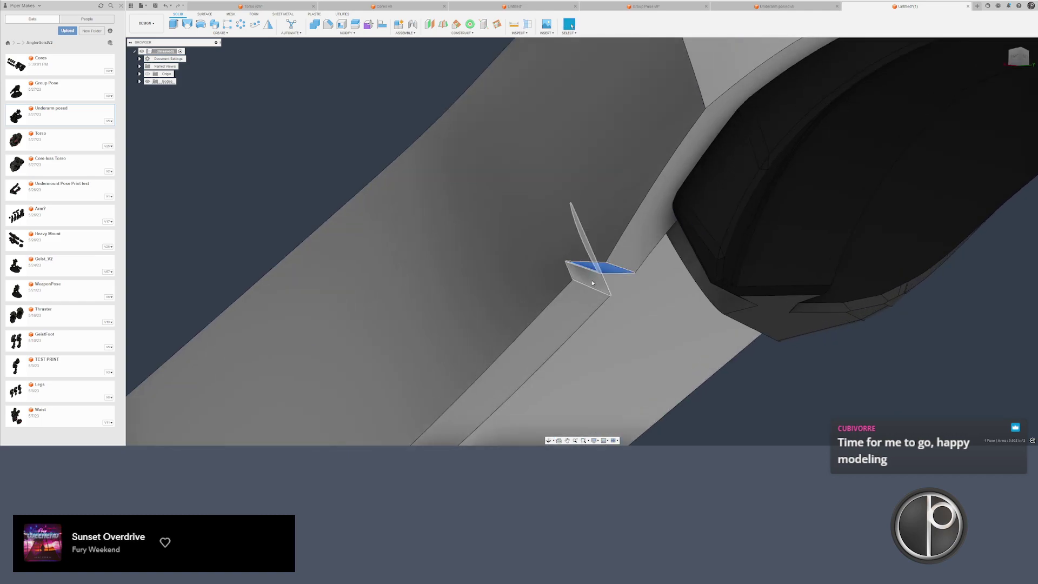
{"action": "middle_click_drag", "start_coordinate": [606, 269], "coordinate": [547, 250], "text": "shift"}
{"action": "key", "text": "Delete"}
{"action": "scroll", "coordinate": [661, 288], "scroll_direction": "down", "scroll_amount": 5}
{"action": "scroll", "coordinate": [645, 270], "scroll_direction": "up", "scroll_amount": 5}
{"action": "left_click", "coordinate": [645, 269]}
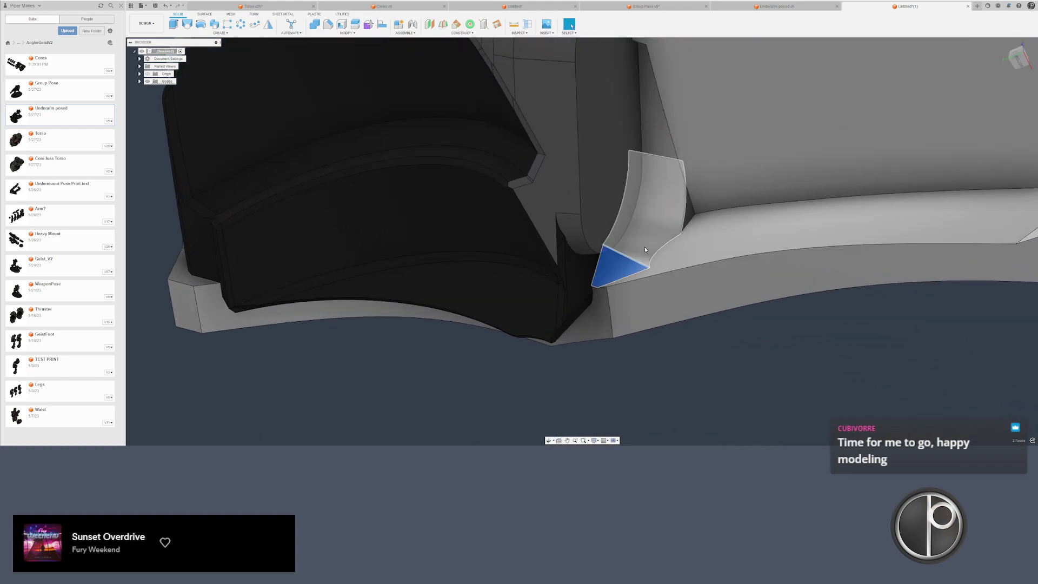
{"action": "left_click", "coordinate": [644, 238]}
{"action": "left_click", "coordinate": [666, 155]}
{"action": "middle_click_drag", "start_coordinate": [666, 160], "coordinate": [665, 249]}
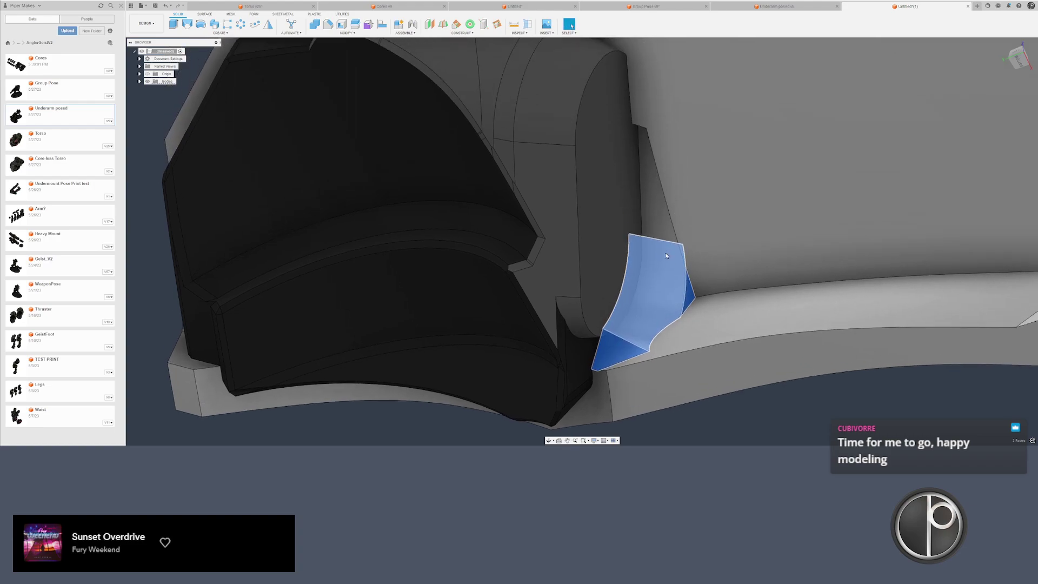
{"action": "scroll", "coordinate": [665, 249], "scroll_direction": "down", "scroll_amount": 2}
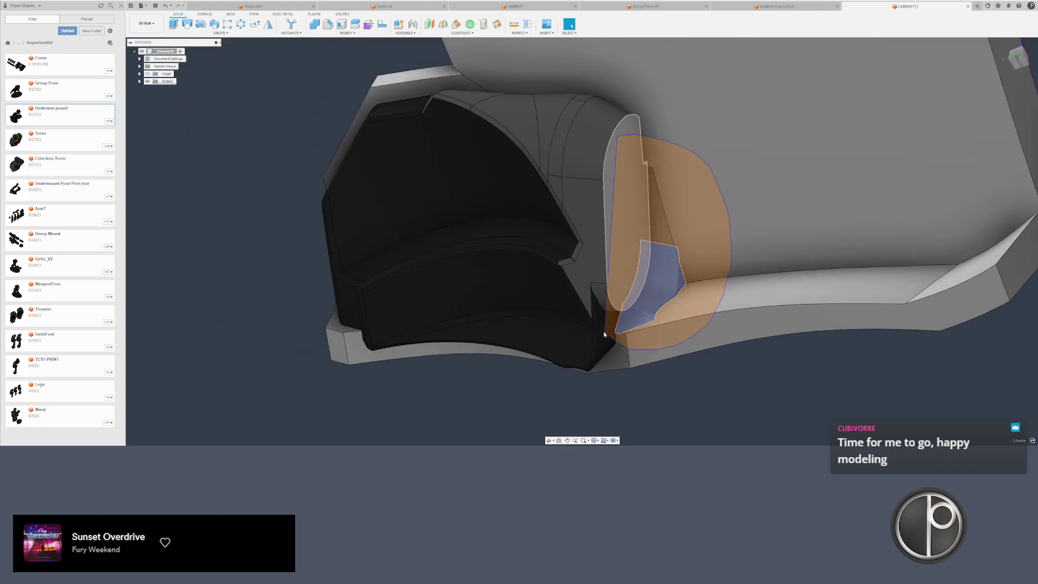
{"action": "left_click_drag", "start_coordinate": [629, 232], "coordinate": [630, 224]}
{"action": "key", "text": "Escape"}
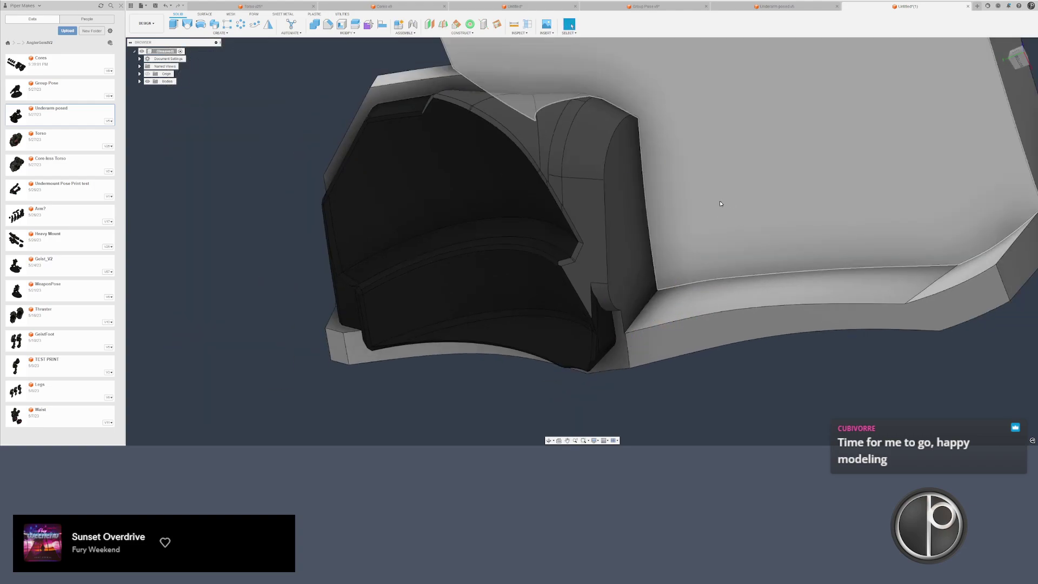
- Copy the cleaned joined body and switch to the untitled document that holds the torso
{"action": "middle_click_drag", "start_coordinate": [719, 200], "coordinate": [705, 295], "text": "shift"}
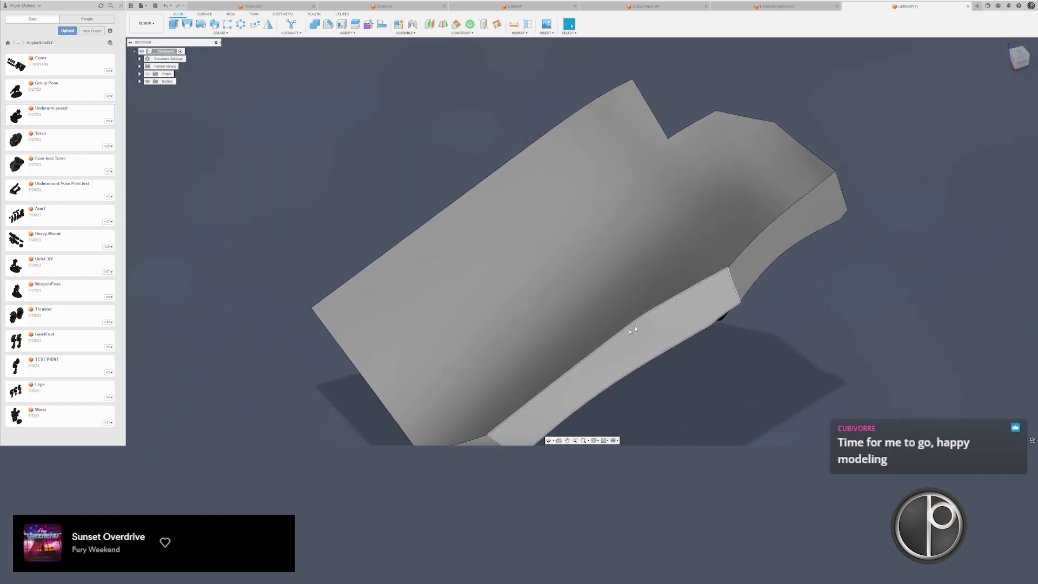
{"action": "scroll", "coordinate": [633, 211], "scroll_direction": "down", "scroll_amount": 2}
{"action": "middle_click_drag", "start_coordinate": [634, 328], "coordinate": [720, 241]}
{"action": "left_click_drag", "start_coordinate": [720, 241], "coordinate": [554, 300]}
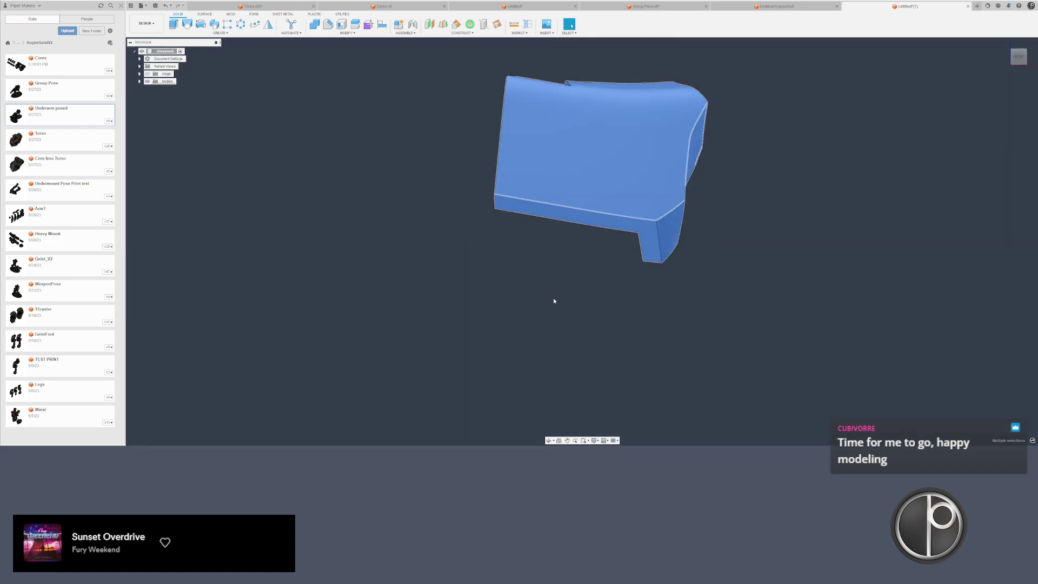
{"action": "left_click", "coordinate": [521, 310]}
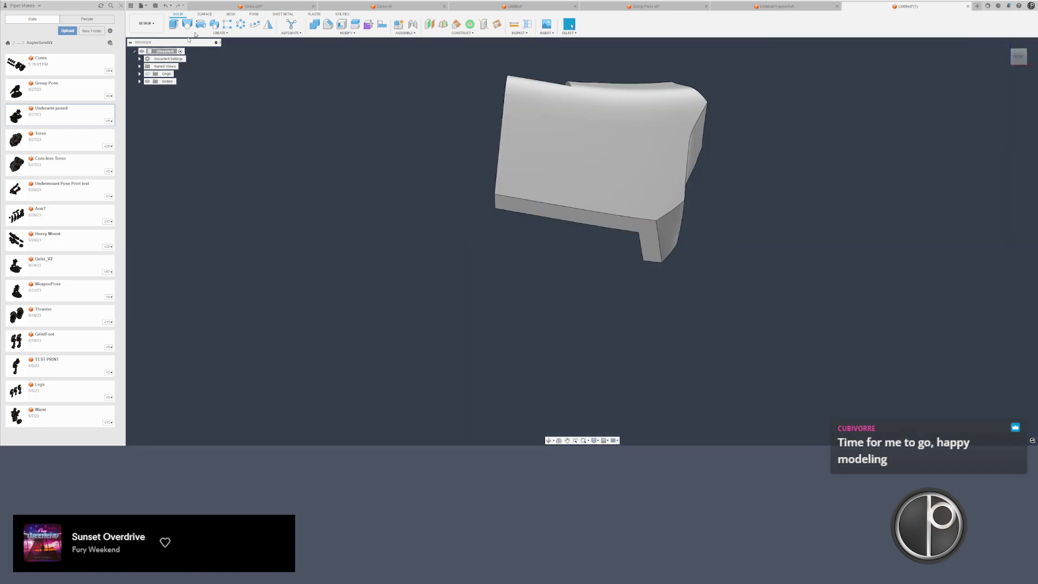
{"action": "left_click", "coordinate": [501, 11]}
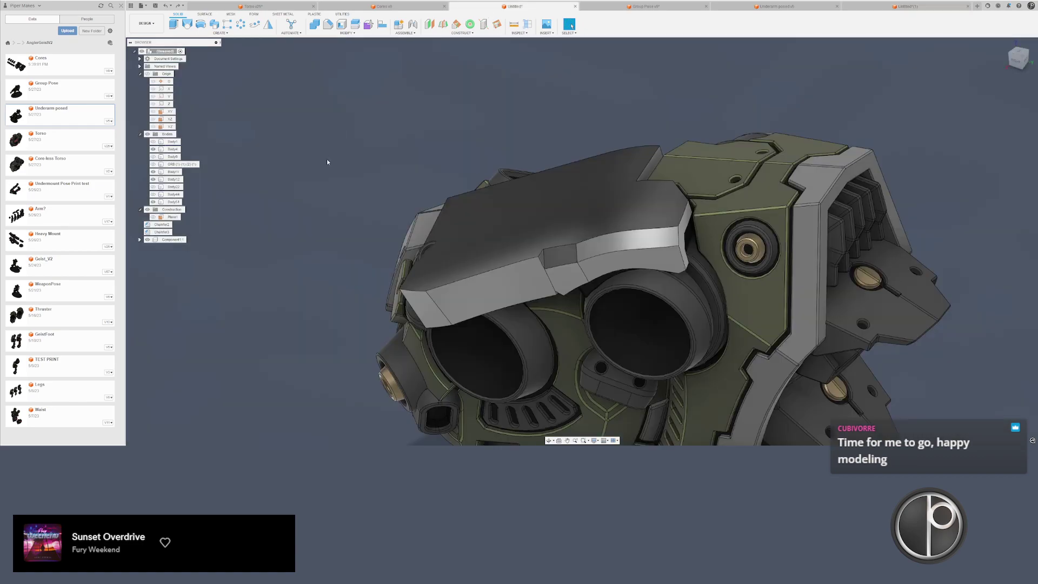
- Replace the notched plate on the torso with the copied clean body
{"action": "middle_click_drag", "start_coordinate": [327, 159], "coordinate": [564, 195], "text": "shift"}
{"action": "scroll", "coordinate": [565, 195], "scroll_direction": "up", "scroll_amount": 1}
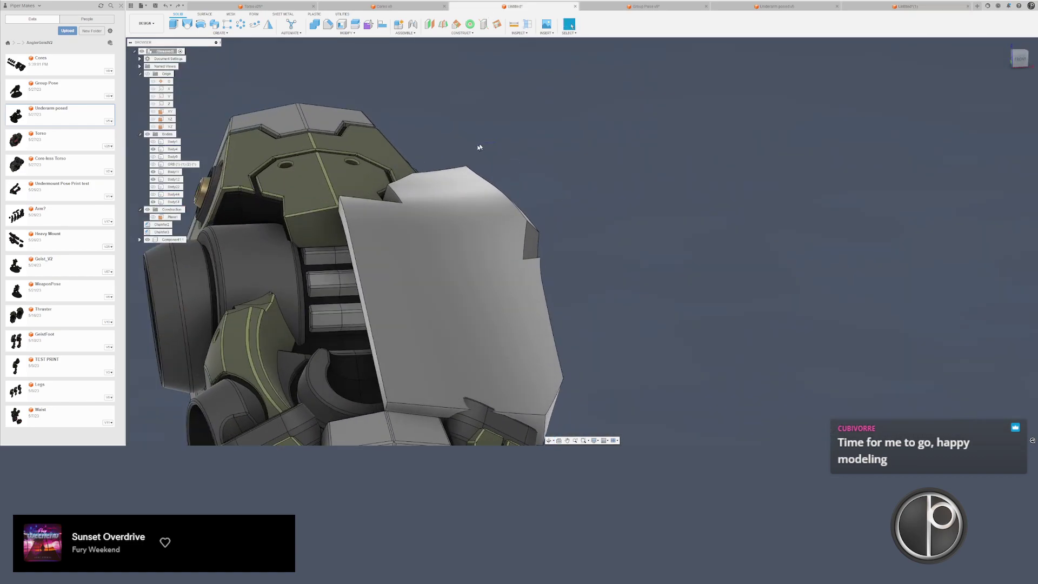
{"action": "double_click", "coordinate": [477, 175]}
{"action": "key", "text": "Delete"}
{"action": "key", "text": "ctrl+v"}
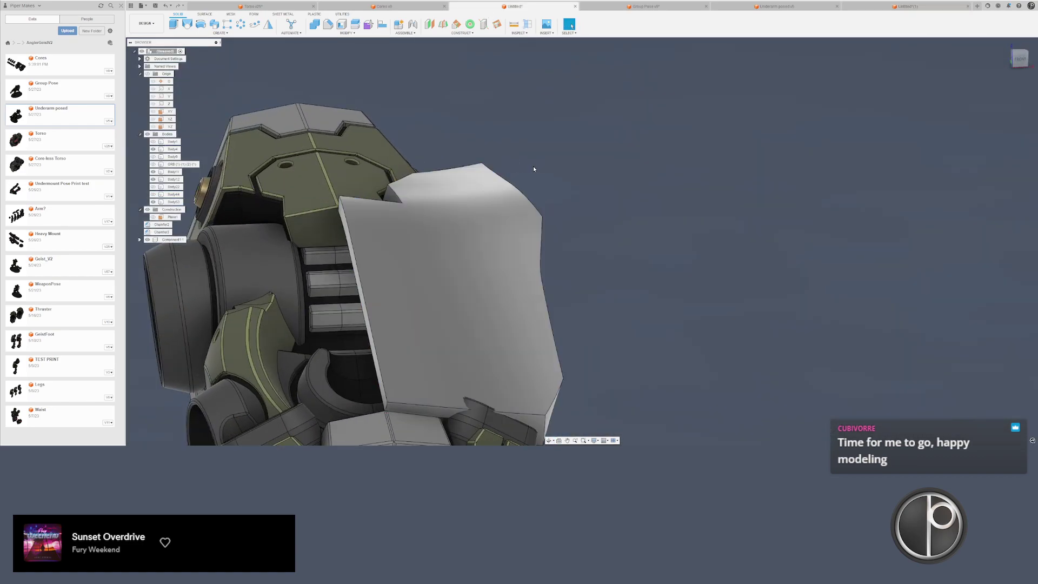
- Open the plate's top face with Edit Face and raise the outer part of its upper-end edge
{"action": "middle_click_drag", "start_coordinate": [510, 177], "coordinate": [621, 118], "text": "shift"}
{"action": "left_click", "coordinate": [527, 178]}
{"action": "left_click", "coordinate": [368, 25]}
{"action": "scroll", "coordinate": [563, 141], "scroll_direction": "up", "scroll_amount": 3}
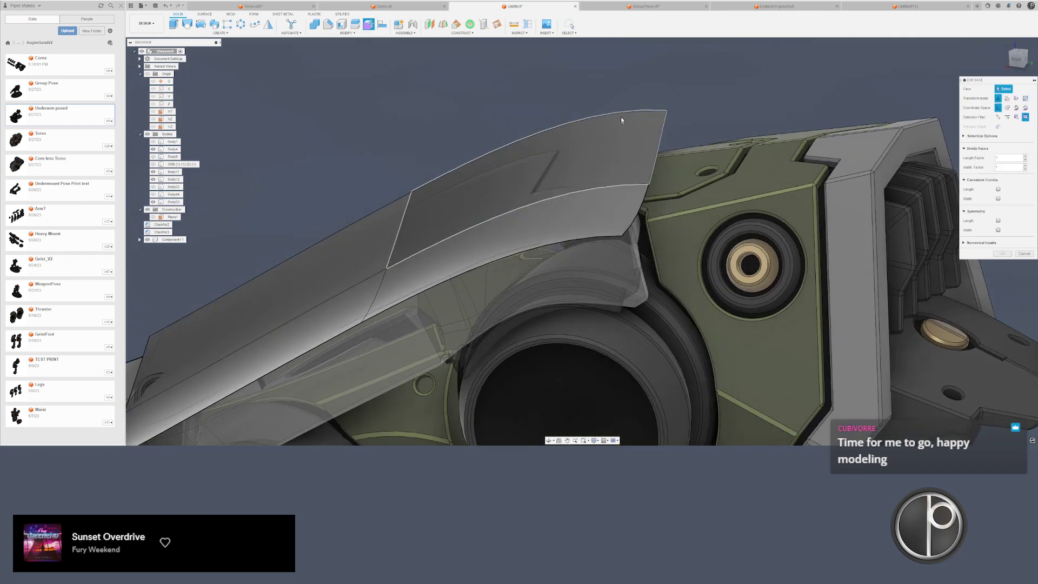
{"action": "left_click_drag", "start_coordinate": [631, 92], "coordinate": [690, 153]}
{"action": "left_click", "coordinate": [645, 214]}
{"action": "middle_click_drag", "start_coordinate": [645, 215], "coordinate": [568, 187], "text": "shift"}
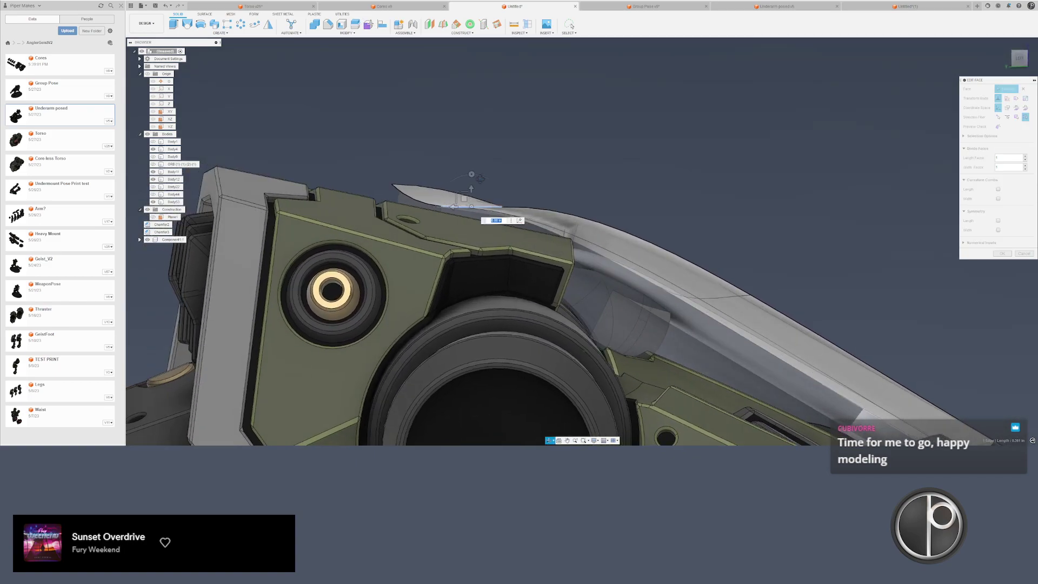
{"action": "middle_click_drag", "start_coordinate": [466, 179], "coordinate": [466, 201], "text": "shift"}
{"action": "scroll", "coordinate": [466, 202], "scroll_direction": "up", "scroll_amount": 1}
{"action": "scroll", "coordinate": [441, 219], "scroll_direction": "up", "scroll_amount": 2}
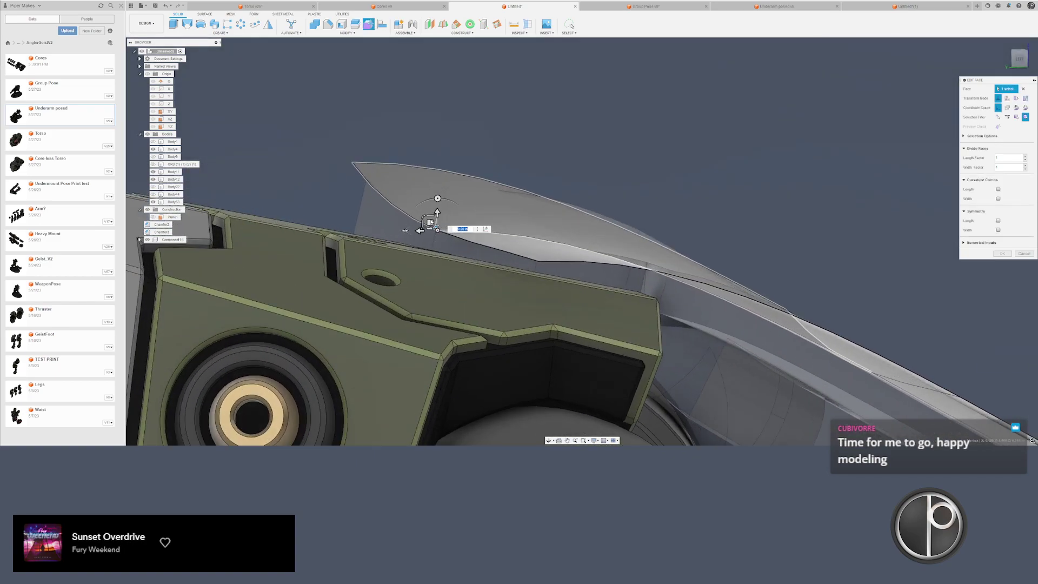
{"action": "left_click_drag", "start_coordinate": [430, 222], "coordinate": [433, 183]}
- Raise the next control point along the face's outer side and adjust the outer corner at the upper end
{"action": "left_click", "coordinate": [539, 262]}
{"action": "left_click_drag", "start_coordinate": [532, 252], "coordinate": [529, 231]}
{"action": "middle_click_drag", "start_coordinate": [457, 221], "coordinate": [399, 211], "text": "shift"}
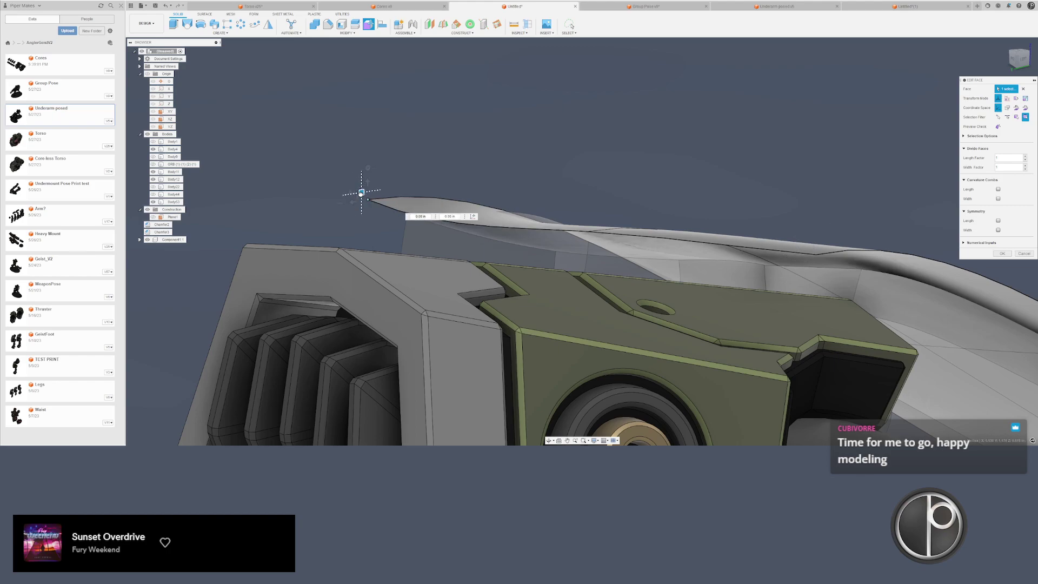
{"action": "middle_click_drag", "start_coordinate": [361, 193], "coordinate": [488, 261], "text": "shift"}
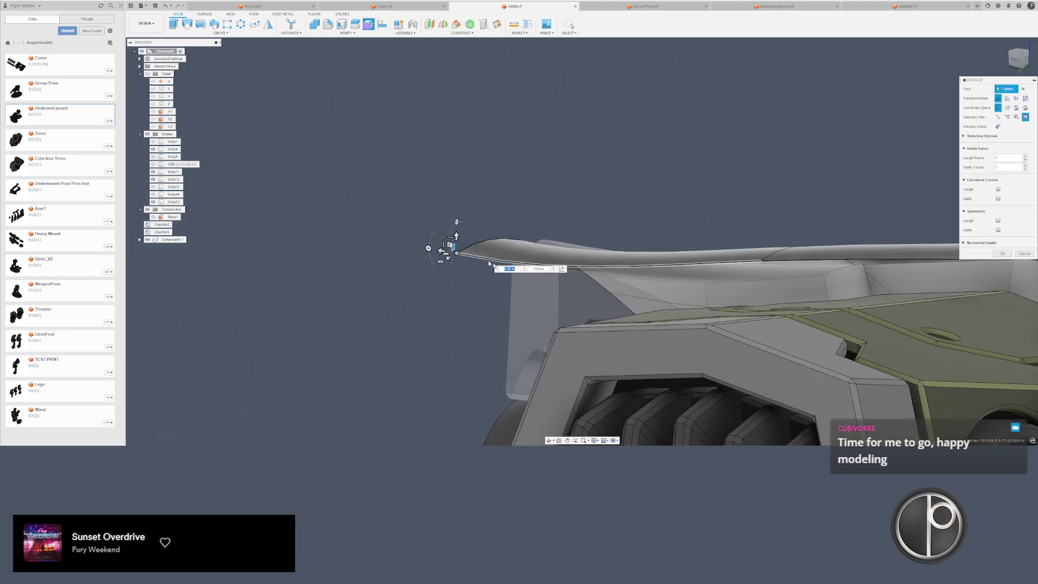
- Reorient the manipulator at the face's outer upper corner by rotating it to follow the plate's edges
{"action": "left_click", "coordinate": [562, 269]}
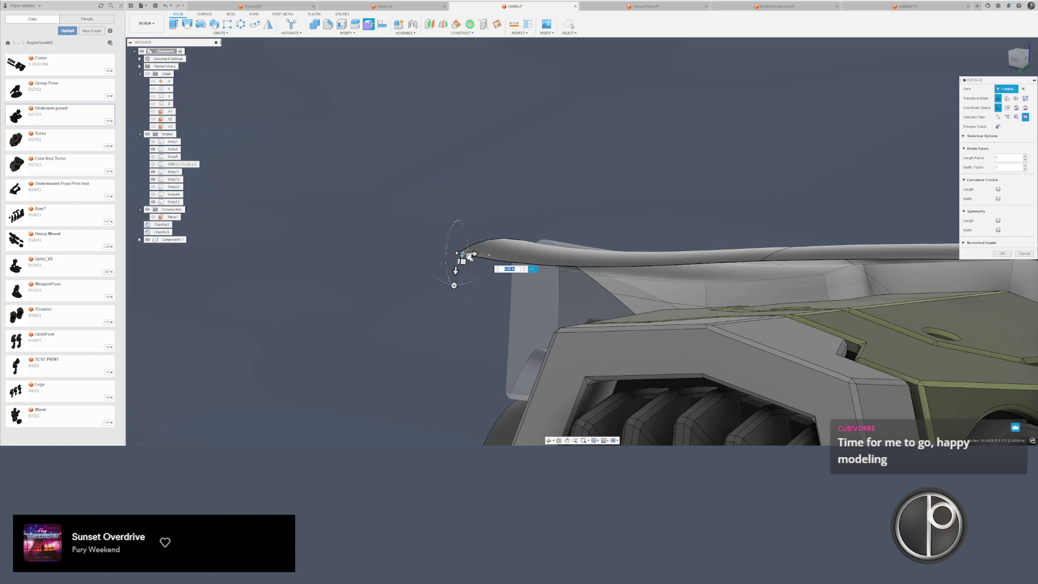
{"action": "middle_click_drag", "start_coordinate": [470, 257], "coordinate": [503, 324], "text": "shift"}
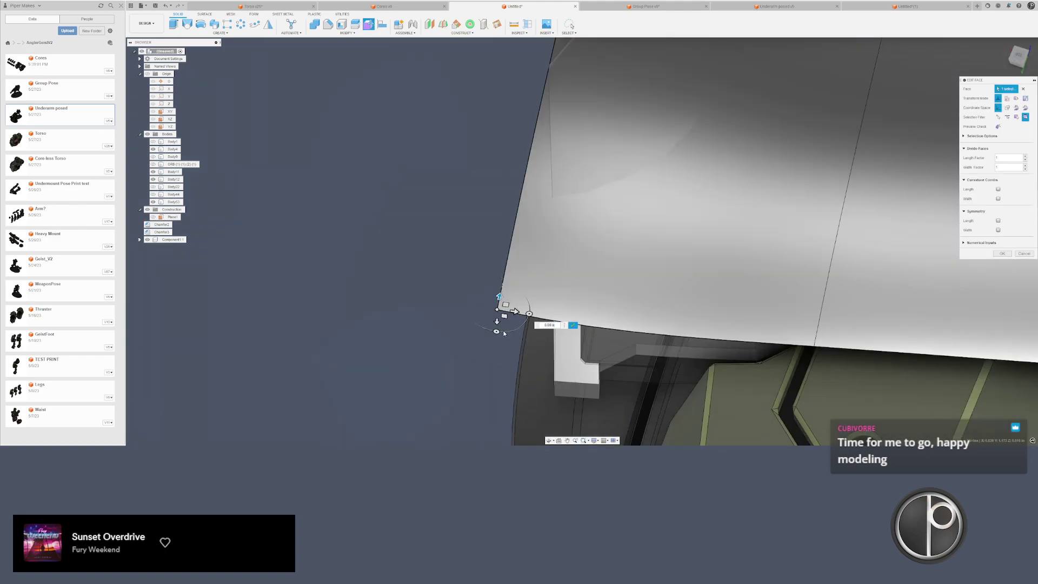
{"action": "left_click_drag", "start_coordinate": [529, 313], "coordinate": [528, 318]}
{"action": "middle_click_drag", "start_coordinate": [529, 318], "coordinate": [545, 287], "text": "shift"}
{"action": "left_click_drag", "start_coordinate": [545, 247], "coordinate": [545, 249]}
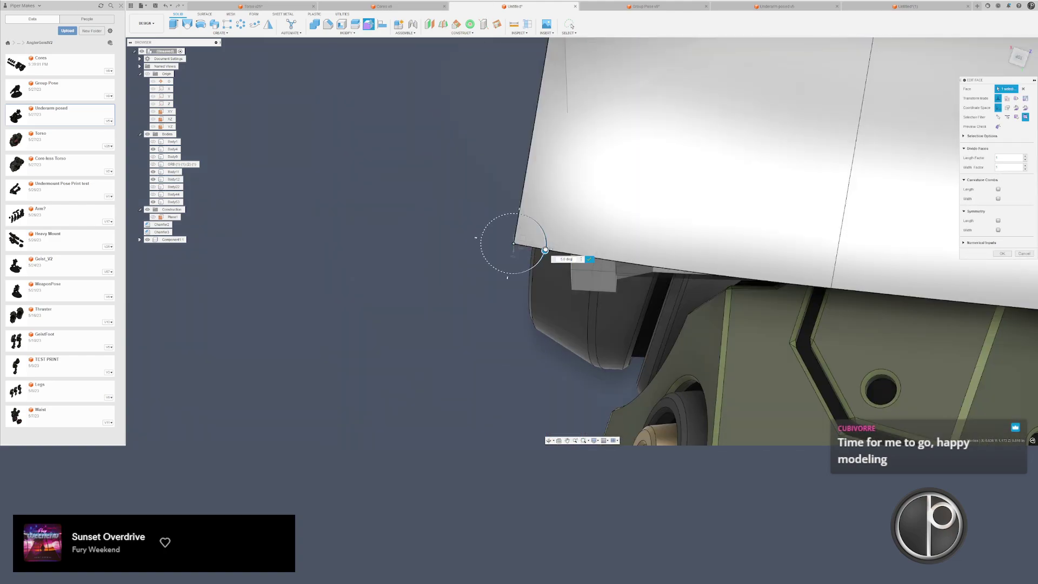
{"action": "middle_click_drag", "start_coordinate": [545, 247], "coordinate": [508, 194], "text": "shift"}
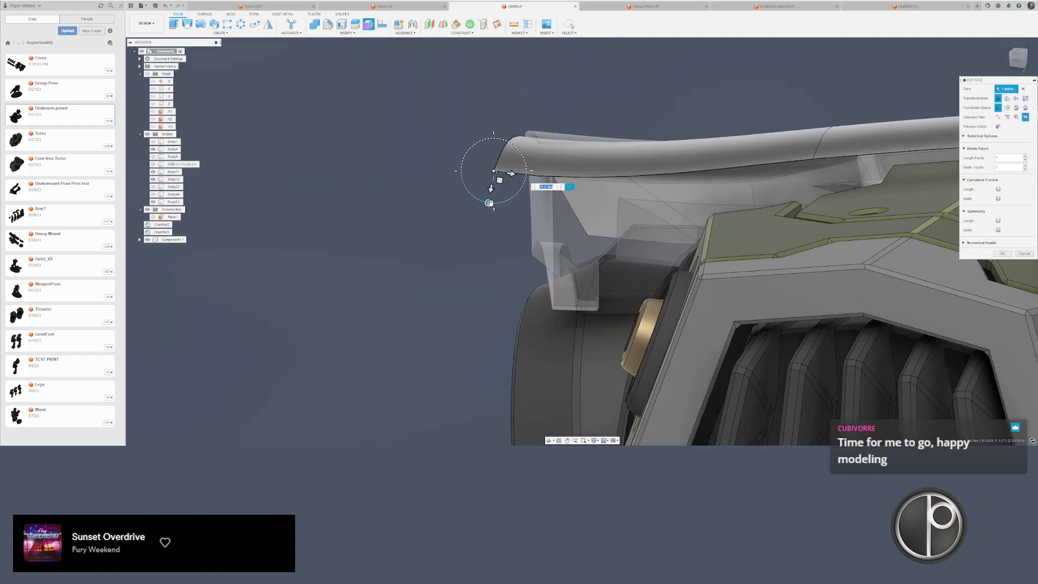
{"action": "mouse_move", "coordinate": [489, 203]}
{"action": "left_mouse_down"}
{"action": "mouse_move", "coordinate": [501, 206]}
{"action": "mouse_move", "coordinate": [496, 183]}
{"action": "mouse_move", "coordinate": [504, 201]}
{"action": "left_mouse_up"}
{"action": "middle_click_drag", "start_coordinate": [447, 206], "coordinate": [621, 183], "text": "shift"}
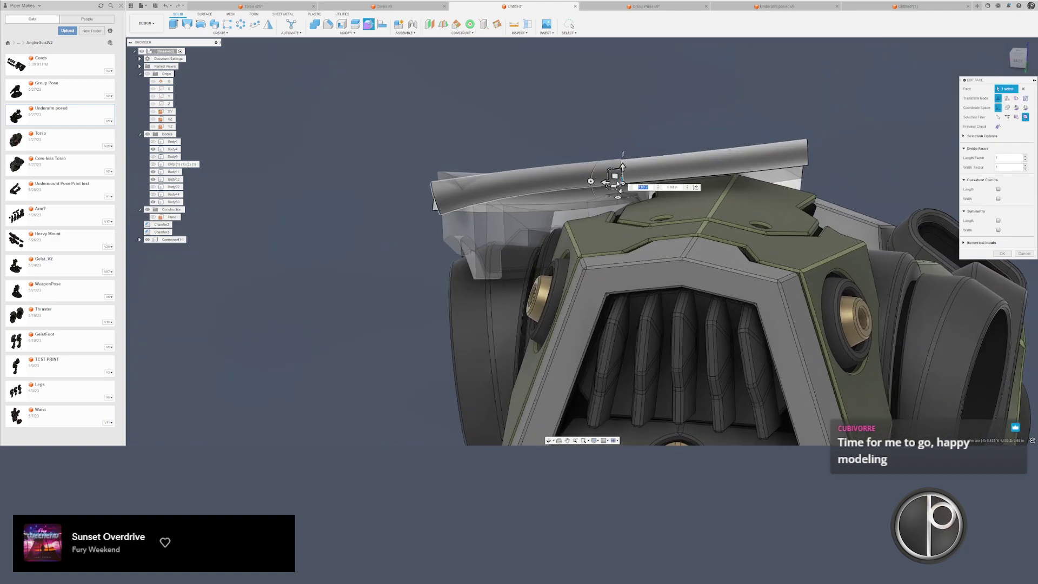
- Adjust the height of the middle control point at the face's upper end and slightly rotate the inner corner point
{"action": "left_click", "coordinate": [616, 181]}
{"action": "left_click", "coordinate": [621, 179]}
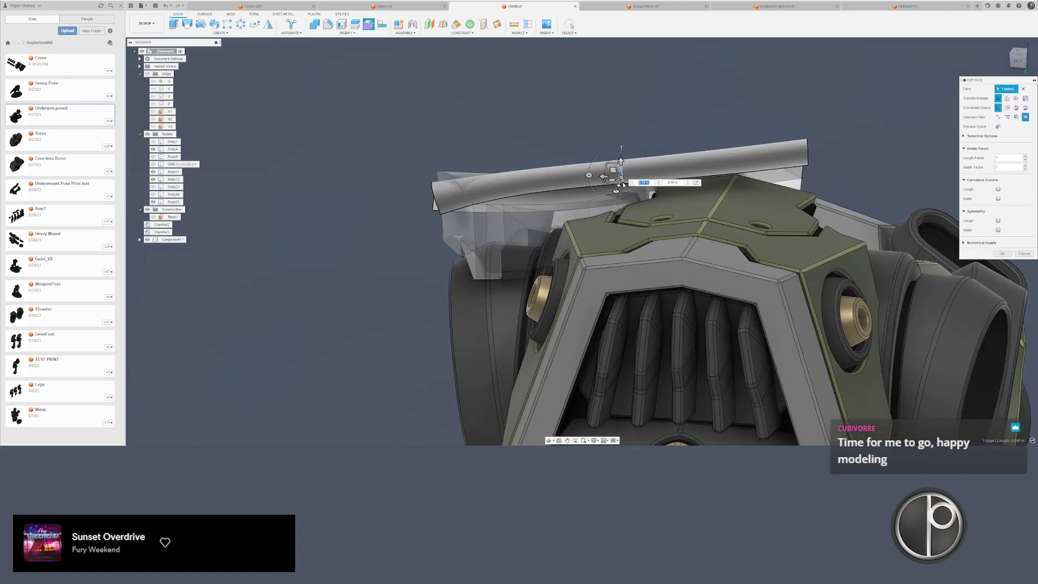
{"action": "left_click_drag", "start_coordinate": [622, 183], "coordinate": [611, 152]}
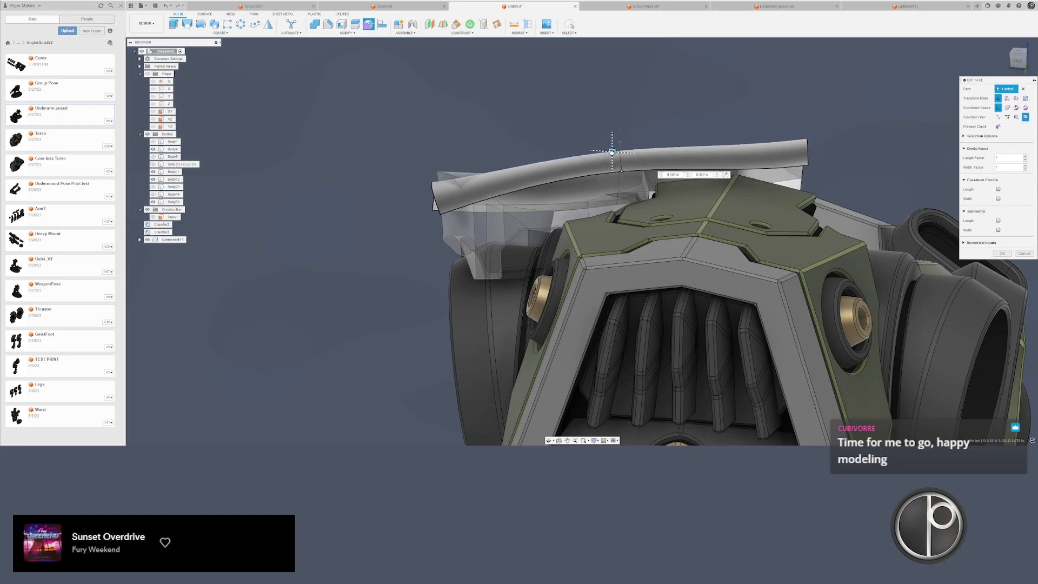
{"action": "left_click", "coordinate": [806, 166]}
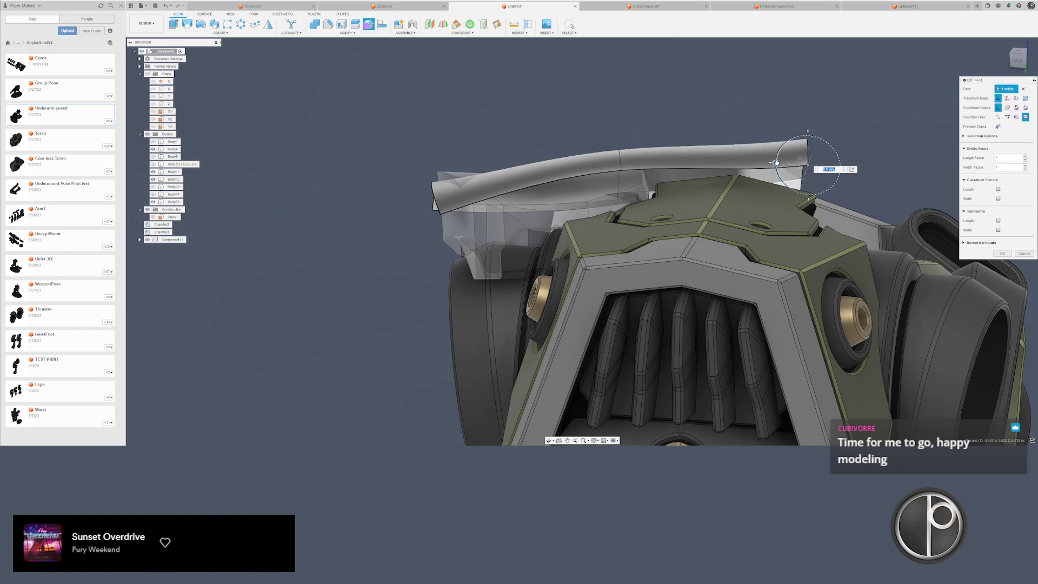
{"action": "left_click_drag", "start_coordinate": [776, 162], "coordinate": [777, 160]}
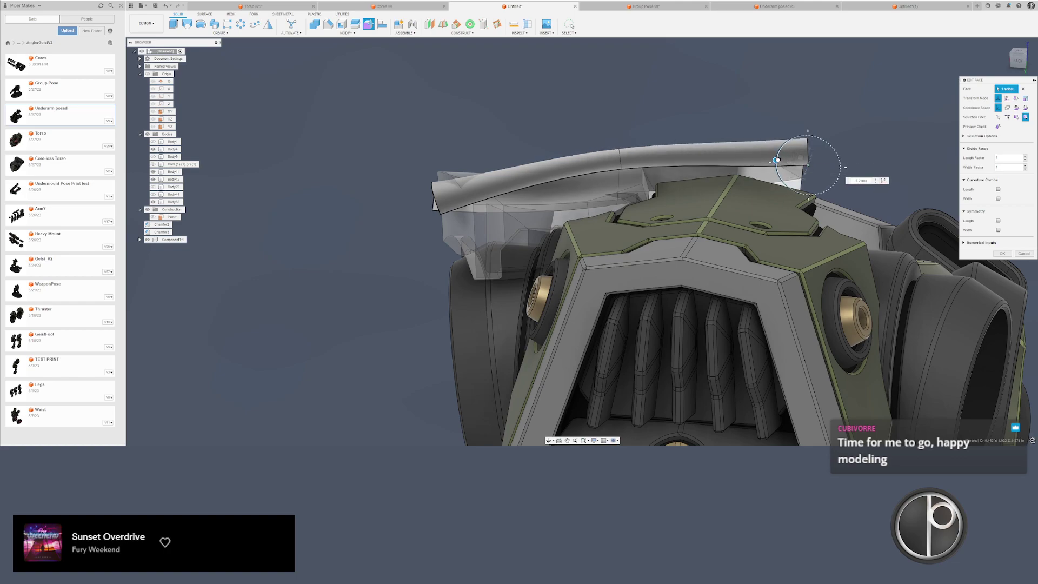
{"action": "left_click", "coordinate": [616, 163]}
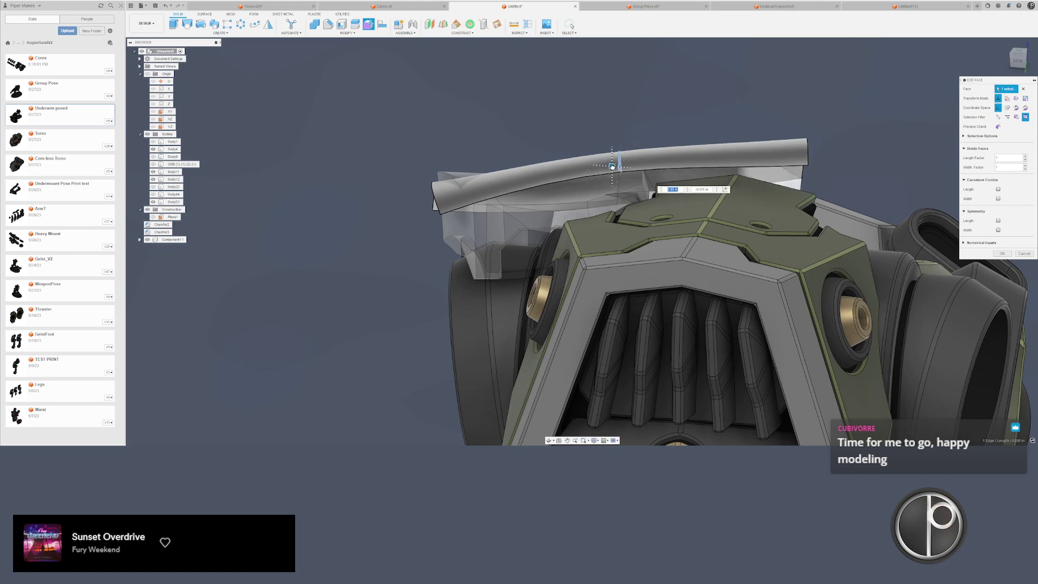
{"action": "left_click_drag", "start_coordinate": [612, 167], "coordinate": [612, 177]}
{"action": "scroll", "coordinate": [593, 172], "scroll_direction": "down", "scroll_amount": 2}
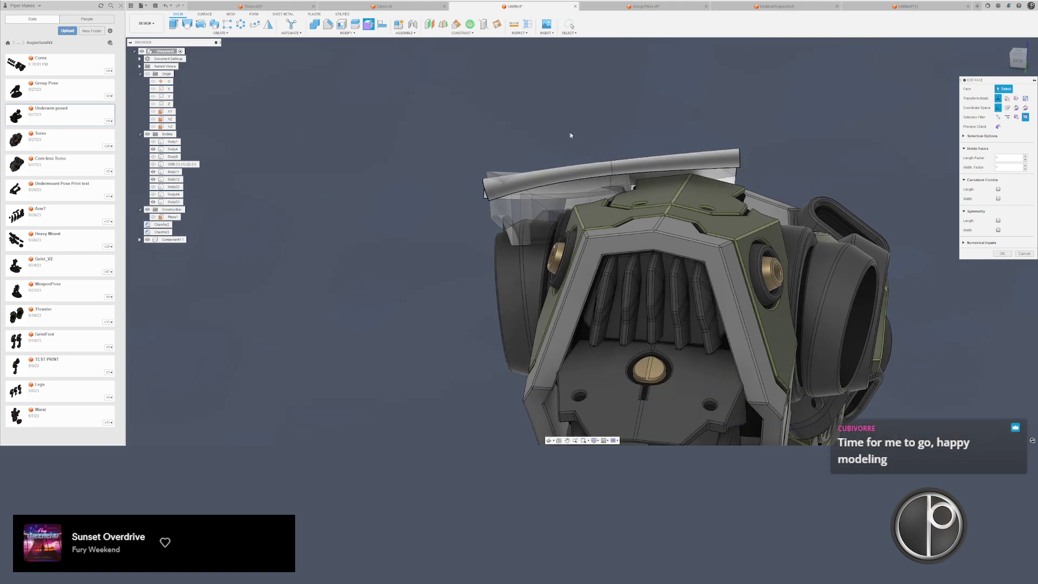
- Raise the control point at the face's upper end in side view and rotate it to follow the plate's slope
{"action": "middle_click_drag", "start_coordinate": [570, 136], "coordinate": [660, 131], "text": "shift"}
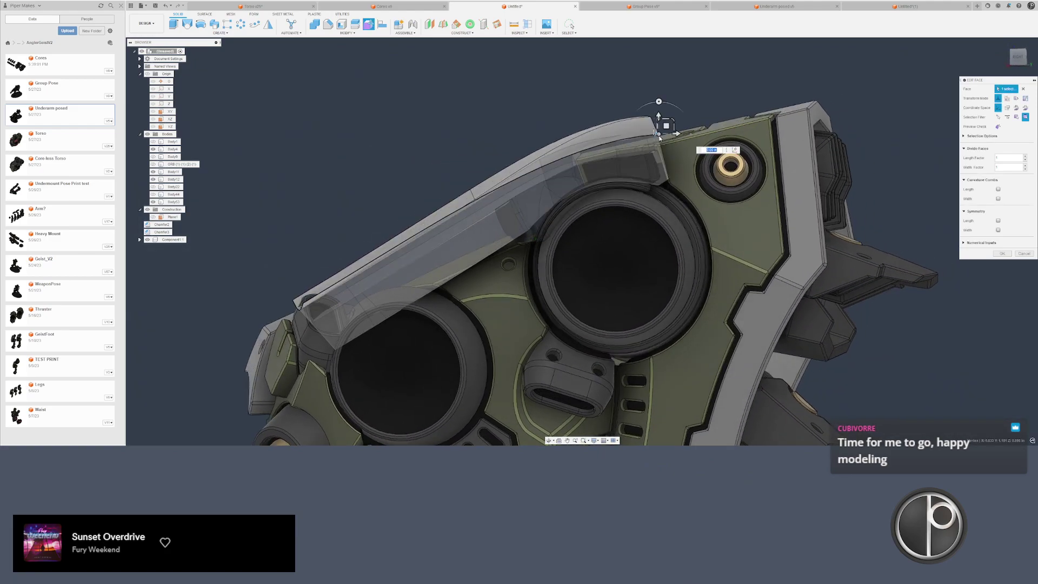
{"action": "left_click_drag", "start_coordinate": [667, 130], "coordinate": [655, 98]}
{"action": "mouse_move", "coordinate": [655, 99]}
{"action": "middle_mouse_down", "text": "shift"}
{"action": "mouse_move", "coordinate": [661, 108]}
{"action": "mouse_move", "coordinate": [657, 82]}
{"action": "middle_mouse_up", "text": "shift"}
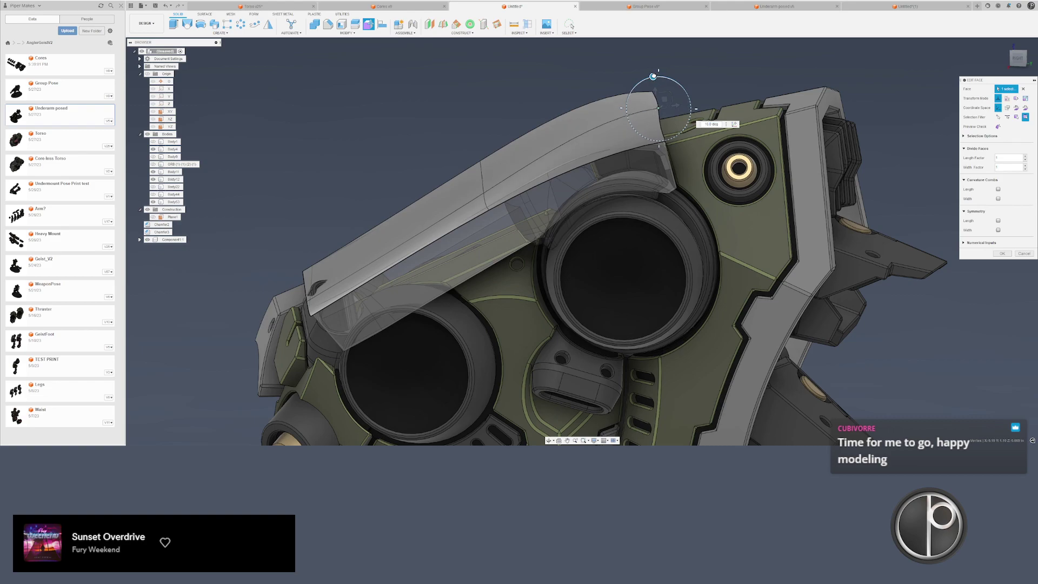
{"action": "left_click_drag", "start_coordinate": [651, 76], "coordinate": [651, 76]}
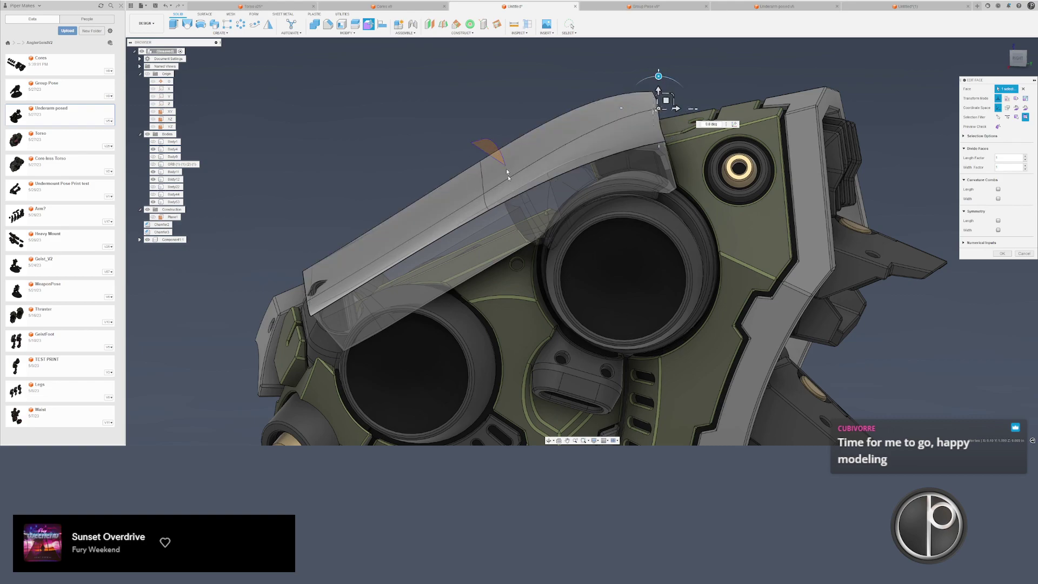
- Bulge the face outward by moving its middle crosswise edges and raising a control point along the middle
{"action": "left_click", "coordinate": [483, 169]}
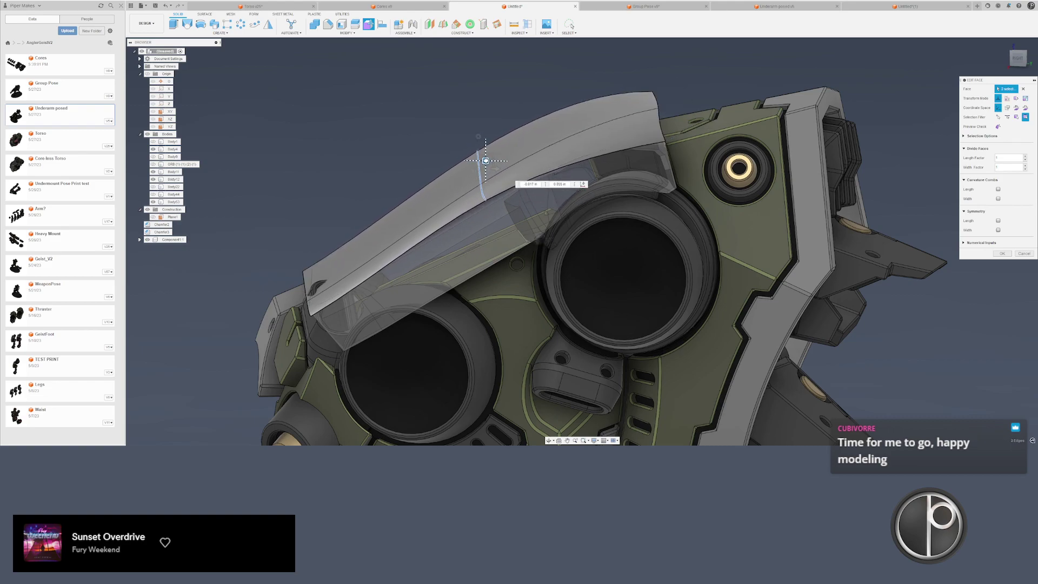
{"action": "left_click_drag", "start_coordinate": [486, 161], "coordinate": [426, 172]}
{"action": "middle_click_drag", "start_coordinate": [426, 172], "coordinate": [392, 196], "text": "shift"}
{"action": "scroll", "coordinate": [531, 185], "scroll_direction": "down", "scroll_amount": 3}
{"action": "scroll", "coordinate": [597, 191], "scroll_direction": "up", "scroll_amount": 3}
{"action": "left_click_drag", "start_coordinate": [384, 192], "coordinate": [391, 143]}
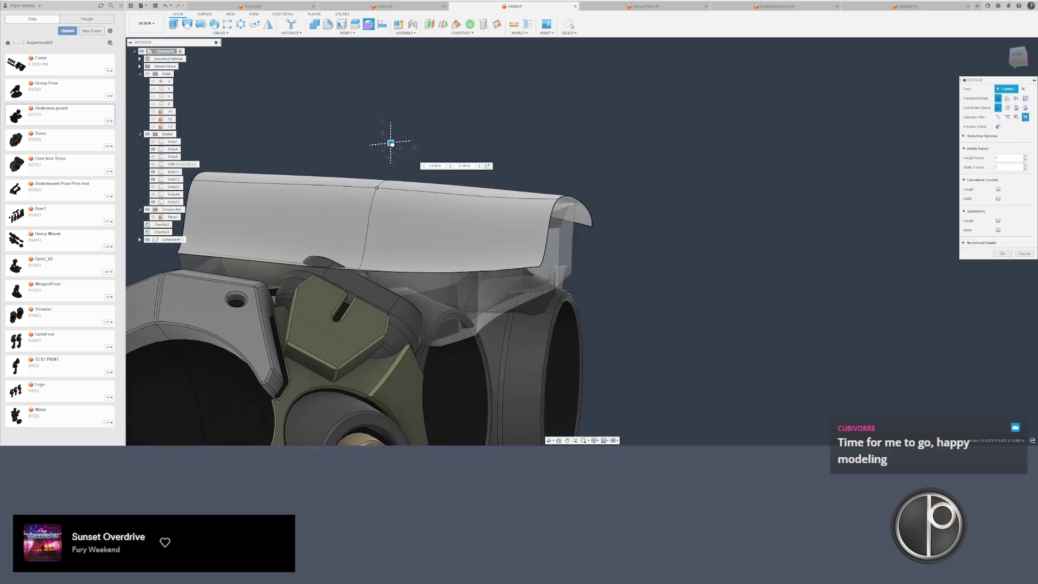
- Lower the middle control point on the face's outer side and the outer corner at the lower end
{"action": "middle_click_drag", "start_coordinate": [387, 146], "coordinate": [498, 155]}
{"action": "middle_click_drag", "start_coordinate": [567, 181], "coordinate": [565, 189], "text": "shift"}
{"action": "left_click", "coordinate": [704, 201]}
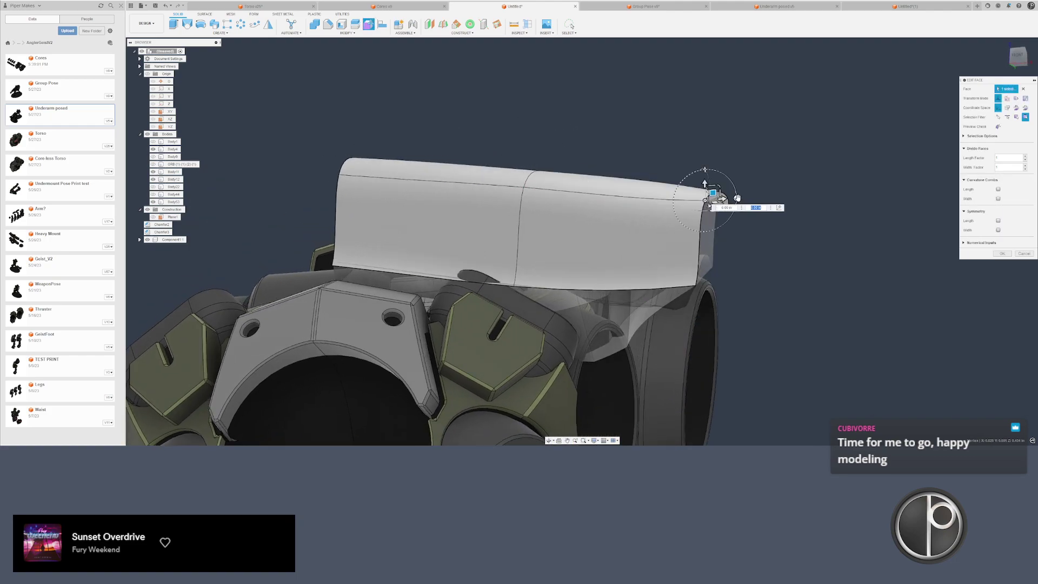
{"action": "left_click_drag", "start_coordinate": [737, 198], "coordinate": [710, 227]}
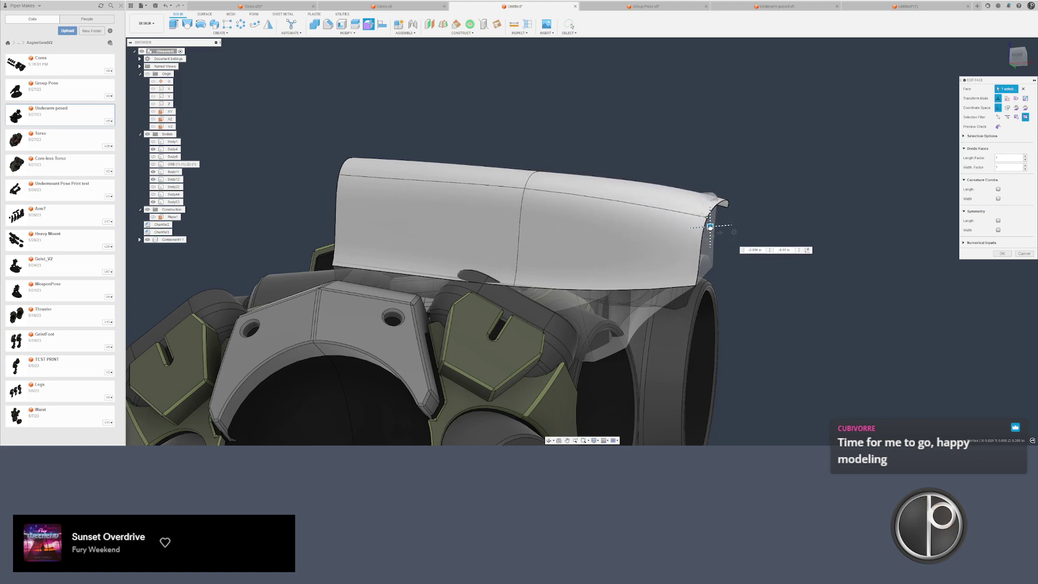
{"action": "left_click", "coordinate": [697, 286]}
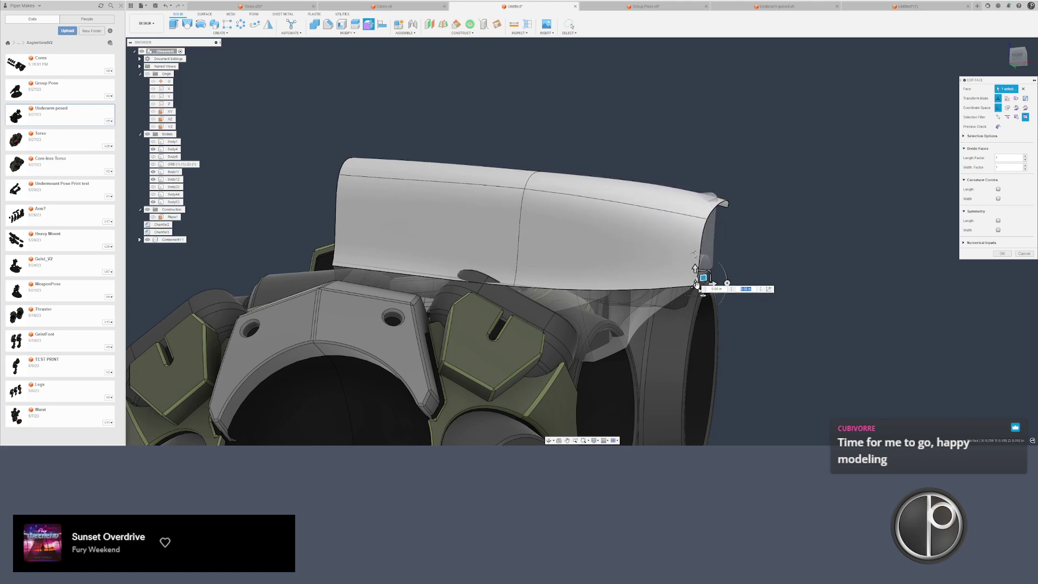
{"action": "left_click_drag", "start_coordinate": [724, 282], "coordinate": [700, 295]}
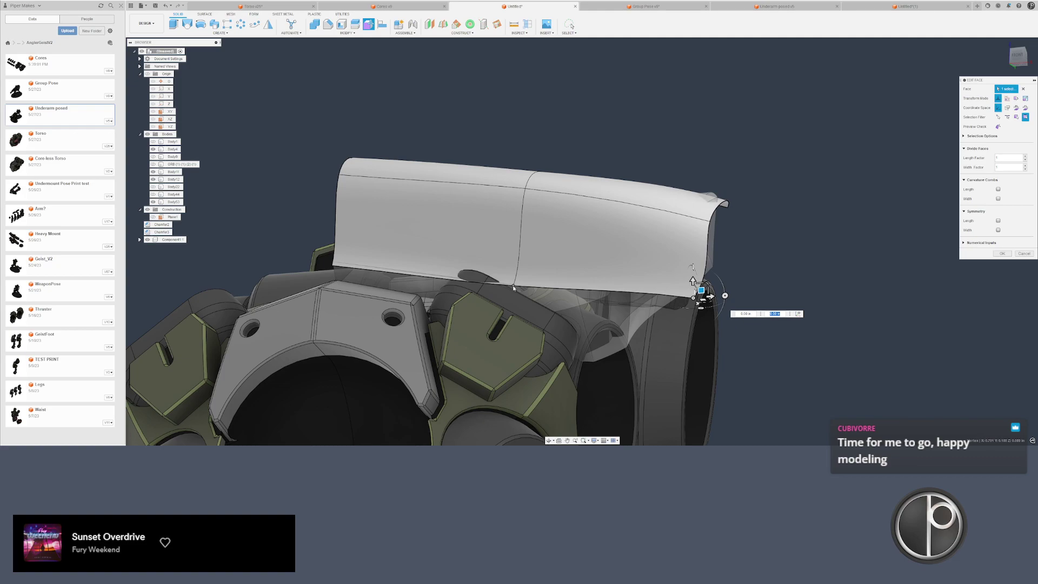
- Adjust the middle point of the face's lower end and rotate the two lower-end edges to align with the torso
{"action": "left_click", "coordinate": [514, 288]}
{"action": "left_click_drag", "start_coordinate": [519, 278], "coordinate": [514, 246]}
{"action": "middle_click_drag", "start_coordinate": [513, 246], "coordinate": [490, 237], "text": "shift"}
{"action": "left_click", "coordinate": [270, 314]}
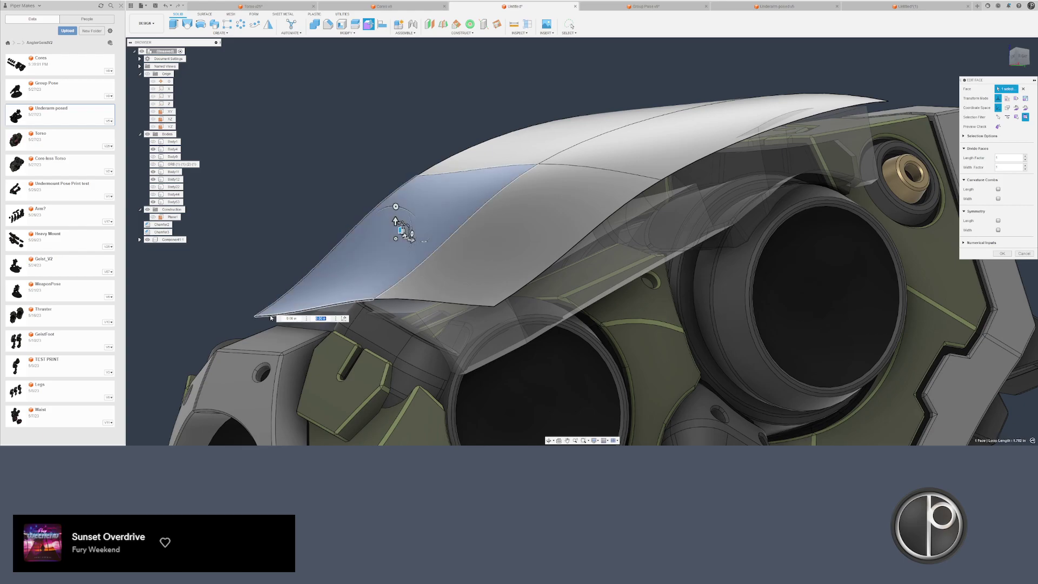
{"action": "left_click", "coordinate": [396, 298], "text": "ctrl"}
{"action": "middle_click_drag", "start_coordinate": [397, 300], "coordinate": [655, 323], "text": "shift"}
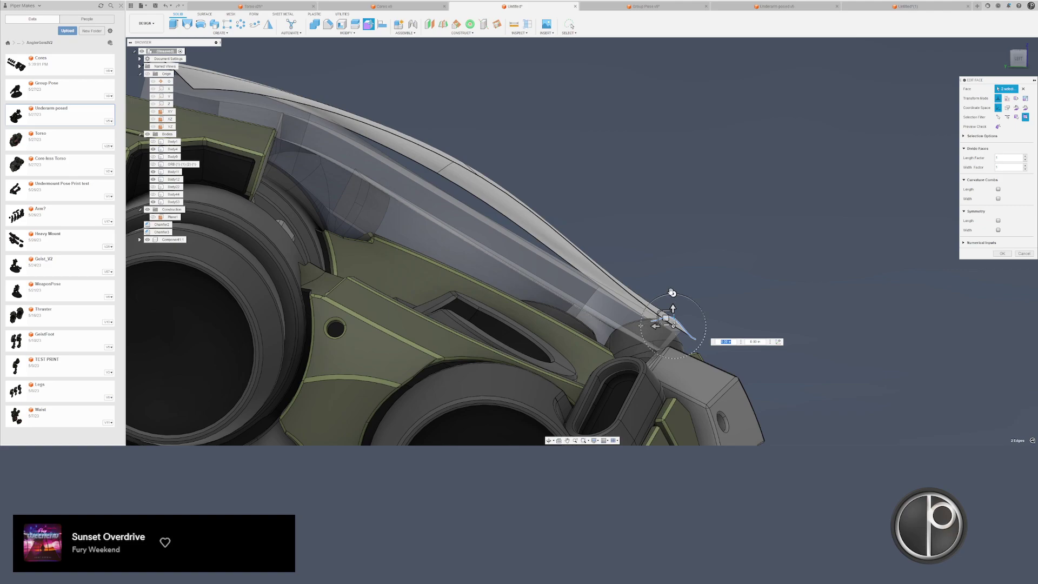
{"action": "left_click_drag", "start_coordinate": [671, 293], "coordinate": [673, 295]}
{"action": "scroll", "coordinate": [611, 306], "scroll_direction": "down", "scroll_amount": 4}
{"action": "middle_click_drag", "start_coordinate": [611, 306], "coordinate": [585, 288], "text": "shift"}
{"action": "scroll", "coordinate": [585, 289], "scroll_direction": "up", "scroll_amount": 3}
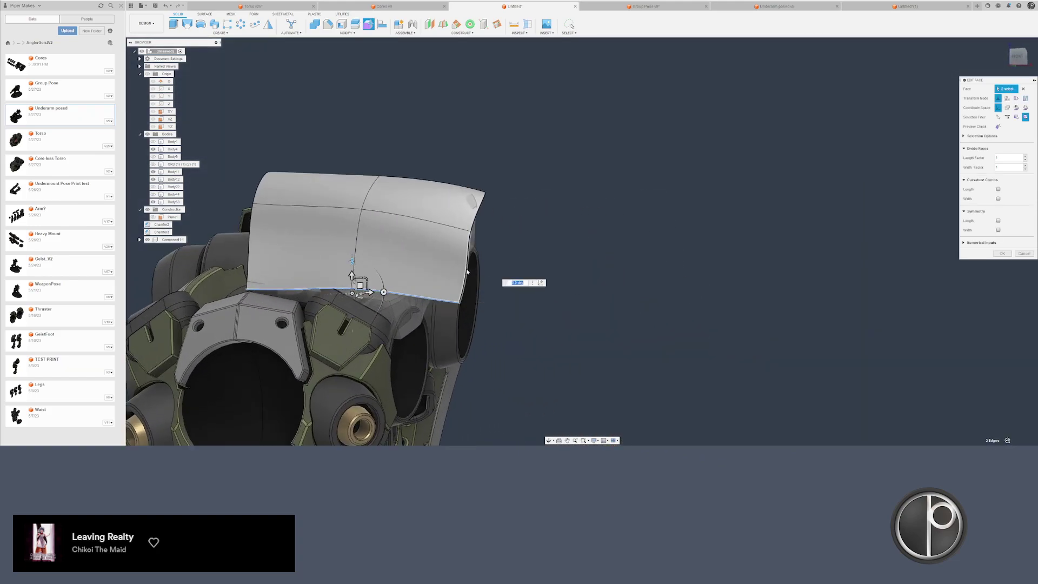
- Select both edges along the face's outer side and move them outward, away from the torso
{"action": "left_click_drag", "start_coordinate": [472, 261], "coordinate": [471, 267]}
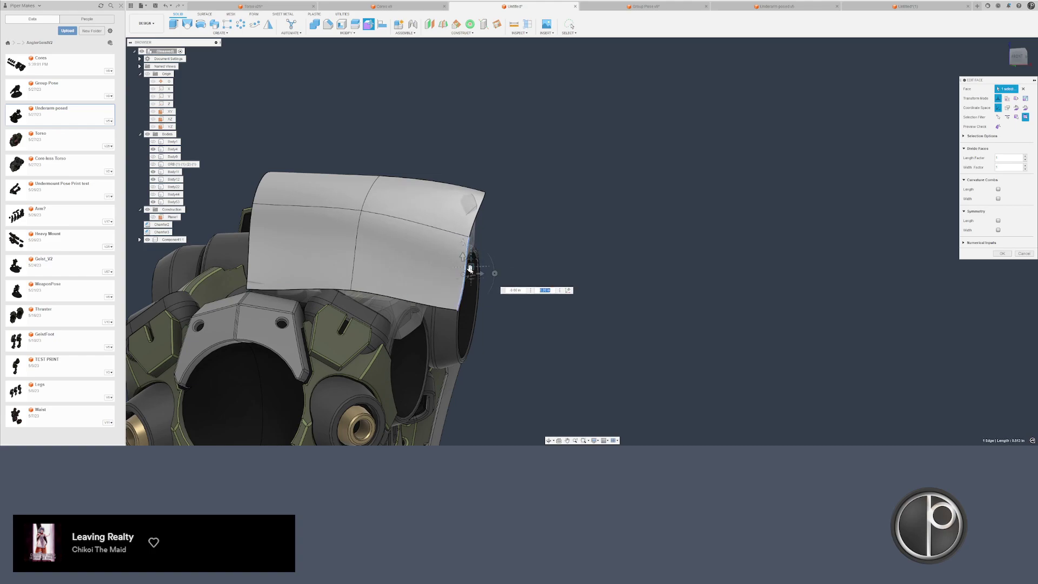
{"action": "middle_click_drag", "start_coordinate": [470, 268], "coordinate": [472, 279], "text": "shift"}
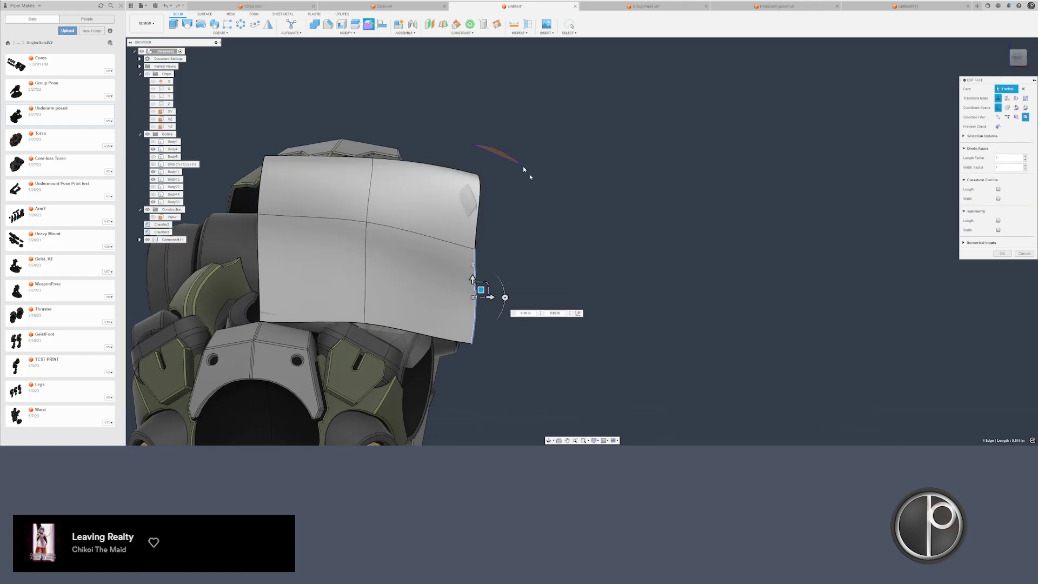
{"action": "left_click_drag", "start_coordinate": [524, 166], "coordinate": [453, 385]}
{"action": "left_click_drag", "start_coordinate": [483, 248], "coordinate": [518, 253]}
{"action": "middle_click_drag", "start_coordinate": [518, 254], "coordinate": [435, 269], "text": "shift"}
{"action": "middle_click_drag", "start_coordinate": [402, 233], "coordinate": [412, 209], "text": "shift"}
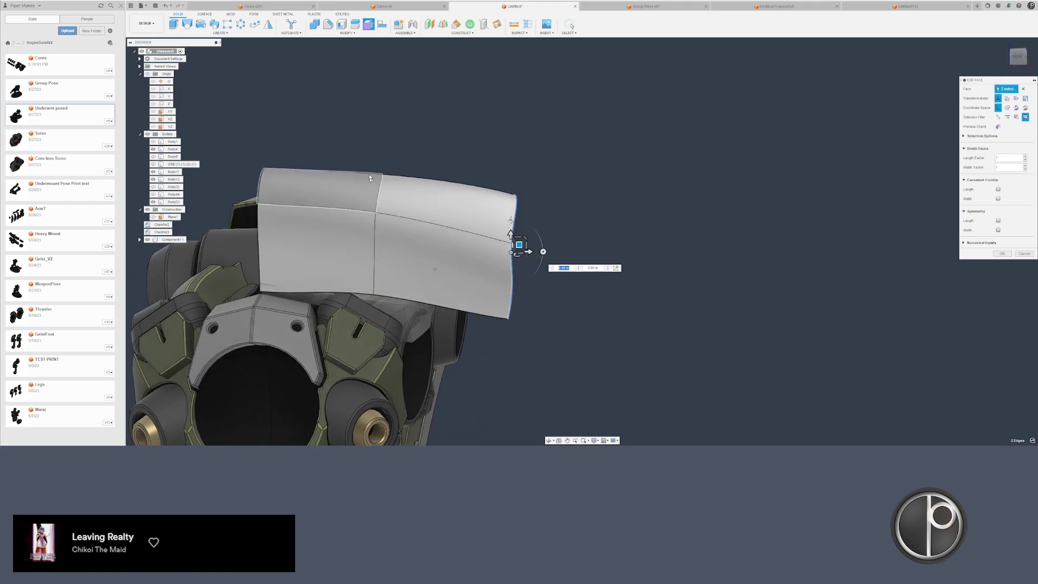
- Shift the face's lengthwise middle edges to refine the curvature across the plate's width
{"action": "mouse_move", "coordinate": [372, 151]}
{"action": "left_mouse_down"}
{"action": "mouse_move", "coordinate": [392, 303]}
{"action": "mouse_move", "coordinate": [338, 319]}
{"action": "left_mouse_up"}
{"action": "middle_click_drag", "start_coordinate": [364, 278], "coordinate": [385, 228], "text": "shift"}
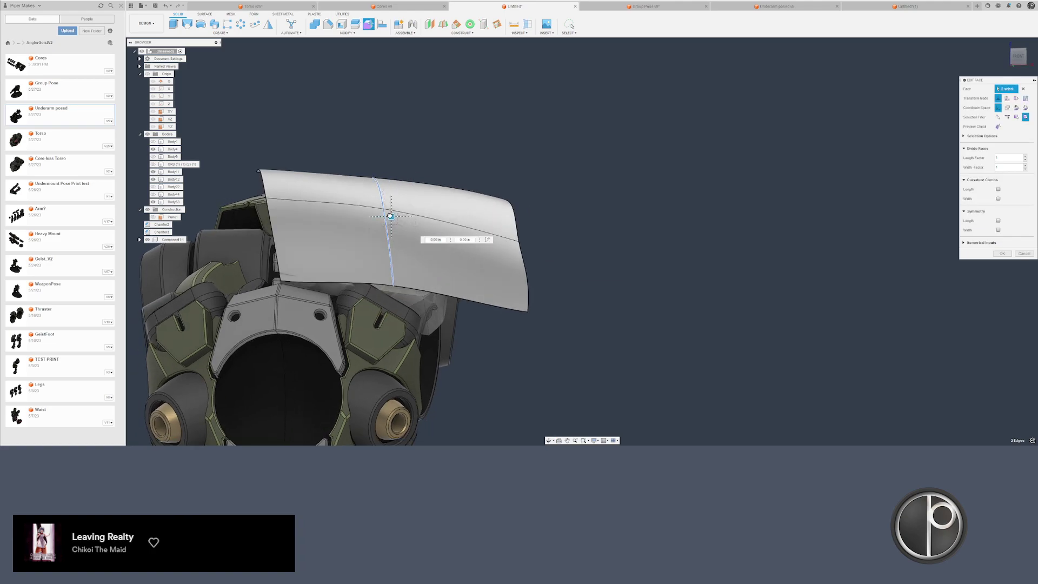
{"action": "left_click_drag", "start_coordinate": [391, 217], "coordinate": [395, 215]}
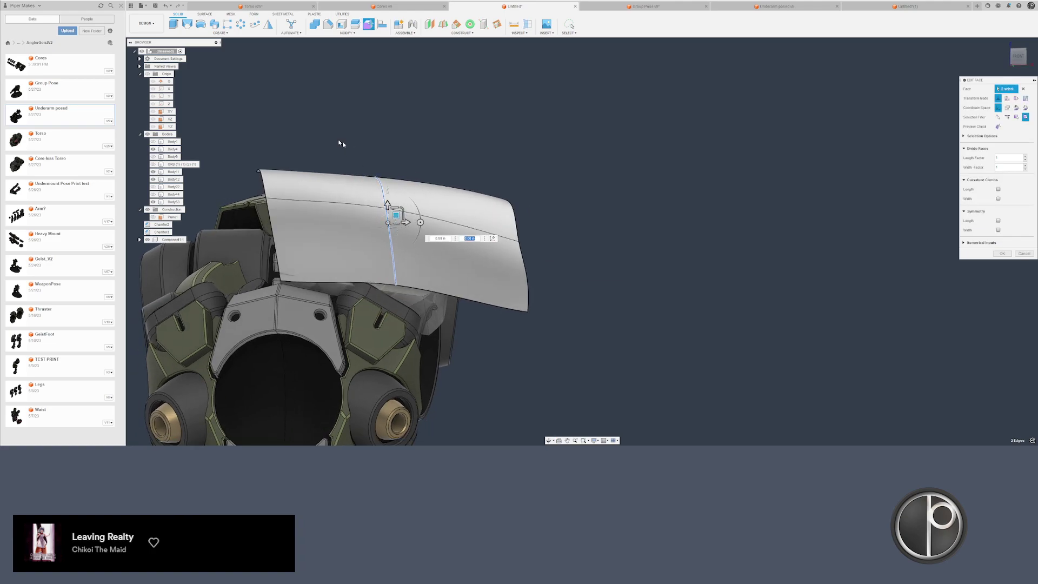
{"action": "mouse_move", "coordinate": [339, 143]}
{"action": "left_mouse_down"}
{"action": "mouse_move", "coordinate": [522, 378]}
{"action": "mouse_move", "coordinate": [378, 259]}
{"action": "left_mouse_up"}
{"action": "scroll", "coordinate": [493, 236], "scroll_direction": "up", "scroll_amount": 1}
{"action": "left_click_drag", "start_coordinate": [479, 237], "coordinate": [454, 236]}
{"action": "middle_click_drag", "start_coordinate": [454, 237], "coordinate": [484, 232], "text": "shift"}
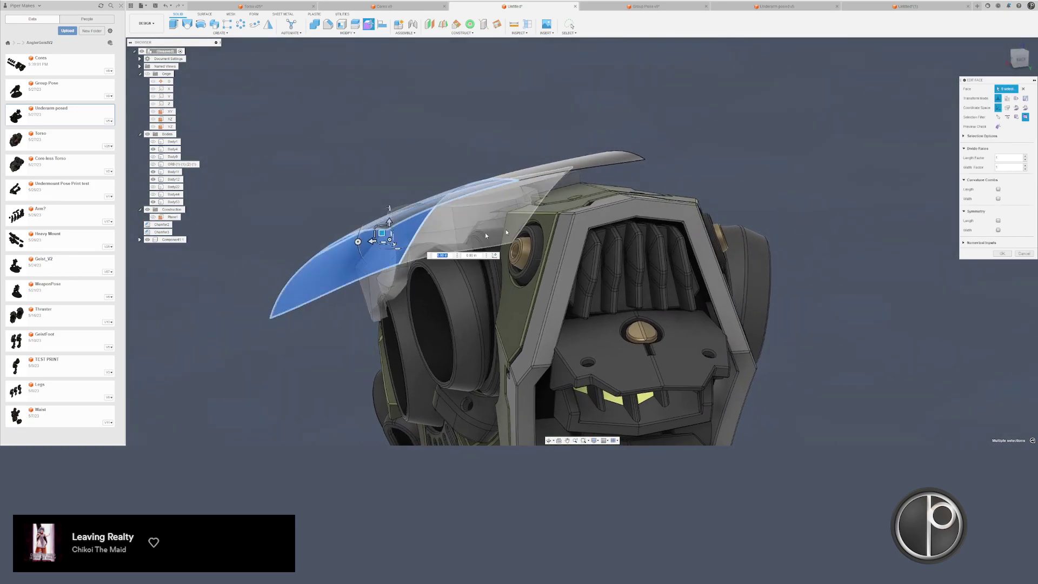
- Reposition the two edges along the face's inner side and apply the face edit
{"action": "left_click", "coordinate": [637, 162]}
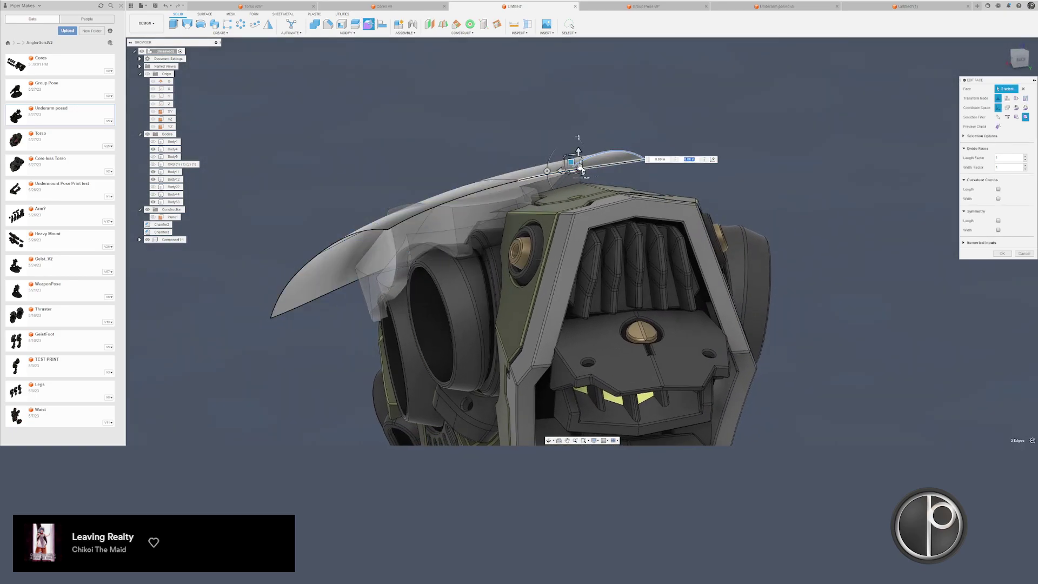
{"action": "left_click_drag", "start_coordinate": [571, 163], "coordinate": [552, 186]}
{"action": "middle_click_drag", "start_coordinate": [580, 172], "coordinate": [629, 186], "text": "shift"}
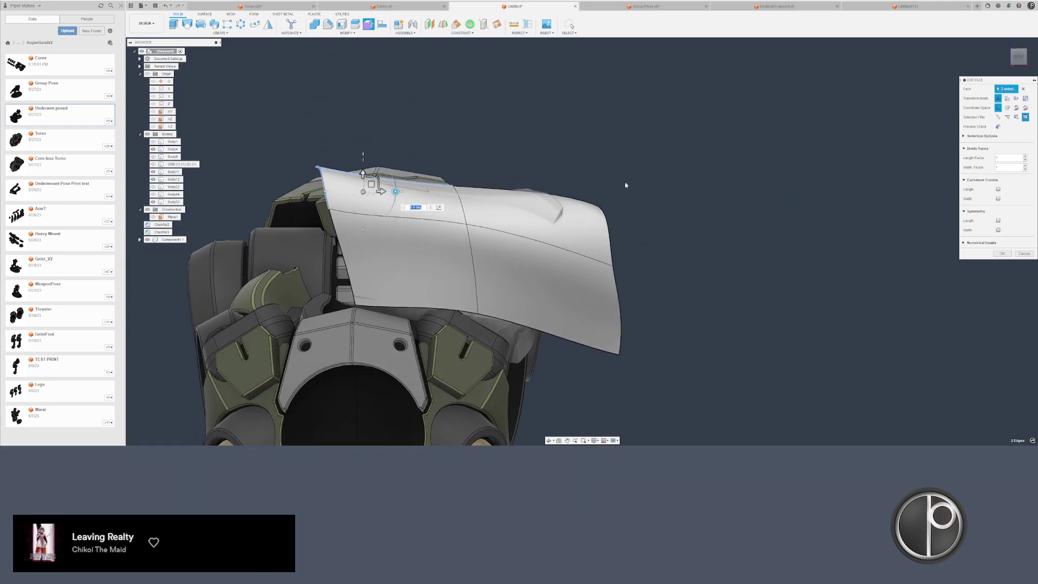
{"action": "key", "text": "Return"}
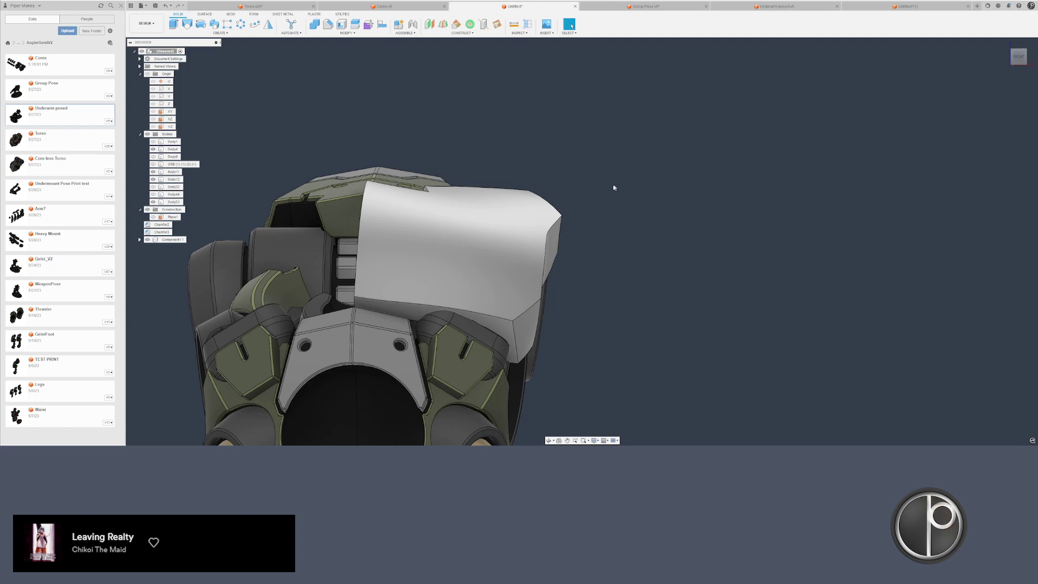
- Mirror the plate body across the torso's centre plane, inspect both halves from several angles, and undo the mirror
{"action": "mouse_move", "coordinate": [576, 218]}
{"action": "middle_mouse_down", "text": "shift"}
{"action": "mouse_move", "coordinate": [643, 220]}
{"action": "mouse_move", "coordinate": [591, 218]}
{"action": "middle_mouse_up", "text": "shift"}
{"action": "left_click", "coordinate": [268, 25]}
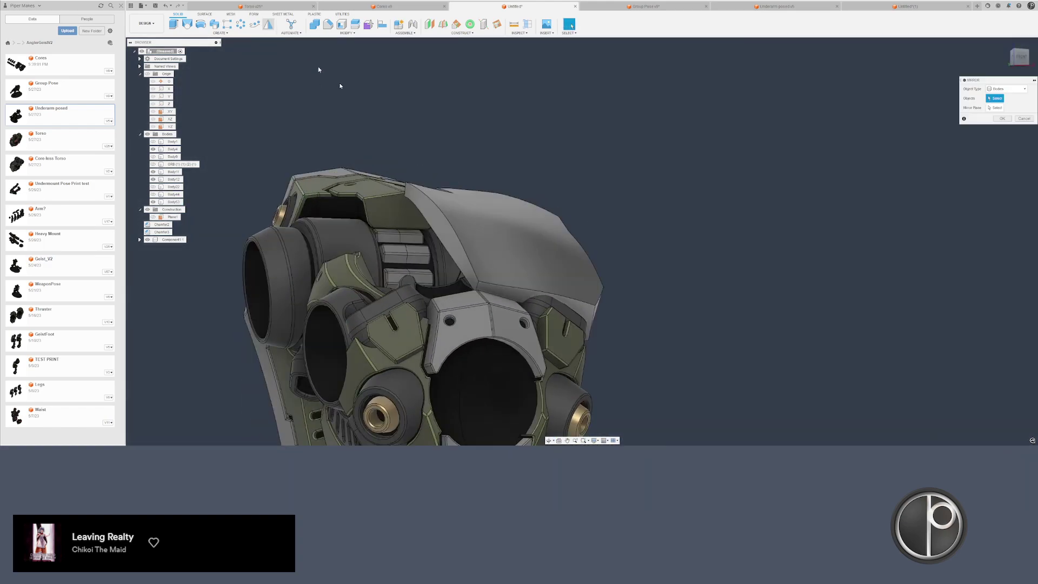
{"action": "left_click", "coordinate": [533, 206]}
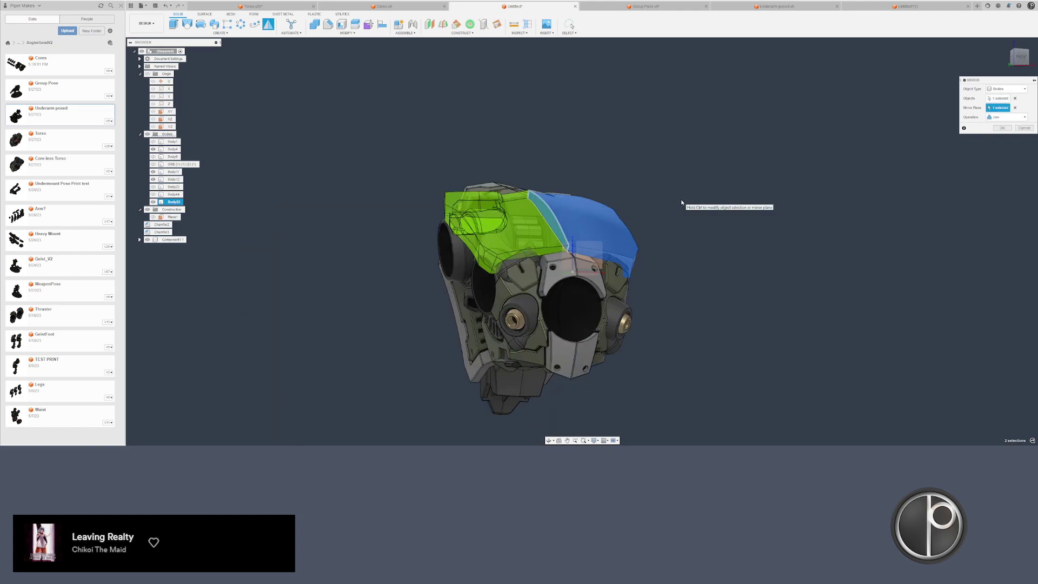
{"action": "left_click", "coordinate": [1002, 130]}
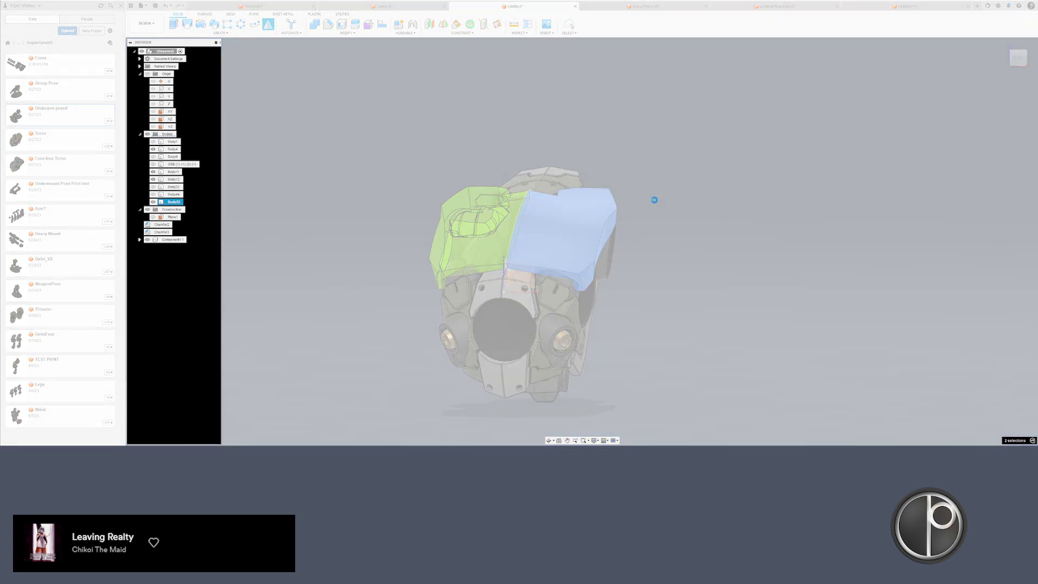
{"action": "scroll", "coordinate": [649, 204], "scroll_direction": "up", "scroll_amount": 8}
{"action": "scroll", "coordinate": [644, 209], "scroll_direction": "down", "scroll_amount": 3}
{"action": "scroll", "coordinate": [641, 241], "scroll_direction": "down", "scroll_amount": 6}
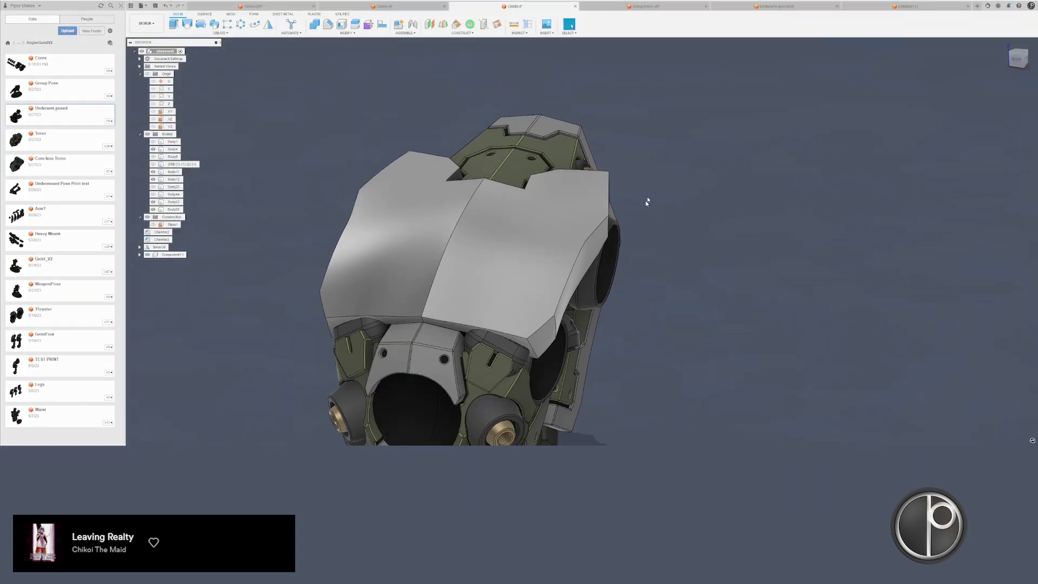
{"action": "middle_click_drag", "start_coordinate": [646, 201], "coordinate": [508, 176], "text": "shift"}
{"action": "middle_click_drag", "start_coordinate": [625, 171], "coordinate": [678, 160], "text": "shift"}
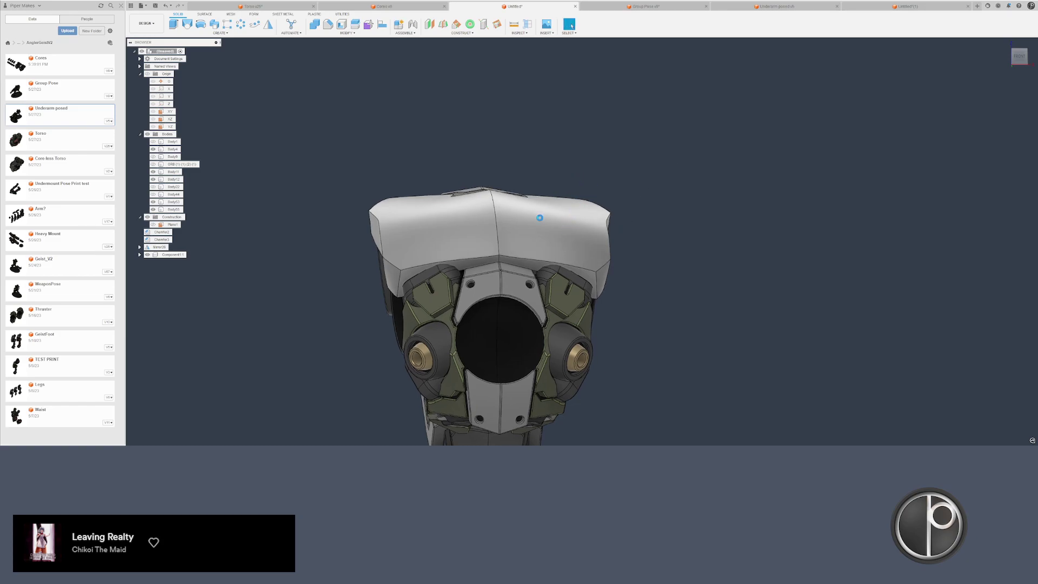
{"action": "key", "text": "ctrl+z"}
- Reopen the plate's top face with Edit Face and adjust the inner corner point at its lower end
{"action": "scroll", "coordinate": [540, 218], "scroll_direction": "up", "scroll_amount": 3}
{"action": "left_click", "coordinate": [542, 226]}
{"action": "left_click", "coordinate": [368, 24]}
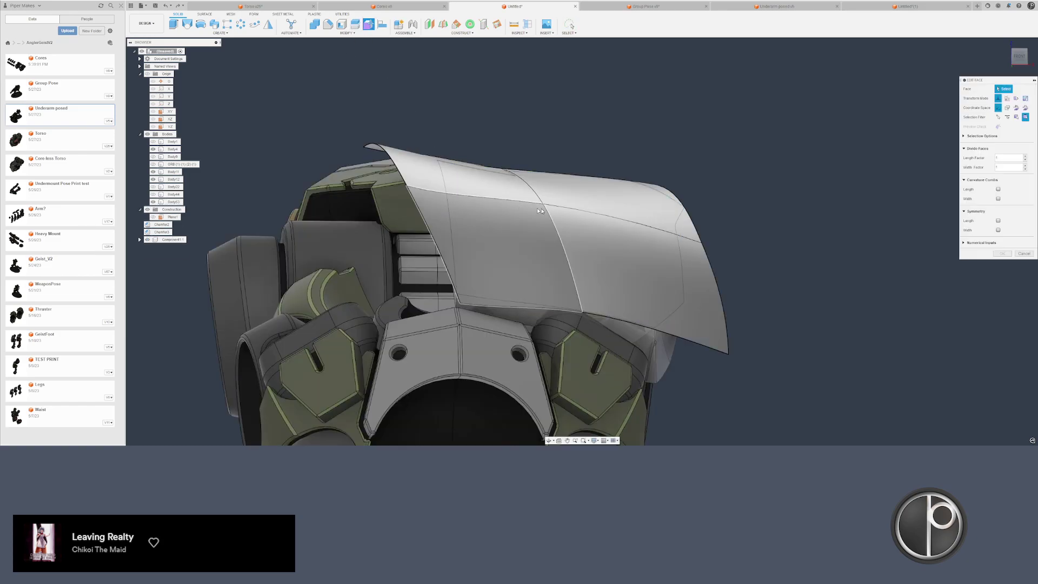
{"action": "middle_click_drag", "start_coordinate": [549, 218], "coordinate": [406, 175], "text": "shift"}
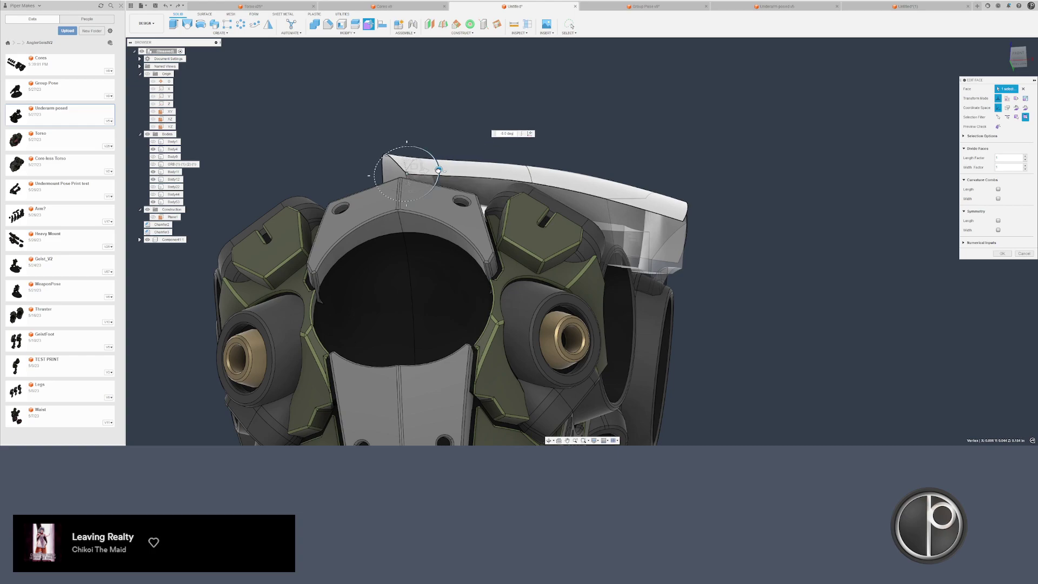
{"action": "left_click", "coordinate": [413, 163]}
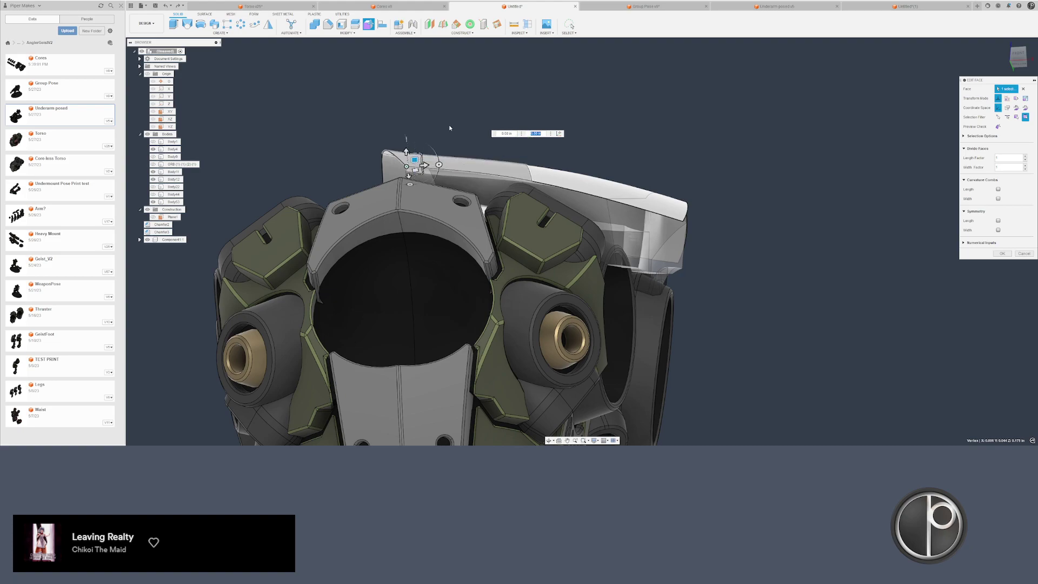
- Restart Edit Face on the plate's top face, move its crosswise middle edge and inner lower corner point, and apply the edit
{"action": "key", "text": "Escape"}
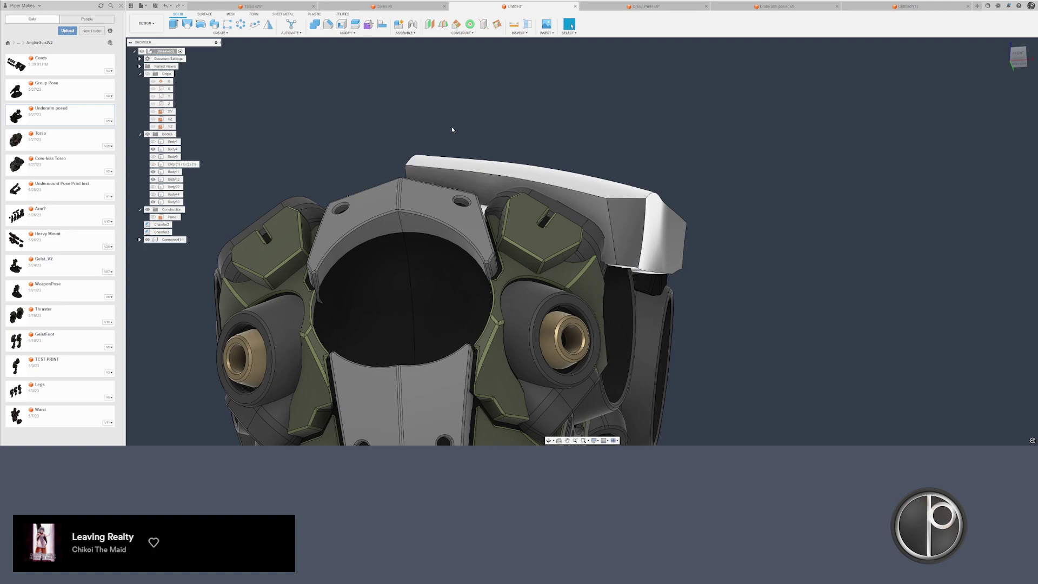
{"action": "middle_click_drag", "start_coordinate": [452, 129], "coordinate": [463, 133], "text": "shift"}
{"action": "mouse_move", "coordinate": [449, 136]}
{"action": "middle_mouse_down", "text": "shift"}
{"action": "mouse_move", "coordinate": [440, 138]}
{"action": "mouse_move", "coordinate": [463, 133]}
{"action": "middle_mouse_up", "text": "shift"}
{"action": "left_click", "coordinate": [368, 24]}
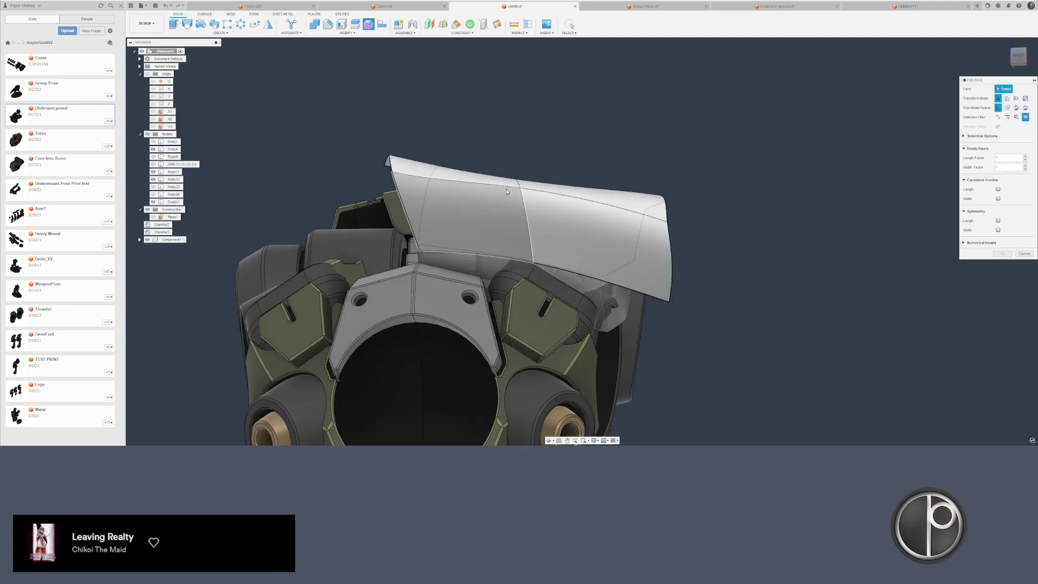
{"action": "left_click", "coordinate": [529, 217]}
{"action": "left_click_drag", "start_coordinate": [534, 218], "coordinate": [532, 208]}
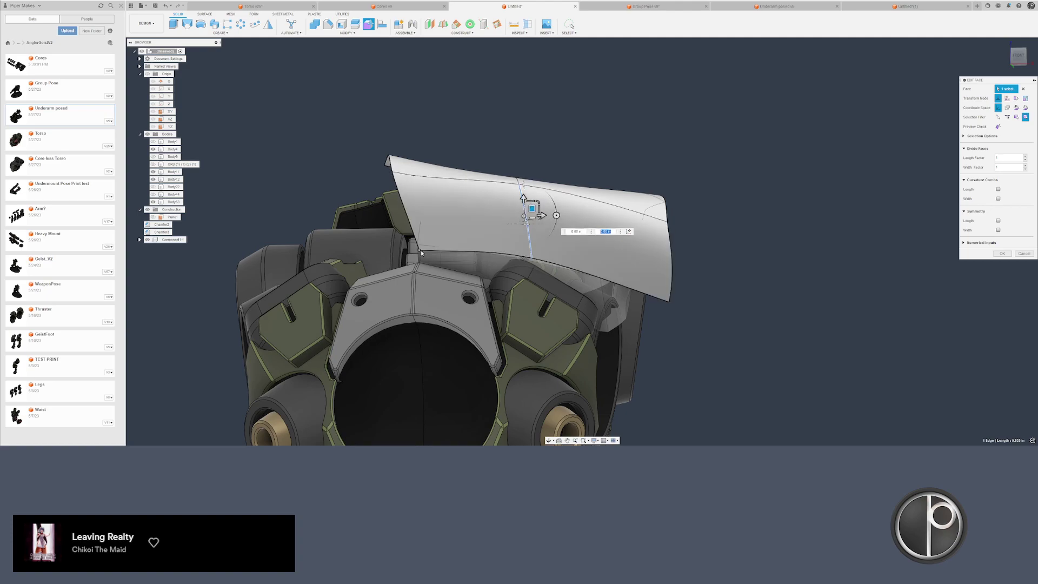
{"action": "left_click_drag", "start_coordinate": [420, 251], "coordinate": [389, 224]}
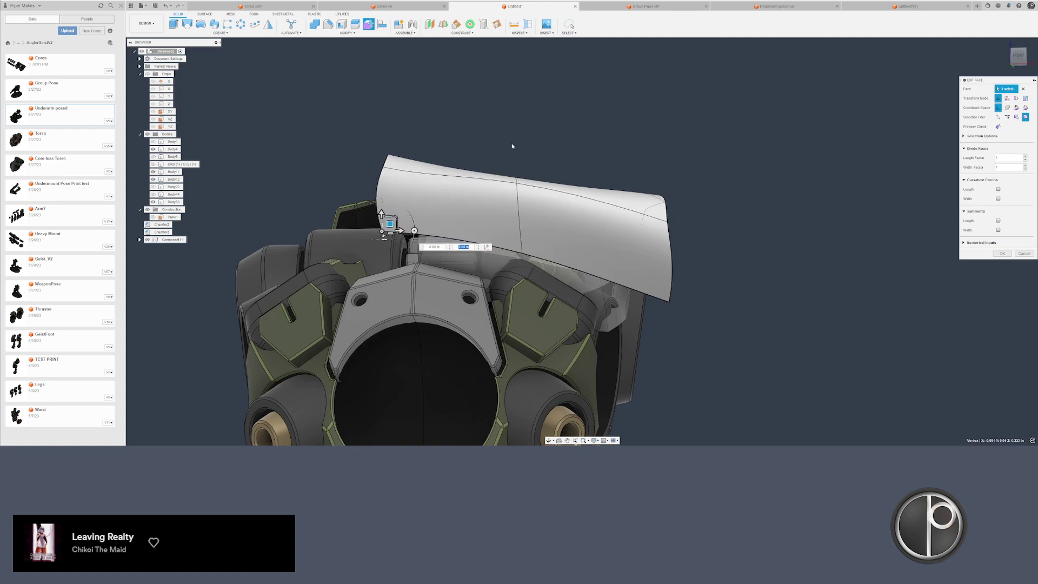
{"action": "key", "text": "Return"}
- Offset the narrow side face of the plate's notch by -0.015 in beside the green armour
{"action": "middle_click_drag", "start_coordinate": [527, 143], "coordinate": [537, 170], "text": "shift"}
{"action": "scroll", "coordinate": [537, 168], "scroll_direction": "up", "scroll_amount": 6}
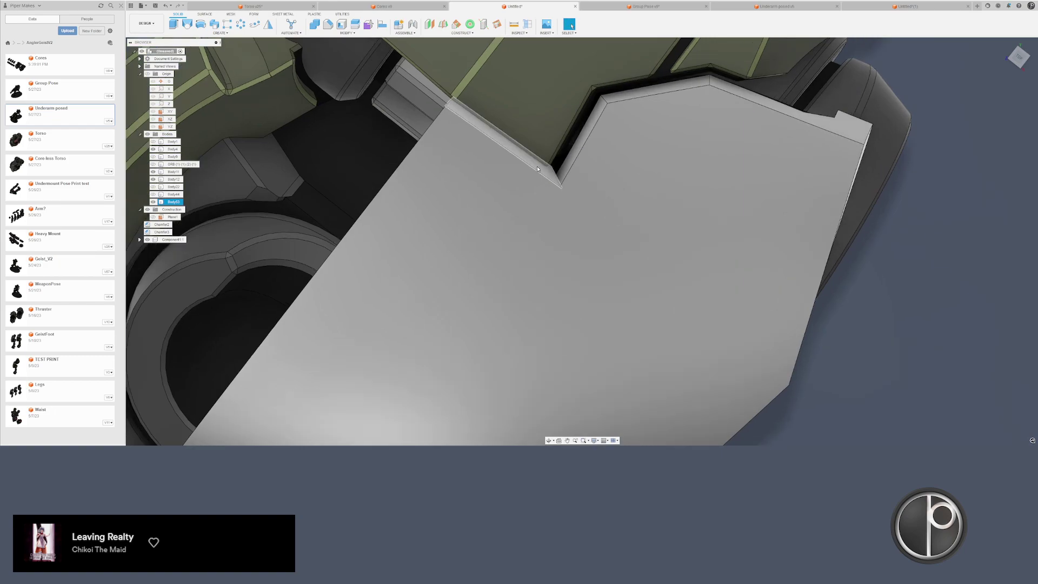
{"action": "left_click", "coordinate": [537, 166]}
{"action": "right_click", "coordinate": [540, 162]}
{"action": "left_click", "coordinate": [557, 157]}
{"action": "type", "text": "-.015"}
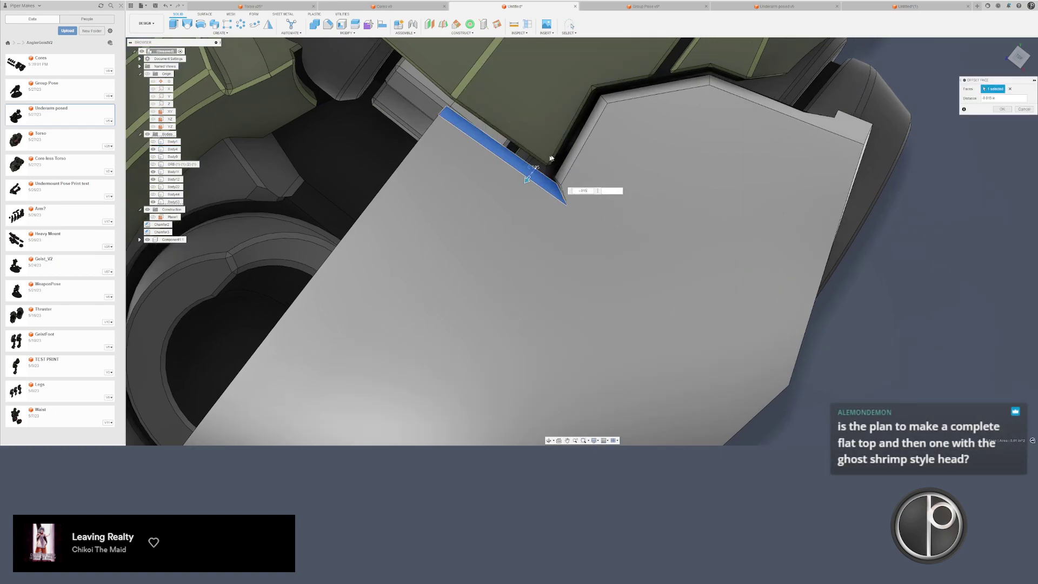
{"action": "key", "text": "Return"}
{"action": "scroll", "coordinate": [564, 172], "scroll_direction": "up", "scroll_amount": 3}
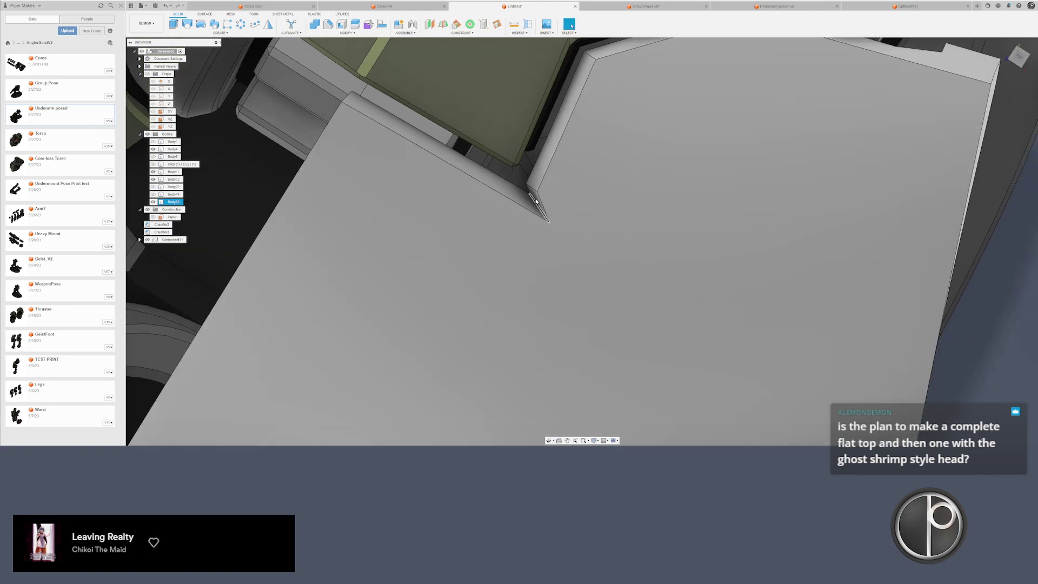
{"action": "scroll", "coordinate": [538, 198], "scroll_direction": "down", "scroll_amount": 10}
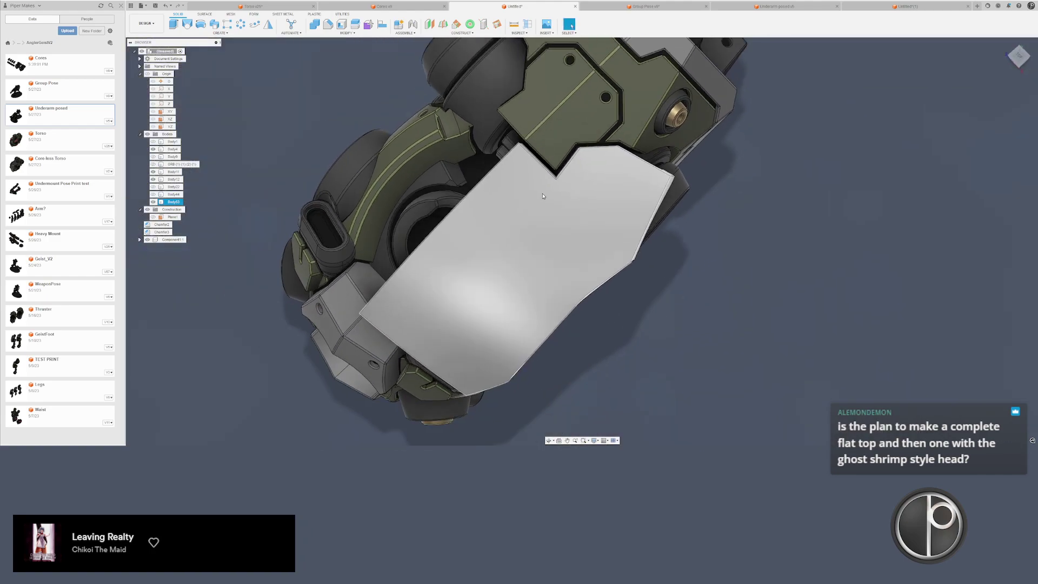
- Try to offset the plate's long inner side face by about 0.01 in
{"action": "scroll", "coordinate": [543, 197], "scroll_direction": "down", "scroll_amount": 3}
{"action": "middle_click_drag", "start_coordinate": [547, 185], "coordinate": [620, 179], "text": "shift"}
{"action": "scroll", "coordinate": [619, 219], "scroll_direction": "up", "scroll_amount": 3}
{"action": "mouse_move", "coordinate": [618, 219]}
{"action": "middle_mouse_down", "text": "shift"}
{"action": "mouse_move", "coordinate": [609, 205]}
{"action": "mouse_move", "coordinate": [621, 221]}
{"action": "middle_mouse_up", "text": "shift"}
{"action": "left_click", "coordinate": [608, 206]}
{"action": "right_click", "coordinate": [608, 206]}
{"action": "left_click", "coordinate": [627, 193]}
{"action": "scroll", "coordinate": [621, 222], "scroll_direction": "up", "scroll_amount": 2}
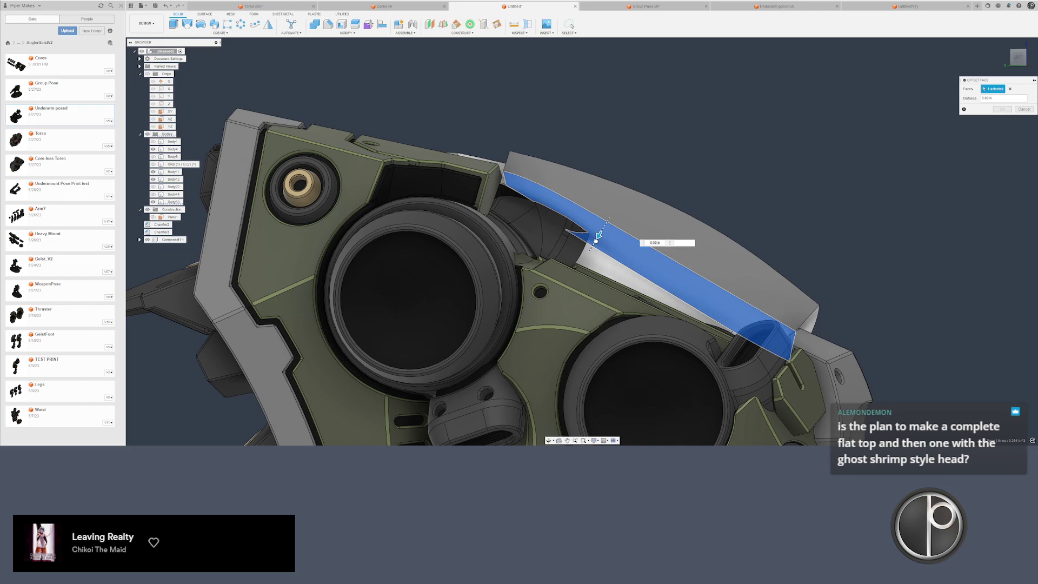
{"action": "left_click_drag", "start_coordinate": [598, 235], "coordinate": [596, 238]}
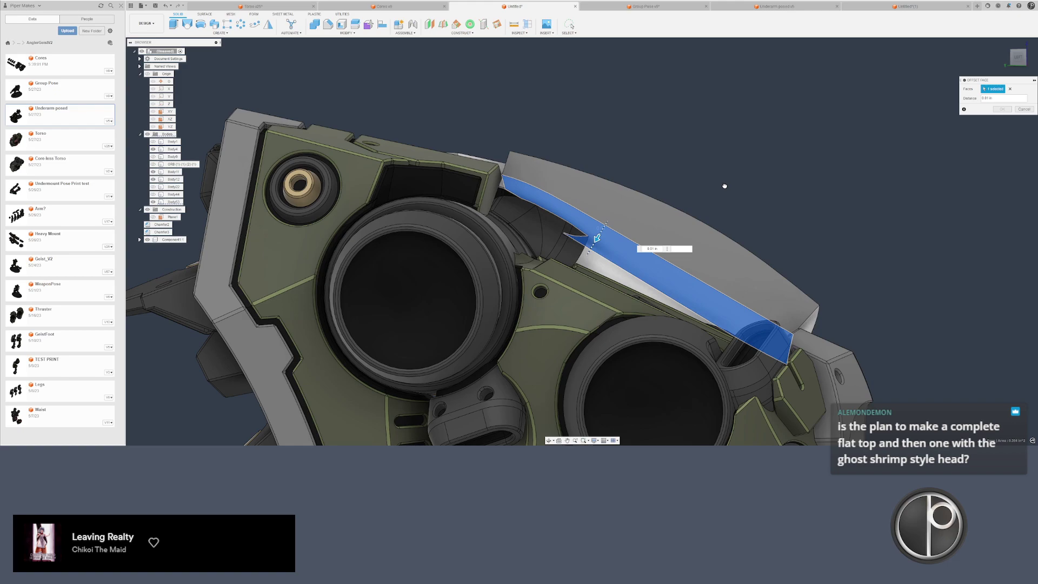
{"action": "key", "text": "Return"}
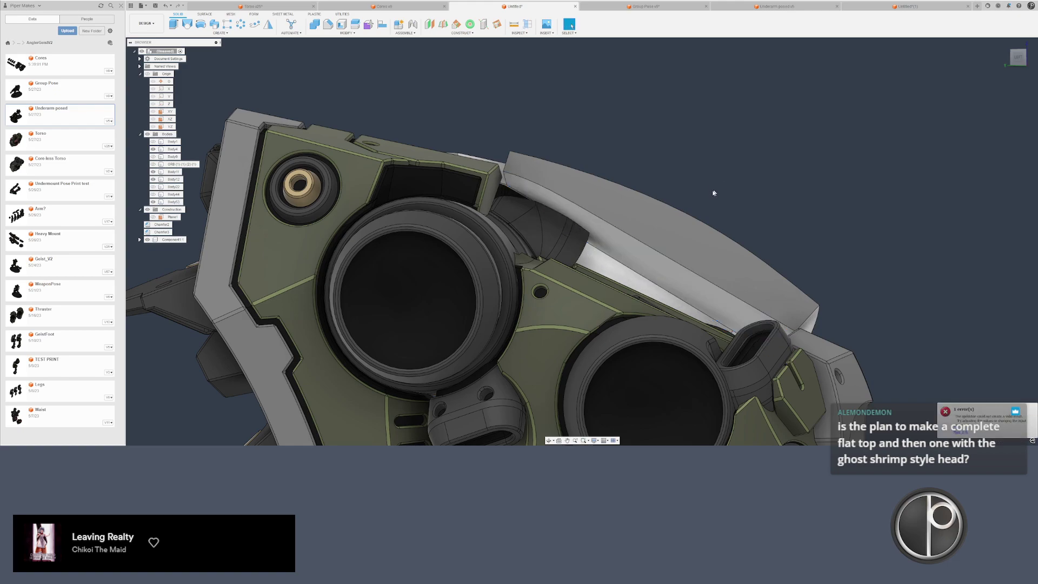
- Hide the surrounding torso bodies to isolate the plate body and inspect its underside
{"action": "middle_click_drag", "start_coordinate": [714, 193], "coordinate": [572, 275], "text": "shift"}
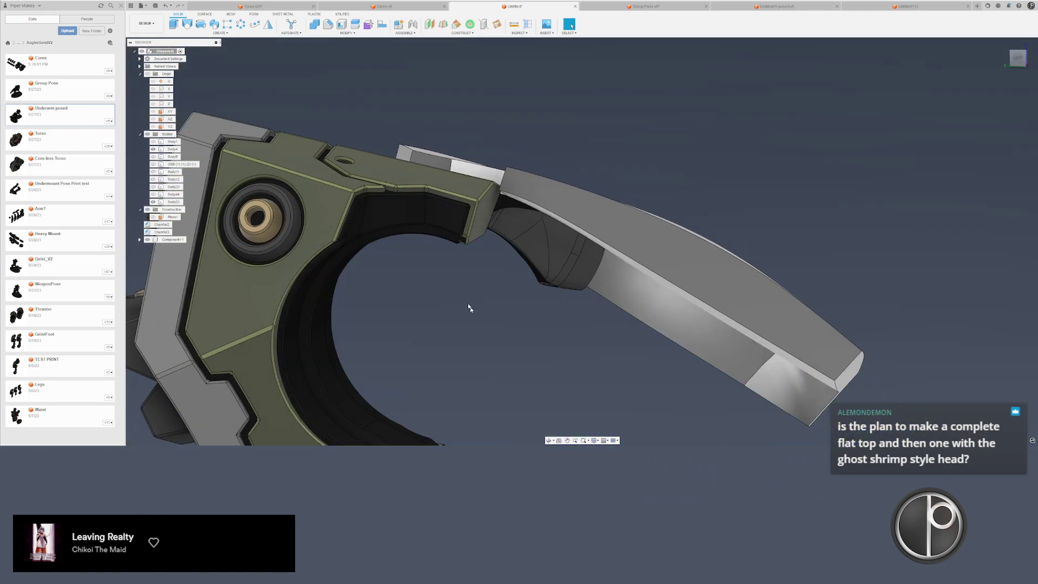
{"action": "left_click", "coordinate": [304, 252]}
{"action": "key", "text": "v"}
{"action": "middle_click_drag", "start_coordinate": [304, 252], "coordinate": [434, 265], "text": "shift"}
{"action": "key", "text": "v"}
{"action": "key", "text": "v"}
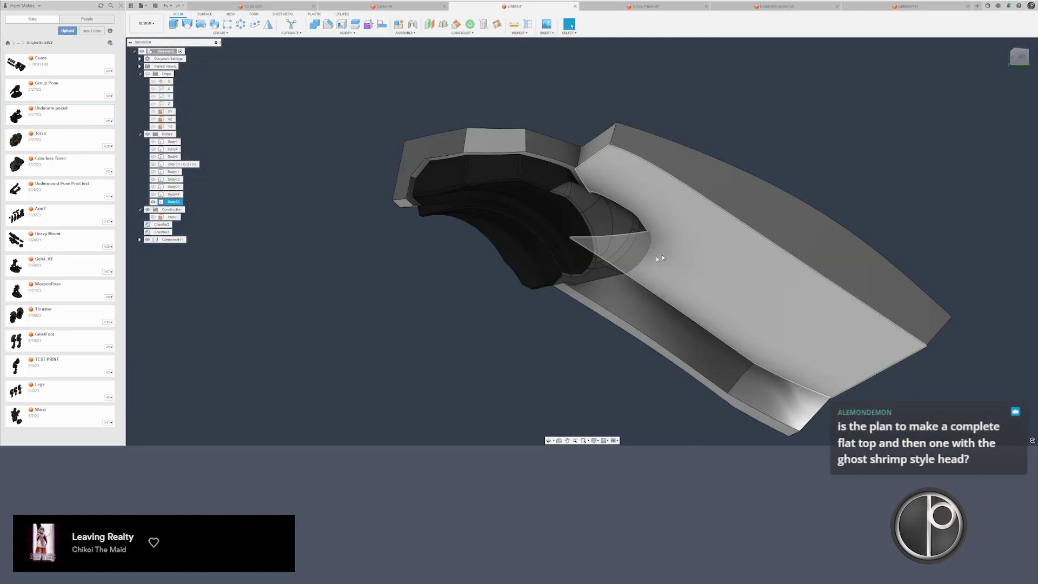
{"action": "middle_click_drag", "start_coordinate": [656, 256], "coordinate": [437, 178], "text": "shift"}
{"action": "scroll", "coordinate": [436, 175], "scroll_direction": "up", "scroll_amount": 5}
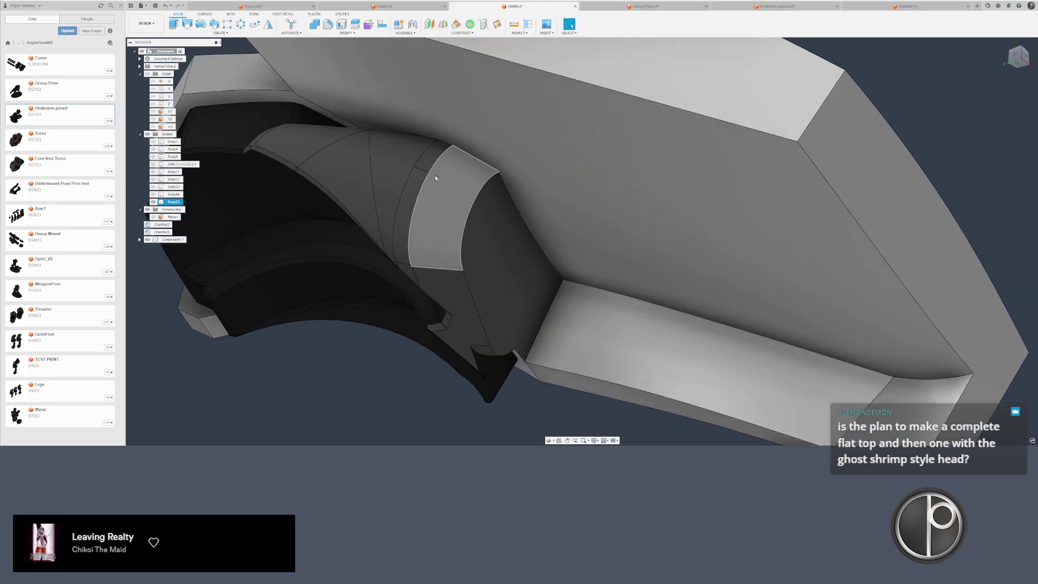
{"action": "middle_click_drag", "start_coordinate": [555, 223], "coordinate": [597, 249]}
{"action": "scroll", "coordinate": [517, 219], "scroll_direction": "down", "scroll_amount": 3}
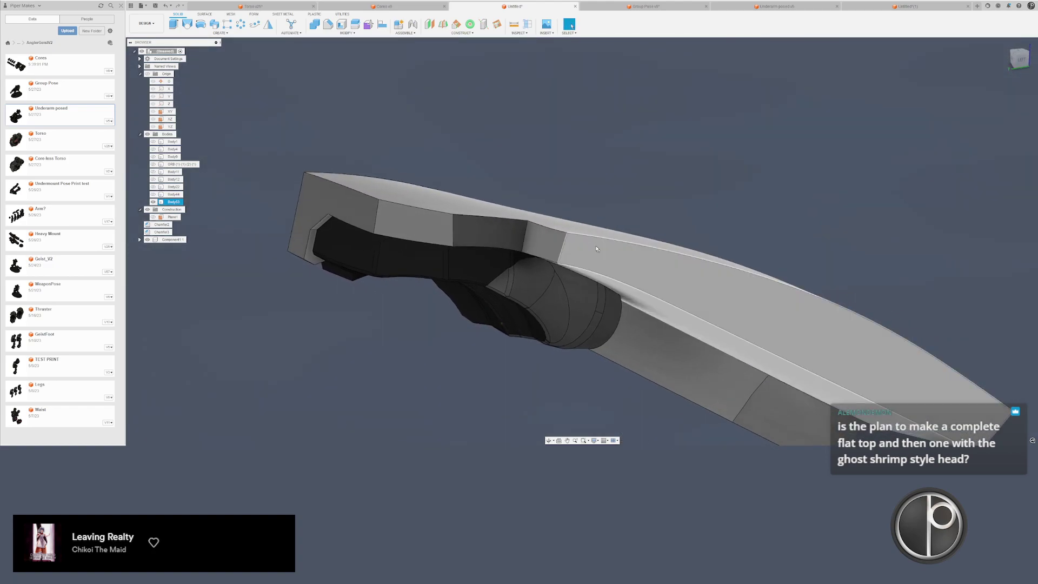
- Duplicate the plate body in place
{"action": "scroll", "coordinate": [582, 242], "scroll_direction": "up", "scroll_amount": 1}
{"action": "double_click", "coordinate": [394, 192]}
{"action": "left_click", "coordinate": [452, 149]}
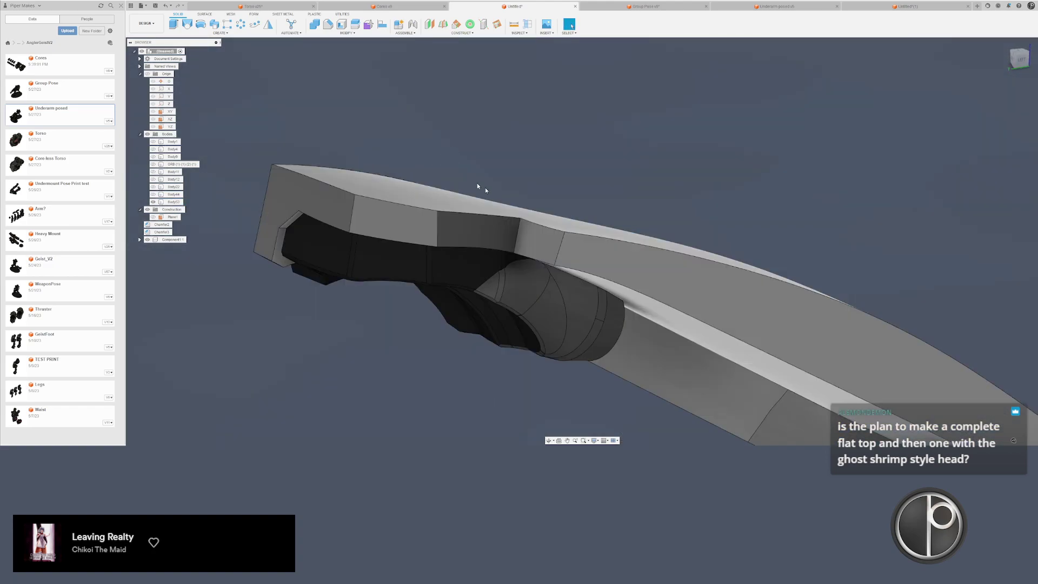
{"action": "key", "text": "ctrl+v"}
{"action": "middle_click_drag", "start_coordinate": [494, 199], "coordinate": [436, 151]}
{"action": "key", "text": "Return"}
- Offset the duplicate's top face inward by about 0.06 in
{"action": "right_click", "coordinate": [439, 164]}
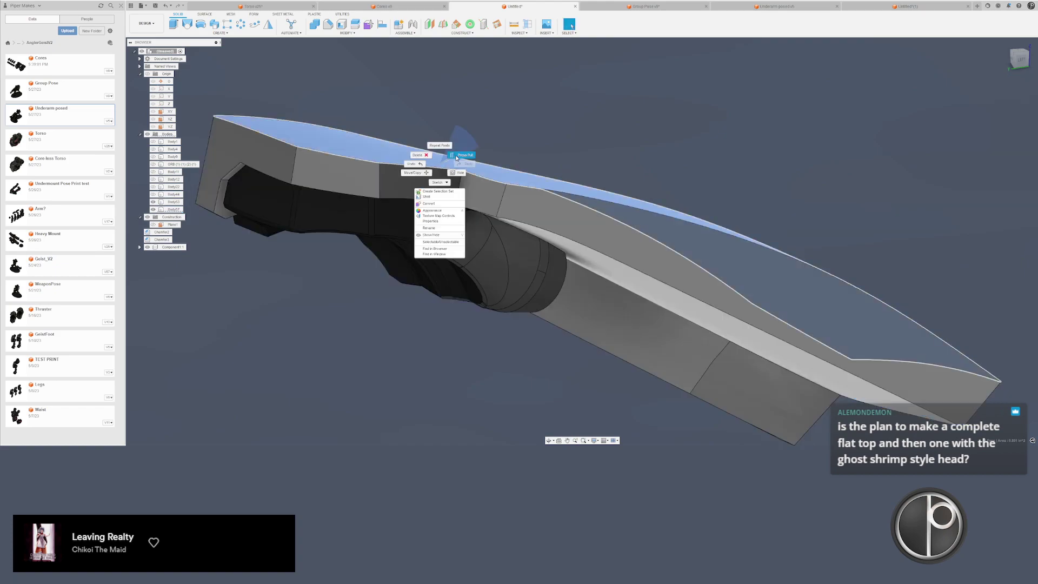
{"action": "left_click", "coordinate": [457, 157]}
{"action": "left_click_drag", "start_coordinate": [440, 162], "coordinate": [435, 196]}
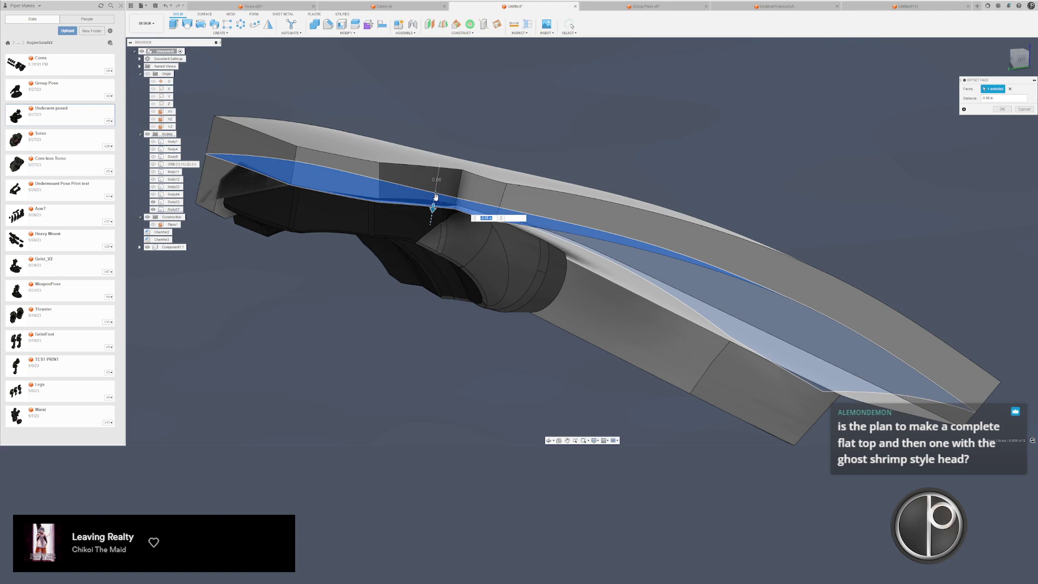
{"action": "key", "text": "Return"}
{"action": "scroll", "coordinate": [465, 138], "scroll_direction": "down", "scroll_amount": 2}
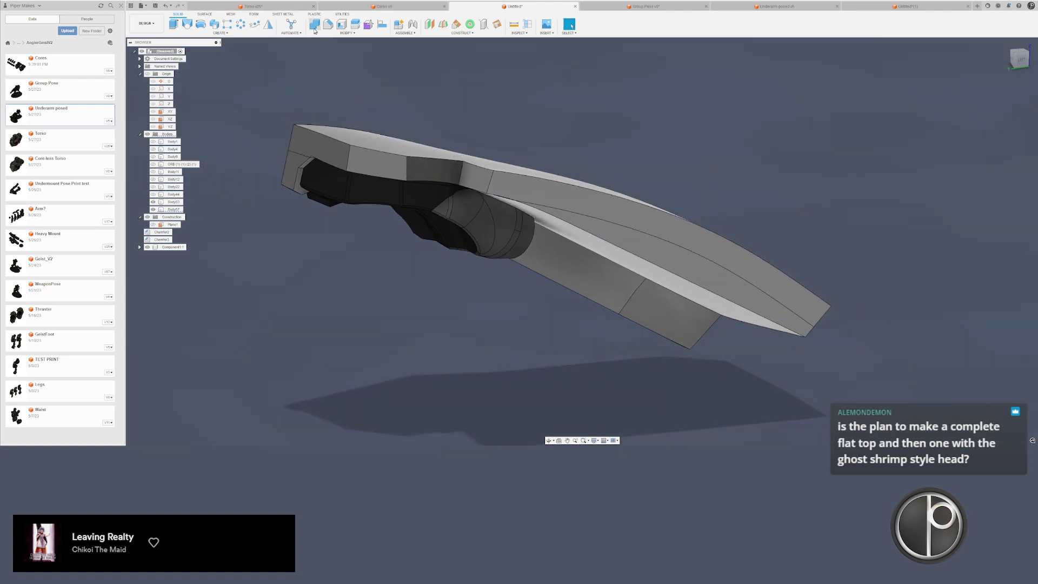
- Cut the lowered duplicate out of the original plate body with Combine, keeping the tool body
{"action": "left_click", "coordinate": [314, 25]}
{"action": "left_click", "coordinate": [761, 189]}
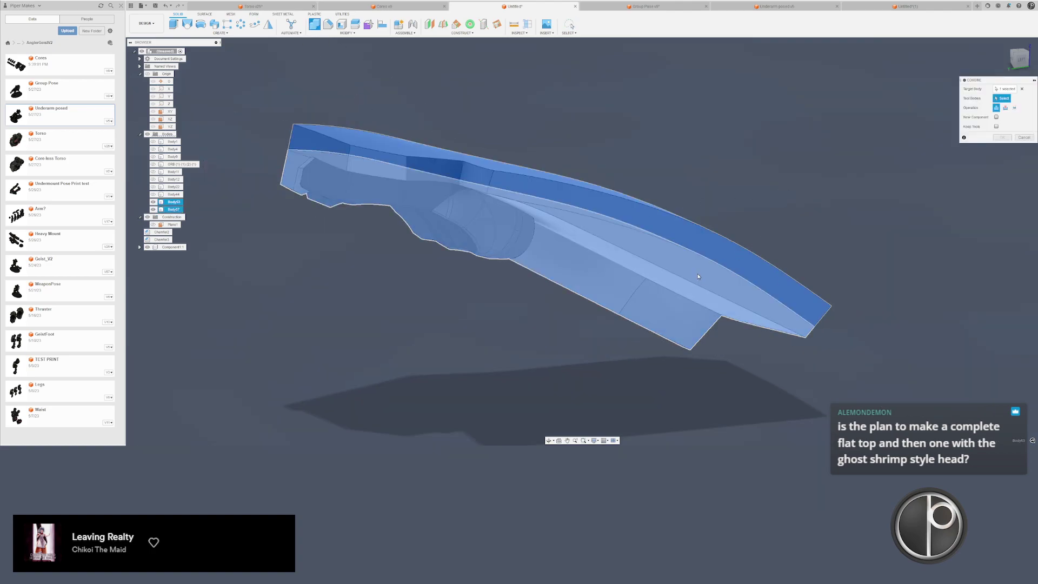
{"action": "key", "text": "Escape"}
{"action": "right_click_drag", "start_coordinate": [813, 258], "coordinate": [812, 221]}
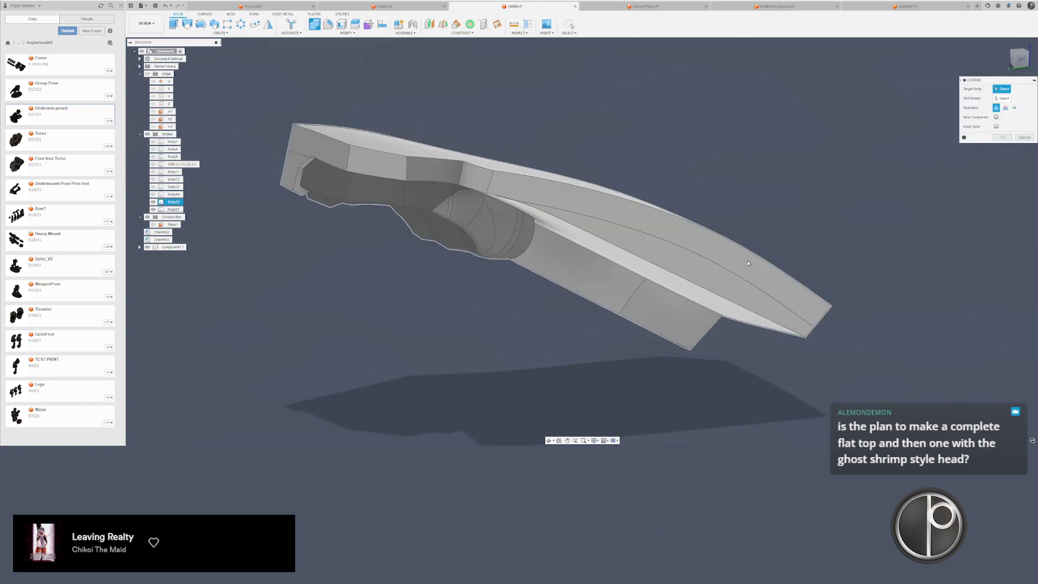
{"action": "left_click", "coordinate": [719, 280]}
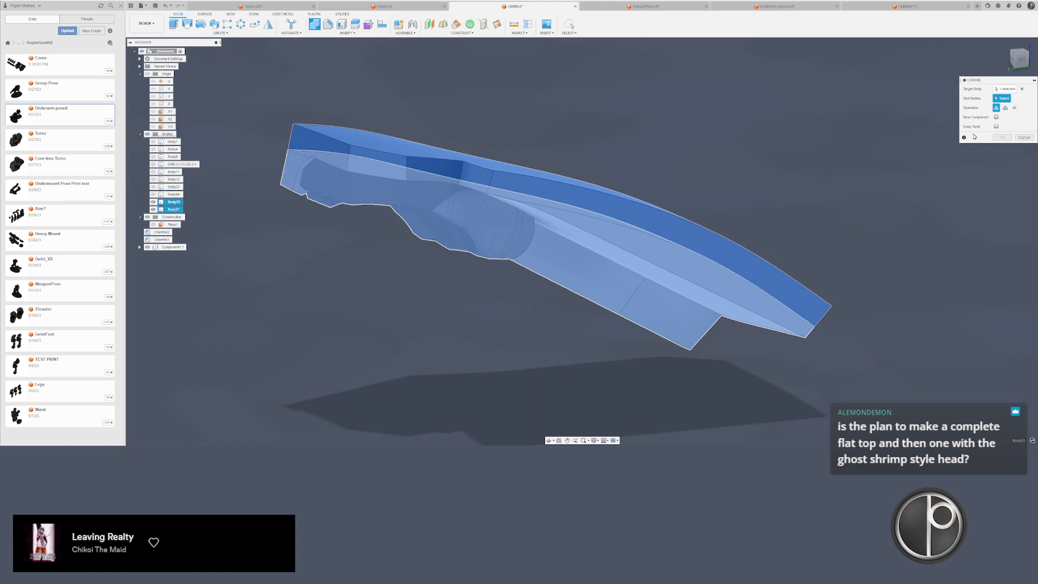
{"action": "left_click", "coordinate": [567, 156]}
{"action": "scroll", "coordinate": [590, 171], "scroll_direction": "up", "scroll_amount": 5}
{"action": "scroll", "coordinate": [590, 168], "scroll_direction": "down", "scroll_amount": 5}
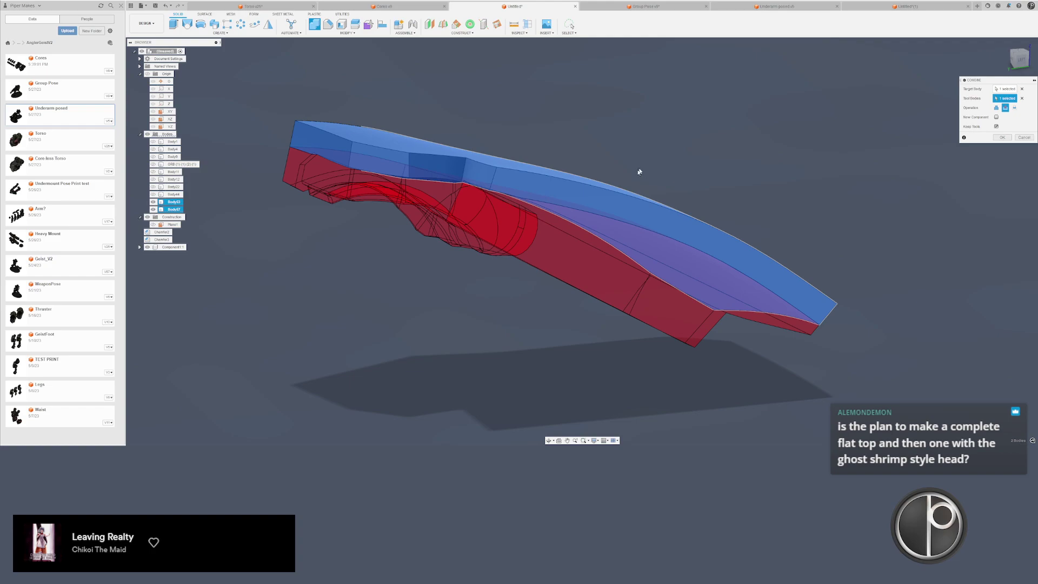
{"action": "key", "text": "Return"}
- Hide the cut top shell and select the underside face of the remaining inner body
{"action": "middle_click_drag", "start_coordinate": [630, 166], "coordinate": [459, 182], "text": "shift"}
{"action": "key", "text": "v"}
{"action": "middle_click_drag", "start_coordinate": [529, 183], "coordinate": [536, 122], "text": "shift"}
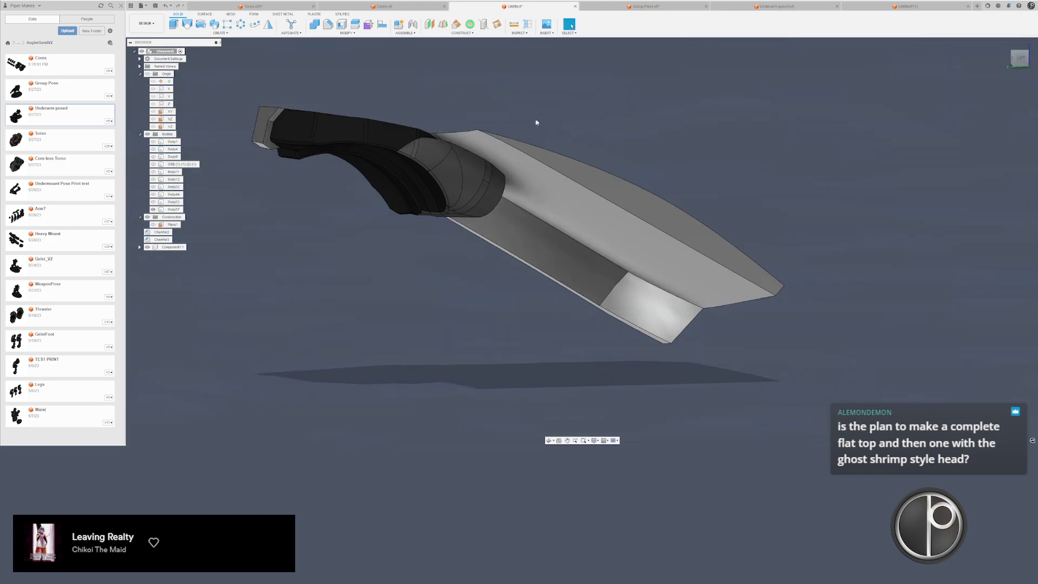
{"action": "left_click", "coordinate": [548, 172]}
{"action": "middle_click_drag", "start_coordinate": [603, 162], "coordinate": [588, 146]}
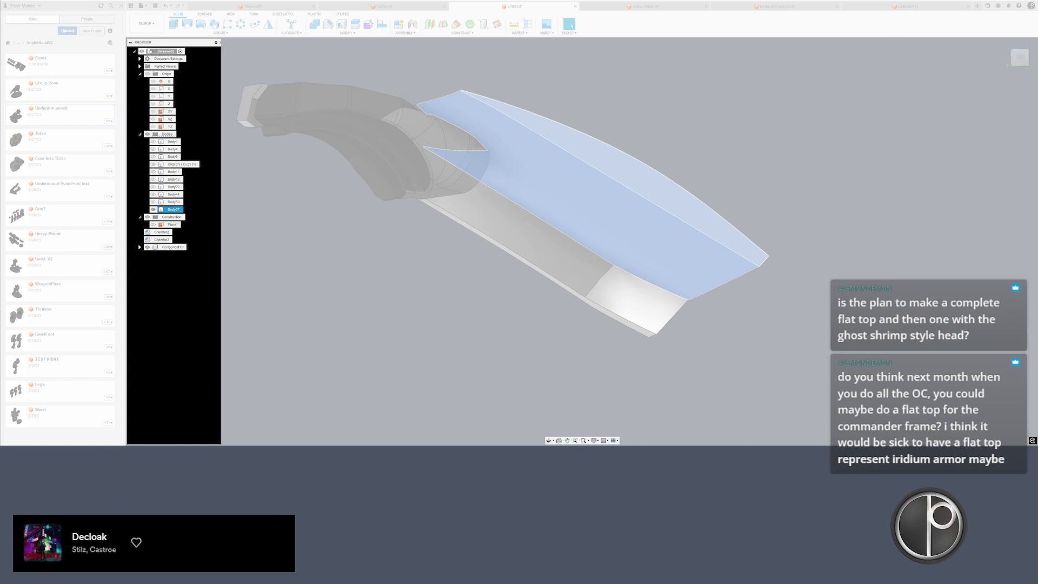
{"action": "key", "text": "alt+Tab"}
{"action": "key", "text": "alt+Tab"}
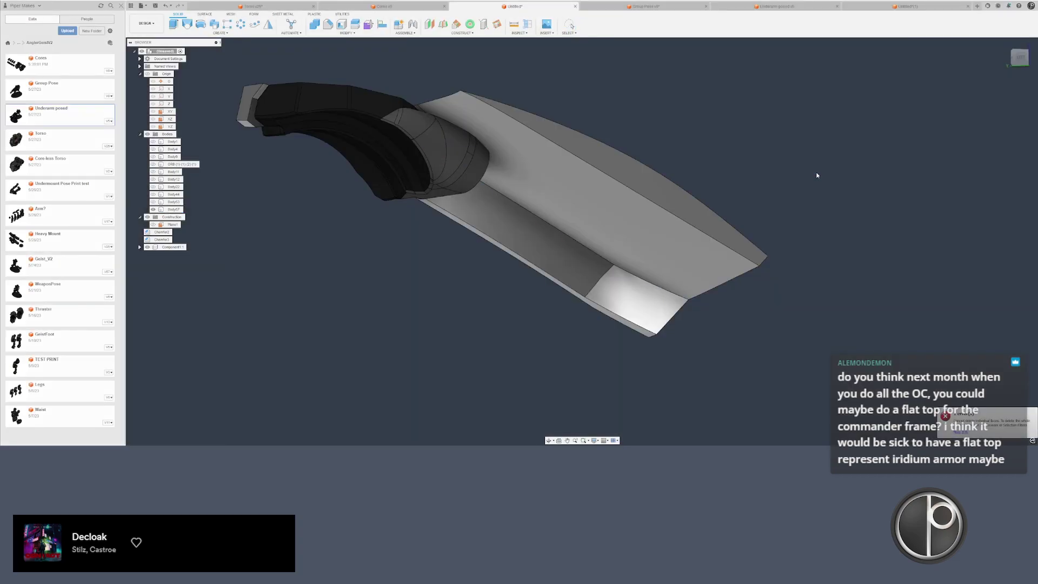
- Examine the narrow faces where the inner body's underside meets the rounded recess
{"action": "middle_click_drag", "start_coordinate": [736, 130], "coordinate": [784, 153]}
{"action": "middle_click_drag", "start_coordinate": [614, 190], "coordinate": [425, 105], "text": "shift"}
{"action": "scroll", "coordinate": [519, 163], "scroll_direction": "up", "scroll_amount": 2}
{"action": "scroll", "coordinate": [408, 155], "scroll_direction": "up", "scroll_amount": 4}
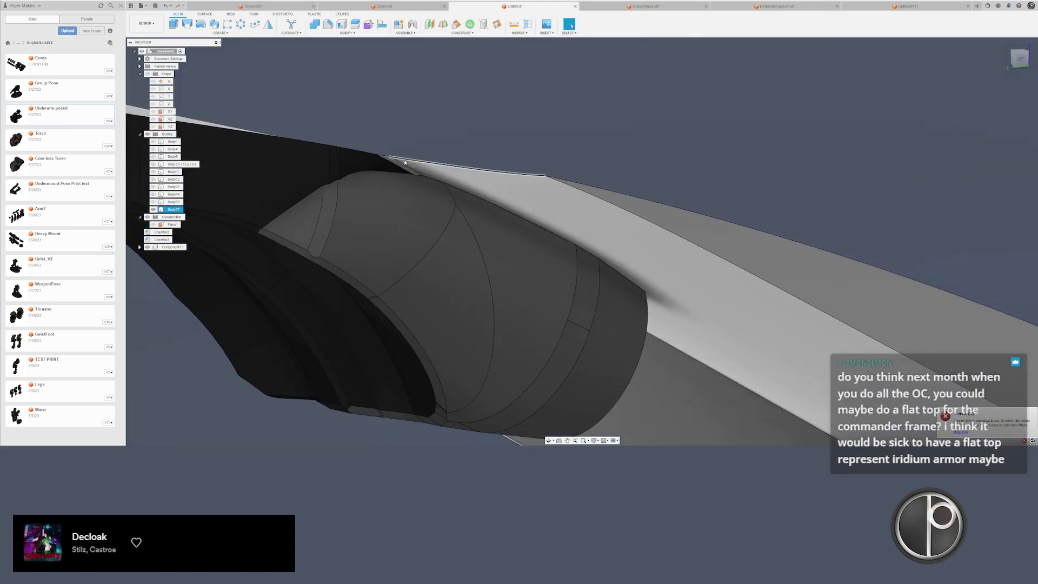
{"action": "scroll", "coordinate": [408, 165], "scroll_direction": "up", "scroll_amount": 2}
{"action": "left_click", "coordinate": [402, 167]}
{"action": "left_click", "coordinate": [452, 174], "text": "ctrl"}
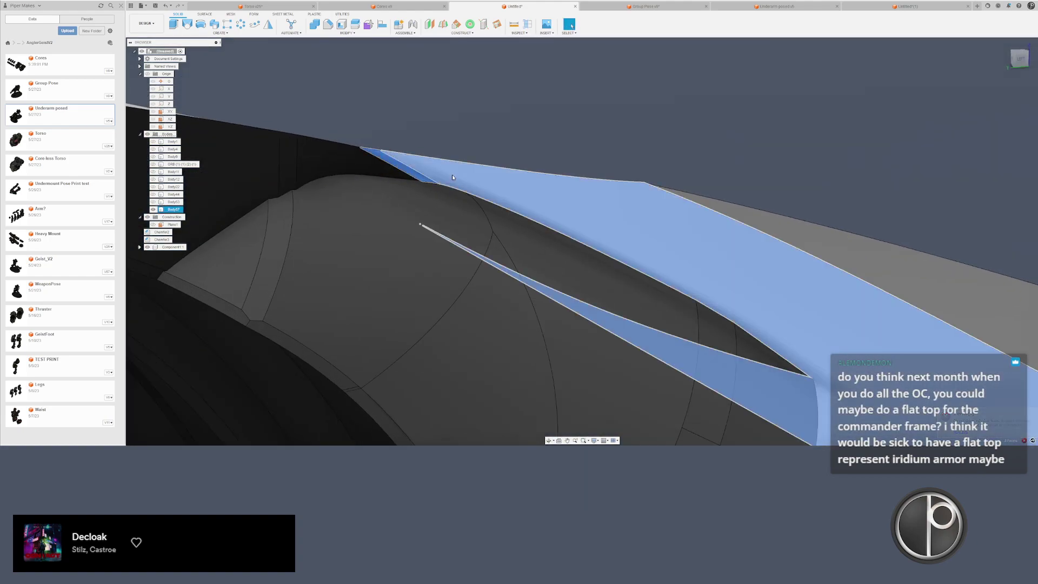
{"action": "scroll", "coordinate": [452, 174], "scroll_direction": "down", "scroll_amount": 2}
{"action": "middle_click_drag", "start_coordinate": [567, 205], "coordinate": [371, 140]}
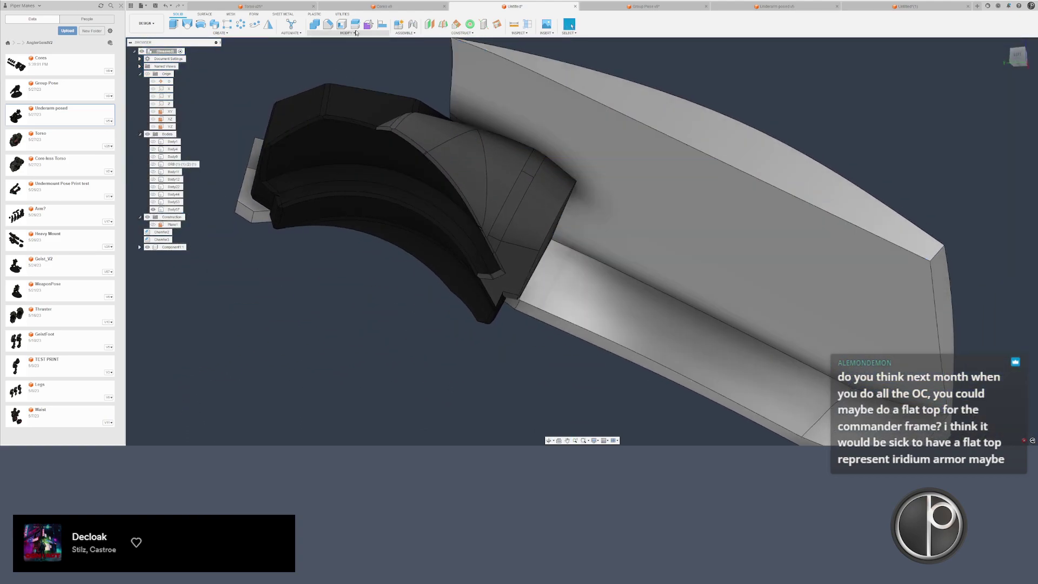
- Split the inner body with the curved inner wall face beside the rounded recess as the splitting tool
{"action": "left_click", "coordinate": [355, 24]}
{"action": "left_click", "coordinate": [1011, 98]}
{"action": "middle_click_drag", "start_coordinate": [800, 173], "coordinate": [595, 227], "text": "shift"}
{"action": "left_click", "coordinate": [607, 281]}
{"action": "key", "text": "Return"}
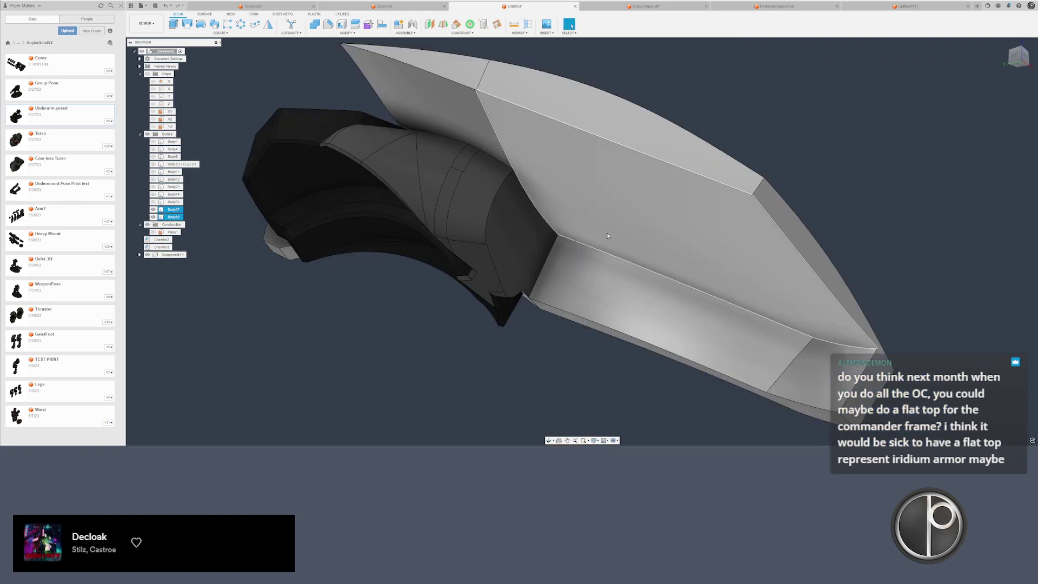
- Remove the large side face and adjoining outer edge face of the split plate section
{"action": "left_click", "coordinate": [641, 142], "text": "ctrl"}
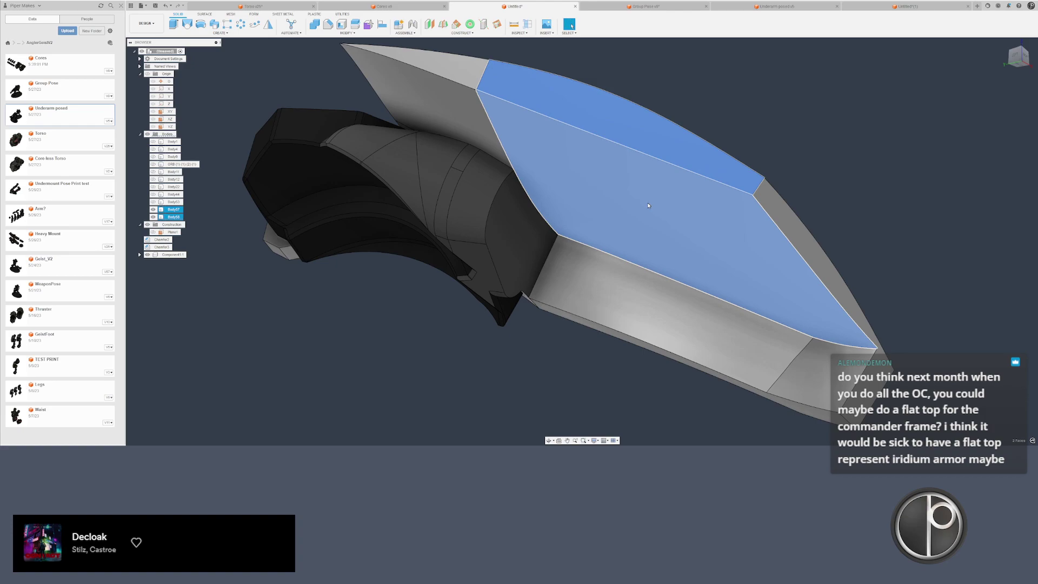
{"action": "key", "text": "q"}
{"action": "left_click_drag", "start_coordinate": [638, 155], "coordinate": [681, 187]}
{"action": "key", "text": "Return"}
{"action": "middle_click_drag", "start_coordinate": [614, 206], "coordinate": [718, 239]}
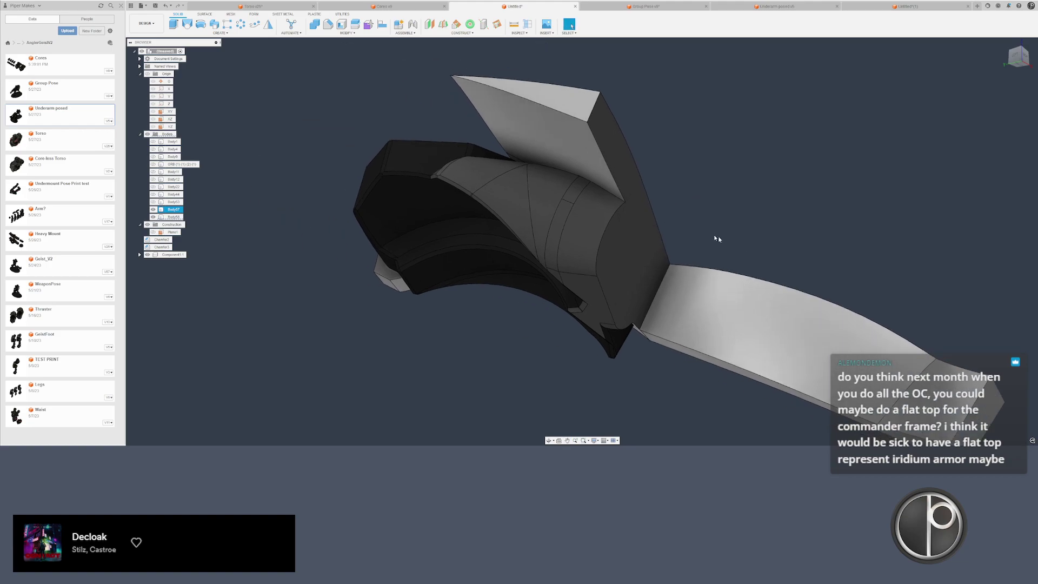
- Try to offset the underside and end faces of the raised flap above the rounded inner body with Press Pull
{"action": "left_click", "coordinate": [535, 146]}
{"action": "middle_click_drag", "start_coordinate": [524, 145], "coordinate": [537, 150], "text": "shift"}
{"action": "scroll", "coordinate": [537, 147], "scroll_direction": "up", "scroll_amount": 6}
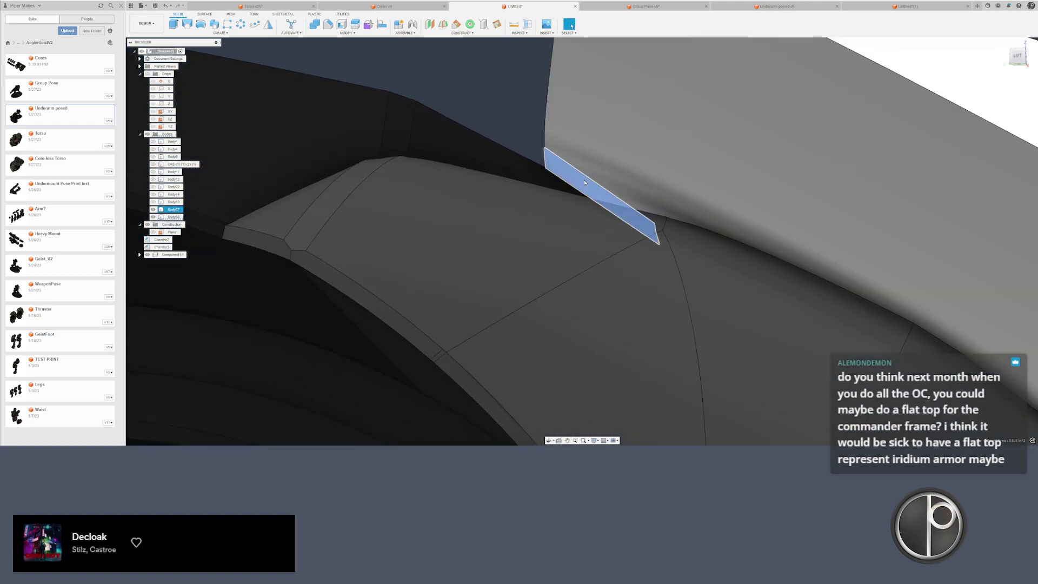
{"action": "scroll", "coordinate": [539, 152], "scroll_direction": "down", "scroll_amount": 4}
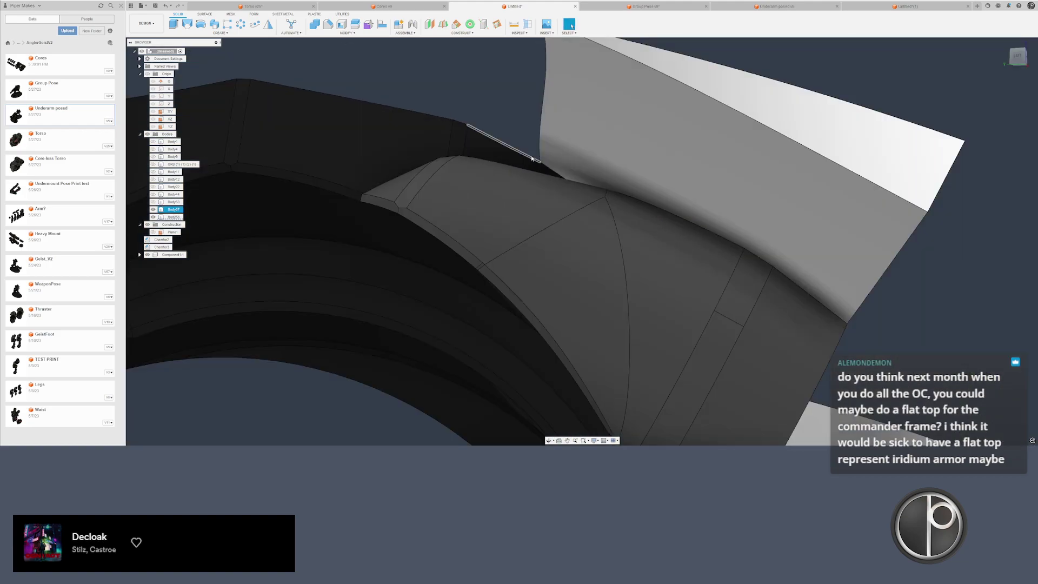
{"action": "left_click", "coordinate": [621, 160]}
{"action": "scroll", "coordinate": [621, 160], "scroll_direction": "down", "scroll_amount": 3}
{"action": "right_click", "coordinate": [737, 139]}
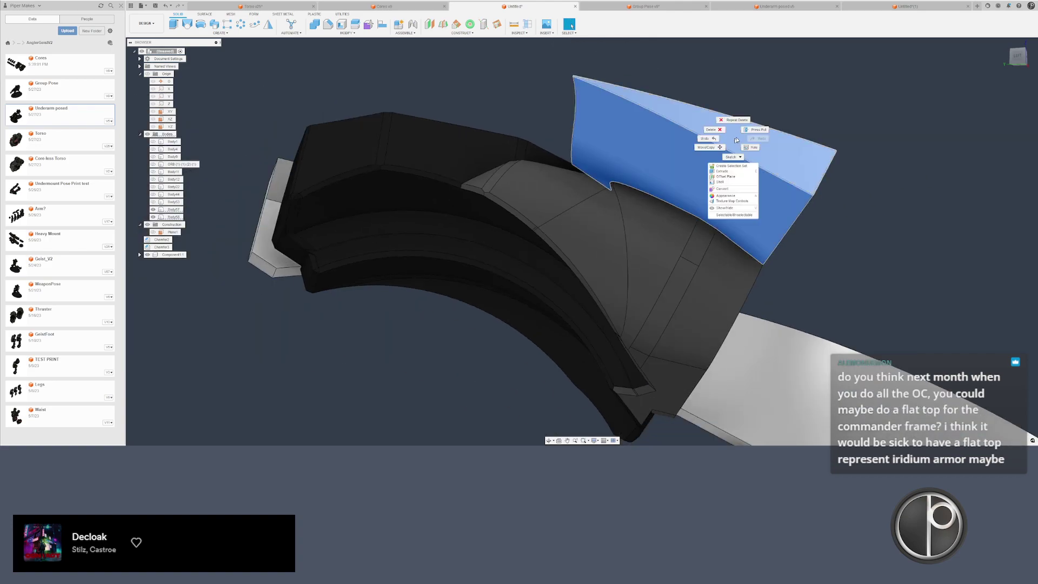
{"action": "left_click", "coordinate": [755, 132]}
{"action": "scroll", "coordinate": [729, 142], "scroll_direction": "up", "scroll_amount": 2}
{"action": "left_click", "coordinate": [733, 136]}
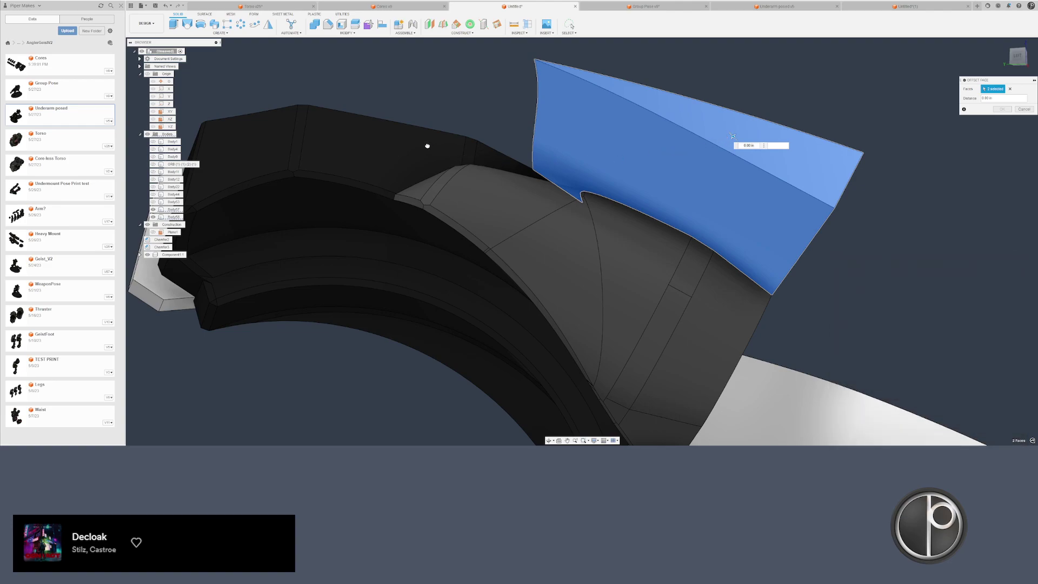
{"action": "key", "text": "Return"}
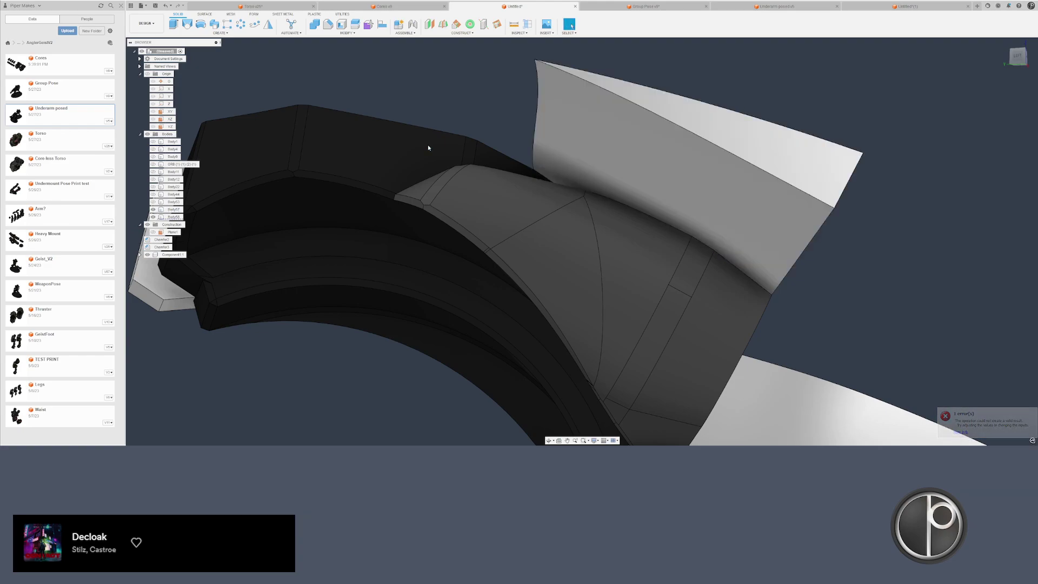
- Try to split the inner body using the raised flap's inner face as the splitting tool
{"action": "left_click", "coordinate": [354, 24]}
{"action": "left_click", "coordinate": [584, 154]}
{"action": "middle_click_drag", "start_coordinate": [584, 154], "coordinate": [611, 206], "text": "shift"}
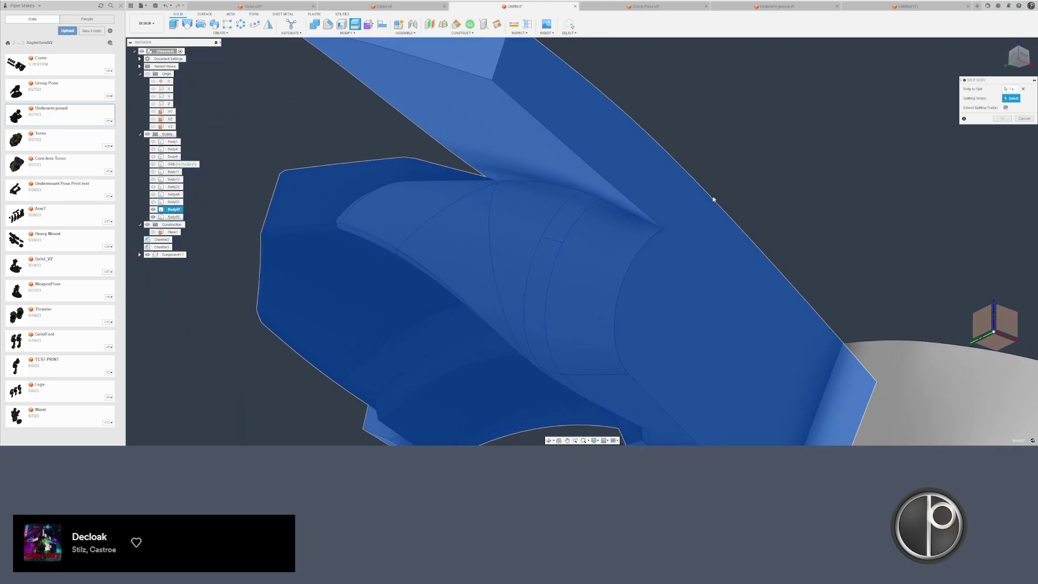
{"action": "left_click", "coordinate": [770, 179]}
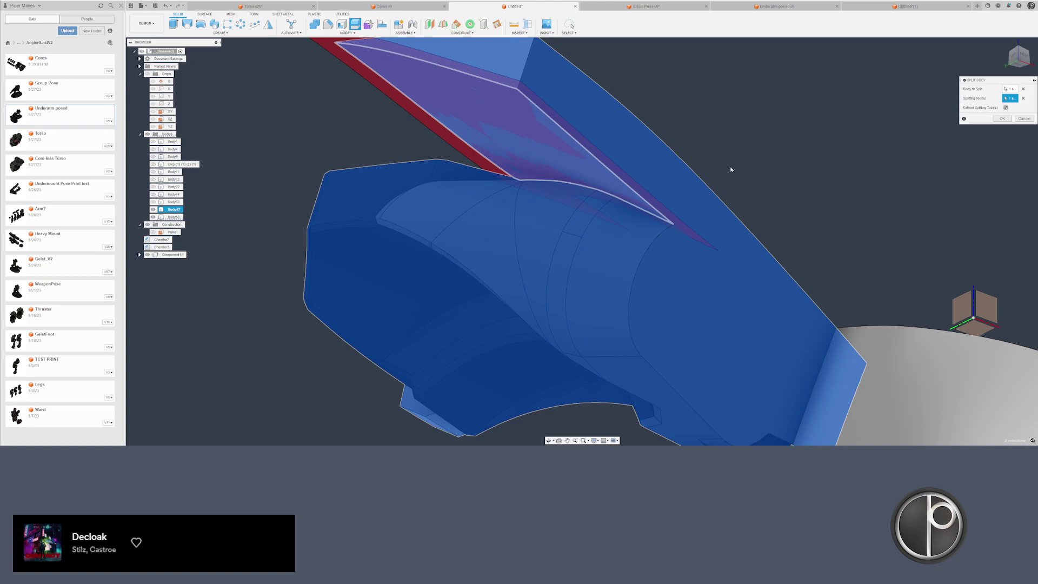
{"action": "key", "text": "Return"}
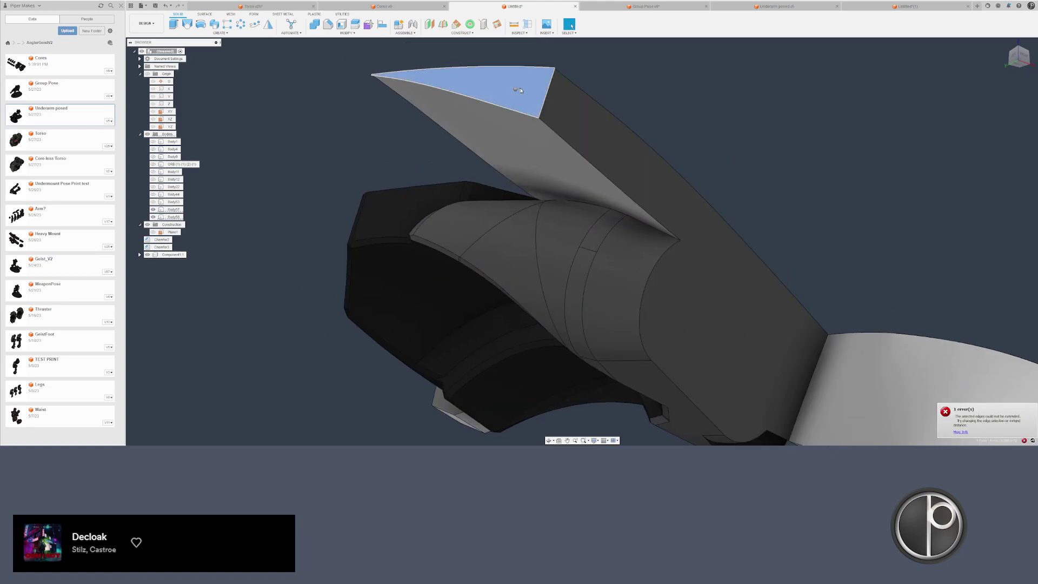
- Push the raised flap's end face back toward the rounded inner body with Press Pull
{"action": "left_click", "coordinate": [520, 91]}
{"action": "key", "text": "q"}
{"action": "left_click_drag", "start_coordinate": [521, 96], "coordinate": [712, 239]}
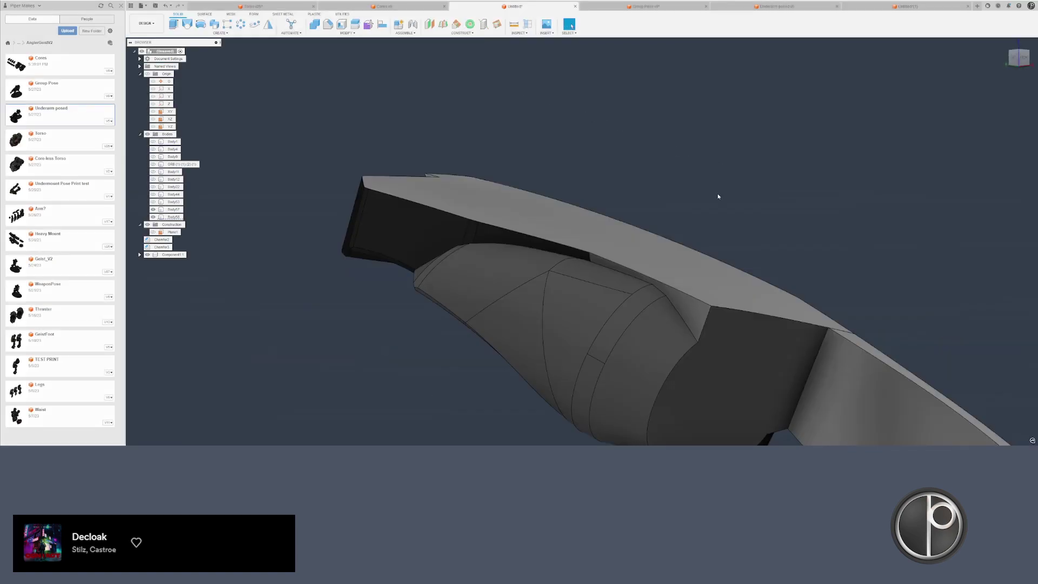
{"action": "scroll", "coordinate": [690, 202], "scroll_direction": "down", "scroll_amount": 5}
{"action": "key", "text": "ctrl+z"}
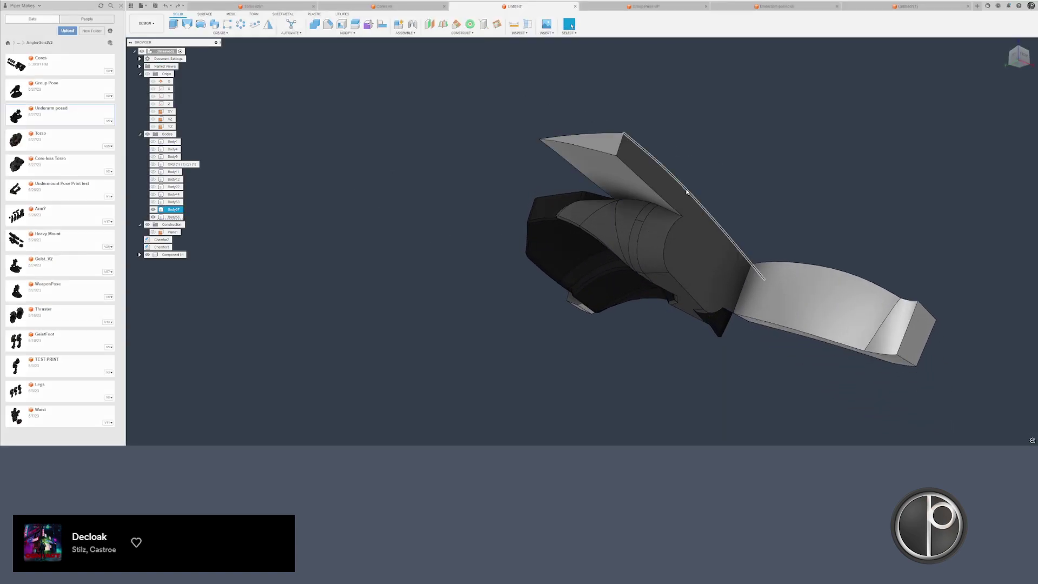
{"action": "key", "text": "v"}
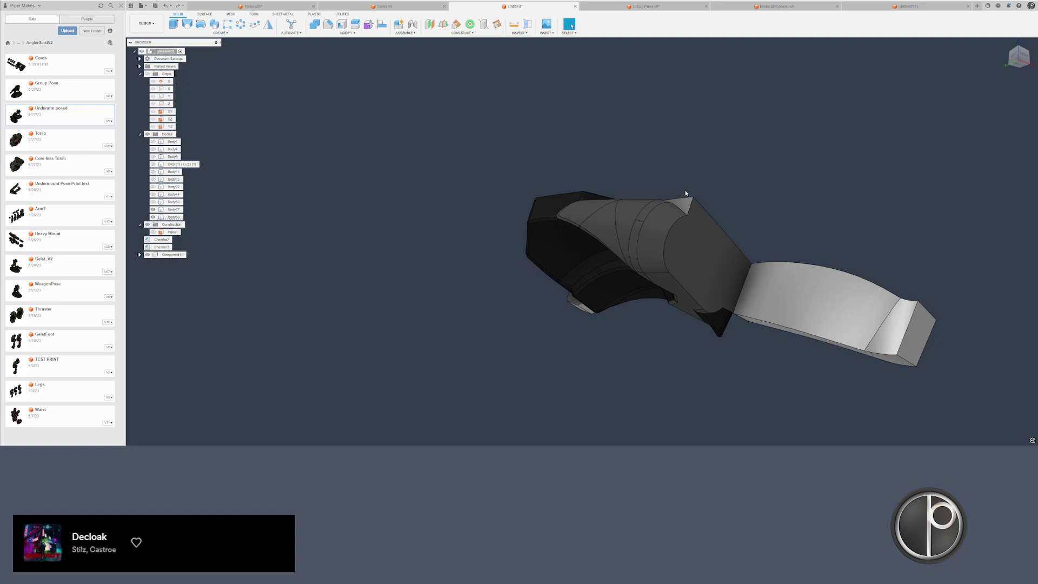
{"action": "scroll", "coordinate": [685, 202], "scroll_direction": "up", "scroll_amount": 3}
{"action": "right_click", "coordinate": [690, 200]}
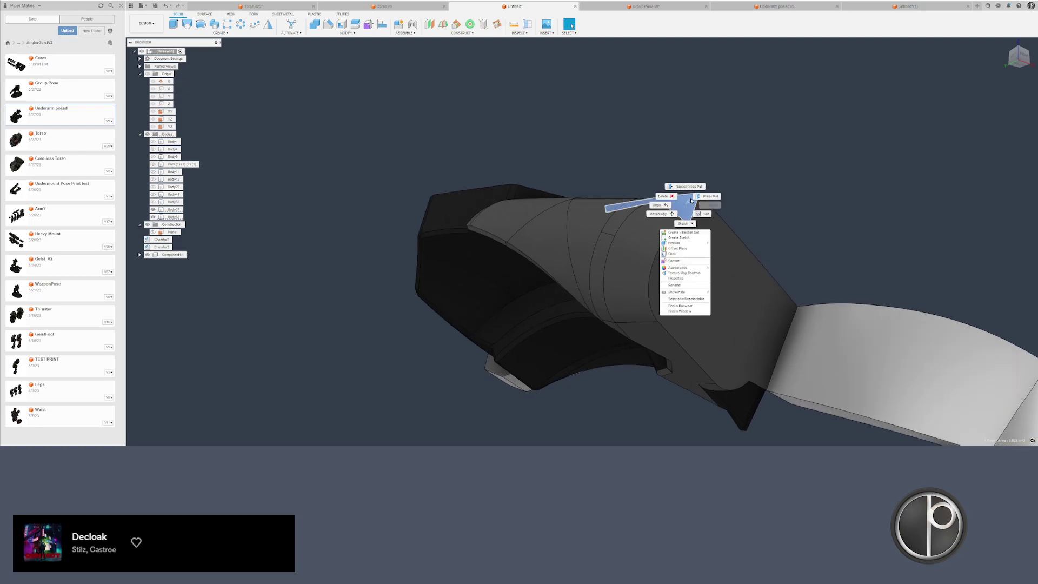
{"action": "left_click", "coordinate": [689, 205]}
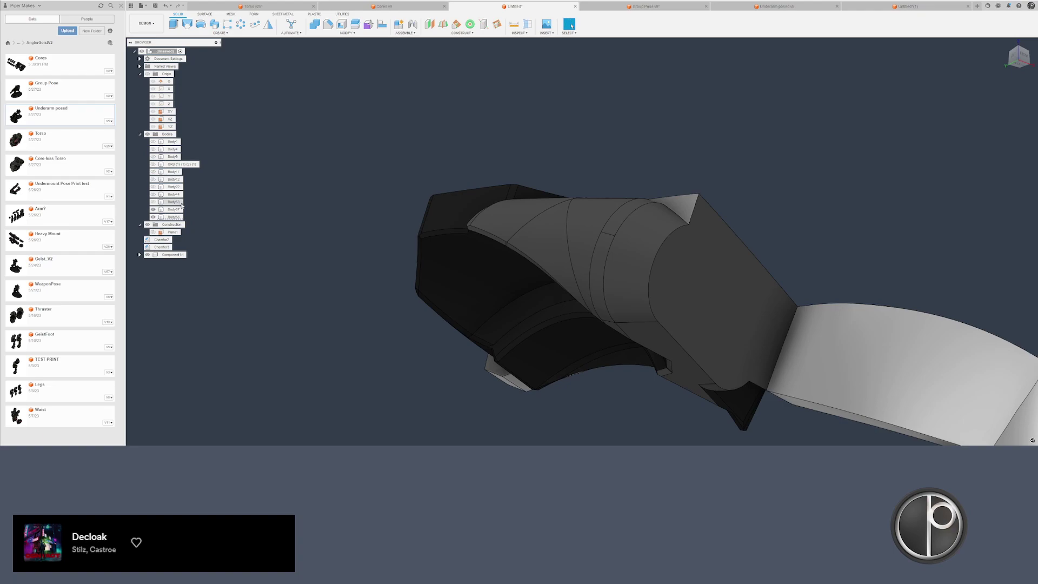
- Show the hidden top shell and reposition the small triangular face beside the rounded recess with the Move tool
{"action": "left_click", "coordinate": [153, 202]}
{"action": "middle_click_drag", "start_coordinate": [243, 205], "coordinate": [236, 194], "text": "shift"}
{"action": "scroll", "coordinate": [443, 204], "scroll_direction": "up", "scroll_amount": 3}
{"action": "left_click", "coordinate": [775, 212]}
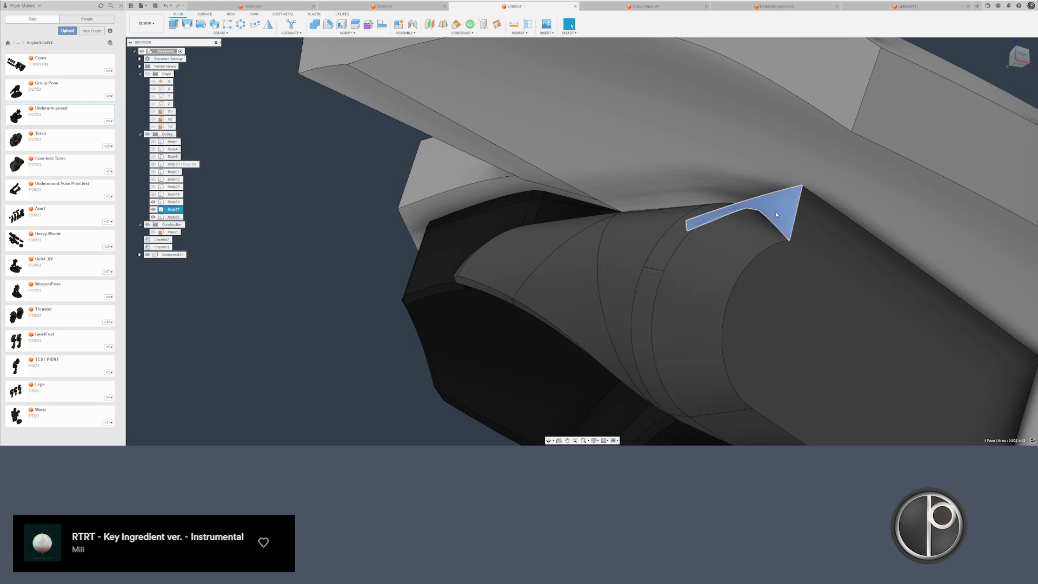
{"action": "key", "text": "m"}
{"action": "left_click", "coordinate": [800, 241]}
{"action": "left_click", "coordinate": [794, 326]}
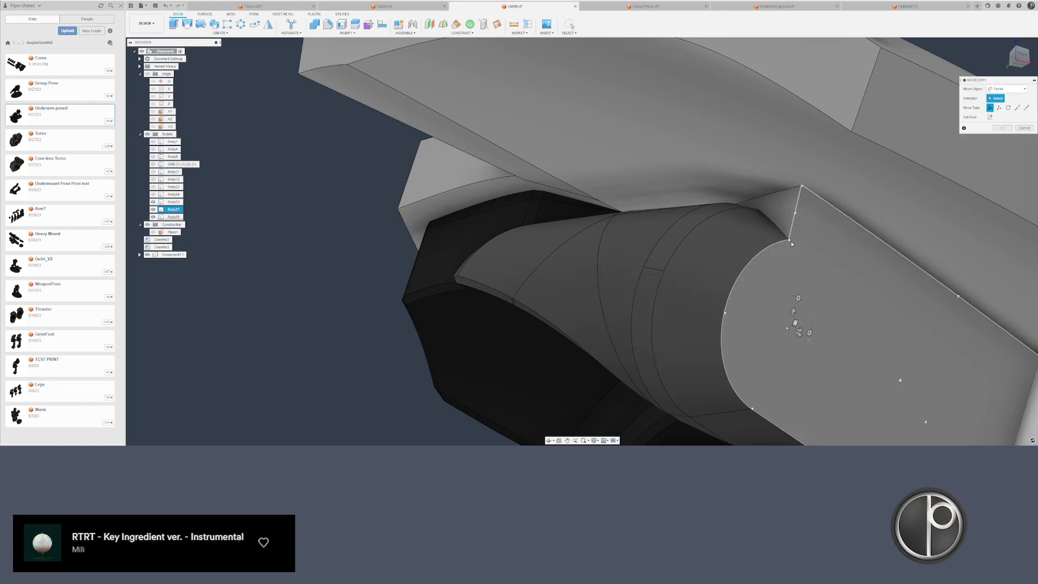
{"action": "left_click", "coordinate": [795, 242]}
{"action": "left_click", "coordinate": [780, 222]}
{"action": "left_click", "coordinate": [800, 241]}
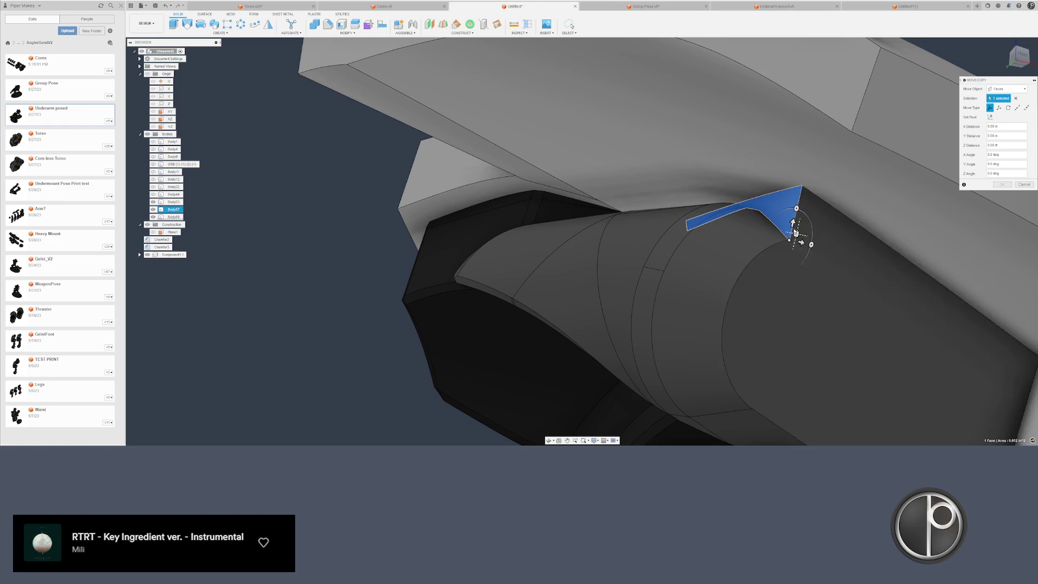
{"action": "left_click_drag", "start_coordinate": [797, 210], "coordinate": [698, 222]}
{"action": "key", "text": "Return"}
- Join the inner body with the top shell and the remaining plate section, without keeping the tool bodies
{"action": "scroll", "coordinate": [710, 222], "scroll_direction": "down", "scroll_amount": 5}
{"action": "middle_click_drag", "start_coordinate": [710, 223], "coordinate": [582, 235], "text": "shift"}
{"action": "scroll", "coordinate": [645, 249], "scroll_direction": "down", "scroll_amount": 2}
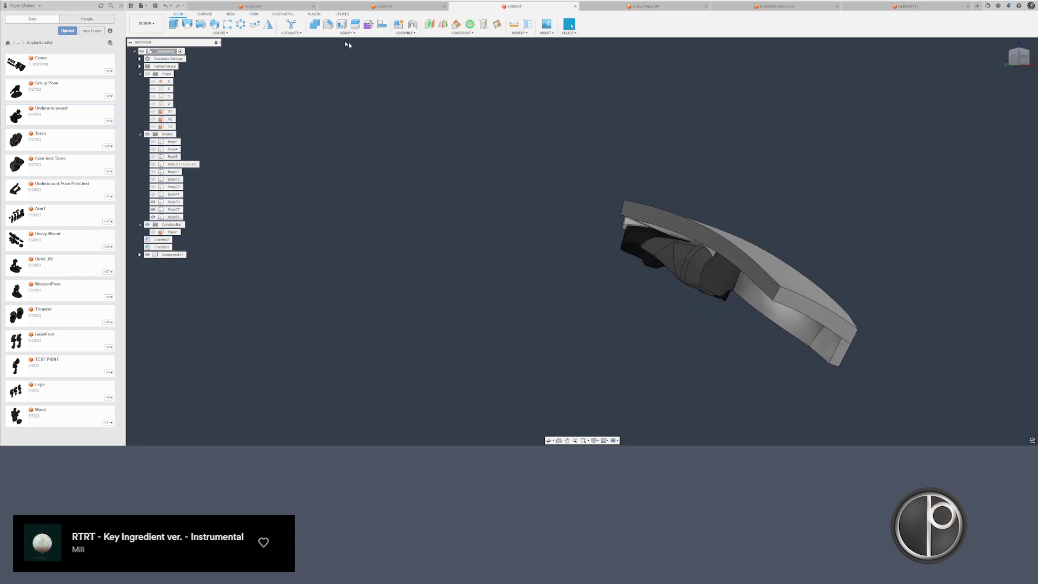
{"action": "left_click", "coordinate": [314, 24]}
{"action": "left_click", "coordinate": [645, 236]}
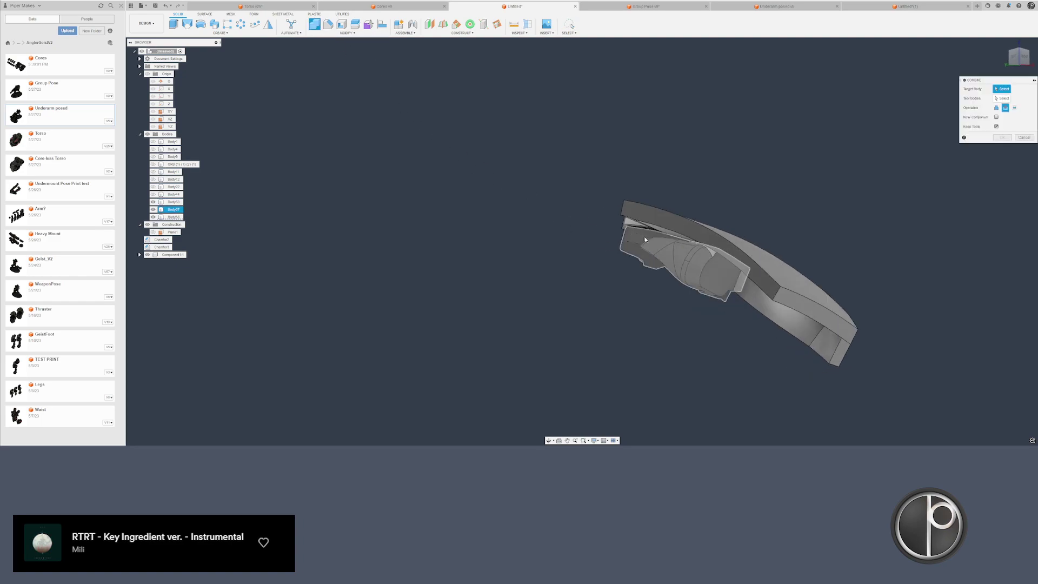
{"action": "left_click", "coordinate": [731, 237]}
{"action": "left_click", "coordinate": [827, 359]}
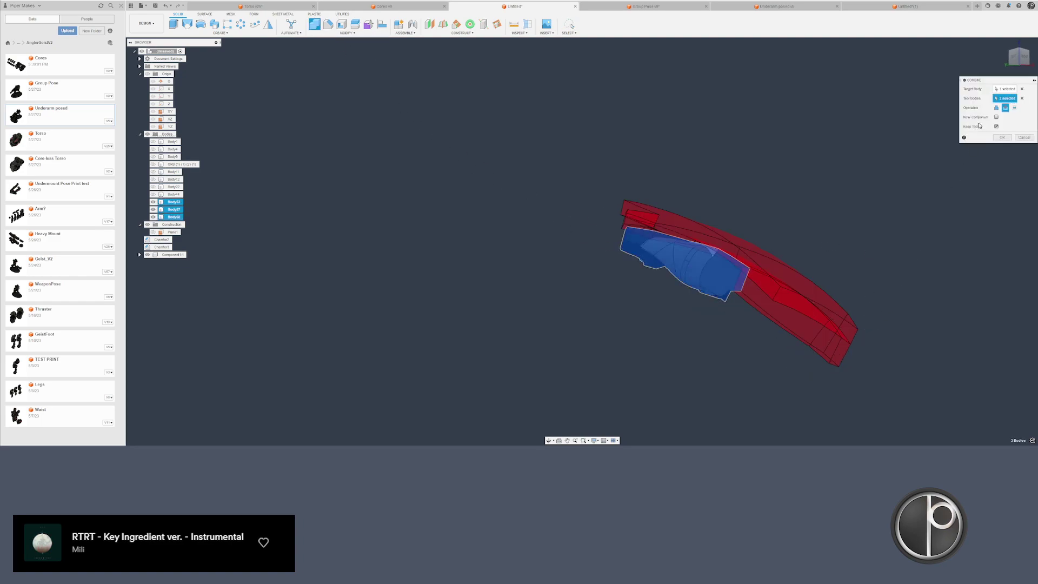
{"action": "left_click", "coordinate": [999, 137]}
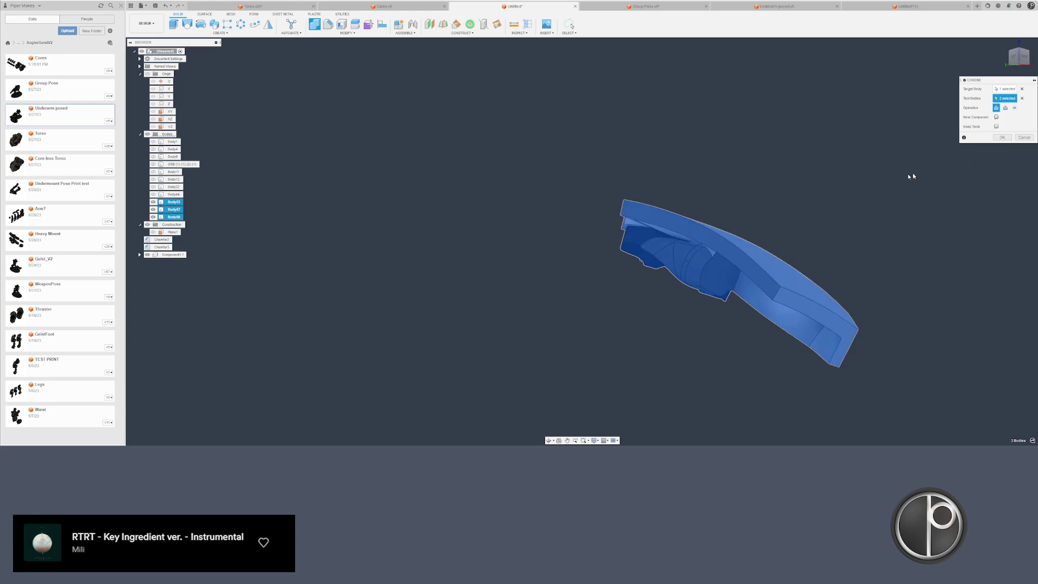
- Remove the seam dividing the end face at the joined plate's lower corner
{"action": "middle_click_drag", "start_coordinate": [780, 195], "coordinate": [526, 222], "text": "shift"}
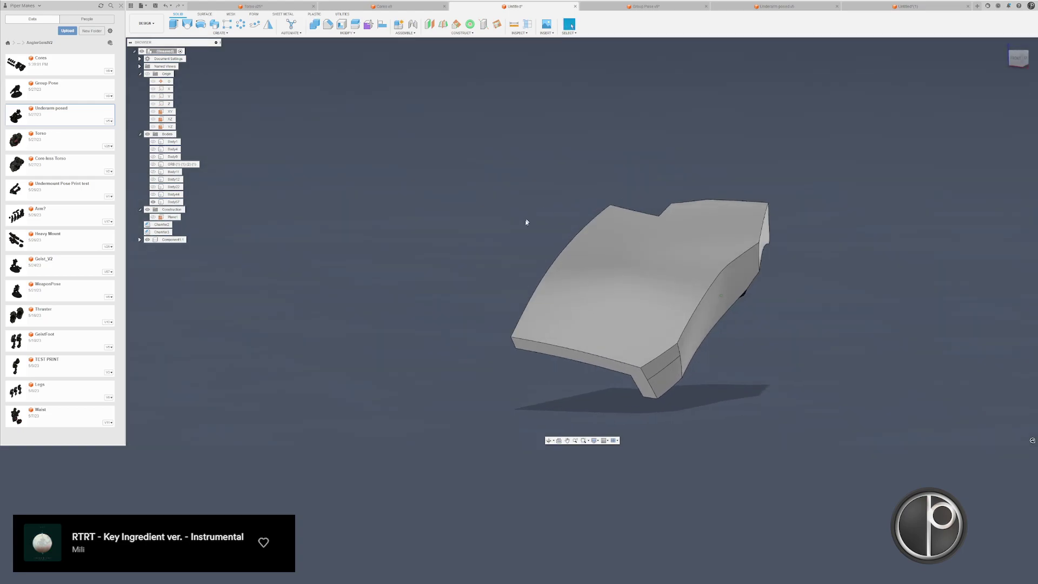
{"action": "scroll", "coordinate": [671, 381], "scroll_direction": "up", "scroll_amount": 3}
{"action": "left_click", "coordinate": [669, 380]}
{"action": "left_click", "coordinate": [717, 390]}
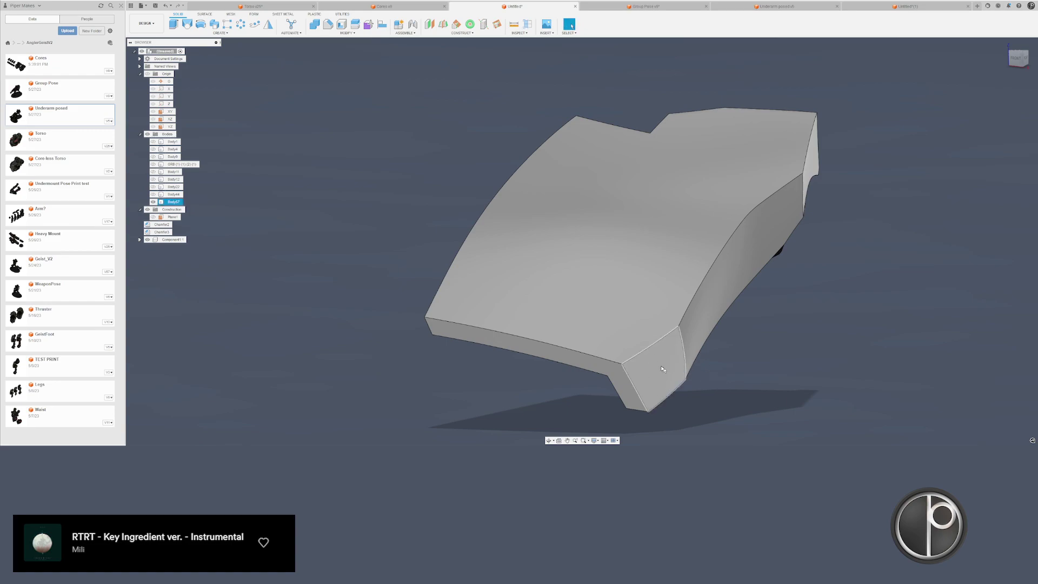
- Show the hidden leftover body overlapping the joined plate and delete it
{"action": "left_click", "coordinate": [153, 194]}
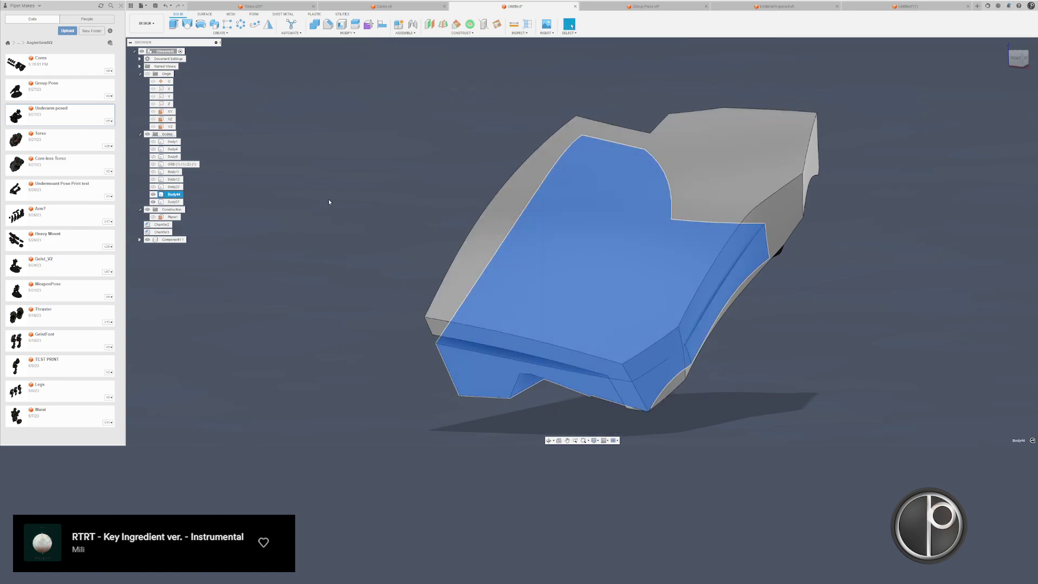
{"action": "double_click", "coordinate": [456, 365]}
{"action": "key", "text": "Delete"}
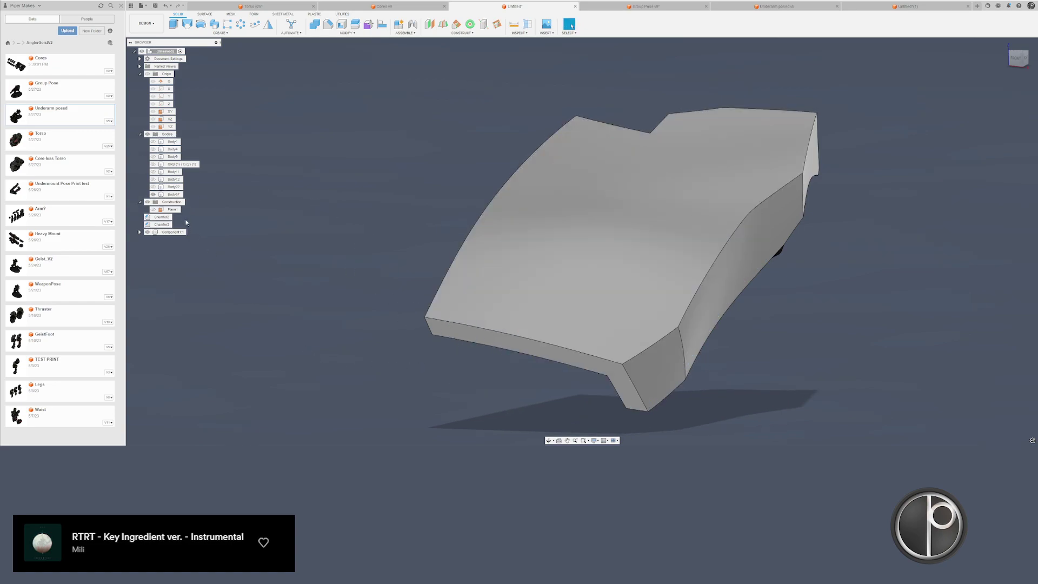
- Show the olive armour piece and the torso bodies around the joined plate
{"action": "left_click", "coordinate": [173, 186]}
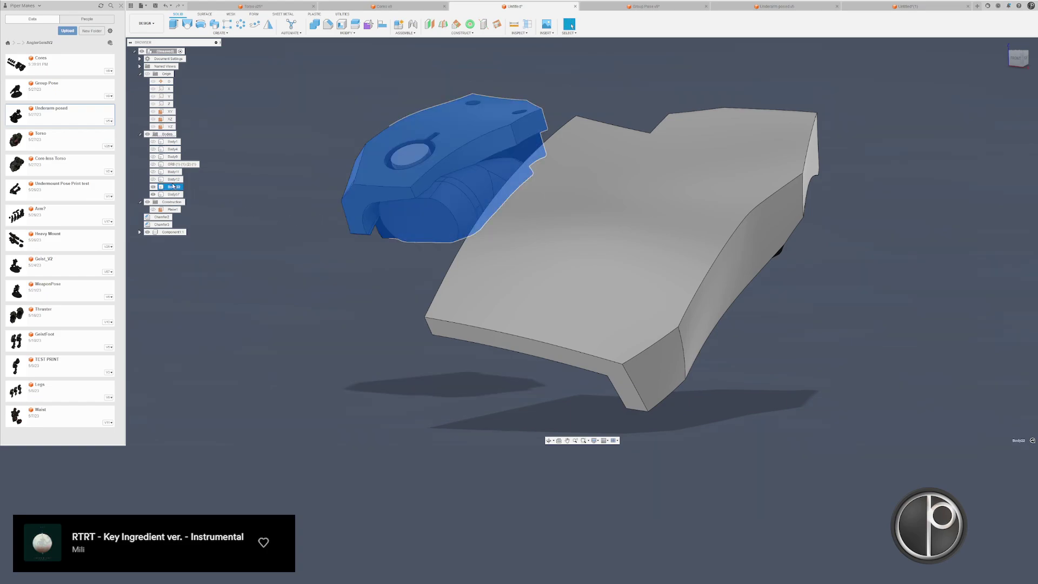
{"action": "left_click", "coordinate": [173, 179]}
{"action": "key", "text": "v"}
{"action": "left_click", "coordinate": [216, 183]}
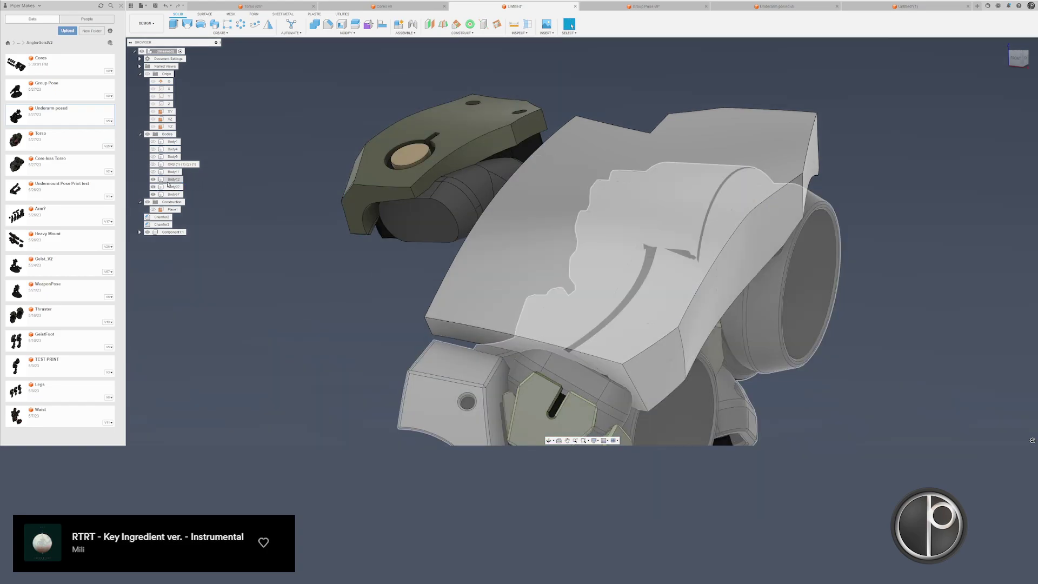
{"action": "middle_click_drag", "start_coordinate": [202, 174], "coordinate": [418, 250], "text": "shift"}
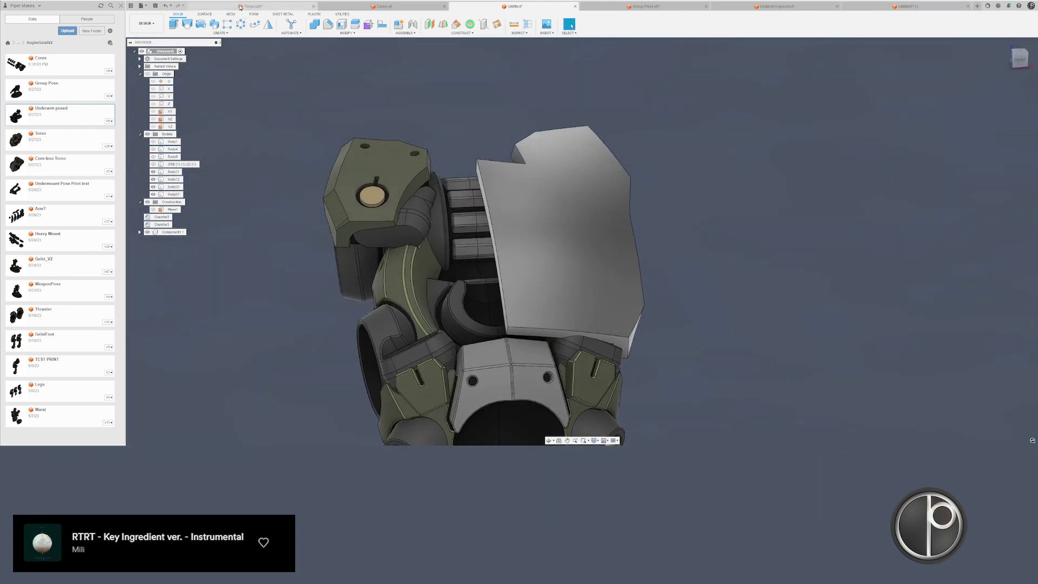
{"action": "left_click", "coordinate": [268, 24]}
{"action": "left_click", "coordinate": [378, 184]}
{"action": "left_click", "coordinate": [994, 108]}
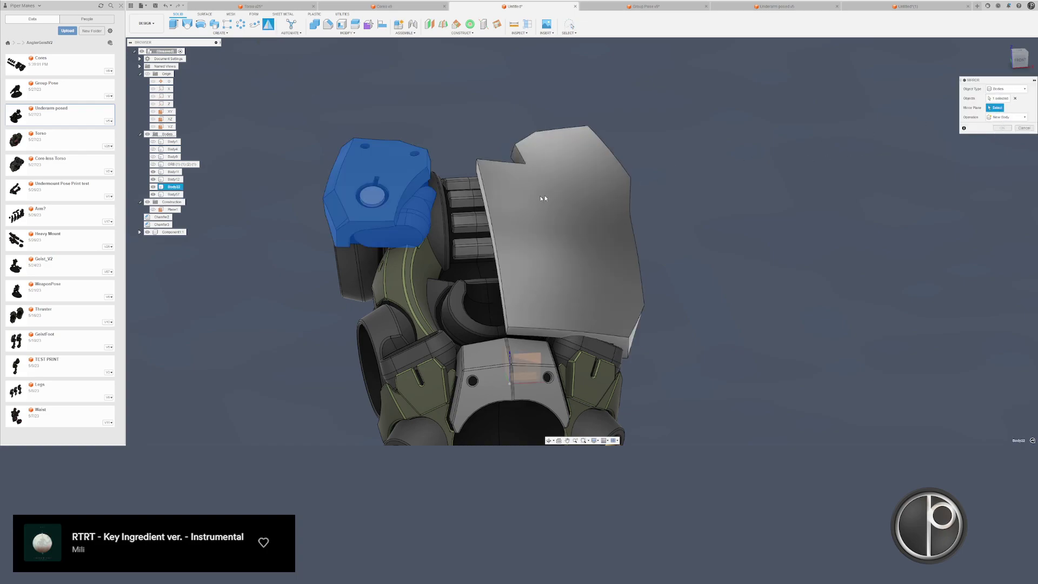
{"action": "middle_click_drag", "start_coordinate": [542, 198], "coordinate": [393, 188], "text": "shift"}
{"action": "key", "text": "Escape"}
- Delete the olive armour piece on the opposite side of the torso from the grey plate
{"action": "scroll", "coordinate": [393, 188], "scroll_direction": "down", "scroll_amount": 2}
{"action": "scroll", "coordinate": [391, 171], "scroll_direction": "up", "scroll_amount": 3}
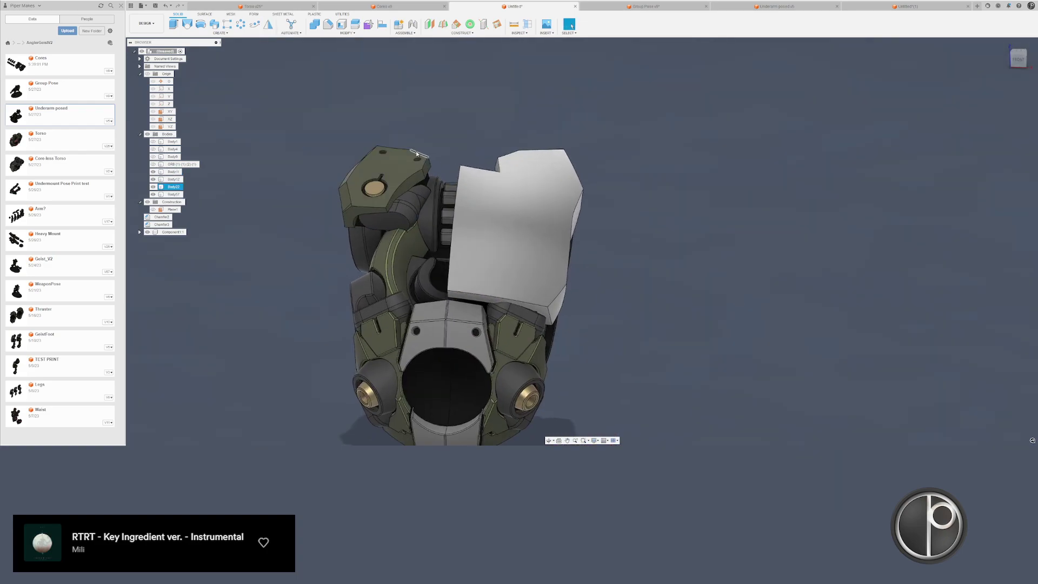
{"action": "double_click", "coordinate": [383, 155]}
{"action": "key", "text": "Delete"}
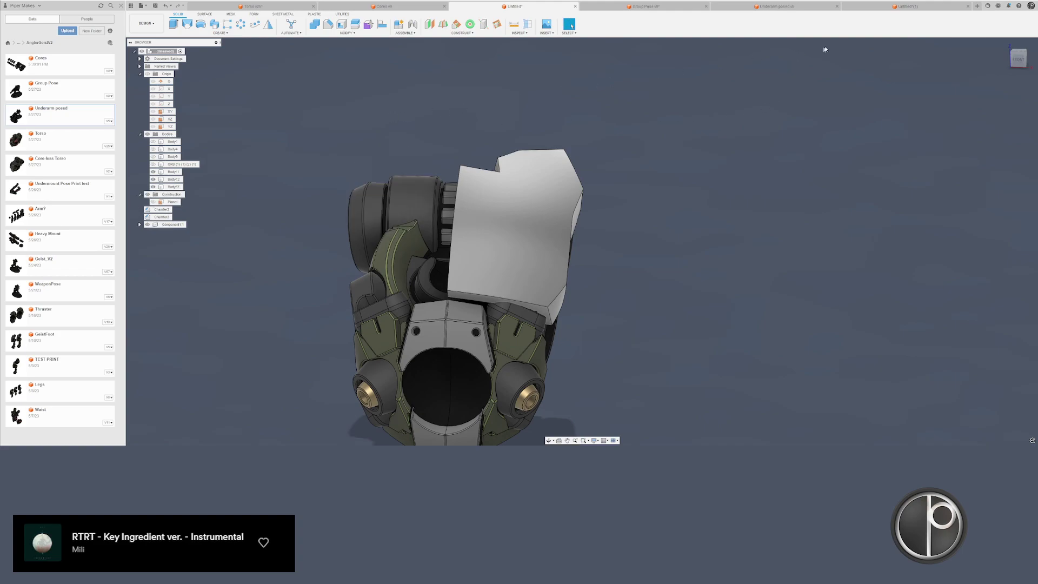
- Switch to the Untitled(1) design and undo its edits all the way back to the empty design
{"action": "left_click", "coordinate": [882, 8]}
{"action": "middle_click_drag", "start_coordinate": [579, 182], "coordinate": [564, 229], "text": "shift"}
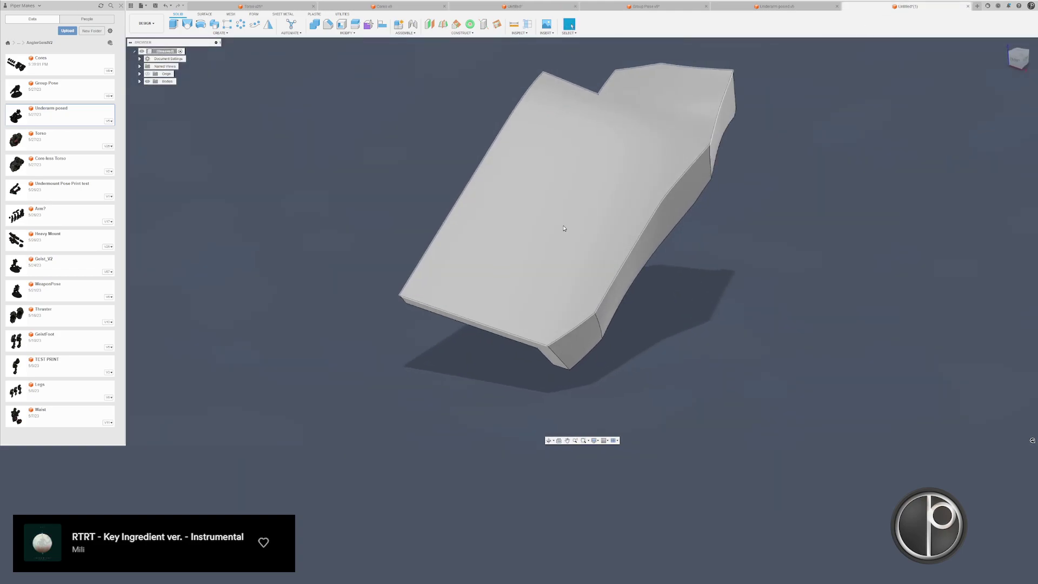
{"action": "key", "text": "ctrl+z"}
{"action": "key", "text": "ctrl+z"}
{"action": "key", "text": "ctrl+z"}
{"action": "key", "text": "ctrl+z"}
{"action": "key", "text": "ctrl+z"}
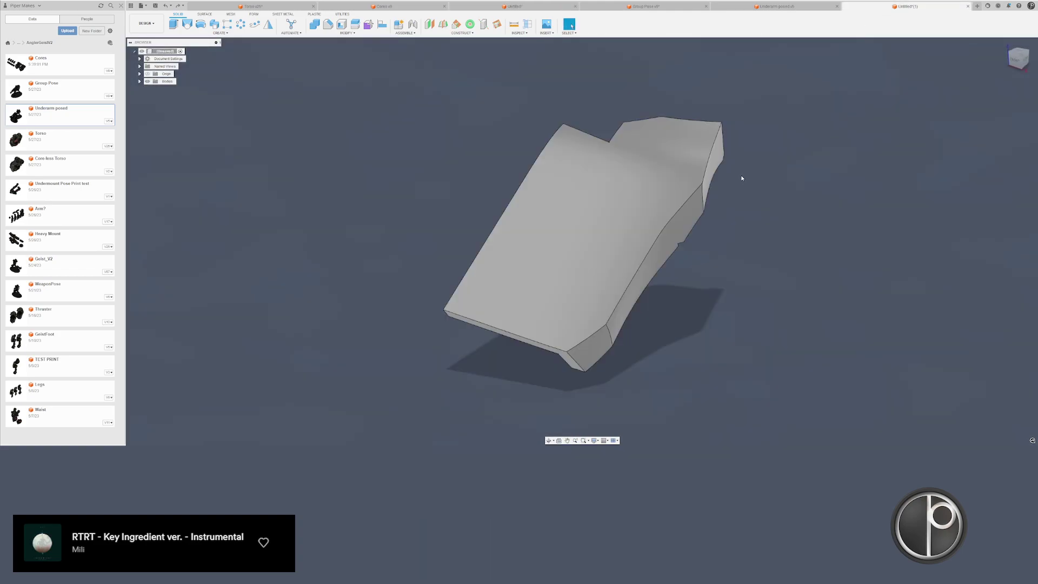
{"action": "key", "text": "ctrl+z"}
{"action": "key", "text": "ctrl+z"}
{"action": "key", "text": "ctrl+z"}
{"action": "key", "text": "ctrl+z"}
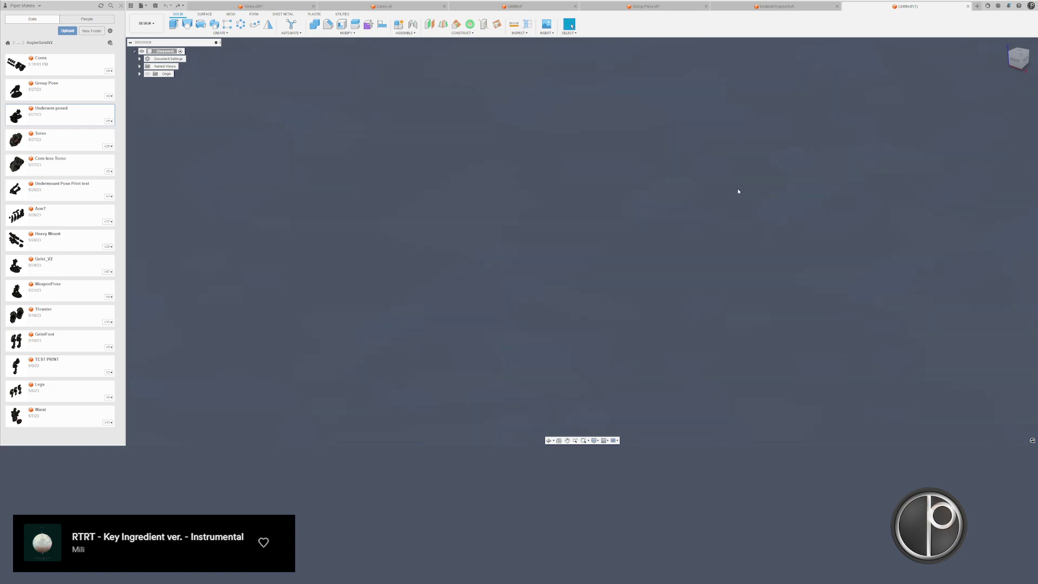
- Redo the first edit to restore the original plate and inner bodies, and return to the Untitled torso design
{"action": "key", "text": "ctrl+y"}
{"action": "left_click", "coordinate": [757, 140]}
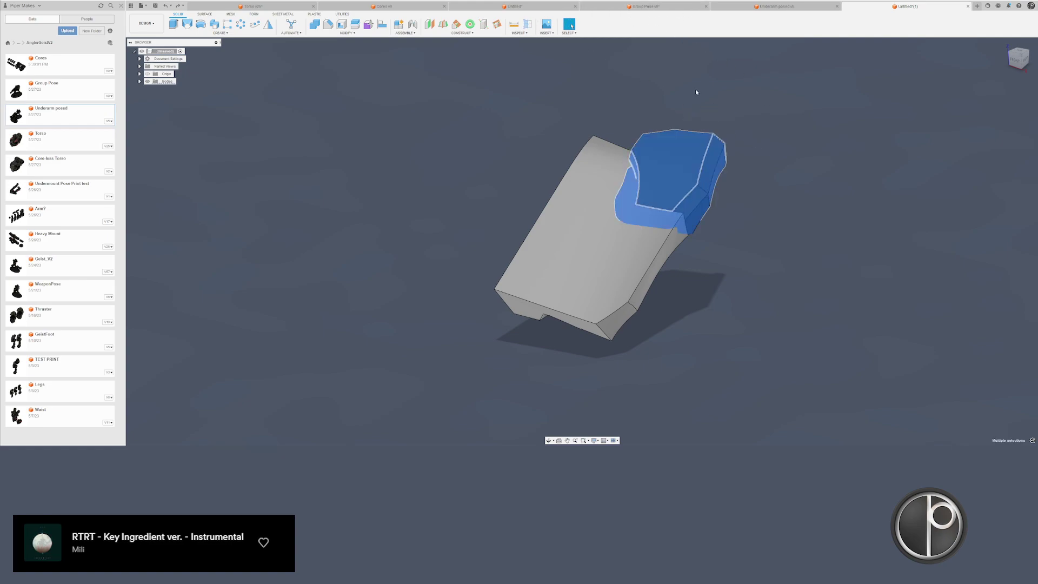
{"action": "left_click", "coordinate": [383, 6]}
{"action": "left_click", "coordinate": [496, 7]}
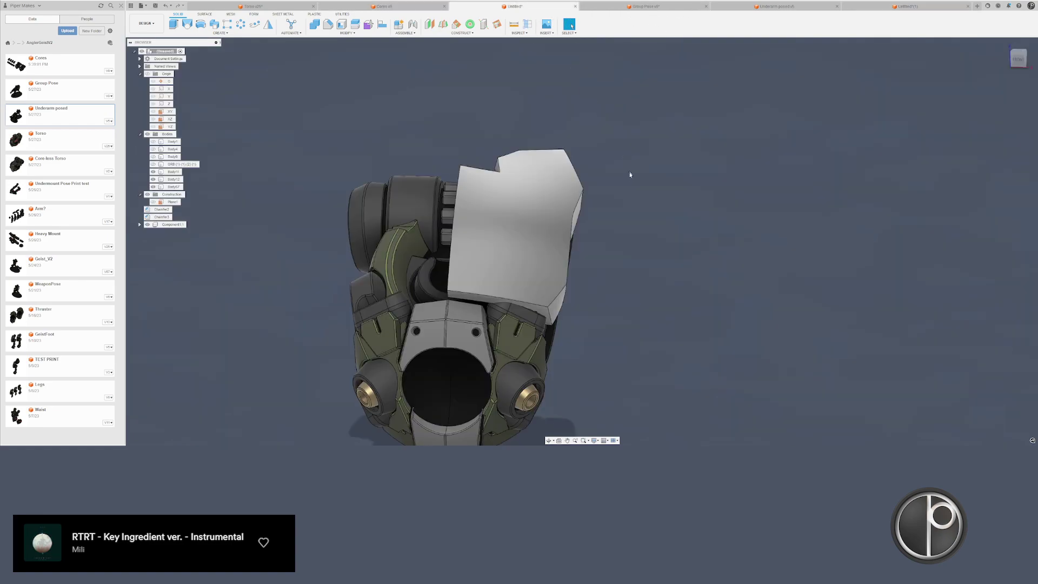
- Copy the grey plate's two bodies from the torso design and paste them into Untitled(1) in place of the bodies there
{"action": "scroll", "coordinate": [560, 216], "scroll_direction": "up", "scroll_amount": 2}
{"action": "left_click_drag", "start_coordinate": [595, 176], "coordinate": [565, 143]}
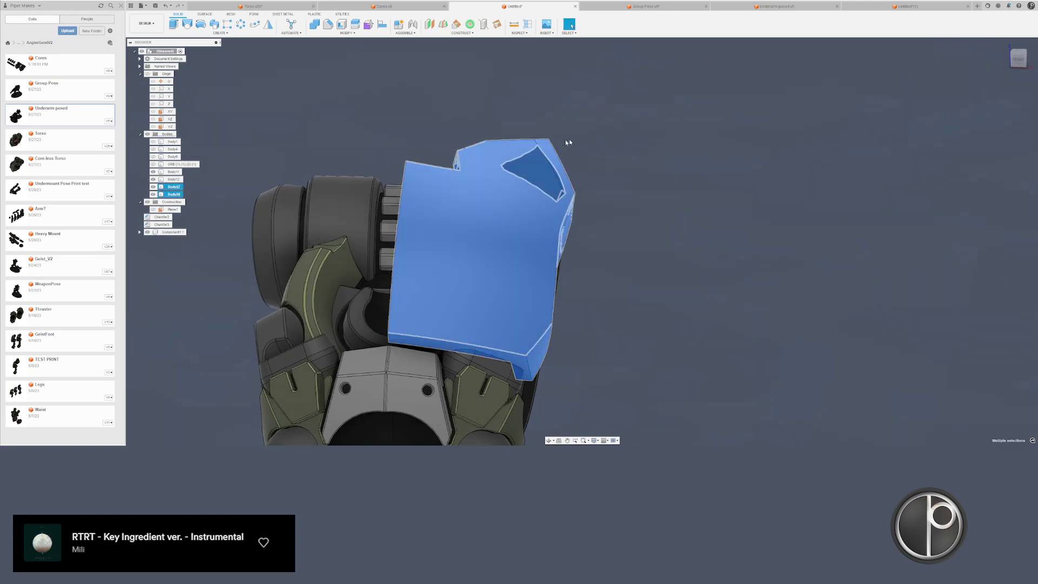
{"action": "key", "text": "ctrl+c"}
{"action": "left_click", "coordinate": [897, 6]}
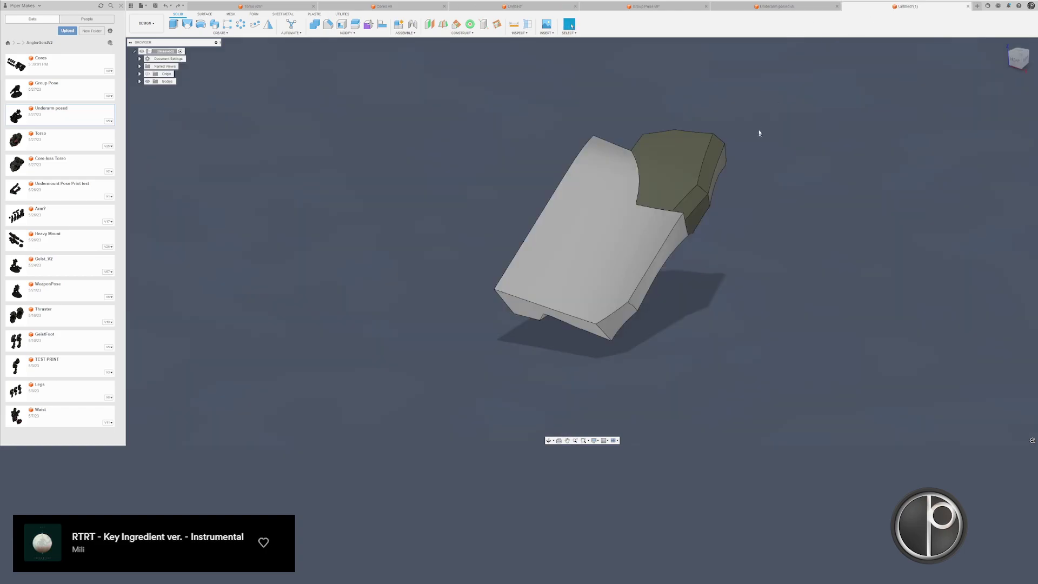
{"action": "left_click_drag", "start_coordinate": [760, 132], "coordinate": [616, 278]}
{"action": "key", "text": "Delete"}
{"action": "key", "text": "ctrl+v"}
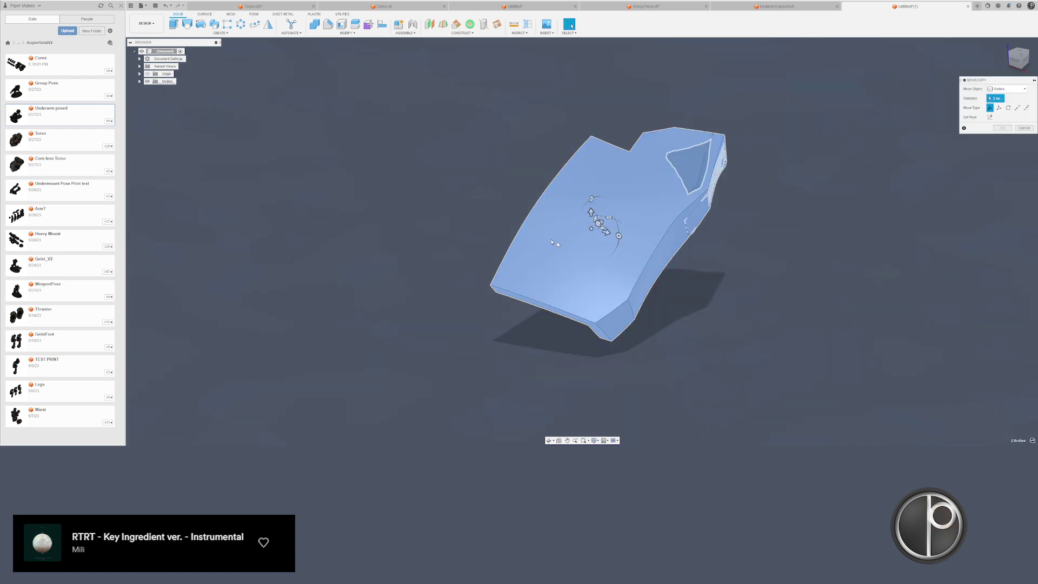
{"action": "key", "text": "Return"}
- Split the grey plate body using the end face of the olive inner body as the splitting tool
{"action": "left_click", "coordinate": [354, 24]}
{"action": "left_click", "coordinate": [1010, 98]}
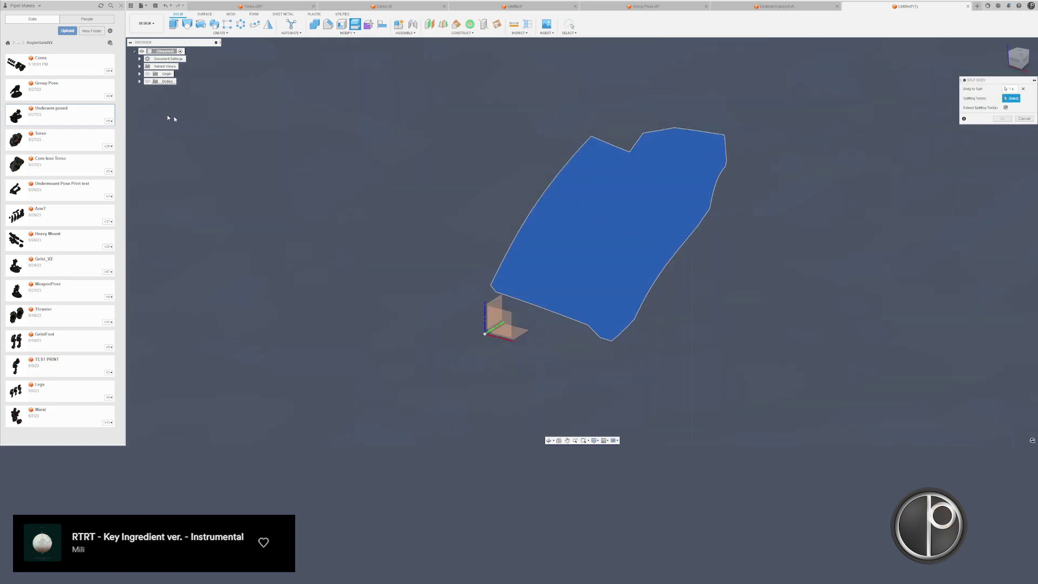
{"action": "left_click", "coordinate": [147, 81]}
{"action": "left_click", "coordinate": [140, 81]}
{"action": "left_click", "coordinate": [153, 96]}
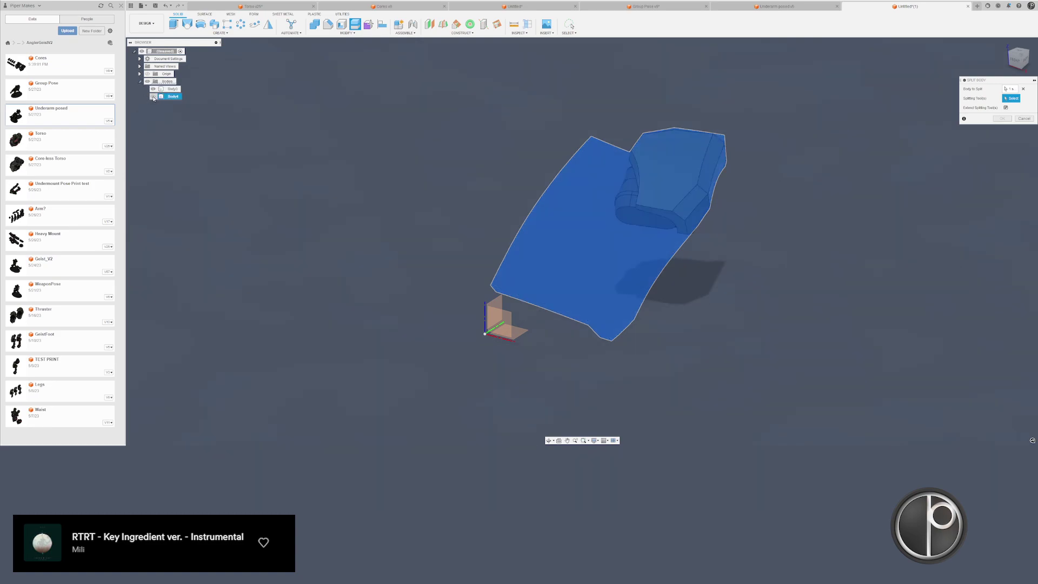
{"action": "left_click", "coordinate": [671, 218]}
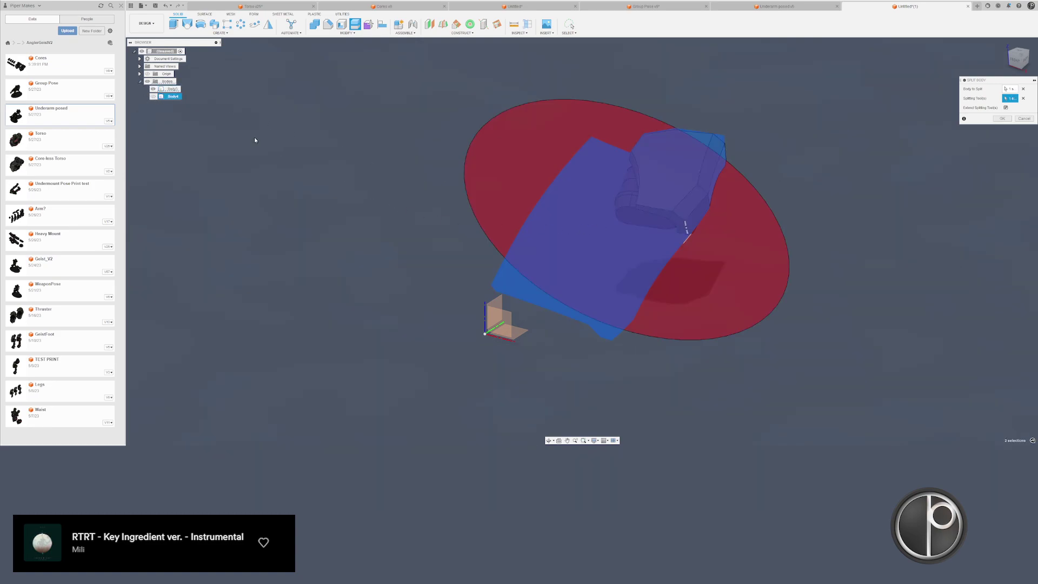
{"action": "key", "text": "Return"}
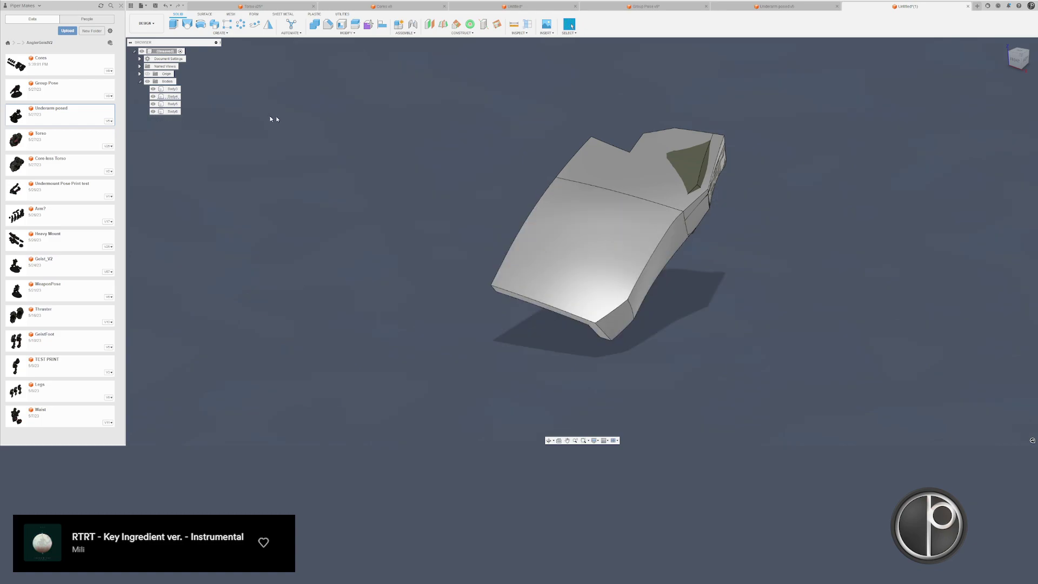
- Split the plate's upper piece with the olive body's curved side face, and show both resulting pieces
{"action": "left_click", "coordinate": [354, 24]}
{"action": "left_click", "coordinate": [697, 172]}
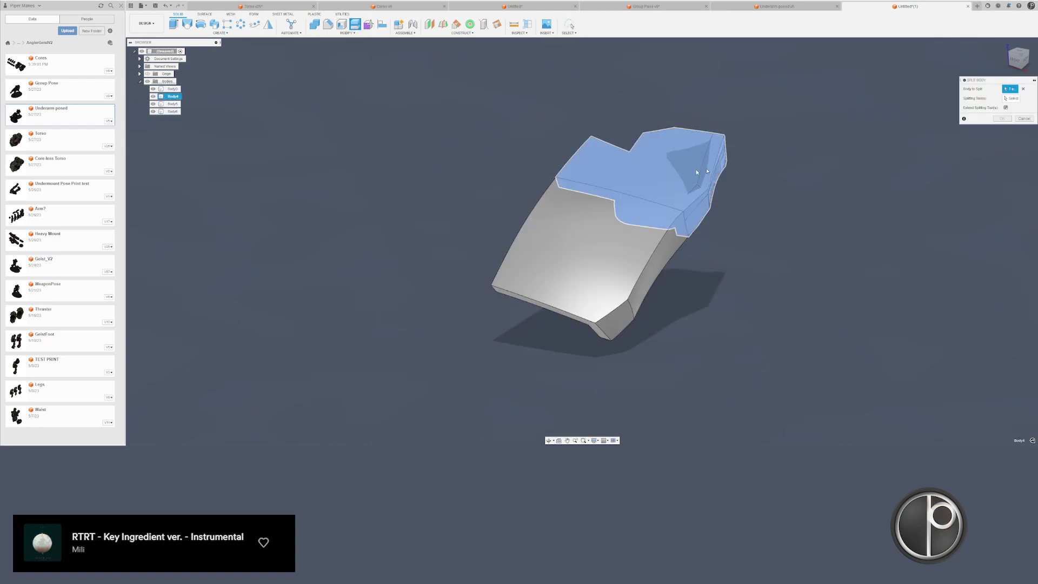
{"action": "left_click", "coordinate": [1011, 98]}
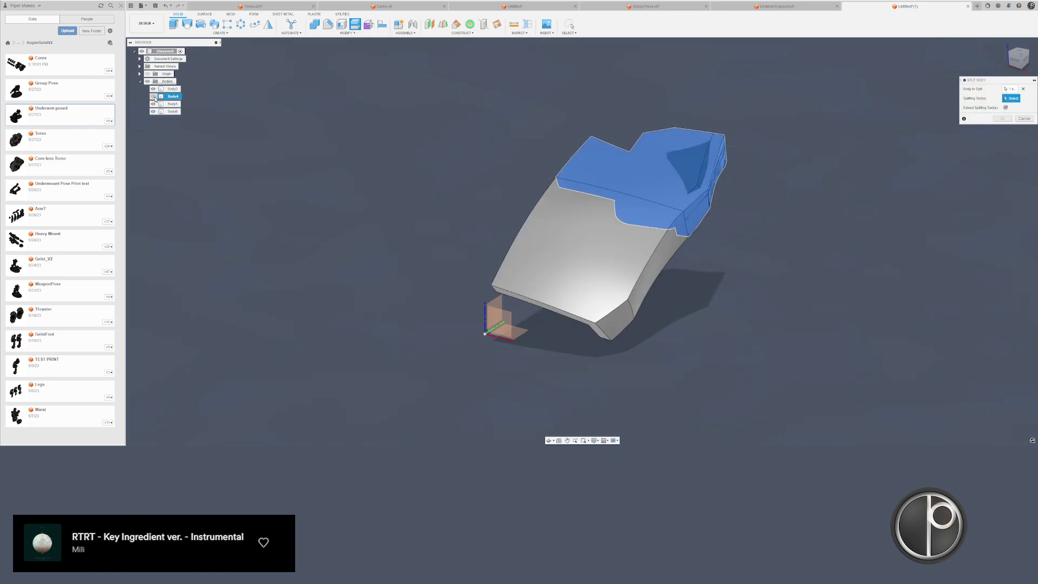
{"action": "scroll", "coordinate": [638, 168], "scroll_direction": "up", "scroll_amount": 4}
{"action": "left_click", "coordinate": [630, 161]}
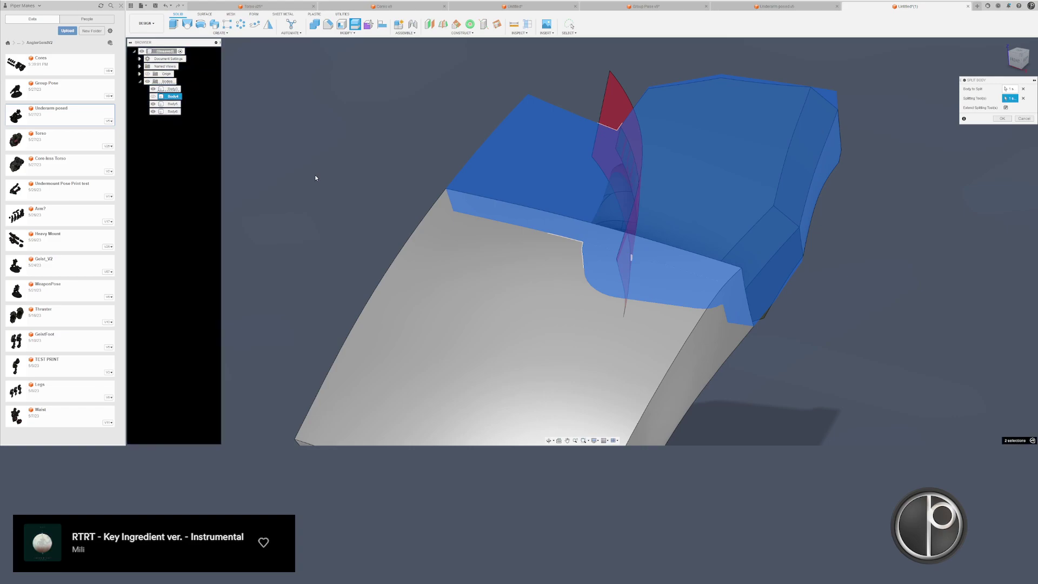
{"action": "key", "text": "Return"}
{"action": "left_click", "coordinate": [153, 96]}
{"action": "left_click", "coordinate": [153, 97]}
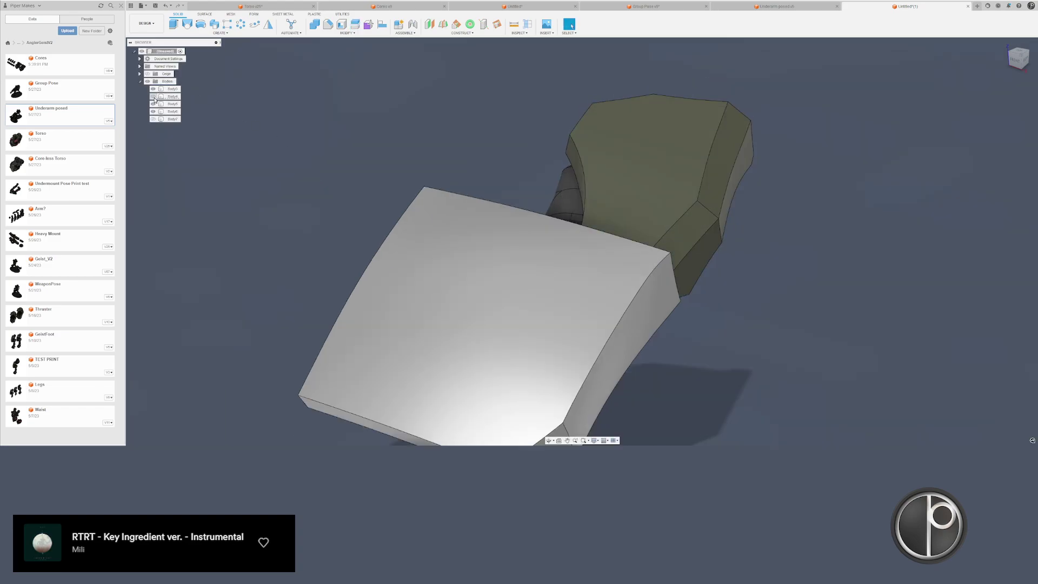
{"action": "left_click", "coordinate": [153, 96]}
{"action": "left_click", "coordinate": [154, 119]}
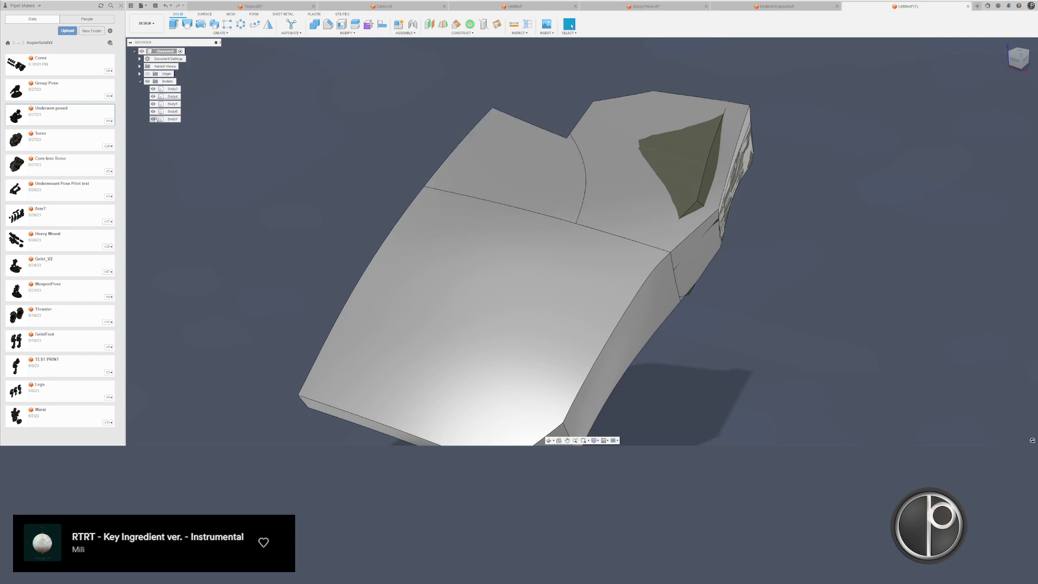
{"action": "middle_click_drag", "start_coordinate": [405, 115], "coordinate": [611, 128], "text": "shift"}
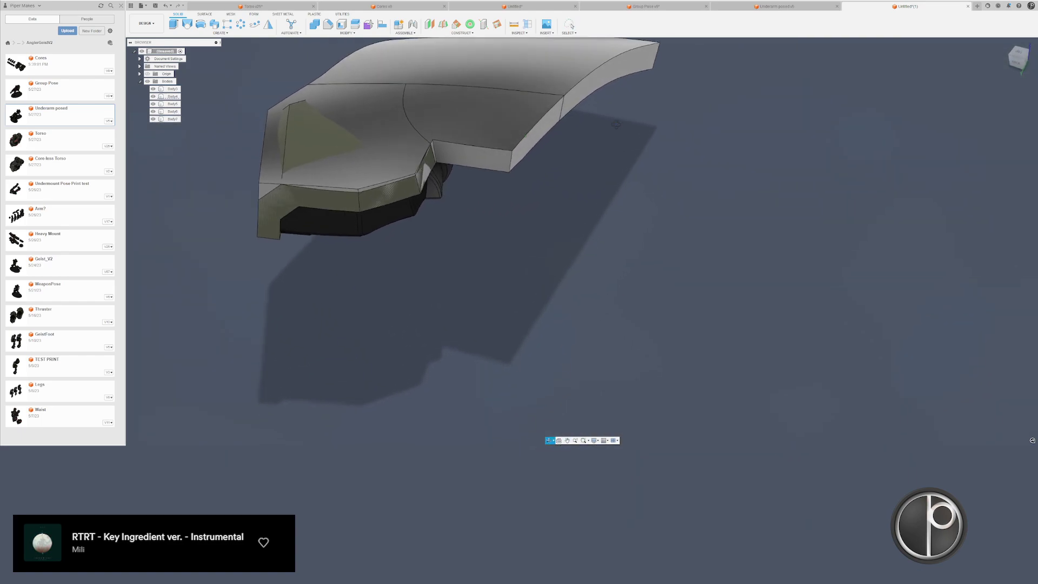
{"action": "scroll", "coordinate": [466, 142], "scroll_direction": "up", "scroll_amount": 3}
{"action": "scroll", "coordinate": [466, 142], "scroll_direction": "up", "scroll_amount": 2}
{"action": "left_click", "coordinate": [425, 164]}
{"action": "key", "text": "q"}
{"action": "middle_click_drag", "start_coordinate": [425, 165], "coordinate": [383, 155], "text": "shift"}
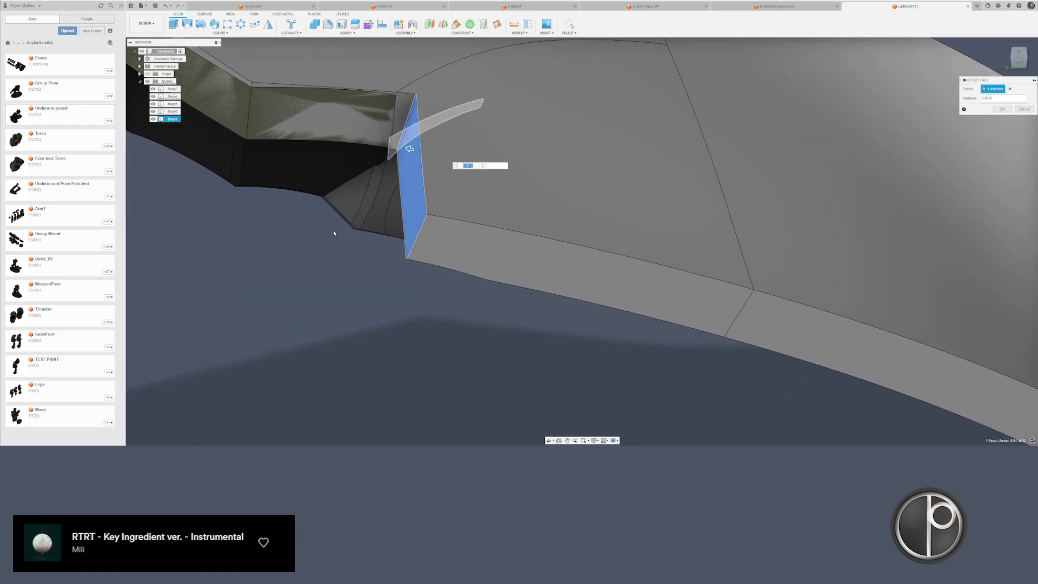
{"action": "middle_click_drag", "start_coordinate": [326, 261], "coordinate": [325, 274]}
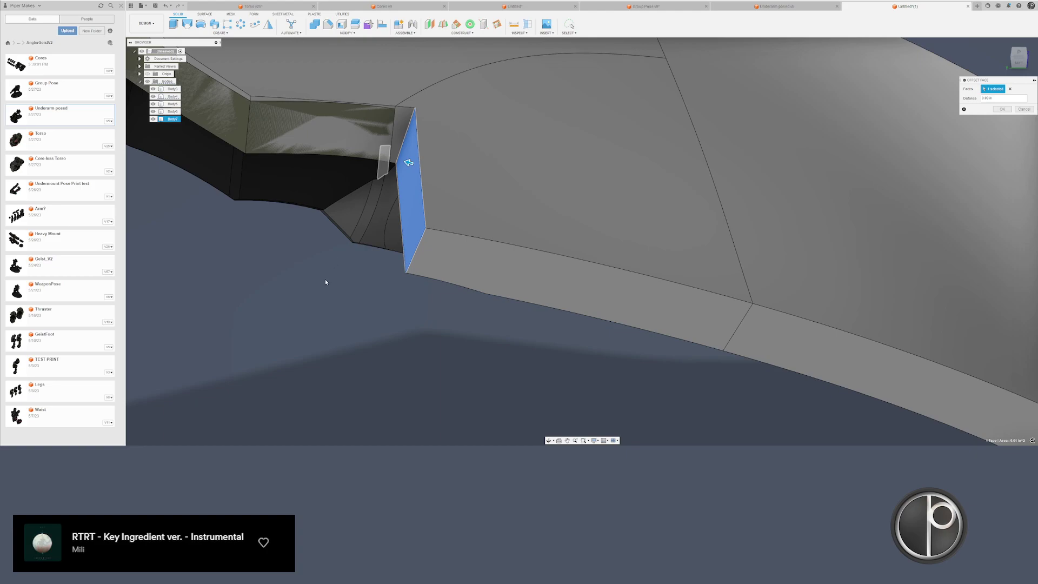
{"action": "key", "text": "Escape"}
- Hide the olive inner body and join the split side piece beside the notch to the lower plate body
{"action": "scroll", "coordinate": [324, 279], "scroll_direction": "down", "scroll_amount": 10}
{"action": "left_click", "coordinate": [330, 196]}
{"action": "key", "text": "v"}
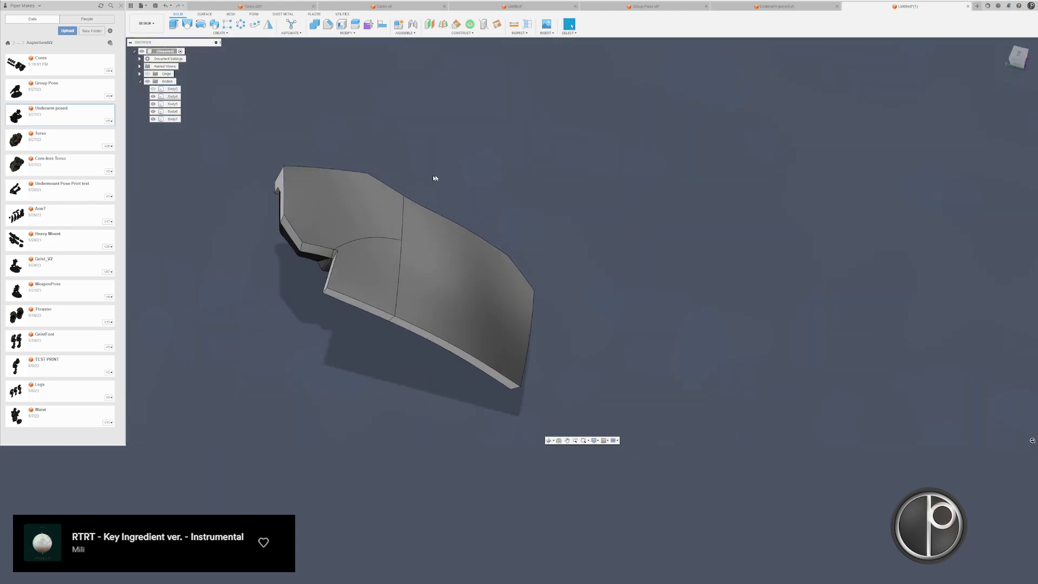
{"action": "middle_click_drag", "start_coordinate": [433, 177], "coordinate": [369, 169], "text": "shift"}
{"action": "left_click", "coordinate": [314, 25]}
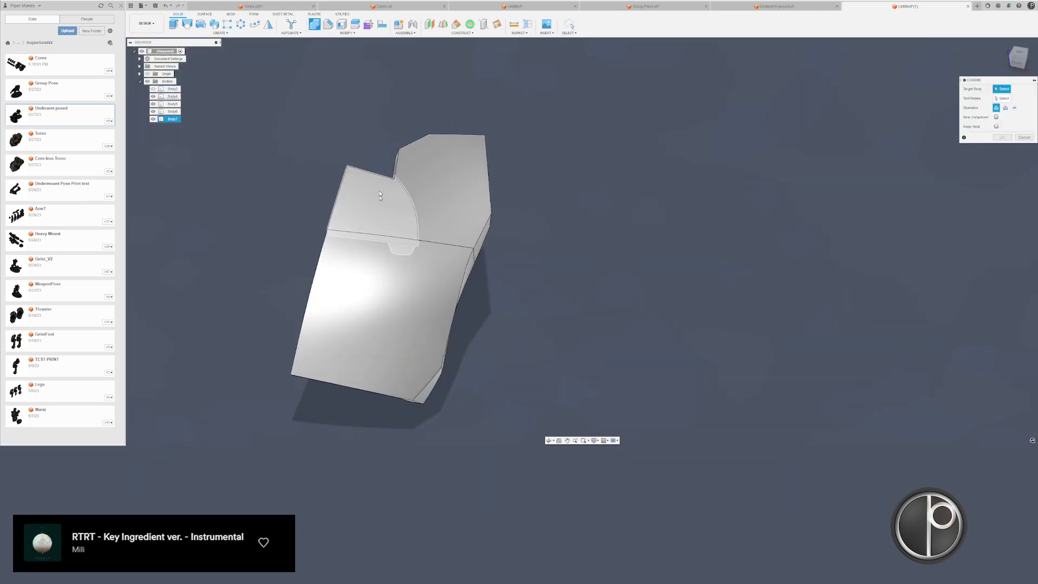
{"action": "left_click", "coordinate": [381, 211]}
{"action": "left_click", "coordinate": [401, 254]}
{"action": "key", "text": "Return"}
- Hide the upper shell piece and paste a copy of the joined lower plate body in place
{"action": "scroll", "coordinate": [427, 202], "scroll_direction": "up", "scroll_amount": 1}
{"action": "scroll", "coordinate": [428, 202], "scroll_direction": "up", "scroll_amount": 2}
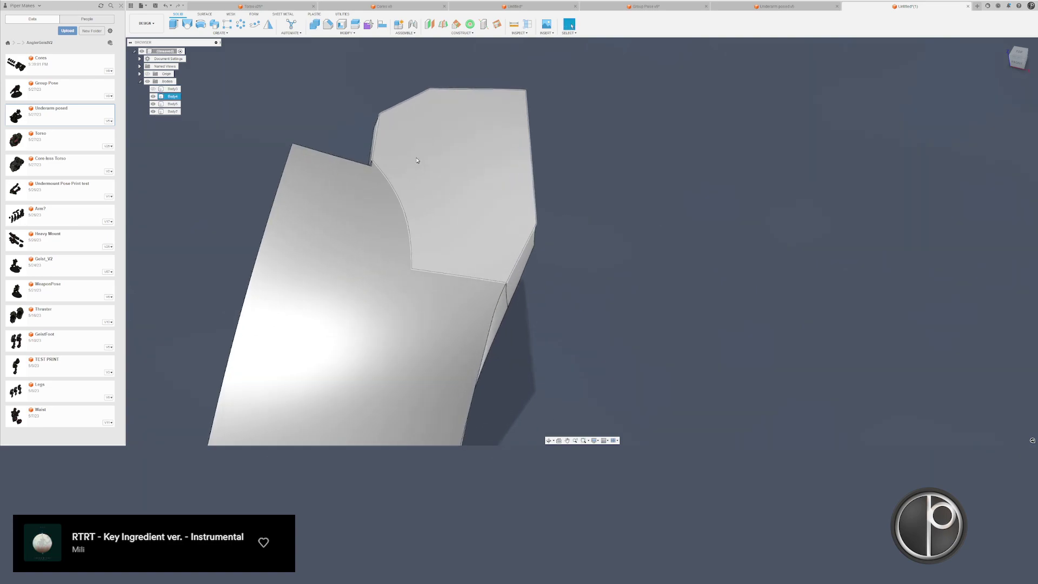
{"action": "left_click", "coordinate": [417, 162]}
{"action": "key", "text": "v"}
{"action": "middle_click_drag", "start_coordinate": [482, 190], "coordinate": [352, 253], "text": "shift"}
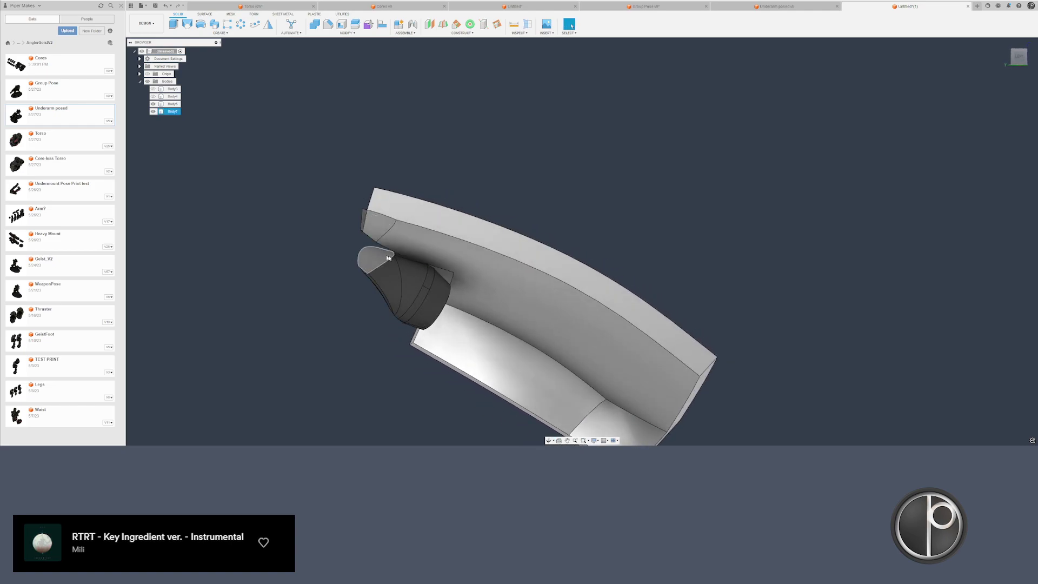
{"action": "double_click", "coordinate": [441, 207]}
{"action": "left_click", "coordinate": [469, 196]}
{"action": "key", "text": "ctrl+v"}
{"action": "middle_click_drag", "start_coordinate": [442, 271], "coordinate": [472, 223]}
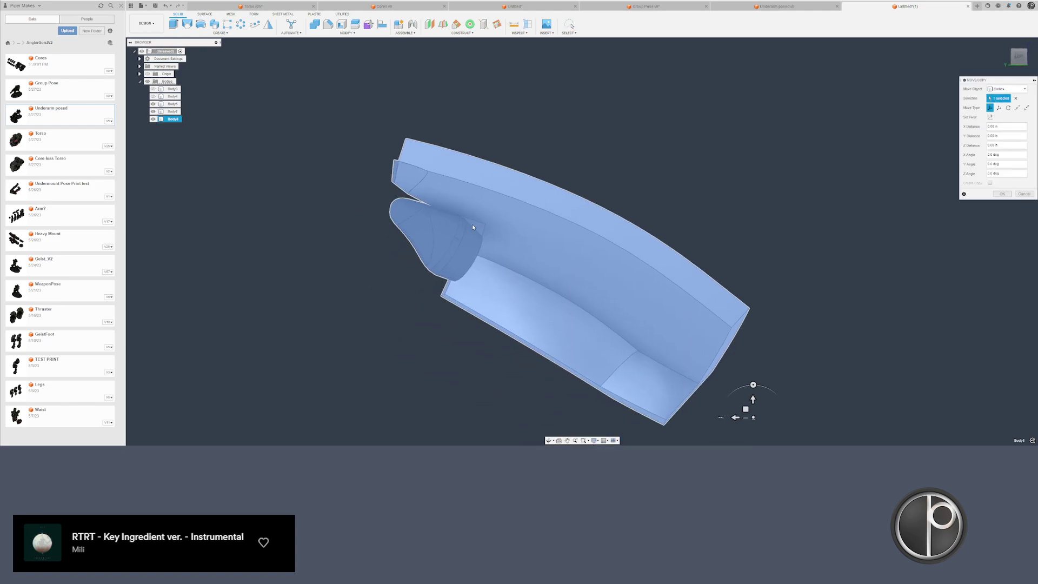
{"action": "key", "text": "Return"}
- Hide the original lower plate body and delete the dark inner piece from beneath its copy
{"action": "scroll", "coordinate": [463, 226], "scroll_direction": "down", "scroll_amount": 3}
{"action": "left_click", "coordinate": [456, 236]}
{"action": "key", "text": "v"}
{"action": "scroll", "coordinate": [411, 216], "scroll_direction": "up", "scroll_amount": 3}
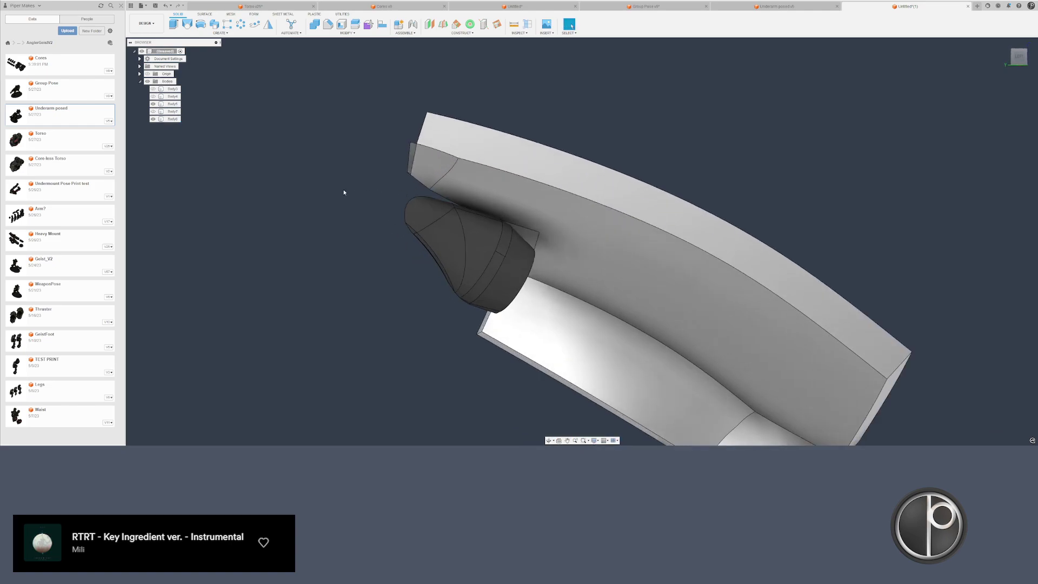
{"action": "mouse_move", "coordinate": [348, 188]}
{"action": "left_mouse_down"}
{"action": "mouse_move", "coordinate": [504, 206]}
{"action": "mouse_move", "coordinate": [496, 326]}
{"action": "mouse_move", "coordinate": [346, 227]}
{"action": "left_mouse_up"}
{"action": "middle_click_drag", "start_coordinate": [324, 237], "coordinate": [291, 227], "text": "shift"}
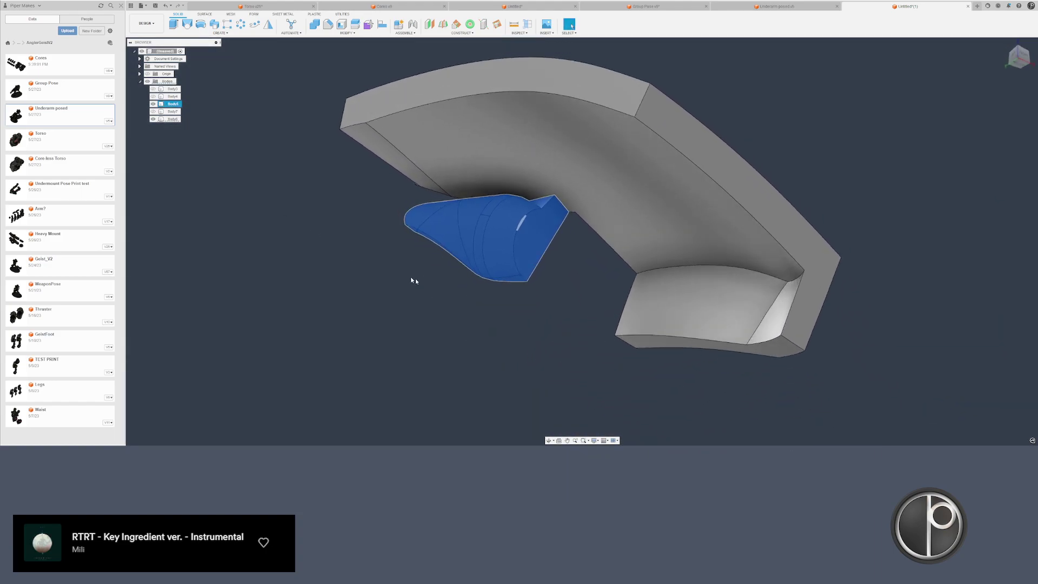
{"action": "key", "text": "Delete"}
- Show the original lower plate body and cut it with the plate copy, keeping the tool body
{"action": "middle_click_drag", "start_coordinate": [378, 222], "coordinate": [417, 232], "text": "shift"}
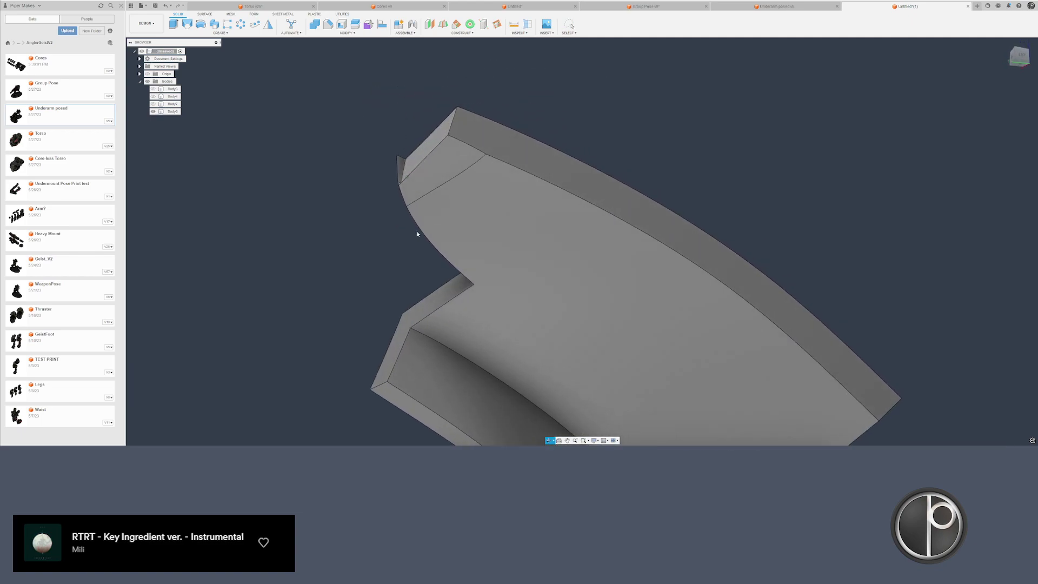
{"action": "left_click", "coordinate": [153, 104]}
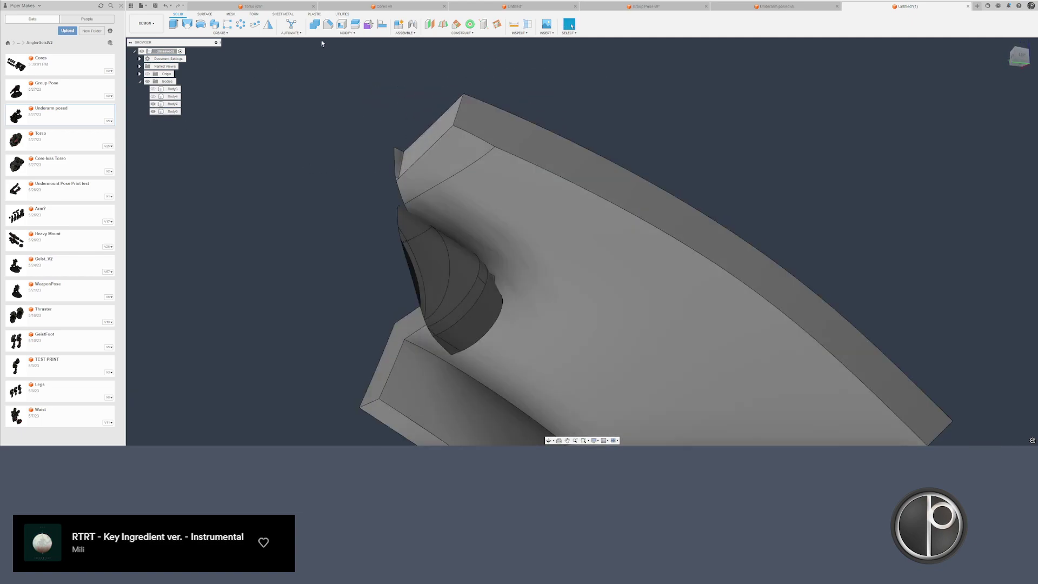
{"action": "left_click", "coordinate": [315, 23]}
{"action": "left_click", "coordinate": [424, 248]}
{"action": "left_click", "coordinate": [487, 228]}
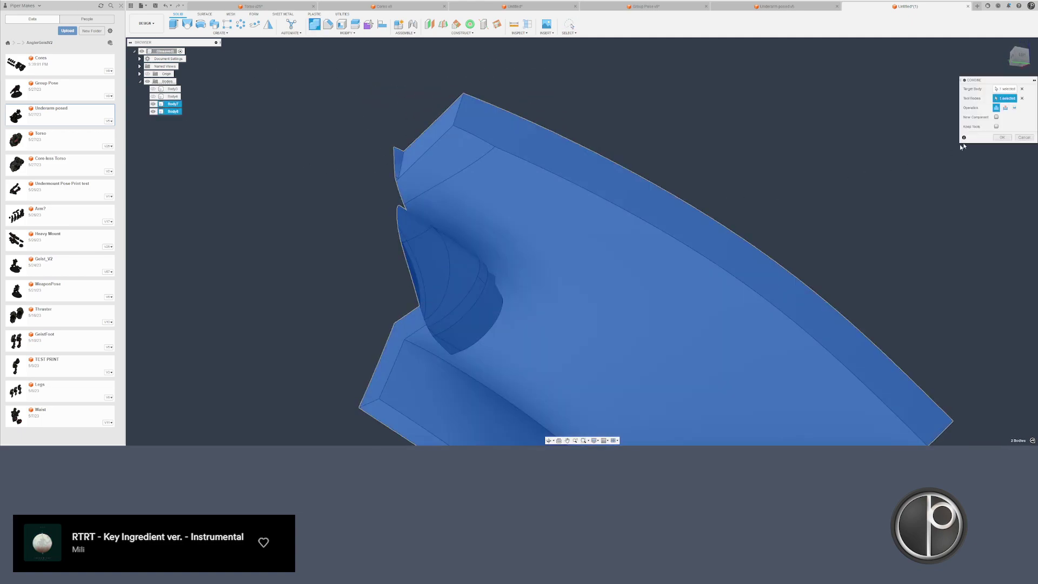
{"action": "left_click", "coordinate": [1005, 108]}
{"action": "left_click", "coordinate": [997, 126]}
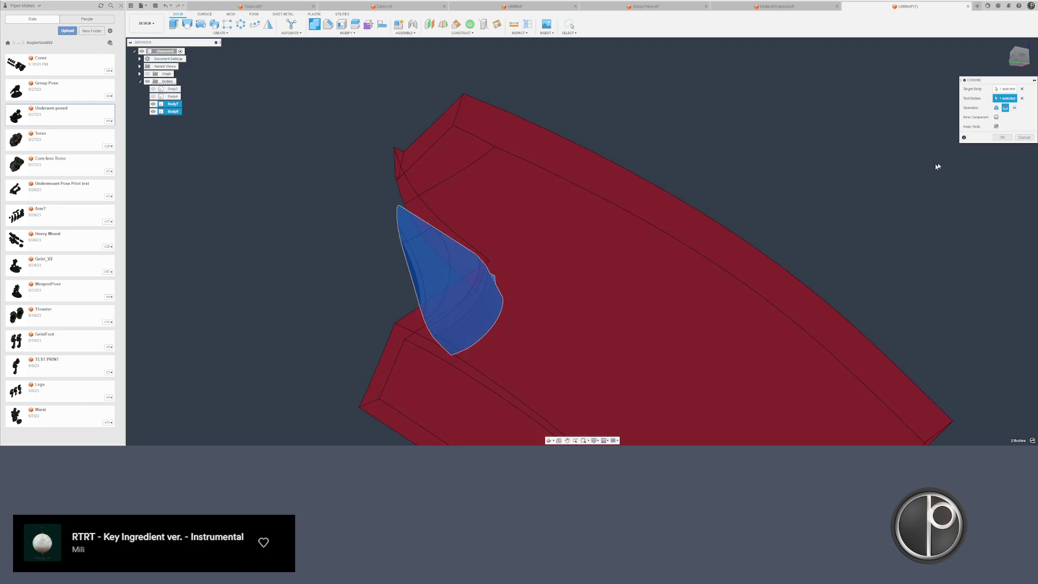
{"action": "left_click", "coordinate": [1001, 137]}
- Show the hidden upper shell piece and the olive inner body again
{"action": "left_click", "coordinate": [172, 97]}
{"action": "key", "text": "v"}
{"action": "left_click", "coordinate": [176, 89]}
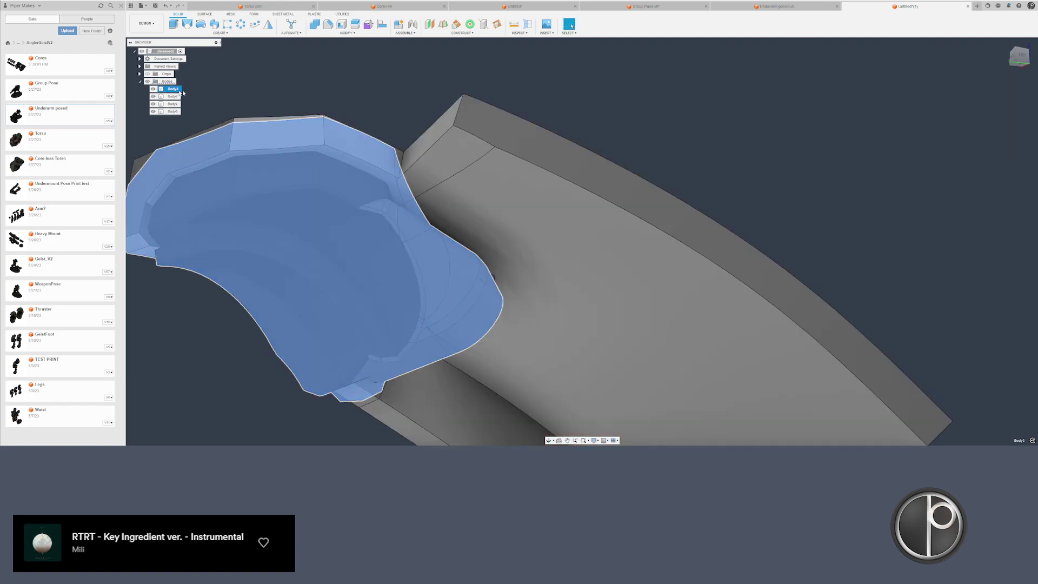
{"action": "key", "text": "v"}
{"action": "middle_click_drag", "start_coordinate": [254, 81], "coordinate": [350, 216], "text": "shift"}
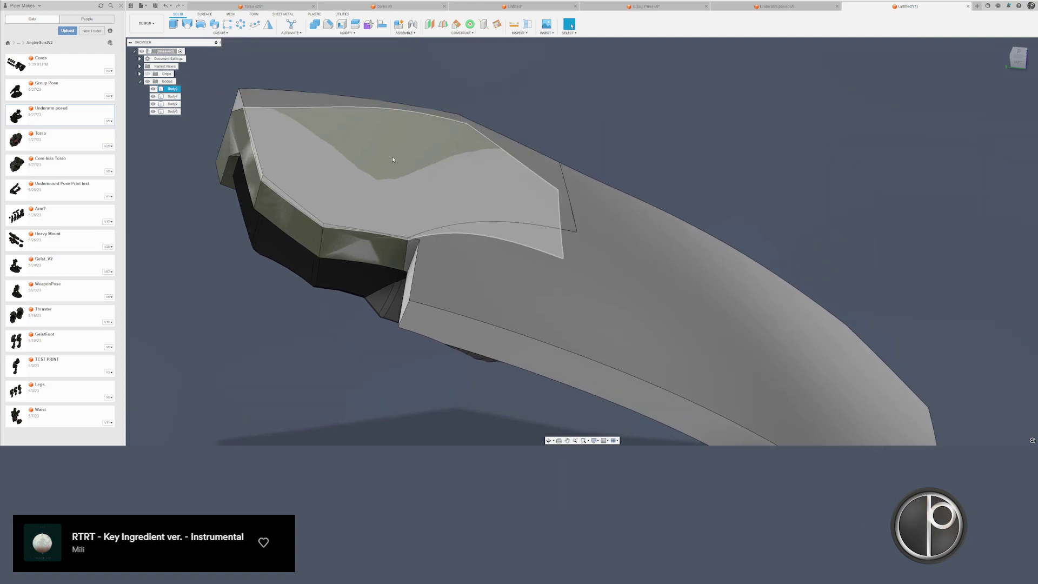
- Try deleting the grey upper shell piece, and undo the deletion
{"action": "left_click", "coordinate": [346, 211]}
{"action": "left_click", "coordinate": [173, 96]}
{"action": "key", "text": "Delete"}
{"action": "scroll", "coordinate": [249, 197], "scroll_direction": "down", "scroll_amount": 3}
{"action": "key", "text": "ctrl+z"}
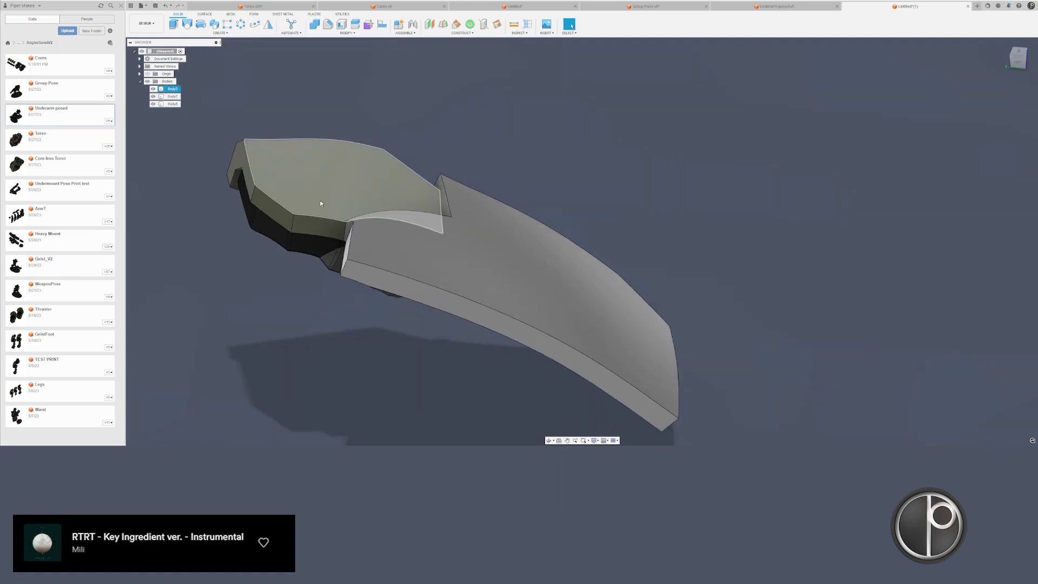
- Delete the olive inner body and hide the lower plate body
{"action": "left_click", "coordinate": [339, 161]}
{"action": "left_click", "coordinate": [175, 89]}
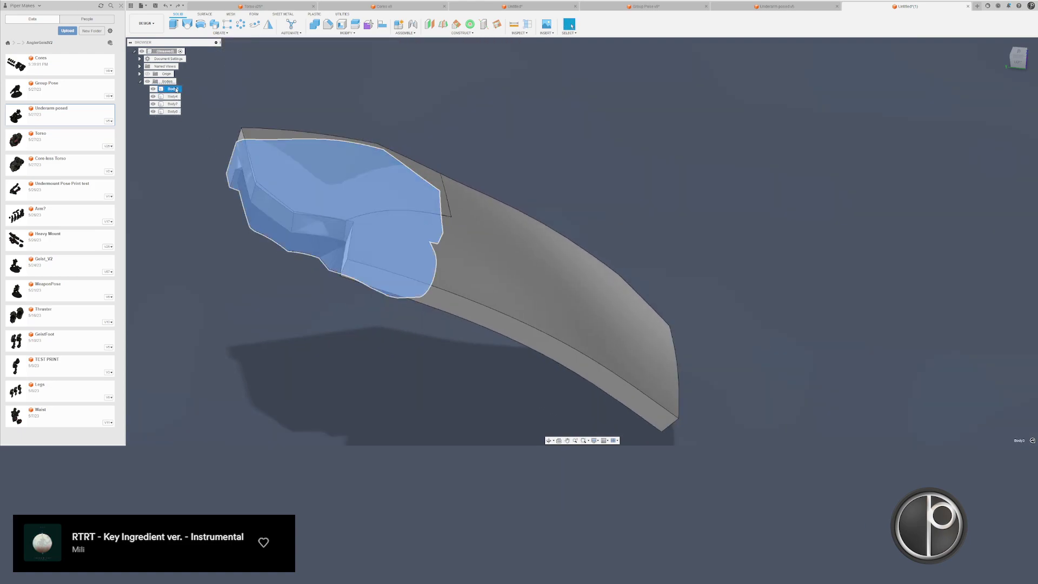
{"action": "key", "text": "Delete"}
{"action": "middle_click_drag", "start_coordinate": [351, 205], "coordinate": [399, 206], "text": "shift"}
{"action": "left_click", "coordinate": [447, 180]}
{"action": "key", "text": "v"}
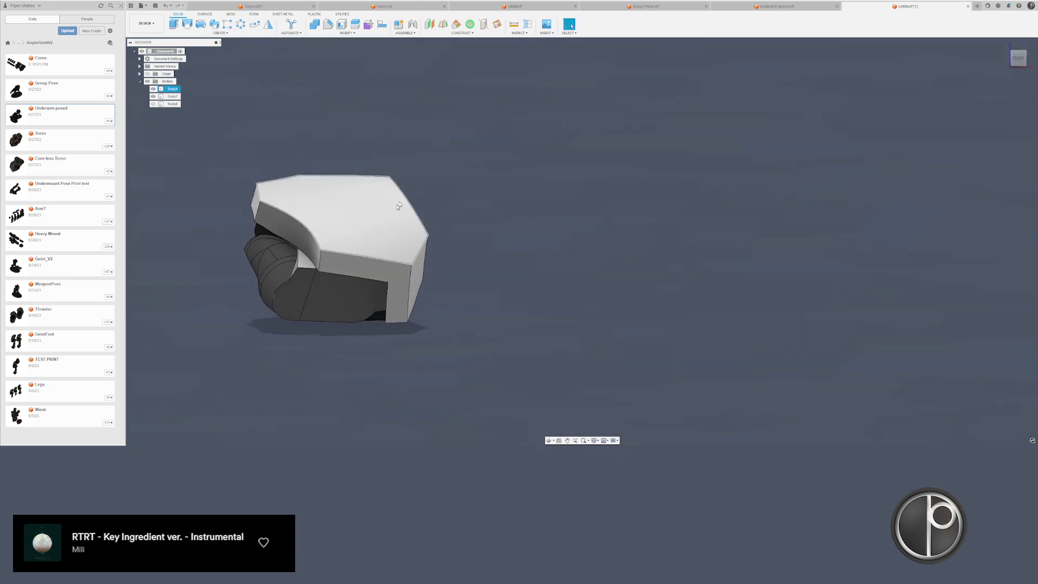
{"action": "scroll", "coordinate": [338, 254], "scroll_direction": "up", "scroll_amount": 4}
{"action": "left_click", "coordinate": [353, 29]}
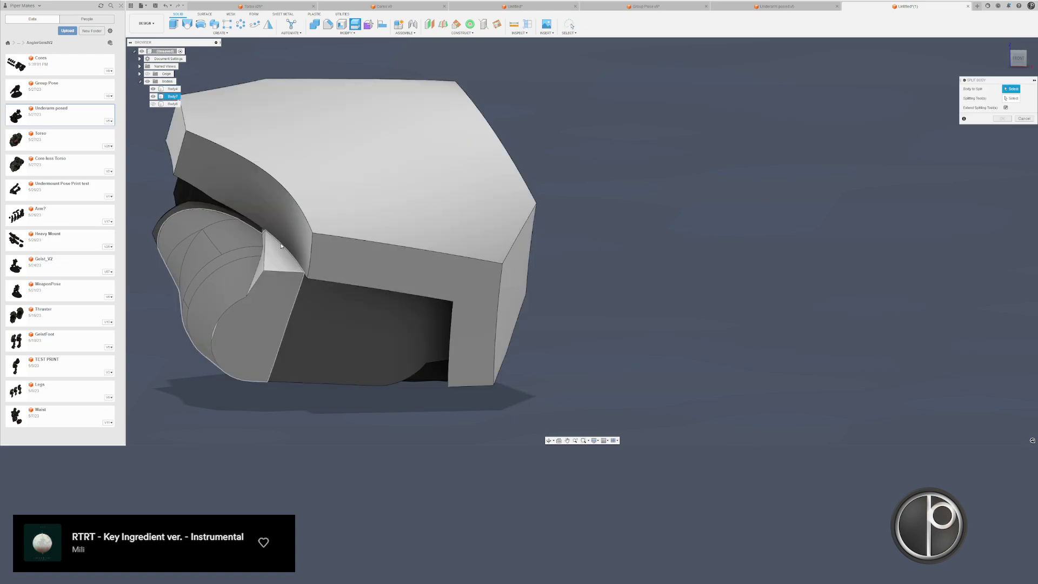
{"action": "left_click", "coordinate": [278, 275]}
{"action": "key", "text": "Escape"}
- Try deleting the two small faces on the dark inner body beneath the shell's curved edge, and undo the deletion
{"action": "scroll", "coordinate": [259, 275], "scroll_direction": "up", "scroll_amount": 3}
{"action": "left_click", "coordinate": [259, 275]}
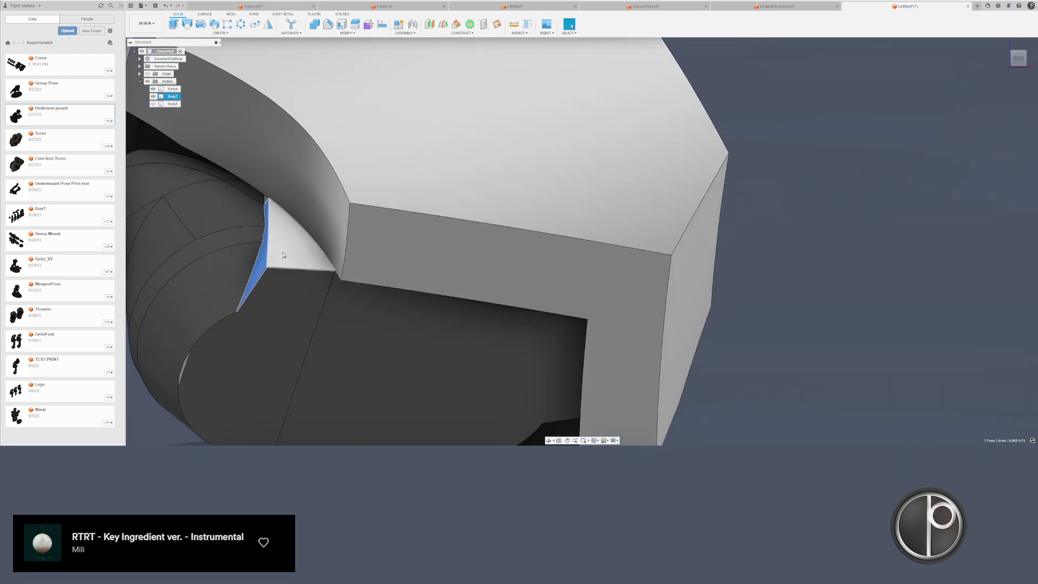
{"action": "left_click", "coordinate": [288, 257], "text": "ctrl"}
{"action": "key", "text": "Delete"}
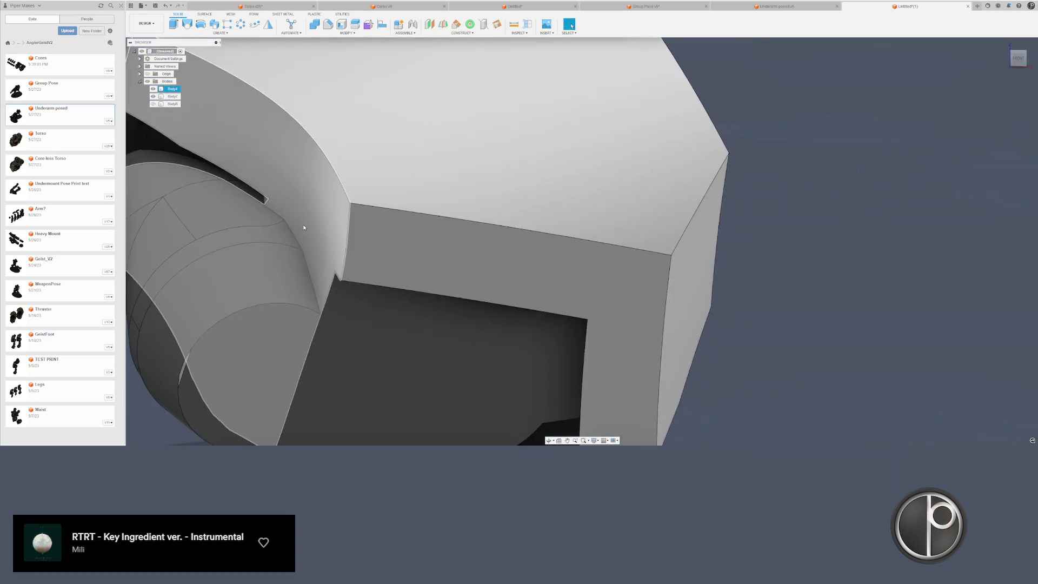
{"action": "mouse_move", "coordinate": [303, 227]}
{"action": "middle_mouse_down", "text": "shift"}
{"action": "mouse_move", "coordinate": [299, 209]}
{"action": "mouse_move", "coordinate": [316, 220]}
{"action": "middle_mouse_up", "text": "shift"}
{"action": "key", "text": "ctrl+z"}
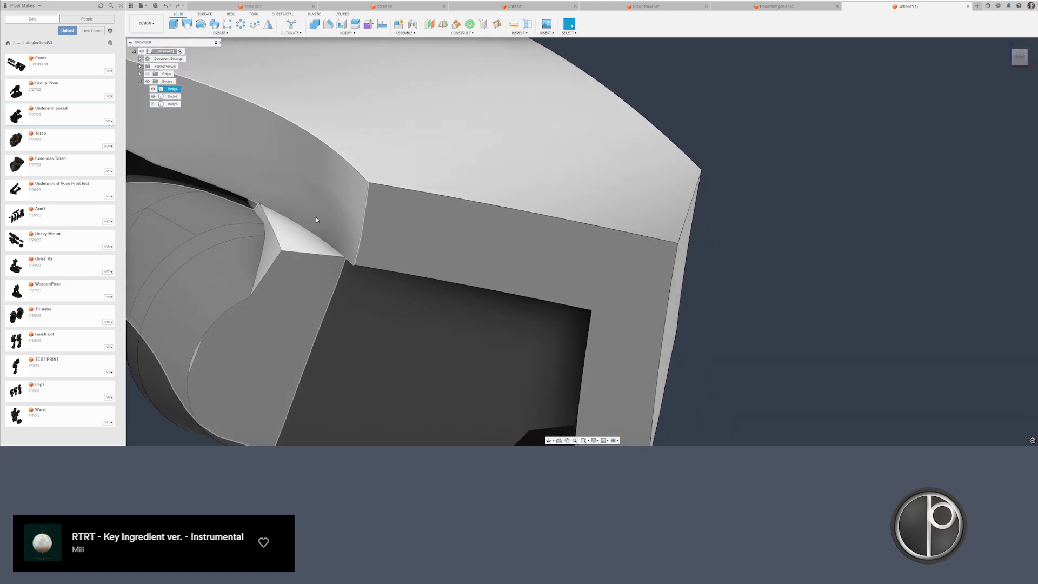
- Join the dark inner body to the grey upper shell with the tool body kept, viewing the mech render image midway
{"action": "scroll", "coordinate": [272, 256], "scroll_direction": "up", "scroll_amount": 2}
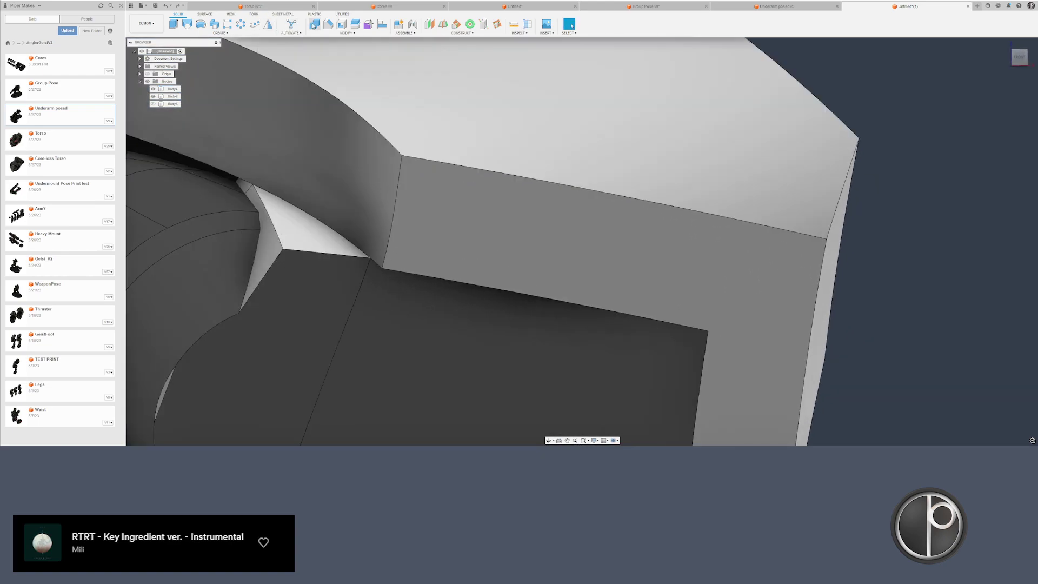
{"action": "left_click", "coordinate": [315, 24]}
{"action": "scroll", "coordinate": [301, 175], "scroll_direction": "down", "scroll_amount": 4}
{"action": "left_click", "coordinate": [371, 221]}
{"action": "left_click", "coordinate": [332, 232]}
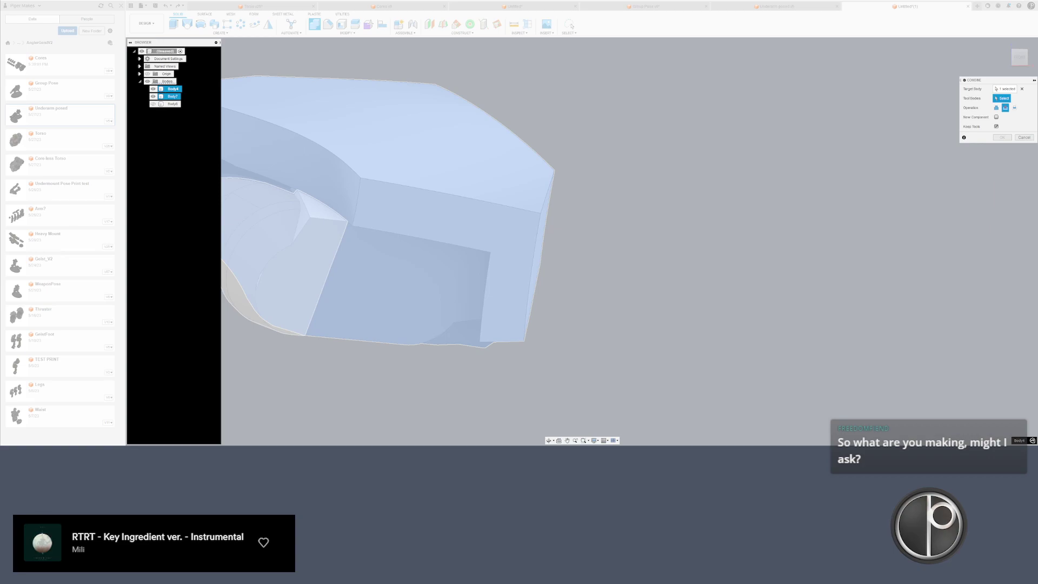
{"action": "key", "text": "alt+Tab"}
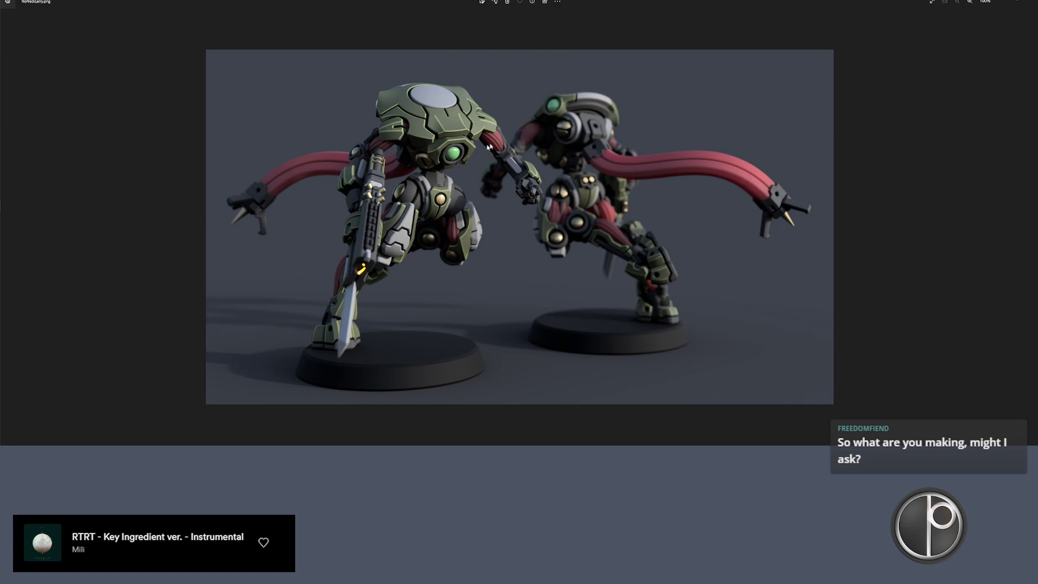
{"action": "left_click", "coordinate": [1001, 1]}
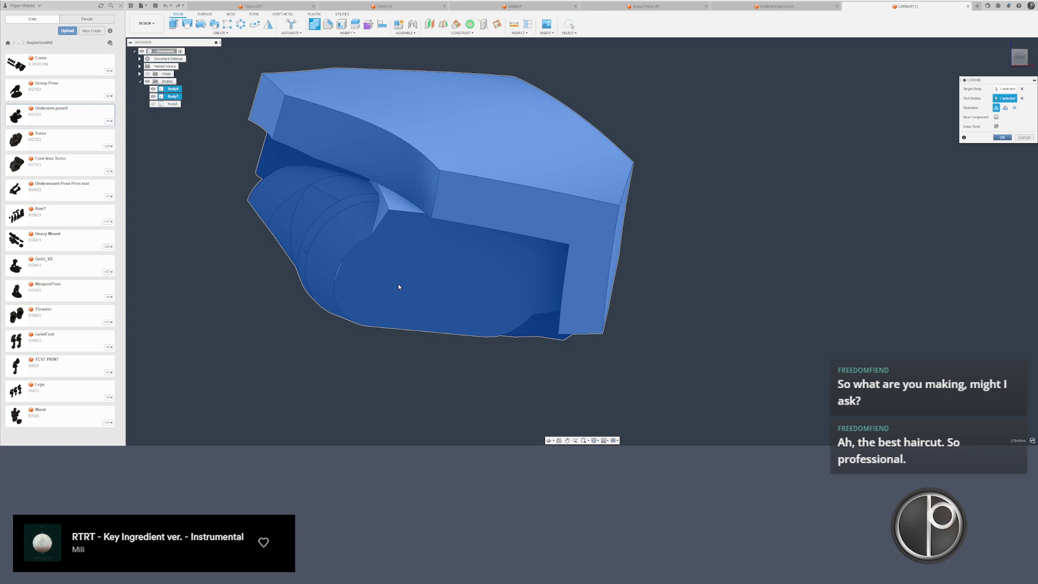
{"action": "key", "text": "Return"}
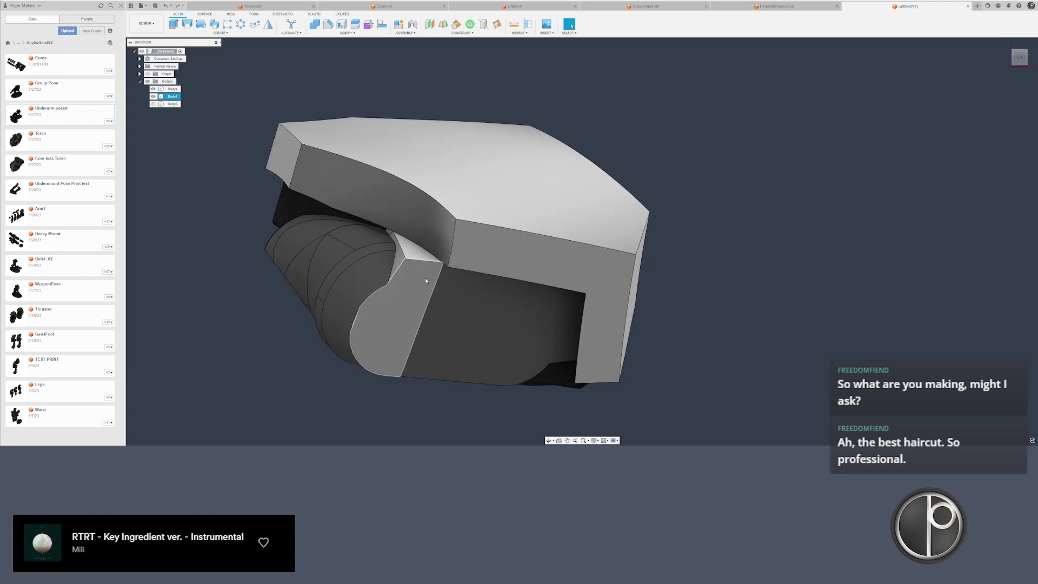
- Combine the upper shell and the inner body again with Join, with Keep Tools off
{"action": "left_click", "coordinate": [174, 152]}
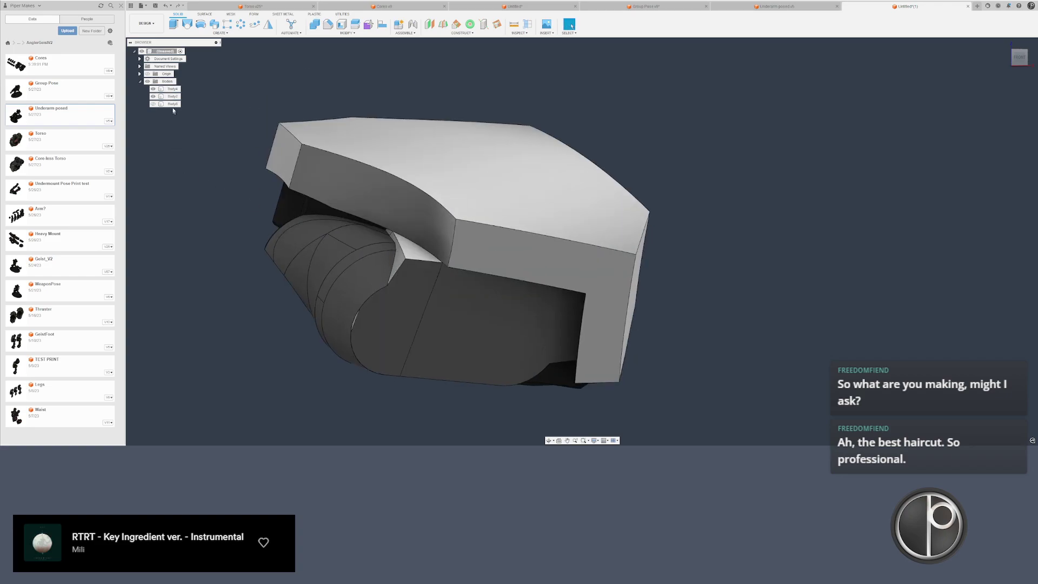
{"action": "left_click", "coordinate": [352, 133]}
{"action": "left_click", "coordinate": [314, 24]}
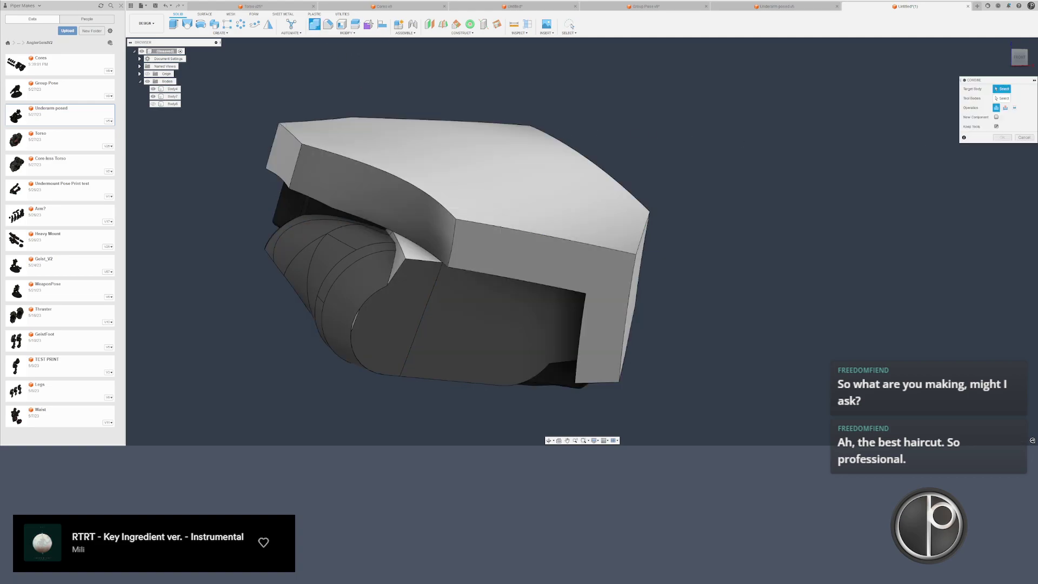
{"action": "left_click", "coordinate": [567, 167]}
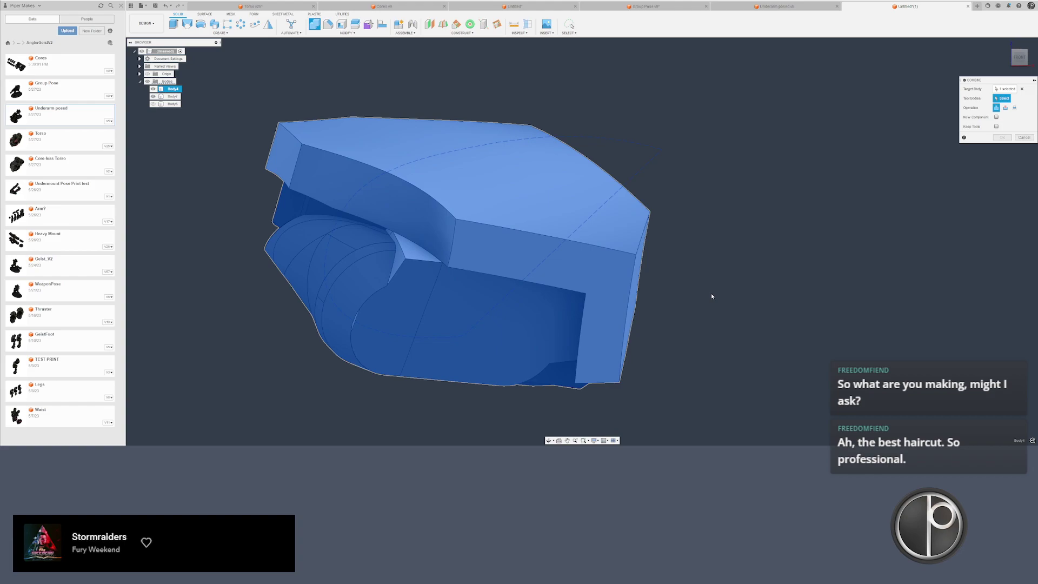
{"action": "left_click", "coordinate": [576, 230]}
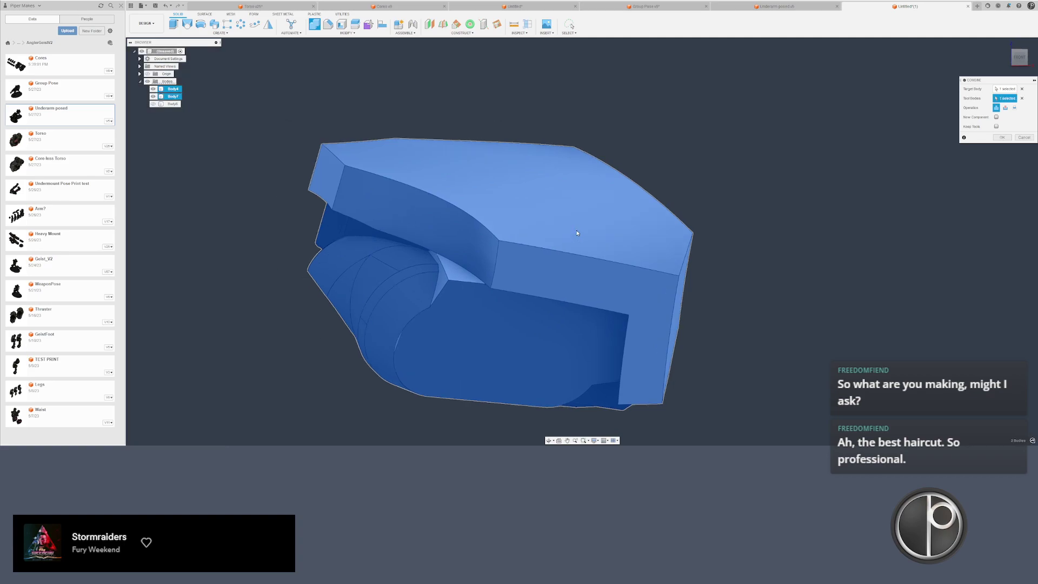
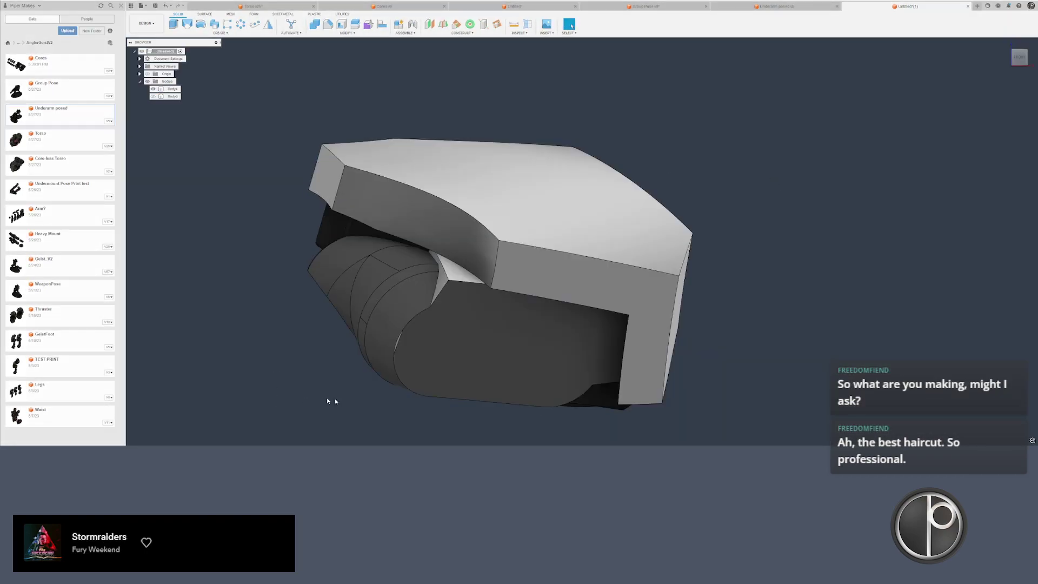
- Show the hidden lower plate body and hide the combined upper shell
{"action": "scroll", "coordinate": [329, 394], "scroll_direction": "up", "scroll_amount": 2}
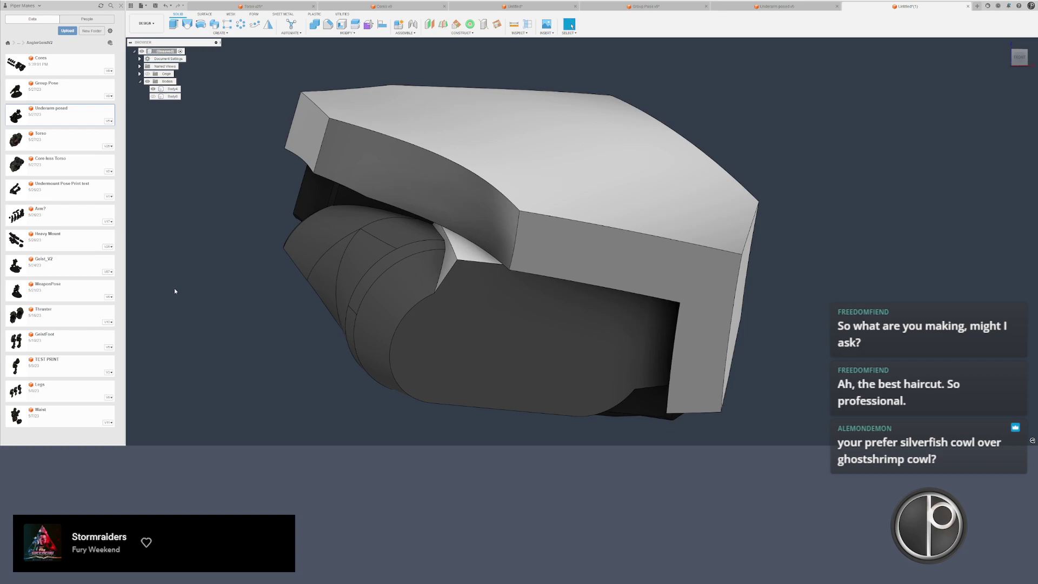
{"action": "middle_click_drag", "start_coordinate": [249, 110], "coordinate": [221, 69], "text": "shift"}
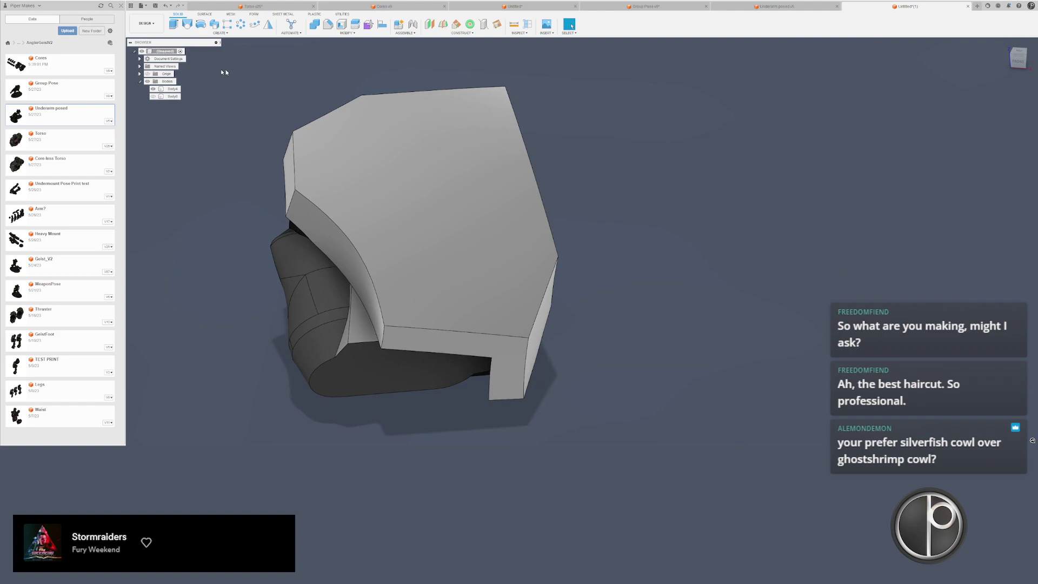
{"action": "left_click", "coordinate": [153, 96]}
{"action": "scroll", "coordinate": [261, 132], "scroll_direction": "down", "scroll_amount": 2}
{"action": "left_click", "coordinate": [403, 179]}
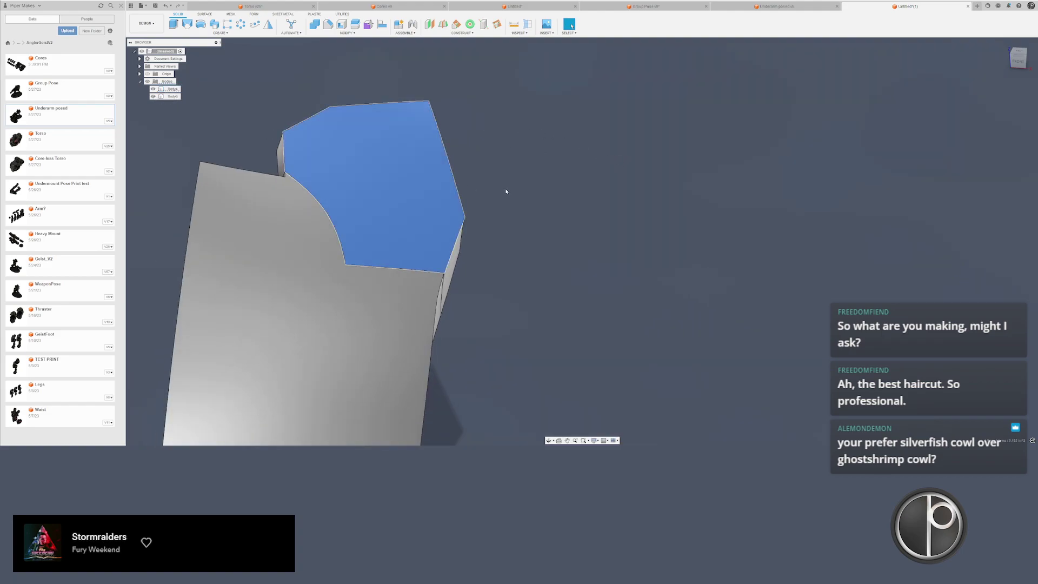
{"action": "key", "text": "v"}
{"action": "middle_click_drag", "start_coordinate": [504, 189], "coordinate": [451, 185], "text": "shift"}
- Paste a copy of the lower plate in place and offset the large curved outer face of one of the two plates
{"action": "key", "text": "ctrl+v"}
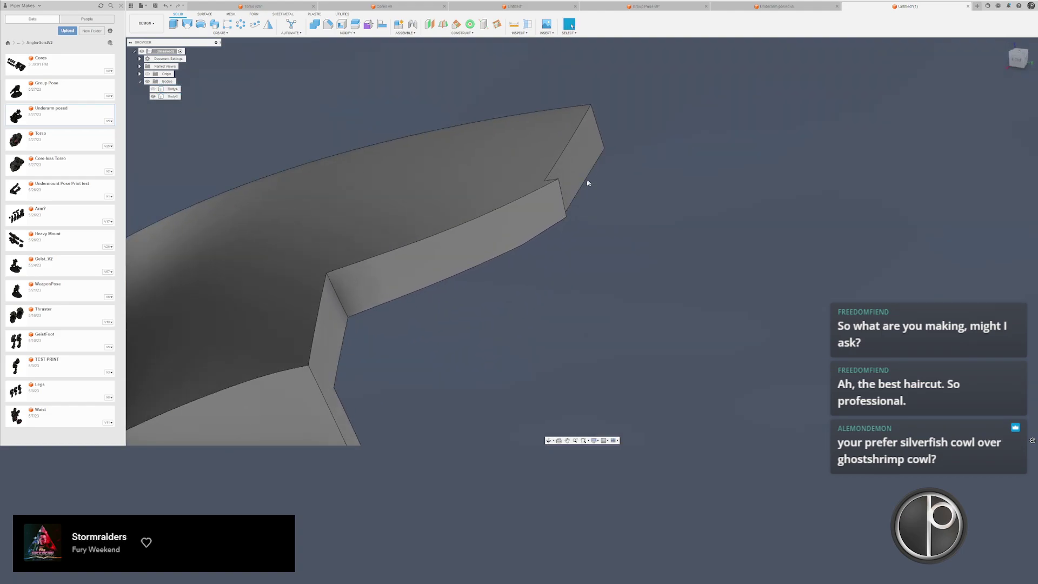
{"action": "key", "text": "Return"}
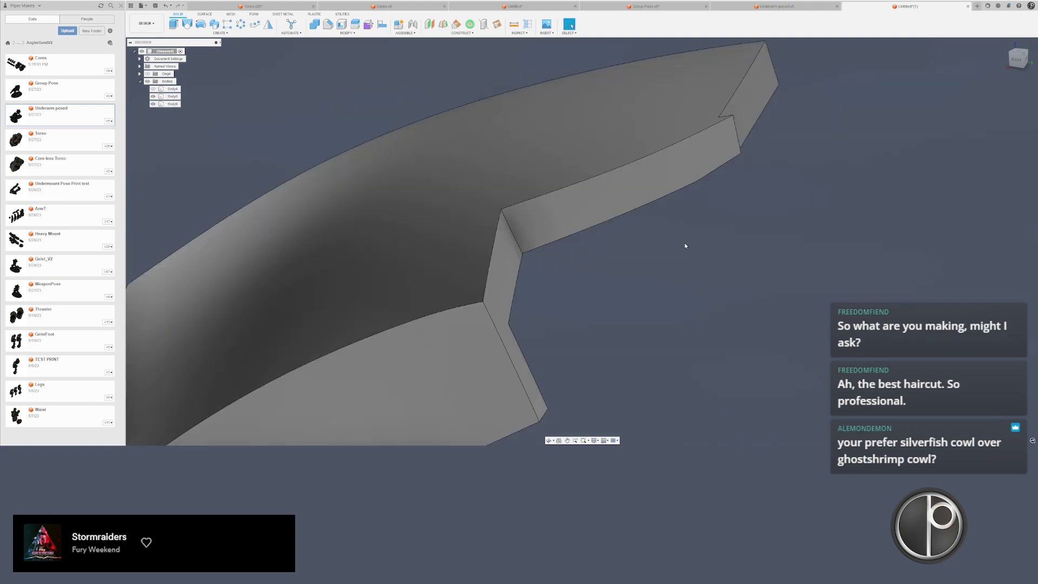
{"action": "left_click", "coordinate": [595, 141]}
{"action": "key", "text": "q"}
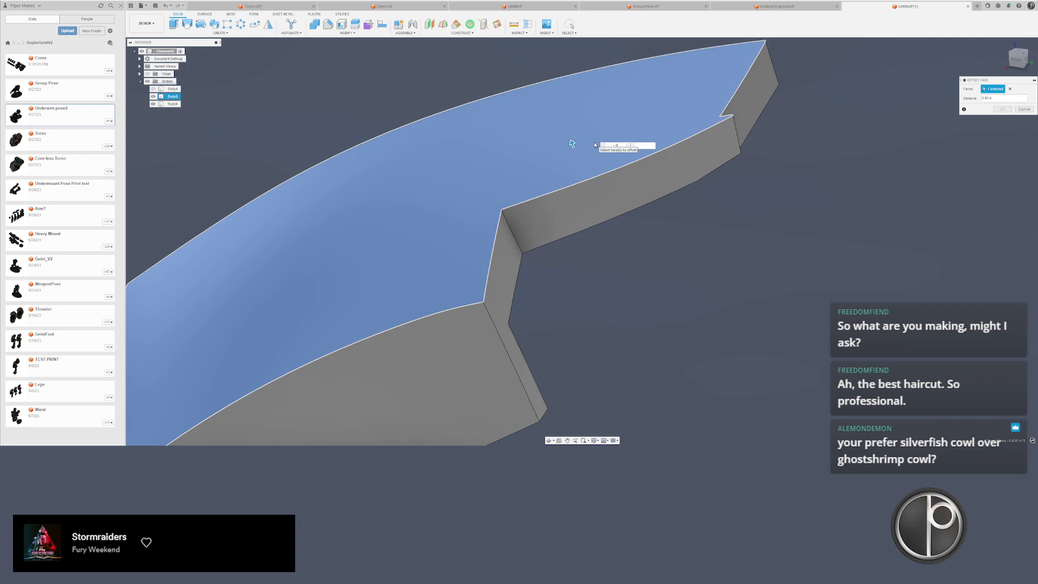
{"action": "key", "text": "Return"}
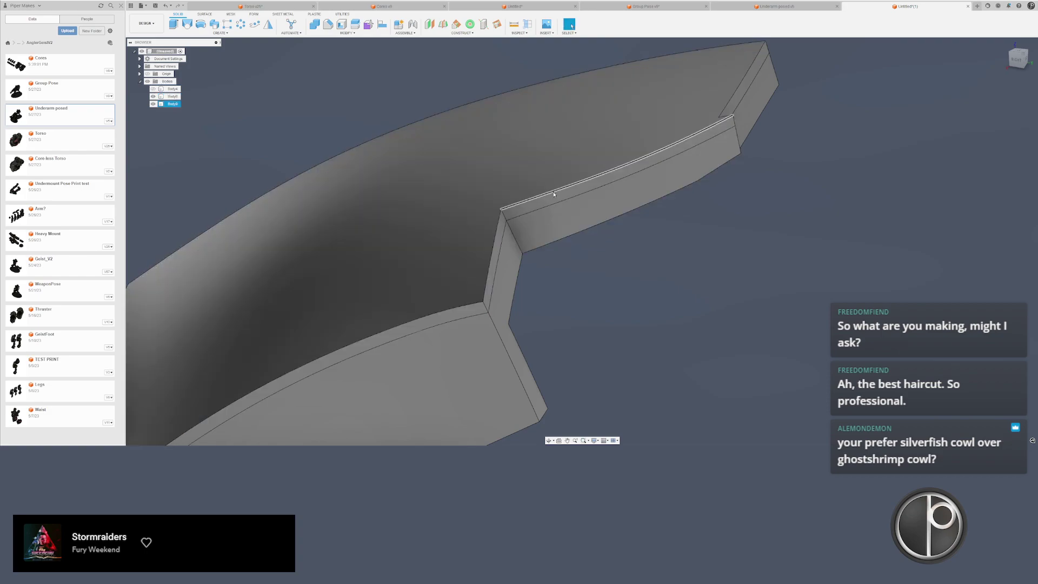
- Offset the duplicate plate's curved notch face and the adjoining short notch face
{"action": "left_click", "coordinate": [549, 201]}
{"action": "left_click", "coordinate": [500, 234], "text": "ctrl"}
{"action": "right_click", "coordinate": [501, 225]}
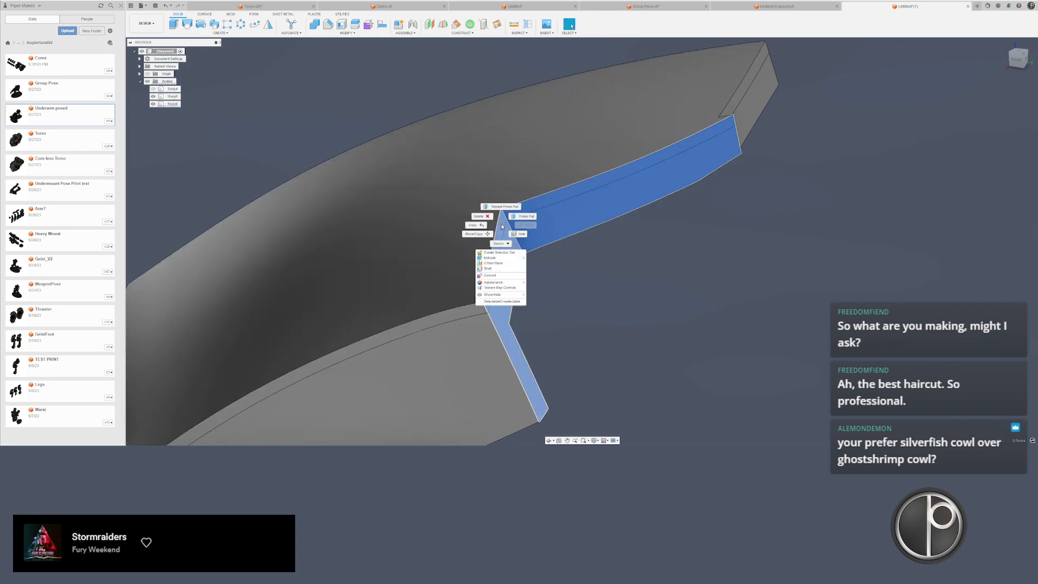
{"action": "left_click", "coordinate": [513, 216]}
{"action": "key", "text": "q"}
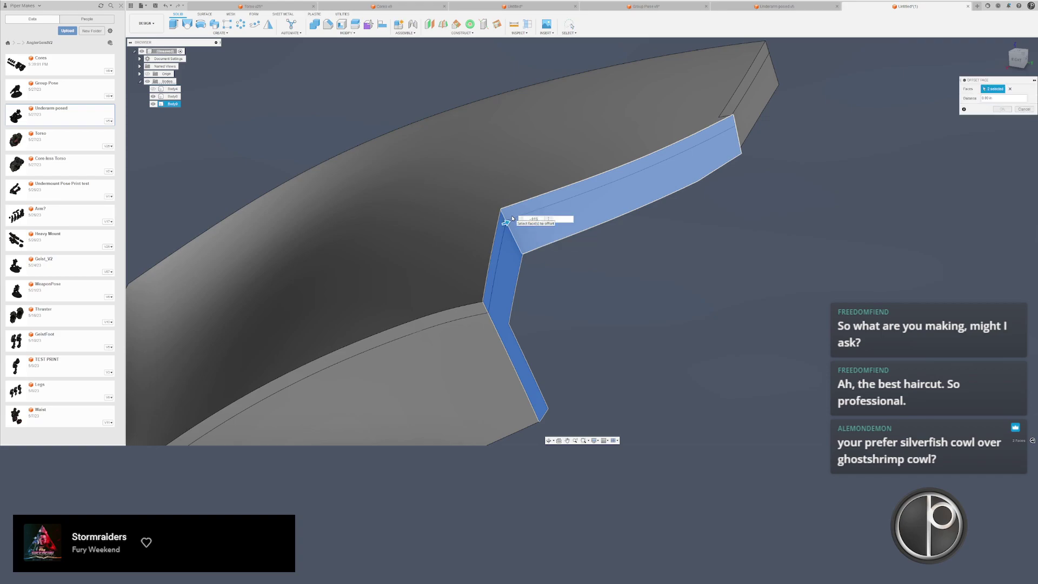
{"action": "key", "text": "Return"}
- Offset the narrow end face at the duplicate plate's tip, next to the curved notch edge
{"action": "middle_click_drag", "start_coordinate": [512, 219], "coordinate": [274, 174], "text": "shift"}
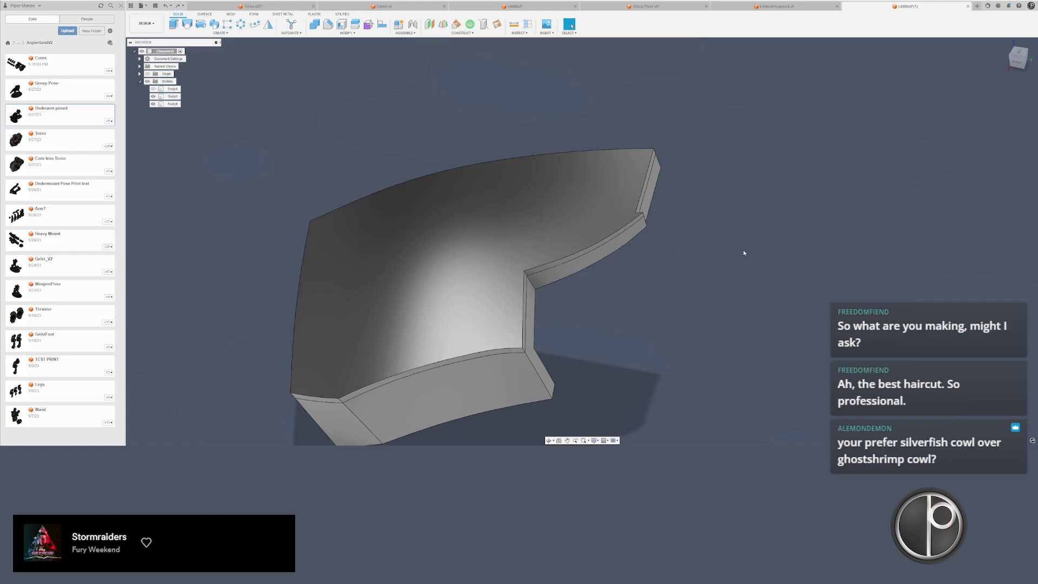
{"action": "scroll", "coordinate": [627, 211], "scroll_direction": "up", "scroll_amount": 3}
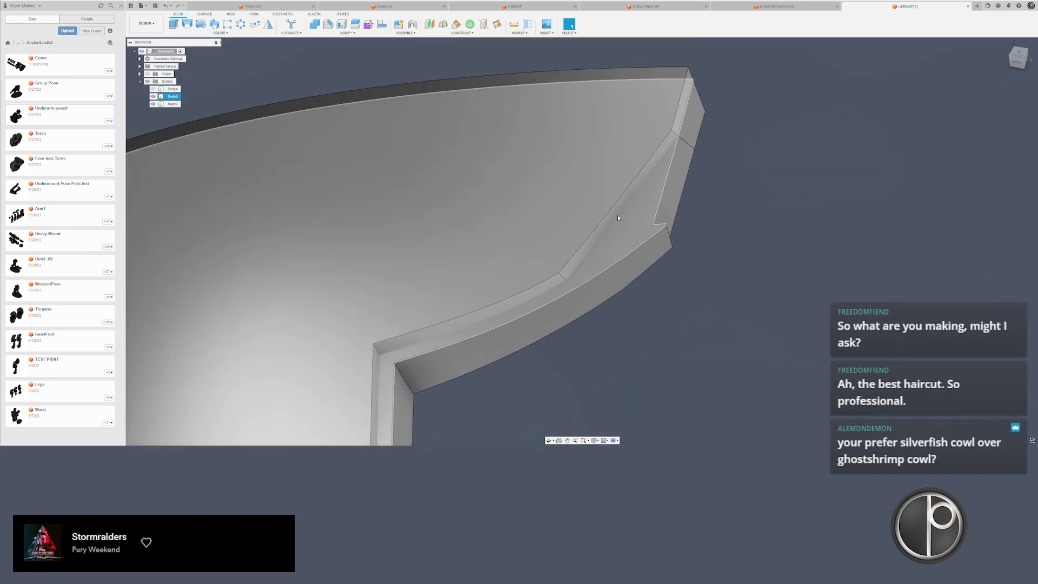
{"action": "left_click", "coordinate": [616, 216]}
{"action": "scroll", "coordinate": [652, 223], "scroll_direction": "up", "scroll_amount": 3}
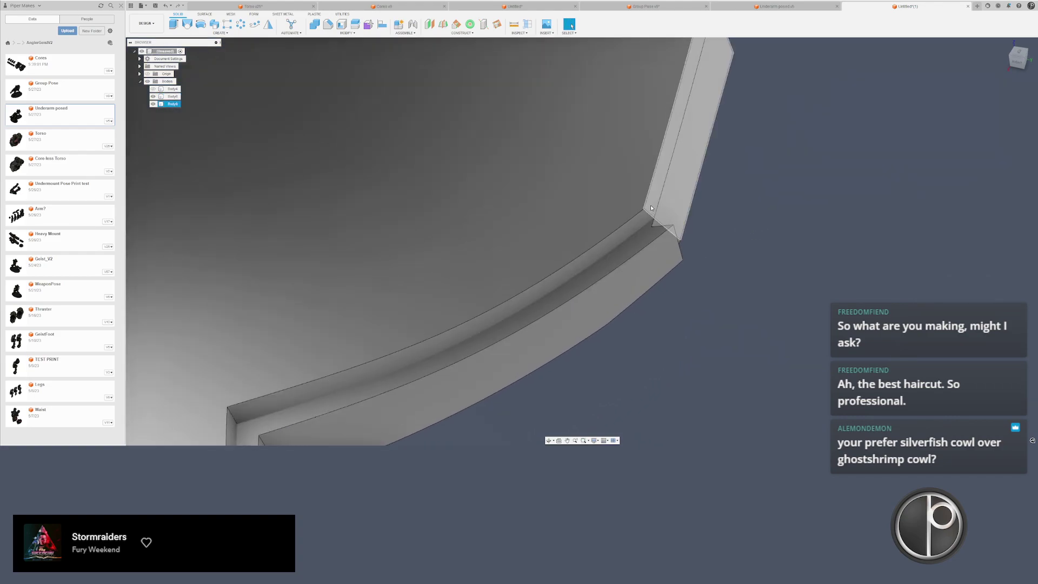
{"action": "right_click", "coordinate": [651, 205]}
{"action": "left_click", "coordinate": [667, 198]}
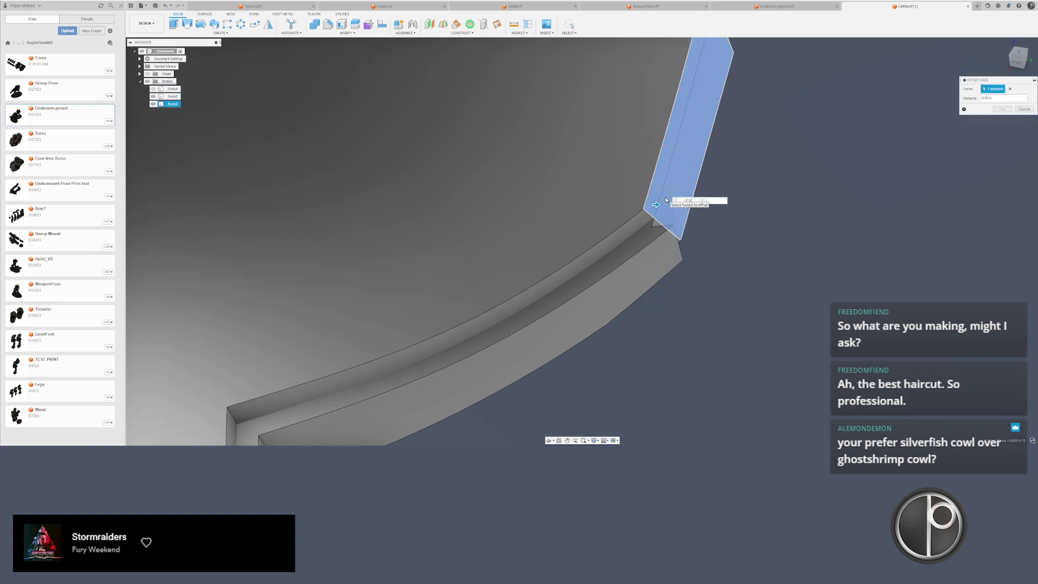
{"action": "key", "text": "Return"}
- Show the upper shell again and offset the long side face that meets the seam between shell and lower plate
{"action": "scroll", "coordinate": [654, 209], "scroll_direction": "down", "scroll_amount": 3}
{"action": "mouse_move", "coordinate": [653, 209]}
{"action": "middle_mouse_down", "text": "shift"}
{"action": "mouse_move", "coordinate": [679, 222]}
{"action": "mouse_move", "coordinate": [661, 200]}
{"action": "middle_mouse_up", "text": "shift"}
{"action": "left_click", "coordinate": [155, 89]}
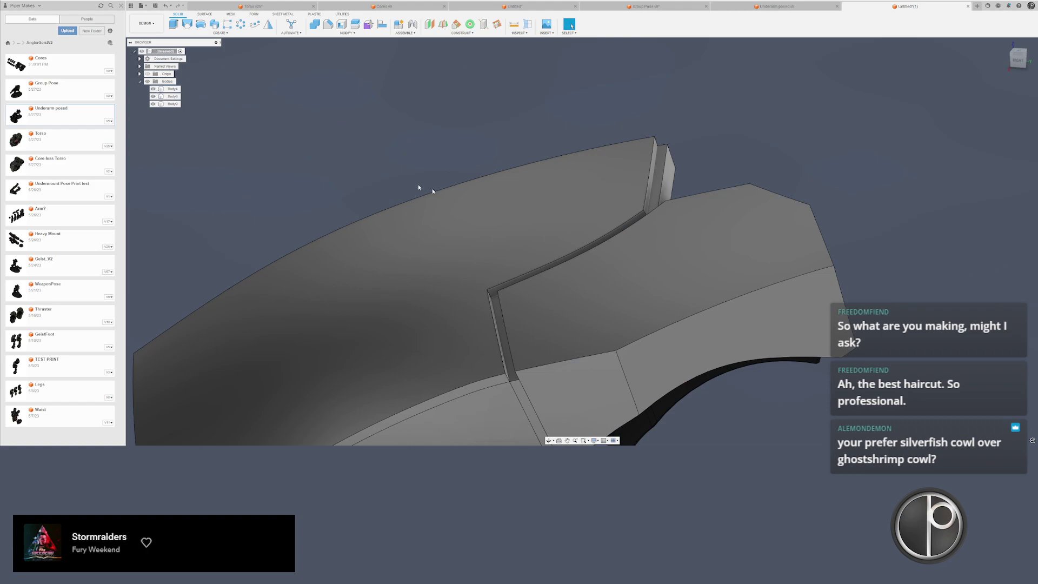
{"action": "middle_click_drag", "start_coordinate": [432, 189], "coordinate": [516, 215], "text": "shift"}
{"action": "scroll", "coordinate": [240, 159], "scroll_direction": "down", "scroll_amount": 3}
{"action": "middle_click_drag", "start_coordinate": [259, 157], "coordinate": [416, 185], "text": "shift"}
{"action": "scroll", "coordinate": [536, 227], "scroll_direction": "up", "scroll_amount": 5}
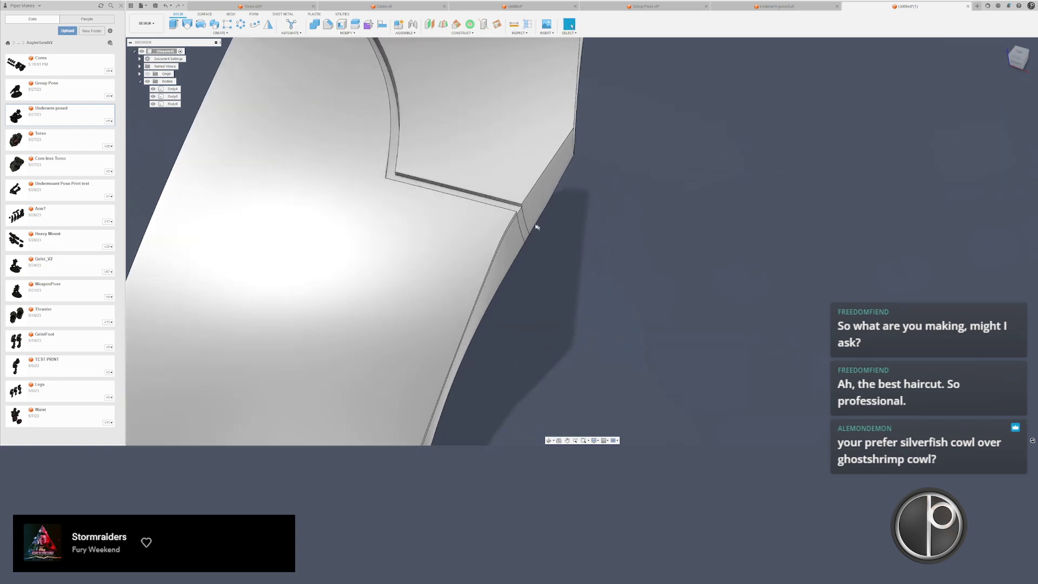
{"action": "left_click", "coordinate": [508, 215]}
{"action": "right_click", "coordinate": [509, 212]}
{"action": "left_click", "coordinate": [531, 202]}
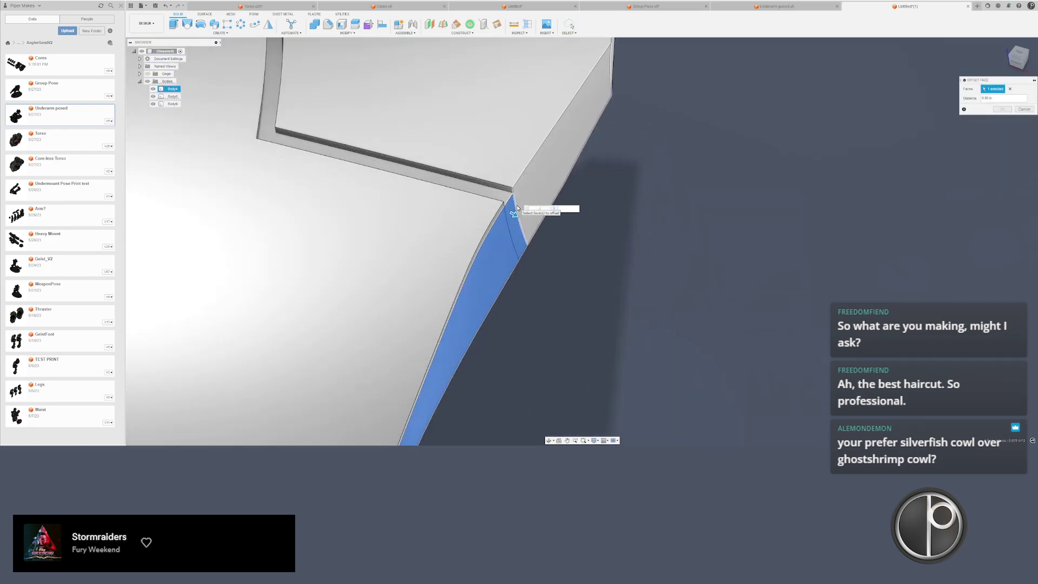
{"action": "key", "text": "Return"}
{"action": "scroll", "coordinate": [545, 222], "scroll_direction": "down", "scroll_amount": 6}
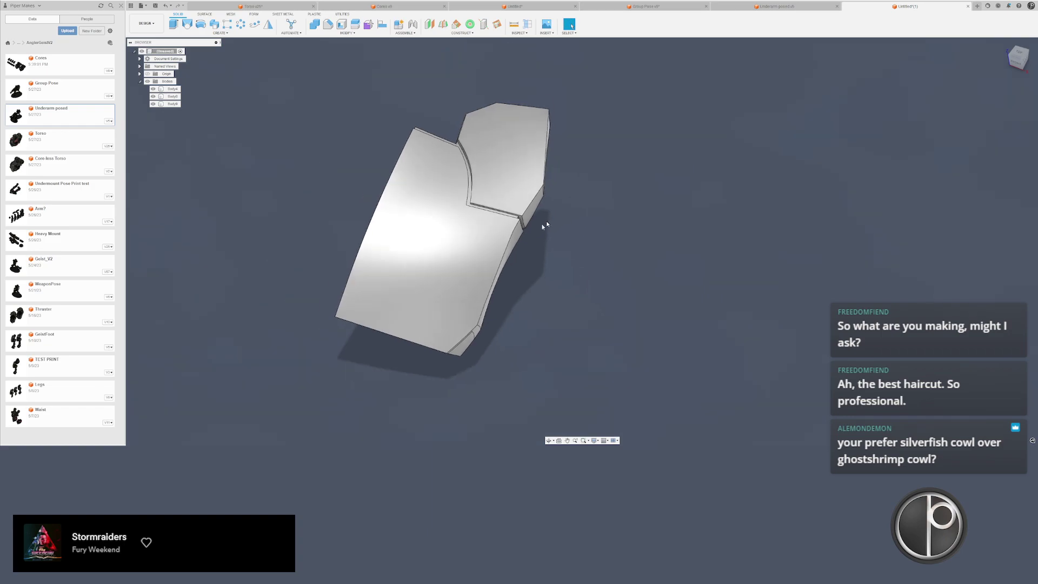
- Copy all three armour bodies and switch to the untitled document containing the torso
{"action": "key", "text": "ctrl+a"}
{"action": "left_click", "coordinate": [569, 244]}
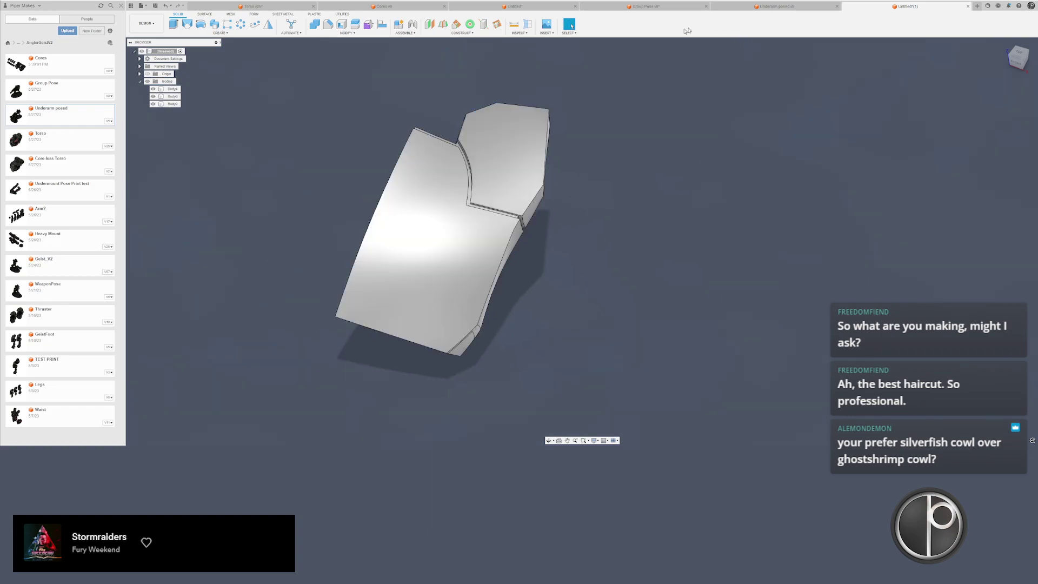
{"action": "left_click", "coordinate": [762, 8]}
{"action": "left_click", "coordinate": [646, 6]}
{"action": "left_click", "coordinate": [531, 11]}
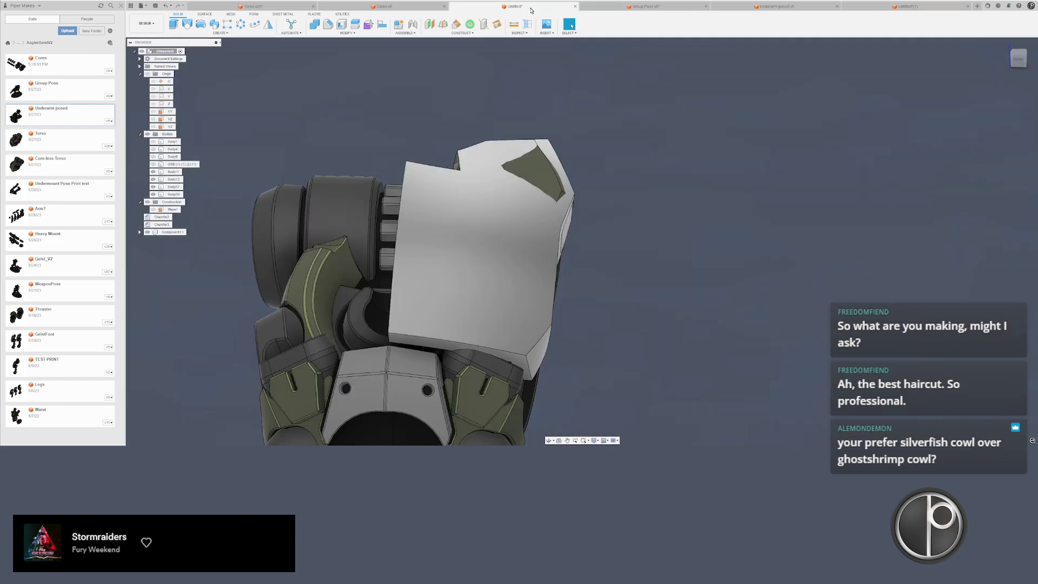
{"action": "left_click", "coordinate": [371, 8]}
{"action": "left_click", "coordinate": [466, 12]}
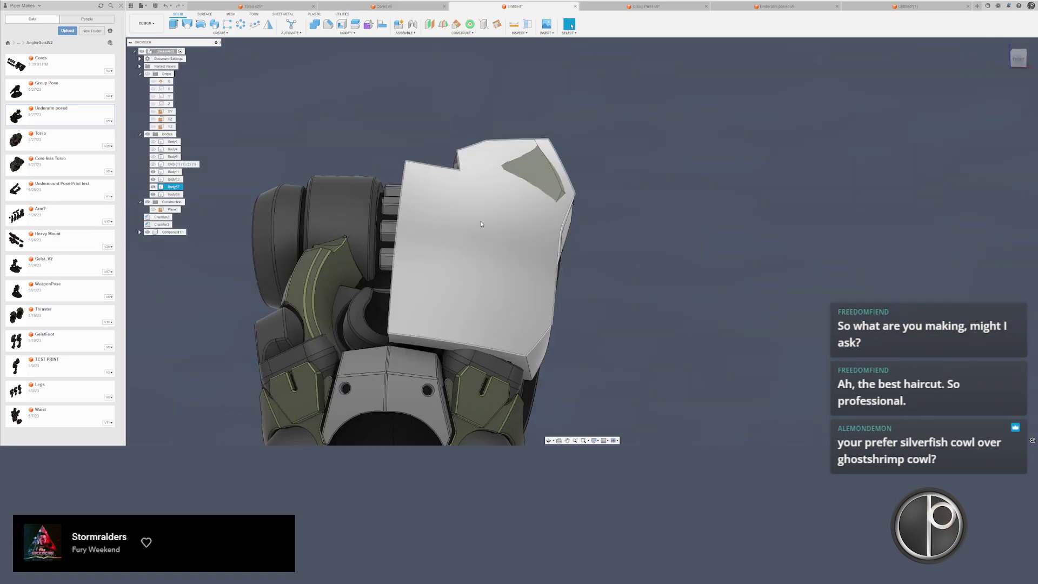
- Hide the old grey armour plate bodies on the torso and paste the copied armour bodies in place
{"action": "key", "text": "v"}
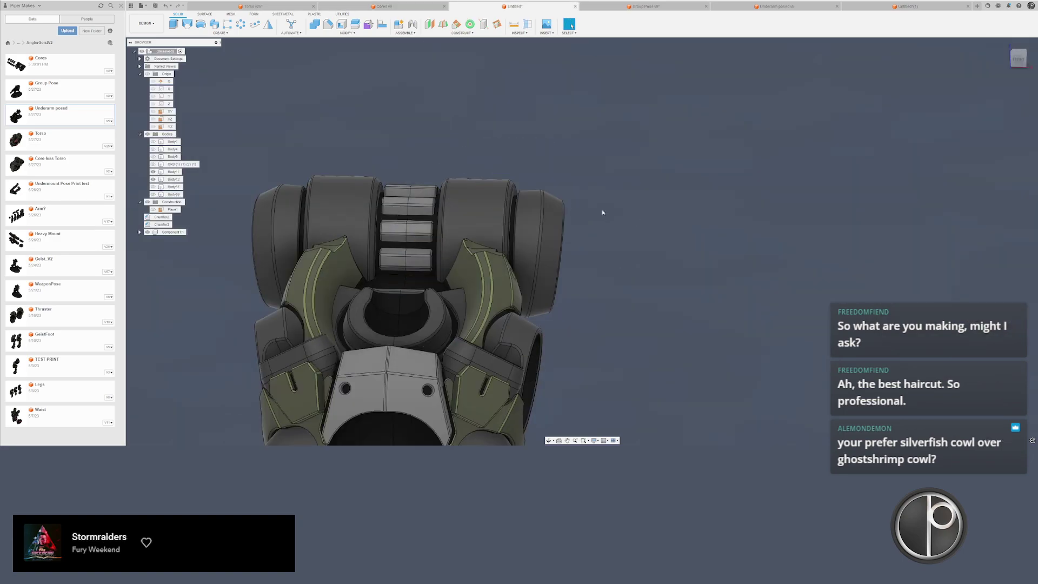
{"action": "key", "text": "ctrl+v"}
{"action": "key", "text": "Return"}
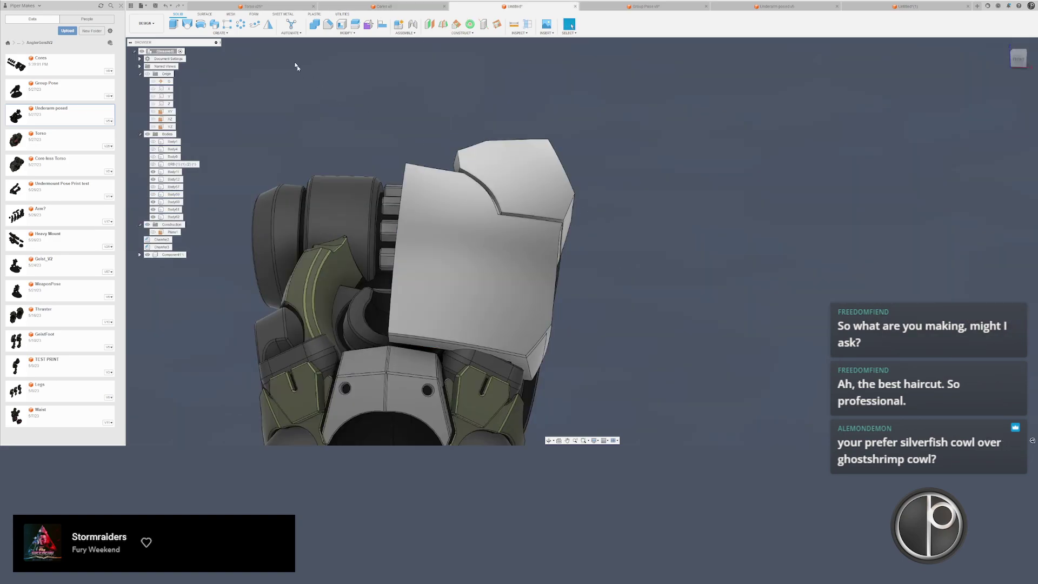
- Mirror the three pasted armour bodies across the YZ origin plane as new bodies
{"action": "left_click", "coordinate": [268, 25]}
{"action": "left_click", "coordinate": [476, 228]}
{"action": "left_click", "coordinate": [527, 178]}
{"action": "middle_click_drag", "start_coordinate": [587, 189], "coordinate": [522, 203], "text": "shift"}
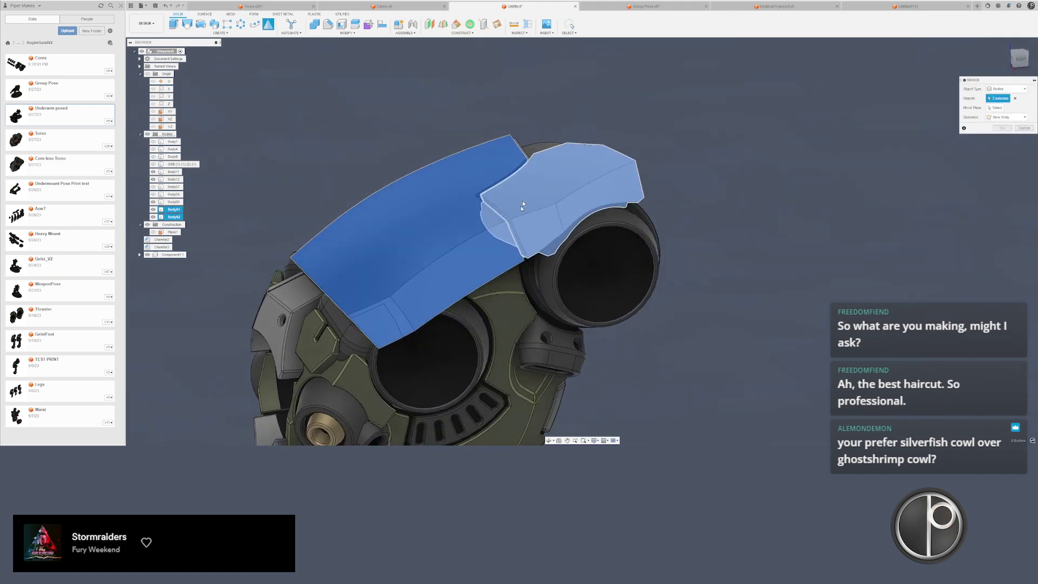
{"action": "scroll", "coordinate": [523, 205], "scroll_direction": "up", "scroll_amount": 5}
{"action": "left_click", "coordinate": [496, 214]}
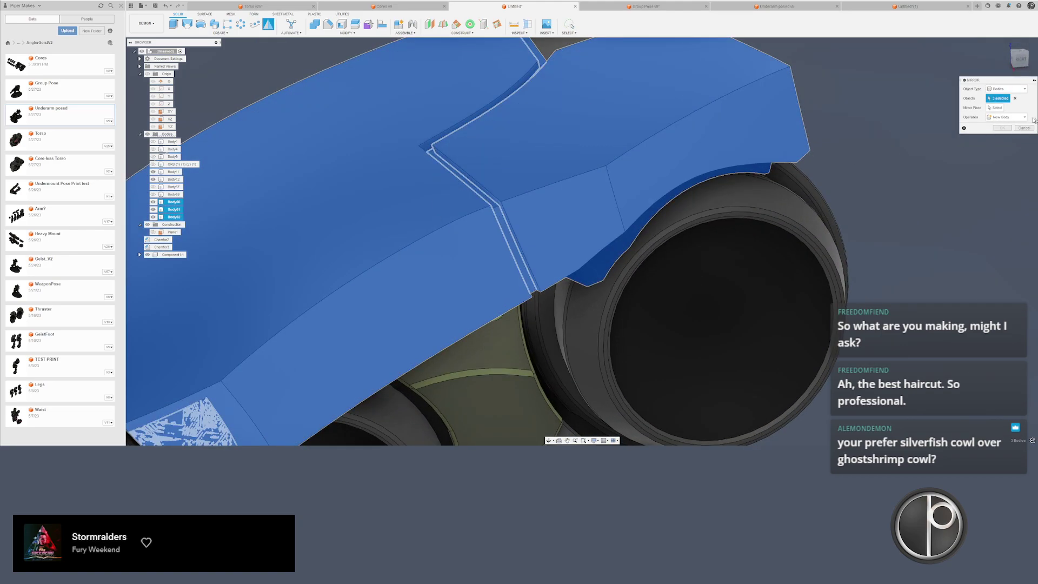
{"action": "left_click", "coordinate": [1003, 108]}
{"action": "scroll", "coordinate": [578, 103], "scroll_direction": "down", "scroll_amount": 3}
{"action": "left_click", "coordinate": [170, 126]}
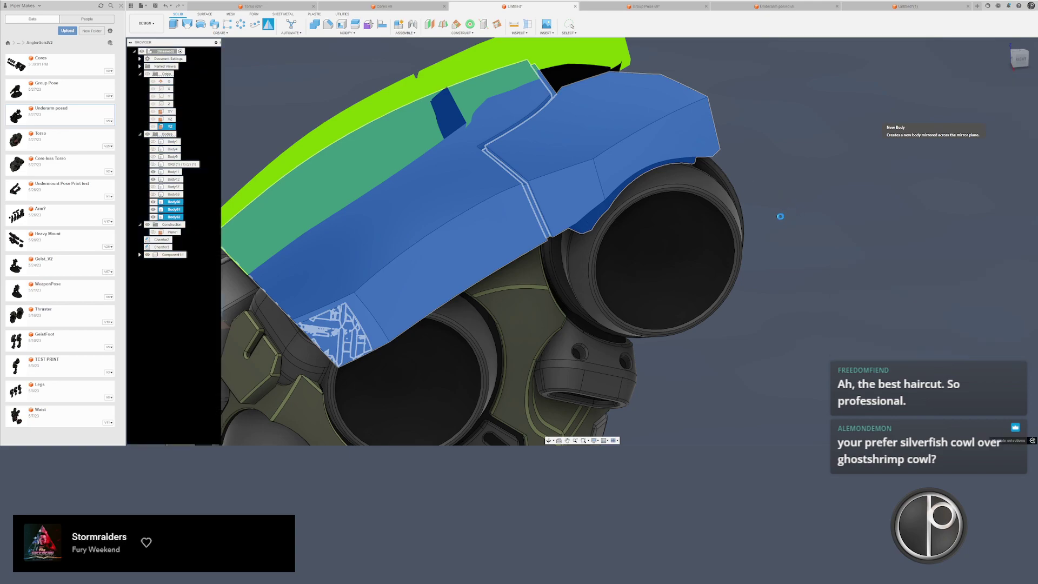
{"action": "scroll", "coordinate": [780, 215], "scroll_direction": "down", "scroll_amount": 5}
{"action": "middle_click_drag", "start_coordinate": [781, 216], "coordinate": [454, 146], "text": "shift"}
{"action": "scroll", "coordinate": [593, 236], "scroll_direction": "up", "scroll_amount": 4}
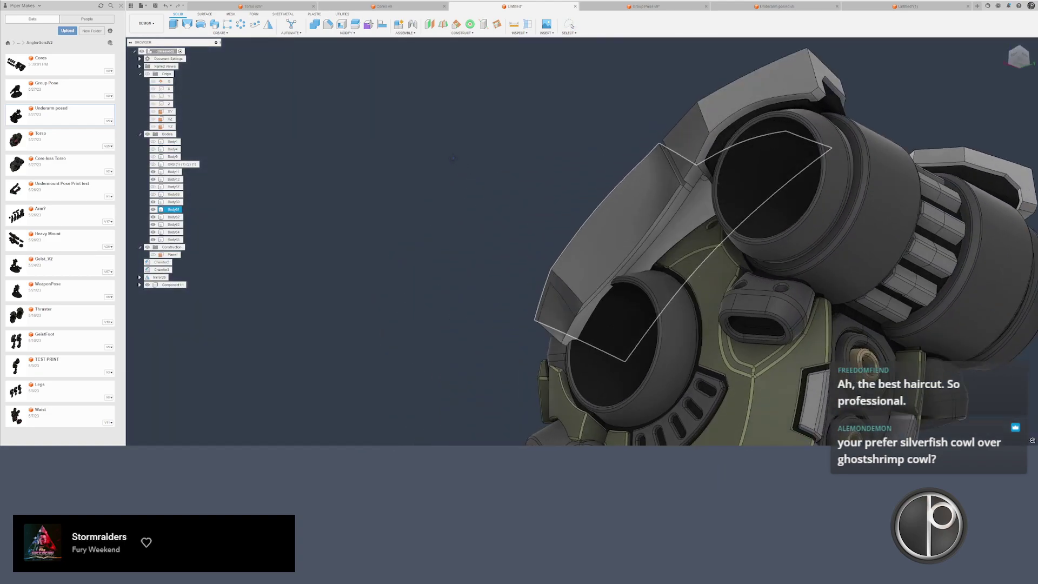
- Try to split the two large armour bodies with the rim face of the lower pipe opening, and hide the cut-off pieces
{"action": "left_click", "coordinate": [454, 146]}
{"action": "left_click", "coordinate": [354, 25]}
{"action": "scroll", "coordinate": [634, 354], "scroll_direction": "up", "scroll_amount": 6}
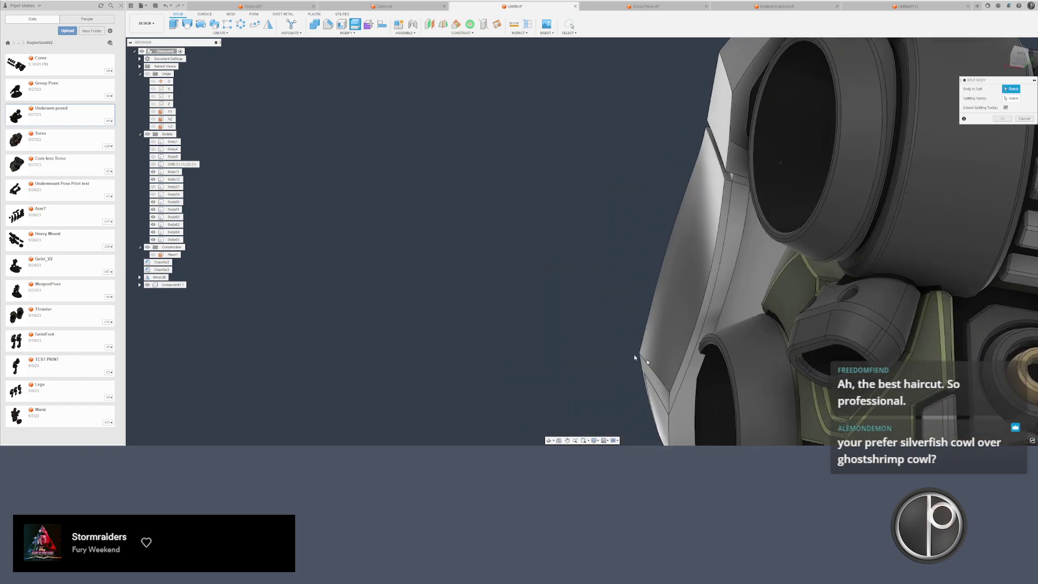
{"action": "left_click", "coordinate": [618, 296]}
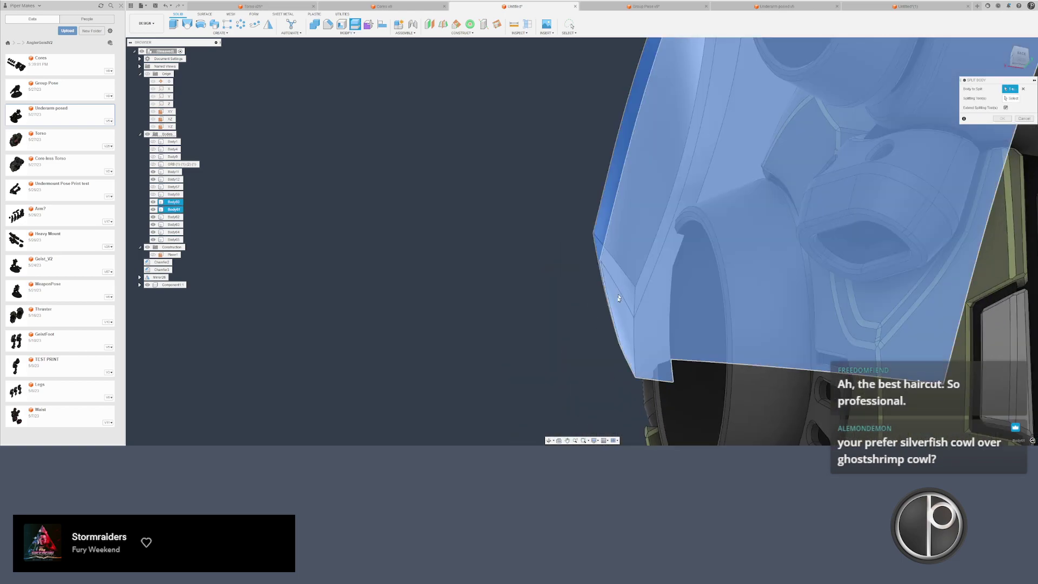
{"action": "left_click", "coordinate": [885, 88]}
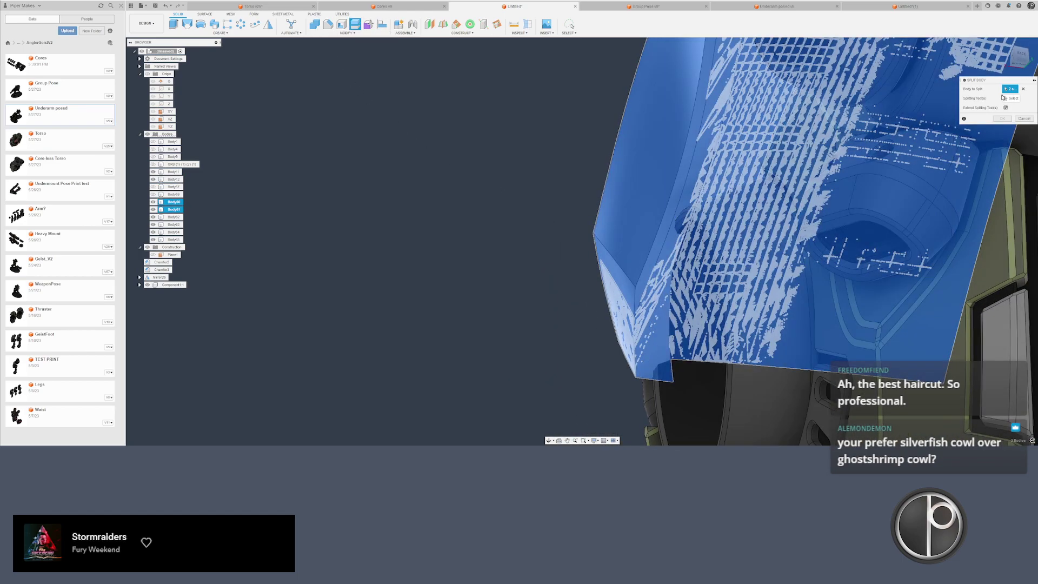
{"action": "left_click", "coordinate": [1011, 98]}
{"action": "scroll", "coordinate": [676, 206], "scroll_direction": "up", "scroll_amount": 5}
{"action": "scroll", "coordinate": [676, 206], "scroll_direction": "down", "scroll_amount": 7}
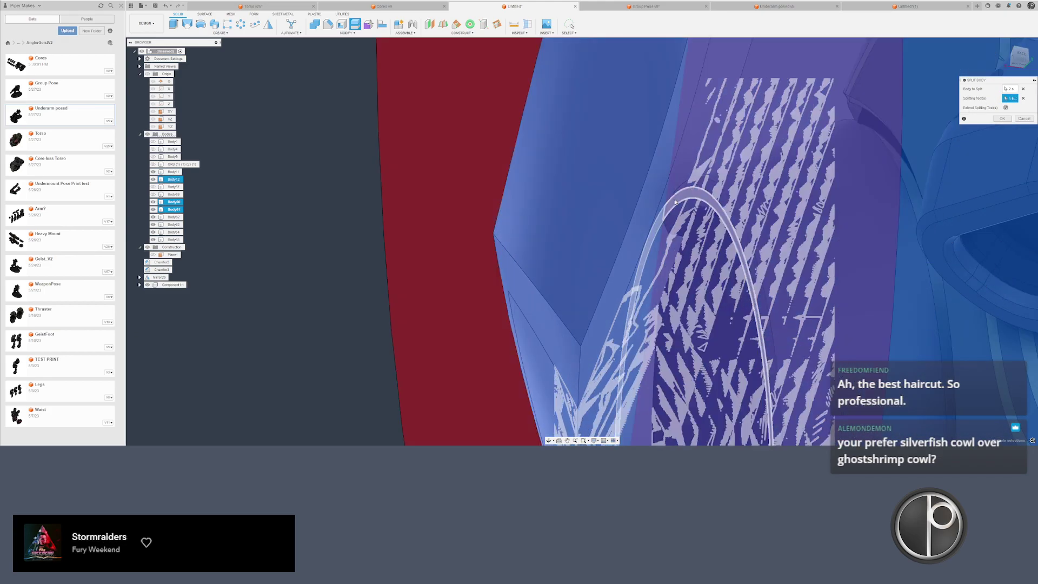
{"action": "left_click", "coordinate": [618, 218]}
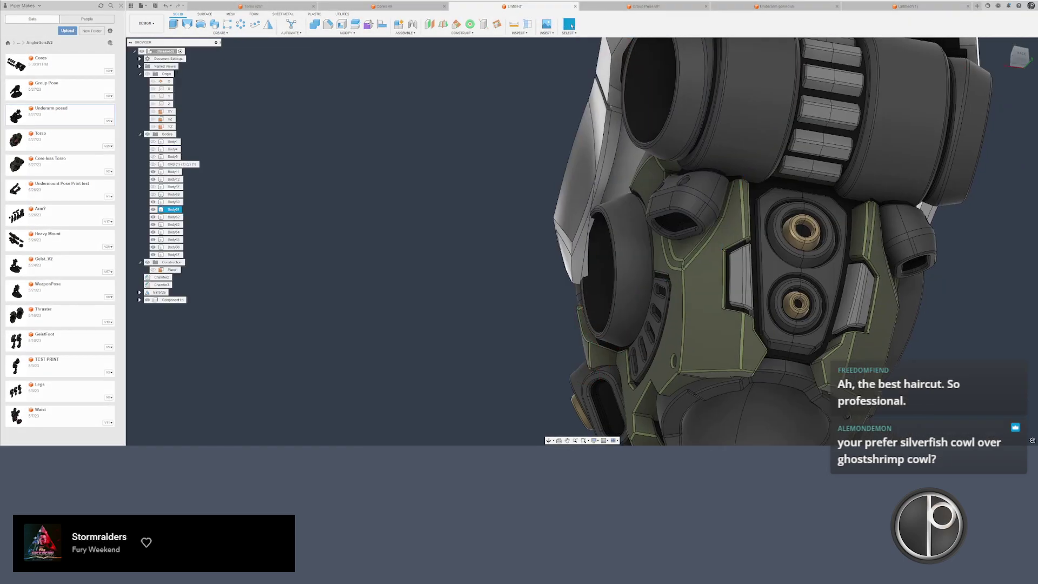
{"action": "scroll", "coordinate": [541, 234], "scroll_direction": "up", "scroll_amount": 3}
{"action": "left_click", "coordinate": [595, 229]}
{"action": "key", "text": "v"}
{"action": "scroll", "coordinate": [543, 245], "scroll_direction": "down", "scroll_amount": 2}
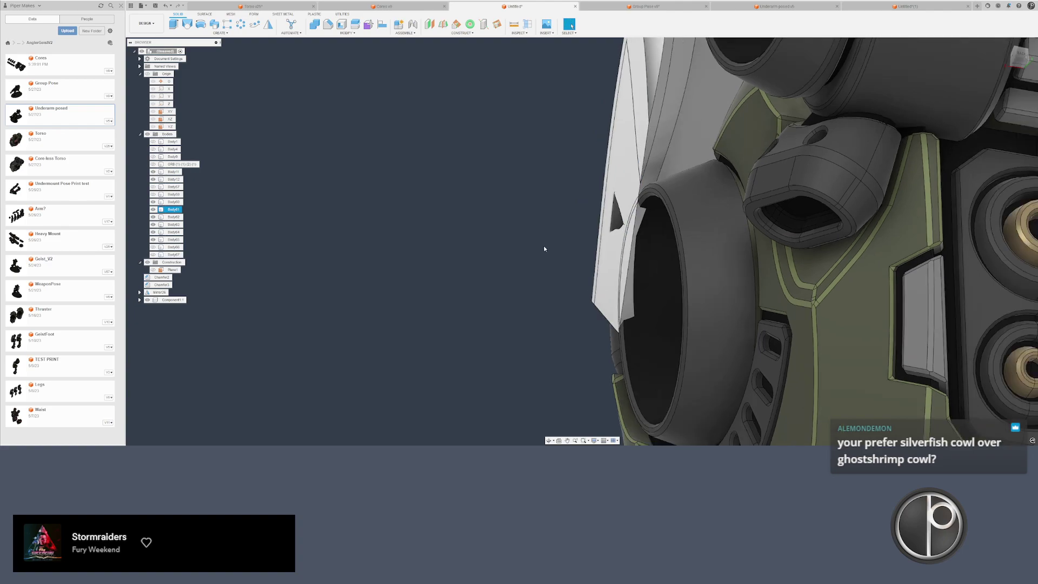
- Delete the three mirrored armour bodies from the opposite side of the torso
{"action": "middle_click_drag", "start_coordinate": [544, 245], "coordinate": [649, 238], "text": "shift"}
{"action": "middle_click_drag", "start_coordinate": [540, 227], "coordinate": [593, 200], "text": "shift"}
{"action": "scroll", "coordinate": [593, 200], "scroll_direction": "down", "scroll_amount": 1}
{"action": "middle_click_drag", "start_coordinate": [590, 135], "coordinate": [490, 189]}
{"action": "scroll", "coordinate": [591, 251], "scroll_direction": "down", "scroll_amount": 4}
{"action": "scroll", "coordinate": [593, 253], "scroll_direction": "down", "scroll_amount": 3}
{"action": "scroll", "coordinate": [490, 189], "scroll_direction": "up", "scroll_amount": 4}
{"action": "scroll", "coordinate": [490, 189], "scroll_direction": "up", "scroll_amount": 1}
{"action": "left_click_drag", "start_coordinate": [488, 203], "coordinate": [438, 206]}
{"action": "key", "text": "Delete"}
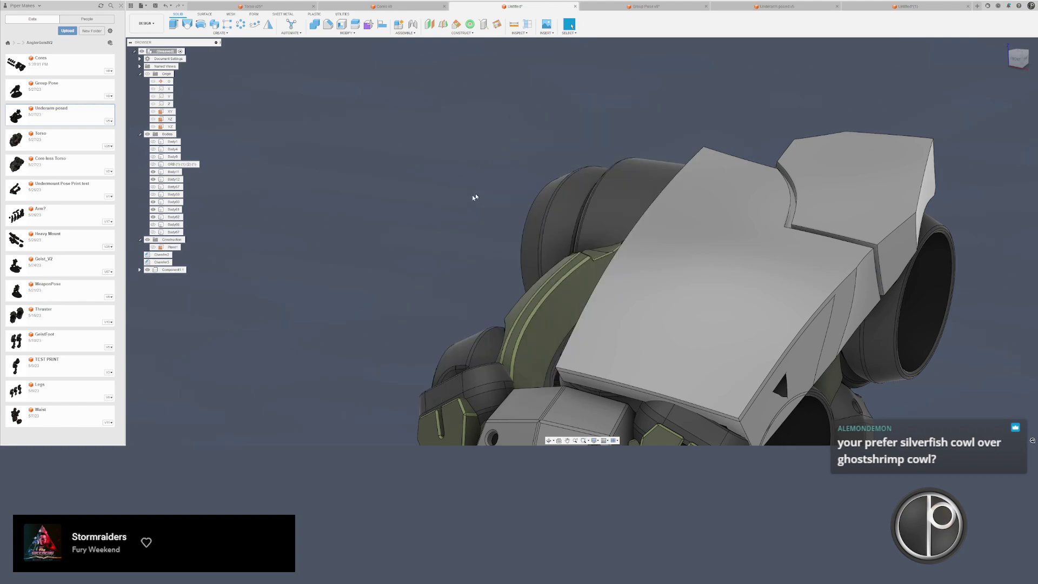
- Split the first large armour body with the curved olive trim face around the lower pipe opening
{"action": "scroll", "coordinate": [452, 188], "scroll_direction": "down", "scroll_amount": 5}
{"action": "mouse_move", "coordinate": [451, 189]}
{"action": "middle_mouse_down", "text": "shift"}
{"action": "mouse_move", "coordinate": [440, 201]}
{"action": "mouse_move", "coordinate": [467, 201]}
{"action": "middle_mouse_up", "text": "shift"}
{"action": "left_click", "coordinate": [356, 23]}
{"action": "scroll", "coordinate": [546, 265], "scroll_direction": "up", "scroll_amount": 3}
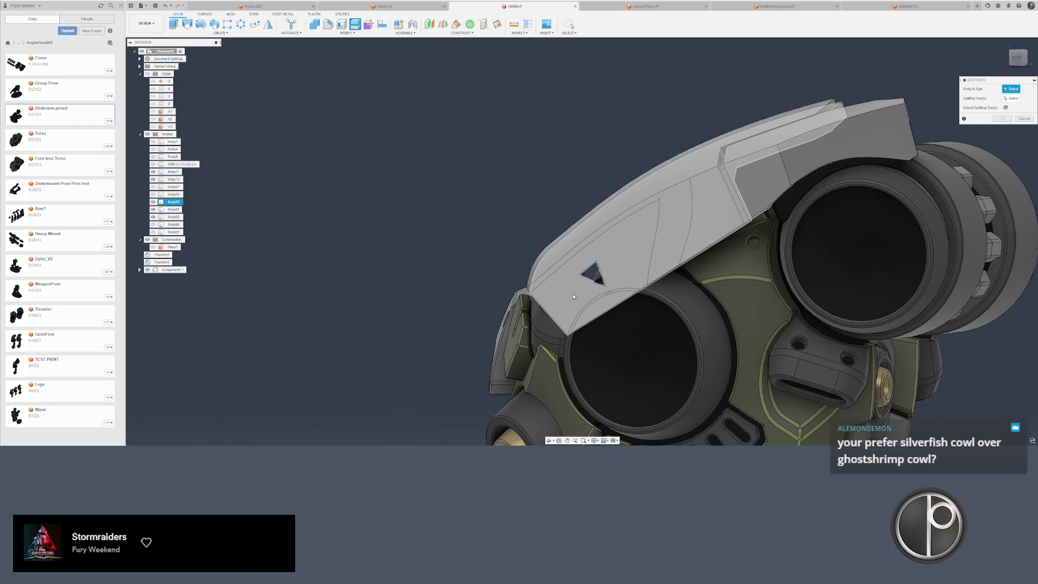
{"action": "left_click", "coordinate": [608, 308]}
{"action": "left_click", "coordinate": [1010, 99]}
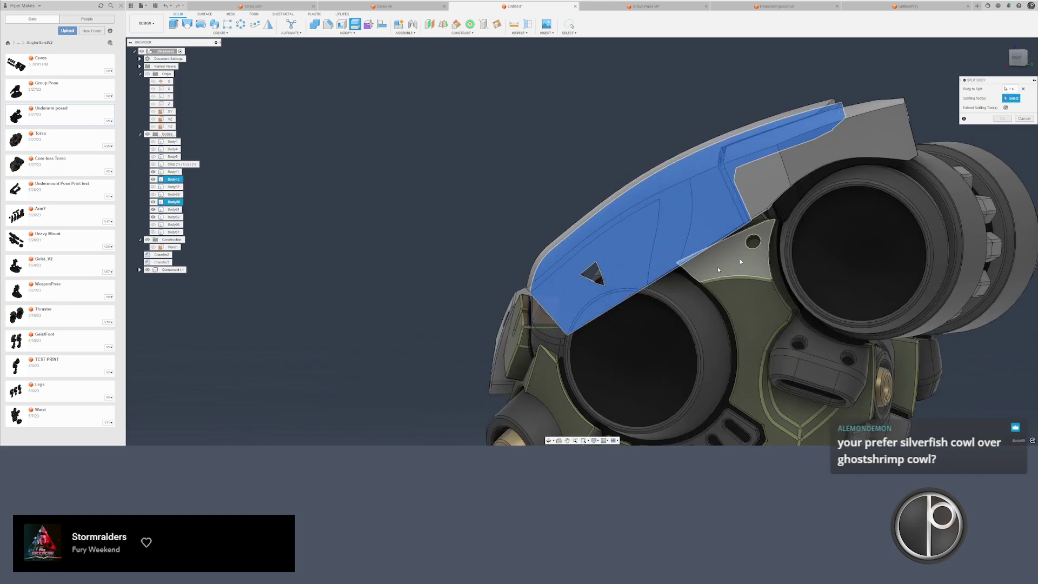
{"action": "middle_click_drag", "start_coordinate": [732, 259], "coordinate": [714, 297], "text": "shift"}
{"action": "left_click", "coordinate": [715, 297]}
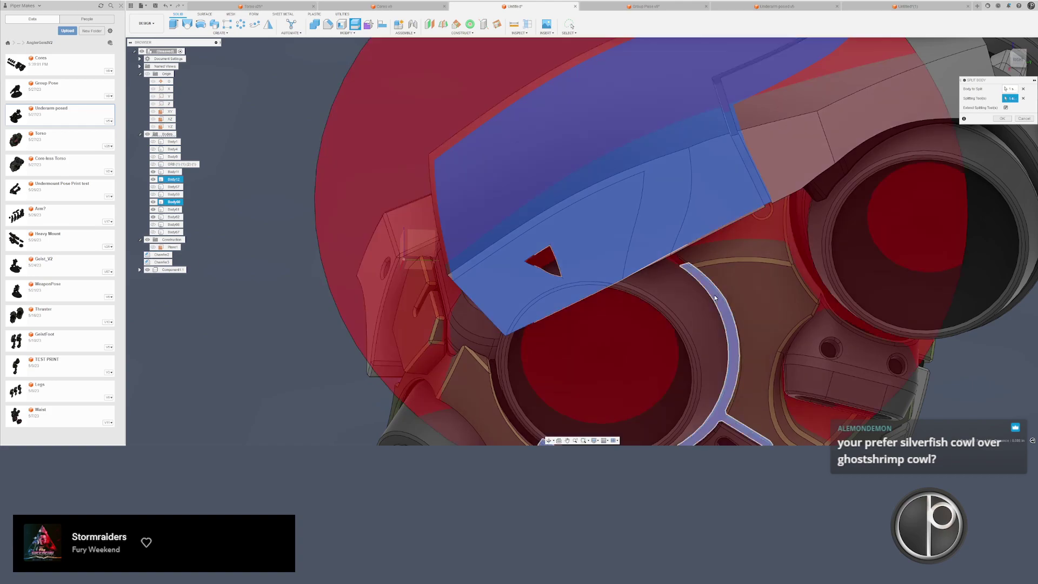
{"action": "scroll", "coordinate": [715, 297], "scroll_direction": "down", "scroll_amount": 5}
{"action": "key", "text": "Return"}
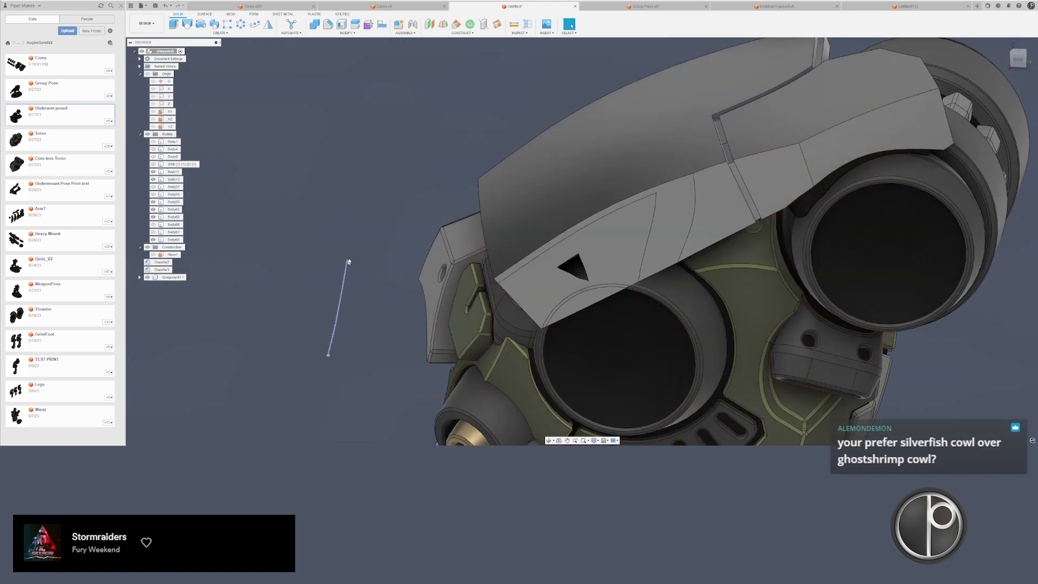
- Split the second large armour body with the same curved trim face beside the lower pipe
{"action": "right_click_drag", "start_coordinate": [328, 355], "coordinate": [348, 261]}
{"action": "left_click", "coordinate": [707, 158]}
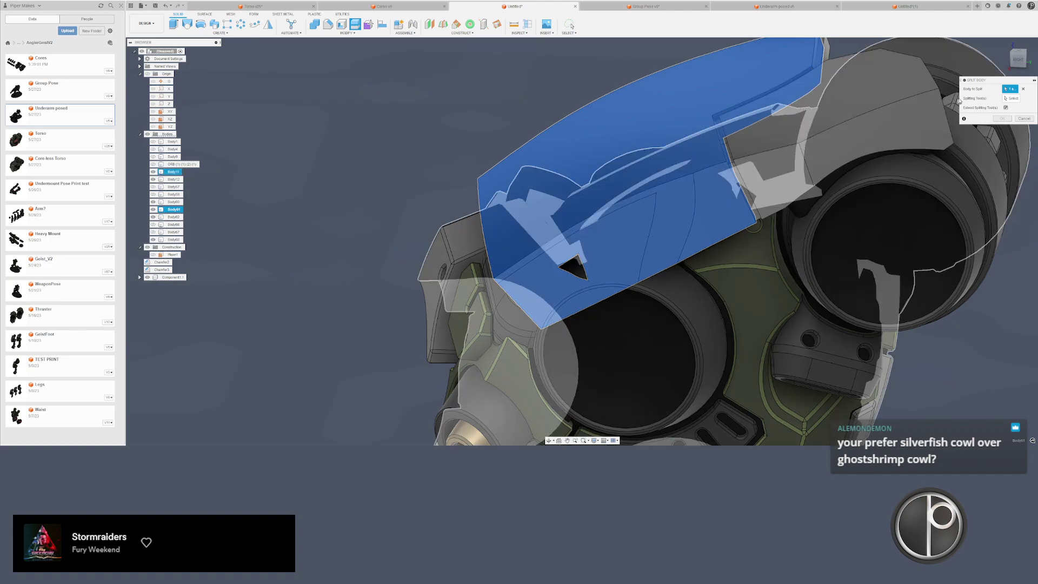
{"action": "left_click", "coordinate": [716, 300]}
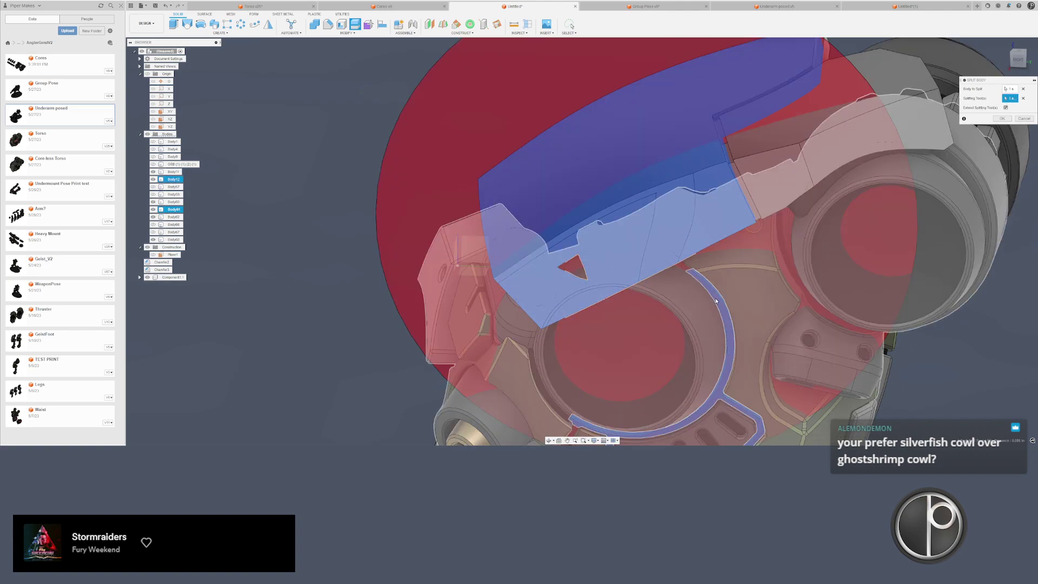
{"action": "key", "text": "Return"}
- Split the two separated lower side pieces of the armour with the rim face of the lower pipe
{"action": "right_click_drag", "start_coordinate": [332, 358], "coordinate": [334, 322]}
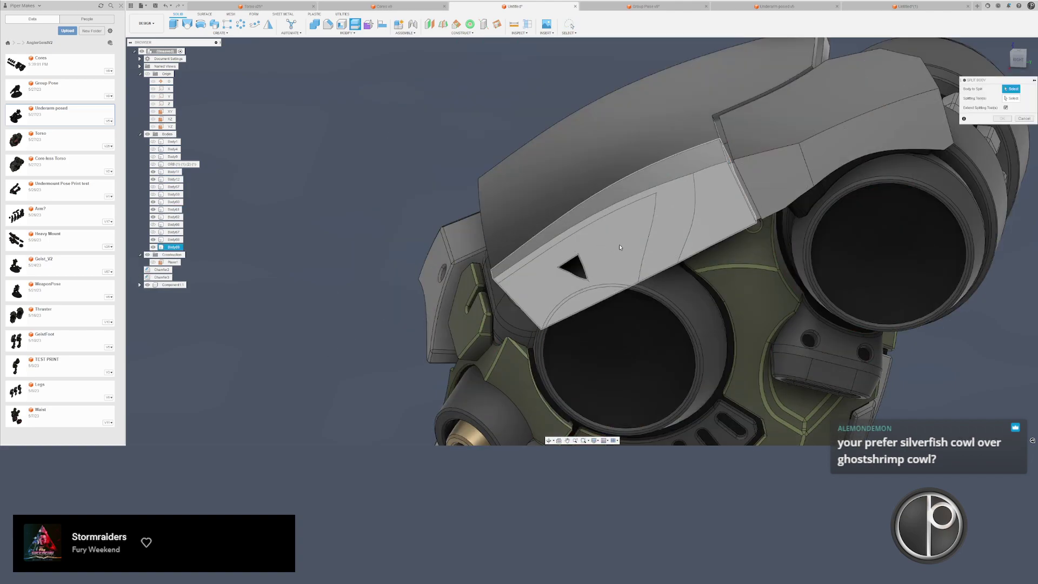
{"action": "left_click", "coordinate": [620, 247]}
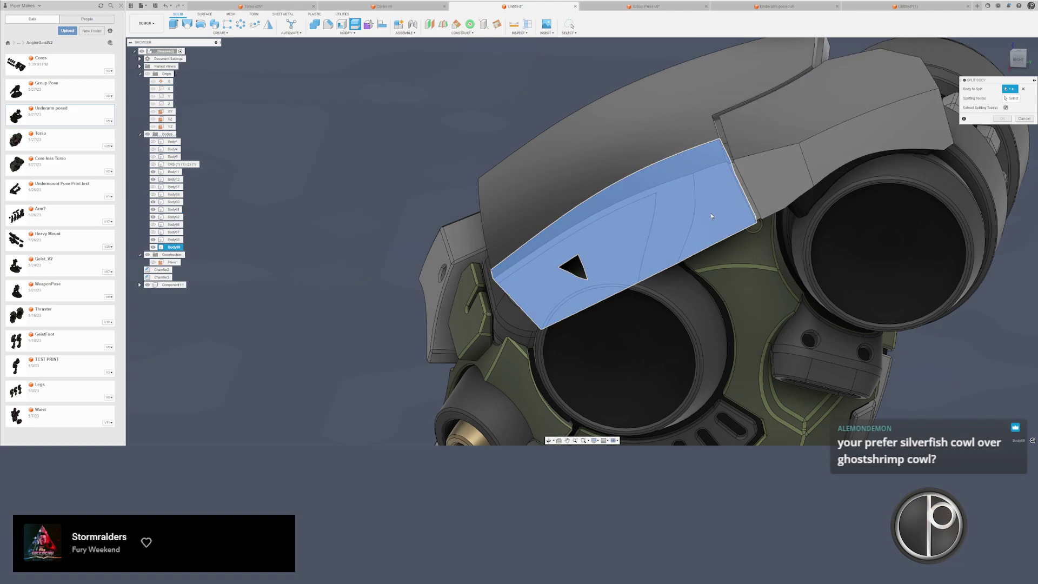
{"action": "middle_click_drag", "start_coordinate": [712, 216], "coordinate": [714, 260], "text": "shift"}
{"action": "left_click", "coordinate": [675, 234]}
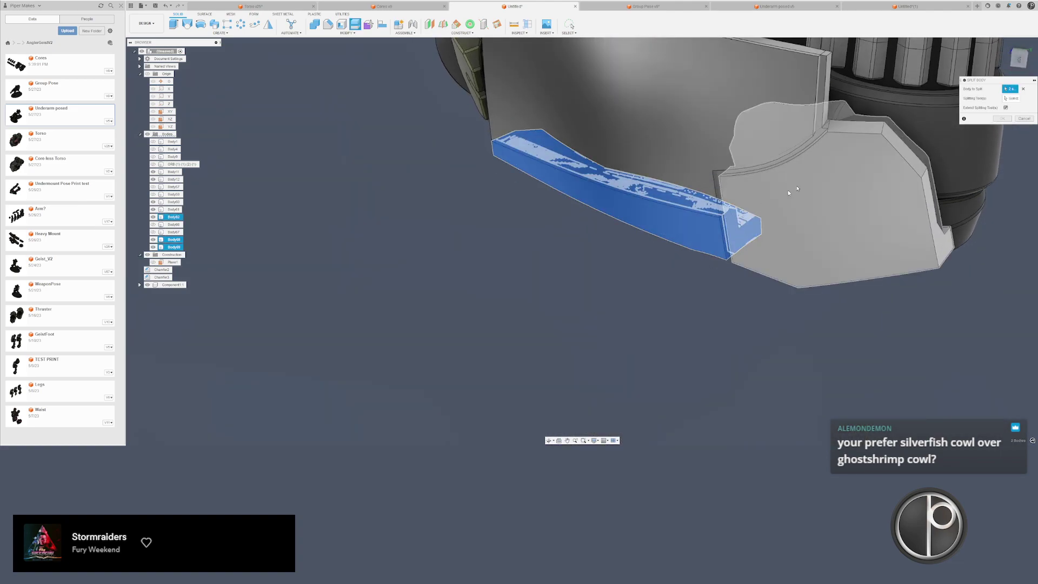
{"action": "left_click", "coordinate": [1008, 98]}
{"action": "middle_click_drag", "start_coordinate": [761, 194], "coordinate": [679, 163], "text": "shift"}
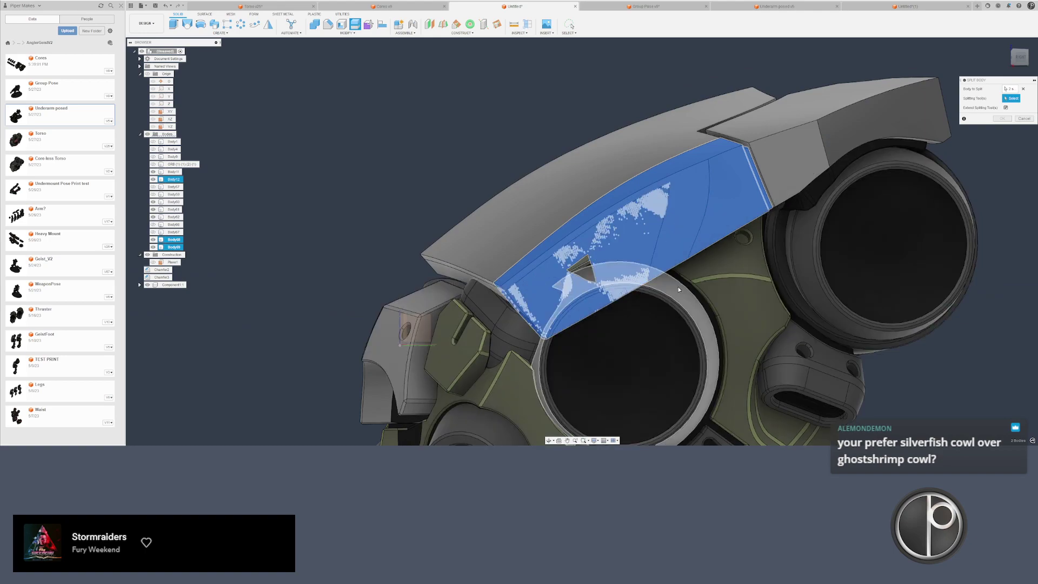
{"action": "left_click", "coordinate": [676, 294]}
{"action": "key", "text": "Return"}
- Hide the cut-off armour pieces overlapping the lower pipe opening and examine the trimmed edge from several angles
{"action": "middle_click_drag", "start_coordinate": [590, 308], "coordinate": [629, 328], "text": "shift"}
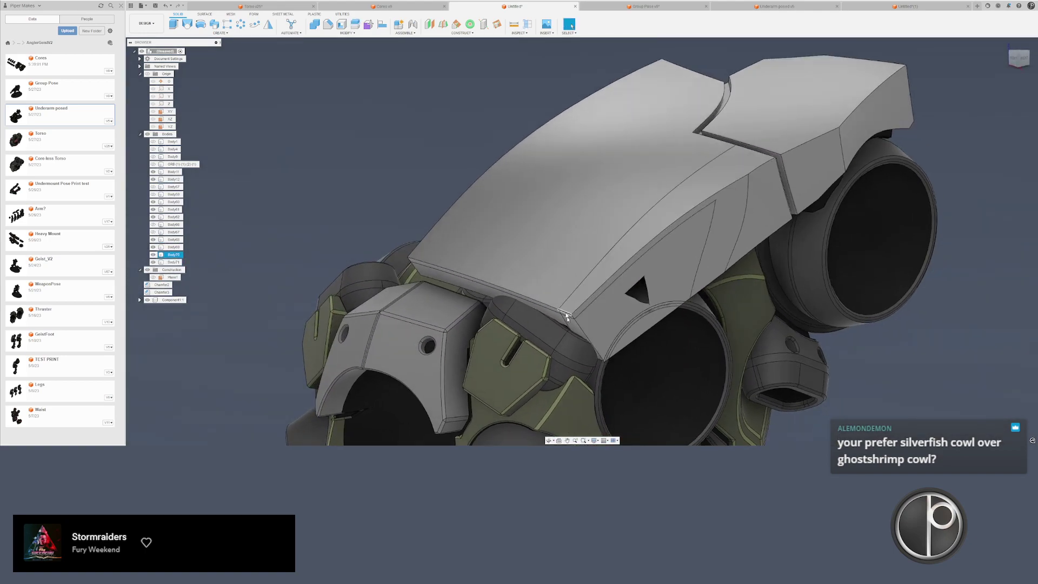
{"action": "scroll", "coordinate": [630, 330], "scroll_direction": "up", "scroll_amount": 2}
{"action": "left_click", "coordinate": [634, 336]}
{"action": "key", "text": "v"}
{"action": "left_click", "coordinate": [634, 335]}
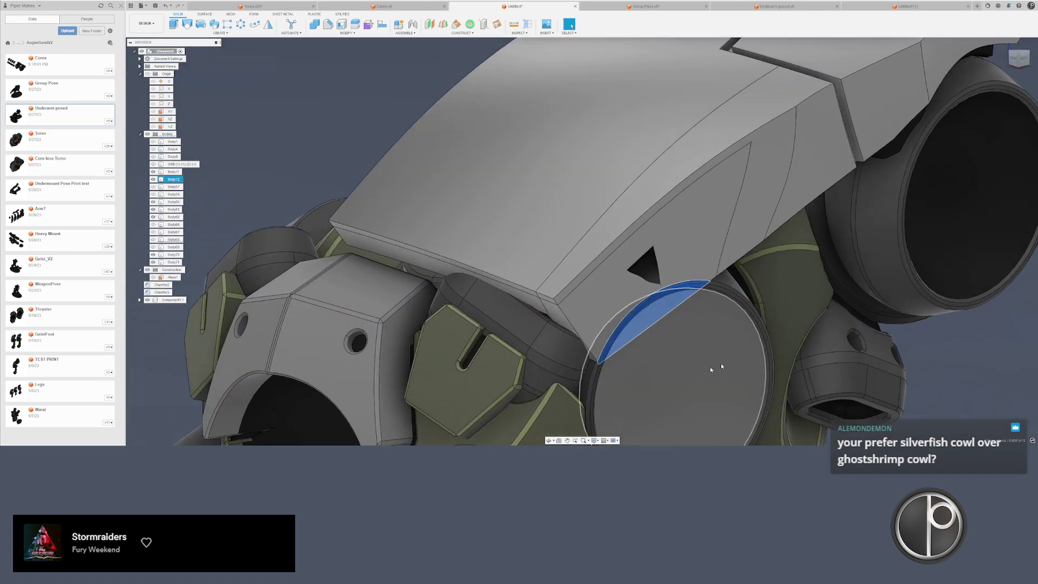
{"action": "middle_click_drag", "start_coordinate": [817, 373], "coordinate": [793, 359]}
{"action": "key", "text": "v"}
{"action": "scroll", "coordinate": [680, 282], "scroll_direction": "up", "scroll_amount": 2}
{"action": "middle_click_drag", "start_coordinate": [680, 257], "coordinate": [511, 368]}
{"action": "scroll", "coordinate": [512, 359], "scroll_direction": "down", "scroll_amount": 2}
{"action": "middle_click_drag", "start_coordinate": [513, 332], "coordinate": [511, 279], "text": "shift"}
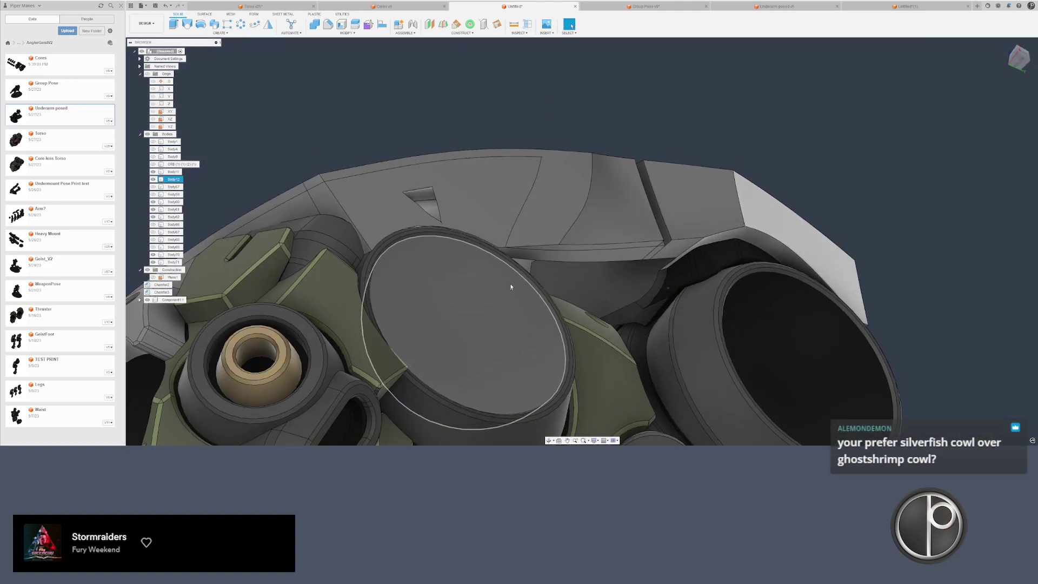
{"action": "scroll", "coordinate": [512, 287], "scroll_direction": "up", "scroll_amount": 2}
{"action": "scroll", "coordinate": [536, 309], "scroll_direction": "down", "scroll_amount": 2}
{"action": "middle_click_drag", "start_coordinate": [537, 245], "coordinate": [559, 193]}
{"action": "scroll", "coordinate": [536, 310], "scroll_direction": "down", "scroll_amount": 2}
{"action": "left_click", "coordinate": [365, 391]}
{"action": "key", "text": "v"}
{"action": "scroll", "coordinate": [557, 297], "scroll_direction": "up", "scroll_amount": 1}
- Undo the armour splits and the deletion of the mirrored bodies
{"action": "key", "text": "ctrl+z"}
{"action": "key", "text": "ctrl+z"}
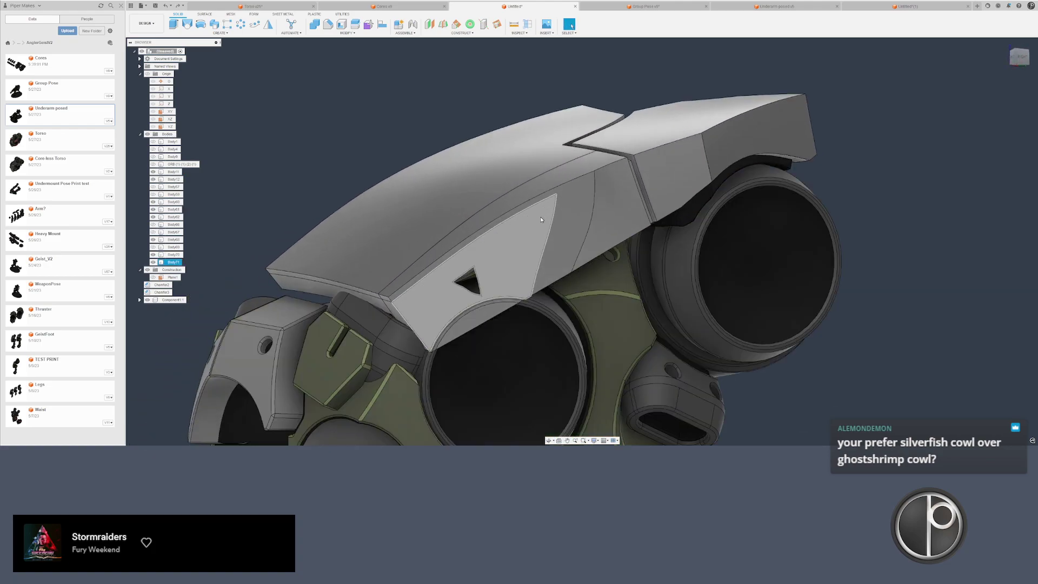
{"action": "key", "text": "ctrl+z"}
{"action": "key", "text": "ctrl+z"}
{"action": "key", "text": "ctrl+z"}
{"action": "key", "text": "ctrl+z"}
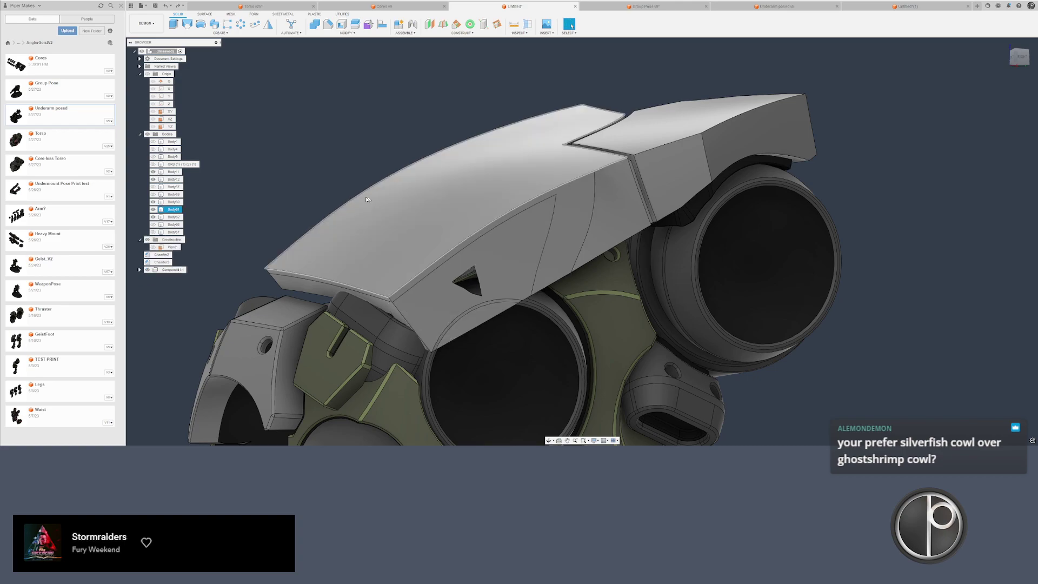
{"action": "middle_click_drag", "start_coordinate": [324, 177], "coordinate": [333, 179], "text": "shift"}
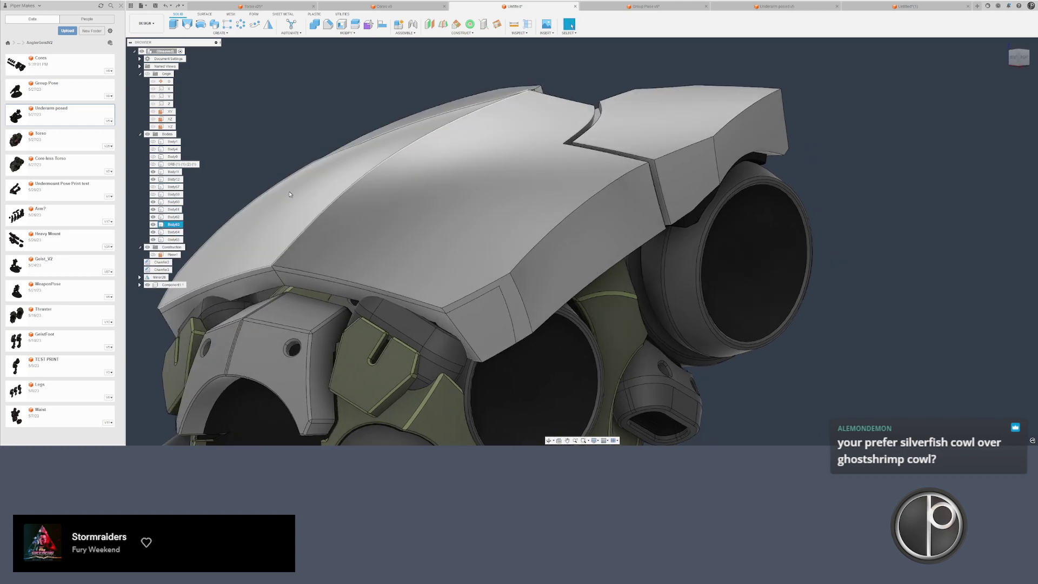
- Delete the two large mirrored armour bodies, keeping the small mirrored plate over the opposite upper pipe
{"action": "scroll", "coordinate": [281, 216], "scroll_direction": "up", "scroll_amount": 5}
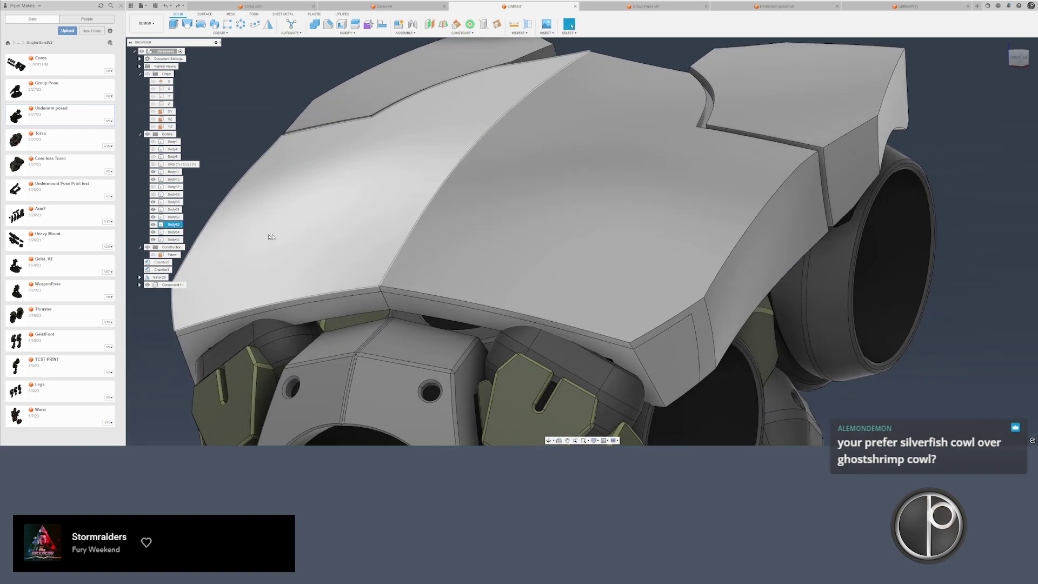
{"action": "middle_click_drag", "start_coordinate": [272, 237], "coordinate": [371, 221]}
{"action": "scroll", "coordinate": [265, 319], "scroll_direction": "up", "scroll_amount": 3}
{"action": "left_click_drag", "start_coordinate": [278, 311], "coordinate": [243, 326]}
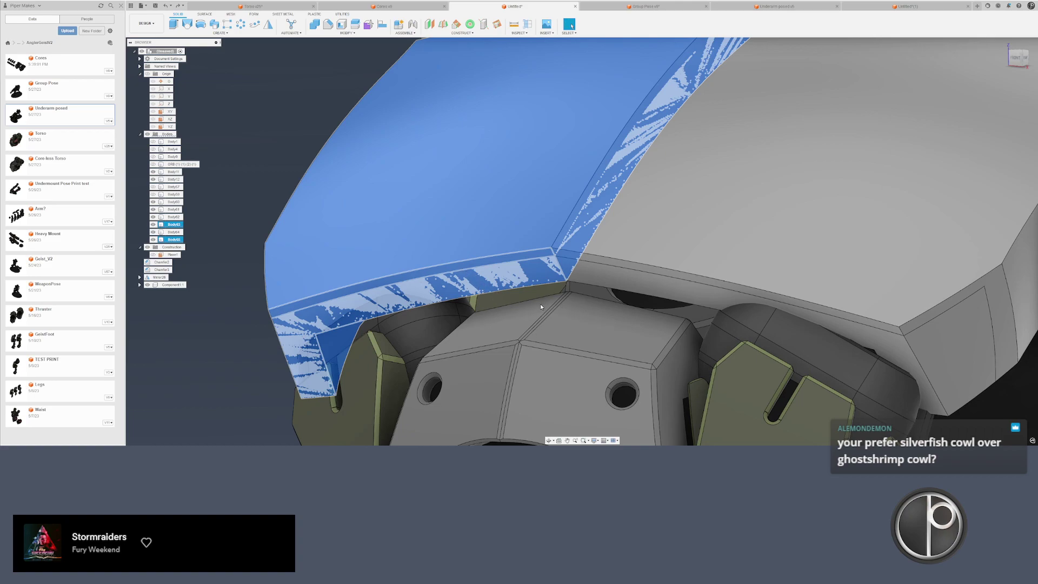
{"action": "key", "text": "Delete"}
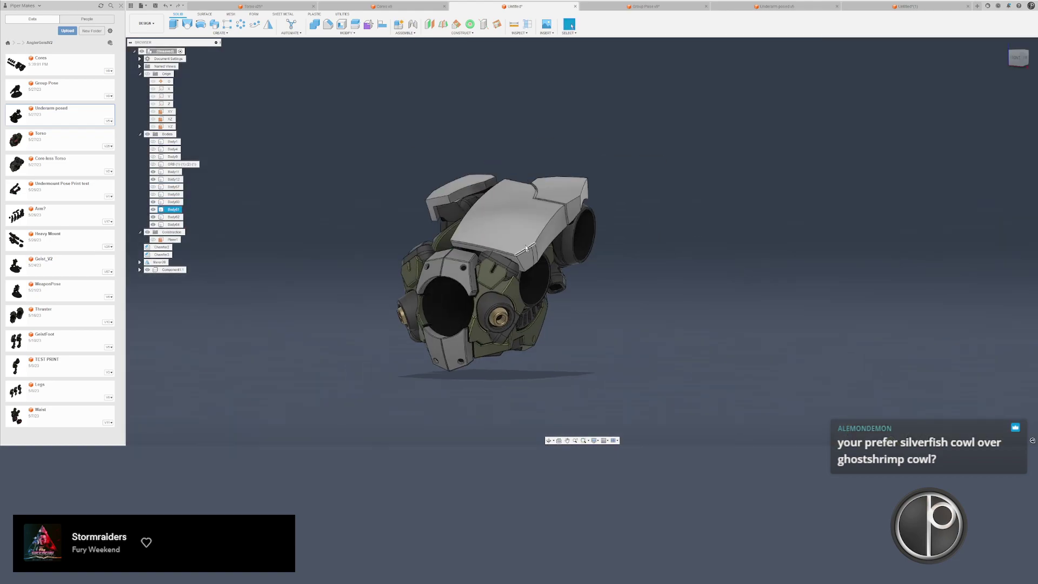
{"action": "scroll", "coordinate": [488, 242], "scroll_direction": "up", "scroll_amount": 3}
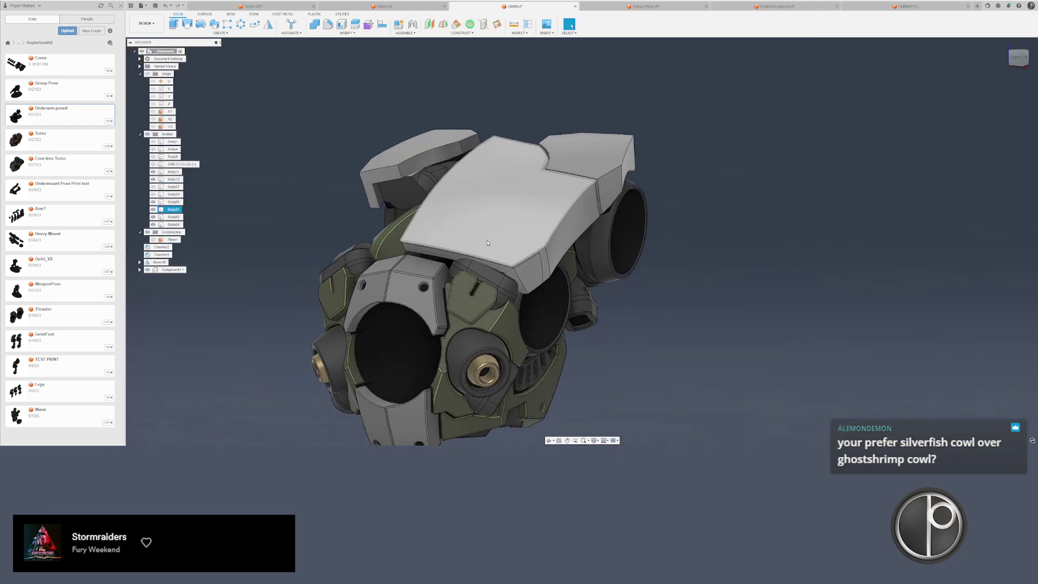
- View the Group Pose and Underarm posed documents, and identify the head-area component on the green mech in Group Pose
{"action": "left_click", "coordinate": [597, 10]}
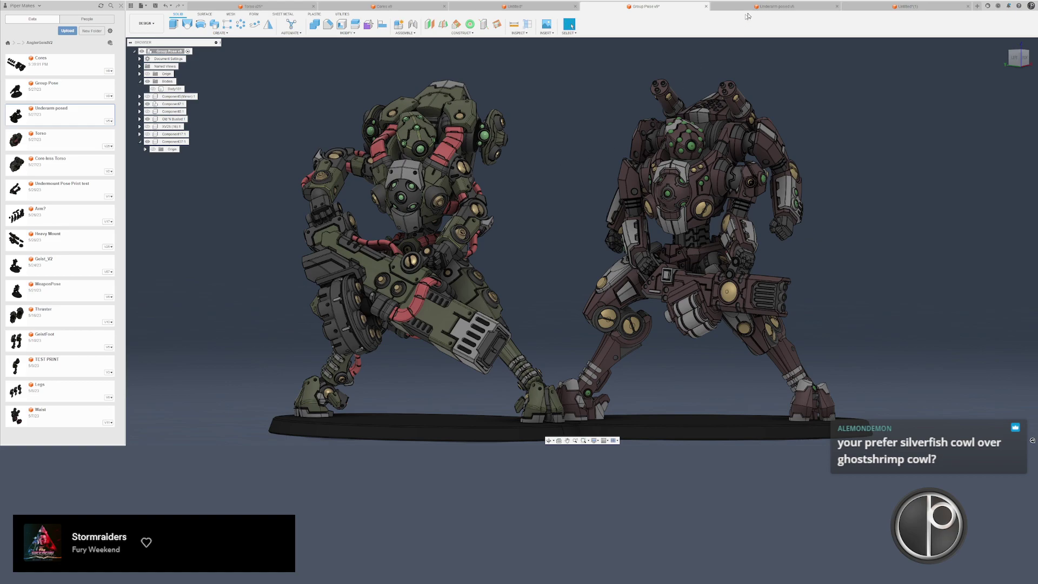
{"action": "left_click", "coordinate": [775, 10]}
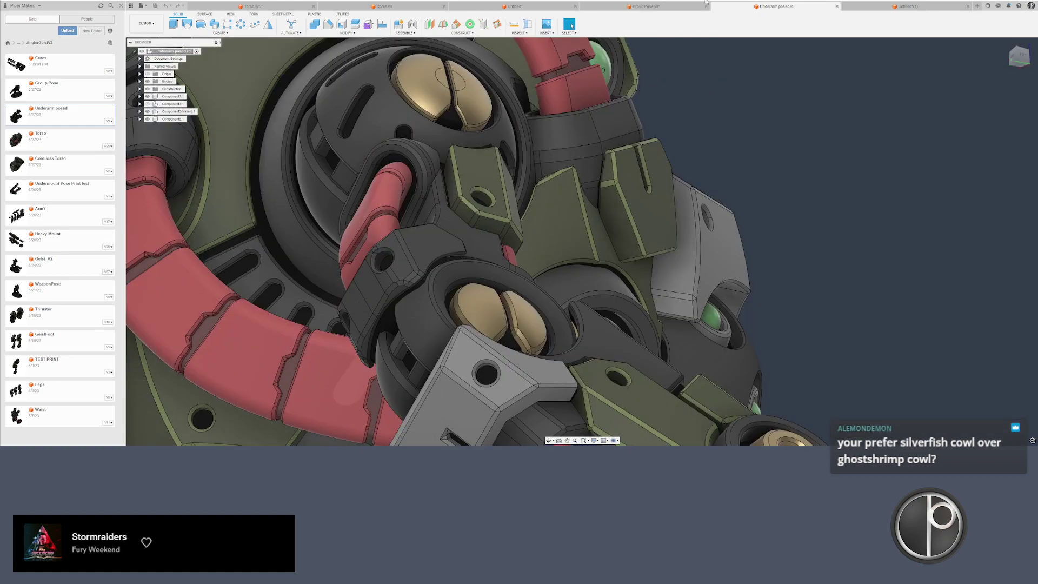
{"action": "left_click", "coordinate": [651, 8]}
{"action": "left_click", "coordinate": [178, 126]}
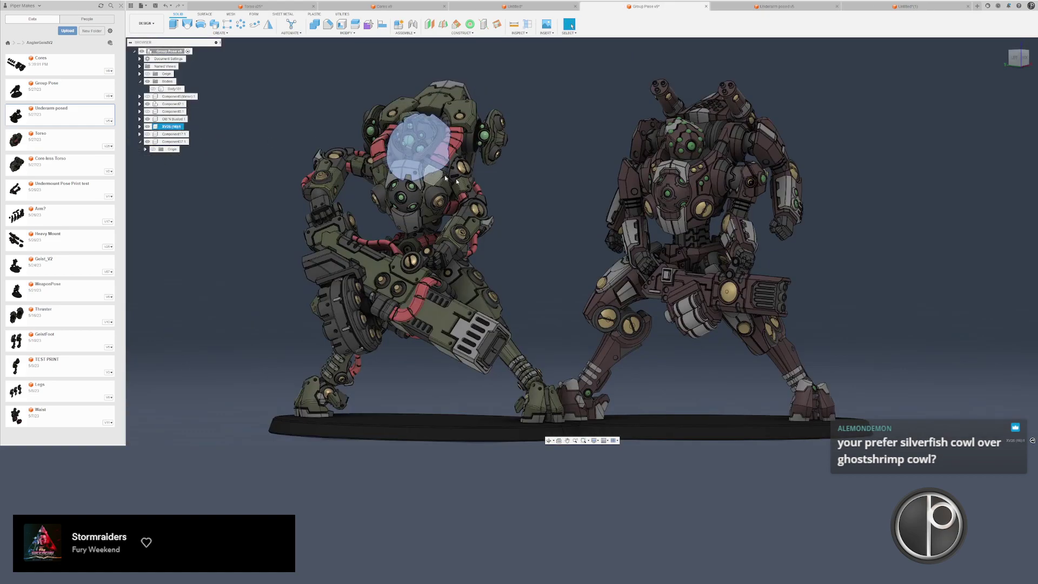
{"action": "key", "text": "Escape"}
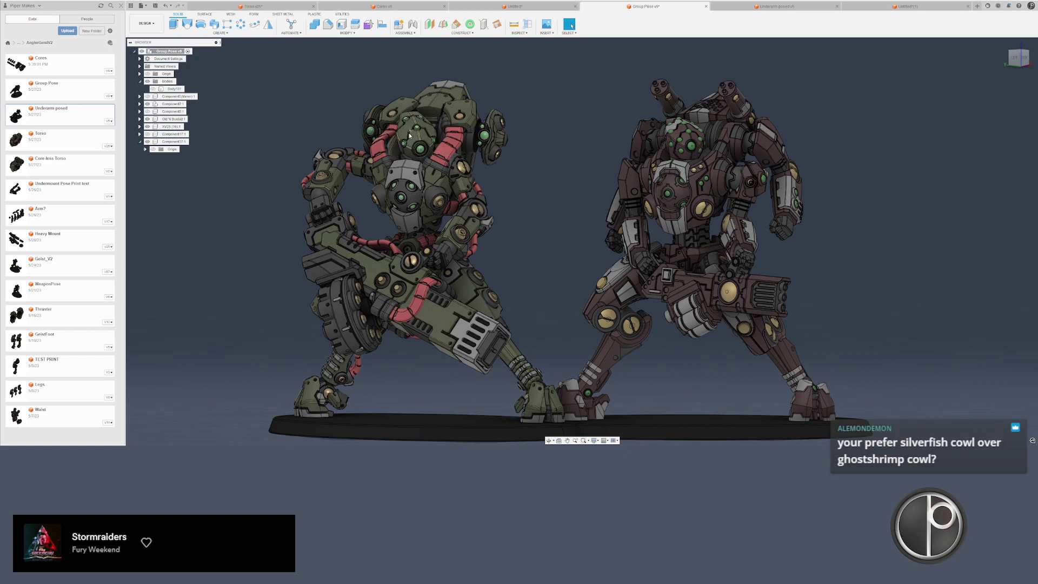
- Switch the green mech in Group Pose to the alternate maroon head and examine how it fits from several angles
{"action": "left_click", "coordinate": [172, 127]}
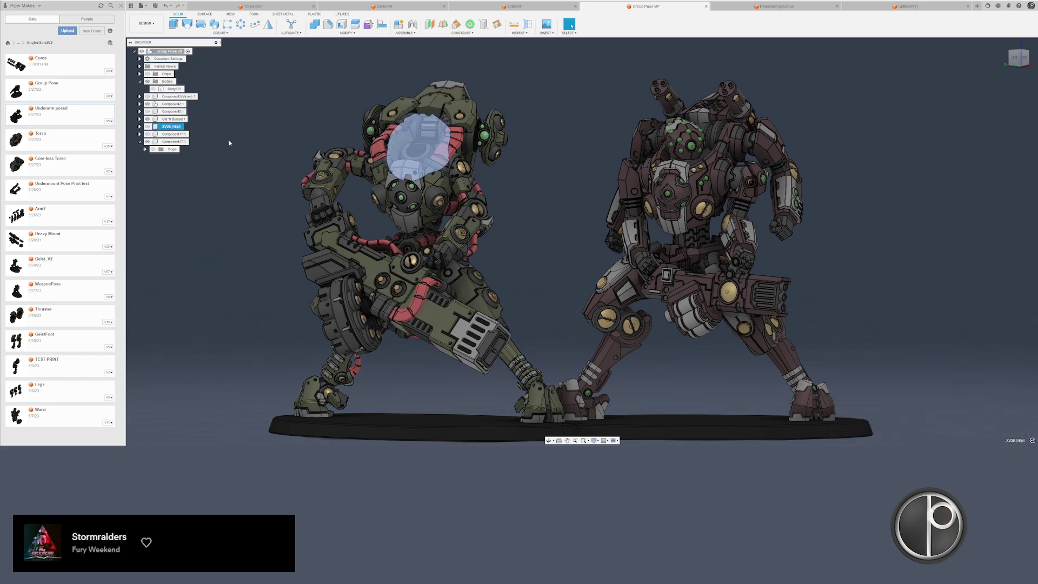
{"action": "left_click", "coordinate": [147, 127]}
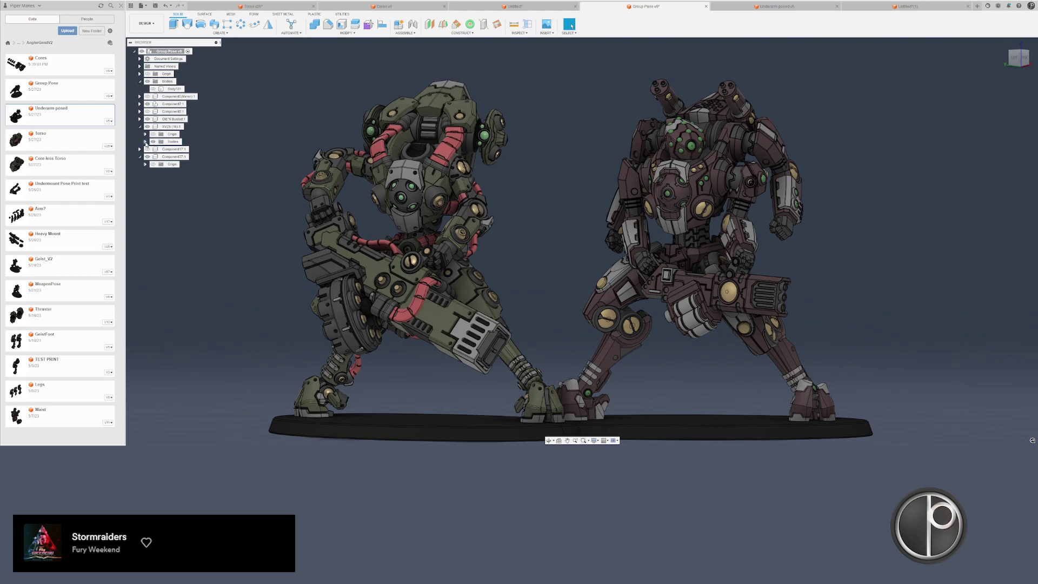
{"action": "middle_click_drag", "start_coordinate": [247, 139], "coordinate": [411, 130], "text": "shift"}
{"action": "scroll", "coordinate": [415, 124], "scroll_direction": "up", "scroll_amount": 4}
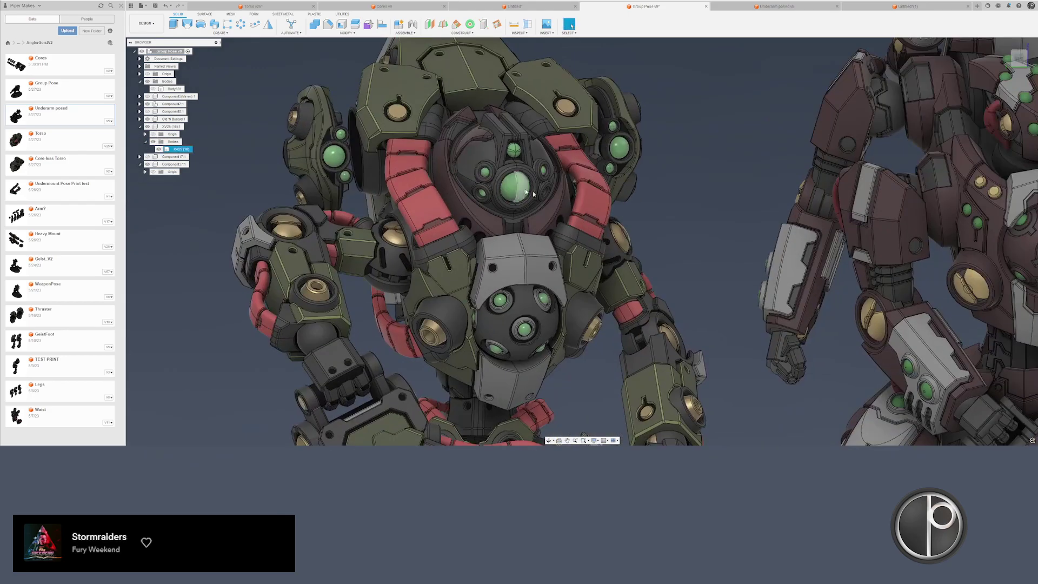
{"action": "middle_click_drag", "start_coordinate": [514, 186], "coordinate": [480, 174], "text": "shift"}
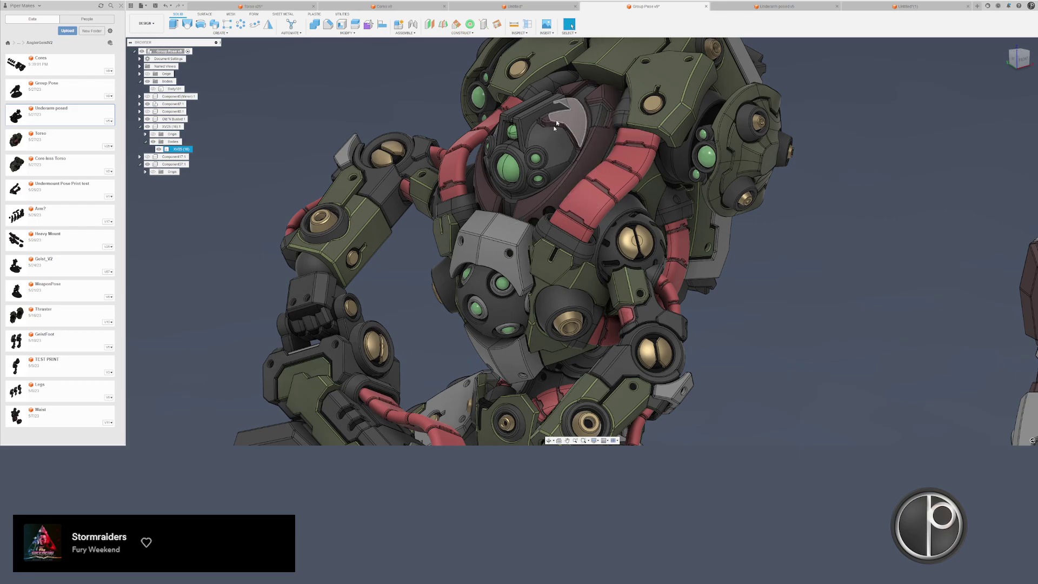
{"action": "scroll", "coordinate": [508, 170], "scroll_direction": "down", "scroll_amount": 2}
{"action": "middle_click_drag", "start_coordinate": [507, 170], "coordinate": [616, 200], "text": "shift"}
{"action": "scroll", "coordinate": [600, 219], "scroll_direction": "down", "scroll_amount": 3}
{"action": "middle_click_drag", "start_coordinate": [556, 141], "coordinate": [513, 137], "text": "shift"}
{"action": "left_click", "coordinate": [513, 138]}
{"action": "middle_click_drag", "start_coordinate": [453, 116], "coordinate": [464, 120], "text": "shift"}
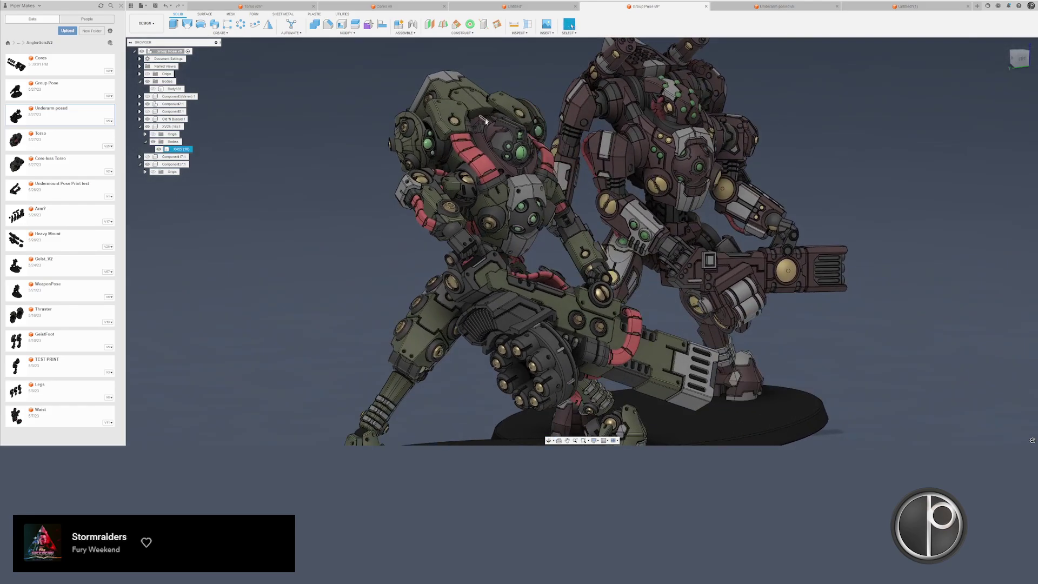
- Switch to the Untitled torso document and examine the grey armour plates on the torso from several angles
{"action": "left_click", "coordinate": [518, 6]}
{"action": "middle_click_drag", "start_coordinate": [681, 224], "coordinate": [486, 162], "text": "shift"}
{"action": "scroll", "coordinate": [551, 219], "scroll_direction": "up", "scroll_amount": 3}
{"action": "middle_click_drag", "start_coordinate": [487, 162], "coordinate": [631, 245]}
{"action": "scroll", "coordinate": [632, 259], "scroll_direction": "down", "scroll_amount": 2}
{"action": "middle_click_drag", "start_coordinate": [525, 235], "coordinate": [690, 277], "text": "shift"}
{"action": "middle_click_drag", "start_coordinate": [724, 331], "coordinate": [705, 336], "text": "shift"}
{"action": "left_click_drag", "start_coordinate": [746, 346], "coordinate": [431, 333]}
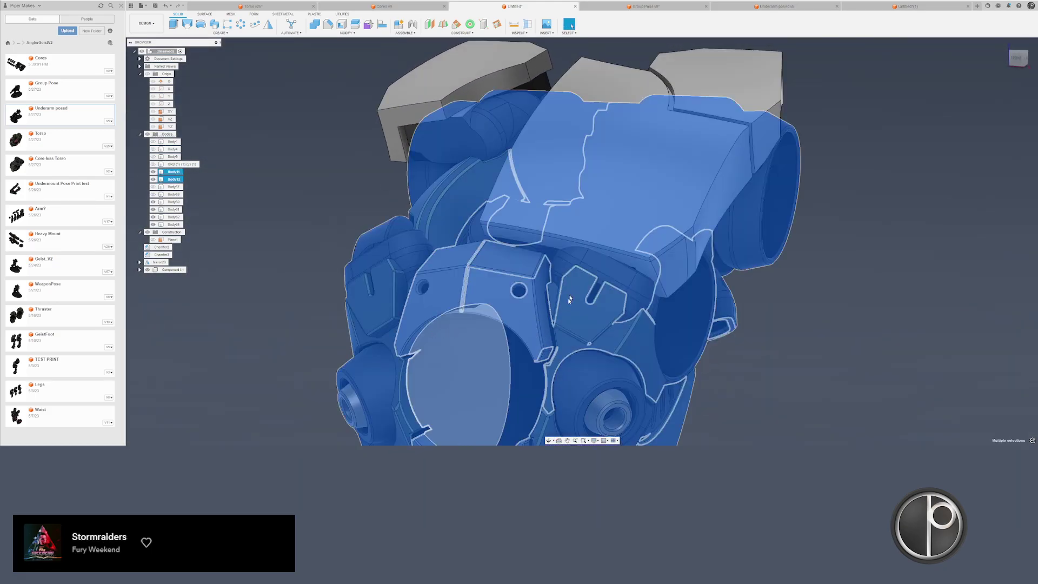
{"action": "key", "text": "ctrl+z"}
{"action": "key", "text": "ctrl+z"}
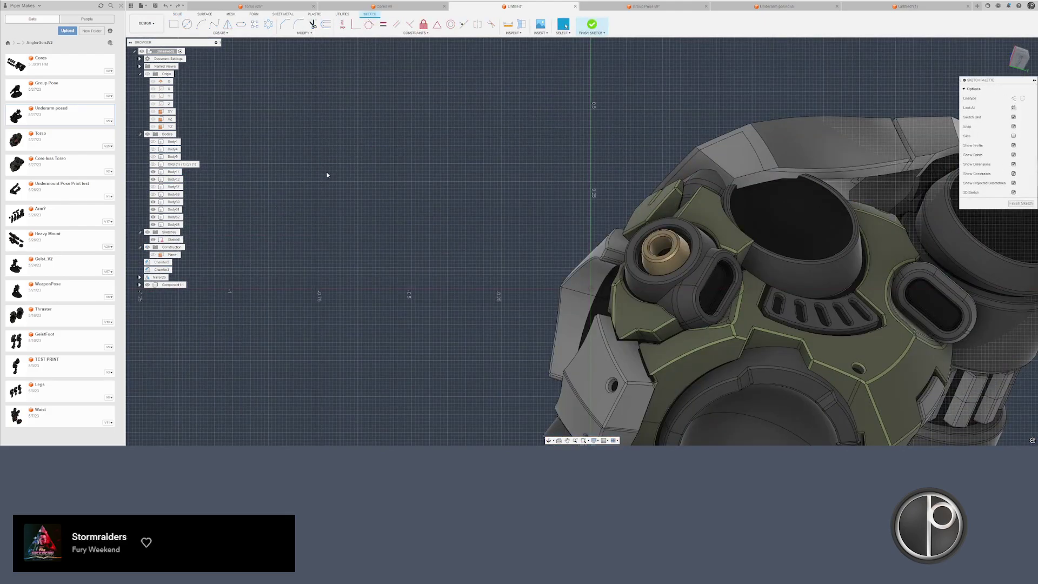
{"action": "middle_click_drag", "start_coordinate": [327, 174], "coordinate": [360, 207], "text": "shift"}
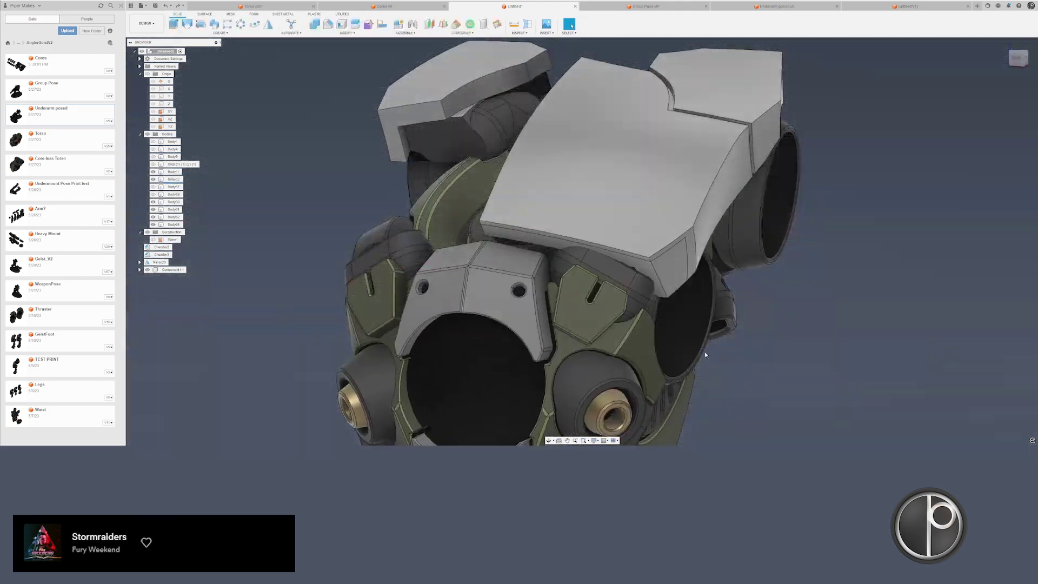
- Hide the torso bodies and delete the small mirrored armour plate
{"action": "left_click_drag", "start_coordinate": [705, 352], "coordinate": [310, 336]}
{"action": "key", "text": "v"}
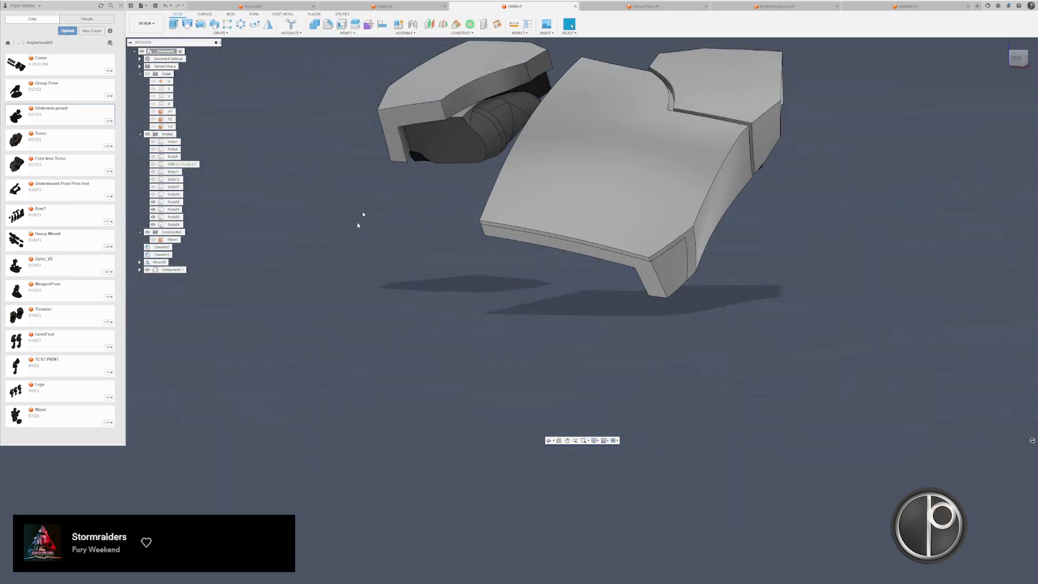
{"action": "middle_click_drag", "start_coordinate": [431, 230], "coordinate": [444, 248]}
{"action": "double_click", "coordinate": [430, 160]}
{"action": "key", "text": "Delete"}
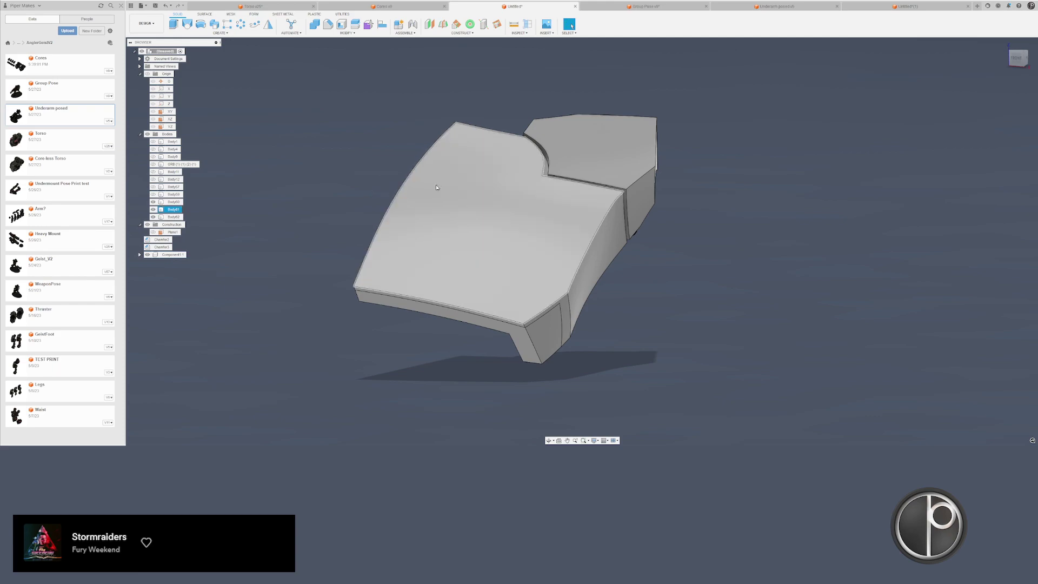
- Cut one grey armour body with the other it overlaps near the panel gap using Combine, keeping the tool body
{"action": "middle_click_drag", "start_coordinate": [438, 188], "coordinate": [400, 191], "text": "shift"}
{"action": "middle_click_drag", "start_coordinate": [399, 151], "coordinate": [411, 124], "text": "shift"}
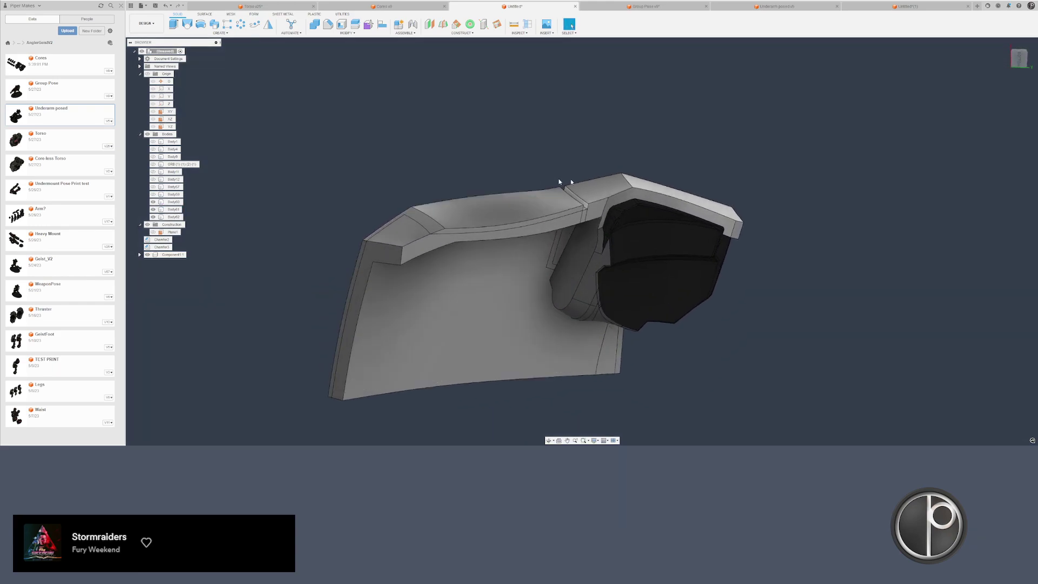
{"action": "scroll", "coordinate": [588, 217], "scroll_direction": "up", "scroll_amount": 2}
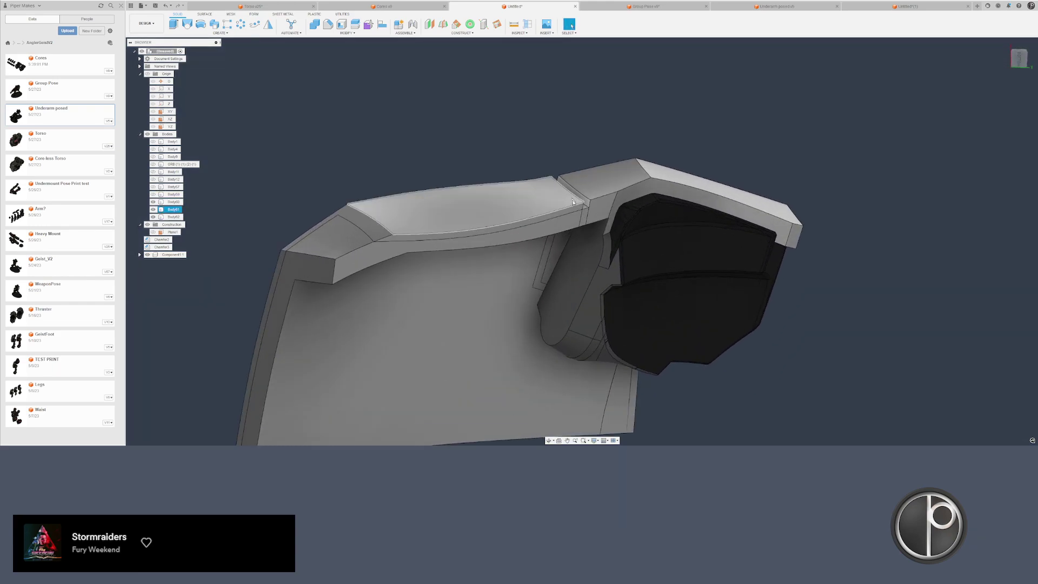
{"action": "left_click", "coordinate": [314, 24]}
{"action": "scroll", "coordinate": [587, 213], "scroll_direction": "up", "scroll_amount": 2}
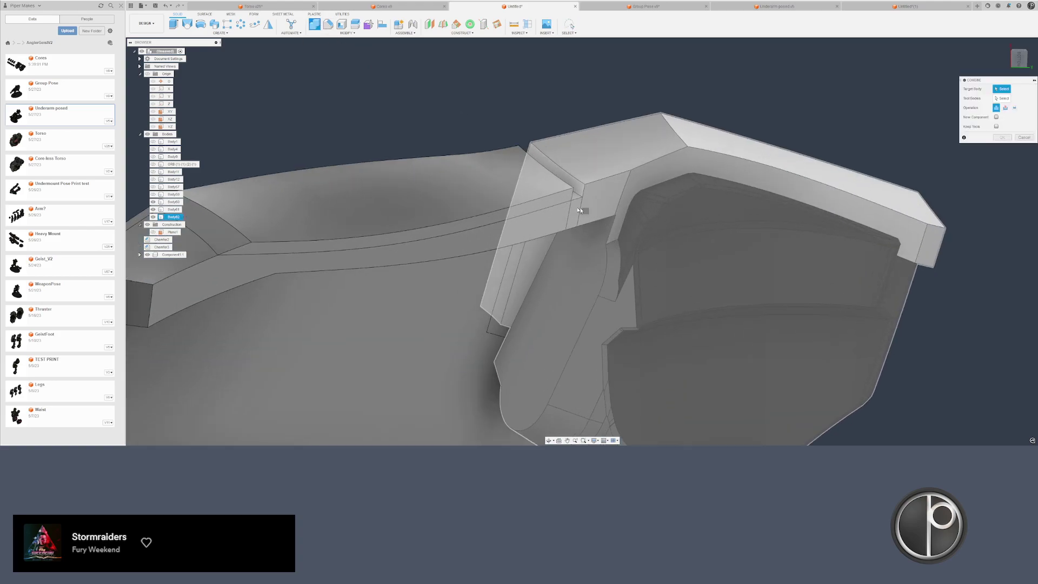
{"action": "left_click", "coordinate": [574, 204]}
{"action": "left_click", "coordinate": [652, 174]}
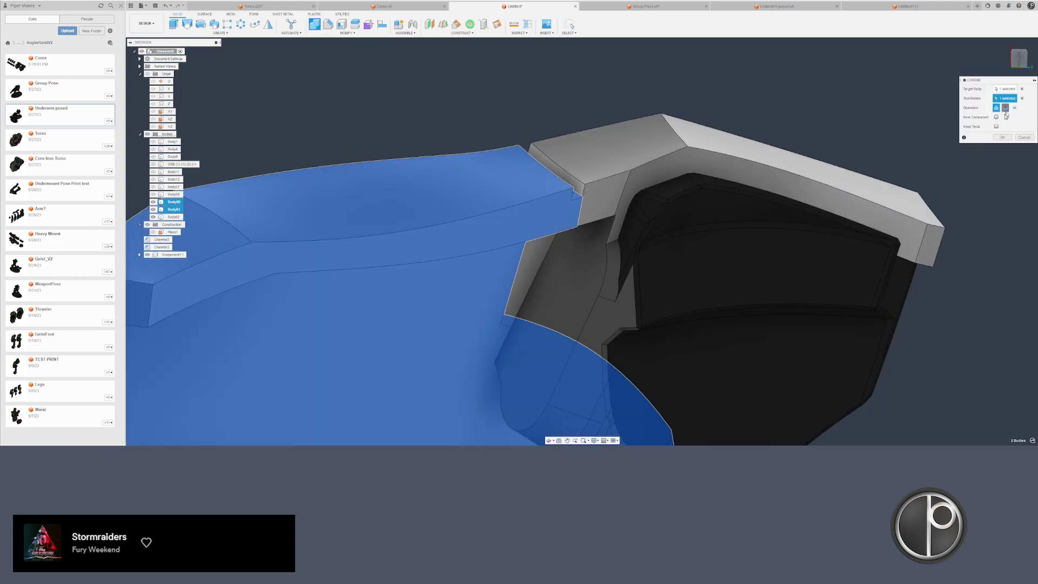
{"action": "left_click", "coordinate": [1005, 108]}
{"action": "left_click", "coordinate": [996, 126]}
{"action": "left_click", "coordinate": [1002, 137]}
{"action": "middle_click_drag", "start_coordinate": [476, 173], "coordinate": [498, 112], "text": "shift"}
{"action": "middle_click_drag", "start_coordinate": [533, 157], "coordinate": [578, 166], "text": "shift"}
{"action": "key", "text": "ctrl+a"}
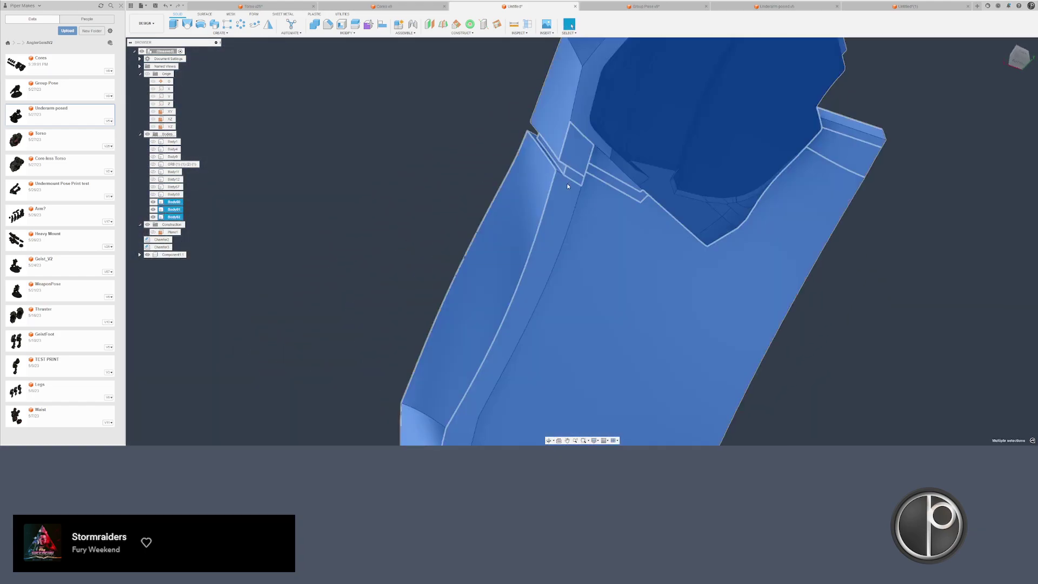
{"action": "left_click", "coordinate": [433, 182]}
{"action": "left_click", "coordinate": [887, 6]}
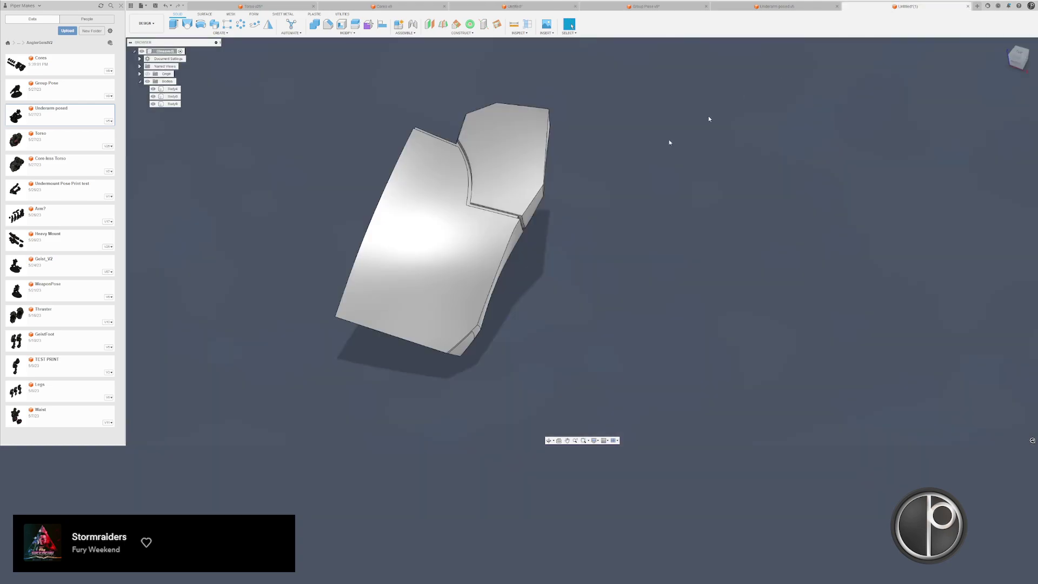
{"action": "scroll", "coordinate": [573, 200], "scroll_direction": "down", "scroll_amount": 3}
{"action": "mouse_move", "coordinate": [604, 157]}
{"action": "left_mouse_down"}
{"action": "mouse_move", "coordinate": [534, 173]}
{"action": "mouse_move", "coordinate": [567, 210]}
{"action": "left_mouse_up"}
{"action": "key", "text": "Delete"}
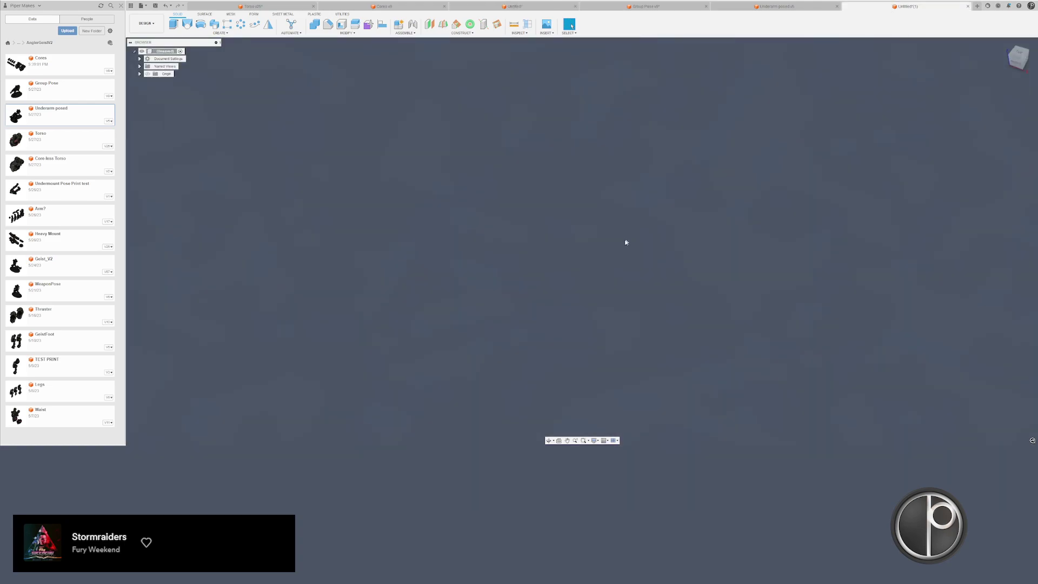
{"action": "key", "text": "ctrl+z"}
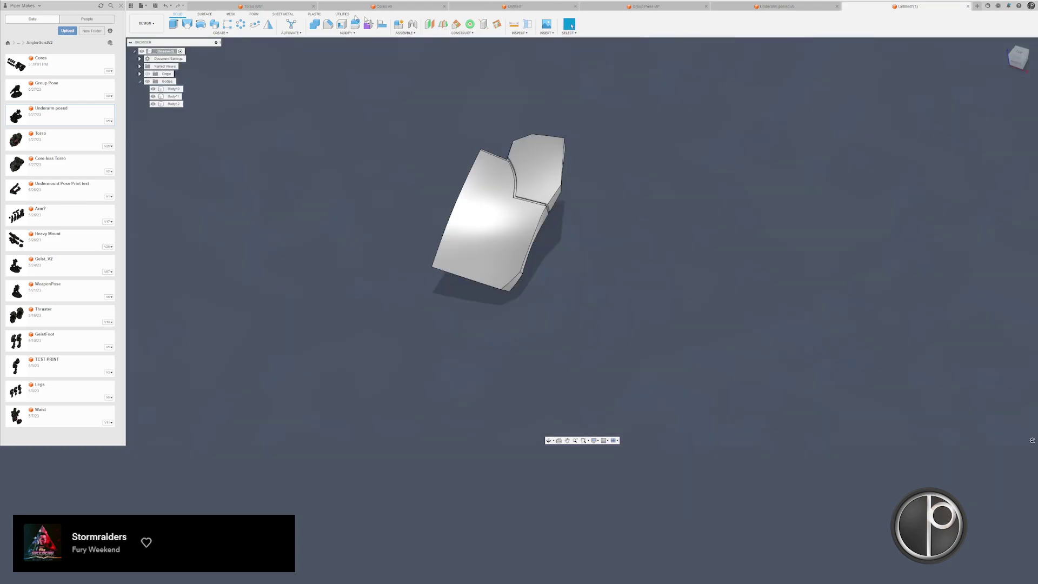
- Undo the armour splits in the Untitled(1) document back to the two original overlapping armour bodies
{"action": "left_click", "coordinate": [273, 7]}
{"action": "left_click", "coordinate": [498, 7]}
{"action": "middle_click_drag", "start_coordinate": [476, 157], "coordinate": [487, 119], "text": "shift"}
{"action": "left_click", "coordinate": [901, 9]}
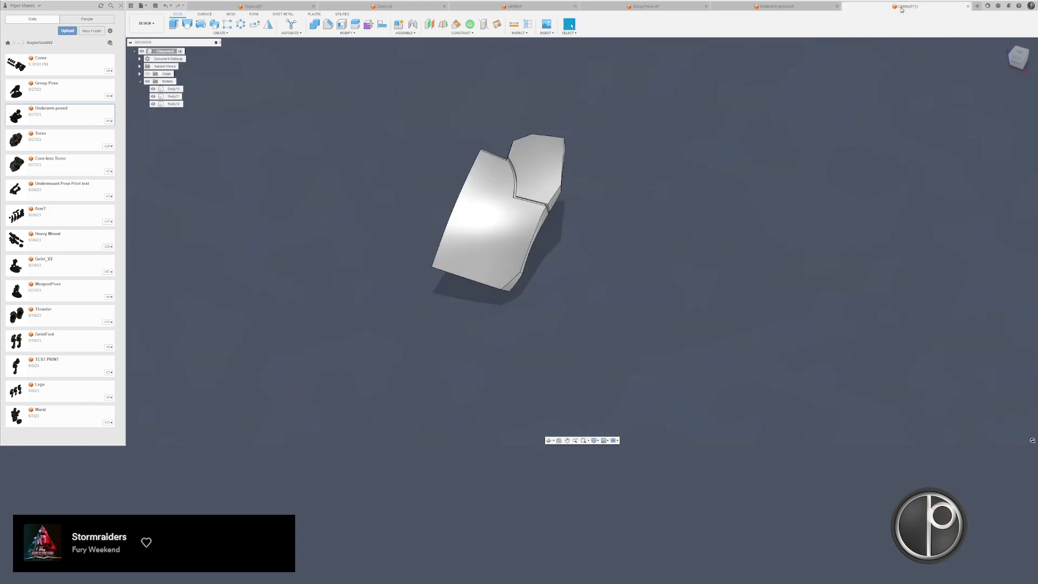
{"action": "key", "text": "ctrl+z"}
{"action": "key", "text": "ctrl+z"}
{"action": "key", "text": "ctrl+z"}
{"action": "key", "text": "ctrl+z"}
{"action": "key", "text": "ctrl+z"}
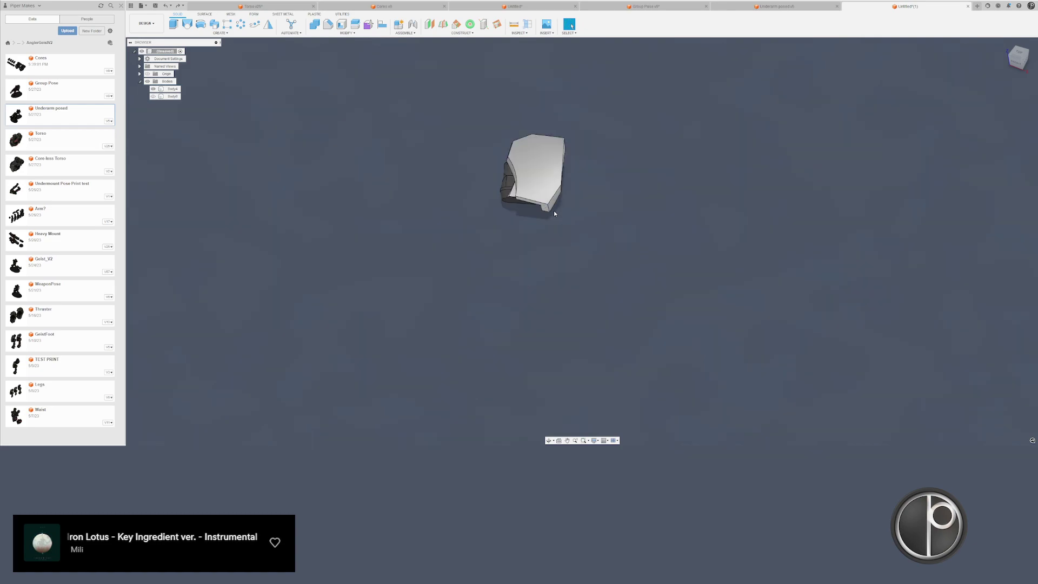
{"action": "key", "text": "ctrl+z"}
{"action": "key", "text": "ctrl+z"}
{"action": "key", "text": "ctrl+z"}
{"action": "key", "text": "ctrl+z"}
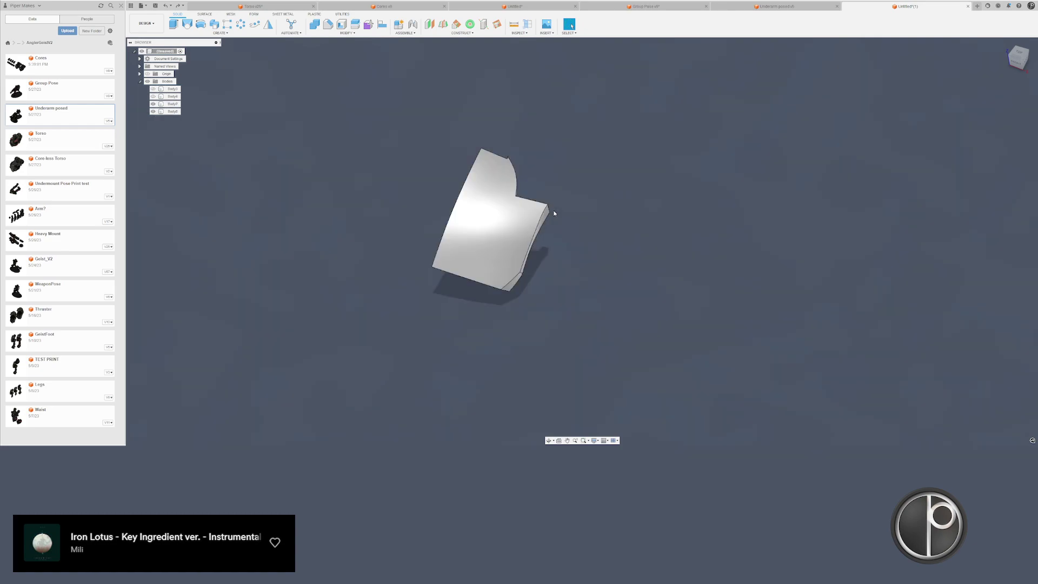
{"action": "scroll", "coordinate": [524, 167], "scroll_direction": "up", "scroll_amount": 3}
{"action": "key", "text": "ctrl+z"}
{"action": "key", "text": "ctrl+z"}
{"action": "key", "text": "ctrl+z"}
{"action": "key", "text": "ctrl+z"}
{"action": "key", "text": "ctrl+z"}
{"action": "key", "text": "ctrl+z"}
{"action": "key", "text": "ctrl+z"}
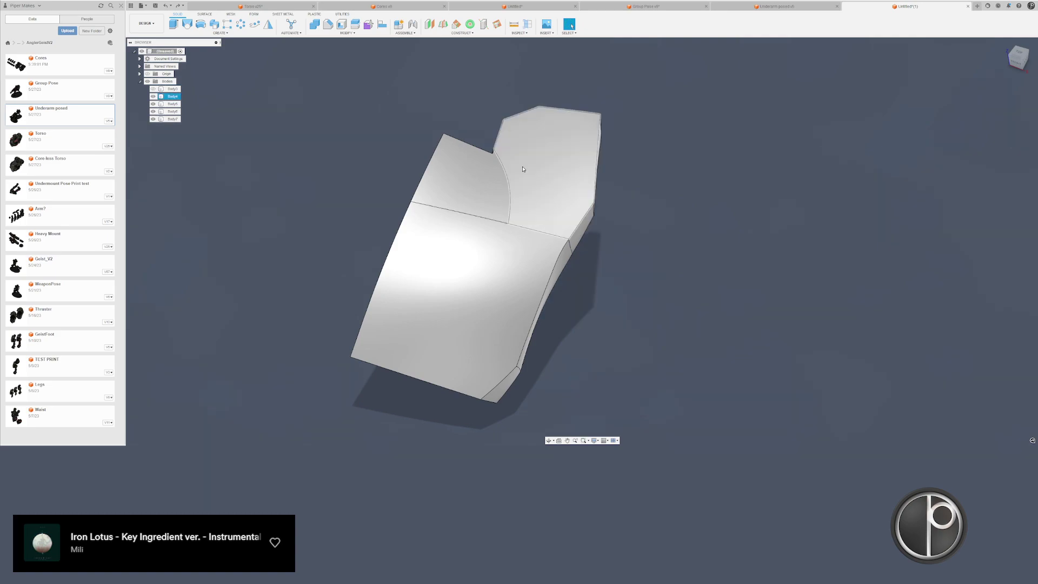
{"action": "key", "text": "ctrl+z"}
{"action": "key", "text": "ctrl+z"}
{"action": "key", "text": "ctrl+z"}
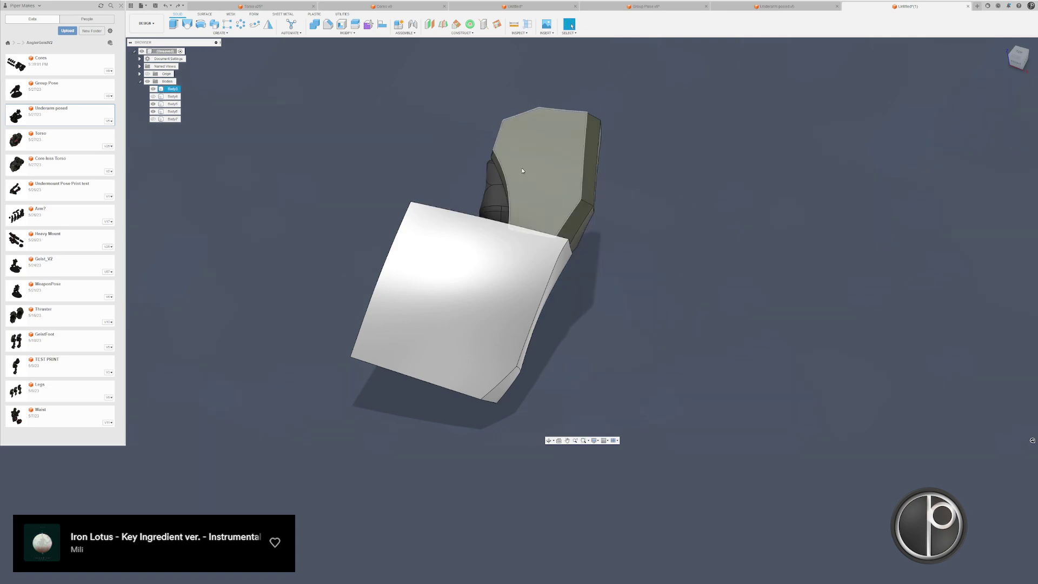
{"action": "key", "text": "ctrl+z"}
{"action": "key", "text": "ctrl+z"}
{"action": "key", "text": "ctrl+z"}
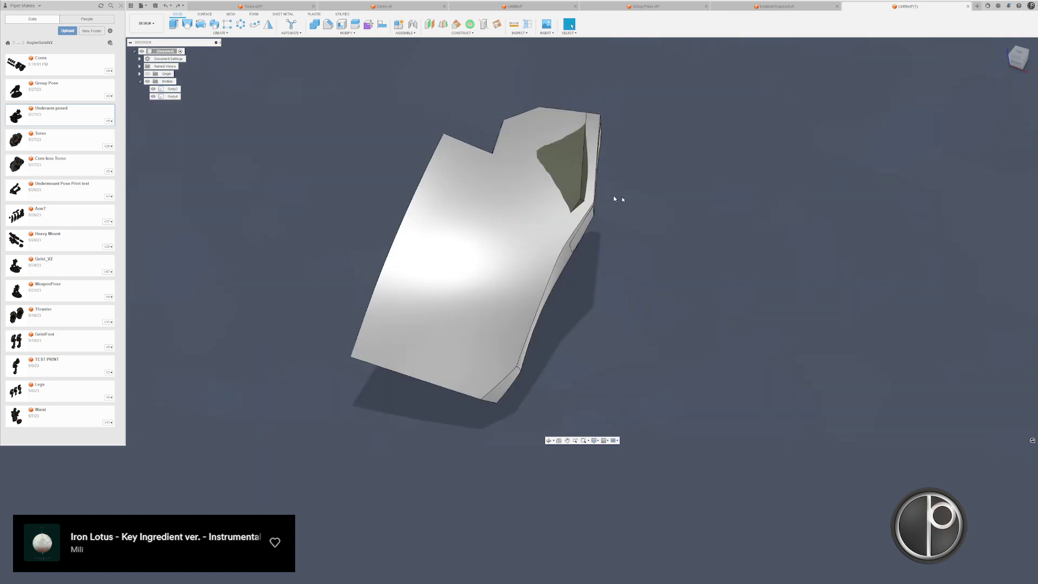
{"action": "key", "text": "ctrl+y"}
- Copy the large unsplit armour body from Untitled(1) and paste it in place in the Untitled torso document
{"action": "double_click", "coordinate": [515, 378]}
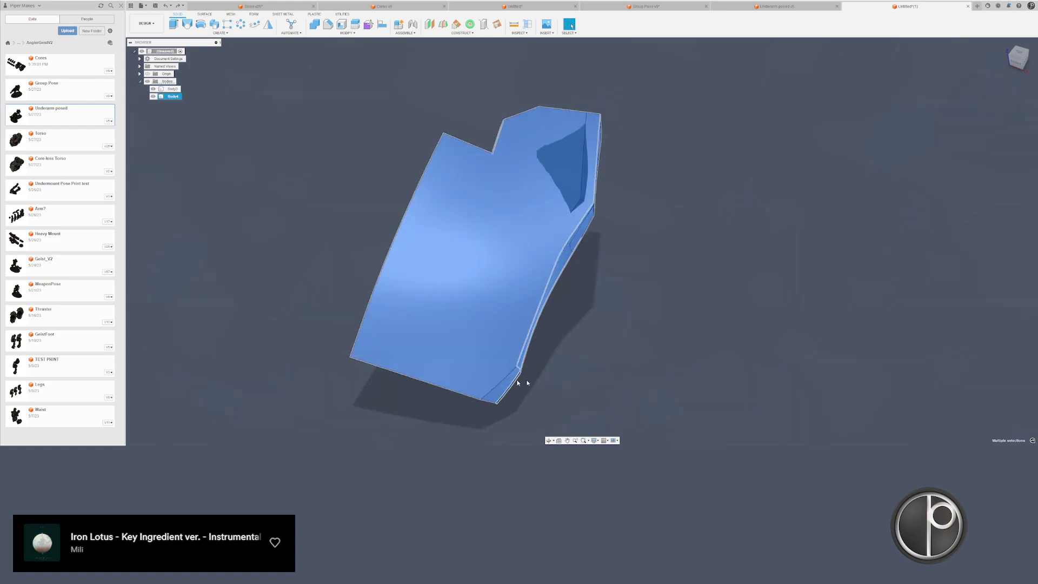
{"action": "left_click", "coordinate": [644, 366]}
{"action": "left_click", "coordinate": [513, 6]}
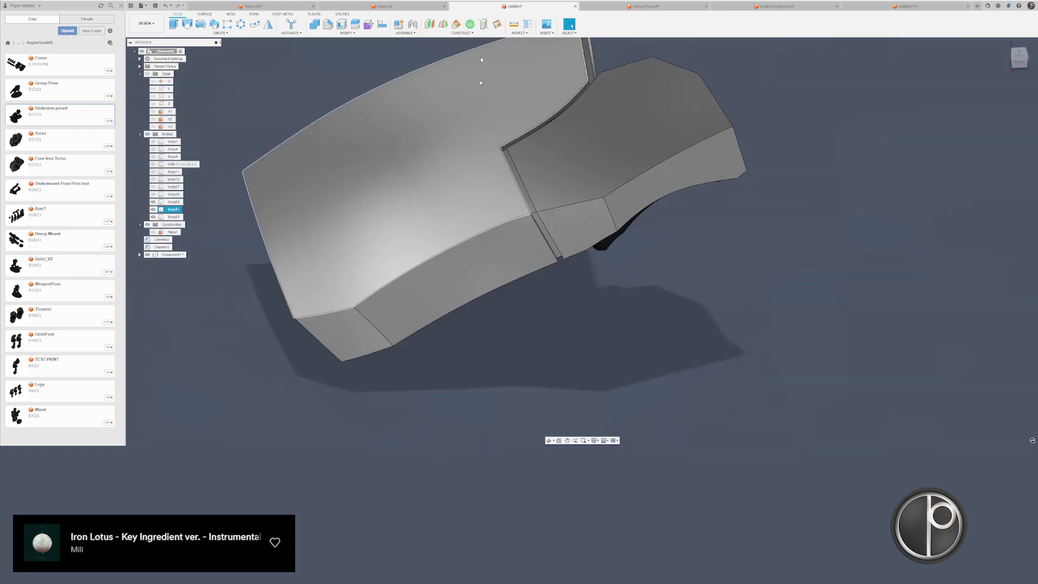
{"action": "key", "text": "ctrl+v"}
{"action": "scroll", "coordinate": [456, 209], "scroll_direction": "down", "scroll_amount": 2}
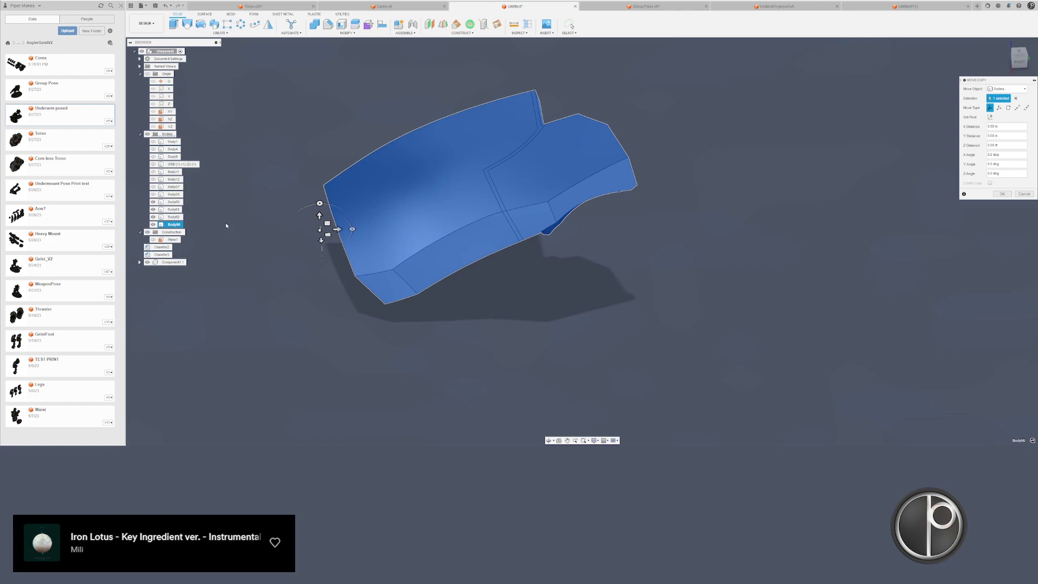
{"action": "key", "text": "Escape"}
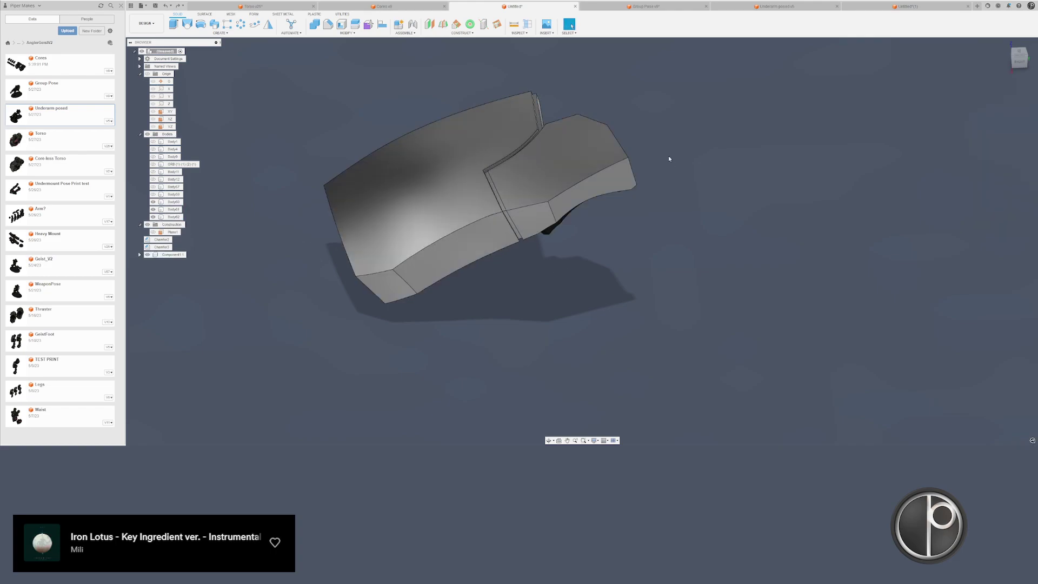
{"action": "key", "text": "ctrl+v"}
{"action": "key", "text": "Return"}
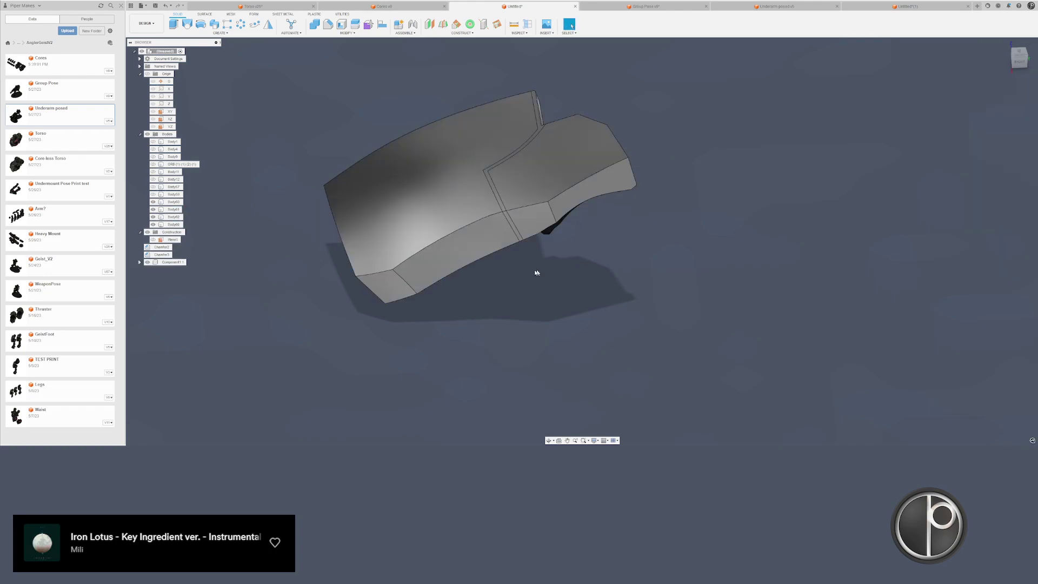
- Copy all four visible armour bodies in the torso document
{"action": "middle_click_drag", "start_coordinate": [537, 273], "coordinate": [514, 233], "text": "shift"}
{"action": "scroll", "coordinate": [512, 233], "scroll_direction": "up", "scroll_amount": 3}
{"action": "left_click_drag", "start_coordinate": [525, 224], "coordinate": [443, 240]}
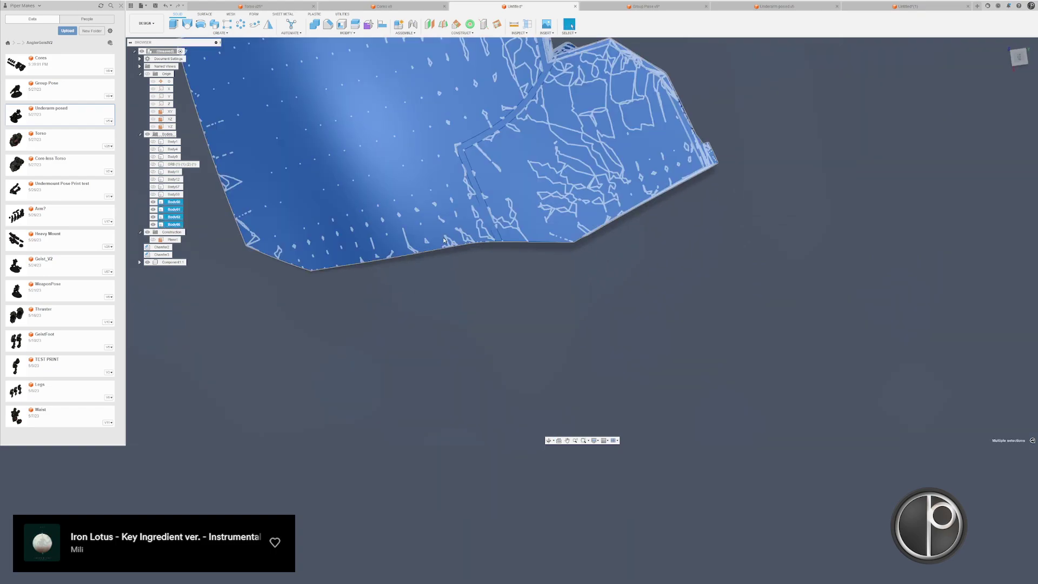
{"action": "left_click", "coordinate": [488, 285]}
- Delete the two old armour bodies from the Untitled(1) document
{"action": "left_click", "coordinate": [904, 7]}
{"action": "scroll", "coordinate": [708, 187], "scroll_direction": "down", "scroll_amount": 3}
{"action": "left_click_drag", "start_coordinate": [672, 131], "coordinate": [542, 232]}
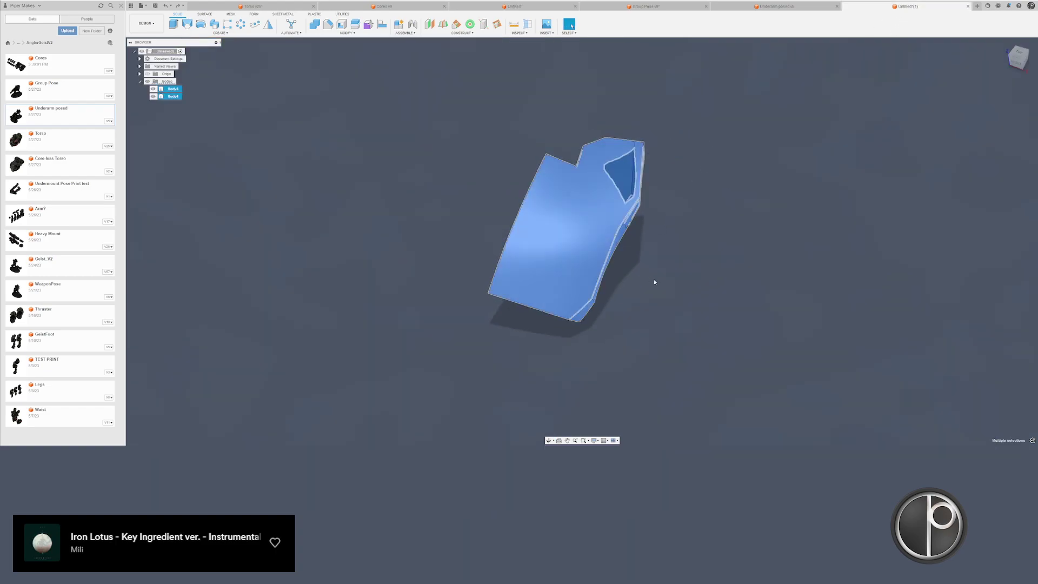
{"action": "left_click", "coordinate": [604, 254]}
{"action": "key", "text": "Delete"}
{"action": "left_click_drag", "start_coordinate": [686, 179], "coordinate": [421, 216]}
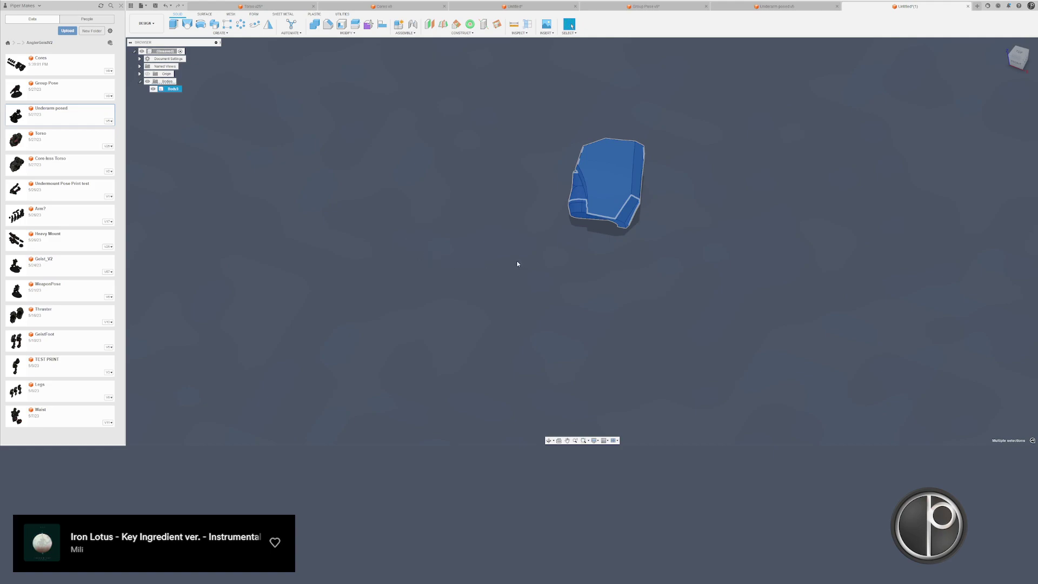
{"action": "key", "text": "Delete"}
- Paste the four copied armour bodies into Untitled(1) in place and hide the large unsplit one
{"action": "key", "text": "ctrl+v"}
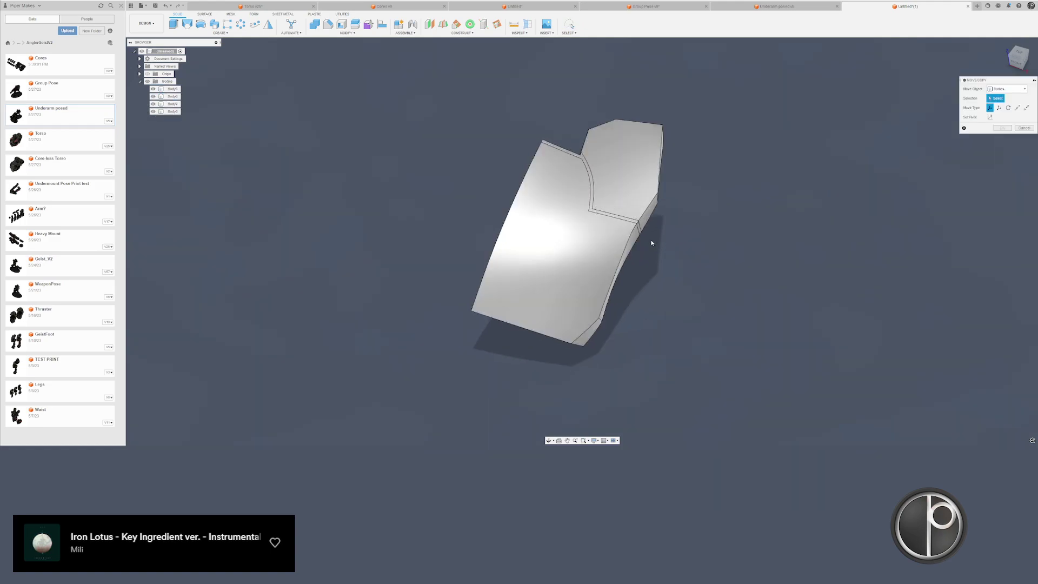
{"action": "scroll", "coordinate": [638, 227], "scroll_direction": "up", "scroll_amount": 5}
{"action": "key", "text": "Escape"}
{"action": "left_click", "coordinate": [617, 200]}
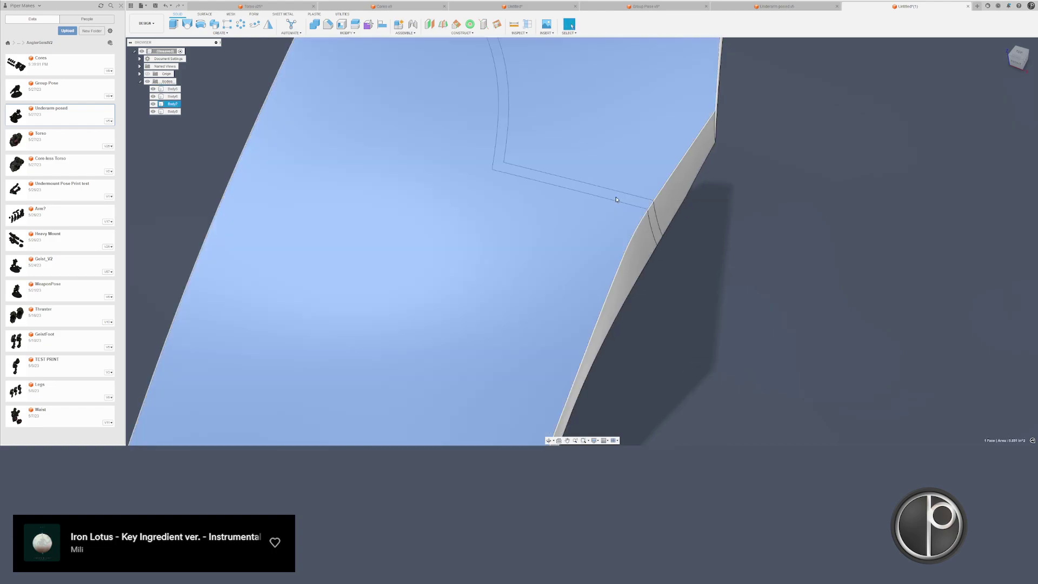
{"action": "key", "text": "v"}
{"action": "scroll", "coordinate": [702, 277], "scroll_direction": "down", "scroll_amount": 5}
{"action": "middle_click_drag", "start_coordinate": [702, 277], "coordinate": [692, 243], "text": "shift"}
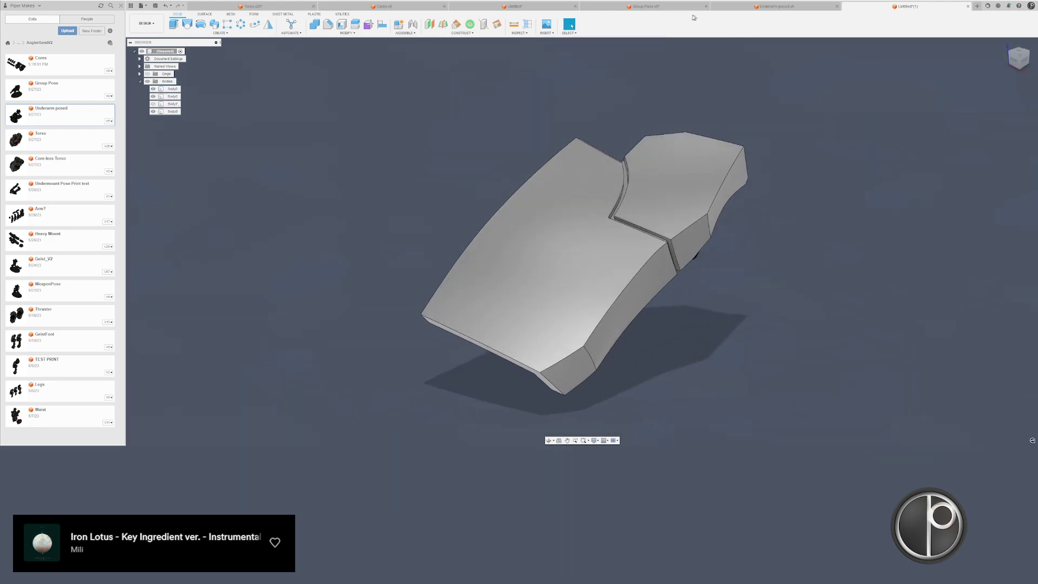
- In the torso document, hide the unsplit armour body and delete the three armour bodies separated by the panel gap
{"action": "left_click", "coordinate": [512, 6]}
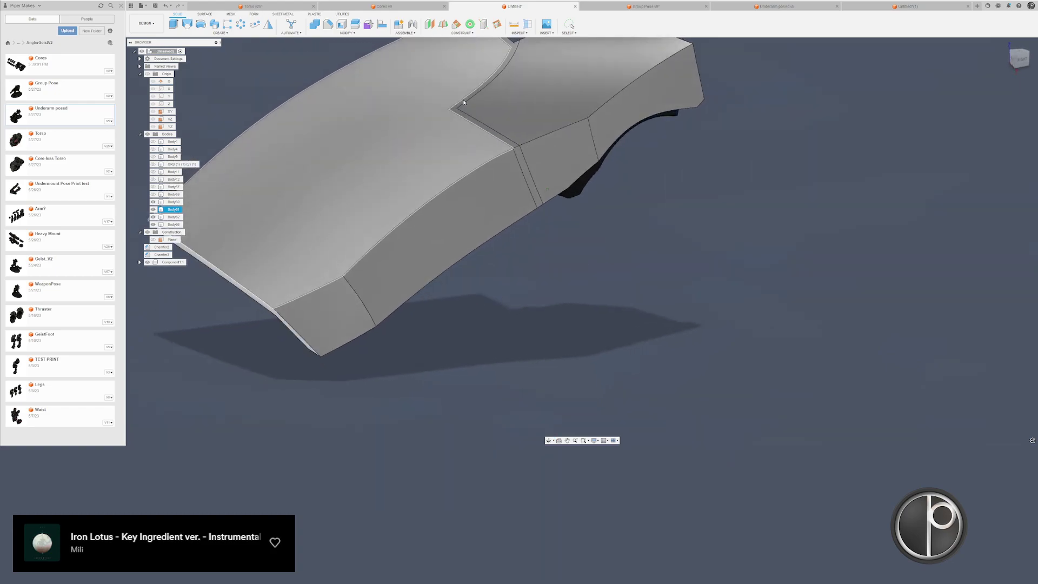
{"action": "scroll", "coordinate": [464, 105], "scroll_direction": "up", "scroll_amount": 3}
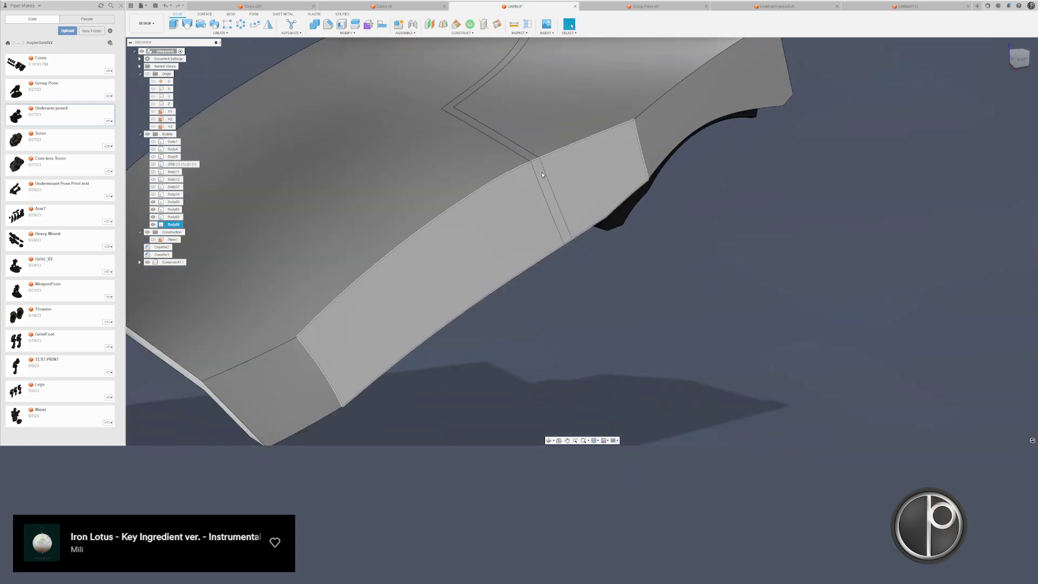
{"action": "left_click", "coordinate": [542, 175]}
{"action": "left_click", "coordinate": [173, 225]}
{"action": "key", "text": "v"}
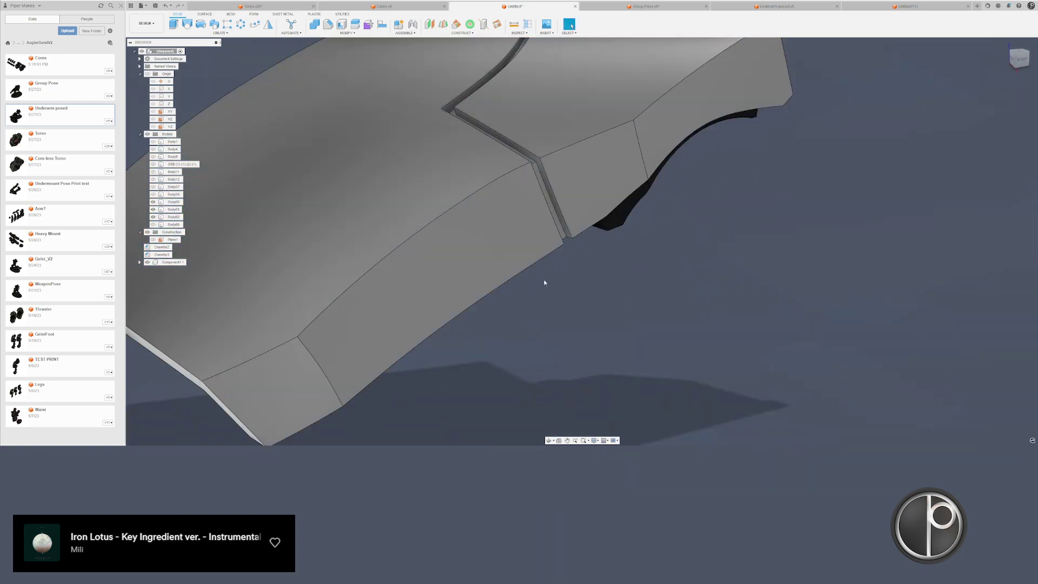
{"action": "middle_click_drag", "start_coordinate": [544, 280], "coordinate": [565, 288], "text": "shift"}
{"action": "left_click_drag", "start_coordinate": [532, 294], "coordinate": [572, 305]}
{"action": "key", "text": "Delete"}
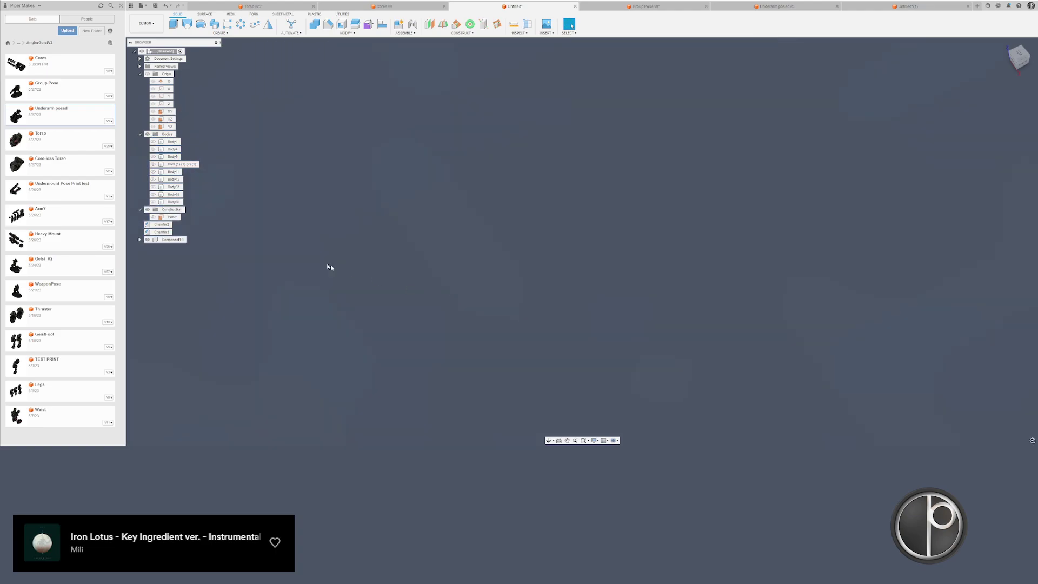
- Make all the hidden bodies in the component visible around the light grey armour shell
{"action": "left_click", "coordinate": [153, 202]}
{"action": "left_click", "coordinate": [168, 194]}
{"action": "left_click", "coordinate": [167, 141], "text": "shift"}
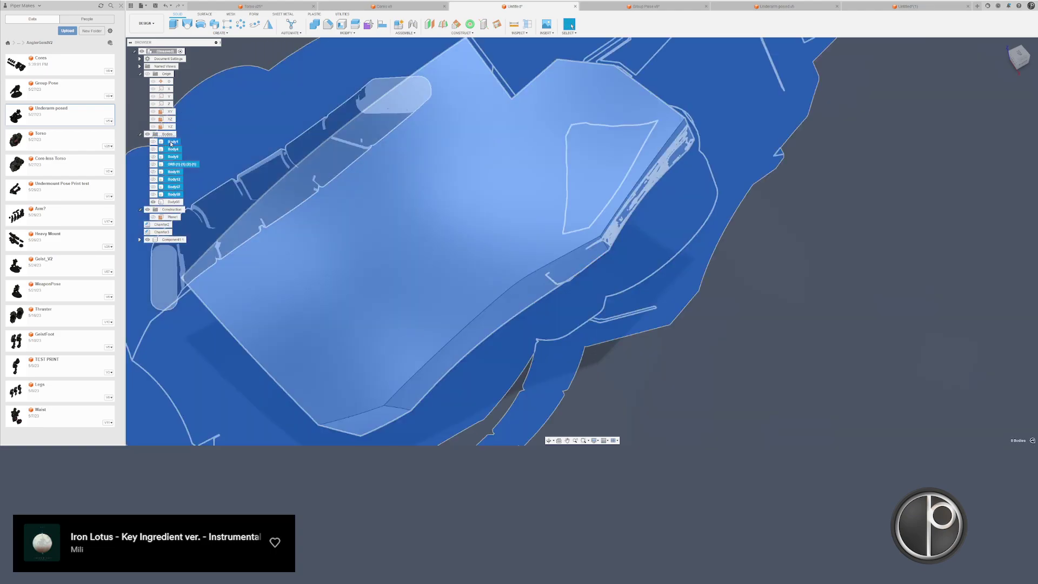
{"action": "key", "text": "v"}
{"action": "scroll", "coordinate": [751, 358], "scroll_direction": "down", "scroll_amount": 5}
{"action": "left_click", "coordinate": [751, 358]}
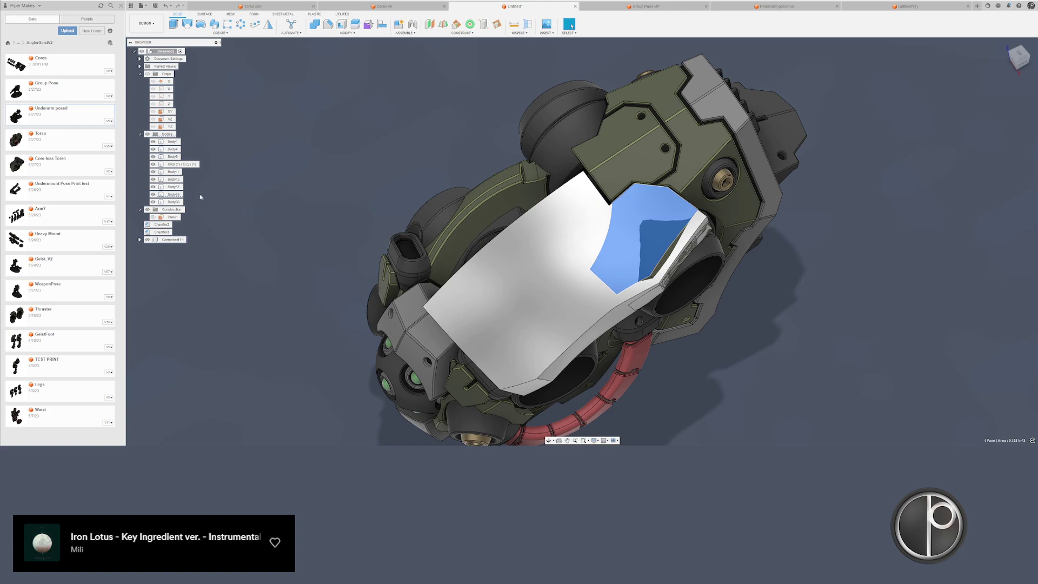
- Delete the body listed second from the end of the Bodies list
{"action": "left_click", "coordinate": [174, 194]}
{"action": "key", "text": "Delete"}
{"action": "middle_click_drag", "start_coordinate": [359, 178], "coordinate": [400, 162], "text": "shift"}
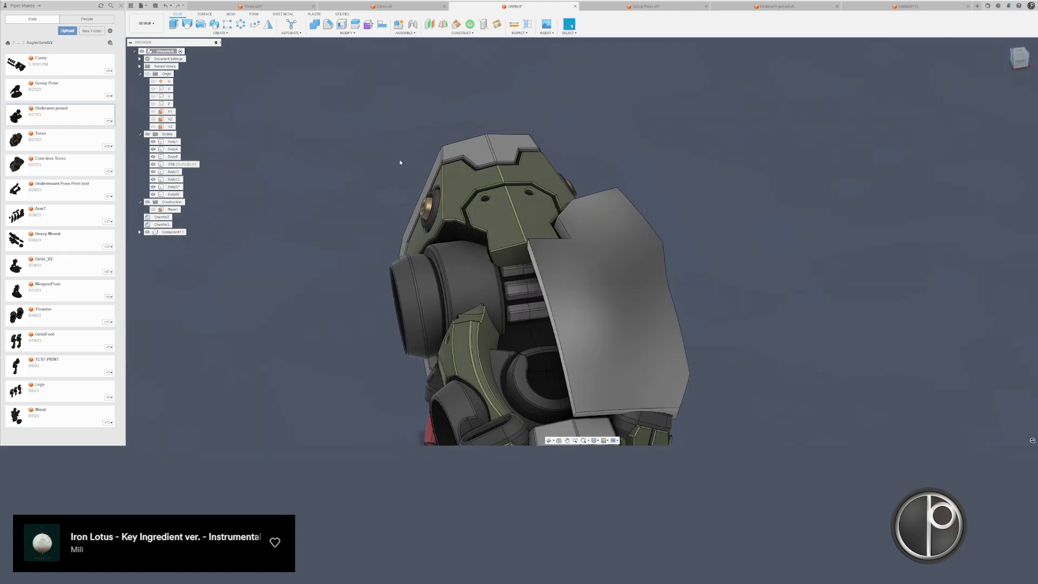
- Try mirroring the grey armour shell across its centre plane as a new body, and remove the mirrored copy
{"action": "left_click", "coordinate": [266, 27]}
{"action": "left_click", "coordinate": [605, 282]}
{"action": "middle_click_drag", "start_coordinate": [618, 263], "coordinate": [585, 244], "text": "shift"}
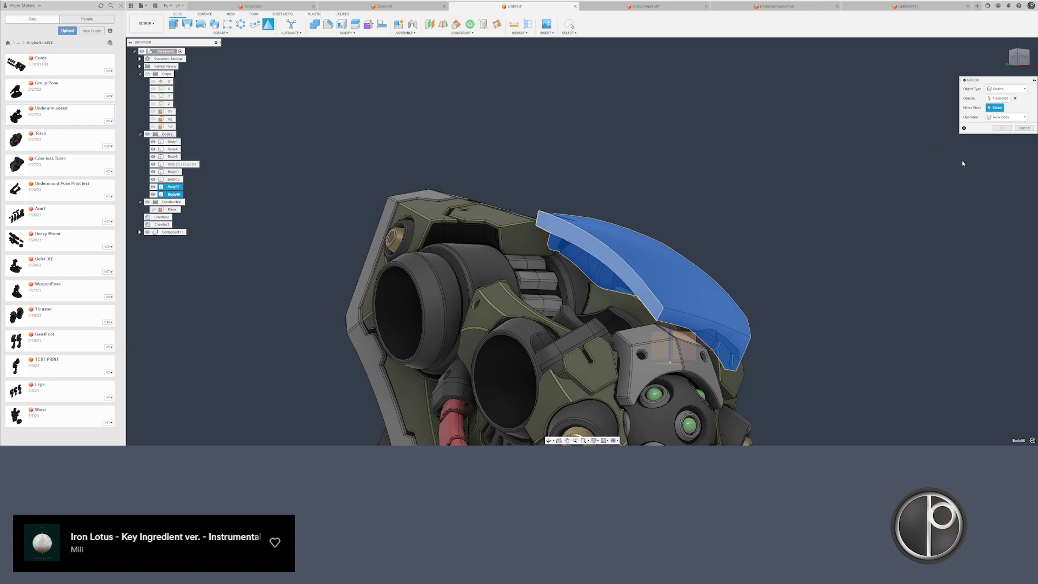
{"action": "left_click", "coordinate": [601, 260]}
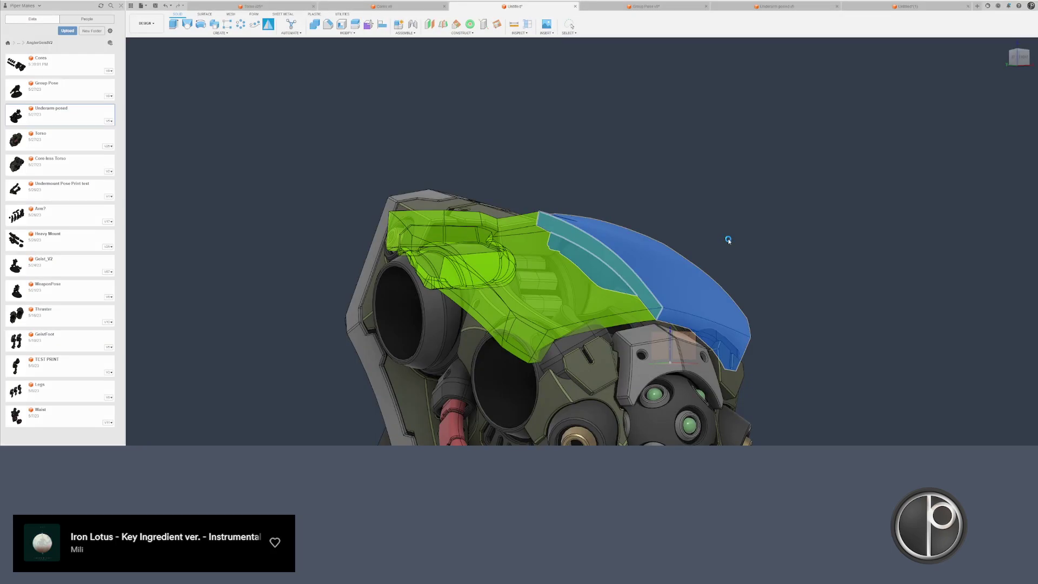
{"action": "middle_click_drag", "start_coordinate": [725, 236], "coordinate": [600, 233], "text": "shift"}
{"action": "scroll", "coordinate": [538, 239], "scroll_direction": "up", "scroll_amount": 2}
{"action": "scroll", "coordinate": [537, 239], "scroll_direction": "down", "scroll_amount": 3}
{"action": "scroll", "coordinate": [460, 159], "scroll_direction": "up", "scroll_amount": 2}
{"action": "scroll", "coordinate": [460, 159], "scroll_direction": "up", "scroll_amount": 2}
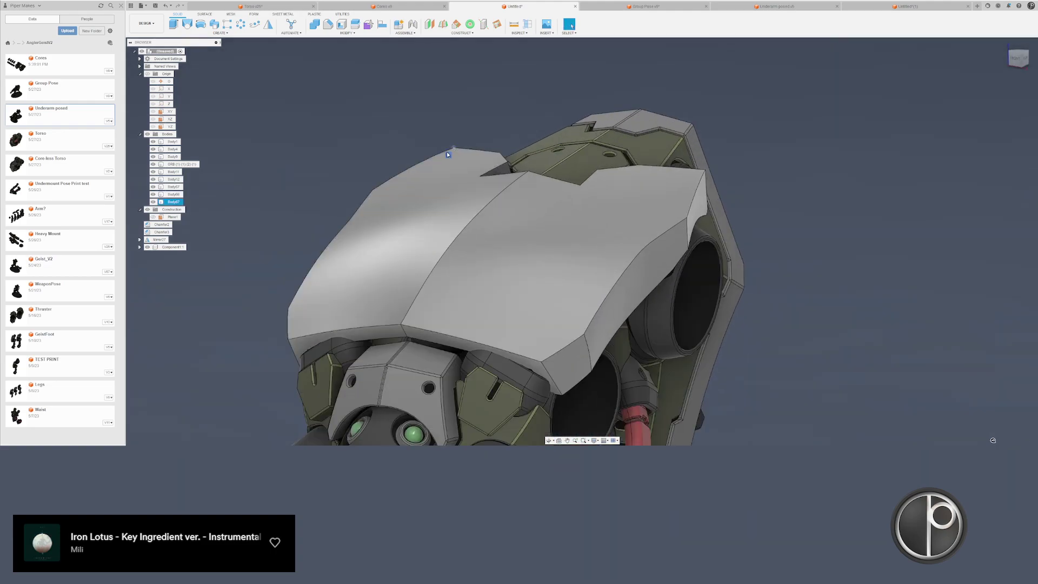
{"action": "double_click", "coordinate": [447, 153]}
{"action": "key", "text": "Delete"}
- Use Edit Face on the shell's curved outer side face to move its middle control edge inward
{"action": "left_click", "coordinate": [666, 257]}
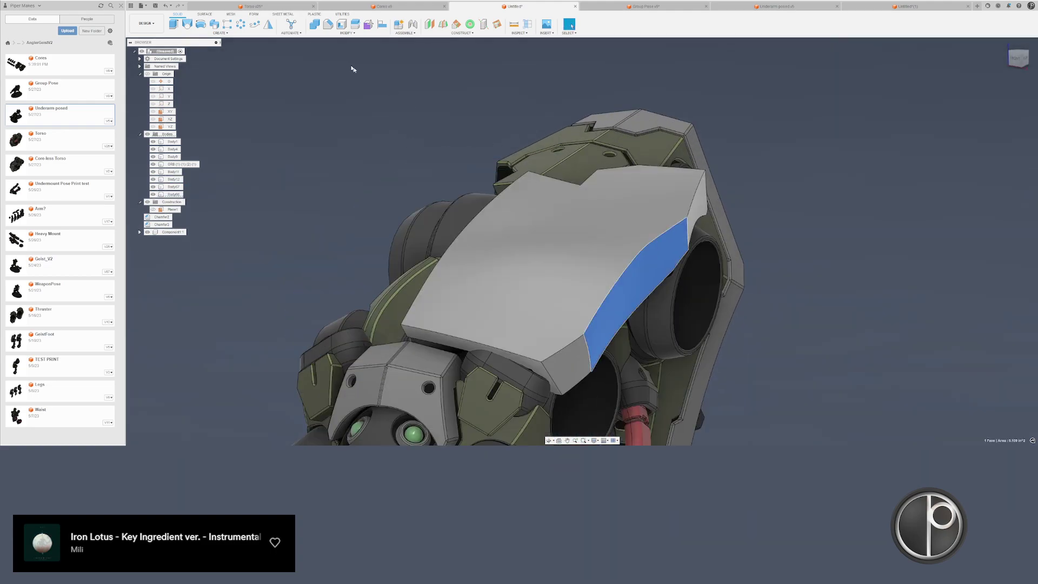
{"action": "left_click", "coordinate": [367, 26]}
{"action": "middle_click_drag", "start_coordinate": [540, 250], "coordinate": [593, 283], "text": "shift"}
{"action": "left_click", "coordinate": [584, 318]}
{"action": "middle_click_drag", "start_coordinate": [585, 318], "coordinate": [614, 333], "text": "shift"}
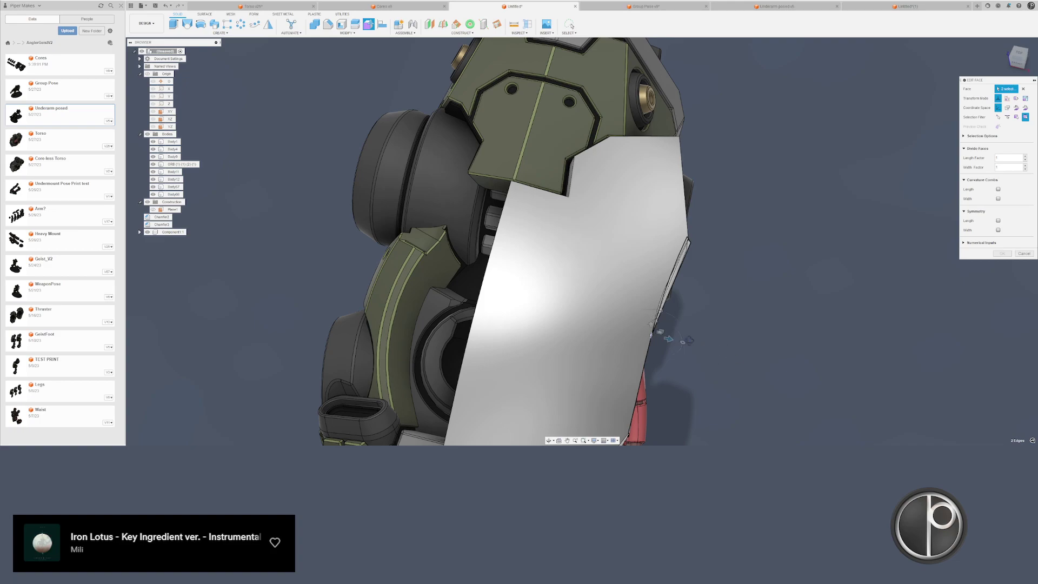
{"action": "middle_click_drag", "start_coordinate": [689, 340], "coordinate": [608, 316], "text": "shift"}
{"action": "left_click", "coordinate": [557, 253]}
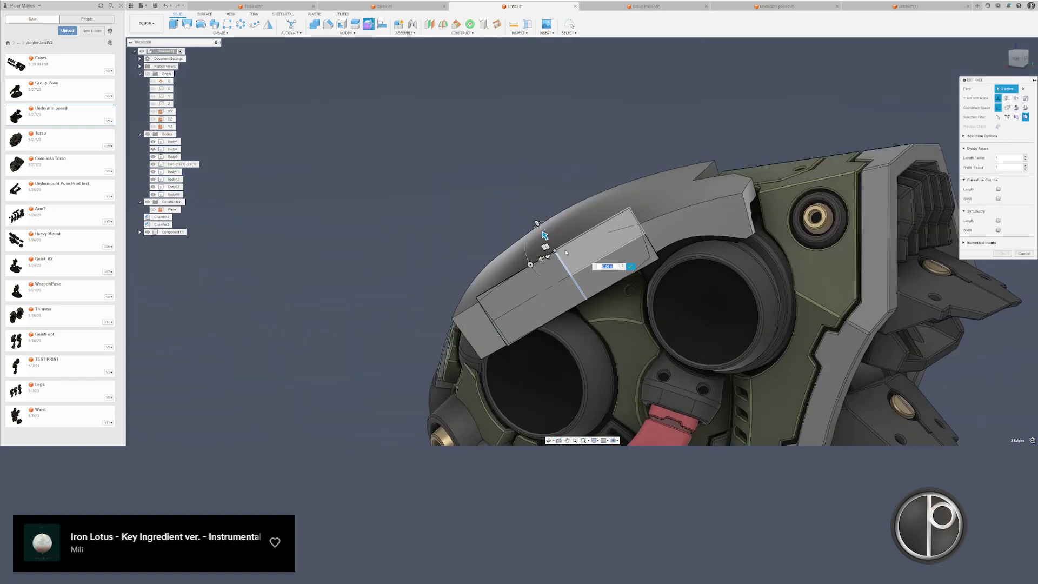
{"action": "middle_click_drag", "start_coordinate": [545, 236], "coordinate": [653, 353], "text": "shift"}
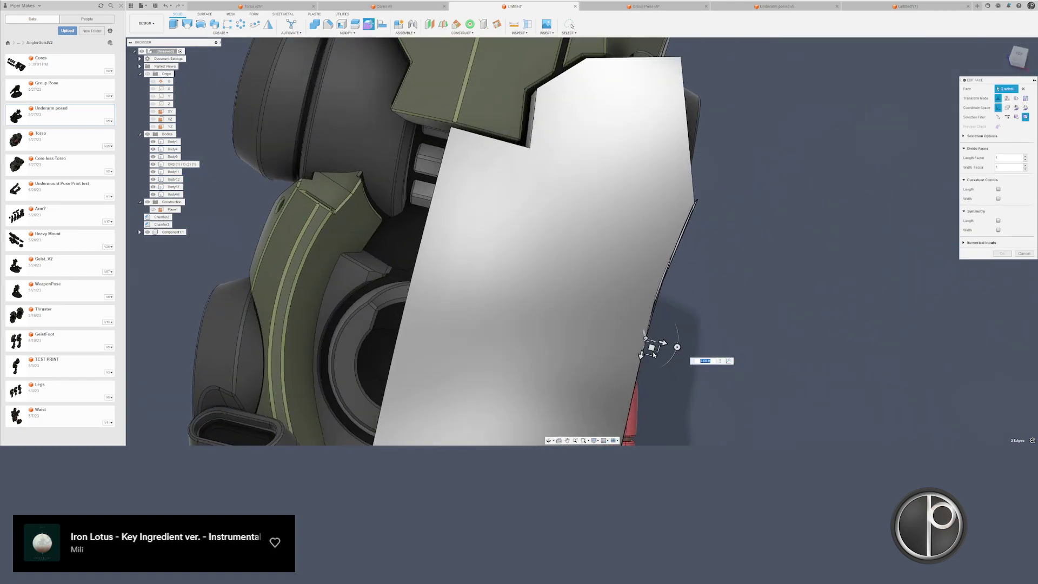
{"action": "left_click_drag", "start_coordinate": [654, 353], "coordinate": [638, 345]}
{"action": "scroll", "coordinate": [637, 345], "scroll_direction": "down", "scroll_amount": 2}
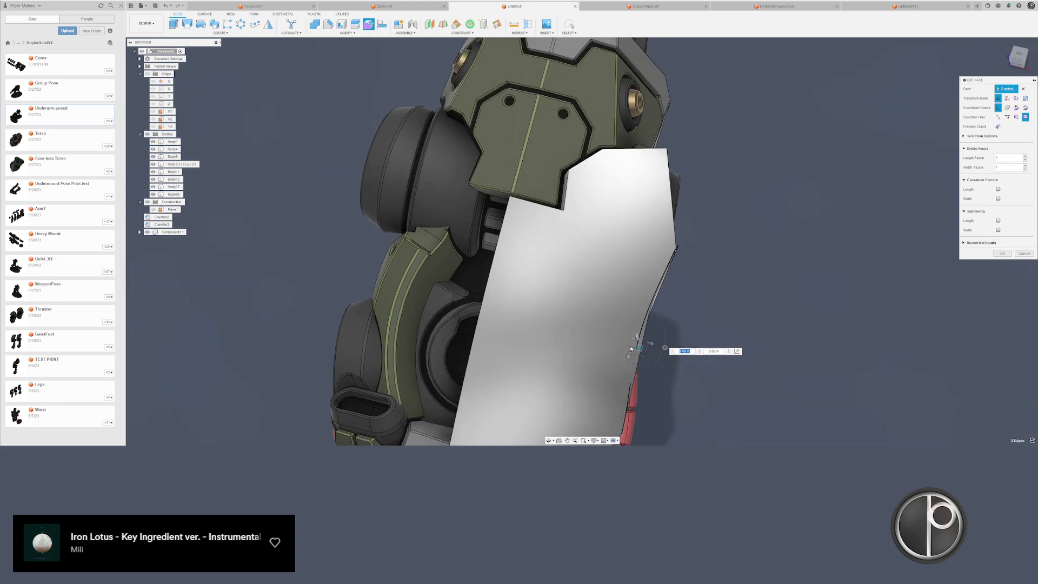
- Rotate the side face's front control edge to blend toward the front corner, and apply the face edit
{"action": "middle_click_drag", "start_coordinate": [633, 347], "coordinate": [598, 324], "text": "shift"}
{"action": "scroll", "coordinate": [652, 315], "scroll_direction": "up", "scroll_amount": 3}
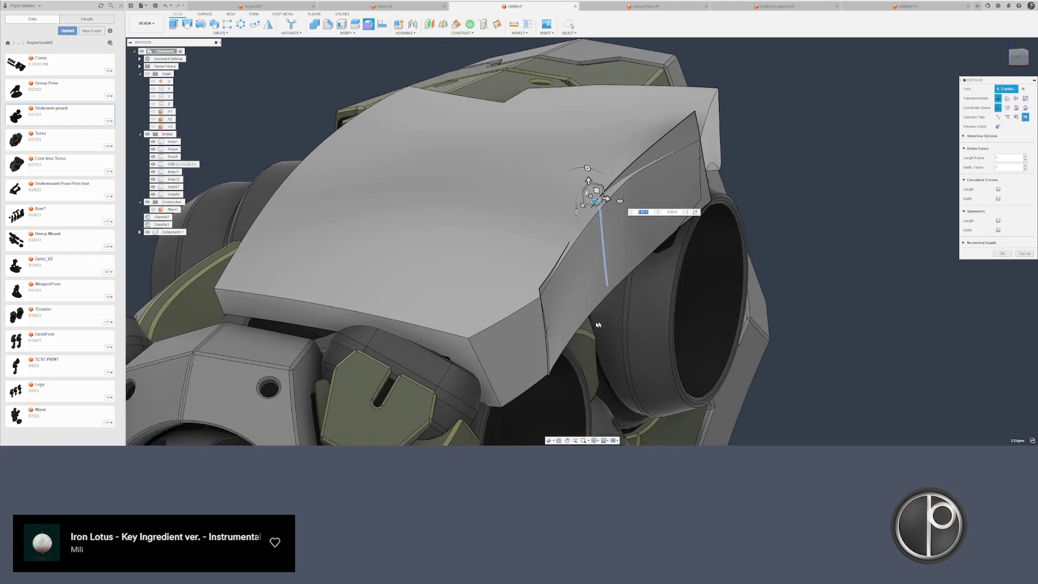
{"action": "double_click", "coordinate": [541, 317]}
{"action": "middle_click_drag", "start_coordinate": [547, 301], "coordinate": [548, 368], "text": "shift"}
{"action": "middle_click_drag", "start_coordinate": [547, 368], "coordinate": [537, 227]}
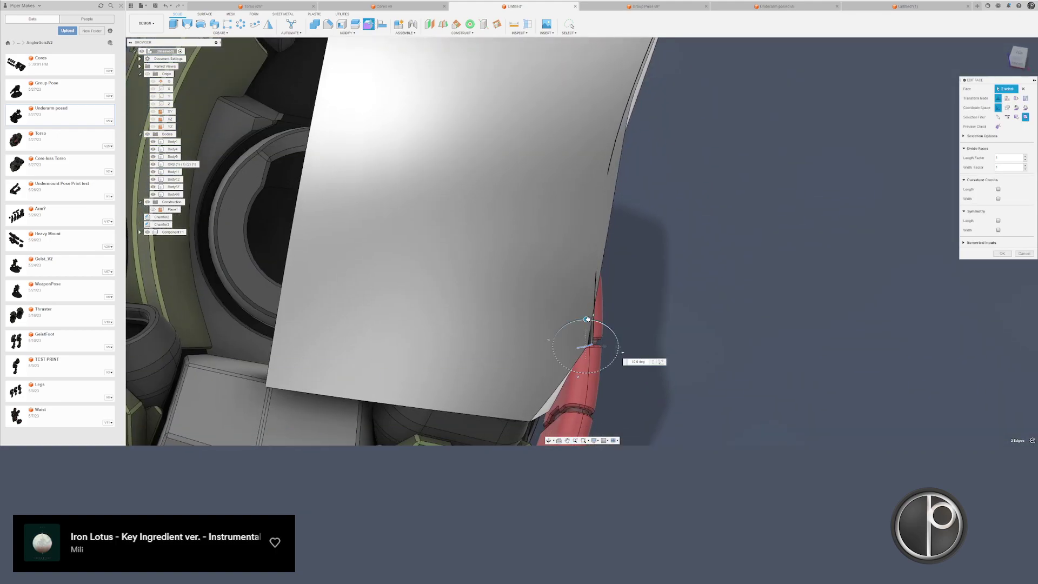
{"action": "middle_click_drag", "start_coordinate": [586, 319], "coordinate": [497, 315], "text": "shift"}
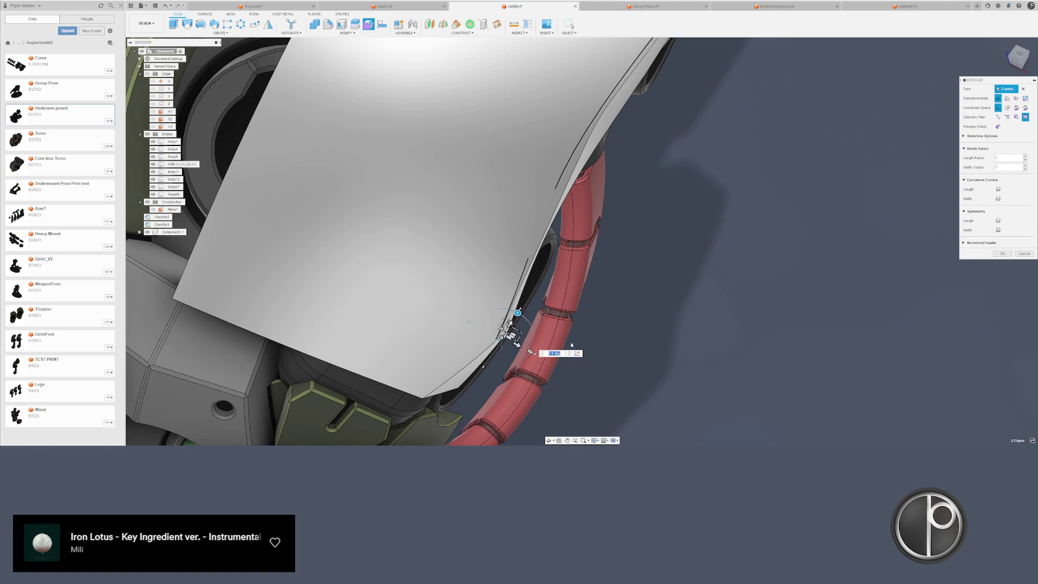
{"action": "middle_click_drag", "start_coordinate": [504, 345], "coordinate": [468, 313], "text": "shift"}
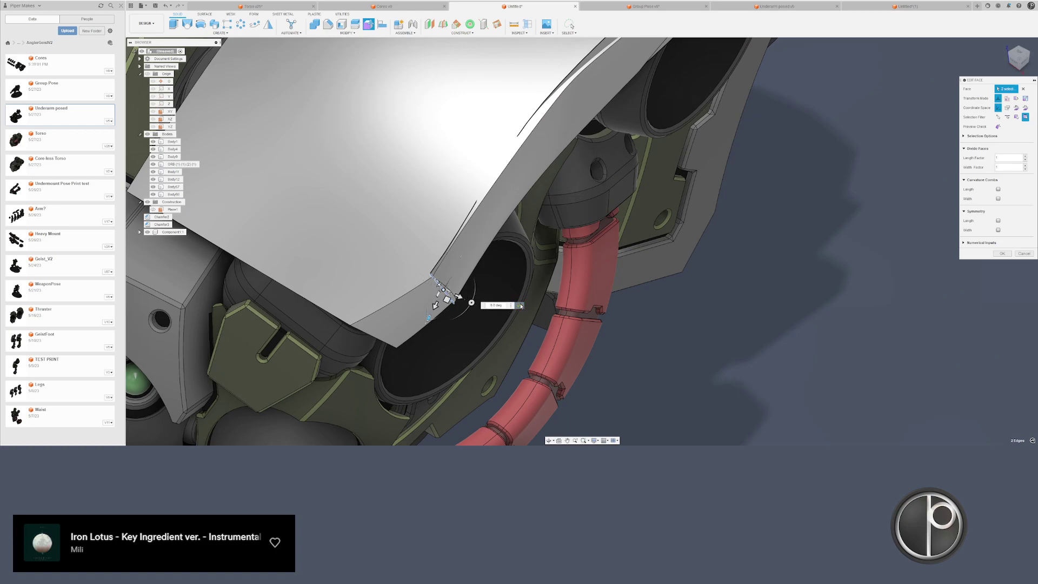
{"action": "middle_click_drag", "start_coordinate": [468, 287], "coordinate": [487, 330], "text": "shift"}
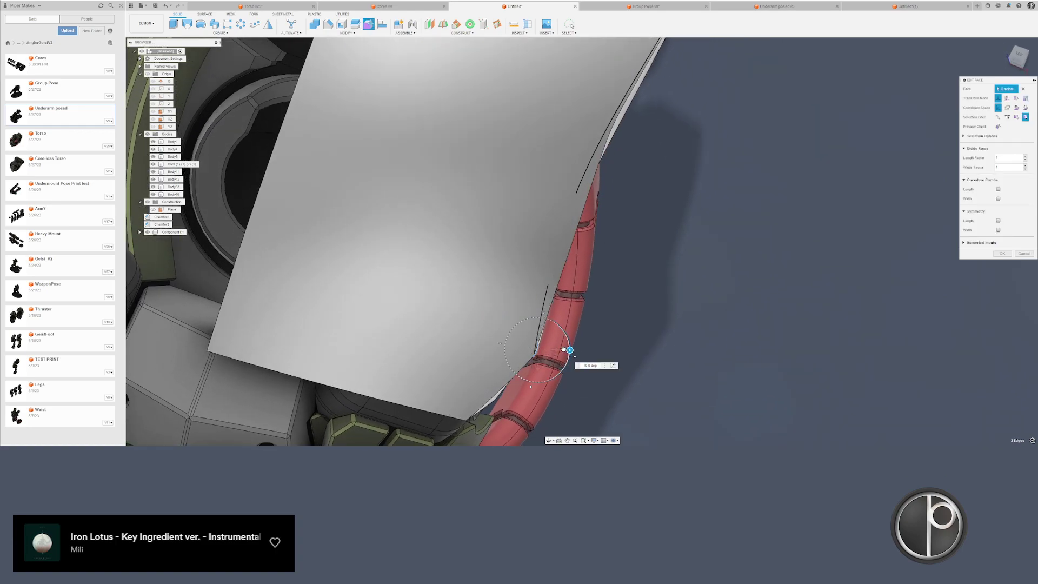
{"action": "middle_click_drag", "start_coordinate": [603, 323], "coordinate": [594, 358], "text": "shift"}
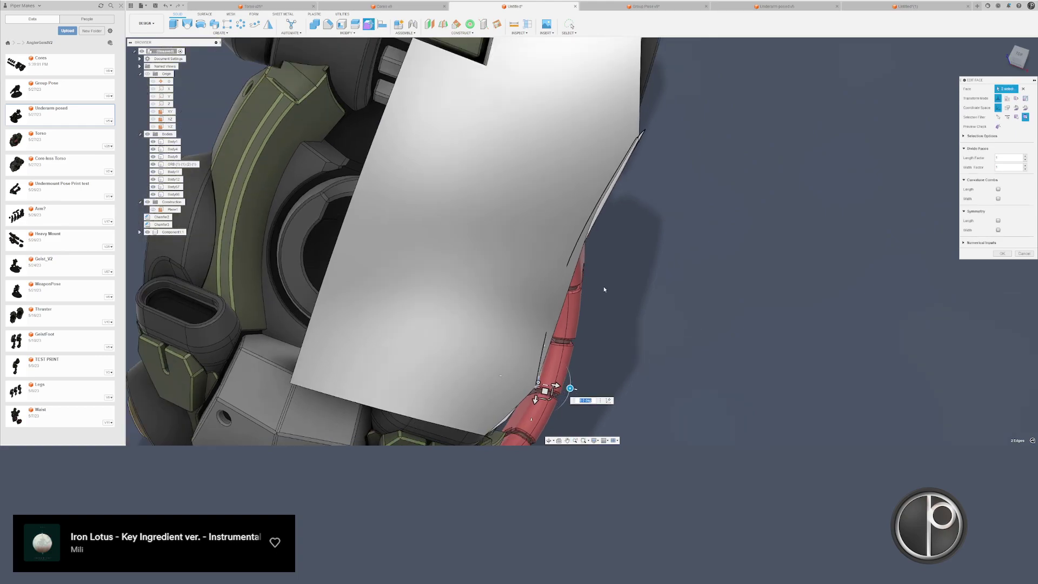
{"action": "key", "text": "Return"}
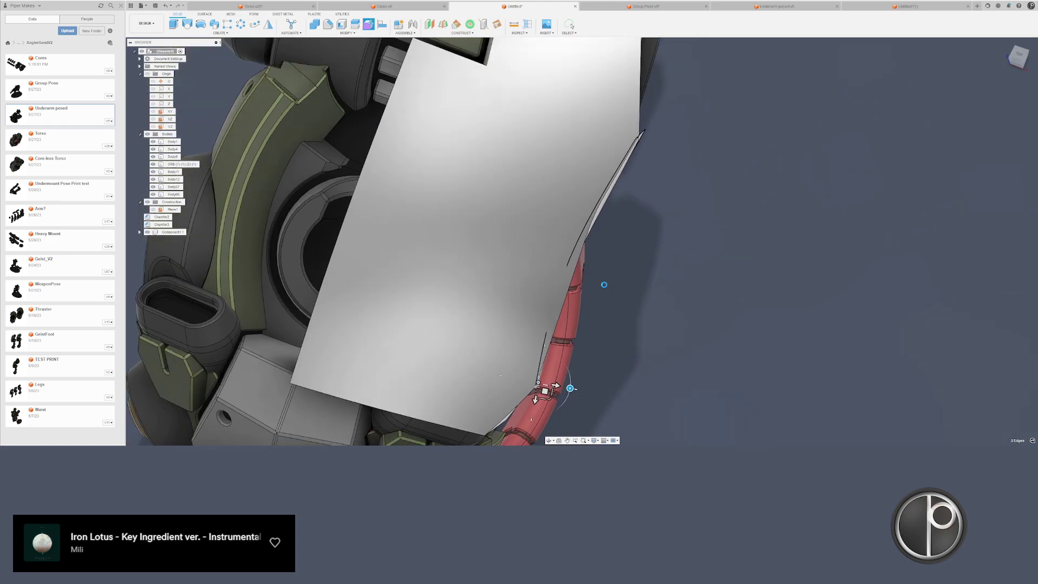
- Delete the duplicate body overlapping the armour shell
{"action": "middle_click_drag", "start_coordinate": [605, 287], "coordinate": [568, 238], "text": "shift"}
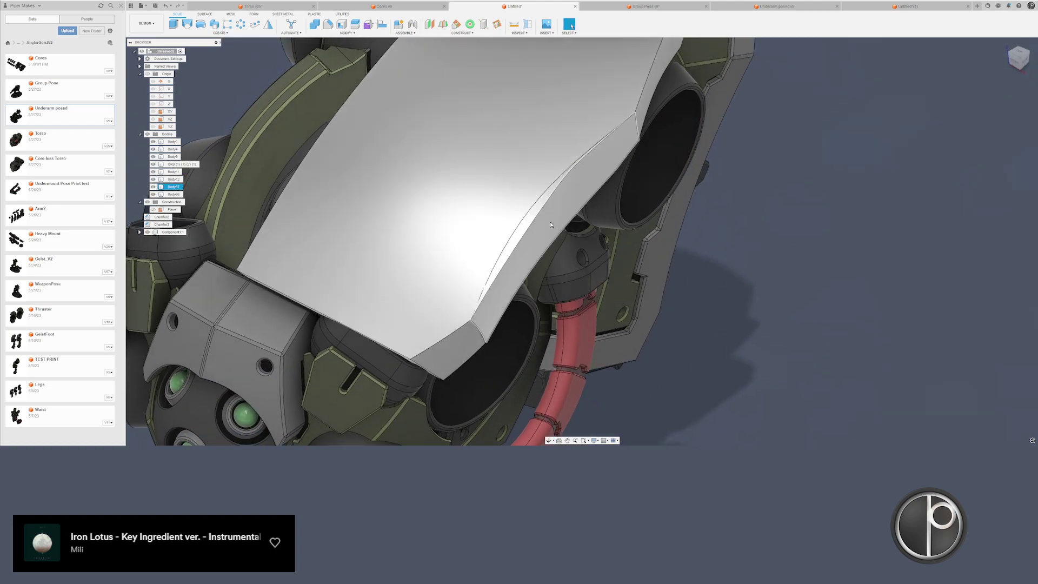
{"action": "left_click", "coordinate": [551, 224]}
{"action": "left_click", "coordinate": [175, 186]}
{"action": "scroll", "coordinate": [390, 324], "scroll_direction": "down", "scroll_amount": 3}
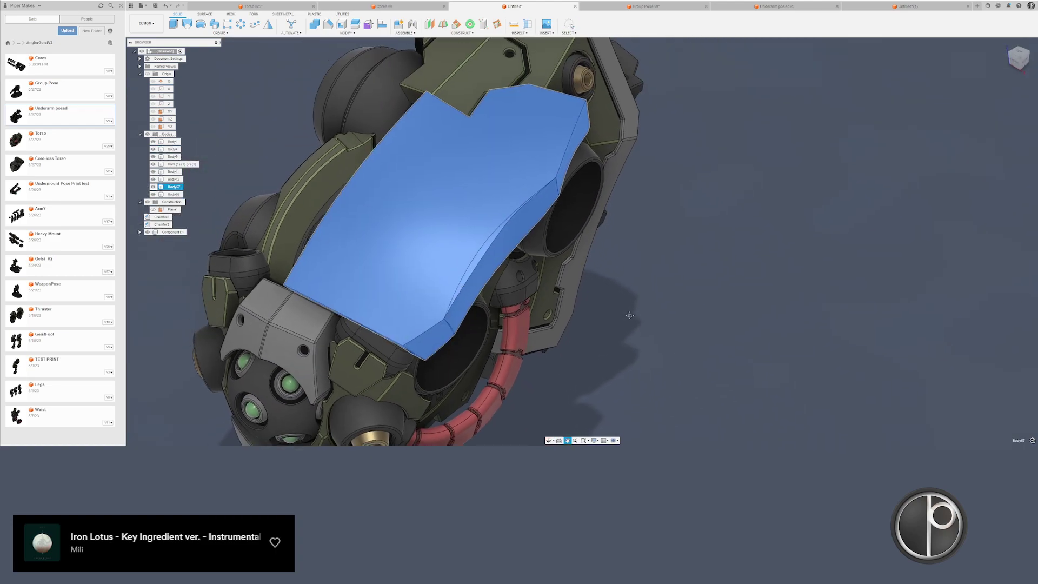
{"action": "key", "text": "Delete"}
- Use Edit Face on the shell's side face to shift the middle control point of its front edge slightly
{"action": "middle_click_drag", "start_coordinate": [590, 274], "coordinate": [528, 225], "text": "shift"}
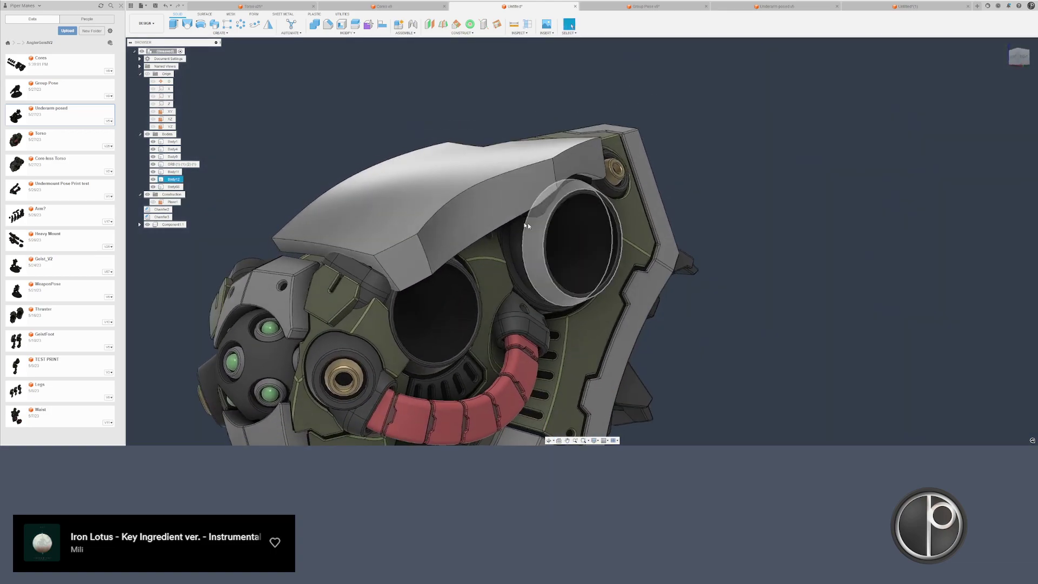
{"action": "left_click", "coordinate": [495, 211]}
{"action": "left_click", "coordinate": [370, 25]}
{"action": "middle_click_drag", "start_coordinate": [431, 209], "coordinate": [520, 167], "text": "shift"}
{"action": "scroll", "coordinate": [468, 216], "scroll_direction": "up", "scroll_amount": 3}
{"action": "left_click", "coordinate": [445, 226]}
{"action": "scroll", "coordinate": [545, 135], "scroll_direction": "up", "scroll_amount": 4}
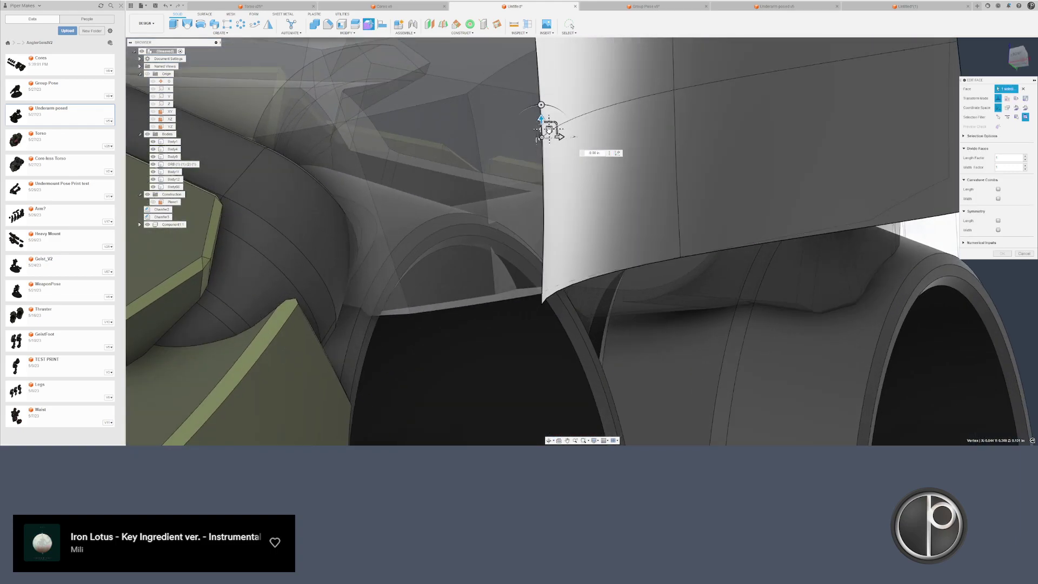
{"action": "left_click_drag", "start_coordinate": [549, 130], "coordinate": [545, 130]}
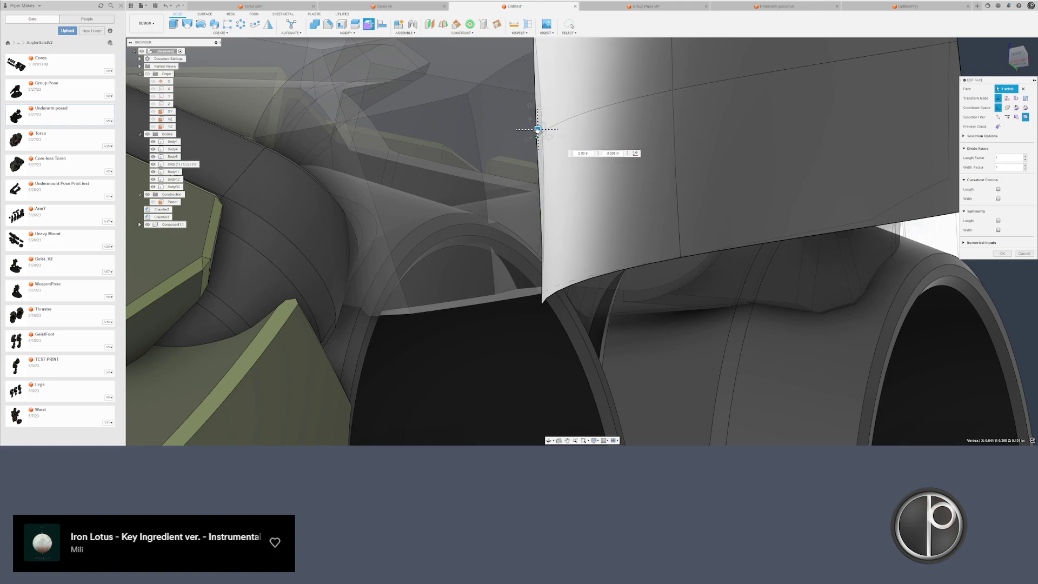
{"action": "left_click_drag", "start_coordinate": [540, 131], "coordinate": [541, 131]}
{"action": "scroll", "coordinate": [541, 131], "scroll_direction": "down", "scroll_amount": 3}
{"action": "middle_click_drag", "start_coordinate": [542, 132], "coordinate": [546, 166]}
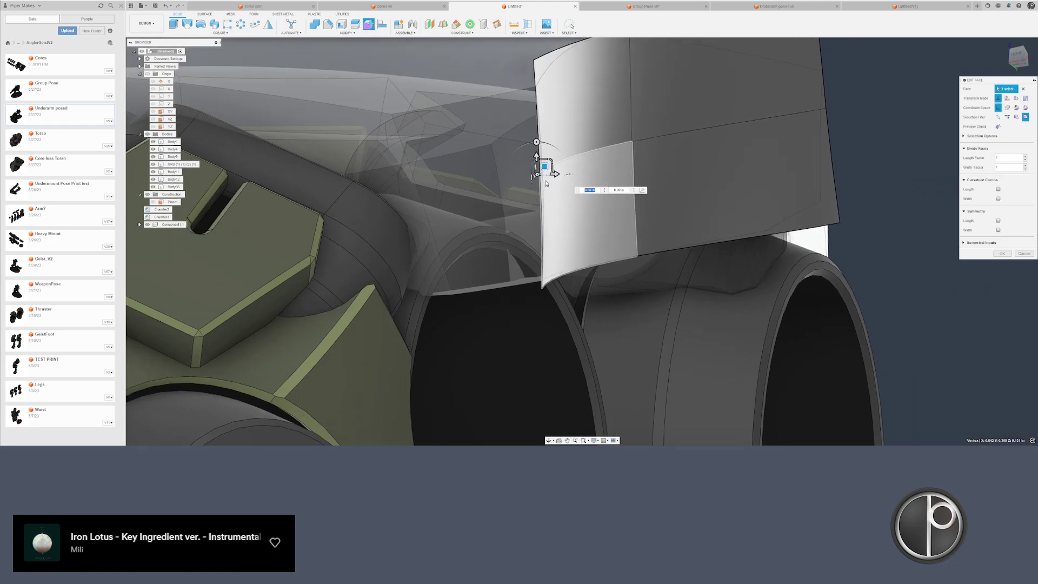
{"action": "left_click_drag", "start_coordinate": [545, 167], "coordinate": [546, 165]}
- Rotate the front edge's lower corner control point slightly and select its upper corner control point for adjustment
{"action": "left_click", "coordinate": [545, 279]}
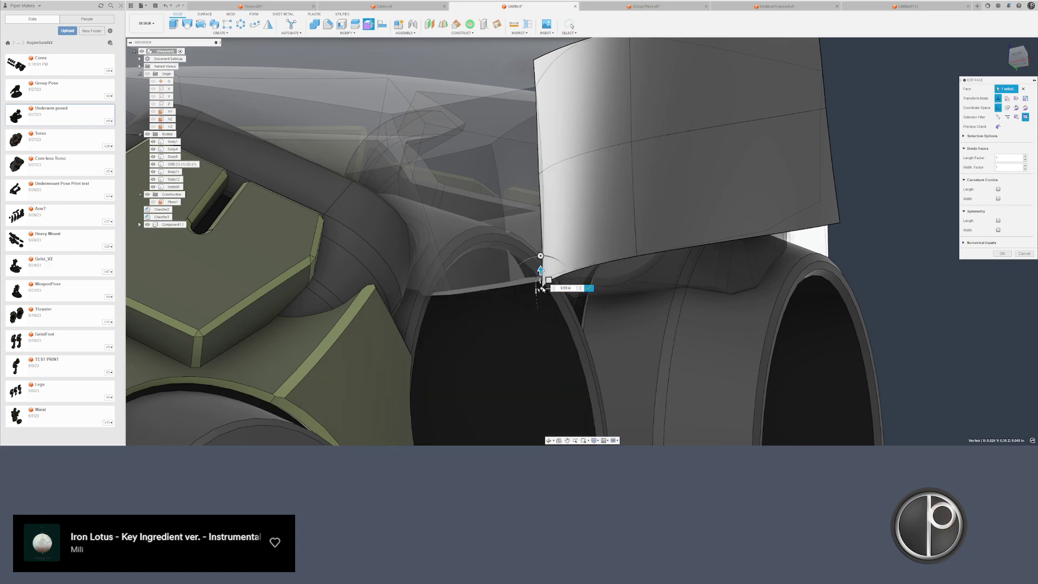
{"action": "left_click", "coordinate": [541, 283]}
{"action": "left_click", "coordinate": [540, 255]}
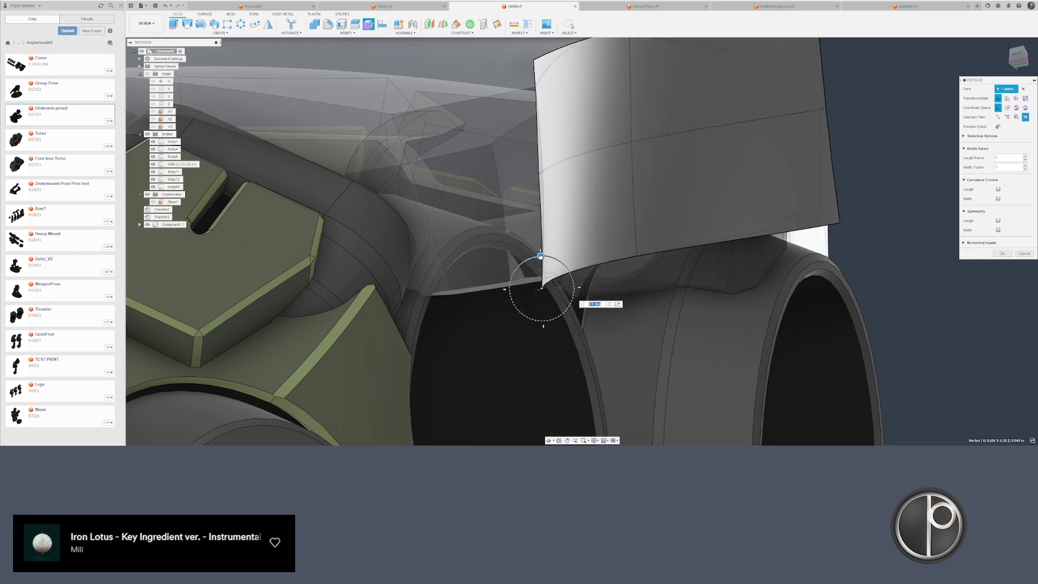
{"action": "left_click_drag", "start_coordinate": [539, 256], "coordinate": [538, 256]}
{"action": "middle_click_drag", "start_coordinate": [527, 86], "coordinate": [533, 139]}
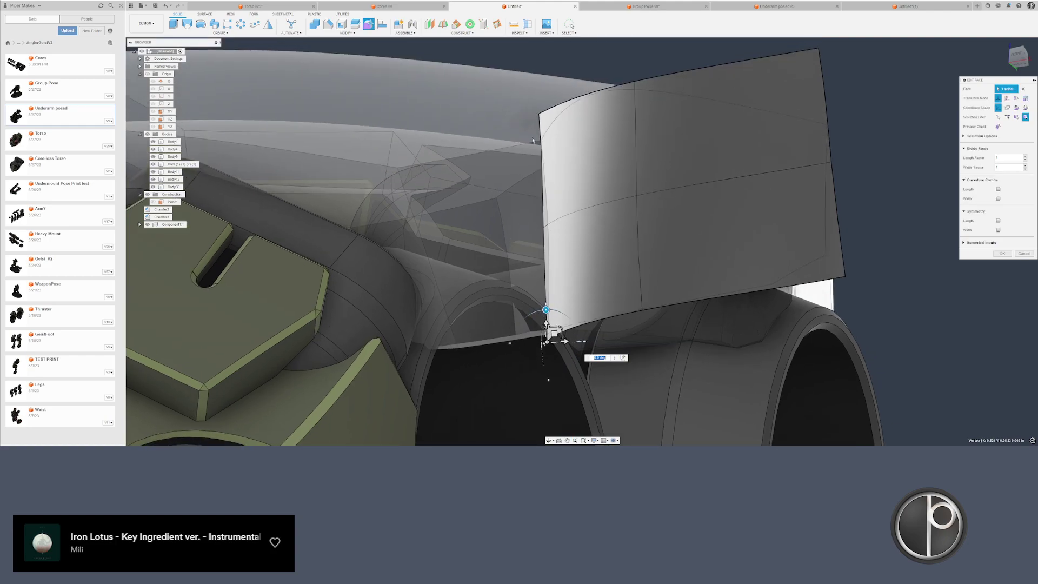
{"action": "left_click", "coordinate": [538, 116]}
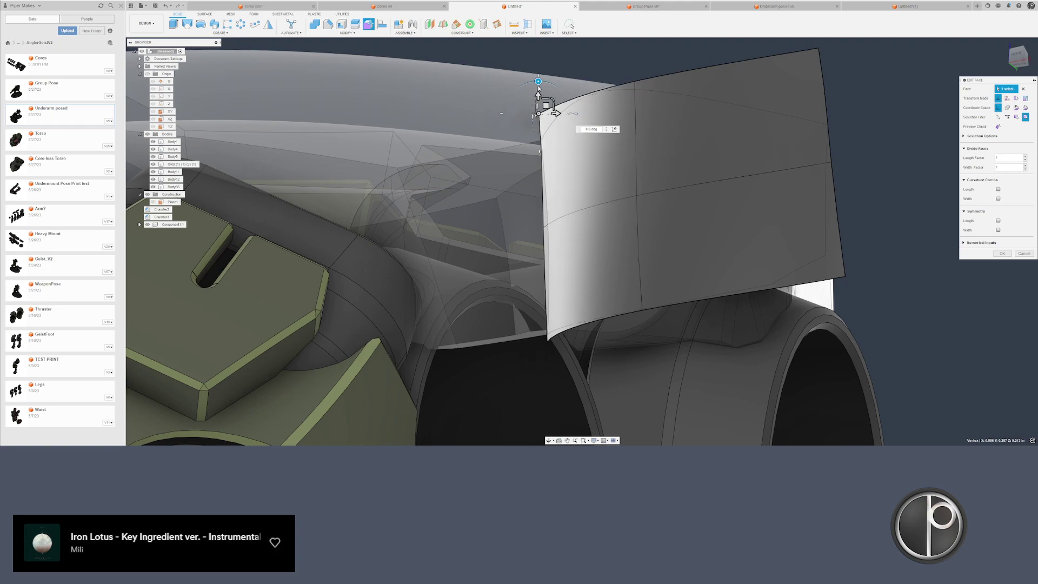
- Readjust the front edge's middle control point and apply the side face edit
{"action": "left_click", "coordinate": [543, 228]}
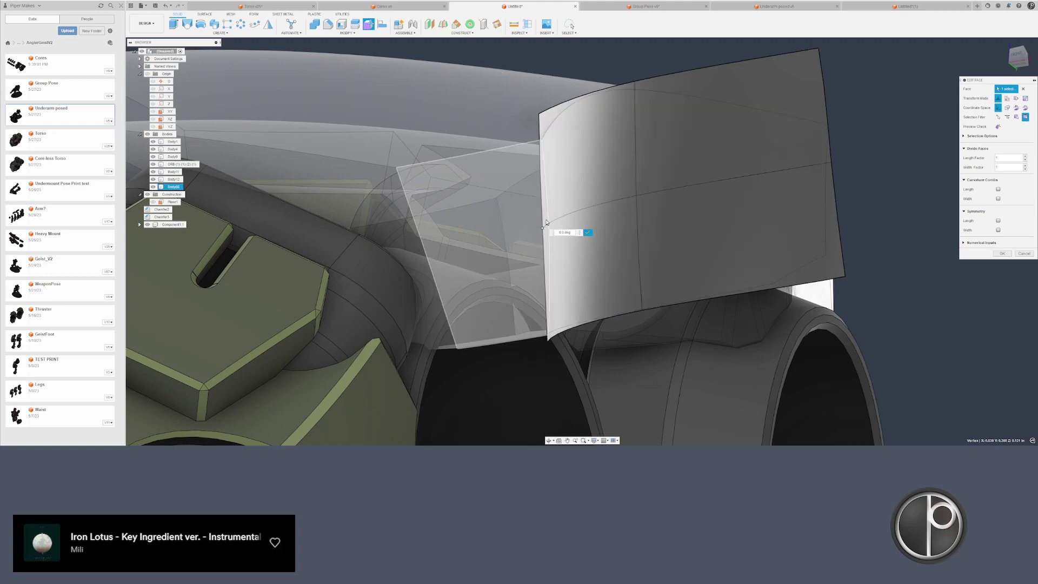
{"action": "mouse_move", "coordinate": [545, 231]}
{"action": "middle_mouse_down", "text": "shift"}
{"action": "mouse_move", "coordinate": [417, 369]}
{"action": "mouse_move", "coordinate": [556, 246]}
{"action": "middle_mouse_up", "text": "shift"}
{"action": "scroll", "coordinate": [416, 369], "scroll_direction": "up", "scroll_amount": 1}
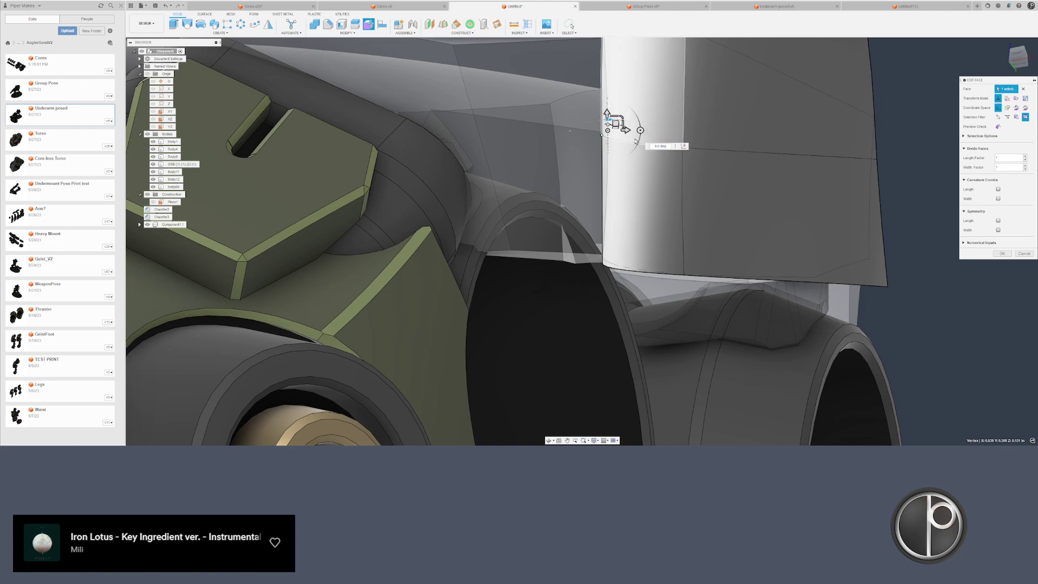
{"action": "middle_click_drag", "start_coordinate": [664, 159], "coordinate": [611, 183], "text": "shift"}
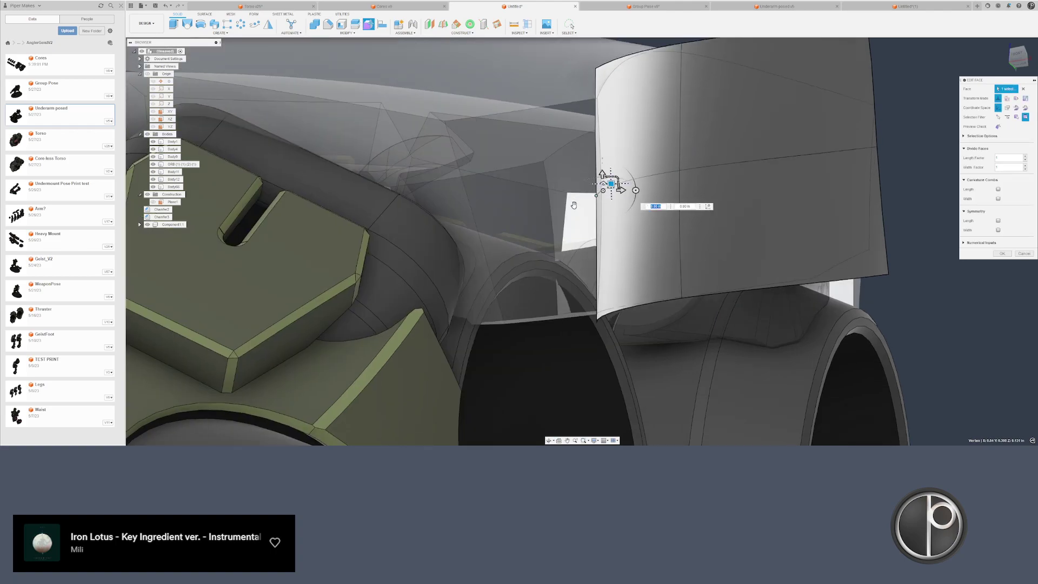
{"action": "key", "text": "Return"}
- Show only the armour shell body, with its hollow inner side in view
{"action": "middle_click_drag", "start_coordinate": [575, 207], "coordinate": [703, 230], "text": "shift"}
{"action": "left_click", "coordinate": [718, 231]}
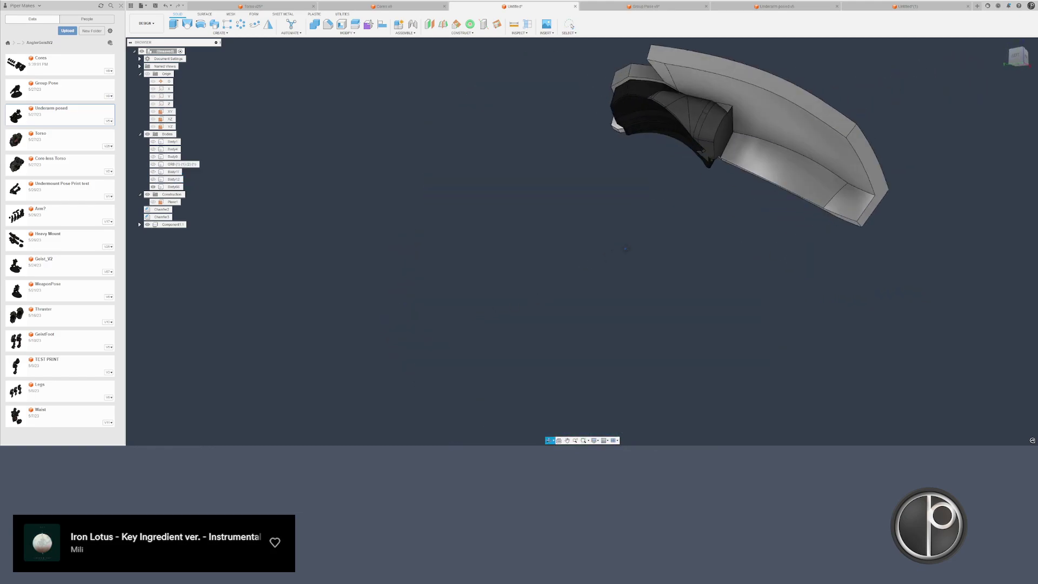
{"action": "scroll", "coordinate": [865, 216], "scroll_direction": "up", "scroll_amount": 5}
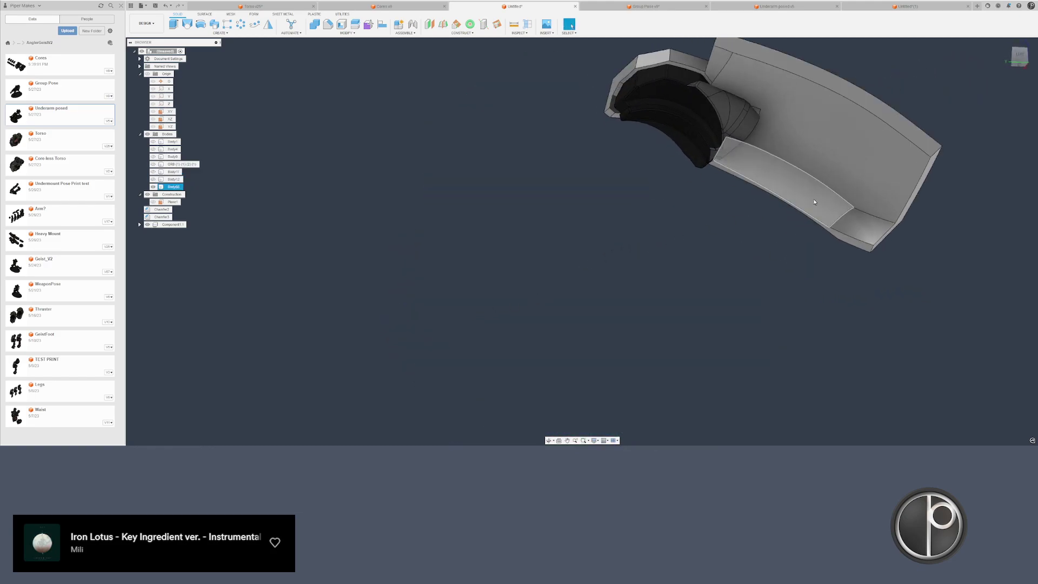
- Offset the small corner face at the outer end of the shell's inner ledge slightly toward the hollow side
{"action": "left_click", "coordinate": [885, 222]}
{"action": "key", "text": "q"}
{"action": "middle_click_drag", "start_coordinate": [884, 222], "coordinate": [862, 196], "text": "shift"}
{"action": "left_click_drag", "start_coordinate": [861, 196], "coordinate": [856, 167]}
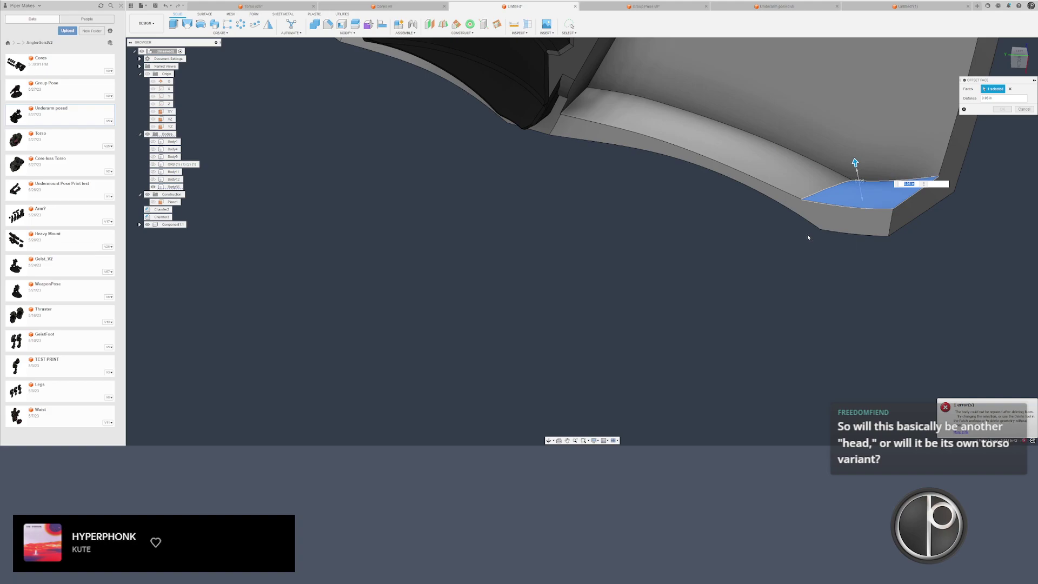
{"action": "middle_click_drag", "start_coordinate": [758, 266], "coordinate": [669, 320]}
{"action": "scroll", "coordinate": [767, 215], "scroll_direction": "up", "scroll_amount": 3}
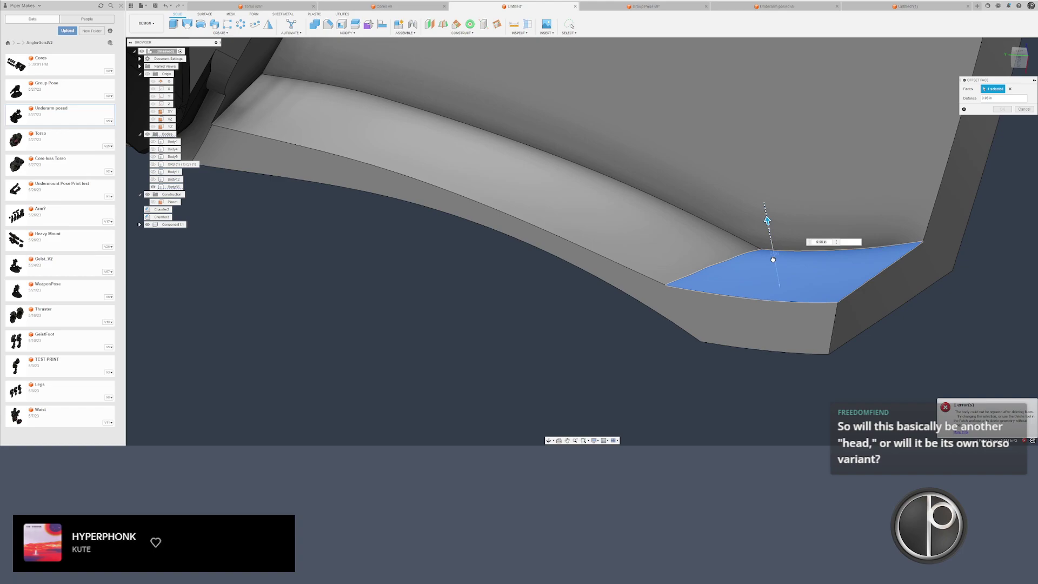
{"action": "left_click_drag", "start_coordinate": [773, 260], "coordinate": [774, 261]}
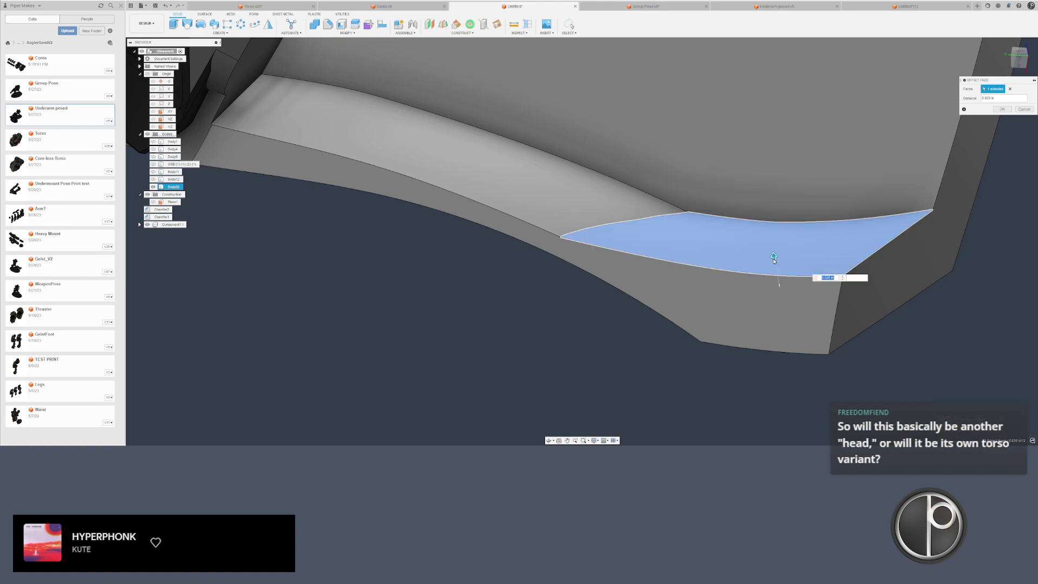
{"action": "key", "text": "Return"}
- Fillet the edge between the long inner ledge face and its small corner face with a 0.27 in radius
{"action": "scroll", "coordinate": [654, 353], "scroll_direction": "down", "scroll_amount": 1}
{"action": "middle_click_drag", "start_coordinate": [648, 351], "coordinate": [577, 353]}
{"action": "scroll", "coordinate": [598, 350], "scroll_direction": "up", "scroll_amount": 3}
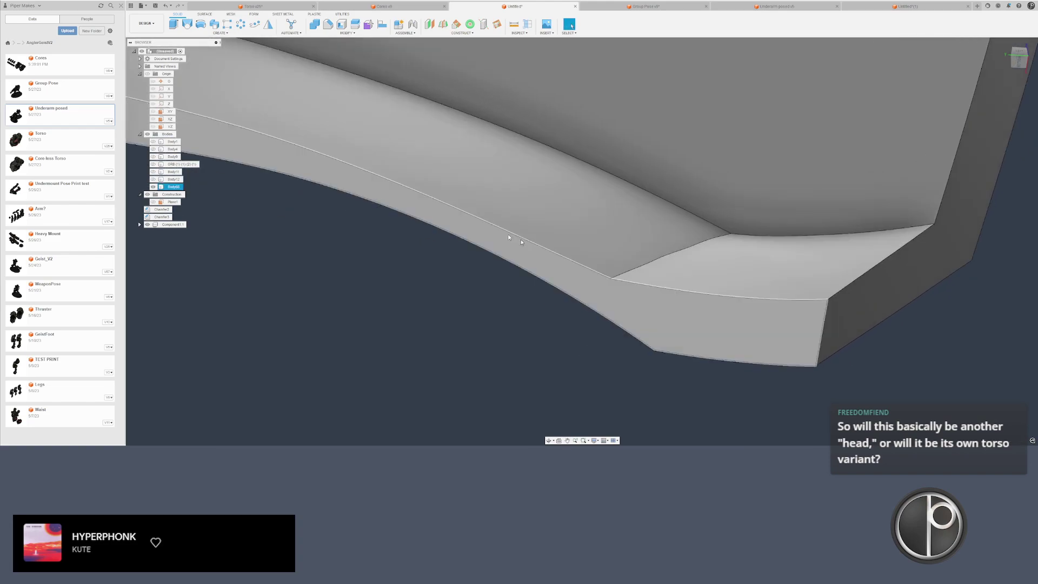
{"action": "key", "text": "f"}
{"action": "left_click", "coordinate": [635, 271]}
{"action": "left_click_drag", "start_coordinate": [636, 263], "coordinate": [637, 260]}
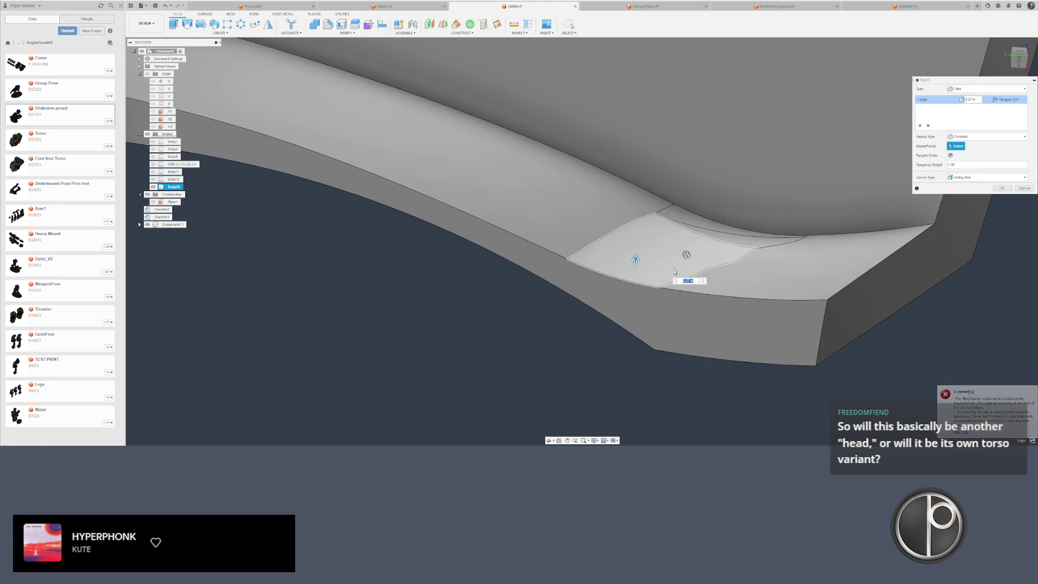
{"action": "key", "text": "Return"}
- Delete the long ledge face together with the adjoining fillet and corner faces as surfaces, leaving the shell open there
{"action": "left_click", "coordinate": [204, 14]}
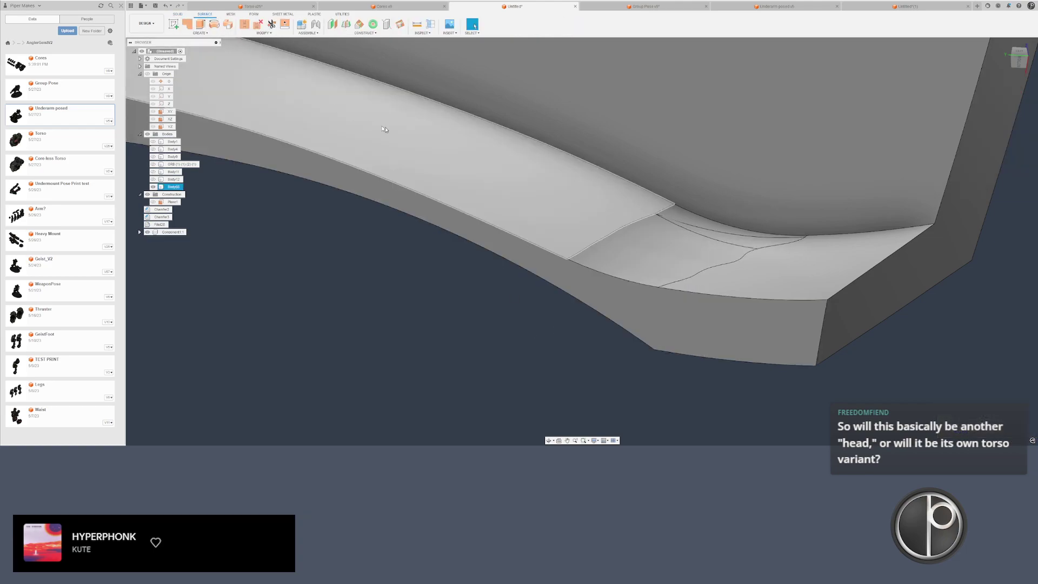
{"action": "left_click", "coordinate": [384, 130]}
{"action": "left_click", "coordinate": [673, 246], "text": "ctrl"}
{"action": "key", "text": "Delete"}
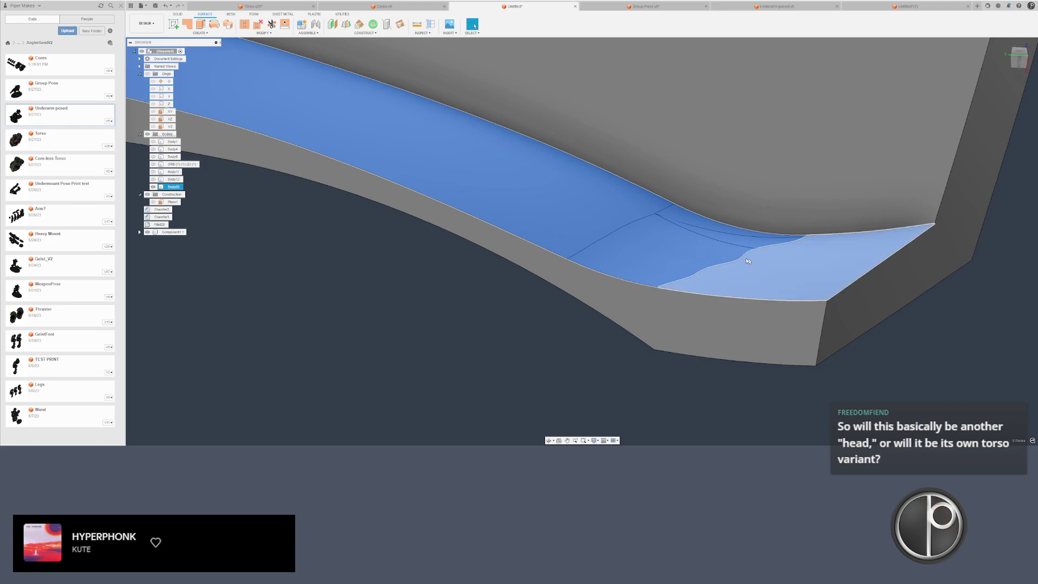
- Patch the opening along the shell's inner ledge with one continuous surface
{"action": "left_click", "coordinate": [187, 24]}
{"action": "left_click", "coordinate": [250, 52]}
{"action": "left_click", "coordinate": [999, 156]}
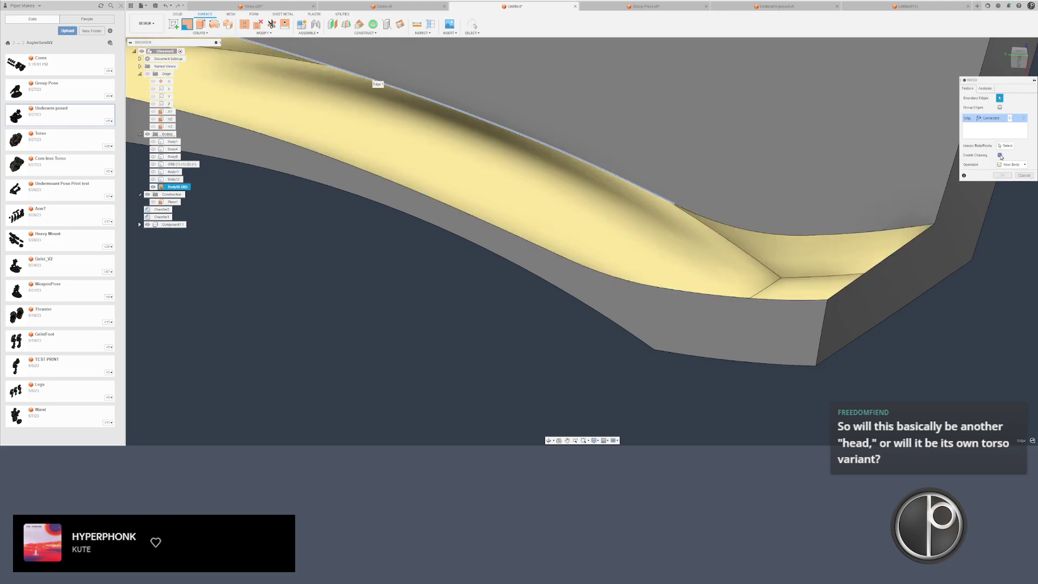
{"action": "left_click", "coordinate": [832, 235]}
{"action": "key", "text": "Return"}
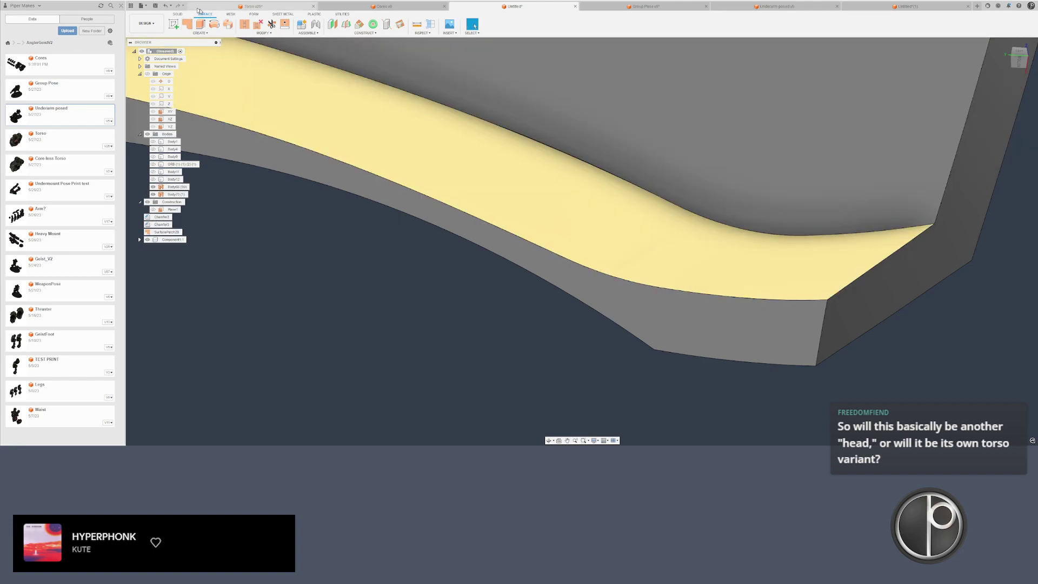
- Stitch the open shell and the ledge patch together into one solid body
{"action": "left_click", "coordinate": [245, 24]}
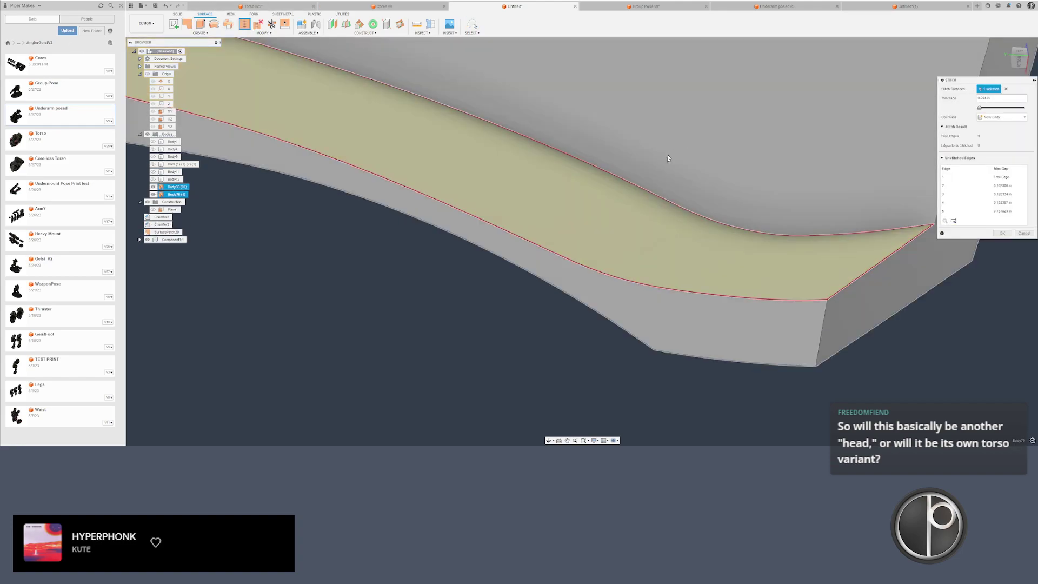
{"action": "left_click", "coordinate": [646, 175]}
{"action": "left_click", "coordinate": [652, 225]}
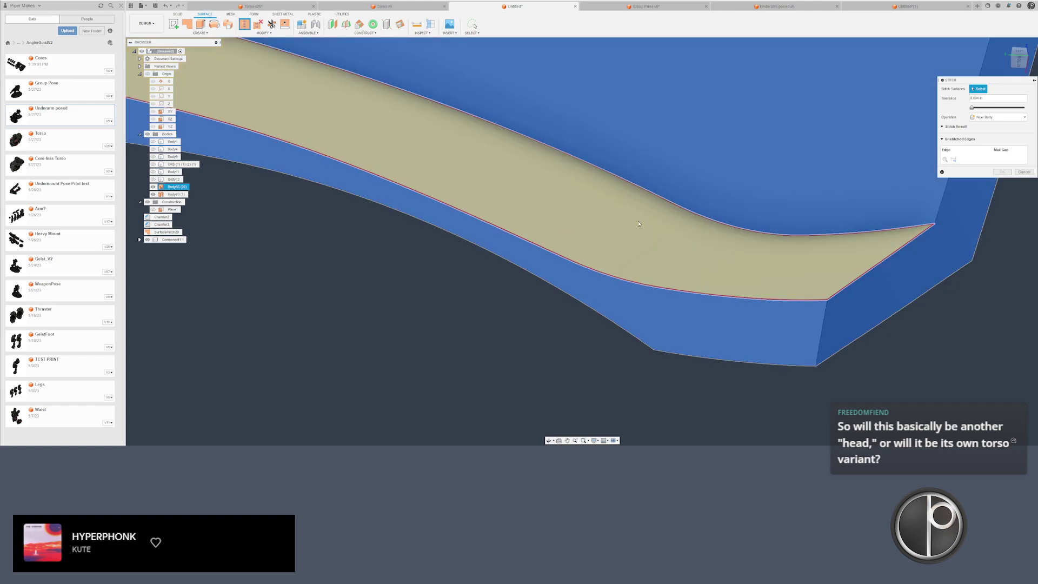
{"action": "left_click", "coordinate": [605, 230]}
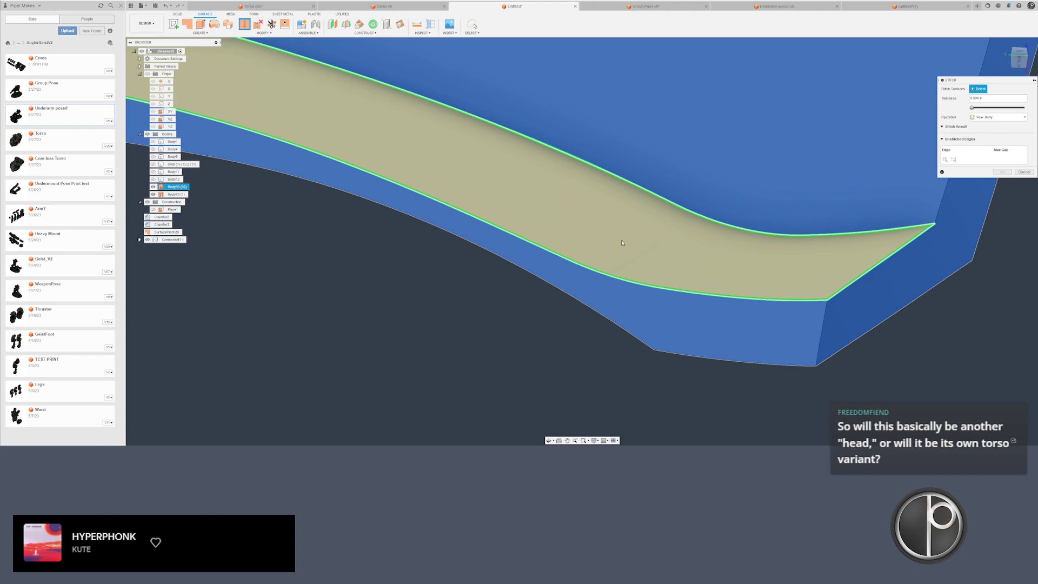
{"action": "key", "text": "Return"}
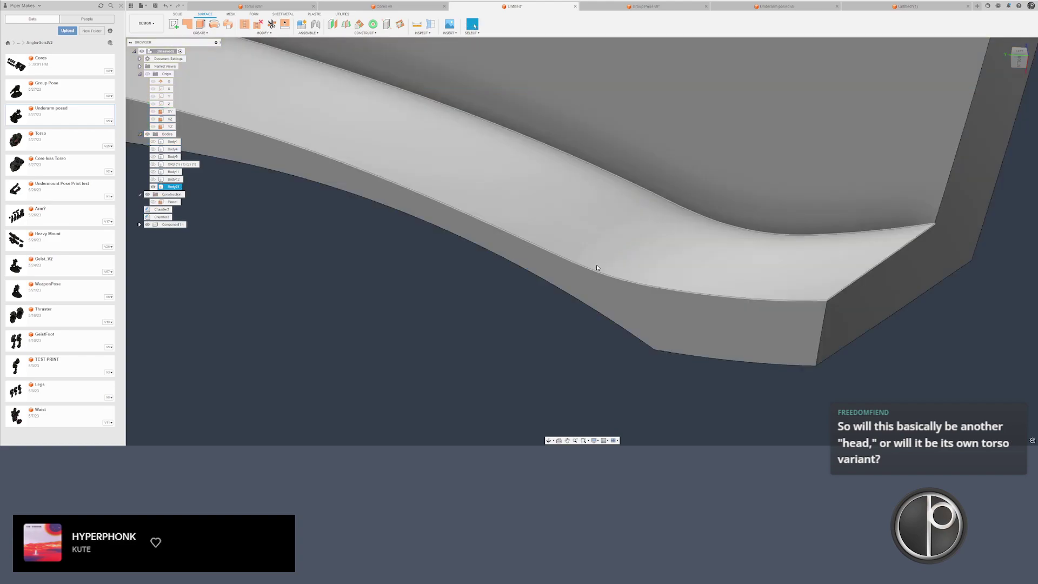
{"action": "middle_click_drag", "start_coordinate": [596, 267], "coordinate": [583, 327], "text": "shift"}
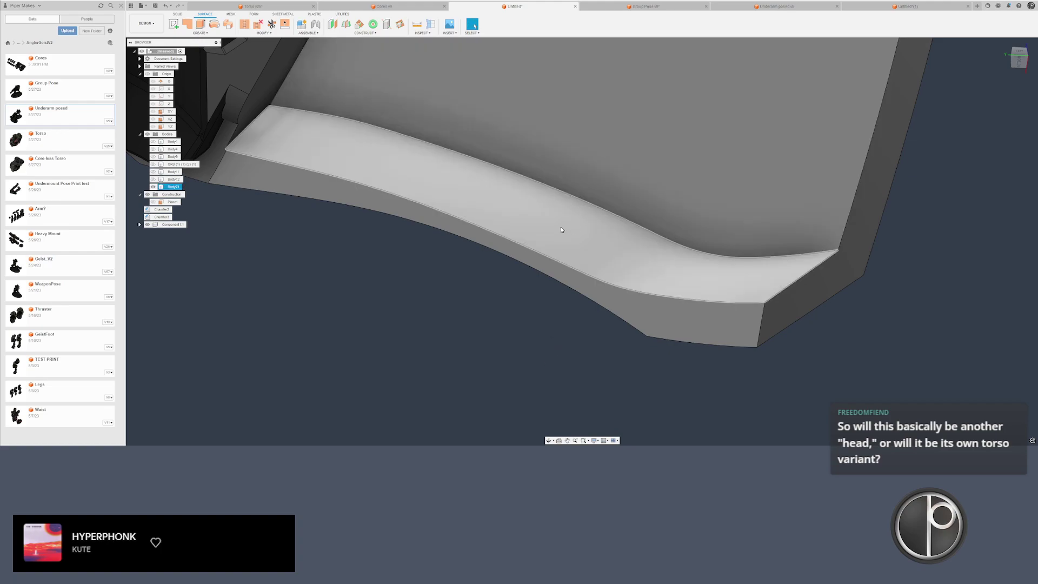
{"action": "middle_click_drag", "start_coordinate": [491, 261], "coordinate": [507, 307], "text": "shift"}
{"action": "scroll", "coordinate": [414, 308], "scroll_direction": "down", "scroll_amount": 5}
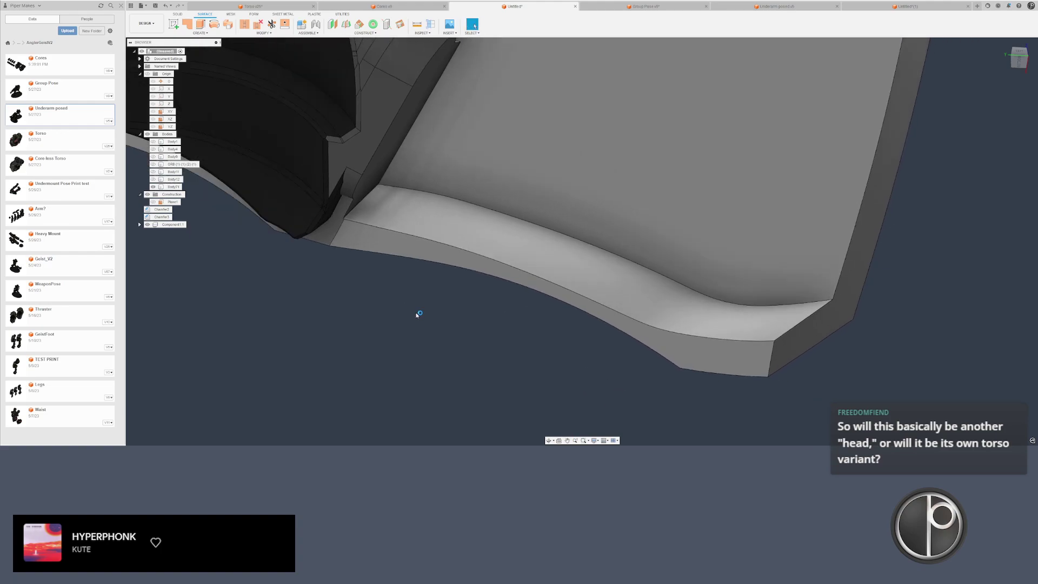
- Offset the new smooth ledge face toward the shell's hollow side to thicken the rim
{"action": "right_click", "coordinate": [564, 303]}
{"action": "left_click", "coordinate": [568, 303]}
{"action": "right_click", "coordinate": [571, 298]}
{"action": "left_click", "coordinate": [576, 299]}
{"action": "key", "text": "q"}
{"action": "scroll", "coordinate": [577, 300], "scroll_direction": "up", "scroll_amount": 3}
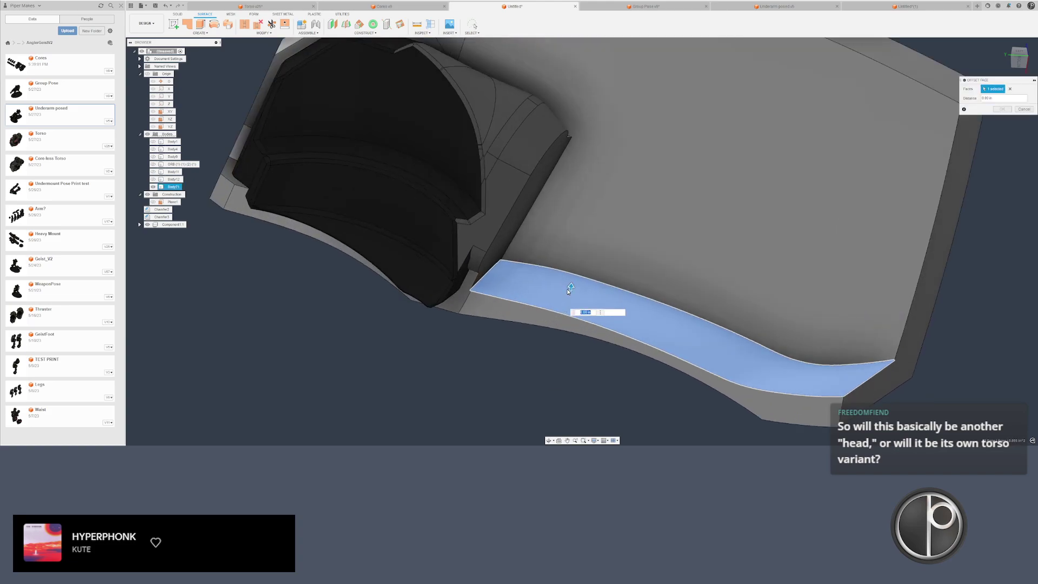
{"action": "left_click_drag", "start_coordinate": [573, 280], "coordinate": [576, 264]}
{"action": "key", "text": "Return"}
{"action": "scroll", "coordinate": [514, 351], "scroll_direction": "down", "scroll_amount": 3}
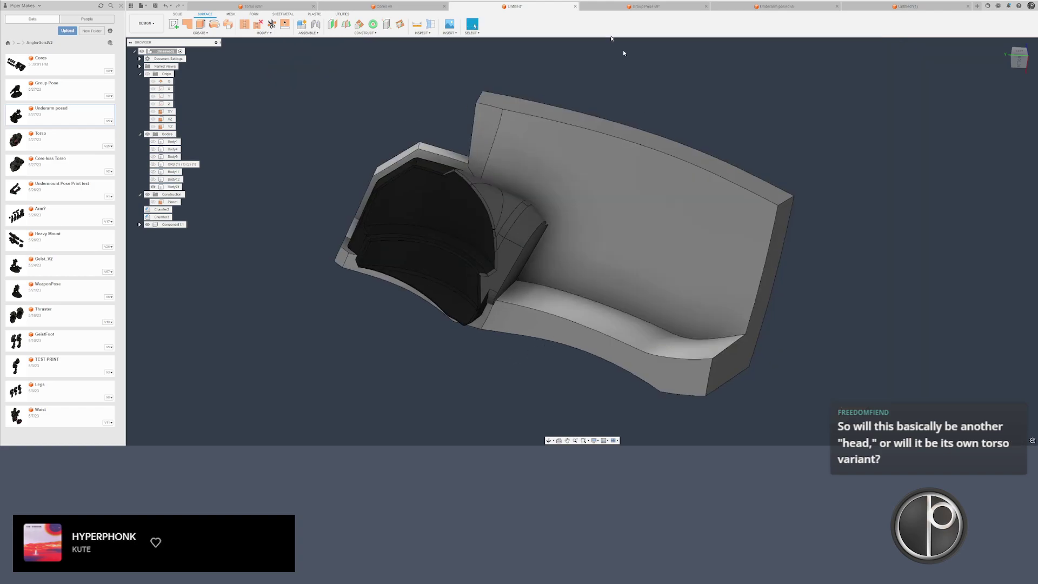
- Switch to the Torso design and hide both shoulder armour plates along with their attached red hoses
{"action": "middle_click_drag", "start_coordinate": [477, 51], "coordinate": [368, 211], "text": "shift"}
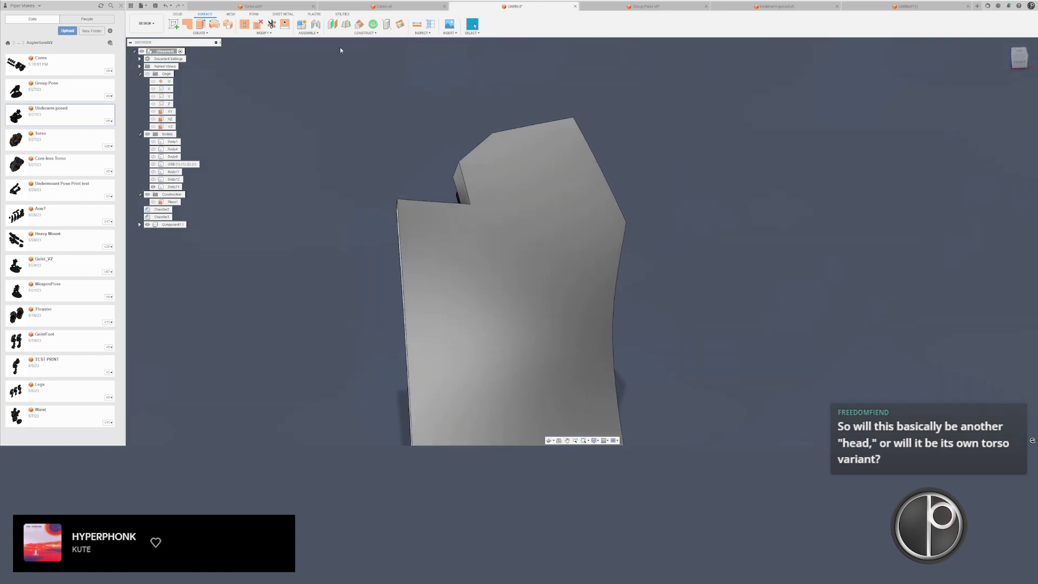
{"action": "left_click", "coordinate": [271, 7]}
{"action": "middle_click_drag", "start_coordinate": [588, 185], "coordinate": [444, 64], "text": "shift"}
{"action": "left_click", "coordinate": [382, 6]}
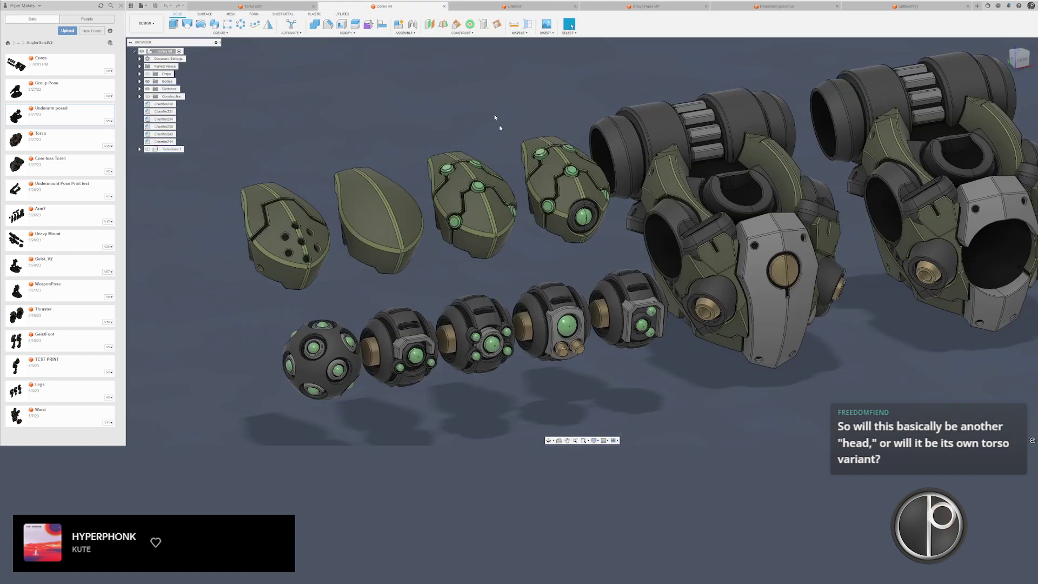
{"action": "middle_click_drag", "start_coordinate": [615, 220], "coordinate": [664, 183], "text": "shift"}
{"action": "left_click", "coordinate": [272, 6]}
{"action": "scroll", "coordinate": [563, 189], "scroll_direction": "up", "scroll_amount": 5}
{"action": "double_click", "coordinate": [498, 222]}
{"action": "double_click", "coordinate": [648, 146], "text": "shift"}
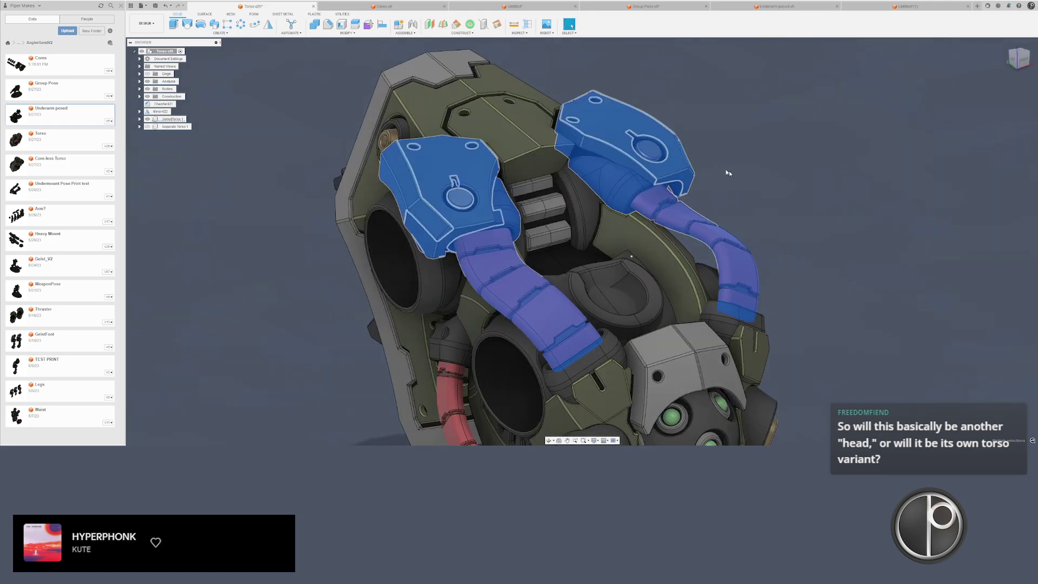
{"action": "scroll", "coordinate": [728, 130], "scroll_direction": "down", "scroll_amount": 1}
{"action": "key", "text": "v"}
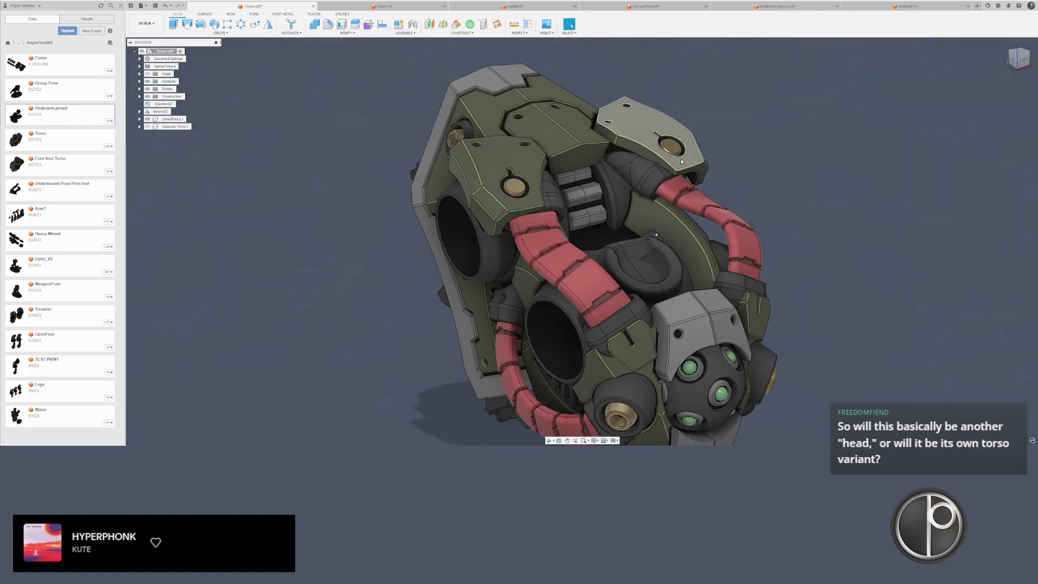
- Compare the armour shell's shape with the Torso, Cores and Group Pose designs
{"action": "middle_click_drag", "start_coordinate": [657, 203], "coordinate": [579, 215], "text": "shift"}
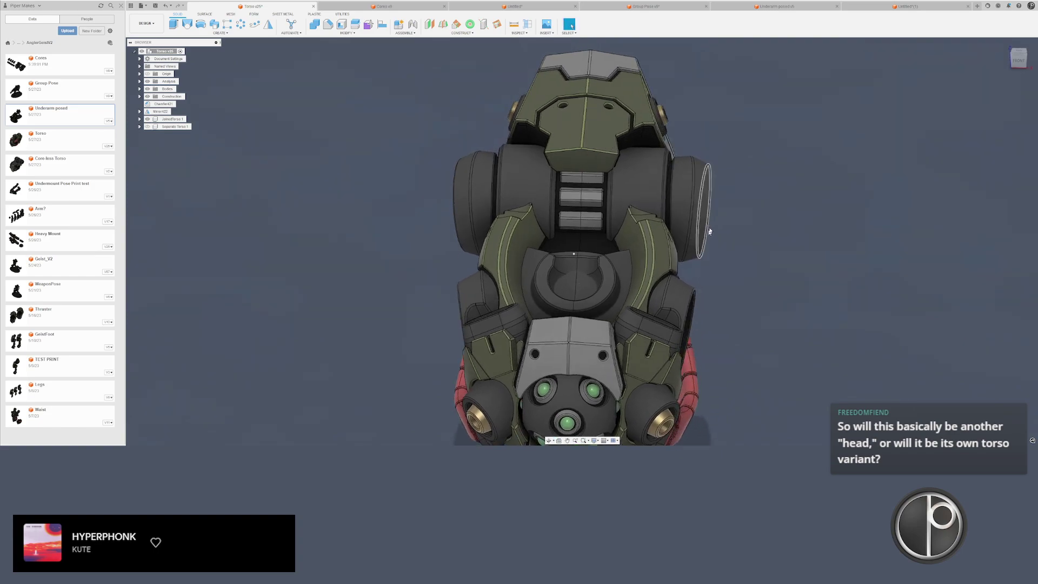
{"action": "middle_click_drag", "start_coordinate": [476, 81], "coordinate": [422, 63], "text": "shift"}
{"action": "scroll", "coordinate": [420, 81], "scroll_direction": "down", "scroll_amount": 2}
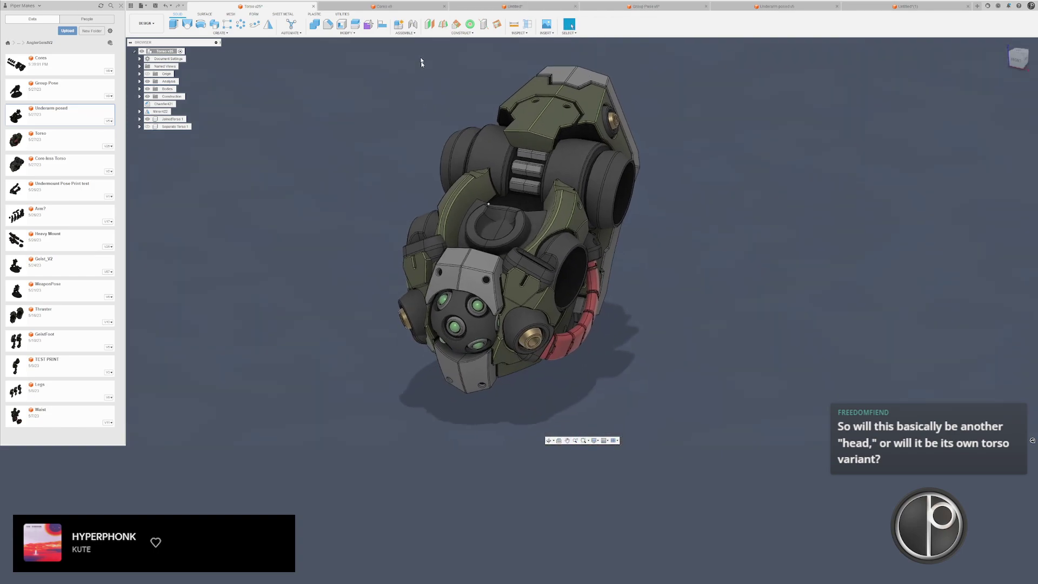
{"action": "left_click", "coordinate": [401, 9]}
{"action": "left_click", "coordinate": [514, 7]}
{"action": "middle_click_drag", "start_coordinate": [619, 162], "coordinate": [657, 212], "text": "shift"}
{"action": "scroll", "coordinate": [688, 194], "scroll_direction": "down", "scroll_amount": 1}
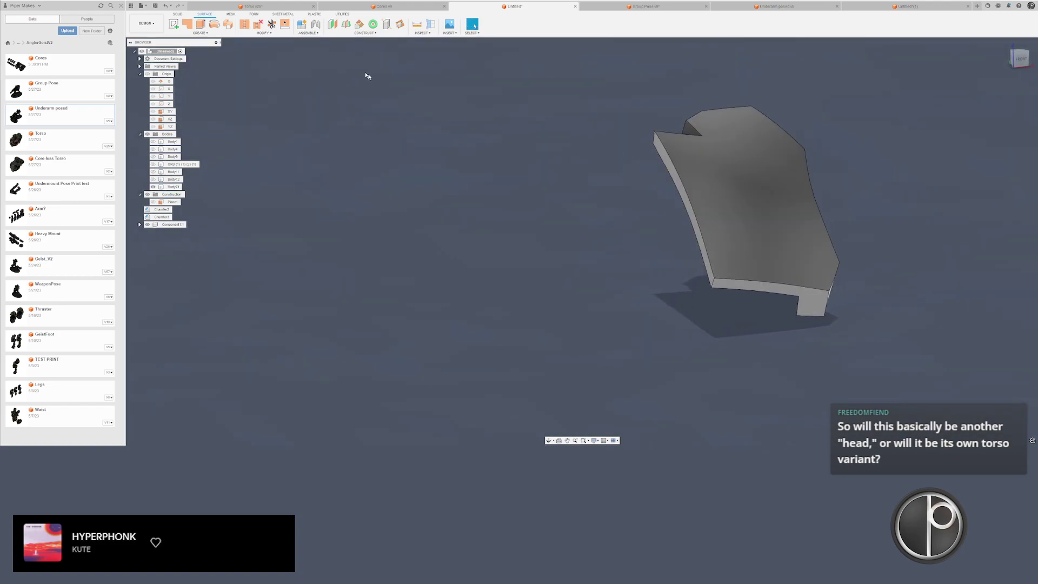
{"action": "left_click", "coordinate": [332, 7]}
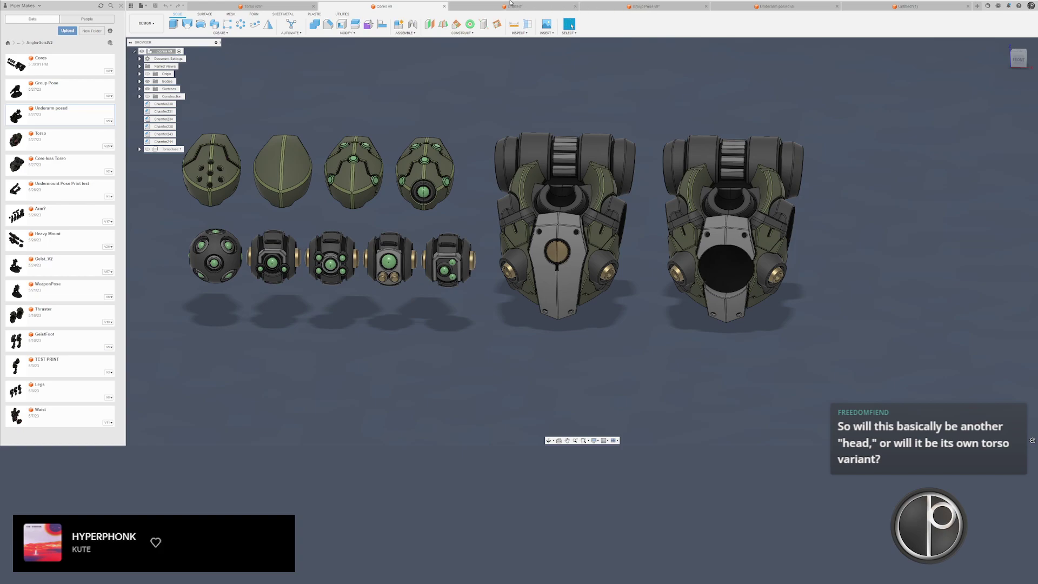
{"action": "left_click", "coordinate": [508, 7]}
{"action": "left_click", "coordinate": [660, 10]}
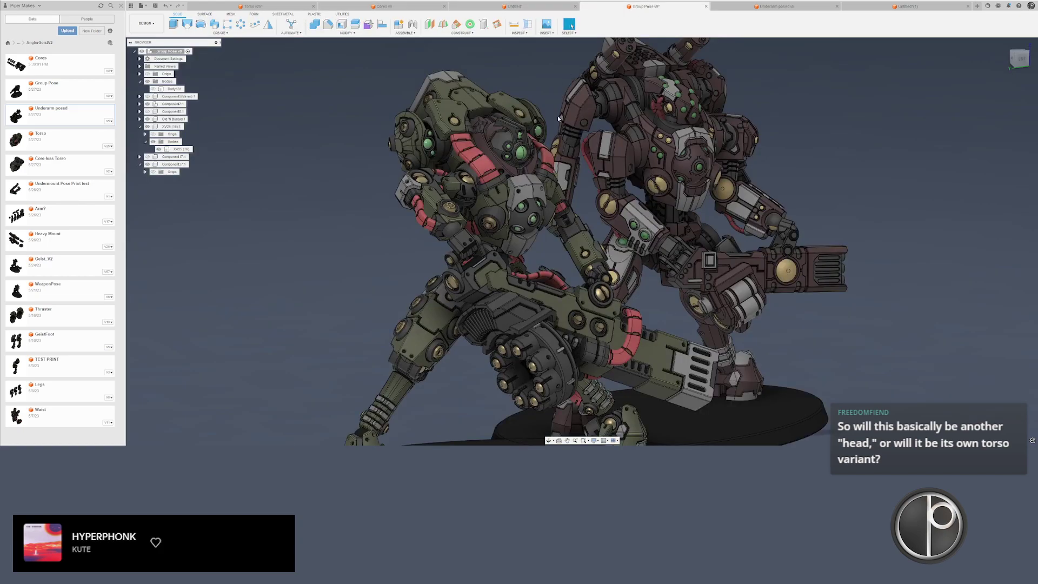
{"action": "left_click", "coordinate": [516, 7]}
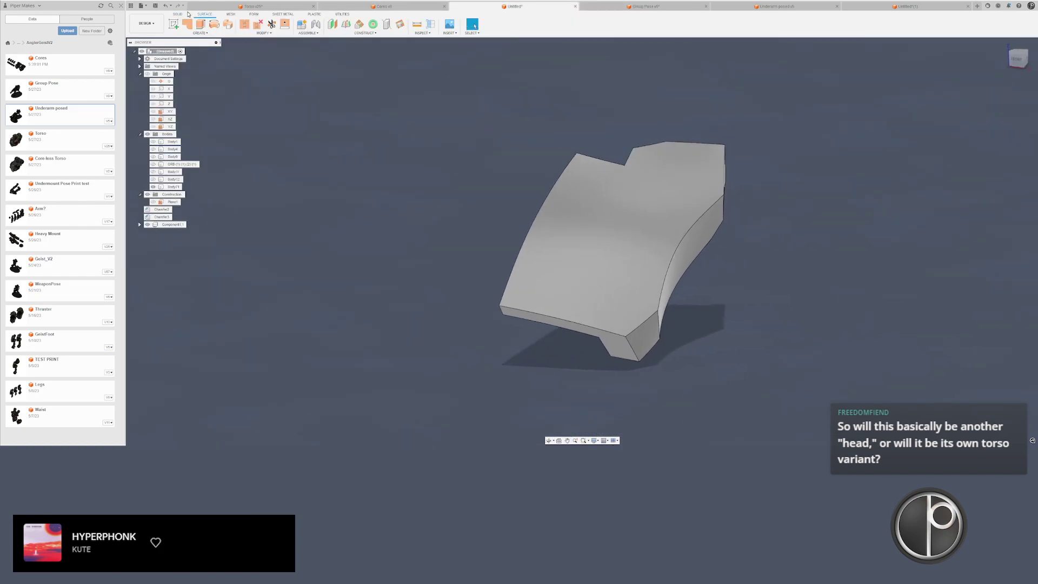
- Offset the shell's curved inner ledge face a little further toward the hollow side
{"action": "middle_click_drag", "start_coordinate": [193, 99], "coordinate": [709, 299], "text": "shift"}
{"action": "left_click", "coordinate": [583, 233]}
{"action": "scroll", "coordinate": [708, 299], "scroll_direction": "up", "scroll_amount": 3}
{"action": "right_click", "coordinate": [725, 261]}
{"action": "left_click", "coordinate": [746, 252]}
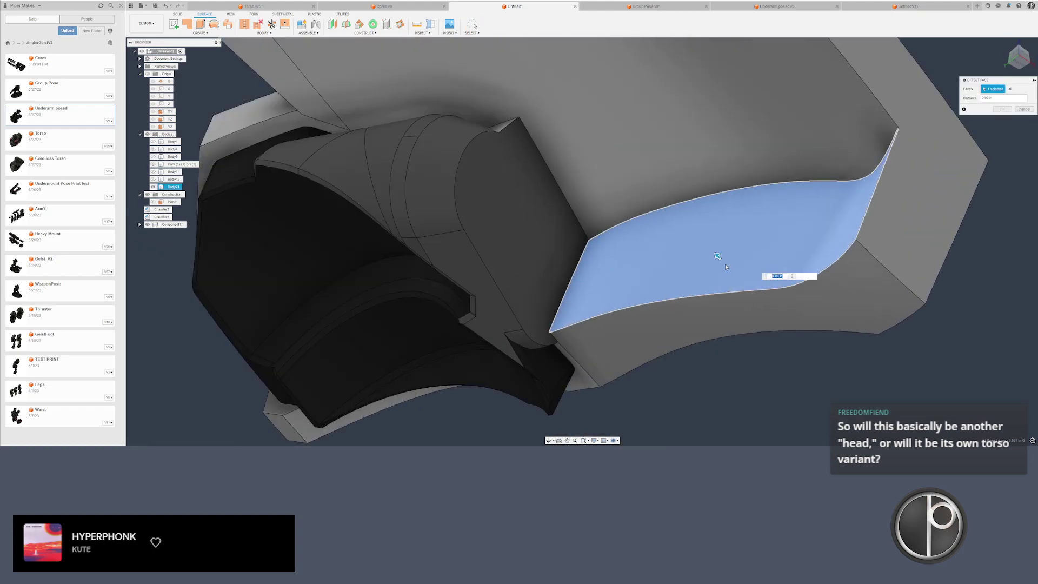
{"action": "left_click_drag", "start_coordinate": [718, 257], "coordinate": [704, 243]}
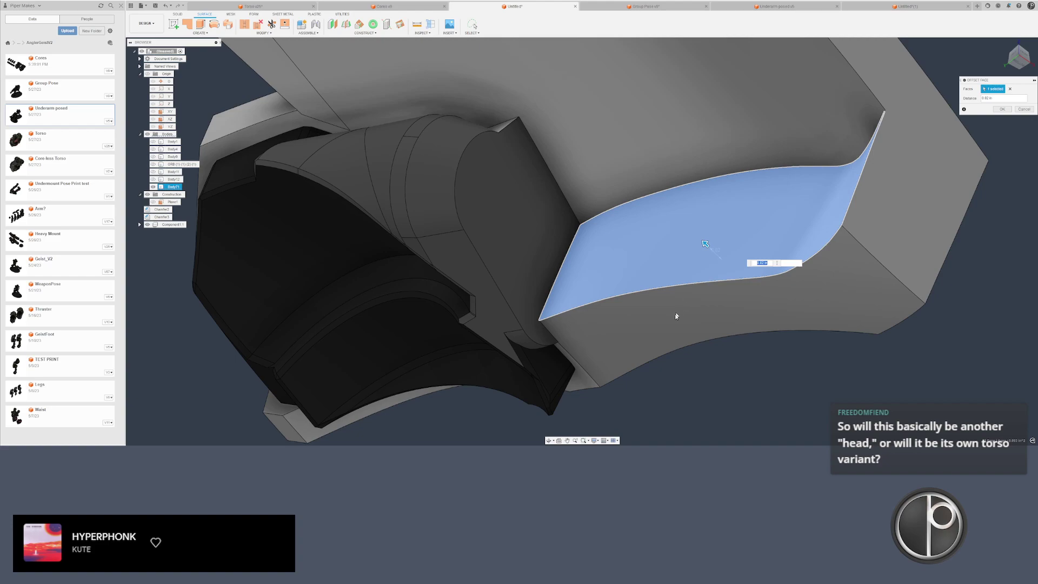
{"action": "key", "text": "Return"}
- Show the torso body and split the armour shell where it overlaps the circular arm socket, using the socket's inner face
{"action": "left_click", "coordinate": [152, 179]}
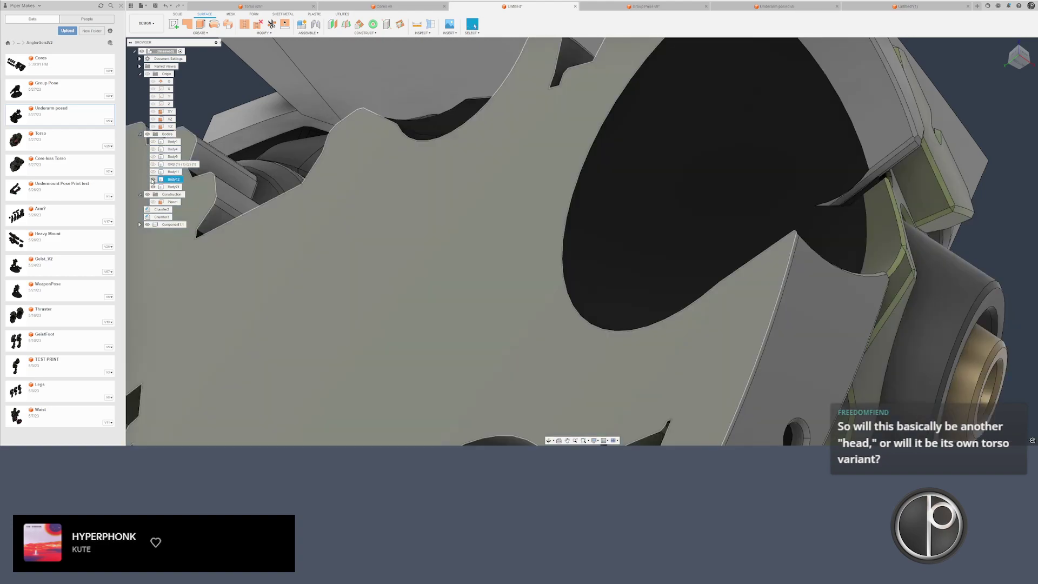
{"action": "scroll", "coordinate": [422, 270], "scroll_direction": "down", "scroll_amount": 3}
{"action": "middle_click_drag", "start_coordinate": [505, 253], "coordinate": [438, 309], "text": "shift"}
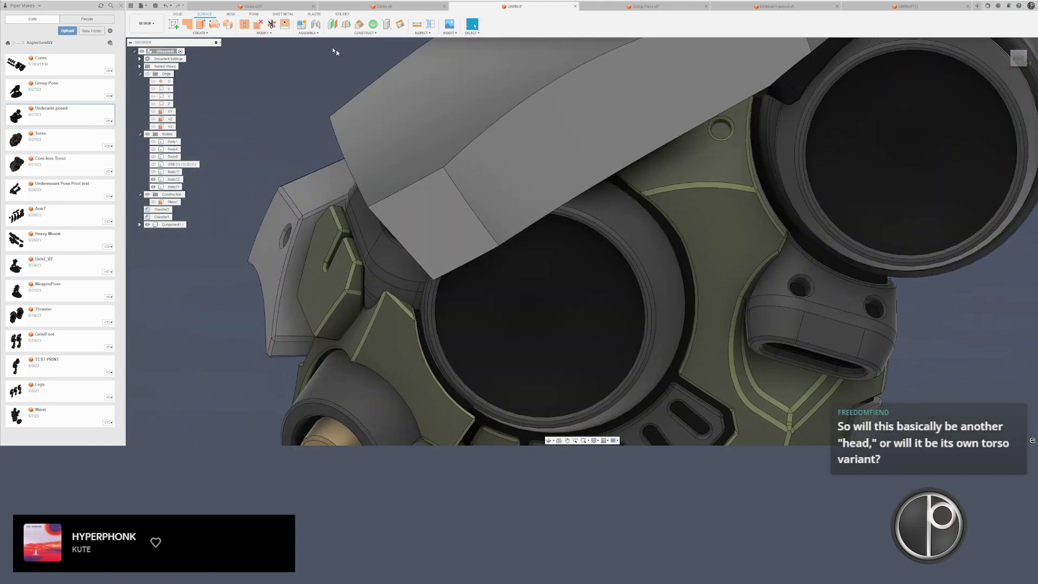
{"action": "left_click", "coordinate": [178, 14]}
{"action": "left_click", "coordinate": [355, 24]}
{"action": "left_click", "coordinate": [545, 142]}
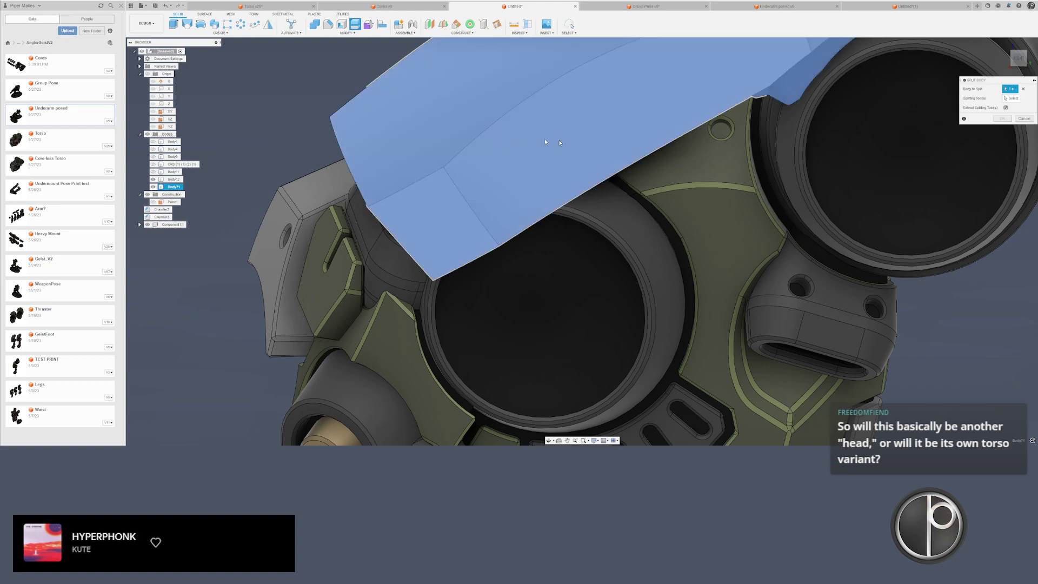
{"action": "left_click", "coordinate": [607, 300]}
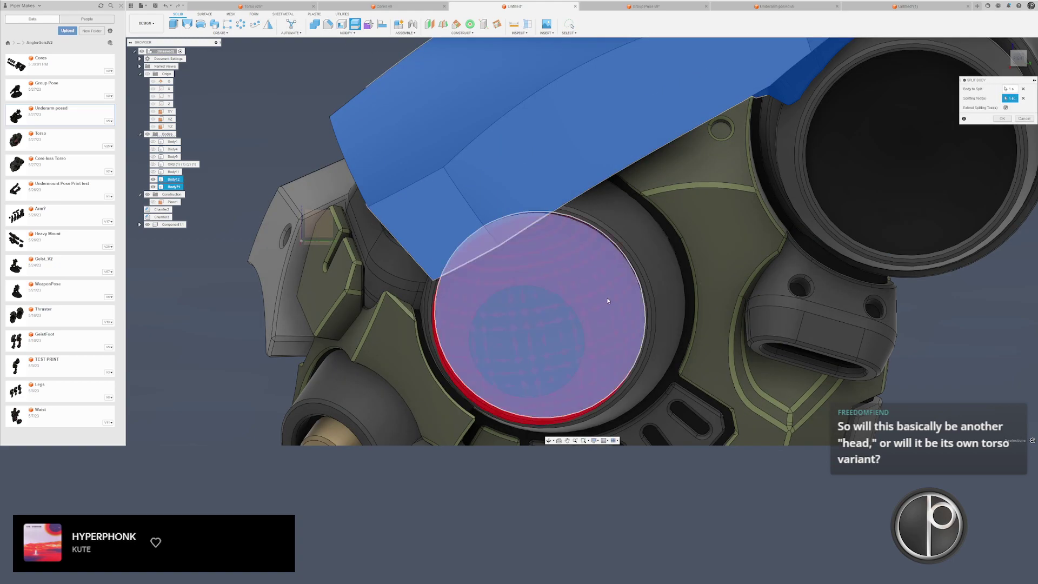
{"action": "key", "text": "Return"}
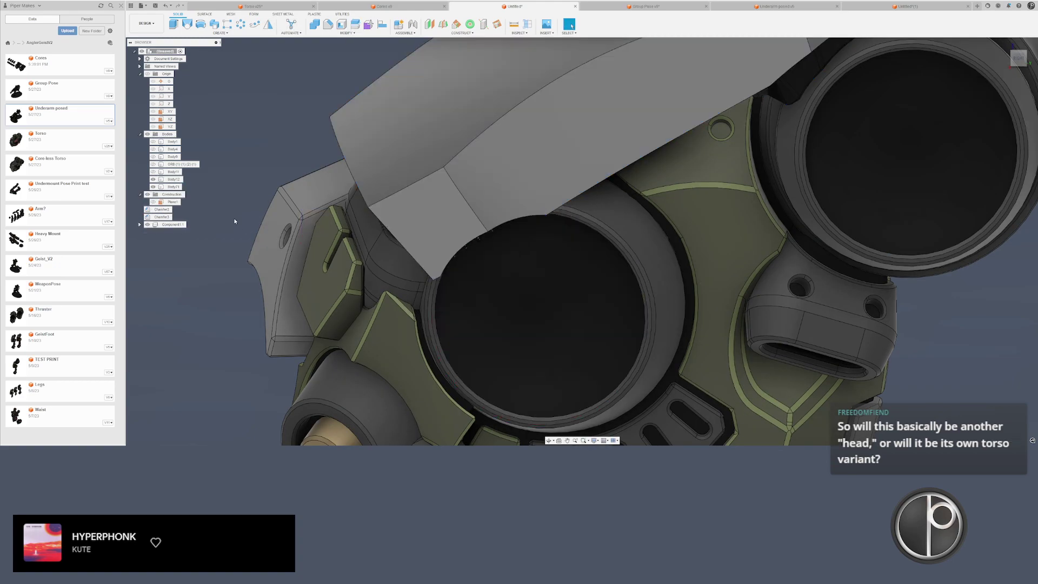
- Split the armour shell where it overlaps the lower circular arm socket, using the socket's outer ring face
{"action": "left_click", "coordinate": [354, 24]}
{"action": "left_click", "coordinate": [422, 89]}
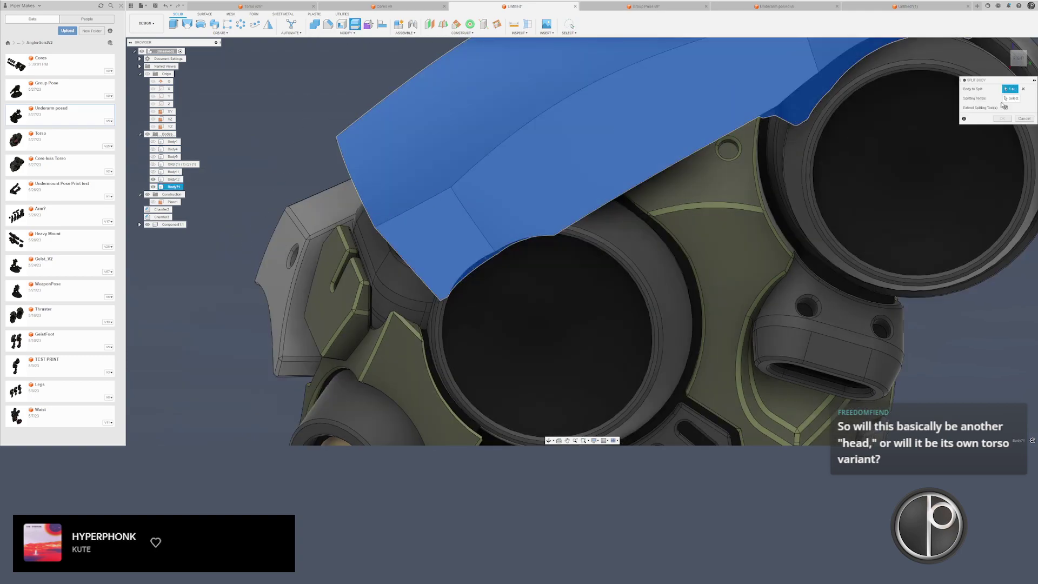
{"action": "left_click", "coordinate": [627, 241]}
{"action": "middle_click_drag", "start_coordinate": [627, 242], "coordinate": [470, 230], "text": "shift"}
{"action": "key", "text": "Return"}
{"action": "scroll", "coordinate": [604, 233], "scroll_direction": "up", "scroll_amount": 3}
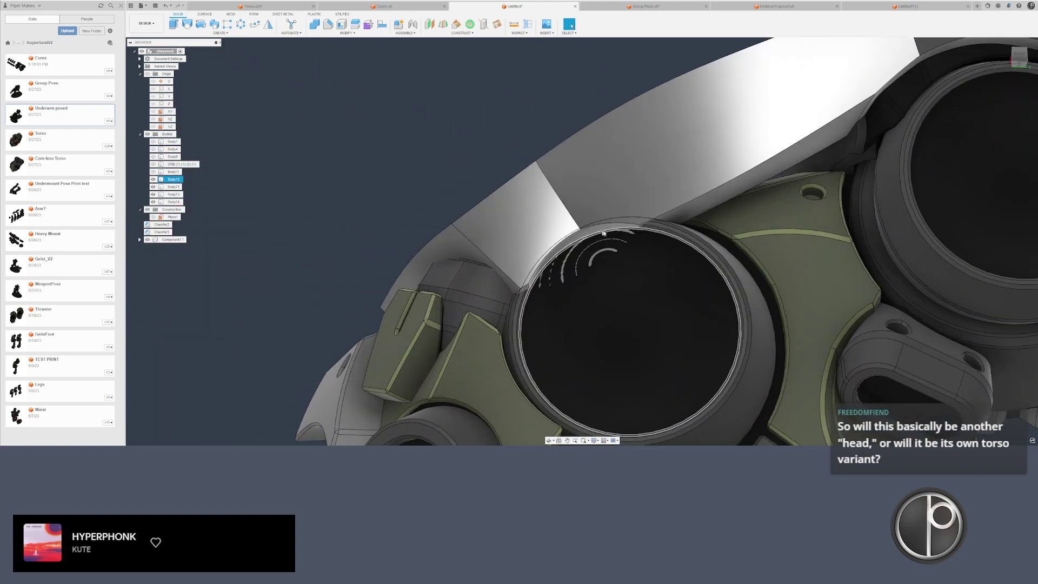
{"action": "scroll", "coordinate": [603, 233], "scroll_direction": "up", "scroll_amount": 2}
- Delete the crescent-shaped piece of the split shell that covers the arm socket
{"action": "left_click", "coordinate": [622, 217]}
{"action": "left_click", "coordinate": [173, 203]}
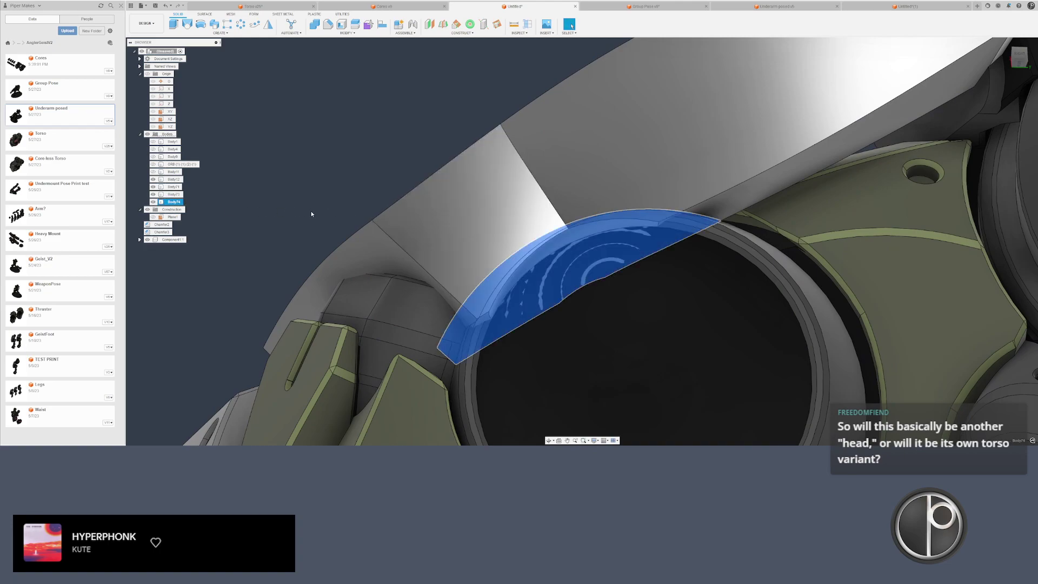
{"action": "scroll", "coordinate": [312, 225], "scroll_direction": "down", "scroll_amount": 3}
{"action": "middle_click_drag", "start_coordinate": [312, 225], "coordinate": [487, 244], "text": "shift"}
{"action": "middle_click_drag", "start_coordinate": [486, 243], "coordinate": [558, 251]}
{"action": "key", "text": "Delete"}
{"action": "key", "text": "Escape"}
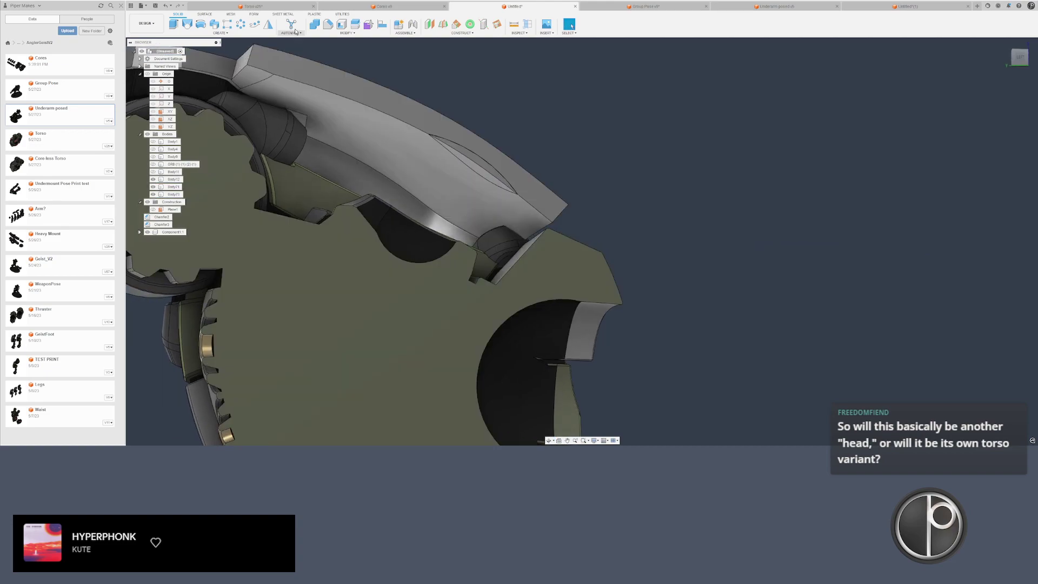
- Combine the leftover split-off sliver on the shell's surface with the main armour shell
{"action": "left_click", "coordinate": [315, 24]}
{"action": "left_click", "coordinate": [468, 145]}
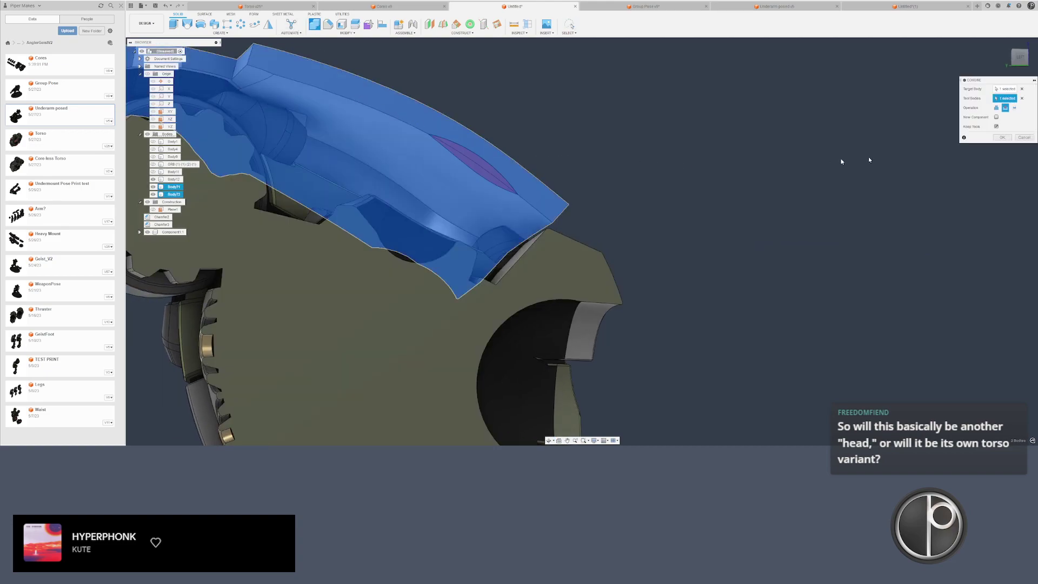
{"action": "left_click", "coordinate": [1000, 137]}
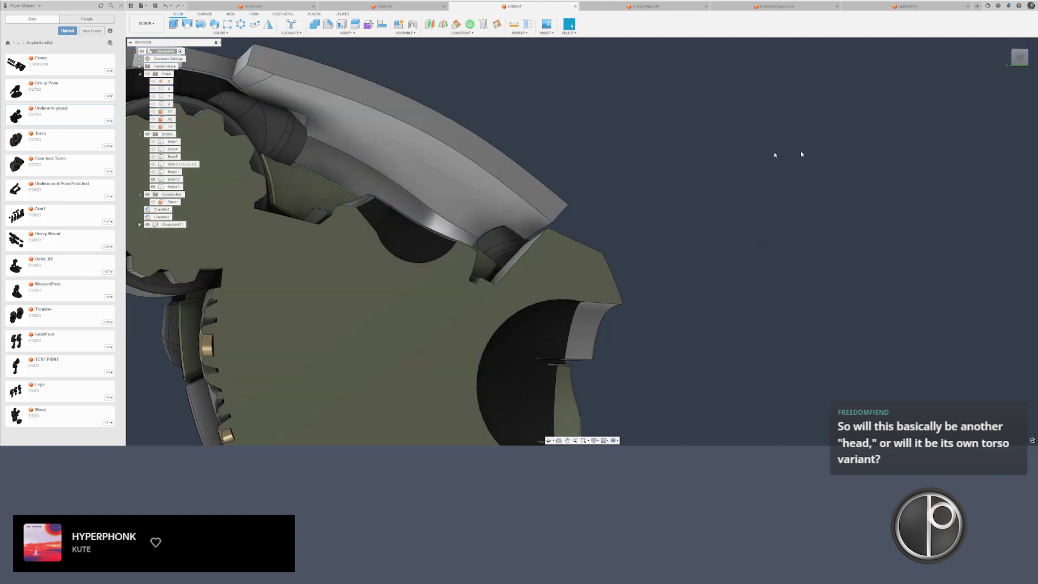
{"action": "middle_click_drag", "start_coordinate": [611, 160], "coordinate": [422, 84], "text": "shift"}
{"action": "scroll", "coordinate": [439, 263], "scroll_direction": "up", "scroll_amount": 4}
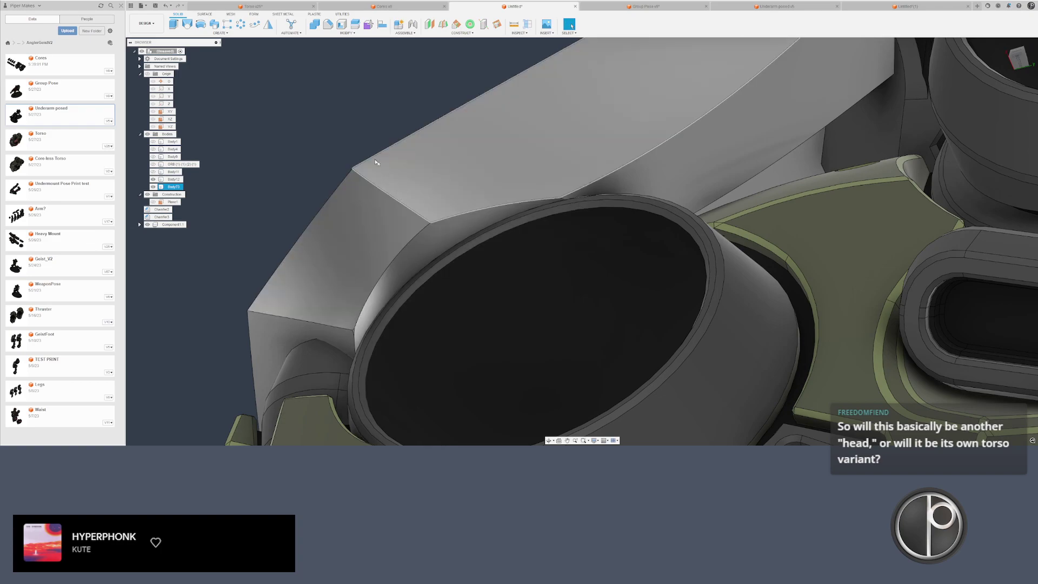
- Duplicate the armour shell body in place
{"action": "double_click", "coordinate": [377, 162]}
{"action": "left_click", "coordinate": [302, 163]}
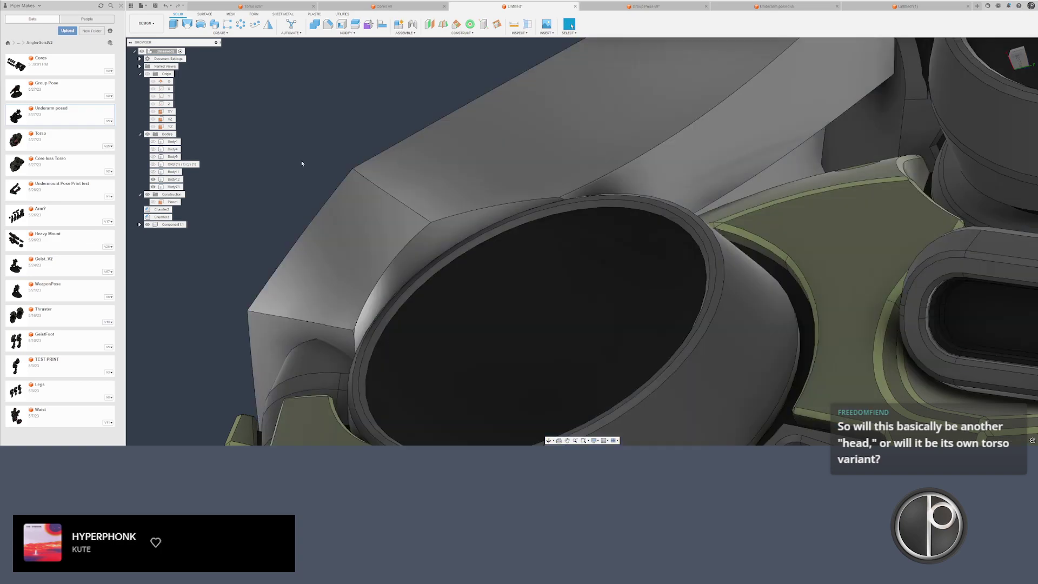
{"action": "scroll", "coordinate": [346, 335], "scroll_direction": "up", "scroll_amount": 8}
{"action": "scroll", "coordinate": [355, 349], "scroll_direction": "down", "scroll_amount": 6}
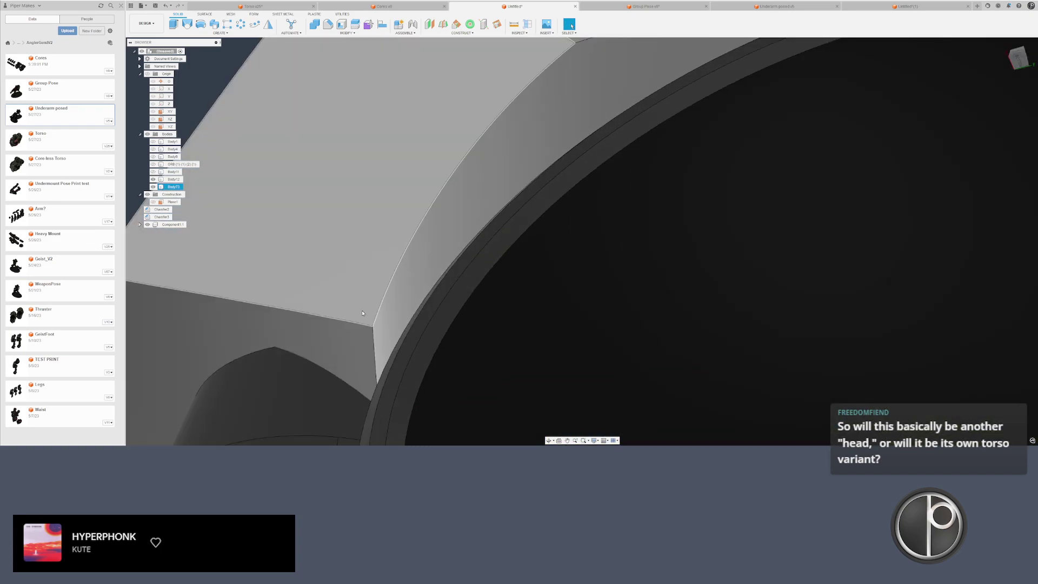
{"action": "left_click", "coordinate": [246, 294]}
{"action": "key", "text": "ctrl+c"}
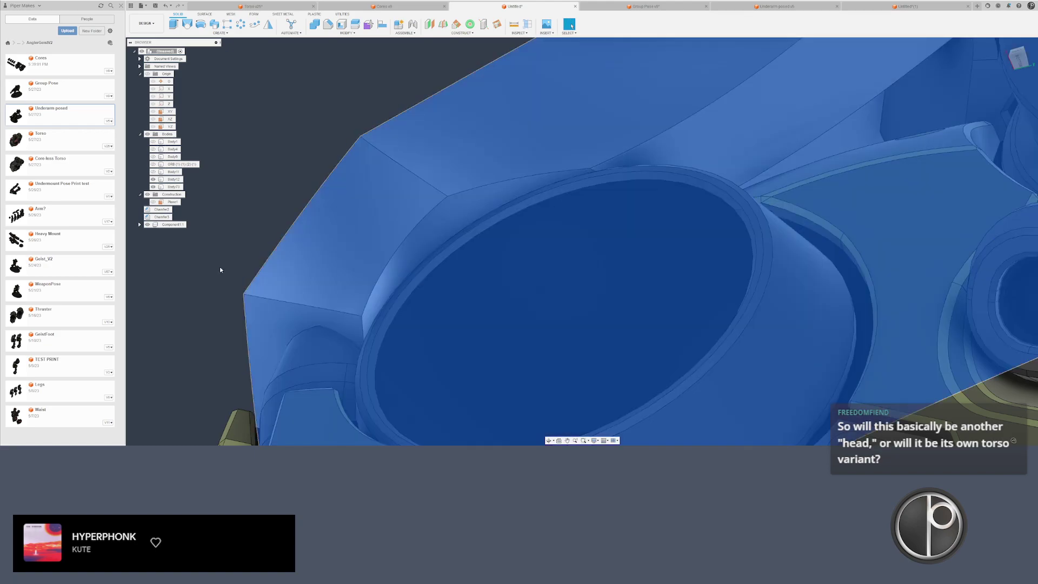
{"action": "key", "text": "ctrl+v"}
{"action": "key", "text": "Return"}
- Offset the curved socket-cutout face on one copy of the shell to widen the cutout
{"action": "right_click", "coordinate": [399, 264]}
{"action": "left_click", "coordinate": [409, 256]}
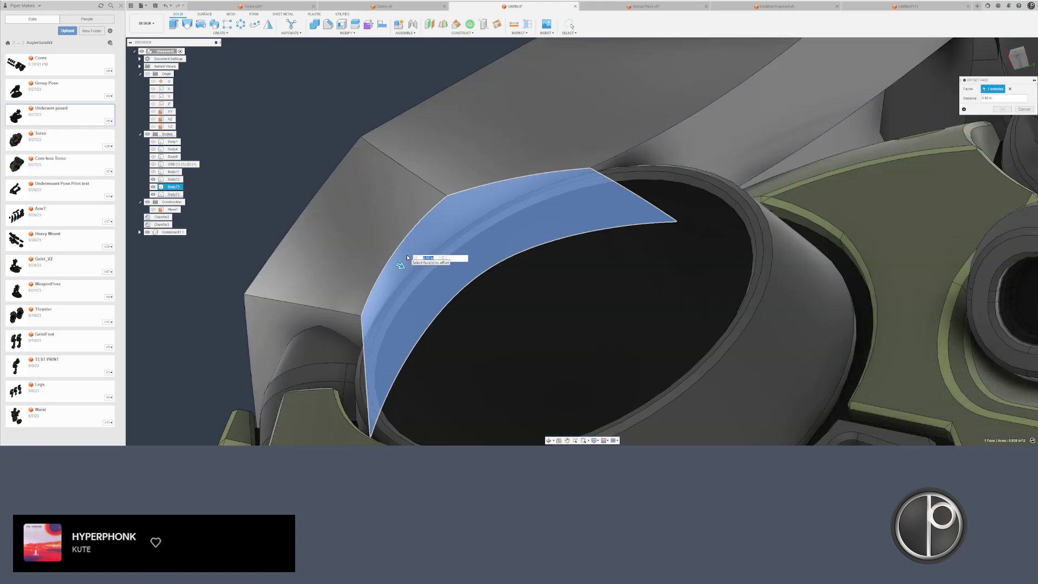
{"action": "type", "text": "0.05"}
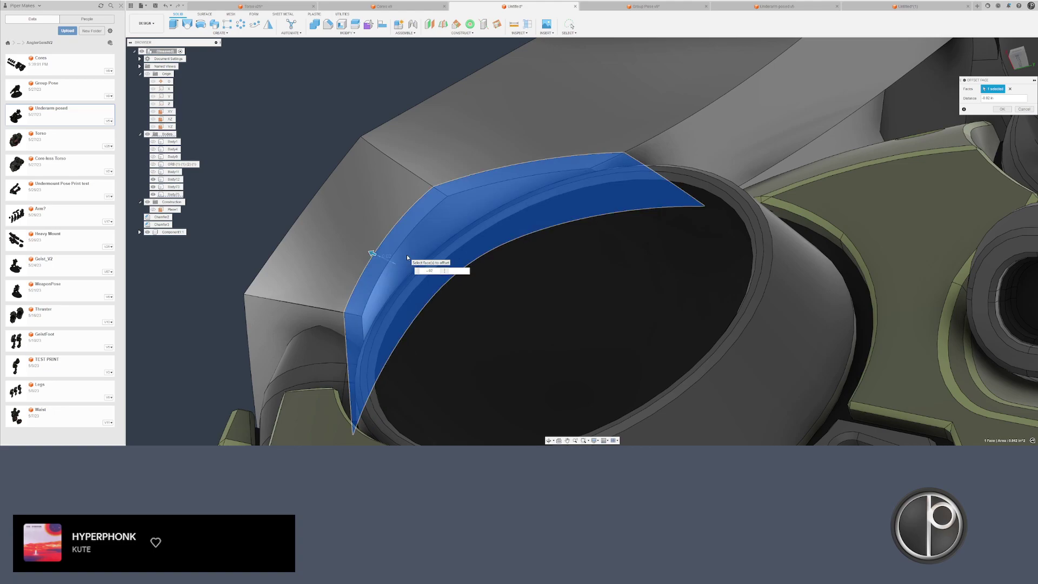
{"action": "key", "text": "Return"}
- Cut one shell copy with the other, keeping the tool body, to leave a separate curved strip around the socket
{"action": "left_click", "coordinate": [315, 25]}
{"action": "left_click", "coordinate": [422, 191]}
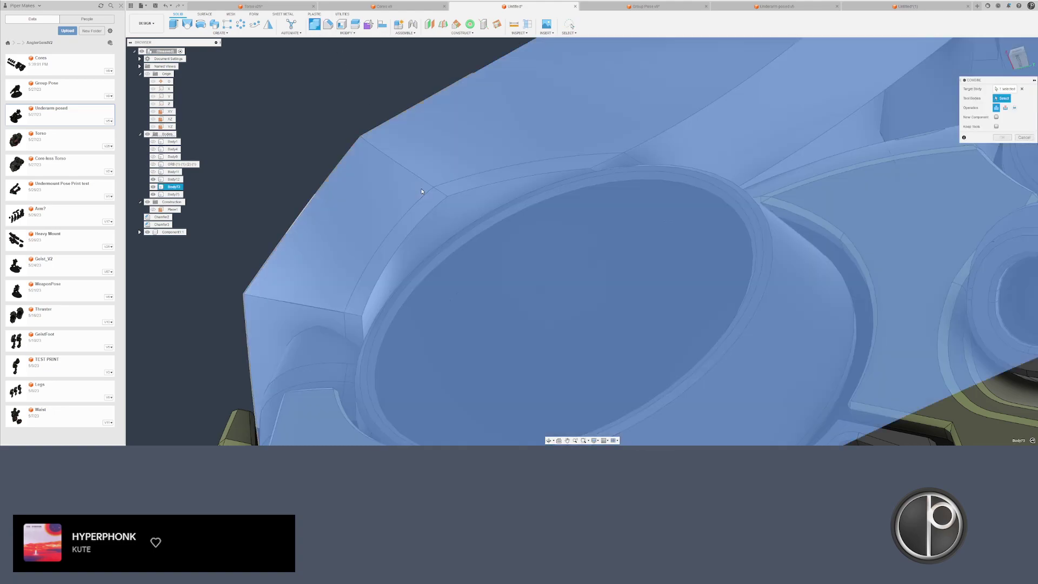
{"action": "left_click", "coordinate": [1005, 108]}
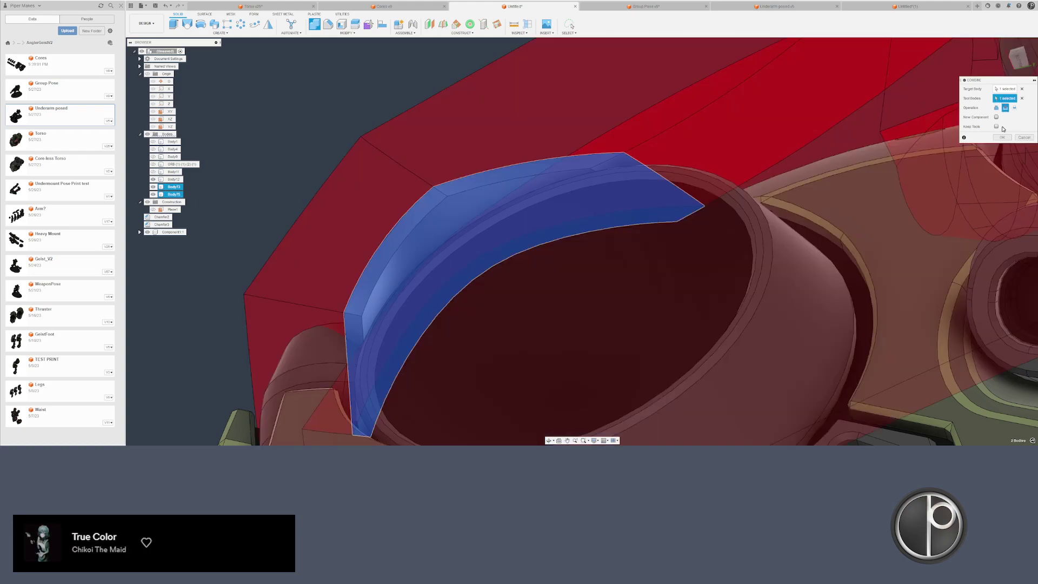
{"action": "left_click", "coordinate": [999, 138]}
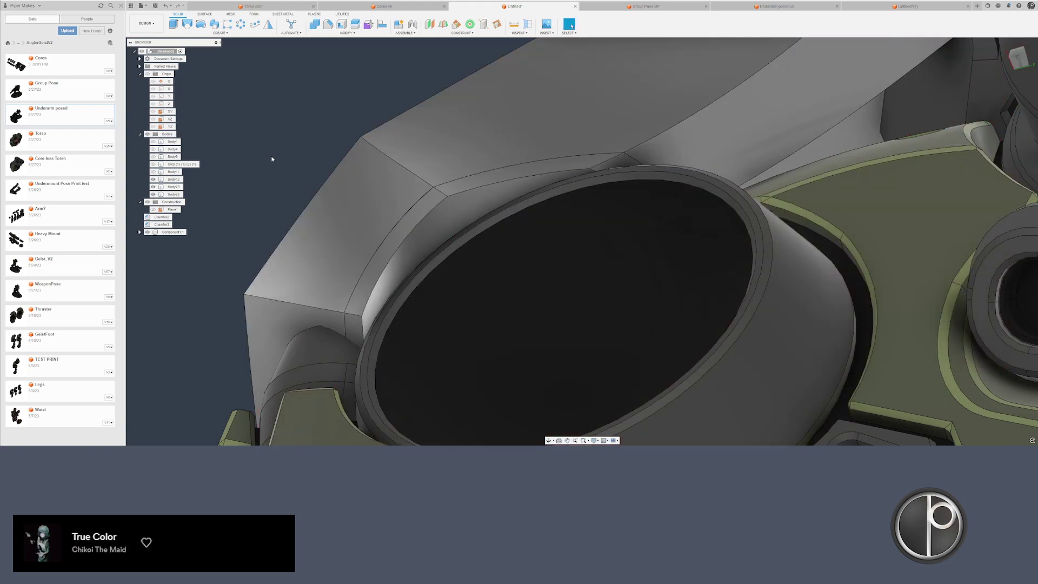
{"action": "right_click_drag", "start_coordinate": [271, 157], "coordinate": [281, 92]}
{"action": "left_click", "coordinate": [422, 207]}
{"action": "left_click", "coordinate": [424, 212]}
{"action": "key", "text": "Return"}
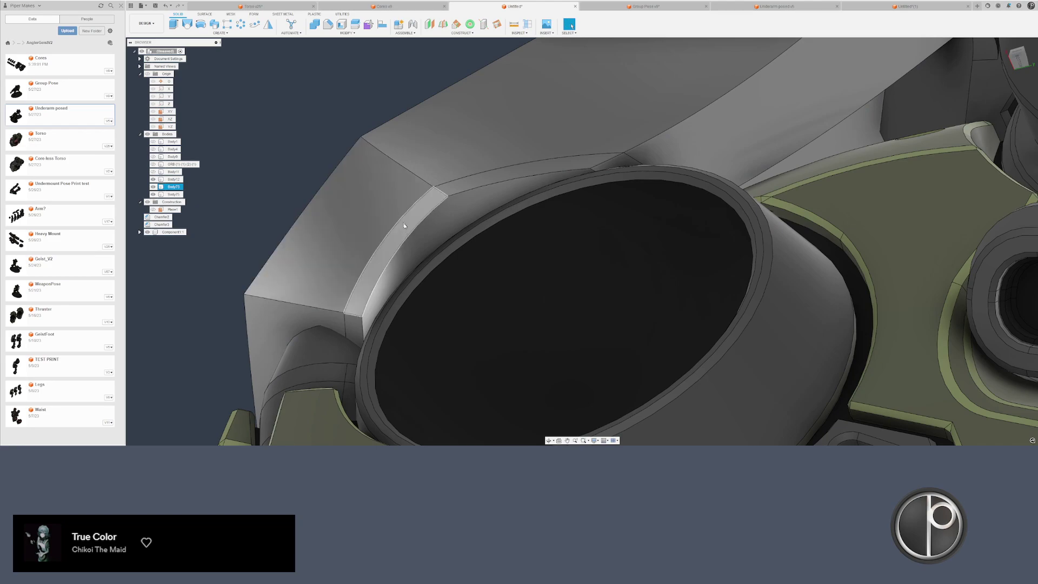
- Split the curved strip with the socket's front rim face and remove the part in front of the rim
{"action": "left_click", "coordinate": [355, 24]}
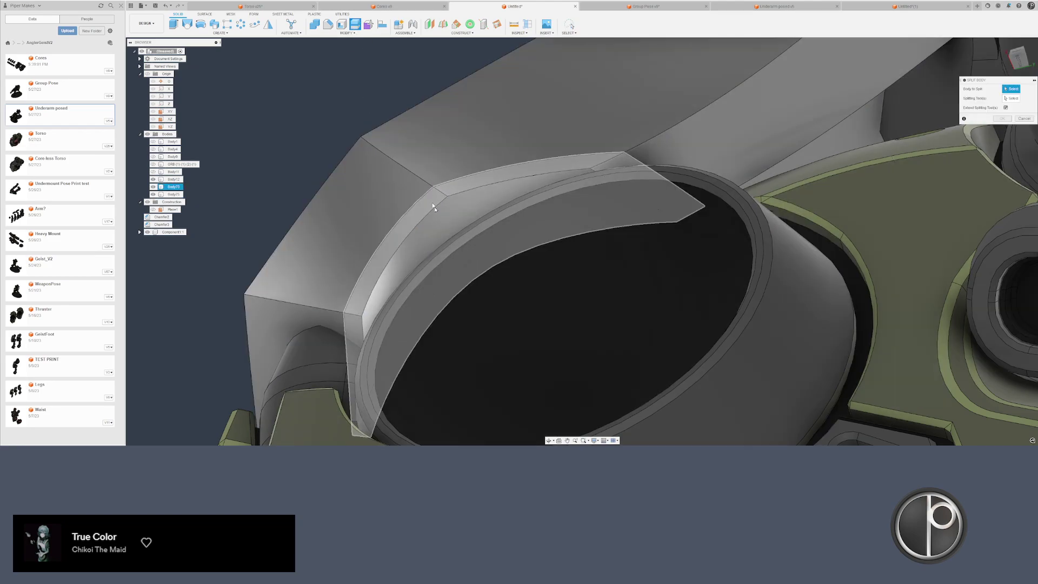
{"action": "scroll", "coordinate": [783, 205], "scroll_direction": "up", "scroll_amount": 1}
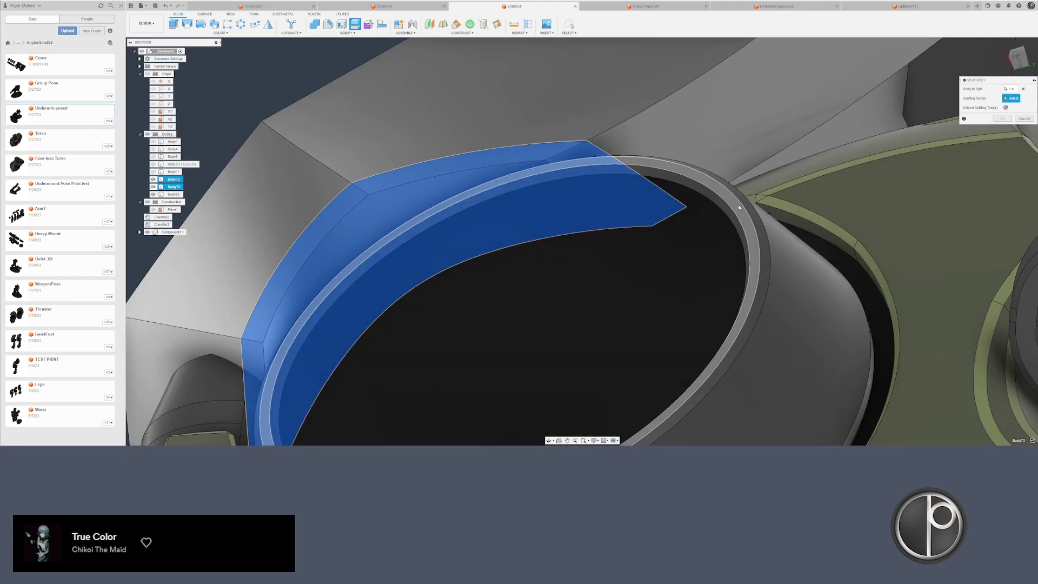
{"action": "left_click", "coordinate": [738, 205]}
{"action": "key", "text": "Return"}
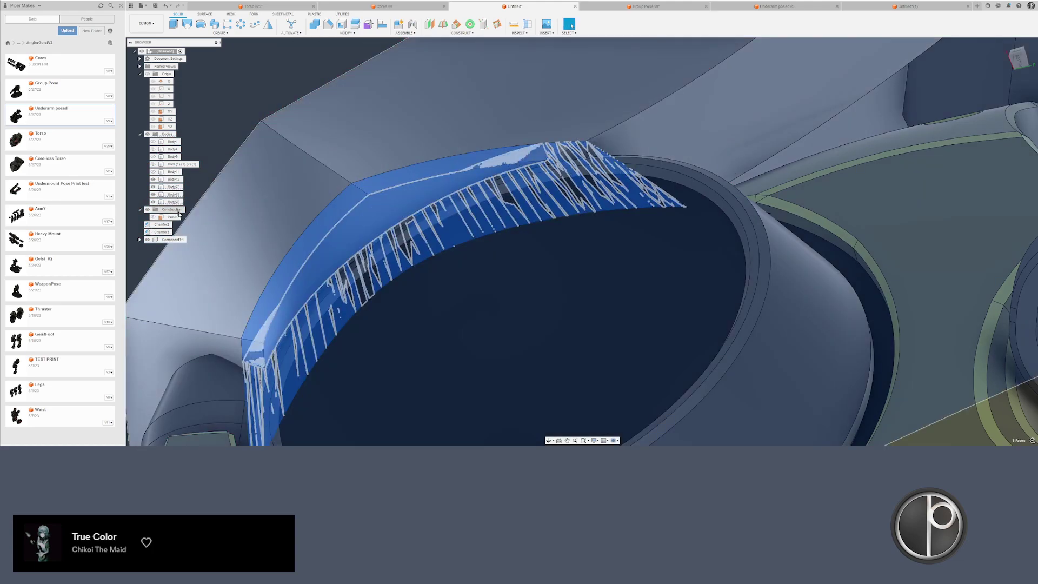
- Offset the curved strip's front face by -0.015 in so it sits back from the socket rim
{"action": "left_click", "coordinate": [344, 252]}
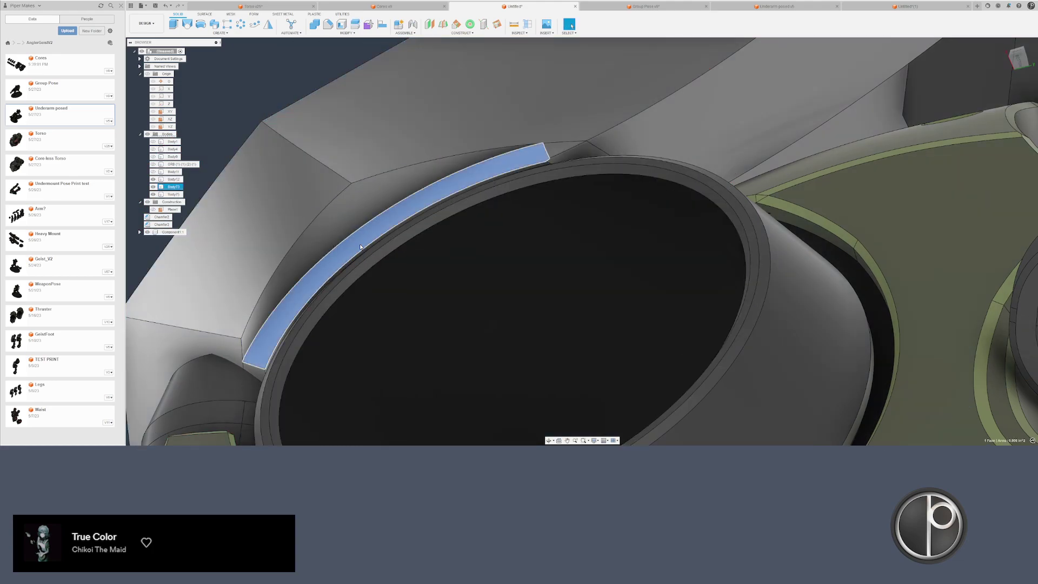
{"action": "key", "text": "q"}
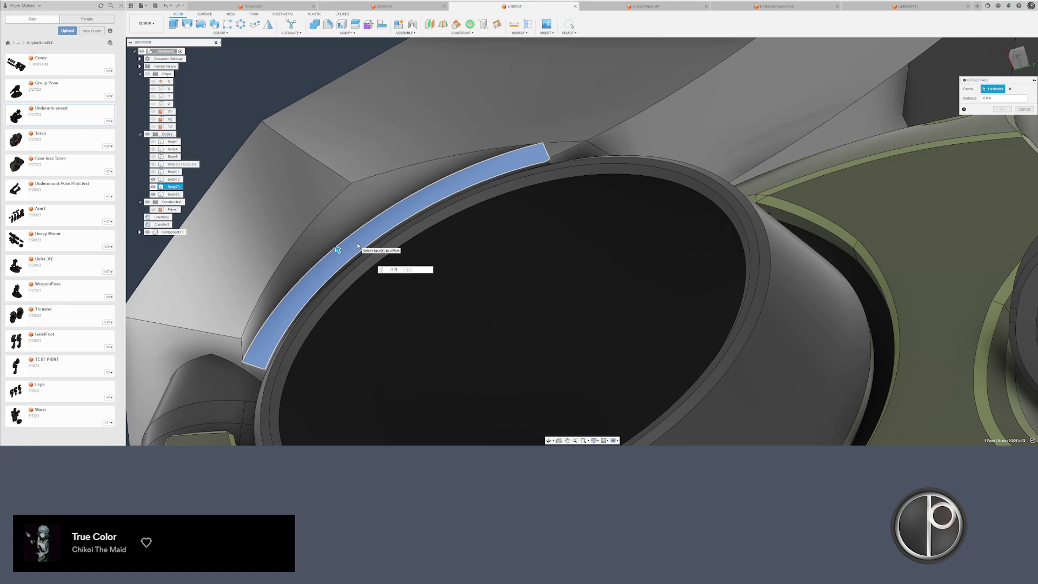
{"action": "type", "text": "-0.015"}
{"action": "key", "text": "Return"}
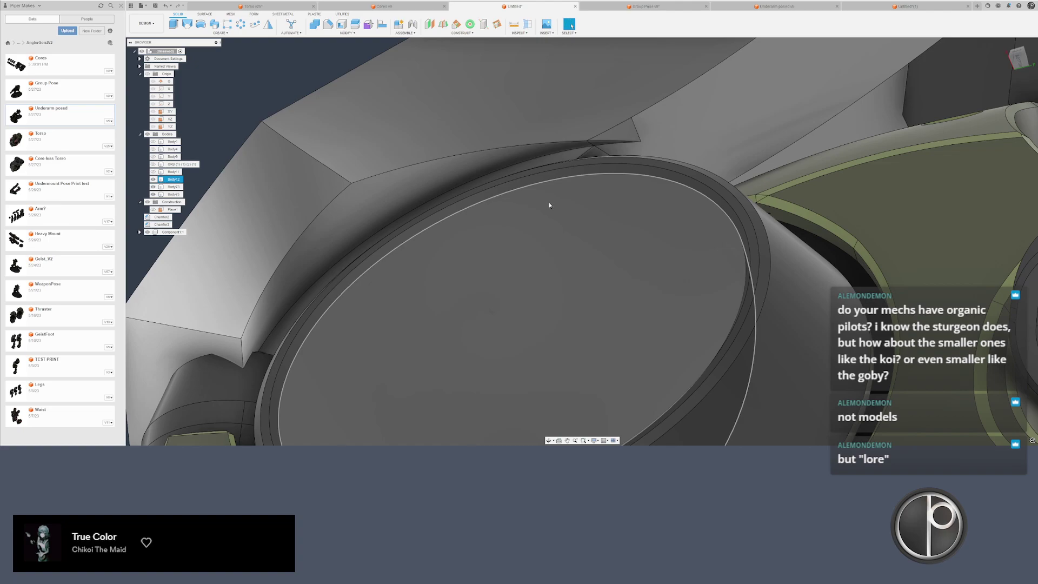
- Offset the curved strip's flat end face near the green torso panel inward to shorten the strip
{"action": "scroll", "coordinate": [514, 215], "scroll_direction": "down", "scroll_amount": 5}
{"action": "middle_click_drag", "start_coordinate": [490, 219], "coordinate": [545, 207], "text": "shift"}
{"action": "scroll", "coordinate": [519, 197], "scroll_direction": "up", "scroll_amount": 6}
{"action": "scroll", "coordinate": [514, 211], "scroll_direction": "down", "scroll_amount": 5}
{"action": "right_click", "coordinate": [546, 206]}
{"action": "left_click", "coordinate": [566, 198]}
{"action": "scroll", "coordinate": [541, 208], "scroll_direction": "up", "scroll_amount": 2}
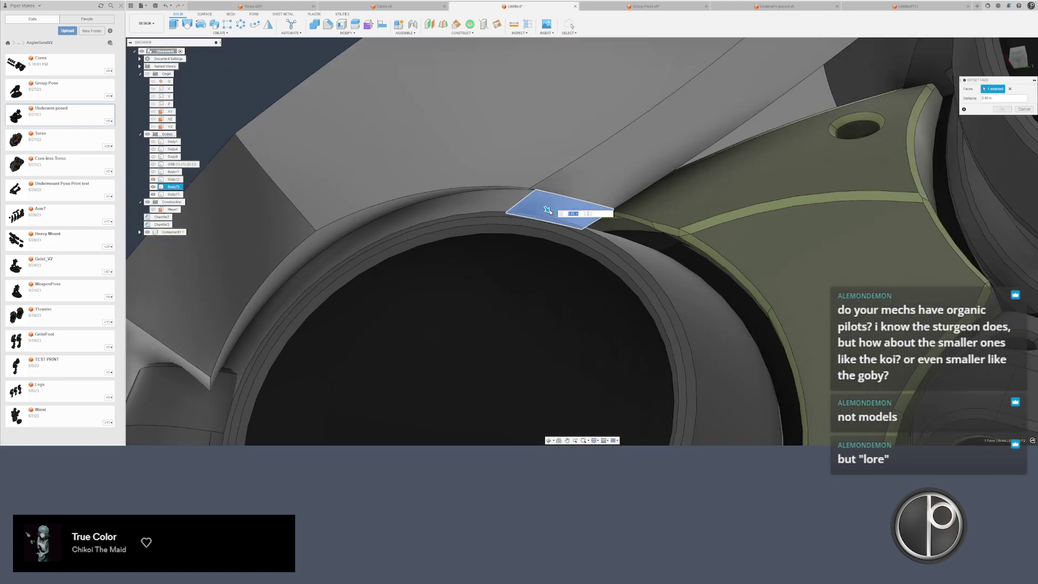
{"action": "key", "text": "Escape"}
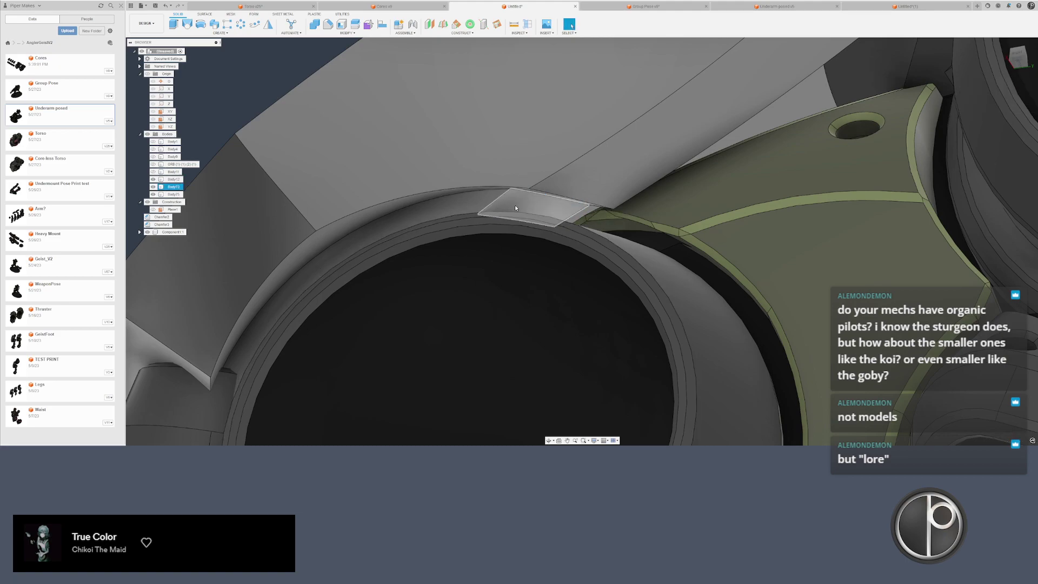
- Rotate the strip's flat end face about the X axis with a face move
{"action": "left_click", "coordinate": [515, 205]}
{"action": "key", "text": "m"}
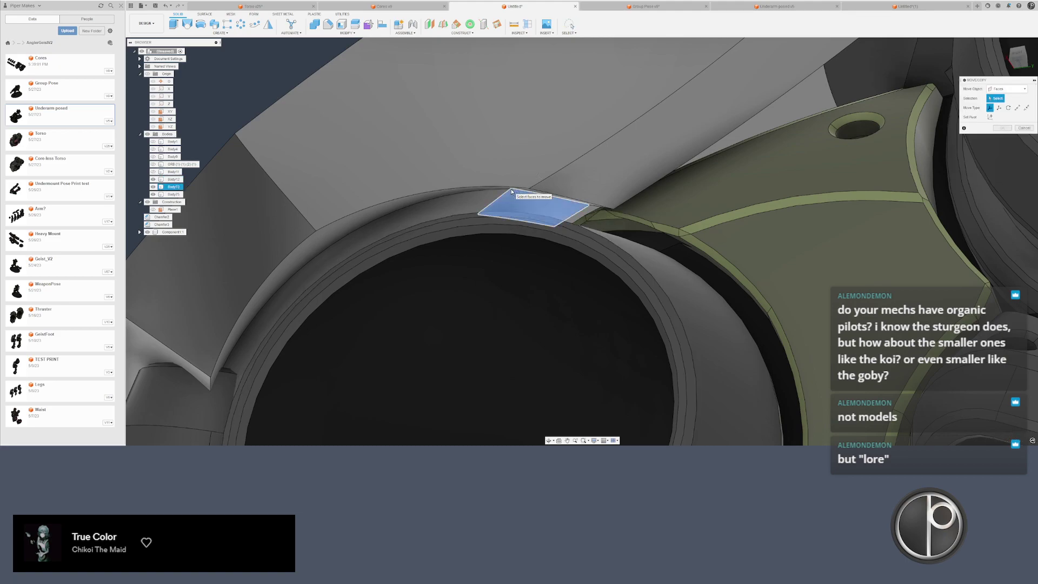
{"action": "left_click", "coordinate": [511, 191]}
{"action": "middle_click_drag", "start_coordinate": [512, 193], "coordinate": [527, 210], "text": "shift"}
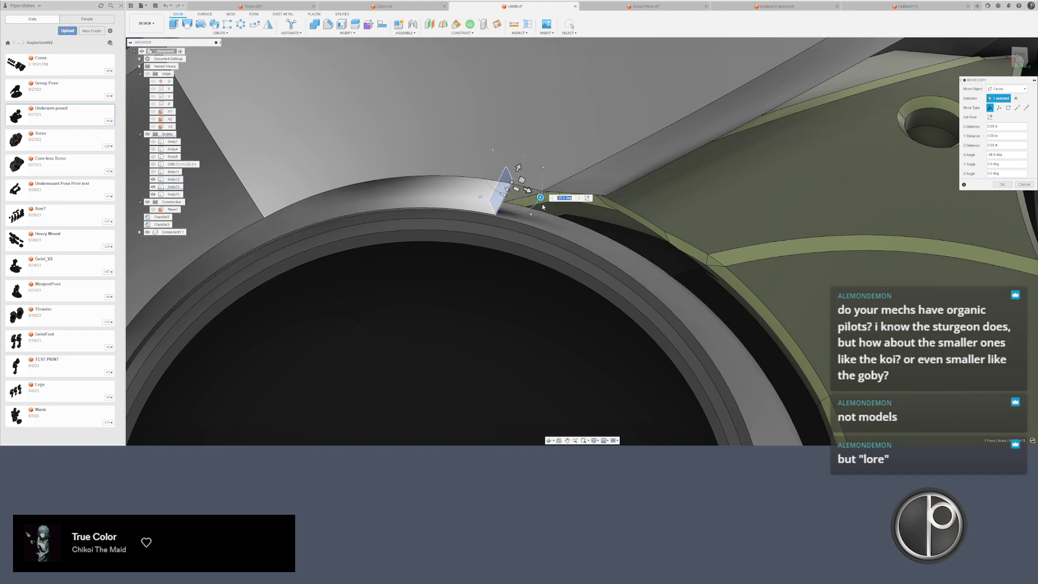
{"action": "key", "text": "Return"}
- Start another face move on the strip's end face and set the move pivot near the face's edge
{"action": "middle_click_drag", "start_coordinate": [543, 207], "coordinate": [476, 236], "text": "shift"}
{"action": "key", "text": "m"}
{"action": "scroll", "coordinate": [476, 238], "scroll_direction": "up", "scroll_amount": 3}
{"action": "left_click", "coordinate": [475, 244]}
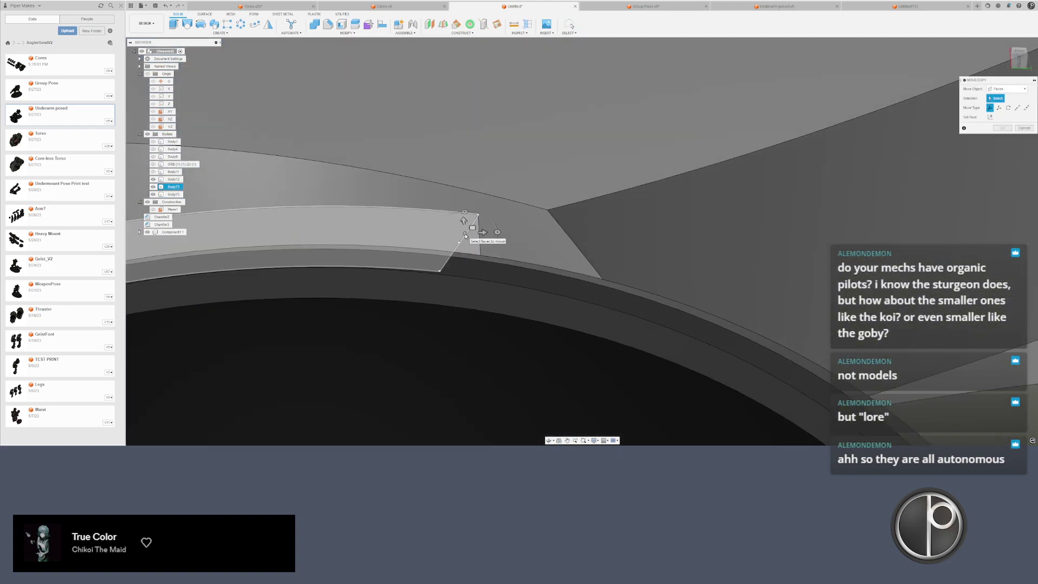
{"action": "left_click", "coordinate": [464, 236]}
{"action": "middle_click_drag", "start_coordinate": [464, 236], "coordinate": [457, 258], "text": "shift"}
{"action": "left_click", "coordinate": [457, 259]}
{"action": "left_click", "coordinate": [450, 263]}
{"action": "left_click", "coordinate": [469, 275]}
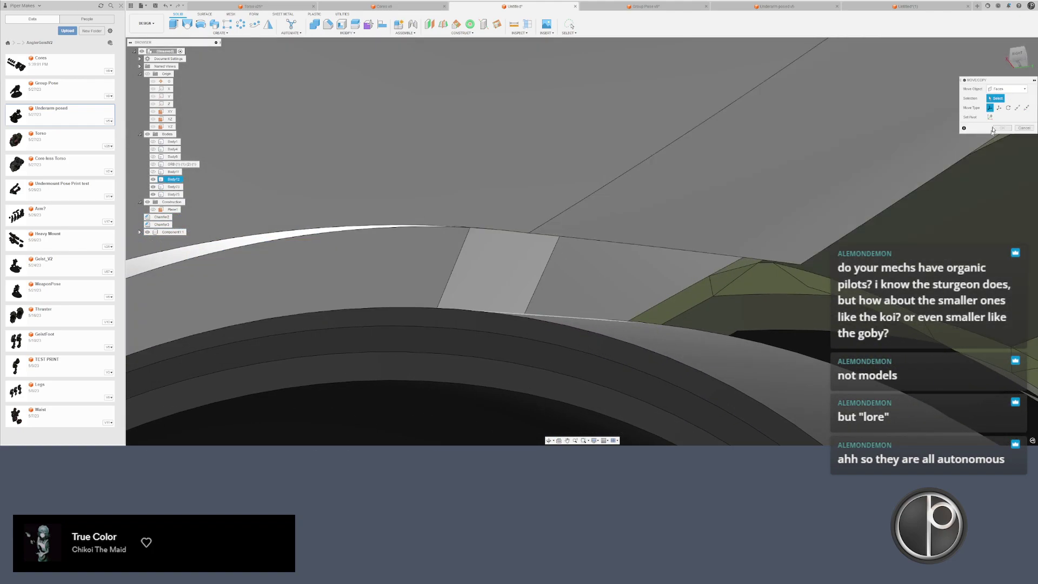
{"action": "left_click", "coordinate": [990, 118]}
{"action": "left_click", "coordinate": [465, 266]}
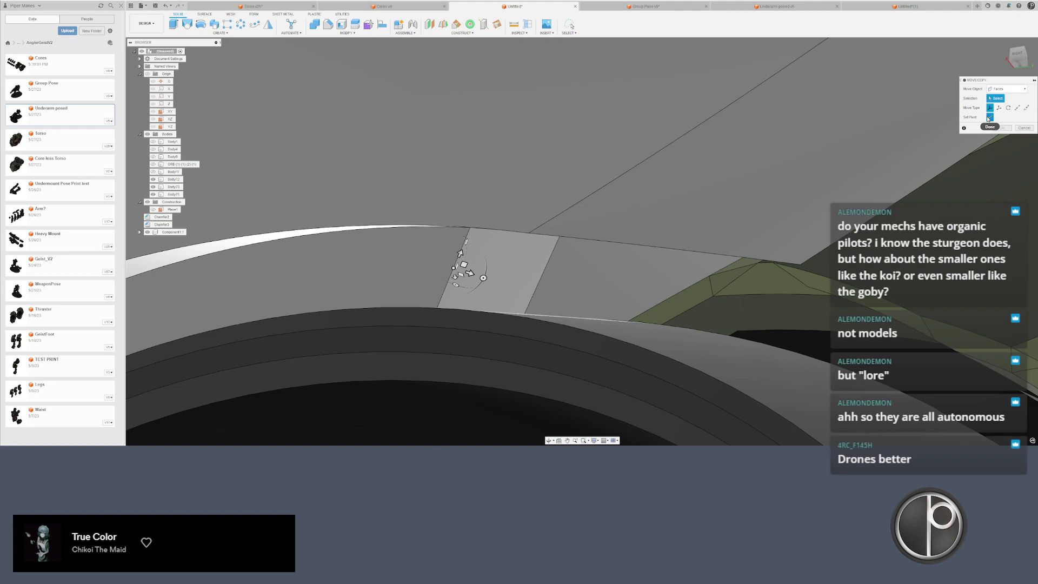
{"action": "left_click", "coordinate": [989, 118]}
{"action": "left_click", "coordinate": [476, 265]}
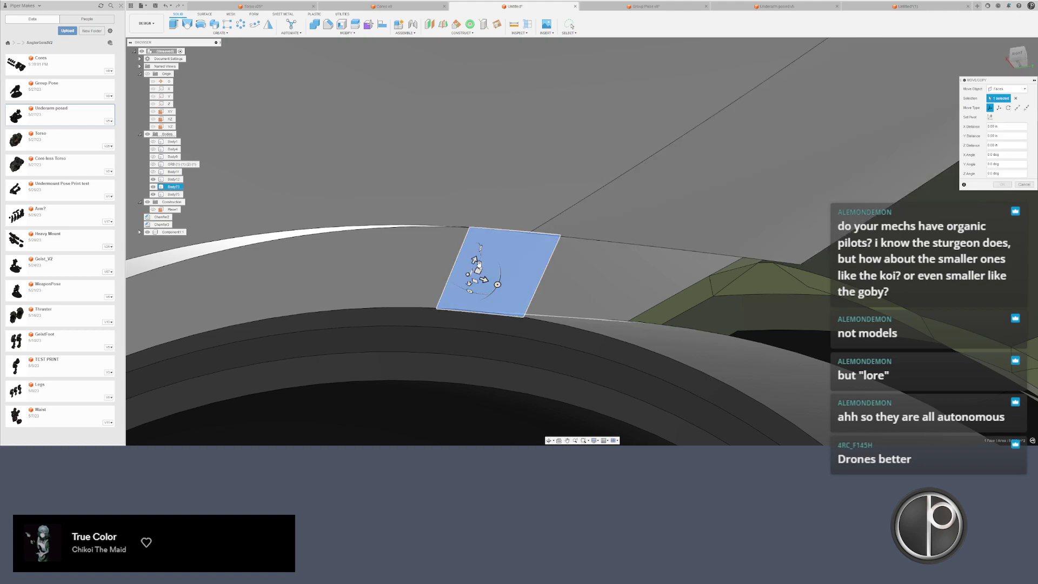
- Rotate the strip's end face about the Y axis so it runs squarely across the socket rim
{"action": "left_click", "coordinate": [477, 262]}
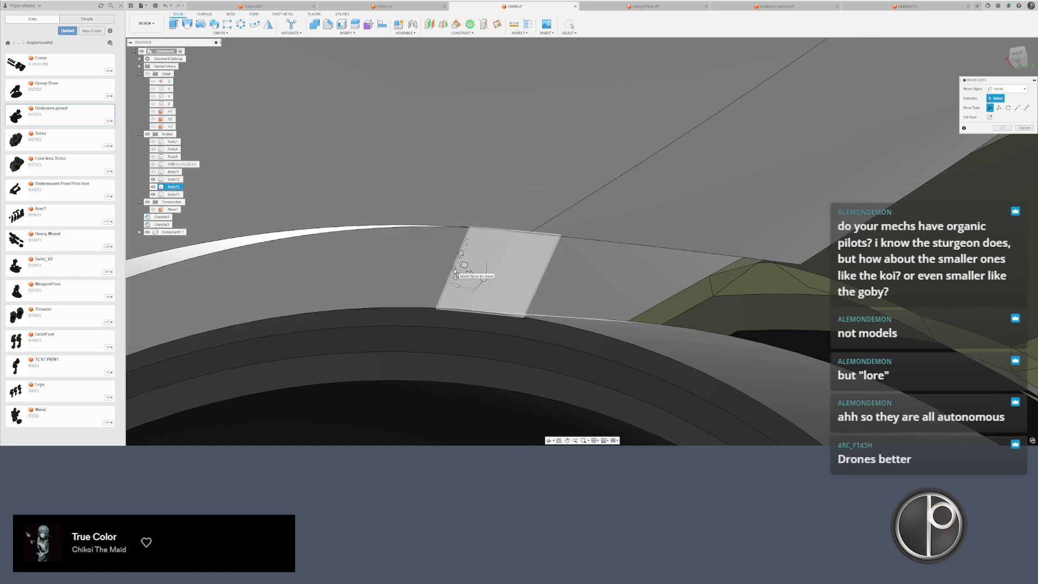
{"action": "left_click", "coordinate": [454, 270]}
{"action": "mouse_move", "coordinate": [454, 270]}
{"action": "middle_mouse_down", "text": "shift"}
{"action": "mouse_move", "coordinate": [440, 278]}
{"action": "mouse_move", "coordinate": [445, 287]}
{"action": "mouse_move", "coordinate": [473, 271]}
{"action": "mouse_move", "coordinate": [466, 260]}
{"action": "mouse_move", "coordinate": [458, 270]}
{"action": "middle_mouse_up", "text": "shift"}
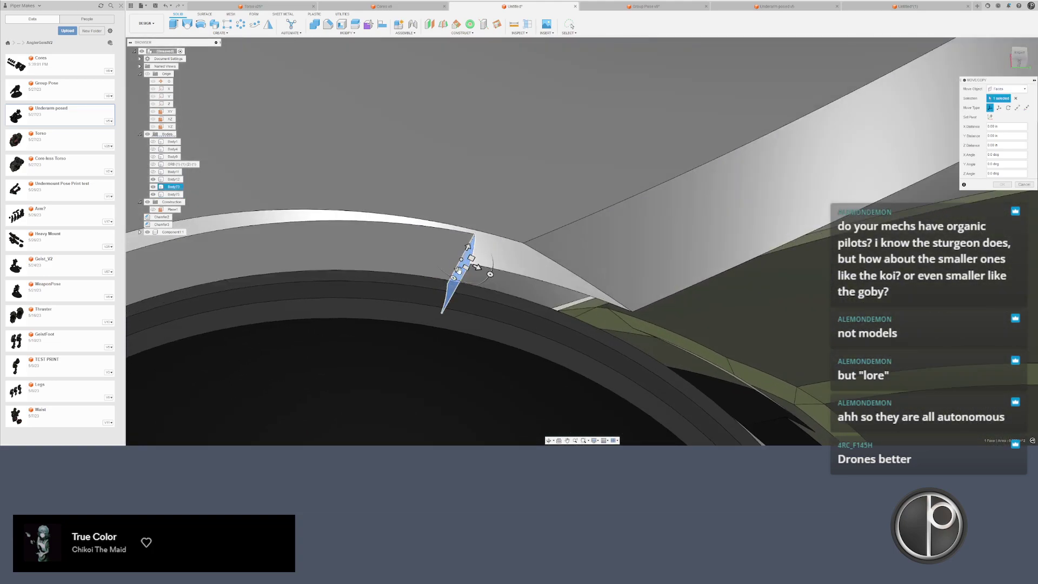
{"action": "left_click_drag", "start_coordinate": [455, 276], "coordinate": [470, 282]}
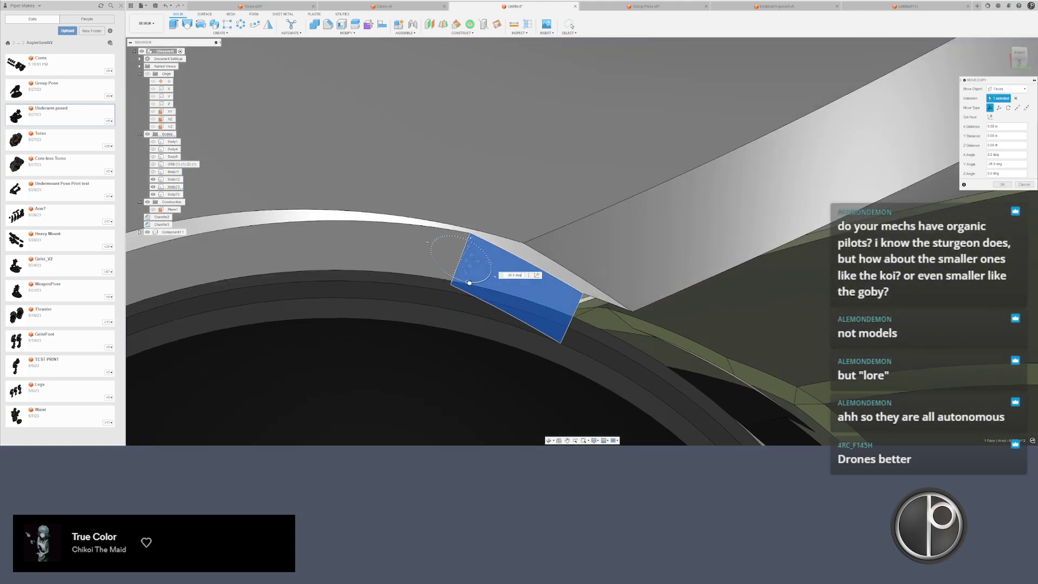
{"action": "middle_click_drag", "start_coordinate": [467, 280], "coordinate": [498, 214], "text": "shift"}
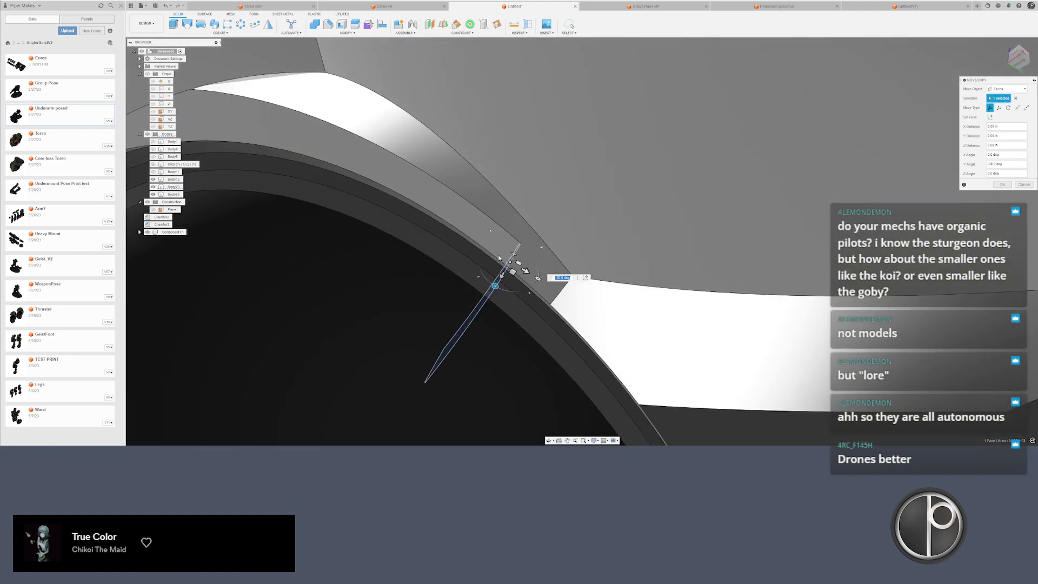
{"action": "key", "text": "Return"}
{"action": "middle_click_drag", "start_coordinate": [499, 258], "coordinate": [530, 279], "text": "shift"}
{"action": "scroll", "coordinate": [447, 319], "scroll_direction": "down", "scroll_amount": 2}
{"action": "scroll", "coordinate": [446, 319], "scroll_direction": "down", "scroll_amount": 3}
{"action": "scroll", "coordinate": [531, 280], "scroll_direction": "up", "scroll_amount": 4}
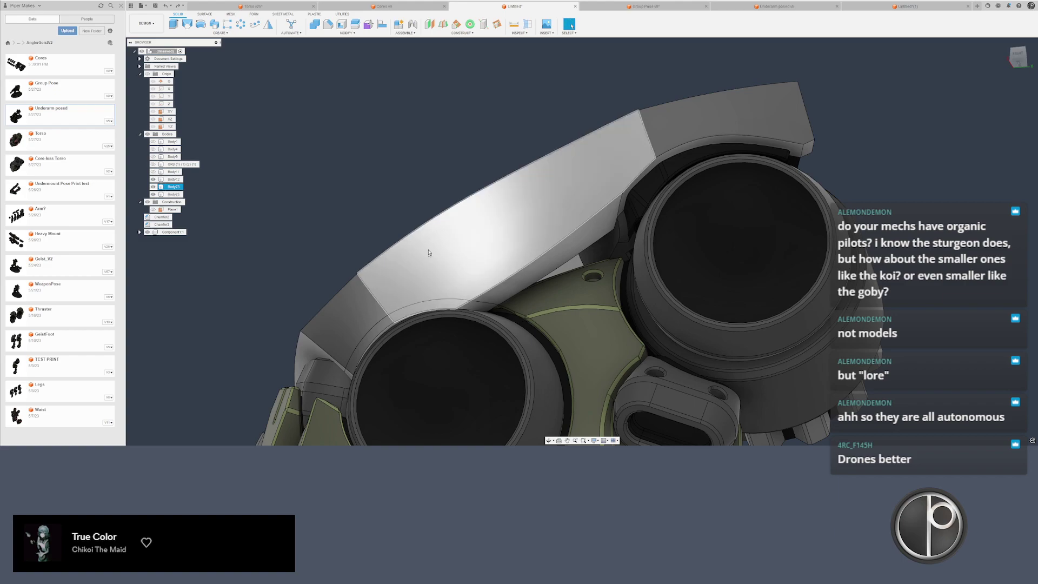
- Edit the curved strip's long face and pull its middle edge inward so the strip's outer edge bows into the armour shell
{"action": "left_click", "coordinate": [368, 27]}
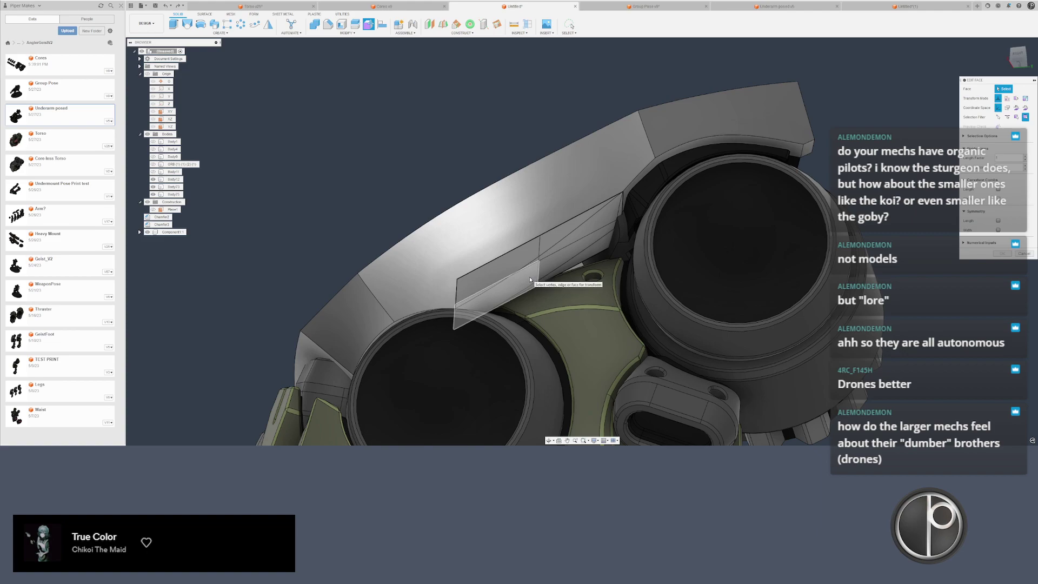
{"action": "middle_click_drag", "start_coordinate": [530, 277], "coordinate": [470, 271], "text": "shift"}
{"action": "scroll", "coordinate": [471, 271], "scroll_direction": "up", "scroll_amount": 3}
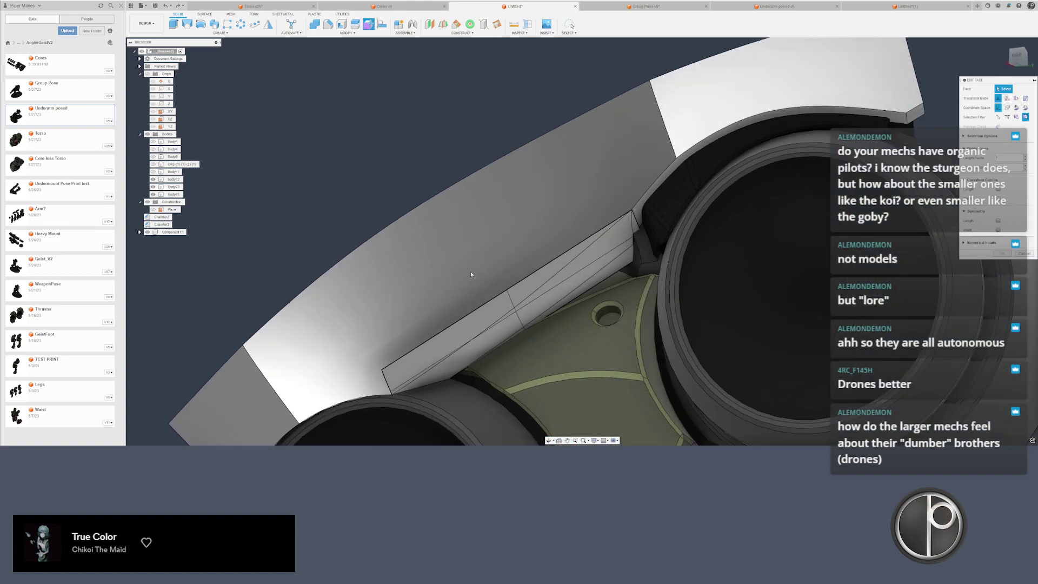
{"action": "left_click_drag", "start_coordinate": [491, 371], "coordinate": [490, 371]}
{"action": "middle_click_drag", "start_coordinate": [490, 371], "coordinate": [525, 320], "text": "shift"}
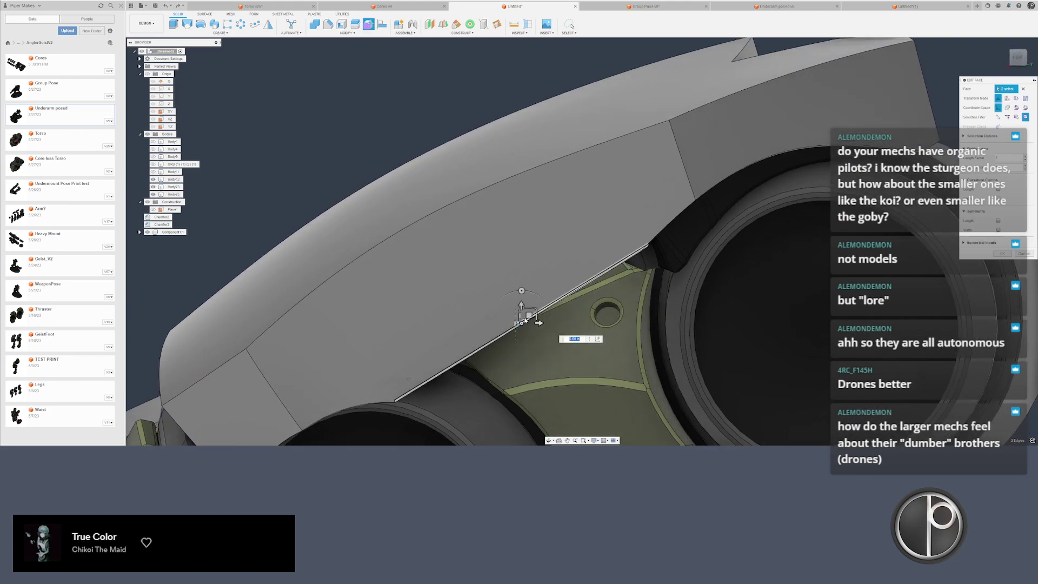
{"action": "left_click_drag", "start_coordinate": [528, 315], "coordinate": [507, 276]}
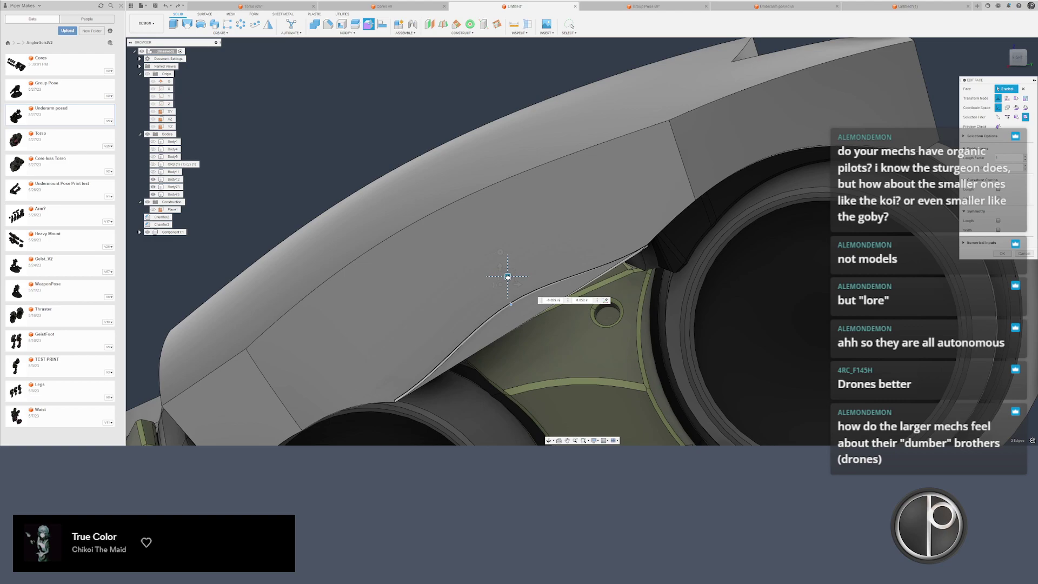
- Rotate and shift the strip's end edge beside the upper arm socket within the same face edit
{"action": "left_click", "coordinate": [595, 263]}
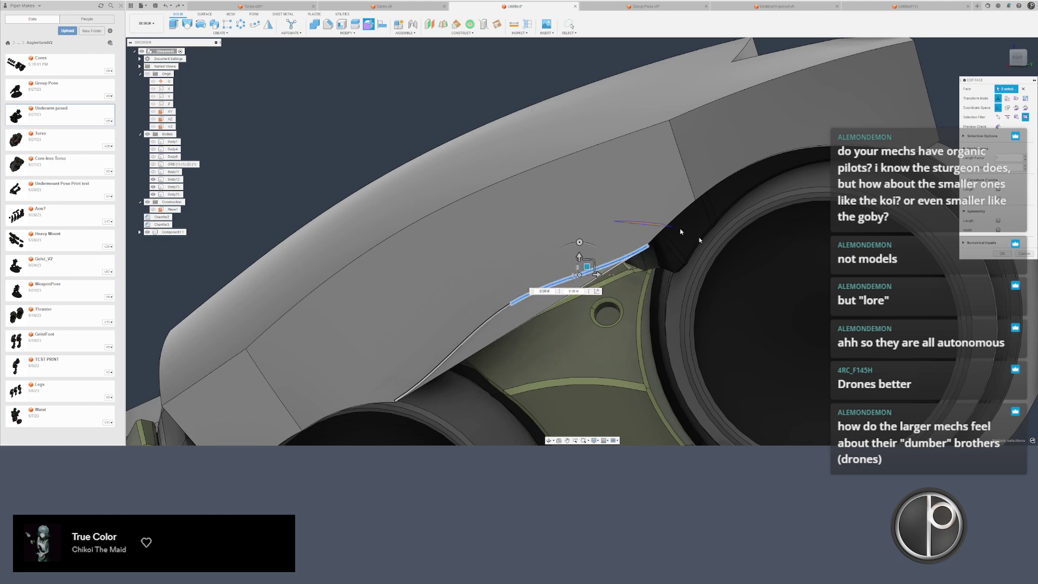
{"action": "mouse_move", "coordinate": [681, 232]}
{"action": "left_mouse_down"}
{"action": "mouse_move", "coordinate": [633, 233]}
{"action": "mouse_move", "coordinate": [662, 220]}
{"action": "left_mouse_up"}
{"action": "scroll", "coordinate": [632, 233], "scroll_direction": "up", "scroll_amount": 2}
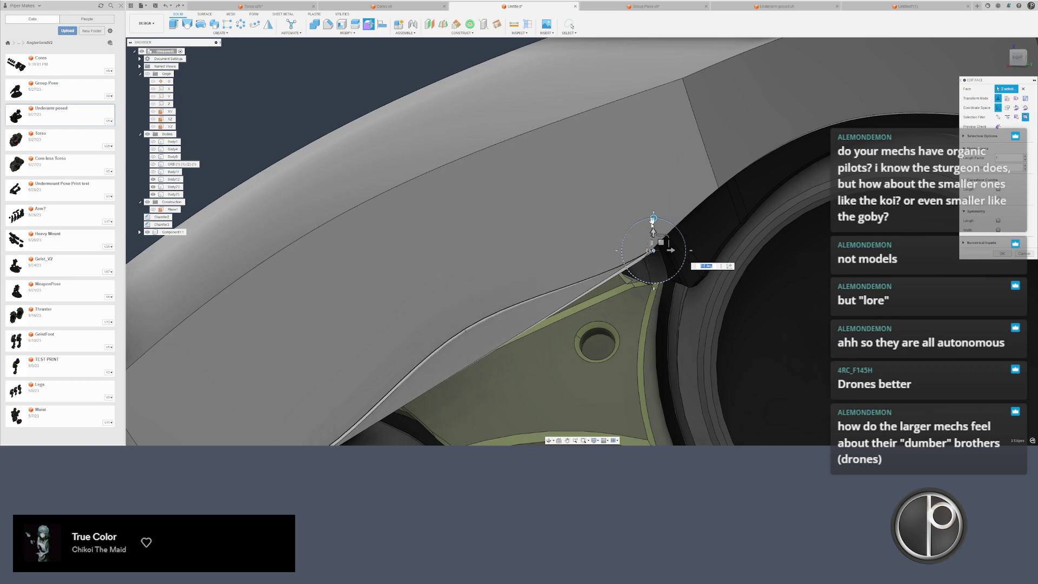
{"action": "left_click_drag", "start_coordinate": [659, 241], "coordinate": [728, 188]}
- Rotate the strip's other end edge at the lower socket rim to steepen its curve and finish the face edit
{"action": "scroll", "coordinate": [581, 220], "scroll_direction": "down", "scroll_amount": 3}
{"action": "middle_click_drag", "start_coordinate": [419, 373], "coordinate": [519, 221]}
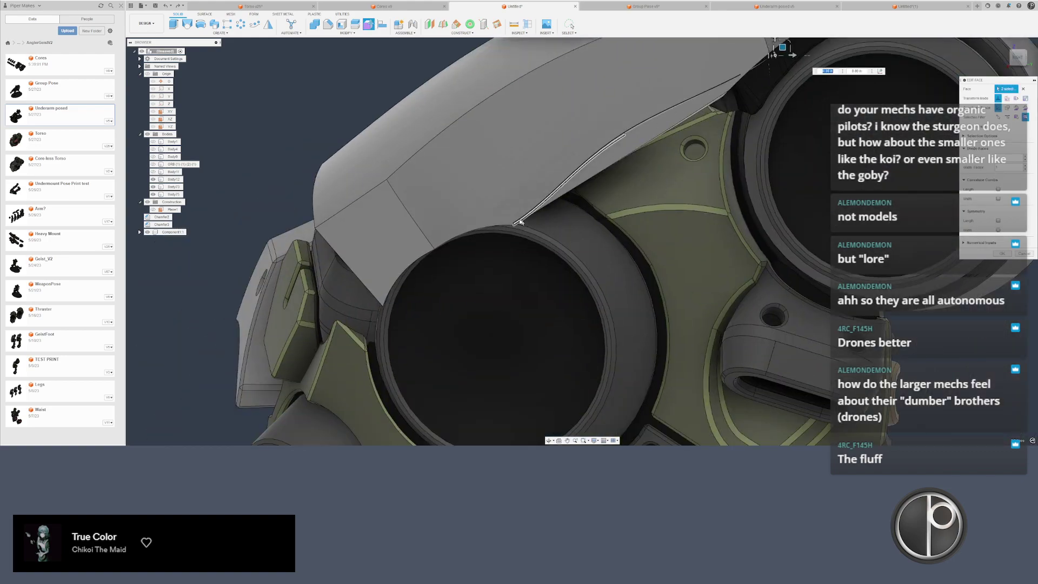
{"action": "left_click", "coordinate": [514, 223]}
{"action": "scroll", "coordinate": [504, 215], "scroll_direction": "up", "scroll_amount": 2}
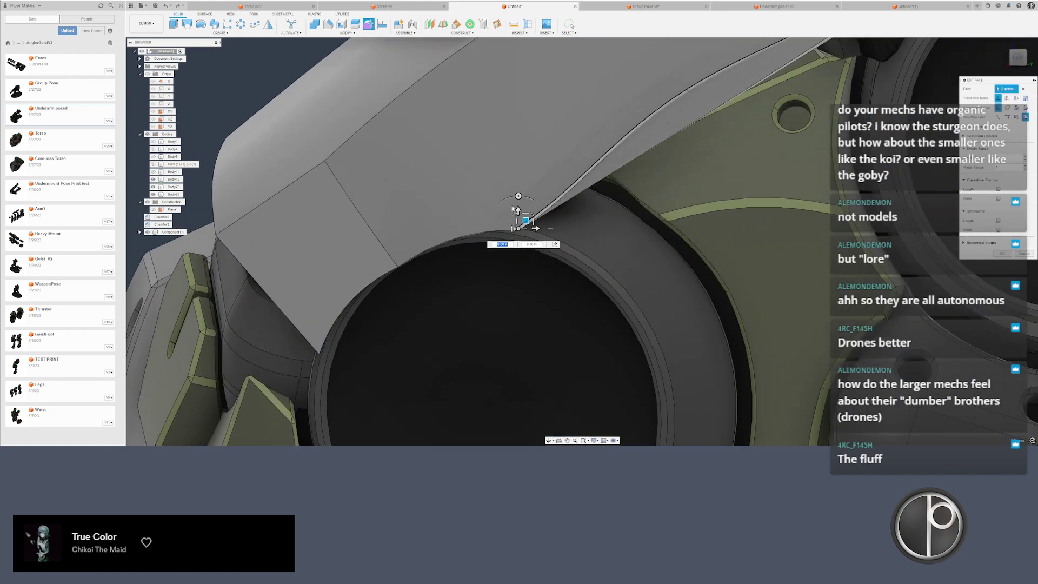
{"action": "left_click_drag", "start_coordinate": [518, 196], "coordinate": [510, 198]}
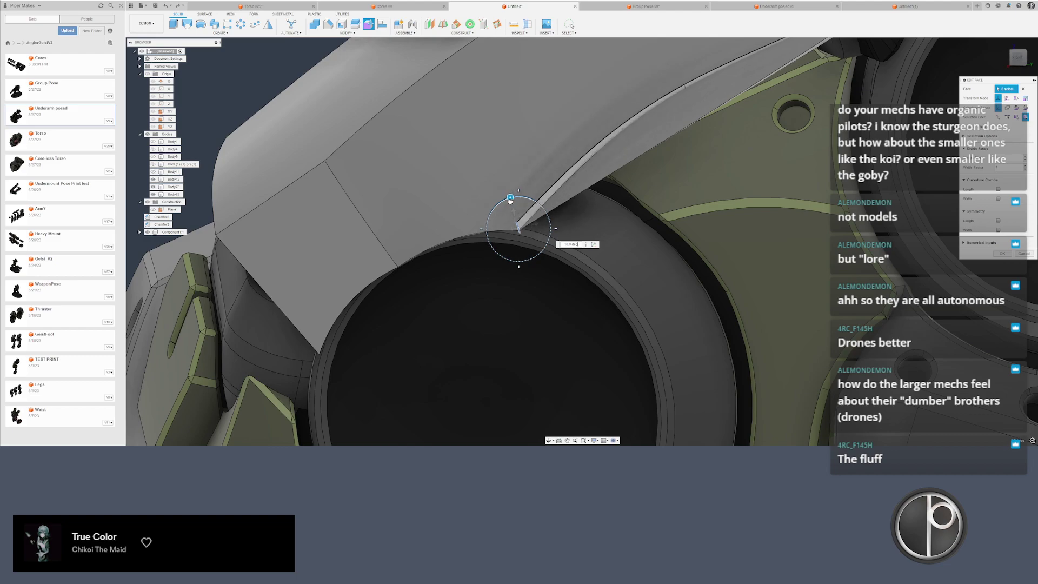
{"action": "middle_click_drag", "start_coordinate": [529, 225], "coordinate": [500, 253], "text": "shift"}
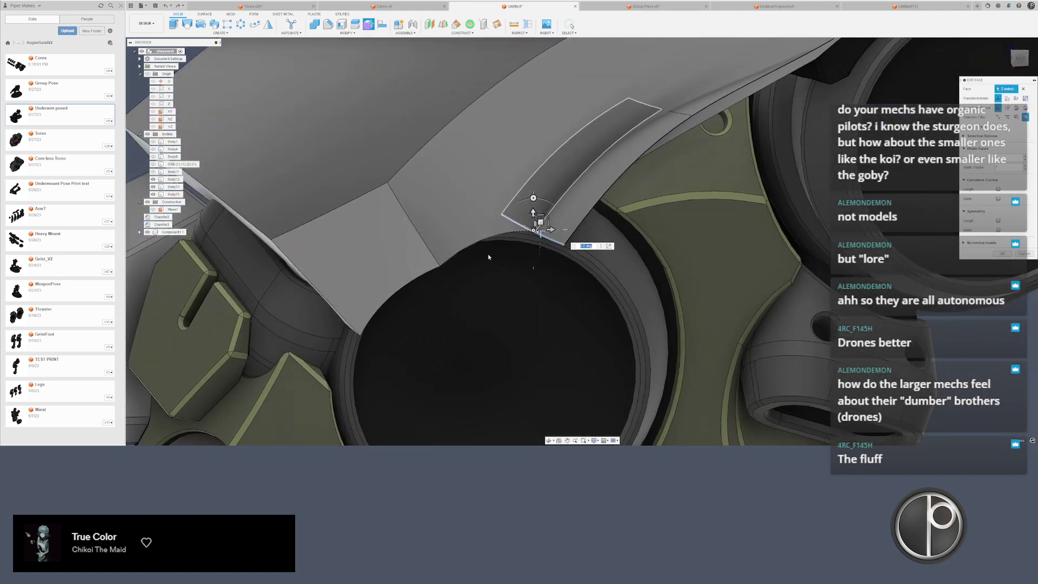
{"action": "key", "text": "Escape"}
- Cut the reshaped strip out of the armour shell, leaving a curved recess between the two sockets and no separate strip body
{"action": "scroll", "coordinate": [488, 254], "scroll_direction": "down", "scroll_amount": 1}
{"action": "scroll", "coordinate": [621, 205], "scroll_direction": "down", "scroll_amount": 1}
{"action": "left_click", "coordinate": [573, 162]}
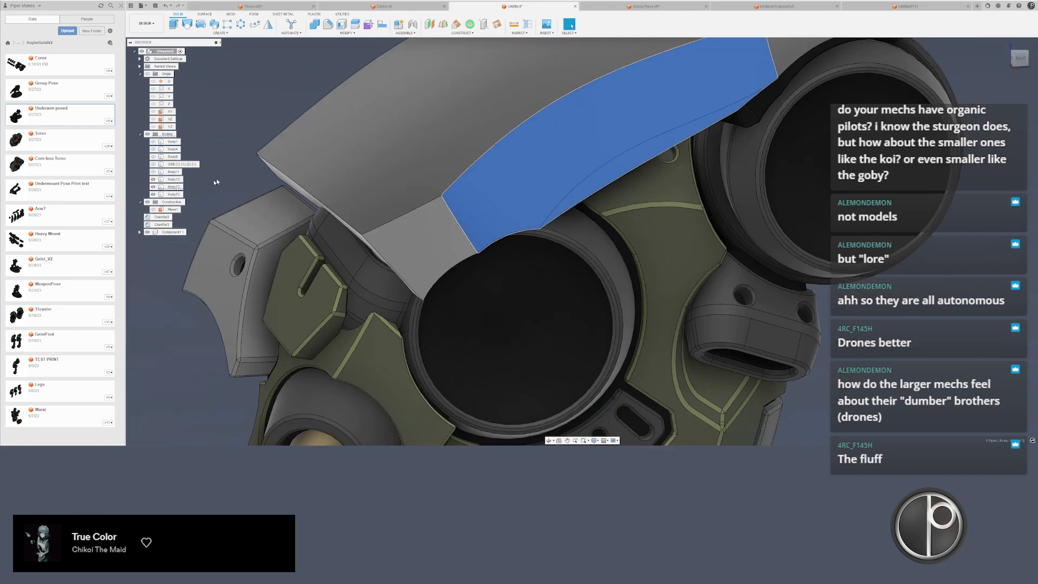
{"action": "left_click", "coordinate": [174, 187]}
{"action": "key", "text": "Delete"}
- Chamfer the short corner edge of the armour shell beside the lower socket rim
{"action": "scroll", "coordinate": [275, 244], "scroll_direction": "down", "scroll_amount": 3}
{"action": "mouse_move", "coordinate": [324, 238]}
{"action": "middle_mouse_down", "text": "shift"}
{"action": "mouse_move", "coordinate": [389, 239]}
{"action": "mouse_move", "coordinate": [342, 220]}
{"action": "mouse_move", "coordinate": [378, 222]}
{"action": "mouse_move", "coordinate": [343, 224]}
{"action": "mouse_move", "coordinate": [358, 216]}
{"action": "mouse_move", "coordinate": [346, 212]}
{"action": "mouse_move", "coordinate": [451, 231]}
{"action": "mouse_move", "coordinate": [316, 271]}
{"action": "middle_mouse_up", "text": "shift"}
{"action": "key", "text": "f"}
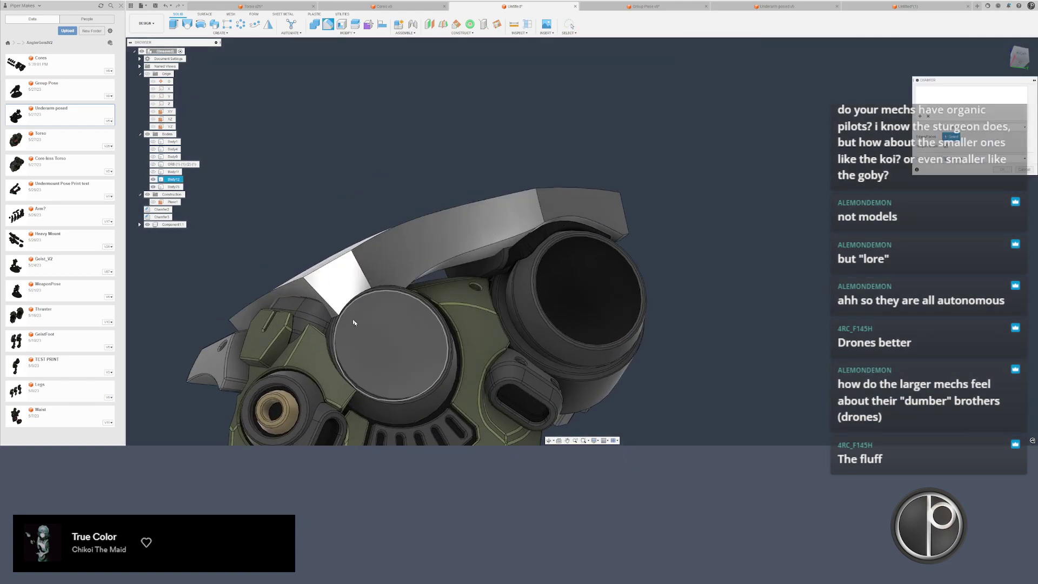
{"action": "scroll", "coordinate": [352, 322], "scroll_direction": "up", "scroll_amount": 4}
{"action": "middle_click_drag", "start_coordinate": [329, 317], "coordinate": [311, 314], "text": "shift"}
{"action": "left_click", "coordinate": [311, 315]}
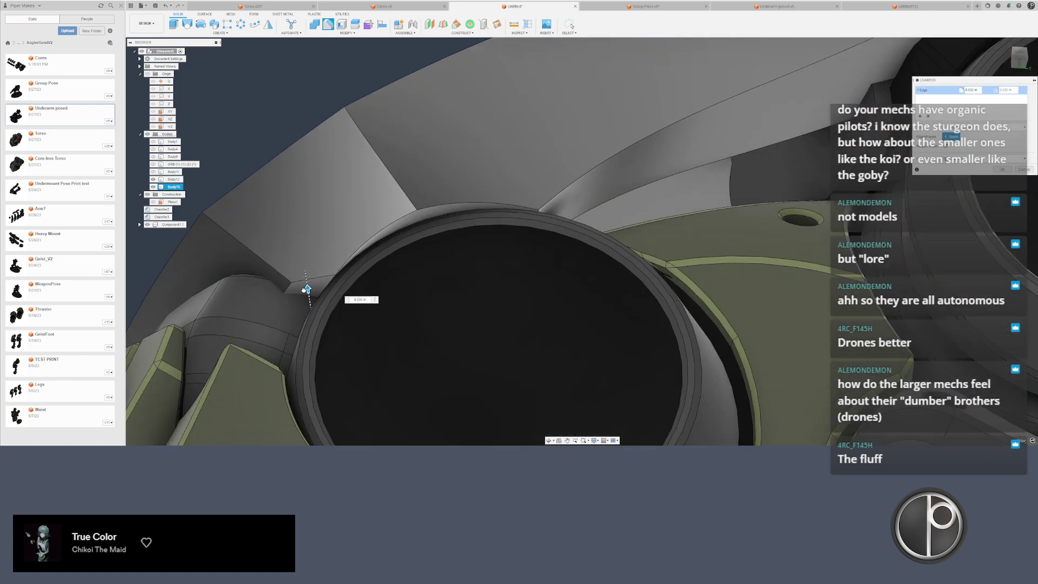
{"action": "key", "text": "Return"}
- Try to chamfer the short edge where the shell's curved recess meets the lower socket rim
{"action": "scroll", "coordinate": [304, 285], "scroll_direction": "down", "scroll_amount": 3}
{"action": "mouse_move", "coordinate": [305, 285]}
{"action": "middle_mouse_down", "text": "shift"}
{"action": "mouse_move", "coordinate": [326, 304]}
{"action": "mouse_move", "coordinate": [316, 288]}
{"action": "middle_mouse_up", "text": "shift"}
{"action": "scroll", "coordinate": [326, 304], "scroll_direction": "down", "scroll_amount": 2}
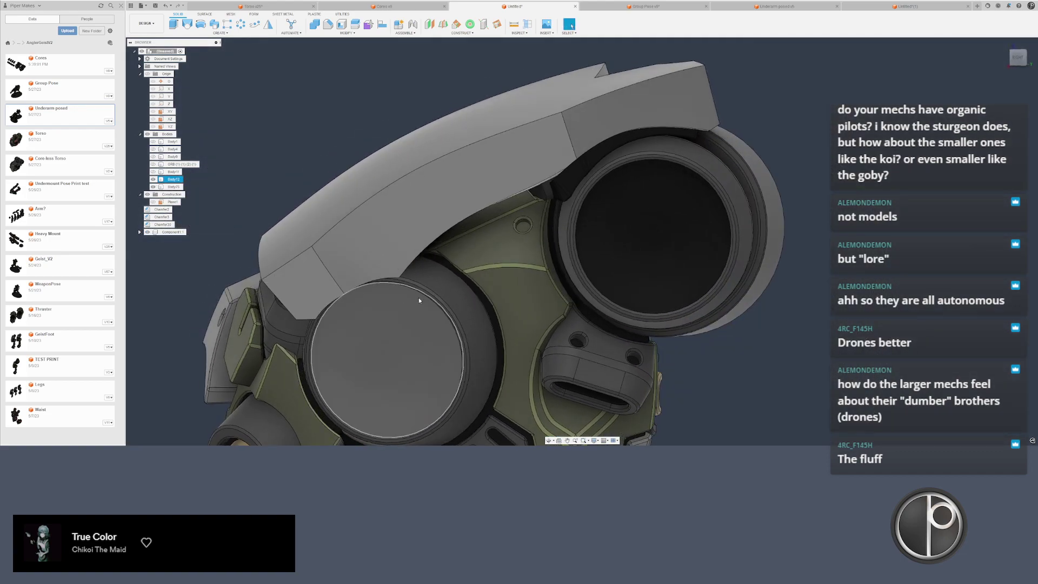
{"action": "key", "text": "c"}
{"action": "middle_click_drag", "start_coordinate": [353, 258], "coordinate": [331, 270], "text": "shift"}
{"action": "scroll", "coordinate": [394, 273], "scroll_direction": "up", "scroll_amount": 3}
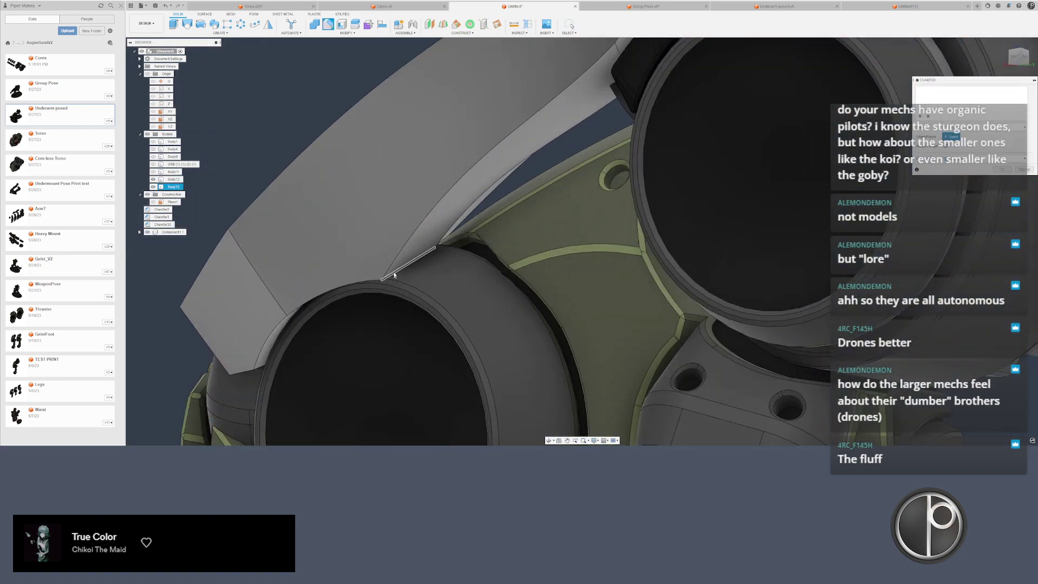
{"action": "left_click", "coordinate": [397, 274]}
{"action": "middle_click_drag", "start_coordinate": [397, 275], "coordinate": [468, 221], "text": "shift"}
{"action": "key", "text": "Return"}
- Hide the torso body to expose the armour shell's inner edge around the upper socket cutout
{"action": "scroll", "coordinate": [500, 330], "scroll_direction": "down", "scroll_amount": 3}
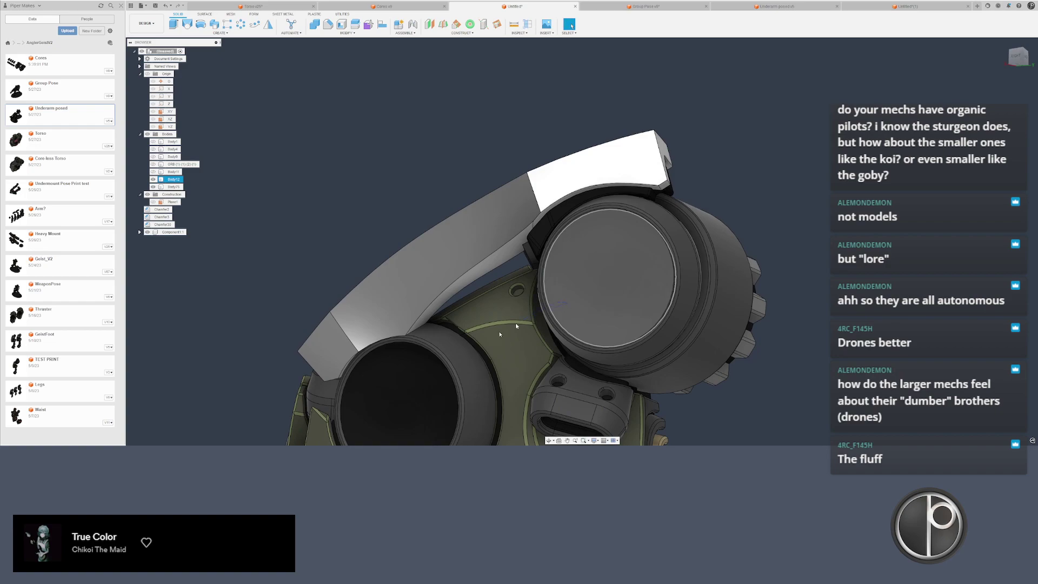
{"action": "left_click", "coordinate": [499, 332]}
{"action": "key", "text": "v"}
{"action": "middle_click_drag", "start_coordinate": [470, 363], "coordinate": [544, 211], "text": "shift"}
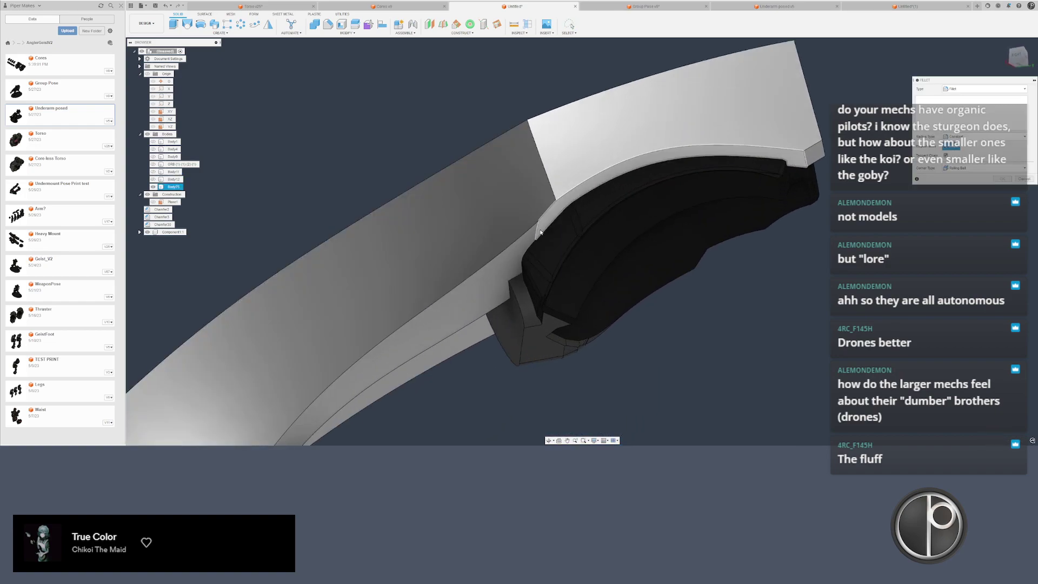
- Try to fillet the short edge where the curved recess meets the upper socket cutout
{"action": "left_click", "coordinate": [544, 221]}
{"action": "scroll", "coordinate": [538, 227], "scroll_direction": "up", "scroll_amount": 3}
{"action": "left_click_drag", "start_coordinate": [537, 232], "coordinate": [539, 233]}
{"action": "key", "text": "Escape"}
{"action": "scroll", "coordinate": [538, 233], "scroll_direction": "down", "scroll_amount": 3}
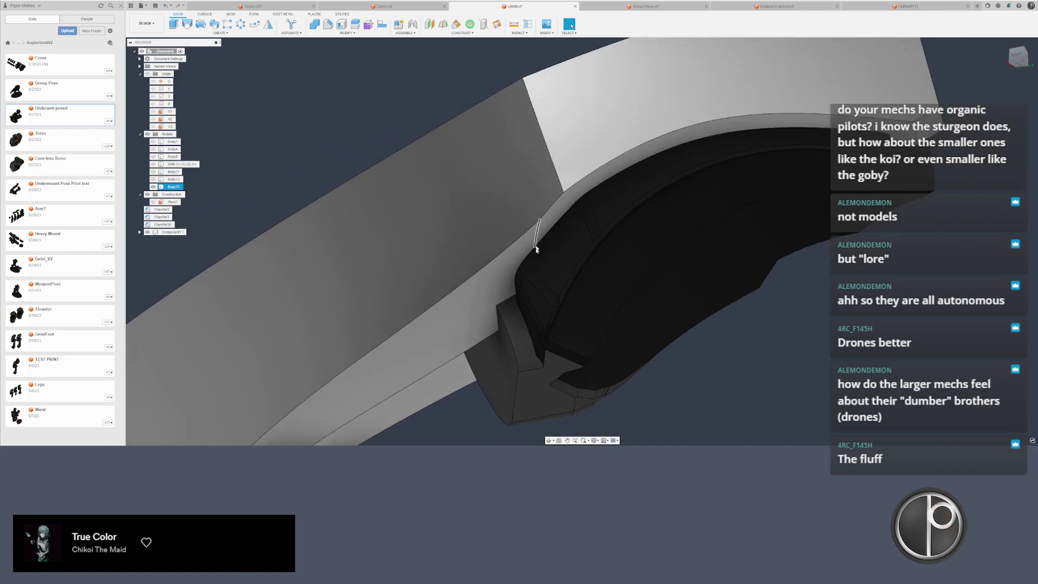
- Offset the narrow sliver face beside the upper socket cutout toward the shell, and keep waiting when the program stops responding
{"action": "scroll", "coordinate": [537, 243], "scroll_direction": "up", "scroll_amount": 4}
{"action": "middle_click_drag", "start_coordinate": [510, 265], "coordinate": [489, 285], "text": "shift"}
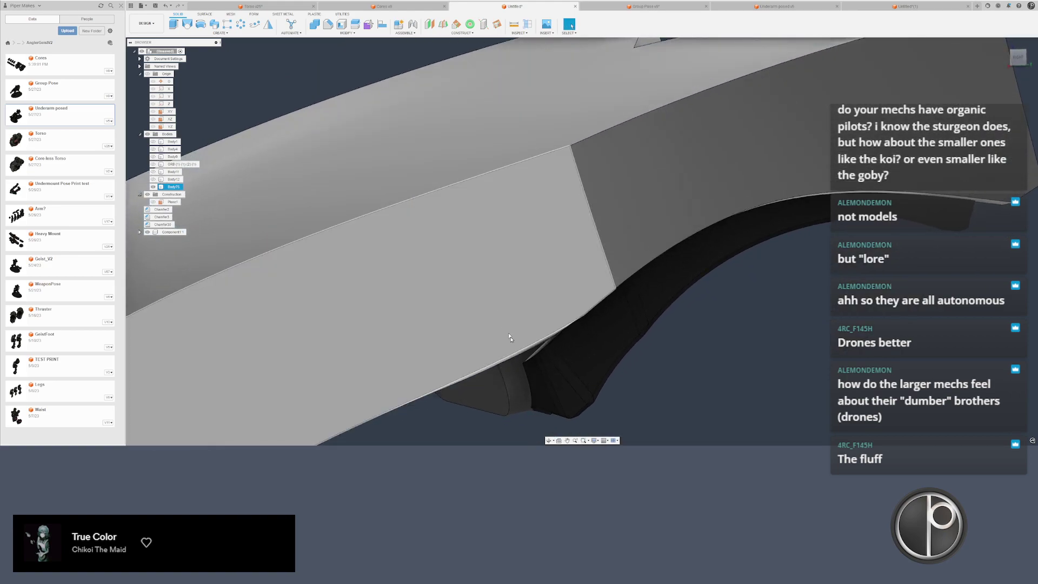
{"action": "scroll", "coordinate": [511, 339], "scroll_direction": "up", "scroll_amount": 4}
{"action": "left_click", "coordinate": [557, 352]}
{"action": "right_click", "coordinate": [557, 353]}
{"action": "left_click", "coordinate": [565, 343]}
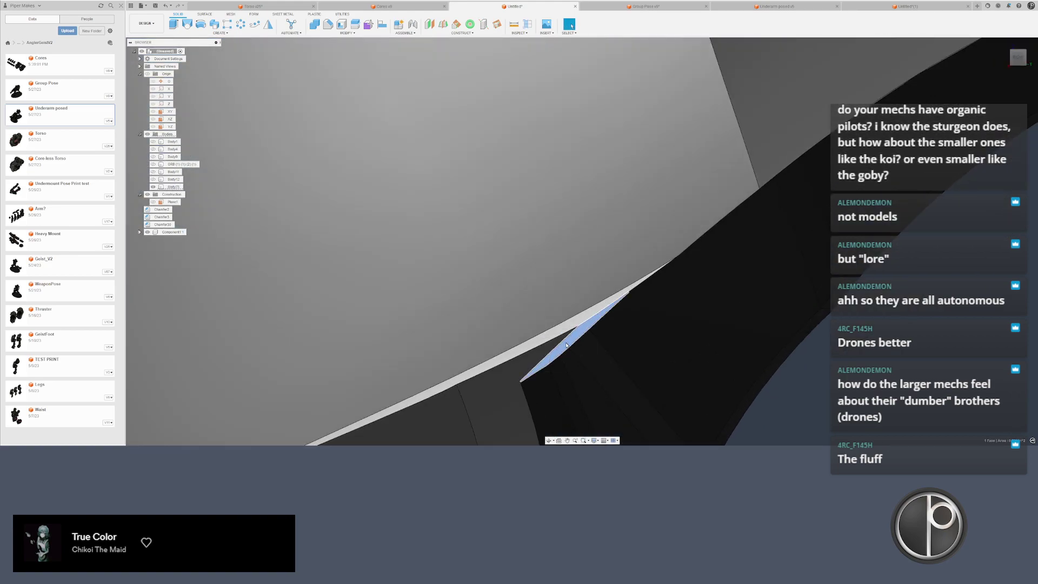
{"action": "right_click", "coordinate": [567, 339]}
{"action": "left_click", "coordinate": [590, 327]}
{"action": "left_click_drag", "start_coordinate": [563, 338], "coordinate": [538, 322]}
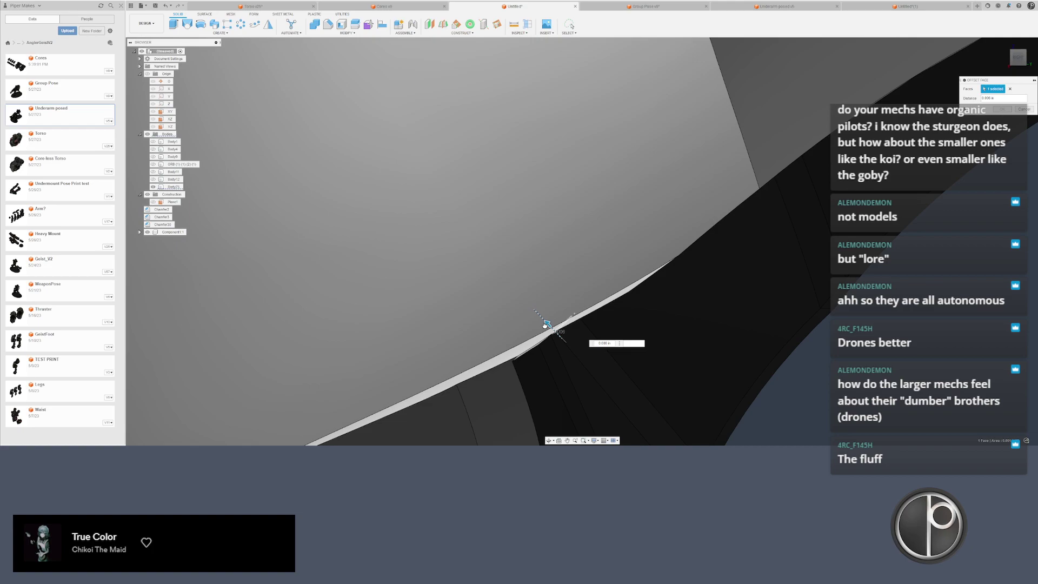
{"action": "left_click_drag", "start_coordinate": [545, 325], "coordinate": [545, 326]}
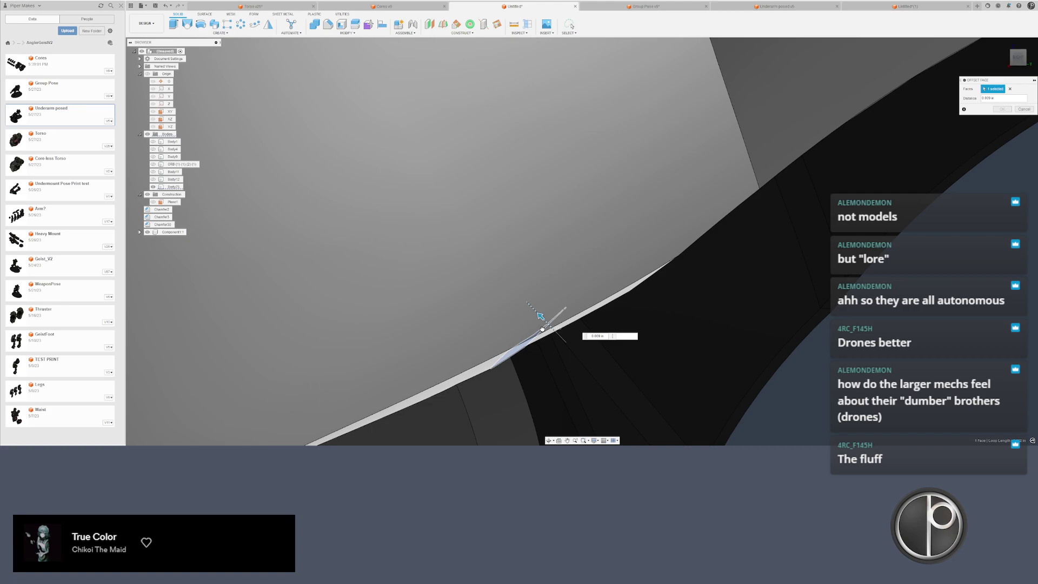
{"action": "left_click_drag", "start_coordinate": [542, 329], "coordinate": [543, 331]}
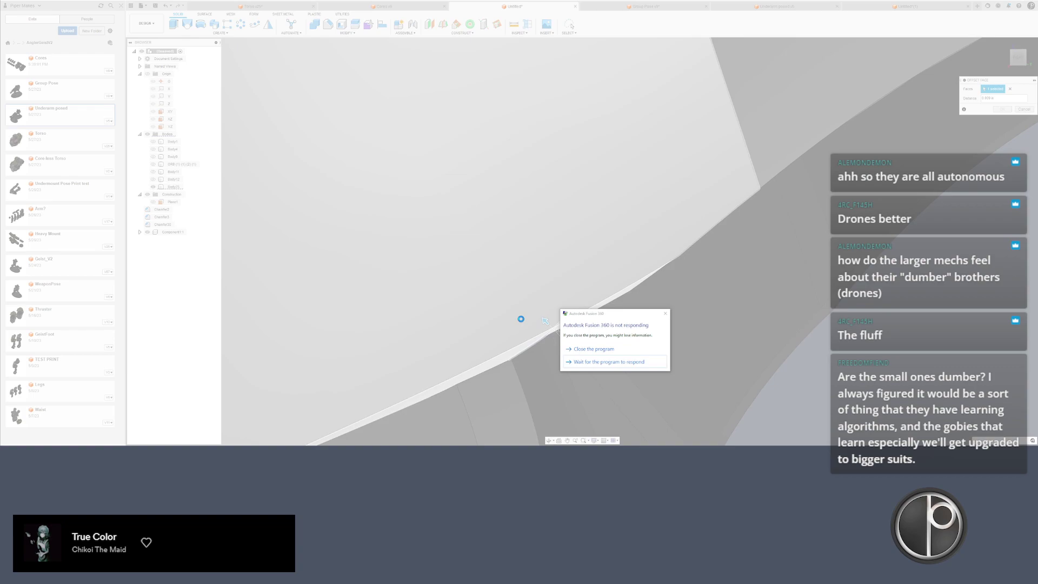
{"action": "left_click", "coordinate": [613, 362]}
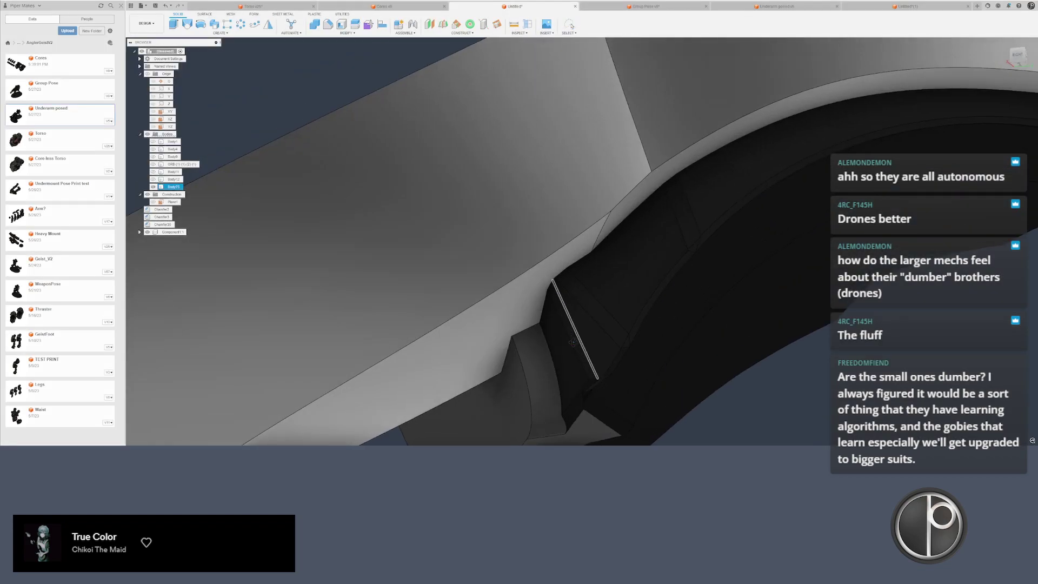
- Fillet the short edge between the curved recess and the upper socket cutout with a wide radius that blends both faces
{"action": "mouse_move", "coordinate": [573, 342]}
{"action": "middle_mouse_down", "text": "shift"}
{"action": "mouse_move", "coordinate": [569, 374]}
{"action": "mouse_move", "coordinate": [566, 325]}
{"action": "middle_mouse_up", "text": "shift"}
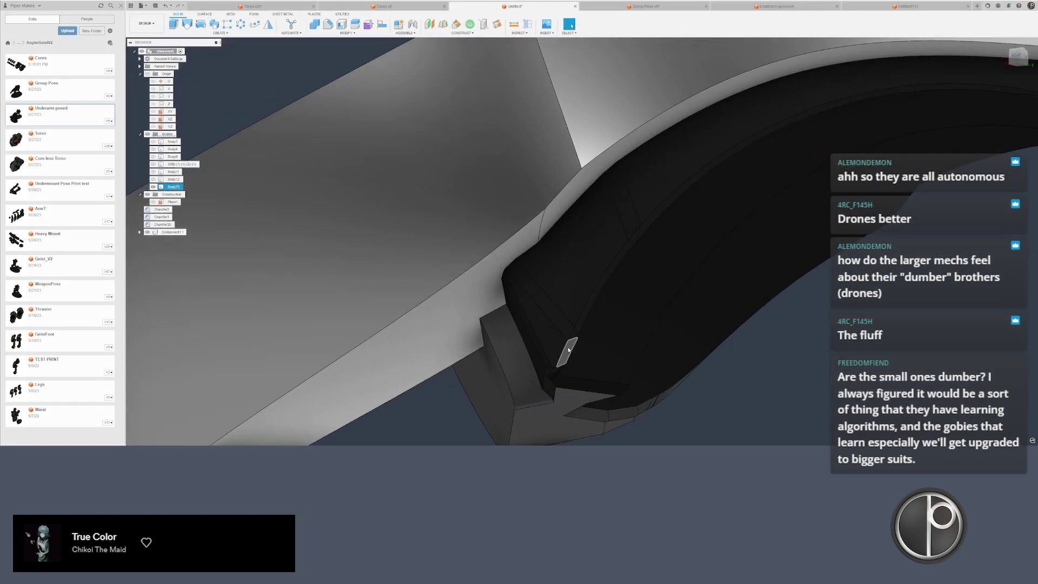
{"action": "key", "text": "f"}
{"action": "left_click", "coordinate": [541, 239]}
{"action": "type", "text": ".1"}
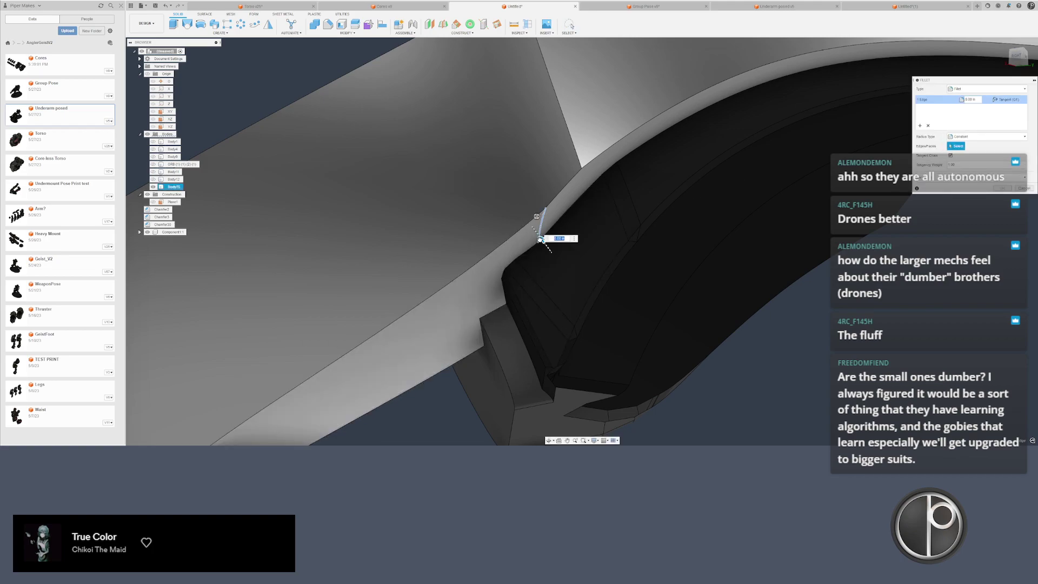
{"action": "key", "text": "Return"}
{"action": "left_click_drag", "start_coordinate": [539, 238], "coordinate": [532, 278]}
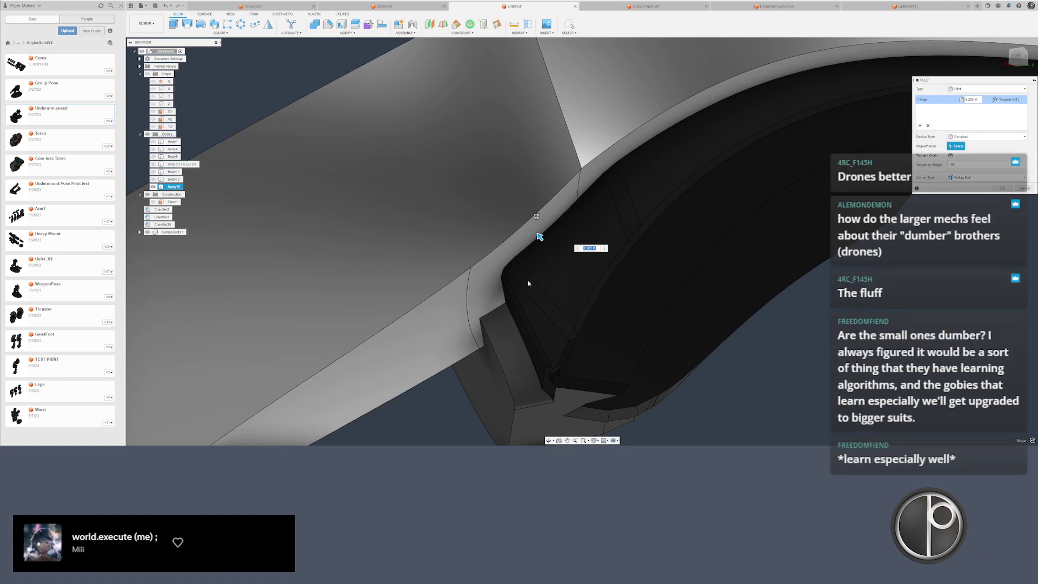
{"action": "scroll", "coordinate": [527, 283], "scroll_direction": "down", "scroll_amount": 3}
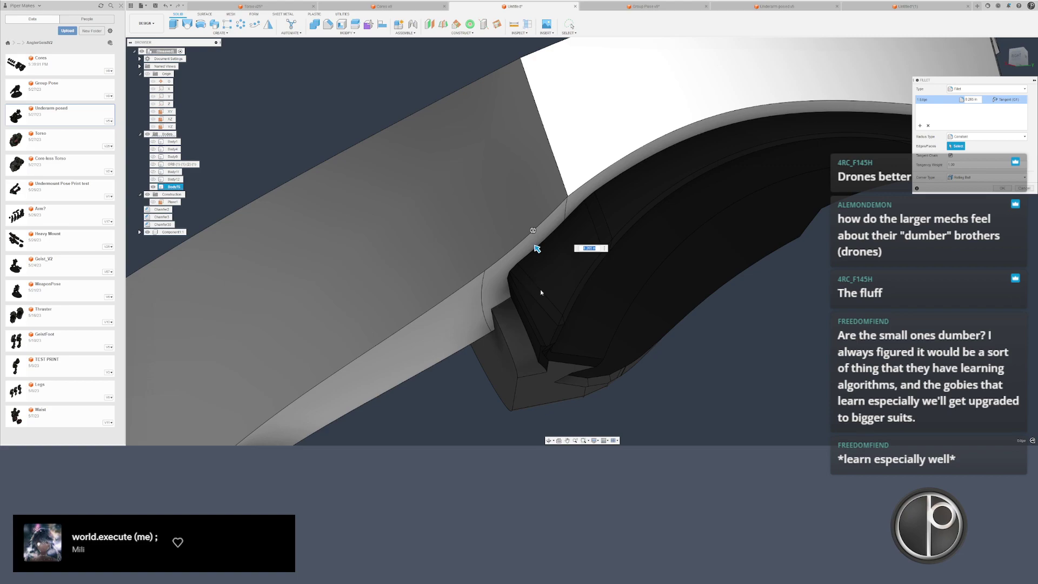
{"action": "middle_click_drag", "start_coordinate": [540, 289], "coordinate": [530, 286]}
{"action": "key", "text": "Return"}
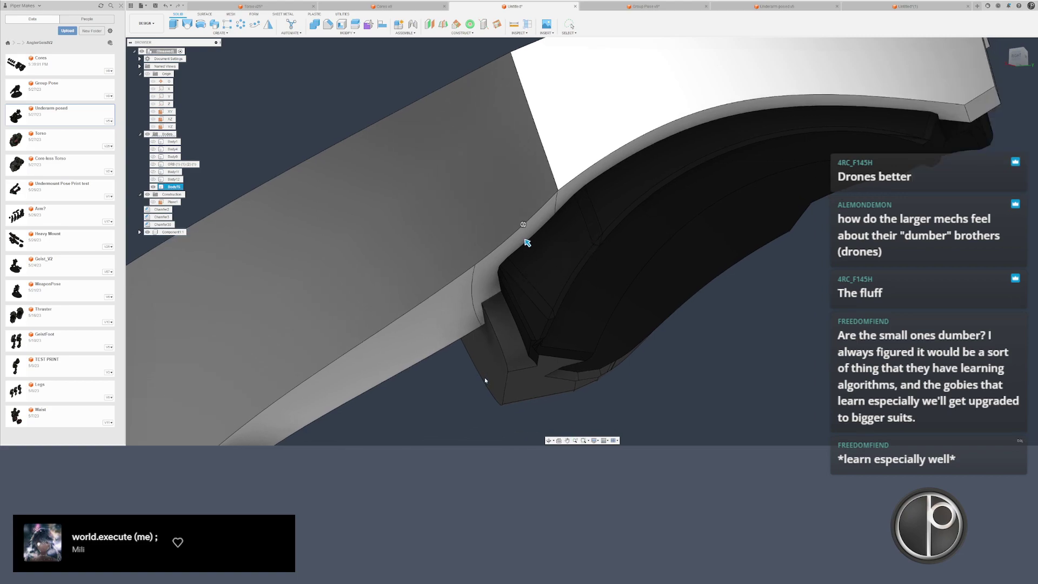
- Remove the shell's connected rim faces along the recess and upper socket cutout using the surface tools
{"action": "left_click", "coordinate": [206, 16]}
{"action": "left_click", "coordinate": [573, 191]}
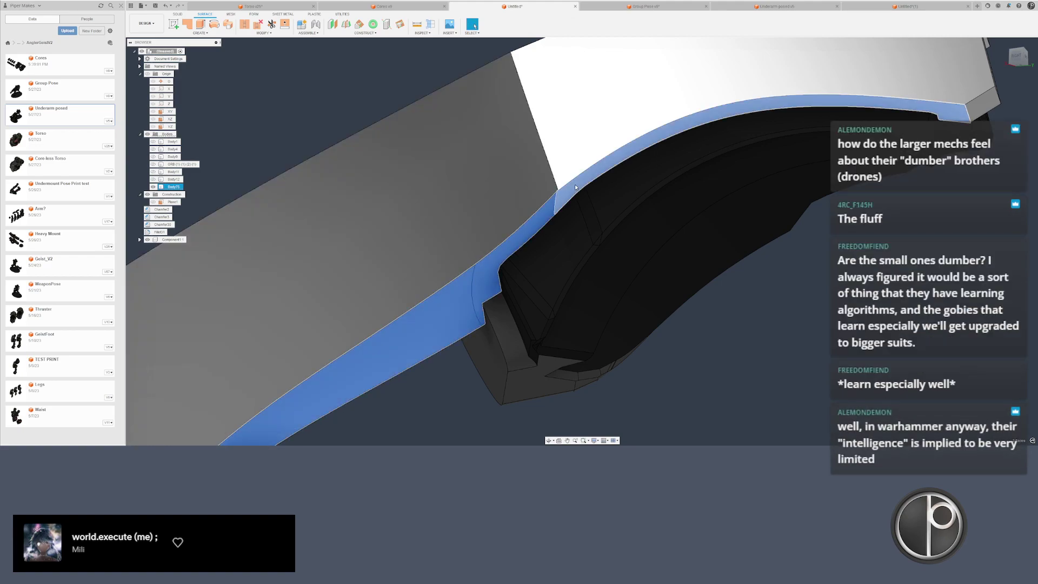
- Try to patch the opening along the shell's rim from its boundary edges, and delete the resulting patch surface
{"action": "left_click", "coordinate": [187, 24]}
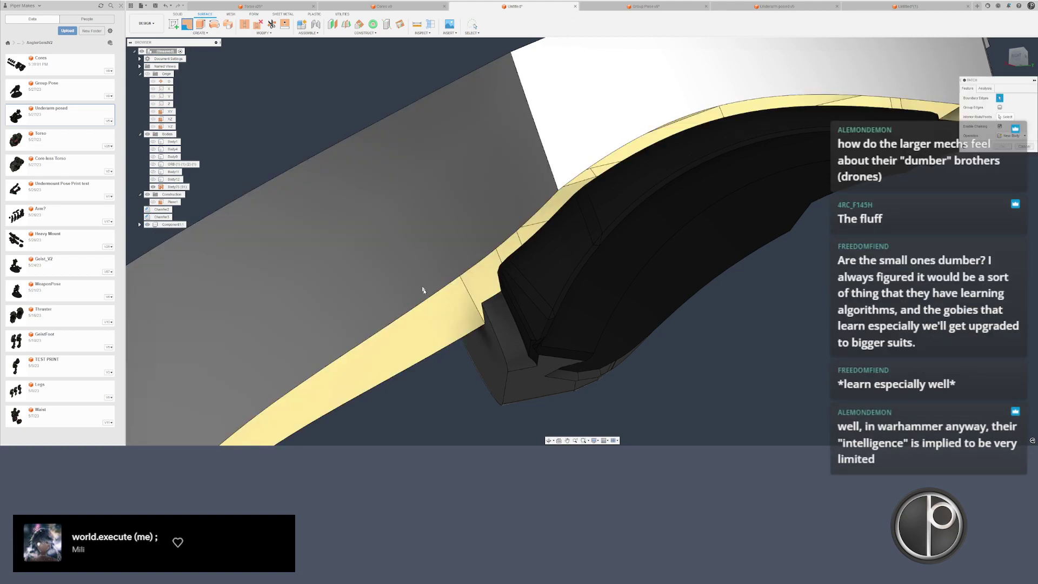
{"action": "left_click", "coordinate": [400, 232]}
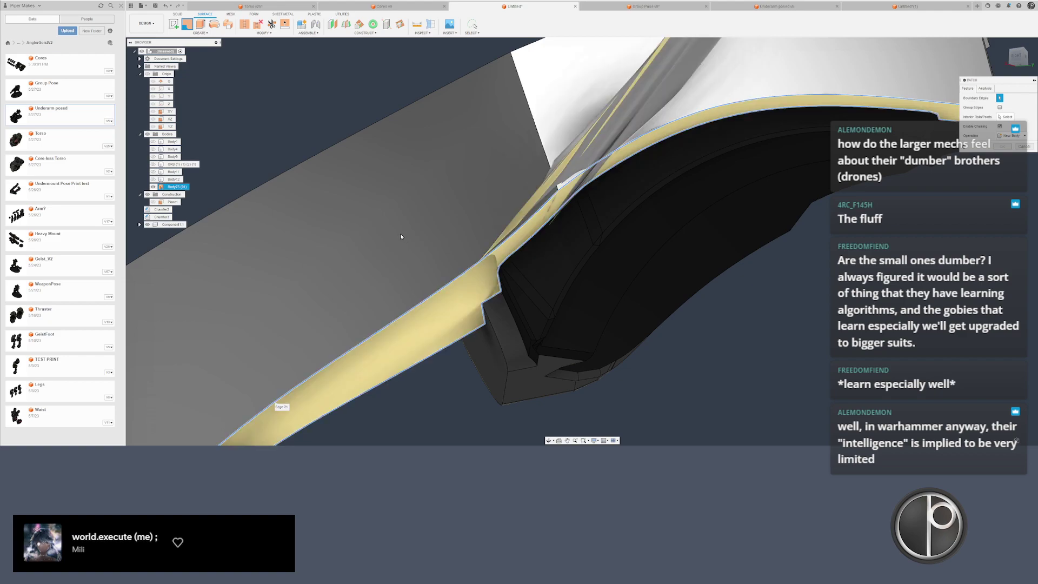
{"action": "key", "text": "Return"}
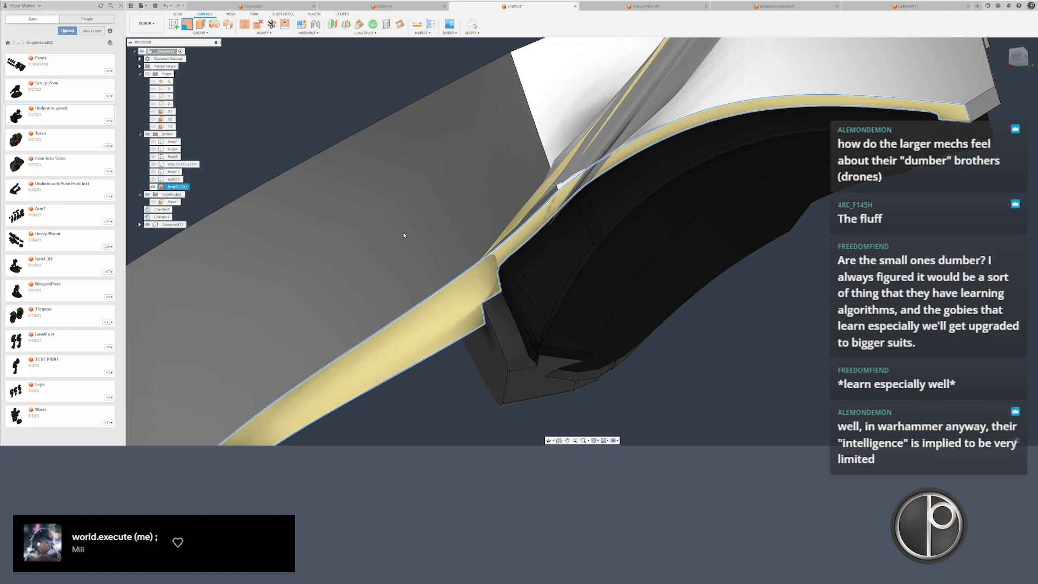
{"action": "middle_click_drag", "start_coordinate": [406, 251], "coordinate": [590, 218], "text": "shift"}
{"action": "left_click", "coordinate": [614, 203]}
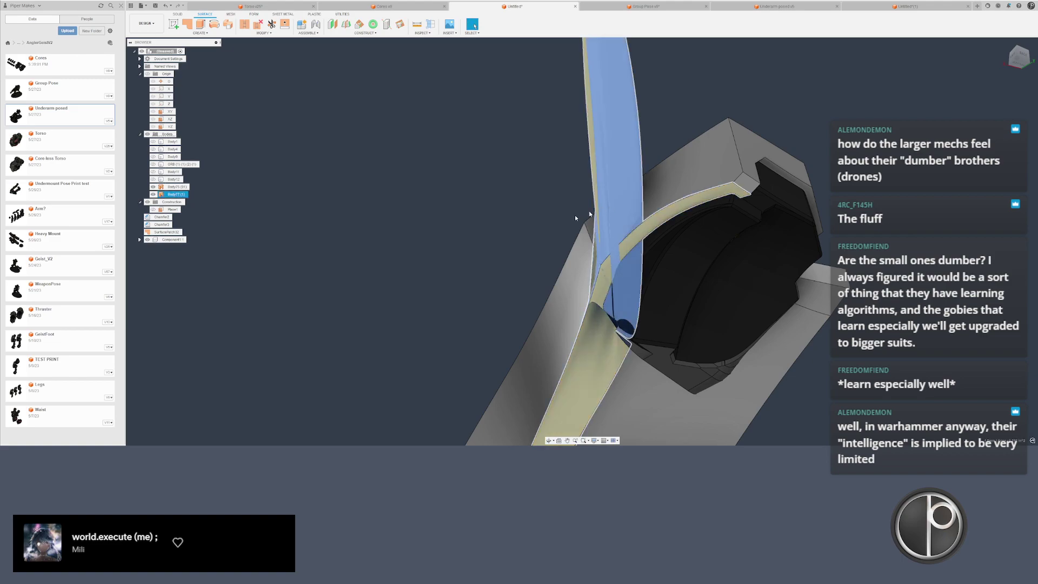
{"action": "key", "text": "Delete"}
{"action": "middle_click_drag", "start_coordinate": [499, 245], "coordinate": [474, 129], "text": "shift"}
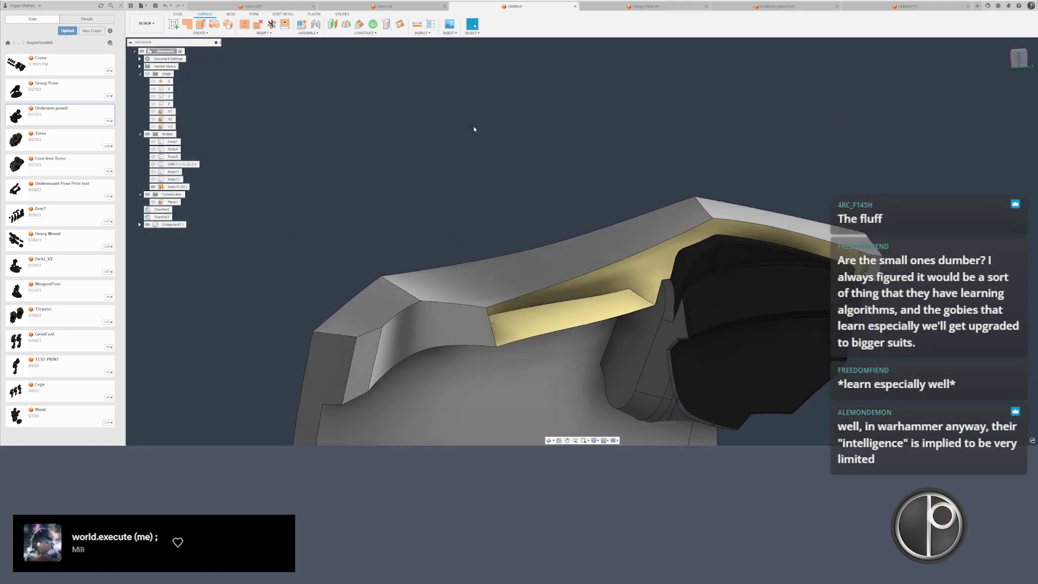
- Try again to patch the opening along the shell's rim from its boundary edges
{"action": "left_click", "coordinate": [187, 24]}
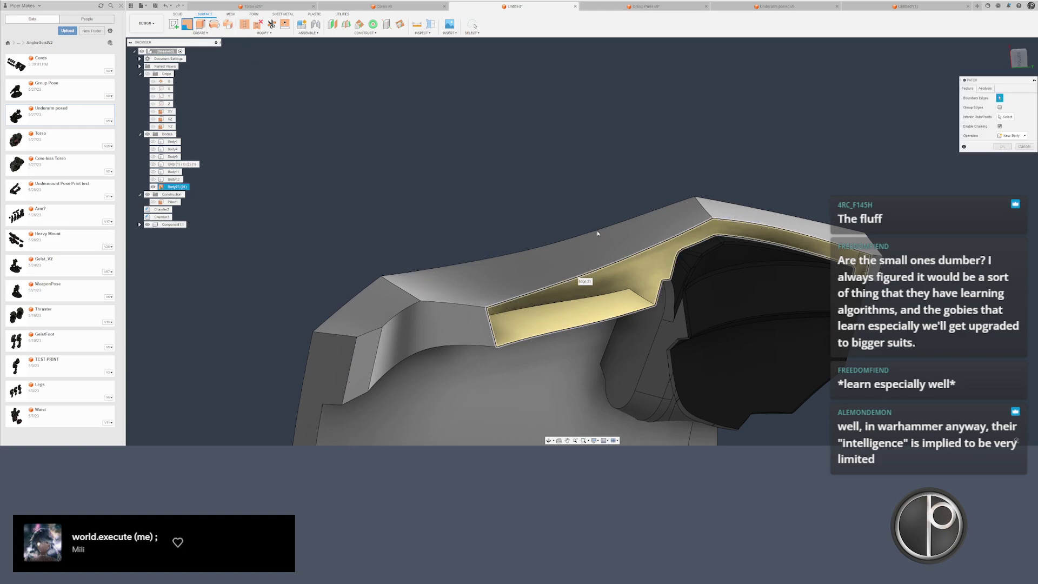
{"action": "scroll", "coordinate": [599, 233], "scroll_direction": "up", "scroll_amount": 6}
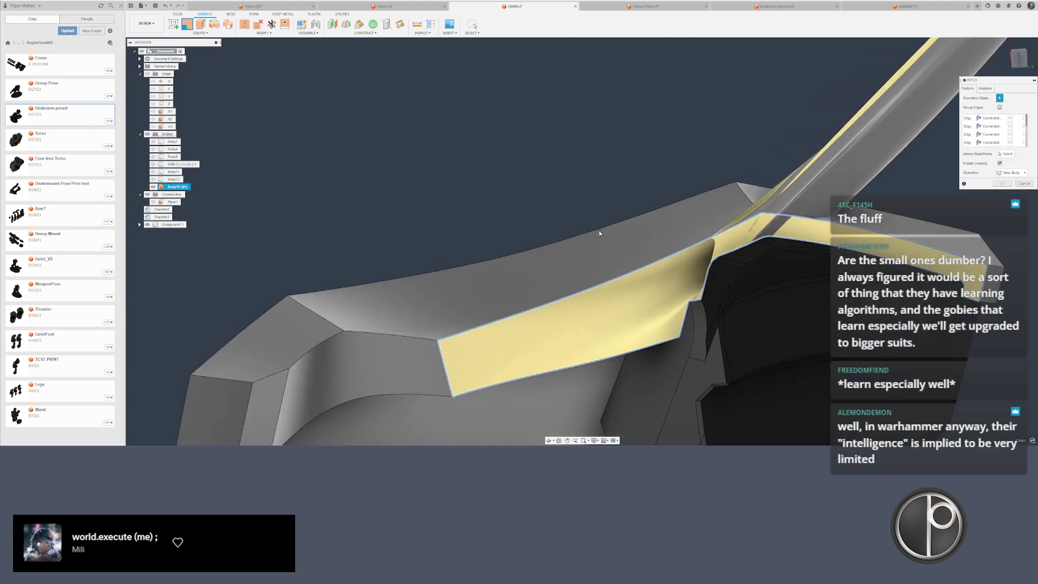
{"action": "middle_click_drag", "start_coordinate": [599, 234], "coordinate": [430, 245]}
{"action": "scroll", "coordinate": [431, 245], "scroll_direction": "down", "scroll_amount": 2}
{"action": "key", "text": "Return"}
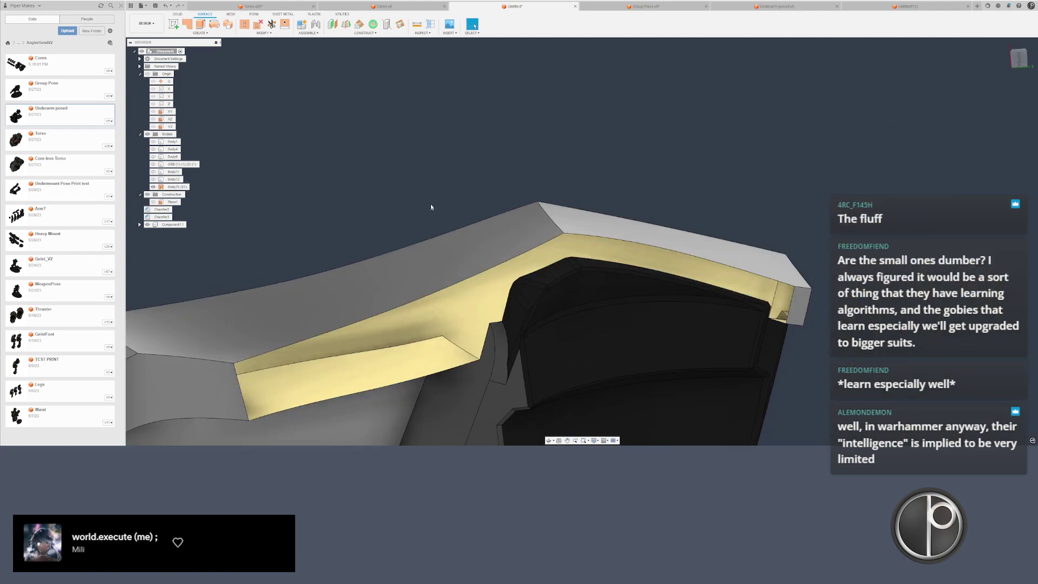
- Undo the patch and the rim face removal, and remove the selected edge features from the shell
{"action": "middle_click_drag", "start_coordinate": [431, 206], "coordinate": [437, 203], "text": "shift"}
{"action": "key", "text": "ctrl+z"}
{"action": "key", "text": "ctrl+z"}
{"action": "key", "text": "ctrl+z"}
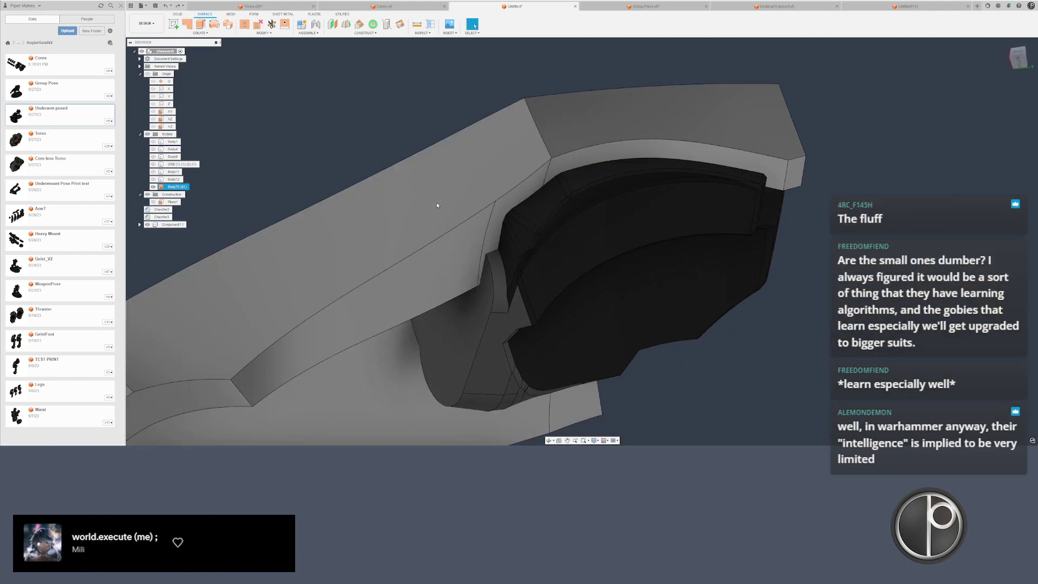
{"action": "scroll", "coordinate": [521, 176], "scroll_direction": "up", "scroll_amount": 2}
{"action": "middle_click_drag", "start_coordinate": [542, 172], "coordinate": [620, 162], "text": "shift"}
{"action": "left_click", "coordinate": [160, 232]}
{"action": "left_click", "coordinate": [160, 210], "text": "shift"}
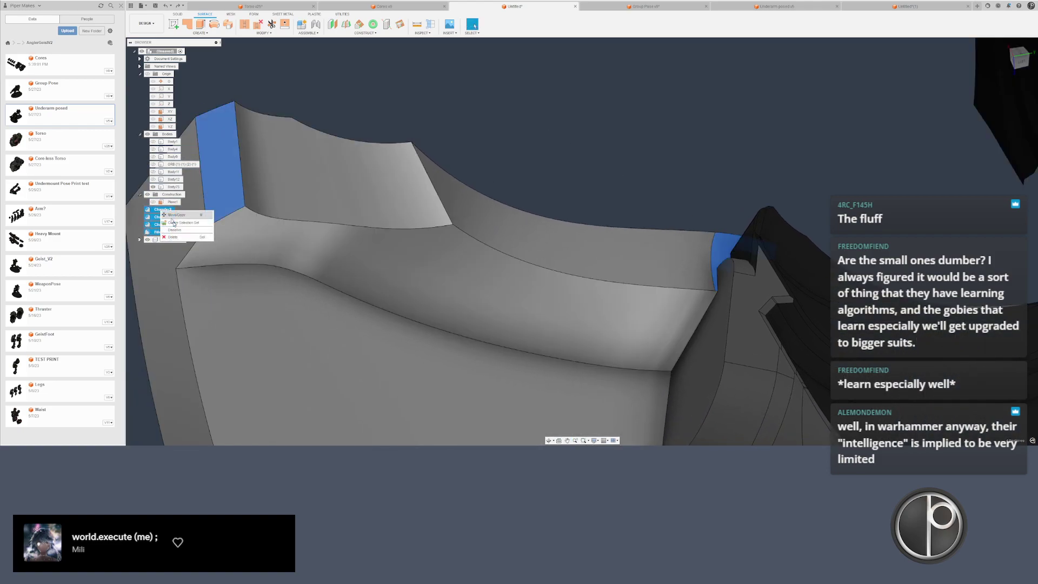
{"action": "key", "text": "Delete"}
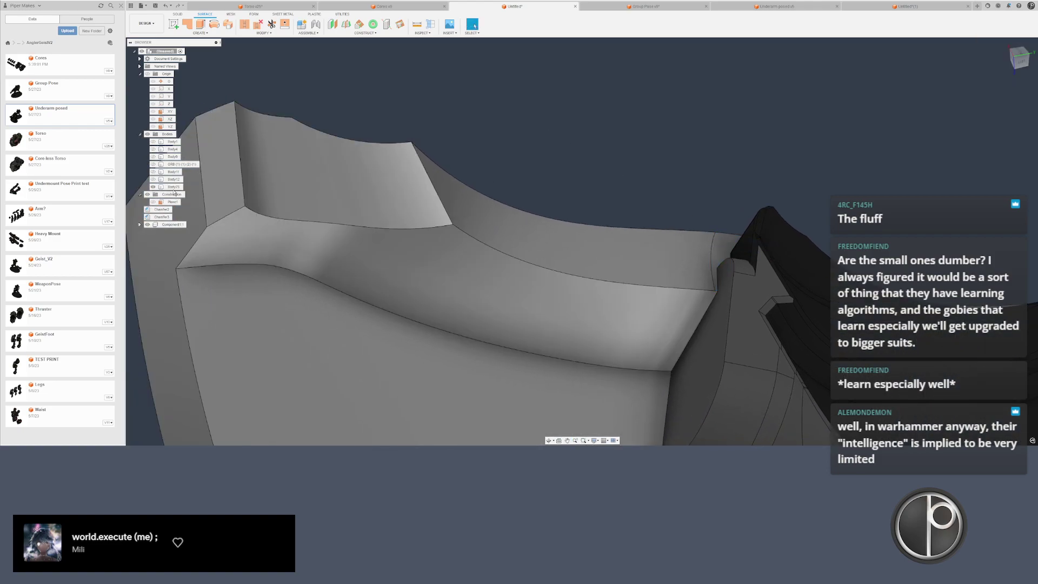
- Create a construction plane through three points on the shell's inner rim, along the curved recess and upper socket cutout
{"action": "middle_click_drag", "start_coordinate": [377, 143], "coordinate": [334, 357], "text": "shift"}
{"action": "middle_click_drag", "start_coordinate": [439, 235], "coordinate": [254, 131], "text": "shift"}
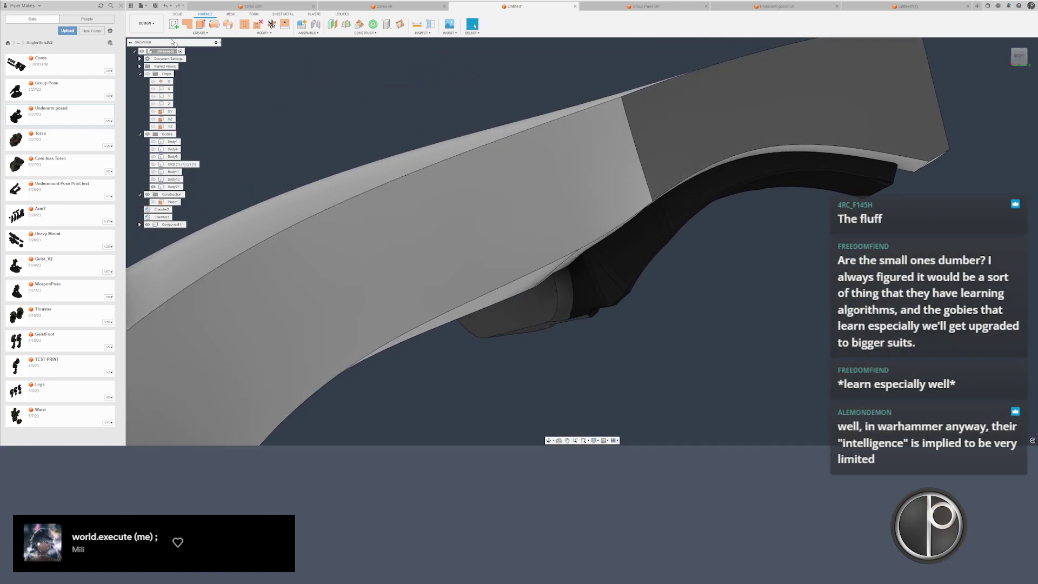
{"action": "scroll", "coordinate": [502, 179], "scroll_direction": "down", "scroll_amount": 5}
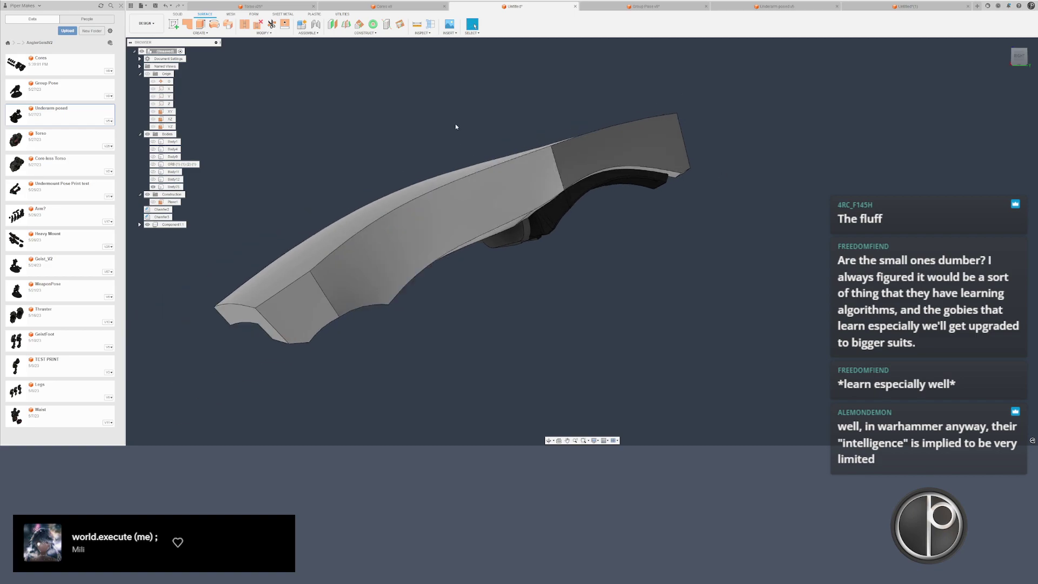
{"action": "mouse_move", "coordinate": [379, 183]}
{"action": "middle_mouse_down", "text": "shift"}
{"action": "mouse_move", "coordinate": [373, 205]}
{"action": "mouse_move", "coordinate": [378, 181]}
{"action": "mouse_move", "coordinate": [365, 194]}
{"action": "mouse_move", "coordinate": [359, 180]}
{"action": "middle_mouse_up", "text": "shift"}
{"action": "left_click", "coordinate": [399, 24]}
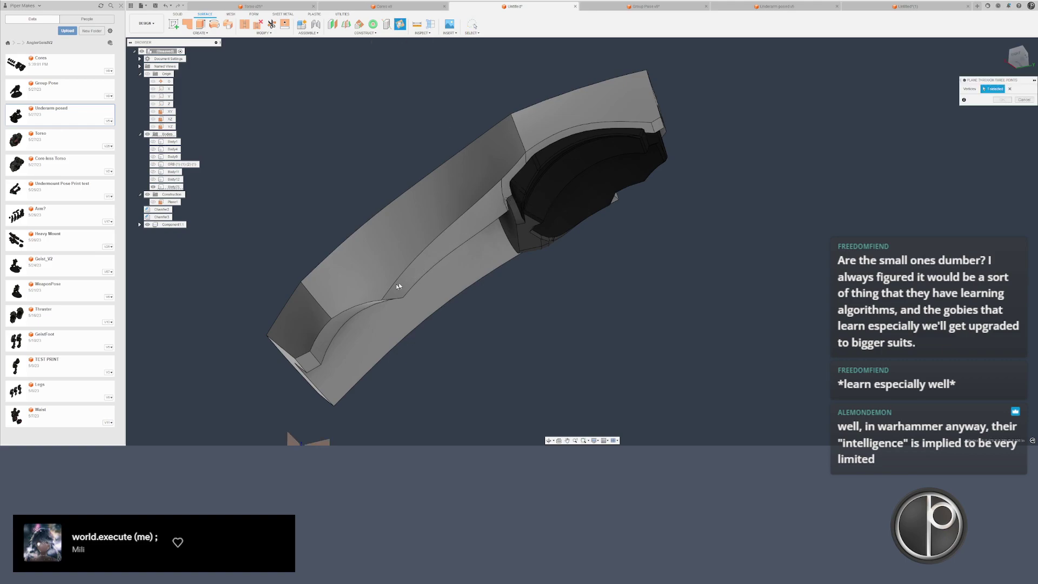
{"action": "left_click", "coordinate": [382, 299]}
{"action": "left_click", "coordinate": [652, 124]}
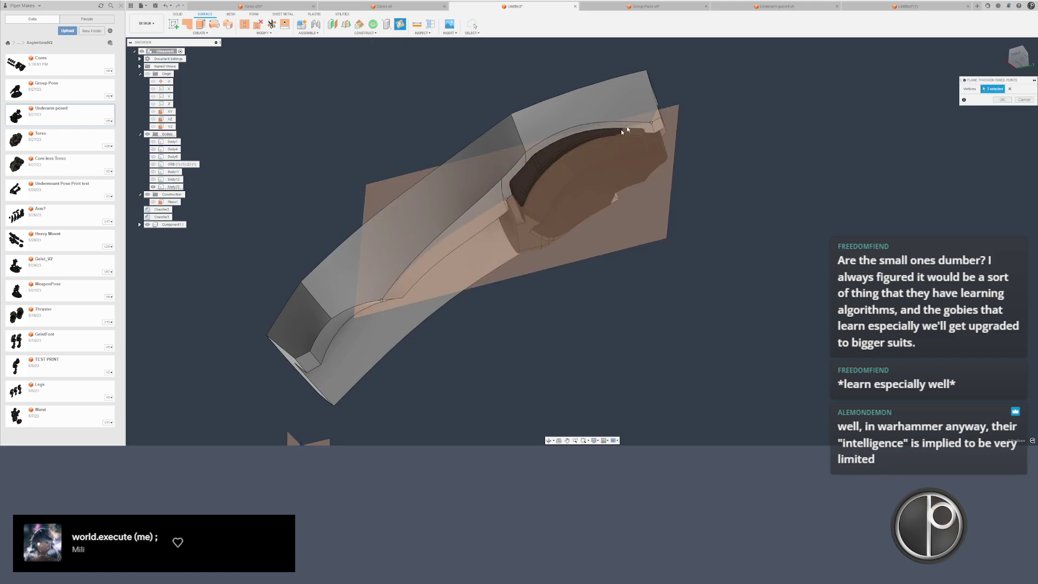
{"action": "middle_click_drag", "start_coordinate": [652, 124], "coordinate": [624, 155], "text": "shift"}
{"action": "key", "text": "Return"}
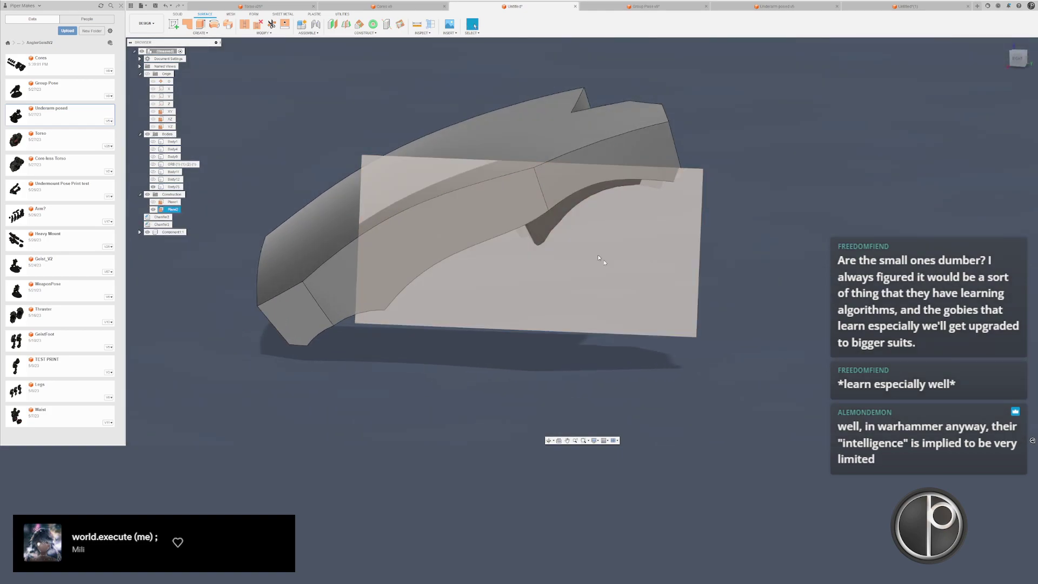
- On the new plane, try to sketch a fit-point spline through four points along the shell's lower rim, and finish the sketch
{"action": "key", "text": "l"}
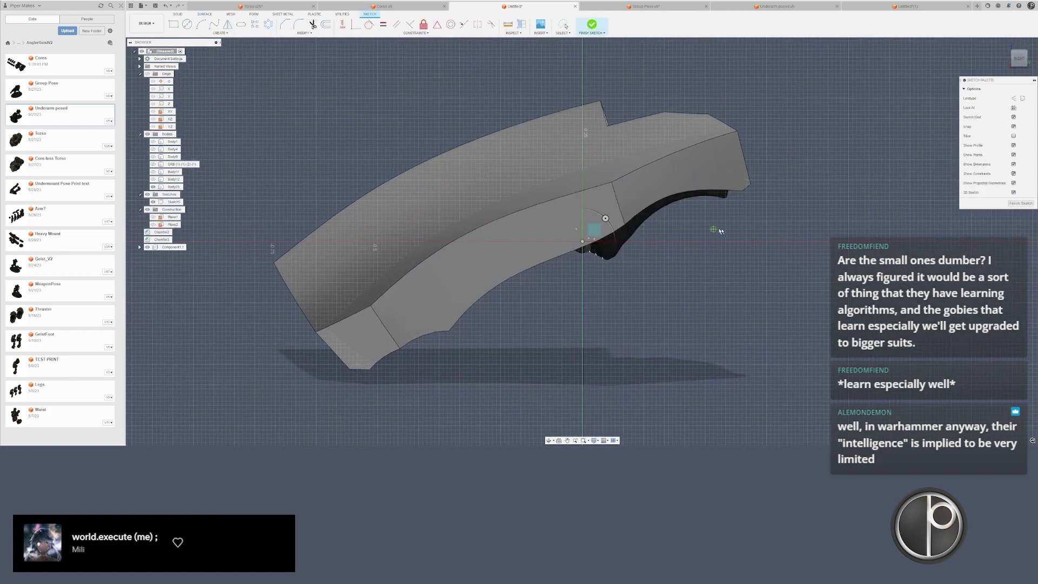
{"action": "scroll", "coordinate": [717, 229], "scroll_direction": "up", "scroll_amount": 3}
{"action": "middle_click_drag", "start_coordinate": [643, 232], "coordinate": [701, 188]}
{"action": "scroll", "coordinate": [701, 187], "scroll_direction": "down", "scroll_amount": 1}
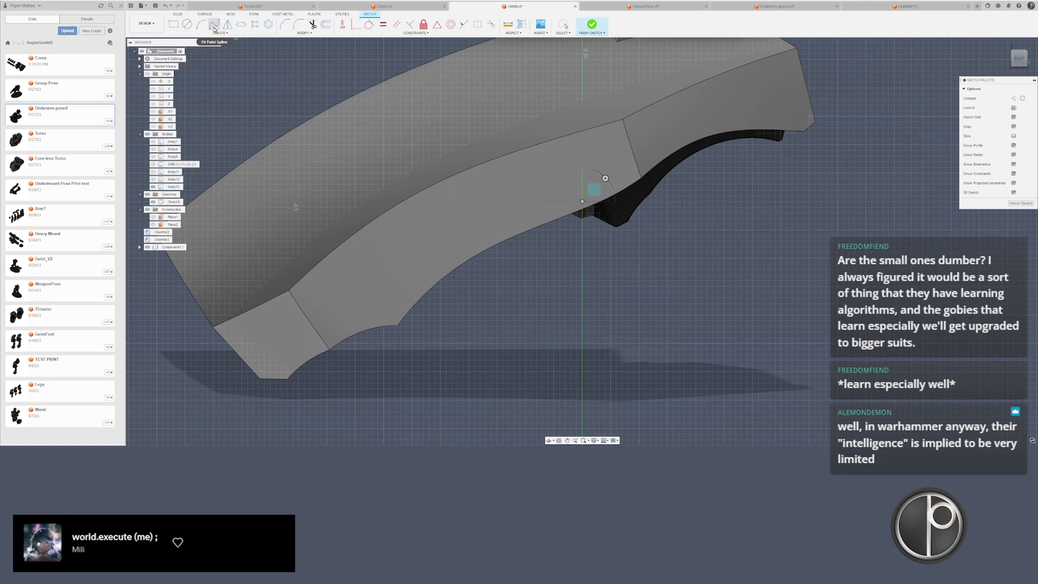
{"action": "left_click", "coordinate": [214, 24]}
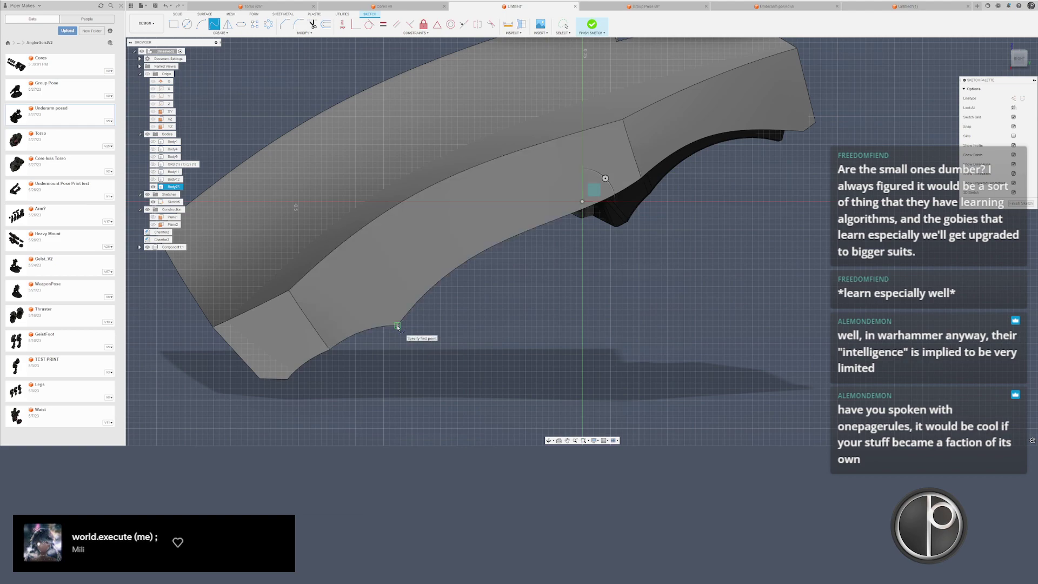
{"action": "left_click", "coordinate": [397, 325]}
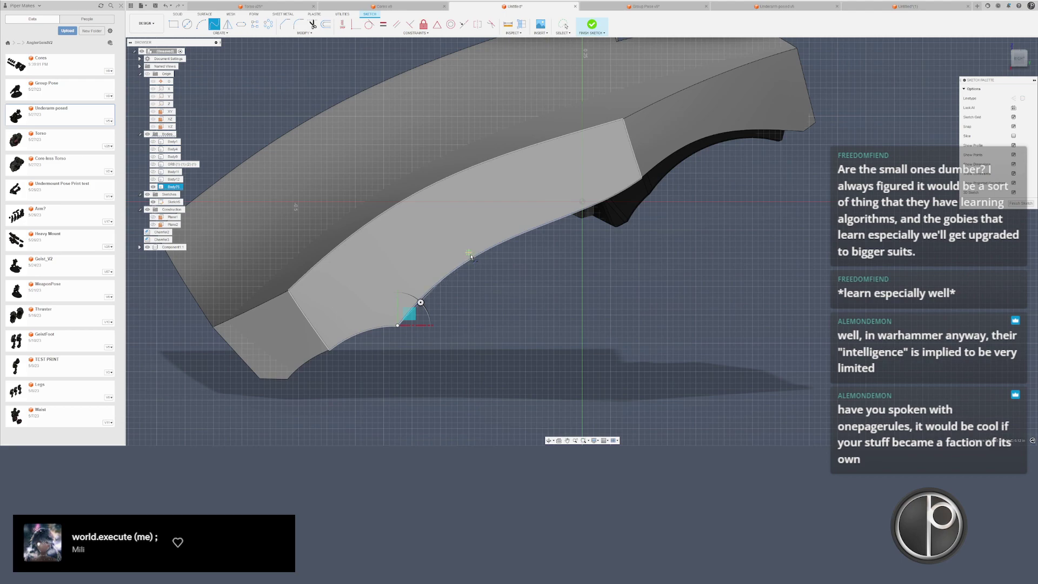
{"action": "scroll", "coordinate": [473, 255], "scroll_direction": "up", "scroll_amount": 2}
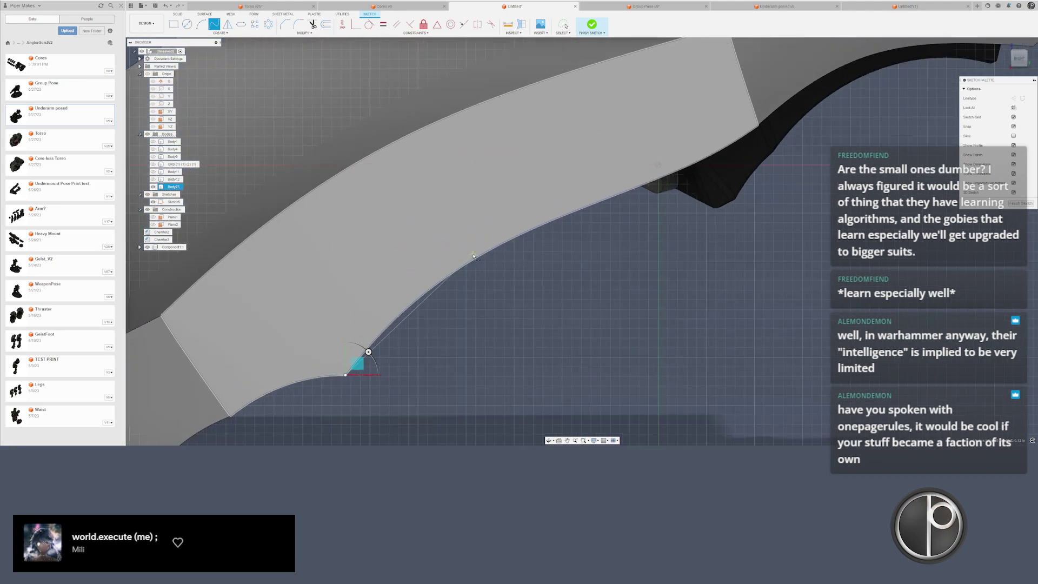
{"action": "left_click", "coordinate": [473, 254]}
{"action": "scroll", "coordinate": [475, 253], "scroll_direction": "down", "scroll_amount": 1}
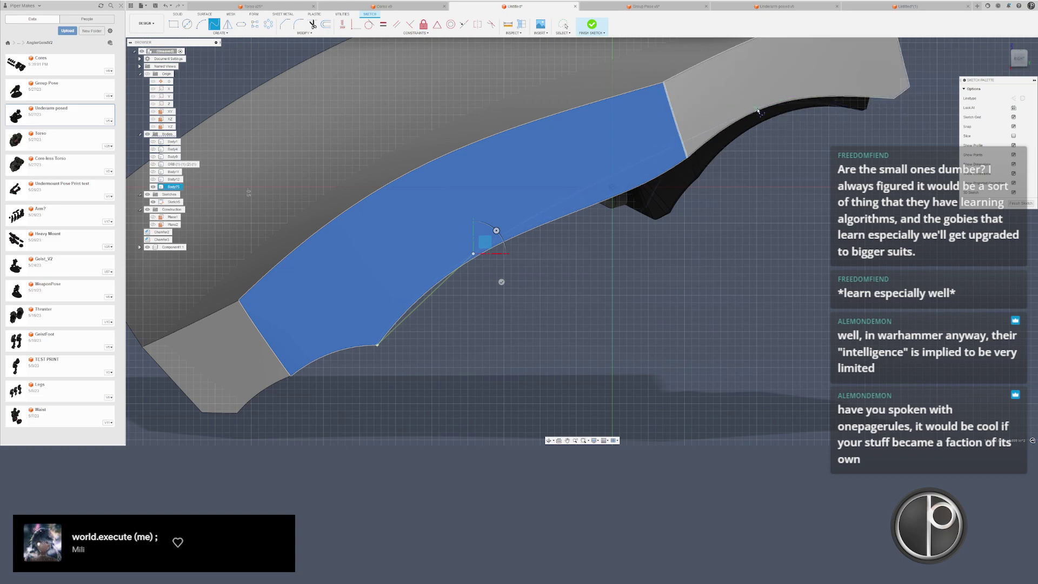
{"action": "left_click", "coordinate": [760, 109]}
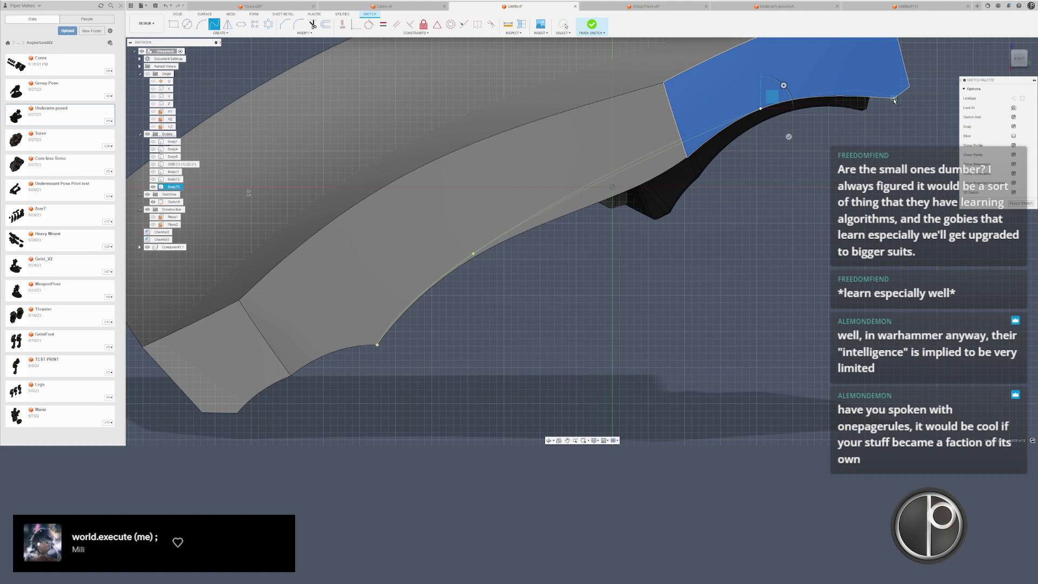
{"action": "left_click", "coordinate": [894, 99]}
{"action": "key", "text": "Escape"}
{"action": "scroll", "coordinate": [657, 255], "scroll_direction": "down", "scroll_amount": 5}
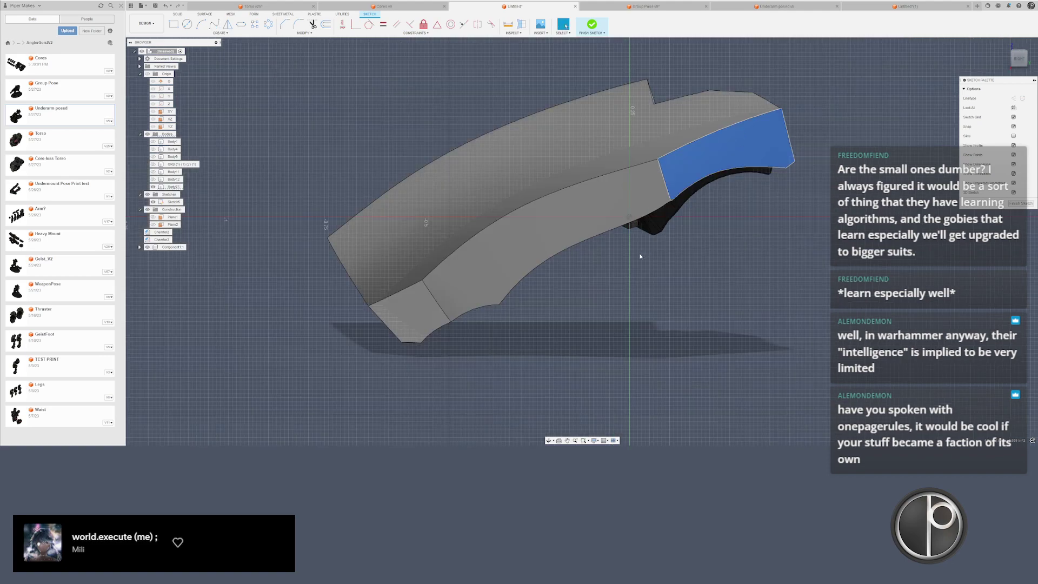
{"action": "scroll", "coordinate": [607, 269], "scroll_direction": "down", "scroll_amount": 2}
{"action": "mouse_move", "coordinate": [607, 269]}
{"action": "middle_mouse_down"}
{"action": "mouse_move", "coordinate": [541, 286]}
{"action": "mouse_move", "coordinate": [657, 241]}
{"action": "mouse_move", "coordinate": [621, 246]}
{"action": "mouse_move", "coordinate": [648, 259]}
{"action": "mouse_move", "coordinate": [649, 238]}
{"action": "mouse_move", "coordinate": [681, 213]}
{"action": "mouse_move", "coordinate": [630, 224]}
{"action": "middle_mouse_up"}
{"action": "left_click", "coordinate": [657, 241]}
{"action": "left_click", "coordinate": [1021, 204]}
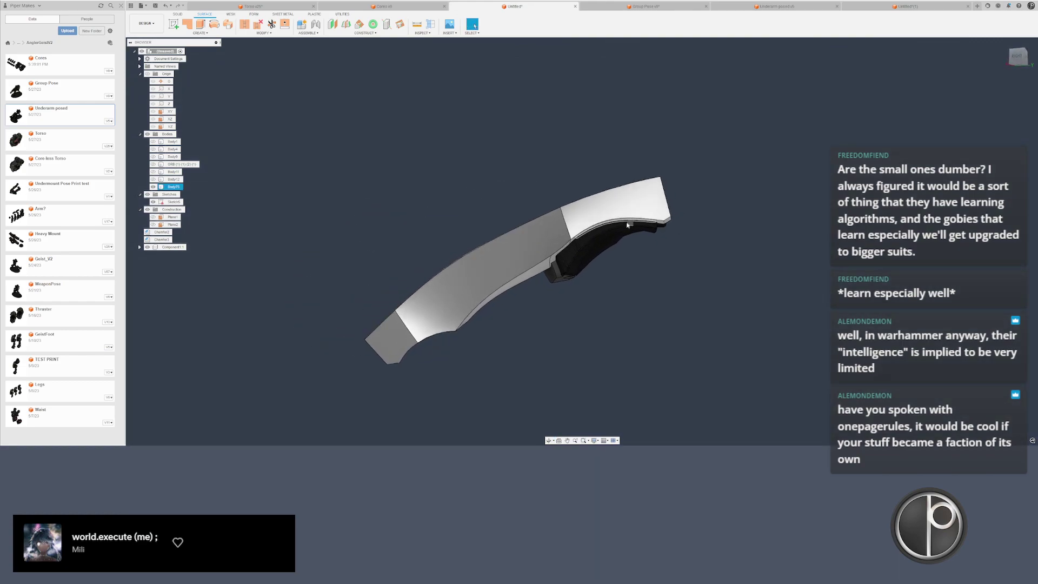
- Show all the hidden torso bodies and examine how the shell sits over the sockets and surrounding parts
{"action": "scroll", "coordinate": [589, 255], "scroll_direction": "up", "scroll_amount": 3}
{"action": "middle_click_drag", "start_coordinate": [563, 265], "coordinate": [538, 178], "text": "shift"}
{"action": "middle_click_drag", "start_coordinate": [539, 179], "coordinate": [429, 196]}
{"action": "left_click", "coordinate": [463, 145]}
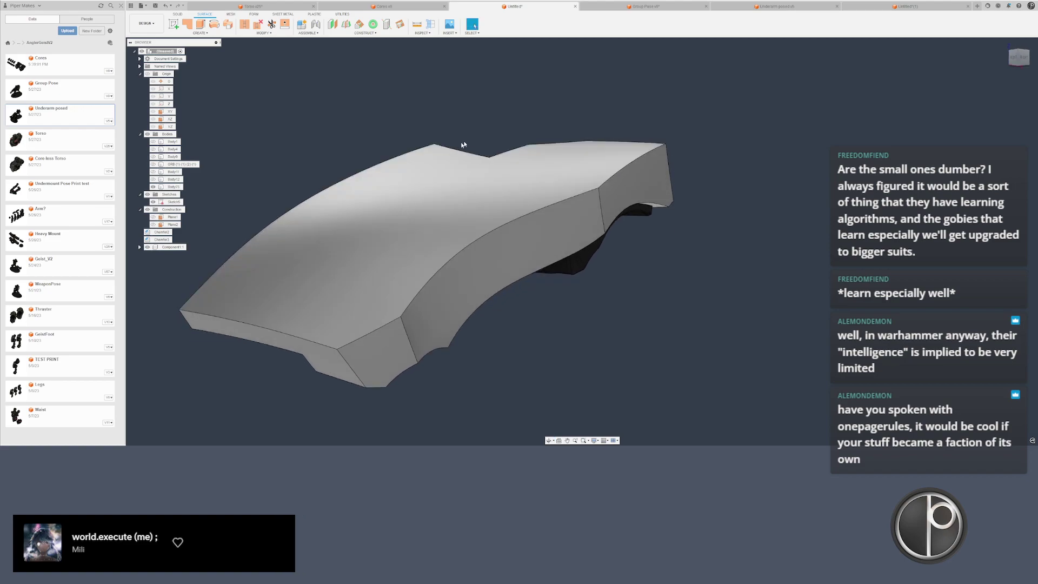
{"action": "left_click", "coordinate": [173, 179]}
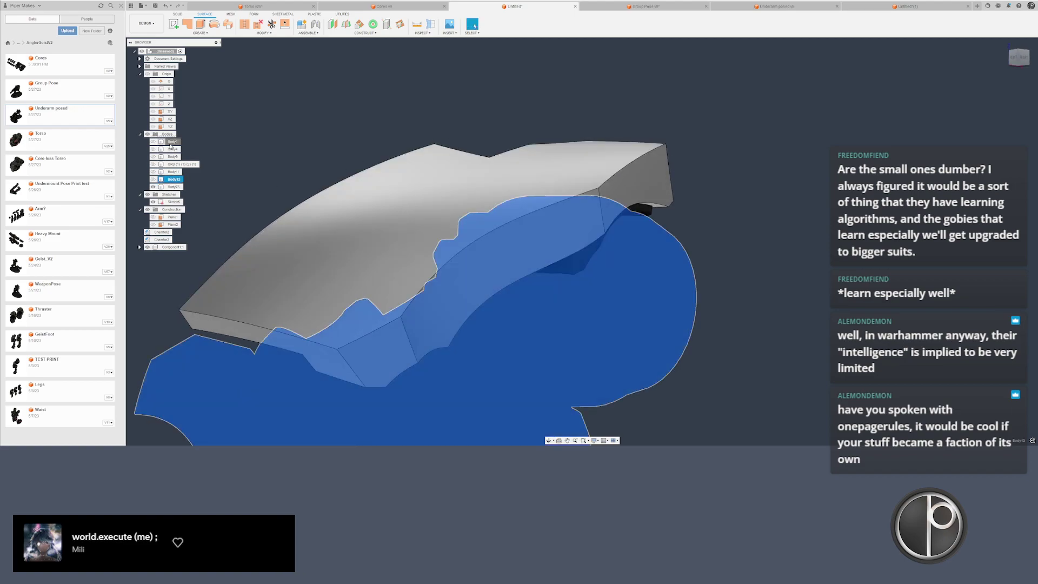
{"action": "key", "text": "v"}
{"action": "left_click", "coordinate": [241, 143]}
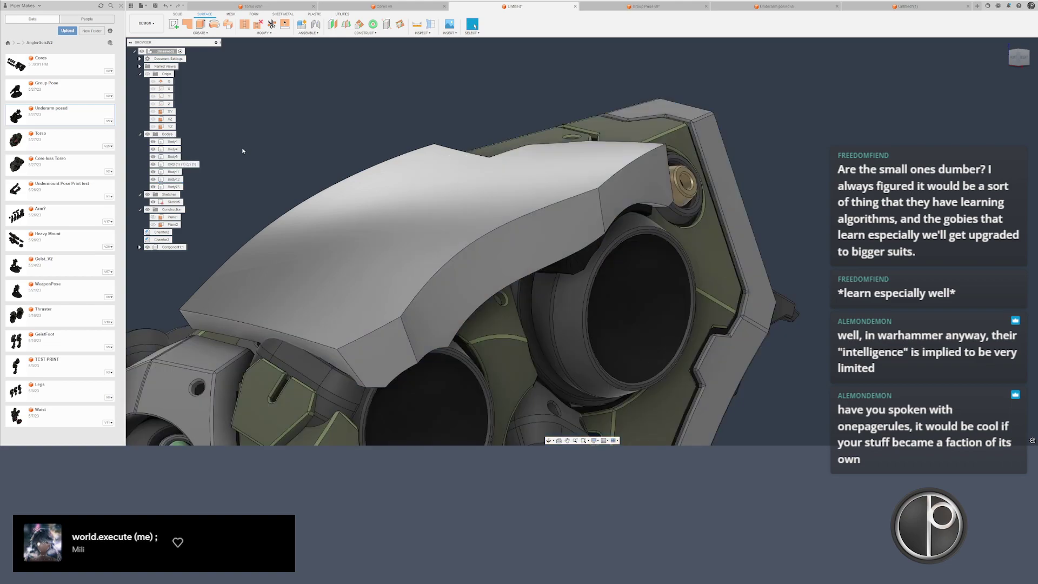
{"action": "scroll", "coordinate": [257, 160], "scroll_direction": "down", "scroll_amount": 3}
{"action": "mouse_move", "coordinate": [266, 160]}
{"action": "middle_mouse_down", "text": "shift"}
{"action": "mouse_move", "coordinate": [235, 157]}
{"action": "mouse_move", "coordinate": [246, 158]}
{"action": "middle_mouse_up", "text": "shift"}
{"action": "scroll", "coordinate": [245, 161], "scroll_direction": "up", "scroll_amount": 1}
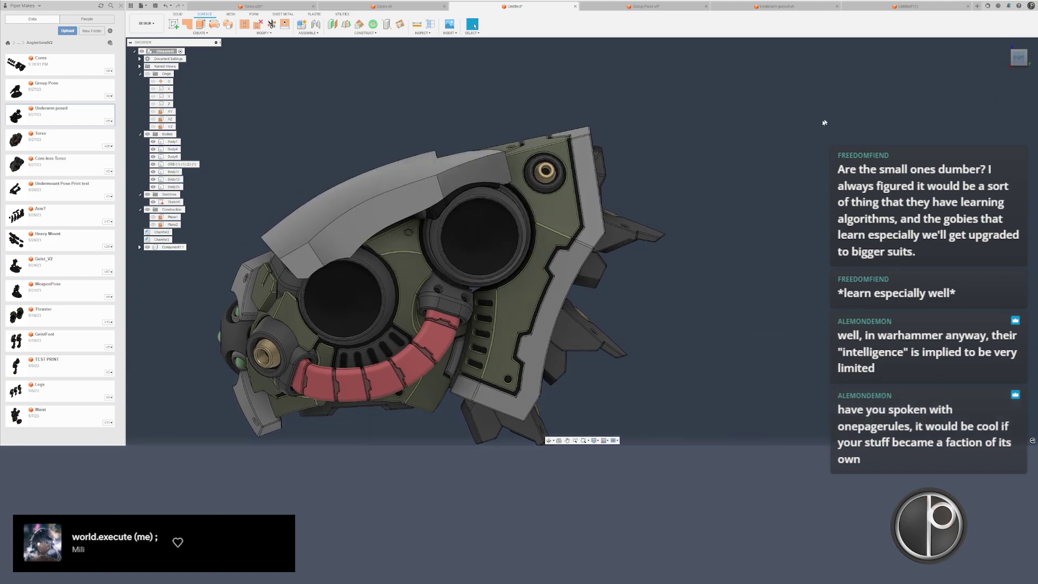
{"action": "middle_click_drag", "start_coordinate": [660, 180], "coordinate": [679, 213], "text": "shift"}
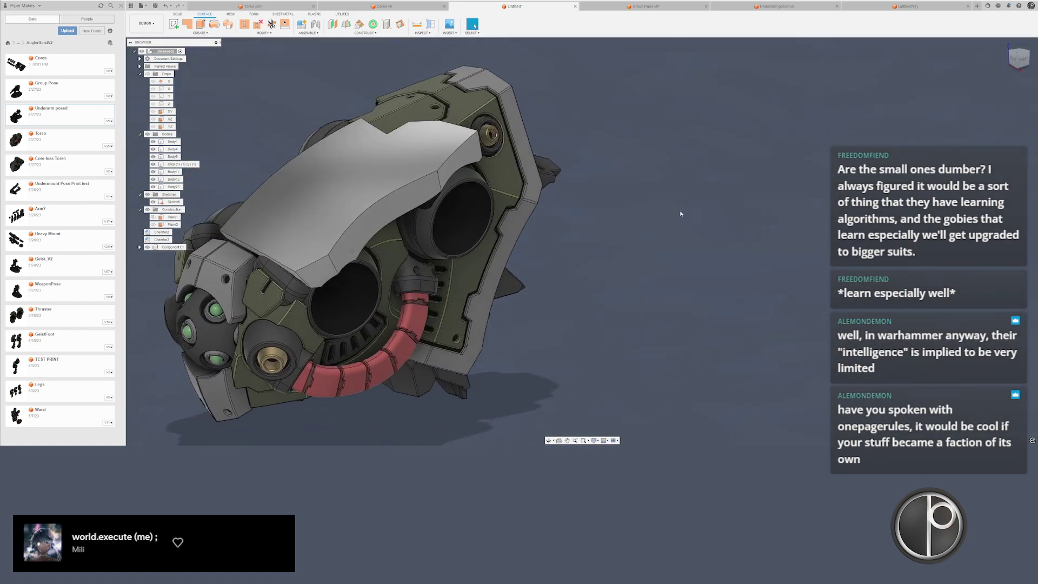
{"action": "scroll", "coordinate": [341, 178], "scroll_direction": "up", "scroll_amount": 3}
{"action": "scroll", "coordinate": [319, 175], "scroll_direction": "up", "scroll_amount": 1}
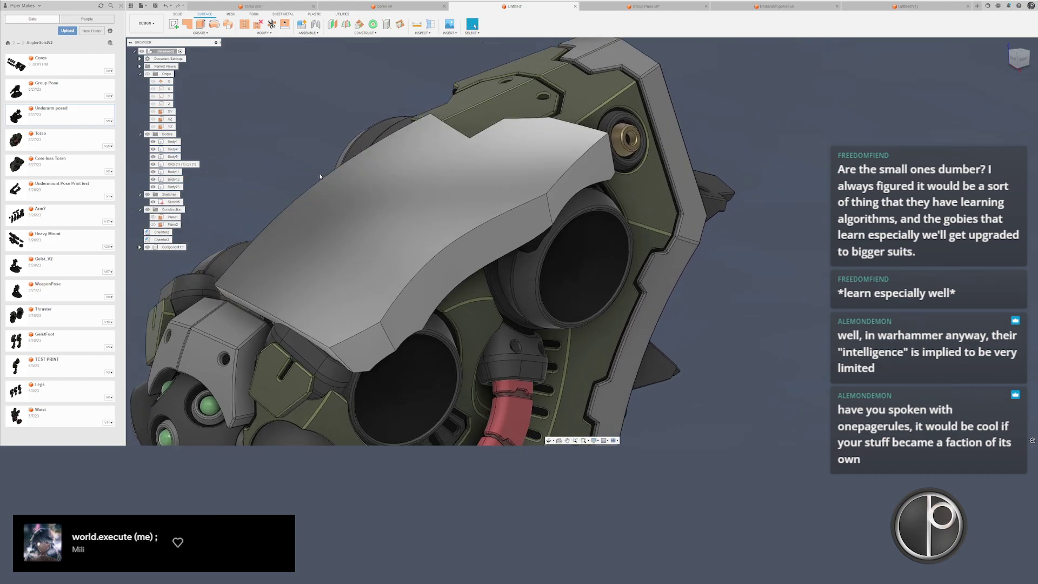
- Hide the torso plates, sockets, head parts and red hose so that only the grey shell stays visible
{"action": "double_click", "coordinate": [314, 188]}
{"action": "left_click", "coordinate": [285, 155]}
{"action": "left_click", "coordinate": [491, 119]}
{"action": "key", "text": "v"}
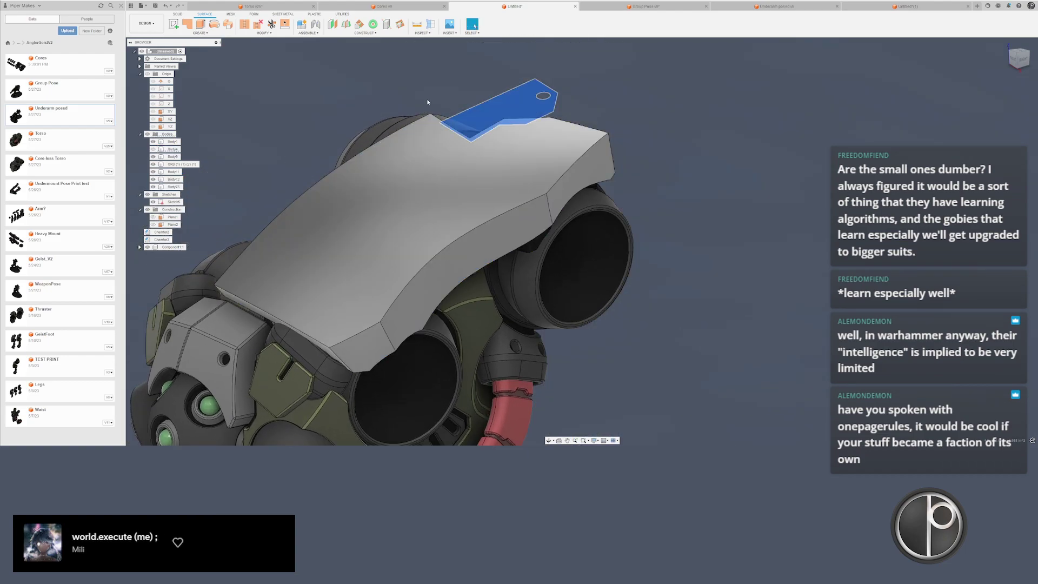
{"action": "left_click", "coordinate": [428, 102]}
{"action": "middle_click_drag", "start_coordinate": [599, 333], "coordinate": [662, 205]}
{"action": "scroll", "coordinate": [661, 205], "scroll_direction": "down", "scroll_amount": 2}
{"action": "left_click_drag", "start_coordinate": [429, 311], "coordinate": [311, 337]}
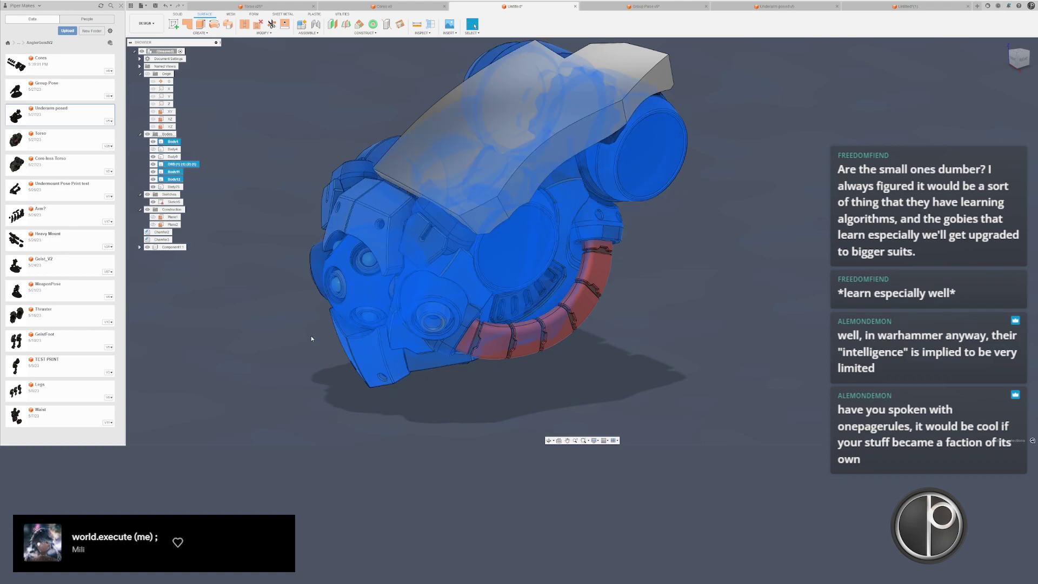
{"action": "key", "text": "v"}
{"action": "left_click", "coordinate": [582, 282]}
{"action": "key", "text": "v"}
{"action": "middle_click_drag", "start_coordinate": [614, 273], "coordinate": [595, 272], "text": "shift"}
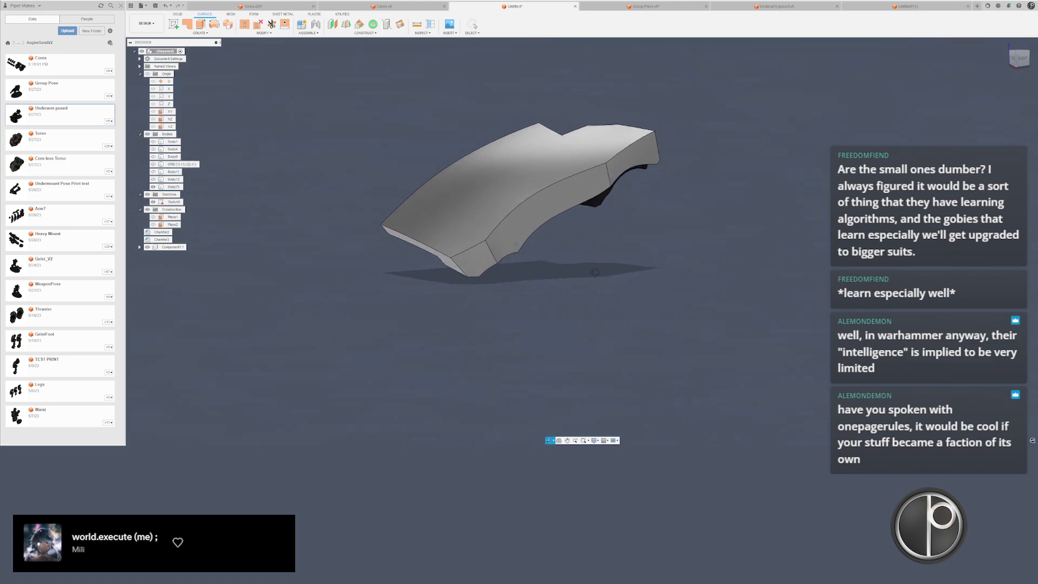
- Duplicate the grey shell body in place
{"action": "double_click", "coordinate": [447, 235]}
{"action": "key", "text": "ctrl+c"}
{"action": "left_click", "coordinate": [374, 252]}
{"action": "key", "text": "ctrl+v"}
{"action": "key", "text": "Return"}
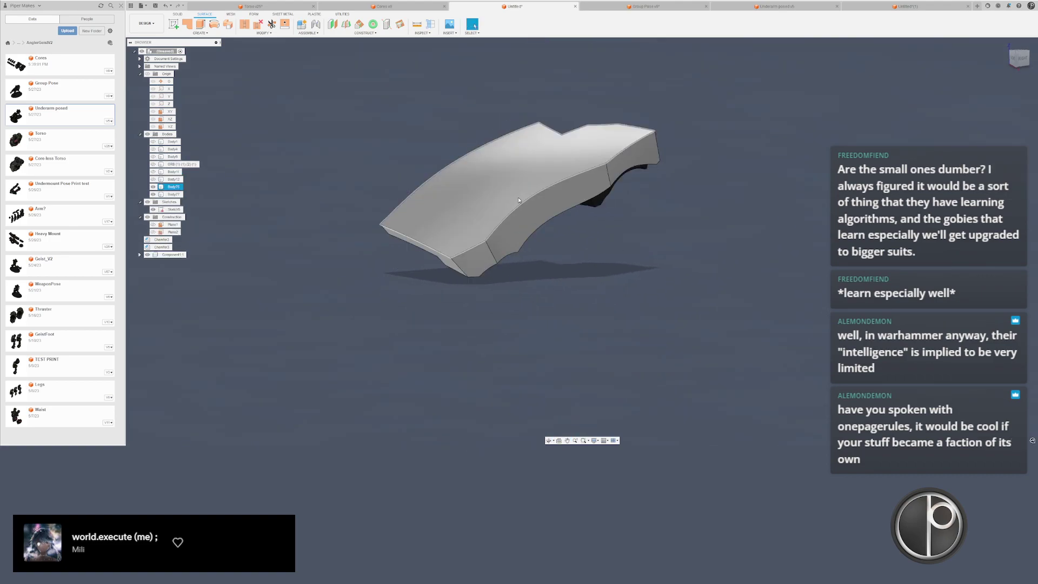
- Offset the large outer face of one of the two overlapping shell bodies by -0.05
{"action": "left_click", "coordinate": [518, 200]}
{"action": "type", "text": "q"}
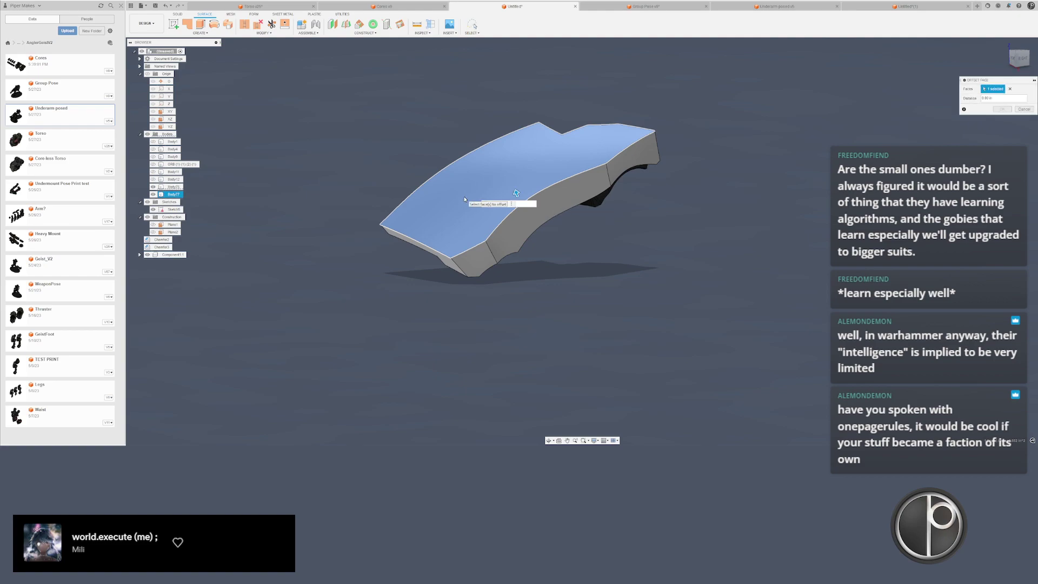
{"action": "type", "text": "-.05"}
{"action": "key", "text": "Return"}
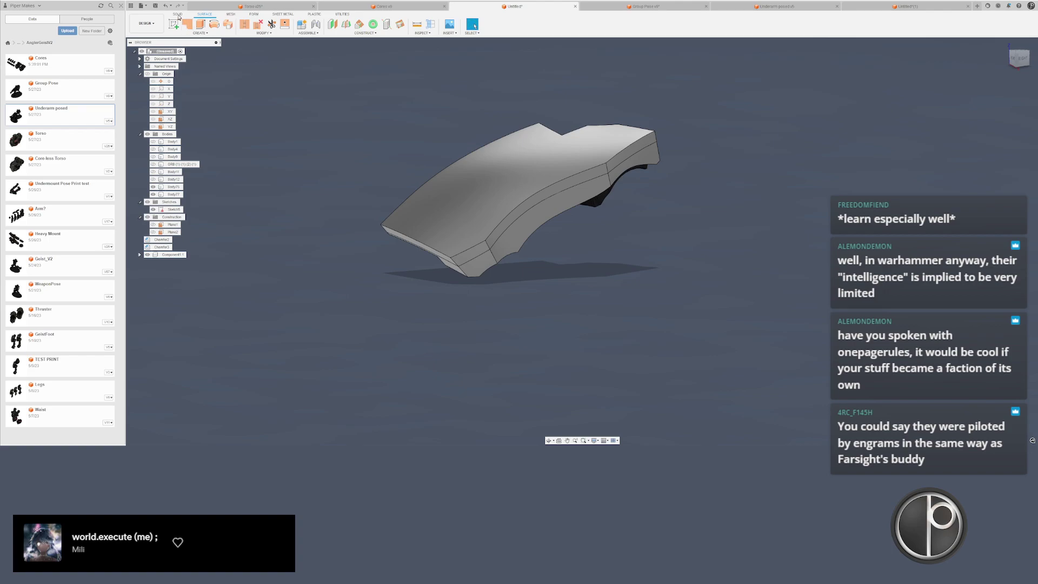
- Cut the inset shell body out of the full shell body with Combine, keeping the tool body
{"action": "left_click", "coordinate": [178, 14]}
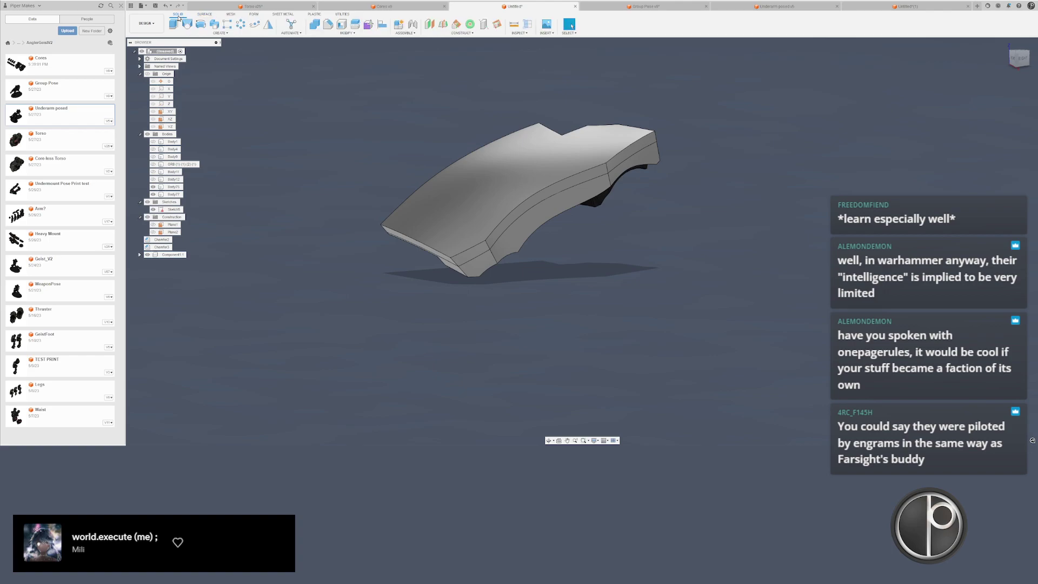
{"action": "left_click", "coordinate": [314, 24]}
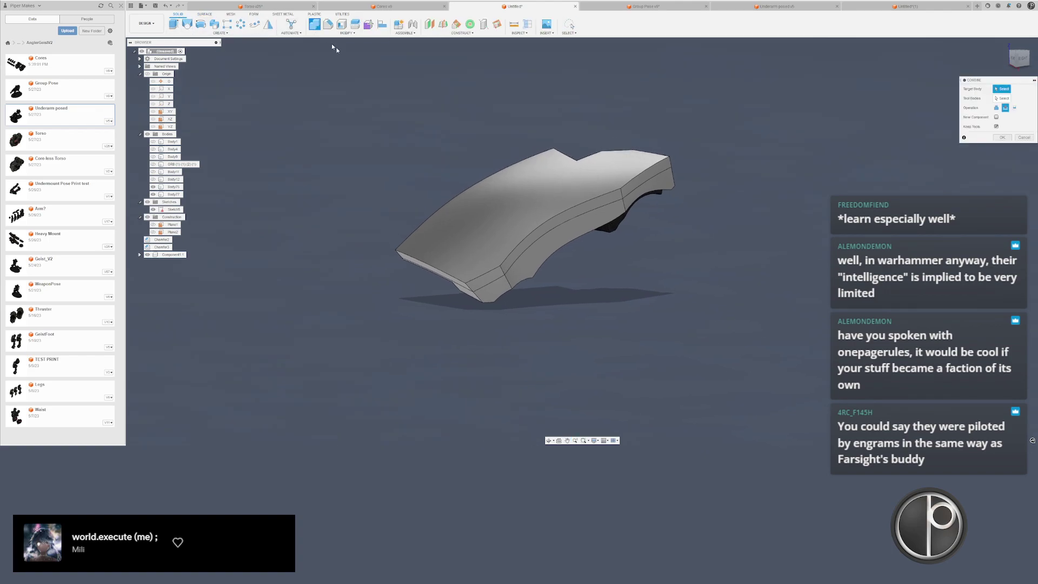
{"action": "left_click", "coordinate": [534, 277]}
{"action": "left_click", "coordinate": [511, 239]}
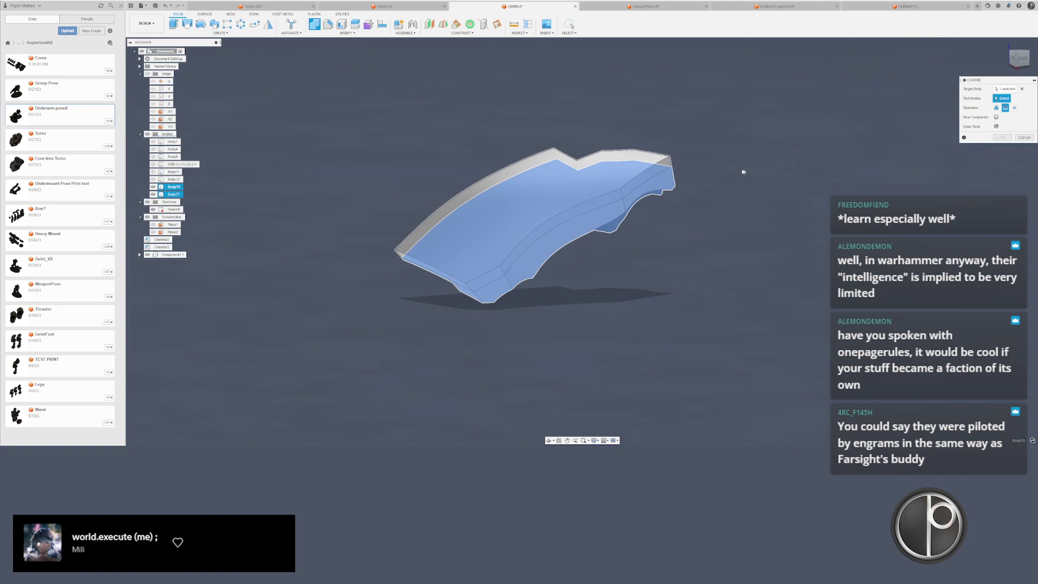
{"action": "left_click", "coordinate": [664, 160]}
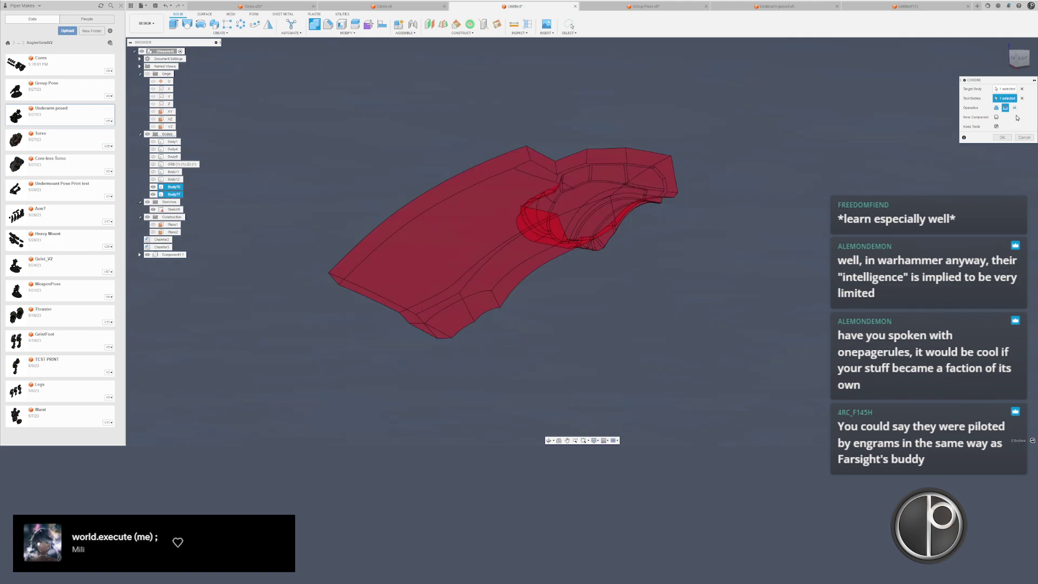
{"action": "left_click", "coordinate": [1022, 88]}
{"action": "left_click", "coordinate": [620, 190]}
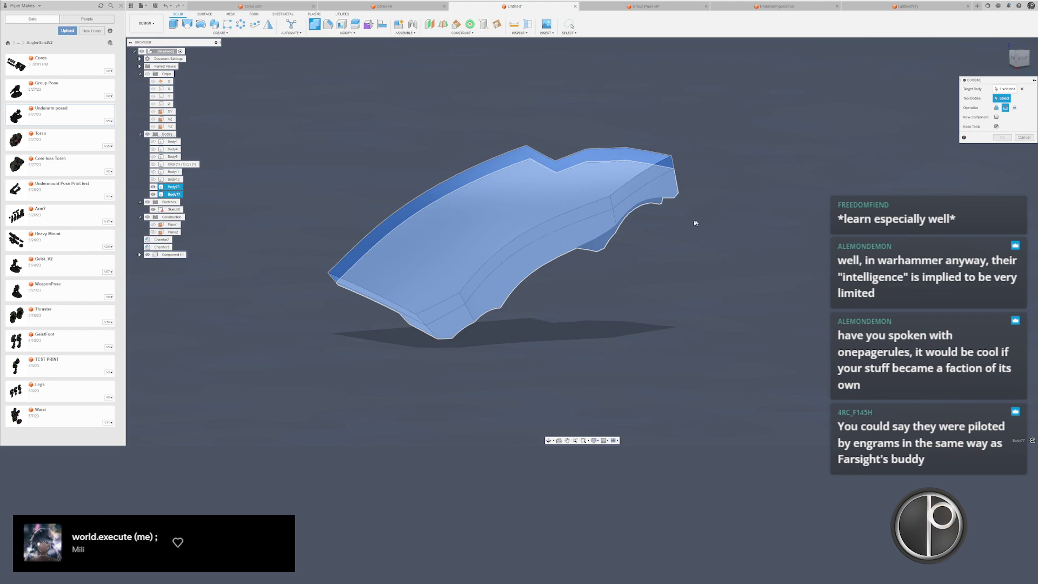
{"action": "left_click", "coordinate": [643, 225]}
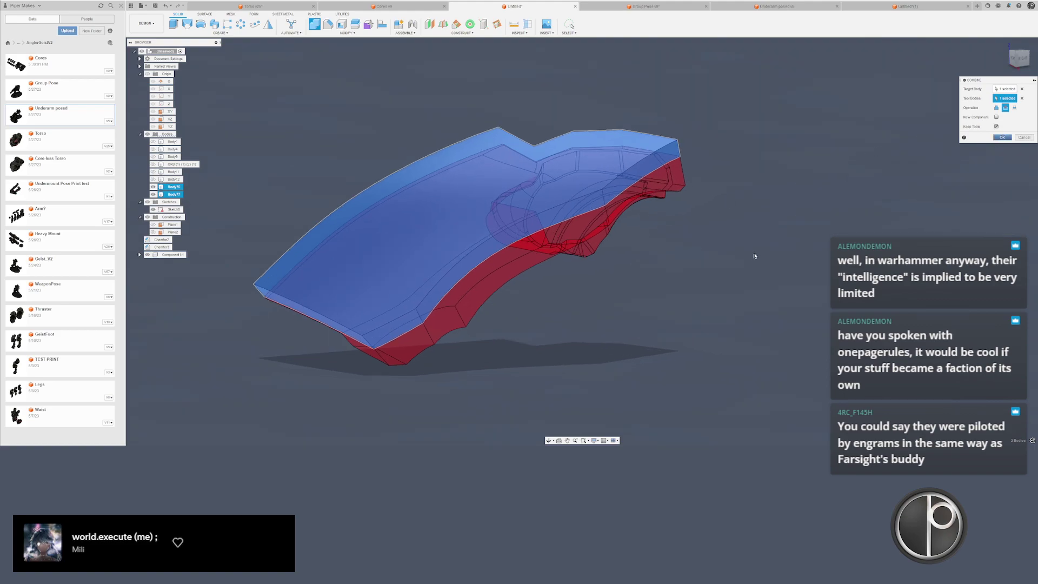
{"action": "key", "text": "Return"}
- Offset the connected side faces of the inner shell body, including the adjoining narrow end face, by -0.02 in
{"action": "middle_click_drag", "start_coordinate": [646, 252], "coordinate": [439, 268], "text": "shift"}
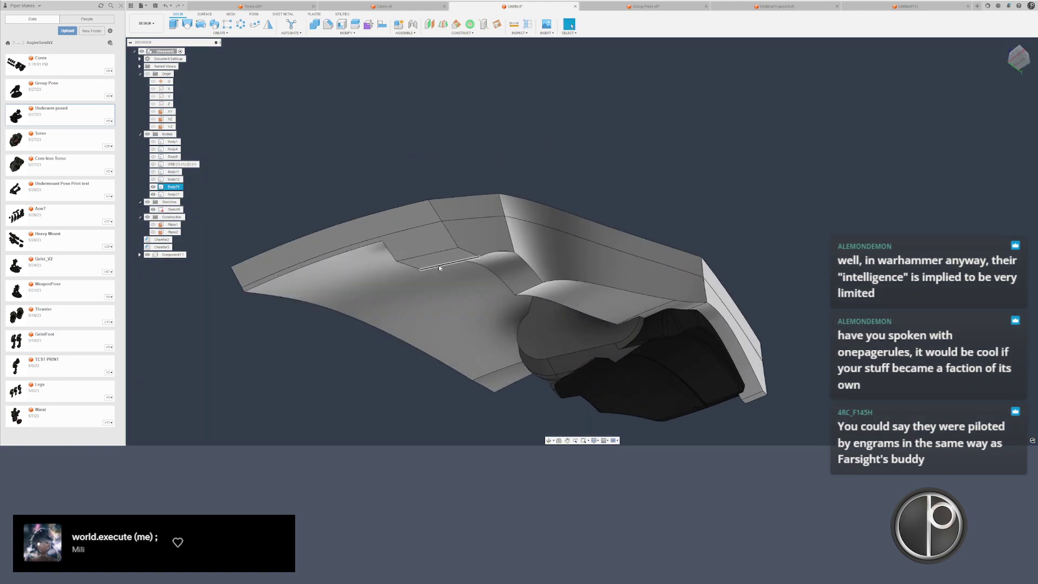
{"action": "left_click", "coordinate": [428, 247]}
{"action": "left_click", "coordinate": [477, 236], "text": "ctrl"}
{"action": "left_click", "coordinate": [532, 259], "text": "ctrl"}
{"action": "right_click", "coordinate": [530, 237]}
{"action": "left_click", "coordinate": [556, 227]}
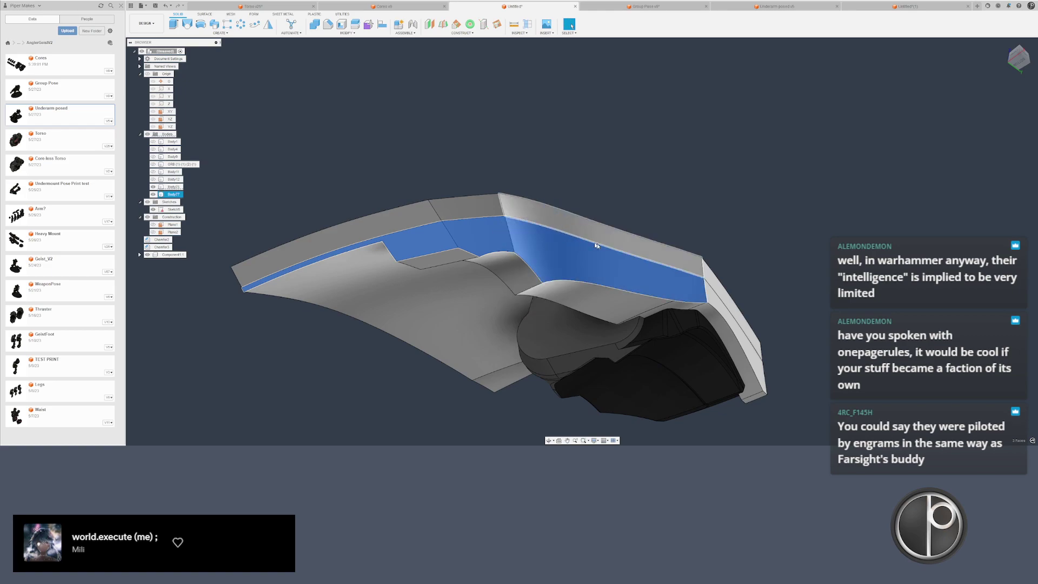
{"action": "key", "text": "q"}
{"action": "left_click", "coordinate": [713, 297]}
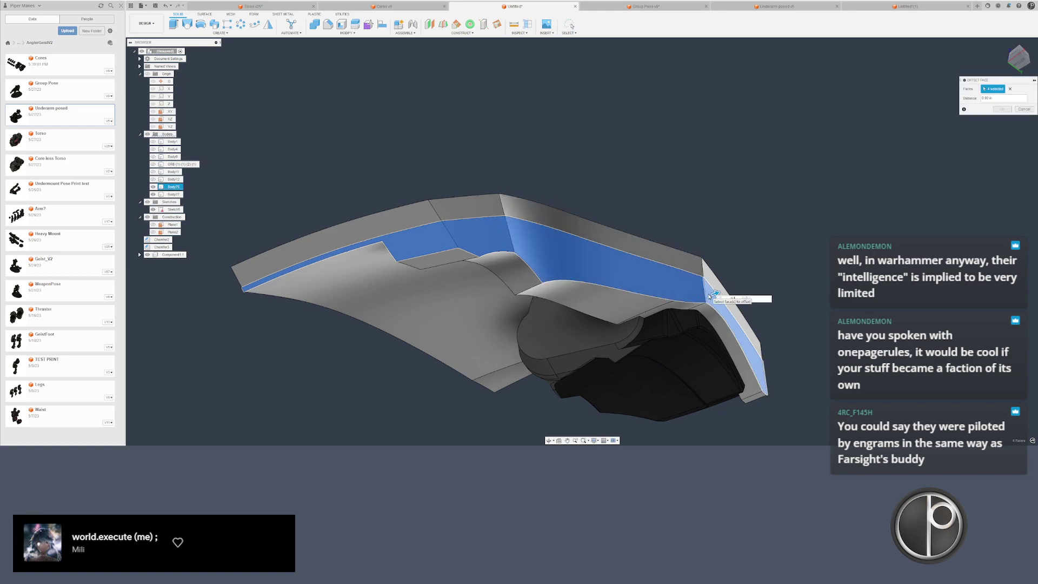
{"action": "type", "text": "-.02"}
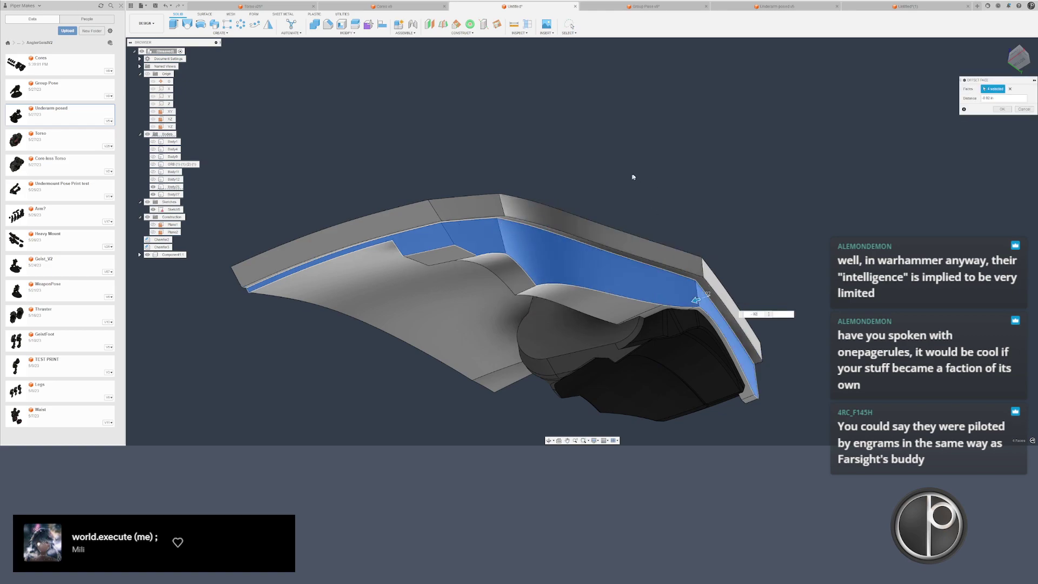
{"action": "key", "text": "Return"}
- Offset the inner body's long curved side face and its small adjoining end face by -0.02 in
{"action": "middle_click_drag", "start_coordinate": [639, 178], "coordinate": [541, 233], "text": "shift"}
{"action": "scroll", "coordinate": [382, 412], "scroll_direction": "up", "scroll_amount": 1}
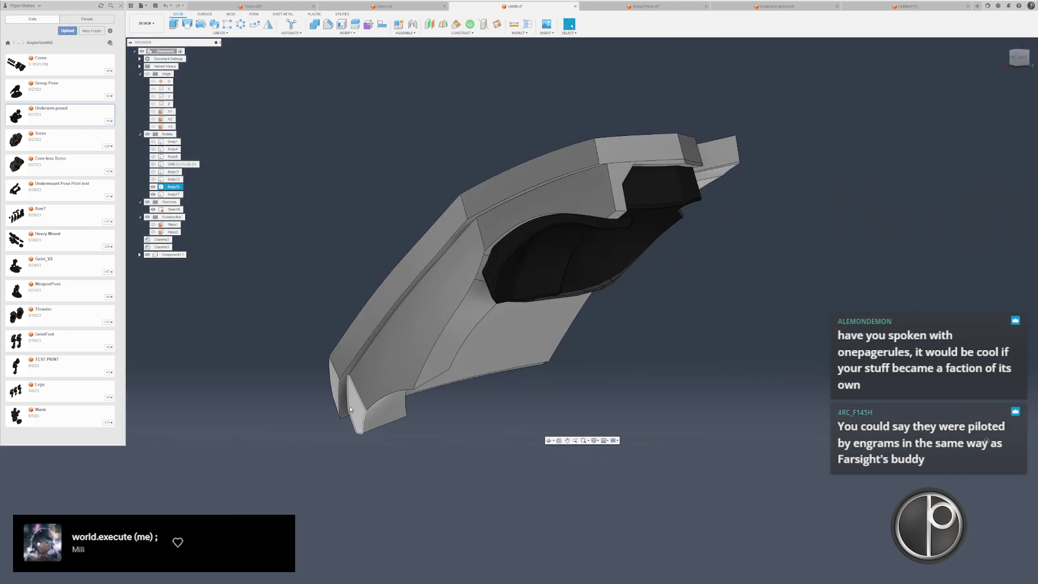
{"action": "left_click", "coordinate": [352, 408]}
{"action": "left_click", "coordinate": [463, 267], "text": "ctrl"}
{"action": "right_click", "coordinate": [459, 261]}
{"action": "left_click", "coordinate": [469, 256]}
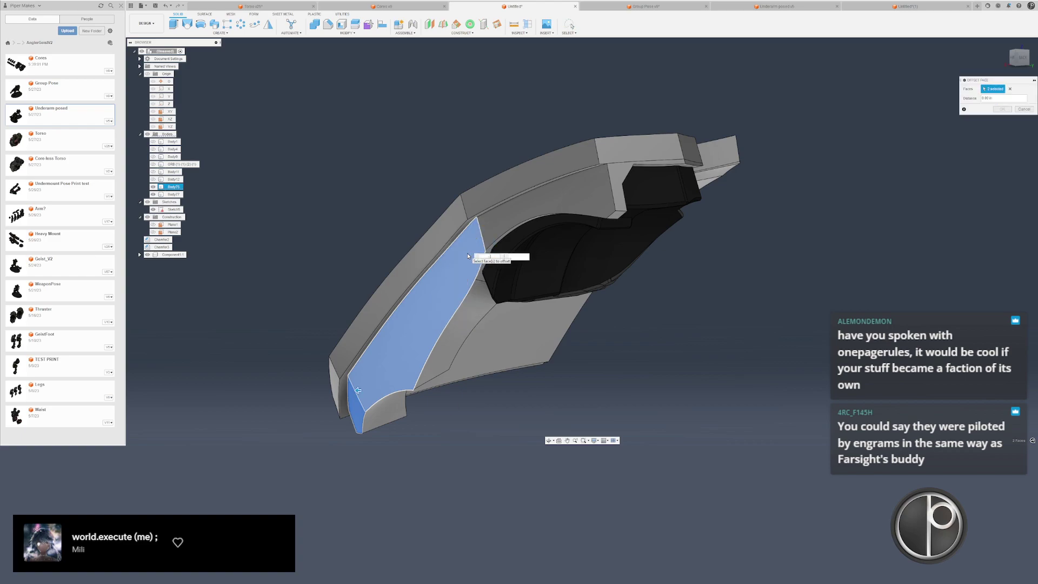
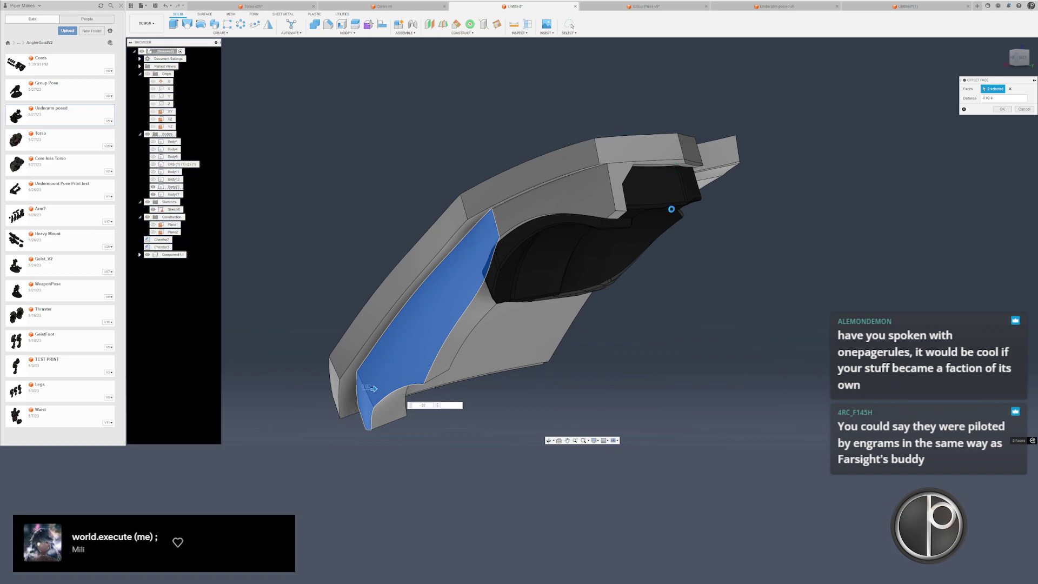
- Hide the outer shell layer so that only the inner body stays visible around the recess
{"action": "middle_click_drag", "start_coordinate": [756, 203], "coordinate": [744, 226], "text": "shift"}
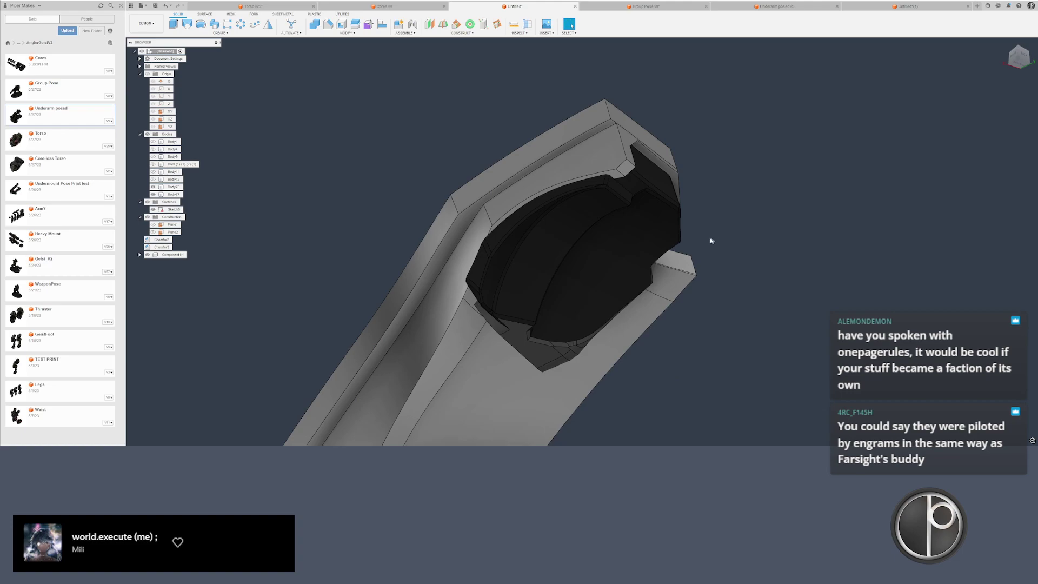
{"action": "scroll", "coordinate": [712, 241], "scroll_direction": "up", "scroll_amount": 3}
{"action": "middle_click_drag", "start_coordinate": [567, 129], "coordinate": [506, 219], "text": "shift"}
{"action": "middle_click_drag", "start_coordinate": [401, 140], "coordinate": [473, 213]}
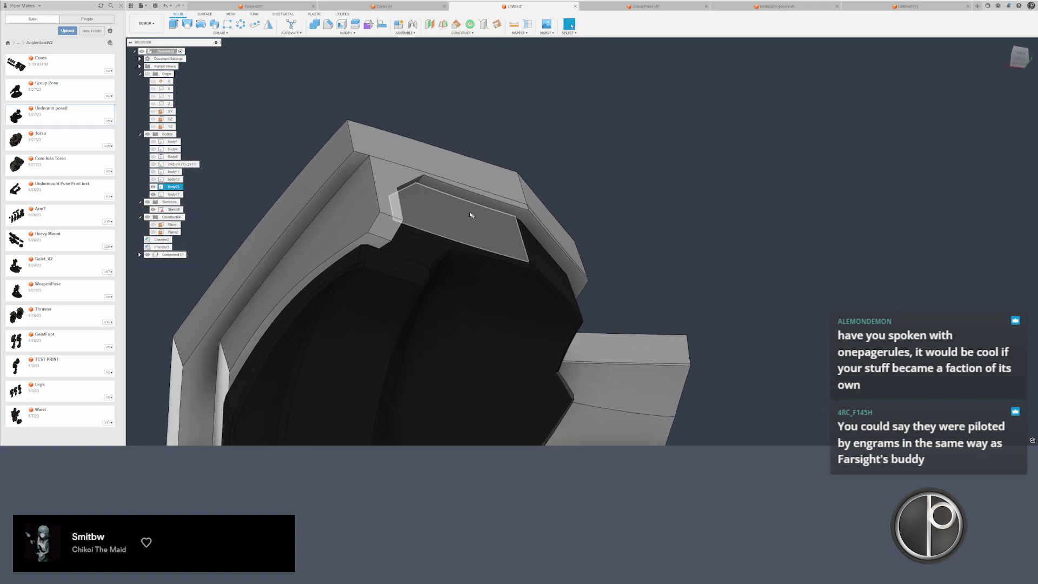
{"action": "scroll", "coordinate": [383, 183], "scroll_direction": "down", "scroll_amount": 2}
{"action": "scroll", "coordinate": [378, 182], "scroll_direction": "up", "scroll_amount": 3}
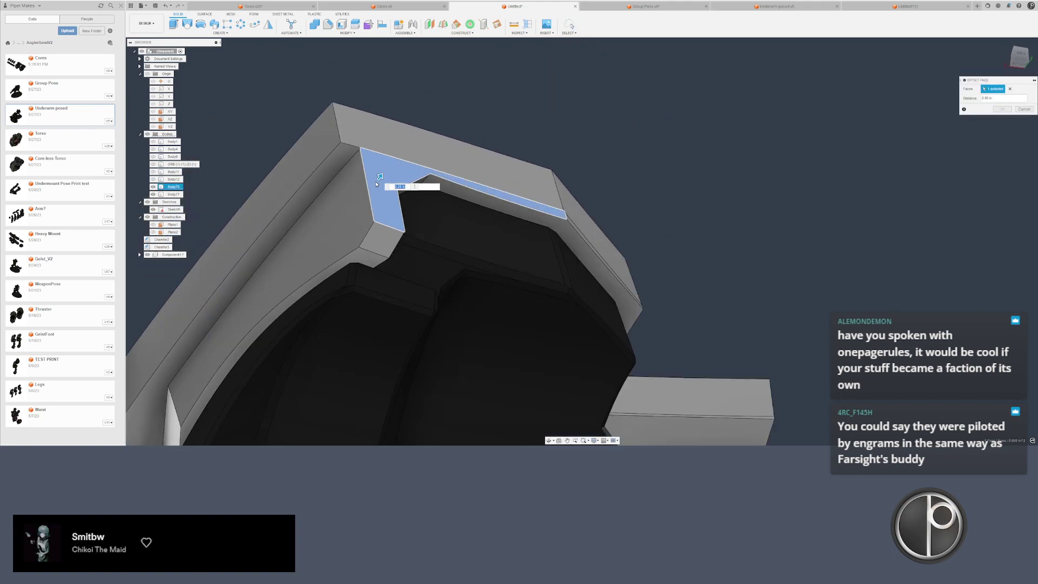
{"action": "middle_click_drag", "start_coordinate": [379, 182], "coordinate": [354, 60], "text": "shift"}
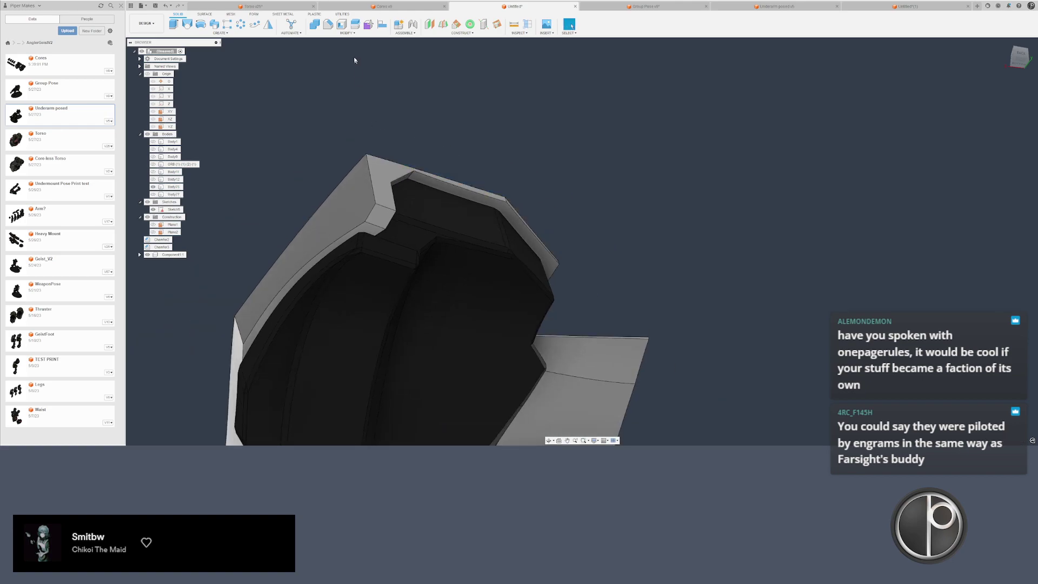
- Split the inner body along the recess's flat end face, delete the cut-off rim strip and show the outer layer again
{"action": "left_click", "coordinate": [355, 24]}
{"action": "left_click", "coordinate": [411, 189]}
{"action": "left_click", "coordinate": [1013, 99]}
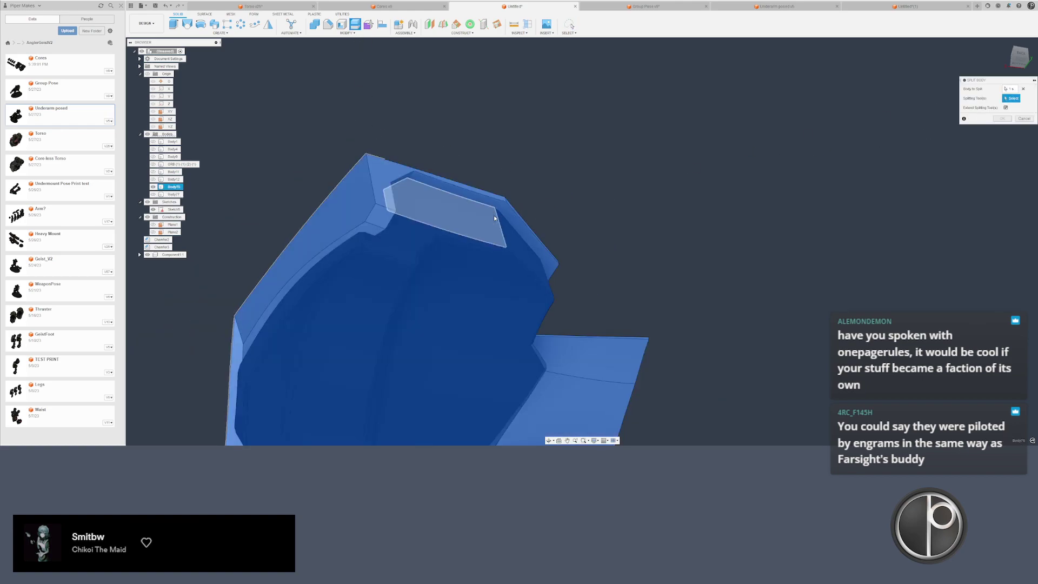
{"action": "left_click", "coordinate": [503, 227]}
{"action": "key", "text": "Return"}
{"action": "scroll", "coordinate": [414, 172], "scroll_direction": "up", "scroll_amount": 3}
{"action": "left_click", "coordinate": [359, 209]}
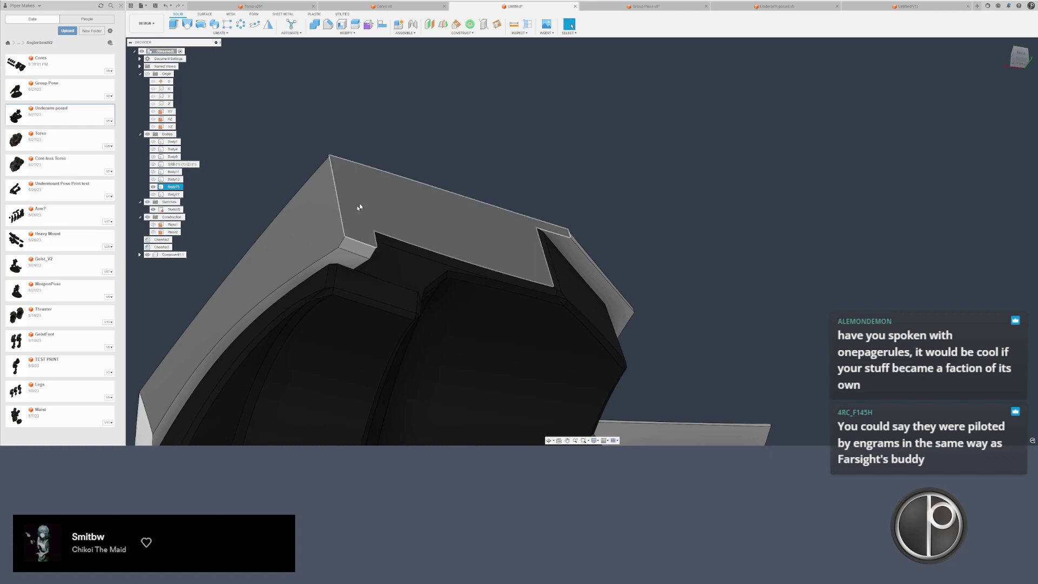
{"action": "key", "text": "Delete"}
{"action": "left_click", "coordinate": [152, 192]}
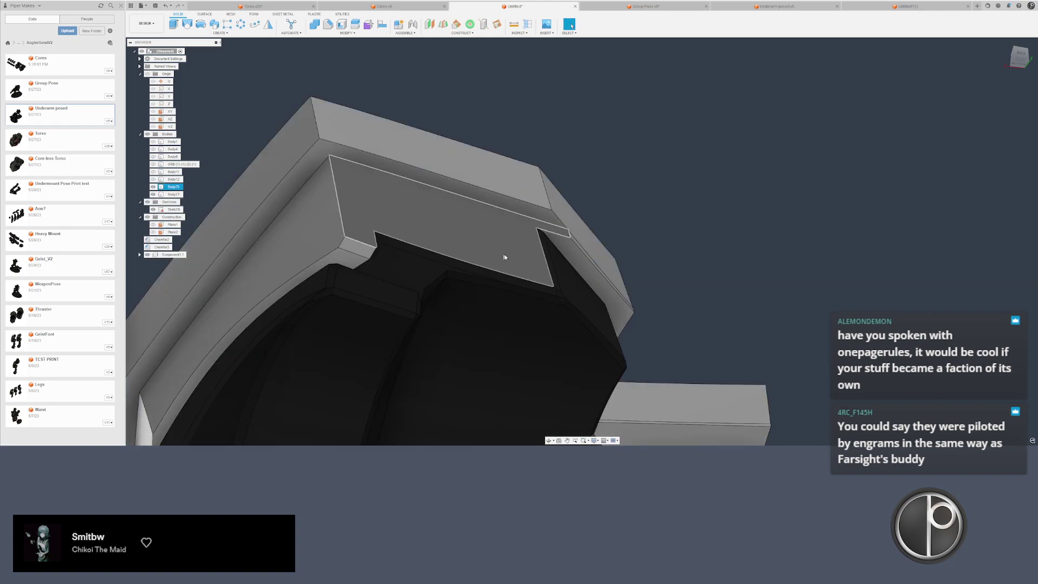
- Hide the outer layer, split the inner body along the adjacent angled recess face and delete the cut-off rim strip
{"action": "middle_click_drag", "start_coordinate": [505, 254], "coordinate": [674, 208], "text": "shift"}
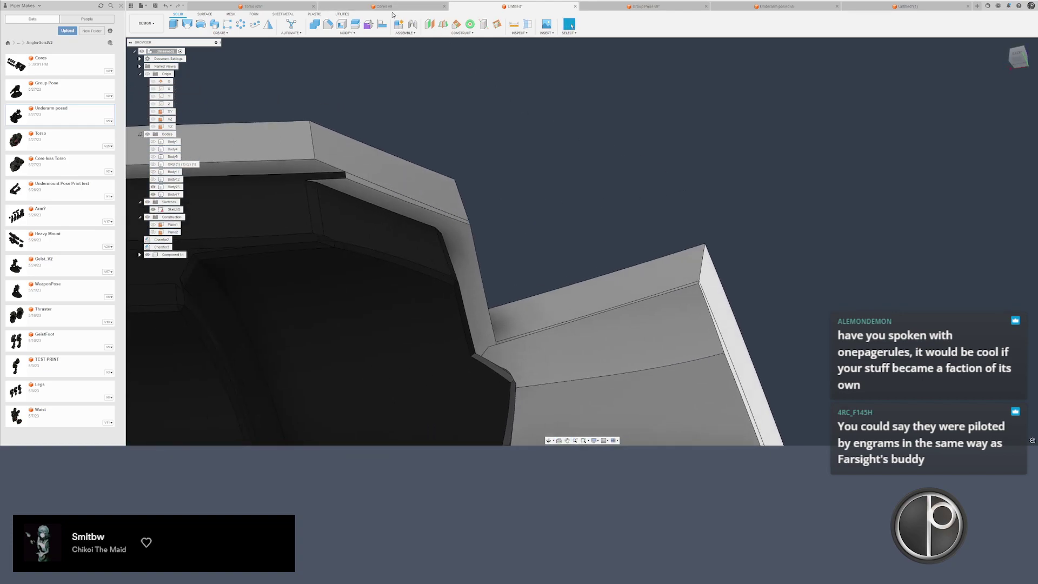
{"action": "left_click", "coordinate": [355, 24]}
{"action": "left_click", "coordinate": [376, 178]}
{"action": "key", "text": "Escape"}
{"action": "key", "text": "v"}
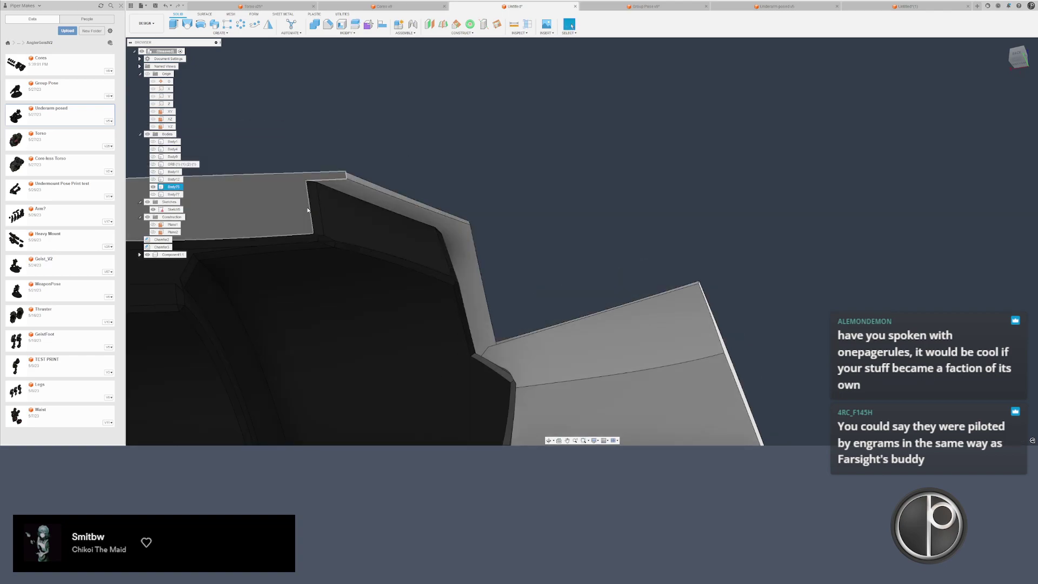
{"action": "left_click", "coordinate": [355, 24]}
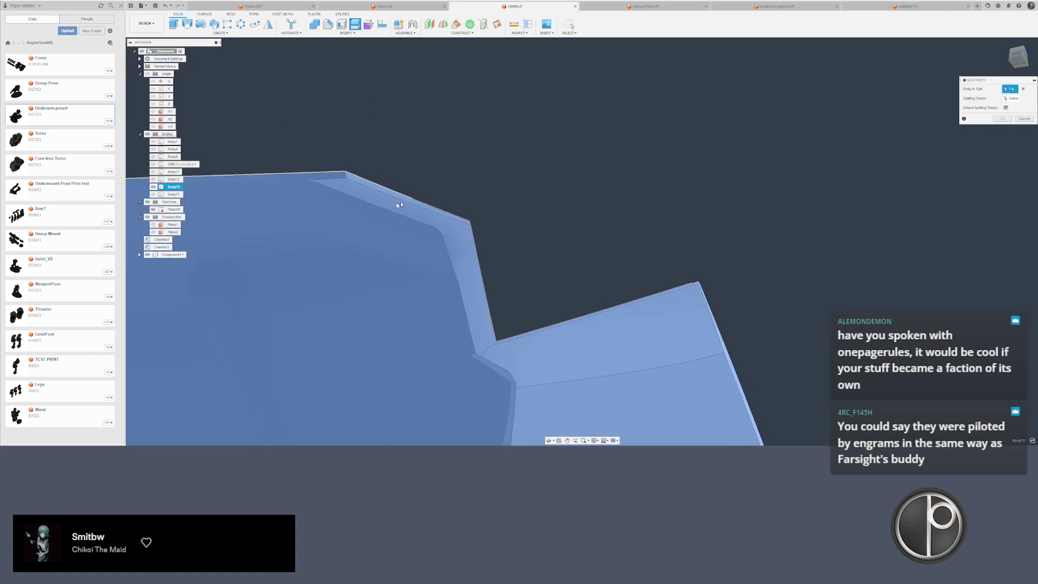
{"action": "left_click", "coordinate": [400, 201]}
{"action": "left_click", "coordinate": [404, 226]}
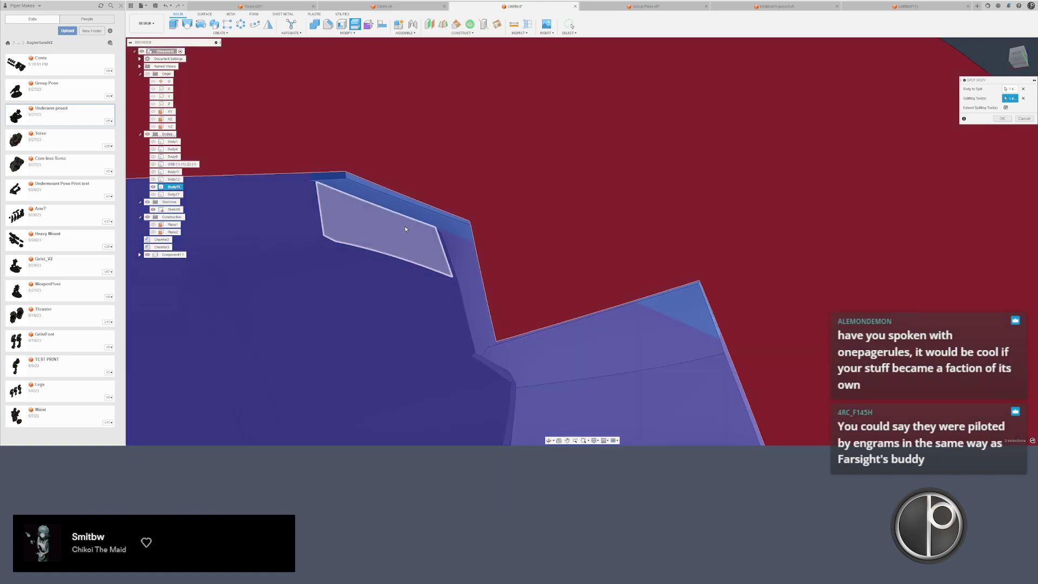
{"action": "key", "text": "Return"}
{"action": "key", "text": "Delete"}
- Try to split the inner body along the recess wall face beside the notch
{"action": "middle_click_drag", "start_coordinate": [486, 210], "coordinate": [884, 133], "text": "shift"}
{"action": "left_click", "coordinate": [355, 23]}
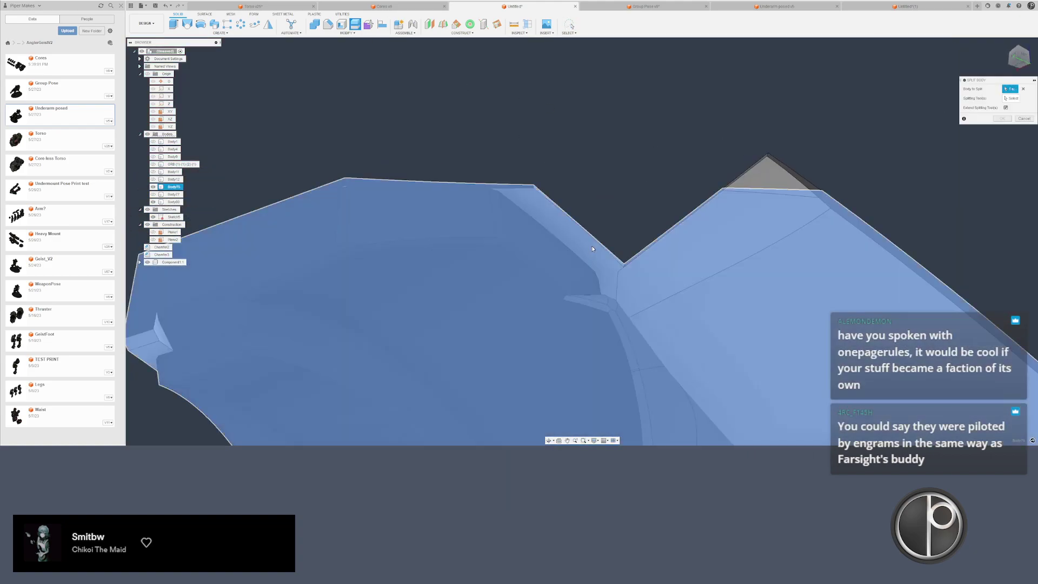
{"action": "left_click", "coordinate": [535, 244]}
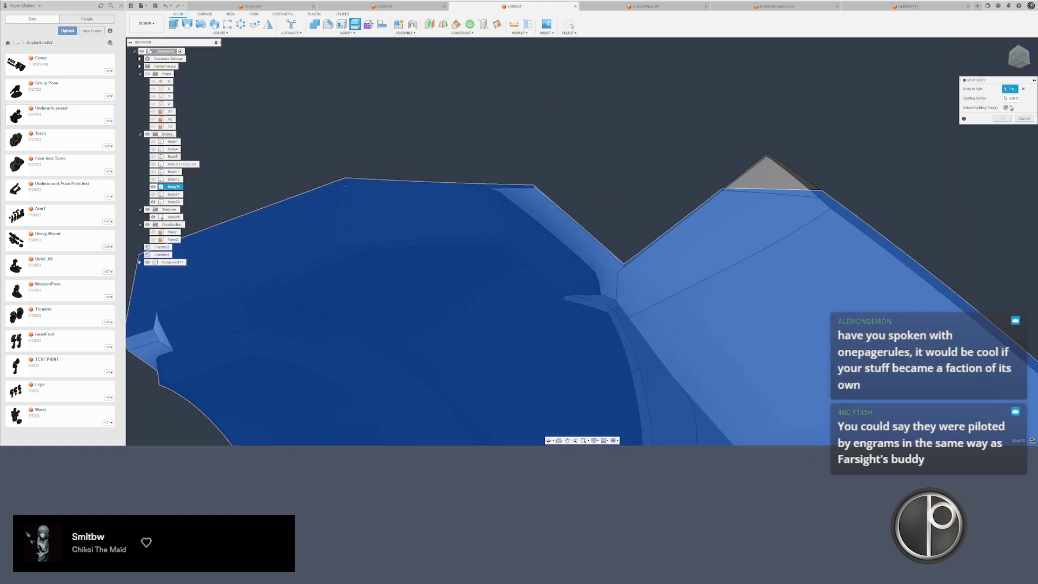
{"action": "left_click", "coordinate": [577, 232]}
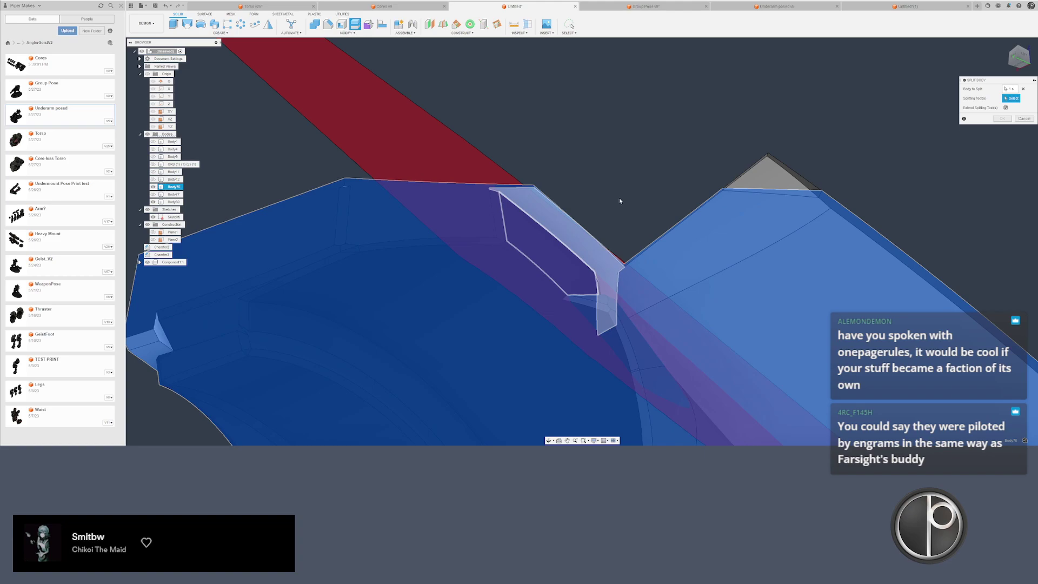
{"action": "key", "text": "Return"}
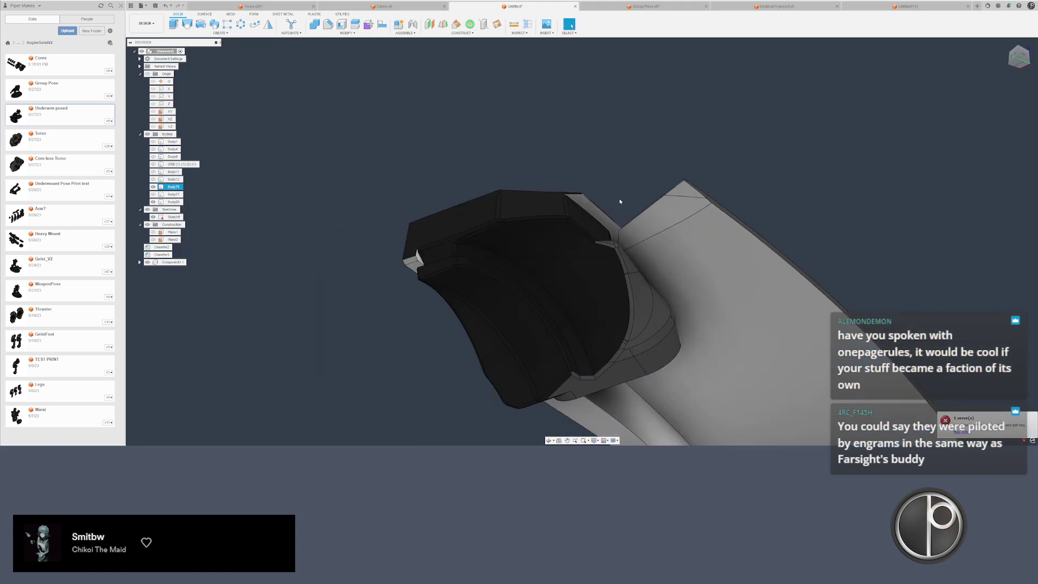
- Offset the thin rim face beside the notch inward by about 0.029 in, toward the recess wall
{"action": "scroll", "coordinate": [584, 302], "scroll_direction": "up", "scroll_amount": 6}
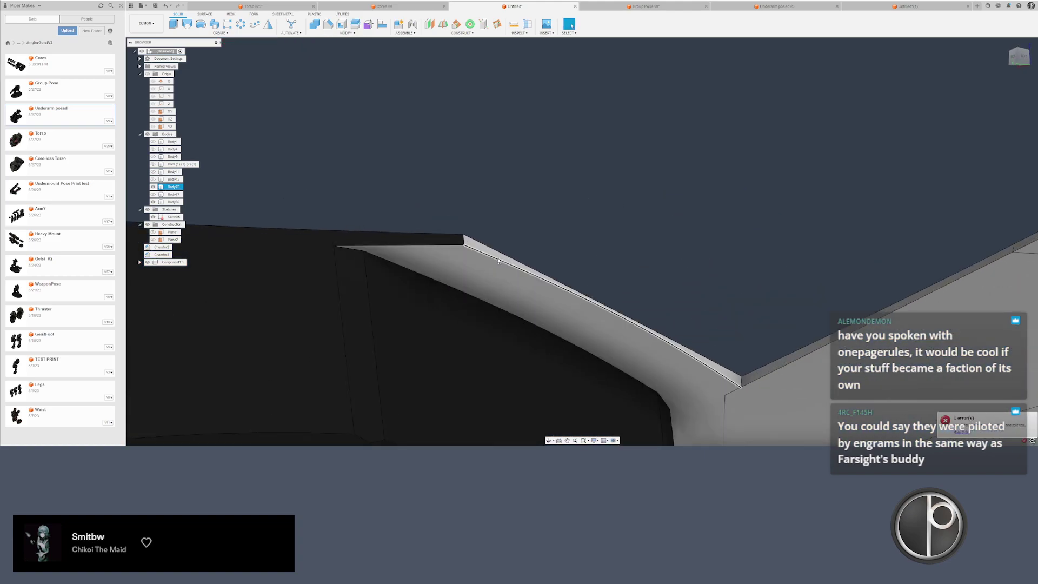
{"action": "left_click", "coordinate": [498, 258]}
{"action": "right_click", "coordinate": [498, 253]}
{"action": "left_click", "coordinate": [521, 244]}
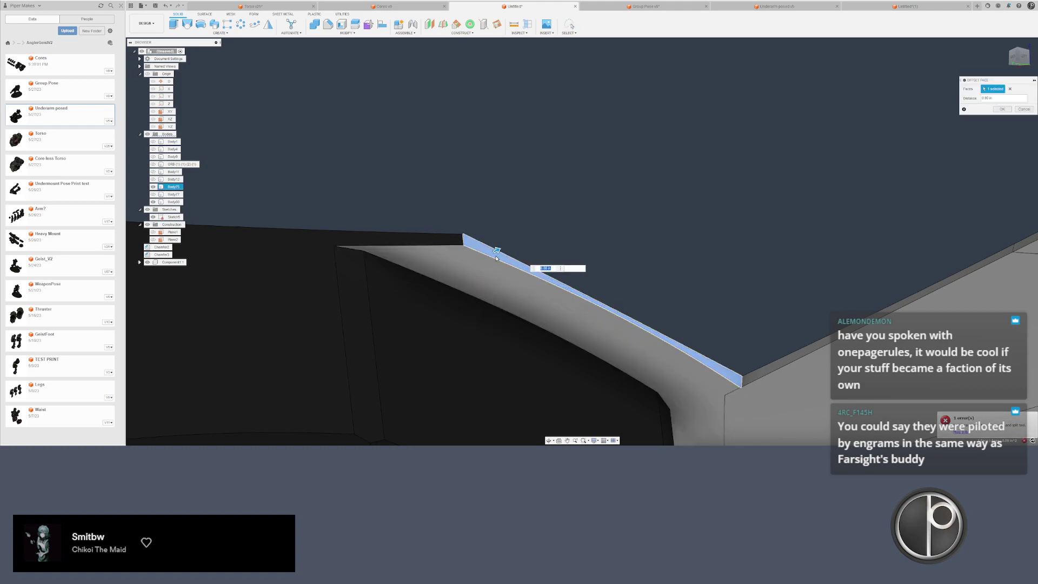
{"action": "left_click_drag", "start_coordinate": [496, 250], "coordinate": [413, 285]}
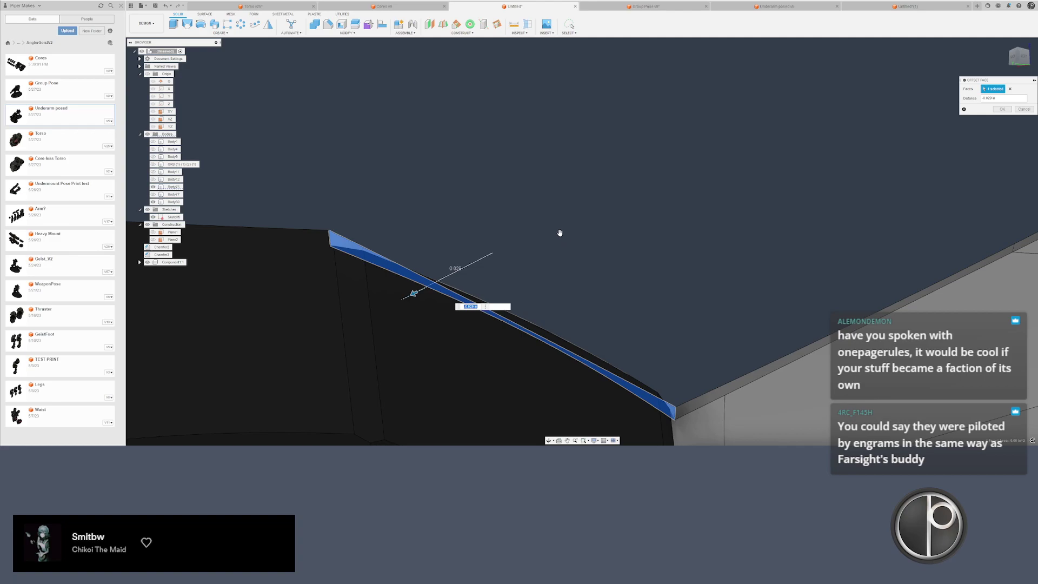
{"action": "key", "text": "Return"}
{"action": "middle_click_drag", "start_coordinate": [553, 245], "coordinate": [572, 250], "text": "shift"}
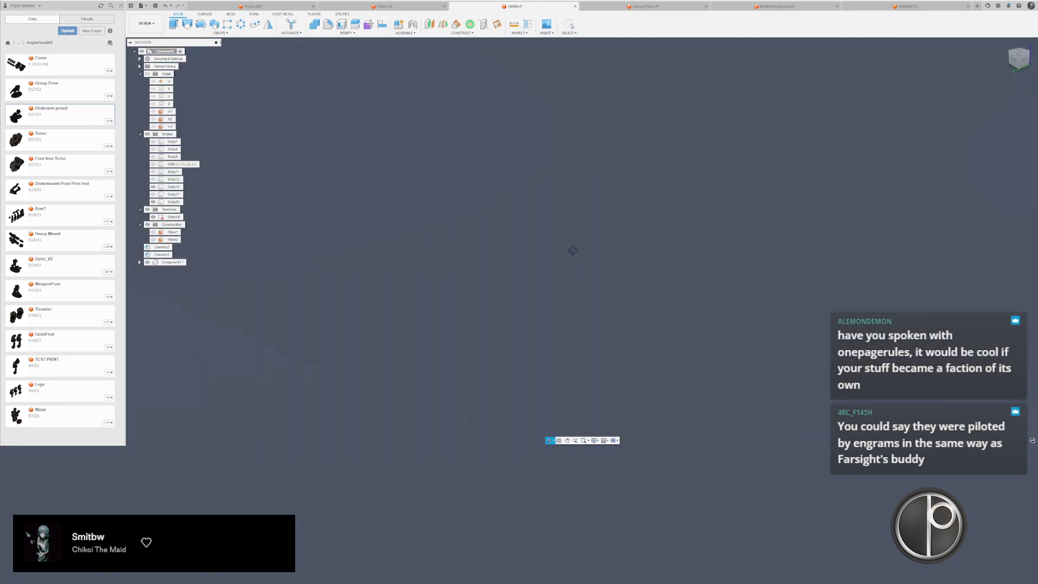
- Offset the narrow curved rim face beside the notch and delete the leftover sliver faces on the inner body
{"action": "left_click", "coordinate": [1004, 44]}
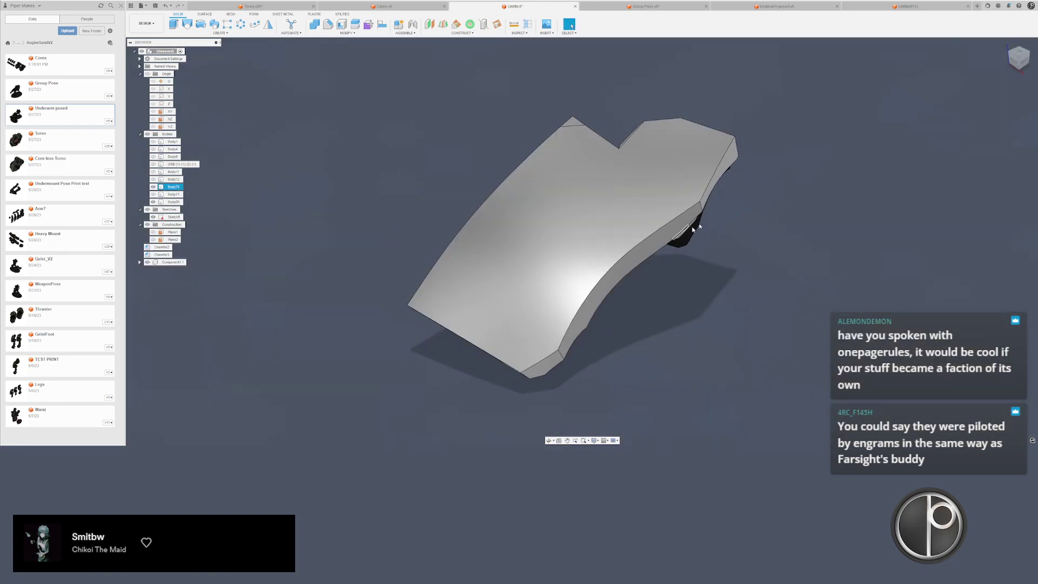
{"action": "scroll", "coordinate": [544, 222], "scroll_direction": "up", "scroll_amount": 10}
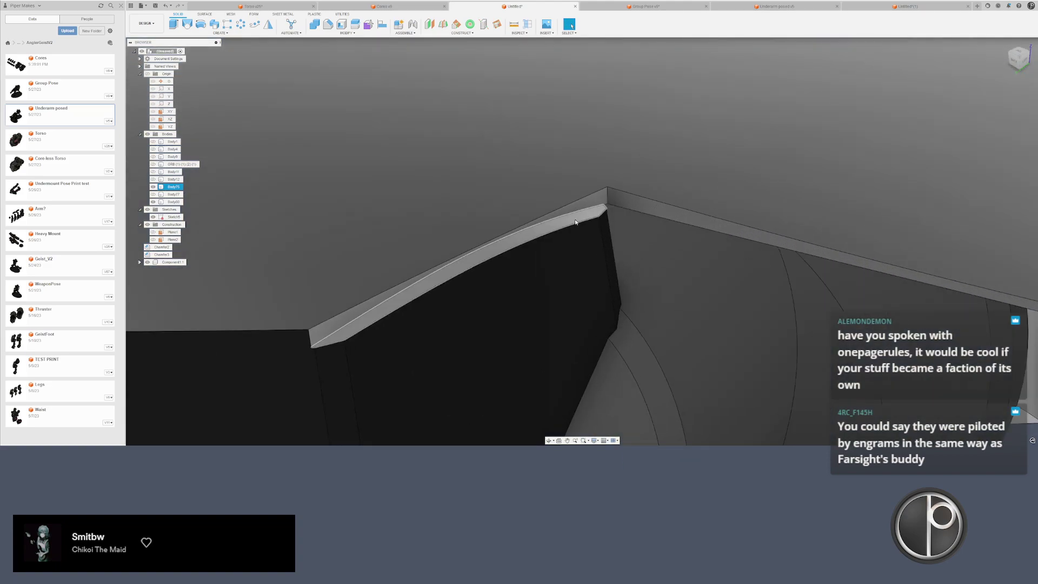
{"action": "right_click", "coordinate": [575, 216]}
{"action": "left_click", "coordinate": [597, 204]}
{"action": "mouse_move", "coordinate": [574, 216]}
{"action": "left_mouse_down"}
{"action": "mouse_move", "coordinate": [571, 188]}
{"action": "mouse_move", "coordinate": [642, 167]}
{"action": "mouse_move", "coordinate": [528, 256]}
{"action": "mouse_move", "coordinate": [266, 359]}
{"action": "mouse_move", "coordinate": [250, 322]}
{"action": "left_mouse_up"}
{"action": "key", "text": "Return"}
{"action": "scroll", "coordinate": [581, 163], "scroll_direction": "up", "scroll_amount": 1}
{"action": "mouse_move", "coordinate": [311, 270]}
{"action": "left_mouse_down"}
{"action": "mouse_move", "coordinate": [568, 144]}
{"action": "mouse_move", "coordinate": [588, 224]}
{"action": "mouse_move", "coordinate": [355, 359]}
{"action": "mouse_move", "coordinate": [262, 331]}
{"action": "left_mouse_up"}
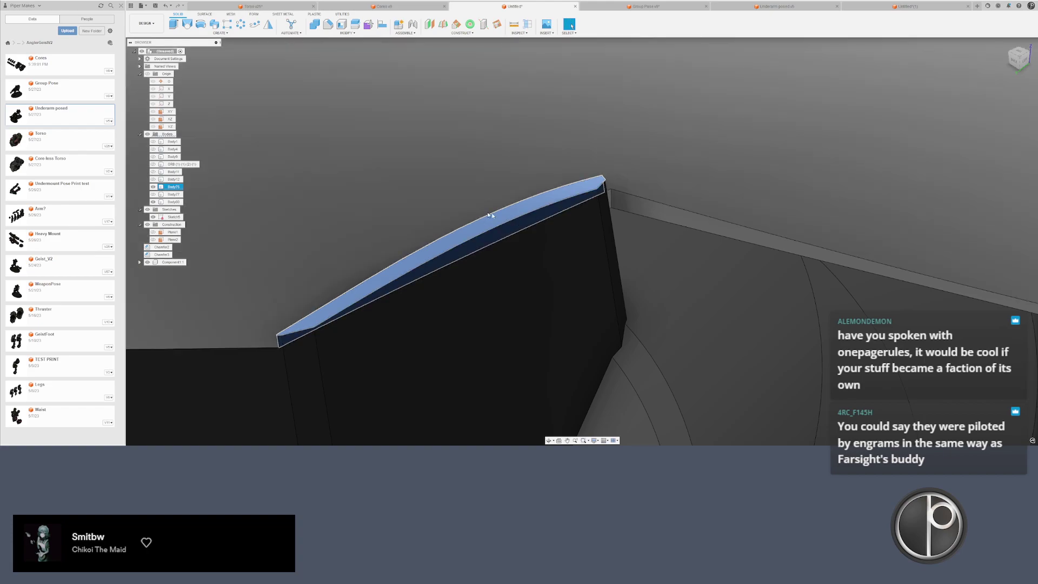
{"action": "key", "text": "Delete"}
- Show the outer layer and offset its underside face around the inner body
{"action": "left_click", "coordinate": [153, 194]}
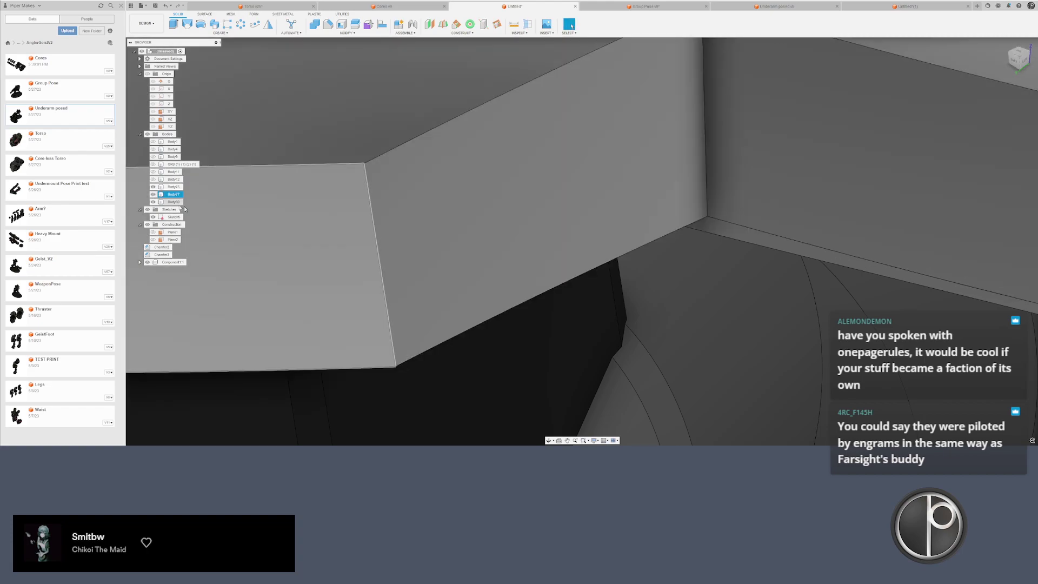
{"action": "scroll", "coordinate": [281, 226], "scroll_direction": "down", "scroll_amount": 3}
{"action": "middle_click_drag", "start_coordinate": [286, 224], "coordinate": [315, 152], "text": "shift"}
{"action": "scroll", "coordinate": [361, 130], "scroll_direction": "up", "scroll_amount": 4}
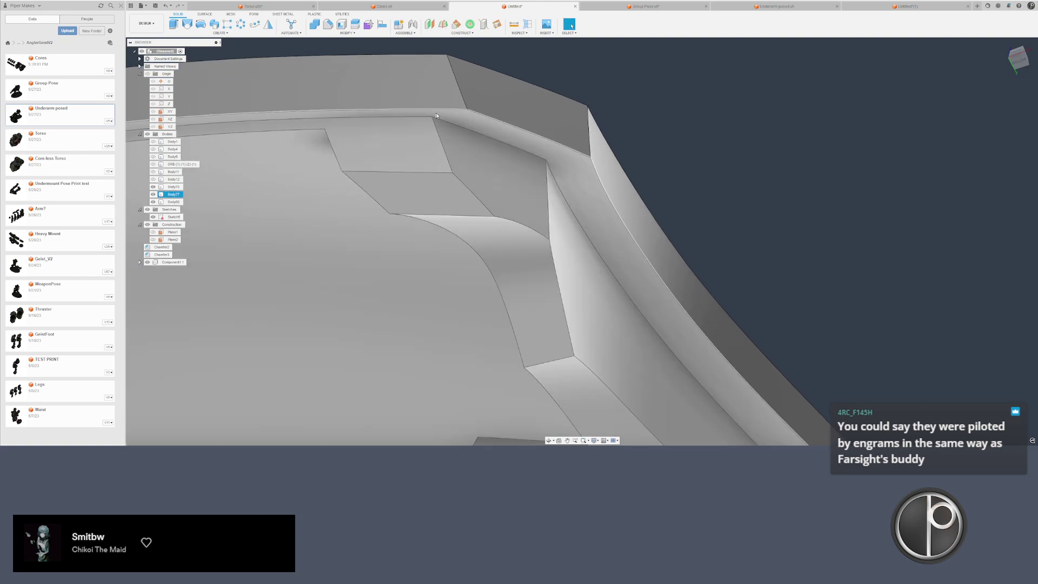
{"action": "left_click", "coordinate": [447, 116]}
{"action": "key", "text": "q"}
{"action": "scroll", "coordinate": [446, 116], "scroll_direction": "up", "scroll_amount": 1}
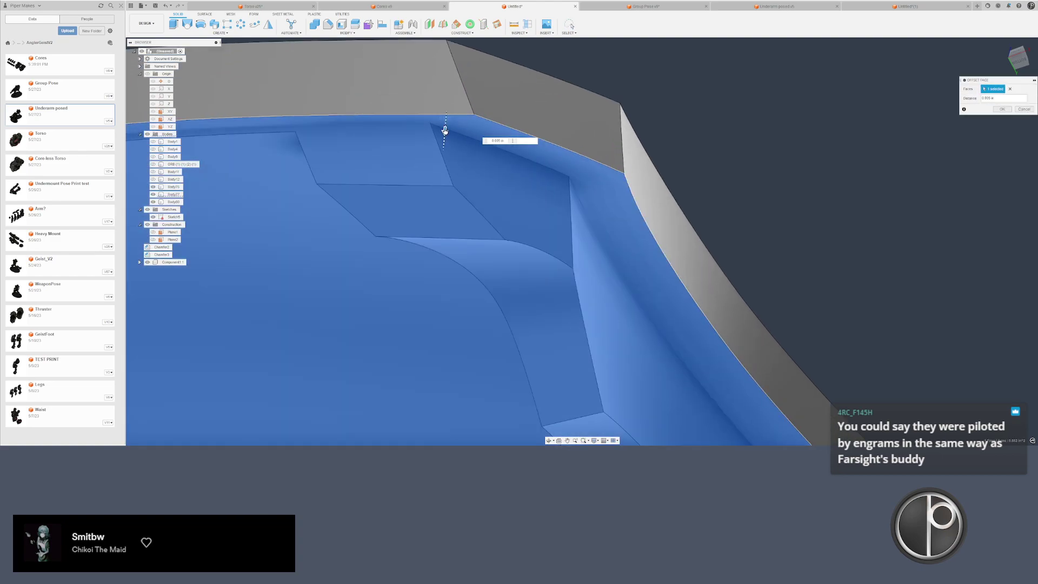
{"action": "key", "text": "Return"}
{"action": "scroll", "coordinate": [444, 136], "scroll_direction": "down", "scroll_amount": 7}
{"action": "middle_click_drag", "start_coordinate": [444, 136], "coordinate": [356, 136], "text": "shift"}
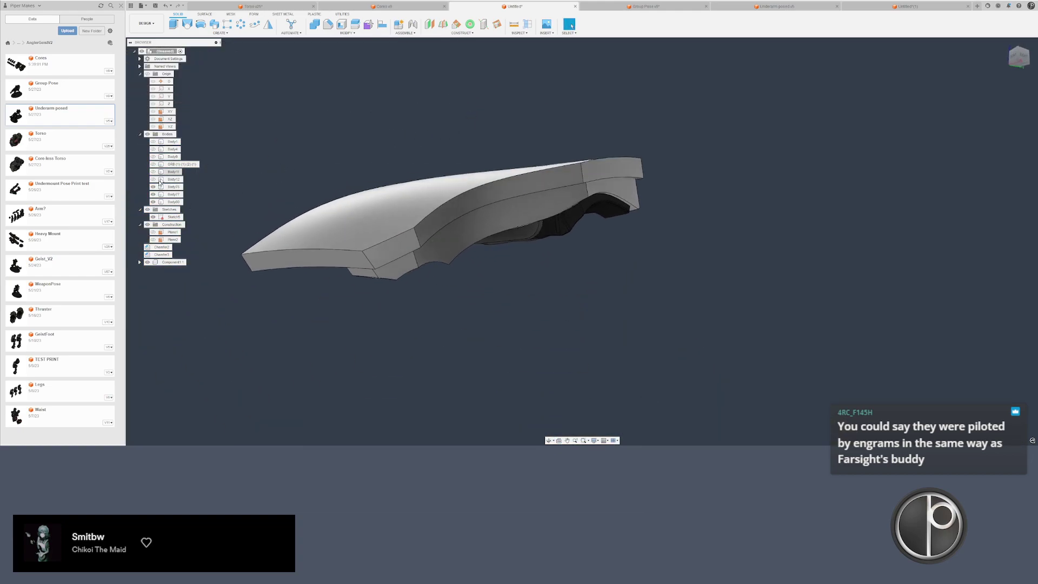
- Show the remaining torso bodies around the armour piece and hide the outer layer
{"action": "left_click", "coordinate": [177, 180]}
{"action": "left_click", "coordinate": [172, 142], "text": "shift"}
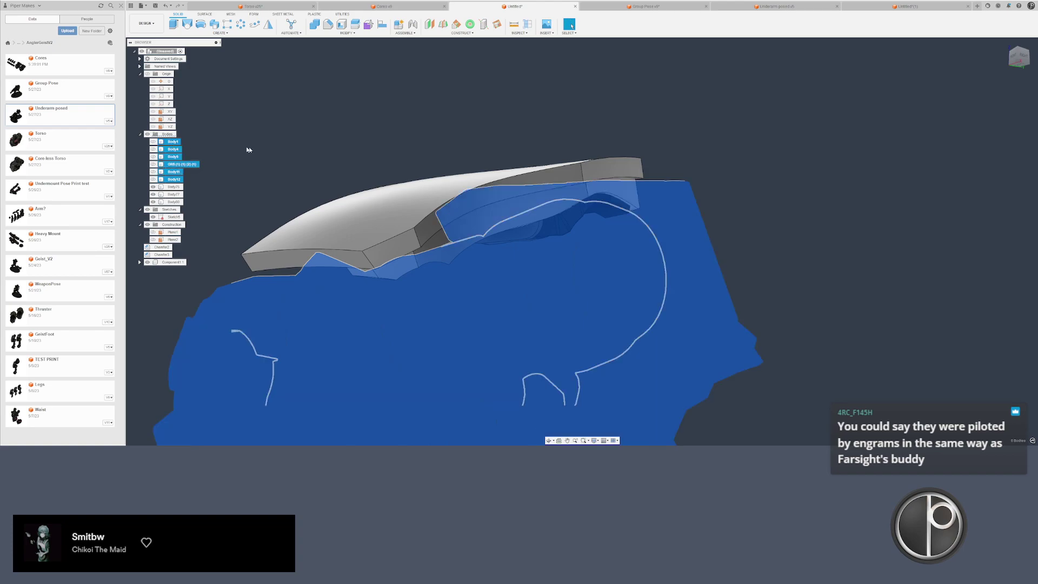
{"action": "key", "text": "v"}
{"action": "middle_click_drag", "start_coordinate": [249, 150], "coordinate": [329, 138], "text": "shift"}
{"action": "scroll", "coordinate": [330, 135], "scroll_direction": "up", "scroll_amount": 5}
- Try to split the inner body near the rim of the lower round port
{"action": "left_click", "coordinate": [354, 24]}
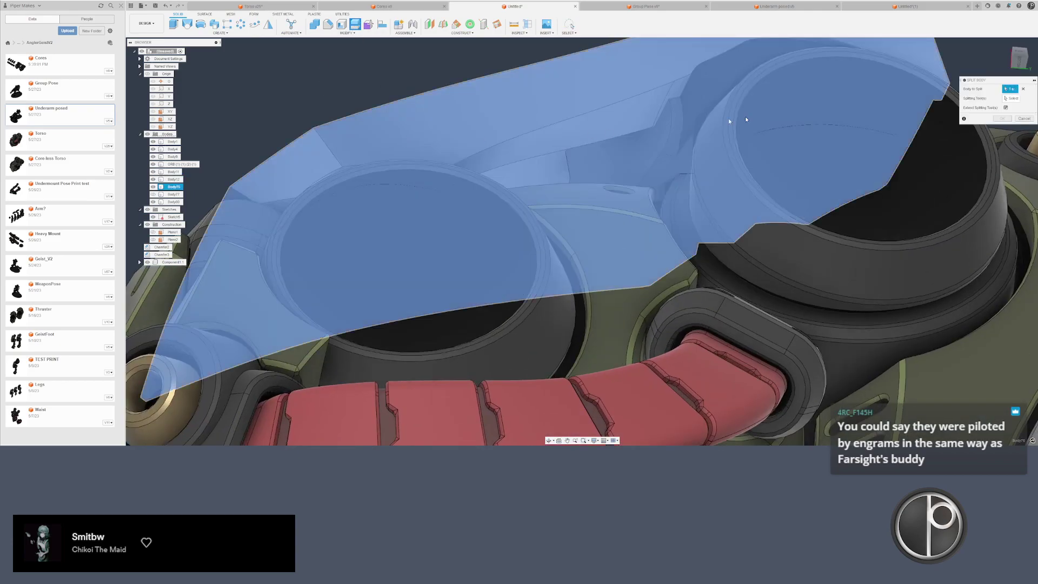
{"action": "left_click", "coordinate": [741, 115]}
{"action": "scroll", "coordinate": [443, 166], "scroll_direction": "up", "scroll_amount": 3}
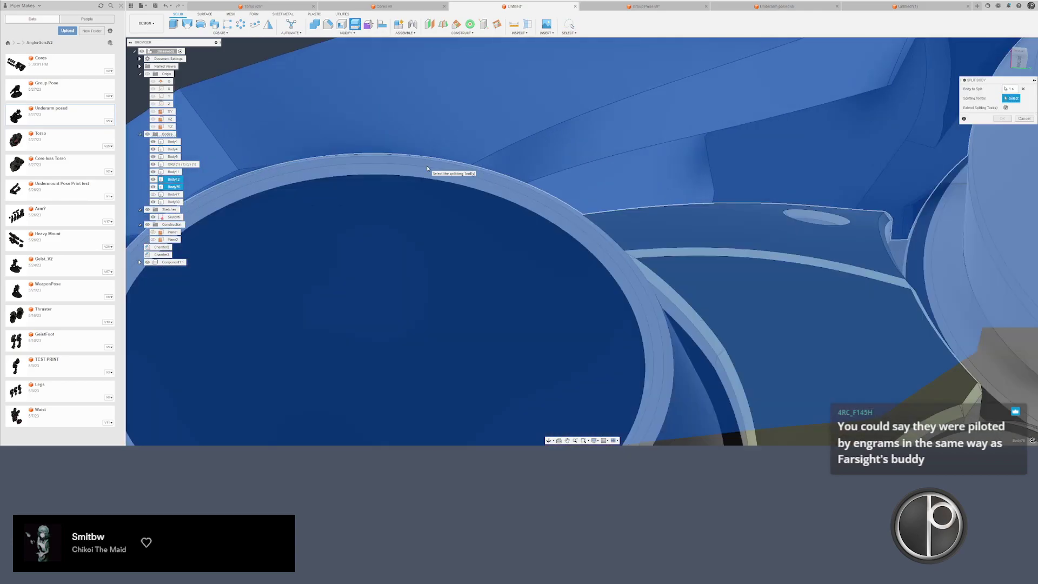
{"action": "key", "text": "Escape"}
{"action": "scroll", "coordinate": [323, 185], "scroll_direction": "down", "scroll_amount": 4}
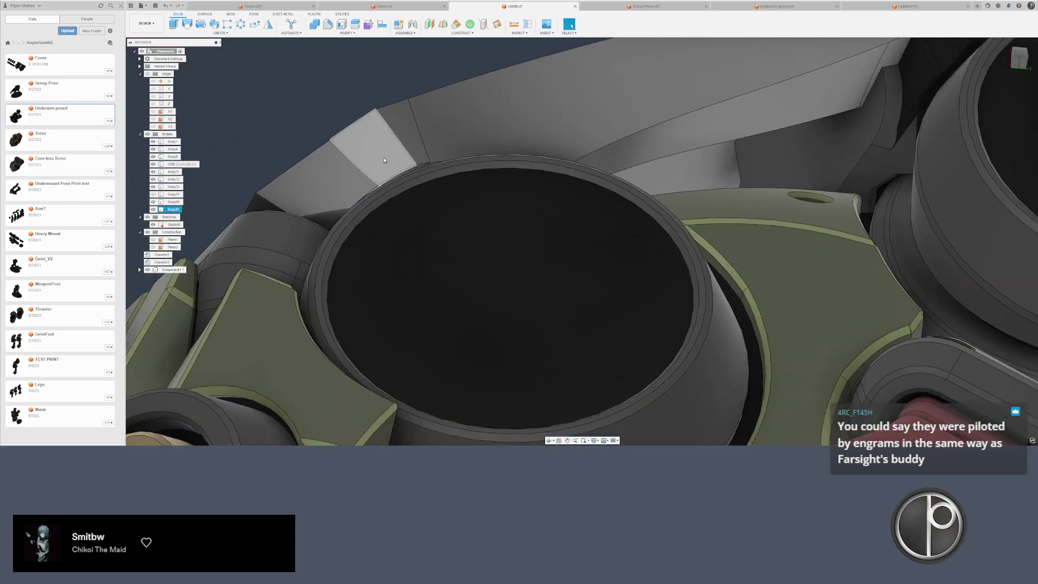
- Offset the inner body's angled side face above the lower round port and show the outer layer
{"action": "left_click", "coordinate": [373, 146]}
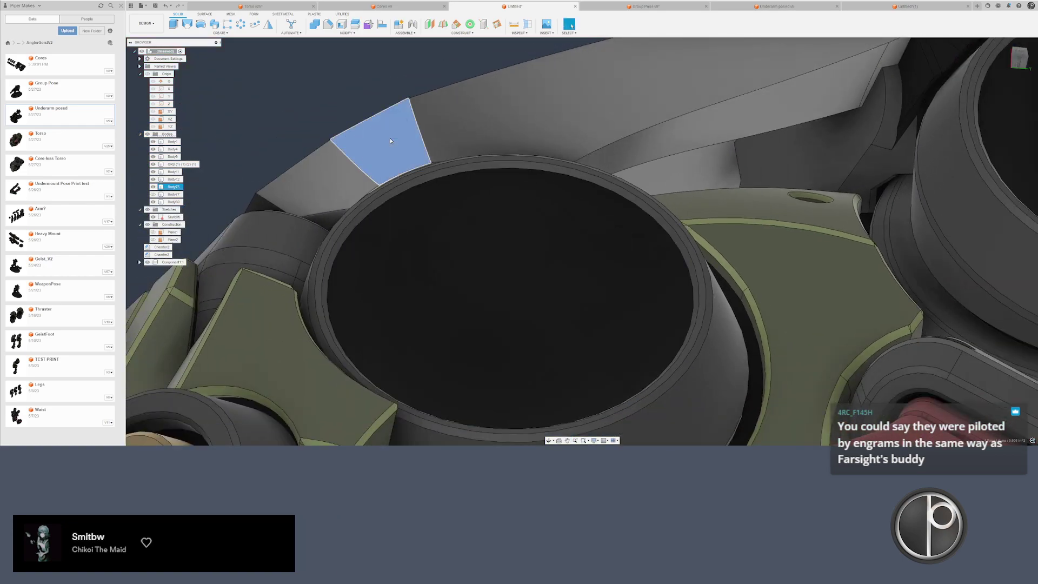
{"action": "key", "text": "q"}
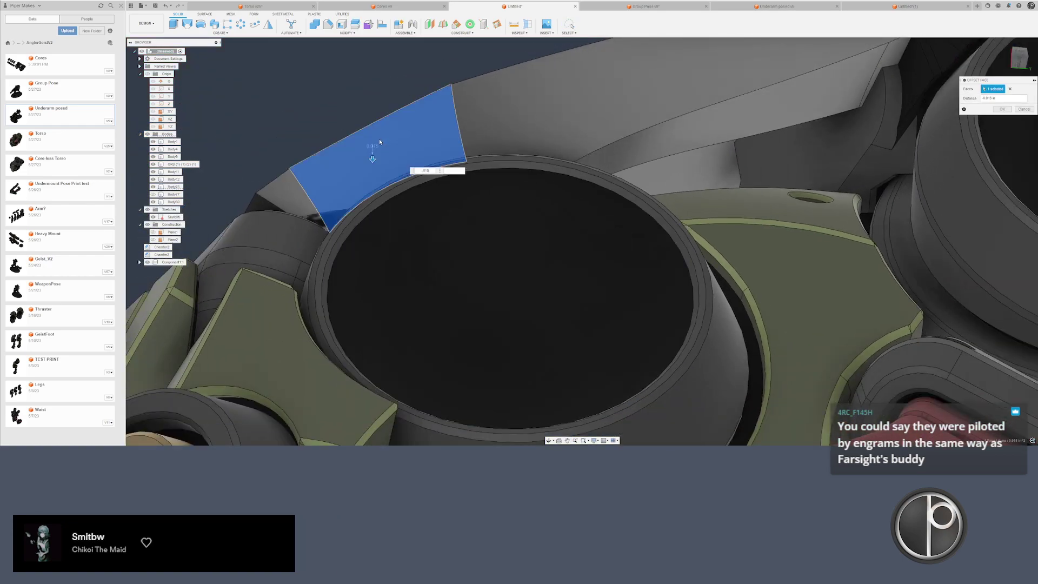
{"action": "key", "text": "Escape"}
{"action": "left_click", "coordinate": [153, 194]}
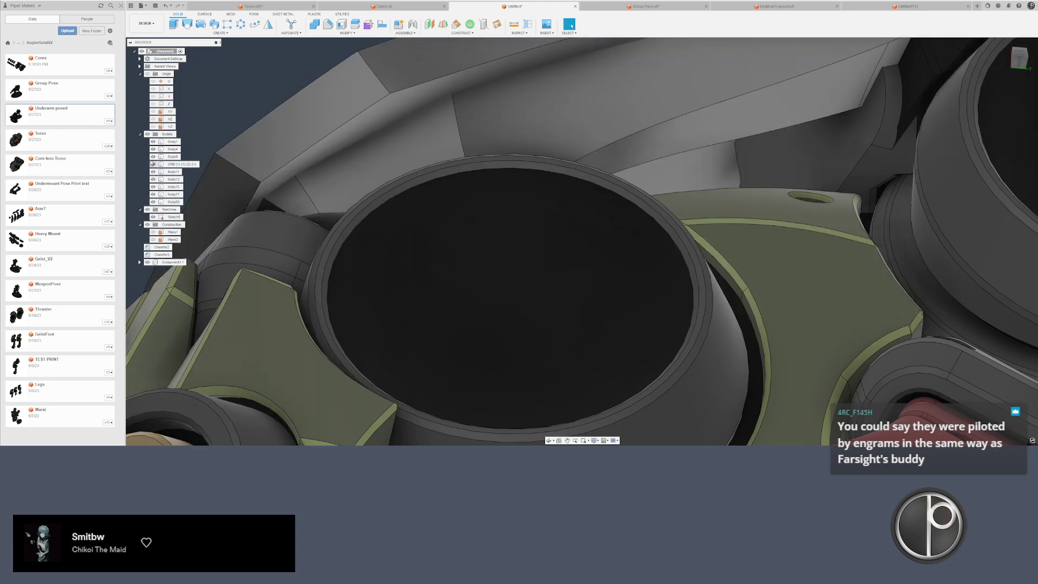
- Offset the two small curved rim faces above the upper round port up past the outer layer
{"action": "scroll", "coordinate": [281, 168], "scroll_direction": "down", "scroll_amount": 3}
{"action": "middle_click_drag", "start_coordinate": [279, 170], "coordinate": [307, 206], "text": "shift"}
{"action": "scroll", "coordinate": [319, 226], "scroll_direction": "down", "scroll_amount": 5}
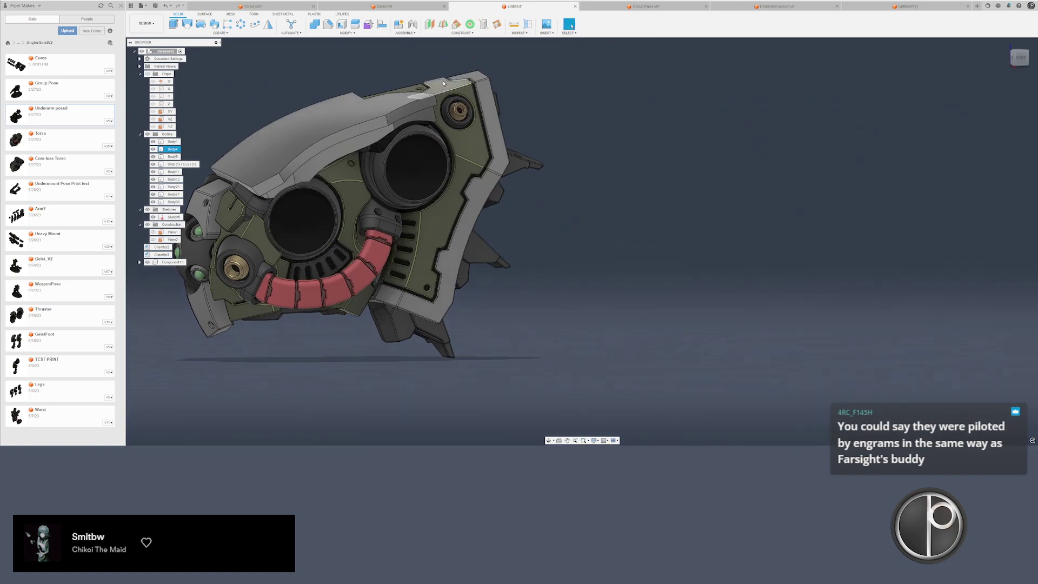
{"action": "scroll", "coordinate": [437, 97], "scroll_direction": "up", "scroll_amount": 4}
{"action": "middle_click_drag", "start_coordinate": [436, 100], "coordinate": [315, 216]}
{"action": "scroll", "coordinate": [303, 219], "scroll_direction": "up", "scroll_amount": 5}
{"action": "left_click", "coordinate": [305, 189]}
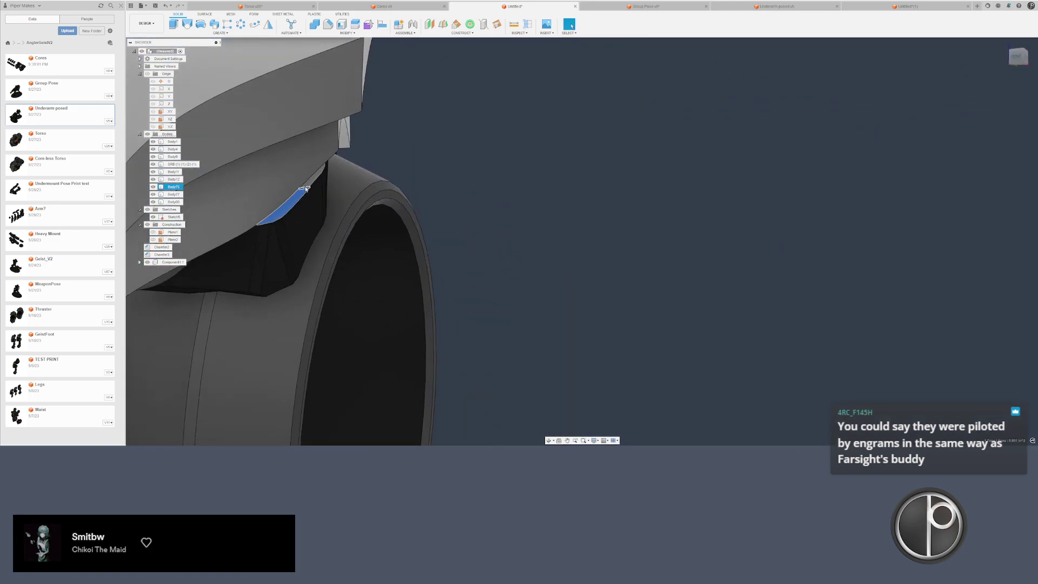
{"action": "right_click", "coordinate": [308, 185]}
{"action": "left_click", "coordinate": [306, 177]}
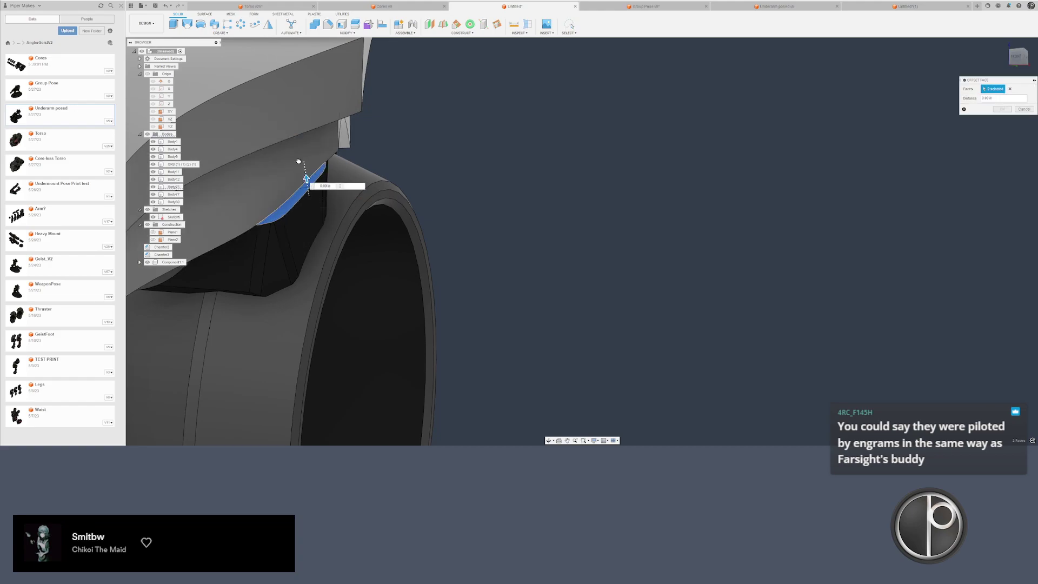
{"action": "left_click_drag", "start_coordinate": [299, 161], "coordinate": [239, 172]}
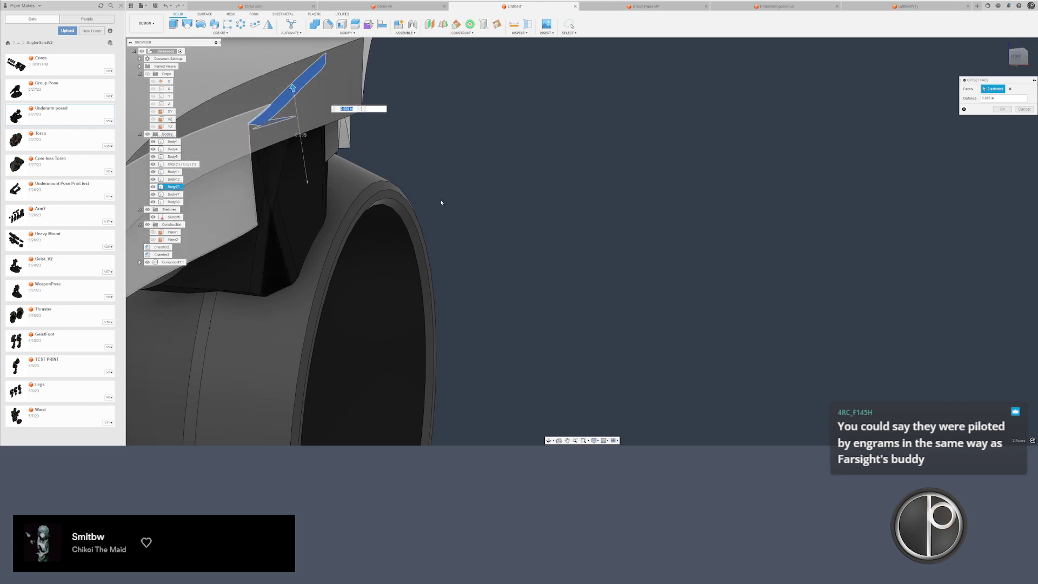
{"action": "key", "text": "Return"}
- Delete the faces protruding from the inner body's curved outer surface
{"action": "middle_click_drag", "start_coordinate": [440, 199], "coordinate": [474, 163], "text": "shift"}
{"action": "scroll", "coordinate": [459, 194], "scroll_direction": "up", "scroll_amount": 1}
{"action": "left_click", "coordinate": [454, 195]}
{"action": "left_click", "coordinate": [462, 171], "text": "ctrl"}
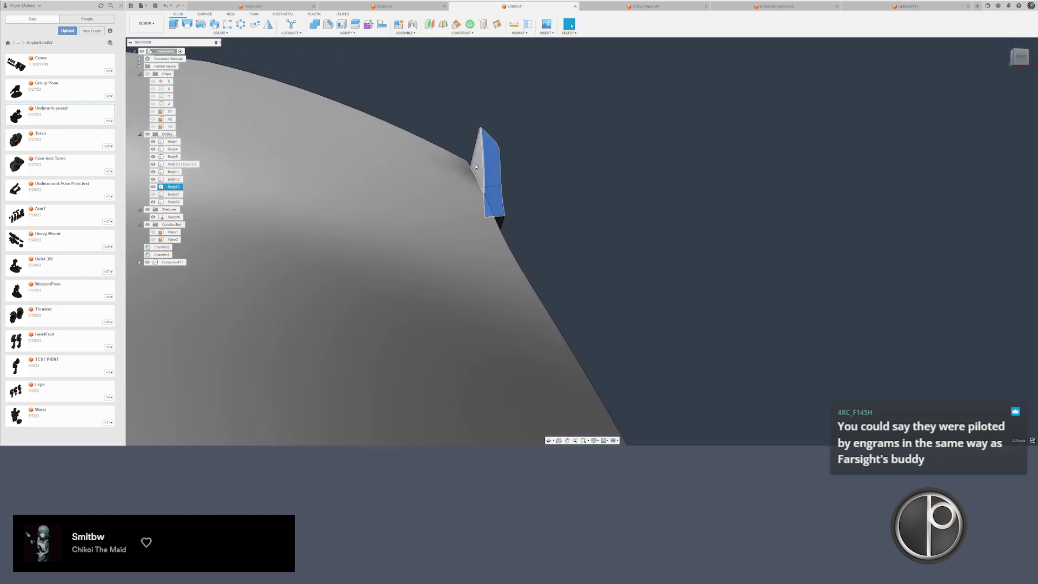
{"action": "left_click", "coordinate": [476, 163], "text": "ctrl"}
{"action": "key", "text": "Delete"}
- Offset the small triangular face at the end of the inner body's rim across the rim corner
{"action": "scroll", "coordinate": [492, 192], "scroll_direction": "down", "scroll_amount": 3}
{"action": "middle_click_drag", "start_coordinate": [492, 192], "coordinate": [663, 130], "text": "shift"}
{"action": "scroll", "coordinate": [643, 146], "scroll_direction": "up", "scroll_amount": 4}
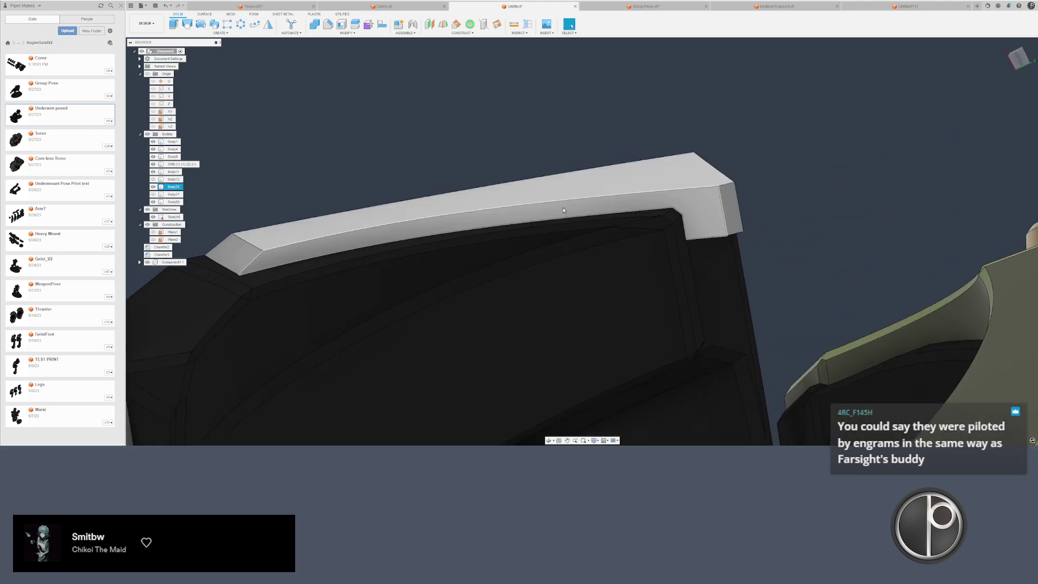
{"action": "middle_click_drag", "start_coordinate": [564, 210], "coordinate": [616, 132], "text": "shift"}
{"action": "right_click", "coordinate": [629, 170]}
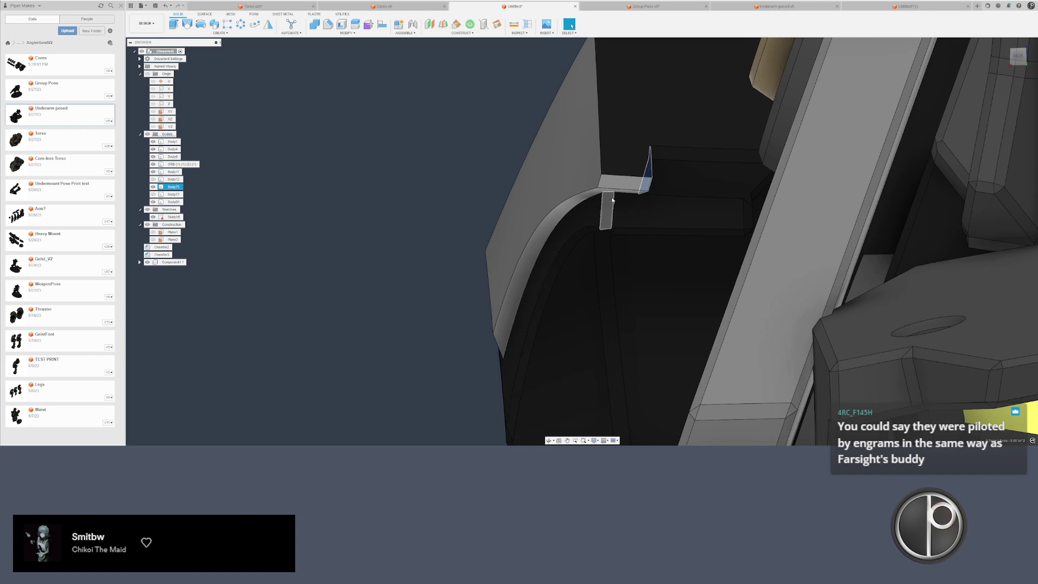
{"action": "left_click", "coordinate": [642, 163]}
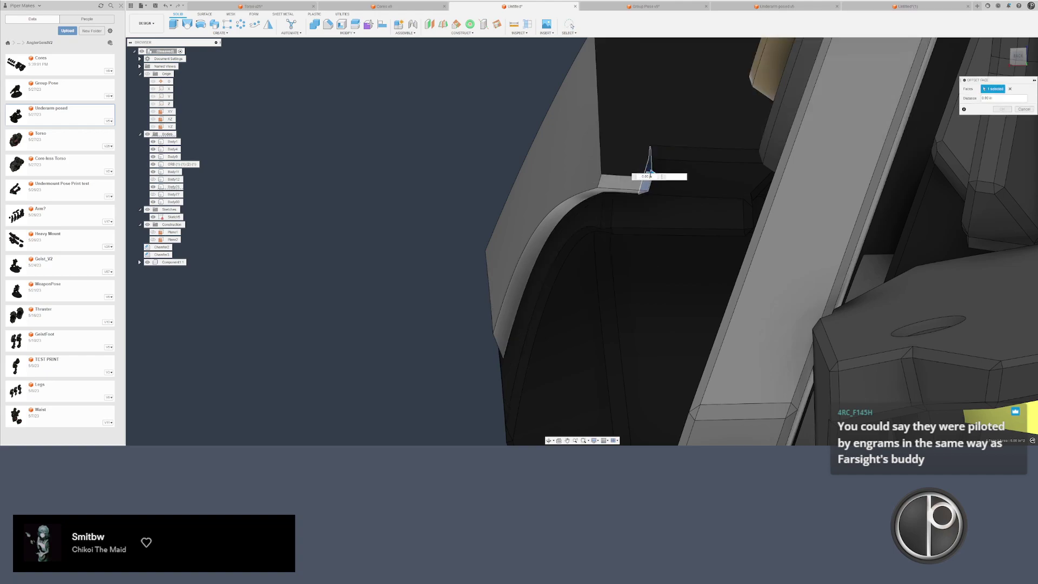
{"action": "left_click_drag", "start_coordinate": [647, 174], "coordinate": [509, 177]}
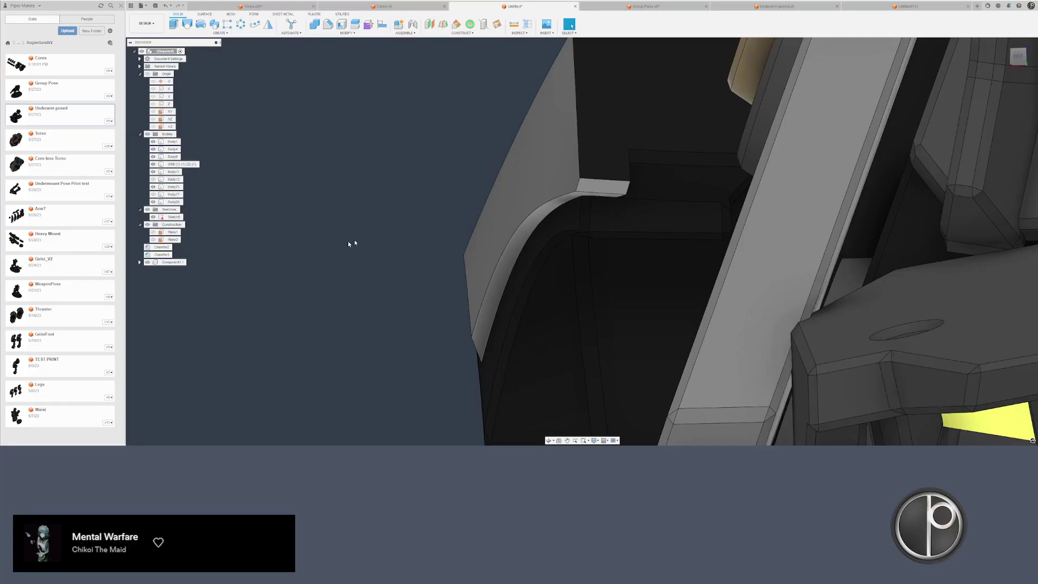
- Hide the surrounding torso bodies so that only the inner armour body is left visible
{"action": "middle_click_drag", "start_coordinate": [355, 240], "coordinate": [336, 236]}
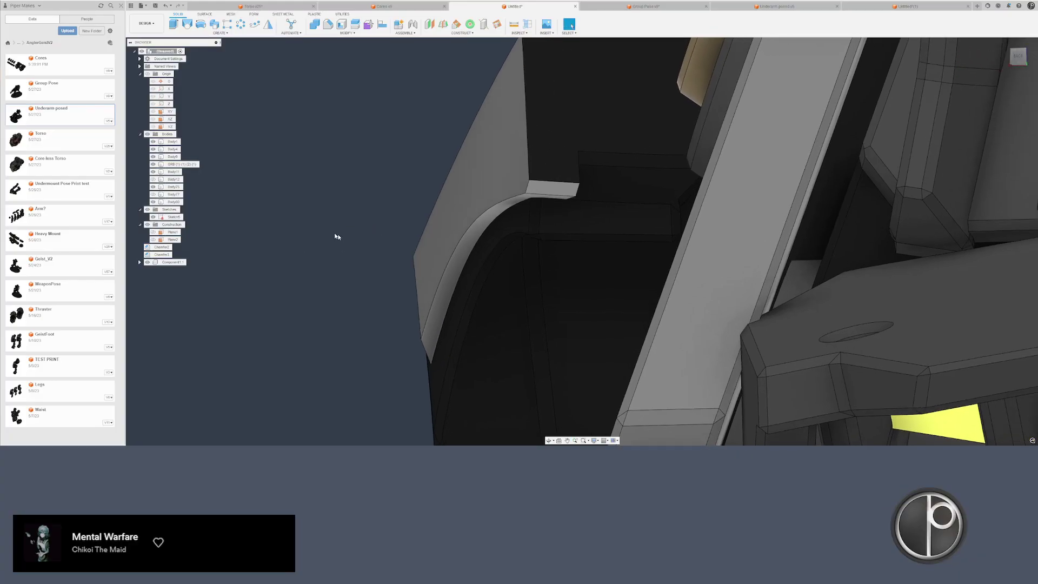
{"action": "scroll", "coordinate": [439, 203], "scroll_direction": "down", "scroll_amount": 3}
{"action": "scroll", "coordinate": [514, 214], "scroll_direction": "down", "scroll_amount": 10}
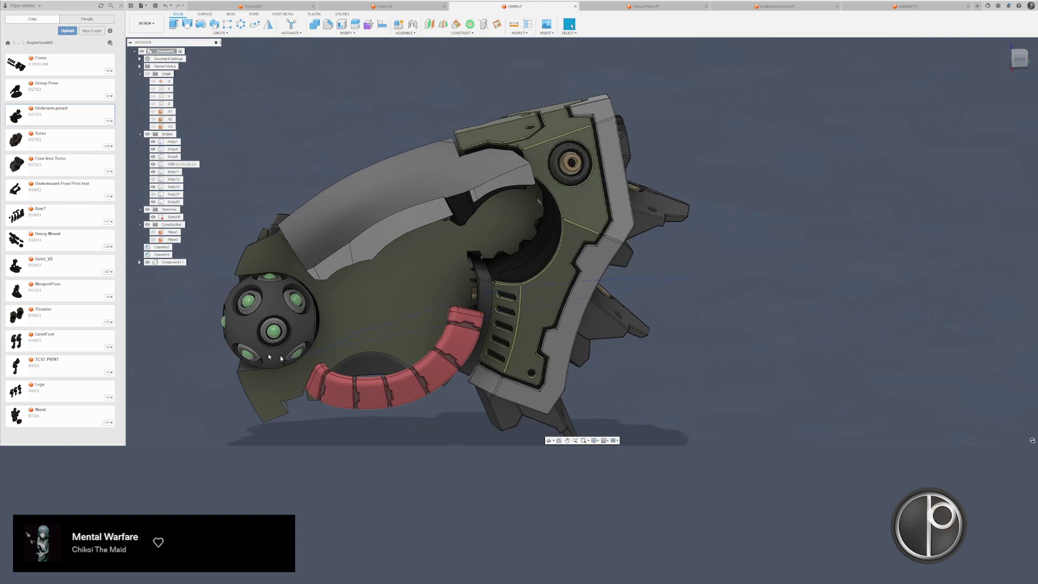
{"action": "left_click_drag", "start_coordinate": [280, 356], "coordinate": [301, 367]}
{"action": "key", "text": "v"}
{"action": "middle_click_drag", "start_coordinate": [437, 304], "coordinate": [217, 238], "text": "shift"}
{"action": "scroll", "coordinate": [415, 185], "scroll_direction": "up", "scroll_amount": 3}
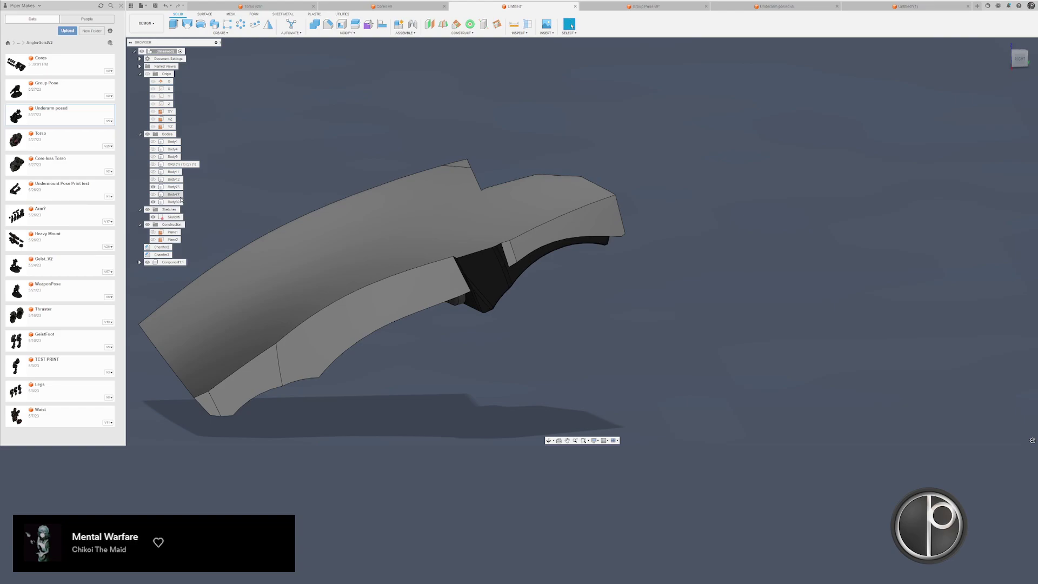
- Show the outer layer and all torso bodies to check how the armour sits over the round ports
{"action": "left_click", "coordinate": [174, 194]}
{"action": "key", "text": "v"}
{"action": "left_click", "coordinate": [175, 178]}
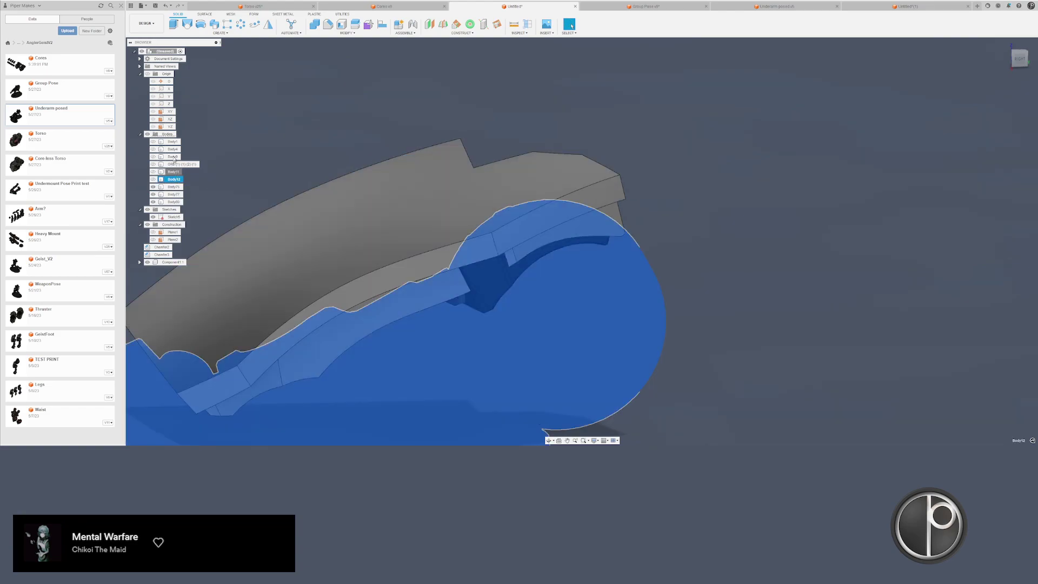
{"action": "left_click", "coordinate": [173, 141], "text": "shift"}
{"action": "key", "text": "v"}
{"action": "middle_click_drag", "start_coordinate": [313, 135], "coordinate": [254, 376], "text": "shift"}
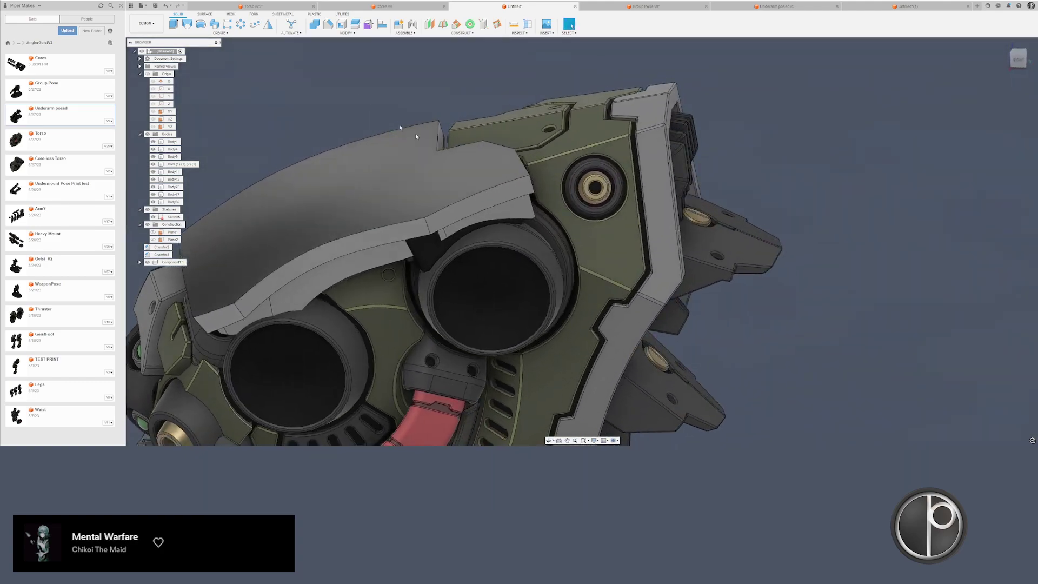
- Hide the torso bodies and the outer layer again, isolating the underside of the inner body
{"action": "left_click_drag", "start_coordinate": [699, 393], "coordinate": [473, 245]}
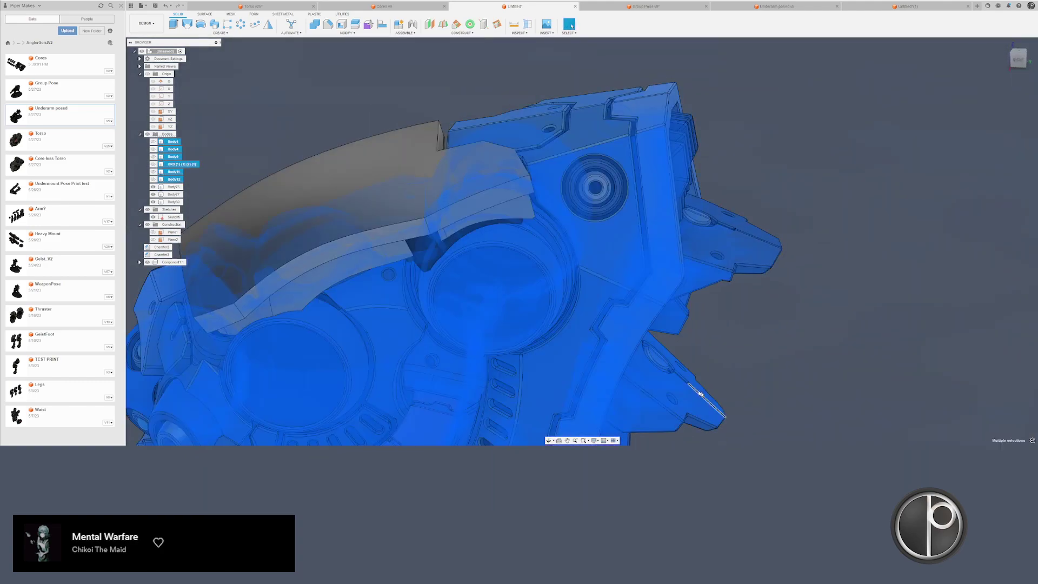
{"action": "key", "text": "v"}
{"action": "middle_click_drag", "start_coordinate": [473, 246], "coordinate": [673, 188], "text": "shift"}
{"action": "scroll", "coordinate": [459, 212], "scroll_direction": "up", "scroll_amount": 3}
{"action": "scroll", "coordinate": [599, 192], "scroll_direction": "up", "scroll_amount": 4}
{"action": "left_click", "coordinate": [578, 200]}
{"action": "key", "text": "e"}
{"action": "key", "text": "Escape"}
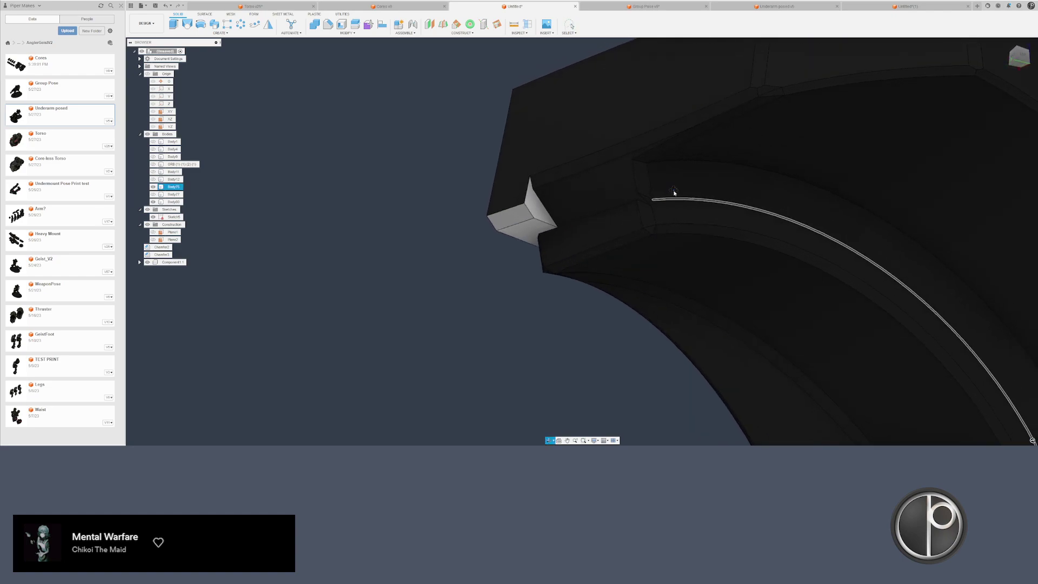
- Delete the small flat end face at the inner body's rim corner
{"action": "scroll", "coordinate": [622, 211], "scroll_direction": "up", "scroll_amount": 5}
{"action": "left_click", "coordinate": [505, 231]}
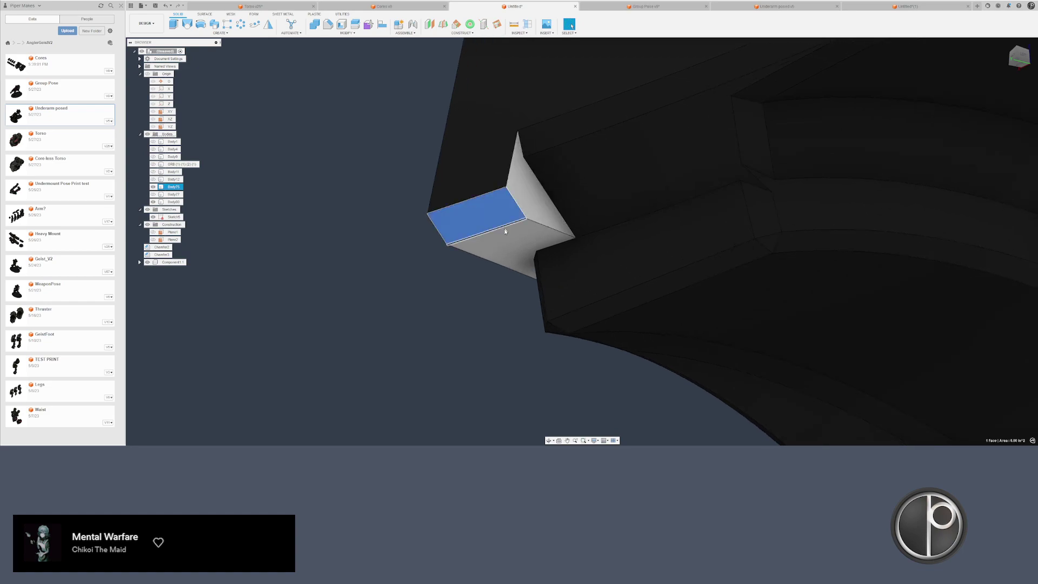
{"action": "key", "text": "Delete"}
- Offset the curved triangular face at the rim corner toward the rim's outer end and delete it
{"action": "right_click", "coordinate": [523, 210]}
{"action": "left_click", "coordinate": [543, 201]}
{"action": "scroll", "coordinate": [524, 209], "scroll_direction": "up", "scroll_amount": 2}
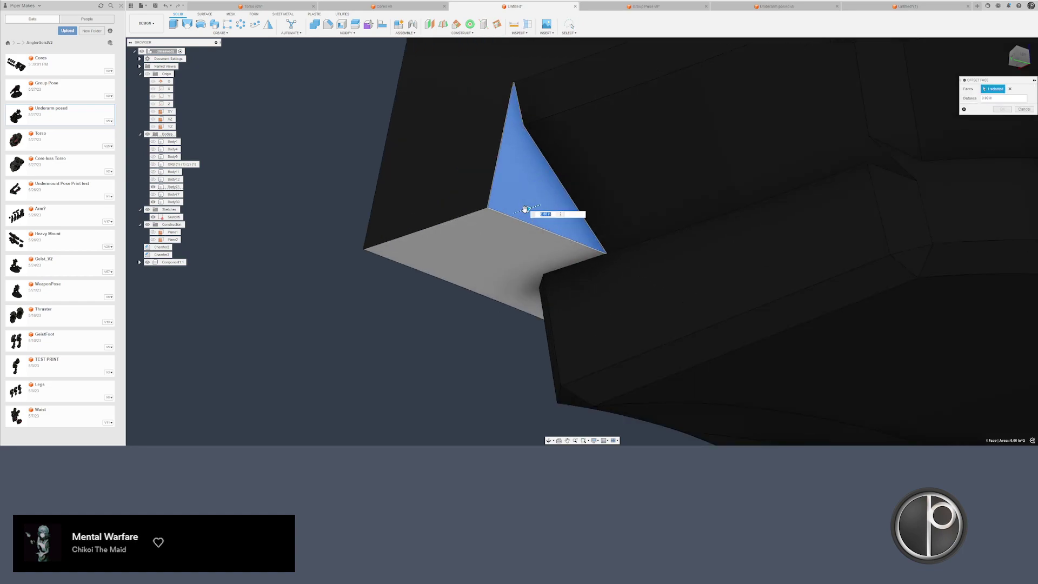
{"action": "left_click_drag", "start_coordinate": [524, 210], "coordinate": [448, 247]}
{"action": "key", "text": "Return"}
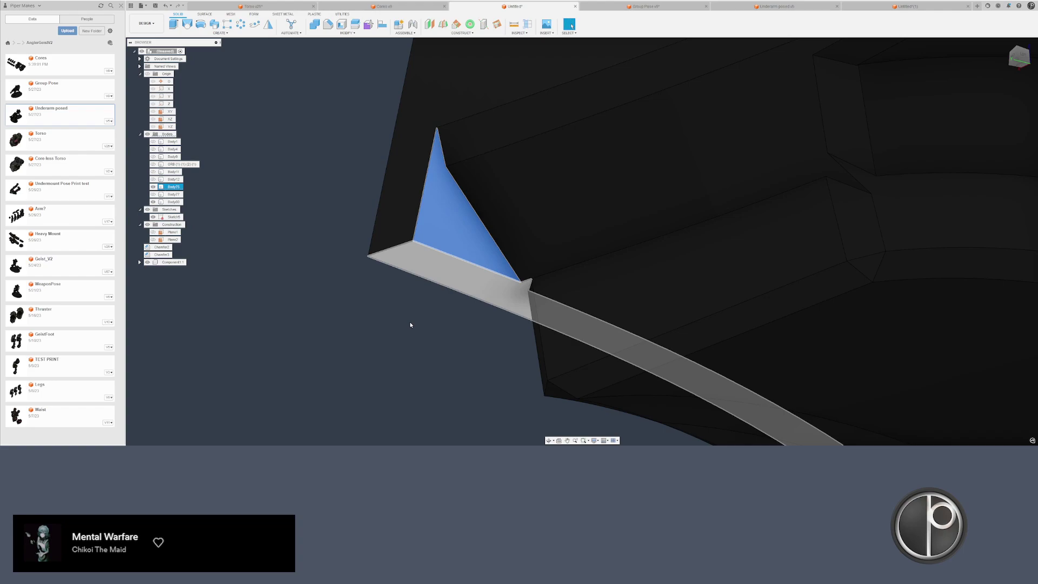
{"action": "key", "text": "Delete"}
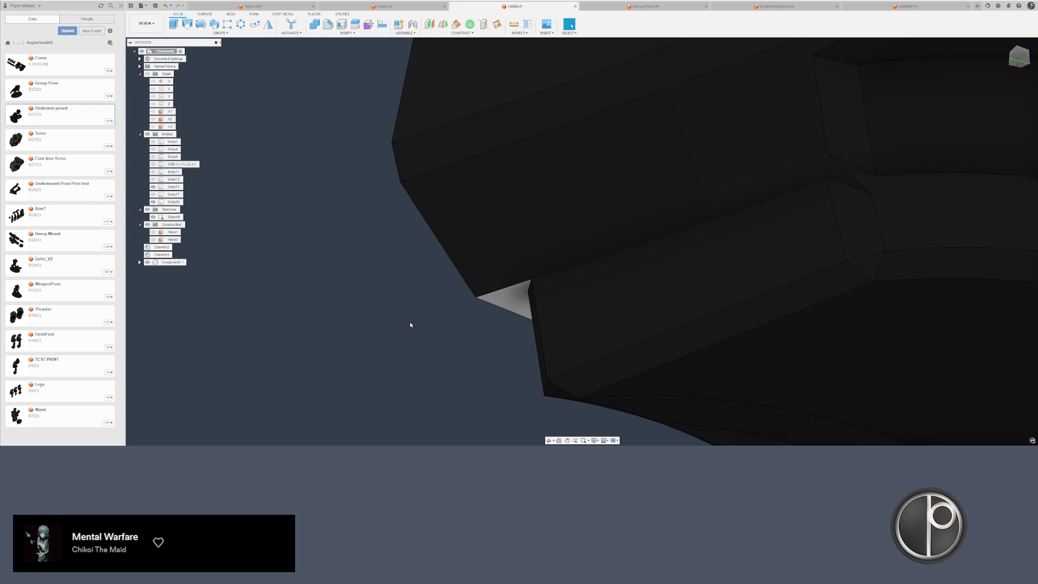
{"action": "middle_click_drag", "start_coordinate": [376, 281], "coordinate": [432, 286], "text": "shift"}
{"action": "left_click", "coordinate": [401, 316]}
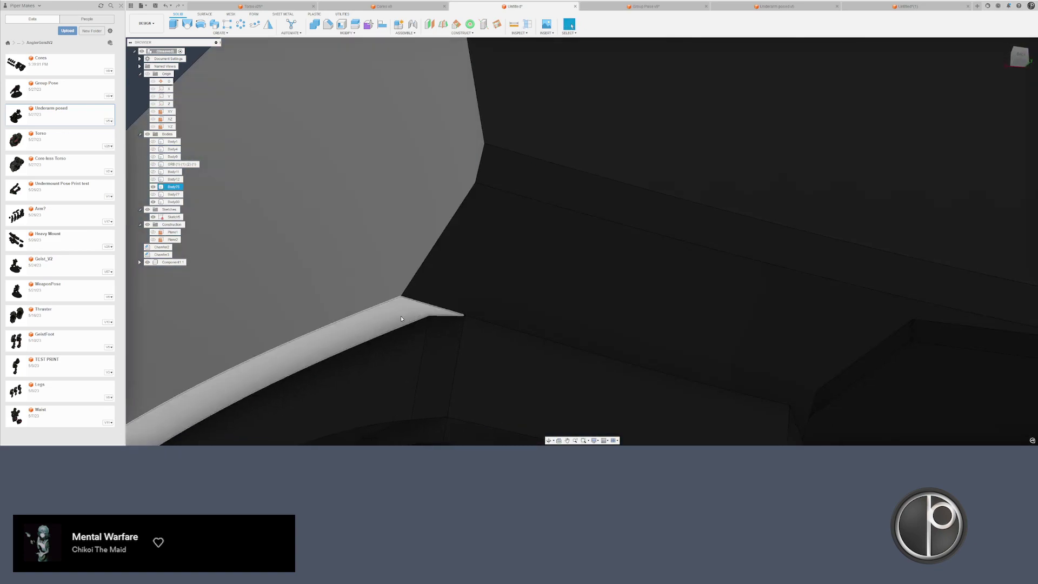
{"action": "right_click", "coordinate": [401, 315]}
{"action": "left_click", "coordinate": [423, 306]}
{"action": "left_click_drag", "start_coordinate": [400, 320], "coordinate": [410, 272]}
{"action": "key", "text": "Escape"}
- Delete the narrow corner face at the end of the curved rim strip on the inner body
{"action": "left_click", "coordinate": [453, 361]}
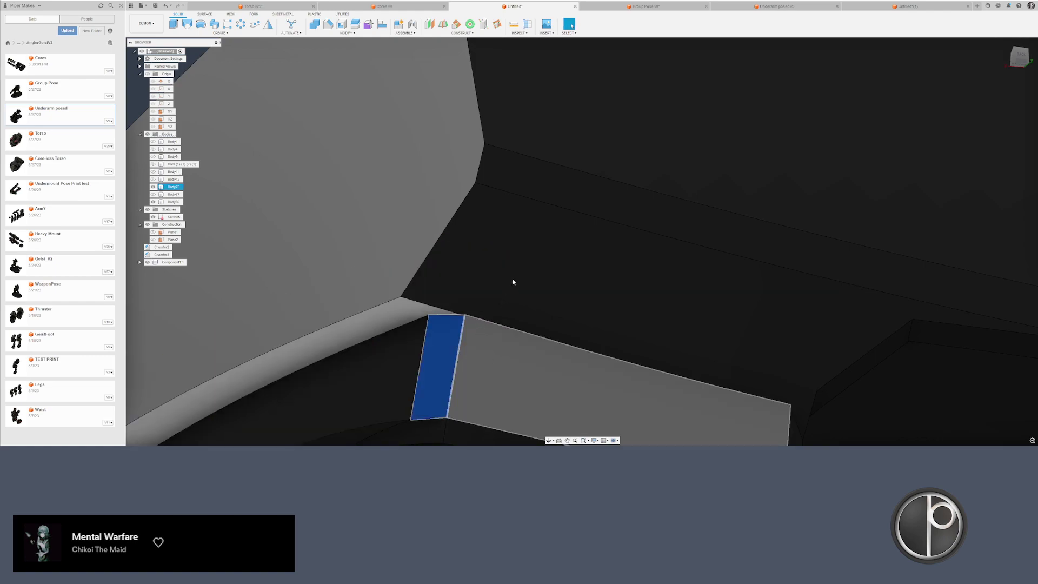
{"action": "key", "text": "Delete"}
{"action": "right_click", "coordinate": [413, 283]}
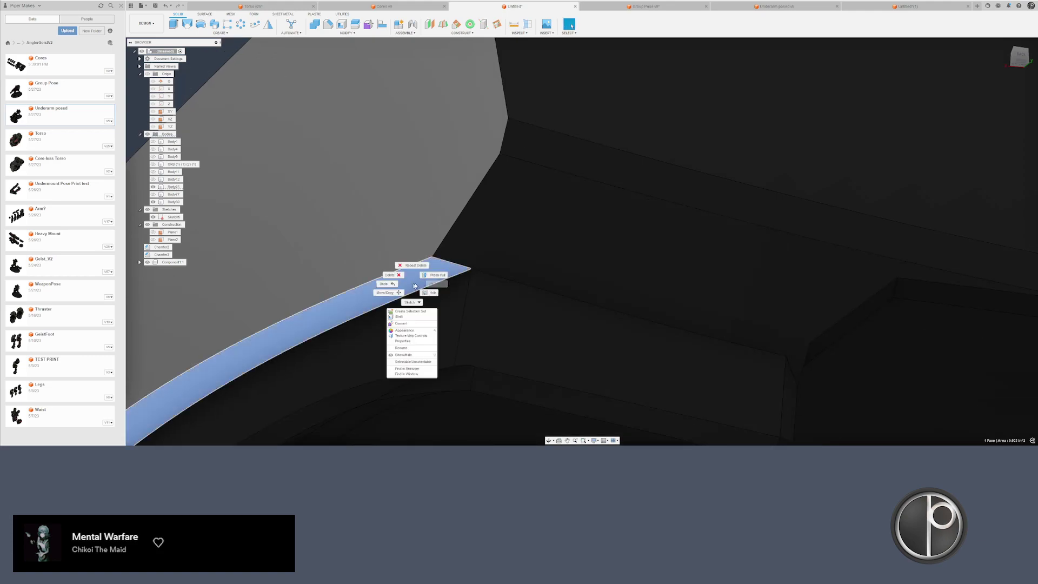
{"action": "left_click", "coordinate": [431, 275]}
{"action": "scroll", "coordinate": [419, 289], "scroll_direction": "down", "scroll_amount": 3}
{"action": "middle_click_drag", "start_coordinate": [423, 297], "coordinate": [532, 220]}
{"action": "scroll", "coordinate": [532, 220], "scroll_direction": "down", "scroll_amount": 3}
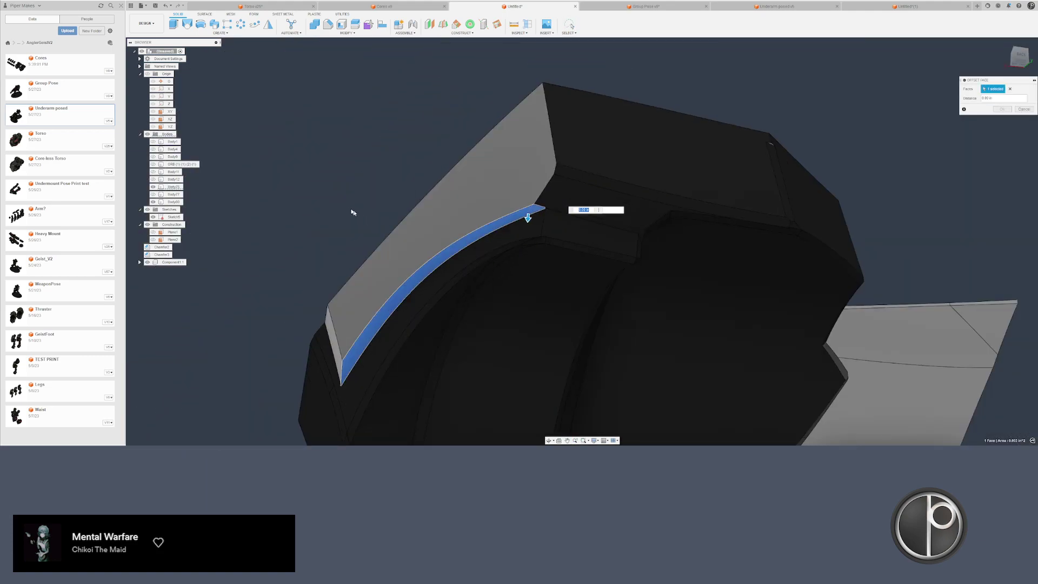
{"action": "key", "text": "Escape"}
- Split the inner body along the curved rim strip face and delete the split-off piece
{"action": "left_click", "coordinate": [355, 24]}
{"action": "left_click", "coordinate": [565, 180]}
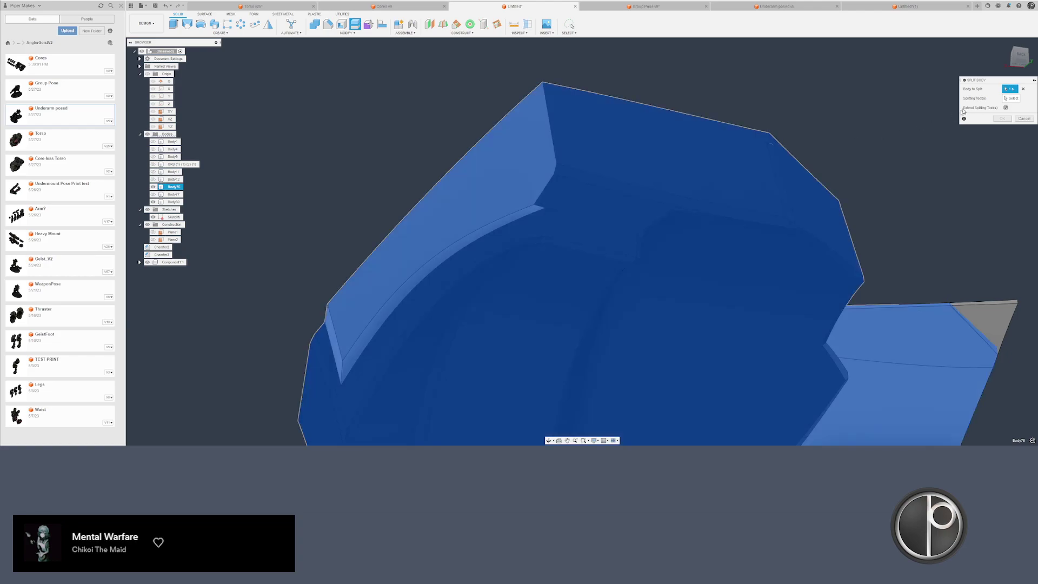
{"action": "left_click", "coordinate": [508, 234]}
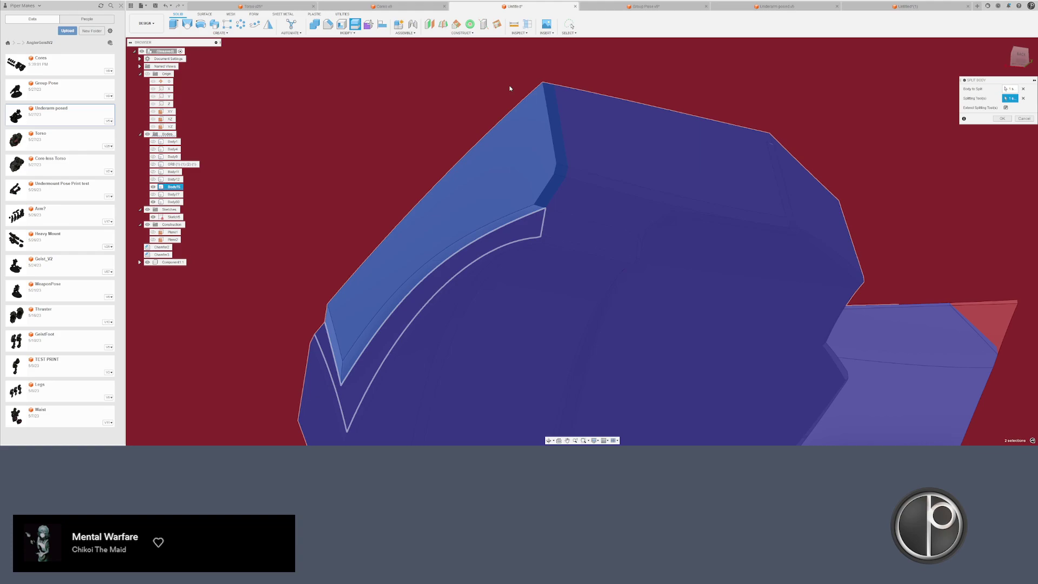
{"action": "key", "text": "Return"}
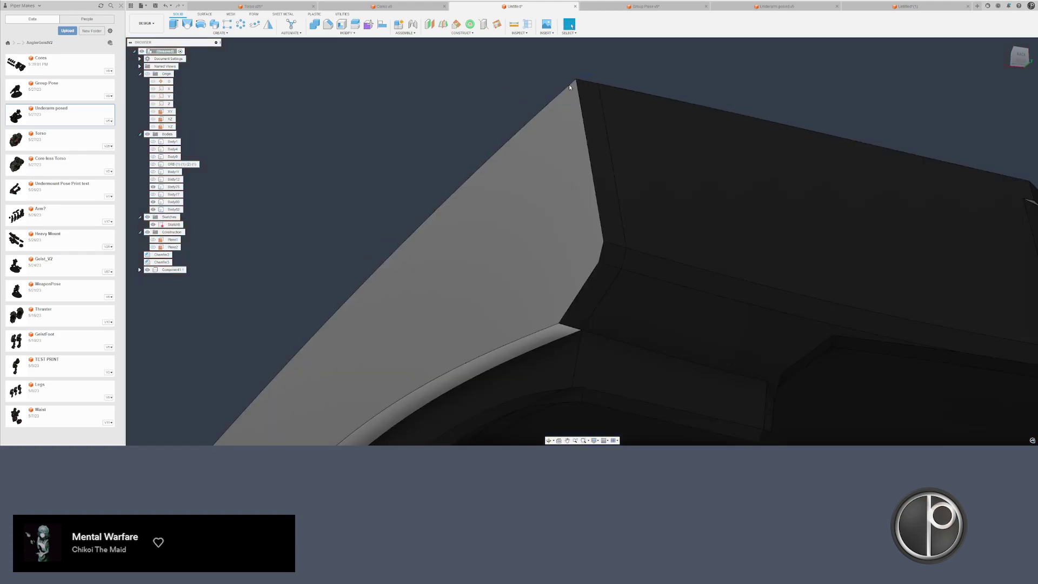
{"action": "double_click", "coordinate": [569, 93]}
{"action": "key", "text": "Delete"}
- Delete the large flat grey end face above the curved recess on the inner body
{"action": "scroll", "coordinate": [501, 142], "scroll_direction": "down", "scroll_amount": 3}
{"action": "left_click", "coordinate": [503, 179]}
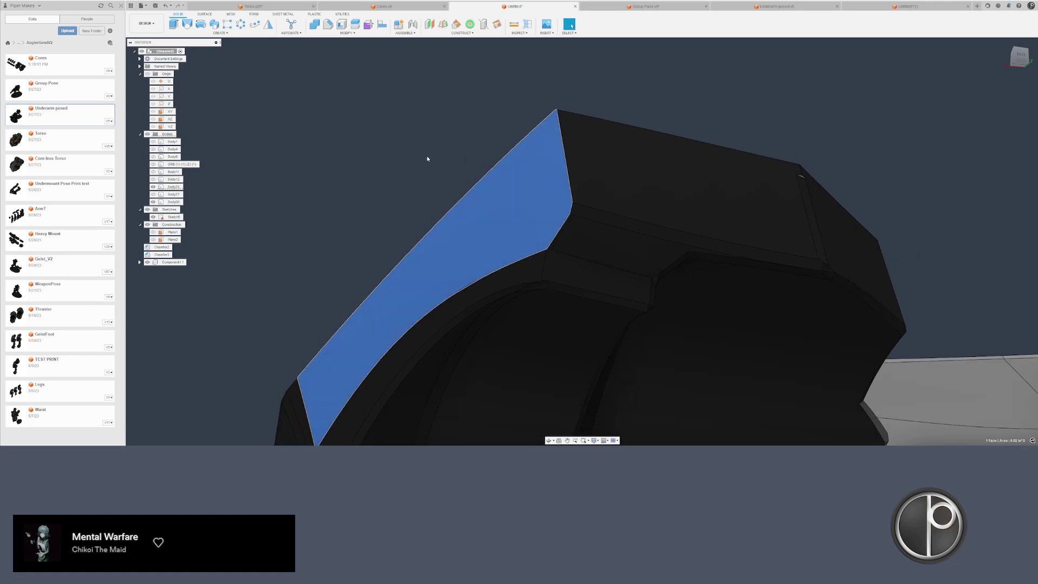
{"action": "key", "text": "Delete"}
{"action": "middle_click_drag", "start_coordinate": [333, 202], "coordinate": [403, 181]}
{"action": "scroll", "coordinate": [407, 186], "scroll_direction": "down", "scroll_amount": 3}
{"action": "scroll", "coordinate": [416, 183], "scroll_direction": "up", "scroll_amount": 3}
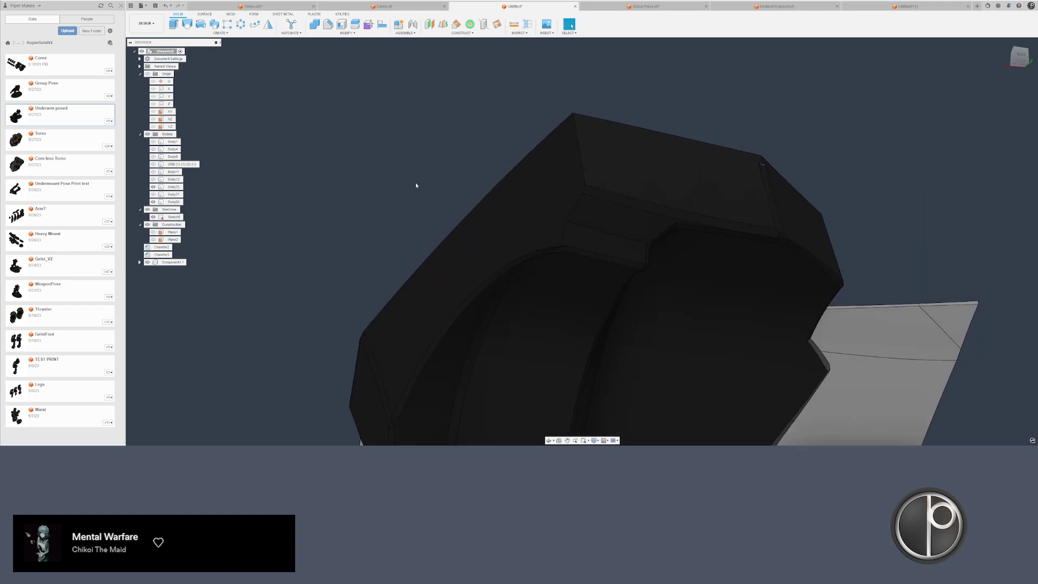
- Try a 0.01 chamfer on the chain of corner edges beside the flat end face, and undo it
{"action": "key", "text": "c"}
{"action": "left_click", "coordinate": [578, 231]}
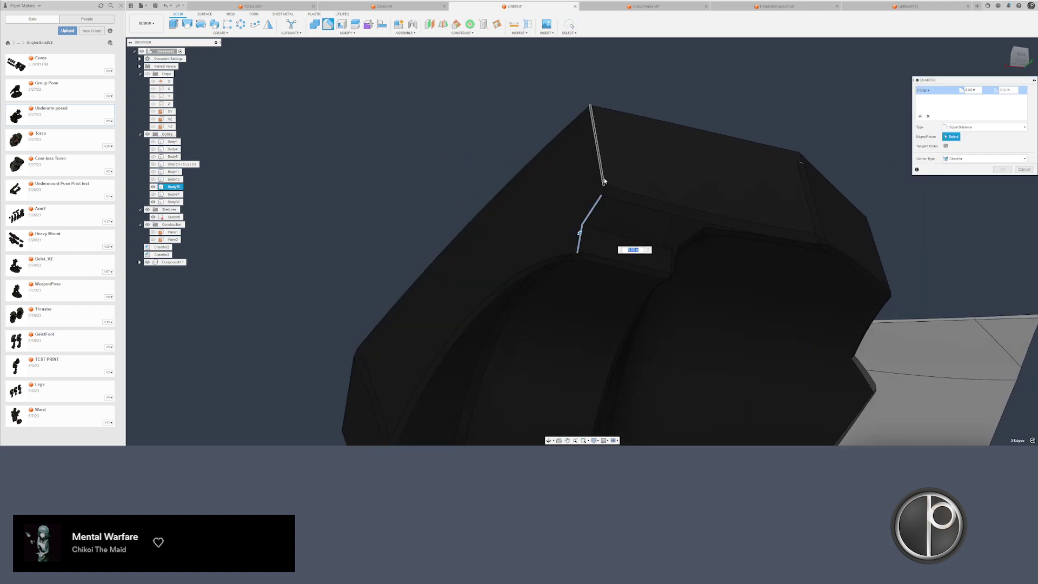
{"action": "type", "text": ".01"}
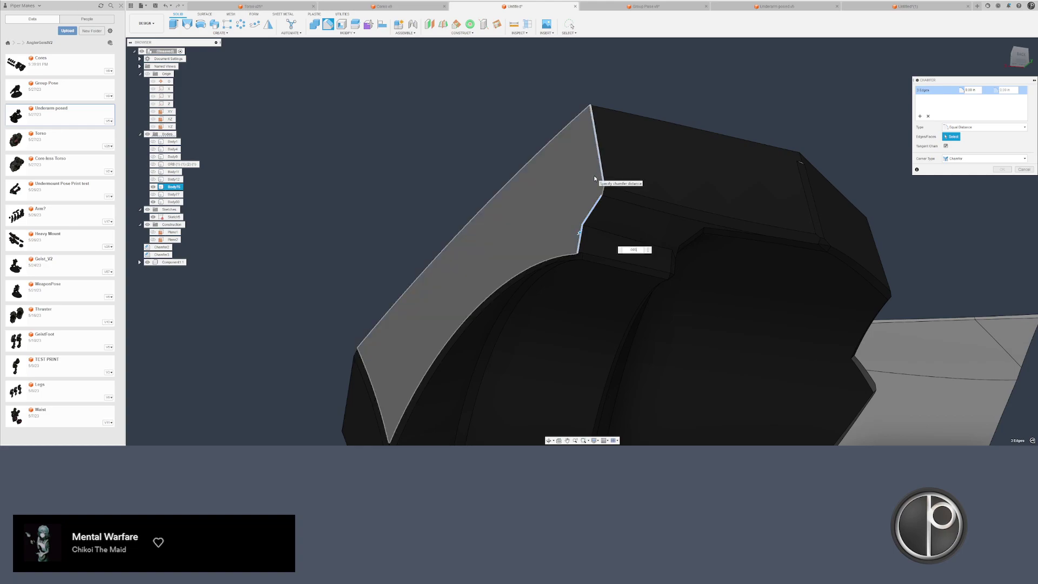
{"action": "key", "text": "Return"}
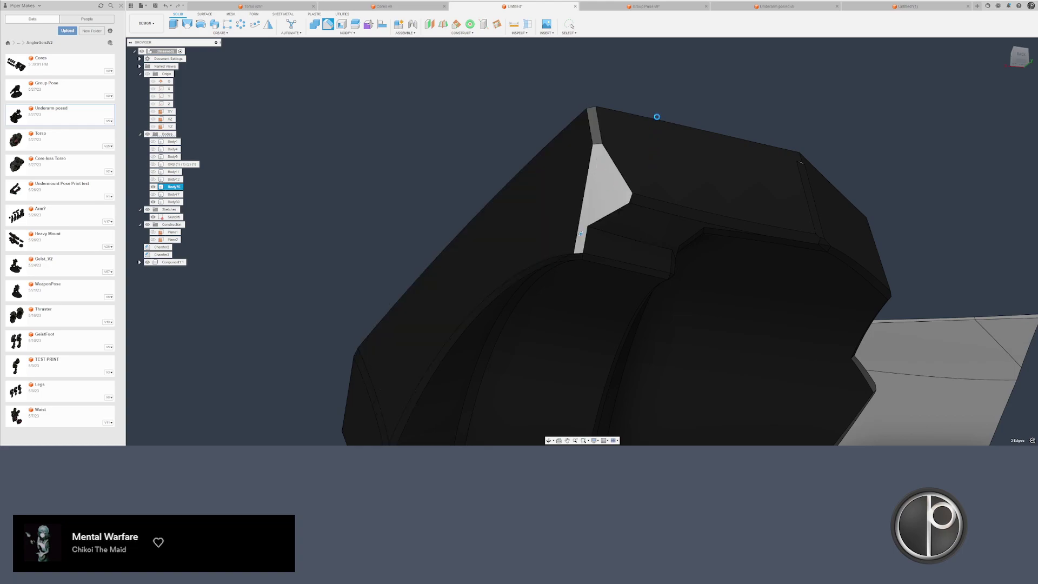
{"action": "key", "text": "ctrl+z"}
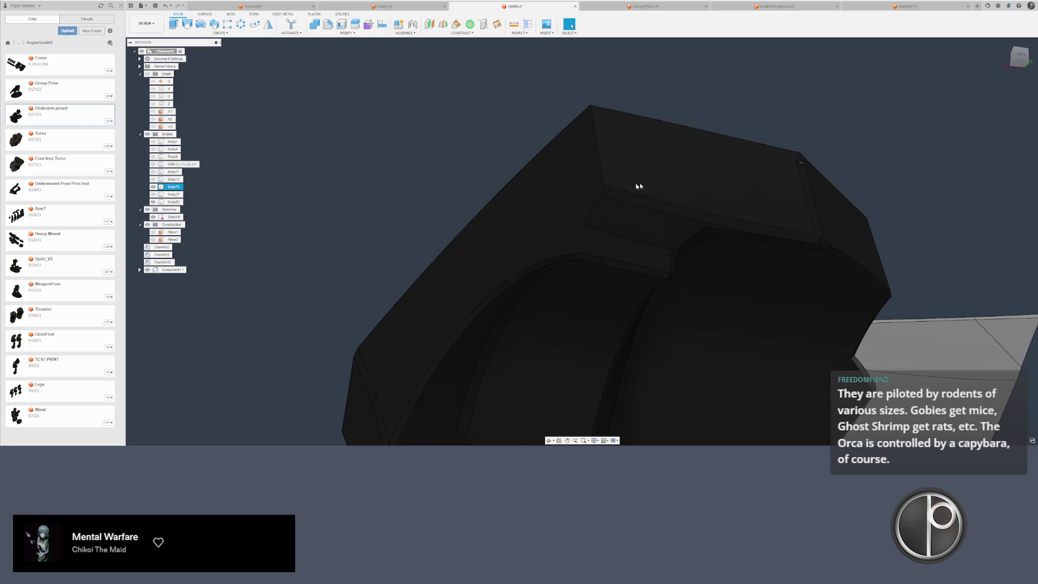
- Chamfer the end face's corner edges down to the recess, leaving out the short lowest edge
{"action": "key", "text": "c"}
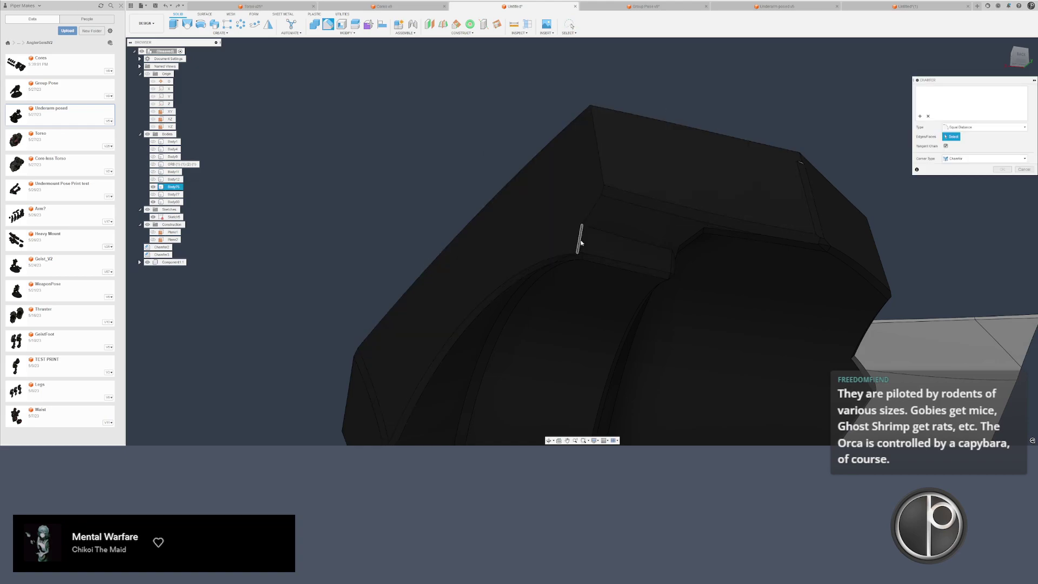
{"action": "left_click", "coordinate": [579, 238]}
{"action": "left_click", "coordinate": [591, 210]}
{"action": "left_click", "coordinate": [608, 187]}
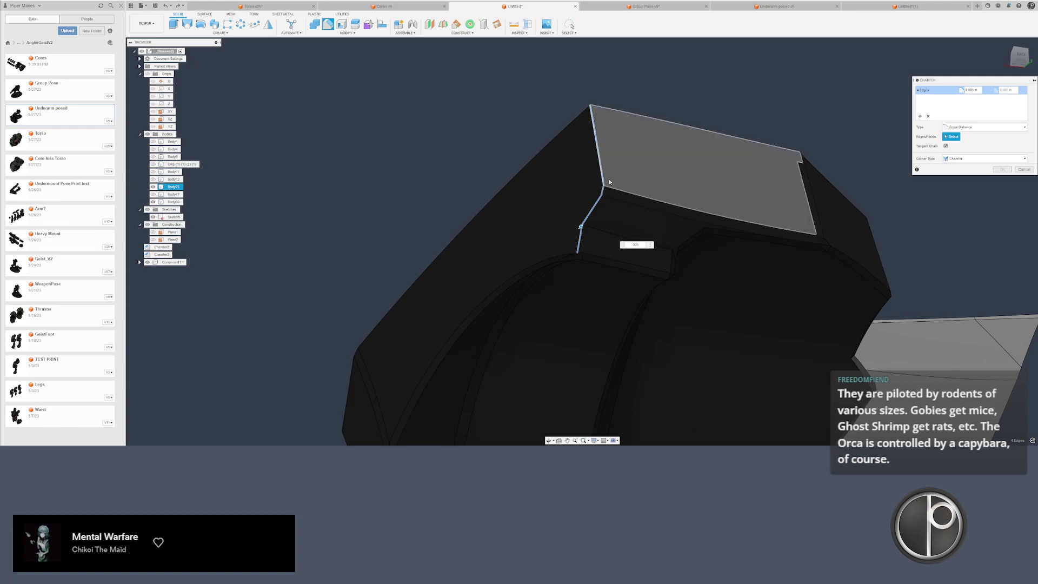
{"action": "left_click", "coordinate": [580, 242]}
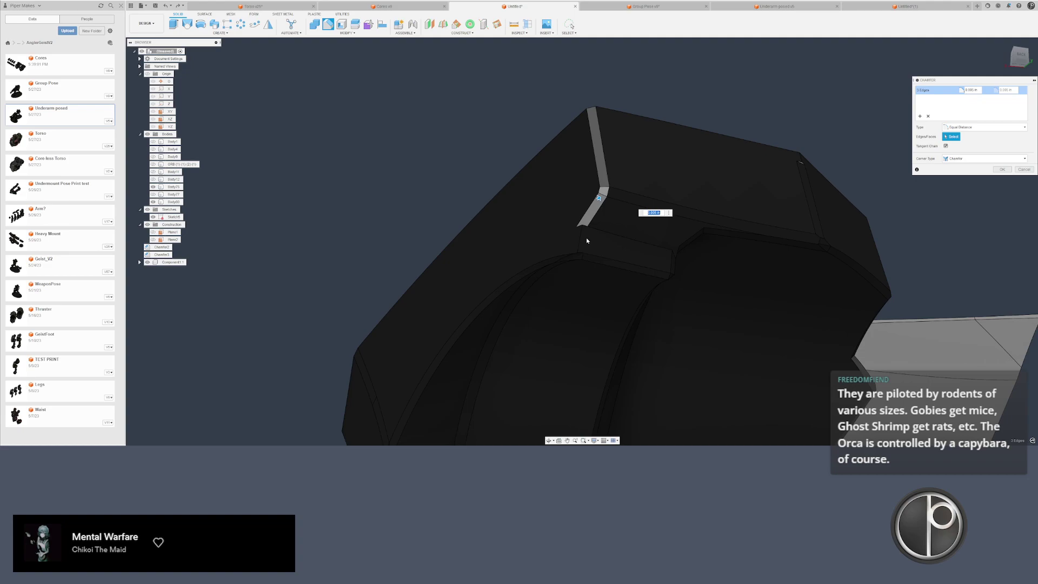
{"action": "key", "text": "Return"}
- Chamfer the remaining short lowest edge of the corner to about the width of the chamfer above it
{"action": "key", "text": "Return"}
{"action": "scroll", "coordinate": [585, 237], "scroll_direction": "up", "scroll_amount": 1}
{"action": "left_click", "coordinate": [578, 235]}
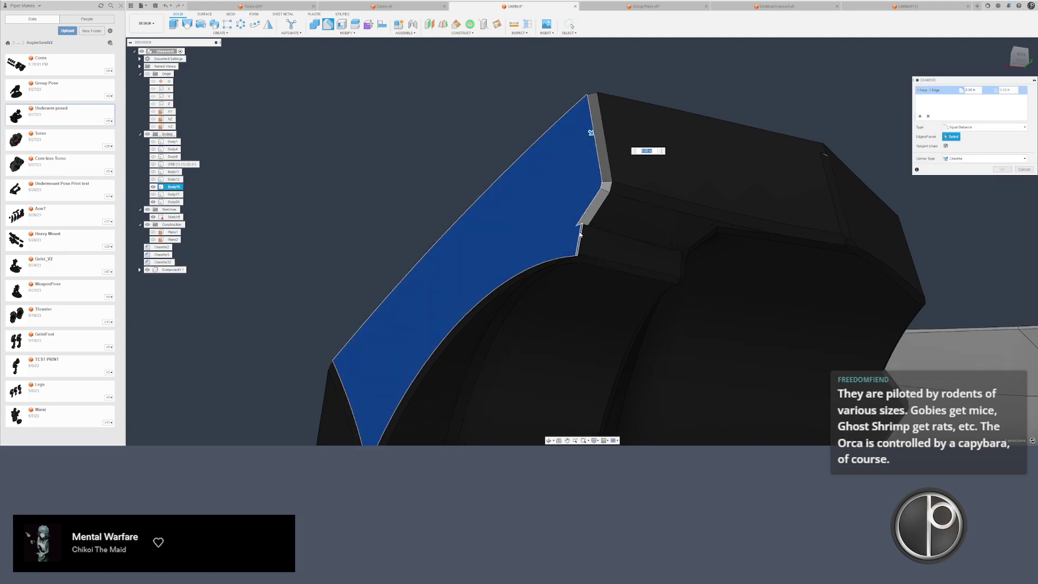
{"action": "left_click", "coordinate": [577, 233]}
{"action": "left_click", "coordinate": [580, 232]}
{"action": "scroll", "coordinate": [579, 231], "scroll_direction": "up", "scroll_amount": 5}
{"action": "left_click_drag", "start_coordinate": [586, 230], "coordinate": [592, 237]}
{"action": "key", "text": "Return"}
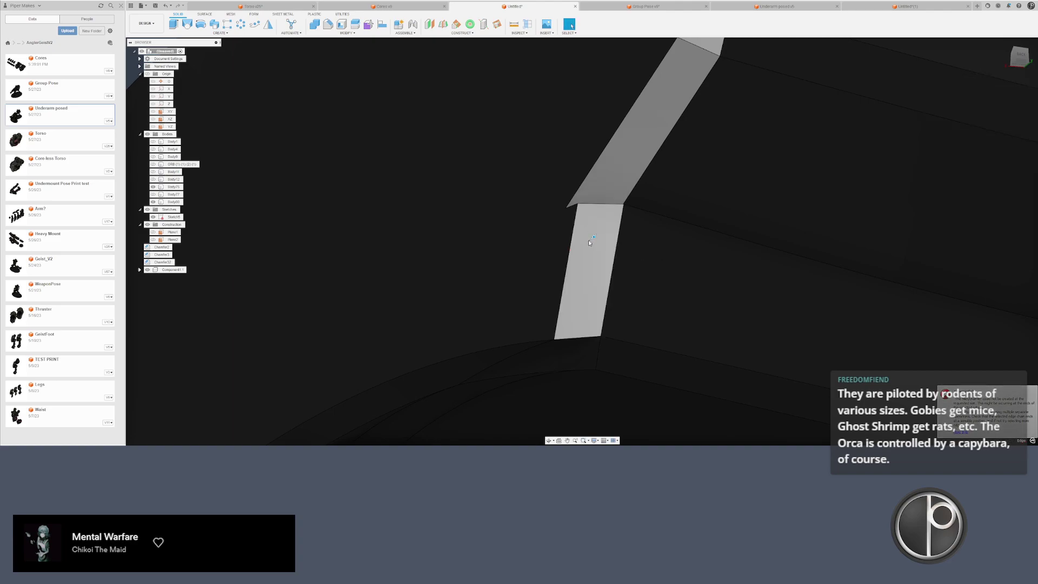
- Adjust the short lowest chamfer face to meet the chamfer above it cleanly at their joint
{"action": "left_click", "coordinate": [588, 245]}
{"action": "scroll", "coordinate": [623, 243], "scroll_direction": "down", "scroll_amount": 5}
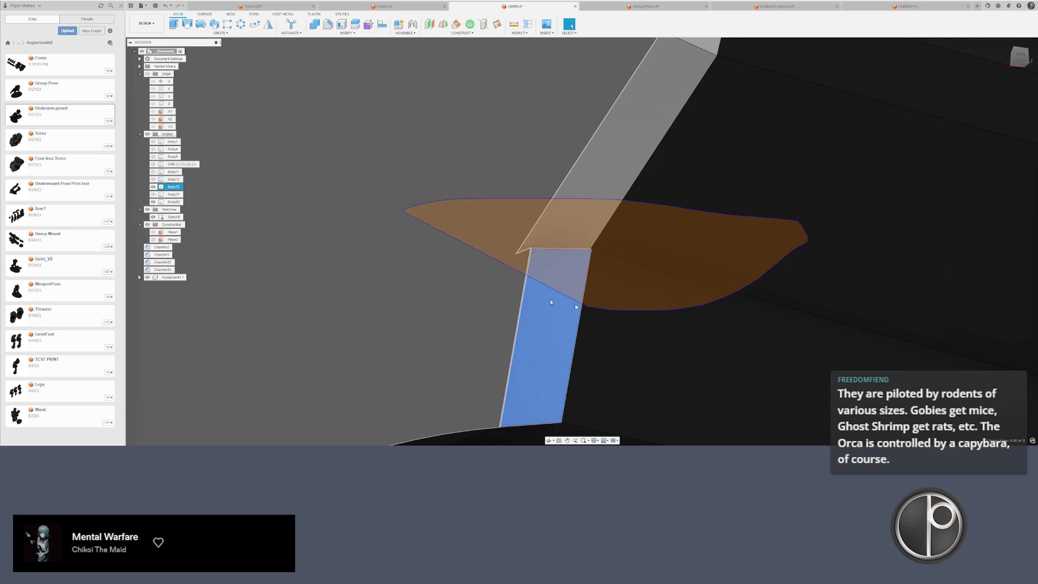
{"action": "mouse_move", "coordinate": [550, 299]}
{"action": "middle_mouse_down", "text": "shift"}
{"action": "mouse_move", "coordinate": [492, 268]}
{"action": "mouse_move", "coordinate": [492, 242]}
{"action": "middle_mouse_up", "text": "shift"}
{"action": "left_click_drag", "start_coordinate": [636, 327], "coordinate": [524, 286]}
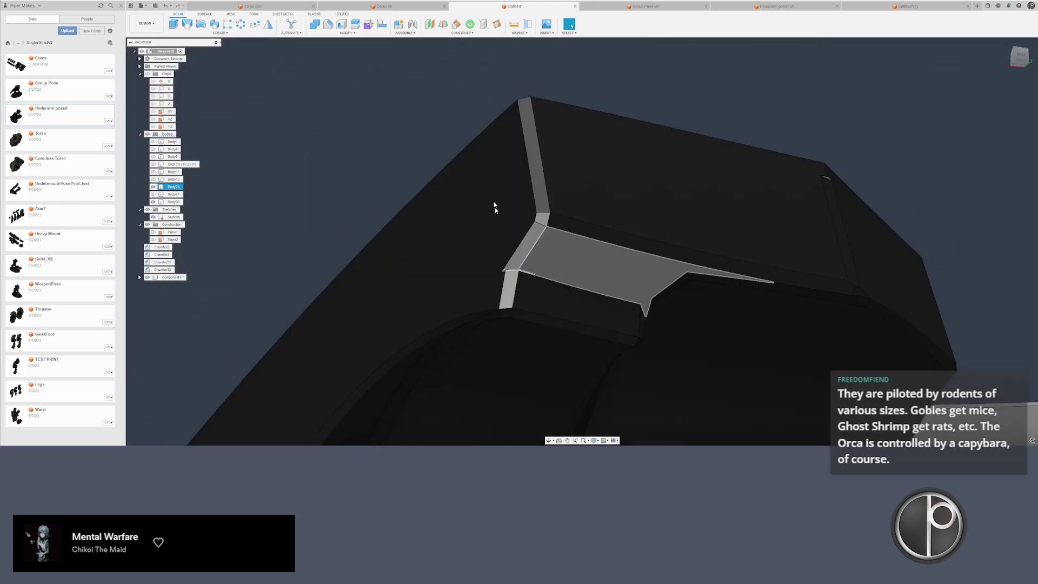
{"action": "scroll", "coordinate": [523, 282], "scroll_direction": "up", "scroll_amount": 3}
{"action": "scroll", "coordinate": [512, 272], "scroll_direction": "down", "scroll_amount": 2}
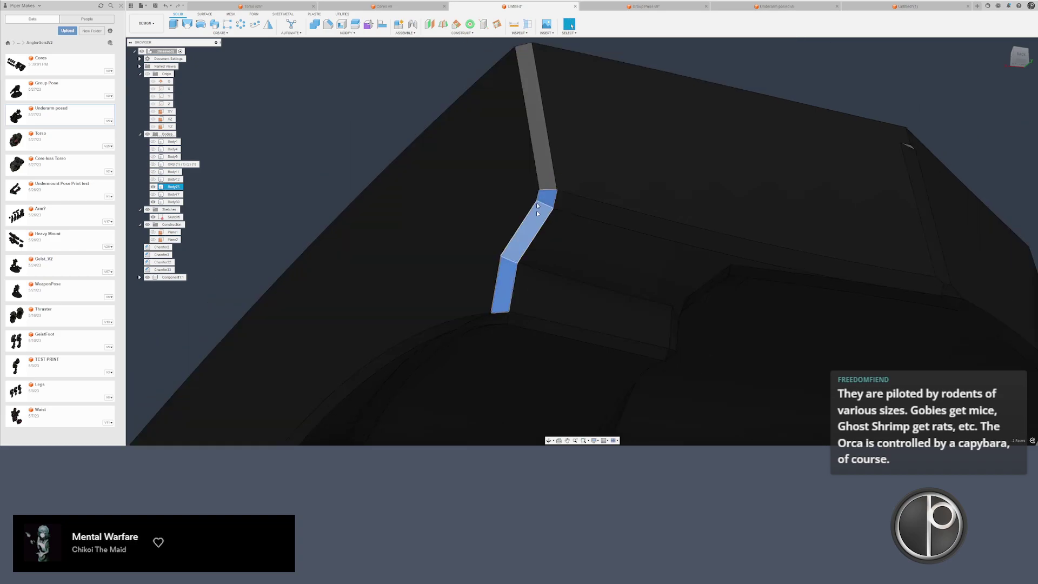
- Select all the grey chamfer faces along the corner and apply the body's black appearance to them
{"action": "left_click", "coordinate": [544, 199], "text": "ctrl"}
{"action": "left_click", "coordinate": [541, 177], "text": "ctrl"}
{"action": "key", "text": "Delete"}
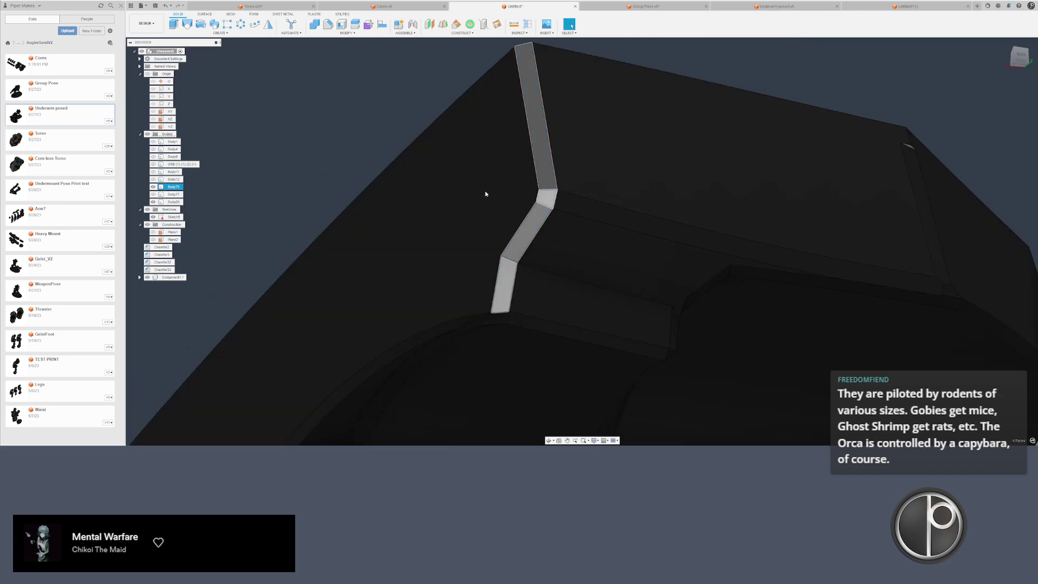
{"action": "key", "text": "a"}
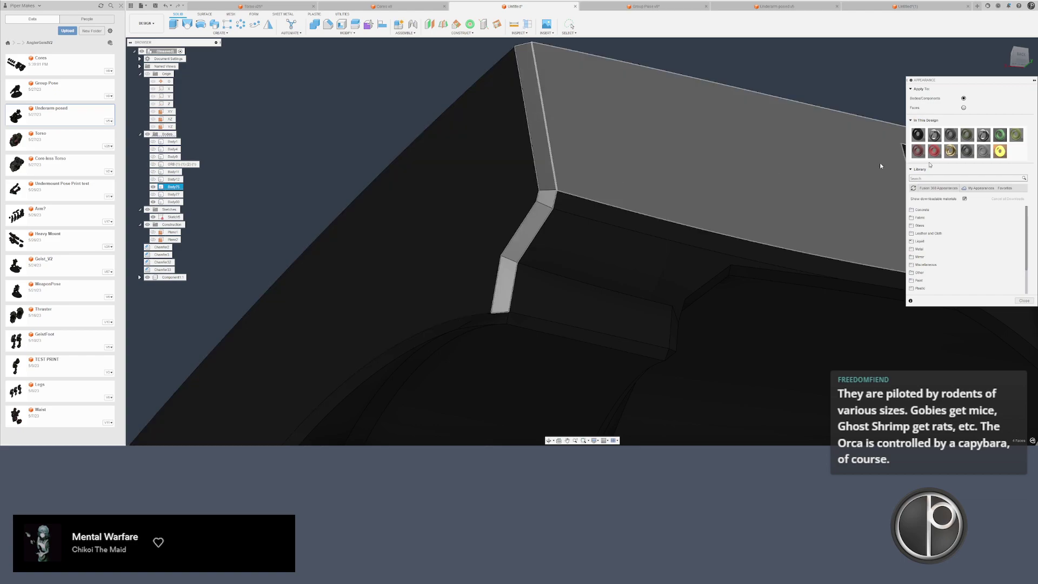
{"action": "left_click_drag", "start_coordinate": [922, 132], "coordinate": [567, 183]}
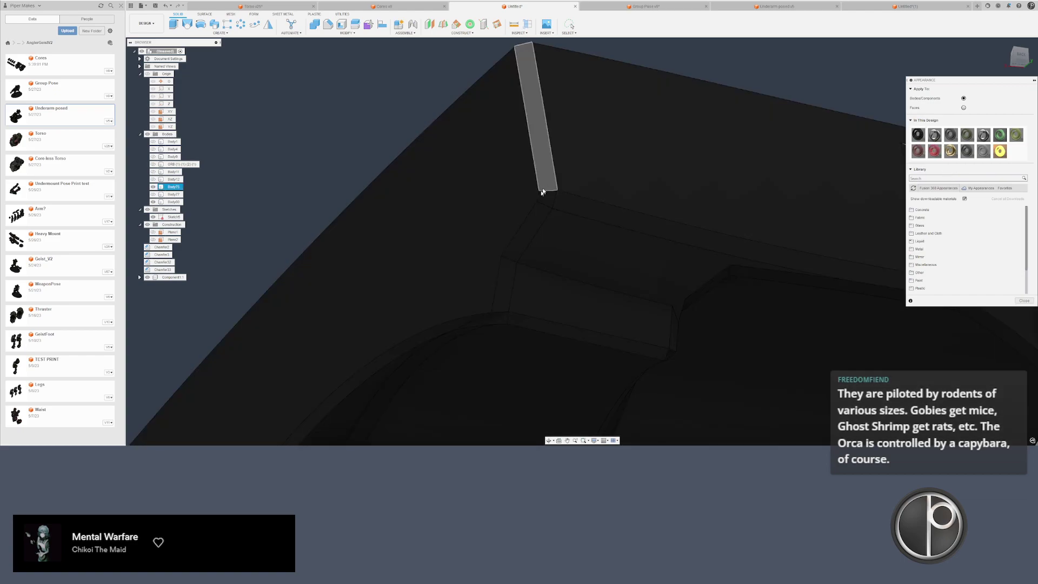
{"action": "scroll", "coordinate": [512, 200], "scroll_direction": "down", "scroll_amount": 4}
{"action": "key", "text": "Escape"}
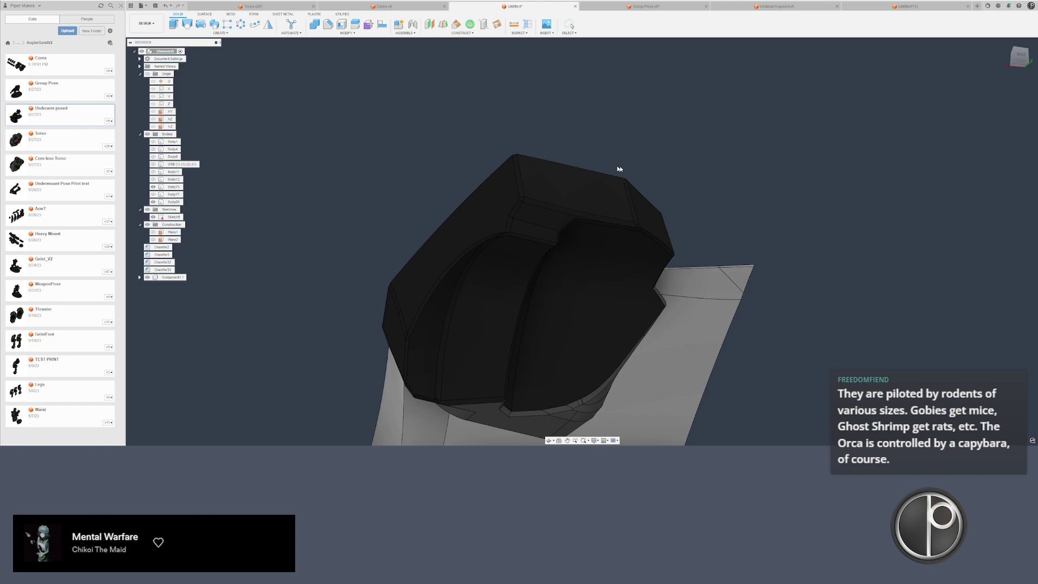
{"action": "middle_click_drag", "start_coordinate": [620, 169], "coordinate": [635, 171], "text": "shift"}
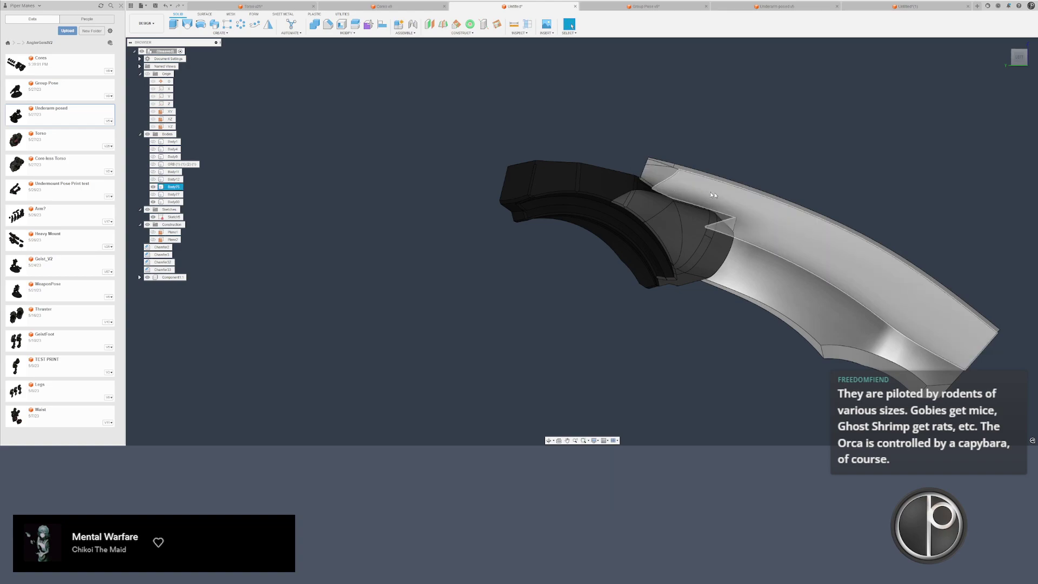
{"action": "left_click", "coordinate": [474, 120]}
{"action": "middle_click_drag", "start_coordinate": [581, 147], "coordinate": [535, 154]}
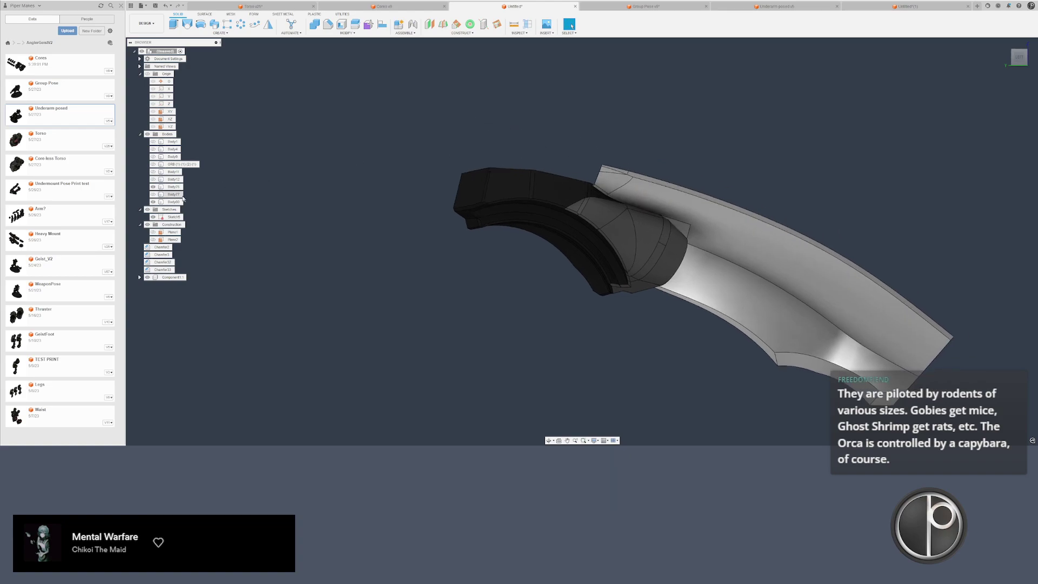
{"action": "key", "text": "l"}
{"action": "left_click", "coordinate": [274, 172]}
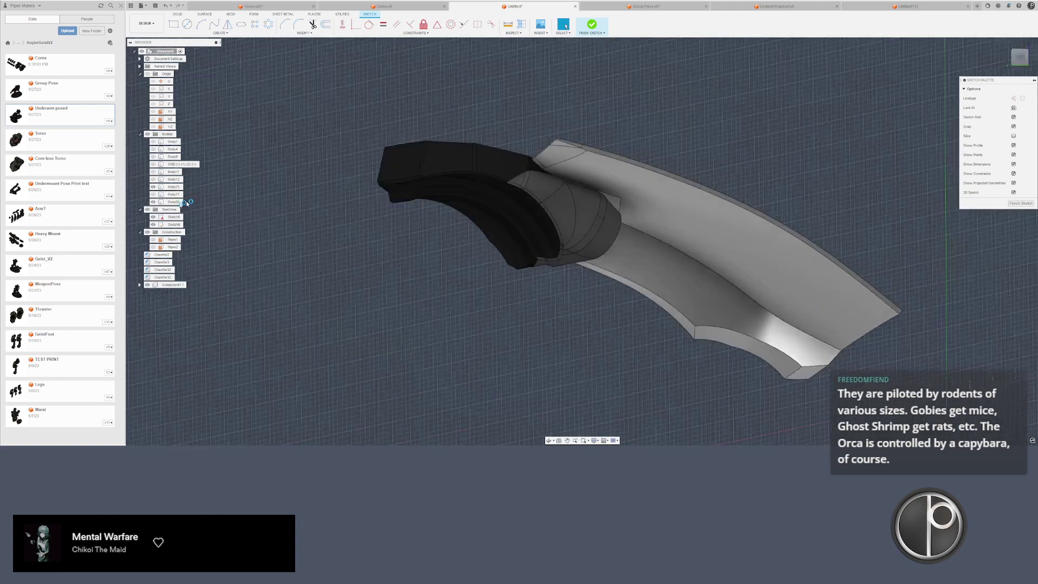
{"action": "key", "text": "ctrl+z"}
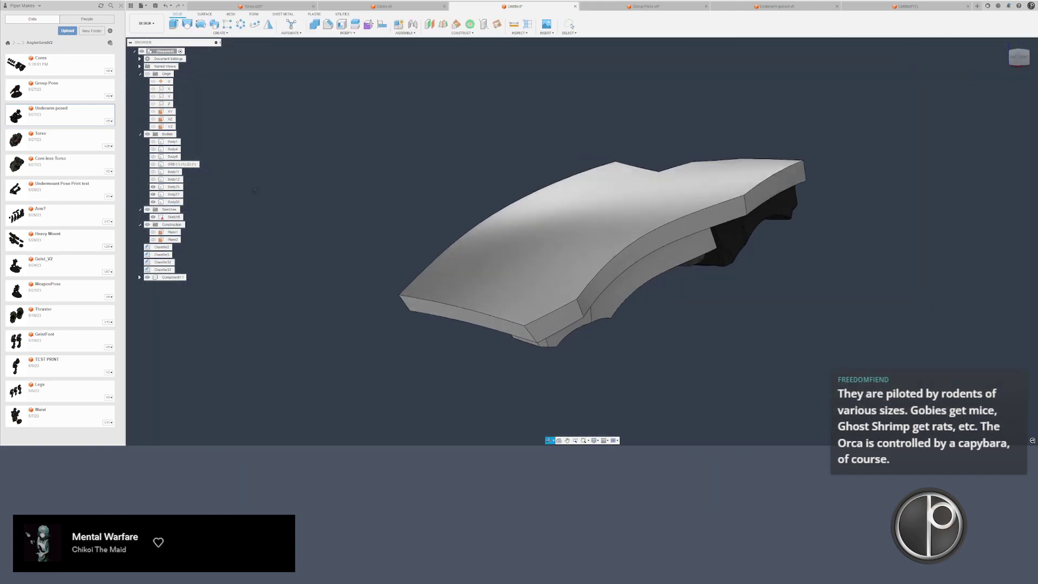
- Use Combine to cut the outer layer and the other visible armour body out of the inner body, keeping the tool bodies
{"action": "left_click", "coordinate": [314, 25]}
{"action": "left_click", "coordinate": [622, 217]}
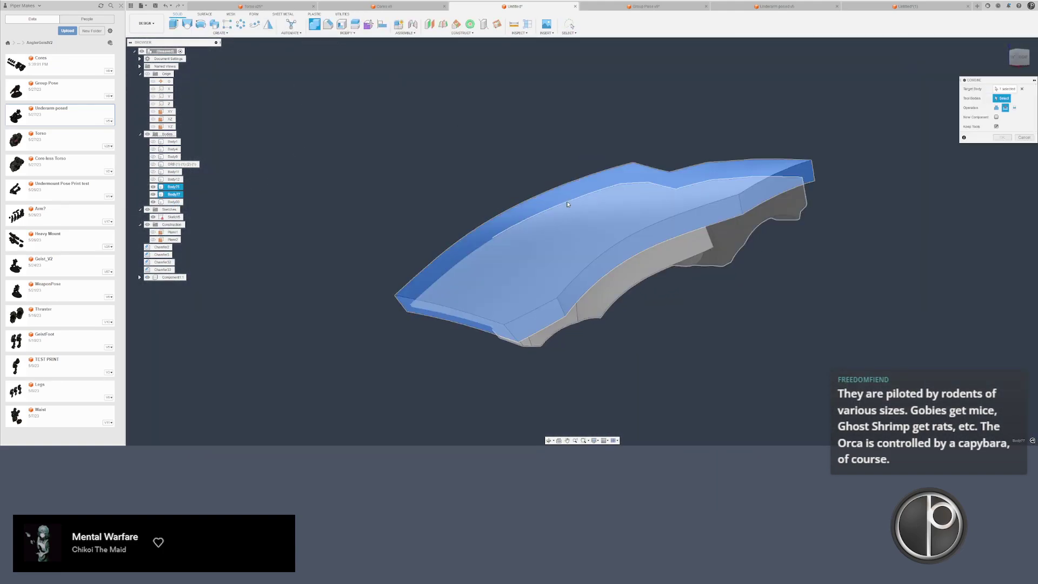
{"action": "right_click_drag", "start_coordinate": [769, 266], "coordinate": [774, 247]}
{"action": "left_click", "coordinate": [778, 208]}
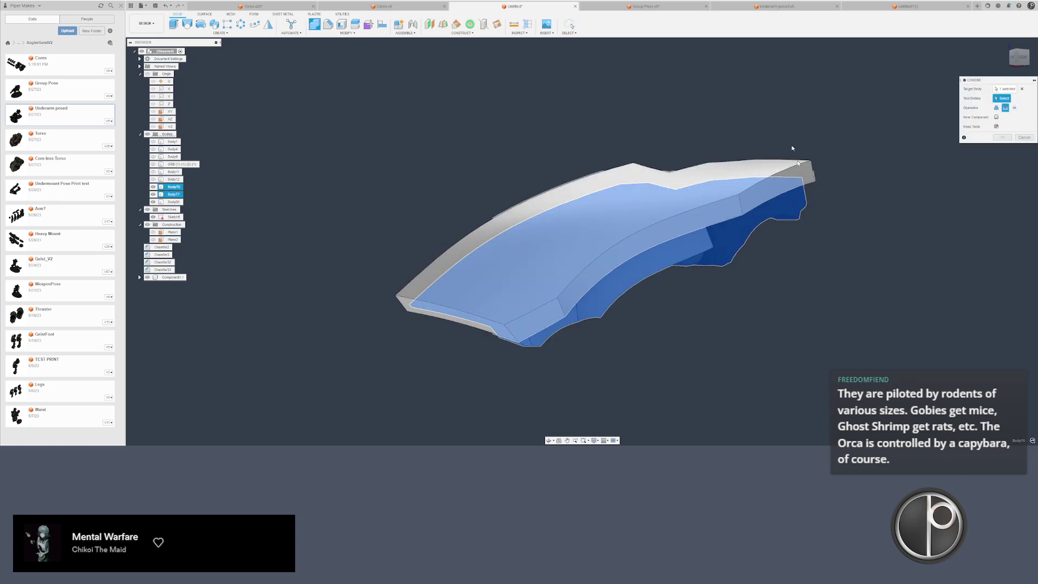
{"action": "key", "text": "ctrl+a"}
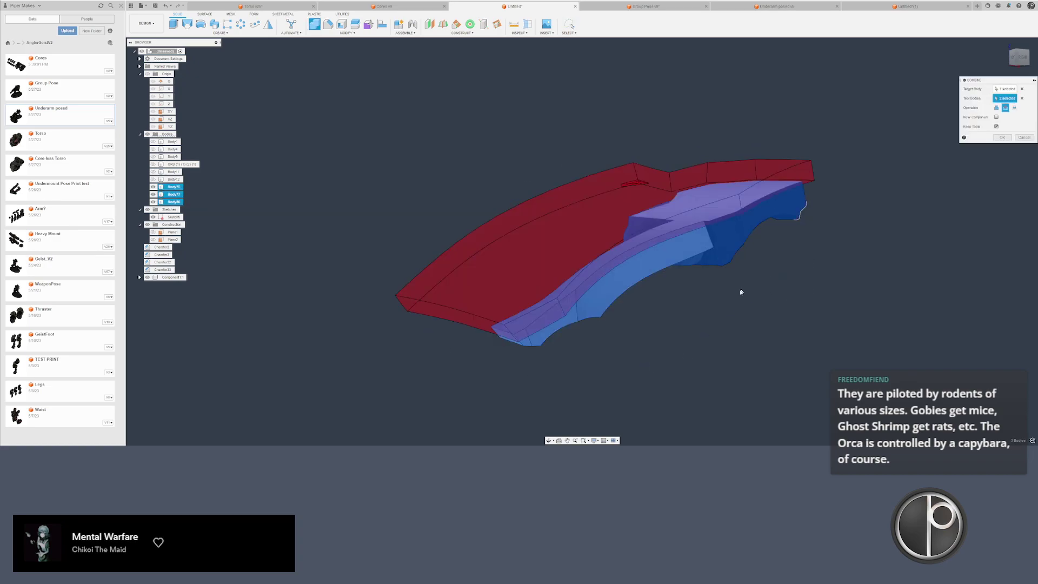
{"action": "key", "text": "Return"}
- Join the inner body, the outer layer and the other visible armour body into one body with Combine
{"action": "right_click_drag", "start_coordinate": [750, 335], "coordinate": [753, 254]}
{"action": "left_click", "coordinate": [732, 208]}
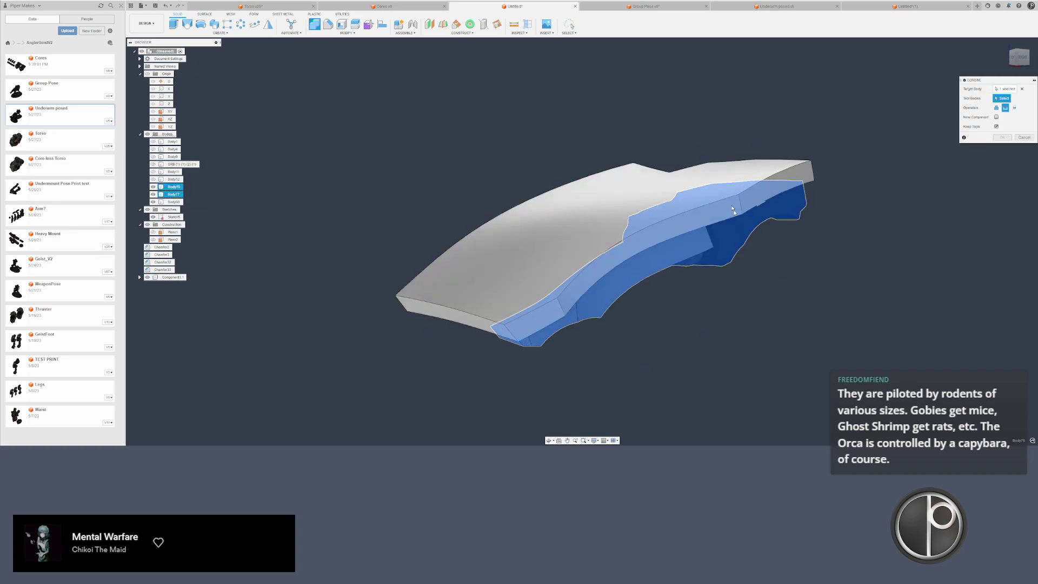
{"action": "left_click", "coordinate": [997, 107]}
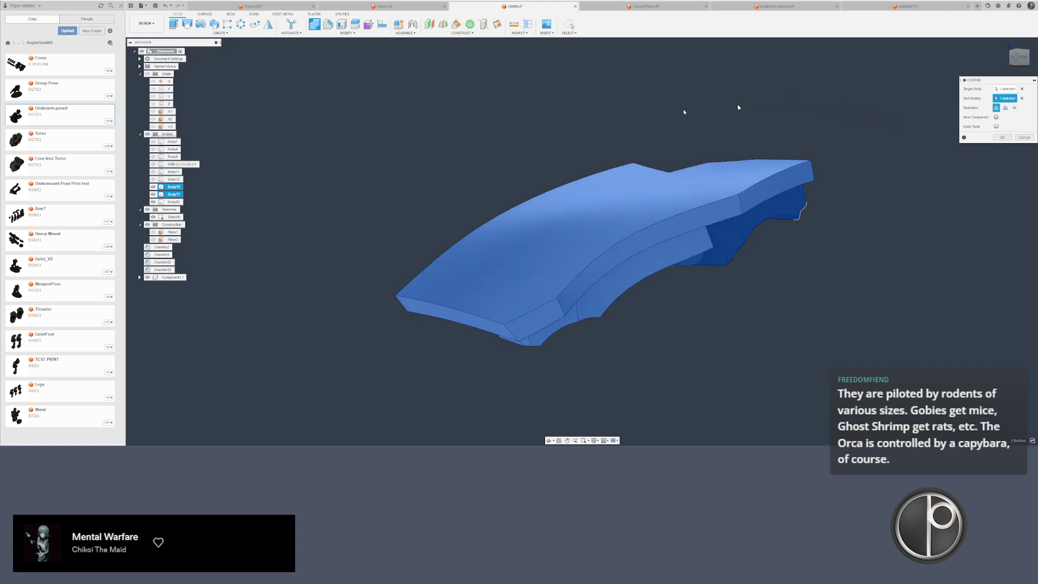
{"action": "scroll", "coordinate": [849, 207], "scroll_direction": "up", "scroll_amount": 3}
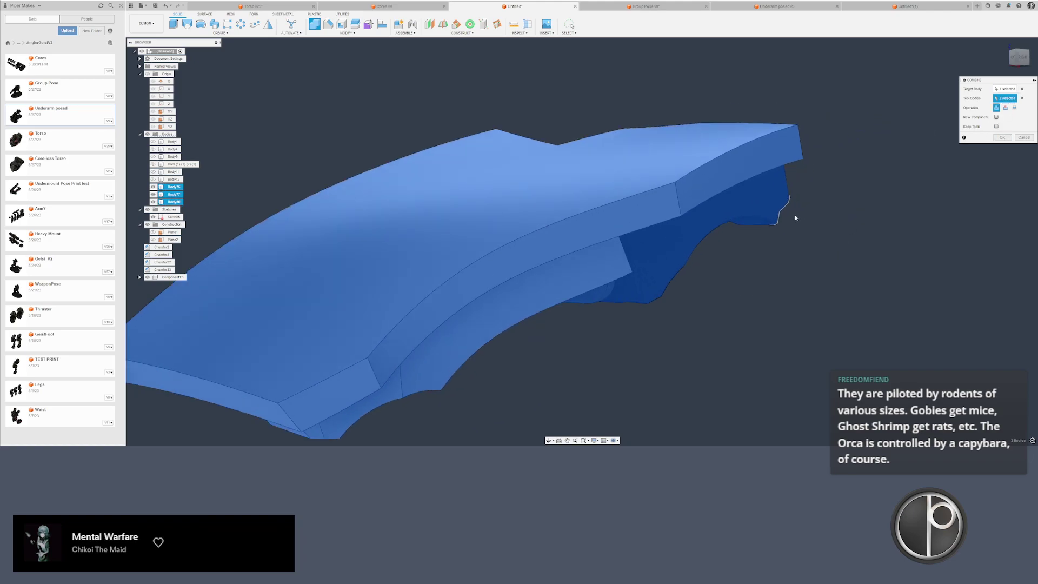
{"action": "key", "text": "Return"}
{"action": "scroll", "coordinate": [795, 217], "scroll_direction": "down", "scroll_amount": 3}
{"action": "mouse_move", "coordinate": [795, 218]}
{"action": "middle_mouse_down", "text": "shift"}
{"action": "mouse_move", "coordinate": [706, 225]}
{"action": "mouse_move", "coordinate": [698, 201]}
{"action": "mouse_move", "coordinate": [726, 217]}
{"action": "mouse_move", "coordinate": [789, 199]}
{"action": "mouse_move", "coordinate": [800, 213]}
{"action": "mouse_move", "coordinate": [783, 222]}
{"action": "middle_mouse_up", "text": "shift"}
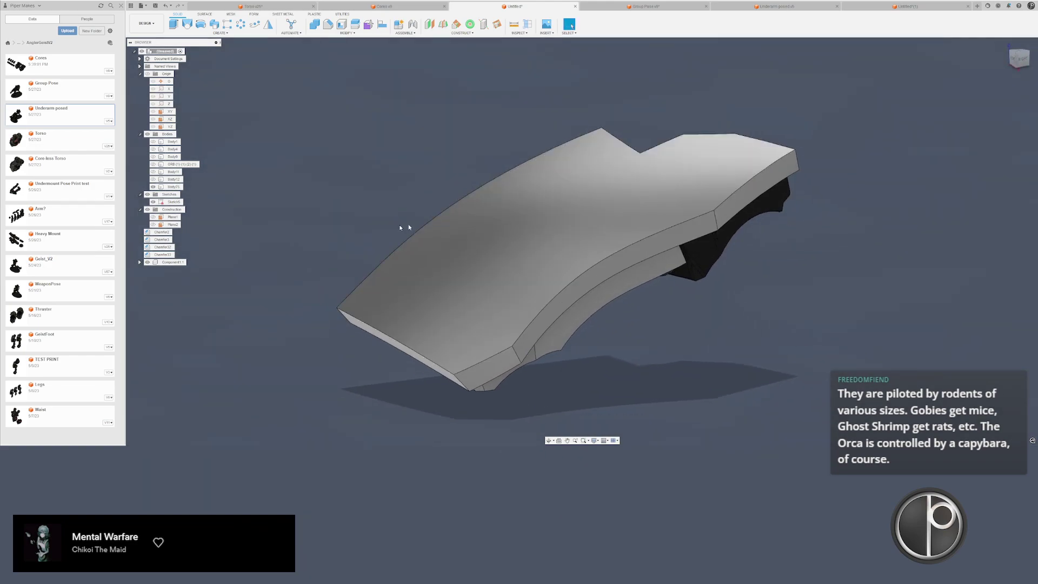
- Show the hidden mech body and examine how the armour's lower end edge sits against it
{"action": "left_click", "coordinate": [172, 179]}
{"action": "key", "text": "v"}
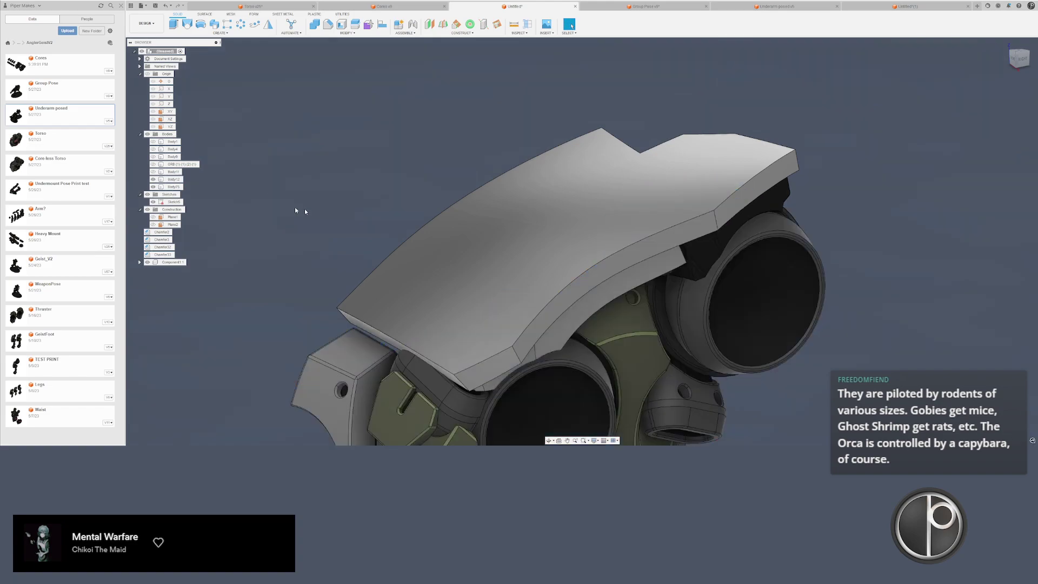
{"action": "scroll", "coordinate": [303, 208], "scroll_direction": "down", "scroll_amount": 2}
{"action": "middle_click_drag", "start_coordinate": [319, 212], "coordinate": [357, 223], "text": "shift"}
{"action": "scroll", "coordinate": [443, 289], "scroll_direction": "up", "scroll_amount": 5}
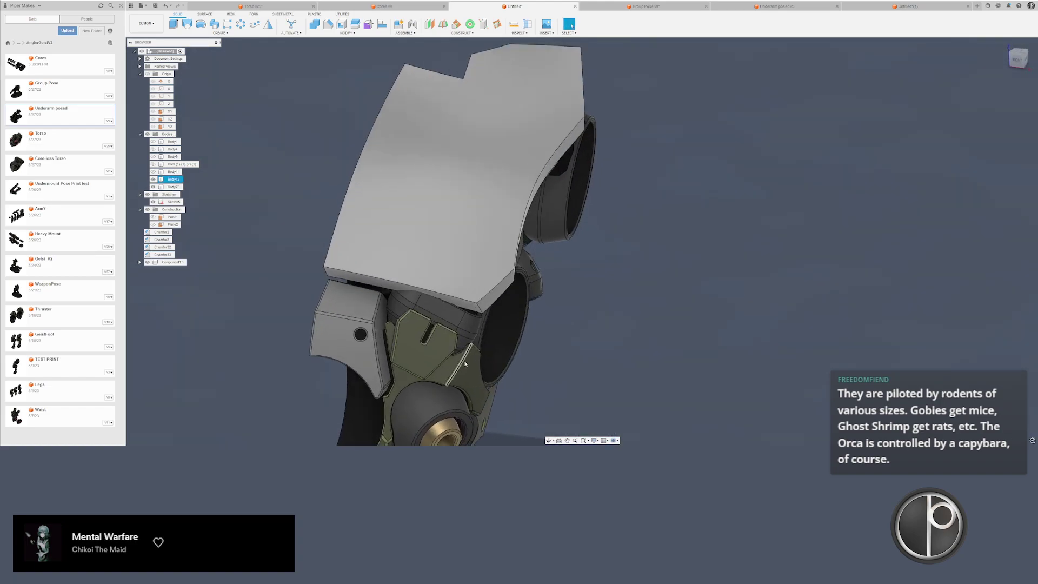
{"action": "scroll", "coordinate": [454, 290], "scroll_direction": "up", "scroll_amount": 1}
{"action": "scroll", "coordinate": [454, 284], "scroll_direction": "down", "scroll_amount": 2}
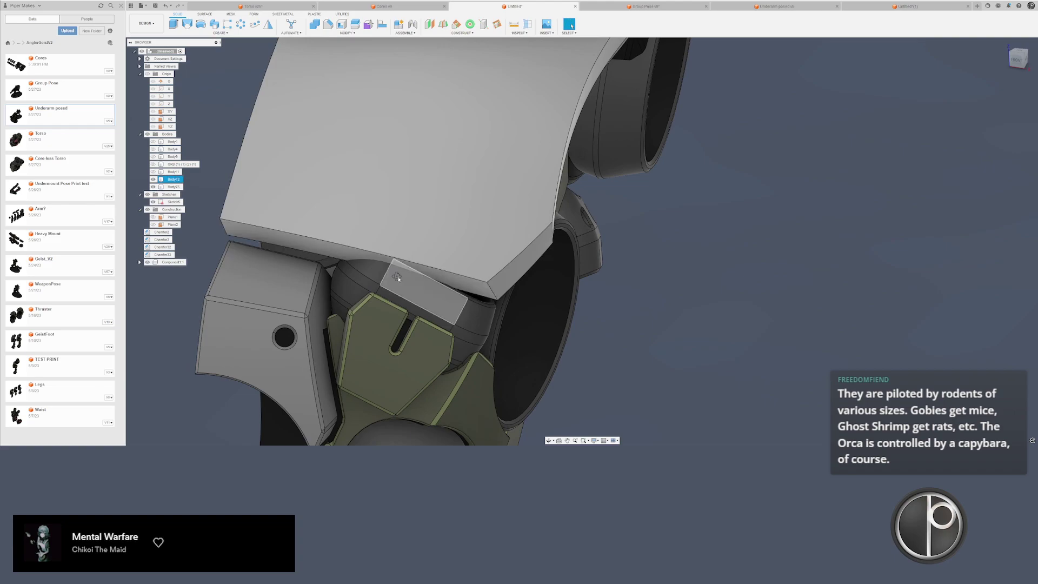
{"action": "middle_click_drag", "start_coordinate": [398, 277], "coordinate": [432, 274], "text": "shift"}
- Start a sketch on the armour's lower end face and draw a line straight down from its upper centreline corner
{"action": "left_click", "coordinate": [431, 274]}
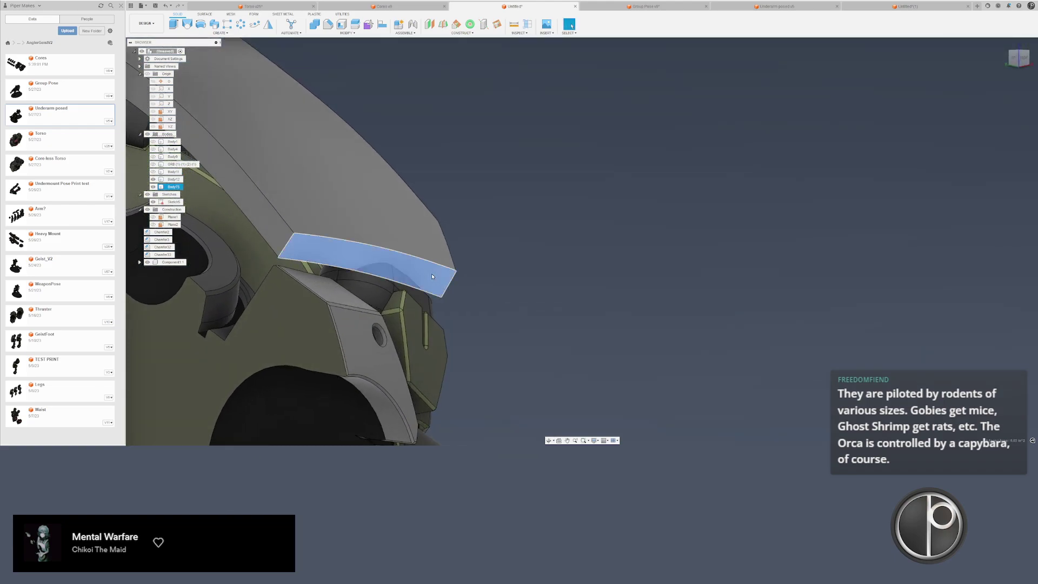
{"action": "key", "text": "l"}
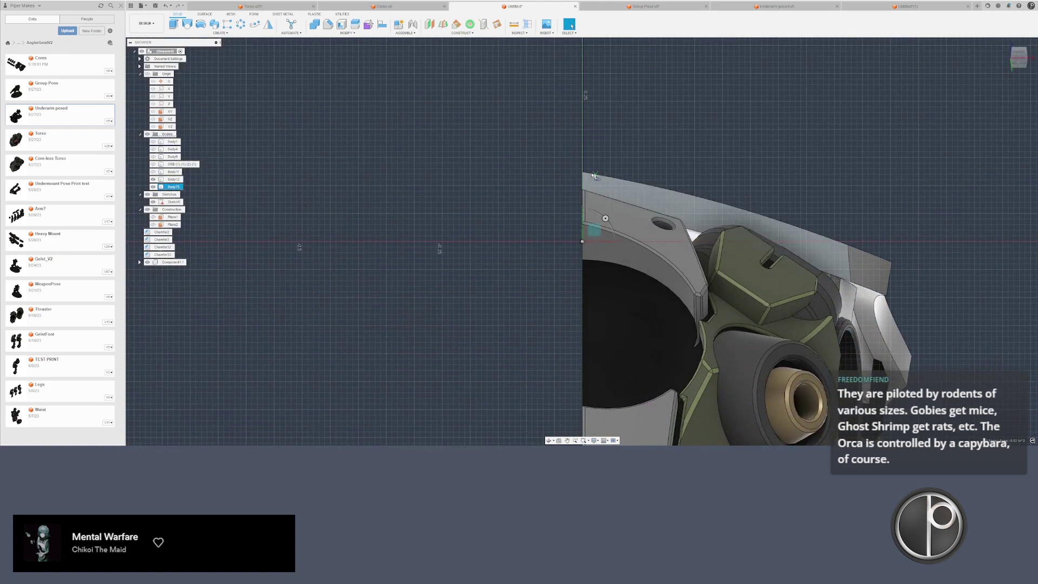
{"action": "left_click", "coordinate": [582, 172]}
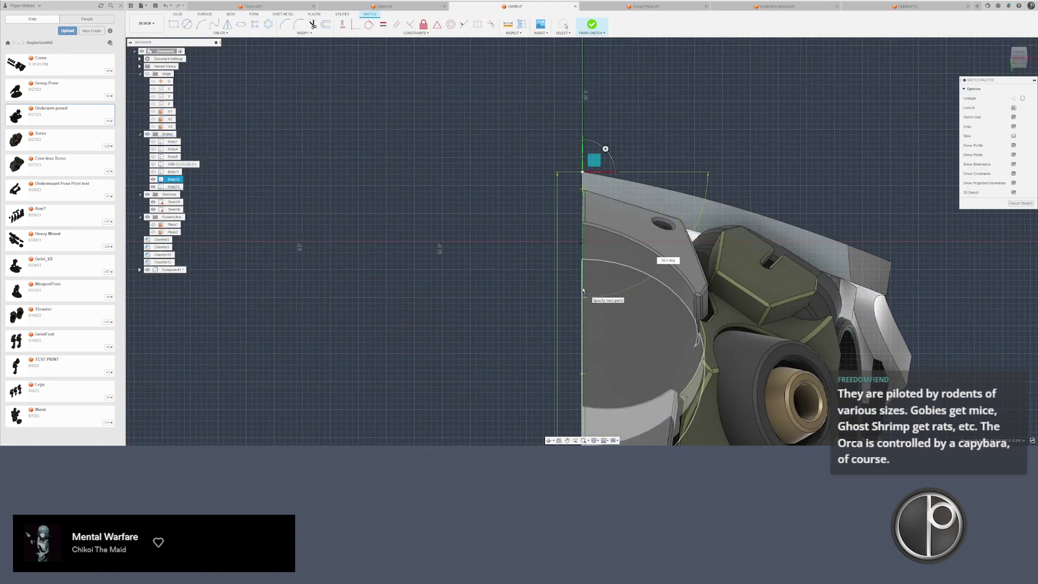
{"action": "left_click", "coordinate": [583, 292]}
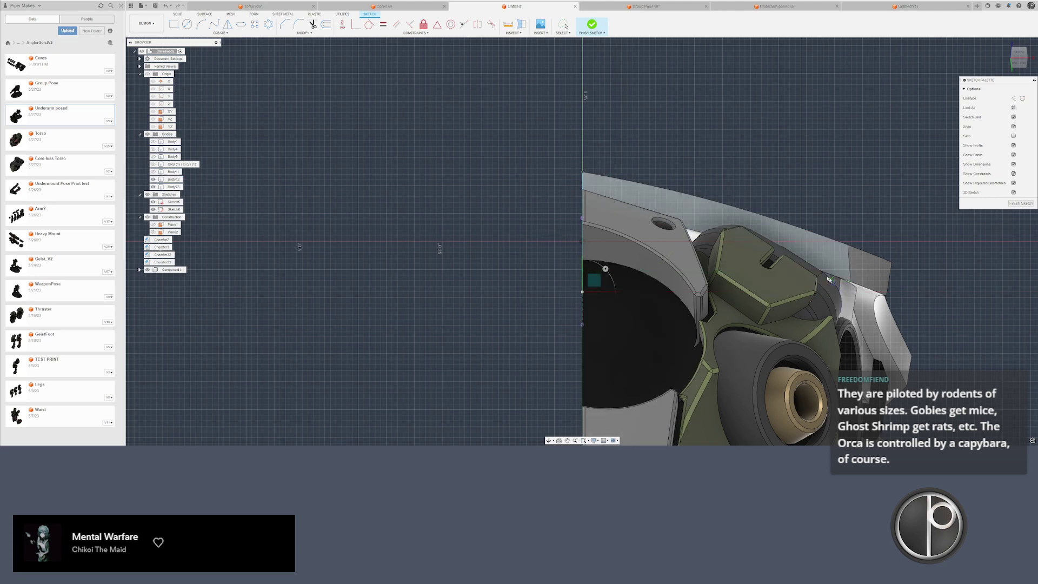
- Hide the mech body and close the profile with a sloped line from the face's lower edge and a bottom line back to the centreline
{"action": "left_click", "coordinate": [790, 282]}
{"action": "key", "text": "v"}
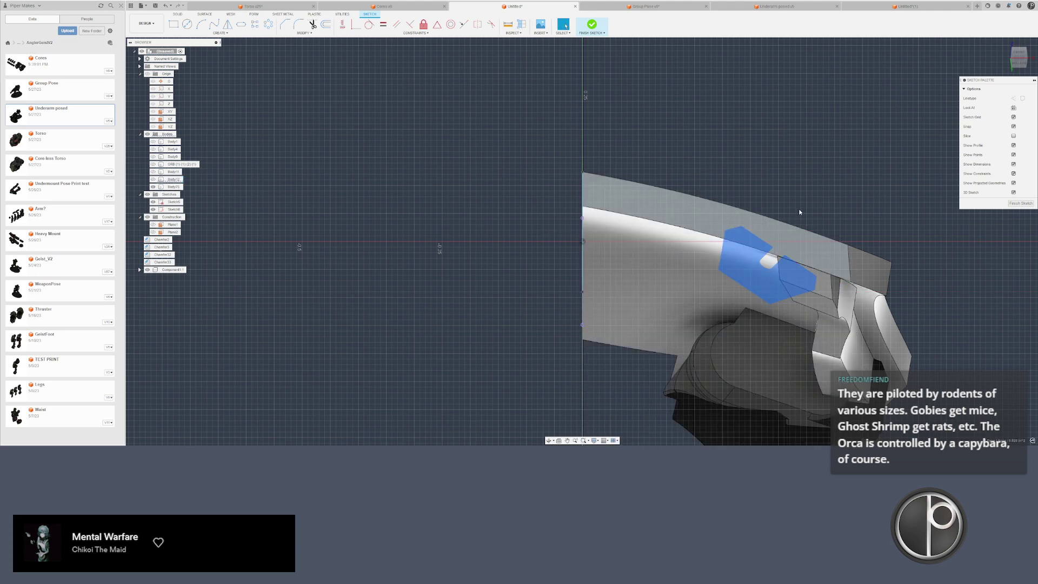
{"action": "left_click", "coordinate": [783, 259]}
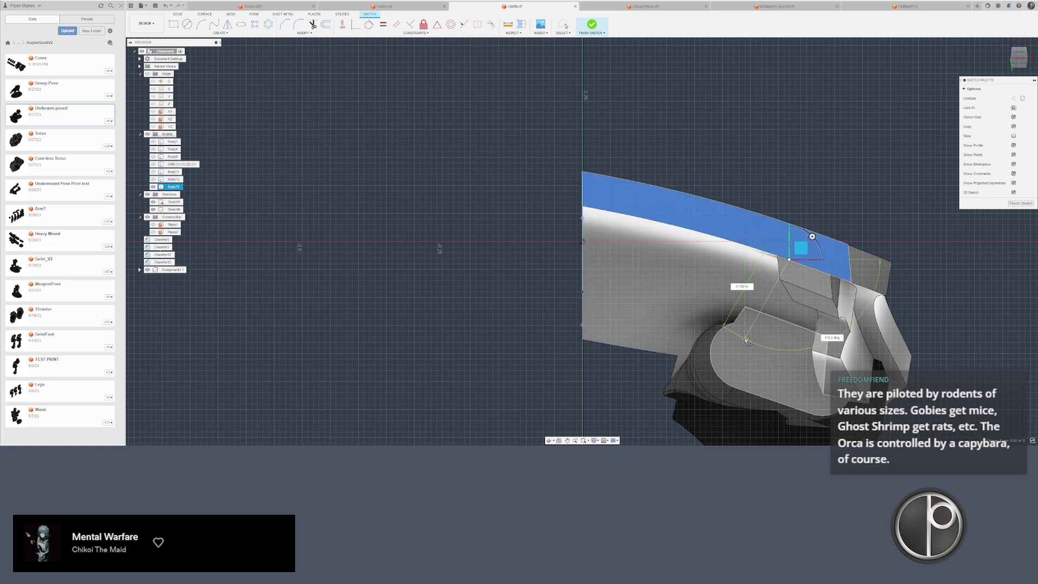
{"action": "left_click", "coordinate": [739, 303]}
{"action": "left_click", "coordinate": [596, 291]}
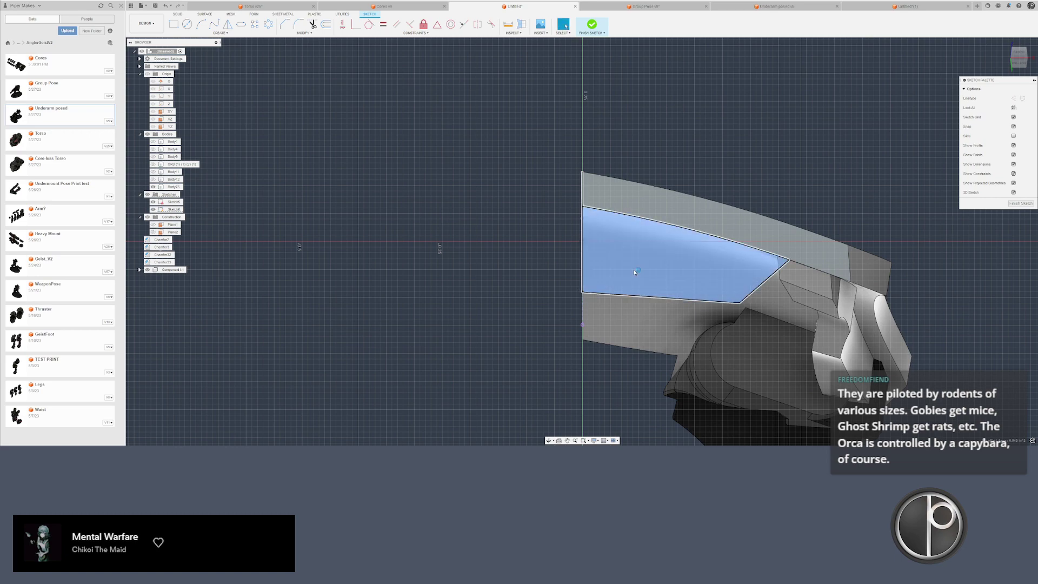
- Extrude the closed profile about 0.07 in back toward the armour as a new body
{"action": "key", "text": "e"}
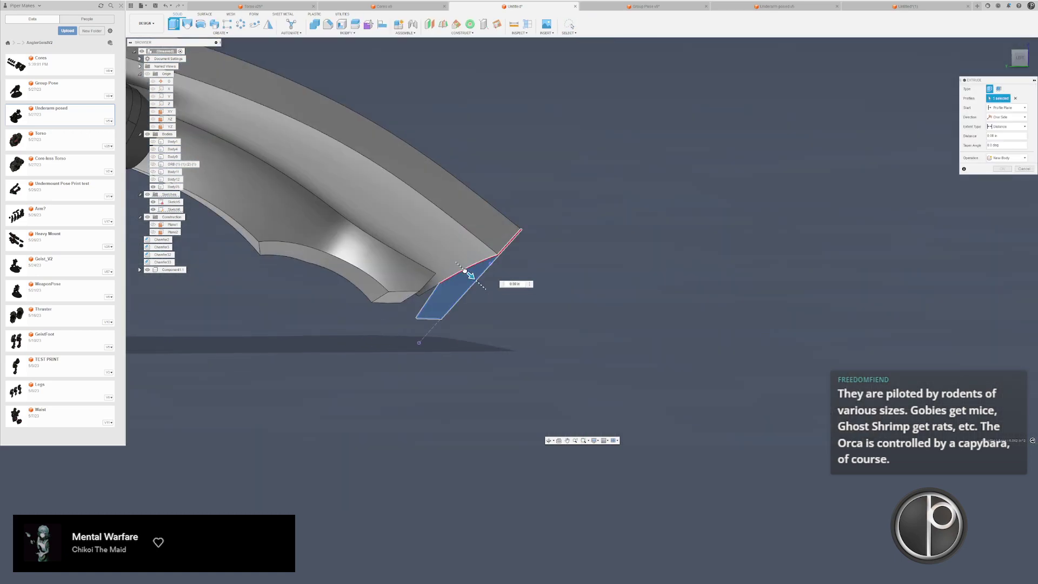
{"action": "left_click_drag", "start_coordinate": [465, 270], "coordinate": [450, 258]}
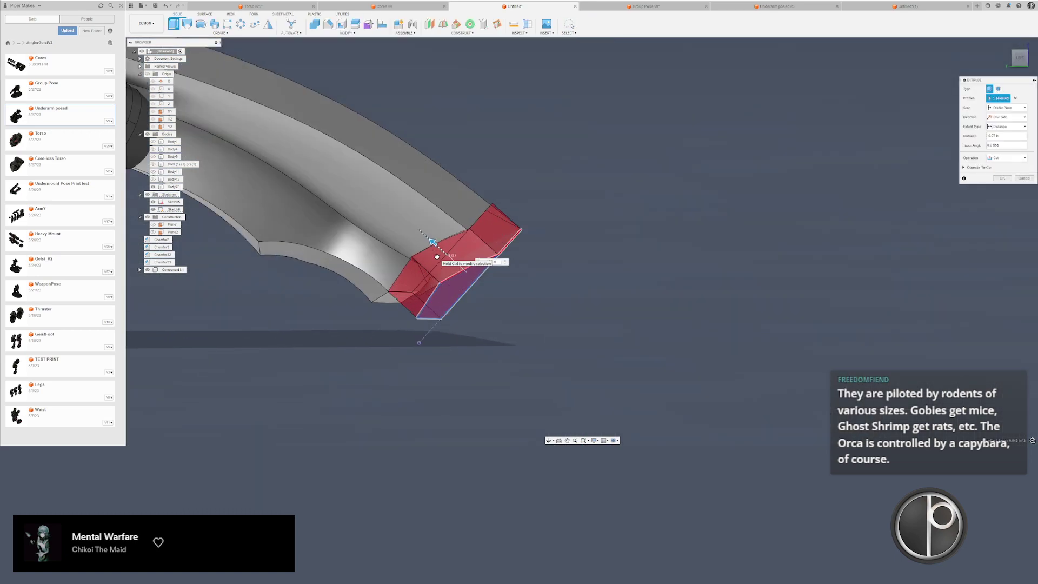
{"action": "left_click", "coordinate": [1001, 185]}
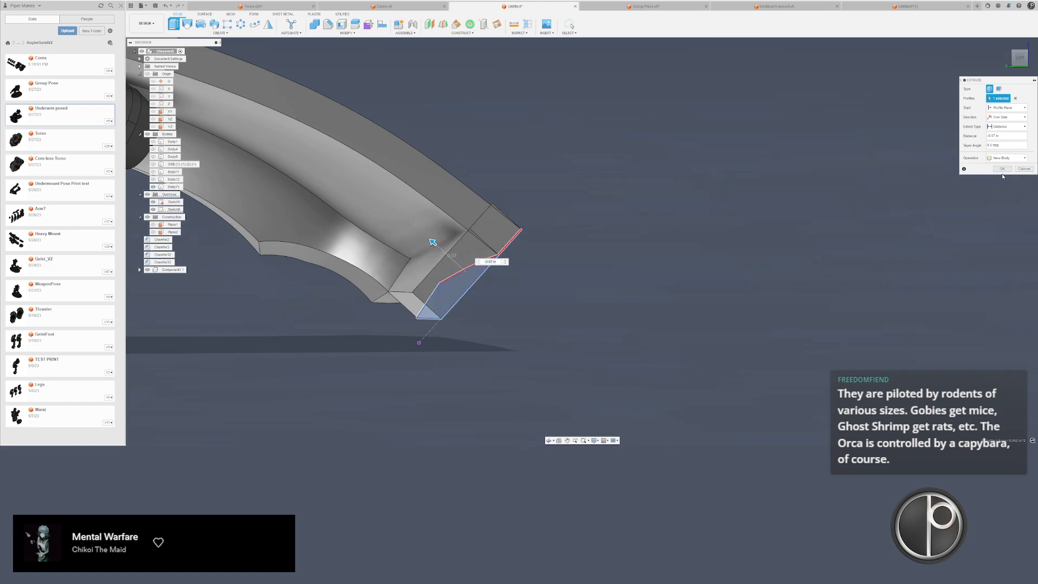
{"action": "left_click", "coordinate": [1003, 172]}
- Try to join the new extruded block to the armour body with Combine
{"action": "middle_click_drag", "start_coordinate": [537, 200], "coordinate": [449, 202], "text": "shift"}
{"action": "scroll", "coordinate": [449, 196], "scroll_direction": "up", "scroll_amount": 8}
{"action": "left_click", "coordinate": [447, 190]}
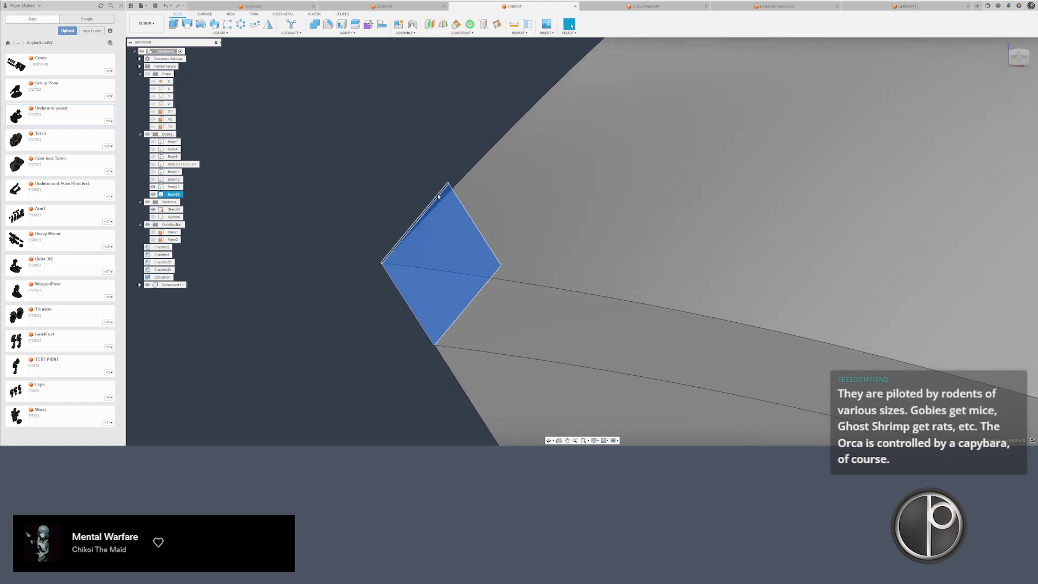
{"action": "key", "text": "v"}
{"action": "scroll", "coordinate": [378, 190], "scroll_direction": "down", "scroll_amount": 6}
{"action": "key", "text": "Escape"}
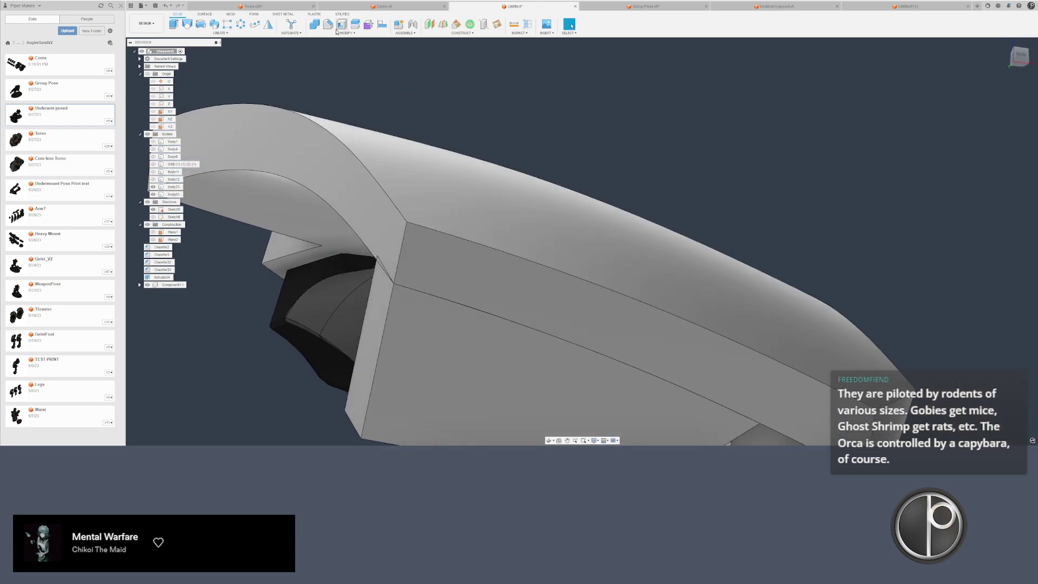
{"action": "left_click", "coordinate": [315, 25]}
{"action": "left_click", "coordinate": [423, 262]}
{"action": "left_click", "coordinate": [440, 319]}
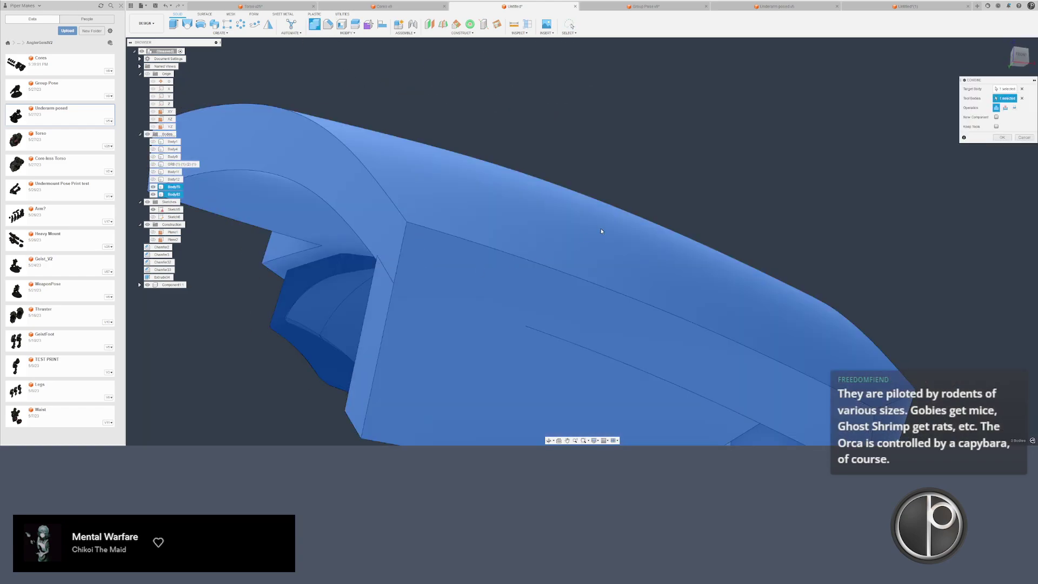
{"action": "scroll", "coordinate": [602, 231], "scroll_direction": "down", "scroll_amount": 2}
{"action": "key", "text": "Return"}
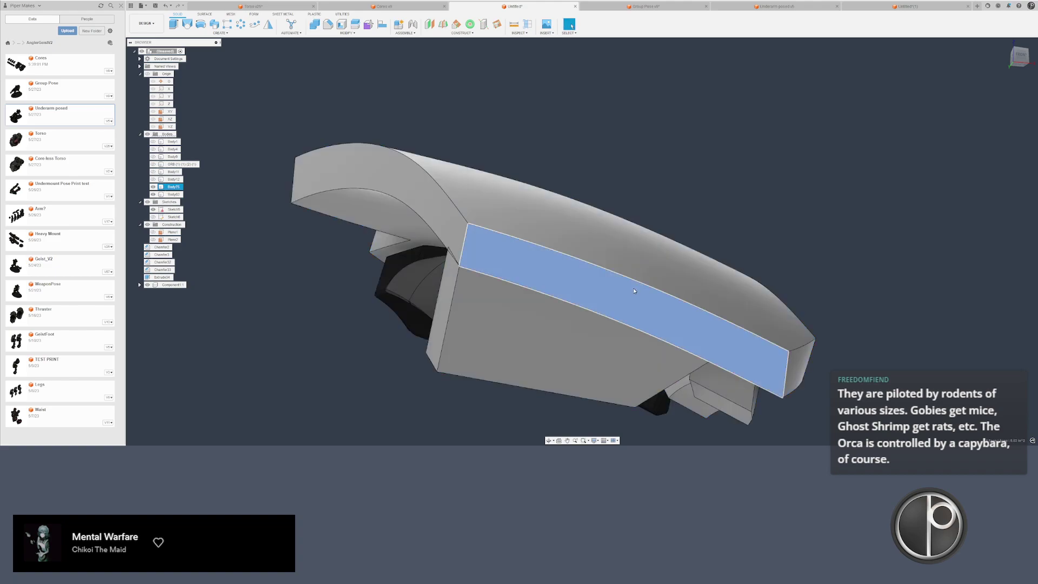
- Offset the extruded block's top face slightly so that it overlaps the armour, with both bodies shown
{"action": "left_click", "coordinate": [621, 316]}
{"action": "key", "text": "q"}
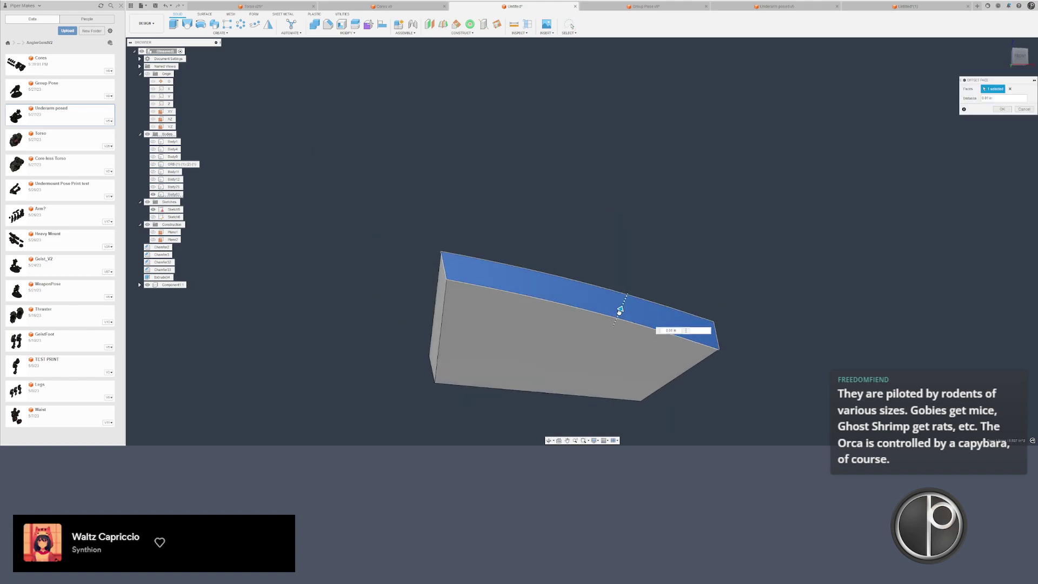
{"action": "key", "text": "Escape"}
{"action": "left_click", "coordinate": [153, 194]}
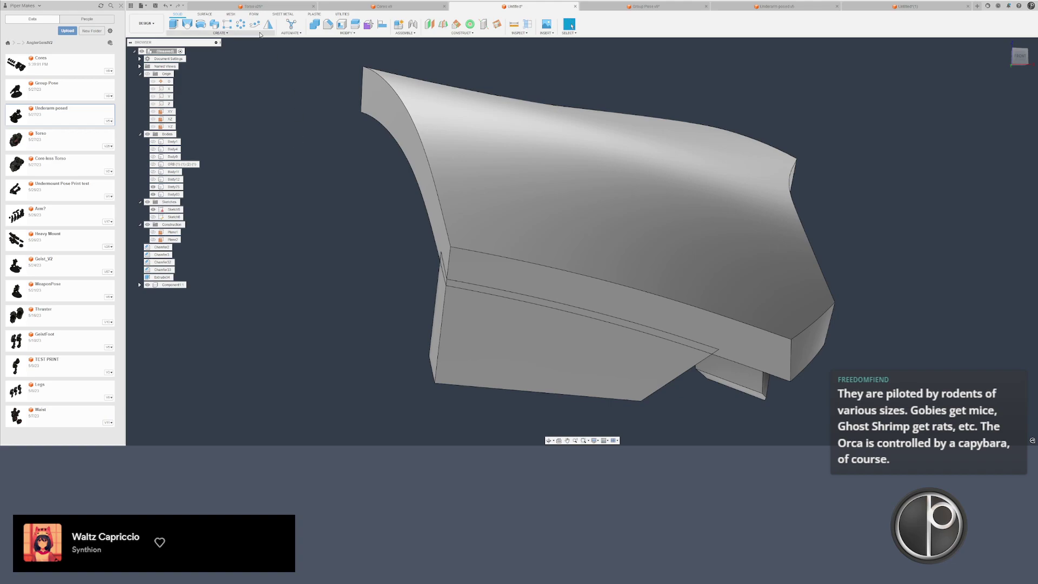
- Join the overlapping block to the armour body with Combine
{"action": "left_click", "coordinate": [311, 27]}
{"action": "left_click", "coordinate": [365, 95]}
{"action": "left_click", "coordinate": [443, 305]}
{"action": "key", "text": "Return"}
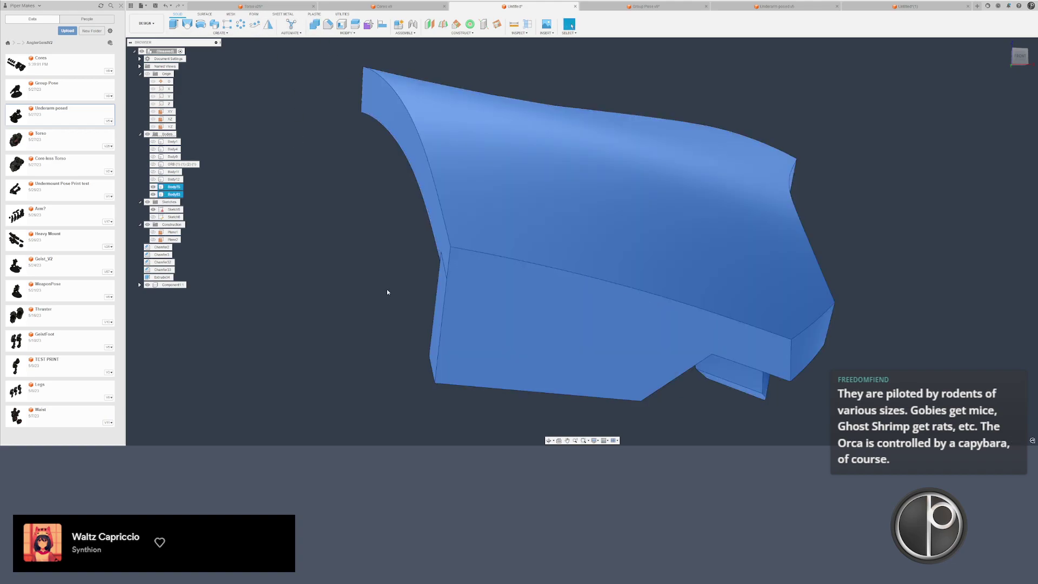
- Try to delete the small faces at the corner where the block meets the armour's end
{"action": "middle_click_drag", "start_coordinate": [387, 289], "coordinate": [412, 298], "text": "shift"}
{"action": "left_click", "coordinate": [412, 298]}
{"action": "key", "text": "Delete"}
{"action": "scroll", "coordinate": [380, 296], "scroll_direction": "down", "scroll_amount": 1}
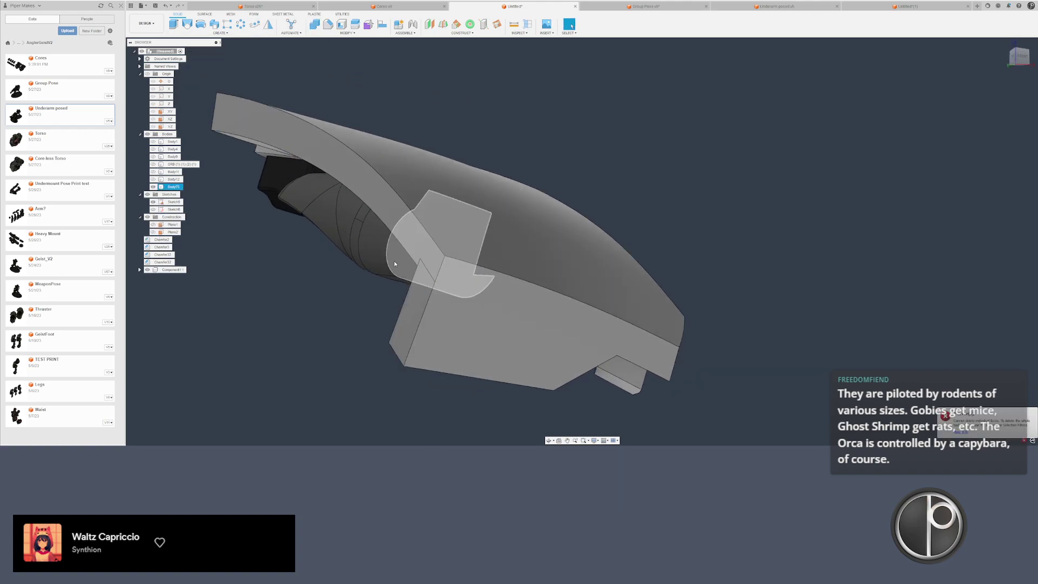
{"action": "scroll", "coordinate": [396, 251], "scroll_direction": "up", "scroll_amount": 2}
{"action": "middle_click_drag", "start_coordinate": [396, 250], "coordinate": [394, 267], "text": "shift"}
{"action": "key", "text": "Escape"}
- Lasso the small leftover faces around the joint of block and armour and delete them
{"action": "scroll", "coordinate": [400, 266], "scroll_direction": "down", "scroll_amount": 6}
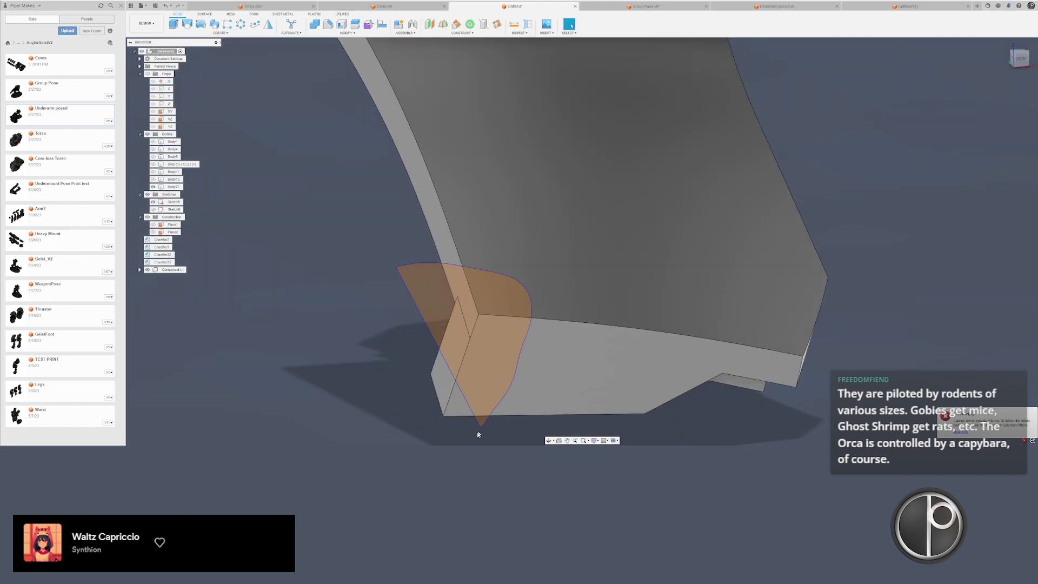
{"action": "left_click_drag", "start_coordinate": [478, 435], "coordinate": [349, 414]}
{"action": "key", "text": "Delete"}
{"action": "mouse_move", "coordinate": [349, 410]}
{"action": "middle_mouse_down", "text": "shift"}
{"action": "mouse_move", "coordinate": [368, 334]}
{"action": "mouse_move", "coordinate": [422, 332]}
{"action": "mouse_move", "coordinate": [373, 346]}
{"action": "mouse_move", "coordinate": [350, 326]}
{"action": "middle_mouse_up", "text": "shift"}
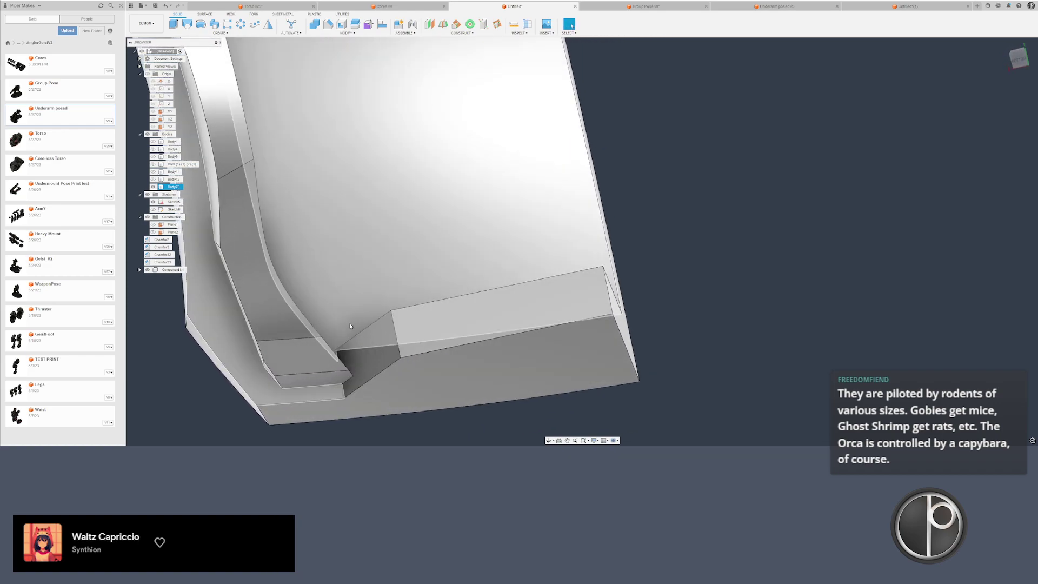
{"action": "left_click", "coordinate": [355, 23]}
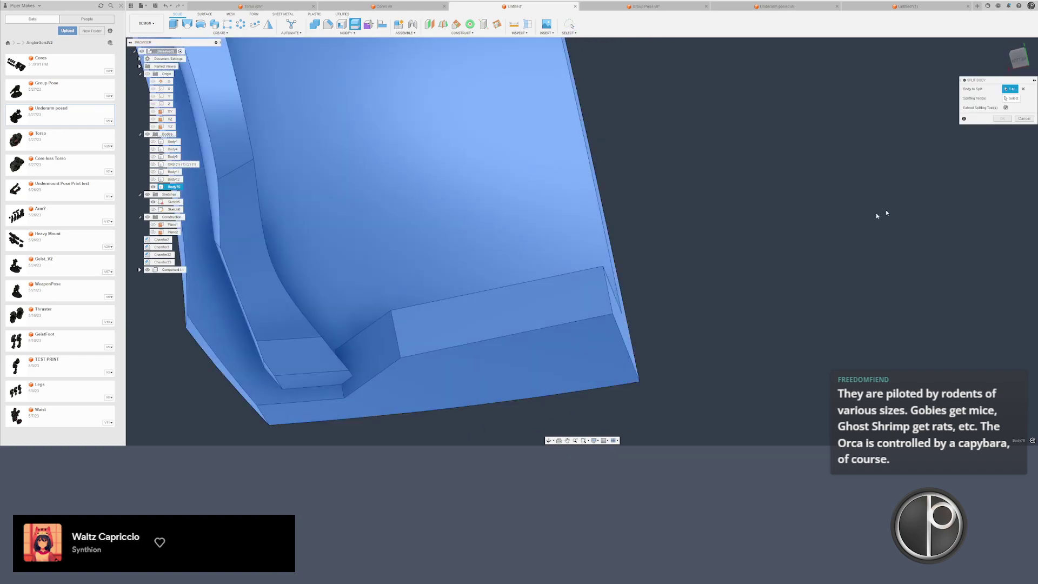
{"action": "left_click", "coordinate": [1012, 98]}
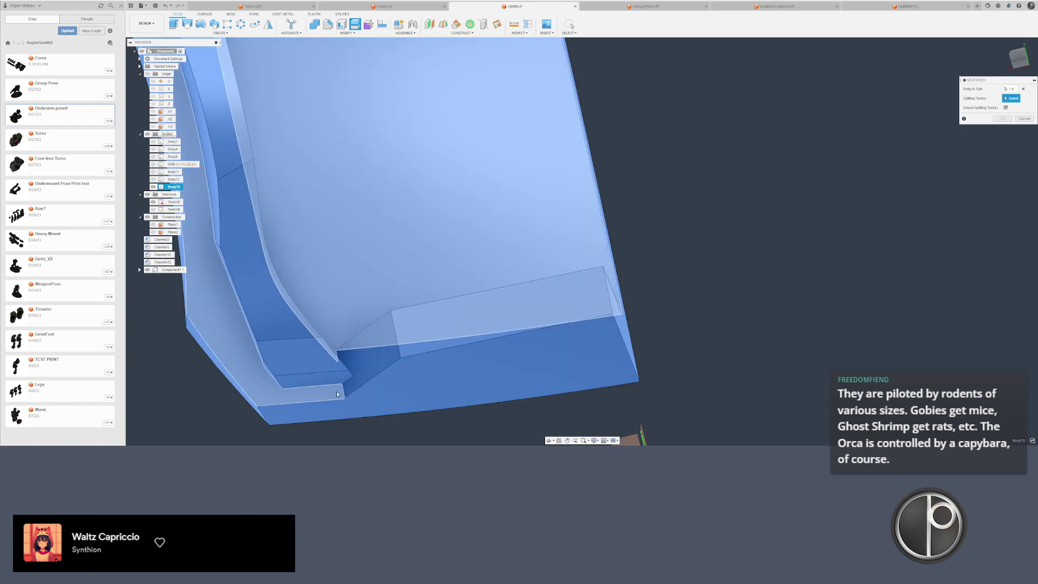
{"action": "left_click", "coordinate": [407, 373]}
{"action": "middle_click_drag", "start_coordinate": [407, 372], "coordinate": [192, 207]}
{"action": "scroll", "coordinate": [491, 334], "scroll_direction": "down", "scroll_amount": 4}
{"action": "key", "text": "Escape"}
- Show the mech body and offset the armour's lower end face by -0.015 in
{"action": "left_click", "coordinate": [153, 179]}
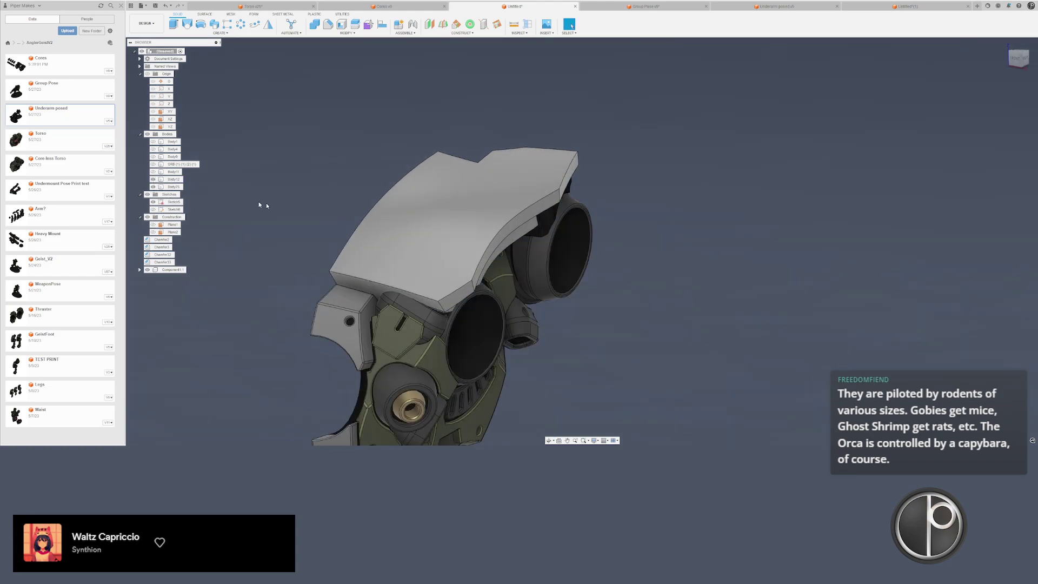
{"action": "middle_click_drag", "start_coordinate": [260, 204], "coordinate": [418, 273], "text": "shift"}
{"action": "scroll", "coordinate": [422, 344], "scroll_direction": "up", "scroll_amount": 4}
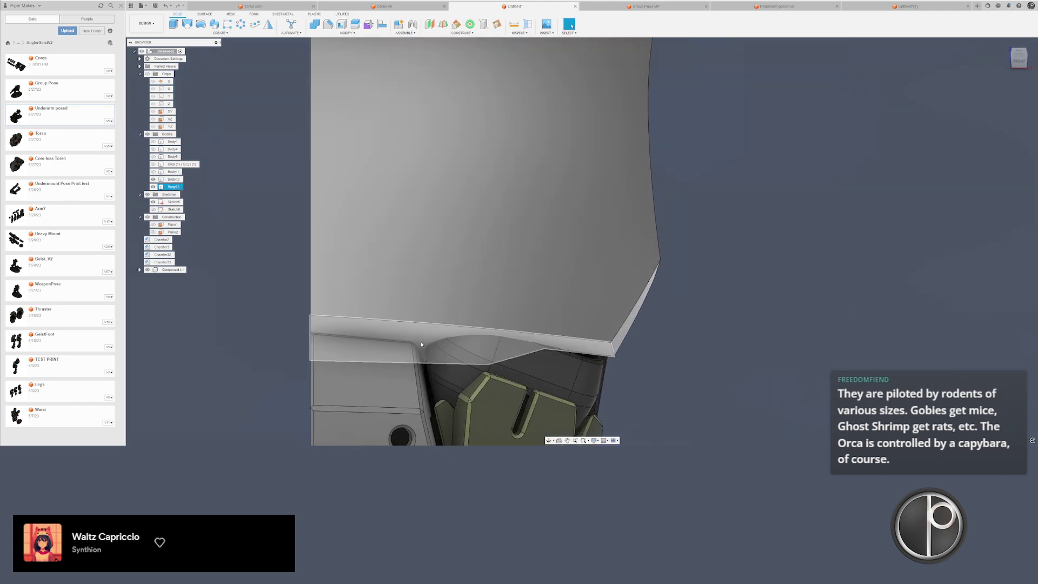
{"action": "left_click", "coordinate": [444, 331]}
{"action": "type", "text": ".015"}
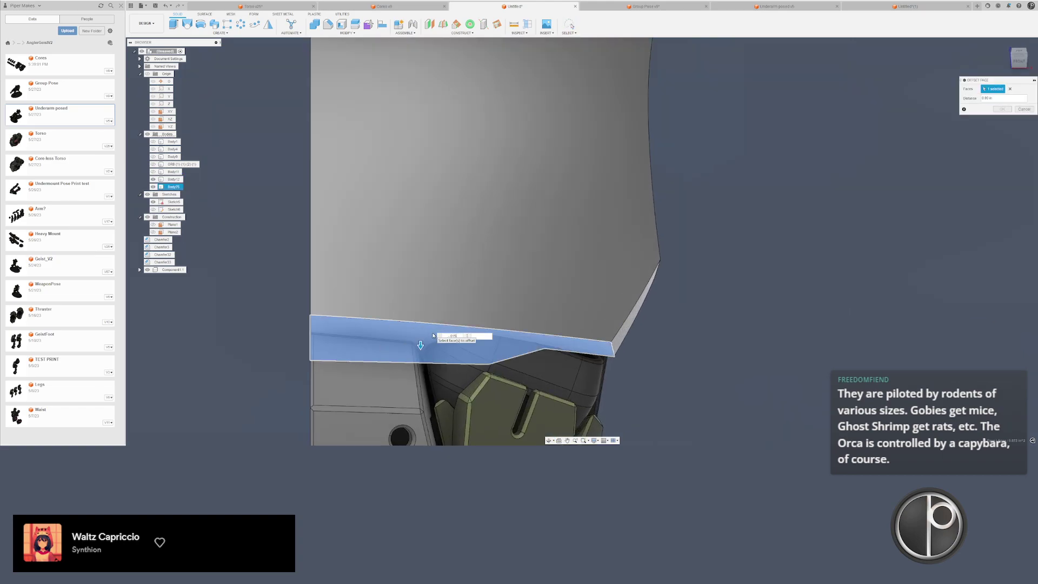
{"action": "type", "text": "-"}
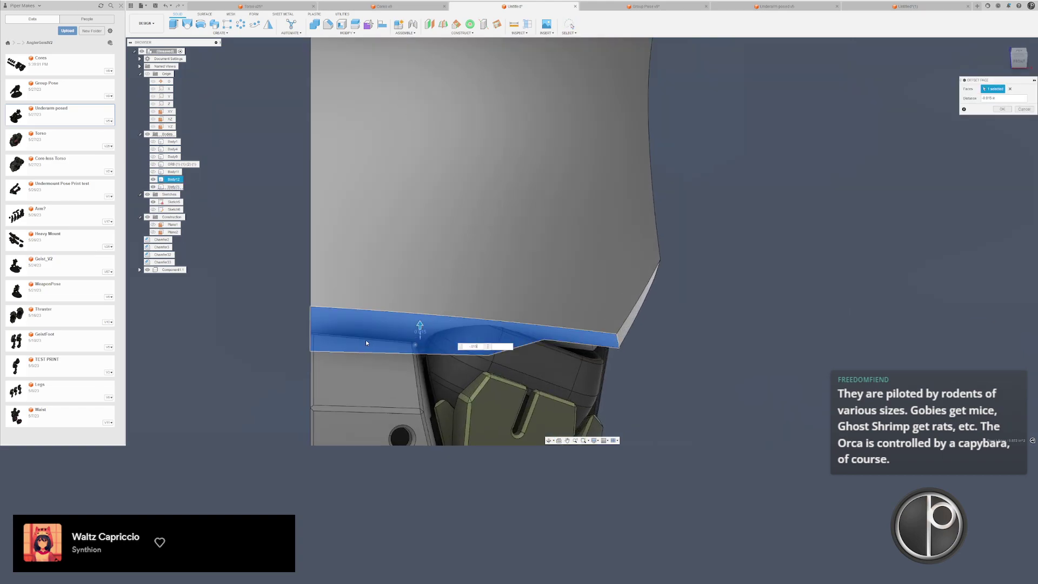
{"action": "key", "text": "Return"}
- Offset the armour's lower end face outward by about 0.16 in over the mech body
{"action": "middle_click_drag", "start_coordinate": [366, 343], "coordinate": [384, 327], "text": "shift"}
{"action": "right_click", "coordinate": [383, 327]}
{"action": "left_click", "coordinate": [385, 307]}
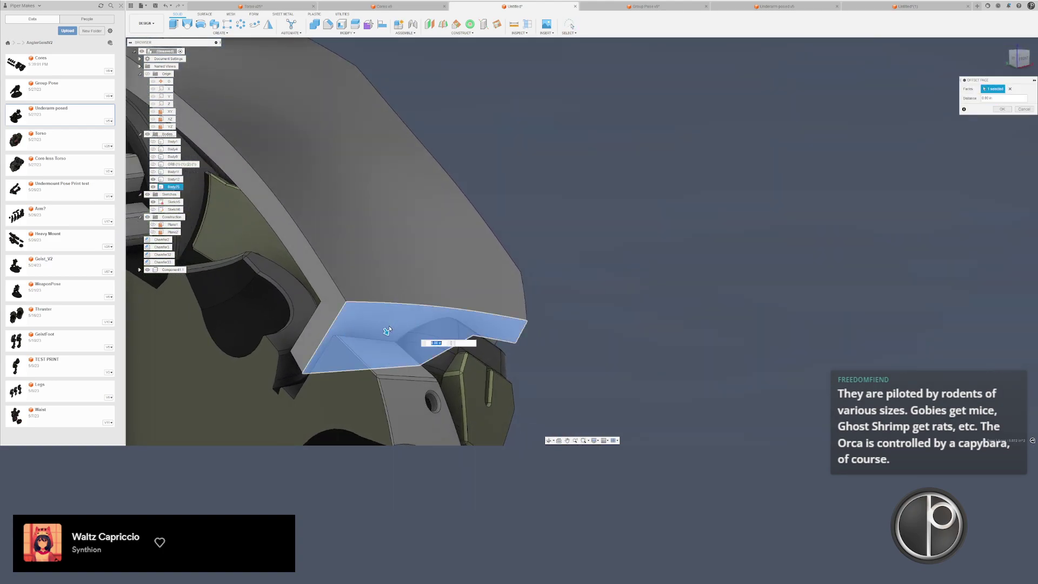
{"action": "left_click_drag", "start_coordinate": [387, 330], "coordinate": [379, 380]}
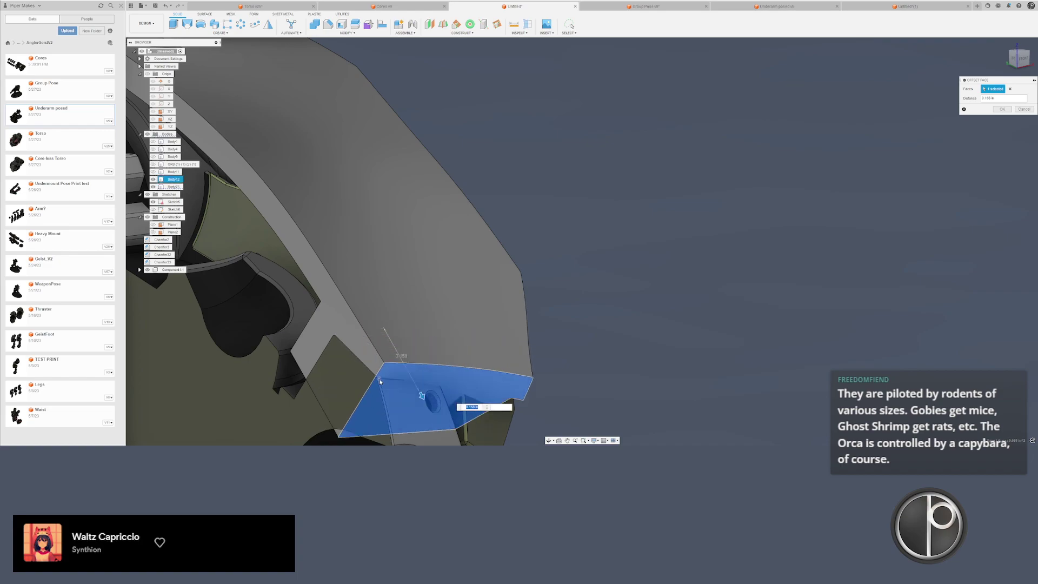
{"action": "scroll", "coordinate": [398, 390], "scroll_direction": "up", "scroll_amount": 3}
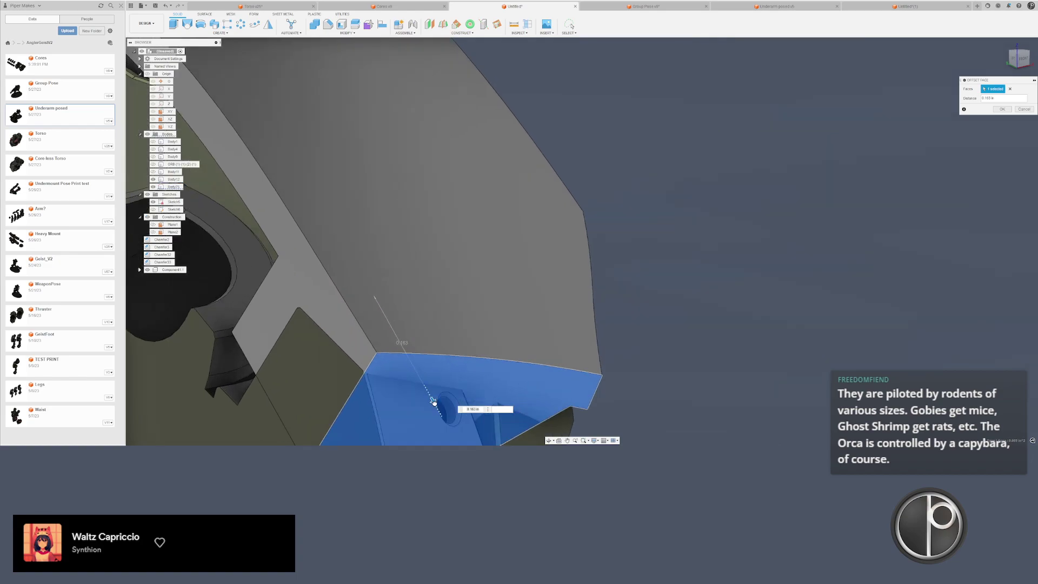
{"action": "key", "text": "Return"}
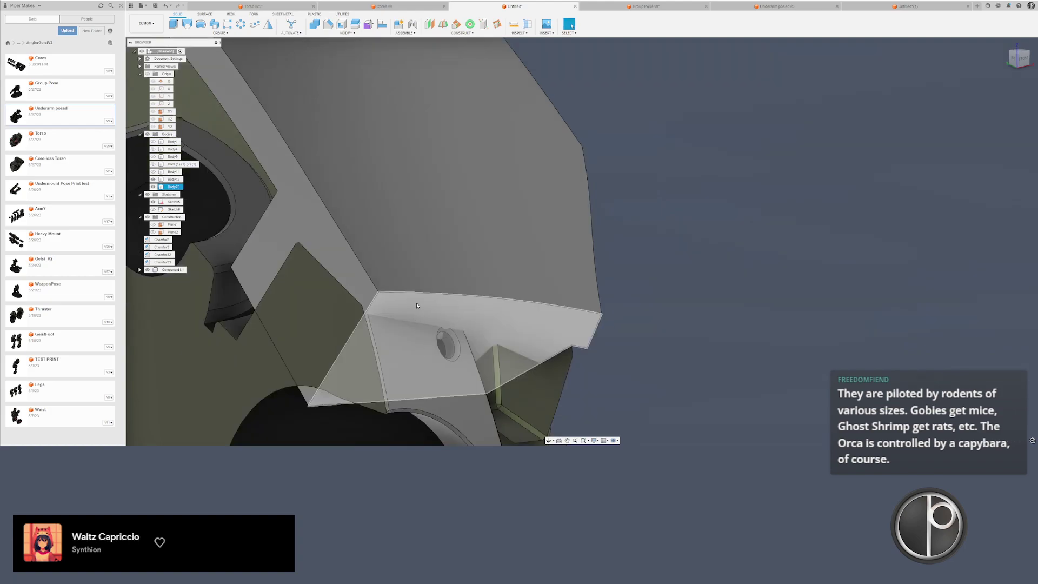
- Adjust the armour's lower end face with Move, shifting it slightly and tilting it about its upper corner
{"action": "left_click", "coordinate": [392, 310]}
{"action": "key", "text": "m"}
{"action": "left_click", "coordinate": [392, 310]}
{"action": "left_click", "coordinate": [379, 305]}
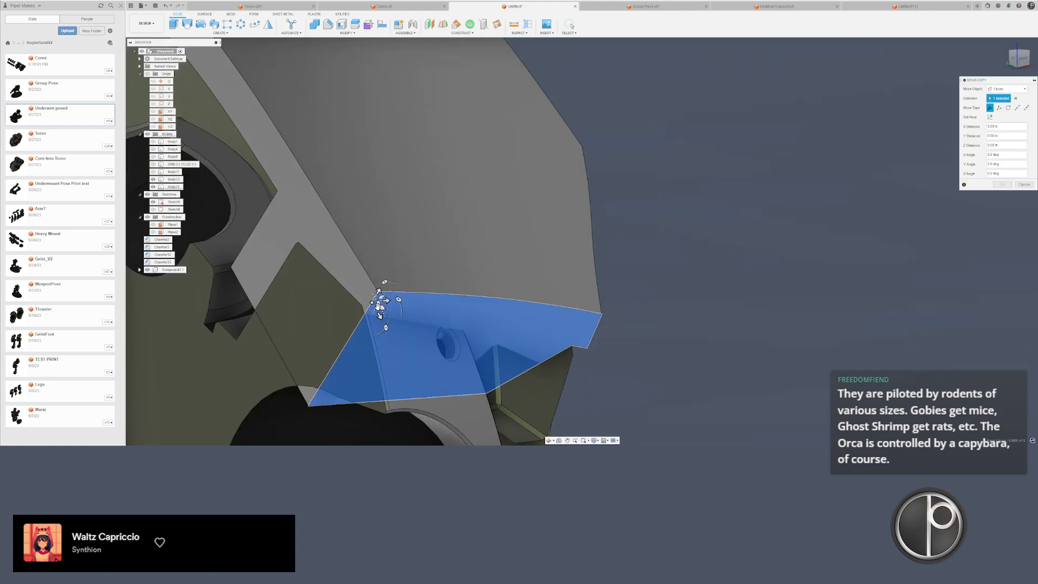
{"action": "left_click_drag", "start_coordinate": [380, 317], "coordinate": [375, 310]}
{"action": "scroll", "coordinate": [376, 308], "scroll_direction": "up", "scroll_amount": 5}
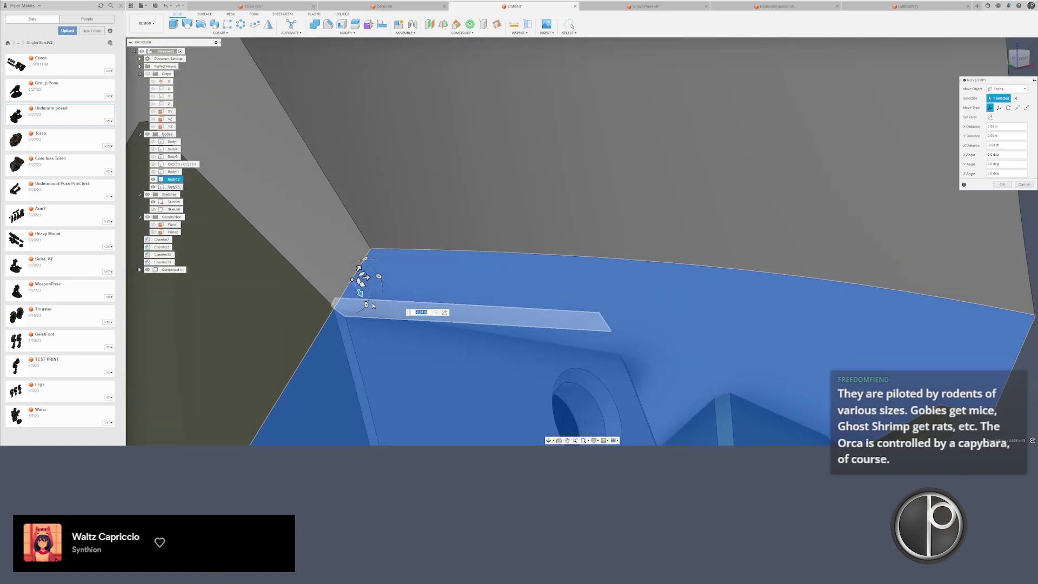
{"action": "left_click_drag", "start_coordinate": [372, 287], "coordinate": [372, 286]}
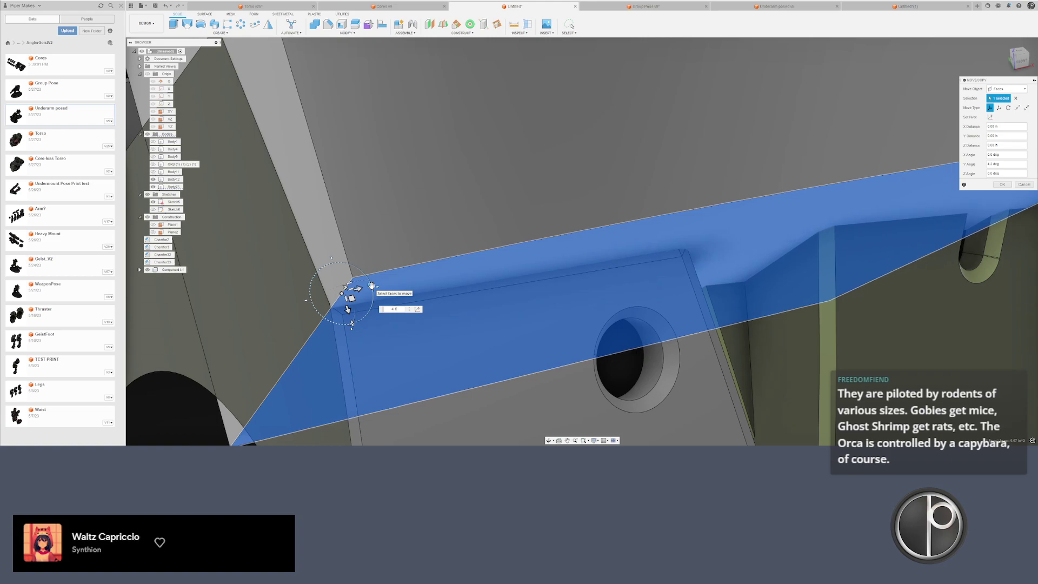
{"action": "key", "text": "Return"}
- Inspect the armour from several sides to check how its inner surface and lower end fit the mech body
{"action": "scroll", "coordinate": [394, 177], "scroll_direction": "down", "scroll_amount": 5}
{"action": "middle_click_drag", "start_coordinate": [394, 177], "coordinate": [482, 261], "text": "shift"}
{"action": "middle_click_drag", "start_coordinate": [371, 203], "coordinate": [416, 178], "text": "shift"}
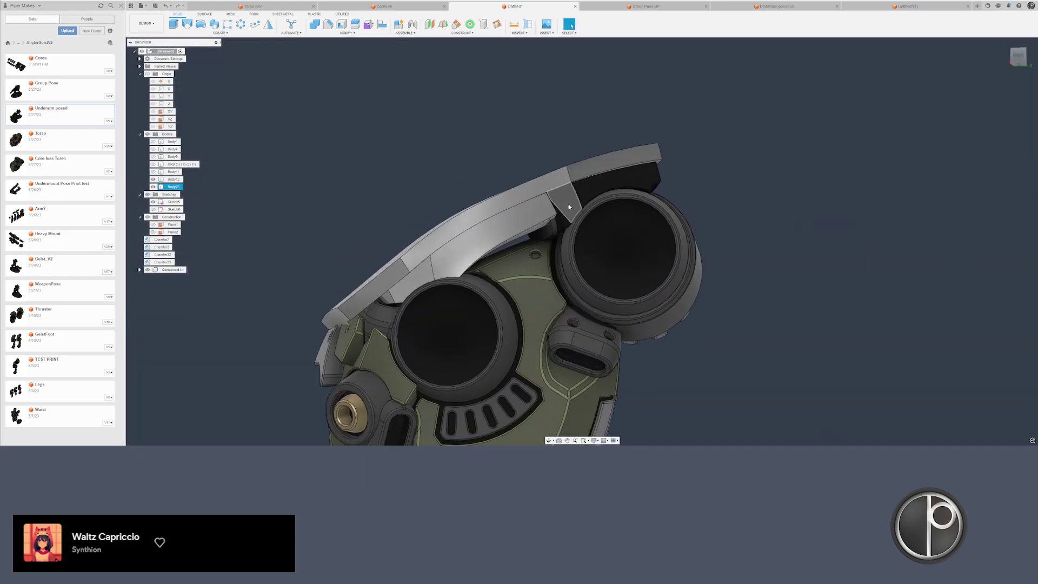
{"action": "scroll", "coordinate": [574, 230], "scroll_direction": "up", "scroll_amount": 5}
{"action": "middle_click_drag", "start_coordinate": [574, 230], "coordinate": [505, 166], "text": "shift"}
{"action": "scroll", "coordinate": [506, 166], "scroll_direction": "up", "scroll_amount": 5}
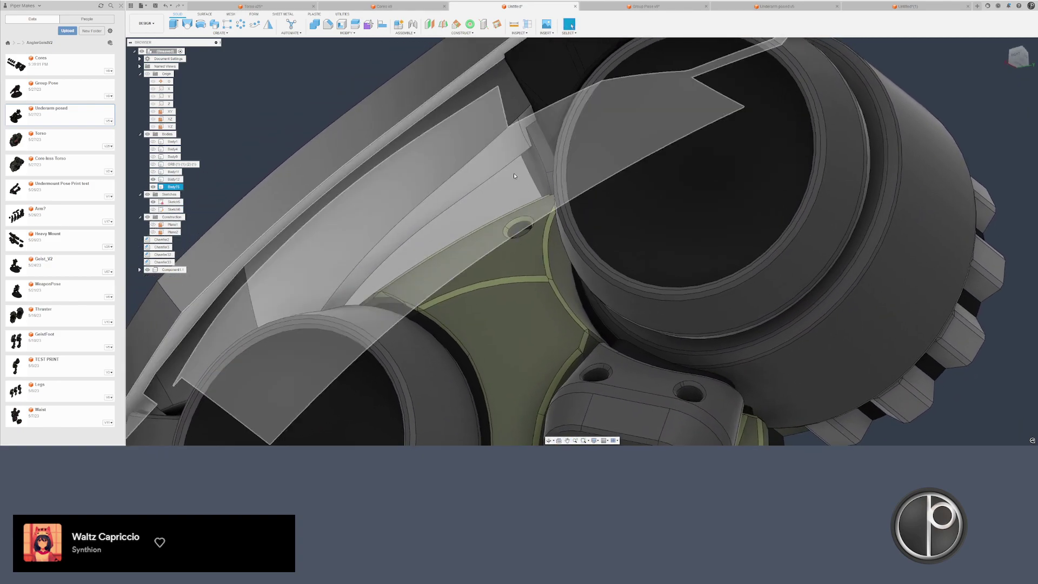
{"action": "left_click", "coordinate": [572, 166]}
{"action": "scroll", "coordinate": [551, 213], "scroll_direction": "down", "scroll_amount": 4}
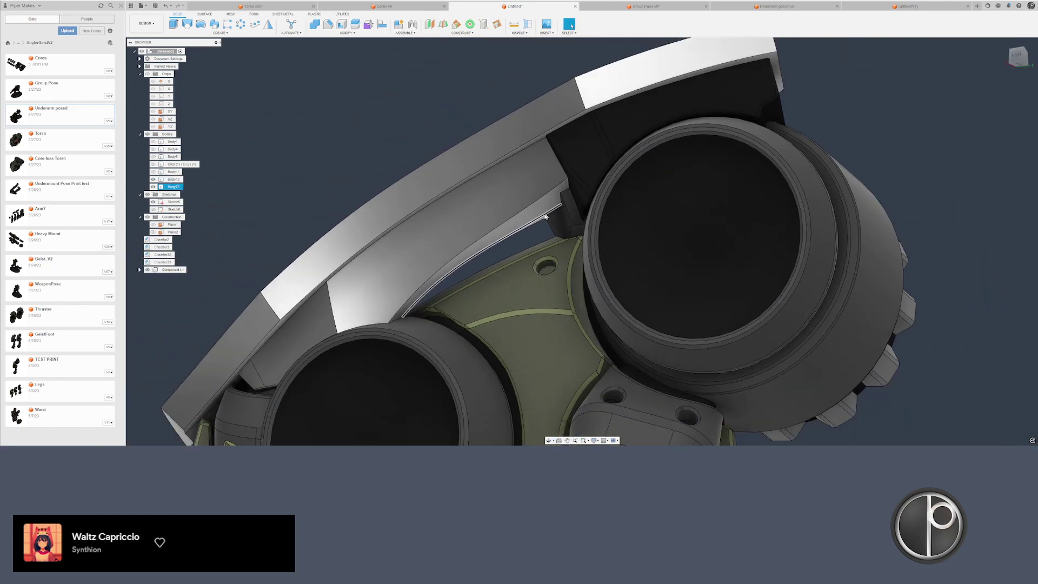
{"action": "middle_click_drag", "start_coordinate": [552, 213], "coordinate": [606, 181], "text": "shift"}
{"action": "scroll", "coordinate": [606, 182], "scroll_direction": "down", "scroll_amount": 10}
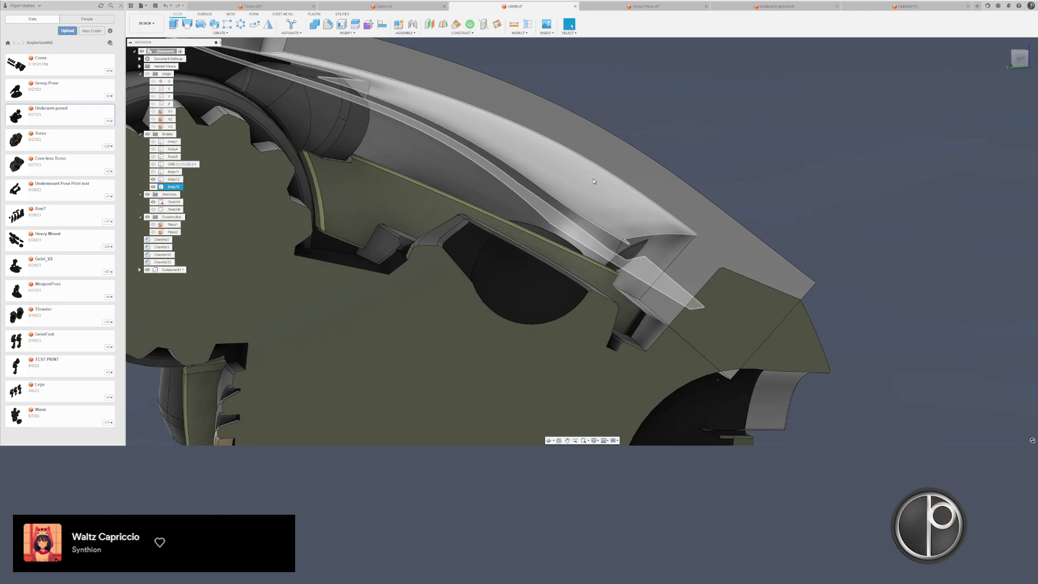
- Hide the mech body, leaving the armour body visible
{"action": "left_click", "coordinate": [349, 323]}
{"action": "key", "text": "v"}
{"action": "middle_click_drag", "start_coordinate": [349, 323], "coordinate": [454, 304], "text": "shift"}
{"action": "left_click", "coordinate": [682, 149]}
{"action": "left_click", "coordinate": [764, 138]}
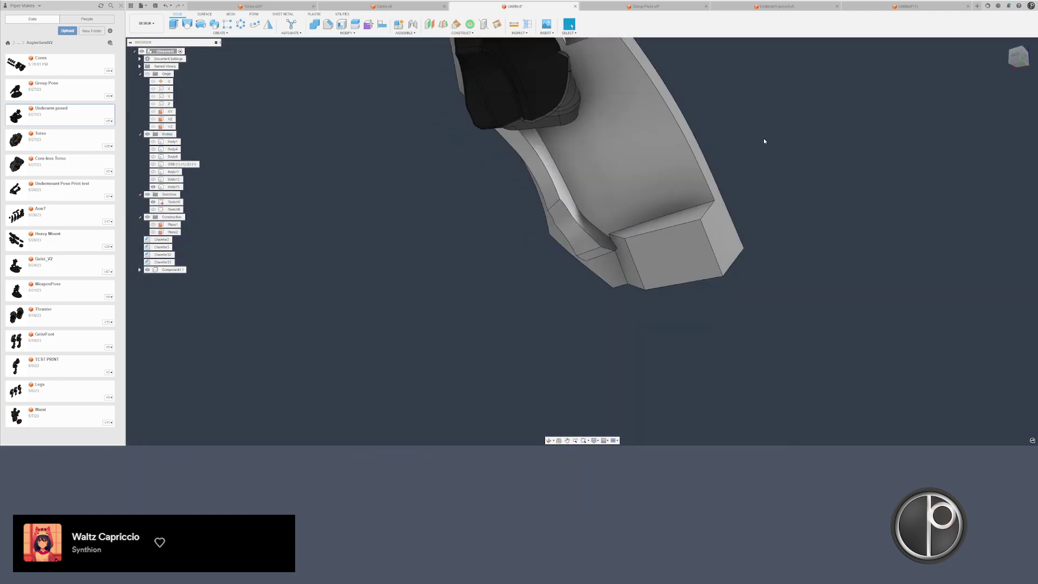
- Paste a duplicate of the armour body in its original position
{"action": "middle_click_drag", "start_coordinate": [750, 150], "coordinate": [702, 197]}
{"action": "key", "text": "ctrl+v"}
{"action": "key", "text": "Return"}
{"action": "right_click", "coordinate": [600, 228]}
{"action": "left_click", "coordinate": [595, 314]}
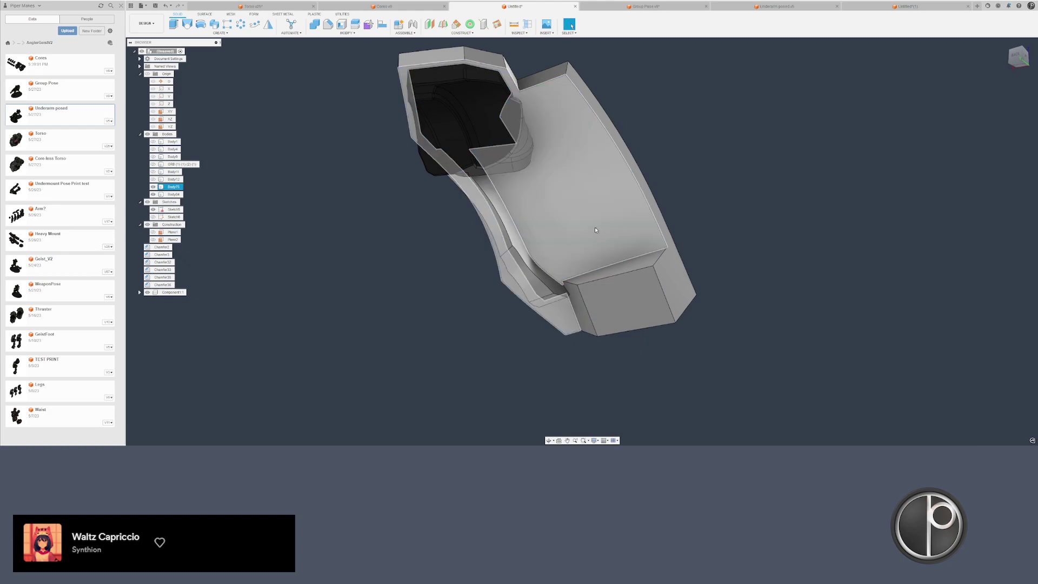
{"action": "left_click", "coordinate": [651, 116]}
{"action": "middle_click_drag", "start_coordinate": [651, 116], "coordinate": [673, 182]}
{"action": "left_click", "coordinate": [635, 161]}
{"action": "left_click", "coordinate": [673, 173]}
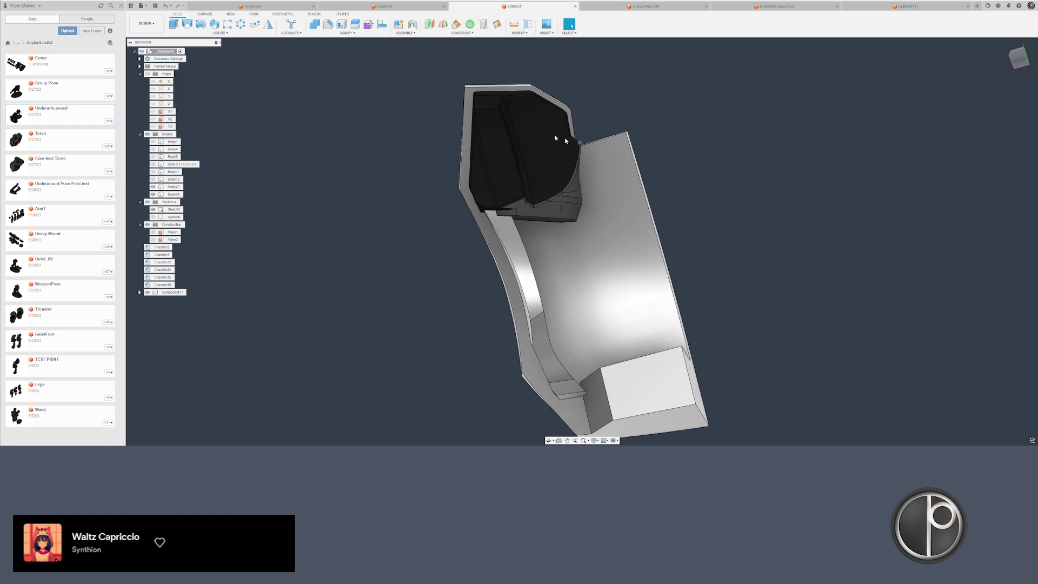
- Split the duplicated armour body crosswise with Split Body, using a face just below the dark upper recess as the splitting tool
{"action": "left_click", "coordinate": [354, 27]}
{"action": "left_click", "coordinate": [517, 183]}
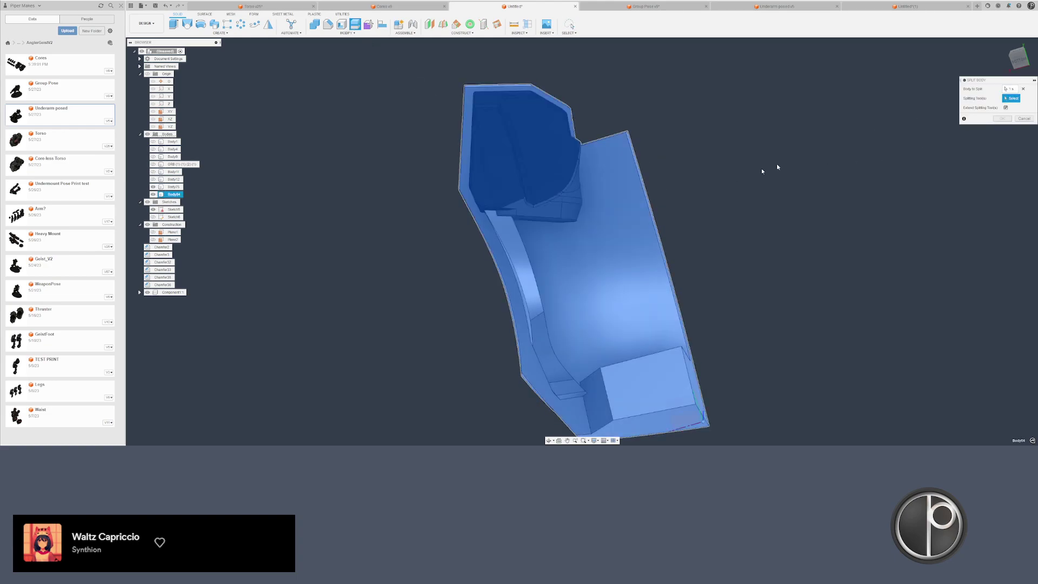
{"action": "scroll", "coordinate": [547, 217], "scroll_direction": "up", "scroll_amount": 3}
{"action": "left_click", "coordinate": [525, 223]}
{"action": "key", "text": "Return"}
{"action": "scroll", "coordinate": [429, 260], "scroll_direction": "down", "scroll_amount": 3}
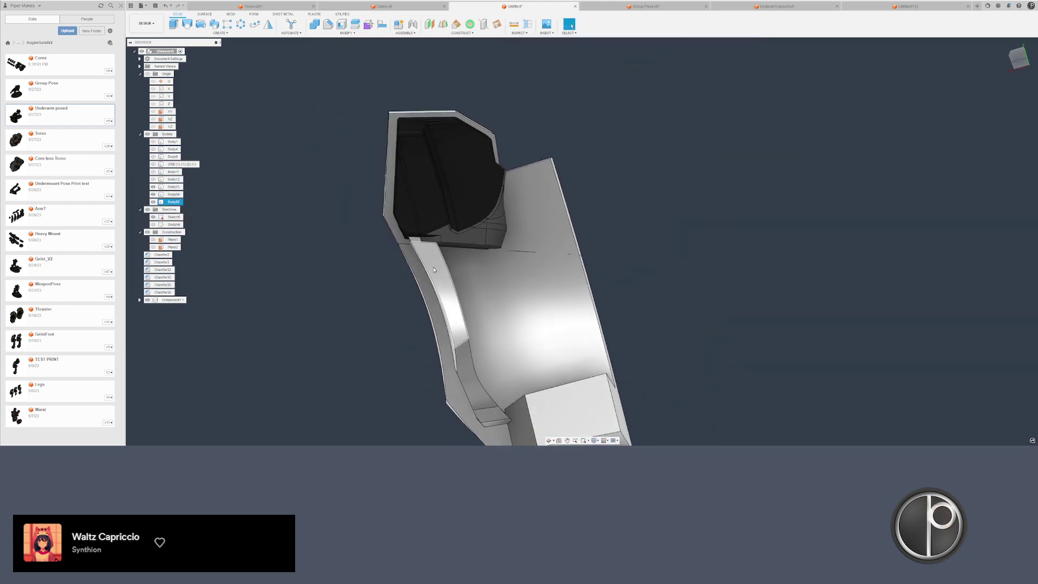
- Show only the lower split piece and offset its curved inner face outward with Press Pull
{"action": "scroll", "coordinate": [433, 270], "scroll_direction": "down", "scroll_amount": 1}
{"action": "right_click", "coordinate": [501, 298]}
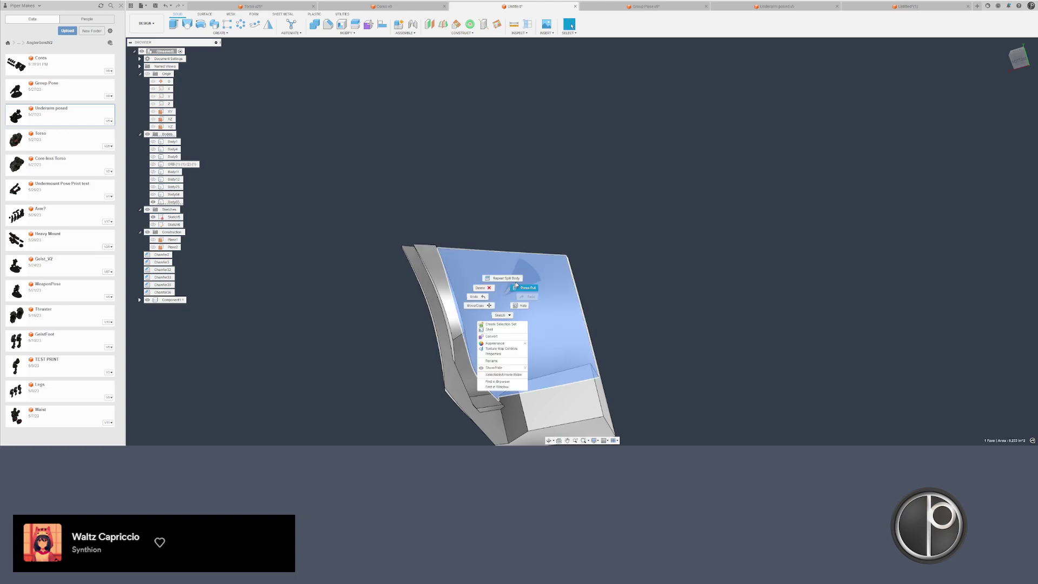
{"action": "left_click", "coordinate": [503, 276]}
{"action": "middle_click_drag", "start_coordinate": [508, 287], "coordinate": [508, 319], "text": "shift"}
{"action": "key", "text": "Return"}
{"action": "right_click", "coordinate": [508, 318]}
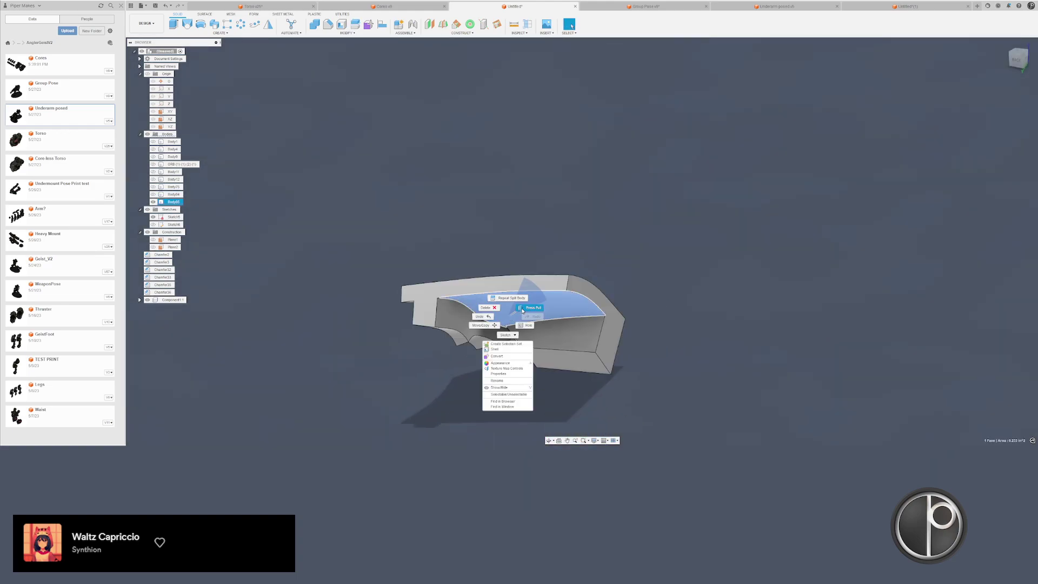
{"action": "left_click", "coordinate": [532, 308]}
{"action": "scroll", "coordinate": [513, 320], "scroll_direction": "up", "scroll_amount": 3}
{"action": "left_click_drag", "start_coordinate": [503, 315], "coordinate": [472, 412]}
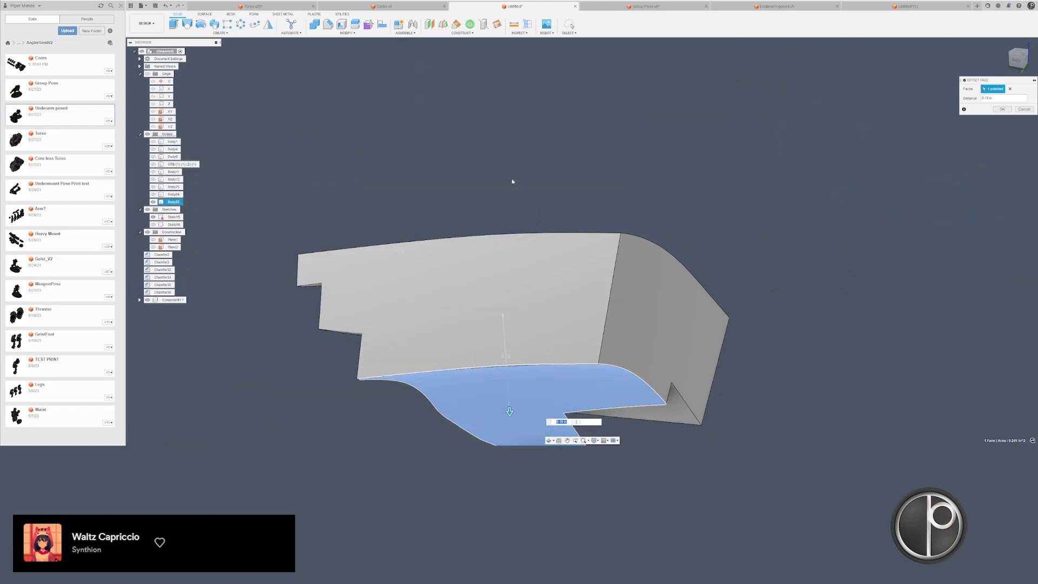
{"action": "key", "text": "Return"}
- Split the thin overhanging tip off the lower armour piece, using a face at its end as the splitting tool
{"action": "middle_click_drag", "start_coordinate": [484, 195], "coordinate": [397, 43], "text": "shift"}
{"action": "left_click", "coordinate": [355, 25]}
{"action": "left_click", "coordinate": [174, 202]}
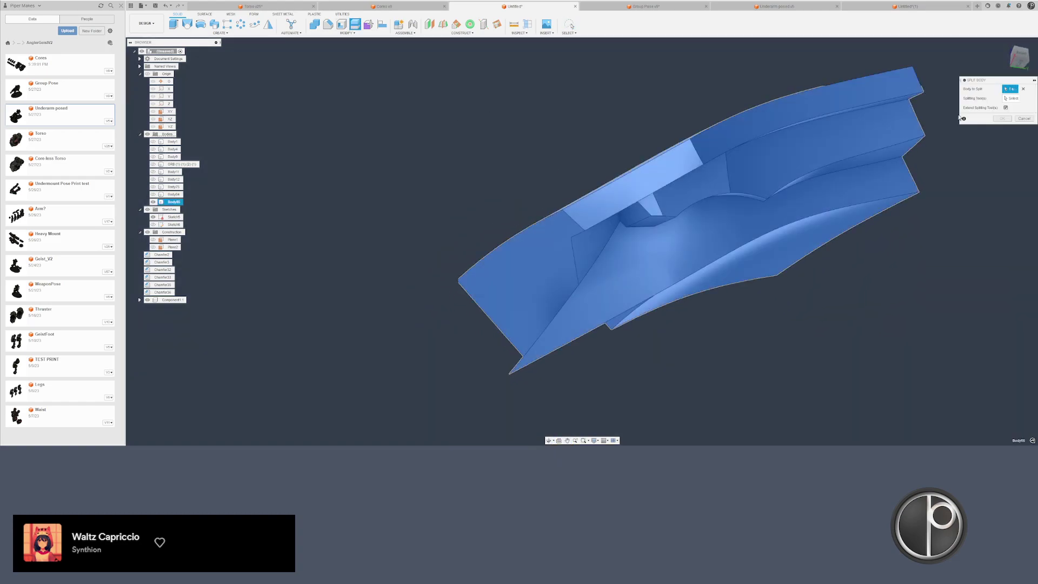
{"action": "left_click", "coordinate": [532, 285]}
{"action": "key", "text": "Return"}
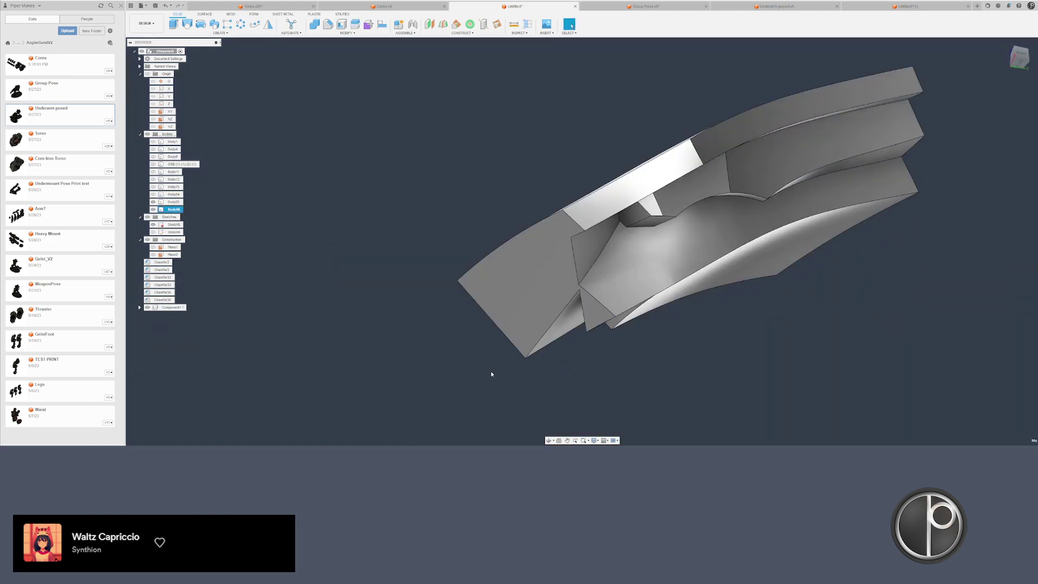
- Split the lower armour piece along the plane of the slanted face on its end block
{"action": "middle_click_drag", "start_coordinate": [525, 308], "coordinate": [436, 155], "text": "shift"}
{"action": "left_click", "coordinate": [355, 25]}
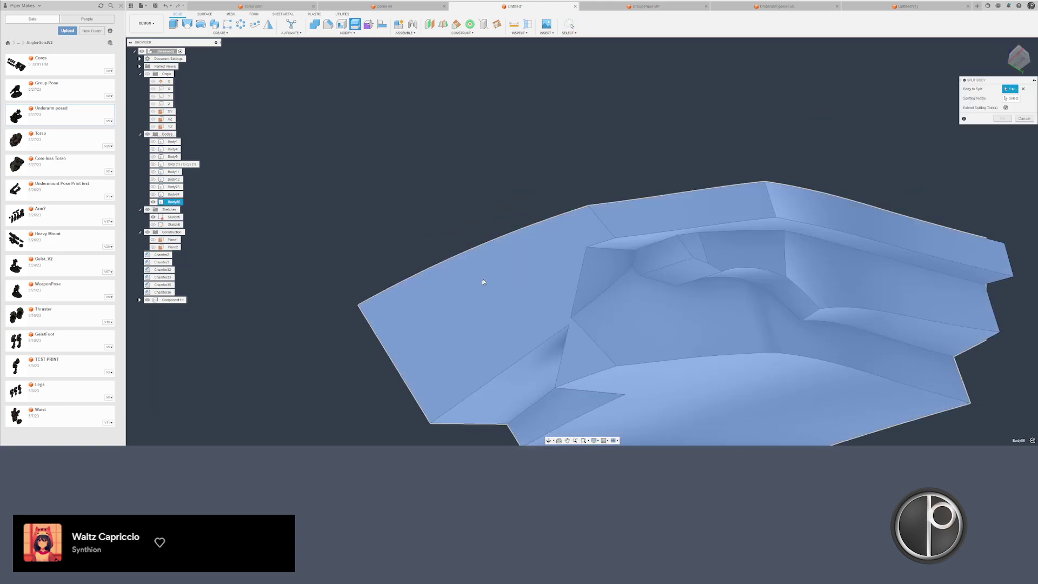
{"action": "left_click", "coordinate": [485, 281]}
{"action": "left_click", "coordinate": [554, 369]}
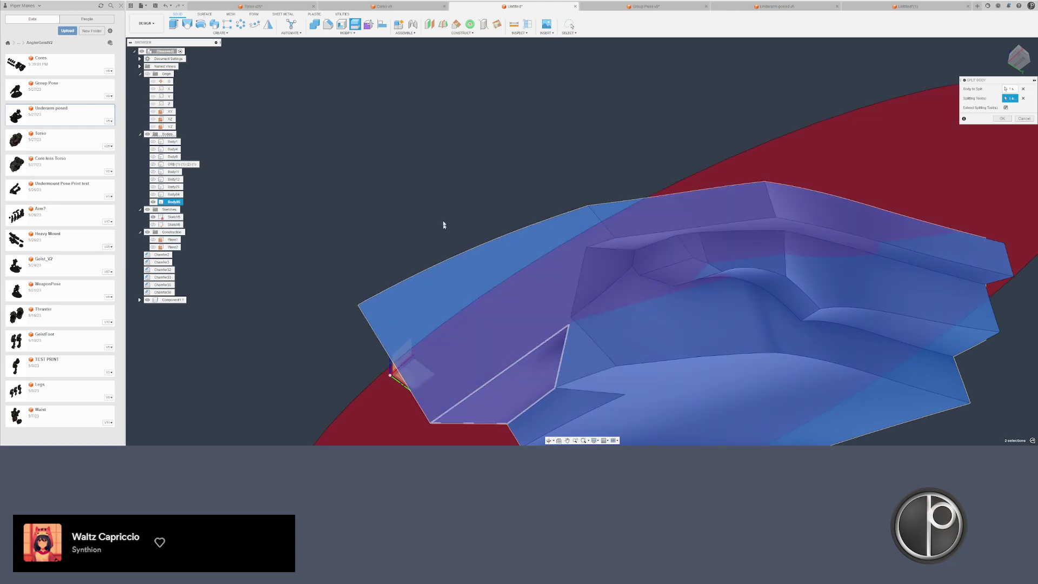
{"action": "key", "text": "Return"}
- Split the resulting end section once more, using the face beside the block's inner edge as the splitting tool
{"action": "key", "text": "Return"}
{"action": "left_click", "coordinate": [632, 295]}
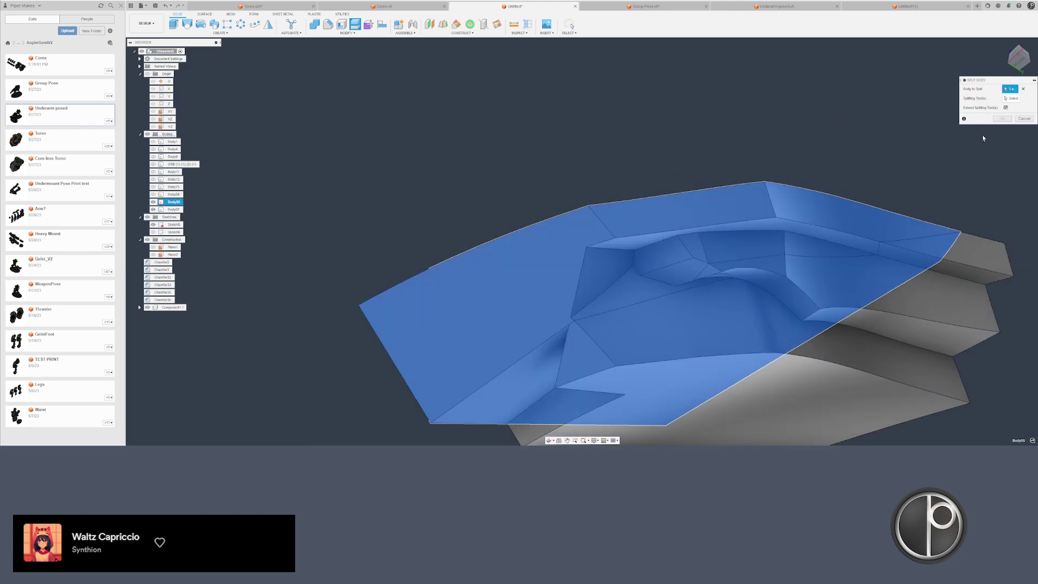
{"action": "left_click", "coordinate": [1011, 98]}
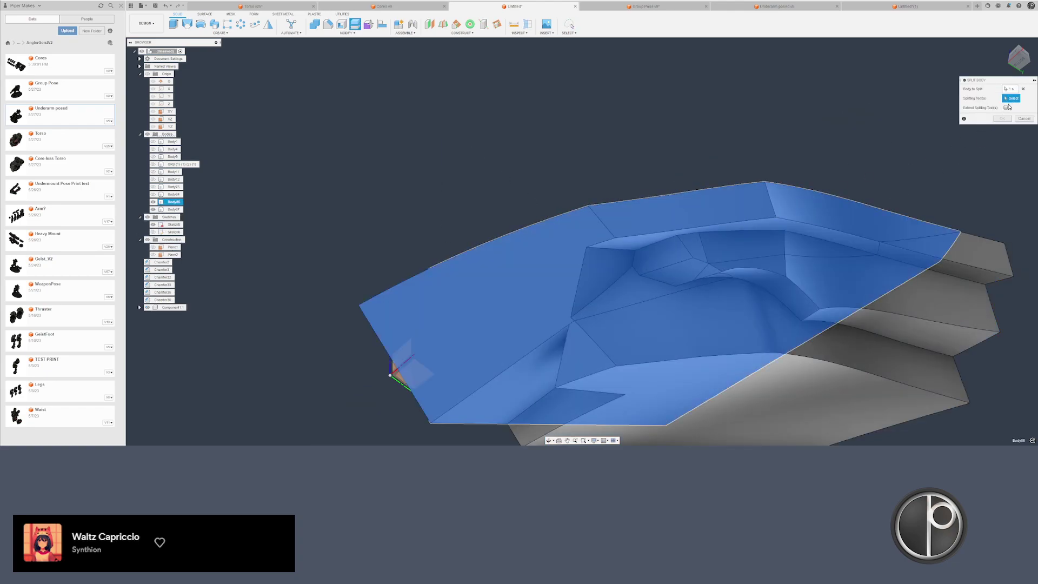
{"action": "left_click", "coordinate": [596, 274]}
{"action": "key", "text": "Return"}
{"action": "scroll", "coordinate": [587, 350], "scroll_direction": "up", "scroll_amount": 3}
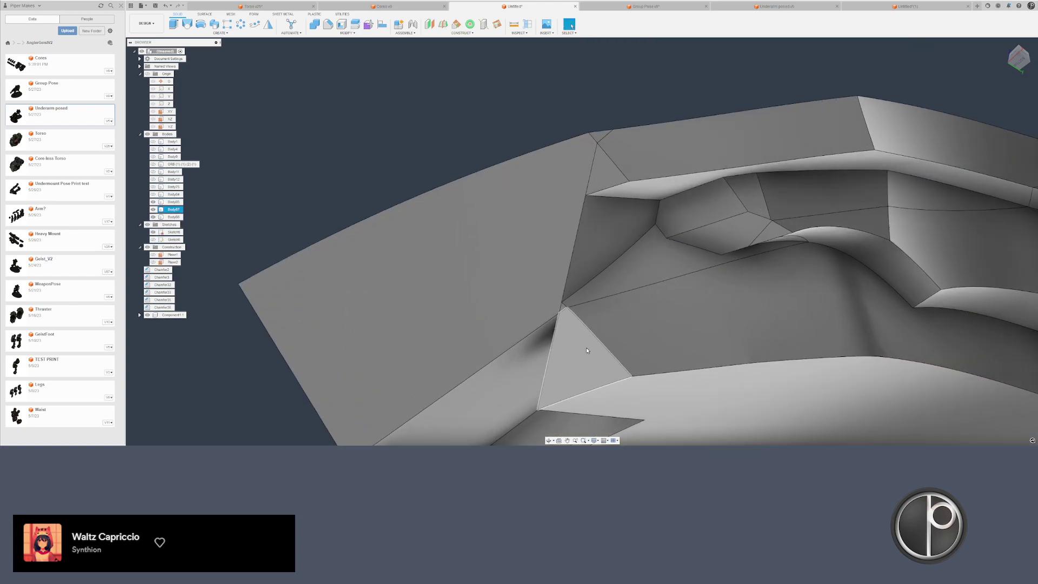
- Offset the triangular face and the tiny adjoining face at the block's inner corner away from the end block
{"action": "scroll", "coordinate": [587, 347], "scroll_direction": "up", "scroll_amount": 2}
{"action": "left_click", "coordinate": [576, 327]}
{"action": "left_click", "coordinate": [557, 290], "text": "ctrl"}
{"action": "key", "text": "q"}
{"action": "scroll", "coordinate": [558, 297], "scroll_direction": "down", "scroll_amount": 2}
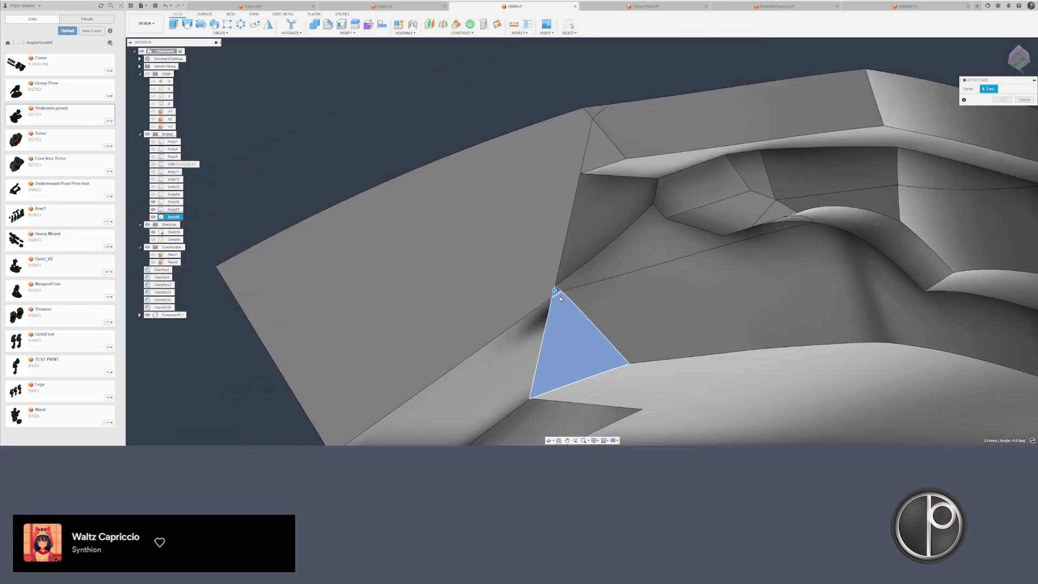
{"action": "middle_click_drag", "start_coordinate": [560, 298], "coordinate": [600, 271], "text": "shift"}
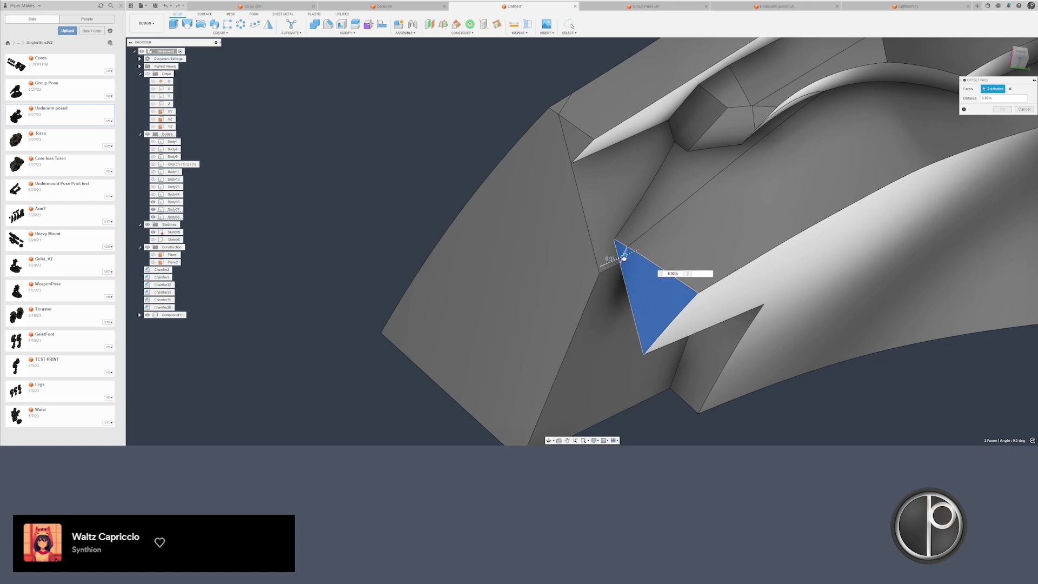
{"action": "left_click_drag", "start_coordinate": [624, 257], "coordinate": [656, 253]}
{"action": "key", "text": "Return"}
{"action": "scroll", "coordinate": [449, 294], "scroll_direction": "down", "scroll_amount": 3}
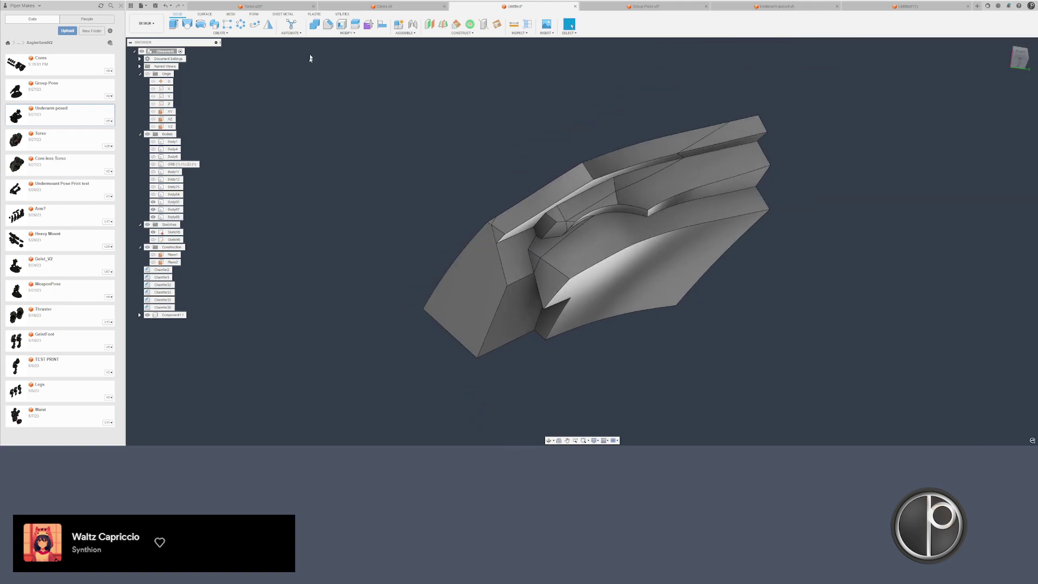
- Join the three pieces of the lower armour section into one body with Combine
{"action": "left_click", "coordinate": [314, 24]}
{"action": "left_click", "coordinate": [492, 244]}
{"action": "left_click", "coordinate": [751, 210]}
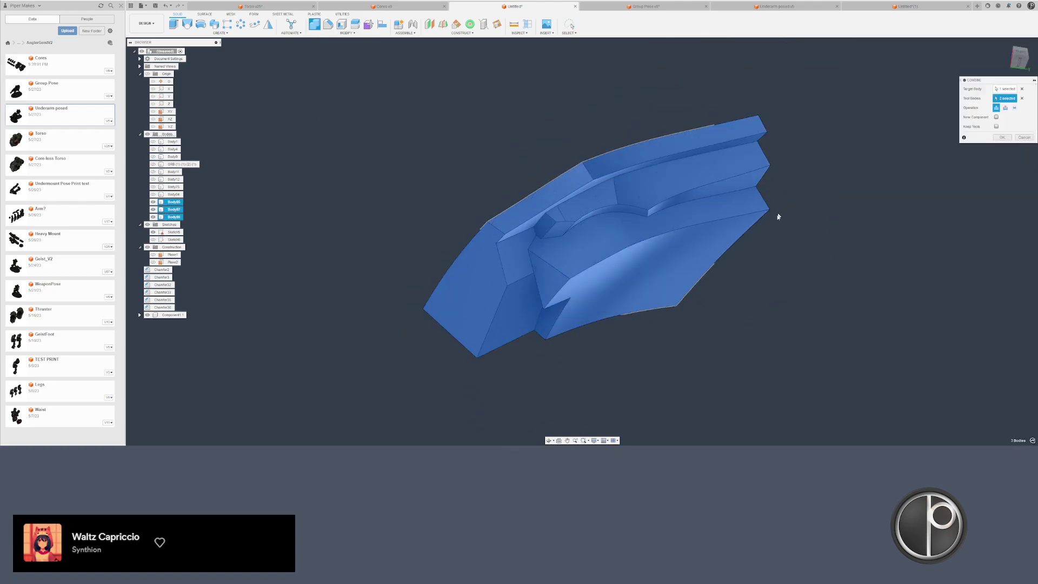
{"action": "key", "text": "Return"}
- Show the upper split piece, hide the lower armour section, and show the original armour body
{"action": "left_click", "coordinate": [153, 194]}
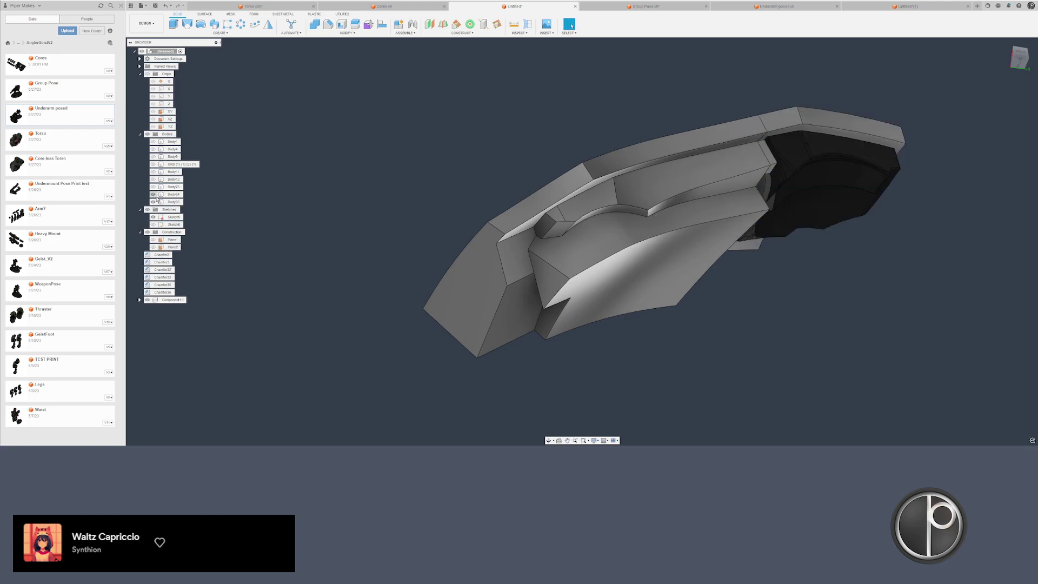
{"action": "middle_click_drag", "start_coordinate": [773, 92], "coordinate": [779, 138], "text": "shift"}
{"action": "left_click", "coordinate": [756, 157]}
{"action": "key", "text": "v"}
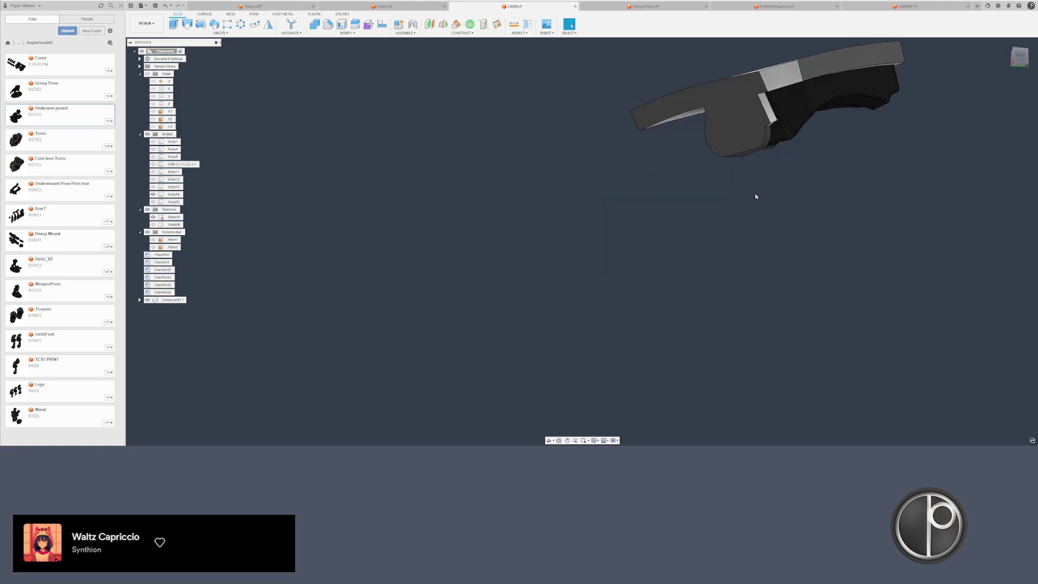
{"action": "left_click", "coordinate": [174, 187]}
{"action": "key", "text": "v"}
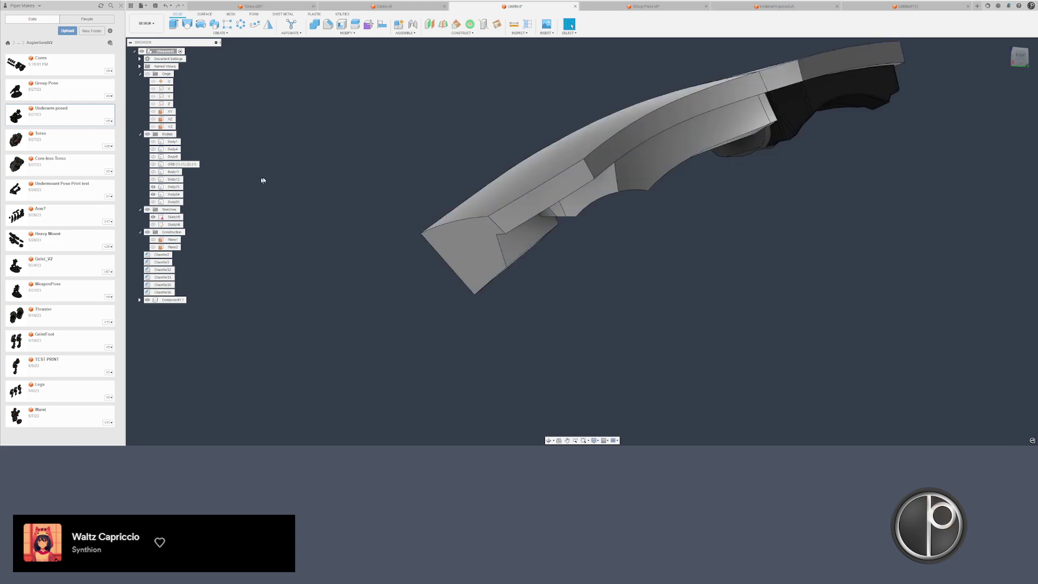
{"action": "middle_click_drag", "start_coordinate": [262, 180], "coordinate": [300, 160], "text": "shift"}
- Join the upper split piece and the adjoining original armour body into one body with Combine
{"action": "left_click", "coordinate": [314, 24]}
{"action": "middle_click_drag", "start_coordinate": [702, 74], "coordinate": [665, 172]}
{"action": "scroll", "coordinate": [664, 172], "scroll_direction": "down", "scroll_amount": 1}
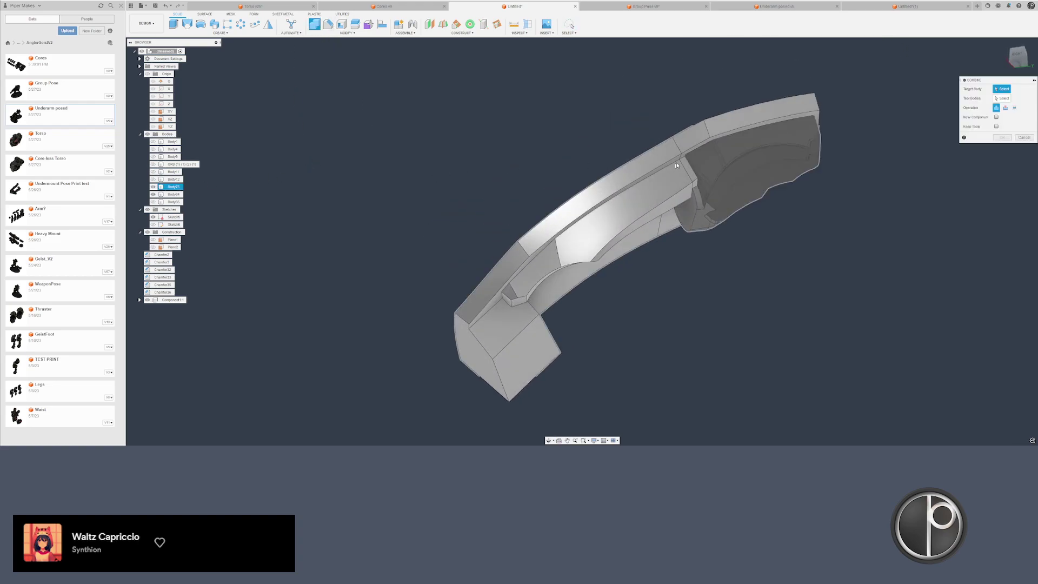
{"action": "left_click", "coordinate": [664, 171]}
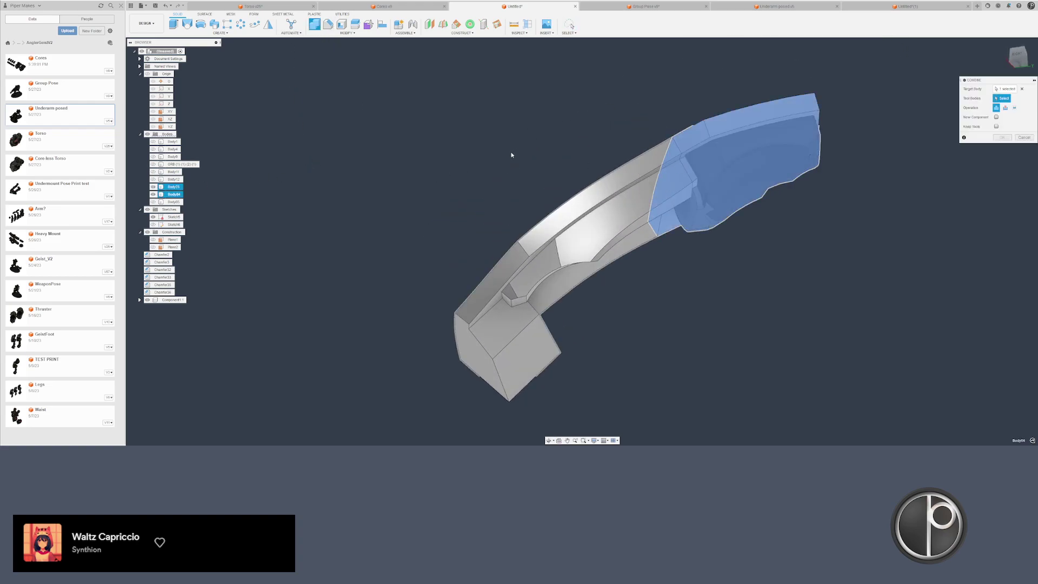
{"action": "middle_click_drag", "start_coordinate": [577, 282], "coordinate": [584, 246]}
{"action": "left_click", "coordinate": [584, 245]}
{"action": "key", "text": "Return"}
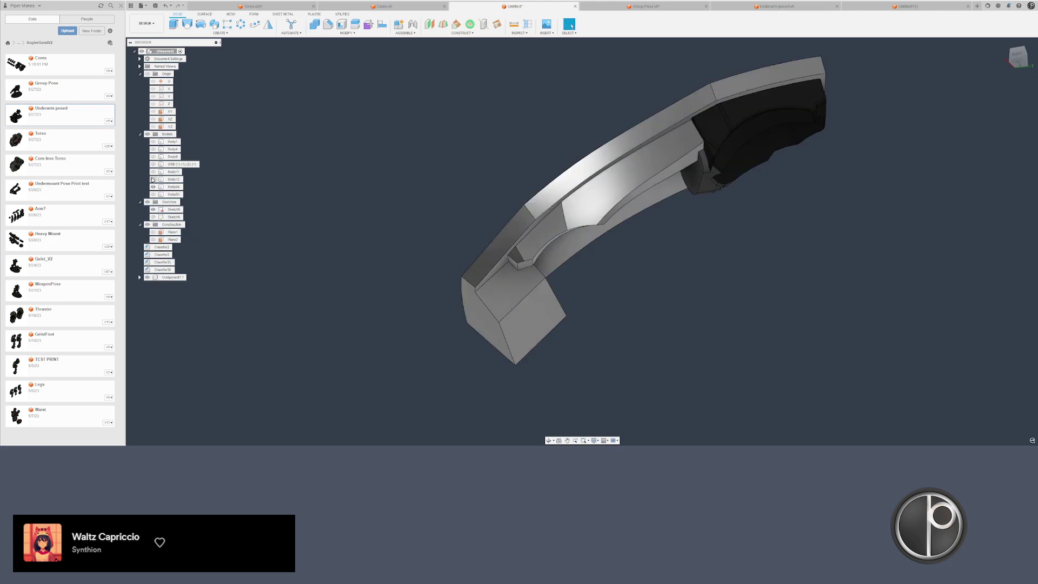
- Show the mech torso body and the lower armour section to check how the armour sits on the torso
{"action": "left_click", "coordinate": [153, 179]}
{"action": "middle_click_drag", "start_coordinate": [562, 189], "coordinate": [285, 257], "text": "shift"}
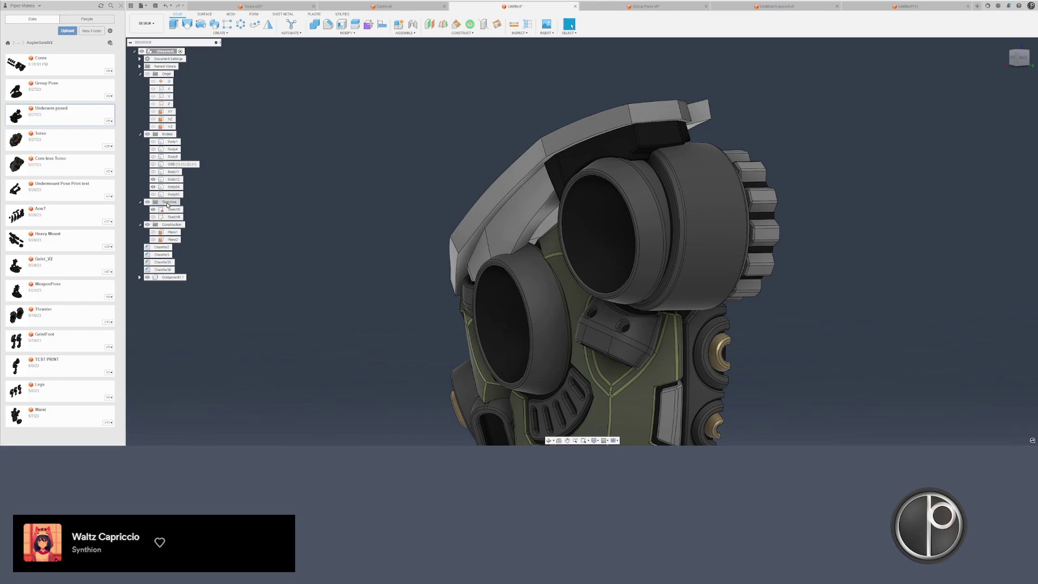
{"action": "middle_click_drag", "start_coordinate": [302, 195], "coordinate": [389, 186], "text": "shift"}
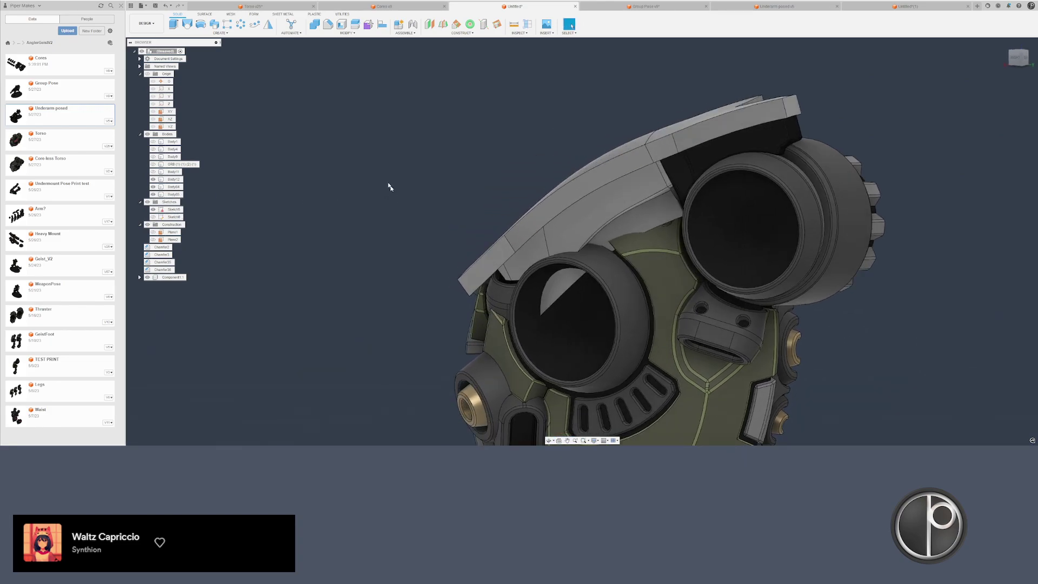
{"action": "left_click", "coordinate": [314, 24]}
{"action": "scroll", "coordinate": [670, 183], "scroll_direction": "up", "scroll_amount": 5}
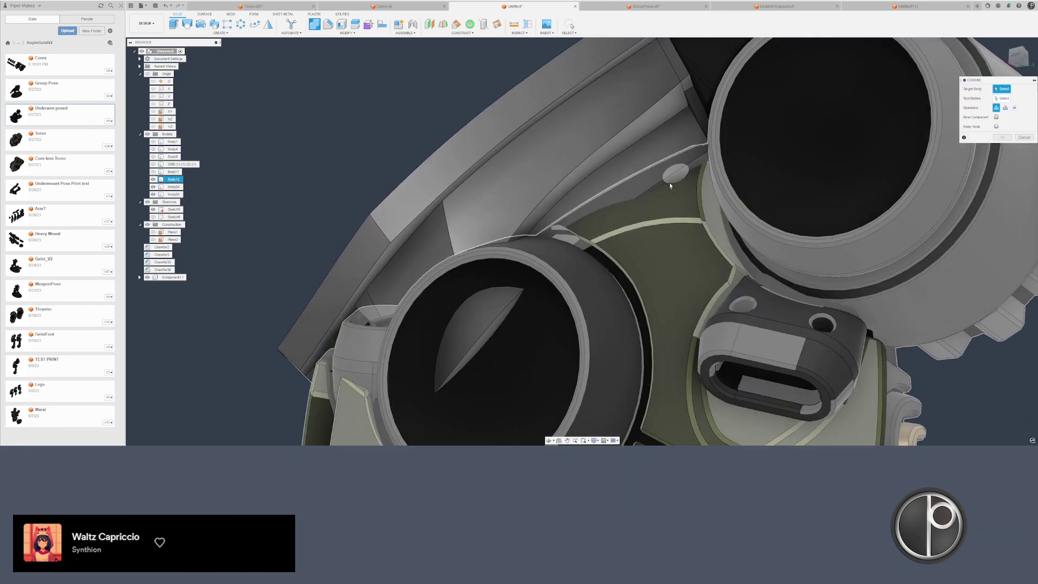
{"action": "key", "text": "Escape"}
{"action": "right_click", "coordinate": [701, 163]}
{"action": "left_click", "coordinate": [705, 172]}
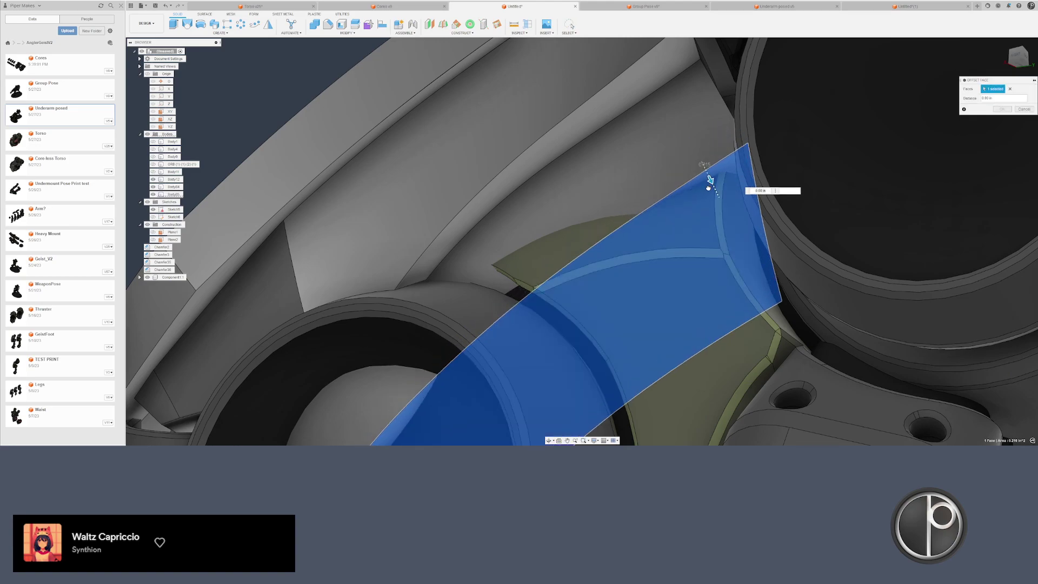
{"action": "key", "text": "Escape"}
{"action": "left_click", "coordinate": [679, 227]}
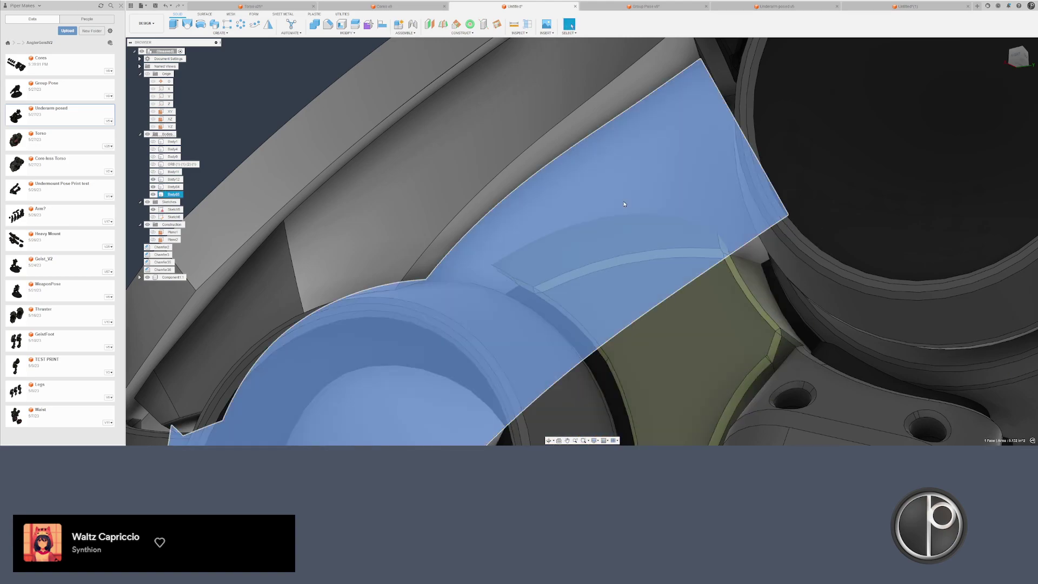
{"action": "middle_click_drag", "start_coordinate": [626, 197], "coordinate": [496, 120], "text": "shift"}
{"action": "key", "text": "q"}
{"action": "left_click_drag", "start_coordinate": [500, 128], "coordinate": [534, 133]}
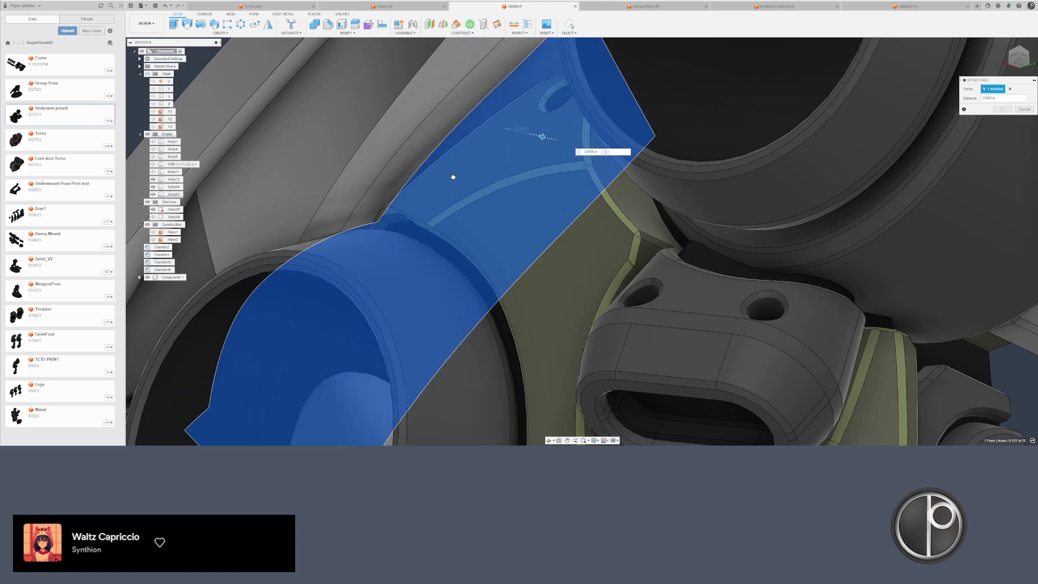
{"action": "key", "text": "Escape"}
- Try to split the lower armour section using the mech torso body as the splitting tool
{"action": "scroll", "coordinate": [438, 182], "scroll_direction": "down", "scroll_amount": 10}
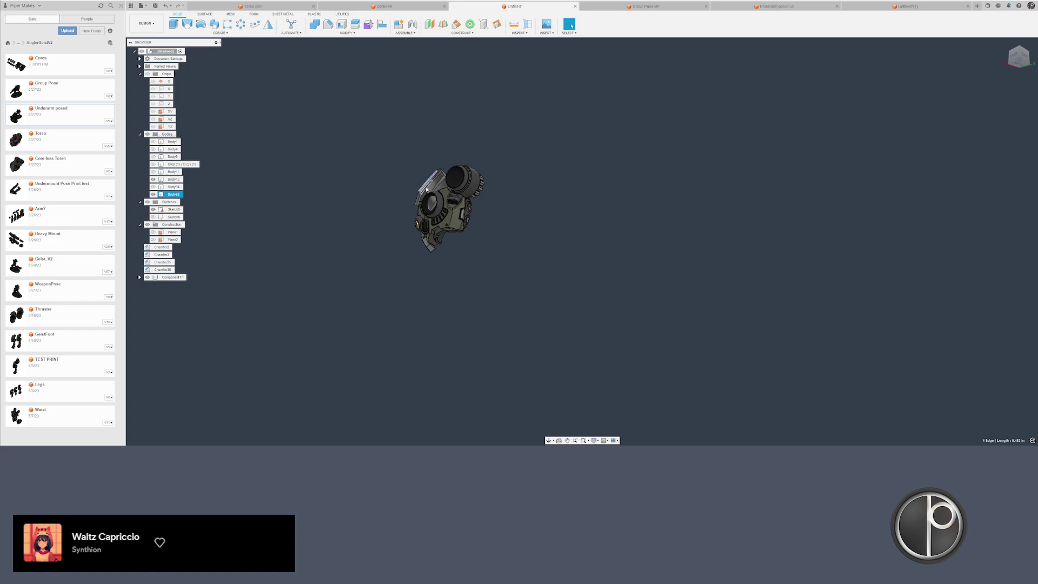
{"action": "middle_click_drag", "start_coordinate": [427, 190], "coordinate": [411, 179], "text": "shift"}
{"action": "scroll", "coordinate": [411, 179], "scroll_direction": "up", "scroll_amount": 5}
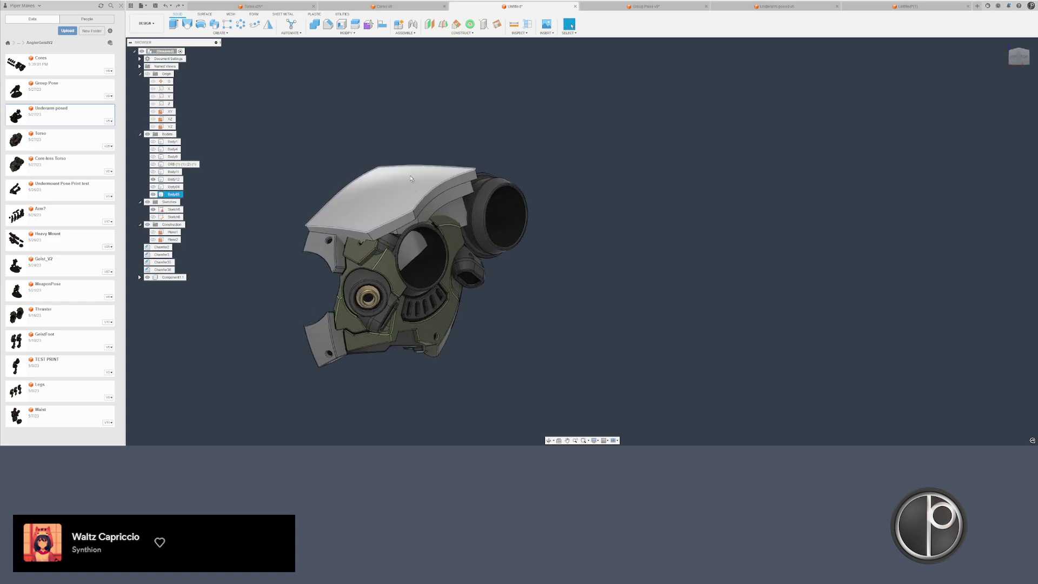
{"action": "left_click", "coordinate": [355, 24]}
{"action": "left_click", "coordinate": [419, 204]}
{"action": "left_click", "coordinate": [1006, 101]}
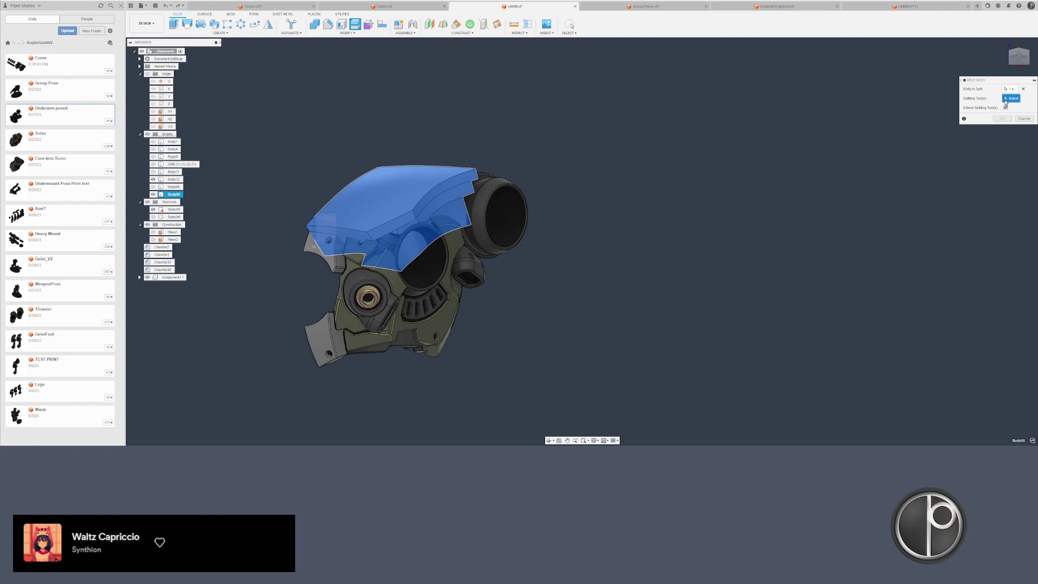
{"action": "left_click", "coordinate": [152, 195]}
{"action": "middle_click_drag", "start_coordinate": [286, 200], "coordinate": [346, 187], "text": "shift"}
{"action": "scroll", "coordinate": [341, 183], "scroll_direction": "up", "scroll_amount": 3}
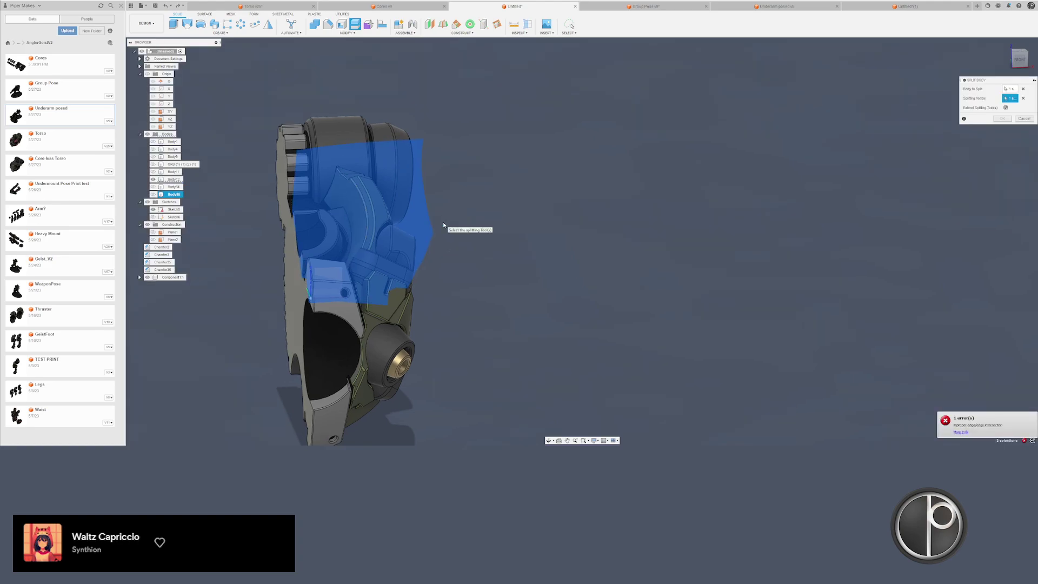
{"action": "middle_click_drag", "start_coordinate": [442, 223], "coordinate": [503, 214]}
{"action": "middle_click_drag", "start_coordinate": [699, 186], "coordinate": [776, 188]}
{"action": "scroll", "coordinate": [684, 215], "scroll_direction": "up", "scroll_amount": 2}
{"action": "key", "text": "Escape"}
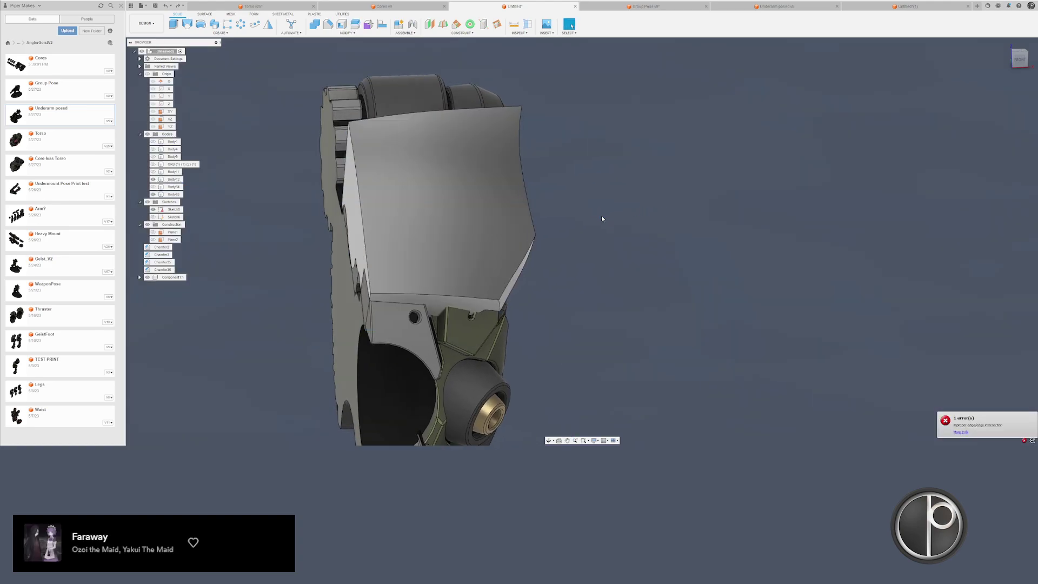
- Split the lower armour section using the narrow curved olive face of the mech torso as the splitting tool
{"action": "left_click", "coordinate": [355, 24]}
{"action": "left_click", "coordinate": [513, 153]}
{"action": "left_click", "coordinate": [526, 151]}
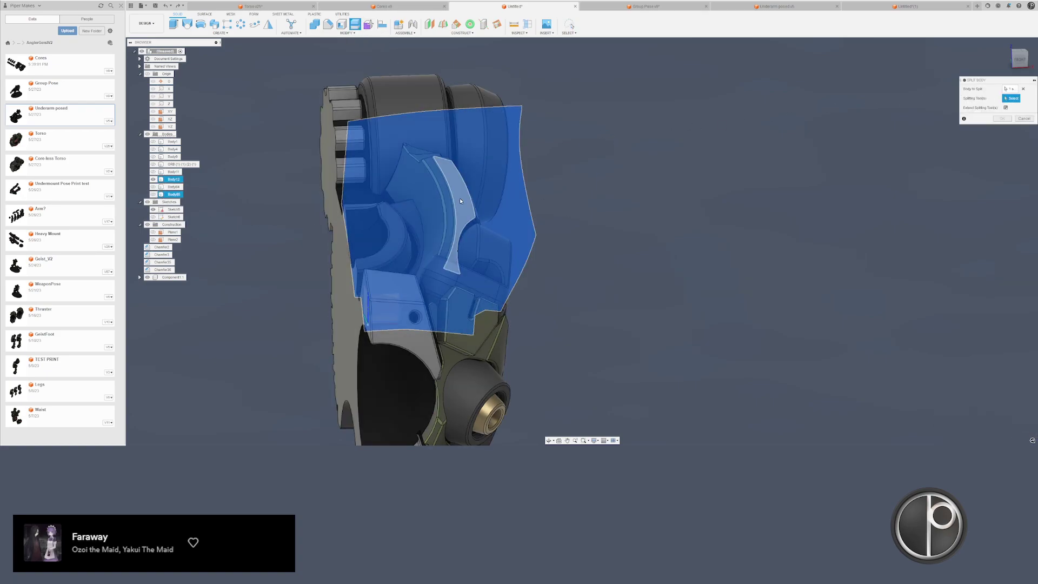
{"action": "left_click", "coordinate": [460, 197]}
{"action": "key", "text": "Return"}
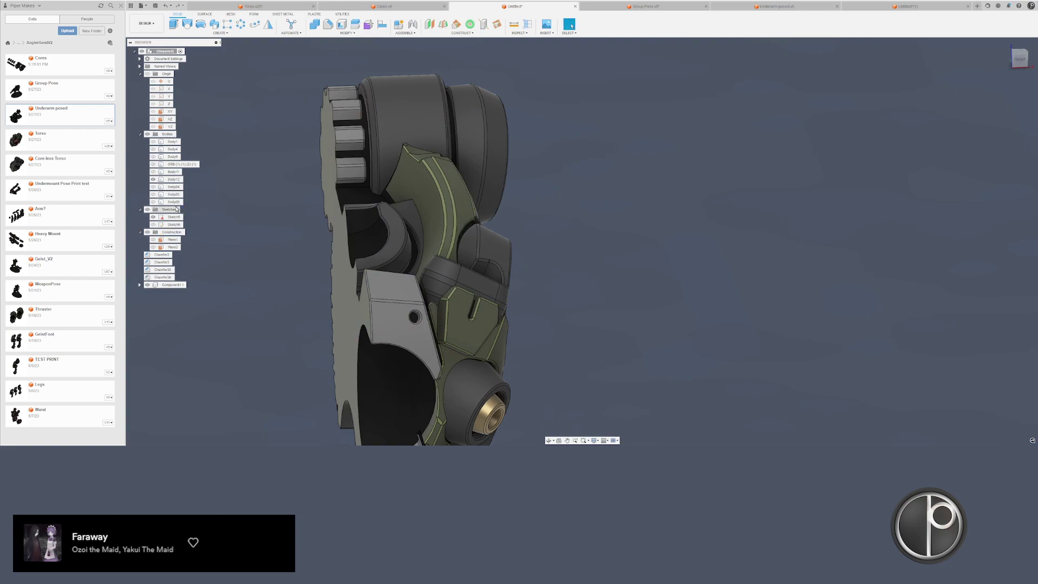
- Compare the two resulting split pieces, then leave only the inner one shown with the mech torso
{"action": "left_click", "coordinate": [154, 202]}
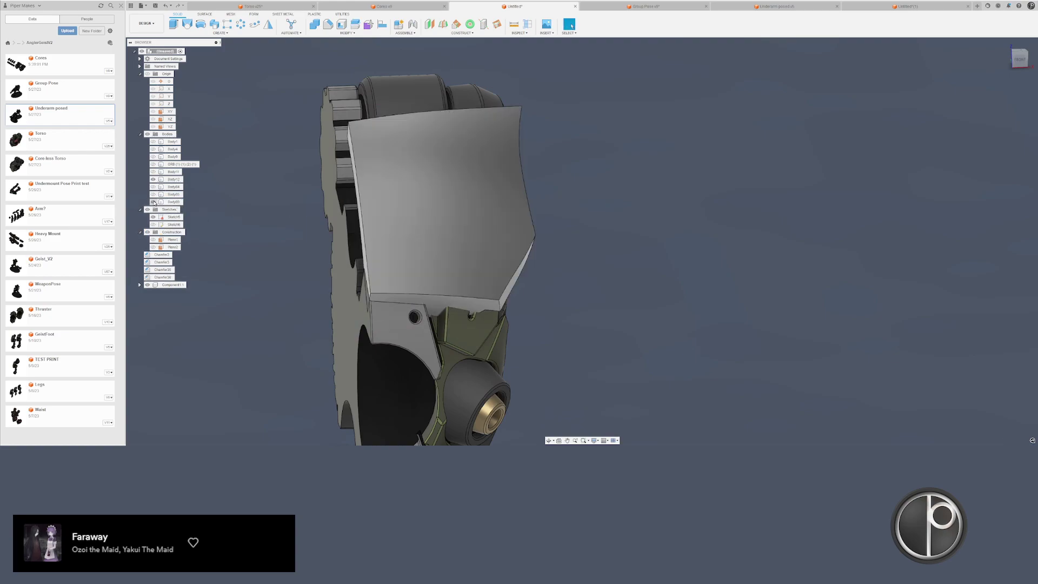
{"action": "key", "text": "ctrl+z"}
{"action": "key", "text": "ctrl+z"}
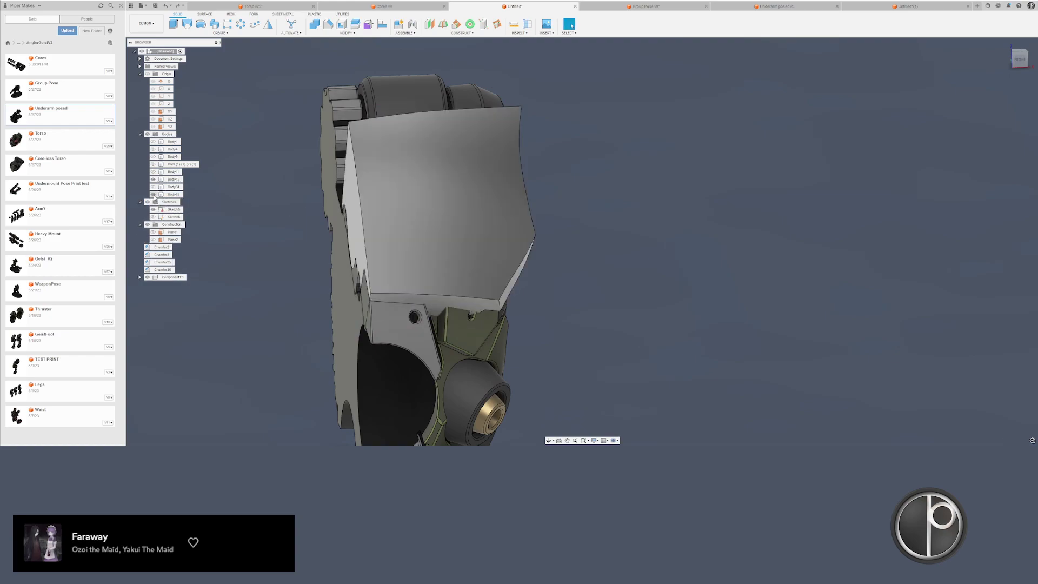
{"action": "key", "text": "ctrl+z"}
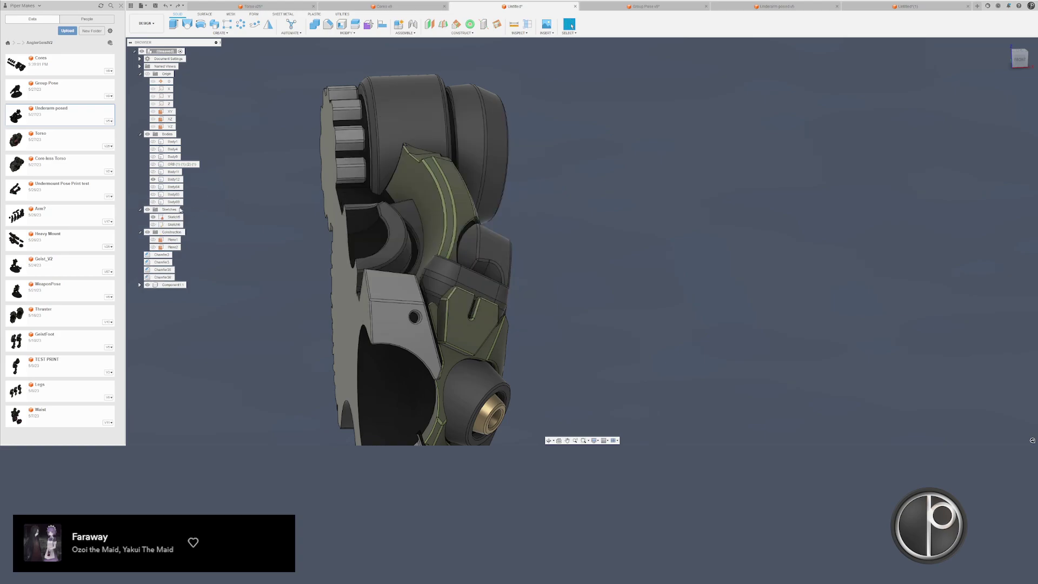
{"action": "left_click", "coordinate": [153, 202]}
{"action": "left_click", "coordinate": [153, 194]}
{"action": "left_click", "coordinate": [153, 202]}
{"action": "left_click", "coordinate": [173, 194]}
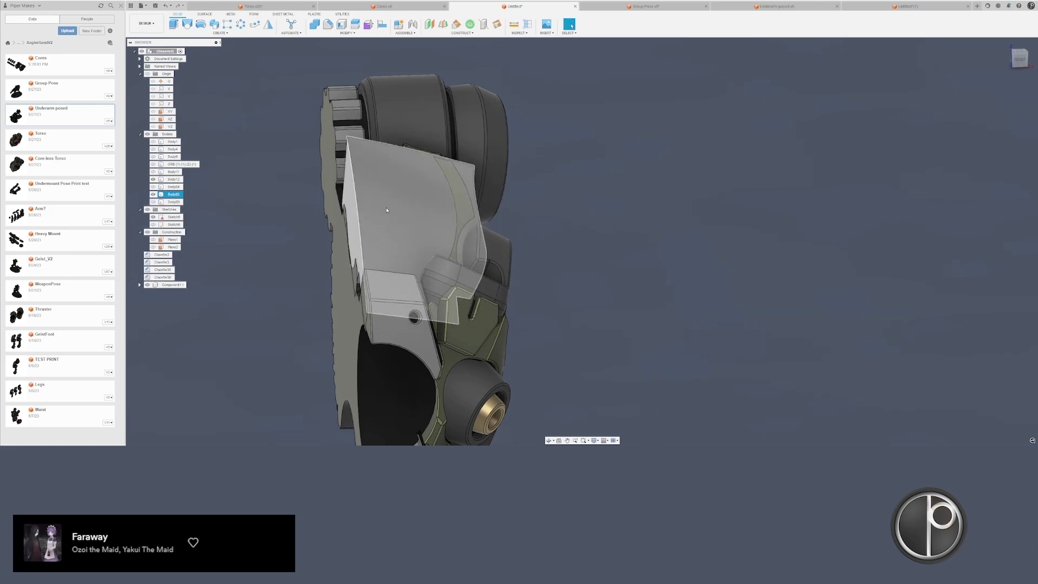
{"action": "key", "text": "Escape"}
- Try to split the inner armour piece using the mech torso's geometry as the splitting tool
{"action": "left_click", "coordinate": [357, 29]}
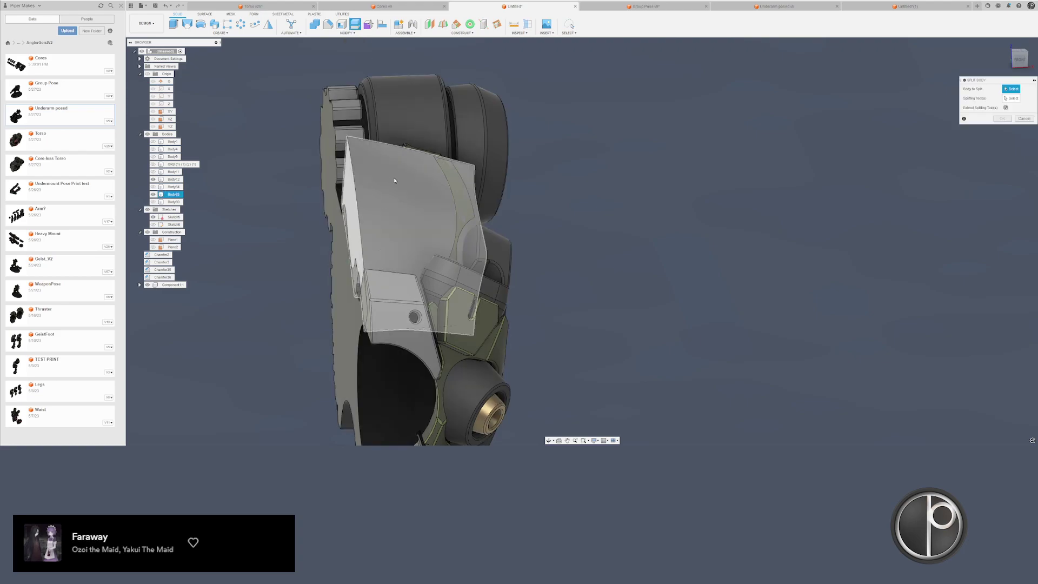
{"action": "left_click", "coordinate": [407, 198]}
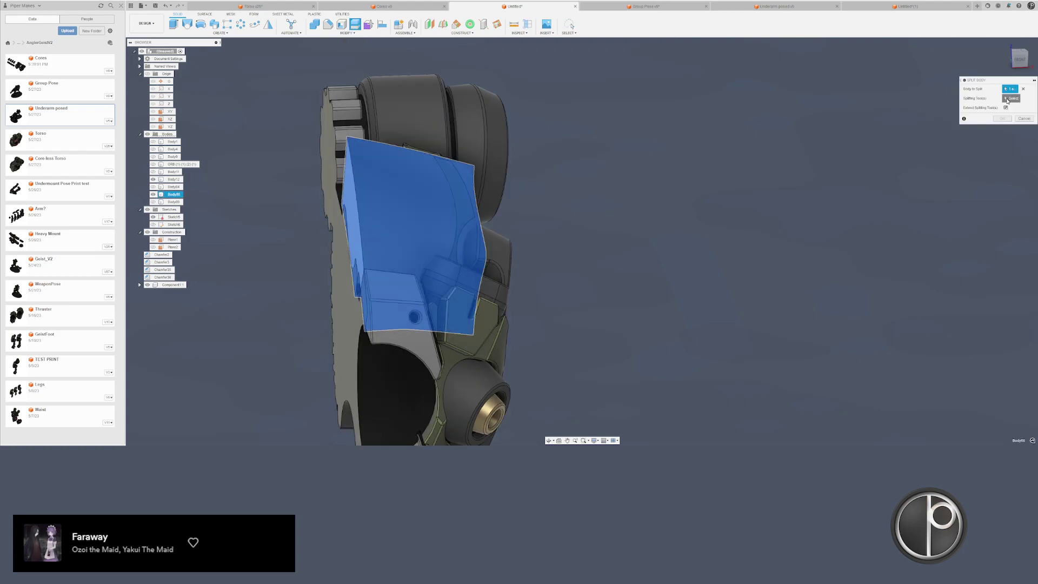
{"action": "left_click", "coordinate": [1009, 98]}
{"action": "left_click", "coordinate": [430, 219]}
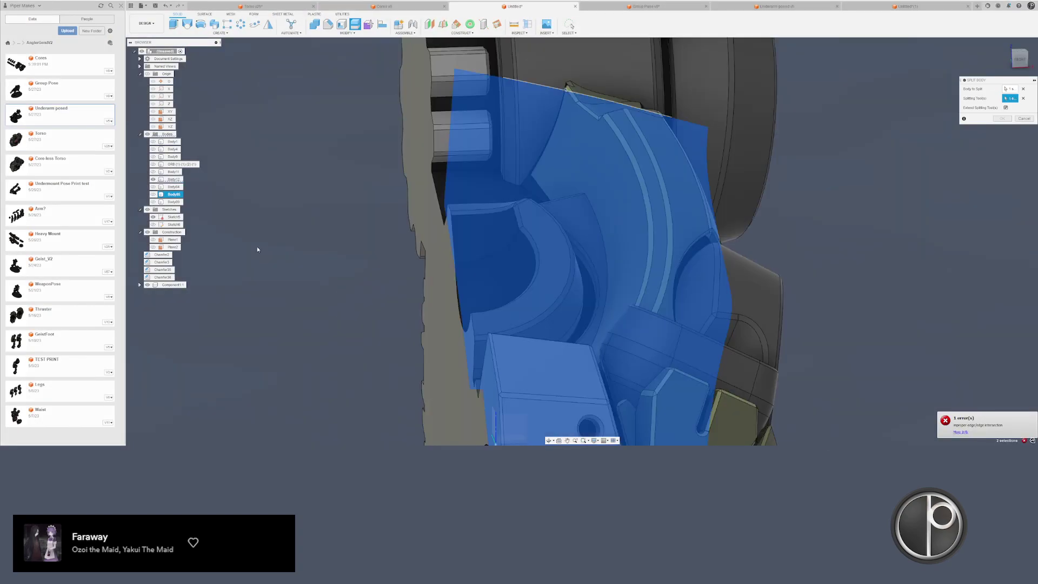
{"action": "scroll", "coordinate": [319, 240], "scroll_direction": "down", "scroll_amount": 2}
{"action": "middle_click_drag", "start_coordinate": [357, 247], "coordinate": [313, 230]}
{"action": "key", "text": "Escape"}
{"action": "scroll", "coordinate": [317, 238], "scroll_direction": "down", "scroll_amount": 2}
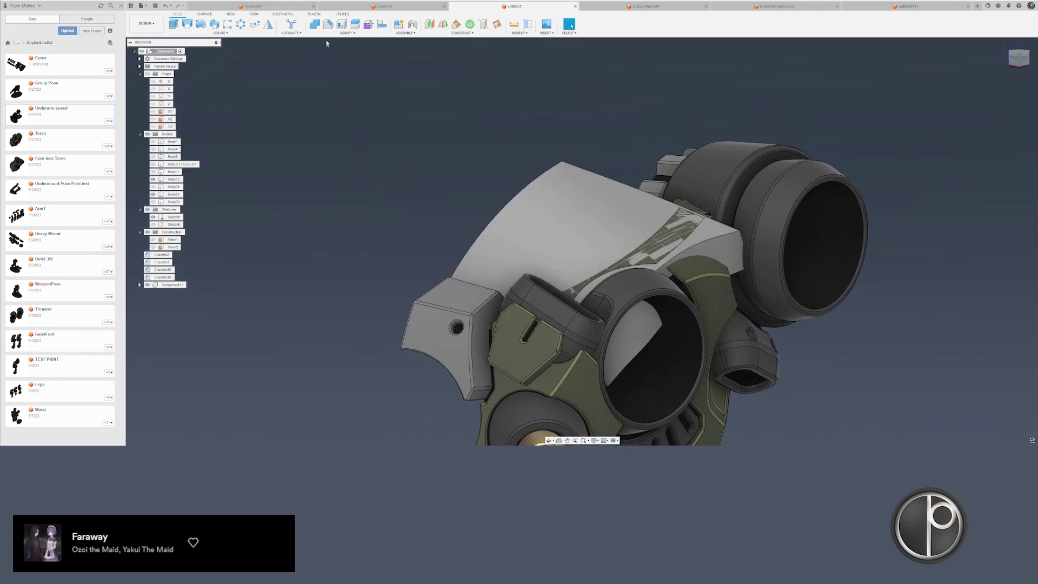
- Cut the mech torso body out of the inner armour piece with Combine, keeping the tool body
{"action": "left_click", "coordinate": [314, 24]}
{"action": "left_click", "coordinate": [669, 310]}
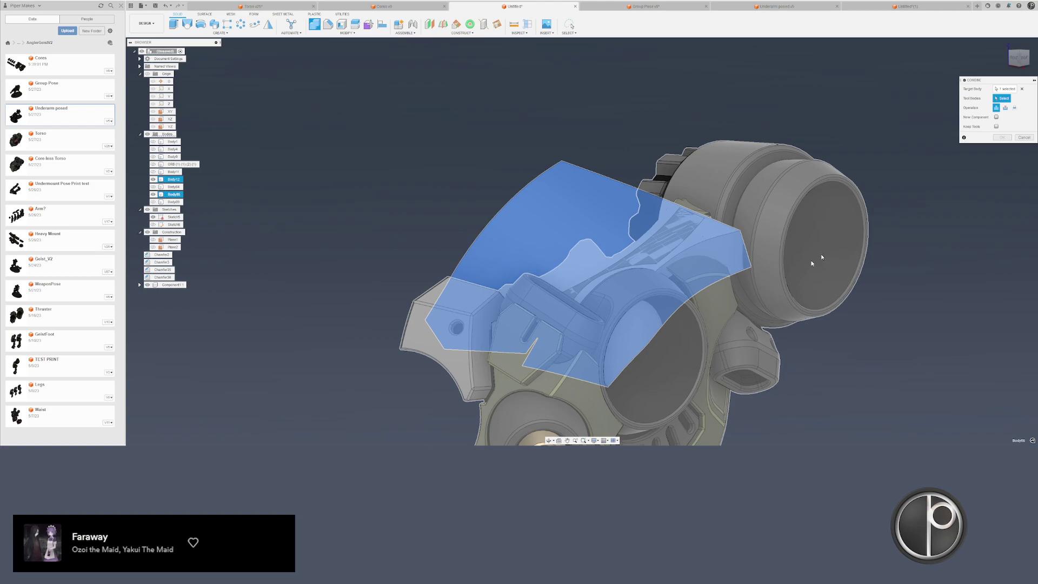
{"action": "left_click", "coordinate": [994, 125]}
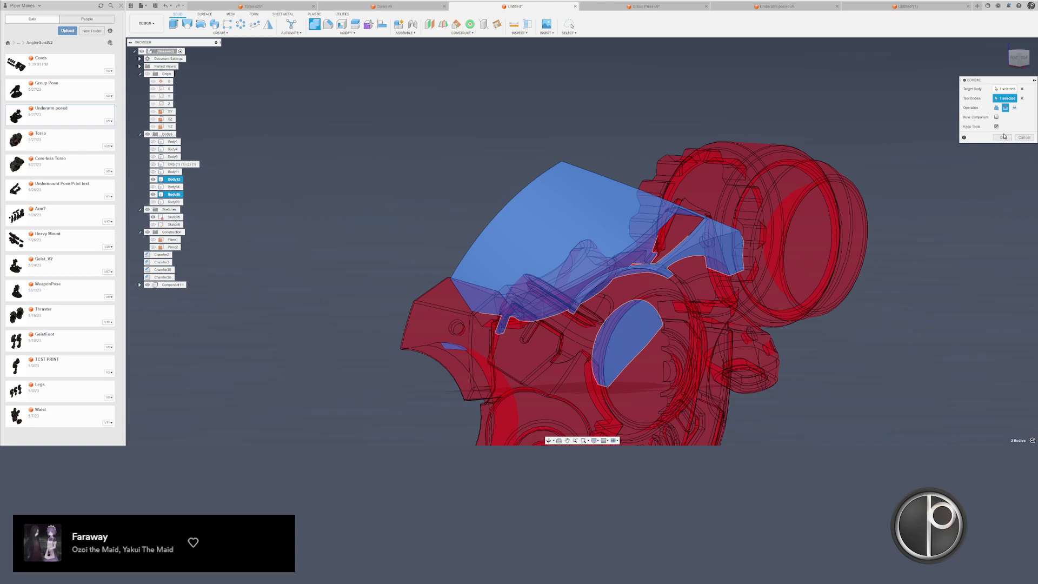
{"action": "key", "text": "Return"}
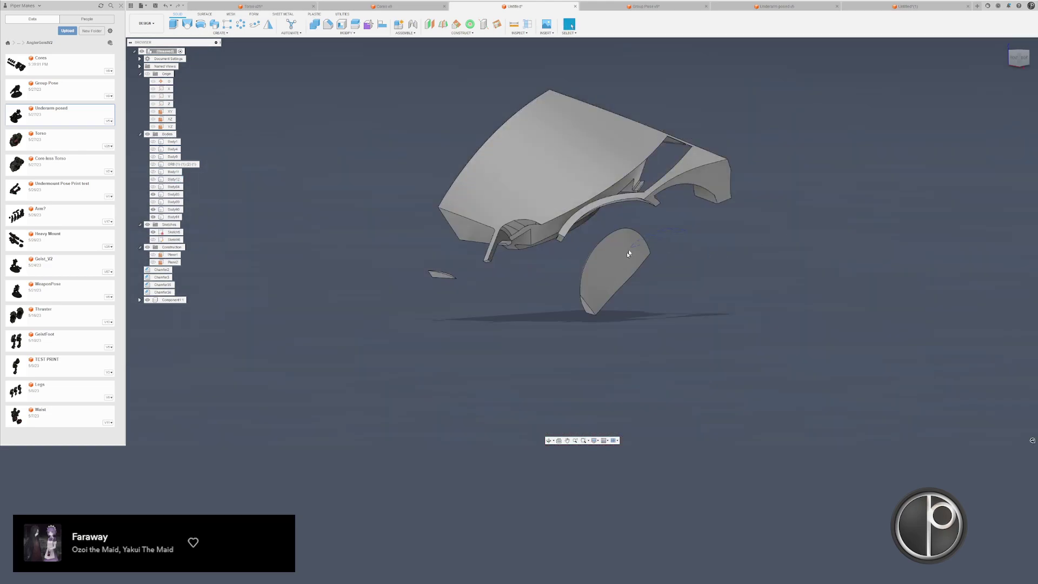
- Delete the loose half-disc fragment and the small sliver left below the cut armour piece
{"action": "double_click", "coordinate": [628, 251]}
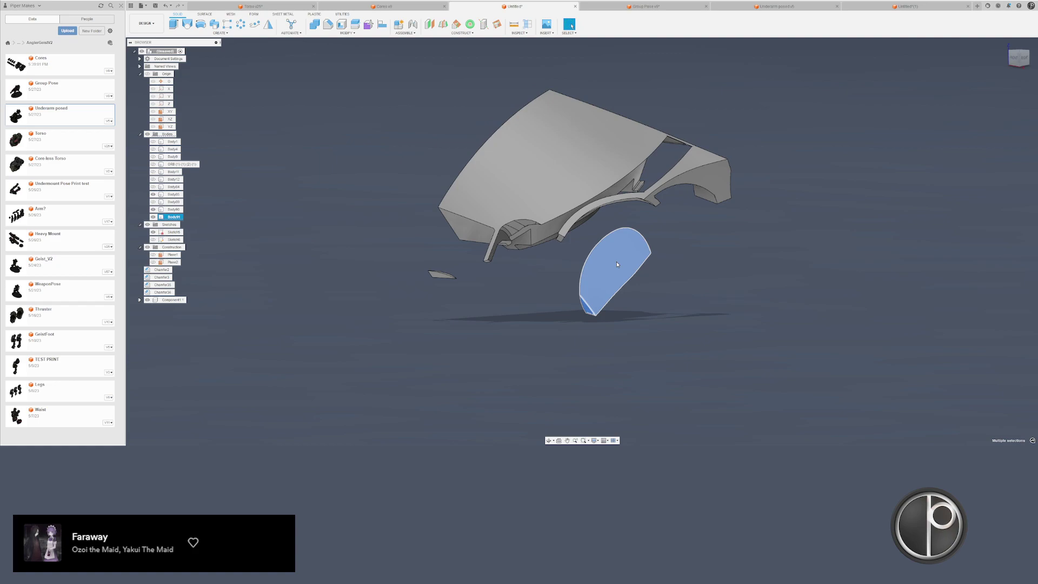
{"action": "key", "text": "Delete"}
{"action": "double_click", "coordinate": [452, 275]}
{"action": "key", "text": "Delete"}
- Delete the faces of the thin strip protruding from the corner of the armour piece's lower edge
{"action": "middle_click_drag", "start_coordinate": [479, 286], "coordinate": [505, 287], "text": "shift"}
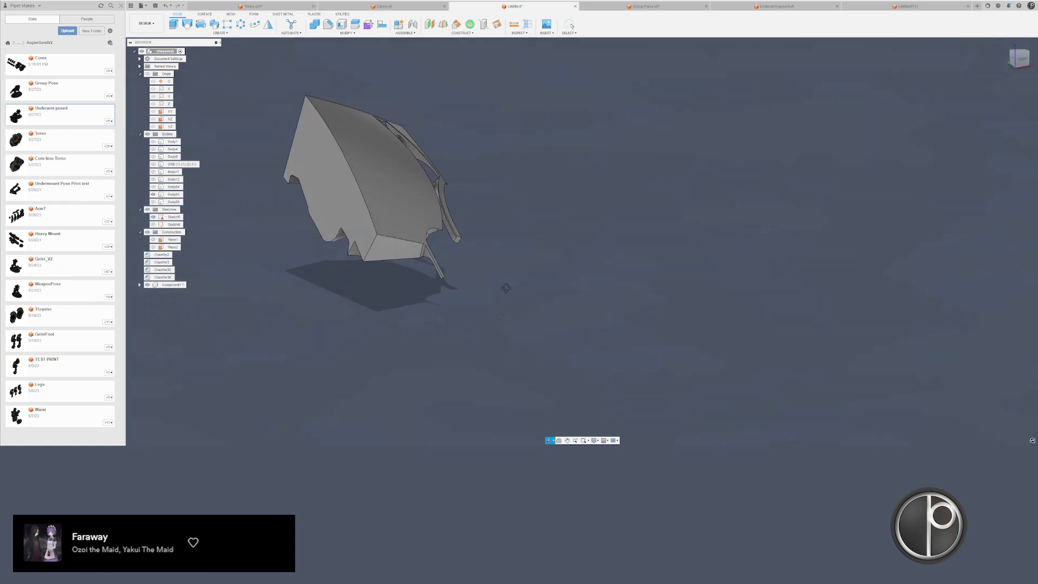
{"action": "scroll", "coordinate": [454, 278], "scroll_direction": "up", "scroll_amount": 3}
{"action": "middle_click_drag", "start_coordinate": [433, 267], "coordinate": [405, 275], "text": "shift"}
{"action": "scroll", "coordinate": [419, 223], "scroll_direction": "up", "scroll_amount": 5}
{"action": "middle_click_drag", "start_coordinate": [425, 222], "coordinate": [416, 210], "text": "shift"}
{"action": "left_click", "coordinate": [416, 210]}
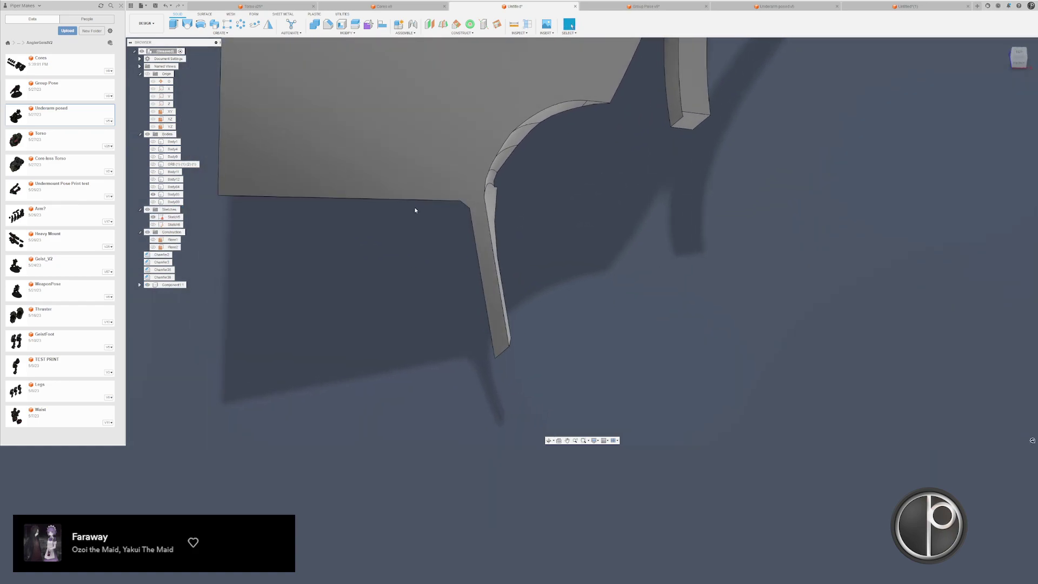
{"action": "mouse_move", "coordinate": [401, 205]}
{"action": "left_mouse_down"}
{"action": "mouse_move", "coordinate": [516, 204]}
{"action": "mouse_move", "coordinate": [385, 427]}
{"action": "left_mouse_up"}
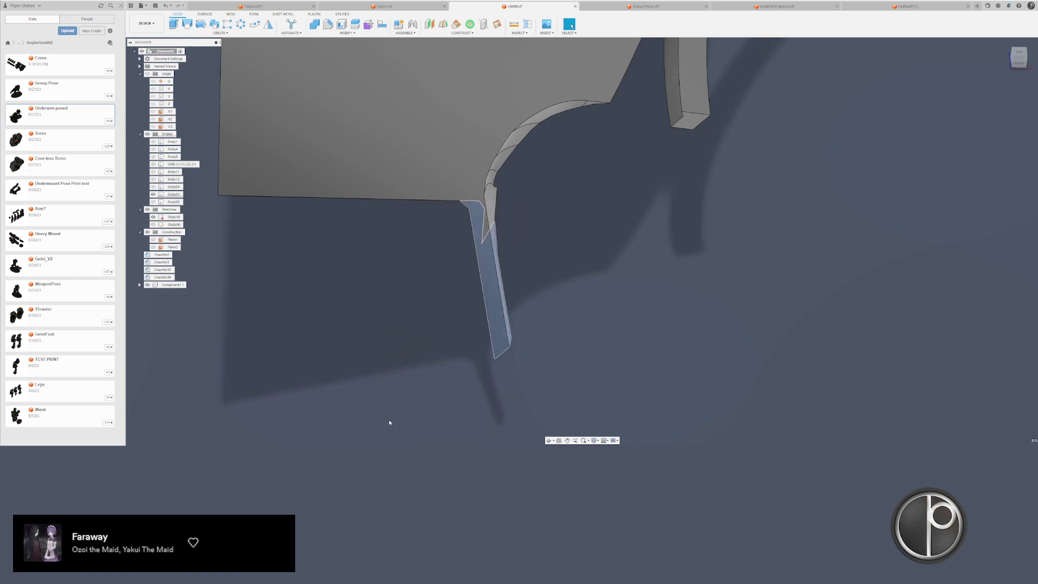
{"action": "key", "text": "Delete"}
- Delete the faces of the thin bridge linking the main armour block to the small end block on the slender arm
{"action": "middle_click_drag", "start_coordinate": [547, 220], "coordinate": [703, 65], "text": "shift"}
{"action": "scroll", "coordinate": [515, 289], "scroll_direction": "down", "scroll_amount": 2}
{"action": "middle_click_drag", "start_coordinate": [717, 290], "coordinate": [768, 111]}
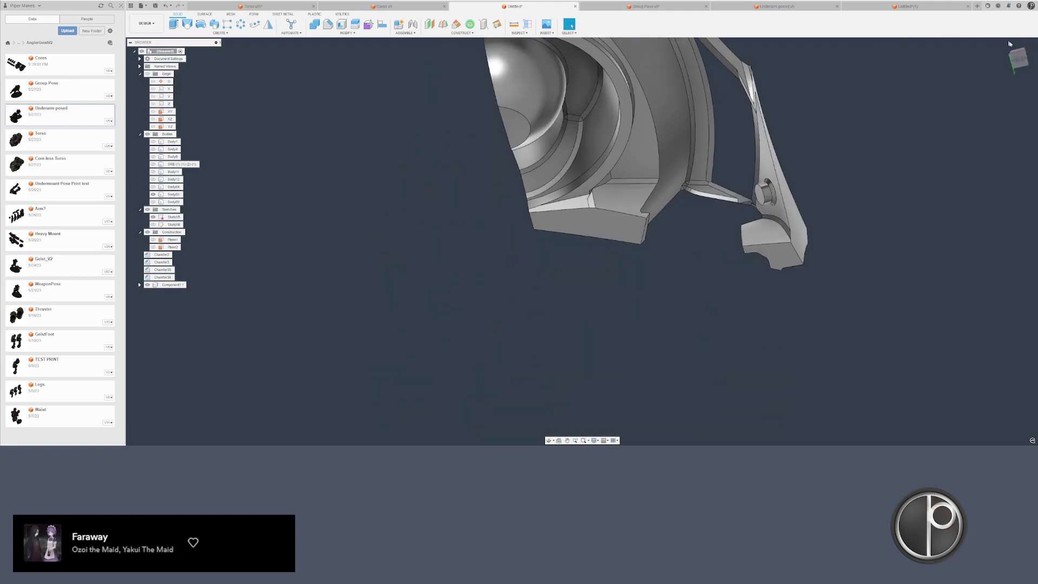
{"action": "left_click", "coordinate": [1009, 43]}
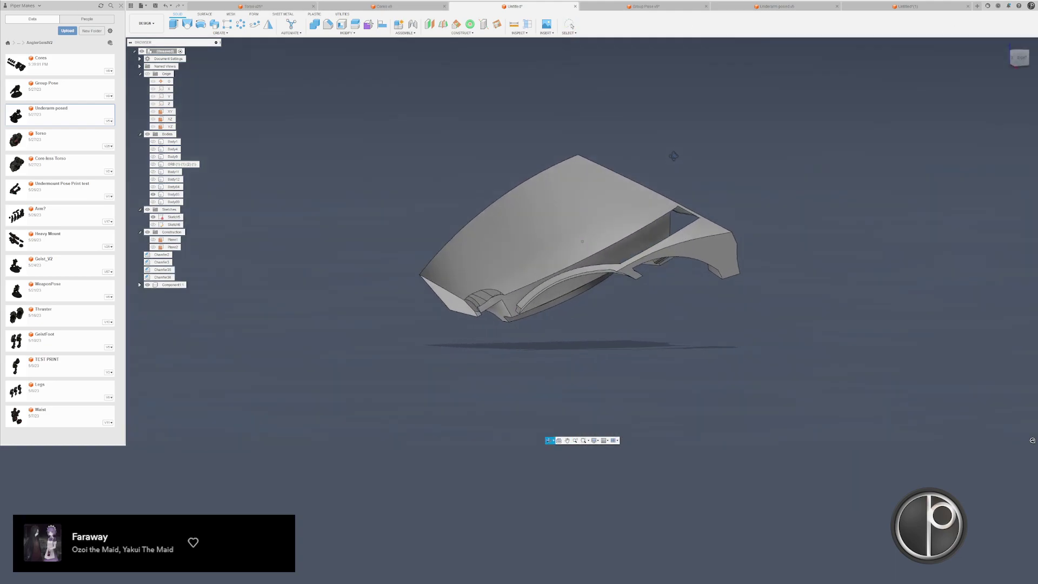
{"action": "middle_click_drag", "start_coordinate": [673, 155], "coordinate": [496, 149], "text": "shift"}
{"action": "scroll", "coordinate": [506, 168], "scroll_direction": "up", "scroll_amount": 5}
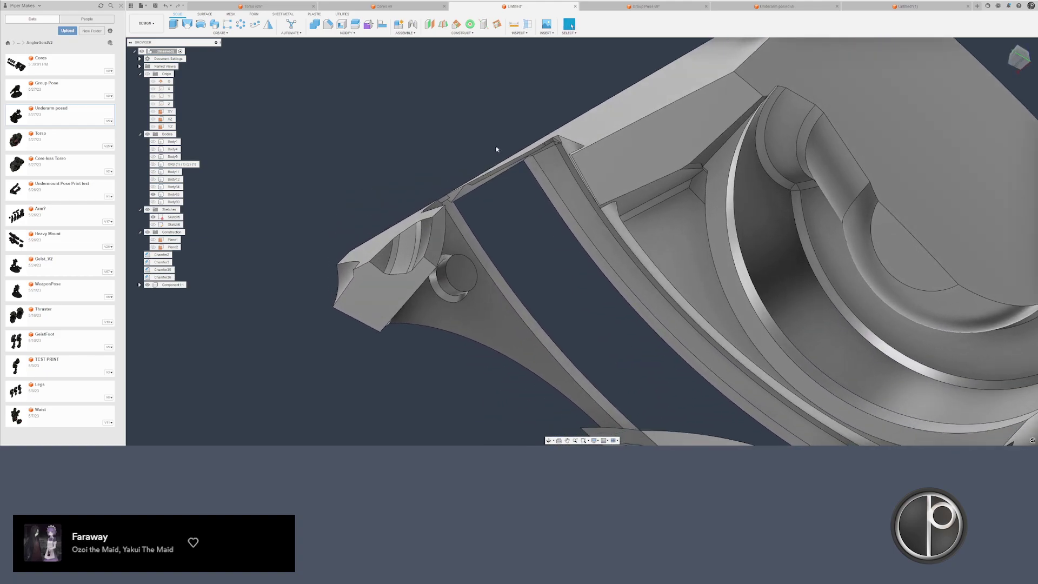
{"action": "mouse_move", "coordinate": [484, 122]}
{"action": "left_mouse_down"}
{"action": "mouse_move", "coordinate": [584, 119]}
{"action": "mouse_move", "coordinate": [549, 160]}
{"action": "mouse_move", "coordinate": [485, 198]}
{"action": "mouse_move", "coordinate": [406, 186]}
{"action": "left_mouse_up"}
{"action": "middle_click_drag", "start_coordinate": [405, 186], "coordinate": [419, 151], "text": "shift"}
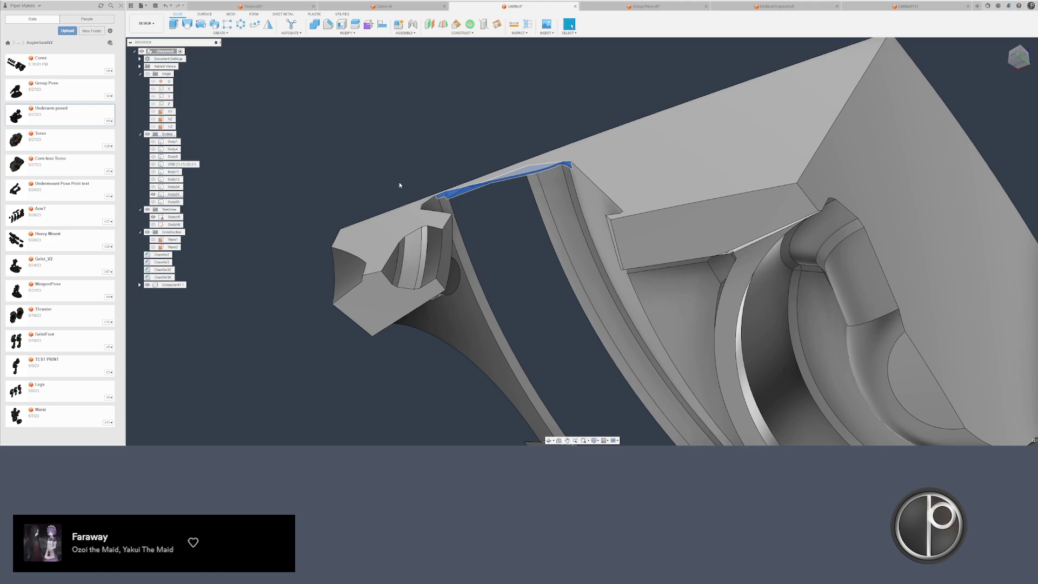
{"action": "key", "text": "Delete"}
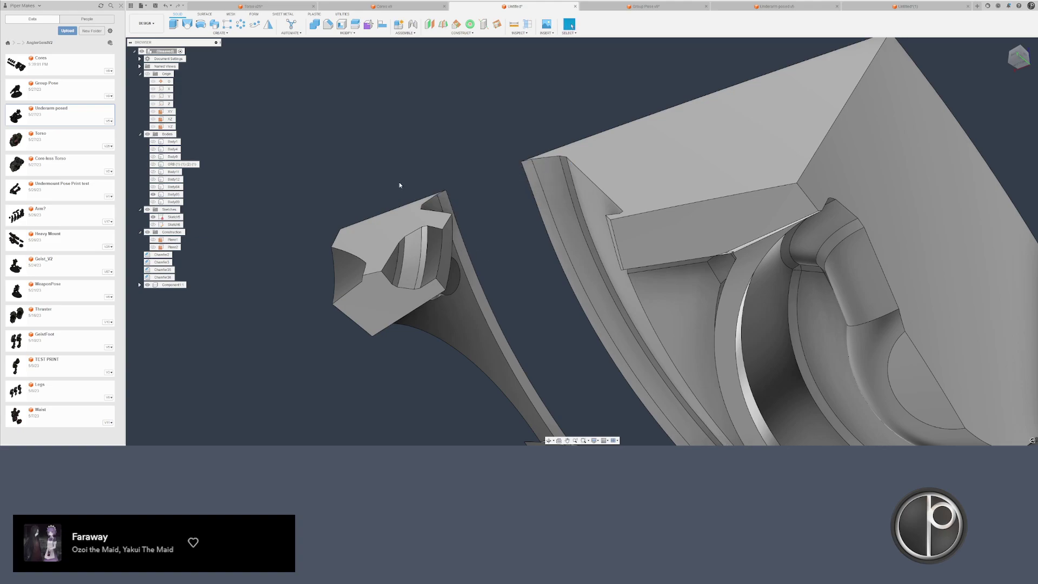
- Offset the flat upper face of the small detached piece beside the main block
{"action": "right_click", "coordinate": [411, 214]}
{"action": "left_click", "coordinate": [437, 205]}
{"action": "scroll", "coordinate": [436, 208], "scroll_direction": "up", "scroll_amount": 1}
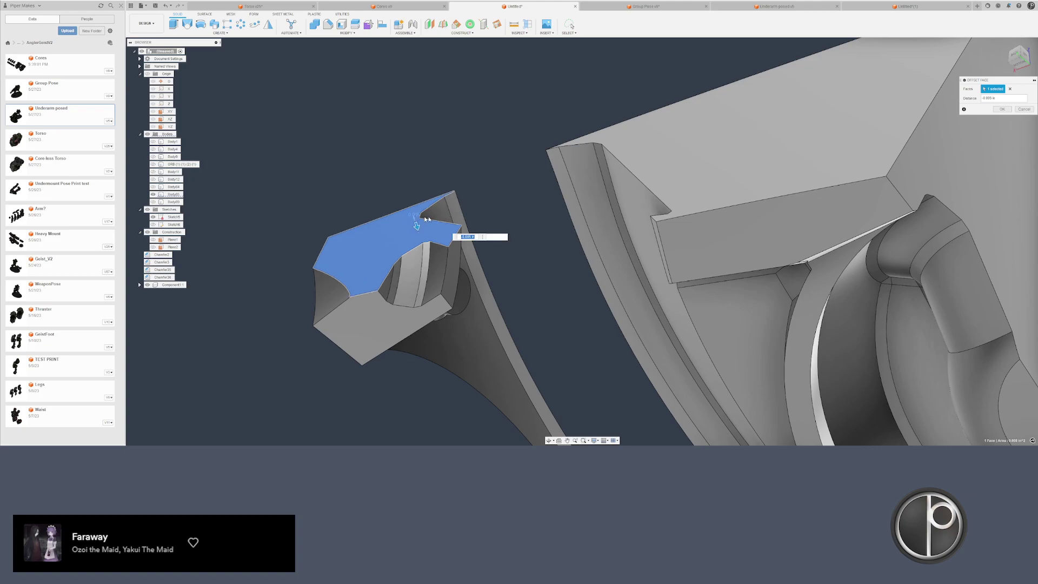
{"action": "key", "text": "Return"}
- Delete the small detached piece with the long curved arm beside the main block
{"action": "double_click", "coordinate": [376, 227]}
{"action": "key", "text": "Delete"}
{"action": "scroll", "coordinate": [447, 221], "scroll_direction": "down", "scroll_amount": 3}
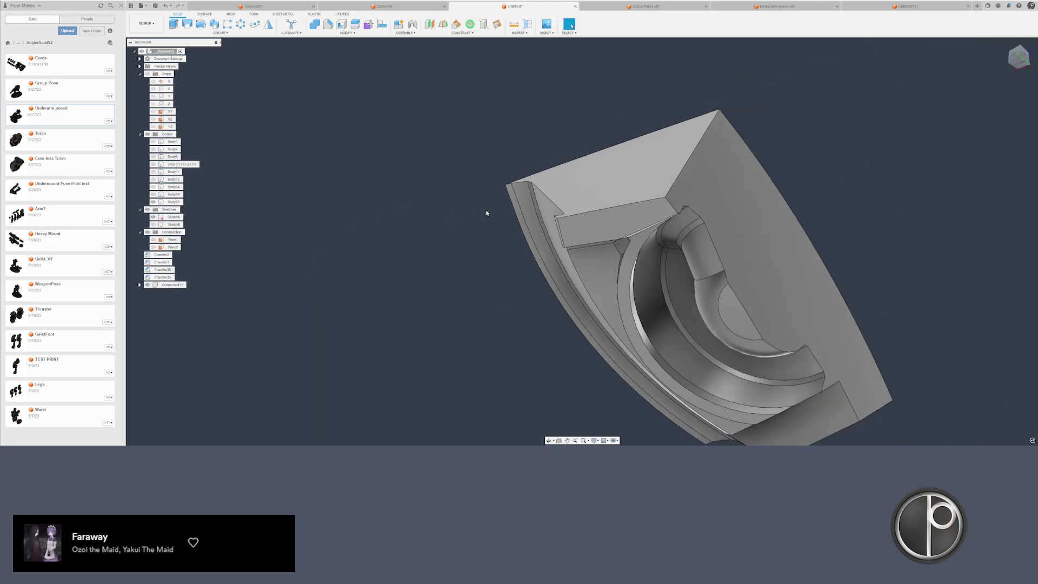
- Delete the long curved strip of faces along the block's outer edge
{"action": "middle_click_drag", "start_coordinate": [487, 213], "coordinate": [576, 143], "text": "shift"}
{"action": "scroll", "coordinate": [521, 187], "scroll_direction": "up", "scroll_amount": 5}
{"action": "left_click", "coordinate": [490, 164]}
{"action": "scroll", "coordinate": [489, 164], "scroll_direction": "up", "scroll_amount": 2}
{"action": "scroll", "coordinate": [489, 164], "scroll_direction": "down", "scroll_amount": 5}
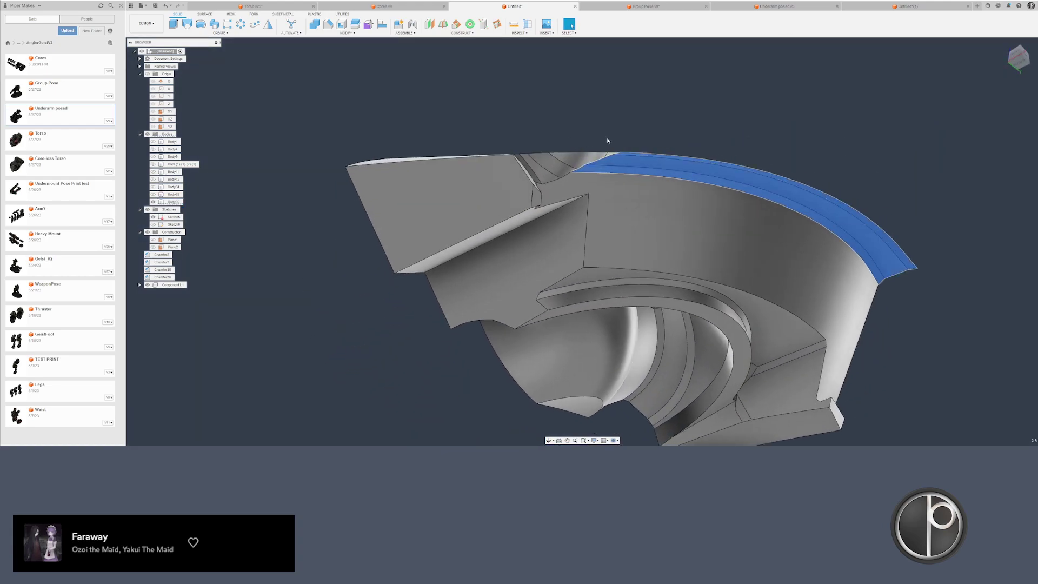
{"action": "key", "text": "Delete"}
- Delete the small notch faces at the block's corner together with the triangular end face beside the stepped recess
{"action": "mouse_move", "coordinate": [563, 144]}
{"action": "middle_mouse_down", "text": "shift"}
{"action": "mouse_move", "coordinate": [581, 231]}
{"action": "mouse_move", "coordinate": [558, 235]}
{"action": "middle_mouse_up", "text": "shift"}
{"action": "scroll", "coordinate": [571, 209], "scroll_direction": "up", "scroll_amount": 3}
{"action": "mouse_move", "coordinate": [544, 189]}
{"action": "left_mouse_down"}
{"action": "mouse_move", "coordinate": [484, 265]}
{"action": "mouse_move", "coordinate": [475, 262]}
{"action": "left_mouse_up"}
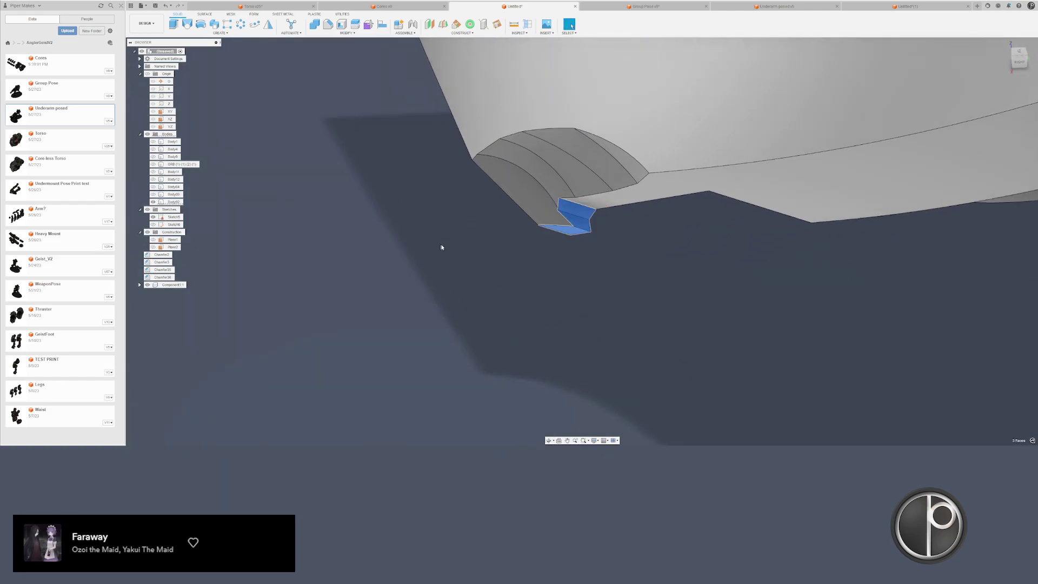
{"action": "key", "text": "Delete"}
{"action": "scroll", "coordinate": [482, 244], "scroll_direction": "down", "scroll_amount": 2}
{"action": "left_click", "coordinate": [545, 233]}
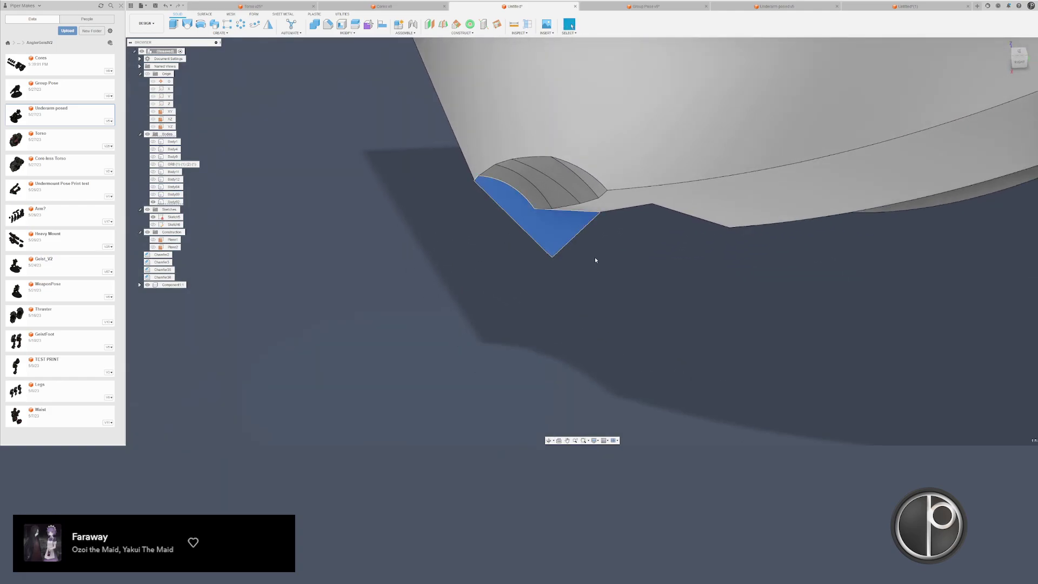
{"action": "key", "text": "Delete"}
- Delete the adjoining curved faces that form the stepped recess in the block's edge
{"action": "mouse_move", "coordinate": [593, 260]}
{"action": "middle_mouse_down", "text": "shift"}
{"action": "mouse_move", "coordinate": [551, 209]}
{"action": "mouse_move", "coordinate": [552, 188]}
{"action": "middle_mouse_up", "text": "shift"}
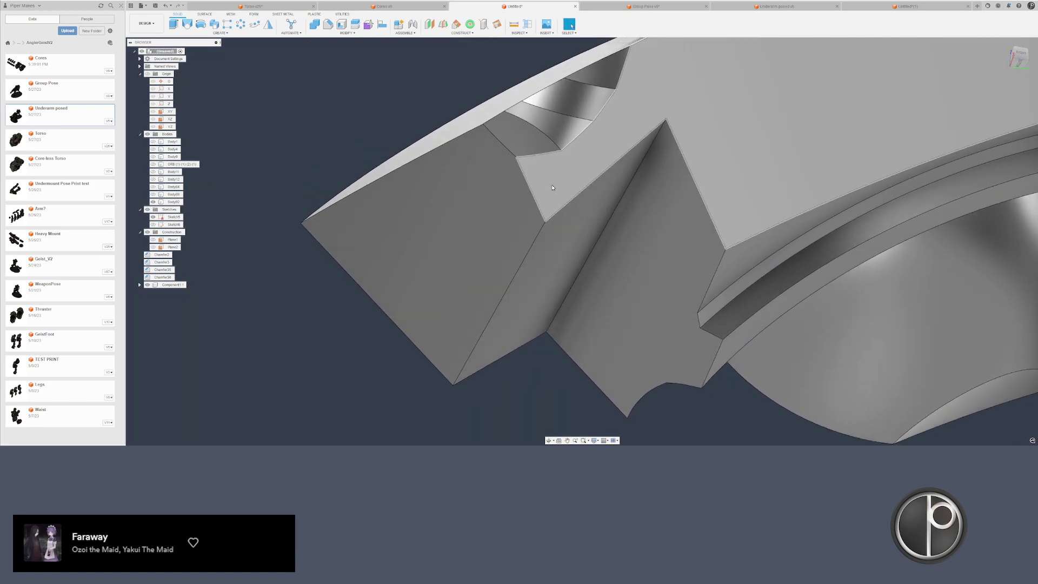
{"action": "scroll", "coordinate": [552, 188], "scroll_direction": "down", "scroll_amount": 1}
{"action": "left_click", "coordinate": [527, 142]}
{"action": "left_click", "coordinate": [552, 129], "text": "ctrl"}
{"action": "left_click", "coordinate": [574, 111], "text": "ctrl"}
{"action": "left_click", "coordinate": [596, 83], "text": "ctrl"}
{"action": "middle_click_drag", "start_coordinate": [563, 118], "coordinate": [532, 155]}
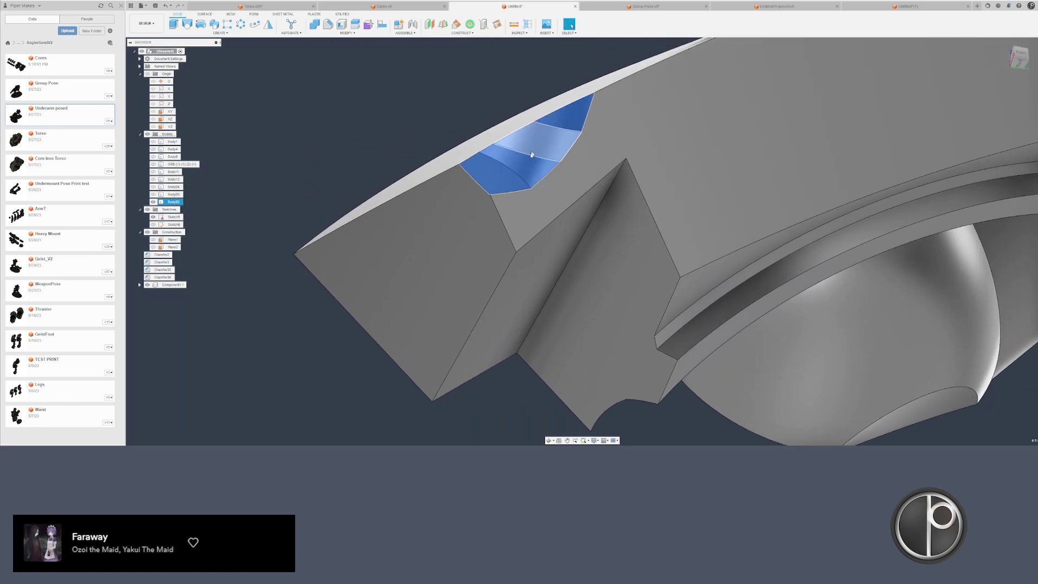
{"action": "key", "text": "Delete"}
- Delete the protruding notch faces on the tip at the opposite end of the block
{"action": "scroll", "coordinate": [483, 201], "scroll_direction": "down", "scroll_amount": 4}
{"action": "mouse_move", "coordinate": [473, 204]}
{"action": "middle_mouse_down", "text": "shift"}
{"action": "mouse_move", "coordinate": [489, 198]}
{"action": "mouse_move", "coordinate": [468, 188]}
{"action": "middle_mouse_up", "text": "shift"}
{"action": "middle_click_drag", "start_coordinate": [748, 153], "coordinate": [774, 195], "text": "shift"}
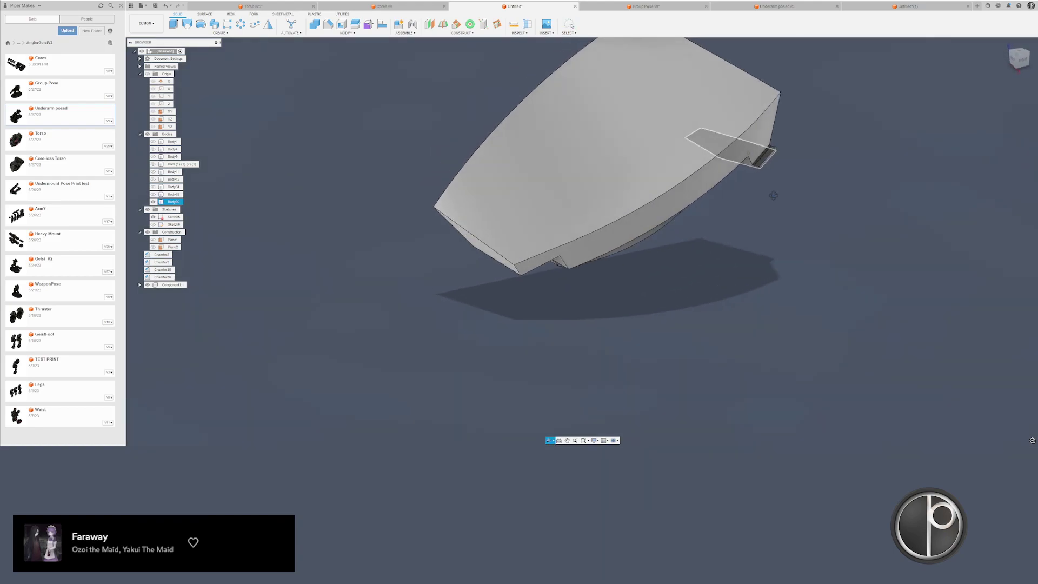
{"action": "scroll", "coordinate": [774, 195], "scroll_direction": "up", "scroll_amount": 6}
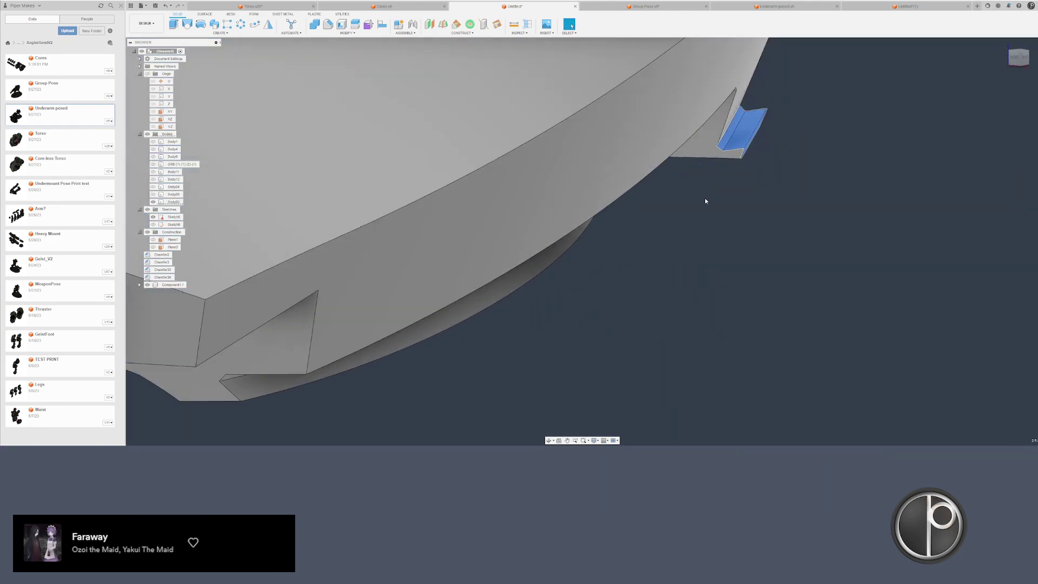
{"action": "key", "text": "Delete"}
- Delete the connected narrow bevel faces along the outer arc and at the corner junction of the block's underside
{"action": "middle_click_drag", "start_coordinate": [705, 202], "coordinate": [625, 300], "text": "shift"}
{"action": "scroll", "coordinate": [618, 243], "scroll_direction": "up", "scroll_amount": 3}
{"action": "left_click", "coordinate": [618, 243]}
{"action": "left_click", "coordinate": [592, 255], "text": "shift"}
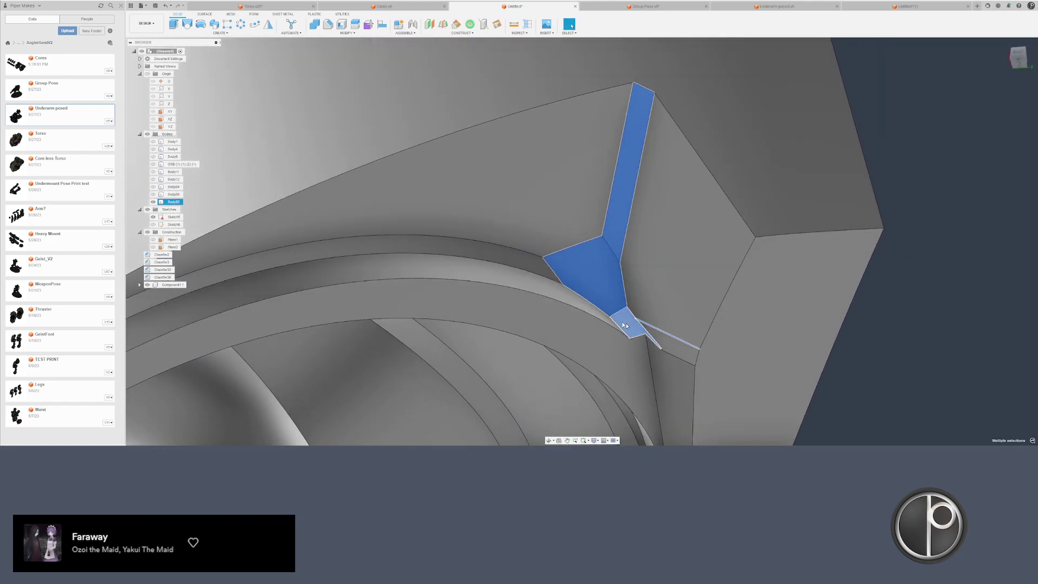
{"action": "left_click", "coordinate": [671, 337], "text": "ctrl"}
{"action": "left_click", "coordinate": [520, 268], "text": "ctrl"}
{"action": "scroll", "coordinate": [518, 270], "scroll_direction": "down", "scroll_amount": 2}
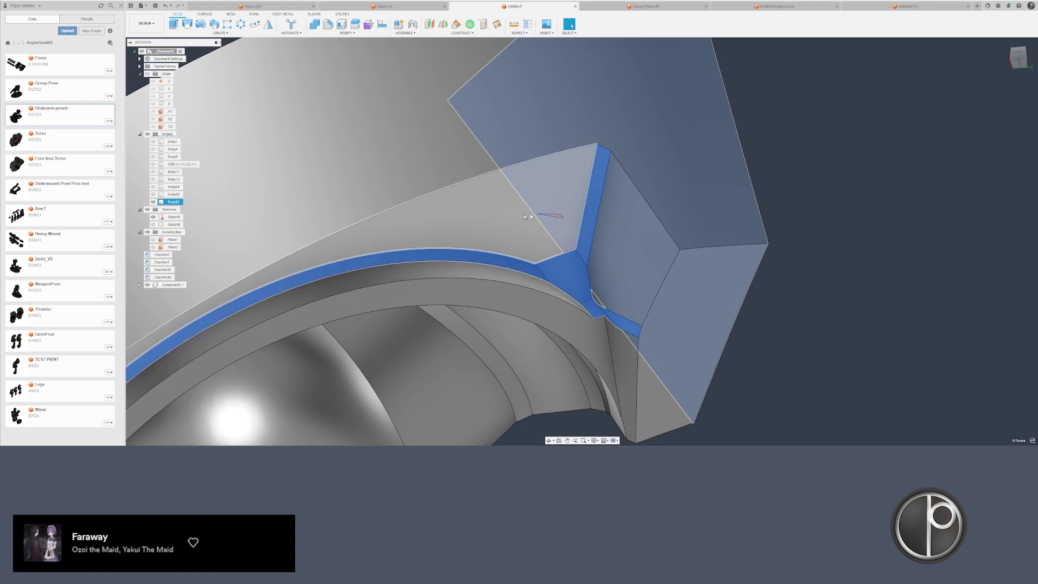
{"action": "scroll", "coordinate": [531, 215], "scroll_direction": "down", "scroll_amount": 2}
{"action": "middle_click_drag", "start_coordinate": [562, 217], "coordinate": [782, 191]}
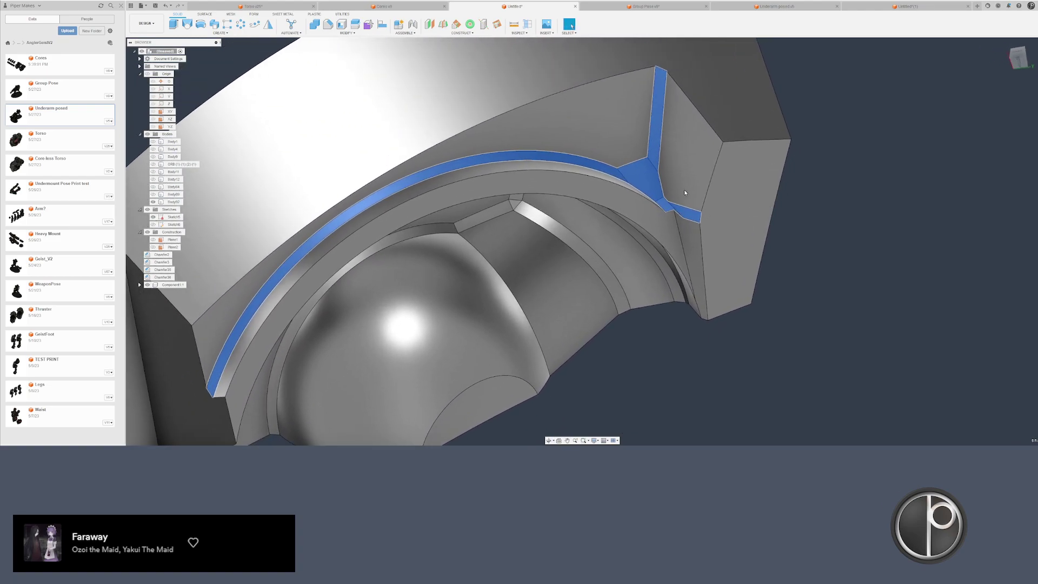
{"action": "key", "text": "Delete"}
- Delete the narrow bevel faces along the concentric arcs and their connecting edges inside the rounded recess
{"action": "middle_click_drag", "start_coordinate": [680, 187], "coordinate": [657, 130], "text": "shift"}
{"action": "scroll", "coordinate": [530, 241], "scroll_direction": "up", "scroll_amount": 3}
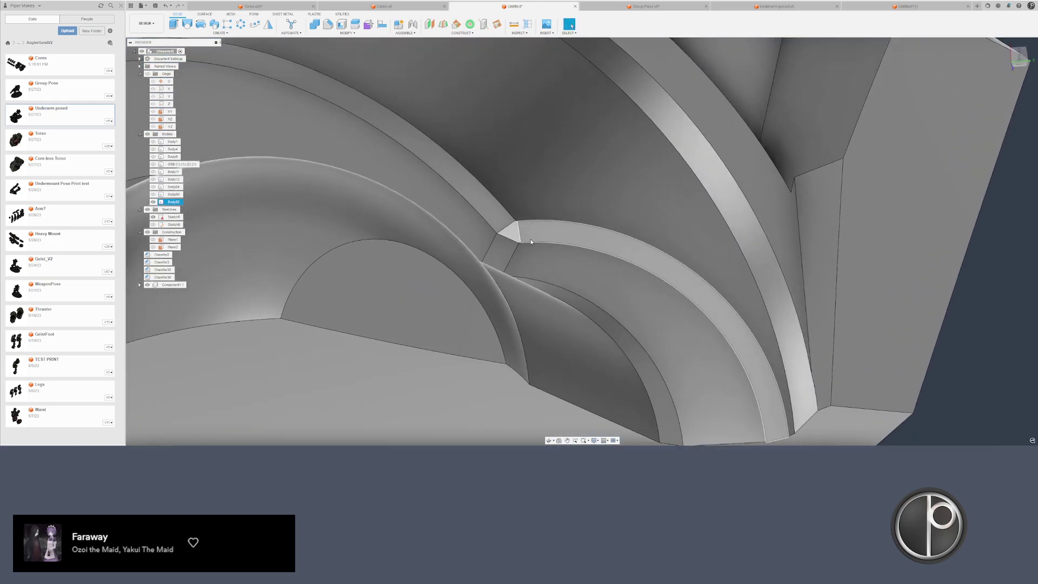
{"action": "left_click", "coordinate": [498, 242], "text": "shift"}
{"action": "middle_click_drag", "start_coordinate": [498, 243], "coordinate": [487, 274], "text": "shift"}
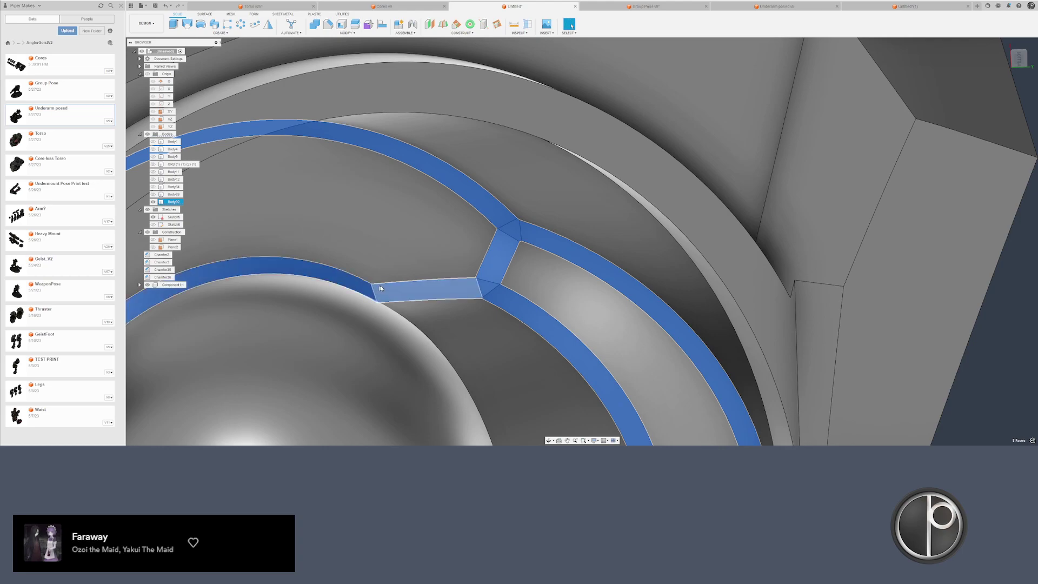
{"action": "scroll", "coordinate": [811, 167], "scroll_direction": "down", "scroll_amount": 4}
{"action": "middle_click_drag", "start_coordinate": [676, 227], "coordinate": [536, 277], "text": "shift"}
{"action": "key", "text": "Delete"}
- Delete the cylindrical, dished and flat faces at the center of the rounded recess
{"action": "middle_click_drag", "start_coordinate": [566, 209], "coordinate": [601, 222], "text": "shift"}
{"action": "left_click", "coordinate": [569, 187]}
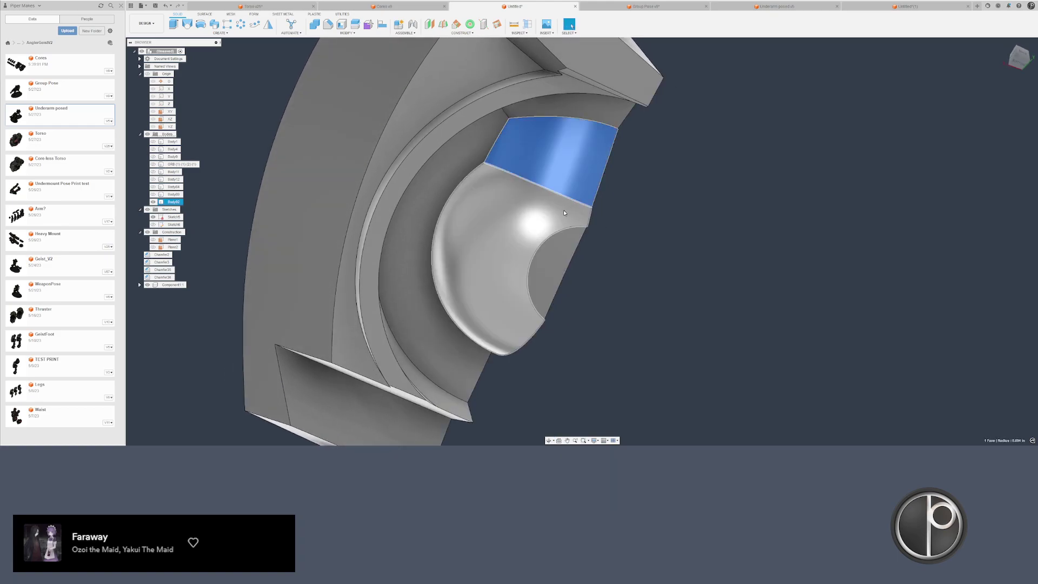
{"action": "left_click", "coordinate": [564, 213], "text": "shift"}
{"action": "left_click", "coordinate": [555, 271], "text": "shift"}
{"action": "middle_click_drag", "start_coordinate": [556, 270], "coordinate": [566, 156], "text": "shift"}
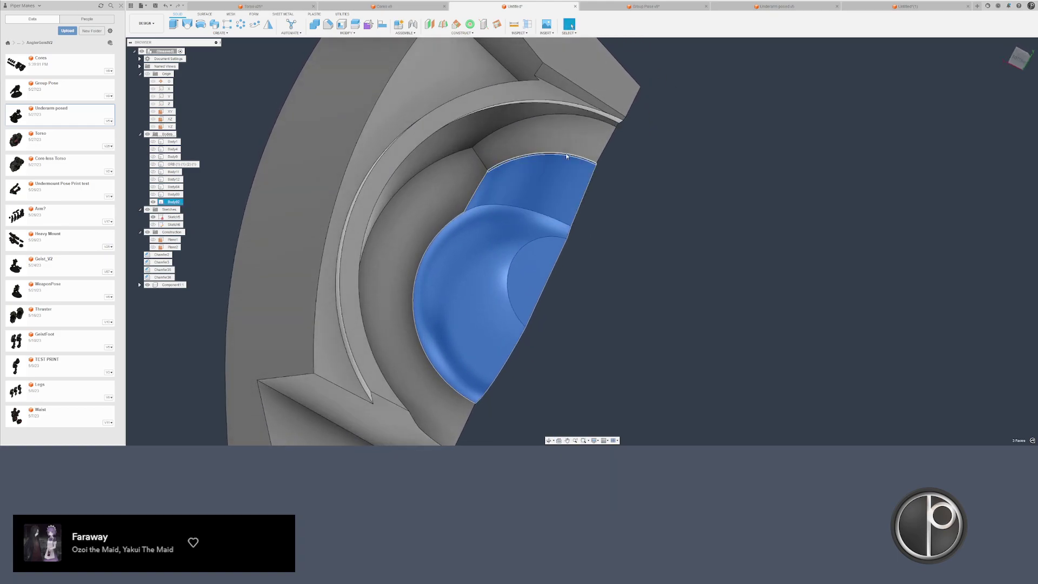
{"action": "key", "text": "Delete"}
- Offset the narrow curved rim face that borders the arc recess
{"action": "scroll", "coordinate": [556, 235], "scroll_direction": "down", "scroll_amount": 2}
{"action": "middle_click_drag", "start_coordinate": [556, 234], "coordinate": [458, 259], "text": "shift"}
{"action": "right_click", "coordinate": [458, 260]}
{"action": "left_click", "coordinate": [471, 254]}
{"action": "scroll", "coordinate": [466, 263], "scroll_direction": "up", "scroll_amount": 2}
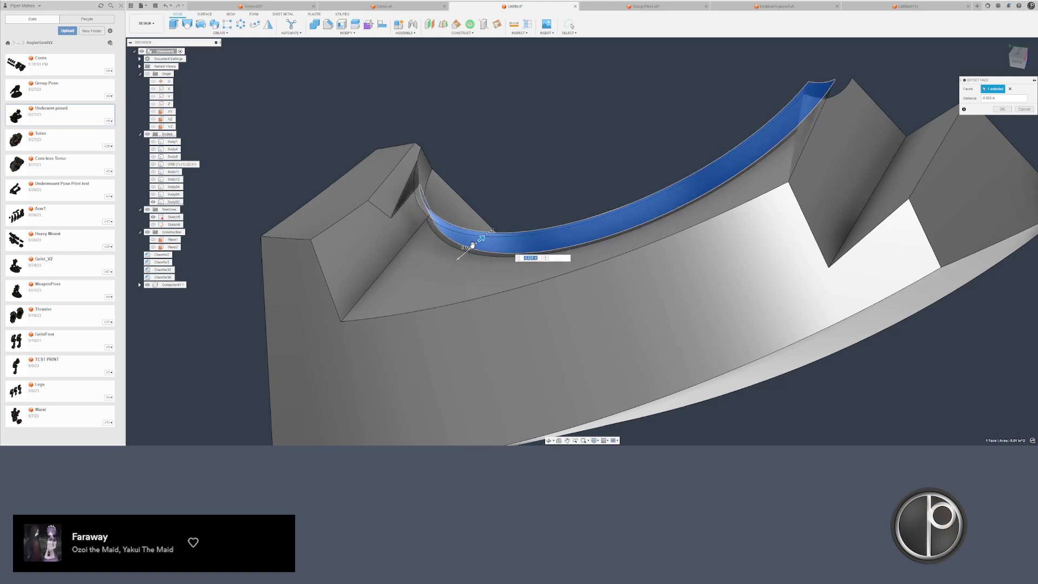
{"action": "key", "text": "Return"}
- Show the hidden shell body listed just above the edited block, and delete it
{"action": "middle_click_drag", "start_coordinate": [552, 165], "coordinate": [544, 199], "text": "shift"}
{"action": "scroll", "coordinate": [425, 213], "scroll_direction": "up", "scroll_amount": 2}
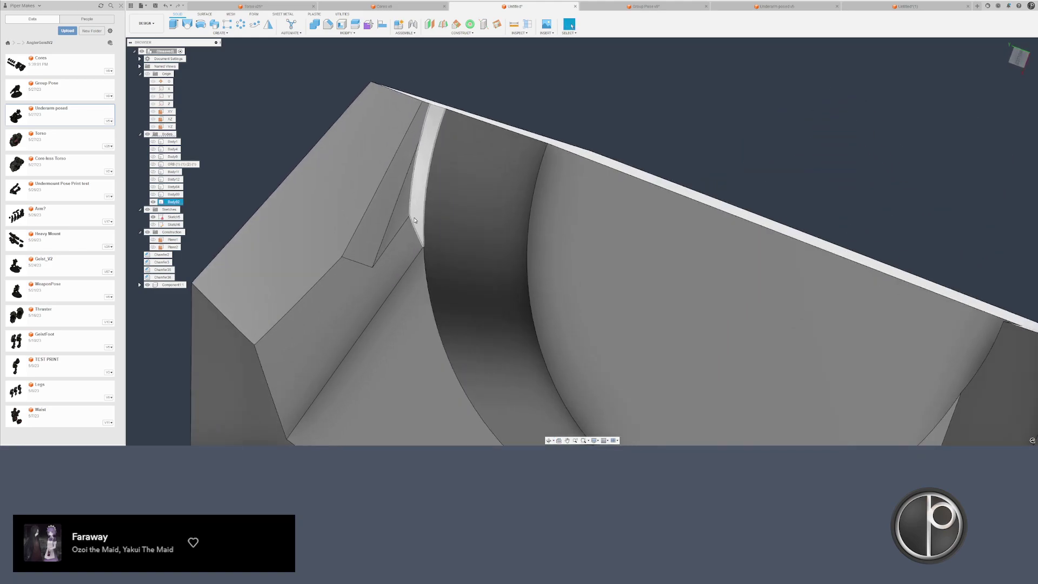
{"action": "scroll", "coordinate": [418, 212], "scroll_direction": "down", "scroll_amount": 4}
{"action": "middle_click_drag", "start_coordinate": [418, 212], "coordinate": [244, 233], "text": "shift"}
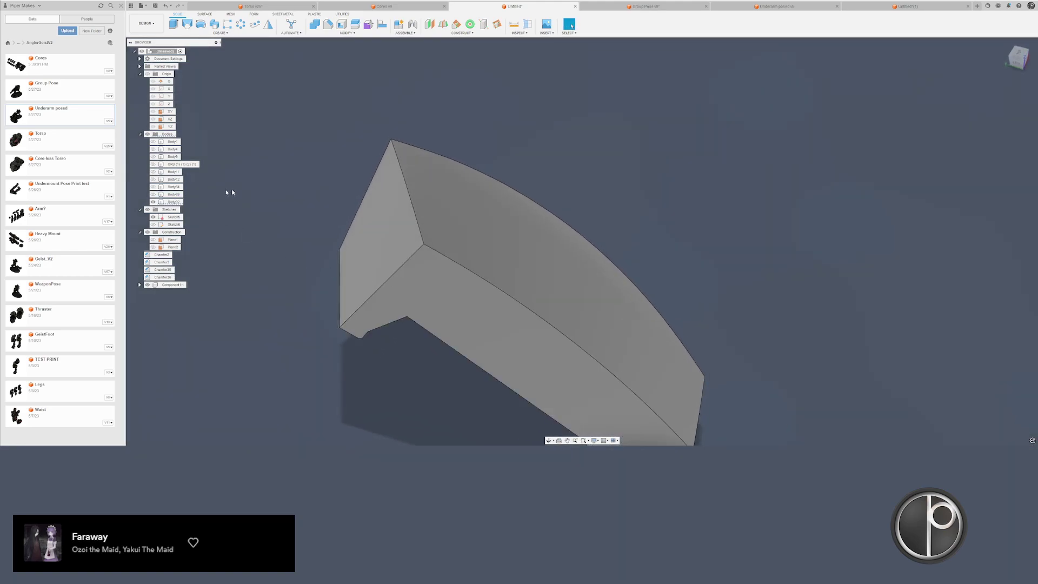
{"action": "left_click", "coordinate": [173, 194]}
{"action": "key", "text": "v"}
{"action": "left_click", "coordinate": [259, 194]}
{"action": "middle_click_drag", "start_coordinate": [266, 194], "coordinate": [522, 170], "text": "shift"}
{"action": "scroll", "coordinate": [576, 203], "scroll_direction": "down", "scroll_amount": 3}
{"action": "left_click_drag", "start_coordinate": [519, 130], "coordinate": [474, 160]}
{"action": "middle_click_drag", "start_coordinate": [475, 161], "coordinate": [630, 150]}
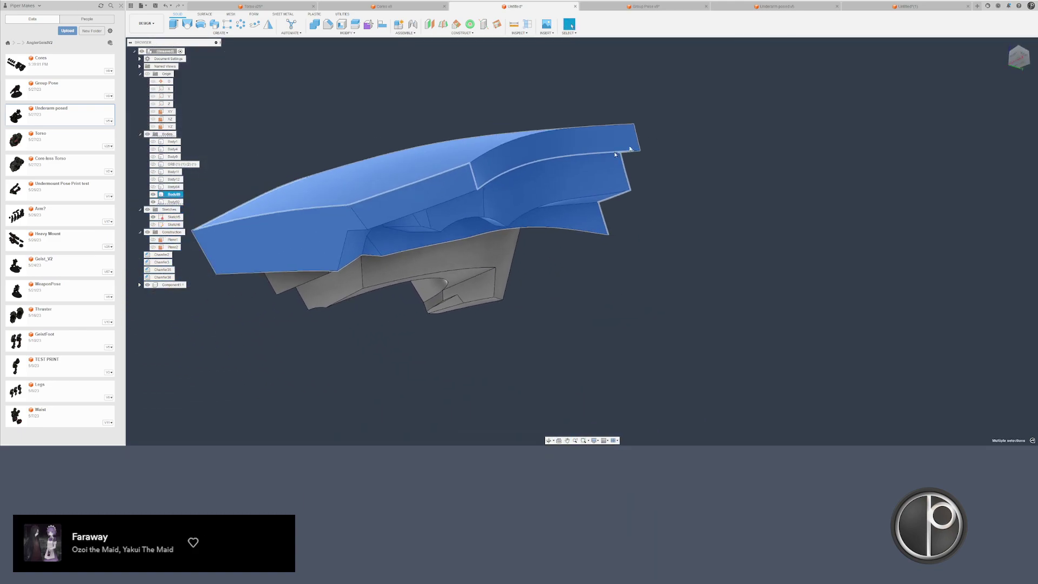
{"action": "key", "text": "Delete"}
- Show the outer shell body and try offsetting the inner block's upper face outward until it extends past the shell
{"action": "left_click", "coordinate": [153, 187]}
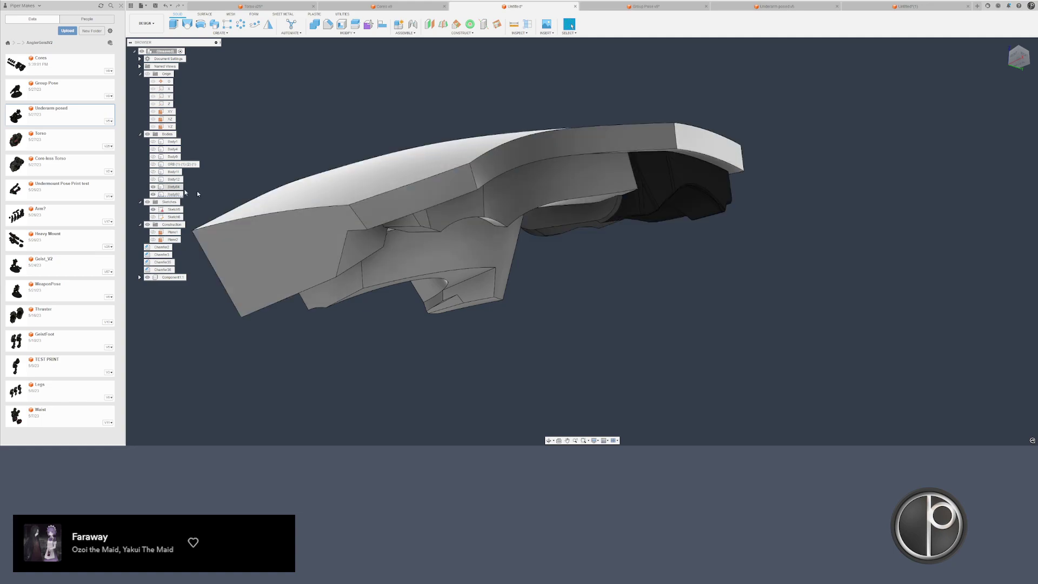
{"action": "middle_click_drag", "start_coordinate": [367, 241], "coordinate": [287, 251], "text": "shift"}
{"action": "scroll", "coordinate": [260, 243], "scroll_direction": "up", "scroll_amount": 2}
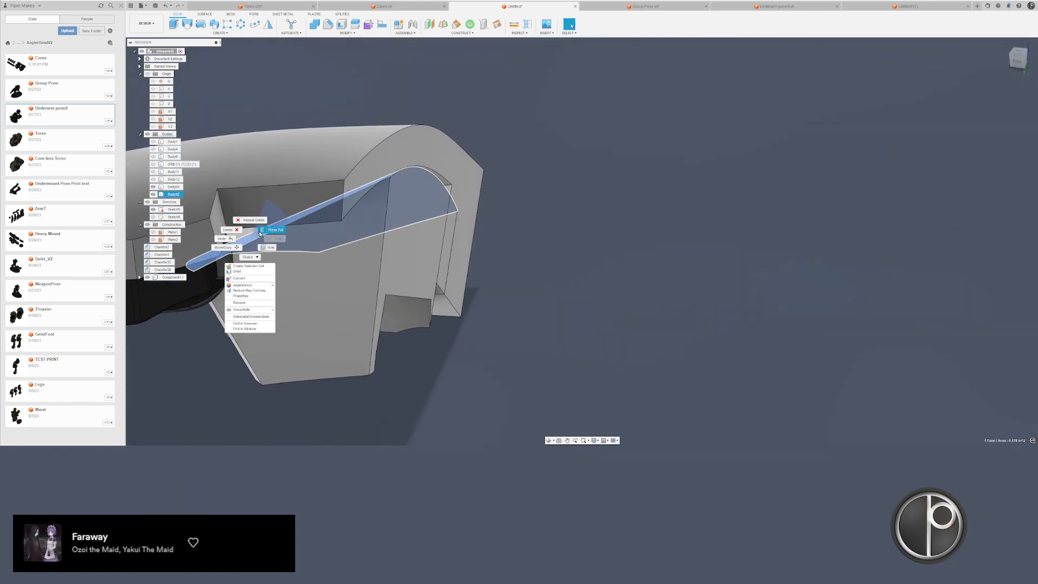
{"action": "left_click_drag", "start_coordinate": [229, 200], "coordinate": [190, 112]}
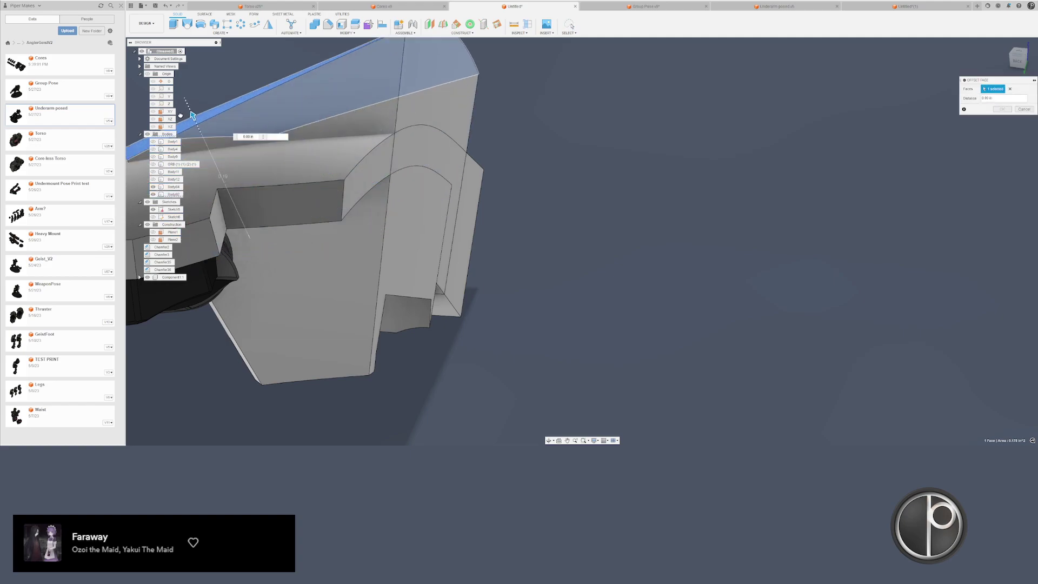
{"action": "middle_click_drag", "start_coordinate": [189, 113], "coordinate": [429, 182]}
{"action": "key", "text": "Return"}
- Try to split the enlarged inner block using the outer shell as the splitting tool
{"action": "left_click", "coordinate": [355, 25]}
{"action": "left_click", "coordinate": [514, 178]}
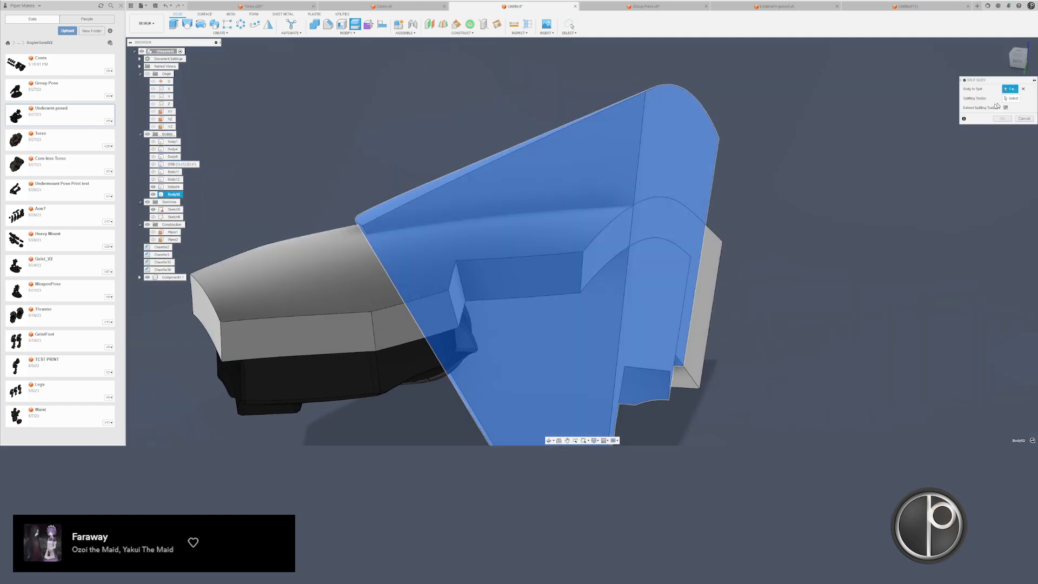
{"action": "left_click", "coordinate": [537, 245]}
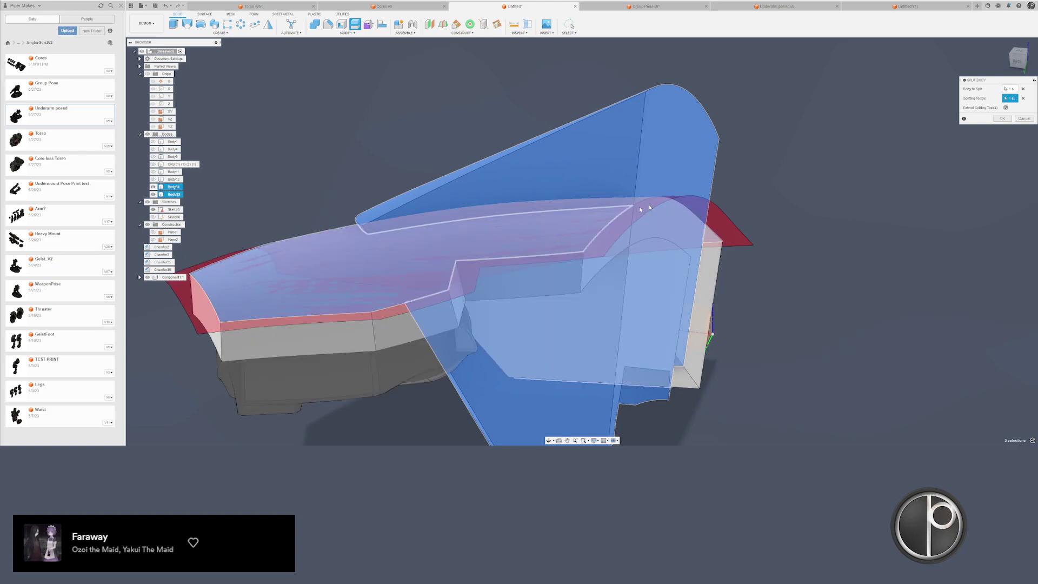
{"action": "key", "text": "Return"}
- Undo the body split and the preceding edits, and offset the inner block's curved top face instead
{"action": "key", "text": "ctrl+z"}
{"action": "key", "text": "ctrl+z"}
{"action": "key", "text": "ctrl+z"}
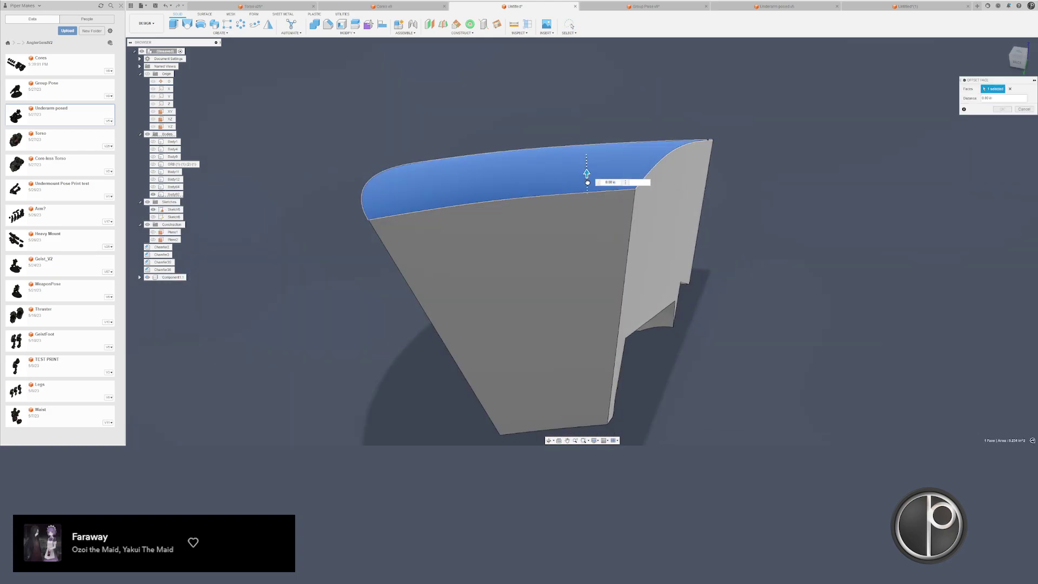
{"action": "key", "text": "Return"}
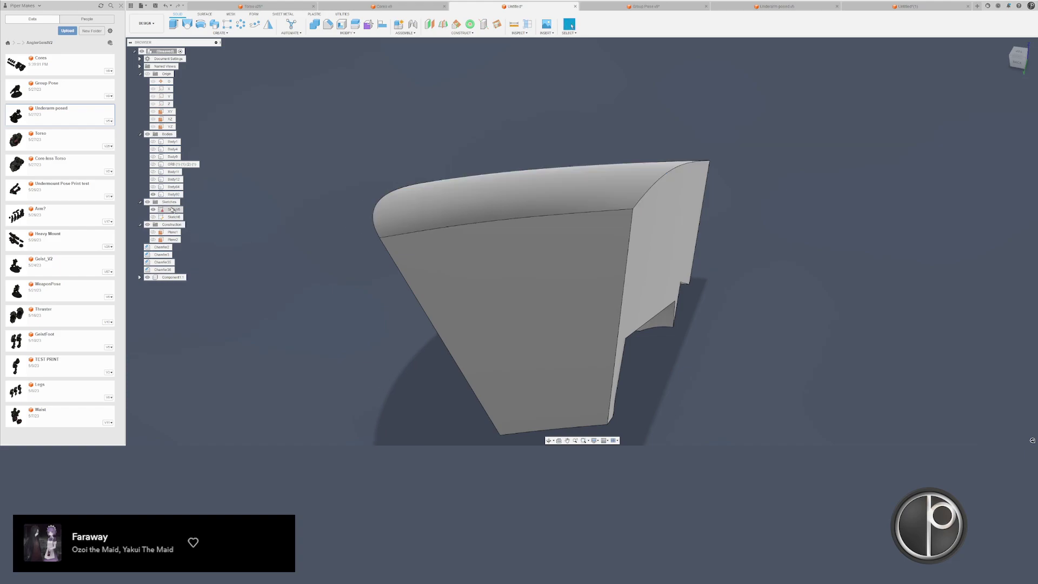
- Show the outer shell and the green reference body with its cylinders around the inner block
{"action": "left_click", "coordinate": [153, 187]}
{"action": "scroll", "coordinate": [397, 216], "scroll_direction": "down", "scroll_amount": 3}
{"action": "middle_click_drag", "start_coordinate": [397, 216], "coordinate": [309, 222], "text": "shift"}
{"action": "left_click", "coordinate": [242, 196]}
{"action": "left_click", "coordinate": [153, 179]}
- Offset the inner block's broad face overlapping the green reference plate
{"action": "scroll", "coordinate": [433, 121], "scroll_direction": "up", "scroll_amount": 4}
{"action": "right_click", "coordinate": [486, 108]}
{"action": "left_click", "coordinate": [506, 102]}
{"action": "mouse_move", "coordinate": [506, 102]}
{"action": "middle_mouse_down", "text": "shift"}
{"action": "mouse_move", "coordinate": [476, 119]}
{"action": "mouse_move", "coordinate": [489, 111]}
{"action": "middle_mouse_up", "text": "shift"}
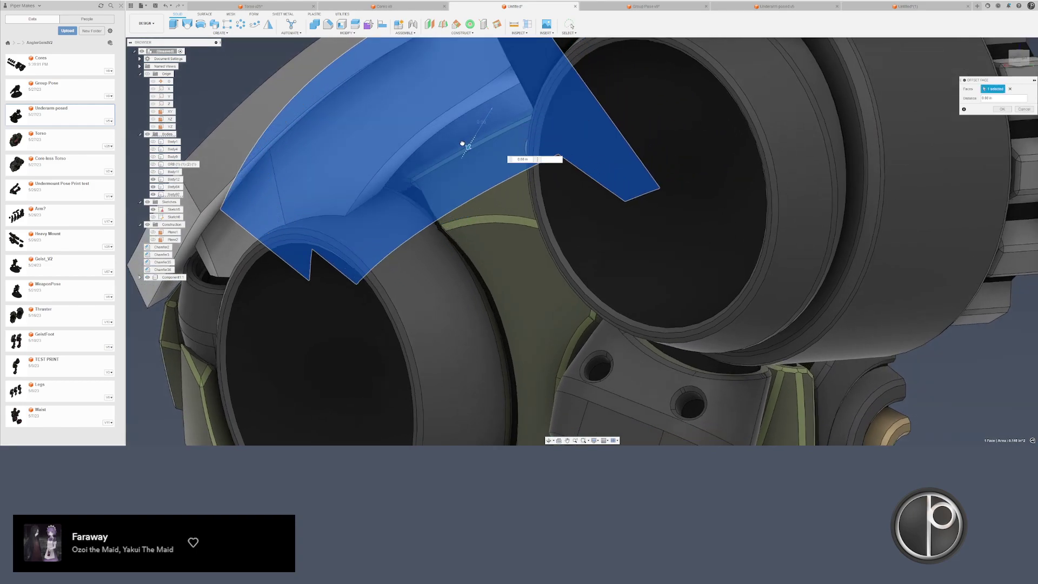
{"action": "middle_click_drag", "start_coordinate": [462, 145], "coordinate": [500, 129], "text": "shift"}
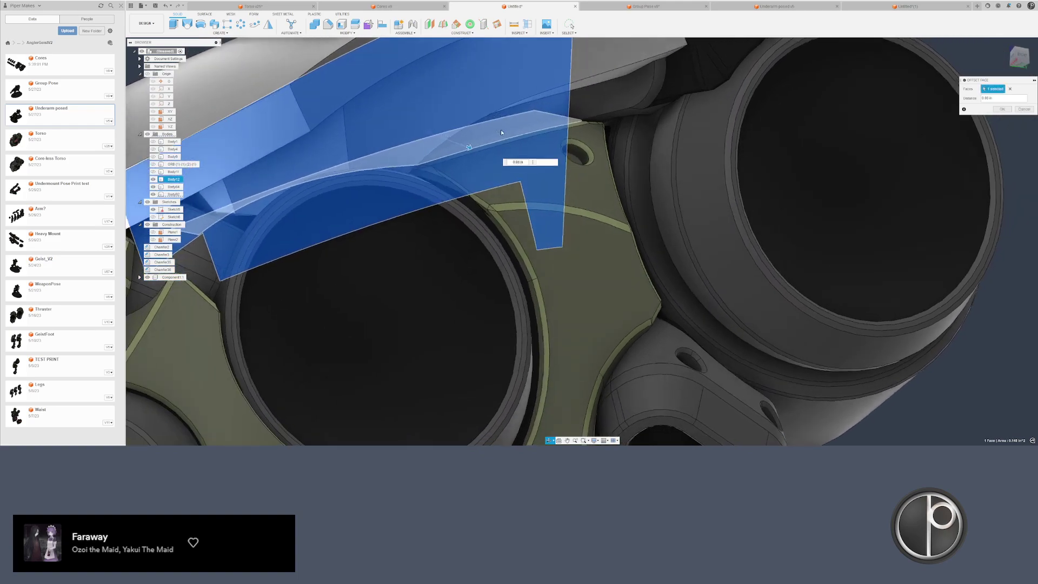
{"action": "scroll", "coordinate": [501, 128], "scroll_direction": "up", "scroll_amount": 3}
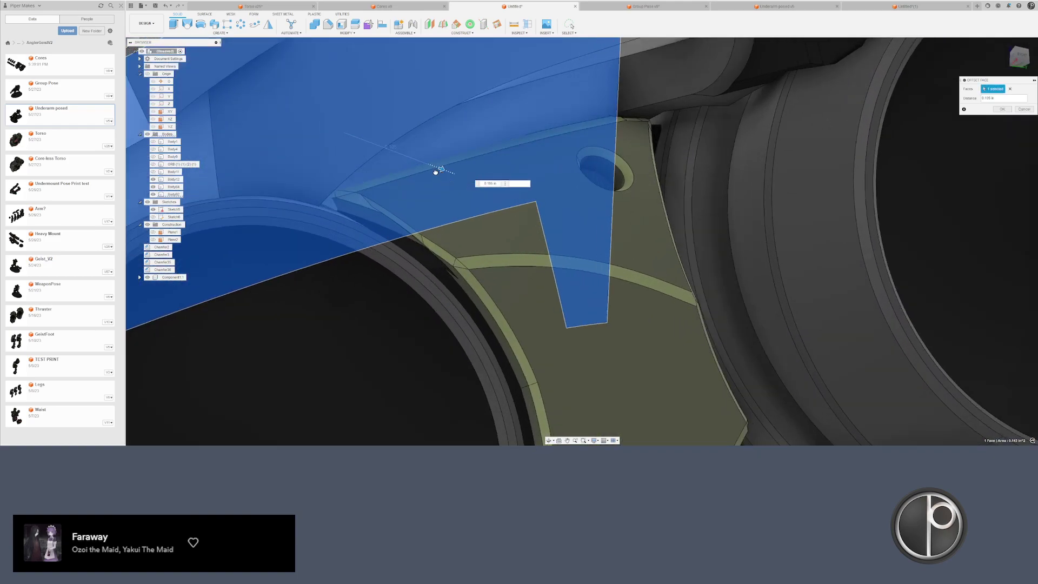
{"action": "key", "text": "Return"}
- Hide the green plate's reference body, leaving the inner block and outer shell displayed
{"action": "scroll", "coordinate": [433, 195], "scroll_direction": "down", "scroll_amount": 2}
{"action": "middle_click_drag", "start_coordinate": [433, 195], "coordinate": [523, 277], "text": "shift"}
{"action": "scroll", "coordinate": [500, 264], "scroll_direction": "down", "scroll_amount": 2}
{"action": "key", "text": "v"}
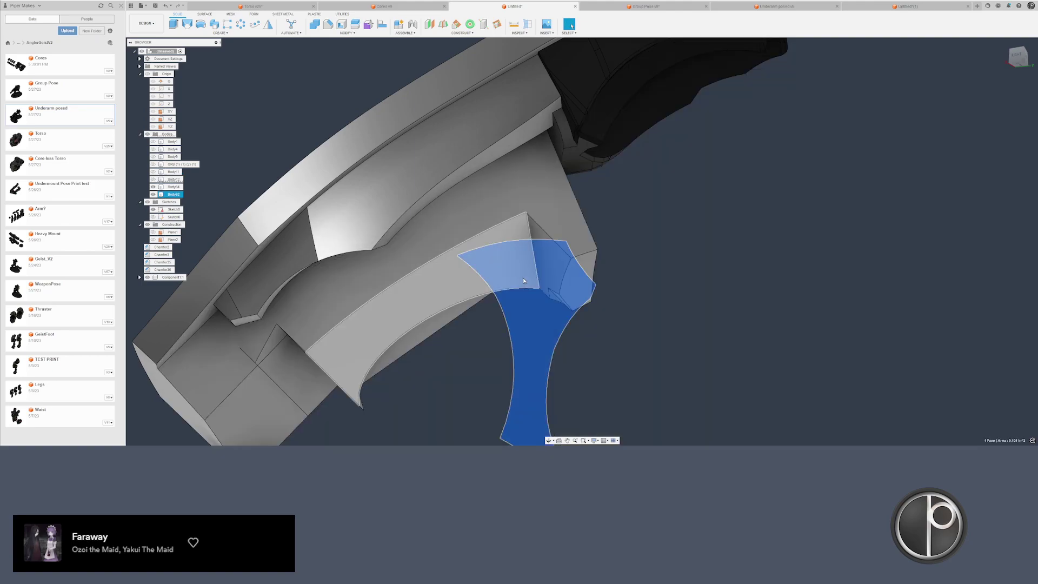
- Offset the large flat end face of the inner block beside the dark part of the shell
{"action": "left_click", "coordinate": [523, 278]}
{"action": "middle_click_drag", "start_coordinate": [627, 251], "coordinate": [607, 223], "text": "shift"}
{"action": "left_click", "coordinate": [607, 220]}
{"action": "right_click", "coordinate": [607, 217]}
{"action": "left_click", "coordinate": [628, 208]}
{"action": "scroll", "coordinate": [607, 216], "scroll_direction": "up", "scroll_amount": 2}
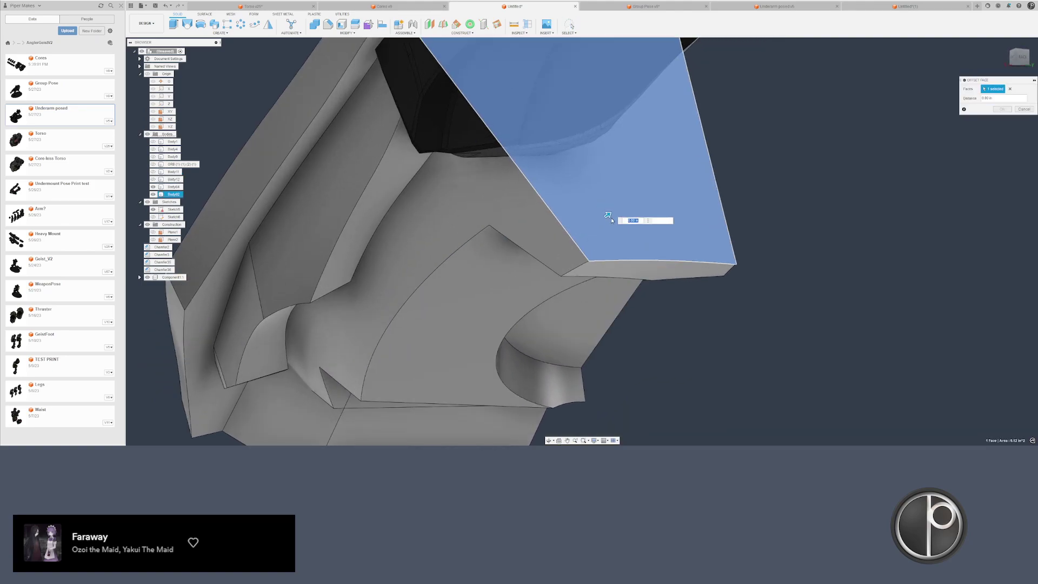
{"action": "left_click_drag", "start_coordinate": [618, 206], "coordinate": [626, 202]}
{"action": "key", "text": "Return"}
- Split the inner block using the outer shell's adjoining inner face as the splitting tool
{"action": "scroll", "coordinate": [491, 263], "scroll_direction": "down", "scroll_amount": 2}
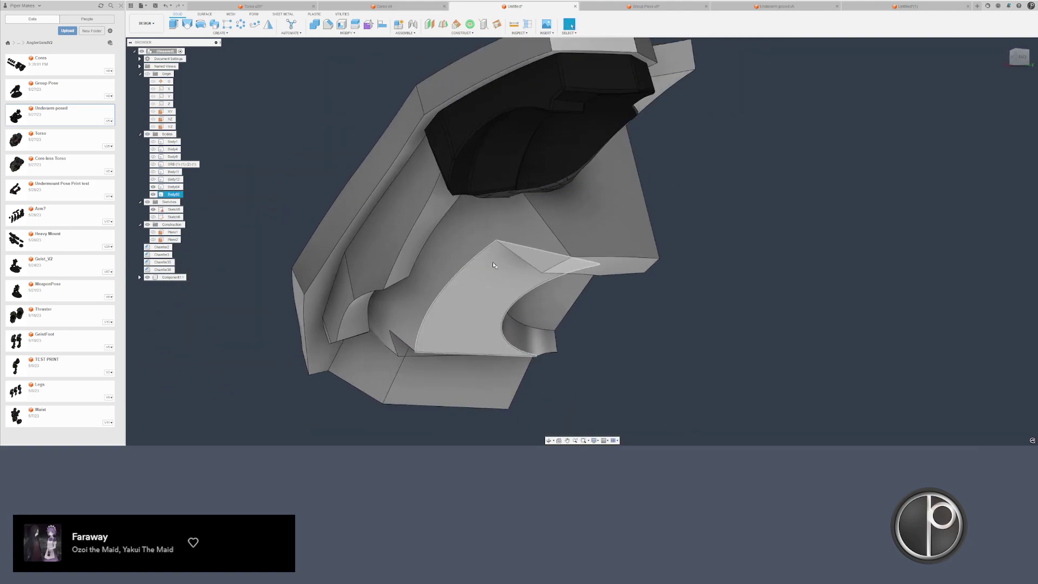
{"action": "middle_click_drag", "start_coordinate": [491, 263], "coordinate": [286, 222], "text": "shift"}
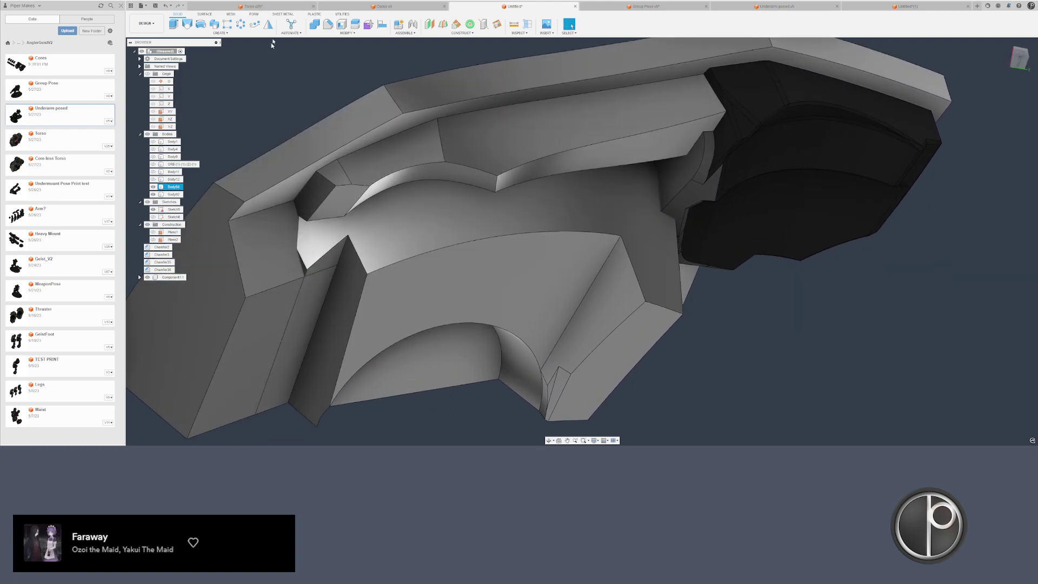
{"action": "left_click", "coordinate": [173, 195]}
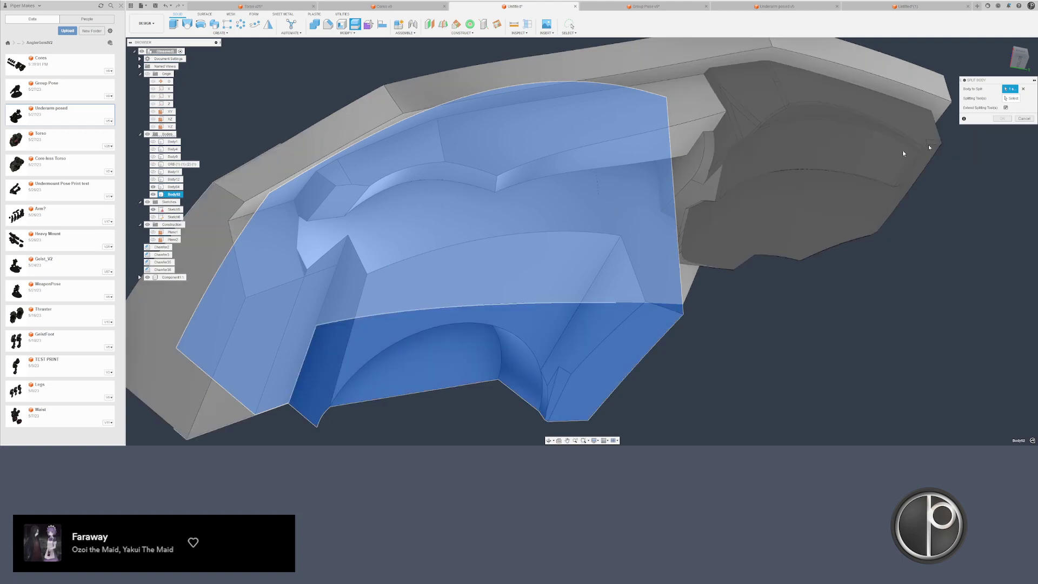
{"action": "left_click", "coordinate": [363, 287]}
{"action": "key", "text": "Return"}
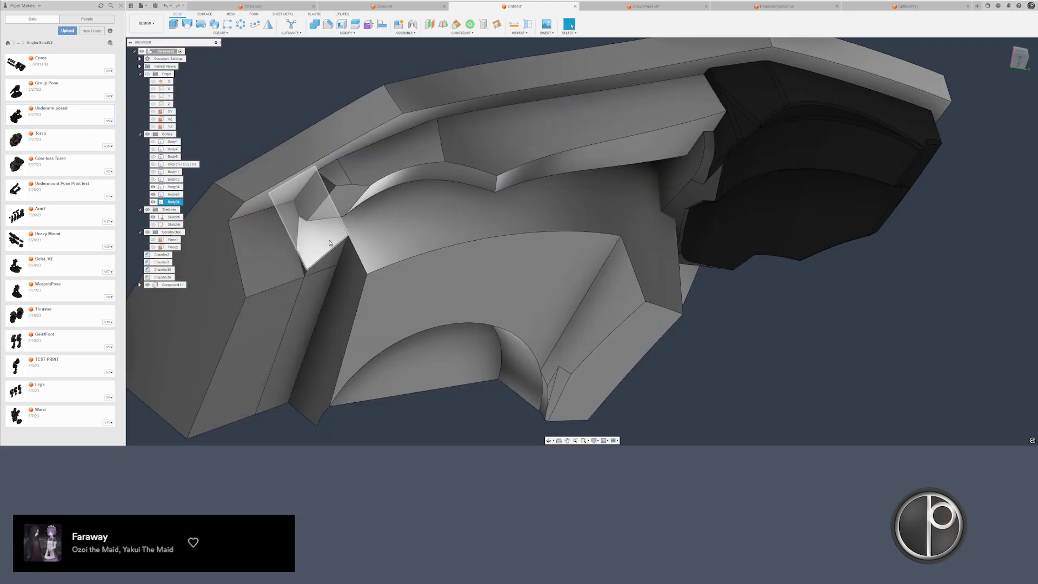
- Split the separated end piece of the inner block with the adjacent inner face of the shell
{"action": "key", "text": "v"}
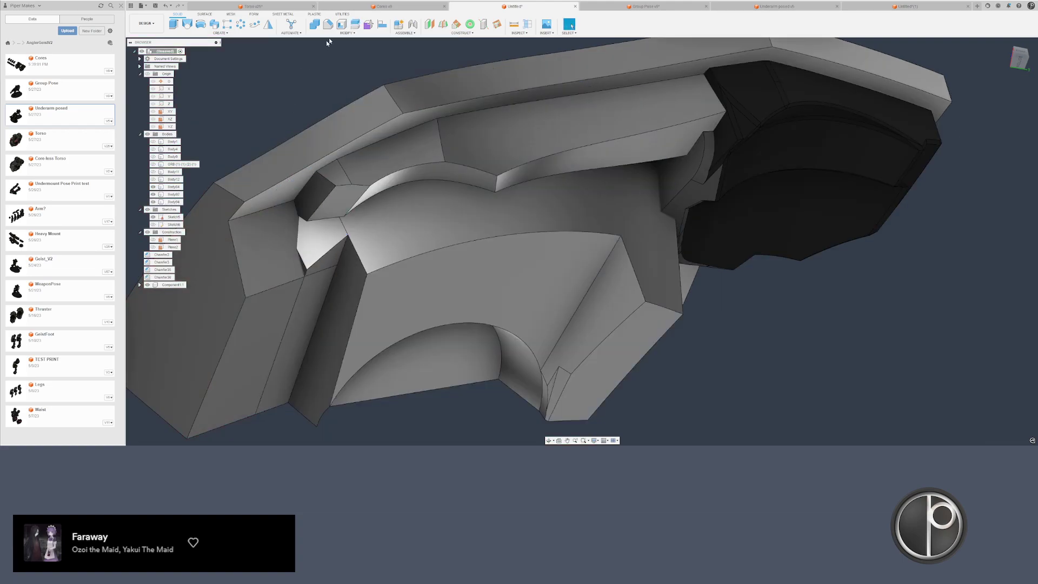
{"action": "left_click", "coordinate": [356, 25]}
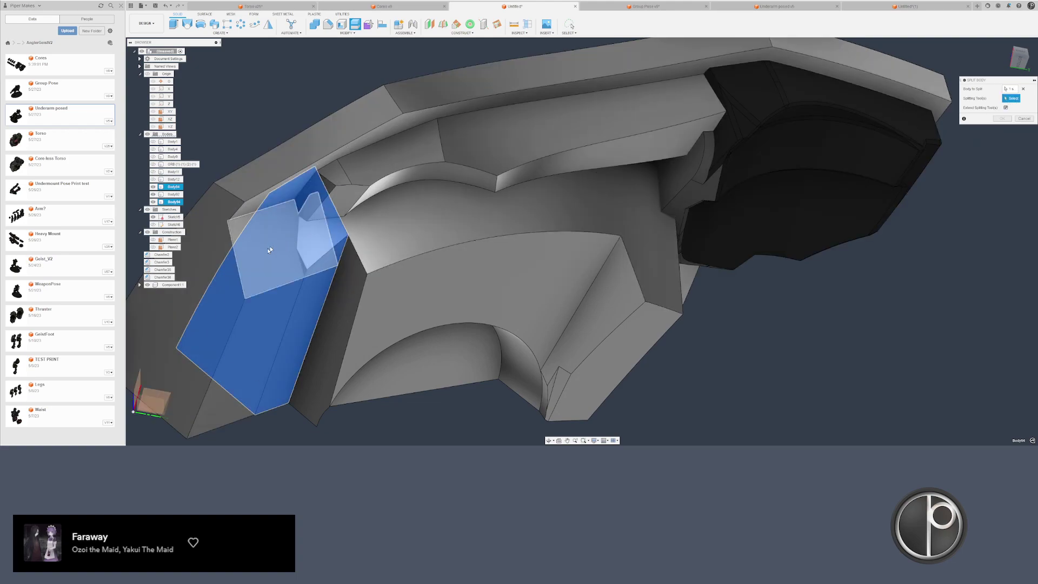
{"action": "left_click", "coordinate": [306, 278]}
{"action": "key", "text": "Return"}
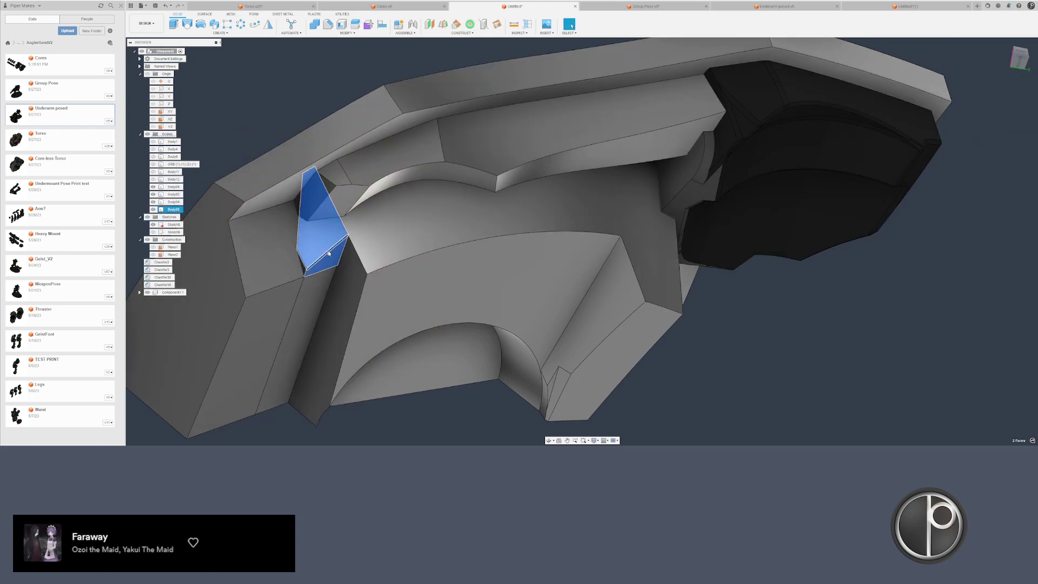
- Remove the small wedge-shaped leftover piece and hide the outer shell
{"action": "middle_click_drag", "start_coordinate": [329, 253], "coordinate": [354, 244], "text": "shift"}
{"action": "left_click", "coordinate": [177, 212]}
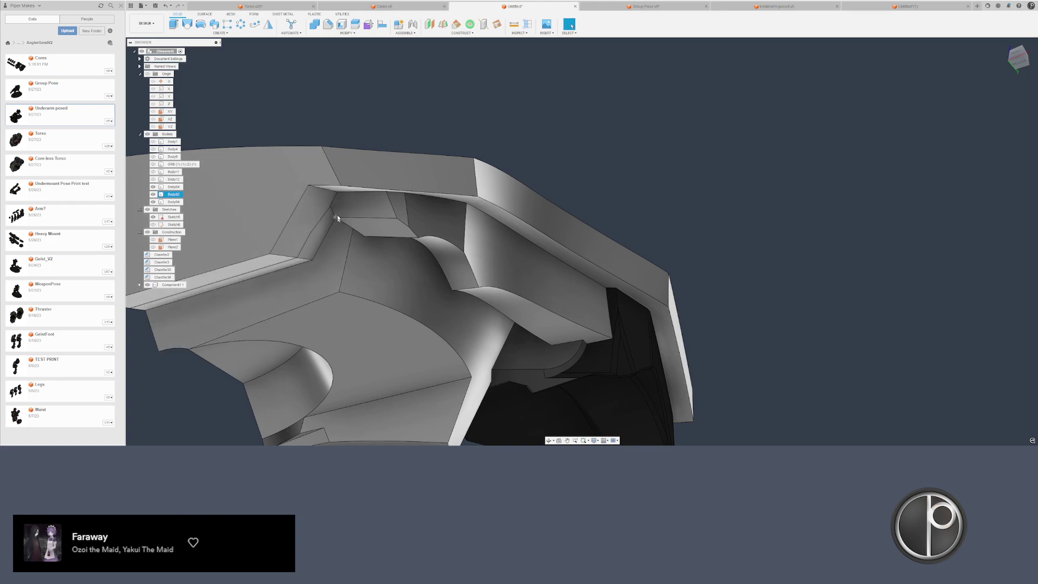
{"action": "key", "text": "v"}
{"action": "scroll", "coordinate": [372, 151], "scroll_direction": "down", "scroll_amount": 2}
- Join the remaining split-off end piece to the main inner block with Combine
{"action": "left_click", "coordinate": [314, 25]}
{"action": "left_click", "coordinate": [416, 208]}
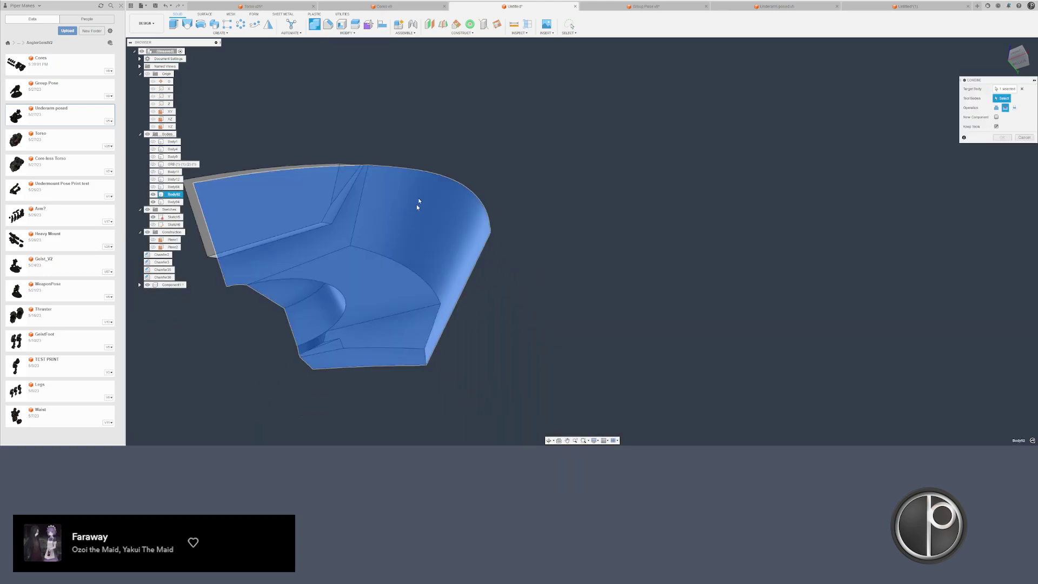
{"action": "left_click", "coordinate": [324, 205]}
{"action": "middle_click_drag", "start_coordinate": [462, 217], "coordinate": [523, 233]}
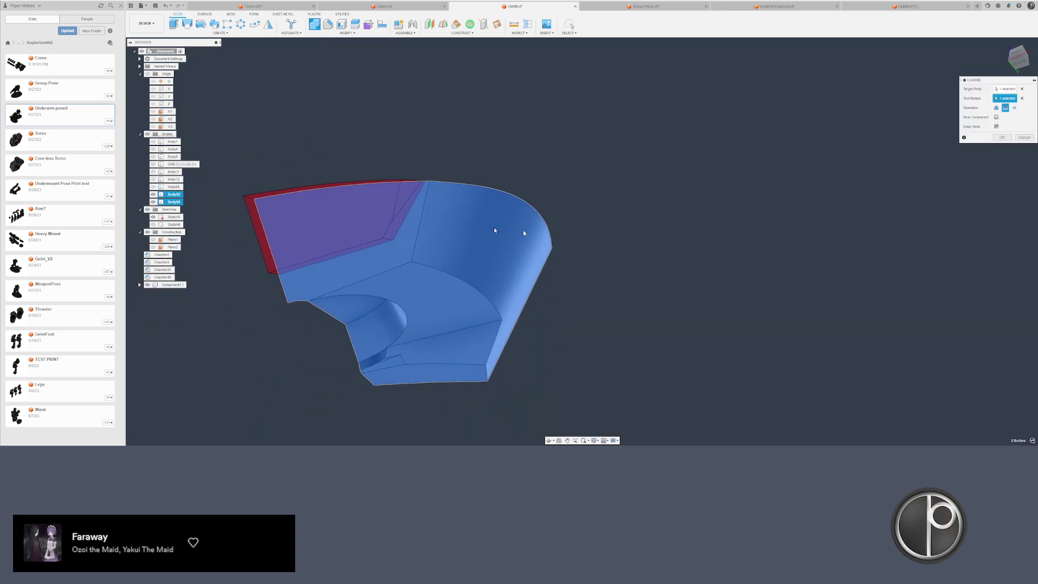
{"action": "left_click", "coordinate": [996, 108]}
{"action": "left_click", "coordinate": [1001, 137]}
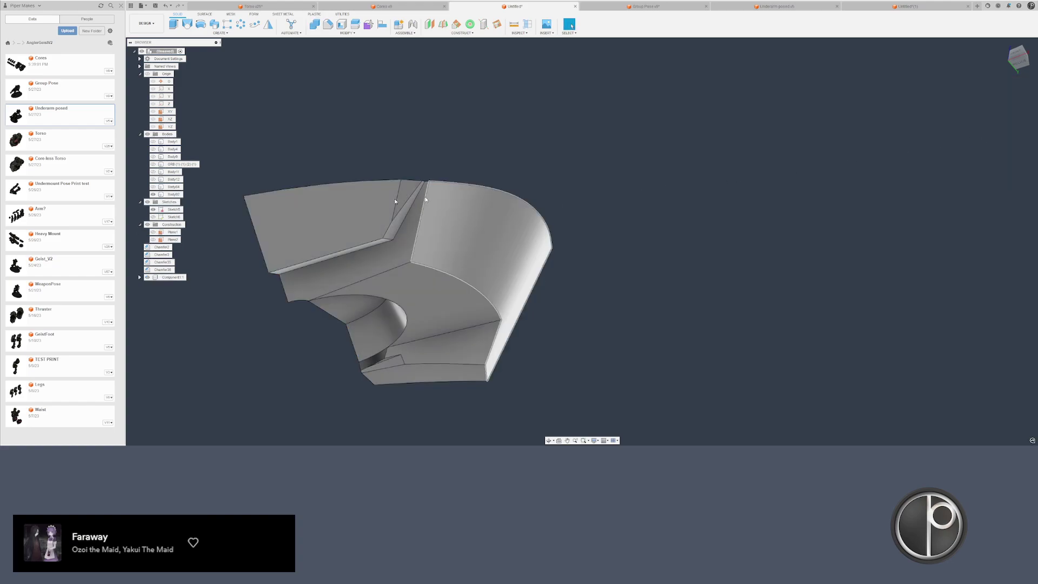
- Cut the green reference body's shape out of the inner block, keeping the tool body, and hide the reference body
{"action": "left_click", "coordinate": [173, 187]}
{"action": "left_click", "coordinate": [174, 178]}
{"action": "key", "text": "v"}
{"action": "middle_click_drag", "start_coordinate": [246, 157], "coordinate": [297, 152], "text": "shift"}
{"action": "left_click", "coordinate": [314, 25]}
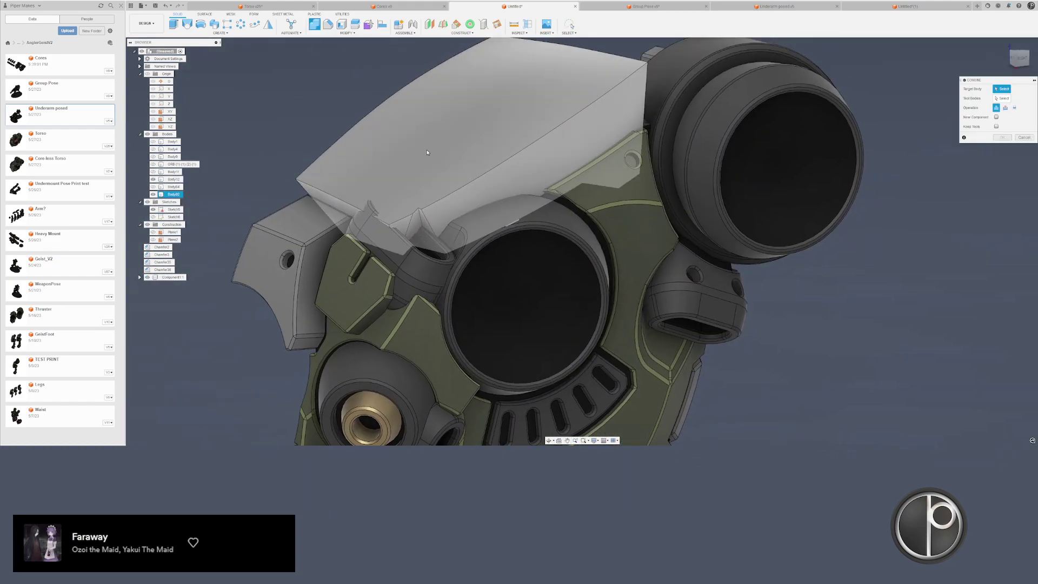
{"action": "left_click", "coordinate": [996, 127]}
{"action": "left_click", "coordinate": [581, 271]}
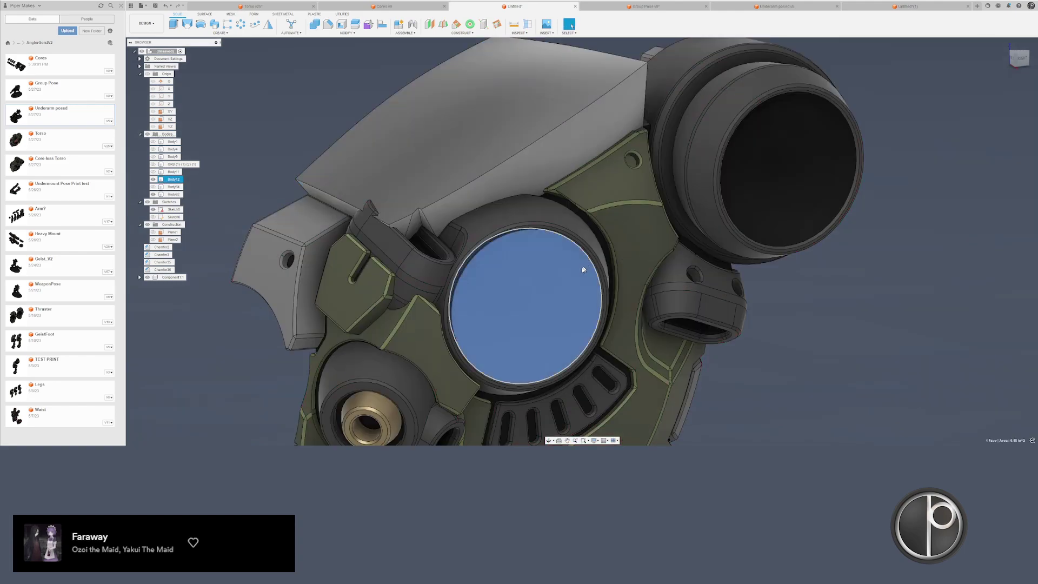
{"action": "key", "text": "v"}
- Delete the small notch faces at the end of the curved groove on the inner block
{"action": "middle_click_drag", "start_coordinate": [581, 271], "coordinate": [601, 287], "text": "shift"}
{"action": "scroll", "coordinate": [602, 286], "scroll_direction": "up", "scroll_amount": 2}
{"action": "scroll", "coordinate": [601, 286], "scroll_direction": "up", "scroll_amount": 2}
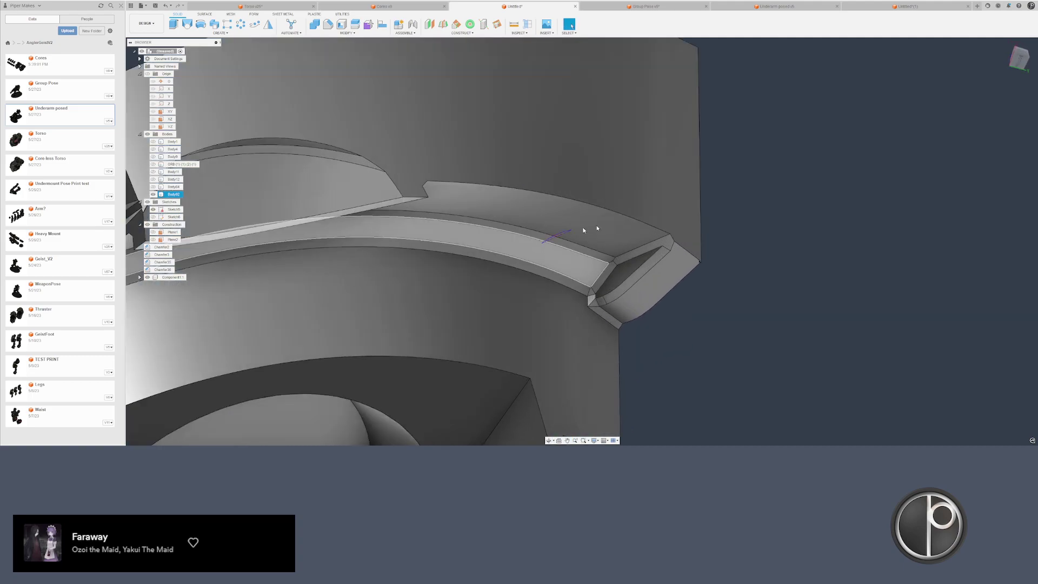
{"action": "left_click", "coordinate": [550, 355]}
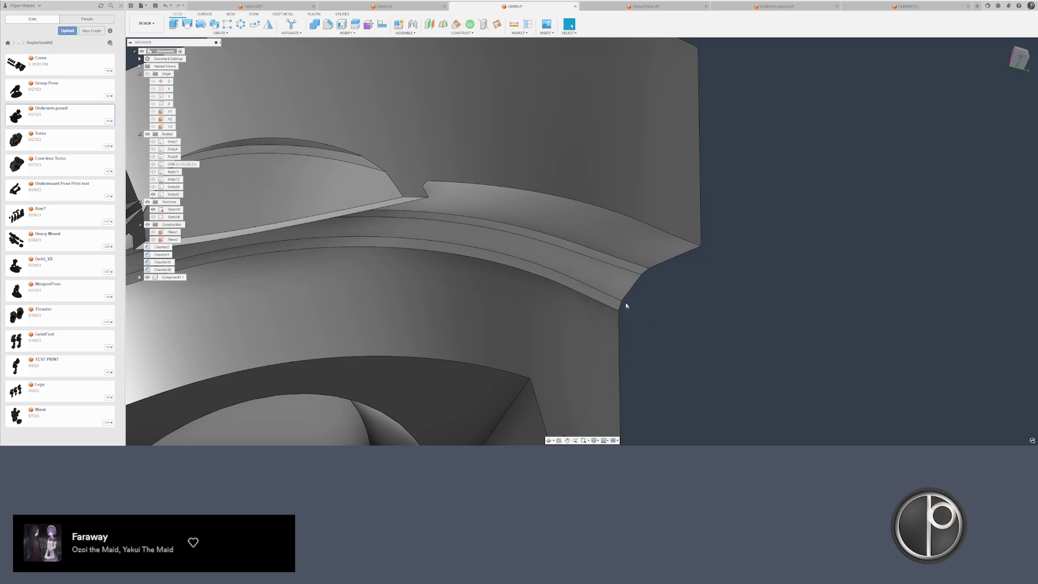
- Delete the two narrow strip faces running along the curved groove
{"action": "left_click", "coordinate": [616, 292]}
{"action": "left_click", "coordinate": [624, 268], "text": "ctrl"}
{"action": "scroll", "coordinate": [676, 311], "scroll_direction": "down", "scroll_amount": 5}
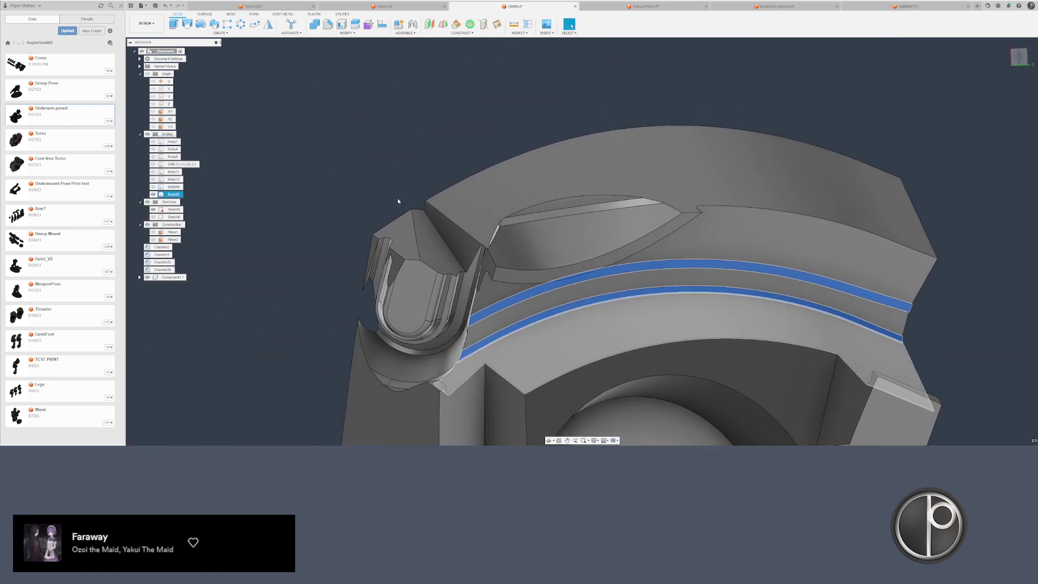
{"action": "key", "text": "Delete"}
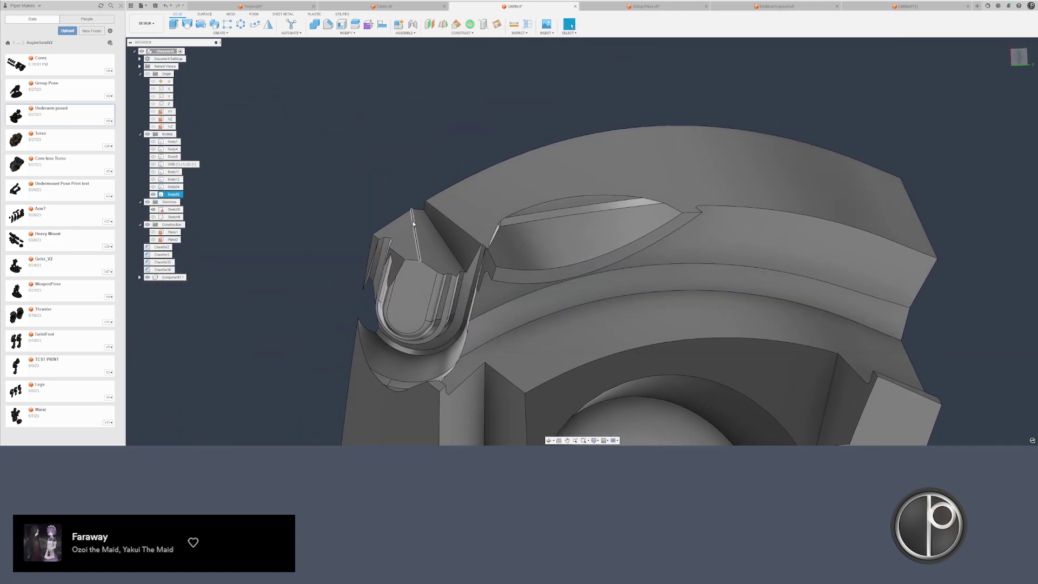
- Try to delete part of the ribbed slot detail in the block's corner recess and undo it
{"action": "middle_click_drag", "start_coordinate": [419, 227], "coordinate": [503, 240], "text": "shift"}
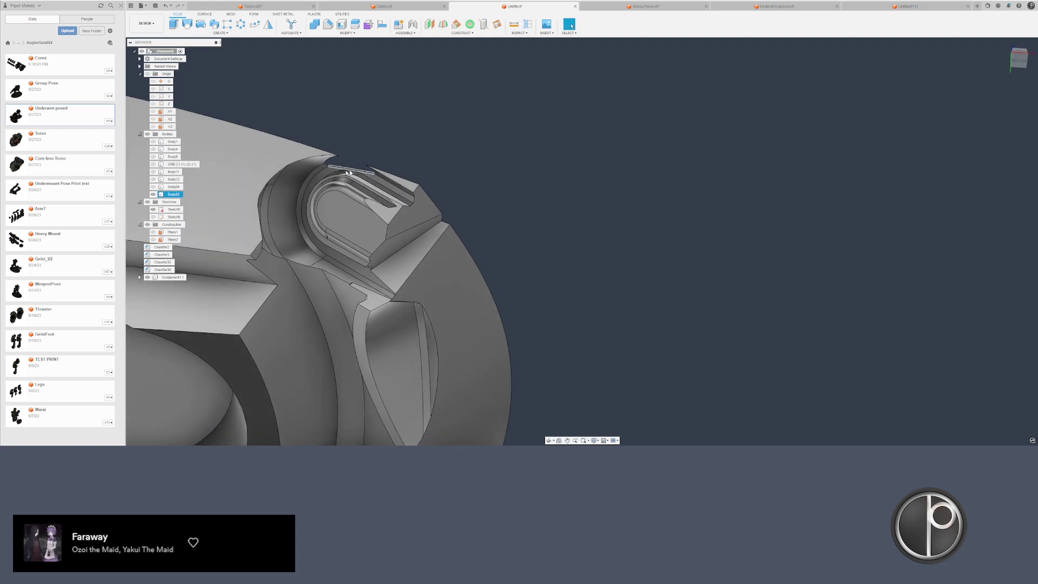
{"action": "scroll", "coordinate": [337, 167], "scroll_direction": "up", "scroll_amount": 3}
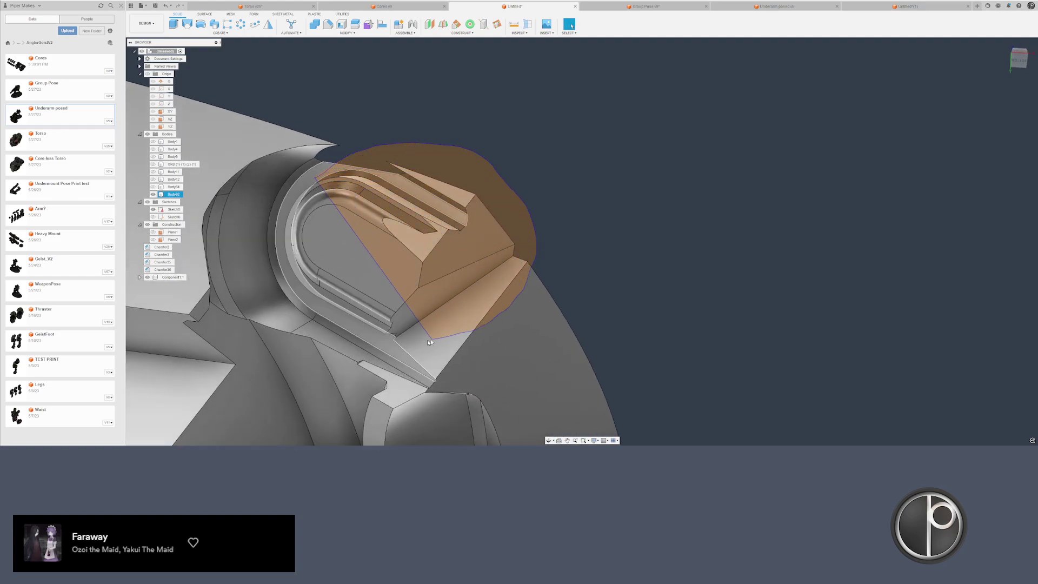
{"action": "left_click_drag", "start_coordinate": [293, 195], "coordinate": [298, 191]}
{"action": "middle_click_drag", "start_coordinate": [505, 176], "coordinate": [524, 185], "text": "shift"}
{"action": "key", "text": "Delete"}
{"action": "key", "text": "ctrl+z"}
- Delete all the ribbed slot detail faces in the corner recess using a freeform selection around them
{"action": "middle_click_drag", "start_coordinate": [522, 240], "coordinate": [532, 214], "text": "shift"}
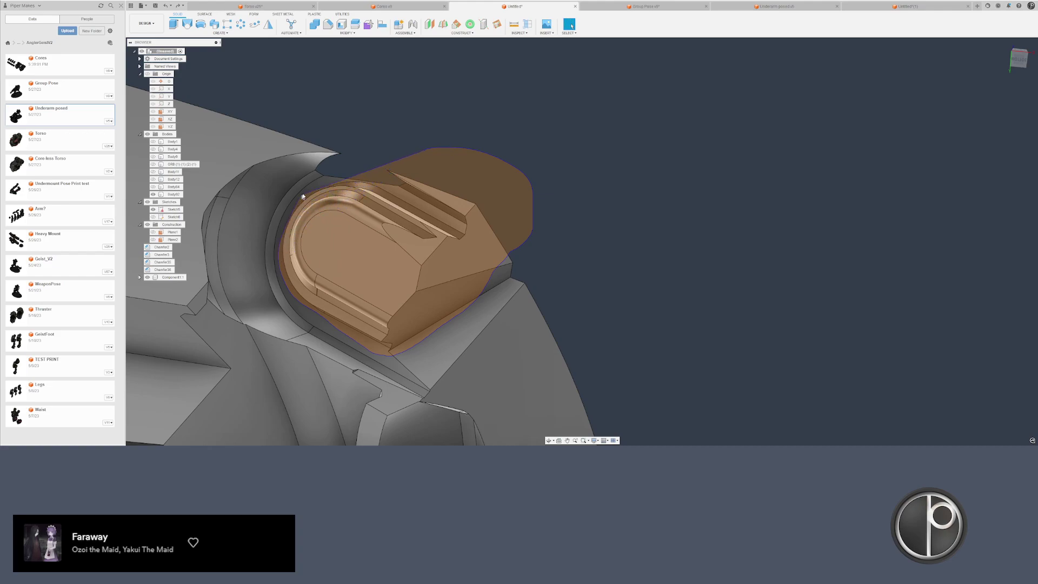
{"action": "left_click_drag", "start_coordinate": [385, 171], "coordinate": [384, 170]}
{"action": "key", "text": "Delete"}
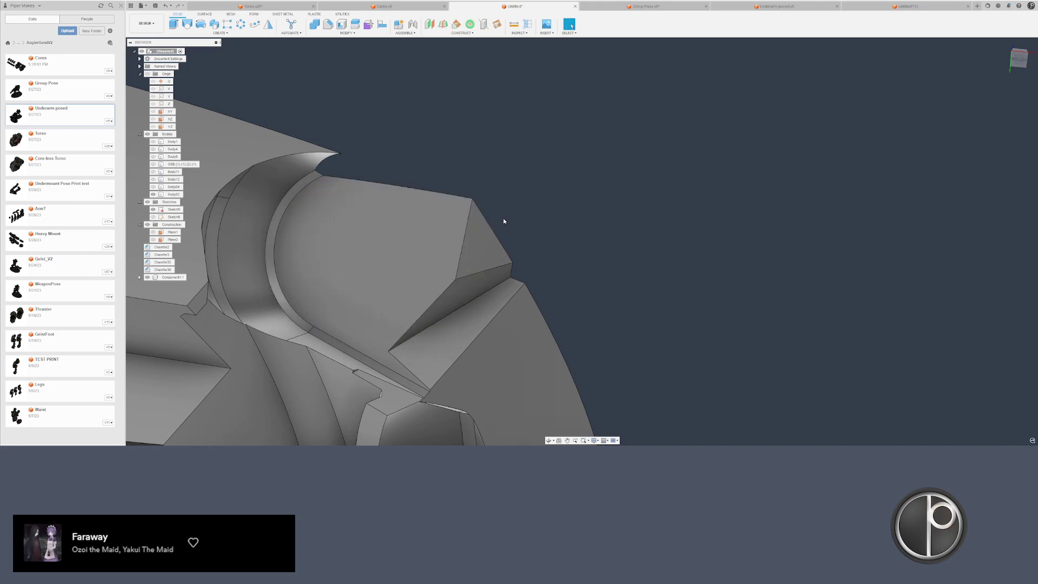
- Delete the narrow rim strip around the corner recess floor and the crescent-shaped strip on the opposite side of its curved wall
{"action": "scroll", "coordinate": [291, 202], "scroll_direction": "up", "scroll_amount": 2}
{"action": "left_click", "coordinate": [292, 249]}
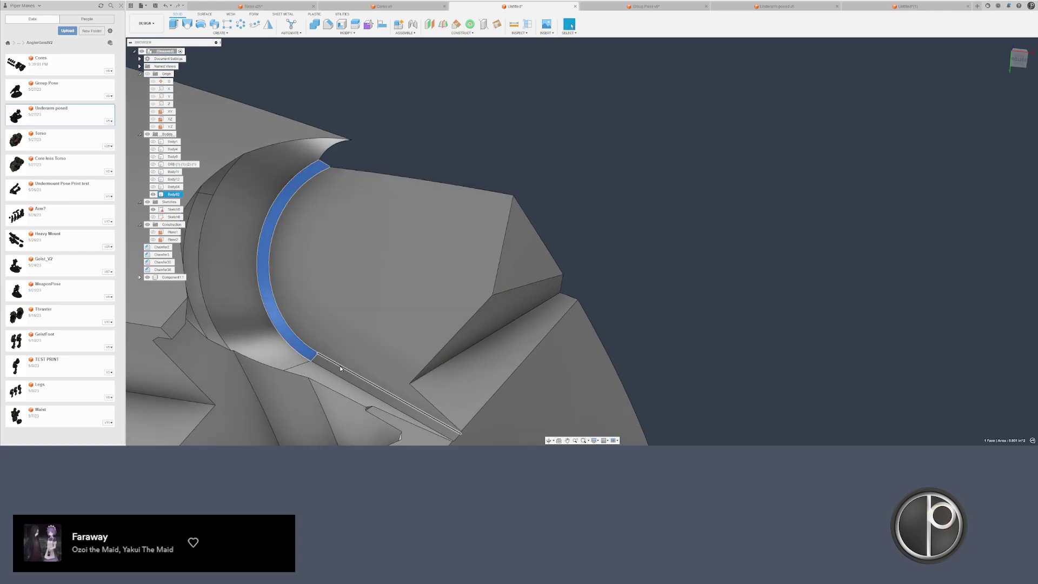
{"action": "middle_click_drag", "start_coordinate": [244, 386], "coordinate": [468, 384]}
{"action": "double_click", "coordinate": [468, 384]}
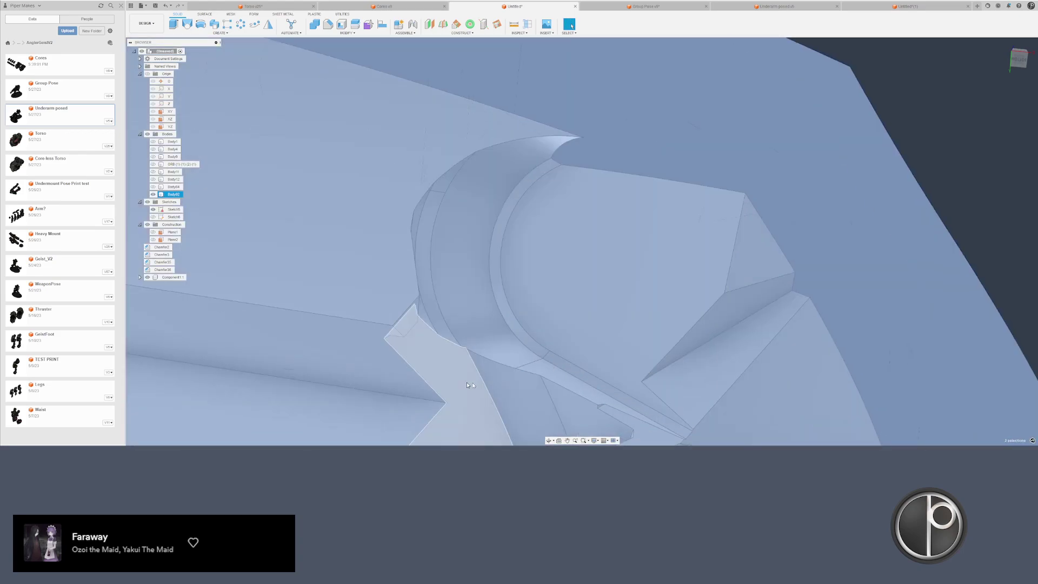
{"action": "left_click", "coordinate": [562, 367]}
{"action": "left_click", "coordinate": [562, 367]}
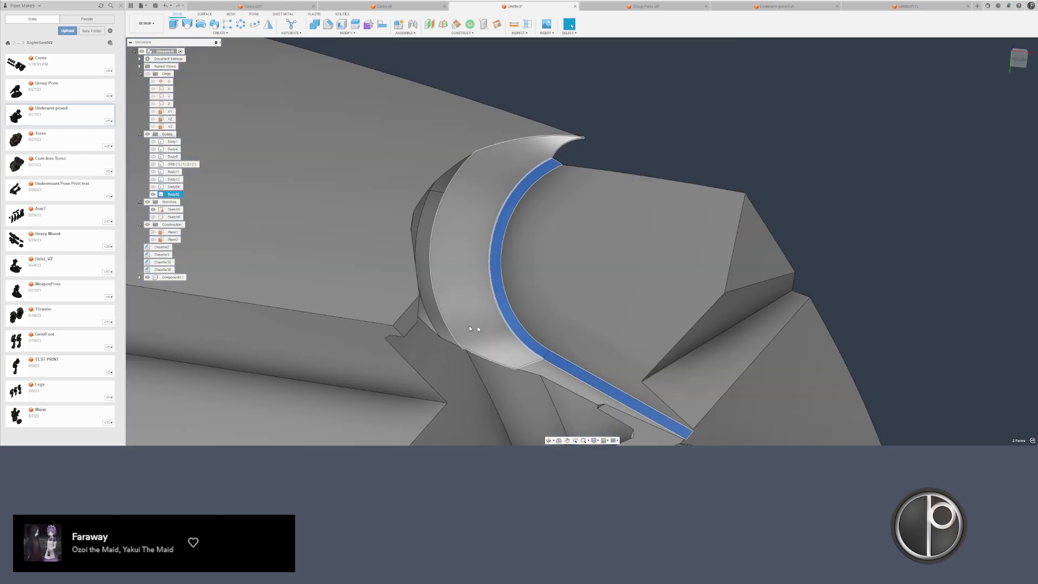
{"action": "left_click", "coordinate": [447, 181]}
{"action": "middle_click_drag", "start_coordinate": [465, 200], "coordinate": [412, 244], "text": "shift"}
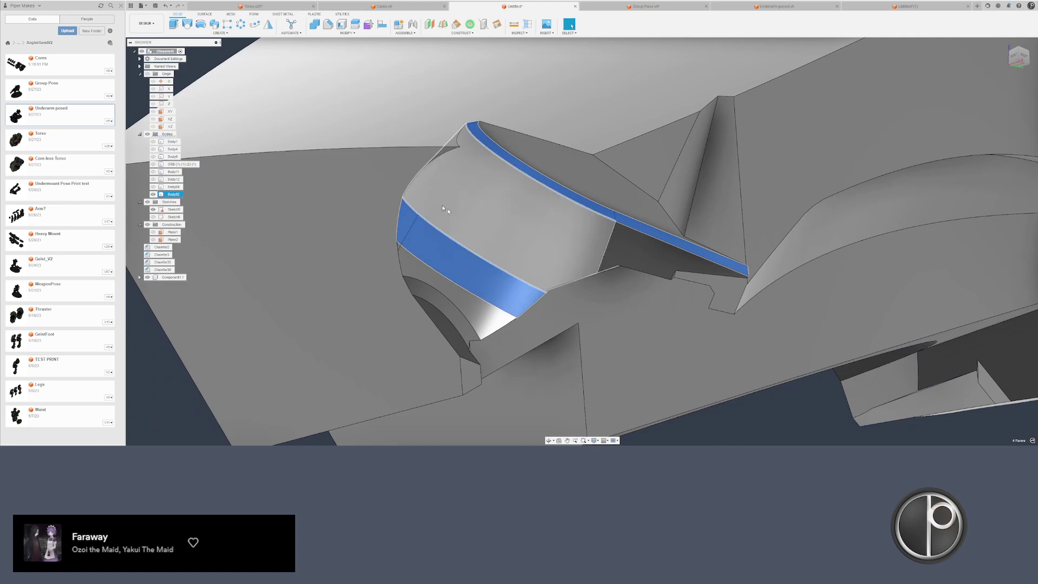
{"action": "left_click", "coordinate": [442, 251], "text": "ctrl"}
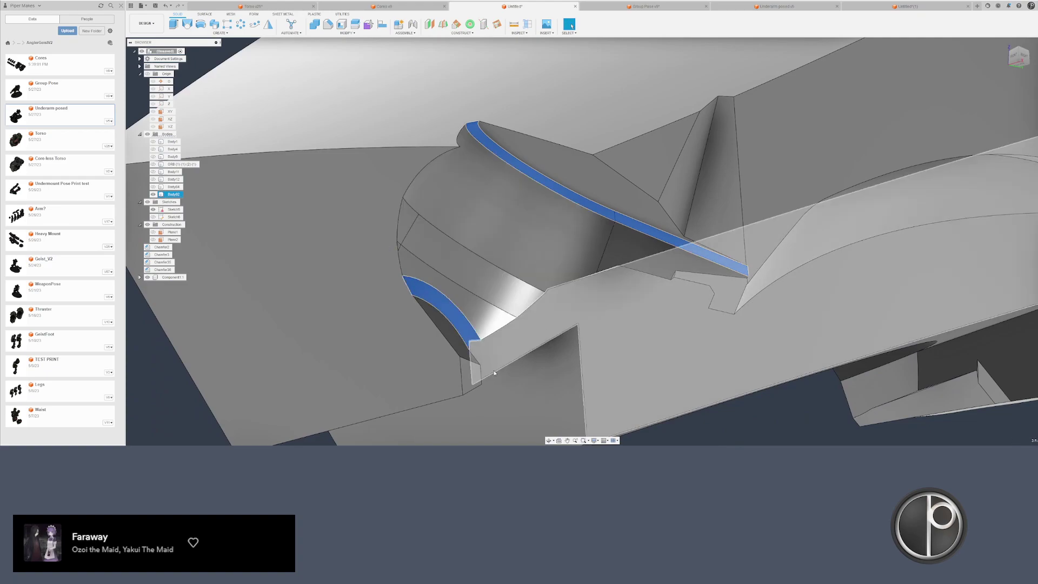
{"action": "key", "text": "Escape"}
- Delete the small notch face at the pointed corner of the inner block
{"action": "scroll", "coordinate": [494, 373], "scroll_direction": "up", "scroll_amount": 5}
{"action": "middle_click_drag", "start_coordinate": [470, 393], "coordinate": [497, 375], "text": "shift"}
{"action": "key", "text": "Escape"}
{"action": "left_click", "coordinate": [497, 374]}
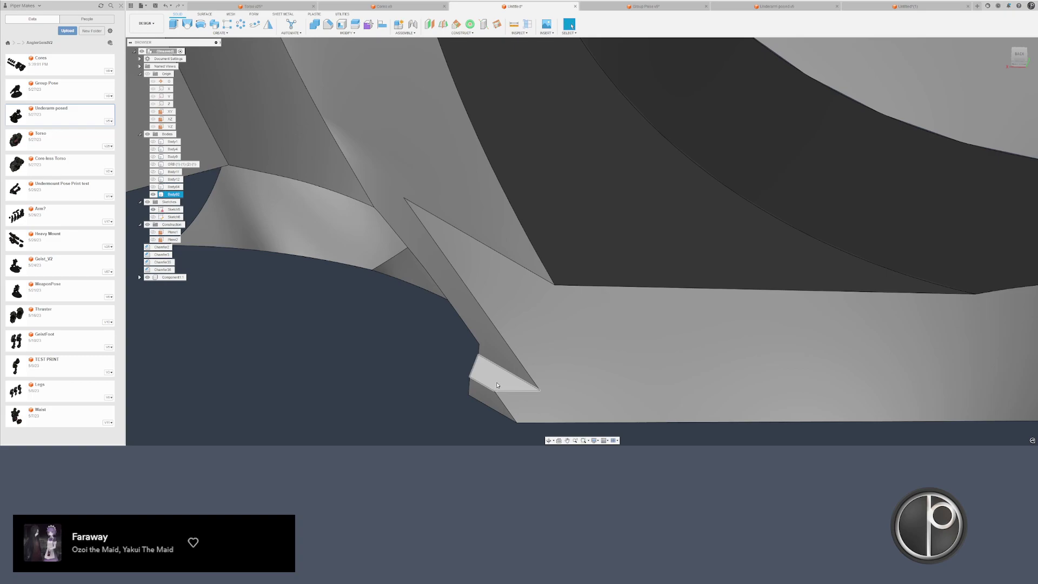
{"action": "key", "text": "Escape"}
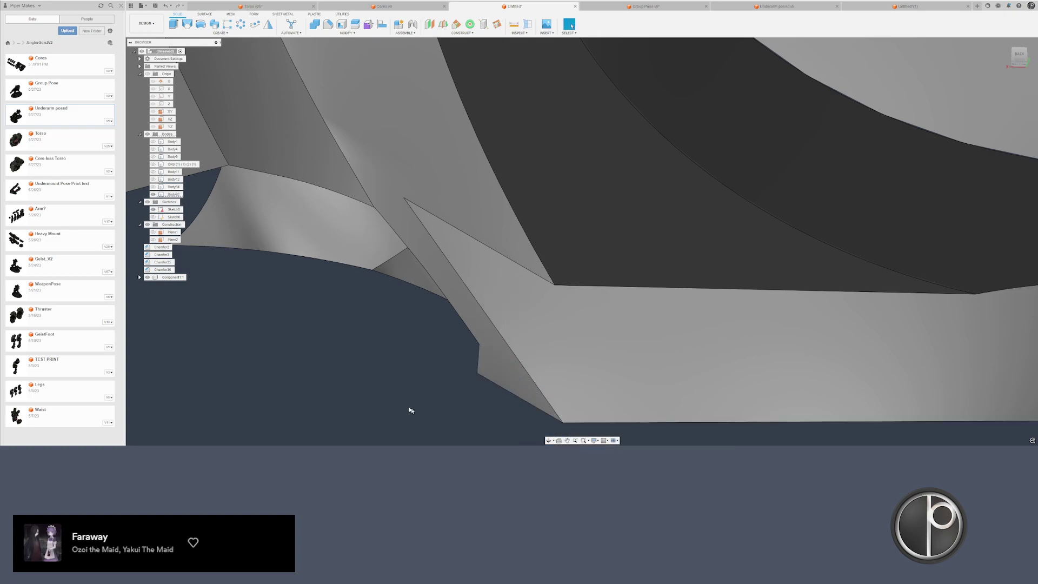
- Delete the long narrow ledge face and its short end faces in the lens-shaped pocket
{"action": "middle_click_drag", "start_coordinate": [410, 412], "coordinate": [459, 275], "text": "shift"}
{"action": "scroll", "coordinate": [454, 265], "scroll_direction": "up", "scroll_amount": 4}
{"action": "scroll", "coordinate": [384, 229], "scroll_direction": "up", "scroll_amount": 3}
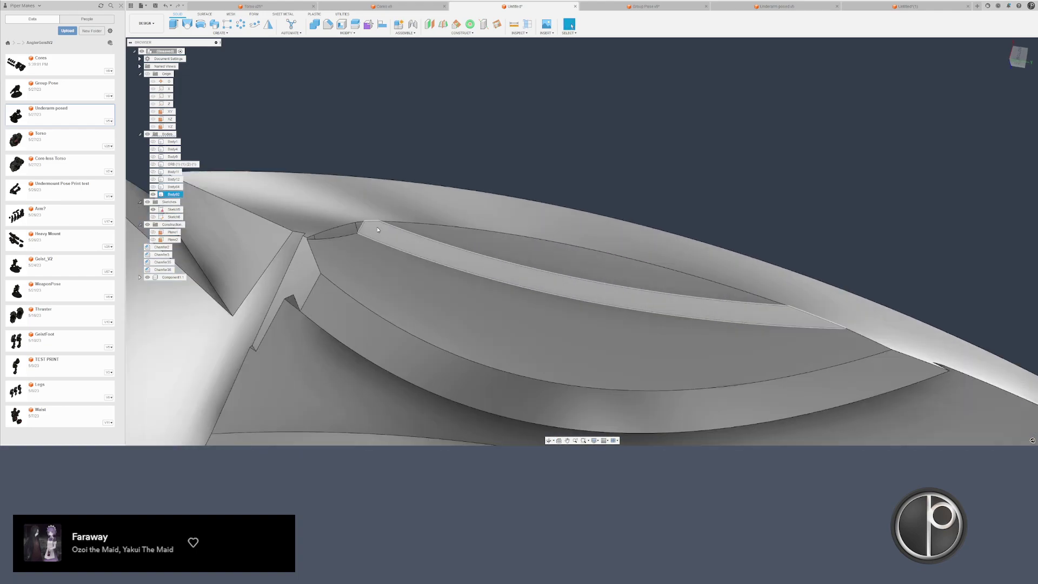
{"action": "left_click", "coordinate": [378, 228]}
{"action": "left_click_drag", "start_coordinate": [281, 252], "coordinate": [290, 243], "text": "shift"}
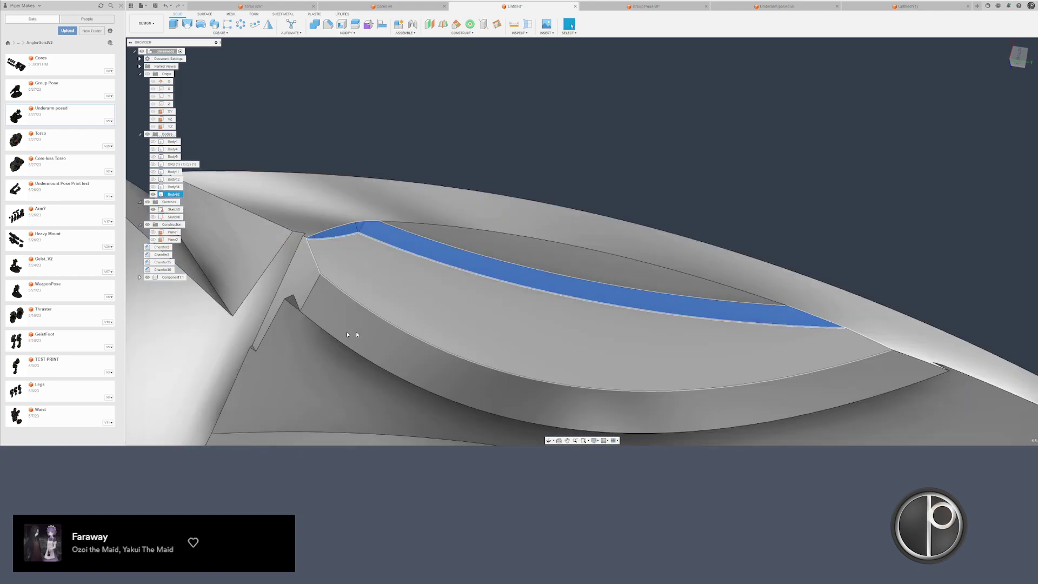
{"action": "middle_click_drag", "start_coordinate": [347, 333], "coordinate": [598, 267], "text": "shift"}
{"action": "key", "text": "Escape"}
- Offset the small bent face of the raised notch beside the corner recess
{"action": "middle_click_drag", "start_coordinate": [666, 237], "coordinate": [649, 286], "text": "shift"}
{"action": "middle_click_drag", "start_coordinate": [513, 279], "coordinate": [422, 249]}
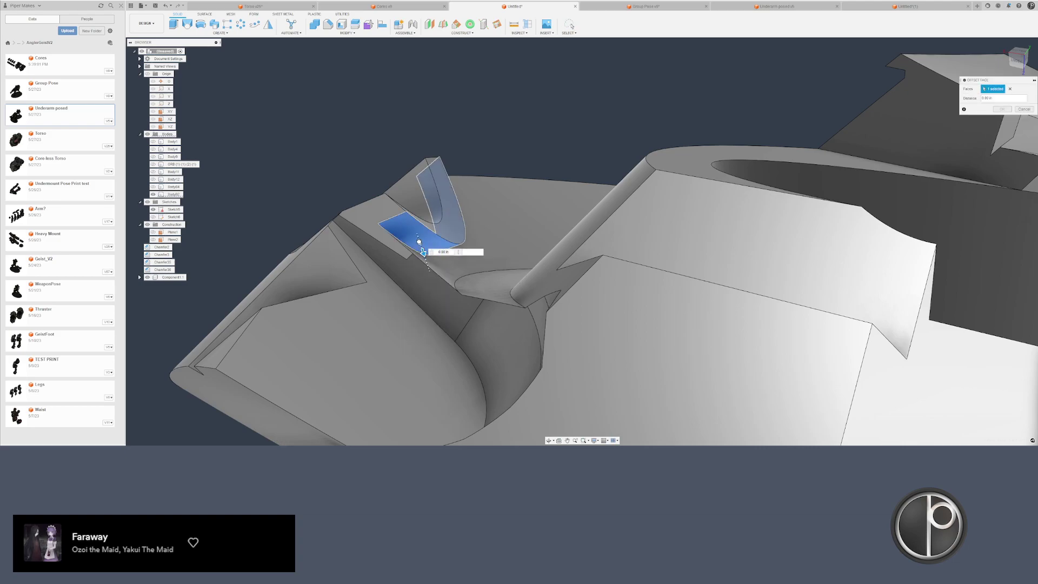
{"action": "key", "text": "Return"}
- Offset the narrow sliver face where the corner recess meets the curved groove
{"action": "middle_click_drag", "start_coordinate": [451, 236], "coordinate": [484, 240], "text": "shift"}
{"action": "scroll", "coordinate": [484, 239], "scroll_direction": "up", "scroll_amount": 5}
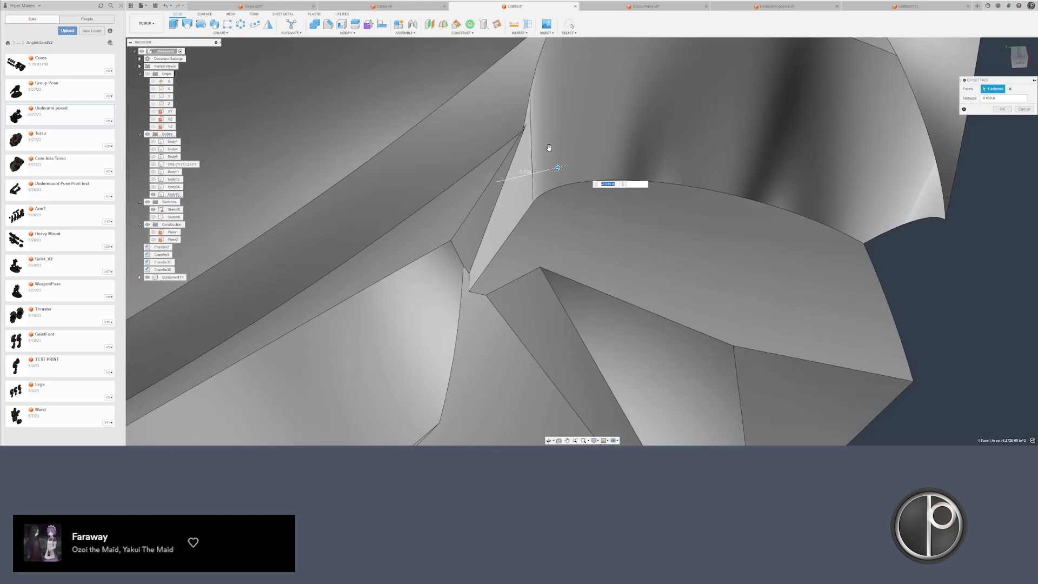
{"action": "key", "text": "Return"}
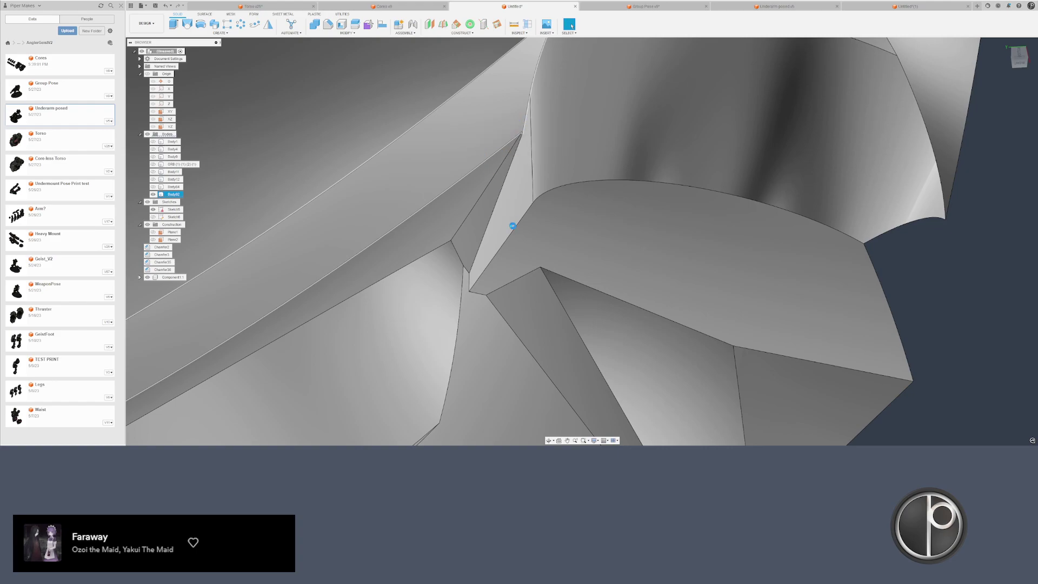
- Inspect the inner block's corner recess, notch and lens-shaped pocket from several sides
{"action": "scroll", "coordinate": [532, 248], "scroll_direction": "down", "scroll_amount": 8}
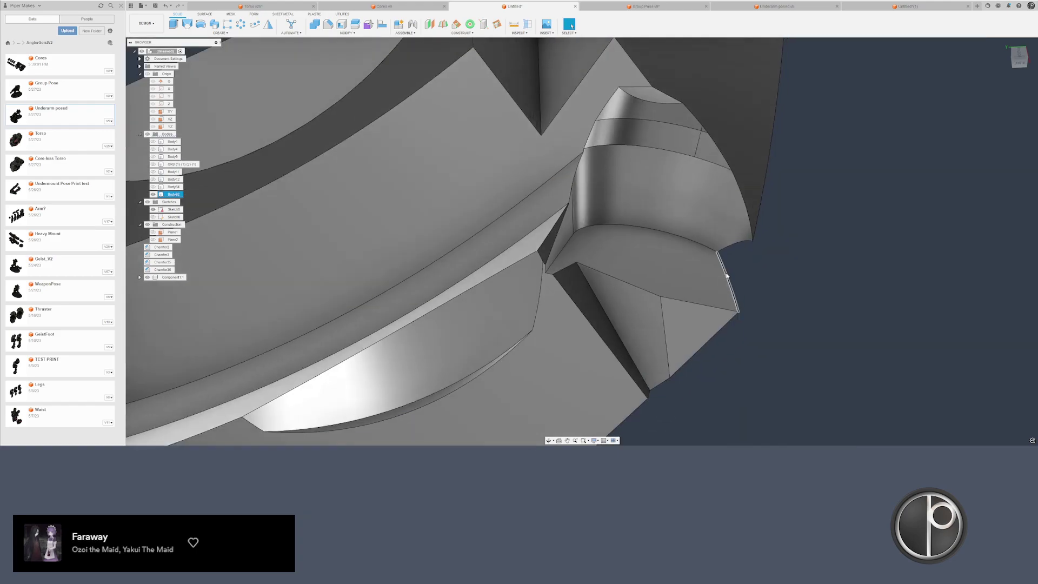
{"action": "middle_click_drag", "start_coordinate": [557, 322], "coordinate": [532, 331], "text": "shift"}
{"action": "scroll", "coordinate": [475, 238], "scroll_direction": "up", "scroll_amount": 5}
{"action": "middle_click_drag", "start_coordinate": [487, 287], "coordinate": [506, 313], "text": "shift"}
{"action": "scroll", "coordinate": [506, 315], "scroll_direction": "up", "scroll_amount": 2}
{"action": "left_click", "coordinate": [512, 318]}
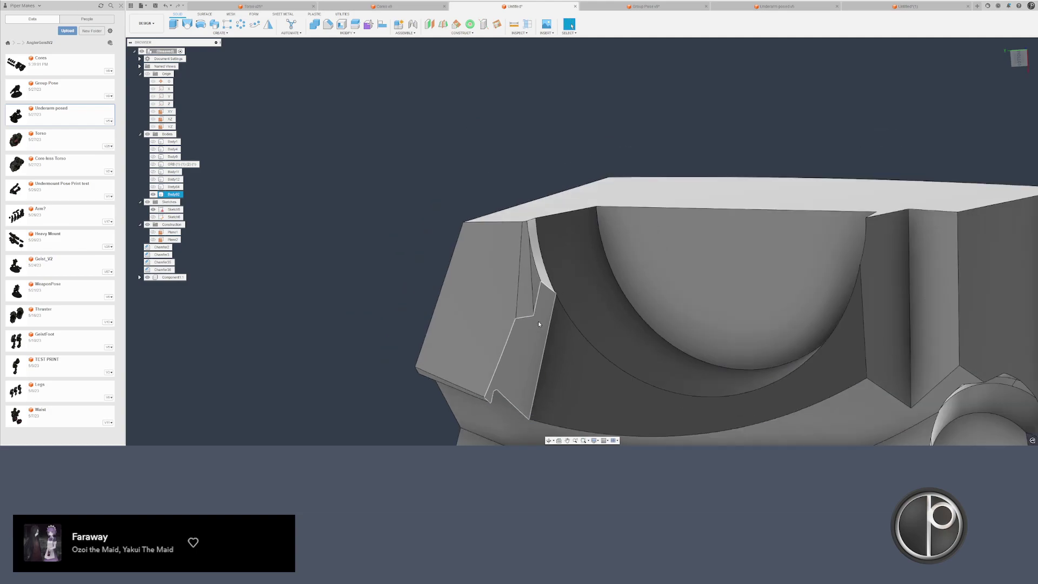
{"action": "middle_click_drag", "start_coordinate": [538, 322], "coordinate": [478, 355], "text": "shift"}
{"action": "mouse_move", "coordinate": [361, 331]}
{"action": "left_mouse_down"}
{"action": "mouse_move", "coordinate": [528, 374]}
{"action": "mouse_move", "coordinate": [341, 363]}
{"action": "left_mouse_up"}
{"action": "middle_click_drag", "start_coordinate": [340, 363], "coordinate": [459, 233], "text": "shift"}
{"action": "middle_click_drag", "start_coordinate": [460, 353], "coordinate": [664, 303], "text": "shift"}
- Show the outer shell body and the reference body together with the inner block
{"action": "left_click", "coordinate": [172, 186]}
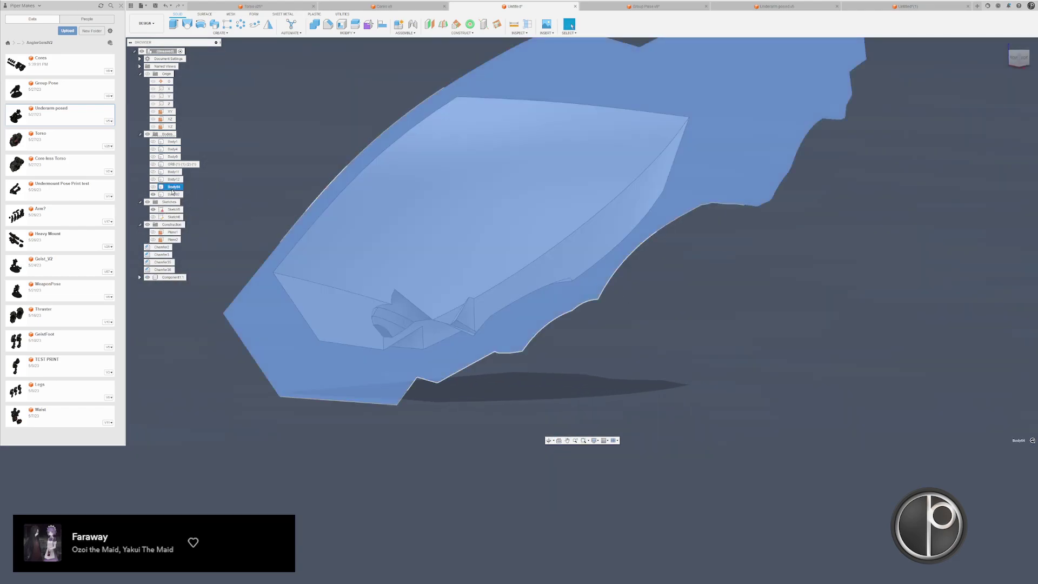
{"action": "key", "text": "v"}
{"action": "left_click", "coordinate": [176, 179]}
{"action": "key", "text": "v"}
{"action": "left_click", "coordinate": [260, 189]}
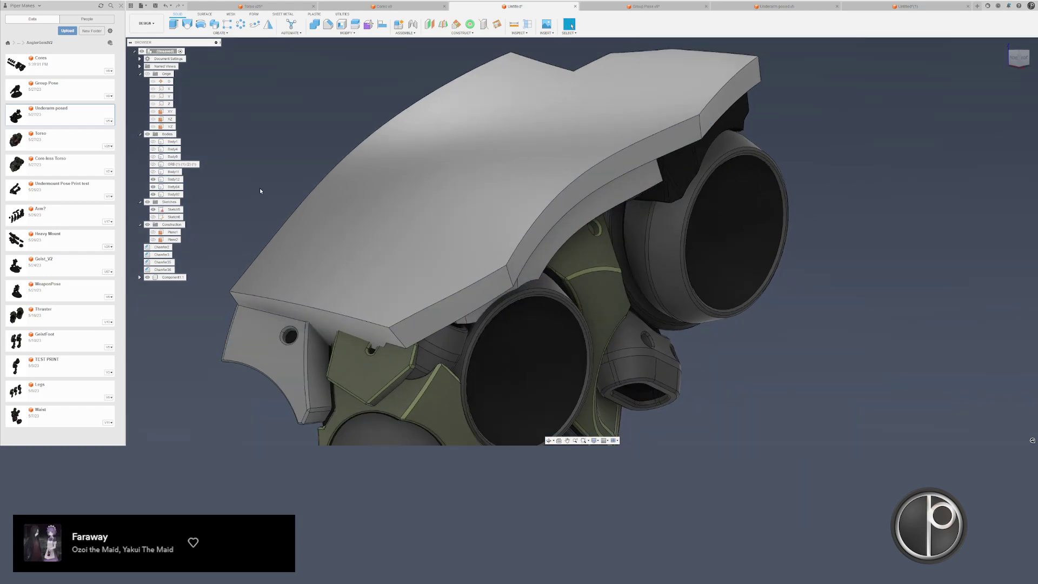
{"action": "middle_click_drag", "start_coordinate": [260, 191], "coordinate": [350, 263], "text": "shift"}
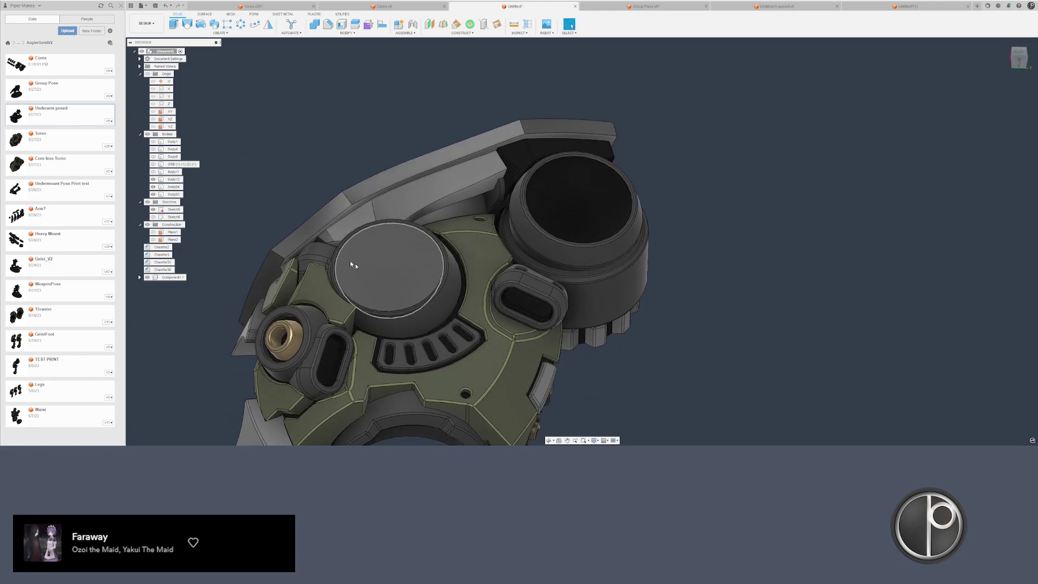
- Hide the reference body to expose the underside of the shell and inner block
{"action": "left_click", "coordinate": [426, 303]}
{"action": "key", "text": "v"}
{"action": "middle_click_drag", "start_coordinate": [453, 329], "coordinate": [440, 232], "text": "shift"}
{"action": "scroll", "coordinate": [440, 228], "scroll_direction": "up", "scroll_amount": 5}
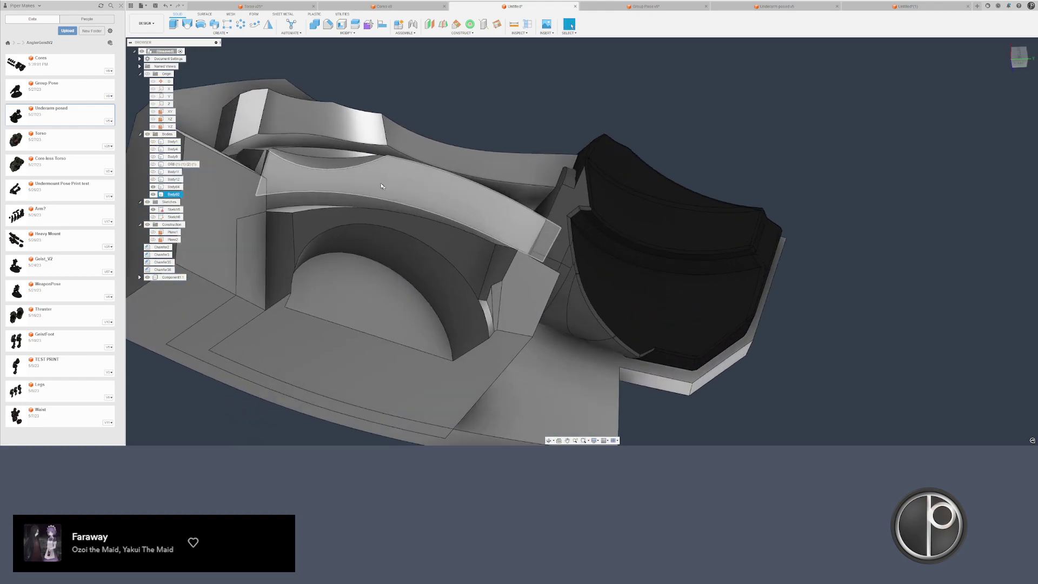
- Extend the lower face of the shell's raised curved detail down into the inner block's curved strip
{"action": "left_click", "coordinate": [339, 135]}
{"action": "right_click", "coordinate": [339, 134]}
{"action": "left_click", "coordinate": [362, 126]}
{"action": "left_click_drag", "start_coordinate": [343, 139], "coordinate": [334, 206]}
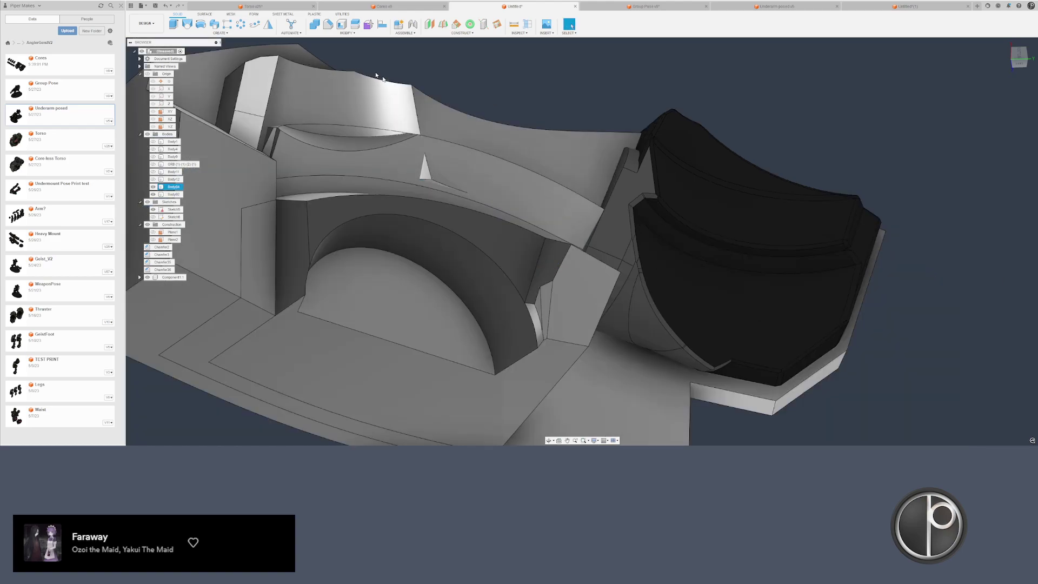
- Split the shell body with the inner block's curved strip face and delete the small wedge piece poking through it
{"action": "left_click", "coordinate": [355, 24]}
{"action": "left_click", "coordinate": [618, 175]}
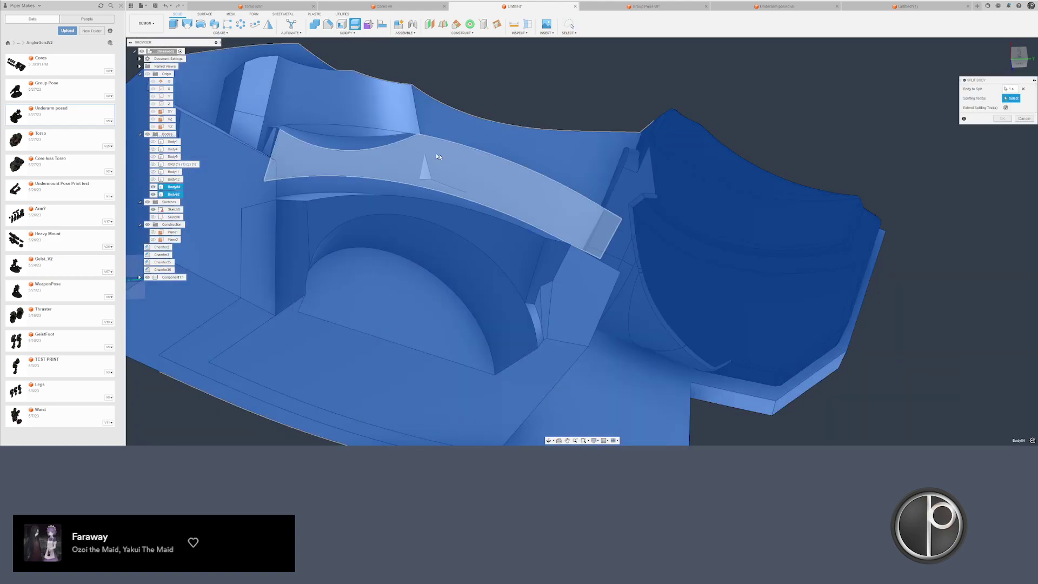
{"action": "left_click", "coordinate": [432, 189]}
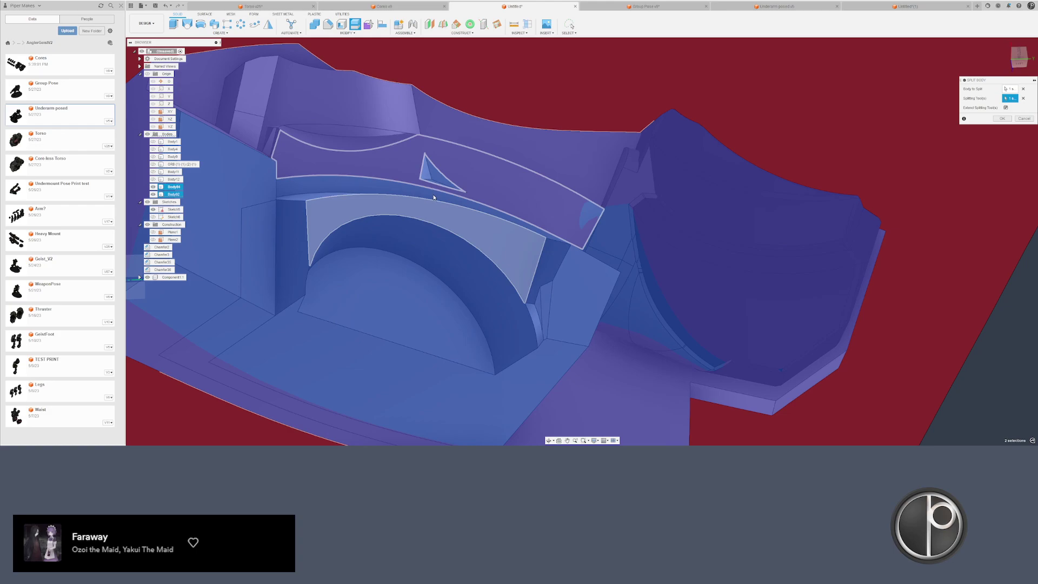
{"action": "key", "text": "Return"}
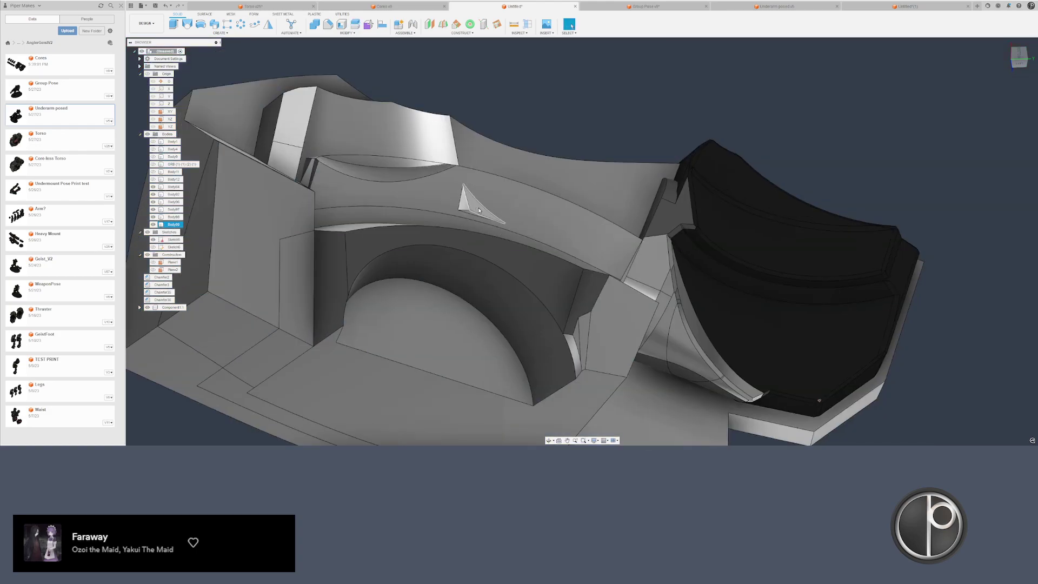
{"action": "left_click", "coordinate": [174, 225]}
{"action": "key", "text": "Delete"}
- Try to offset the small triangular face on the inner block's curved strip
{"action": "scroll", "coordinate": [476, 205], "scroll_direction": "up", "scroll_amount": 3}
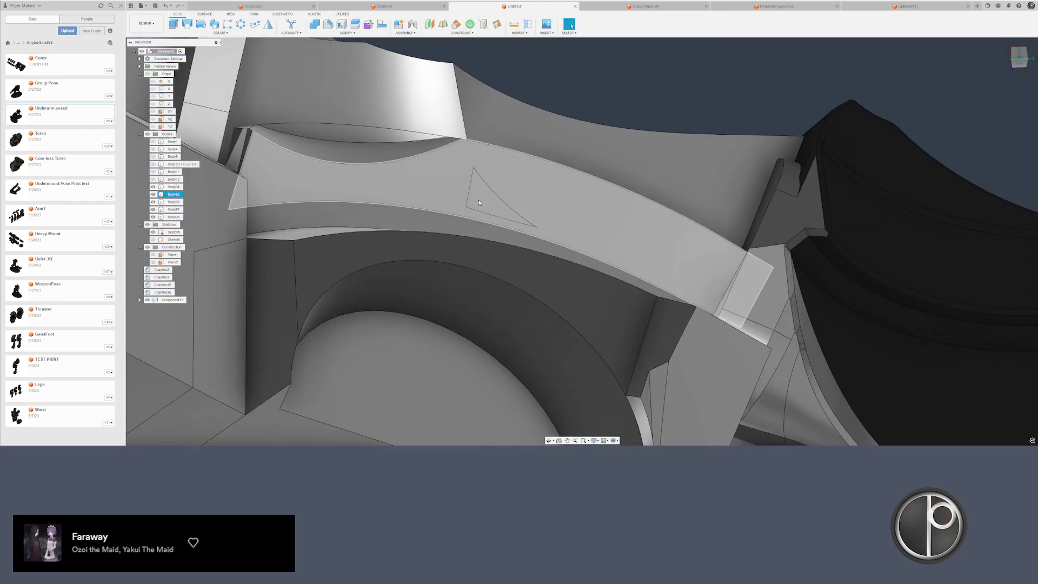
{"action": "left_click", "coordinate": [475, 205]}
{"action": "left_click", "coordinate": [482, 204]}
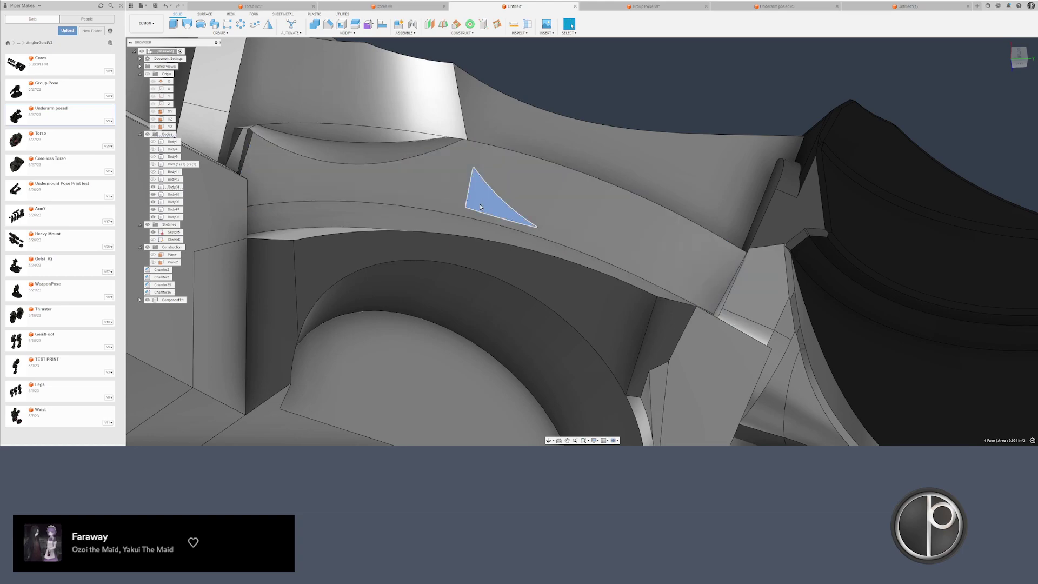
{"action": "key", "text": "q"}
{"action": "mouse_move", "coordinate": [482, 204]}
{"action": "middle_mouse_down", "text": "shift"}
{"action": "mouse_move", "coordinate": [487, 225]}
{"action": "mouse_move", "coordinate": [480, 207]}
{"action": "middle_mouse_up", "text": "shift"}
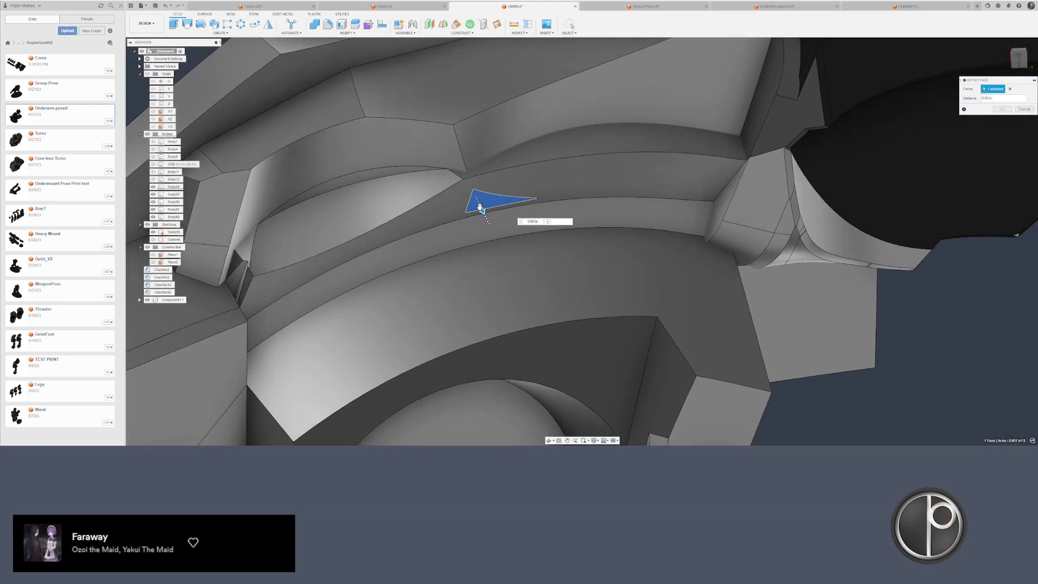
{"action": "key", "text": "Return"}
{"action": "scroll", "coordinate": [466, 224], "scroll_direction": "down", "scroll_amount": 4}
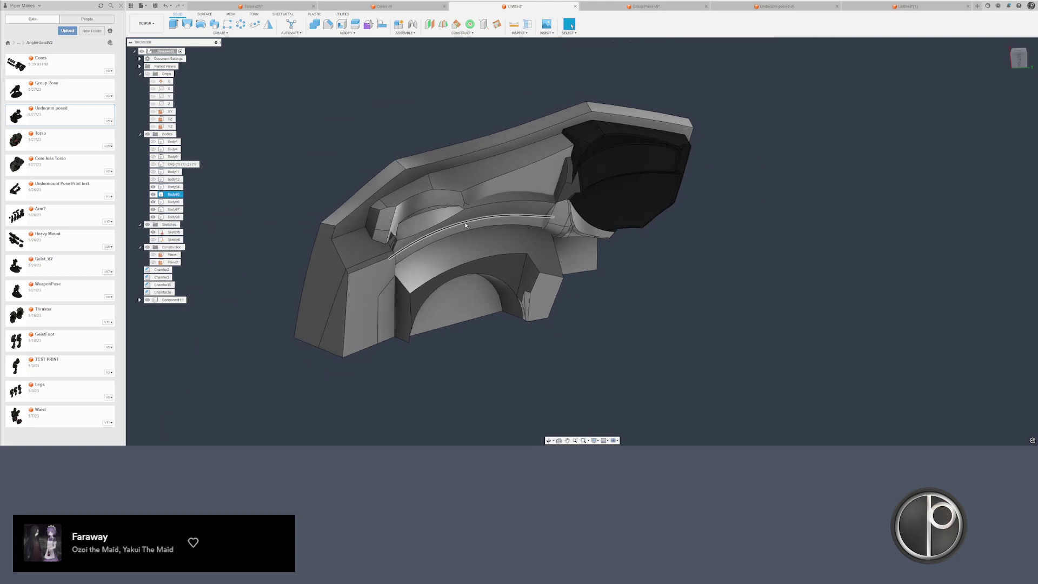
- Offset the leftover triangular face so it merges into the surrounding curved strip of the inner block
{"action": "middle_click_drag", "start_coordinate": [468, 225], "coordinate": [503, 211], "text": "shift"}
{"action": "scroll", "coordinate": [499, 213], "scroll_direction": "up", "scroll_amount": 3}
{"action": "scroll", "coordinate": [499, 212], "scroll_direction": "up", "scroll_amount": 5}
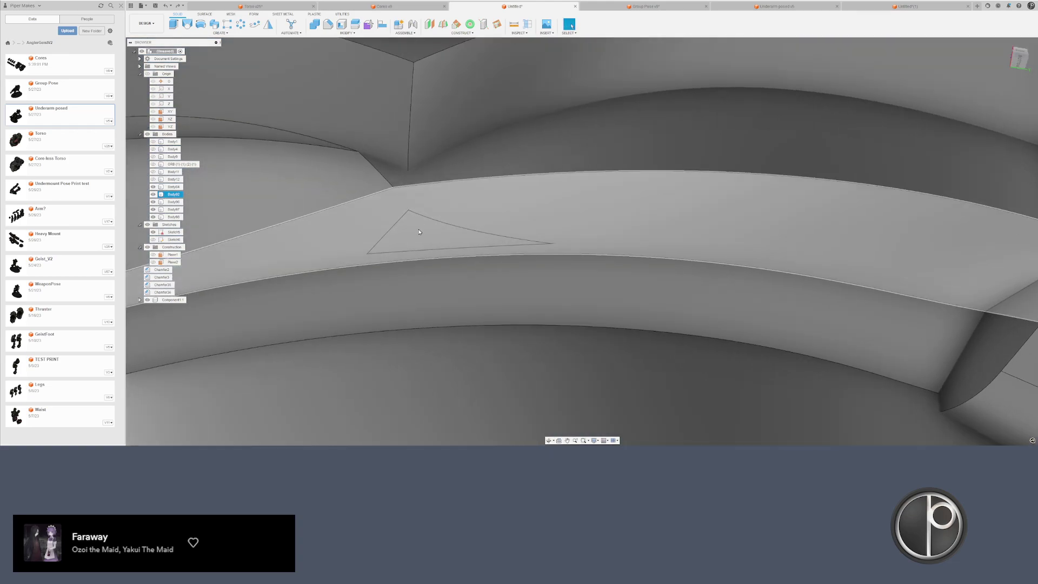
{"action": "left_click", "coordinate": [410, 234]}
{"action": "left_click", "coordinate": [423, 225]}
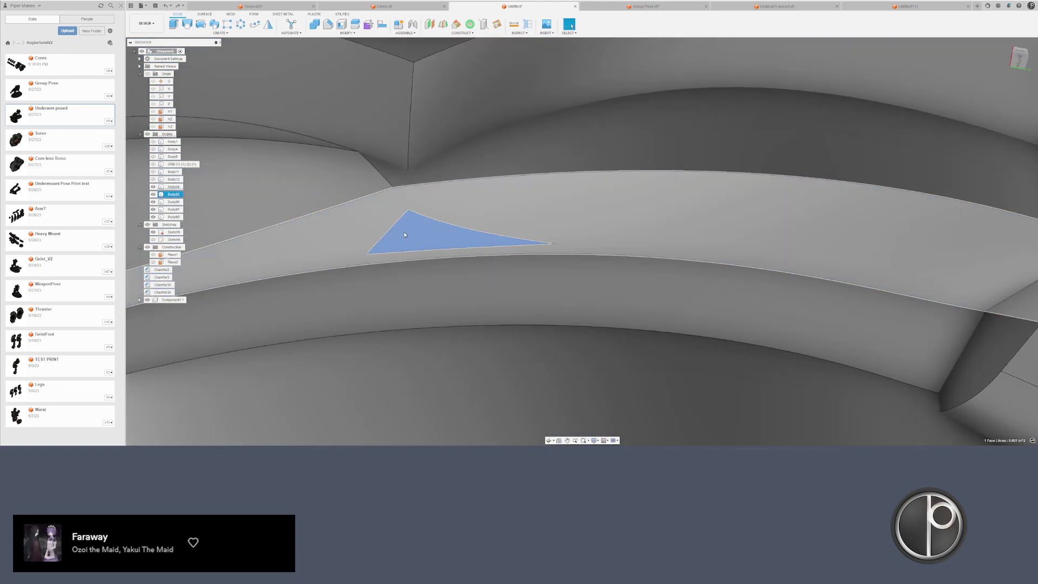
{"action": "key", "text": "q"}
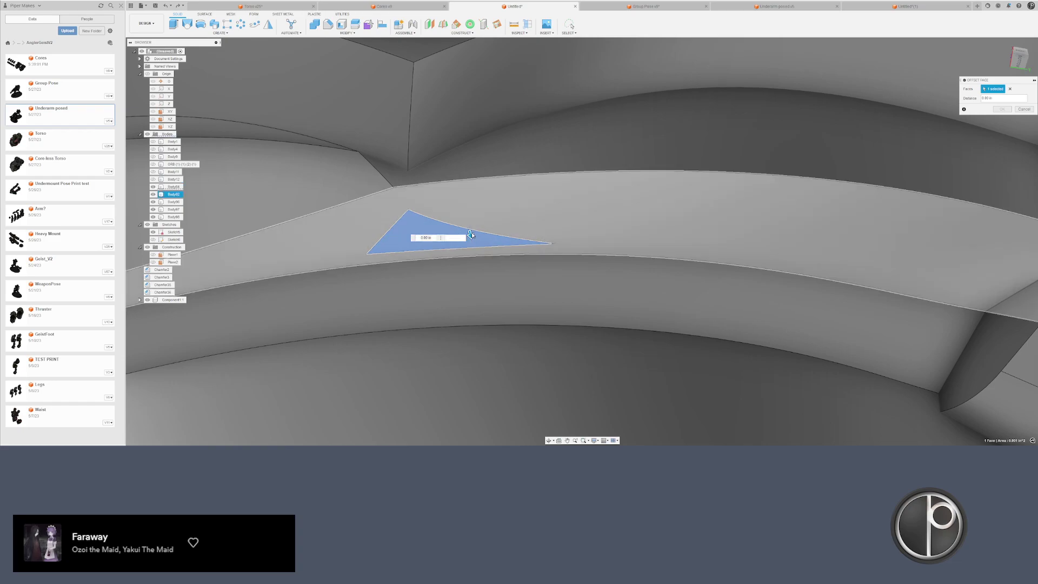
{"action": "left_click", "coordinate": [471, 236]}
{"action": "left_click", "coordinate": [474, 212]}
{"action": "left_click", "coordinate": [428, 238]}
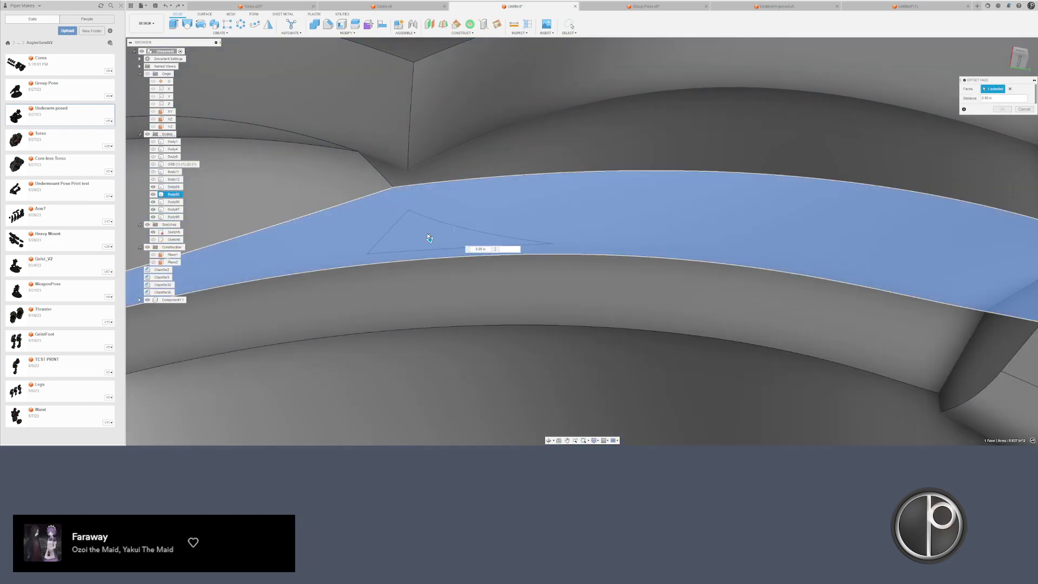
{"action": "left_click", "coordinate": [470, 236]}
{"action": "left_click", "coordinate": [286, 258]}
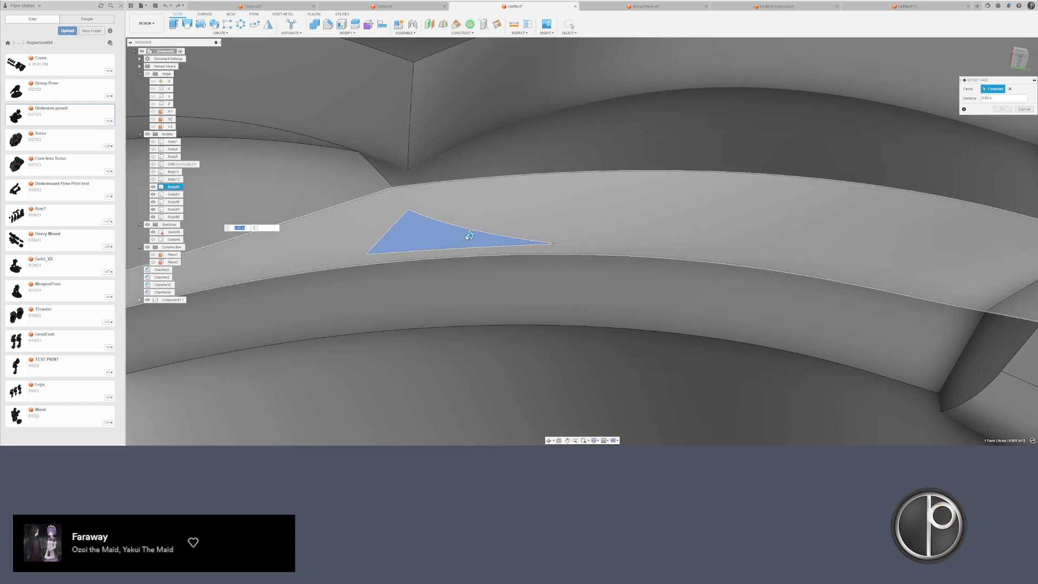
{"action": "left_click_drag", "start_coordinate": [468, 234], "coordinate": [463, 220]}
{"action": "key", "text": "Return"}
- Remove the thin sliver face along the upper curved edge of the lens-shaped pocket
{"action": "scroll", "coordinate": [409, 250], "scroll_direction": "down", "scroll_amount": 5}
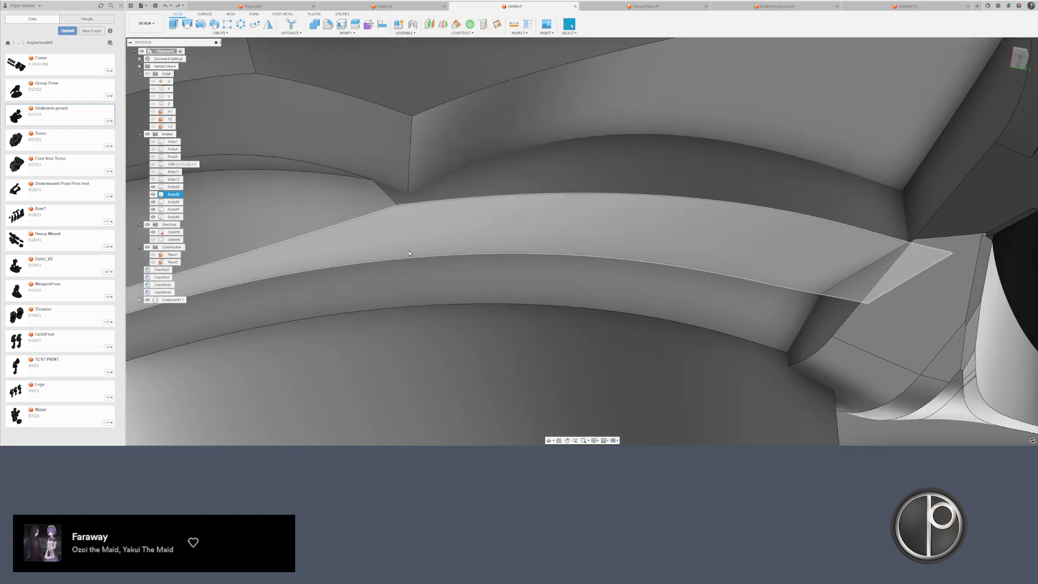
{"action": "scroll", "coordinate": [408, 250], "scroll_direction": "down", "scroll_amount": 3}
{"action": "middle_click_drag", "start_coordinate": [408, 250], "coordinate": [402, 226], "text": "shift"}
{"action": "scroll", "coordinate": [402, 226], "scroll_direction": "up", "scroll_amount": 7}
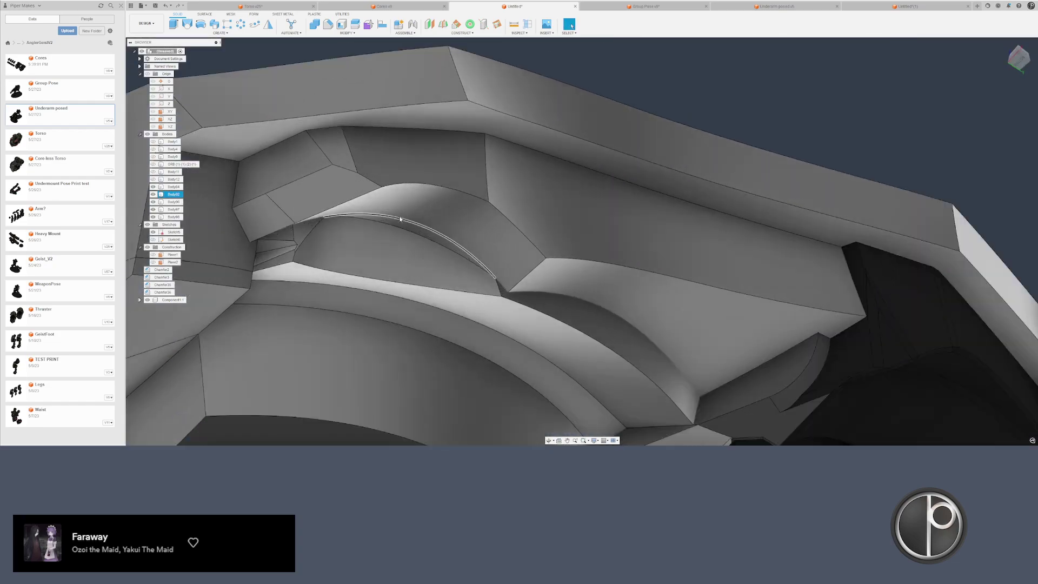
{"action": "left_click", "coordinate": [402, 222]}
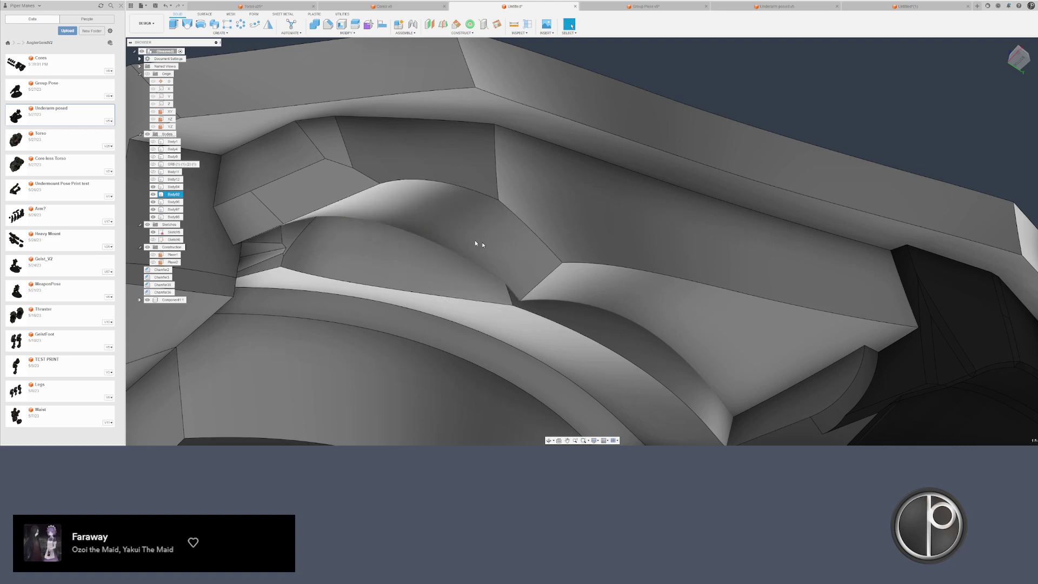
- Remove the two small leftover faces of the inner block beside the shell's angular boss at the strip's end
{"action": "scroll", "coordinate": [456, 242], "scroll_direction": "down", "scroll_amount": 4}
{"action": "middle_click_drag", "start_coordinate": [457, 242], "coordinate": [441, 234], "text": "shift"}
{"action": "scroll", "coordinate": [421, 274], "scroll_direction": "up", "scroll_amount": 10}
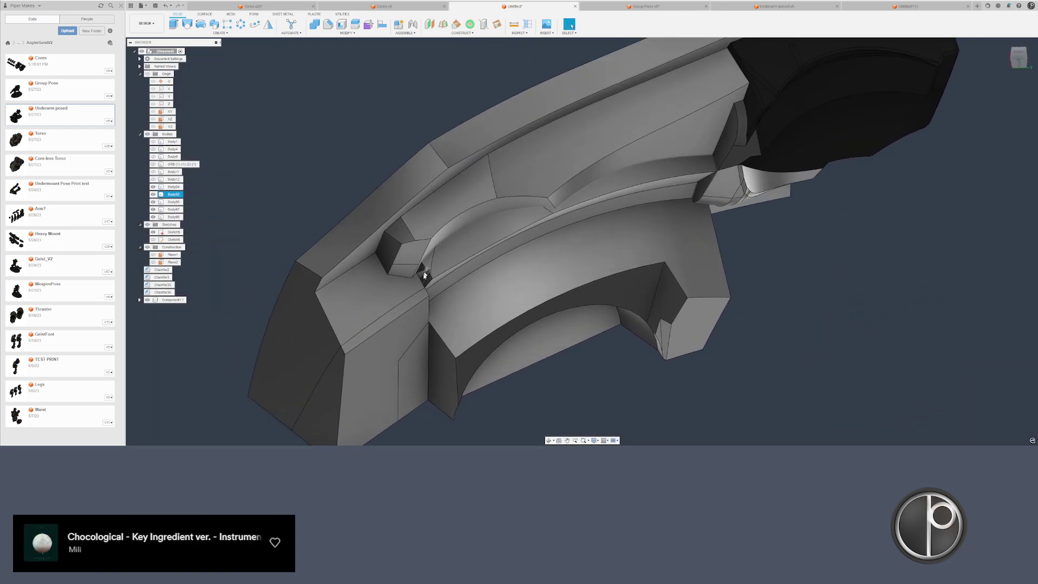
{"action": "scroll", "coordinate": [424, 280], "scroll_direction": "up", "scroll_amount": 3}
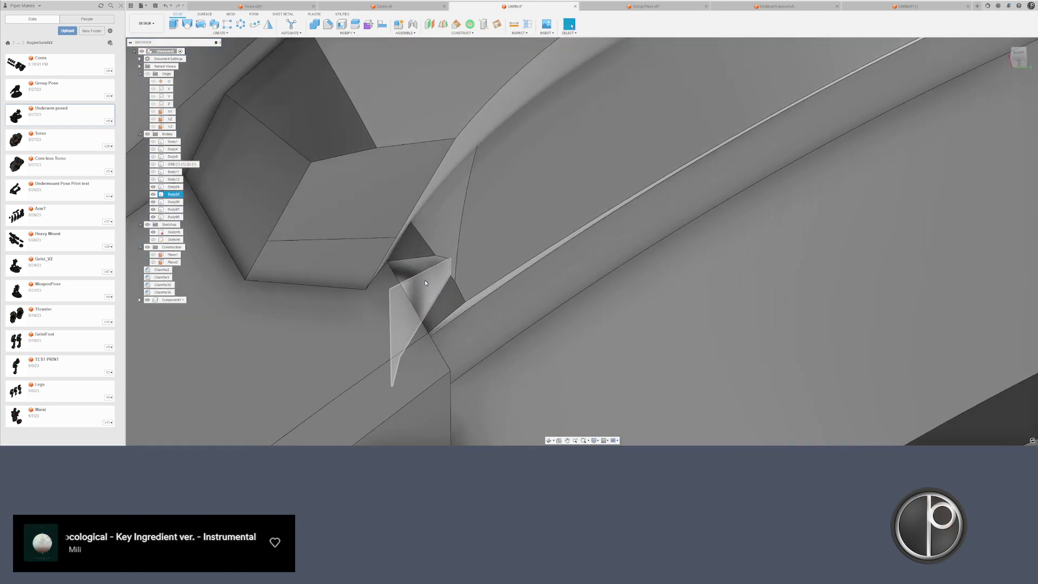
{"action": "left_click", "coordinate": [424, 280]}
{"action": "scroll", "coordinate": [426, 277], "scroll_direction": "down", "scroll_amount": 5}
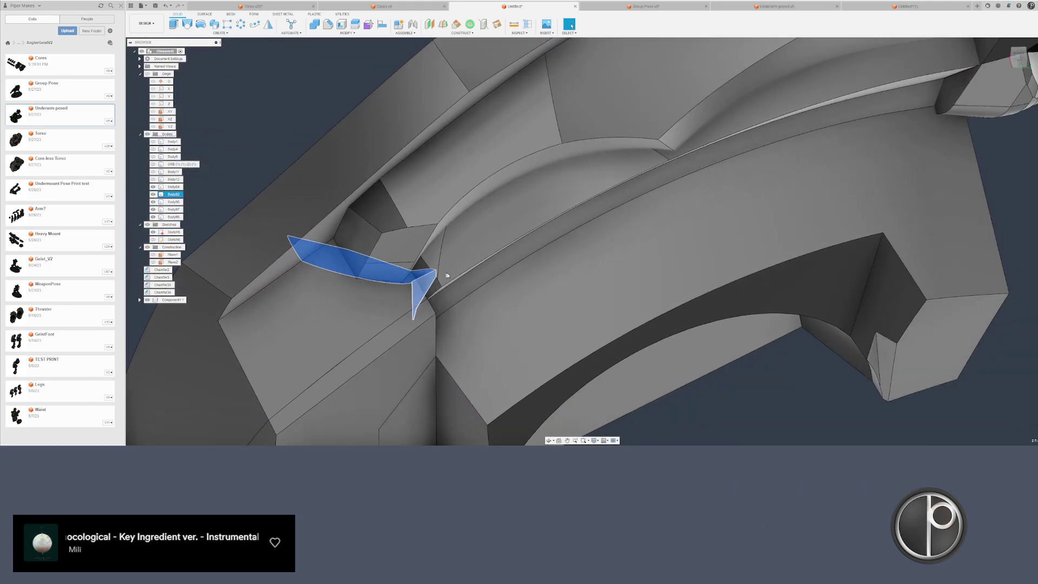
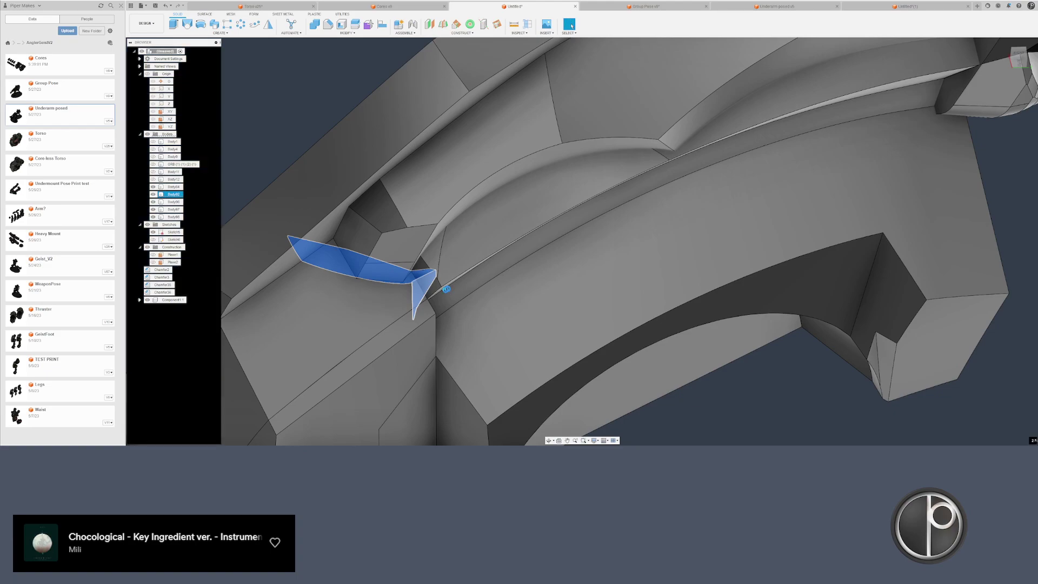
{"action": "key", "text": "Escape"}
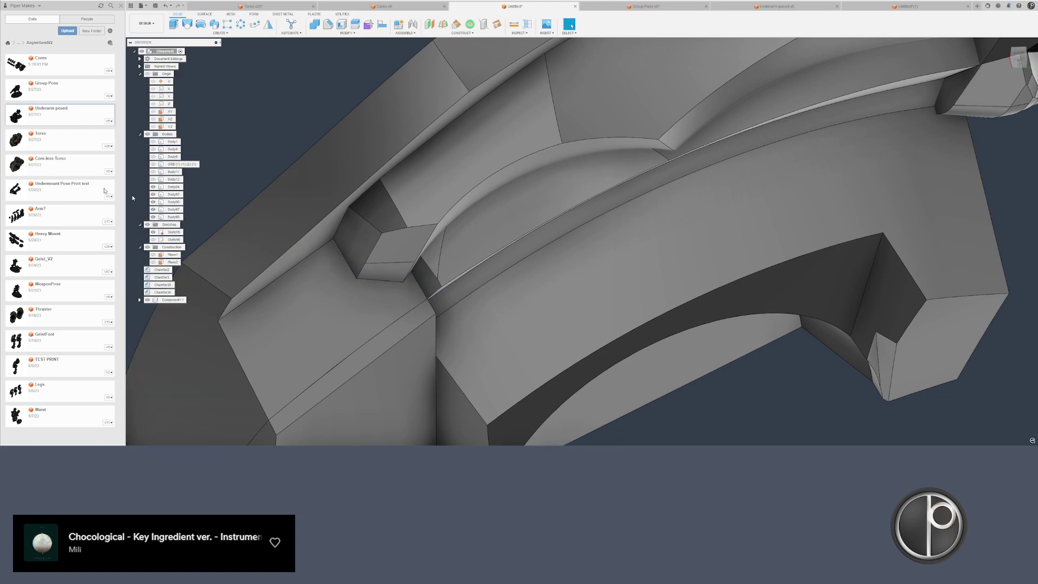
- Show the reference body again to check the shell and inner block against it near the large cylinders
{"action": "scroll", "coordinate": [340, 115], "scroll_direction": "down", "scroll_amount": 1}
{"action": "middle_click_drag", "start_coordinate": [341, 116], "coordinate": [340, 118], "text": "shift"}
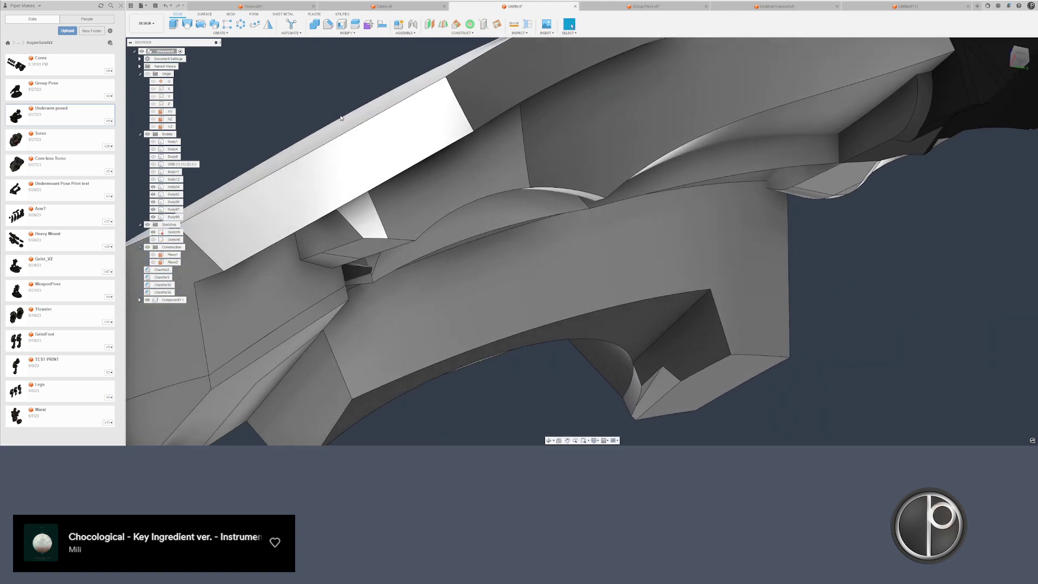
{"action": "scroll", "coordinate": [336, 153], "scroll_direction": "down", "scroll_amount": 4}
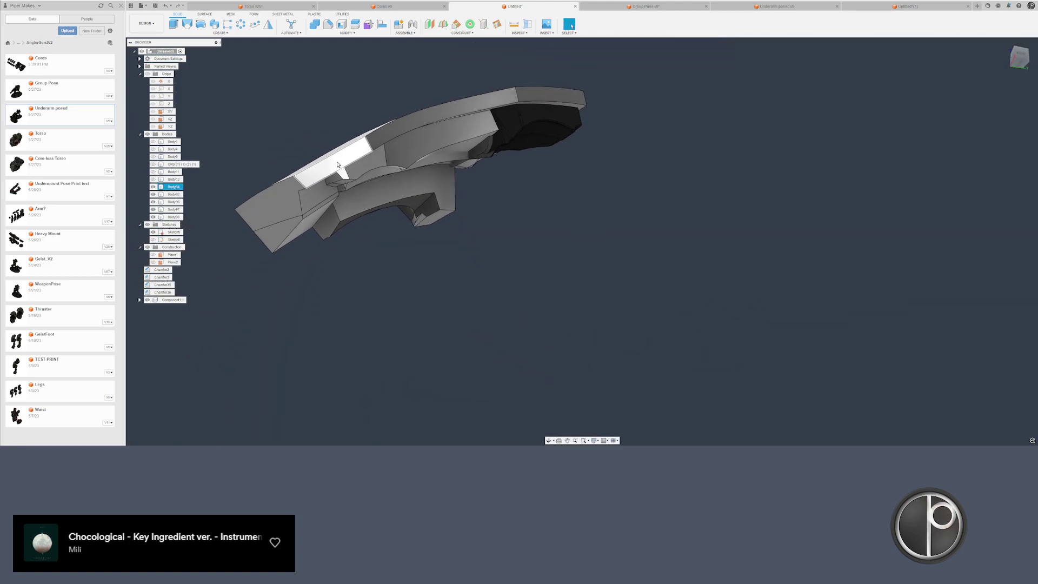
{"action": "middle_click_drag", "start_coordinate": [315, 174], "coordinate": [307, 149], "text": "shift"}
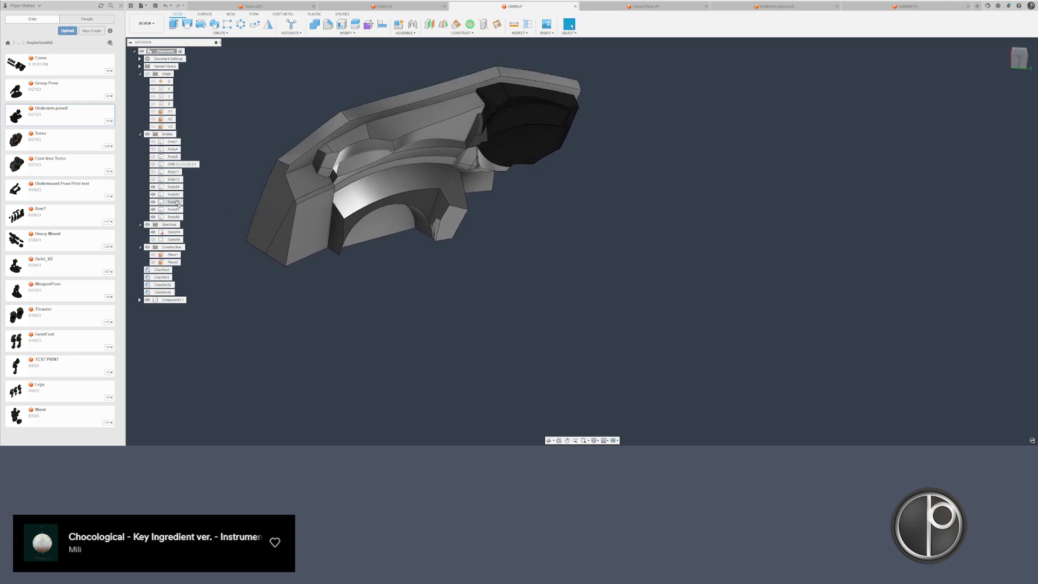
{"action": "left_click", "coordinate": [174, 173]}
{"action": "left_click", "coordinate": [174, 179]}
{"action": "key", "text": "v"}
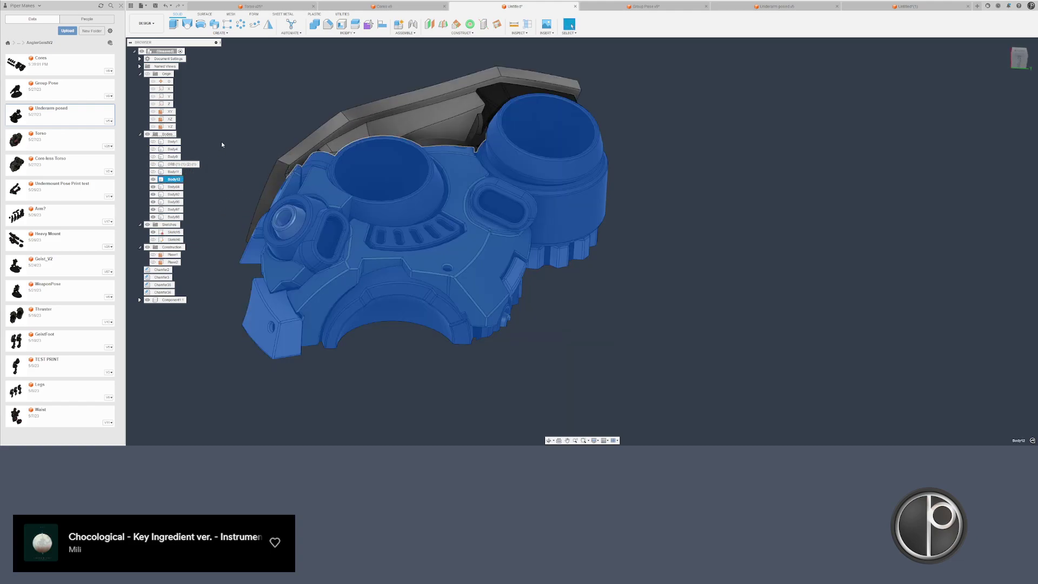
{"action": "left_click", "coordinate": [222, 142]}
{"action": "middle_click_drag", "start_coordinate": [222, 141], "coordinate": [250, 149], "text": "shift"}
{"action": "scroll", "coordinate": [446, 191], "scroll_direction": "up", "scroll_amount": 10}
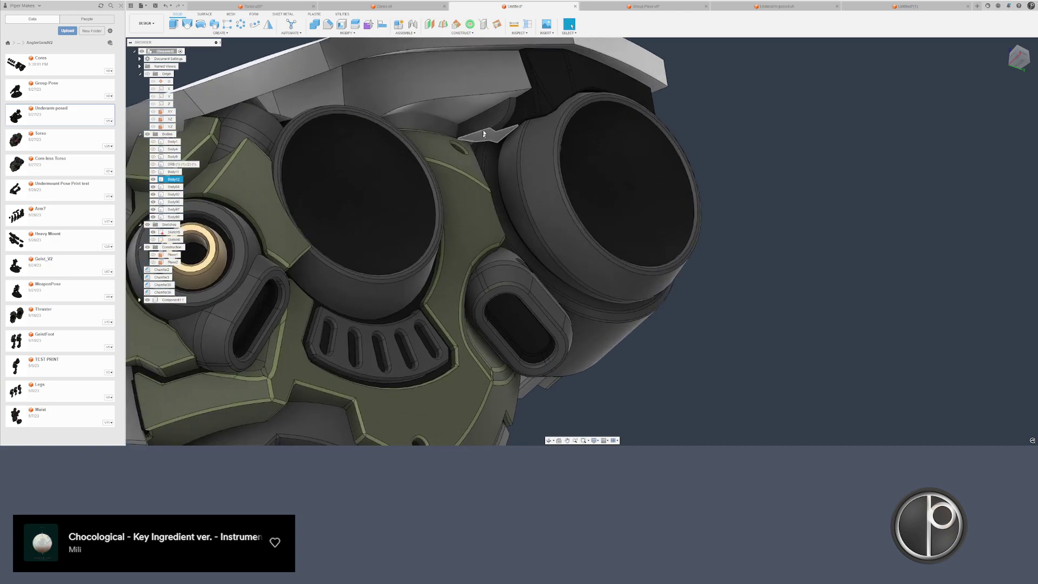
{"action": "middle_click_drag", "start_coordinate": [447, 191], "coordinate": [432, 209], "text": "shift"}
- Split the shell body with the long curved face beside the large cylinder
{"action": "left_click", "coordinate": [355, 25]}
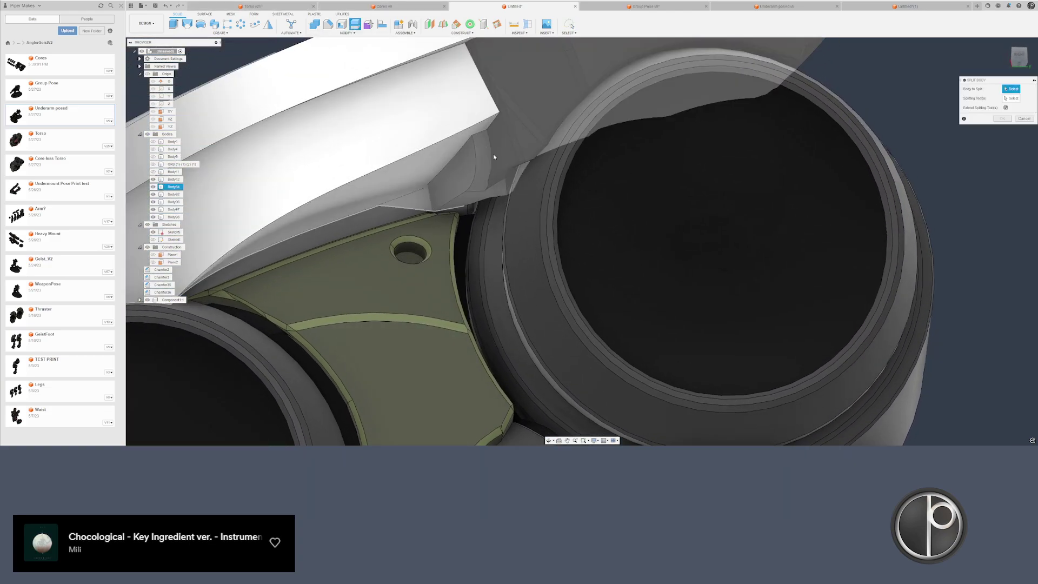
{"action": "left_click", "coordinate": [493, 153]}
{"action": "left_click", "coordinate": [1012, 98]}
{"action": "left_click", "coordinate": [444, 173]}
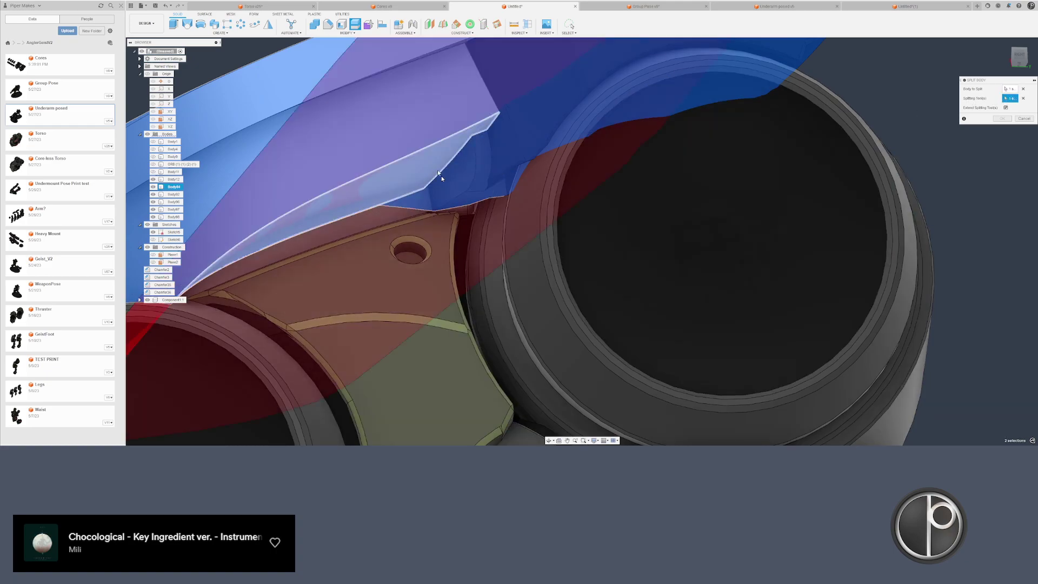
{"action": "key", "text": "Return"}
{"action": "scroll", "coordinate": [481, 180], "scroll_direction": "up", "scroll_amount": 2}
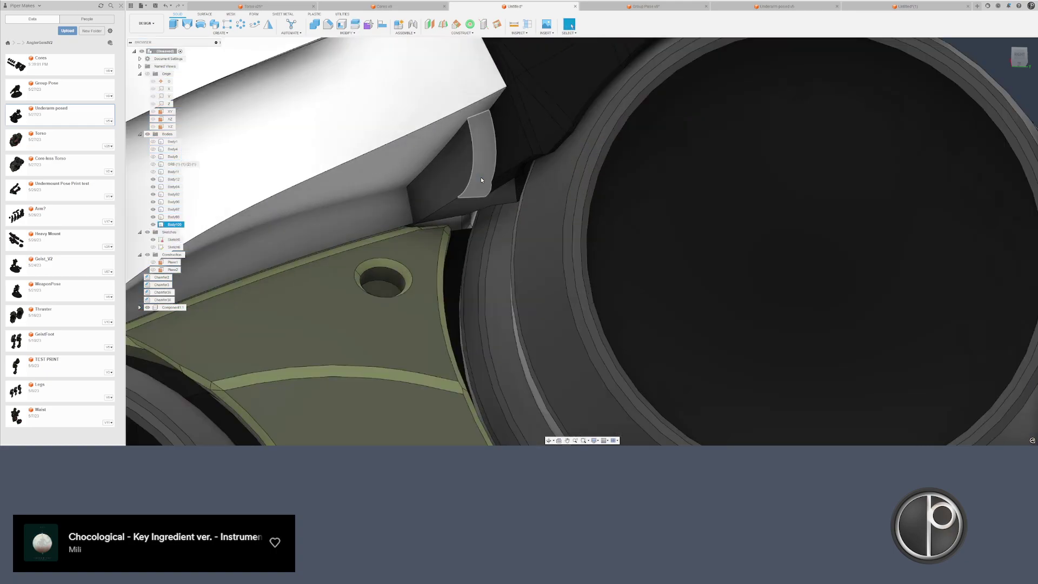
- Remove the curved end face and the adjoining triangular face at the corner beside the large cylinder
{"action": "left_click", "coordinate": [482, 176]}
{"action": "left_click", "coordinate": [454, 199], "text": "ctrl"}
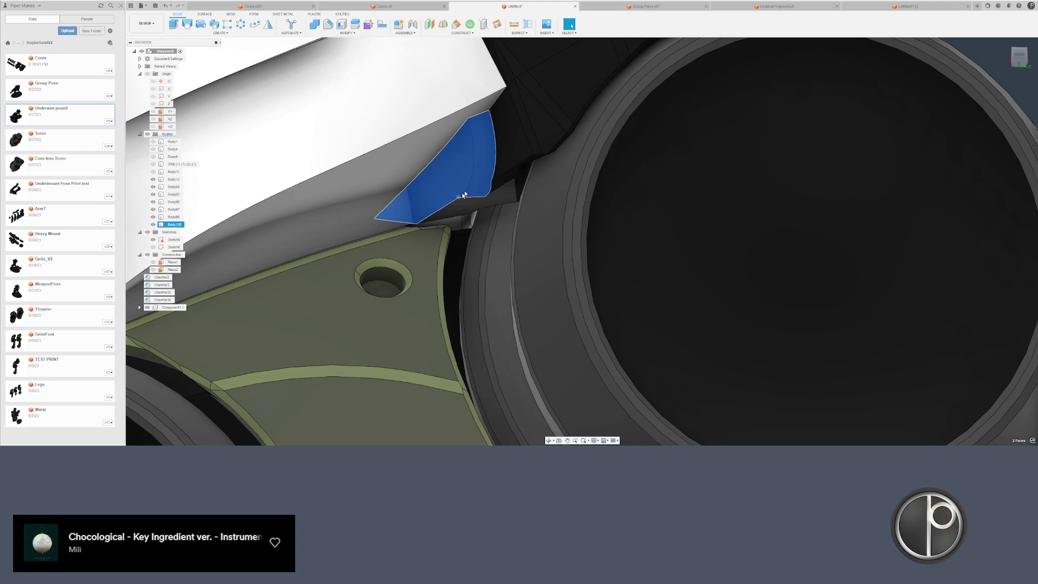
{"action": "key", "text": "Delete"}
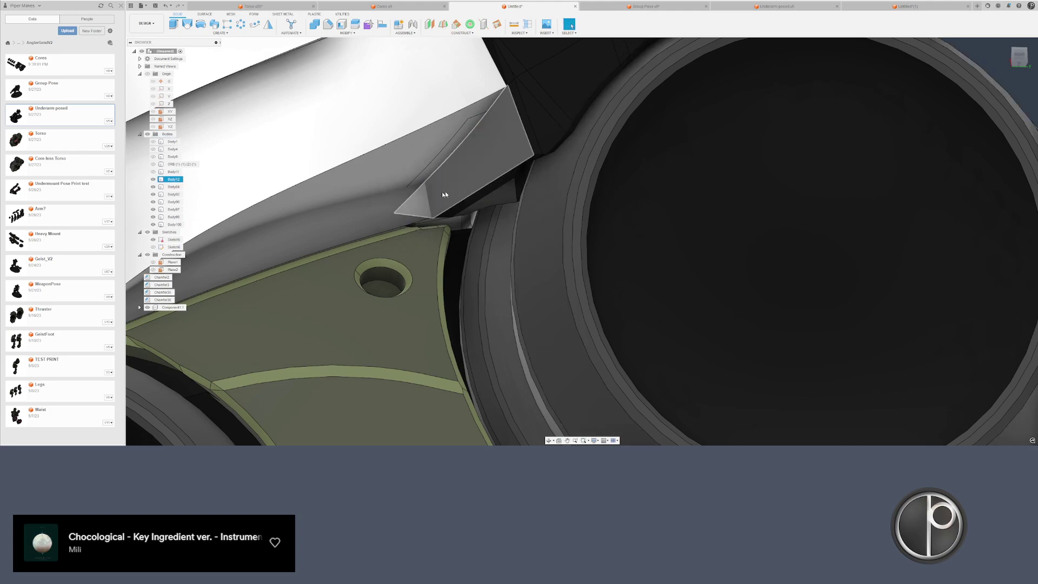
- Offset the shell's long flat underside face above the large cylinder opening
{"action": "scroll", "coordinate": [436, 221], "scroll_direction": "down", "scroll_amount": 2}
{"action": "scroll", "coordinate": [436, 221], "scroll_direction": "down", "scroll_amount": 2}
{"action": "middle_click_drag", "start_coordinate": [450, 200], "coordinate": [405, 156], "text": "shift"}
{"action": "left_click", "coordinate": [400, 152]}
{"action": "right_click", "coordinate": [398, 149]}
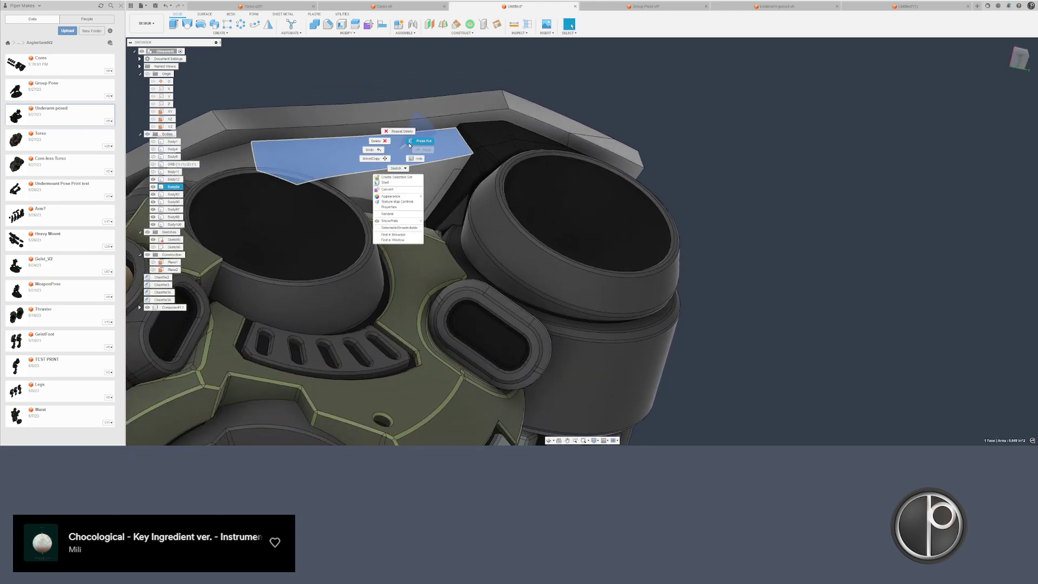
{"action": "left_click", "coordinate": [409, 145]}
{"action": "type", "text": "-.02"}
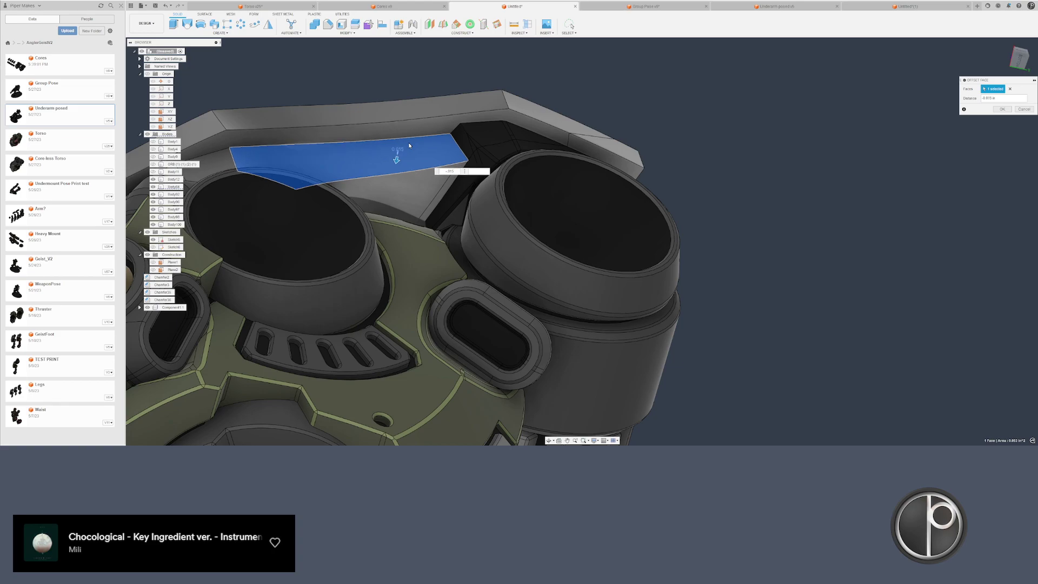
{"action": "key", "text": "Return"}
- Try to chamfer the long lower edge of the offset face
{"action": "middle_click_drag", "start_coordinate": [395, 87], "coordinate": [414, 128]}
{"action": "key", "text": "c"}
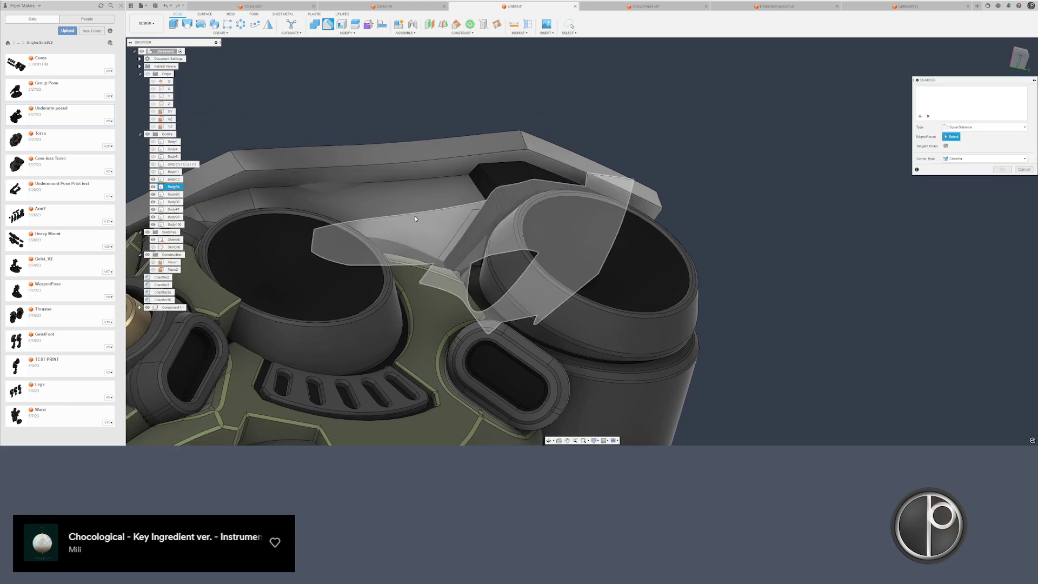
{"action": "left_click", "coordinate": [415, 215]}
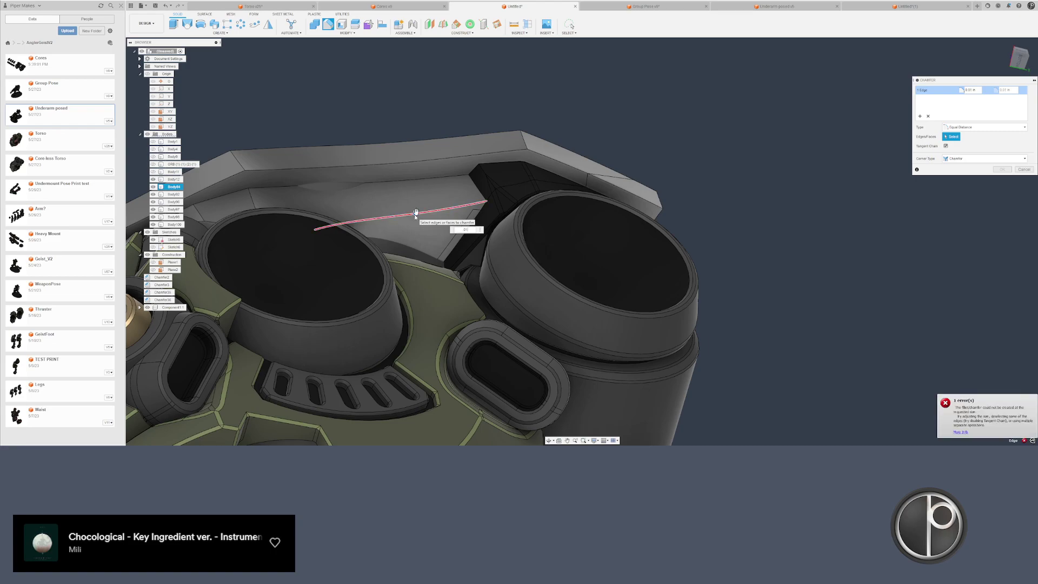
{"action": "key", "text": "Escape"}
- Hide the reference body to leave only the armor piece's bodies in view
{"action": "scroll", "coordinate": [416, 213], "scroll_direction": "down", "scroll_amount": 2}
{"action": "middle_click_drag", "start_coordinate": [439, 189], "coordinate": [459, 238], "text": "shift"}
{"action": "scroll", "coordinate": [454, 238], "scroll_direction": "down", "scroll_amount": 1}
{"action": "double_click", "coordinate": [459, 260]}
{"action": "key", "text": "v"}
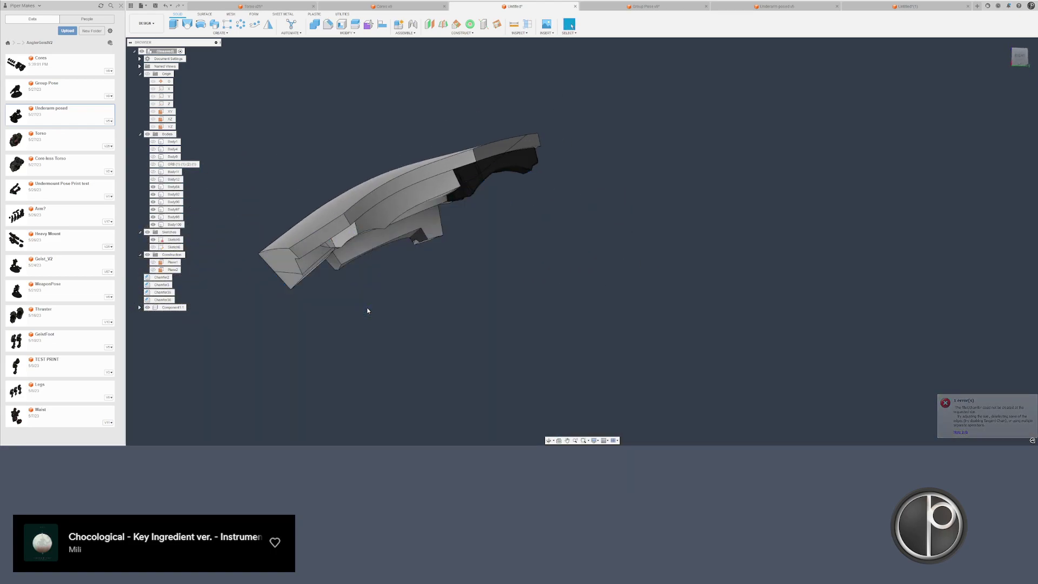
- Join the split dark end piece to the shell with Combine, without keeping the tool body
{"action": "middle_click_drag", "start_coordinate": [368, 310], "coordinate": [372, 266], "text": "shift"}
{"action": "scroll", "coordinate": [408, 167], "scroll_direction": "up", "scroll_amount": 5}
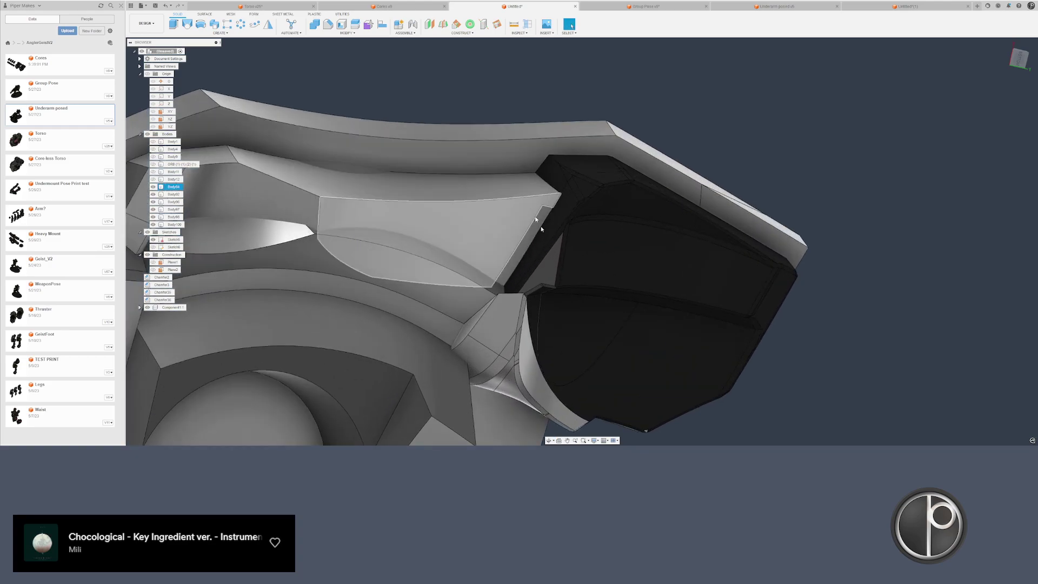
{"action": "left_click", "coordinate": [312, 28]}
{"action": "scroll", "coordinate": [507, 154], "scroll_direction": "down", "scroll_amount": 5}
{"action": "left_click", "coordinate": [575, 202]}
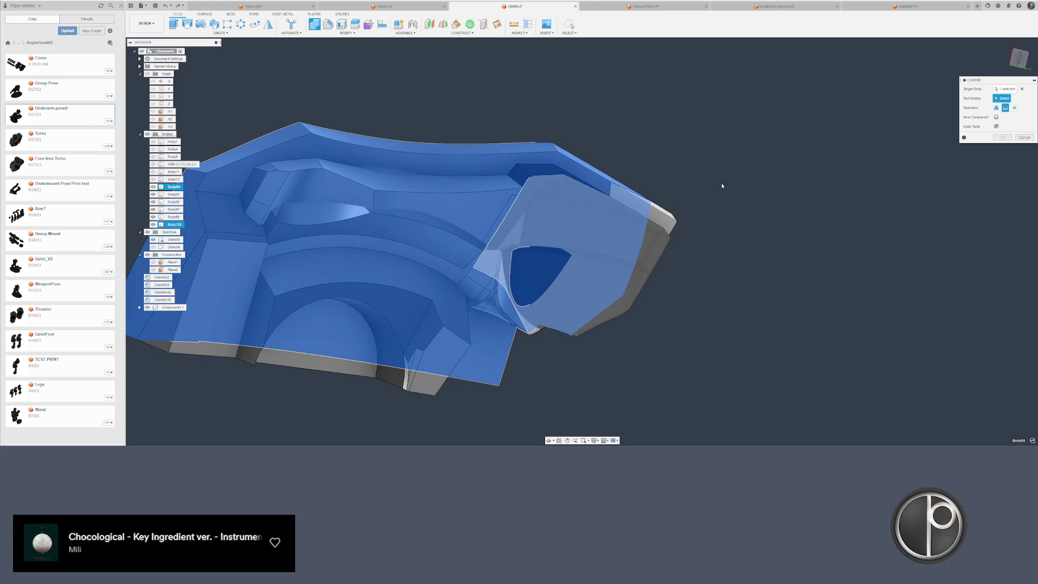
{"action": "scroll", "coordinate": [719, 187], "scroll_direction": "down", "scroll_amount": 2}
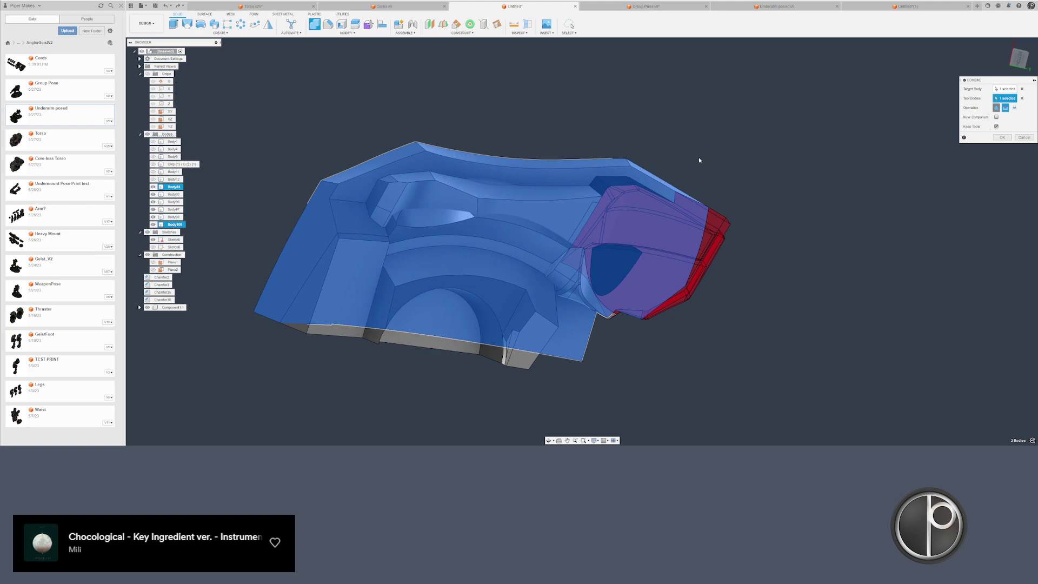
{"action": "middle_click_drag", "start_coordinate": [711, 166], "coordinate": [671, 162]}
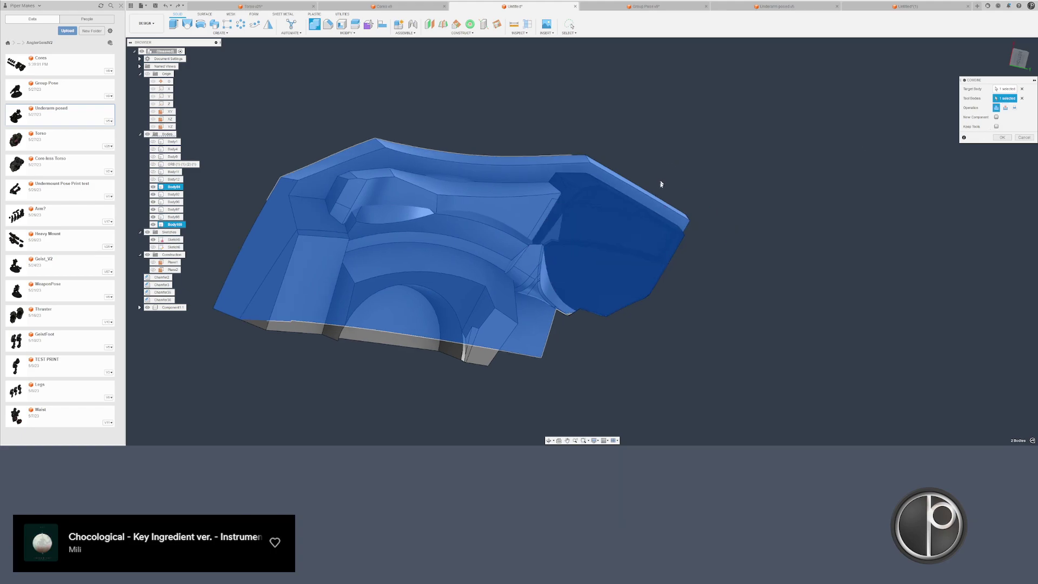
{"action": "scroll", "coordinate": [661, 184], "scroll_direction": "up", "scroll_amount": 2}
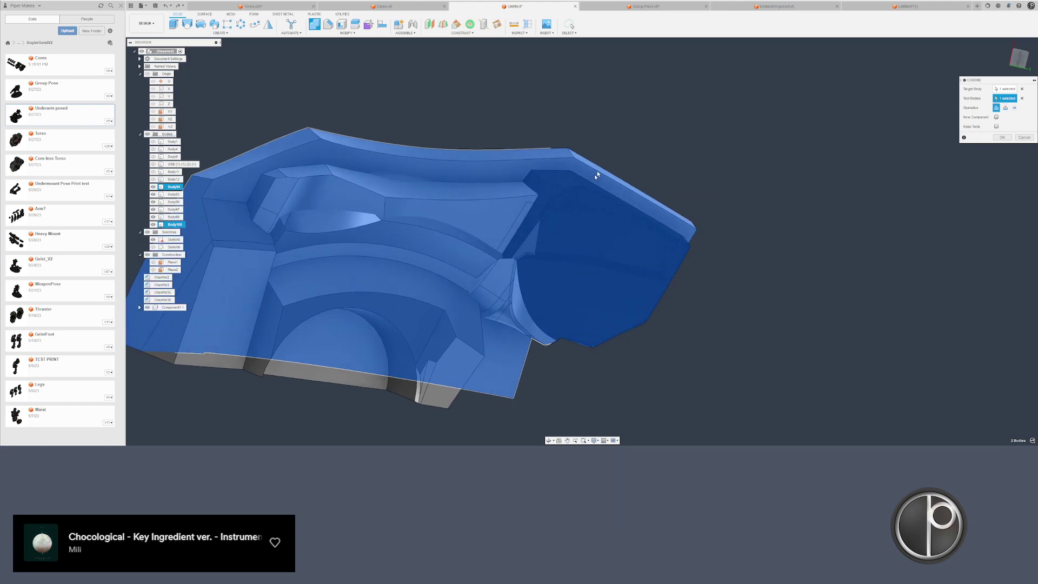
{"action": "key", "text": "Return"}
{"action": "scroll", "coordinate": [660, 151], "scroll_direction": "down", "scroll_amount": 3}
{"action": "middle_click_drag", "start_coordinate": [660, 151], "coordinate": [730, 59]}
{"action": "middle_click_drag", "start_coordinate": [641, 174], "coordinate": [657, 231], "text": "shift"}
{"action": "right_click_drag", "start_coordinate": [657, 231], "coordinate": [665, 199]}
{"action": "middle_click_drag", "start_coordinate": [665, 199], "coordinate": [657, 248]}
{"action": "left_click", "coordinate": [675, 116]}
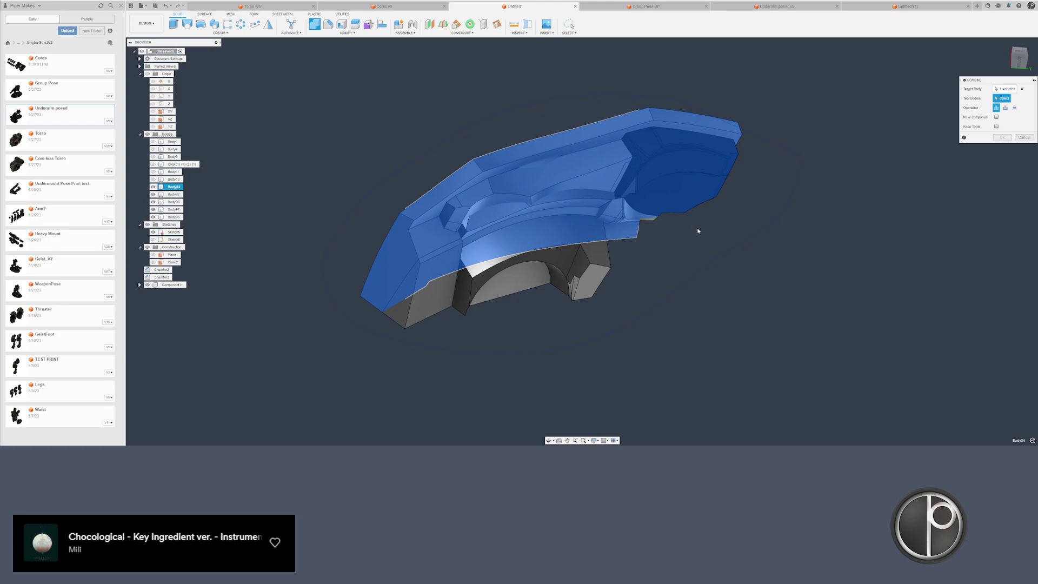
{"action": "key", "text": "Escape"}
- Join the three smaller remaining bodies to the shell with Combine
{"action": "scroll", "coordinate": [698, 231], "scroll_direction": "up", "scroll_amount": 3}
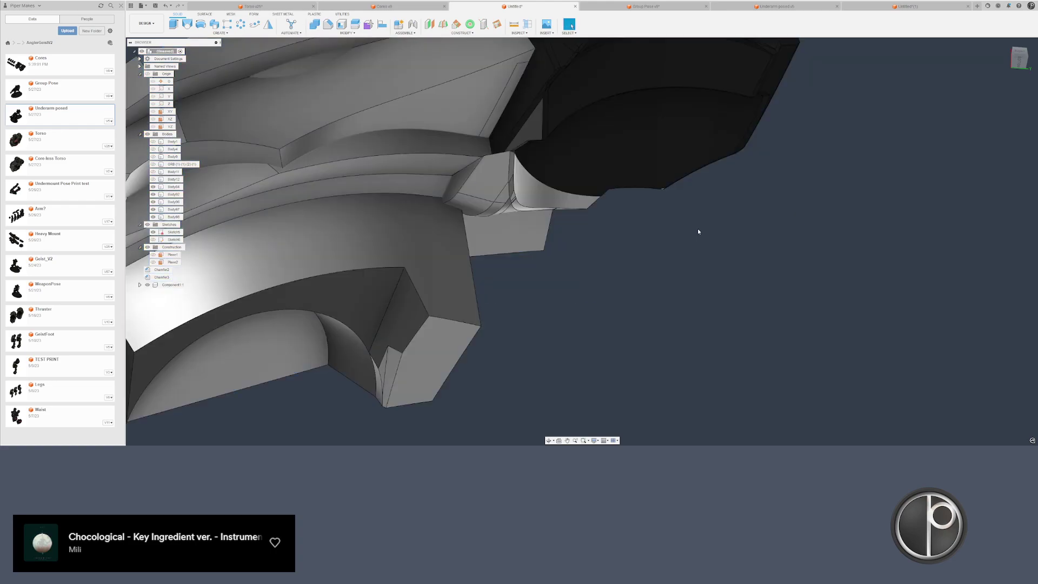
{"action": "scroll", "coordinate": [574, 232], "scroll_direction": "down", "scroll_amount": 5}
{"action": "middle_click_drag", "start_coordinate": [539, 274], "coordinate": [446, 240], "text": "shift"}
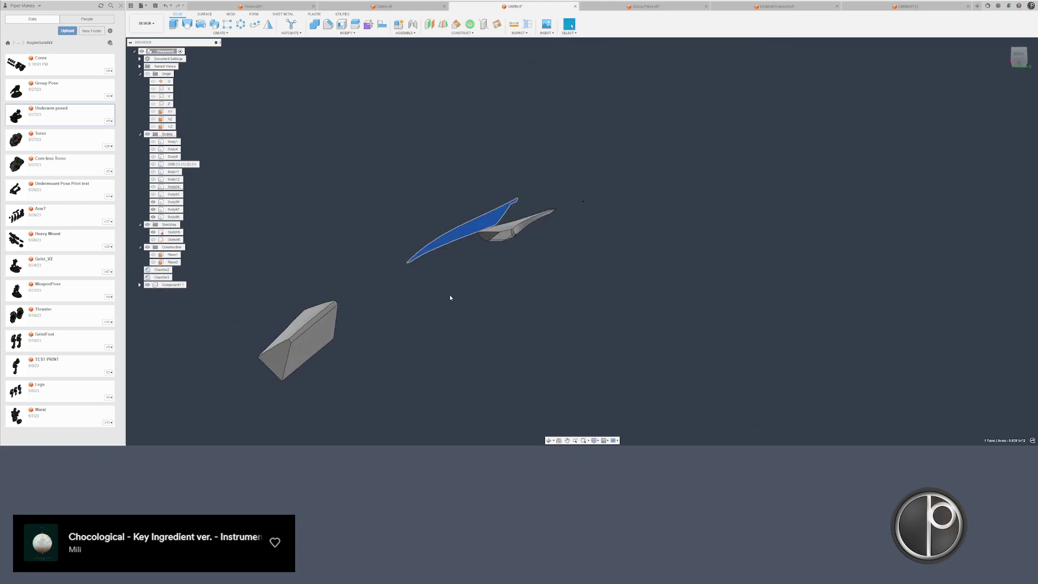
{"action": "left_click", "coordinate": [315, 27]}
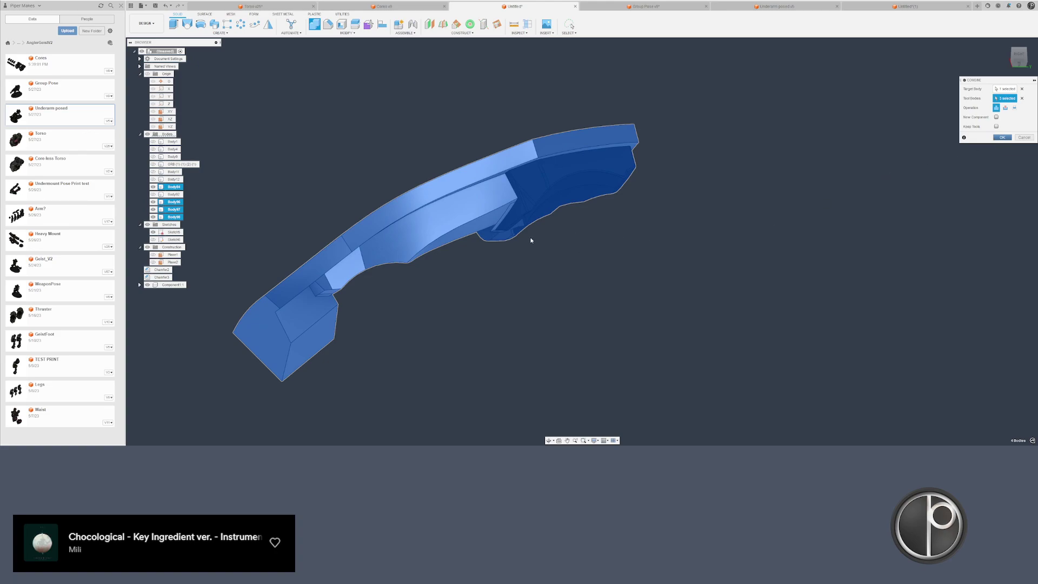
{"action": "key", "text": "Return"}
- Delete the leftover face on the small tab beneath the inner block's end
{"action": "scroll", "coordinate": [593, 265], "scroll_direction": "up", "scroll_amount": 5}
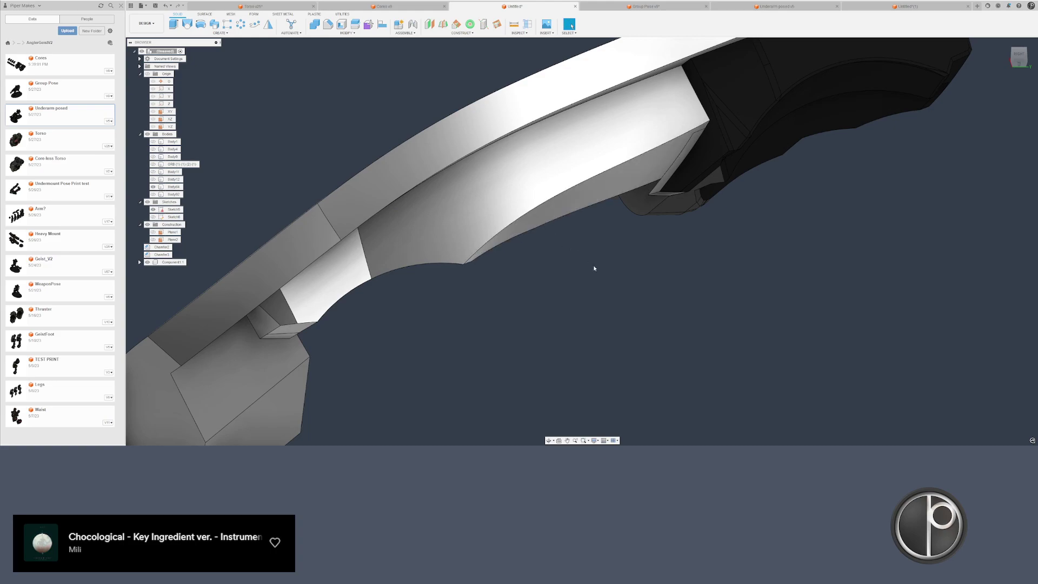
{"action": "scroll", "coordinate": [593, 265], "scroll_direction": "up", "scroll_amount": 3}
{"action": "mouse_move", "coordinate": [593, 245]}
{"action": "middle_mouse_down", "text": "shift"}
{"action": "mouse_move", "coordinate": [611, 190]}
{"action": "mouse_move", "coordinate": [648, 227]}
{"action": "mouse_move", "coordinate": [690, 243]}
{"action": "mouse_move", "coordinate": [686, 257]}
{"action": "mouse_move", "coordinate": [671, 234]}
{"action": "middle_mouse_up", "text": "shift"}
{"action": "scroll", "coordinate": [670, 216], "scroll_direction": "up", "scroll_amount": 3}
{"action": "left_click", "coordinate": [671, 215]}
{"action": "key", "text": "Delete"}
- Offset the small end face of the tab beneath the inner block inward to shorten it
{"action": "scroll", "coordinate": [692, 224], "scroll_direction": "down", "scroll_amount": 3}
{"action": "scroll", "coordinate": [684, 255], "scroll_direction": "up", "scroll_amount": 2}
{"action": "left_click", "coordinate": [681, 246]}
{"action": "scroll", "coordinate": [673, 235], "scroll_direction": "up", "scroll_amount": 2}
{"action": "key", "text": "q"}
{"action": "scroll", "coordinate": [682, 231], "scroll_direction": "up", "scroll_amount": 2}
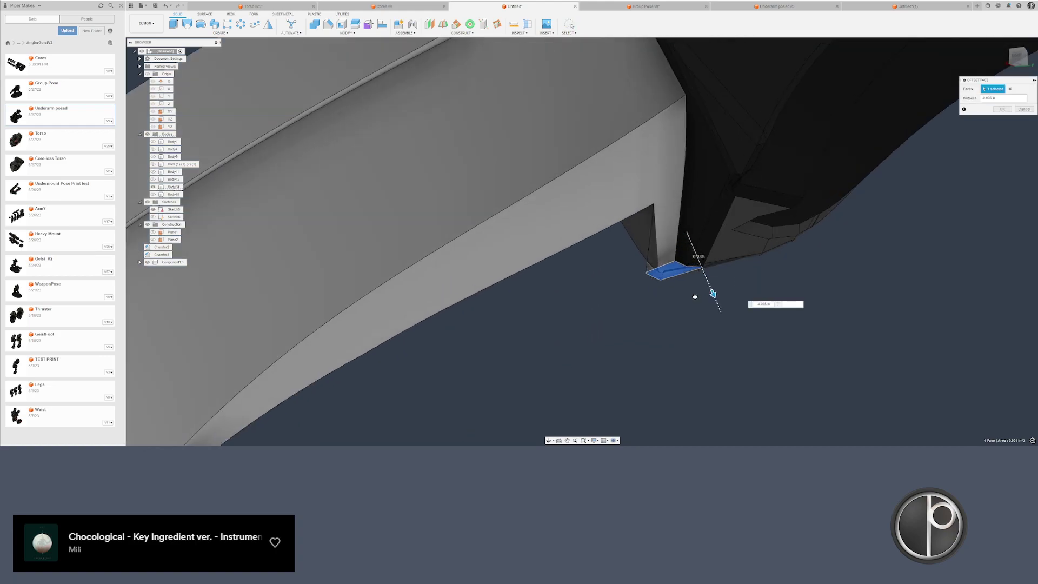
{"action": "key", "text": "Return"}
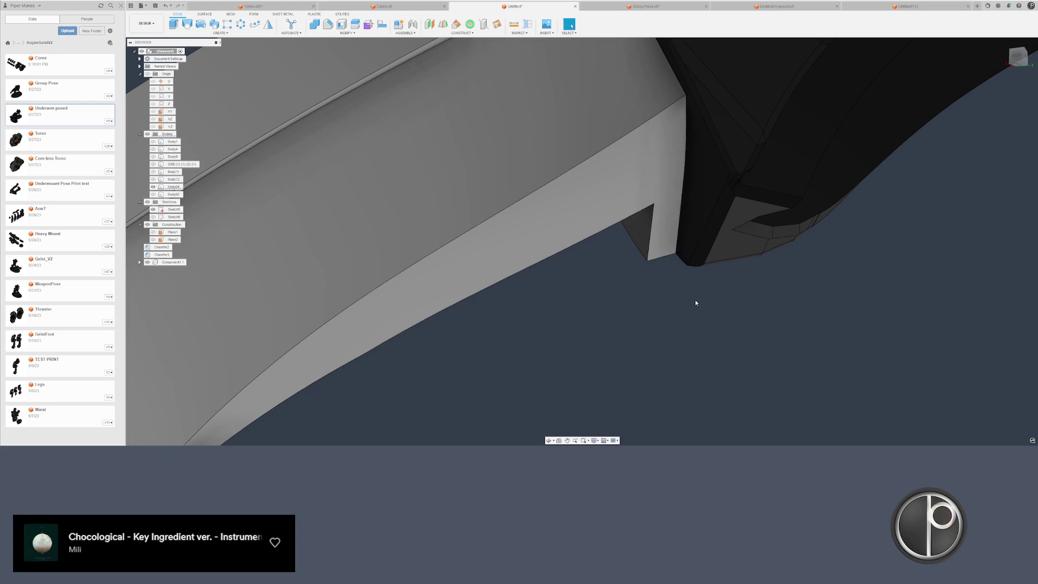
- Offset the slanted end face of the curved inner block beside the dark end section by 0.02 in
{"action": "middle_click_drag", "start_coordinate": [696, 303], "coordinate": [661, 246], "text": "shift"}
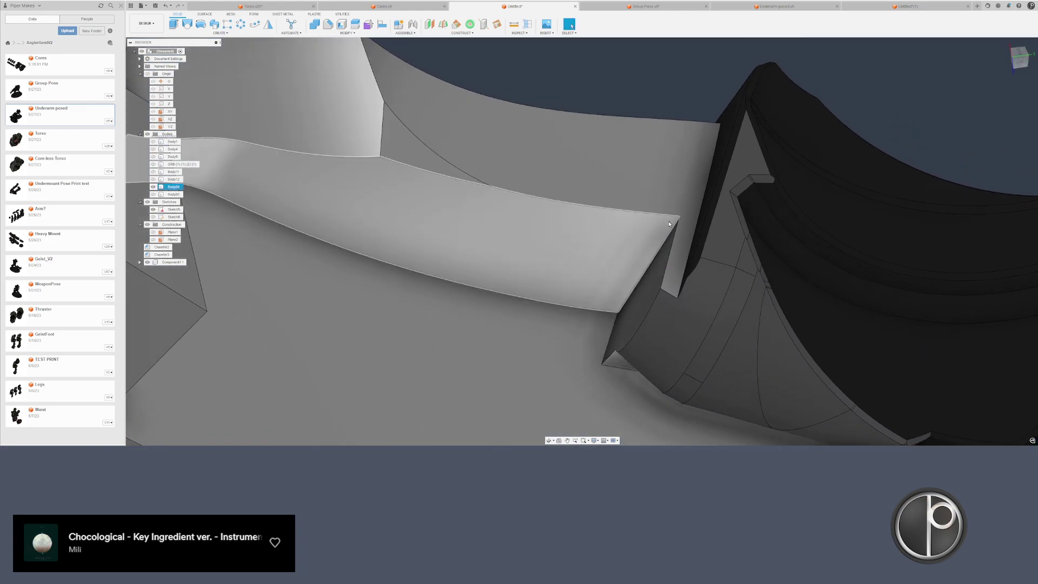
{"action": "scroll", "coordinate": [652, 270], "scroll_direction": "up", "scroll_amount": 1}
{"action": "right_click", "coordinate": [652, 291]}
{"action": "left_click", "coordinate": [676, 284]}
{"action": "scroll", "coordinate": [653, 294], "scroll_direction": "up", "scroll_amount": 2}
{"action": "left_click_drag", "start_coordinate": [651, 295], "coordinate": [685, 312]}
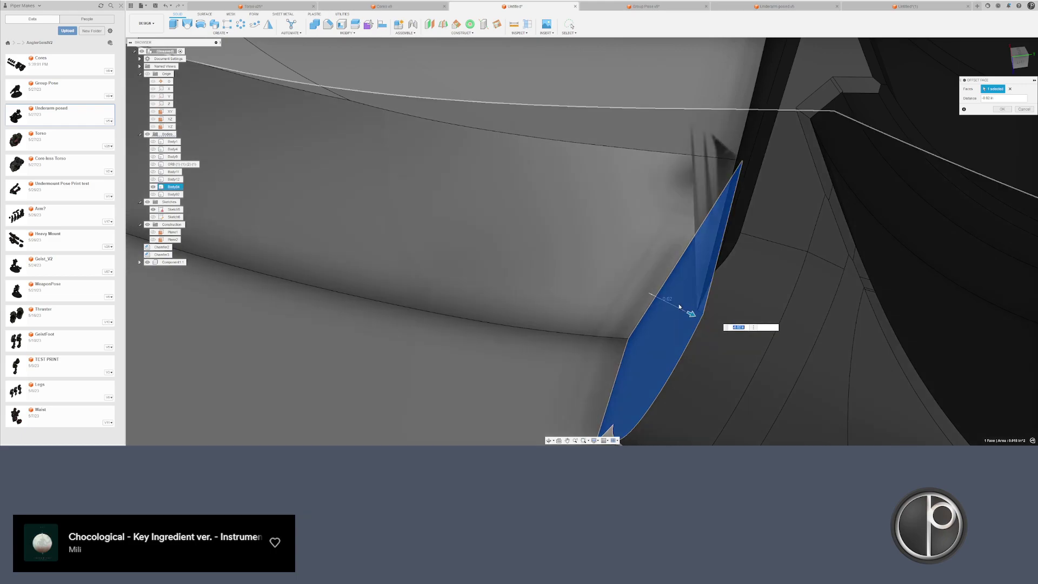
{"action": "key", "text": "Return"}
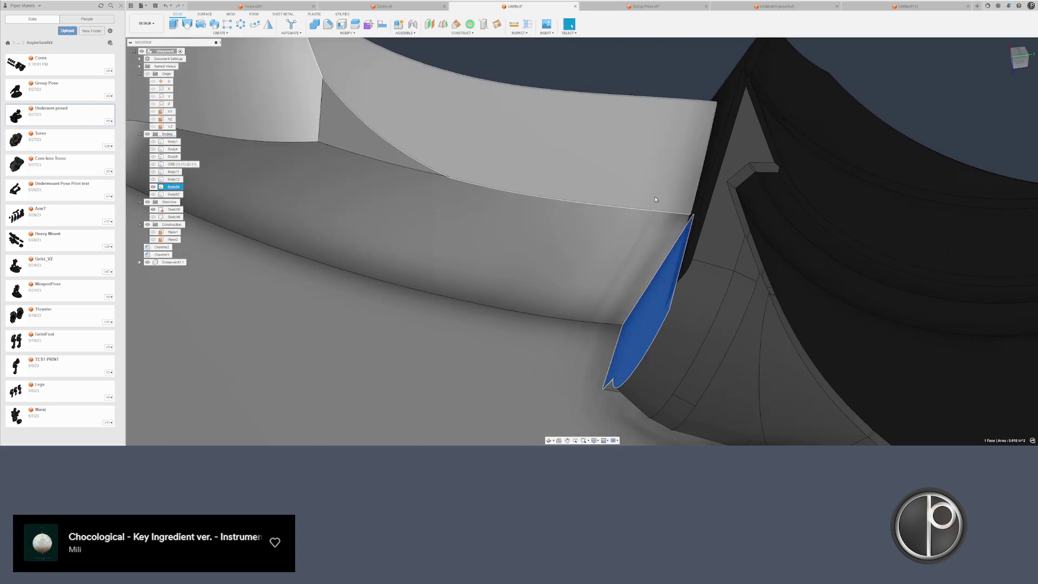
- Delete the leftover slanted face and its neighbour between the inner block and the dark end section
{"action": "left_click", "coordinate": [660, 330], "text": "ctrl"}
{"action": "mouse_move", "coordinate": [642, 324]}
{"action": "middle_mouse_down", "text": "shift"}
{"action": "mouse_move", "coordinate": [670, 294]}
{"action": "mouse_move", "coordinate": [700, 324]}
{"action": "mouse_move", "coordinate": [706, 280]}
{"action": "middle_mouse_up", "text": "shift"}
{"action": "key", "text": "Delete"}
{"action": "scroll", "coordinate": [694, 260], "scroll_direction": "down", "scroll_amount": 1}
{"action": "middle_click_drag", "start_coordinate": [690, 241], "coordinate": [689, 196], "text": "shift"}
{"action": "scroll", "coordinate": [690, 196], "scroll_direction": "up", "scroll_amount": 2}
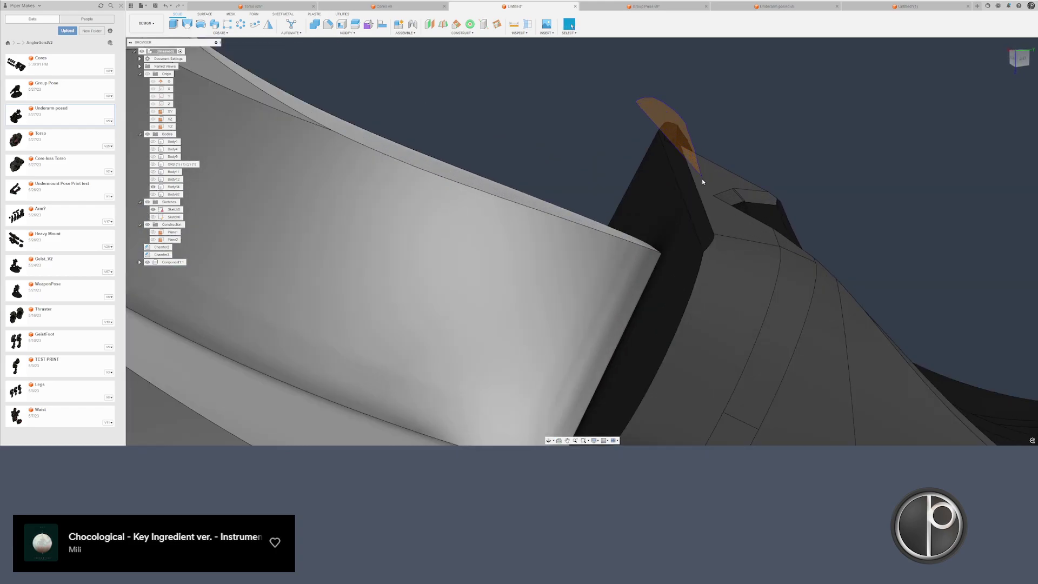
- Select the narrow strip faces along the dark end section's edges next to the inner block
{"action": "left_click_drag", "start_coordinate": [702, 282], "coordinate": [562, 411]}
{"action": "mouse_move", "coordinate": [562, 411]}
{"action": "middle_mouse_down", "text": "shift"}
{"action": "mouse_move", "coordinate": [649, 282]}
{"action": "mouse_move", "coordinate": [707, 231]}
{"action": "middle_mouse_up", "text": "shift"}
{"action": "left_click", "coordinate": [706, 231], "text": "ctrl"}
{"action": "scroll", "coordinate": [700, 243], "scroll_direction": "down", "scroll_amount": 3}
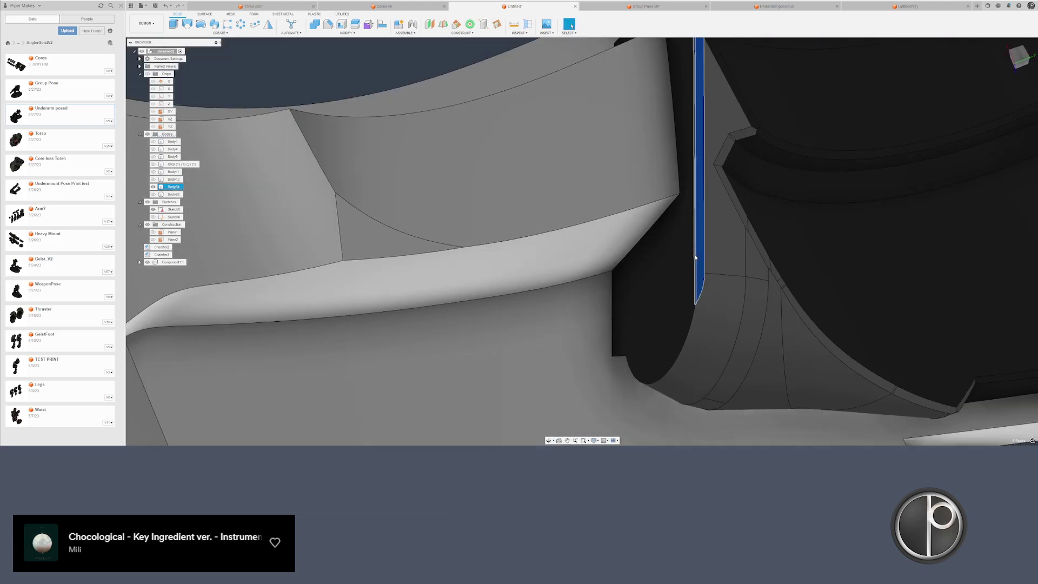
{"action": "middle_click_drag", "start_coordinate": [703, 157], "coordinate": [681, 265]}
{"action": "mouse_move", "coordinate": [694, 245]}
{"action": "middle_mouse_down", "text": "shift"}
{"action": "mouse_move", "coordinate": [676, 265]}
{"action": "mouse_move", "coordinate": [703, 239]}
{"action": "mouse_move", "coordinate": [688, 227]}
{"action": "mouse_move", "coordinate": [680, 245]}
{"action": "middle_mouse_up", "text": "shift"}
{"action": "scroll", "coordinate": [702, 238], "scroll_direction": "up", "scroll_amount": 3}
{"action": "left_click", "coordinate": [696, 209], "text": "ctrl"}
{"action": "left_click", "coordinate": [680, 244]}
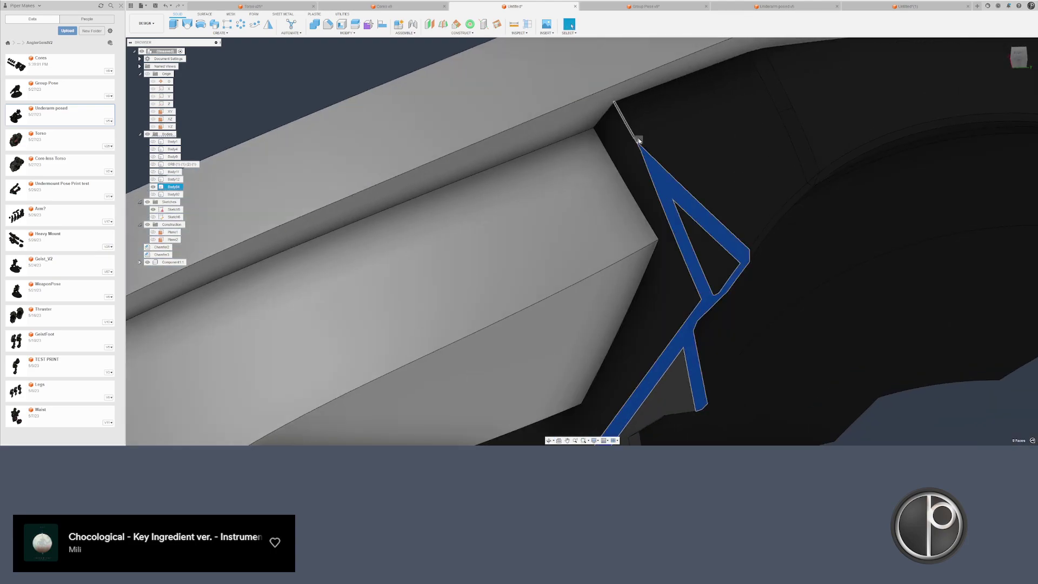
- Add the narrow strip faces along the end section's inner rim and corner to the selection
{"action": "left_click", "coordinate": [800, 161], "text": "ctrl"}
{"action": "left_click", "coordinate": [788, 117], "text": "ctrl"}
{"action": "left_click", "coordinate": [780, 96], "text": "ctrl"}
{"action": "middle_click_drag", "start_coordinate": [782, 178], "coordinate": [823, 163], "text": "shift"}
{"action": "left_click", "coordinate": [792, 180], "text": "ctrl"}
{"action": "left_click", "coordinate": [803, 148], "text": "ctrl"}
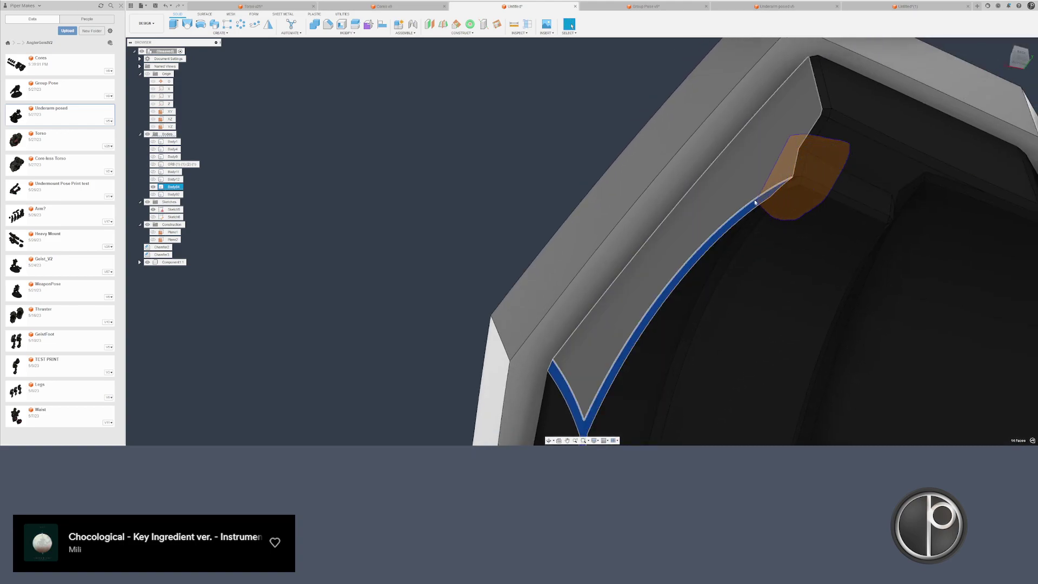
{"action": "left_click", "coordinate": [800, 170]}
{"action": "left_click", "coordinate": [896, 219]}
- Add the narrow strips along the end section's curved lower edges to the selection
{"action": "middle_click_drag", "start_coordinate": [896, 220], "coordinate": [715, 115], "text": "shift"}
{"action": "left_click_drag", "start_coordinate": [750, 222], "coordinate": [747, 221], "text": "ctrl"}
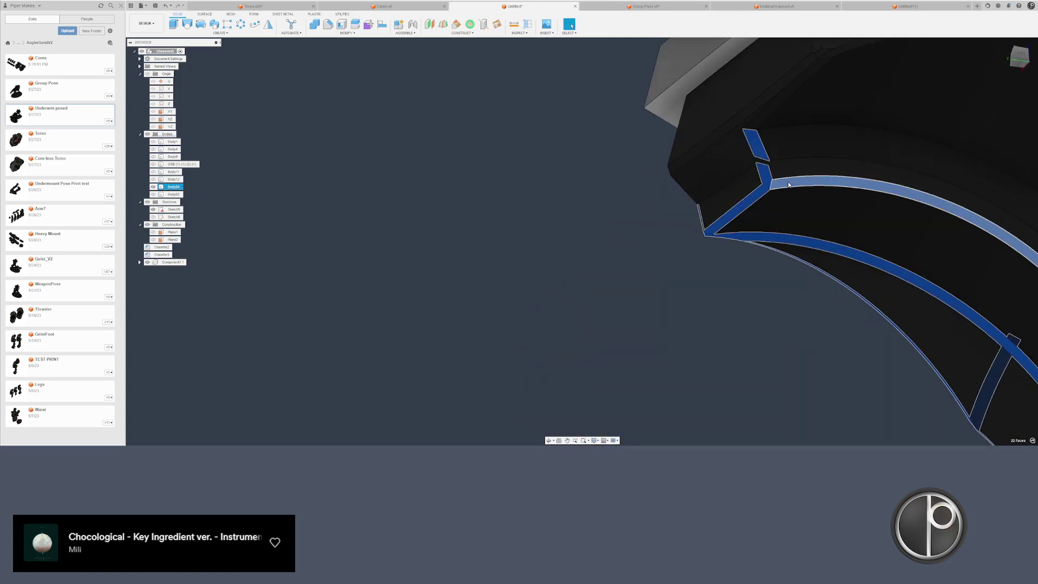
{"action": "middle_click_drag", "start_coordinate": [766, 135], "coordinate": [737, 236]}
{"action": "left_click_drag", "start_coordinate": [736, 139], "coordinate": [787, 208], "text": "ctrl"}
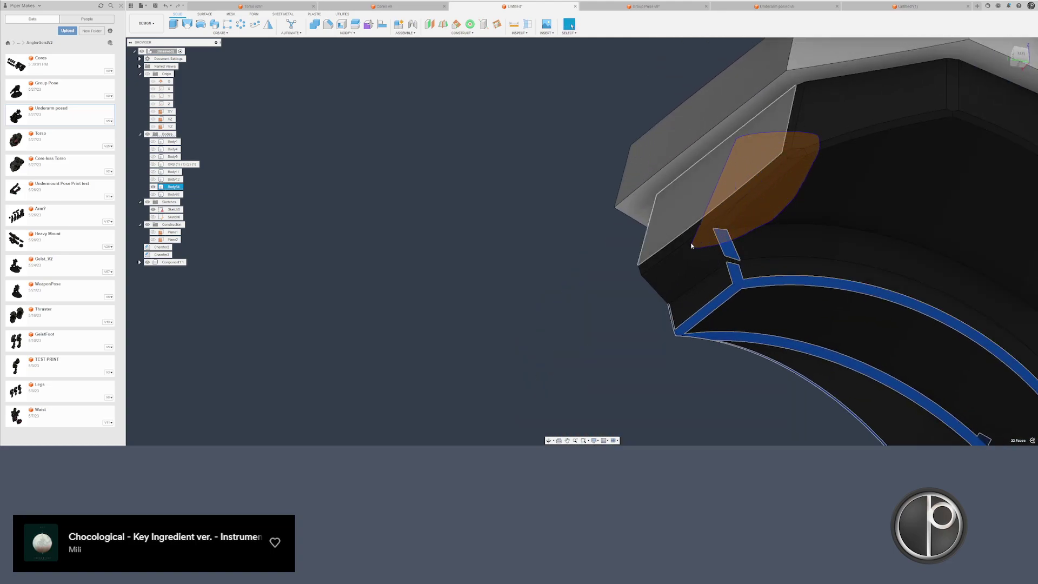
{"action": "left_click", "coordinate": [779, 211]}
{"action": "left_click", "coordinate": [670, 380]}
- Add the remaining narrow strips around the end section's outer side and below its rim to the selection
{"action": "middle_click_drag", "start_coordinate": [670, 379], "coordinate": [829, 232], "text": "shift"}
{"action": "left_click", "coordinate": [915, 244]}
{"action": "left_click", "coordinate": [934, 245]}
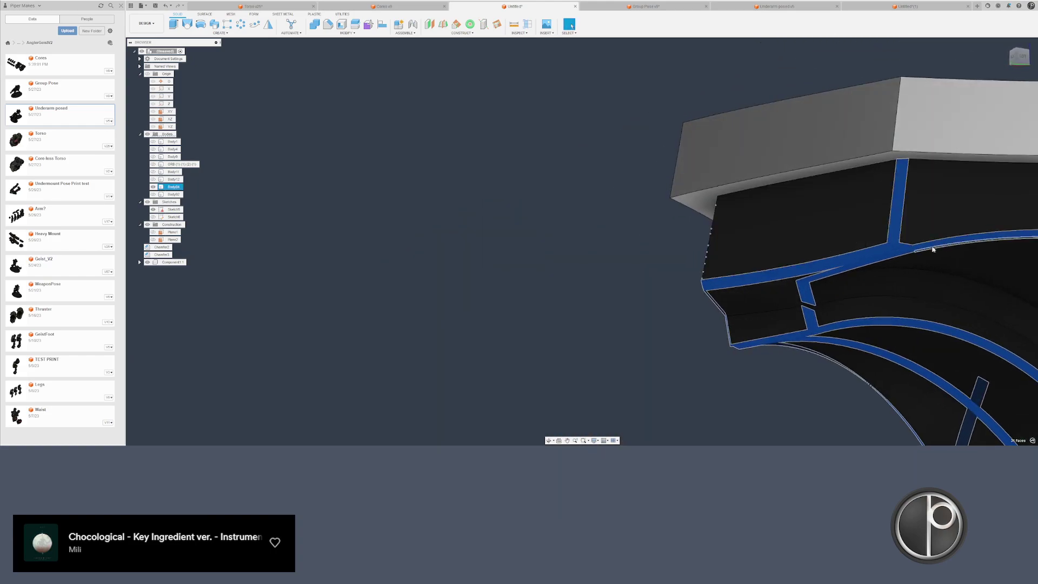
{"action": "middle_click_drag", "start_coordinate": [934, 244], "coordinate": [605, 240], "text": "shift"}
{"action": "left_click_drag", "start_coordinate": [606, 282], "coordinate": [604, 282]}
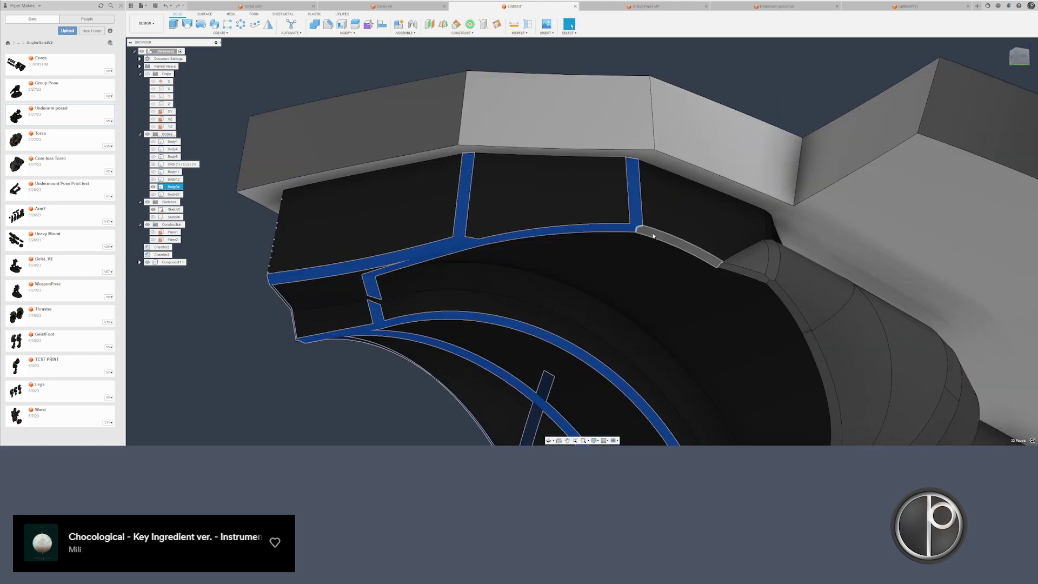
{"action": "left_click", "coordinate": [657, 236]}
{"action": "scroll", "coordinate": [730, 268], "scroll_direction": "down", "scroll_amount": 3}
{"action": "mouse_move", "coordinate": [669, 404]}
{"action": "middle_mouse_down"}
{"action": "mouse_move", "coordinate": [726, 258]}
{"action": "mouse_move", "coordinate": [775, 248]}
{"action": "mouse_move", "coordinate": [768, 259]}
{"action": "mouse_move", "coordinate": [882, 267]}
{"action": "middle_mouse_up"}
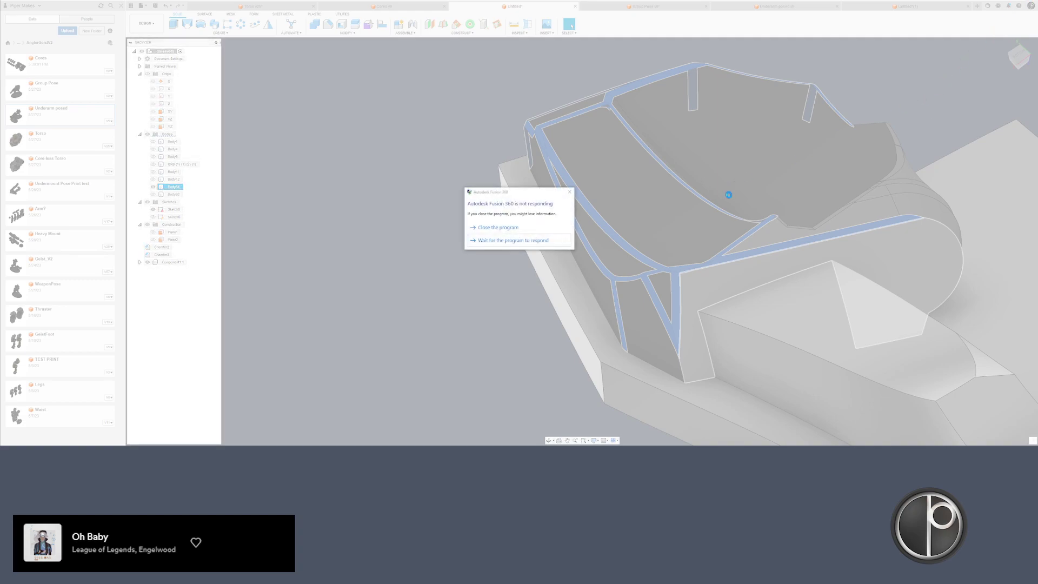
- Close the unresponsive program and restart Autodesk Fusion 360
{"action": "left_click", "coordinate": [507, 228]}
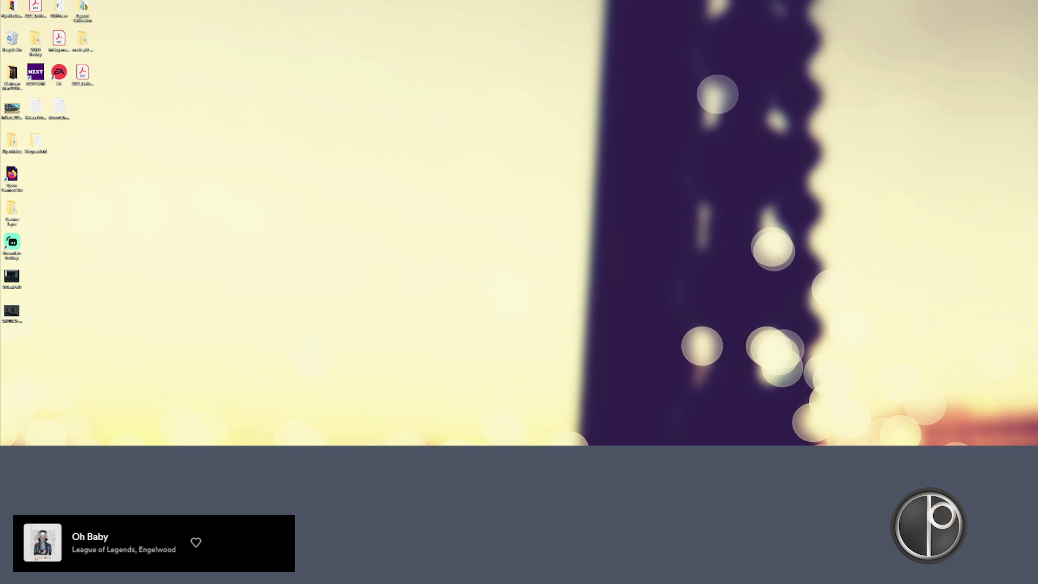
{"action": "double_click", "coordinate": [11, 73]}
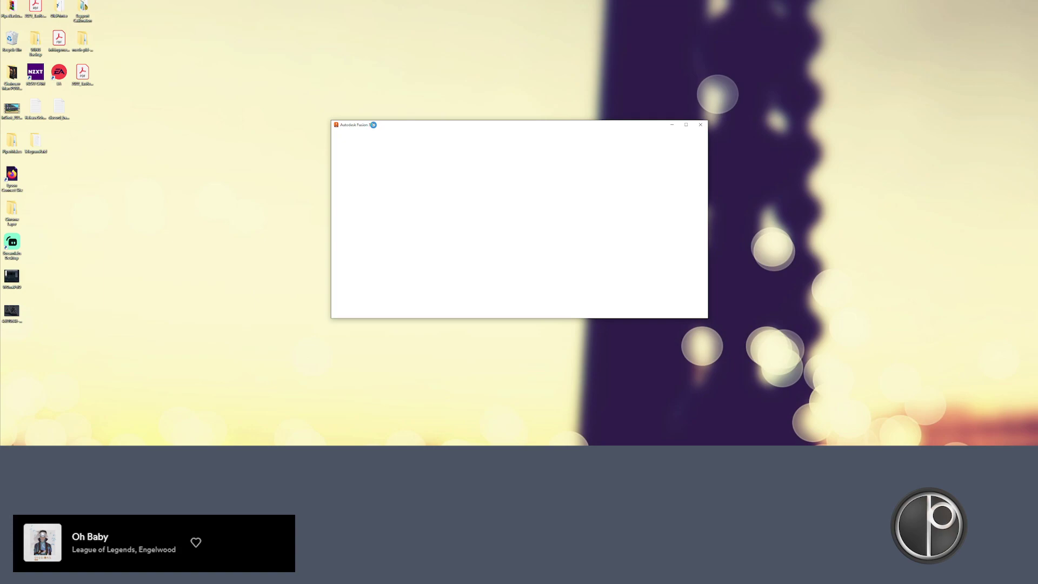
{"action": "left_click", "coordinate": [680, 124]}
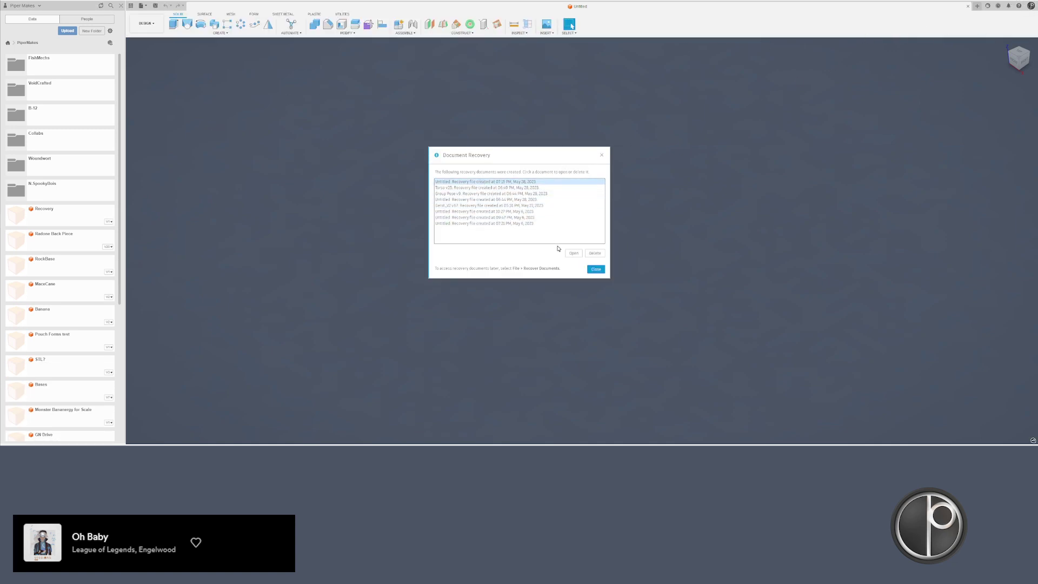
- Open the most recent untitled document from the recovery files
{"action": "left_click", "coordinate": [574, 253]}
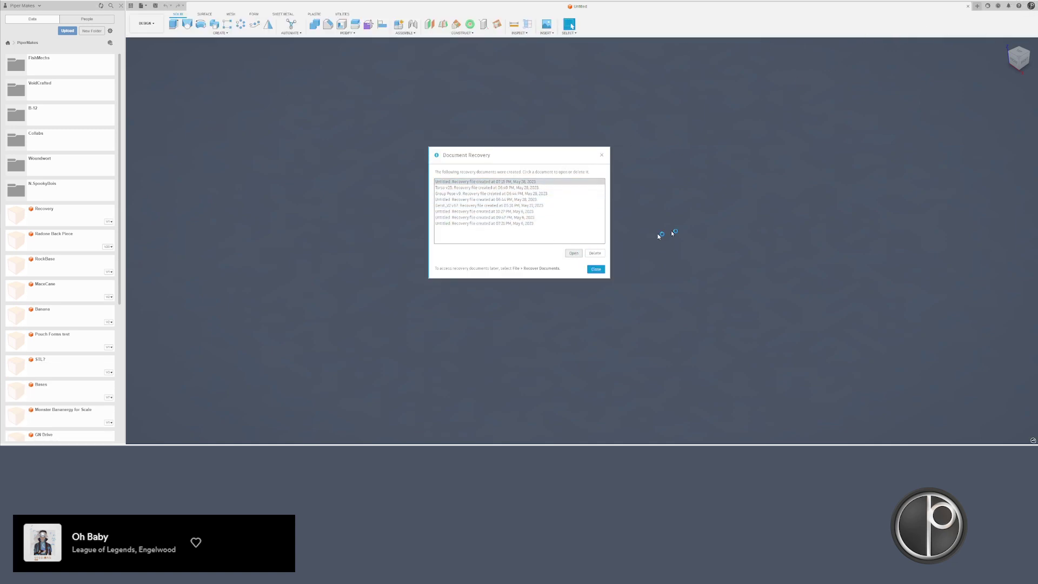
- Clear the frozen window away, maximize the window with the recovered armor design, inspect the part and hide the data panel
{"action": "left_click", "coordinate": [1016, 1]}
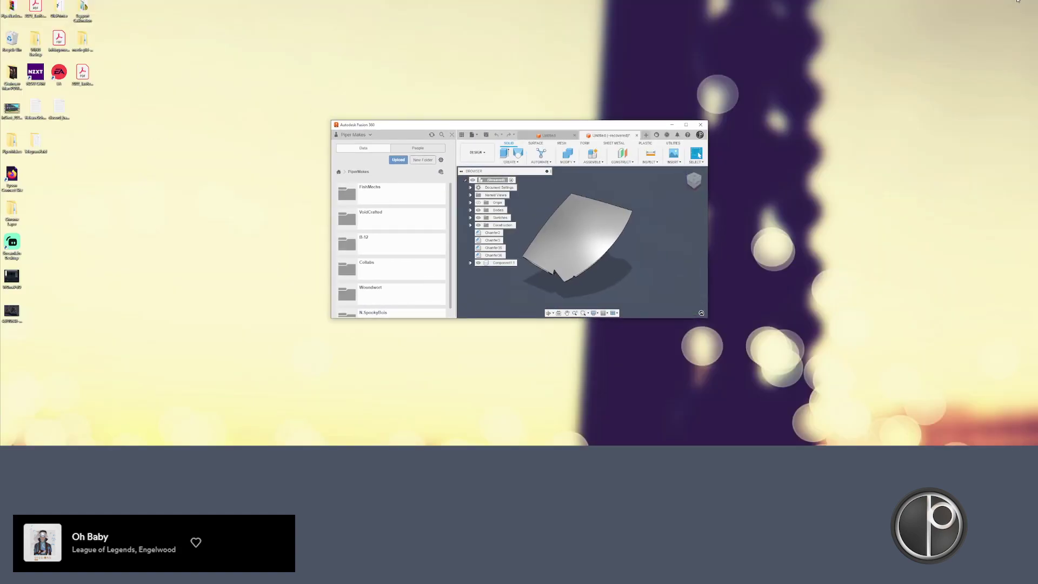
{"action": "left_click", "coordinate": [686, 124]}
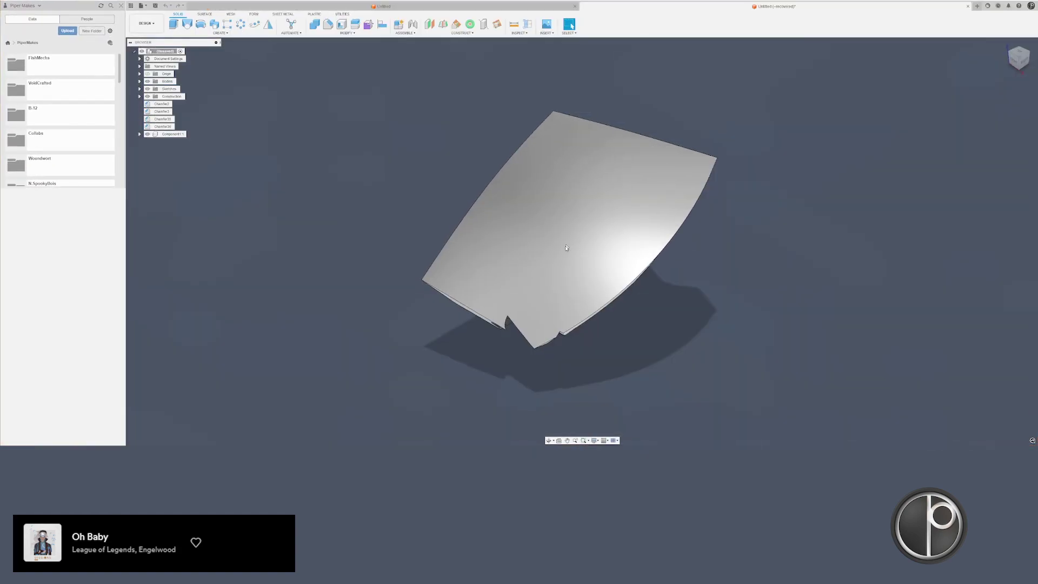
{"action": "middle_click_drag", "start_coordinate": [565, 252], "coordinate": [373, 186], "text": "shift"}
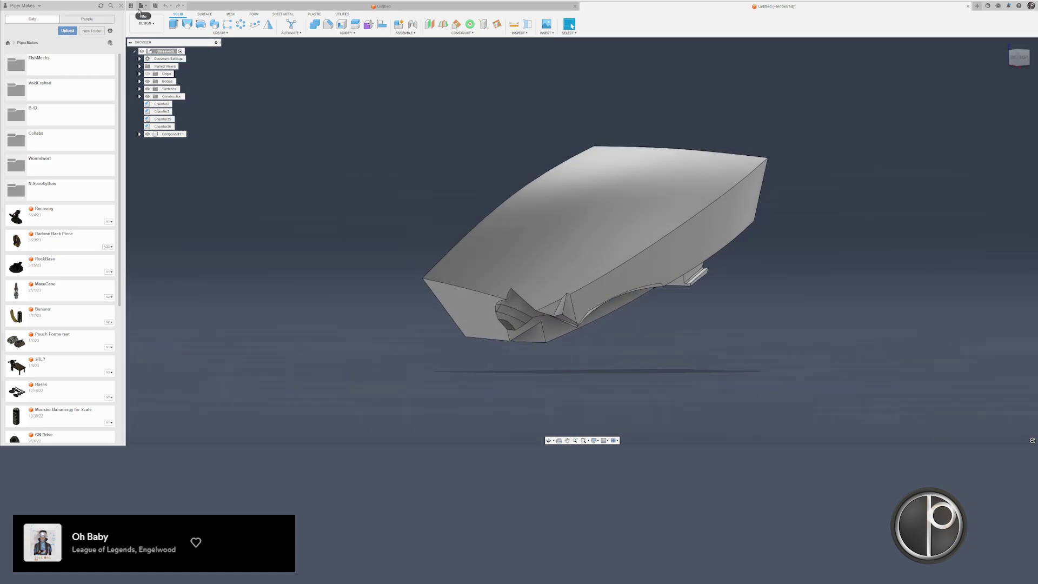
{"action": "left_click", "coordinate": [130, 6]}
- Open the recovered Torso and Group Pose documents from the recovery files
{"action": "left_click", "coordinate": [20, 7]}
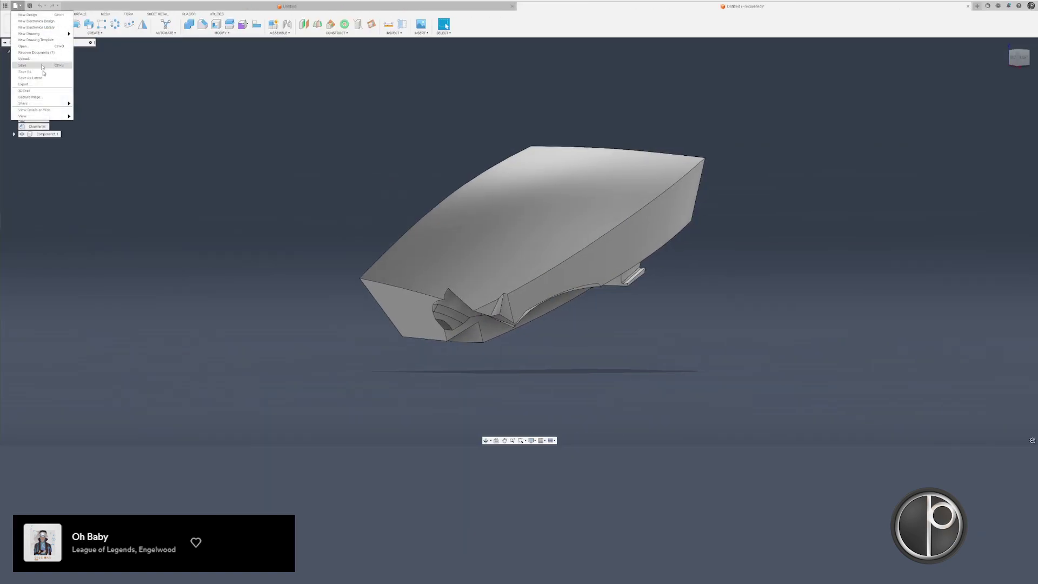
{"action": "left_click", "coordinate": [43, 69]}
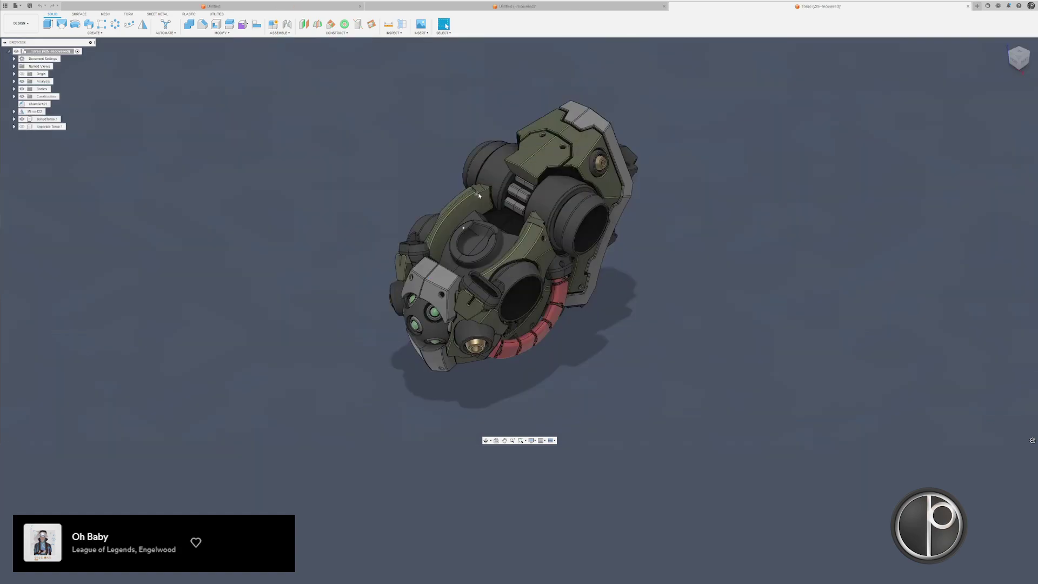
{"action": "left_click", "coordinate": [16, 5]}
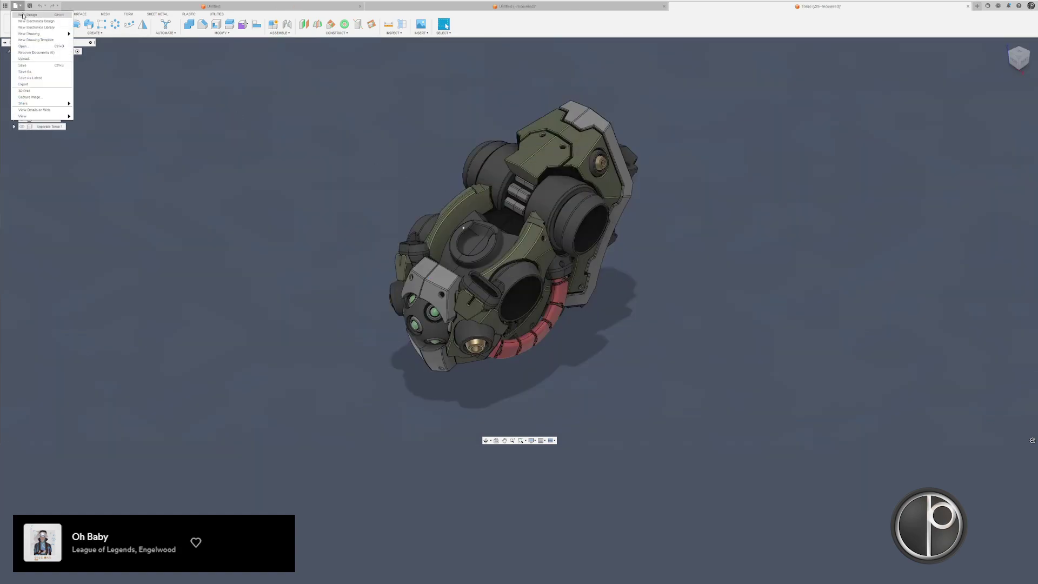
{"action": "left_click", "coordinate": [43, 64]}
{"action": "left_click", "coordinate": [469, 183]}
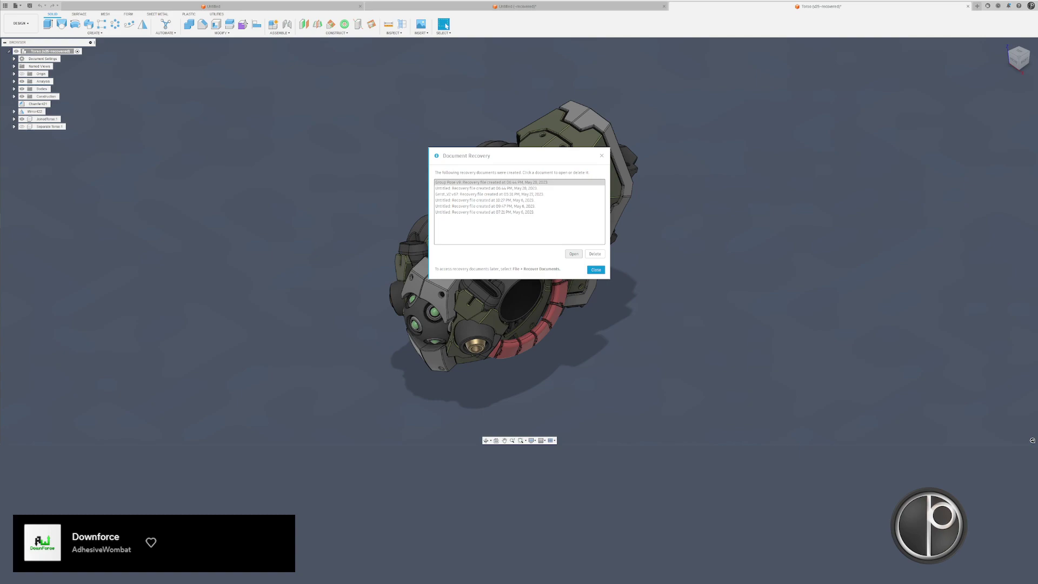
{"action": "key", "text": "XF86Calculator"}
{"action": "left_click_drag", "start_coordinate": [917, 71], "coordinate": [1037, 77]}
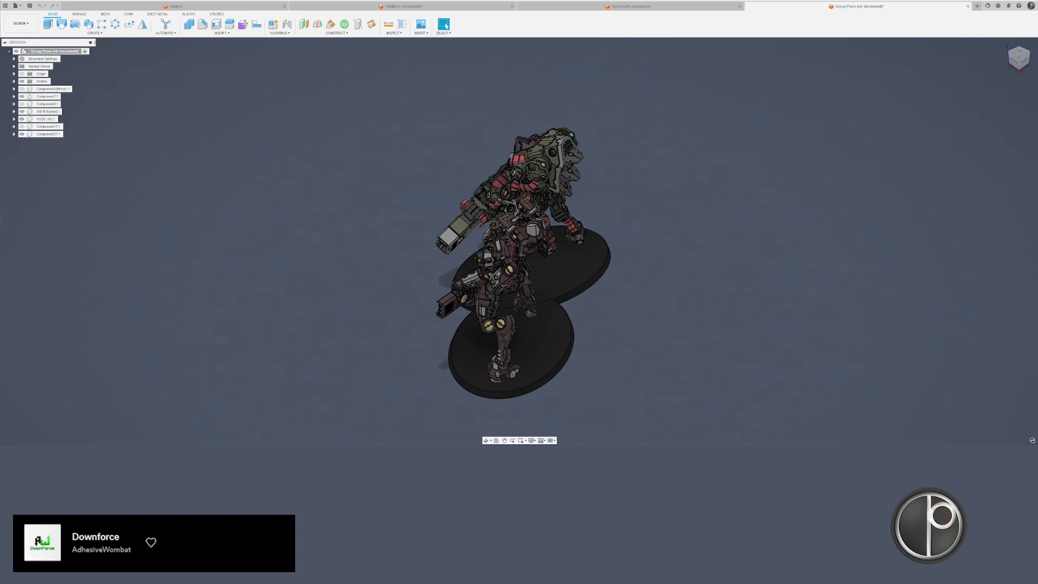
{"action": "middle_click_drag", "start_coordinate": [763, 244], "coordinate": [689, 182]}
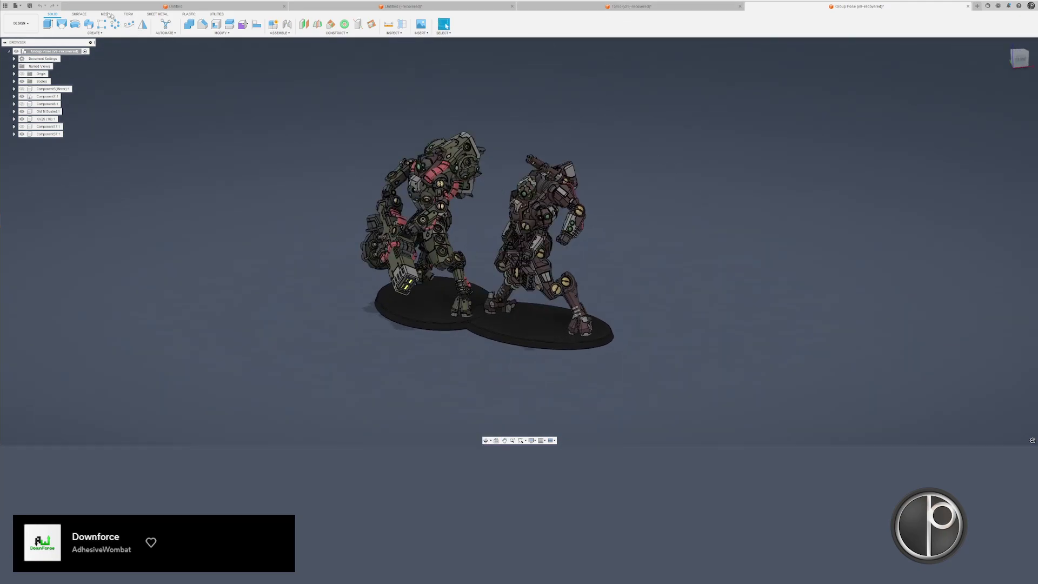
- Open the untitled recovery file created at 06:44 PM and inspect its armor piece
{"action": "left_click", "coordinate": [22, 5]}
{"action": "left_click", "coordinate": [46, 54]}
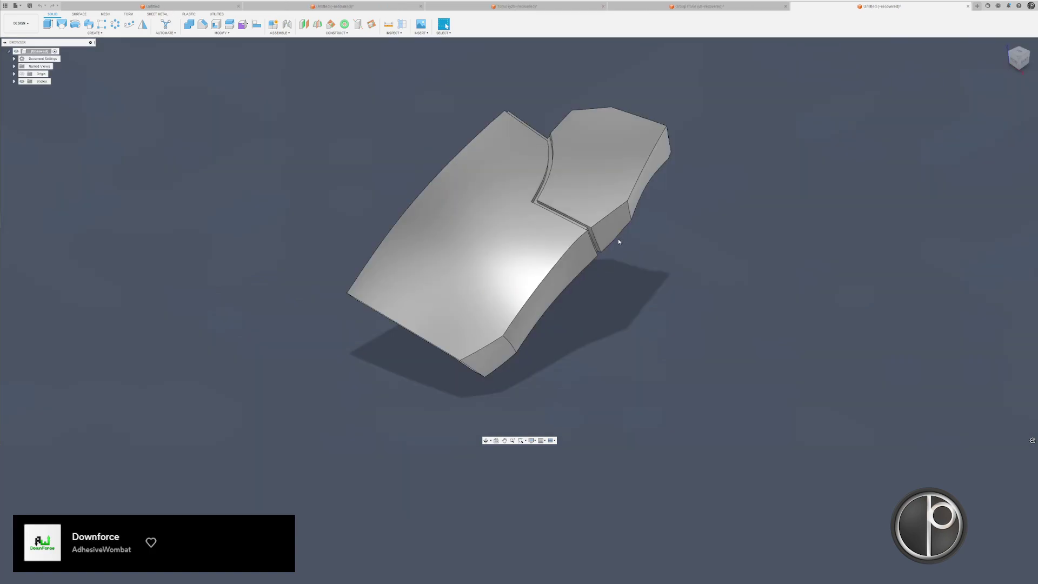
{"action": "middle_click_drag", "start_coordinate": [619, 238], "coordinate": [610, 254], "text": "shift"}
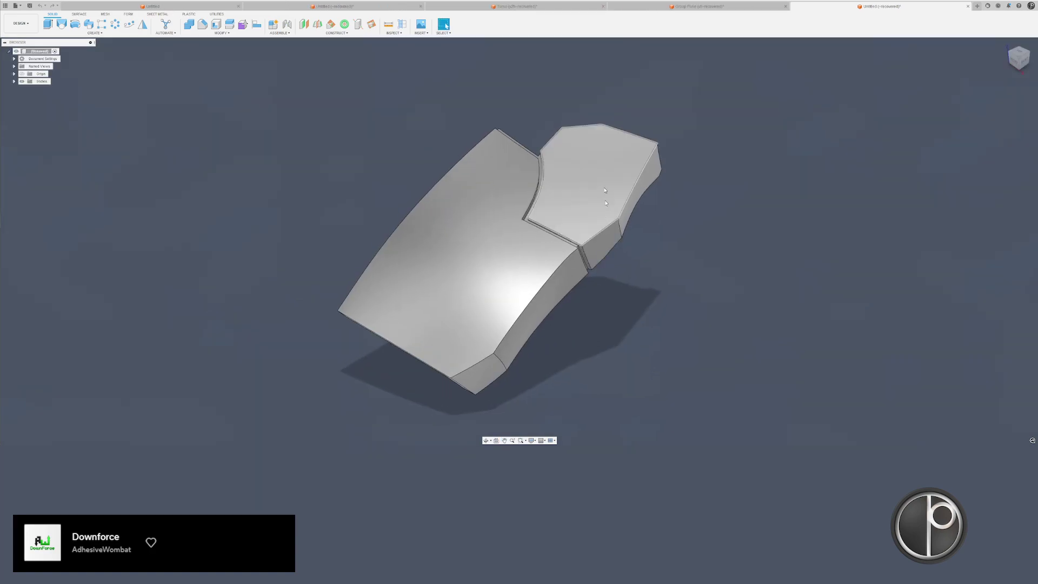
- Return to the first recovered untitled design and dissolve the chamfer features listed below its construction folder
{"action": "left_click", "coordinate": [344, 6]}
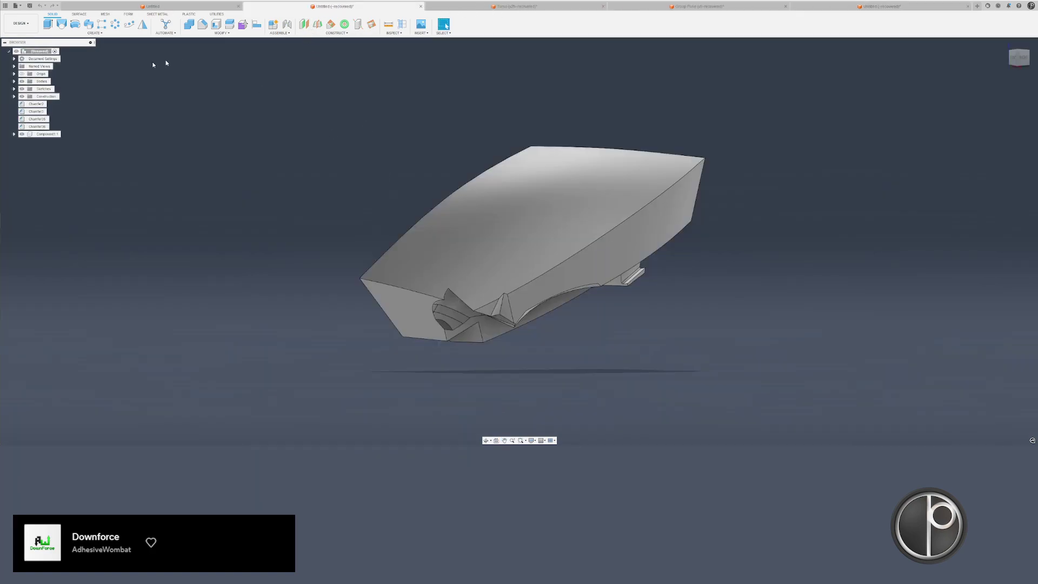
{"action": "left_click", "coordinate": [14, 81]}
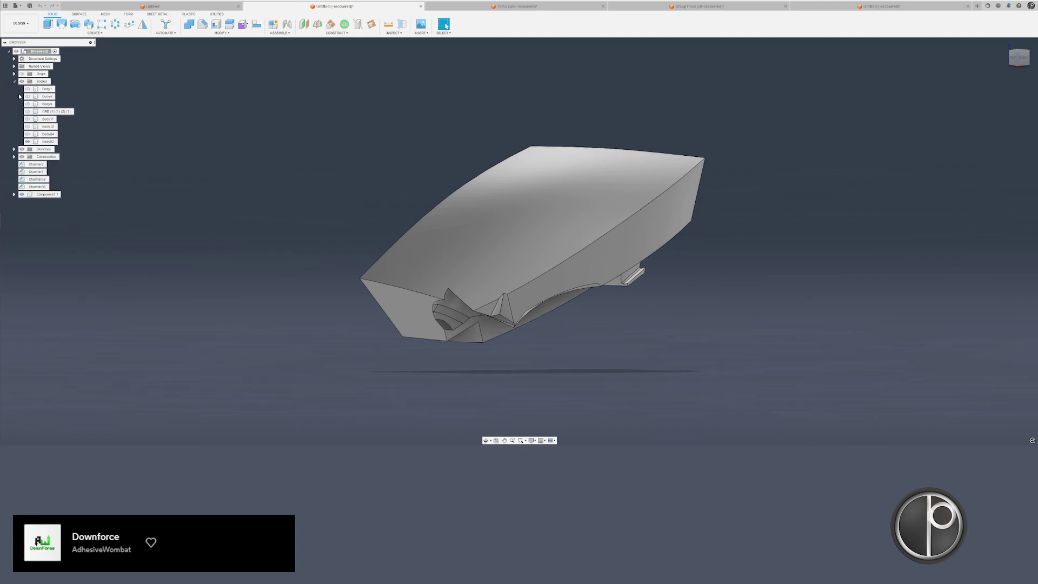
{"action": "left_click", "coordinate": [35, 165]}
{"action": "right_click", "coordinate": [51, 209]}
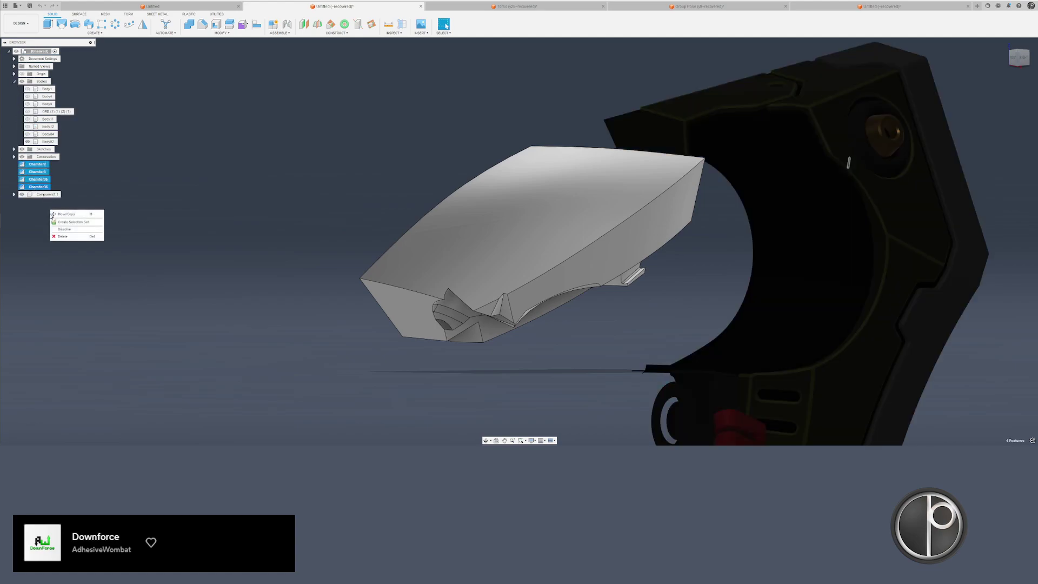
{"action": "left_click", "coordinate": [61, 229]}
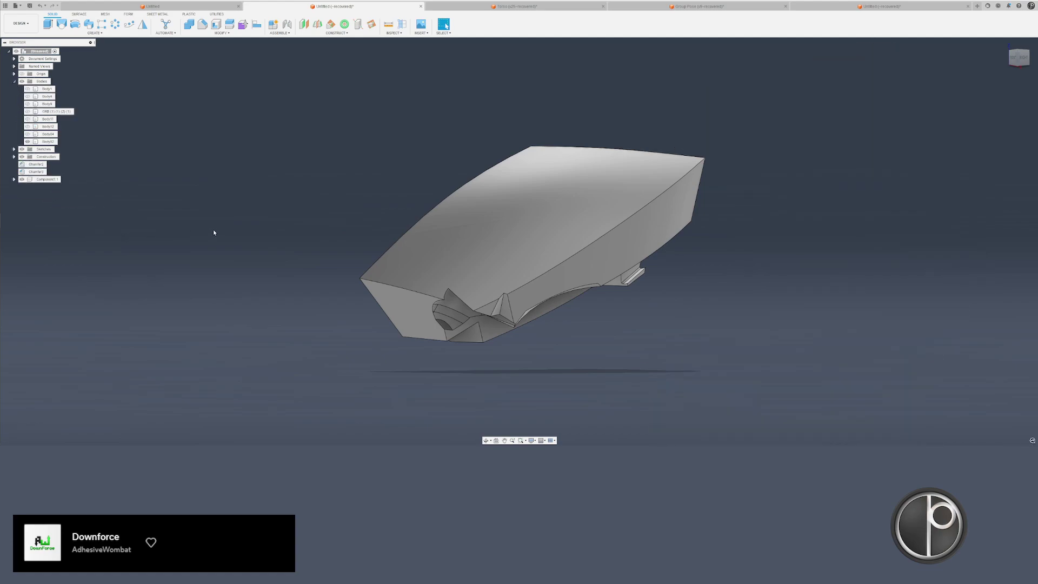
- Bring the armor shell back into view and hide every body except the shell and its inner block
{"action": "left_click", "coordinate": [49, 142]}
{"action": "left_click", "coordinate": [48, 134]}
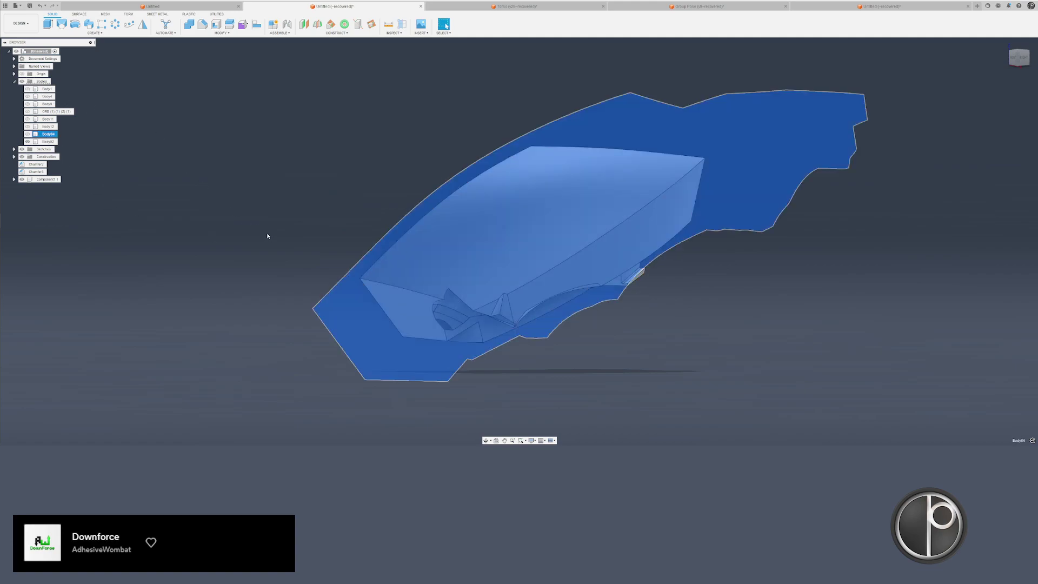
{"action": "key", "text": "ctrl+z"}
{"action": "middle_click_drag", "start_coordinate": [367, 248], "coordinate": [327, 240], "text": "shift"}
{"action": "middle_click_drag", "start_coordinate": [327, 240], "coordinate": [354, 249]}
{"action": "middle_click_drag", "start_coordinate": [595, 350], "coordinate": [610, 378], "text": "shift"}
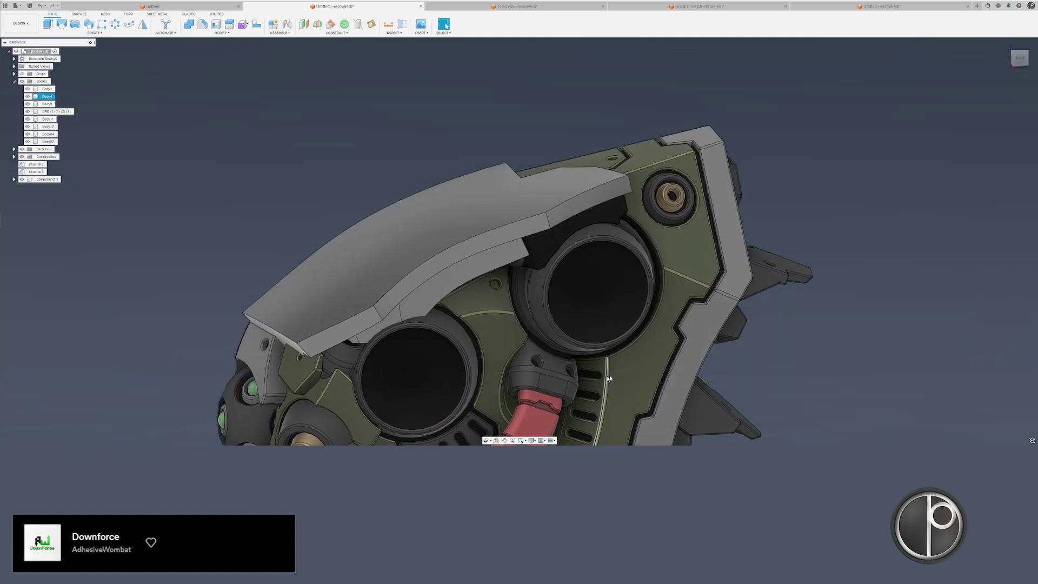
{"action": "left_click_drag", "start_coordinate": [683, 327], "coordinate": [433, 412]}
{"action": "key", "text": "v"}
{"action": "left_click", "coordinate": [317, 419]}
{"action": "key", "text": "v"}
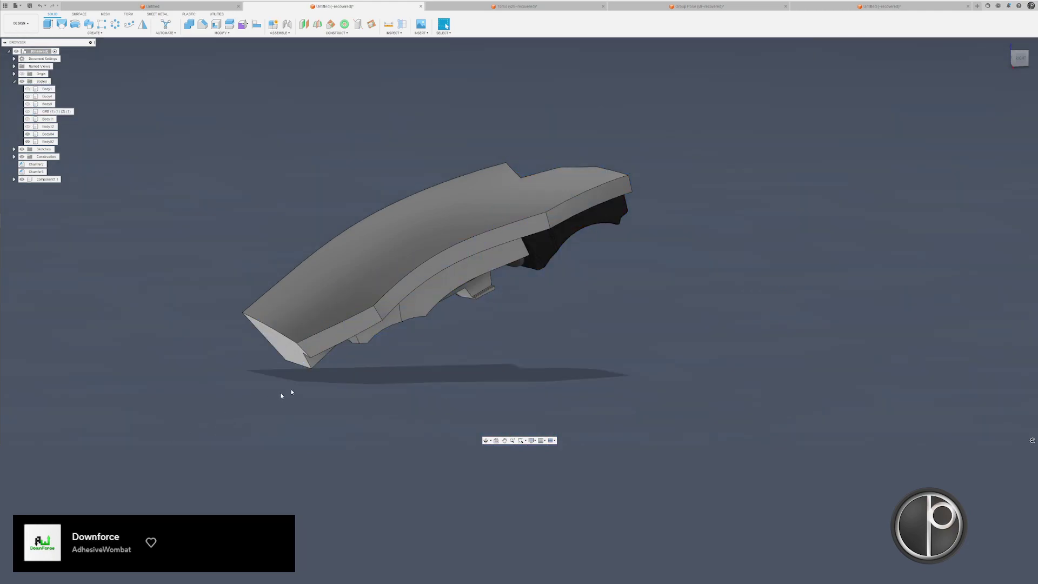
- Hide the small leftover piece sticking out of the inner block's lower end
{"action": "middle_click_drag", "start_coordinate": [286, 394], "coordinate": [375, 334], "text": "shift"}
{"action": "scroll", "coordinate": [476, 307], "scroll_direction": "up", "scroll_amount": 5}
{"action": "middle_click_drag", "start_coordinate": [480, 305], "coordinate": [486, 295], "text": "shift"}
{"action": "key", "text": "v"}
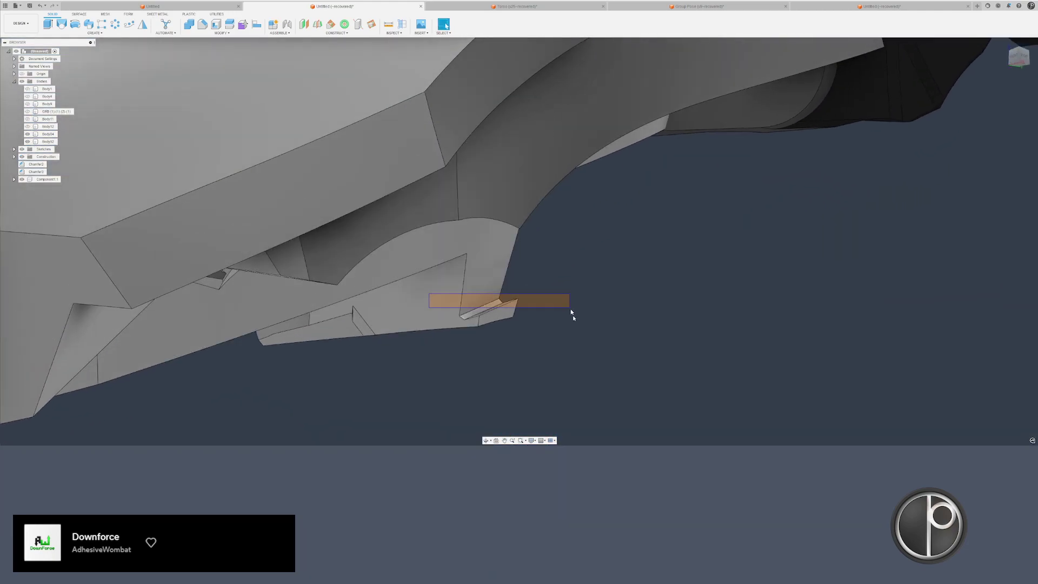
{"action": "left_click", "coordinate": [564, 307]}
{"action": "key", "text": "v"}
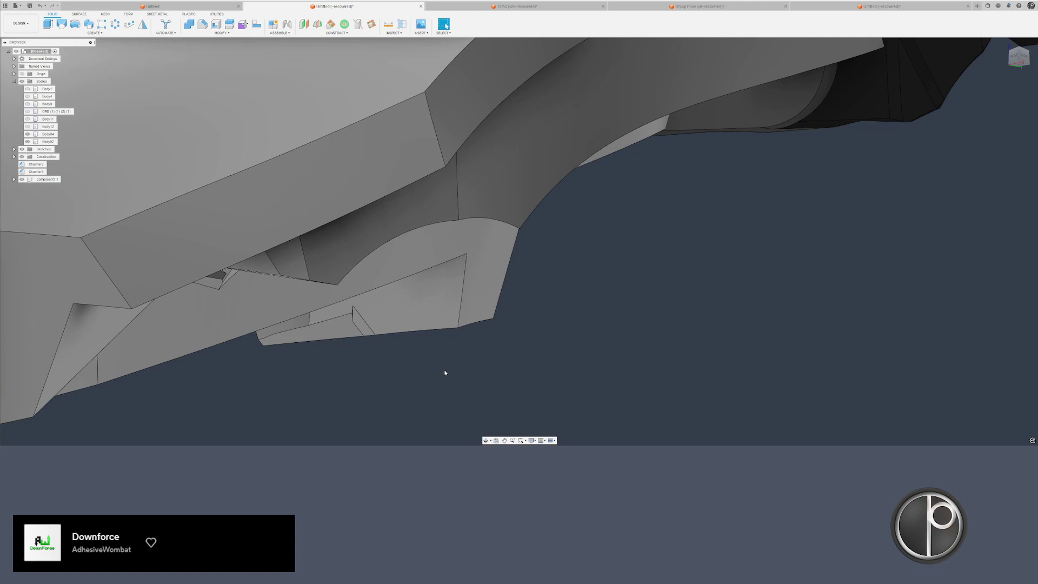
- Delete the small sliver face in the notch at the inner block's lower corner
{"action": "mouse_move", "coordinate": [445, 373]}
{"action": "middle_mouse_down", "text": "shift"}
{"action": "mouse_move", "coordinate": [472, 359]}
{"action": "mouse_move", "coordinate": [457, 368]}
{"action": "middle_mouse_up", "text": "shift"}
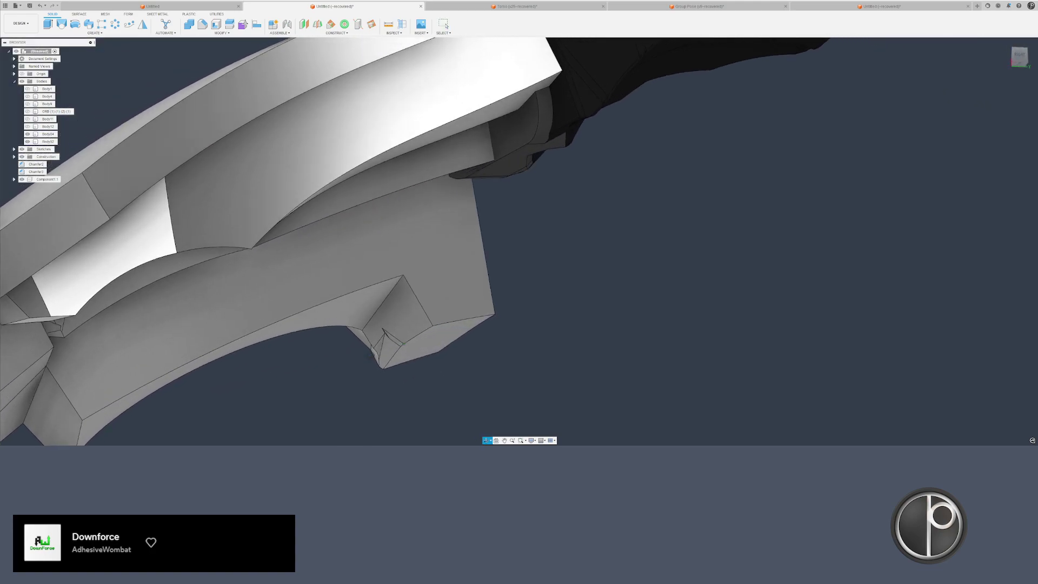
{"action": "middle_click_drag", "start_coordinate": [371, 355], "coordinate": [373, 349], "text": "shift"}
{"action": "scroll", "coordinate": [368, 350], "scroll_direction": "up", "scroll_amount": 5}
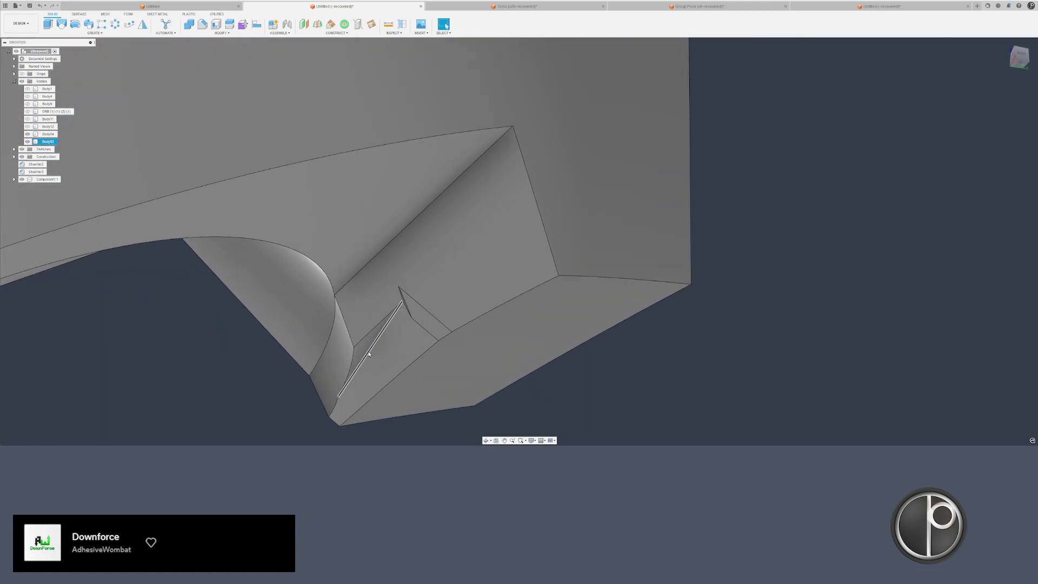
{"action": "left_click", "coordinate": [426, 320]}
{"action": "key", "text": "Delete"}
{"action": "scroll", "coordinate": [470, 386], "scroll_direction": "down", "scroll_amount": 3}
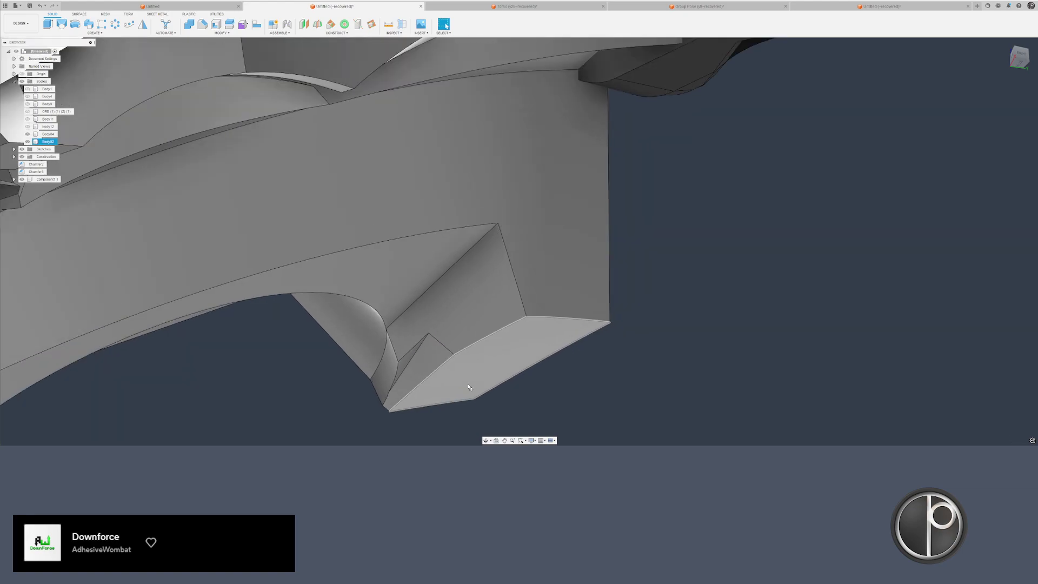
{"action": "scroll", "coordinate": [414, 365], "scroll_direction": "up", "scroll_amount": 3}
{"action": "scroll", "coordinate": [401, 361], "scroll_direction": "down", "scroll_amount": 6}
{"action": "middle_click_drag", "start_coordinate": [403, 338], "coordinate": [363, 327], "text": "shift"}
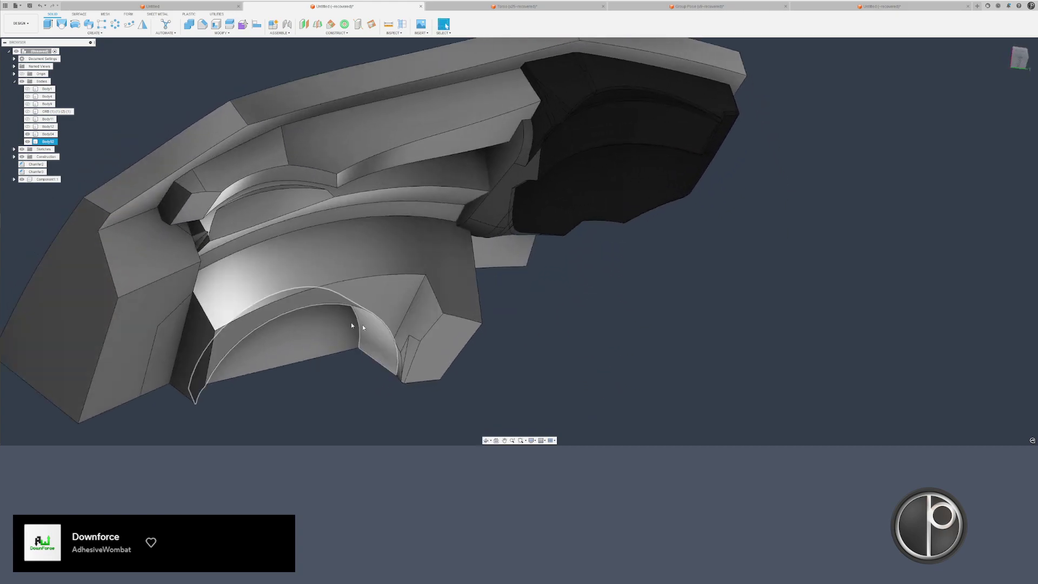
{"action": "left_click", "coordinate": [134, 277]}
{"action": "key", "text": "v"}
{"action": "key", "text": "ctrl+z"}
- Offset the curved underside face of the shell's inner wall down past the ledge of the inner block
{"action": "middle_click_drag", "start_coordinate": [266, 273], "coordinate": [206, 311]}
{"action": "scroll", "coordinate": [230, 240], "scroll_direction": "up", "scroll_amount": 3}
{"action": "scroll", "coordinate": [229, 240], "scroll_direction": "up", "scroll_amount": 3}
{"action": "right_click", "coordinate": [220, 227]}
{"action": "left_click", "coordinate": [220, 228]}
{"action": "left_click_drag", "start_coordinate": [206, 311], "coordinate": [199, 344]}
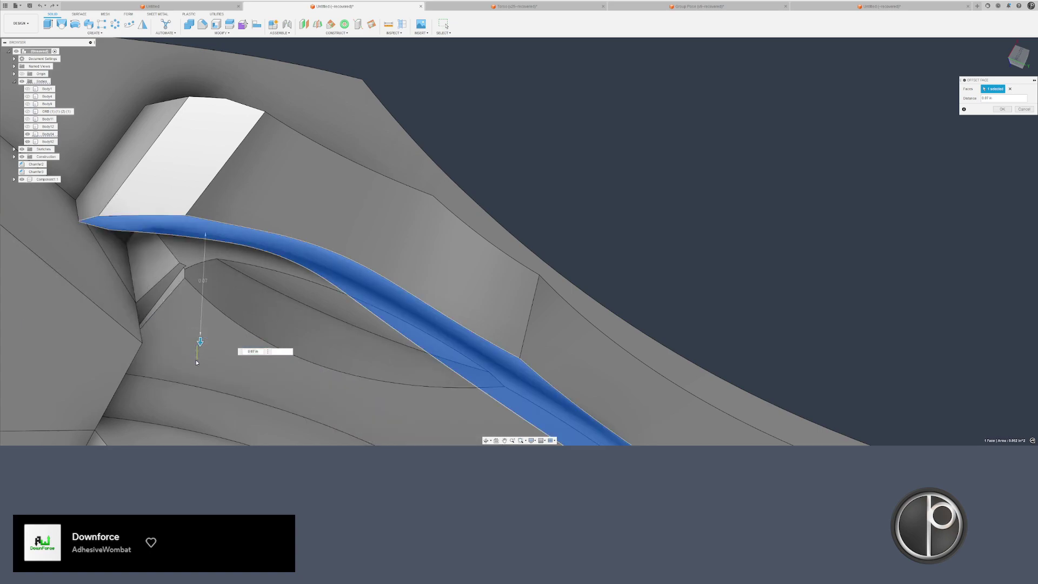
{"action": "left_click_drag", "start_coordinate": [200, 343], "coordinate": [196, 365]}
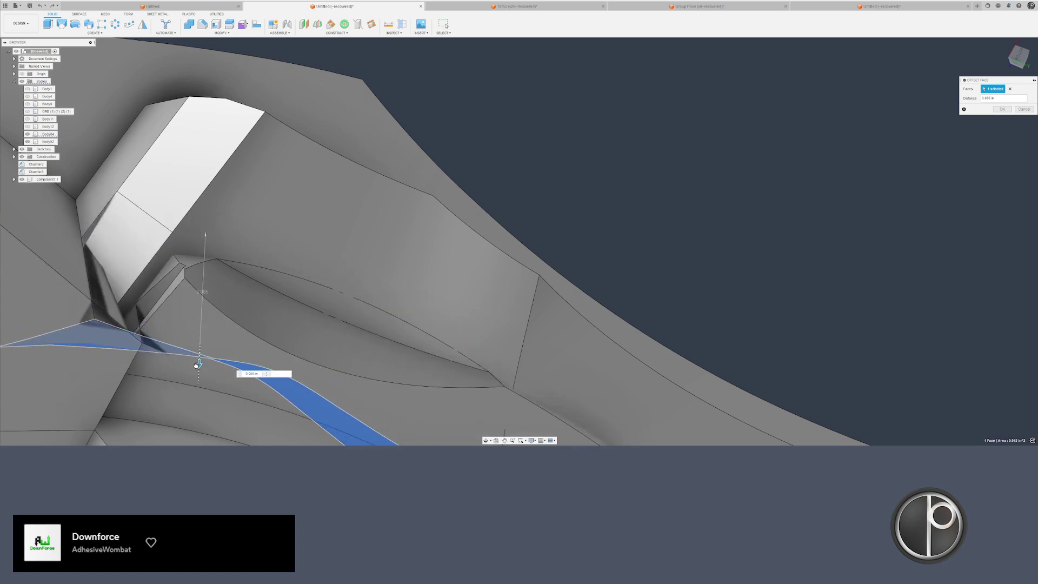
{"action": "scroll", "coordinate": [249, 352], "scroll_direction": "down", "scroll_amount": 3}
{"action": "middle_click_drag", "start_coordinate": [355, 366], "coordinate": [422, 266]}
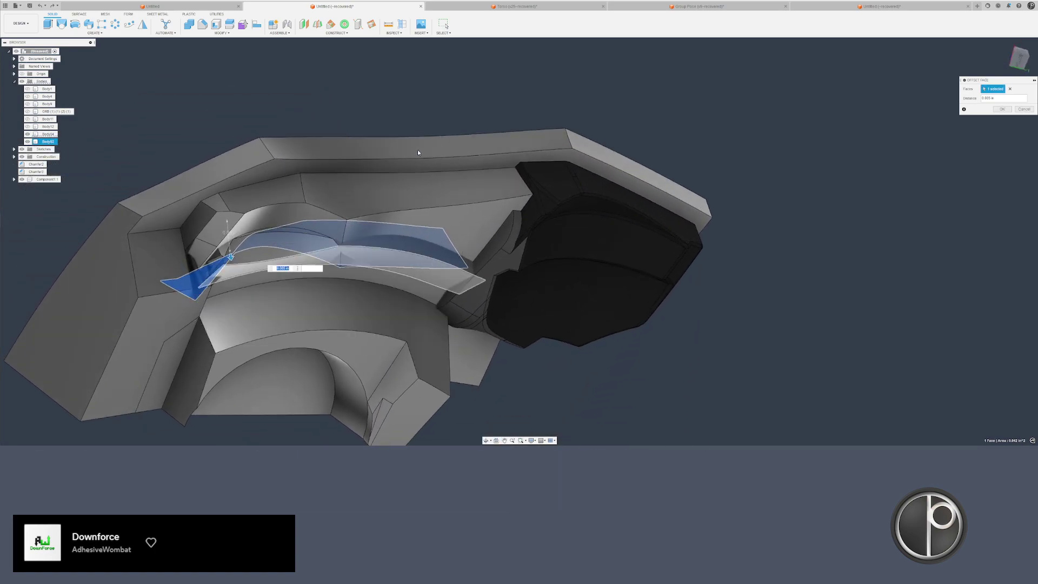
{"action": "key", "text": "Return"}
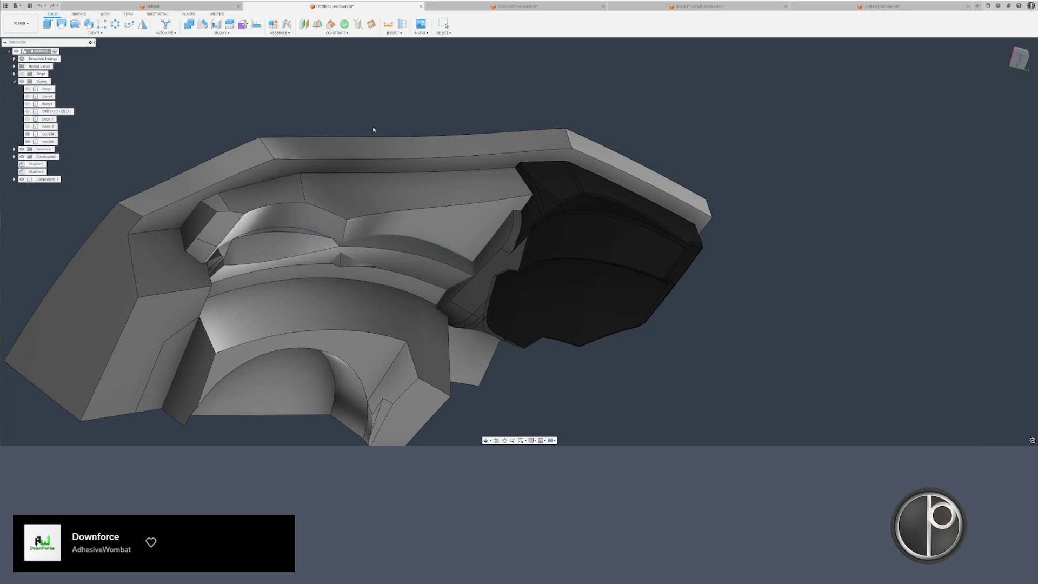
- Combine the armor shell and the inner block into one body with the Join operation
{"action": "middle_click_drag", "start_coordinate": [332, 140], "coordinate": [476, 254], "text": "shift"}
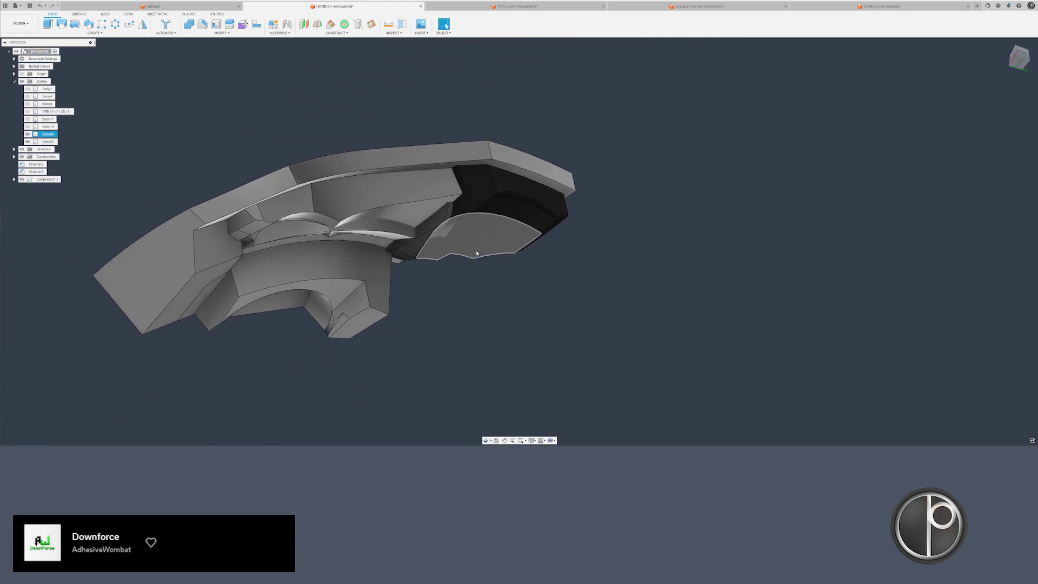
{"action": "left_click", "coordinate": [479, 292]}
{"action": "middle_click_drag", "start_coordinate": [458, 301], "coordinate": [411, 227], "text": "shift"}
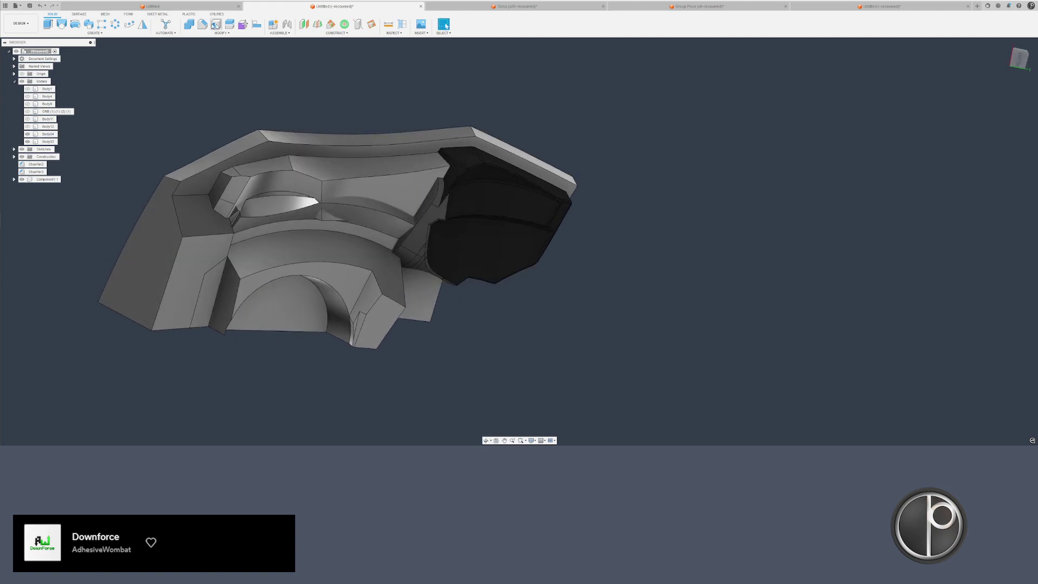
{"action": "left_click", "coordinate": [189, 24]}
{"action": "left_click", "coordinate": [205, 161]}
{"action": "left_click", "coordinate": [252, 205]}
{"action": "middle_click_drag", "start_coordinate": [435, 111], "coordinate": [530, 143]}
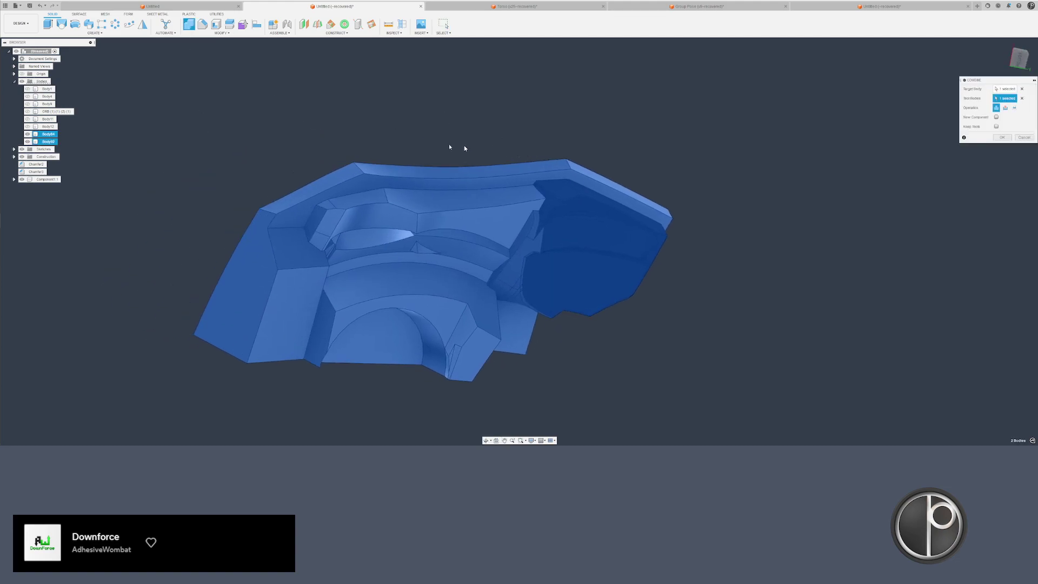
{"action": "key", "text": "Return"}
- Split the combined body where the main section meets the dark end section, using an end section face as splitting tool
{"action": "scroll", "coordinate": [384, 248], "scroll_direction": "up", "scroll_amount": 5}
{"action": "left_click_drag", "start_coordinate": [429, 218], "coordinate": [565, 292]}
{"action": "middle_click_drag", "start_coordinate": [430, 285], "coordinate": [621, 176], "text": "shift"}
{"action": "scroll", "coordinate": [689, 165], "scroll_direction": "up", "scroll_amount": 3}
{"action": "middle_click_drag", "start_coordinate": [681, 195], "coordinate": [526, 216]}
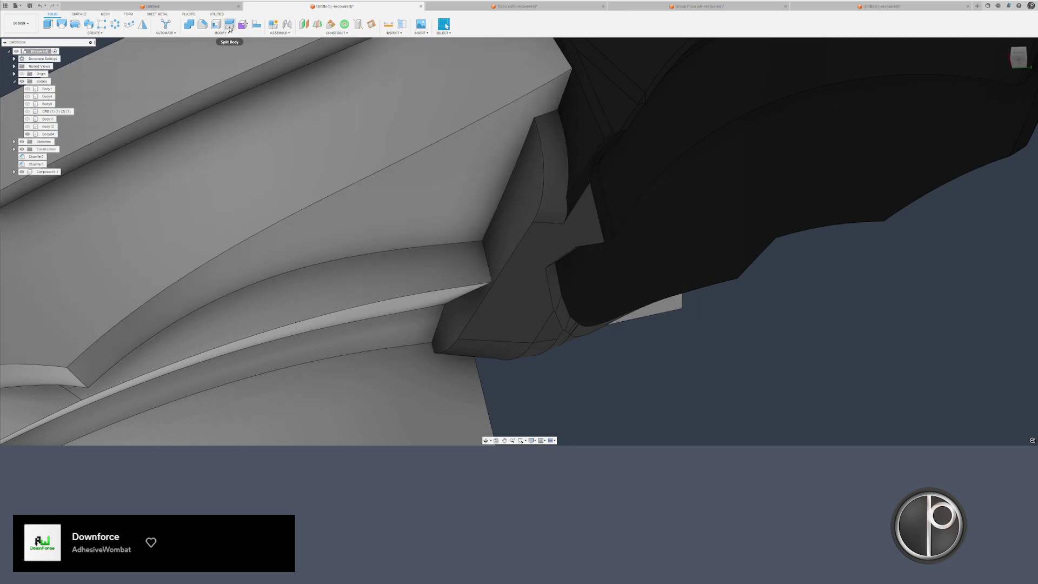
{"action": "left_click", "coordinate": [229, 25]}
{"action": "left_click", "coordinate": [540, 168]}
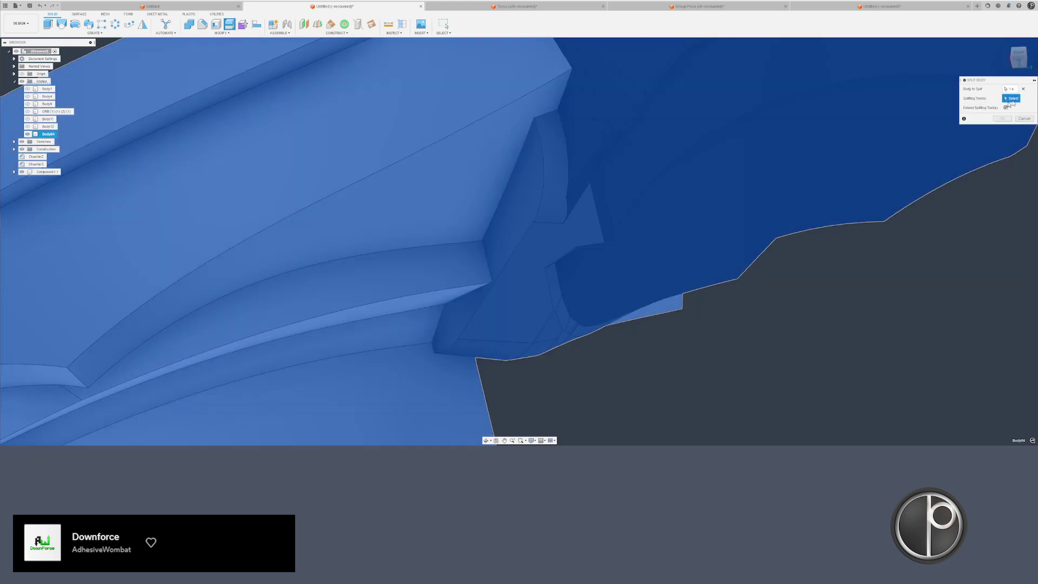
{"action": "left_click", "coordinate": [584, 130]}
{"action": "middle_click_drag", "start_coordinate": [584, 130], "coordinate": [471, 192]}
{"action": "key", "text": "Return"}
{"action": "scroll", "coordinate": [533, 200], "scroll_direction": "down", "scroll_amount": 3}
- Confirm the end section split and split the main section body, using a face beside the end section's notch as splitting tool
{"action": "key", "text": "Return"}
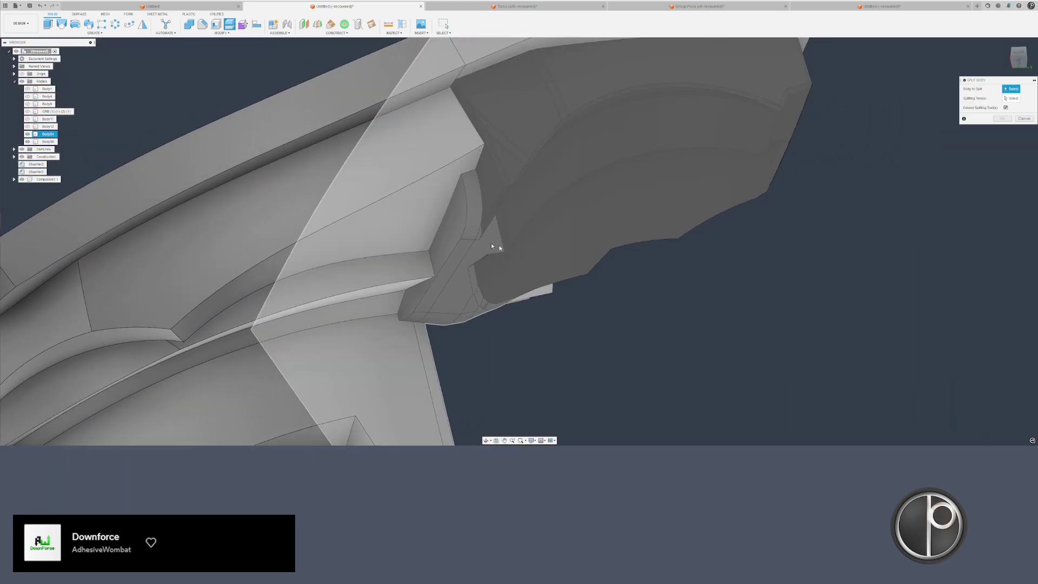
{"action": "left_click", "coordinate": [463, 235]}
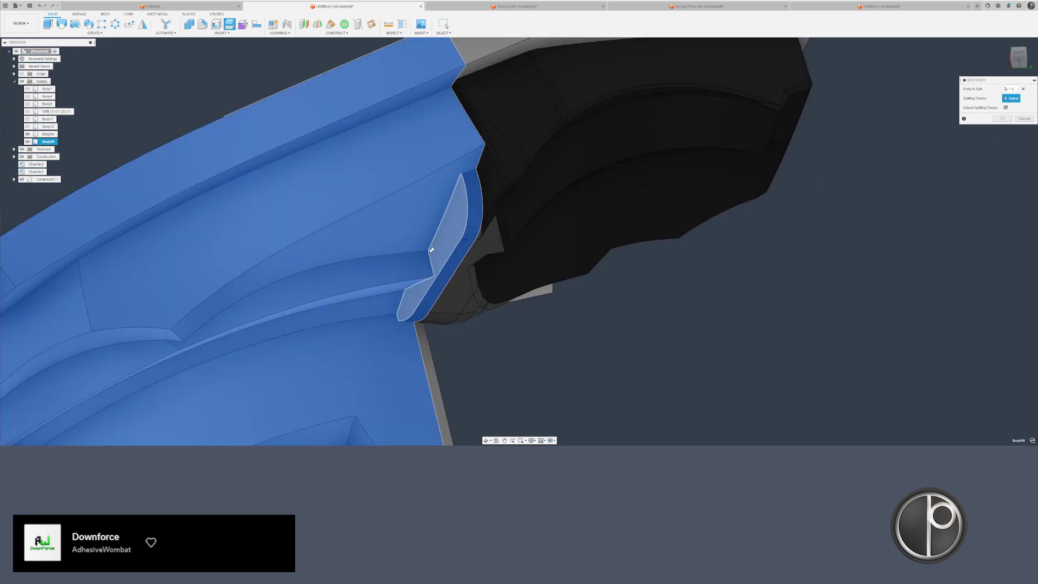
{"action": "left_click", "coordinate": [413, 267]}
{"action": "key", "text": "Return"}
{"action": "right_click", "coordinate": [669, 384]}
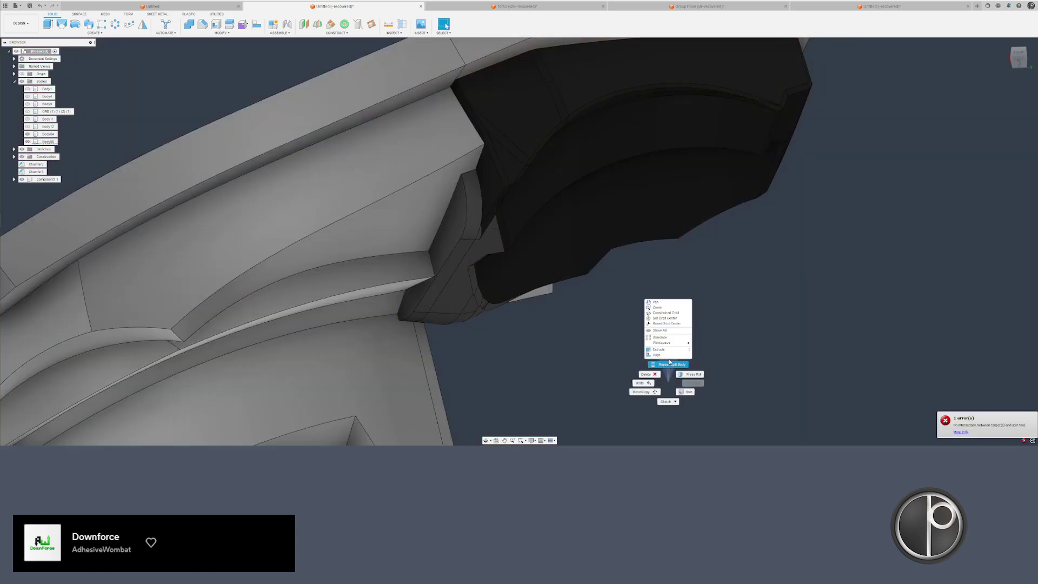
{"action": "left_click", "coordinate": [670, 363]}
{"action": "left_click", "coordinate": [441, 252]}
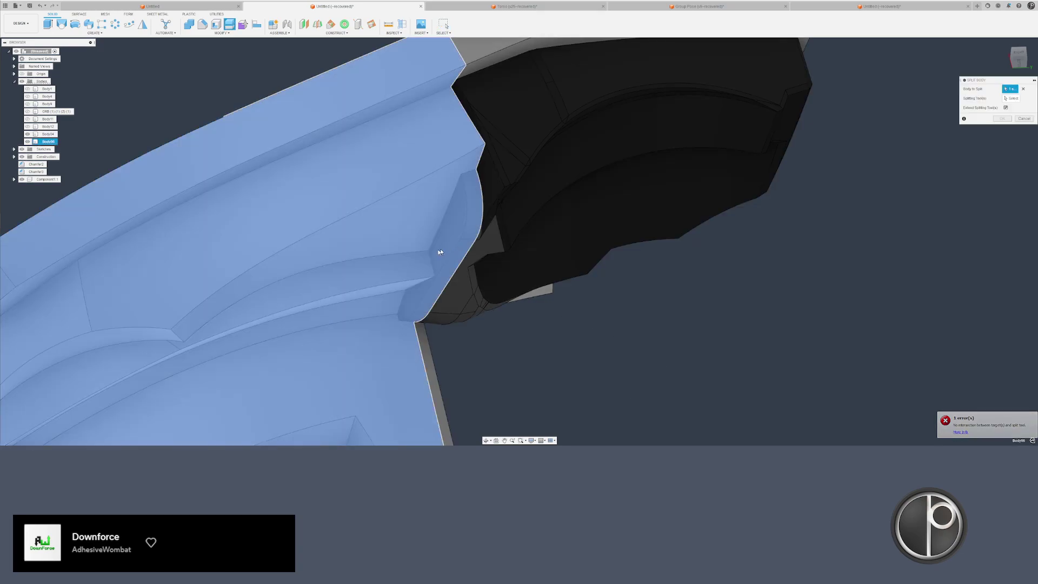
{"action": "left_click", "coordinate": [602, 160]}
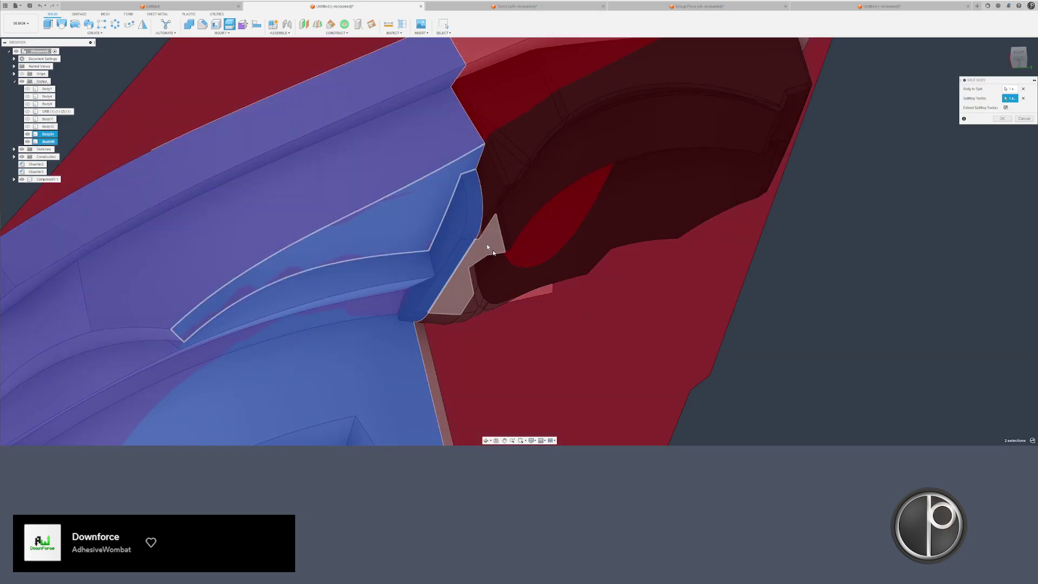
{"action": "key", "text": "Return"}
- Split the cut-off lower ledge piece once more and delete the small leftover body next to the dark end section
{"action": "right_click_drag", "start_coordinate": [598, 385], "coordinate": [590, 346]}
{"action": "left_click", "coordinate": [459, 255]}
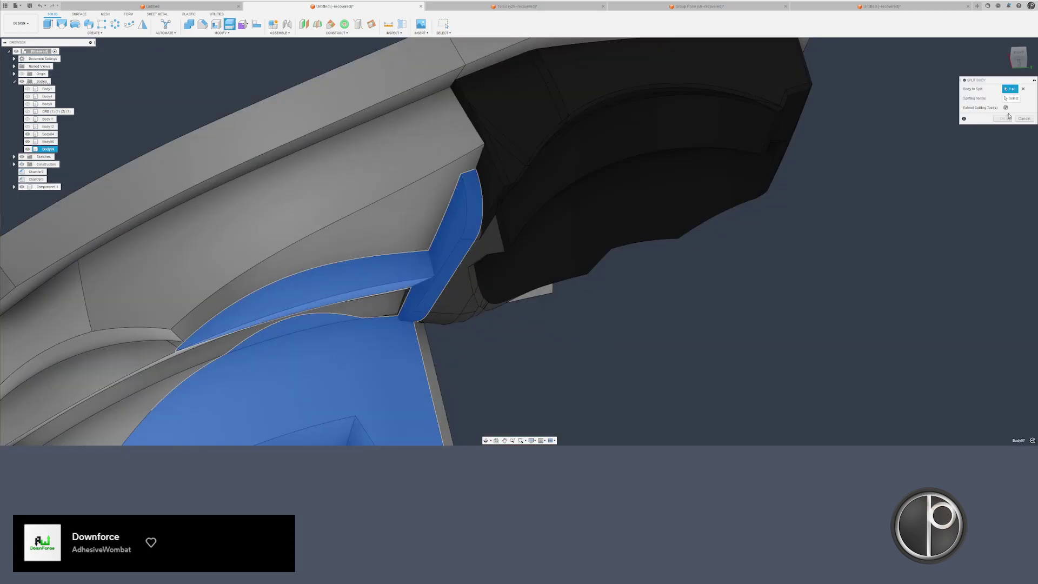
{"action": "left_click", "coordinate": [398, 273]}
{"action": "key", "text": "Return"}
{"action": "right_click_drag", "start_coordinate": [490, 366], "coordinate": [490, 323]}
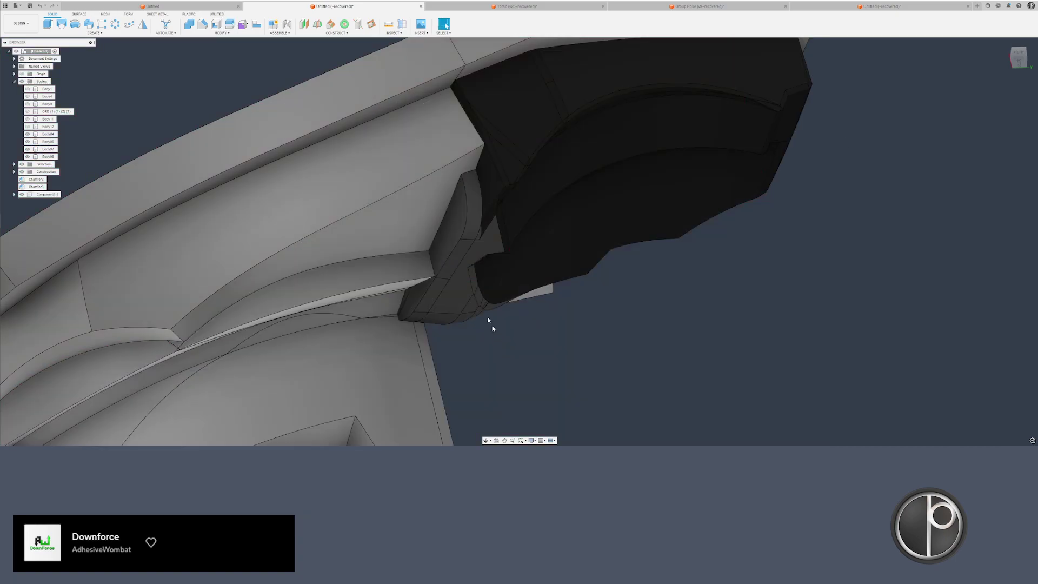
{"action": "left_click", "coordinate": [44, 157]}
{"action": "key", "text": "Delete"}
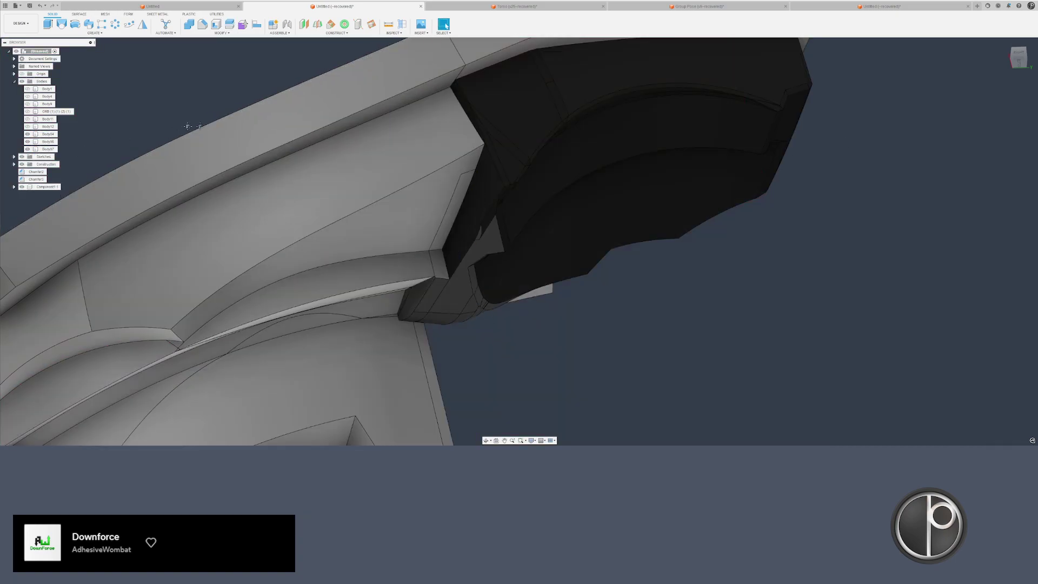
- Combine the remaining shell, ledge and dark end section bodies into one body
{"action": "middle_click_drag", "start_coordinate": [188, 128], "coordinate": [291, 123]}
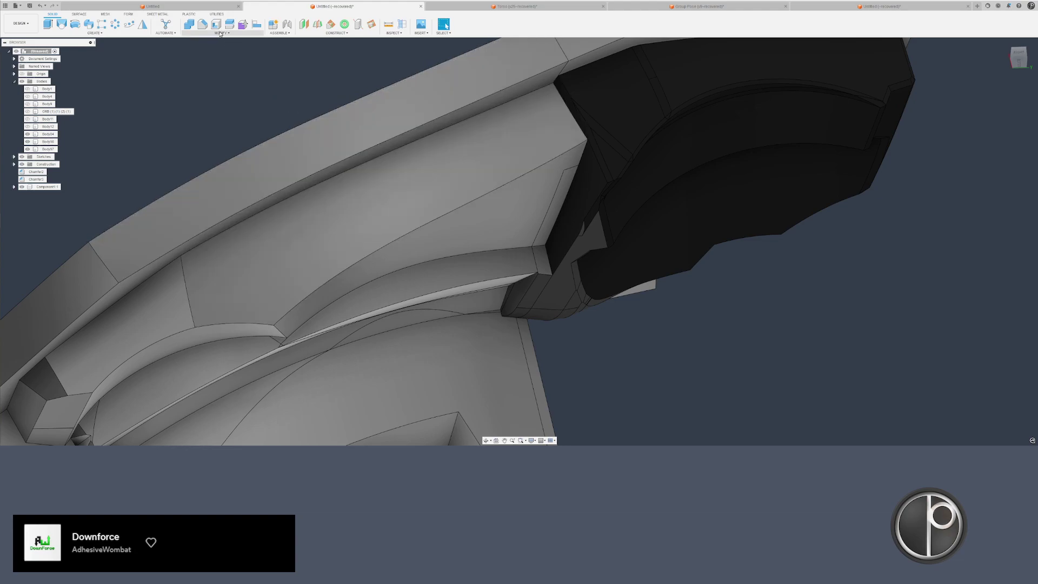
{"action": "left_click", "coordinate": [189, 25]}
{"action": "middle_click_drag", "start_coordinate": [346, 195], "coordinate": [400, 208], "text": "shift"}
{"action": "left_click", "coordinate": [564, 274]}
{"action": "scroll", "coordinate": [558, 277], "scroll_direction": "down", "scroll_amount": 5}
{"action": "left_click_drag", "start_coordinate": [671, 135], "coordinate": [294, 373]}
{"action": "key", "text": "Return"}
- Delete the small triangular face at the end of the curved ledge, farthest from the dark end section
{"action": "middle_click_drag", "start_coordinate": [410, 366], "coordinate": [434, 289]}
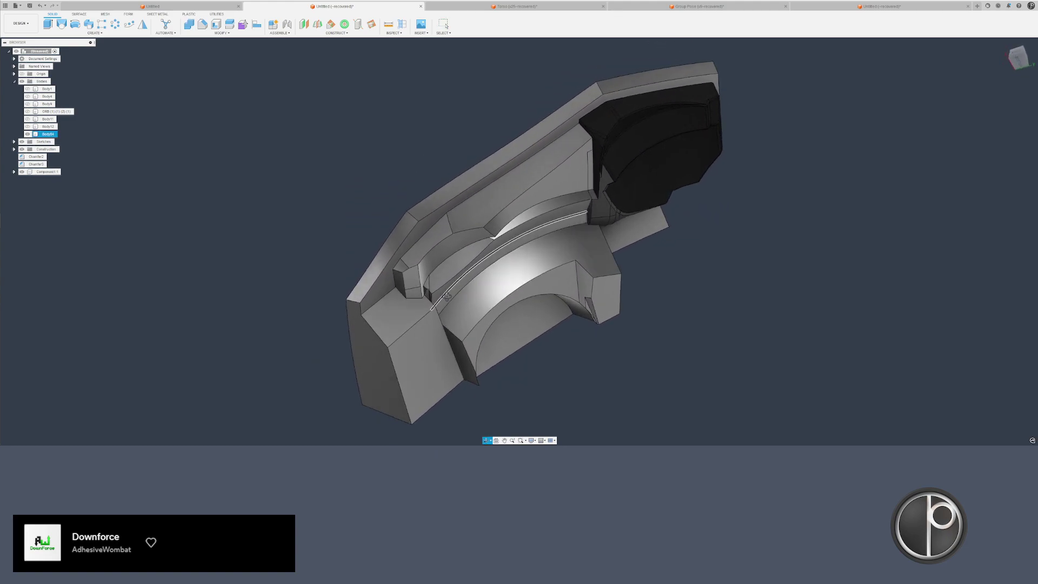
{"action": "scroll", "coordinate": [433, 293], "scroll_direction": "up", "scroll_amount": 3}
{"action": "scroll", "coordinate": [439, 335], "scroll_direction": "up", "scroll_amount": 3}
{"action": "key", "text": "Delete"}
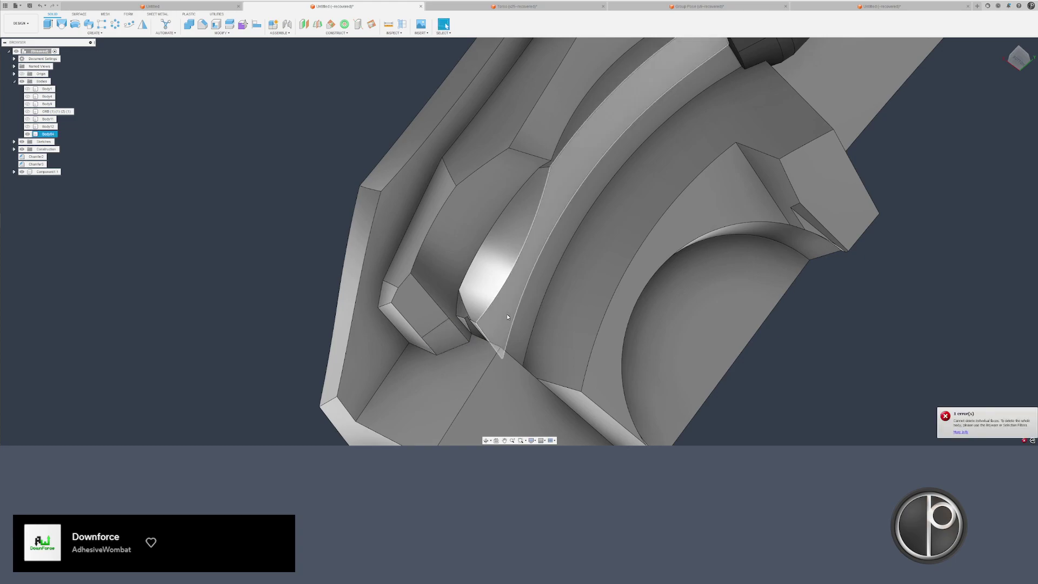
{"action": "scroll", "coordinate": [495, 331], "scroll_direction": "up", "scroll_amount": 5}
{"action": "middle_click_drag", "start_coordinate": [491, 328], "coordinate": [425, 286], "text": "shift"}
{"action": "left_click_drag", "start_coordinate": [405, 255], "coordinate": [545, 401]}
{"action": "middle_click_drag", "start_coordinate": [449, 358], "coordinate": [688, 348], "text": "shift"}
{"action": "left_click", "coordinate": [484, 314], "text": "ctrl"}
{"action": "key", "text": "Delete"}
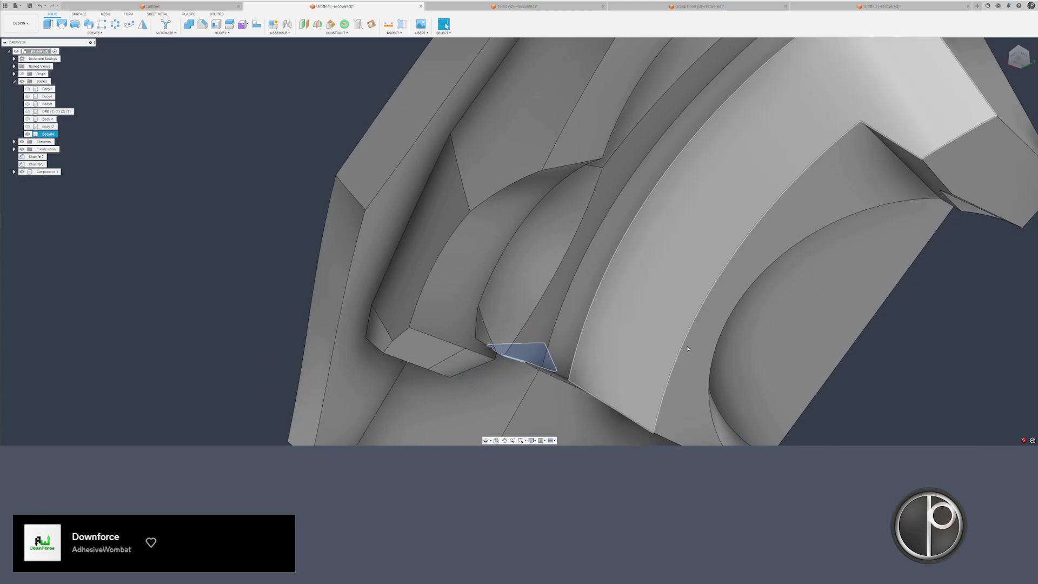
- Try to delete the small face under the angular block at the shell's inner corner
{"action": "middle_click_drag", "start_coordinate": [498, 335], "coordinate": [457, 352], "text": "shift"}
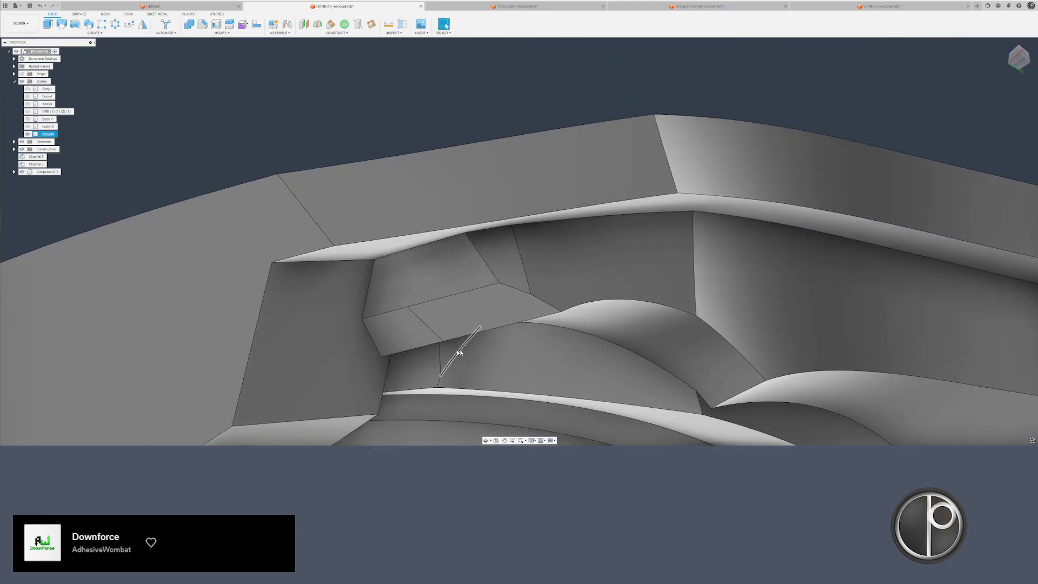
{"action": "middle_click_drag", "start_coordinate": [489, 392], "coordinate": [472, 280], "text": "shift"}
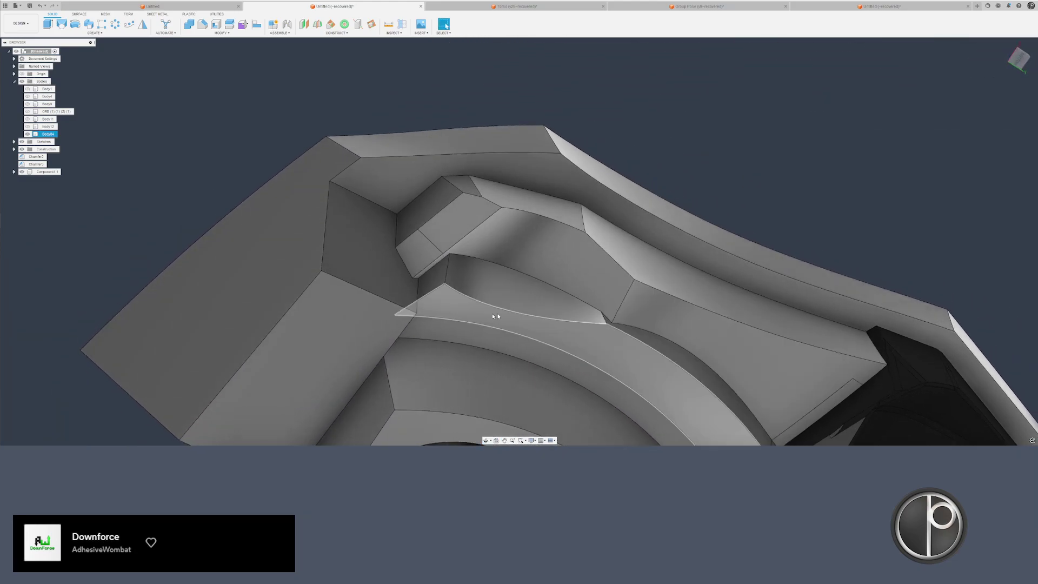
{"action": "left_click", "coordinate": [426, 258]}
{"action": "key", "text": "Delete"}
- Delete the narrow strip faces on the inner wall and ledge where they meet the dark end section
{"action": "scroll", "coordinate": [485, 261], "scroll_direction": "down", "scroll_amount": 2}
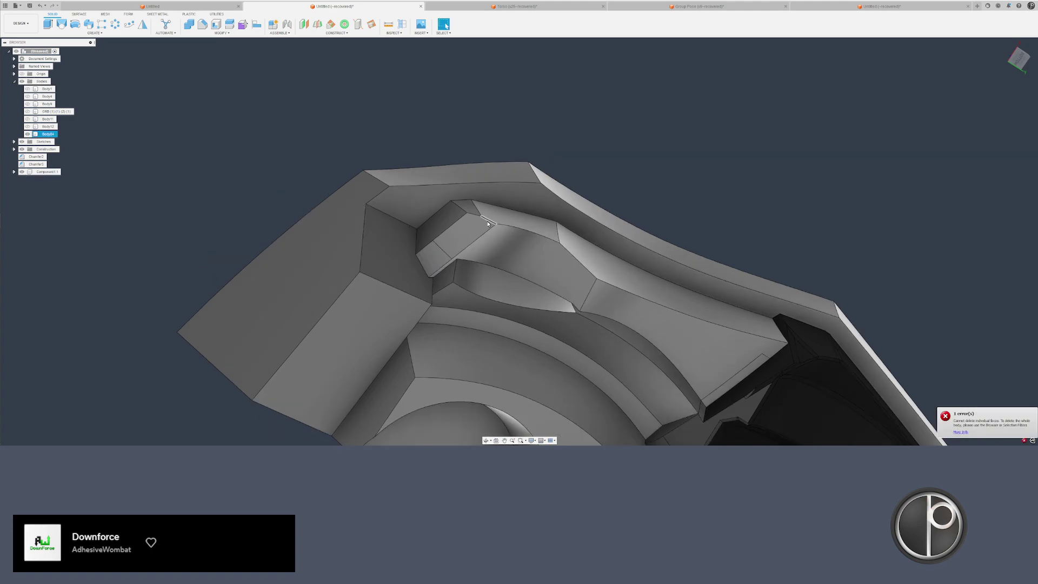
{"action": "mouse_move", "coordinate": [467, 248]}
{"action": "middle_mouse_down", "text": "shift"}
{"action": "mouse_move", "coordinate": [484, 195]}
{"action": "mouse_move", "coordinate": [469, 265]}
{"action": "middle_mouse_up", "text": "shift"}
{"action": "scroll", "coordinate": [559, 281], "scroll_direction": "up", "scroll_amount": 3}
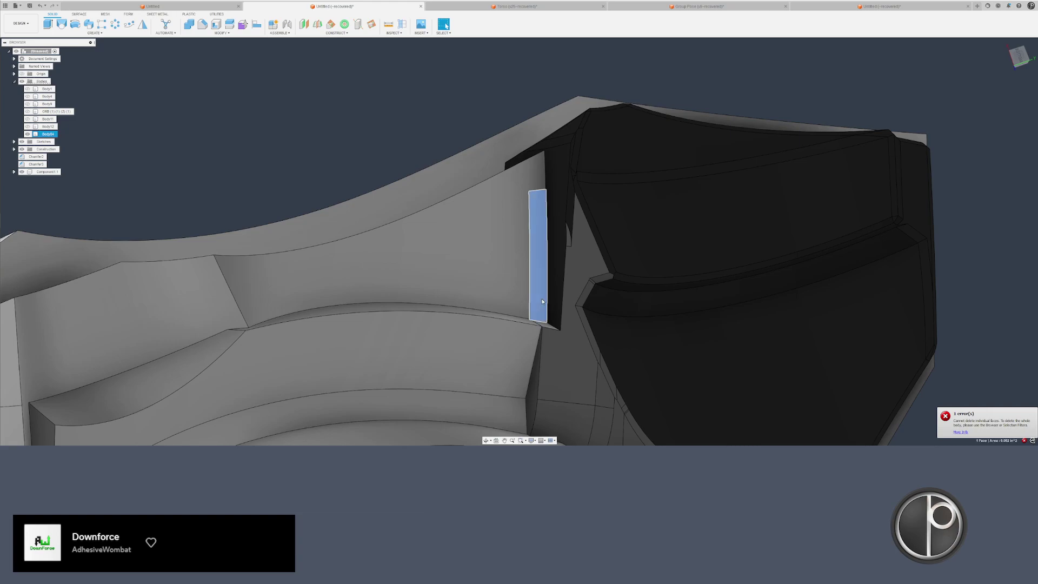
{"action": "scroll", "coordinate": [557, 281], "scroll_direction": "up", "scroll_amount": 5}
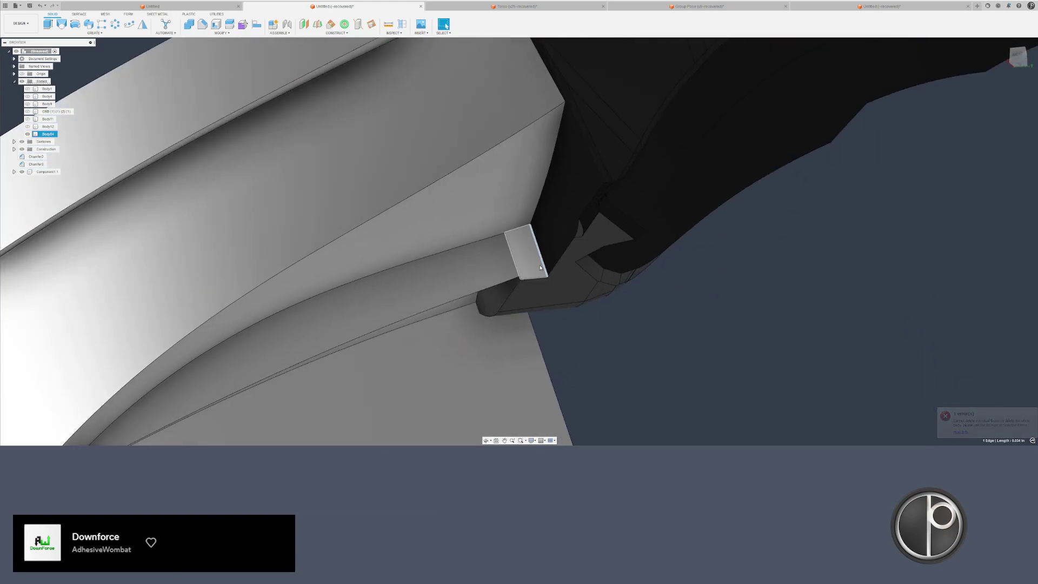
{"action": "middle_click_drag", "start_coordinate": [530, 296], "coordinate": [496, 314]}
- Offset the sloped end face of the curved ledges outward toward the dark end section
{"action": "left_click", "coordinate": [488, 314]}
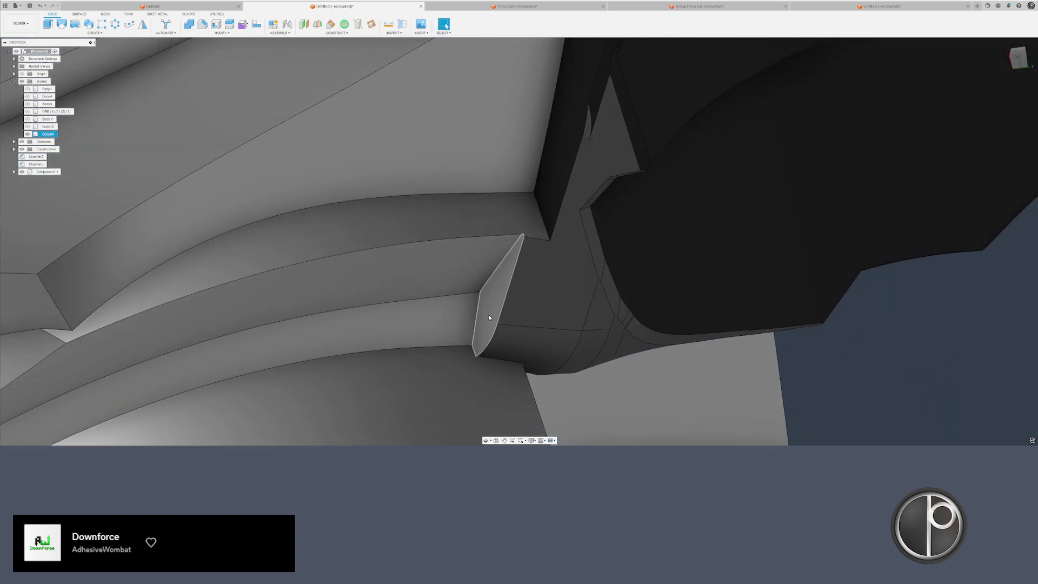
{"action": "right_click", "coordinate": [488, 314]}
{"action": "left_click", "coordinate": [493, 304]}
{"action": "left_click_drag", "start_coordinate": [490, 318], "coordinate": [519, 314]}
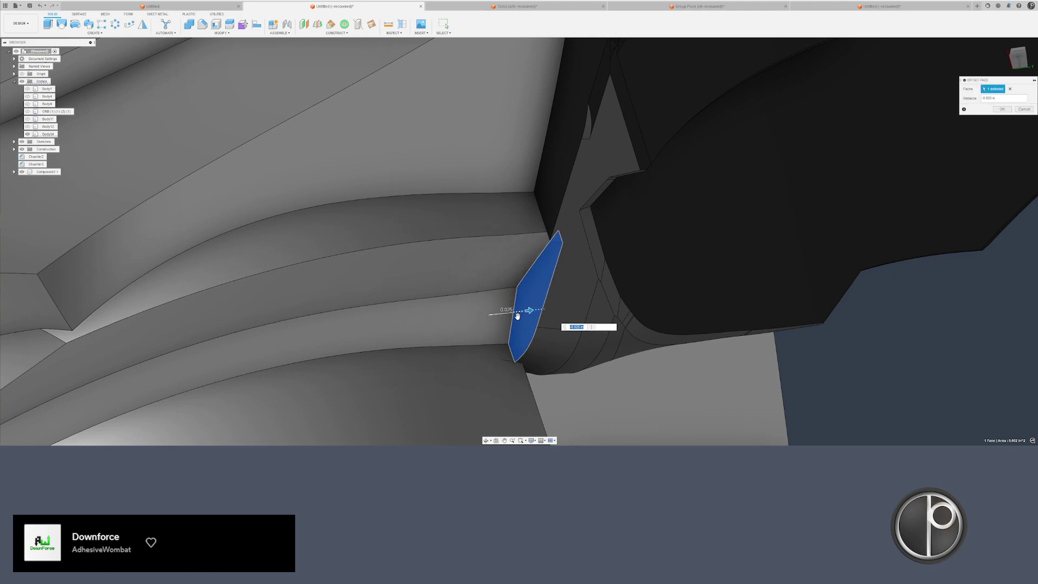
{"action": "key", "text": "Return"}
- Fine-tune the position of the sloped ledge end face with a second Offset Face beside the inner wall
{"action": "left_click", "coordinate": [521, 330]}
{"action": "right_click", "coordinate": [549, 256]}
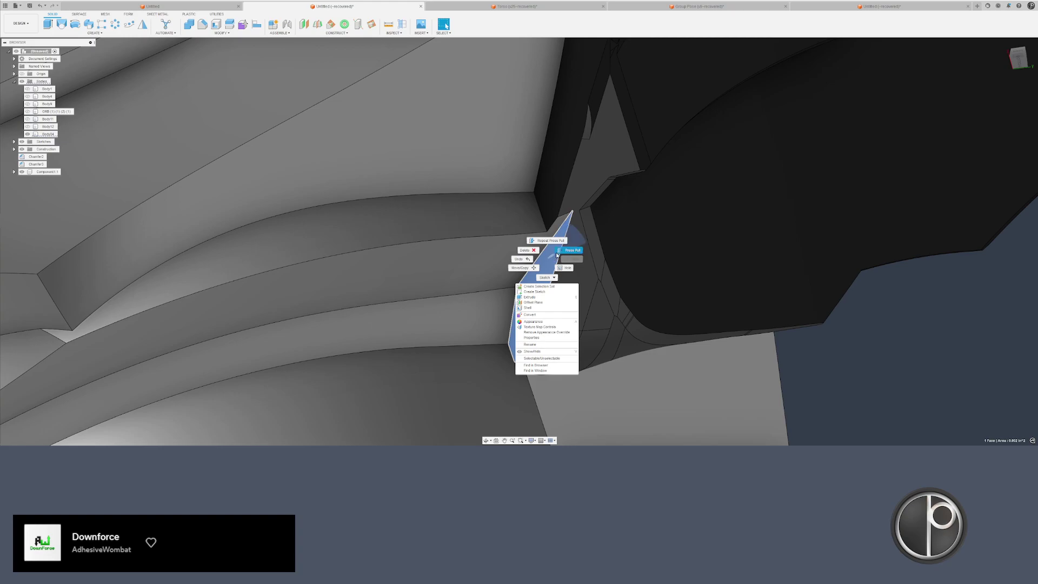
{"action": "left_click", "coordinate": [558, 250]}
{"action": "scroll", "coordinate": [548, 261], "scroll_direction": "up", "scroll_amount": 2}
{"action": "left_click", "coordinate": [504, 369]}
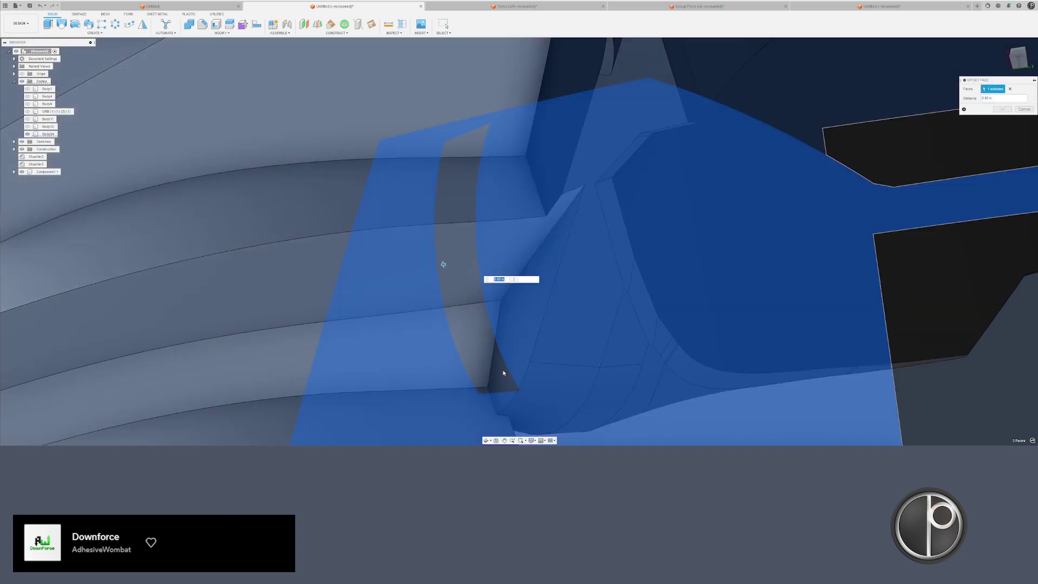
{"action": "left_click", "coordinate": [559, 234]}
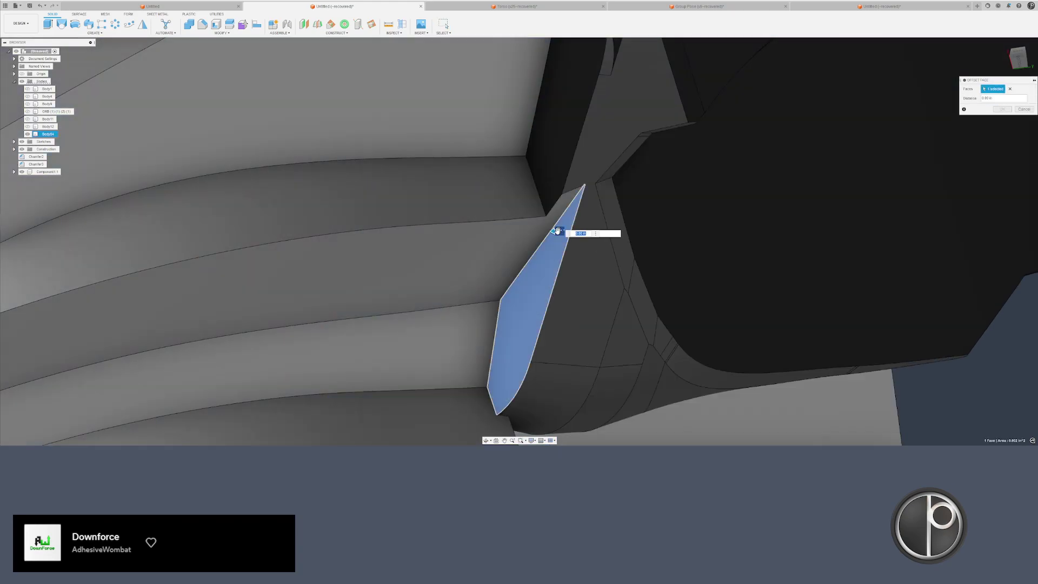
{"action": "mouse_move", "coordinate": [561, 234]}
{"action": "left_mouse_down"}
{"action": "mouse_move", "coordinate": [574, 230]}
{"action": "mouse_move", "coordinate": [540, 234]}
{"action": "left_mouse_up"}
{"action": "key", "text": "Return"}
{"action": "middle_click_drag", "start_coordinate": [524, 265], "coordinate": [521, 211], "text": "shift"}
{"action": "middle_click_drag", "start_coordinate": [522, 261], "coordinate": [489, 315]}
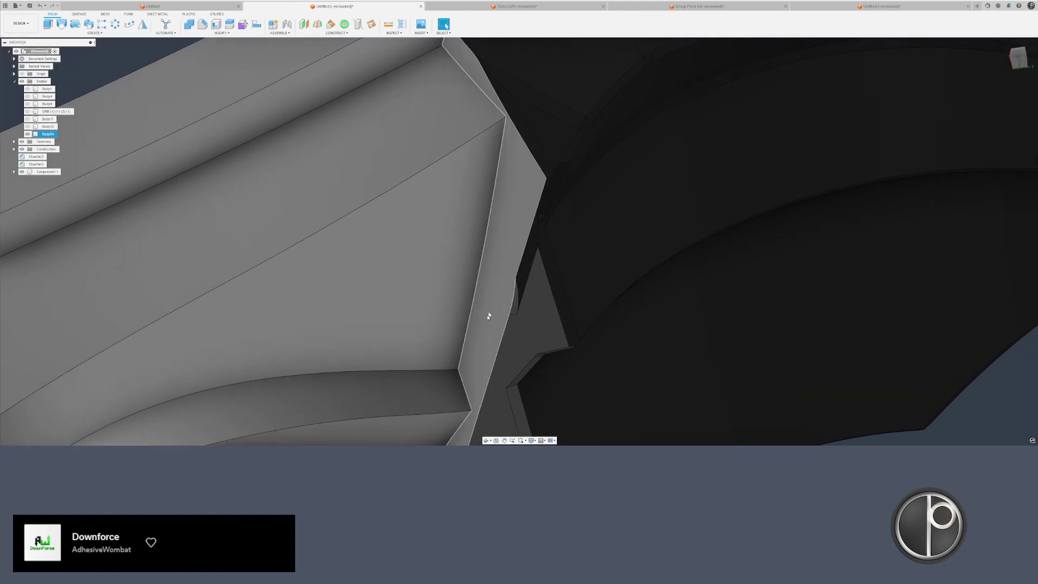
- Apply the dark grey appearance to the whole combined armor body
{"action": "left_click", "coordinate": [514, 298]}
{"action": "scroll", "coordinate": [490, 297], "scroll_direction": "down", "scroll_amount": 6}
{"action": "left_click", "coordinate": [724, 380]}
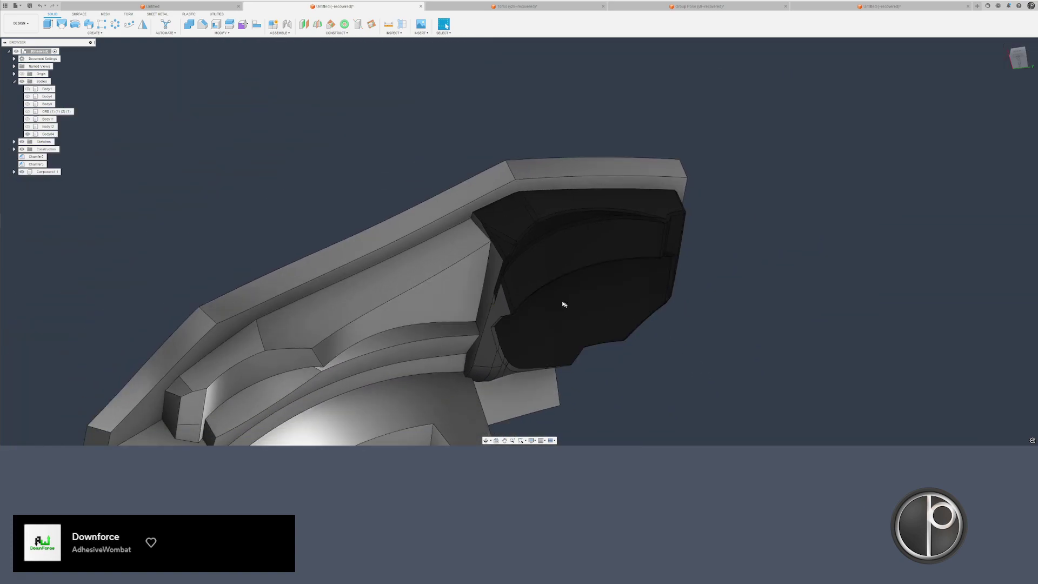
{"action": "key", "text": "a"}
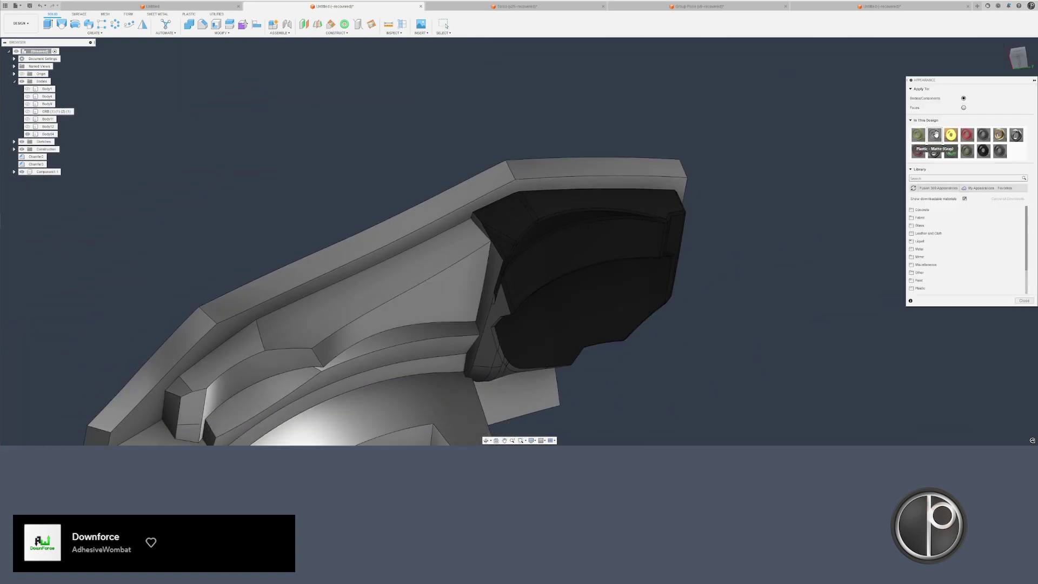
{"action": "left_click_drag", "start_coordinate": [983, 136], "coordinate": [646, 247]}
{"action": "left_click", "coordinate": [504, 226]}
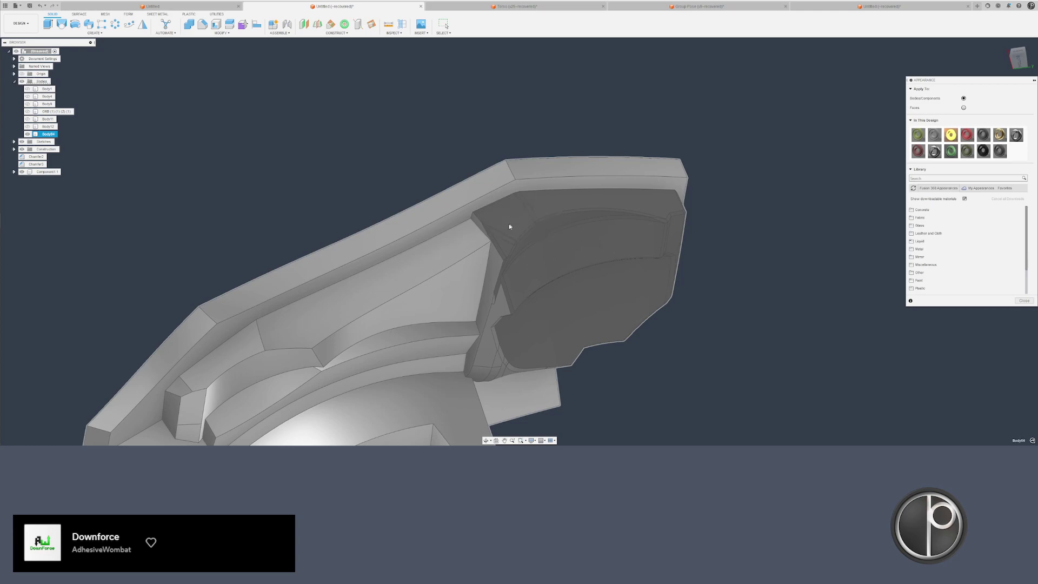
- Apply the olive green Plastic - Matte (Gray) (1) (1) appearance to the shell's outer surface, rim and end faces
{"action": "left_click", "coordinate": [603, 174]}
{"action": "left_click", "coordinate": [330, 256], "text": "ctrl"}
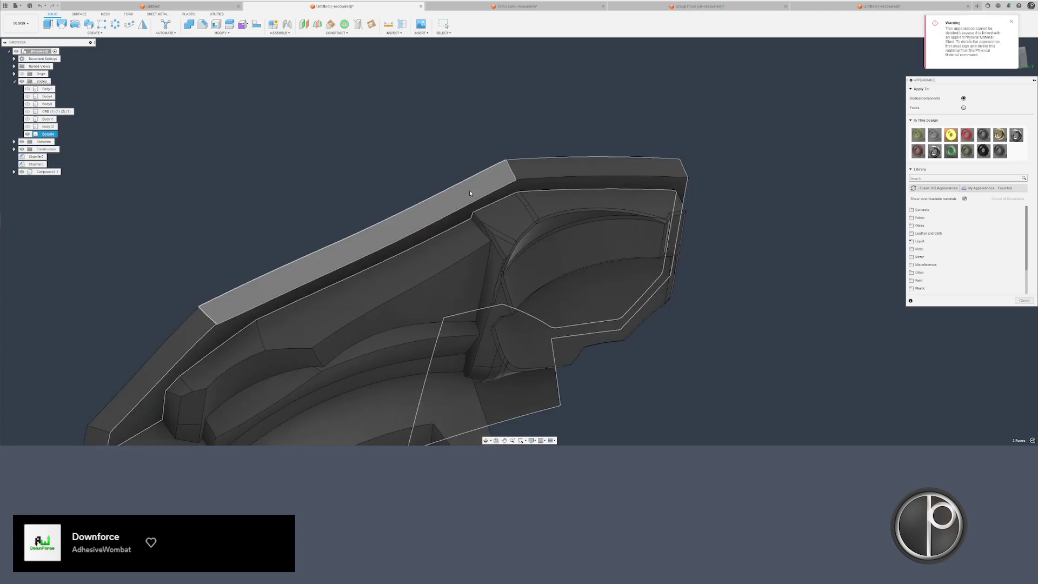
{"action": "middle_click_drag", "start_coordinate": [259, 324], "coordinate": [382, 212]}
{"action": "left_click", "coordinate": [301, 244], "text": "ctrl"}
{"action": "left_click", "coordinate": [237, 366], "text": "ctrl"}
{"action": "left_click", "coordinate": [276, 377], "text": "ctrl"}
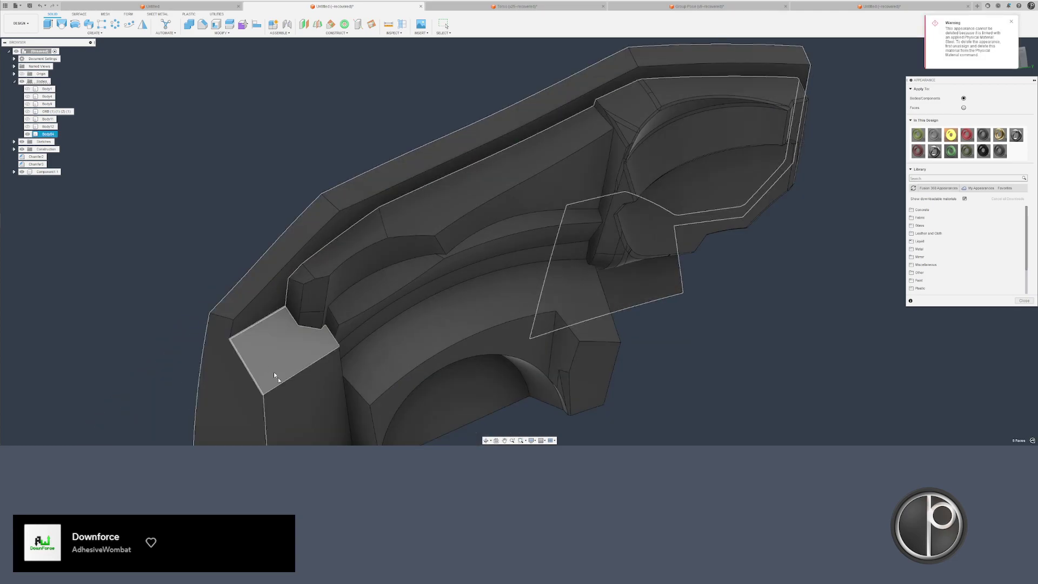
{"action": "left_click", "coordinate": [316, 386], "text": "ctrl"}
{"action": "middle_click_drag", "start_coordinate": [340, 342], "coordinate": [617, 319]}
{"action": "left_click", "coordinate": [618, 319], "text": "ctrl"}
{"action": "left_click", "coordinate": [574, 307], "text": "ctrl"}
{"action": "left_click", "coordinate": [518, 306], "text": "ctrl"}
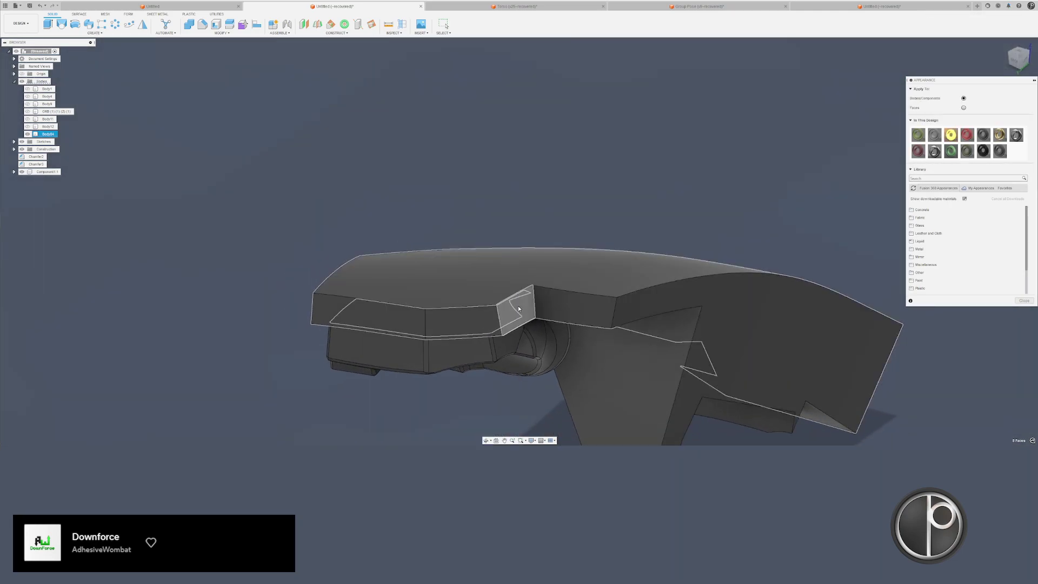
{"action": "left_click", "coordinate": [475, 320], "text": "ctrl"}
{"action": "left_click", "coordinate": [396, 319], "text": "ctrl"}
{"action": "middle_click_drag", "start_coordinate": [403, 318], "coordinate": [575, 368], "text": "shift"}
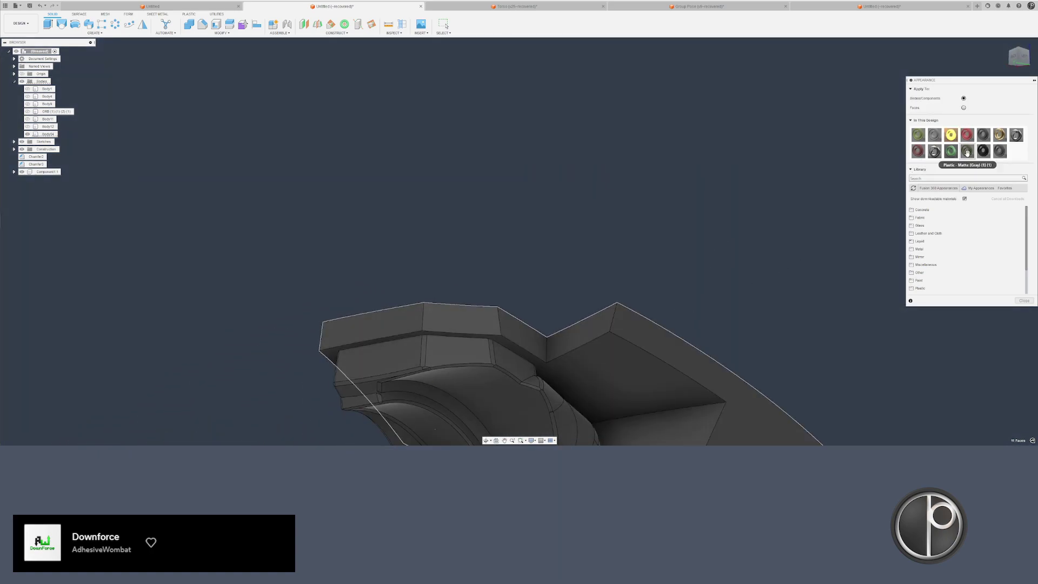
{"action": "left_click_drag", "start_coordinate": [967, 151], "coordinate": [573, 382]}
{"action": "scroll", "coordinate": [538, 135], "scroll_direction": "down", "scroll_amount": 3}
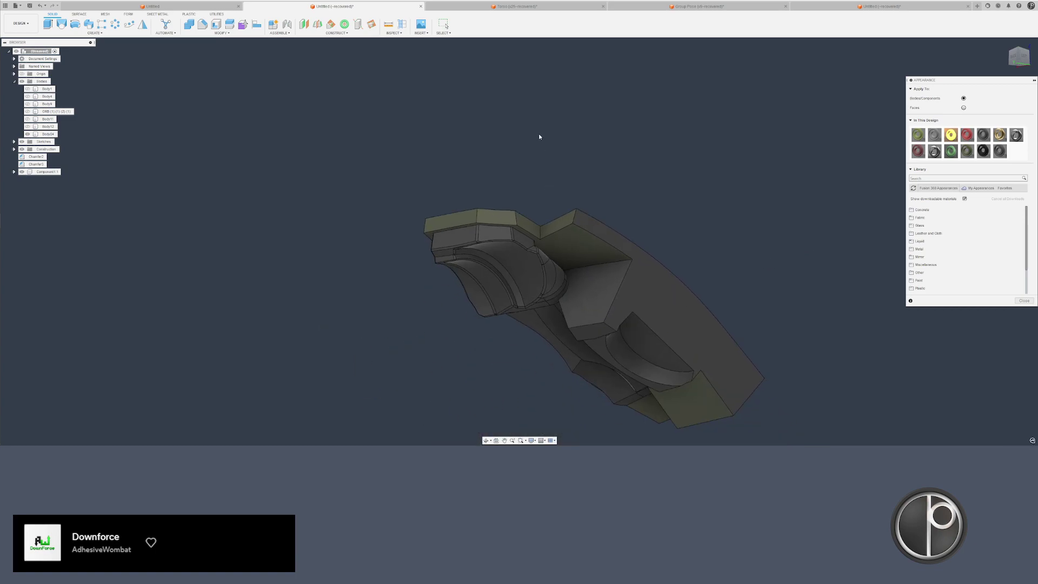
{"action": "middle_click_drag", "start_coordinate": [539, 135], "coordinate": [660, 160], "text": "shift"}
{"action": "key", "text": "Escape"}
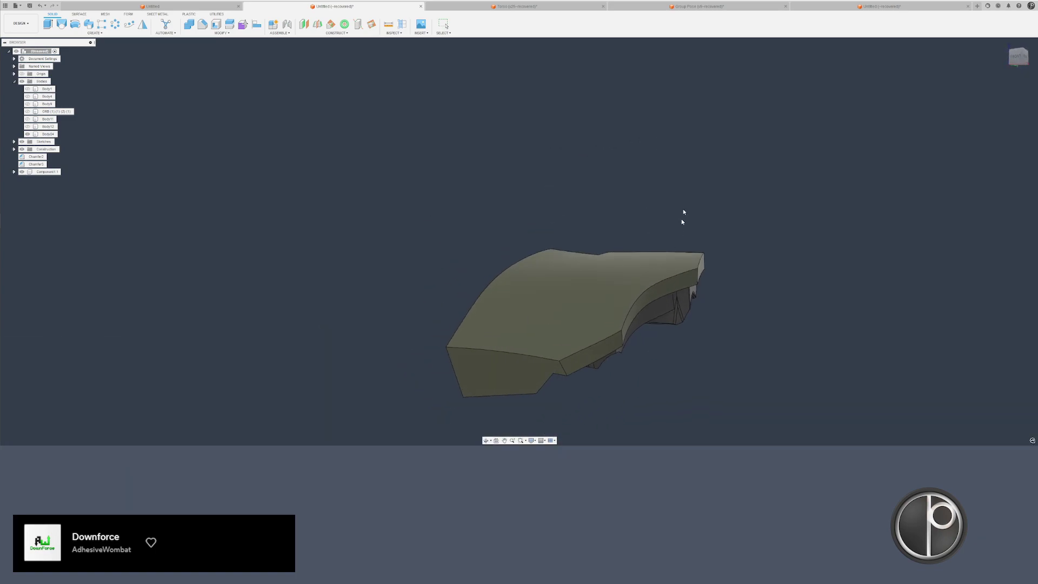
- Delete the narrow leftover chamfer face on the corner block between the curved ledges and the shell's inner wall
{"action": "middle_click_drag", "start_coordinate": [660, 235], "coordinate": [646, 341], "text": "shift"}
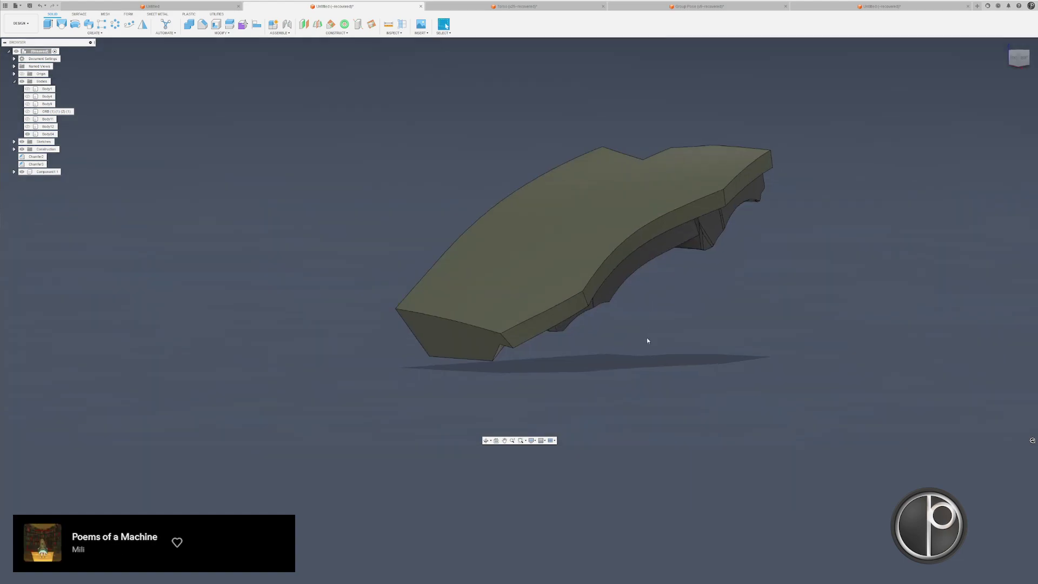
{"action": "scroll", "coordinate": [621, 294], "scroll_direction": "up", "scroll_amount": 10}
{"action": "middle_click_drag", "start_coordinate": [591, 263], "coordinate": [537, 290], "text": "shift"}
{"action": "scroll", "coordinate": [598, 274], "scroll_direction": "up", "scroll_amount": 5}
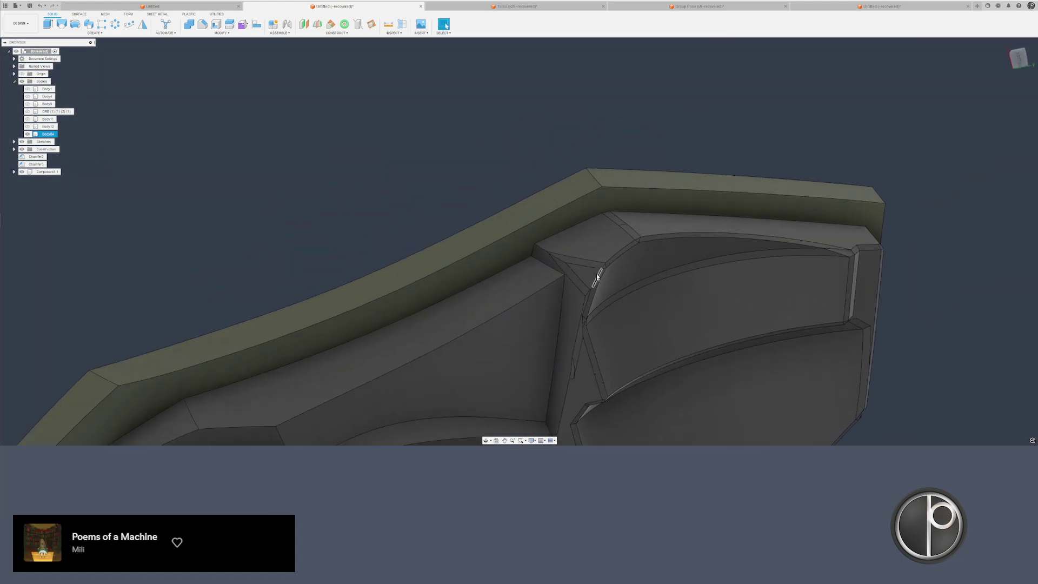
{"action": "left_click", "coordinate": [575, 247]}
{"action": "left_click_drag", "start_coordinate": [579, 233], "coordinate": [630, 282]}
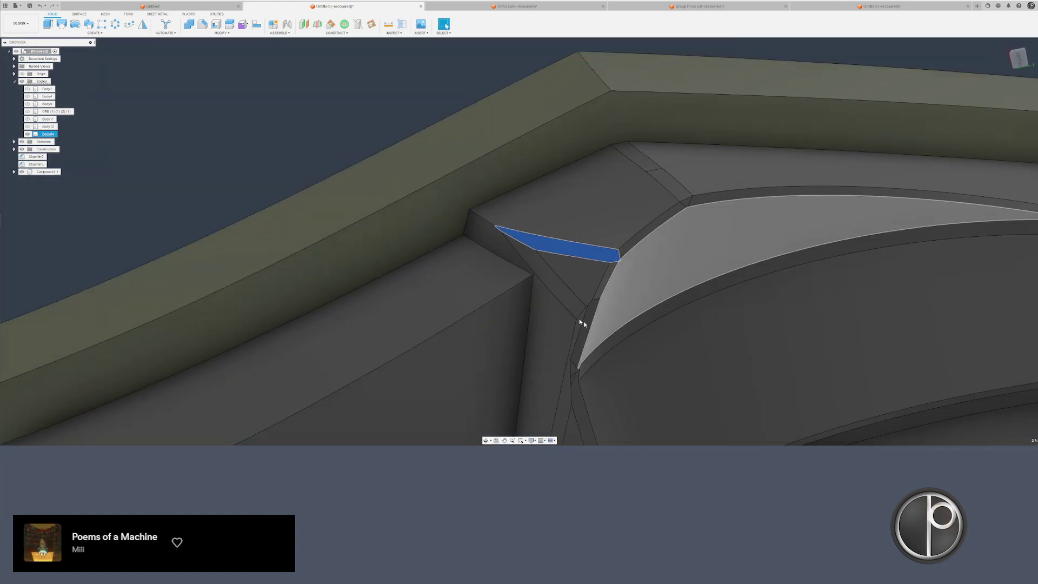
{"action": "key", "text": "Delete"}
{"action": "scroll", "coordinate": [614, 332], "scroll_direction": "down", "scroll_amount": 2}
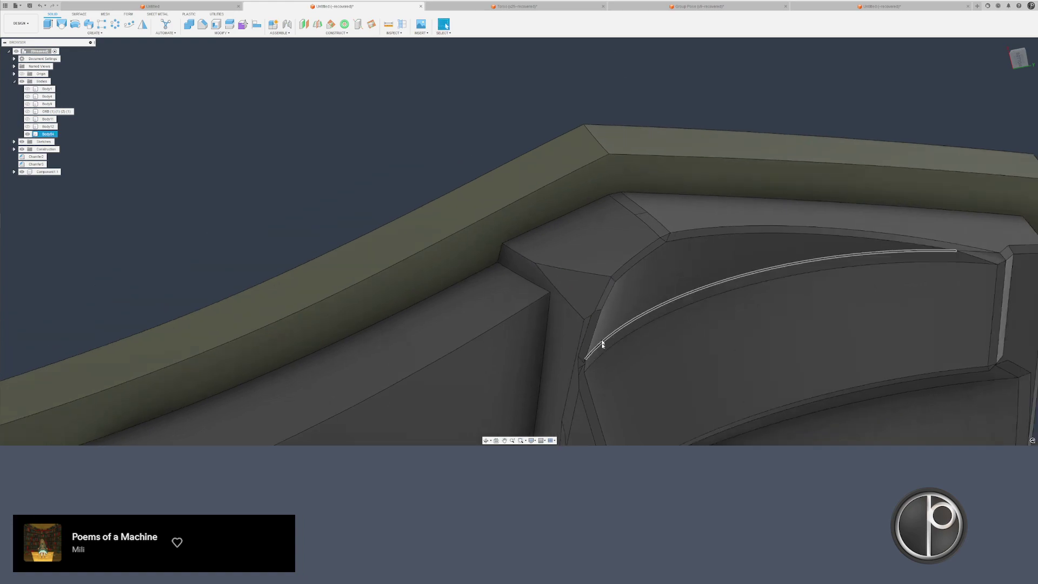
- Delete the thin sliver faces along the edge where the ledges' end wall meets the lower recess
{"action": "middle_click_drag", "start_coordinate": [601, 342], "coordinate": [586, 251], "text": "shift"}
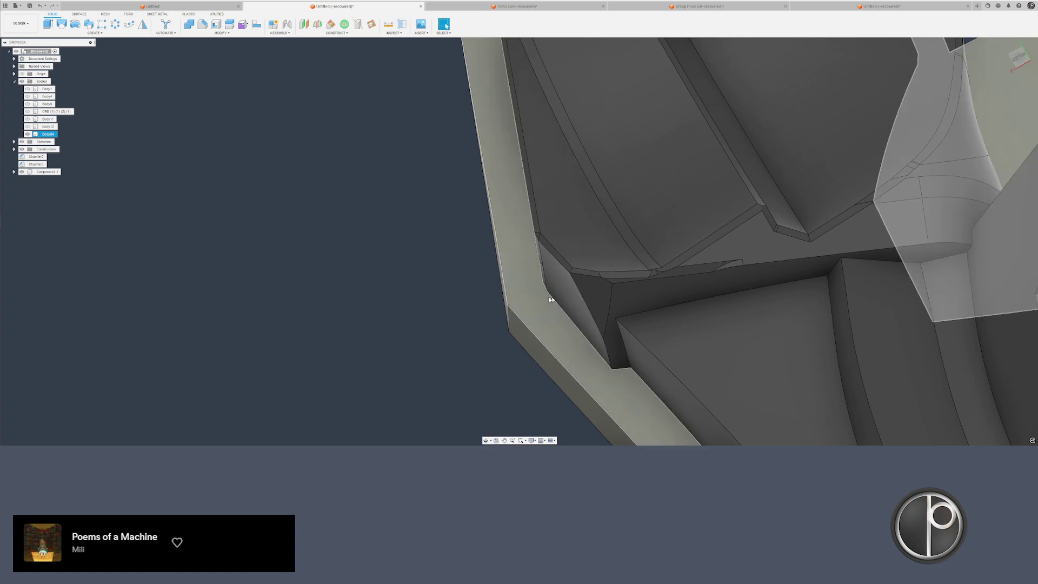
{"action": "left_click_drag", "start_coordinate": [547, 295], "coordinate": [758, 246]}
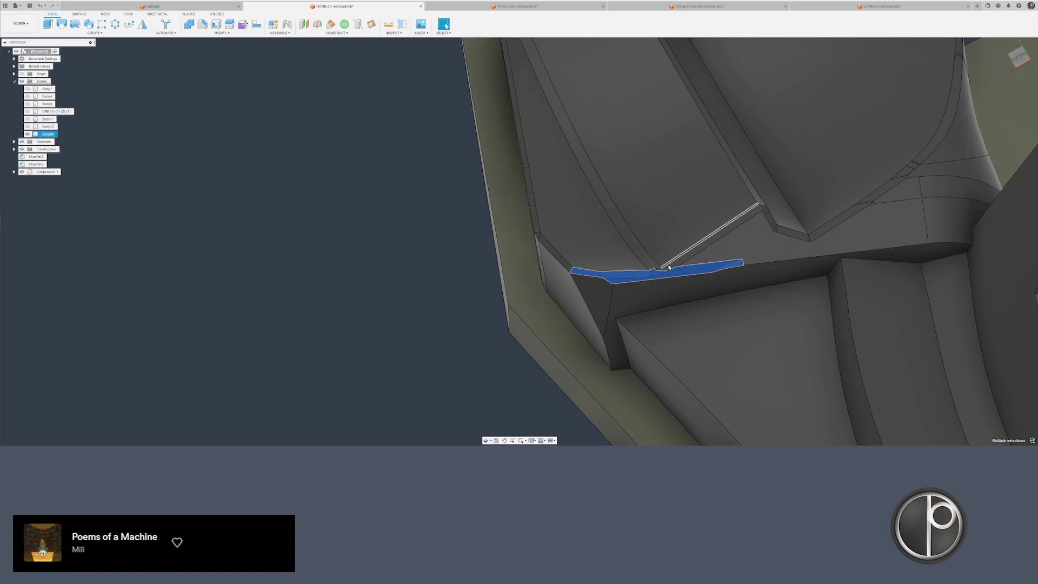
{"action": "left_click", "coordinate": [670, 267], "text": "ctrl"}
{"action": "key", "text": "Delete"}
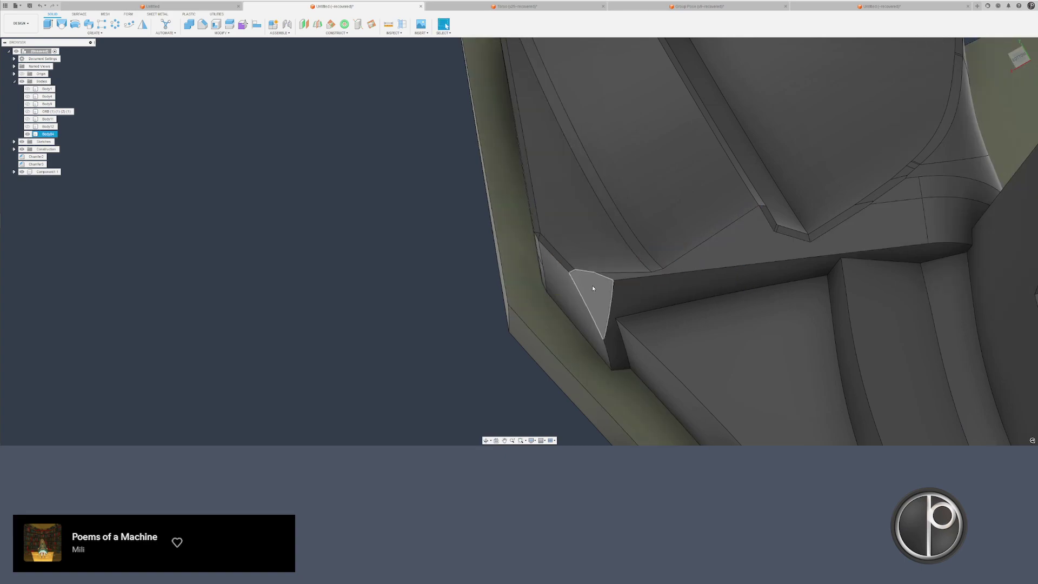
- Delete the narrow chamfer strip above the triangular corner face beside the shell rim
{"action": "scroll", "coordinate": [590, 275], "scroll_direction": "up", "scroll_amount": 2}
{"action": "left_click", "coordinate": [533, 236]}
{"action": "key", "text": "Delete"}
{"action": "scroll", "coordinate": [810, 239], "scroll_direction": "down", "scroll_amount": 3}
{"action": "middle_click_drag", "start_coordinate": [759, 243], "coordinate": [604, 251]}
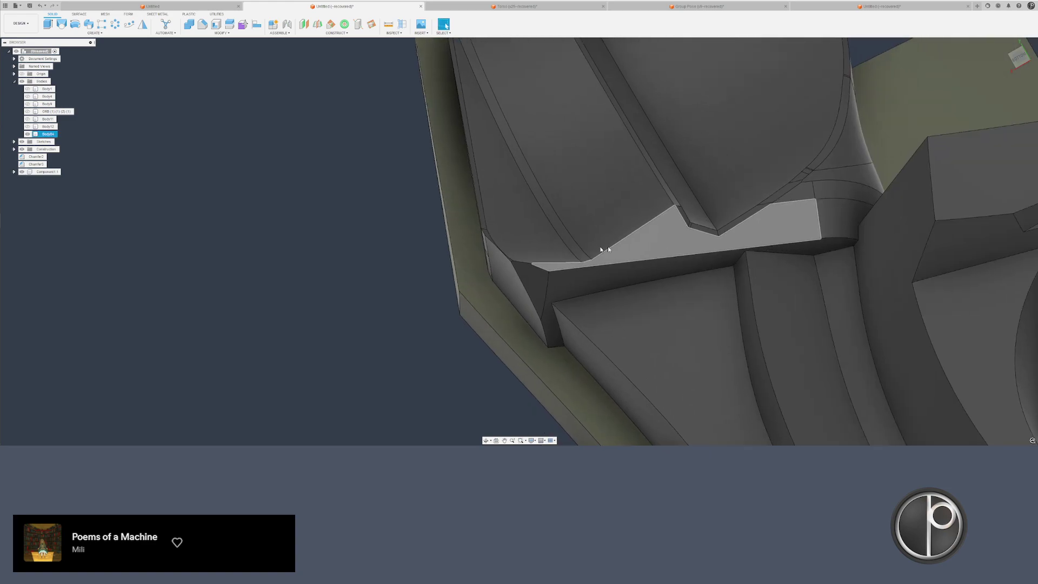
- Delete the small chamfer strips around the notch where the curved ledges step down to their end wall
{"action": "scroll", "coordinate": [768, 232], "scroll_direction": "up", "scroll_amount": 3}
{"action": "left_click", "coordinate": [634, 213]}
{"action": "left_click_drag", "start_coordinate": [600, 174], "coordinate": [710, 263]}
{"action": "key", "text": "Delete"}
{"action": "middle_click_drag", "start_coordinate": [630, 291], "coordinate": [684, 282], "text": "shift"}
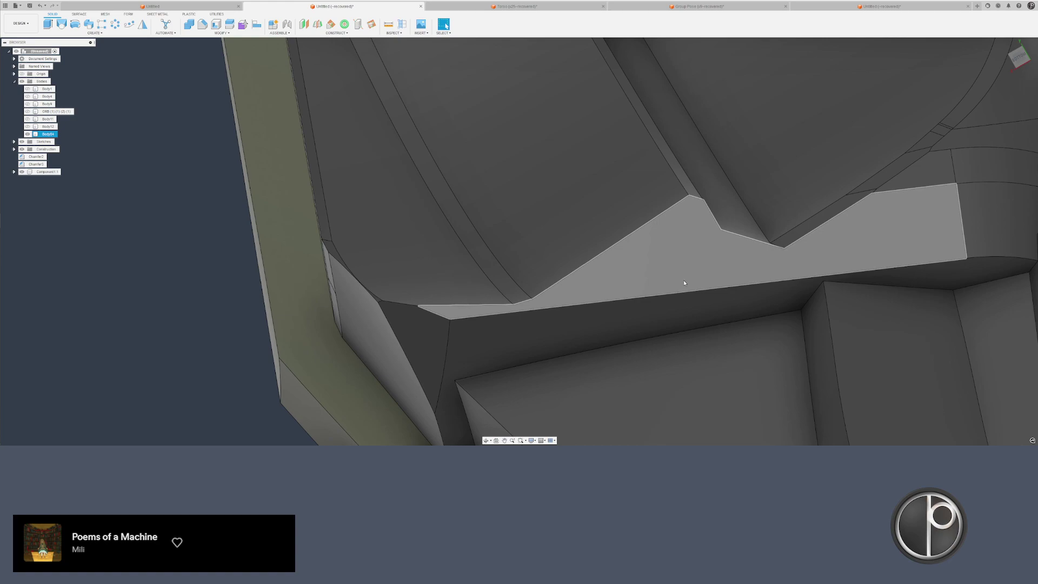
- Save the recovered design as FlatTop in the AnglerGeistV2 project folder
{"action": "left_click", "coordinate": [5, 5]}
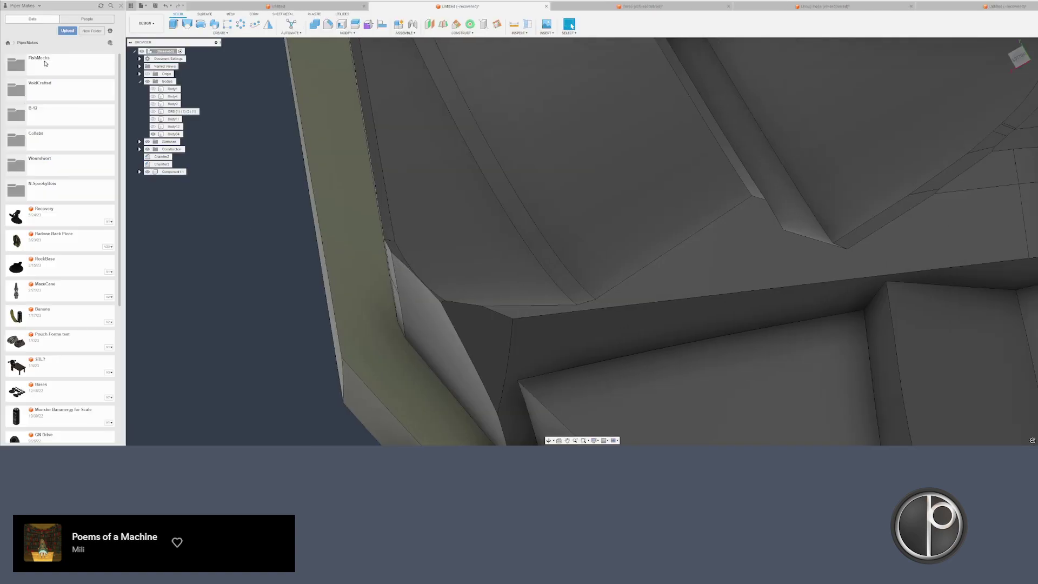
{"action": "double_click", "coordinate": [47, 68]}
{"action": "double_click", "coordinate": [60, 91]}
{"action": "double_click", "coordinate": [59, 67]}
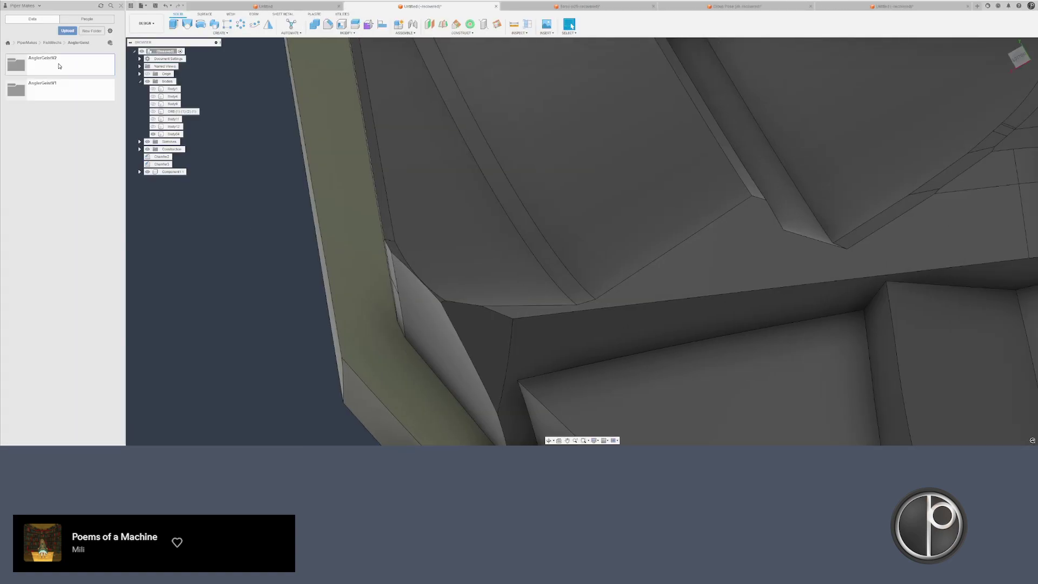
{"action": "left_click", "coordinate": [155, 6]}
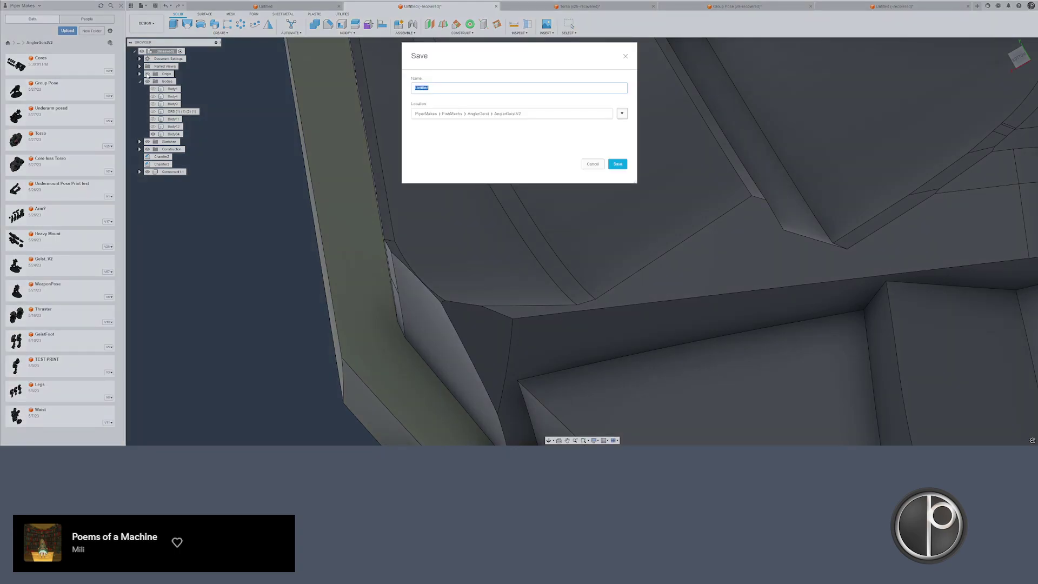
{"action": "type", "text": "FishTail"}
{"action": "key", "text": "Return"}
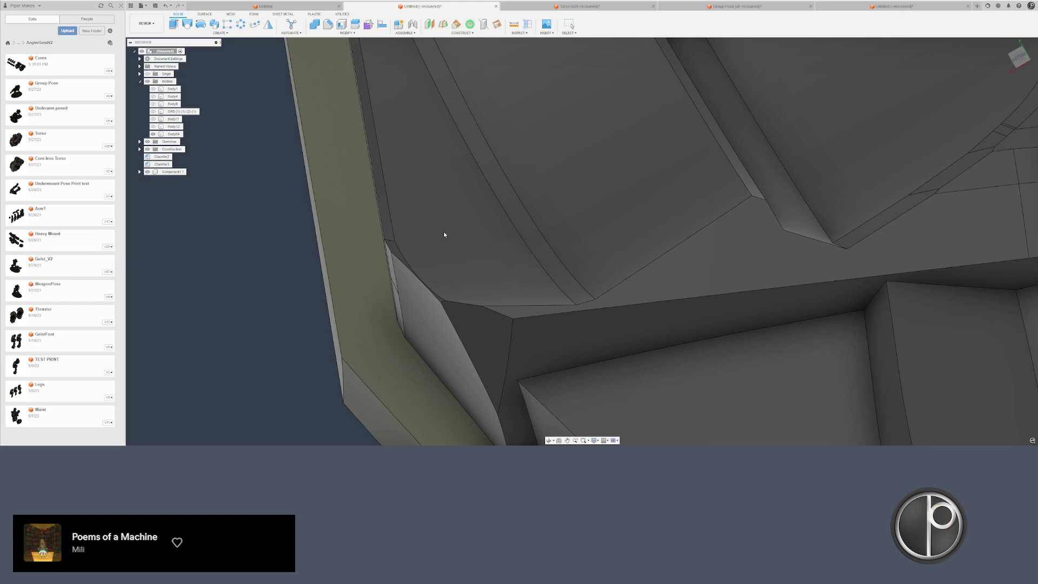
- Delete the remaining sliver faces on the side of the corner block next to the shell rim
{"action": "mouse_move", "coordinate": [424, 251]}
{"action": "middle_mouse_down", "text": "shift"}
{"action": "mouse_move", "coordinate": [413, 245]}
{"action": "mouse_move", "coordinate": [452, 246]}
{"action": "mouse_move", "coordinate": [426, 260]}
{"action": "middle_mouse_up", "text": "shift"}
{"action": "left_click_drag", "start_coordinate": [426, 260], "coordinate": [504, 414]}
{"action": "key", "text": "Delete"}
- Delete the long chamfer strips on both edges of the narrow wedge face along the ledged section's side
{"action": "left_click", "coordinate": [479, 280]}
{"action": "scroll", "coordinate": [481, 281], "scroll_direction": "down", "scroll_amount": 2}
{"action": "middle_click_drag", "start_coordinate": [546, 76], "coordinate": [516, 199]}
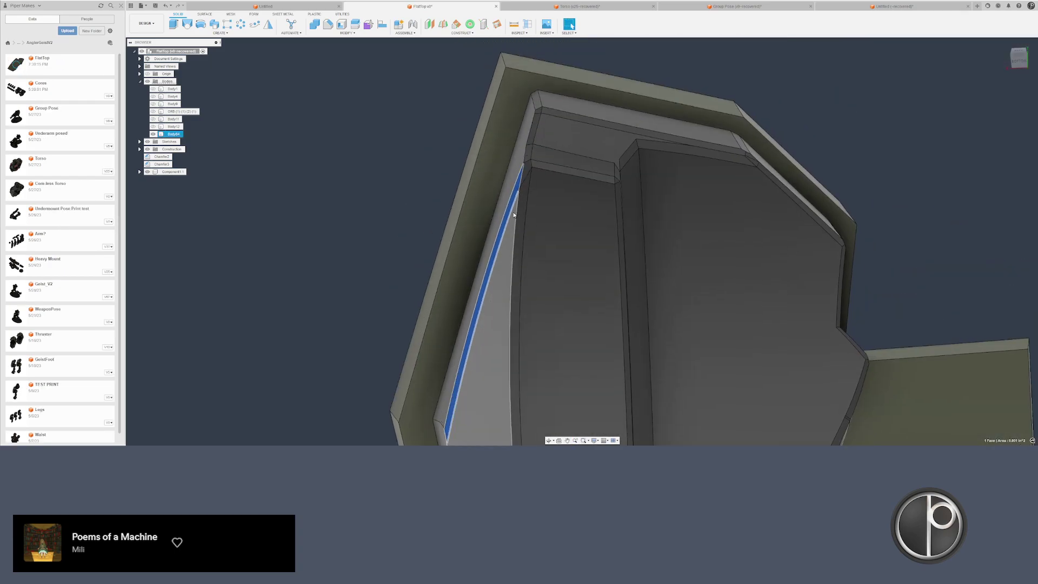
{"action": "scroll", "coordinate": [519, 190], "scroll_direction": "up", "scroll_amount": 3}
{"action": "left_click_drag", "start_coordinate": [484, 269], "coordinate": [565, 169], "text": "shift"}
{"action": "left_click", "coordinate": [531, 222], "text": "shift"}
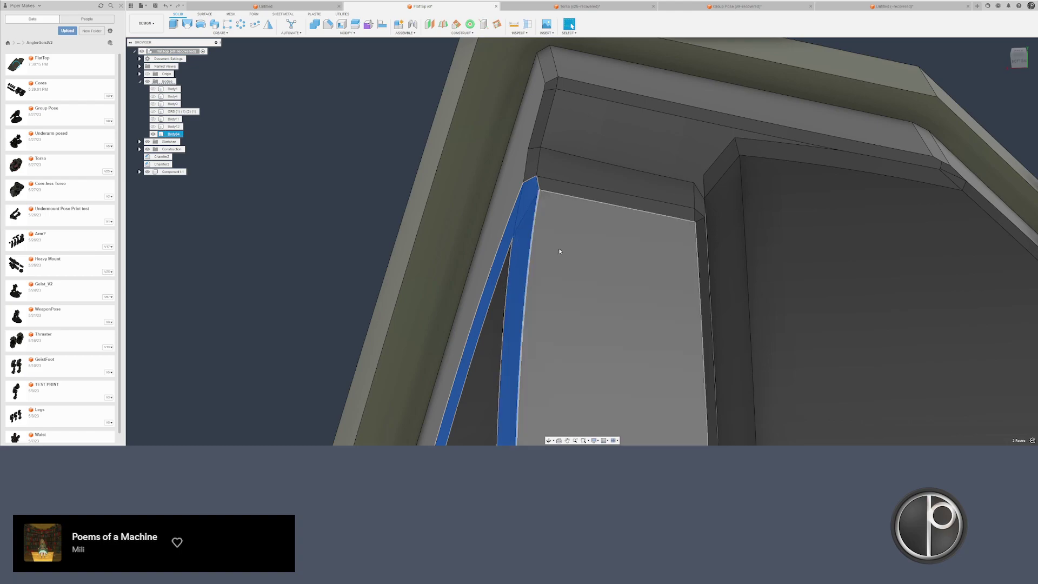
{"action": "middle_click_drag", "start_coordinate": [560, 255], "coordinate": [443, 231]}
{"action": "key", "text": "Delete"}
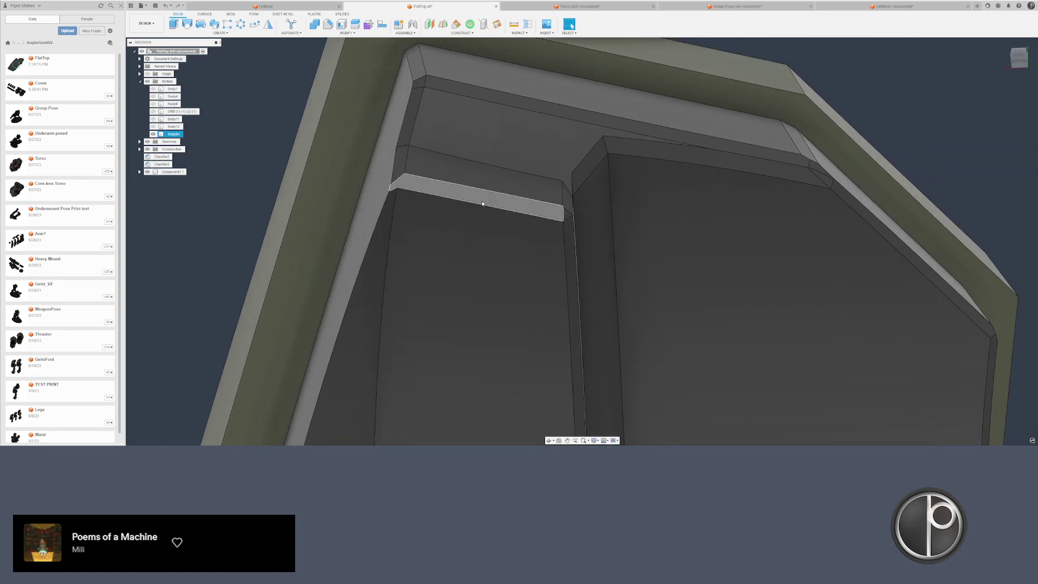
- Delete the connected chamfer faces running down the stepped end of the curved ledges
{"action": "left_click", "coordinate": [482, 201]}
{"action": "left_click_drag", "start_coordinate": [538, 200], "coordinate": [602, 251], "text": "shift"}
{"action": "middle_click_drag", "start_coordinate": [602, 252], "coordinate": [482, 222], "text": "shift"}
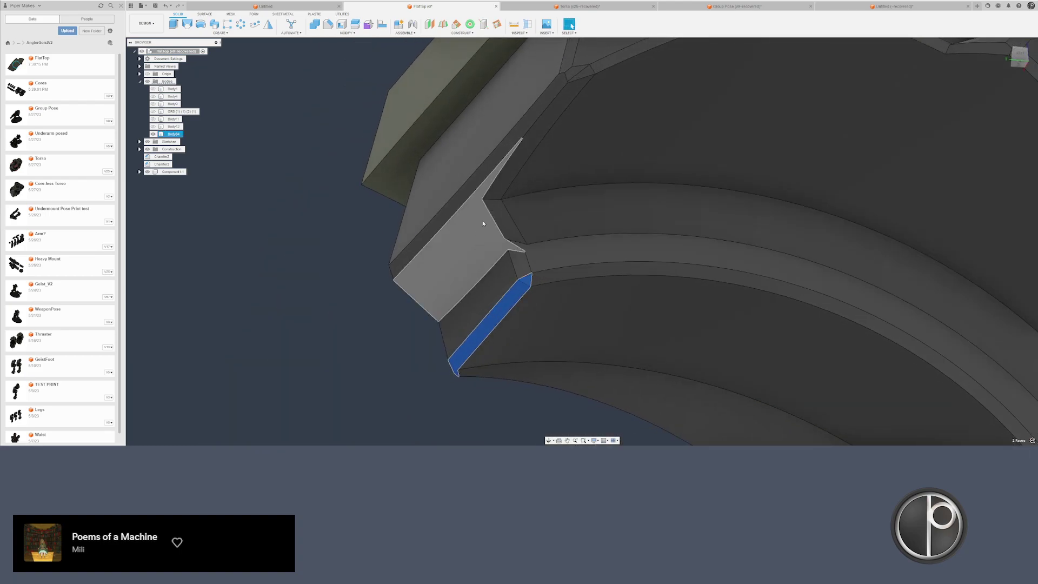
{"action": "left_click", "coordinate": [523, 264], "text": "shift"}
{"action": "left_click_drag", "start_coordinate": [477, 179], "coordinate": [530, 246], "text": "shift"}
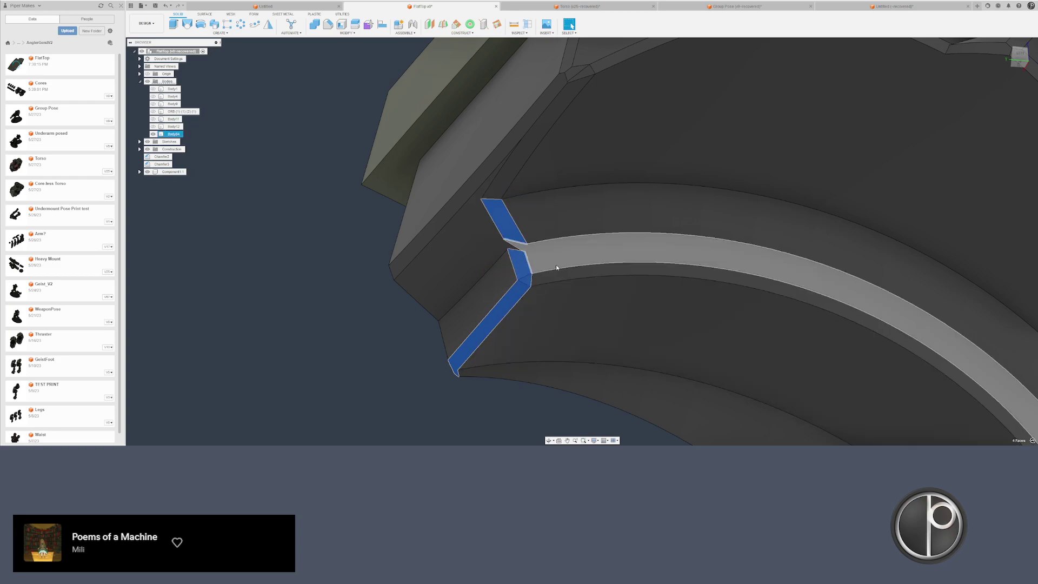
{"action": "key", "text": "Delete"}
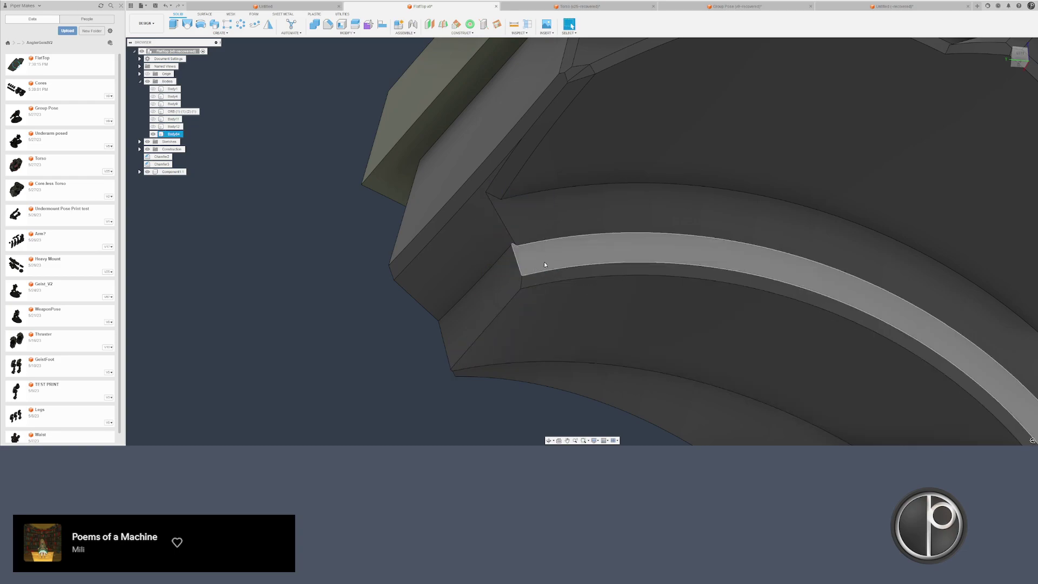
- Delete the long curved chamfer strip along the edge of the lower ledge
{"action": "left_click", "coordinate": [551, 280]}
{"action": "middle_click_drag", "start_coordinate": [621, 307], "coordinate": [285, 134]}
{"action": "scroll", "coordinate": [285, 133], "scroll_direction": "down", "scroll_amount": 1}
{"action": "scroll", "coordinate": [285, 136], "scroll_direction": "down", "scroll_amount": 1}
{"action": "middle_click_drag", "start_coordinate": [498, 270], "coordinate": [461, 192]}
{"action": "key", "text": "Delete"}
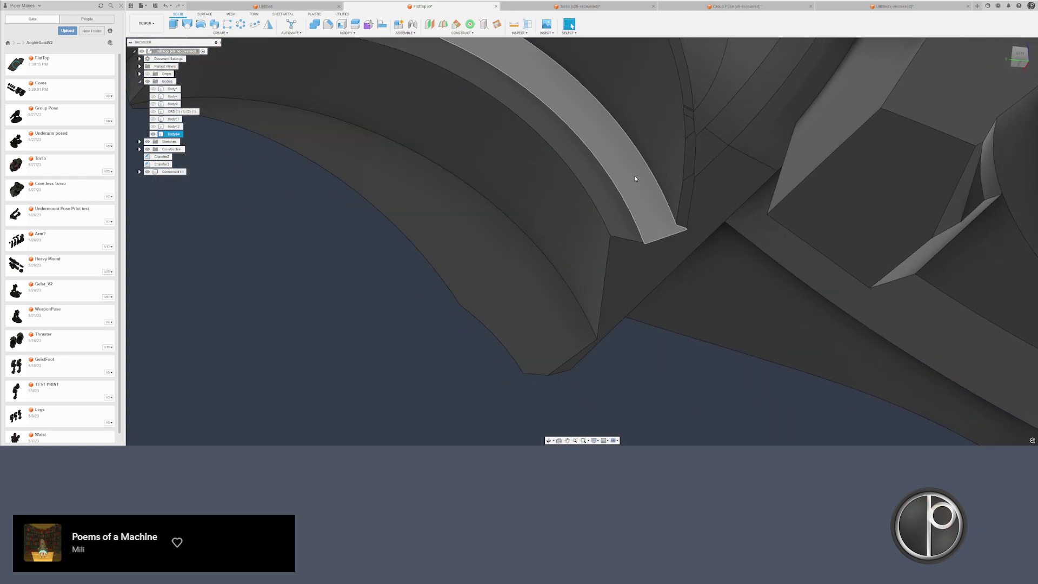
- Delete the chain of chamfer faces along the arc between the large curved inner face and the rounded bump
{"action": "middle_click_drag", "start_coordinate": [634, 175], "coordinate": [598, 307]}
{"action": "left_click_drag", "start_coordinate": [620, 208], "coordinate": [655, 353]}
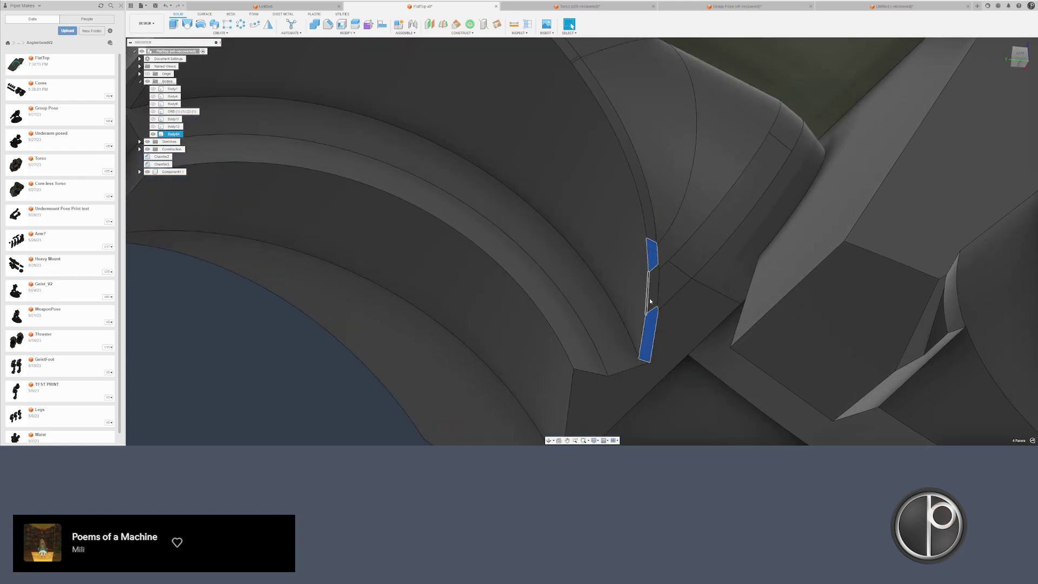
{"action": "middle_click_drag", "start_coordinate": [656, 351], "coordinate": [642, 251], "text": "shift"}
{"action": "left_click", "coordinate": [641, 252]}
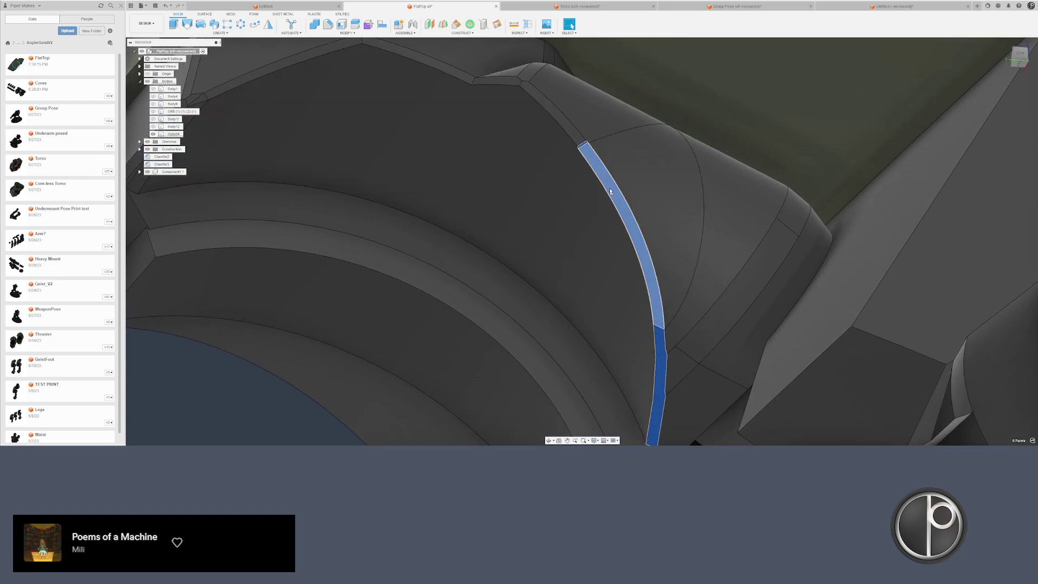
{"action": "left_click", "coordinate": [559, 118]}
{"action": "middle_click_drag", "start_coordinate": [560, 118], "coordinate": [558, 199], "text": "shift"}
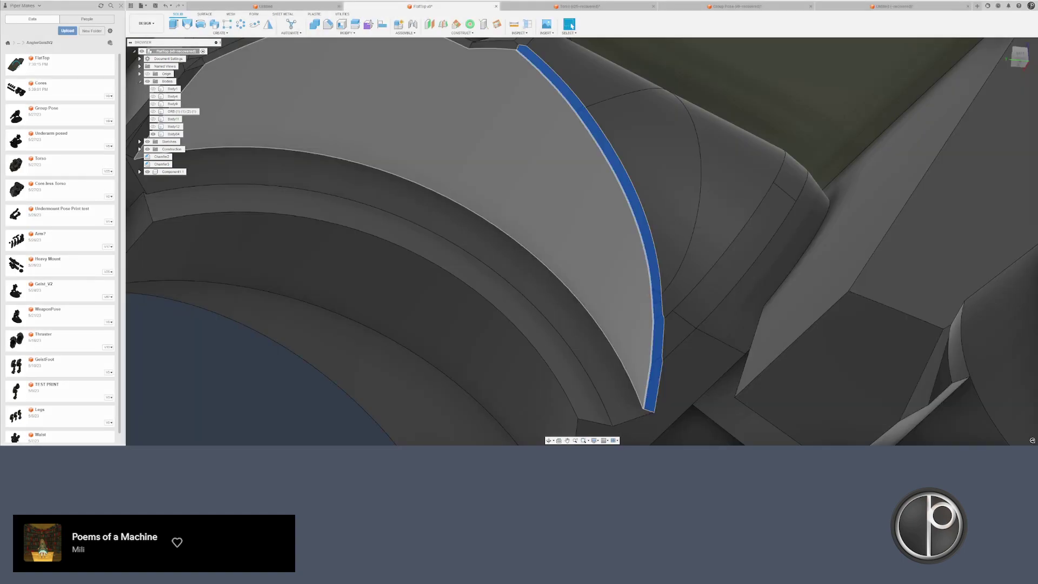
{"action": "key", "text": "Escape"}
{"action": "middle_click_drag", "start_coordinate": [703, 238], "coordinate": [715, 259], "text": "shift"}
{"action": "middle_click_drag", "start_coordinate": [709, 203], "coordinate": [702, 233]}
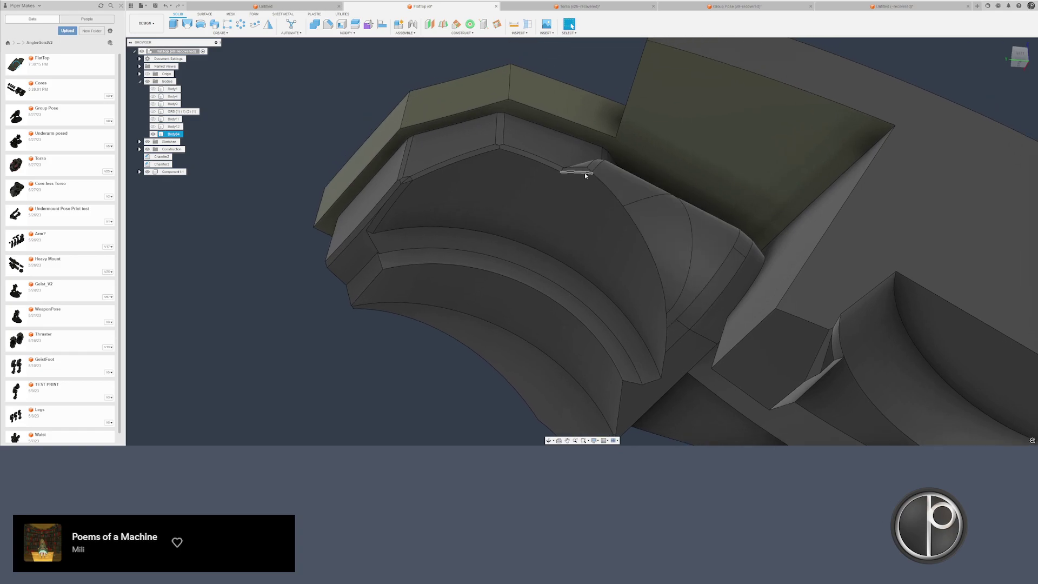
- Delete the chamfer strips along the upper curved edge of the ledged section, up to the rounded bump
{"action": "scroll", "coordinate": [576, 177], "scroll_direction": "up", "scroll_amount": 2}
{"action": "middle_click_drag", "start_coordinate": [585, 173], "coordinate": [637, 209], "text": "shift"}
{"action": "left_click", "coordinate": [578, 162]}
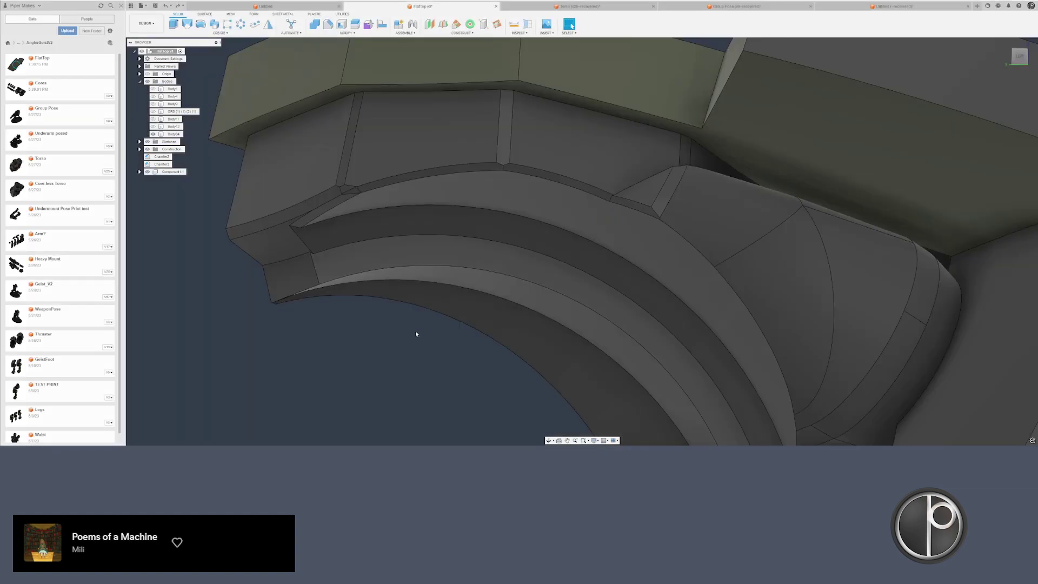
{"action": "scroll", "coordinate": [416, 334], "scroll_direction": "down", "scroll_amount": 2}
{"action": "middle_click_drag", "start_coordinate": [417, 336], "coordinate": [405, 313]}
{"action": "scroll", "coordinate": [359, 228], "scroll_direction": "up", "scroll_amount": 1}
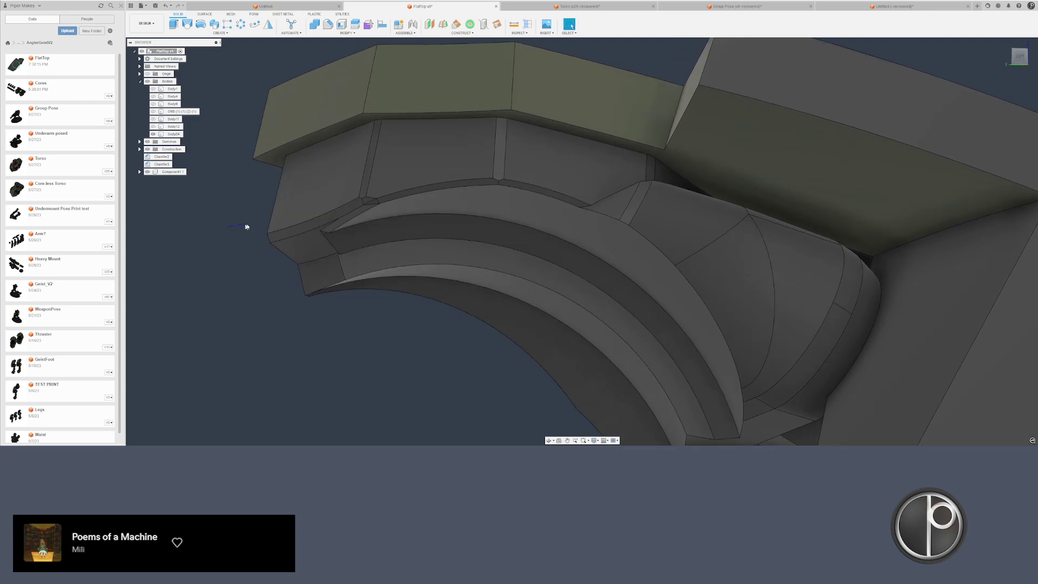
{"action": "mouse_move", "coordinate": [246, 226]}
{"action": "left_mouse_down"}
{"action": "mouse_move", "coordinate": [383, 180]}
{"action": "mouse_move", "coordinate": [584, 177]}
{"action": "mouse_move", "coordinate": [528, 220]}
{"action": "mouse_move", "coordinate": [199, 248]}
{"action": "left_mouse_up"}
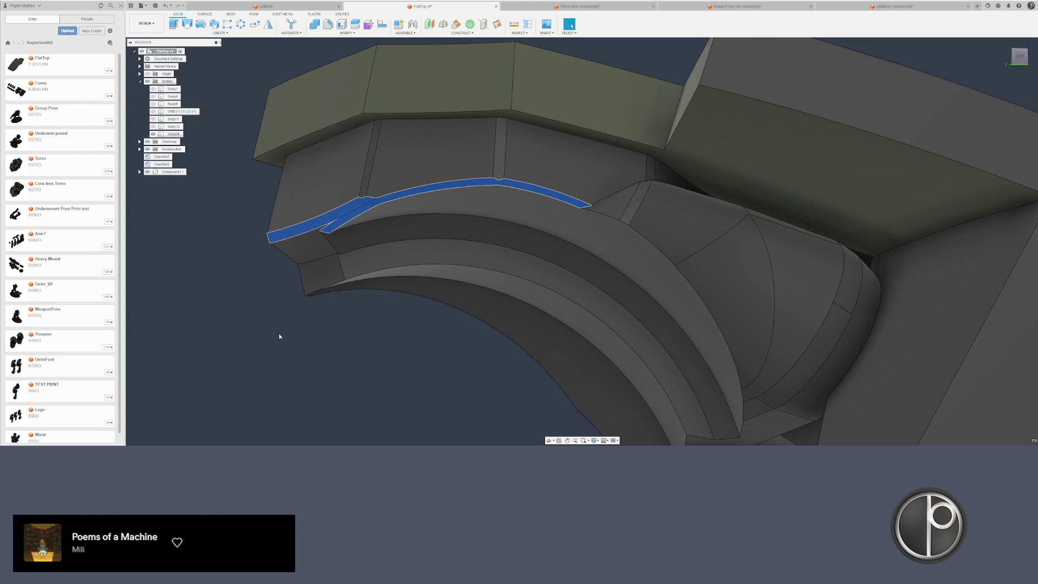
{"action": "key", "text": "Delete"}
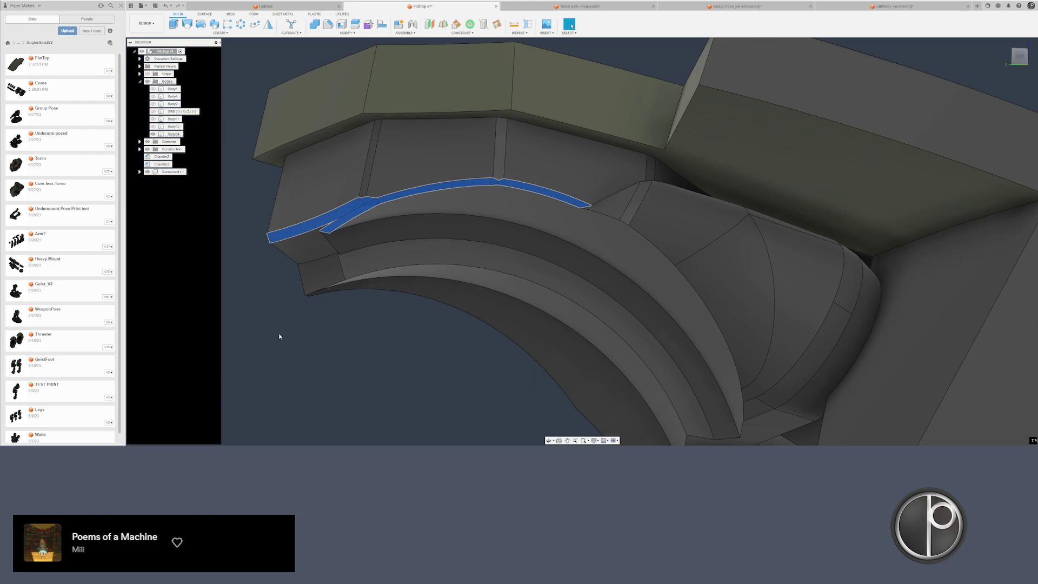
- Delete the three upright chamfer strips between the outer side panels and the adjoining strip on the rounded bump
{"action": "scroll", "coordinate": [373, 162], "scroll_direction": "up", "scroll_amount": 3}
{"action": "left_click", "coordinate": [371, 162]}
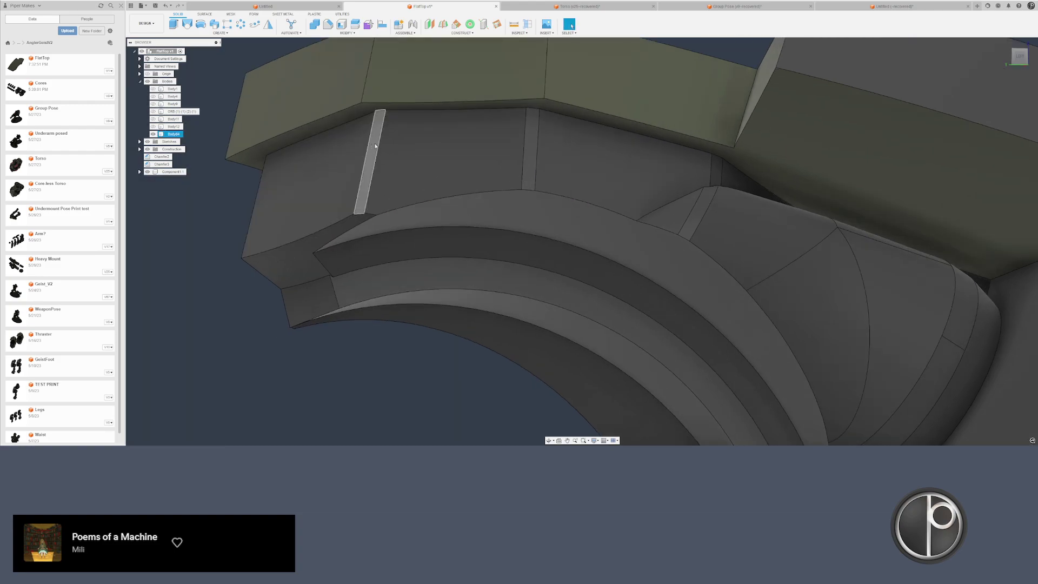
{"action": "left_click", "coordinate": [531, 149], "text": "shift"}
{"action": "left_click", "coordinate": [716, 171], "text": "shift"}
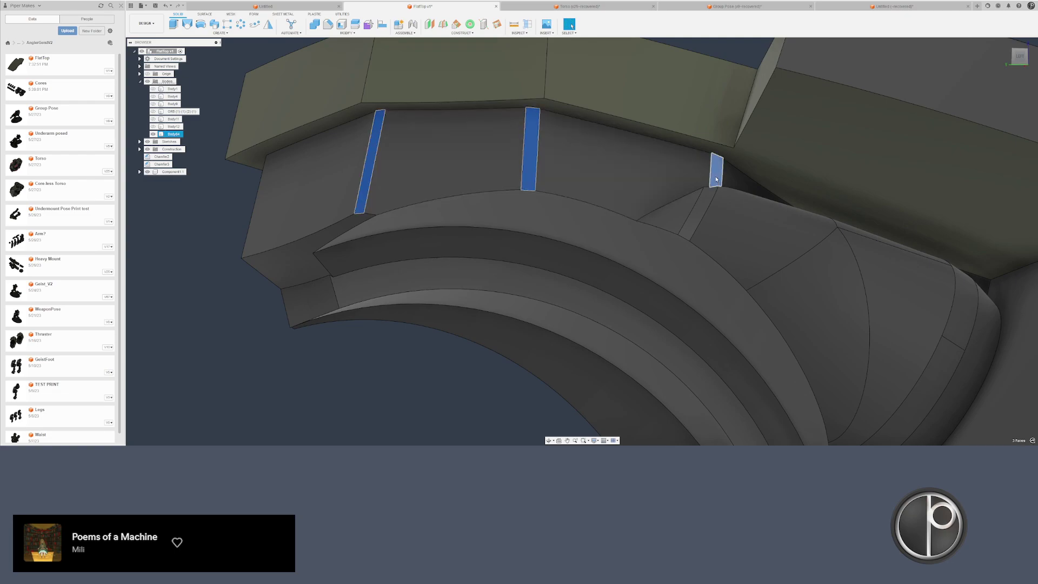
{"action": "middle_click_drag", "start_coordinate": [716, 173], "coordinate": [717, 198], "text": "shift"}
{"action": "left_click", "coordinate": [715, 200], "text": "shift"}
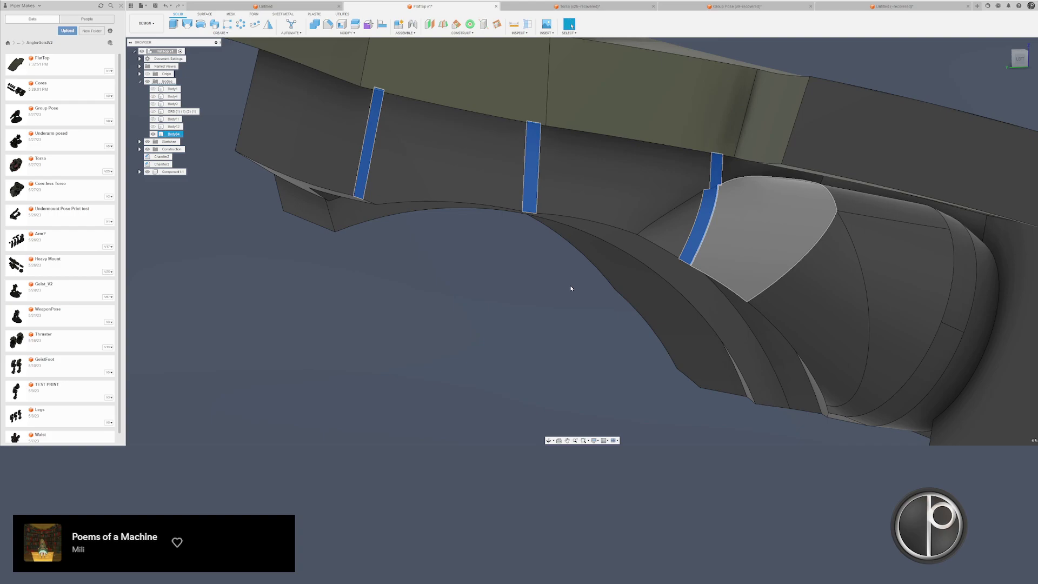
{"action": "key", "text": "Delete"}
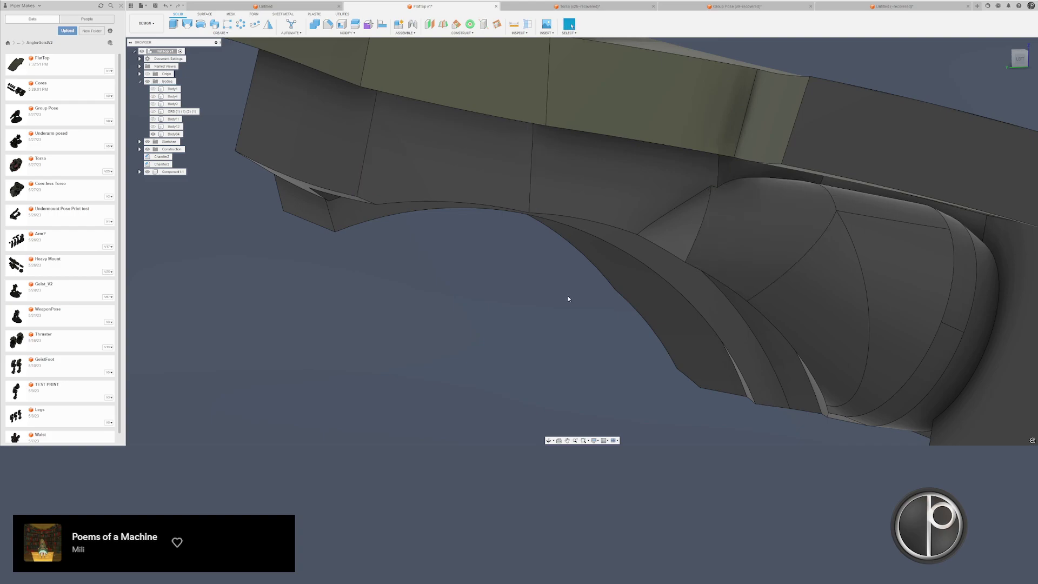
- Delete the wedge-shaped chamfer face on top of the block beside the curved recess
{"action": "middle_click_drag", "start_coordinate": [568, 298], "coordinate": [528, 255]}
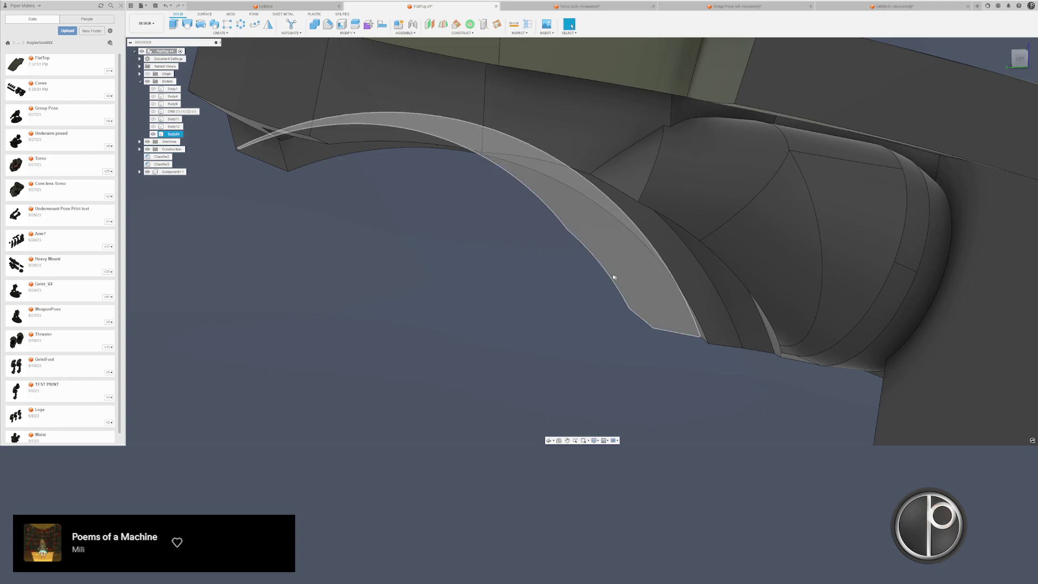
{"action": "scroll", "coordinate": [612, 277], "scroll_direction": "down", "scroll_amount": 4}
{"action": "middle_click_drag", "start_coordinate": [561, 294], "coordinate": [607, 228]}
{"action": "scroll", "coordinate": [671, 219], "scroll_direction": "up", "scroll_amount": 4}
{"action": "left_click", "coordinate": [689, 232]}
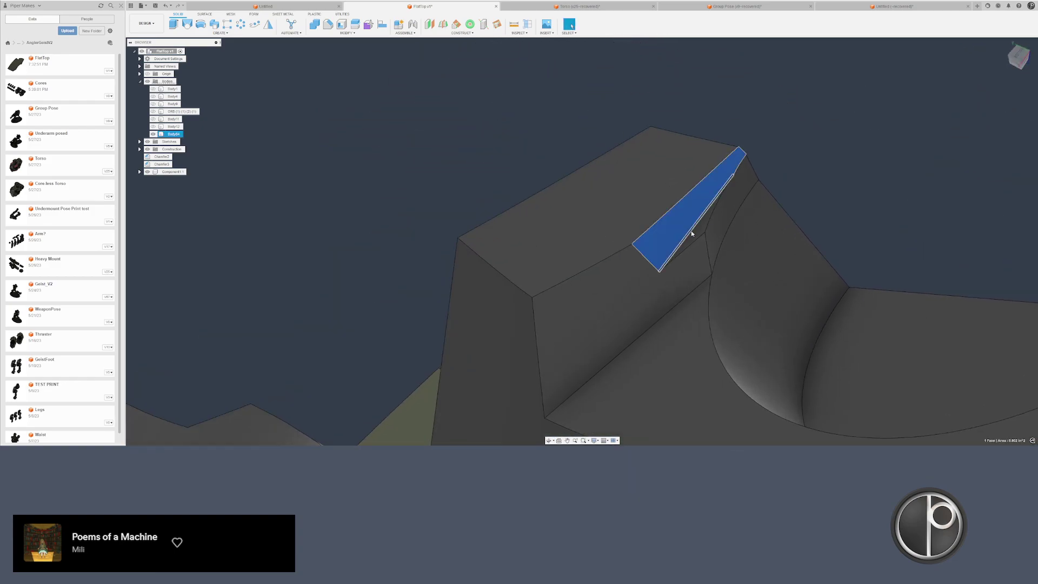
{"action": "mouse_move", "coordinate": [718, 233]}
{"action": "middle_mouse_down"}
{"action": "mouse_move", "coordinate": [712, 251]}
{"action": "mouse_move", "coordinate": [754, 298]}
{"action": "mouse_move", "coordinate": [779, 297]}
{"action": "mouse_move", "coordinate": [795, 278]}
{"action": "middle_mouse_up"}
{"action": "key", "text": "Delete"}
{"action": "scroll", "coordinate": [712, 252], "scroll_direction": "down", "scroll_amount": 5}
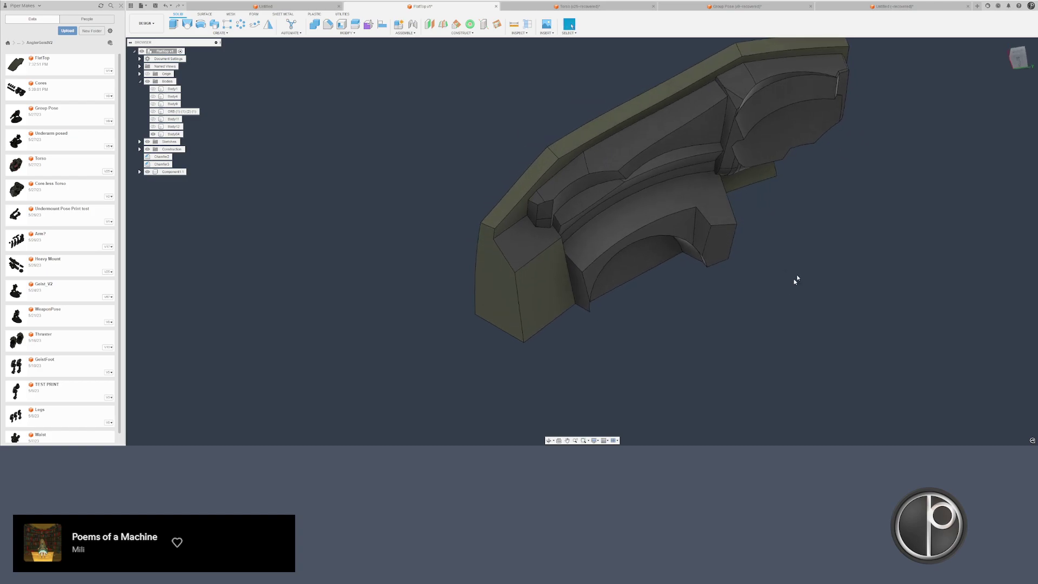
- Select the connected faces of the rounded bump, from its flat underside around the edge strips to the curved side panel
{"action": "scroll", "coordinate": [747, 176], "scroll_direction": "up", "scroll_amount": 8}
{"action": "left_click", "coordinate": [747, 176]}
{"action": "left_click", "coordinate": [753, 202], "text": "ctrl"}
{"action": "left_click", "coordinate": [780, 180], "text": "ctrl"}
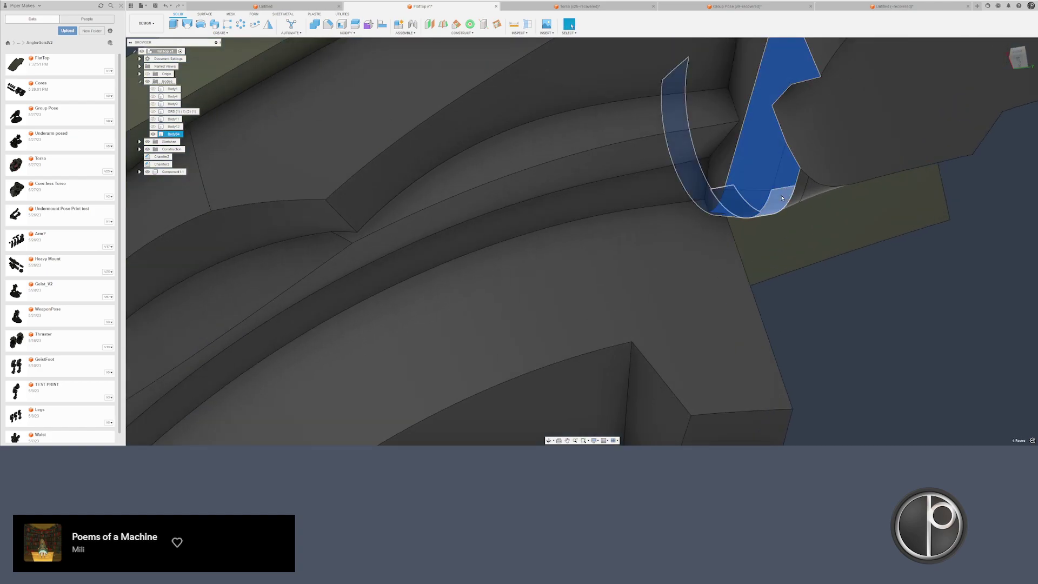
{"action": "left_click", "coordinate": [790, 190], "text": "ctrl"}
{"action": "left_click", "coordinate": [801, 186], "text": "ctrl"}
{"action": "middle_click_drag", "start_coordinate": [809, 42], "coordinate": [594, 239]}
{"action": "scroll", "coordinate": [711, 208], "scroll_direction": "down", "scroll_amount": 3}
{"action": "scroll", "coordinate": [719, 162], "scroll_direction": "up", "scroll_amount": 3}
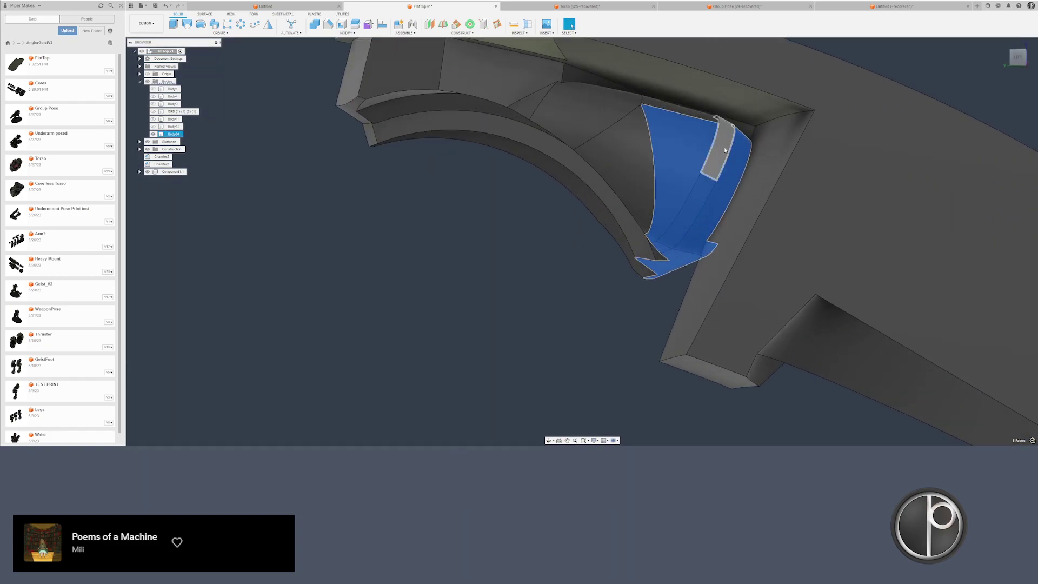
{"action": "left_click", "coordinate": [725, 149], "text": "ctrl"}
{"action": "left_click", "coordinate": [690, 118], "text": "ctrl"}
{"action": "middle_click_drag", "start_coordinate": [691, 119], "coordinate": [675, 169], "text": "shift"}
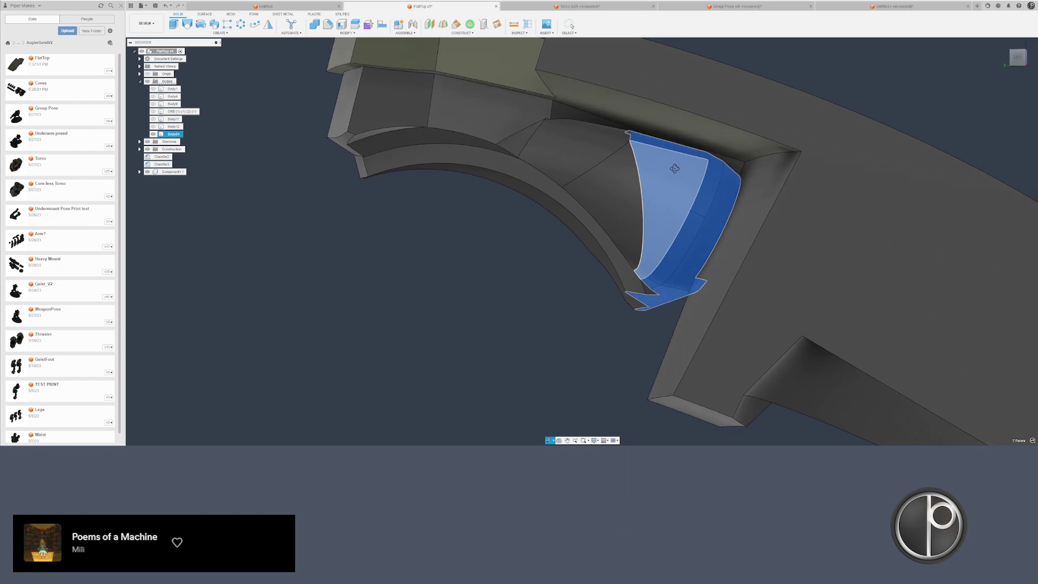
{"action": "left_click", "coordinate": [576, 293]}
{"action": "left_click", "coordinate": [662, 290]}
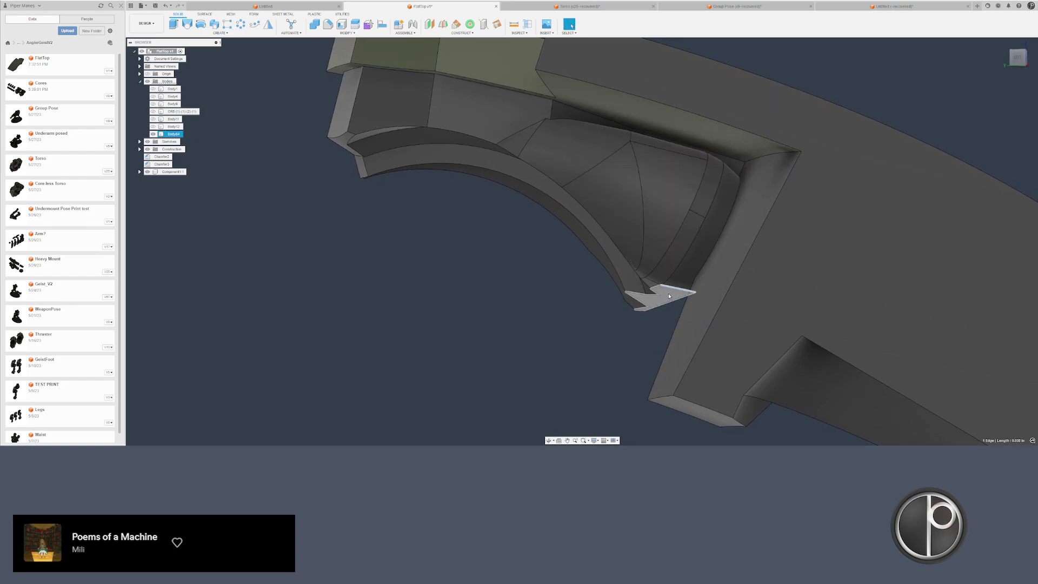
{"action": "left_click", "coordinate": [665, 295]}
{"action": "left_click", "coordinate": [681, 268], "text": "ctrl"}
{"action": "left_click", "coordinate": [706, 187]}
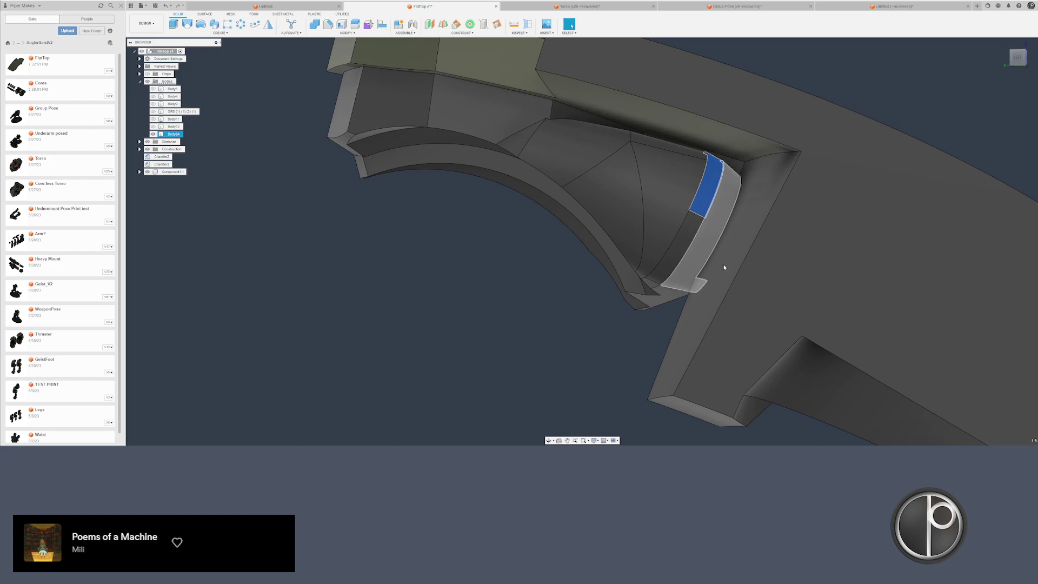
{"action": "left_click", "coordinate": [567, 296]}
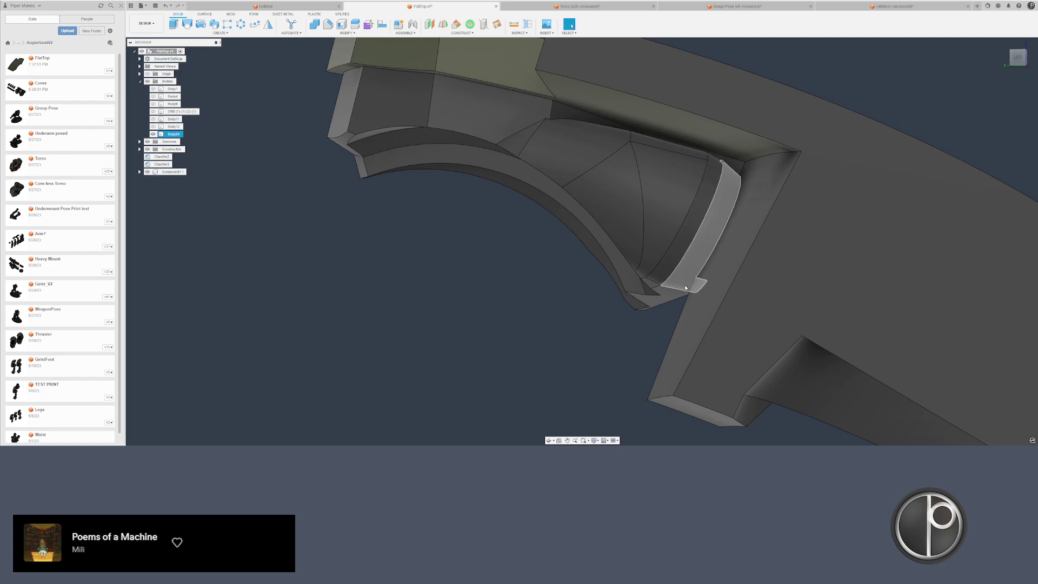
{"action": "left_click", "coordinate": [685, 285]}
{"action": "left_click", "coordinate": [672, 297], "text": "ctrl"}
{"action": "middle_click_drag", "start_coordinate": [672, 296], "coordinate": [446, 287], "text": "shift"}
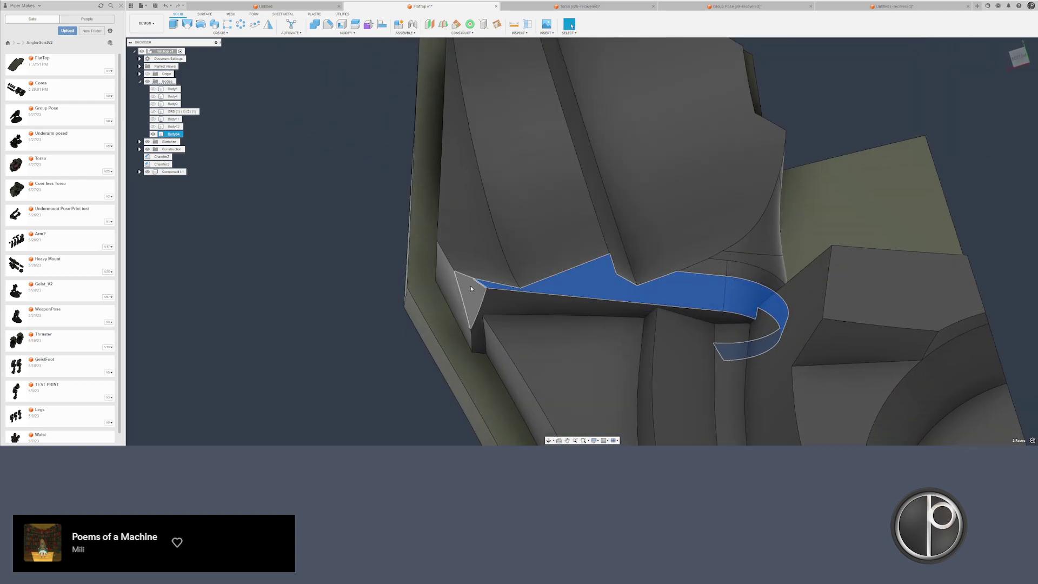
{"action": "left_click", "coordinate": [470, 286], "text": "ctrl"}
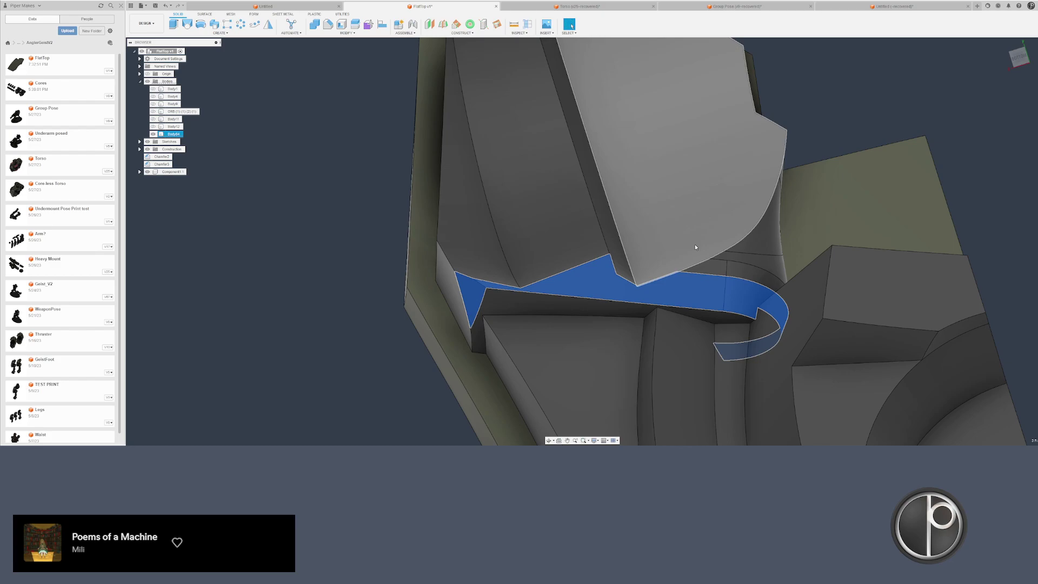
{"action": "key", "text": "Escape"}
- Split the inner structure's body using the flat underside face of the rounded bump as the splitting tool
{"action": "middle_click_drag", "start_coordinate": [659, 258], "coordinate": [639, 296], "text": "shift"}
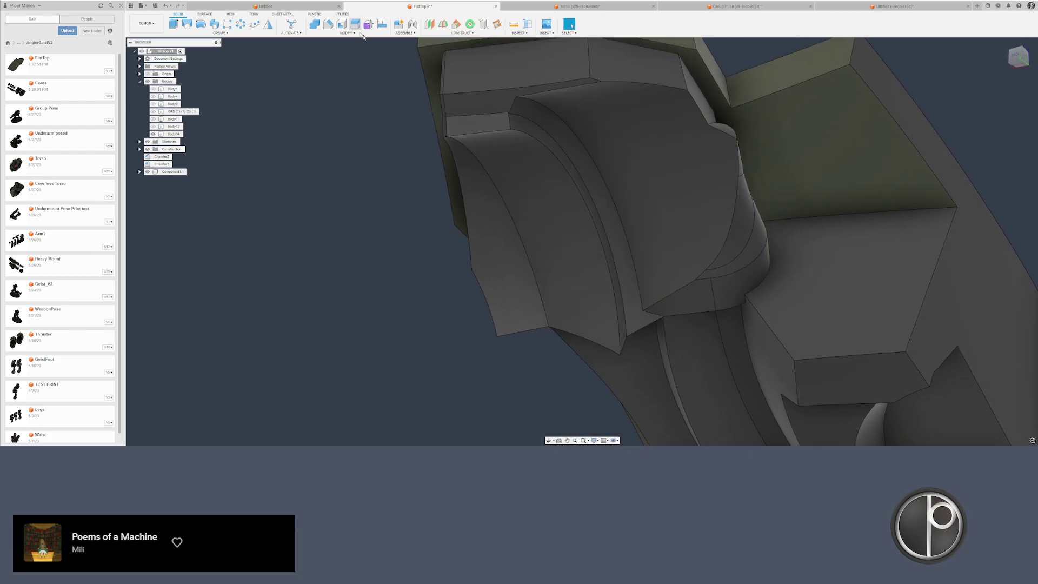
{"action": "left_click", "coordinate": [354, 24]}
{"action": "left_click", "coordinate": [698, 294]}
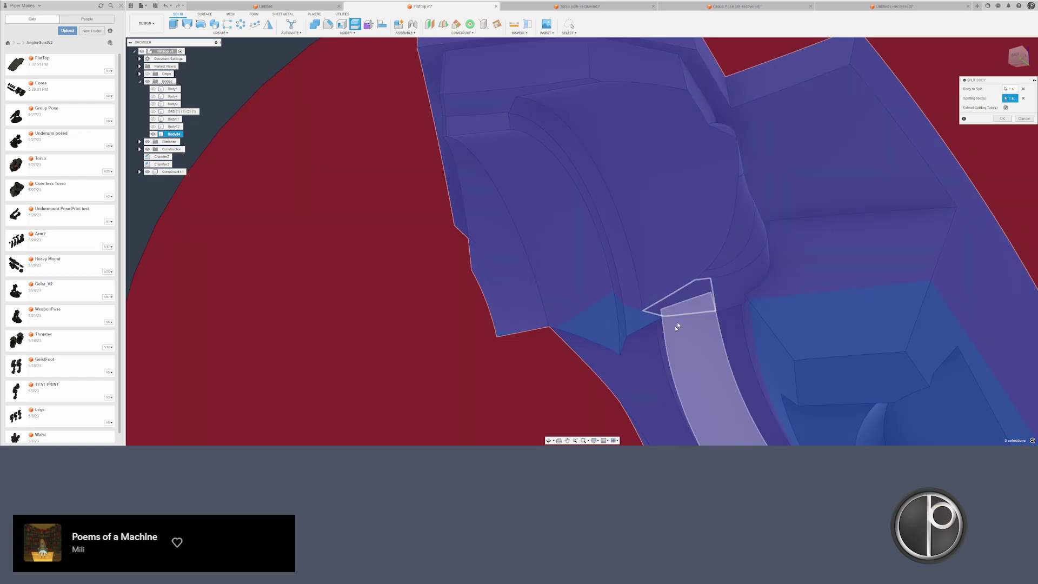
{"action": "key", "text": "Return"}
- Delete the small wedge-shaped fragments split off below the curved ribs
{"action": "middle_click_drag", "start_coordinate": [557, 356], "coordinate": [542, 370], "text": "shift"}
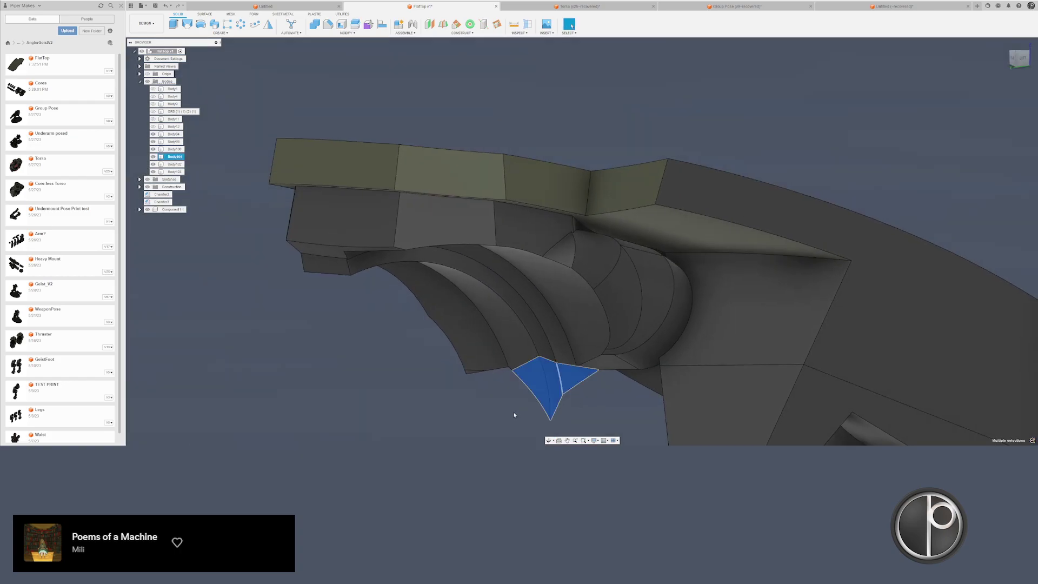
{"action": "scroll", "coordinate": [512, 422], "scroll_direction": "up", "scroll_amount": 5}
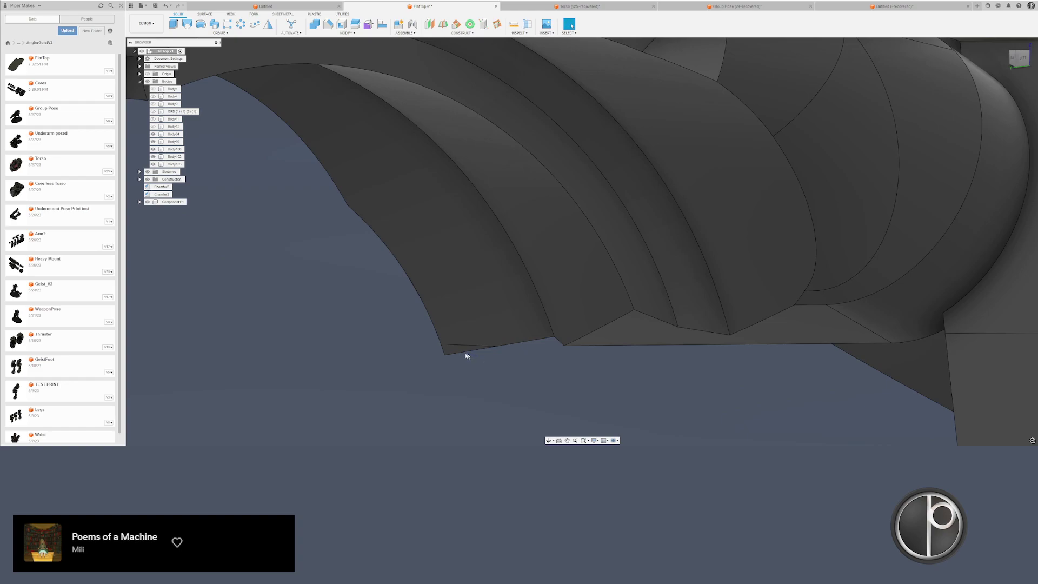
{"action": "middle_click_drag", "start_coordinate": [431, 373], "coordinate": [494, 329], "text": "shift"}
{"action": "scroll", "coordinate": [492, 330], "scroll_direction": "up", "scroll_amount": 3}
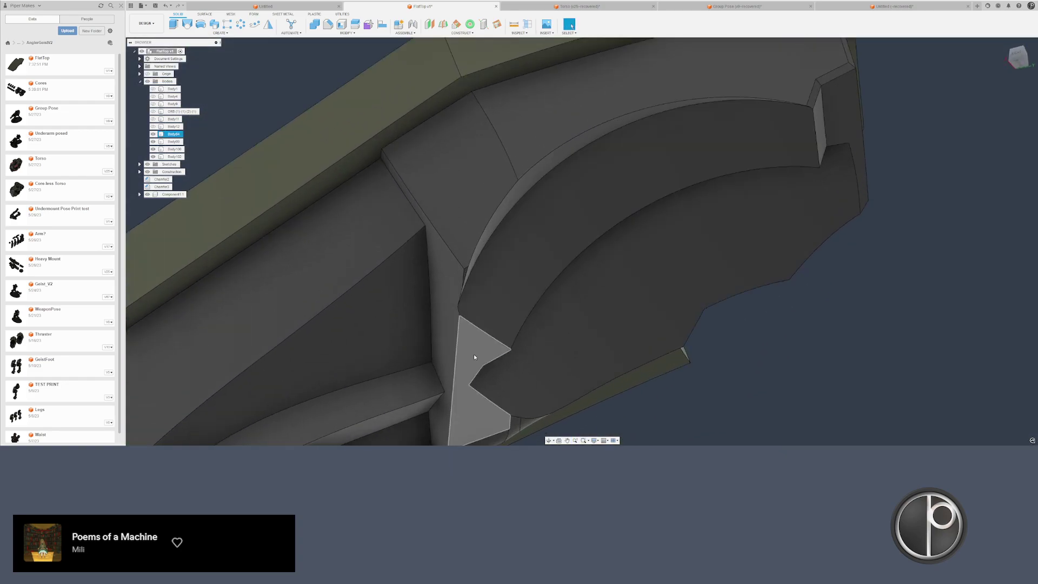
- Try to offset the jagged flat face between the curved arch and the rounded bump
{"action": "left_click", "coordinate": [491, 347]}
{"action": "key", "text": "q"}
{"action": "middle_click_drag", "start_coordinate": [470, 376], "coordinate": [511, 293]}
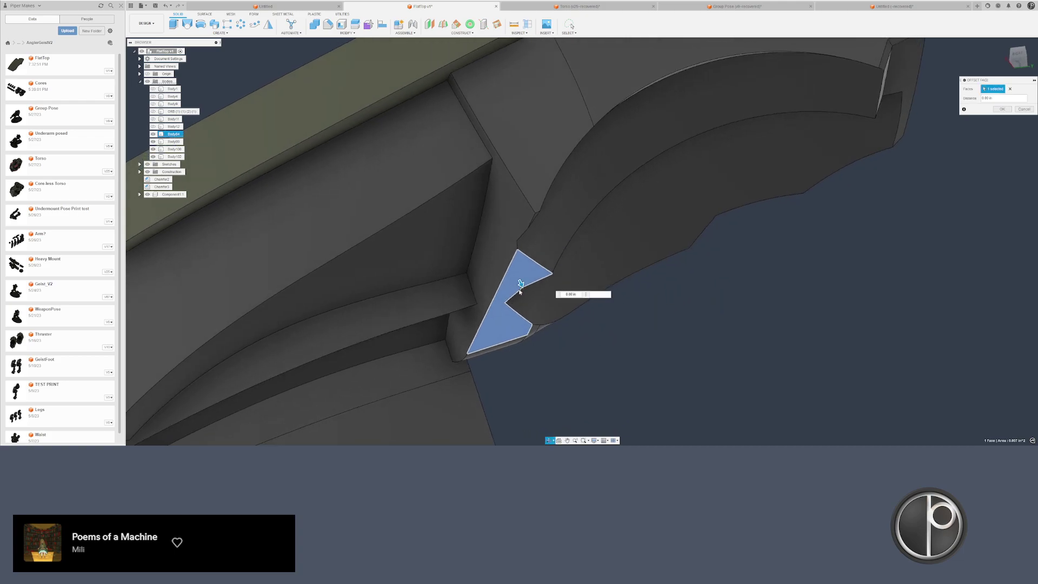
{"action": "scroll", "coordinate": [519, 291], "scroll_direction": "up", "scroll_amount": 2}
{"action": "scroll", "coordinate": [521, 283], "scroll_direction": "up", "scroll_amount": 3}
{"action": "key", "text": "Escape"}
{"action": "scroll", "coordinate": [485, 303], "scroll_direction": "down", "scroll_amount": 8}
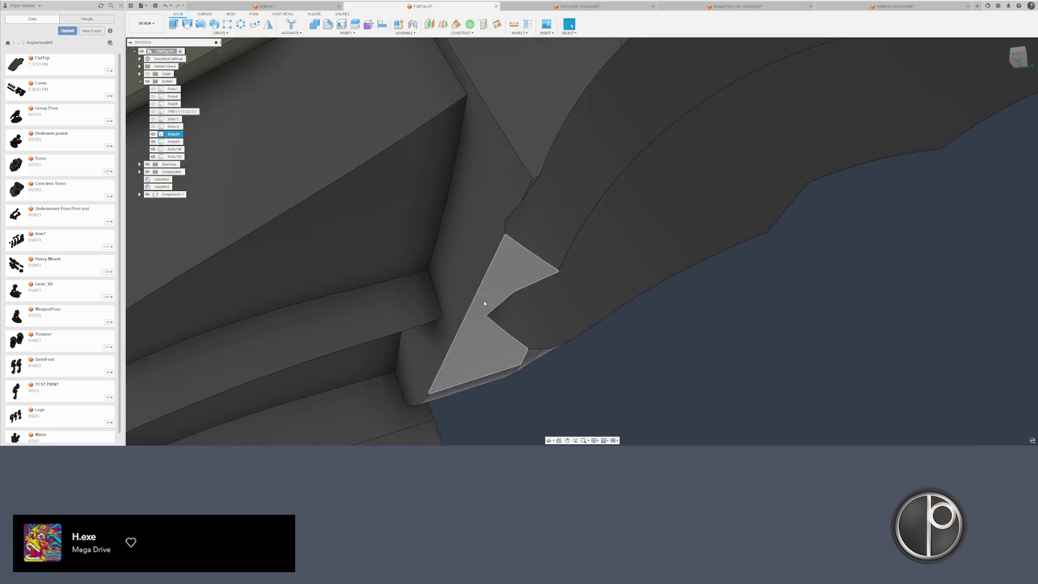
{"action": "left_click", "coordinate": [165, 187]}
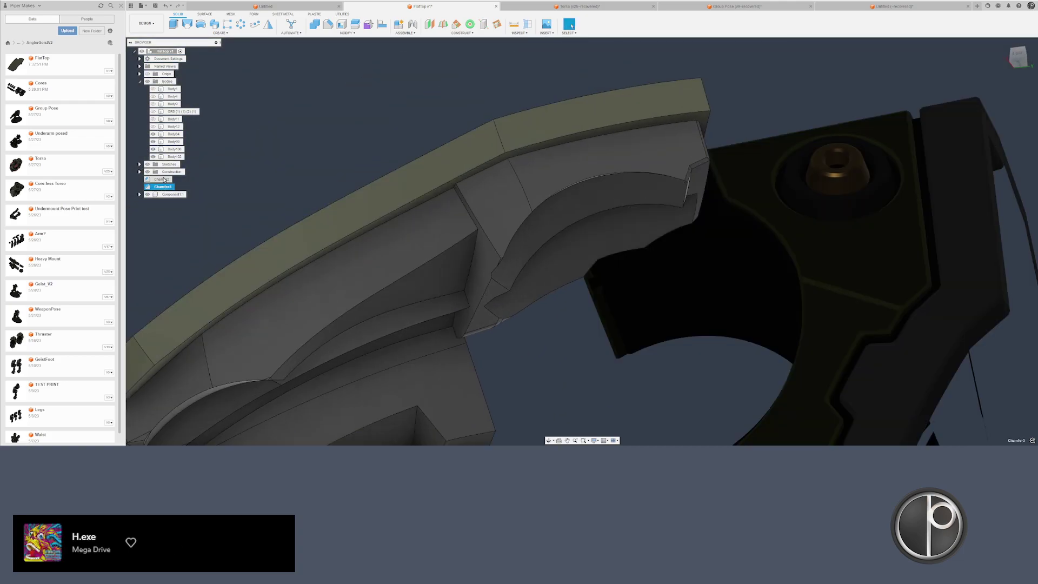
{"action": "left_click", "coordinate": [164, 179], "text": "ctrl"}
{"action": "right_click", "coordinate": [162, 179]}
{"action": "left_click", "coordinate": [183, 201]}
{"action": "left_click", "coordinate": [241, 185]}
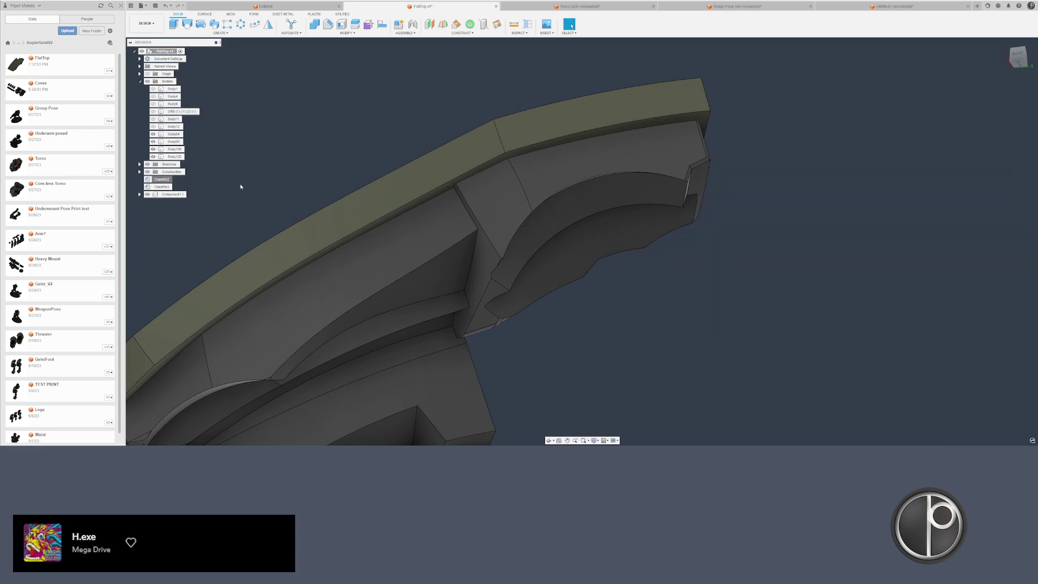
{"action": "middle_click_drag", "start_coordinate": [241, 188], "coordinate": [367, 225], "text": "shift"}
{"action": "key", "text": "Escape"}
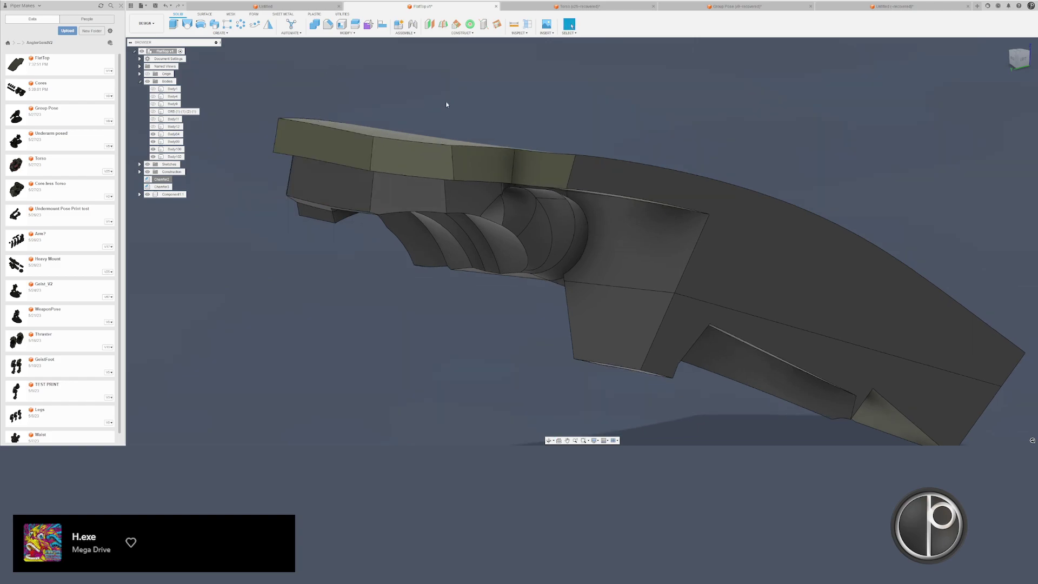
- Try to delete the adjoining curved faces between the ribbed arch and the outer strip of the rounded bump
{"action": "scroll", "coordinate": [565, 188], "scroll_direction": "up", "scroll_amount": 3}
{"action": "middle_click_drag", "start_coordinate": [565, 189], "coordinate": [547, 160], "text": "shift"}
{"action": "left_click", "coordinate": [551, 173]}
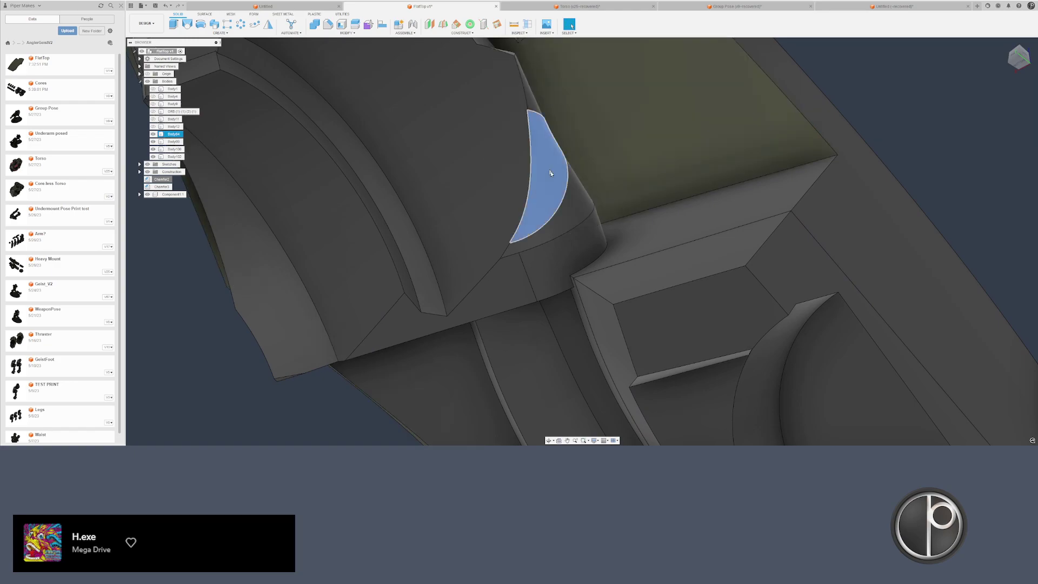
{"action": "left_click", "coordinate": [551, 174]}
{"action": "middle_click_drag", "start_coordinate": [544, 207], "coordinate": [538, 234], "text": "shift"}
{"action": "left_click", "coordinate": [538, 235]}
{"action": "left_click", "coordinate": [545, 138], "text": "ctrl"}
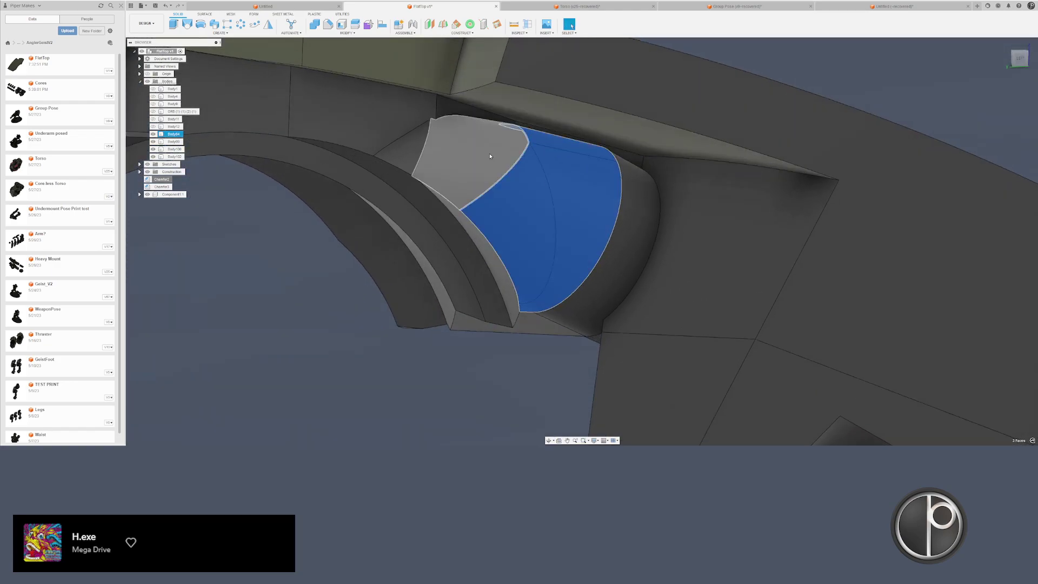
{"action": "left_click", "coordinate": [489, 154], "text": "ctrl"}
{"action": "left_click", "coordinate": [410, 154], "text": "ctrl"}
{"action": "left_click", "coordinate": [410, 153], "text": "ctrl"}
{"action": "middle_click_drag", "start_coordinate": [524, 169], "coordinate": [638, 219]}
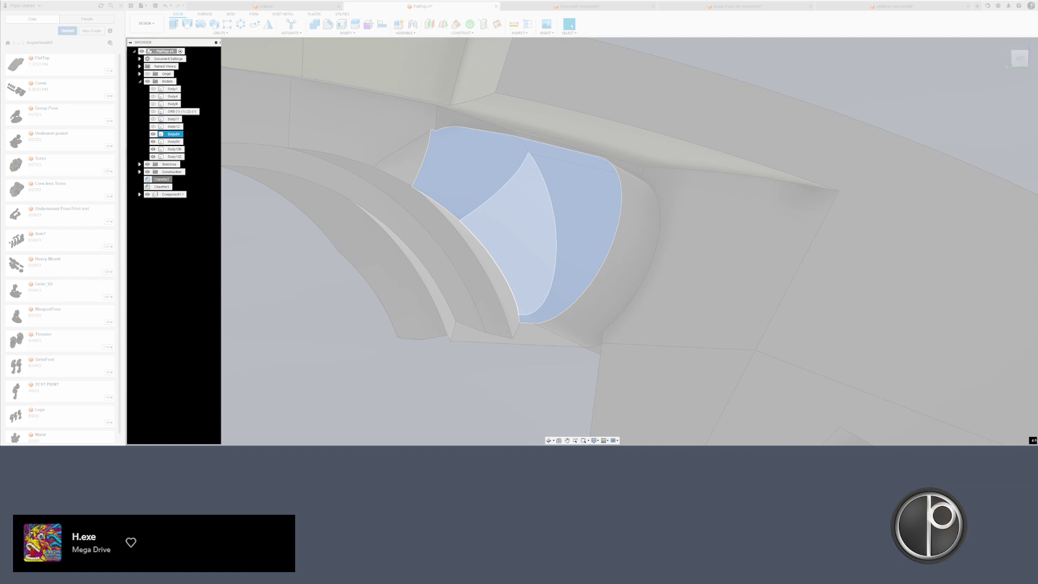
{"action": "key", "text": "Delete"}
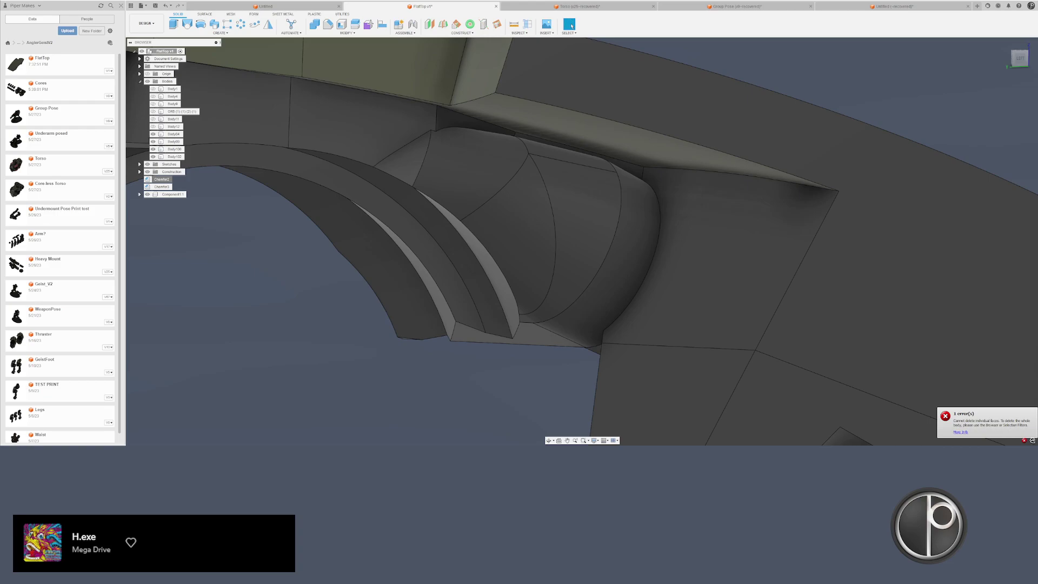
- Create a construction plane through three points along the seam where the bump's curved side meets its outer strip
{"action": "scroll", "coordinate": [613, 257], "scroll_direction": "down", "scroll_amount": 2}
{"action": "mouse_move", "coordinate": [629, 195]}
{"action": "middle_mouse_down", "text": "shift"}
{"action": "mouse_move", "coordinate": [652, 194]}
{"action": "mouse_move", "coordinate": [640, 196]}
{"action": "middle_mouse_up", "text": "shift"}
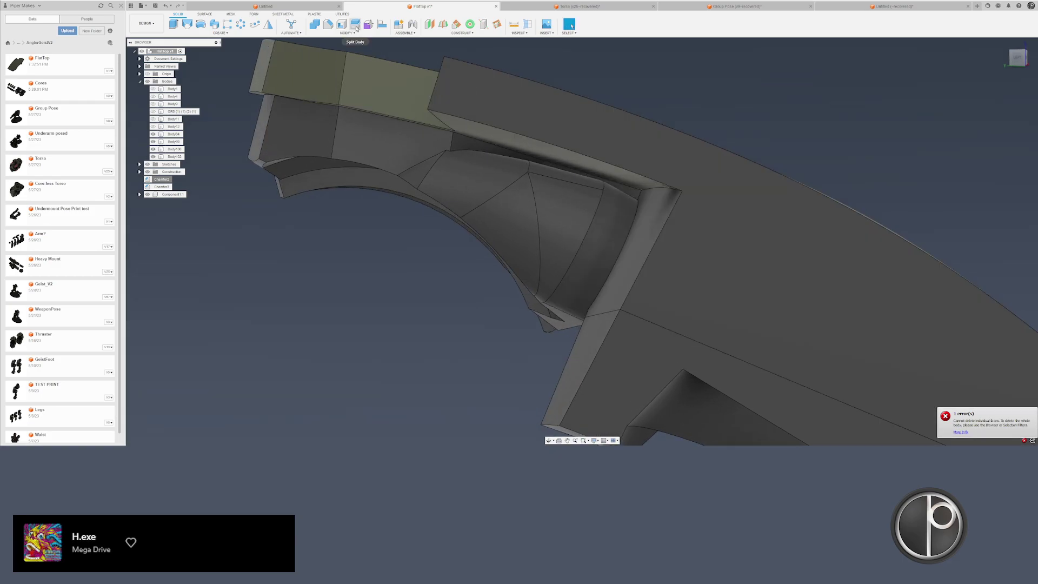
{"action": "left_click", "coordinate": [603, 189]}
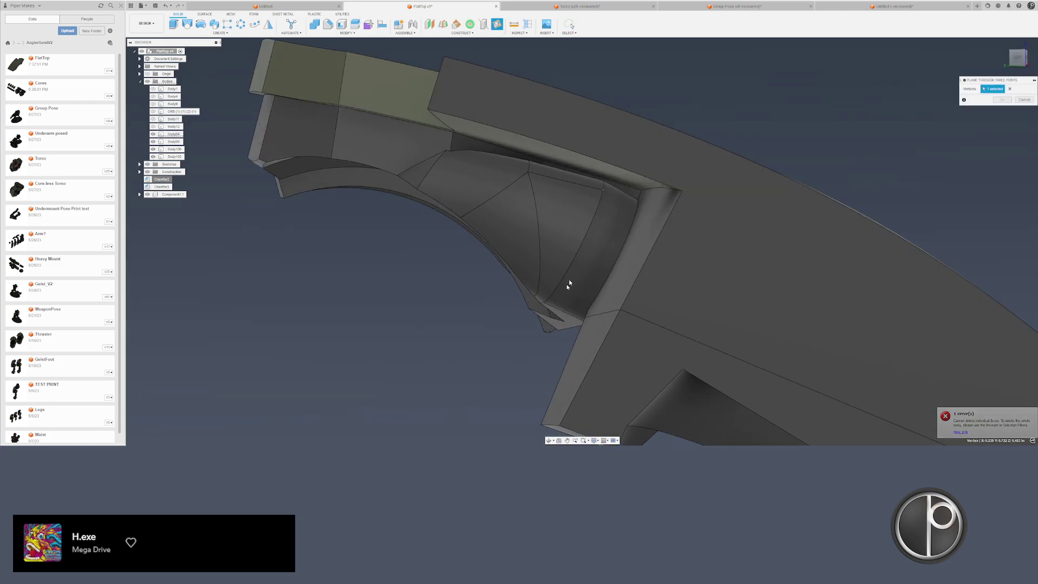
{"action": "key", "text": "Return"}
- Split the armor body with the new construction plane and hide the ribbed end piece
{"action": "left_click", "coordinate": [607, 225]}
{"action": "left_click", "coordinate": [355, 24]}
{"action": "left_click", "coordinate": [859, 144]}
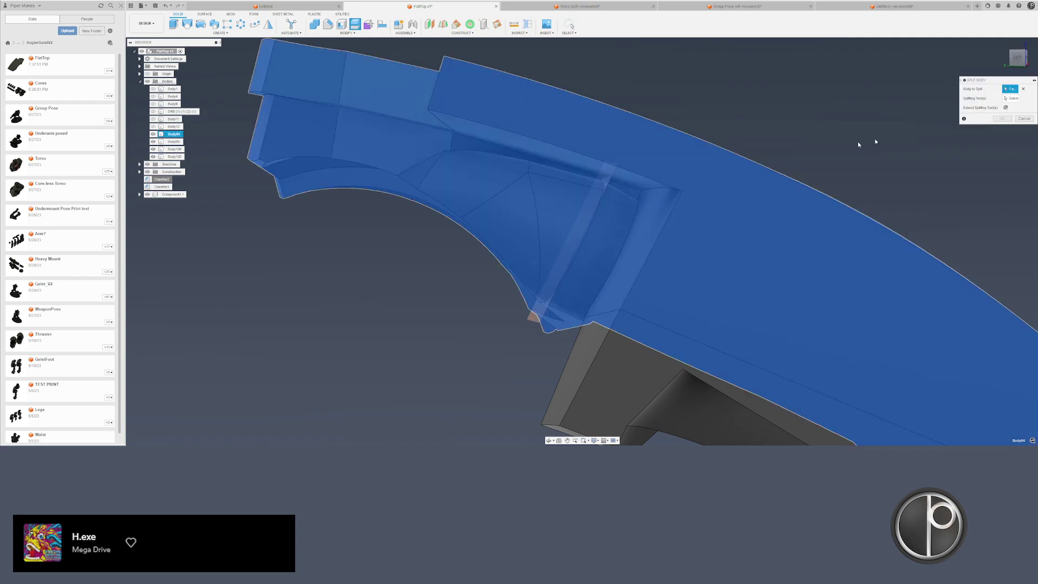
{"action": "left_click", "coordinate": [565, 244]}
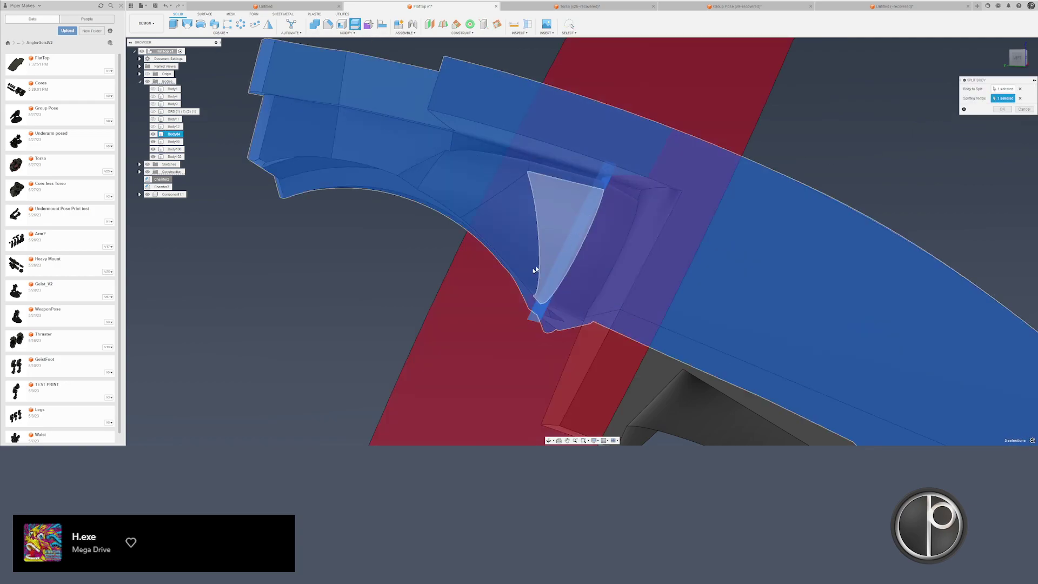
{"action": "key", "text": "Return"}
{"action": "key", "text": "v"}
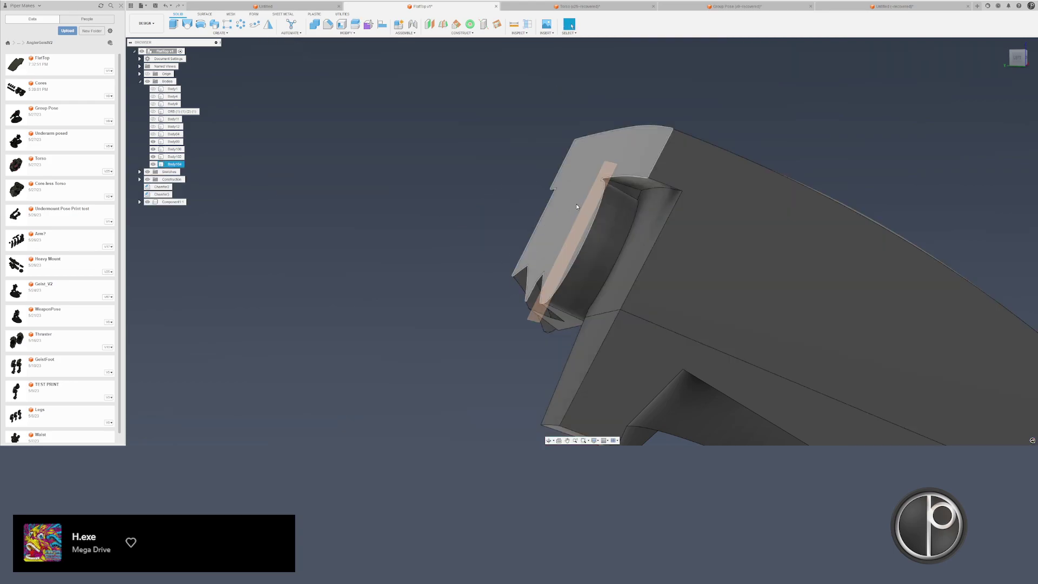
- Hide the construction plane and show the ribbed end piece again
{"action": "left_click", "coordinate": [606, 179]}
{"action": "key", "text": "v"}
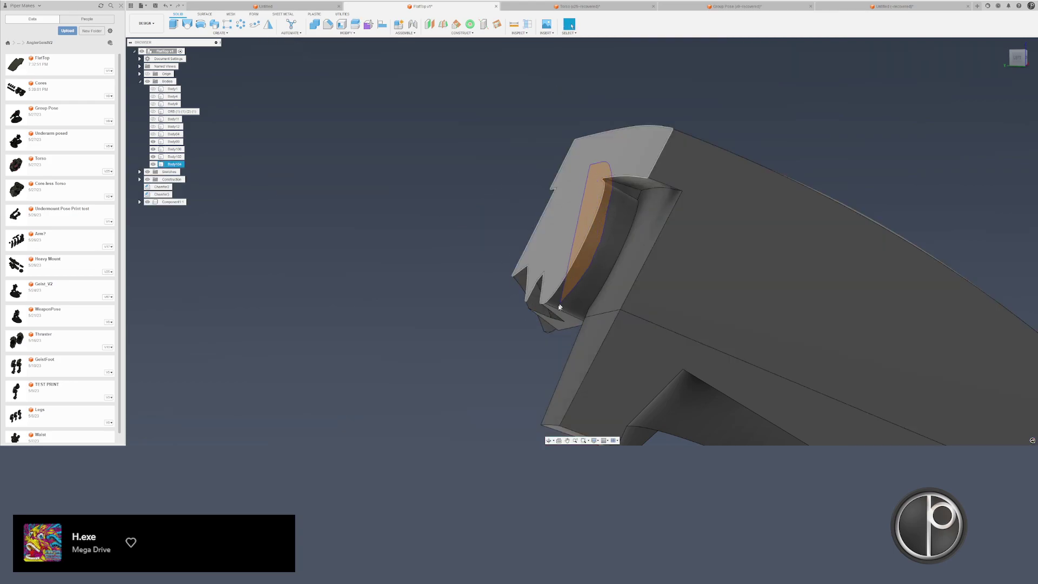
{"action": "left_click_drag", "start_coordinate": [535, 305], "coordinate": [535, 306]}
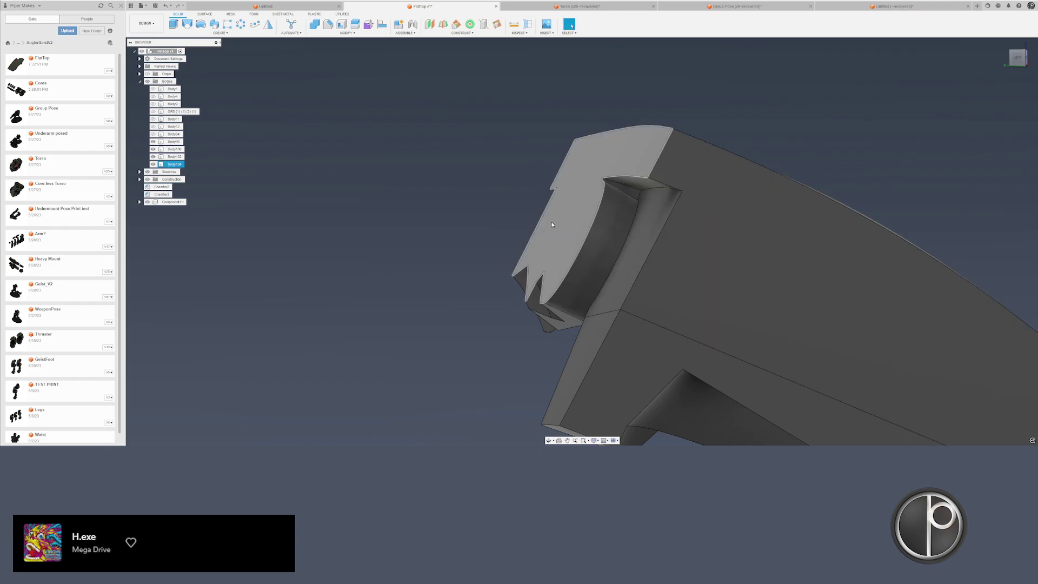
{"action": "left_click", "coordinate": [153, 134]}
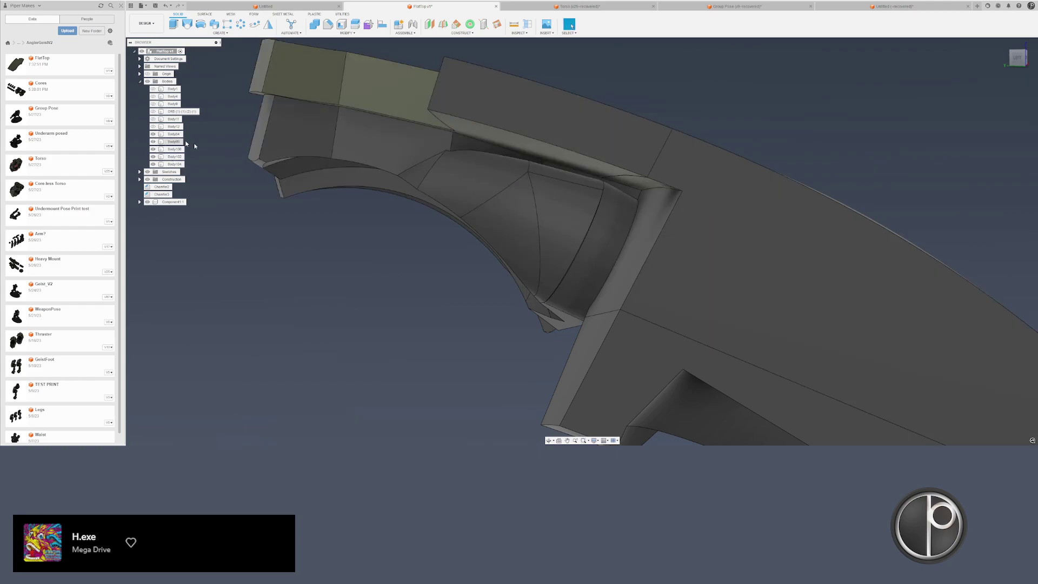
- Hide the long middle piece on the far side of the split, leaving the ribbed end piece exposed
{"action": "left_click", "coordinate": [676, 196]}
{"action": "key", "text": "v"}
{"action": "key", "text": "ctrl+z"}
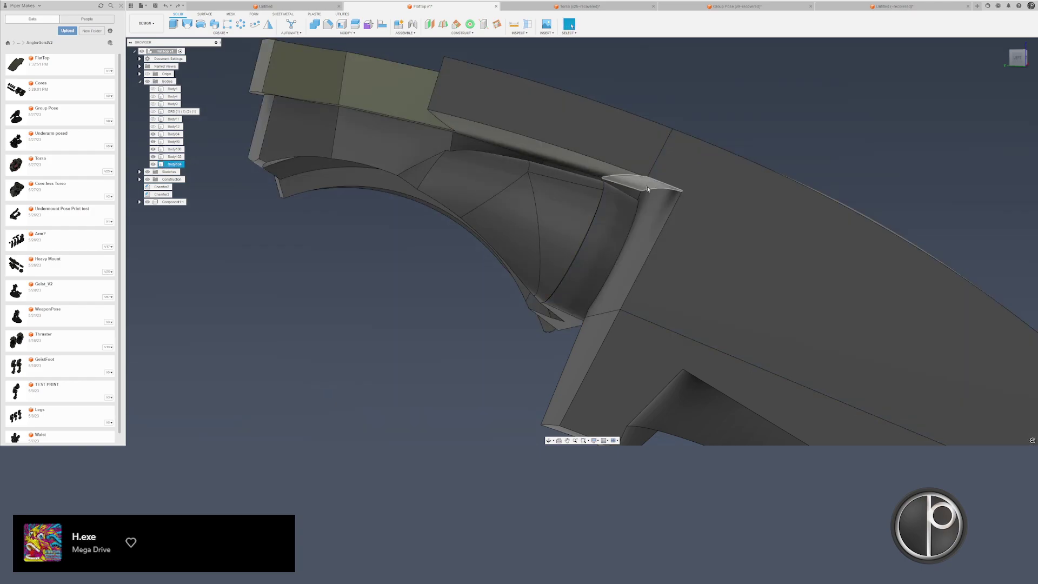
{"action": "left_click", "coordinate": [655, 198]}
{"action": "mouse_move", "coordinate": [555, 177]}
{"action": "middle_mouse_down", "text": "shift"}
{"action": "mouse_move", "coordinate": [551, 138]}
{"action": "mouse_move", "coordinate": [542, 173]}
{"action": "middle_mouse_up", "text": "shift"}
- Select the bump's curved faces on the exposed end piece with a freehand selection and inspect them around the cut face
{"action": "left_click_drag", "start_coordinate": [500, 143], "coordinate": [562, 324]}
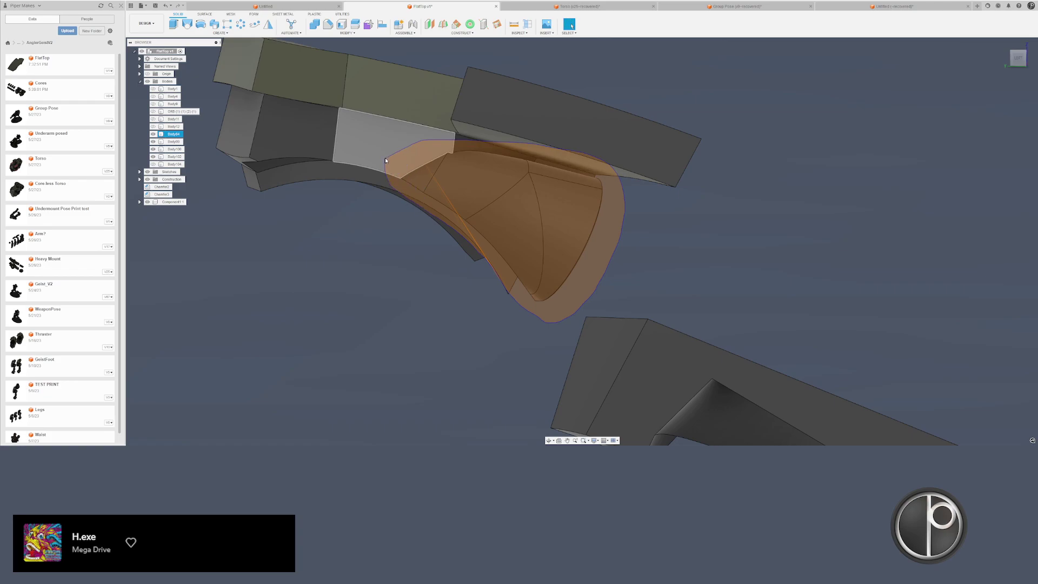
{"action": "left_click_drag", "start_coordinate": [385, 158], "coordinate": [385, 158]}
{"action": "mouse_move", "coordinate": [385, 158]}
{"action": "middle_mouse_down", "text": "shift"}
{"action": "mouse_move", "coordinate": [262, 301]}
{"action": "mouse_move", "coordinate": [248, 297]}
{"action": "middle_mouse_up", "text": "shift"}
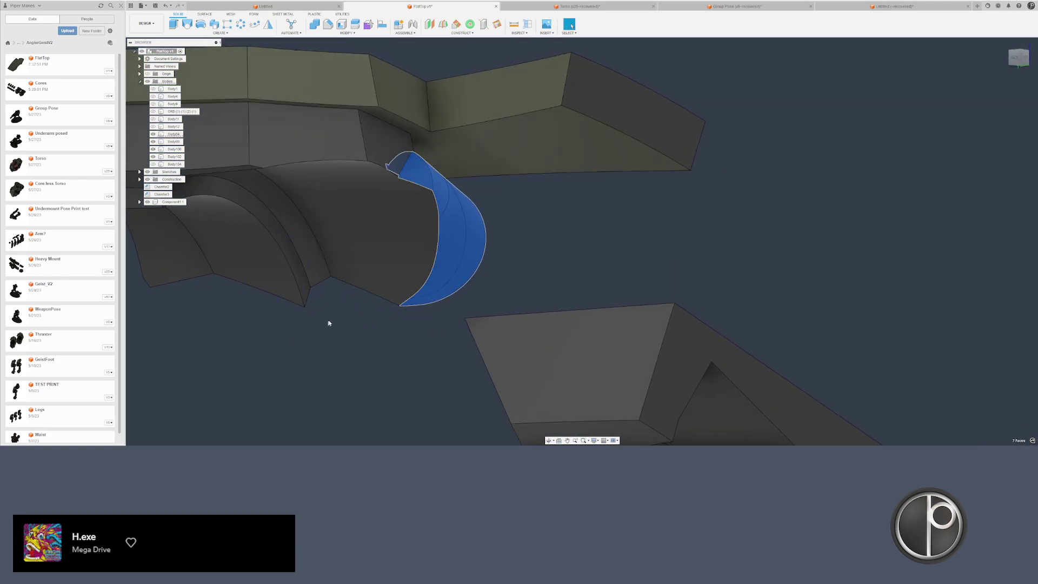
{"action": "middle_click_drag", "start_coordinate": [329, 323], "coordinate": [486, 189], "text": "shift"}
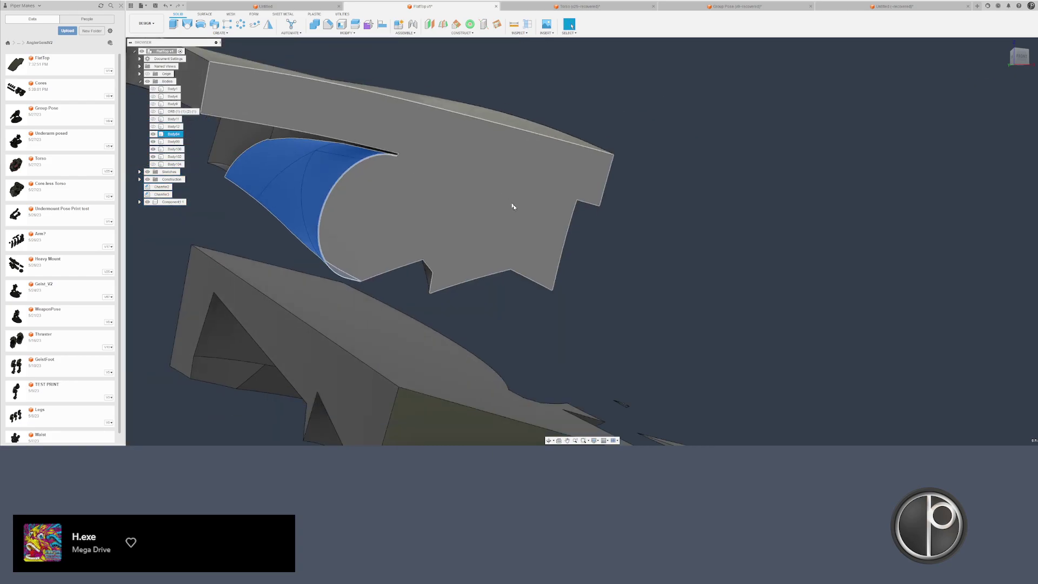
{"action": "key", "text": "Escape"}
{"action": "middle_click_drag", "start_coordinate": [519, 224], "coordinate": [238, 159], "text": "shift"}
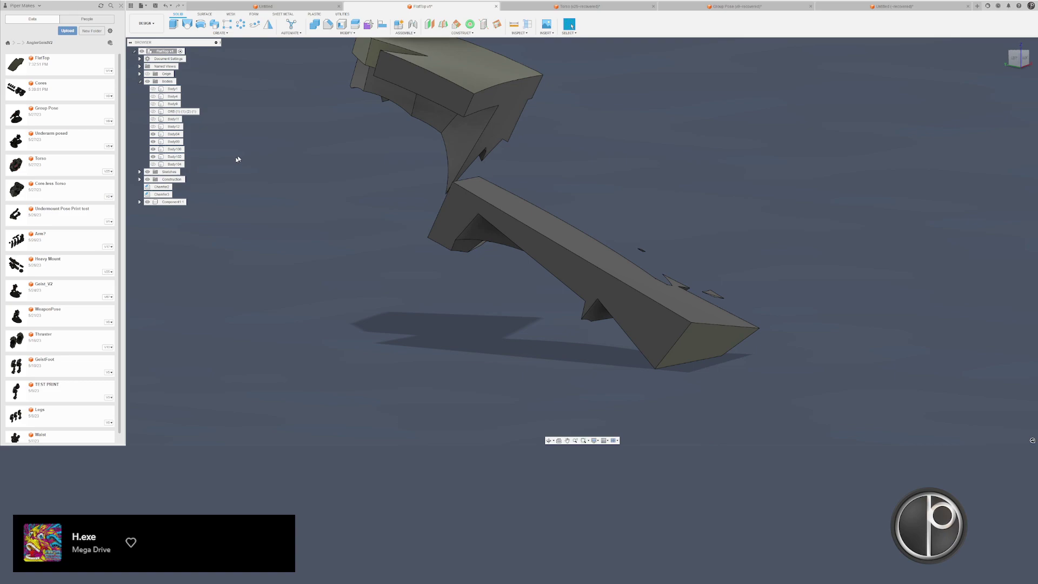
- Show the hidden long middle piece and combine it with all the other visible armor pieces into one body
{"action": "left_click", "coordinate": [153, 163]}
{"action": "left_click", "coordinate": [315, 25]}
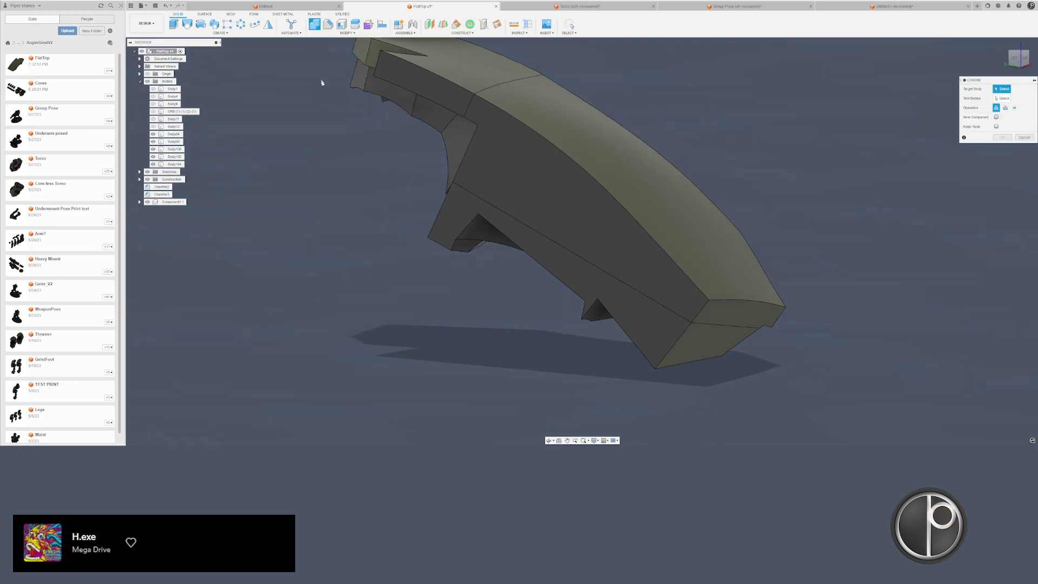
{"action": "middle_click_drag", "start_coordinate": [379, 206], "coordinate": [466, 158], "text": "shift"}
{"action": "left_click", "coordinate": [565, 186]}
{"action": "scroll", "coordinate": [566, 185], "scroll_direction": "down", "scroll_amount": 2}
{"action": "middle_click_drag", "start_coordinate": [566, 186], "coordinate": [520, 88], "text": "shift"}
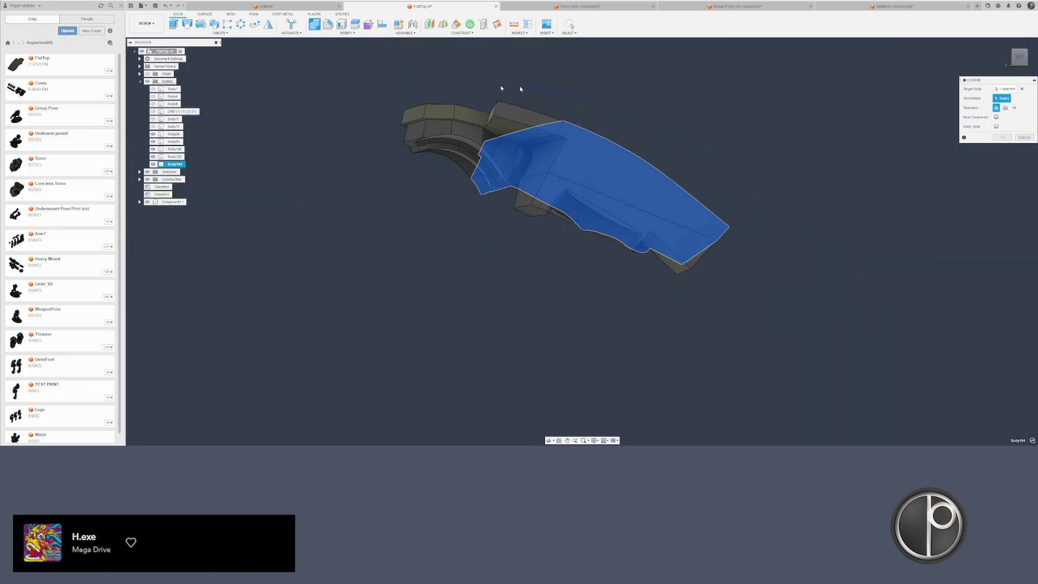
{"action": "key", "text": "ctrl+a"}
{"action": "key", "text": "Return"}
- Delete the leftover curved face of the rounded bump beside the ribbed end
{"action": "scroll", "coordinate": [538, 181], "scroll_direction": "up", "scroll_amount": 5}
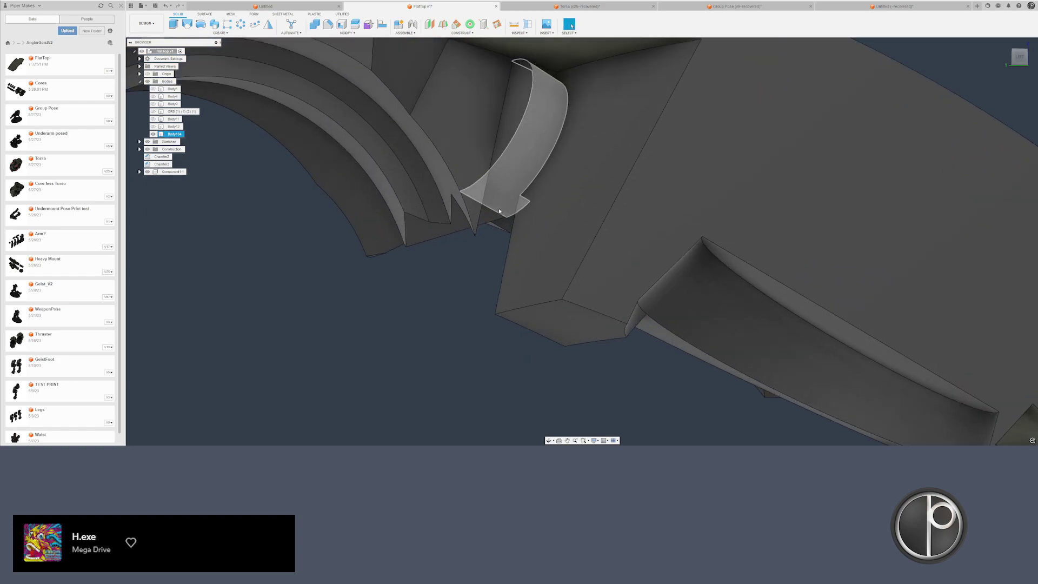
{"action": "middle_click_drag", "start_coordinate": [537, 181], "coordinate": [466, 167], "text": "shift"}
{"action": "scroll", "coordinate": [466, 166], "scroll_direction": "up", "scroll_amount": 2}
{"action": "left_click", "coordinate": [466, 167]}
{"action": "key", "text": "Delete"}
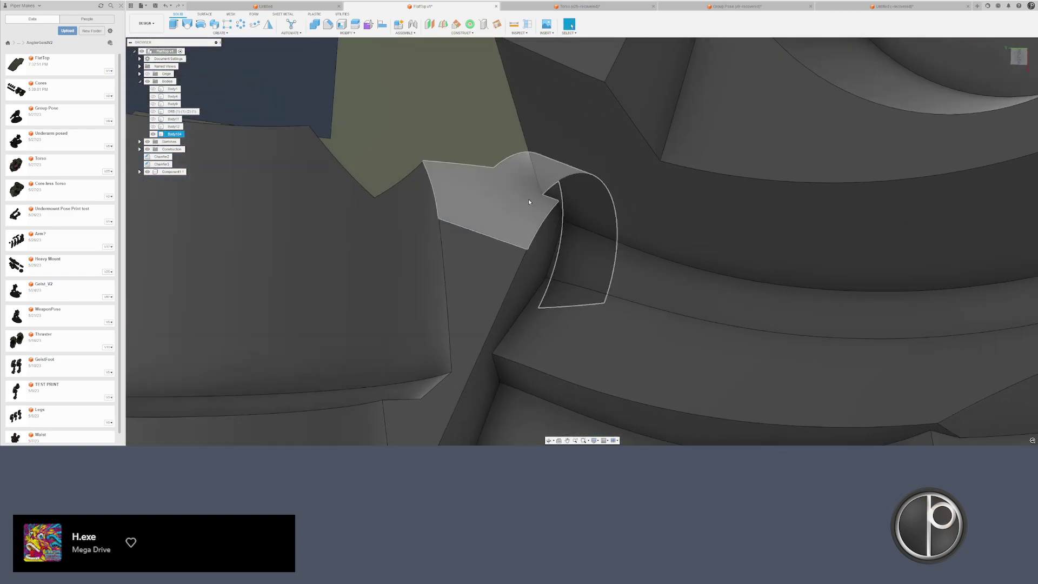
- Offset the flat inner wall face where the bump was, next to the curved ribs
{"action": "scroll", "coordinate": [528, 199], "scroll_direction": "down", "scroll_amount": 2}
{"action": "middle_click_drag", "start_coordinate": [527, 198], "coordinate": [504, 221], "text": "shift"}
{"action": "left_click", "coordinate": [512, 235]}
{"action": "right_click", "coordinate": [511, 232]}
{"action": "left_click", "coordinate": [534, 218]}
{"action": "left_click_drag", "start_coordinate": [496, 217], "coordinate": [473, 208]}
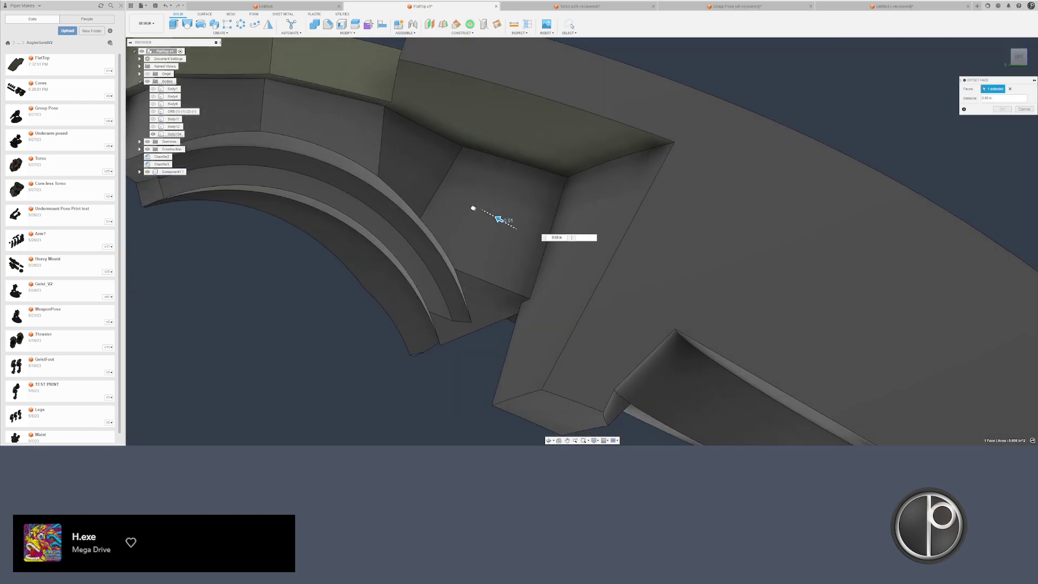
{"action": "key", "text": "Return"}
{"action": "scroll", "coordinate": [495, 192], "scroll_direction": "down", "scroll_amount": 3}
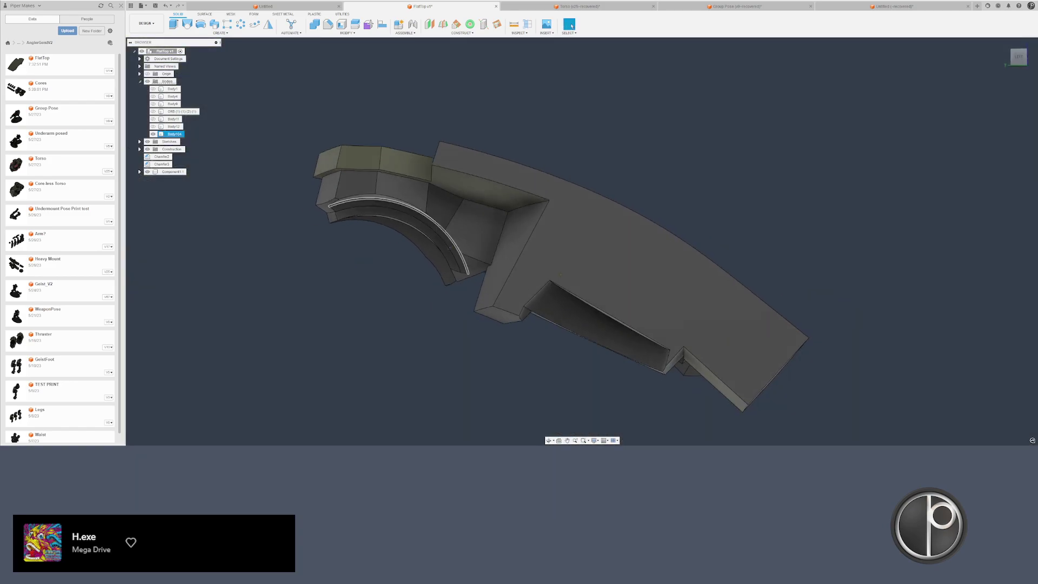
- Show all the hidden surrounding bodies again to see the armor in place
{"action": "middle_click_drag", "start_coordinate": [495, 192], "coordinate": [422, 222], "text": "shift"}
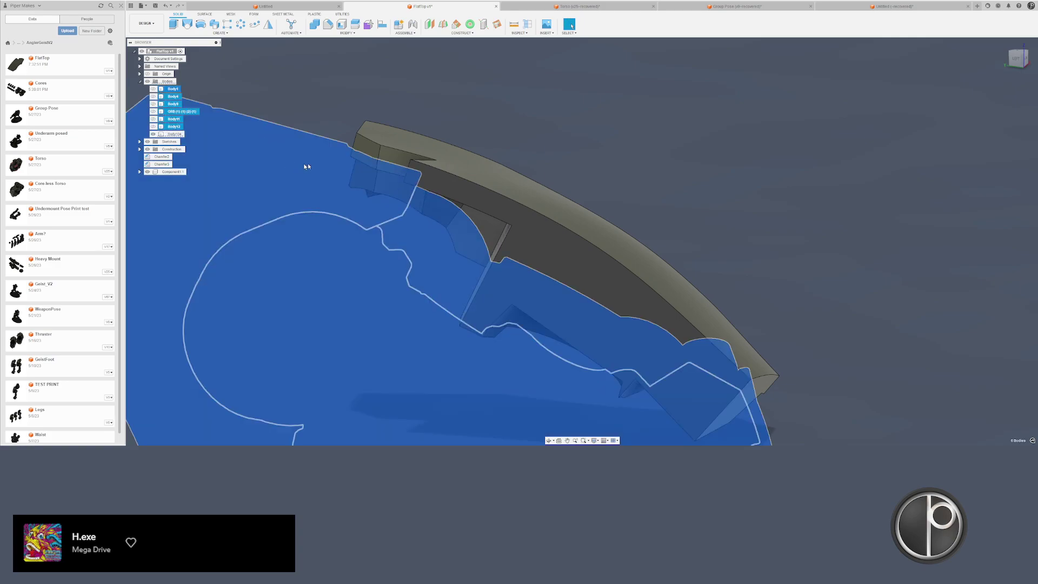
{"action": "key", "text": "v"}
{"action": "scroll", "coordinate": [307, 166], "scroll_direction": "down", "scroll_amount": 2}
{"action": "middle_click_drag", "start_coordinate": [529, 142], "coordinate": [452, 137], "text": "shift"}
- Chamfer the armor's short inner edge in the notch beside the large round housing
{"action": "scroll", "coordinate": [519, 186], "scroll_direction": "up", "scroll_amount": 5}
{"action": "middle_click_drag", "start_coordinate": [540, 202], "coordinate": [489, 229], "text": "shift"}
{"action": "scroll", "coordinate": [534, 198], "scroll_direction": "up", "scroll_amount": 1}
{"action": "key", "text": "c"}
{"action": "left_click", "coordinate": [482, 234]}
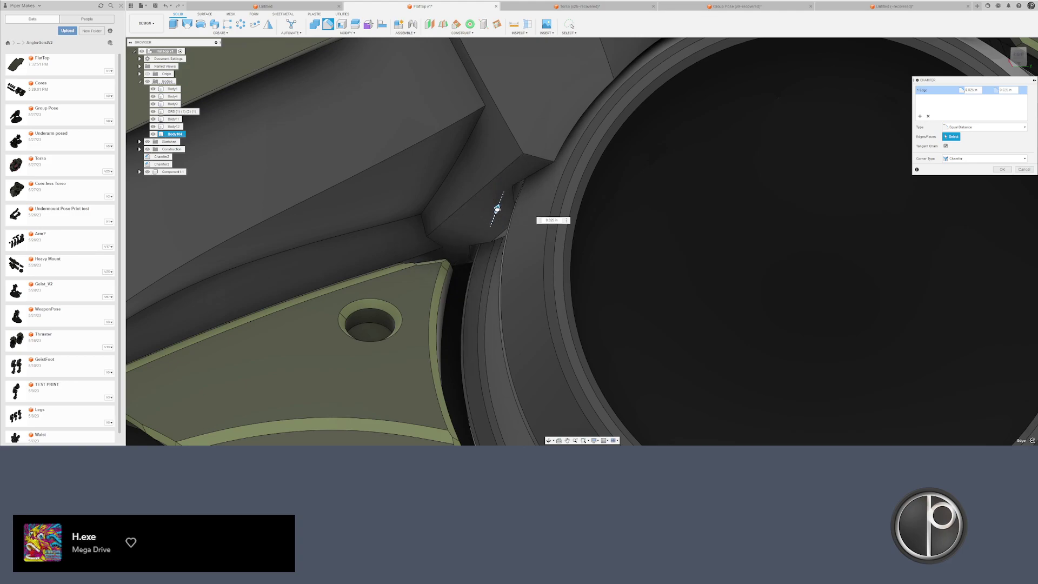
{"action": "scroll", "coordinate": [482, 222], "scroll_direction": "down", "scroll_amount": 3}
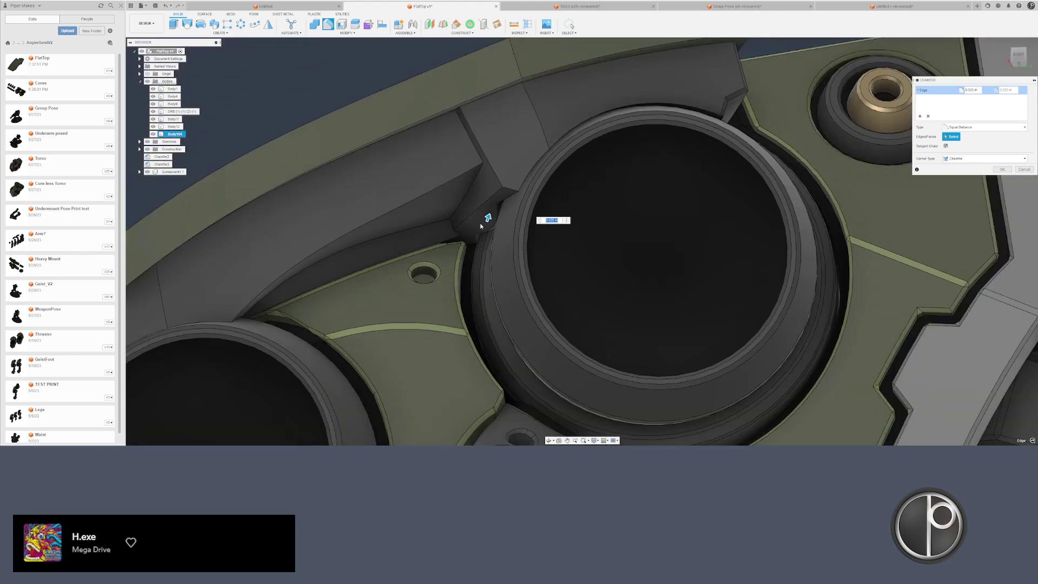
{"action": "scroll", "coordinate": [484, 220], "scroll_direction": "up", "scroll_amount": 1}
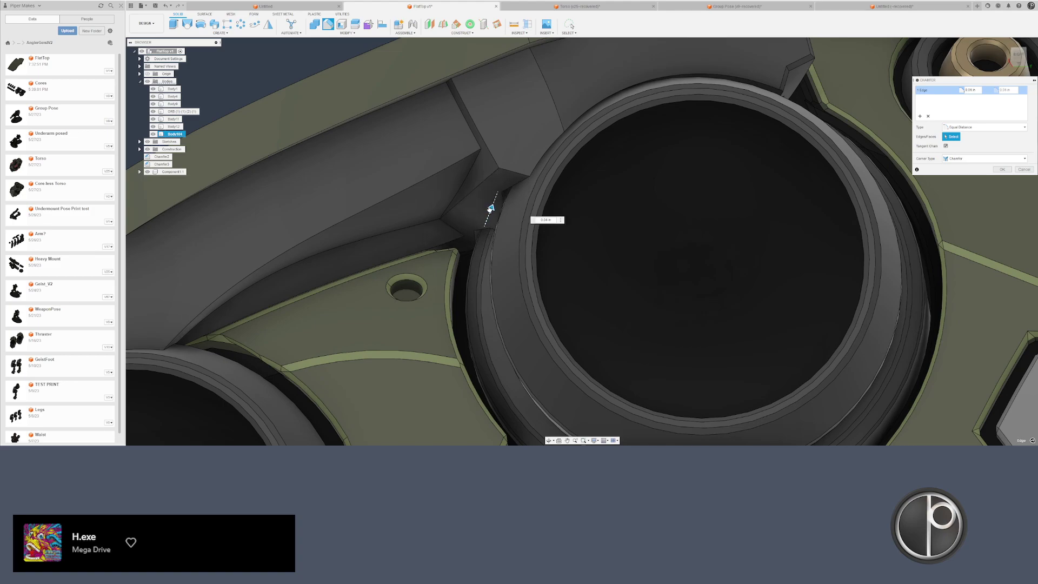
{"action": "scroll", "coordinate": [490, 208], "scroll_direction": "down", "scroll_amount": 1}
{"action": "mouse_move", "coordinate": [490, 209]}
{"action": "middle_mouse_down", "text": "shift"}
{"action": "mouse_move", "coordinate": [497, 227]}
{"action": "mouse_move", "coordinate": [494, 217]}
{"action": "middle_mouse_up", "text": "shift"}
{"action": "key", "text": "Return"}
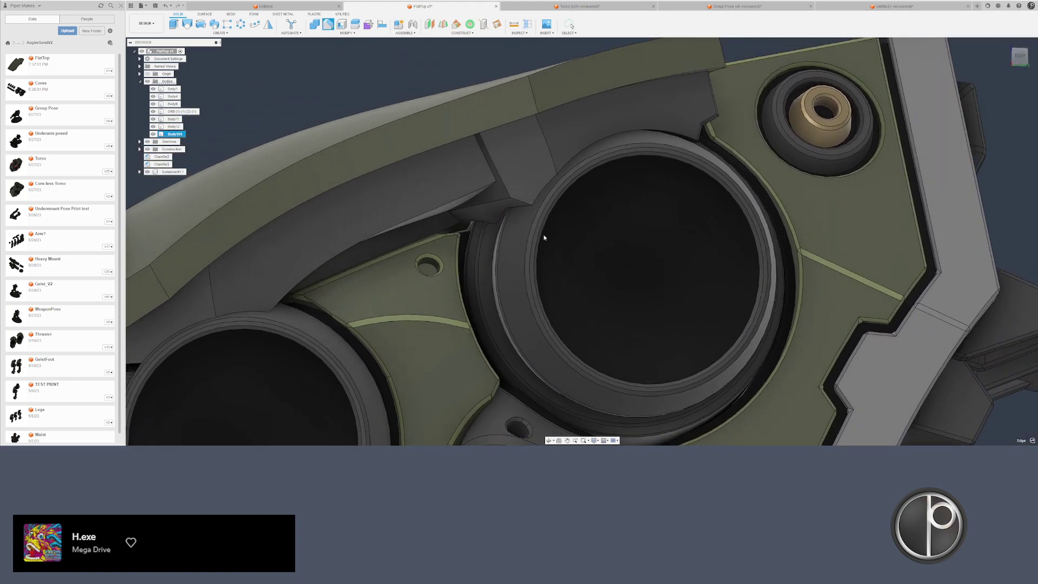
- Chamfer the long lower edges on the armor's inner side above the two round housings
{"action": "scroll", "coordinate": [540, 235], "scroll_direction": "down", "scroll_amount": 4}
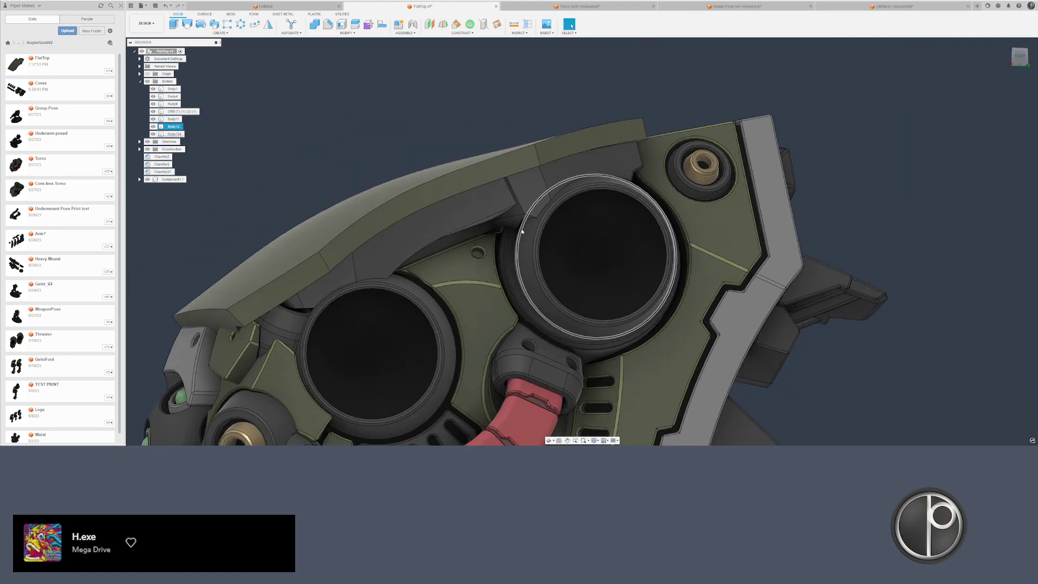
{"action": "middle_click_drag", "start_coordinate": [521, 232], "coordinate": [512, 216], "text": "shift"}
{"action": "scroll", "coordinate": [514, 216], "scroll_direction": "up", "scroll_amount": 3}
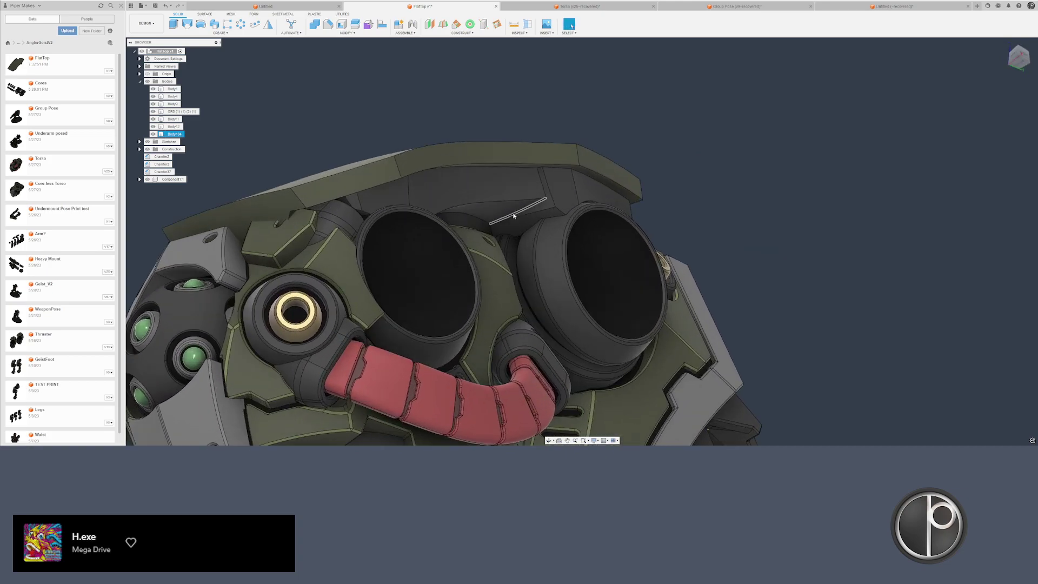
{"action": "scroll", "coordinate": [512, 215], "scroll_direction": "up", "scroll_amount": 3}
{"action": "key", "text": "c"}
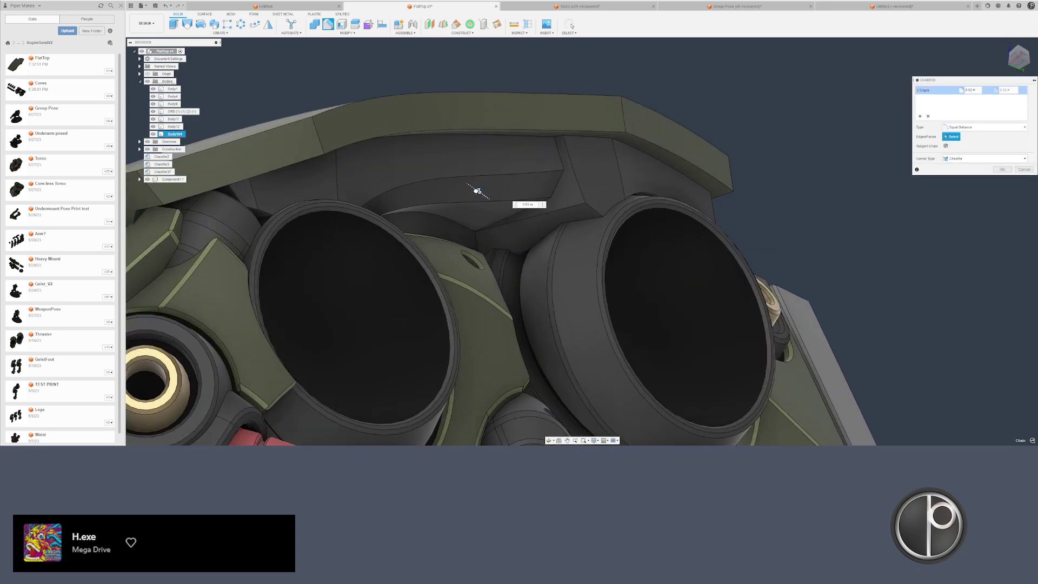
{"action": "scroll", "coordinate": [475, 190], "scroll_direction": "down", "scroll_amount": 3}
{"action": "middle_click_drag", "start_coordinate": [474, 189], "coordinate": [473, 254], "text": "shift"}
{"action": "key", "text": "Return"}
- Hide the main surrounding body halves and housings around the armor plate
{"action": "scroll", "coordinate": [474, 201], "scroll_direction": "down", "scroll_amount": 2}
{"action": "scroll", "coordinate": [399, 257], "scroll_direction": "down", "scroll_amount": 3}
{"action": "scroll", "coordinate": [406, 264], "scroll_direction": "down", "scroll_amount": 2}
{"action": "middle_click_drag", "start_coordinate": [409, 237], "coordinate": [433, 301], "text": "shift"}
{"action": "key", "text": "Escape"}
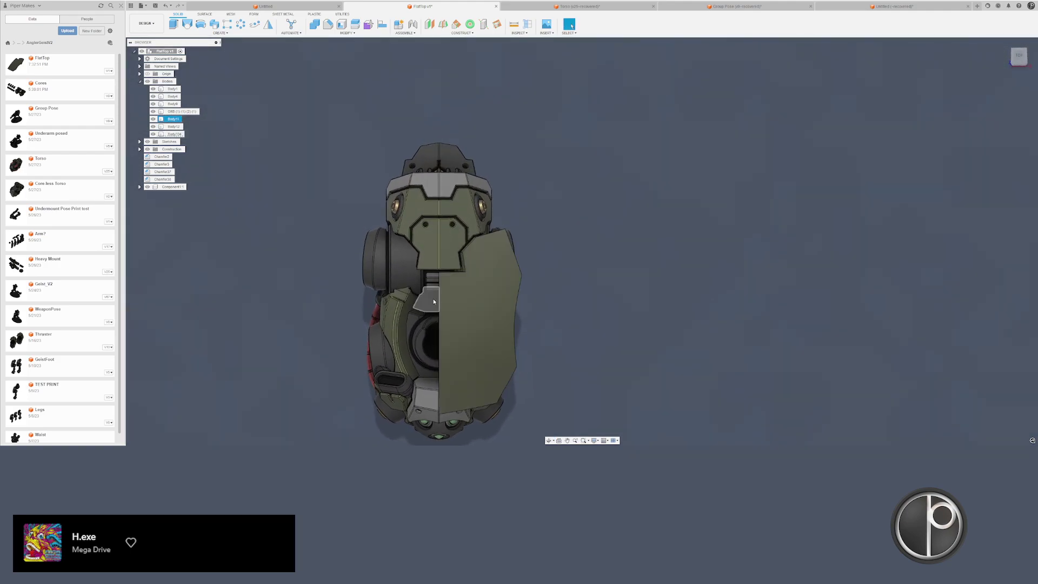
{"action": "left_click", "coordinate": [503, 330]}
{"action": "middle_click_drag", "start_coordinate": [503, 329], "coordinate": [491, 303], "text": "shift"}
{"action": "left_click_drag", "start_coordinate": [422, 303], "coordinate": [346, 314]}
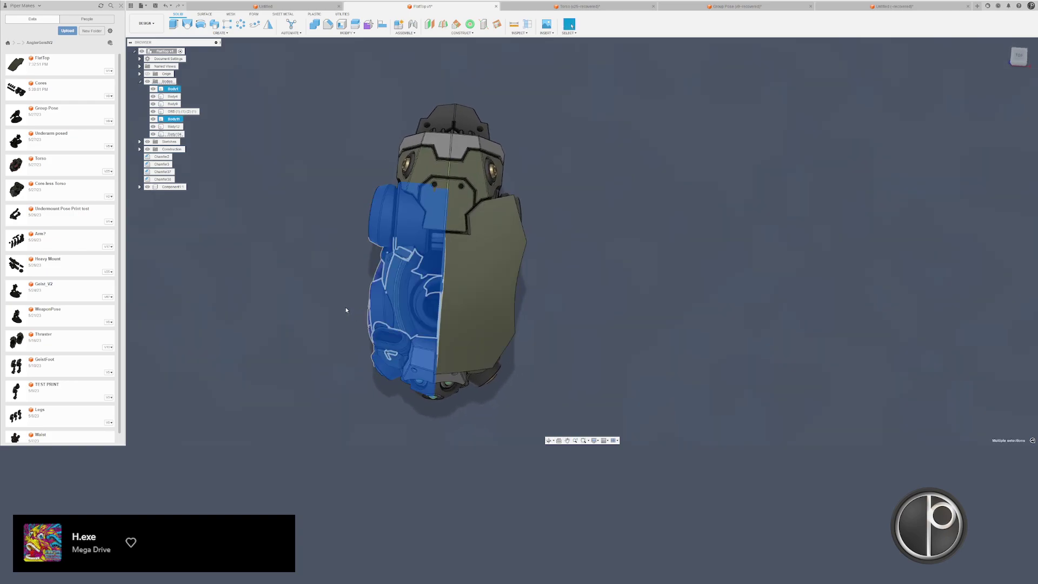
{"action": "key", "text": "v"}
{"action": "left_click", "coordinate": [458, 207]}
{"action": "key", "text": "v"}
- Hide the remaining spherical core and hose bodies, leaving only the armor plate shown
{"action": "left_click", "coordinate": [432, 386]}
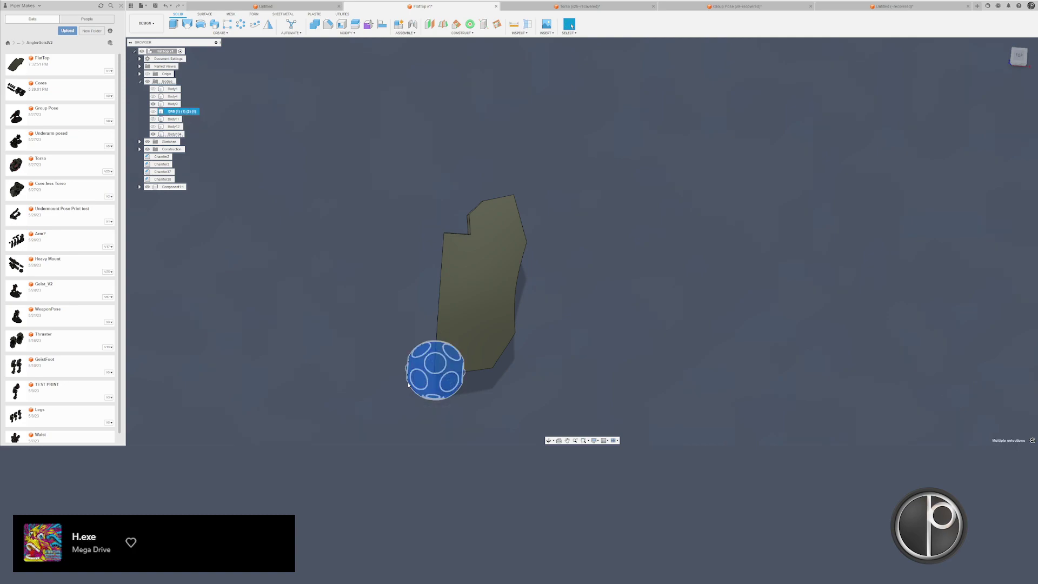
{"action": "mouse_move", "coordinate": [532, 318]}
{"action": "middle_mouse_down", "text": "shift"}
{"action": "mouse_move", "coordinate": [519, 277]}
{"action": "mouse_move", "coordinate": [524, 319]}
{"action": "middle_mouse_up", "text": "shift"}
{"action": "double_click", "coordinate": [505, 348]}
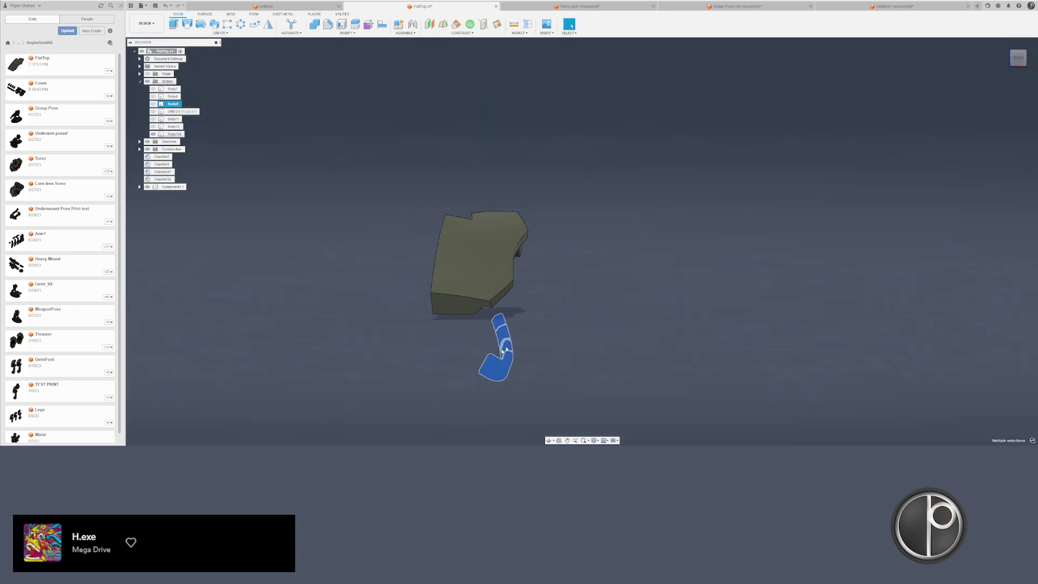
{"action": "key", "text": "v"}
- Duplicate the armor body in place by copying and pasting it
{"action": "double_click", "coordinate": [484, 270]}
{"action": "key", "text": "ctrl+c"}
{"action": "key", "text": "ctrl+v"}
{"action": "key", "text": "Return"}
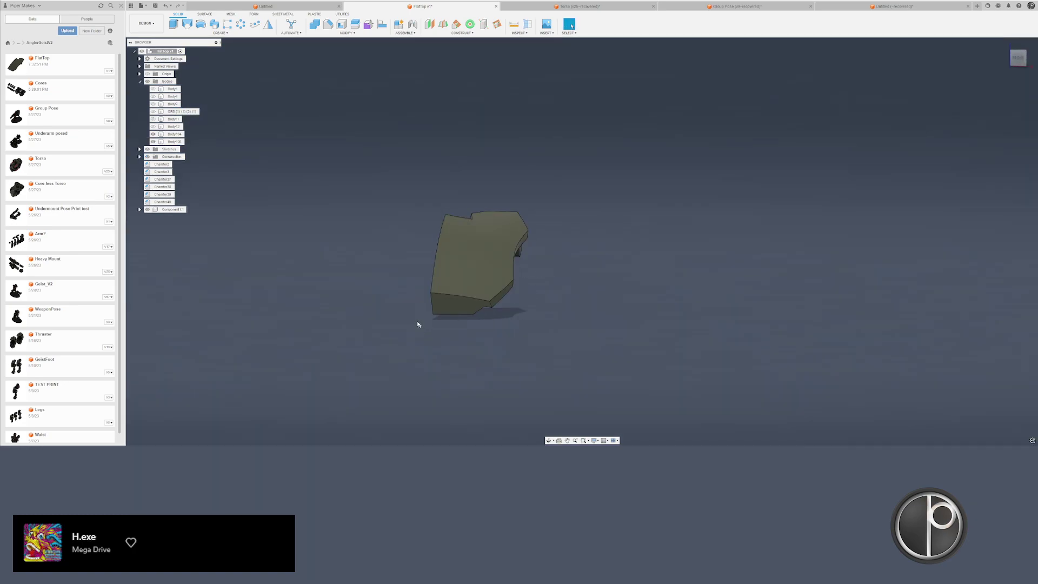
{"action": "left_click", "coordinate": [395, 312]}
- Create a construction plane through three corner vertices of the armor's outer surface
{"action": "middle_click_drag", "start_coordinate": [395, 312], "coordinate": [410, 234], "text": "shift"}
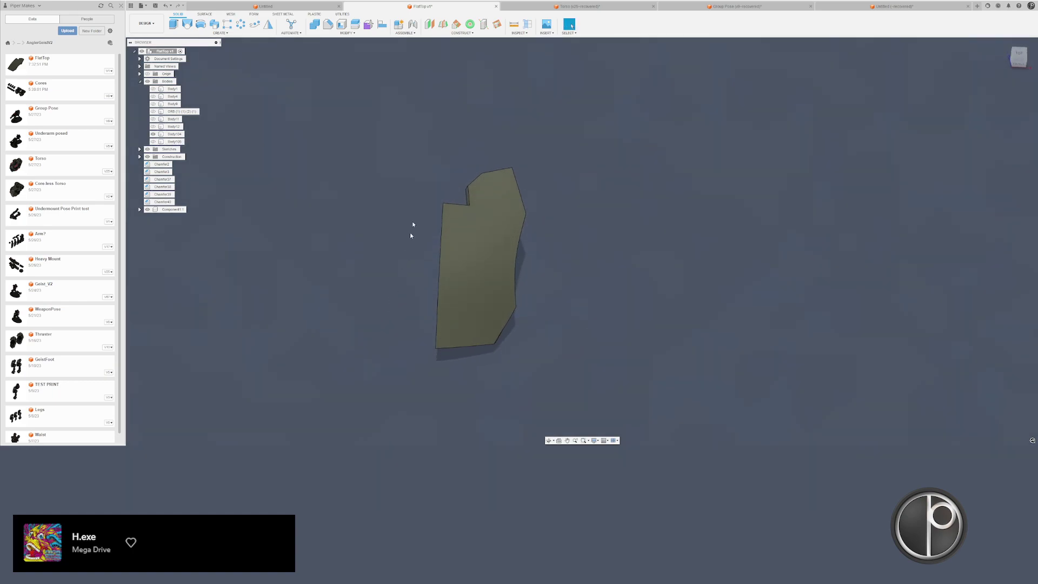
{"action": "left_click", "coordinate": [487, 33]}
{"action": "left_click", "coordinate": [487, 108]}
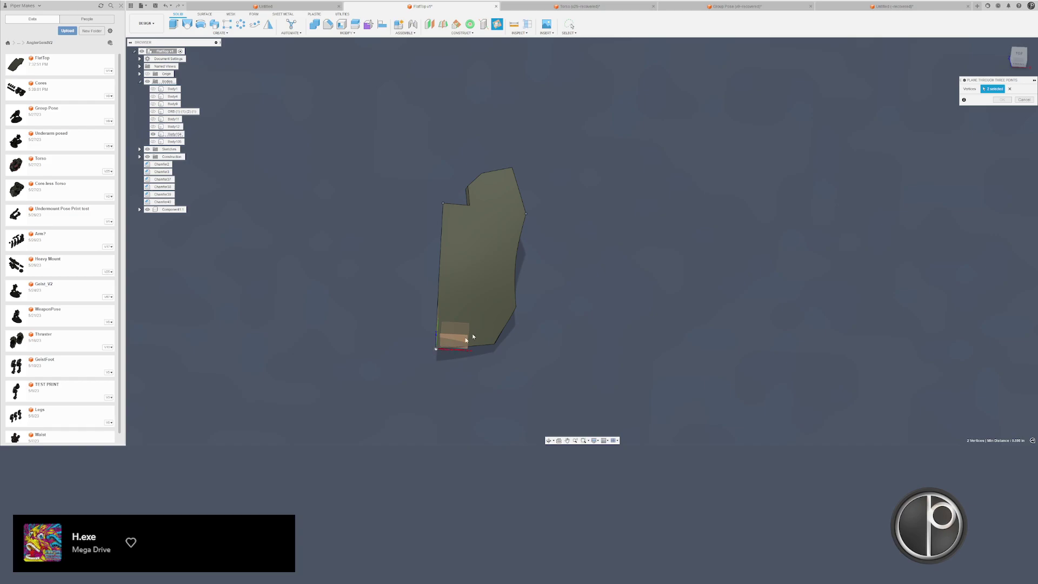
{"action": "left_click", "coordinate": [516, 306]}
{"action": "key", "text": "Return"}
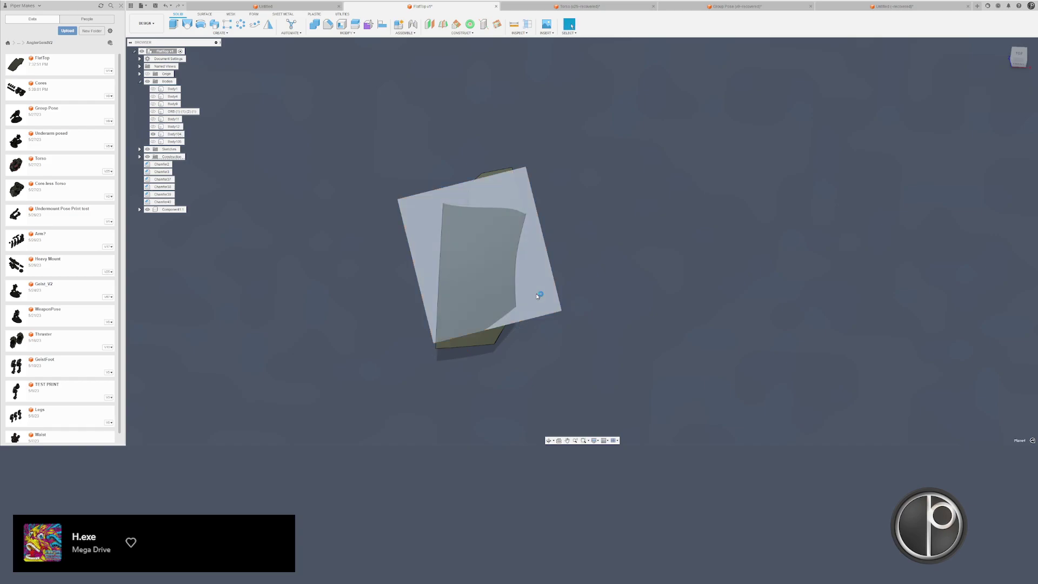
- Open a sketch on the new plane, leave it, and inspect the armor's underside cavities
{"action": "left_click", "coordinate": [538, 296]}
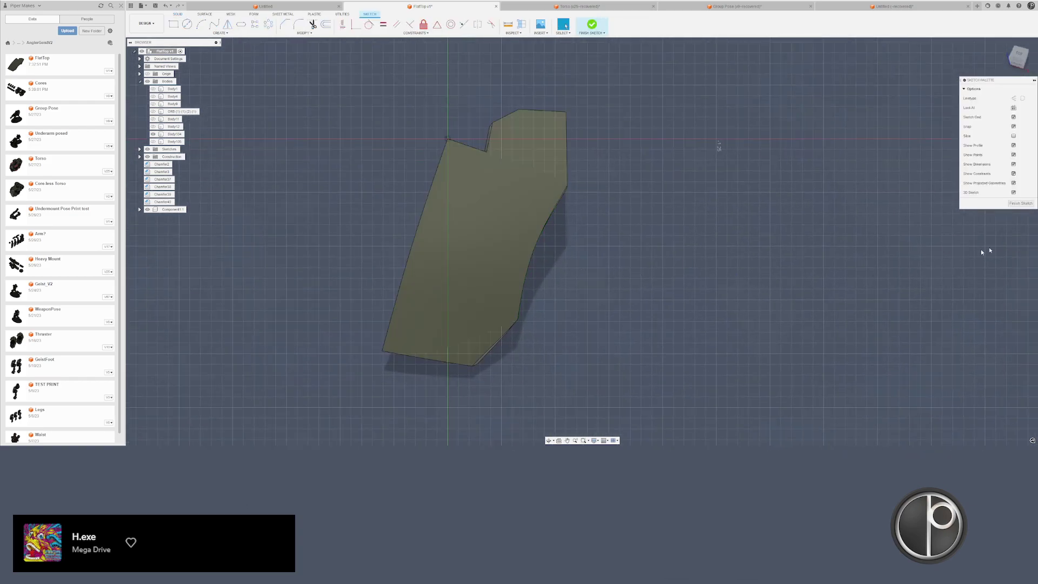
{"action": "left_click", "coordinate": [1020, 203]}
{"action": "middle_click_drag", "start_coordinate": [656, 289], "coordinate": [529, 220], "text": "shift"}
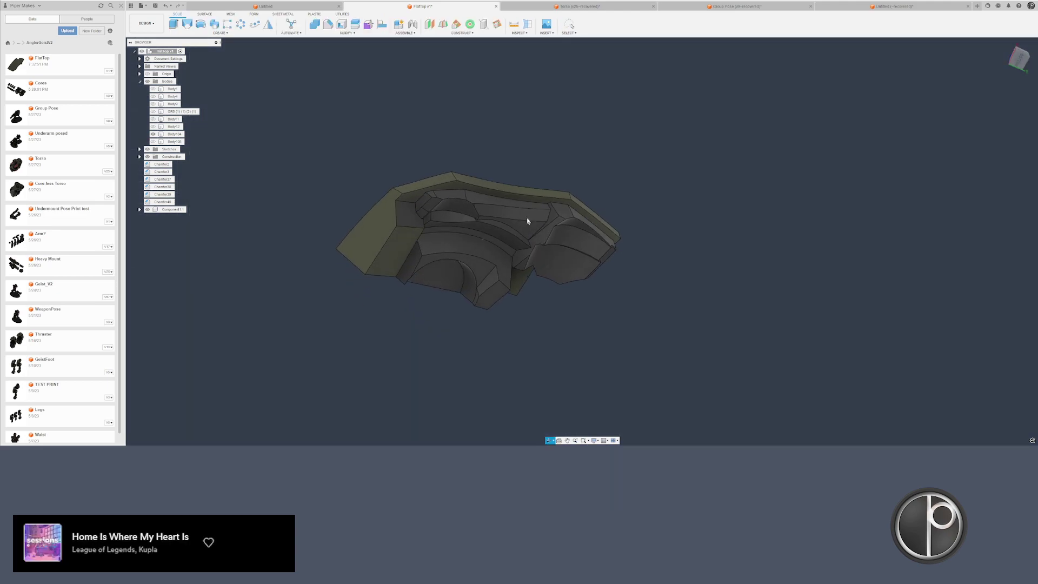
{"action": "scroll", "coordinate": [490, 190], "scroll_direction": "up", "scroll_amount": 3}
{"action": "middle_click_drag", "start_coordinate": [490, 192], "coordinate": [502, 215], "text": "shift"}
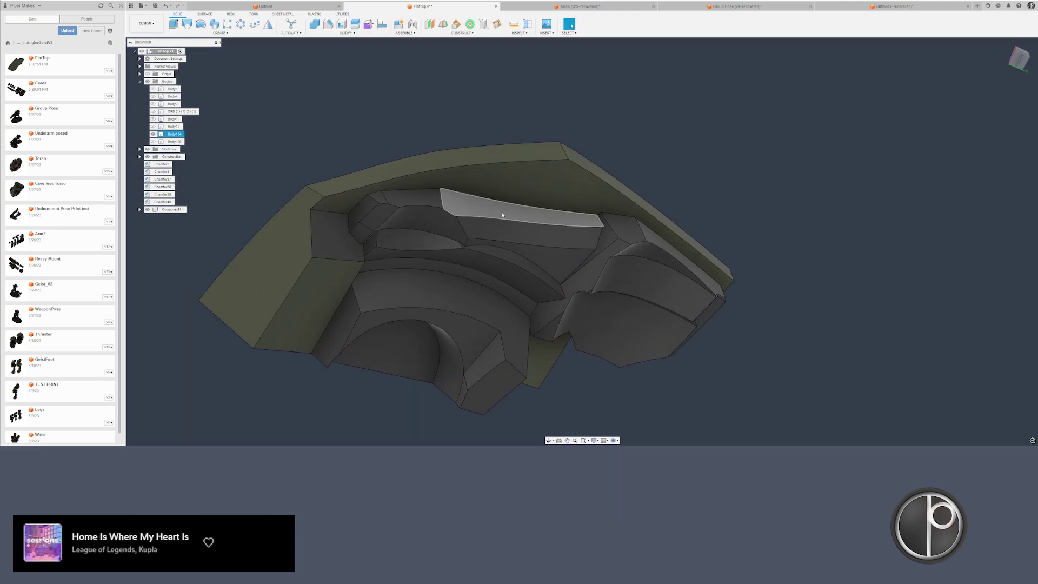
{"action": "middle_click_drag", "start_coordinate": [559, 176], "coordinate": [576, 267], "text": "shift"}
{"action": "scroll", "coordinate": [542, 280], "scroll_direction": "down", "scroll_amount": 2}
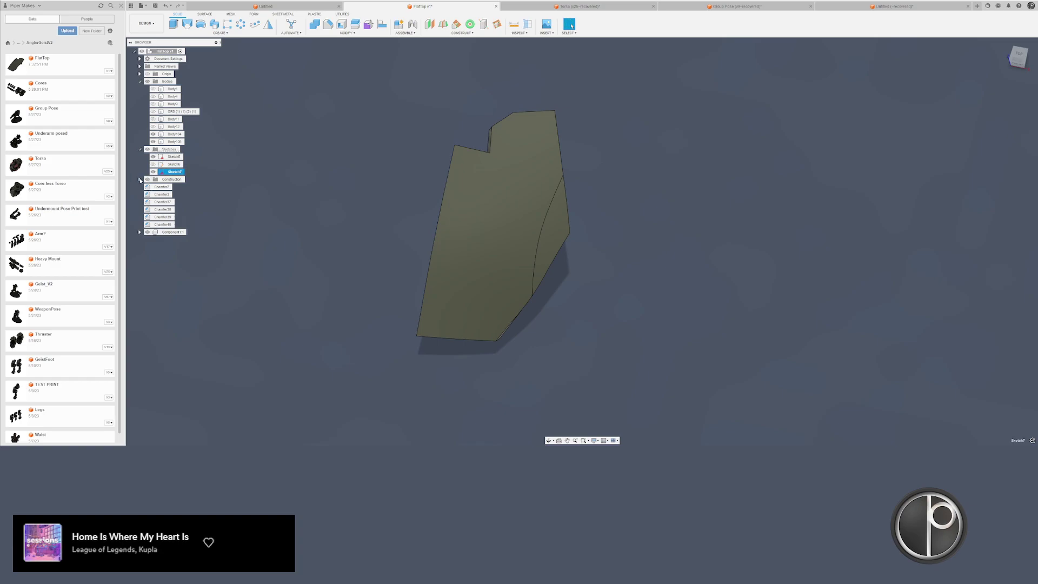
- Sketch a three-point arc on the three-point construction plane, curving along the armor's outer side down to its front edge
{"action": "left_click", "coordinate": [140, 180]}
{"action": "left_click", "coordinate": [175, 204]}
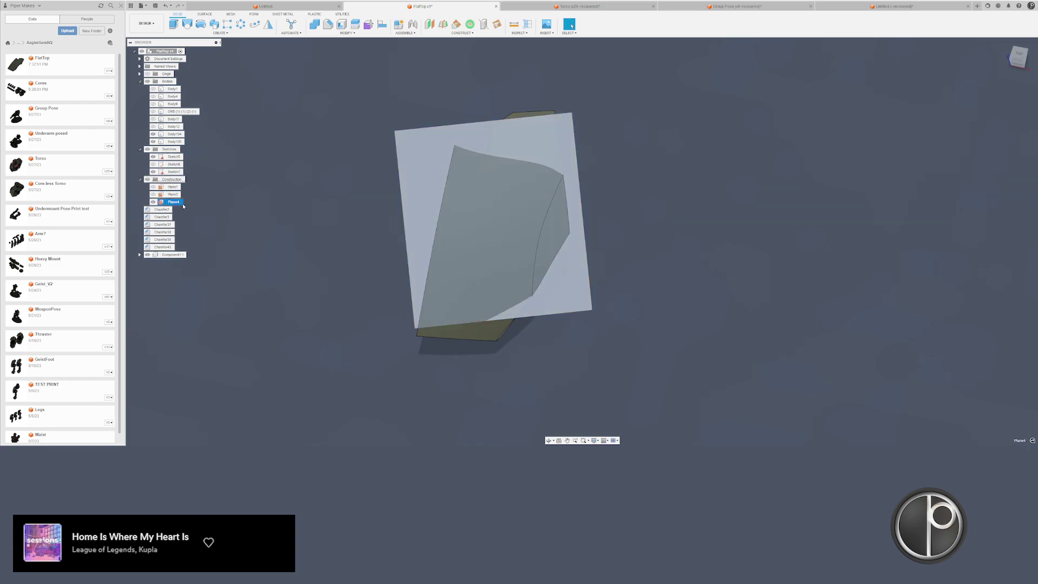
{"action": "key", "text": "s"}
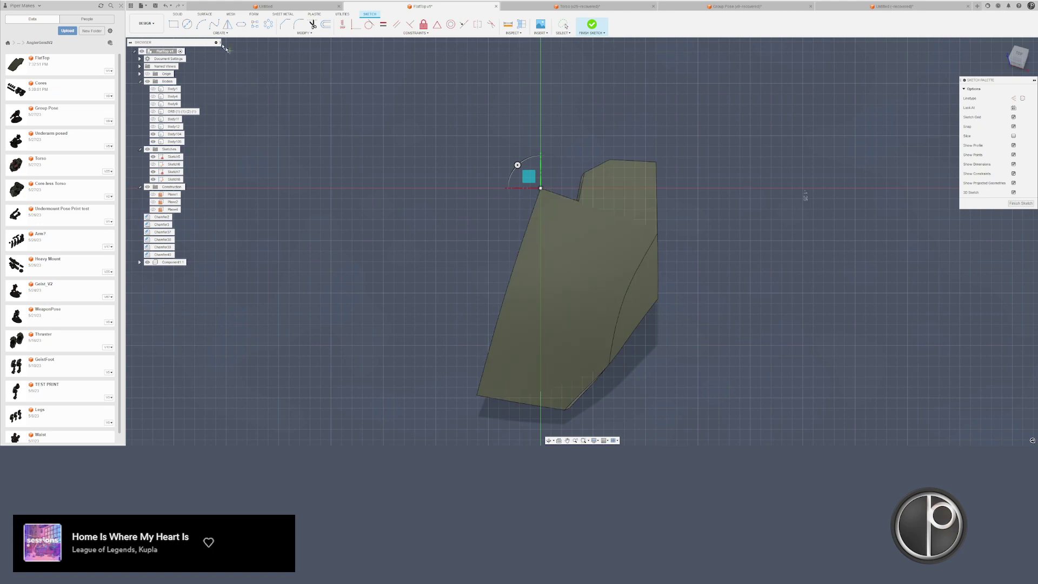
{"action": "left_click", "coordinate": [200, 28]}
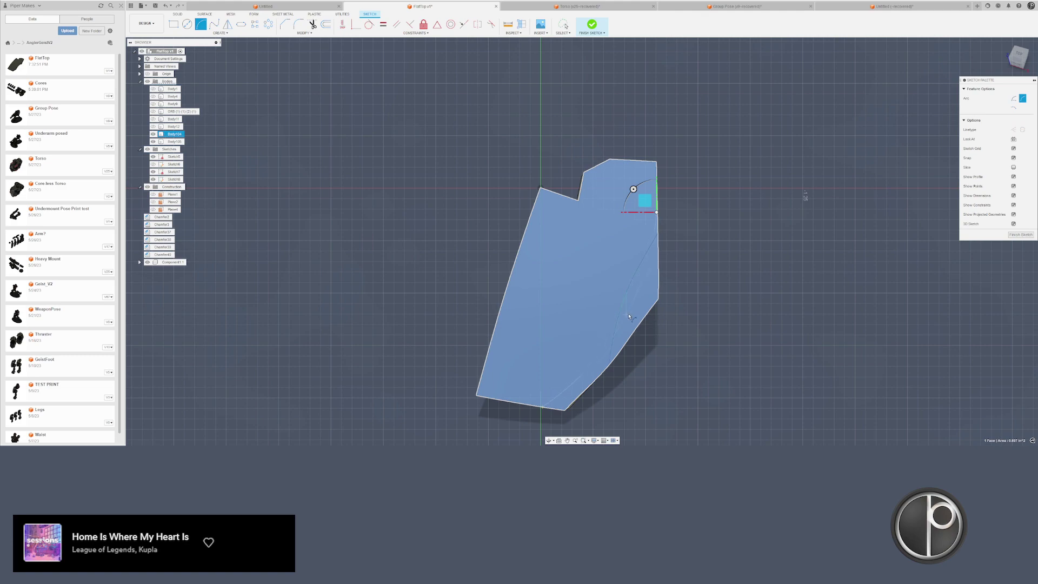
{"action": "key", "text": "Escape"}
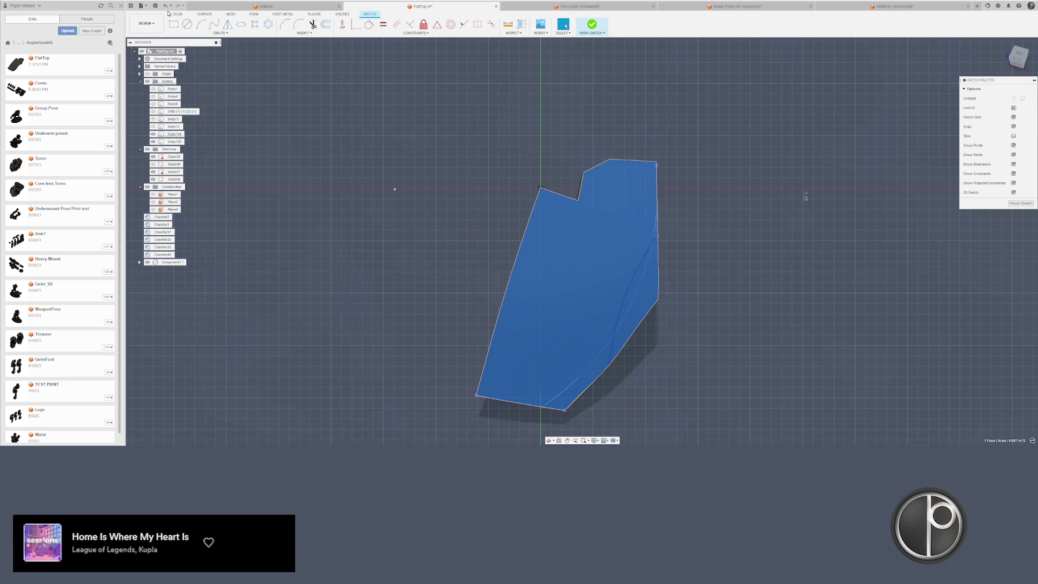
- Split the armor body with the sketched arc and delete the piece outside it
{"action": "left_click", "coordinate": [177, 13]}
{"action": "left_click", "coordinate": [359, 27]}
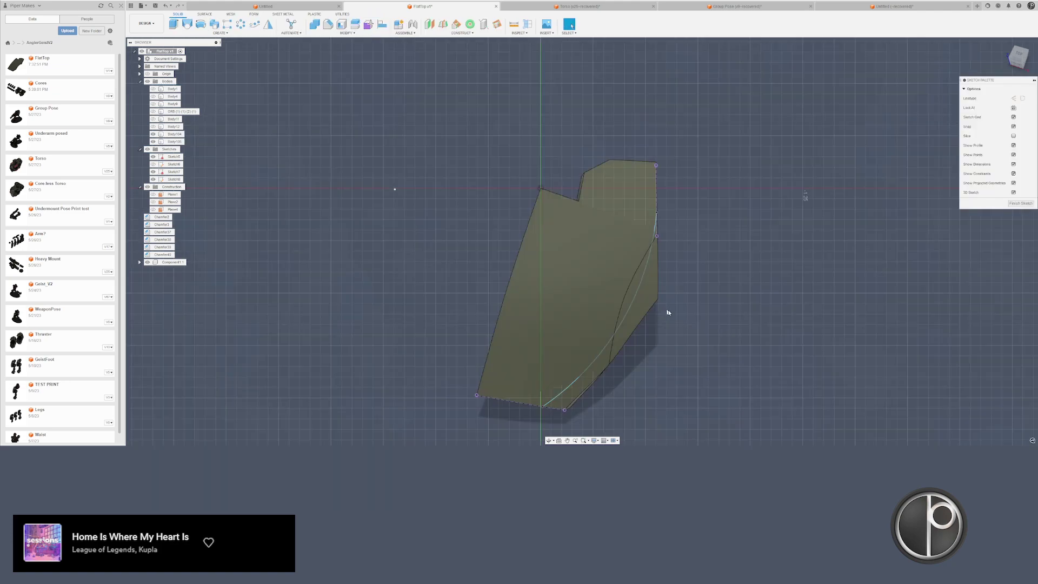
{"action": "left_click", "coordinate": [669, 265]}
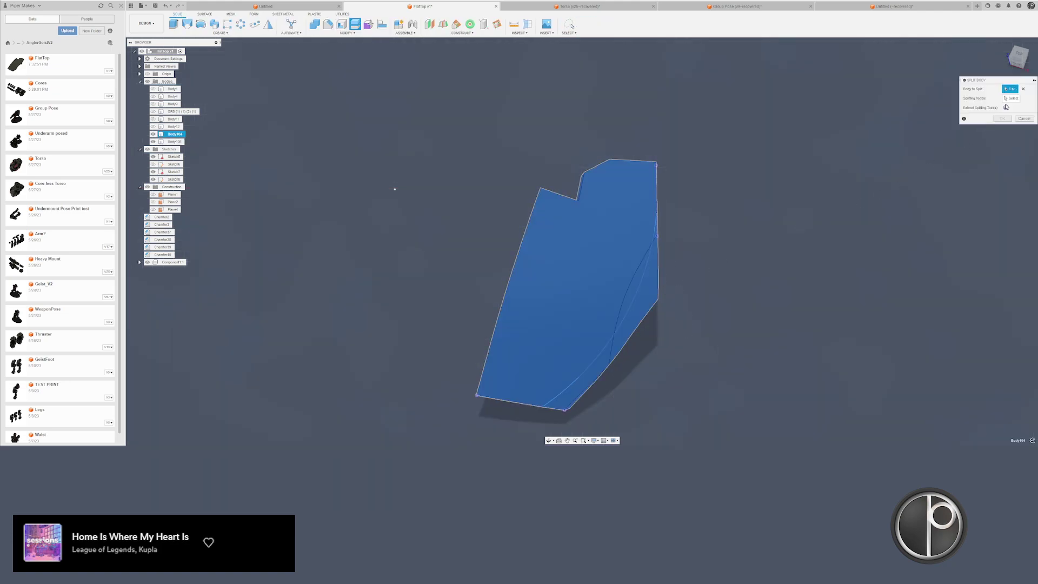
{"action": "left_click", "coordinate": [643, 279]}
{"action": "key", "text": "Return"}
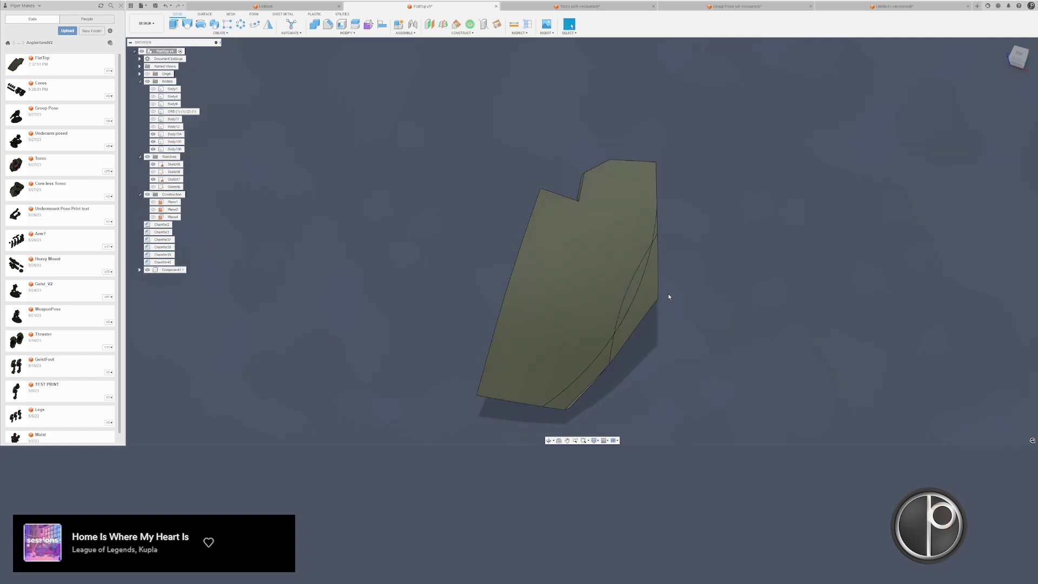
{"action": "key", "text": "Delete"}
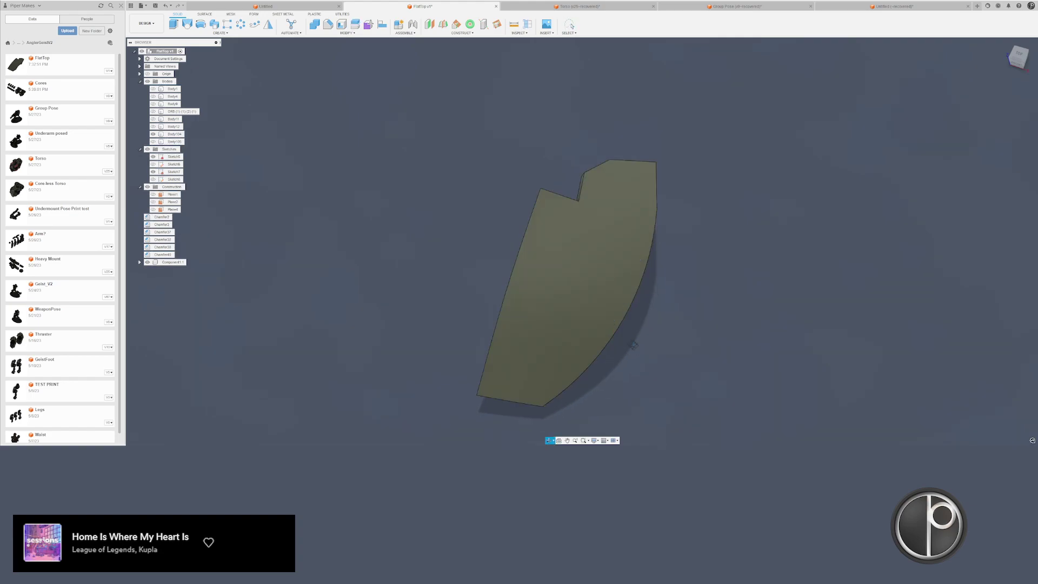
{"action": "middle_click_drag", "start_coordinate": [634, 345], "coordinate": [527, 199], "text": "shift"}
{"action": "scroll", "coordinate": [527, 199], "scroll_direction": "up", "scroll_amount": 3}
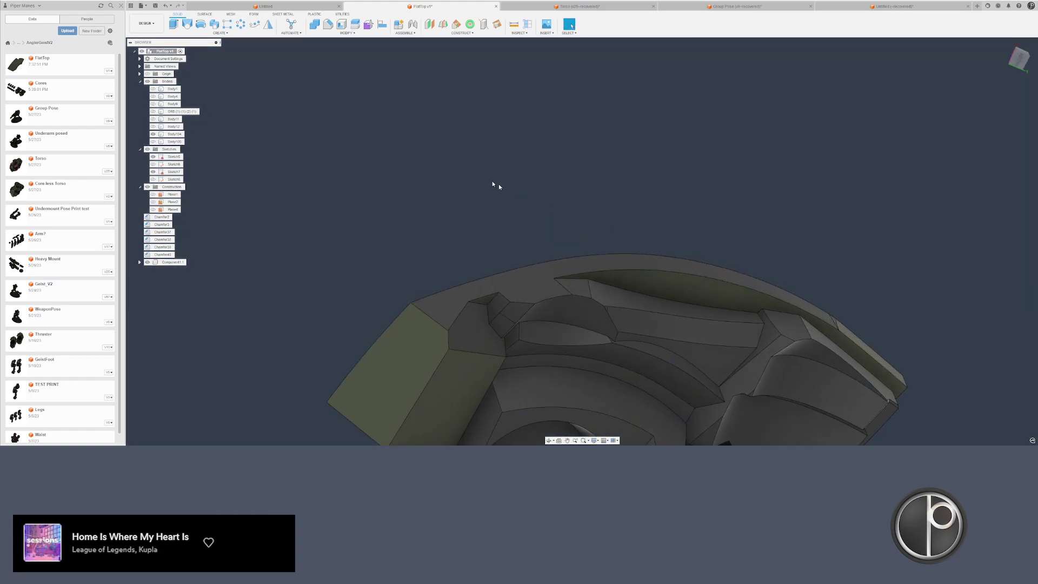
- Try to split the trimmed armor body using its curved outer surface as the splitting tool
{"action": "left_click", "coordinate": [355, 25]}
{"action": "left_click", "coordinate": [634, 277]}
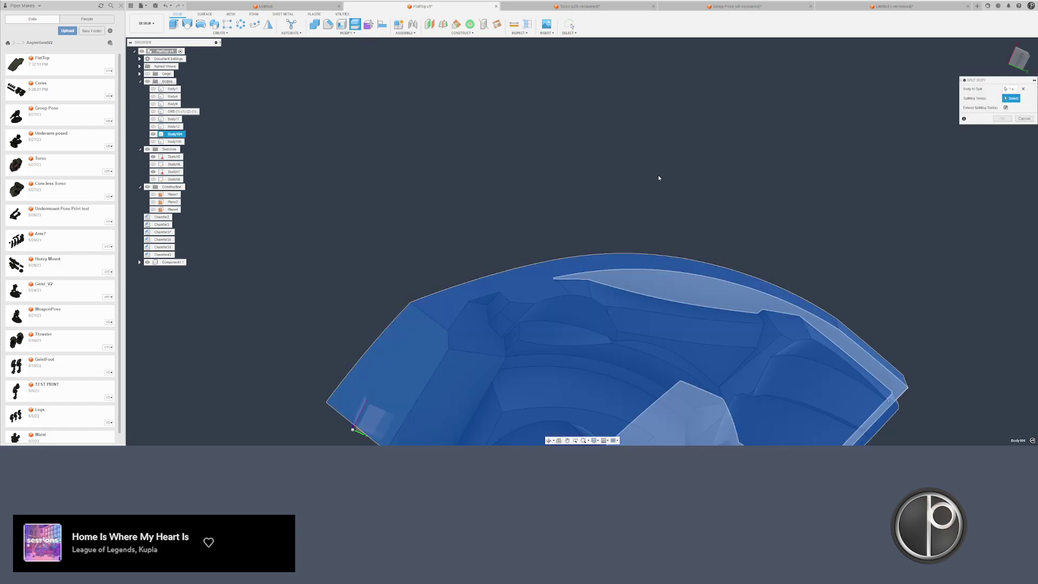
{"action": "middle_click_drag", "start_coordinate": [627, 247], "coordinate": [582, 196]}
{"action": "scroll", "coordinate": [581, 195], "scroll_direction": "down", "scroll_amount": 2}
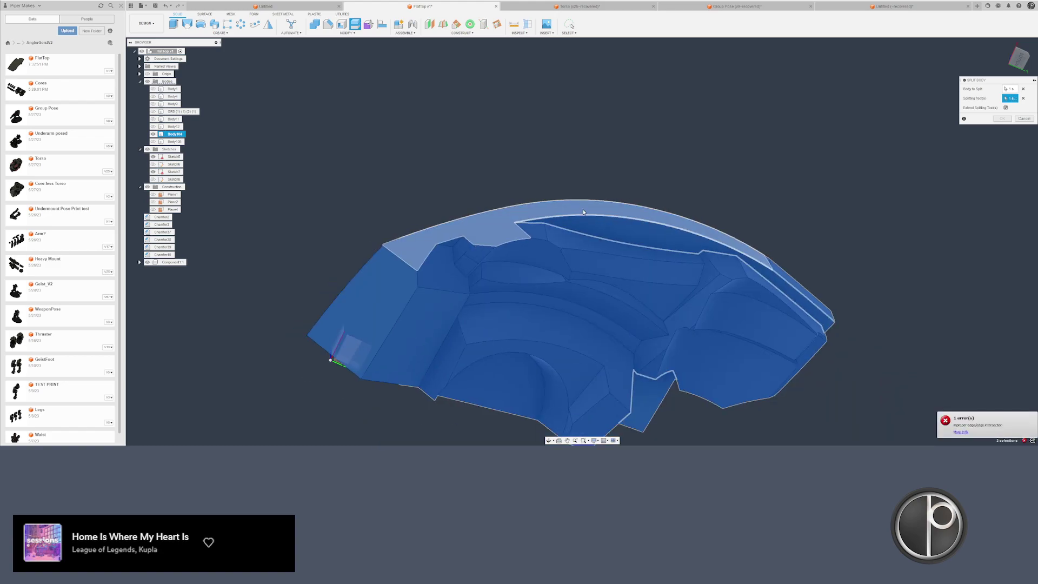
{"action": "key", "text": "Escape"}
{"action": "scroll", "coordinate": [488, 217], "scroll_direction": "up", "scroll_amount": 4}
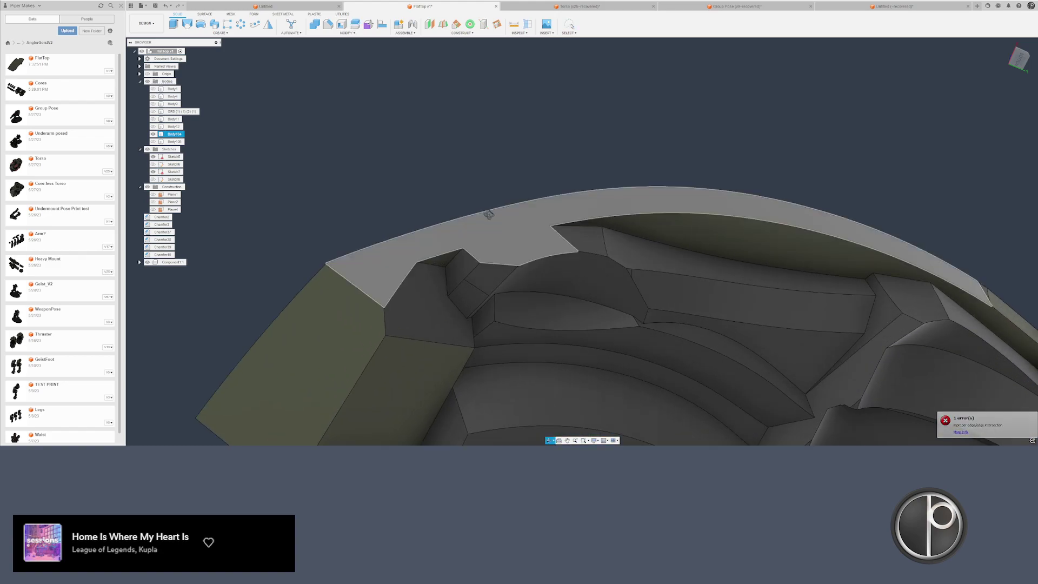
- Show the hidden bodies from Body1 through Body12 alongside the trimmed armor
{"action": "middle_click_drag", "start_coordinate": [488, 216], "coordinate": [348, 248], "text": "shift"}
{"action": "left_click", "coordinate": [173, 126]}
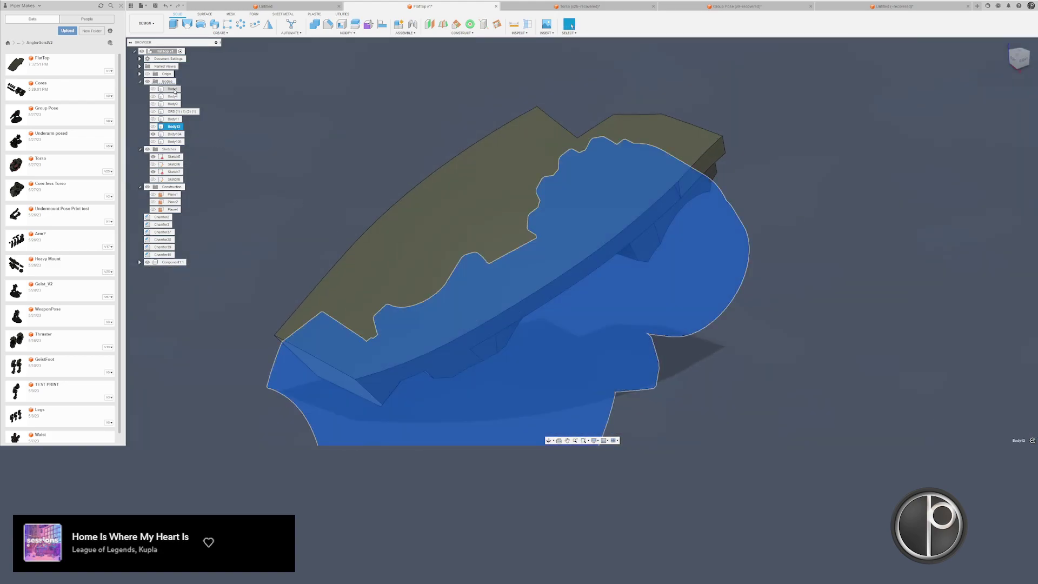
{"action": "left_click", "coordinate": [172, 89], "text": "shift"}
{"action": "key", "text": "v"}
{"action": "scroll", "coordinate": [298, 152], "scroll_direction": "down", "scroll_amount": 5}
{"action": "middle_click_drag", "start_coordinate": [299, 152], "coordinate": [392, 168], "text": "shift"}
- Undo the armor's arc trim, the arc sketch and the three-point construction plane
{"action": "key", "text": "ctrl+z"}
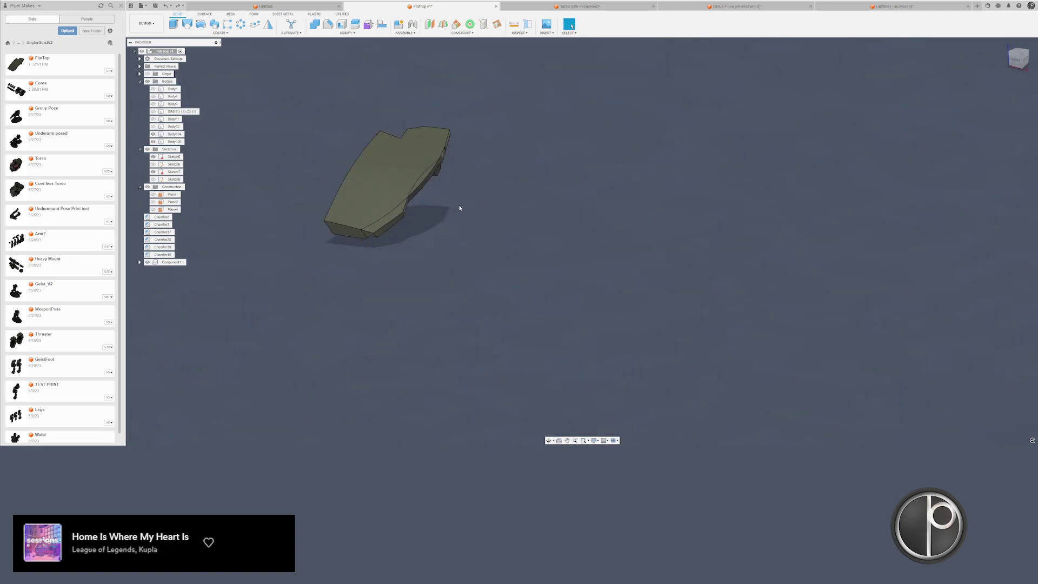
{"action": "key", "text": "ctrl+z"}
{"action": "key", "text": "ctrl+z"}
{"action": "key", "text": "ctrl+z"}
{"action": "key", "text": "ctrl+z"}
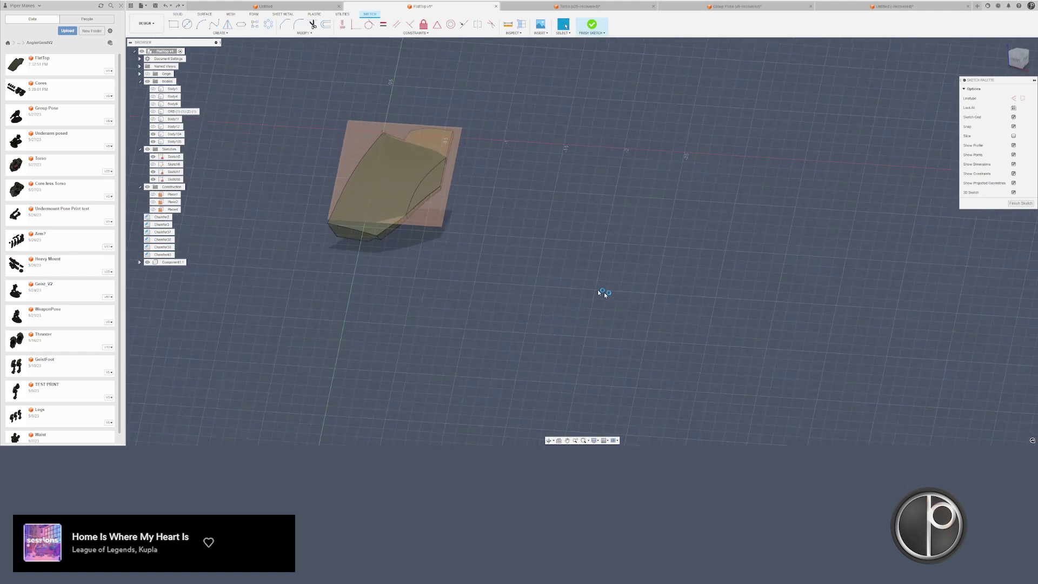
{"action": "key", "text": "ctrl+z"}
{"action": "key", "text": "ctrl+z"}
{"action": "key", "text": "ctrl+z"}
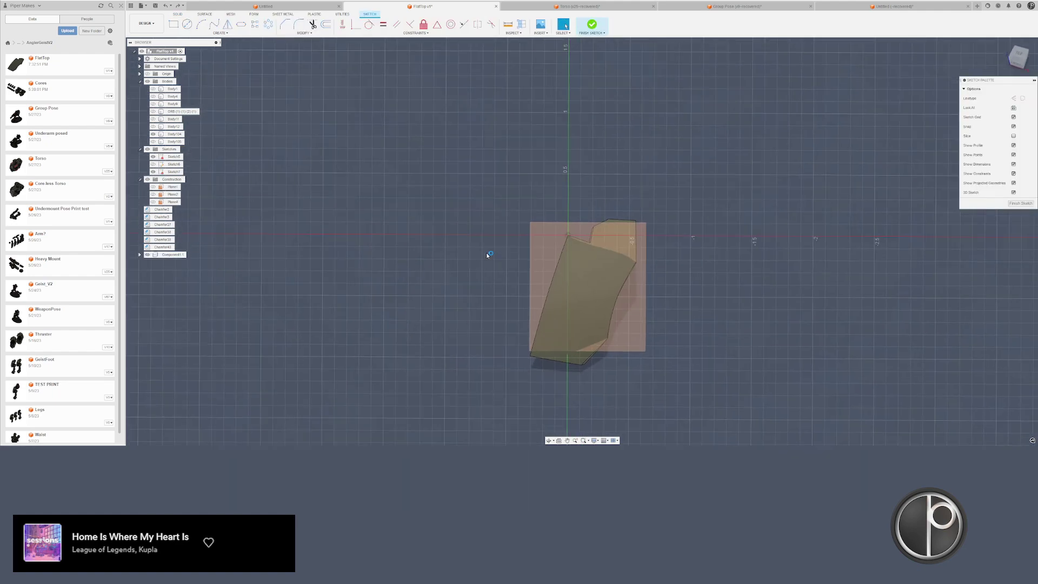
{"action": "key", "text": "ctrl+z"}
{"action": "key", "text": "ctrl+z"}
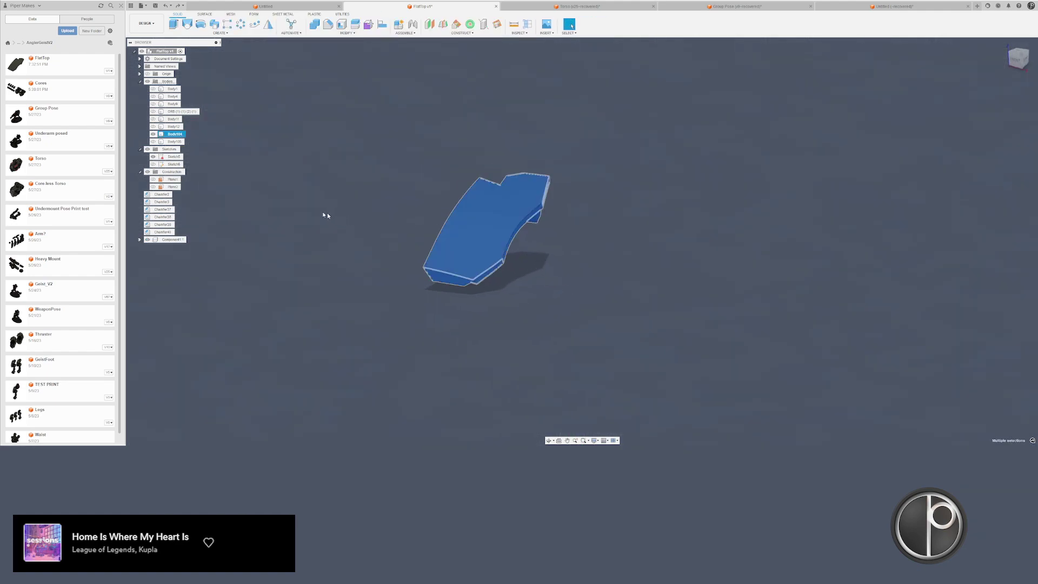
{"action": "key", "text": "ctrl+z"}
{"action": "key", "text": "ctrl+z"}
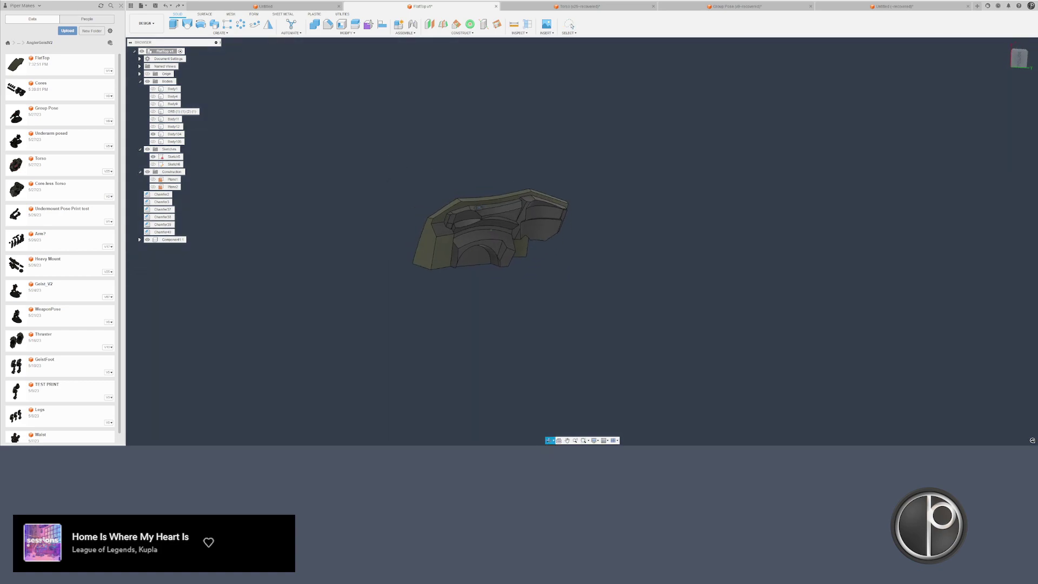
- Try to offset the armor's concave curved rim face inward together with the adjacent long and small inner faces
{"action": "scroll", "coordinate": [479, 207], "scroll_direction": "up", "scroll_amount": 8}
{"action": "left_click", "coordinate": [449, 191]}
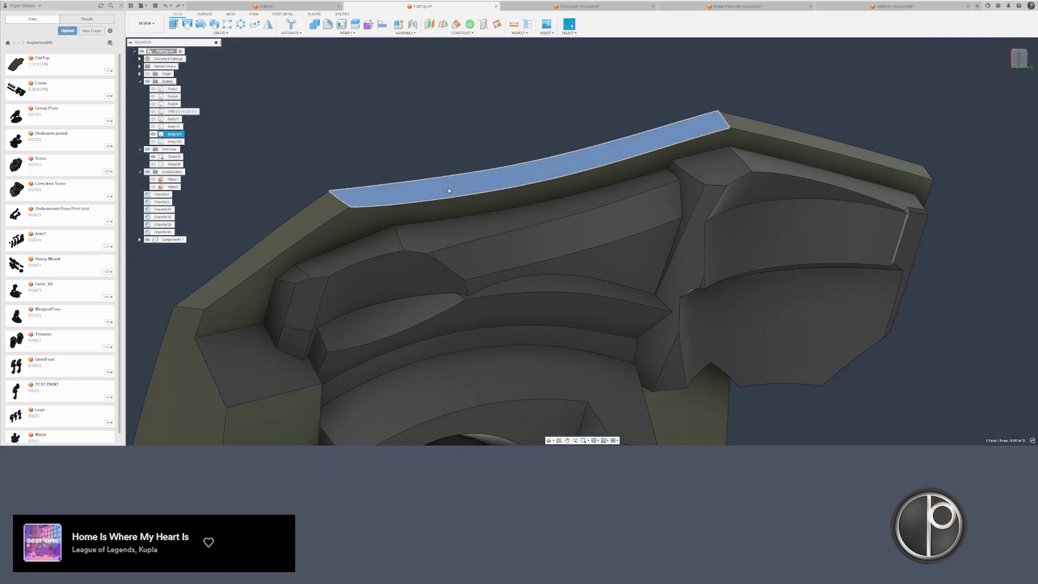
{"action": "right_click", "coordinate": [448, 191]}
{"action": "left_click", "coordinate": [450, 162]}
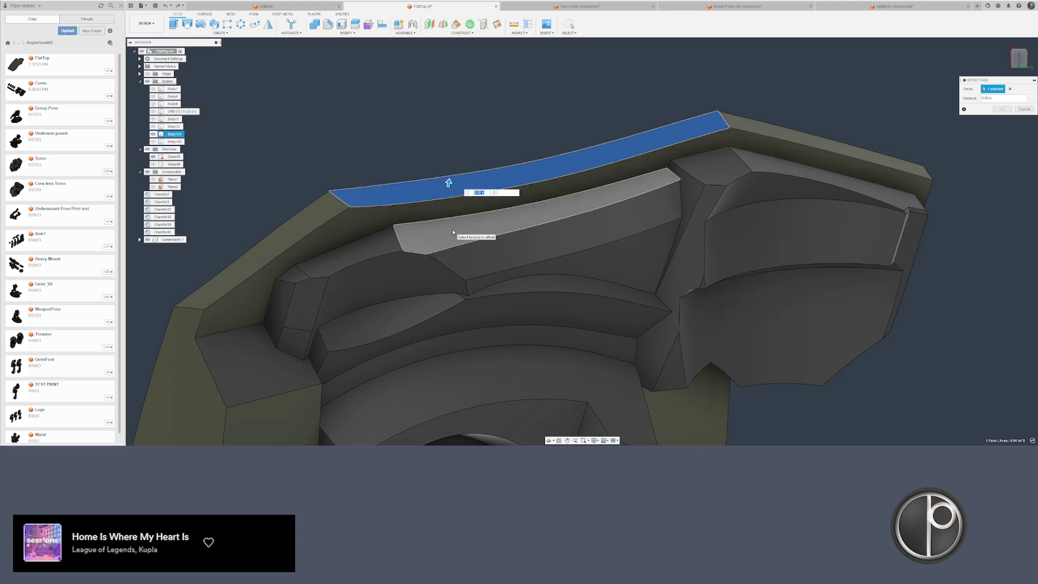
{"action": "left_click", "coordinate": [451, 228]}
{"action": "left_click", "coordinate": [708, 170]}
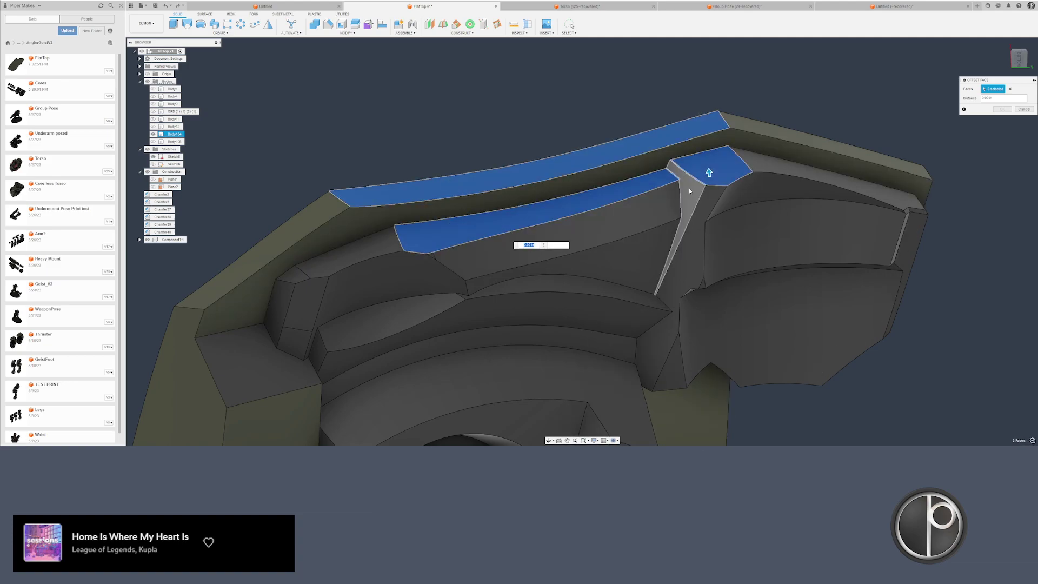
{"action": "left_click_drag", "start_coordinate": [710, 172], "coordinate": [710, 179]}
{"action": "key", "text": "Escape"}
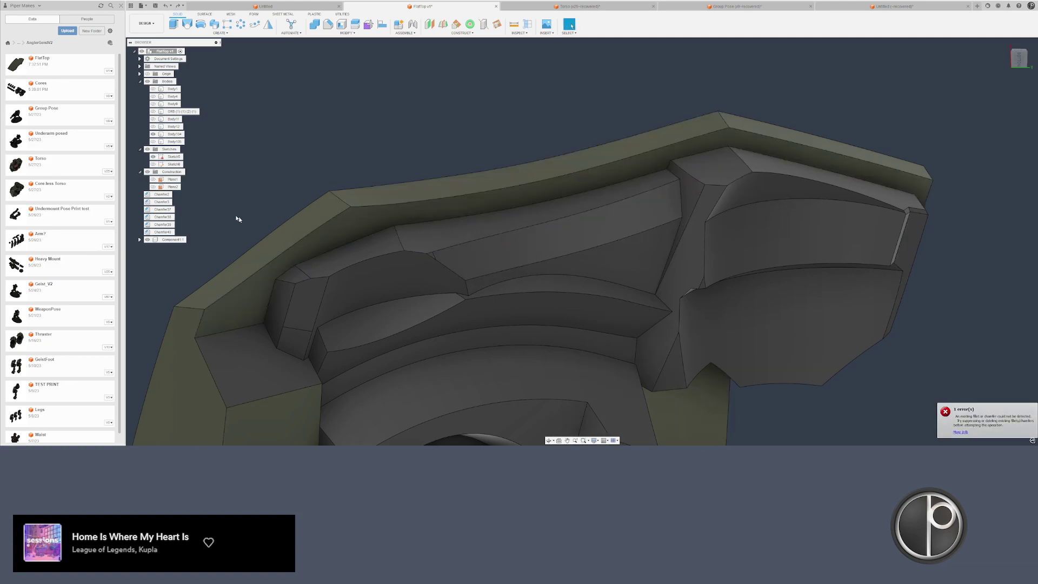
- Dissolve all the listed chamfer features into plain geometry
{"action": "left_click", "coordinate": [162, 195]}
{"action": "left_click", "coordinate": [166, 232], "text": "shift"}
{"action": "right_click", "coordinate": [170, 234]}
{"action": "left_click", "coordinate": [183, 260]}
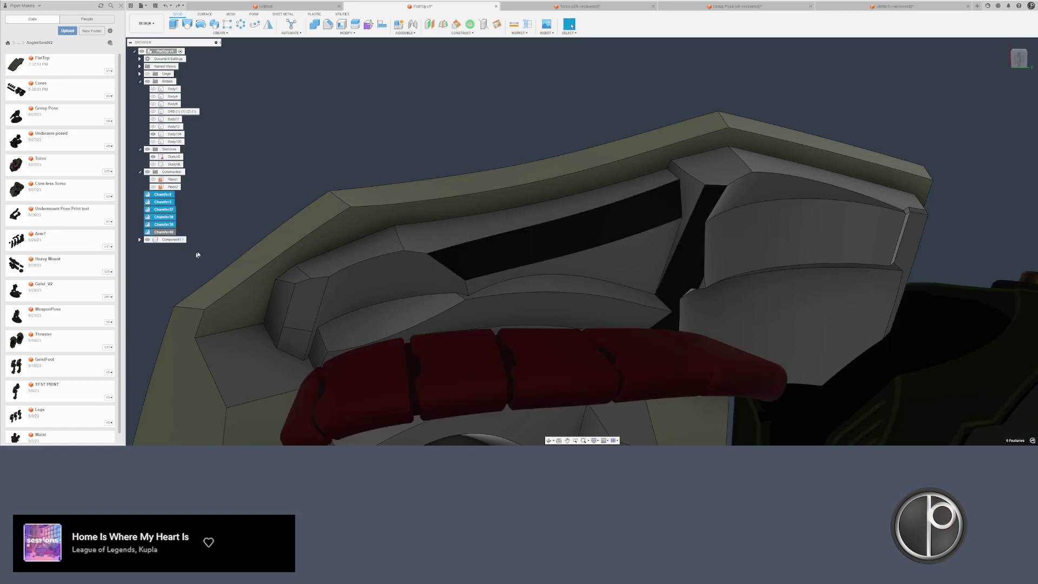
- Try to offset only the concave curved rim face inward
{"action": "left_click", "coordinate": [389, 205]}
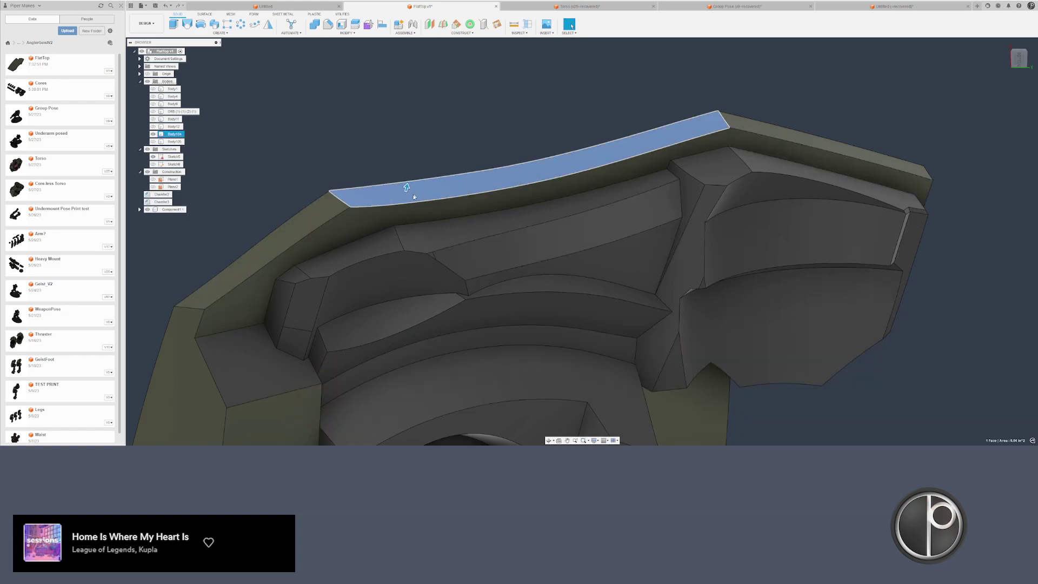
{"action": "scroll", "coordinate": [407, 189], "scroll_direction": "up", "scroll_amount": 2}
{"action": "key", "text": "q"}
{"action": "left_click_drag", "start_coordinate": [405, 186], "coordinate": [401, 195]}
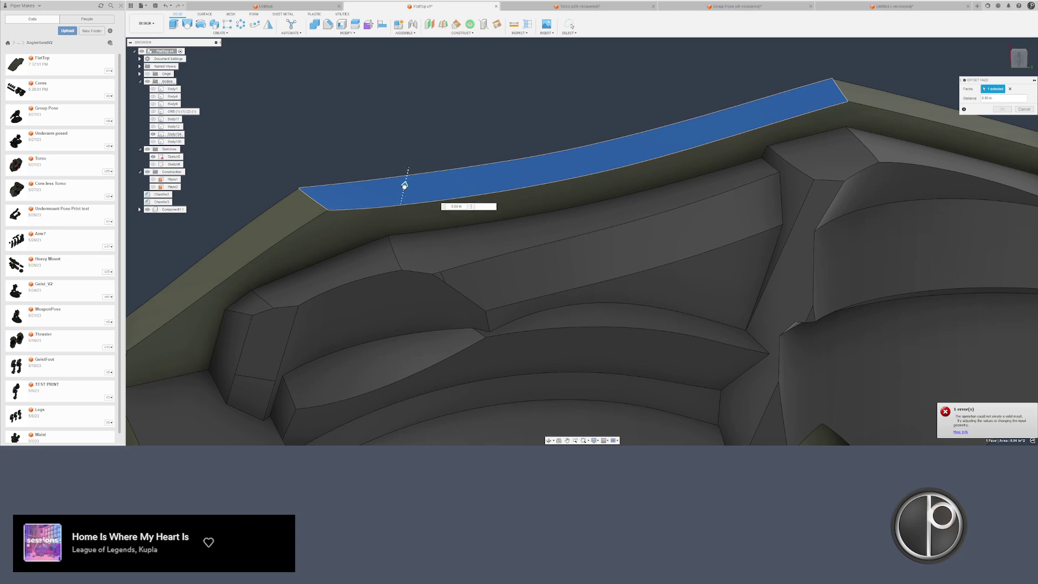
{"action": "key", "text": "Escape"}
{"action": "scroll", "coordinate": [380, 204], "scroll_direction": "down", "scroll_amount": 3}
{"action": "middle_click_drag", "start_coordinate": [380, 204], "coordinate": [415, 236], "text": "shift"}
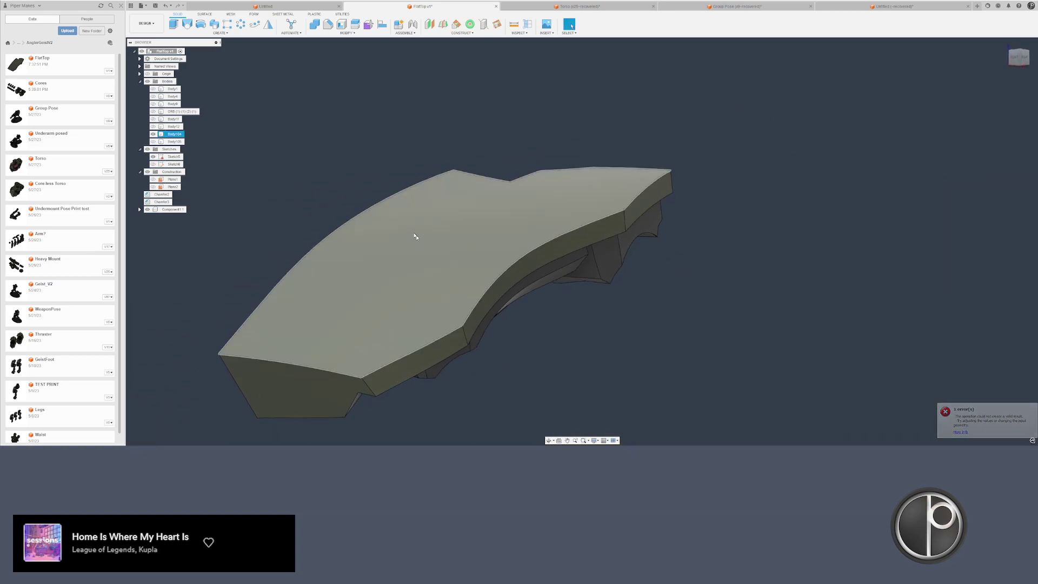
- Delete the concave curved rim face as a surface edit and cover the opening with a patch
{"action": "left_click", "coordinate": [204, 14]}
{"action": "left_click", "coordinate": [514, 268]}
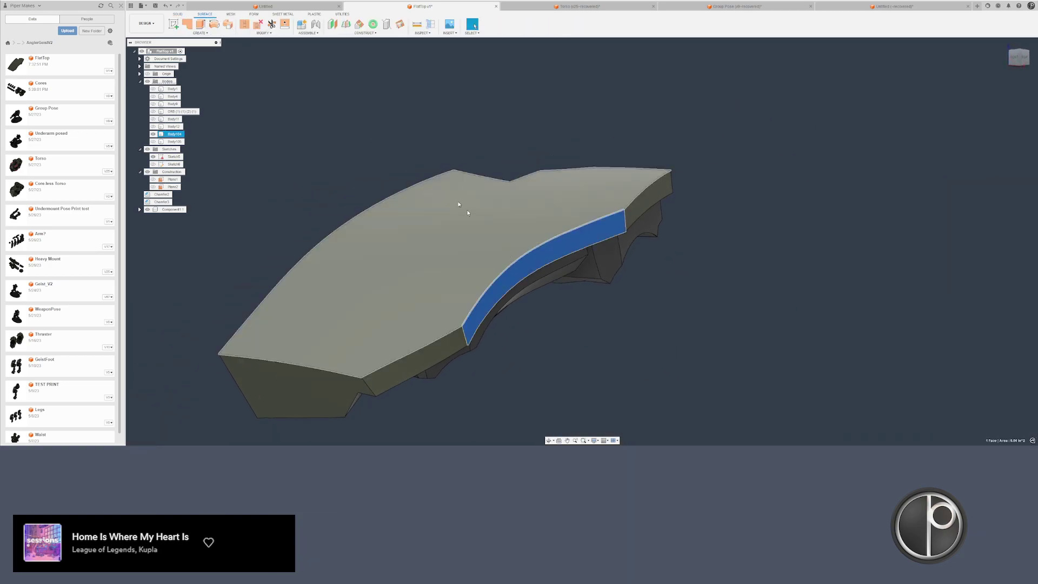
{"action": "key", "text": "Delete"}
{"action": "left_click", "coordinate": [187, 24]}
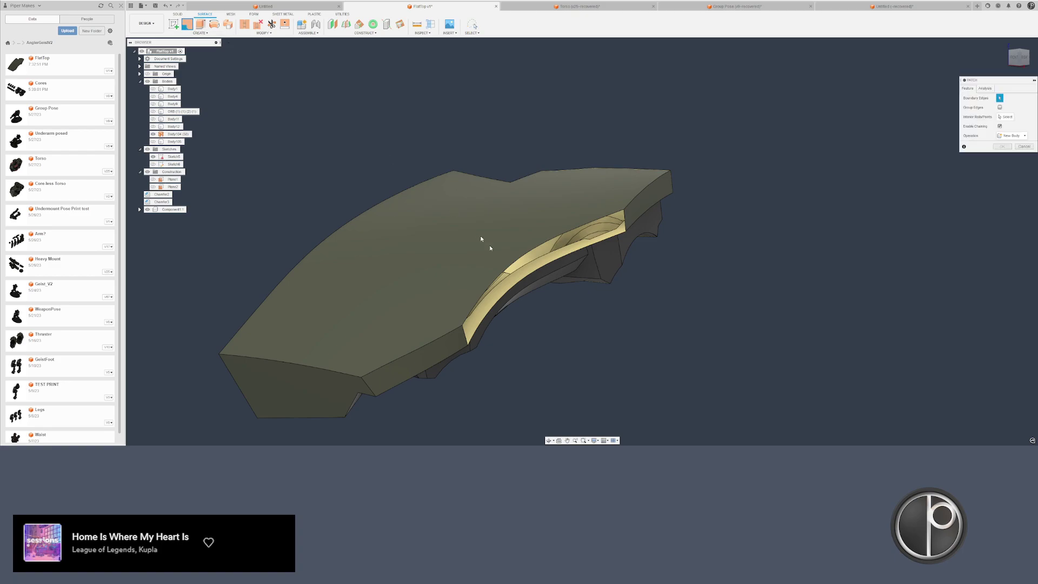
{"action": "left_click", "coordinate": [518, 266]}
{"action": "key", "text": "Return"}
- Stitch the rim patch and the open armor surface into one new body
{"action": "left_click", "coordinate": [245, 25]}
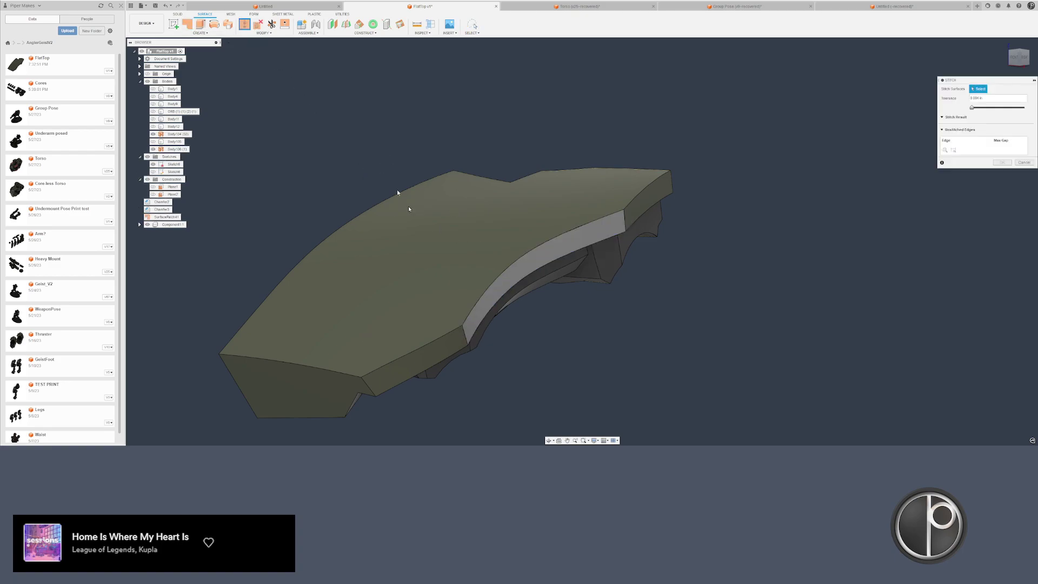
{"action": "left_click", "coordinate": [408, 208]}
{"action": "left_click", "coordinate": [487, 262]}
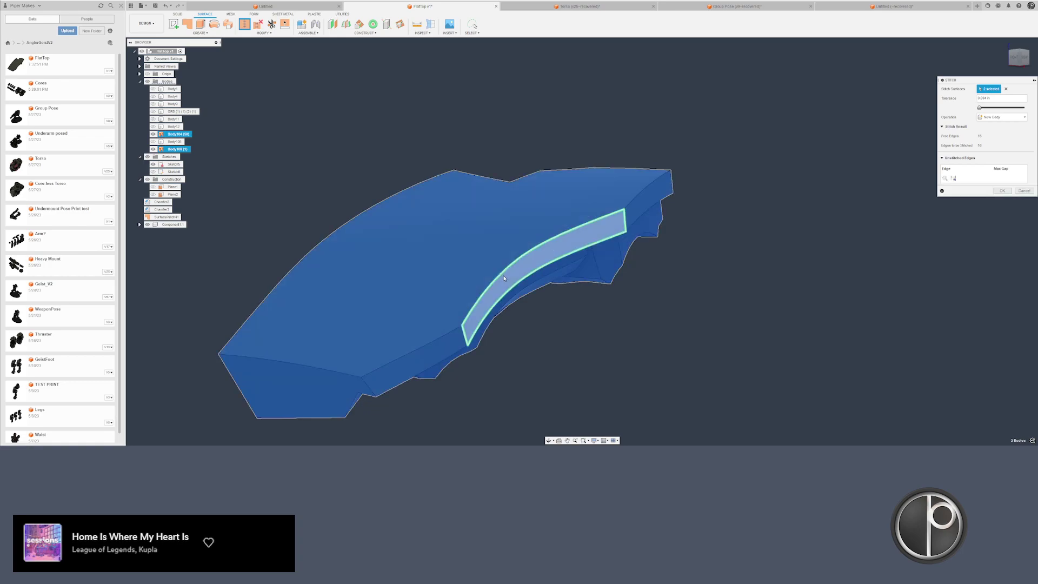
{"action": "key", "text": "Return"}
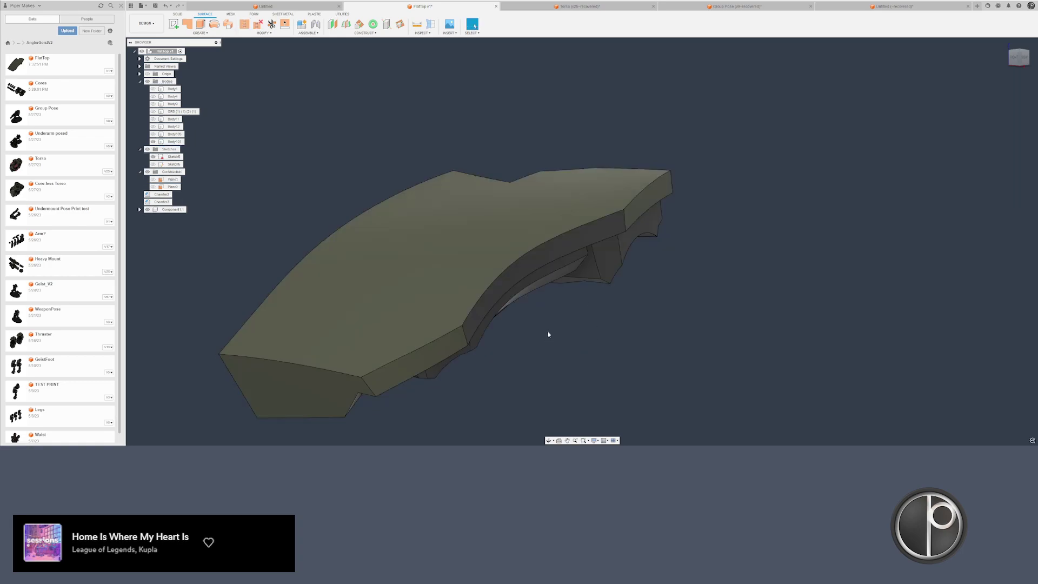
- Offset the rebuilt concave rim face slightly inward with Press Pull
{"action": "middle_click_drag", "start_coordinate": [539, 335], "coordinate": [535, 290], "text": "shift"}
{"action": "scroll", "coordinate": [534, 227], "scroll_direction": "up", "scroll_amount": 3}
{"action": "left_click", "coordinate": [534, 212]}
{"action": "right_click", "coordinate": [534, 212]}
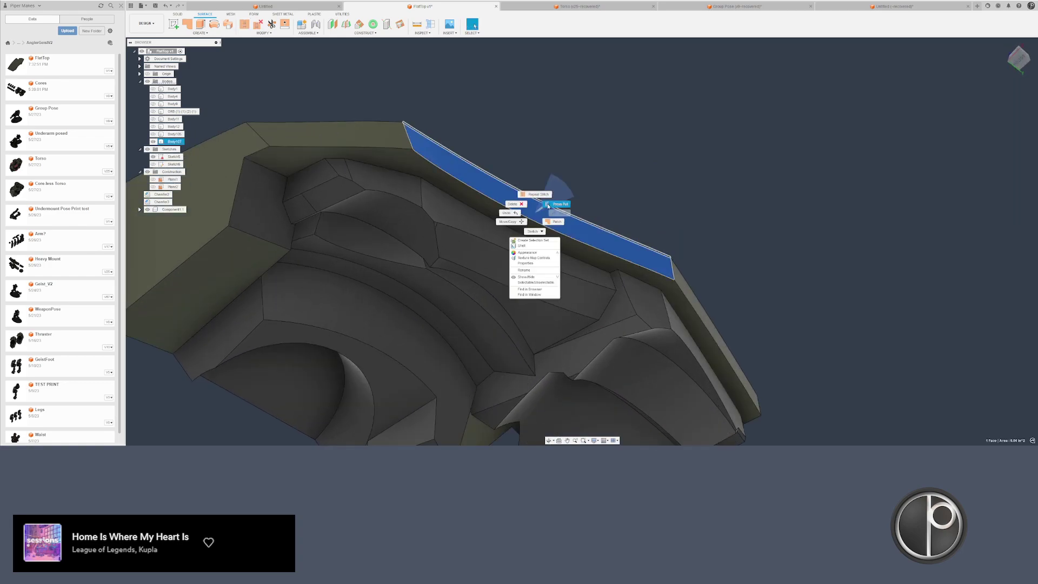
{"action": "left_click", "coordinate": [556, 204]}
{"action": "scroll", "coordinate": [538, 212], "scroll_direction": "up", "scroll_amount": 3}
{"action": "left_click_drag", "start_coordinate": [531, 215], "coordinate": [522, 234]}
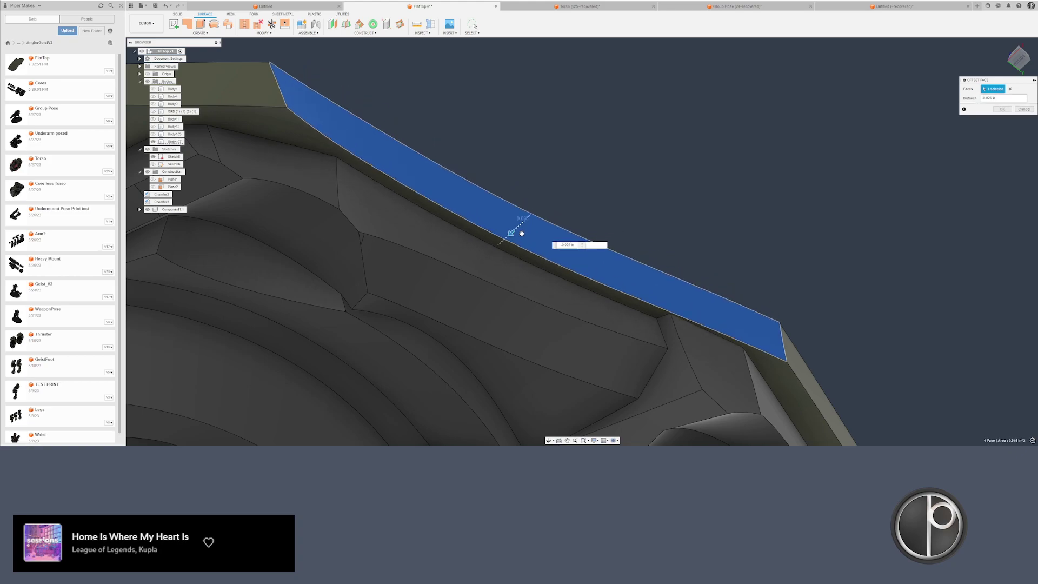
{"action": "middle_click_drag", "start_coordinate": [563, 191], "coordinate": [579, 178]}
{"action": "key", "text": "Return"}
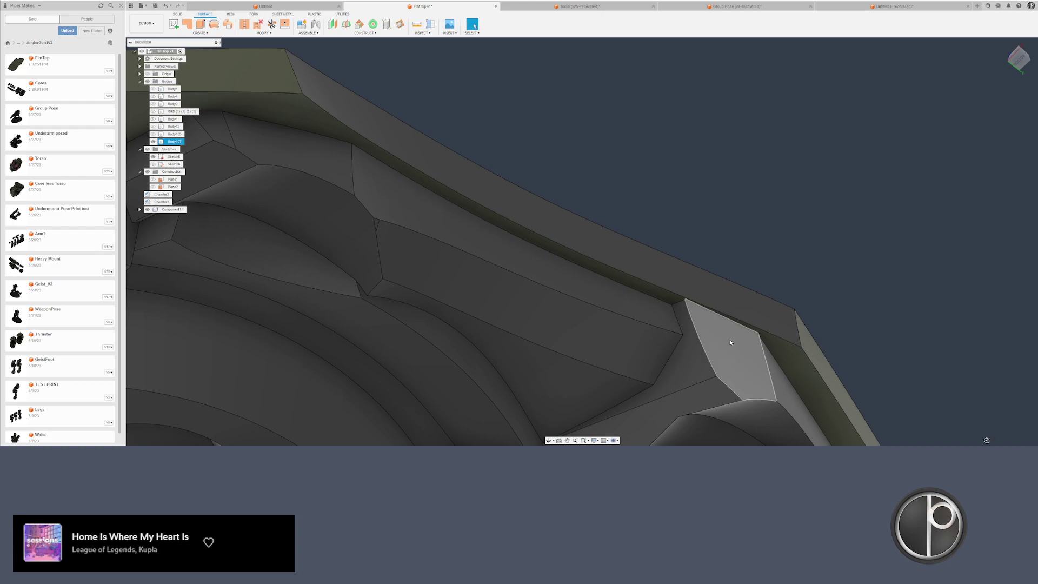
- Try to offset the long inner face beside the rim and the small neighbouring face together
{"action": "left_click", "coordinate": [729, 341]}
{"action": "left_click", "coordinate": [644, 309], "text": "ctrl"}
{"action": "right_click", "coordinate": [644, 309]}
{"action": "left_click", "coordinate": [649, 301]}
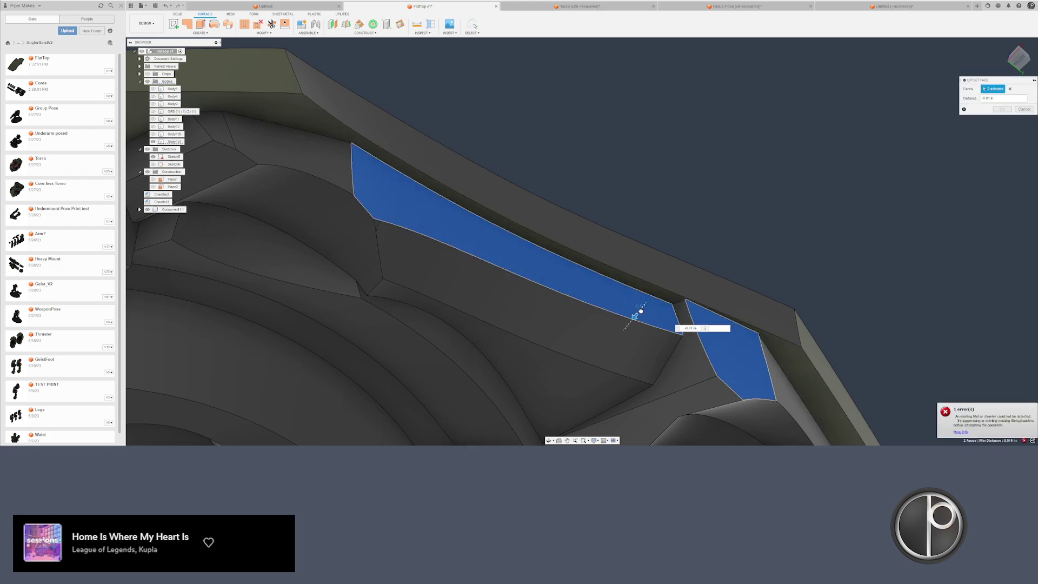
{"action": "key", "text": "Escape"}
- Try to offset the long inner face and the small neighbouring face one at a time
{"action": "right_click", "coordinate": [602, 300]}
{"action": "left_click", "coordinate": [604, 294]}
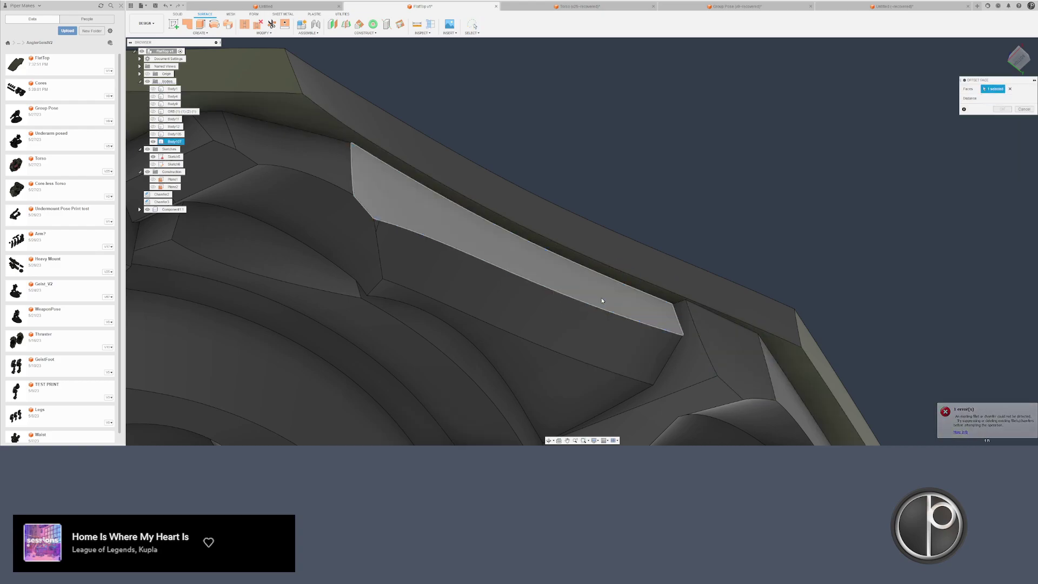
{"action": "left_click", "coordinate": [602, 298]}
{"action": "left_click_drag", "start_coordinate": [605, 294], "coordinate": [597, 303]}
{"action": "key", "text": "Escape"}
{"action": "right_click", "coordinate": [725, 343]}
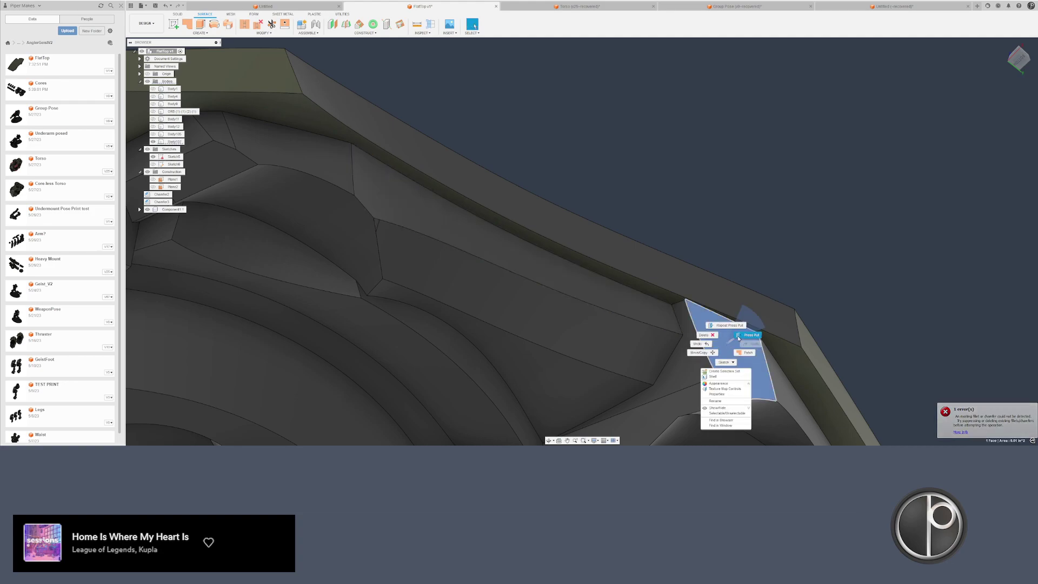
{"action": "left_click", "coordinate": [745, 333]}
{"action": "key", "text": "Escape"}
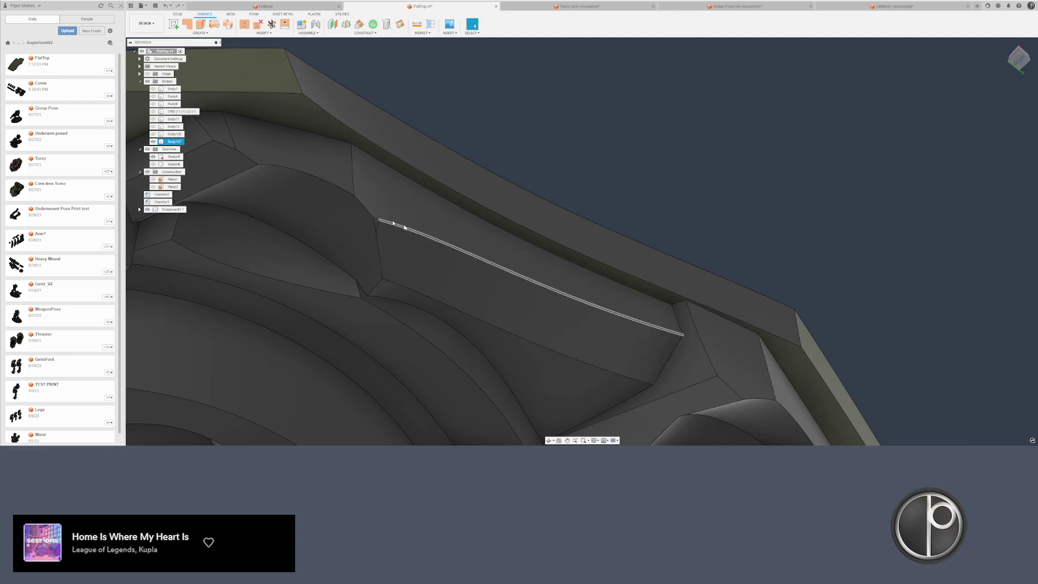
- Replace the long inner face beside the concave rim with a patch surface and stitch it to the armor
{"action": "left_click", "coordinate": [397, 212]}
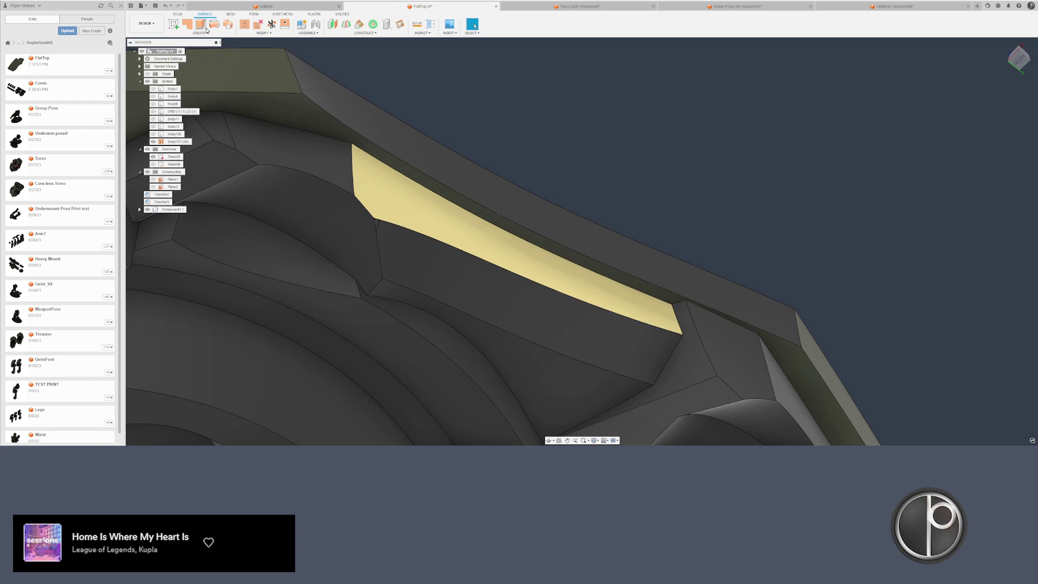
{"action": "left_click", "coordinate": [190, 25]}
{"action": "key", "text": "Return"}
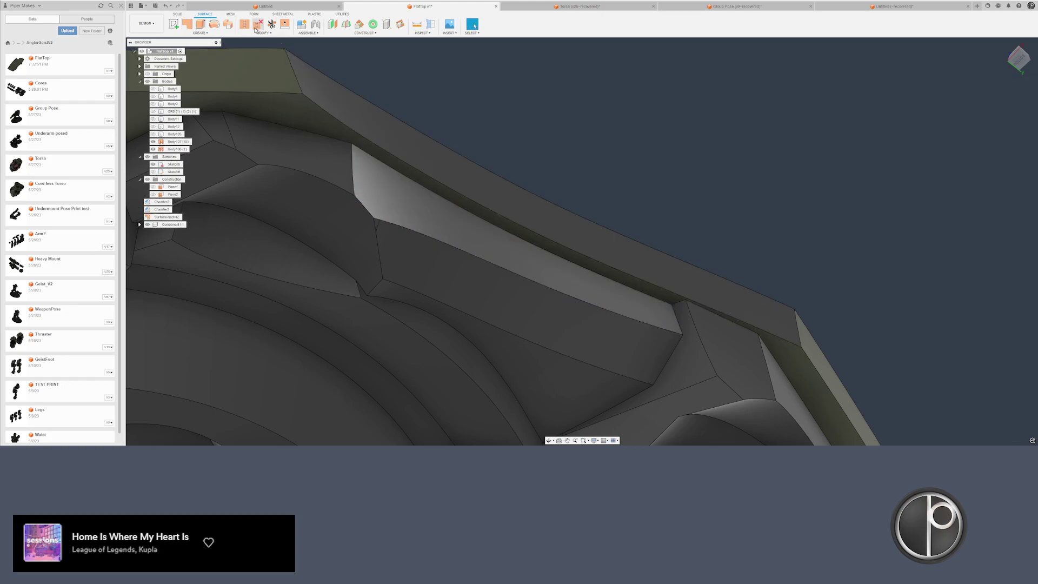
{"action": "left_click", "coordinate": [244, 24]}
{"action": "left_click", "coordinate": [304, 125]}
{"action": "key", "text": "Return"}
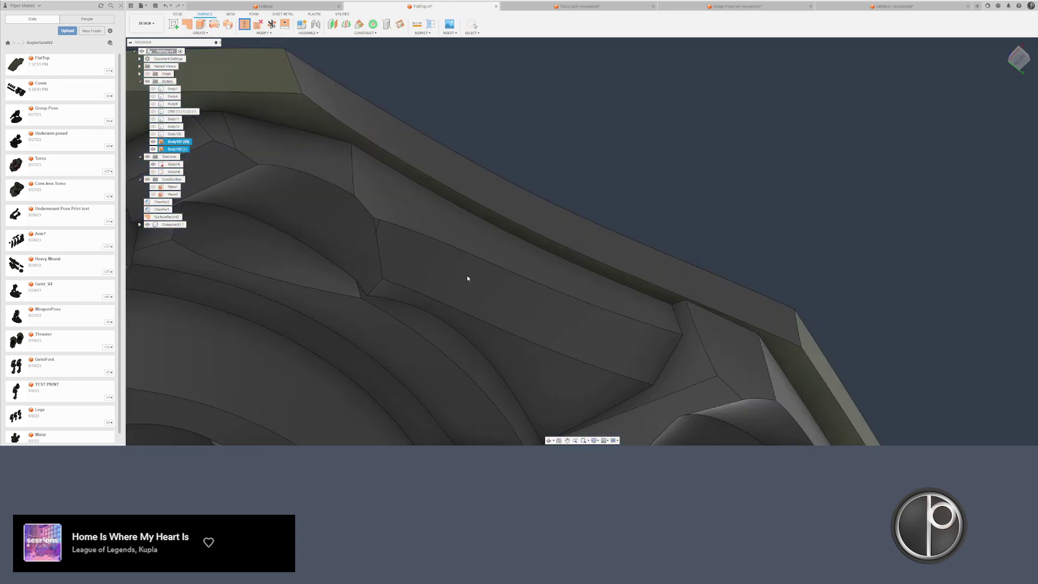
- Delete the wide curved cavity face next to the rebuilt inner face and cover the opening with a patch
{"action": "left_click", "coordinate": [392, 233]}
{"action": "scroll", "coordinate": [381, 226], "scroll_direction": "up", "scroll_amount": 3}
{"action": "scroll", "coordinate": [371, 222], "scroll_direction": "down", "scroll_amount": 3}
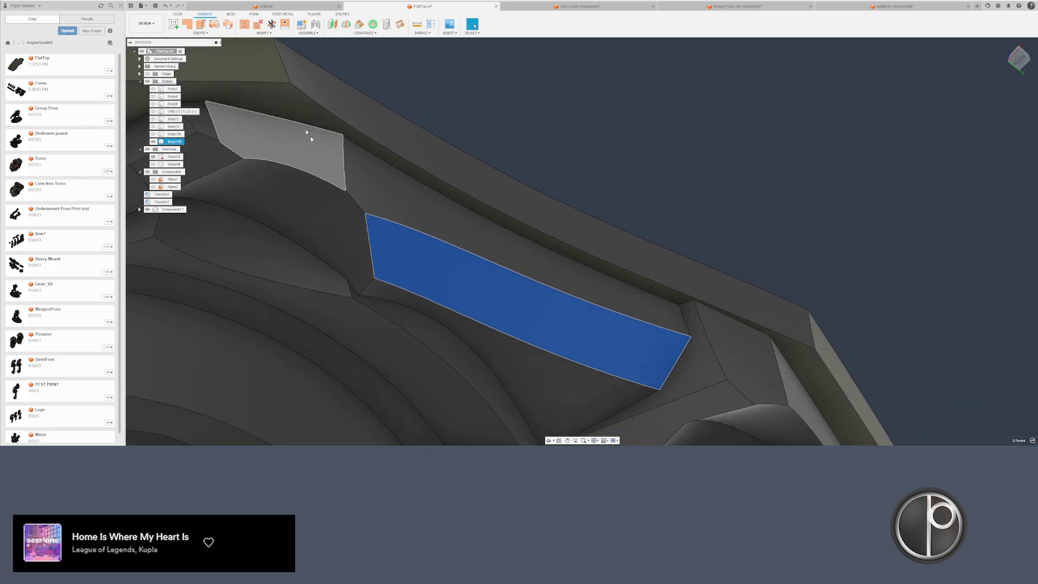
{"action": "key", "text": "Delete"}
{"action": "left_click", "coordinate": [187, 25]}
{"action": "left_click", "coordinate": [405, 229]}
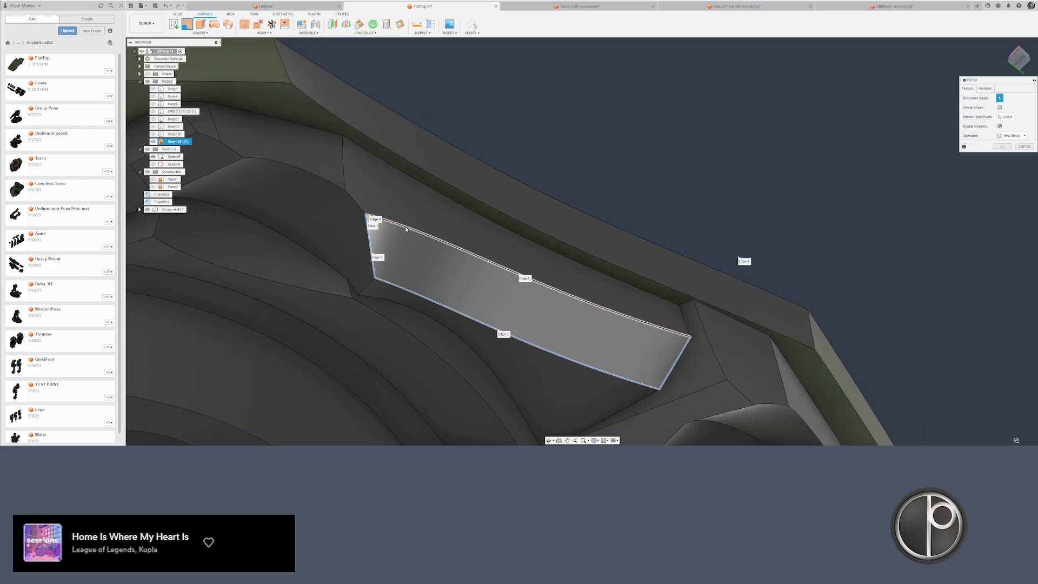
{"action": "key", "text": "Return"}
- Stitch the new patch covering the cavity opening to the armor body
{"action": "left_click", "coordinate": [244, 24]}
{"action": "left_click", "coordinate": [389, 249]}
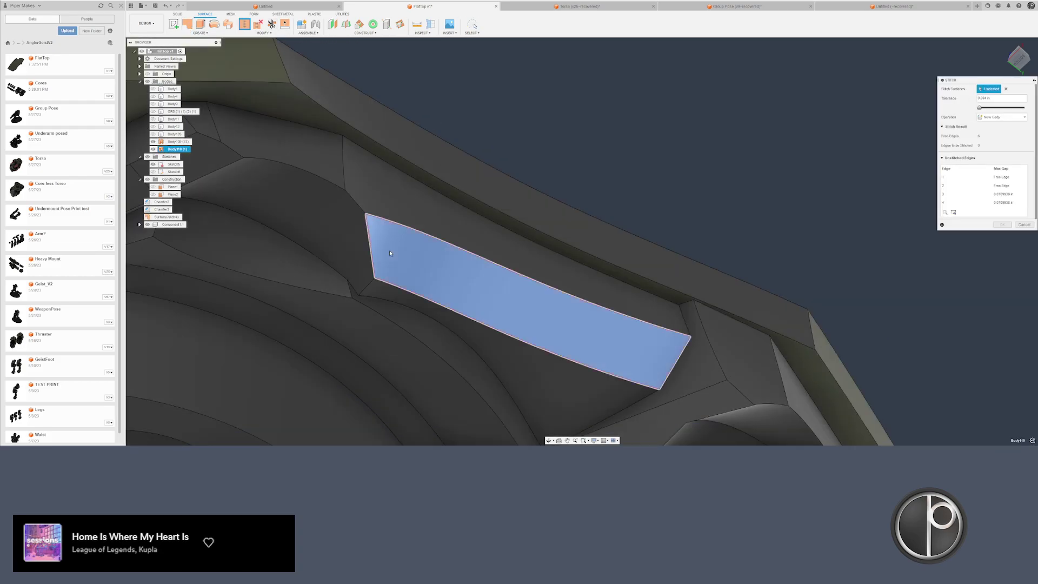
{"action": "key", "text": "Return"}
{"action": "left_click", "coordinate": [245, 25]}
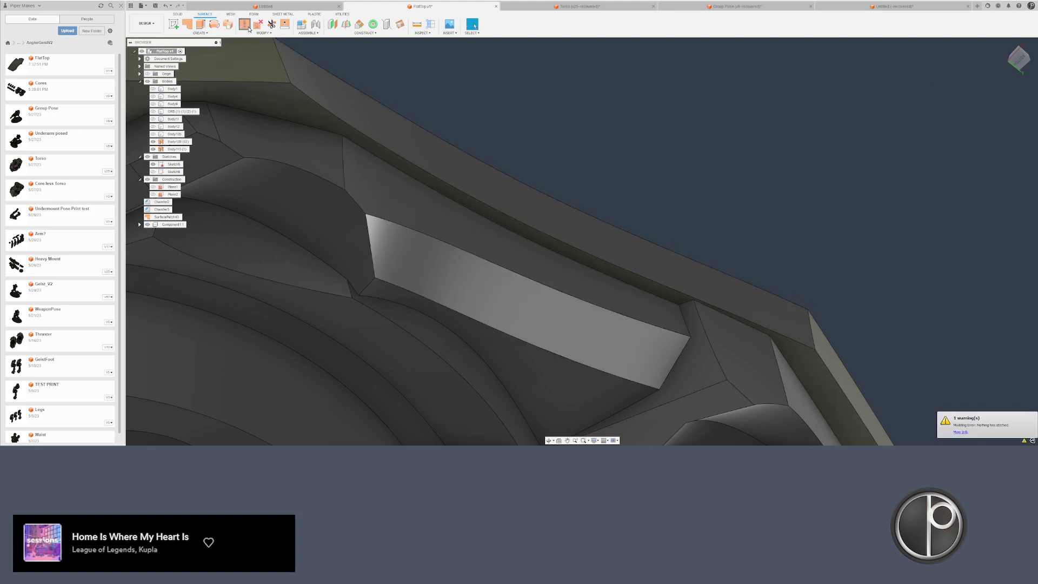
{"action": "left_click", "coordinate": [352, 189]}
{"action": "left_click", "coordinate": [382, 231]}
{"action": "key", "text": "Return"}
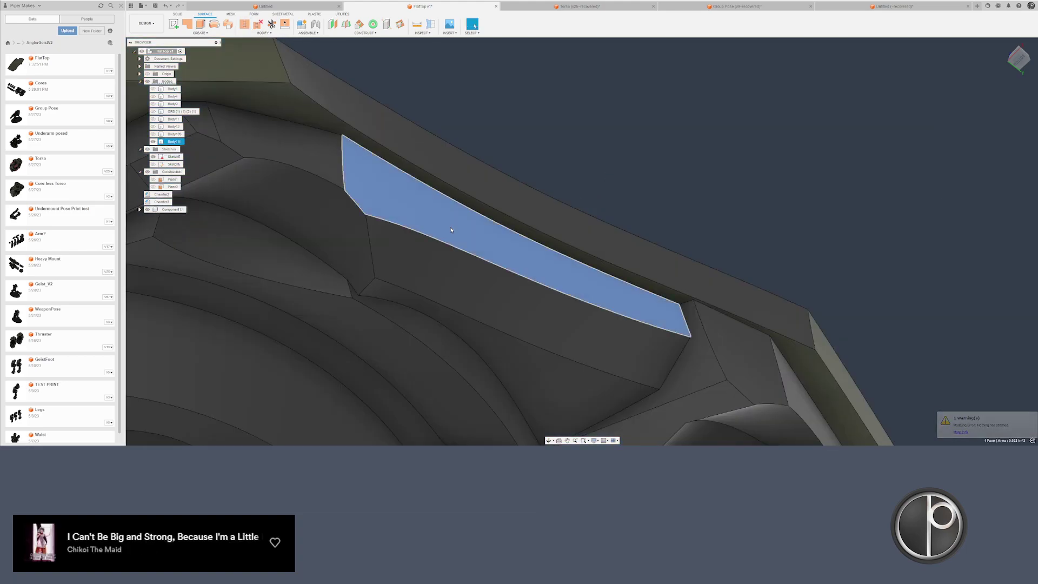
- Offset the long inner face beside the concave rim by -0.025 in
{"action": "left_click", "coordinate": [468, 224]}
{"action": "key", "text": "q"}
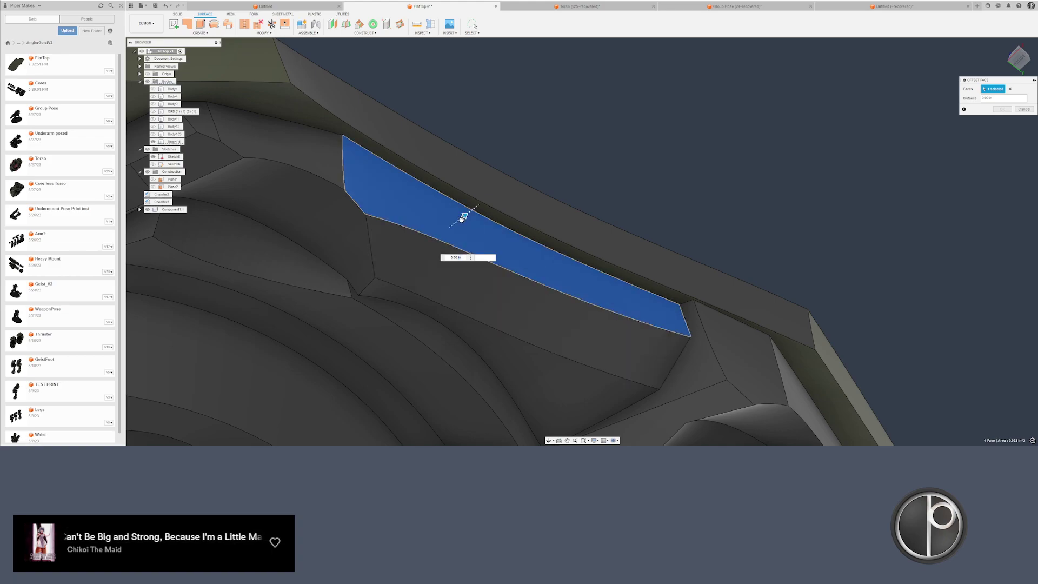
{"action": "left_click_drag", "start_coordinate": [463, 216], "coordinate": [430, 239]}
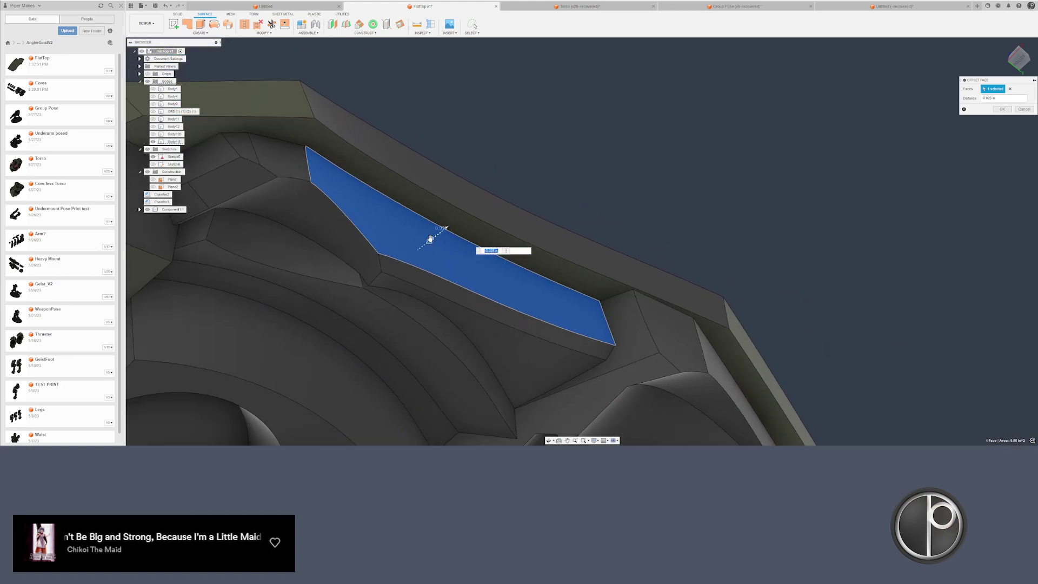
{"action": "key", "text": "Return"}
- Offset the small inner face beyond the end of the long rim-side face by -0.025 in
{"action": "left_click", "coordinate": [659, 338]}
{"action": "key", "text": "q"}
{"action": "scroll", "coordinate": [666, 338], "scroll_direction": "up", "scroll_amount": 3}
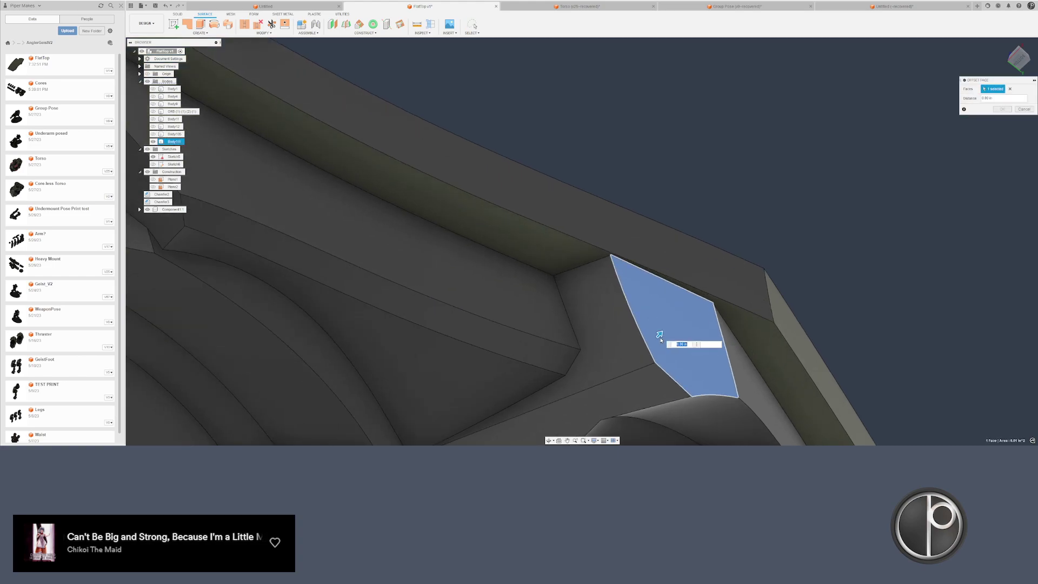
{"action": "left_click_drag", "start_coordinate": [660, 336], "coordinate": [644, 349]}
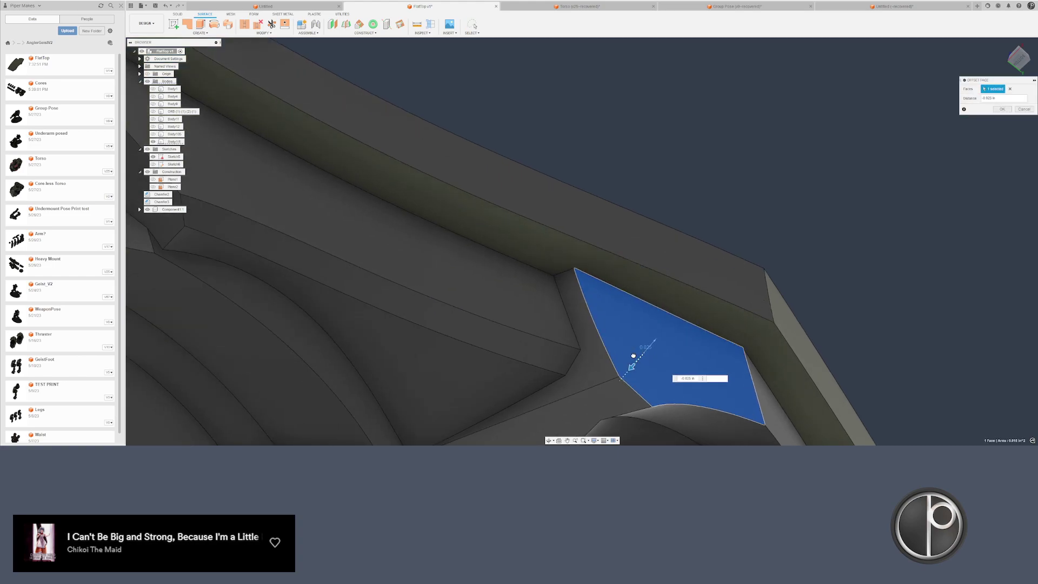
{"action": "key", "text": "Return"}
- Offset the rebuilt wide curved cavity face by -0.01 in
{"action": "right_click", "coordinate": [530, 349]}
{"action": "left_click", "coordinate": [546, 344]}
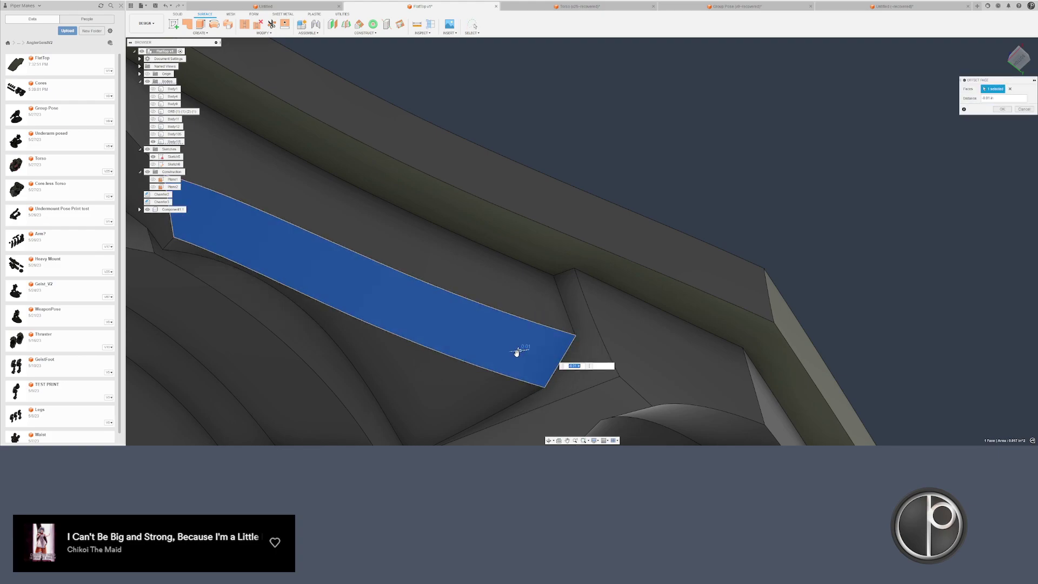
{"action": "key", "text": "Return"}
- Apply the design's green armor appearance to the gray curved face on the armor's outer rim
{"action": "scroll", "coordinate": [515, 352], "scroll_direction": "down", "scroll_amount": 4}
{"action": "middle_click_drag", "start_coordinate": [514, 362], "coordinate": [513, 320], "text": "shift"}
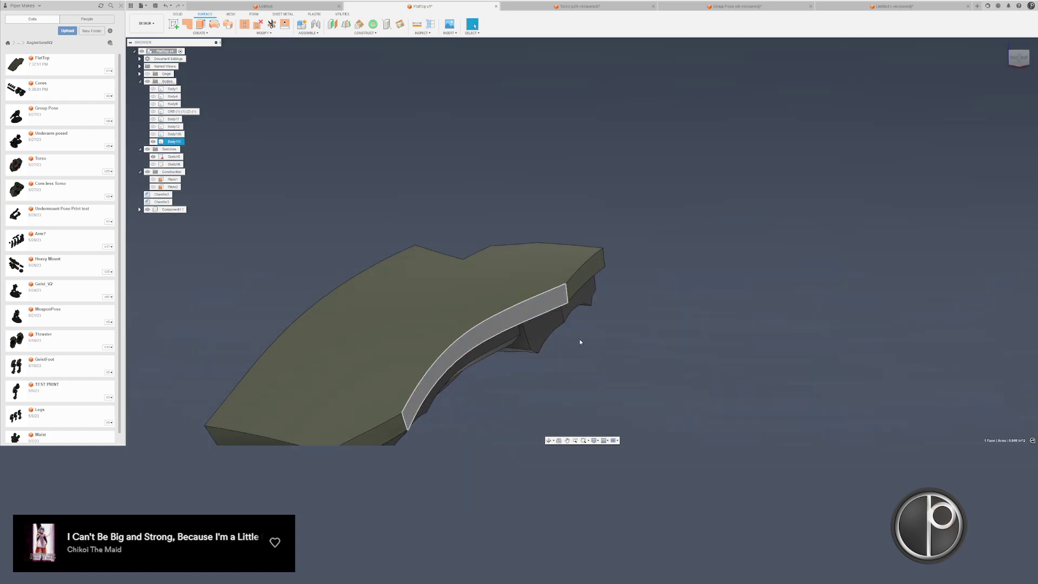
{"action": "key", "text": "a"}
{"action": "scroll", "coordinate": [581, 264], "scroll_direction": "up", "scroll_amount": 3}
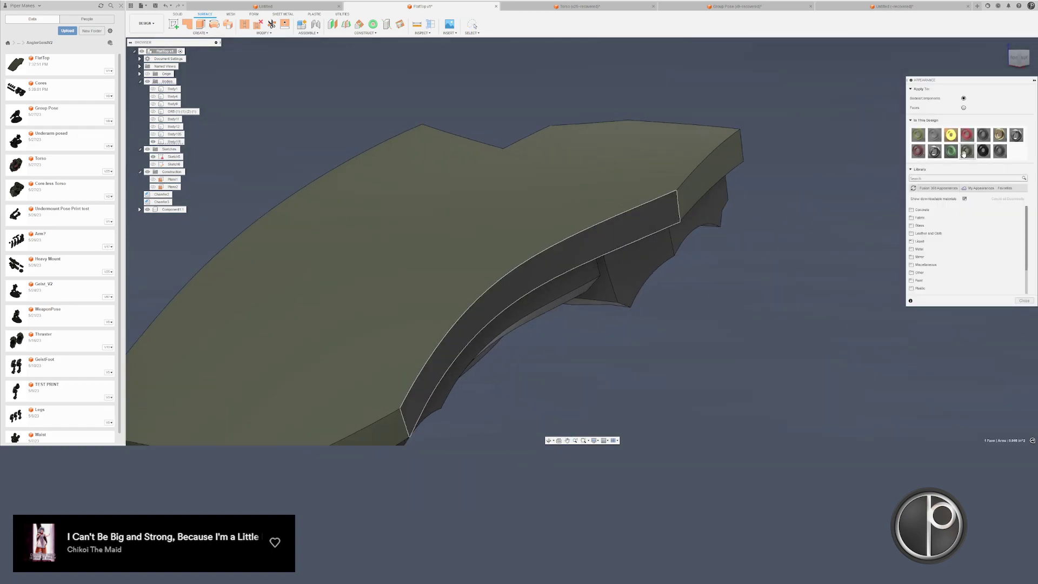
{"action": "left_click_drag", "start_coordinate": [963, 154], "coordinate": [641, 226]}
{"action": "scroll", "coordinate": [487, 284], "scroll_direction": "down", "scroll_amount": 3}
{"action": "middle_click_drag", "start_coordinate": [487, 284], "coordinate": [460, 230], "text": "shift"}
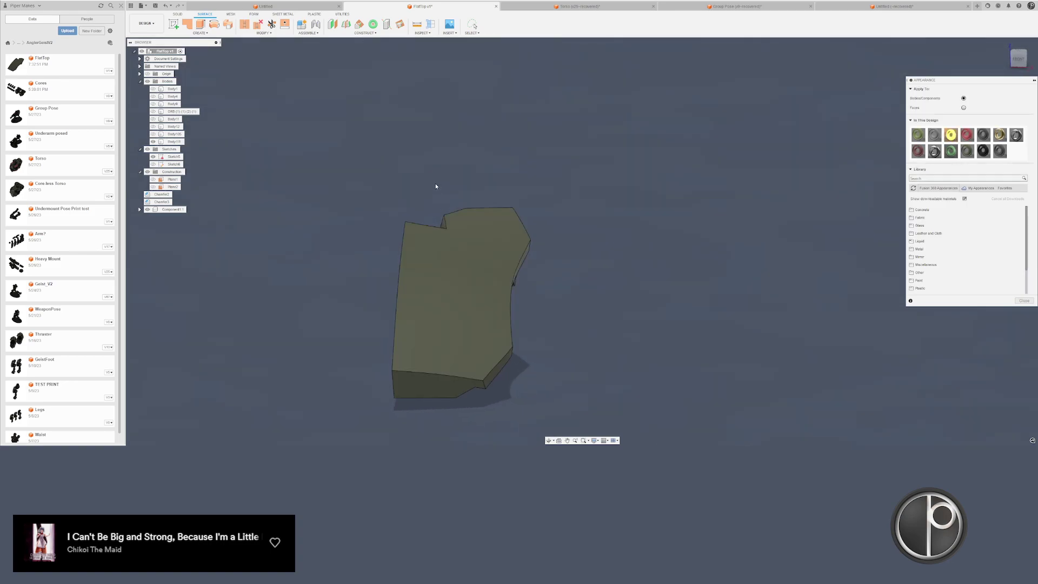
{"action": "key", "text": "Escape"}
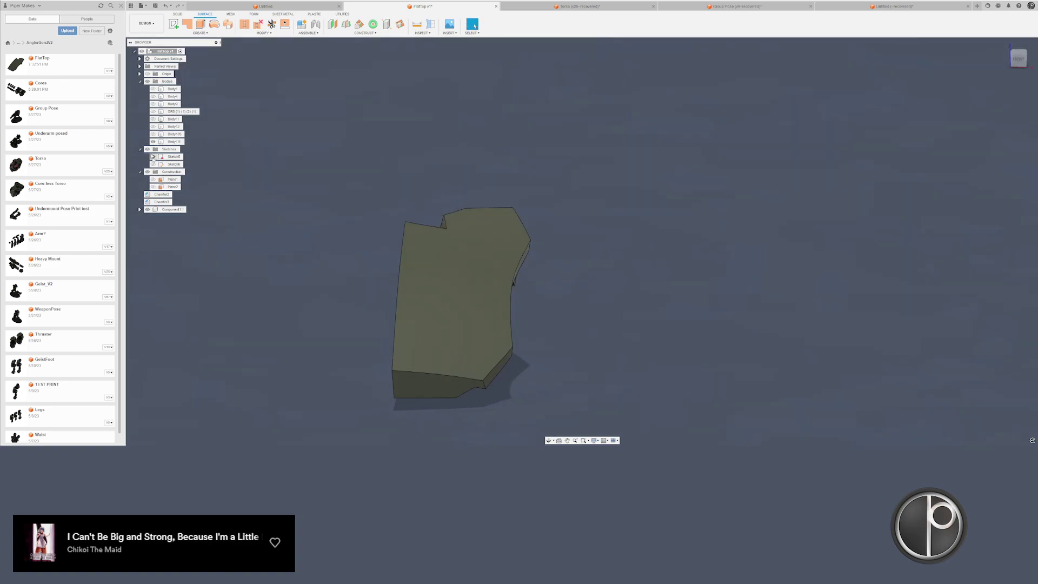
- Show all the hidden bodies of the model around the armor half
{"action": "left_click", "coordinate": [153, 126]}
{"action": "left_click", "coordinate": [153, 119]}
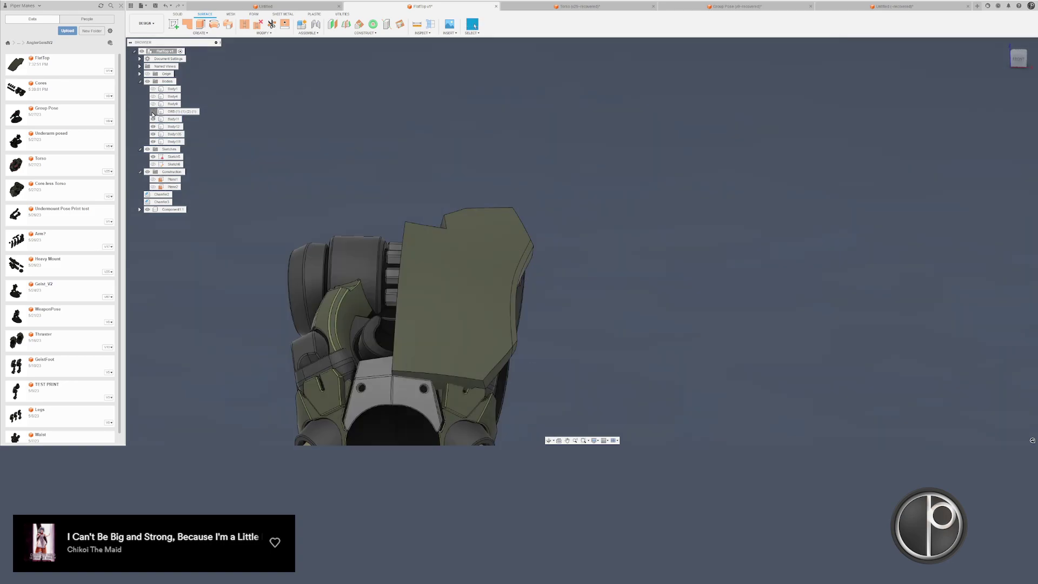
{"action": "left_click", "coordinate": [153, 111]}
{"action": "left_click", "coordinate": [153, 103]}
{"action": "left_click", "coordinate": [153, 97]}
{"action": "left_click", "coordinate": [153, 89]}
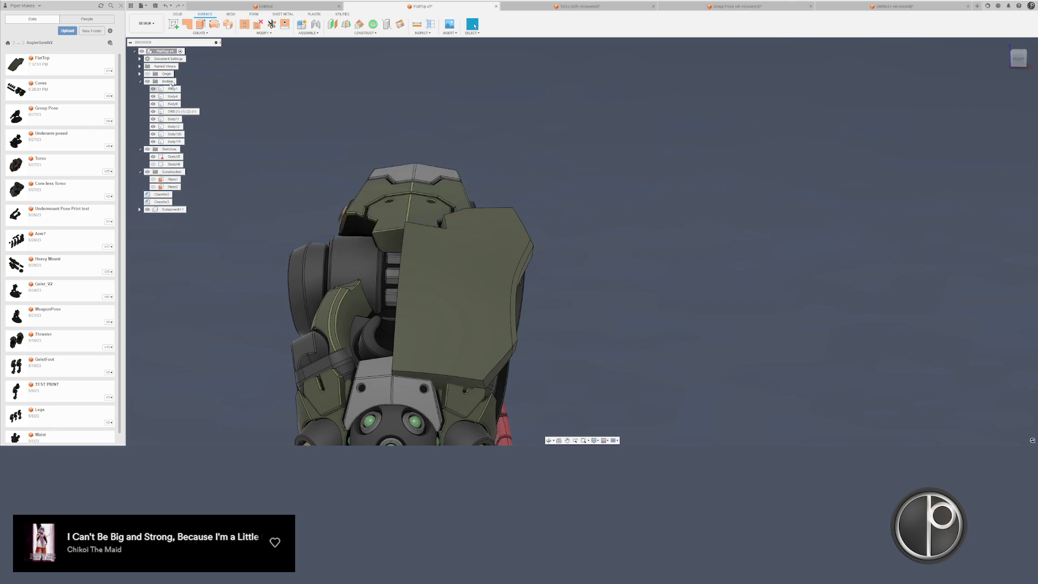
- Mirror the armor half as a new body across its flat center face
{"action": "left_click", "coordinate": [178, 14]}
{"action": "left_click", "coordinate": [268, 24]}
{"action": "left_click", "coordinate": [464, 231]}
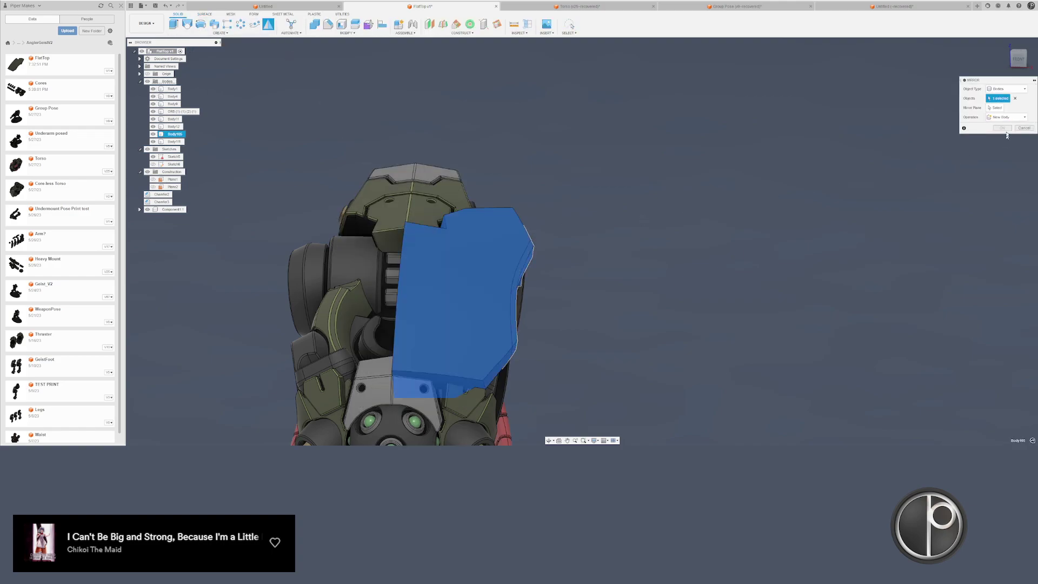
{"action": "middle_click_drag", "start_coordinate": [465, 241], "coordinate": [622, 189], "text": "shift"}
{"action": "left_click", "coordinate": [441, 276]}
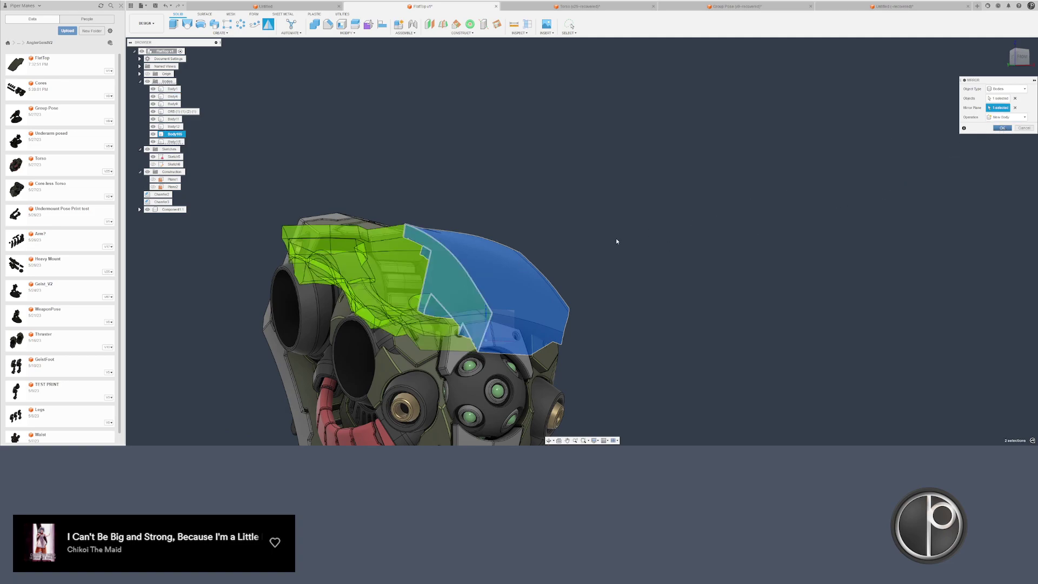
{"action": "key", "text": "Return"}
{"action": "middle_click_drag", "start_coordinate": [621, 227], "coordinate": [505, 245], "text": "shift"}
{"action": "scroll", "coordinate": [563, 279], "scroll_direction": "up", "scroll_amount": 5}
{"action": "scroll", "coordinate": [505, 245], "scroll_direction": "up", "scroll_amount": 2}
{"action": "left_click", "coordinate": [488, 221]}
{"action": "left_click", "coordinate": [923, 221], "text": "shift"}
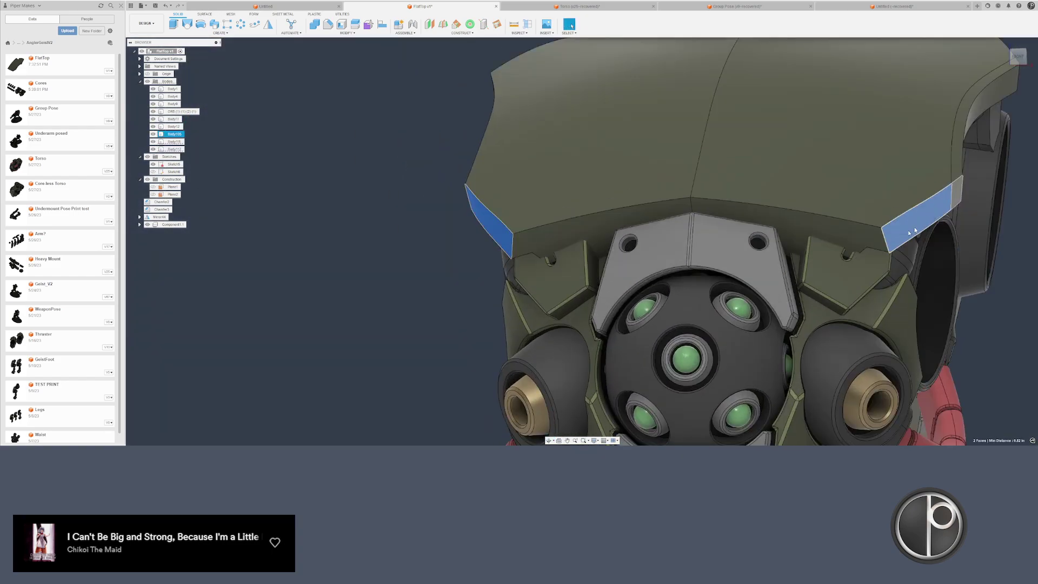
{"action": "key", "text": "q"}
{"action": "middle_click_drag", "start_coordinate": [909, 233], "coordinate": [885, 232], "text": "shift"}
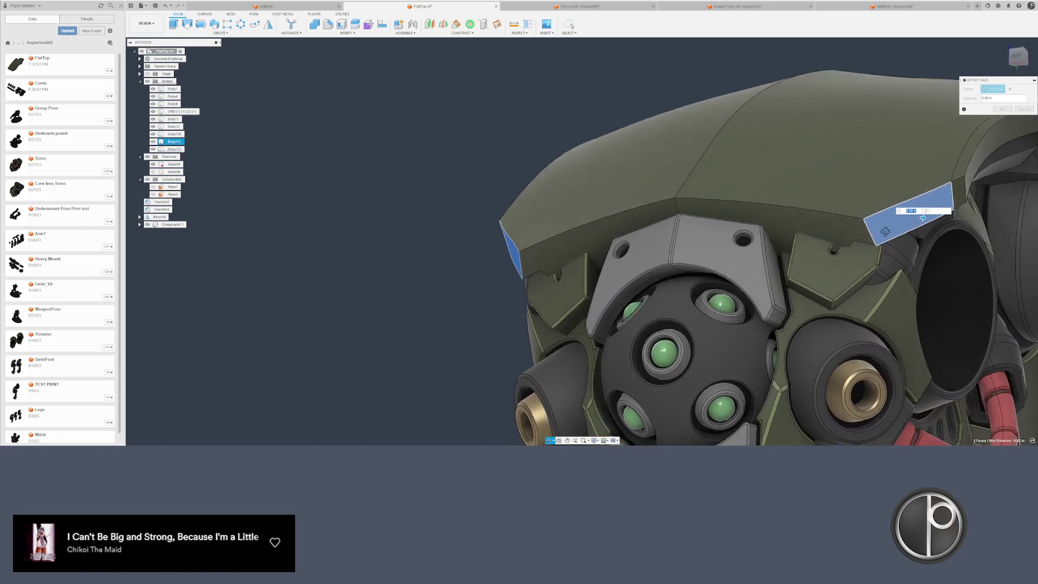
{"action": "scroll", "coordinate": [922, 218], "scroll_direction": "down", "scroll_amount": 8}
{"action": "key", "text": "Escape"}
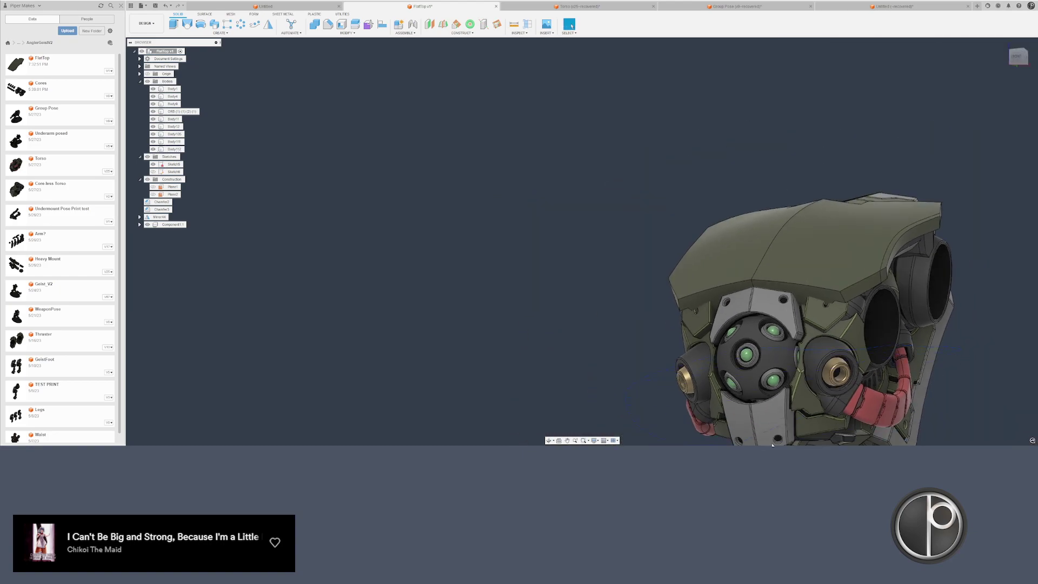
- Hide the surrounding bodies so that only the armor bodies stay visible
{"action": "left_click_drag", "start_coordinate": [923, 419], "coordinate": [844, 403]}
{"action": "key", "text": "v"}
{"action": "middle_click_drag", "start_coordinate": [851, 313], "coordinate": [846, 256], "text": "shift"}
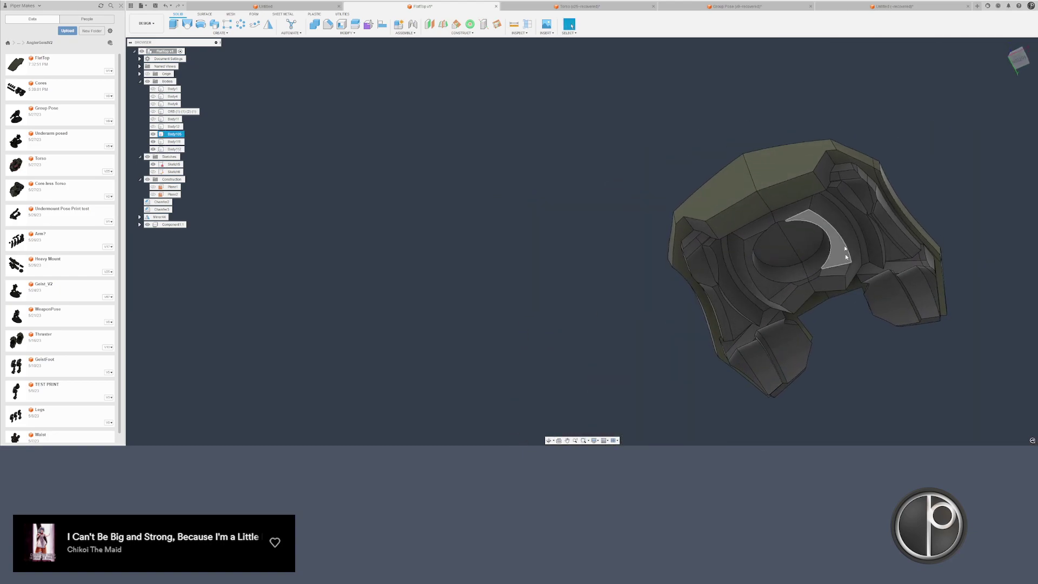
{"action": "scroll", "coordinate": [845, 254], "scroll_direction": "up", "scroll_amount": 5}
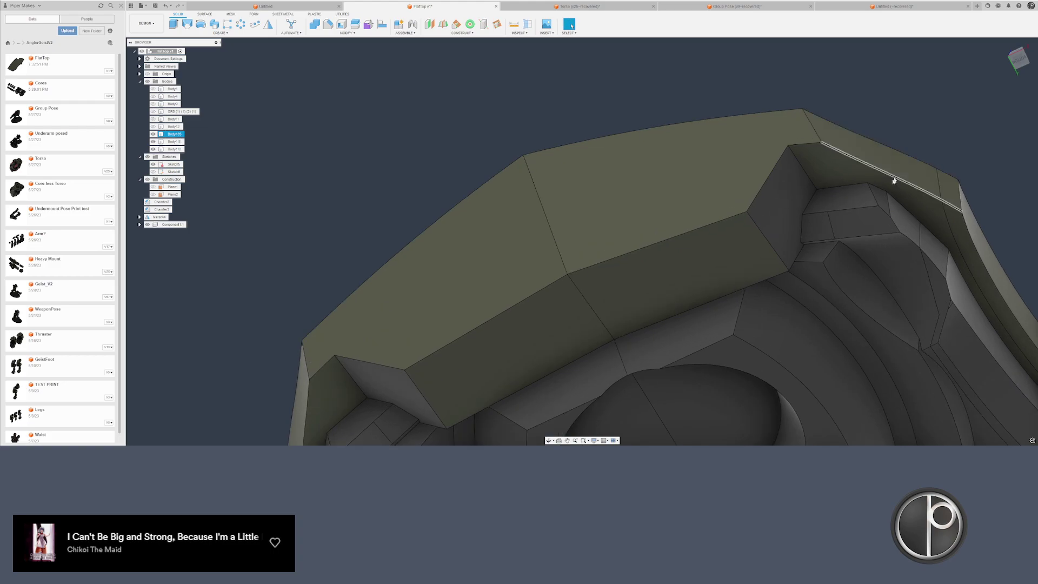
- Delete the duplicate armor body that overlaps the rebuilt armor half
{"action": "scroll", "coordinate": [886, 195], "scroll_direction": "down", "scroll_amount": 5}
{"action": "left_click", "coordinate": [915, 214]}
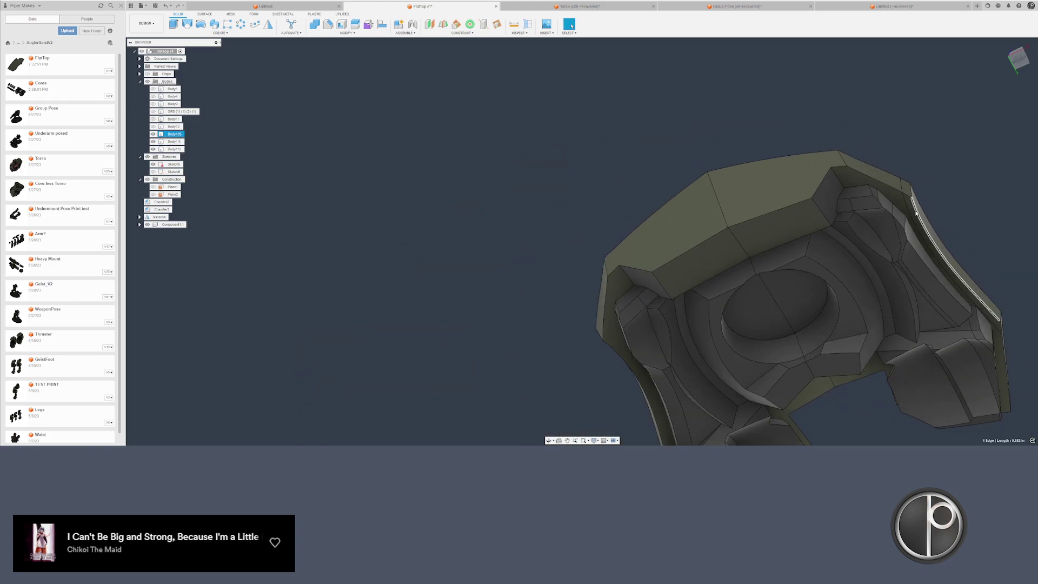
{"action": "left_click", "coordinate": [176, 134]}
{"action": "key", "text": "Delete"}
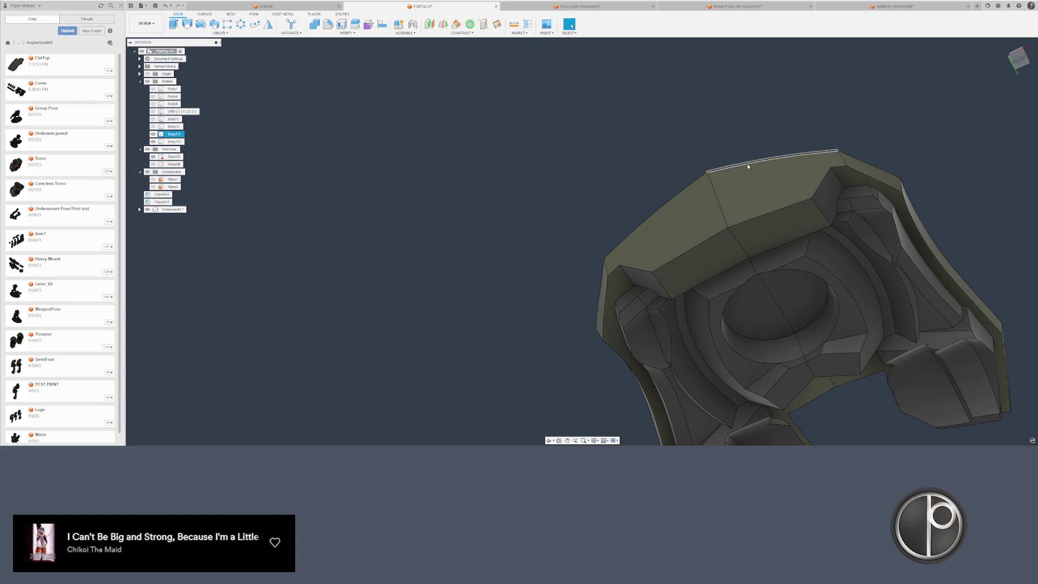
- Offset the outer front corner faces and the small inner faces behind them on both armor halves by -0.025 in
{"action": "middle_click_drag", "start_coordinate": [747, 166], "coordinate": [665, 185], "text": "shift"}
{"action": "scroll", "coordinate": [583, 238], "scroll_direction": "up", "scroll_amount": 3}
{"action": "left_click", "coordinate": [481, 246]}
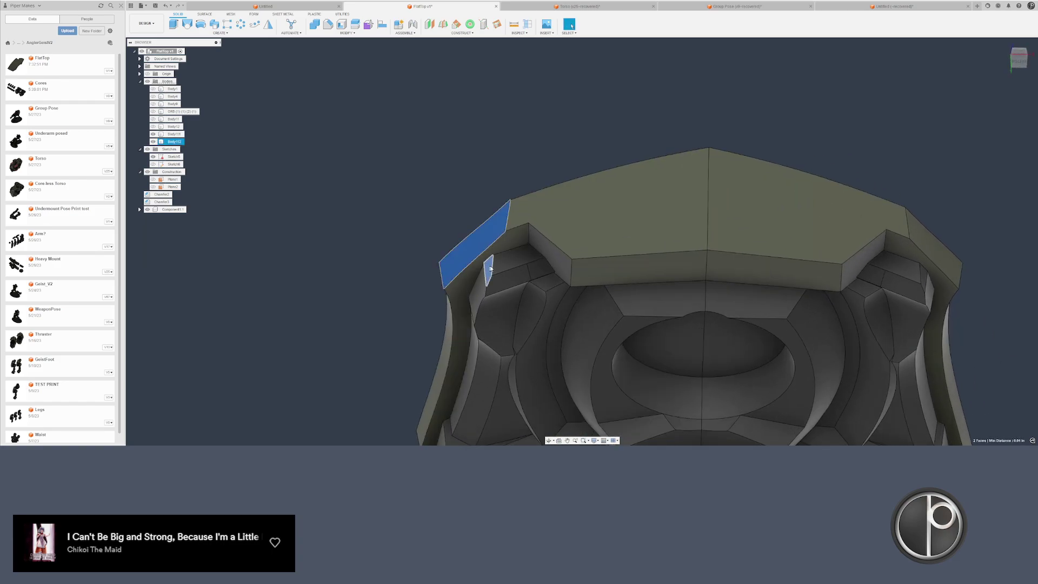
{"action": "scroll", "coordinate": [913, 260], "scroll_direction": "up", "scroll_amount": 3}
{"action": "left_click", "coordinate": [938, 232]}
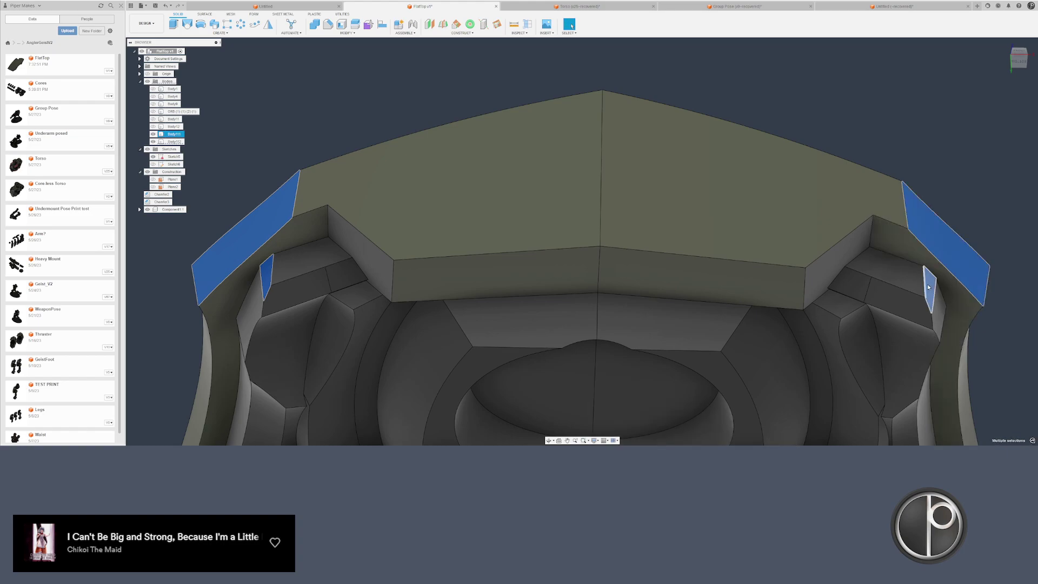
{"action": "scroll", "coordinate": [931, 287], "scroll_direction": "up", "scroll_amount": 2}
{"action": "key", "text": "q"}
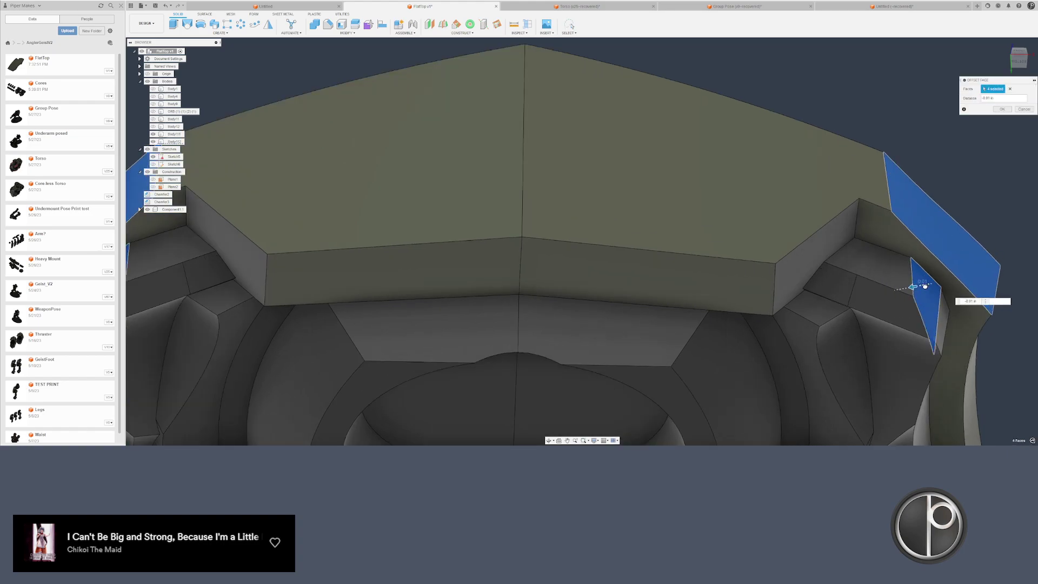
{"action": "left_click_drag", "start_coordinate": [912, 289], "coordinate": [913, 289]}
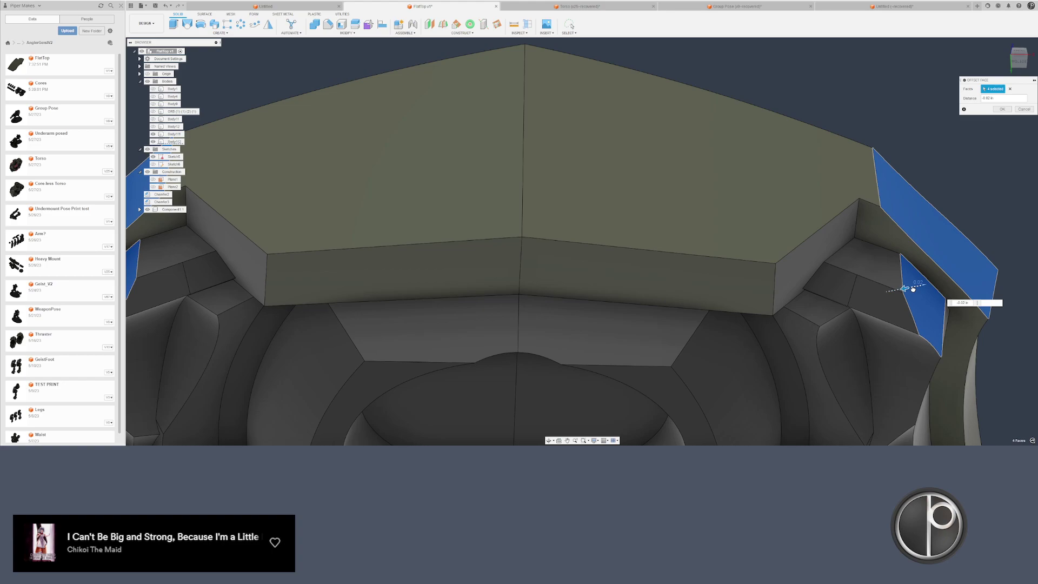
{"action": "scroll", "coordinate": [913, 289], "scroll_direction": "up", "scroll_amount": 2}
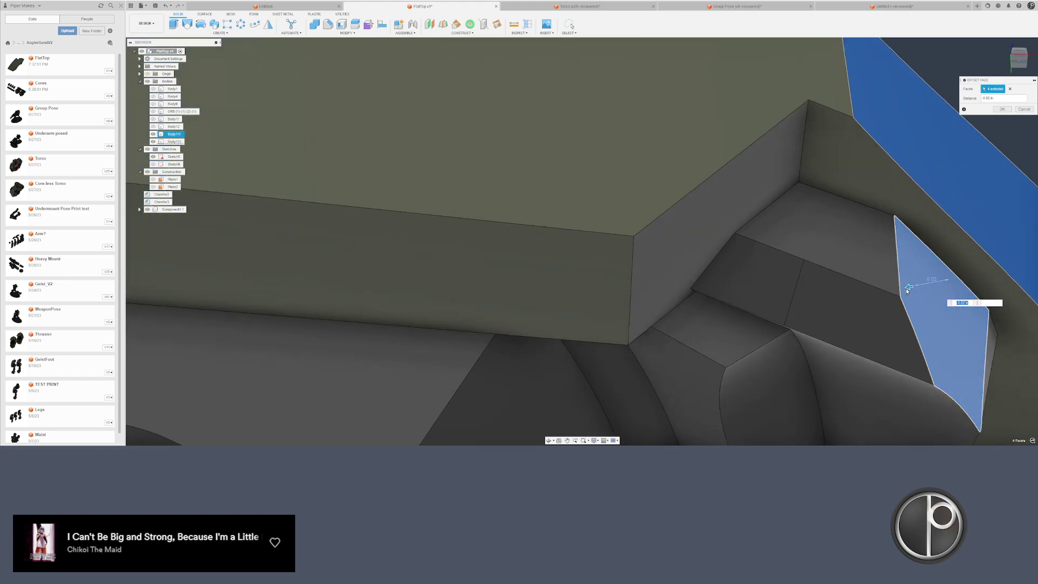
{"action": "left_click_drag", "start_coordinate": [901, 291], "coordinate": [900, 290]}
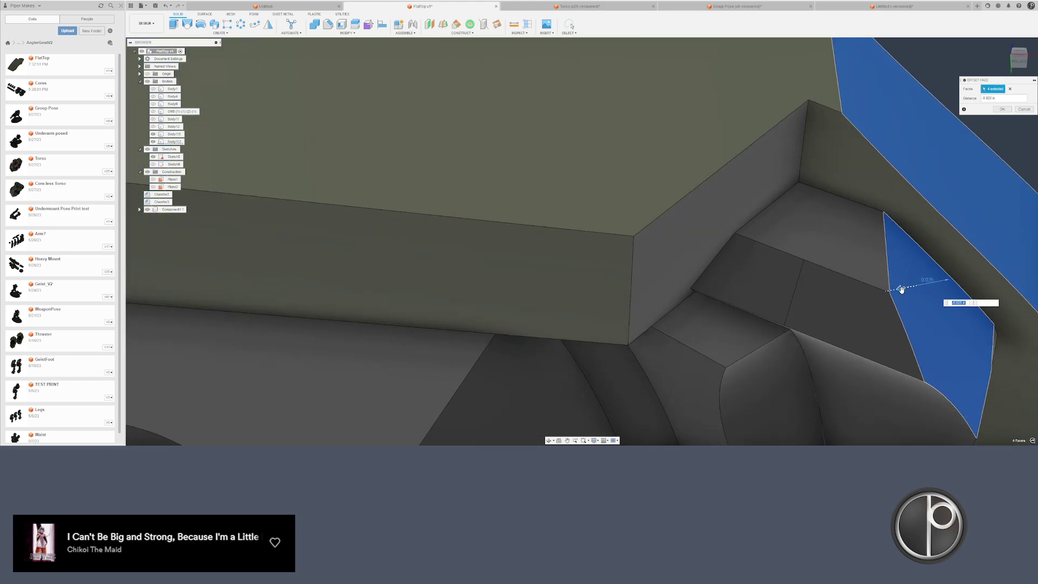
- Apply the -0.025 in offset to the four selected faces and delete the leftover sliver face on the inner side wall
{"action": "scroll", "coordinate": [876, 294], "scroll_direction": "down", "scroll_amount": 2}
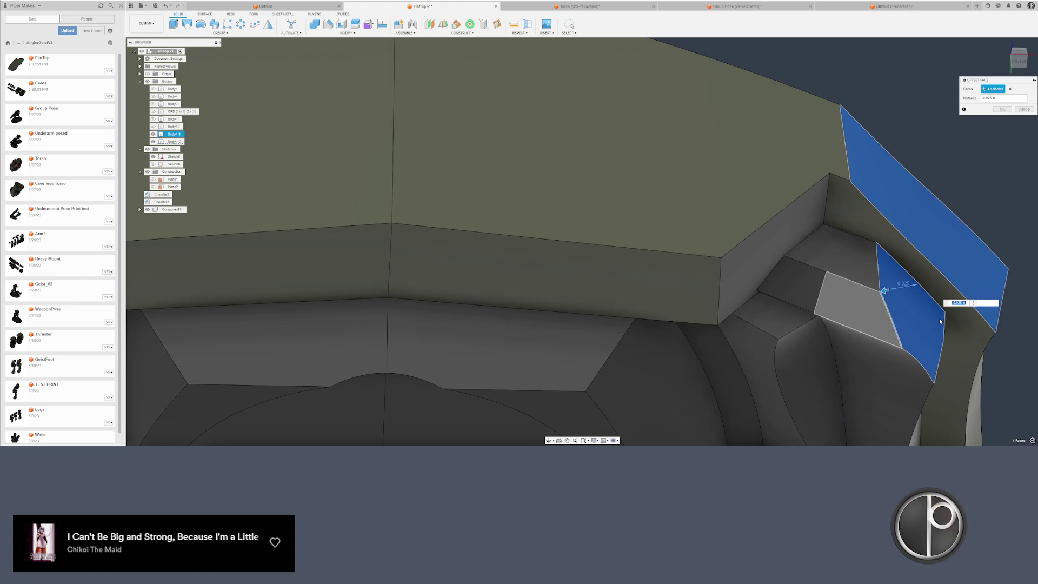
{"action": "key", "text": "Return"}
{"action": "scroll", "coordinate": [940, 318], "scroll_direction": "up", "scroll_amount": 2}
{"action": "left_click_drag", "start_coordinate": [937, 310], "coordinate": [924, 400]}
{"action": "key", "text": "Delete"}
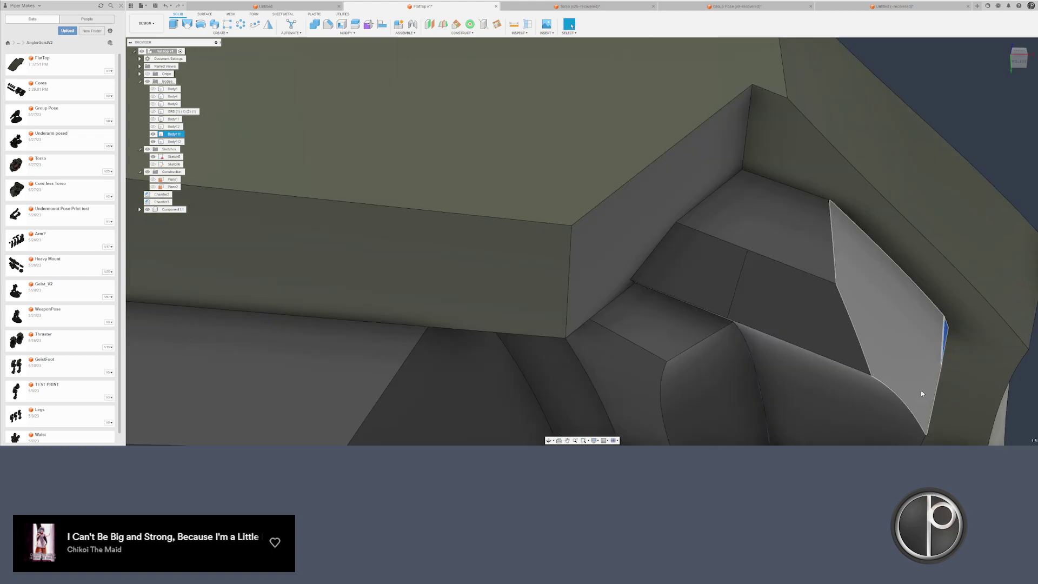
- Delete the outdated opposite half body of the armour shell, keeping the edited half
{"action": "scroll", "coordinate": [926, 399], "scroll_direction": "down", "scroll_amount": 3}
{"action": "middle_click_drag", "start_coordinate": [657, 341], "coordinate": [899, 281]}
{"action": "middle_click_drag", "start_coordinate": [464, 271], "coordinate": [657, 262]}
{"action": "scroll", "coordinate": [658, 262], "scroll_direction": "up", "scroll_amount": 2}
{"action": "scroll", "coordinate": [549, 266], "scroll_direction": "down", "scroll_amount": 5}
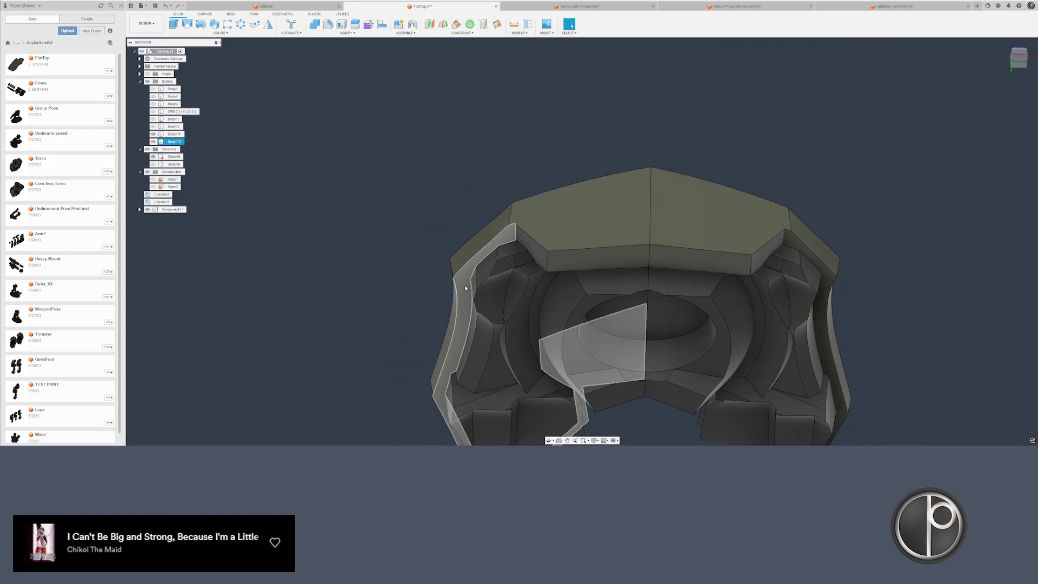
{"action": "left_click", "coordinate": [469, 251]}
{"action": "key", "text": "Delete"}
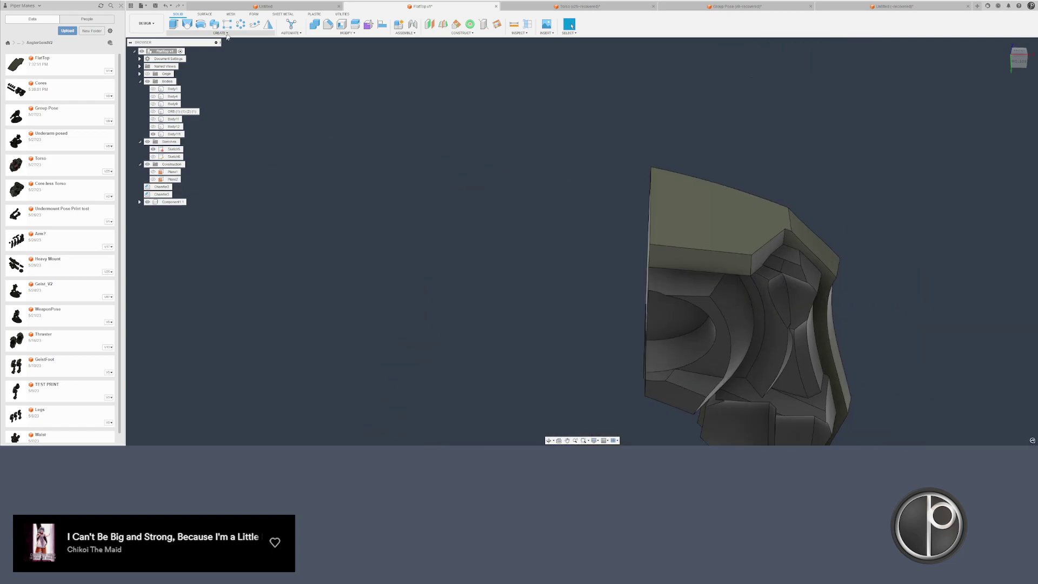
- Mirror the remaining shell half as a new body across its flat centre face
{"action": "left_click", "coordinate": [269, 25]}
{"action": "left_click", "coordinate": [703, 186]}
{"action": "left_click", "coordinate": [988, 109]}
{"action": "middle_click_drag", "start_coordinate": [697, 216], "coordinate": [662, 195], "text": "shift"}
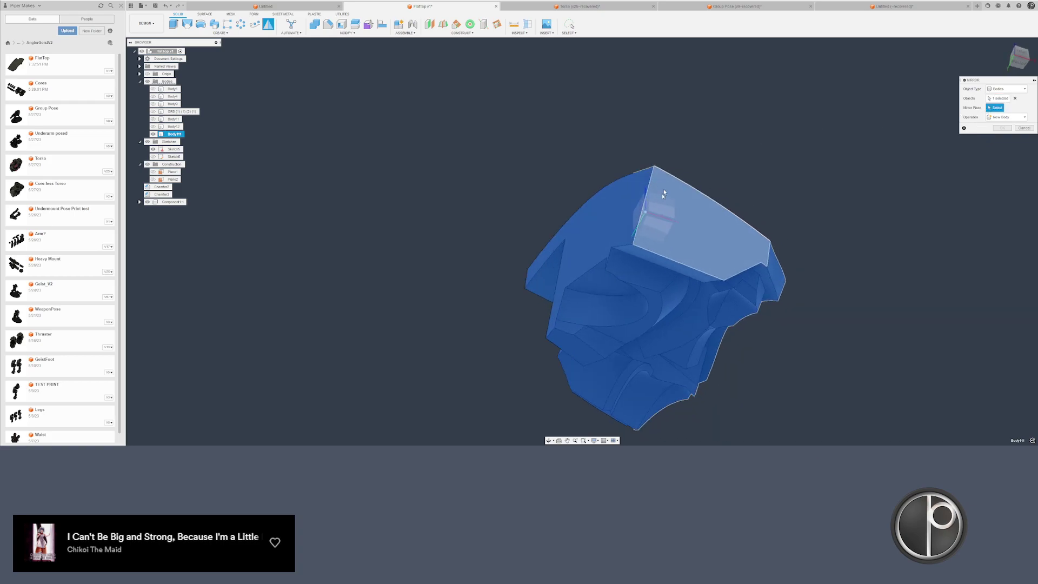
{"action": "left_click", "coordinate": [649, 201]}
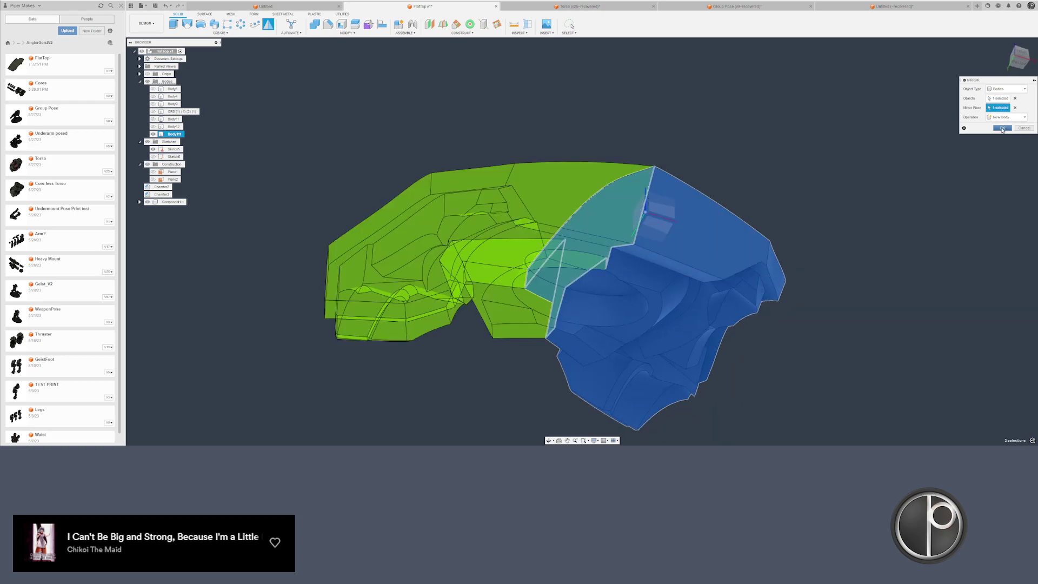
{"action": "left_click", "coordinate": [1002, 128]}
- Show the hidden bodies so the complete head model is displayed with the mirrored shell
{"action": "middle_click_drag", "start_coordinate": [354, 161], "coordinate": [342, 198], "text": "shift"}
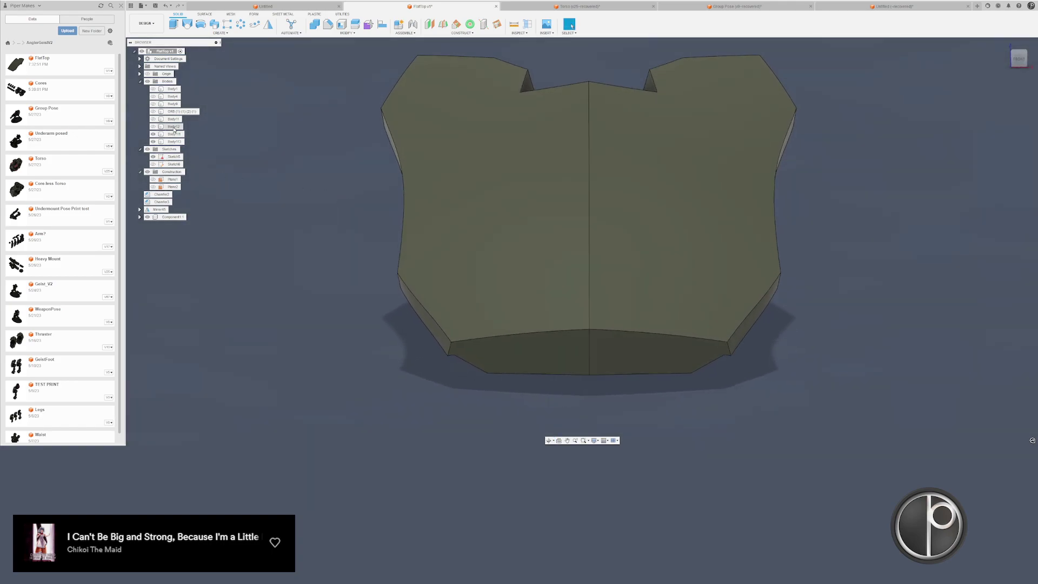
{"action": "left_click", "coordinate": [174, 128]}
{"action": "left_click", "coordinate": [173, 90], "text": "shift"}
{"action": "key", "text": "v"}
{"action": "scroll", "coordinate": [272, 207], "scroll_direction": "down", "scroll_amount": 5}
{"action": "middle_click_drag", "start_coordinate": [290, 210], "coordinate": [421, 270], "text": "shift"}
{"action": "scroll", "coordinate": [498, 305], "scroll_direction": "up", "scroll_amount": 5}
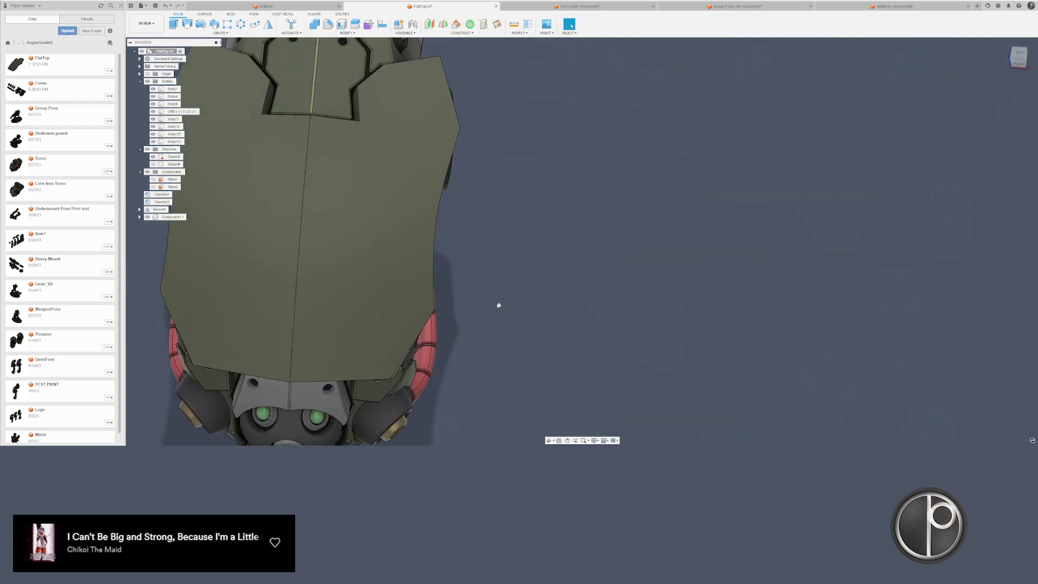
- Create a construction plane through three corner points on the front of one half of the shell's top plate
{"action": "left_click", "coordinate": [496, 27]}
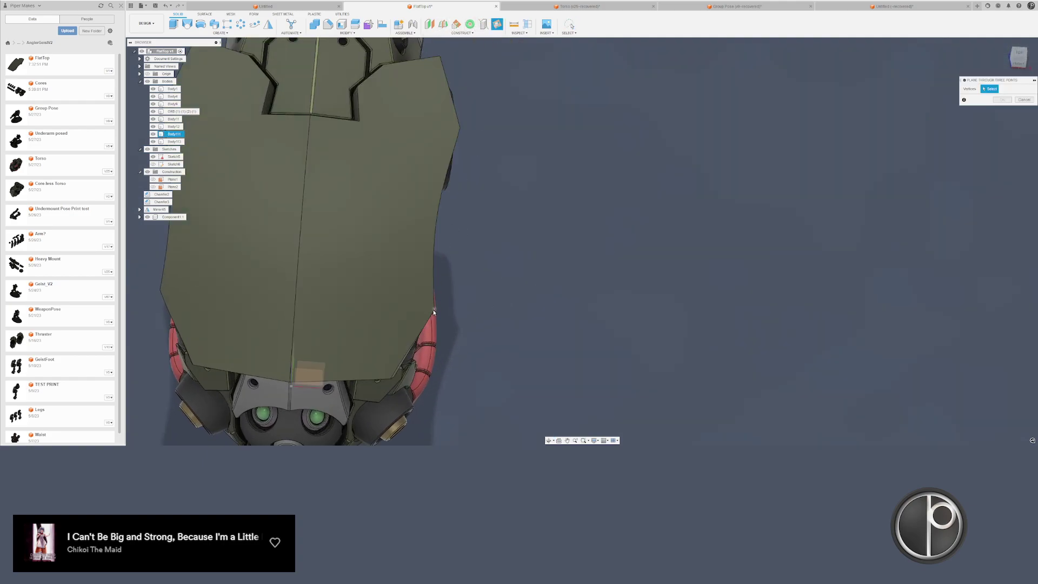
{"action": "left_click", "coordinate": [289, 385]}
{"action": "key", "text": "Return"}
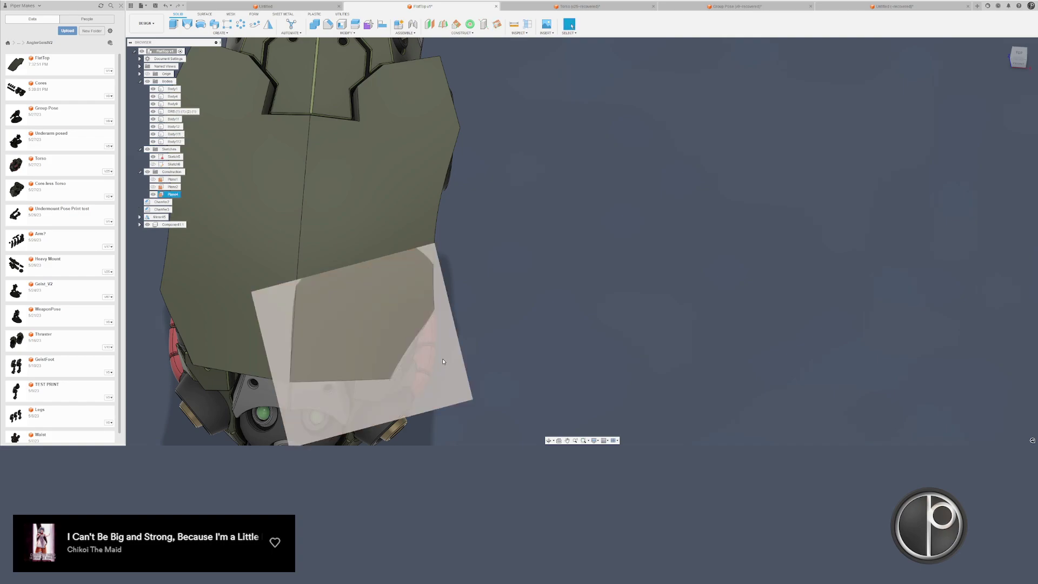
- Create a sketch on the new plane and add a construction point at the centre of the round dark part beside the red hose
{"action": "key", "text": "s"}
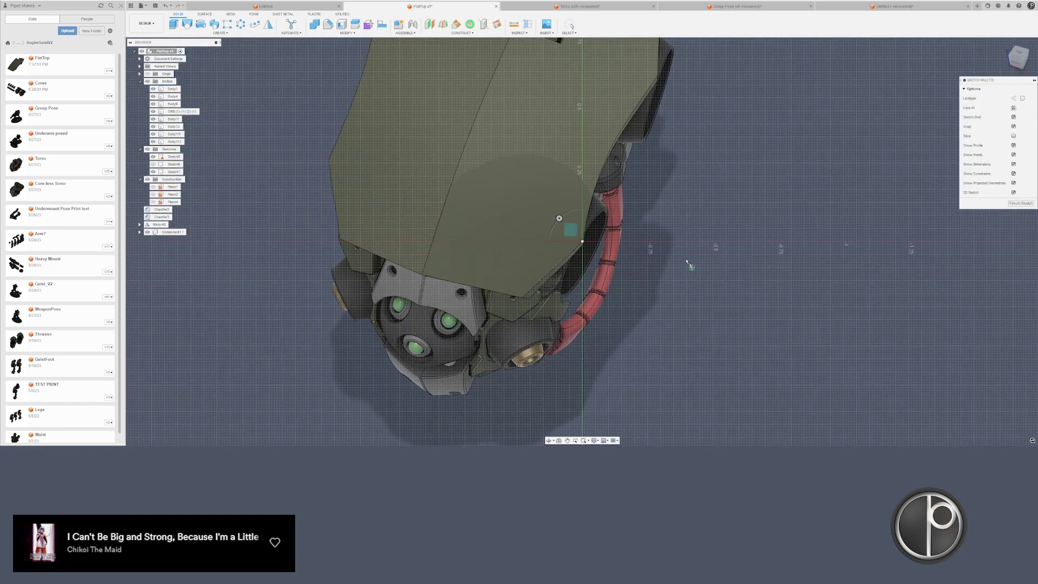
{"action": "scroll", "coordinate": [661, 240], "scroll_direction": "up", "scroll_amount": 2}
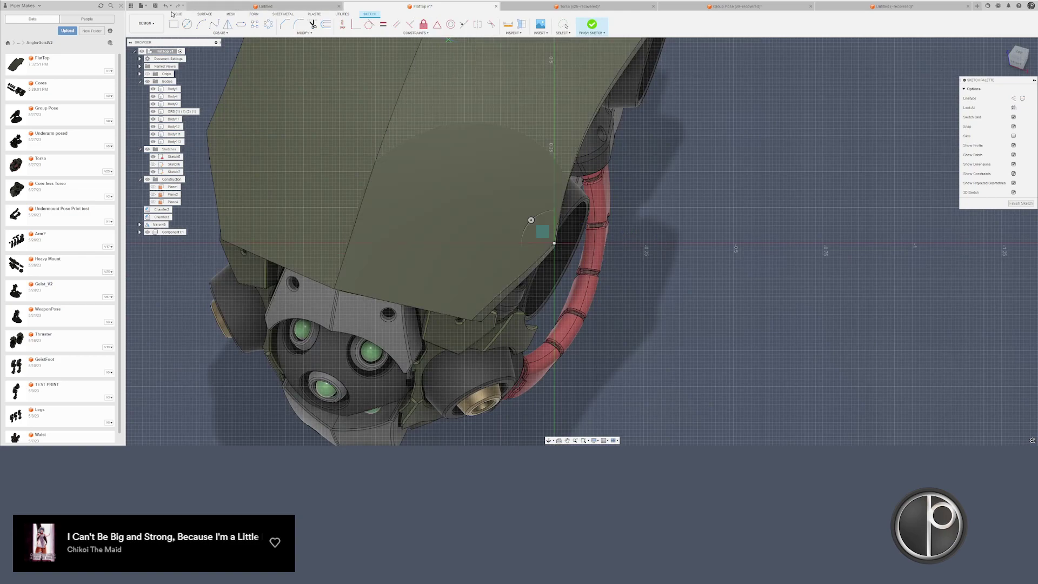
{"action": "left_click", "coordinate": [177, 14]}
{"action": "left_click", "coordinate": [470, 27]}
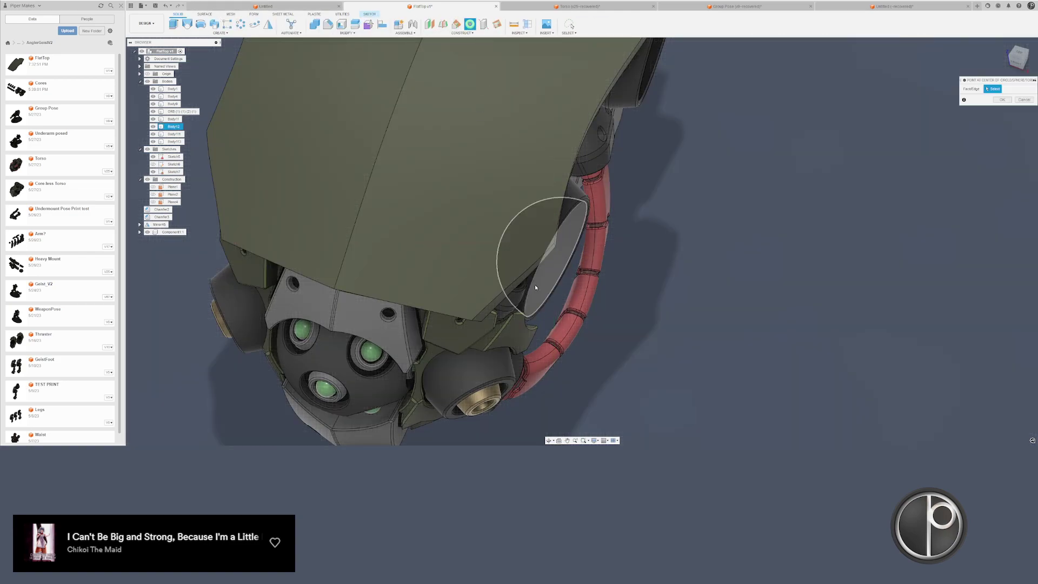
{"action": "left_click", "coordinate": [584, 283]}
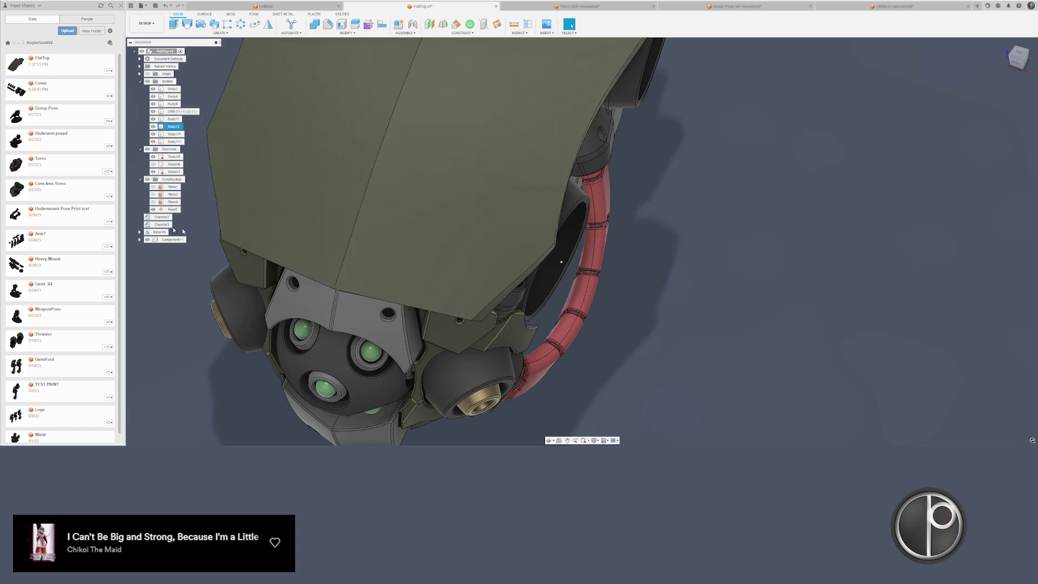
- Reopen the new sketch and draw a connected line profile from the construction point around the shell's side corner
{"action": "double_click", "coordinate": [168, 172]}
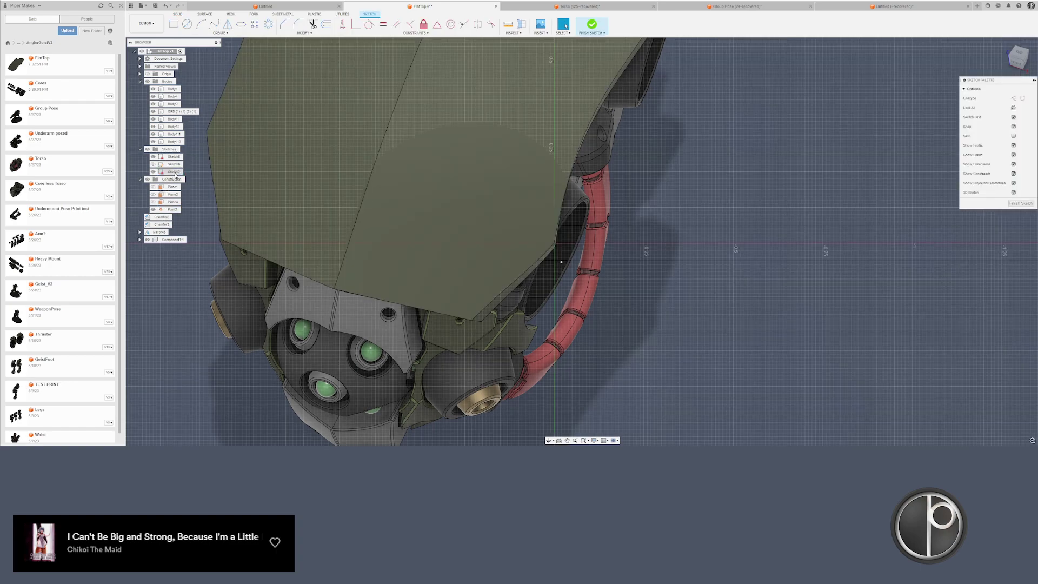
{"action": "key", "text": "Escape"}
{"action": "middle_click_drag", "start_coordinate": [723, 244], "coordinate": [608, 279]}
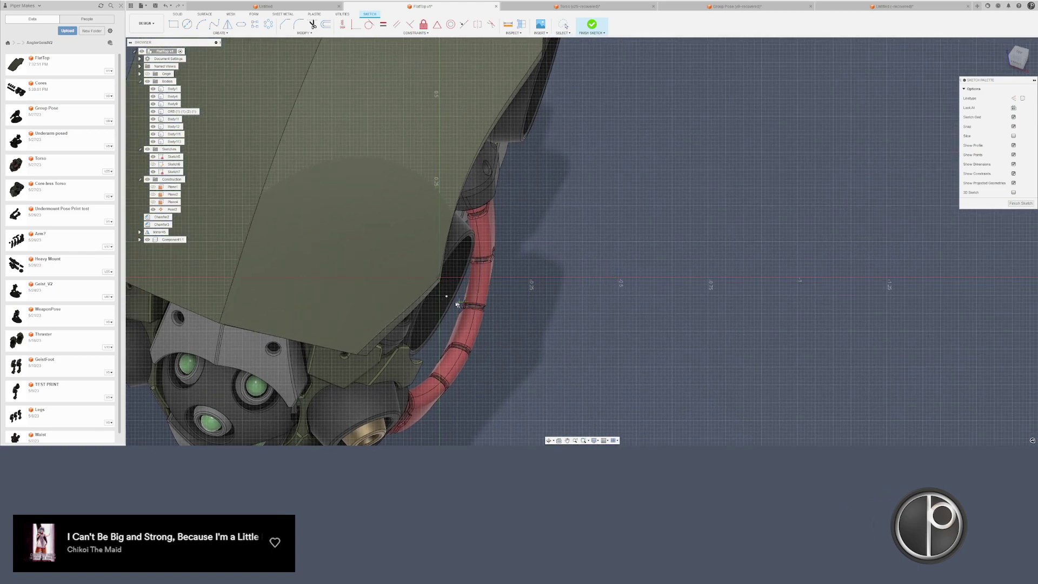
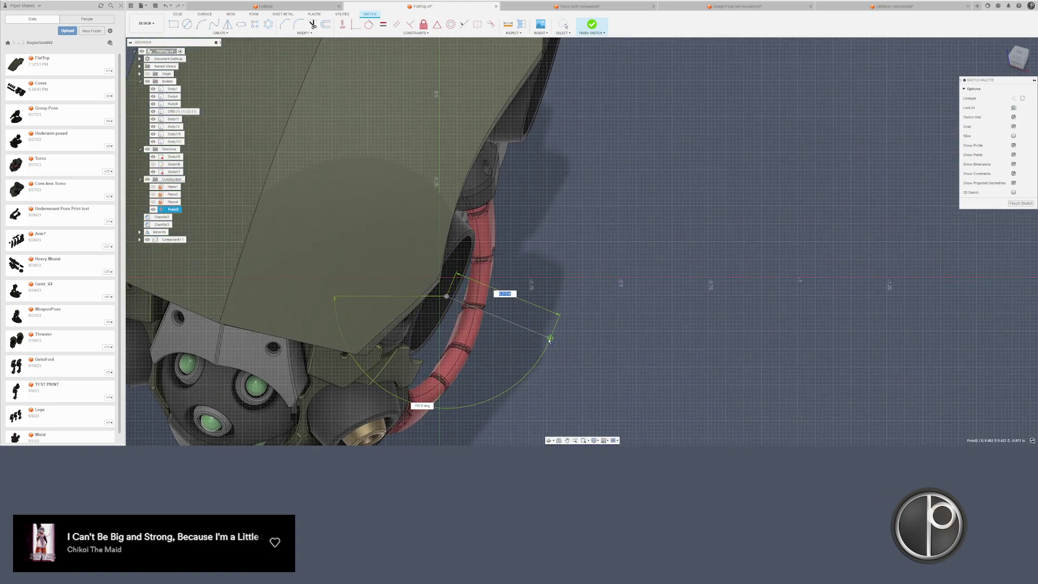
{"action": "left_click", "coordinate": [496, 321]}
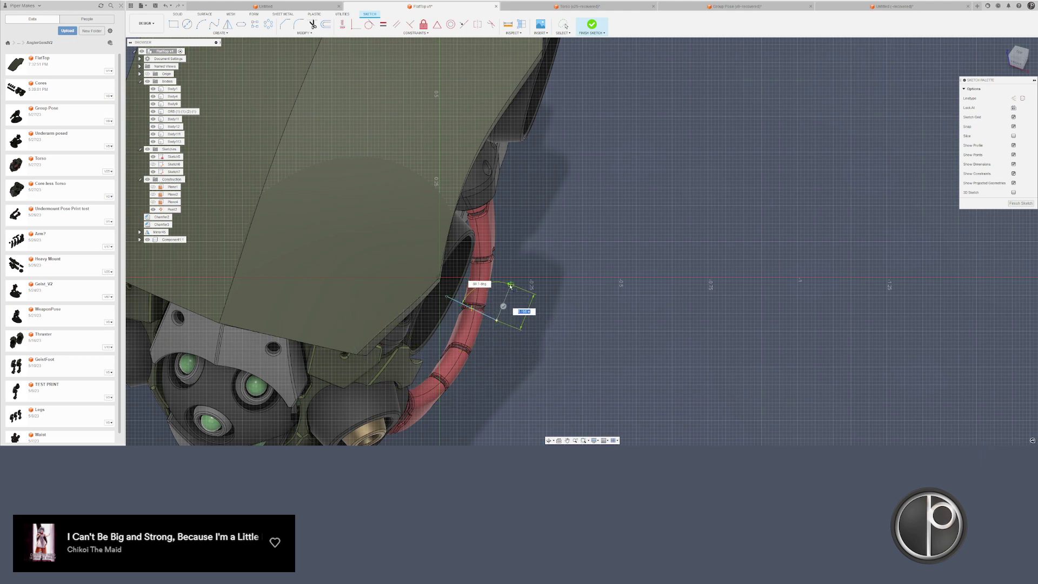
{"action": "left_click", "coordinate": [463, 208]}
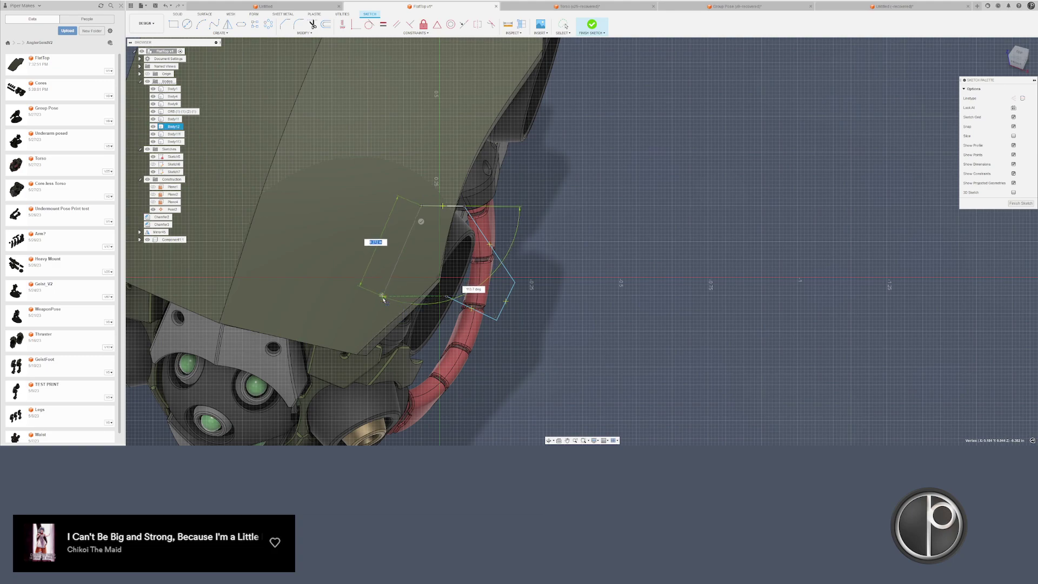
{"action": "key", "text": "l"}
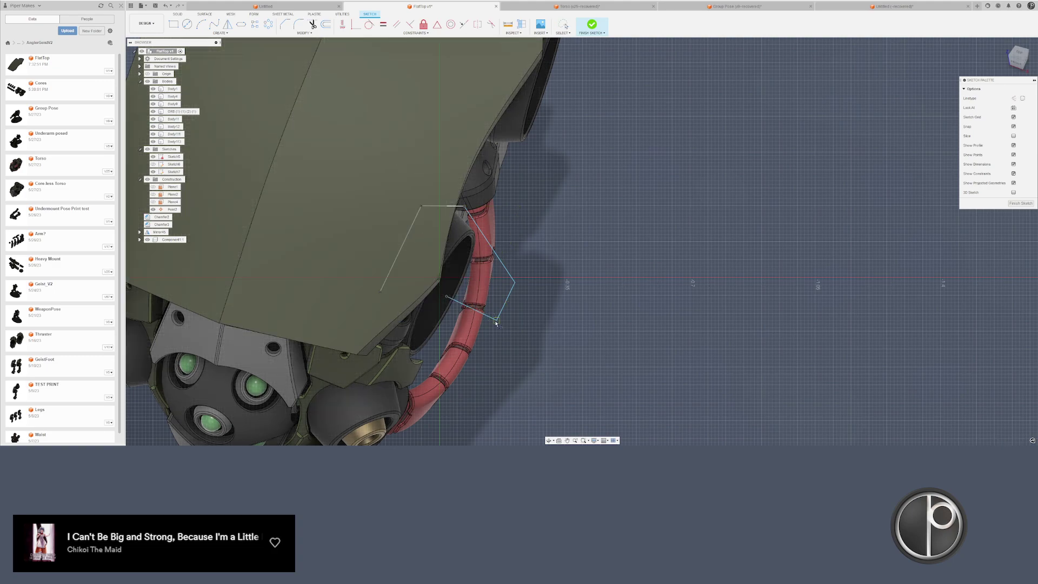
- Replace the short line at the construction point with one line running through it across the profile, and trim the overhanging ends
{"action": "left_click", "coordinate": [496, 320]}
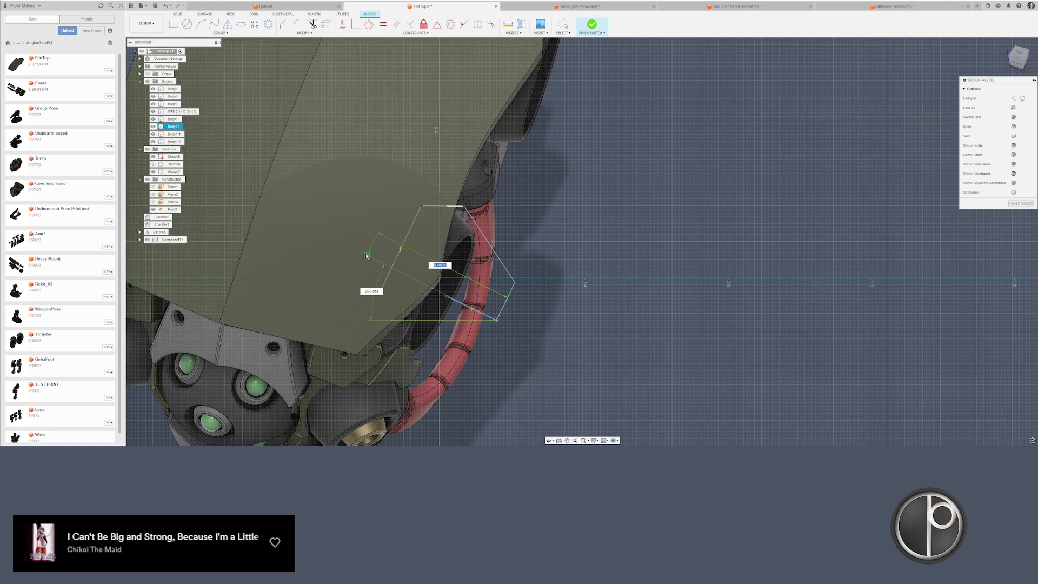
{"action": "key", "text": "Escape"}
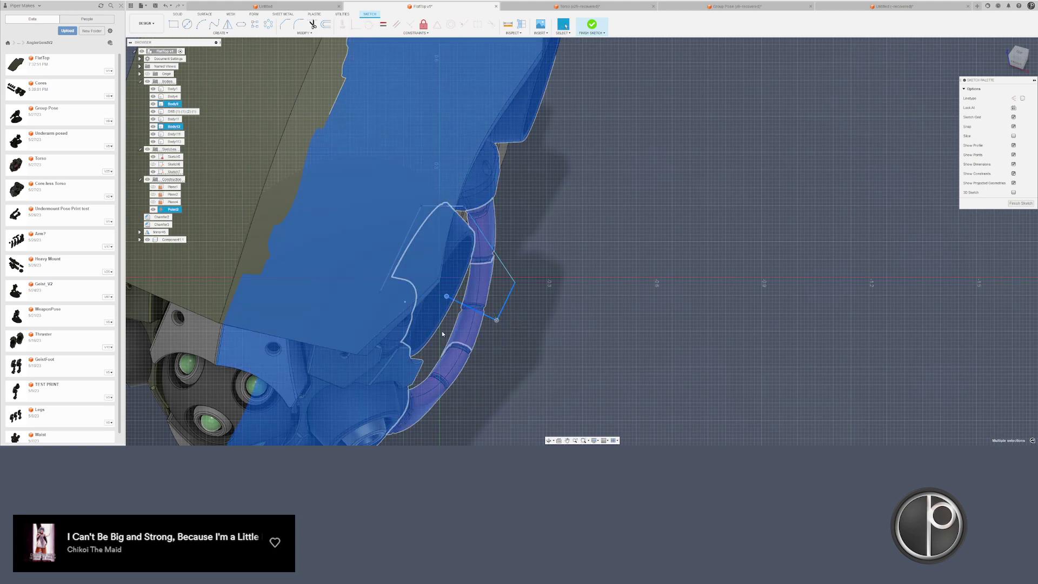
{"action": "key", "text": "Delete"}
{"action": "key", "text": "l"}
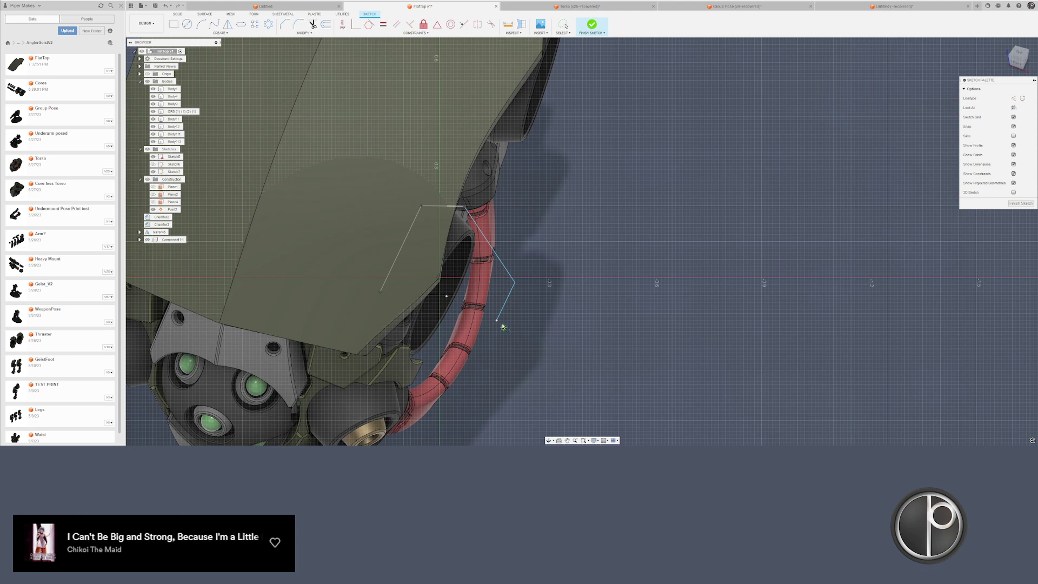
{"action": "left_click", "coordinate": [496, 320]}
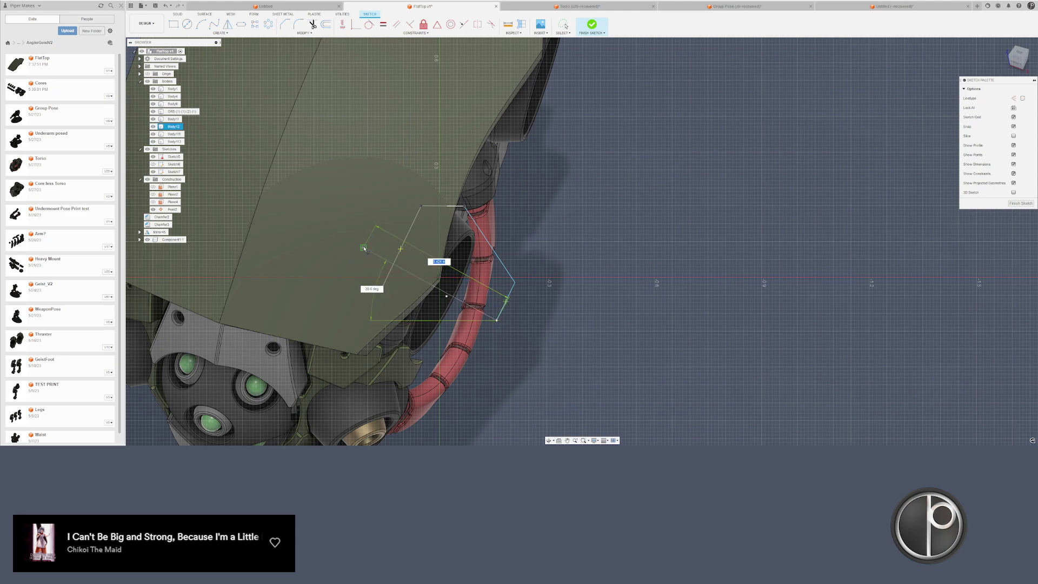
{"action": "left_click", "coordinate": [357, 257]}
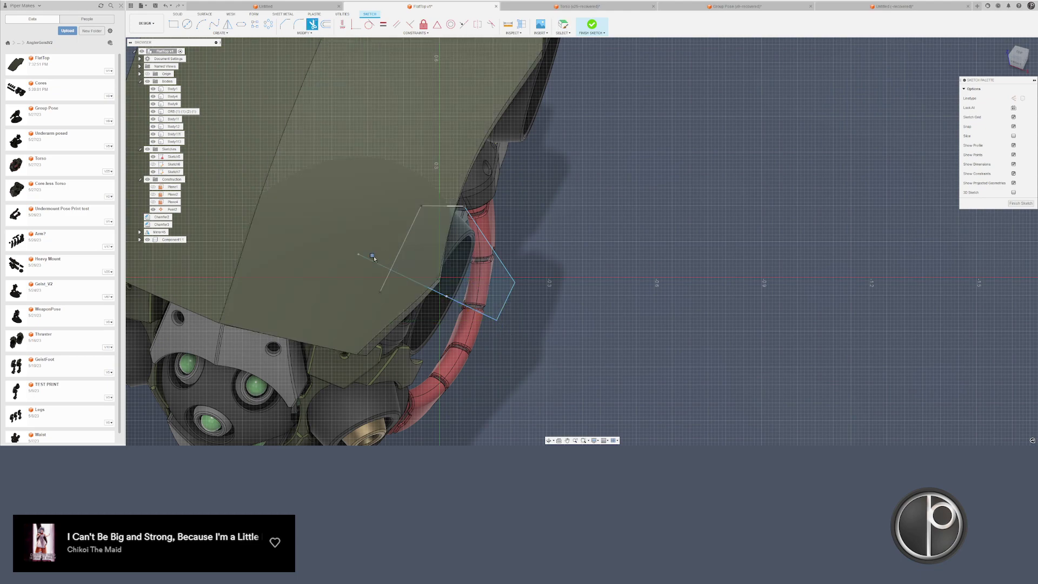
{"action": "left_click_drag", "start_coordinate": [373, 258], "coordinate": [405, 284]}
{"action": "key", "text": "Escape"}
- Mirror the closed profile across the line that runs through the construction point
{"action": "left_click_drag", "start_coordinate": [527, 330], "coordinate": [281, 138]}
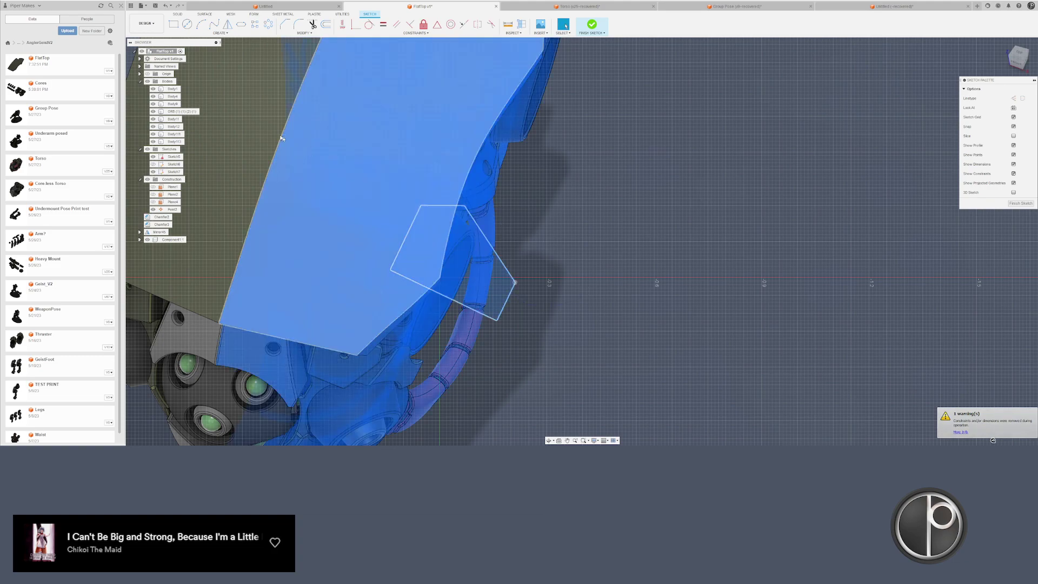
{"action": "left_click", "coordinate": [228, 24]}
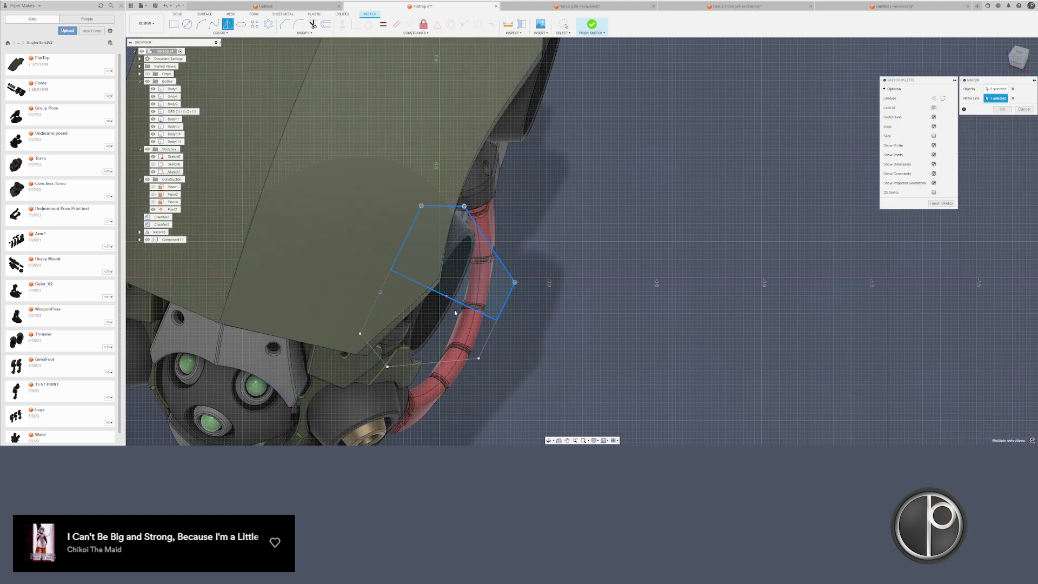
{"action": "key", "text": "Return"}
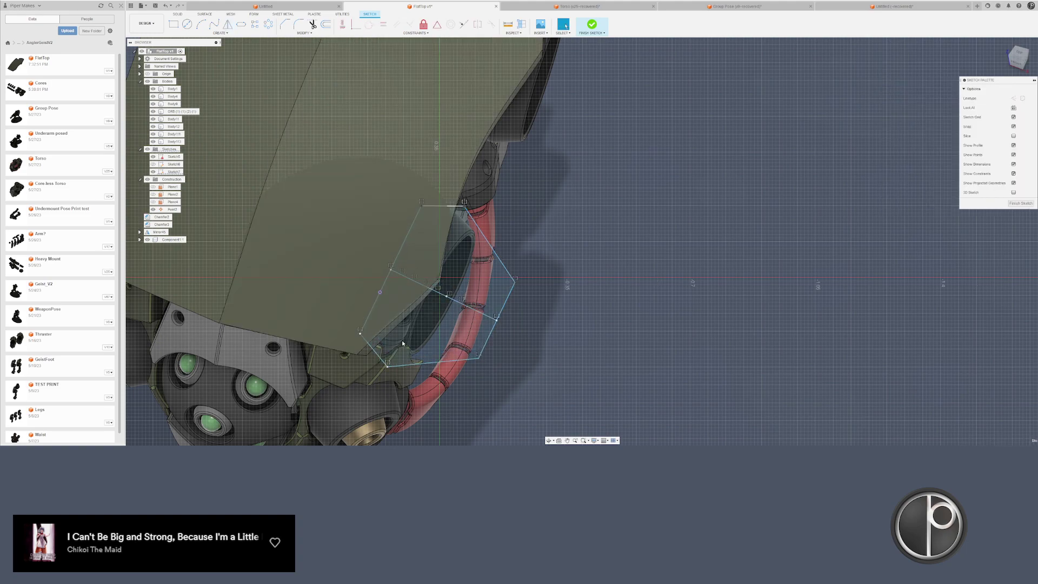
- Try to move the upper corner of the mirrored profile, then undo the change
{"action": "left_click_drag", "start_coordinate": [465, 213], "coordinate": [464, 215]}
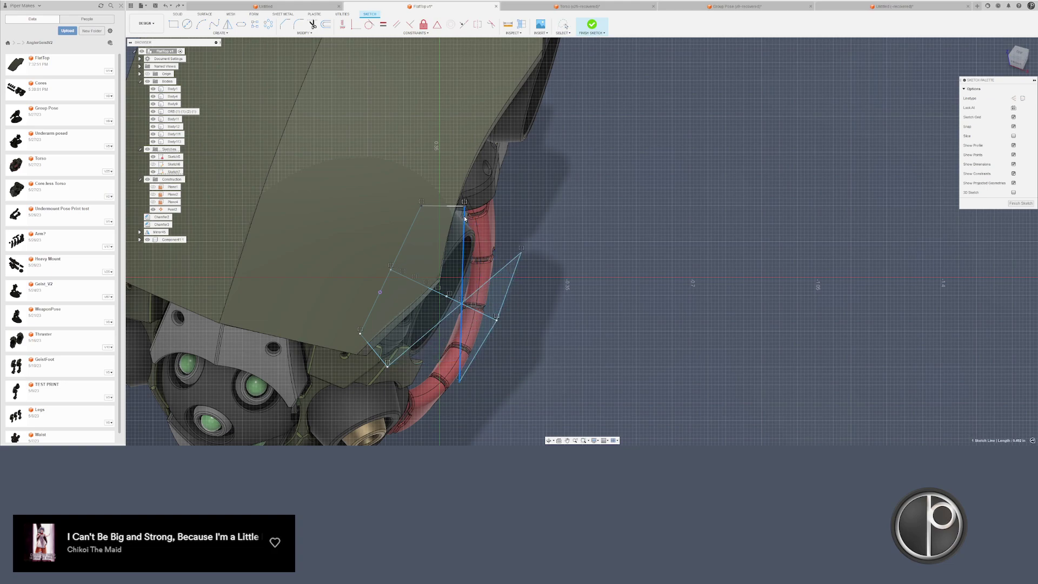
{"action": "key", "text": "ctrl+z"}
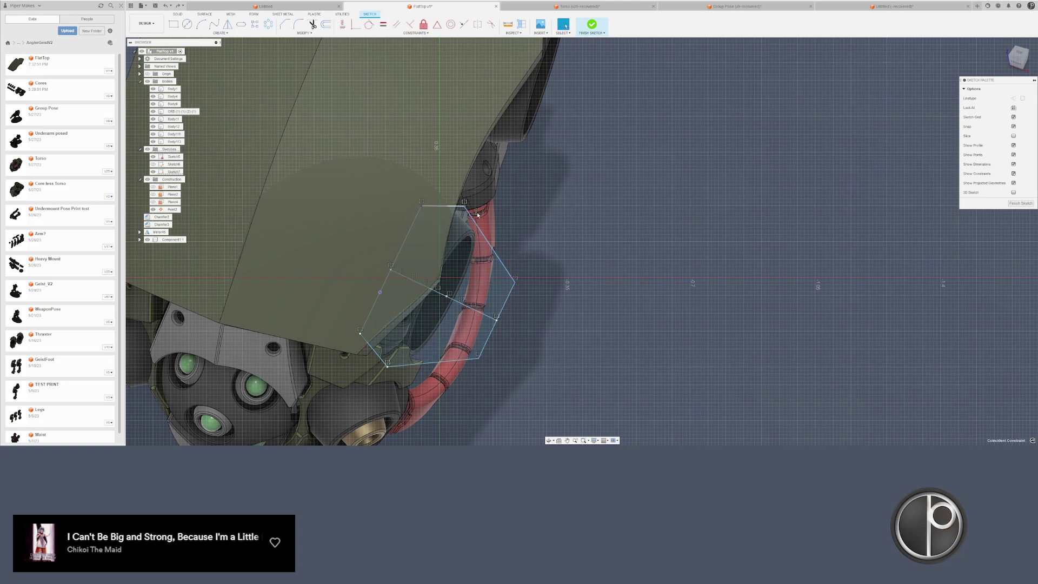
{"action": "left_click", "coordinate": [464, 206]}
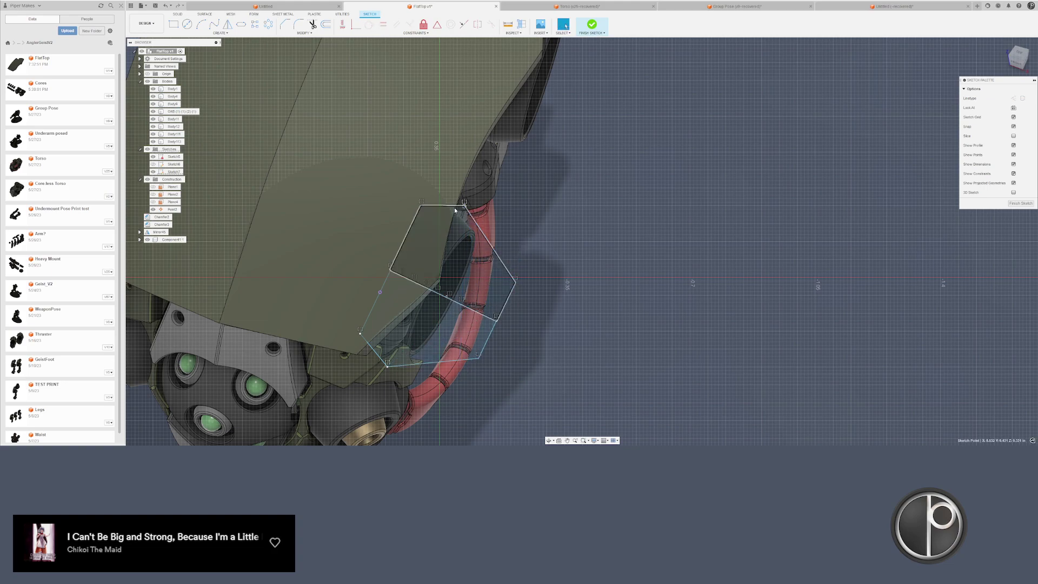
{"action": "left_click", "coordinate": [432, 212]}
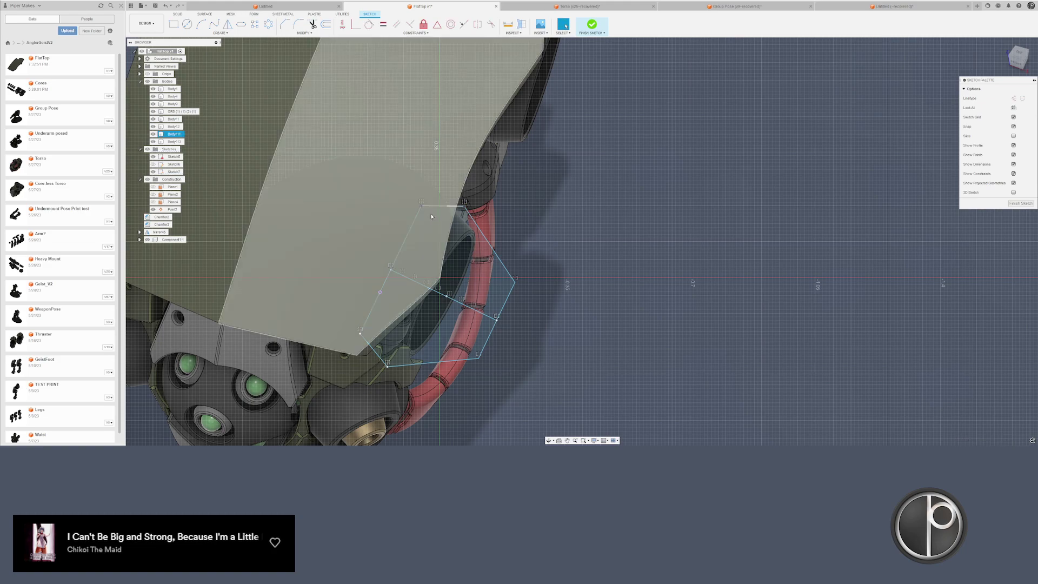
{"action": "left_click", "coordinate": [464, 207]}
{"action": "left_click", "coordinate": [465, 208]}
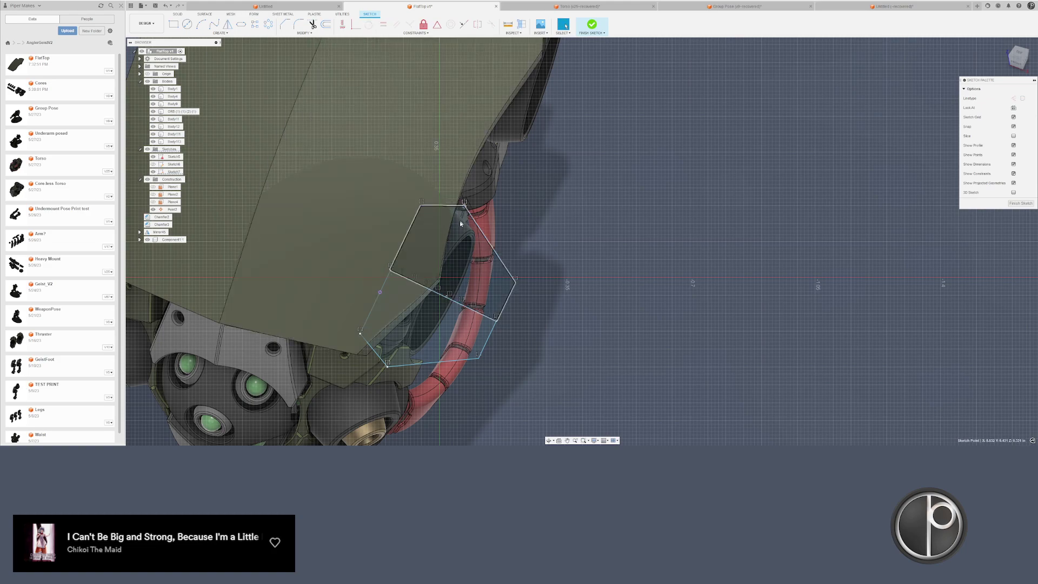
{"action": "key", "text": "ctrl+z"}
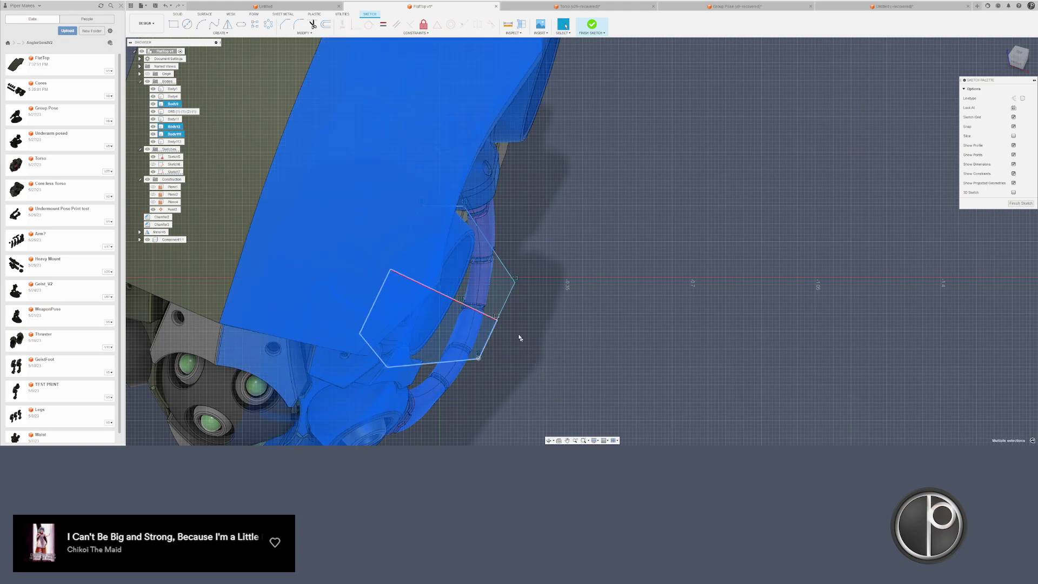
- Remove the lower mirrored half and shift the upper edge and outer edge of the remaining half inward
{"action": "left_click", "coordinate": [459, 209]}
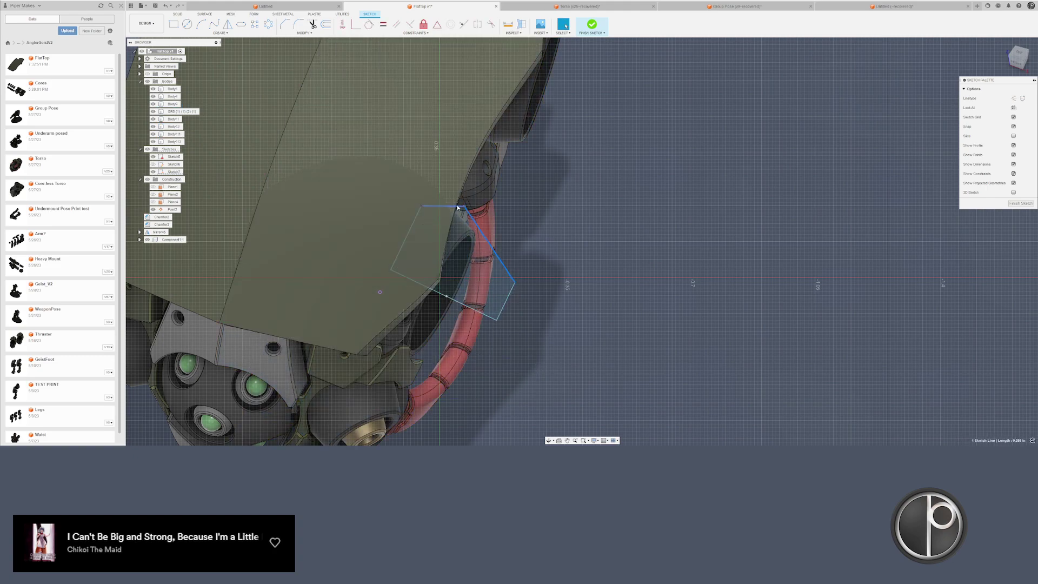
{"action": "left_click", "coordinate": [443, 216]}
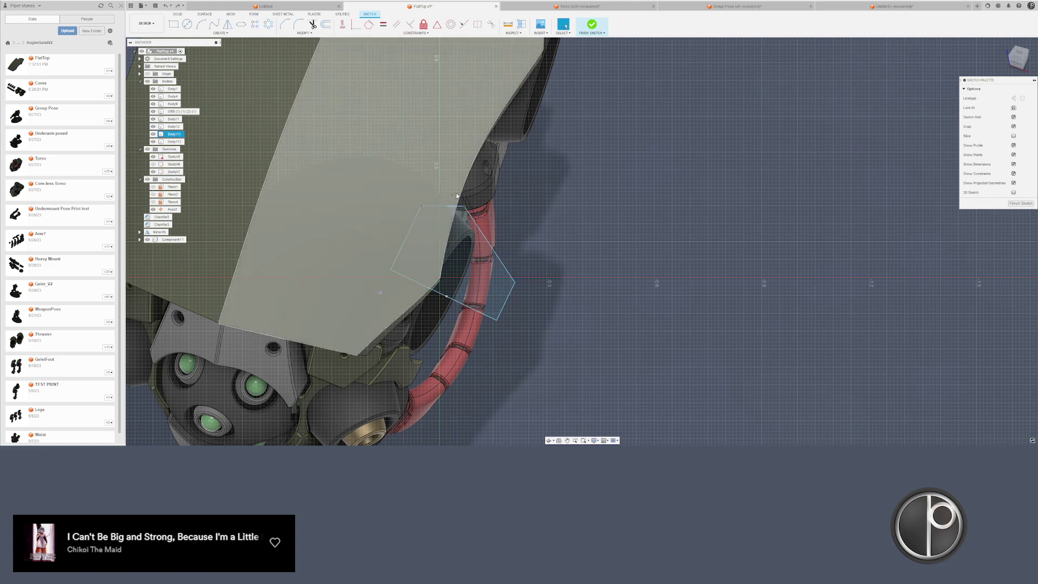
{"action": "key", "text": "Escape"}
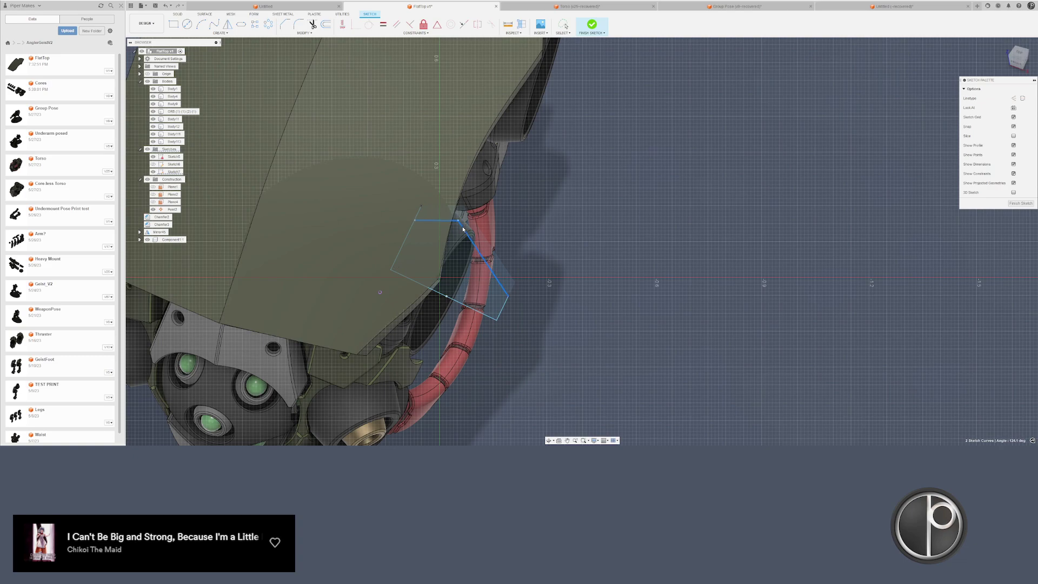
{"action": "left_click_drag", "start_coordinate": [415, 219], "coordinate": [408, 217]}
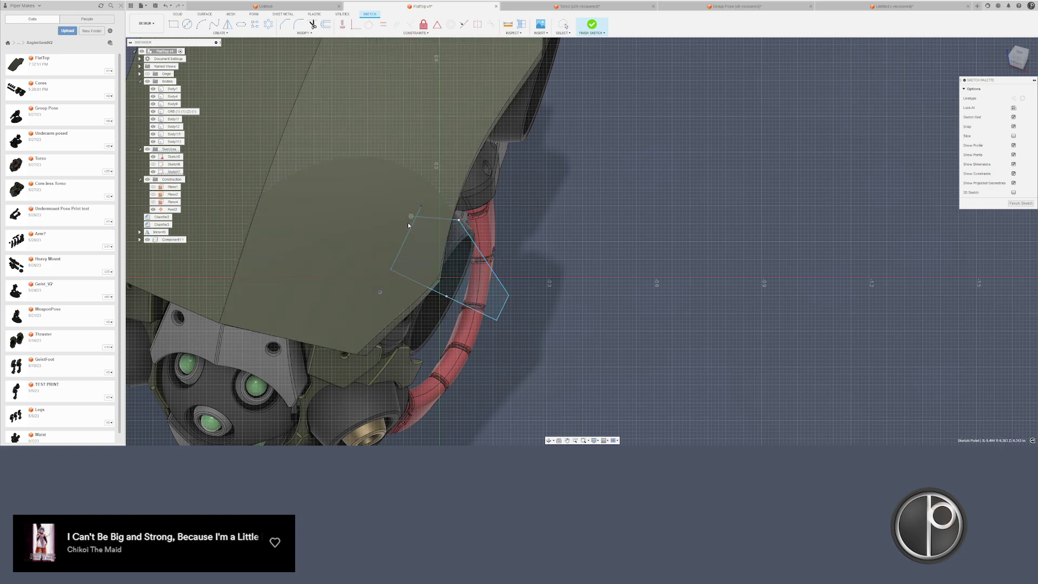
- Extend the upper edge's inner end to cross the inner side line and trim the leftover stubs at that corner
{"action": "left_click", "coordinate": [408, 226]}
{"action": "scroll", "coordinate": [408, 224], "scroll_direction": "up", "scroll_amount": 5}
{"action": "mouse_move", "coordinate": [362, 218]}
{"action": "left_mouse_down"}
{"action": "mouse_move", "coordinate": [394, 203]}
{"action": "mouse_move", "coordinate": [381, 213]}
{"action": "mouse_move", "coordinate": [410, 221]}
{"action": "left_mouse_up"}
{"action": "key", "text": "Escape"}
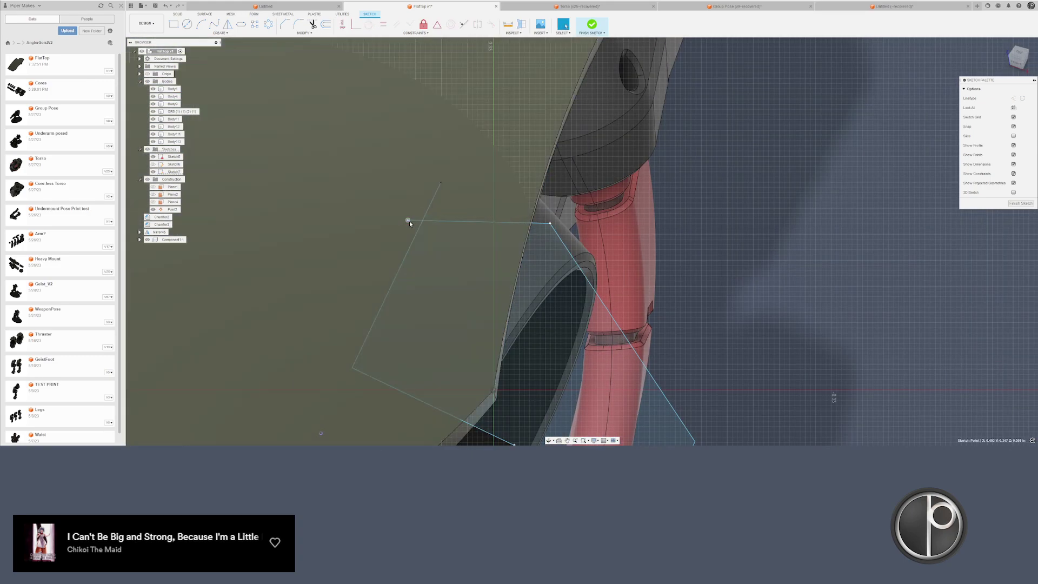
{"action": "scroll", "coordinate": [410, 221], "scroll_direction": "down", "scroll_amount": 1}
{"action": "key", "text": "t"}
{"action": "left_click", "coordinate": [426, 209]}
{"action": "left_click", "coordinate": [413, 220]}
{"action": "key", "text": "Escape"}
{"action": "scroll", "coordinate": [432, 228], "scroll_direction": "down", "scroll_amount": 6}
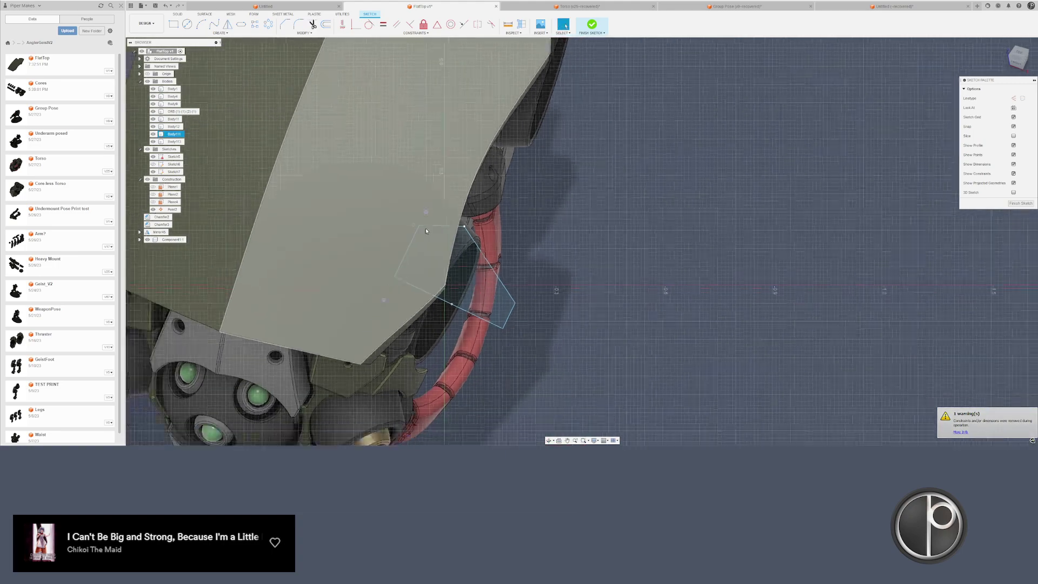
- Mirror the reshaped half profile across the line through the construction point and delete the short side segments of both halves
{"action": "left_click_drag", "start_coordinate": [485, 217], "coordinate": [413, 292]}
{"action": "left_click", "coordinate": [227, 23]}
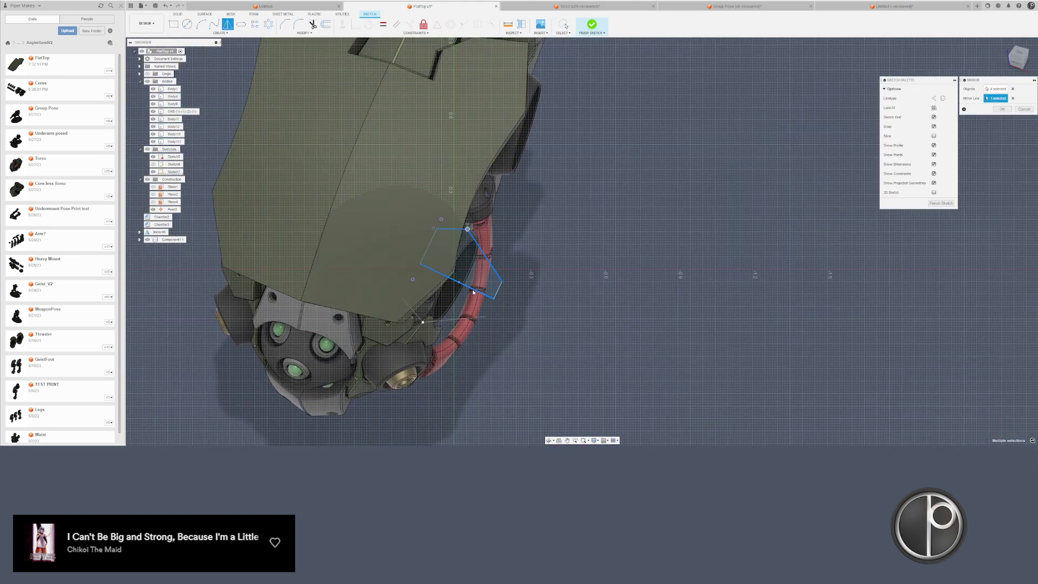
{"action": "key", "text": "Return"}
{"action": "scroll", "coordinate": [473, 295], "scroll_direction": "up", "scroll_amount": 2}
{"action": "key", "text": "Delete"}
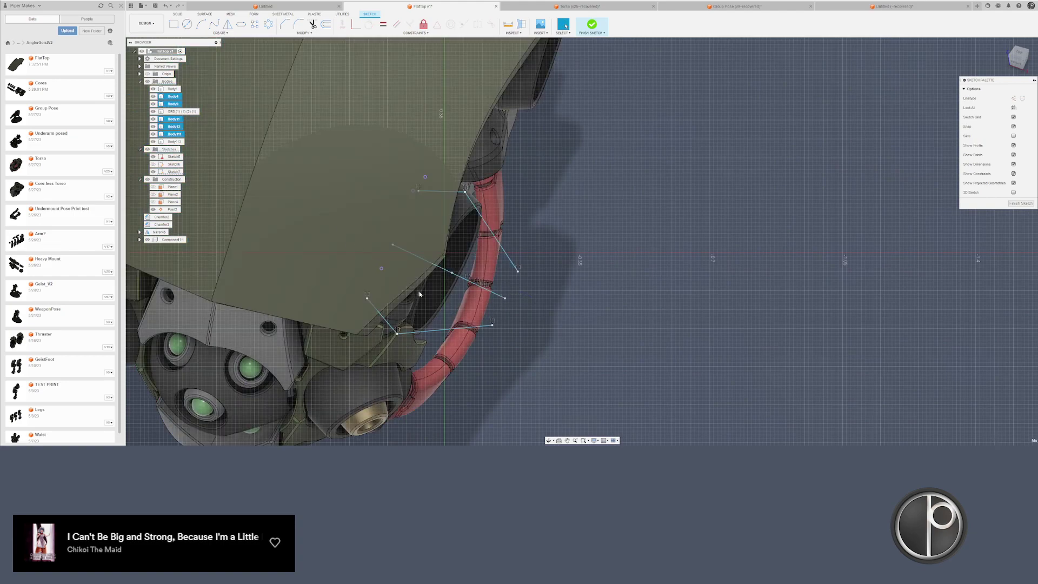
- Connect the open ends of both halves with a straight line on each side and pull the outer corner slightly outward
{"action": "key", "text": "l"}
{"action": "left_click", "coordinate": [418, 192]}
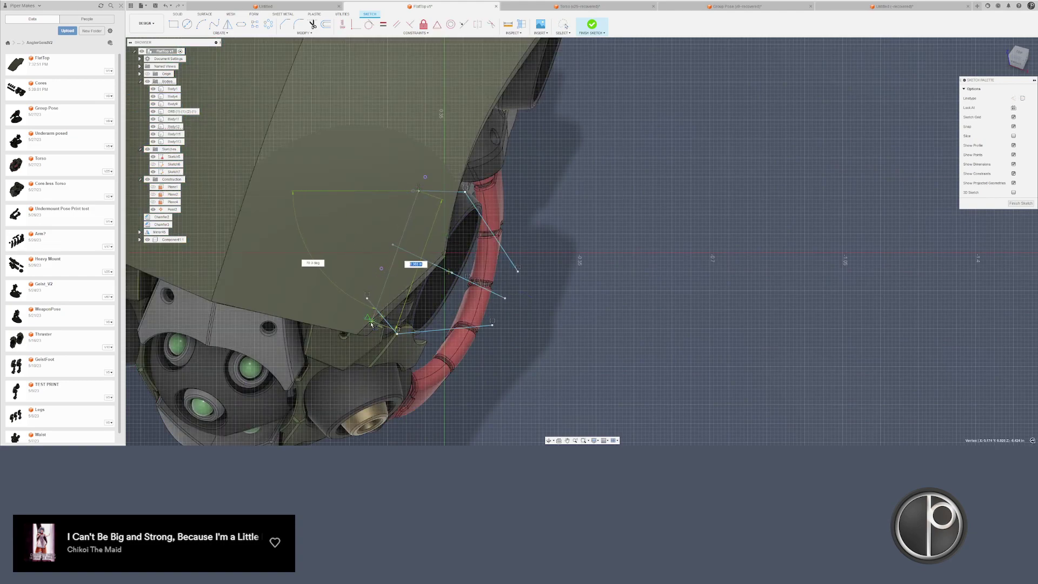
{"action": "left_click", "coordinate": [367, 296]}
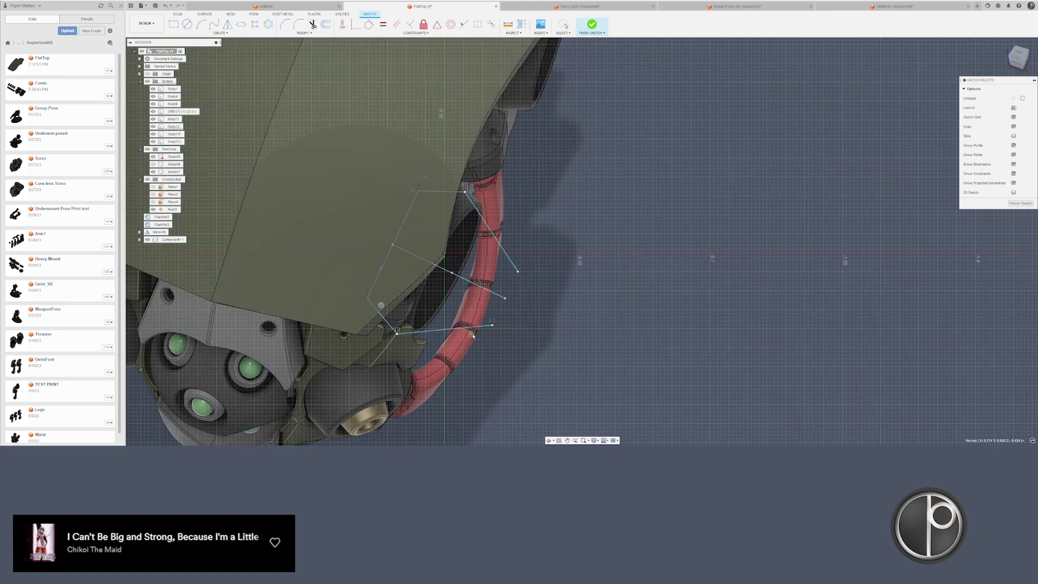
{"action": "left_click", "coordinate": [517, 272]}
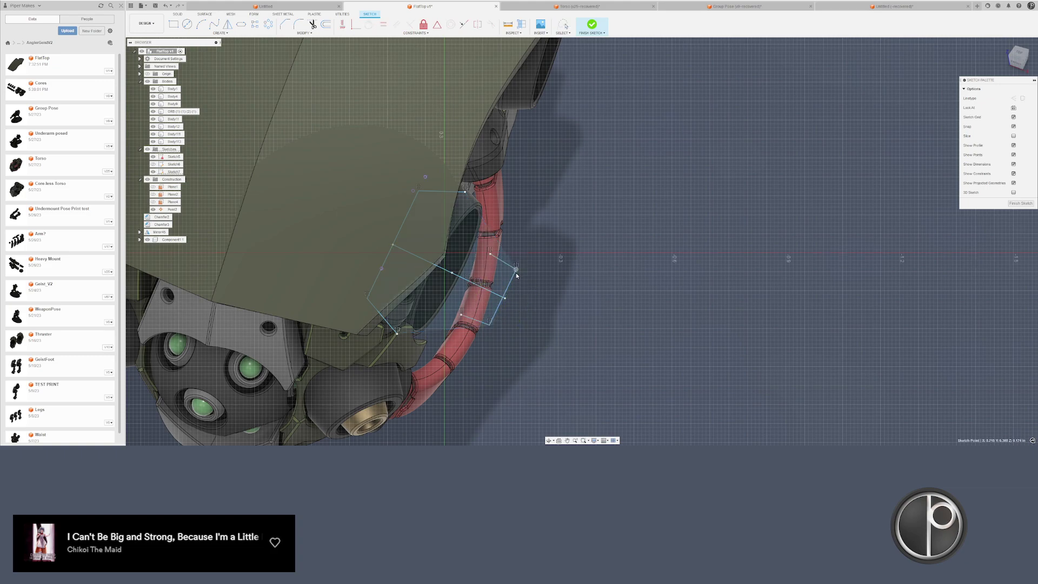
{"action": "key", "text": "ctrl+z"}
{"action": "key", "text": "ctrl+z"}
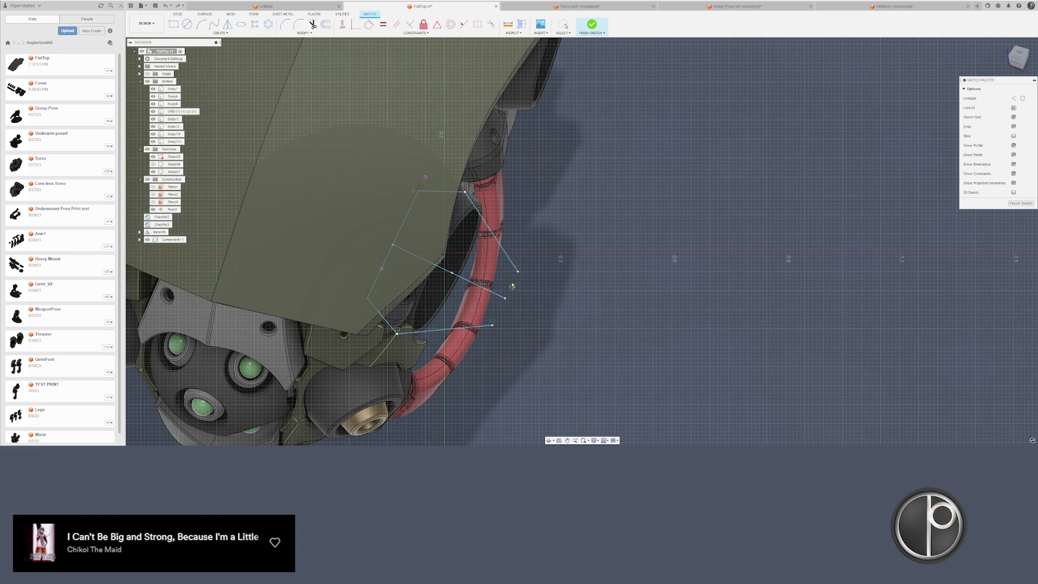
{"action": "left_click", "coordinate": [504, 298]}
{"action": "left_click", "coordinate": [492, 324]}
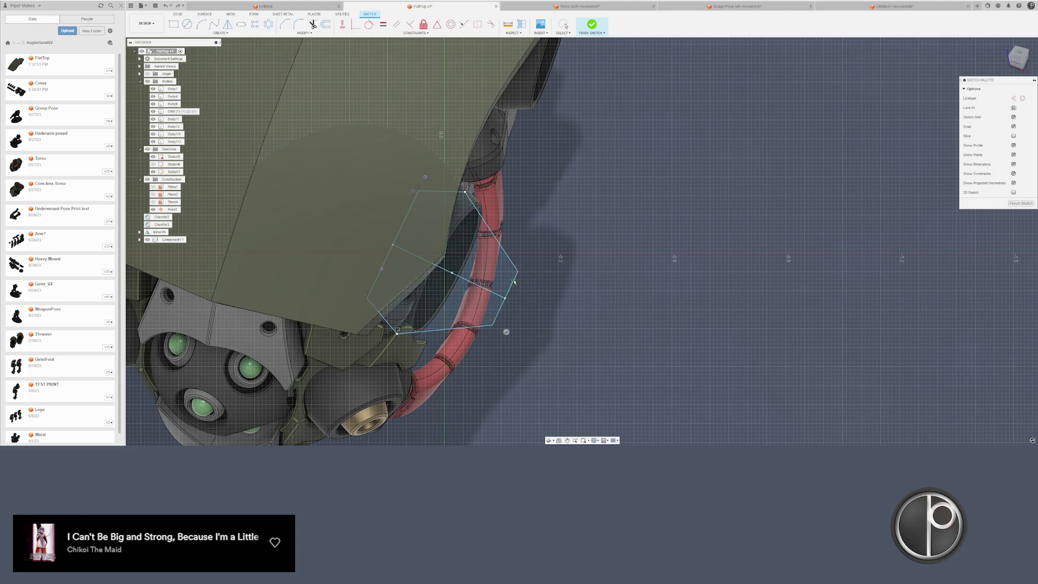
{"action": "left_click_drag", "start_coordinate": [518, 276], "coordinate": [521, 262]}
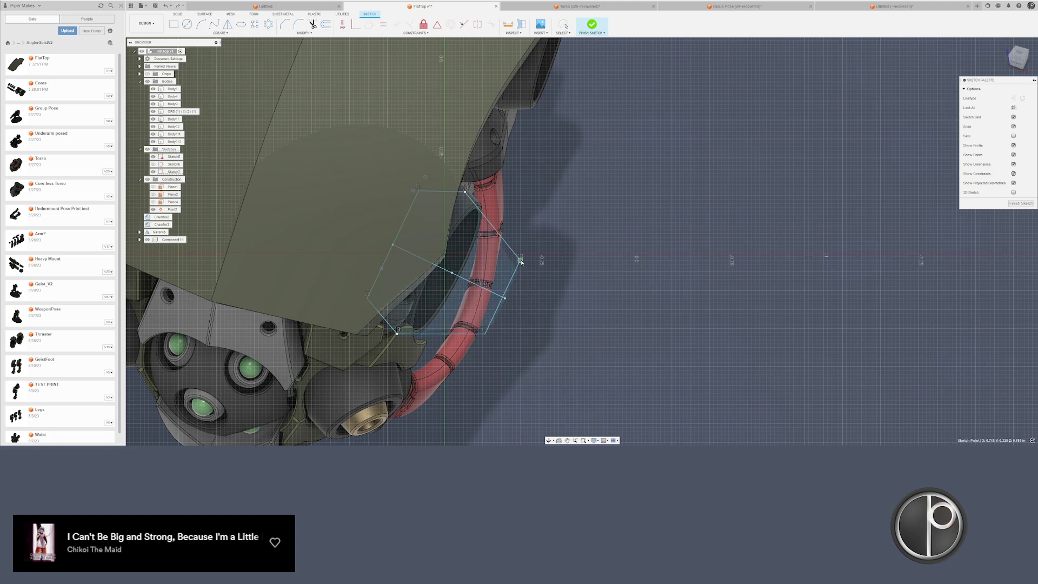
- Extrude both halves of the closed profile as a new body, with the direction set to Symmetric
{"action": "key", "text": "e"}
{"action": "left_click", "coordinate": [493, 297]}
{"action": "left_click", "coordinate": [481, 269]}
{"action": "mouse_move", "coordinate": [476, 265]}
{"action": "middle_mouse_down", "text": "shift"}
{"action": "mouse_move", "coordinate": [456, 247]}
{"action": "mouse_move", "coordinate": [469, 283]}
{"action": "middle_mouse_up", "text": "shift"}
{"action": "left_click_drag", "start_coordinate": [464, 301], "coordinate": [470, 350]}
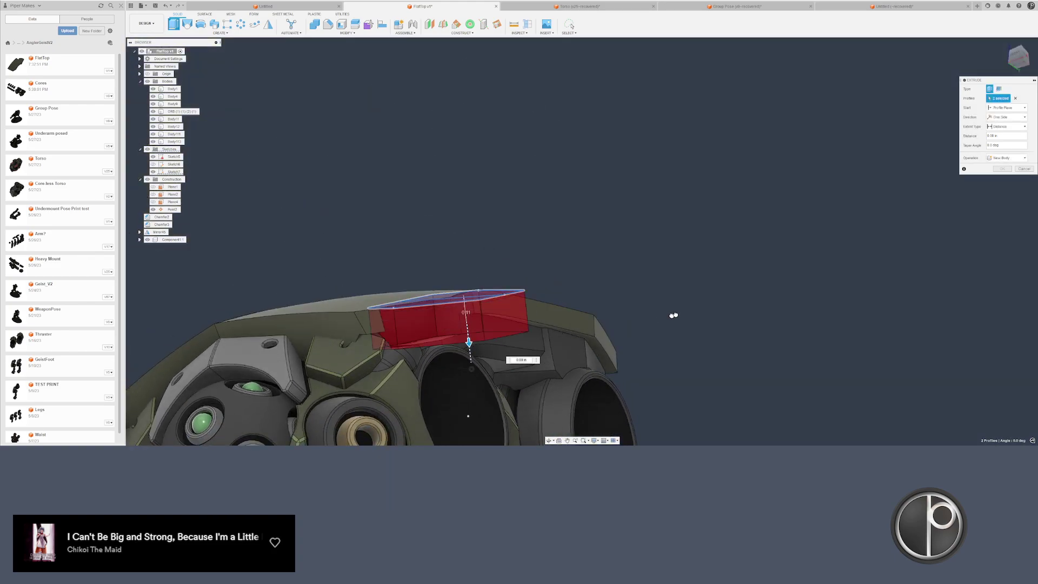
{"action": "left_click", "coordinate": [1007, 158]}
{"action": "left_click", "coordinate": [1003, 186]}
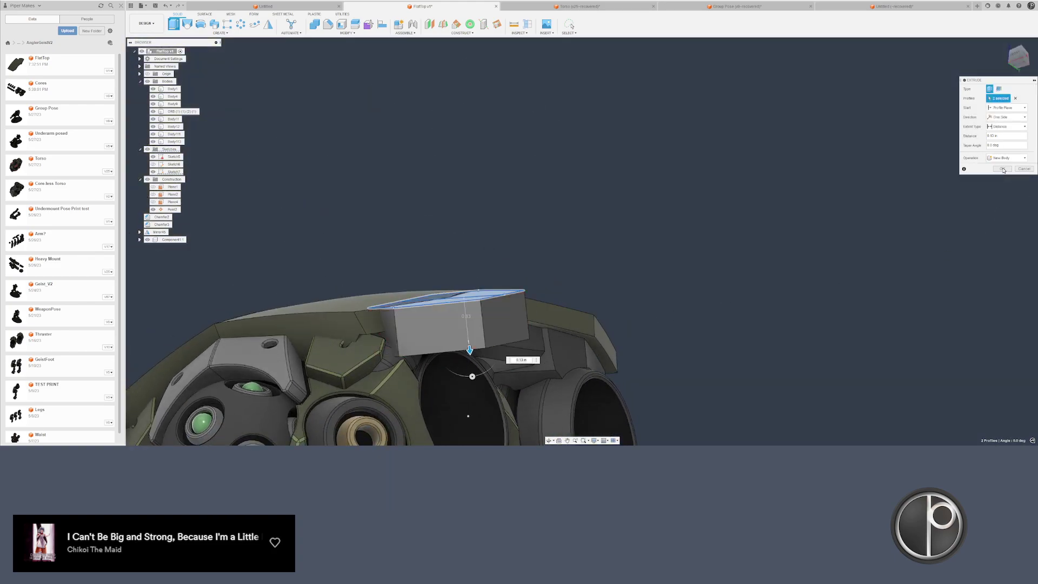
{"action": "left_click", "coordinate": [1007, 119]}
{"action": "left_click", "coordinate": [1001, 141]}
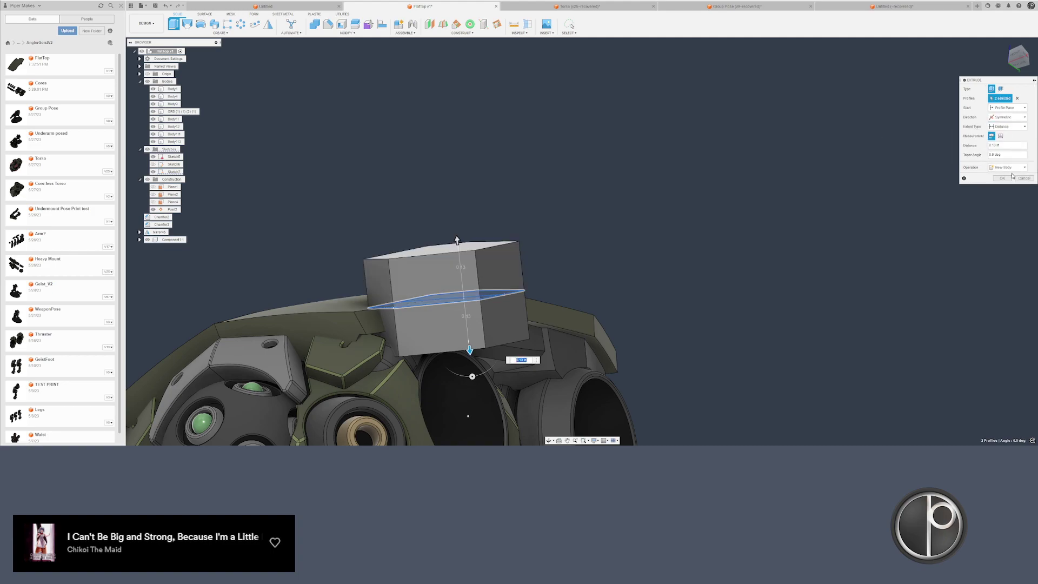
{"action": "left_click", "coordinate": [1001, 177]}
- Split the extruded block with the adjoining surface of the top armour shell and delete the upper piece
{"action": "middle_click_drag", "start_coordinate": [811, 228], "coordinate": [755, 72], "text": "shift"}
{"action": "left_click", "coordinate": [546, 212]}
{"action": "middle_click_drag", "start_coordinate": [532, 215], "coordinate": [641, 212], "text": "shift"}
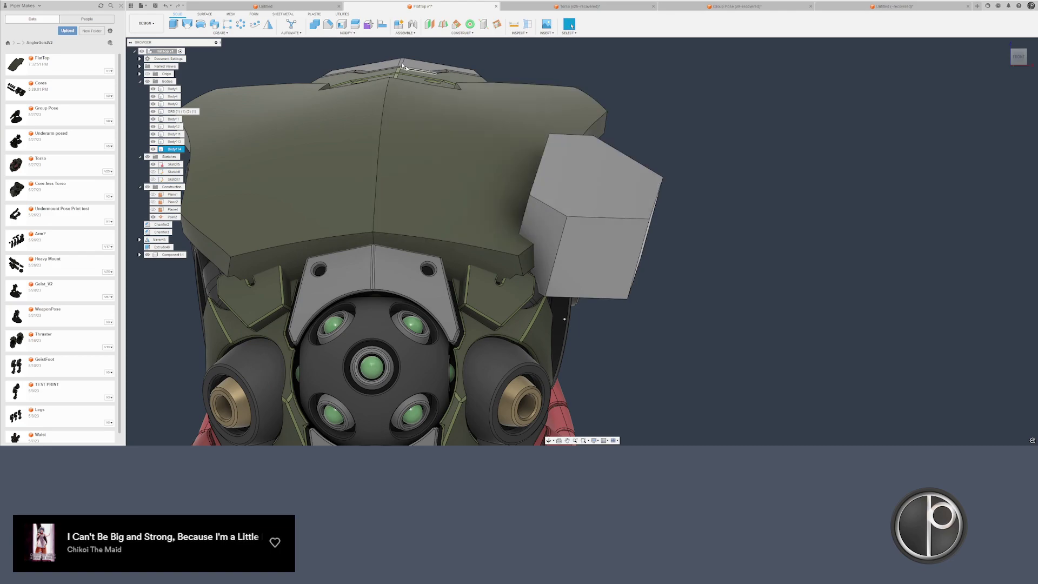
{"action": "left_click", "coordinate": [354, 25]}
{"action": "left_click", "coordinate": [605, 220]}
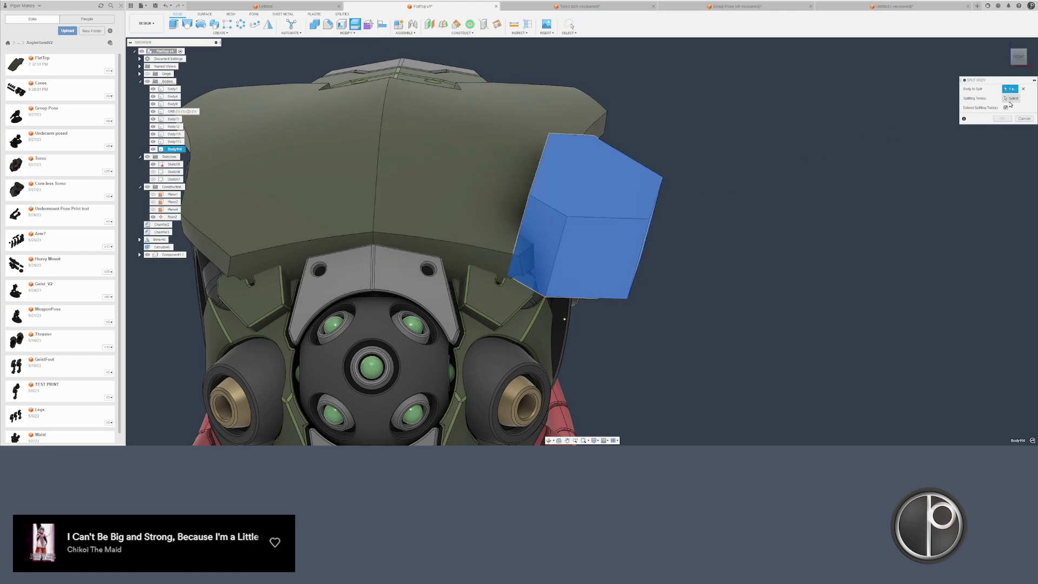
{"action": "left_click", "coordinate": [494, 194]}
{"action": "key", "text": "Return"}
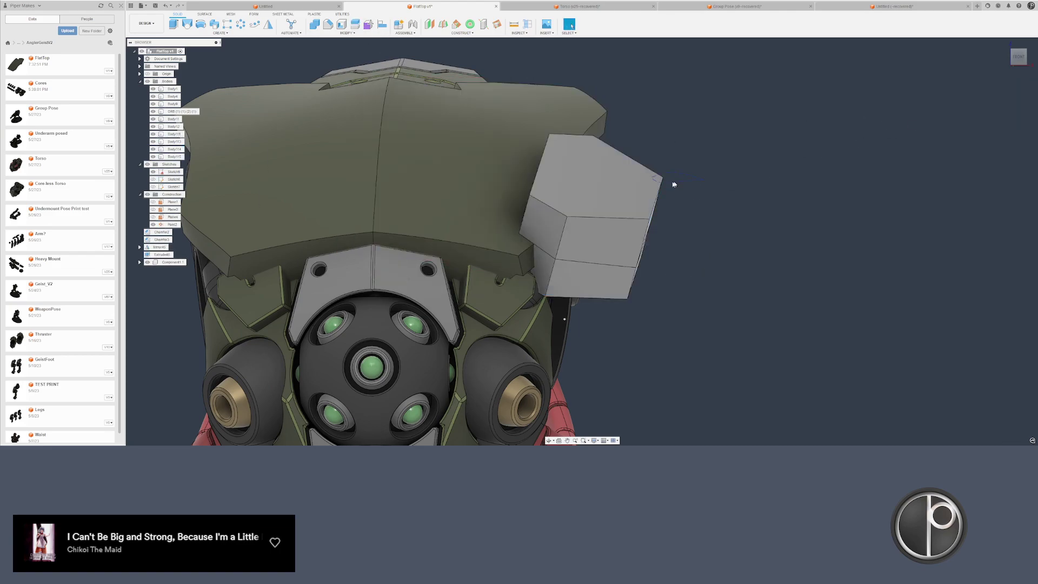
{"action": "key", "text": "Delete"}
- Try duplicating the trimmed block in place and offsetting its underside face, and delete the duplicate
{"action": "double_click", "coordinate": [646, 231]}
{"action": "key", "text": "ctrl+c"}
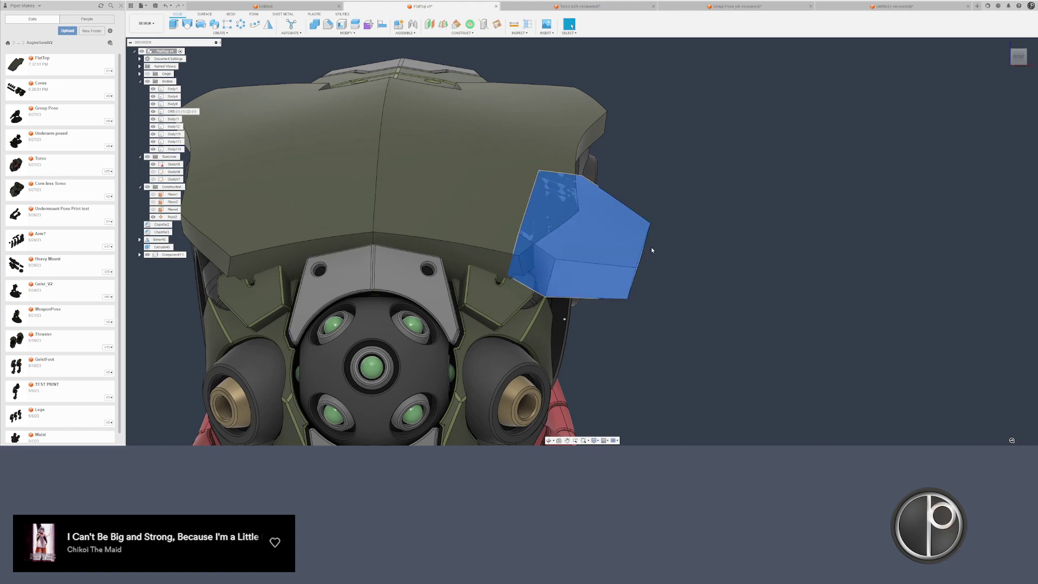
{"action": "key", "text": "ctrl+v"}
{"action": "middle_click_drag", "start_coordinate": [643, 368], "coordinate": [634, 288], "text": "shift"}
{"action": "key", "text": "Escape"}
{"action": "left_click", "coordinate": [613, 341]}
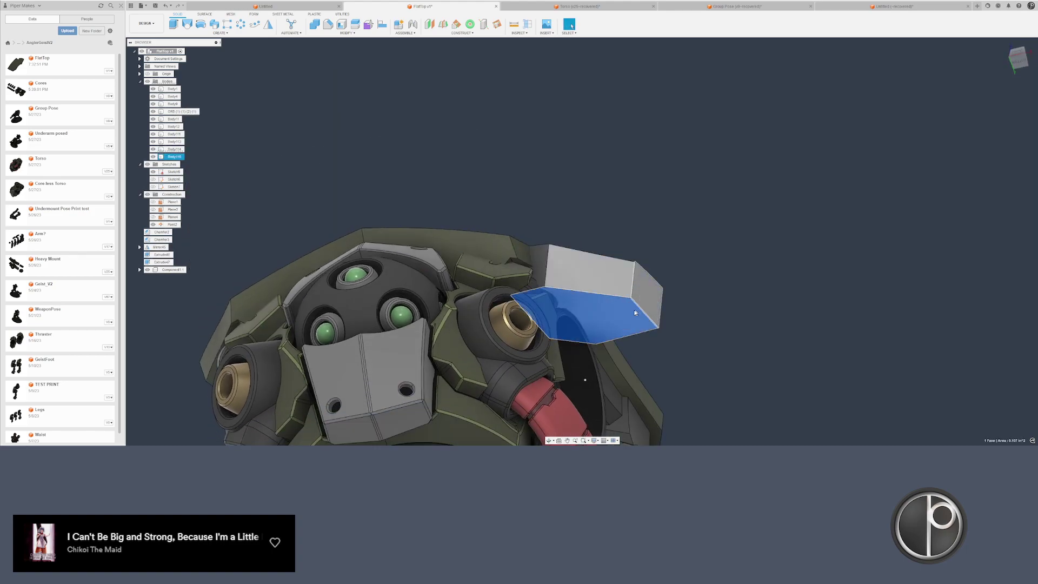
{"action": "key", "text": "q"}
{"action": "key", "text": "Escape"}
{"action": "middle_click_drag", "start_coordinate": [631, 316], "coordinate": [611, 292], "text": "shift"}
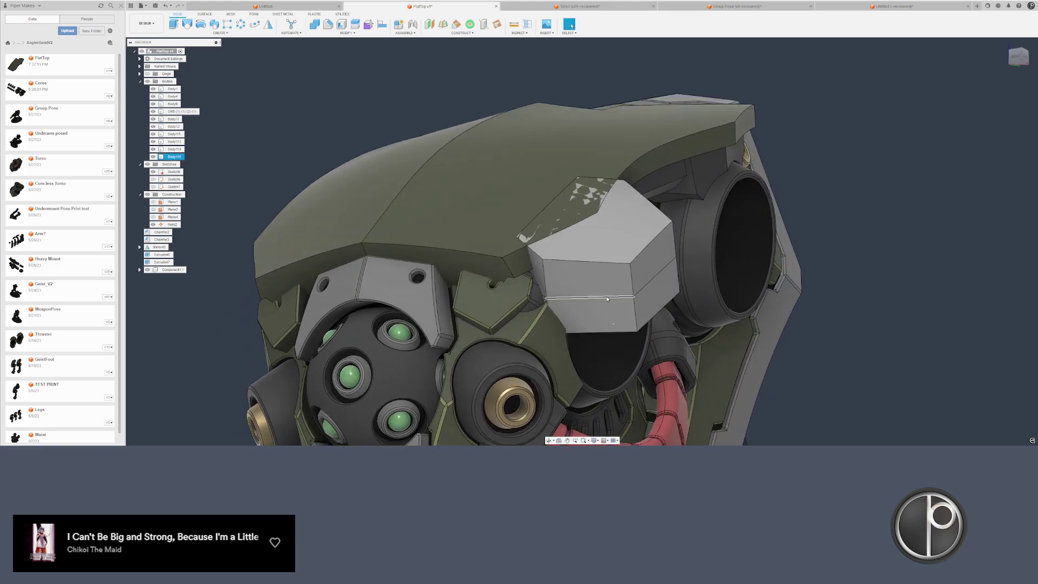
{"action": "left_click", "coordinate": [179, 155]}
{"action": "key", "text": "Delete"}
- Duplicate the trimmed block in place and offset the upper face of one of the two bodies by -0.055 in
{"action": "left_click", "coordinate": [179, 149]}
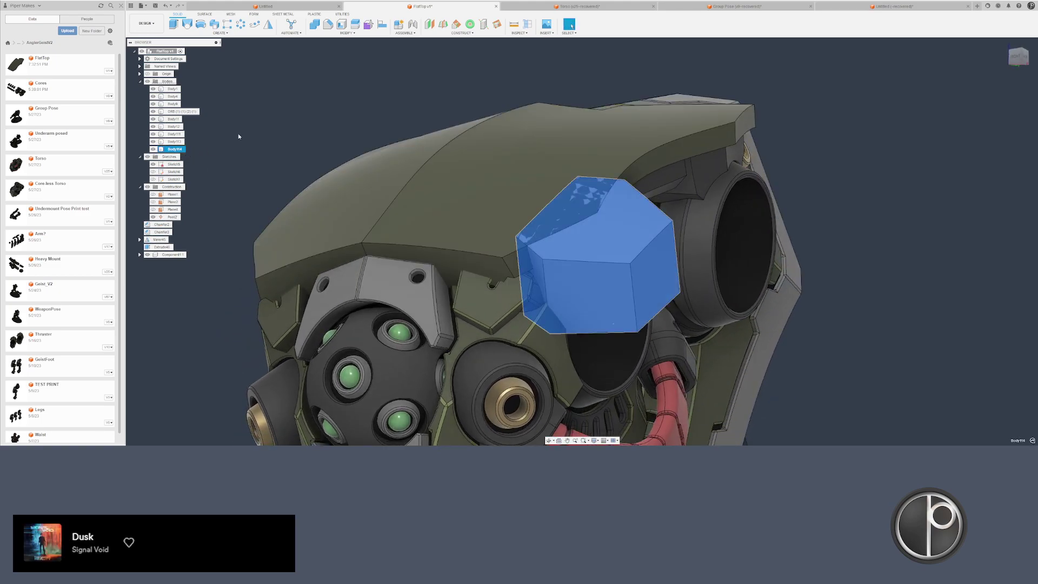
{"action": "key", "text": "ctrl+c"}
{"action": "key", "text": "ctrl+v"}
{"action": "key", "text": "Return"}
{"action": "left_click", "coordinate": [613, 247]}
{"action": "right_click", "coordinate": [612, 247]}
{"action": "left_click", "coordinate": [637, 236]}
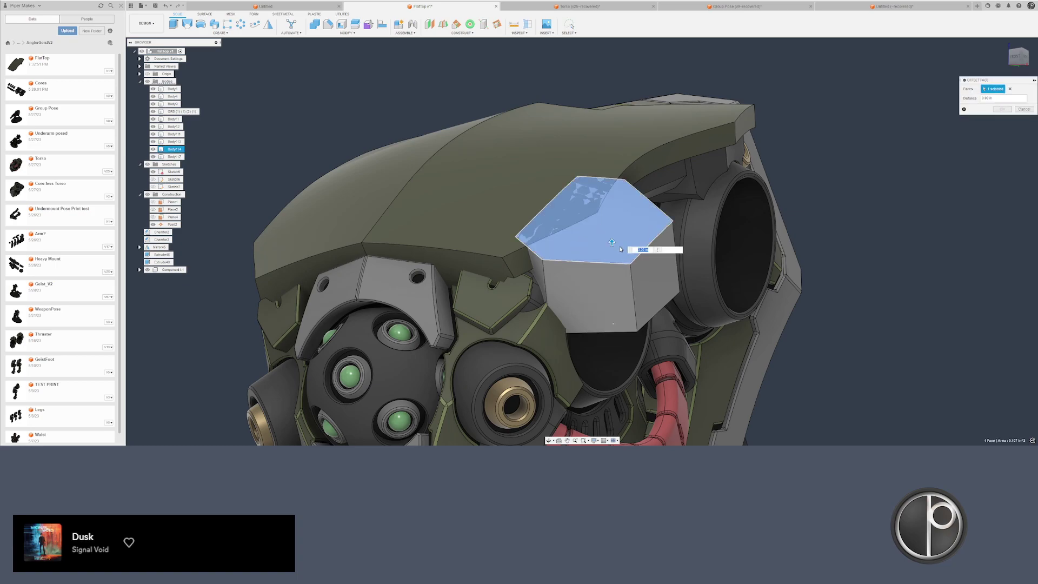
{"action": "type", "text": "-.055"}
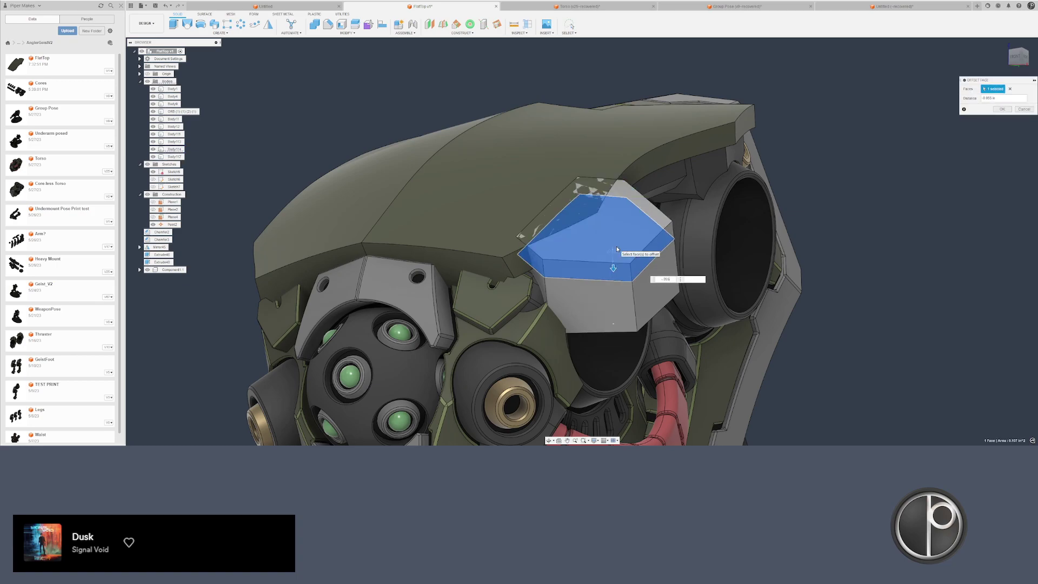
{"action": "key", "text": "Return"}
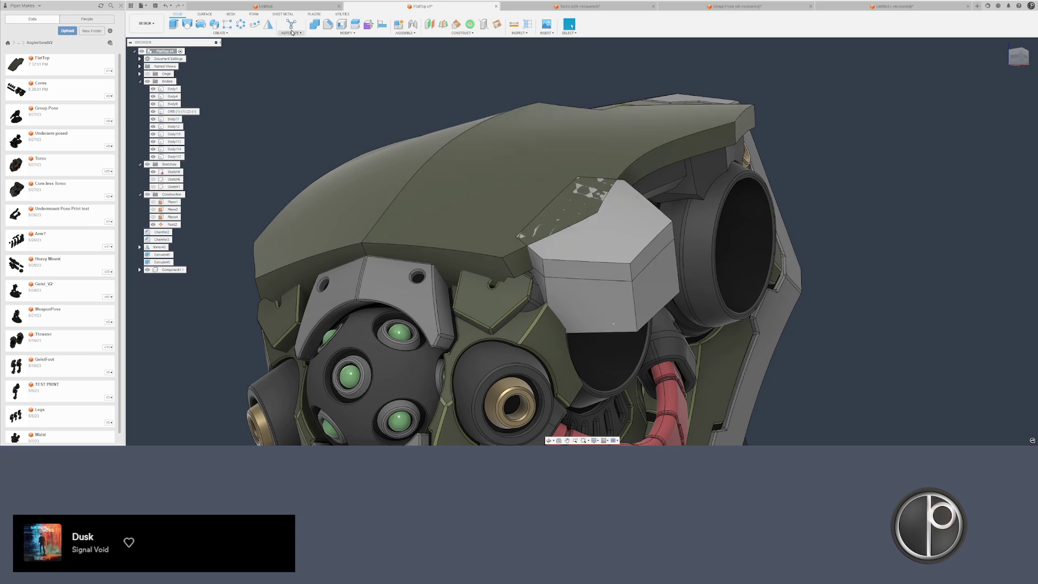
- Combine the two overlapping blocks with the Cut operation, subtracting the shortened block from the full-height one
{"action": "left_click", "coordinate": [316, 25]}
{"action": "left_click", "coordinate": [635, 292]}
{"action": "left_click", "coordinate": [637, 267]}
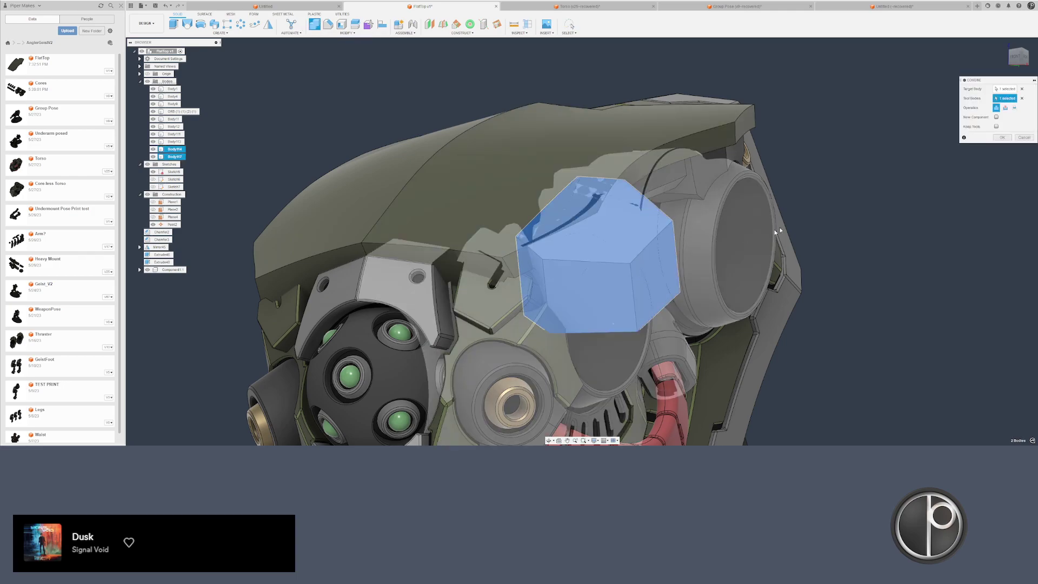
{"action": "left_click", "coordinate": [1005, 107]}
{"action": "left_click", "coordinate": [1002, 137]}
{"action": "scroll", "coordinate": [604, 256], "scroll_direction": "down", "scroll_amount": 5}
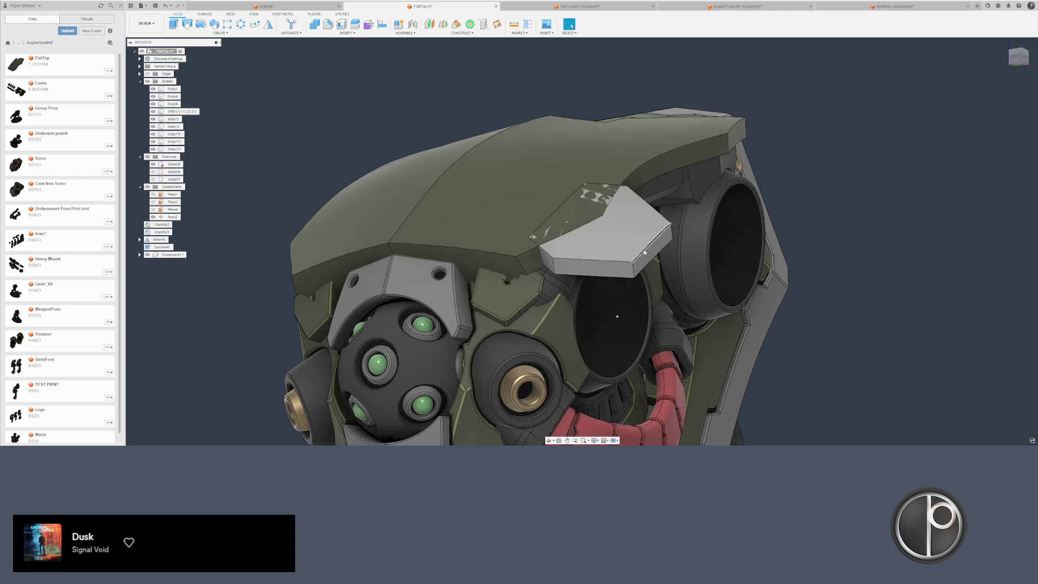
- Move and rotate the side armour plate slightly clockwise, as seen from above, to reposition it at the top shell's edge
{"action": "middle_click_drag", "start_coordinate": [604, 255], "coordinate": [651, 334], "text": "shift"}
{"action": "scroll", "coordinate": [652, 331], "scroll_direction": "up", "scroll_amount": 5}
{"action": "key", "text": "m"}
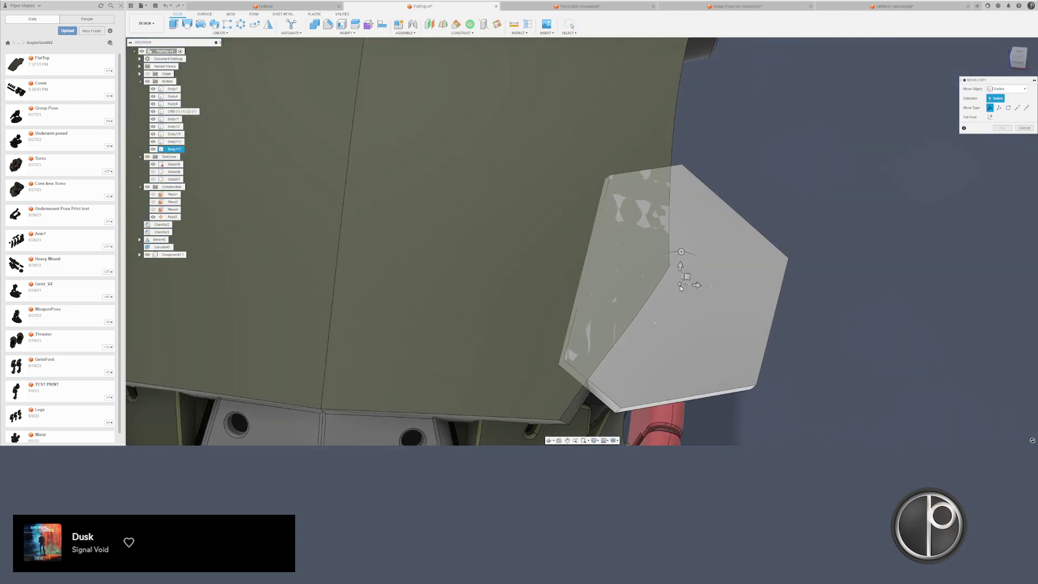
{"action": "left_click", "coordinate": [671, 265]}
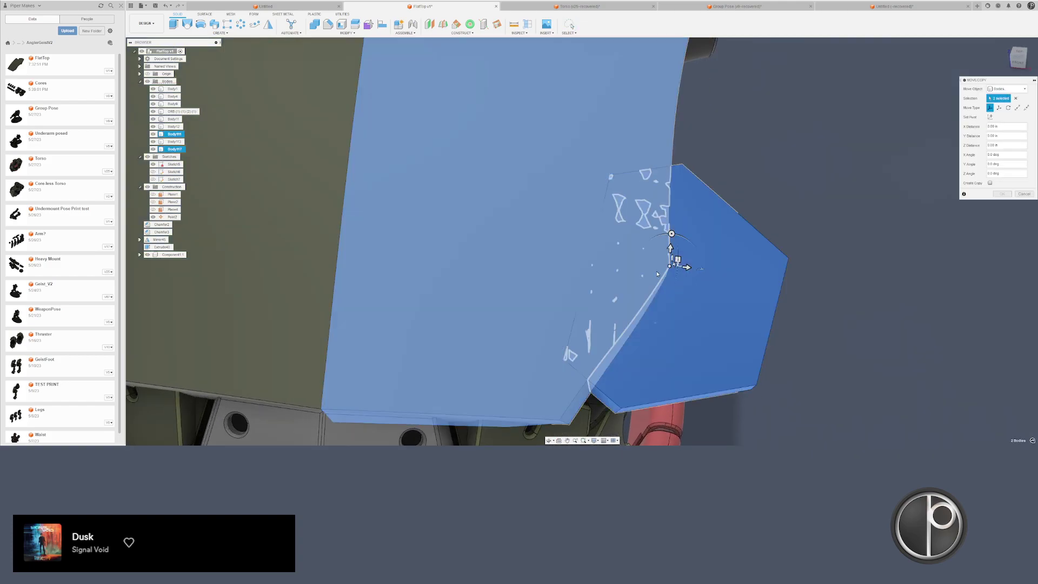
{"action": "left_click_drag", "start_coordinate": [671, 240], "coordinate": [684, 267]}
{"action": "key", "text": "Return"}
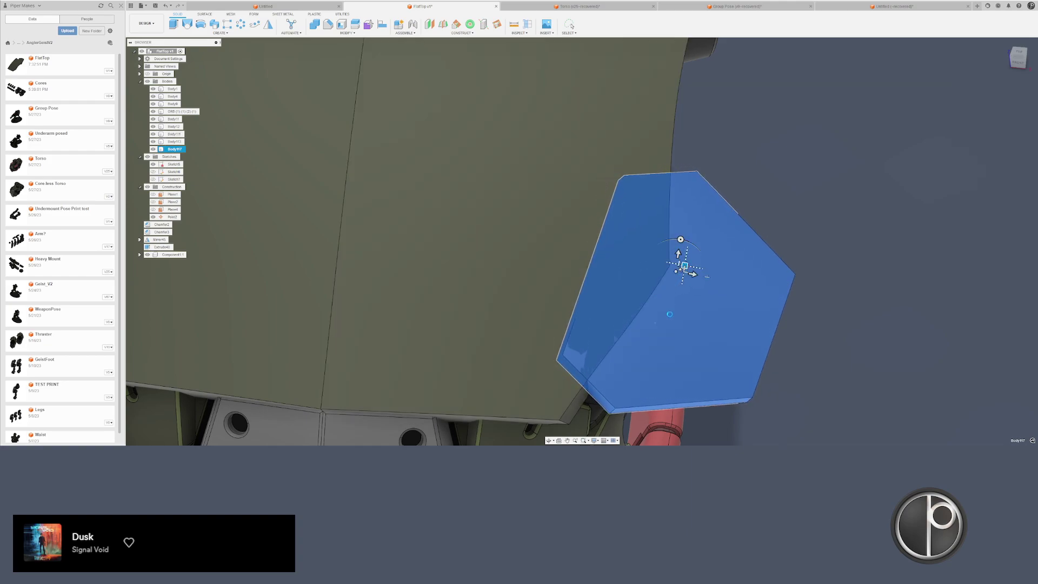
{"action": "scroll", "coordinate": [785, 359], "scroll_direction": "down", "scroll_amount": 5}
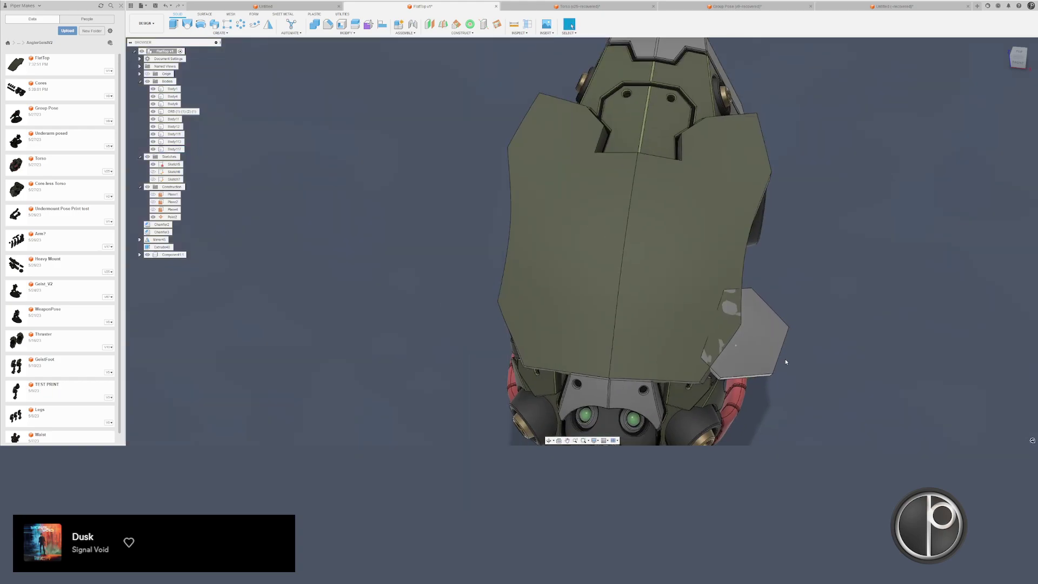
{"action": "middle_click_drag", "start_coordinate": [785, 359], "coordinate": [724, 325], "text": "shift"}
{"action": "key", "text": "Escape"}
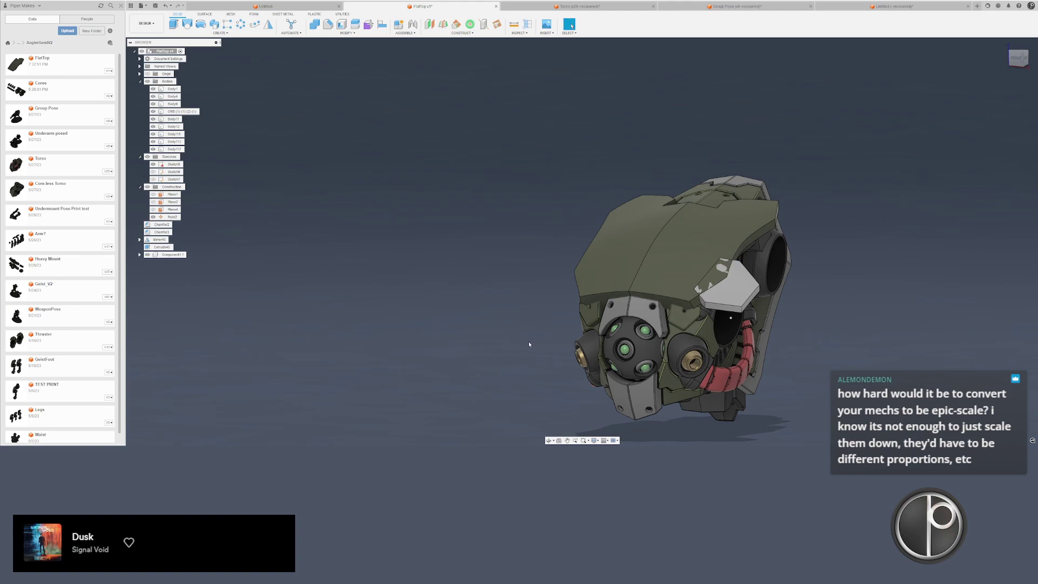
{"action": "middle_click_drag", "start_coordinate": [847, 315], "coordinate": [795, 301]}
{"action": "scroll", "coordinate": [684, 270], "scroll_direction": "up", "scroll_amount": 4}
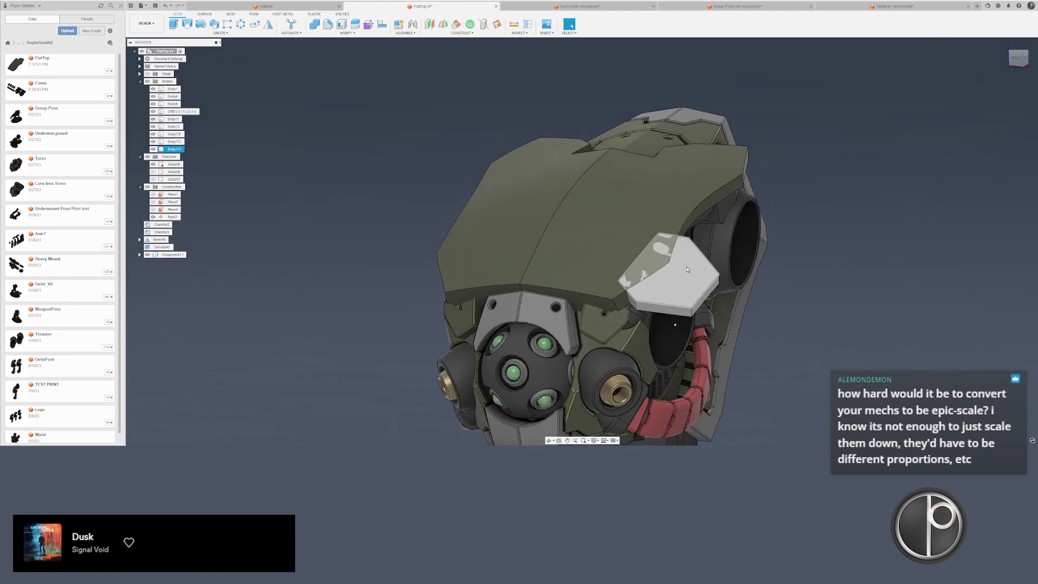
{"action": "left_click", "coordinate": [683, 273]}
{"action": "key", "text": "q"}
{"action": "middle_click_drag", "start_coordinate": [691, 278], "coordinate": [680, 261], "text": "shift"}
{"action": "scroll", "coordinate": [682, 271], "scroll_direction": "up", "scroll_amount": 3}
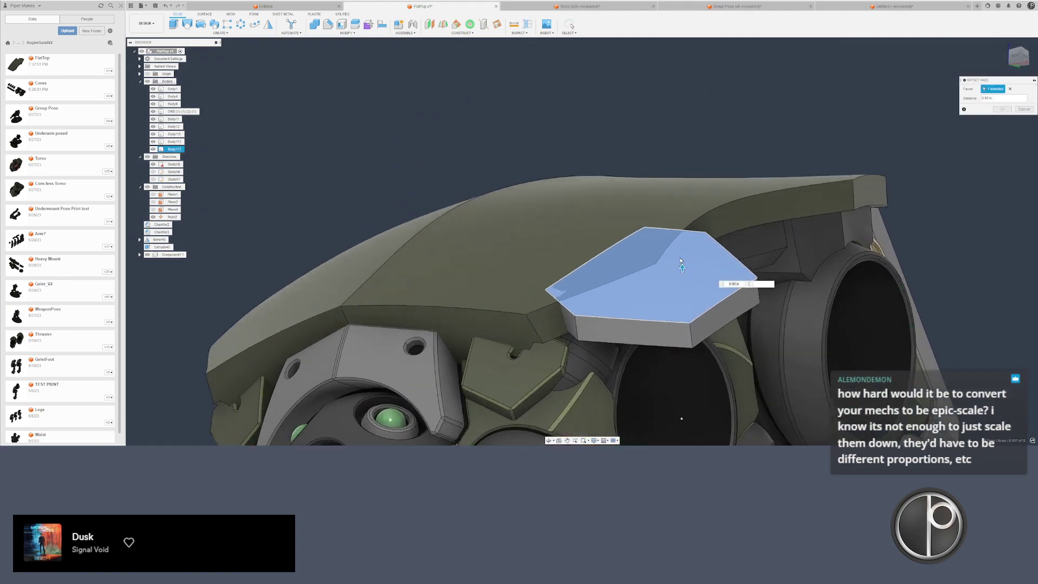
{"action": "key", "text": "Escape"}
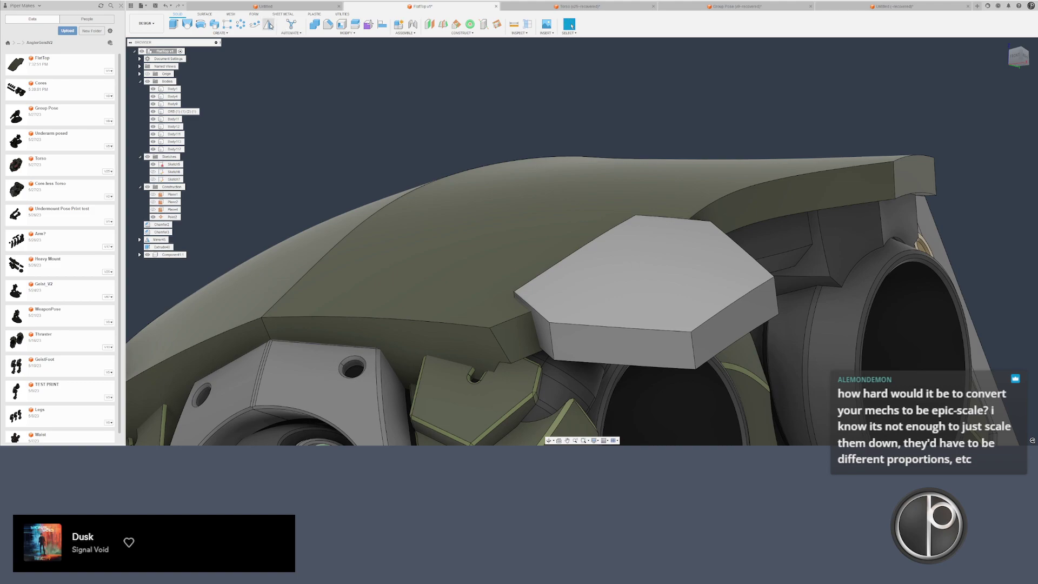
- Mirror the side armour plate across the head's central plane as a new body
{"action": "left_click", "coordinate": [268, 25]}
{"action": "left_click", "coordinate": [597, 245]}
{"action": "scroll", "coordinate": [545, 248], "scroll_direction": "down", "scroll_amount": 5}
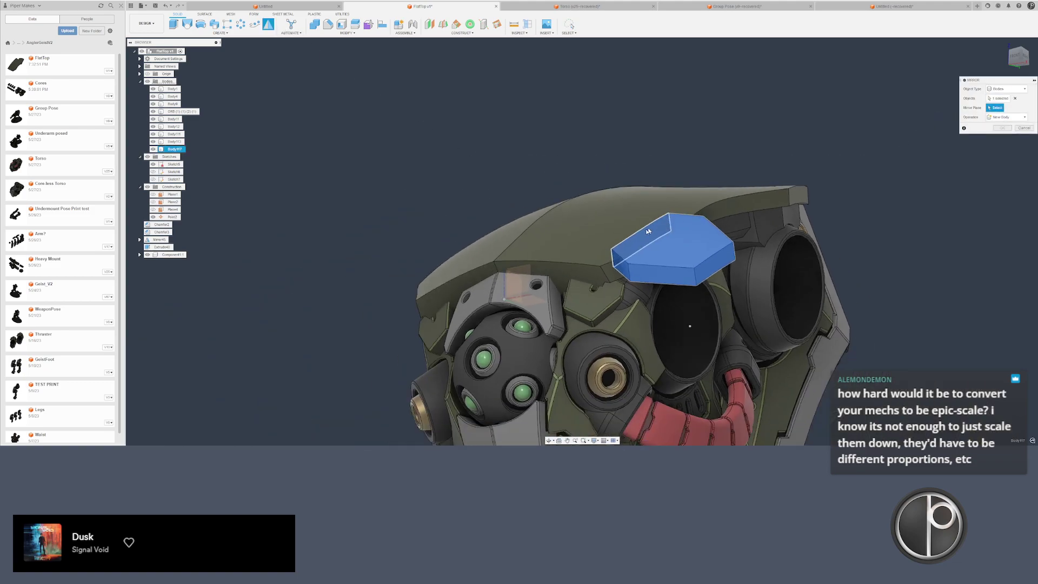
{"action": "middle_click_drag", "start_coordinate": [516, 214], "coordinate": [536, 249], "text": "shift"}
{"action": "scroll", "coordinate": [536, 248], "scroll_direction": "down", "scroll_amount": 5}
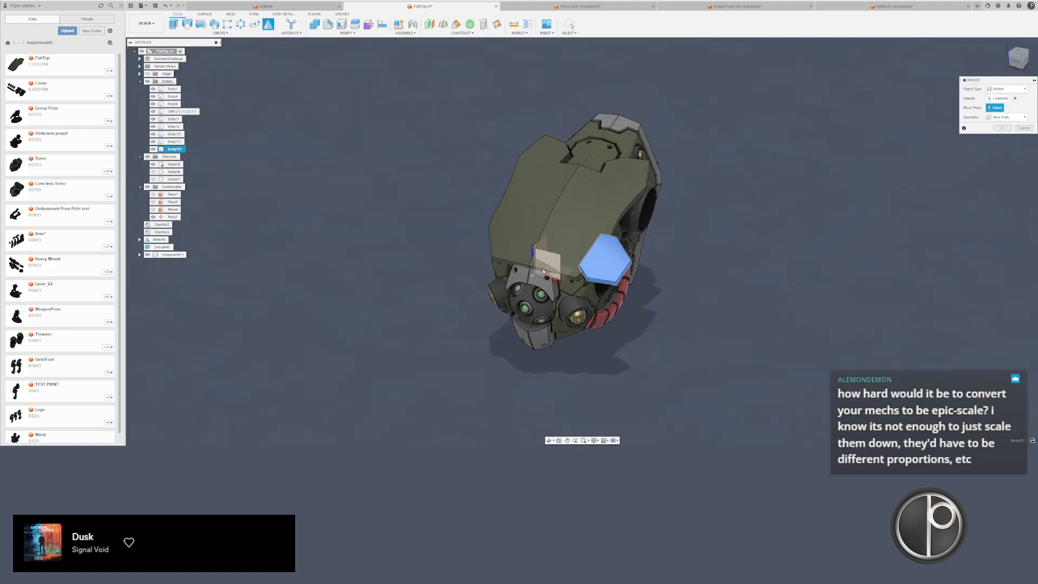
{"action": "left_click", "coordinate": [536, 249]}
{"action": "scroll", "coordinate": [527, 246], "scroll_direction": "up", "scroll_amount": 6}
{"action": "key", "text": "Return"}
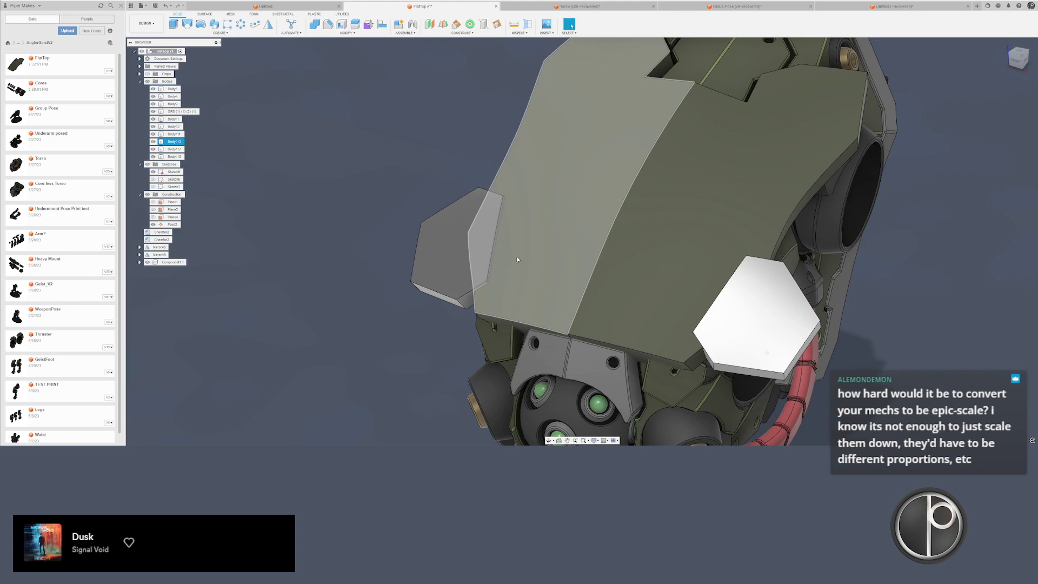
{"action": "left_click", "coordinate": [440, 140]}
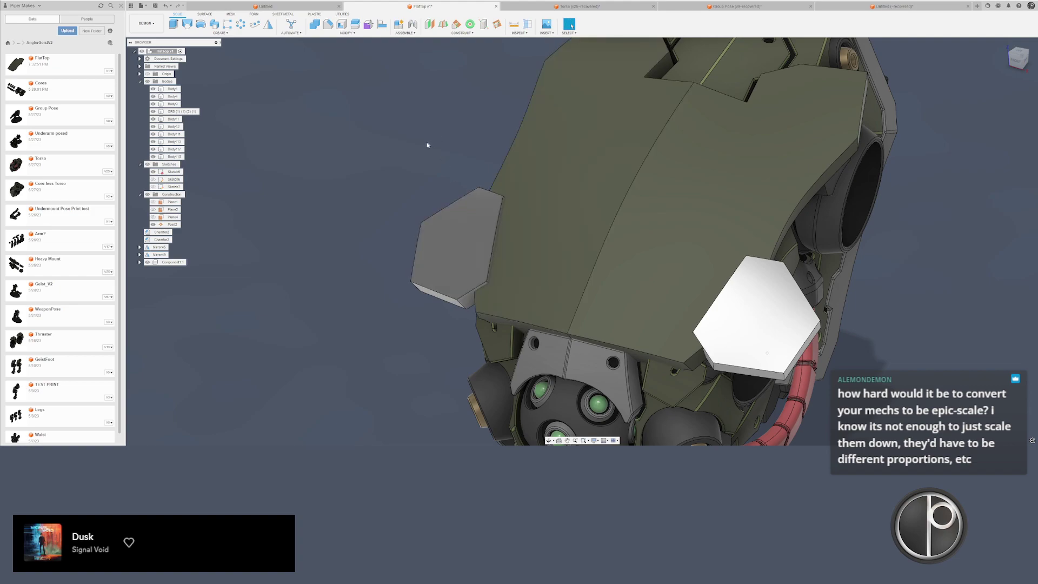
- Dissolve the listed chamfer and mirror features together, keeping their bodies
{"action": "middle_click_drag", "start_coordinate": [426, 151], "coordinate": [441, 152], "text": "shift"}
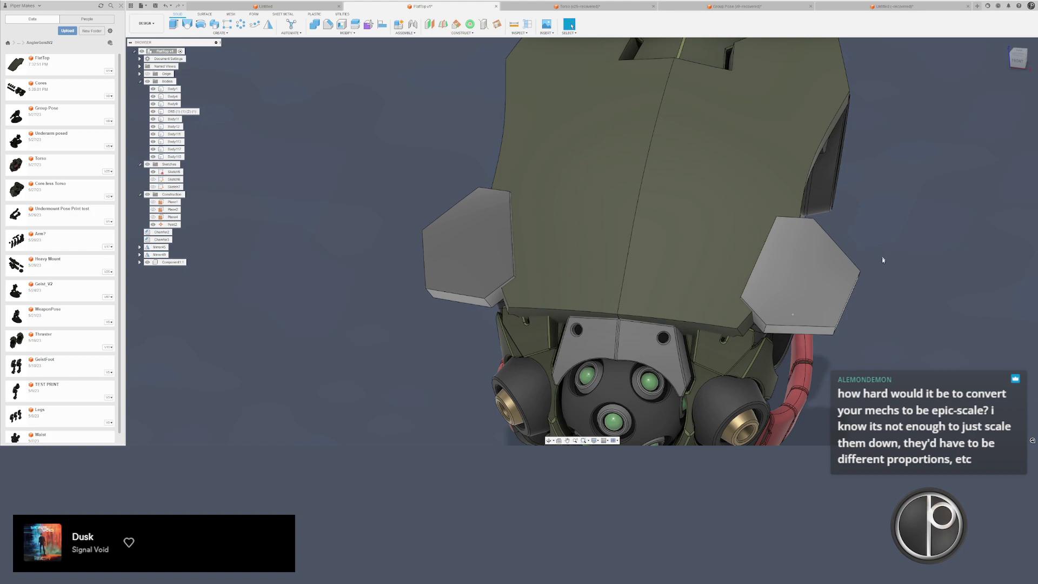
{"action": "middle_click_drag", "start_coordinate": [883, 260], "coordinate": [798, 227]}
{"action": "middle_click_drag", "start_coordinate": [673, 244], "coordinate": [695, 250], "text": "shift"}
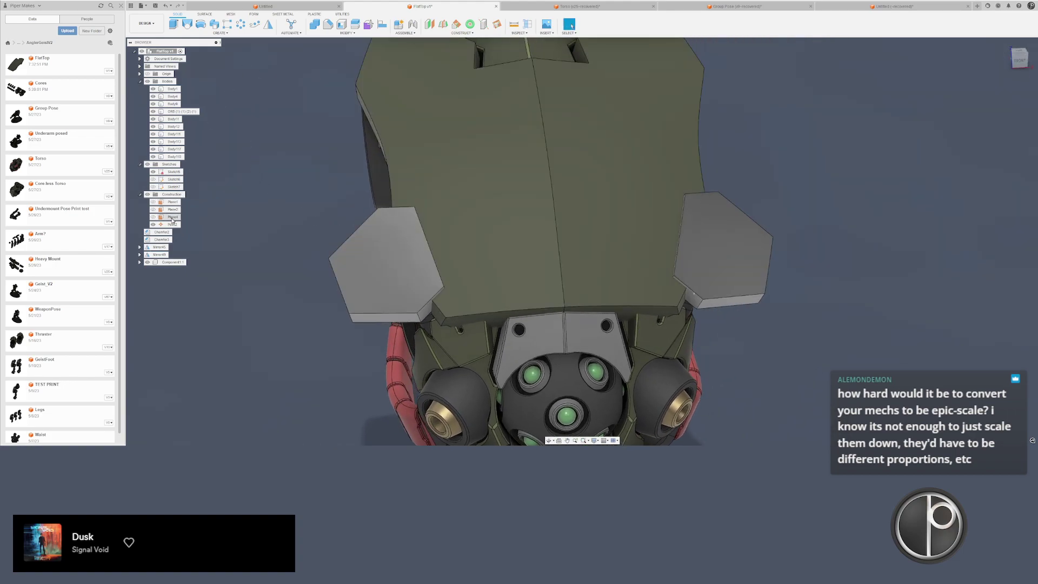
{"action": "left_click", "coordinate": [162, 232]}
{"action": "left_click", "coordinate": [159, 255], "text": "shift"}
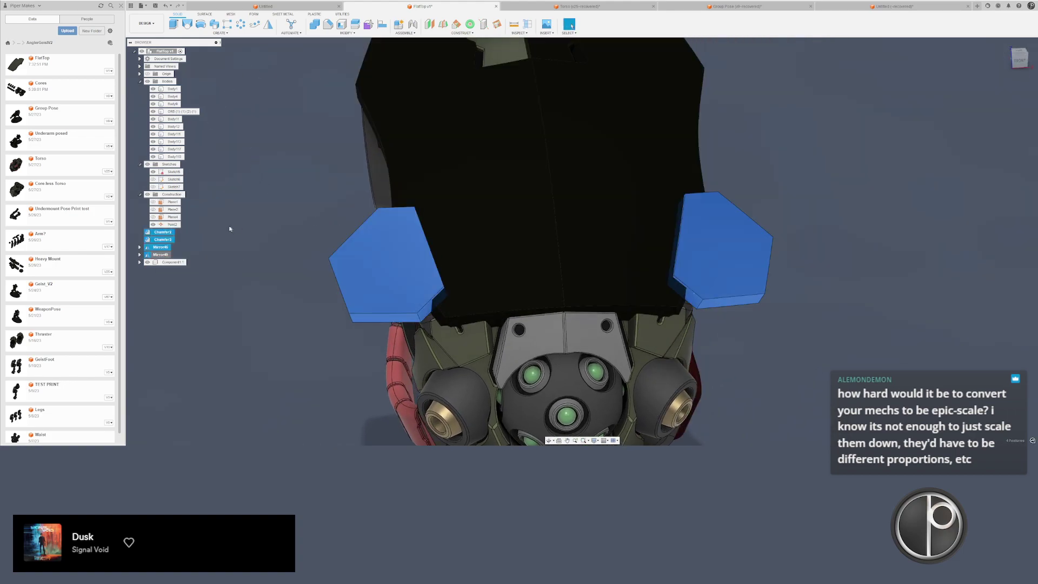
{"action": "right_click", "coordinate": [162, 258]}
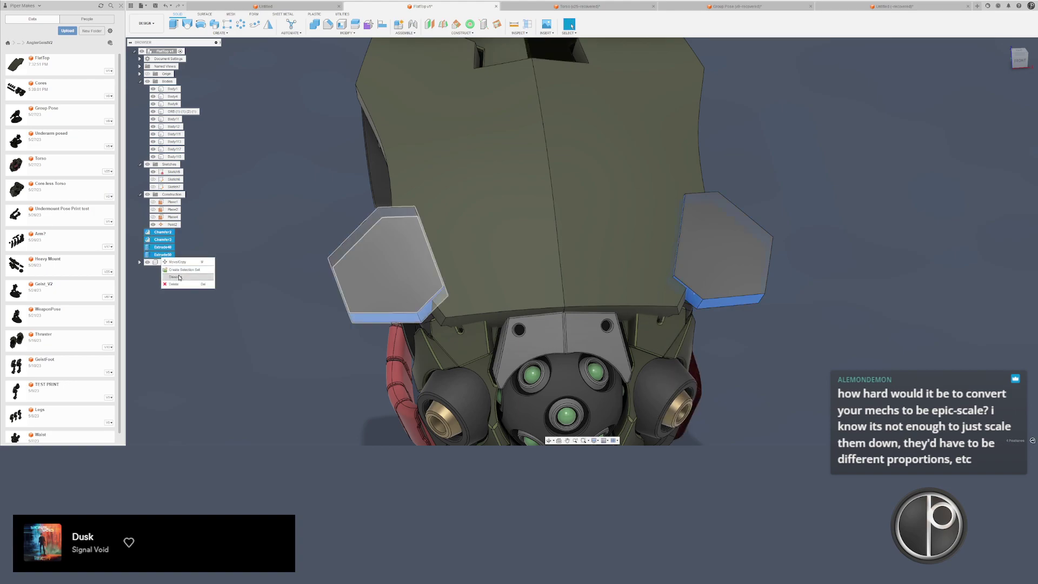
{"action": "left_click", "coordinate": [179, 277]}
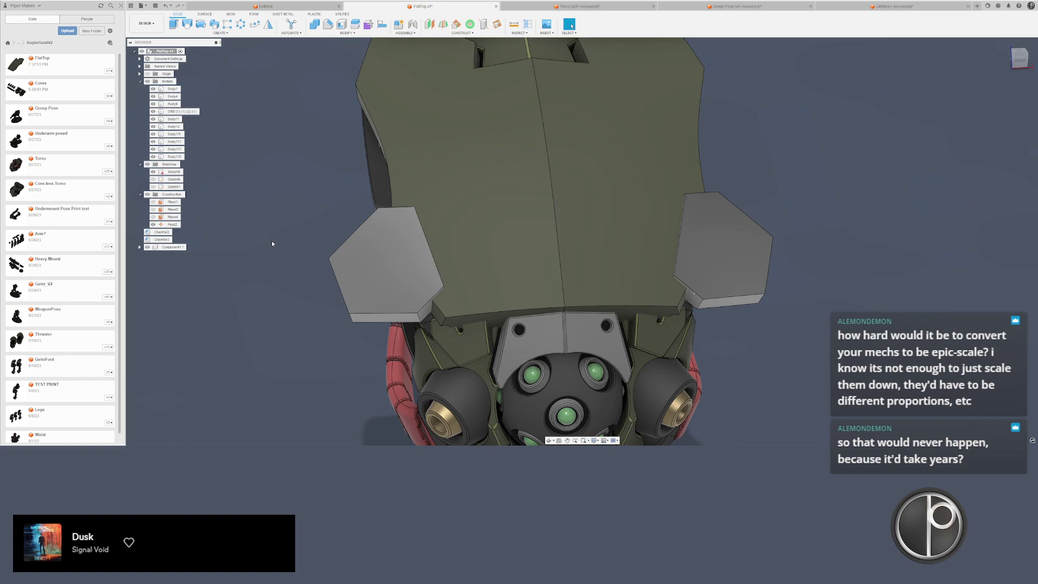
- Delete all the construction planes and the construction point
{"action": "middle_click_drag", "start_coordinate": [272, 243], "coordinate": [213, 202], "text": "shift"}
{"action": "left_click", "coordinate": [170, 204], "text": "shift"}
{"action": "key", "text": "Delete"}
- Try to dissolve the two remaining chamfer features
{"action": "left_click", "coordinate": [163, 195]}
{"action": "left_click", "coordinate": [162, 202], "text": "shift"}
{"action": "right_click", "coordinate": [161, 201]}
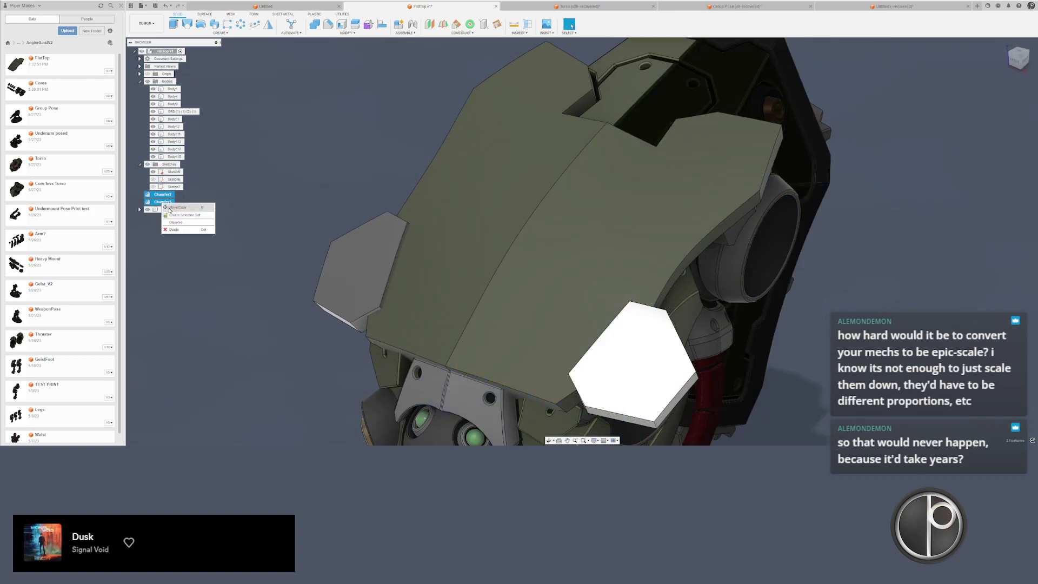
{"action": "left_click", "coordinate": [178, 223]}
- Delete all three leftover sketches
{"action": "double_click", "coordinate": [173, 187]}
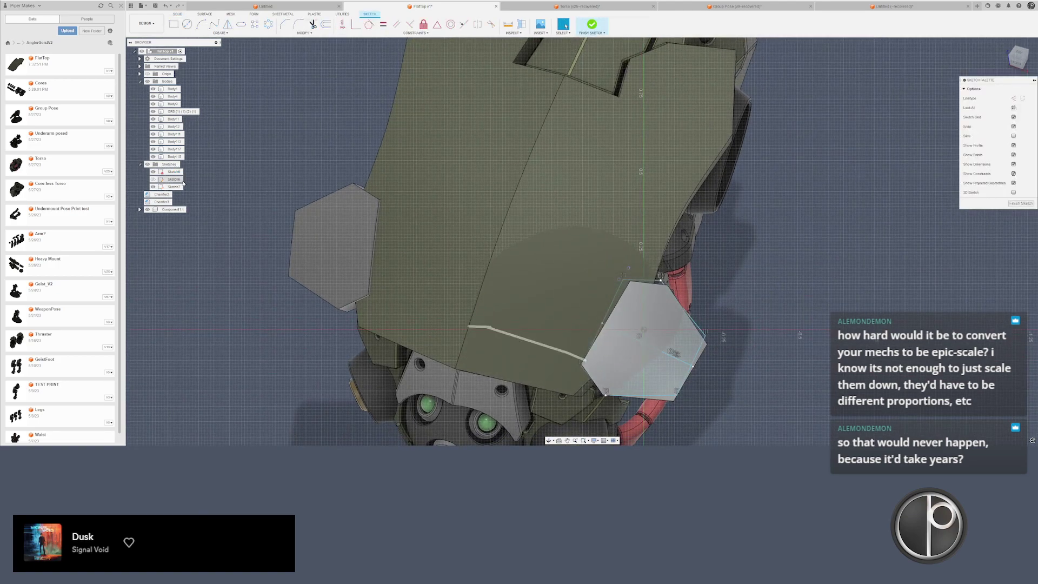
{"action": "double_click", "coordinate": [175, 172]}
{"action": "left_click", "coordinate": [178, 187], "text": "shift"}
{"action": "key", "text": "Delete"}
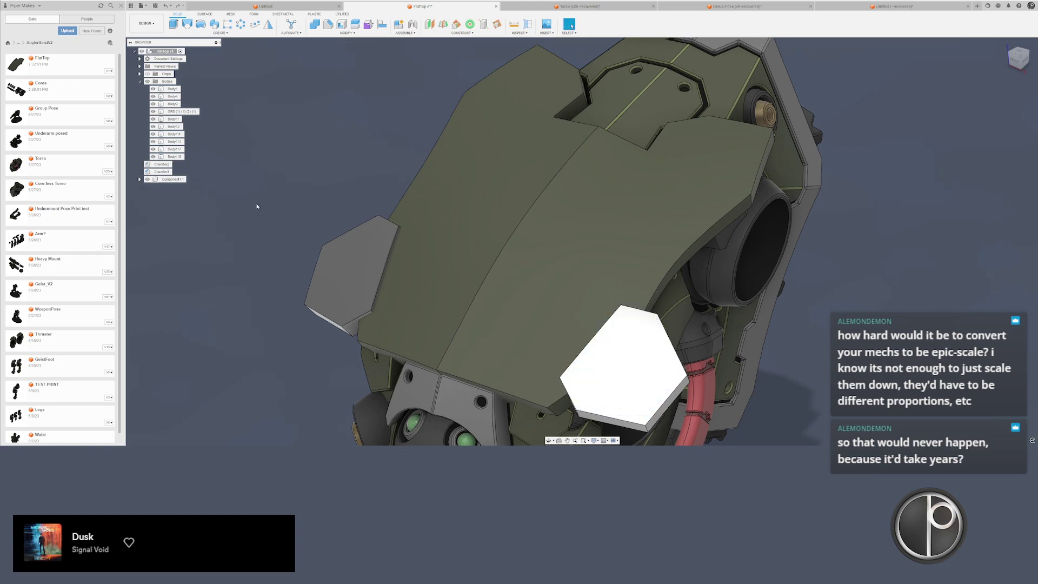
{"action": "scroll", "coordinate": [262, 205], "scroll_direction": "down", "scroll_amount": 2}
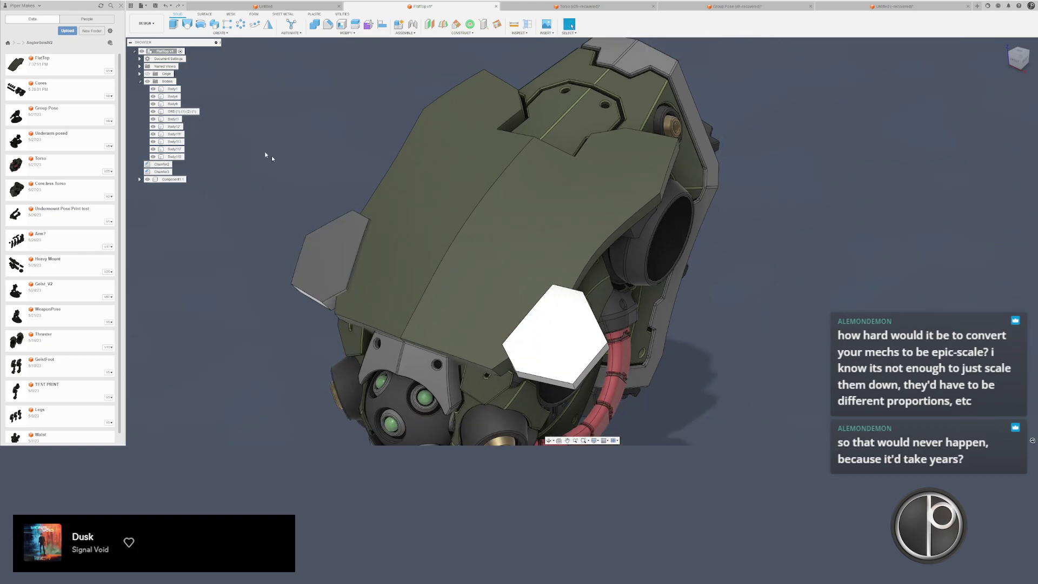
{"action": "scroll", "coordinate": [296, 176], "scroll_direction": "down", "scroll_amount": 4}
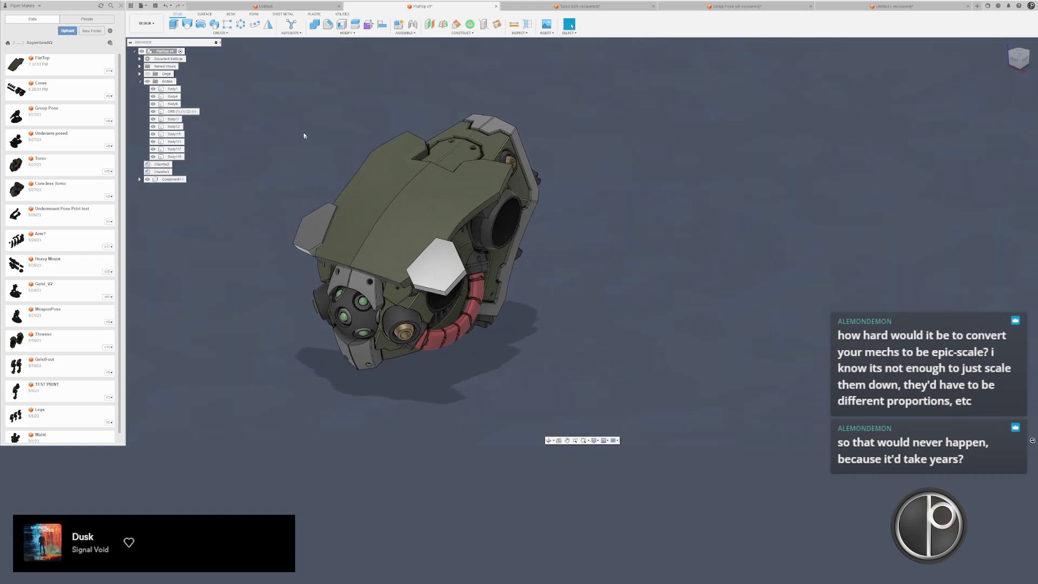
{"action": "middle_click_drag", "start_coordinate": [296, 183], "coordinate": [314, 178], "text": "shift"}
{"action": "scroll", "coordinate": [343, 237], "scroll_direction": "up", "scroll_amount": 6}
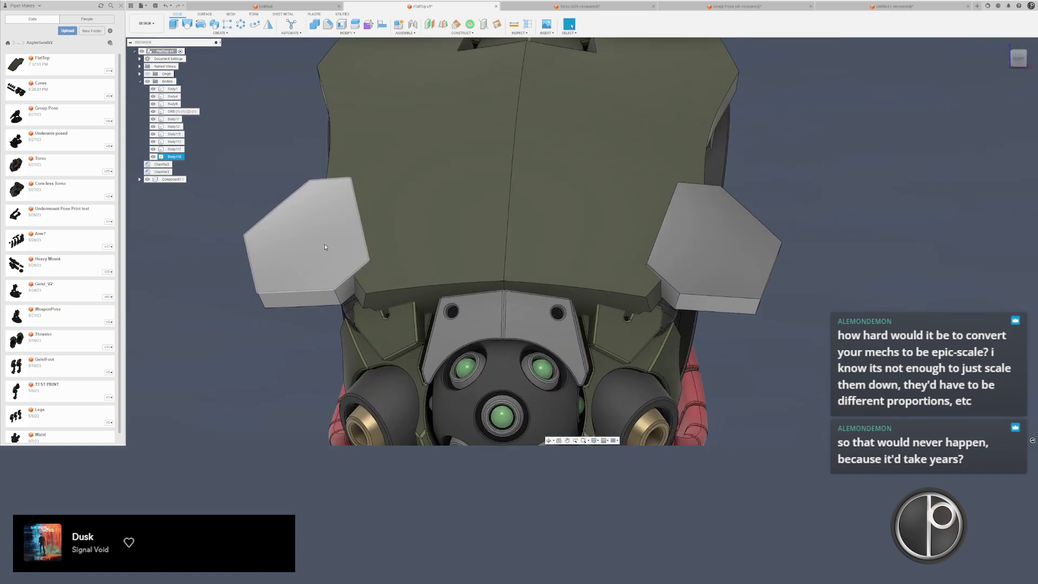
{"action": "mouse_move", "coordinate": [327, 241]}
{"action": "middle_mouse_down", "text": "shift"}
{"action": "mouse_move", "coordinate": [330, 218]}
{"action": "mouse_move", "coordinate": [334, 239]}
{"action": "middle_mouse_up", "text": "shift"}
{"action": "left_click", "coordinate": [333, 239]}
{"action": "left_click", "coordinate": [368, 25]}
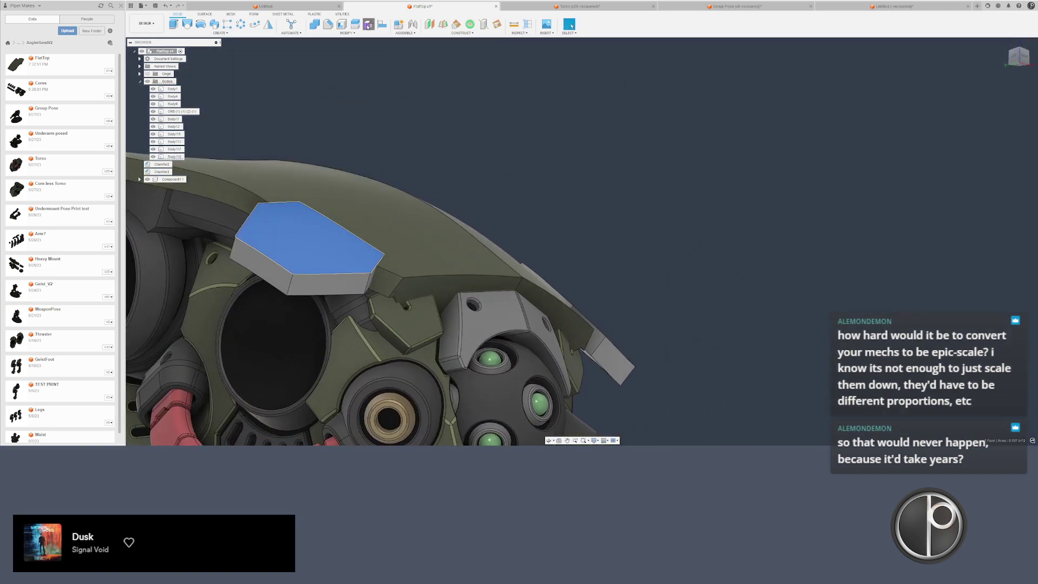
{"action": "double_click", "coordinate": [302, 238]}
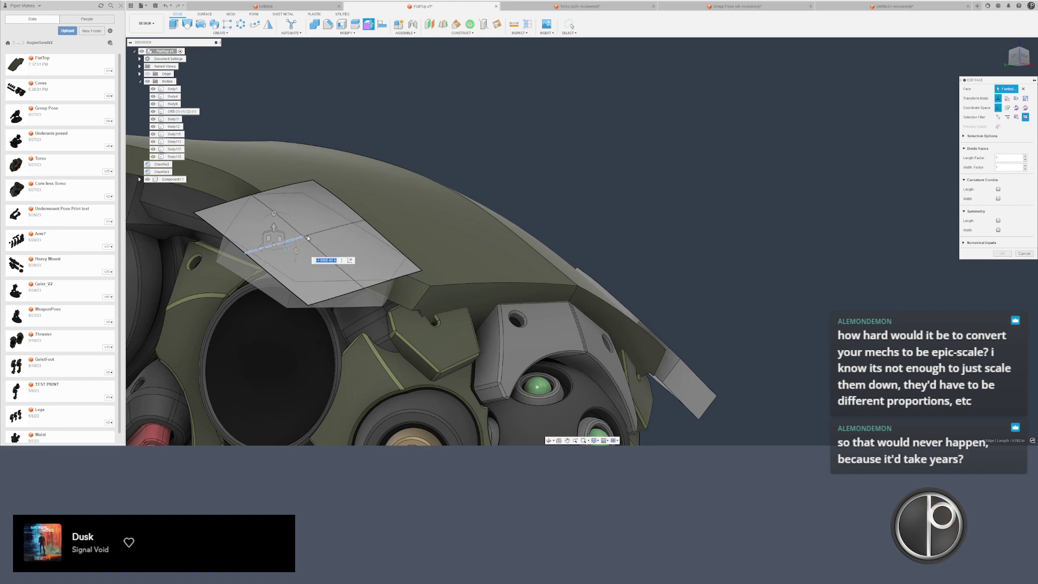
{"action": "double_click", "coordinate": [309, 235]}
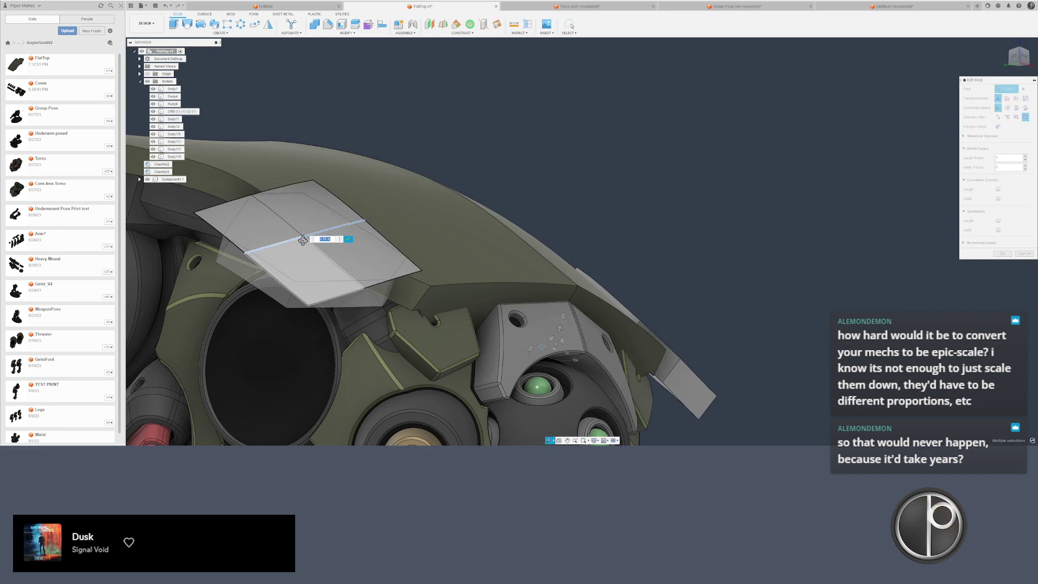
{"action": "middle_click_drag", "start_coordinate": [304, 235], "coordinate": [326, 247], "text": "shift"}
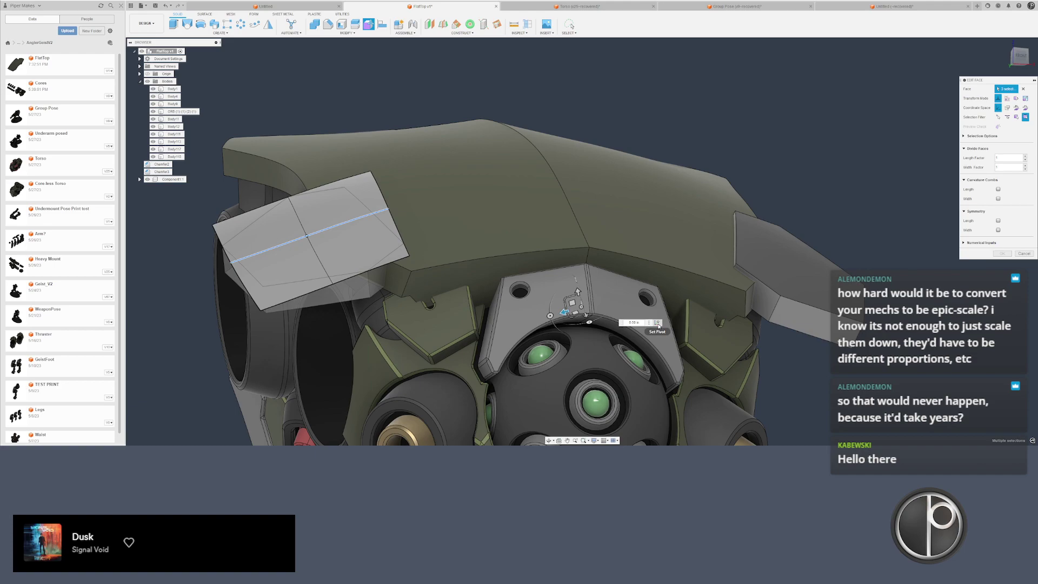
{"action": "left_click", "coordinate": [658, 323]}
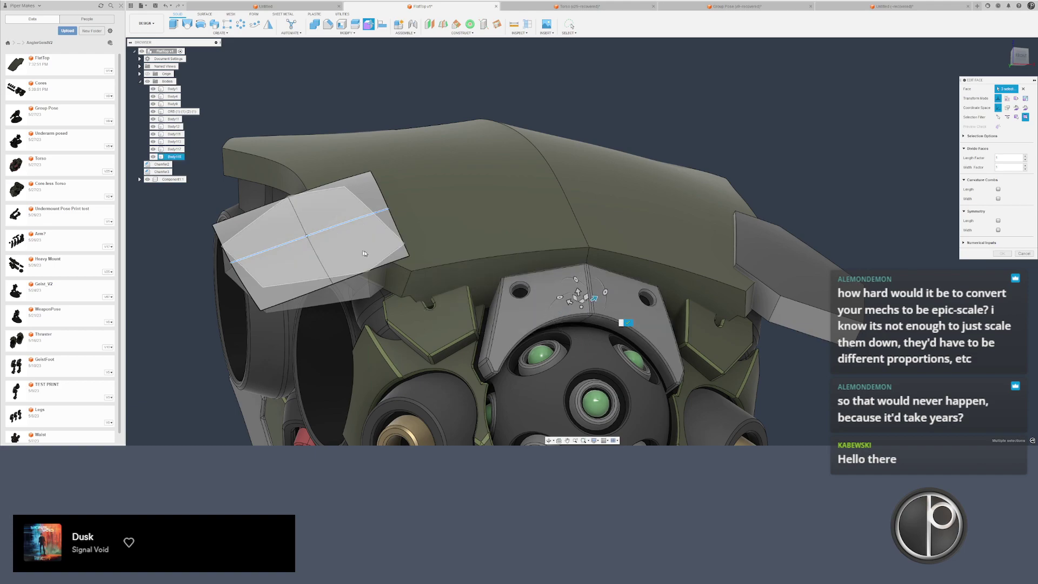
{"action": "left_click", "coordinate": [635, 330]}
{"action": "left_click", "coordinate": [627, 323]}
{"action": "key", "text": "Escape"}
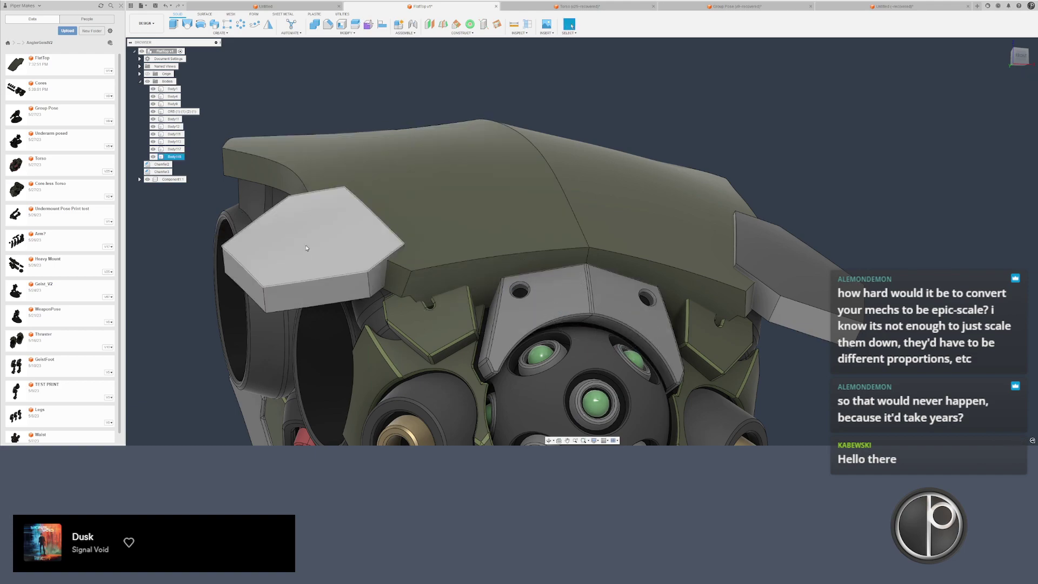
- Edit the armour plate's outer face and pull its centre vertex outward to bulge the surface
{"action": "middle_click_drag", "start_coordinate": [303, 238], "coordinate": [349, 244]}
{"action": "left_click", "coordinate": [341, 242]}
{"action": "left_click", "coordinate": [368, 24]}
{"action": "scroll", "coordinate": [351, 222], "scroll_direction": "up", "scroll_amount": 3}
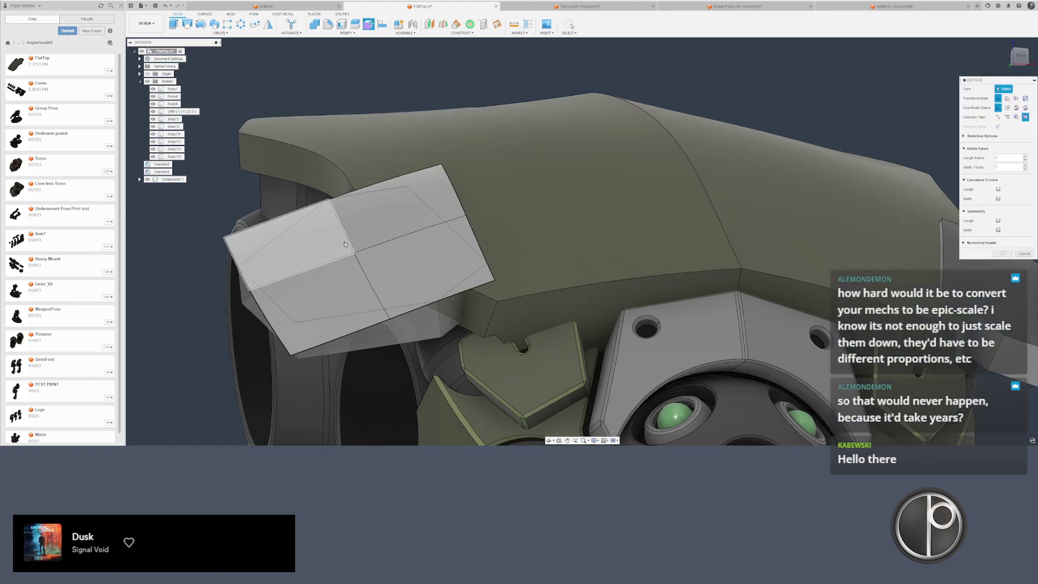
{"action": "left_click", "coordinate": [352, 237]}
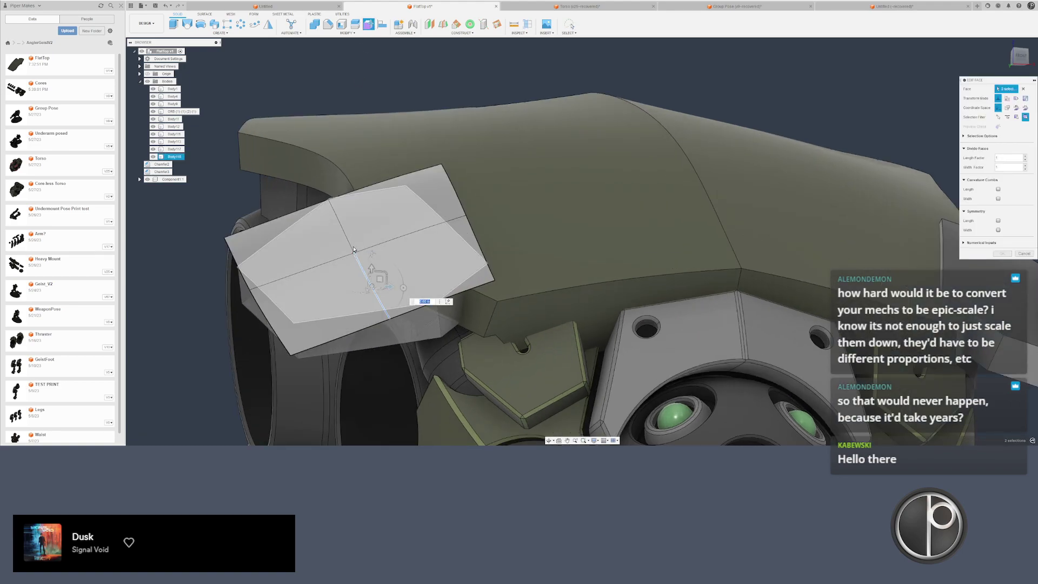
{"action": "left_click", "coordinate": [355, 253], "text": "shift"}
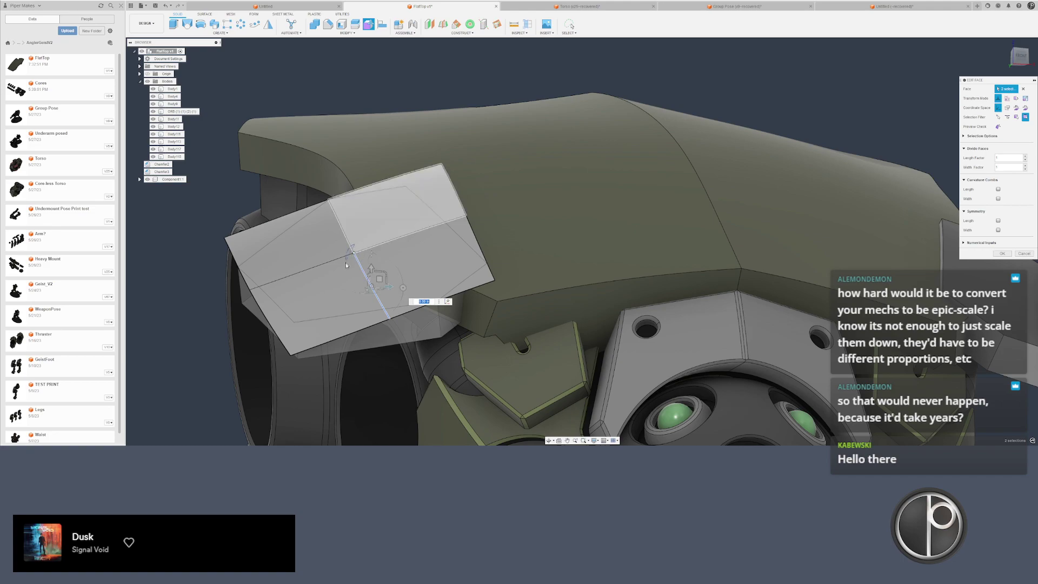
{"action": "left_click", "coordinate": [355, 252]}
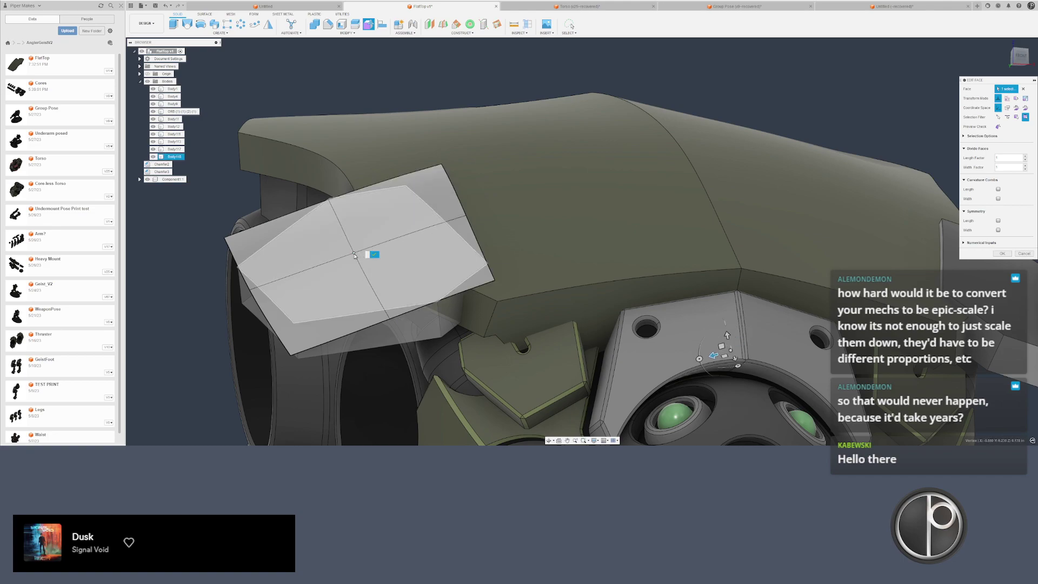
{"action": "left_click", "coordinate": [355, 252]}
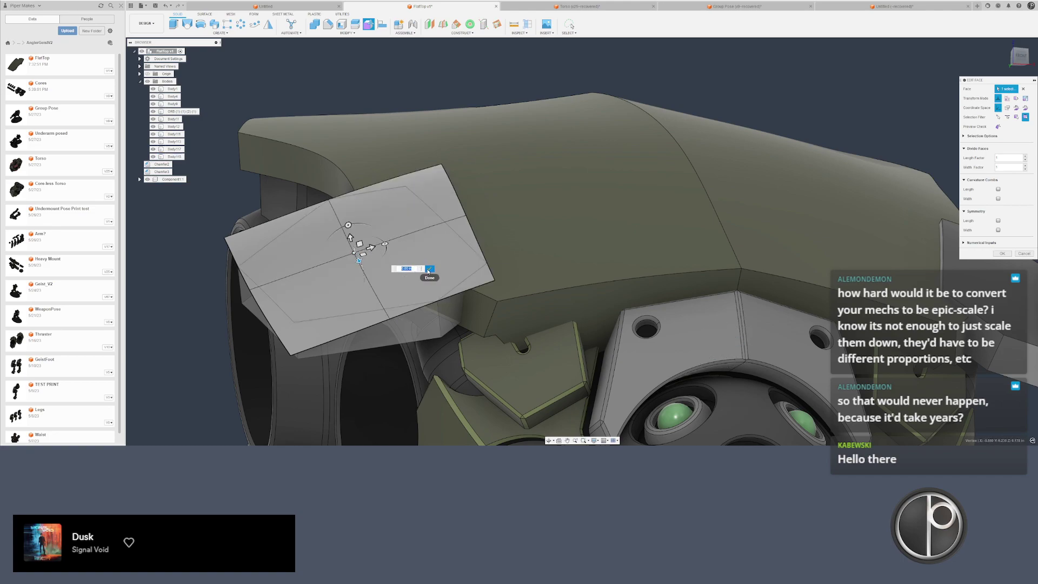
{"action": "left_click", "coordinate": [429, 269]}
{"action": "middle_click_drag", "start_coordinate": [303, 243], "coordinate": [358, 265], "text": "shift"}
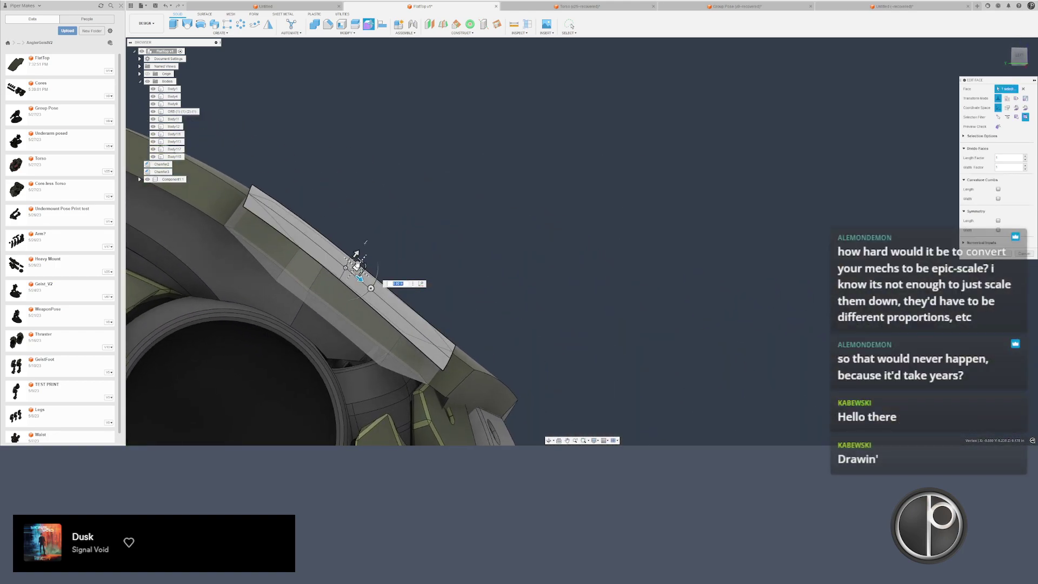
{"action": "left_click_drag", "start_coordinate": [357, 265], "coordinate": [379, 241]}
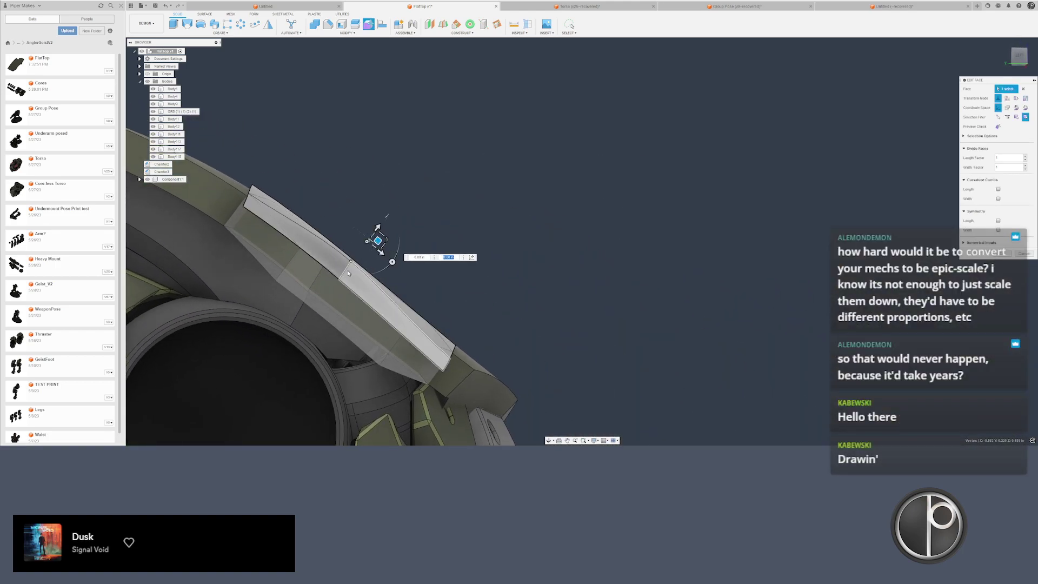
- Try rotating the midpoint vertices on the outer face's inner and outer side edges, and apply the face edit
{"action": "middle_click_drag", "start_coordinate": [371, 235], "coordinate": [313, 260], "text": "shift"}
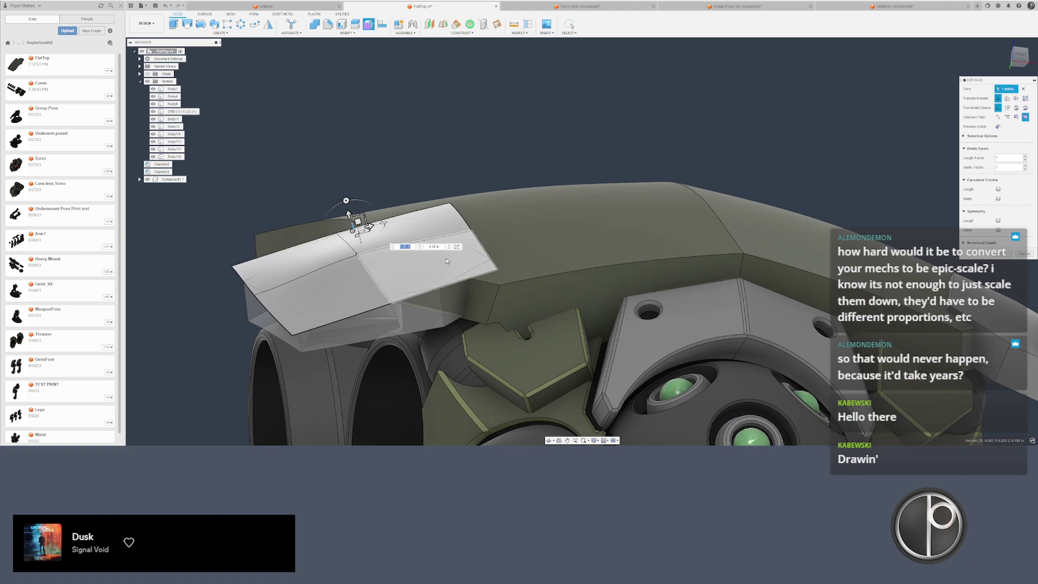
{"action": "left_click", "coordinate": [471, 231]}
{"action": "left_click", "coordinate": [549, 239]}
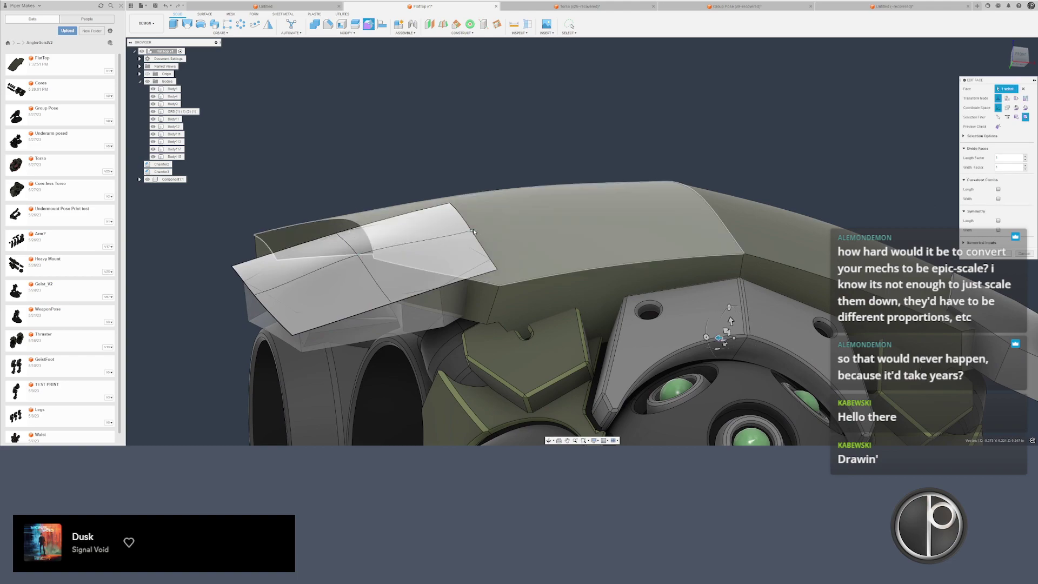
{"action": "left_click", "coordinate": [472, 231]}
{"action": "left_click", "coordinate": [549, 246]}
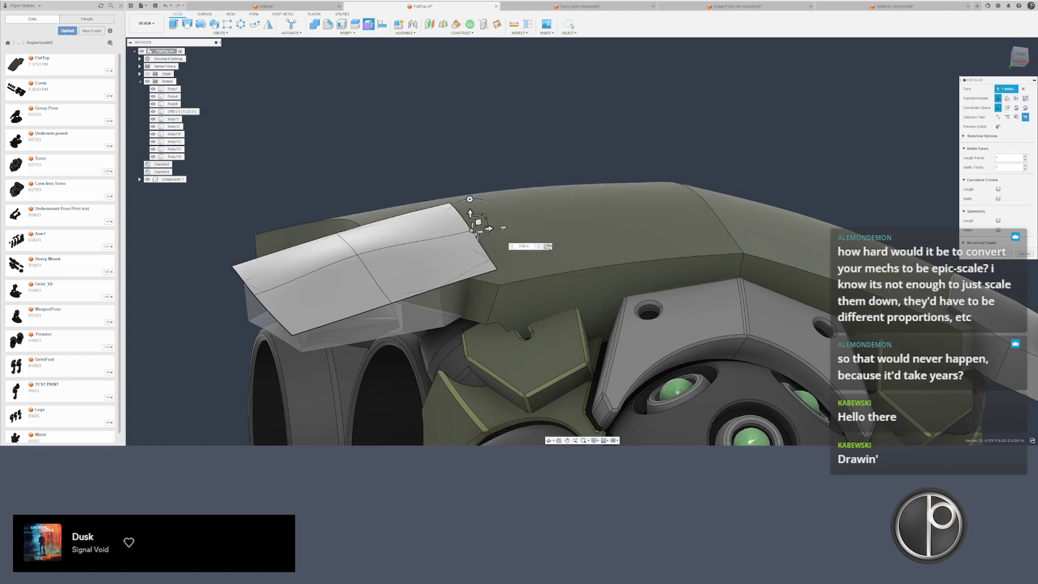
{"action": "left_click", "coordinate": [473, 200]}
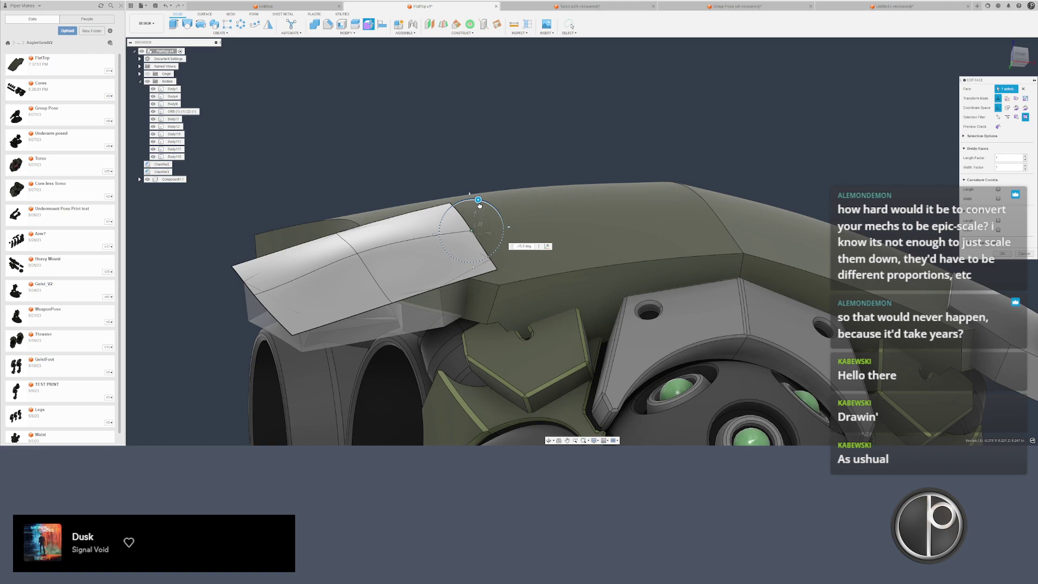
{"action": "left_click_drag", "start_coordinate": [480, 205], "coordinate": [479, 207]}
{"action": "middle_click_drag", "start_coordinate": [378, 183], "coordinate": [474, 127]}
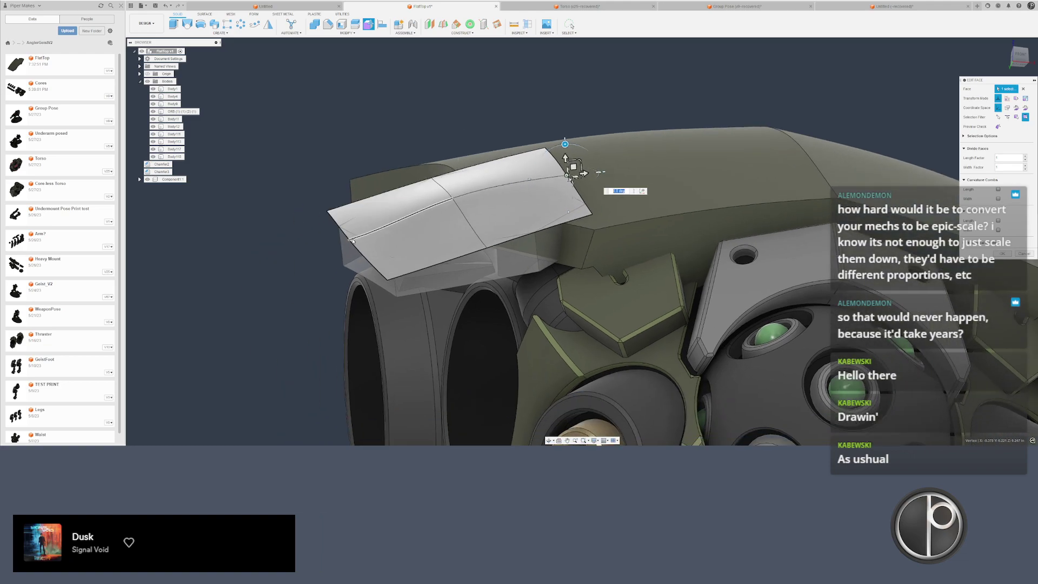
{"action": "left_click", "coordinate": [352, 241]}
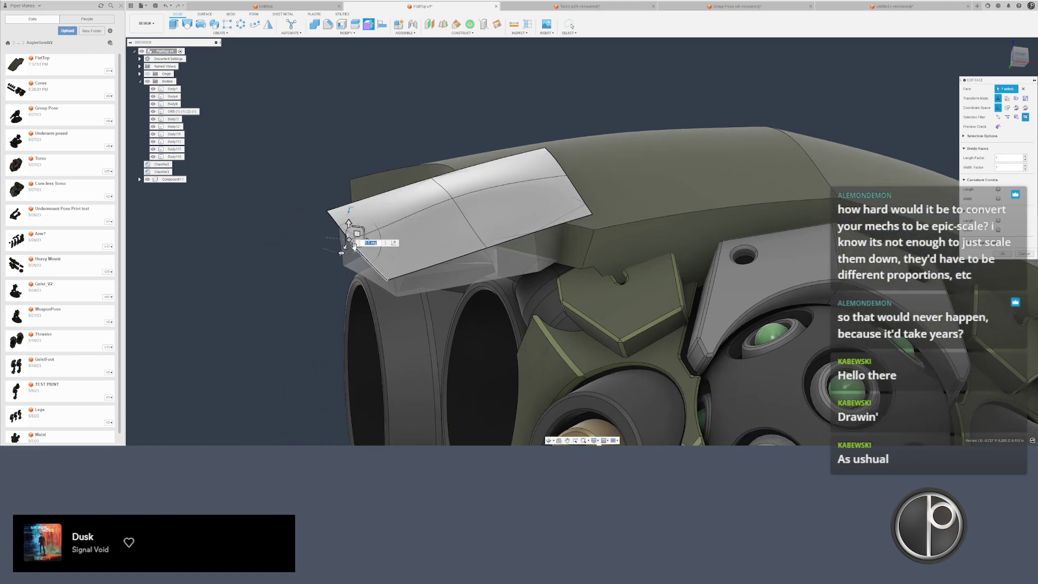
{"action": "left_click", "coordinate": [394, 242]}
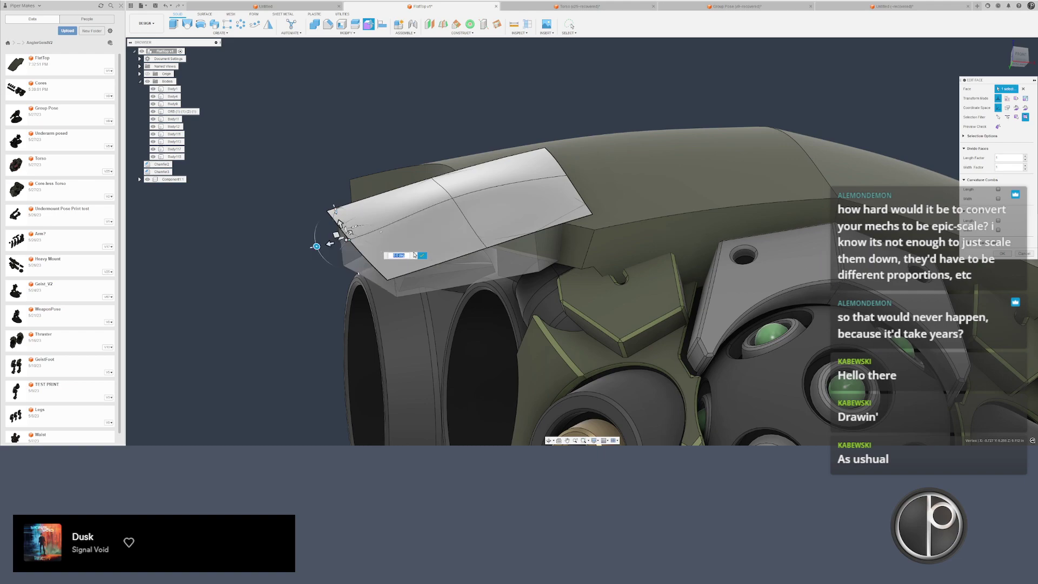
{"action": "left_click", "coordinate": [349, 239]}
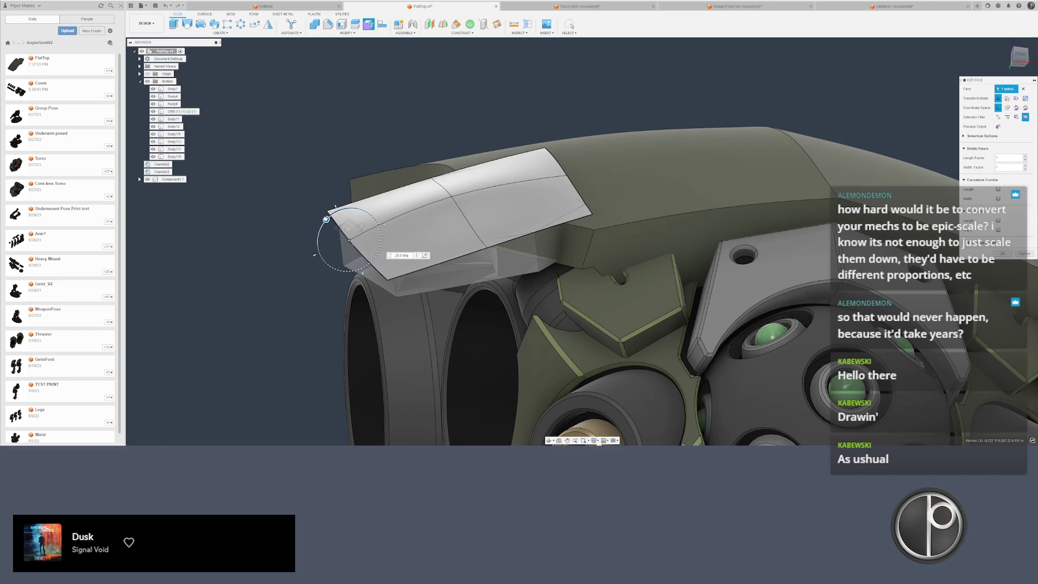
{"action": "key", "text": "Return"}
- Edit the plate's outer face again and shift its rear edge slightly inward towards the head
{"action": "middle_click_drag", "start_coordinate": [294, 229], "coordinate": [330, 222], "text": "shift"}
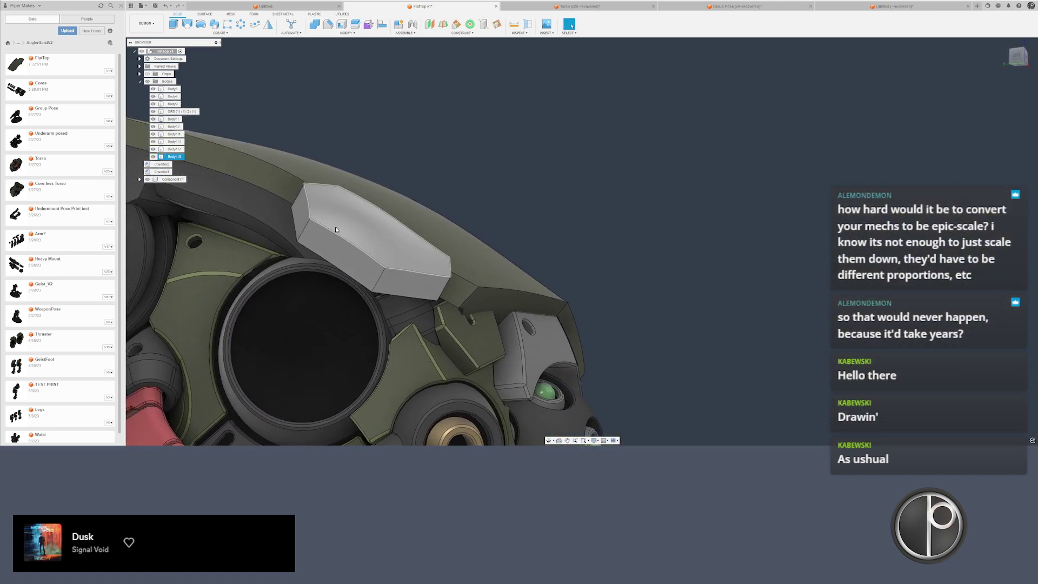
{"action": "left_click", "coordinate": [339, 216]}
{"action": "left_click", "coordinate": [368, 23]}
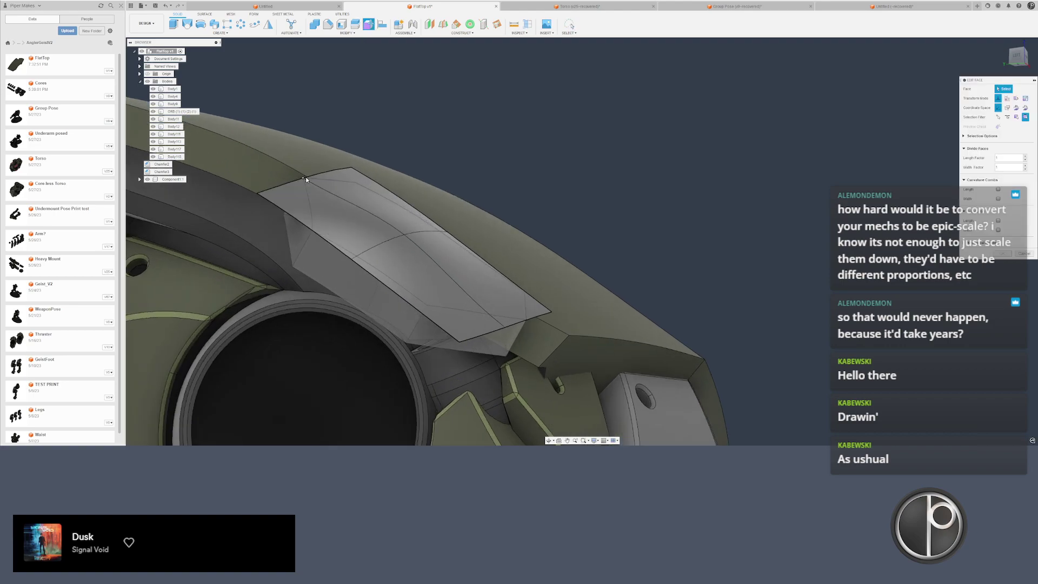
{"action": "left_click", "coordinate": [310, 176]}
{"action": "middle_click_drag", "start_coordinate": [310, 177], "coordinate": [326, 186], "text": "shift"}
{"action": "left_click", "coordinate": [380, 196]}
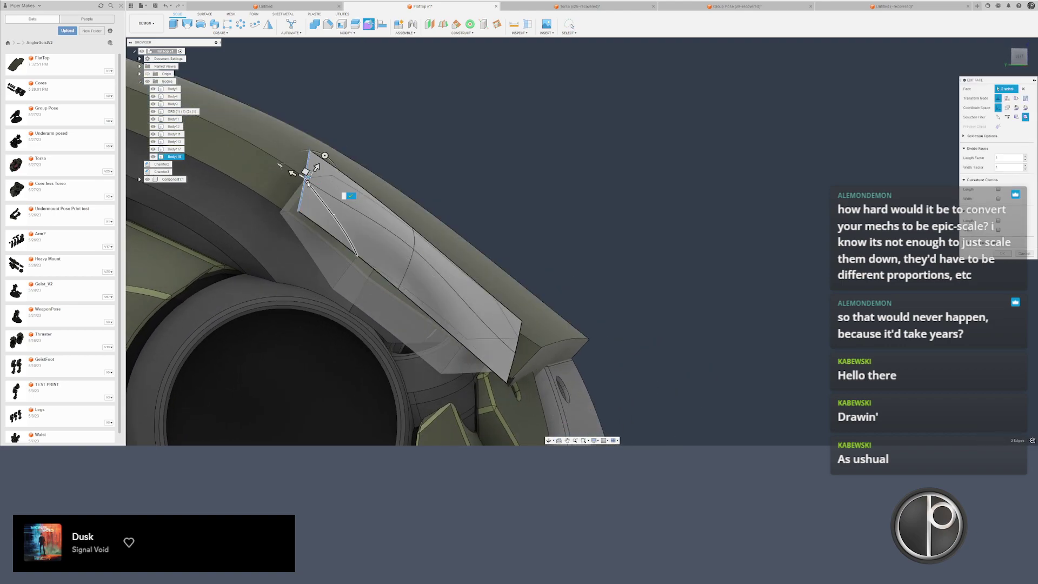
{"action": "left_click", "coordinate": [350, 194]}
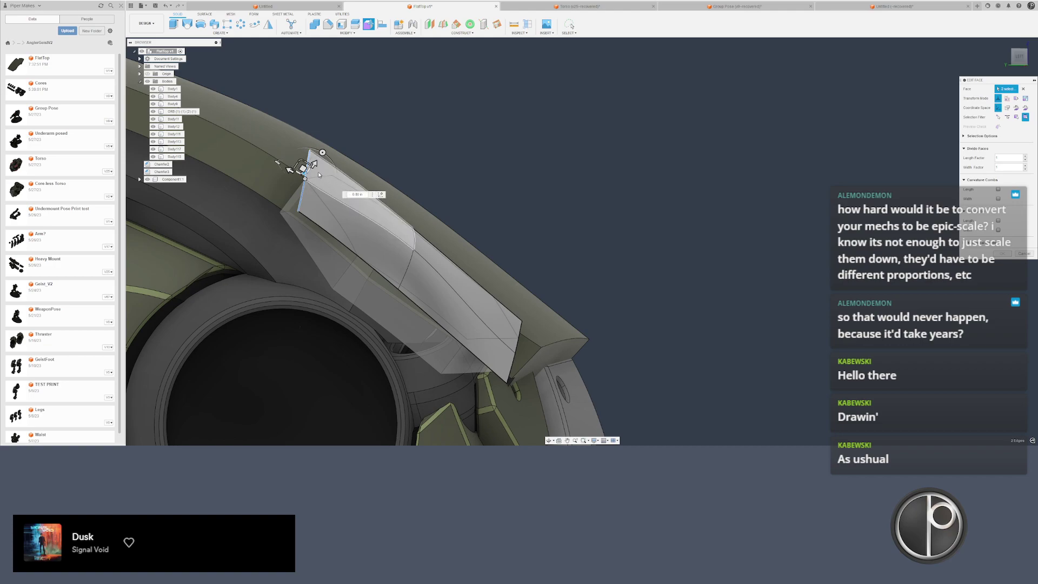
{"action": "left_click_drag", "start_coordinate": [324, 151], "coordinate": [311, 169]}
{"action": "key", "text": "Escape"}
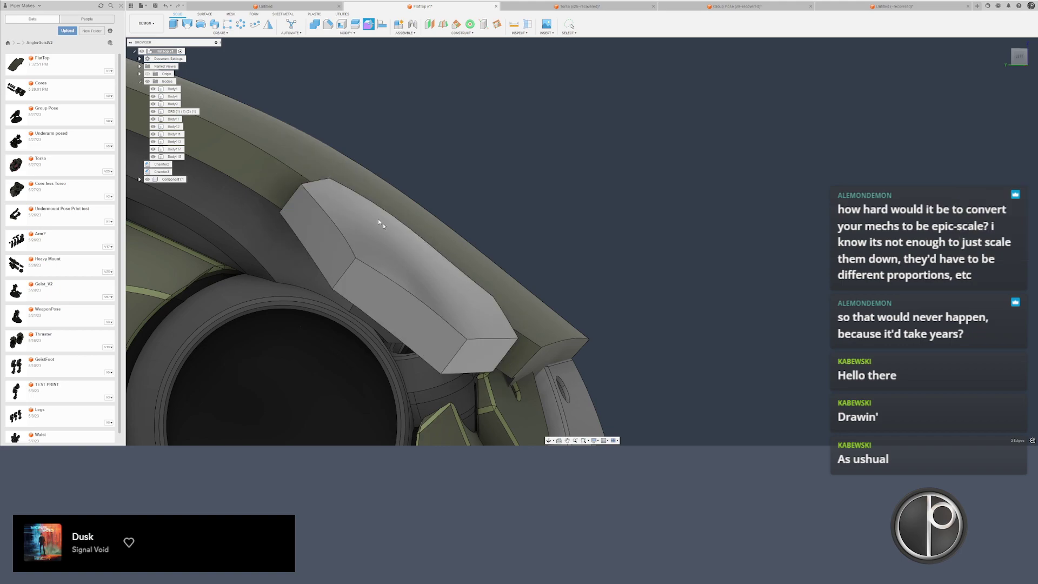
{"action": "left_click", "coordinate": [469, 300]}
{"action": "left_click", "coordinate": [368, 24]}
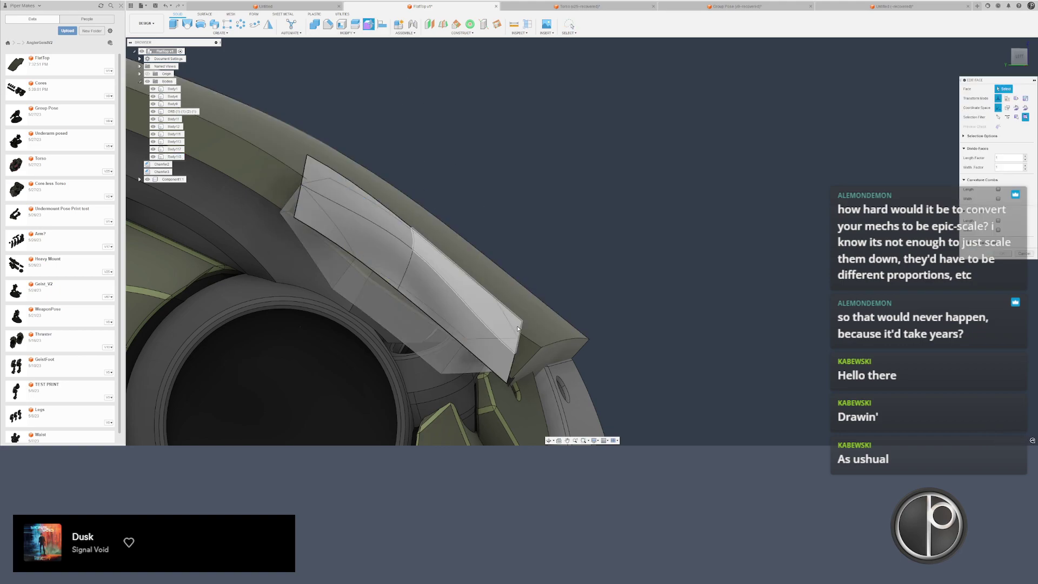
{"action": "left_click", "coordinate": [515, 363]}
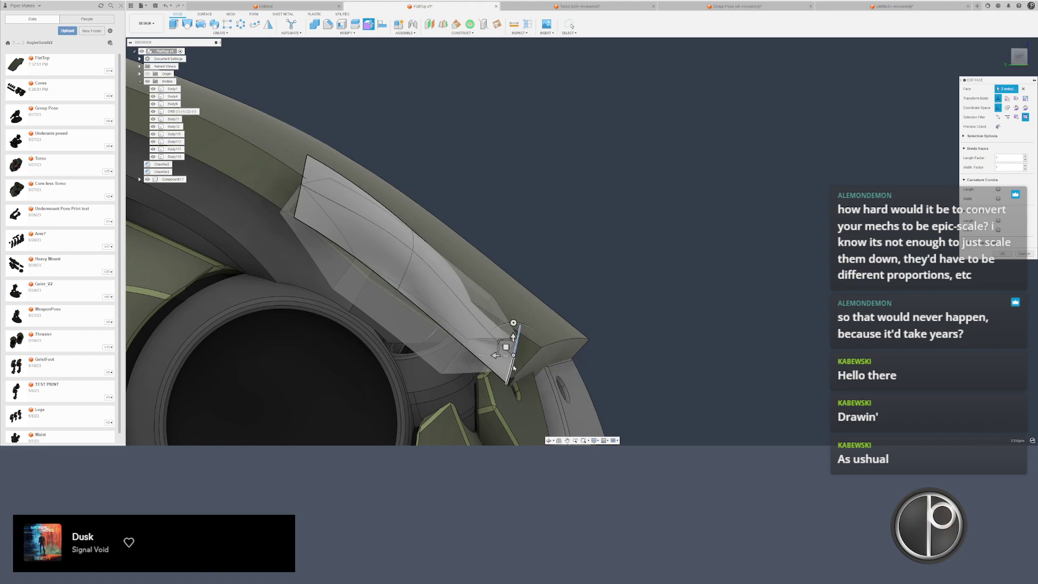
{"action": "key", "text": "Return"}
- Move the outer face's front edge inward and nudge its centre vertex slightly outward, applying the face edit
{"action": "left_click", "coordinate": [369, 24]}
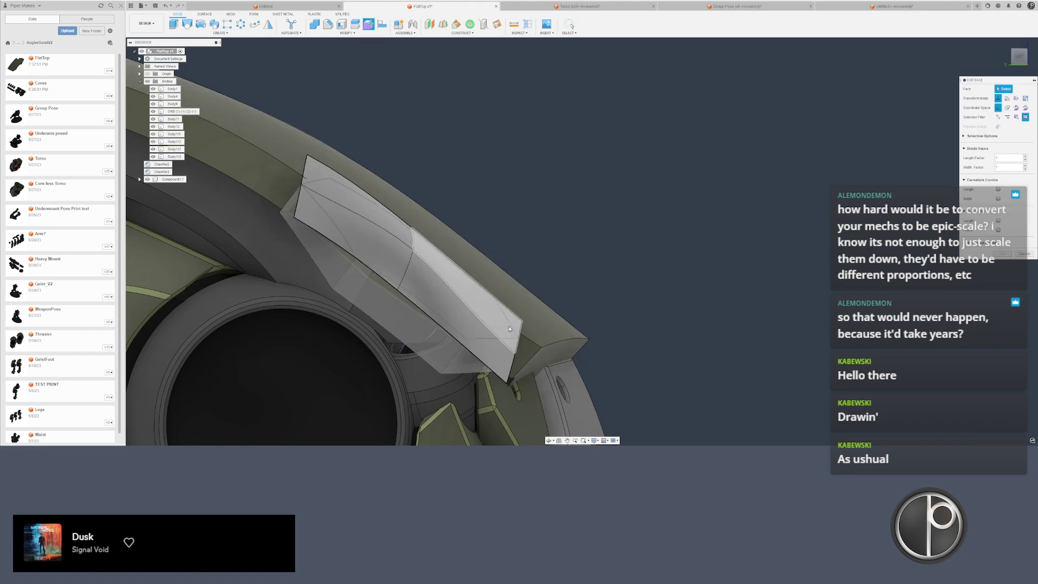
{"action": "left_click", "coordinate": [512, 361]}
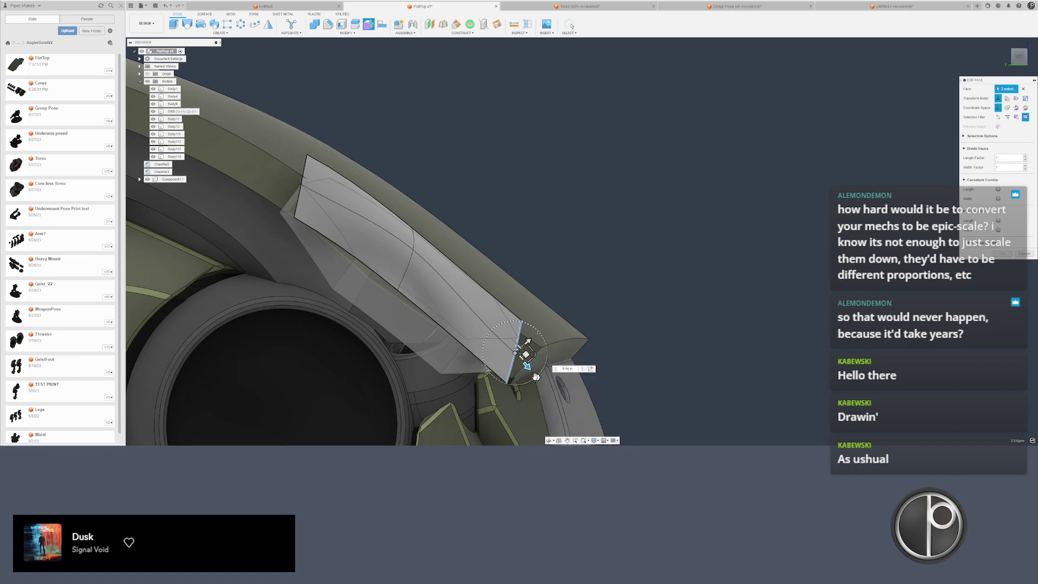
{"action": "left_click_drag", "start_coordinate": [536, 377], "coordinate": [524, 360]}
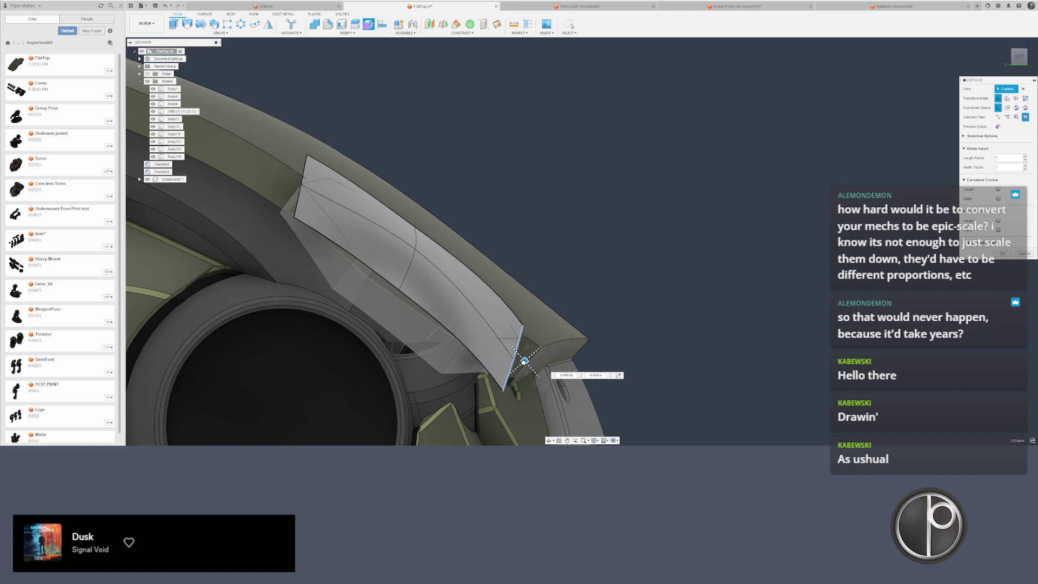
{"action": "left_click", "coordinate": [408, 249]}
{"action": "left_click_drag", "start_coordinate": [402, 246], "coordinate": [404, 244]}
{"action": "key", "text": "Return"}
- Duplicate the side plate in place and offset the underside face of one of the overlapping bodies deep into the head
{"action": "scroll", "coordinate": [399, 259], "scroll_direction": "down", "scroll_amount": 2}
{"action": "middle_click_drag", "start_coordinate": [399, 259], "coordinate": [395, 234], "text": "shift"}
{"action": "left_click", "coordinate": [376, 285]}
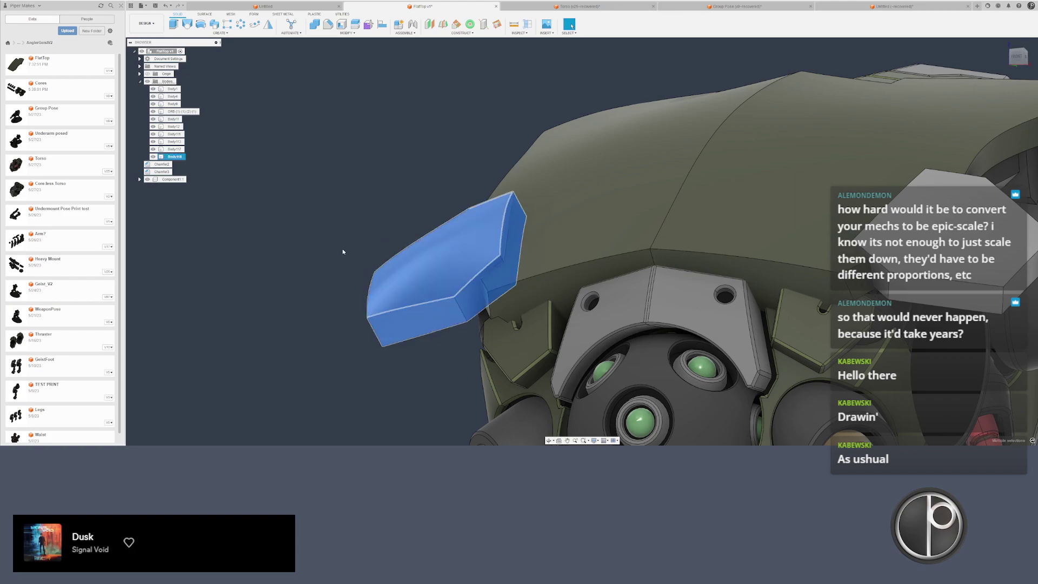
{"action": "key", "text": "ctrl+c"}
{"action": "key", "text": "ctrl+v"}
{"action": "key", "text": "Return"}
{"action": "middle_click_drag", "start_coordinate": [342, 252], "coordinate": [421, 349], "text": "shift"}
{"action": "left_click", "coordinate": [428, 357]}
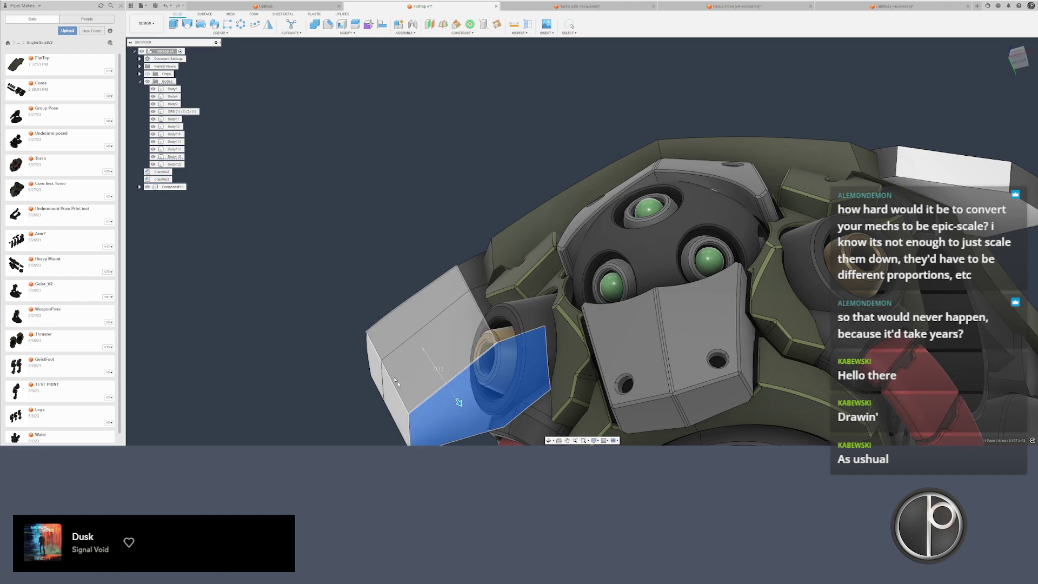
{"action": "key", "text": "Return"}
- Restore the deleted deep plate body and delete the thin duplicate instead
{"action": "left_click", "coordinate": [175, 157]}
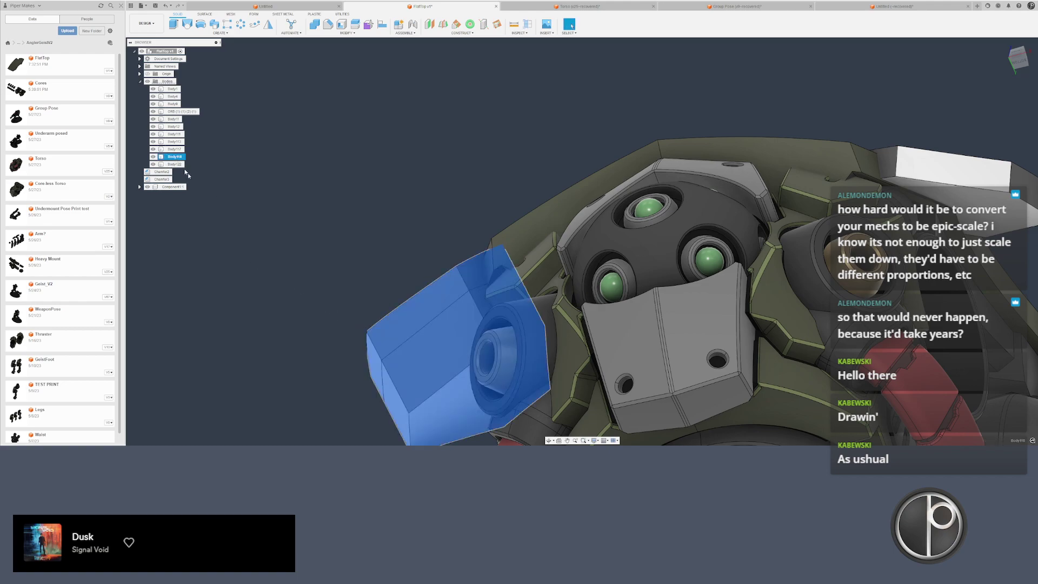
{"action": "key", "text": "Delete"}
{"action": "key", "text": "ctrl+z"}
{"action": "left_click", "coordinate": [408, 339]}
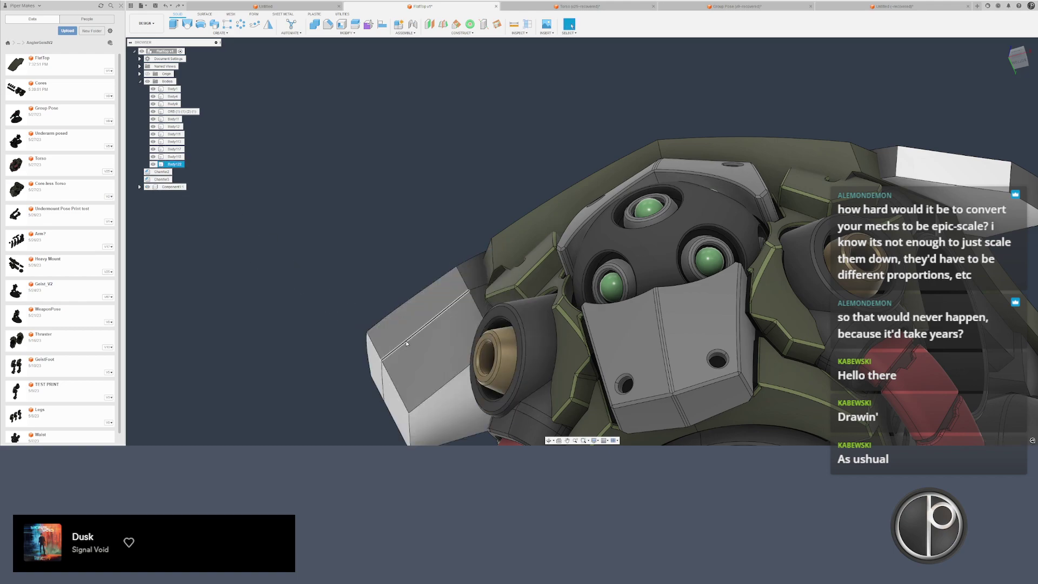
{"action": "left_click", "coordinate": [174, 164]}
{"action": "key", "text": "Delete"}
- Copy the deepened side plate body and paste the duplicate in place
{"action": "middle_click_drag", "start_coordinate": [300, 183], "coordinate": [295, 221], "text": "shift"}
{"action": "scroll", "coordinate": [309, 243], "scroll_direction": "up", "scroll_amount": 2}
{"action": "double_click", "coordinate": [406, 251]}
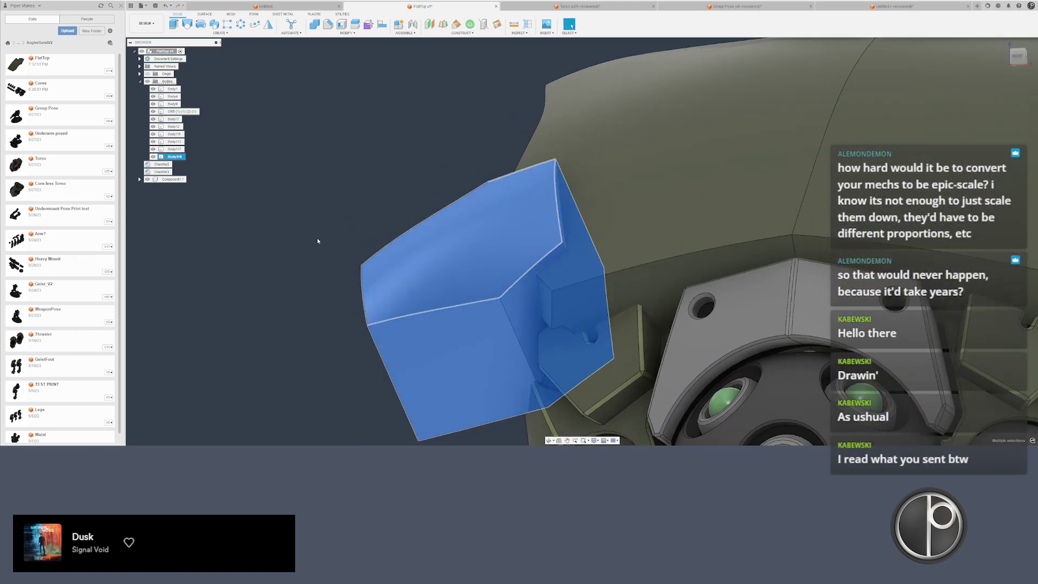
{"action": "key", "text": "ctrl+c"}
{"action": "key", "text": "ctrl+v"}
{"action": "key", "text": "Return"}
- Offset the duplicate body's curved outer face inward to set the side plate's thickness
{"action": "right_click", "coordinate": [412, 272]}
{"action": "left_click", "coordinate": [434, 262]}
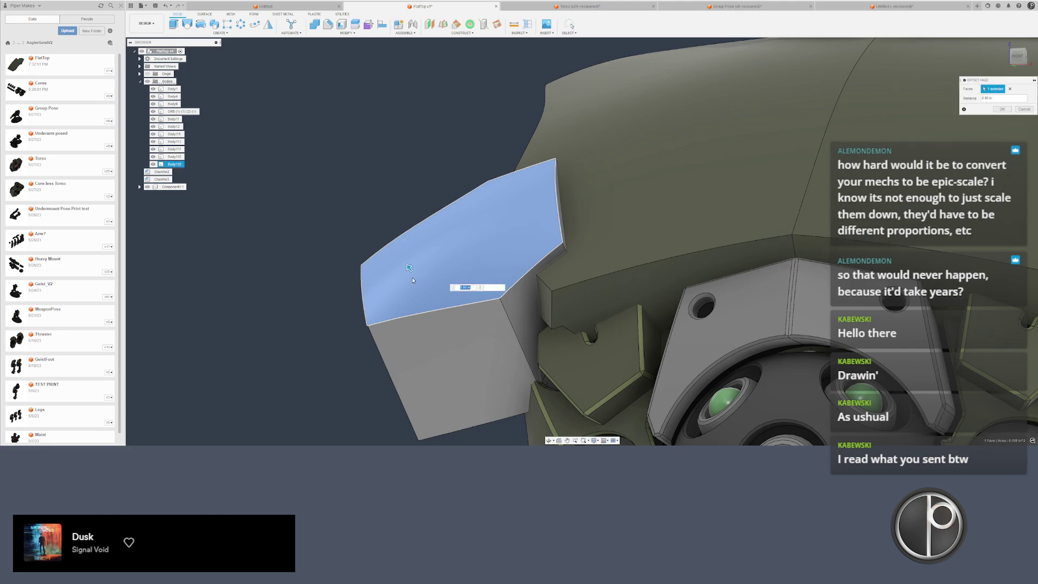
{"action": "left_click_drag", "start_coordinate": [412, 280], "coordinate": [446, 300]}
{"action": "scroll", "coordinate": [419, 303], "scroll_direction": "up", "scroll_amount": 2}
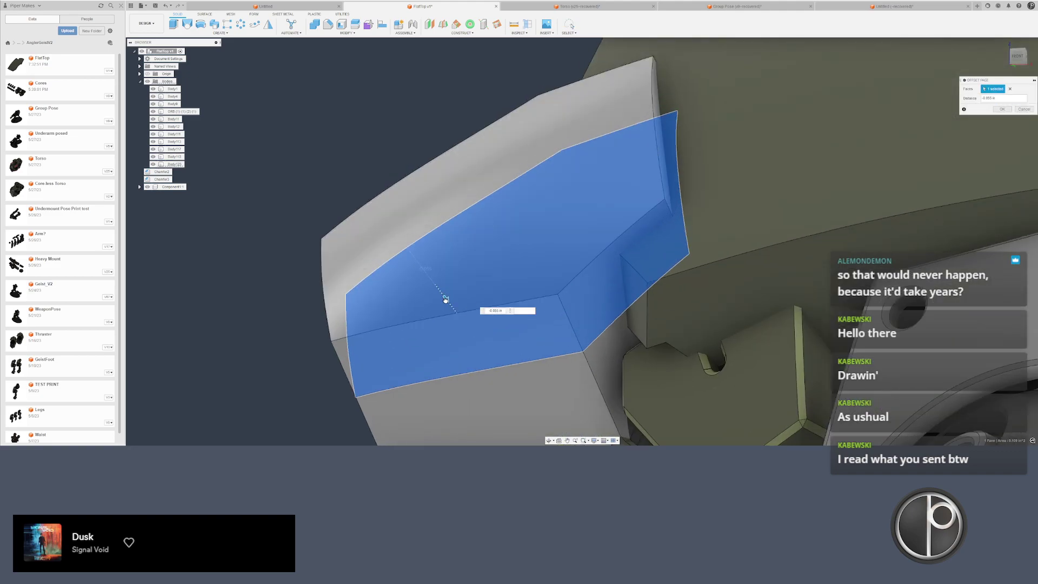
{"action": "key", "text": "Return"}
{"action": "scroll", "coordinate": [289, 320], "scroll_direction": "down", "scroll_amount": 3}
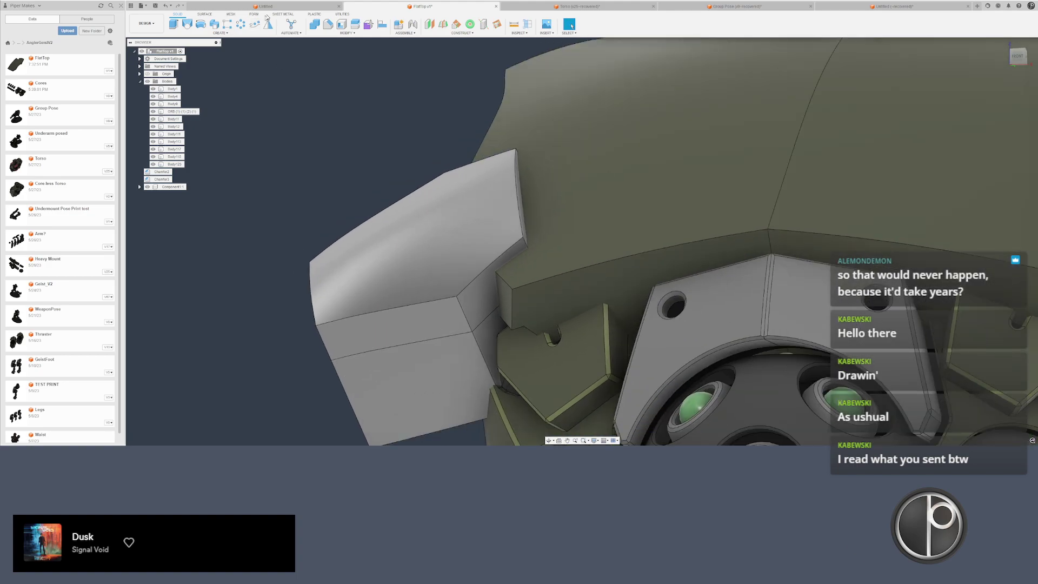
- Cut the offset duplicate from the deep side plate with Combine, leaving a thin curved armour plate
{"action": "left_click", "coordinate": [314, 24]}
{"action": "left_click", "coordinate": [410, 249]}
{"action": "left_click", "coordinate": [492, 294]}
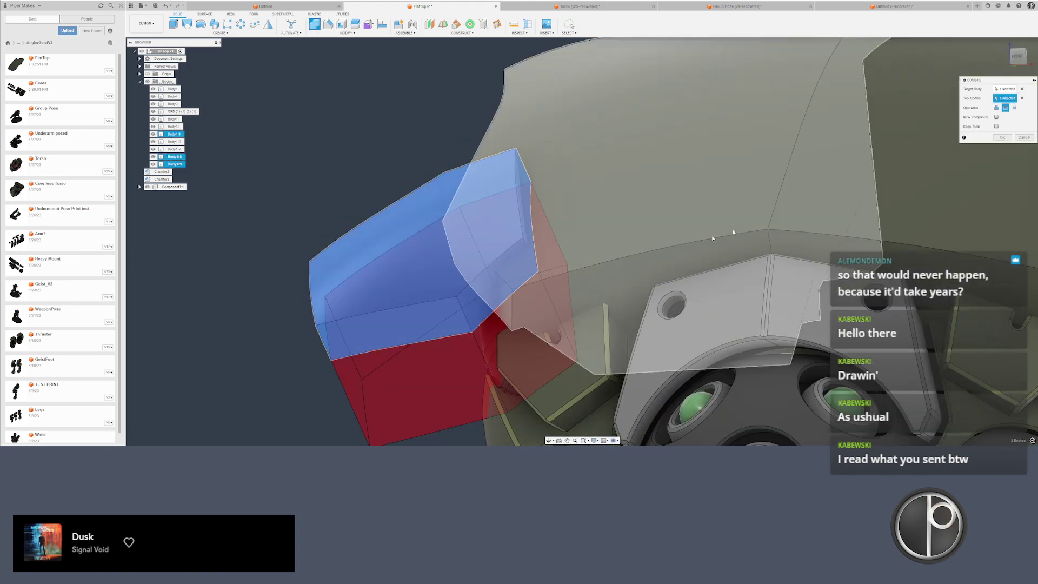
{"action": "key", "text": "Return"}
{"action": "scroll", "coordinate": [296, 357], "scroll_direction": "down", "scroll_amount": 6}
{"action": "middle_click_drag", "start_coordinate": [486, 286], "coordinate": [586, 300], "text": "shift"}
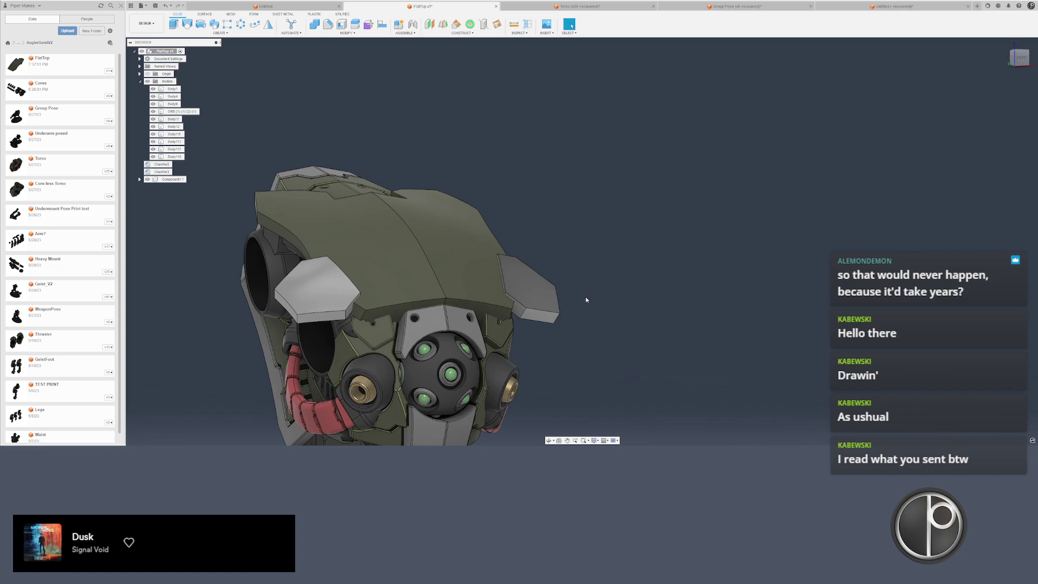
- Replace the old plate on the opposite side by deleting it and mirroring the curved side plate across the head's central origin plane as a new body
{"action": "left_click", "coordinate": [555, 297]}
{"action": "key", "text": "Delete"}
{"action": "left_click", "coordinate": [325, 270]}
{"action": "middle_click_drag", "start_coordinate": [324, 270], "coordinate": [433, 243], "text": "shift"}
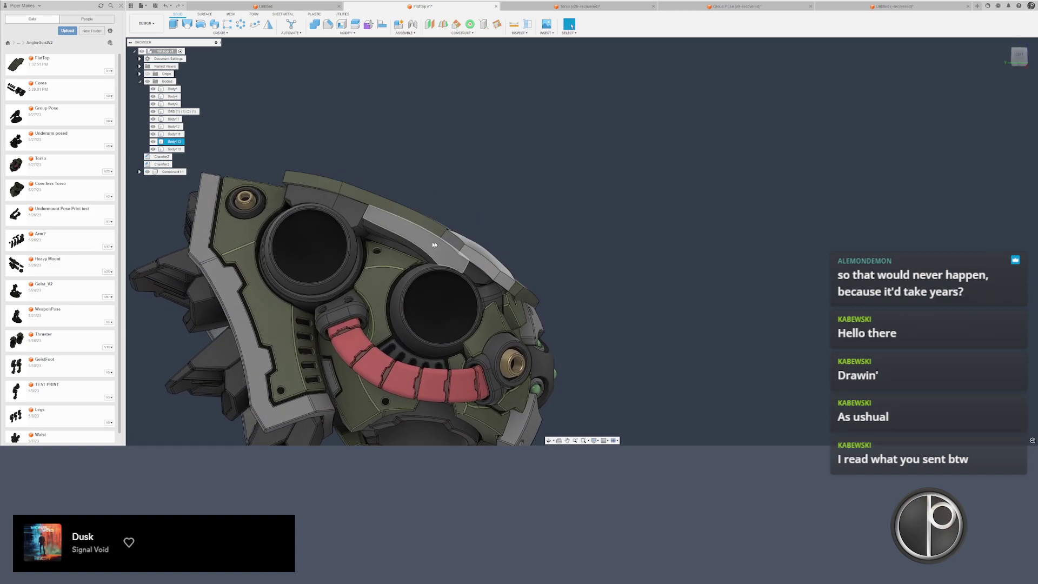
{"action": "scroll", "coordinate": [442, 241], "scroll_direction": "up", "scroll_amount": 5}
{"action": "middle_click_drag", "start_coordinate": [506, 234], "coordinate": [465, 189], "text": "shift"}
{"action": "left_click", "coordinate": [268, 25]}
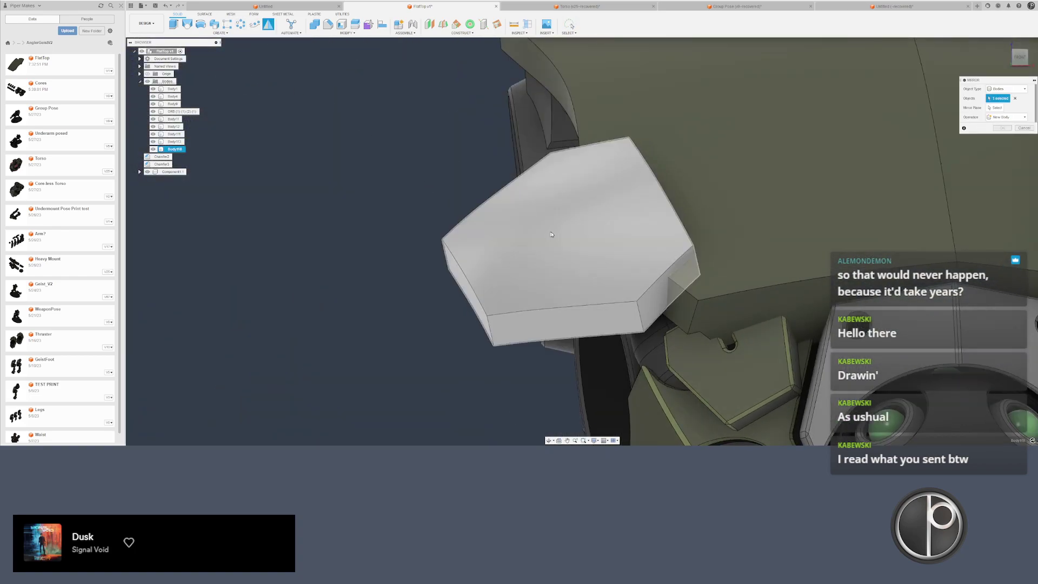
{"action": "left_click", "coordinate": [568, 238]}
{"action": "left_click", "coordinate": [994, 107]}
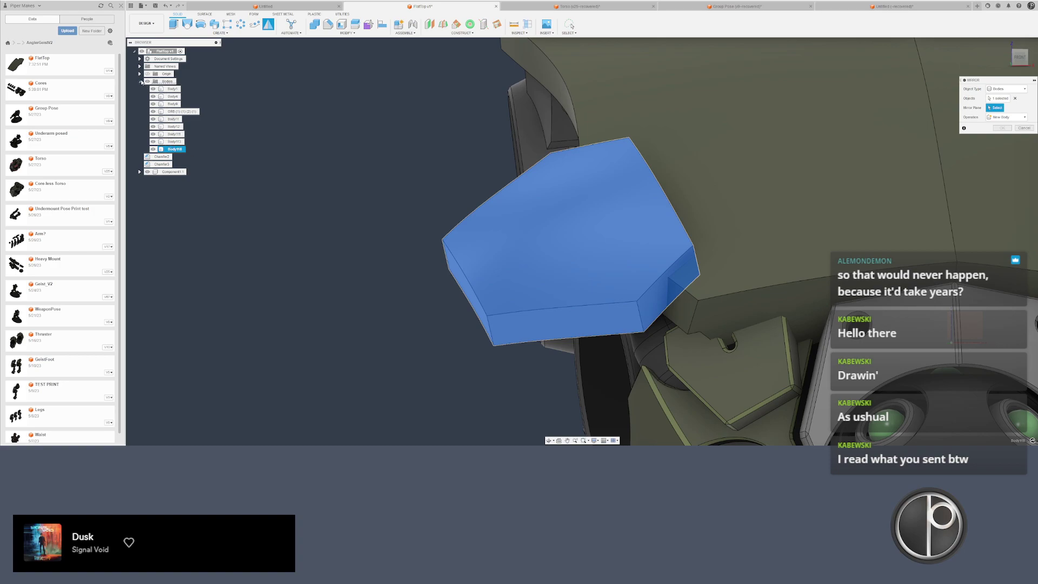
{"action": "left_click", "coordinate": [140, 74]}
{"action": "left_click", "coordinate": [170, 127]}
{"action": "scroll", "coordinate": [232, 208], "scroll_direction": "down", "scroll_amount": 5}
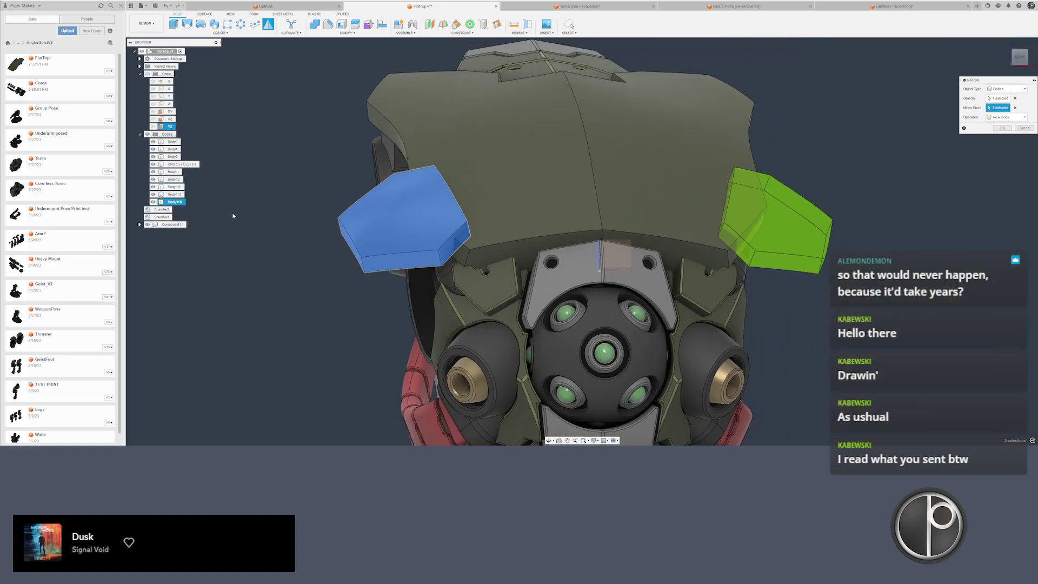
{"action": "key", "text": "Return"}
{"action": "middle_click_drag", "start_coordinate": [318, 190], "coordinate": [290, 169], "text": "shift"}
{"action": "left_click", "coordinate": [162, 217]}
{"action": "left_click", "coordinate": [160, 232], "text": "shift"}
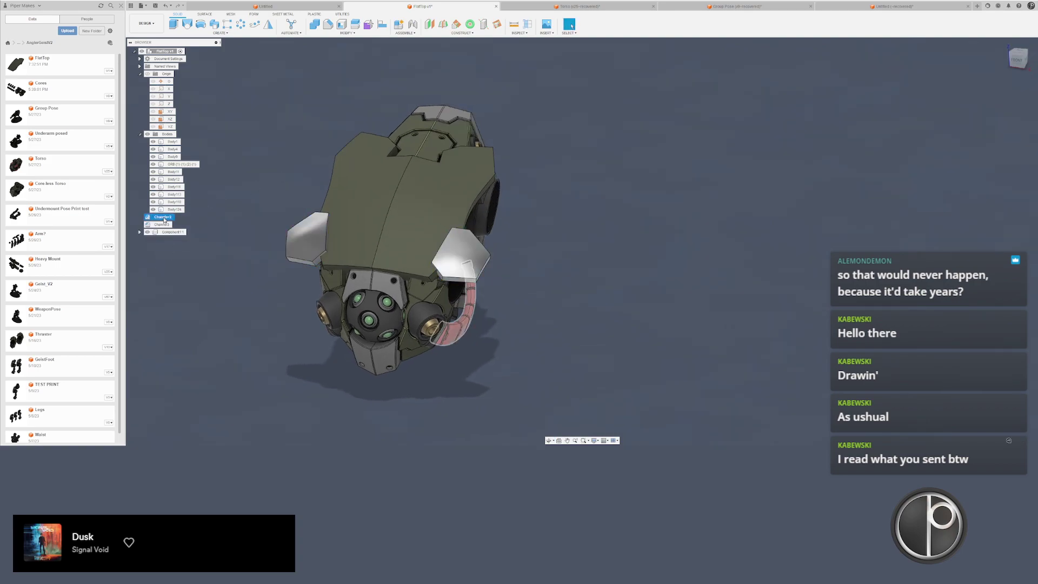
{"action": "right_click", "coordinate": [162, 224]}
{"action": "left_click", "coordinate": [176, 243]}
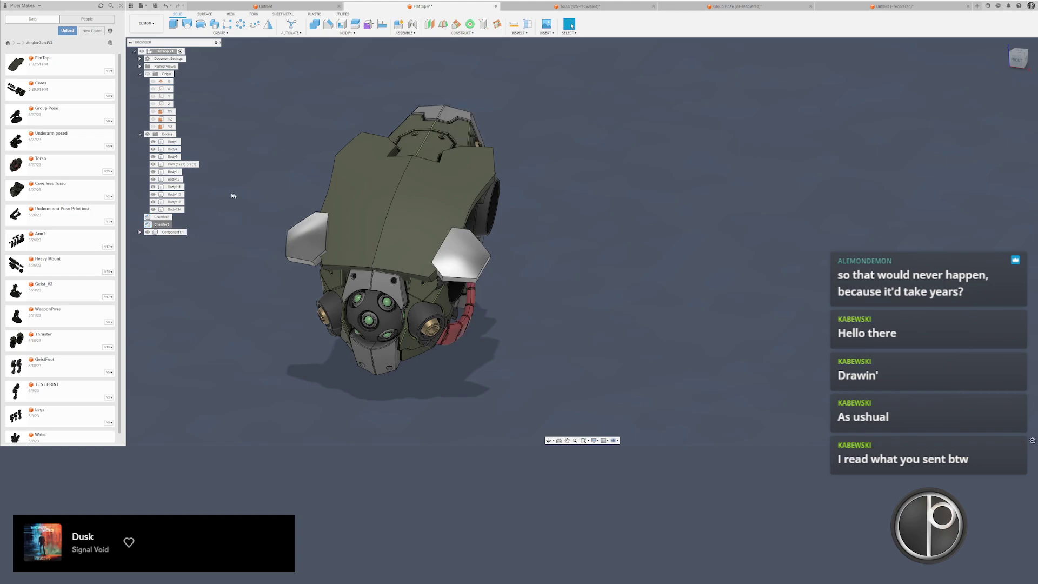
{"action": "left_click", "coordinate": [181, 209]}
{"action": "left_click_drag", "start_coordinate": [402, 384], "coordinate": [364, 373]}
- Apply the design's olive green appearance to both curved side plates
{"action": "middle_click_drag", "start_coordinate": [412, 262], "coordinate": [526, 205], "text": "shift"}
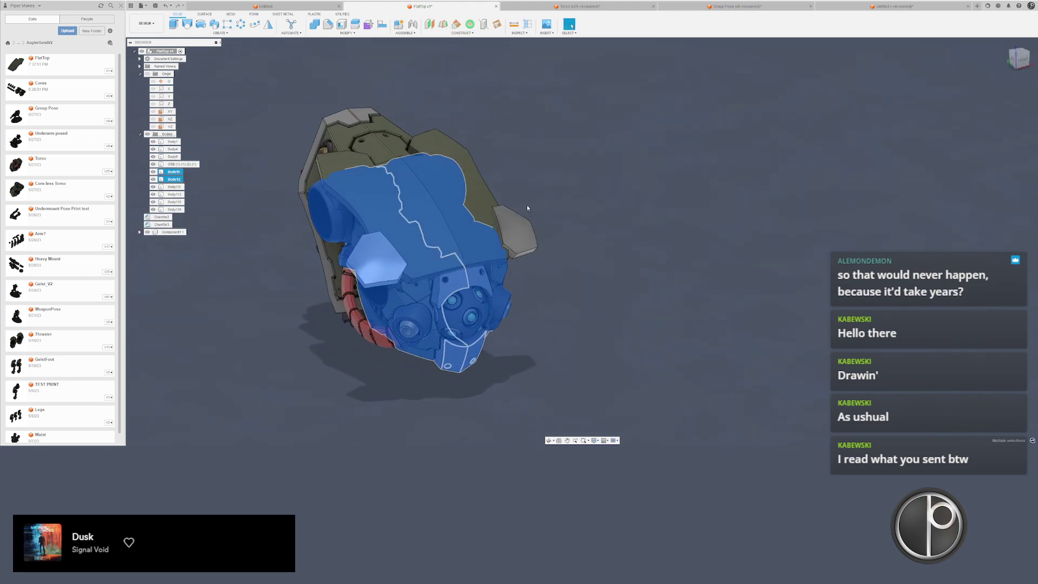
{"action": "left_click", "coordinate": [525, 207]}
{"action": "scroll", "coordinate": [499, 228], "scroll_direction": "up", "scroll_amount": 3}
{"action": "key", "text": "a"}
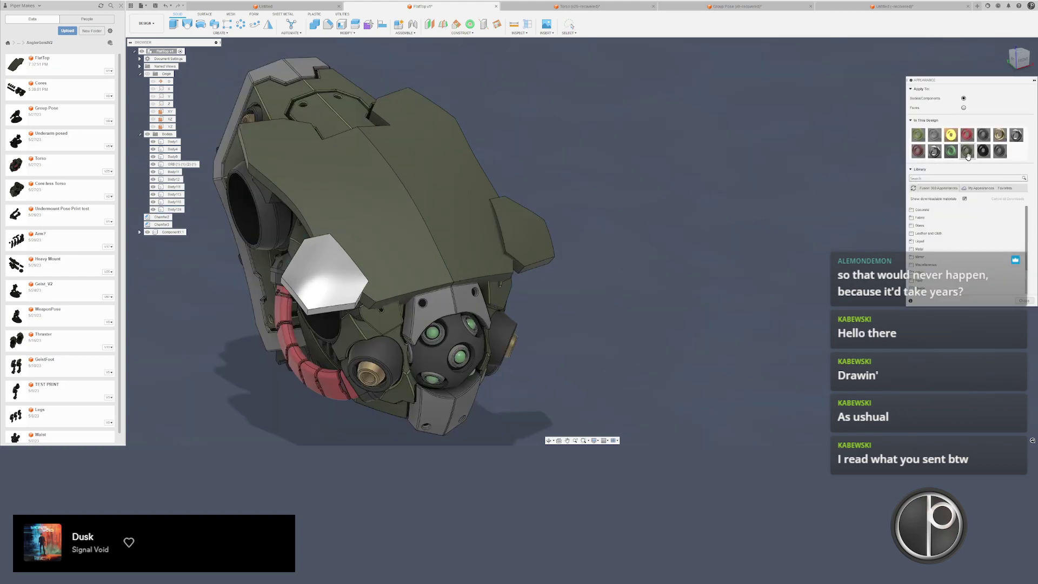
{"action": "left_click_drag", "start_coordinate": [968, 156], "coordinate": [340, 269]}
{"action": "key", "text": "Escape"}
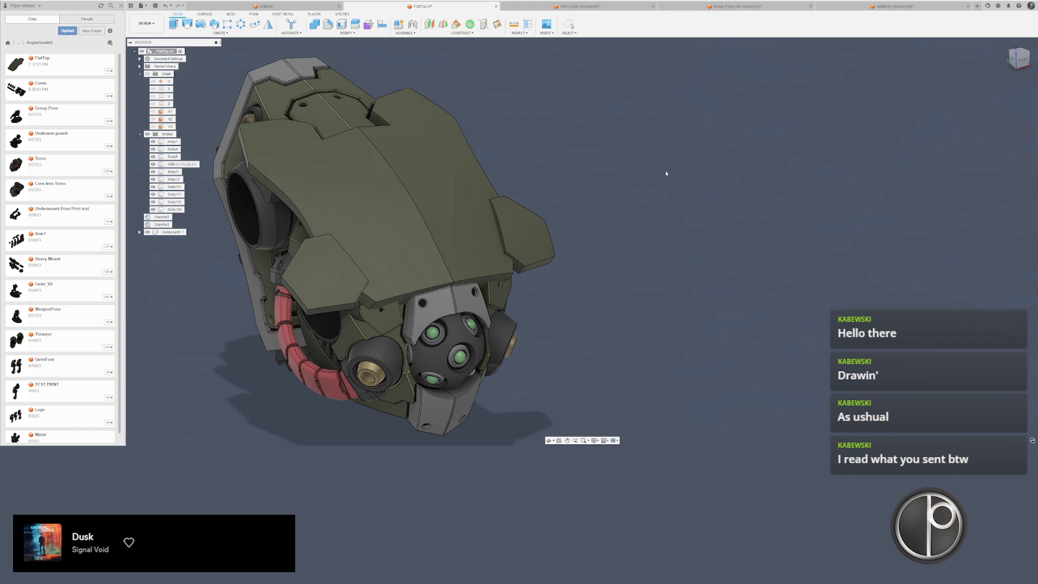
- Copy the main head bodies together with both top armour plates and both side plates
{"action": "middle_click_drag", "start_coordinate": [670, 170], "coordinate": [574, 270], "text": "shift"}
{"action": "left_click_drag", "start_coordinate": [556, 398], "coordinate": [527, 373]}
{"action": "middle_click_drag", "start_coordinate": [527, 373], "coordinate": [614, 234], "text": "shift"}
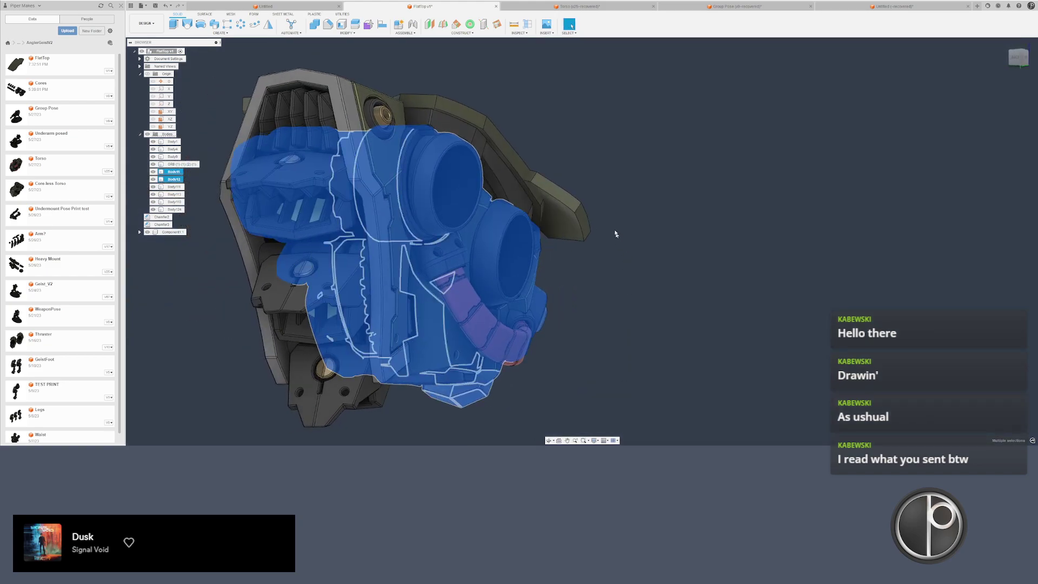
{"action": "left_click", "coordinate": [574, 222], "text": "ctrl"}
{"action": "left_click", "coordinate": [504, 152], "text": "ctrl"}
{"action": "middle_click_drag", "start_coordinate": [512, 128], "coordinate": [319, 121], "text": "shift"}
{"action": "left_click", "coordinate": [314, 118], "text": "ctrl"}
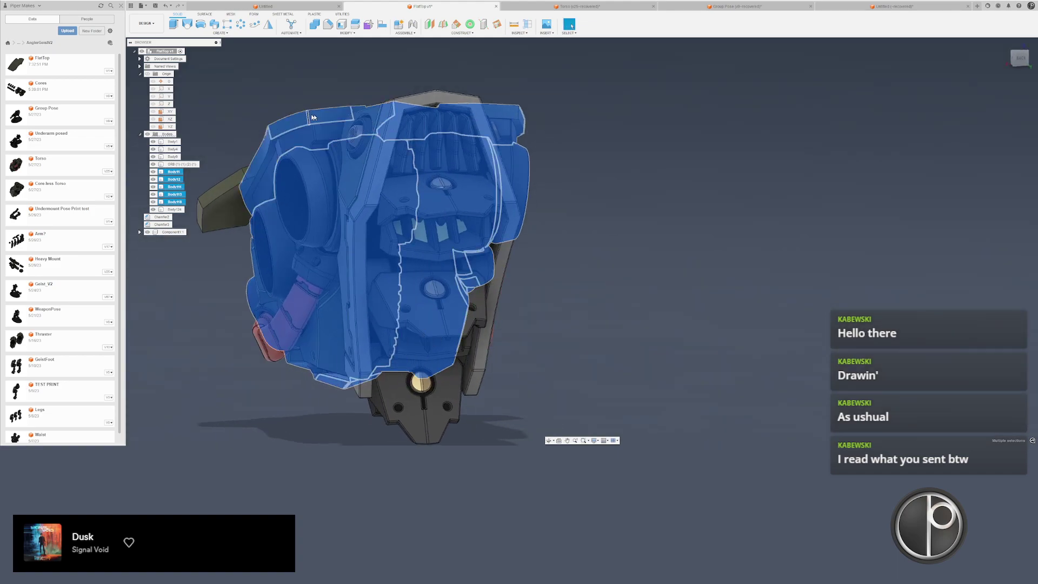
{"action": "left_click", "coordinate": [217, 198], "text": "ctrl"}
{"action": "key", "text": "ctrl+c"}
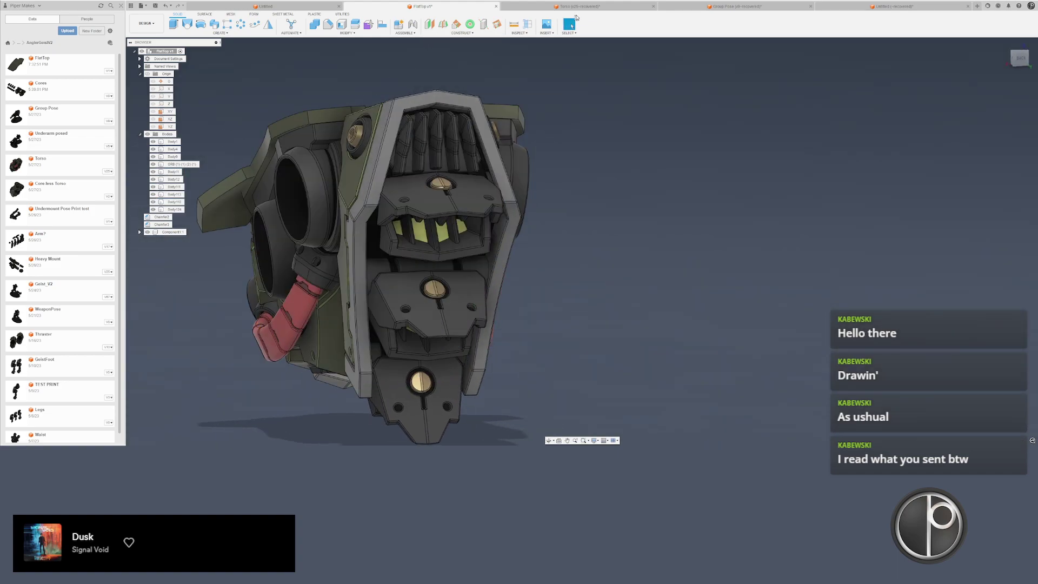
- Open the Underarm posed design and bring its two posed mechs into a close front view
{"action": "left_click", "coordinate": [580, 6]}
{"action": "left_click", "coordinate": [736, 5]}
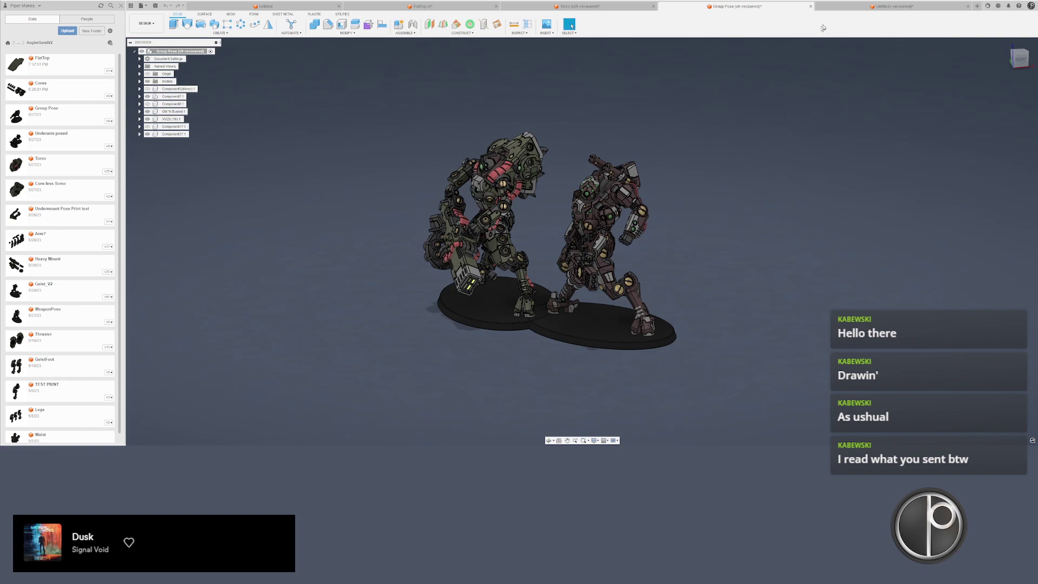
{"action": "left_click", "coordinate": [843, 6]}
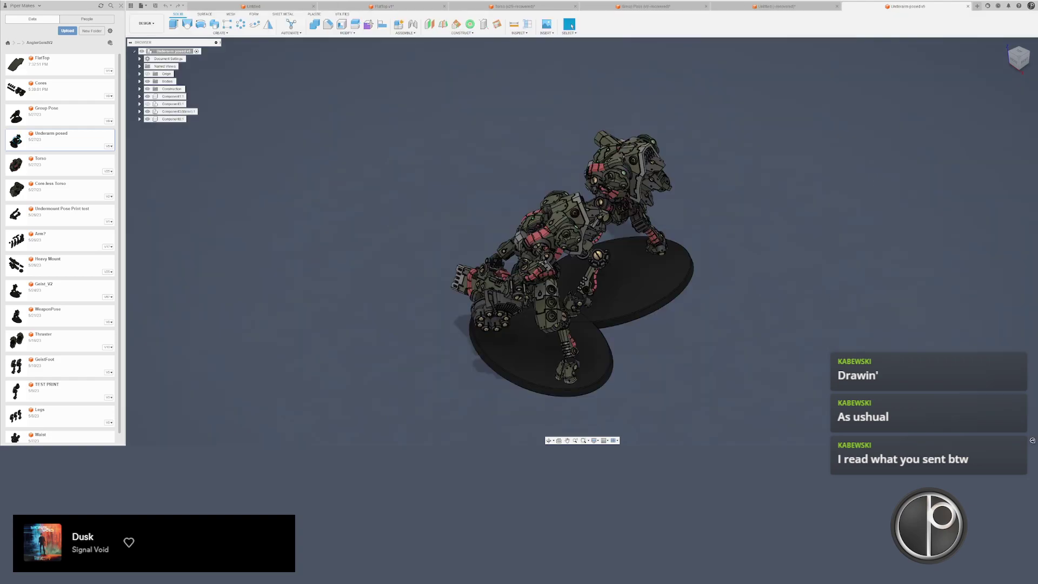
{"action": "middle_click_drag", "start_coordinate": [727, 215], "coordinate": [800, 189], "text": "shift"}
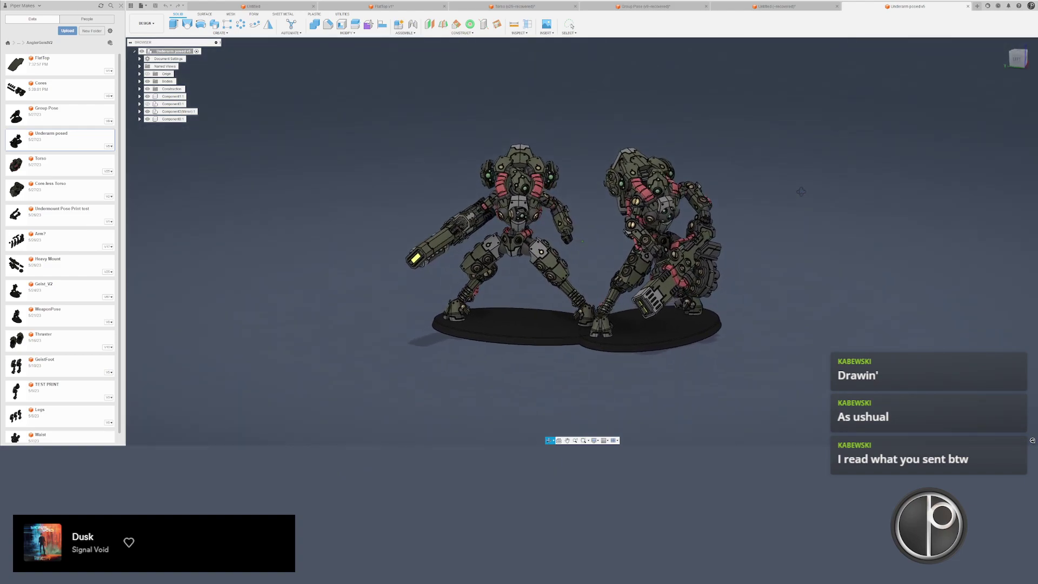
{"action": "scroll", "coordinate": [587, 220], "scroll_direction": "up", "scroll_amount": 3}
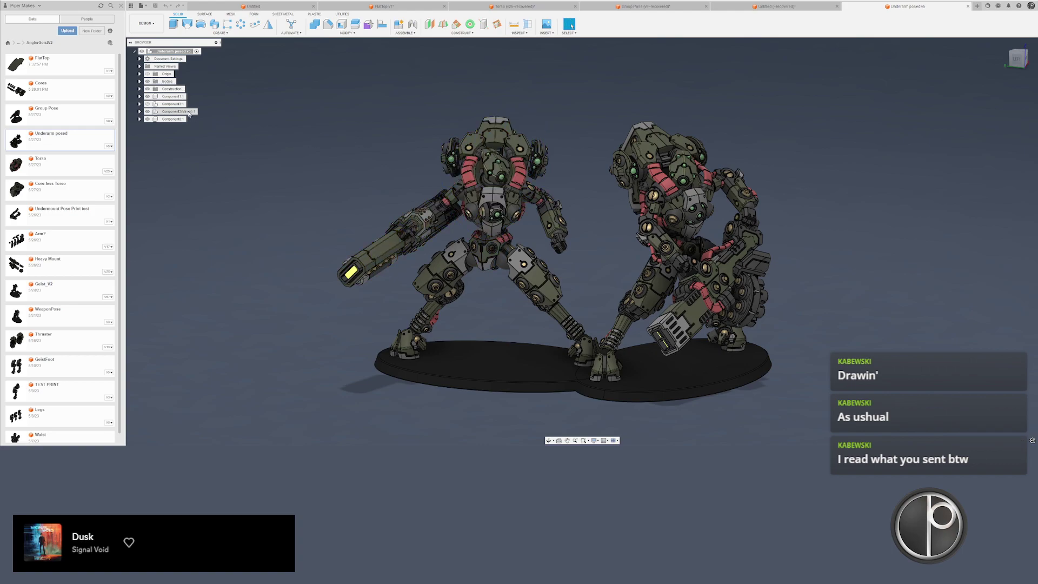
- Hide the component of the standing mech with the outstretched gun arm
{"action": "left_click", "coordinate": [174, 96]}
{"action": "left_click", "coordinate": [249, 116]}
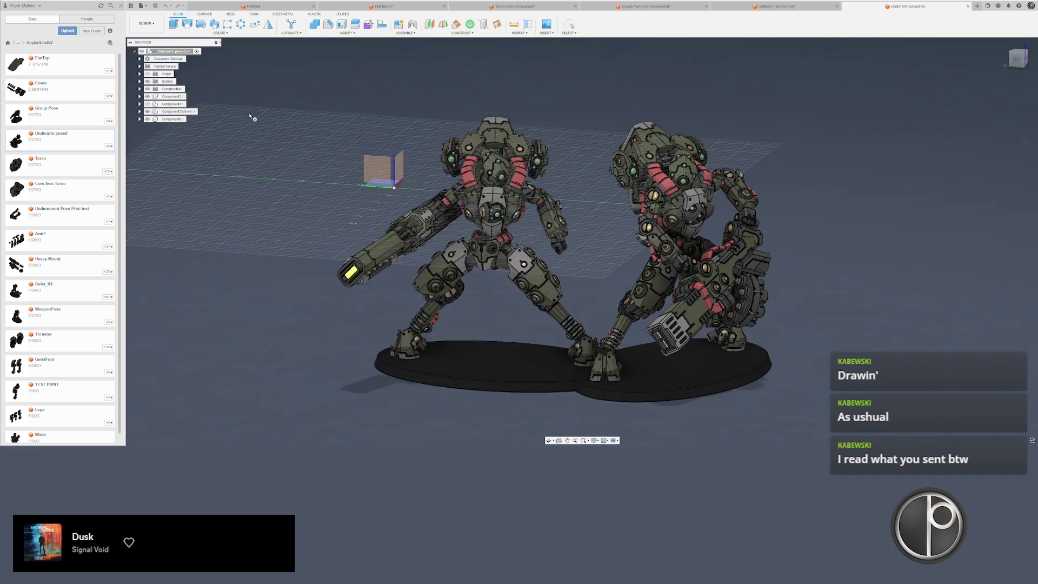
{"action": "middle_click_drag", "start_coordinate": [210, 127], "coordinate": [218, 141]}
{"action": "left_click", "coordinate": [174, 96]}
{"action": "key", "text": "v"}
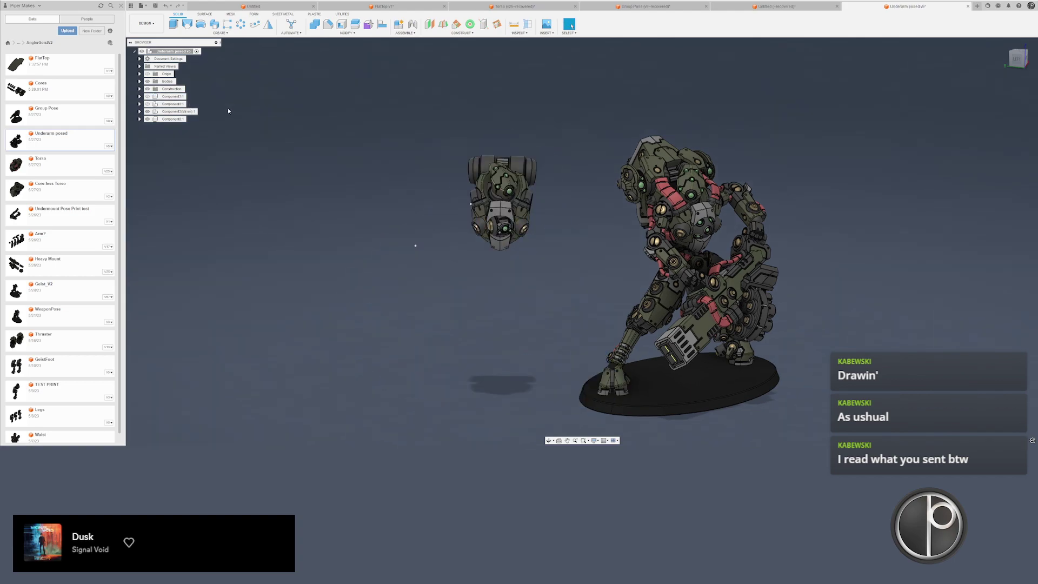
- Delete the three floating torso bodies left from the hidden mech, along with the Construction folder
{"action": "left_click", "coordinate": [139, 81]}
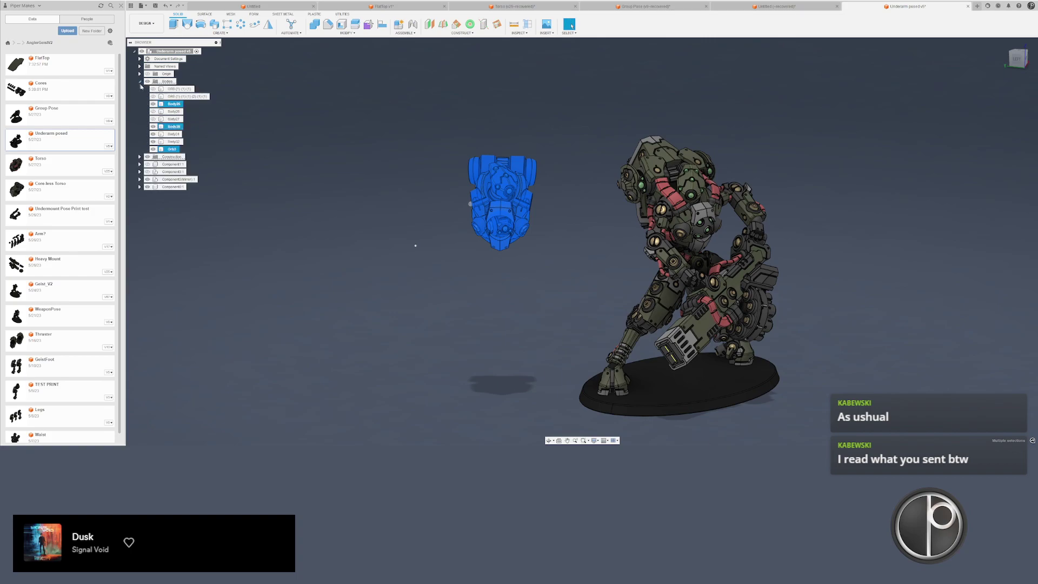
{"action": "left_click", "coordinate": [173, 104]}
{"action": "left_click", "coordinate": [173, 126], "text": "ctrl"}
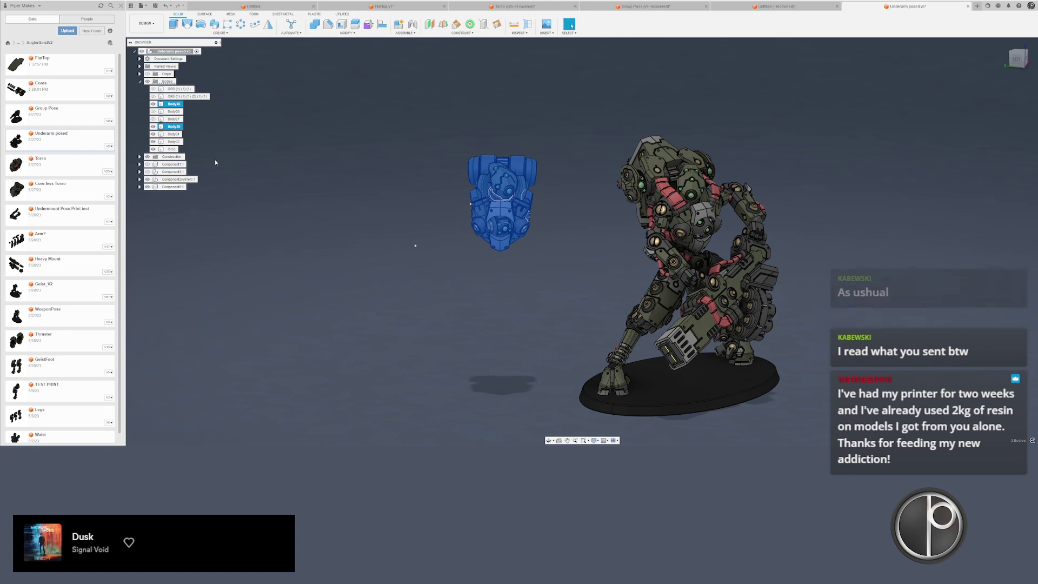
{"action": "left_click", "coordinate": [172, 149], "text": "ctrl"}
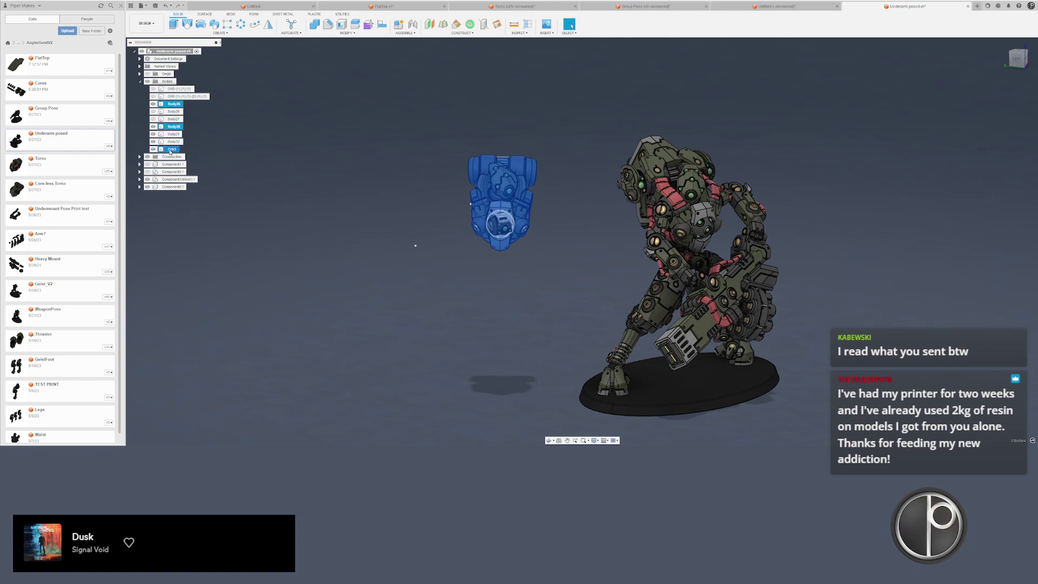
{"action": "left_click_drag", "start_coordinate": [172, 149], "coordinate": [173, 167]}
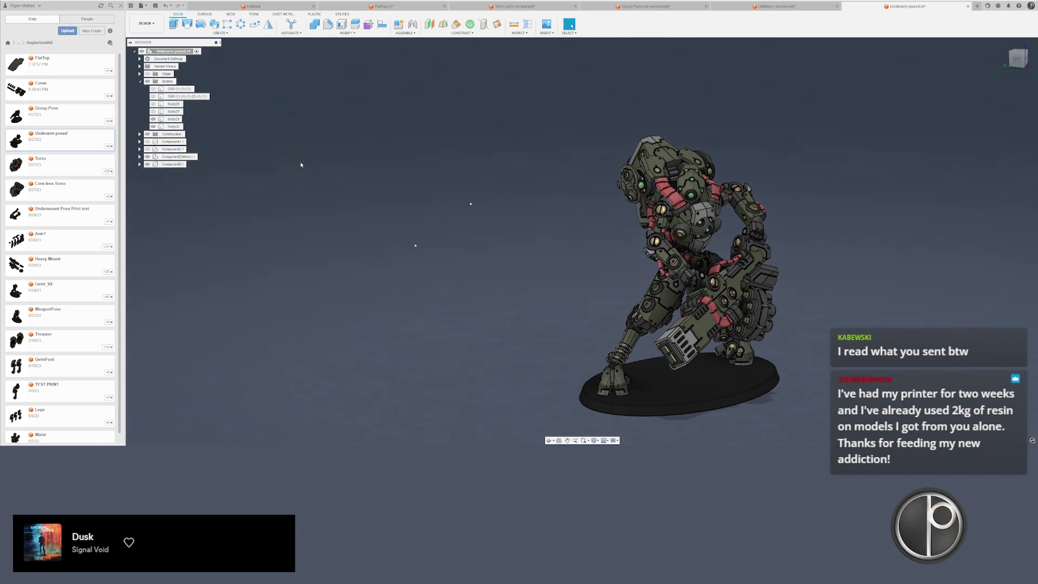
{"action": "middle_click_drag", "start_coordinate": [300, 164], "coordinate": [365, 174], "text": "shift"}
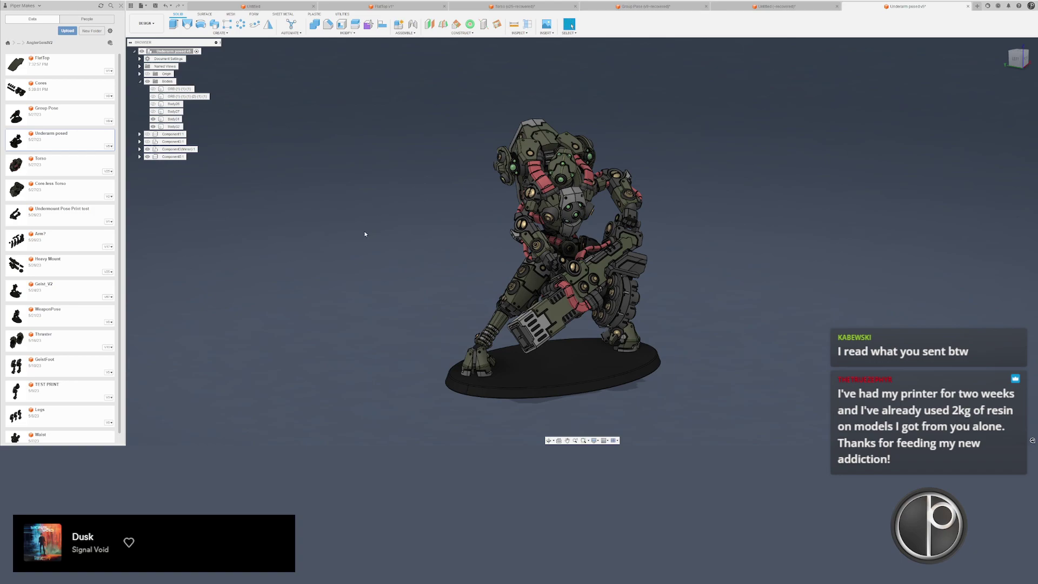
{"action": "middle_click_drag", "start_coordinate": [343, 242], "coordinate": [319, 239]}
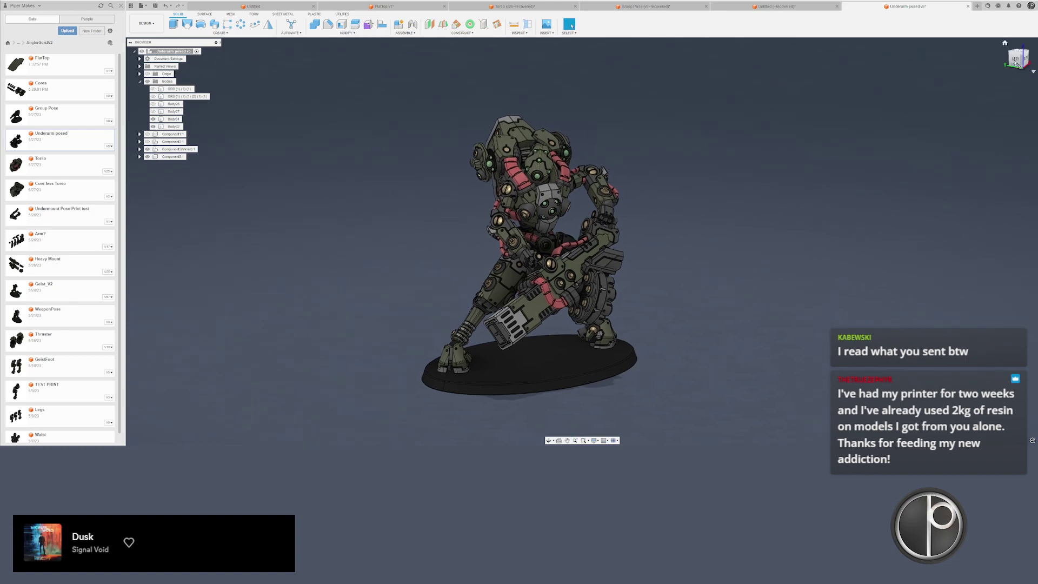
{"action": "left_click", "coordinate": [1004, 43]}
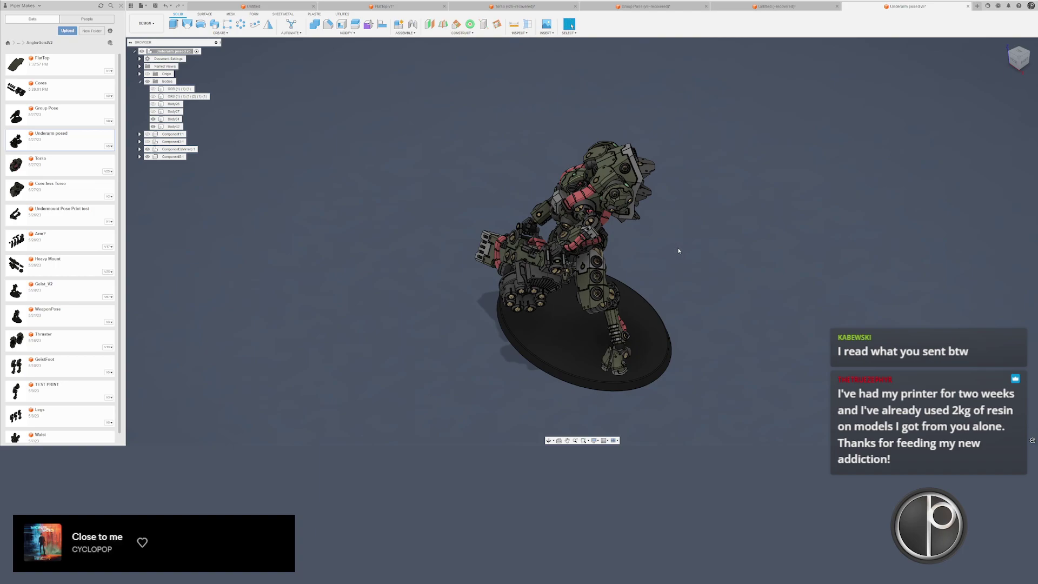
{"action": "mouse_move", "coordinate": [676, 246]}
{"action": "middle_mouse_down", "text": "shift"}
{"action": "mouse_move", "coordinate": [722, 241]}
{"action": "mouse_move", "coordinate": [664, 258]}
{"action": "mouse_move", "coordinate": [683, 238]}
{"action": "middle_mouse_up", "text": "shift"}
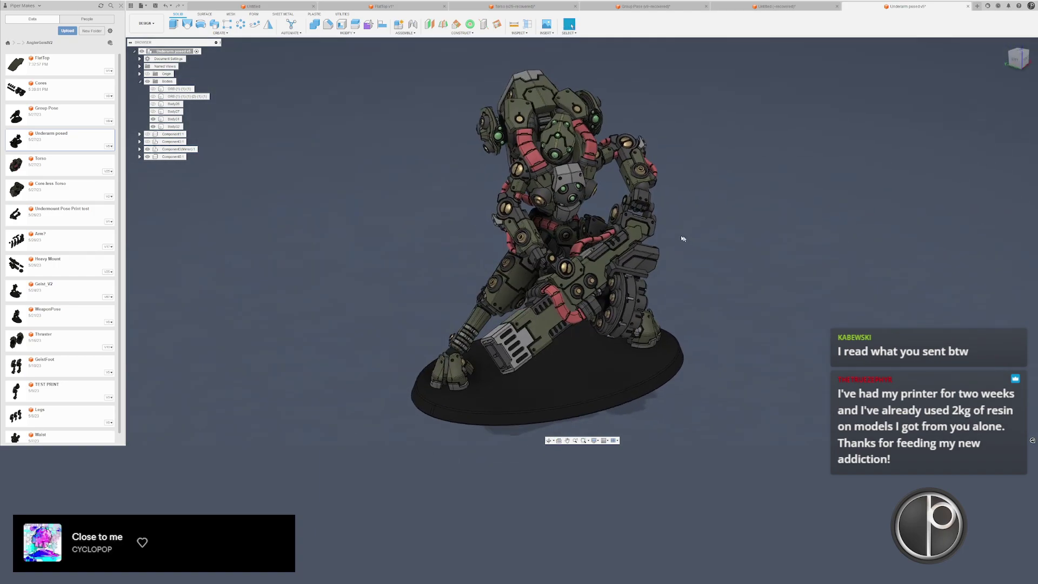
{"action": "right_click", "coordinate": [350, 190]}
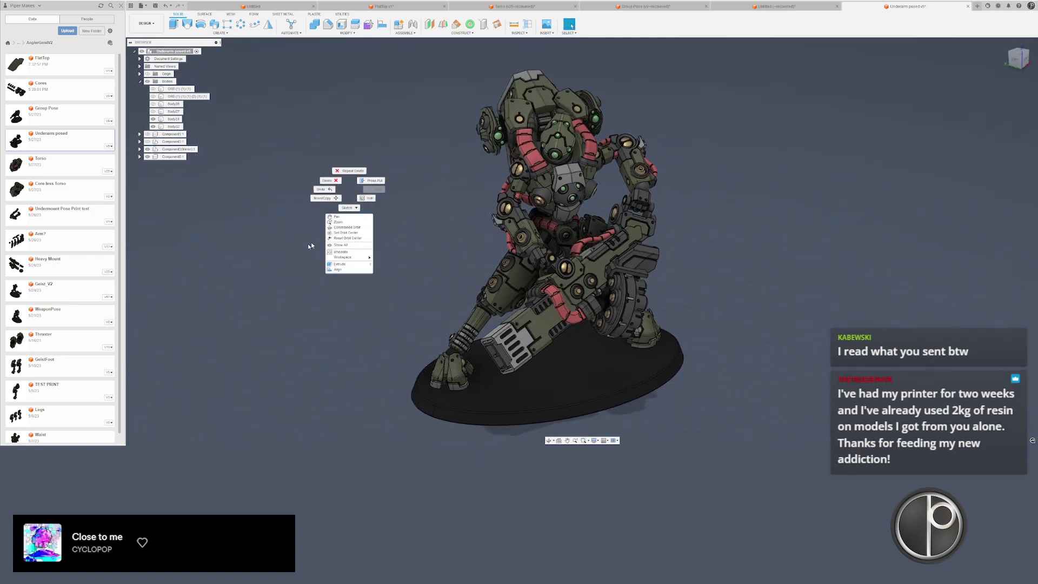
{"action": "left_click", "coordinate": [314, 157]}
- Switch to the FlatTop design and copy the two top armour plates and the two side plates
{"action": "left_click", "coordinate": [373, 6]}
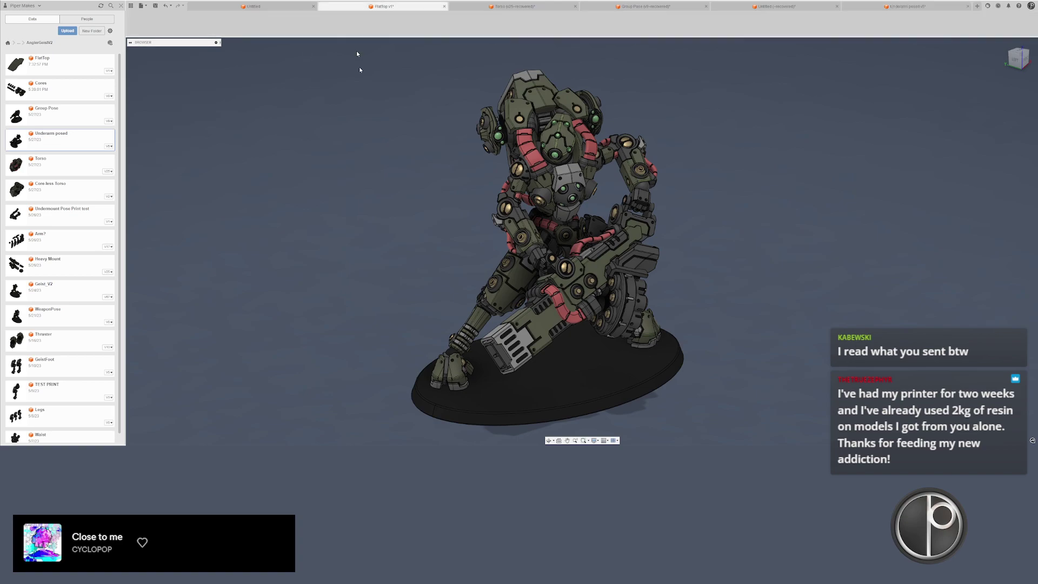
{"action": "left_click", "coordinate": [292, 121]}
{"action": "middle_click_drag", "start_coordinate": [292, 122], "coordinate": [508, 77]}
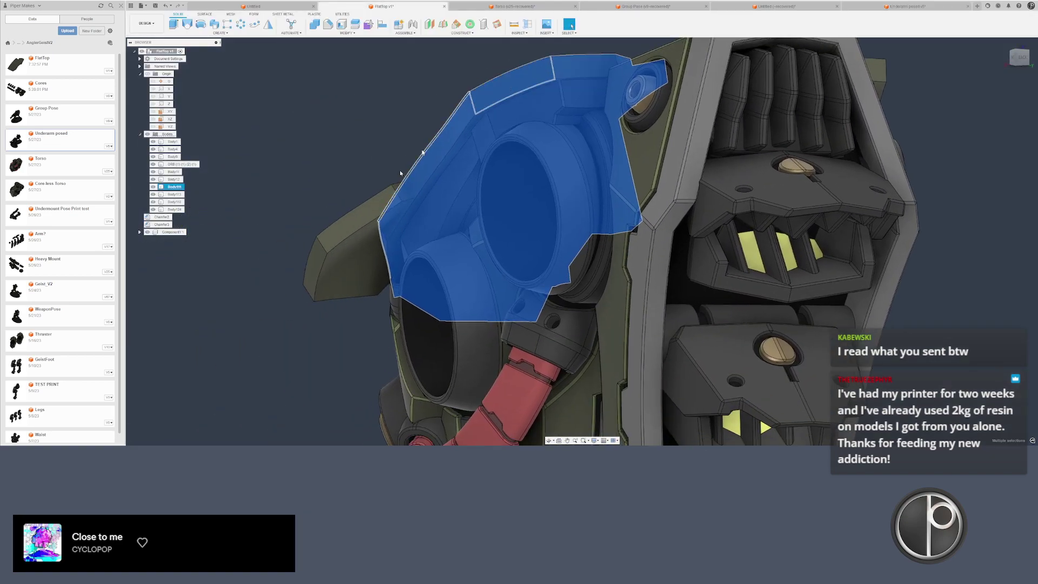
{"action": "left_click", "coordinate": [357, 237], "text": "ctrl"}
{"action": "left_click", "coordinate": [411, 335], "text": "ctrl"}
{"action": "middle_click_drag", "start_coordinate": [433, 341], "coordinate": [385, 356], "text": "shift"}
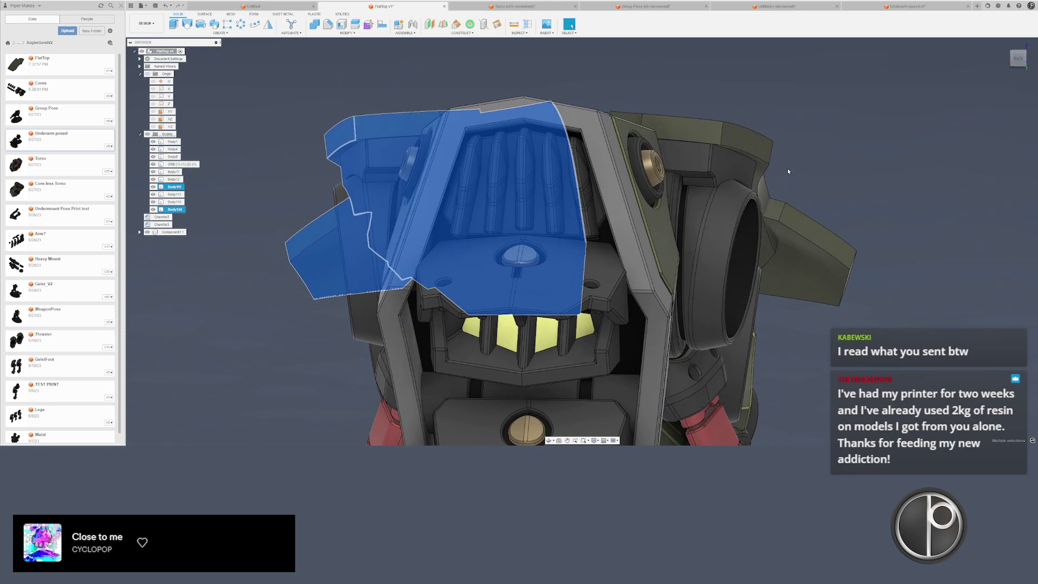
{"action": "left_click", "coordinate": [762, 152], "text": "ctrl"}
{"action": "left_click", "coordinate": [773, 238], "text": "ctrl"}
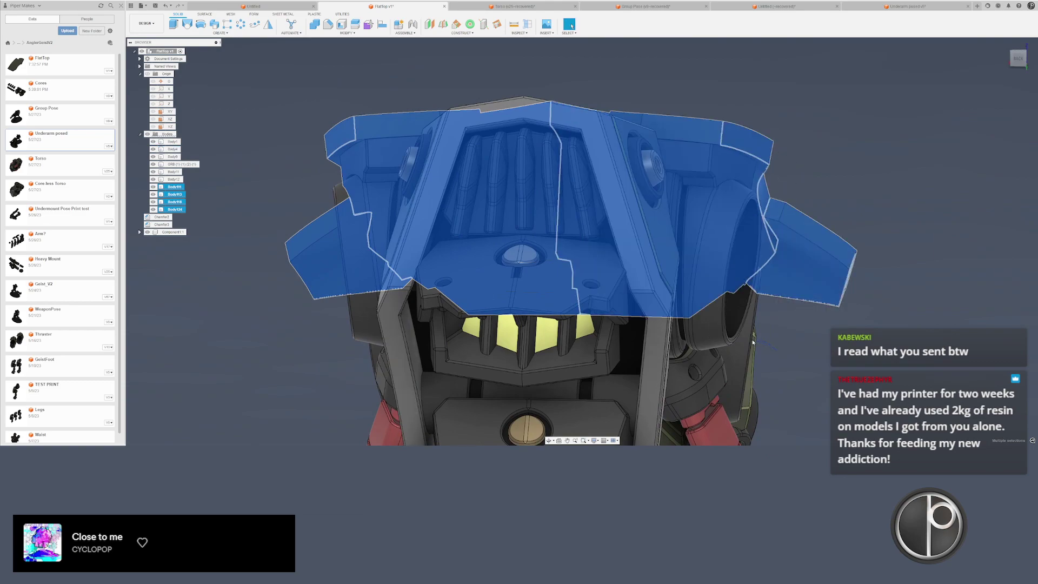
{"action": "left_click", "coordinate": [584, 65]}
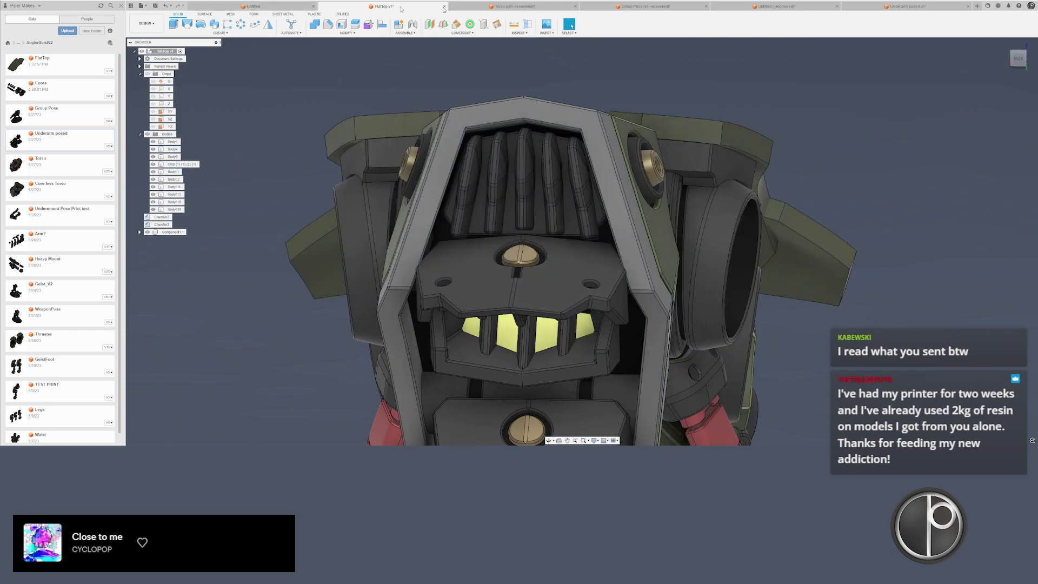
- Paste the copied head bodies into the Underarm posed design, keeping their default position
{"action": "left_click", "coordinate": [877, 8]}
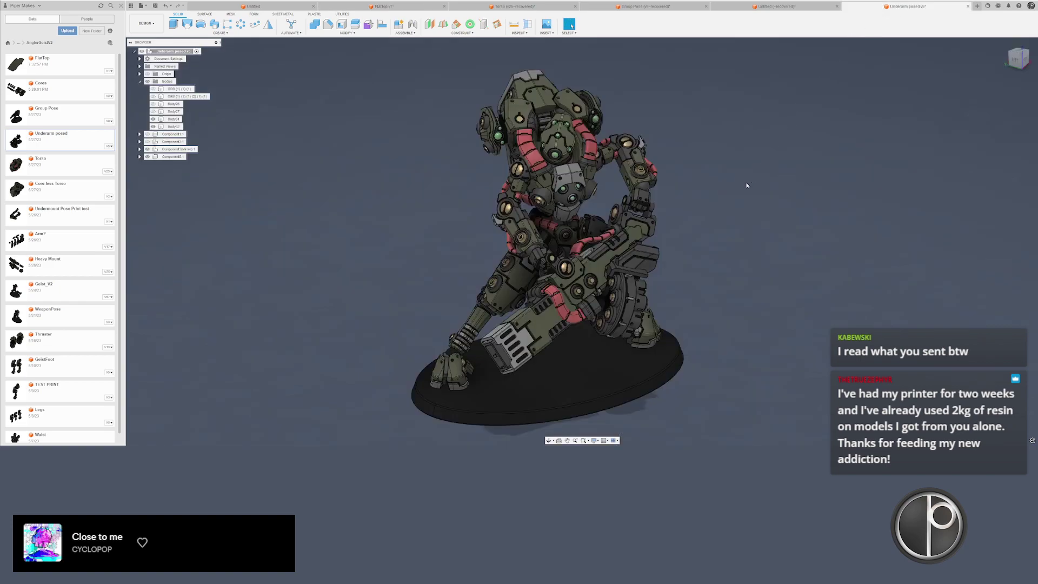
{"action": "key", "text": "ctrl+v"}
{"action": "middle_click_drag", "start_coordinate": [368, 213], "coordinate": [625, 225]}
{"action": "key", "text": "Return"}
- Create a new component from the pasted half-head body
{"action": "middle_click_drag", "start_coordinate": [412, 184], "coordinate": [386, 194]}
{"action": "scroll", "coordinate": [386, 194], "scroll_direction": "up", "scroll_amount": 4}
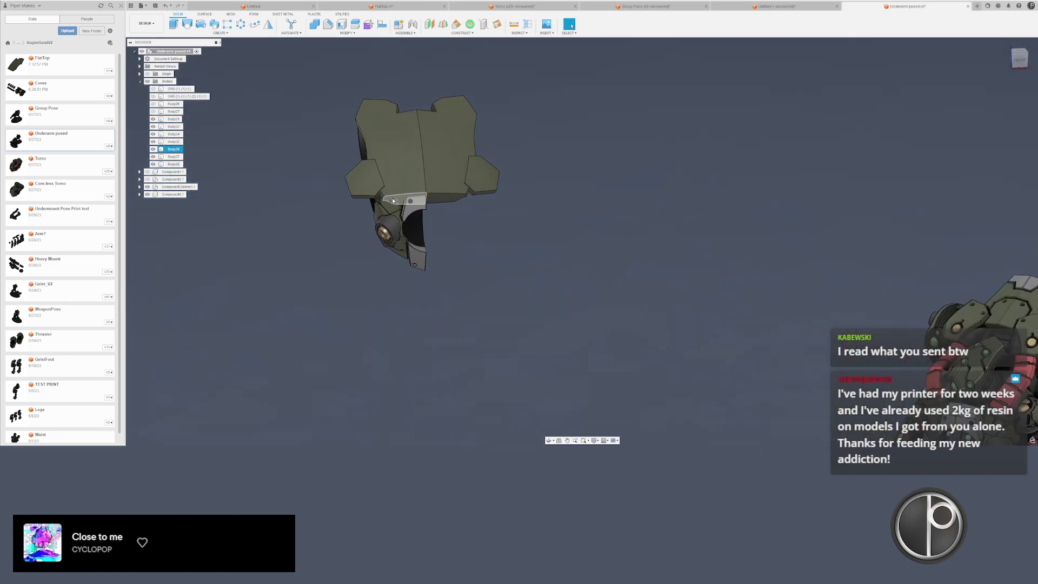
{"action": "left_click", "coordinate": [164, 163]}
{"action": "left_click", "coordinate": [172, 149], "text": "ctrl"}
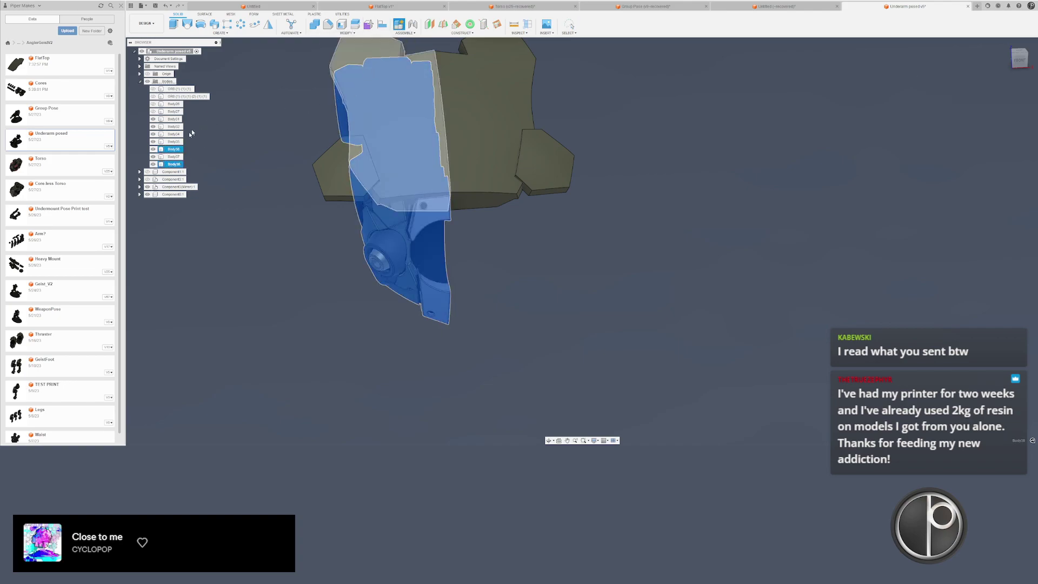
- Move the two top armour plates and the two side plates into the new head component
{"action": "left_click", "coordinate": [171, 141]}
{"action": "left_click", "coordinate": [172, 149], "text": "ctrl"}
{"action": "left_click", "coordinate": [173, 157], "text": "ctrl"}
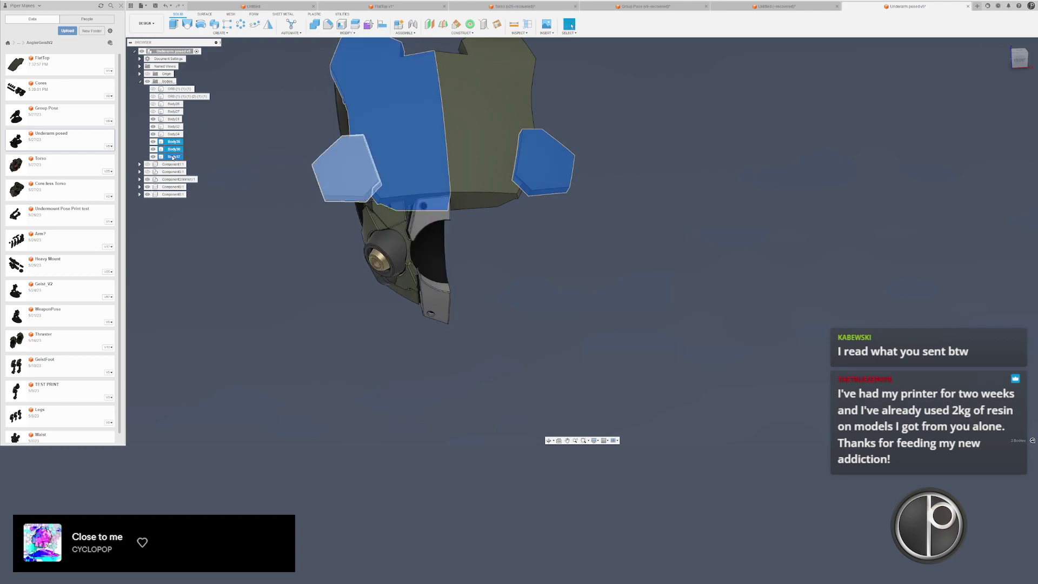
{"action": "left_click", "coordinate": [173, 156], "text": "ctrl"}
{"action": "left_click", "coordinate": [172, 134], "text": "ctrl"}
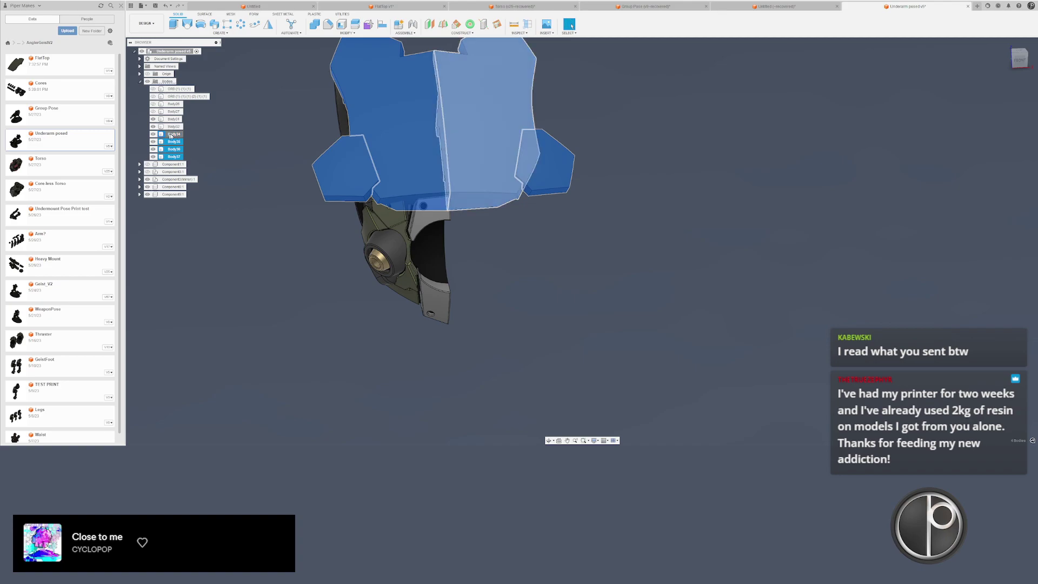
{"action": "left_click_drag", "start_coordinate": [170, 135], "coordinate": [174, 194]}
- Start an Align of the new head component, taking the lower edge face of its small green brow plate as the source
{"action": "left_click", "coordinate": [382, 25]}
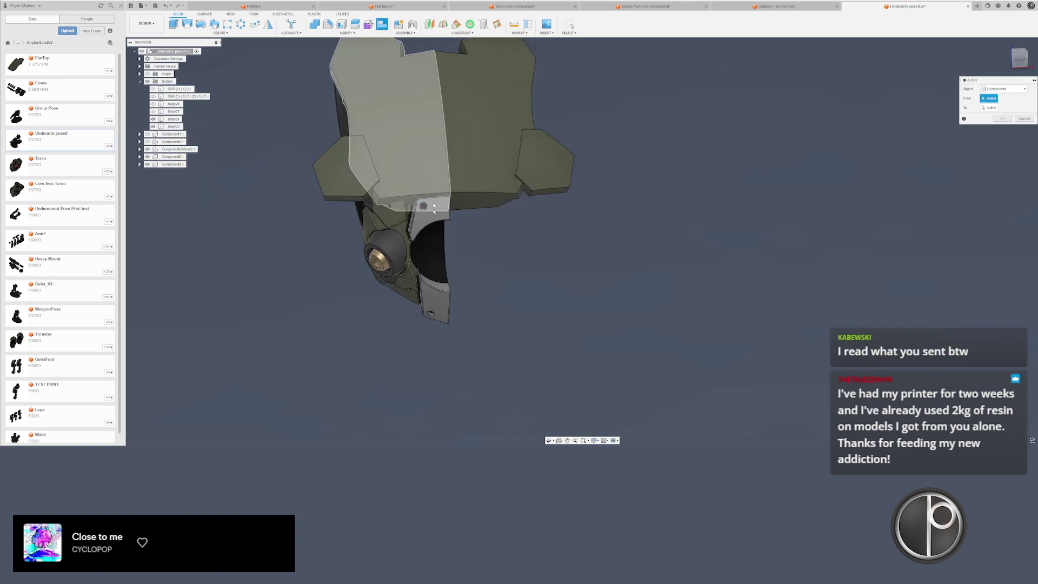
{"action": "scroll", "coordinate": [434, 209], "scroll_direction": "up", "scroll_amount": 3}
{"action": "middle_click_drag", "start_coordinate": [414, 218], "coordinate": [396, 228], "text": "shift"}
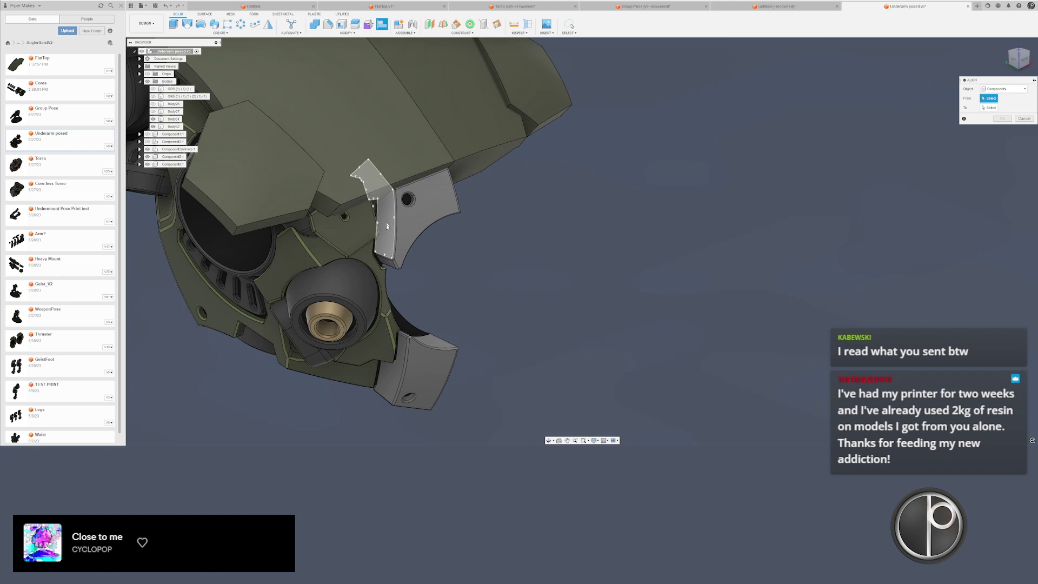
{"action": "middle_click_drag", "start_coordinate": [454, 339], "coordinate": [457, 227], "text": "shift"}
{"action": "scroll", "coordinate": [397, 267], "scroll_direction": "up", "scroll_amount": 3}
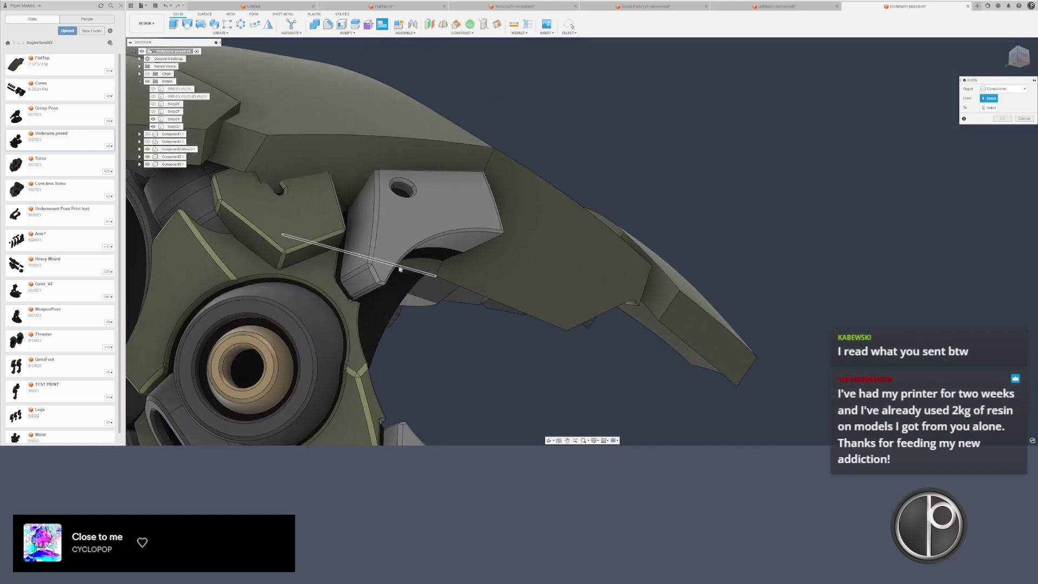
{"action": "scroll", "coordinate": [366, 275], "scroll_direction": "down", "scroll_amount": 2}
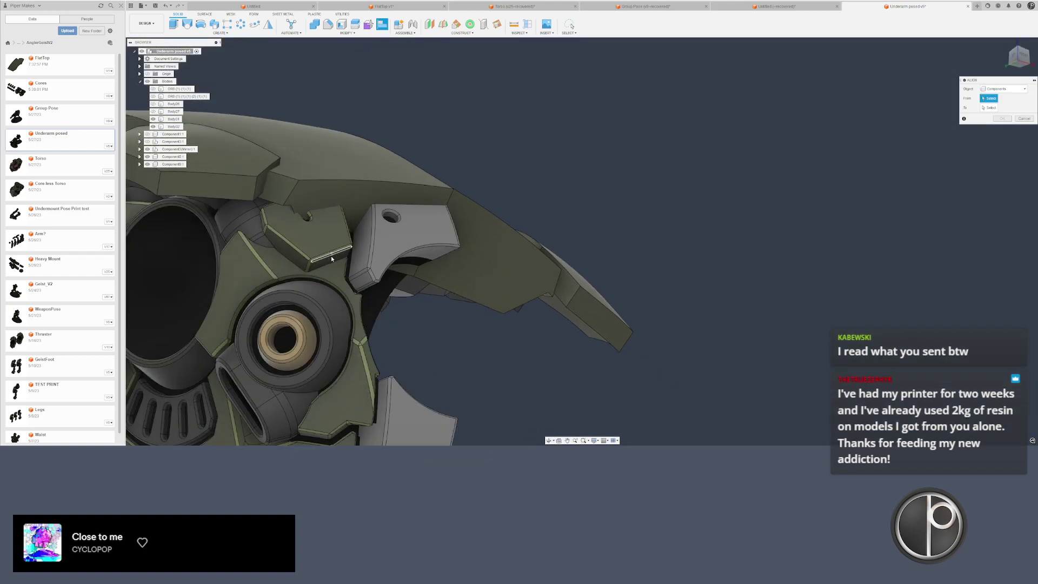
{"action": "middle_click_drag", "start_coordinate": [331, 259], "coordinate": [310, 243], "text": "shift"}
{"action": "scroll", "coordinate": [319, 250], "scroll_direction": "up", "scroll_amount": 3}
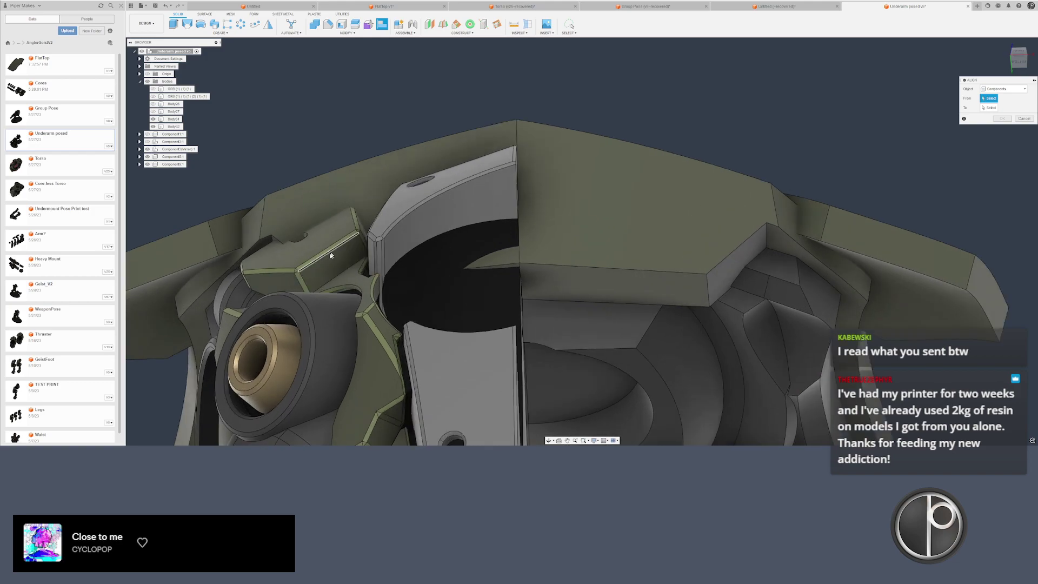
{"action": "left_click", "coordinate": [330, 256]}
{"action": "scroll", "coordinate": [306, 282], "scroll_direction": "down", "scroll_amount": 4}
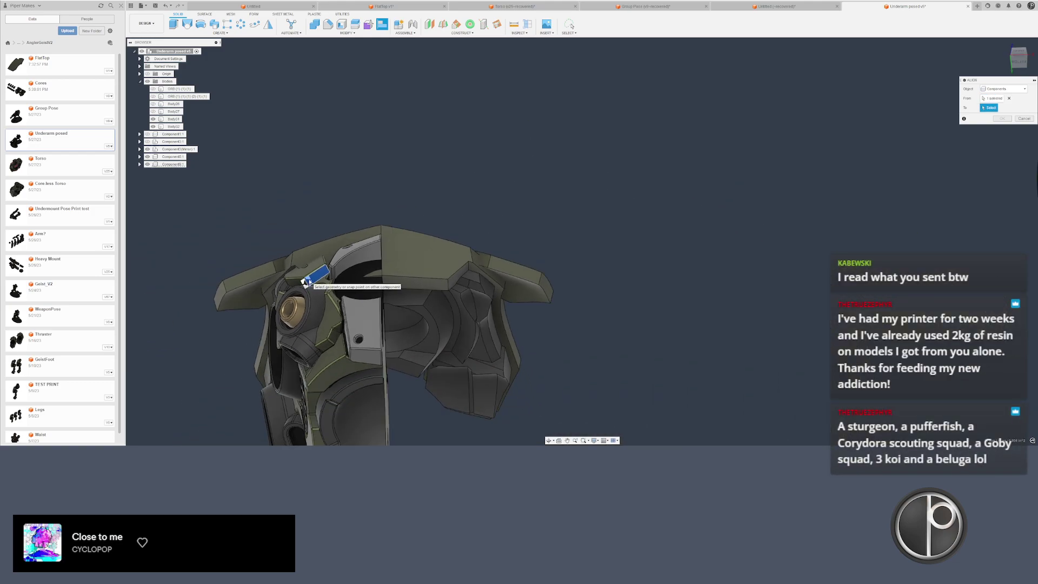
- Try to align the head component with a side edge face of the posed mech's brow plate, cycling through the angle options
{"action": "scroll", "coordinate": [309, 282], "scroll_direction": "down", "scroll_amount": 3}
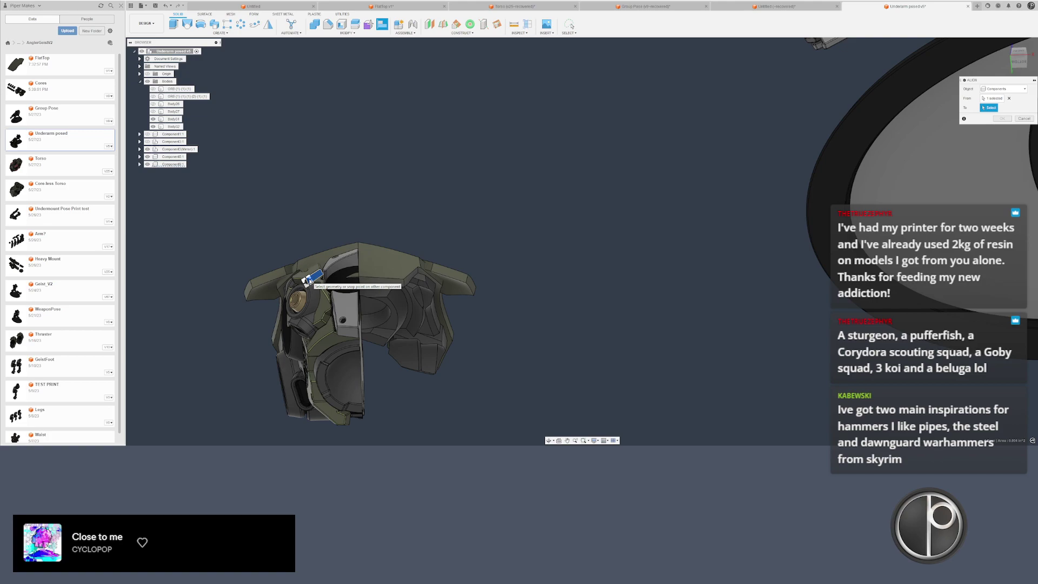
{"action": "scroll", "coordinate": [309, 281], "scroll_direction": "down", "scroll_amount": 1}
{"action": "middle_click_drag", "start_coordinate": [310, 281], "coordinate": [408, 346], "text": "shift"}
{"action": "middle_click_drag", "start_coordinate": [408, 346], "coordinate": [406, 430]}
{"action": "scroll", "coordinate": [525, 147], "scroll_direction": "up", "scroll_amount": 4}
{"action": "middle_click_drag", "start_coordinate": [526, 148], "coordinate": [464, 286], "text": "shift"}
{"action": "scroll", "coordinate": [463, 286], "scroll_direction": "up", "scroll_amount": 2}
{"action": "scroll", "coordinate": [464, 286], "scroll_direction": "up", "scroll_amount": 5}
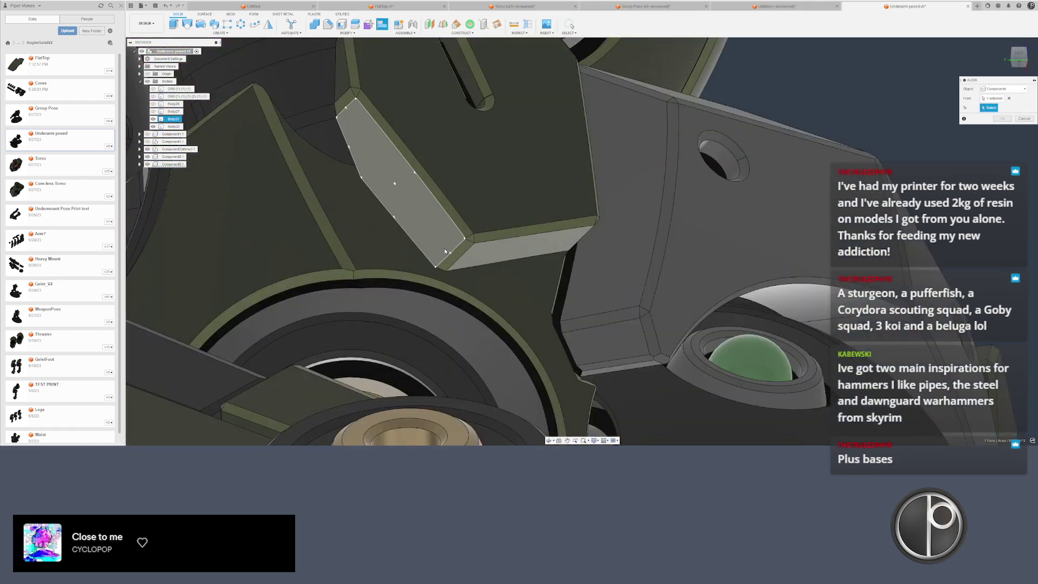
{"action": "left_click", "coordinate": [446, 253]}
{"action": "scroll", "coordinate": [447, 252], "scroll_direction": "down", "scroll_amount": 5}
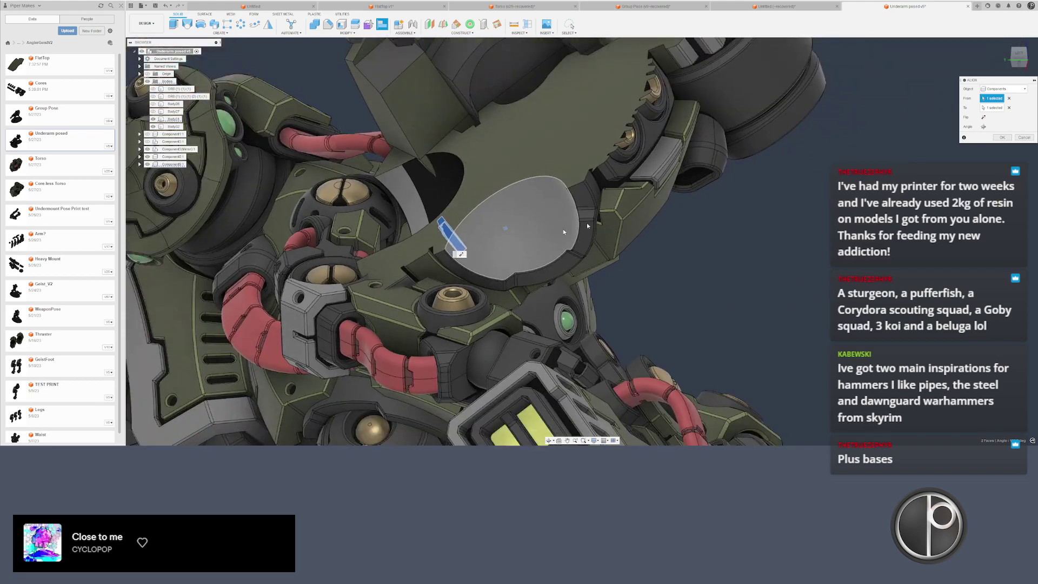
{"action": "left_click", "coordinate": [983, 127]}
{"action": "left_click", "coordinate": [984, 127]}
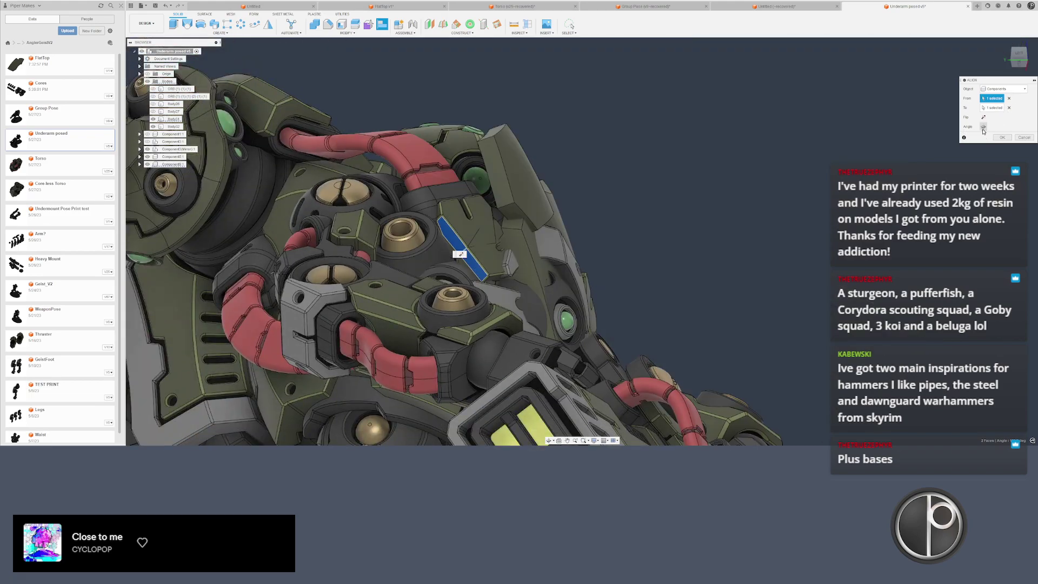
{"action": "left_click", "coordinate": [983, 127]}
{"action": "left_click", "coordinate": [983, 127]}
- Clear both the target and source selections of the alignment
{"action": "left_click", "coordinate": [1009, 107]}
{"action": "scroll", "coordinate": [765, 177], "scroll_direction": "down", "scroll_amount": 10}
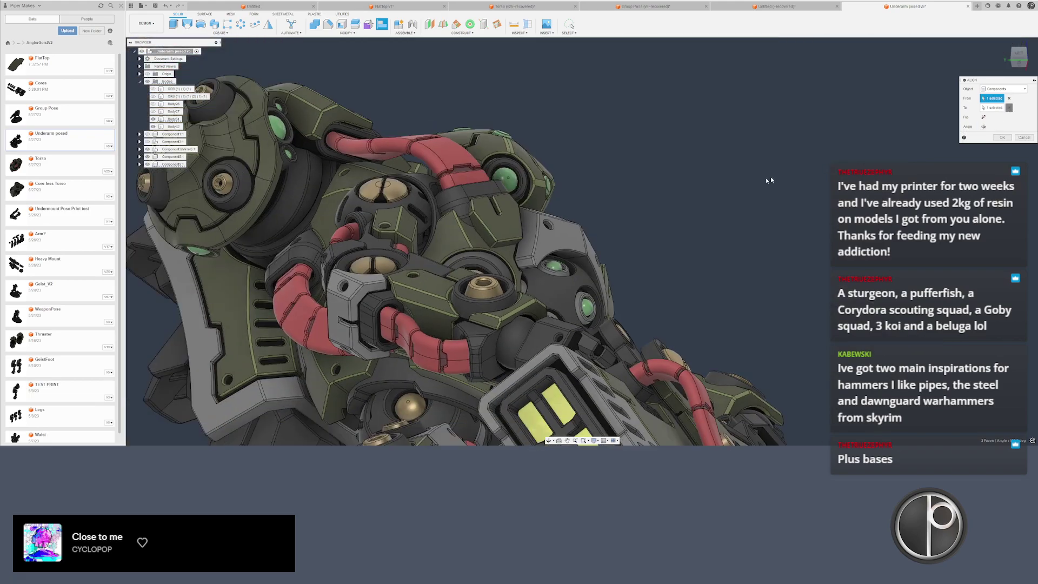
{"action": "scroll", "coordinate": [662, 173], "scroll_direction": "down", "scroll_amount": 10}
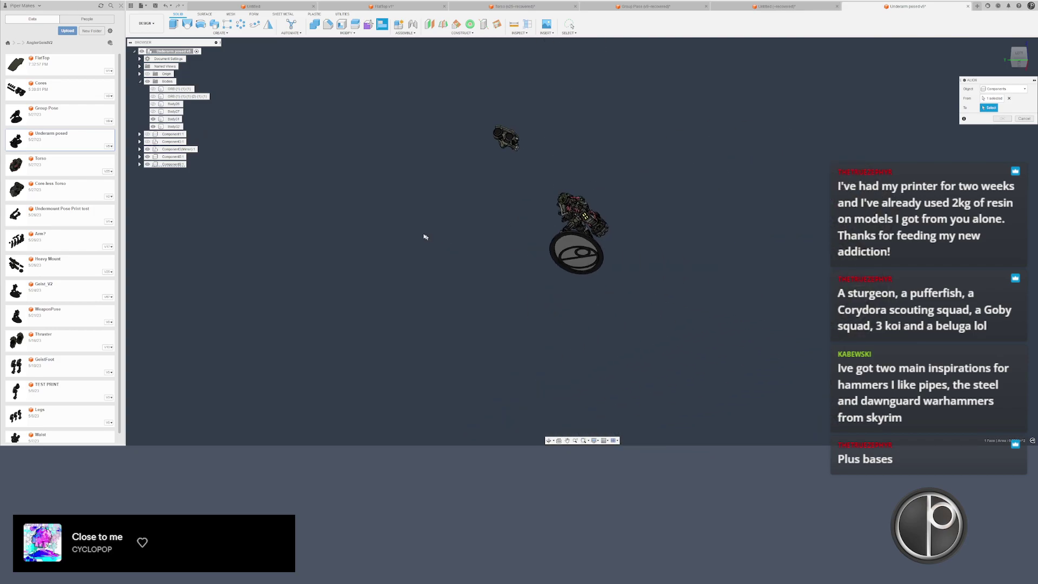
{"action": "scroll", "coordinate": [507, 256], "scroll_direction": "up", "scroll_amount": 10}
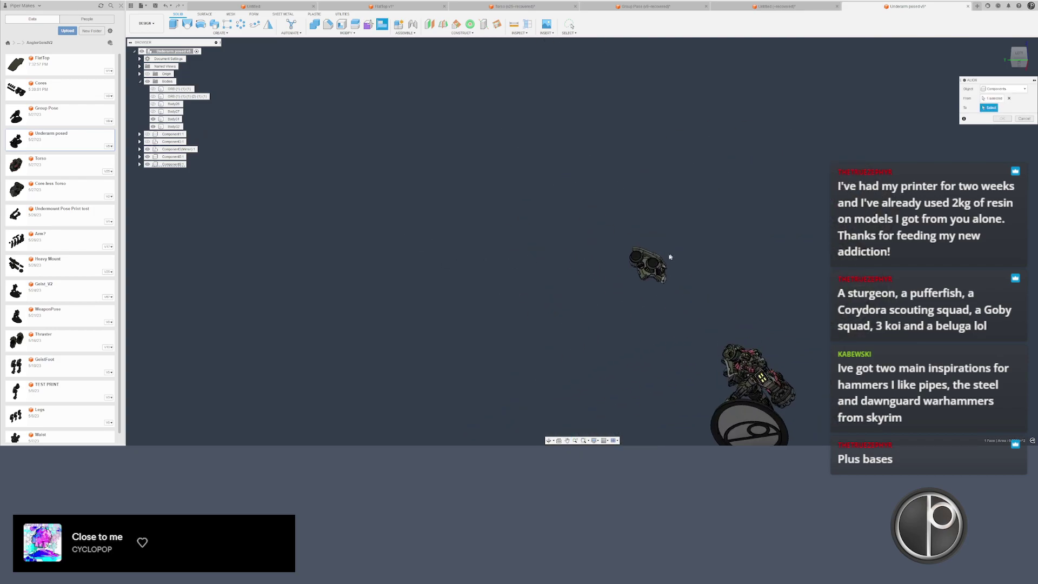
{"action": "scroll", "coordinate": [673, 277], "scroll_direction": "up", "scroll_amount": 5}
{"action": "left_click", "coordinate": [1009, 98]}
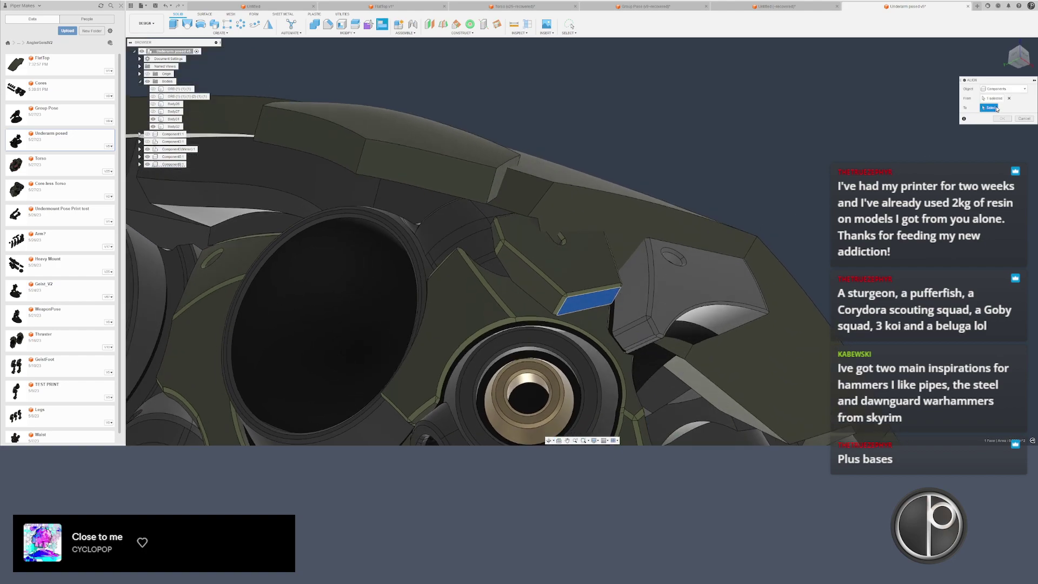
- Align the new head component onto the posed mech by matching a corner of the brow plate's lower edge face on both heads
{"action": "scroll", "coordinate": [610, 297], "scroll_direction": "up", "scroll_amount": 2}
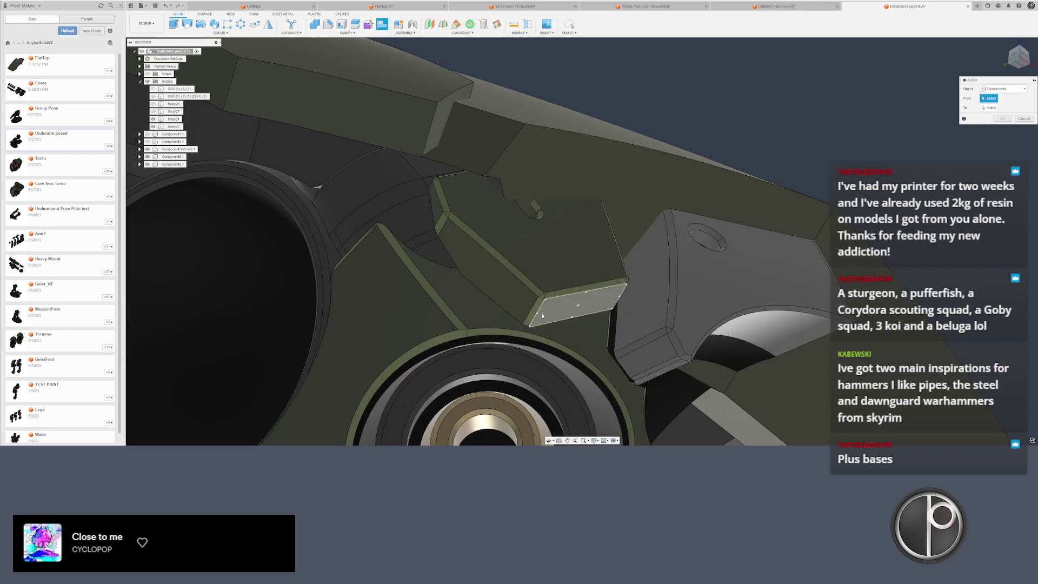
{"action": "left_click", "coordinate": [537, 312]}
{"action": "key", "text": "Escape"}
{"action": "right_click_drag", "start_coordinate": [912, 181], "coordinate": [912, 97]}
{"action": "left_click", "coordinate": [539, 313]}
{"action": "scroll", "coordinate": [541, 313], "scroll_direction": "down", "scroll_amount": 10}
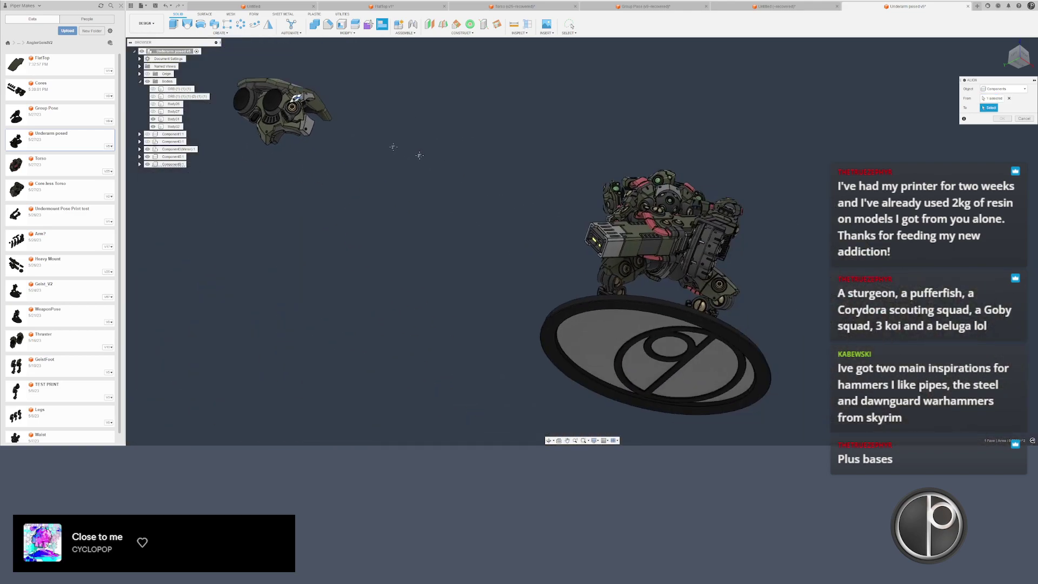
{"action": "scroll", "coordinate": [502, 179], "scroll_direction": "up", "scroll_amount": 12}
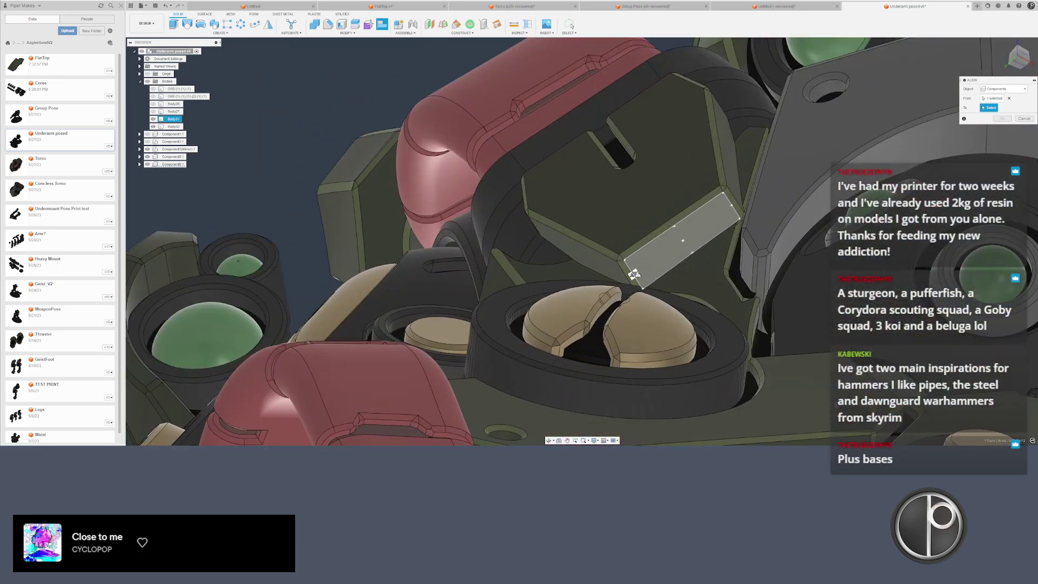
{"action": "left_click", "coordinate": [635, 274]}
{"action": "scroll", "coordinate": [601, 166], "scroll_direction": "down", "scroll_amount": 8}
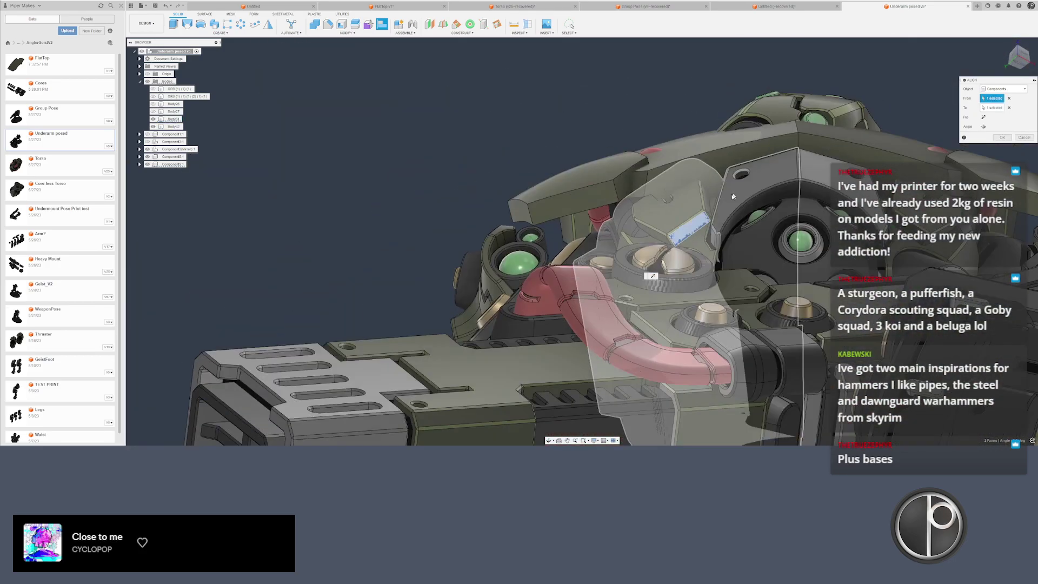
{"action": "scroll", "coordinate": [586, 164], "scroll_direction": "down", "scroll_amount": 4}
{"action": "key", "text": "Return"}
{"action": "middle_click_drag", "start_coordinate": [507, 183], "coordinate": [475, 169], "text": "shift"}
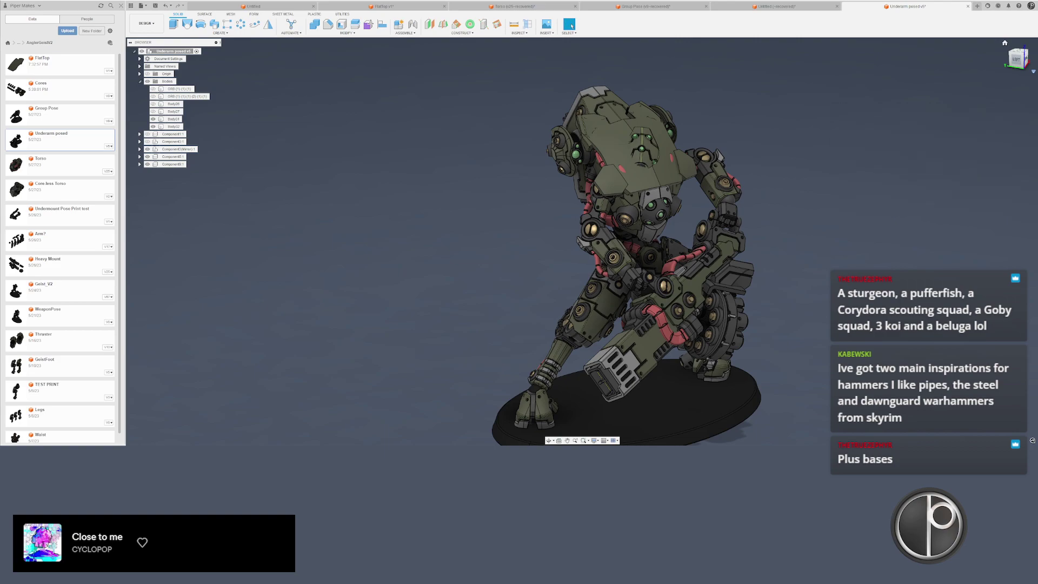
- Switch to File Explorer and look through the reference images in the WraithStuff folder
{"action": "left_click_drag", "start_coordinate": [1037, 26], "coordinate": [612, 69]}
{"action": "scroll", "coordinate": [685, 204], "scroll_direction": "down", "scroll_amount": 3}
{"action": "scroll", "coordinate": [686, 205], "scroll_direction": "down", "scroll_amount": 3}
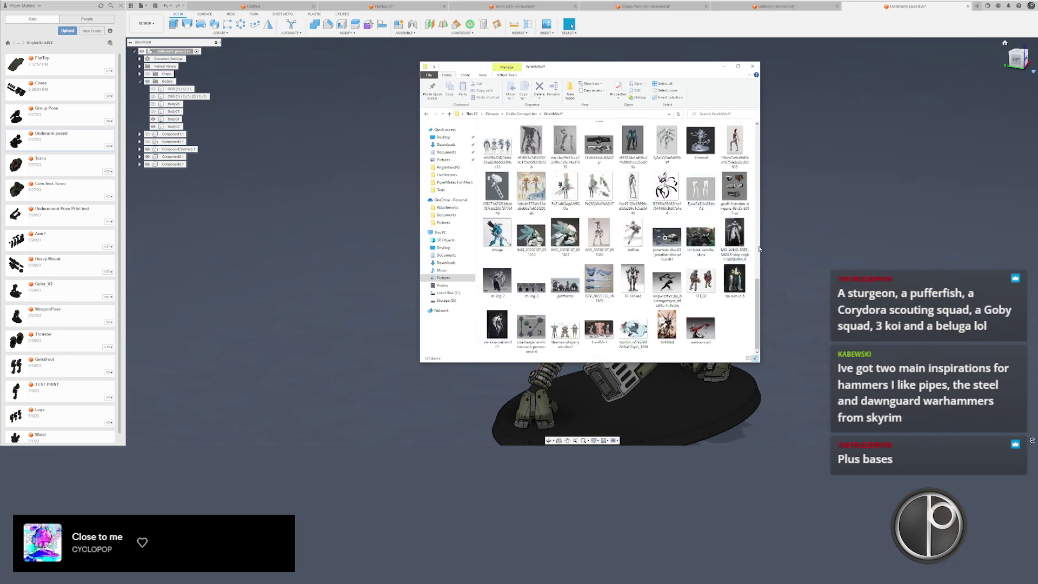
{"action": "mouse_move", "coordinate": [756, 304]}
{"action": "left_mouse_down"}
{"action": "mouse_move", "coordinate": [764, 142]}
{"action": "mouse_move", "coordinate": [755, 307]}
{"action": "left_mouse_up"}
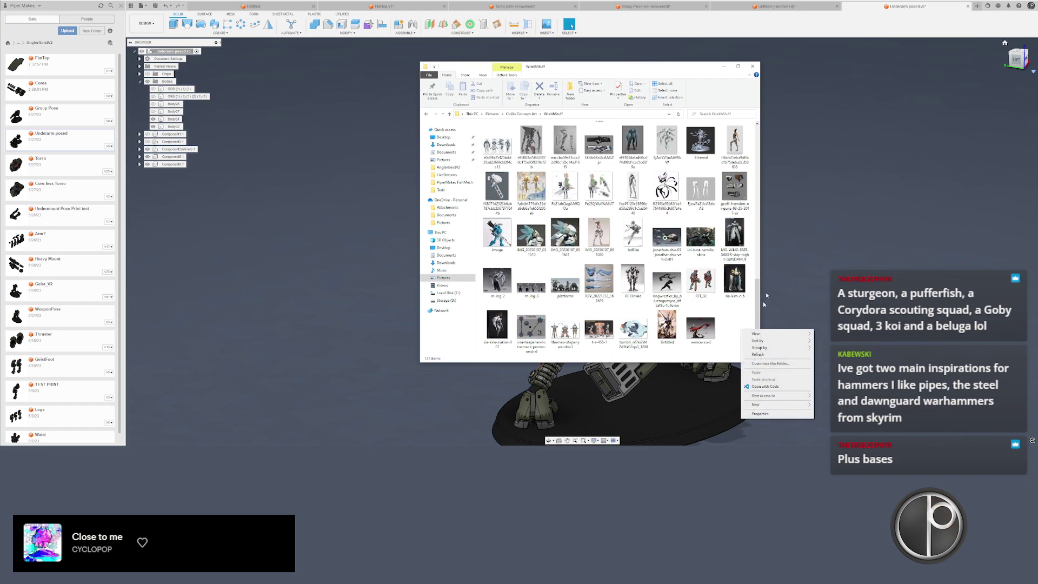
- Sort the WraithStuff folder by date and browse its thumbnails for hammer references
{"action": "right_click", "coordinate": [741, 329]}
{"action": "mouse_move", "coordinate": [768, 333]}
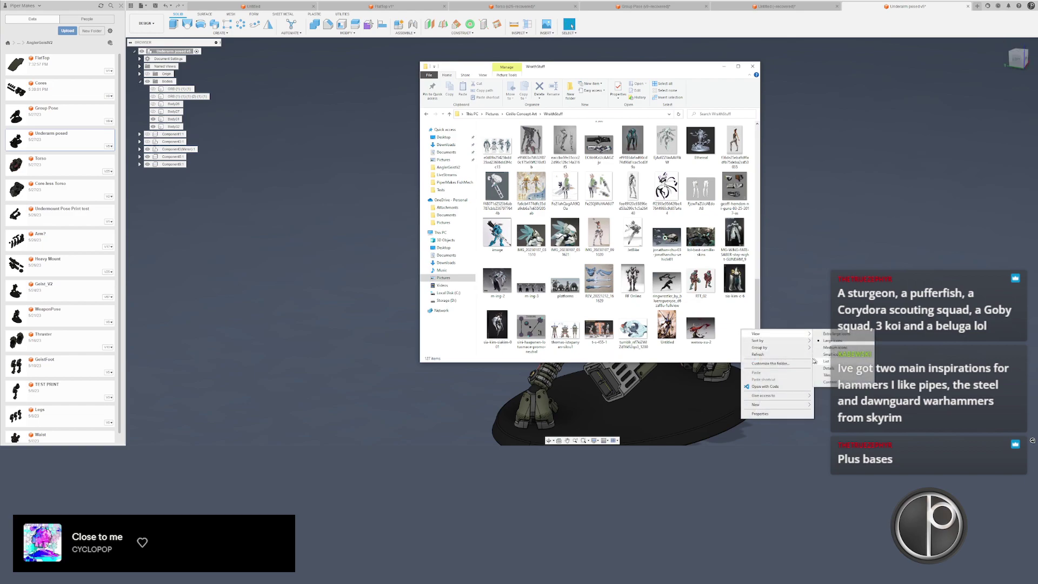
{"action": "left_click", "coordinate": [825, 347]}
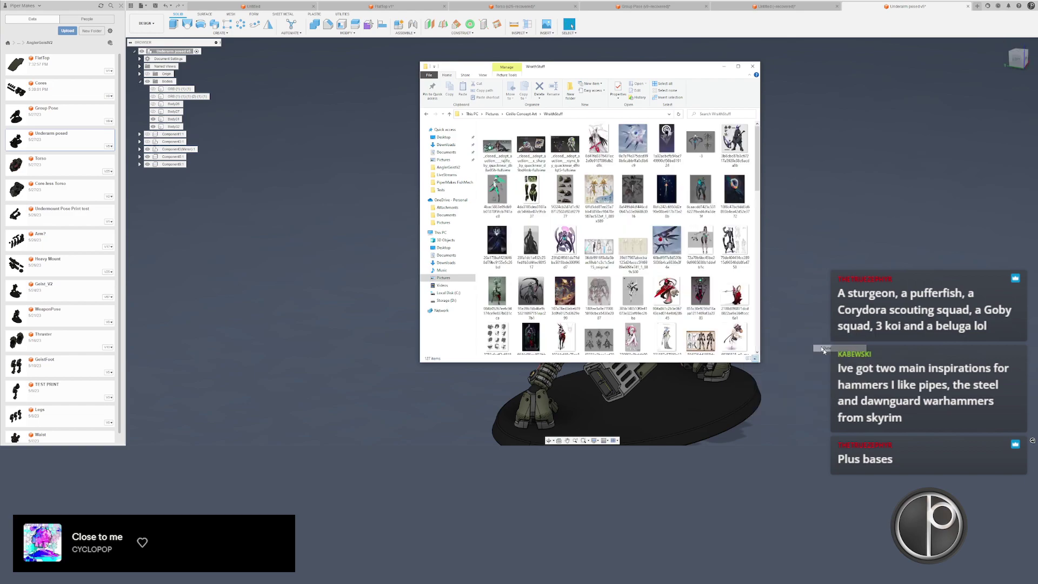
{"action": "scroll", "coordinate": [710, 249], "scroll_direction": "up", "scroll_amount": 5}
{"action": "scroll", "coordinate": [566, 232], "scroll_direction": "up", "scroll_amount": 2}
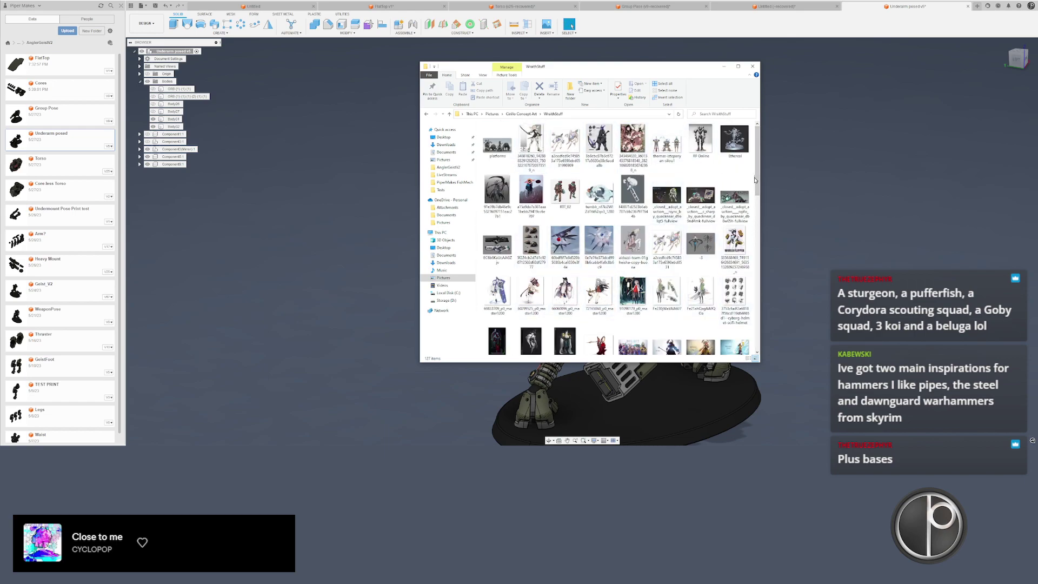
{"action": "left_click_drag", "start_coordinate": [755, 180], "coordinate": [769, 340]}
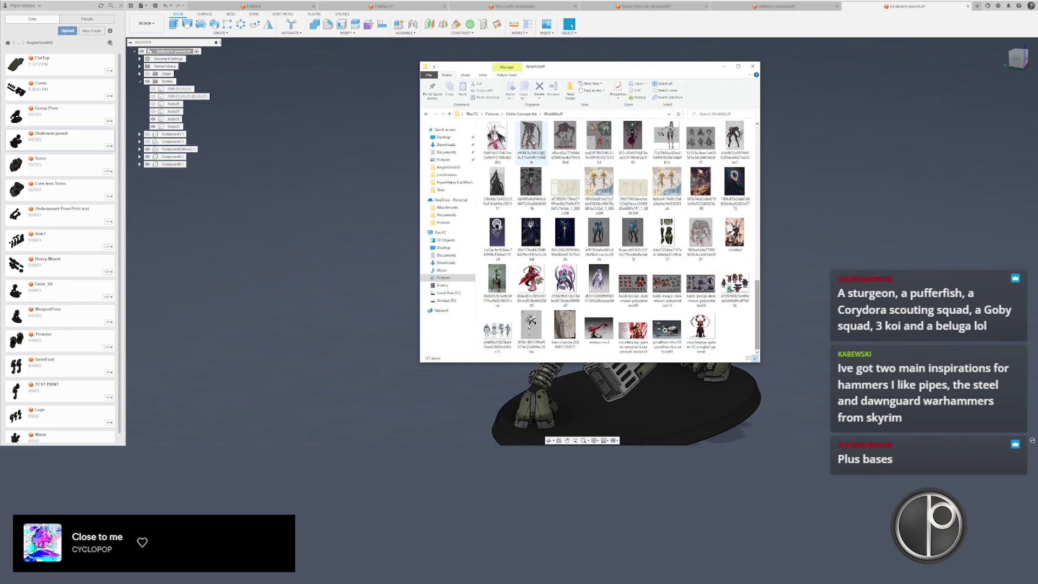
- Go up to the parent concept art folder, sort it by date and open the sheet of spiked hammer concepts
{"action": "left_click", "coordinate": [522, 114]}
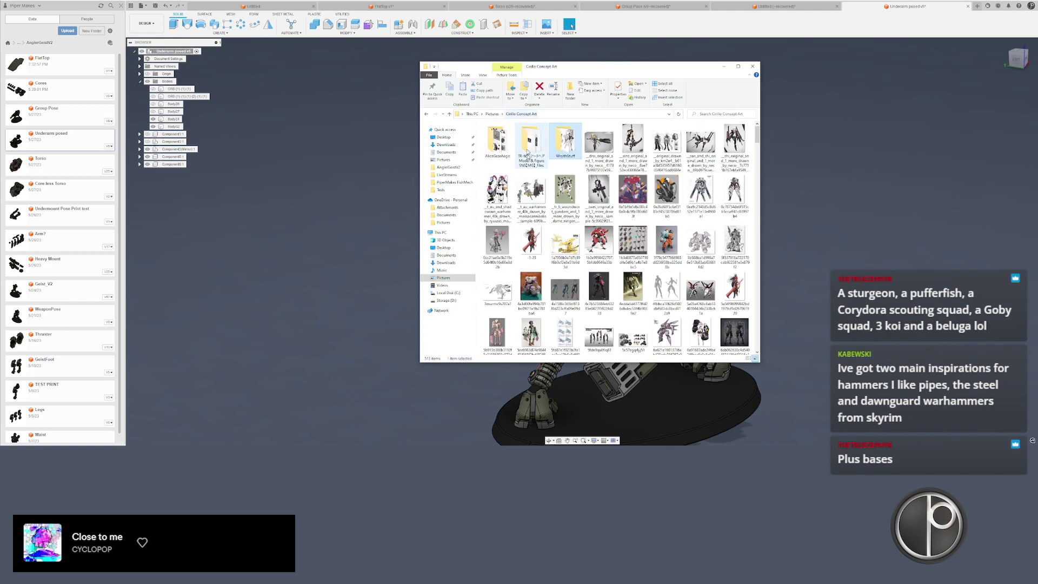
{"action": "right_click", "coordinate": [752, 214]}
{"action": "mouse_move", "coordinate": [784, 224]}
{"action": "left_click", "coordinate": [837, 231]}
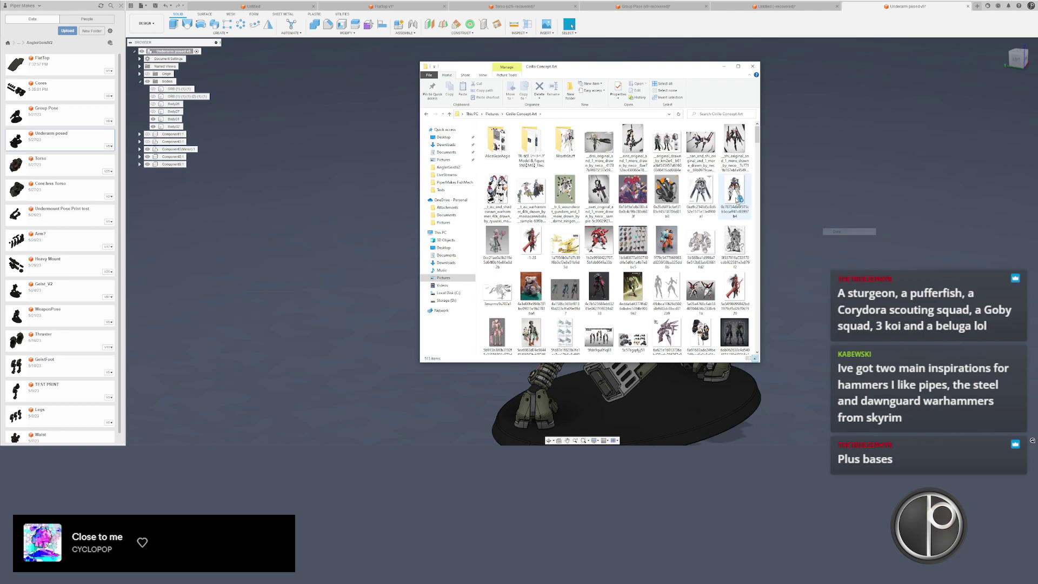
{"action": "left_click_drag", "start_coordinate": [756, 136], "coordinate": [763, 179]}
{"action": "double_click", "coordinate": [494, 220]}
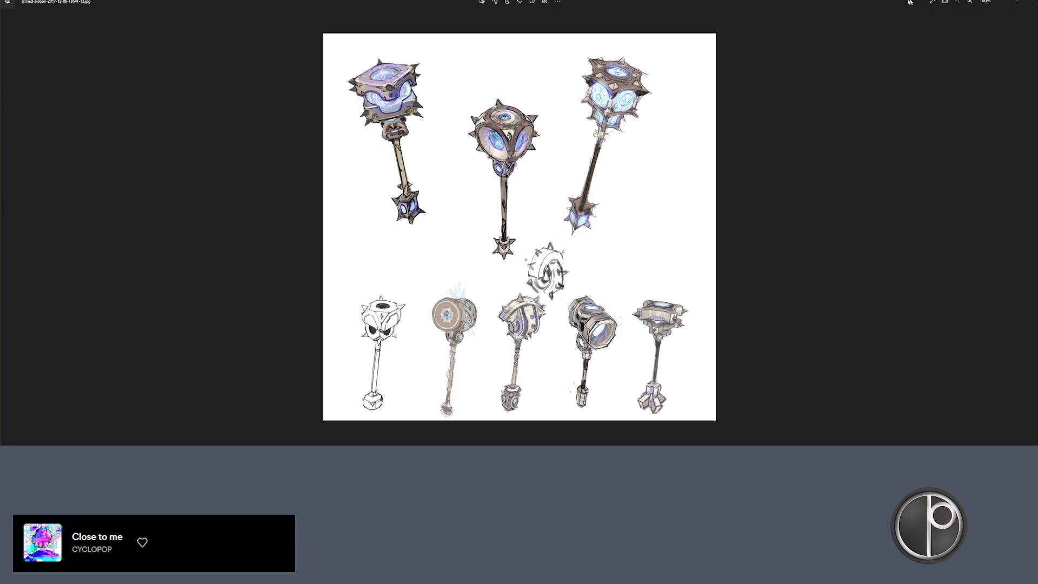
- Place the hammer concept image beside the File Explorer window and continue browsing the concept art folder for more references
{"action": "left_click_drag", "start_coordinate": [908, 2], "coordinate": [806, 93]}
{"action": "left_click_drag", "start_coordinate": [578, 63], "coordinate": [404, 56]}
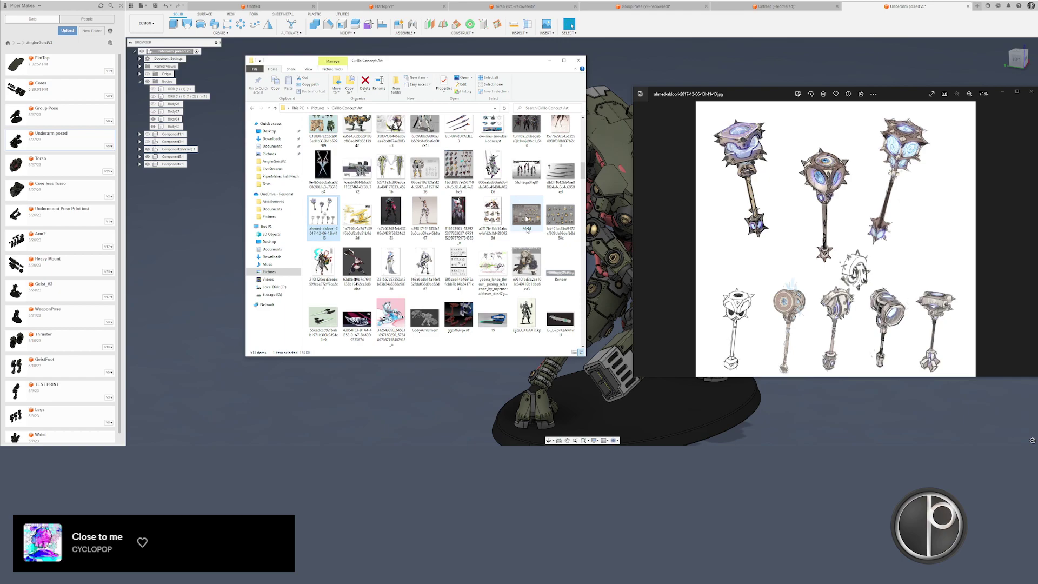
{"action": "scroll", "coordinate": [367, 177], "scroll_direction": "down", "scroll_amount": 5}
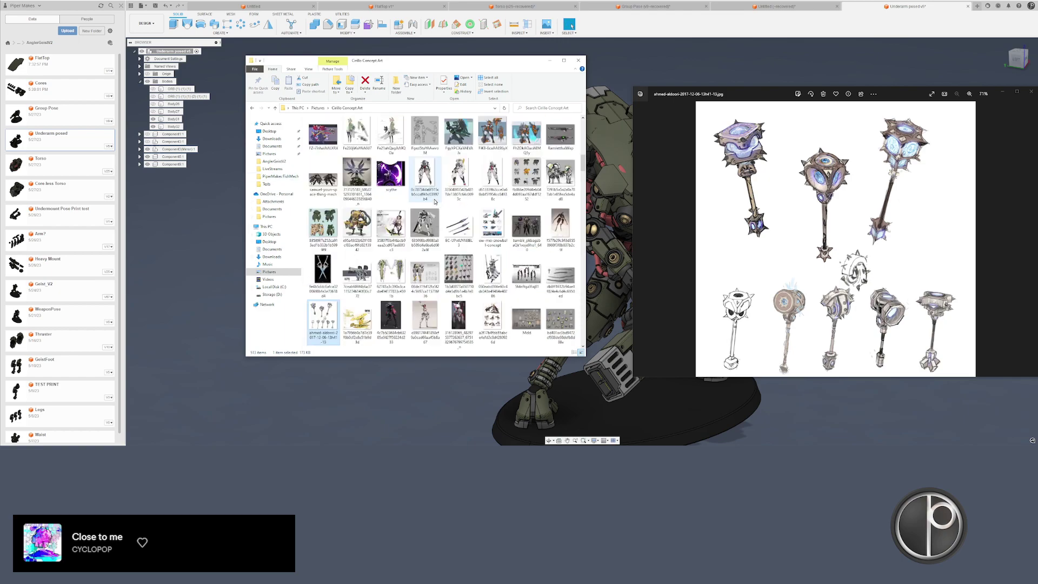
{"action": "left_click_drag", "start_coordinate": [580, 157], "coordinate": [585, 181]}
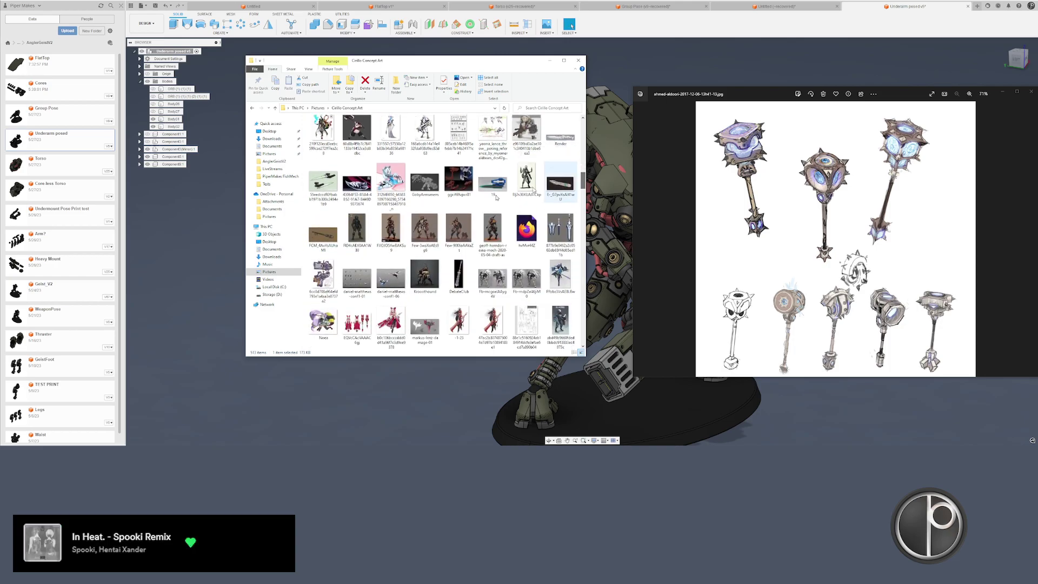
- View the tapered club concept image, then close the reference images and the File Explorer window
{"action": "double_click", "coordinate": [323, 246]}
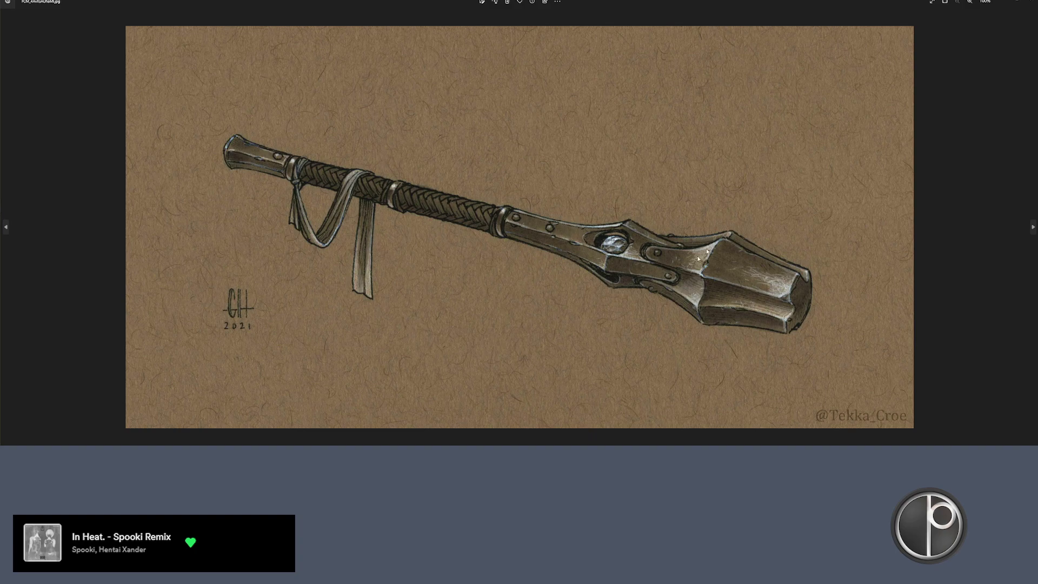
{"action": "left_click", "coordinate": [1029, 1]}
{"action": "left_click", "coordinate": [1031, 91]}
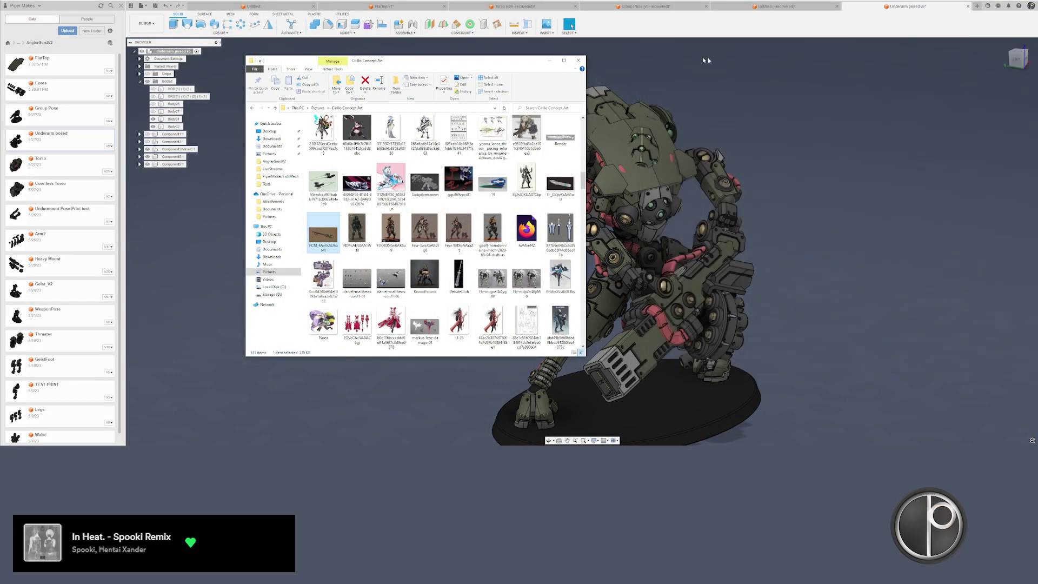
{"action": "left_click", "coordinate": [581, 62]}
- Hide the raised detail body on the front of the mech's large head armour plate
{"action": "middle_click_drag", "start_coordinate": [663, 67], "coordinate": [614, 57]}
{"action": "middle_click_drag", "start_coordinate": [469, 135], "coordinate": [424, 119]}
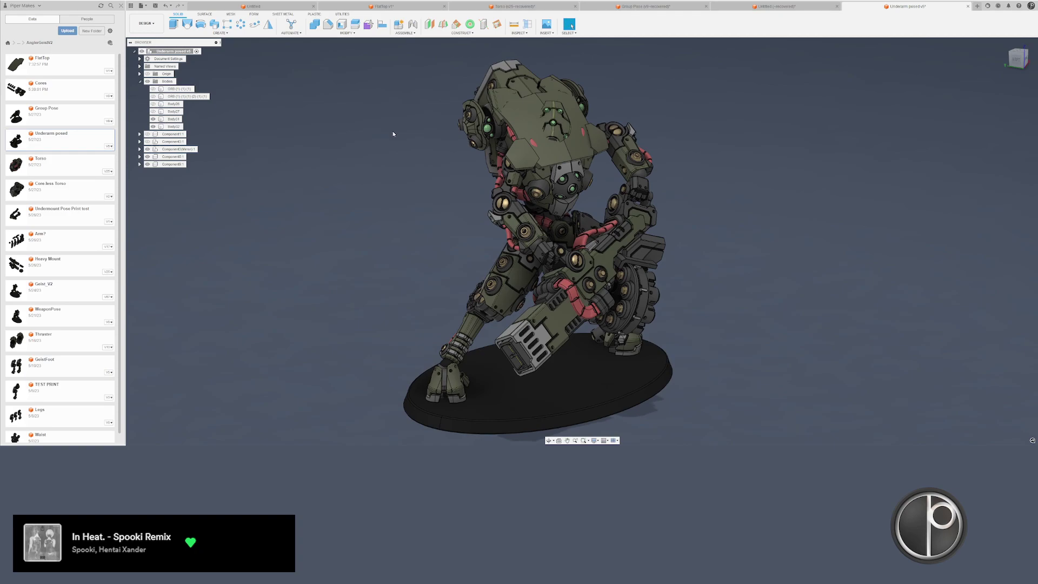
{"action": "scroll", "coordinate": [548, 111], "scroll_direction": "up", "scroll_amount": 1}
{"action": "left_click", "coordinate": [561, 120]}
{"action": "key", "text": "v"}
{"action": "left_click", "coordinate": [643, 115]}
- Examine the mech's head and its plain top plate from the front and both sides
{"action": "middle_click_drag", "start_coordinate": [642, 115], "coordinate": [527, 140], "text": "shift"}
{"action": "scroll", "coordinate": [541, 114], "scroll_direction": "down", "scroll_amount": 1}
{"action": "scroll", "coordinate": [527, 141], "scroll_direction": "up", "scroll_amount": 2}
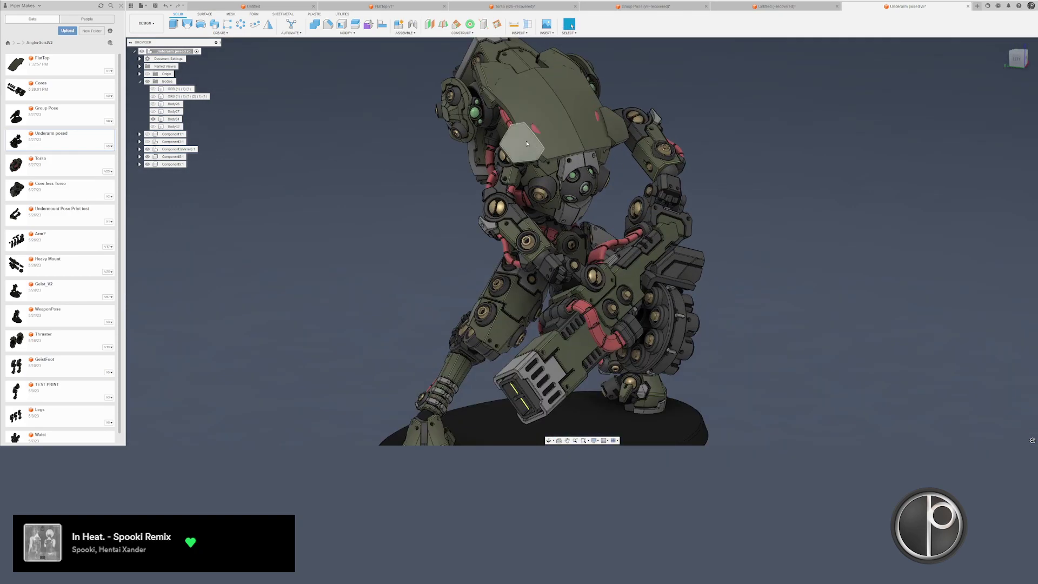
{"action": "left_click", "coordinate": [595, 116]}
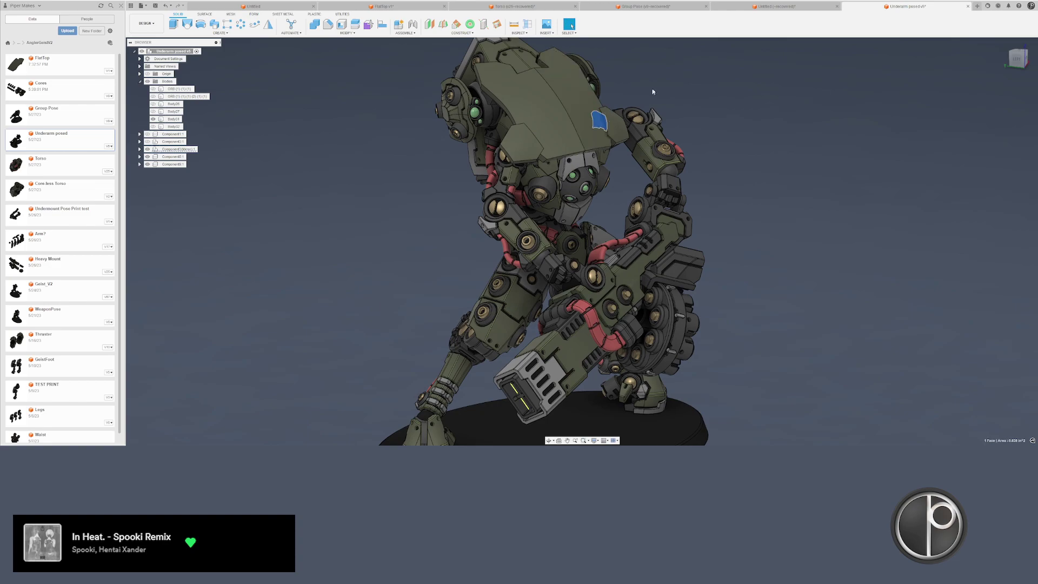
{"action": "middle_click_drag", "start_coordinate": [595, 116], "coordinate": [446, 131], "text": "shift"}
{"action": "scroll", "coordinate": [480, 111], "scroll_direction": "up", "scroll_amount": 2}
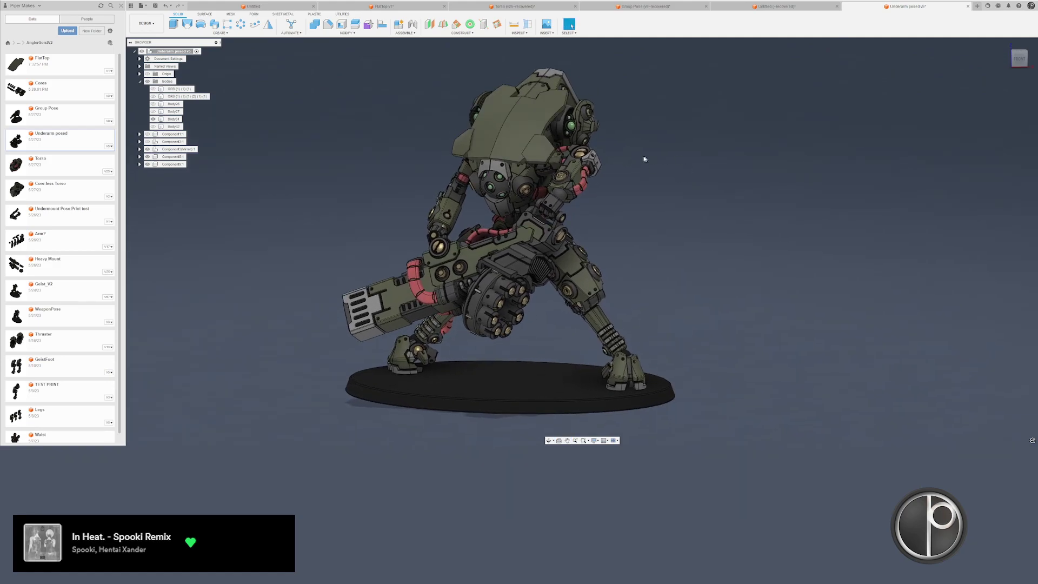
{"action": "scroll", "coordinate": [556, 149], "scroll_direction": "up", "scroll_amount": 3}
{"action": "middle_click_drag", "start_coordinate": [555, 150], "coordinate": [625, 158], "text": "shift"}
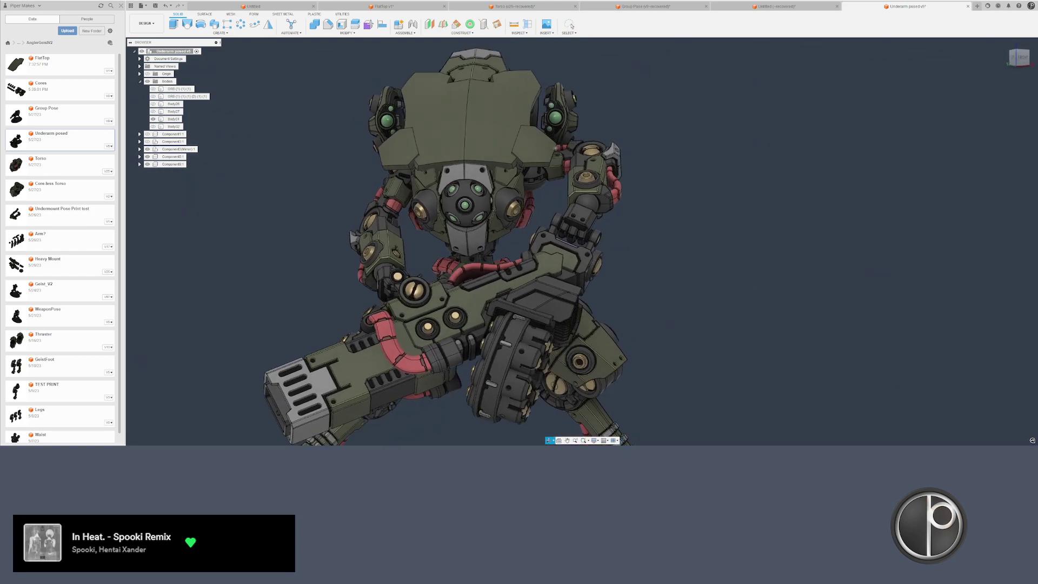
{"action": "middle_click_drag", "start_coordinate": [543, 65], "coordinate": [533, 103], "text": "shift"}
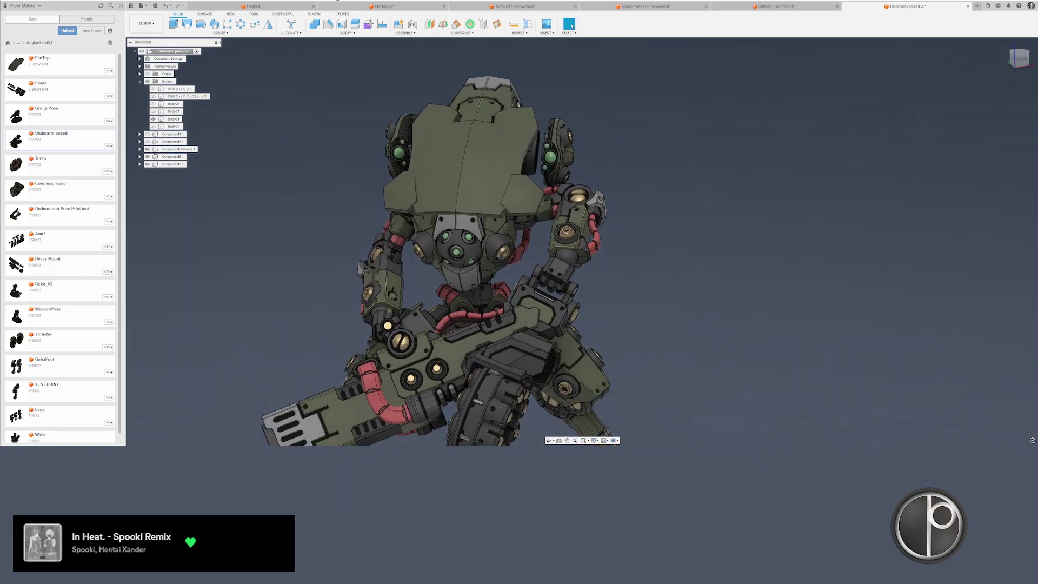
- Switch to the FlatTop design and delete the extra body at the edge of the large top armour plate
{"action": "left_click", "coordinate": [381, 6]}
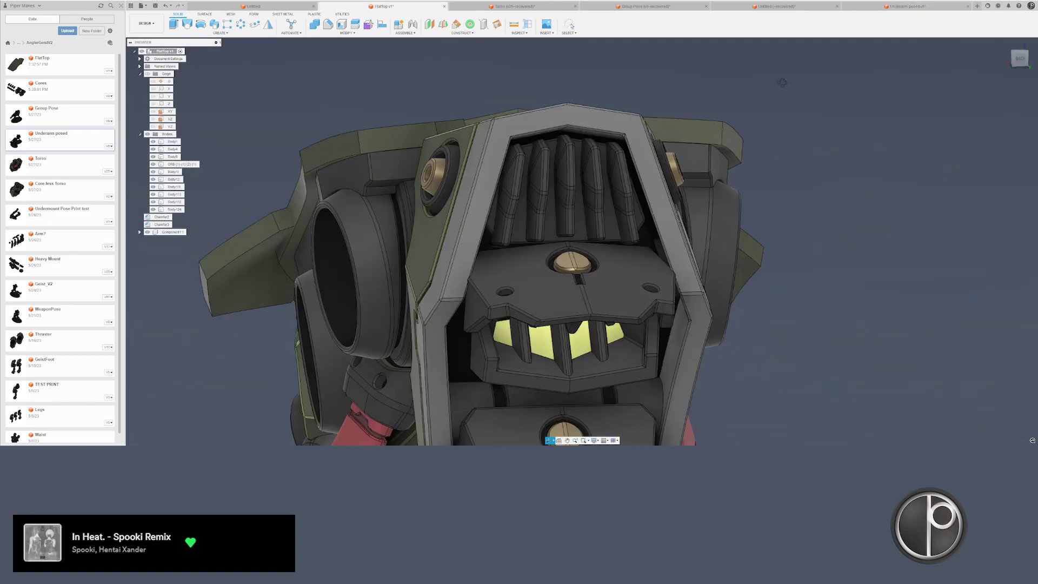
{"action": "middle_click_drag", "start_coordinate": [783, 82], "coordinate": [569, 68], "text": "shift"}
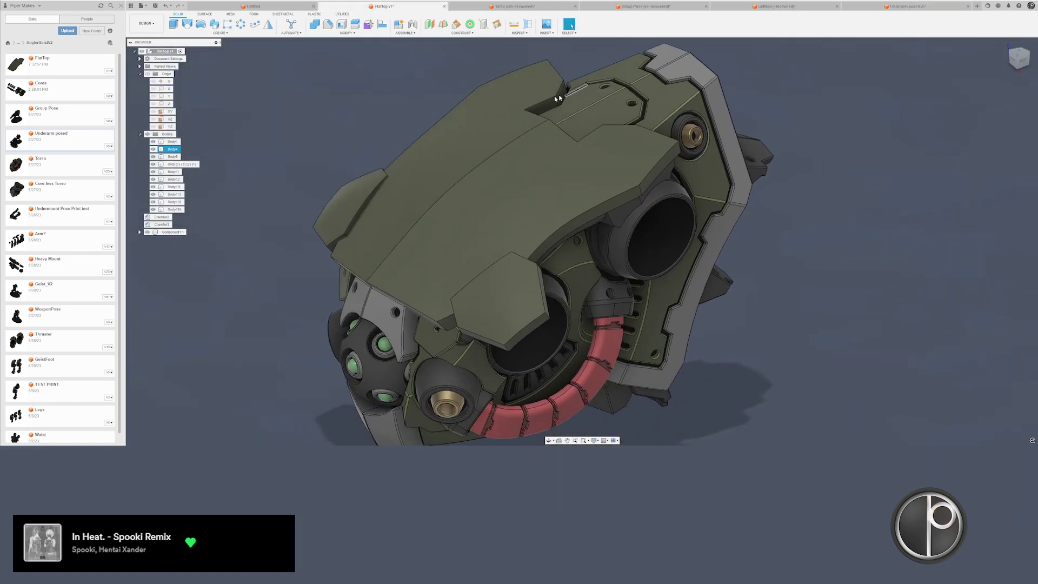
{"action": "scroll", "coordinate": [393, 158], "scroll_direction": "up", "scroll_amount": 3}
{"action": "left_click", "coordinate": [365, 184]}
{"action": "left_click", "coordinate": [400, 168], "text": "ctrl"}
{"action": "key", "text": "Delete"}
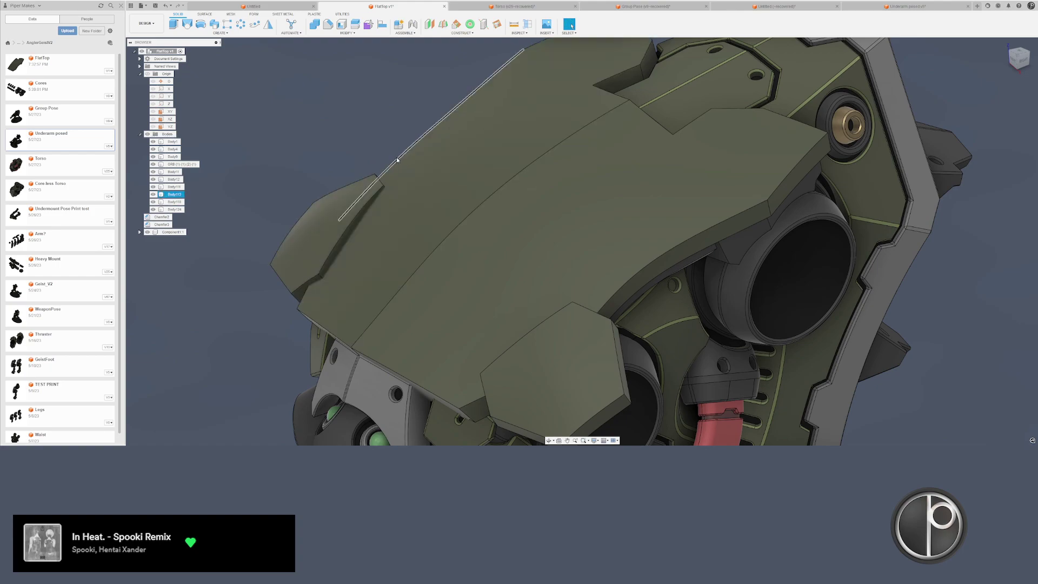
{"action": "left_click", "coordinate": [408, 129]}
{"action": "middle_click_drag", "start_coordinate": [408, 128], "coordinate": [776, 101], "text": "shift"}
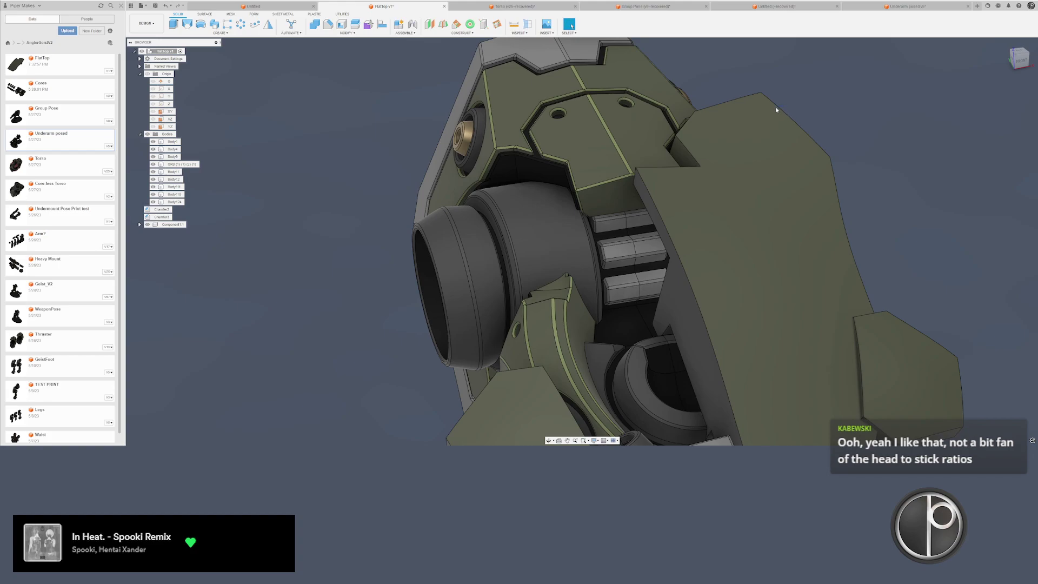
{"action": "left_click", "coordinate": [787, 108]}
{"action": "left_click", "coordinate": [817, 107]}
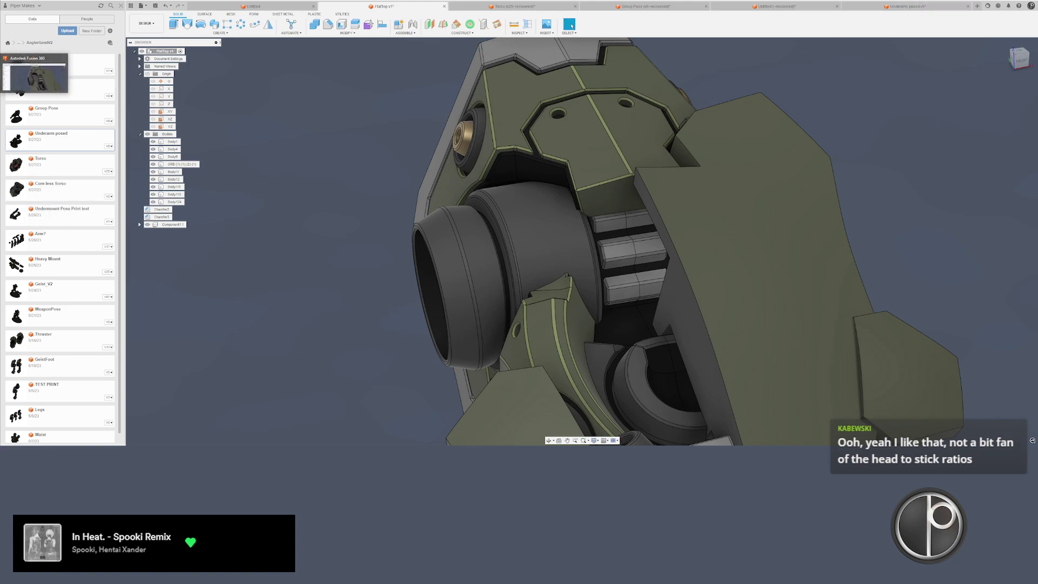
- Reopen the spiked hammer concept sheet from the recent files in File Explorer, examine its designs, and close both windows
{"action": "left_click", "coordinate": [1, 65]}
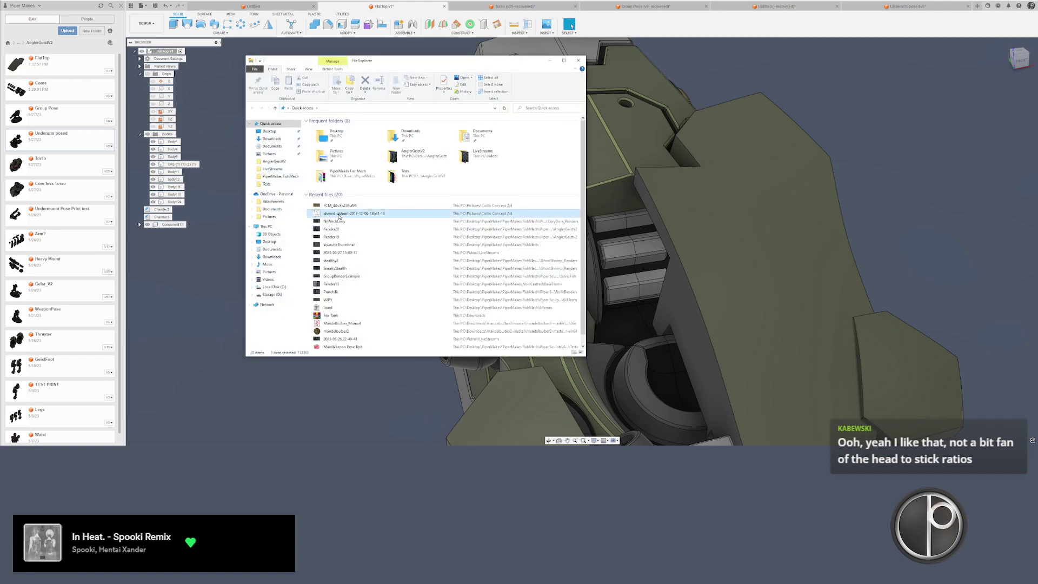
{"action": "double_click", "coordinate": [335, 213]}
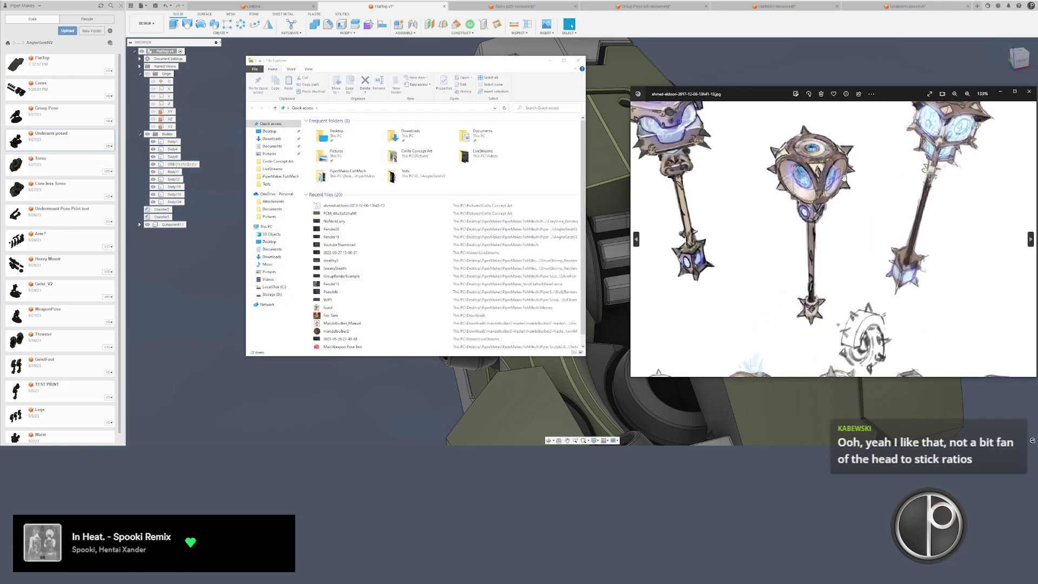
{"action": "scroll", "coordinate": [926, 258], "scroll_direction": "up", "scroll_amount": 2}
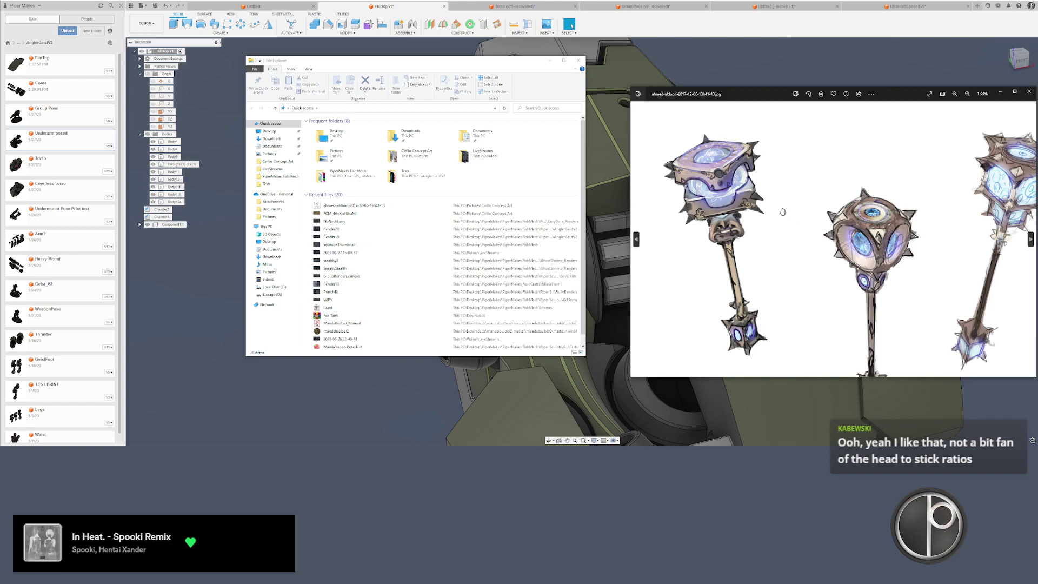
{"action": "left_click_drag", "start_coordinate": [981, 189], "coordinate": [855, 182]}
{"action": "left_click_drag", "start_coordinate": [787, 268], "coordinate": [795, 162]}
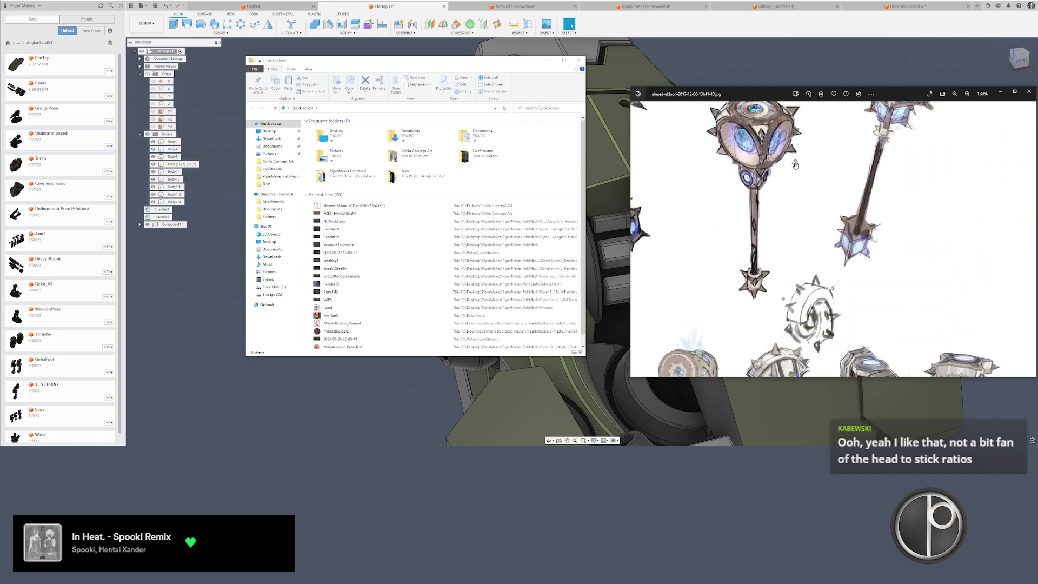
{"action": "mouse_move", "coordinate": [789, 351]}
{"action": "left_mouse_down"}
{"action": "mouse_move", "coordinate": [788, 249]}
{"action": "mouse_move", "coordinate": [866, 223]}
{"action": "mouse_move", "coordinate": [882, 237]}
{"action": "left_mouse_up"}
{"action": "scroll", "coordinate": [866, 222], "scroll_direction": "up", "scroll_amount": 5}
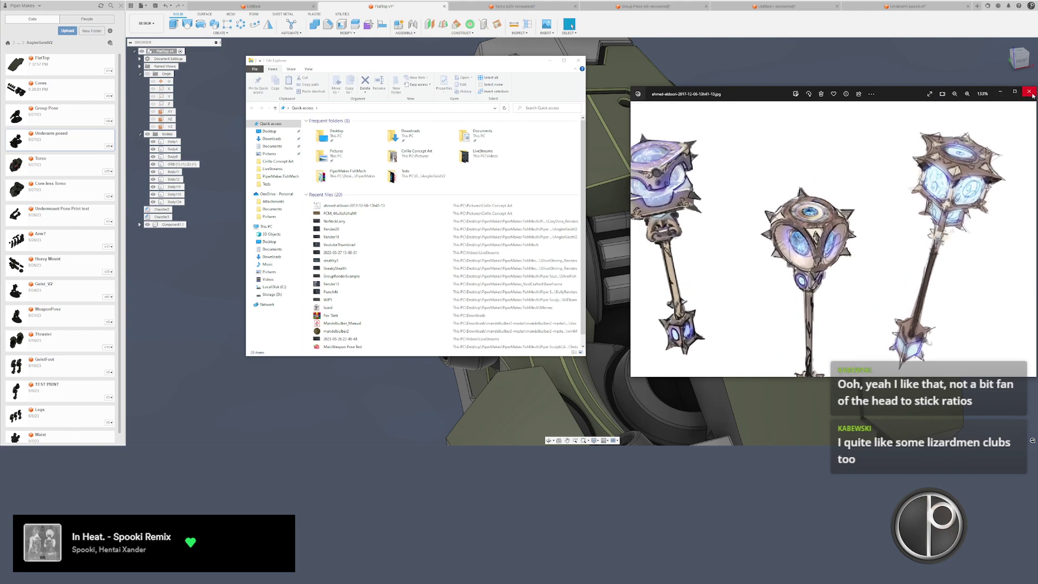
{"action": "left_click", "coordinate": [1031, 93]}
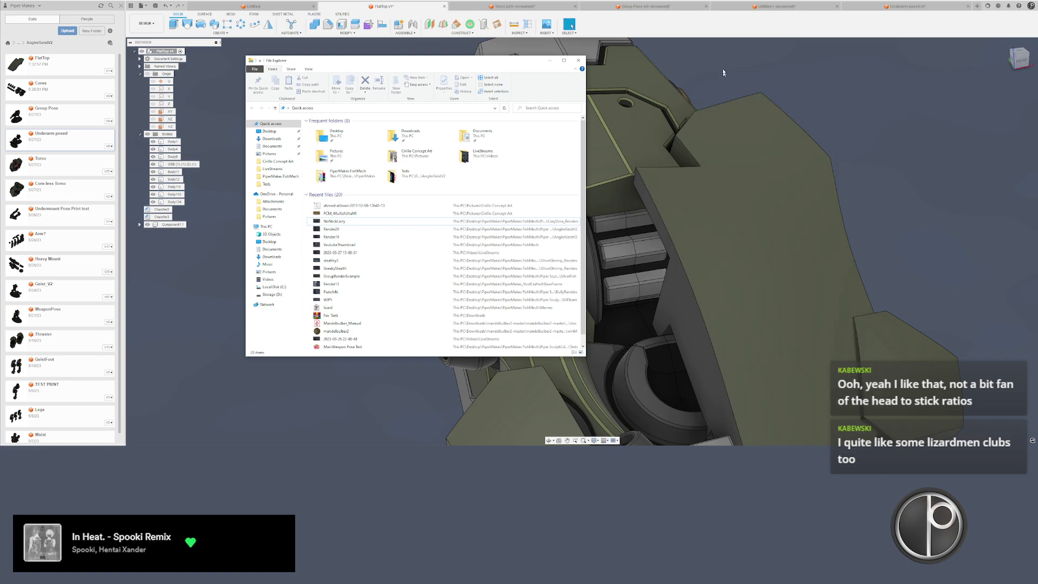
{"action": "left_click", "coordinate": [578, 60]}
- Copy the large top armour plate from the FlatTop design and paste it into the recovered untitled design
{"action": "left_click", "coordinate": [768, 111]}
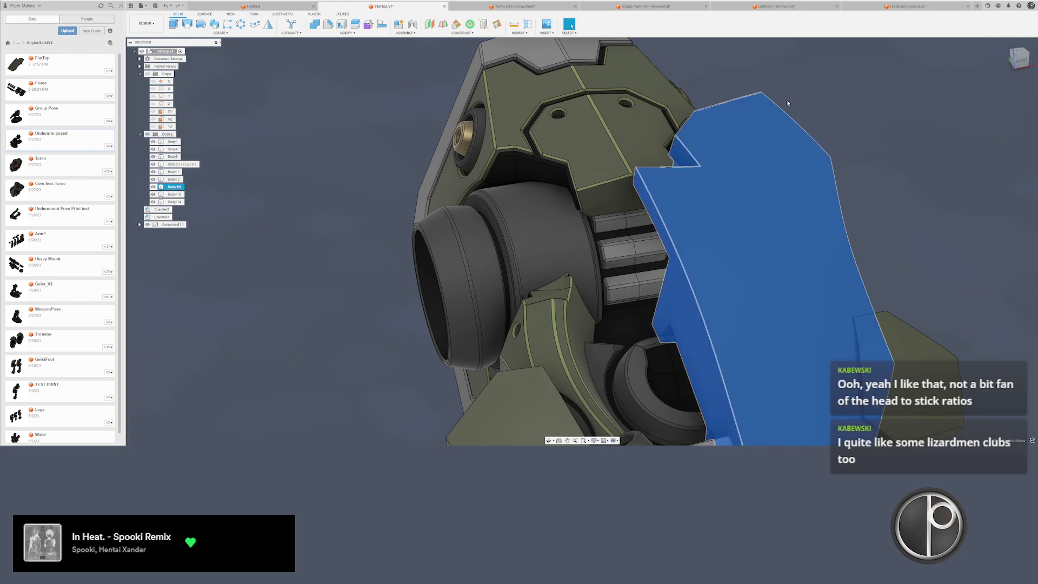
{"action": "left_click", "coordinate": [828, 106]}
{"action": "left_click", "coordinate": [889, 6]}
{"action": "left_click", "coordinate": [797, 7]}
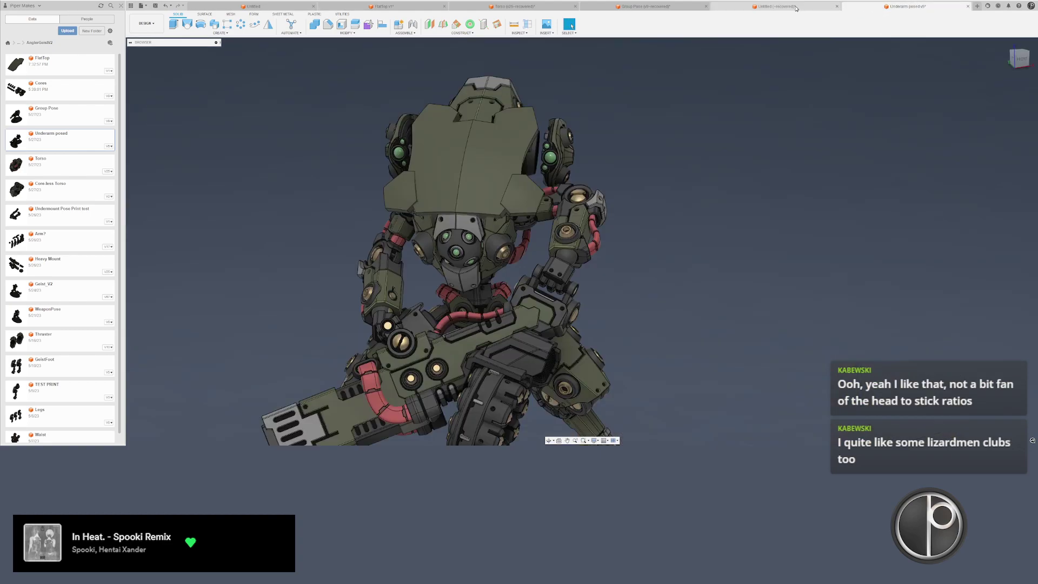
{"action": "key", "text": "ctrl+v"}
{"action": "key", "text": "Return"}
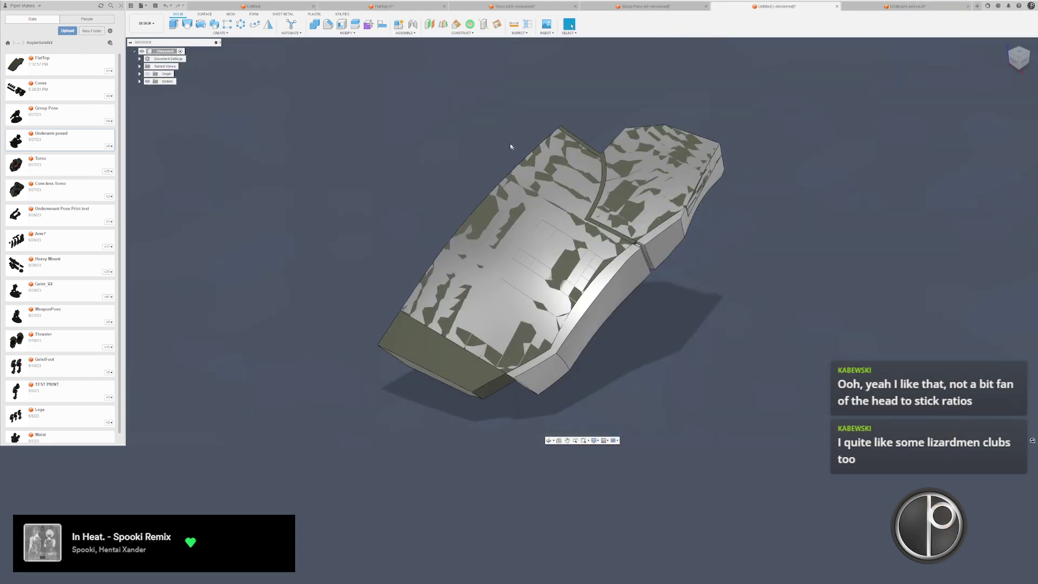
{"action": "scroll", "coordinate": [506, 145], "scroll_direction": "up", "scroll_amount": 2}
{"action": "middle_click_drag", "start_coordinate": [498, 122], "coordinate": [419, 90], "text": "shift"}
{"action": "scroll", "coordinate": [450, 62], "scroll_direction": "up", "scroll_amount": 3}
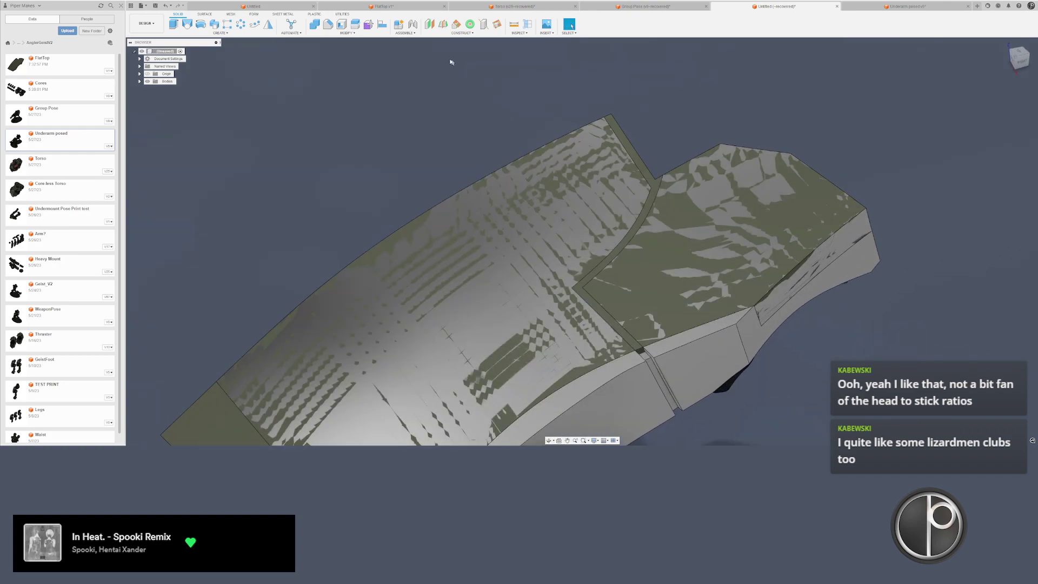
{"action": "left_click", "coordinate": [355, 24]}
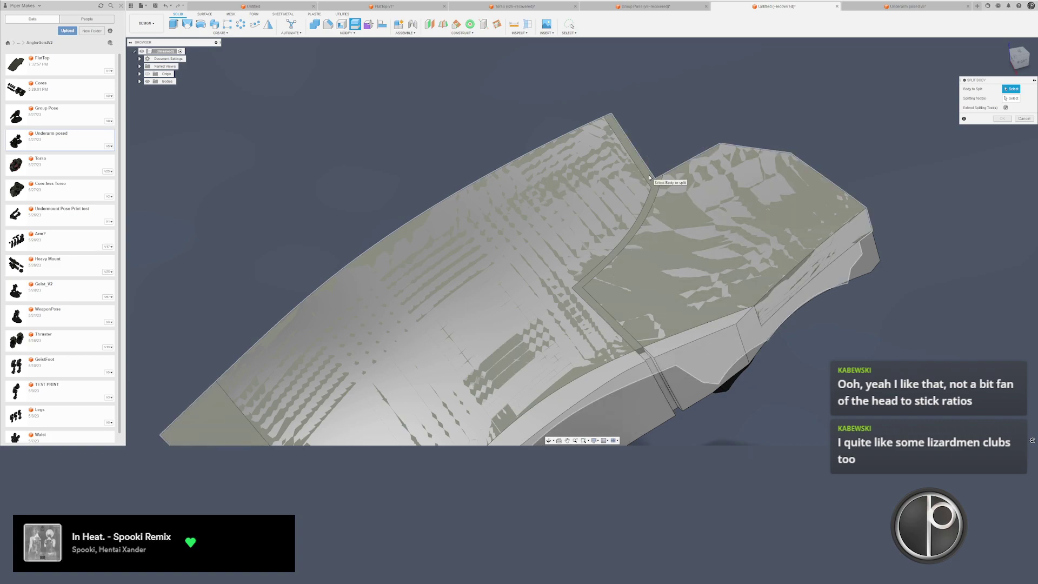
{"action": "key", "text": "Escape"}
- Duplicate the pasted armour plate in place
{"action": "left_click", "coordinate": [634, 153]}
{"action": "key", "text": "ctrl+c"}
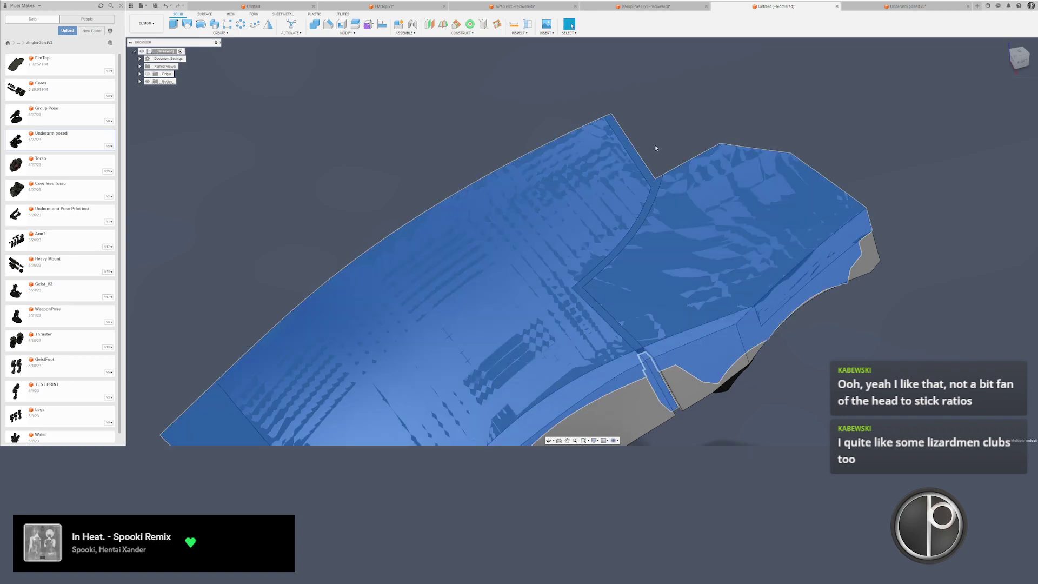
{"action": "key", "text": "ctrl+v"}
{"action": "key", "text": "Return"}
- Offset the top face of one armour plate copy inward below the grey panels and hide the other copy
{"action": "right_click", "coordinate": [636, 156]}
{"action": "left_click", "coordinate": [649, 147]}
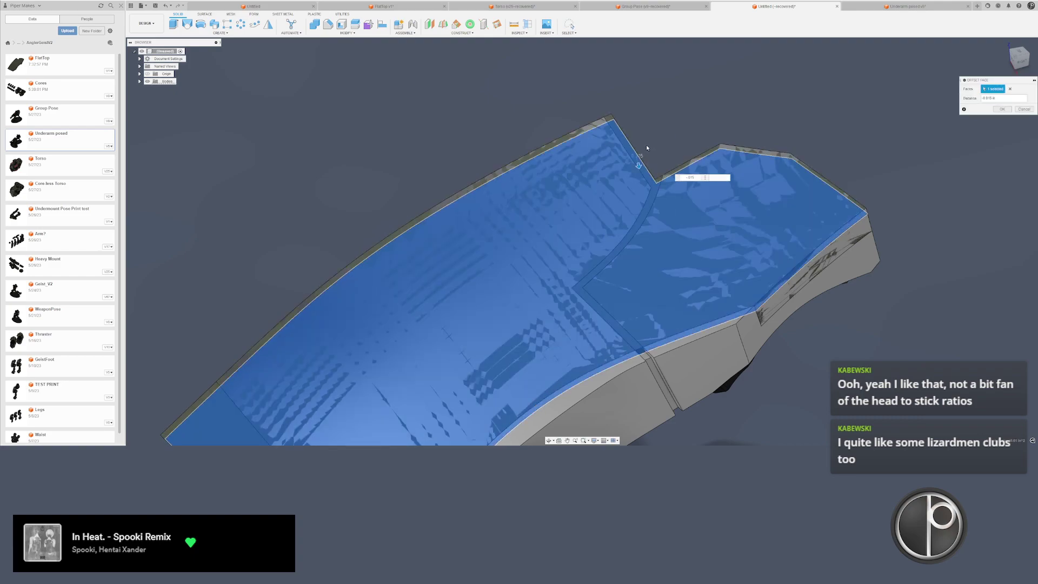
{"action": "key", "text": "Return"}
{"action": "scroll", "coordinate": [646, 145], "scroll_direction": "down", "scroll_amount": 2}
{"action": "middle_click_drag", "start_coordinate": [646, 145], "coordinate": [649, 146], "text": "shift"}
{"action": "scroll", "coordinate": [654, 177], "scroll_direction": "up", "scroll_amount": 3}
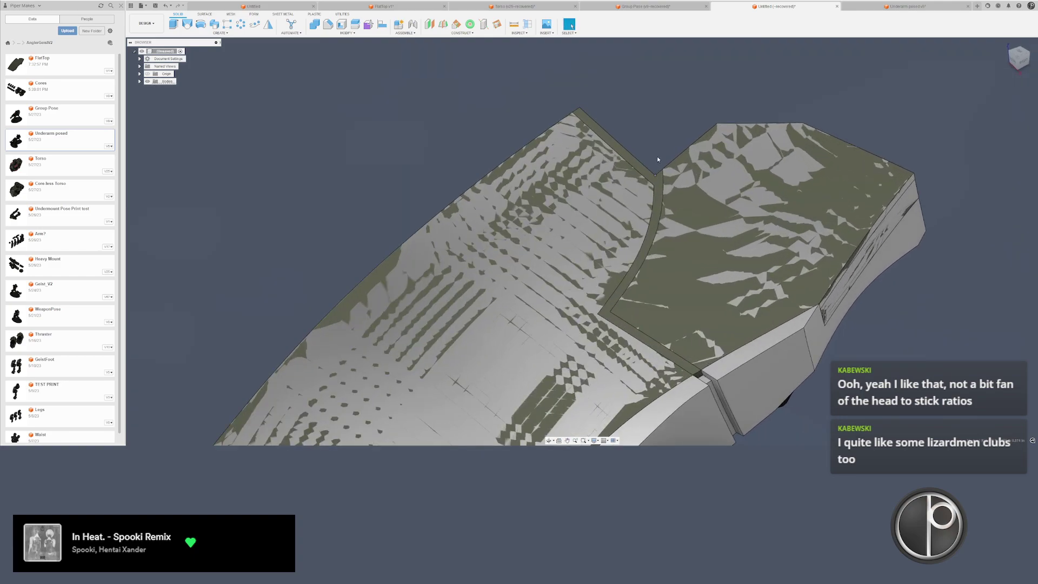
{"action": "scroll", "coordinate": [653, 160], "scroll_direction": "down", "scroll_amount": 3}
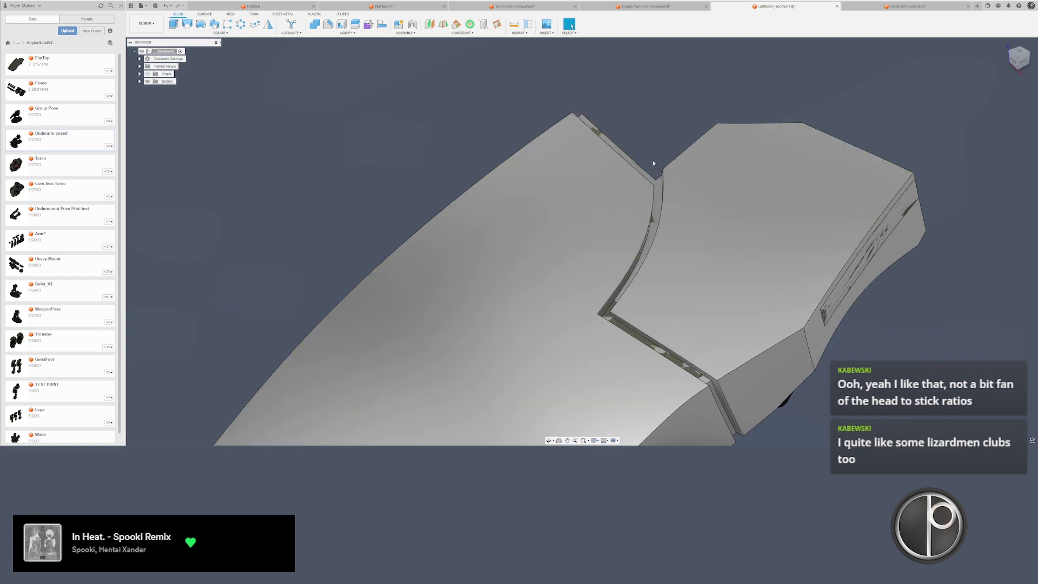
{"action": "scroll", "coordinate": [644, 161], "scroll_direction": "down", "scroll_amount": 2}
{"action": "middle_click_drag", "start_coordinate": [614, 167], "coordinate": [594, 189], "text": "shift"}
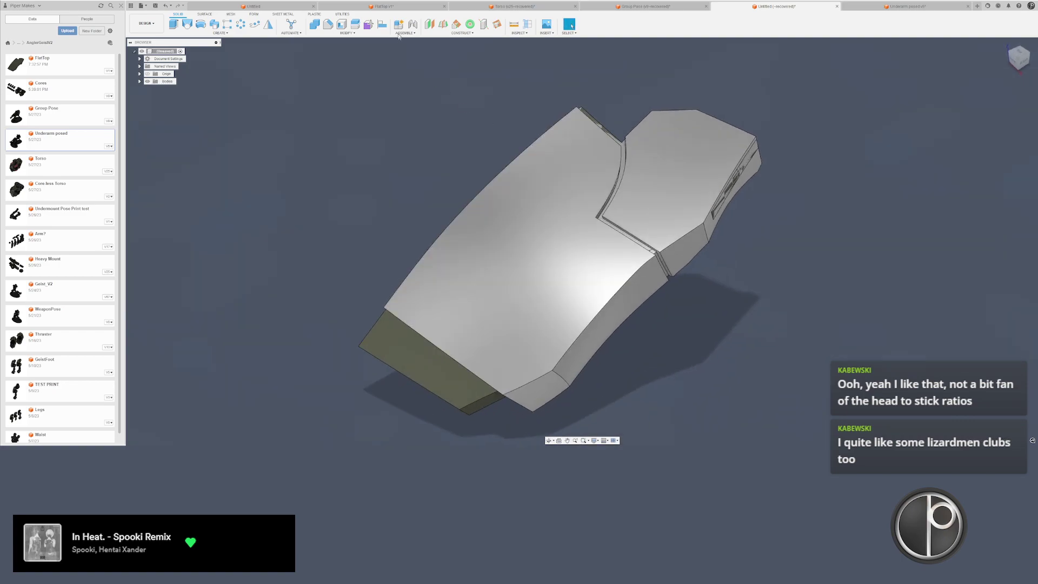
- Use Combine with the Cut operation to subtract the grey panel bodies from the lowered armour plate
{"action": "left_click", "coordinate": [315, 24]}
{"action": "left_click", "coordinate": [456, 383]}
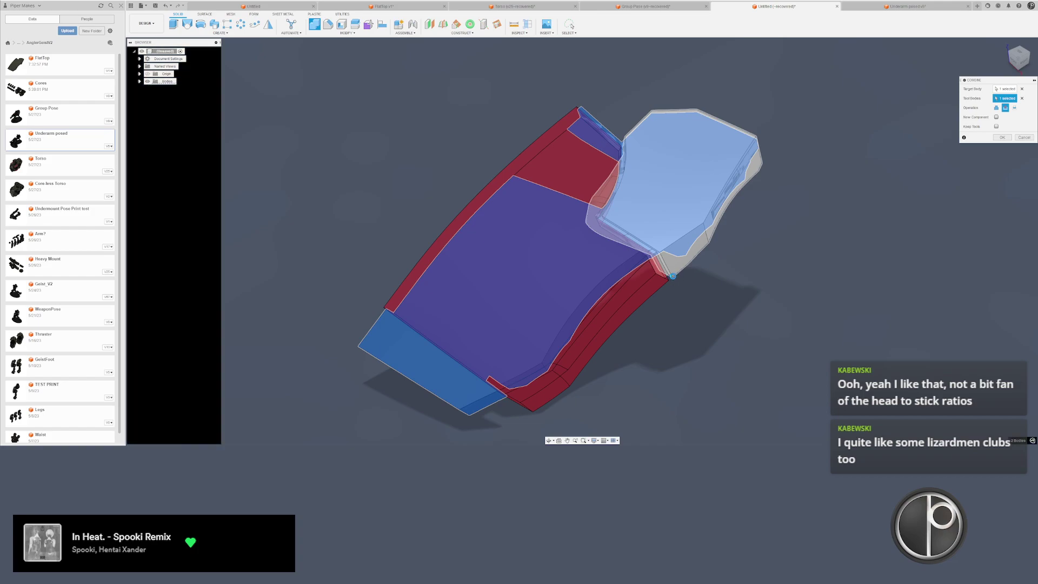
{"action": "left_click", "coordinate": [673, 278]}
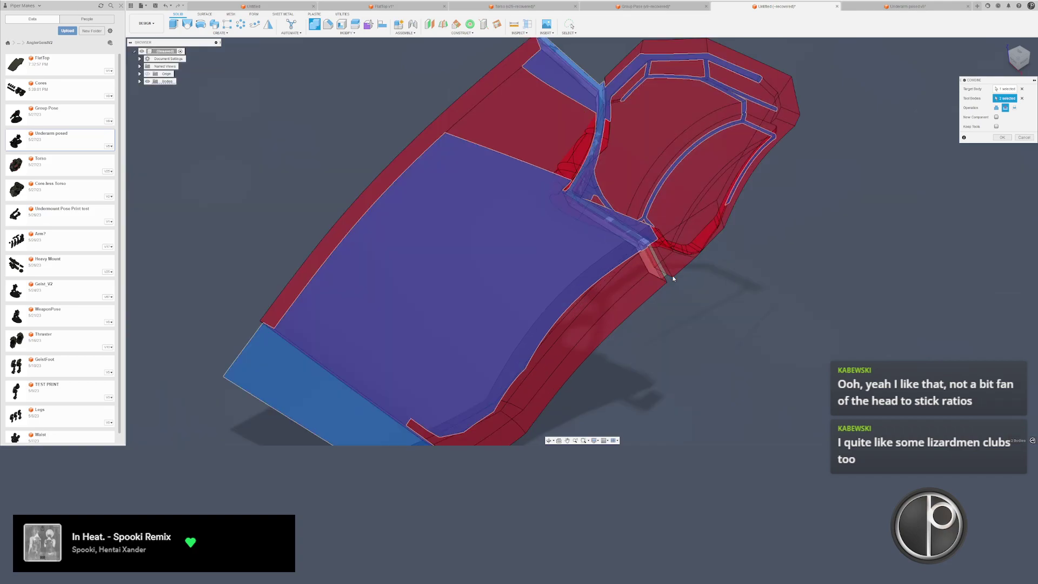
{"action": "left_click", "coordinate": [1001, 137]}
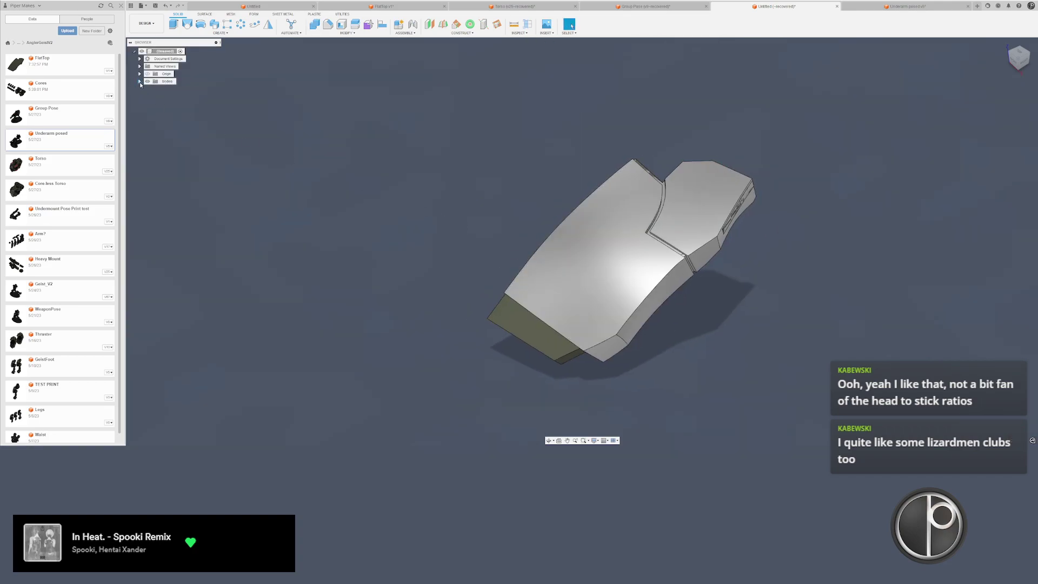
- Show the hidden armour plate copy, then hide the olive plate bodies so only the grey panels are displayed
{"action": "left_click", "coordinate": [140, 82]}
{"action": "left_click", "coordinate": [153, 119]}
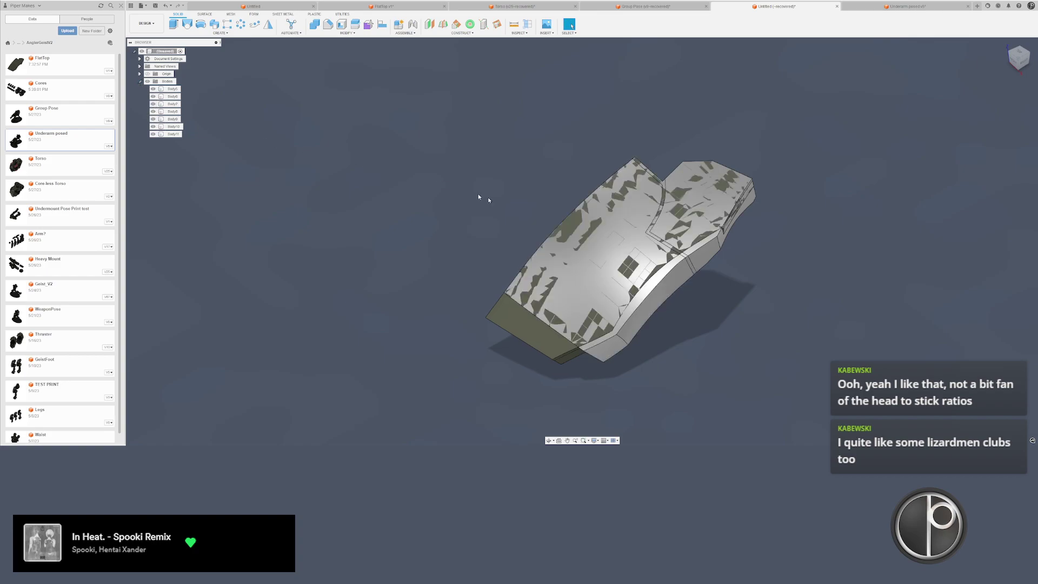
{"action": "scroll", "coordinate": [574, 310], "scroll_direction": "up", "scroll_amount": 2}
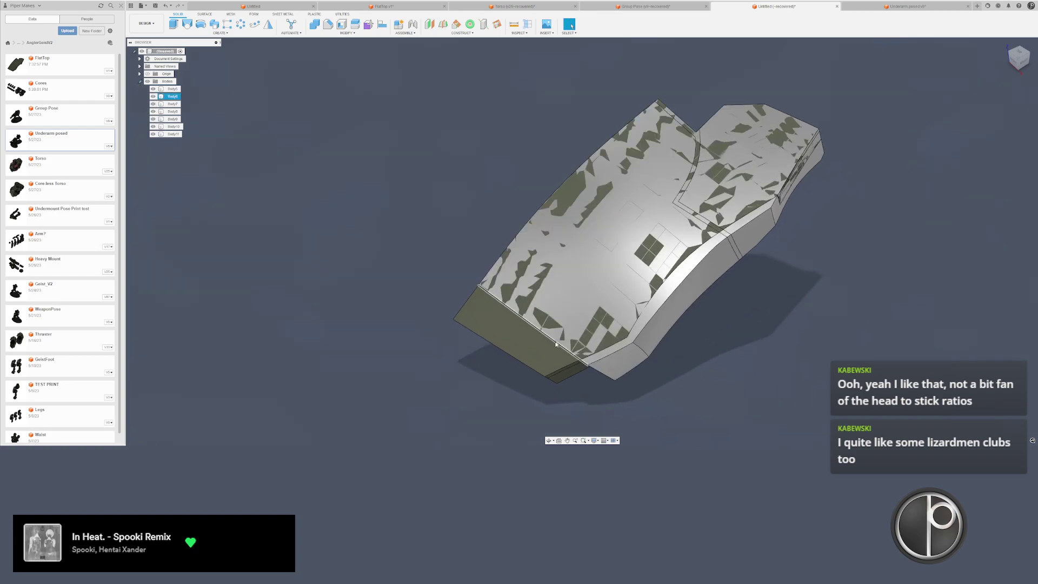
{"action": "left_click", "coordinate": [705, 359]}
{"action": "left_click", "coordinate": [565, 361]}
{"action": "key", "text": "v"}
{"action": "left_click", "coordinate": [590, 377]}
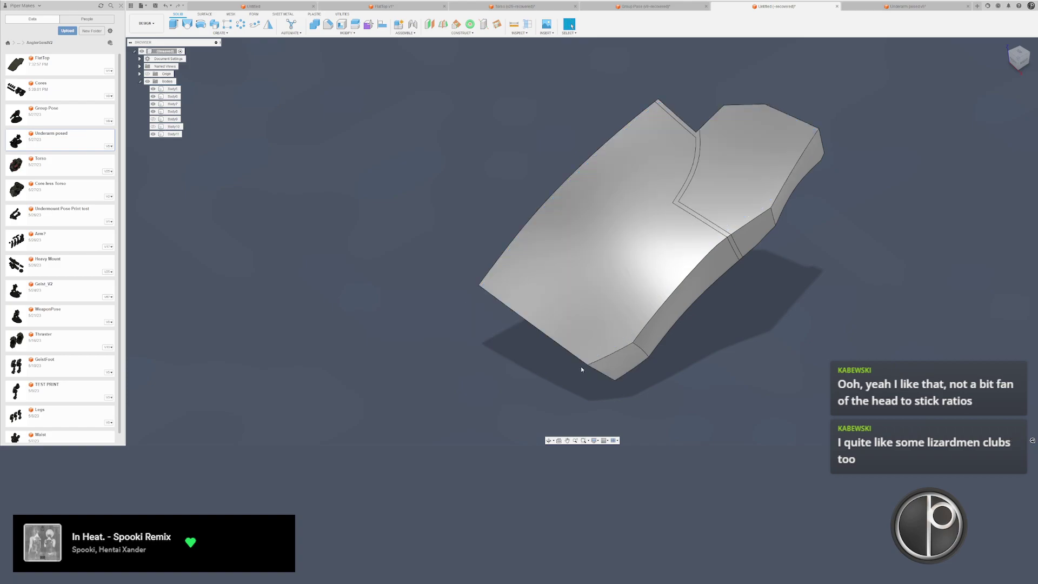
- Undo the hiding of the olive plate bodies and hide one of the duplicate plate copies
{"action": "key", "text": "ctrl+z"}
{"action": "key", "text": "ctrl+z"}
{"action": "middle_click_drag", "start_coordinate": [565, 372], "coordinate": [560, 354], "text": "shift"}
{"action": "left_click", "coordinate": [558, 355]}
{"action": "key", "text": "v"}
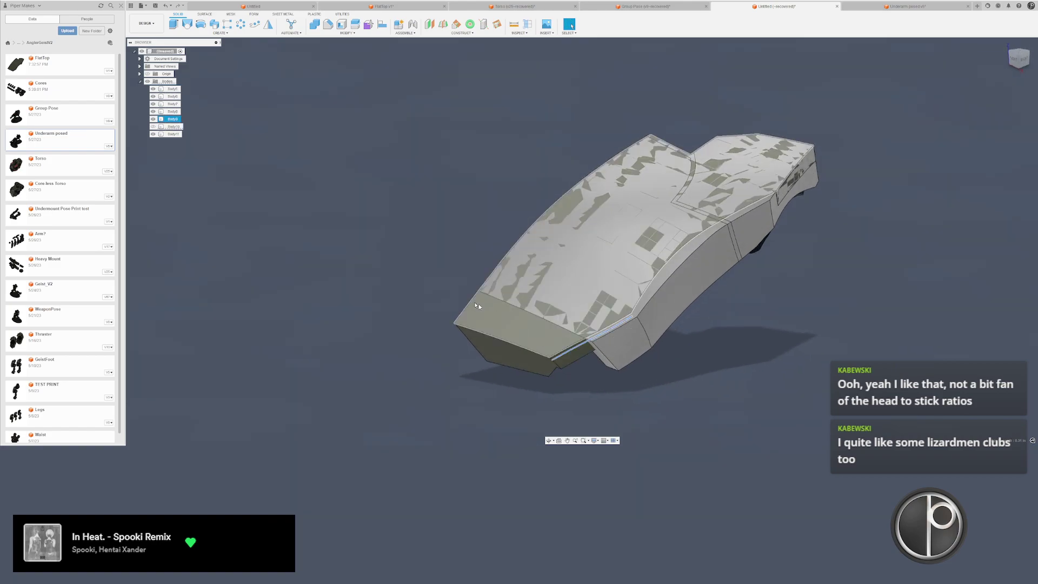
{"action": "middle_click_drag", "start_coordinate": [478, 304], "coordinate": [418, 304]}
{"action": "left_click", "coordinate": [360, 25]}
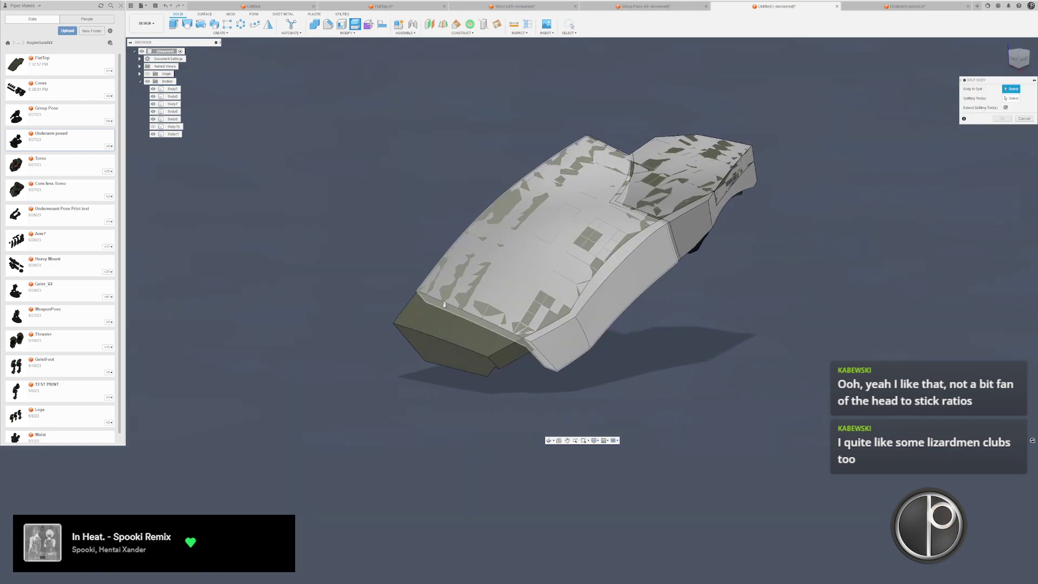
{"action": "left_click", "coordinate": [459, 307]}
{"action": "left_click", "coordinate": [1013, 99]}
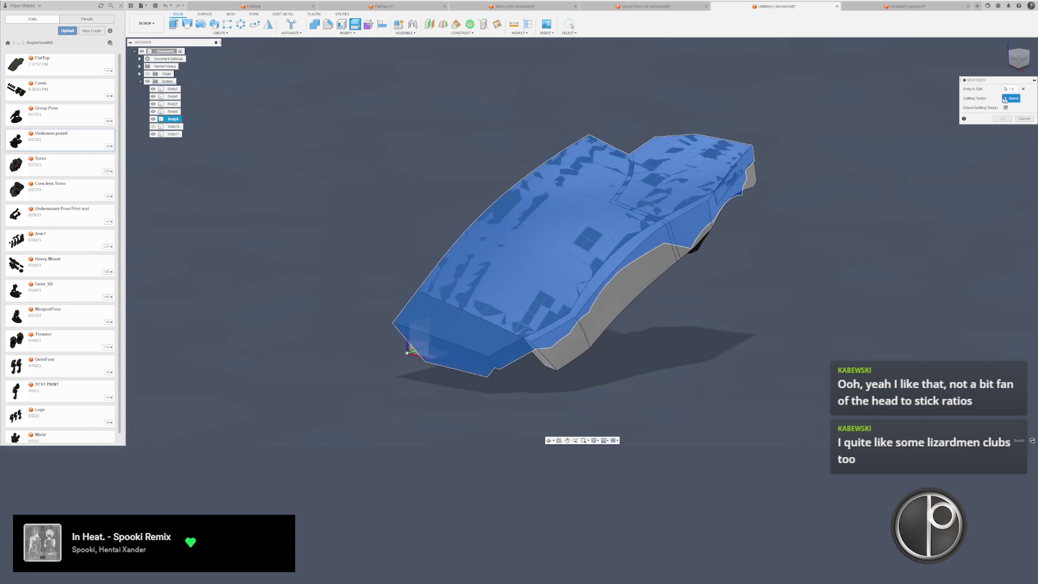
{"action": "middle_click_drag", "start_coordinate": [675, 178], "coordinate": [662, 215], "text": "shift"}
{"action": "scroll", "coordinate": [665, 210], "scroll_direction": "up", "scroll_amount": 4}
{"action": "key", "text": "Escape"}
- Hide and delete the narrow strip body at the straight seam between the front and rear grey panels
{"action": "scroll", "coordinate": [675, 217], "scroll_direction": "up", "scroll_amount": 3}
{"action": "left_click", "coordinate": [675, 217]}
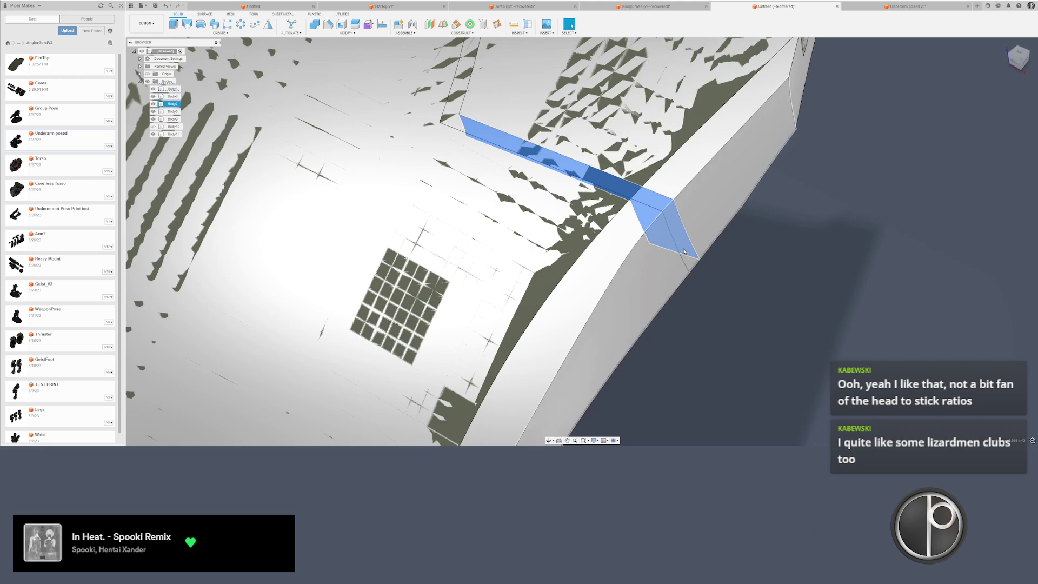
{"action": "left_click", "coordinate": [684, 251]}
{"action": "key", "text": "v"}
{"action": "scroll", "coordinate": [717, 305], "scroll_direction": "down", "scroll_amount": 2}
{"action": "scroll", "coordinate": [577, 272], "scroll_direction": "down", "scroll_amount": 1}
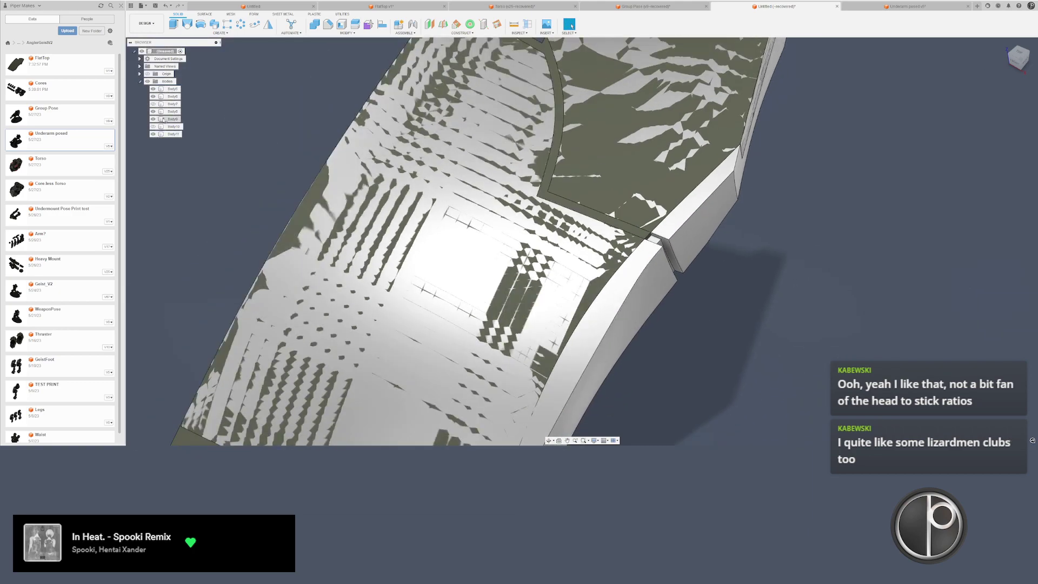
{"action": "left_click", "coordinate": [173, 104]}
{"action": "key", "text": "Delete"}
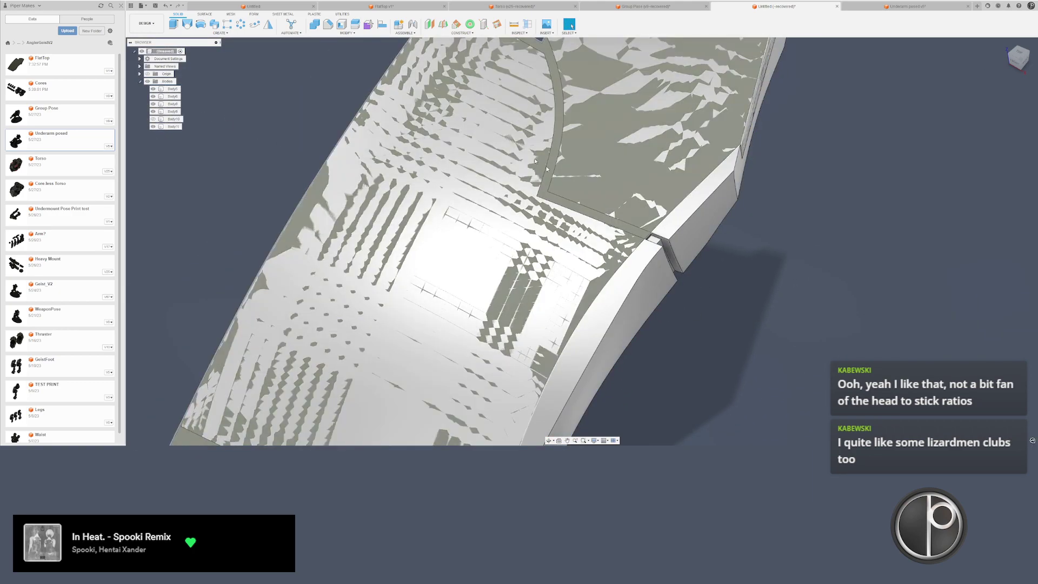
- Split the lowered olive armour plate with the panel face along the straight seam as the splitting tool
{"action": "left_click", "coordinate": [354, 24]}
{"action": "scroll", "coordinate": [657, 226], "scroll_direction": "up", "scroll_amount": 3}
{"action": "left_click", "coordinate": [656, 226]}
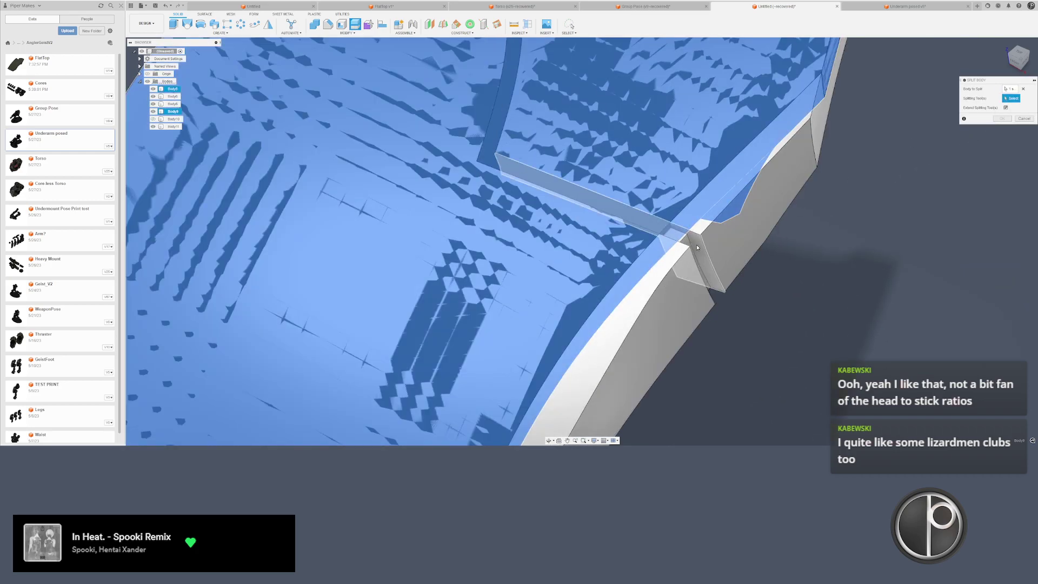
{"action": "left_click", "coordinate": [697, 247]}
{"action": "scroll", "coordinate": [700, 247], "scroll_direction": "down", "scroll_amount": 2}
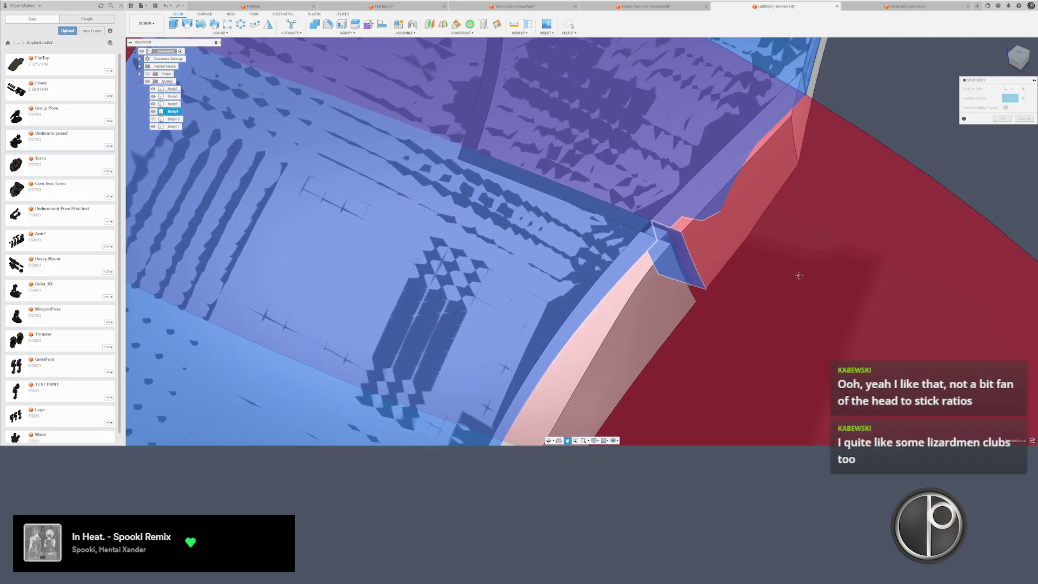
{"action": "key", "text": "Return"}
- Split the front portion of the armour plate again with the adjacent face of the straight seam
{"action": "right_click_drag", "start_coordinate": [780, 315], "coordinate": [781, 264]}
{"action": "scroll", "coordinate": [723, 273], "scroll_direction": "up", "scroll_amount": 2}
{"action": "left_click", "coordinate": [675, 252]}
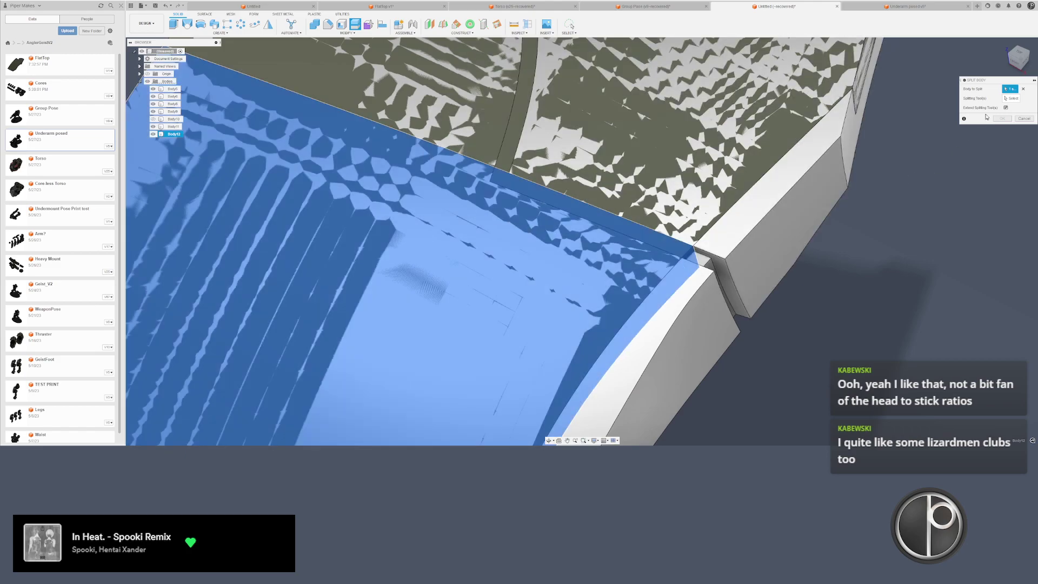
{"action": "middle_click_drag", "start_coordinate": [674, 252], "coordinate": [667, 259], "text": "shift"}
{"action": "left_click", "coordinate": [667, 259]}
{"action": "scroll", "coordinate": [667, 259], "scroll_direction": "down", "scroll_amount": 4}
{"action": "key", "text": "Return"}
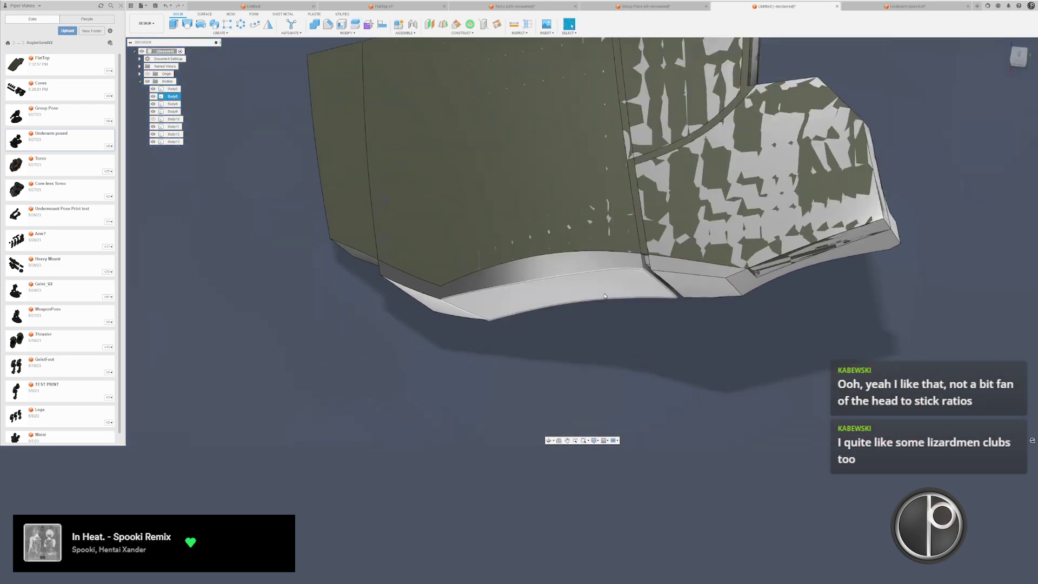
- Split the rear portion of the armour plate with the short straight face beyond the curved seam, hiding the plate to reach that face
{"action": "right_click_drag", "start_coordinate": [750, 375], "coordinate": [727, 286]}
{"action": "scroll", "coordinate": [703, 227], "scroll_direction": "up", "scroll_amount": 3}
{"action": "middle_click_drag", "start_coordinate": [686, 150], "coordinate": [658, 287]}
{"action": "scroll", "coordinate": [658, 286], "scroll_direction": "up", "scroll_amount": 3}
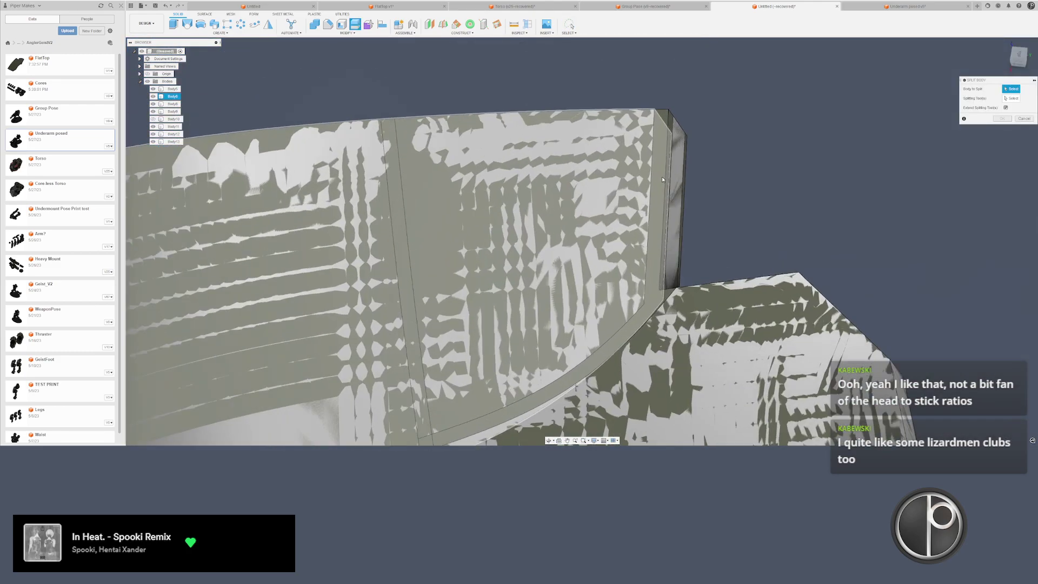
{"action": "left_click", "coordinate": [661, 176]}
{"action": "left_click", "coordinate": [1009, 98]}
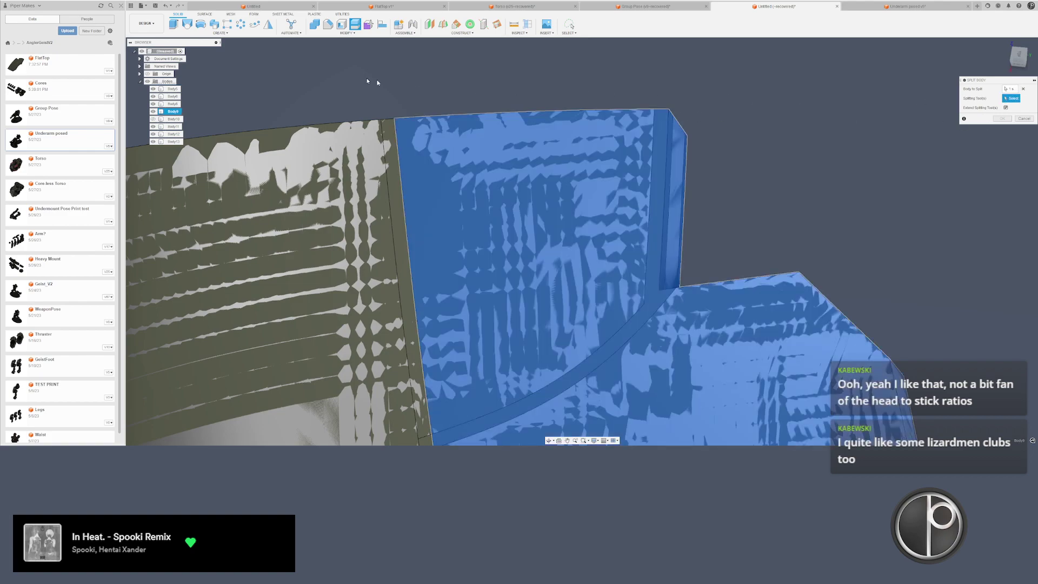
{"action": "left_click", "coordinate": [153, 112]}
{"action": "middle_click_drag", "start_coordinate": [679, 150], "coordinate": [660, 120], "text": "shift"}
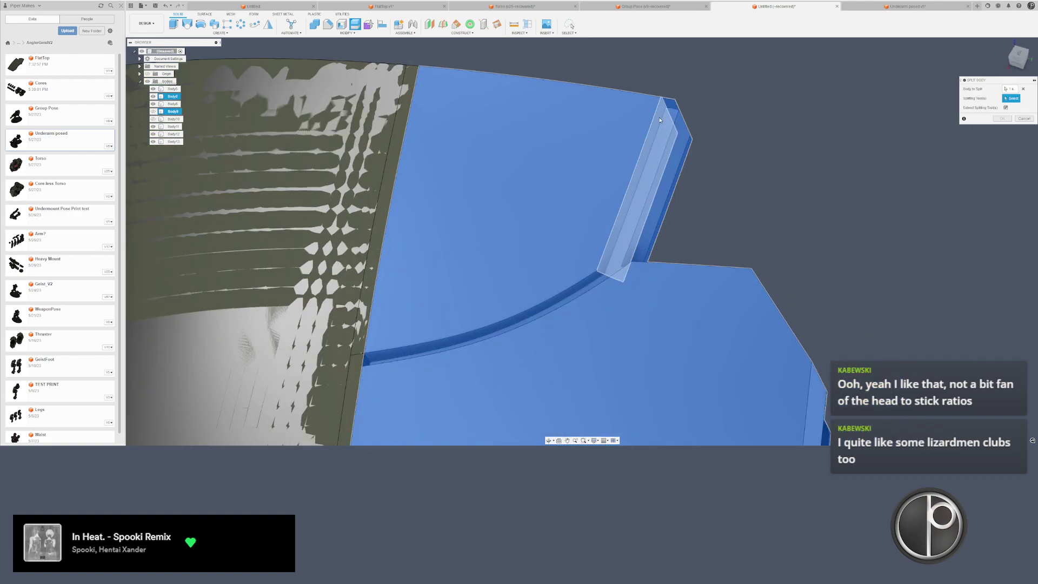
{"action": "left_click", "coordinate": [661, 112]}
{"action": "scroll", "coordinate": [697, 173], "scroll_direction": "down", "scroll_amount": 2}
{"action": "key", "text": "Return"}
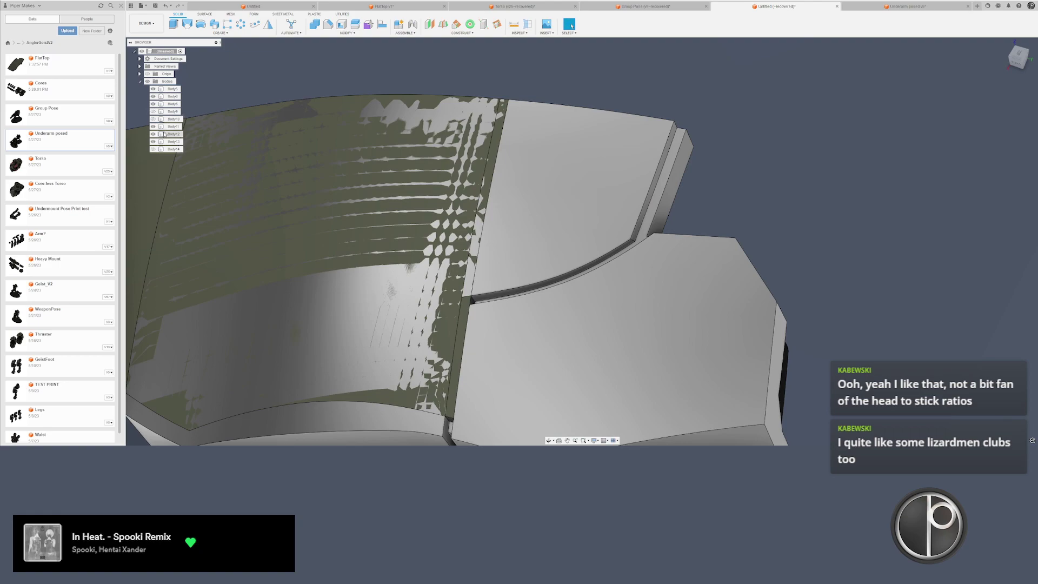
- Show the newly split plate piece and the other hidden plate bodies
{"action": "left_click", "coordinate": [153, 149]}
{"action": "left_click", "coordinate": [154, 118]}
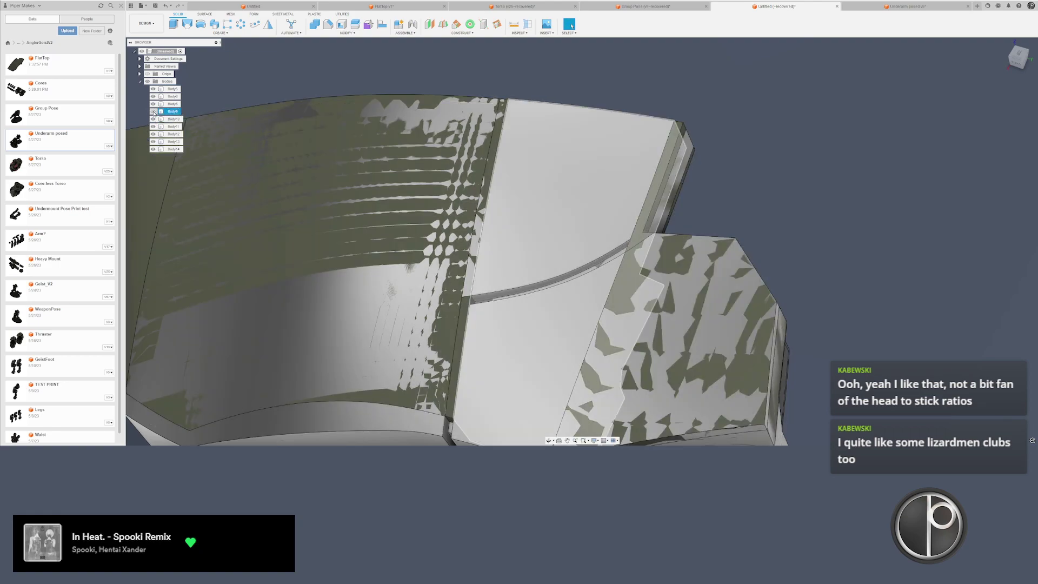
{"action": "left_click", "coordinate": [153, 112]}
- Try to split the middle plate piece along the curved seam face
{"action": "left_click", "coordinate": [355, 25]}
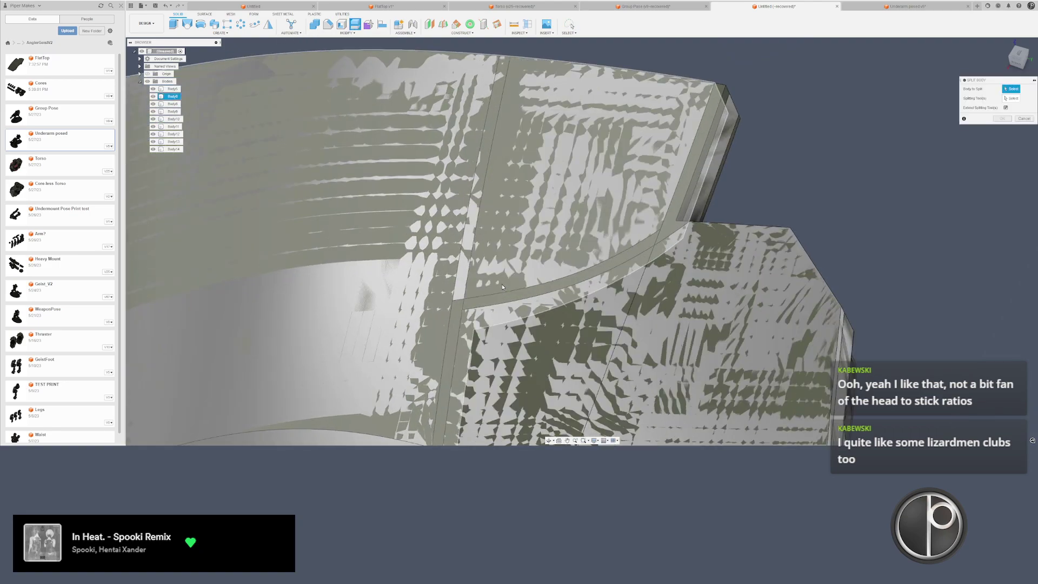
{"action": "middle_click_drag", "start_coordinate": [530, 299], "coordinate": [611, 254], "text": "shift"}
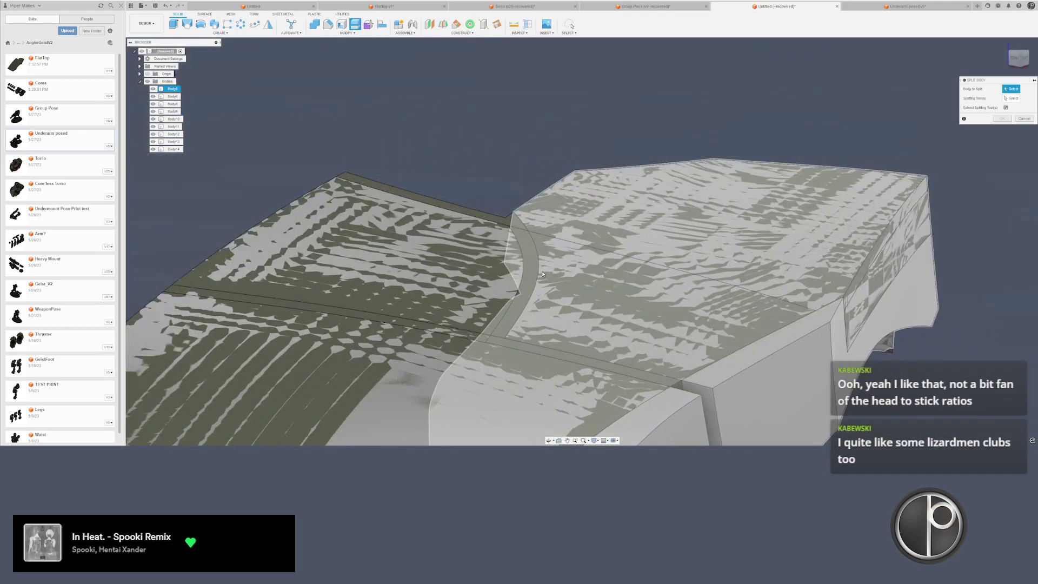
{"action": "scroll", "coordinate": [531, 251], "scroll_direction": "up", "scroll_amount": 2}
{"action": "left_click", "coordinate": [523, 236]}
{"action": "scroll", "coordinate": [523, 236], "scroll_direction": "down", "scroll_amount": 3}
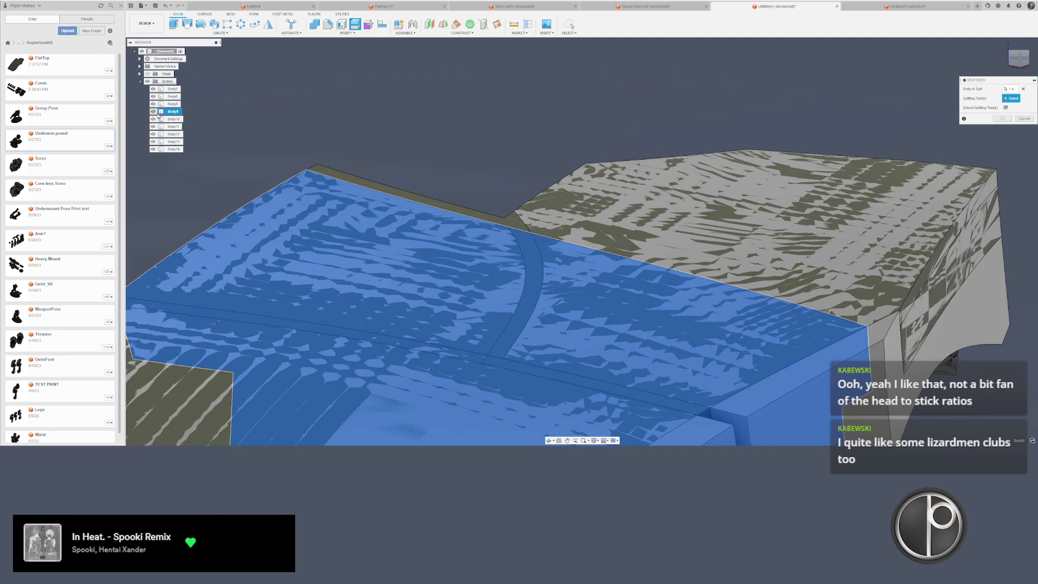
{"action": "middle_click_drag", "start_coordinate": [502, 221], "coordinate": [527, 237], "text": "shift"}
{"action": "left_click", "coordinate": [527, 237]}
{"action": "key", "text": "Return"}
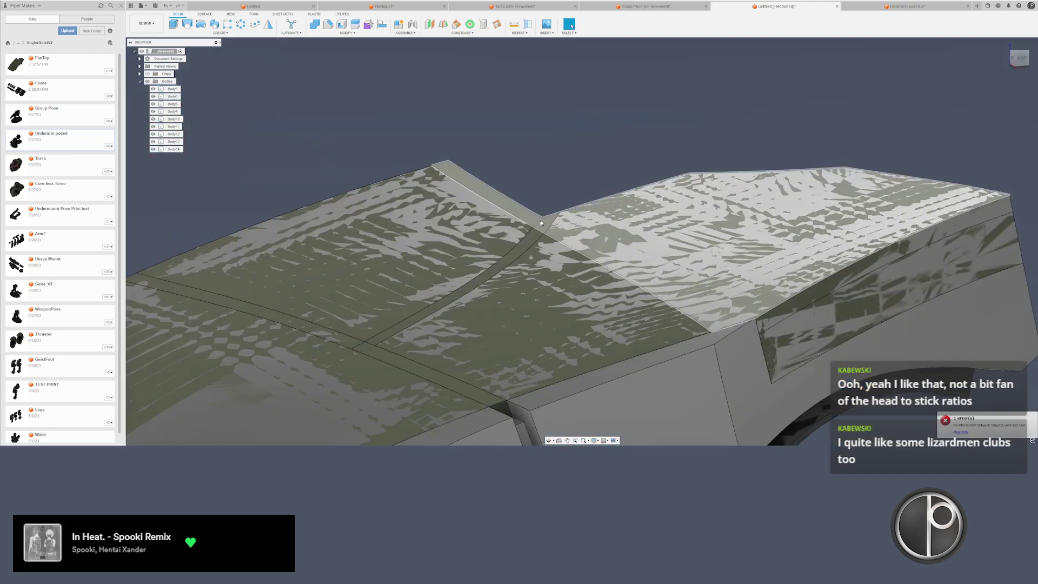
- Hide the rearmost olive plate piece and split the middle plate piece with the rear grey panel's curved face
{"action": "right_click_drag", "start_coordinate": [561, 200], "coordinate": [561, 145]}
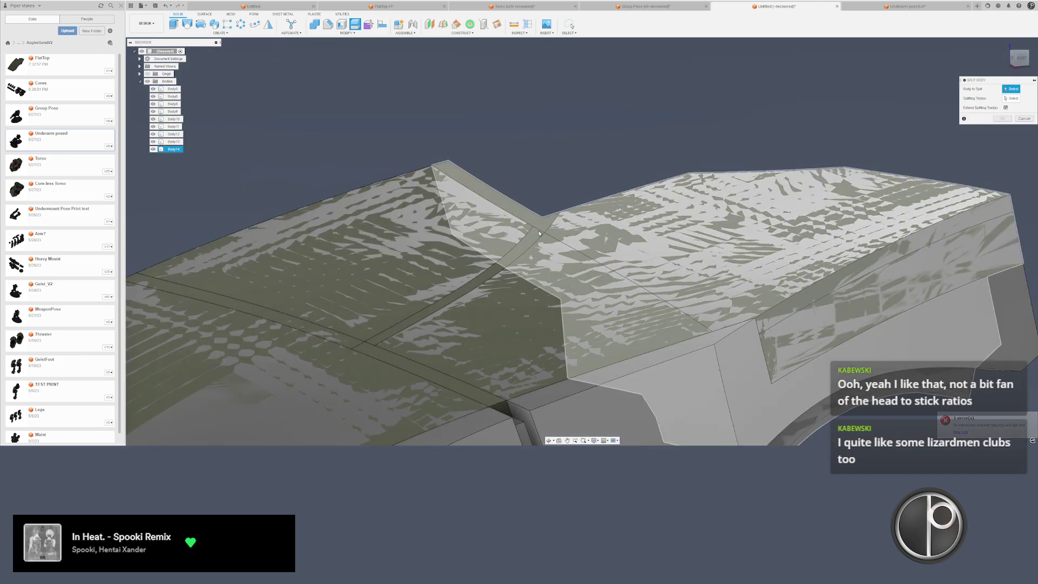
{"action": "scroll", "coordinate": [538, 231], "scroll_direction": "up", "scroll_amount": 2}
{"action": "key", "text": "Escape"}
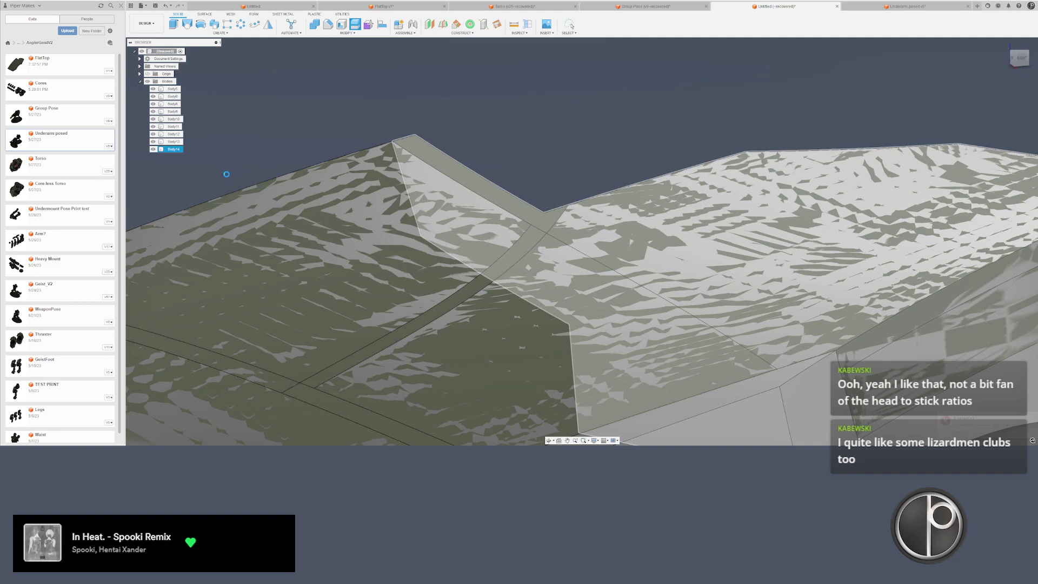
{"action": "left_click", "coordinate": [541, 221]}
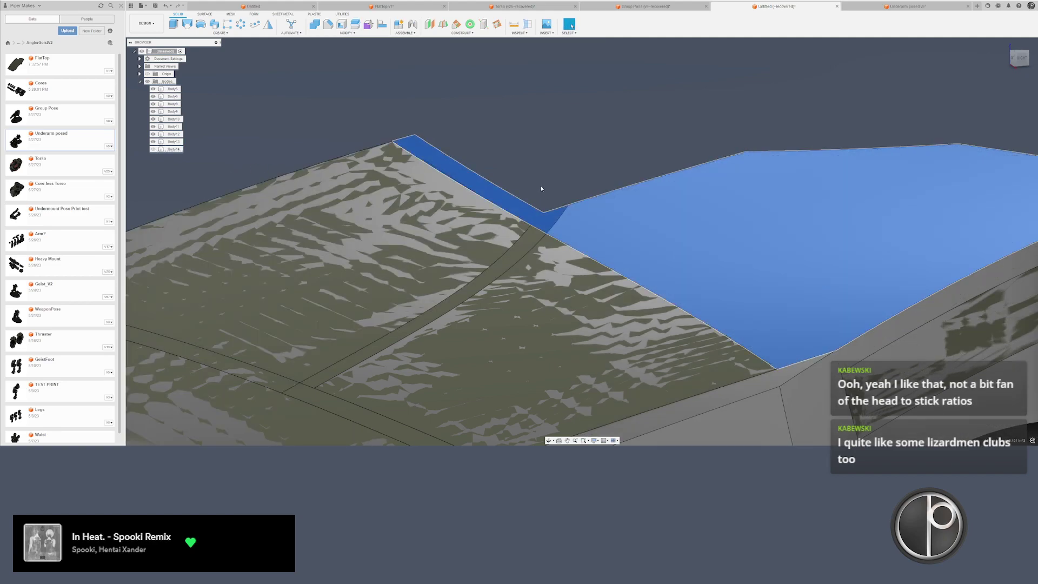
{"action": "key", "text": "v"}
{"action": "middle_click_drag", "start_coordinate": [543, 190], "coordinate": [573, 181], "text": "shift"}
{"action": "left_click", "coordinate": [355, 25]}
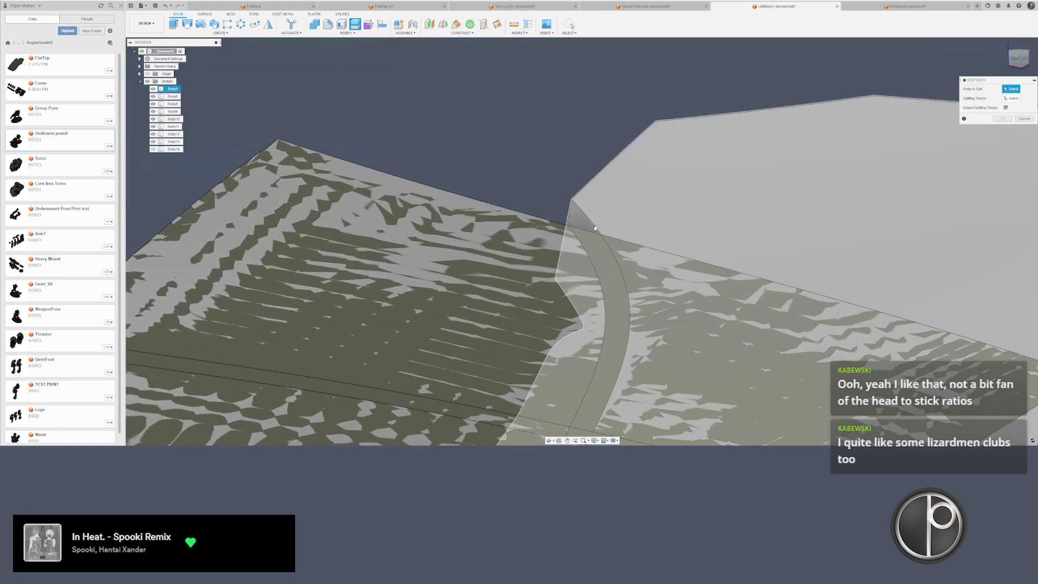
{"action": "left_click", "coordinate": [568, 259]}
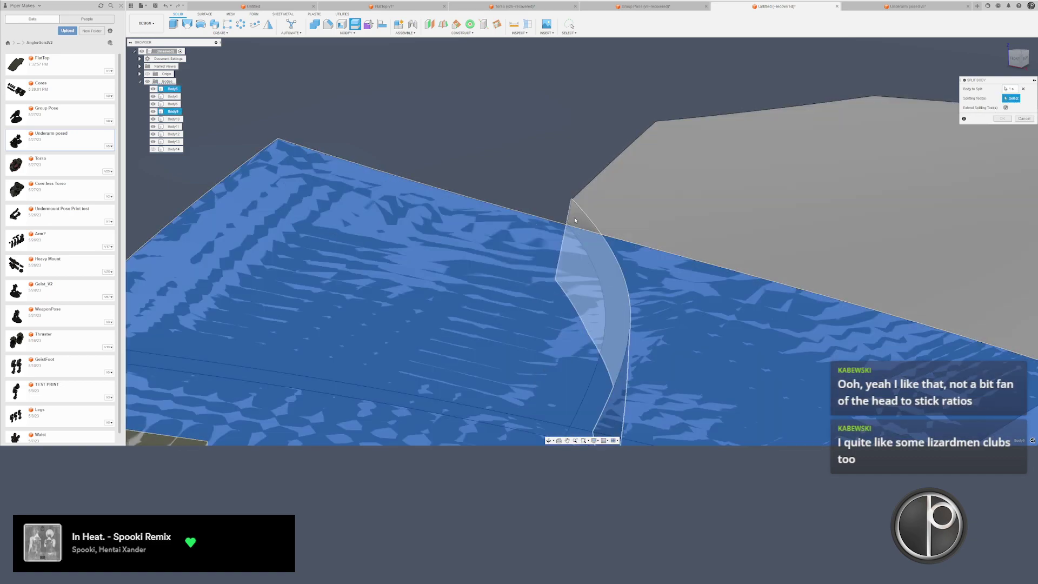
{"action": "left_click", "coordinate": [514, 178]}
{"action": "key", "text": "Return"}
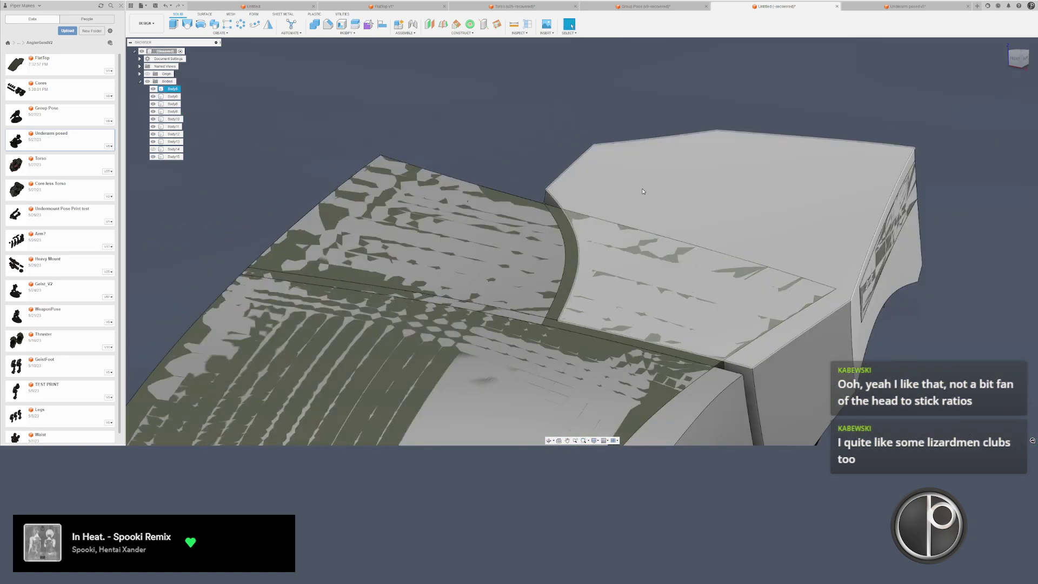
- Hide the rear grey panel and delete the intact duplicate armour plate
{"action": "left_click", "coordinate": [643, 191]}
{"action": "key", "text": "v"}
{"action": "left_click", "coordinate": [611, 178]}
{"action": "left_click", "coordinate": [552, 165]}
{"action": "left_click", "coordinate": [715, 216]}
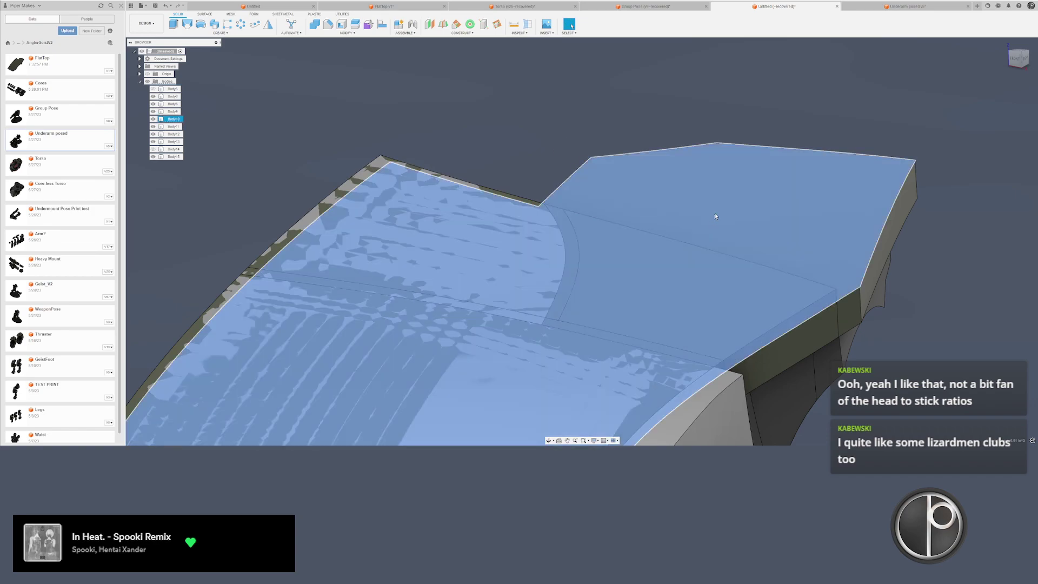
{"action": "left_click", "coordinate": [908, 240]}
{"action": "double_click", "coordinate": [867, 242]}
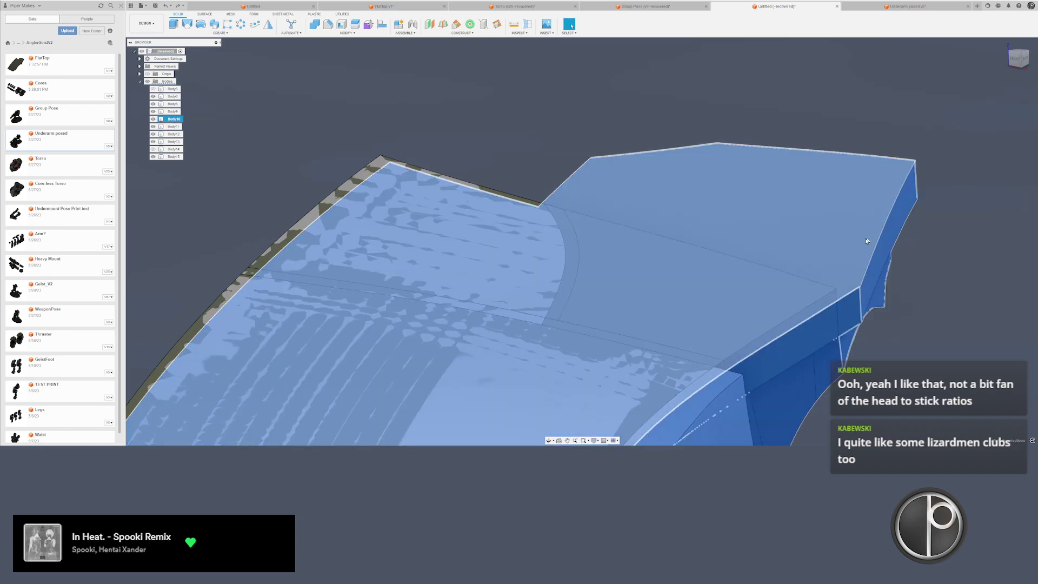
{"action": "key", "text": "Delete"}
- Show the rearmost olive plate piece and hide the large front grey panel
{"action": "middle_click_drag", "start_coordinate": [866, 240], "coordinate": [684, 225], "text": "shift"}
{"action": "left_click", "coordinate": [173, 141]}
{"action": "key", "text": "v"}
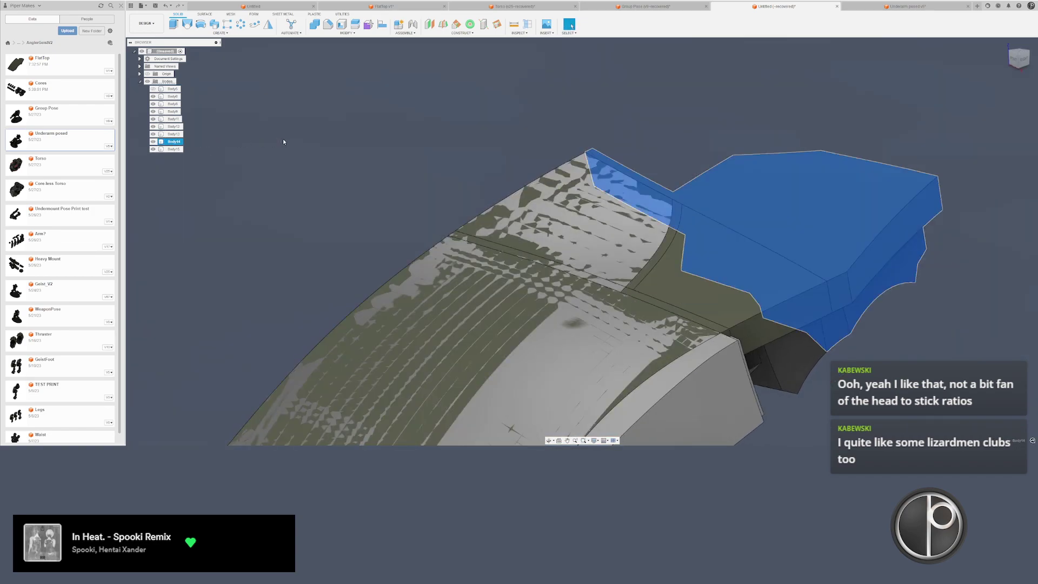
{"action": "left_click", "coordinate": [284, 140]}
{"action": "middle_click_drag", "start_coordinate": [283, 140], "coordinate": [319, 162], "text": "shift"}
{"action": "left_click", "coordinate": [513, 190]}
{"action": "key", "text": "v"}
{"action": "left_click", "coordinate": [416, 134]}
{"action": "middle_click_drag", "start_coordinate": [417, 135], "coordinate": [424, 260], "text": "shift"}
{"action": "left_click", "coordinate": [546, 183]}
{"action": "left_click", "coordinate": [425, 260]}
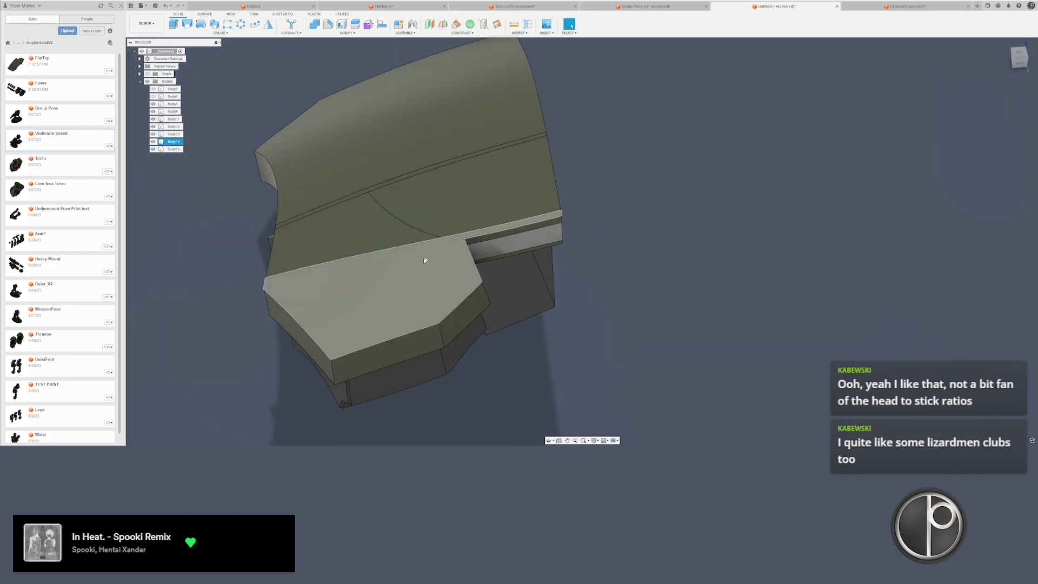
- Hide the olive plate pieces one by one, leaving only the narrow seam strips displayed
{"action": "left_click", "coordinate": [349, 262]}
{"action": "key", "text": "v"}
{"action": "left_click", "coordinate": [379, 233]}
{"action": "key", "text": "v"}
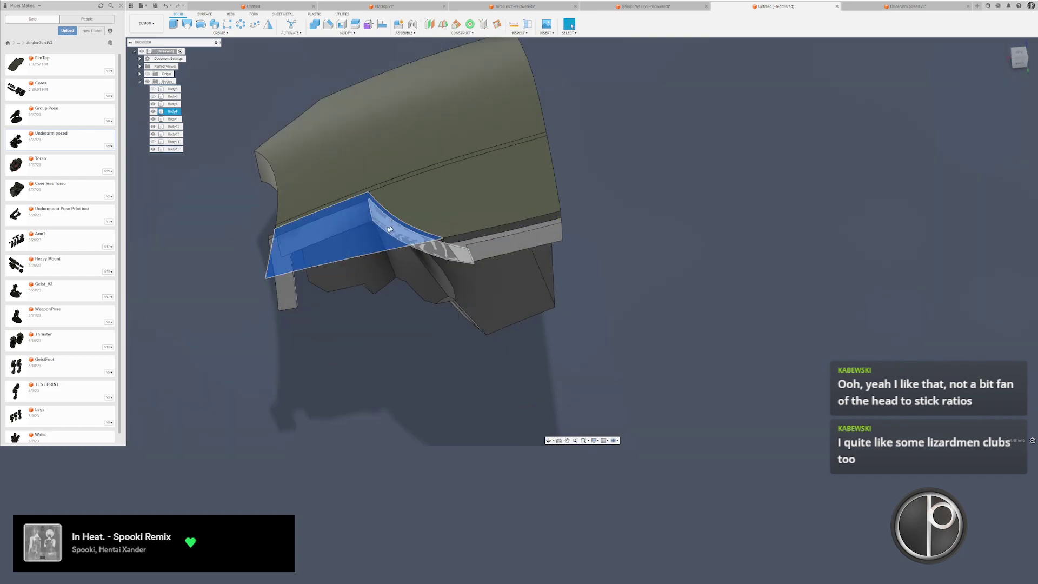
{"action": "left_click", "coordinate": [392, 201]}
{"action": "key", "text": "v"}
{"action": "left_click", "coordinate": [385, 163]}
{"action": "key", "text": "v"}
{"action": "left_click", "coordinate": [498, 167]}
{"action": "key", "text": "v"}
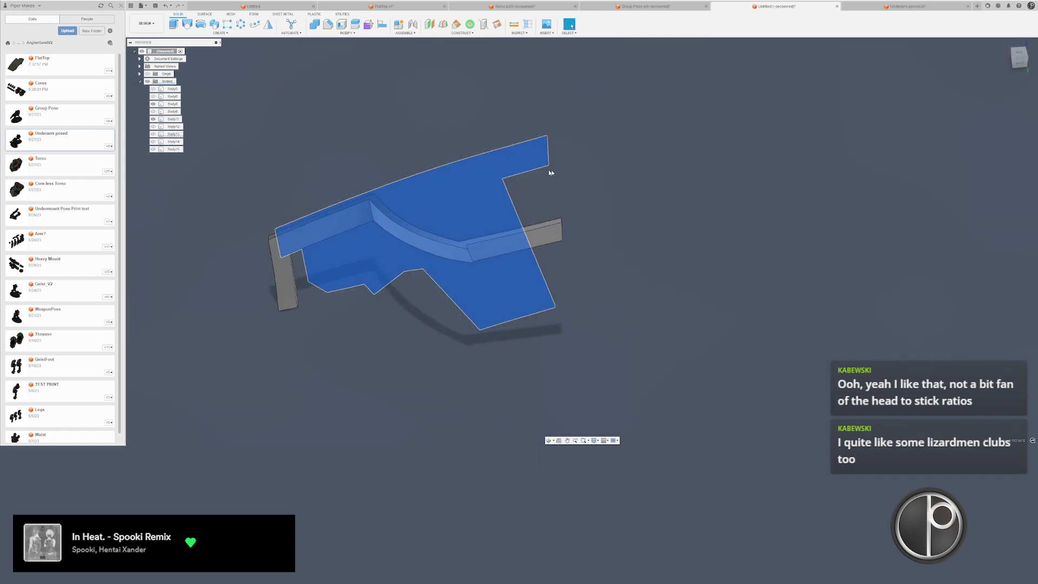
{"action": "key", "text": "v"}
{"action": "left_click", "coordinate": [351, 232]}
{"action": "left_click", "coordinate": [209, 142]}
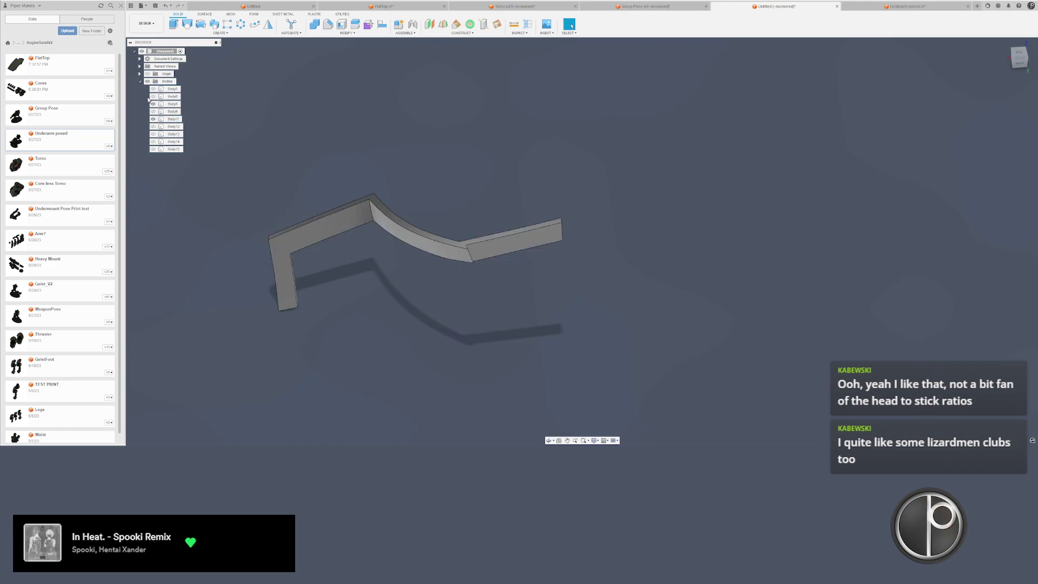
- Show the hidden grey panels and join them with the narrow seam strips into a single body
{"action": "left_click", "coordinate": [153, 96]}
{"action": "left_click", "coordinate": [153, 89]}
{"action": "middle_click_drag", "start_coordinate": [281, 135], "coordinate": [326, 62], "text": "shift"}
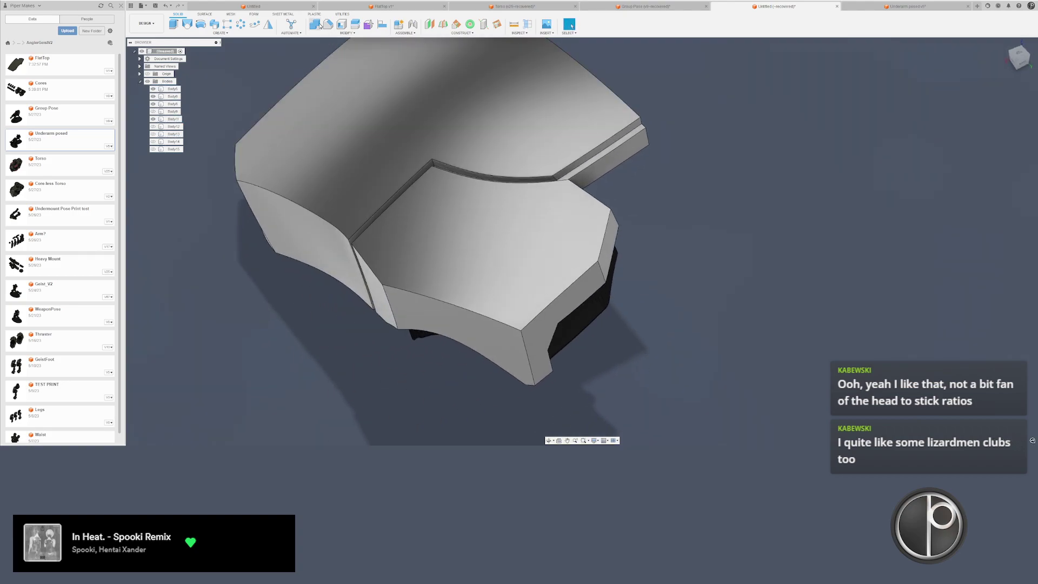
{"action": "left_click", "coordinate": [314, 24]}
{"action": "left_click", "coordinate": [390, 157]}
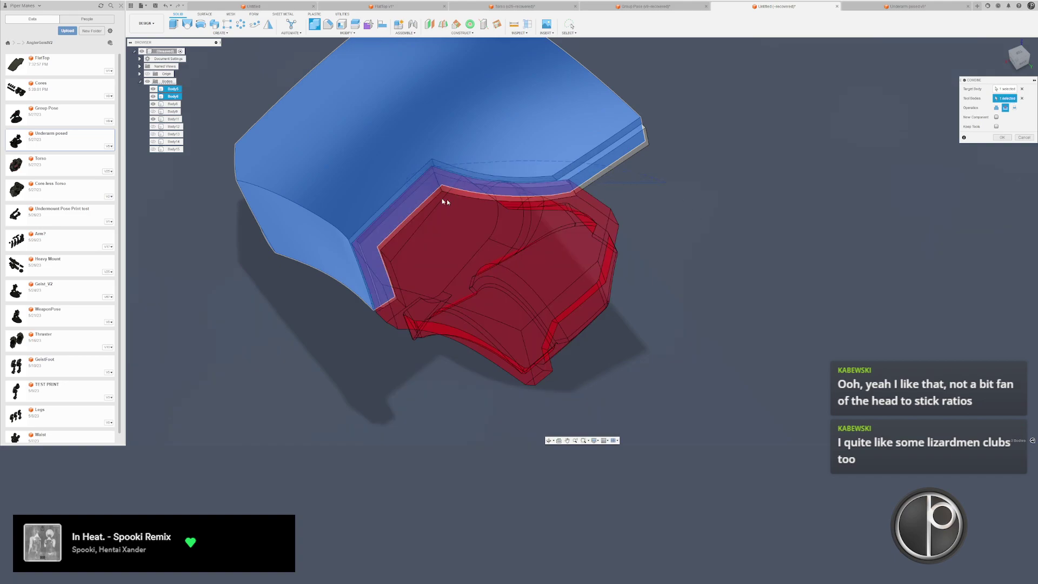
{"action": "left_click", "coordinate": [597, 189]}
{"action": "left_click", "coordinate": [996, 108]}
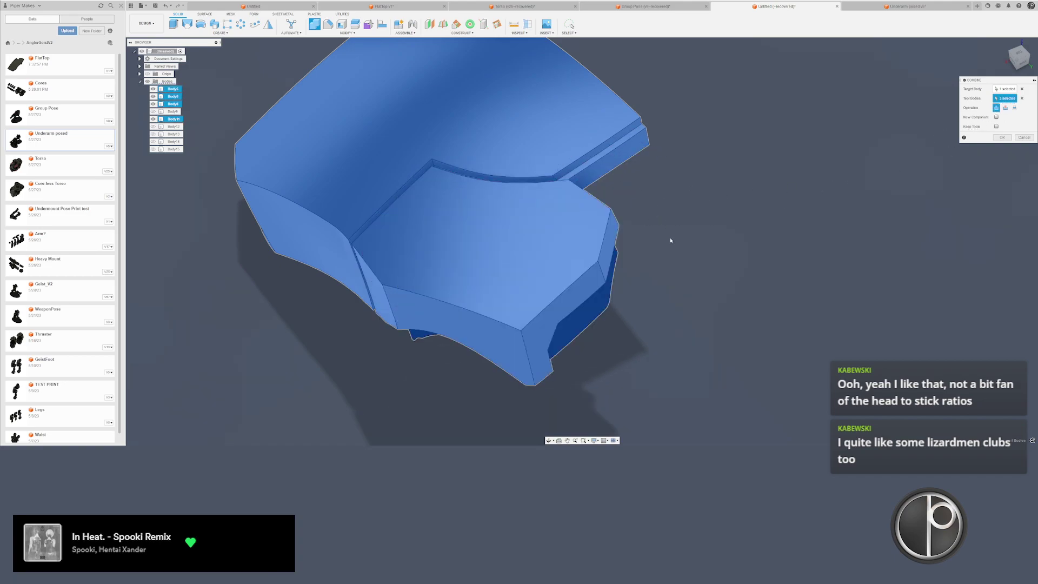
{"action": "key", "text": "Return"}
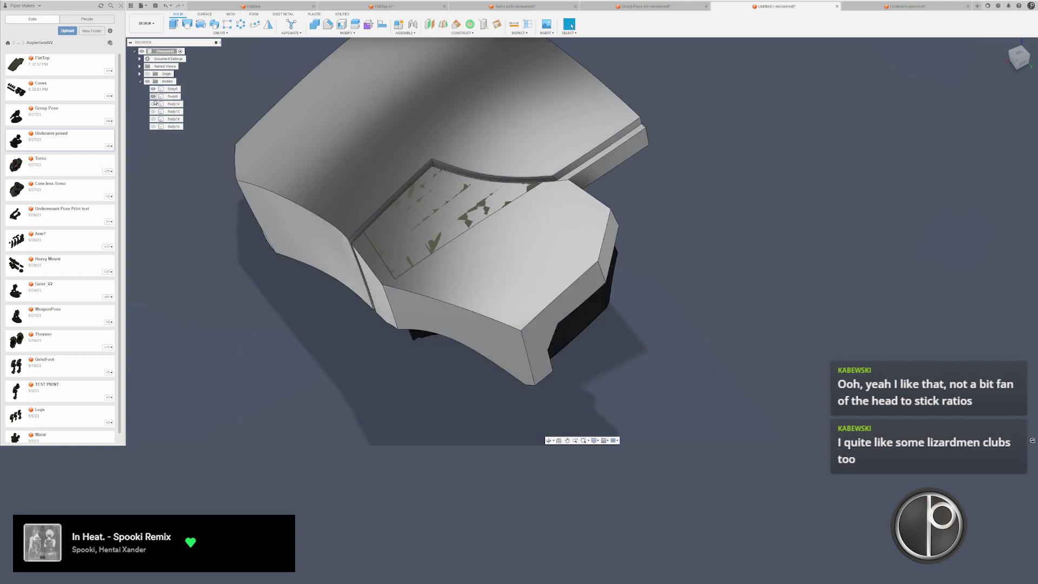
- Show all the olive plate pieces and hide the joined grey body
{"action": "left_click", "coordinate": [153, 104]}
{"action": "left_click", "coordinate": [153, 96]}
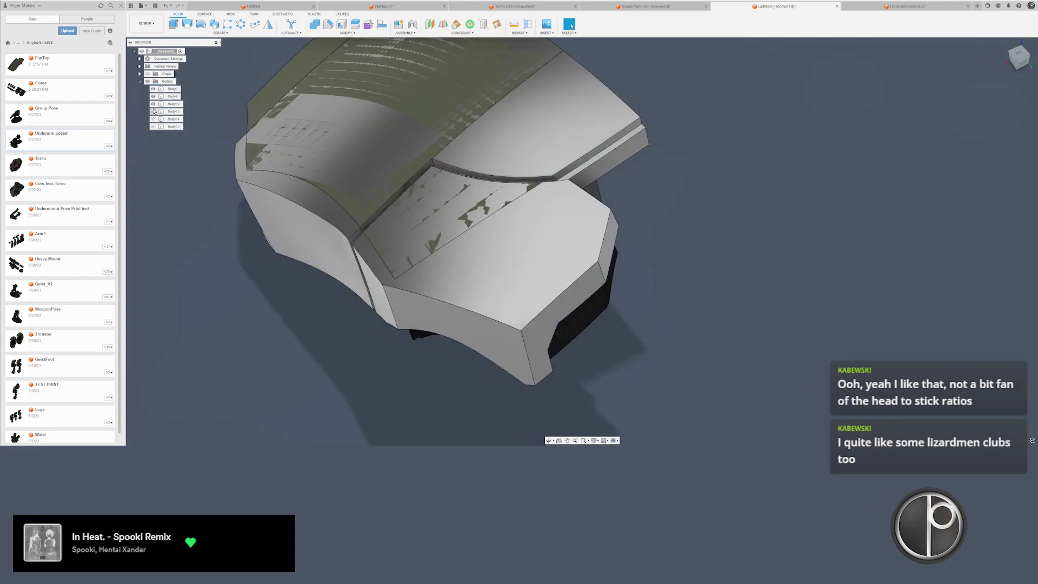
{"action": "left_click", "coordinate": [153, 112]}
{"action": "left_click", "coordinate": [153, 119]}
{"action": "left_click", "coordinate": [153, 126]}
{"action": "middle_click_drag", "start_coordinate": [487, 243], "coordinate": [615, 212], "text": "shift"}
{"action": "scroll", "coordinate": [614, 212], "scroll_direction": "down", "scroll_amount": 5}
{"action": "key", "text": "v"}
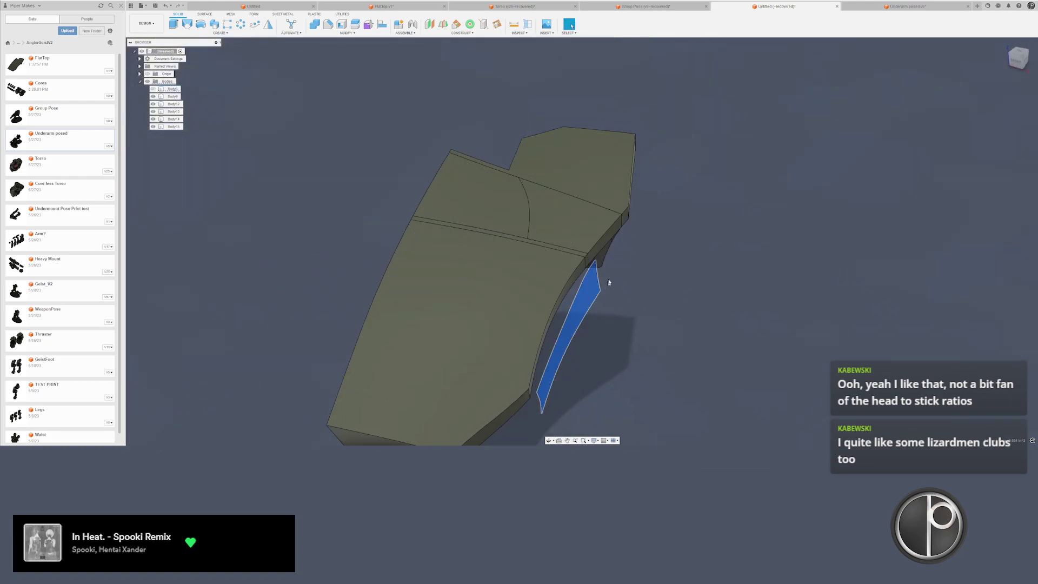
- Duplicate the curved-edge middle plate piece in place and hide the plate piece adjoining its curve
{"action": "scroll", "coordinate": [600, 271], "scroll_direction": "up", "scroll_amount": 3}
{"action": "scroll", "coordinate": [517, 208], "scroll_direction": "up", "scroll_amount": 2}
{"action": "left_click", "coordinate": [488, 196]}
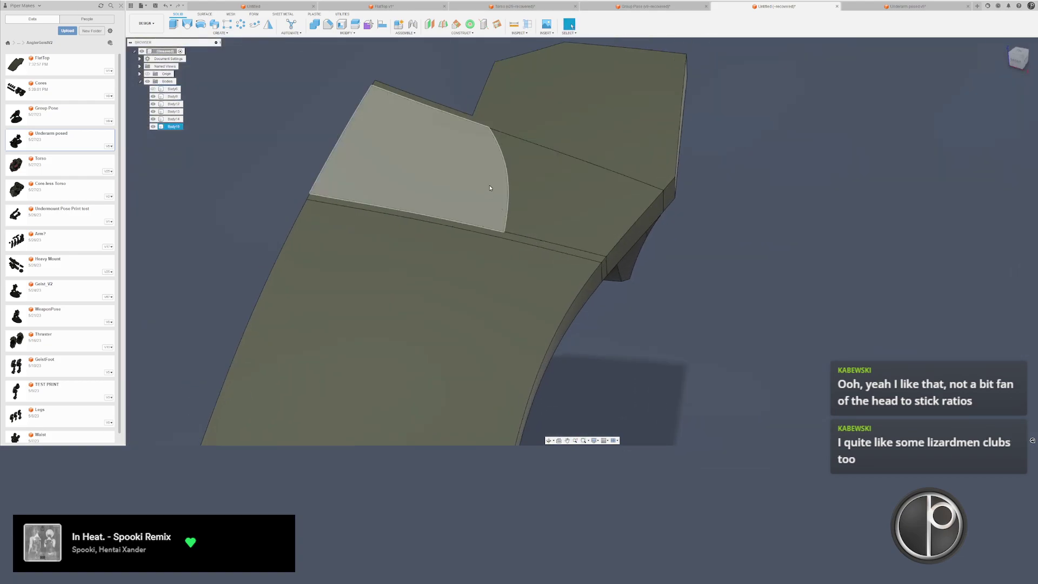
{"action": "left_click", "coordinate": [489, 185]}
{"action": "left_click", "coordinate": [312, 110]}
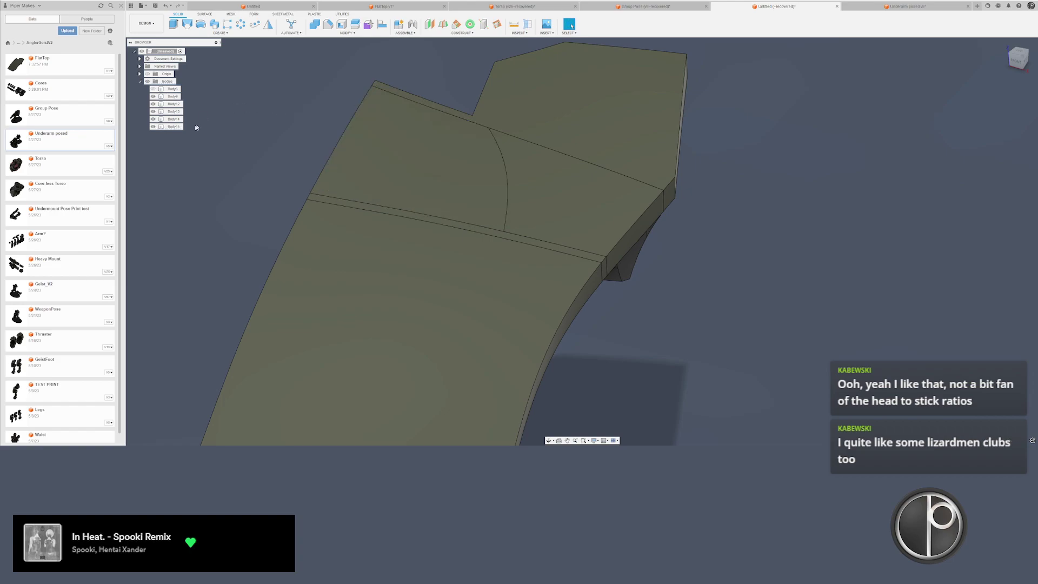
{"action": "left_click", "coordinate": [486, 226]}
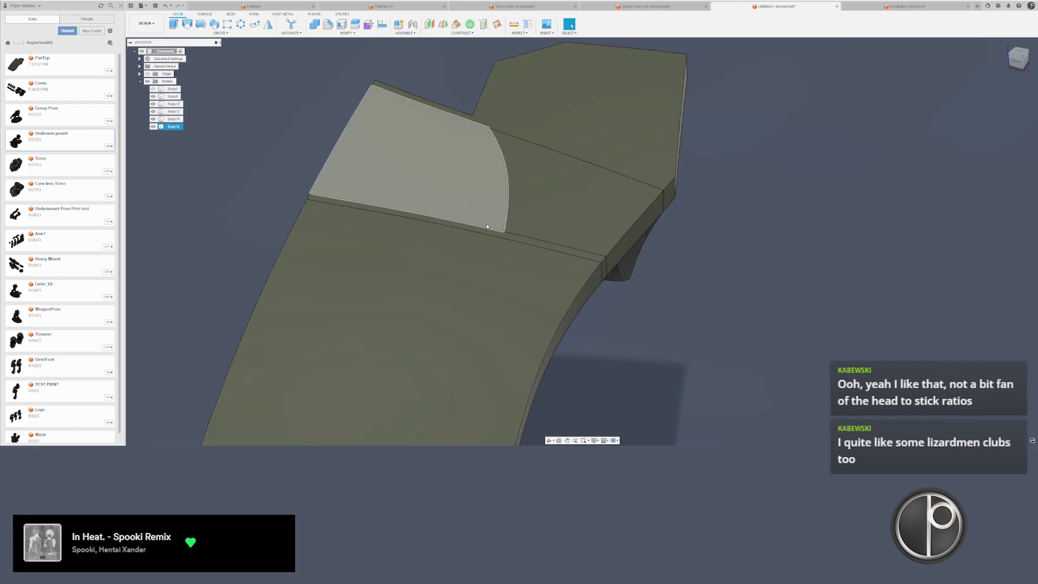
{"action": "left_click", "coordinate": [341, 156]}
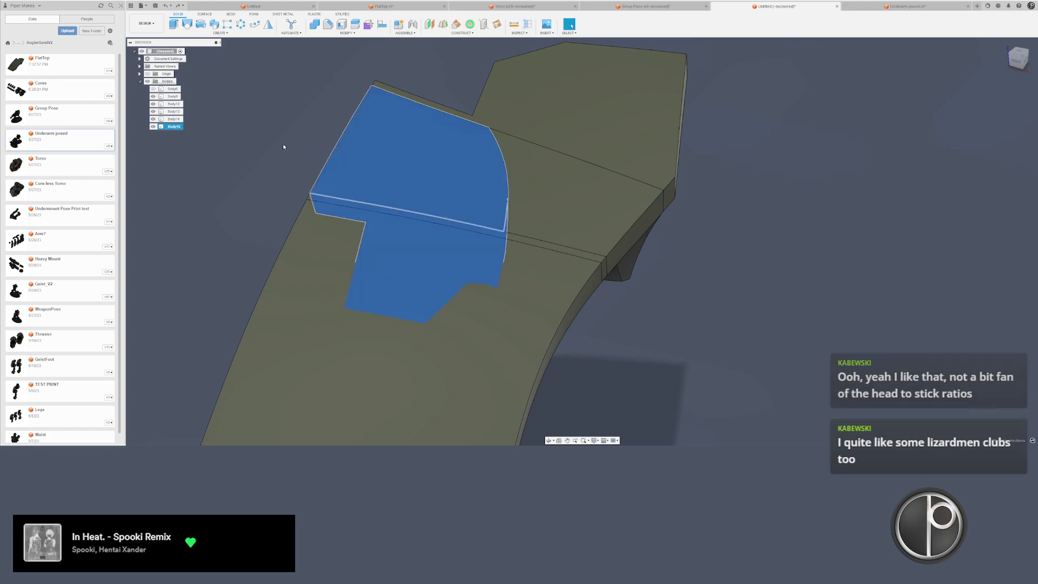
{"action": "key", "text": "v"}
{"action": "left_click", "coordinate": [533, 214]}
{"action": "key", "text": "v"}
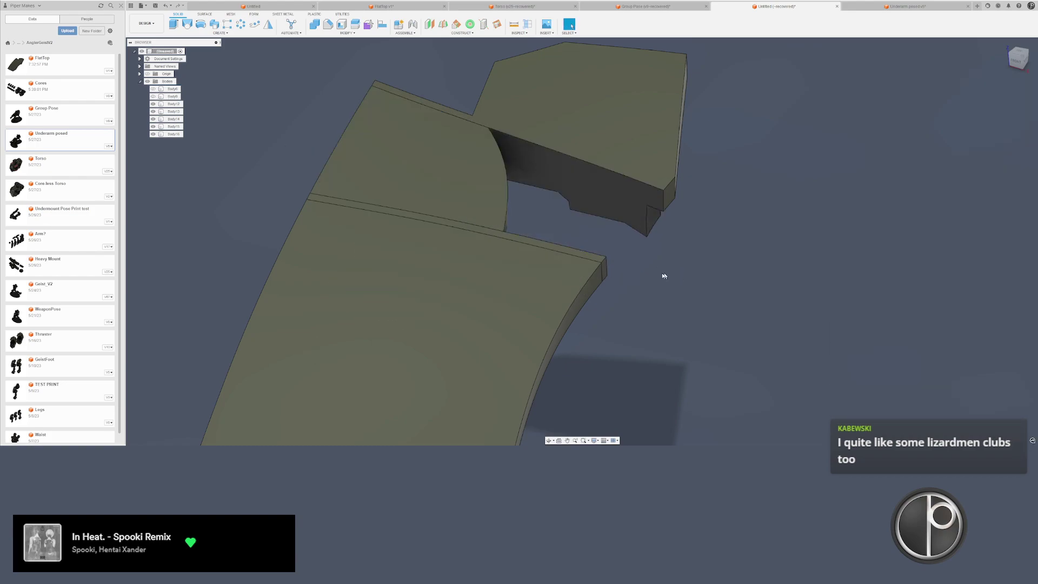
- Offset the curved side face of one middle-piece copy by -4 and show the adjoining plate piece
{"action": "middle_click_drag", "start_coordinate": [663, 276], "coordinate": [498, 162], "text": "shift"}
{"action": "scroll", "coordinate": [498, 163], "scroll_direction": "up", "scroll_amount": 1}
{"action": "right_click", "coordinate": [499, 158]}
{"action": "left_click", "coordinate": [522, 149]}
{"action": "type", "text": "-4"}
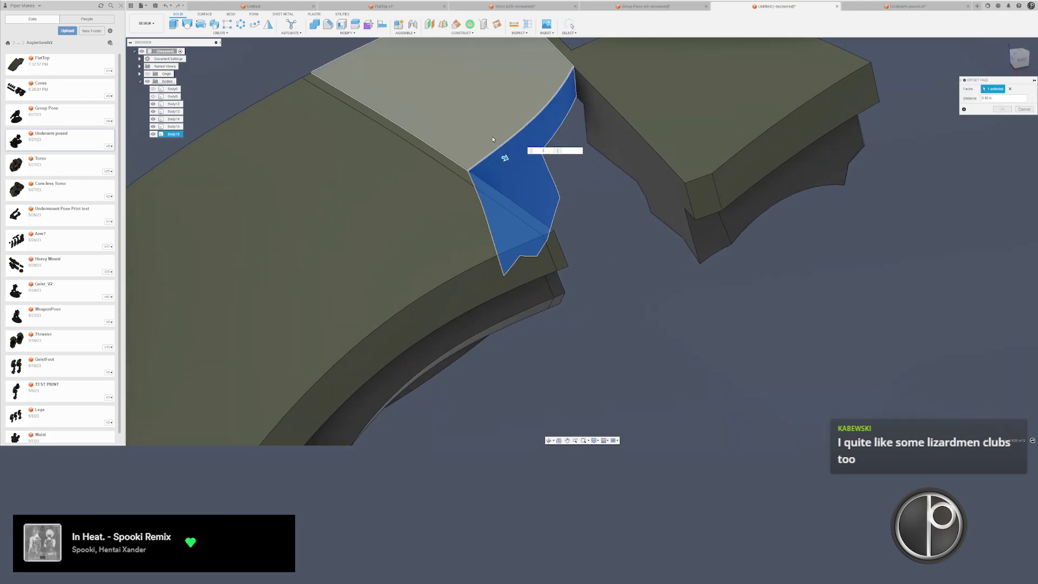
{"action": "key", "text": "Return"}
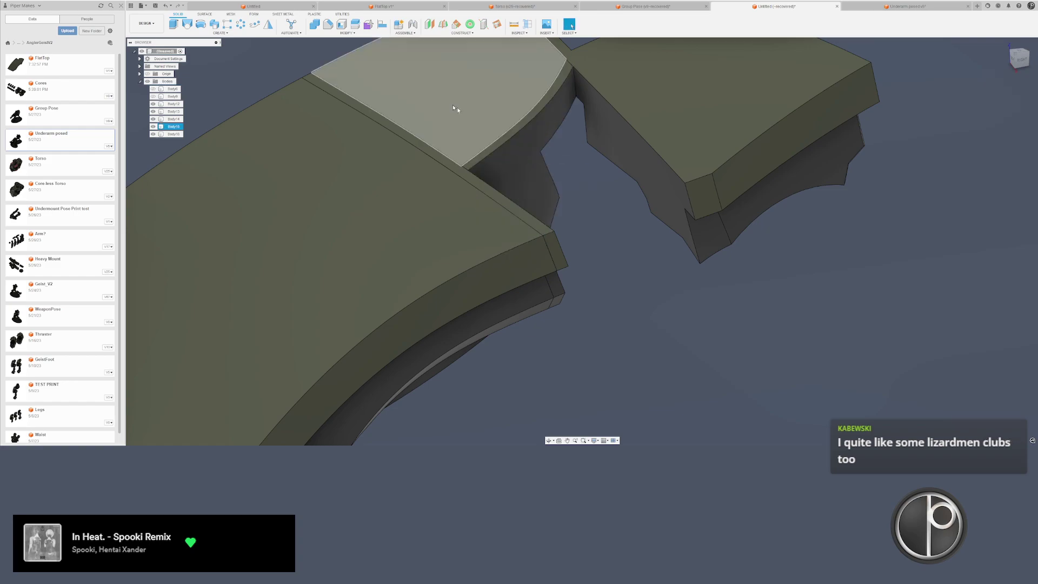
{"action": "left_click", "coordinate": [153, 96]}
{"action": "left_click", "coordinate": [153, 88]}
{"action": "scroll", "coordinate": [428, 181], "scroll_direction": "down", "scroll_amount": 1}
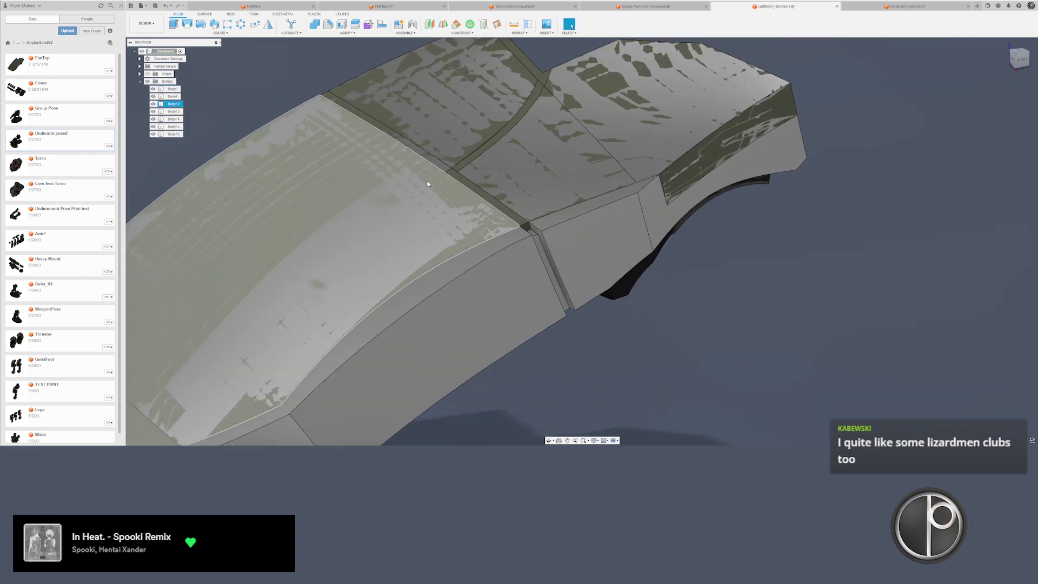
{"action": "middle_click_drag", "start_coordinate": [427, 181], "coordinate": [684, 292], "text": "shift"}
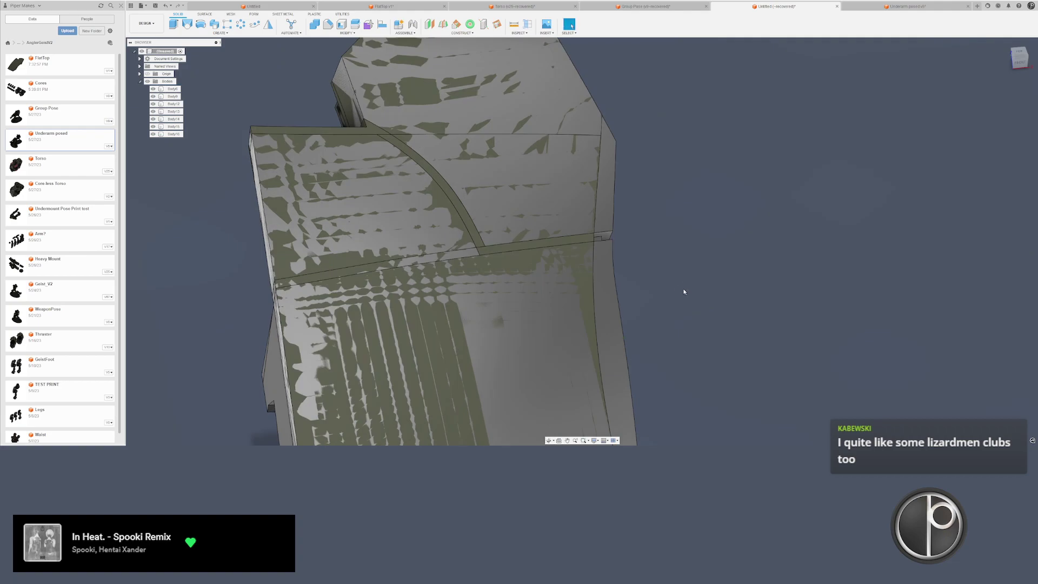
{"action": "left_click", "coordinate": [355, 25]}
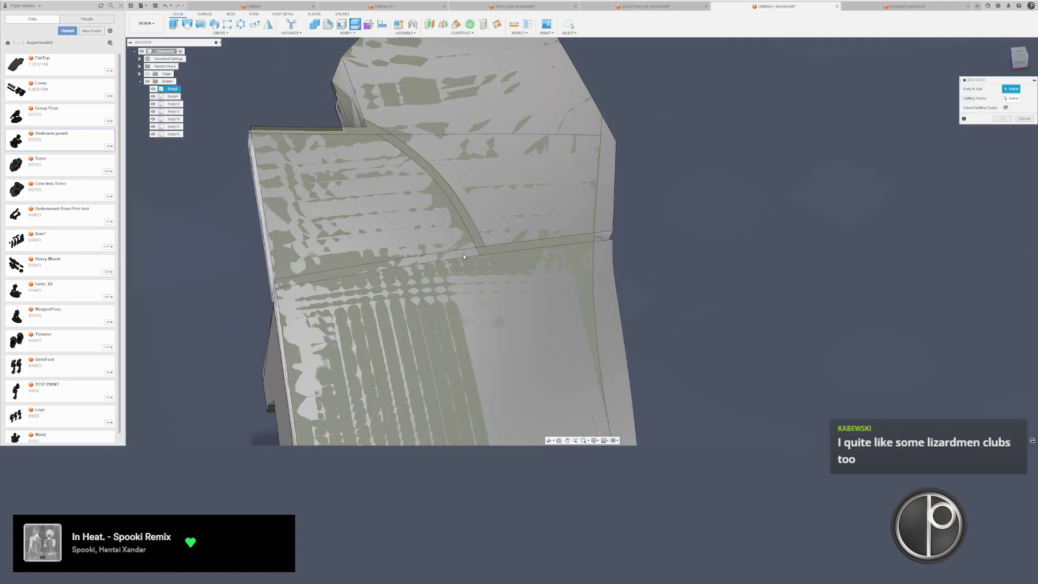
{"action": "key", "text": "Escape"}
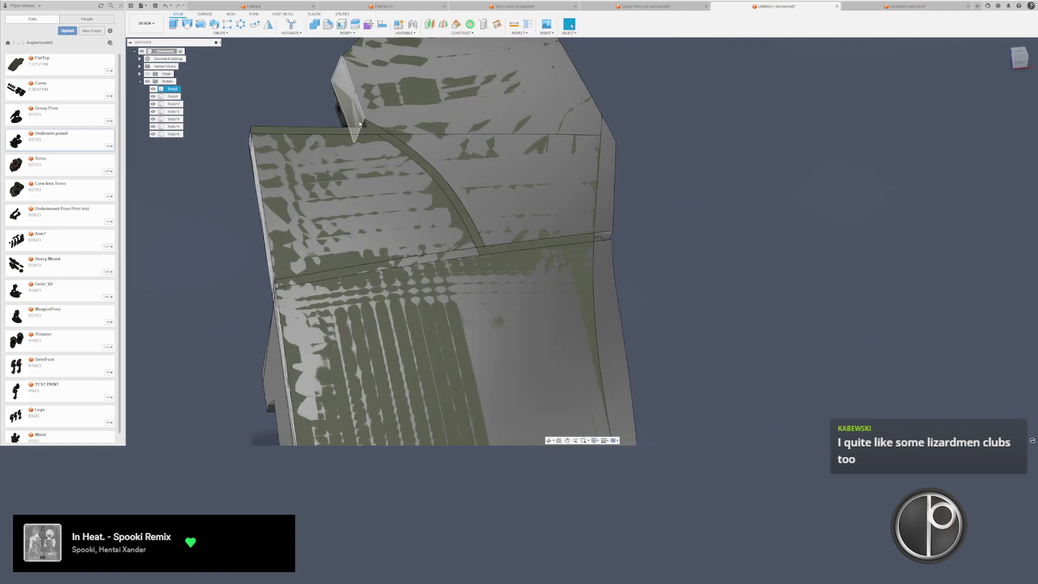
{"action": "left_click", "coordinate": [389, 121]}
{"action": "key", "text": "v"}
{"action": "left_click", "coordinate": [637, 242]}
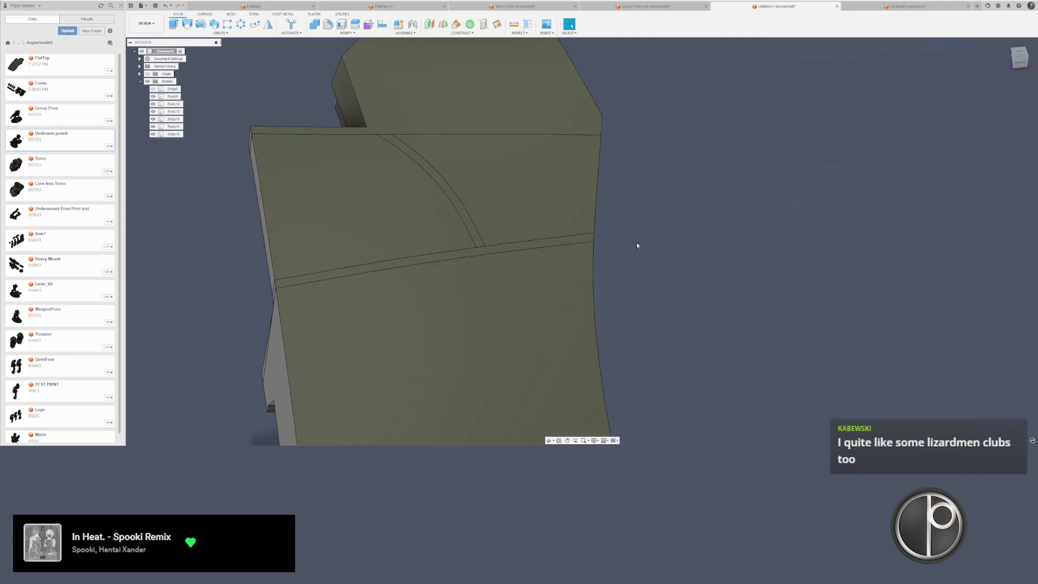
- Try to split the straight cross-seam strip with the curved face of the offset middle piece
{"action": "middle_click_drag", "start_coordinate": [637, 242], "coordinate": [481, 131], "text": "shift"}
{"action": "left_click", "coordinate": [354, 24]}
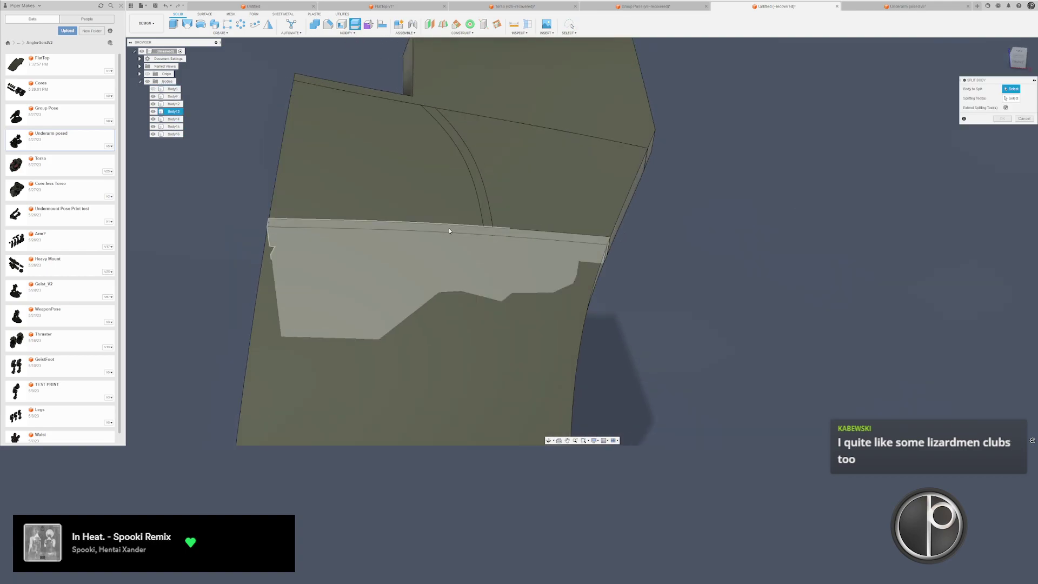
{"action": "left_click", "coordinate": [446, 230]}
{"action": "left_click", "coordinate": [1012, 99]}
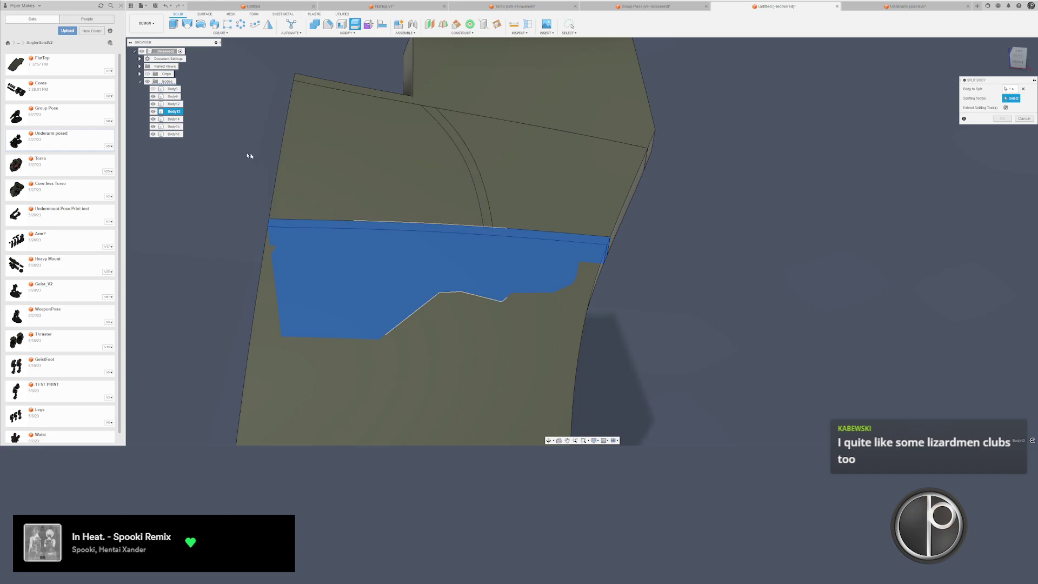
{"action": "left_click", "coordinate": [153, 127]}
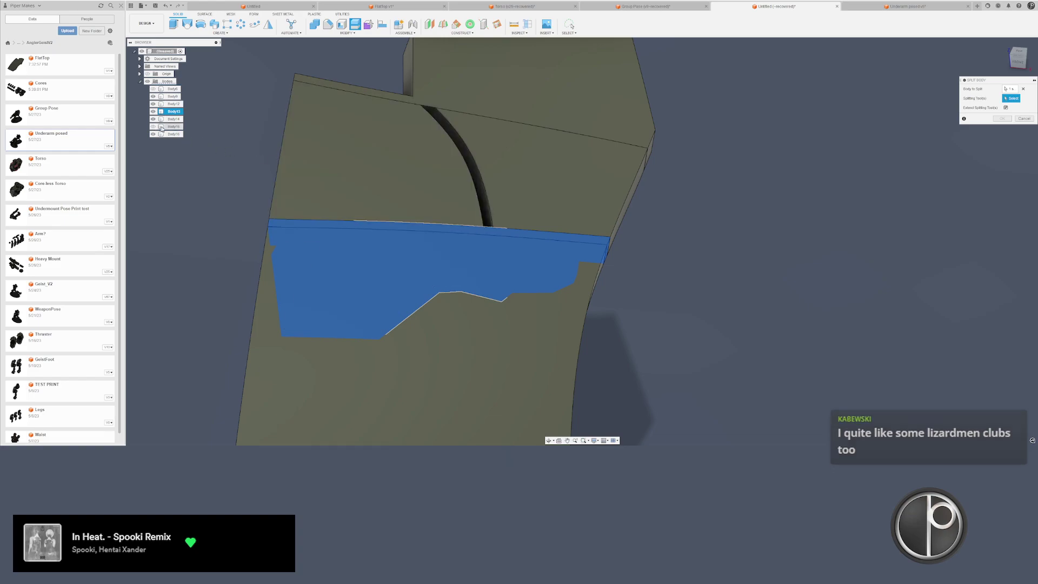
{"action": "left_click", "coordinate": [473, 182]}
{"action": "middle_click_drag", "start_coordinate": [474, 181], "coordinate": [453, 202], "text": "shift"}
{"action": "scroll", "coordinate": [453, 202], "scroll_direction": "up", "scroll_amount": 2}
{"action": "left_click", "coordinate": [453, 202]}
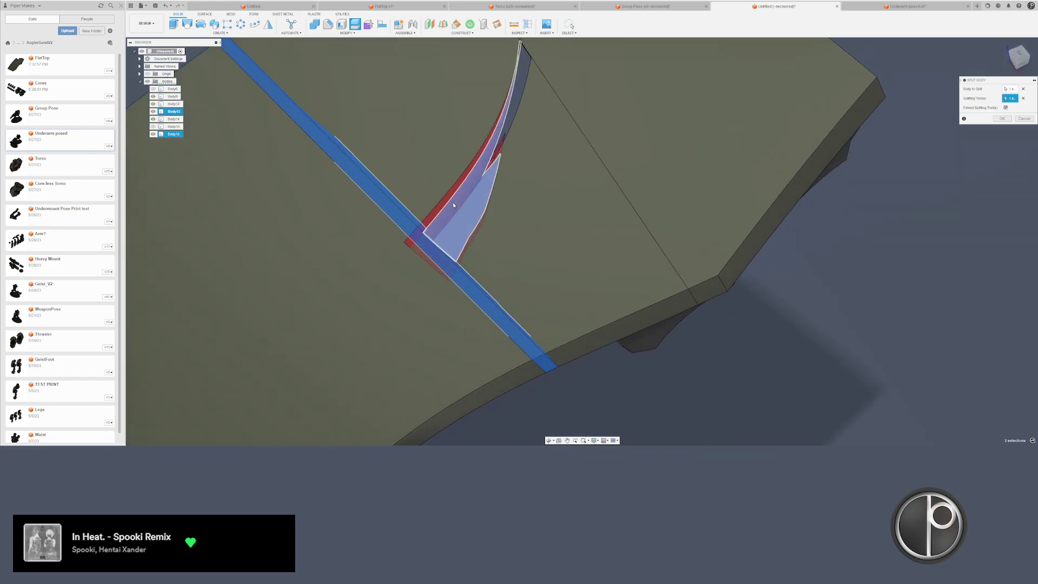
{"action": "key", "text": "Return"}
{"action": "middle_click_drag", "start_coordinate": [377, 224], "coordinate": [701, 255], "text": "shift"}
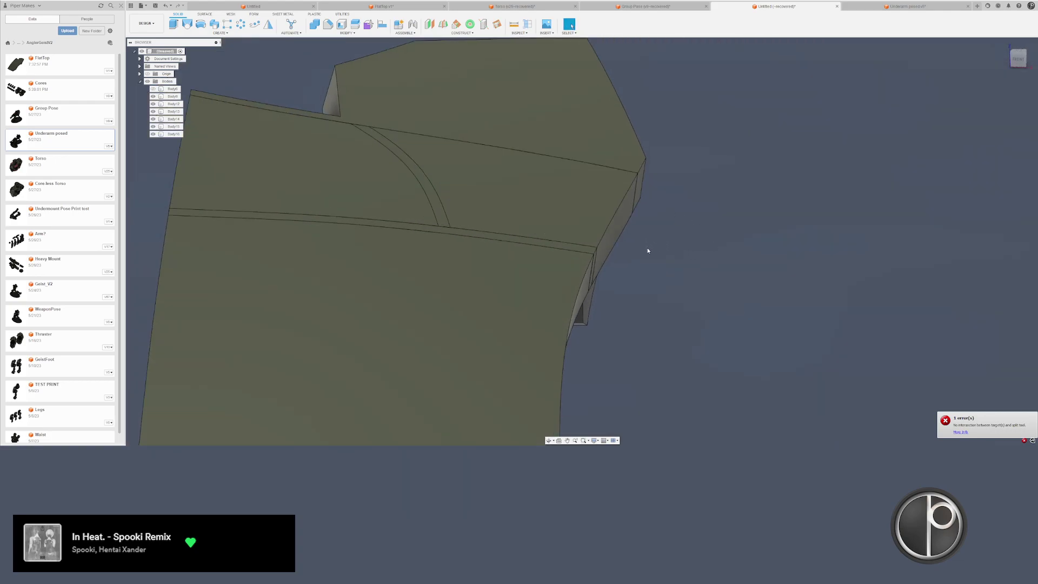
- Split the rear plate piece using the curved outer face of the middle plate piece
{"action": "middle_click_drag", "start_coordinate": [608, 248], "coordinate": [414, 173], "text": "shift"}
{"action": "left_click", "coordinate": [347, 32]}
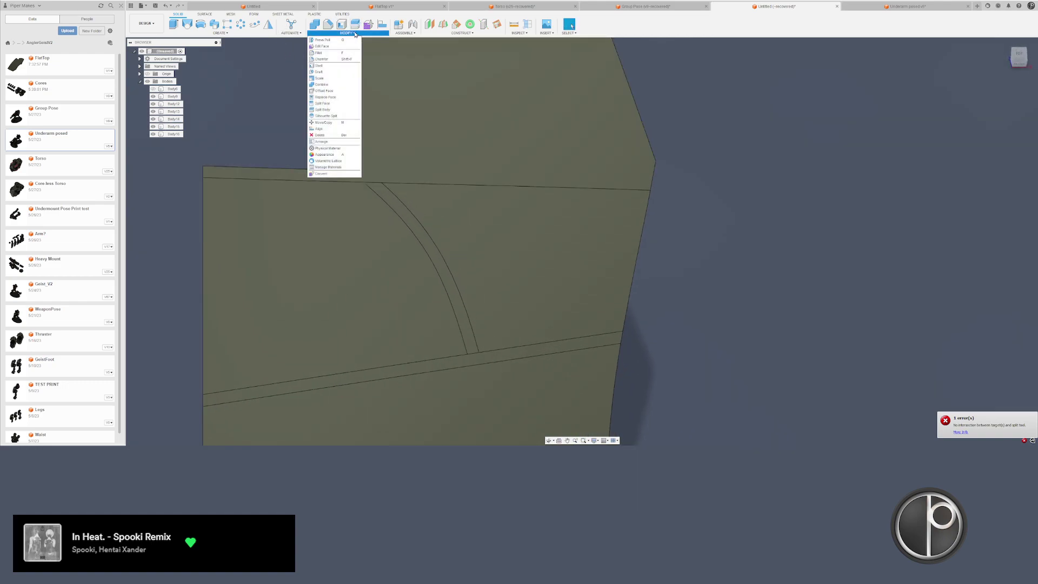
{"action": "left_click", "coordinate": [337, 103]}
{"action": "left_click", "coordinate": [404, 131]}
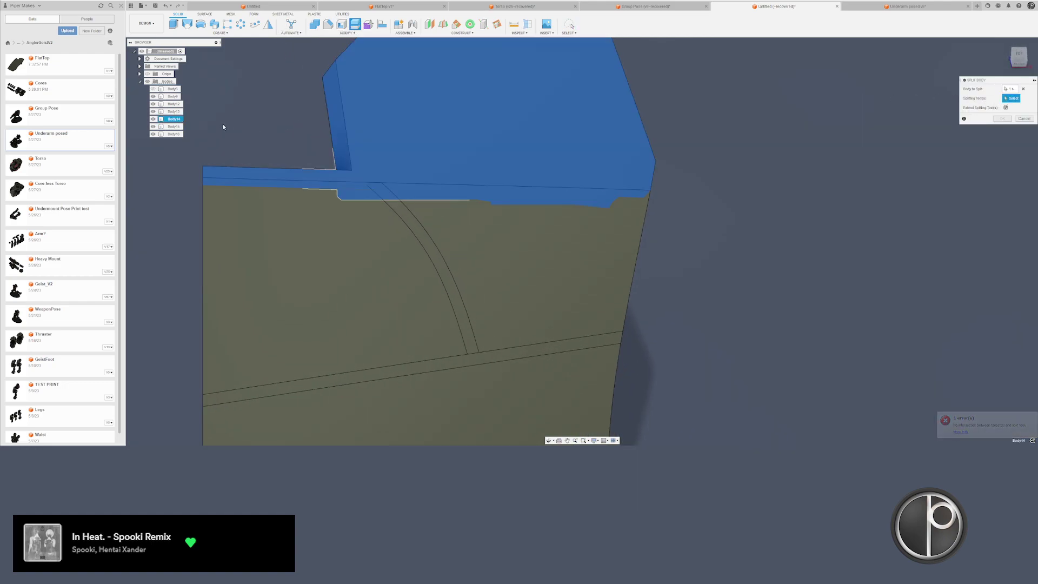
{"action": "middle_click_drag", "start_coordinate": [145, 118], "coordinate": [360, 261], "text": "shift"}
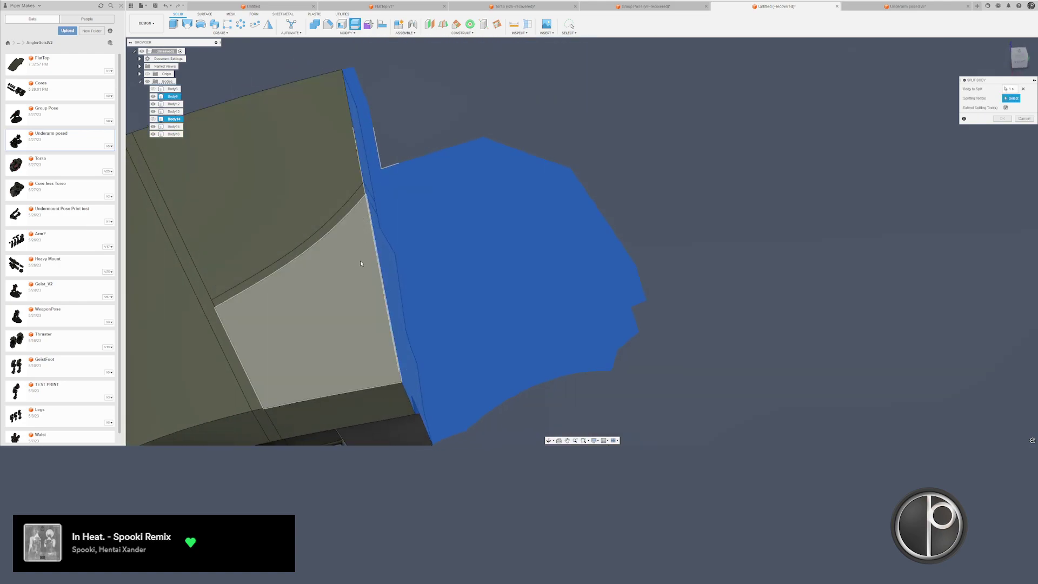
{"action": "left_click", "coordinate": [338, 228]}
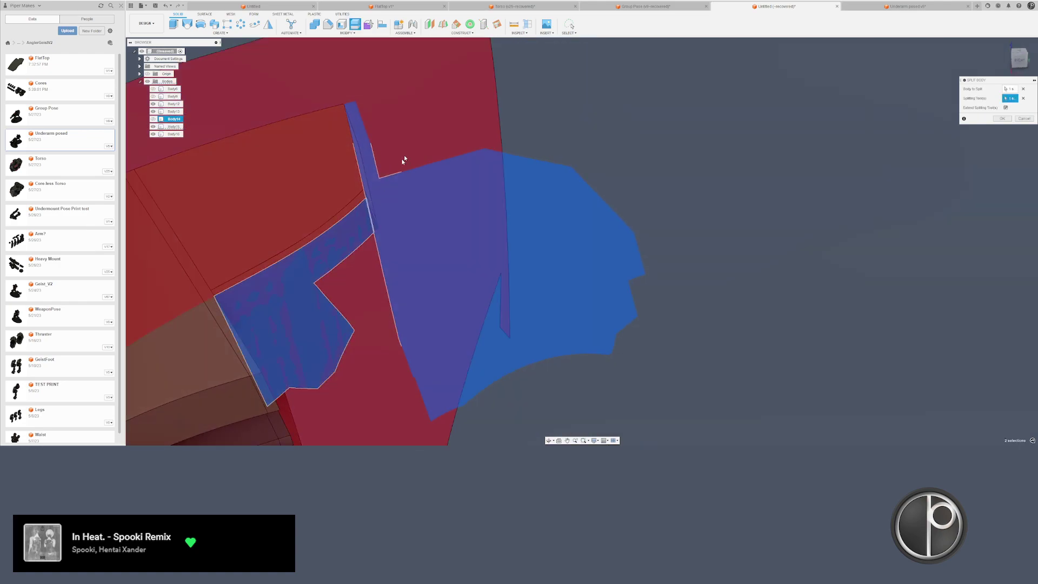
{"action": "key", "text": "Return"}
- Show the strip split from the rear plate piece and join it to the larger middle plate piece
{"action": "left_click", "coordinate": [153, 141]}
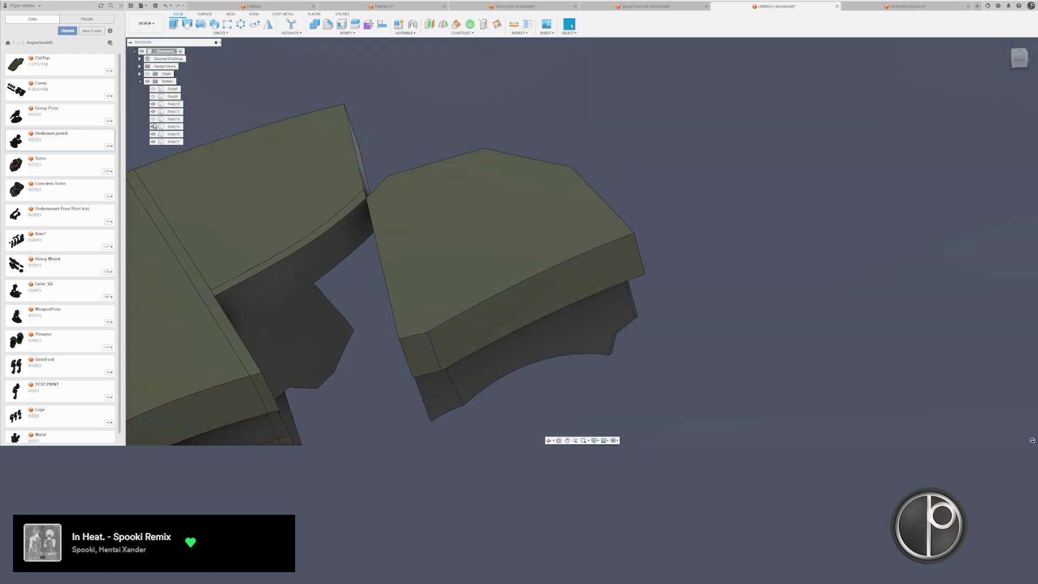
{"action": "left_click", "coordinate": [152, 118]}
{"action": "middle_click_drag", "start_coordinate": [458, 178], "coordinate": [382, 110], "text": "shift"}
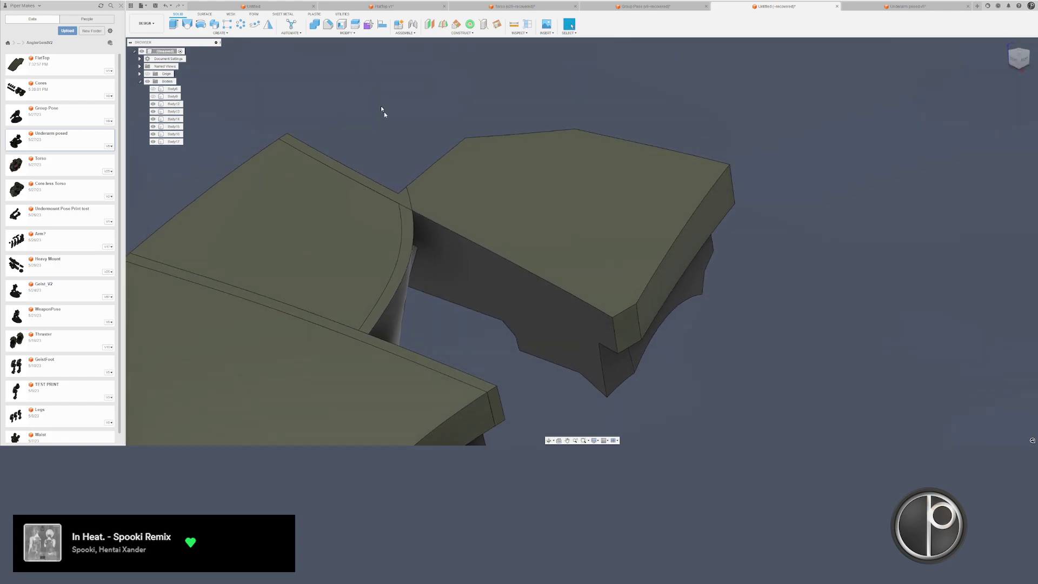
{"action": "left_click", "coordinate": [314, 24]}
{"action": "left_click", "coordinate": [403, 213]}
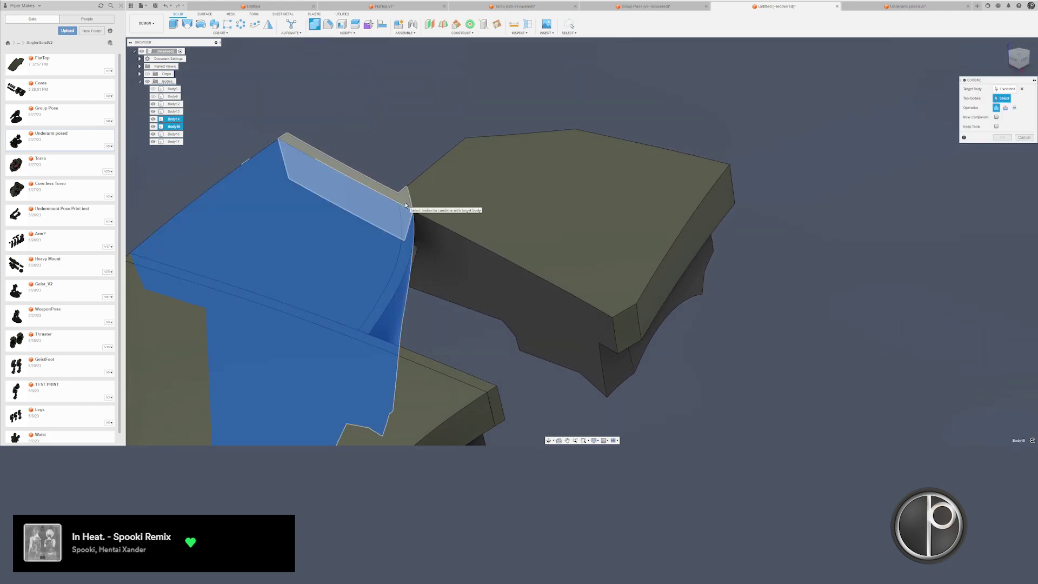
{"action": "left_click", "coordinate": [405, 205]}
{"action": "key", "text": "Return"}
- Cut the smaller offset copy out of the joined middle piece with Combine, keeping the tool body
{"action": "left_click", "coordinate": [314, 24]}
{"action": "left_click", "coordinate": [396, 205]}
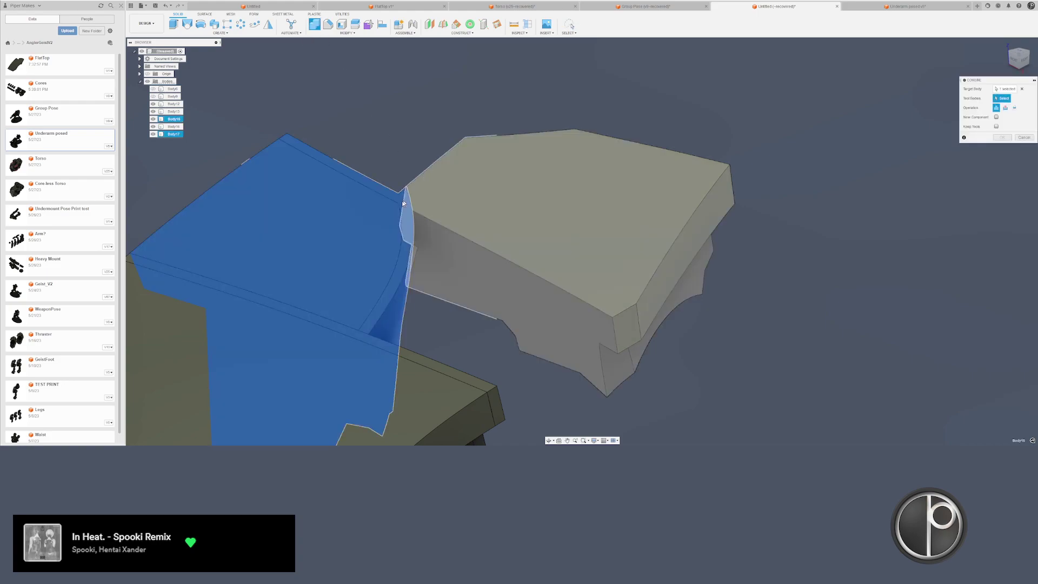
{"action": "left_click", "coordinate": [402, 204]}
{"action": "left_click", "coordinate": [1005, 108]}
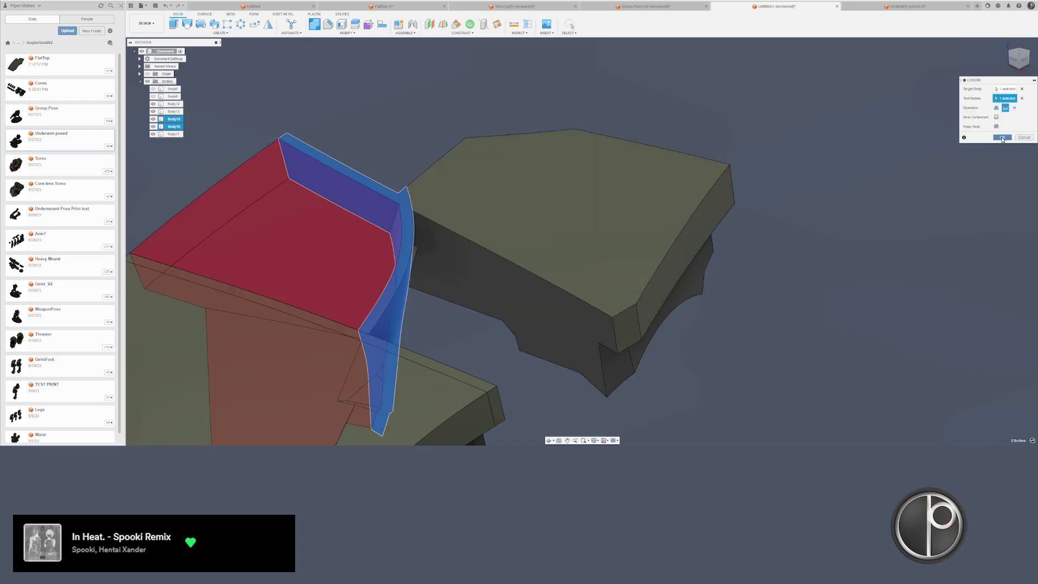
{"action": "left_click", "coordinate": [1002, 138]}
- Cut the straight cross-seam strip out of the large front plate piece with Combine, keeping the strip
{"action": "key", "text": "Return"}
{"action": "left_click", "coordinate": [479, 323]}
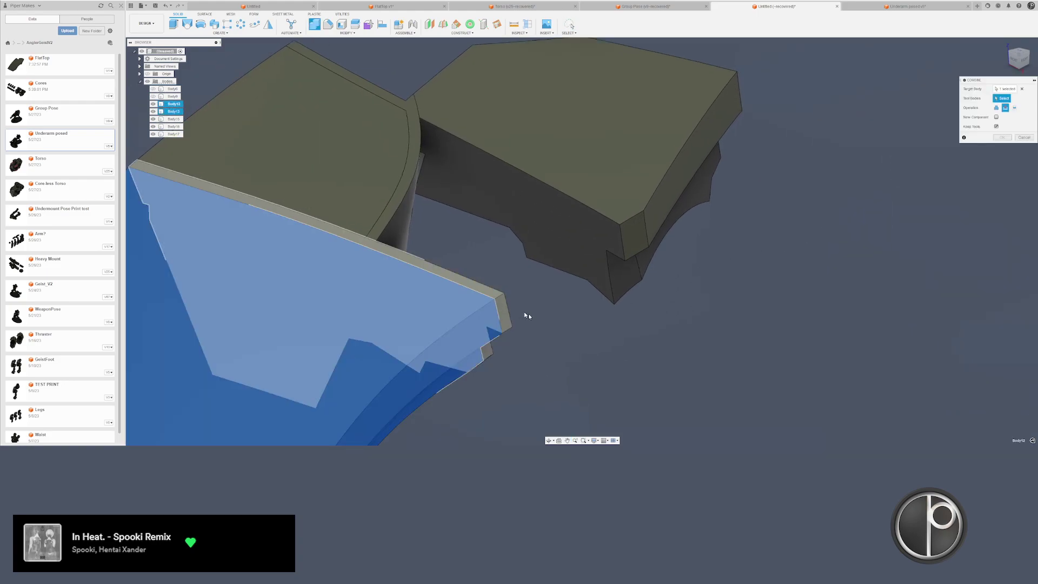
{"action": "left_click", "coordinate": [507, 312]}
{"action": "middle_click_drag", "start_coordinate": [524, 313], "coordinate": [663, 322]}
{"action": "key", "text": "Return"}
- Hide the inner middle plate piece and split the straight cross-seam strip using the curved strip's inner side face
{"action": "left_click", "coordinate": [449, 206]}
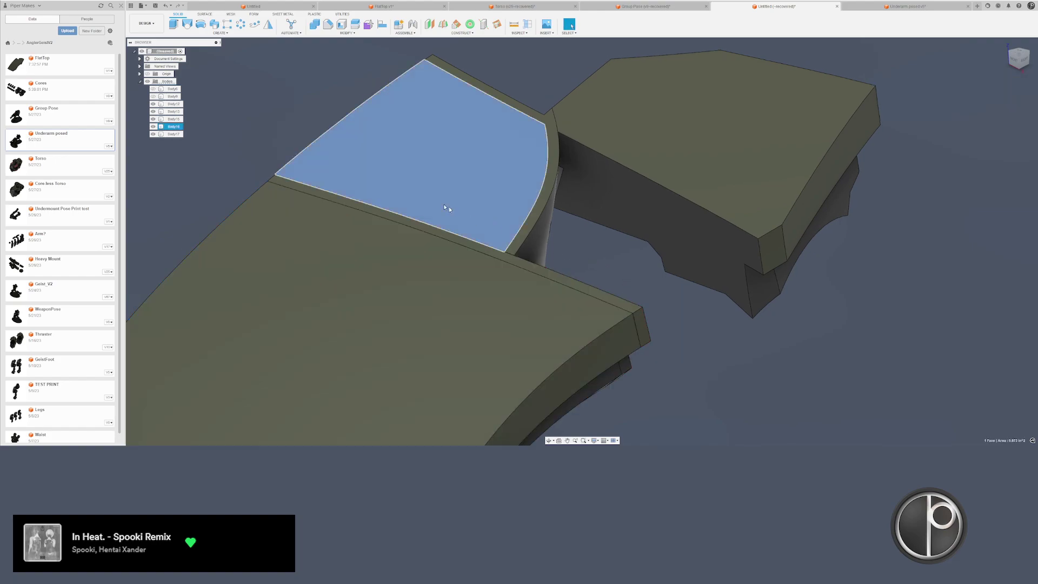
{"action": "key", "text": "Delete"}
{"action": "left_click", "coordinate": [341, 25]}
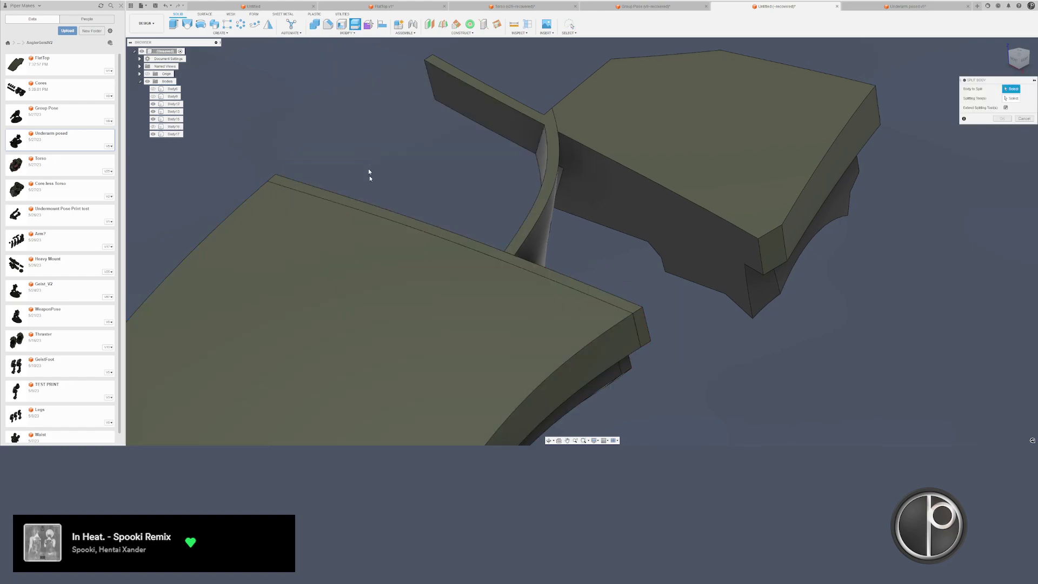
{"action": "left_click", "coordinate": [378, 206]}
{"action": "left_click", "coordinate": [1010, 98]}
{"action": "middle_click_drag", "start_coordinate": [560, 156], "coordinate": [616, 175], "text": "shift"}
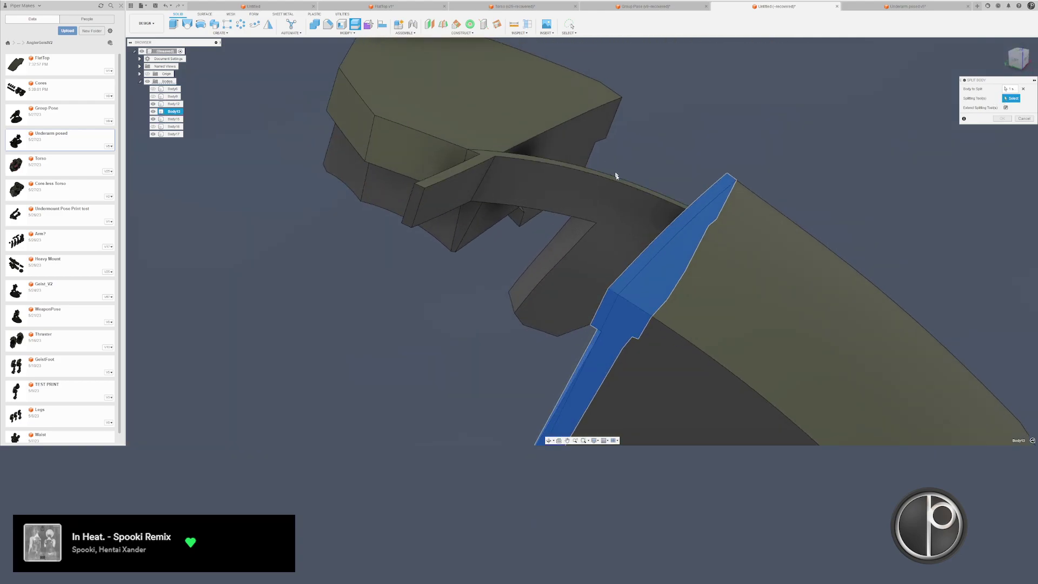
{"action": "left_click", "coordinate": [638, 209]}
{"action": "key", "text": "Return"}
{"action": "middle_click_drag", "start_coordinate": [696, 171], "coordinate": [397, 101], "text": "shift"}
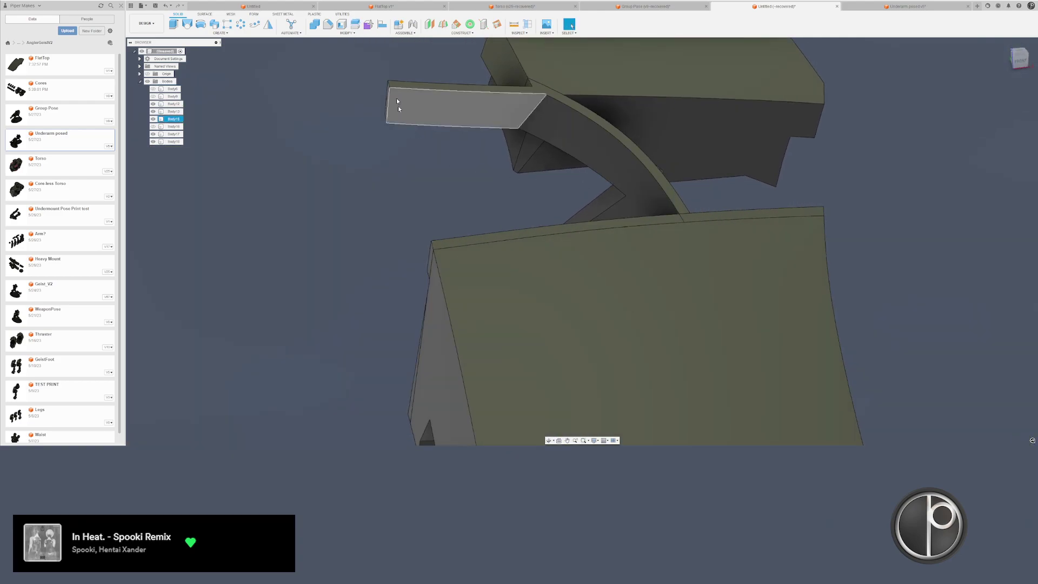
- Join the inboard part of the split cross-seam strip to the large front plate with Combine
{"action": "left_click", "coordinate": [314, 25]}
{"action": "left_click", "coordinate": [455, 246]}
{"action": "left_click", "coordinate": [428, 248]}
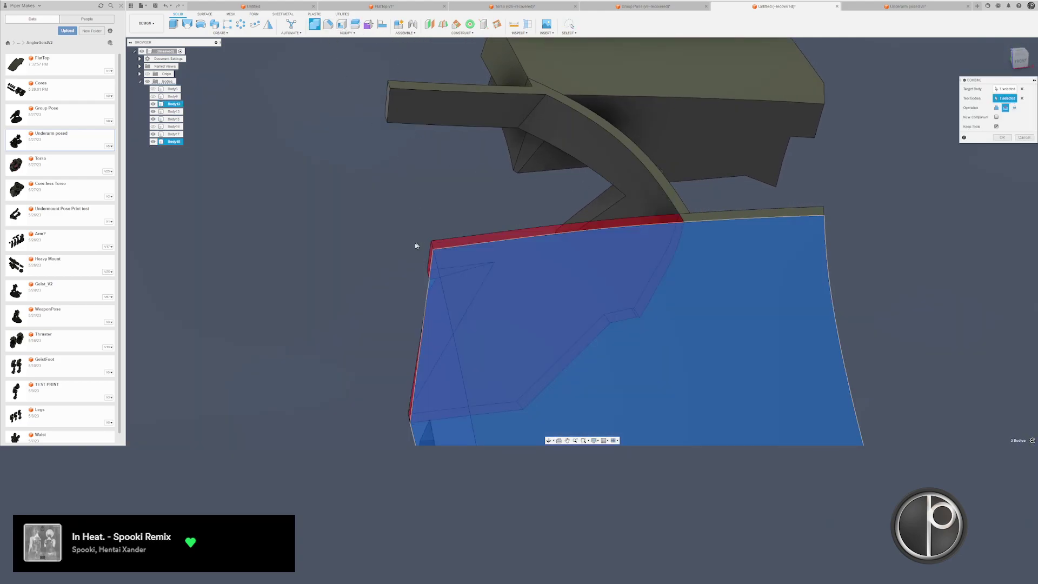
{"action": "left_click", "coordinate": [997, 108]}
{"action": "key", "text": "Return"}
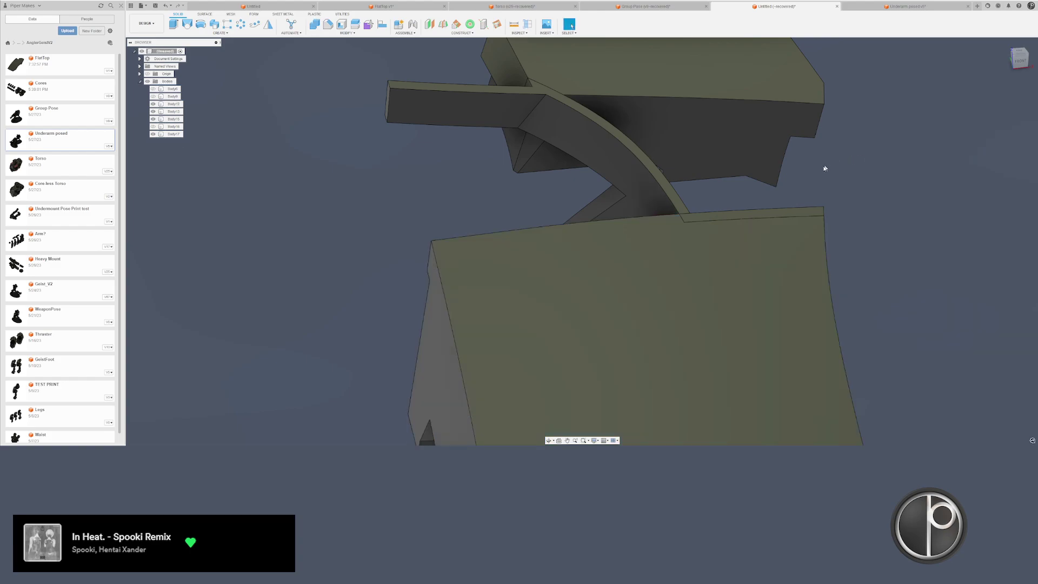
- Join the curved strip and the remaining straight cross-seam strip into one body with Combine
{"action": "right_click_drag", "start_coordinate": [418, 210], "coordinate": [419, 148]}
{"action": "left_click", "coordinate": [608, 189]}
{"action": "left_click", "coordinate": [703, 215]}
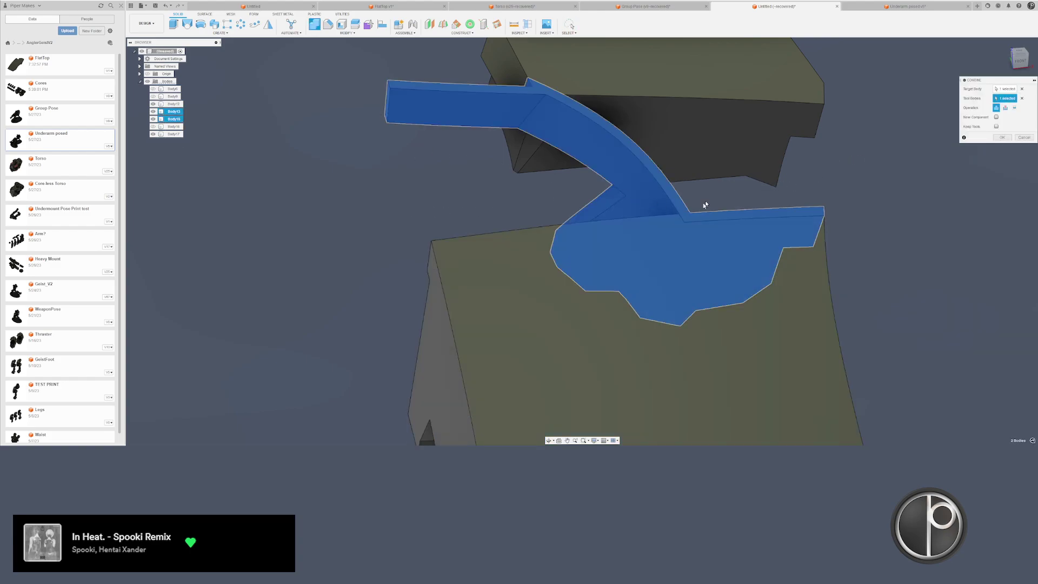
{"action": "key", "text": "Return"}
- Offset the joined seam strip's top face and two outer end faces inward to recess it between the plates
{"action": "scroll", "coordinate": [548, 90], "scroll_direction": "up", "scroll_amount": 2}
{"action": "right_click", "coordinate": [547, 90]}
{"action": "left_click", "coordinate": [570, 82]}
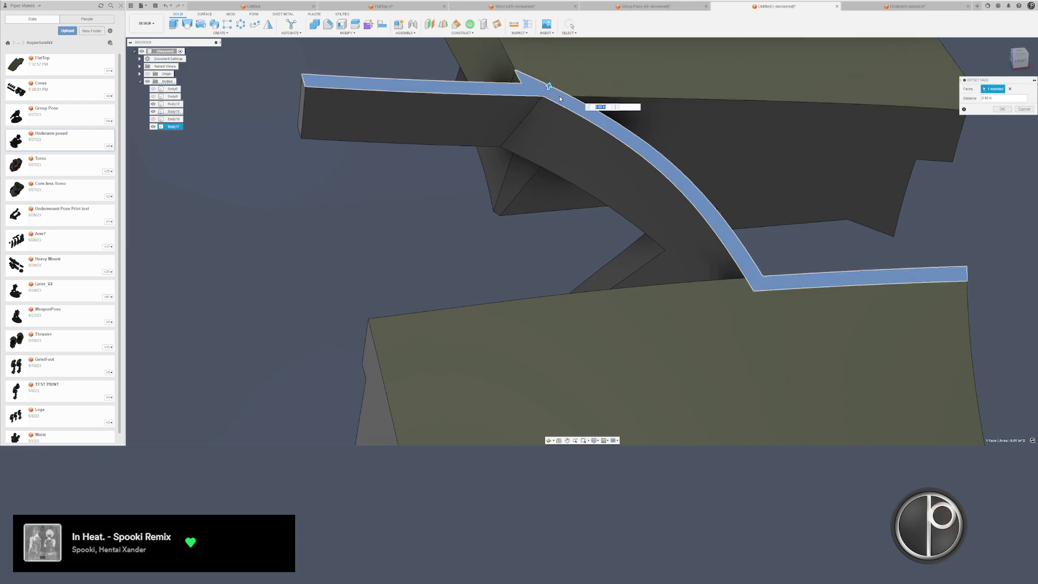
{"action": "middle_click_drag", "start_coordinate": [676, 217], "coordinate": [554, 229], "text": "shift"}
{"action": "left_click", "coordinate": [507, 262]}
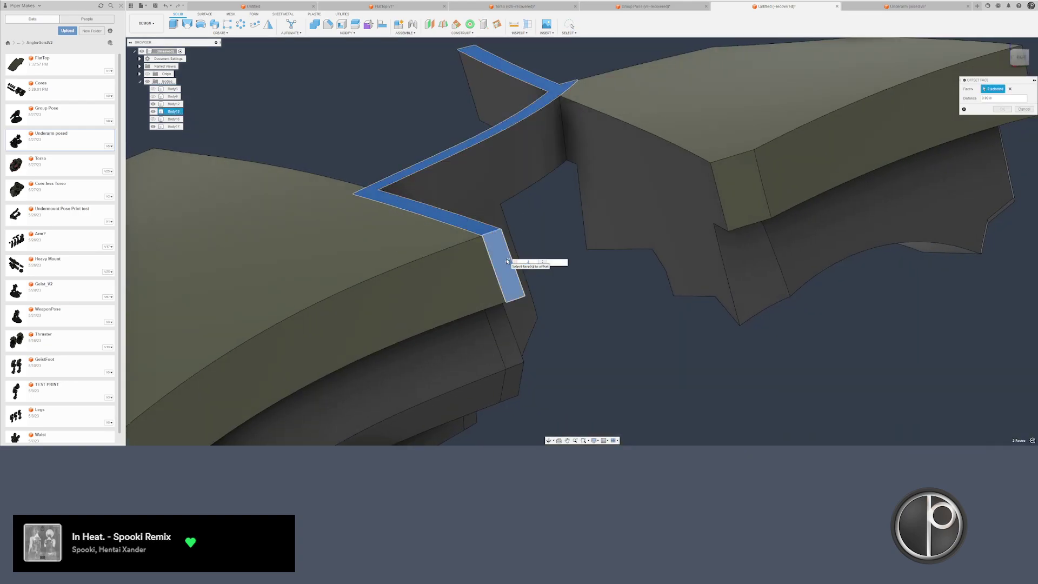
{"action": "middle_click_drag", "start_coordinate": [507, 262], "coordinate": [502, 303], "text": "shift"}
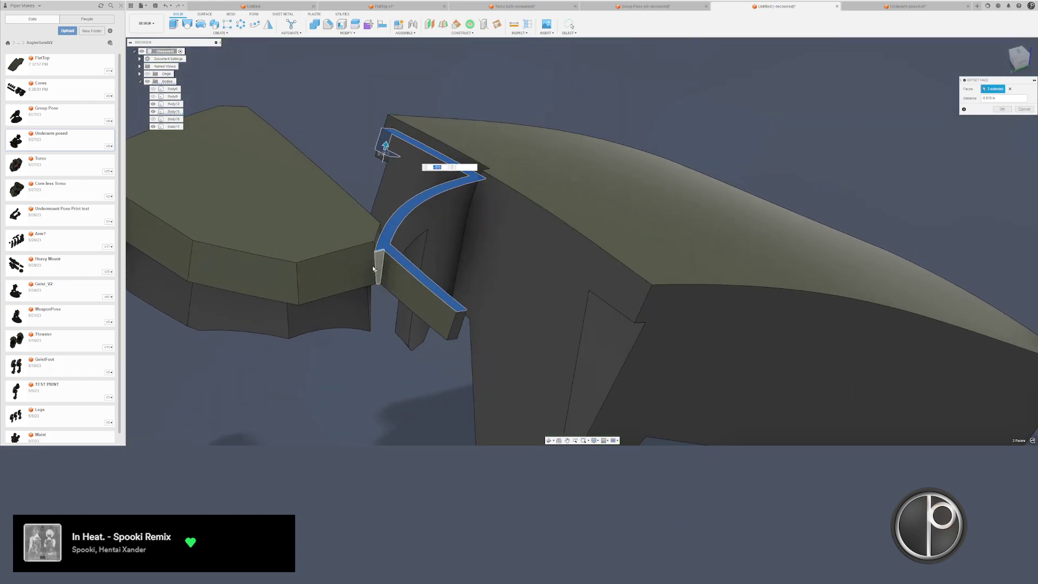
{"action": "scroll", "coordinate": [385, 264], "scroll_direction": "up", "scroll_amount": 5}
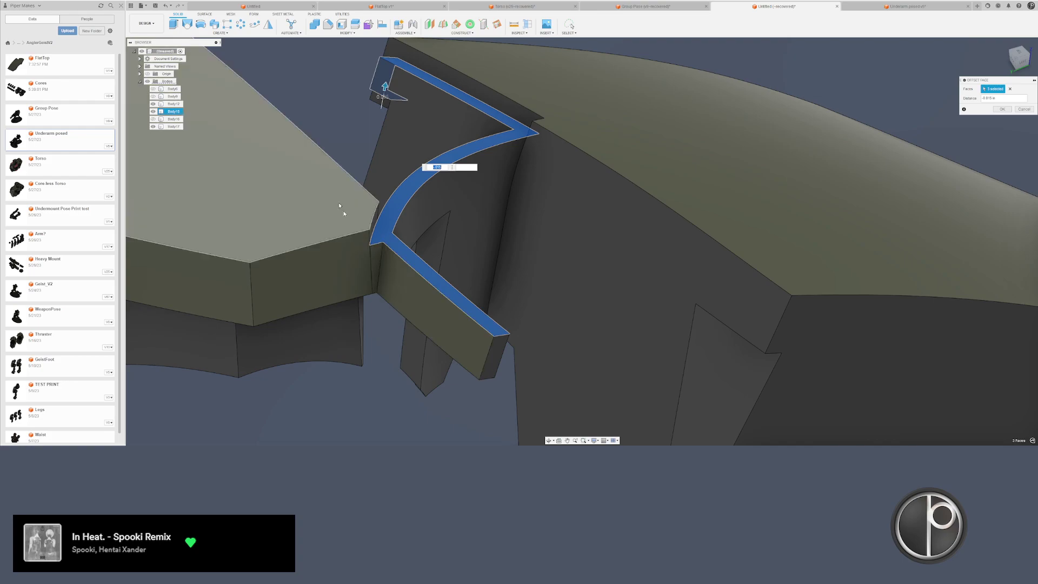
{"action": "key", "text": "Return"}
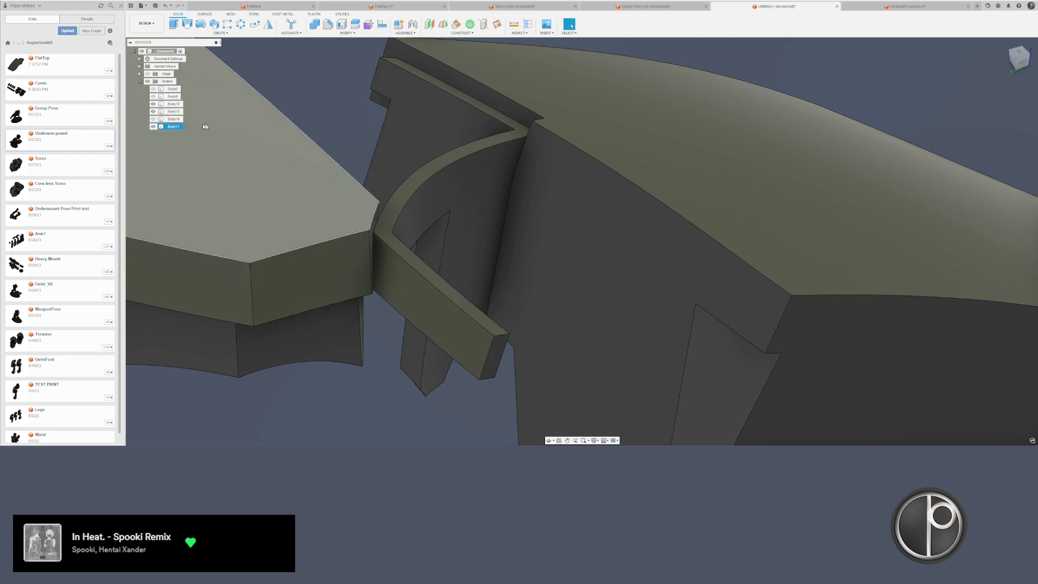
- Show the hidden plate pieces again, then hide the full-size overlapping plate copy so only the separate pieces remain visible
{"action": "left_click", "coordinate": [157, 118]}
{"action": "left_click", "coordinate": [153, 119]}
{"action": "left_click", "coordinate": [153, 96]}
{"action": "left_click", "coordinate": [153, 88]}
{"action": "scroll", "coordinate": [327, 209], "scroll_direction": "down", "scroll_amount": 2}
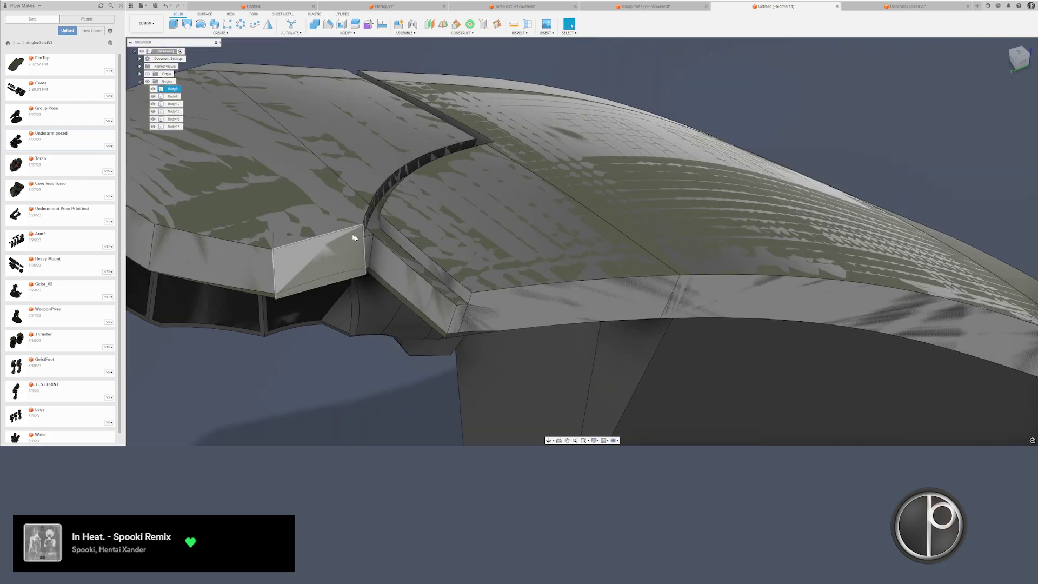
{"action": "left_click", "coordinate": [367, 248]}
{"action": "key", "text": "v"}
{"action": "left_click", "coordinate": [345, 338]}
{"action": "scroll", "coordinate": [393, 368], "scroll_direction": "down", "scroll_amount": 3}
{"action": "middle_click_drag", "start_coordinate": [394, 364], "coordinate": [378, 129], "text": "shift"}
{"action": "scroll", "coordinate": [377, 128], "scroll_direction": "down", "scroll_amount": 2}
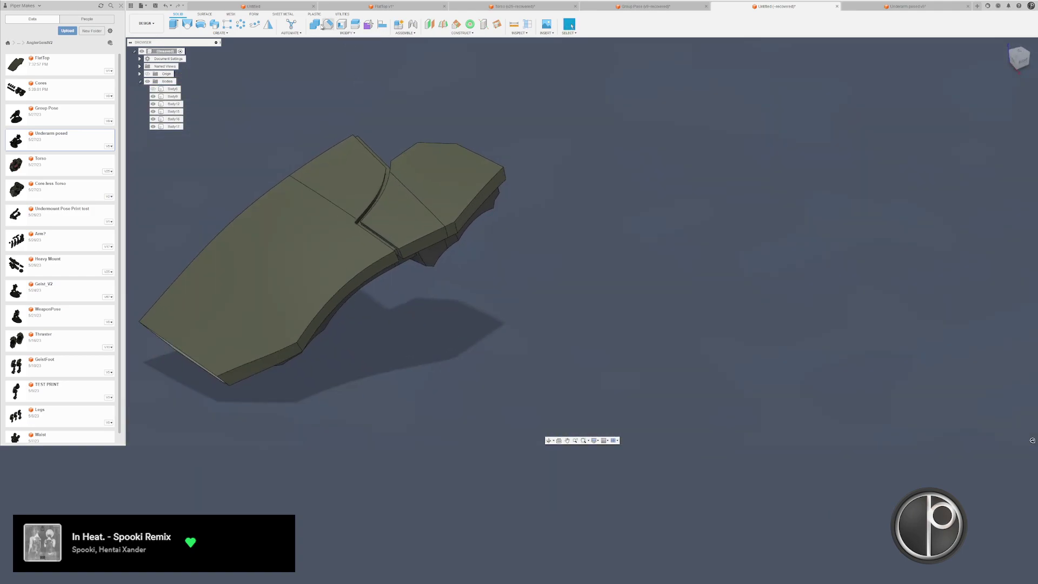
- Combine all visible plate pieces and the recessed seam strip into a single body with Join
{"action": "left_click", "coordinate": [318, 25]}
{"action": "left_click", "coordinate": [325, 288]}
{"action": "left_click_drag", "start_coordinate": [521, 135], "coordinate": [344, 312]}
{"action": "middle_click_drag", "start_coordinate": [502, 270], "coordinate": [614, 242]}
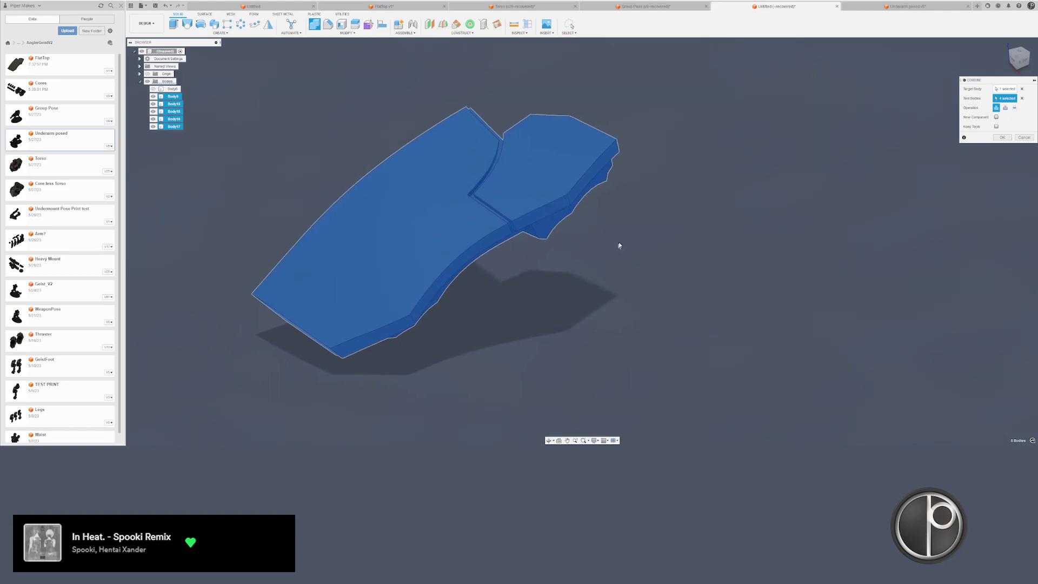
{"action": "key", "text": "Return"}
{"action": "key", "text": "ctrl+a"}
{"action": "left_click", "coordinate": [535, 278]}
- Delete the small leftover faces where the recessed seam meets the plate's outer edge
{"action": "scroll", "coordinate": [511, 219], "scroll_direction": "up", "scroll_amount": 5}
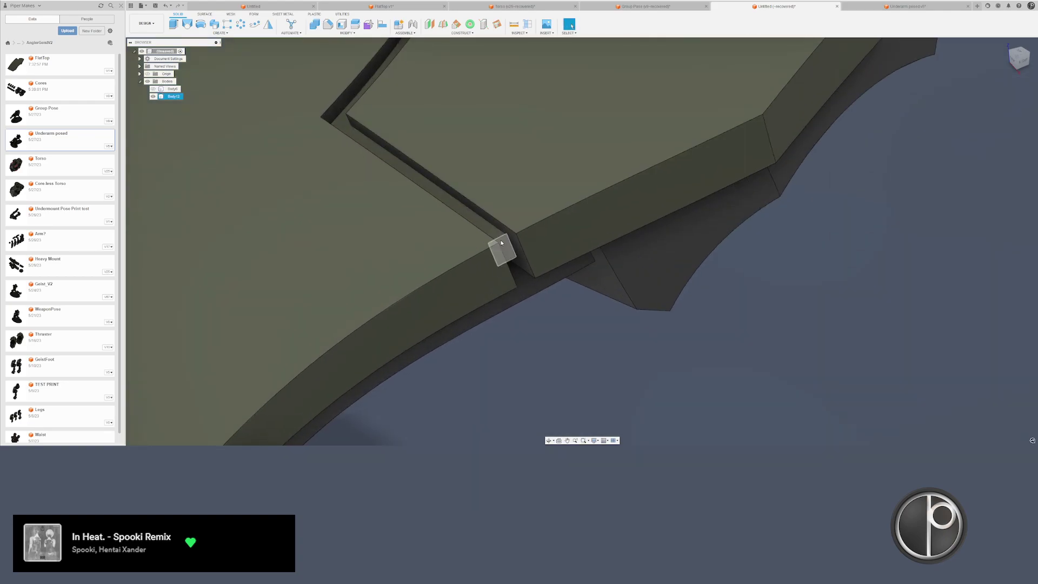
{"action": "left_click", "coordinate": [494, 236], "text": "ctrl"}
{"action": "middle_click_drag", "start_coordinate": [476, 109], "coordinate": [508, 195], "text": "shift"}
{"action": "scroll", "coordinate": [507, 194], "scroll_direction": "down", "scroll_amount": 2}
{"action": "middle_click_drag", "start_coordinate": [435, 64], "coordinate": [508, 130]}
{"action": "left_click", "coordinate": [617, 251], "text": "ctrl"}
{"action": "scroll", "coordinate": [460, 157], "scroll_direction": "up", "scroll_amount": 5}
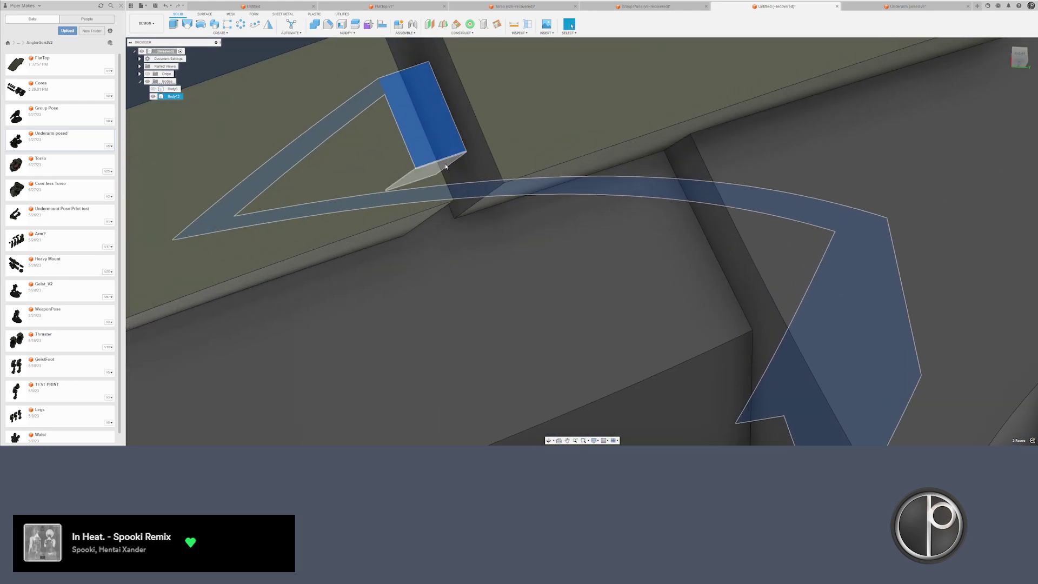
{"action": "left_click", "coordinate": [443, 167], "text": "ctrl"}
{"action": "key", "text": "Delete"}
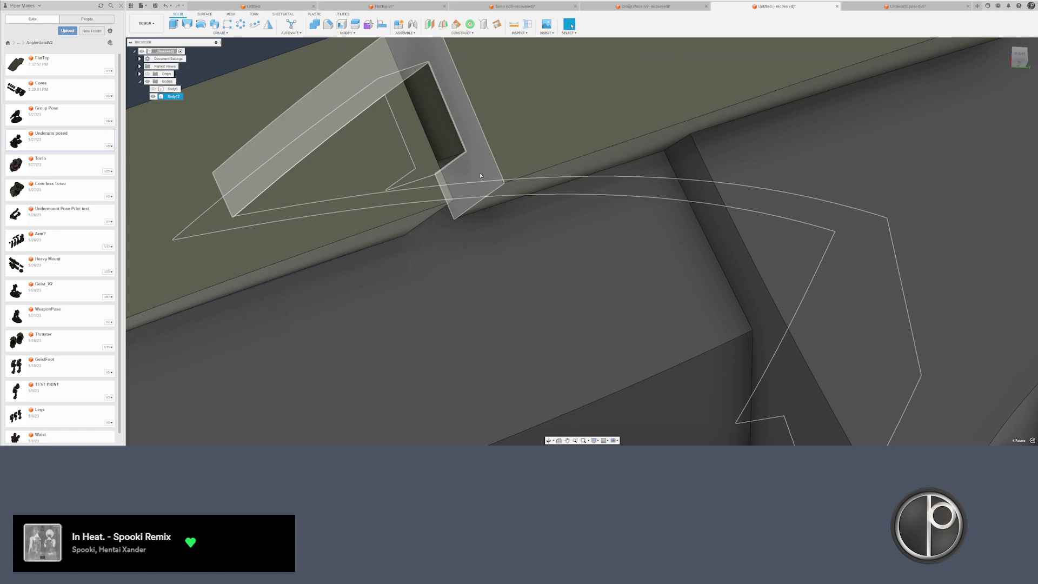
- Apply the dark grey appearance from this design to the recessed seam faces
{"action": "key", "text": "a"}
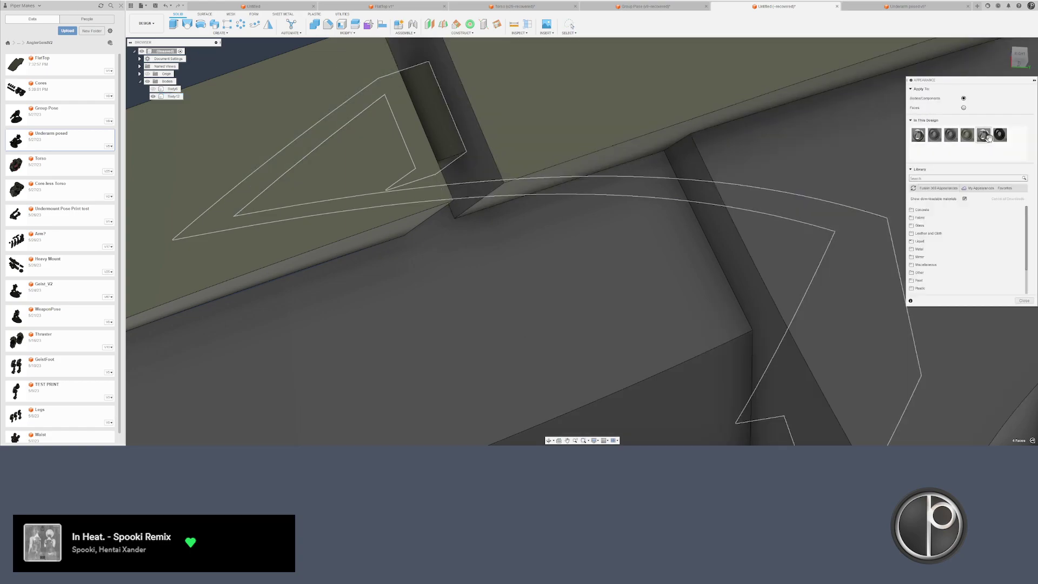
{"action": "left_click_drag", "start_coordinate": [988, 138], "coordinate": [449, 149]}
{"action": "scroll", "coordinate": [447, 181], "scroll_direction": "down", "scroll_amount": 5}
{"action": "key", "text": "Escape"}
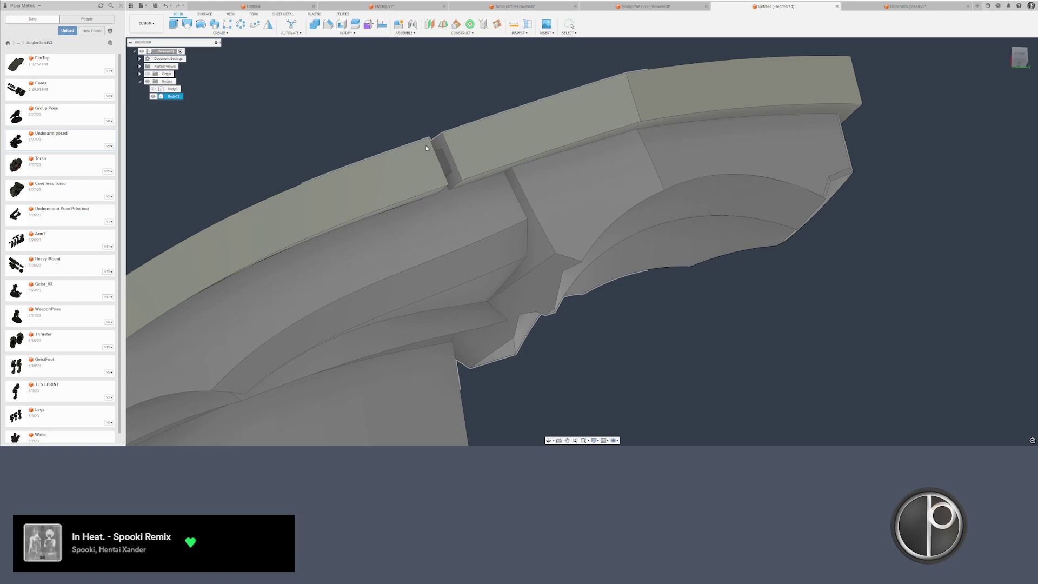
{"action": "left_click", "coordinate": [417, 102]}
{"action": "scroll", "coordinate": [412, 93], "scroll_direction": "down", "scroll_amount": 1}
{"action": "left_click", "coordinate": [431, 135]}
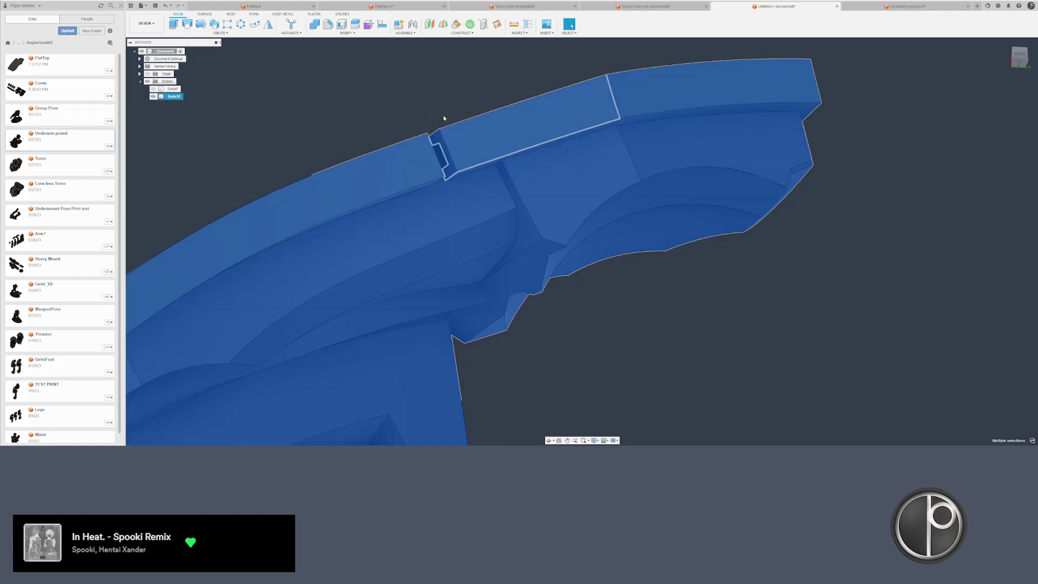
{"action": "left_click", "coordinate": [412, 106]}
{"action": "middle_click_drag", "start_coordinate": [413, 108], "coordinate": [433, 122]}
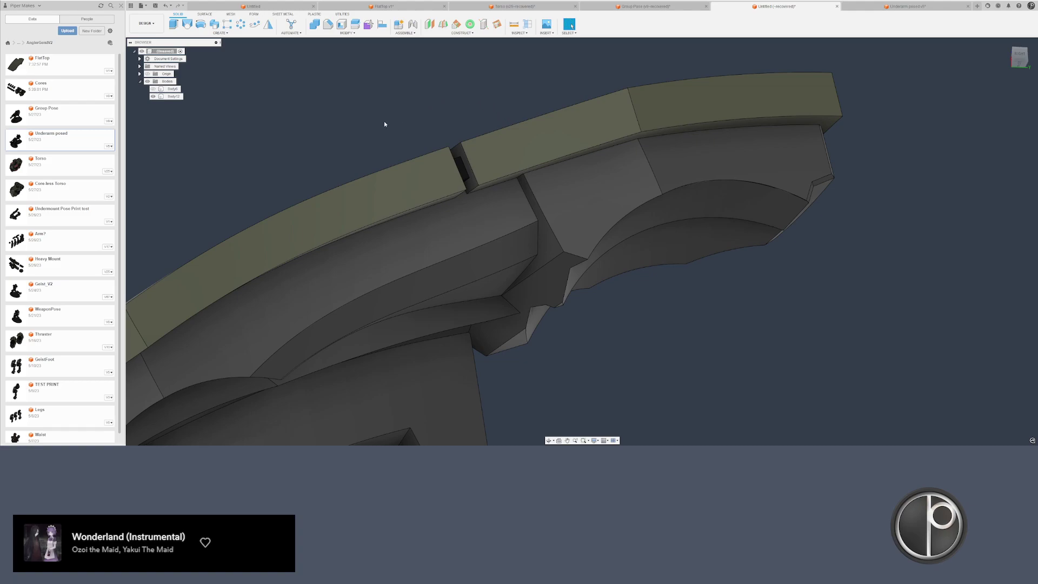
{"action": "middle_click_drag", "start_coordinate": [838, 105], "coordinate": [869, 133], "text": "shift"}
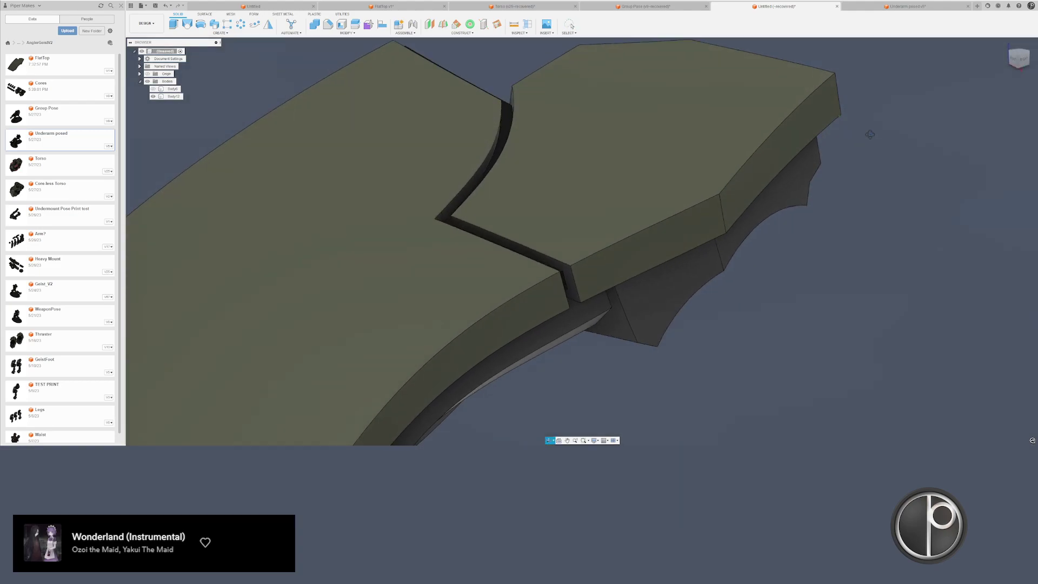
- Mirror the joined plate body across its flat centre face, with the operation set to New Body
{"action": "scroll", "coordinate": [441, 93], "scroll_direction": "down", "scroll_amount": 4}
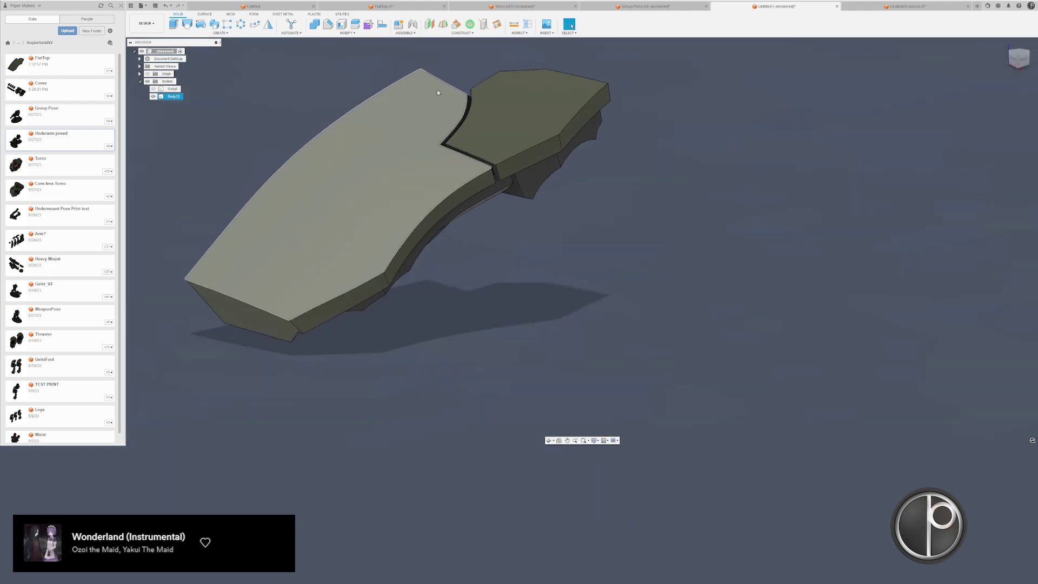
{"action": "left_click", "coordinate": [268, 24]}
{"action": "left_click", "coordinate": [477, 111]}
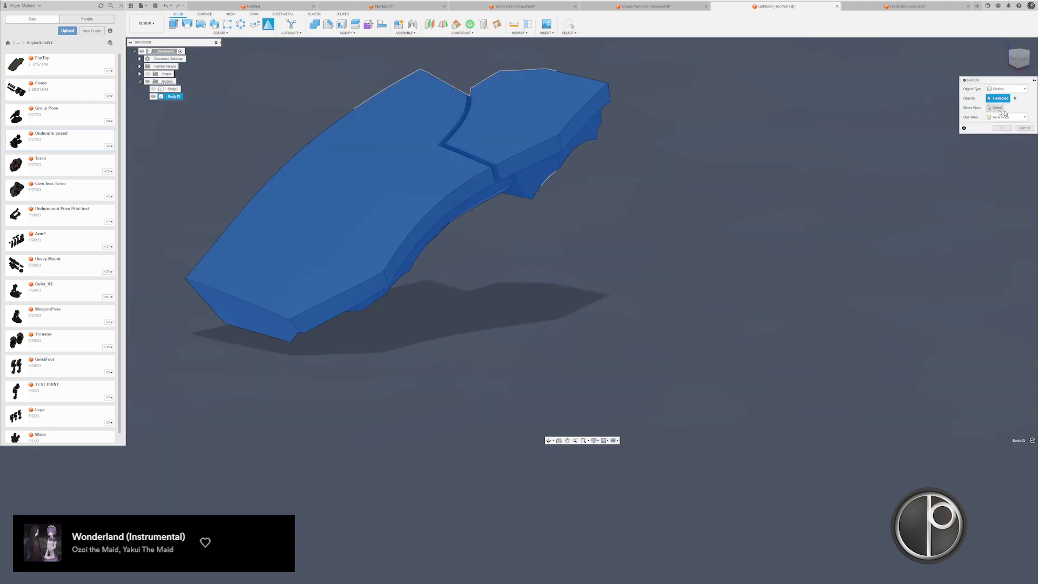
{"action": "left_click", "coordinate": [997, 108]}
{"action": "middle_click_drag", "start_coordinate": [860, 111], "coordinate": [708, 156], "text": "shift"}
{"action": "left_click", "coordinate": [313, 239]}
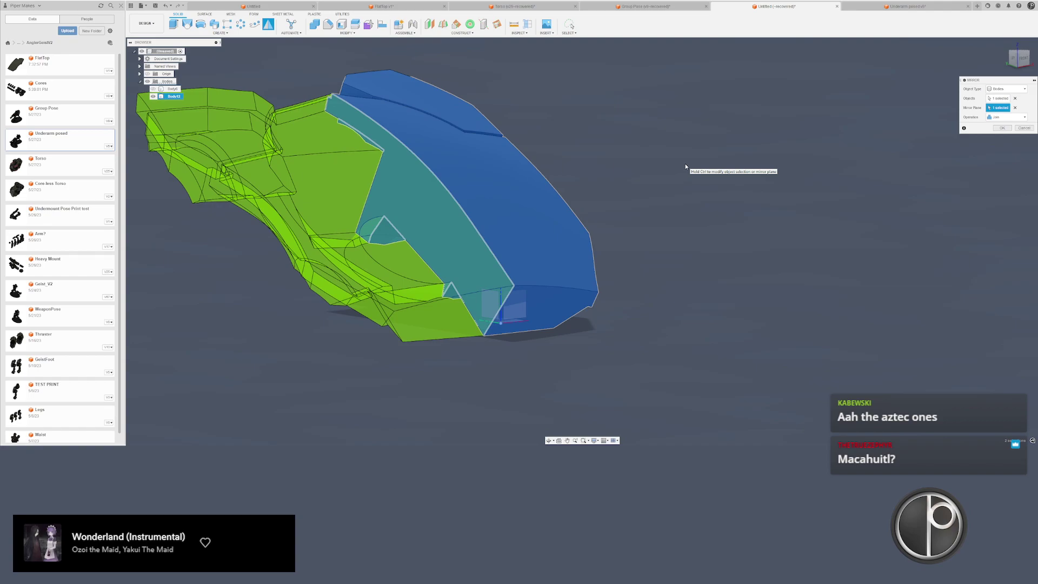
{"action": "left_click", "coordinate": [1005, 117]}
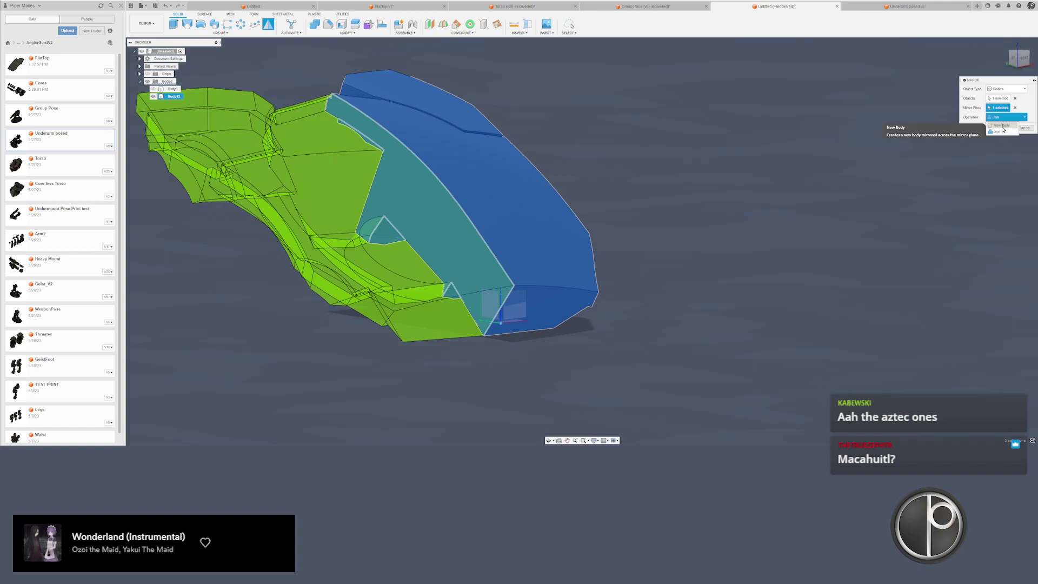
{"action": "left_click", "coordinate": [1003, 127]}
{"action": "left_click", "coordinate": [1001, 128]}
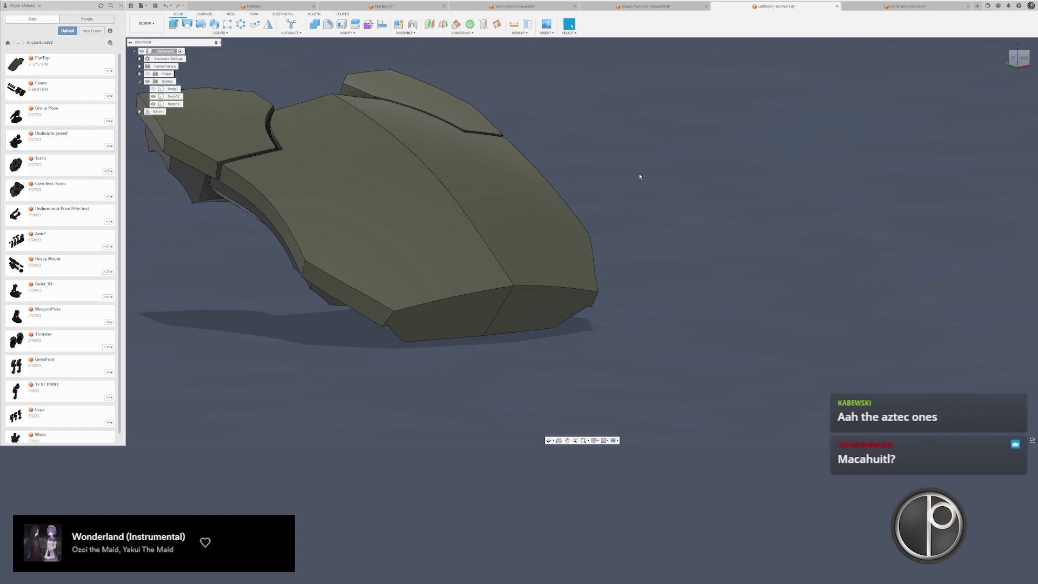
{"action": "scroll", "coordinate": [639, 176], "scroll_direction": "down", "scroll_amount": 3}
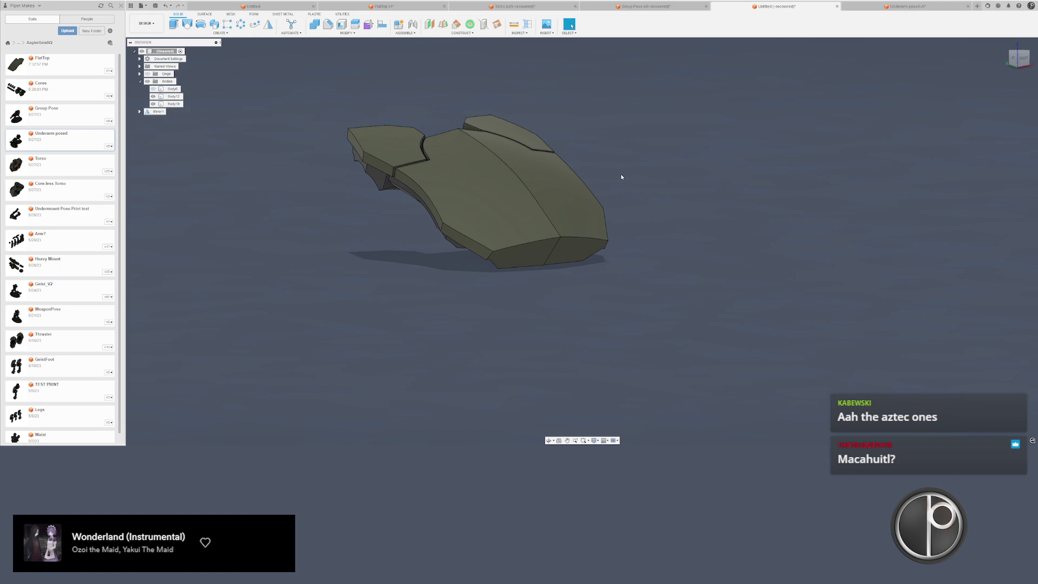
{"action": "double_click", "coordinate": [534, 154]}
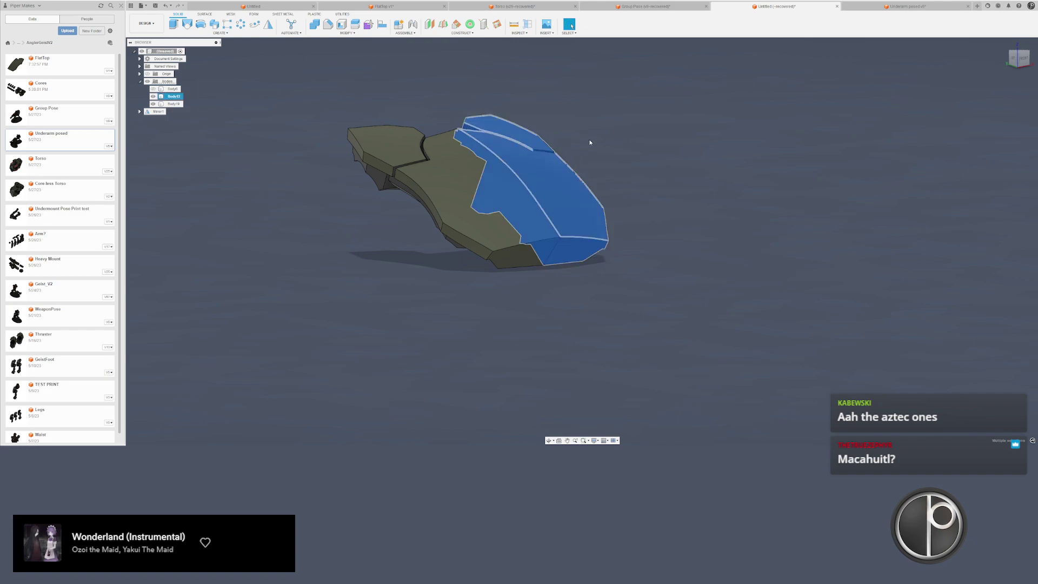
{"action": "left_click_drag", "start_coordinate": [590, 142], "coordinate": [472, 101]}
{"action": "left_click", "coordinate": [449, 96]}
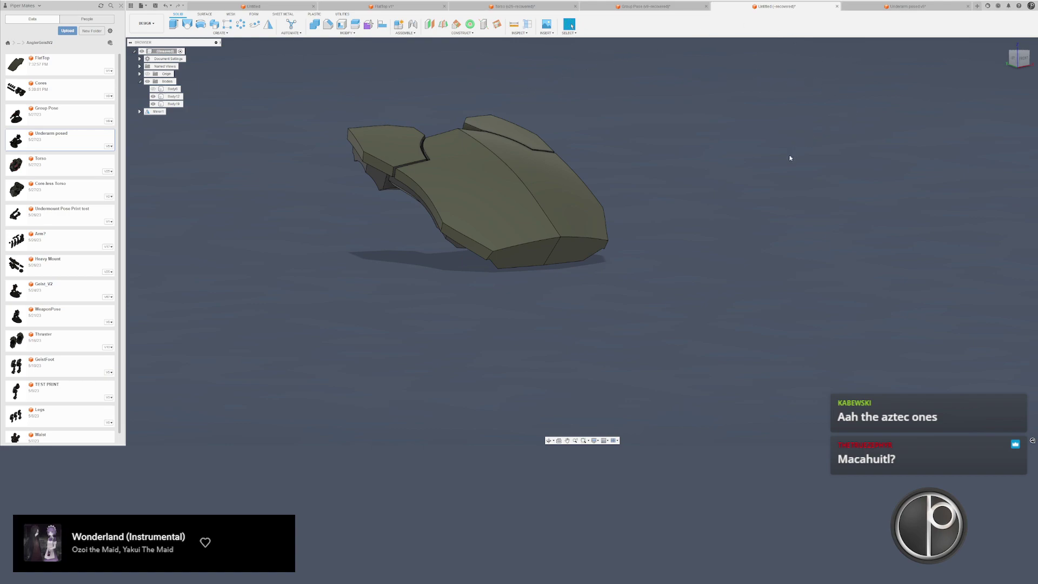
{"action": "middle_click_drag", "start_coordinate": [790, 157], "coordinate": [733, 177], "text": "shift"}
{"action": "scroll", "coordinate": [732, 176], "scroll_direction": "down", "scroll_amount": 3}
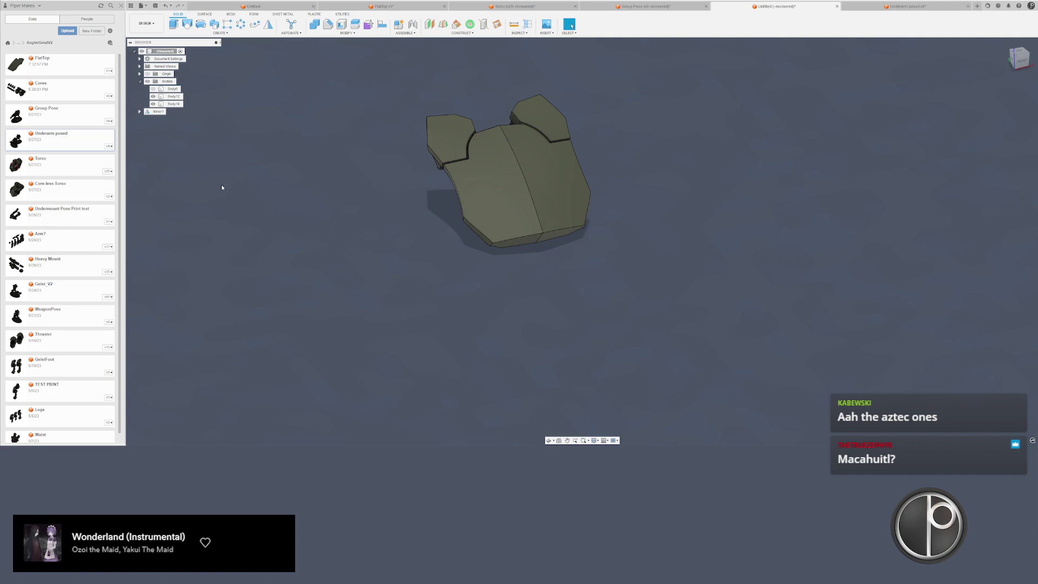
- Select both mirrored plate halves and switch to the FlatTop document containing the full mech head
{"action": "left_click", "coordinate": [445, 173]}
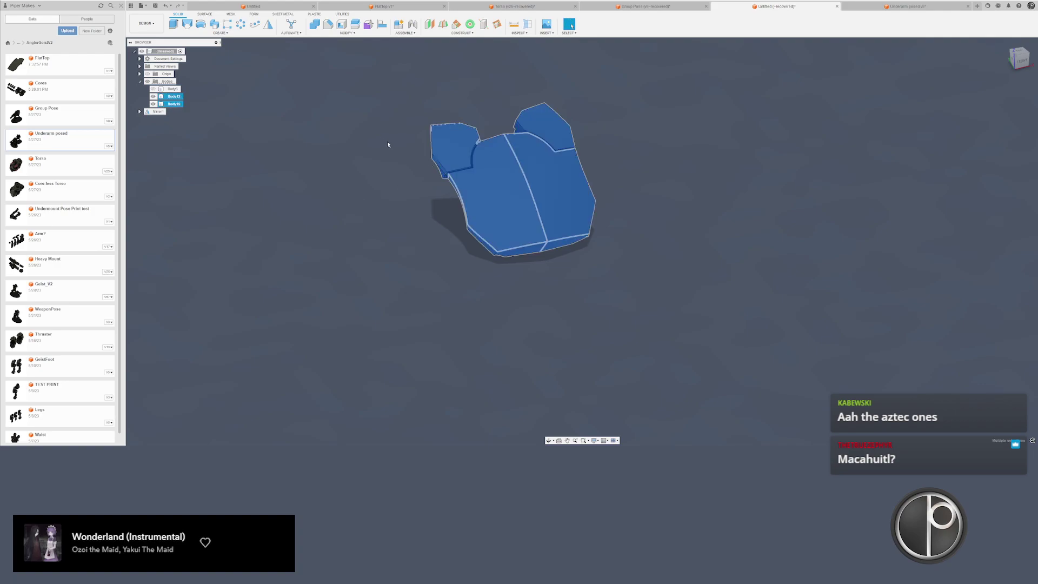
{"action": "left_click", "coordinate": [447, 77]}
{"action": "left_click", "coordinate": [412, 7]}
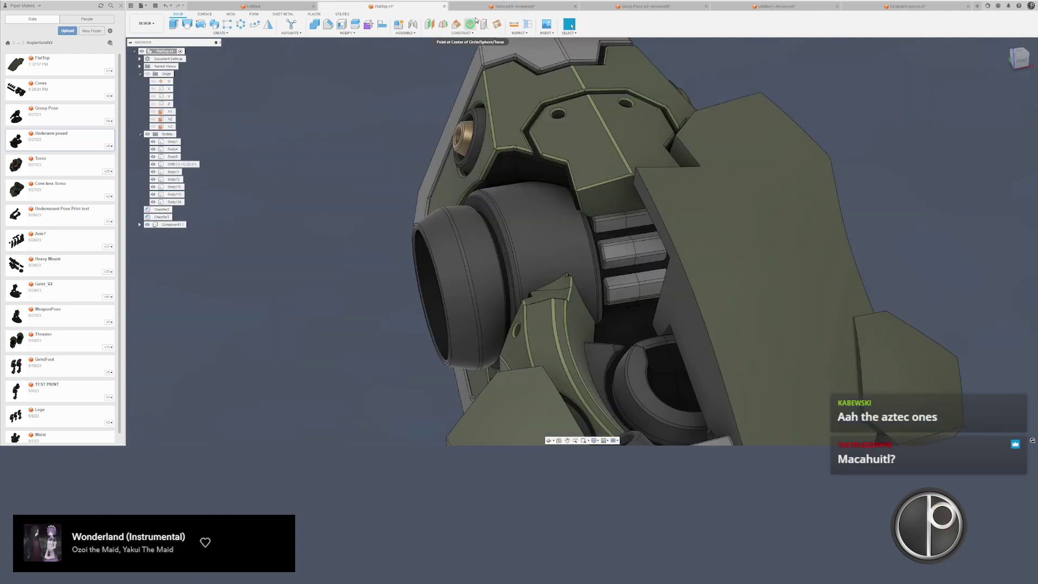
{"action": "scroll", "coordinate": [664, 178], "scroll_direction": "down", "scroll_amount": 4}
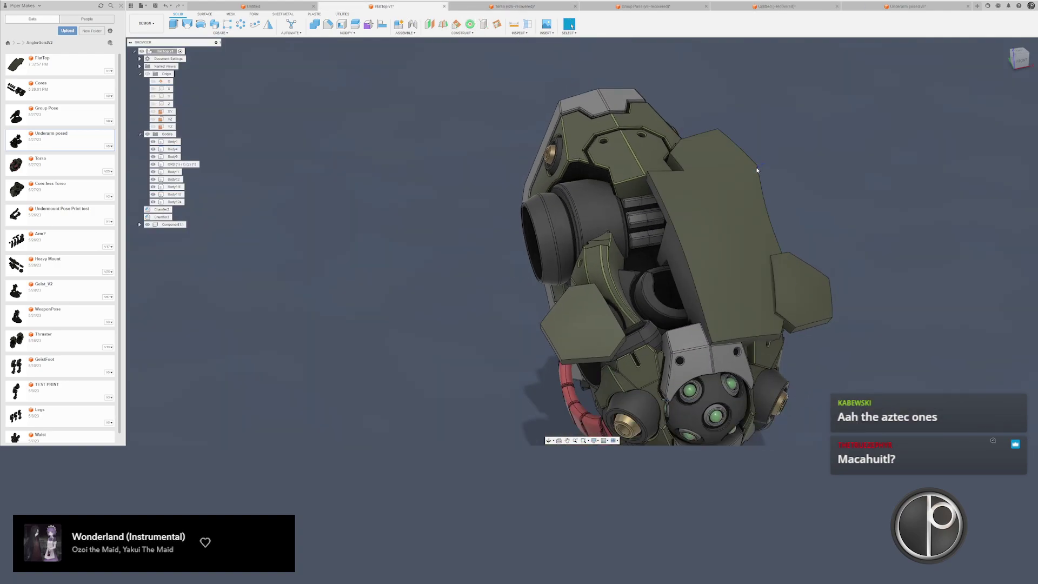
- Replace the old one-piece flat plate on the mech head with the two copied mirrored plate halves
{"action": "left_click", "coordinate": [756, 172]}
{"action": "key", "text": "Delete"}
{"action": "key", "text": "ctrl+z"}
{"action": "middle_click_drag", "start_coordinate": [812, 190], "coordinate": [722, 216], "text": "shift"}
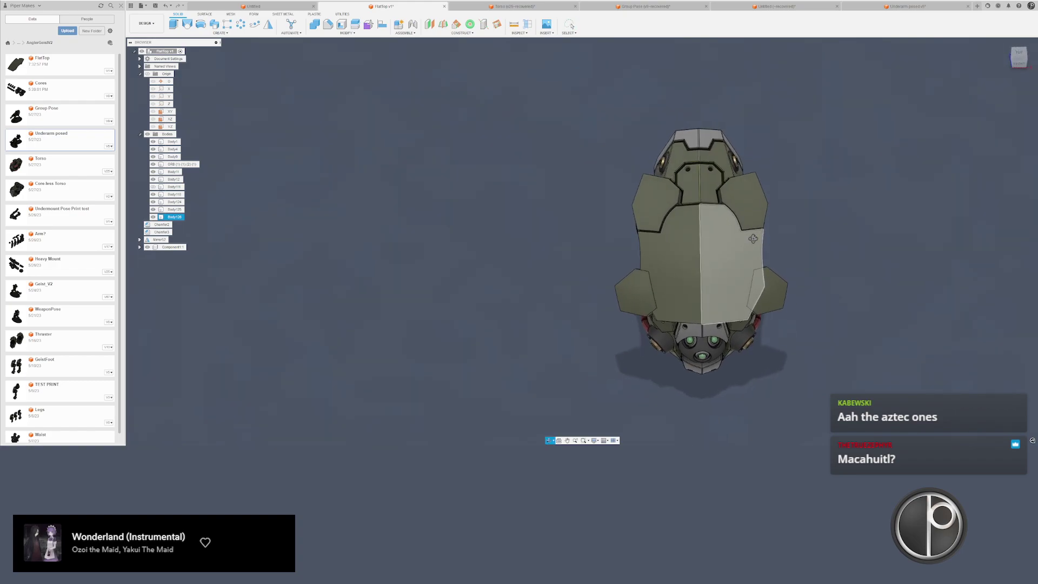
- Examine how the new seamed top plate fits on the head from the front, side, underside and above
{"action": "middle_click_drag", "start_coordinate": [729, 154], "coordinate": [751, 136], "text": "shift"}
{"action": "scroll", "coordinate": [749, 146], "scroll_direction": "up", "scroll_amount": 3}
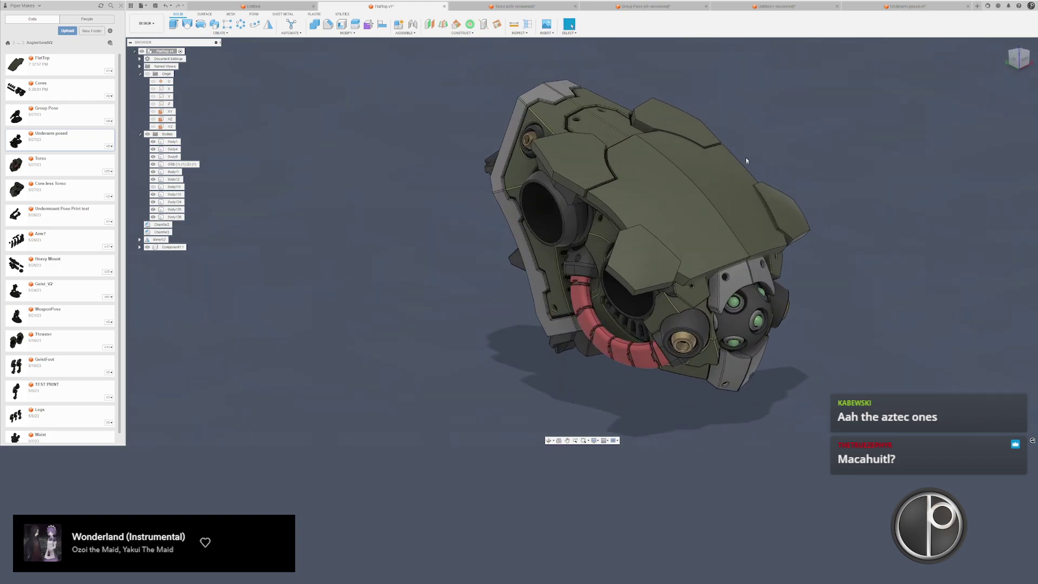
{"action": "left_click", "coordinate": [649, 254]}
{"action": "middle_click_drag", "start_coordinate": [649, 254], "coordinate": [692, 171], "text": "shift"}
{"action": "middle_click_drag", "start_coordinate": [651, 208], "coordinate": [647, 211], "text": "shift"}
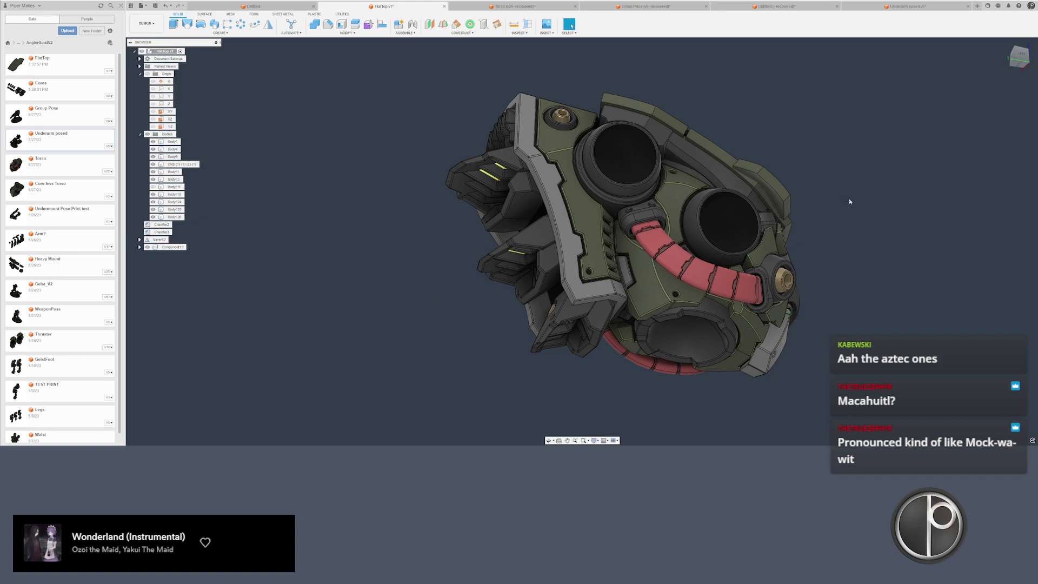
{"action": "middle_click_drag", "start_coordinate": [851, 202], "coordinate": [680, 186], "text": "shift"}
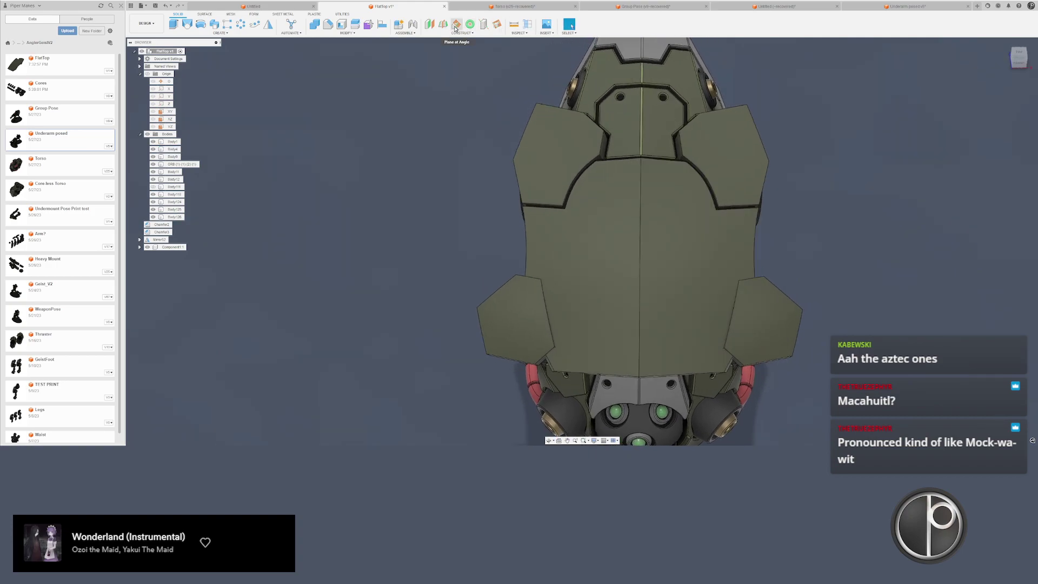
- Create a construction plane through the plate's two inner seam corners and a point on its centre ridge, and enlarge the plane
{"action": "left_click", "coordinate": [383, 27]}
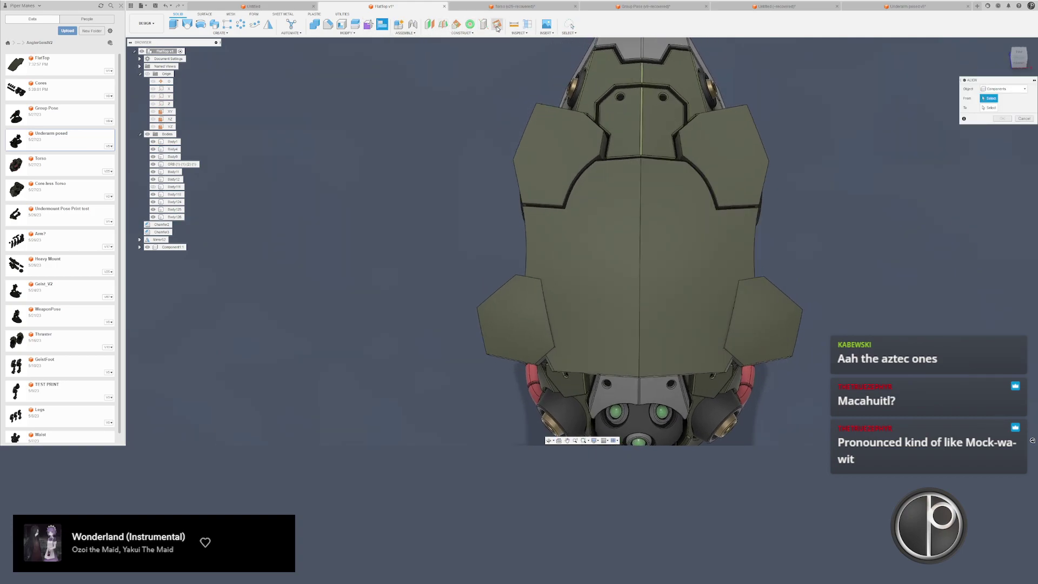
{"action": "left_click", "coordinate": [497, 26]}
{"action": "scroll", "coordinate": [596, 161], "scroll_direction": "up", "scroll_amount": 5}
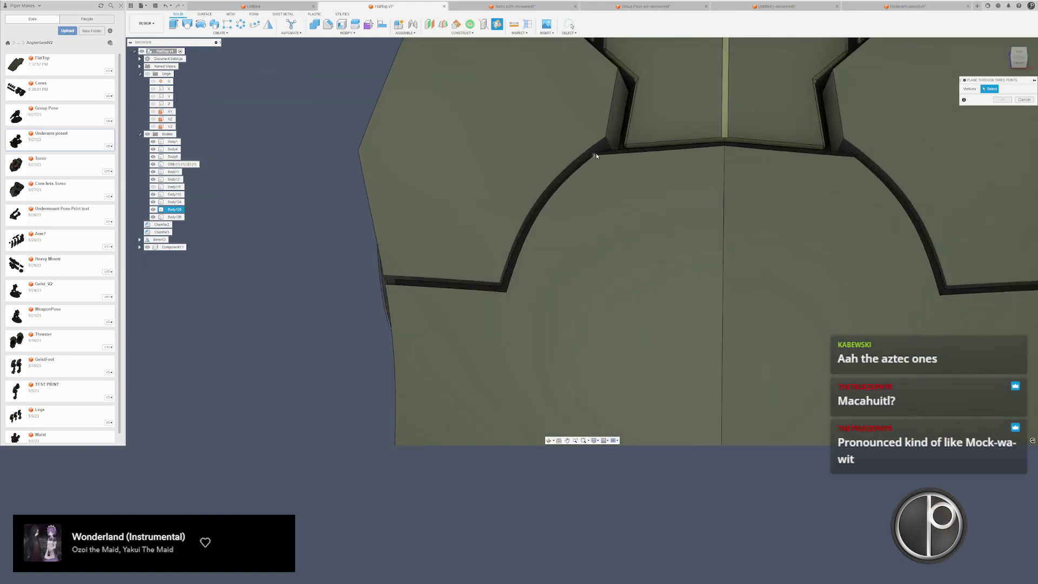
{"action": "left_click", "coordinate": [595, 154]}
{"action": "left_click", "coordinate": [855, 157]}
{"action": "middle_click_drag", "start_coordinate": [855, 157], "coordinate": [645, 283], "text": "shift"}
{"action": "left_click", "coordinate": [646, 285]}
{"action": "key", "text": "Return"}
{"action": "scroll", "coordinate": [645, 282], "scroll_direction": "down", "scroll_amount": 2}
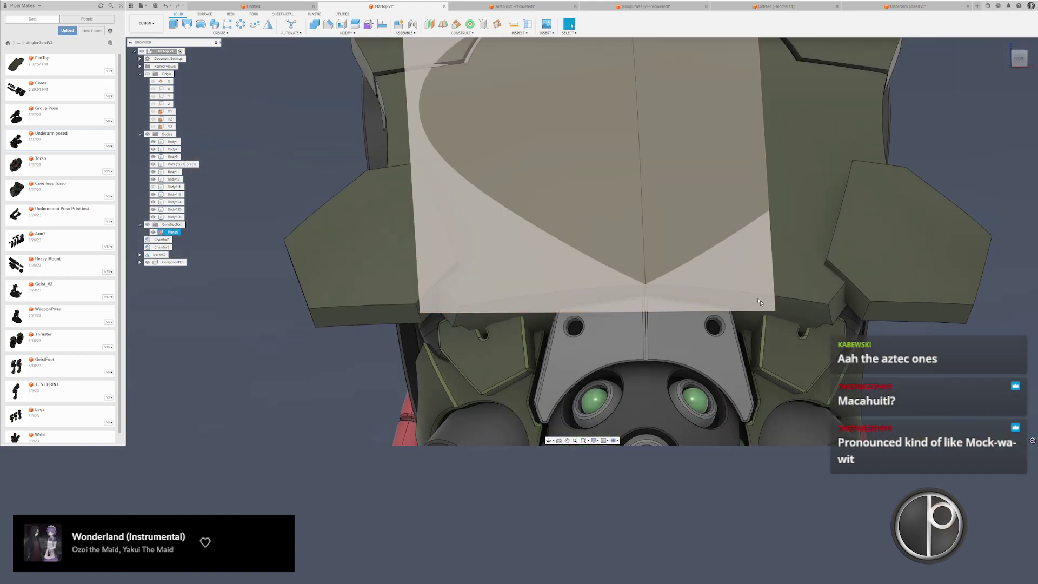
{"action": "left_click_drag", "start_coordinate": [776, 311], "coordinate": [902, 347]}
{"action": "scroll", "coordinate": [661, 346], "scroll_direction": "down", "scroll_amount": 3}
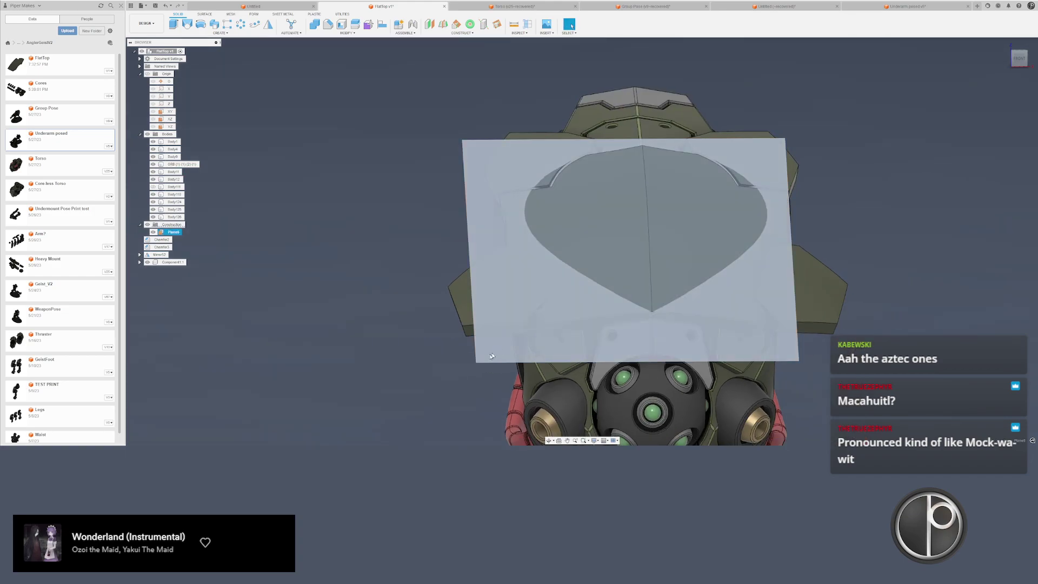
- Start a sketch on the new three-point construction plane over the top plate
{"action": "left_click", "coordinate": [491, 355]}
{"action": "key", "text": "c"}
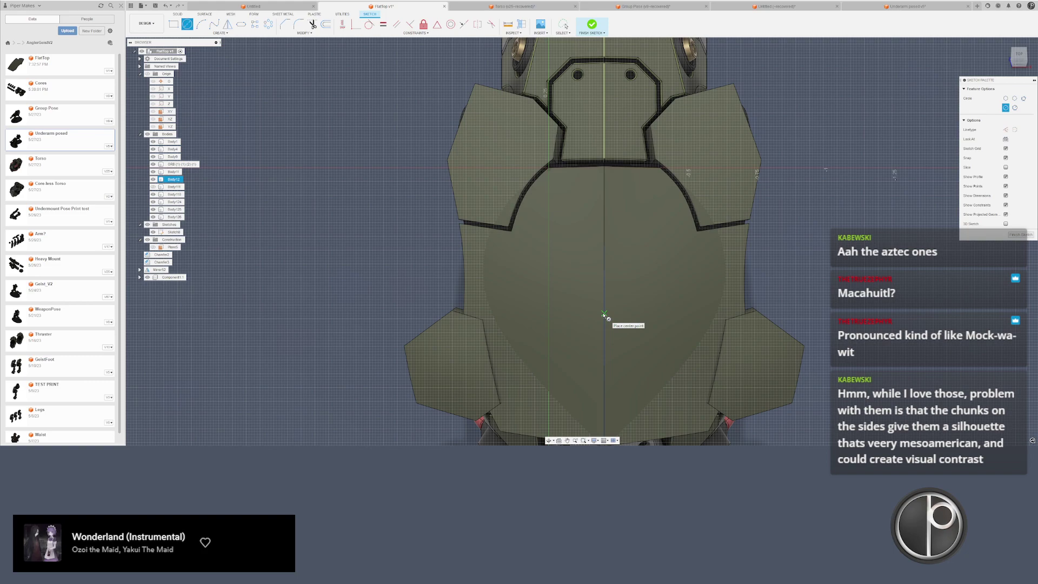
{"action": "middle_click_drag", "start_coordinate": [788, 193], "coordinate": [707, 179]}
{"action": "key", "text": "Escape"}
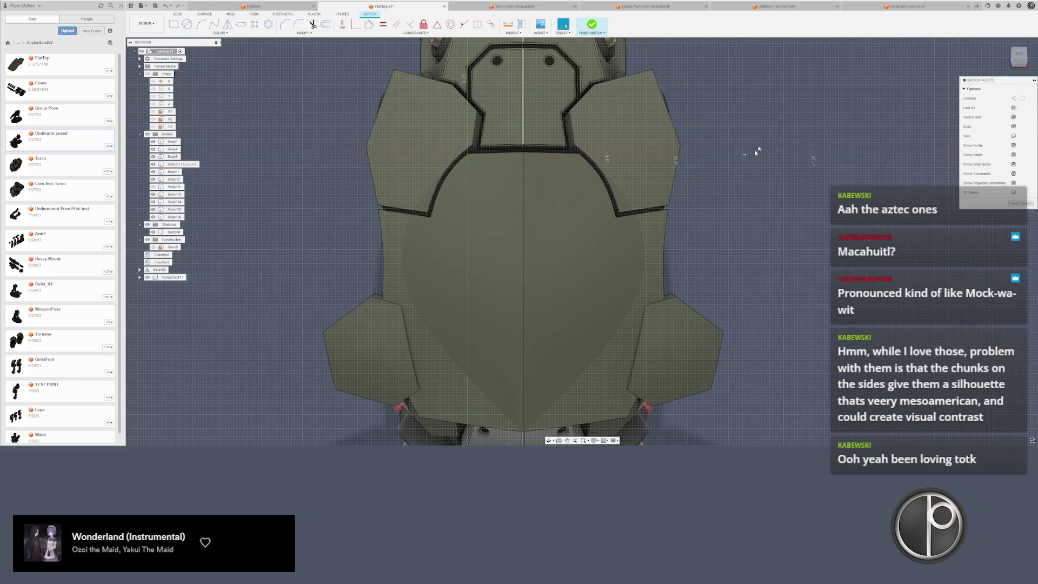
- Create a new design and sketch a narrow upright handle rectangle downward from the origin on an origin plane
{"action": "left_click", "coordinate": [978, 7]}
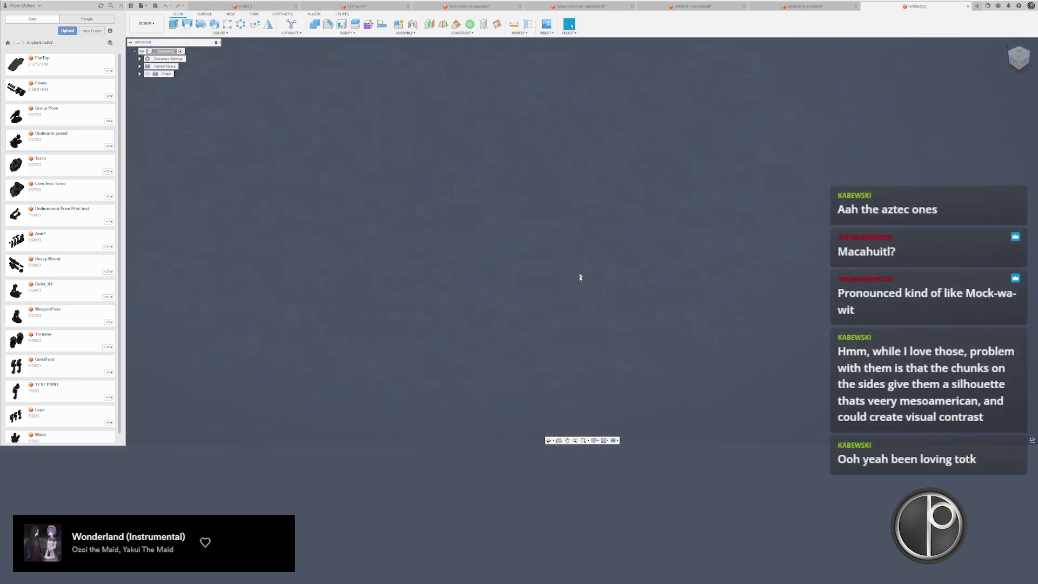
{"action": "key", "text": "l"}
{"action": "left_click", "coordinate": [490, 186]}
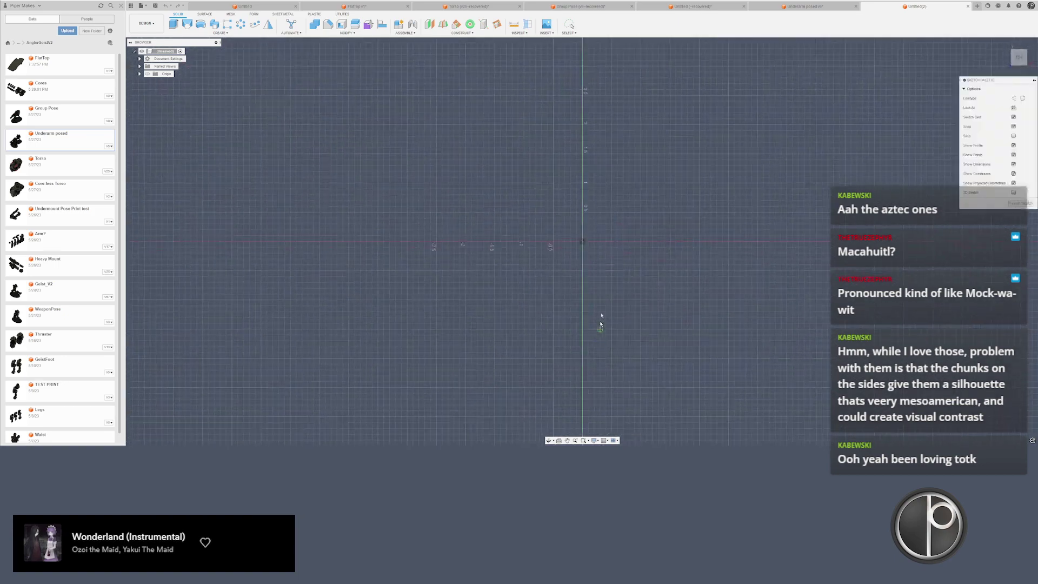
{"action": "scroll", "coordinate": [566, 279], "scroll_direction": "up", "scroll_amount": 3}
{"action": "key", "text": "r"}
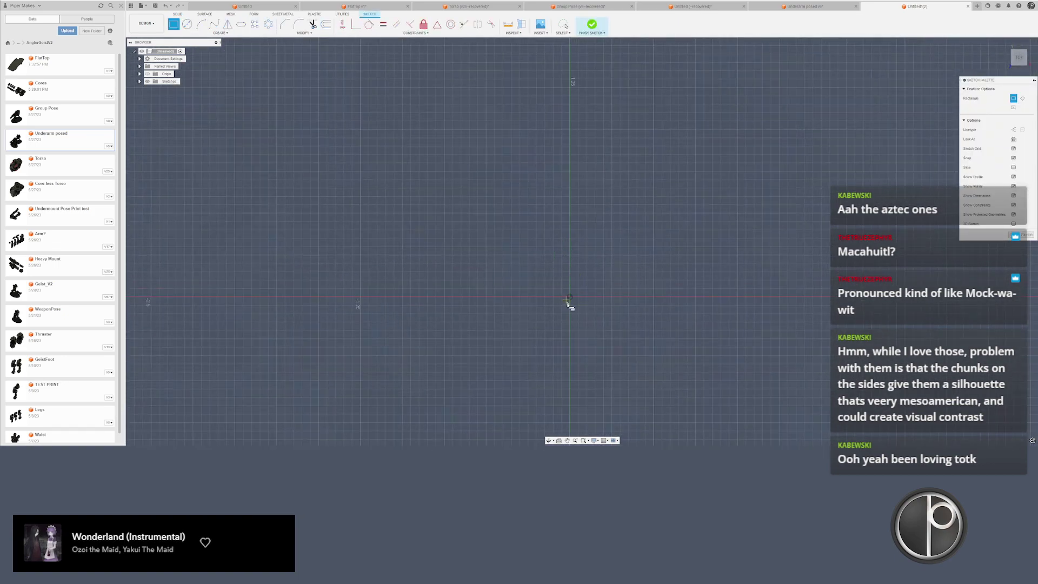
{"action": "left_click", "coordinate": [570, 297]}
{"action": "scroll", "coordinate": [610, 255], "scroll_direction": "down", "scroll_amount": 5}
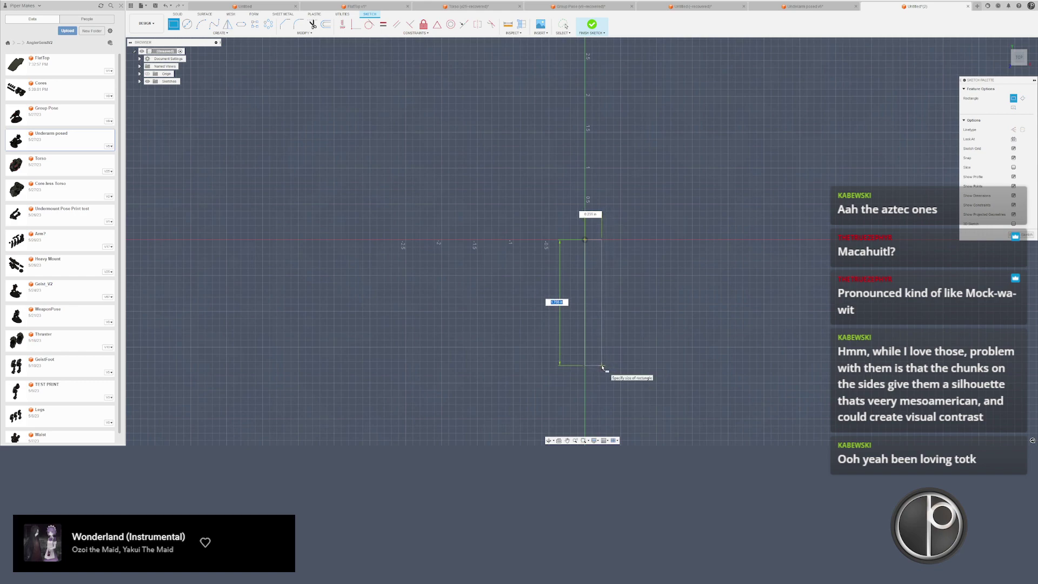
{"action": "left_click", "coordinate": [602, 365]}
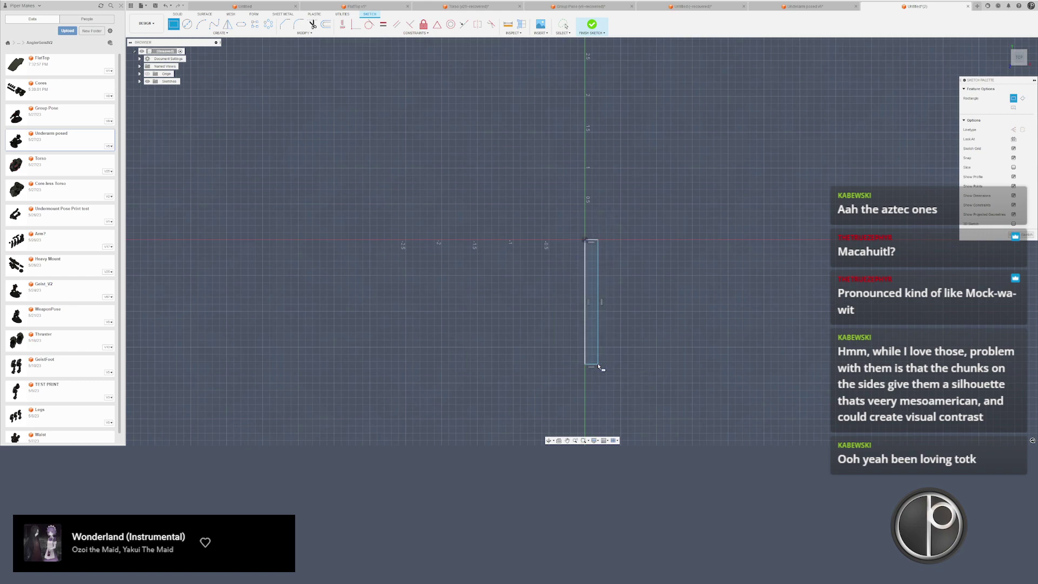
{"action": "key", "text": "Escape"}
- Draw a long vertical centre line upward from the midpoint of the handle rectangle's top edge
{"action": "middle_click_drag", "start_coordinate": [609, 300], "coordinate": [614, 333]}
{"action": "key", "text": "l"}
{"action": "left_click", "coordinate": [590, 273]}
{"action": "scroll", "coordinate": [591, 273], "scroll_direction": "down", "scroll_amount": 4}
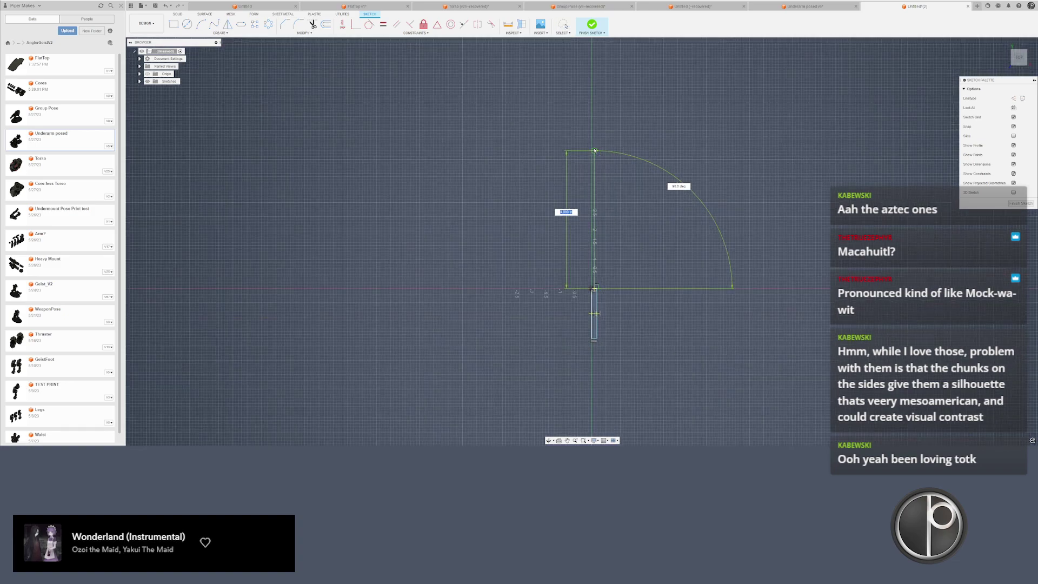
{"action": "scroll", "coordinate": [595, 151], "scroll_direction": "up", "scroll_amount": 2}
{"action": "left_click", "coordinate": [595, 152]}
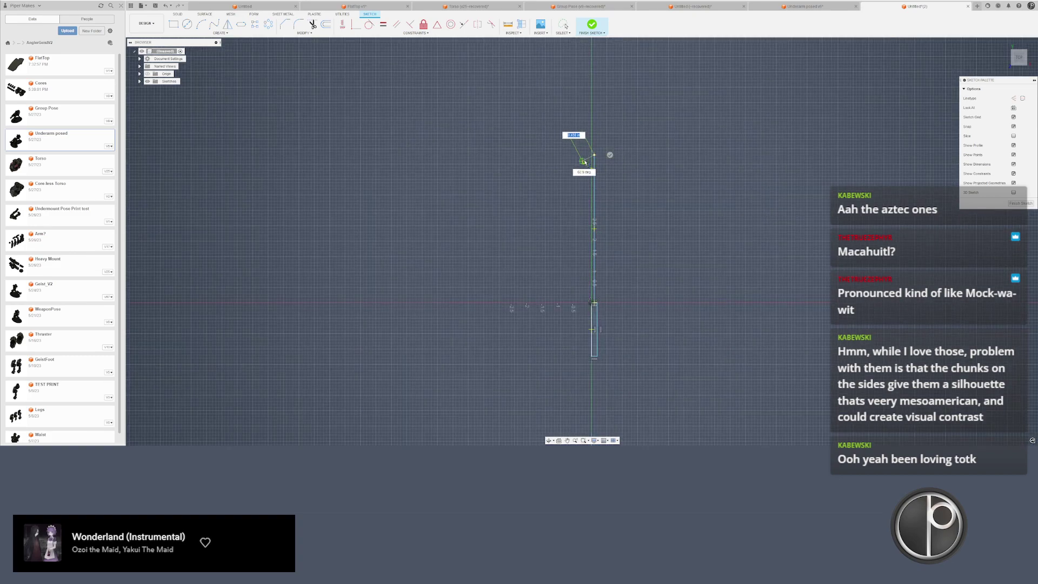
- Sketch the left blade outline with a short sloped tip, a widening long edge and a taper to the handle's top corner
{"action": "scroll", "coordinate": [586, 159], "scroll_direction": "up", "scroll_amount": 3}
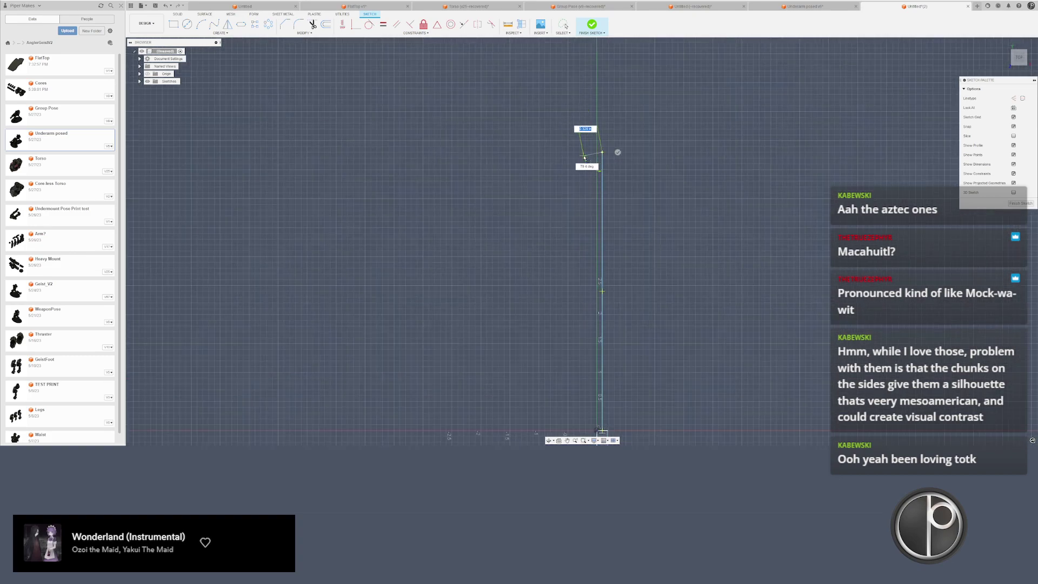
{"action": "left_click", "coordinate": [584, 156]}
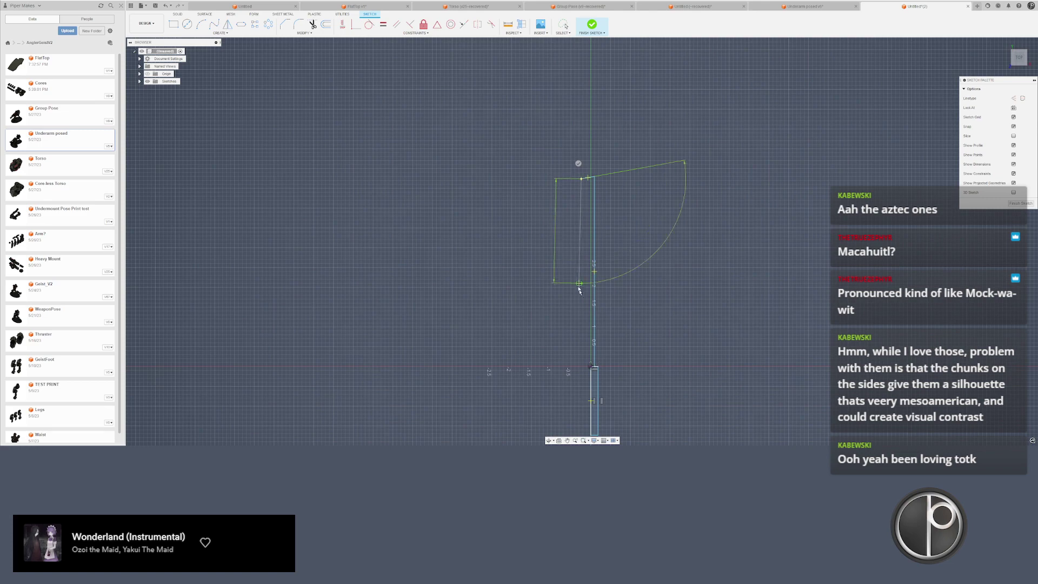
{"action": "scroll", "coordinate": [584, 249], "scroll_direction": "down", "scroll_amount": 2}
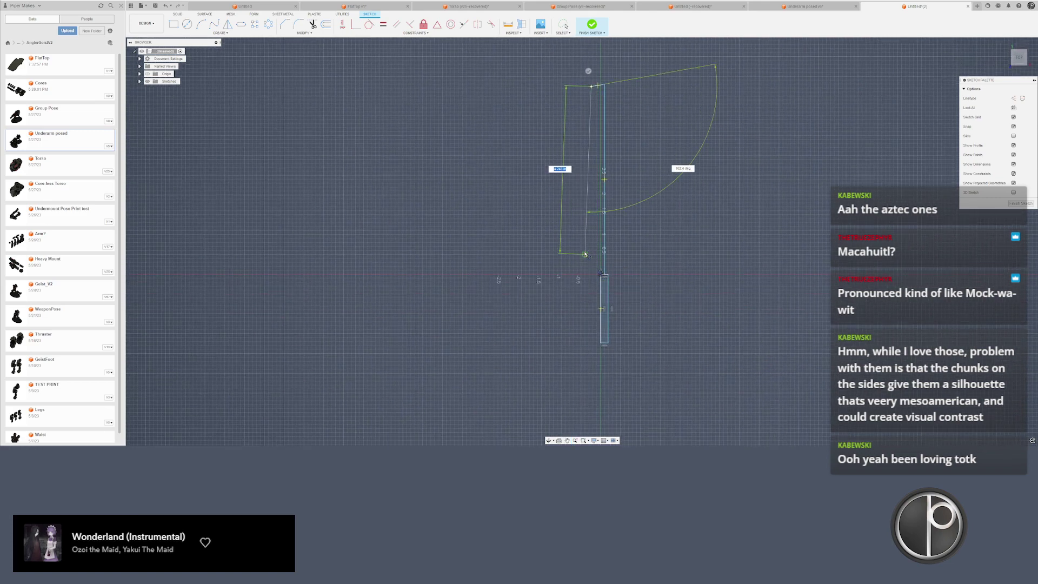
{"action": "left_click", "coordinate": [581, 250]}
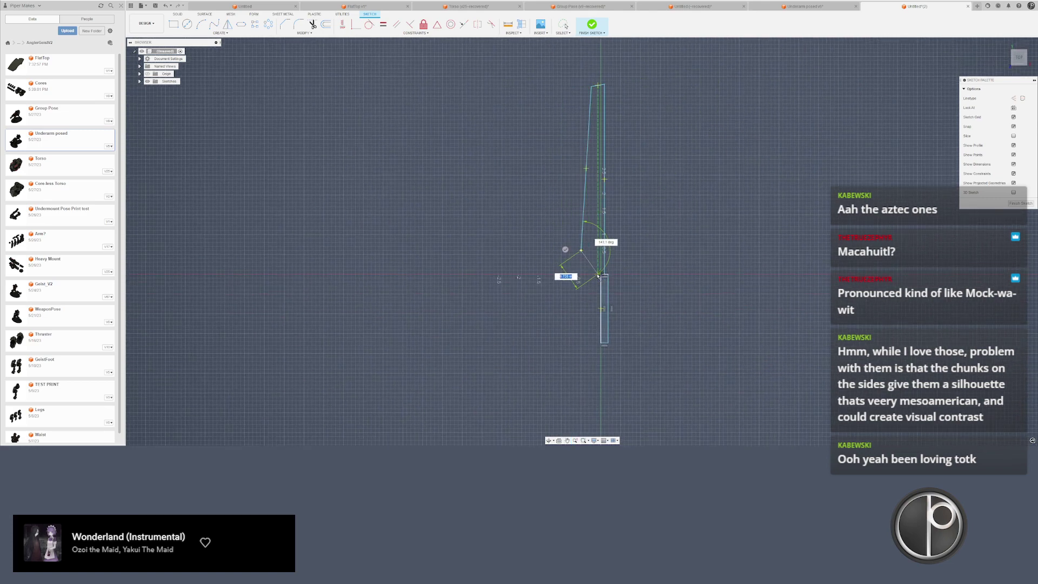
{"action": "left_click", "coordinate": [598, 274]}
{"action": "key", "text": "Escape"}
- Draw a flat crossguard rectangle over the blade base, from left of the handle to the handle's right edge
{"action": "scroll", "coordinate": [594, 287], "scroll_direction": "up", "scroll_amount": 5}
{"action": "key", "text": "r"}
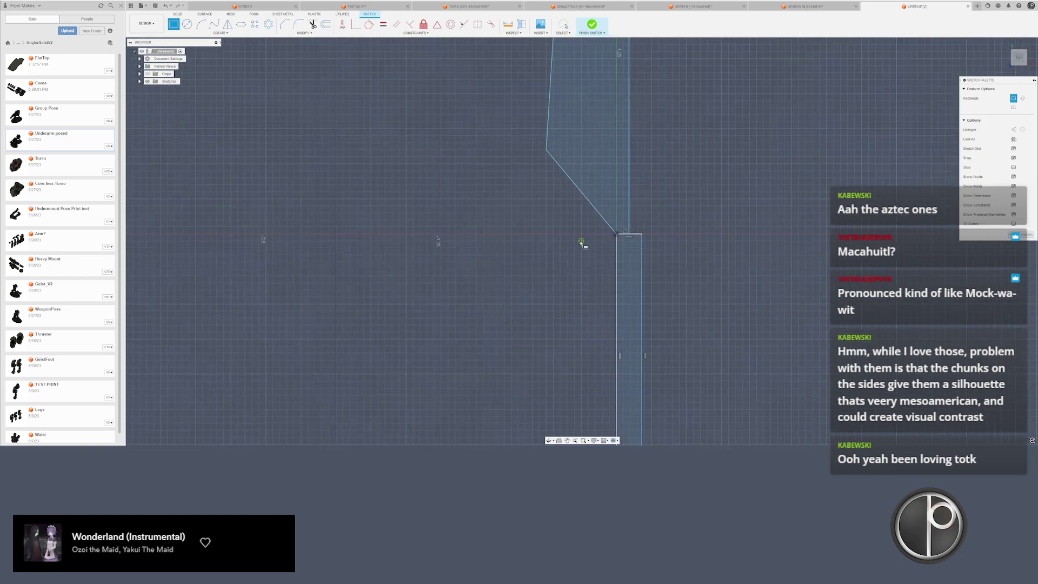
{"action": "left_click", "coordinate": [554, 213]}
{"action": "left_click", "coordinate": [642, 242]}
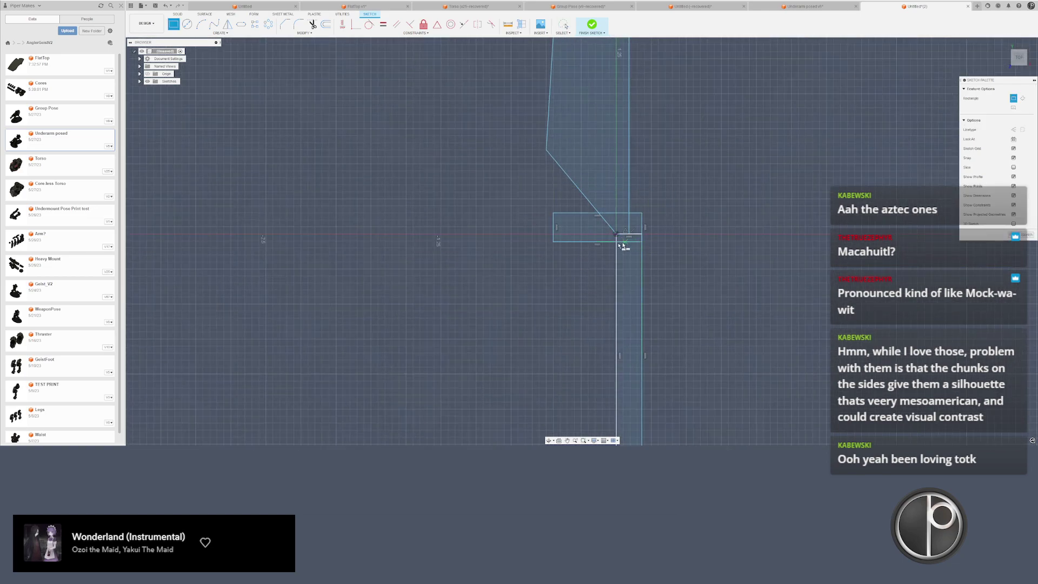
{"action": "key", "text": "Escape"}
- Mirror the left blade outline across the vertical centre line to complete the blade
{"action": "scroll", "coordinate": [612, 228], "scroll_direction": "down", "scroll_amount": 2}
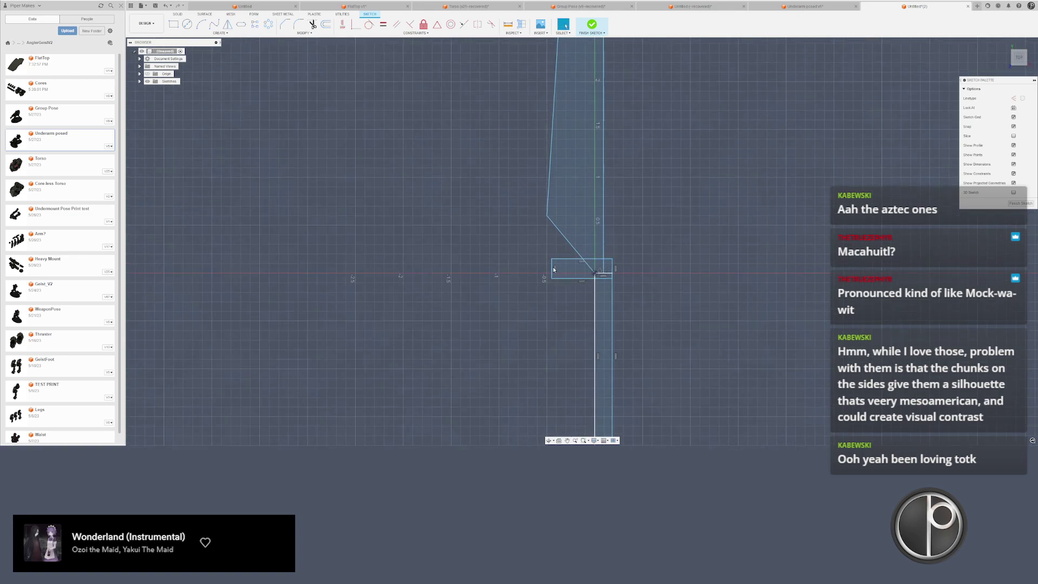
{"action": "left_click", "coordinate": [550, 269]}
{"action": "mouse_move", "coordinate": [523, 188]}
{"action": "middle_mouse_down"}
{"action": "mouse_move", "coordinate": [488, 280]}
{"action": "mouse_move", "coordinate": [474, 378]}
{"action": "middle_mouse_up"}
{"action": "mouse_move", "coordinate": [518, 82]}
{"action": "middle_mouse_down"}
{"action": "mouse_move", "coordinate": [492, 196]}
{"action": "mouse_move", "coordinate": [510, 124]}
{"action": "mouse_move", "coordinate": [507, 141]}
{"action": "middle_mouse_up"}
{"action": "scroll", "coordinate": [505, 158], "scroll_direction": "down", "scroll_amount": 3}
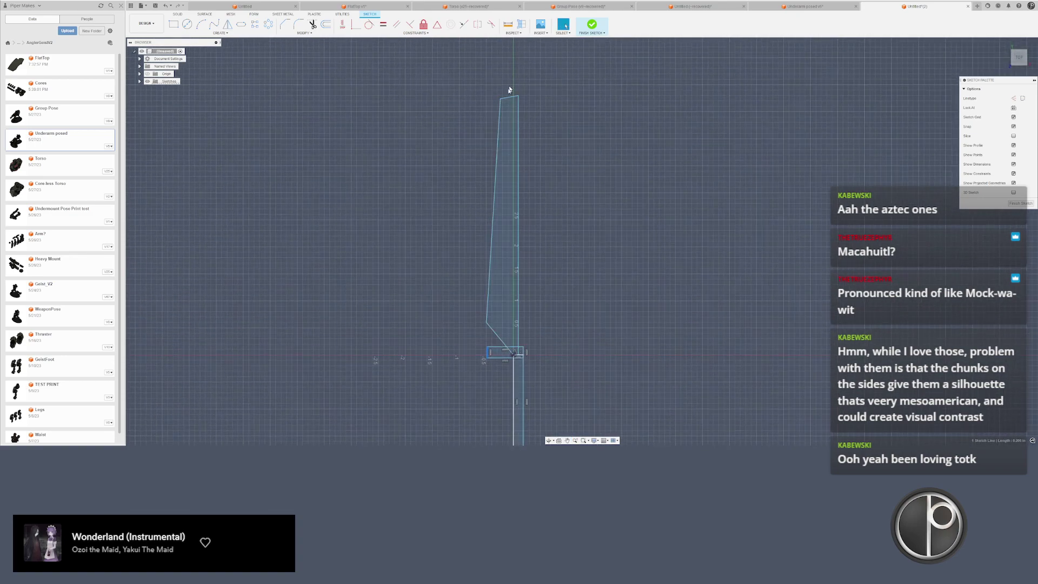
{"action": "left_click", "coordinate": [498, 315]}
{"action": "left_click", "coordinate": [227, 24]}
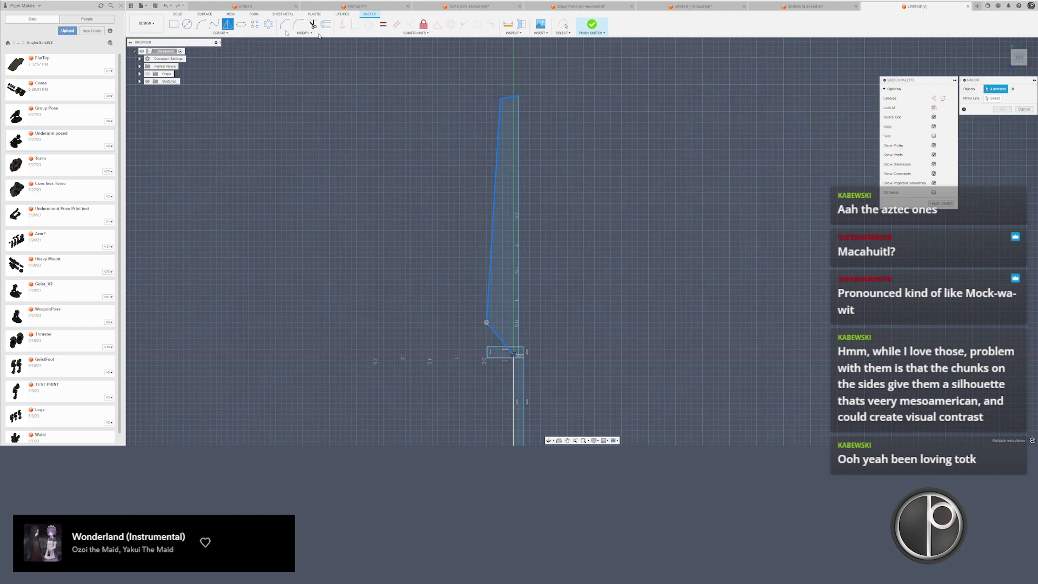
{"action": "left_click", "coordinate": [991, 100]}
{"action": "left_click", "coordinate": [518, 233]}
{"action": "key", "text": "Return"}
- Narrow the blade by moving its left long edge toward the centre line
{"action": "scroll", "coordinate": [540, 194], "scroll_direction": "up", "scroll_amount": 6}
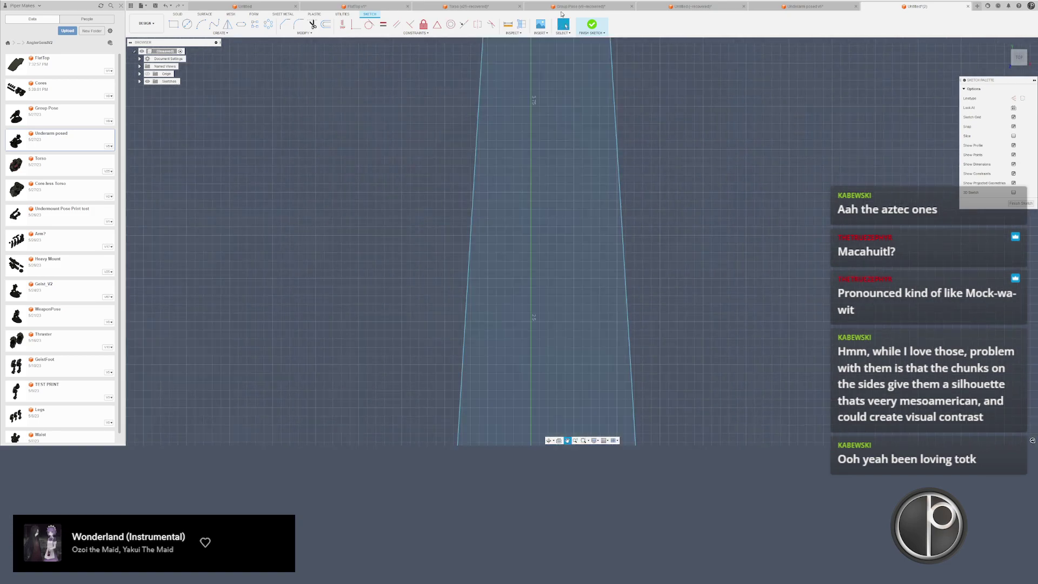
{"action": "scroll", "coordinate": [534, 211], "scroll_direction": "down", "scroll_amount": 1}
{"action": "middle_click_drag", "start_coordinate": [534, 332], "coordinate": [534, 245]}
{"action": "scroll", "coordinate": [507, 242], "scroll_direction": "up", "scroll_amount": 2}
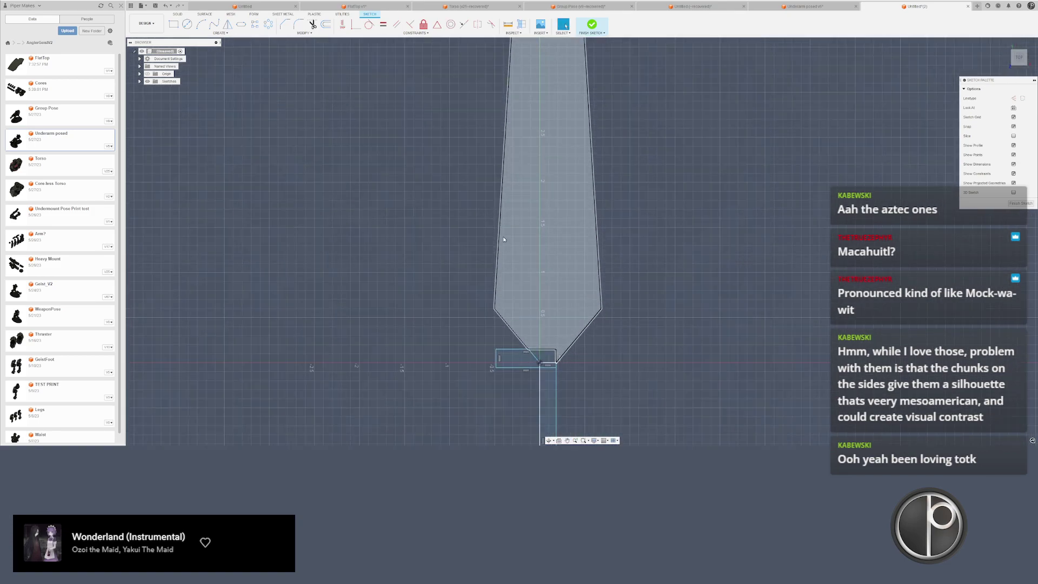
{"action": "key", "text": "ctrl+z"}
{"action": "left_click", "coordinate": [503, 236]}
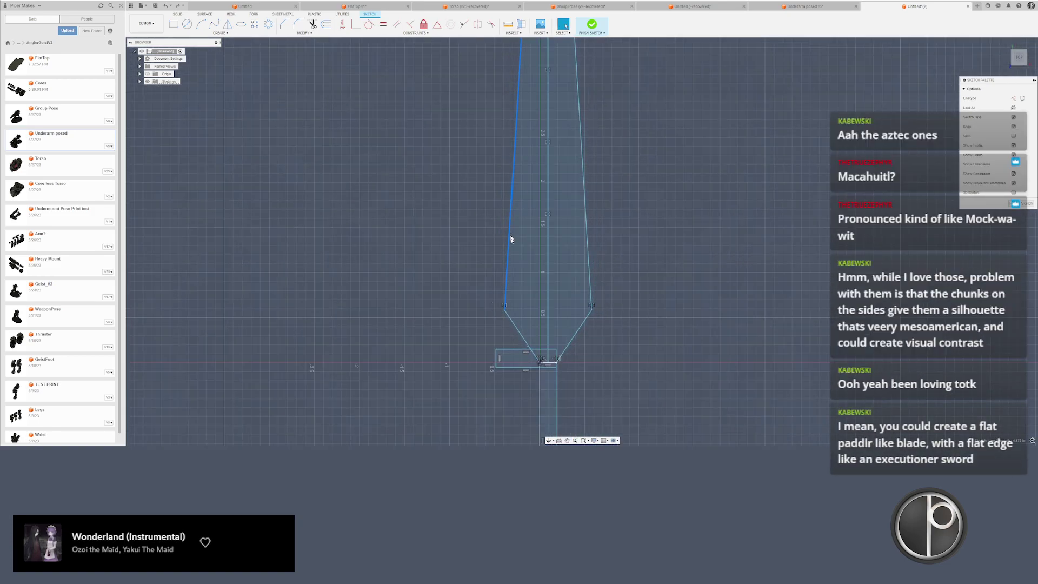
- Delete the crossguard rectangle's top edge and shorten its left side by lowering the upper endpoint
{"action": "scroll", "coordinate": [496, 289], "scroll_direction": "up", "scroll_amount": 1}
{"action": "scroll", "coordinate": [517, 294], "scroll_direction": "up", "scroll_amount": 4}
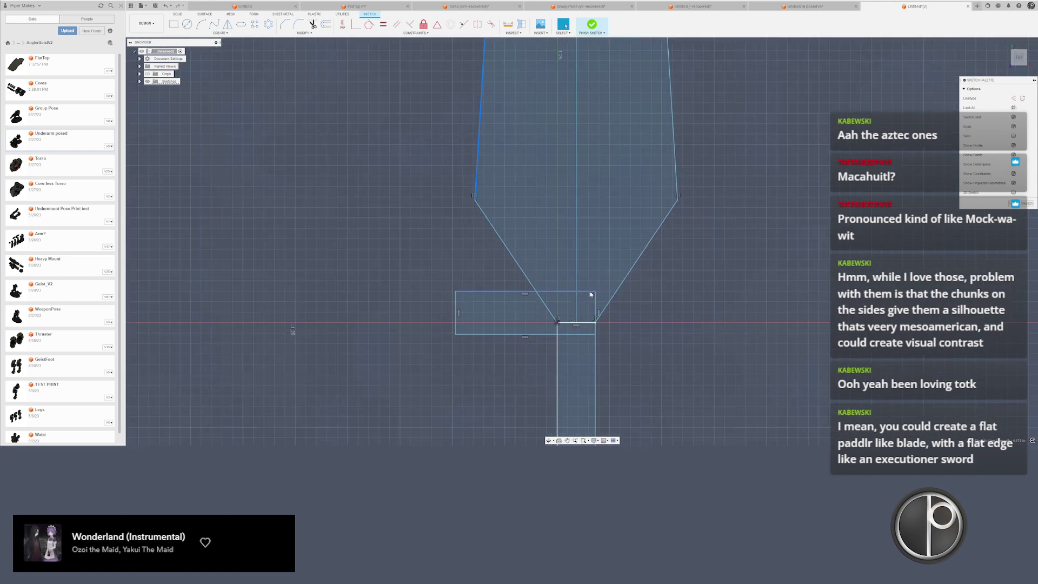
{"action": "left_click_drag", "start_coordinate": [594, 291], "coordinate": [595, 281]}
{"action": "key", "text": "ctrl+z"}
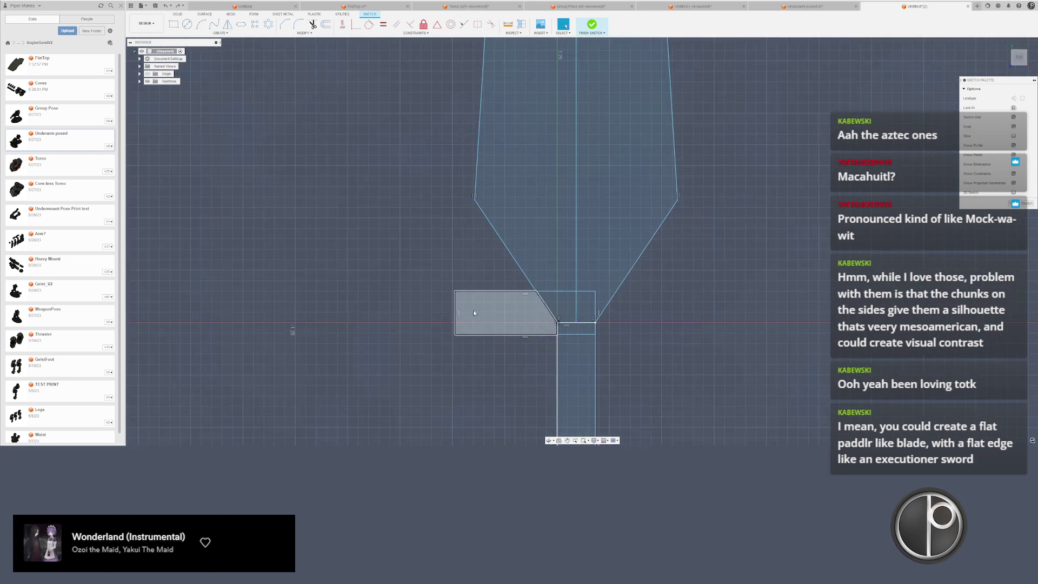
{"action": "scroll", "coordinate": [474, 313], "scroll_direction": "up", "scroll_amount": 1}
{"action": "key", "text": "Delete"}
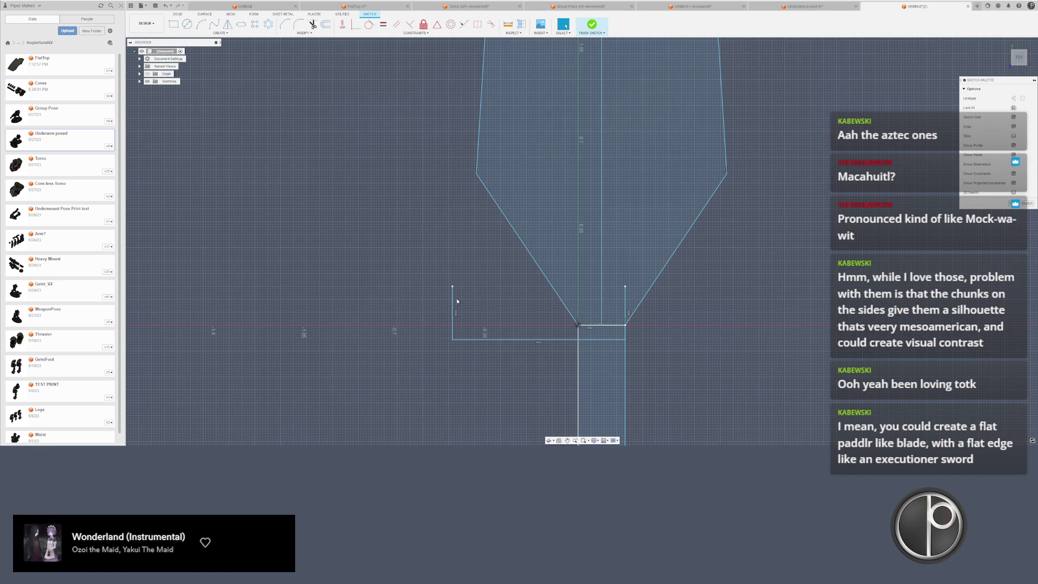
{"action": "left_click_drag", "start_coordinate": [452, 288], "coordinate": [452, 300]}
- Draw the crossguard's sloped upper edge in two segments from the shortened left side to the blade's centre line
{"action": "key", "text": "l"}
{"action": "left_click", "coordinate": [452, 300]}
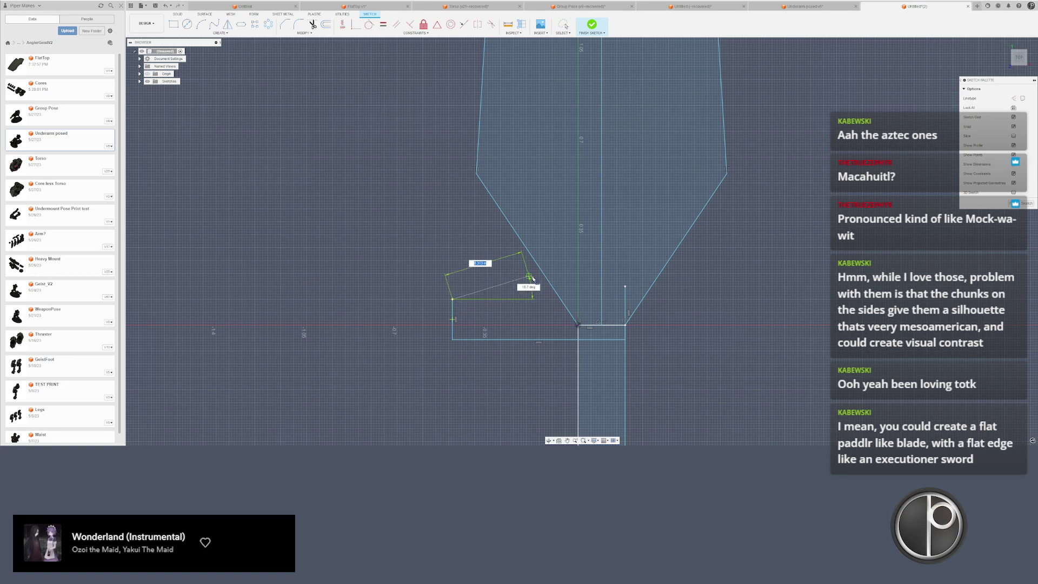
{"action": "key", "text": "l"}
{"action": "left_click", "coordinate": [453, 299]}
{"action": "left_click", "coordinate": [529, 283]}
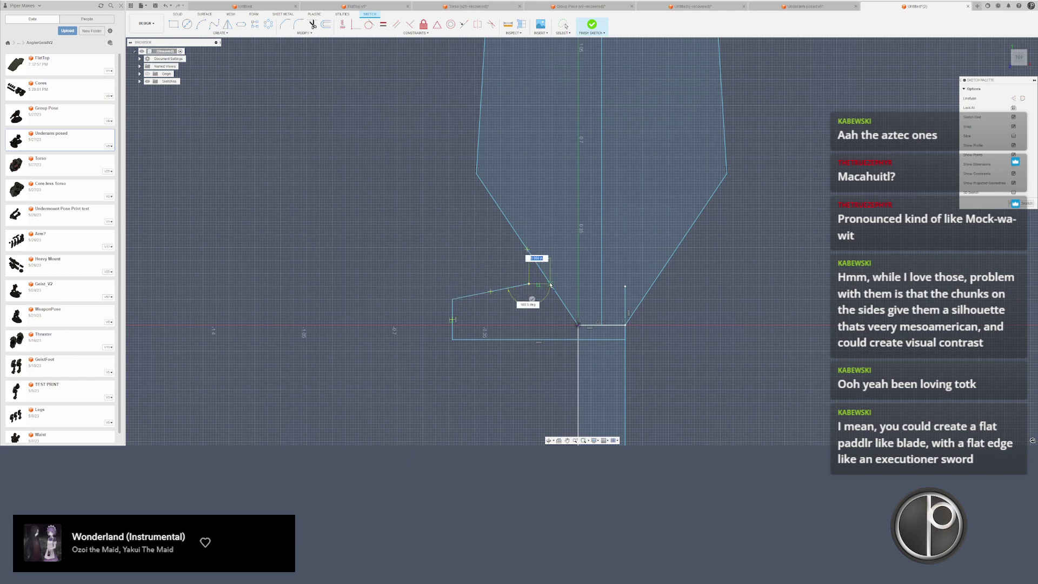
{"action": "left_click", "coordinate": [601, 269]}
{"action": "key", "text": "Escape"}
- Mirror the crossguard's left side and outer sloped segment across the blade's centre line
{"action": "scroll", "coordinate": [601, 269], "scroll_direction": "down", "scroll_amount": 1}
{"action": "middle_click_drag", "start_coordinate": [602, 269], "coordinate": [623, 202]}
{"action": "left_click", "coordinate": [529, 232]}
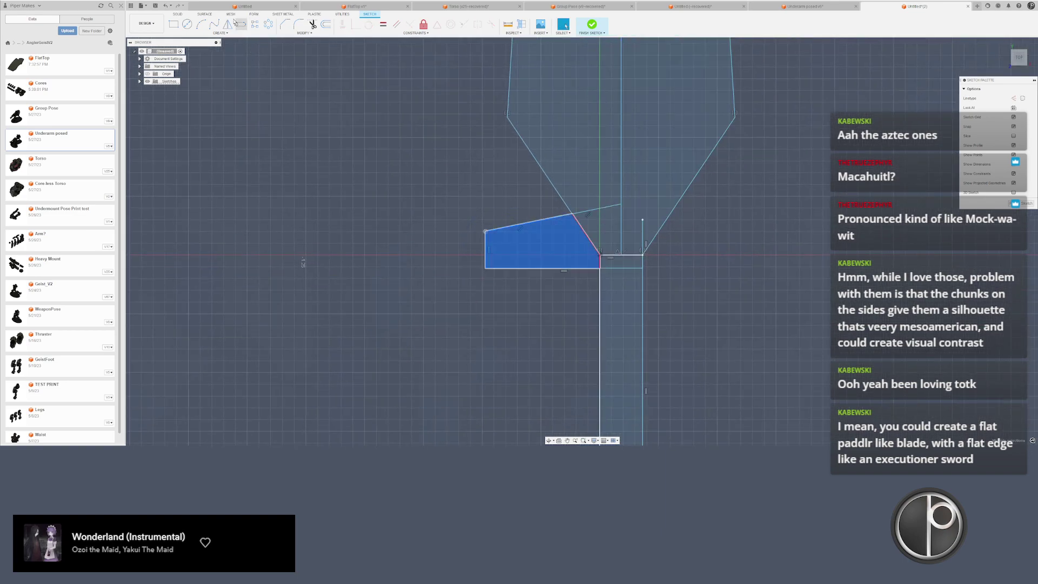
{"action": "left_click", "coordinate": [234, 22]}
{"action": "middle_click_drag", "start_coordinate": [772, 162], "coordinate": [705, 183]}
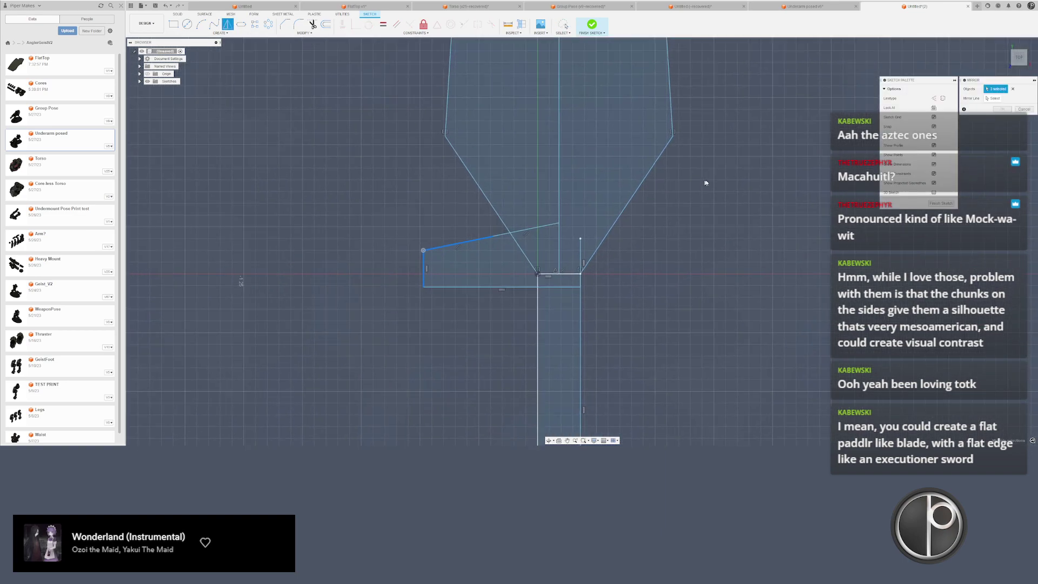
{"action": "left_click", "coordinate": [986, 100]}
{"action": "left_click", "coordinate": [561, 247]}
{"action": "key", "text": "Return"}
- Replace the mirrored short sloped segment with a line from the crossguard's right side up to the centre line
{"action": "scroll", "coordinate": [693, 242], "scroll_direction": "up", "scroll_amount": 3}
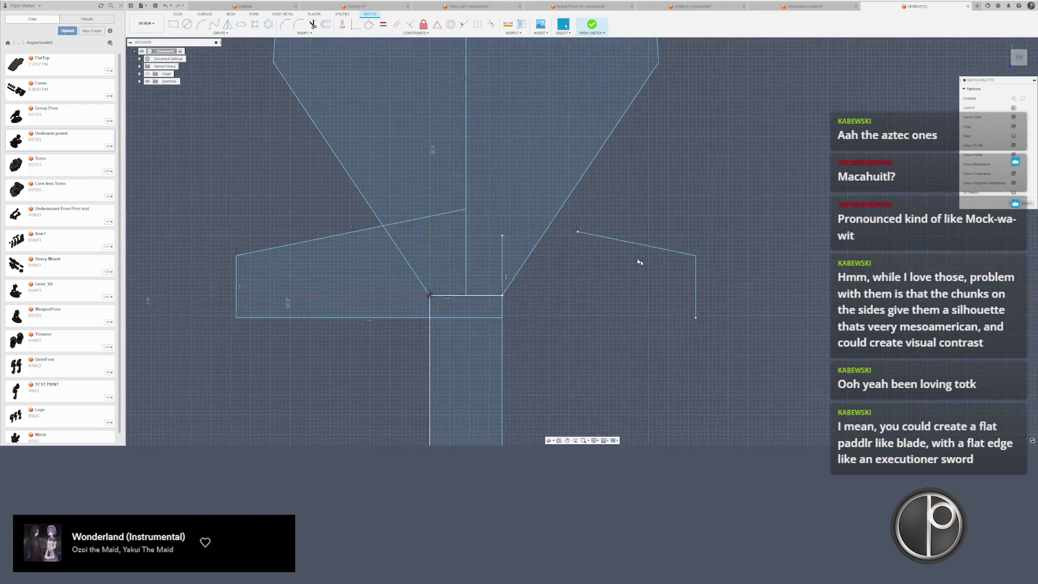
{"action": "left_click", "coordinate": [648, 246]}
{"action": "key", "text": "Delete"}
{"action": "scroll", "coordinate": [661, 259], "scroll_direction": "up", "scroll_amount": 1}
{"action": "key", "text": "l"}
{"action": "left_click", "coordinate": [699, 254]}
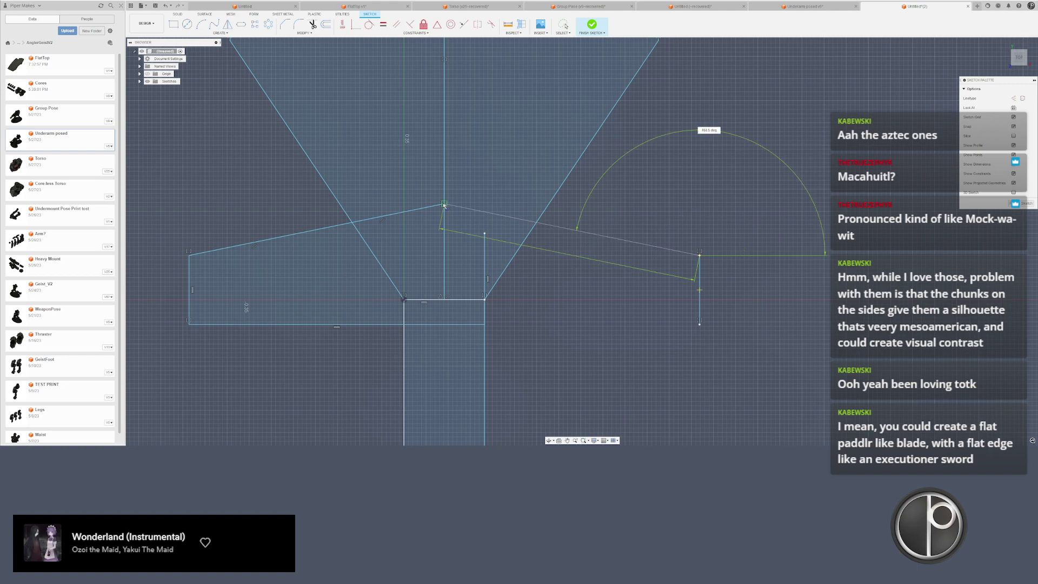
- Sketch the right half of the crossguard with lines from the centre peak down its right end and back along the bottom edge
{"action": "left_click", "coordinate": [444, 204]}
{"action": "left_click", "coordinate": [700, 325]}
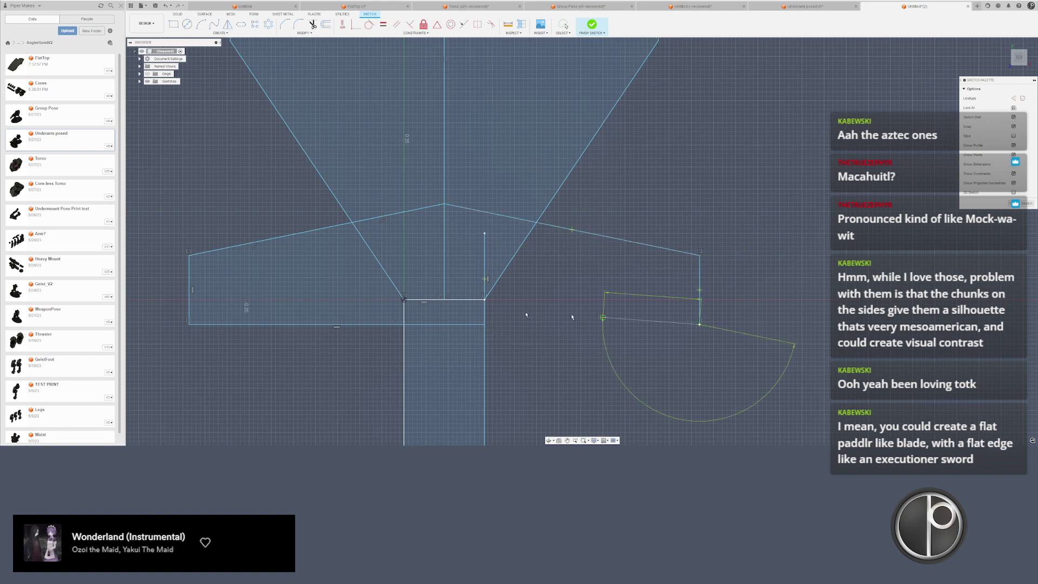
{"action": "left_click", "coordinate": [189, 324]}
{"action": "key", "text": "Escape"}
{"action": "scroll", "coordinate": [274, 349], "scroll_direction": "down", "scroll_amount": 3}
{"action": "scroll", "coordinate": [508, 349], "scroll_direction": "down", "scroll_amount": 3}
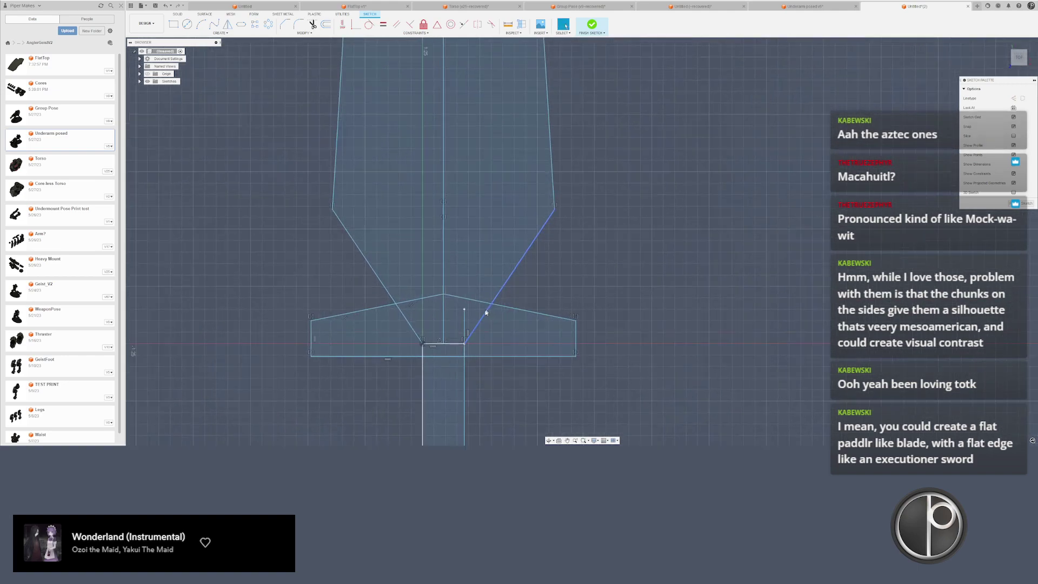
- Trim the blade and handle lines that cross the inside of the crossguard and remove the blade's centre line
{"action": "scroll", "coordinate": [485, 308], "scroll_direction": "up", "scroll_amount": 6}
{"action": "key", "text": "t"}
{"action": "left_click", "coordinate": [431, 322]}
{"action": "left_click", "coordinate": [468, 342]}
{"action": "left_click", "coordinate": [379, 344]}
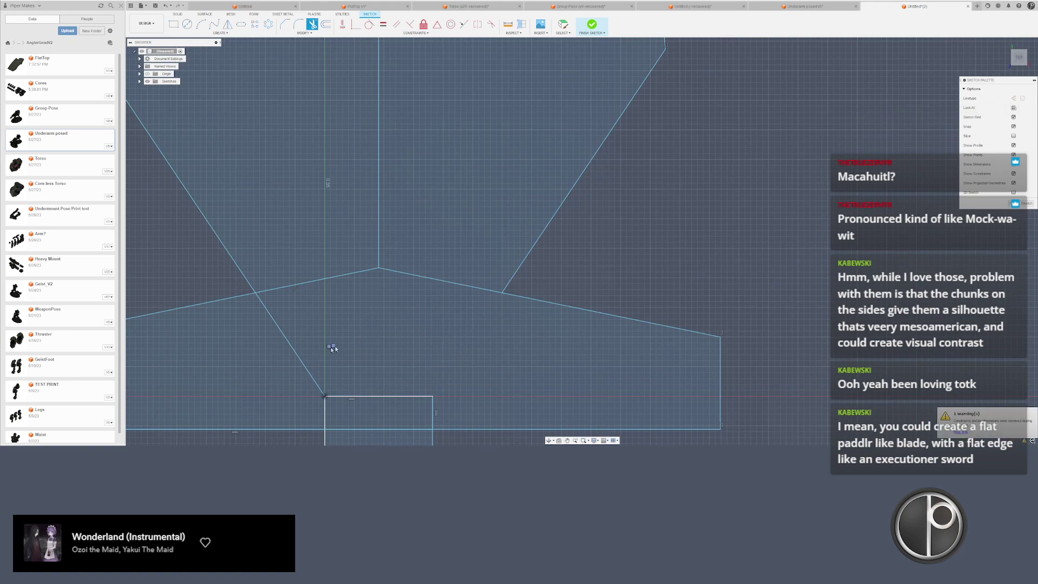
{"action": "left_click", "coordinate": [297, 360]}
{"action": "left_click", "coordinate": [338, 396]}
{"action": "left_click", "coordinate": [434, 399]}
{"action": "scroll", "coordinate": [459, 358], "scroll_direction": "down", "scroll_amount": 5}
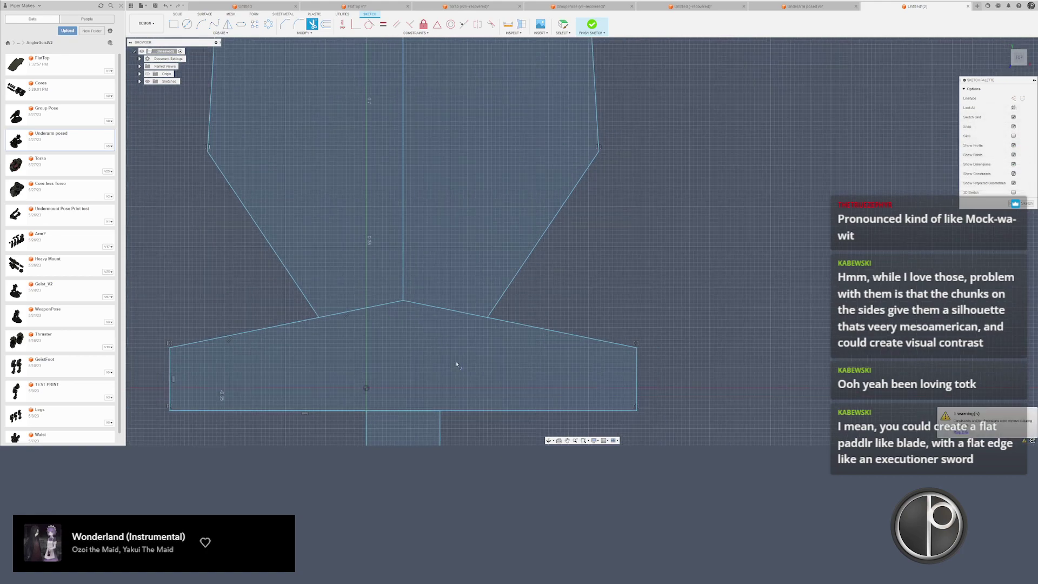
{"action": "left_click", "coordinate": [439, 249]}
{"action": "middle_click_drag", "start_coordinate": [469, 318], "coordinate": [469, 186]}
{"action": "scroll", "coordinate": [463, 271], "scroll_direction": "down", "scroll_amount": 1}
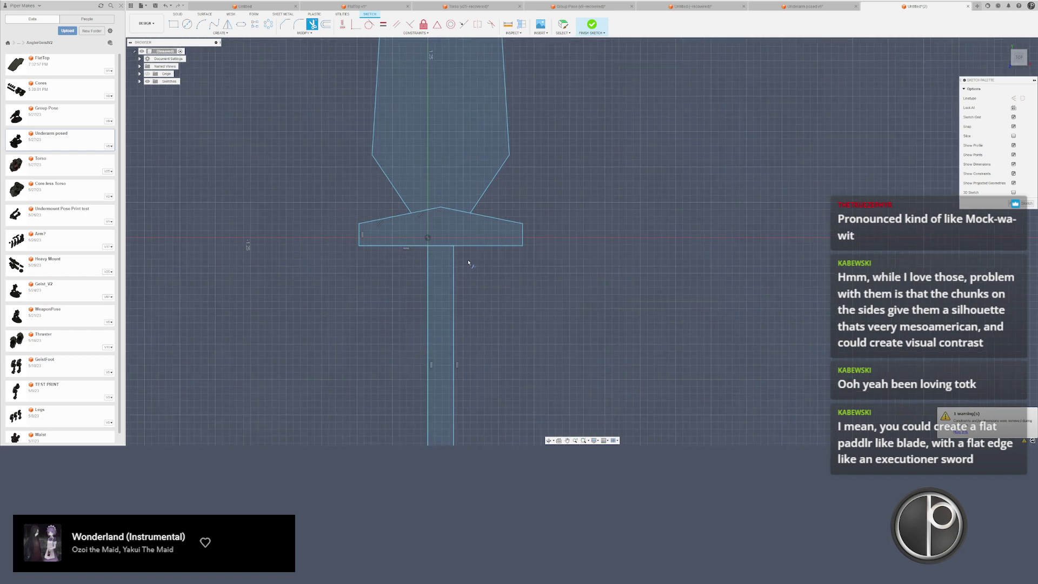
{"action": "key", "text": "Escape"}
{"action": "scroll", "coordinate": [469, 254], "scroll_direction": "down", "scroll_amount": 3}
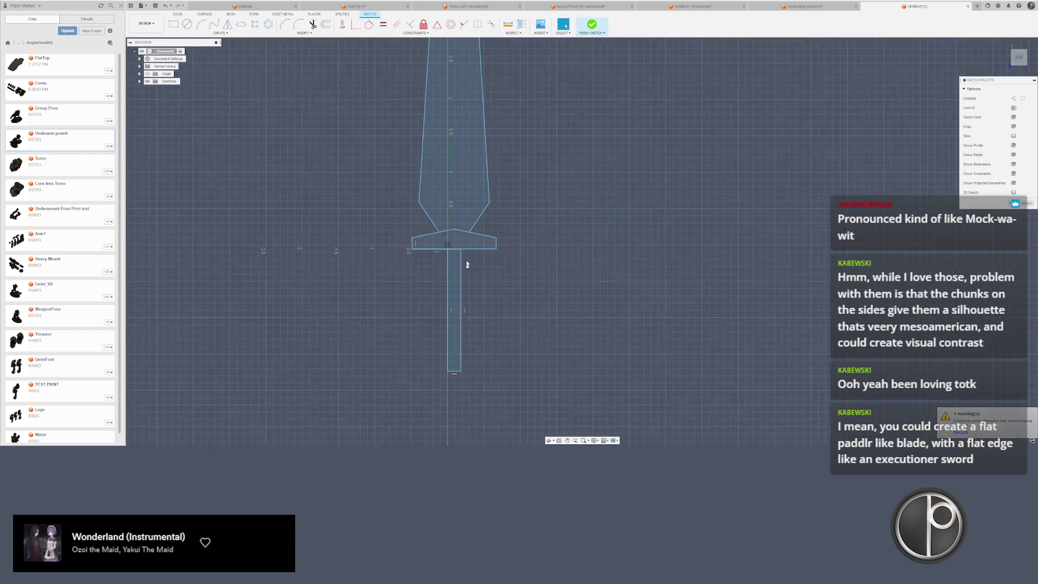
- Draw a vertical centre line from the midpoint of the handle's bottom edge up to the blade tip
{"action": "key", "text": "l"}
{"action": "left_click", "coordinate": [455, 371]}
{"action": "scroll", "coordinate": [463, 351], "scroll_direction": "down", "scroll_amount": 2}
{"action": "scroll", "coordinate": [430, 127], "scroll_direction": "up", "scroll_amount": 3}
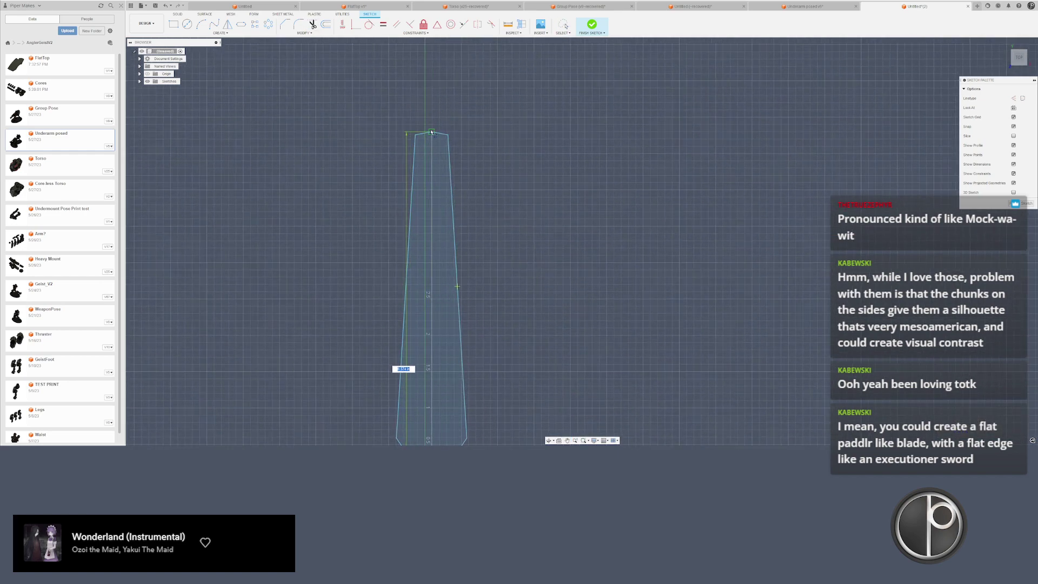
{"action": "scroll", "coordinate": [577, 351], "scroll_direction": "down", "scroll_amount": 1}
{"action": "middle_click_drag", "start_coordinate": [505, 308], "coordinate": [514, 108]}
{"action": "scroll", "coordinate": [504, 272], "scroll_direction": "up", "scroll_amount": 2}
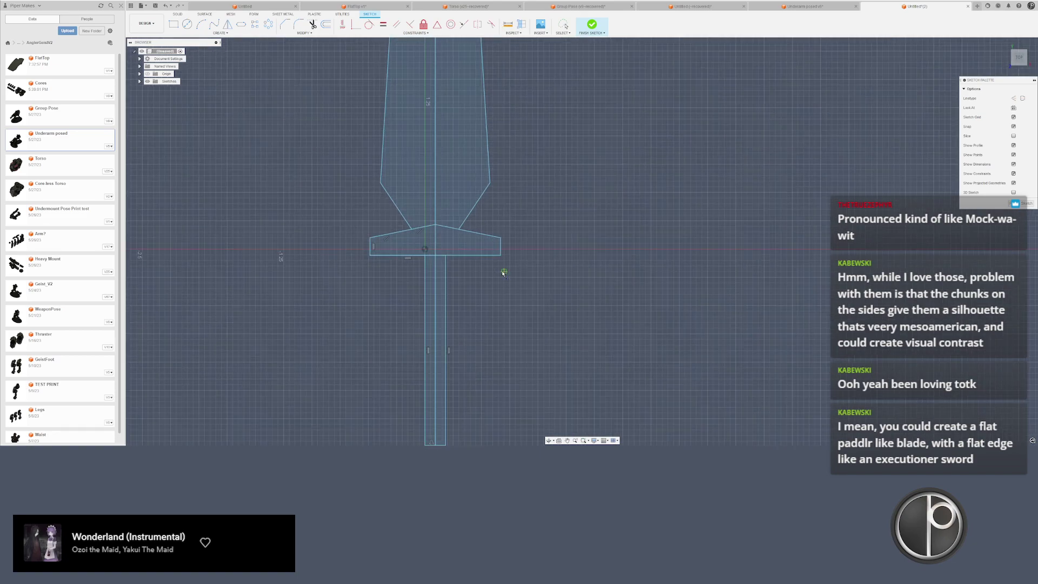
{"action": "key", "text": "Escape"}
- Trim away the outline of the crossguard's right half, including its slanted top, end and bottom edges
{"action": "scroll", "coordinate": [504, 270], "scroll_direction": "up", "scroll_amount": 2}
{"action": "key", "text": "t"}
{"action": "left_click", "coordinate": [481, 205]}
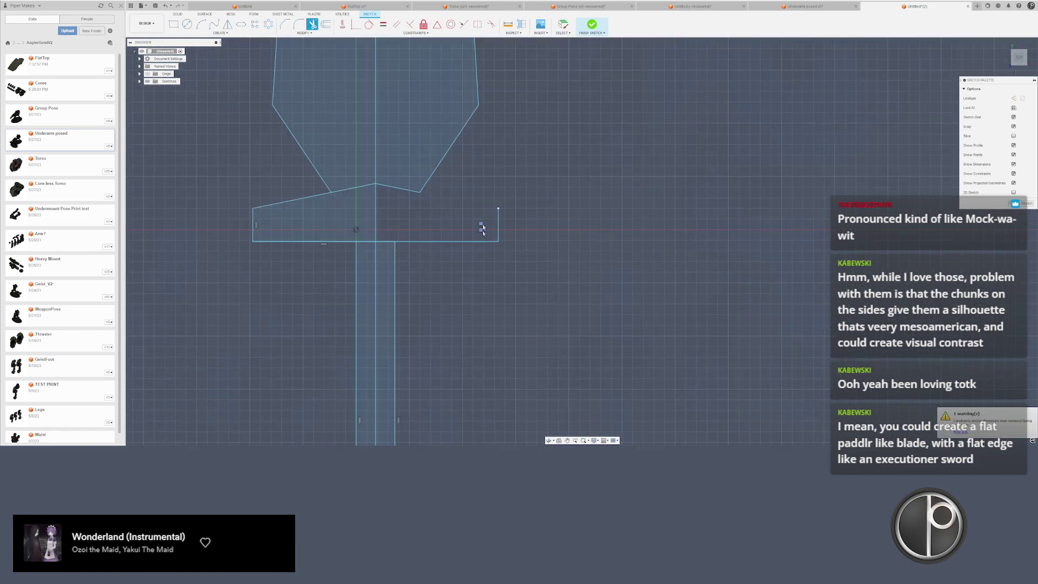
{"action": "left_click", "coordinate": [498, 233]}
{"action": "left_click", "coordinate": [489, 241]}
{"action": "scroll", "coordinate": [424, 219], "scroll_direction": "up", "scroll_amount": 1}
{"action": "left_click", "coordinate": [401, 179]}
{"action": "key", "text": "Escape"}
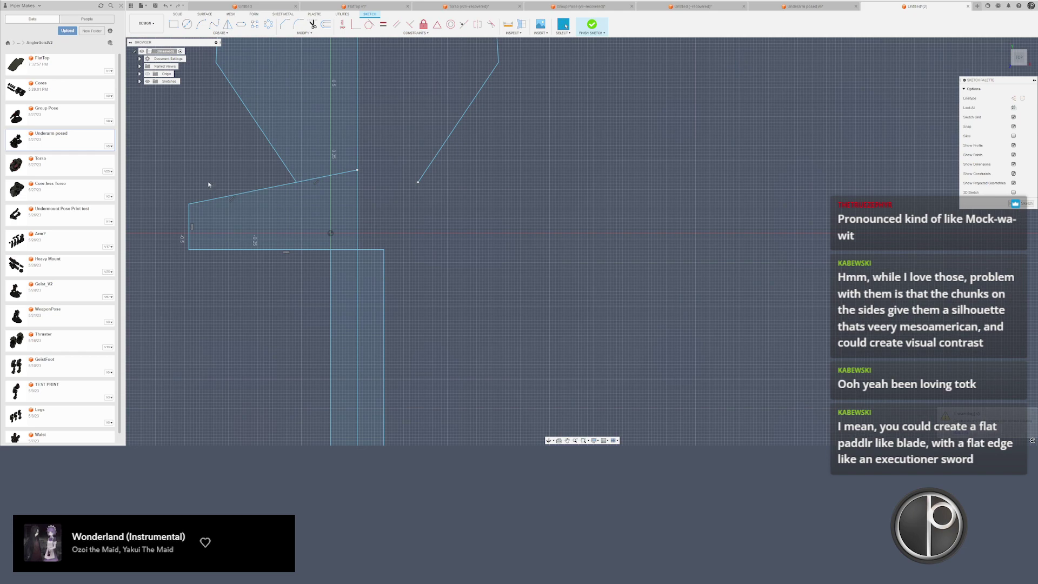
- Mirror the crossguard's left-half lines about the vertical centre line
{"action": "left_click_drag", "start_coordinate": [209, 183], "coordinate": [178, 262]}
{"action": "left_click", "coordinate": [228, 25]}
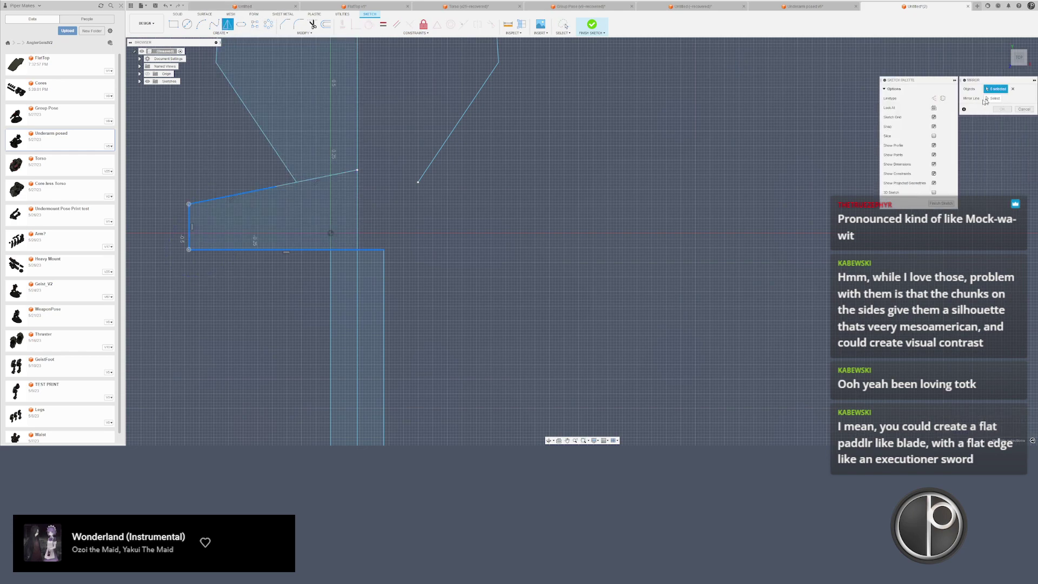
{"action": "left_click", "coordinate": [357, 212]}
{"action": "key", "text": "Return"}
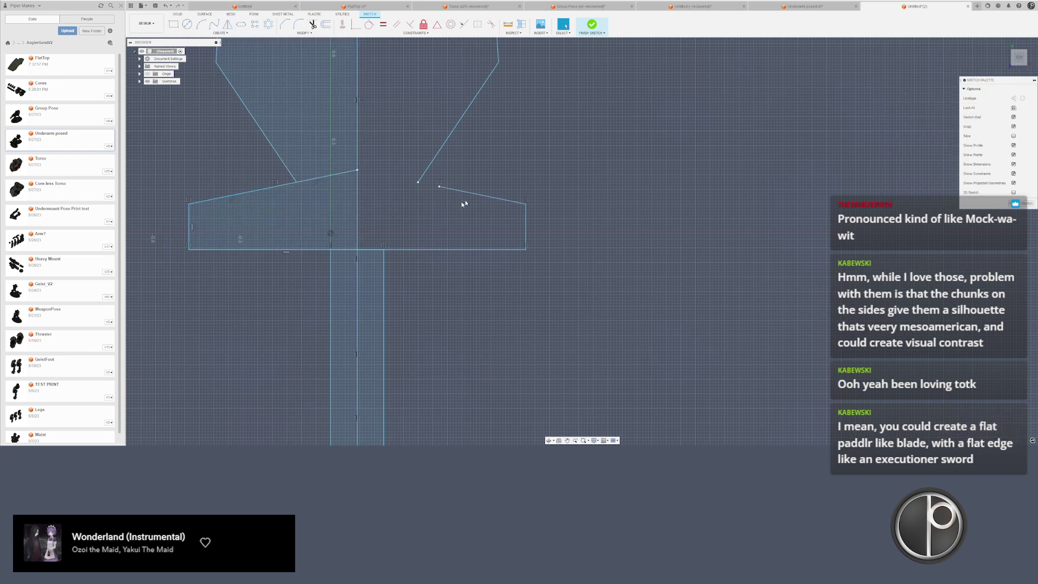
- Redraw the crossguard's right slanted edge as one line from the centre peak to the upper right corner
{"action": "left_click", "coordinate": [357, 169]}
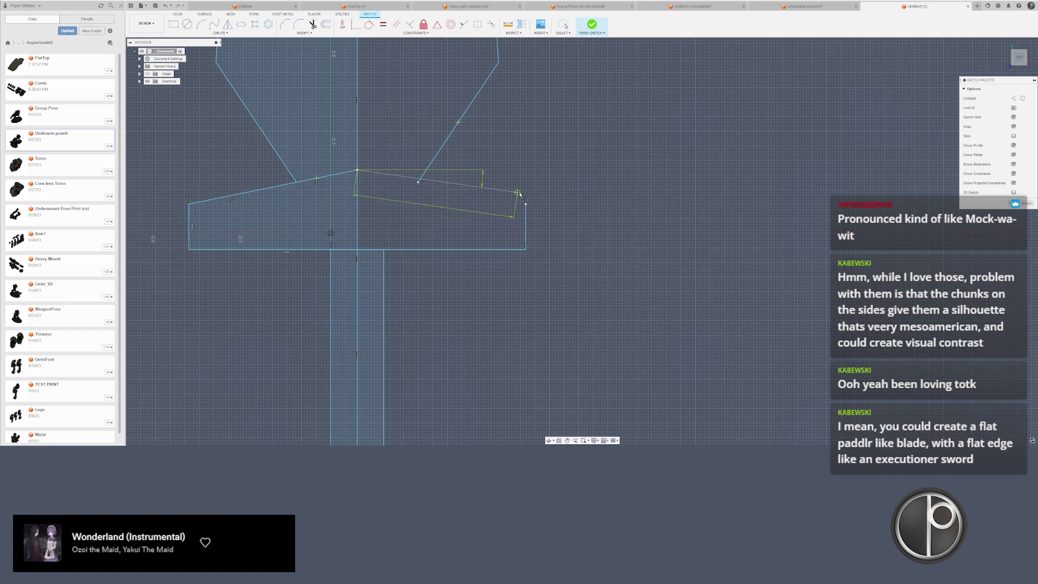
{"action": "left_click", "coordinate": [525, 203]}
{"action": "key", "text": "Escape"}
{"action": "middle_click_drag", "start_coordinate": [428, 276], "coordinate": [537, 267]}
{"action": "scroll", "coordinate": [537, 268], "scroll_direction": "down", "scroll_amount": 2}
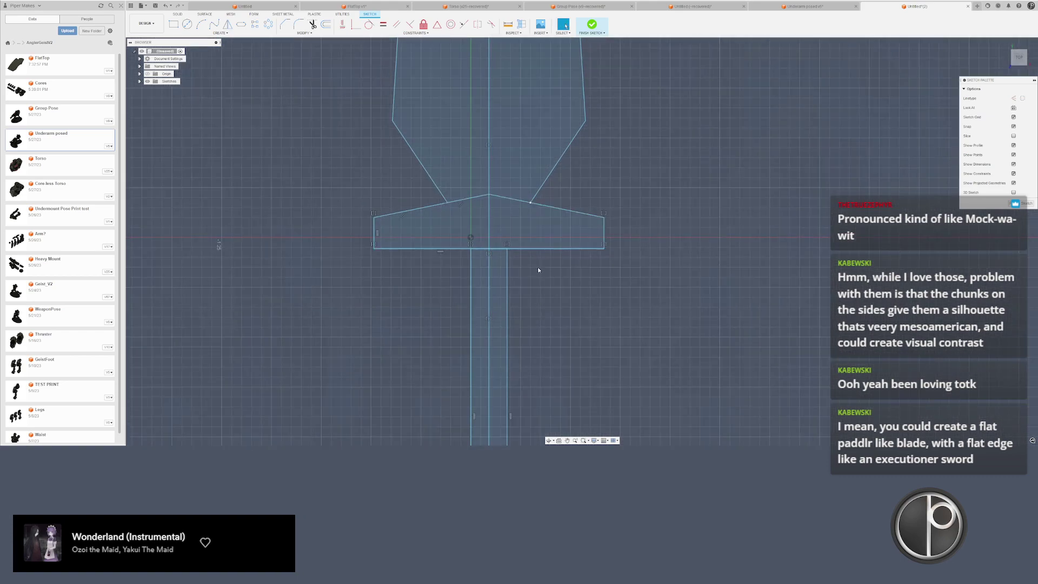
- Draw slanted lines from the handle's two upper corners to the widest lower corners of the blade
{"action": "scroll", "coordinate": [538, 269], "scroll_direction": "down", "scroll_amount": 2}
{"action": "scroll", "coordinate": [537, 270], "scroll_direction": "down", "scroll_amount": 3}
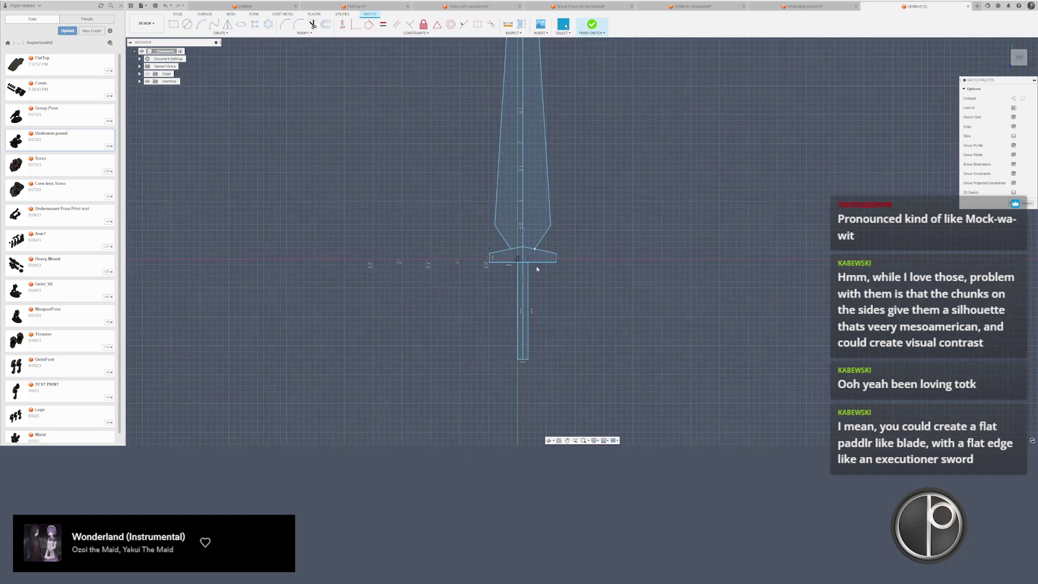
{"action": "middle_click_drag", "start_coordinate": [557, 238], "coordinate": [539, 284]}
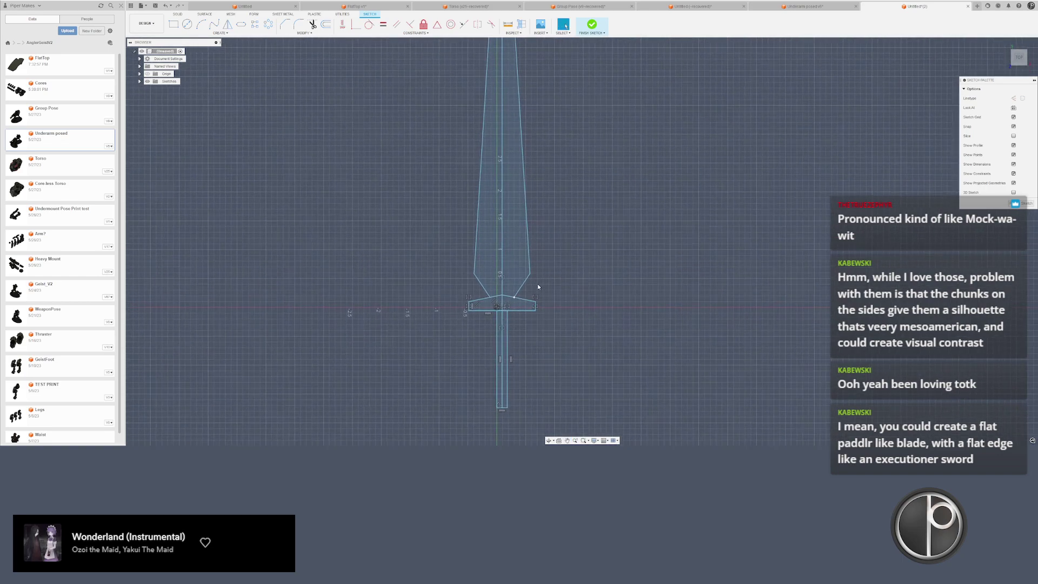
{"action": "scroll", "coordinate": [538, 286], "scroll_direction": "up", "scroll_amount": 5}
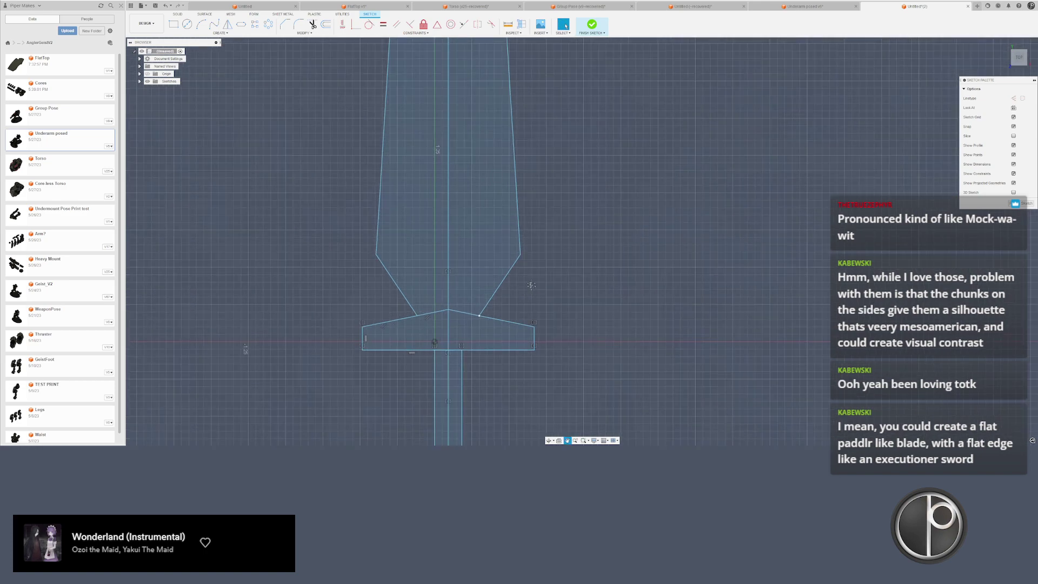
{"action": "middle_click_drag", "start_coordinate": [532, 284], "coordinate": [526, 262]}
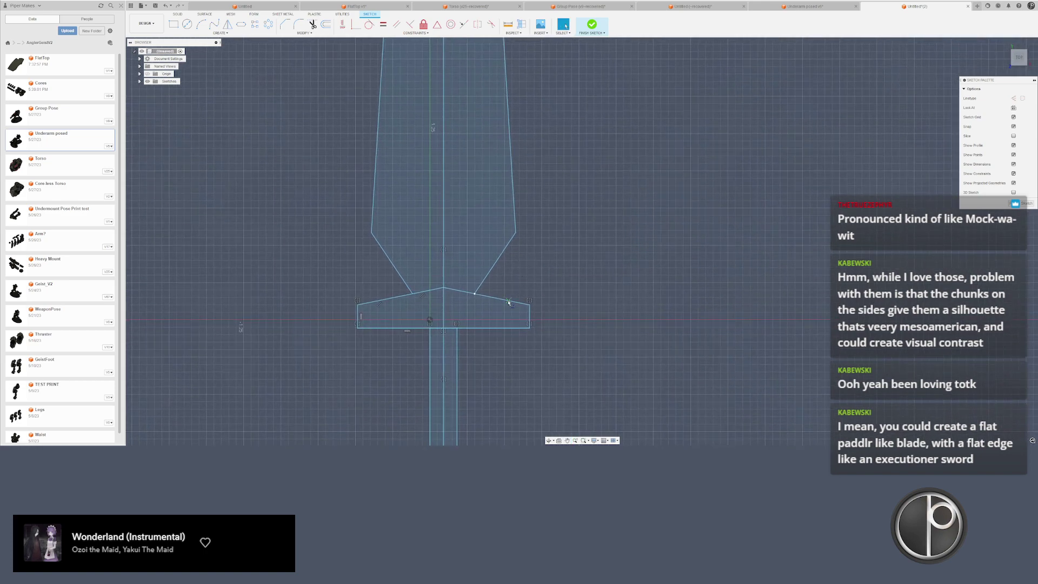
{"action": "left_click", "coordinate": [477, 295]}
{"action": "key", "text": "Escape"}
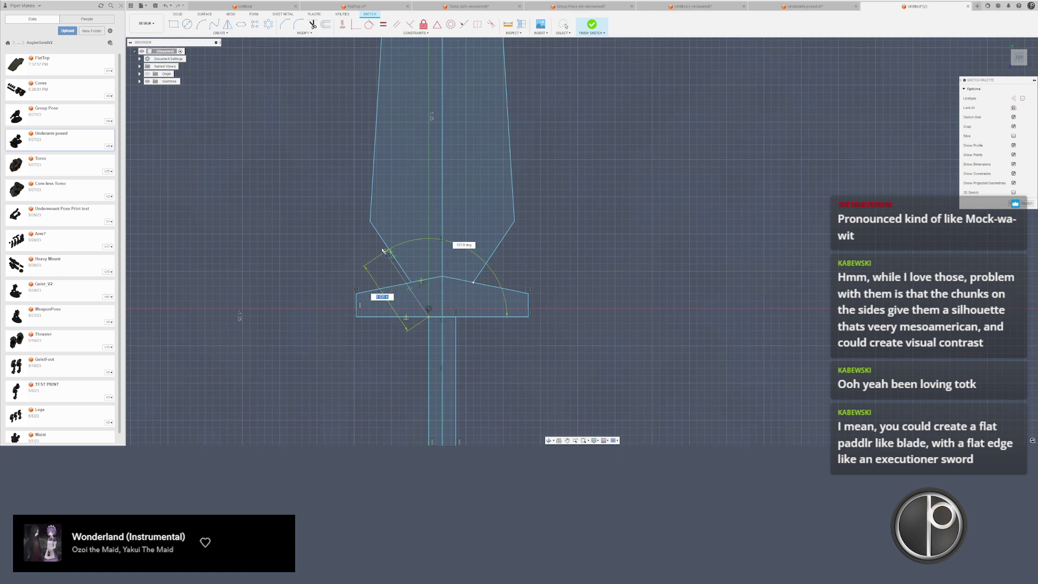
{"action": "left_click", "coordinate": [371, 222]}
{"action": "key", "text": "Escape"}
{"action": "left_click", "coordinate": [456, 316]}
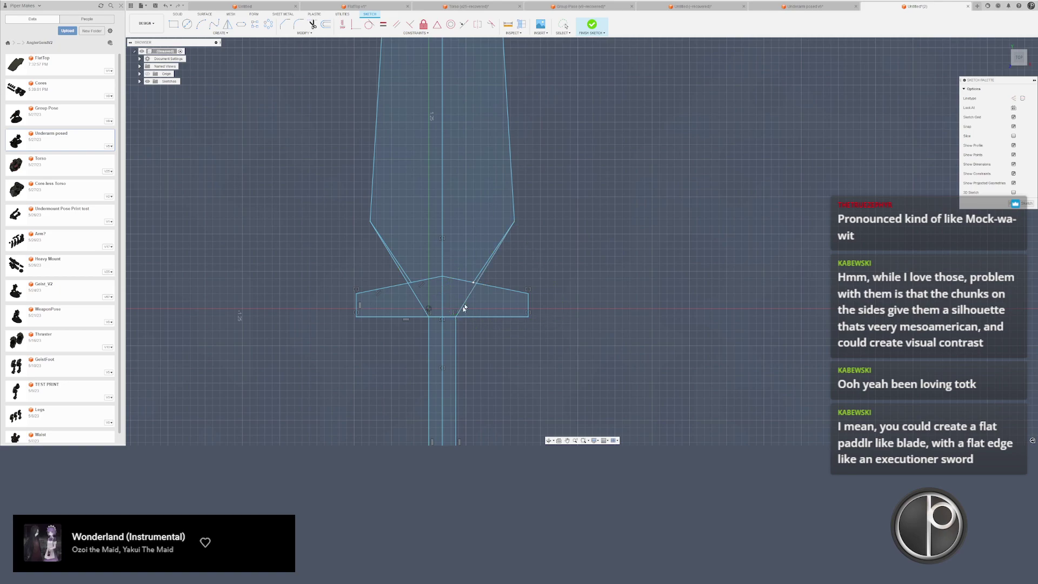
{"action": "key", "text": "Escape"}
- Remove the old slanted blade lines and trim the new ones where they run inside the crossguard
{"action": "scroll", "coordinate": [477, 279], "scroll_direction": "up", "scroll_amount": 2}
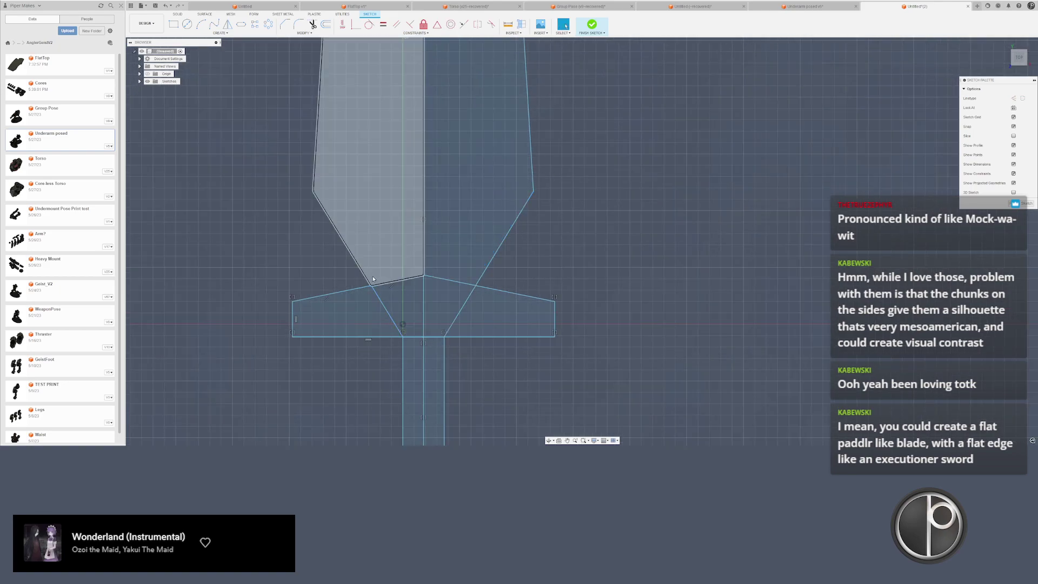
{"action": "scroll", "coordinate": [378, 281], "scroll_direction": "up", "scroll_amount": 2}
{"action": "key", "text": "t"}
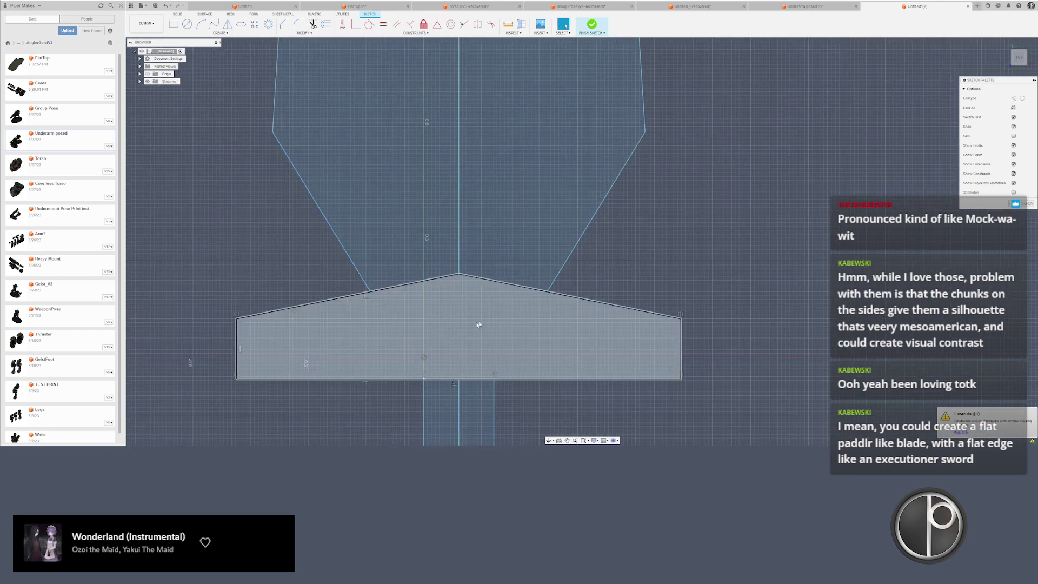
{"action": "scroll", "coordinate": [435, 331], "scroll_direction": "down", "scroll_amount": 5}
{"action": "key", "text": "Escape"}
- Delete the outline of the blade's right half
{"action": "scroll", "coordinate": [503, 294], "scroll_direction": "up", "scroll_amount": 3}
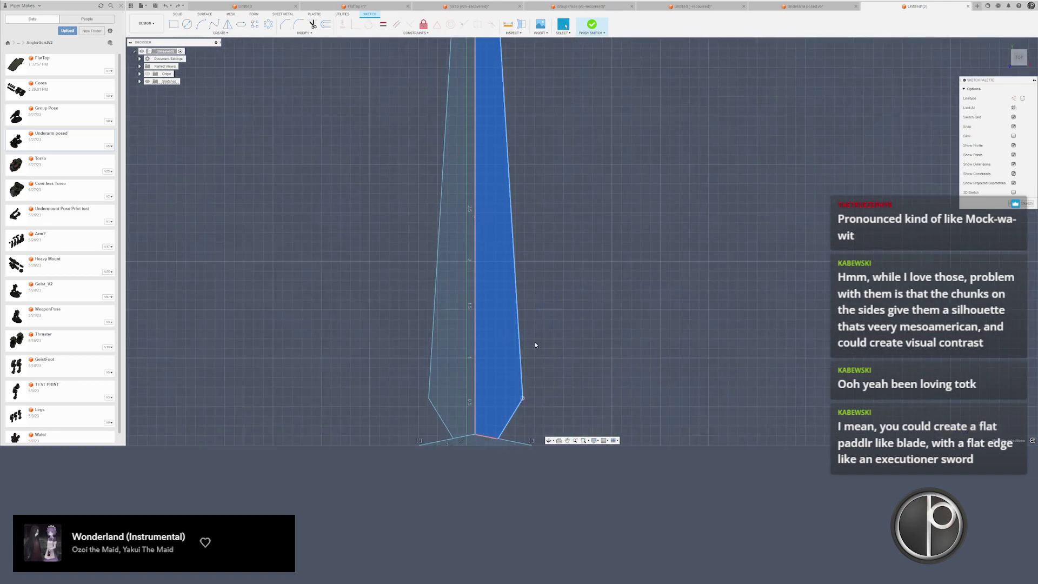
{"action": "scroll", "coordinate": [546, 330], "scroll_direction": "down", "scroll_amount": 3}
{"action": "scroll", "coordinate": [528, 117], "scroll_direction": "up", "scroll_amount": 3}
{"action": "scroll", "coordinate": [489, 142], "scroll_direction": "down", "scroll_amount": 4}
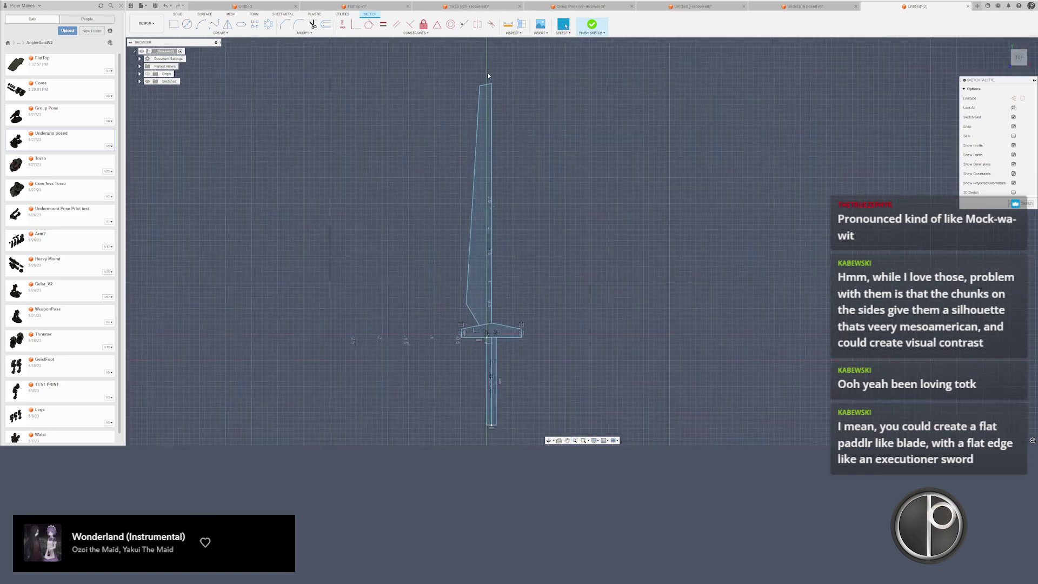
- Mirror the blade's left edge lines about the vertical centre line to form the right half
{"action": "left_click", "coordinate": [468, 277]}
{"action": "left_click", "coordinate": [227, 25]}
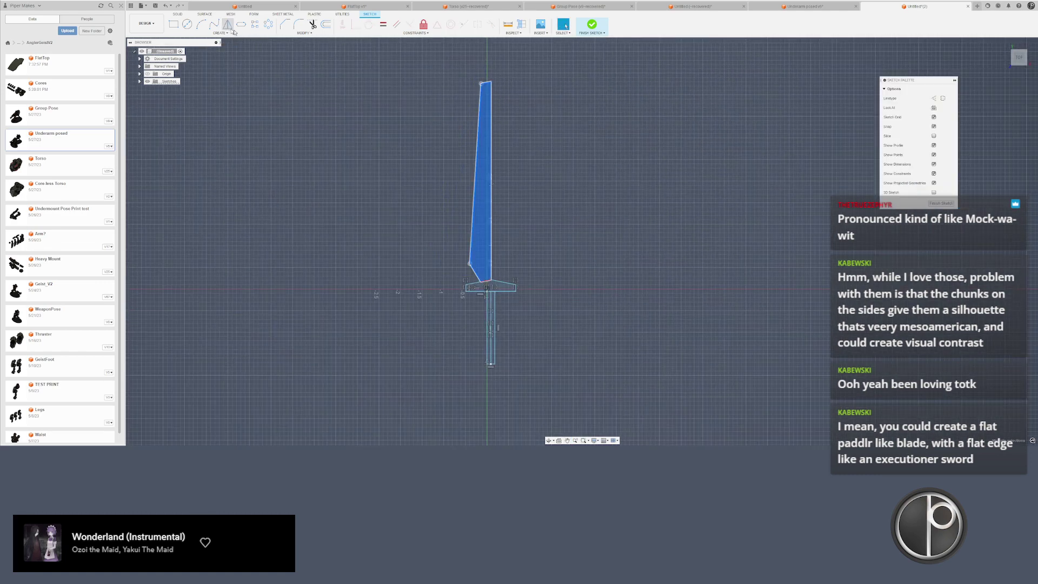
{"action": "left_click", "coordinate": [995, 99]}
{"action": "scroll", "coordinate": [516, 273], "scroll_direction": "up", "scroll_amount": 1}
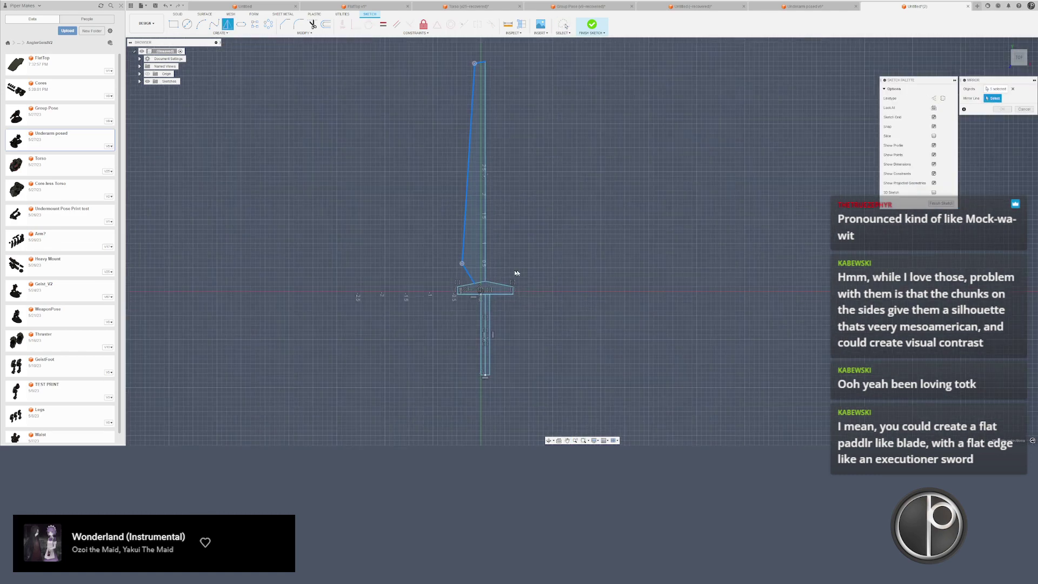
{"action": "left_click", "coordinate": [485, 256]}
{"action": "key", "text": "Return"}
{"action": "scroll", "coordinate": [533, 252], "scroll_direction": "up", "scroll_amount": 4}
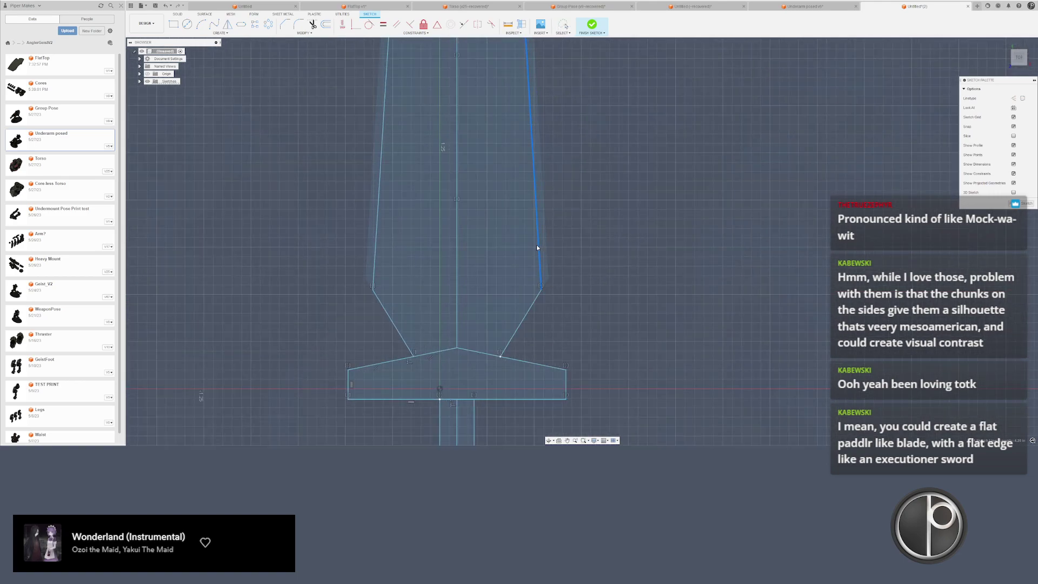
{"action": "scroll", "coordinate": [519, 256], "scroll_direction": "down", "scroll_amount": 7}
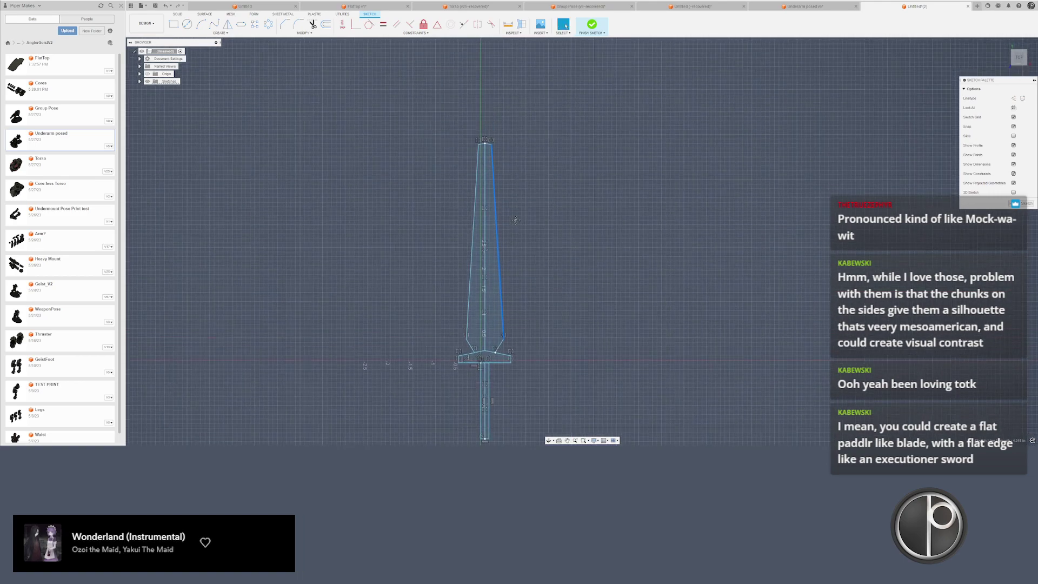
- Shorten the blade by moving its tip lines straight down toward the crossguard
{"action": "scroll", "coordinate": [494, 199], "scroll_direction": "up", "scroll_amount": 4}
{"action": "scroll", "coordinate": [484, 144], "scroll_direction": "down", "scroll_amount": 1}
{"action": "scroll", "coordinate": [480, 142], "scroll_direction": "up", "scroll_amount": 1}
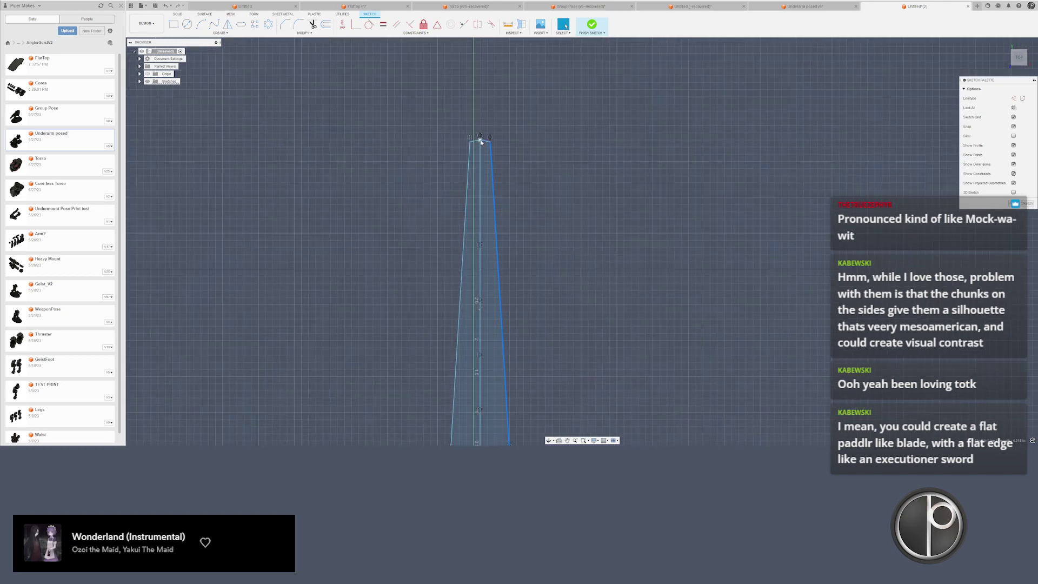
{"action": "mouse_move", "coordinate": [481, 142]}
{"action": "left_mouse_down"}
{"action": "mouse_move", "coordinate": [542, 151]}
{"action": "mouse_move", "coordinate": [447, 167]}
{"action": "left_mouse_up"}
{"action": "key", "text": "m"}
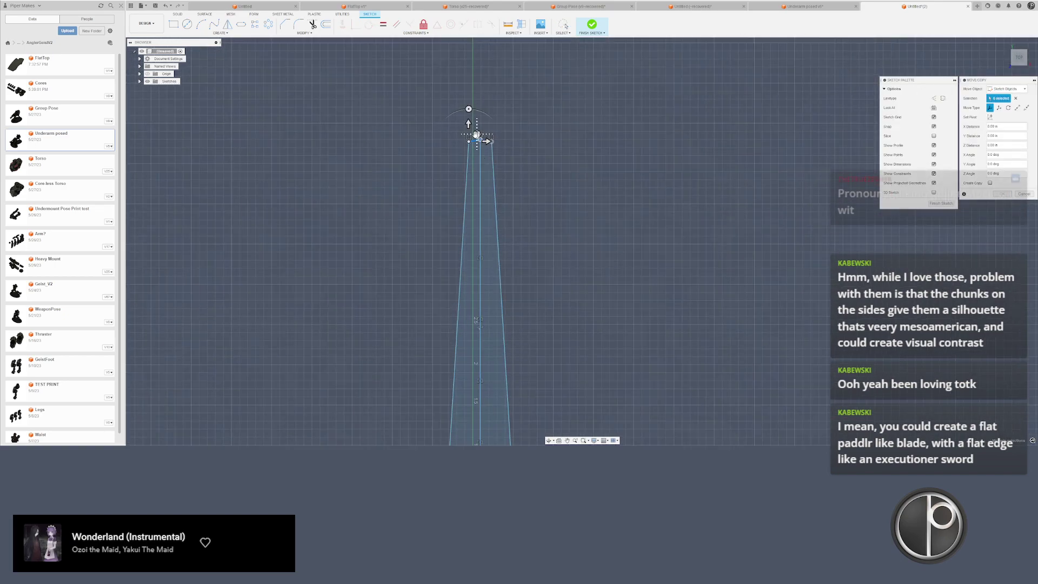
{"action": "scroll", "coordinate": [476, 135], "scroll_direction": "down", "scroll_amount": 3}
{"action": "left_click_drag", "start_coordinate": [468, 123], "coordinate": [456, 189]}
{"action": "scroll", "coordinate": [455, 189], "scroll_direction": "down", "scroll_amount": 1}
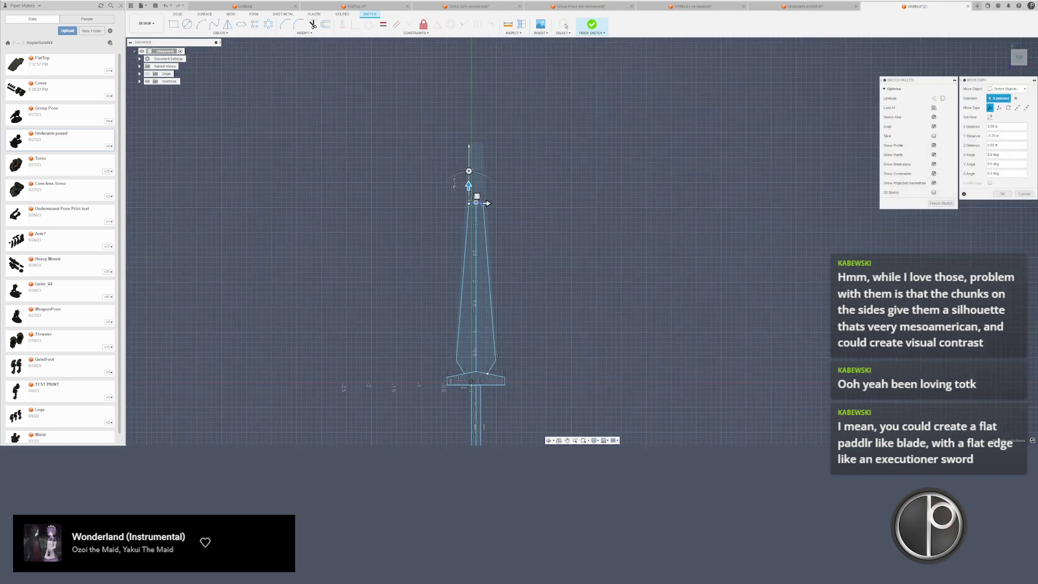
{"action": "middle_click_drag", "start_coordinate": [455, 185], "coordinate": [461, 118]}
{"action": "left_click_drag", "start_coordinate": [475, 119], "coordinate": [475, 113]}
{"action": "key", "text": "Return"}
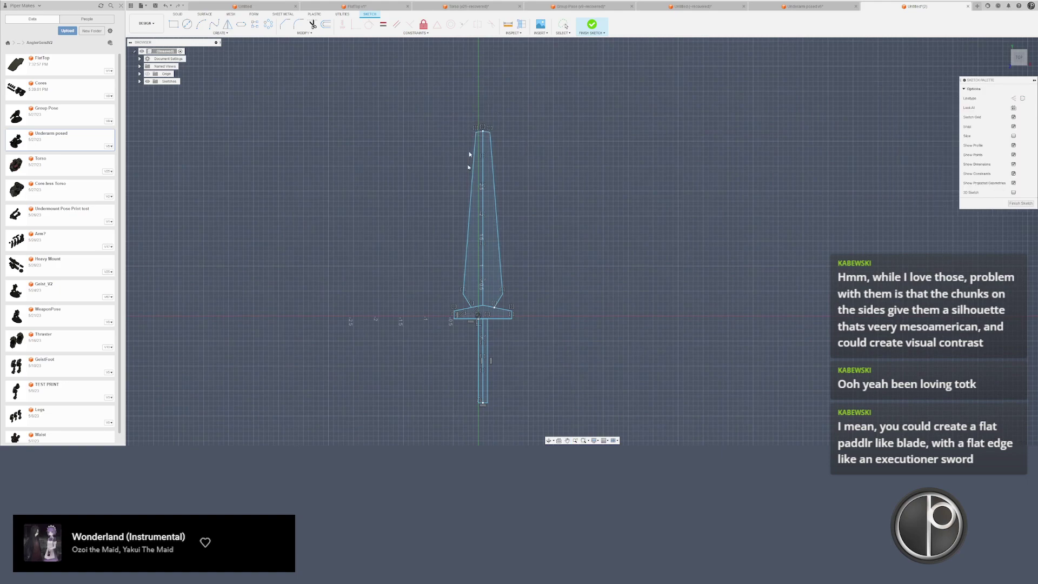
- Narrow the base of the blade by moving its widest right corner inward toward the centre line
{"action": "scroll", "coordinate": [498, 297], "scroll_direction": "up", "scroll_amount": 5}
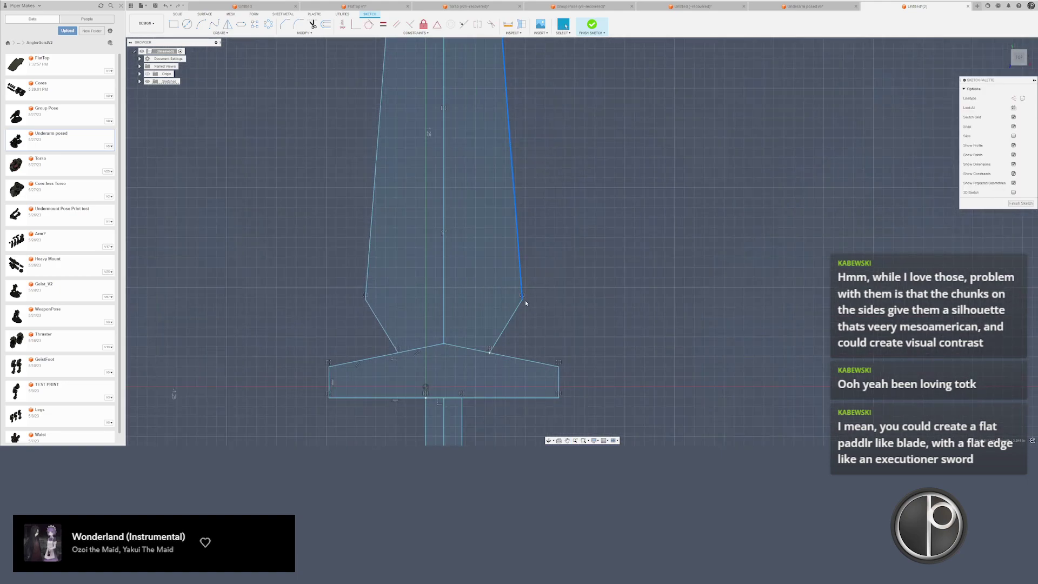
{"action": "left_click_drag", "start_coordinate": [524, 300], "coordinate": [511, 302]}
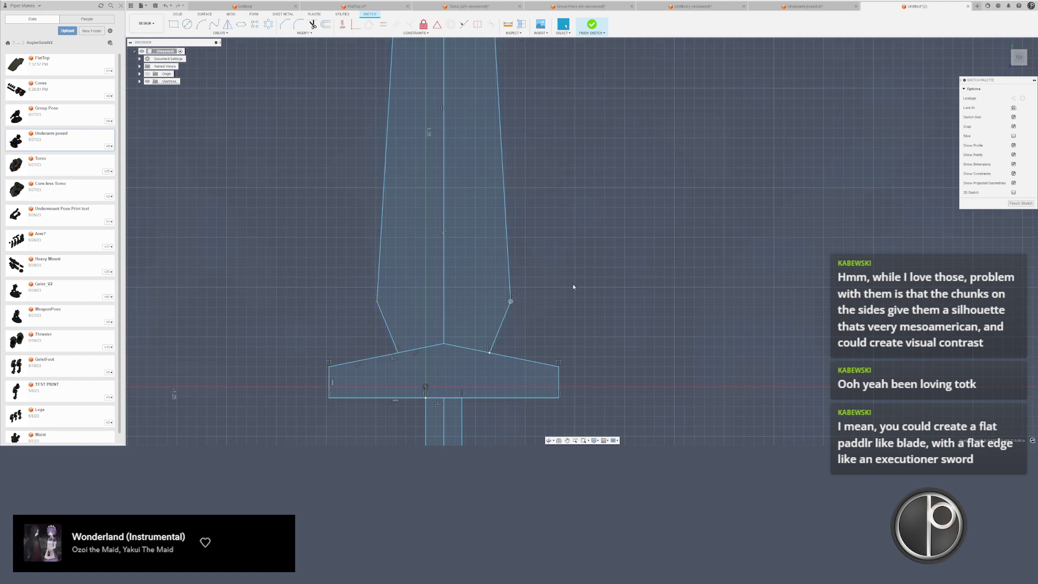
{"action": "middle_click_drag", "start_coordinate": [573, 286], "coordinate": [574, 292]}
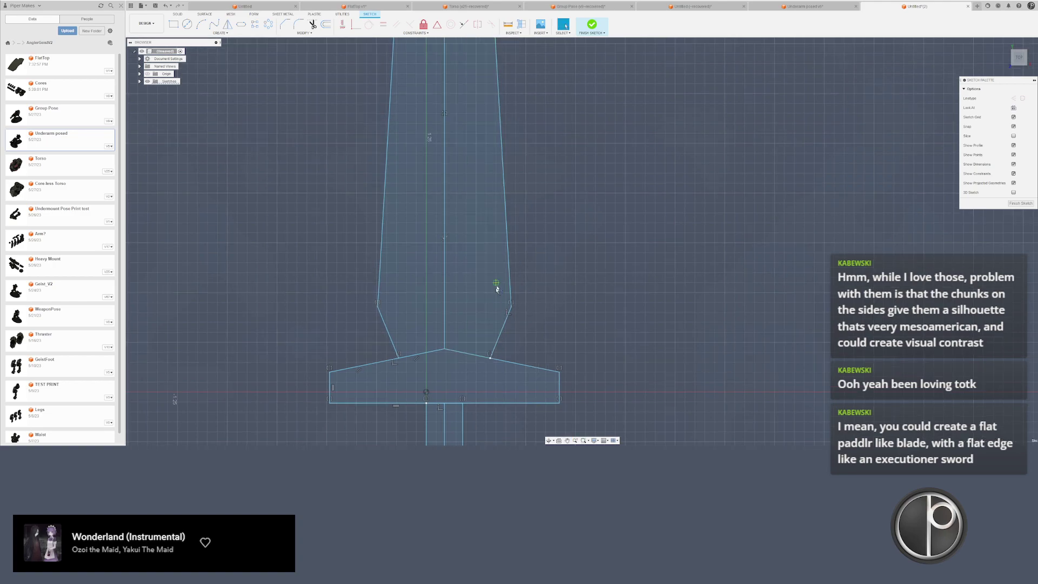
- Sketch half of a small protruding tooth with three connected lines on the blade's right edge, just above its widest corner
{"action": "scroll", "coordinate": [498, 290], "scroll_direction": "up", "scroll_amount": 2}
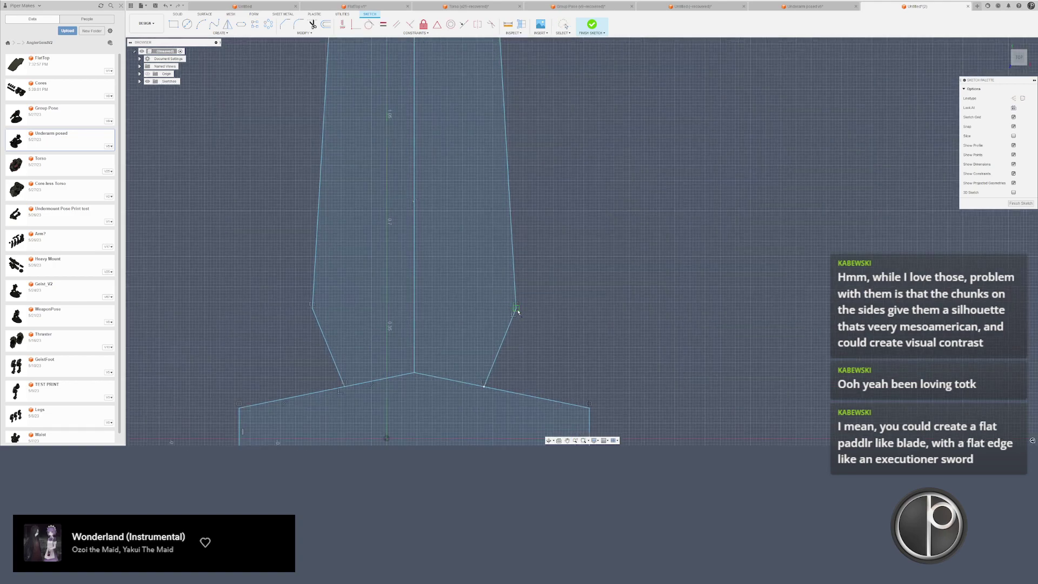
{"action": "left_click", "coordinate": [513, 252]}
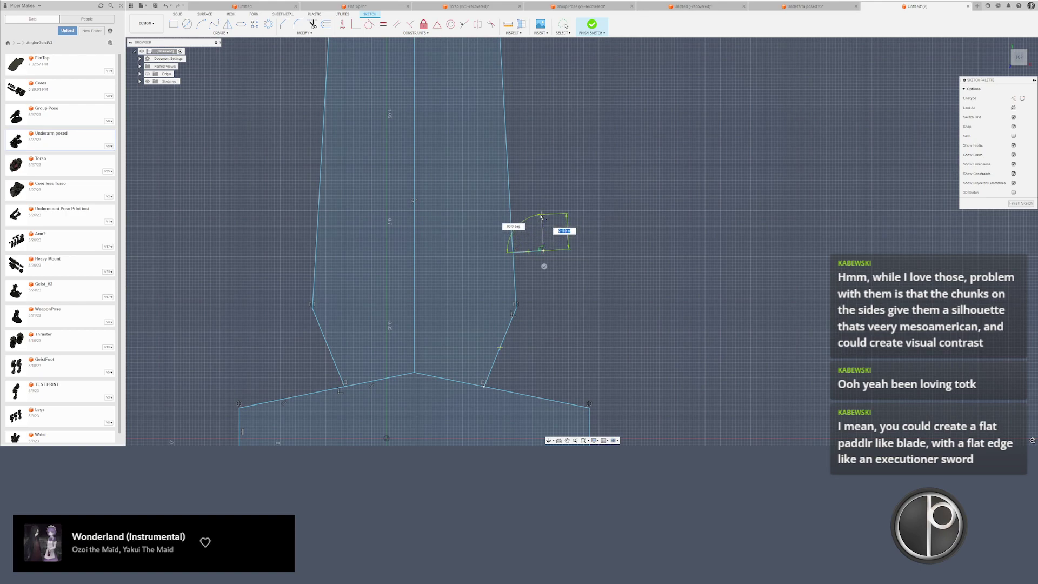
{"action": "left_click", "coordinate": [541, 215]}
{"action": "left_click", "coordinate": [510, 199]}
{"action": "key", "text": "Escape"}
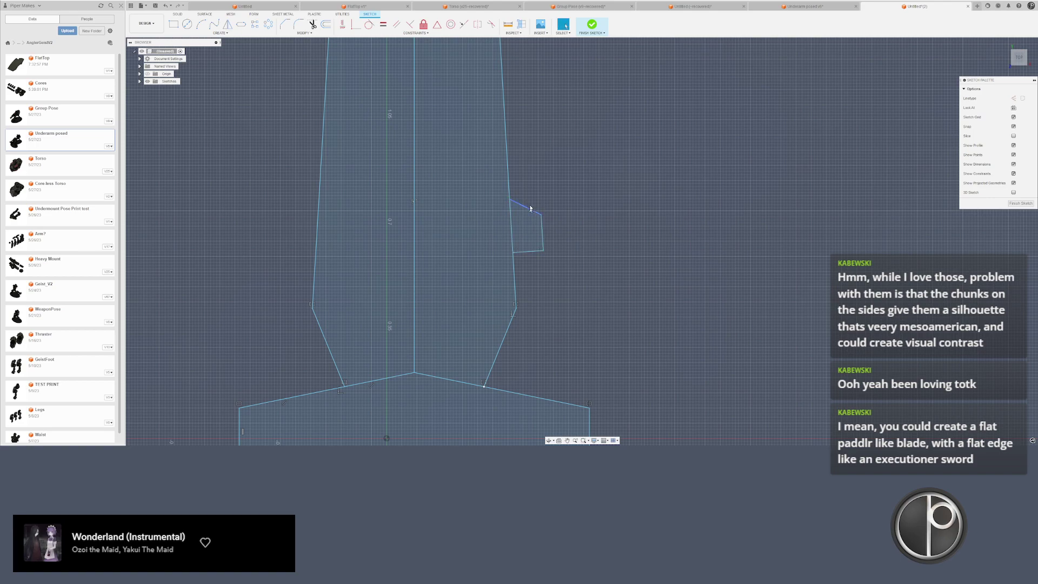
- Mirror the tooth's slanted upper line about its short lower line to form the matching slanted line below
{"action": "left_click", "coordinate": [227, 24]}
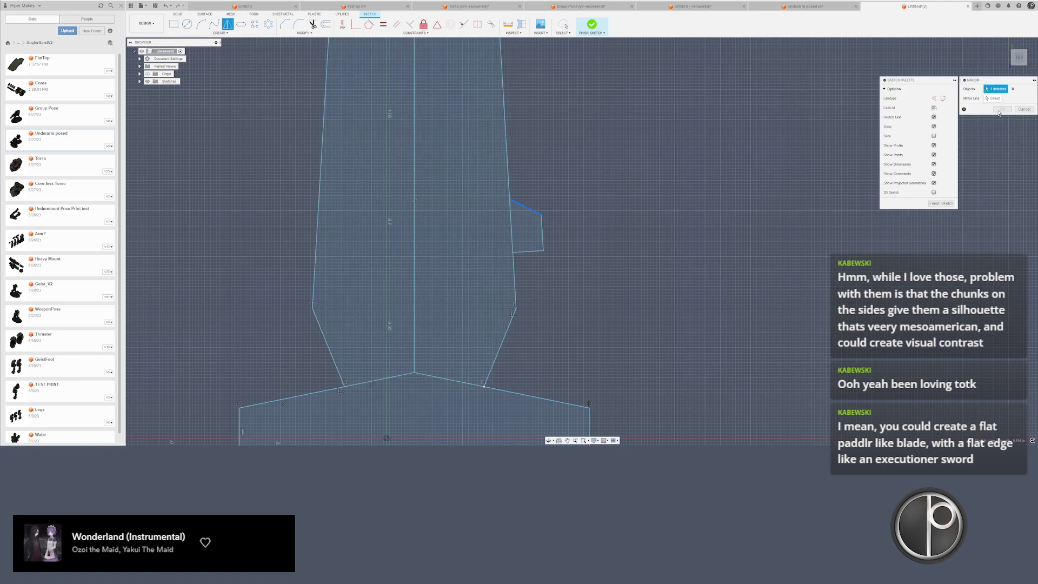
{"action": "left_click", "coordinate": [519, 253]}
{"action": "key", "text": "Return"}
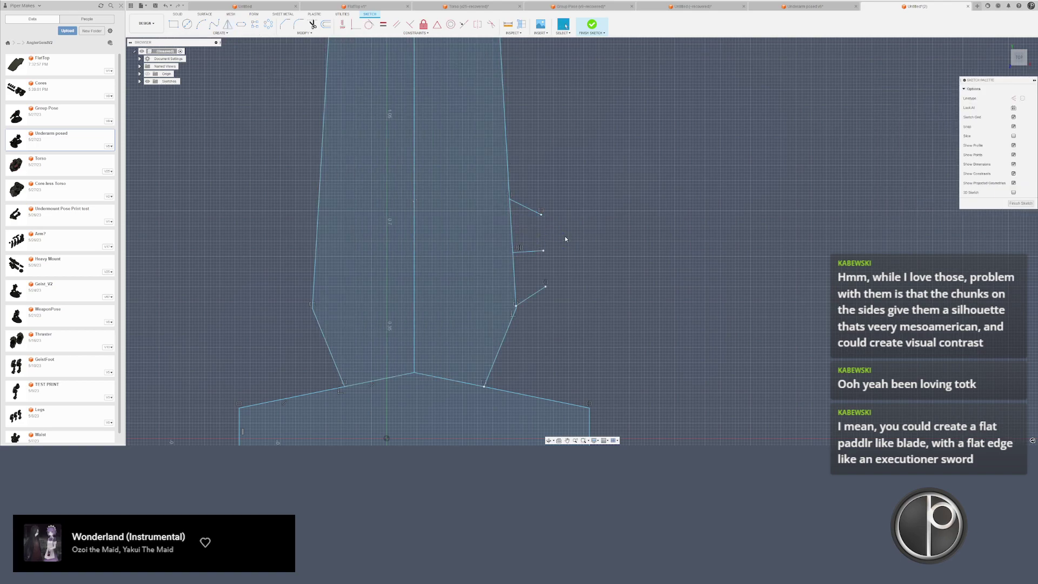
- Close the tooth's outer side with a line joining the slanted ends and remove the dividing line inside it
{"action": "key", "text": "l"}
{"action": "left_click", "coordinate": [545, 284]}
{"action": "key", "text": "Escape"}
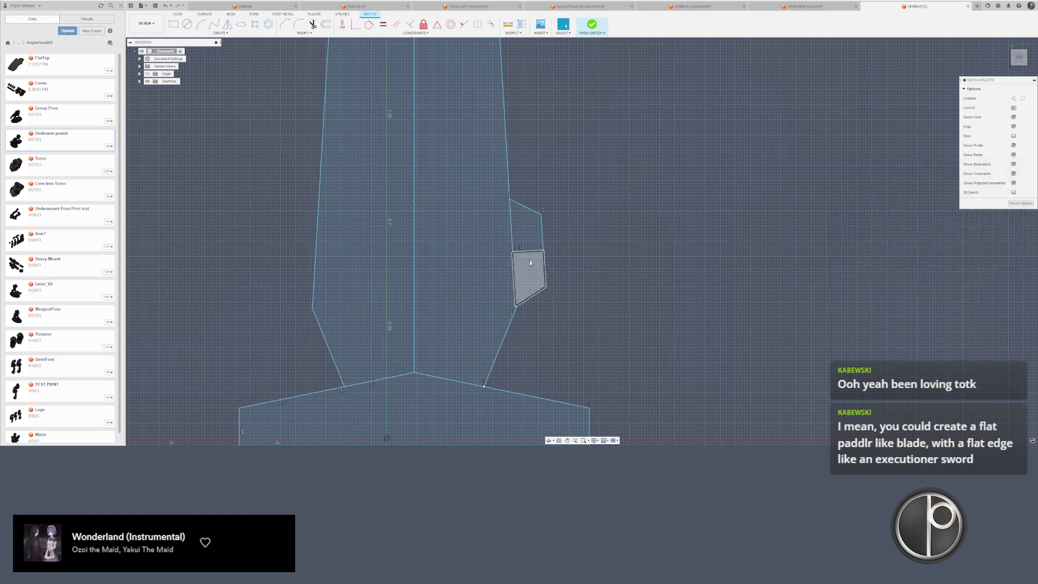
{"action": "scroll", "coordinate": [528, 282], "scroll_direction": "down", "scroll_amount": 2}
{"action": "scroll", "coordinate": [528, 281], "scroll_direction": "up", "scroll_amount": 3}
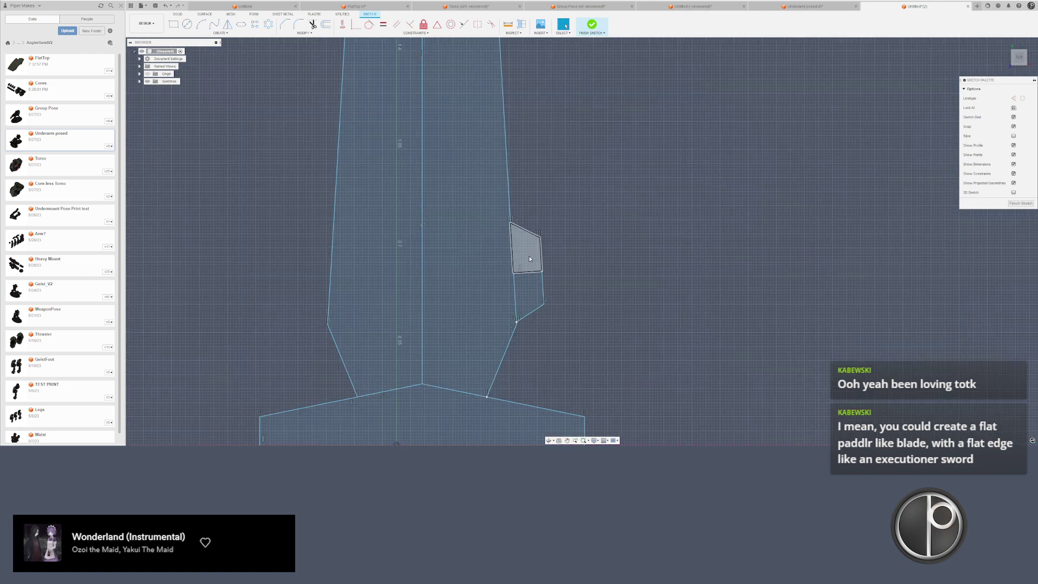
{"action": "scroll", "coordinate": [537, 276], "scroll_direction": "down", "scroll_amount": 2}
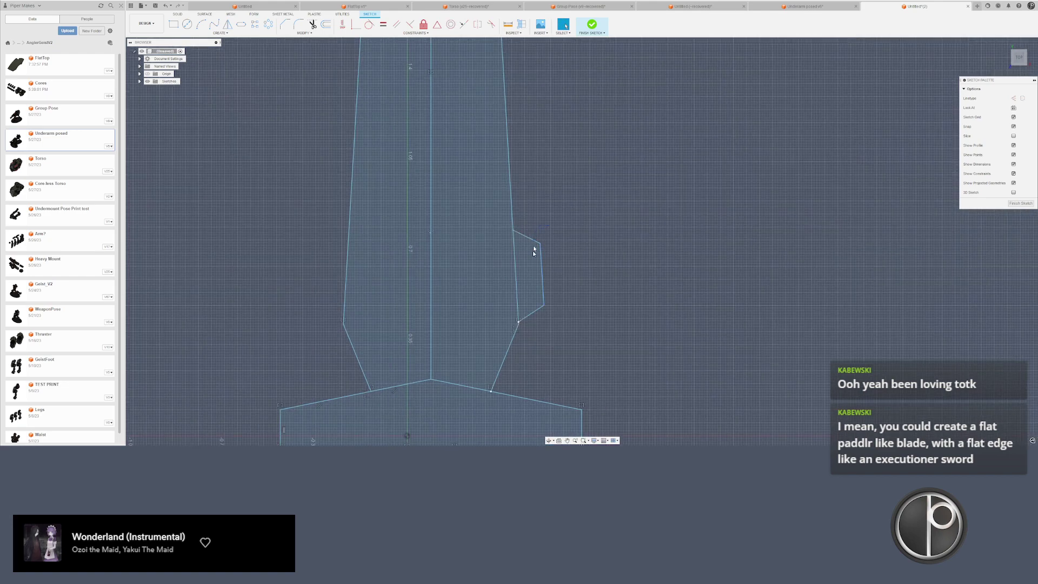
{"action": "left_click", "coordinate": [533, 252]}
{"action": "left_click", "coordinate": [255, 24]}
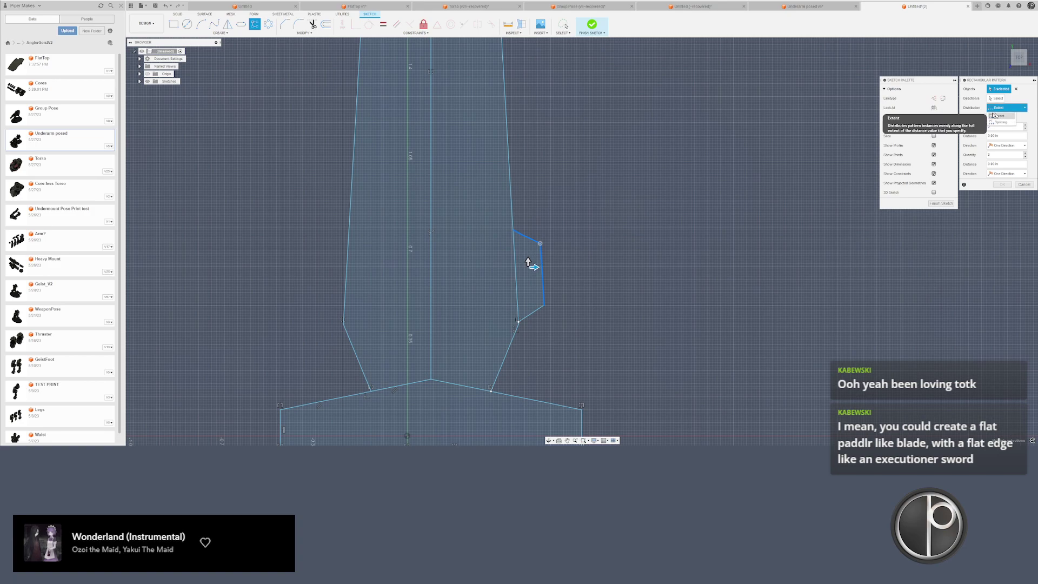
{"action": "left_click", "coordinate": [1004, 185]}
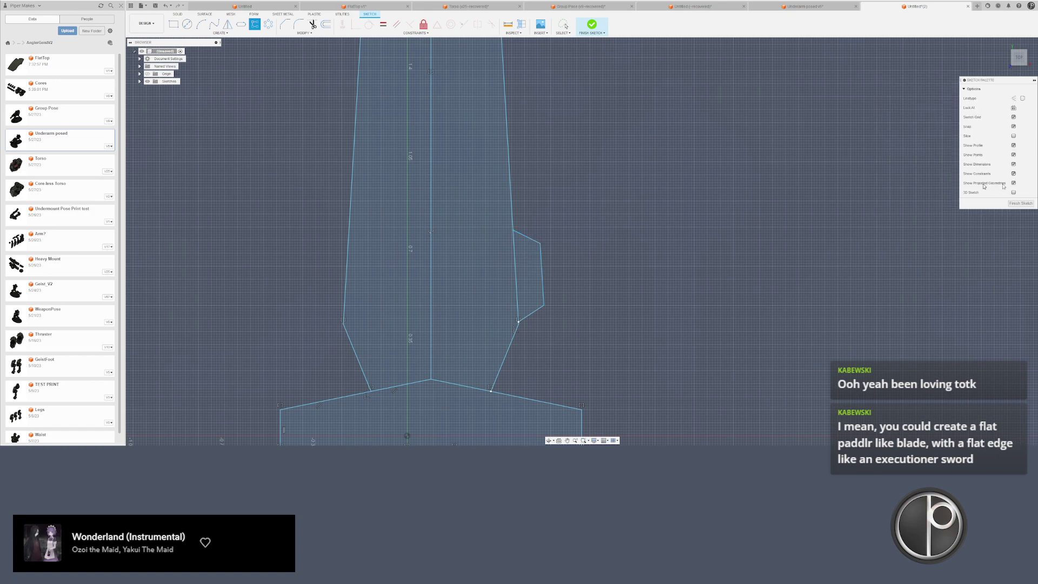
- Set up a Rectangular Pattern of the three tooth lines, using the blade's right edge as the pattern direction
{"action": "scroll", "coordinate": [531, 290], "scroll_direction": "up", "scroll_amount": 2}
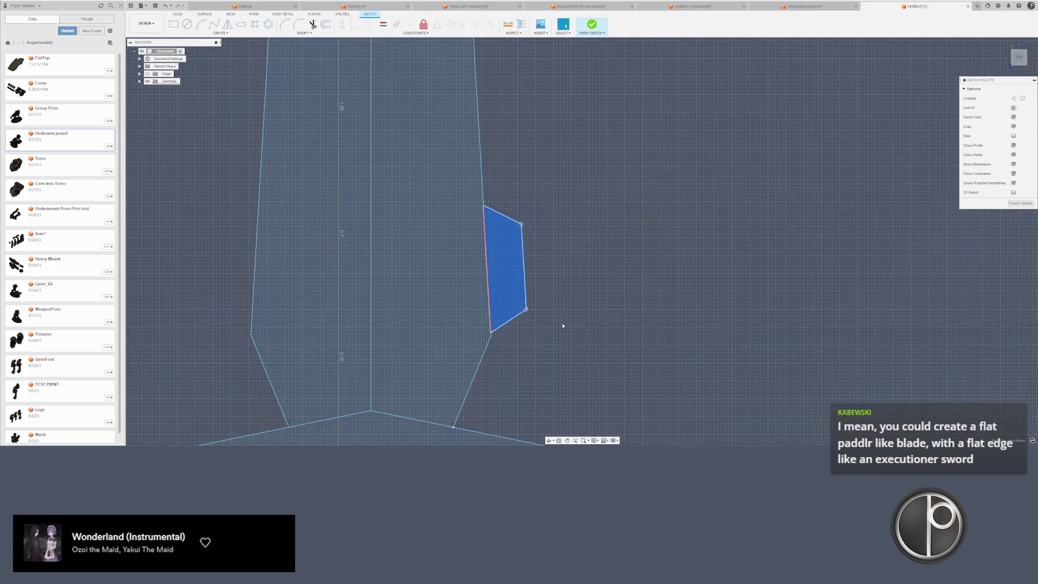
{"action": "scroll", "coordinate": [562, 323], "scroll_direction": "down", "scroll_amount": 5}
{"action": "scroll", "coordinate": [533, 322], "scroll_direction": "up", "scroll_amount": 2}
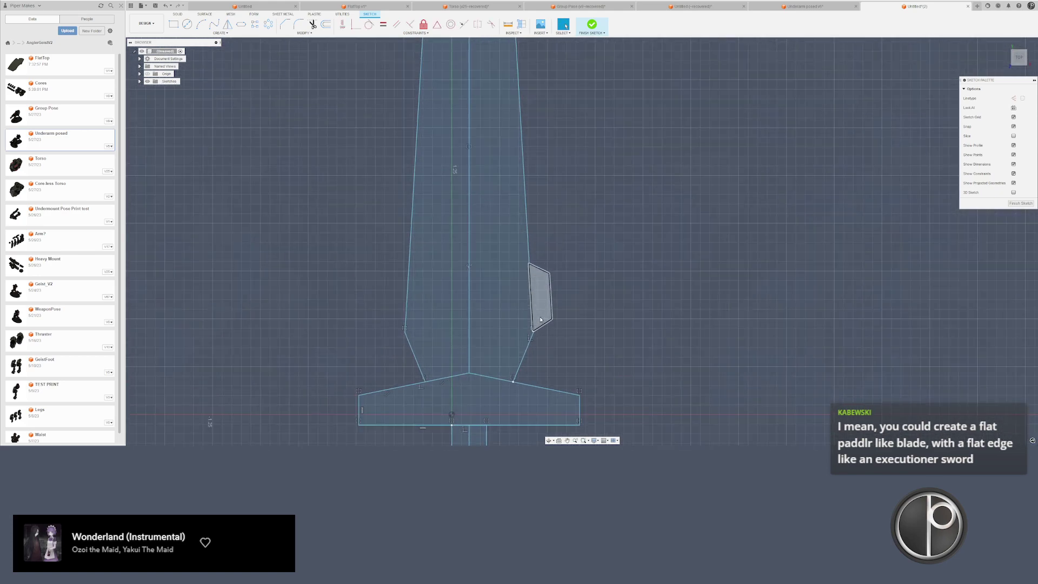
{"action": "scroll", "coordinate": [539, 319], "scroll_direction": "down", "scroll_amount": 3}
{"action": "scroll", "coordinate": [542, 303], "scroll_direction": "up", "scroll_amount": 3}
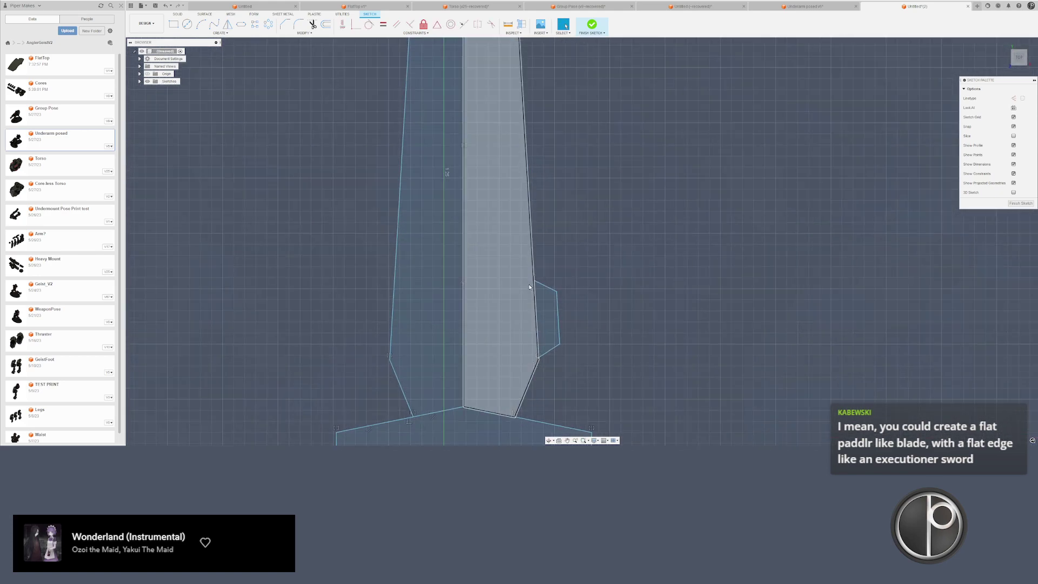
{"action": "scroll", "coordinate": [535, 295], "scroll_direction": "down", "scroll_amount": 1}
{"action": "left_click", "coordinate": [220, 33]}
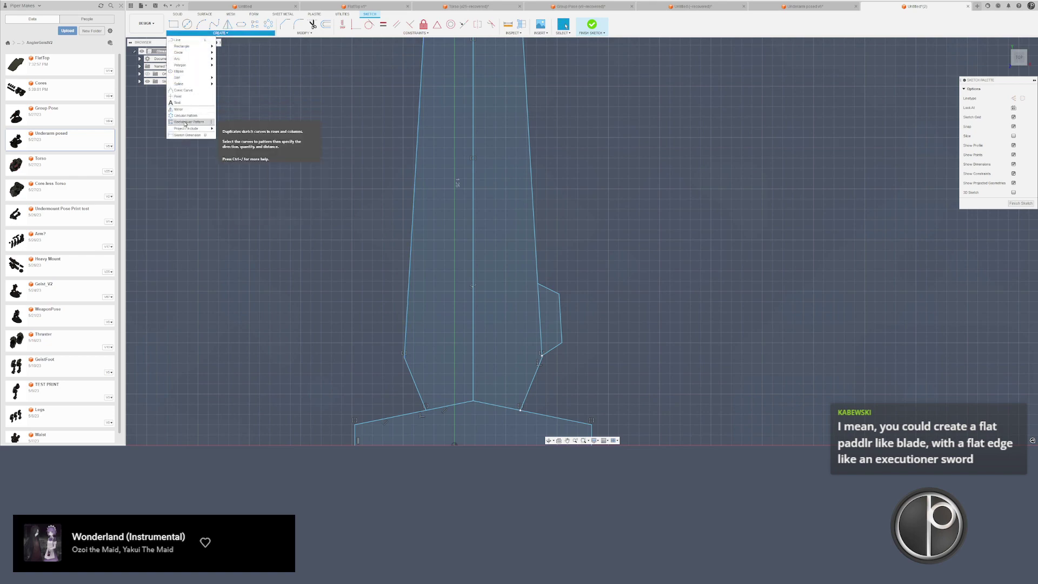
{"action": "left_click", "coordinate": [184, 122]}
{"action": "double_click", "coordinate": [556, 347]}
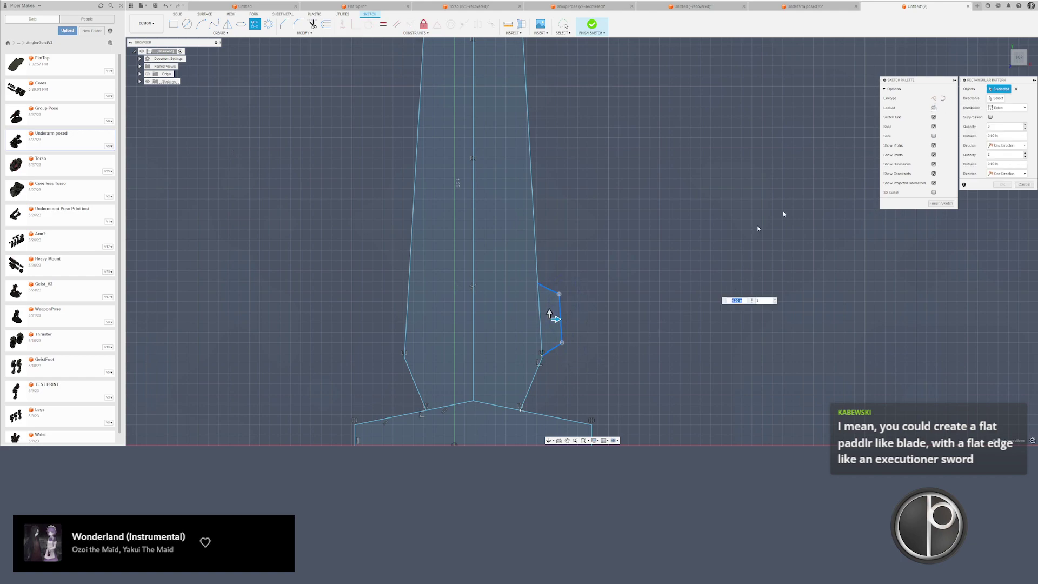
{"action": "left_click_drag", "start_coordinate": [549, 314], "coordinate": [549, 221]}
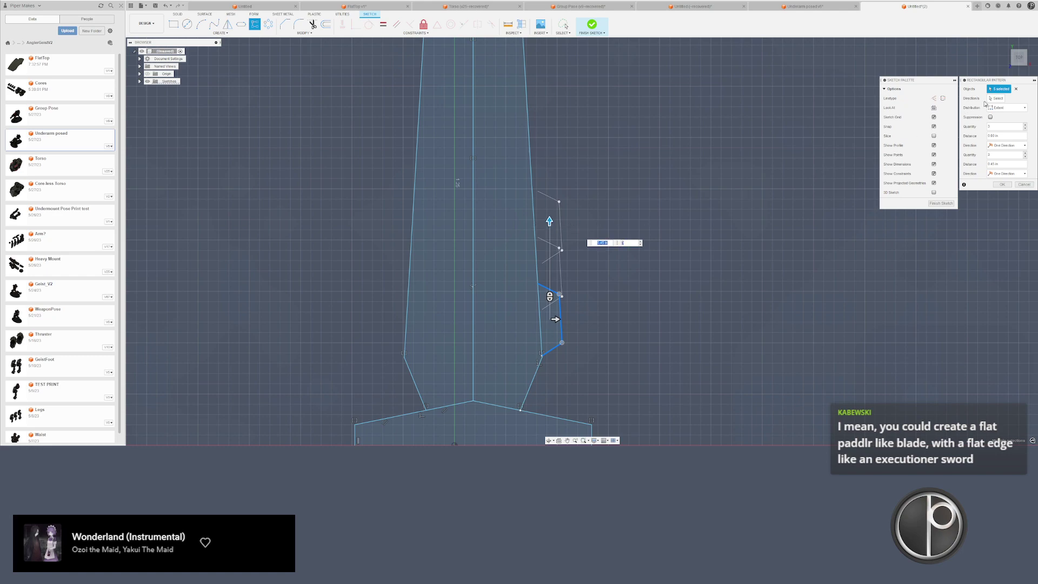
{"action": "left_click", "coordinate": [539, 274]}
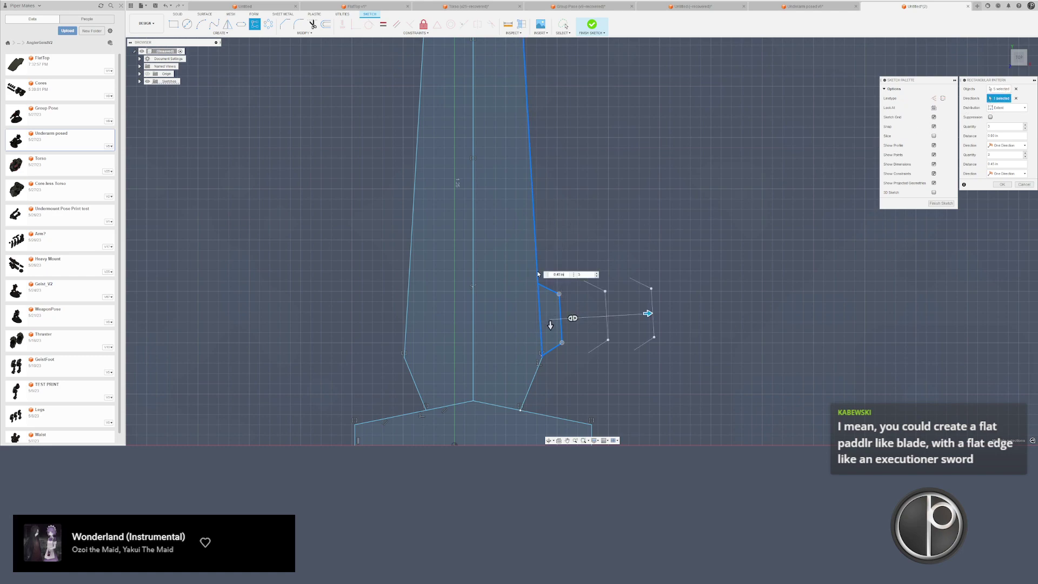
- Extend the pattern up the blade's right edge to just below the tip with six teeth in total and apply it
{"action": "scroll", "coordinate": [551, 303], "scroll_direction": "down", "scroll_amount": 4}
{"action": "left_click_drag", "start_coordinate": [610, 308], "coordinate": [525, 141]}
{"action": "middle_click_drag", "start_coordinate": [524, 142], "coordinate": [535, 265]}
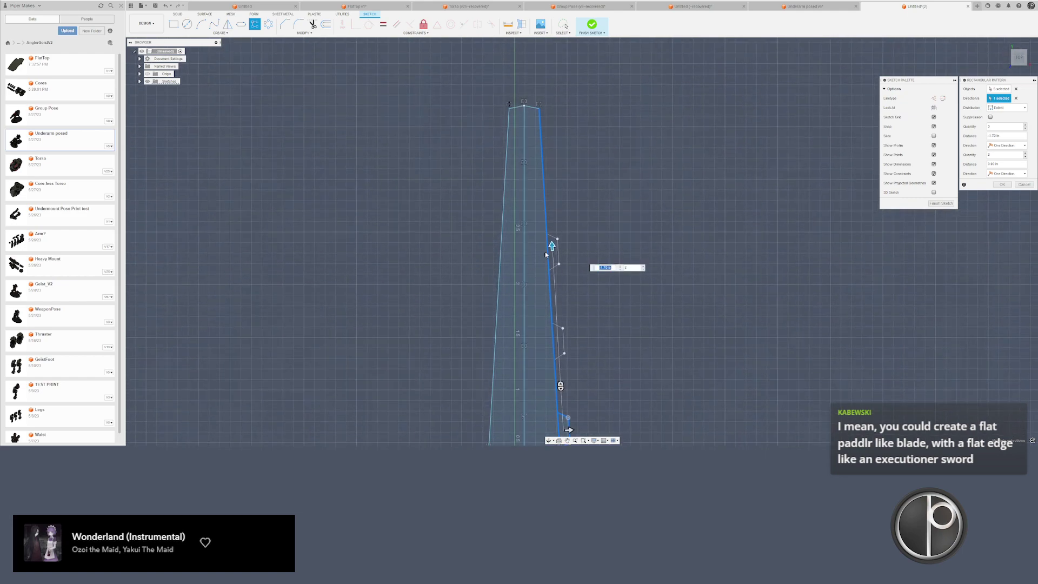
{"action": "left_click_drag", "start_coordinate": [552, 249], "coordinate": [543, 132]}
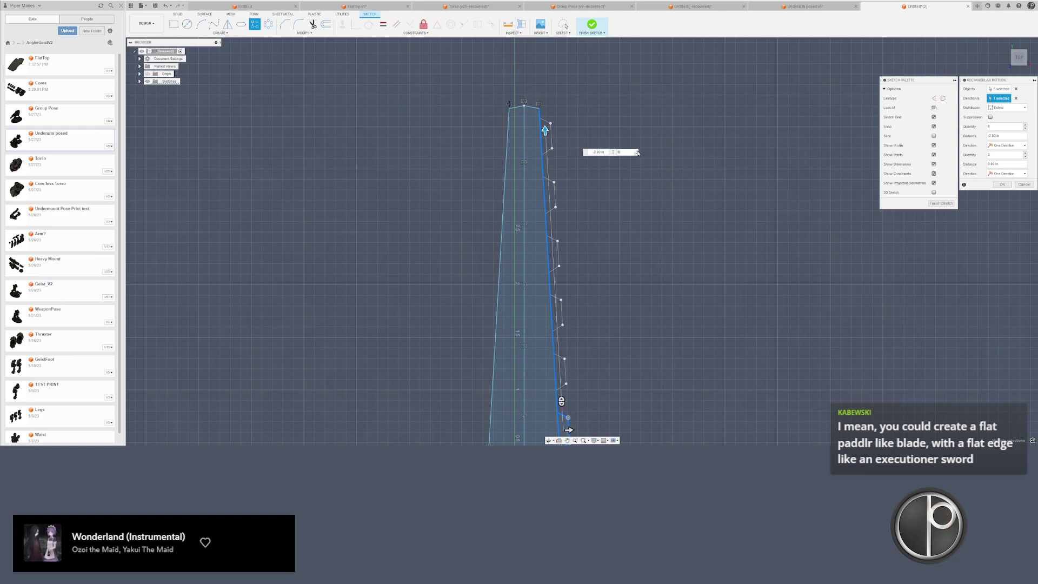
{"action": "key", "text": "Return"}
{"action": "scroll", "coordinate": [535, 241], "scroll_direction": "down", "scroll_amount": 3}
{"action": "scroll", "coordinate": [562, 130], "scroll_direction": "up", "scroll_amount": 3}
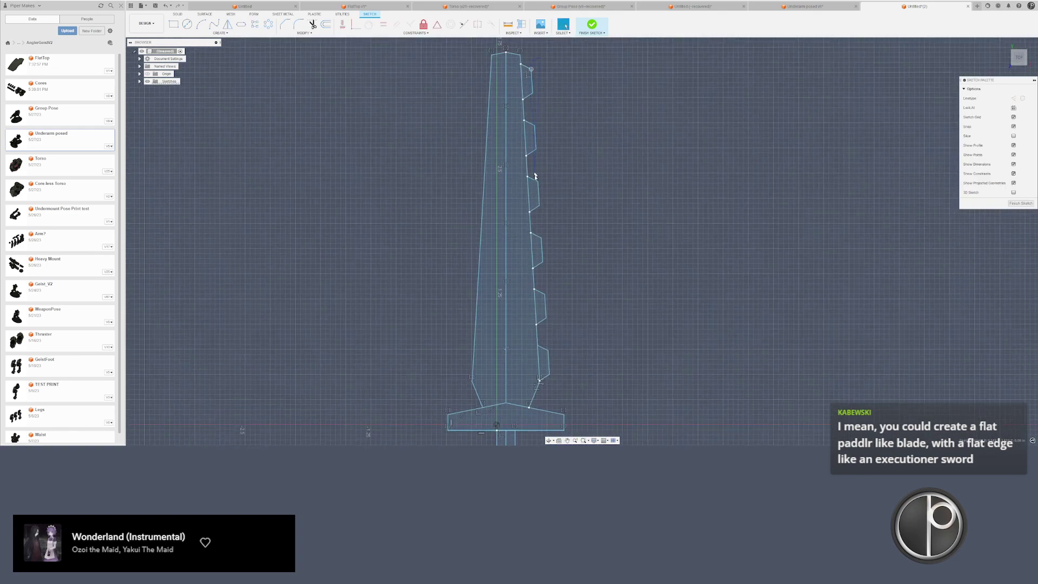
- Mirror all six right-hand teeth about the vertical centre line onto the blade's left edge
{"action": "left_click_drag", "start_coordinate": [557, 394], "coordinate": [518, 60]}
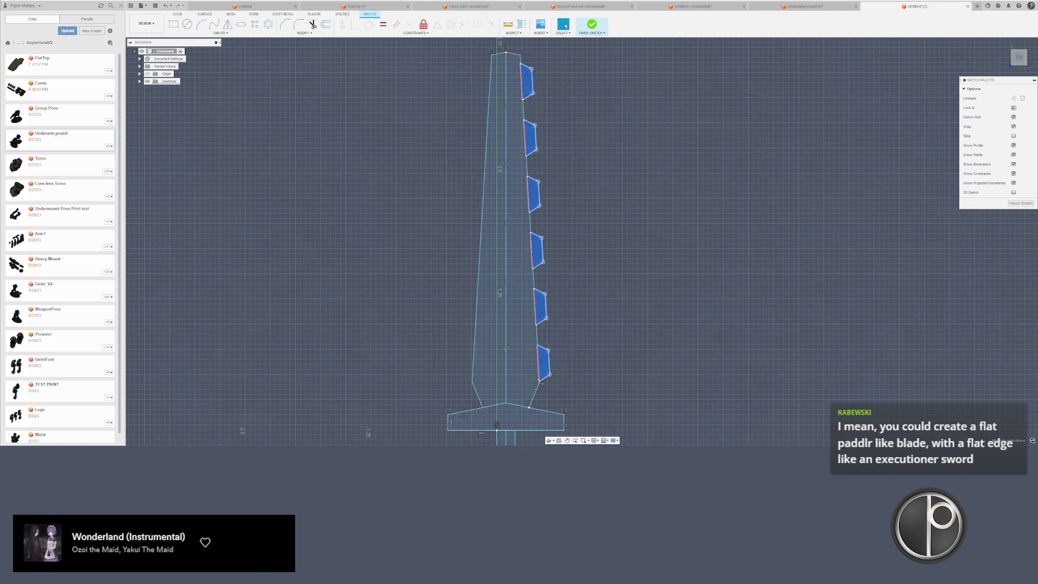
{"action": "left_click", "coordinate": [227, 25]}
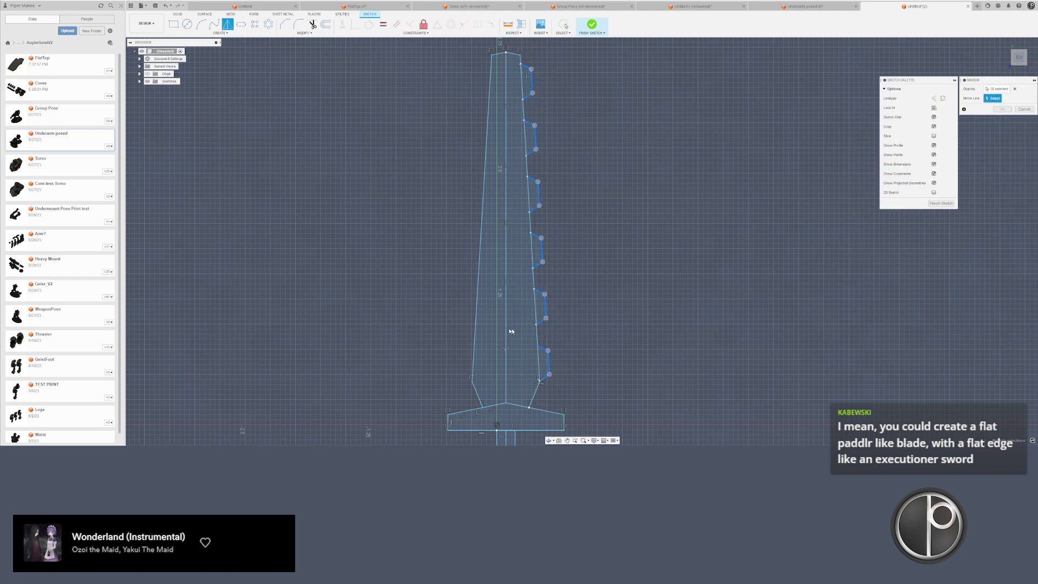
{"action": "key", "text": "Return"}
{"action": "scroll", "coordinate": [525, 292], "scroll_direction": "down", "scroll_amount": 3}
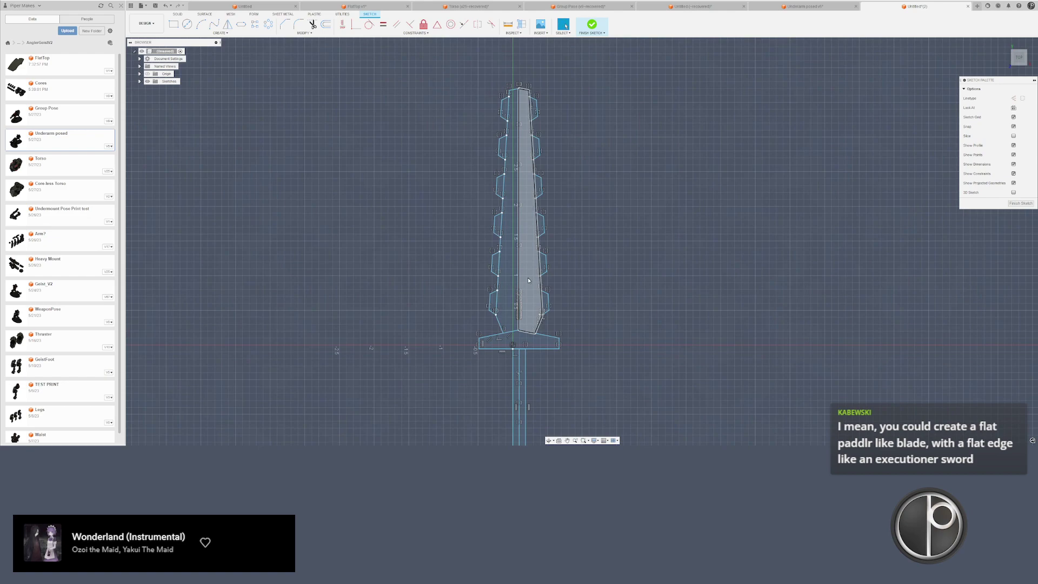
- Start an Extrude with both blade halves and the tooth profiles along both edges selected
{"action": "key", "text": "e"}
{"action": "left_click", "coordinate": [520, 331]}
{"action": "left_click", "coordinate": [508, 329]}
{"action": "left_click", "coordinate": [490, 318]}
{"action": "left_click", "coordinate": [492, 278]}
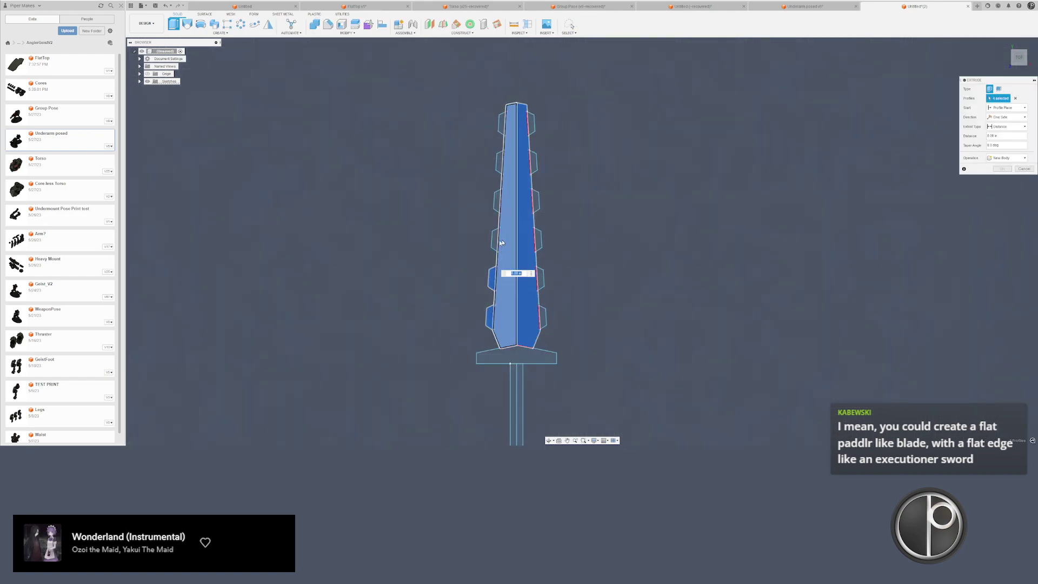
{"action": "left_click_drag", "start_coordinate": [498, 312], "coordinate": [563, 324]}
{"action": "middle_click_drag", "start_coordinate": [562, 324], "coordinate": [514, 313], "text": "shift"}
{"action": "scroll", "coordinate": [514, 313], "scroll_direction": "up", "scroll_amount": 3}
{"action": "middle_click_drag", "start_coordinate": [464, 198], "coordinate": [469, 229]}
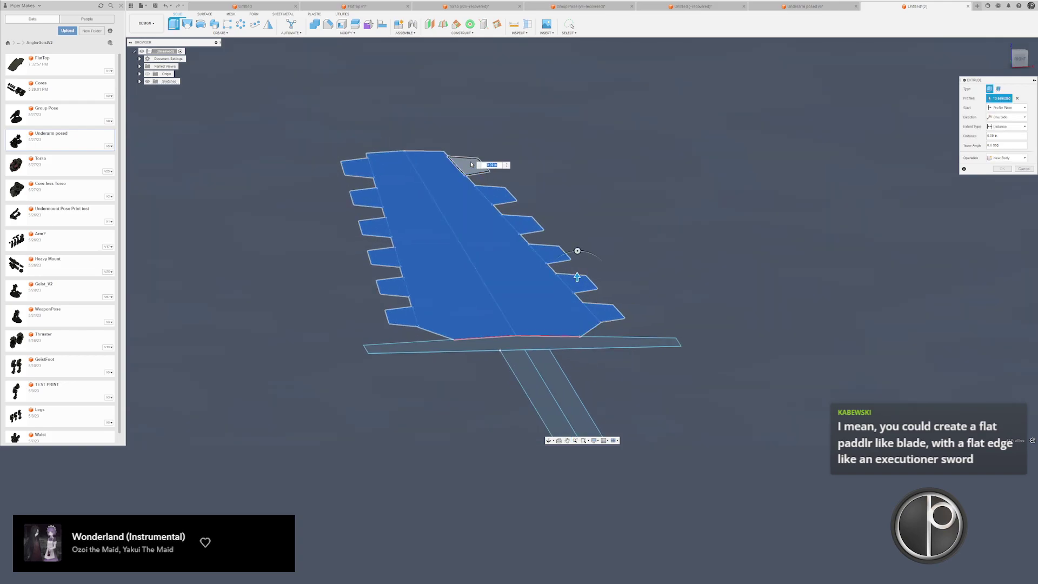
- Include the last tooth profile and extrude the toothed blade with the Symmetric direction as a new body
{"action": "left_click_drag", "start_coordinate": [470, 160], "coordinate": [469, 150]}
{"action": "scroll", "coordinate": [642, 385], "scroll_direction": "down", "scroll_amount": 1}
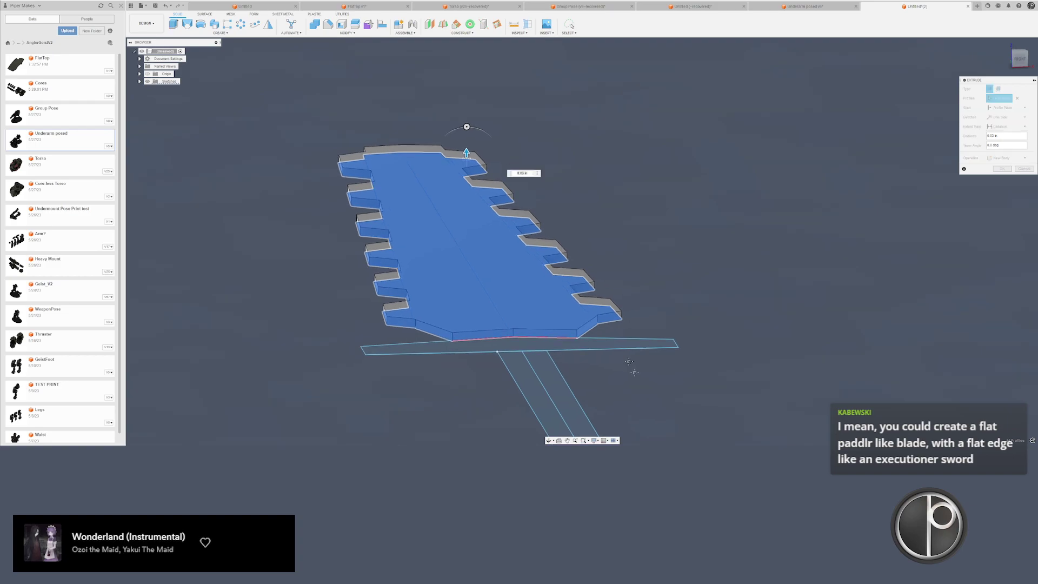
{"action": "middle_click_drag", "start_coordinate": [634, 372], "coordinate": [612, 325]}
{"action": "left_click", "coordinate": [1007, 116]}
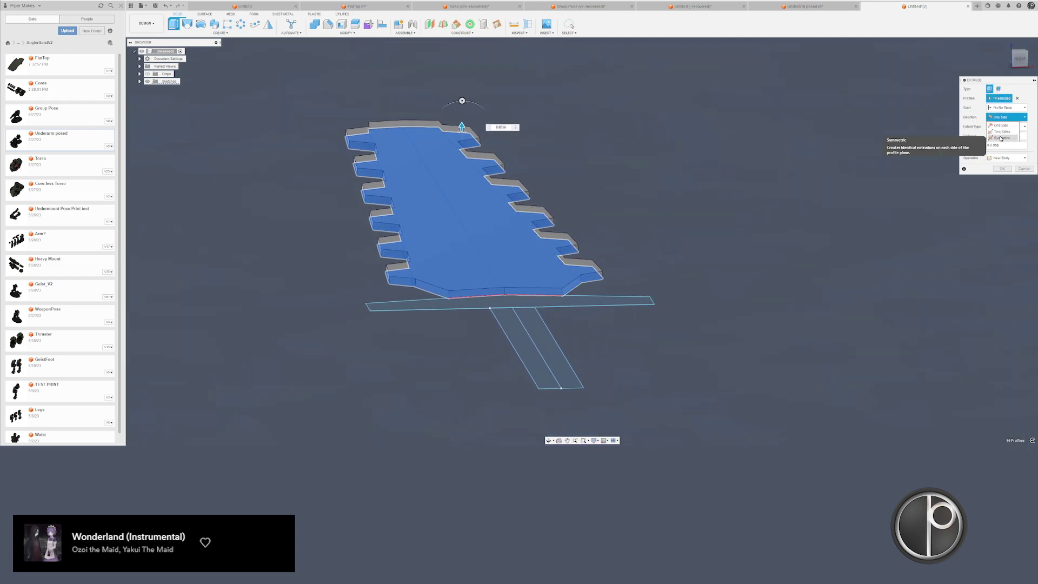
{"action": "left_click", "coordinate": [1001, 138]}
{"action": "middle_click_drag", "start_coordinate": [606, 199], "coordinate": [605, 207]}
{"action": "key", "text": "Return"}
- Show the sword sketch again and select the crossguard profile and both handle profiles
{"action": "scroll", "coordinate": [533, 365], "scroll_direction": "up", "scroll_amount": 4}
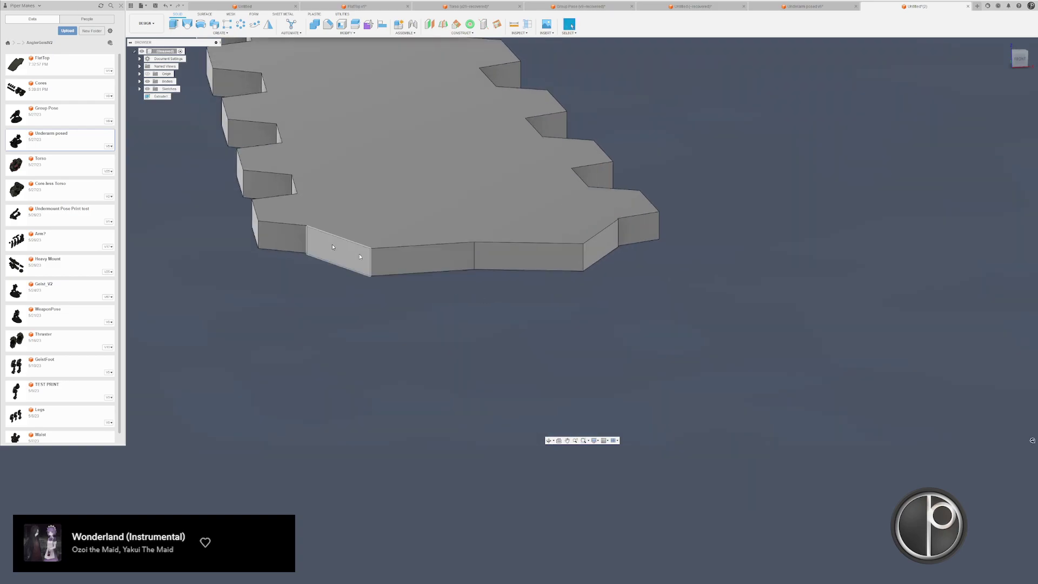
{"action": "left_click", "coordinate": [140, 81]}
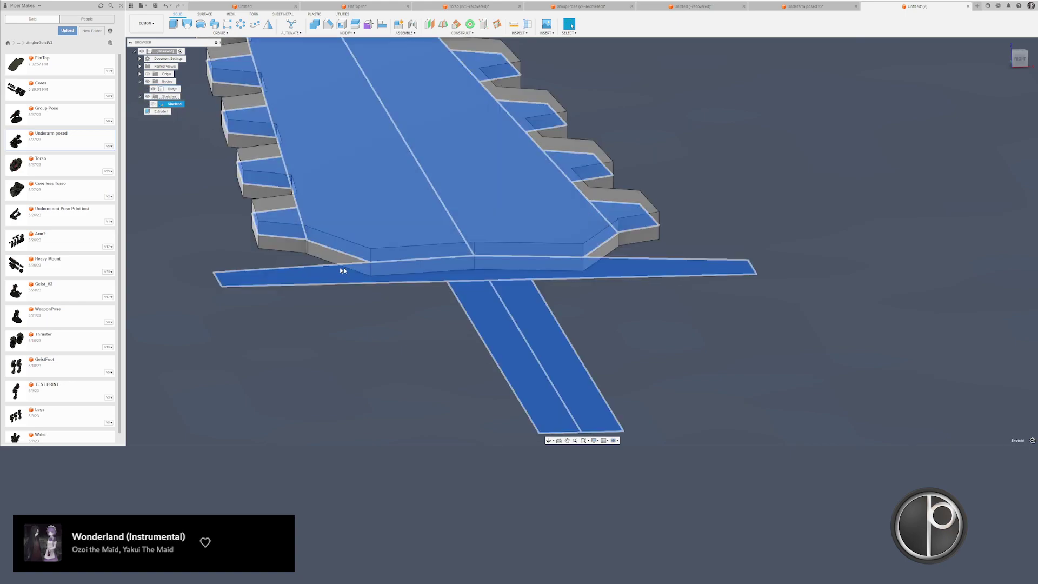
{"action": "left_click", "coordinate": [152, 103]}
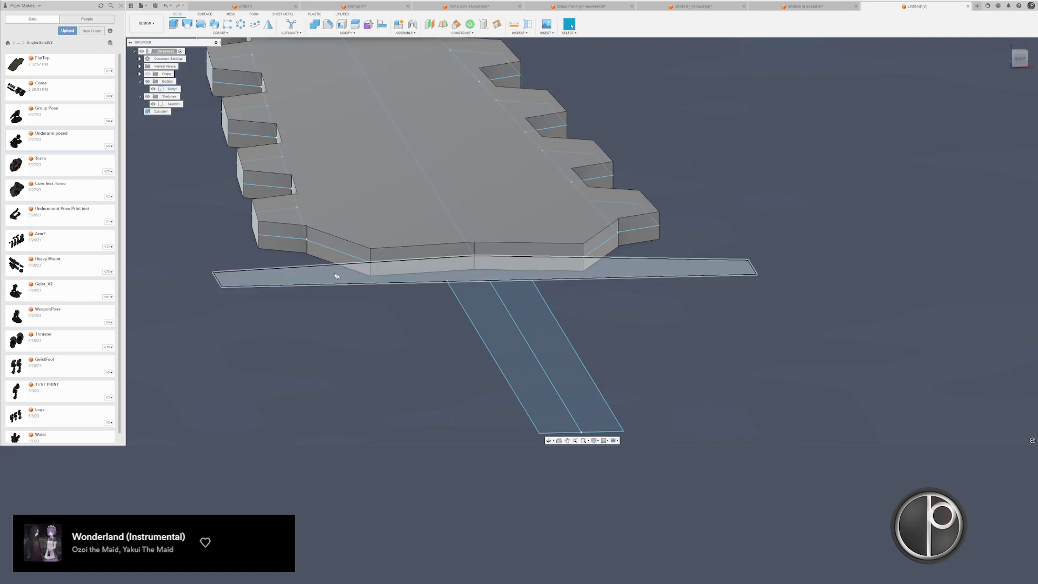
{"action": "left_click", "coordinate": [336, 275]}
{"action": "left_click", "coordinate": [501, 306], "text": "ctrl"}
{"action": "left_click", "coordinate": [514, 302], "text": "ctrl"}
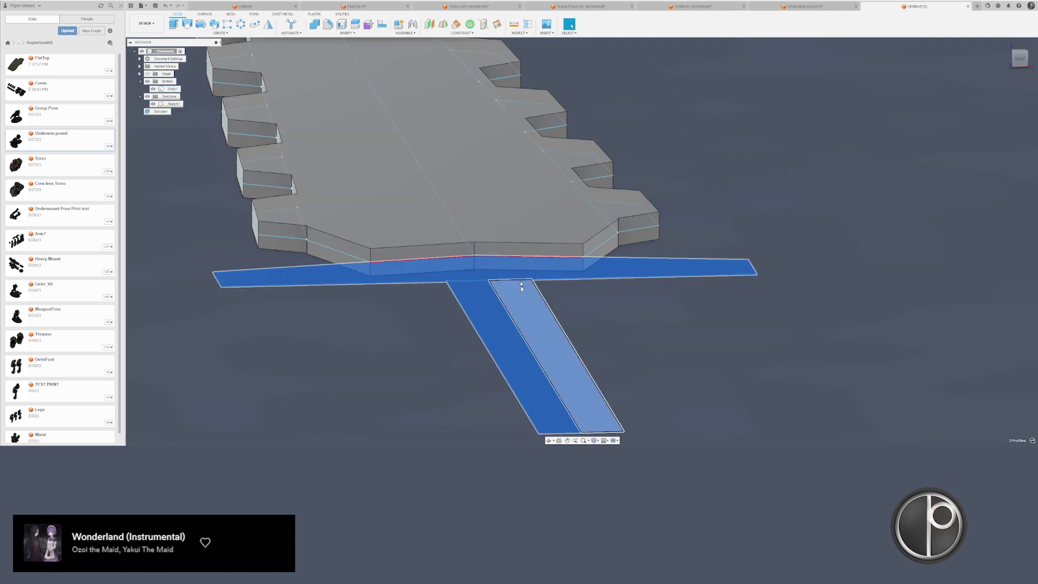
- Extrude the crossguard and handle as a new body with the Symmetric direction, making them thicker than the blade
{"action": "key", "text": "e"}
{"action": "left_click", "coordinate": [1006, 158]}
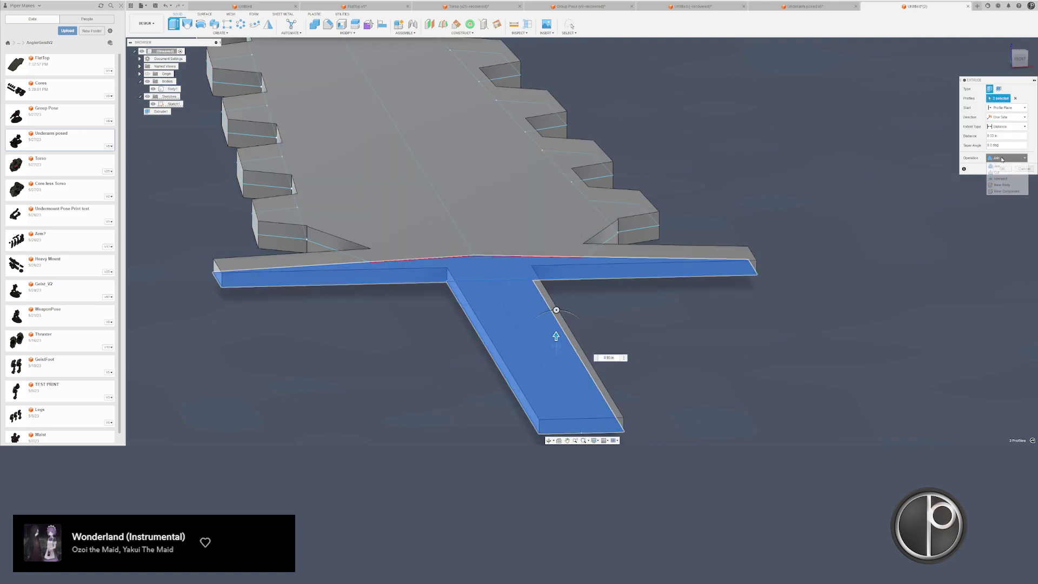
{"action": "left_click", "coordinate": [1001, 185]}
{"action": "left_click", "coordinate": [1006, 117]}
{"action": "left_click", "coordinate": [1003, 130]}
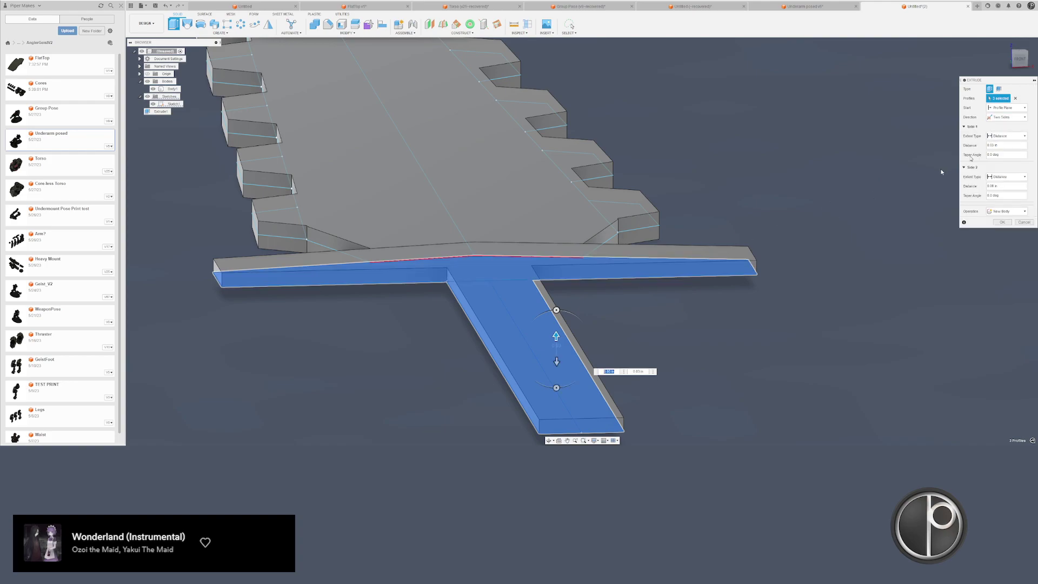
{"action": "left_click", "coordinate": [1006, 117]}
{"action": "left_click", "coordinate": [1002, 139]}
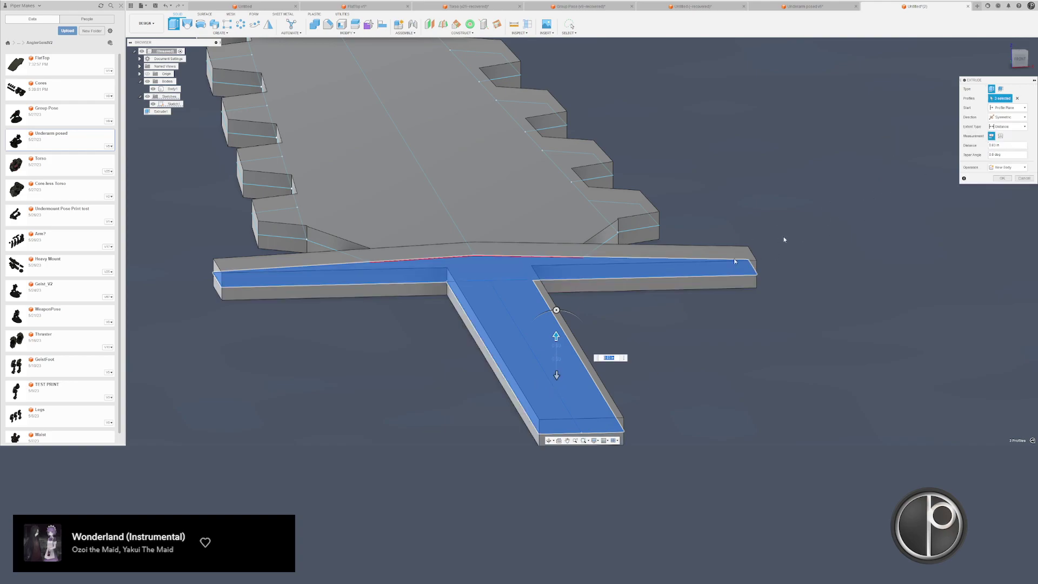
{"action": "left_click_drag", "start_coordinate": [556, 336], "coordinate": [557, 322]}
{"action": "key", "text": "Return"}
- Hide the blade and crossguard bodies and start an Extrude on the two central blade-half profiles without the teeth
{"action": "scroll", "coordinate": [620, 341], "scroll_direction": "down", "scroll_amount": 3}
{"action": "left_click", "coordinate": [518, 233]}
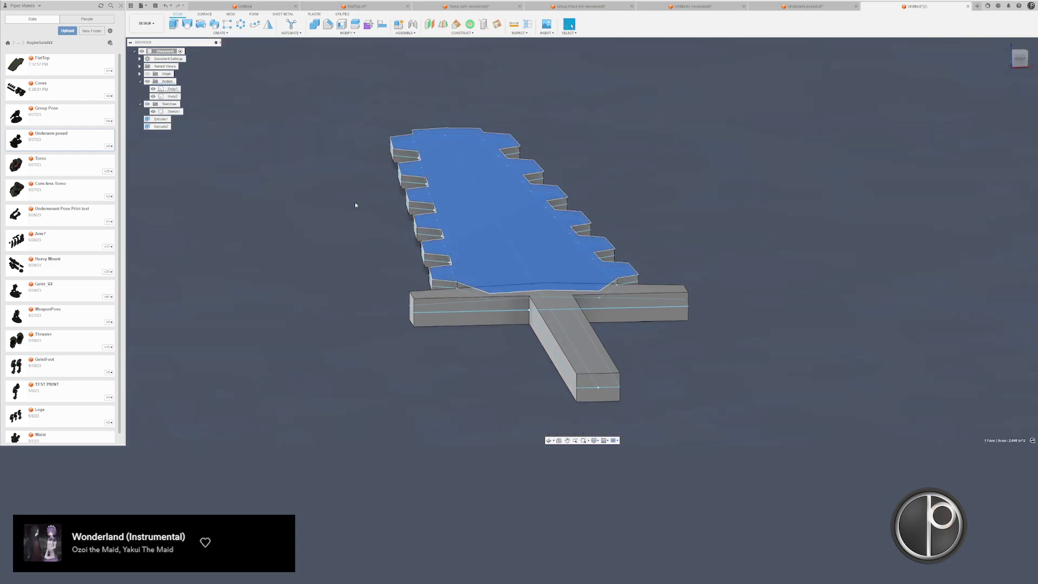
{"action": "left_click", "coordinate": [355, 203]}
{"action": "left_click", "coordinate": [153, 96]}
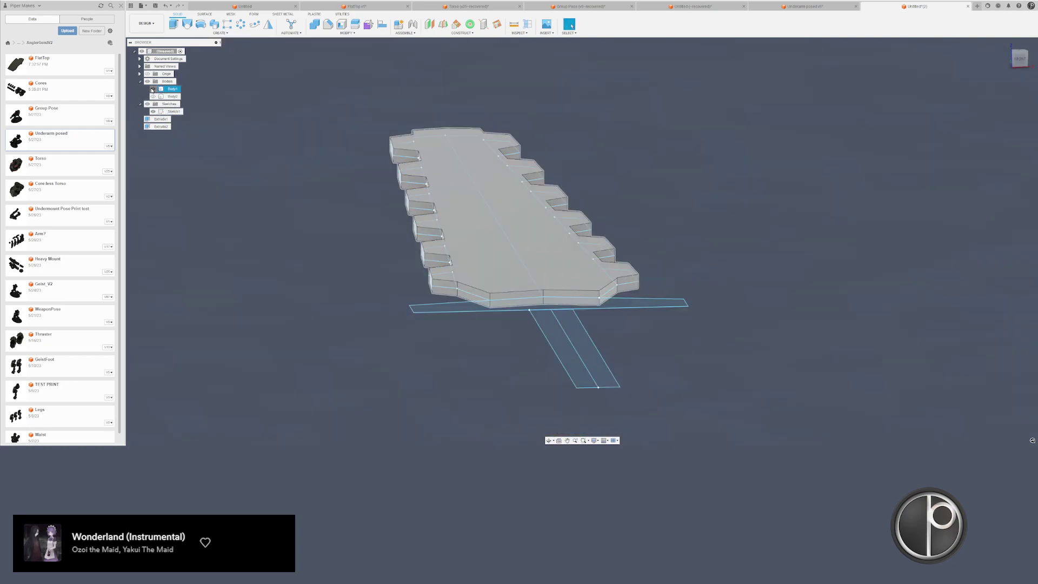
{"action": "left_click", "coordinate": [153, 89]}
{"action": "left_click", "coordinate": [505, 261]}
{"action": "left_click", "coordinate": [533, 259], "text": "ctrl"}
{"action": "middle_click_drag", "start_coordinate": [521, 264], "coordinate": [511, 277]}
{"action": "key", "text": "e"}
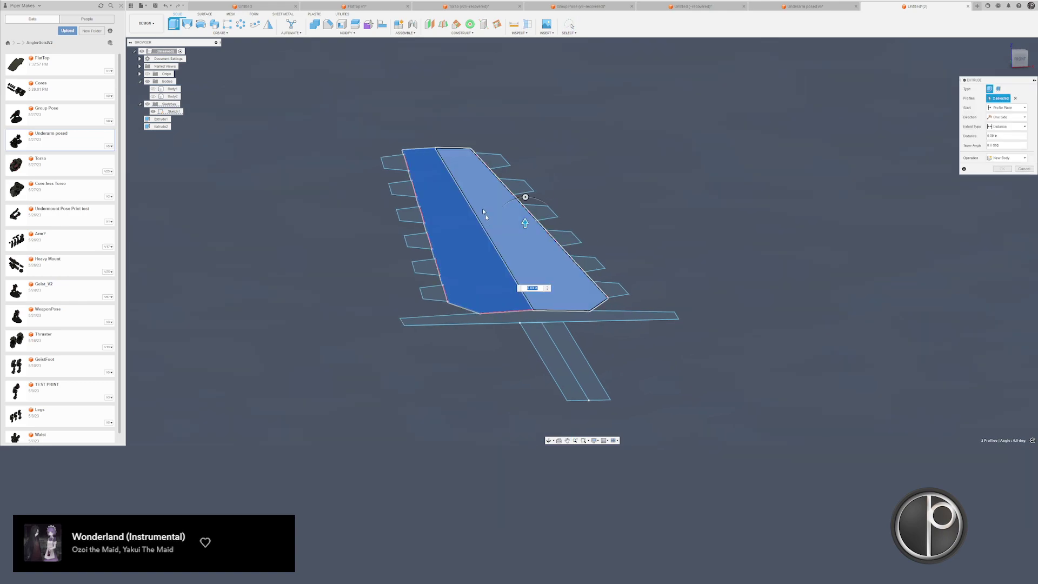
- Show both bodies again during the extrude and set its operation to New Body
{"action": "left_click", "coordinate": [153, 97]}
{"action": "left_click", "coordinate": [154, 89]}
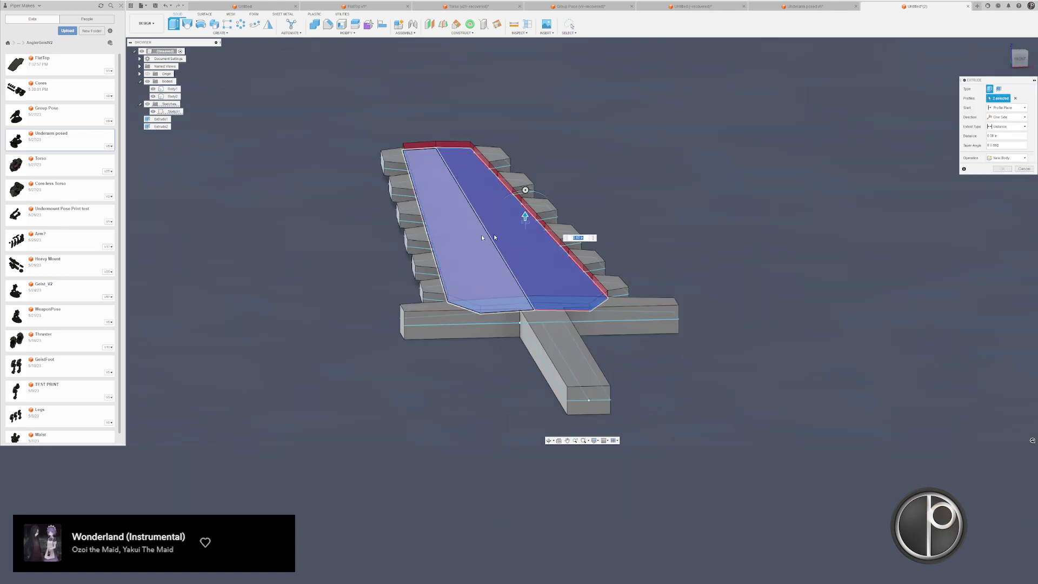
{"action": "left_click", "coordinate": [1006, 158]}
{"action": "left_click", "coordinate": [1003, 184]}
{"action": "scroll", "coordinate": [571, 194], "scroll_direction": "up", "scroll_amount": 2}
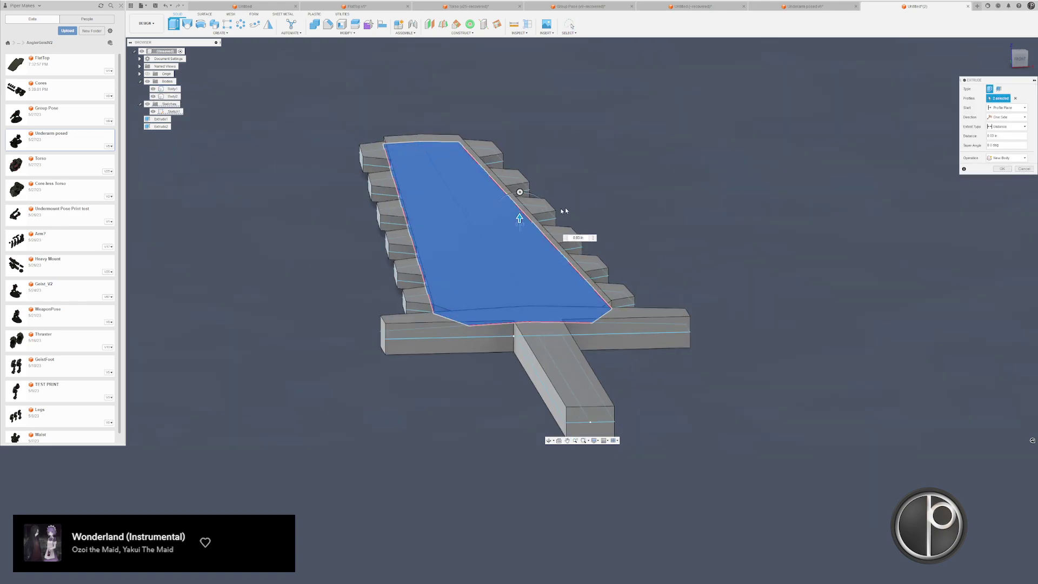
- Extrude the blade-half profiles with the Two Sides direction as a plate raised above the toothed blade
{"action": "middle_click_drag", "start_coordinate": [513, 212], "coordinate": [453, 243], "text": "shift"}
{"action": "left_click_drag", "start_coordinate": [454, 246], "coordinate": [452, 238]}
{"action": "left_click", "coordinate": [1007, 117]}
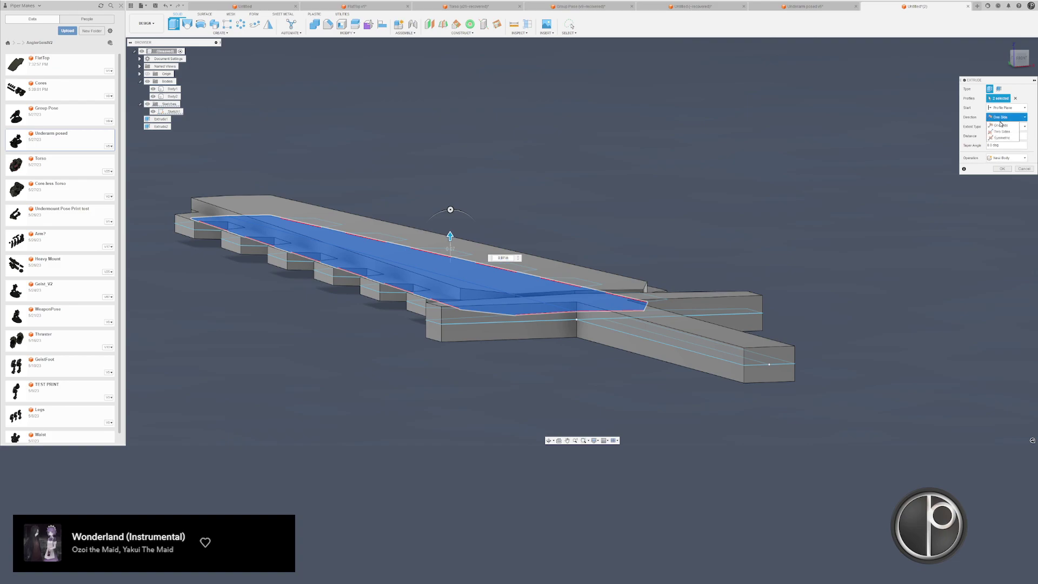
{"action": "left_click", "coordinate": [1003, 130]}
{"action": "left_click_drag", "start_coordinate": [450, 268], "coordinate": [449, 248]}
{"action": "scroll", "coordinate": [433, 295], "scroll_direction": "up", "scroll_amount": 5}
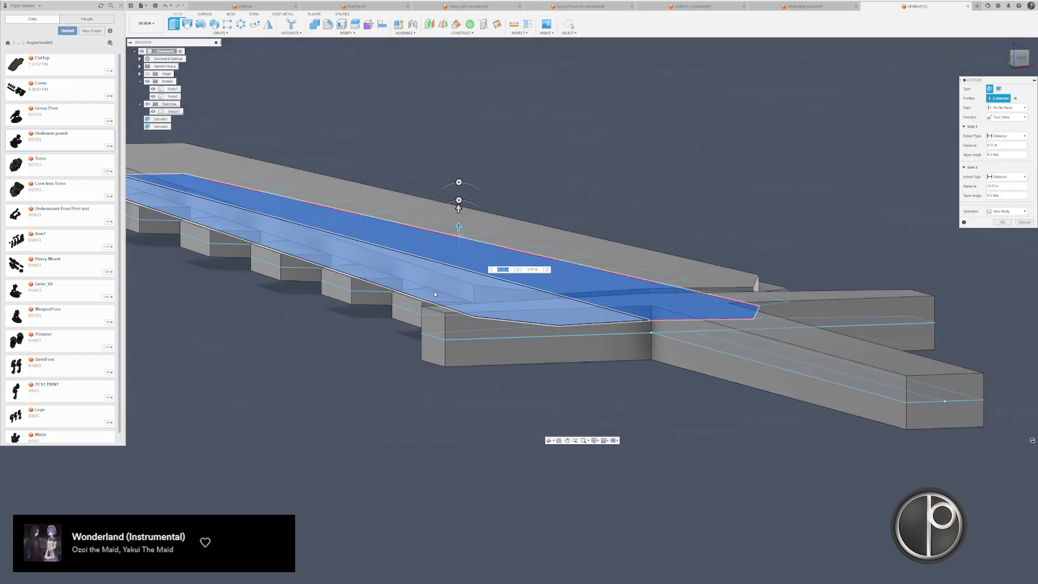
{"action": "key", "text": "Return"}
- Copy the upper plate body and paste a duplicate in the same place
{"action": "left_click_drag", "start_coordinate": [389, 218], "coordinate": [417, 208]}
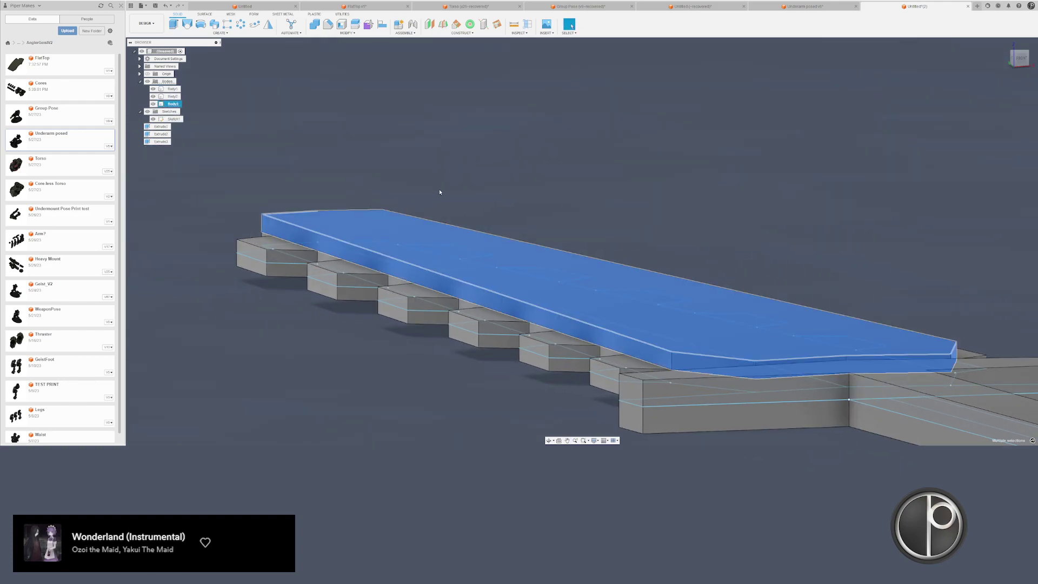
{"action": "key", "text": "ctrl+c"}
{"action": "key", "text": "ctrl+v"}
{"action": "key", "text": "Return"}
{"action": "left_click", "coordinate": [444, 230]}
{"action": "left_click", "coordinate": [527, 199]}
- Move one of the two coincident plates straight down onto the underside of the toothed blade
{"action": "key", "text": "m"}
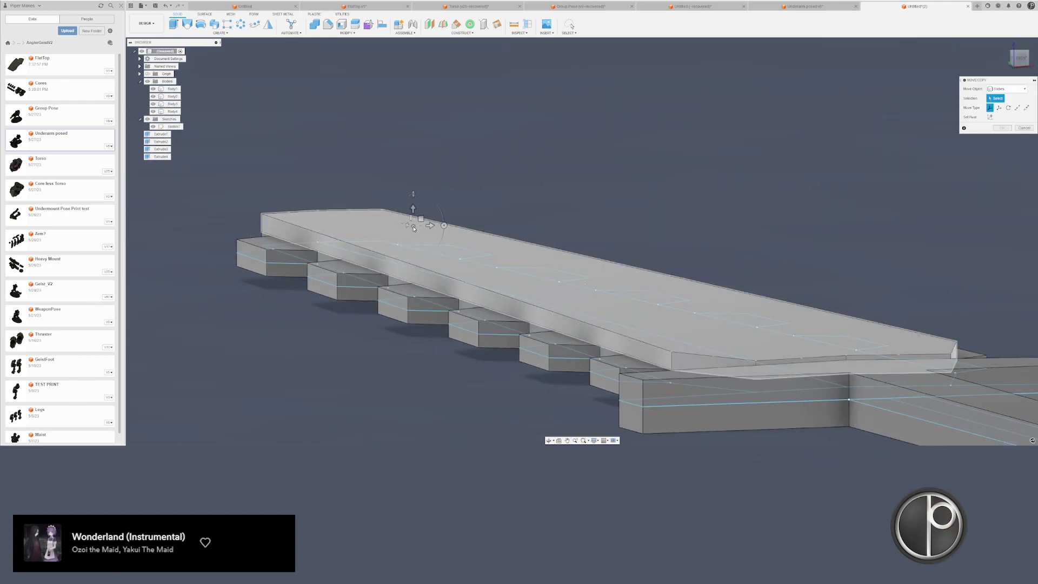
{"action": "left_click", "coordinate": [414, 220]}
{"action": "left_click_drag", "start_coordinate": [405, 205], "coordinate": [405, 221]}
{"action": "middle_click_drag", "start_coordinate": [406, 220], "coordinate": [413, 200], "text": "shift"}
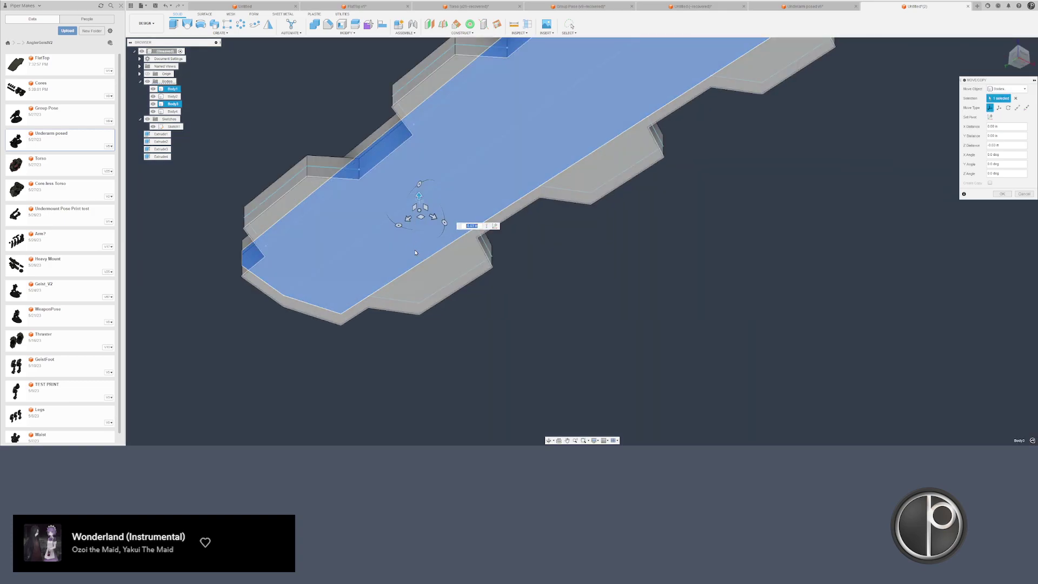
{"action": "left_click_drag", "start_coordinate": [419, 196], "coordinate": [419, 222]}
{"action": "key", "text": "Return"}
- Try to select the middle layer's edge faces one by one around the tip and between the teeth along one side
{"action": "middle_click_drag", "start_coordinate": [419, 221], "coordinate": [396, 167], "text": "shift"}
{"action": "left_click", "coordinate": [395, 166]}
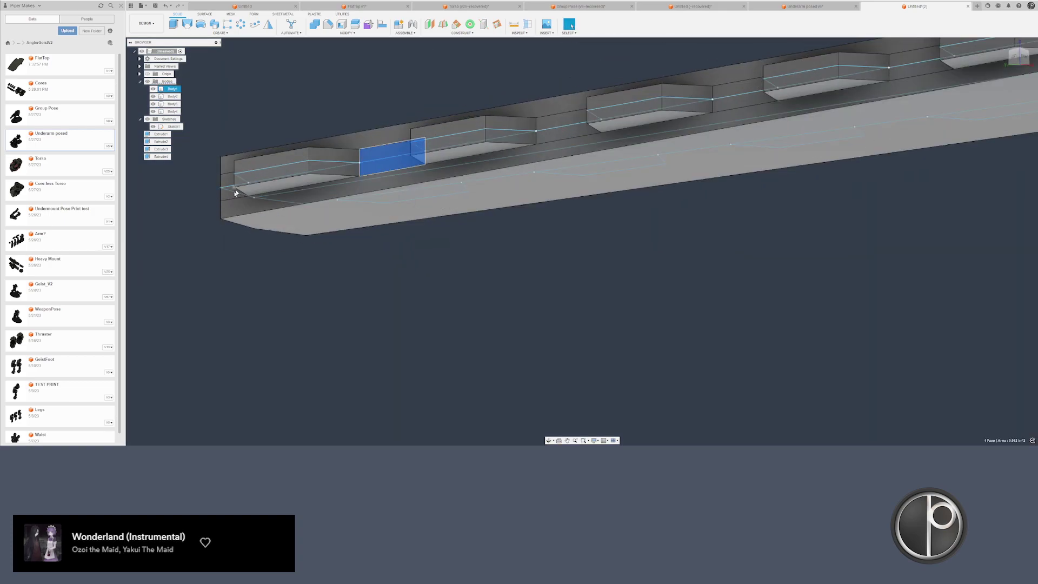
{"action": "middle_click_drag", "start_coordinate": [227, 198], "coordinate": [257, 206], "text": "shift"}
{"action": "left_click", "coordinate": [233, 188], "text": "shift"}
{"action": "left_click", "coordinate": [210, 187], "text": "shift"}
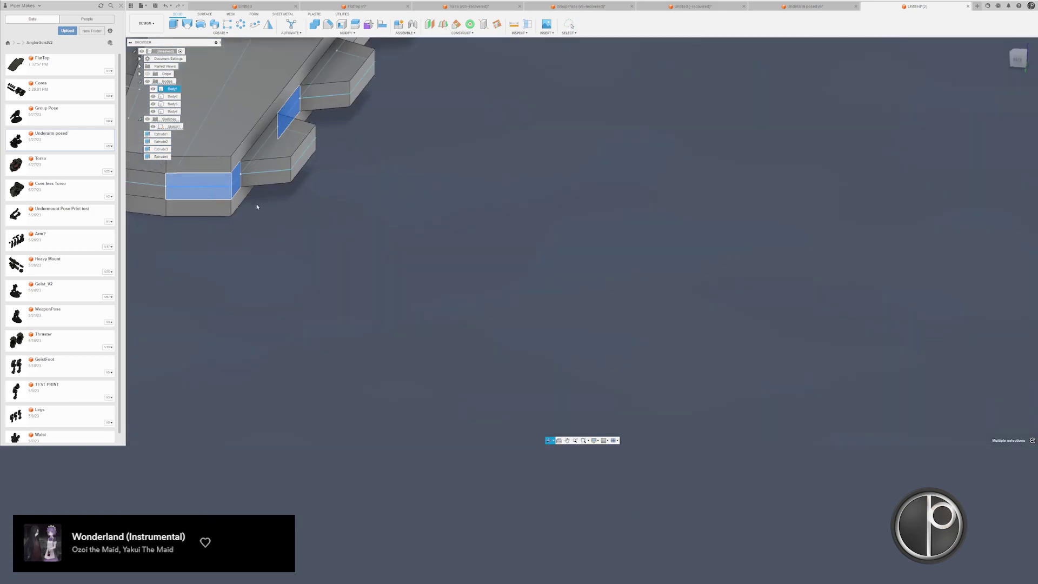
{"action": "left_click", "coordinate": [158, 195], "text": "shift"}
{"action": "middle_click_drag", "start_coordinate": [158, 195], "coordinate": [168, 194], "text": "shift"}
{"action": "left_click", "coordinate": [702, 209], "text": "shift"}
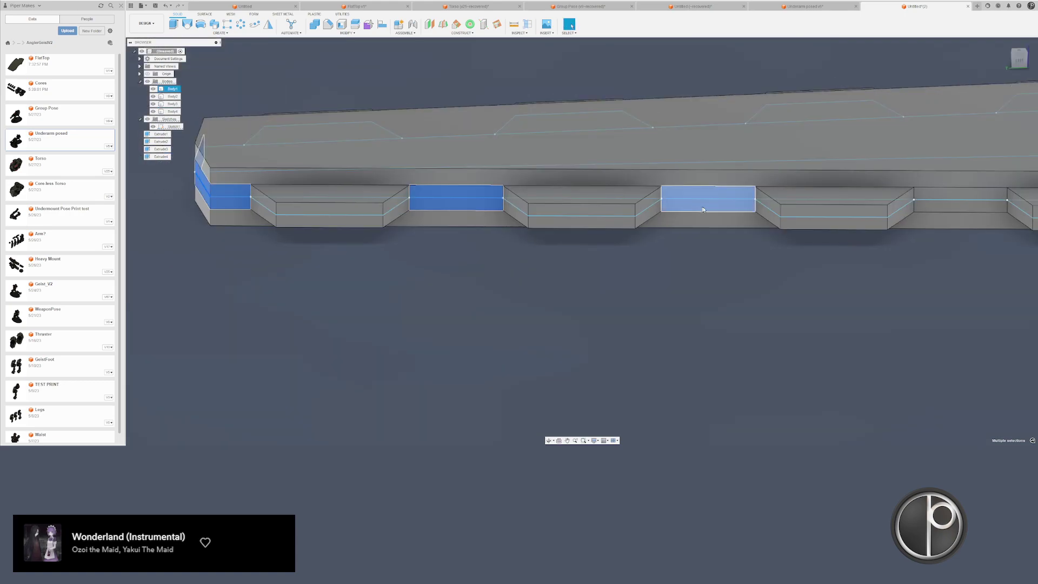
{"action": "middle_click_drag", "start_coordinate": [940, 211], "coordinate": [759, 234]}
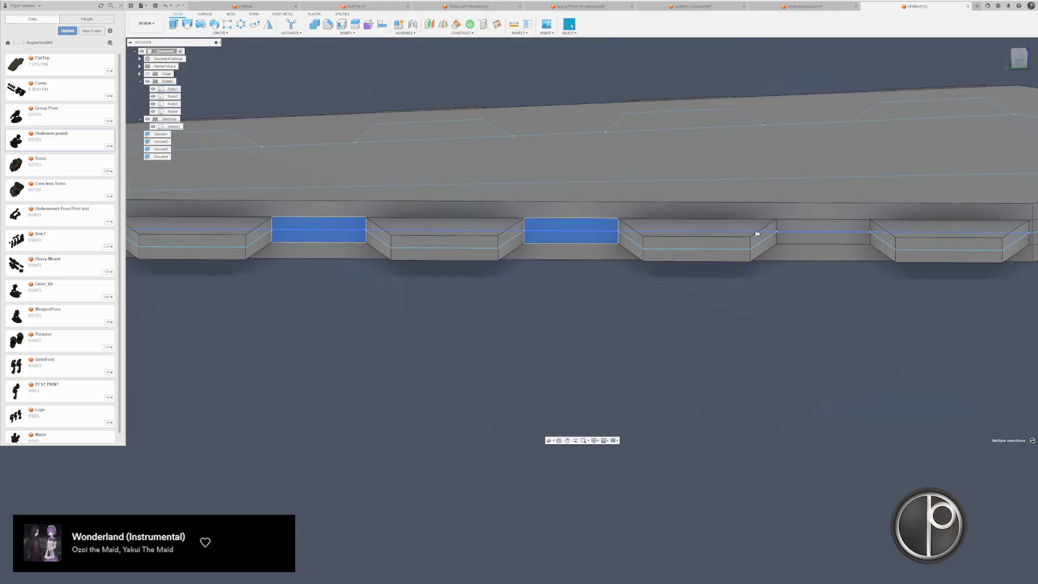
{"action": "left_click", "coordinate": [808, 238], "text": "ctrl"}
{"action": "middle_click_drag", "start_coordinate": [999, 238], "coordinate": [426, 259]}
{"action": "left_click", "coordinate": [749, 246], "text": "ctrl"}
{"action": "scroll", "coordinate": [730, 245], "scroll_direction": "up", "scroll_amount": 3}
{"action": "left_click", "coordinate": [724, 245], "text": "ctrl"}
{"action": "scroll", "coordinate": [705, 251], "scroll_direction": "down", "scroll_amount": 2}
{"action": "scroll", "coordinate": [701, 252], "scroll_direction": "down", "scroll_amount": 6}
{"action": "scroll", "coordinate": [421, 259], "scroll_direction": "up", "scroll_amount": 3}
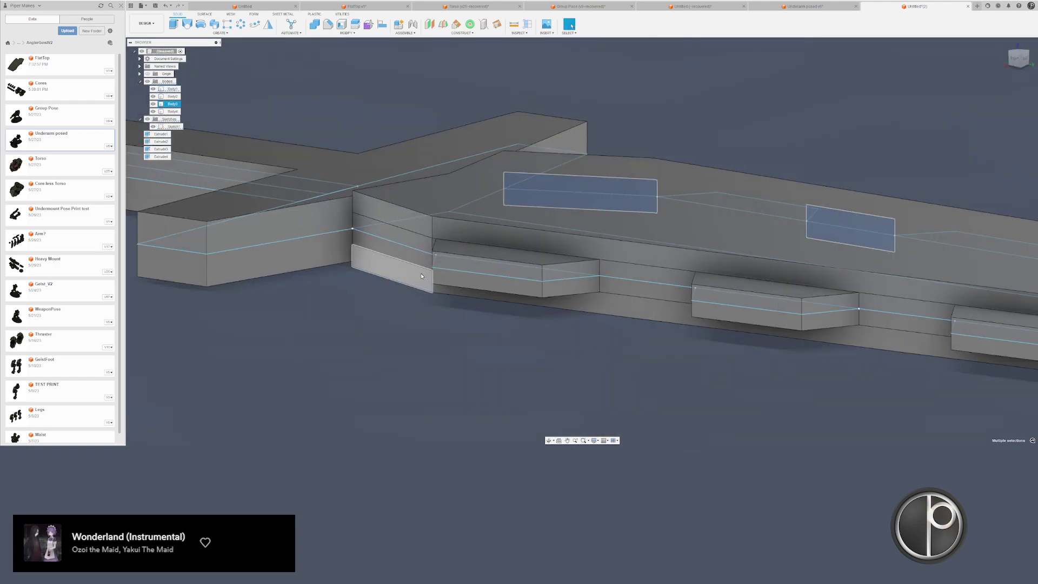
- Try to add the middle layer's edge faces on the blade's other side, starting beside the crossguard
{"action": "left_click", "coordinate": [410, 254], "text": "ctrl"}
{"action": "scroll", "coordinate": [434, 238], "scroll_direction": "up", "scroll_amount": 3}
{"action": "left_click", "coordinate": [433, 237], "text": "ctrl"}
{"action": "scroll", "coordinate": [435, 242], "scroll_direction": "down", "scroll_amount": 3}
{"action": "left_click", "coordinate": [716, 287], "text": "ctrl"}
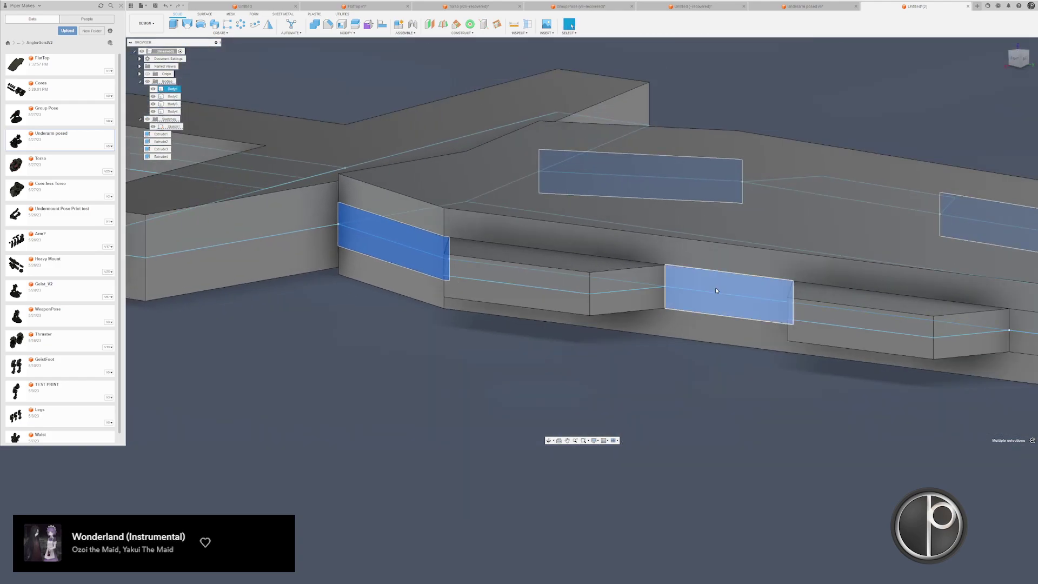
{"action": "middle_click_drag", "start_coordinate": [848, 326], "coordinate": [558, 276]}
{"action": "middle_click_drag", "start_coordinate": [779, 265], "coordinate": [786, 254], "text": "shift"}
{"action": "left_click", "coordinate": [776, 257], "text": "ctrl"}
{"action": "left_click", "coordinate": [776, 257], "text": "ctrl"}
{"action": "left_click", "coordinate": [589, 226]}
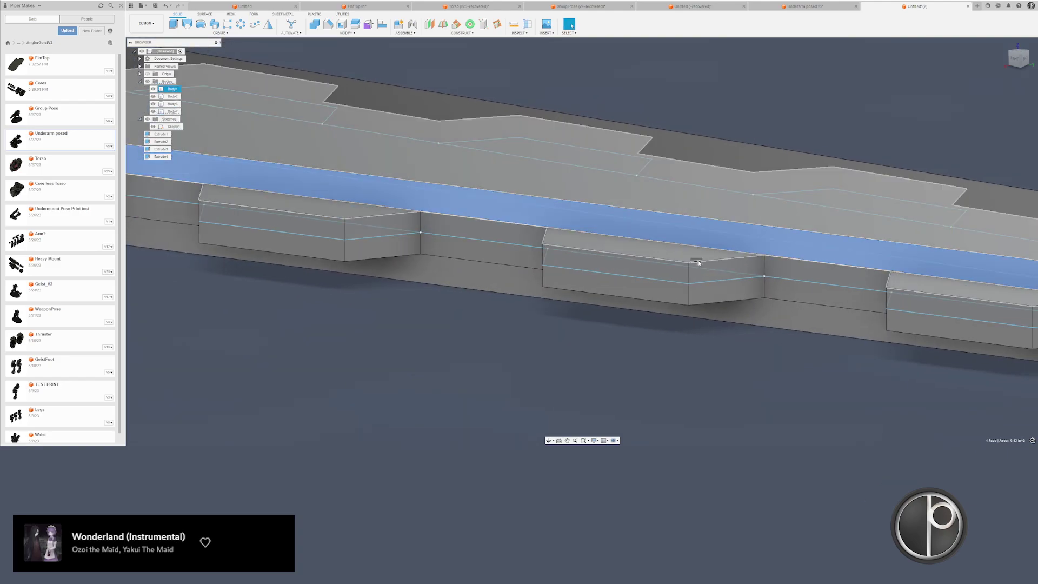
{"action": "middle_click_drag", "start_coordinate": [655, 244], "coordinate": [922, 176], "text": "shift"}
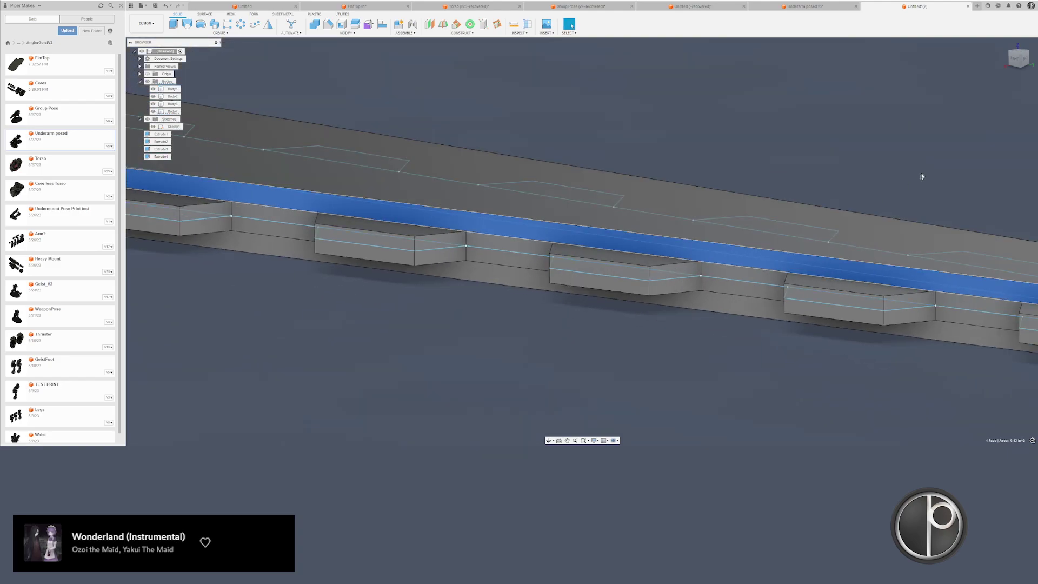
- In a straight side view, select the middle layer's edge faces beside the crossguard and in the first gap between teeth on both sides
{"action": "left_click", "coordinate": [1016, 63]}
{"action": "left_click", "coordinate": [486, 192]}
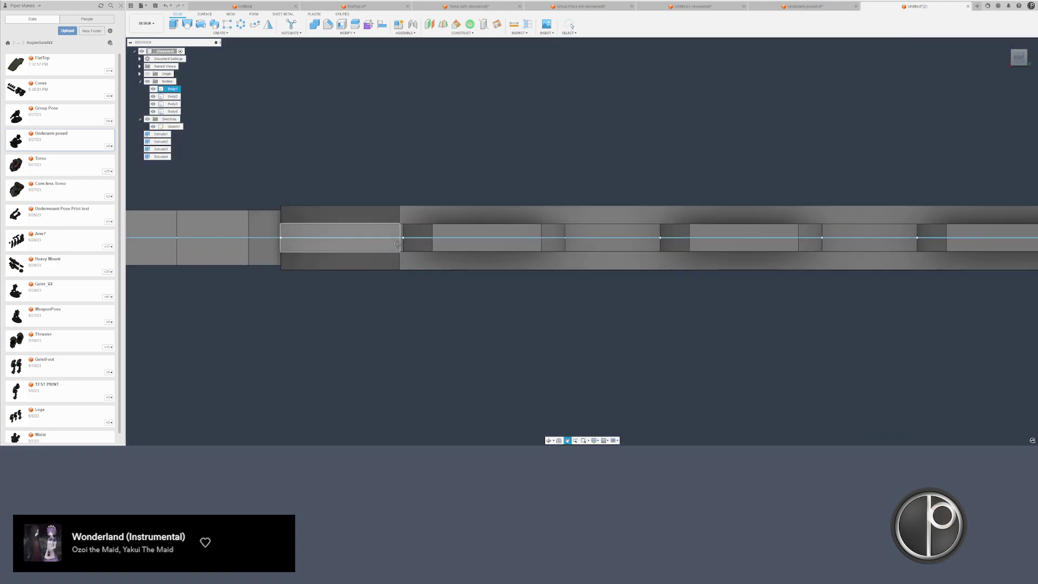
{"action": "scroll", "coordinate": [396, 244], "scroll_direction": "up", "scroll_amount": 2}
{"action": "left_click", "coordinate": [481, 227]}
{"action": "left_click", "coordinate": [881, 235], "text": "ctrl"}
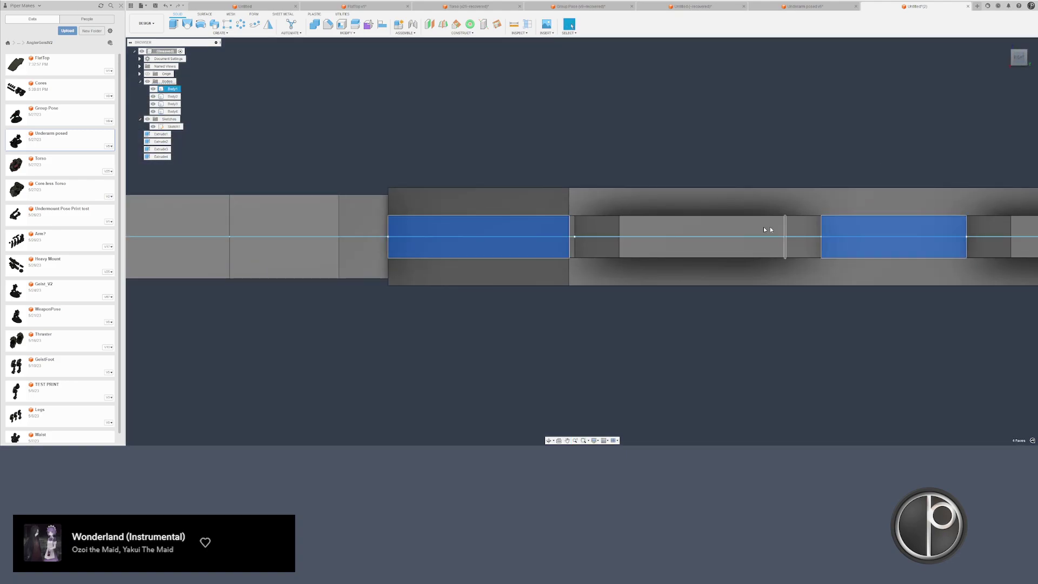
{"action": "scroll", "coordinate": [570, 231], "scroll_direction": "up", "scroll_amount": 5}
{"action": "left_click", "coordinate": [574, 235], "text": "ctrl"}
{"action": "scroll", "coordinate": [574, 234], "scroll_direction": "down", "scroll_amount": 4}
- Add the remaining middle-layer edge faces between the teeth on both sides, through to the blade tip
{"action": "middle_click_drag", "start_coordinate": [951, 241], "coordinate": [411, 235]}
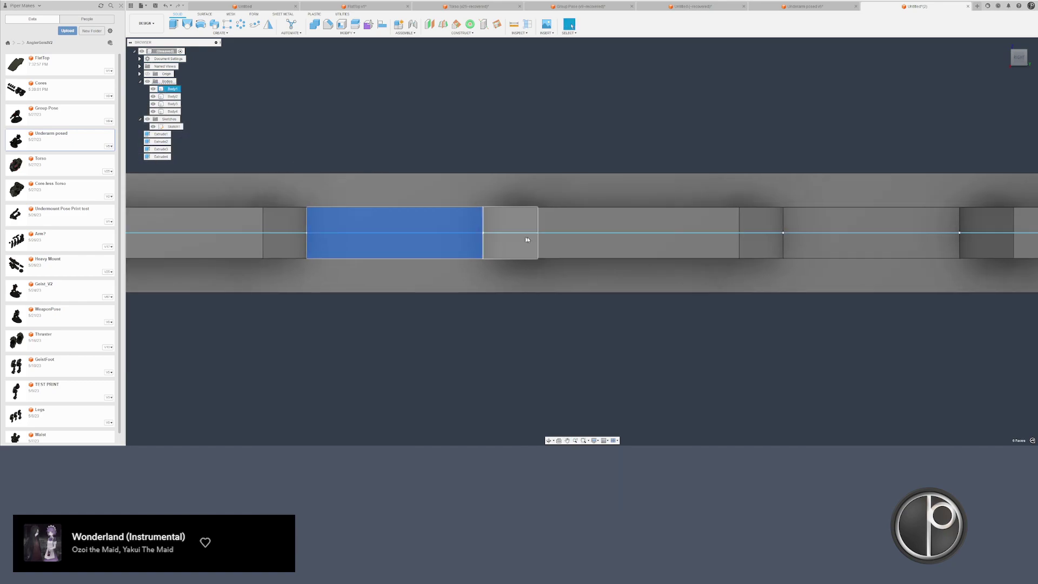
{"action": "left_click", "coordinate": [920, 220], "text": "ctrl"}
{"action": "middle_click_drag", "start_coordinate": [946, 222], "coordinate": [553, 211]}
{"action": "left_click", "coordinate": [932, 210], "text": "ctrl"}
{"action": "middle_click_drag", "start_coordinate": [882, 212], "coordinate": [310, 207]}
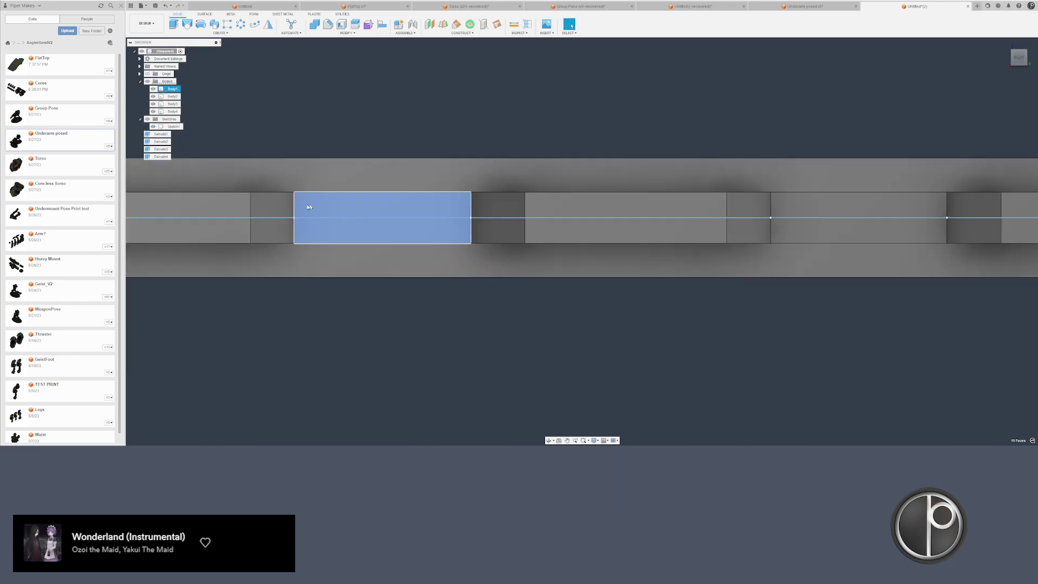
{"action": "left_click", "coordinate": [824, 221], "text": "ctrl"}
{"action": "scroll", "coordinate": [824, 222], "scroll_direction": "down", "scroll_amount": 1}
{"action": "middle_click_drag", "start_coordinate": [825, 222], "coordinate": [488, 220]}
{"action": "left_click", "coordinate": [921, 199], "text": "ctrl"}
{"action": "middle_click_drag", "start_coordinate": [921, 199], "coordinate": [564, 205]}
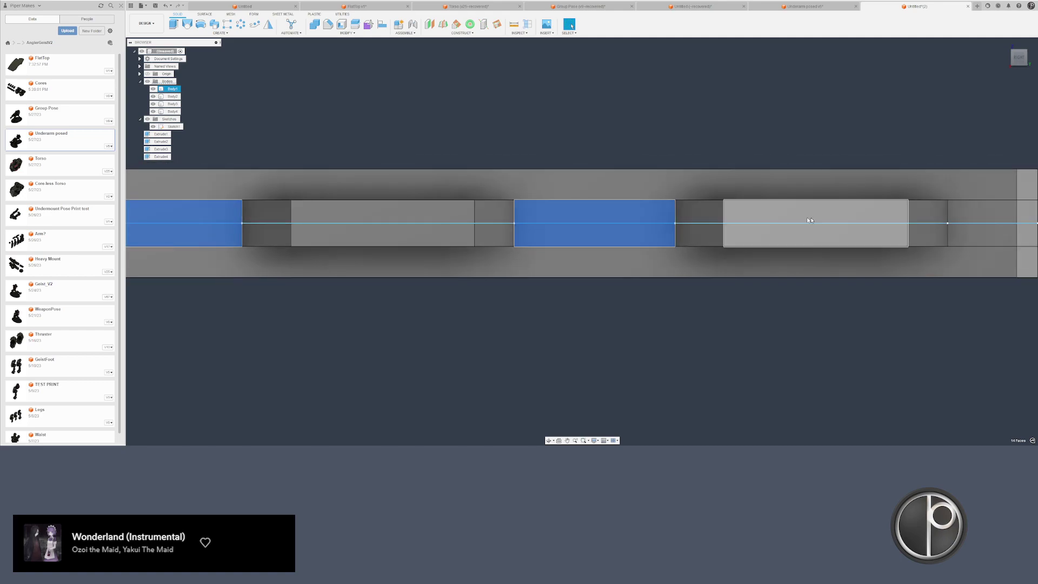
{"action": "left_click", "coordinate": [973, 217], "text": "ctrl"}
{"action": "middle_click_drag", "start_coordinate": [921, 213], "coordinate": [566, 229]}
{"action": "scroll", "coordinate": [646, 242], "scroll_direction": "up", "scroll_amount": 2}
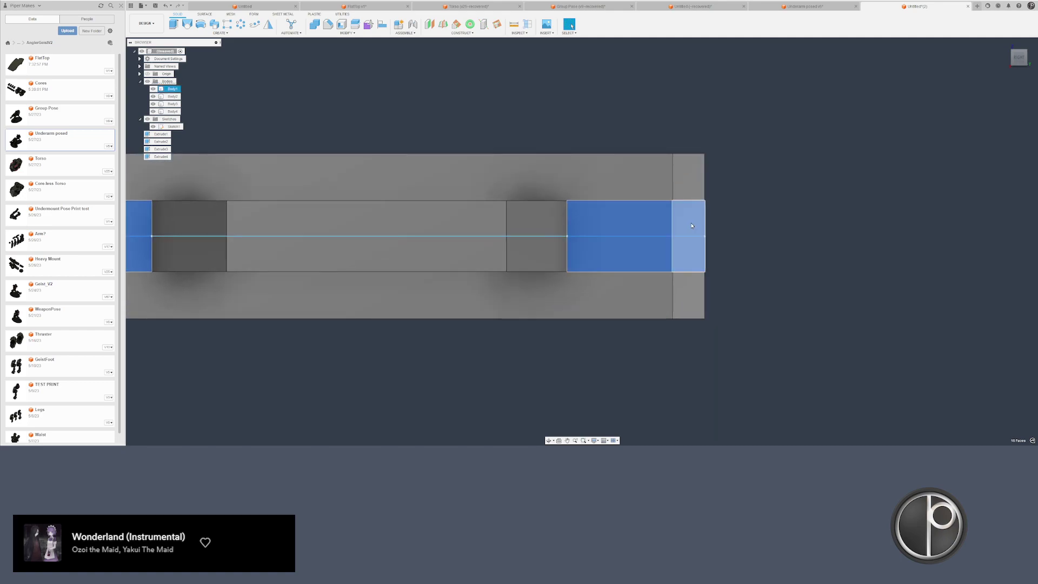
- Offset the selected edge faces inward to recess the middle layer between the two outer plates
{"action": "right_click_drag", "start_coordinate": [692, 225], "coordinate": [703, 222]}
{"action": "left_click_drag", "start_coordinate": [700, 223], "coordinate": [679, 223]}
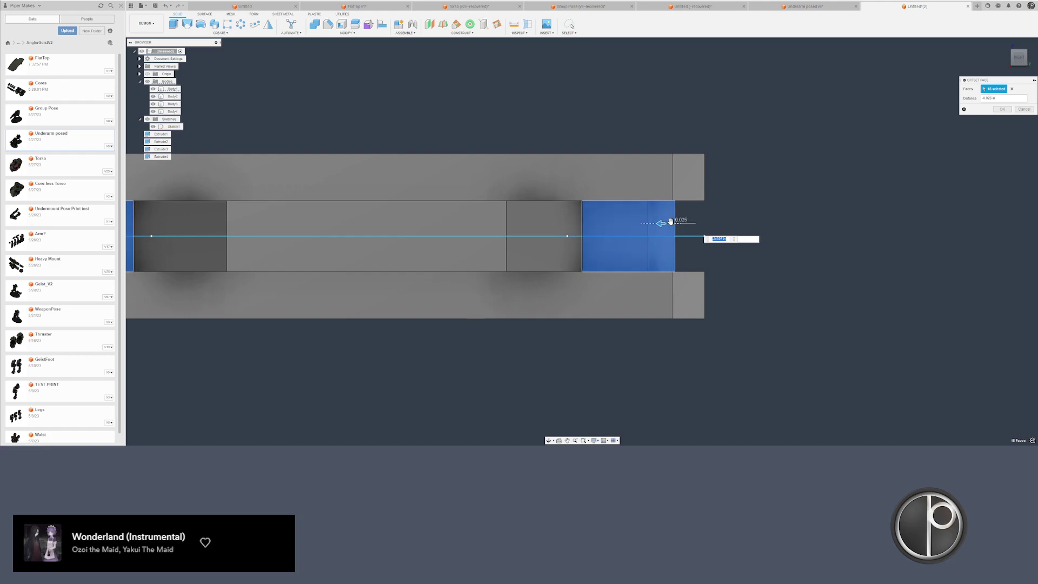
{"action": "scroll", "coordinate": [606, 240], "scroll_direction": "down", "scroll_amount": 4}
{"action": "middle_click_drag", "start_coordinate": [606, 240], "coordinate": [558, 285], "text": "shift"}
{"action": "scroll", "coordinate": [549, 290], "scroll_direction": "down", "scroll_amount": 5}
{"action": "scroll", "coordinate": [562, 273], "scroll_direction": "up", "scroll_amount": 7}
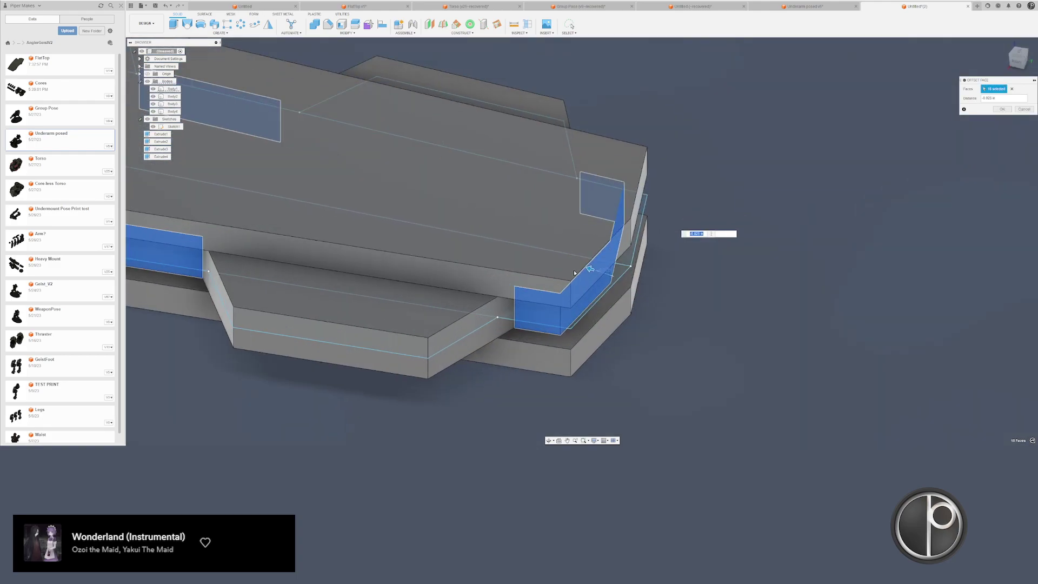
{"action": "scroll", "coordinate": [574, 273], "scroll_direction": "up", "scroll_amount": 3}
{"action": "key", "text": "Return"}
{"action": "scroll", "coordinate": [497, 297], "scroll_direction": "down", "scroll_amount": 8}
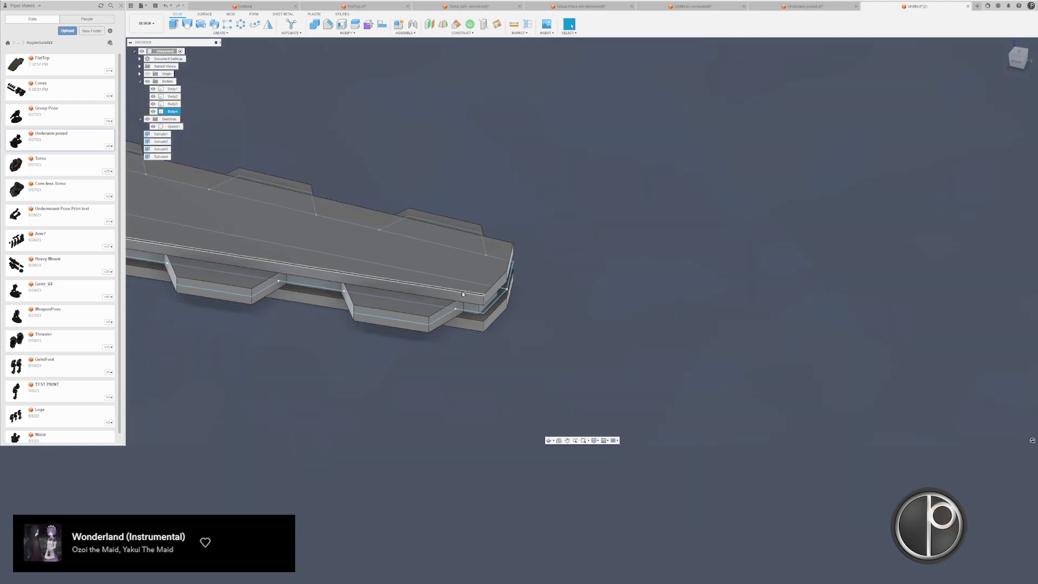
{"action": "middle_click_drag", "start_coordinate": [652, 262], "coordinate": [687, 243], "text": "shift"}
{"action": "left_click", "coordinate": [391, 184]}
{"action": "key", "text": "v"}
{"action": "key", "text": "l"}
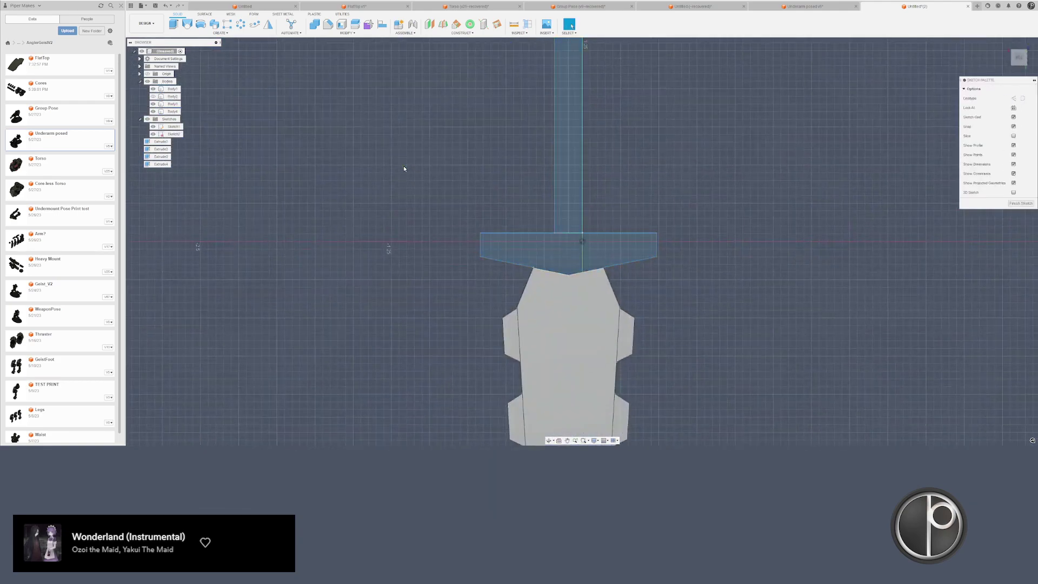
{"action": "key", "text": "ctrl+z"}
{"action": "left_click", "coordinate": [153, 96]}
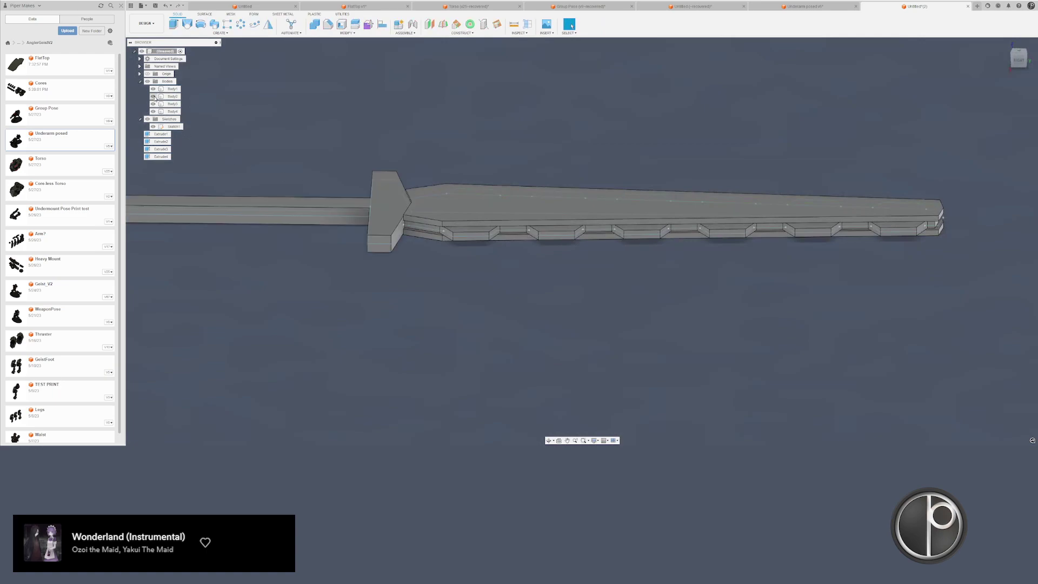
- Hide the sword sketch and the crossguard body, and start Edit Face on the upper plate's top face
{"action": "left_click", "coordinate": [166, 128]}
{"action": "key", "text": "v"}
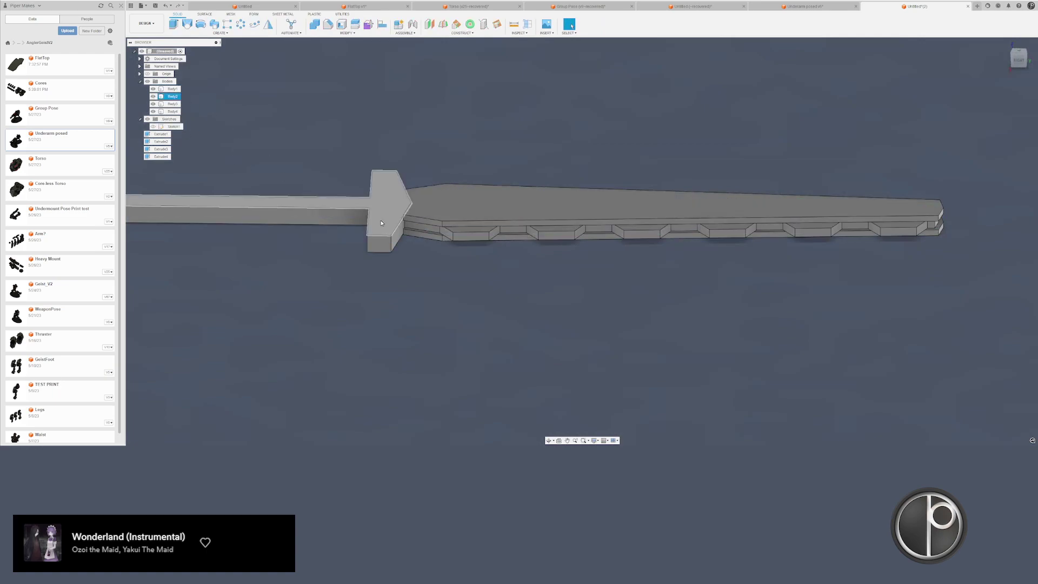
{"action": "left_click", "coordinate": [387, 202]}
{"action": "key", "text": "v"}
{"action": "left_click", "coordinate": [443, 204]}
{"action": "left_click", "coordinate": [368, 32]}
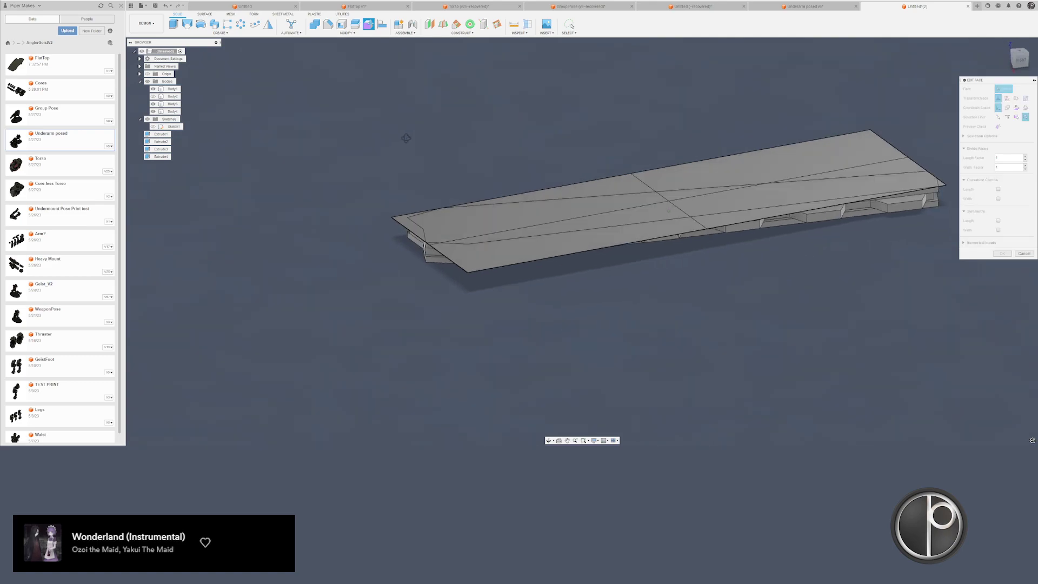
- Select the whole control frame of the upper plate's top face and try rotating it toward the blade's long axis
{"action": "middle_click_drag", "start_coordinate": [427, 138], "coordinate": [360, 178], "text": "shift"}
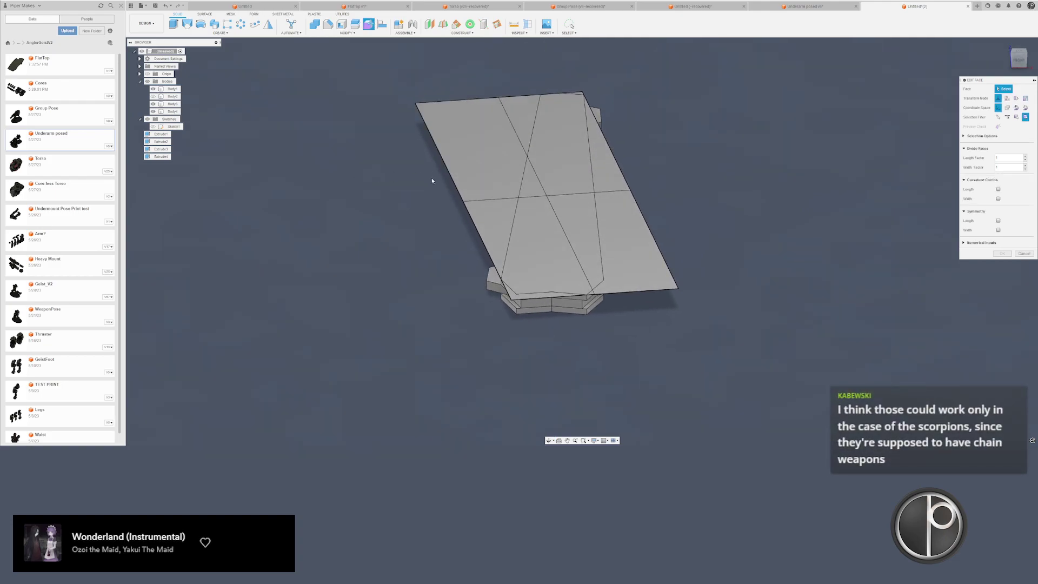
{"action": "mouse_move", "coordinate": [353, 67]}
{"action": "left_mouse_down"}
{"action": "mouse_move", "coordinate": [783, 330]}
{"action": "mouse_move", "coordinate": [292, 281]}
{"action": "left_mouse_up"}
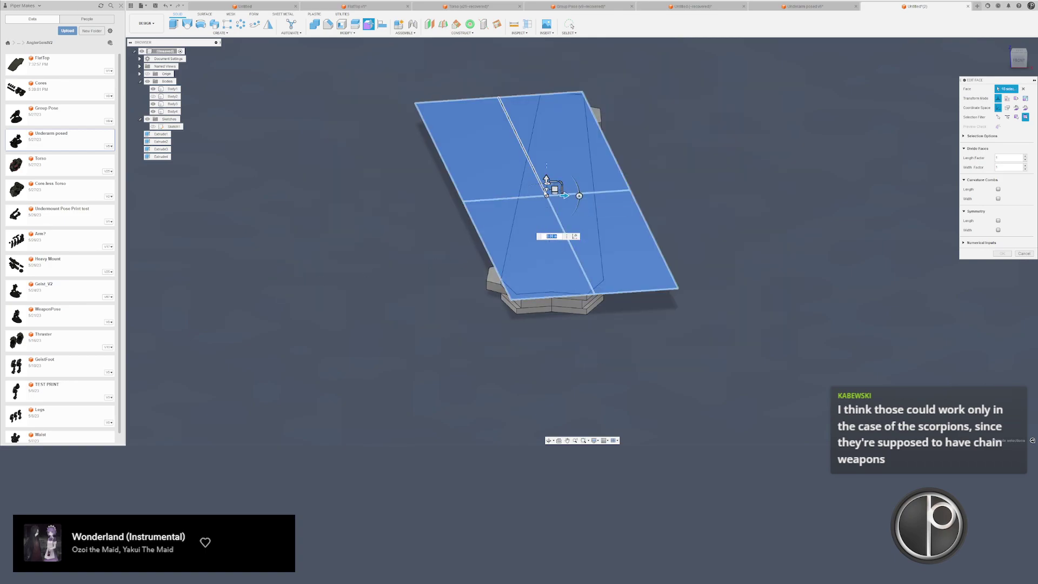
{"action": "middle_click_drag", "start_coordinate": [526, 153], "coordinate": [546, 178], "text": "shift"}
{"action": "key", "text": "Escape"}
{"action": "scroll", "coordinate": [536, 188], "scroll_direction": "down", "scroll_amount": 3}
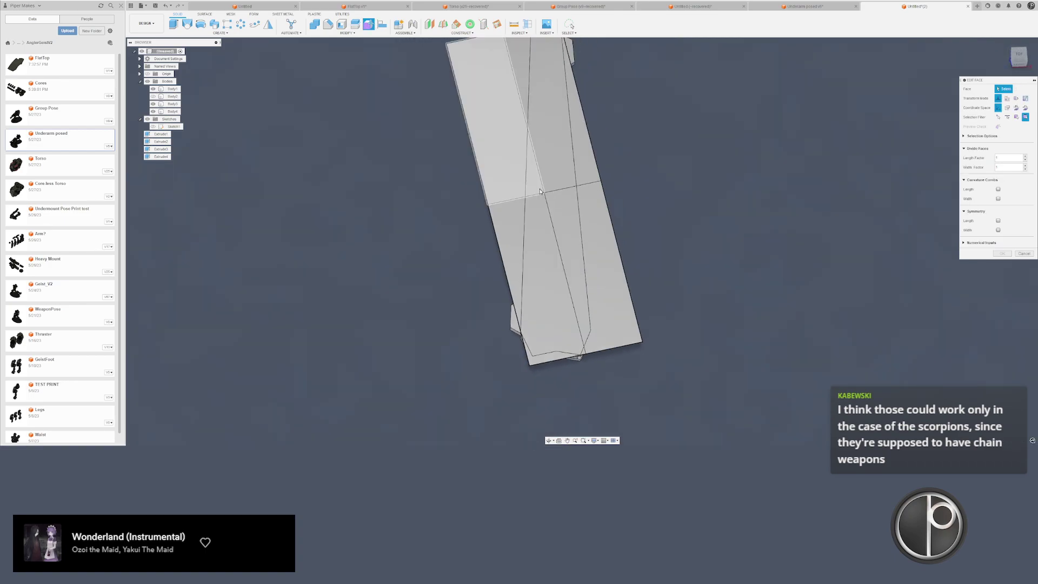
{"action": "left_click_drag", "start_coordinate": [405, 355], "coordinate": [406, 346]}
{"action": "scroll", "coordinate": [523, 195], "scroll_direction": "up", "scroll_amount": 3}
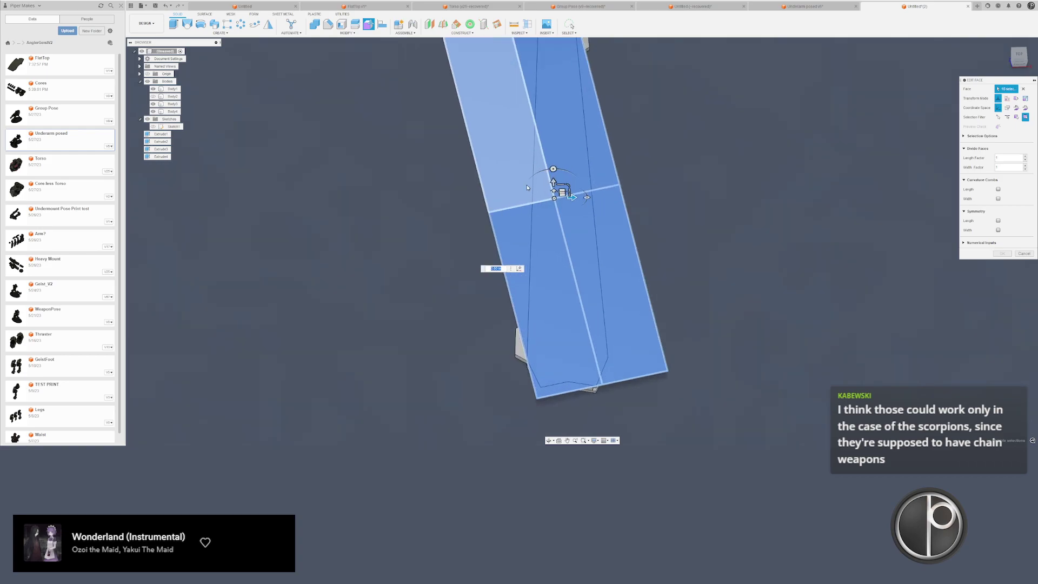
{"action": "left_click_drag", "start_coordinate": [553, 170], "coordinate": [559, 175]}
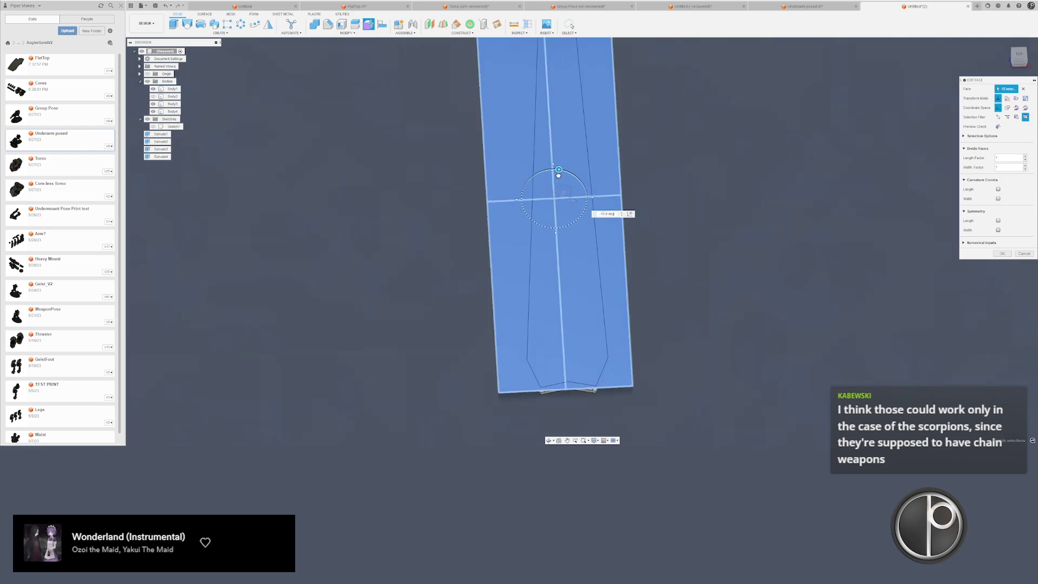
- From a straight top view, try several rotation angles to square the top face's control frame with the blade, and apply the face edit
{"action": "left_click", "coordinate": [1023, 57]}
{"action": "middle_click_drag", "start_coordinate": [589, 162], "coordinate": [545, 238]}
{"action": "scroll", "coordinate": [540, 232], "scroll_direction": "up", "scroll_amount": 5}
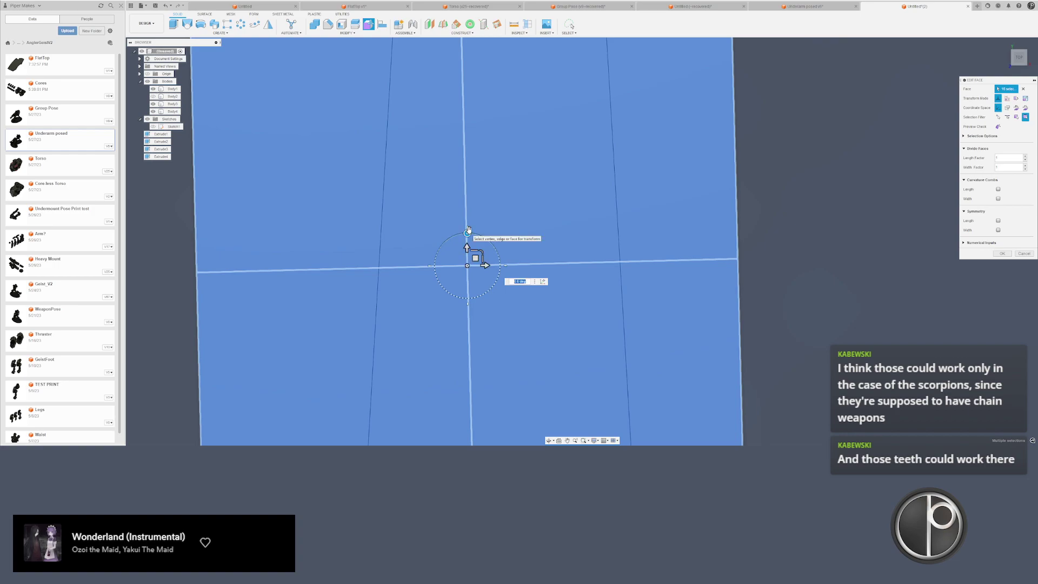
{"action": "type", "text": "4"}
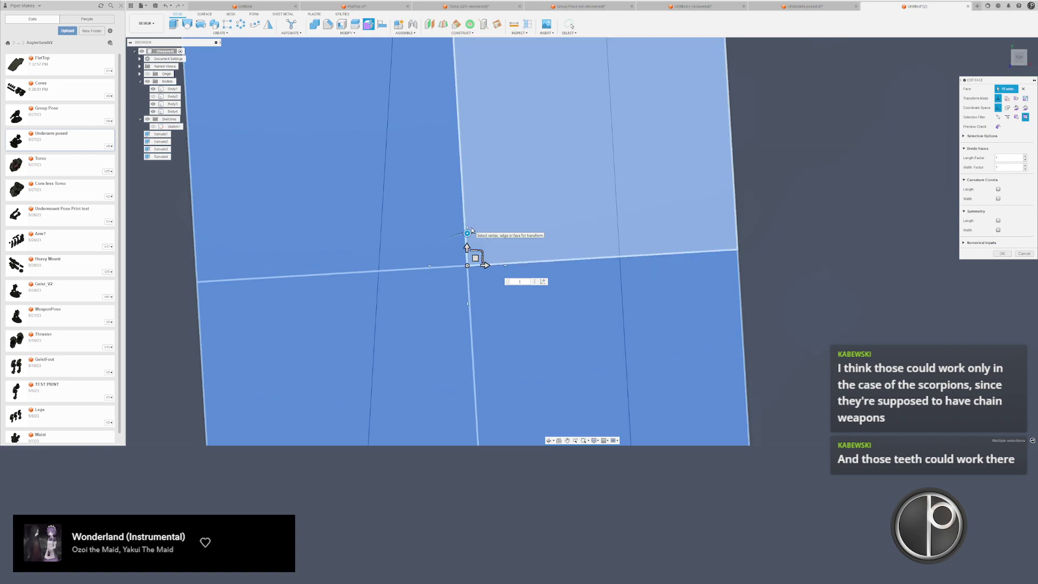
{"action": "key", "text": "BackSpace"}
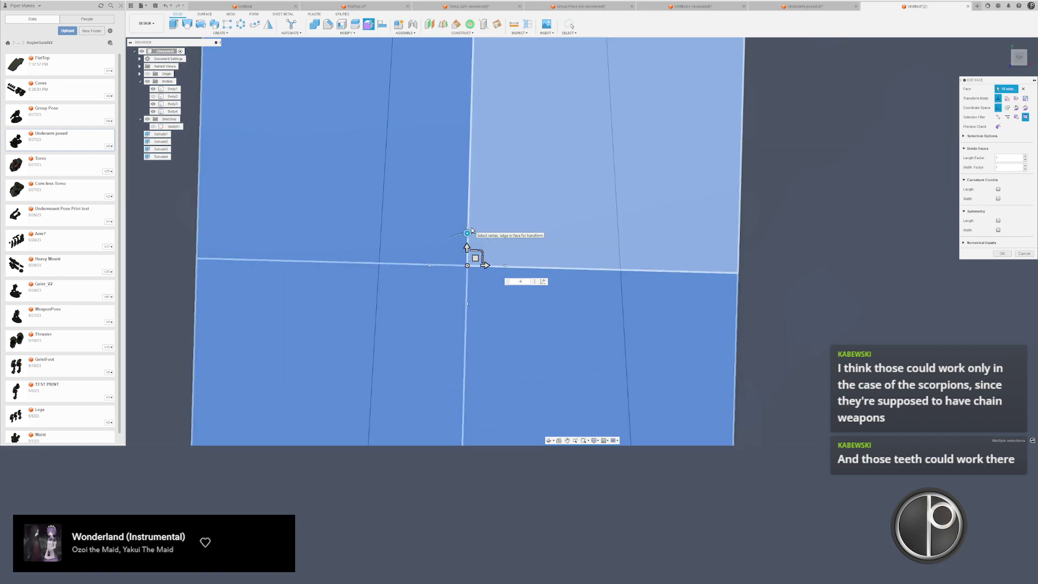
{"action": "type", "text": "4"}
{"action": "key", "text": "BackSpace"}
{"action": "type", "text": "8"}
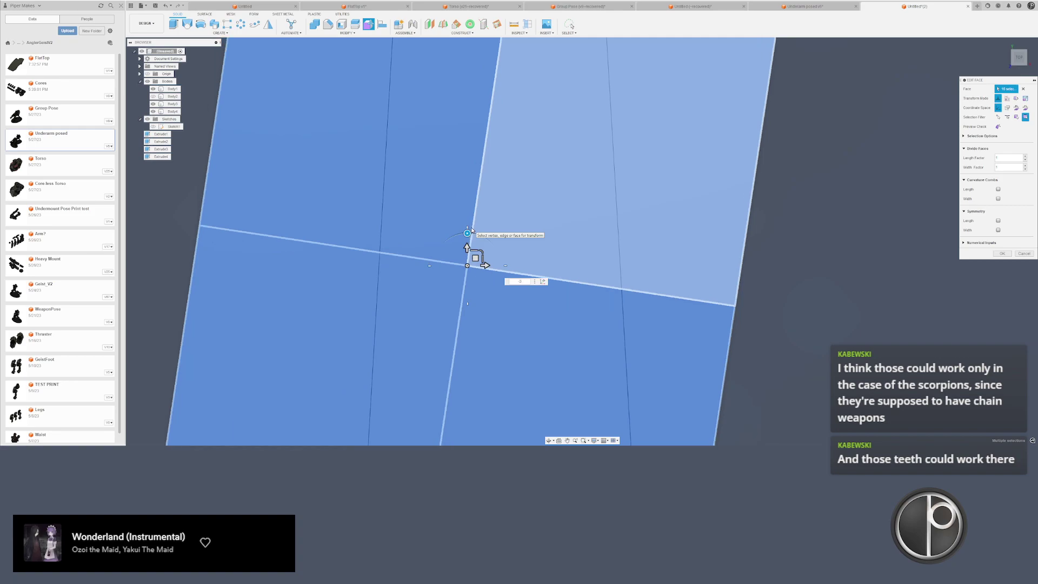
{"action": "key", "text": "BackSpace"}
{"action": "key", "text": "BackSpace"}
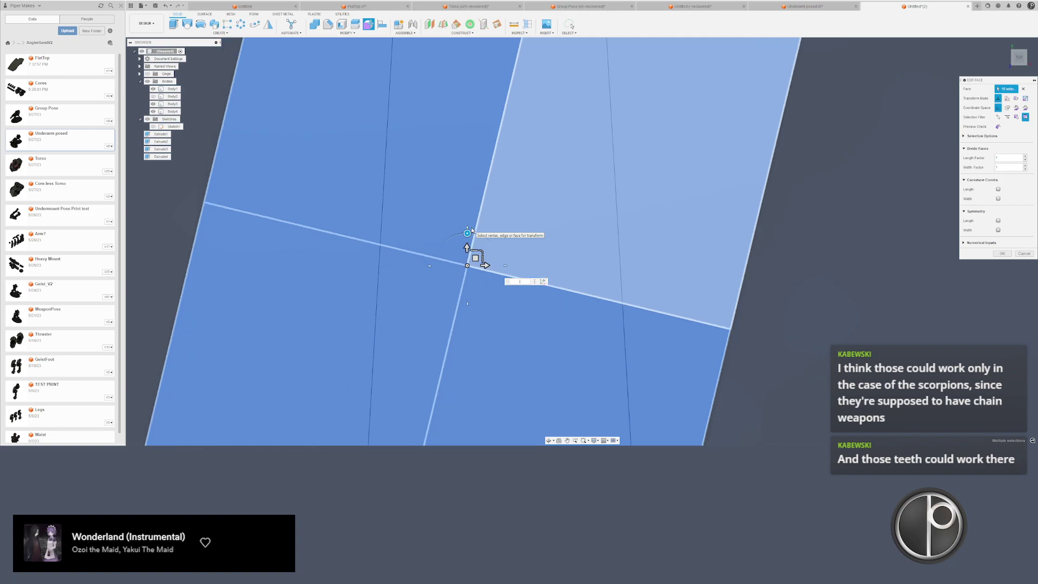
{"action": "type", "text": "1"}
{"action": "key", "text": "BackSpace"}
{"action": "type", "text": "2"}
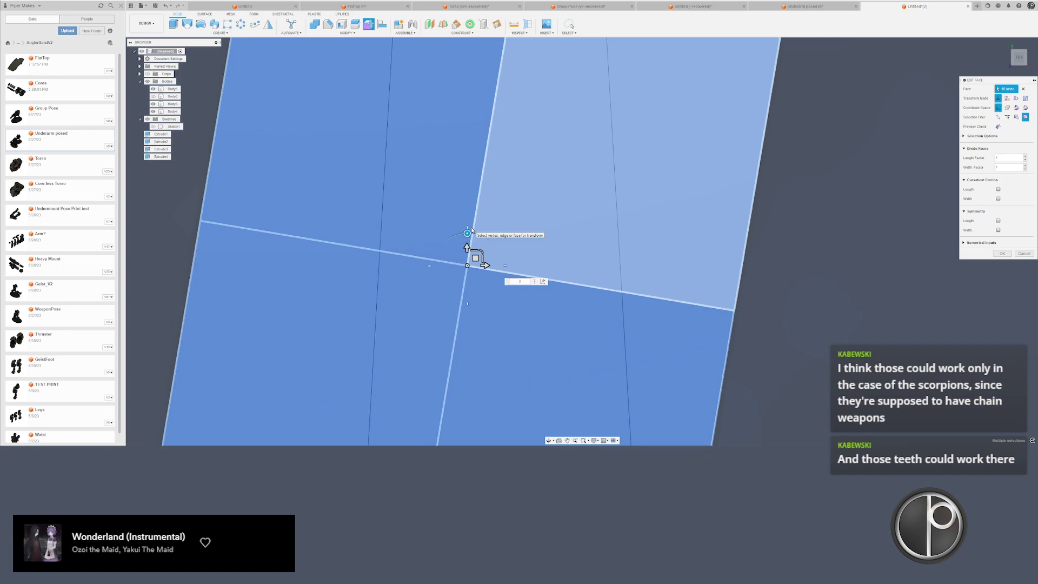
{"action": "key", "text": "BackSpace"}
{"action": "type", "text": "5"}
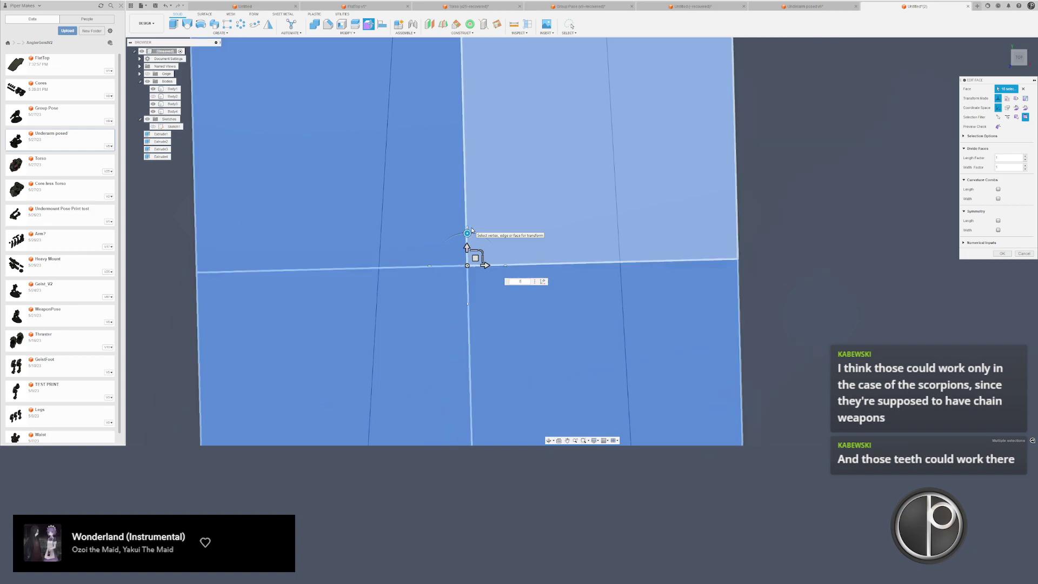
{"action": "key", "text": "BackSpace"}
{"action": "type", "text": "7"}
{"action": "key", "text": "BackSpace"}
{"action": "type", "text": "5"}
{"action": "scroll", "coordinate": [471, 231], "scroll_direction": "down", "scroll_amount": 10}
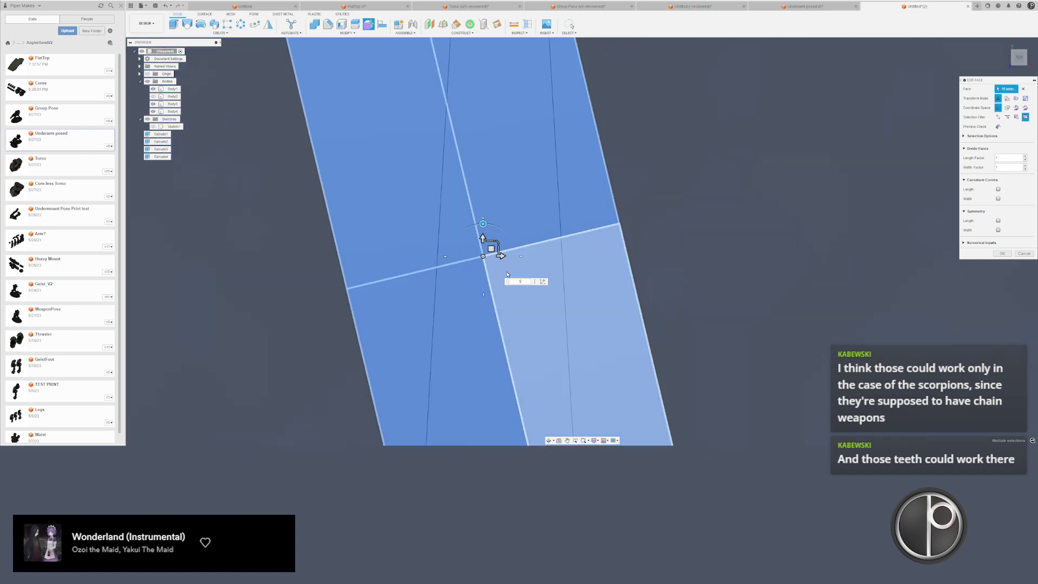
{"action": "key", "text": "Return"}
{"action": "left_click", "coordinate": [368, 25]}
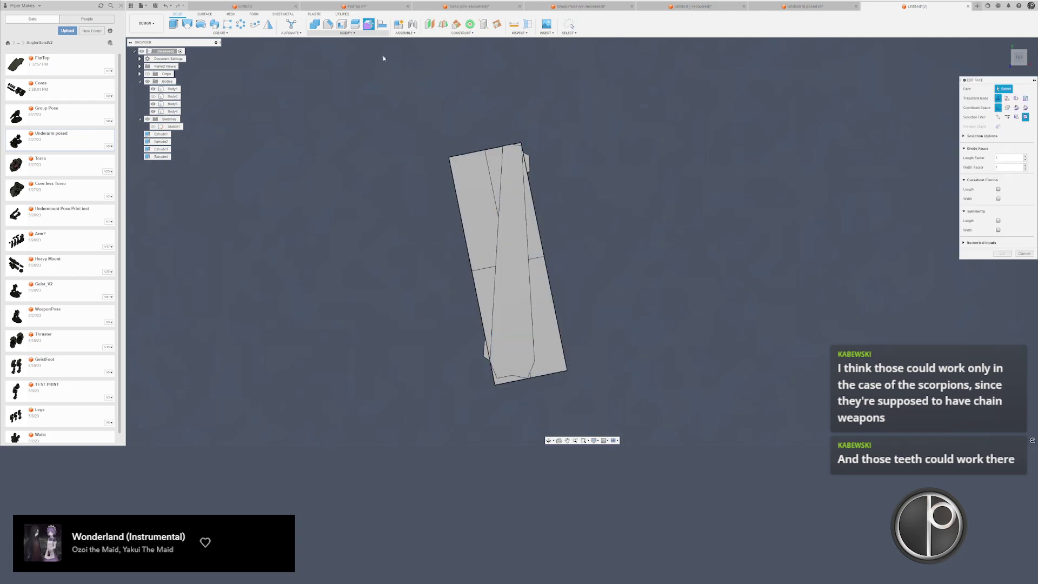
{"action": "middle_click_drag", "start_coordinate": [581, 202], "coordinate": [580, 161], "text": "shift"}
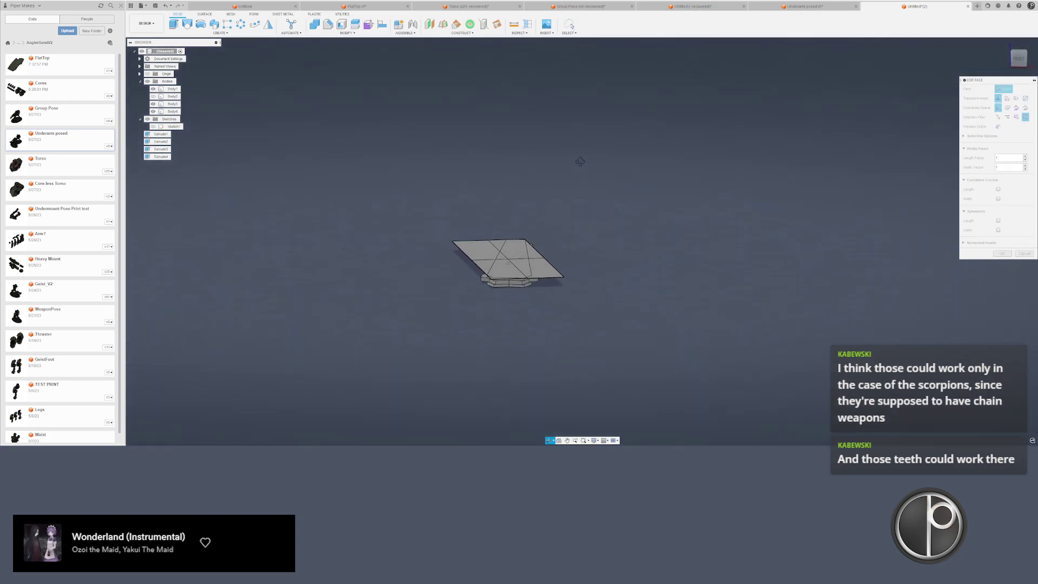
{"action": "scroll", "coordinate": [556, 242], "scroll_direction": "up", "scroll_amount": 3}
{"action": "key", "text": "Escape"}
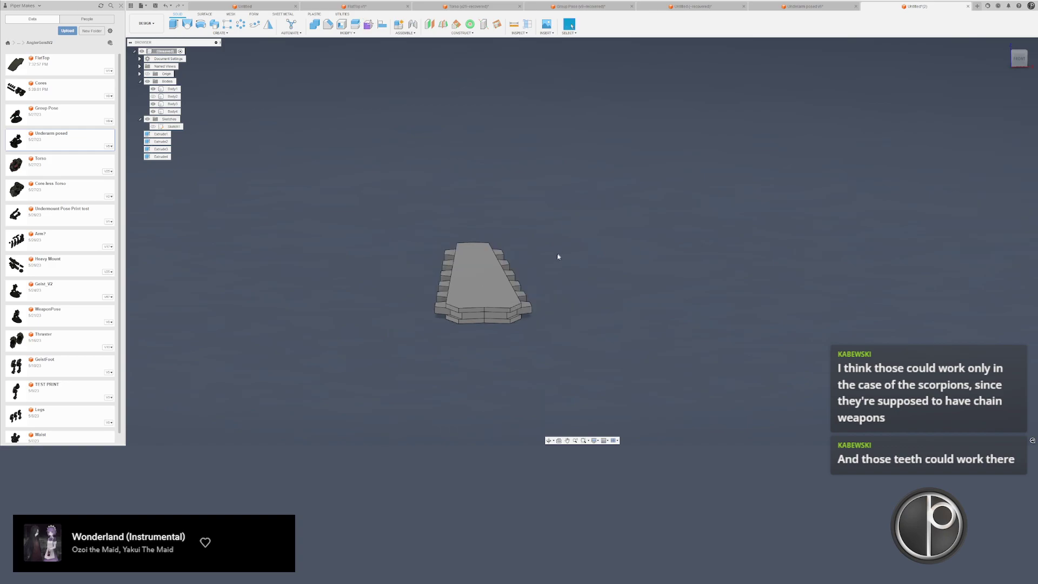
{"action": "scroll", "coordinate": [544, 279], "scroll_direction": "up", "scroll_amount": 4}
{"action": "left_click", "coordinate": [415, 283]}
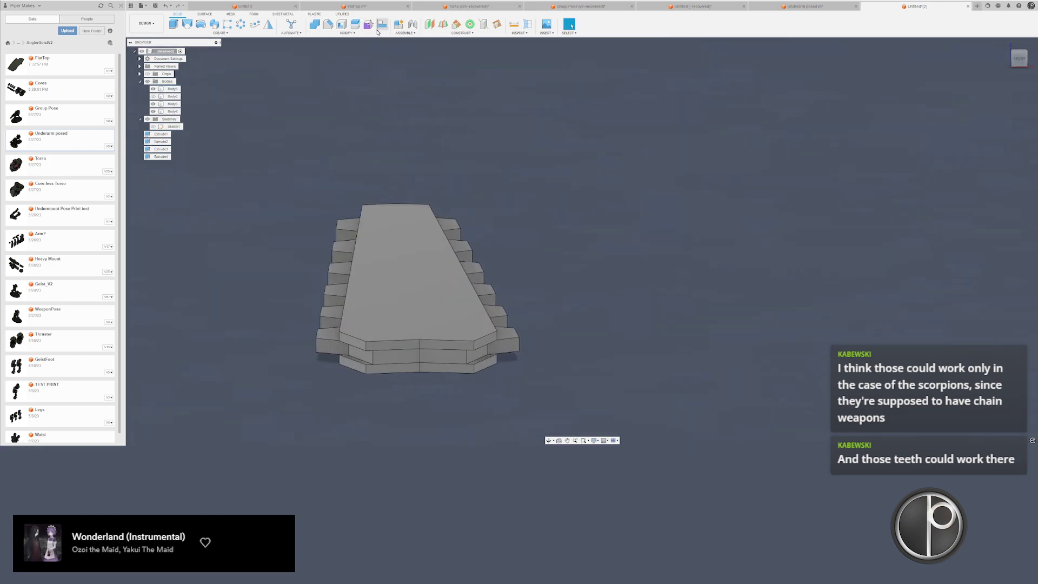
{"action": "left_click", "coordinate": [407, 273]}
{"action": "middle_click_drag", "start_coordinate": [406, 273], "coordinate": [403, 248], "text": "shift"}
{"action": "left_click", "coordinate": [408, 292], "text": "shift"}
{"action": "scroll", "coordinate": [408, 293], "scroll_direction": "up", "scroll_amount": 4}
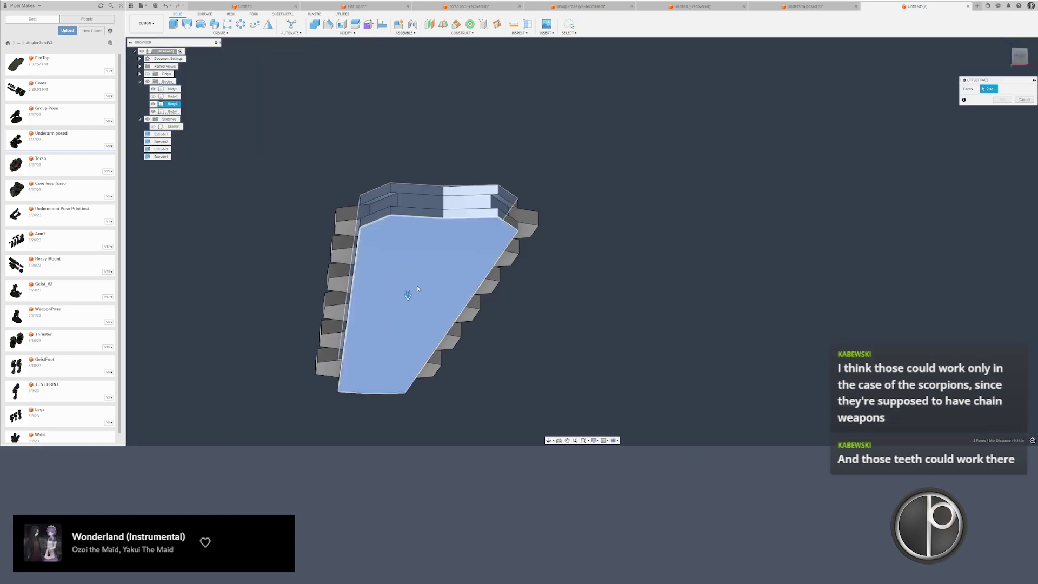
{"action": "left_click", "coordinate": [367, 74]}
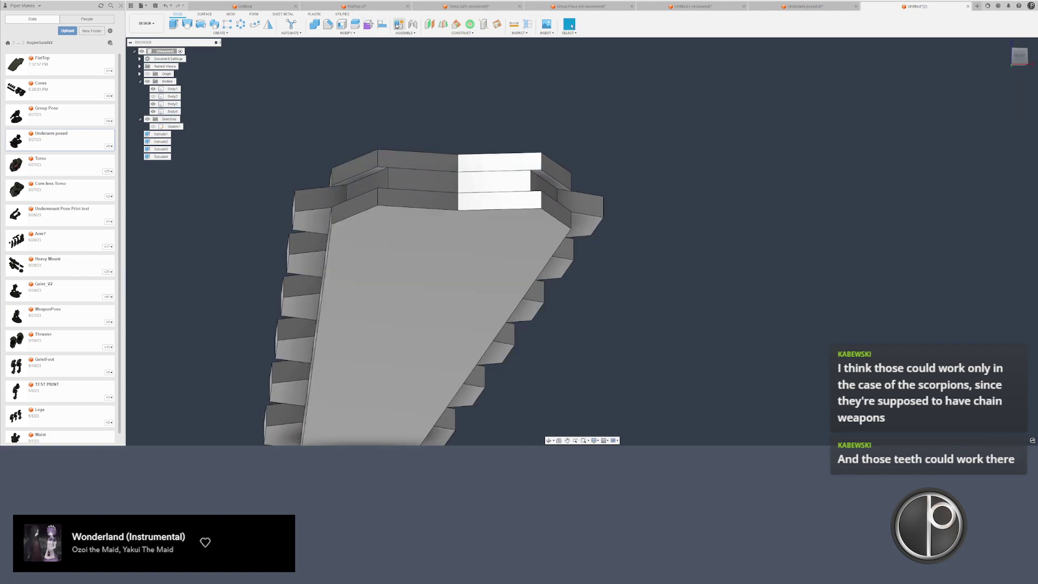
- Start a chamfer on the outer long edges of both outer plates, on both sides of the blade
{"action": "middle_click_drag", "start_coordinate": [348, 91], "coordinate": [349, 146], "text": "shift"}
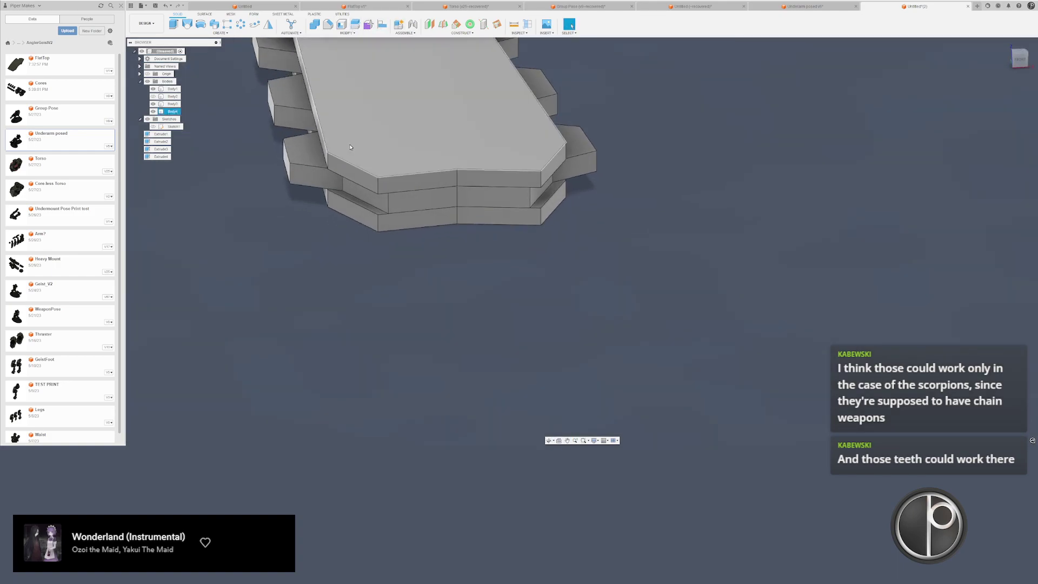
{"action": "key", "text": "c"}
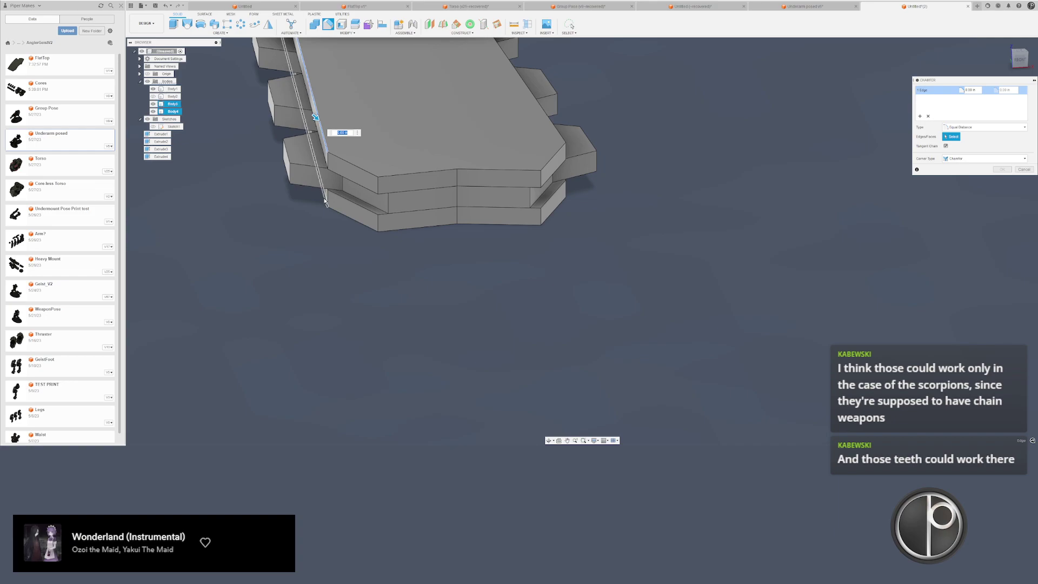
{"action": "left_click", "coordinate": [325, 200]}
{"action": "middle_click_drag", "start_coordinate": [433, 140], "coordinate": [404, 216]}
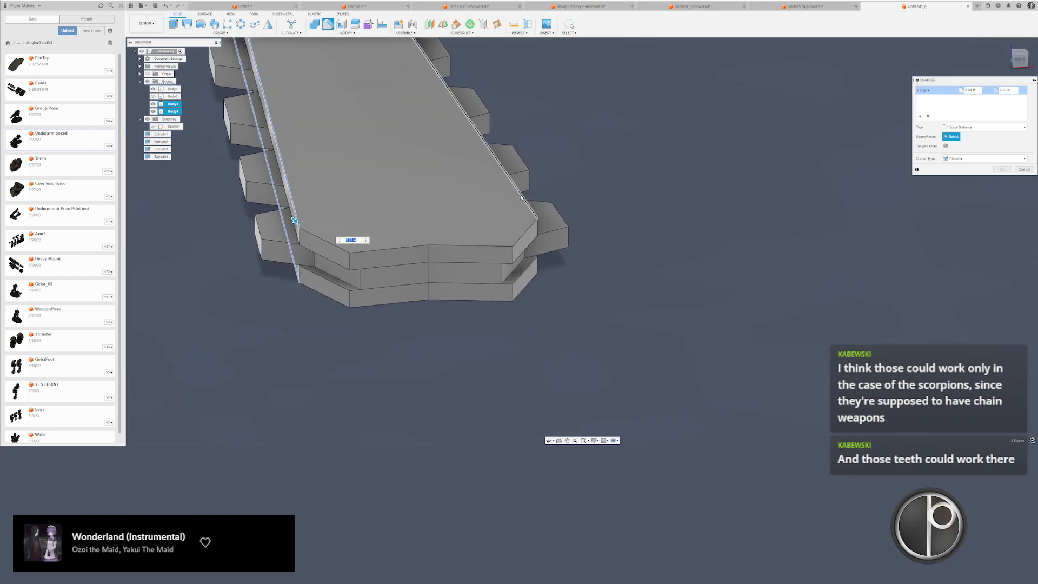
{"action": "left_click", "coordinate": [534, 223]}
{"action": "left_click", "coordinate": [534, 271]}
{"action": "middle_click_drag", "start_coordinate": [496, 213], "coordinate": [476, 194], "text": "shift"}
{"action": "scroll", "coordinate": [295, 226], "scroll_direction": "up", "scroll_amount": 2}
- Widen the chamfer inward using two distances, and drop the lower plate's edges so only the upper plate is chamfered
{"action": "left_click_drag", "start_coordinate": [290, 227], "coordinate": [298, 234]}
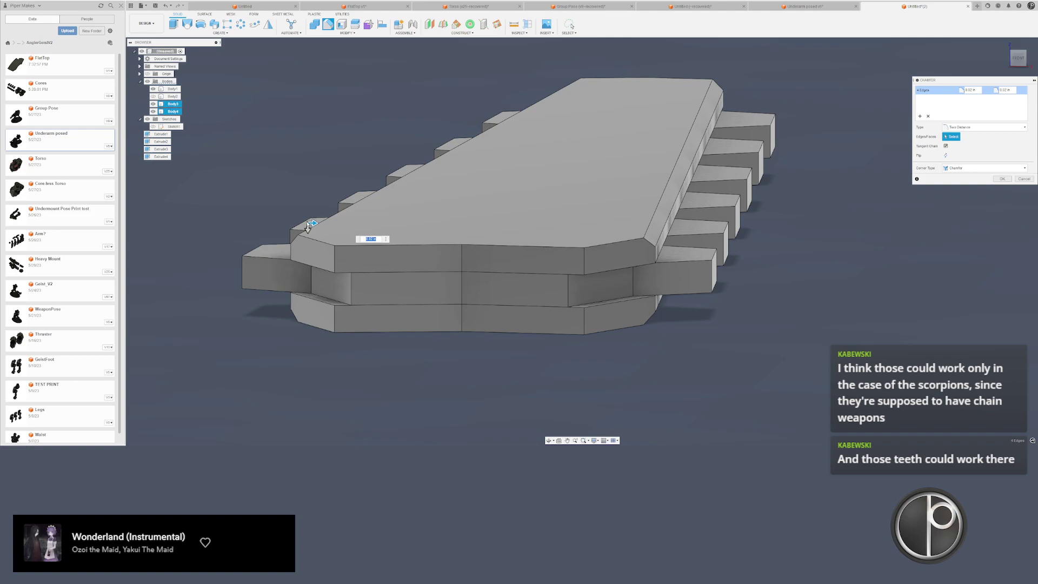
{"action": "left_click_drag", "start_coordinate": [314, 223], "coordinate": [348, 226]}
{"action": "scroll", "coordinate": [614, 325], "scroll_direction": "down", "scroll_amount": 3}
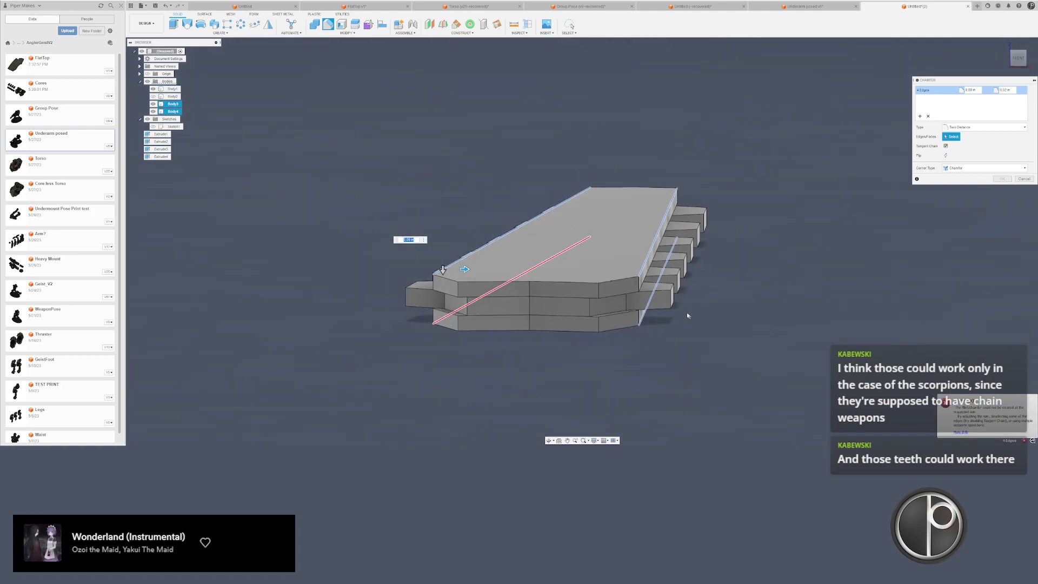
{"action": "left_click_drag", "start_coordinate": [554, 362], "coordinate": [622, 337]}
{"action": "scroll", "coordinate": [633, 303], "scroll_direction": "down", "scroll_amount": 2}
{"action": "scroll", "coordinate": [519, 282], "scroll_direction": "up", "scroll_amount": 5}
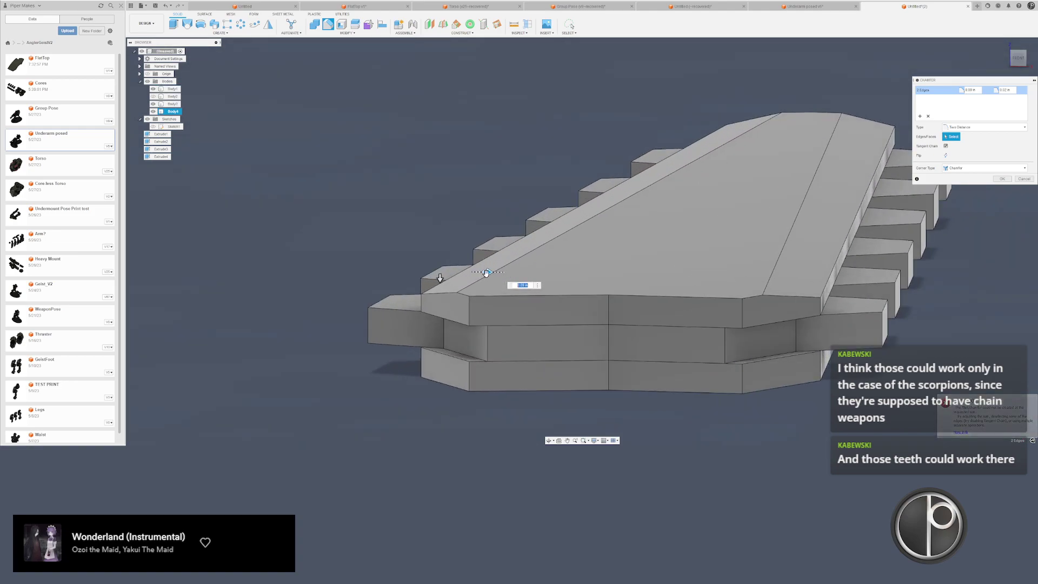
- Extend the chamfer inward until both slopes meet along the upper plate's centreline, deepen its downward distance, and apply it
{"action": "left_click_drag", "start_coordinate": [486, 272], "coordinate": [565, 275]}
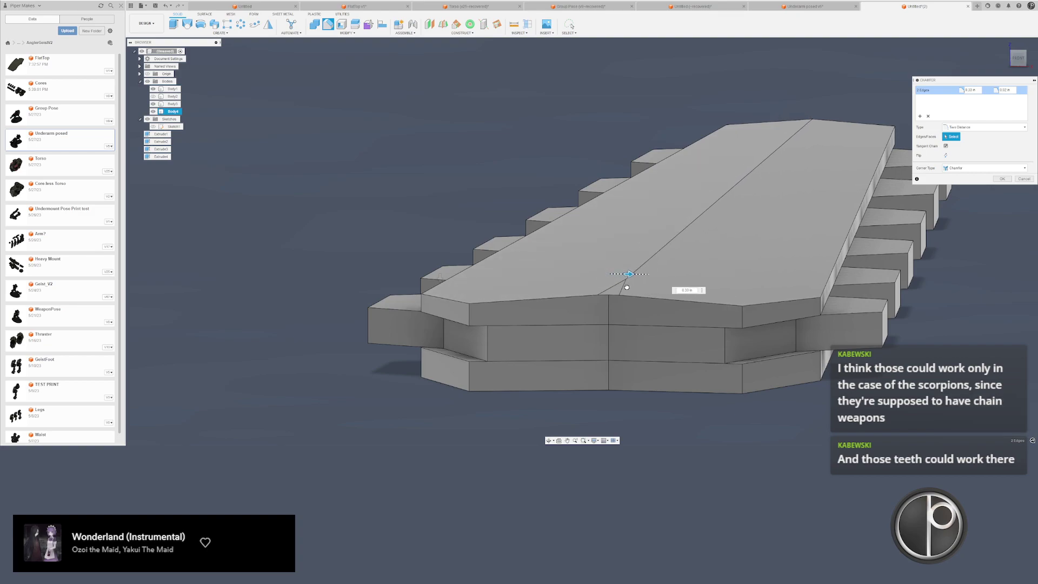
{"action": "middle_click_drag", "start_coordinate": [449, 296], "coordinate": [584, 283], "text": "shift"}
{"action": "scroll", "coordinate": [799, 261], "scroll_direction": "up", "scroll_amount": 5}
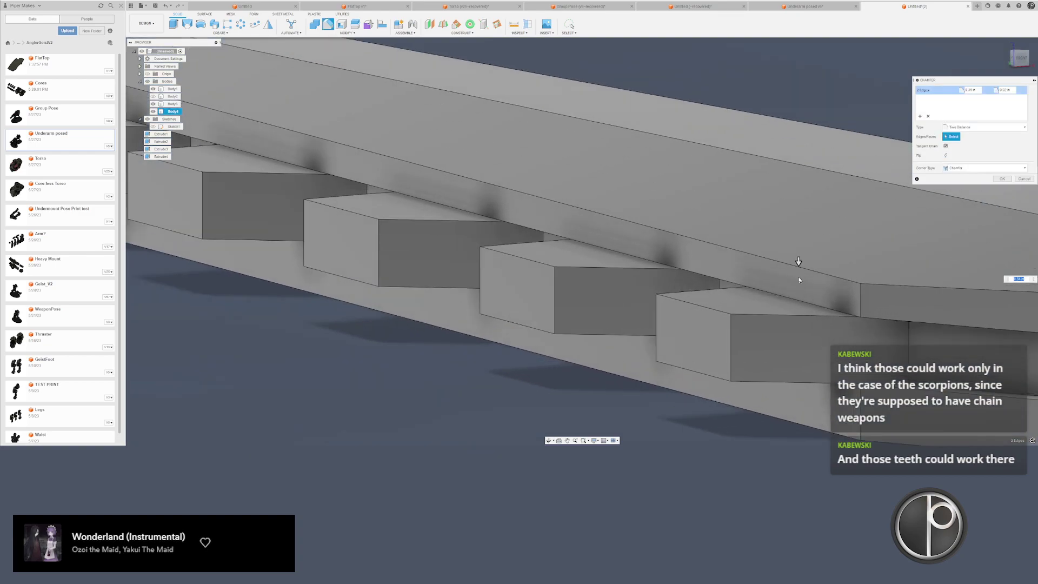
{"action": "left_click_drag", "start_coordinate": [799, 268], "coordinate": [799, 278]}
{"action": "scroll", "coordinate": [800, 278], "scroll_direction": "down", "scroll_amount": 3}
{"action": "middle_click_drag", "start_coordinate": [800, 278], "coordinate": [511, 264]}
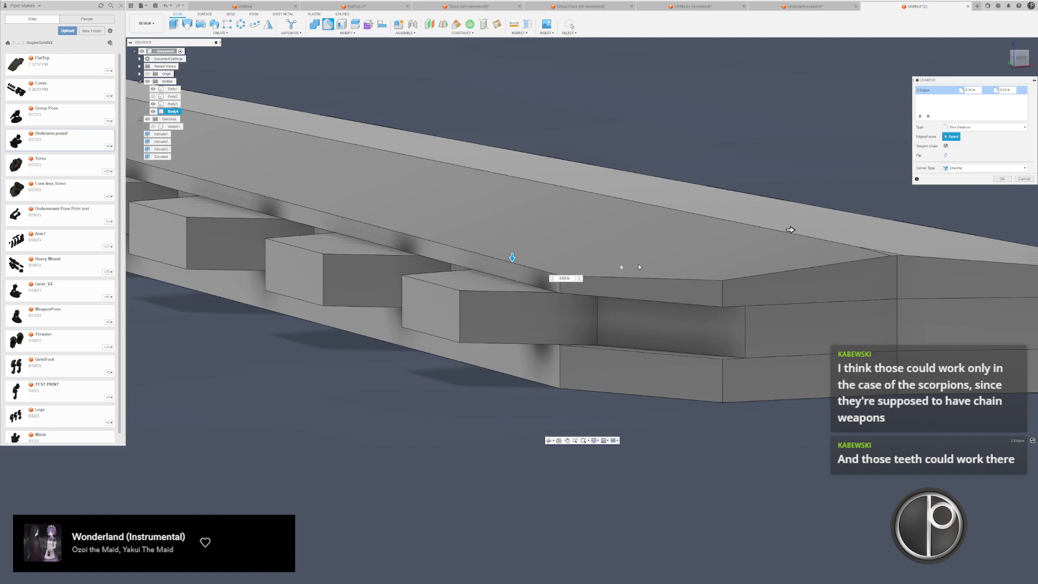
{"action": "key", "text": "Return"}
{"action": "scroll", "coordinate": [879, 233], "scroll_direction": "up", "scroll_amount": 3}
{"action": "left_click_drag", "start_coordinate": [740, 225], "coordinate": [949, 287]}
{"action": "scroll", "coordinate": [703, 281], "scroll_direction": "down", "scroll_amount": 5}
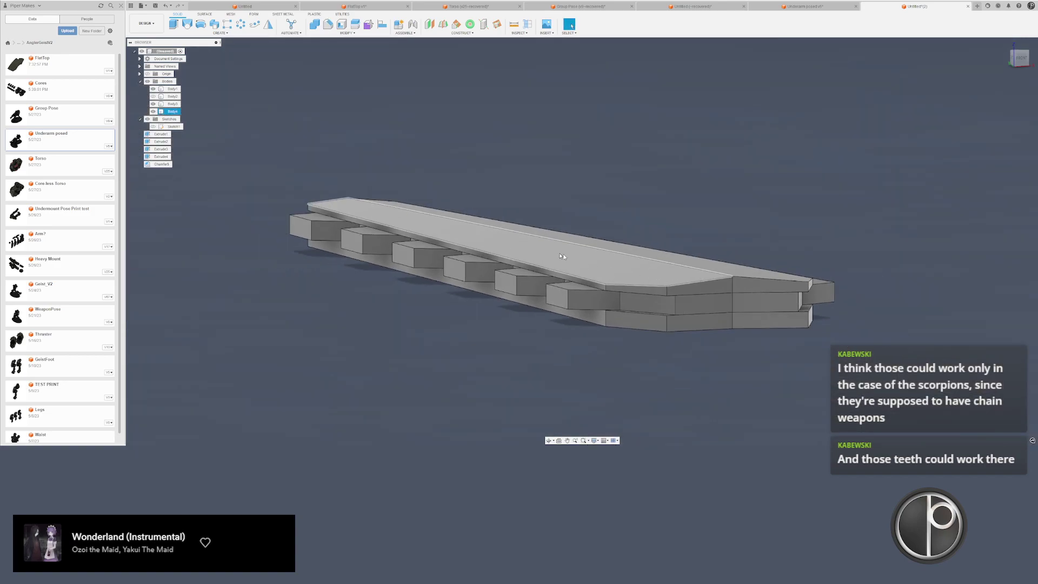
{"action": "key", "text": "f"}
{"action": "left_click", "coordinate": [577, 244]}
{"action": "mouse_move", "coordinate": [577, 245]}
{"action": "middle_mouse_down", "text": "shift"}
{"action": "mouse_move", "coordinate": [546, 230]}
{"action": "mouse_move", "coordinate": [568, 244]}
{"action": "middle_mouse_up", "text": "shift"}
{"action": "scroll", "coordinate": [568, 244], "scroll_direction": "up", "scroll_amount": 2}
{"action": "key", "text": "Escape"}
- Fillet the upper plate's central ridge with a large radius so the top becomes a smooth curve
{"action": "key", "text": "f"}
{"action": "scroll", "coordinate": [590, 238], "scroll_direction": "up", "scroll_amount": 6}
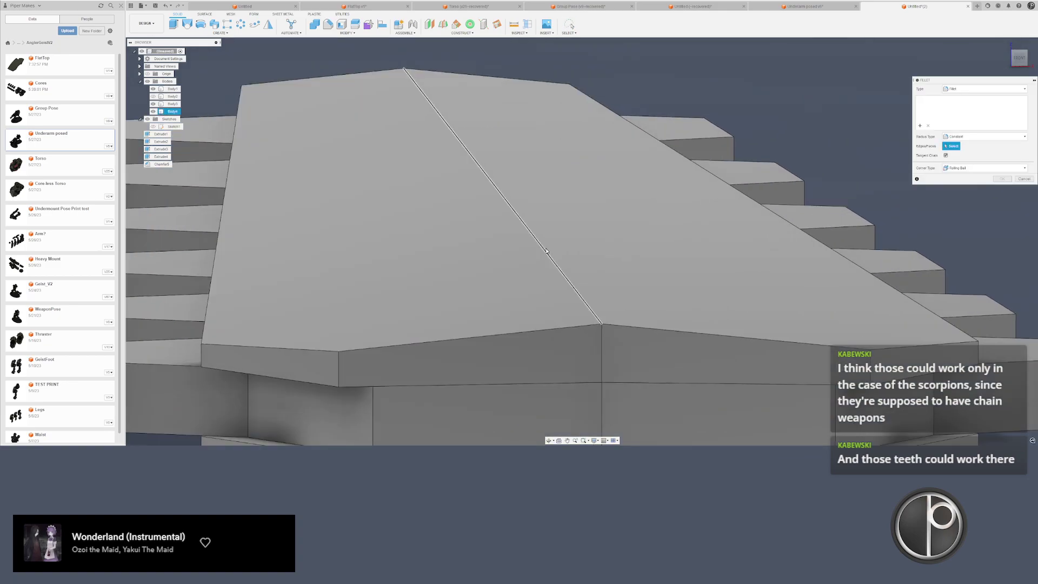
{"action": "left_click", "coordinate": [544, 244]}
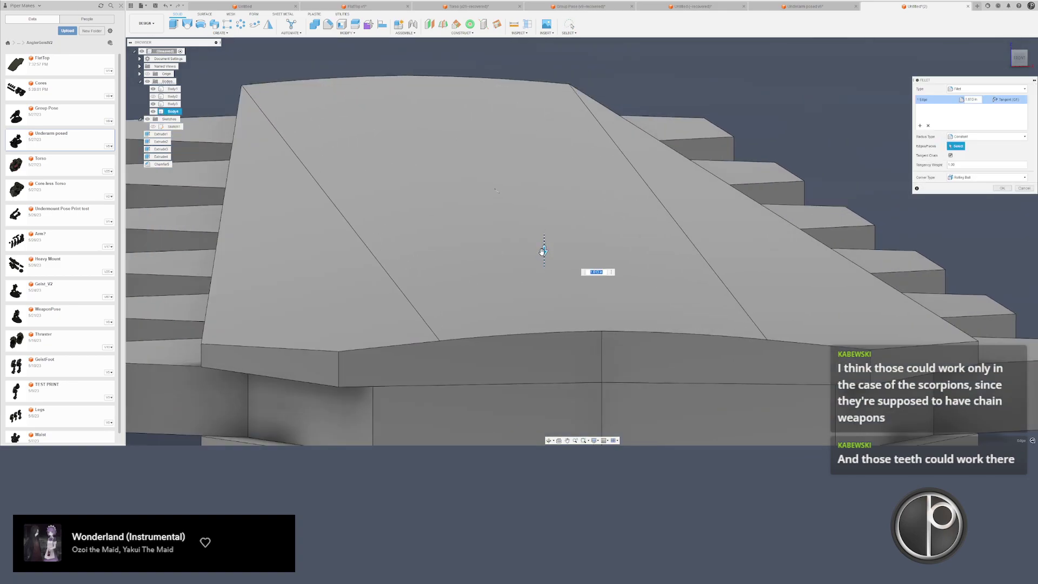
{"action": "key", "text": "Return"}
- Using surface tools, remove the upper plate's separate top faces and patch the opening with a single smooth surface
{"action": "left_click", "coordinate": [218, 19]}
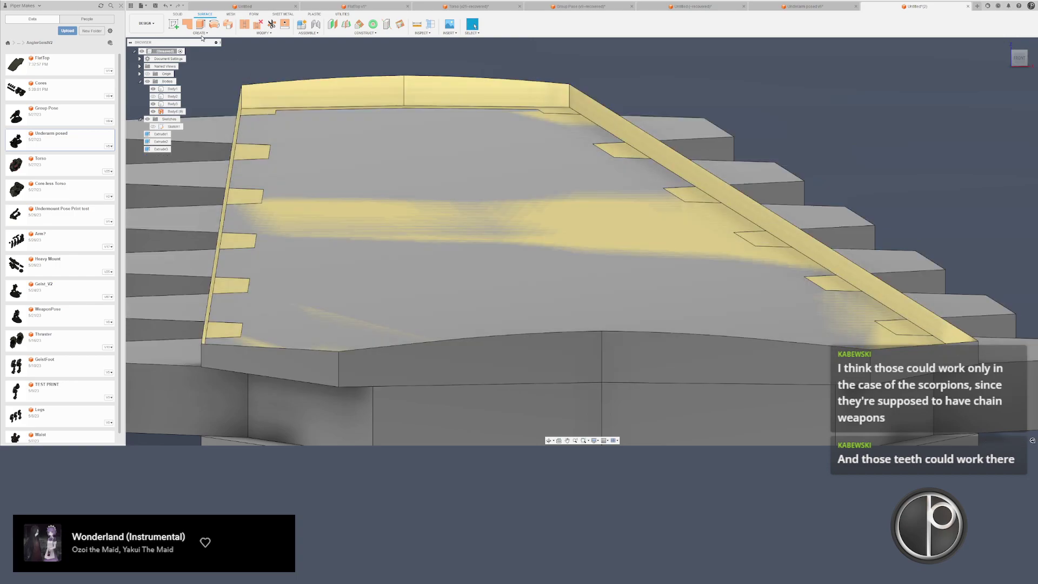
{"action": "left_click", "coordinate": [187, 24]}
{"action": "left_click", "coordinate": [268, 83]}
{"action": "key", "text": "Return"}
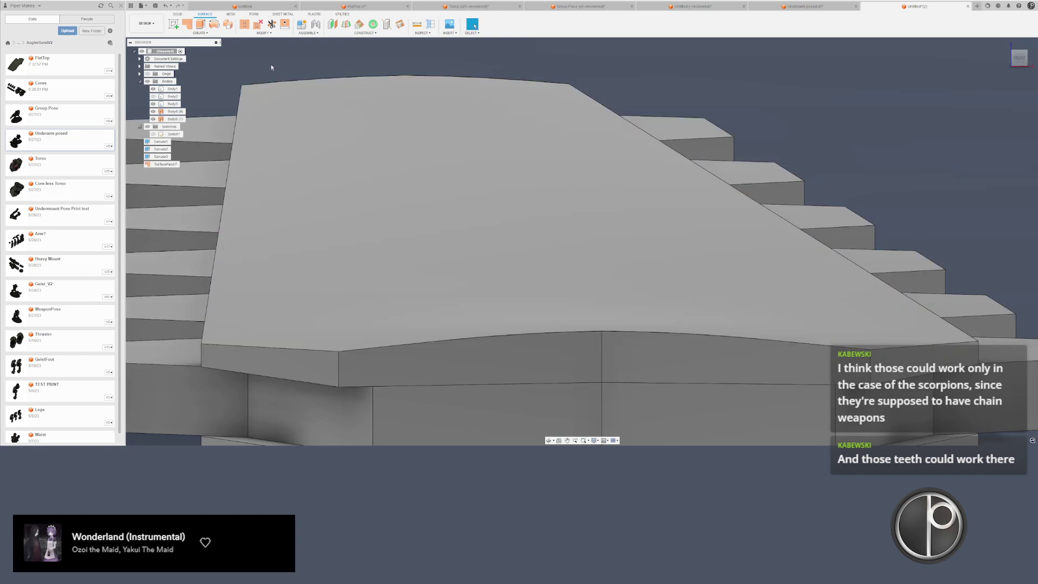
- Stitch the patched top surface to the upper plate's open body to form a solid
{"action": "left_click", "coordinate": [243, 24]}
{"action": "left_click", "coordinate": [346, 319]}
{"action": "left_click", "coordinate": [359, 358]}
{"action": "key", "text": "Return"}
{"action": "scroll", "coordinate": [411, 310], "scroll_direction": "down", "scroll_amount": 4}
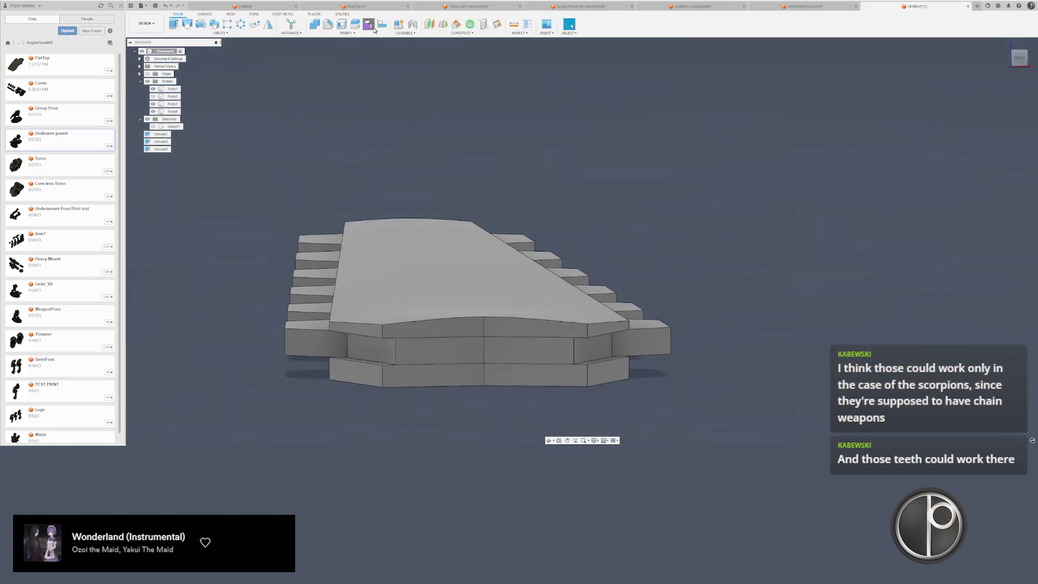
- Edit the upper plate's top face by raising its two front corner control points, reshaping the curved front edge
{"action": "left_click", "coordinate": [371, 27]}
{"action": "left_click", "coordinate": [395, 276]}
{"action": "middle_click_drag", "start_coordinate": [475, 274], "coordinate": [540, 319], "text": "shift"}
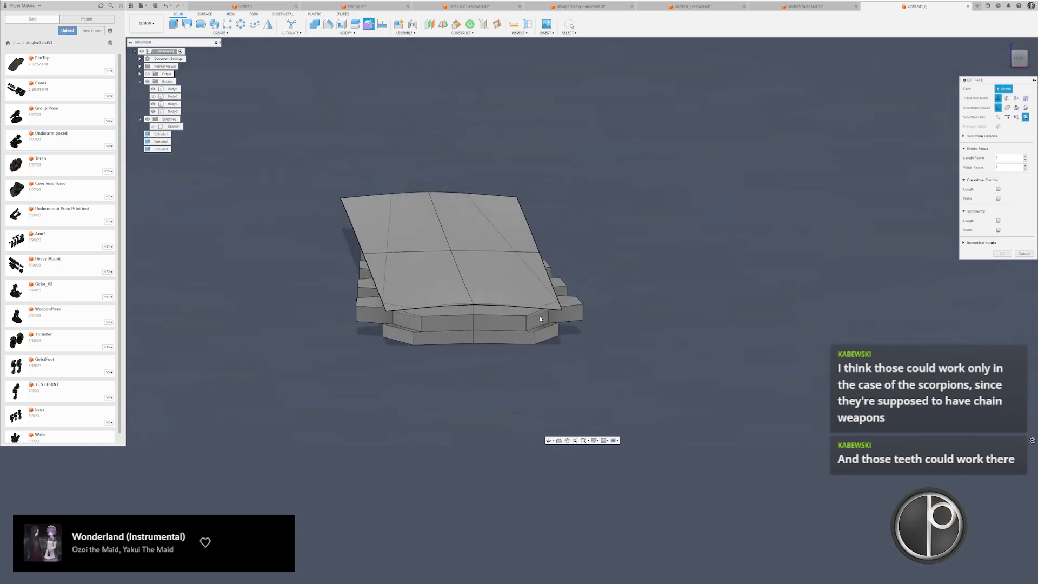
{"action": "scroll", "coordinate": [576, 308], "scroll_direction": "up", "scroll_amount": 3}
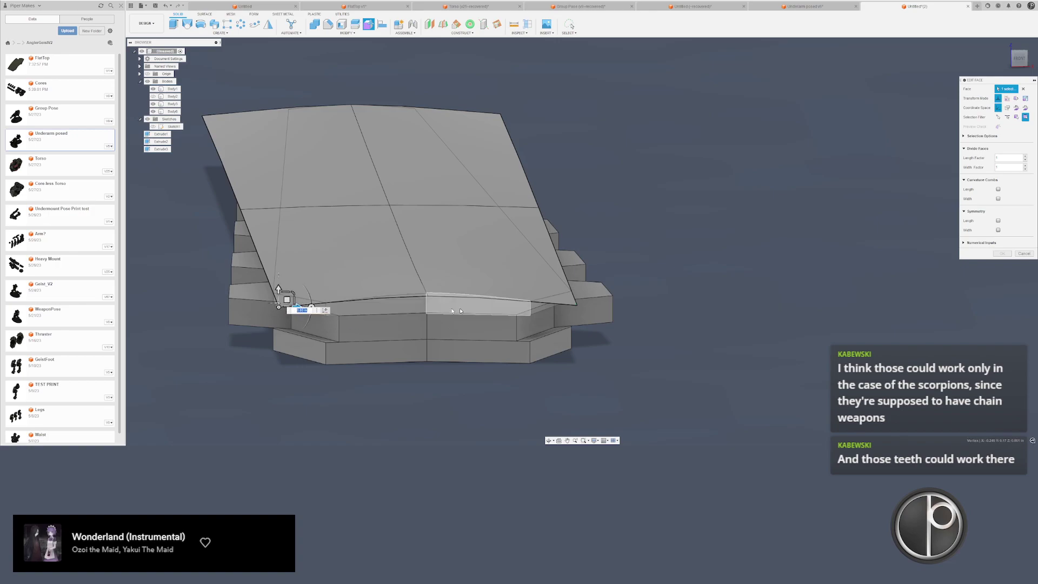
{"action": "scroll", "coordinate": [455, 280], "scroll_direction": "up", "scroll_amount": 4}
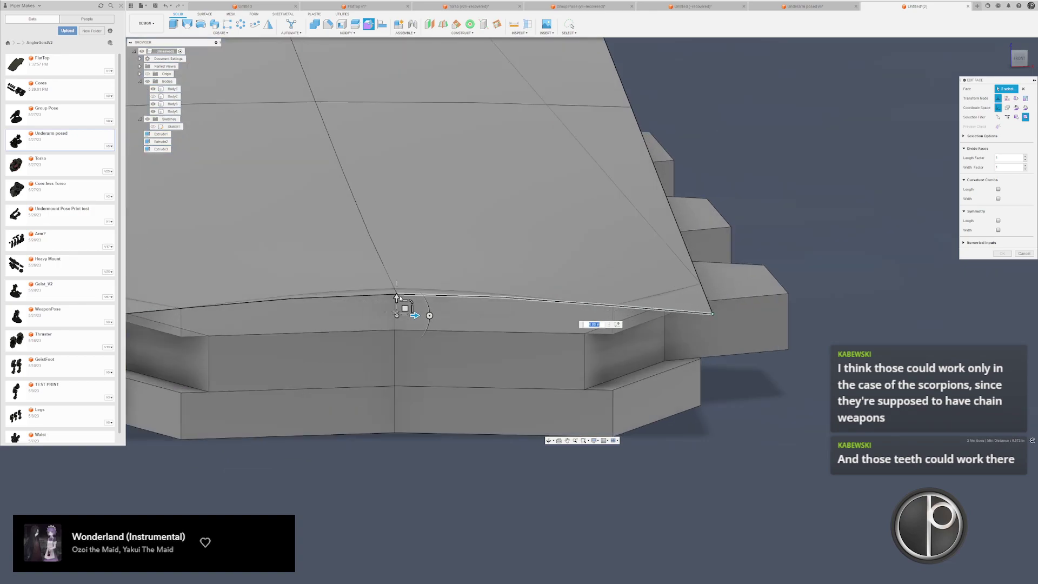
{"action": "left_click_drag", "start_coordinate": [396, 297], "coordinate": [401, 263]}
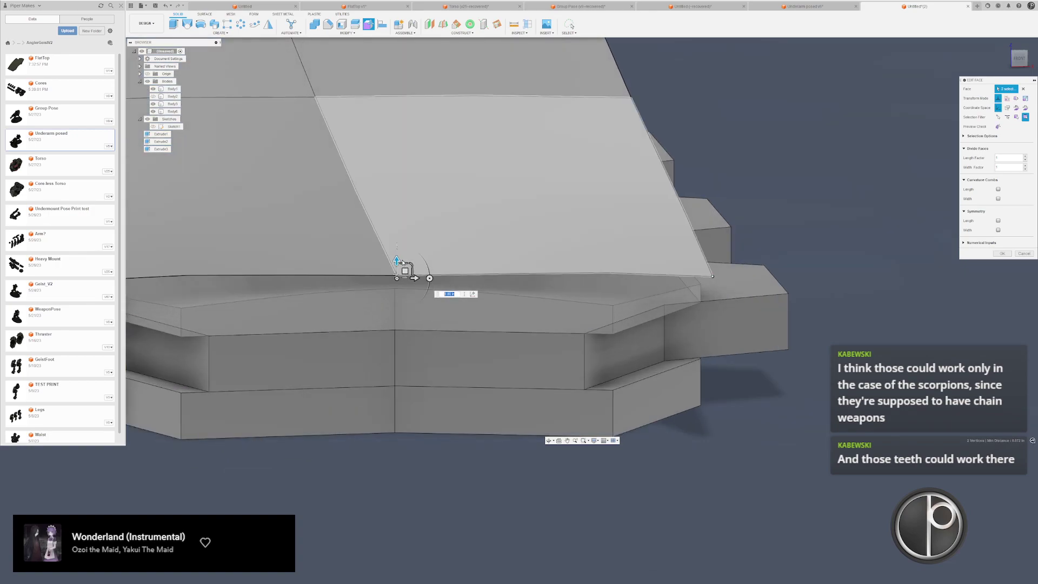
{"action": "scroll", "coordinate": [405, 270], "scroll_direction": "down", "scroll_amount": 6}
{"action": "key", "text": "Return"}
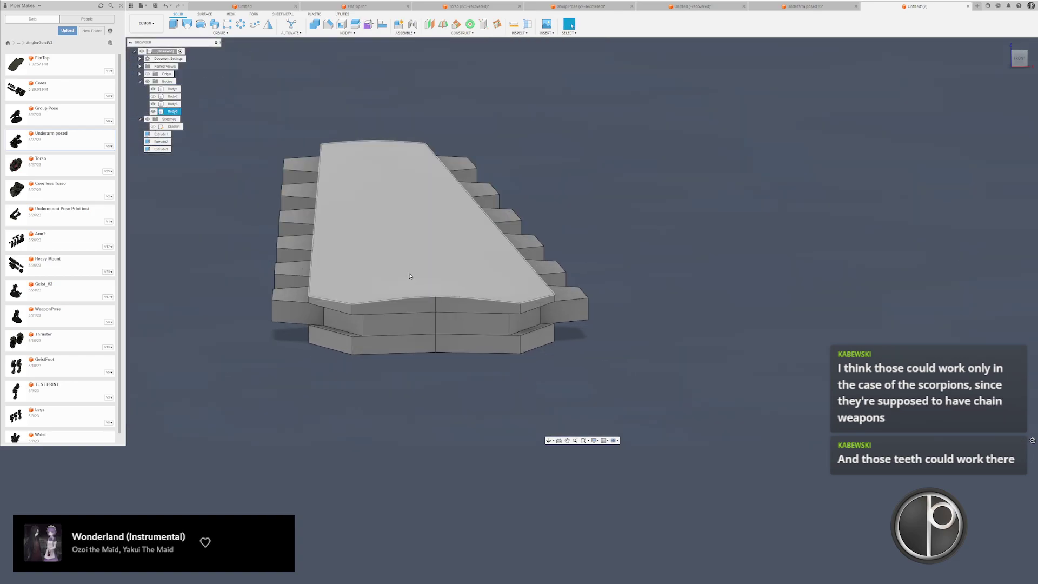
{"action": "left_click", "coordinate": [340, 81]}
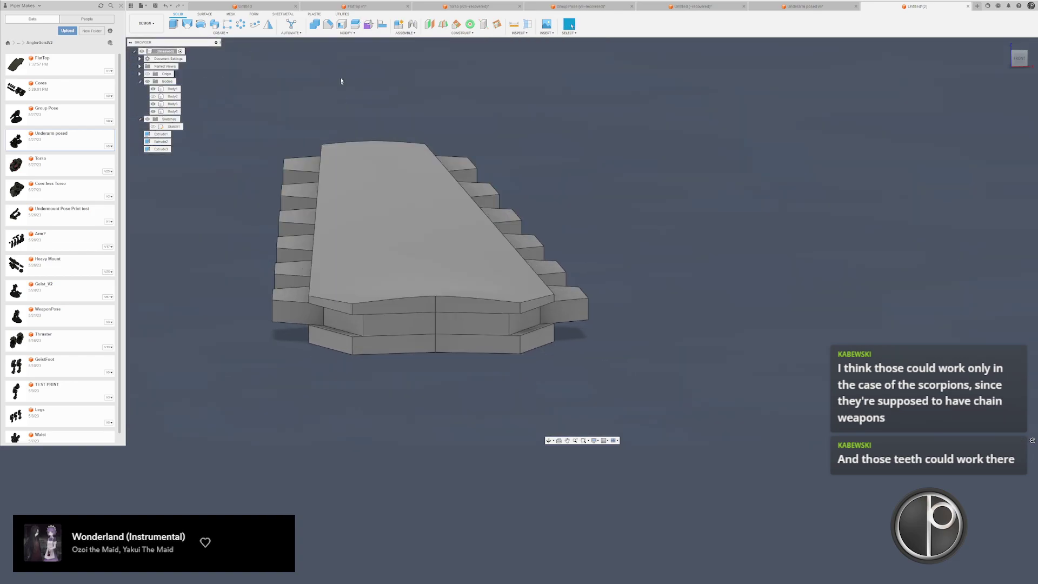
{"action": "left_click", "coordinate": [357, 27]}
{"action": "left_click", "coordinate": [394, 254]}
{"action": "left_click", "coordinate": [395, 342]}
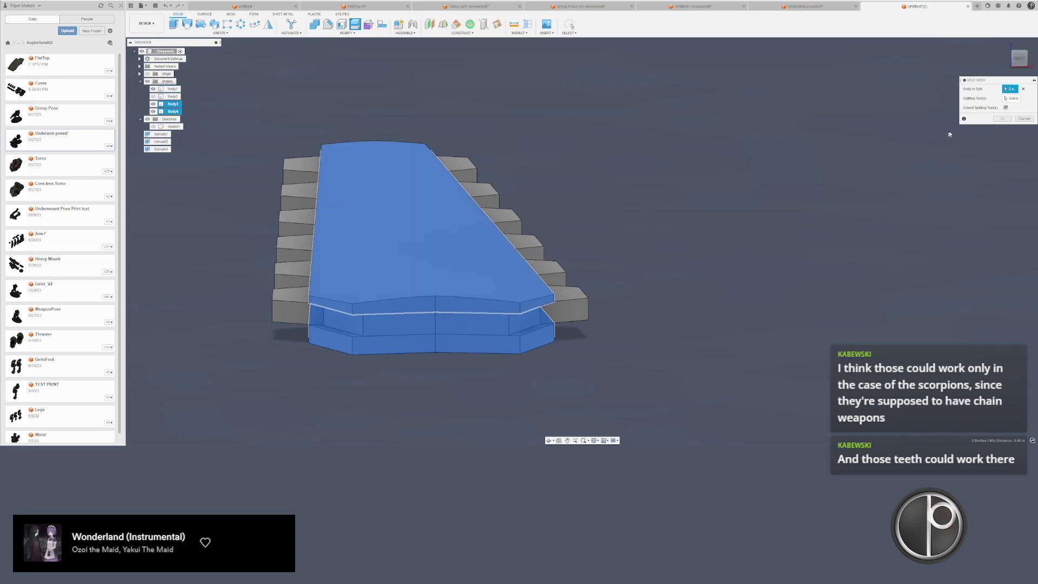
{"action": "scroll", "coordinate": [626, 244], "scroll_direction": "down", "scroll_amount": 3}
{"action": "middle_click_drag", "start_coordinate": [626, 244], "coordinate": [527, 286], "text": "shift"}
{"action": "left_click", "coordinate": [507, 235]}
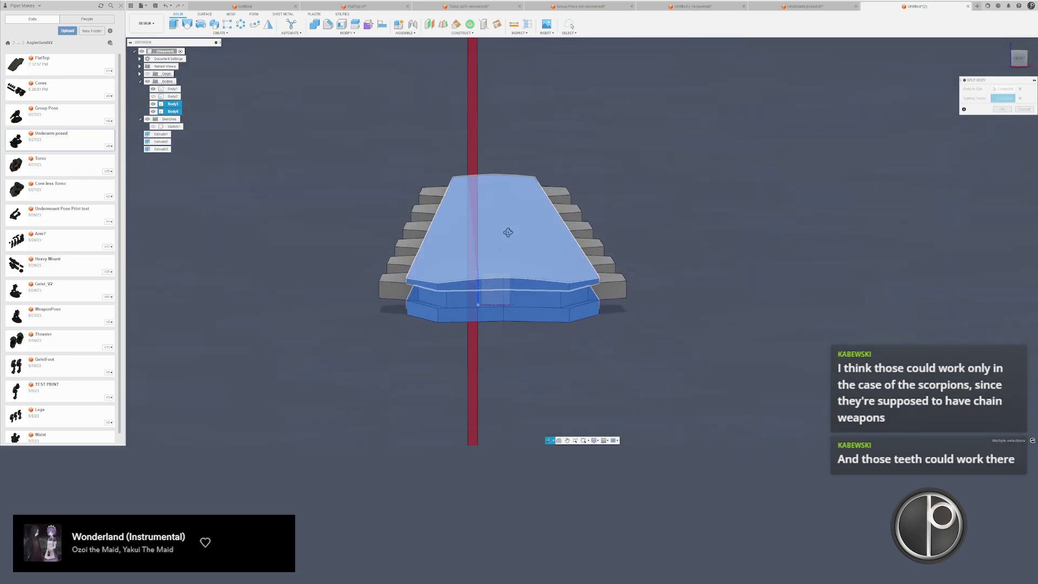
{"action": "key", "text": "Escape"}
- Show the hidden crossguard and handle body and move all four bodies sideways to bring the sword's centreline onto the origin
{"action": "scroll", "coordinate": [527, 286], "scroll_direction": "up", "scroll_amount": 1}
{"action": "key", "text": "m"}
{"action": "scroll", "coordinate": [508, 288], "scroll_direction": "up", "scroll_amount": 2}
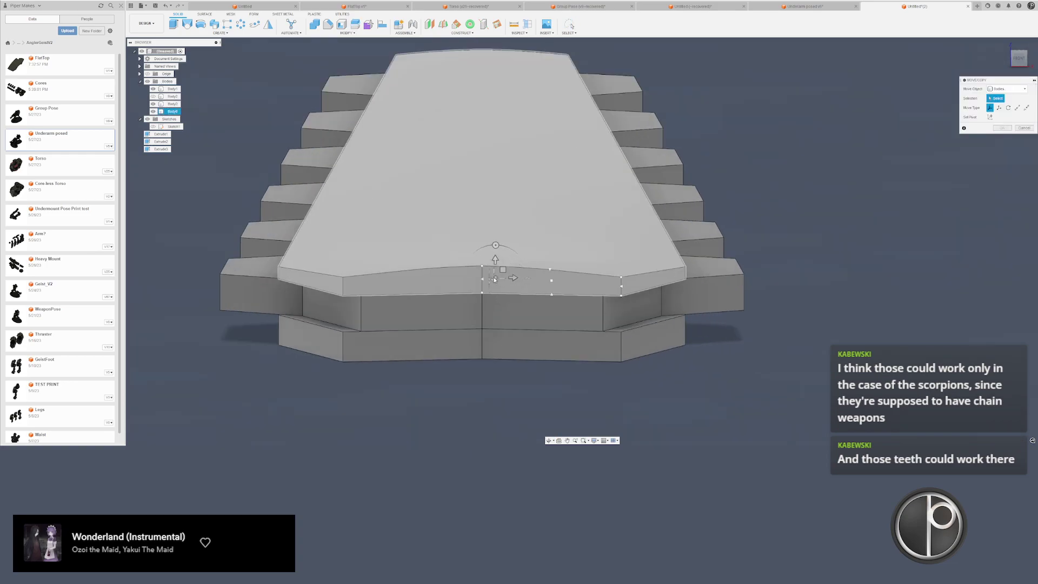
{"action": "left_click", "coordinate": [484, 282]}
{"action": "scroll", "coordinate": [483, 286], "scroll_direction": "down", "scroll_amount": 3}
{"action": "left_click", "coordinate": [486, 289]}
{"action": "scroll", "coordinate": [486, 291], "scroll_direction": "up", "scroll_amount": 1}
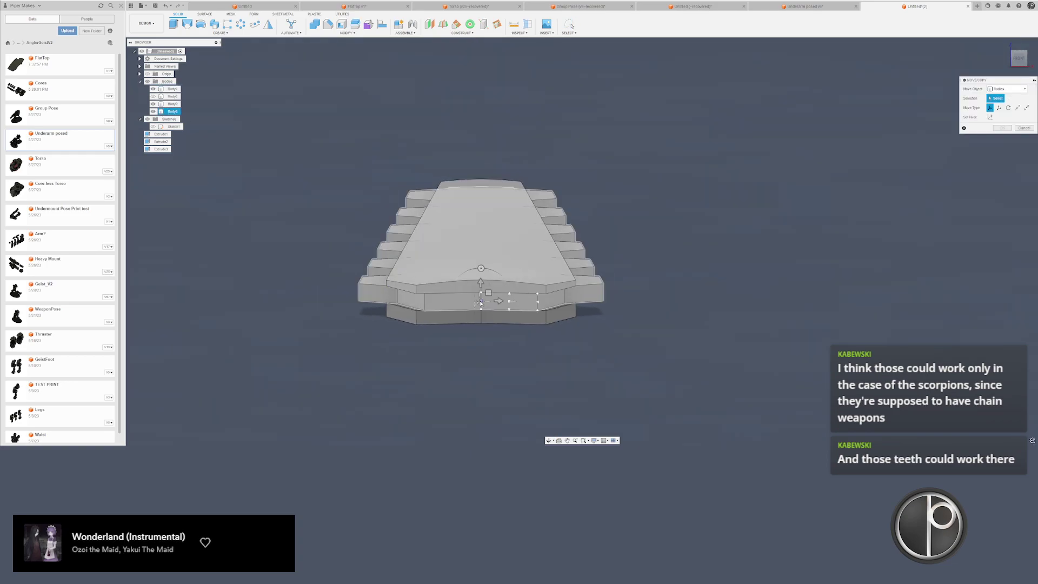
{"action": "left_click", "coordinate": [483, 303]}
{"action": "left_click", "coordinate": [153, 97]}
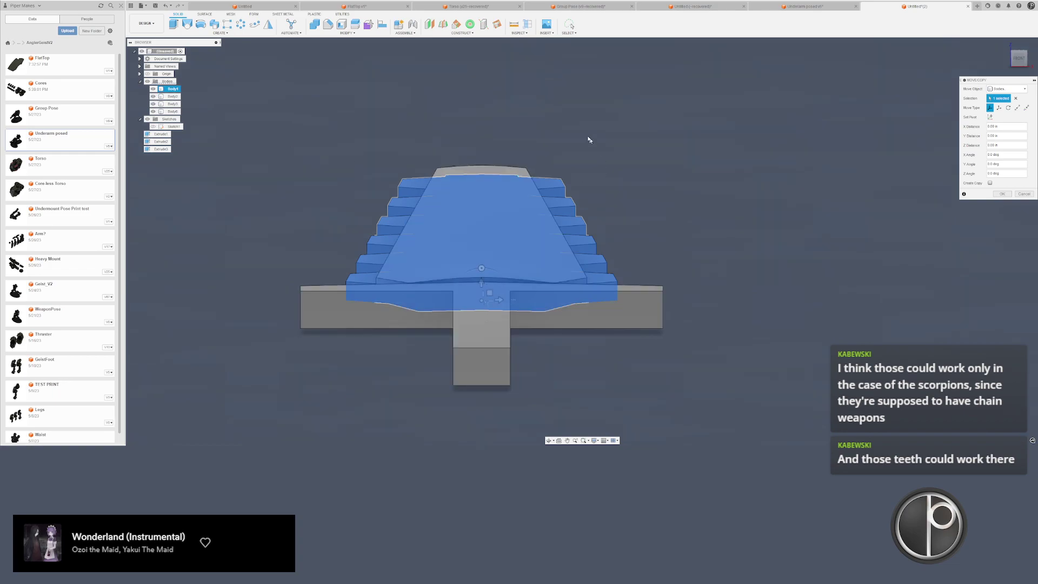
{"action": "key", "text": "ctrl+a"}
{"action": "scroll", "coordinate": [477, 287], "scroll_direction": "up", "scroll_amount": 3}
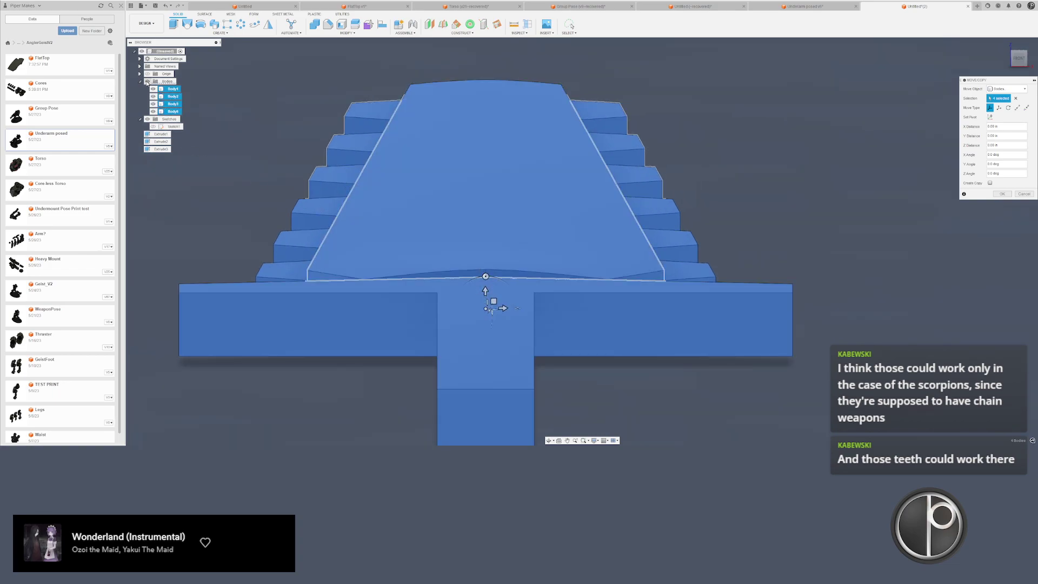
{"action": "scroll", "coordinate": [489, 265], "scroll_direction": "down", "scroll_amount": 2}
{"action": "left_click_drag", "start_coordinate": [503, 302], "coordinate": [649, 301]}
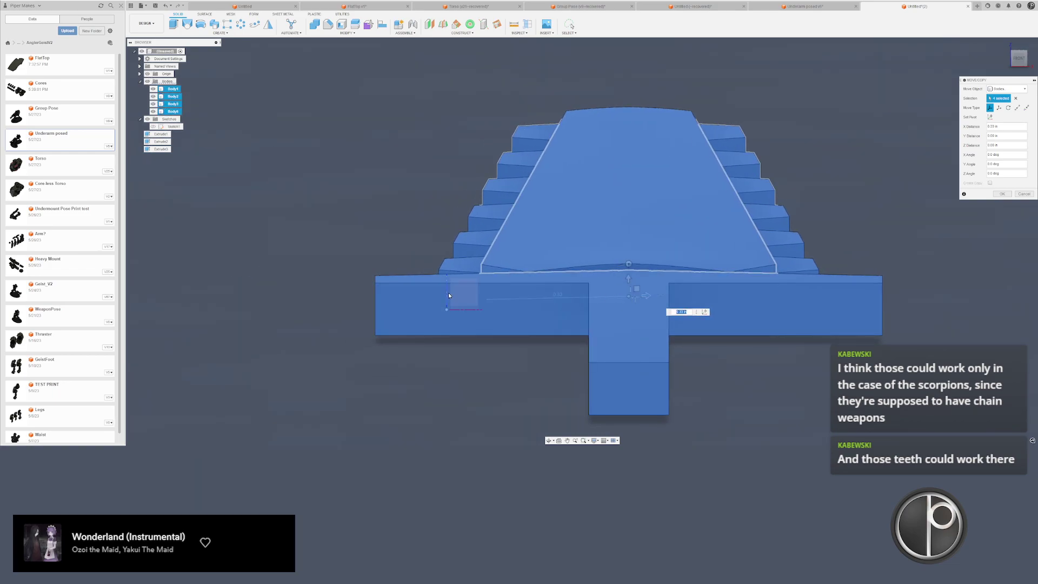
{"action": "middle_click_drag", "start_coordinate": [449, 293], "coordinate": [490, 290], "text": "shift"}
{"action": "type", "text": "09"}
{"action": "key", "text": "Return"}
{"action": "scroll", "coordinate": [527, 389], "scroll_direction": "down", "scroll_amount": 1}
- Split the upper plate and the toothed middle layer lengthwise along the vertical origin plane
{"action": "left_click", "coordinate": [403, 180]}
{"action": "middle_click_drag", "start_coordinate": [403, 180], "coordinate": [409, 209]}
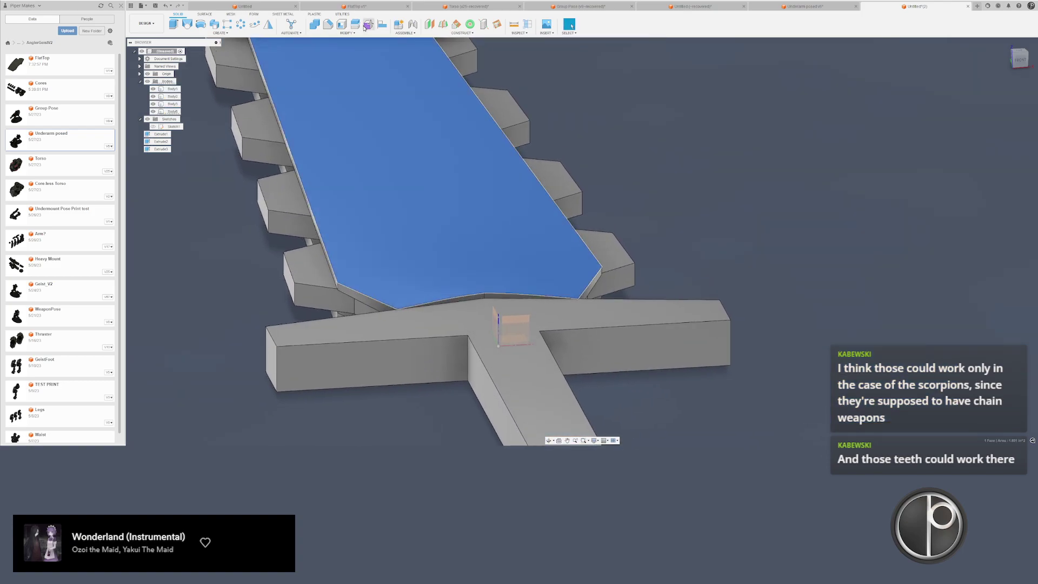
{"action": "left_click", "coordinate": [354, 25]}
{"action": "key", "text": "Escape"}
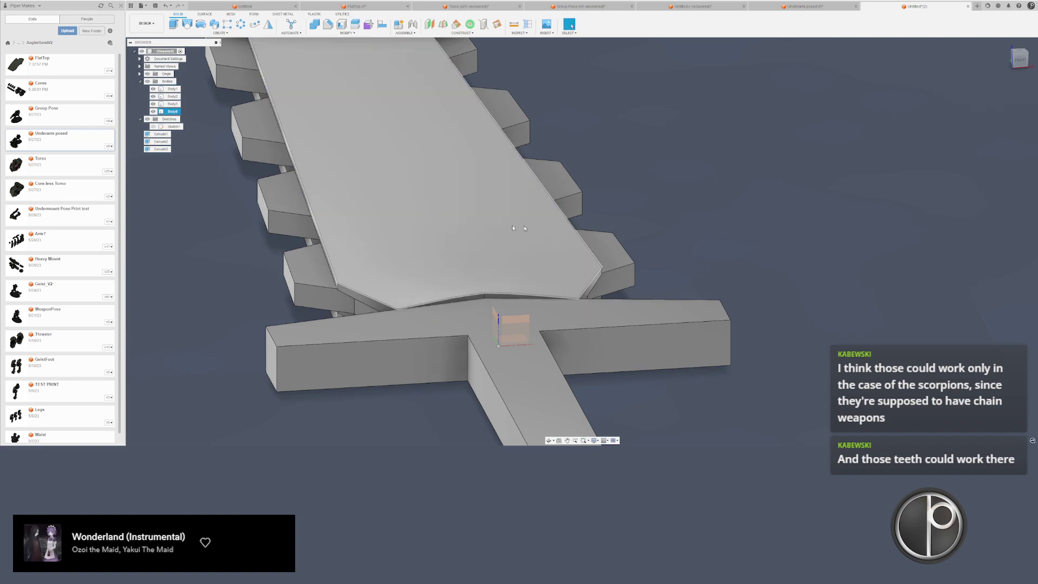
{"action": "right_click_drag", "start_coordinate": [696, 253], "coordinate": [651, 121]}
{"action": "left_click", "coordinate": [471, 213]}
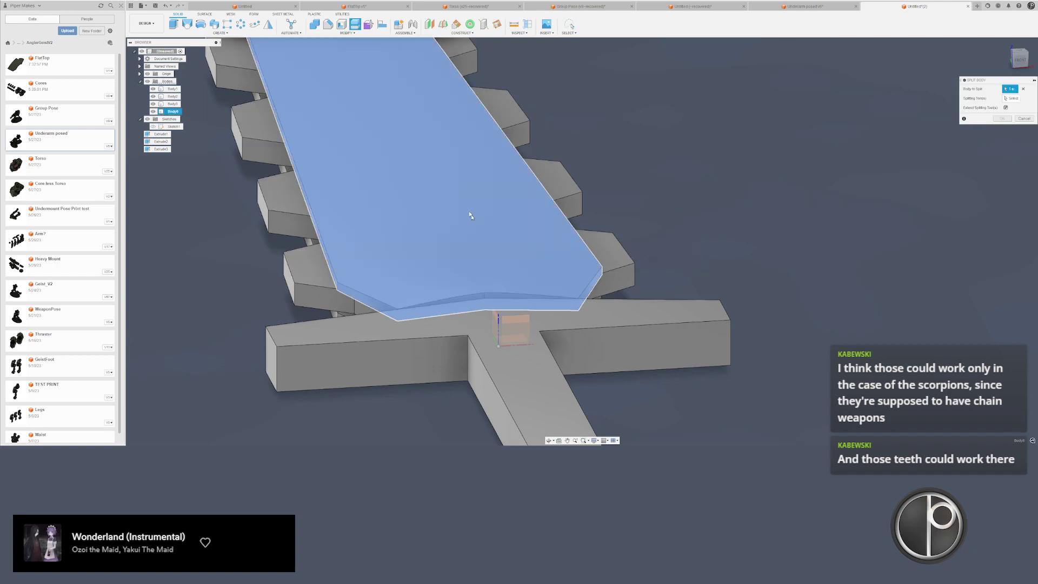
{"action": "middle_click_drag", "start_coordinate": [492, 330], "coordinate": [439, 284], "text": "shift"}
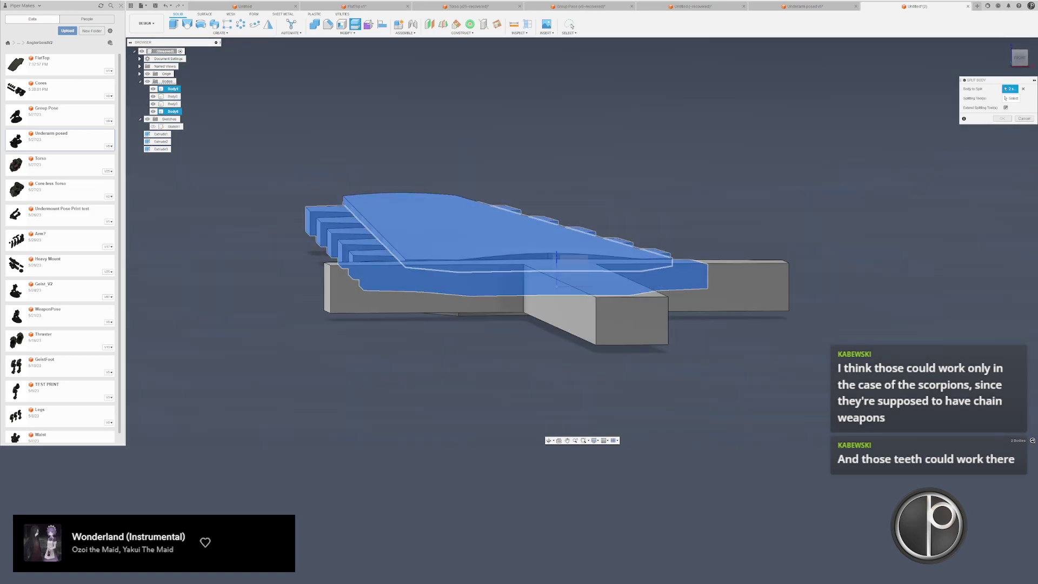
{"action": "left_click", "coordinate": [1011, 98]}
{"action": "scroll", "coordinate": [530, 234], "scroll_direction": "down", "scroll_amount": 2}
{"action": "left_click", "coordinate": [547, 246]}
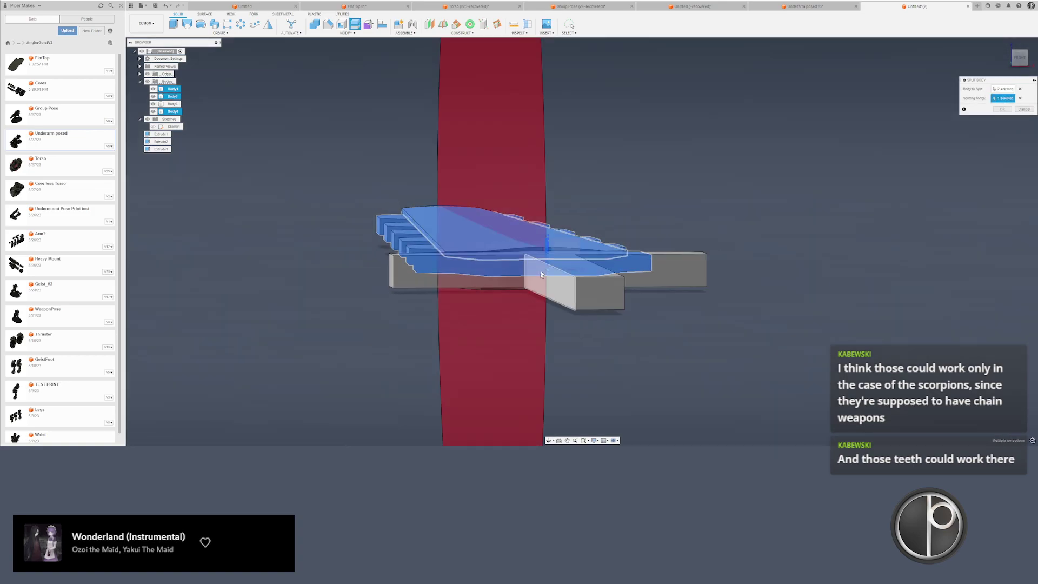
{"action": "key", "text": "Return"}
{"action": "middle_click_drag", "start_coordinate": [541, 323], "coordinate": [460, 234], "text": "shift"}
{"action": "left_click_drag", "start_coordinate": [445, 332], "coordinate": [476, 341]}
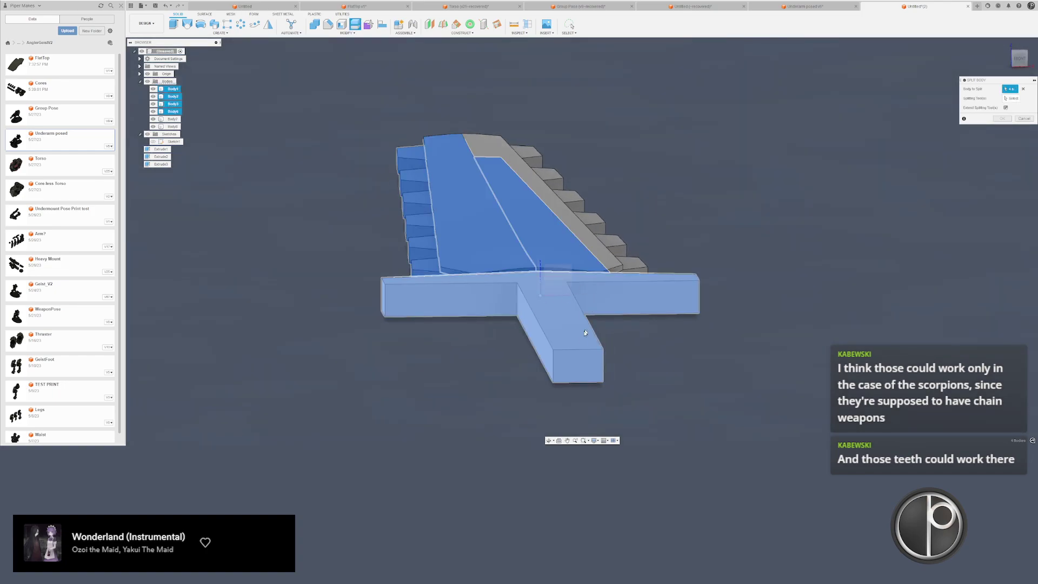
{"action": "key", "text": "Escape"}
- Hide the crossguard and handle body, and delete the blade's right half together with the lower plate
{"action": "left_click", "coordinate": [565, 337]}
{"action": "key", "text": "v"}
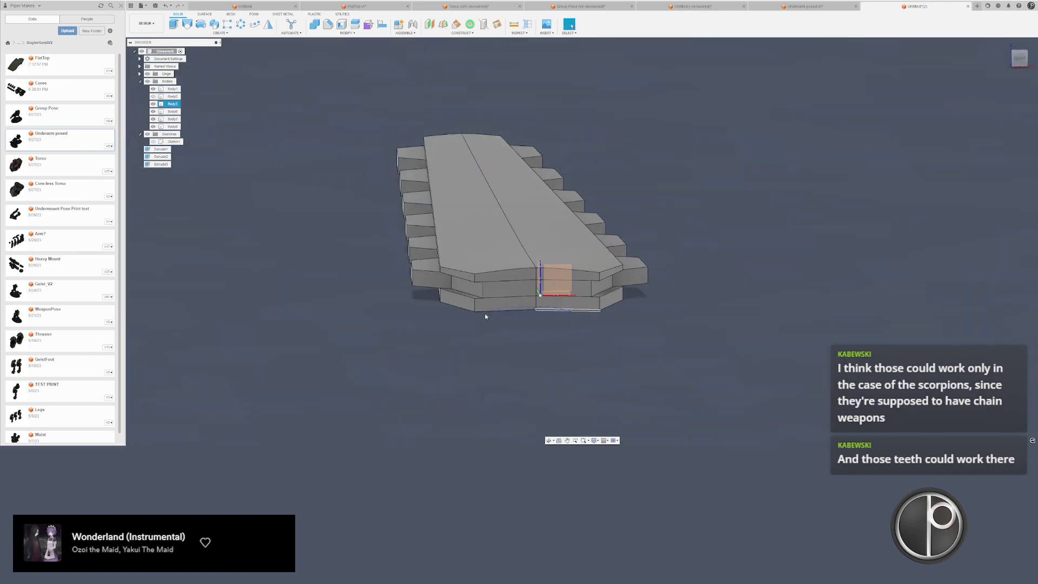
{"action": "key", "text": "ctrl+z"}
{"action": "scroll", "coordinate": [591, 290], "scroll_direction": "up", "scroll_amount": 1}
{"action": "left_click_drag", "start_coordinate": [611, 272], "coordinate": [620, 310]}
{"action": "key", "text": "Delete"}
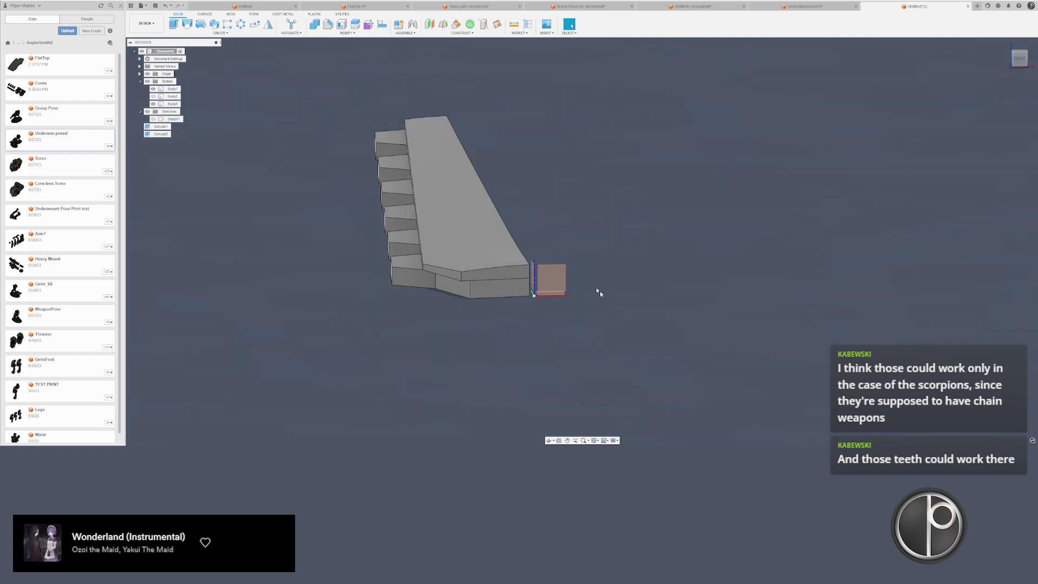
- Move the remaining half of the upper plate and toothed layer together vertically to adjust their height against the origin
{"action": "left_click", "coordinate": [355, 25]}
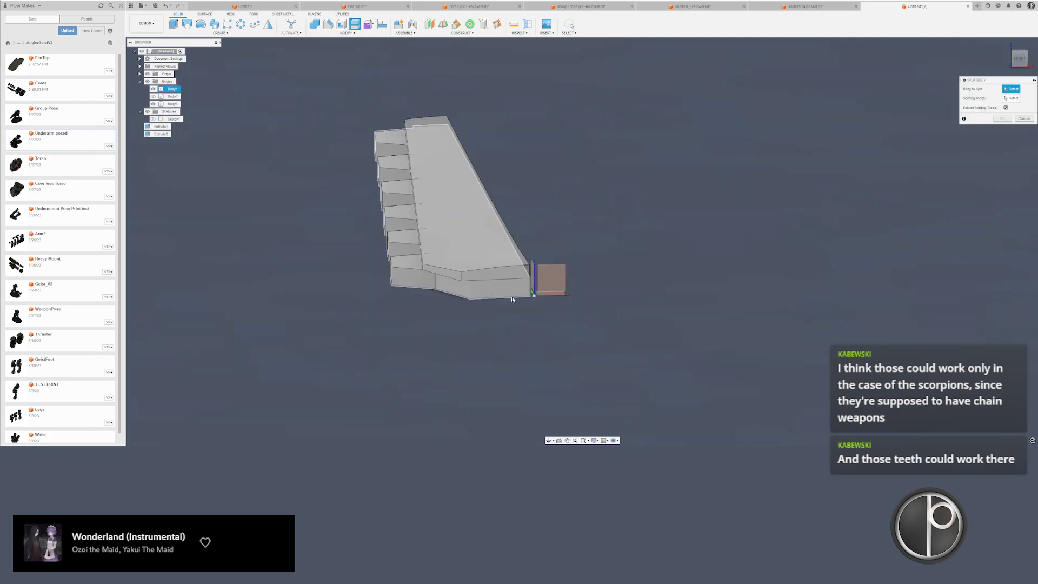
{"action": "scroll", "coordinate": [519, 286], "scroll_direction": "up", "scroll_amount": 3}
{"action": "left_click", "coordinate": [538, 278]}
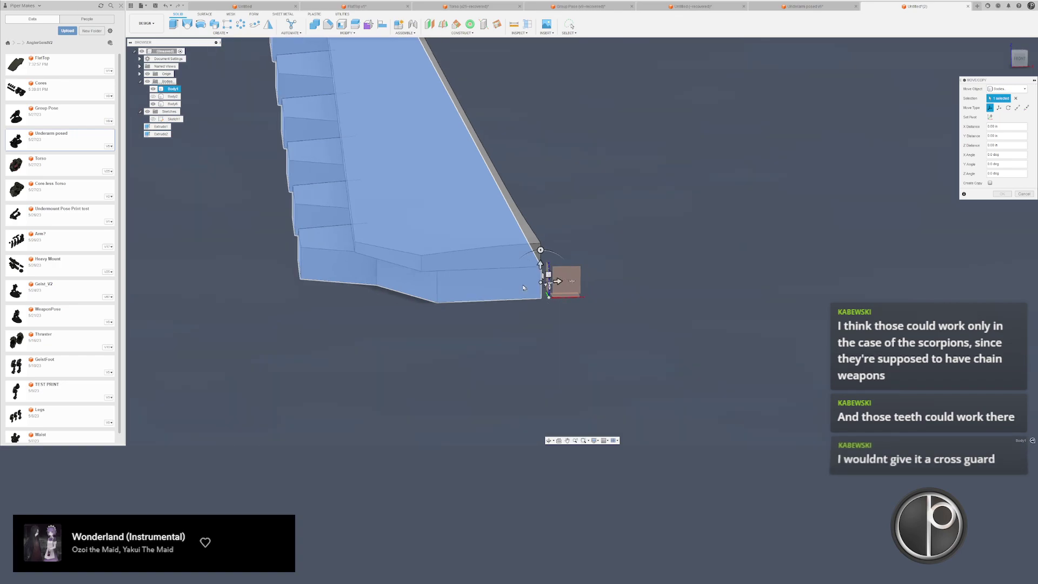
{"action": "left_click", "coordinate": [539, 273]}
{"action": "left_click_drag", "start_coordinate": [539, 265], "coordinate": [557, 288]}
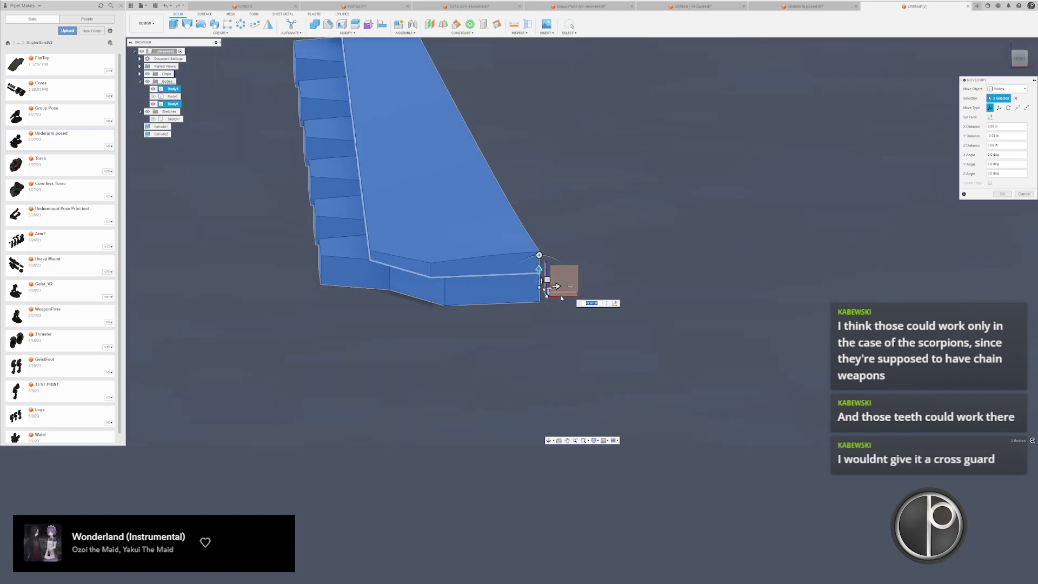
{"action": "scroll", "coordinate": [557, 297], "scroll_direction": "up", "scroll_amount": 5}
{"action": "middle_click_drag", "start_coordinate": [510, 399], "coordinate": [520, 392], "text": "shift"}
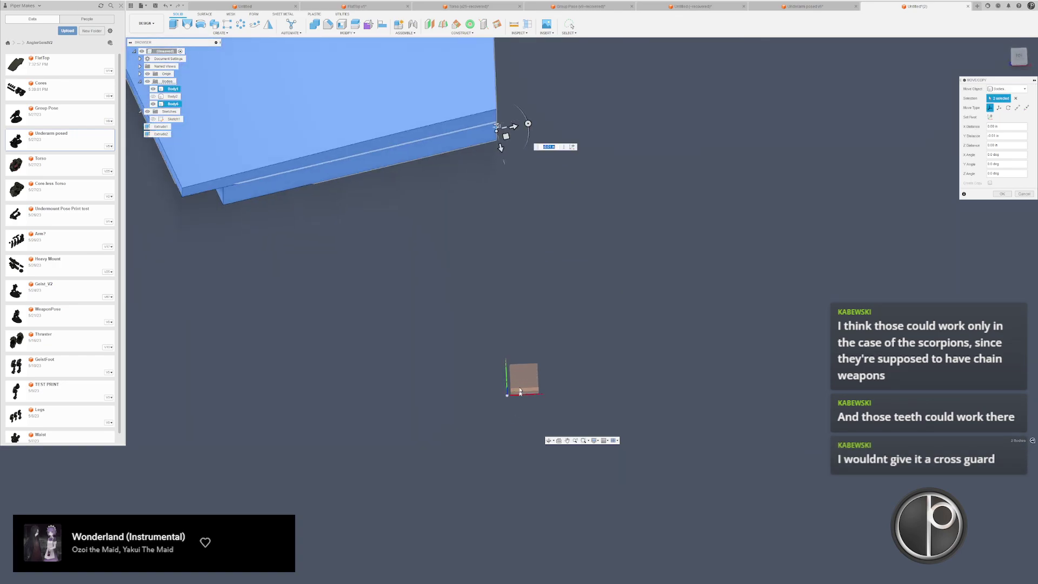
{"action": "left_click_drag", "start_coordinate": [501, 148], "coordinate": [504, 169]}
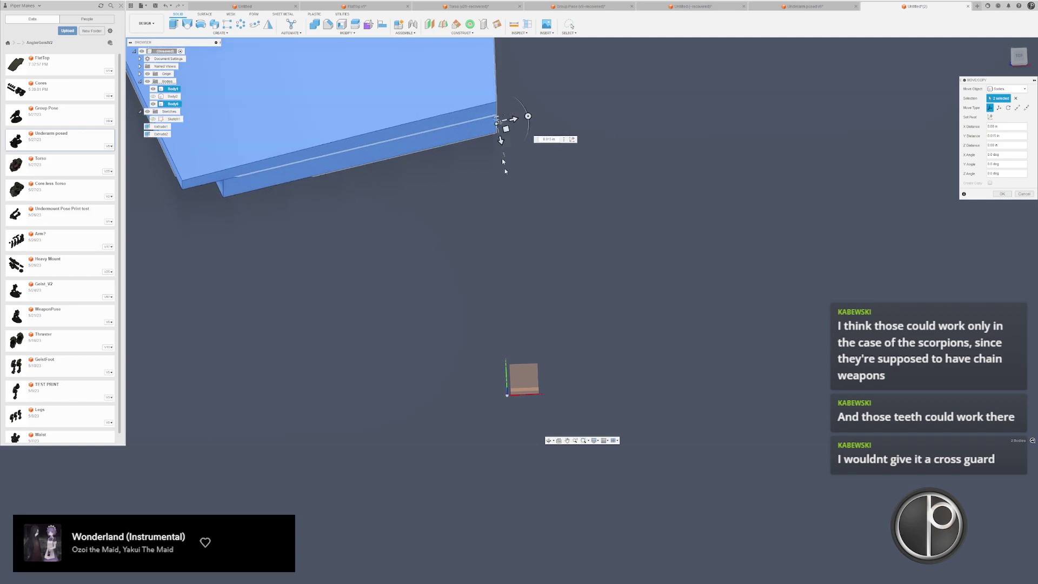
{"action": "key", "text": "Return"}
- Readjust the height of both half-blade bodies to centre the toothed middle layer on the horizontal origin plane
{"action": "scroll", "coordinate": [520, 262], "scroll_direction": "down", "scroll_amount": 1}
{"action": "key", "text": "m"}
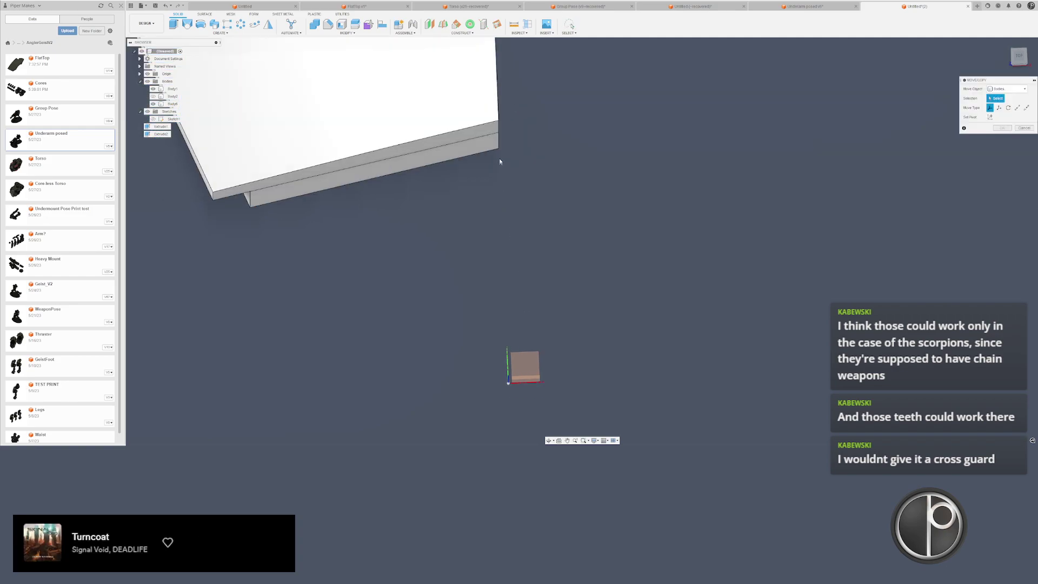
{"action": "left_click", "coordinate": [497, 138]}
{"action": "left_click", "coordinate": [431, 124]}
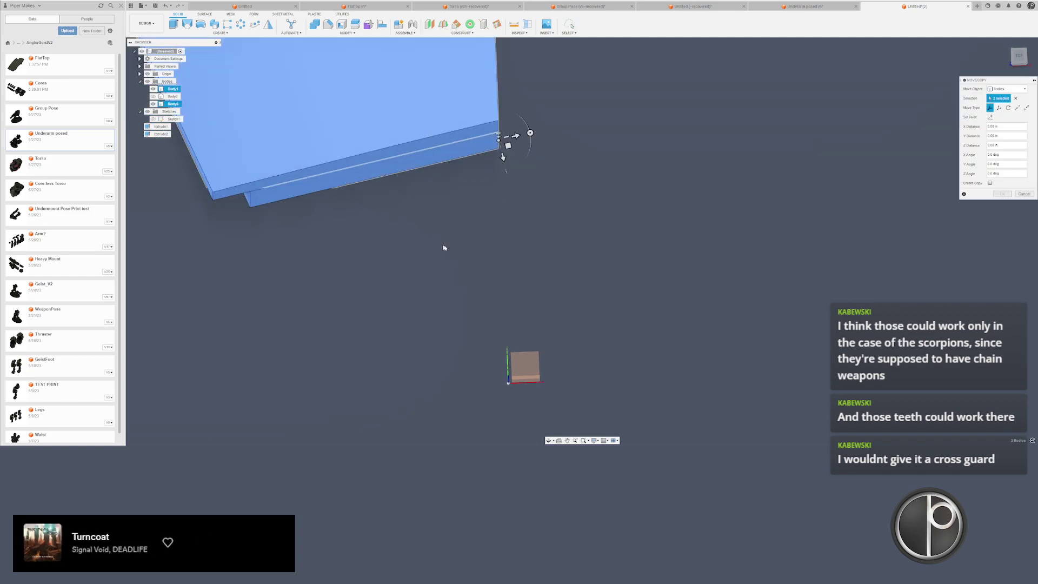
{"action": "middle_click_drag", "start_coordinate": [444, 249], "coordinate": [487, 160], "text": "shift"}
{"action": "left_click_drag", "start_coordinate": [486, 160], "coordinate": [485, 167]}
{"action": "middle_click_drag", "start_coordinate": [500, 168], "coordinate": [317, 308], "text": "shift"}
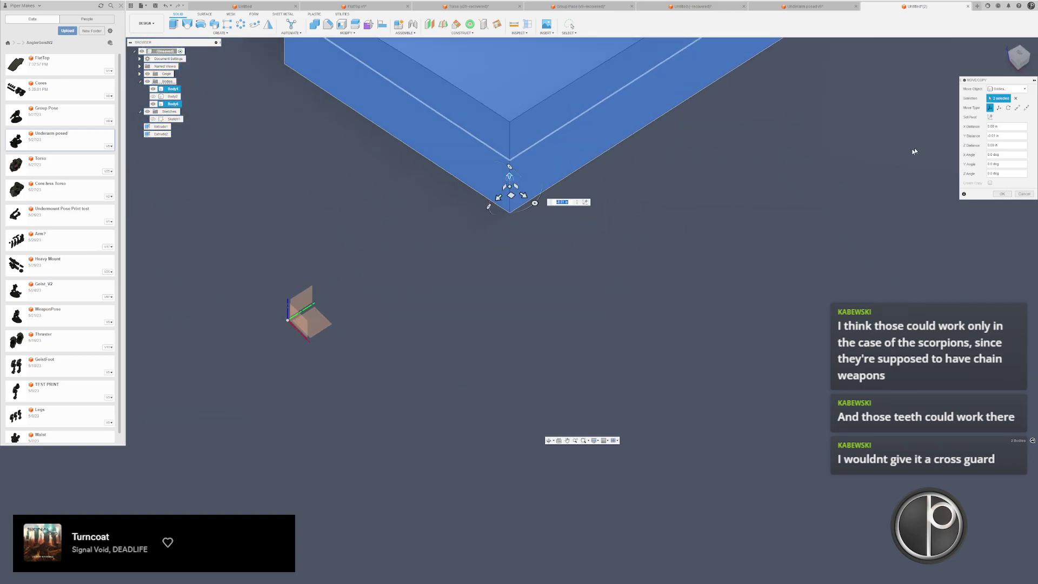
{"action": "middle_click_drag", "start_coordinate": [646, 208], "coordinate": [520, 144], "text": "shift"}
{"action": "mouse_move", "coordinate": [516, 135]}
{"action": "left_mouse_down"}
{"action": "mouse_move", "coordinate": [515, 173]}
{"action": "mouse_move", "coordinate": [516, 122]}
{"action": "left_mouse_up"}
{"action": "key", "text": "Return"}
{"action": "key", "text": "m"}
{"action": "left_click", "coordinate": [516, 189]}
{"action": "left_click", "coordinate": [515, 135]}
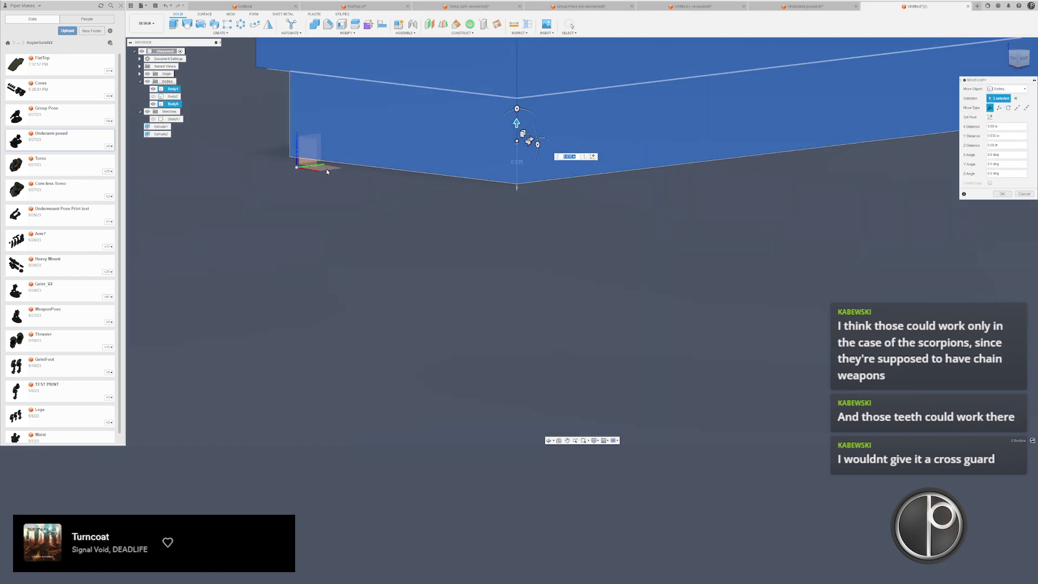
{"action": "key", "text": "Return"}
- Split the toothed middle layer along the horizontal origin plane and delete its lower portion
{"action": "scroll", "coordinate": [373, 255], "scroll_direction": "down", "scroll_amount": 3}
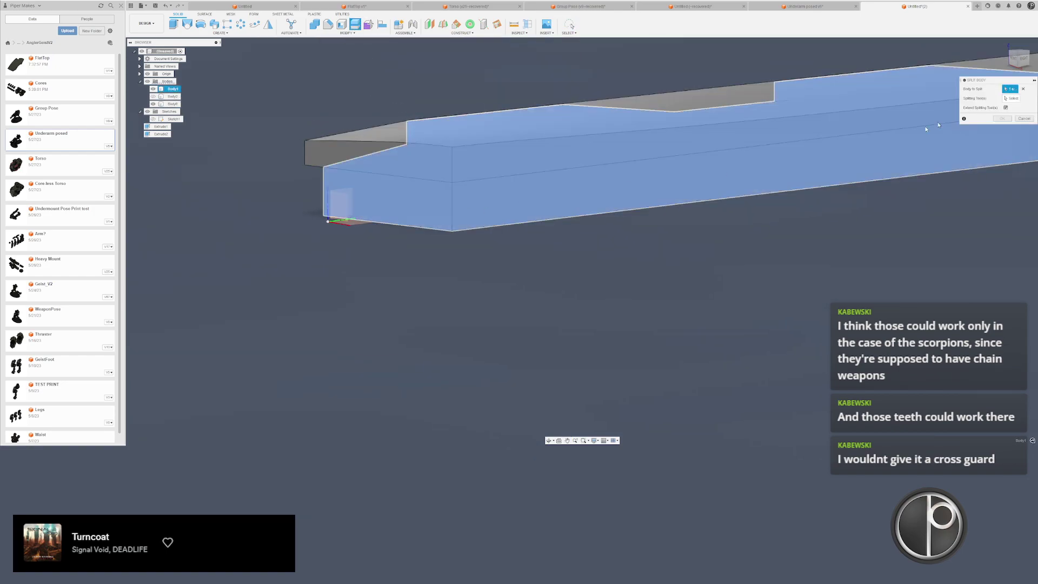
{"action": "left_click", "coordinate": [341, 216]}
{"action": "left_click", "coordinate": [355, 226]}
{"action": "key", "text": "Return"}
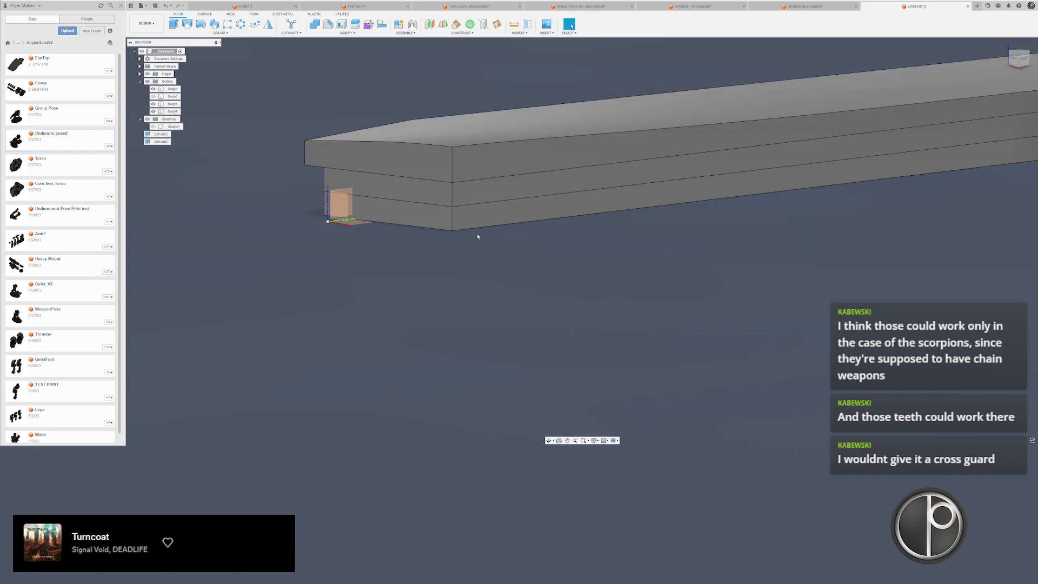
{"action": "left_click", "coordinate": [476, 225]}
{"action": "key", "text": "Delete"}
{"action": "middle_click_drag", "start_coordinate": [359, 260], "coordinate": [407, 254], "text": "shift"}
{"action": "middle_click_drag", "start_coordinate": [407, 254], "coordinate": [498, 372]}
- Delete the unneeded slice of the toothed middle layer, and reshape the upper plate's top face by moving its outer base-end corner vertically
{"action": "left_click", "coordinate": [446, 206]}
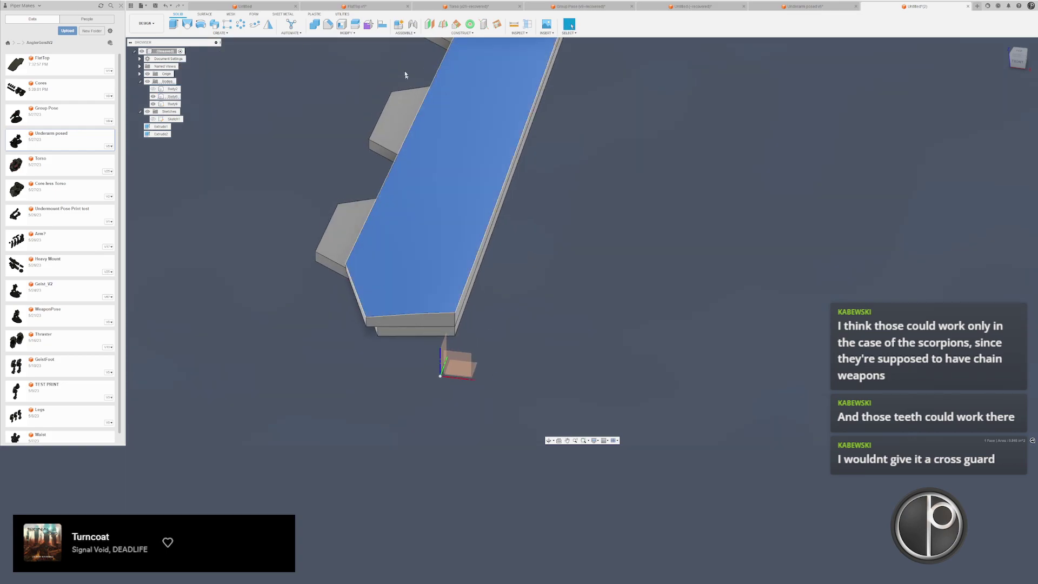
{"action": "left_click", "coordinate": [369, 25]}
{"action": "middle_click_drag", "start_coordinate": [362, 238], "coordinate": [406, 186], "text": "shift"}
{"action": "scroll", "coordinate": [371, 278], "scroll_direction": "up", "scroll_amount": 1}
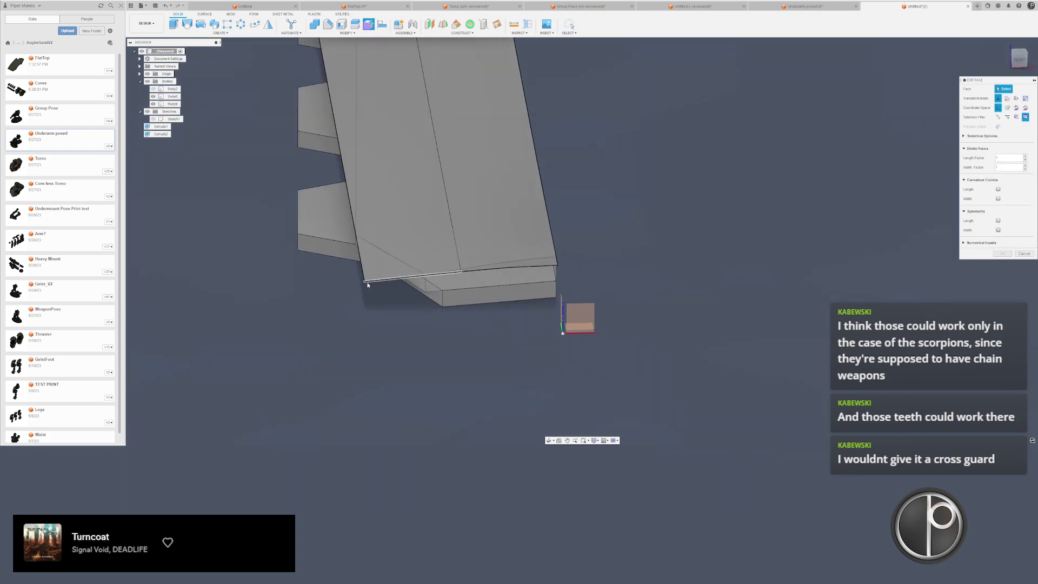
{"action": "left_click", "coordinate": [365, 280]}
{"action": "middle_click_drag", "start_coordinate": [364, 276], "coordinate": [382, 380], "text": "shift"}
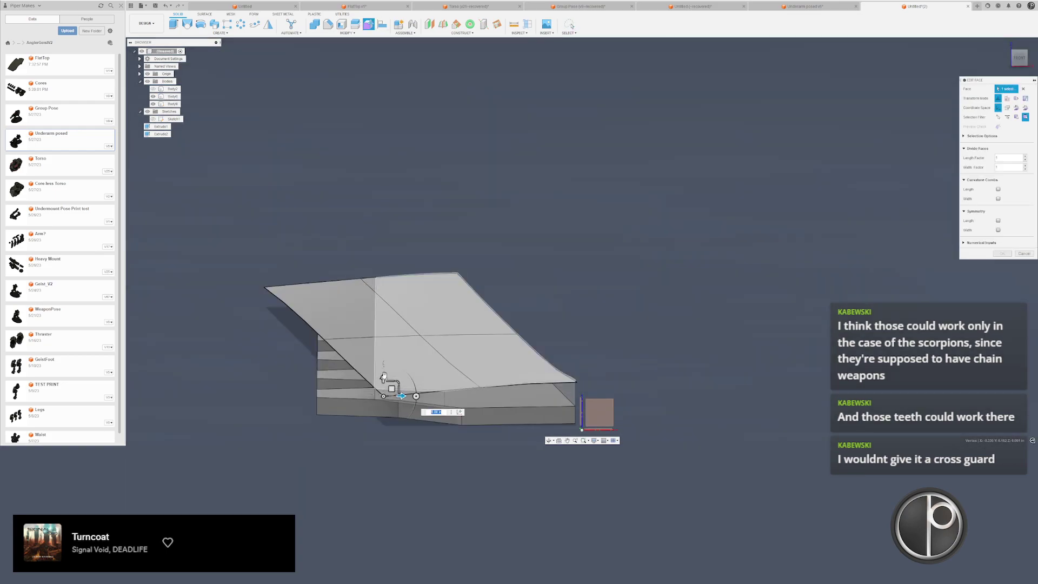
{"action": "left_click_drag", "start_coordinate": [383, 383], "coordinate": [382, 365]}
{"action": "key", "text": "Return"}
- Edit the upper plate's top face again and fine-tune the height of its outer base-end corner point
{"action": "scroll", "coordinate": [383, 364], "scroll_direction": "down", "scroll_amount": 1}
{"action": "middle_click_drag", "start_coordinate": [383, 364], "coordinate": [416, 300]}
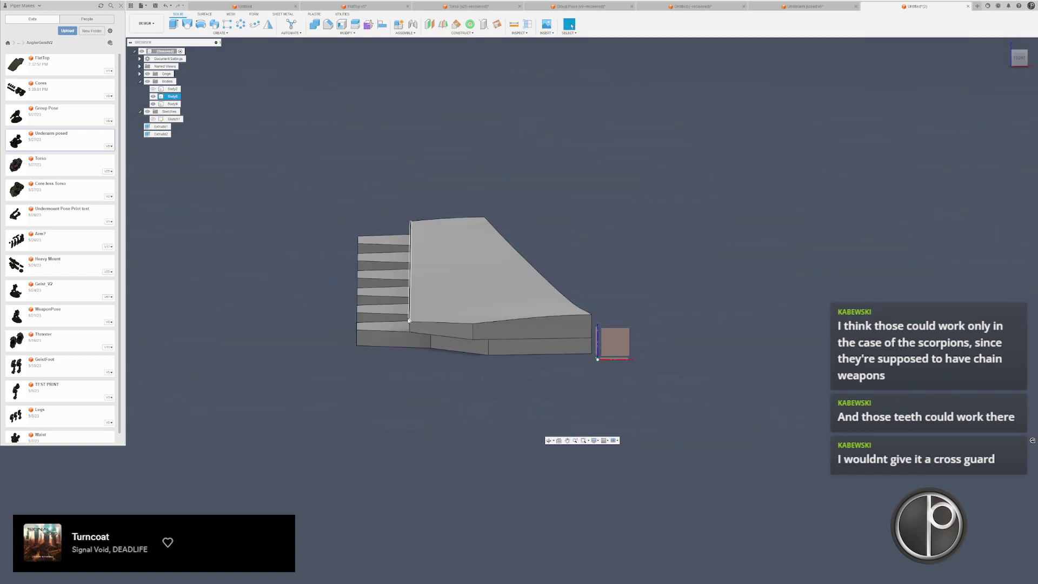
{"action": "left_click", "coordinate": [414, 257]}
{"action": "middle_click_drag", "start_coordinate": [371, 237], "coordinate": [422, 267], "text": "shift"}
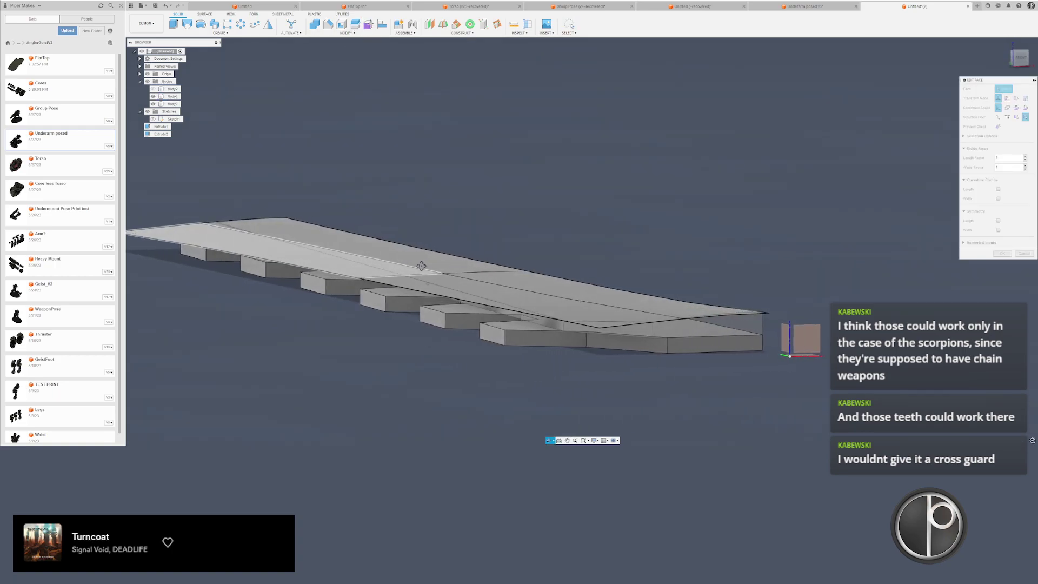
{"action": "middle_click_drag", "start_coordinate": [521, 293], "coordinate": [471, 227]}
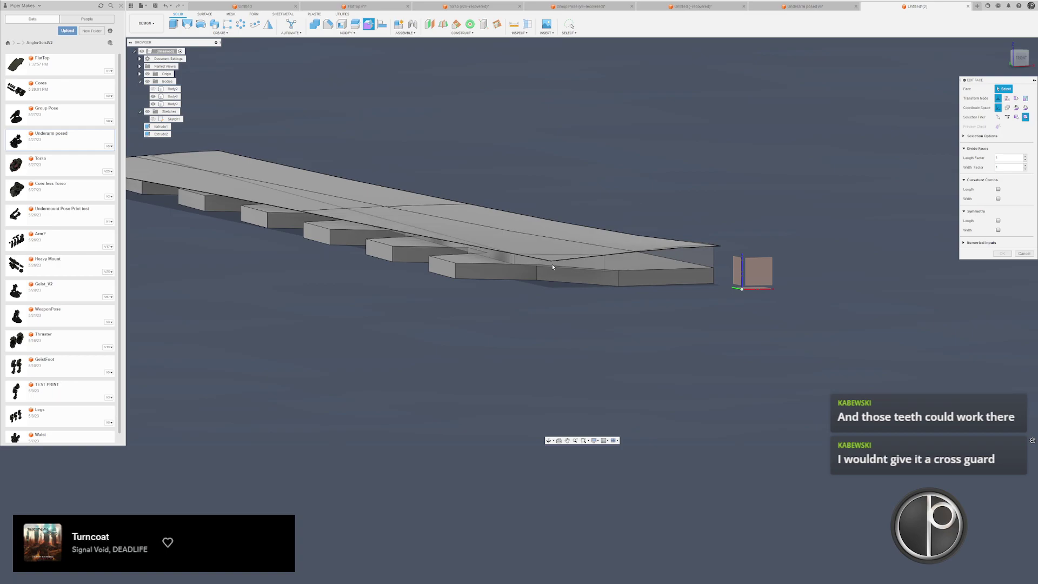
{"action": "scroll", "coordinate": [550, 268], "scroll_direction": "up", "scroll_amount": 3}
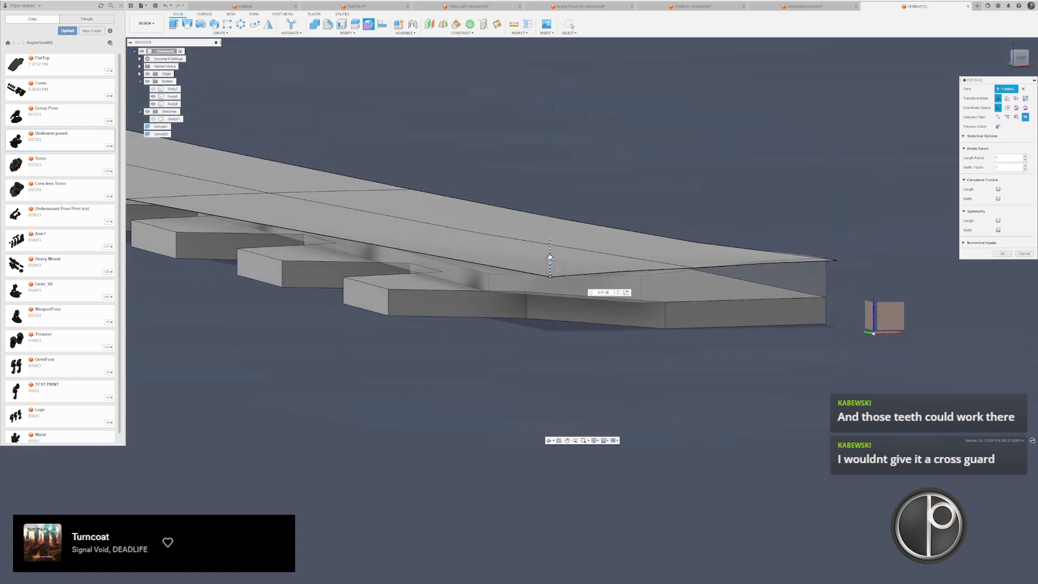
{"action": "left_click", "coordinate": [549, 243]}
{"action": "left_click_drag", "start_coordinate": [548, 239], "coordinate": [549, 247]}
{"action": "middle_click_drag", "start_coordinate": [549, 247], "coordinate": [448, 271], "text": "shift"}
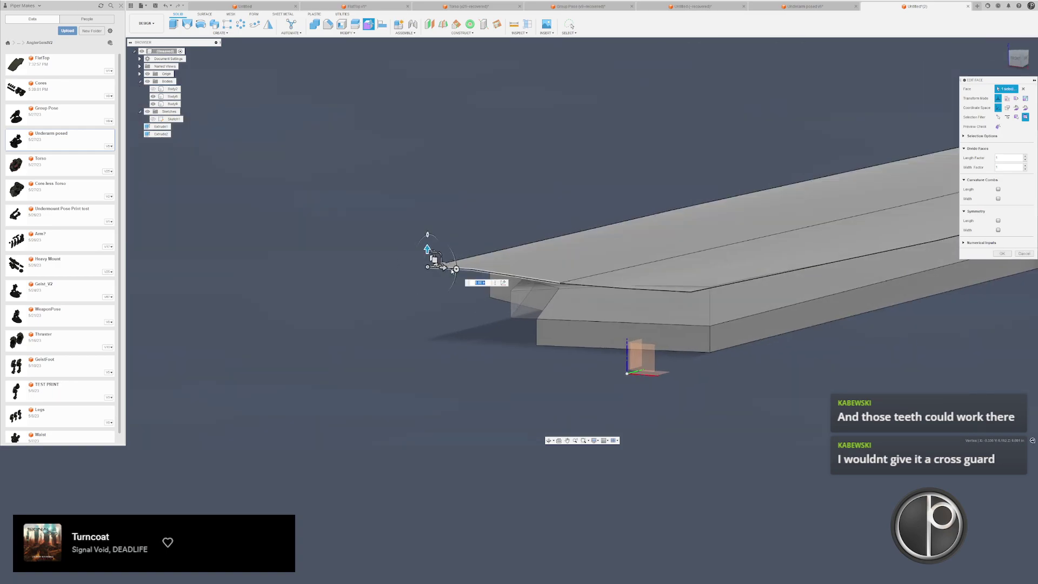
{"action": "left_click_drag", "start_coordinate": [452, 270], "coordinate": [455, 274]}
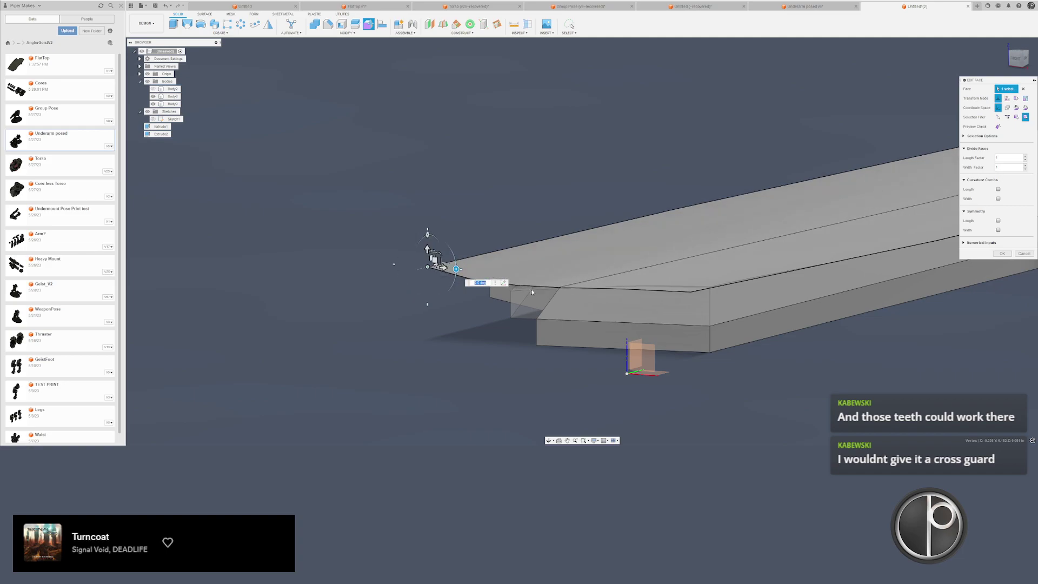
- Lower the middle control point of the top face's base-end edge, and raise the base-end control edges together
{"action": "middle_click_drag", "start_coordinate": [532, 292], "coordinate": [569, 292], "text": "shift"}
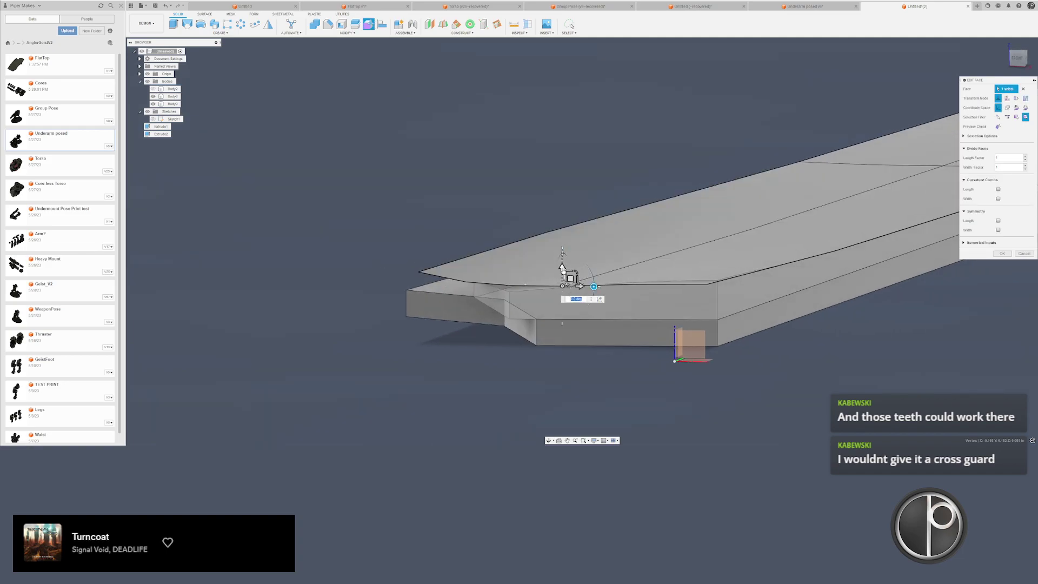
{"action": "left_click_drag", "start_coordinate": [563, 269], "coordinate": [562, 287]}
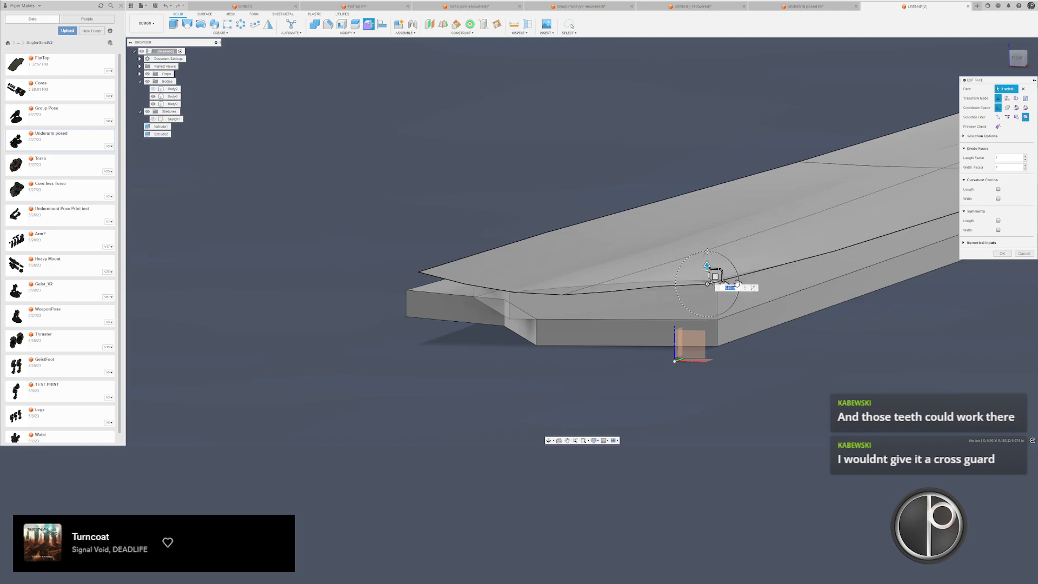
{"action": "left_click", "coordinate": [722, 271]}
{"action": "left_click_drag", "start_coordinate": [722, 272], "coordinate": [734, 269]}
{"action": "middle_click_drag", "start_coordinate": [734, 270], "coordinate": [627, 250], "text": "shift"}
{"action": "mouse_move", "coordinate": [627, 249]}
{"action": "left_mouse_down"}
{"action": "mouse_move", "coordinate": [640, 319]}
{"action": "mouse_move", "coordinate": [630, 303]}
{"action": "left_mouse_up"}
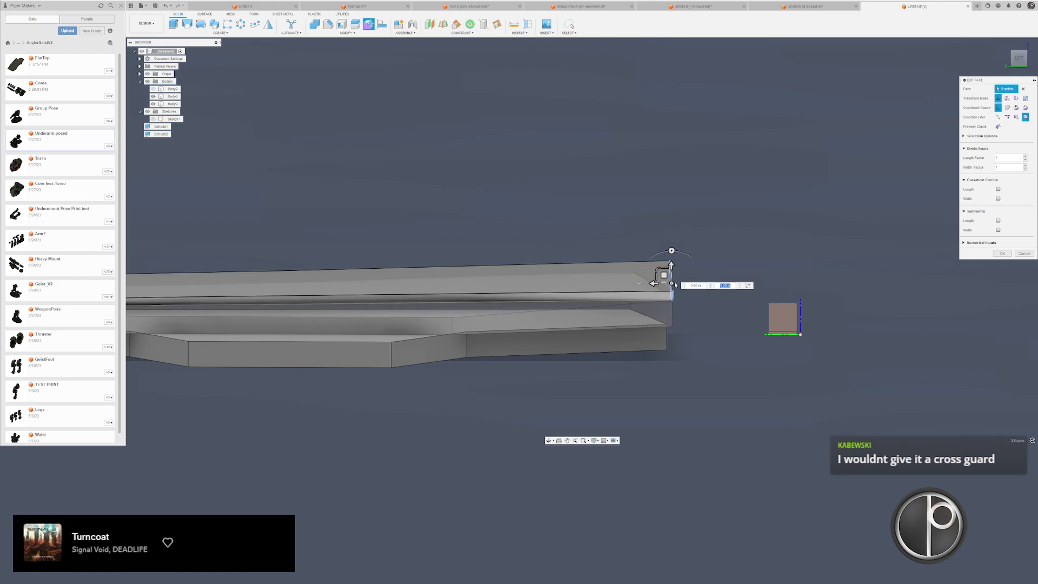
{"action": "left_click_drag", "start_coordinate": [674, 269], "coordinate": [671, 241]}
- Raise and slightly rotate the control edges at the tip end of the plate's top face
{"action": "middle_click_drag", "start_coordinate": [477, 259], "coordinate": [731, 248]}
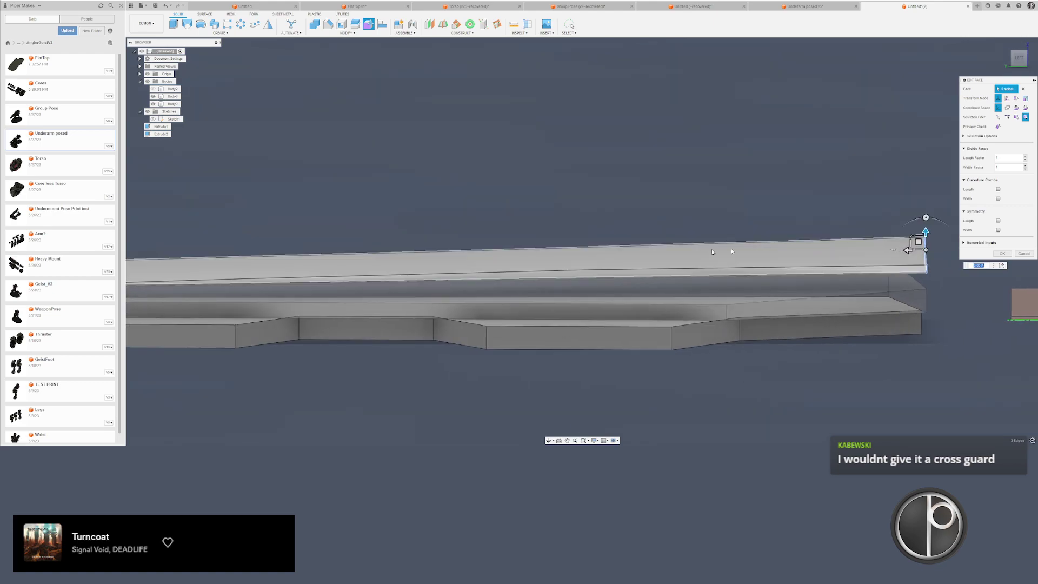
{"action": "scroll", "coordinate": [731, 249], "scroll_direction": "down", "scroll_amount": 3}
{"action": "middle_click_drag", "start_coordinate": [534, 257], "coordinate": [732, 258]}
{"action": "scroll", "coordinate": [732, 257], "scroll_direction": "down", "scroll_amount": 2}
{"action": "scroll", "coordinate": [373, 263], "scroll_direction": "up", "scroll_amount": 2}
{"action": "scroll", "coordinate": [345, 260], "scroll_direction": "down", "scroll_amount": 3}
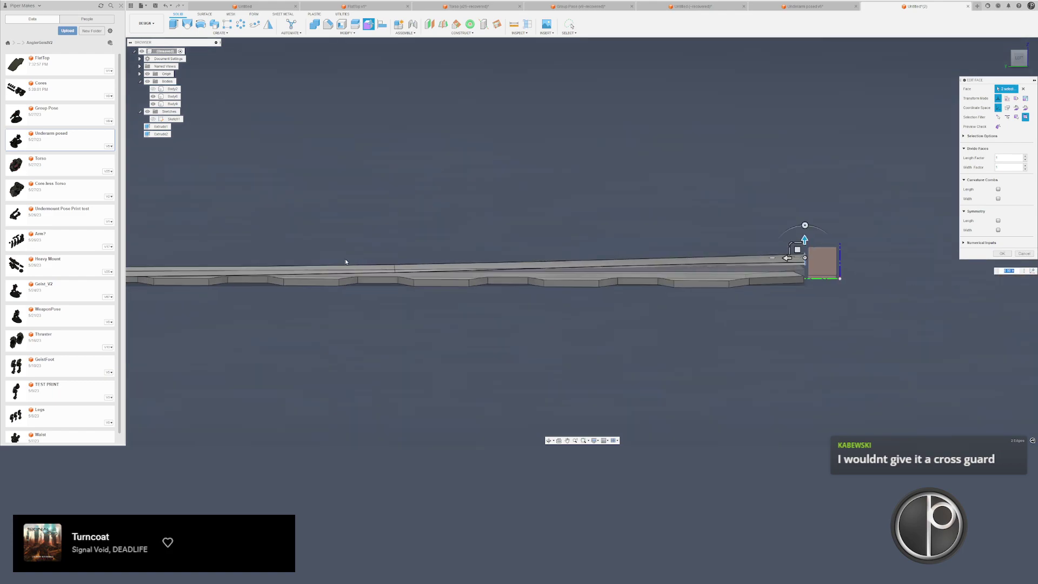
{"action": "middle_click_drag", "start_coordinate": [345, 261], "coordinate": [600, 273]}
{"action": "scroll", "coordinate": [264, 281], "scroll_direction": "up", "scroll_amount": 2}
{"action": "middle_click_drag", "start_coordinate": [265, 282], "coordinate": [360, 273], "text": "shift"}
{"action": "middle_click_drag", "start_coordinate": [382, 334], "coordinate": [420, 284], "text": "shift"}
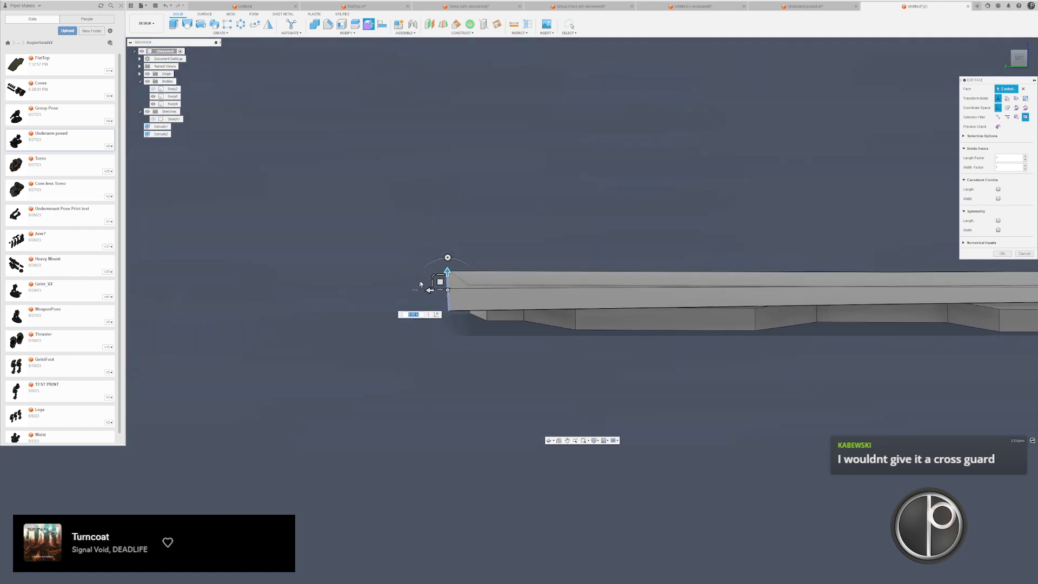
{"action": "left_click_drag", "start_coordinate": [447, 273], "coordinate": [450, 243]}
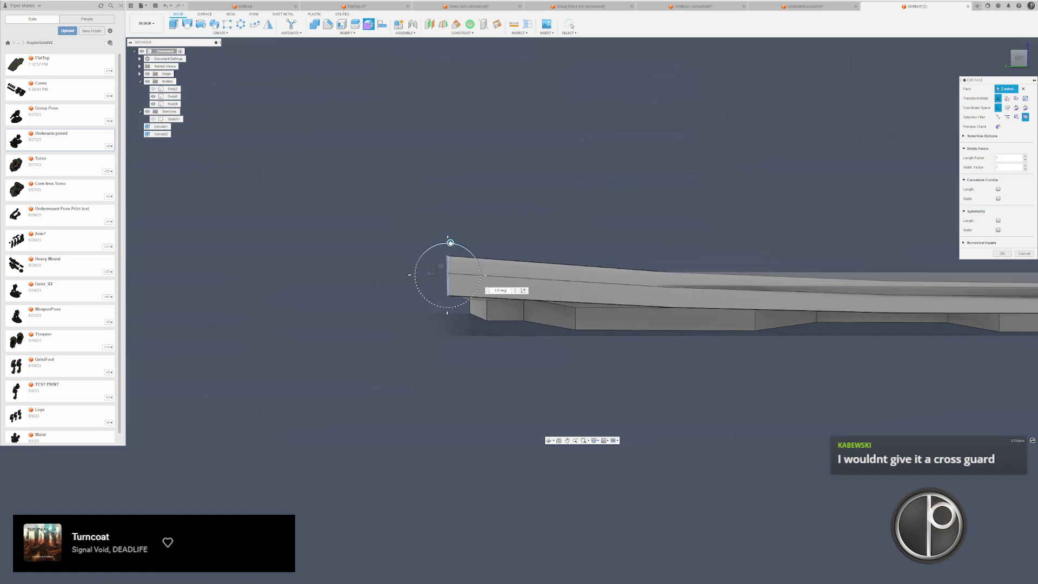
- Adjust the height of the control edges at mid-length of the top face and apply the face edit
{"action": "scroll", "coordinate": [574, 250], "scroll_direction": "down", "scroll_amount": 1}
{"action": "middle_click_drag", "start_coordinate": [575, 251], "coordinate": [298, 261]}
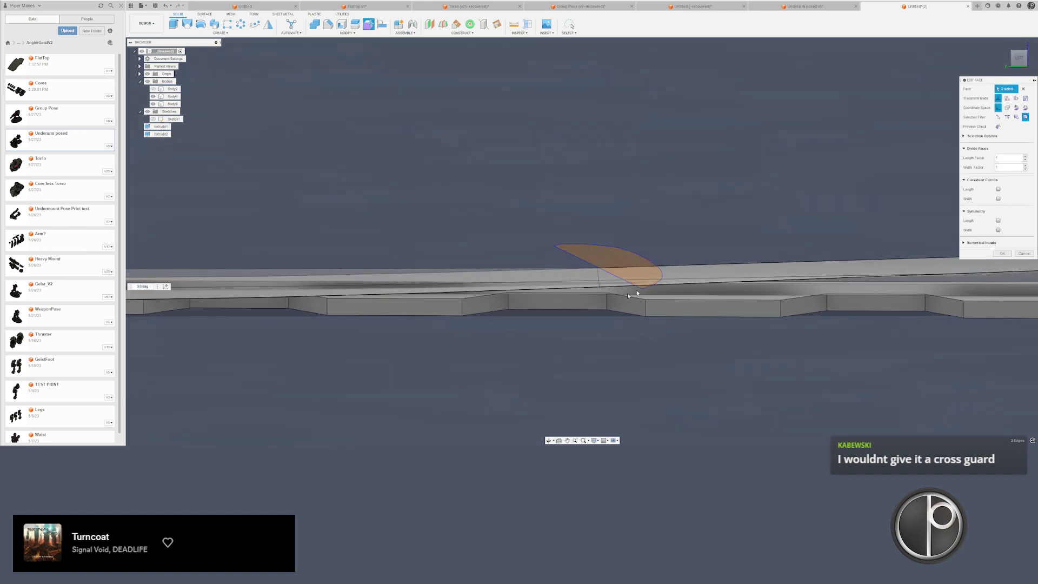
{"action": "scroll", "coordinate": [603, 274], "scroll_direction": "up", "scroll_amount": 3}
{"action": "mouse_move", "coordinate": [627, 296]}
{"action": "left_mouse_down"}
{"action": "mouse_move", "coordinate": [607, 289]}
{"action": "mouse_move", "coordinate": [592, 255]}
{"action": "left_mouse_up"}
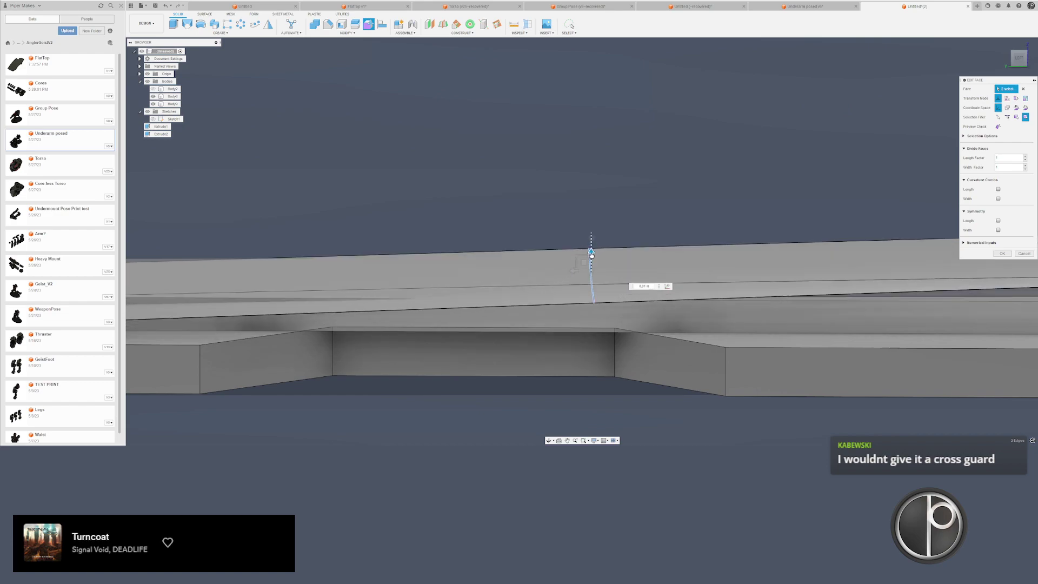
{"action": "scroll", "coordinate": [579, 259], "scroll_direction": "down", "scroll_amount": 8}
{"action": "key", "text": "Return"}
- Reopen the top face for editing, slide the mid-length row of control edges toward the tip and rotate it slightly
{"action": "middle_click_drag", "start_coordinate": [511, 262], "coordinate": [440, 261], "text": "shift"}
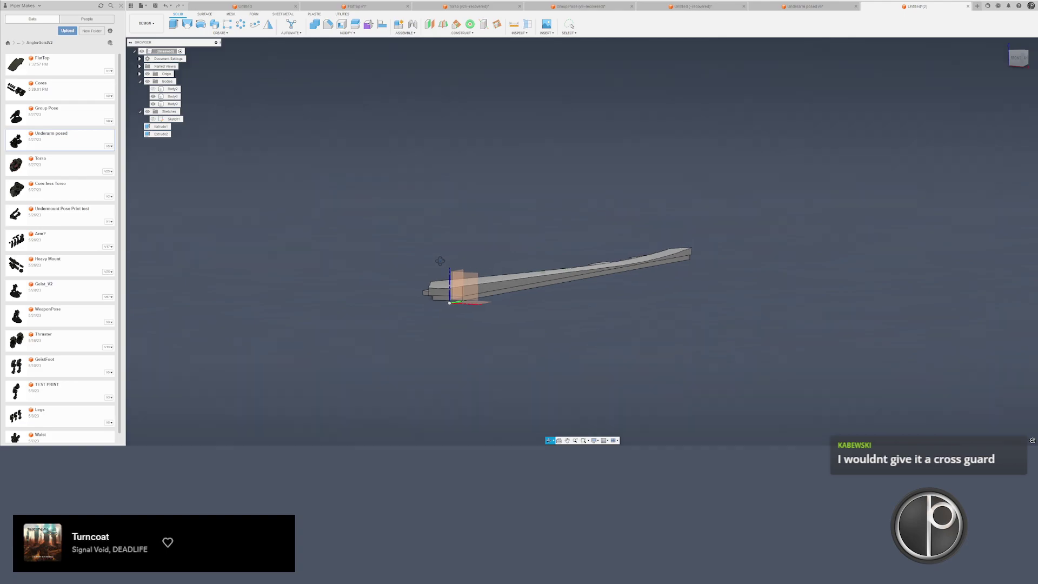
{"action": "scroll", "coordinate": [544, 273], "scroll_direction": "up", "scroll_amount": 5}
{"action": "left_click", "coordinate": [668, 262]}
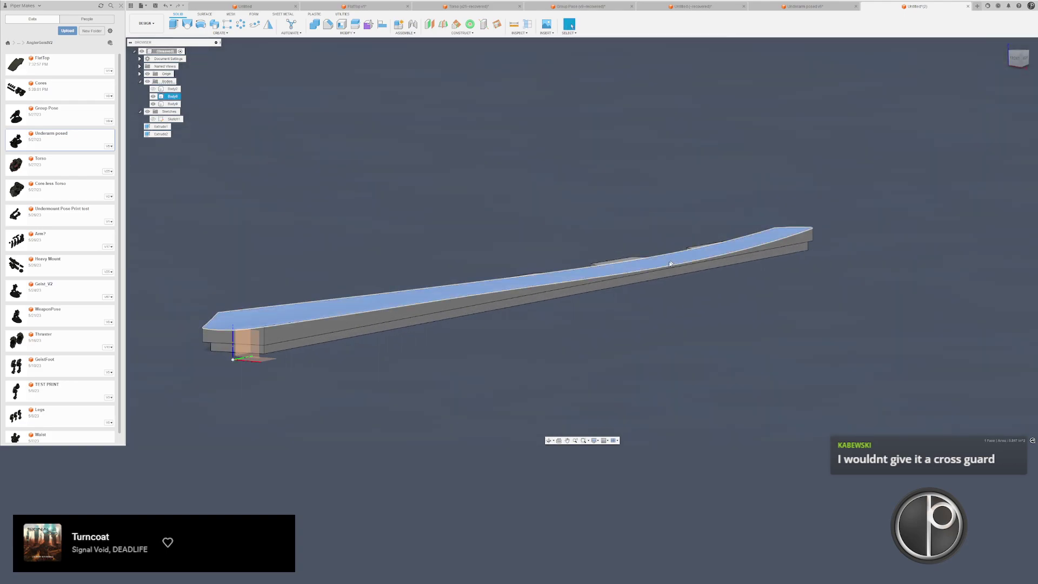
{"action": "left_click", "coordinate": [366, 27]}
{"action": "middle_click_drag", "start_coordinate": [695, 233], "coordinate": [659, 238], "text": "shift"}
{"action": "left_click_drag", "start_coordinate": [538, 304], "coordinate": [532, 309]}
{"action": "scroll", "coordinate": [454, 322], "scroll_direction": "down", "scroll_amount": 2}
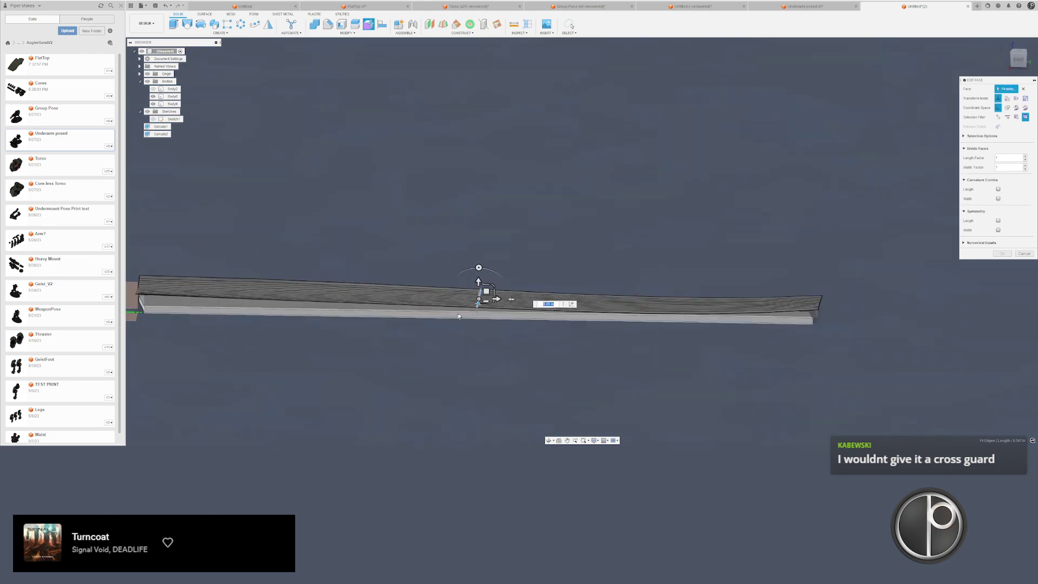
{"action": "middle_click_drag", "start_coordinate": [458, 316], "coordinate": [482, 297], "text": "shift"}
{"action": "scroll", "coordinate": [483, 296], "scroll_direction": "up", "scroll_amount": 1}
{"action": "left_click_drag", "start_coordinate": [491, 289], "coordinate": [633, 285]}
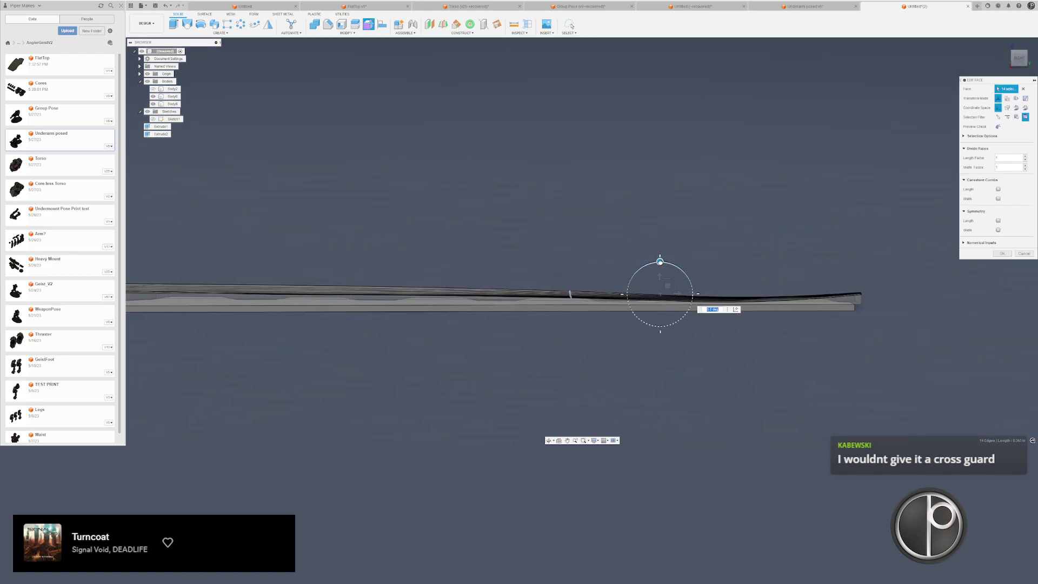
{"action": "left_click_drag", "start_coordinate": [666, 262], "coordinate": [666, 264]}
- Slide the same row of control edges back toward the blade's base and apply the face edit
{"action": "scroll", "coordinate": [666, 287], "scroll_direction": "up", "scroll_amount": 3}
{"action": "middle_click_drag", "start_coordinate": [666, 288], "coordinate": [665, 287], "text": "shift"}
{"action": "left_click_drag", "start_coordinate": [665, 288], "coordinate": [317, 288]}
{"action": "middle_click_drag", "start_coordinate": [738, 308], "coordinate": [485, 284]}
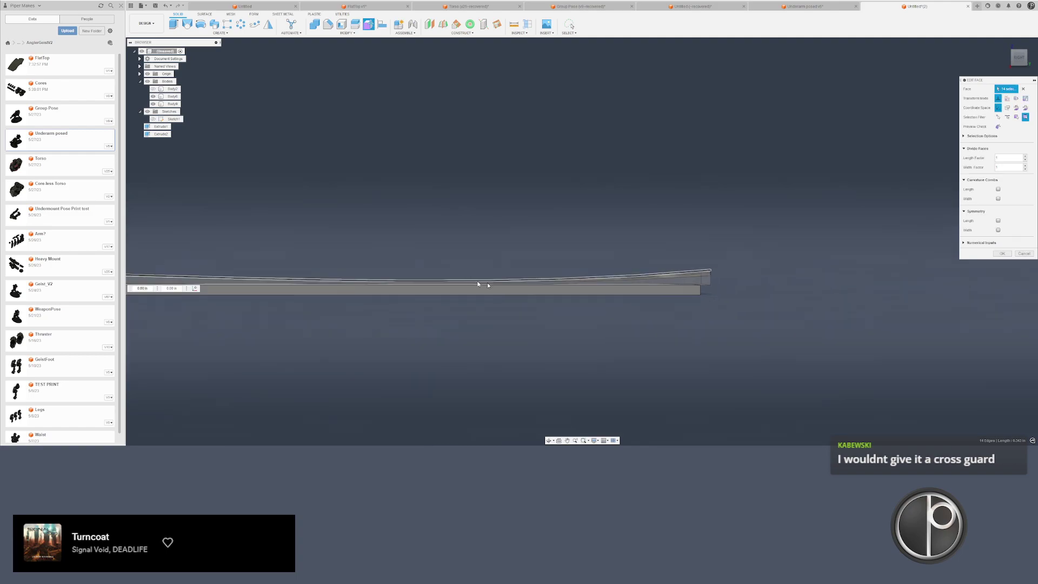
{"action": "key", "text": "Return"}
{"action": "middle_click_drag", "start_coordinate": [688, 274], "coordinate": [709, 262]}
{"action": "left_click", "coordinate": [702, 275]}
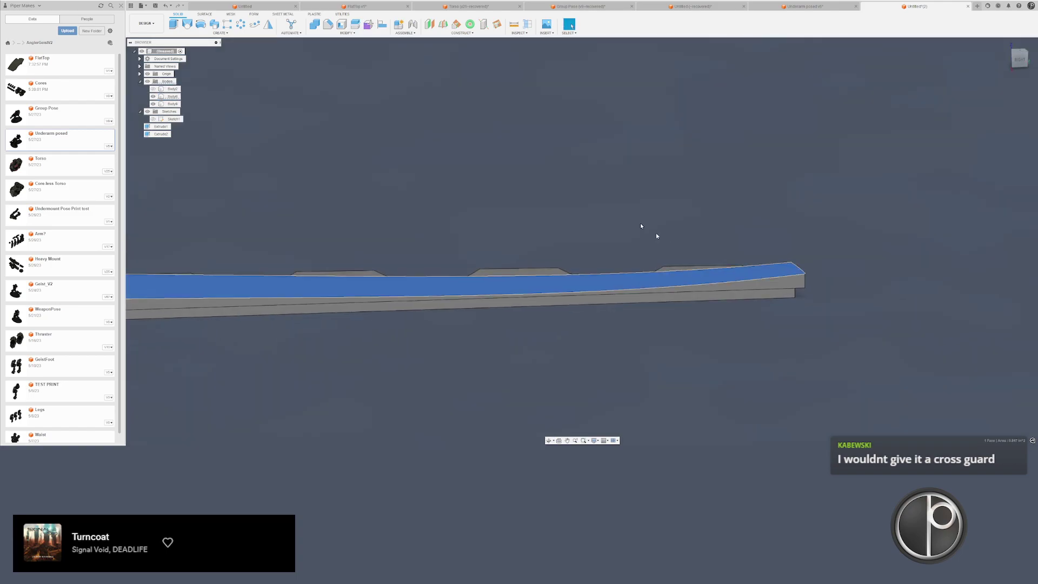
{"action": "left_click", "coordinate": [368, 24]}
{"action": "left_click_drag", "start_coordinate": [759, 230], "coordinate": [847, 276]}
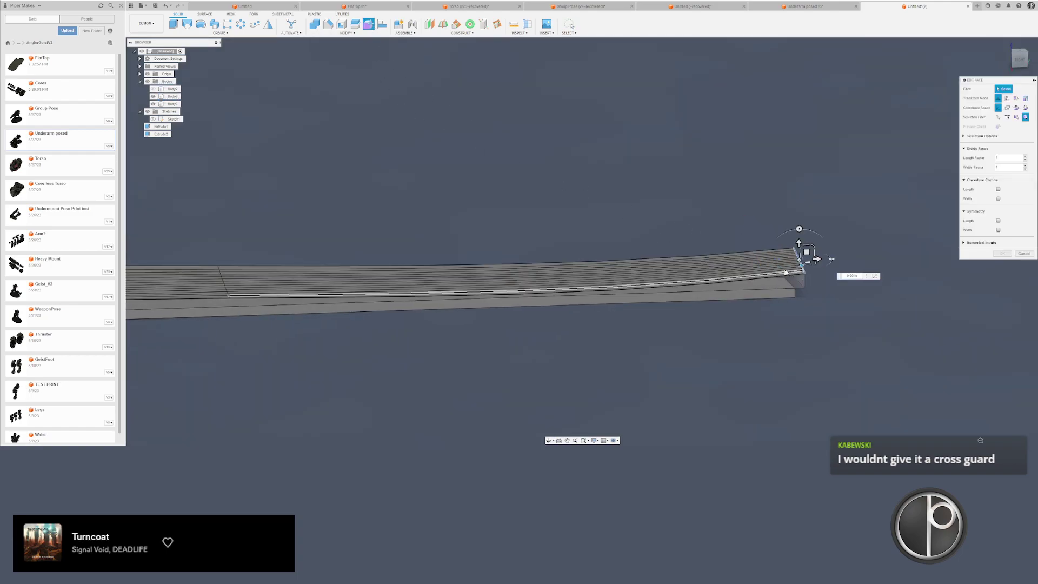
{"action": "middle_click_drag", "start_coordinate": [805, 269], "coordinate": [796, 243], "text": "shift"}
{"action": "left_click_drag", "start_coordinate": [791, 232], "coordinate": [931, 232]}
{"action": "scroll", "coordinate": [781, 225], "scroll_direction": "down", "scroll_amount": 4}
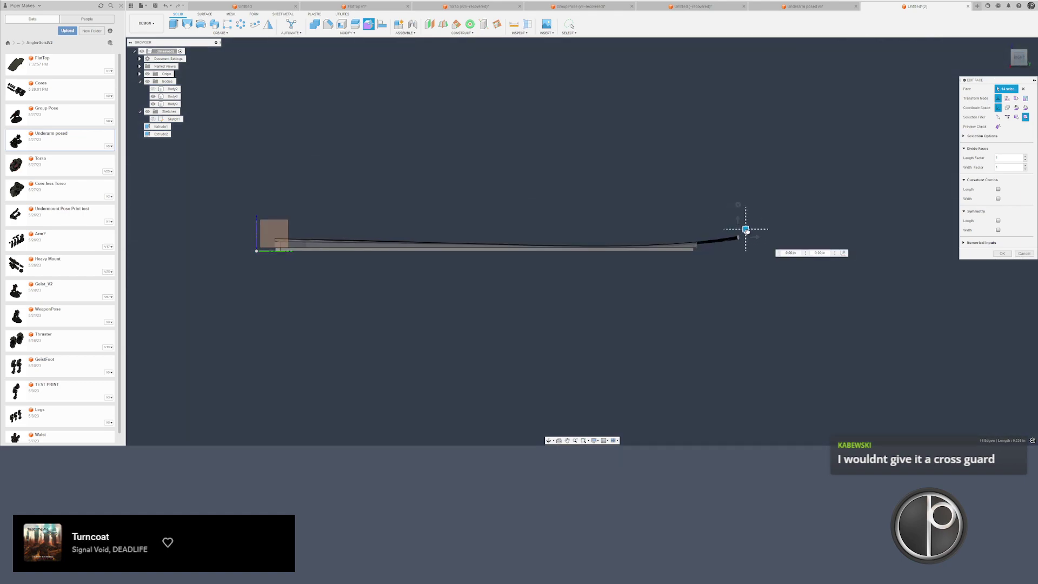
{"action": "left_click_drag", "start_coordinate": [746, 231], "coordinate": [832, 228]}
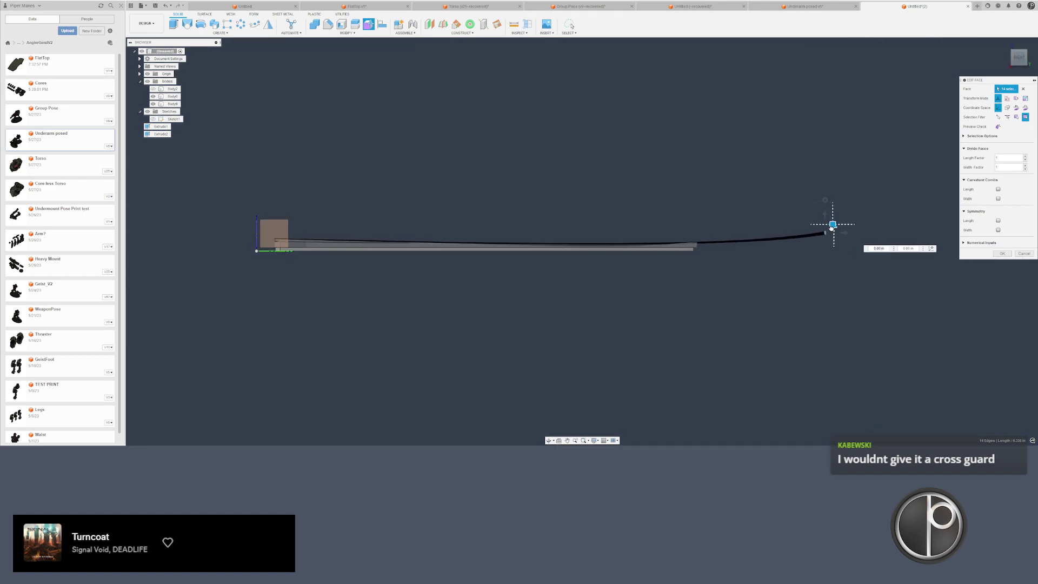
{"action": "key", "text": "Escape"}
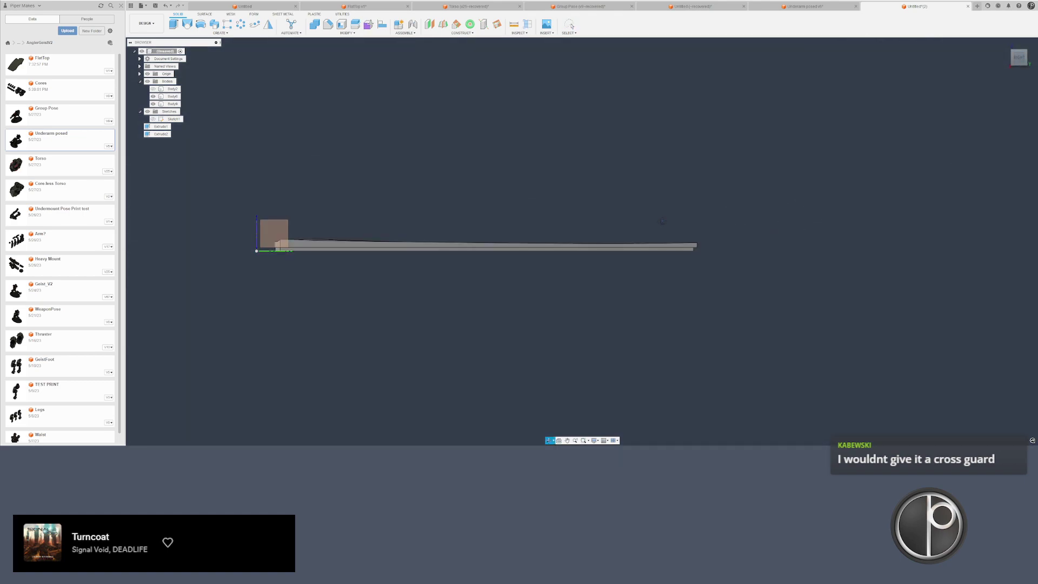
- Open the plate's top face for editing again and adjust the row of control edges along its tip end
{"action": "middle_click_drag", "start_coordinate": [662, 221], "coordinate": [711, 225], "text": "shift"}
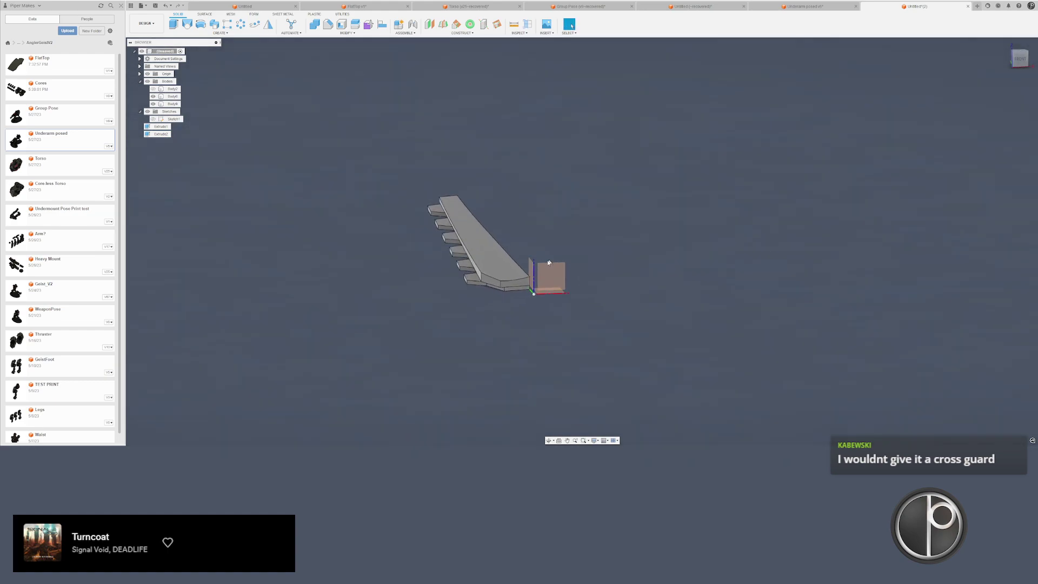
{"action": "middle_click_drag", "start_coordinate": [549, 262], "coordinate": [528, 230], "text": "shift"}
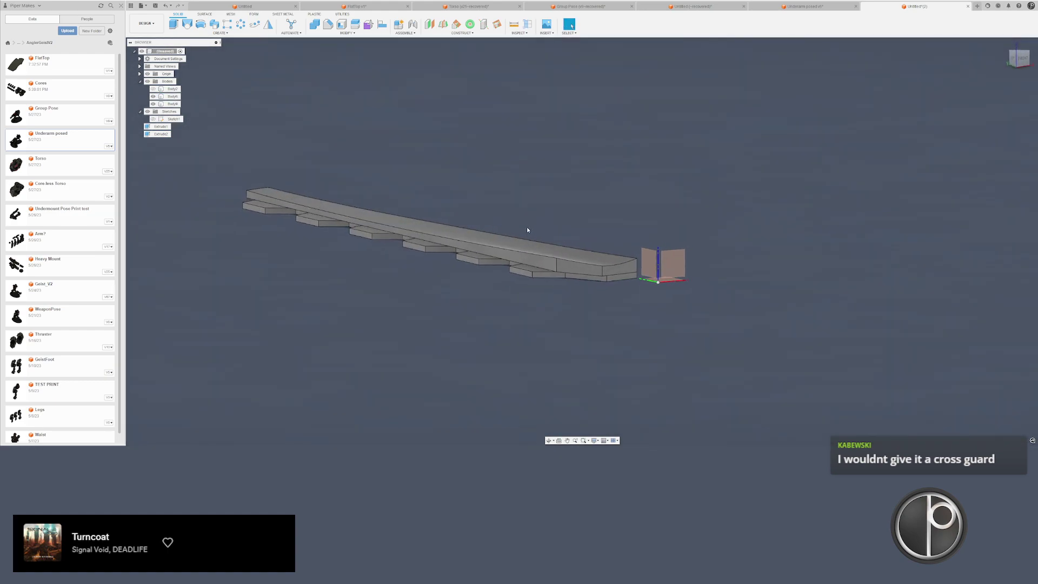
{"action": "left_click", "coordinate": [370, 26]}
{"action": "left_click", "coordinate": [378, 219]}
{"action": "middle_click_drag", "start_coordinate": [378, 219], "coordinate": [532, 254], "text": "shift"}
{"action": "left_click_drag", "start_coordinate": [683, 295], "coordinate": [543, 316]}
{"action": "scroll", "coordinate": [649, 301], "scroll_direction": "up", "scroll_amount": 3}
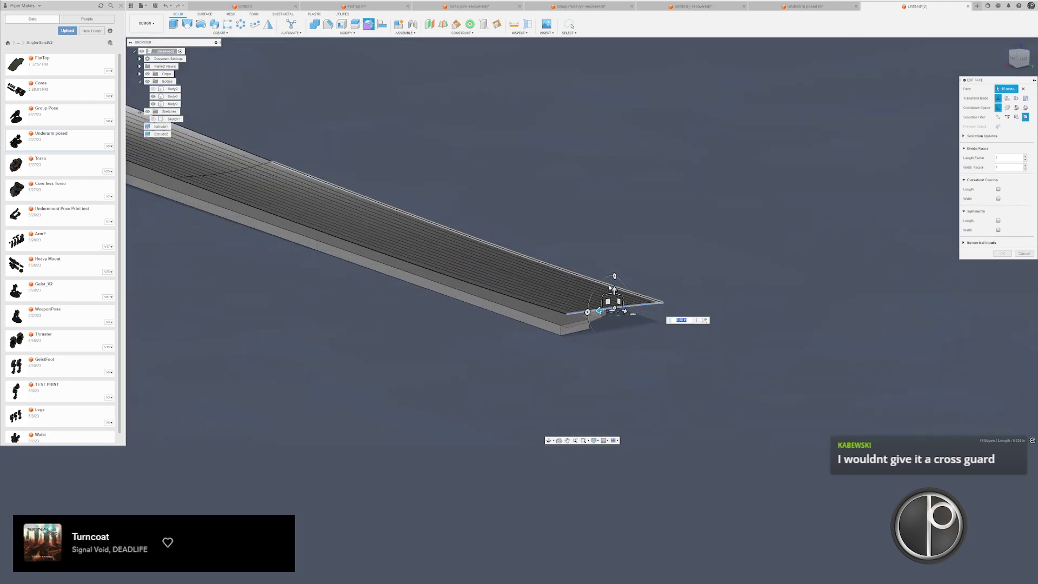
{"action": "middle_click_drag", "start_coordinate": [609, 307], "coordinate": [585, 302], "text": "shift"}
{"action": "scroll", "coordinate": [595, 291], "scroll_direction": "up", "scroll_amount": 3}
{"action": "left_click_drag", "start_coordinate": [562, 309], "coordinate": [560, 312]}
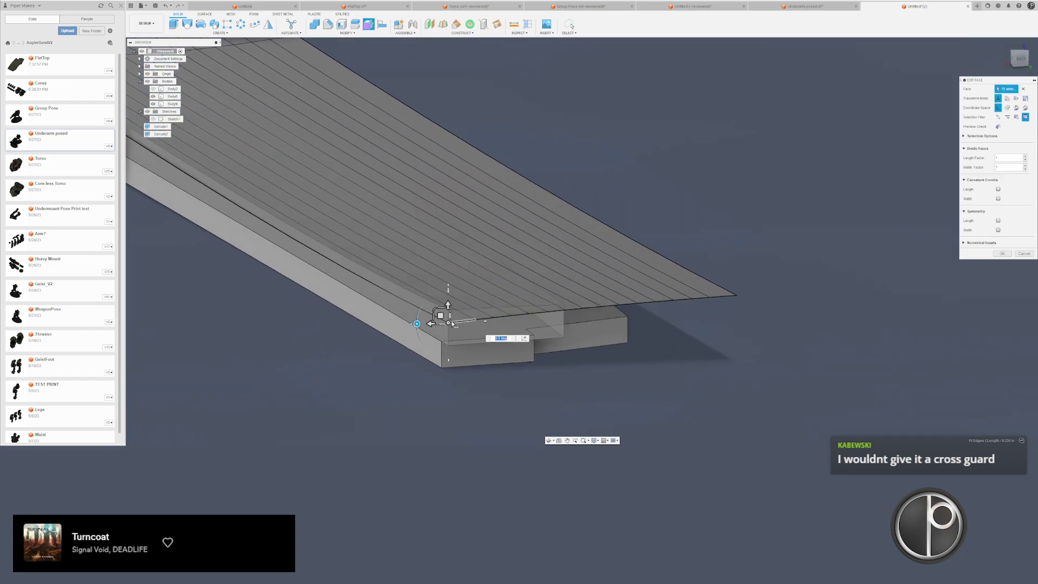
{"action": "left_click", "coordinate": [451, 324]}
{"action": "scroll", "coordinate": [468, 318], "scroll_direction": "up", "scroll_amount": 3}
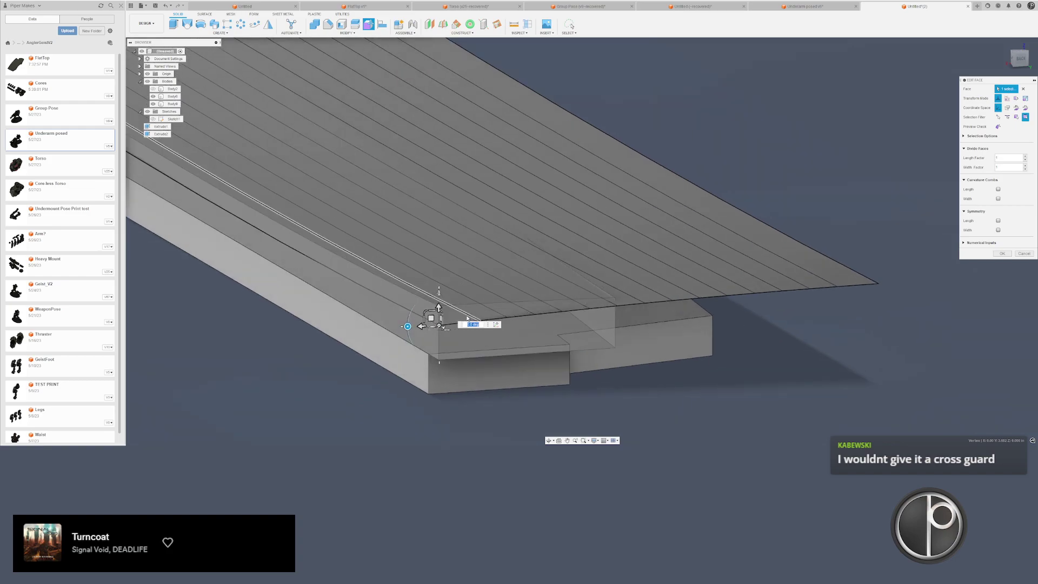
{"action": "left_click", "coordinate": [443, 322]}
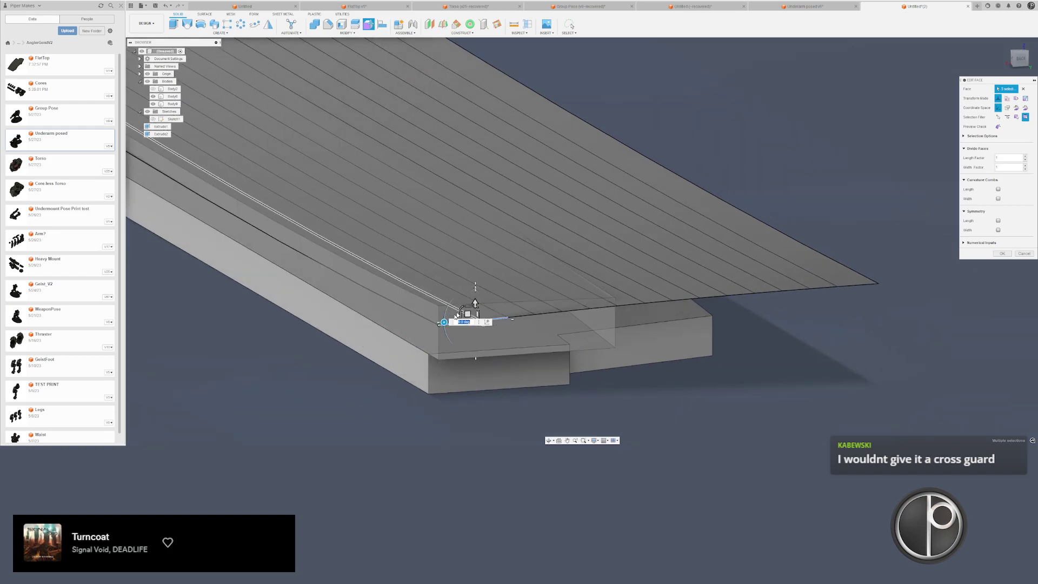
{"action": "left_click_drag", "start_coordinate": [444, 321], "coordinate": [464, 307]}
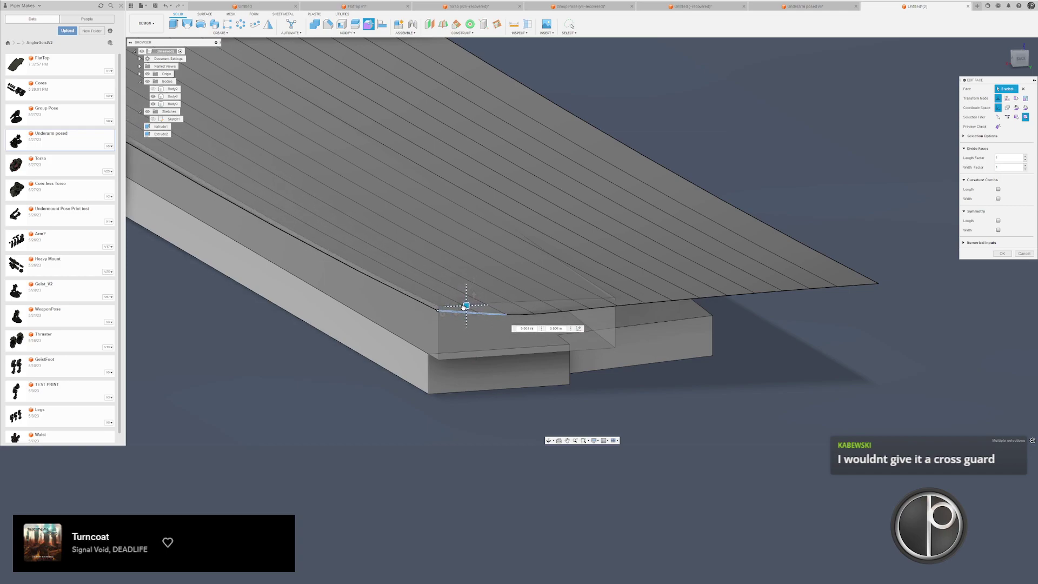
{"action": "scroll", "coordinate": [471, 311], "scroll_direction": "down", "scroll_amount": 2}
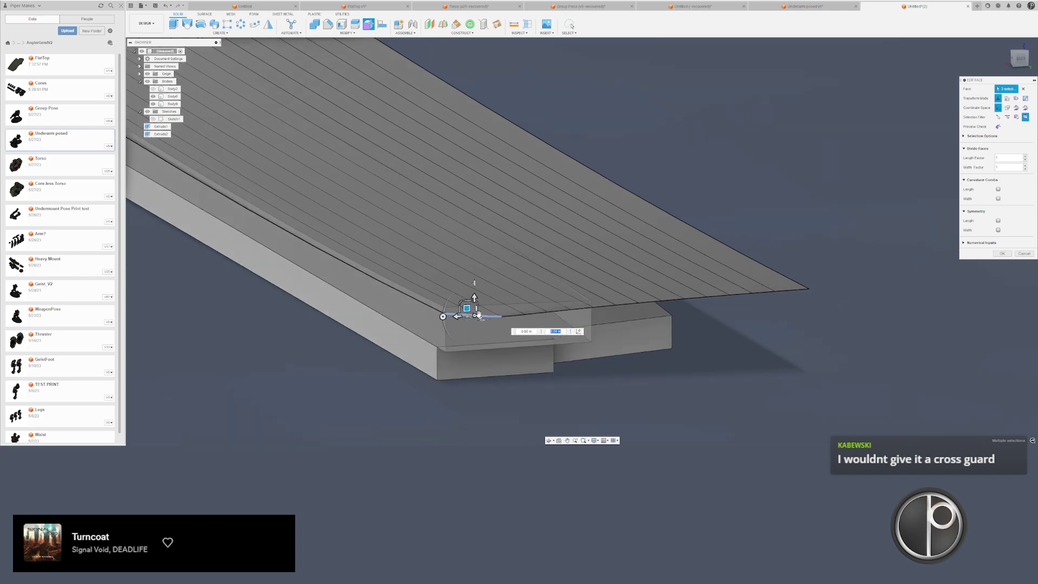
{"action": "key", "text": "Escape"}
- Sketch on the plate's tip end face an arc rising toward the toothed side and a vertical line down from its raised end
{"action": "scroll", "coordinate": [490, 309], "scroll_direction": "down", "scroll_amount": 4}
{"action": "scroll", "coordinate": [492, 312], "scroll_direction": "down", "scroll_amount": 2}
{"action": "left_click", "coordinate": [493, 315]}
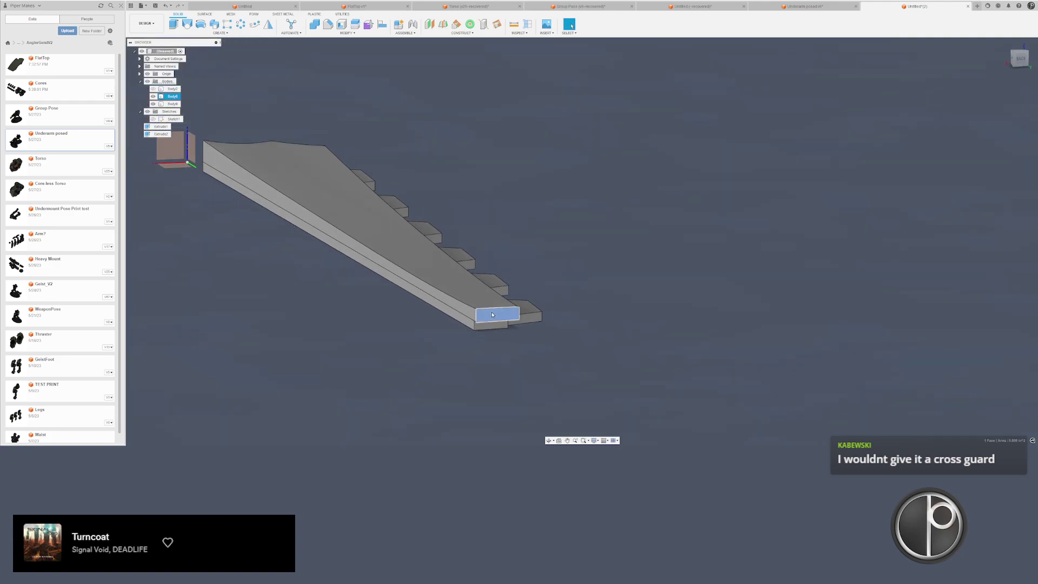
{"action": "scroll", "coordinate": [386, 214], "scroll_direction": "up", "scroll_amount": 5}
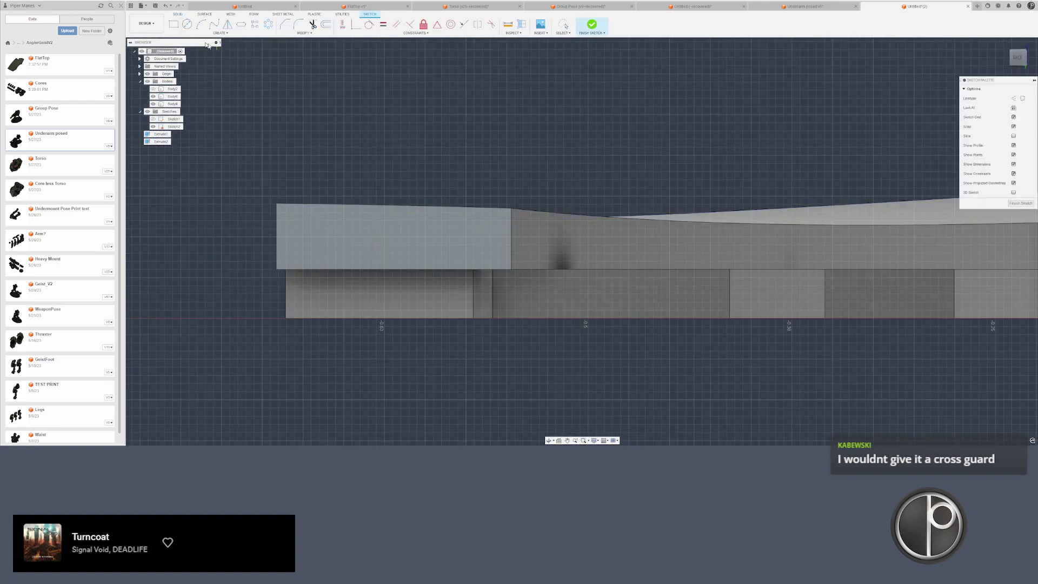
{"action": "left_click", "coordinate": [201, 24]}
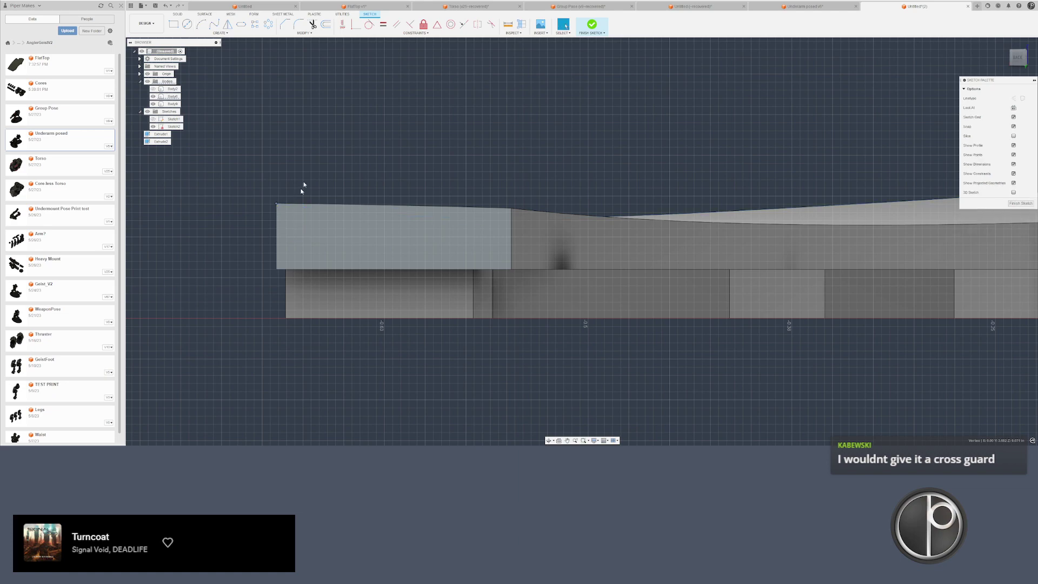
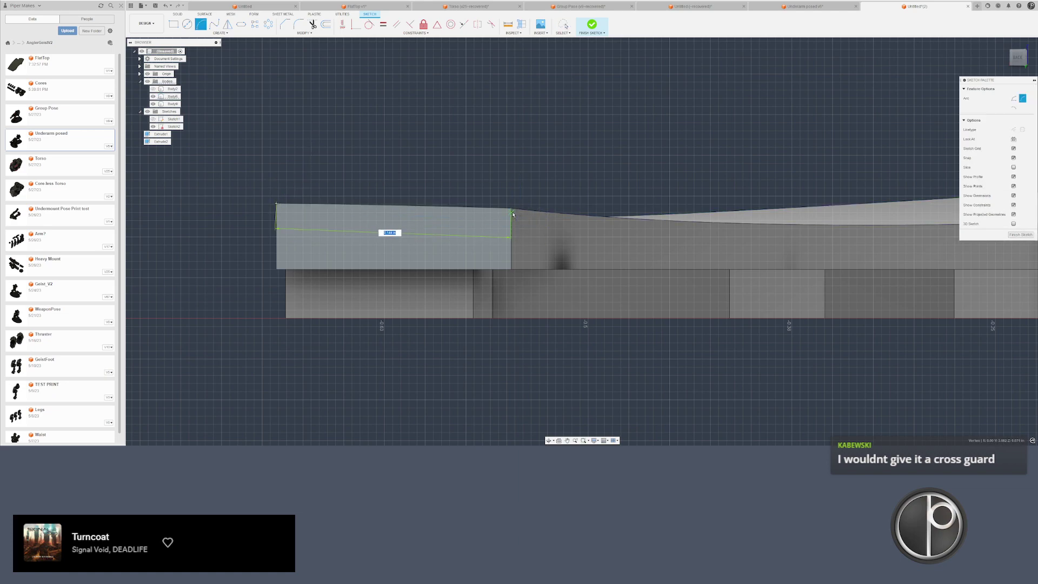
{"action": "left_click", "coordinate": [301, 205]}
{"action": "key", "text": "Escape"}
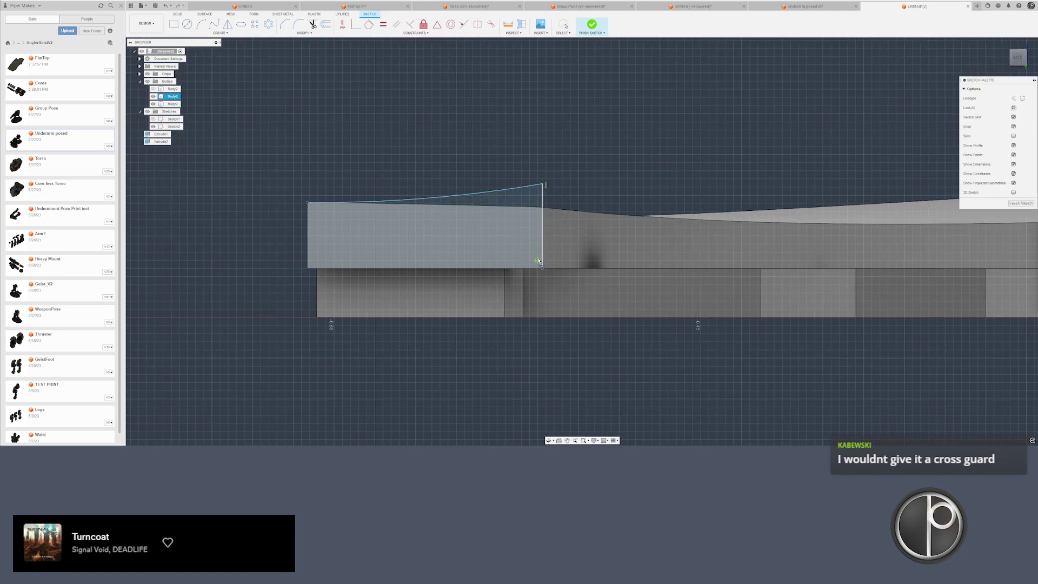
{"action": "key", "text": "Escape"}
- Enable 3D sketching and begin an arc from the plate's upper base corner on the toothed side to the raised end of the tip arc
{"action": "scroll", "coordinate": [516, 215], "scroll_direction": "down", "scroll_amount": 3}
{"action": "middle_click_drag", "start_coordinate": [517, 213], "coordinate": [590, 278], "text": "shift"}
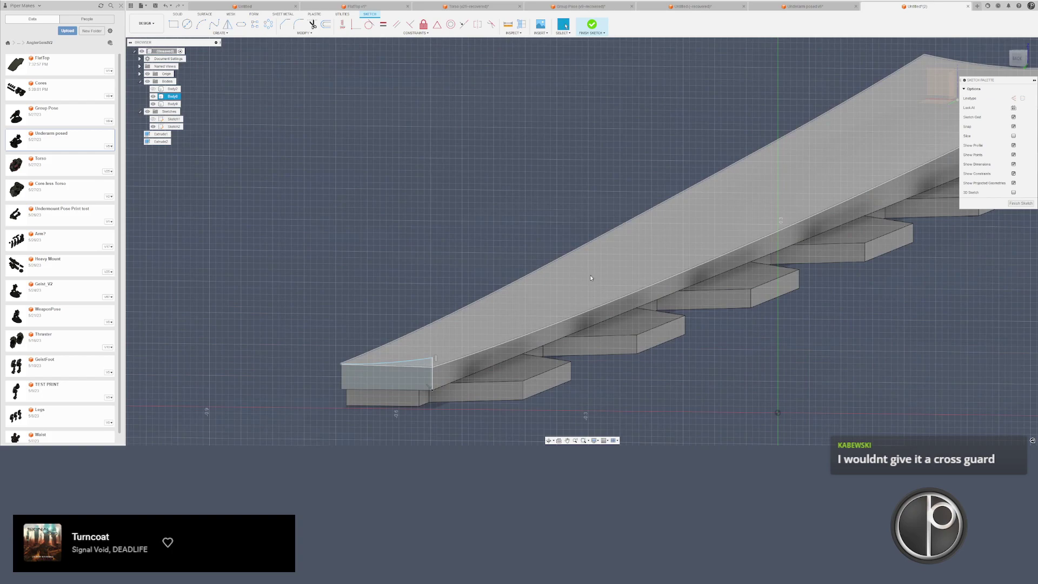
{"action": "scroll", "coordinate": [389, 241], "scroll_direction": "down", "scroll_amount": 3}
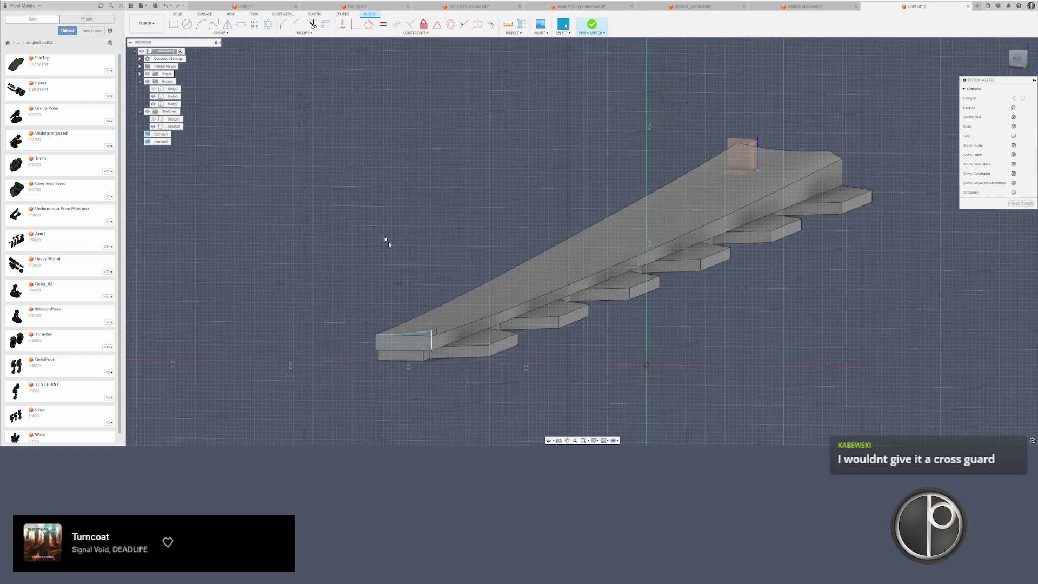
{"action": "left_click", "coordinate": [201, 24]}
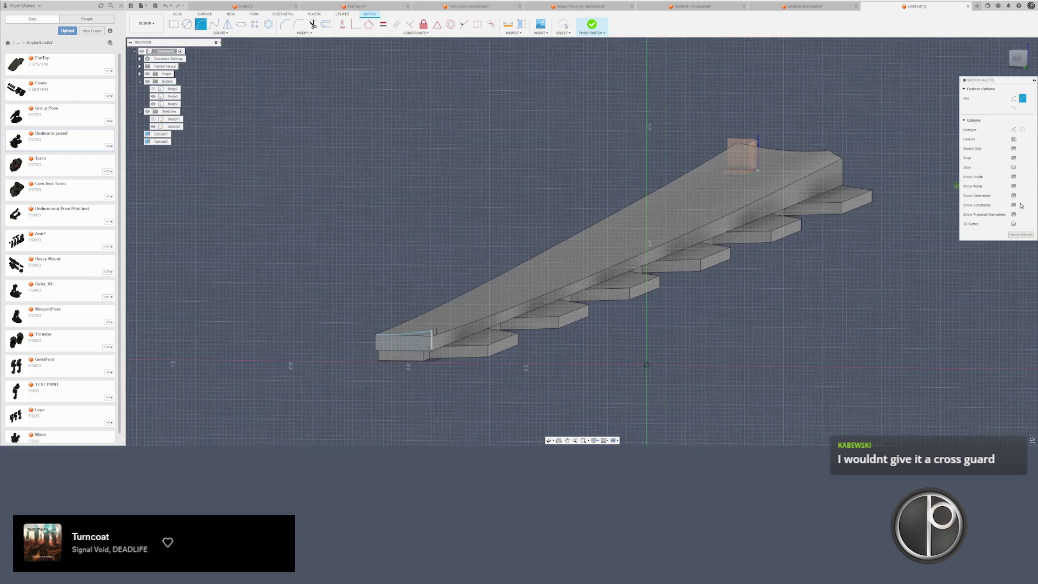
{"action": "left_click", "coordinate": [1014, 224]}
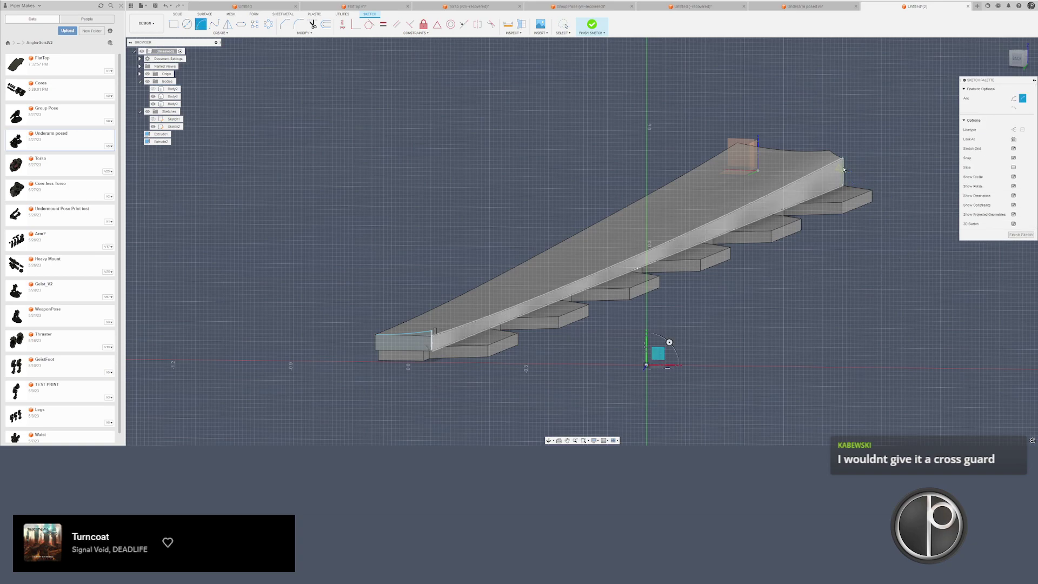
{"action": "mouse_move", "coordinate": [660, 348]}
{"action": "middle_mouse_down", "text": "shift"}
{"action": "mouse_move", "coordinate": [715, 199]}
{"action": "mouse_move", "coordinate": [703, 221]}
{"action": "middle_mouse_up", "text": "shift"}
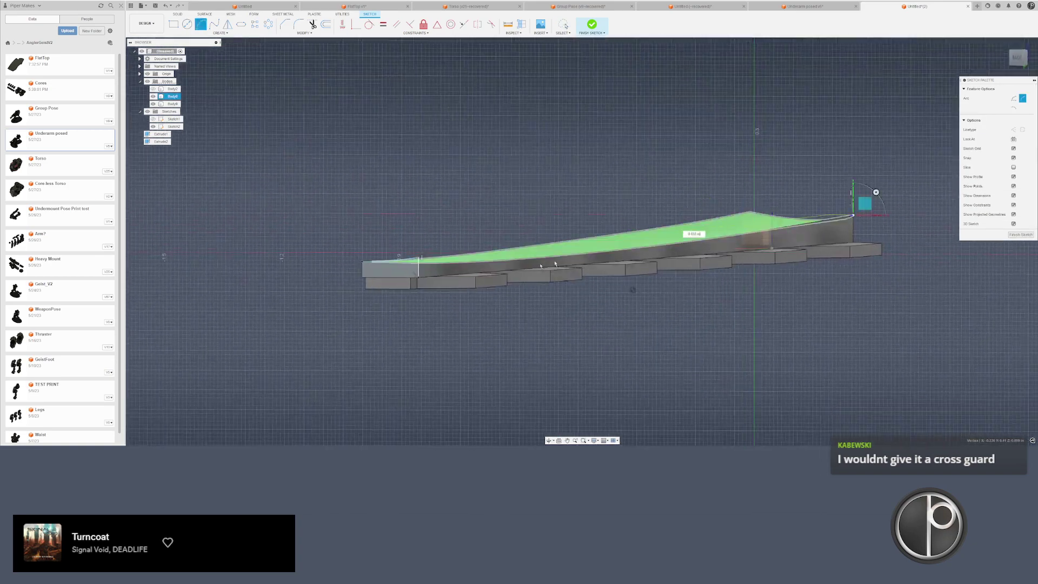
{"action": "scroll", "coordinate": [434, 244], "scroll_direction": "up", "scroll_amount": 5}
{"action": "middle_click_drag", "start_coordinate": [433, 244], "coordinate": [440, 250], "text": "shift"}
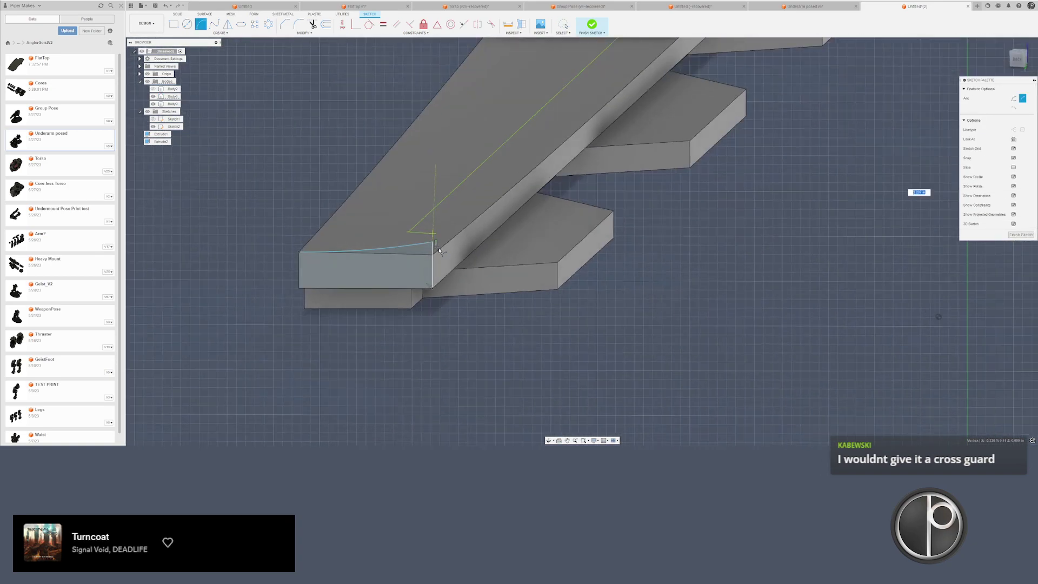
{"action": "left_click", "coordinate": [432, 242]}
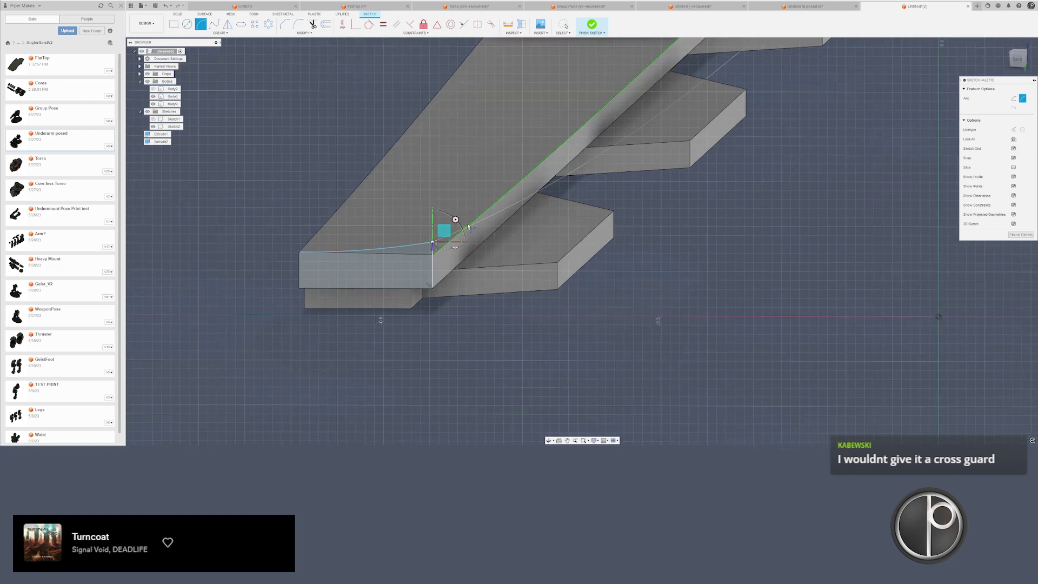
- Set the long arc's curvature so it sags along the toothed side's upper edge, and finish the sketch
{"action": "mouse_move", "coordinate": [454, 220]}
{"action": "middle_mouse_down", "text": "shift"}
{"action": "mouse_move", "coordinate": [483, 250]}
{"action": "mouse_move", "coordinate": [507, 204]}
{"action": "mouse_move", "coordinate": [454, 269]}
{"action": "mouse_move", "coordinate": [465, 339]}
{"action": "mouse_move", "coordinate": [563, 262]}
{"action": "mouse_move", "coordinate": [547, 208]}
{"action": "mouse_move", "coordinate": [519, 190]}
{"action": "mouse_move", "coordinate": [553, 193]}
{"action": "middle_mouse_up", "text": "shift"}
{"action": "scroll", "coordinate": [454, 268], "scroll_direction": "up", "scroll_amount": 5}
{"action": "scroll", "coordinate": [553, 192], "scroll_direction": "down", "scroll_amount": 6}
{"action": "mouse_move", "coordinate": [642, 195]}
{"action": "middle_mouse_down", "text": "shift"}
{"action": "mouse_move", "coordinate": [652, 202]}
{"action": "mouse_move", "coordinate": [646, 219]}
{"action": "mouse_move", "coordinate": [642, 195]}
{"action": "middle_mouse_up", "text": "shift"}
{"action": "scroll", "coordinate": [765, 204], "scroll_direction": "up", "scroll_amount": 5}
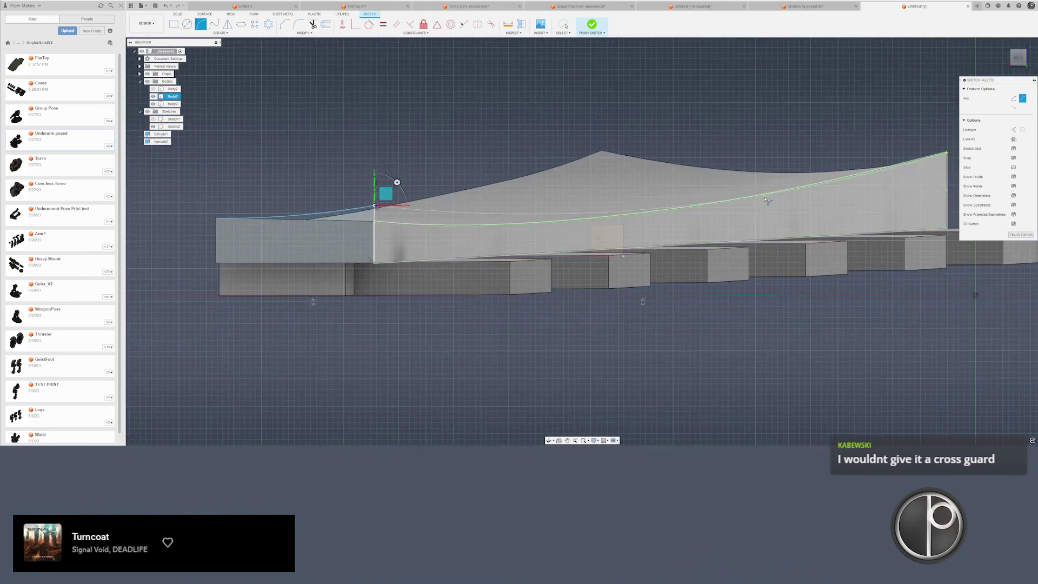
{"action": "left_click", "coordinate": [767, 202]}
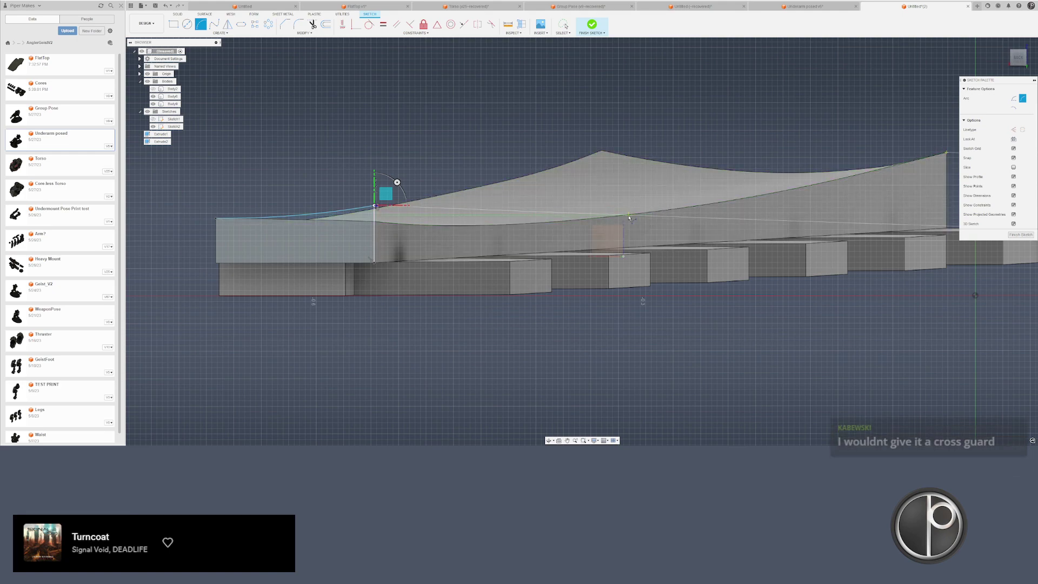
{"action": "scroll", "coordinate": [624, 216], "scroll_direction": "up", "scroll_amount": 2}
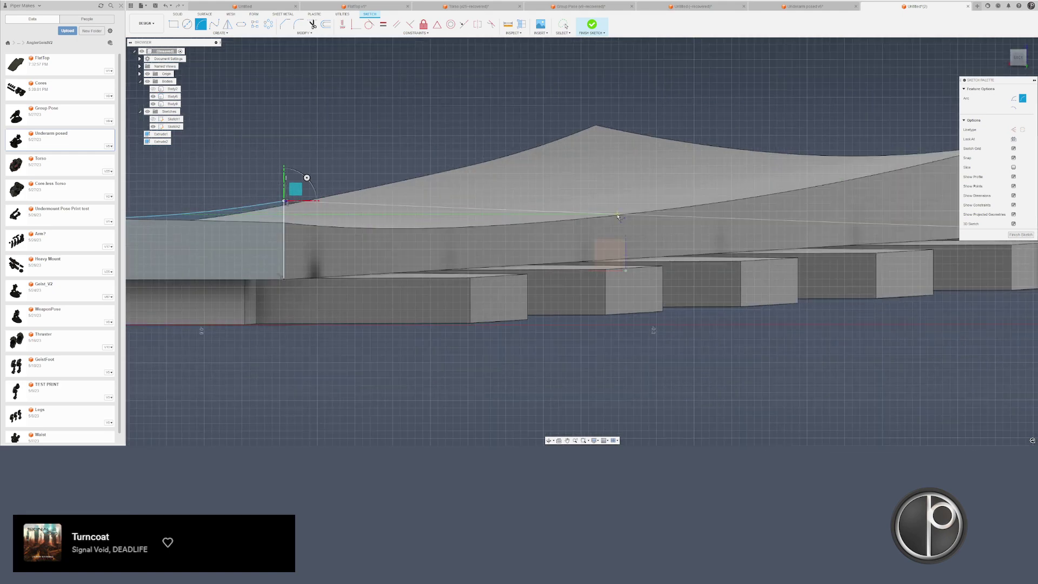
{"action": "mouse_move", "coordinate": [622, 216]}
{"action": "middle_mouse_down", "text": "shift"}
{"action": "mouse_move", "coordinate": [627, 271]}
{"action": "mouse_move", "coordinate": [622, 178]}
{"action": "mouse_move", "coordinate": [676, 254]}
{"action": "middle_mouse_up", "text": "shift"}
{"action": "left_click", "coordinate": [627, 271]}
{"action": "scroll", "coordinate": [627, 268], "scroll_direction": "down", "scroll_amount": 4}
{"action": "left_click", "coordinate": [1021, 234]}
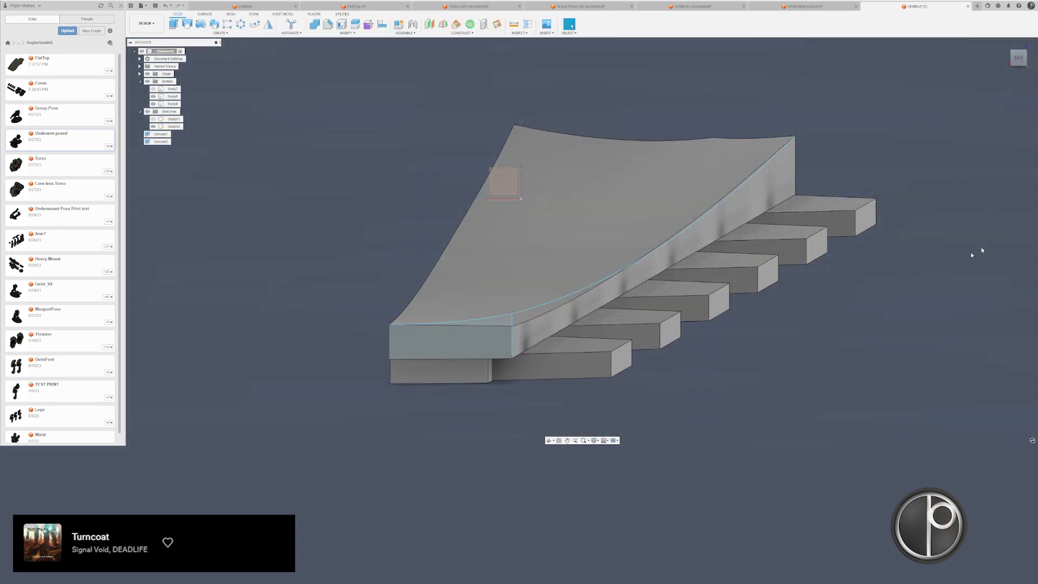
{"action": "key", "text": "Delete"}
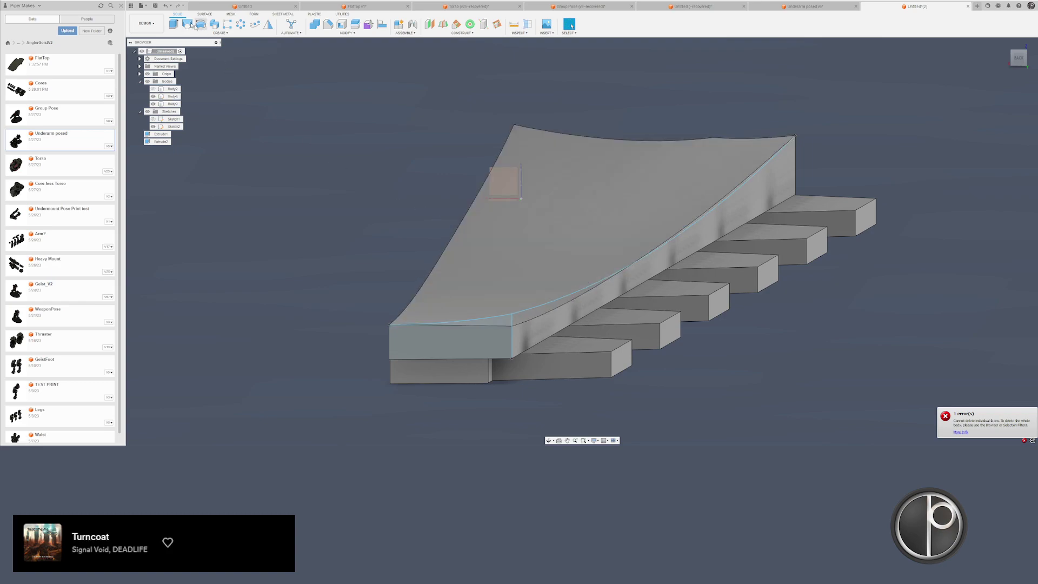
- Patch a new top surface bounded by the plate's base and inner upper edges and the two sketched arcs
{"action": "left_click", "coordinate": [202, 14]}
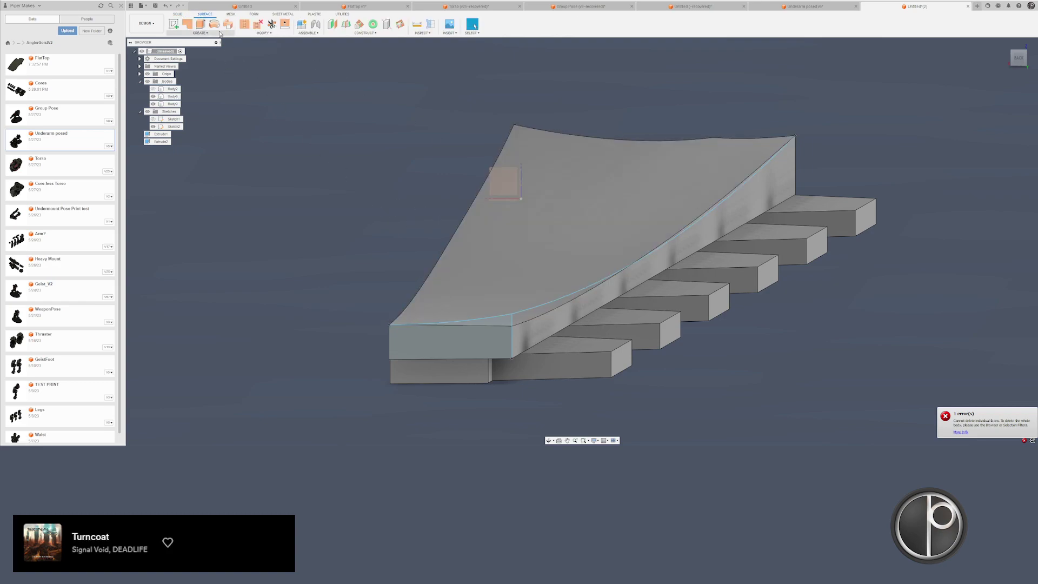
{"action": "left_click", "coordinate": [195, 25]}
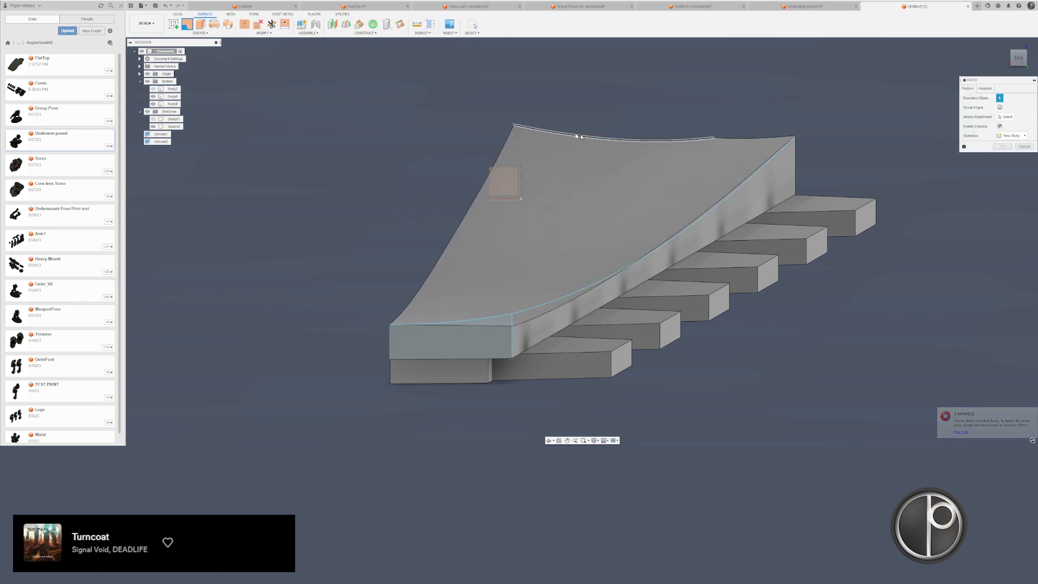
{"action": "left_click", "coordinate": [696, 141]}
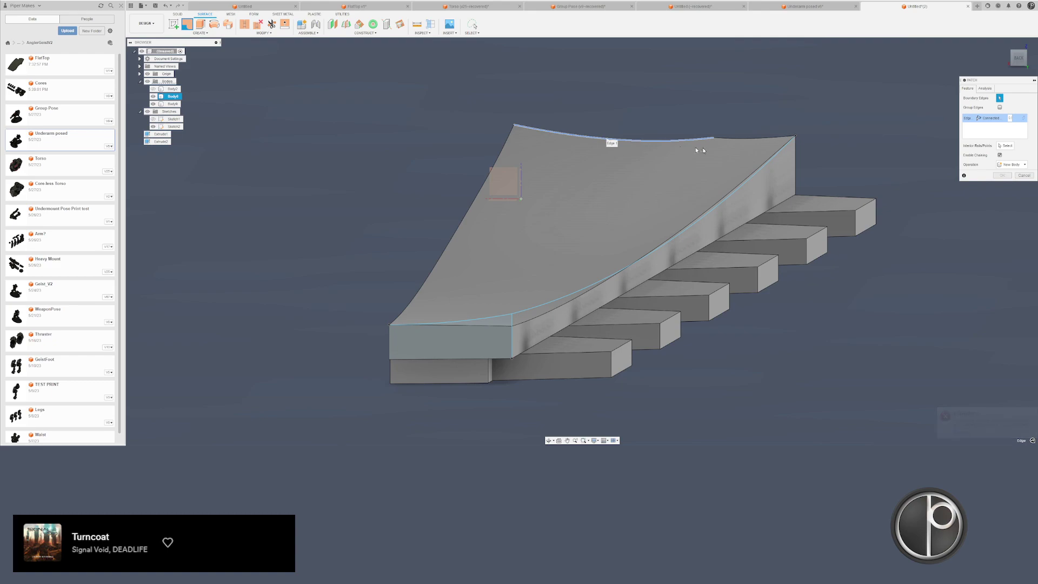
{"action": "left_click", "coordinate": [766, 165]}
{"action": "left_click", "coordinate": [443, 322]}
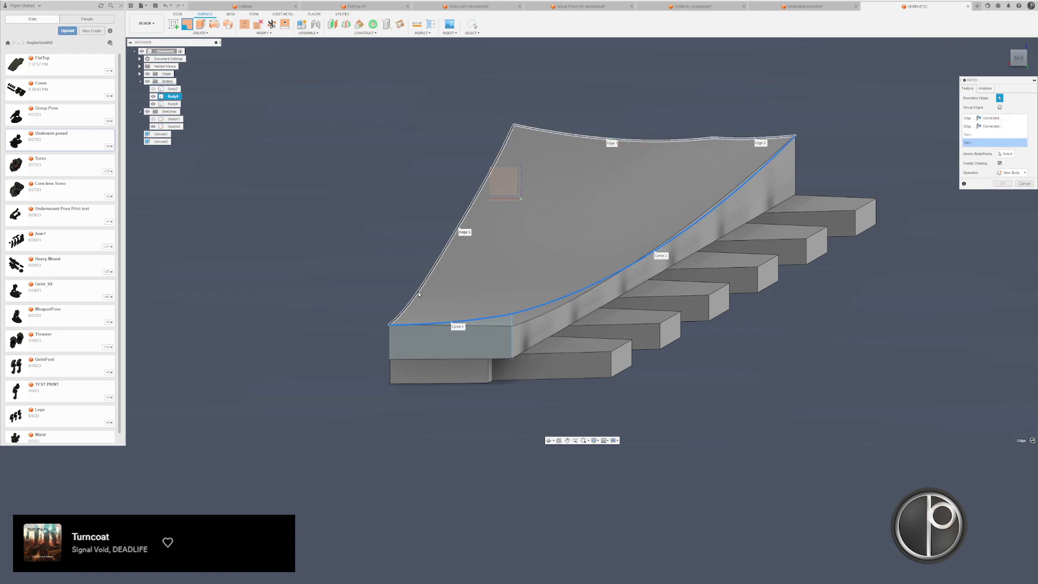
{"action": "key", "text": "Return"}
- Patch the sketched tip end profile and the toothed side between the long arc and the plate's lower edge as new bodies
{"action": "right_click_drag", "start_coordinate": [357, 294], "coordinate": [358, 233]}
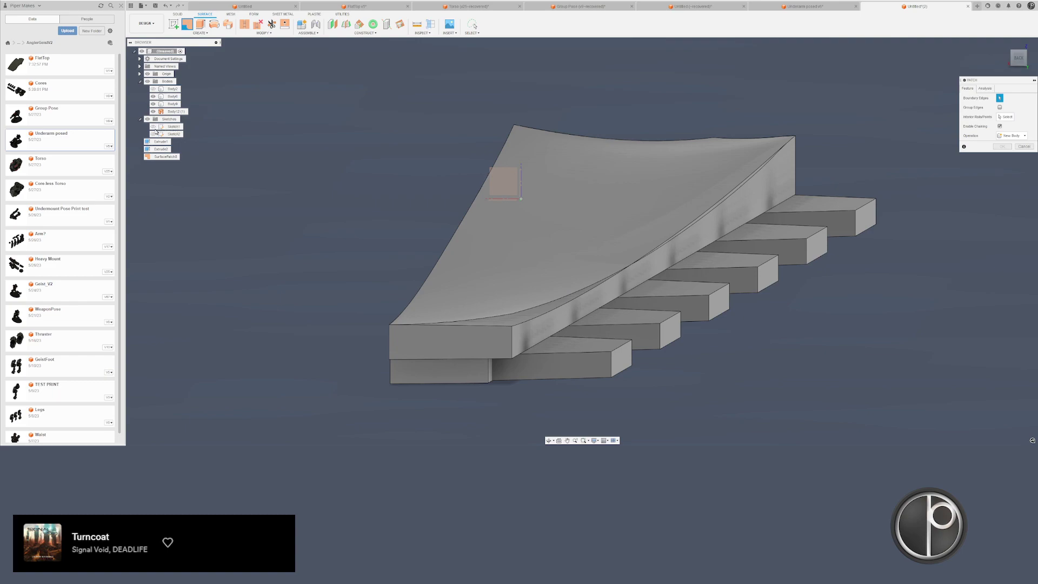
{"action": "left_click", "coordinate": [512, 329]}
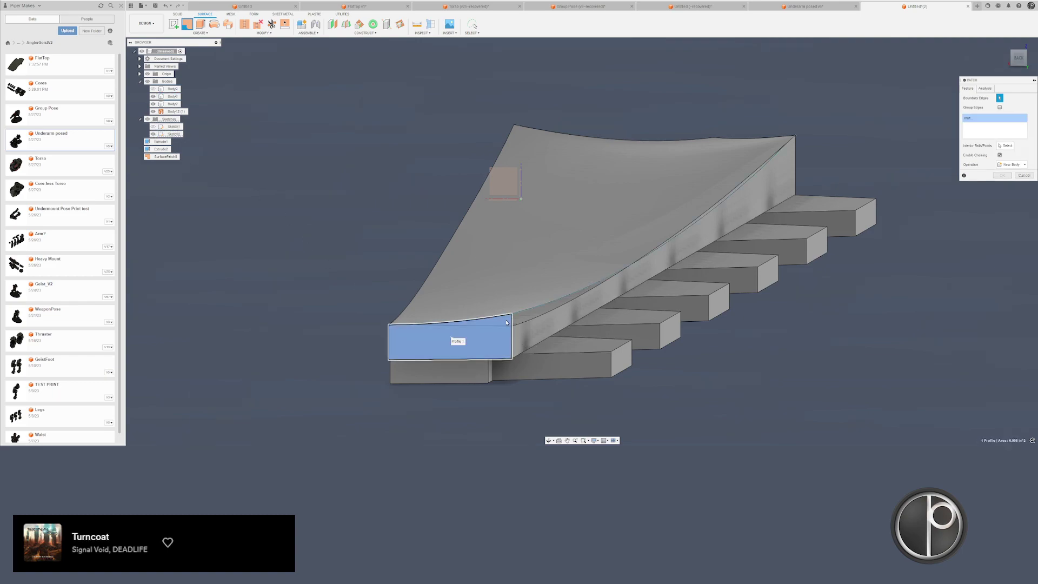
{"action": "key", "text": "Return"}
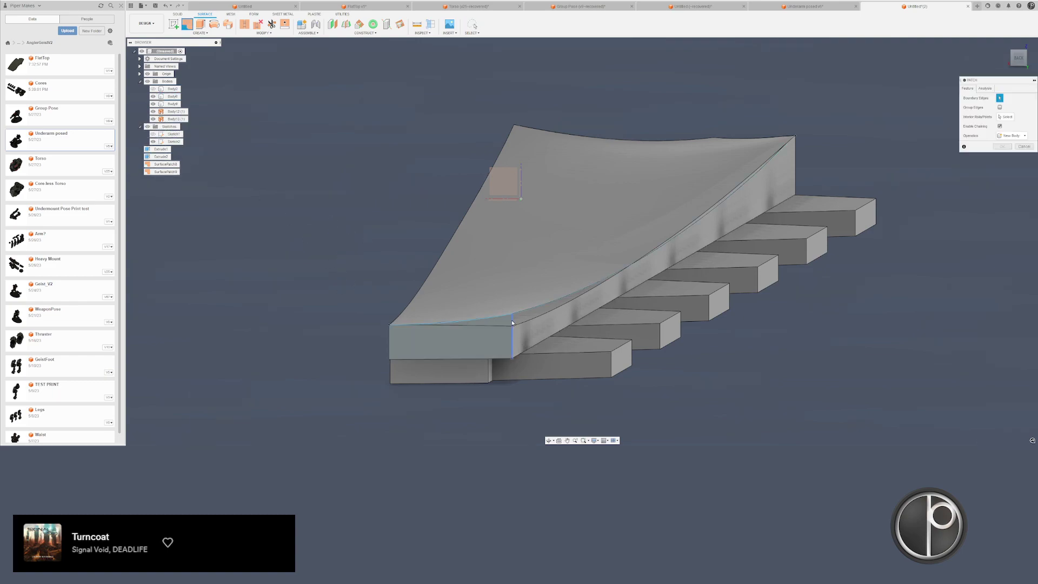
{"action": "left_click", "coordinate": [516, 317]}
{"action": "left_click", "coordinate": [527, 352]}
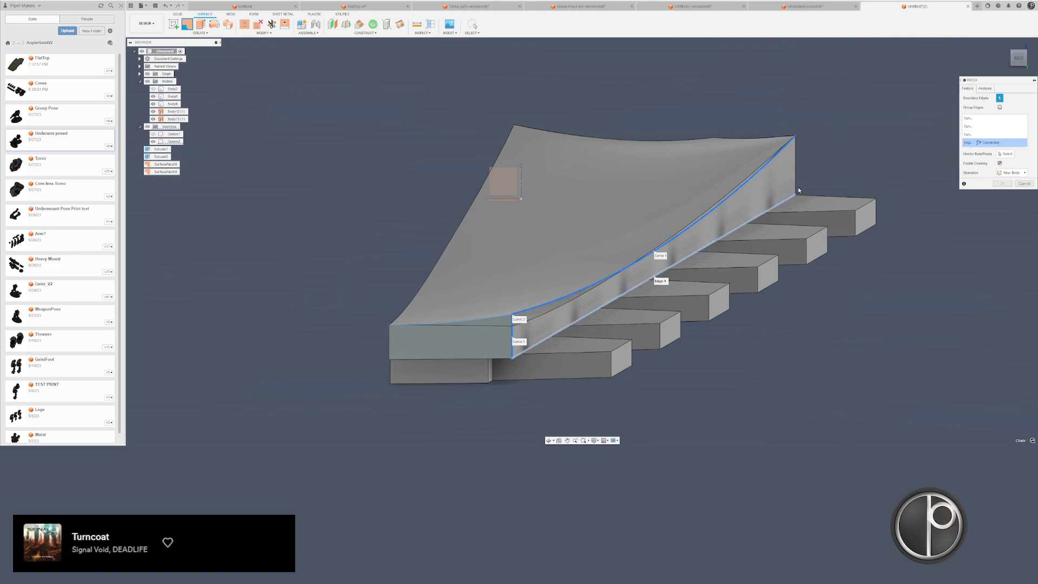
{"action": "key", "text": "Return"}
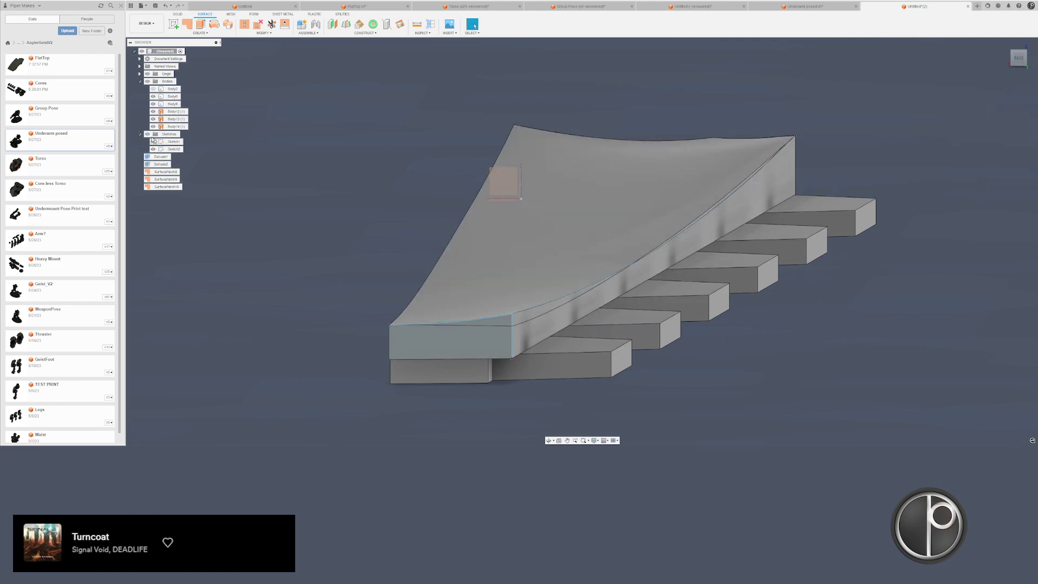
- Hide the three patch surfaces and delete the plate's original top face
{"action": "left_click", "coordinate": [153, 126]}
{"action": "left_click", "coordinate": [153, 119]}
{"action": "left_click", "coordinate": [153, 111]}
{"action": "left_click", "coordinate": [508, 238]}
{"action": "key", "text": "Delete"}
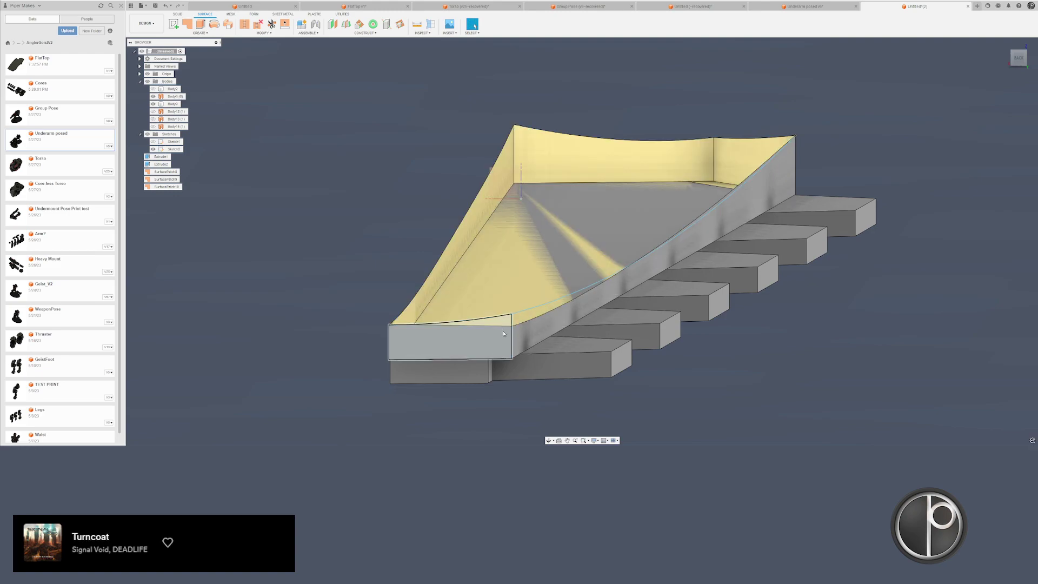
- Hide the arc sketch and delete the plate's original tip end face and toothed-side face
{"action": "left_click", "coordinate": [153, 149]}
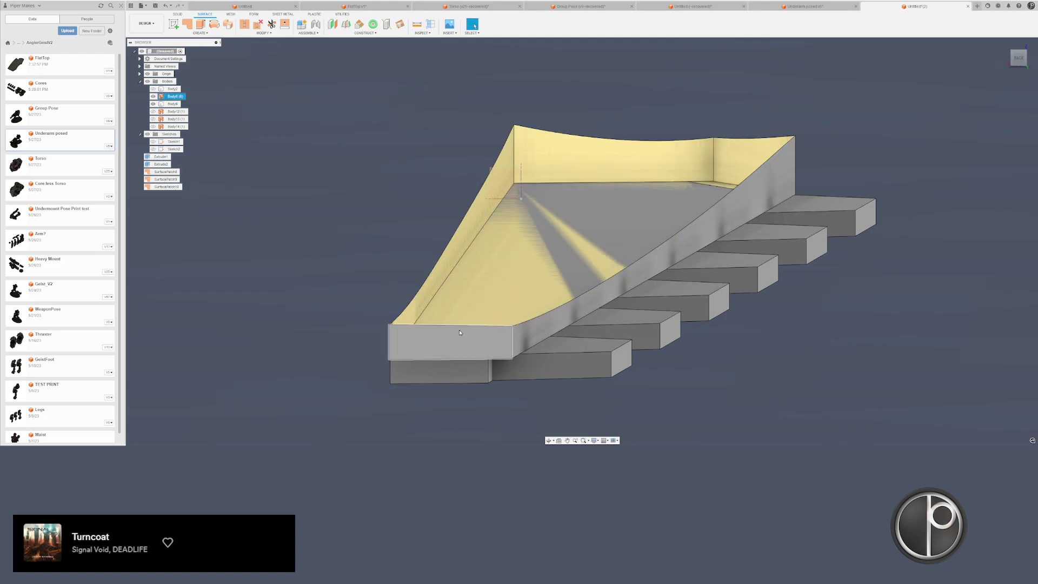
{"action": "left_click", "coordinate": [460, 334]}
{"action": "key", "text": "Delete"}
{"action": "left_click", "coordinate": [540, 330]}
{"action": "key", "text": "Delete"}
- Show the three patch surfaces again and stitch them with the plate's remaining faces into a new body
{"action": "left_click", "coordinate": [154, 126]}
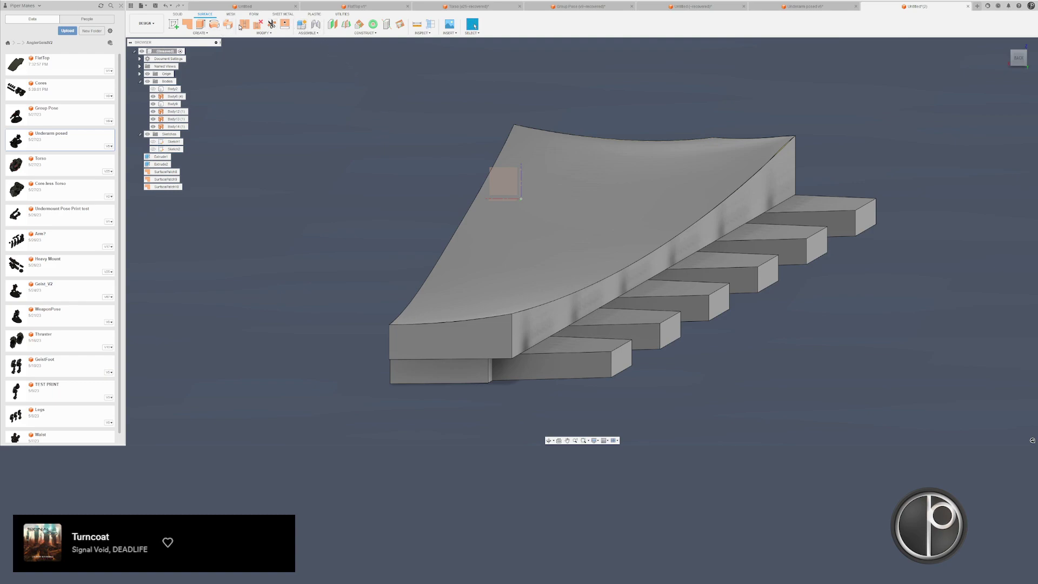
{"action": "left_click", "coordinate": [242, 25]}
{"action": "left_click", "coordinate": [504, 320]}
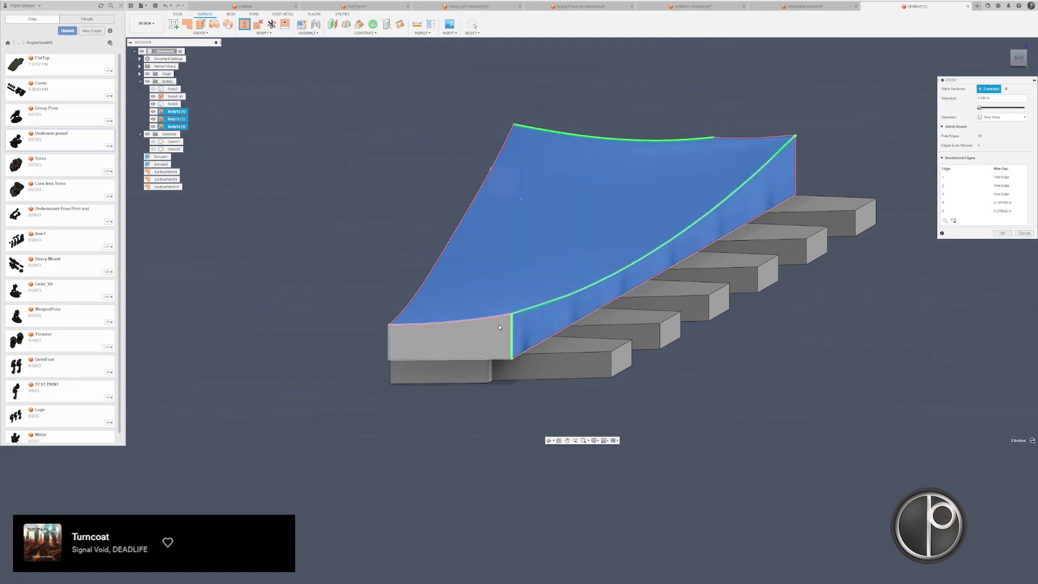
{"action": "left_click", "coordinate": [499, 325]}
{"action": "scroll", "coordinate": [490, 293], "scroll_direction": "down", "scroll_amount": 2}
{"action": "left_click_drag", "start_coordinate": [559, 244], "coordinate": [375, 333]}
{"action": "key", "text": "Return"}
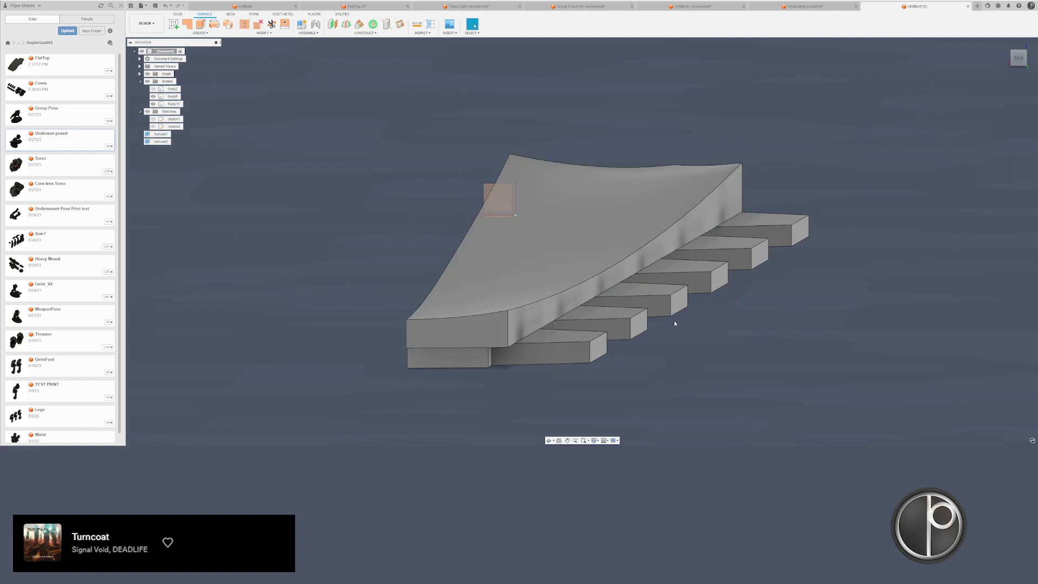
- Duplicate the stitched curved plate body in place
{"action": "middle_click_drag", "start_coordinate": [641, 308], "coordinate": [670, 284], "text": "shift"}
{"action": "double_click", "coordinate": [699, 226]}
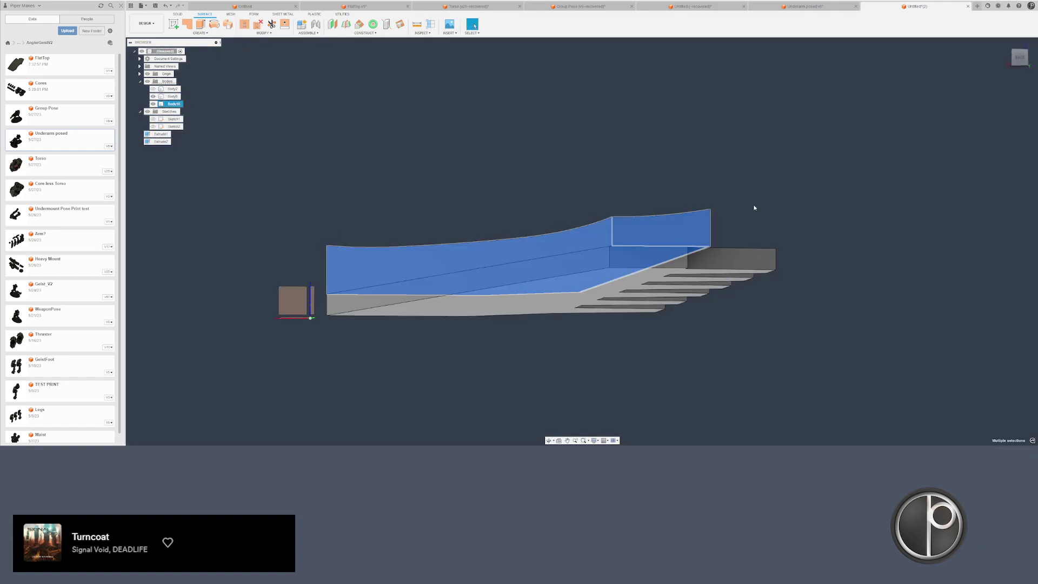
{"action": "key", "text": "ctrl+c"}
{"action": "key", "text": "ctrl+v"}
{"action": "key", "text": "Return"}
- Offset the curved top face of one plate copy down to partway through the plate's thickness
{"action": "middle_click_drag", "start_coordinate": [756, 205], "coordinate": [611, 240], "text": "shift"}
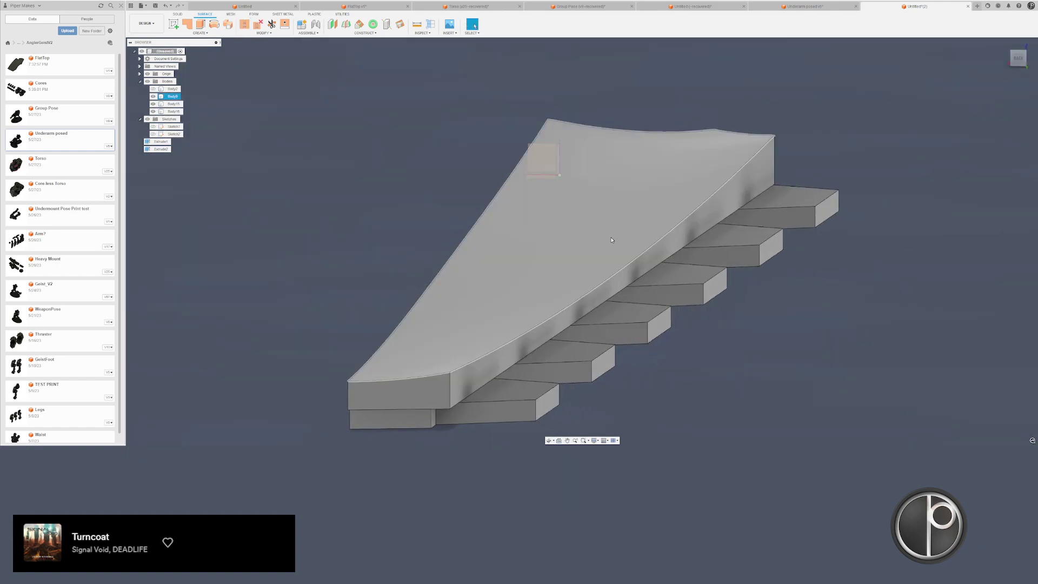
{"action": "left_click", "coordinate": [612, 240]}
{"action": "key", "text": "q"}
{"action": "scroll", "coordinate": [613, 239], "scroll_direction": "up", "scroll_amount": 1}
{"action": "left_click_drag", "start_coordinate": [609, 230], "coordinate": [606, 256]}
{"action": "scroll", "coordinate": [477, 258], "scroll_direction": "down", "scroll_amount": 3}
{"action": "key", "text": "Return"}
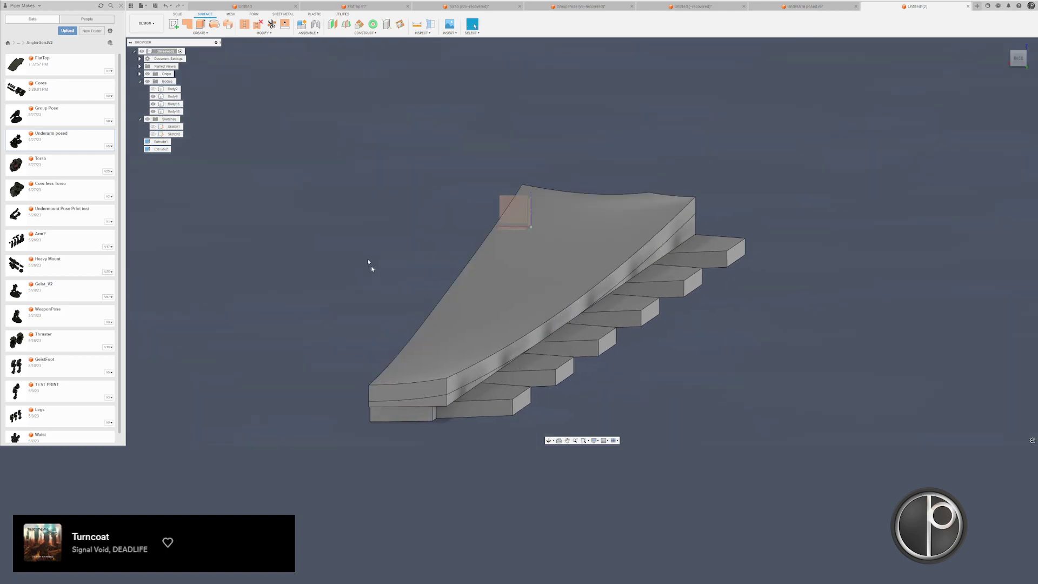
{"action": "left_click", "coordinate": [179, 14]}
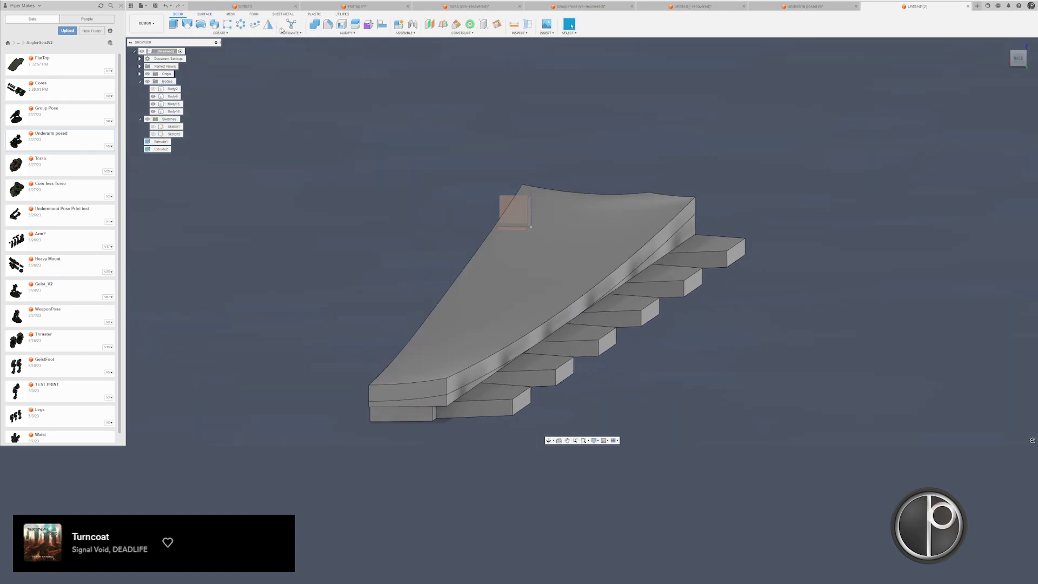
{"action": "left_click", "coordinate": [312, 26]}
{"action": "left_click", "coordinate": [489, 373]}
{"action": "left_click", "coordinate": [495, 338]}
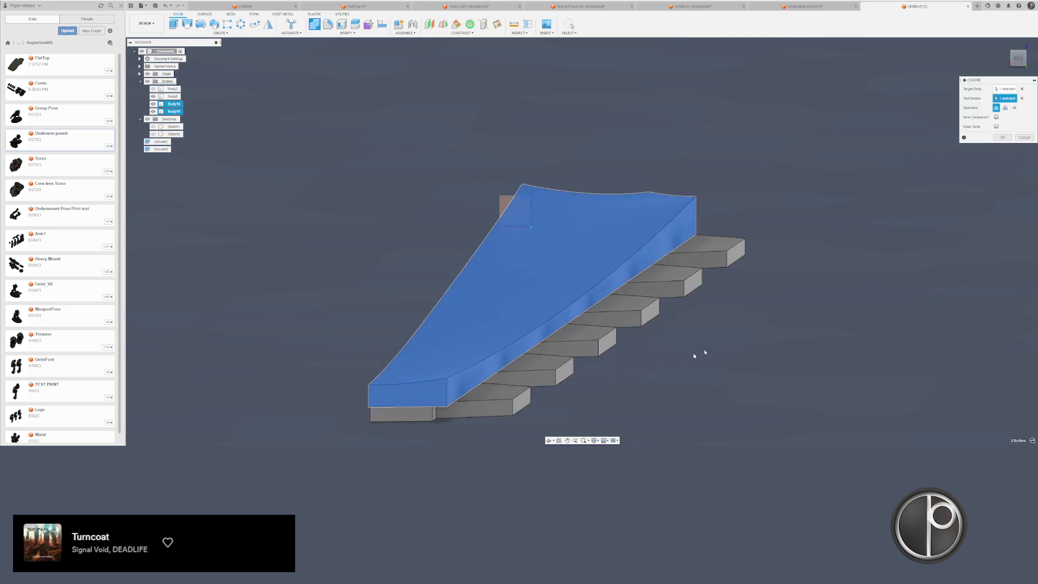
{"action": "left_click", "coordinate": [1005, 108]}
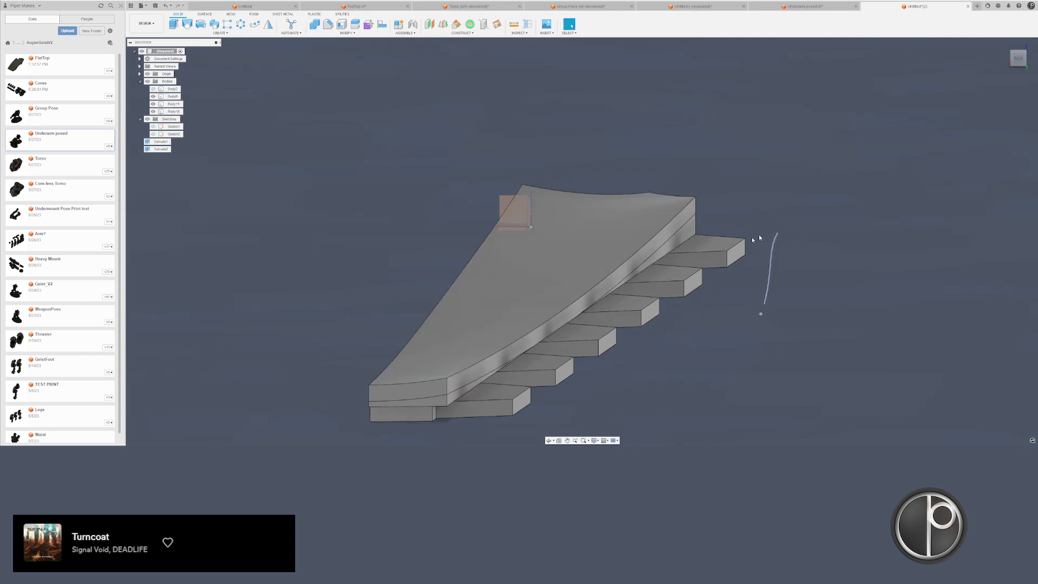
- Cut the lowered plate copy out of the full-height curved plate with Combine
{"action": "scroll", "coordinate": [686, 241], "scroll_direction": "up", "scroll_amount": 1}
{"action": "left_click", "coordinate": [682, 226]}
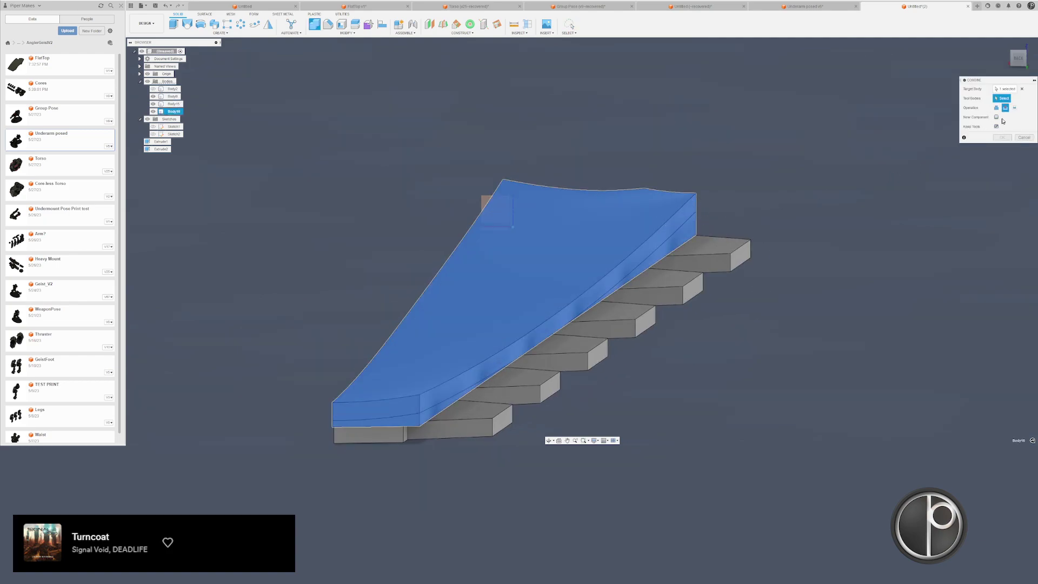
{"action": "scroll", "coordinate": [730, 201], "scroll_direction": "down", "scroll_amount": 1}
{"action": "middle_click_drag", "start_coordinate": [730, 201], "coordinate": [738, 231]}
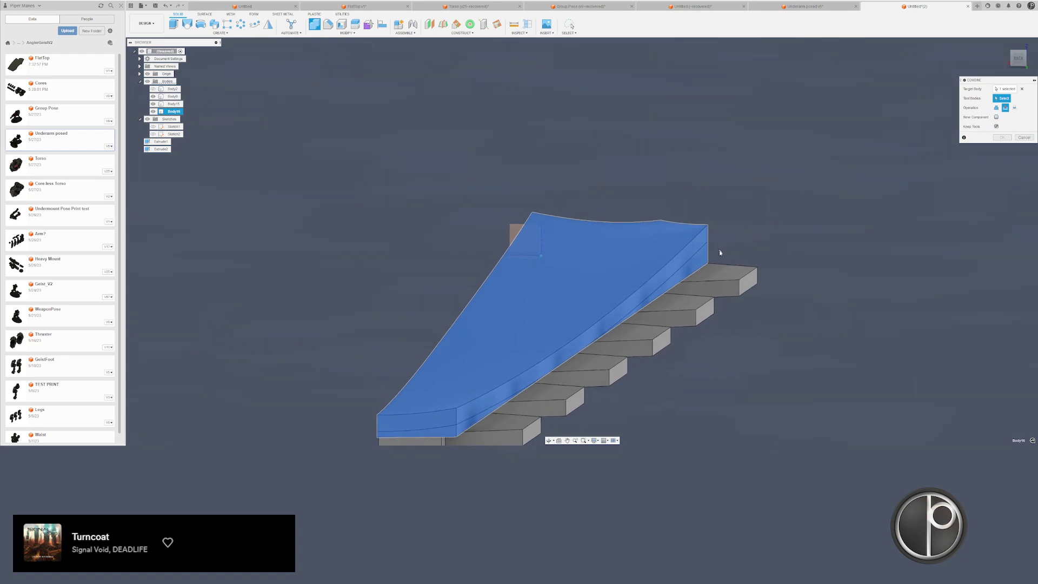
{"action": "scroll", "coordinate": [648, 262], "scroll_direction": "up", "scroll_amount": 3}
{"action": "left_click", "coordinate": [649, 262]}
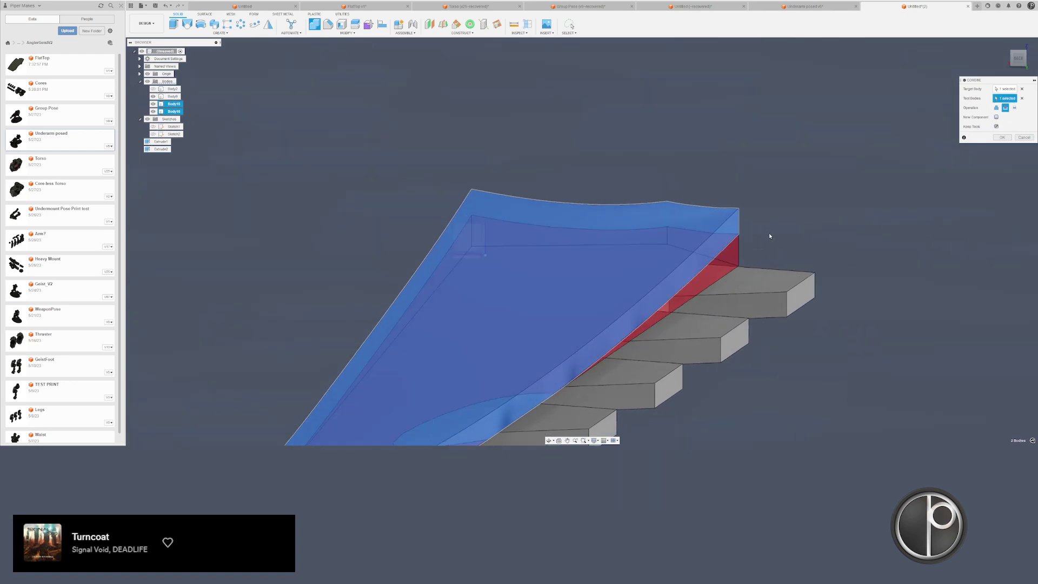
{"action": "scroll", "coordinate": [769, 232], "scroll_direction": "down", "scroll_amount": 3}
{"action": "left_click", "coordinate": [1002, 138]}
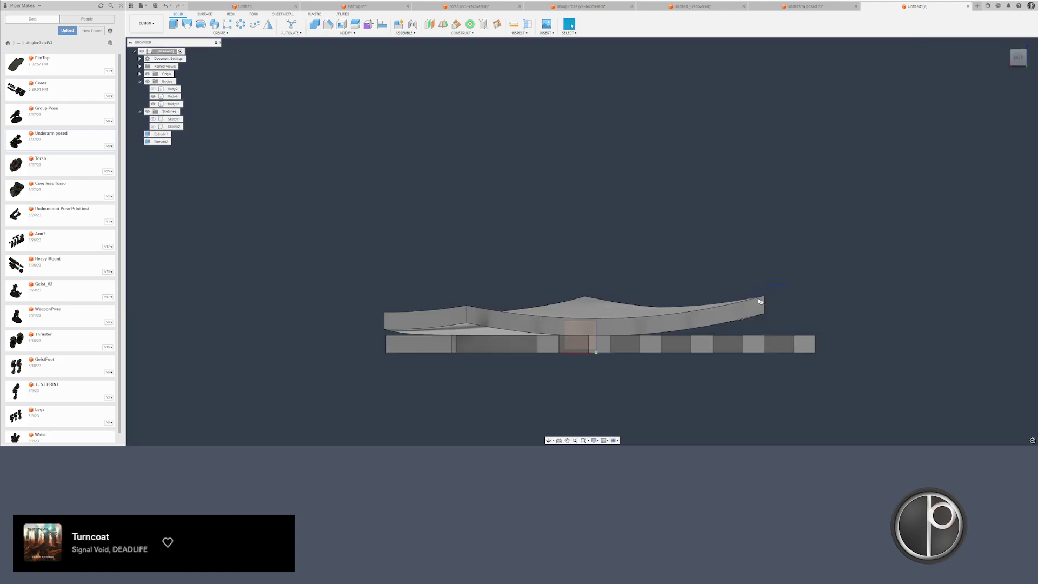
- Duplicate the curved top layer body in place
{"action": "left_click", "coordinate": [760, 301]}
{"action": "key", "text": "ctrl+c"}
{"action": "key", "text": "ctrl+v"}
{"action": "key", "text": "Return"}
- Hide the original curved top layer, keeping its copy and the toothed plate shown
{"action": "middle_click_drag", "start_coordinate": [682, 336], "coordinate": [547, 276], "text": "shift"}
{"action": "scroll", "coordinate": [548, 319], "scroll_direction": "up", "scroll_amount": 3}
{"action": "left_click", "coordinate": [547, 336]}
{"action": "middle_click_drag", "start_coordinate": [547, 335], "coordinate": [603, 198]}
{"action": "left_click", "coordinate": [439, 362], "text": "ctrl"}
{"action": "scroll", "coordinate": [441, 358], "scroll_direction": "down", "scroll_amount": 3}
{"action": "scroll", "coordinate": [441, 358], "scroll_direction": "down", "scroll_amount": 1}
{"action": "left_click", "coordinate": [487, 284]}
{"action": "key", "text": "v"}
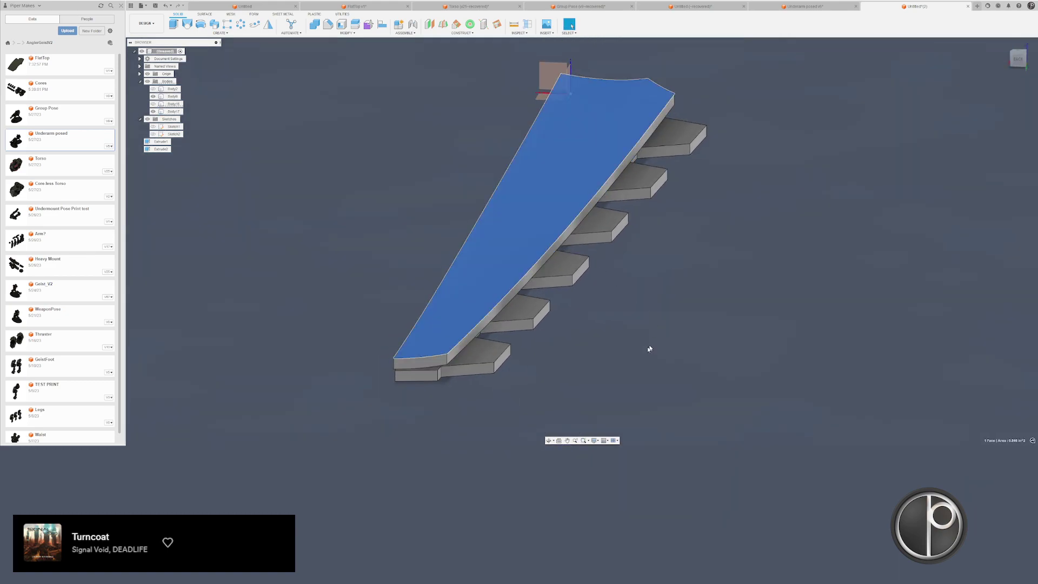
- Offset the layer copy's four selected side faces, including the toothed-side and end faces, by -0.015 in
{"action": "left_click", "coordinate": [626, 358]}
{"action": "scroll", "coordinate": [430, 360], "scroll_direction": "up", "scroll_amount": 2}
{"action": "left_click", "coordinate": [431, 360]}
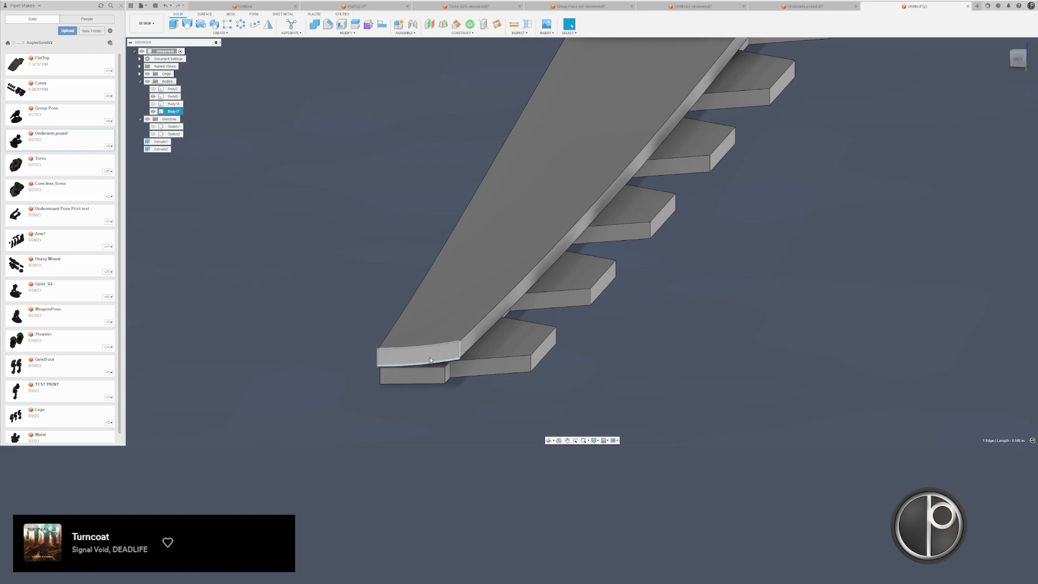
{"action": "left_click", "coordinate": [478, 340]}
{"action": "middle_click_drag", "start_coordinate": [478, 341], "coordinate": [397, 290], "text": "shift"}
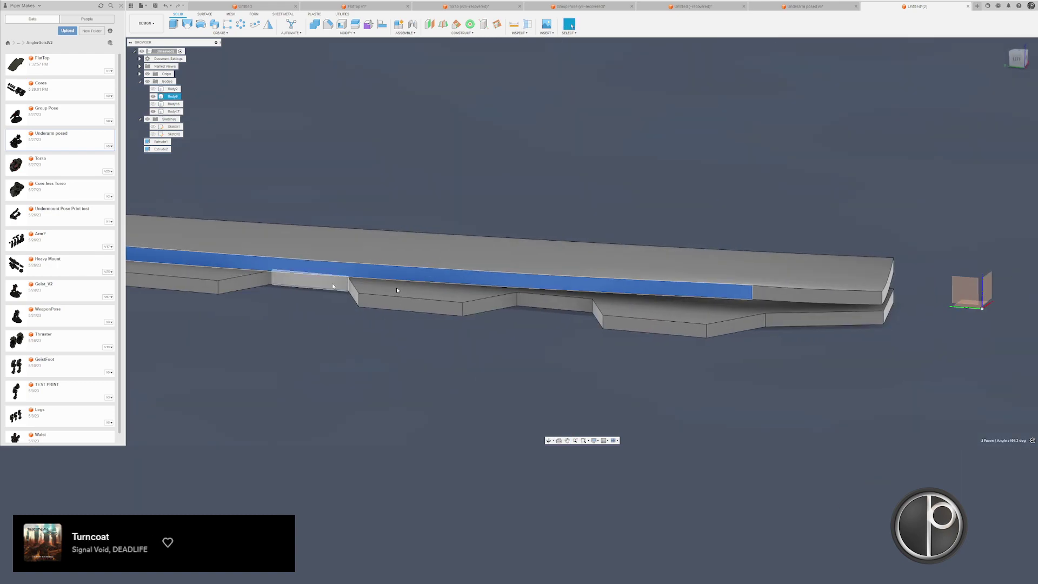
{"action": "scroll", "coordinate": [397, 290], "scroll_direction": "down", "scroll_amount": 3}
{"action": "scroll", "coordinate": [556, 292], "scroll_direction": "up", "scroll_amount": 4}
{"action": "middle_click_drag", "start_coordinate": [557, 288], "coordinate": [565, 303], "text": "shift"}
{"action": "left_click", "coordinate": [604, 258], "text": "ctrl"}
{"action": "middle_click_drag", "start_coordinate": [604, 258], "coordinate": [581, 253], "text": "shift"}
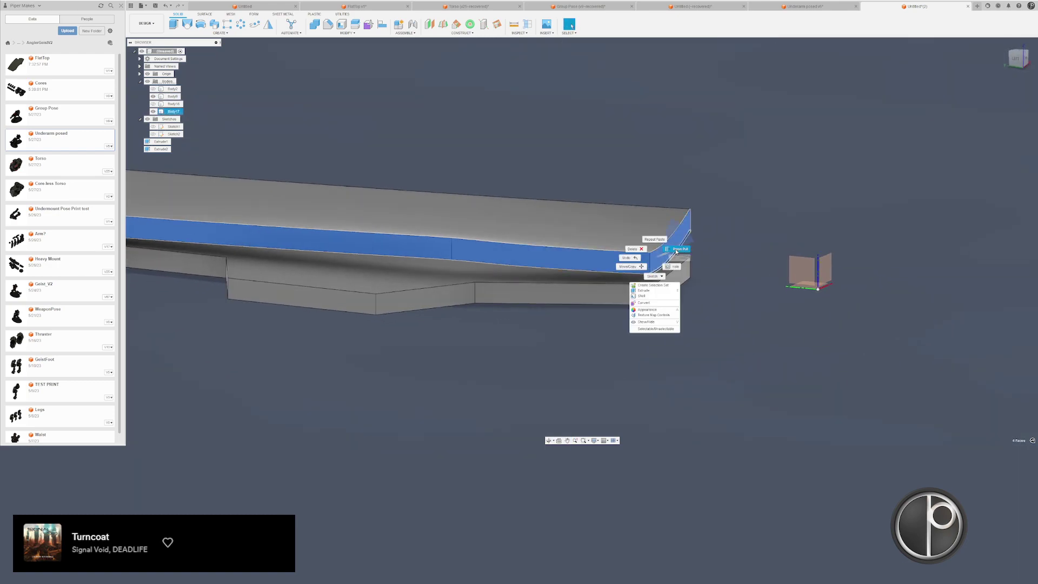
{"action": "left_click", "coordinate": [677, 249]}
{"action": "type", "text": "-.015"}
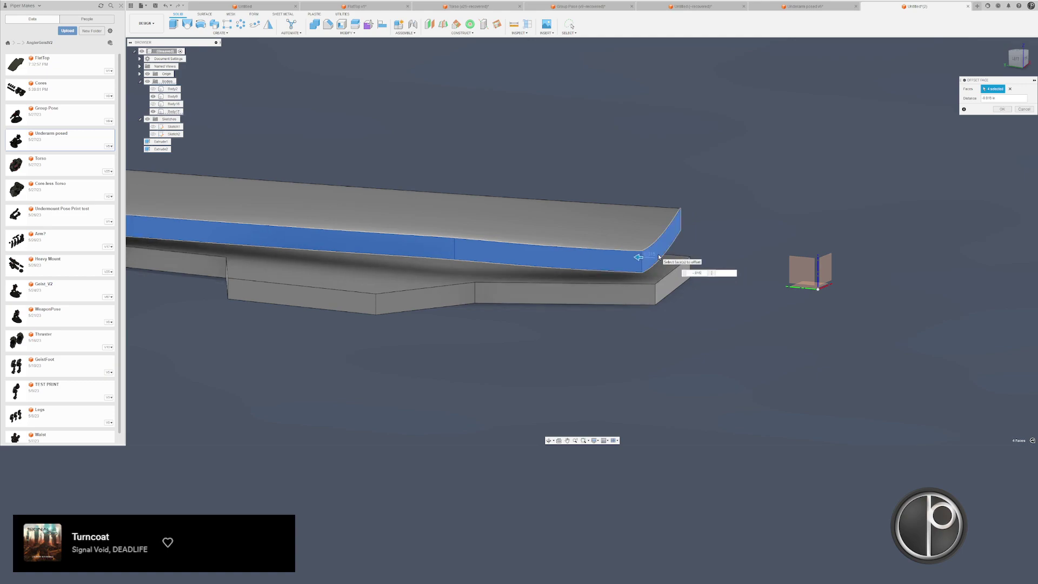
{"action": "key", "text": "Return"}
- Try to offset the underside face of the inset layer copy
{"action": "middle_click_drag", "start_coordinate": [659, 258], "coordinate": [622, 244], "text": "shift"}
{"action": "left_click", "coordinate": [614, 250]}
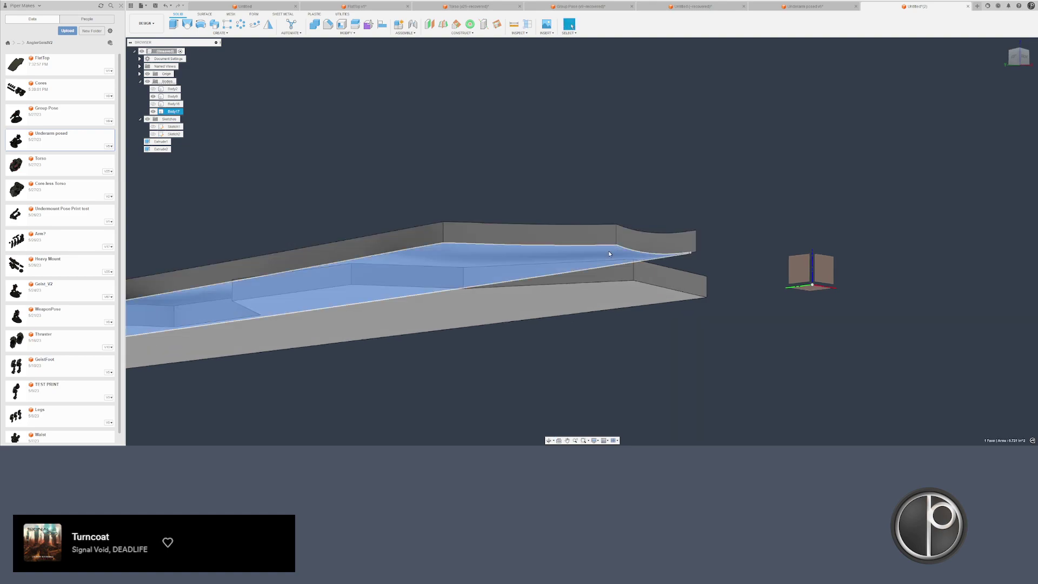
{"action": "key", "text": "q"}
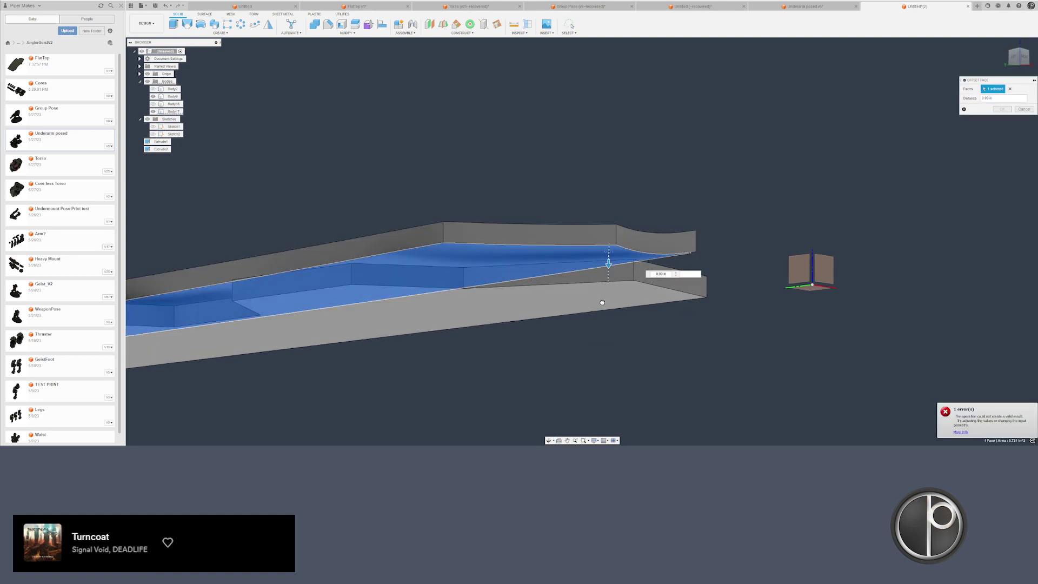
{"action": "key", "text": "Escape"}
{"action": "scroll", "coordinate": [517, 365], "scroll_direction": "down", "scroll_amount": 4}
{"action": "scroll", "coordinate": [521, 306], "scroll_direction": "down", "scroll_amount": 1}
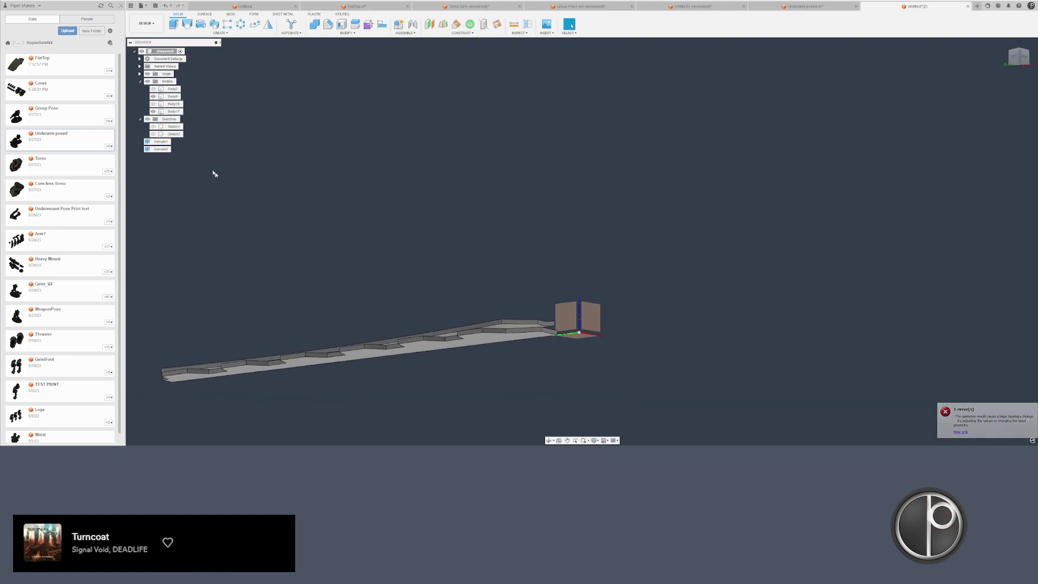
- Show the original curved top layer and hide the toothed plate
{"action": "left_click", "coordinate": [153, 104]}
{"action": "middle_click_drag", "start_coordinate": [426, 225], "coordinate": [506, 260], "text": "shift"}
{"action": "scroll", "coordinate": [506, 260], "scroll_direction": "up", "scroll_amount": 10}
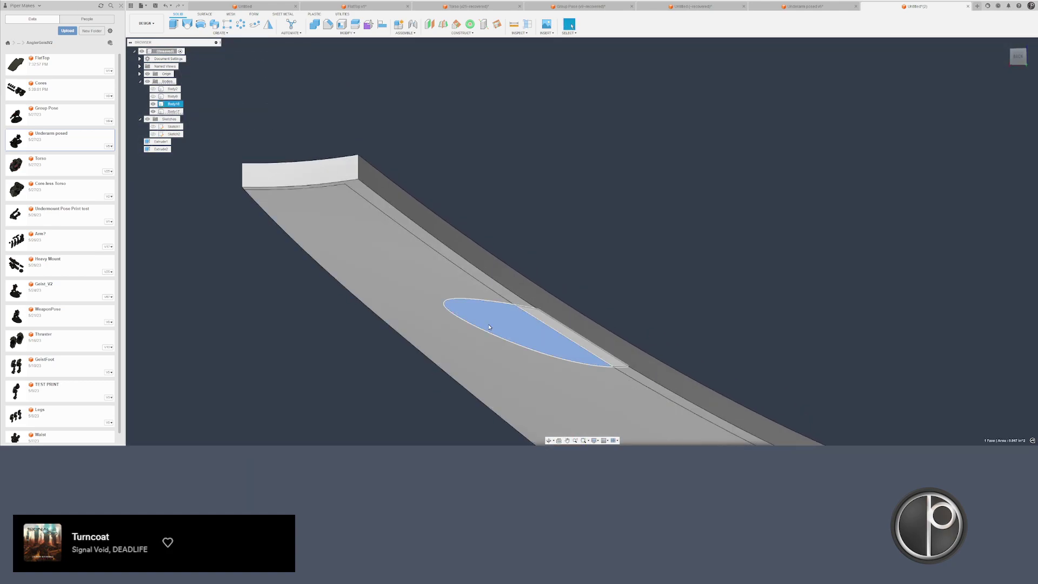
- Extend the inset layer copy's underside face downward past the depth of the toothed plate
{"action": "left_click", "coordinate": [526, 329]}
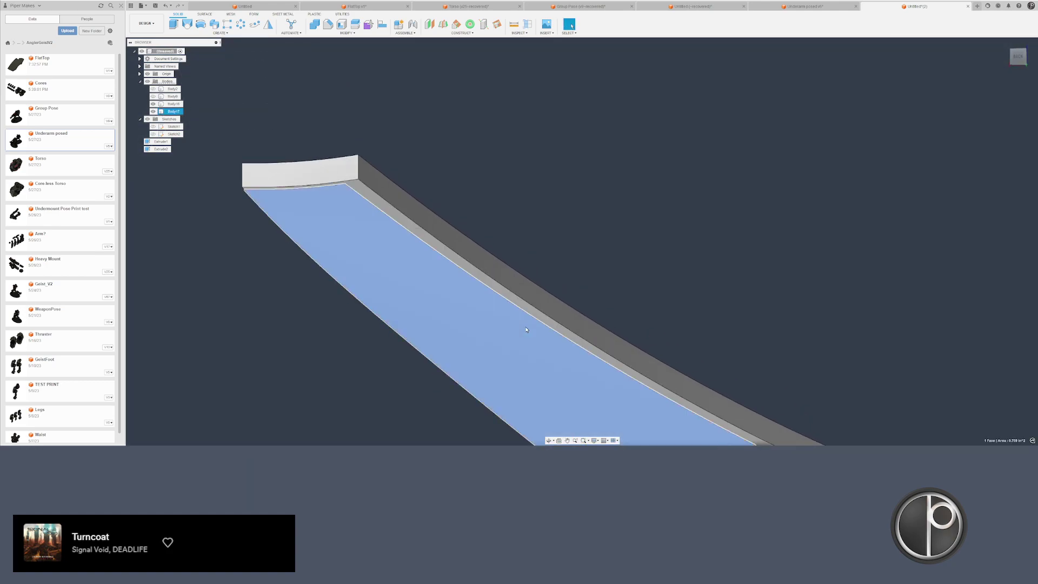
{"action": "left_click", "coordinate": [538, 319]}
{"action": "left_click_drag", "start_coordinate": [527, 331], "coordinate": [505, 426]}
{"action": "key", "text": "Return"}
- Show the toothed plate, split the extended inset body with it, and delete the surplus lower piece
{"action": "left_click", "coordinate": [153, 96]}
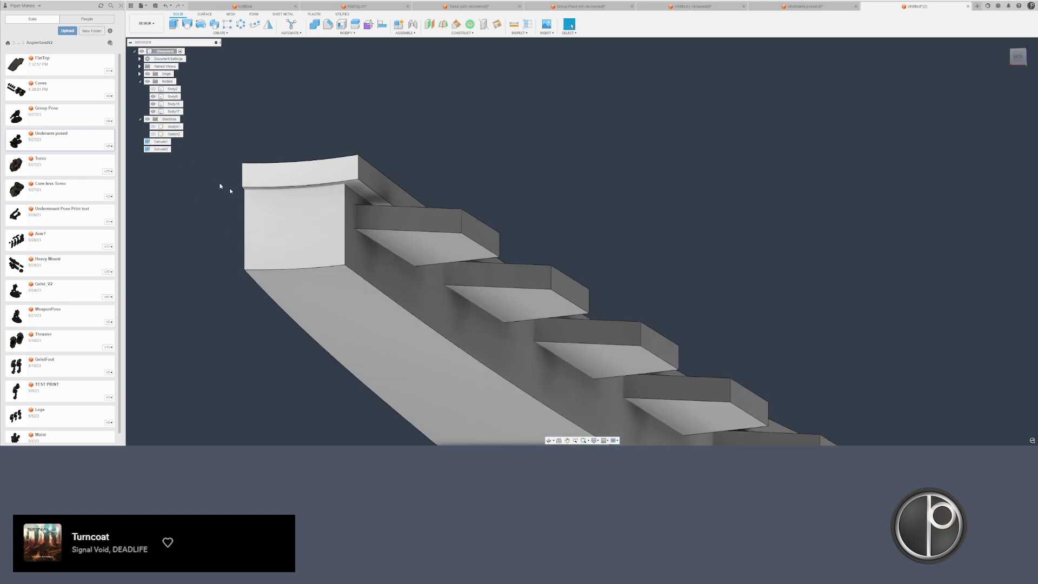
{"action": "left_click", "coordinate": [356, 25]}
{"action": "left_click", "coordinate": [336, 230]}
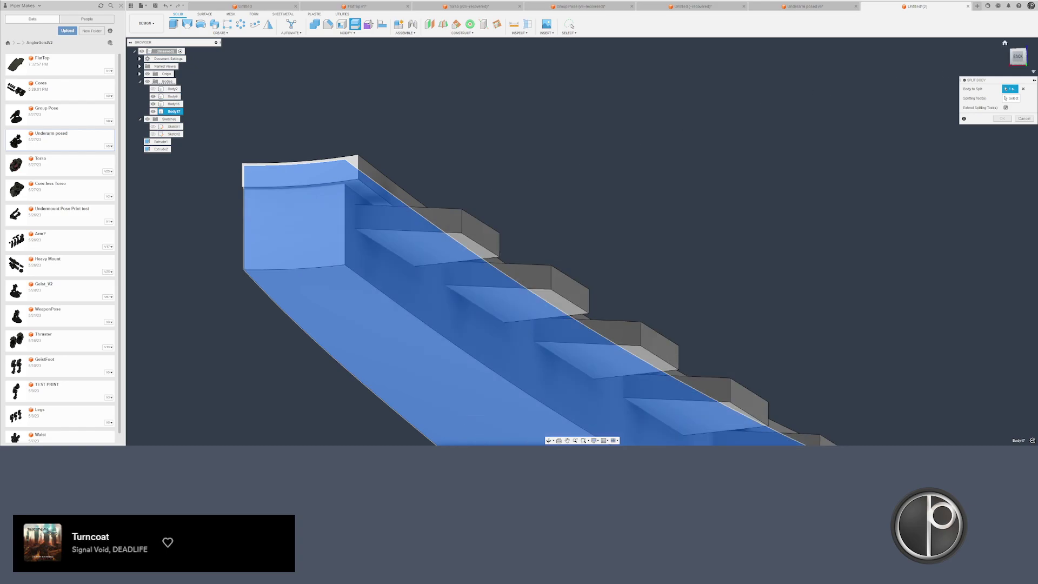
{"action": "left_click", "coordinate": [458, 251]}
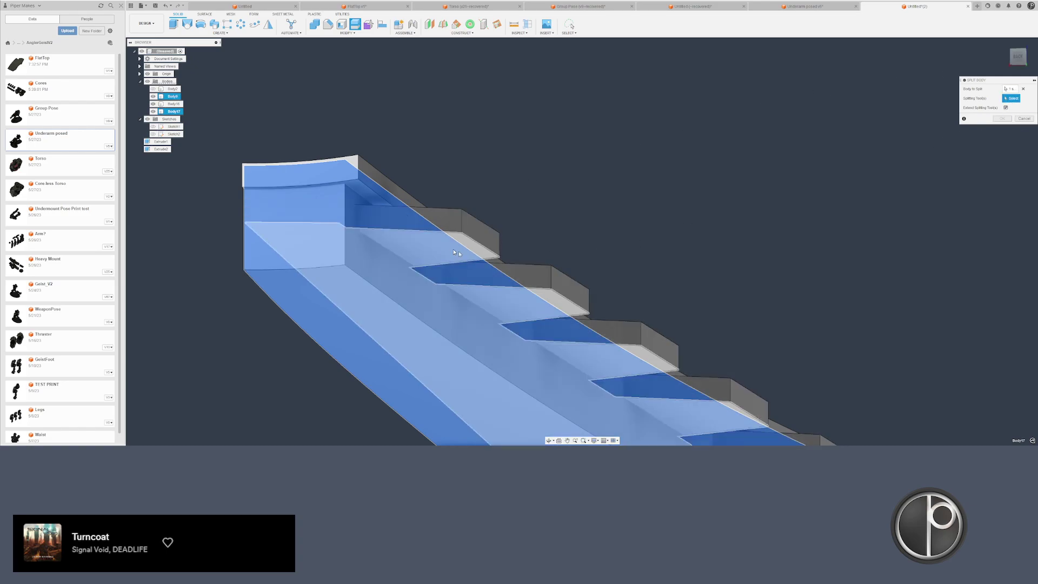
{"action": "key", "text": "Return"}
{"action": "key", "text": "Delete"}
- Apply a two-distance chamfer of about 0.12 by 0.02 in to the first tooth's three upper outer edges
{"action": "mouse_move", "coordinate": [329, 268]}
{"action": "middle_mouse_down", "text": "shift"}
{"action": "mouse_move", "coordinate": [371, 246]}
{"action": "mouse_move", "coordinate": [336, 250]}
{"action": "mouse_move", "coordinate": [332, 264]}
{"action": "middle_mouse_up", "text": "shift"}
{"action": "scroll", "coordinate": [332, 263], "scroll_direction": "down", "scroll_amount": 2}
{"action": "key", "text": "c"}
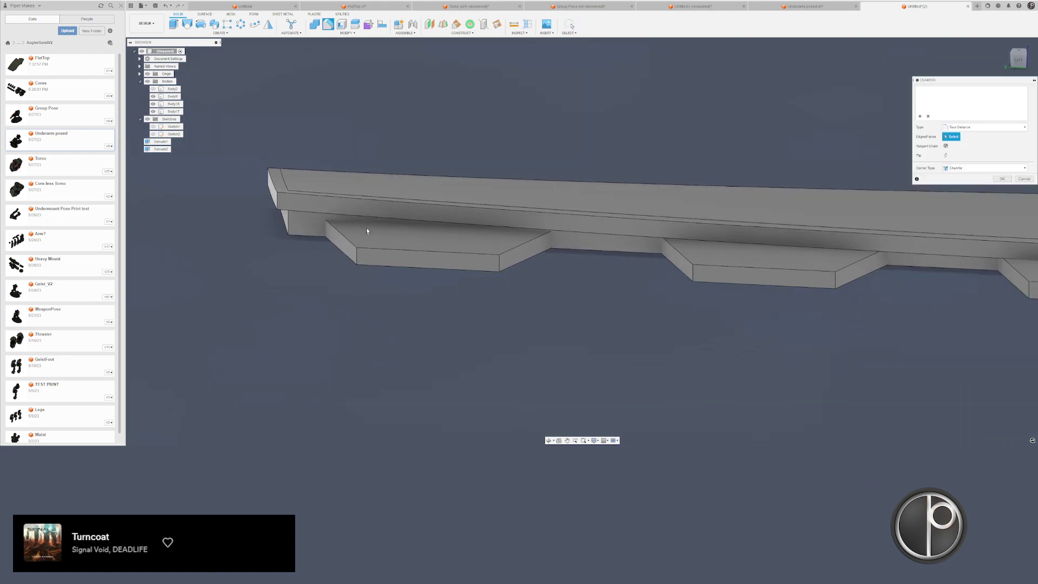
{"action": "left_click", "coordinate": [369, 251]}
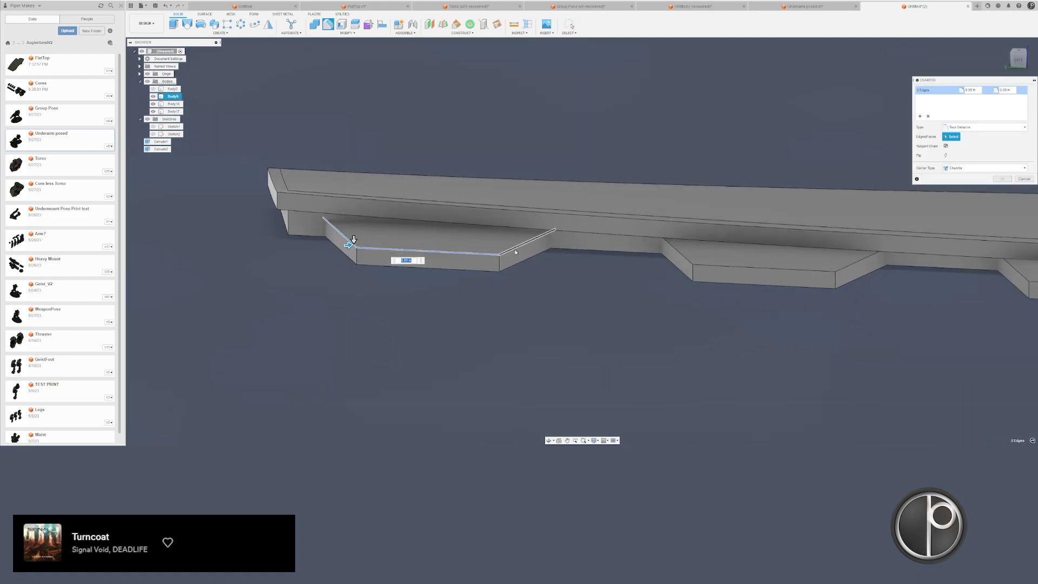
{"action": "left_click", "coordinate": [514, 248]}
{"action": "scroll", "coordinate": [381, 254], "scroll_direction": "up", "scroll_amount": 2}
{"action": "left_click_drag", "start_coordinate": [334, 237], "coordinate": [425, 224]}
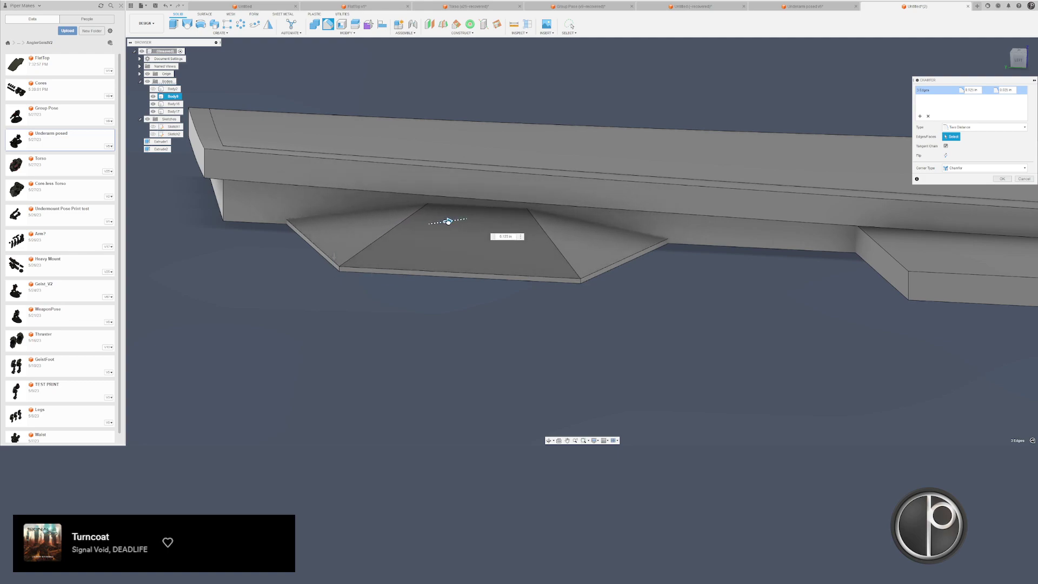
- Add the upper outer edges of the second and third teeth to the chamfer
{"action": "scroll", "coordinate": [448, 223], "scroll_direction": "down", "scroll_amount": 3}
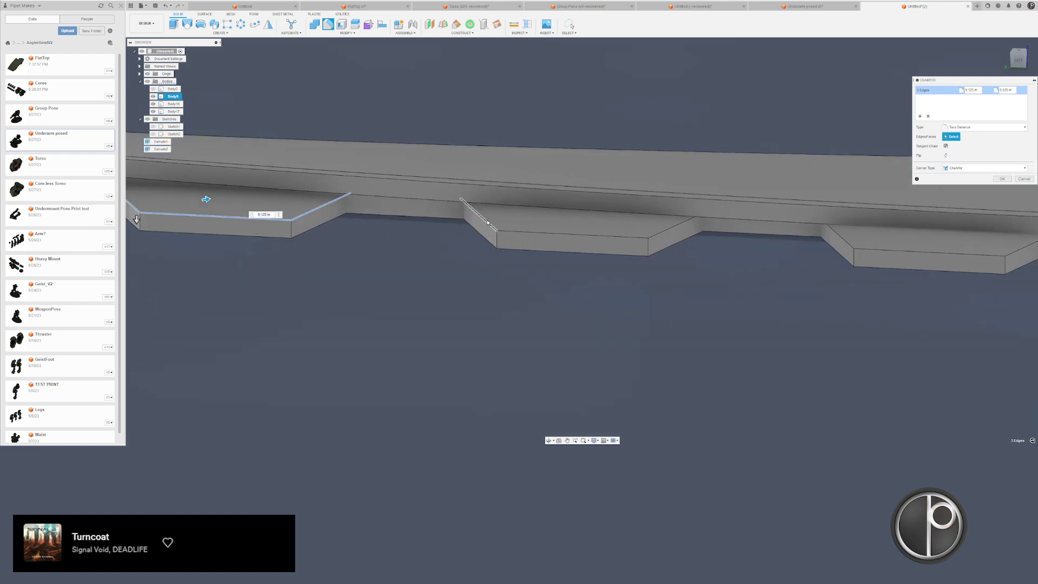
{"action": "left_click", "coordinate": [671, 229]}
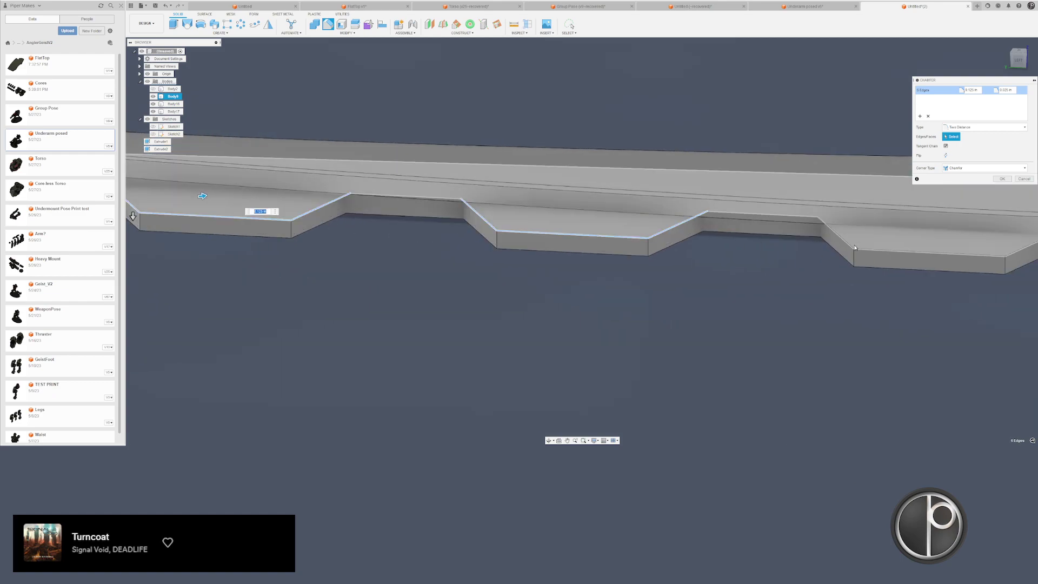
{"action": "left_click", "coordinate": [835, 233]}
{"action": "left_click", "coordinate": [989, 254]}
{"action": "left_click", "coordinate": [1007, 254]}
{"action": "middle_click_drag", "start_coordinate": [1007, 254], "coordinate": [381, 215]}
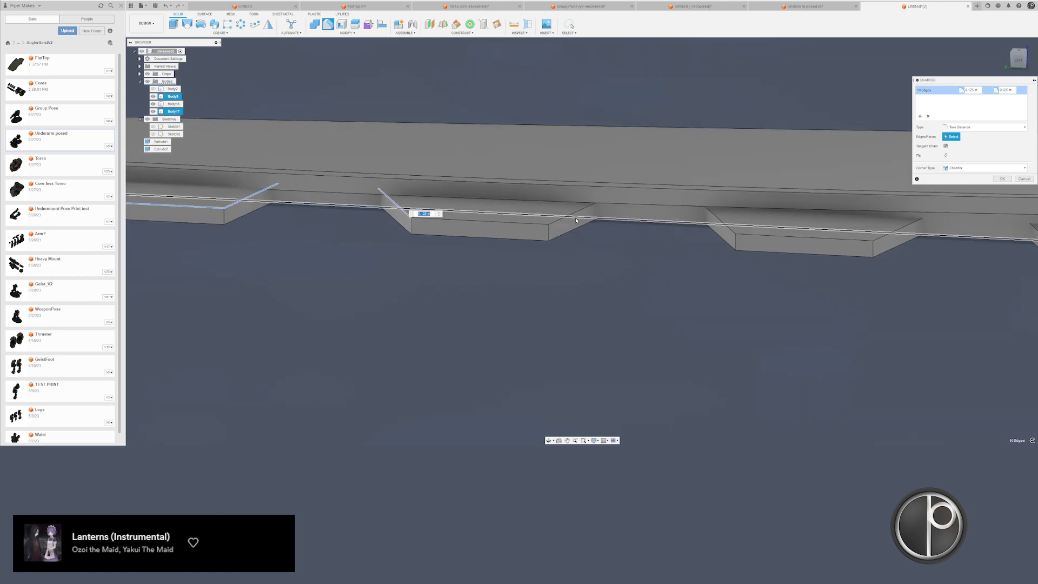
- Add the upper outer edges of the fourth and fifth teeth to the chamfer
{"action": "left_click", "coordinate": [723, 229]}
{"action": "left_click", "coordinate": [722, 222]}
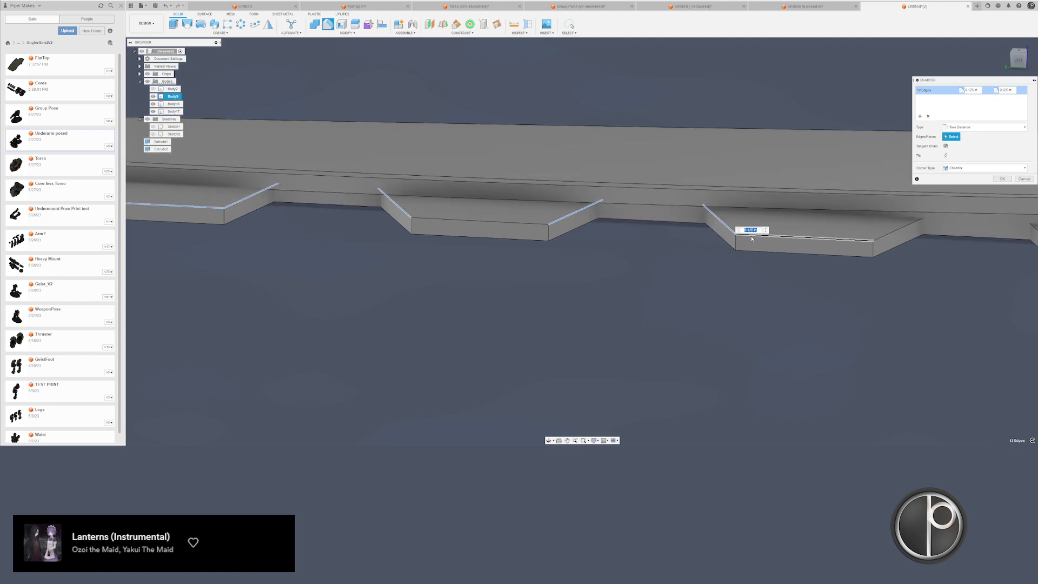
{"action": "left_click", "coordinate": [750, 237]}
{"action": "left_click", "coordinate": [881, 235]}
{"action": "middle_click_drag", "start_coordinate": [882, 235], "coordinate": [576, 219]}
- Add the last tooth's upper outer edges and complete the chamfer across all six teeth
{"action": "left_click", "coordinate": [755, 231]}
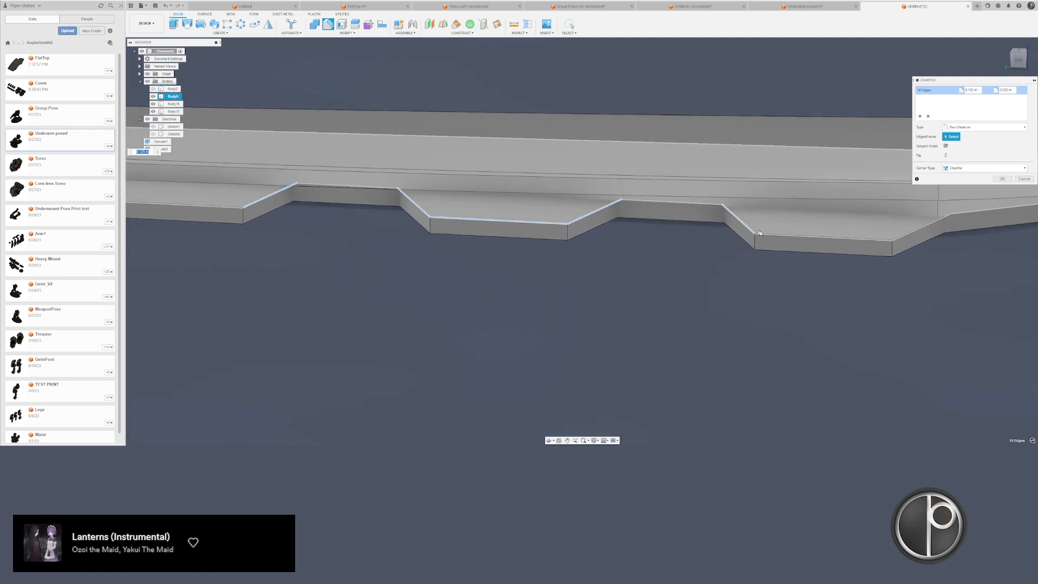
{"action": "left_click", "coordinate": [889, 242]}
{"action": "middle_click_drag", "start_coordinate": [864, 233], "coordinate": [758, 242]}
{"action": "left_click", "coordinate": [803, 241]}
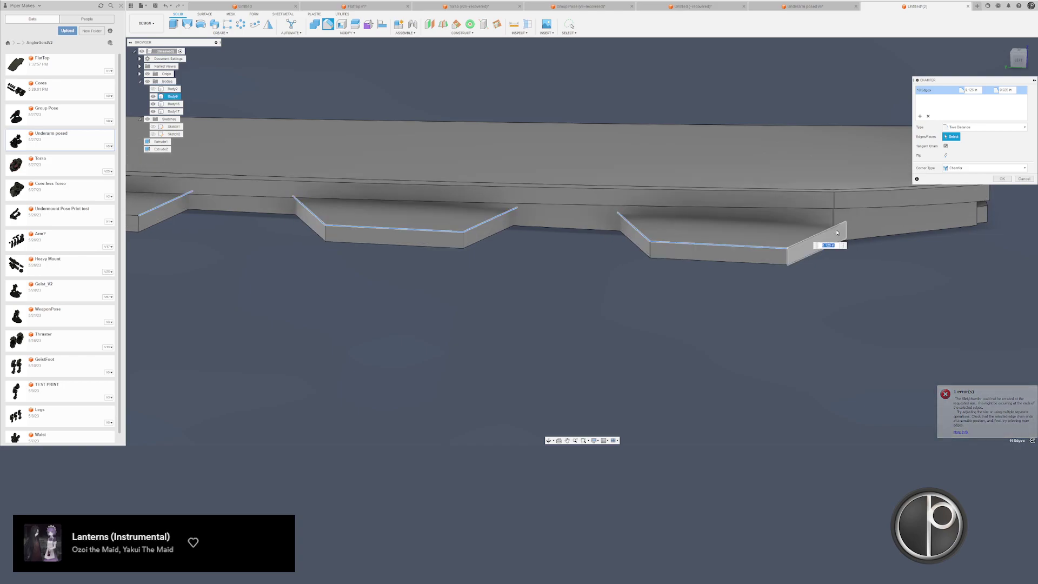
{"action": "left_click", "coordinate": [837, 229]}
{"action": "scroll", "coordinate": [741, 260], "scroll_direction": "down", "scroll_amount": 3}
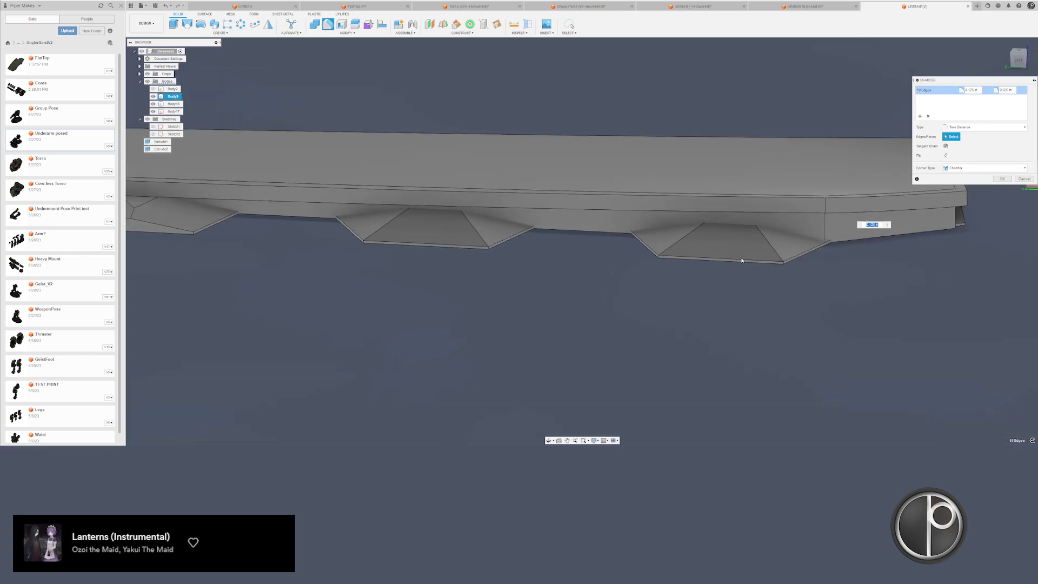
{"action": "middle_click_drag", "start_coordinate": [881, 257], "coordinate": [720, 277]}
{"action": "key", "text": "Return"}
{"action": "scroll", "coordinate": [736, 243], "scroll_direction": "up", "scroll_amount": 3}
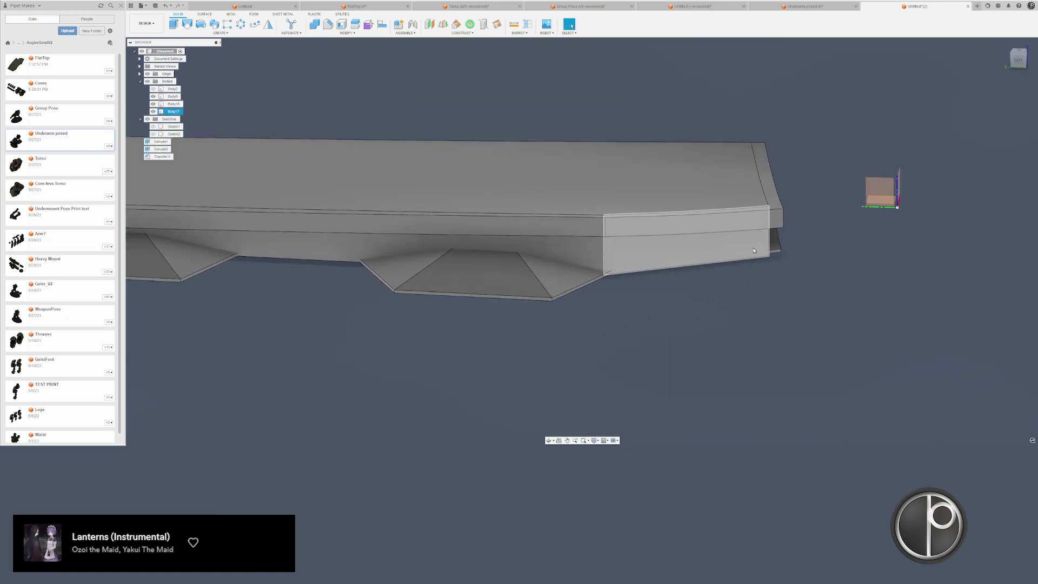
{"action": "left_click", "coordinate": [772, 243]}
{"action": "left_click", "coordinate": [744, 290]}
{"action": "scroll", "coordinate": [671, 301], "scroll_direction": "down", "scroll_amount": 4}
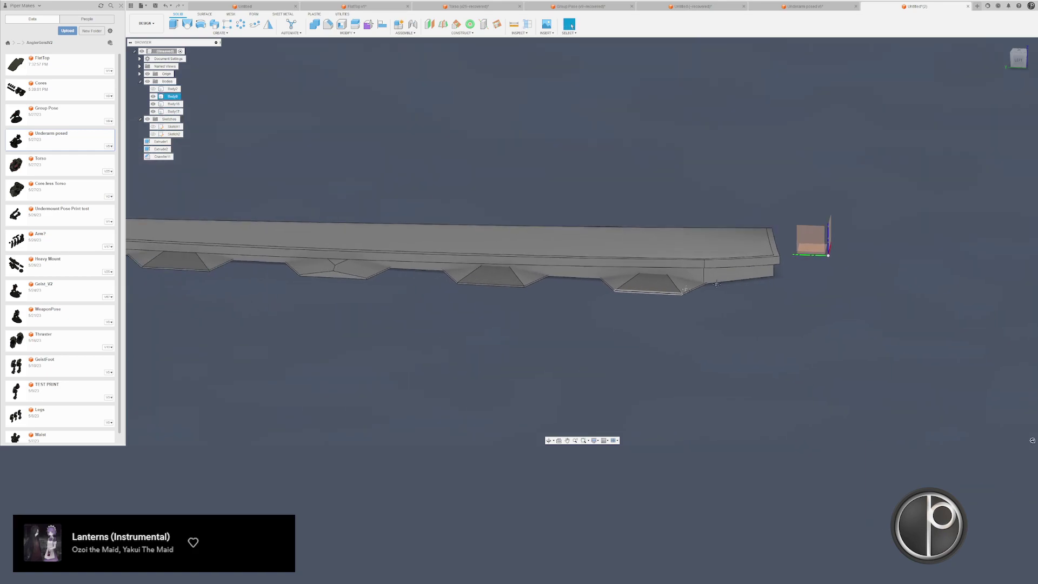
- Hide the curved top layer and the inset core so only the toothed lower blade layer is shown
{"action": "middle_click_drag", "start_coordinate": [347, 283], "coordinate": [573, 265]}
{"action": "scroll", "coordinate": [573, 266], "scroll_direction": "up", "scroll_amount": 1}
{"action": "scroll", "coordinate": [573, 265], "scroll_direction": "up", "scroll_amount": 2}
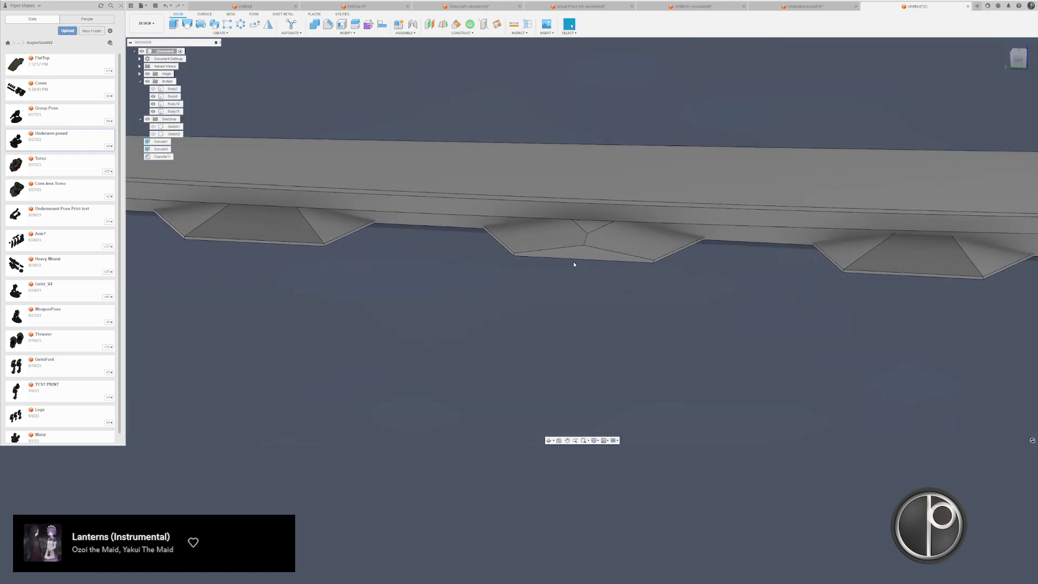
{"action": "scroll", "coordinate": [570, 265], "scroll_direction": "down", "scroll_amount": 3}
{"action": "left_click", "coordinate": [493, 270]}
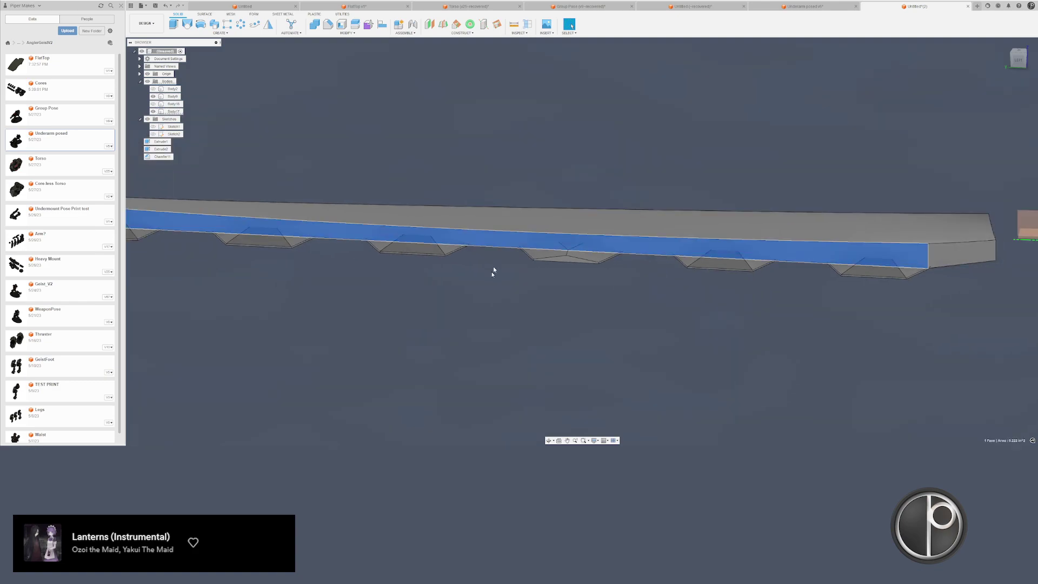
{"action": "left_click", "coordinate": [492, 269]}
{"action": "middle_click_drag", "start_coordinate": [492, 269], "coordinate": [483, 257], "text": "shift"}
- Split the teeth off the lower blade body along the long side face between the teeth
{"action": "left_click", "coordinate": [355, 25]}
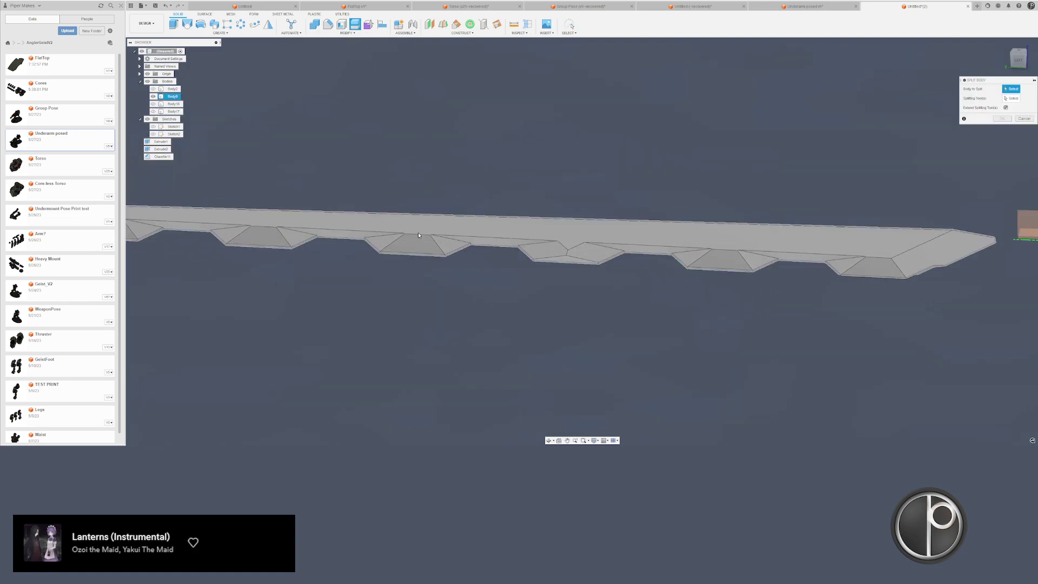
{"action": "left_click", "coordinate": [1007, 102]}
{"action": "scroll", "coordinate": [518, 244], "scroll_direction": "up", "scroll_amount": 3}
{"action": "left_click", "coordinate": [493, 243]}
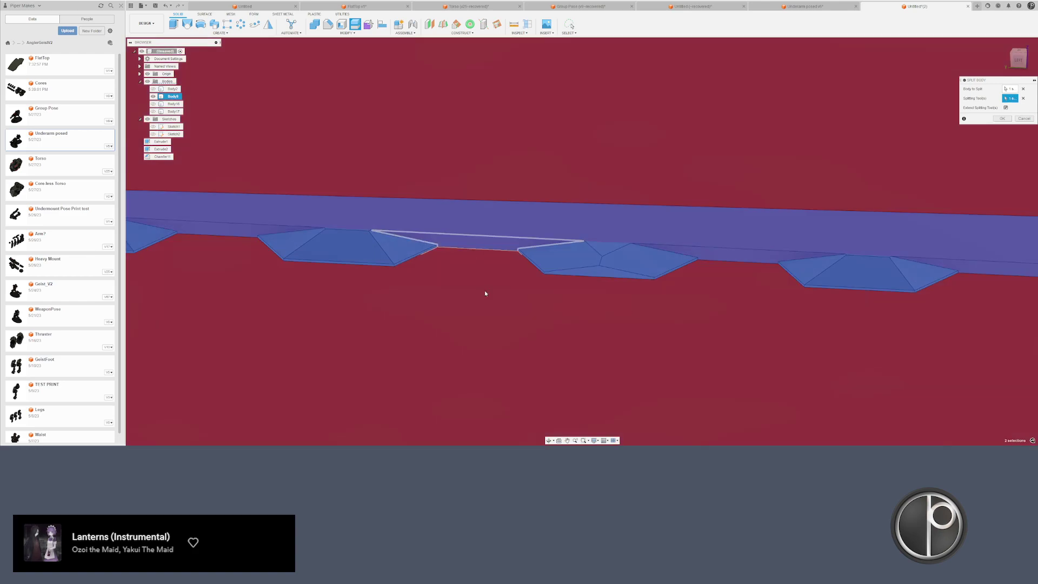
{"action": "key", "text": "Return"}
- Place a copy of a clean tooth point to point over the misshapen tooth and delete the misshapen one
{"action": "left_click", "coordinate": [400, 266]}
{"action": "key", "text": "m"}
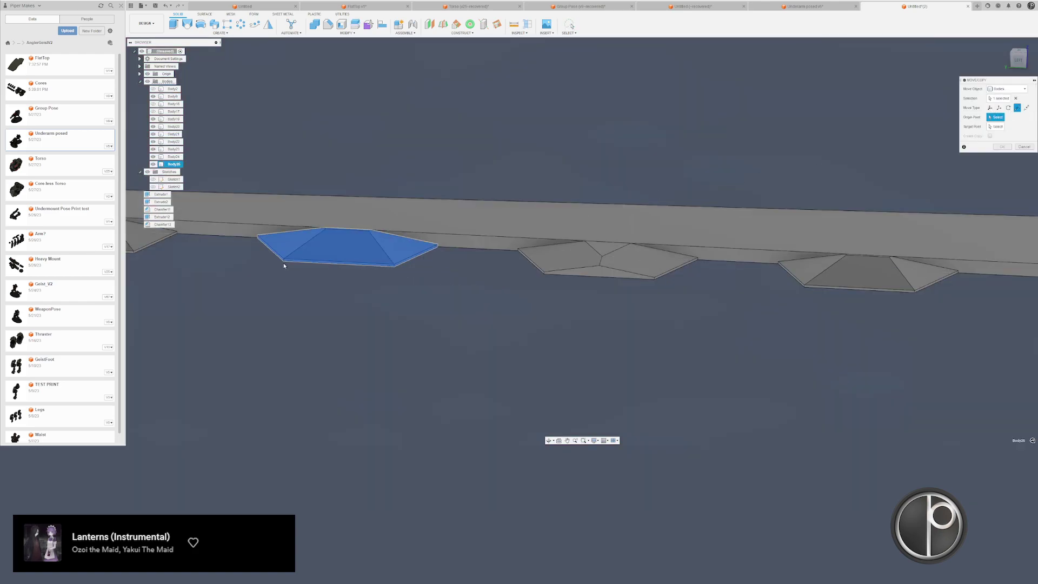
{"action": "left_click", "coordinate": [542, 274]}
{"action": "key", "text": "Return"}
{"action": "left_click", "coordinate": [564, 264]}
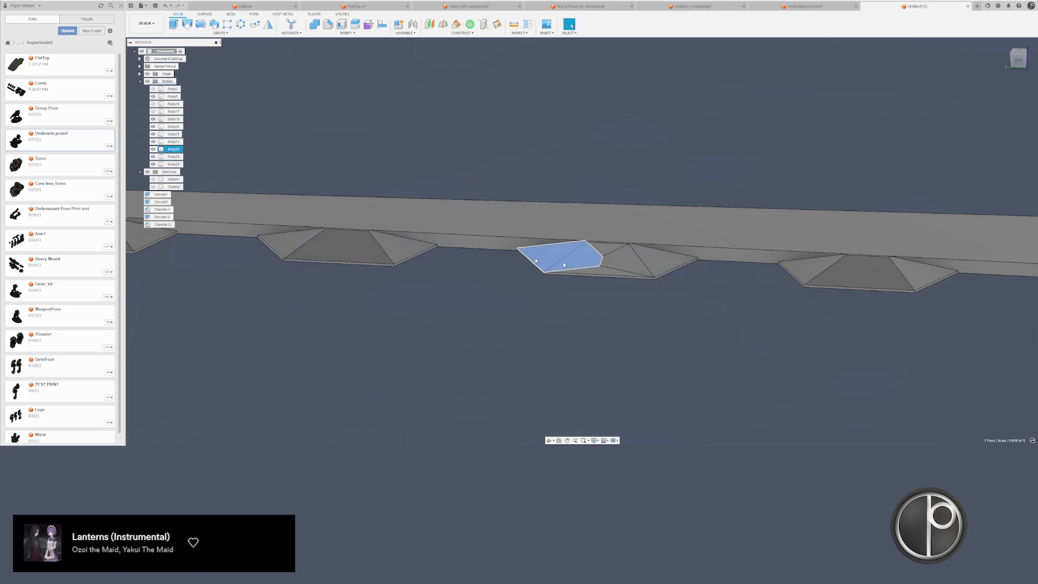
{"action": "left_click", "coordinate": [174, 148]}
{"action": "key", "text": "Delete"}
- Thicken all six teeth by offsetting their flat underside faces with Press Pull
{"action": "scroll", "coordinate": [487, 245], "scroll_direction": "down", "scroll_amount": 4}
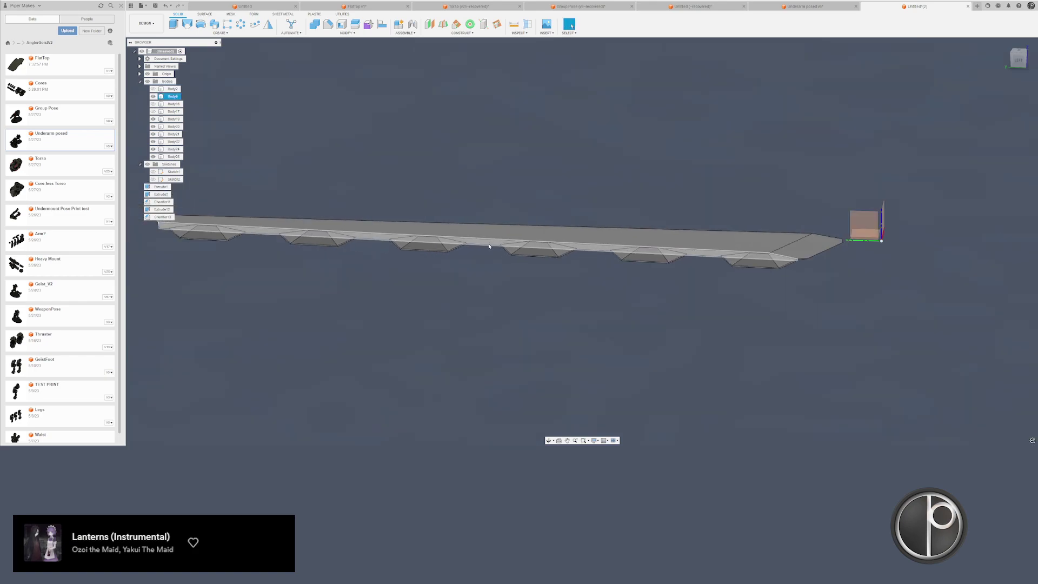
{"action": "middle_click_drag", "start_coordinate": [423, 241], "coordinate": [371, 233], "text": "shift"}
{"action": "scroll", "coordinate": [256, 259], "scroll_direction": "up", "scroll_amount": 5}
{"action": "right_click", "coordinate": [224, 275]}
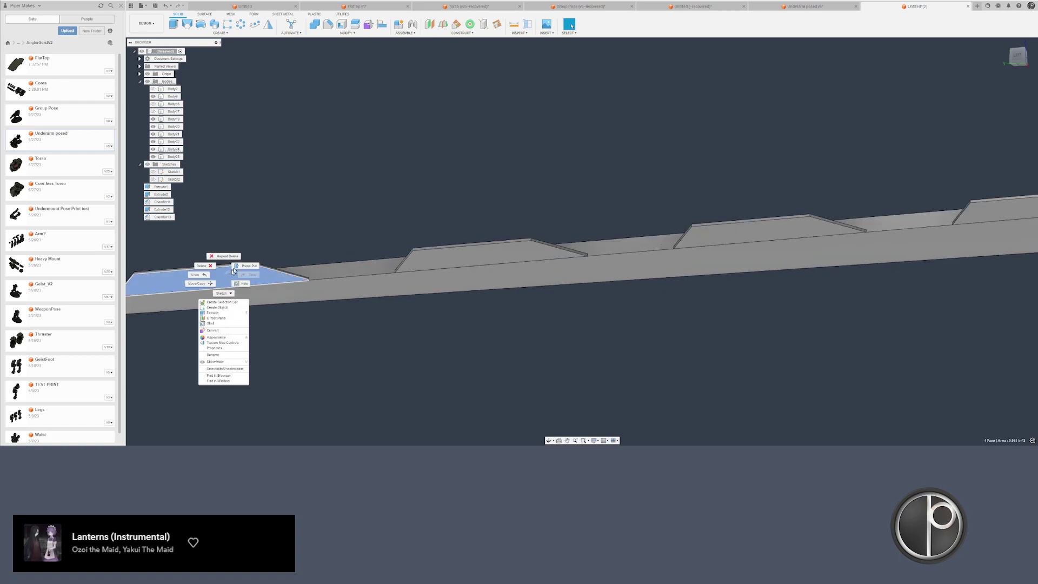
{"action": "left_click", "coordinate": [245, 264]}
{"action": "left_click", "coordinate": [445, 265]}
{"action": "left_click", "coordinate": [714, 240]}
{"action": "middle_click_drag", "start_coordinate": [922, 225], "coordinate": [619, 239]}
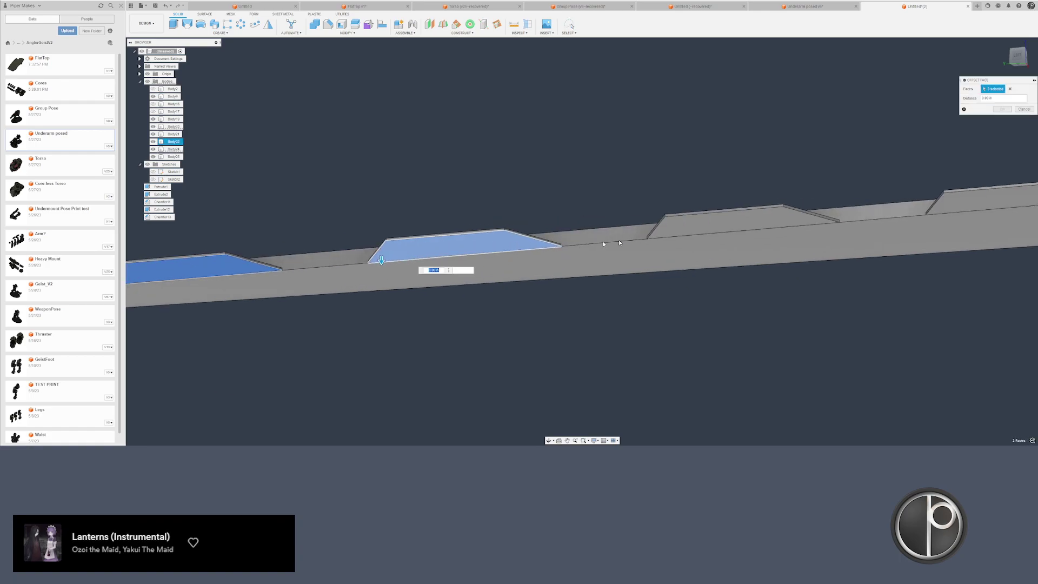
{"action": "left_click", "coordinate": [723, 233]}
{"action": "left_click", "coordinate": [955, 204]}
{"action": "middle_click_drag", "start_coordinate": [955, 204], "coordinate": [526, 230]}
{"action": "left_click", "coordinate": [814, 206]}
{"action": "scroll", "coordinate": [814, 206], "scroll_direction": "up", "scroll_amount": 2}
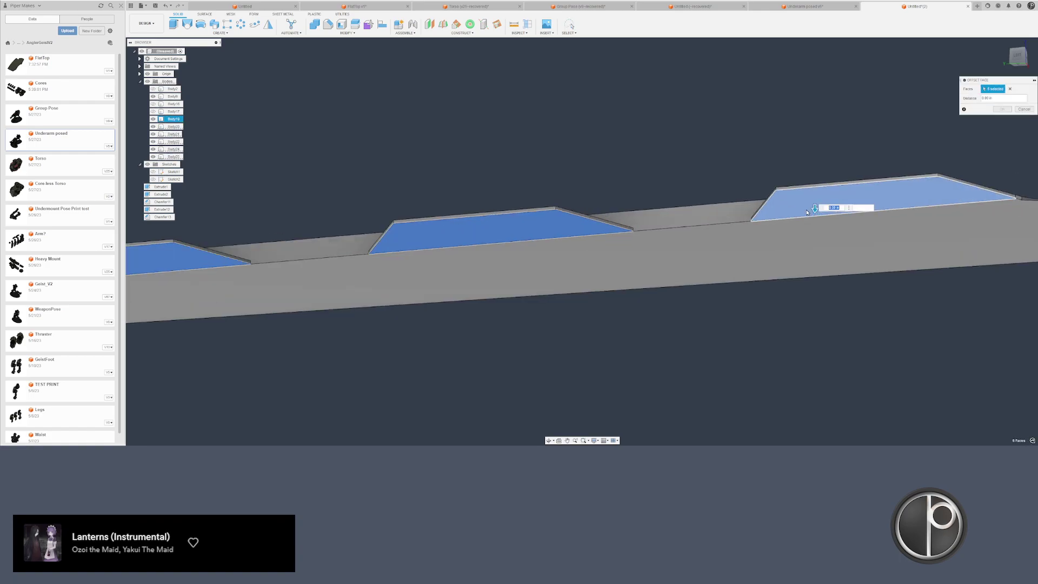
{"action": "left_click_drag", "start_coordinate": [815, 208], "coordinate": [815, 215]}
{"action": "key", "text": "Return"}
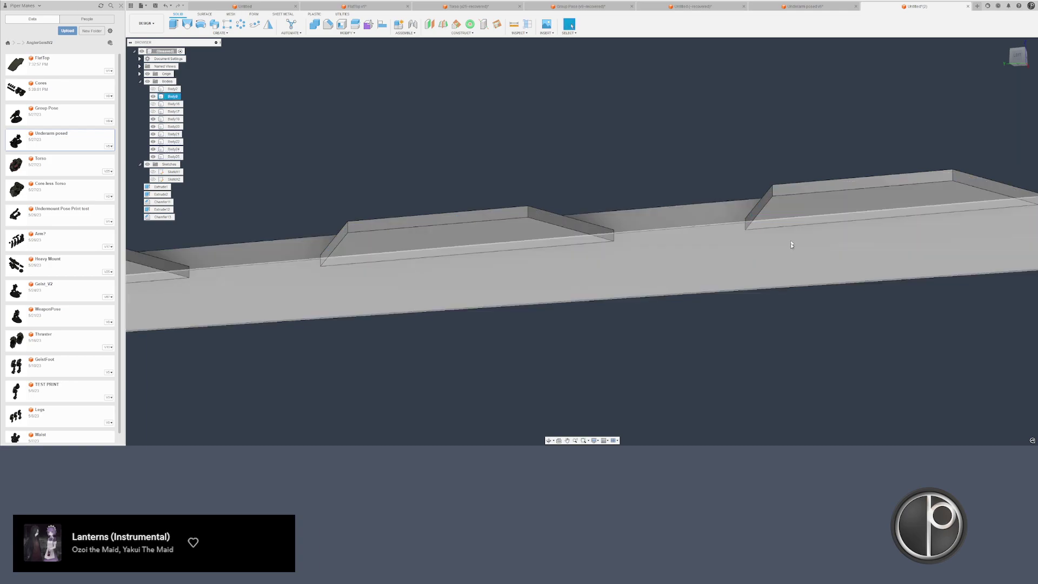
- Move the six tooth bodies upward relative to the lower blade body
{"action": "key", "text": "m"}
{"action": "left_click", "coordinate": [789, 216]}
{"action": "left_click", "coordinate": [536, 230]}
{"action": "scroll", "coordinate": [536, 229], "scroll_direction": "down", "scroll_amount": 6}
{"action": "mouse_move", "coordinate": [535, 229]}
{"action": "middle_mouse_down", "text": "shift"}
{"action": "mouse_move", "coordinate": [575, 252]}
{"action": "mouse_move", "coordinate": [531, 227]}
{"action": "middle_mouse_up", "text": "shift"}
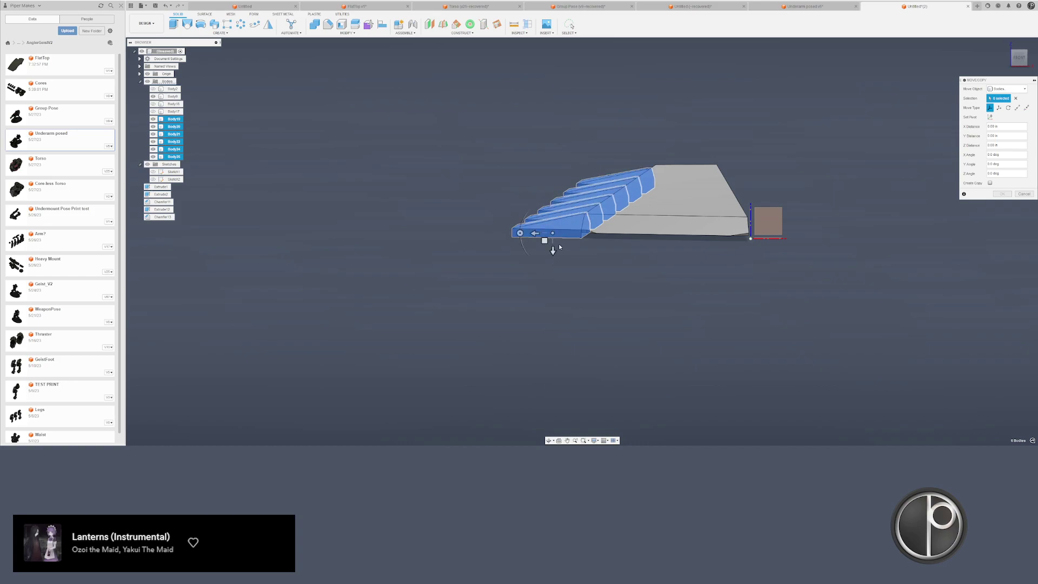
{"action": "left_click_drag", "start_coordinate": [553, 248], "coordinate": [553, 232]}
{"action": "middle_click_drag", "start_coordinate": [553, 232], "coordinate": [719, 315], "text": "shift"}
{"action": "key", "text": "Return"}
- Remove the sloped face at the tip end of the lower blade body
{"action": "left_click", "coordinate": [751, 305]}
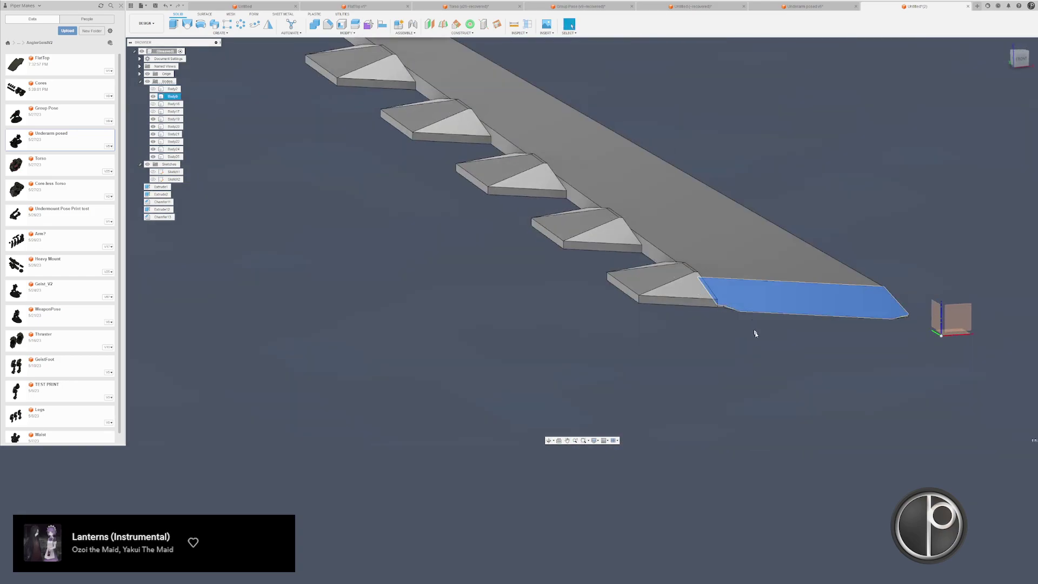
{"action": "scroll", "coordinate": [728, 308], "scroll_direction": "up", "scroll_amount": 3}
{"action": "left_click", "coordinate": [276, 72]}
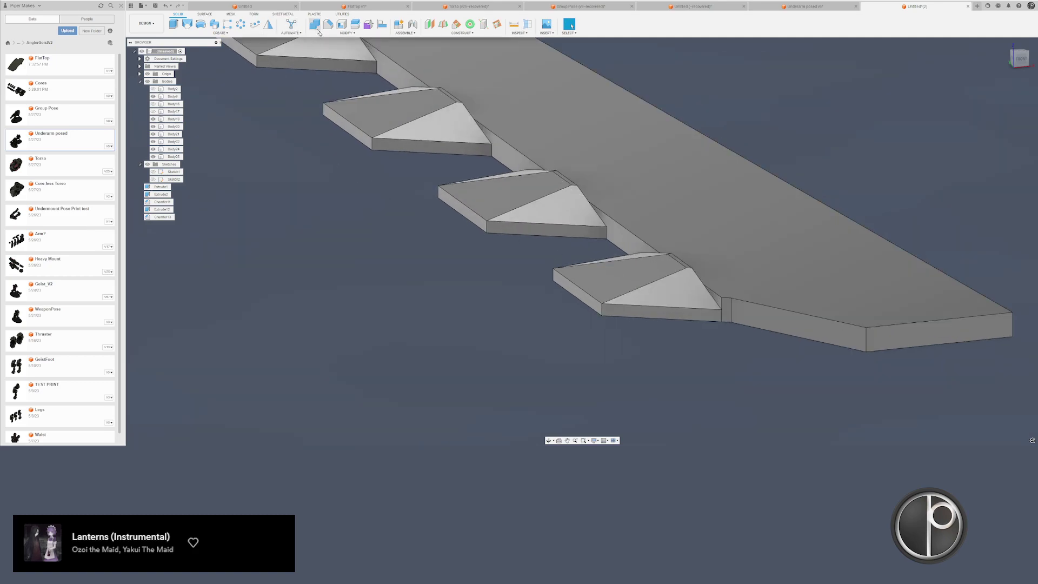
- Offset the inner side faces of all six teeth so they extend into the lower blade body
{"action": "middle_click_drag", "start_coordinate": [562, 103], "coordinate": [389, 103], "text": "shift"}
{"action": "scroll", "coordinate": [422, 119], "scroll_direction": "up", "scroll_amount": 2}
{"action": "left_click", "coordinate": [422, 120]}
{"action": "scroll", "coordinate": [422, 120], "scroll_direction": "down", "scroll_amount": 3}
{"action": "middle_click_drag", "start_coordinate": [586, 74], "coordinate": [546, 129]}
{"action": "scroll", "coordinate": [527, 119], "scroll_direction": "up", "scroll_amount": 3}
{"action": "left_click", "coordinate": [527, 120], "text": "ctrl"}
{"action": "middle_click_drag", "start_coordinate": [763, 61], "coordinate": [562, 149]}
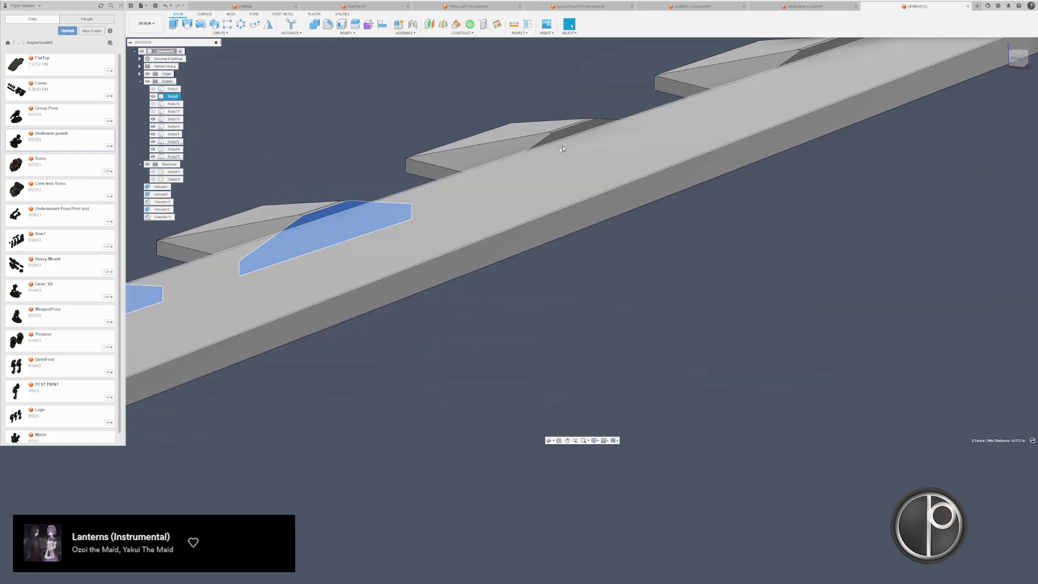
{"action": "left_click", "coordinate": [568, 131], "text": "ctrl"}
{"action": "middle_click_drag", "start_coordinate": [747, 83], "coordinate": [462, 188]}
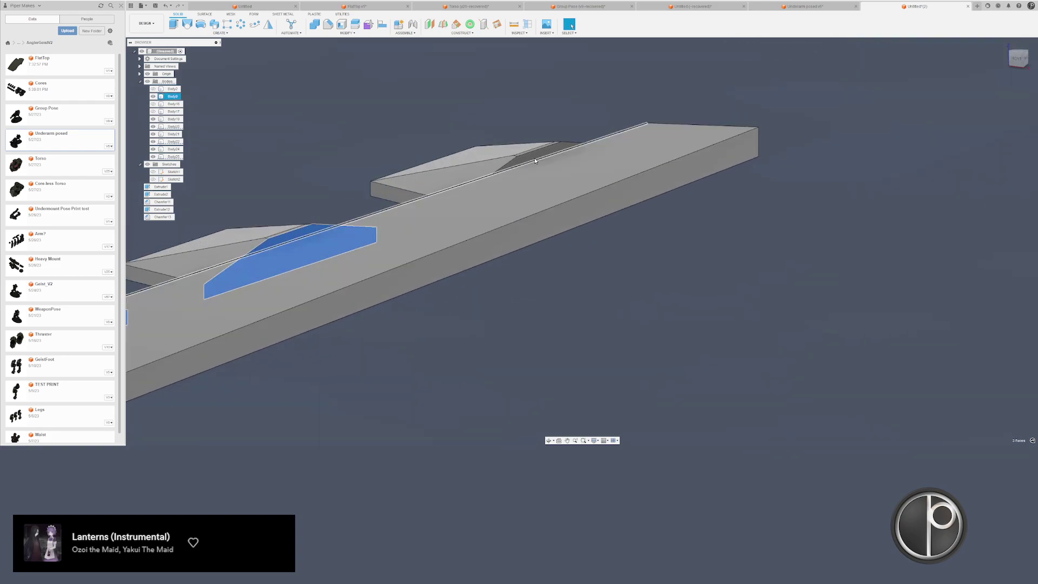
{"action": "key", "text": "q"}
{"action": "middle_click_drag", "start_coordinate": [541, 154], "coordinate": [755, 49]}
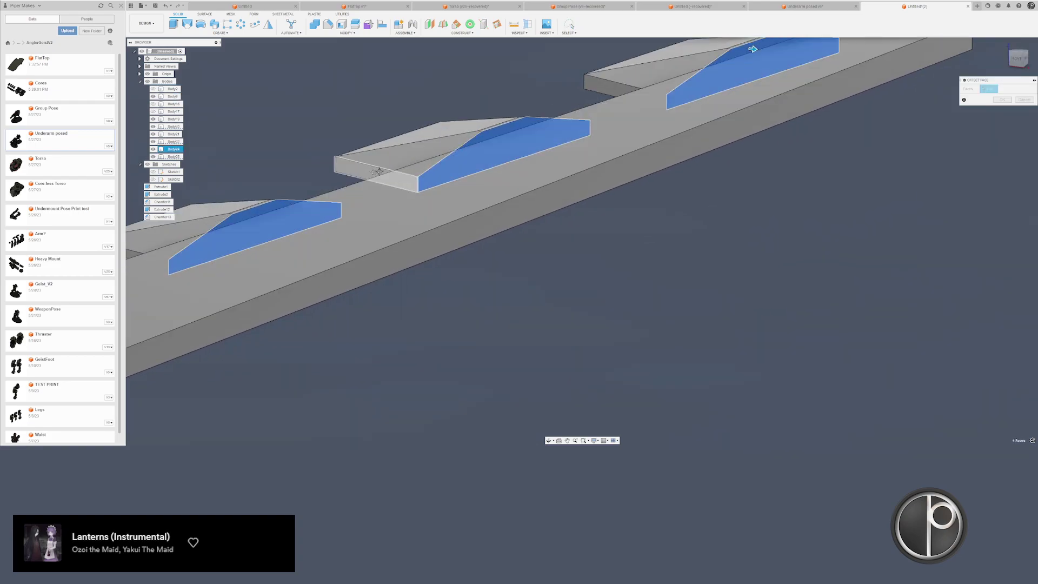
{"action": "middle_click_drag", "start_coordinate": [281, 254], "coordinate": [735, 108]}
{"action": "middle_click_drag", "start_coordinate": [246, 248], "coordinate": [496, 191]}
{"action": "left_click", "coordinate": [443, 203], "text": "ctrl"}
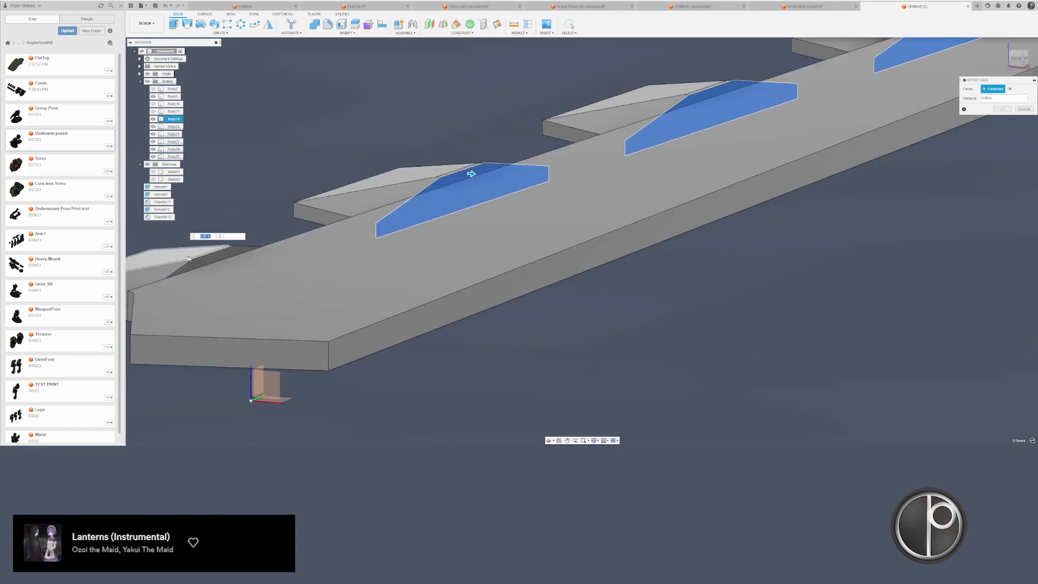
{"action": "left_click", "coordinate": [204, 264], "text": "ctrl"}
{"action": "middle_click_drag", "start_coordinate": [204, 263], "coordinate": [238, 277], "text": "shift"}
{"action": "left_click_drag", "start_coordinate": [218, 267], "coordinate": [271, 270]}
{"action": "key", "text": "Return"}
- Combine the six tooth bodies with the lower blade body as the target into one body
{"action": "scroll", "coordinate": [271, 275], "scroll_direction": "down", "scroll_amount": 4}
{"action": "middle_click_drag", "start_coordinate": [307, 180], "coordinate": [448, 229]}
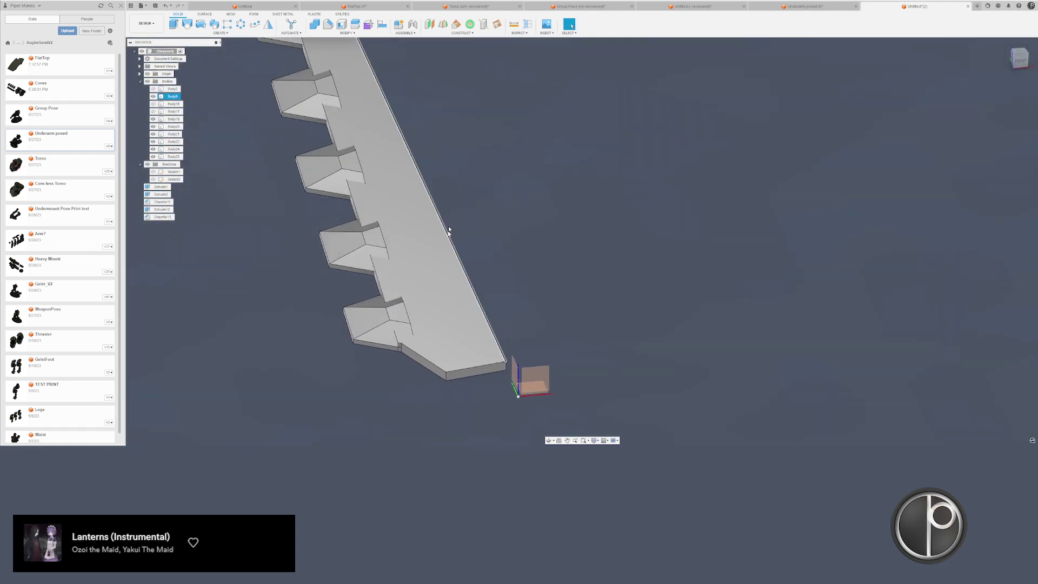
{"action": "left_click", "coordinate": [315, 24]}
{"action": "left_click", "coordinate": [362, 150]}
{"action": "scroll", "coordinate": [365, 178], "scroll_direction": "down", "scroll_amount": 3}
{"action": "left_click_drag", "start_coordinate": [505, 205], "coordinate": [482, 169]}
{"action": "middle_click_drag", "start_coordinate": [481, 169], "coordinate": [539, 184]}
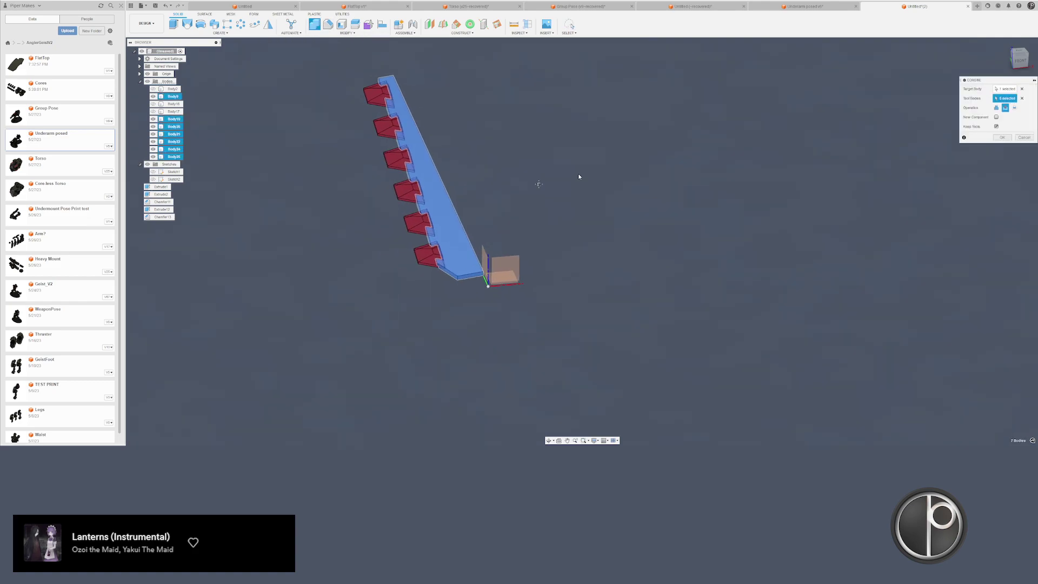
{"action": "left_click", "coordinate": [1002, 138]}
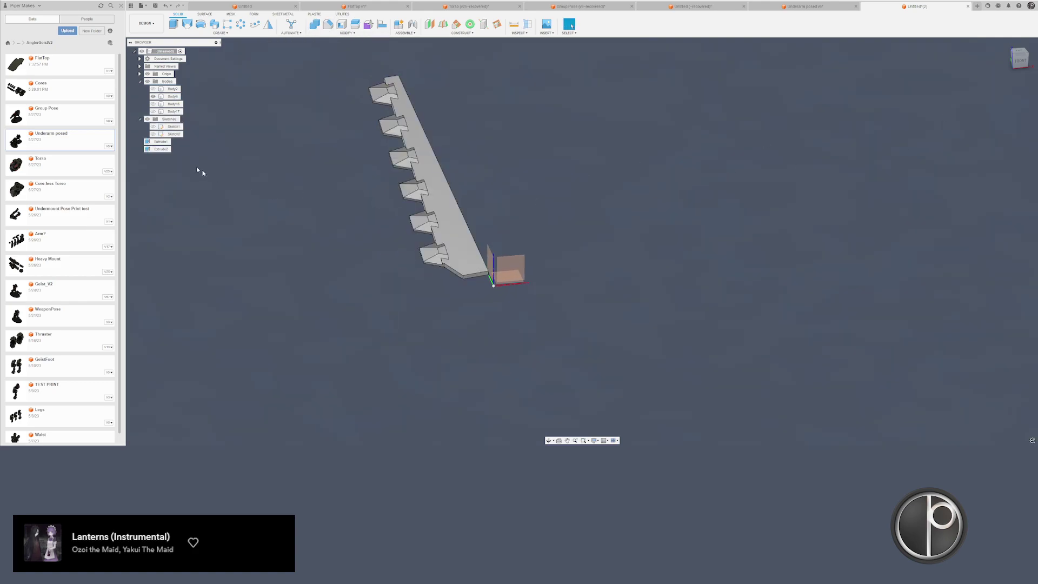
- Show the curved top layer and the inset core above the toothed layer again
{"action": "left_click", "coordinate": [153, 111]}
{"action": "middle_click_drag", "start_coordinate": [243, 202], "coordinate": [280, 159], "text": "shift"}
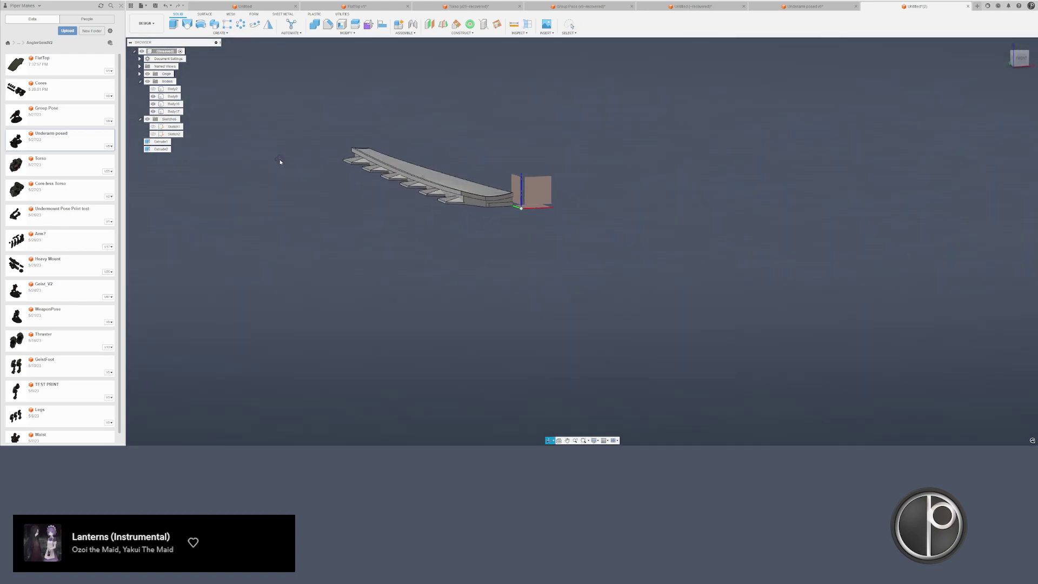
{"action": "scroll", "coordinate": [424, 194], "scroll_direction": "up", "scroll_amount": 4}
{"action": "scroll", "coordinate": [531, 195], "scroll_direction": "up", "scroll_amount": 2}
{"action": "key", "text": "m"}
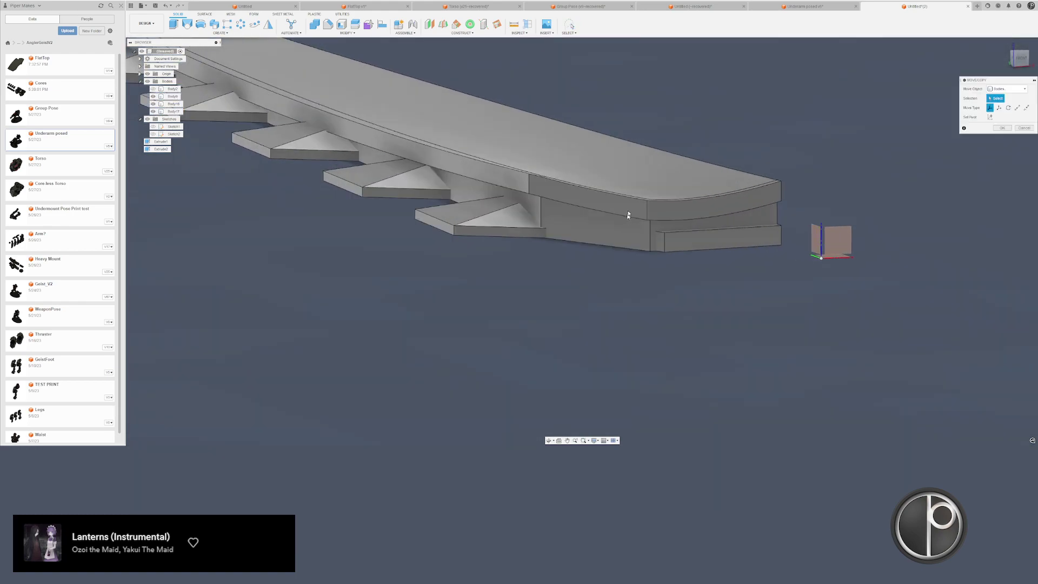
{"action": "left_click", "coordinate": [648, 208]}
{"action": "left_click", "coordinate": [771, 220]}
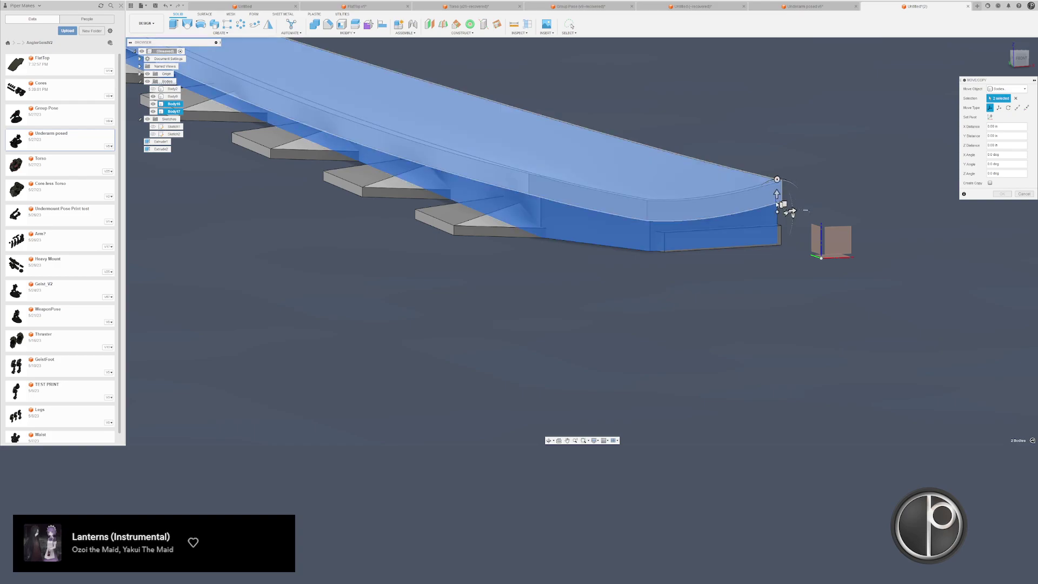
{"action": "mouse_move", "coordinate": [777, 197]}
{"action": "left_mouse_down"}
{"action": "mouse_move", "coordinate": [776, 210]}
{"action": "mouse_move", "coordinate": [776, 198]}
{"action": "left_mouse_up"}
{"action": "key", "text": "Escape"}
- Split the toothed lower blade body using the inset core as the splitting tool
{"action": "scroll", "coordinate": [518, 289], "scroll_direction": "down", "scroll_amount": 3}
{"action": "scroll", "coordinate": [486, 297], "scroll_direction": "up", "scroll_amount": 2}
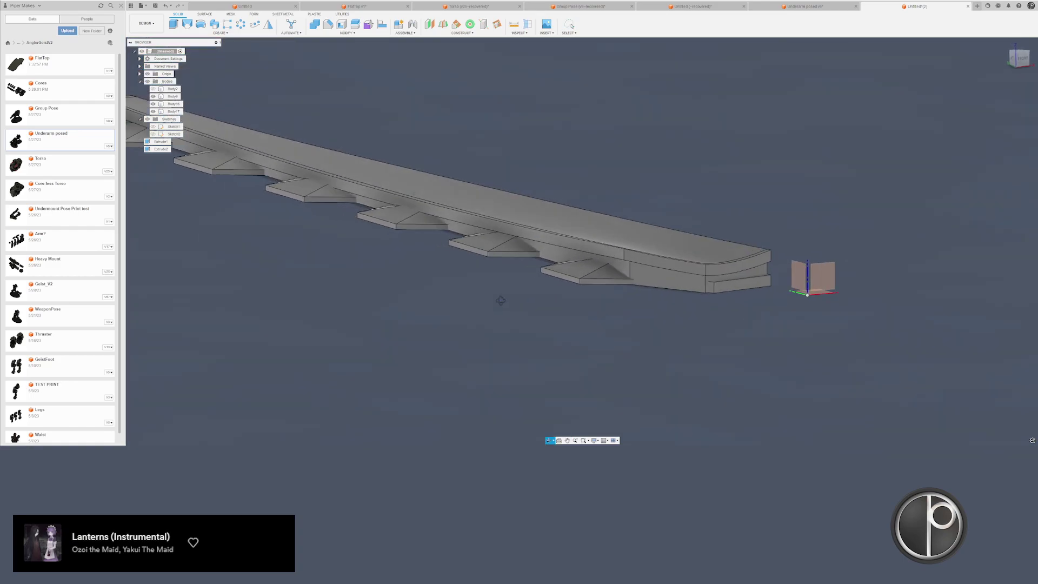
{"action": "middle_click_drag", "start_coordinate": [500, 301], "coordinate": [486, 282], "text": "shift"}
{"action": "scroll", "coordinate": [481, 283], "scroll_direction": "down", "scroll_amount": 2}
{"action": "left_click", "coordinate": [355, 24]}
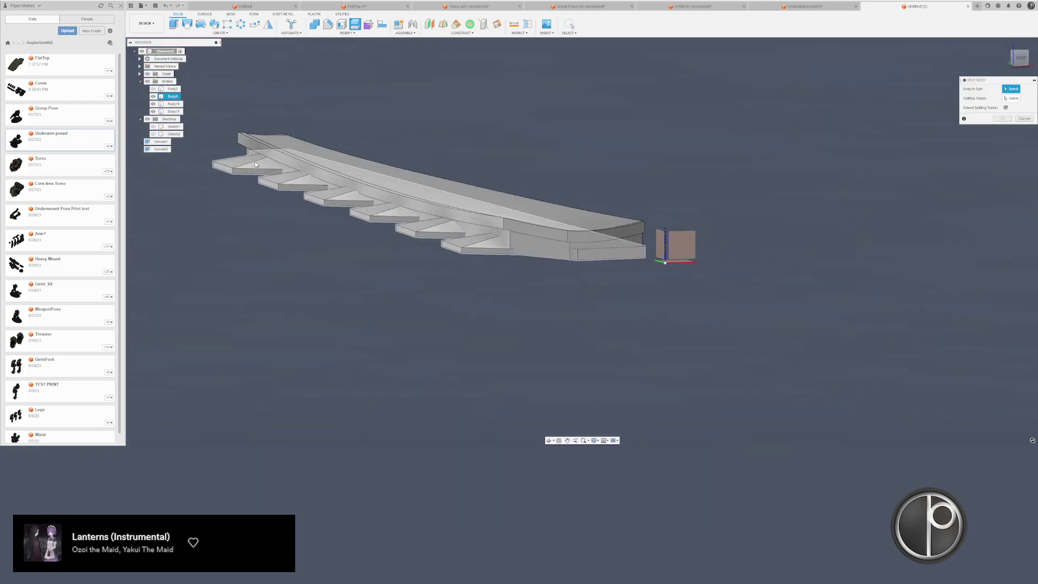
{"action": "left_click", "coordinate": [256, 165]}
{"action": "left_click", "coordinate": [1010, 98]}
{"action": "middle_click_drag", "start_coordinate": [708, 259], "coordinate": [690, 194], "text": "shift"}
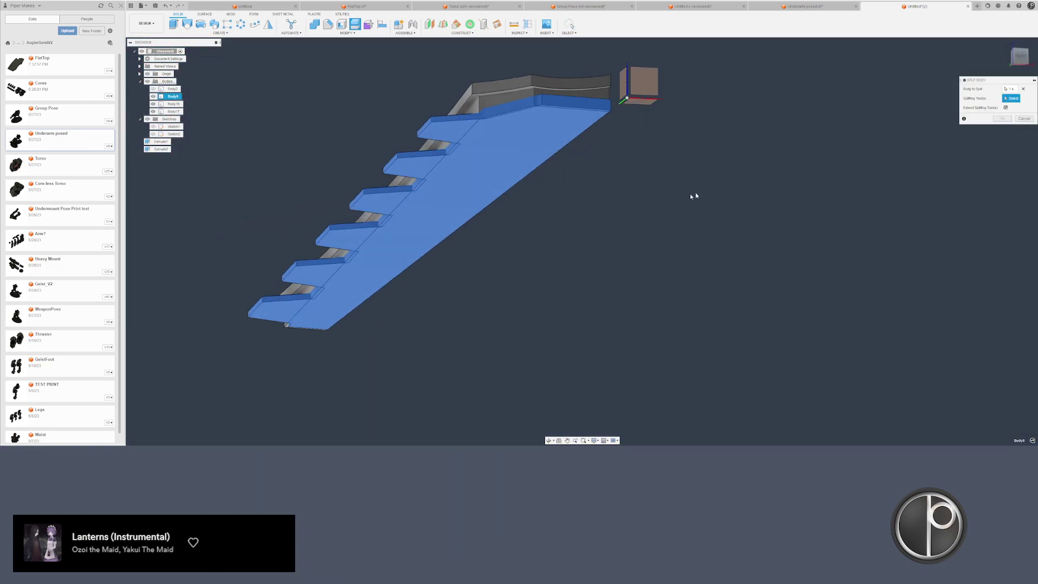
{"action": "scroll", "coordinate": [596, 86], "scroll_direction": "up", "scroll_amount": 5}
{"action": "left_click", "coordinate": [463, 79]}
{"action": "scroll", "coordinate": [437, 131], "scroll_direction": "down", "scroll_amount": 5}
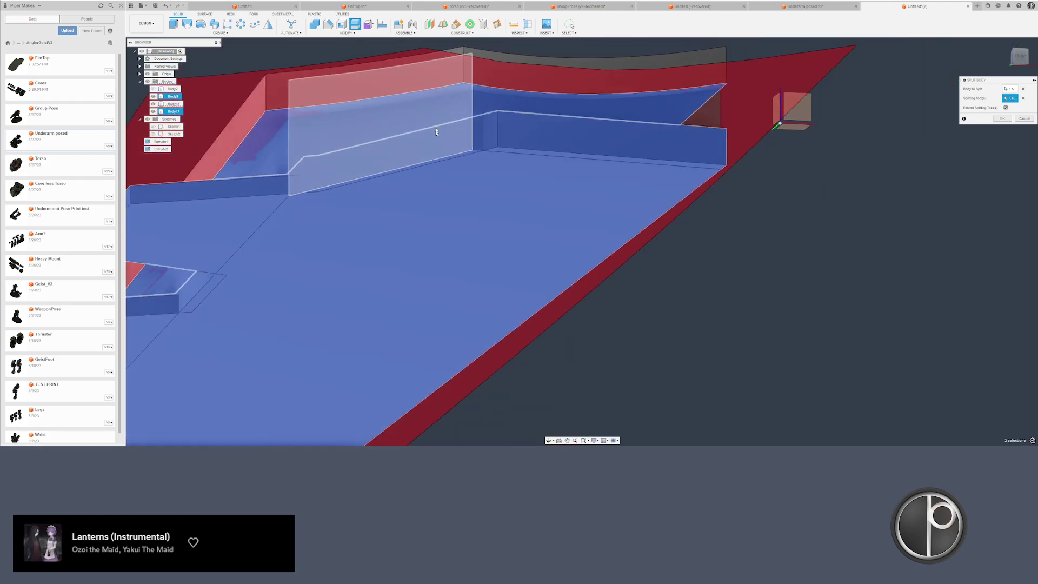
{"action": "key", "text": "Return"}
- Hide the upper layers and clear away the leftover split pieces, keeping only the trimmed toothed layer visible
{"action": "middle_click_drag", "start_coordinate": [397, 113], "coordinate": [406, 170], "text": "shift"}
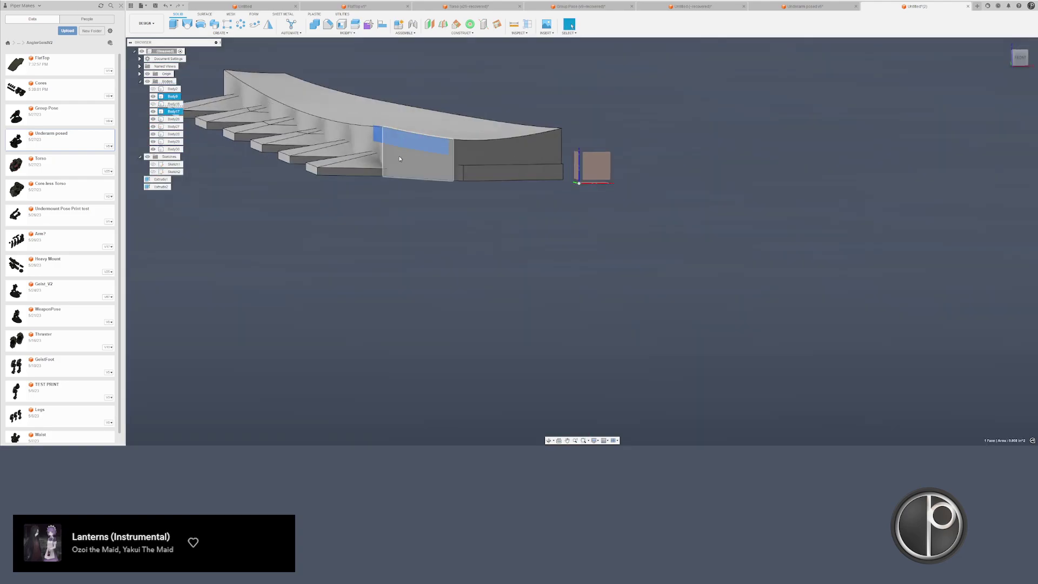
{"action": "left_click", "coordinate": [416, 152]}
{"action": "key", "text": "v"}
{"action": "left_click", "coordinate": [417, 181]}
{"action": "key", "text": "v"}
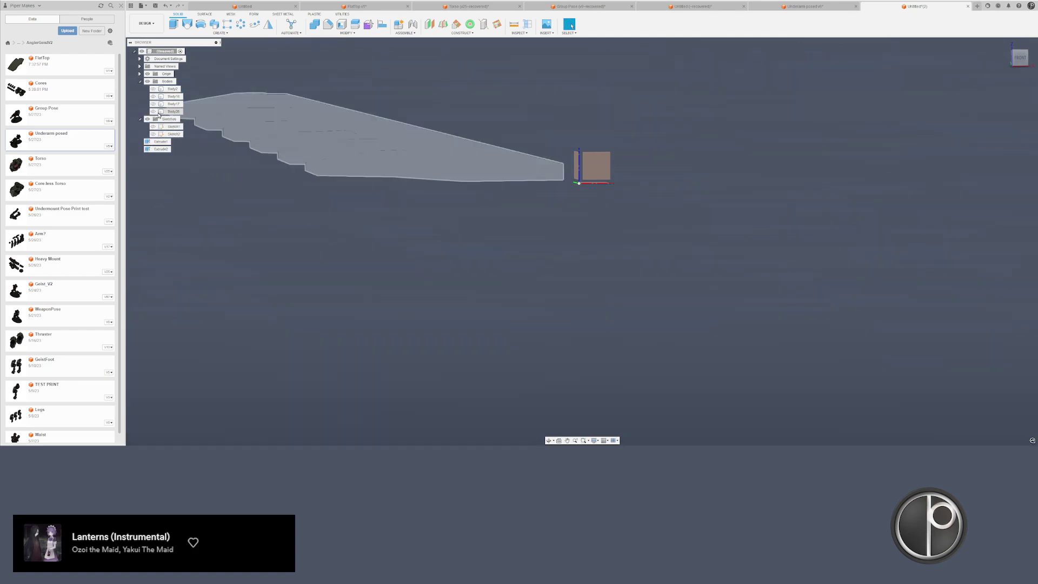
{"action": "left_click", "coordinate": [154, 112]}
{"action": "middle_click_drag", "start_coordinate": [305, 98], "coordinate": [351, 101], "text": "shift"}
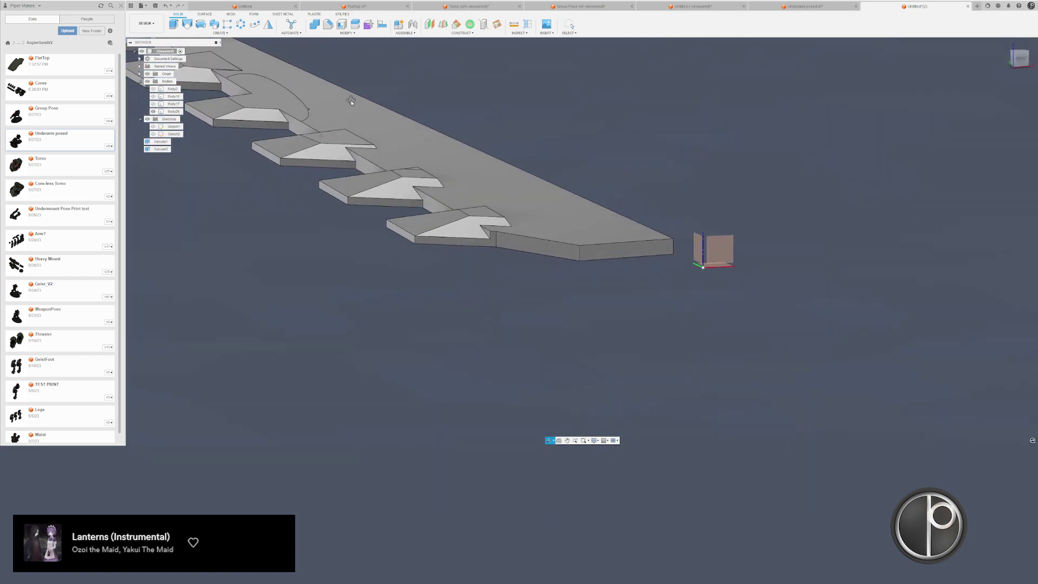
- Show the inset core, curved top layer and hilt body again
{"action": "left_click", "coordinate": [154, 103]}
{"action": "left_click", "coordinate": [153, 96]}
{"action": "left_click", "coordinate": [154, 89]}
{"action": "middle_click_drag", "start_coordinate": [351, 184], "coordinate": [523, 241], "text": "shift"}
{"action": "double_click", "coordinate": [881, 286]}
{"action": "key", "text": "v"}
{"action": "left_click", "coordinate": [852, 168]}
{"action": "middle_click_drag", "start_coordinate": [730, 230], "coordinate": [778, 253], "text": "shift"}
{"action": "key", "text": "ctrl+z"}
- Delete two selected faces on the hilt body
{"action": "left_click", "coordinate": [752, 257]}
{"action": "left_click", "coordinate": [875, 215], "text": "ctrl"}
{"action": "middle_click_drag", "start_coordinate": [962, 211], "coordinate": [862, 178], "text": "shift"}
{"action": "middle_click_drag", "start_coordinate": [953, 186], "coordinate": [836, 239], "text": "shift"}
{"action": "key", "text": "Delete"}
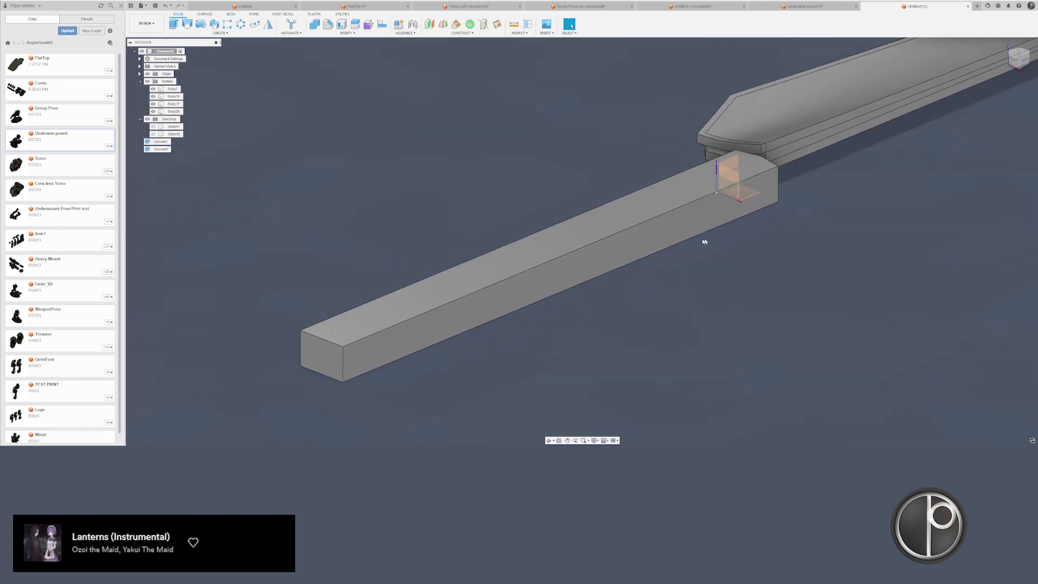
{"action": "key", "text": "c"}
{"action": "left_click", "coordinate": [433, 278]}
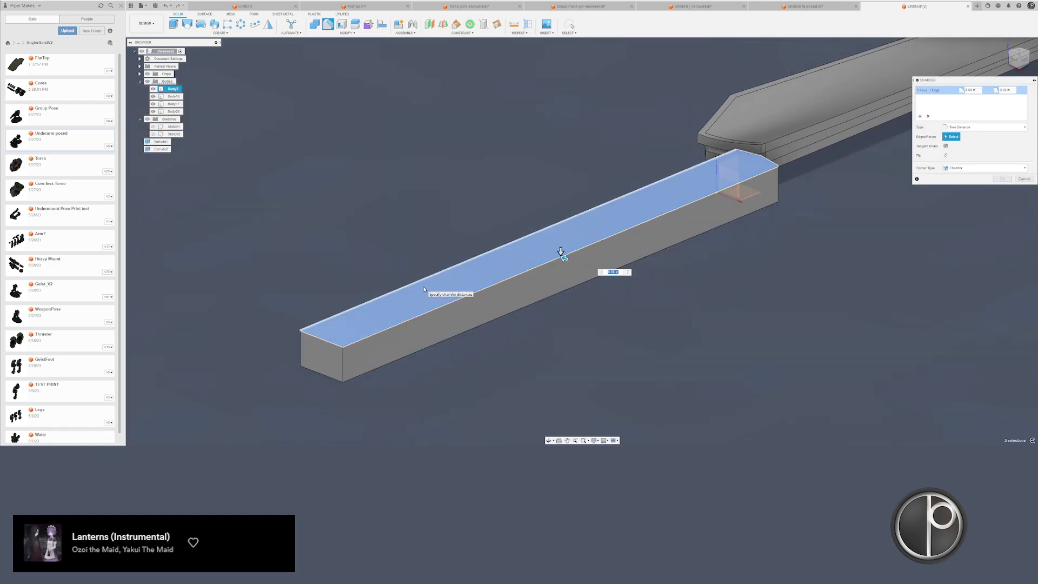
{"action": "left_click", "coordinate": [425, 289]}
{"action": "key", "text": "Escape"}
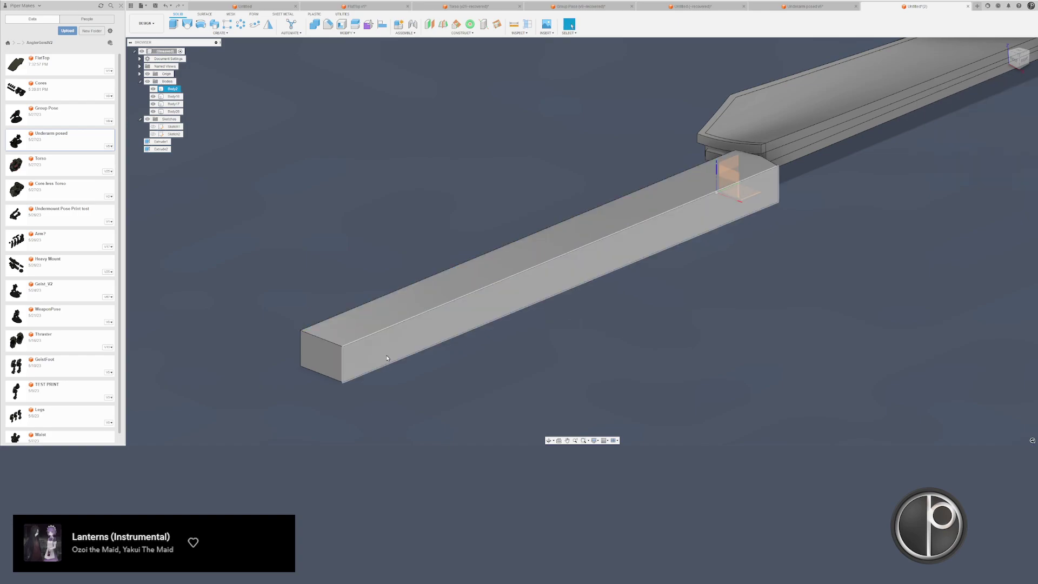
- Fillet the four long edges of the rectangular handle bar to give it a rounded profile
{"action": "key", "text": "f"}
{"action": "left_click", "coordinate": [373, 334]}
{"action": "left_click", "coordinate": [357, 307]}
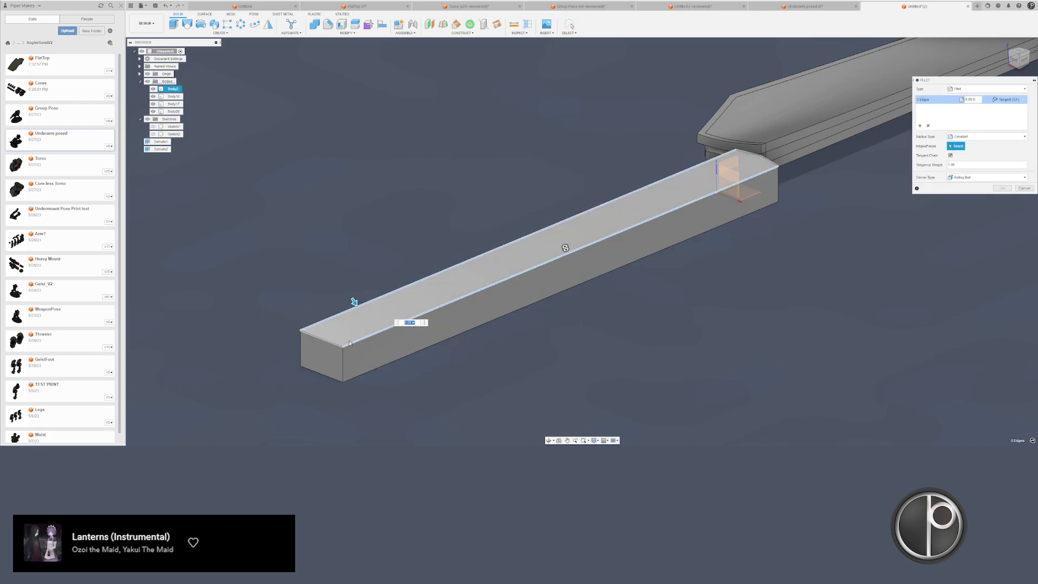
{"action": "left_click", "coordinate": [324, 359]}
{"action": "left_click", "coordinate": [348, 379]}
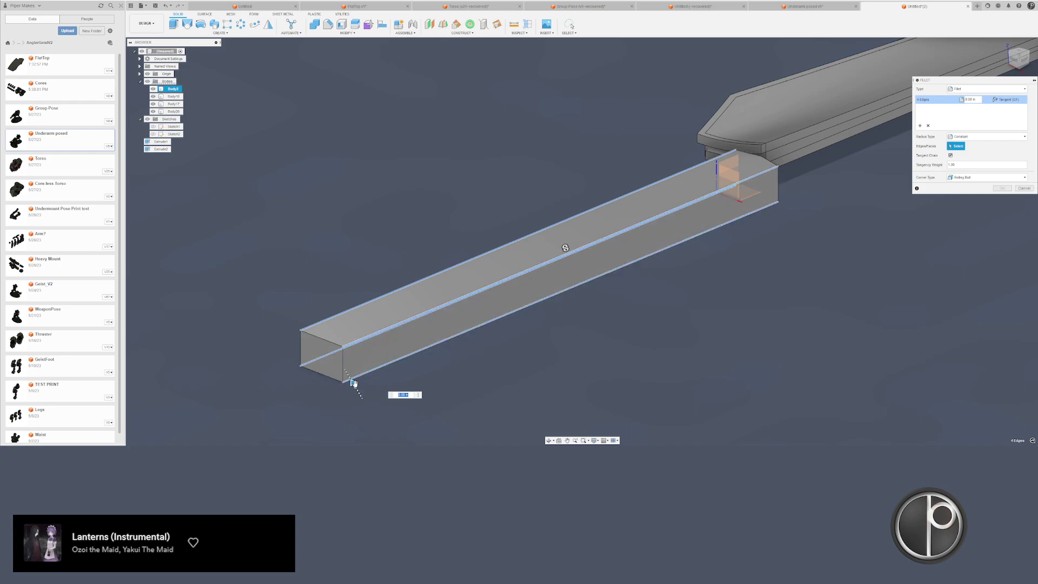
{"action": "left_click_drag", "start_coordinate": [354, 384], "coordinate": [349, 377]}
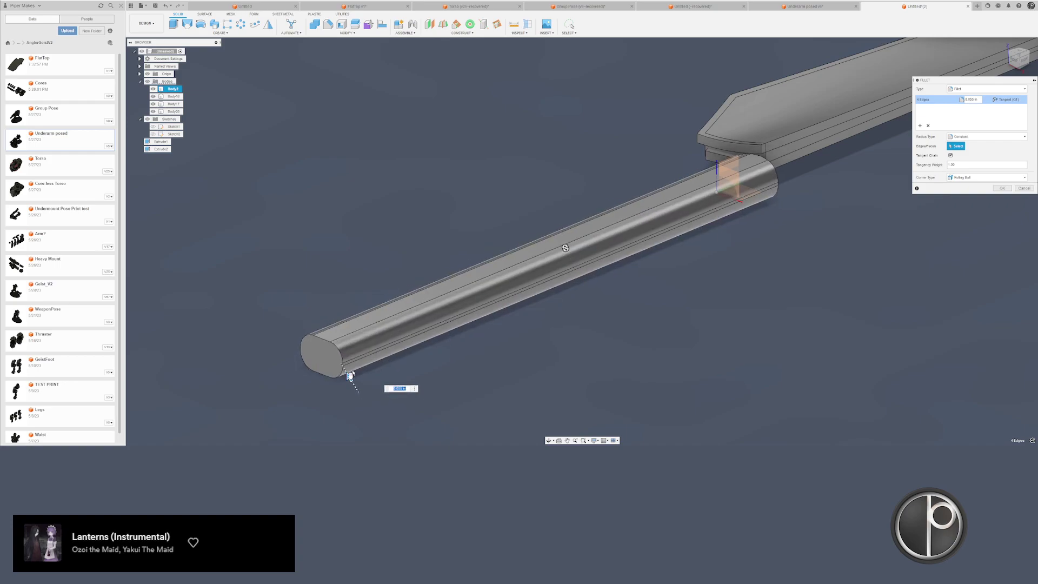
{"action": "key", "text": "Return"}
- Mirror the three quarter-blade bodies across the horizontal plane through their flat underside as new bodies
{"action": "scroll", "coordinate": [391, 214], "scroll_direction": "down", "scroll_amount": 3}
{"action": "middle_click_drag", "start_coordinate": [393, 214], "coordinate": [546, 200], "text": "shift"}
{"action": "middle_click_drag", "start_coordinate": [306, 198], "coordinate": [519, 178]}
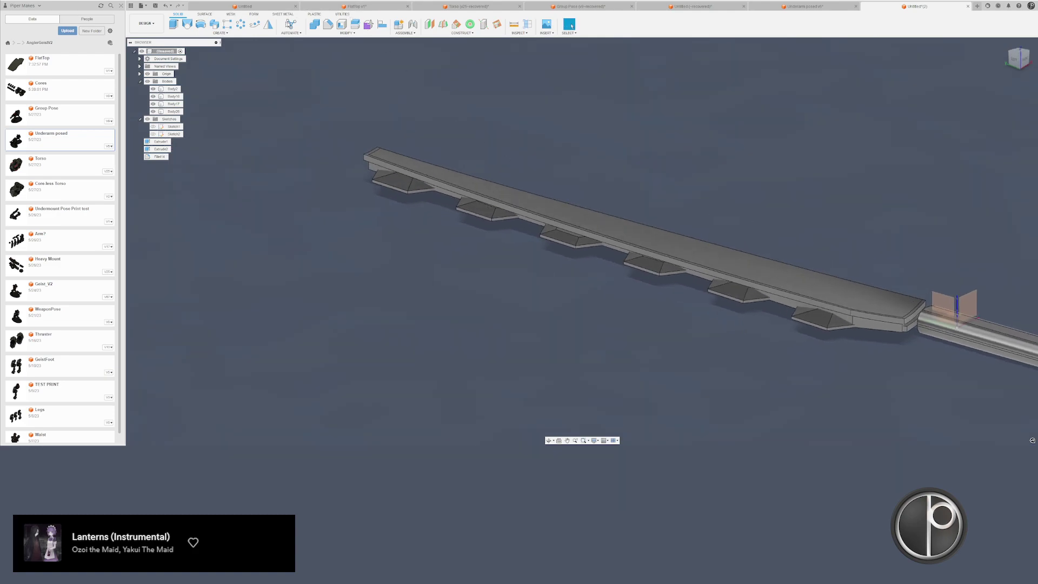
{"action": "scroll", "coordinate": [439, 161], "scroll_direction": "down", "scroll_amount": 2}
{"action": "left_click", "coordinate": [416, 177]}
{"action": "left_click", "coordinate": [427, 176]}
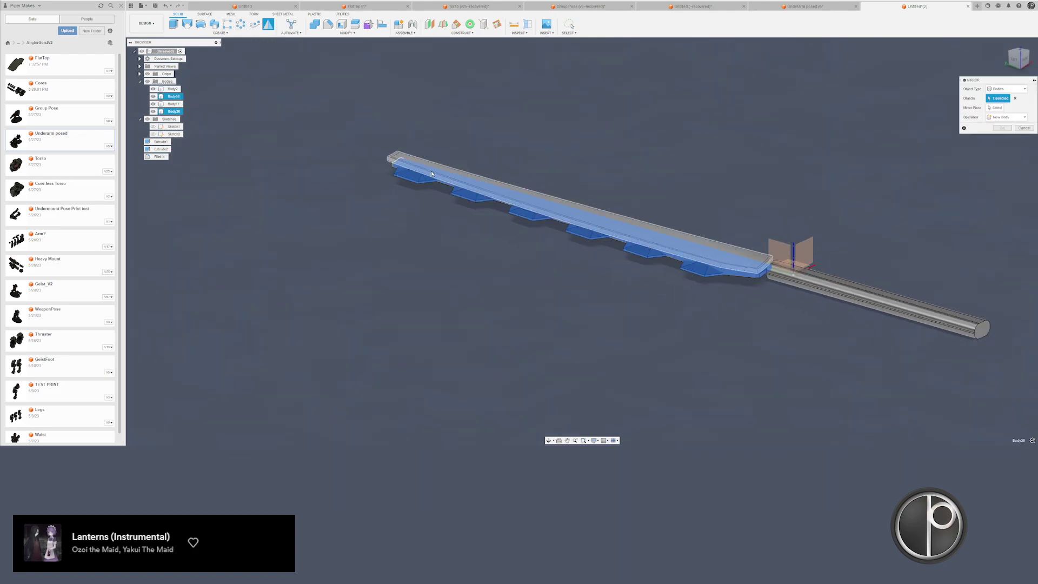
{"action": "left_click", "coordinate": [430, 170]}
{"action": "left_click", "coordinate": [995, 107]}
{"action": "middle_click_drag", "start_coordinate": [876, 254], "coordinate": [900, 198], "text": "shift"}
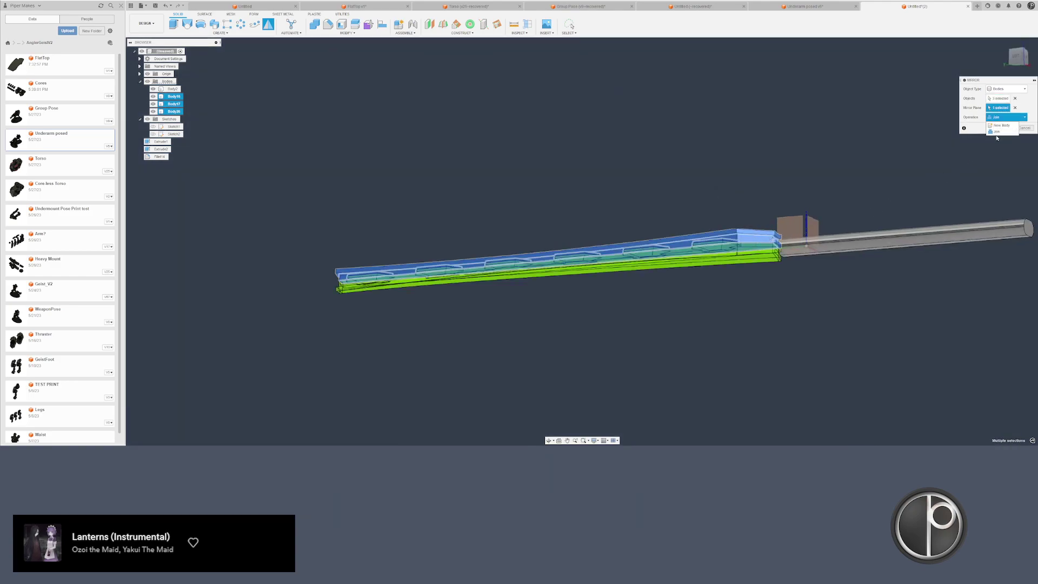
{"action": "left_click", "coordinate": [1000, 128]}
- Offset the outer side and end faces of the stacked core pieces inward between the blade's outer layers
{"action": "scroll", "coordinate": [730, 184], "scroll_direction": "up", "scroll_amount": 8}
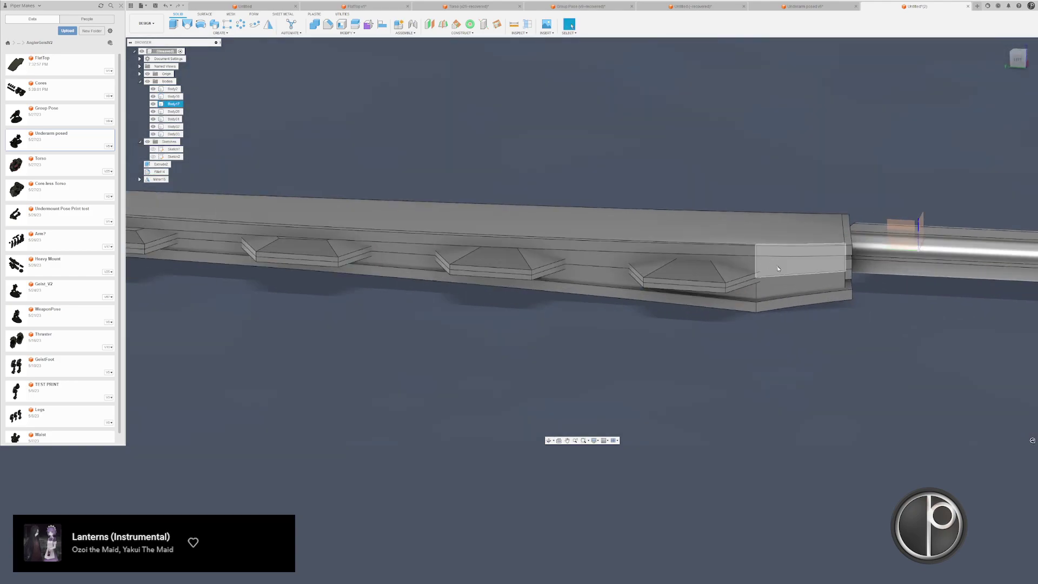
{"action": "left_click", "coordinate": [777, 275]}
{"action": "left_click", "coordinate": [776, 286], "text": "ctrl"}
{"action": "left_click", "coordinate": [573, 282], "text": "ctrl"}
{"action": "left_click", "coordinate": [535, 254], "text": "ctrl"}
{"action": "middle_click_drag", "start_coordinate": [373, 230], "coordinate": [519, 216]}
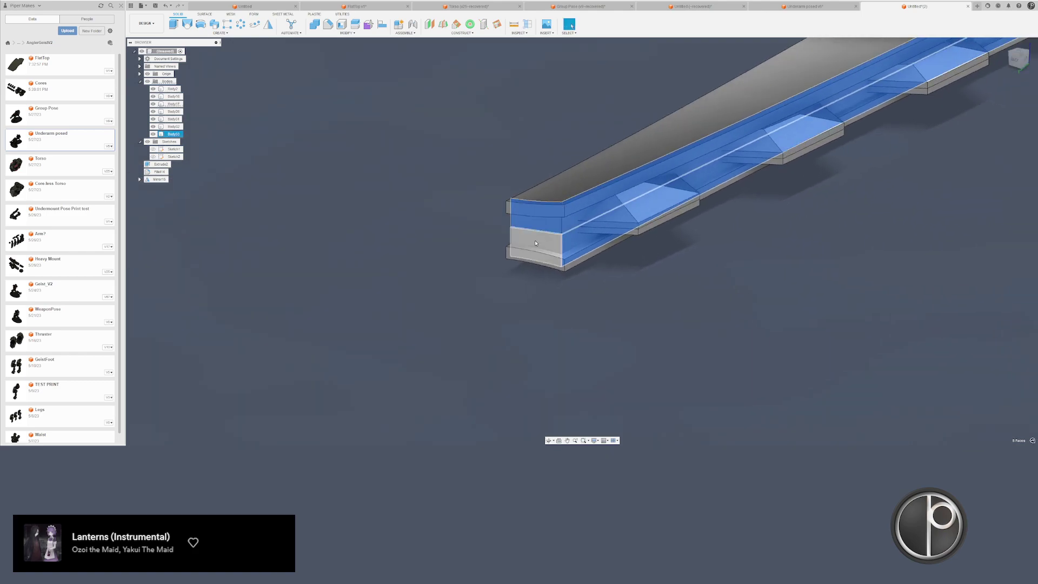
{"action": "right_click", "coordinate": [535, 243]}
{"action": "left_click", "coordinate": [554, 235]}
{"action": "middle_click_drag", "start_coordinate": [555, 235], "coordinate": [532, 253], "text": "shift"}
{"action": "left_click", "coordinate": [532, 253]}
{"action": "left_click_drag", "start_coordinate": [533, 247], "coordinate": [528, 250]}
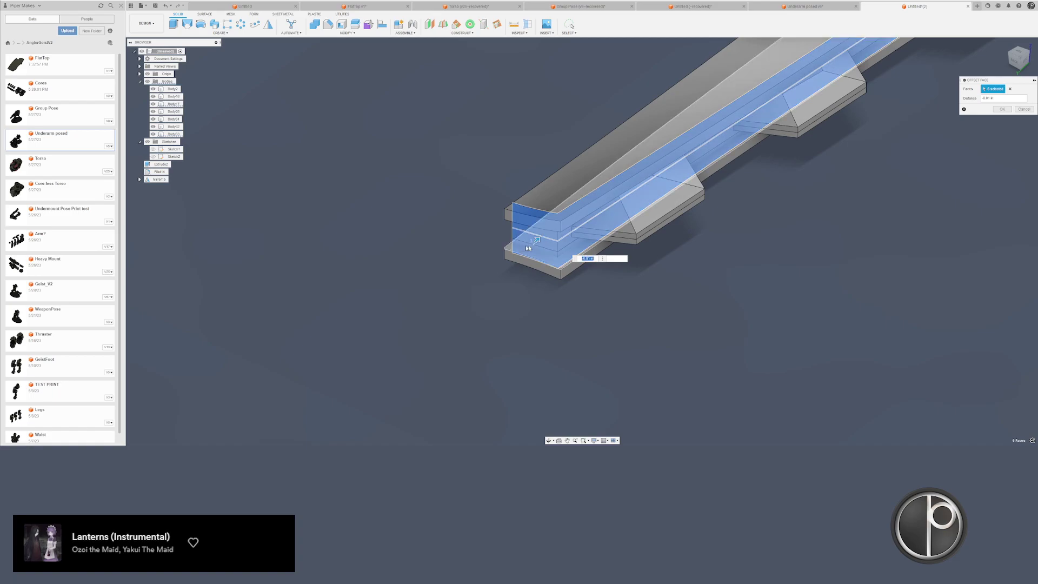
{"action": "key", "text": "Return"}
- Mirror all six half-blade bodies across the blade's vertical centre plane as new bodies
{"action": "scroll", "coordinate": [466, 229], "scroll_direction": "down", "scroll_amount": 4}
{"action": "middle_click_drag", "start_coordinate": [450, 215], "coordinate": [366, 174], "text": "shift"}
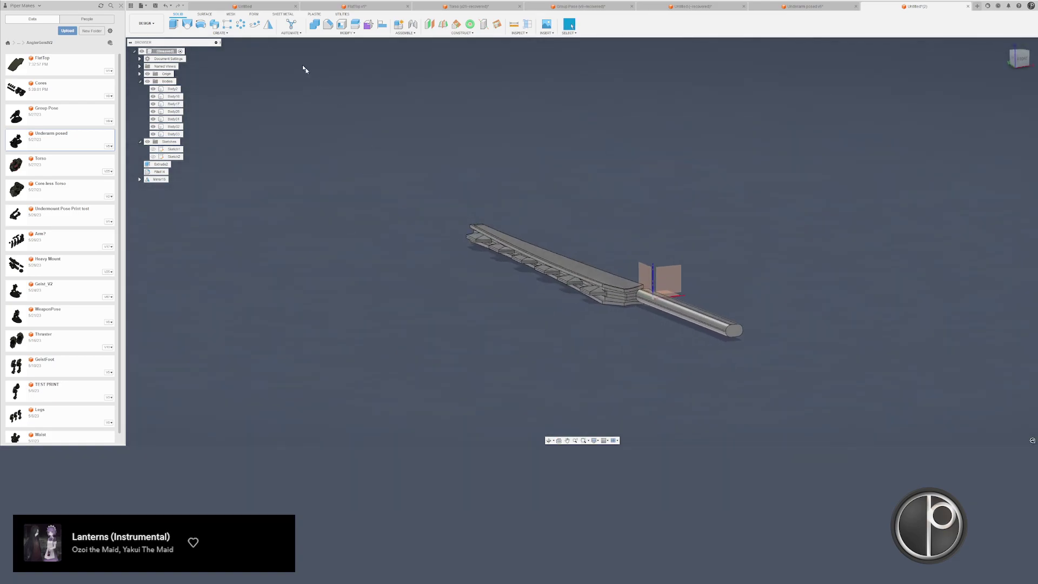
{"action": "left_click", "coordinate": [268, 24]}
{"action": "left_click_drag", "start_coordinate": [465, 271], "coordinate": [622, 287]}
{"action": "left_click", "coordinate": [995, 108]}
{"action": "middle_click_drag", "start_coordinate": [844, 162], "coordinate": [708, 189], "text": "shift"}
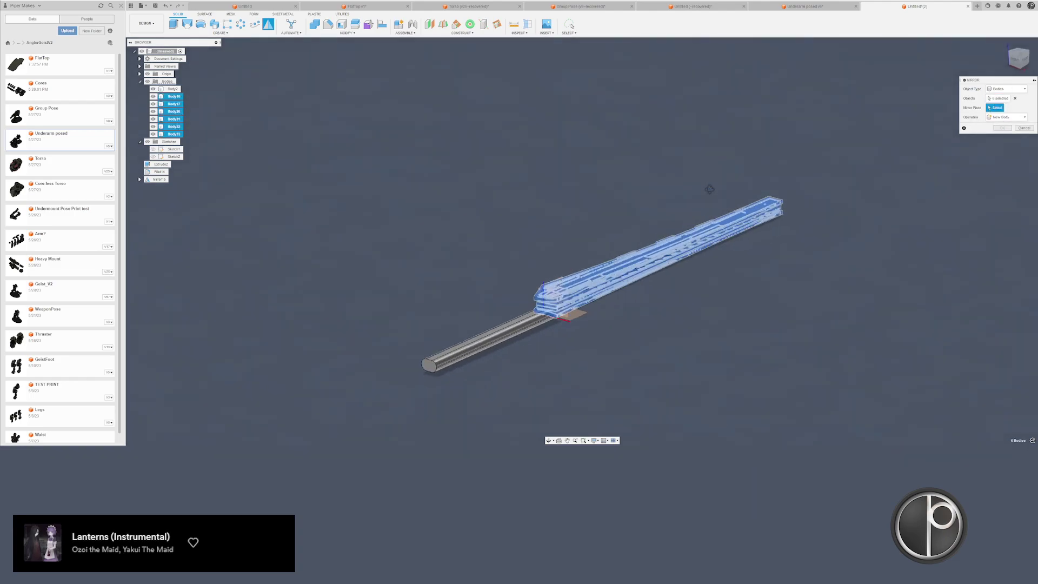
{"action": "scroll", "coordinate": [620, 276], "scroll_direction": "up", "scroll_amount": 6}
{"action": "left_click", "coordinate": [690, 253]}
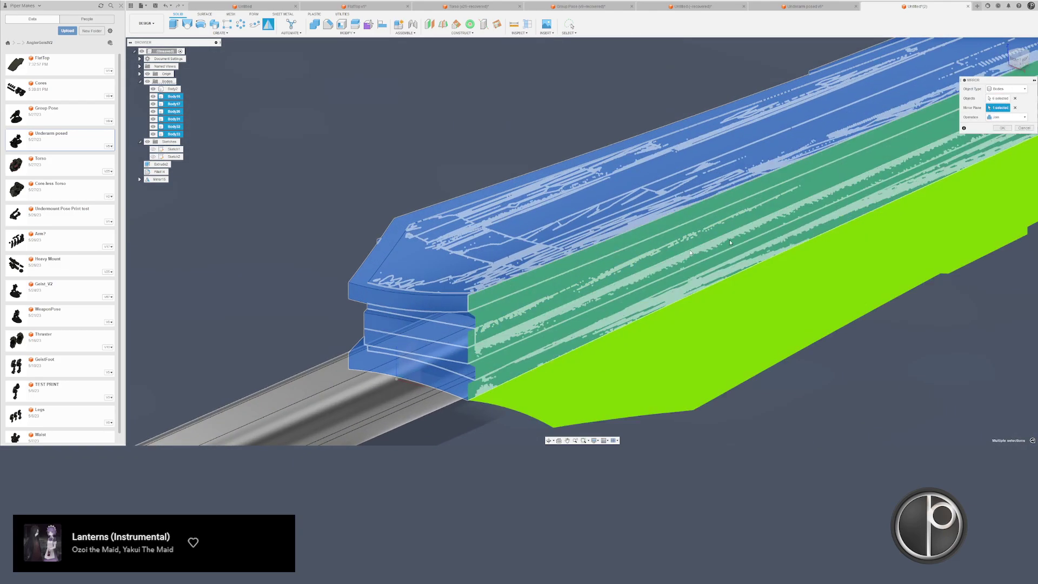
{"action": "left_click", "coordinate": [1002, 128]}
{"action": "scroll", "coordinate": [508, 249], "scroll_direction": "down", "scroll_amount": 5}
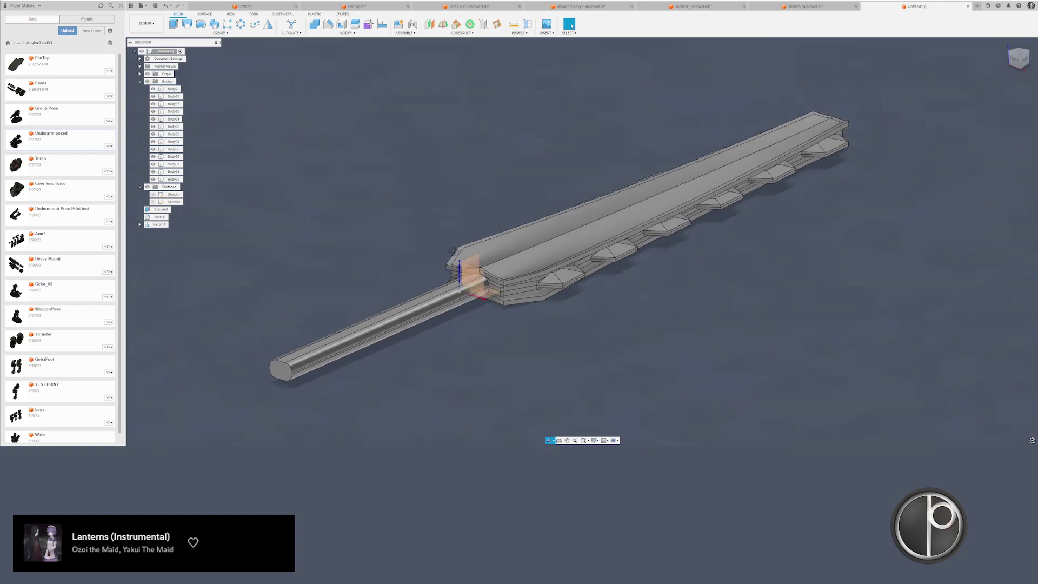
{"action": "middle_click_drag", "start_coordinate": [432, 232], "coordinate": [493, 280], "text": "shift"}
{"action": "middle_click_drag", "start_coordinate": [552, 333], "coordinate": [680, 284]}
{"action": "scroll", "coordinate": [680, 284], "scroll_direction": "up", "scroll_amount": 4}
{"action": "key", "text": "m"}
{"action": "left_click", "coordinate": [670, 233]}
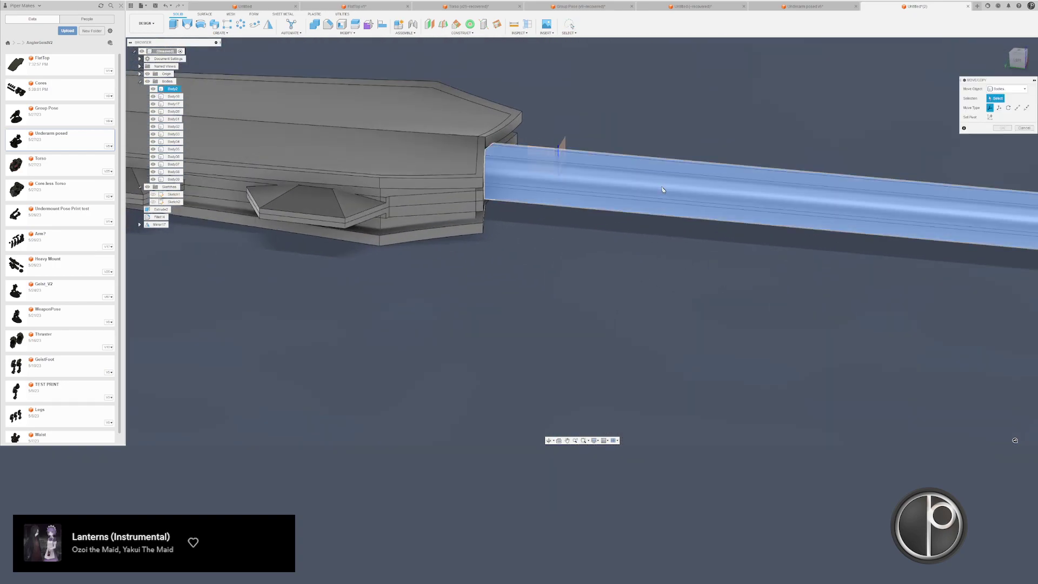
{"action": "key", "text": "Escape"}
- Combine the four toothed layer pieces on both sides of the blade into one body
{"action": "scroll", "coordinate": [490, 298], "scroll_direction": "down", "scroll_amount": 5}
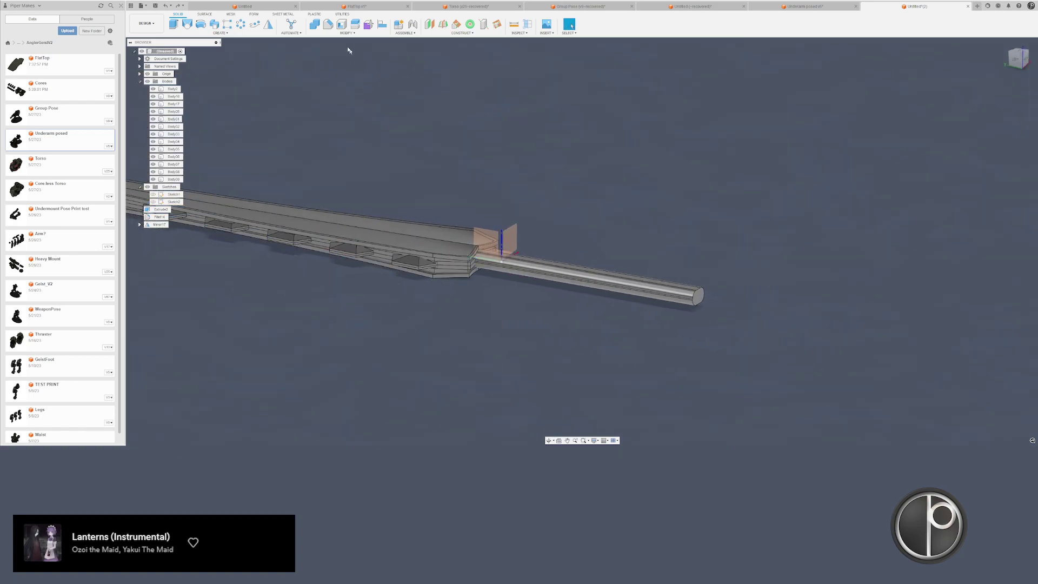
{"action": "left_click", "coordinate": [314, 25]}
{"action": "scroll", "coordinate": [424, 264], "scroll_direction": "up", "scroll_amount": 4}
{"action": "left_click", "coordinate": [420, 231]}
{"action": "left_click", "coordinate": [421, 244]}
{"action": "middle_click_drag", "start_coordinate": [482, 221], "coordinate": [379, 244], "text": "shift"}
{"action": "left_click", "coordinate": [680, 223]}
{"action": "key", "text": "Return"}
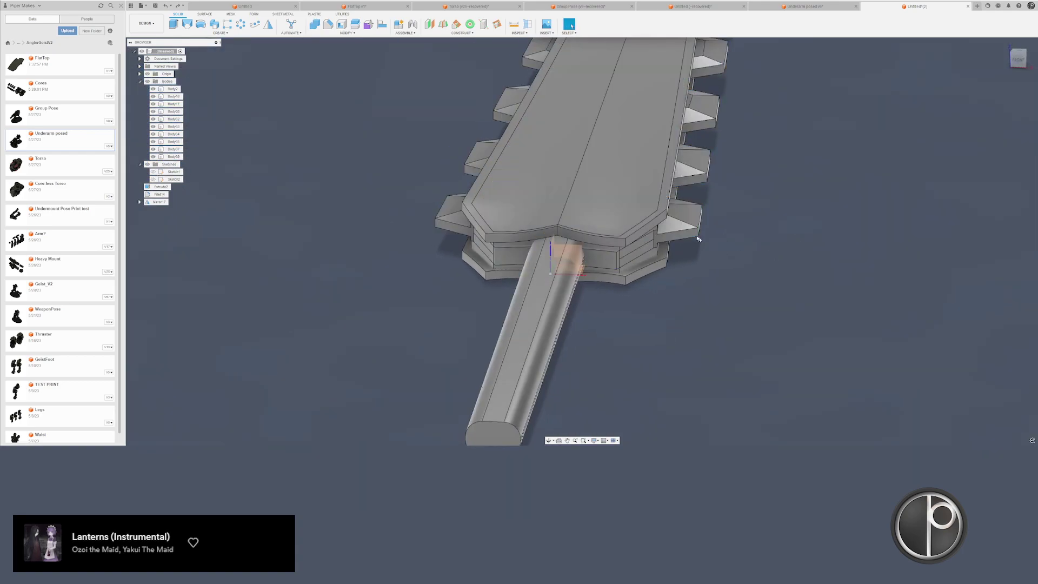
- Hide the toothed layer and join the four core pieces into one body
{"action": "left_click", "coordinate": [690, 232]}
{"action": "key", "text": "v"}
{"action": "scroll", "coordinate": [751, 287], "scroll_direction": "down", "scroll_amount": 2}
{"action": "right_click_drag", "start_coordinate": [751, 292], "coordinate": [751, 255]}
{"action": "scroll", "coordinate": [743, 255], "scroll_direction": "up", "scroll_amount": 2}
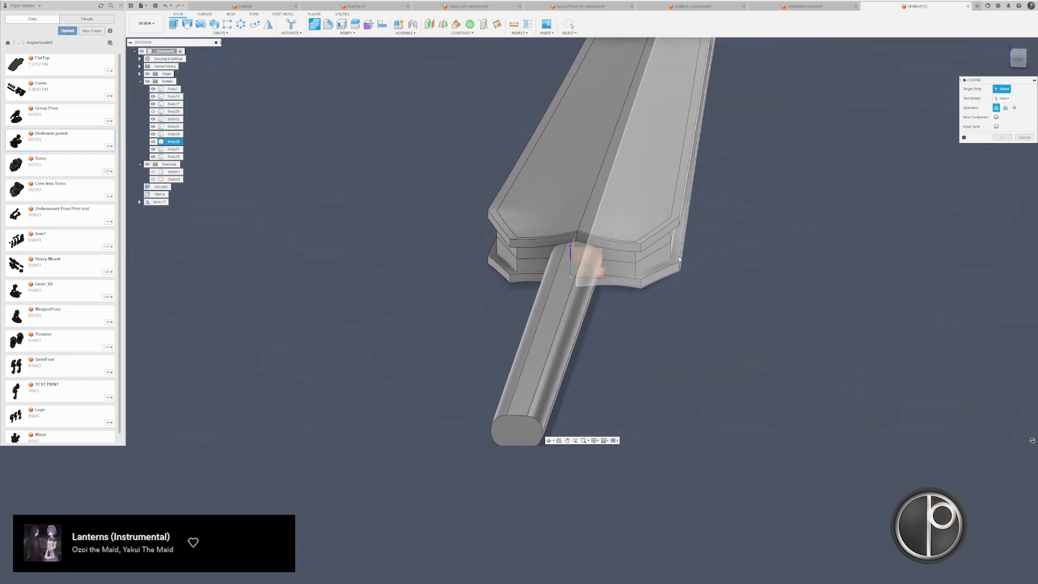
{"action": "middle_click_drag", "start_coordinate": [703, 271], "coordinate": [681, 248], "text": "shift"}
{"action": "left_click", "coordinate": [667, 237]}
{"action": "left_click", "coordinate": [664, 244]}
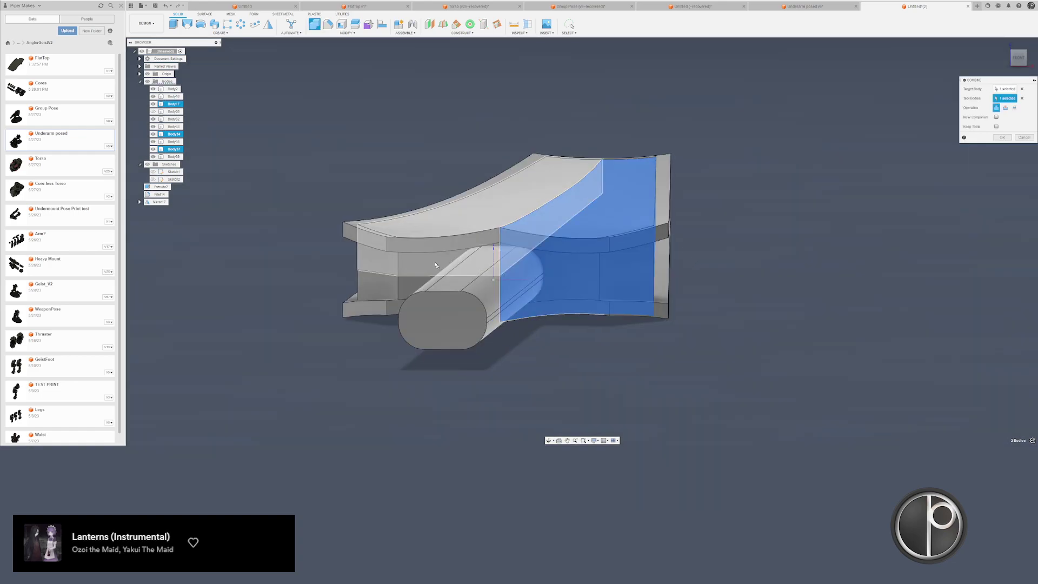
{"action": "left_click", "coordinate": [373, 250]}
{"action": "left_click", "coordinate": [366, 287]}
{"action": "key", "text": "Return"}
{"action": "right_click_drag", "start_coordinate": [292, 299], "coordinate": [303, 254]}
{"action": "left_click", "coordinate": [352, 230]}
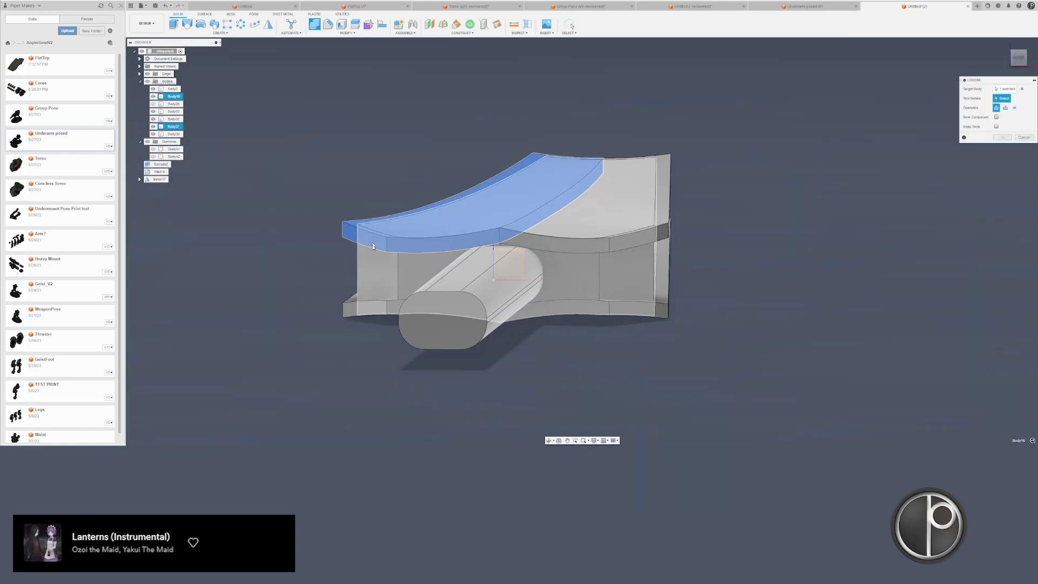
{"action": "key", "text": "Escape"}
{"action": "right_click_drag", "start_coordinate": [317, 293], "coordinate": [353, 213]}
{"action": "left_click", "coordinate": [363, 259]}
{"action": "key", "text": "Escape"}
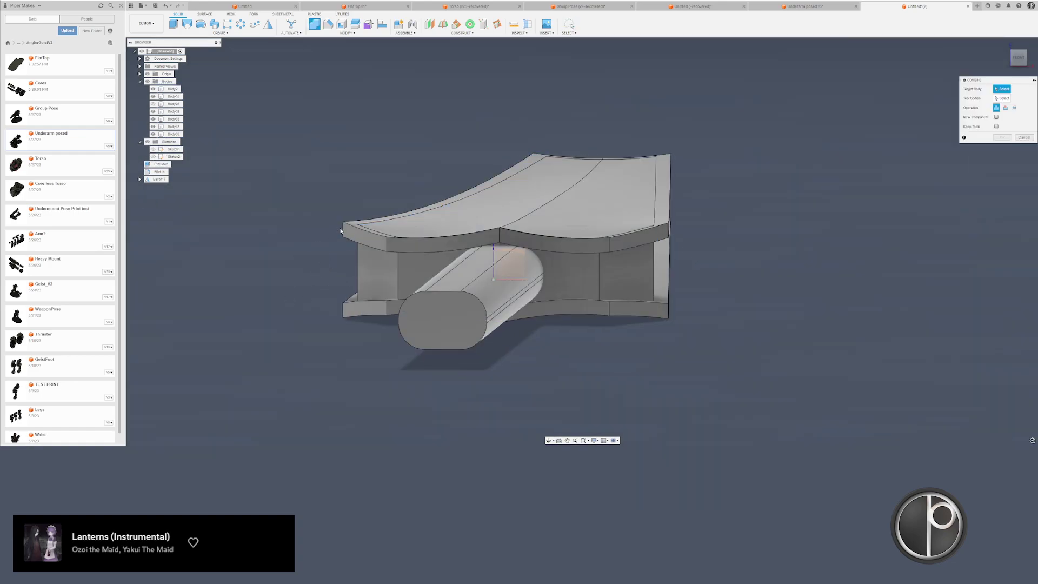
- Join the two halves of the upper blade layer, and likewise the two halves of the lower layer
{"action": "left_click", "coordinate": [355, 233]}
{"action": "left_click", "coordinate": [355, 278]}
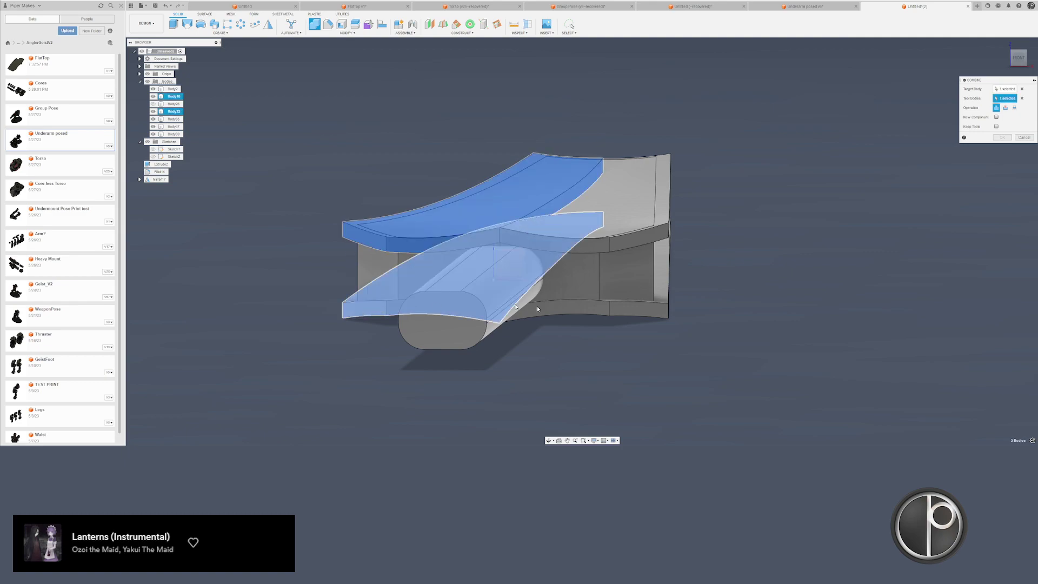
{"action": "left_click", "coordinate": [664, 287]}
{"action": "key", "text": "Return"}
{"action": "key", "text": "Return"}
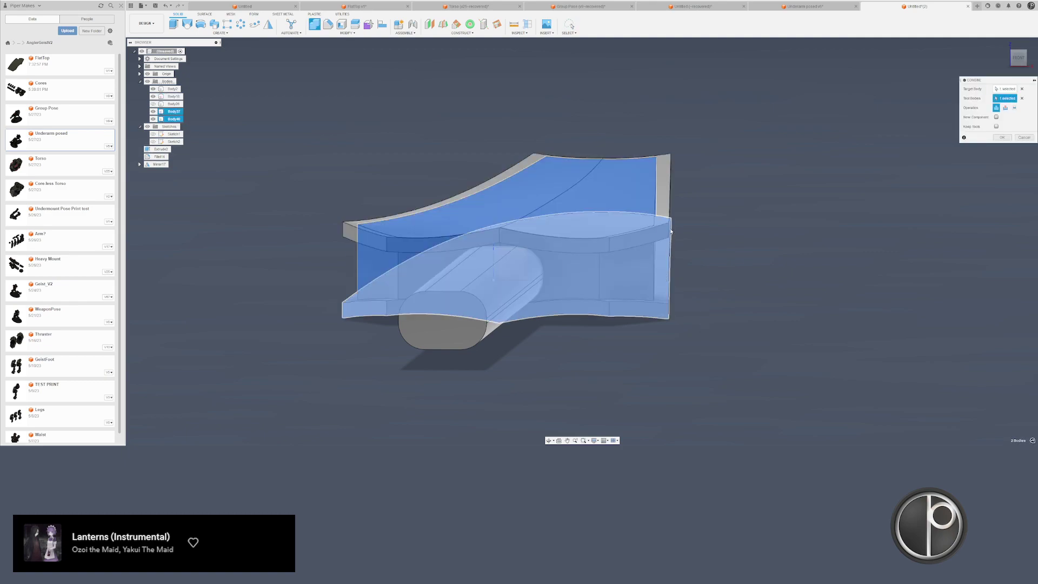
- Cut the core with the upper and lower blade layers as tools, keeping both layers
{"action": "left_click", "coordinate": [671, 231]}
{"action": "left_click_drag", "start_coordinate": [741, 286], "coordinate": [748, 278]}
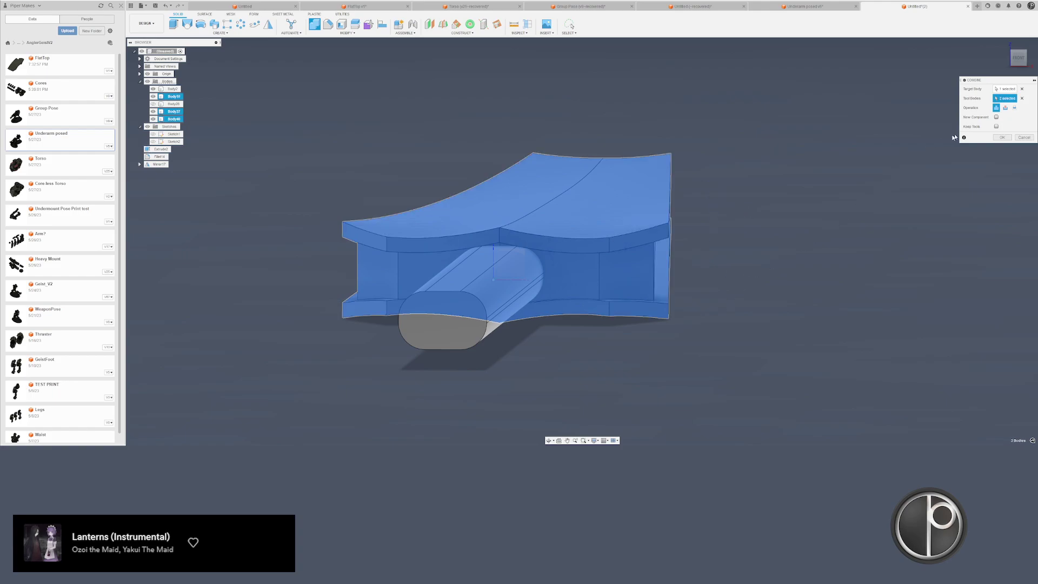
{"action": "left_click", "coordinate": [1006, 108]}
{"action": "left_click", "coordinate": [1001, 138]}
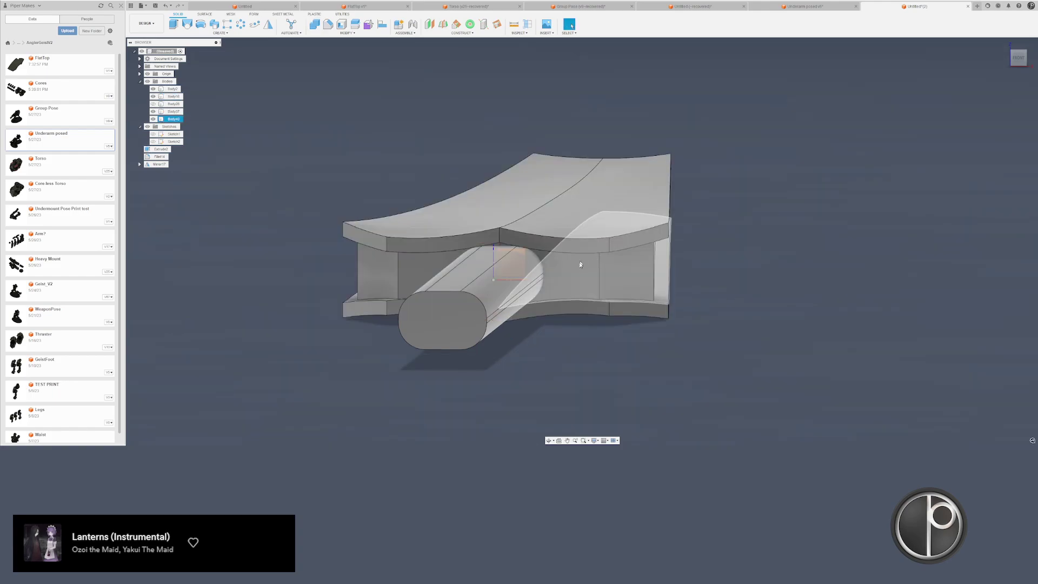
{"action": "middle_click_drag", "start_coordinate": [579, 264], "coordinate": [609, 348], "text": "shift"}
{"action": "left_click", "coordinate": [610, 348]}
{"action": "left_click", "coordinate": [449, 370], "text": "ctrl"}
{"action": "right_click", "coordinate": [449, 369]}
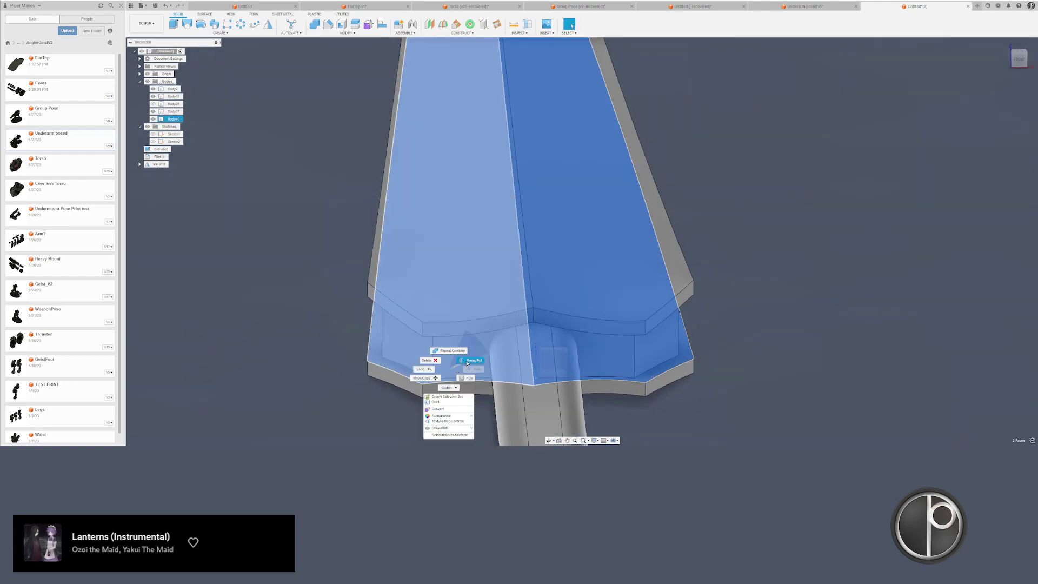
{"action": "left_click", "coordinate": [470, 359]}
{"action": "key", "text": "Escape"}
- Offset the core's two end faces around the handle inward, towards the blade
{"action": "left_click", "coordinate": [460, 362]}
{"action": "key", "text": "v"}
{"action": "left_click", "coordinate": [461, 365]}
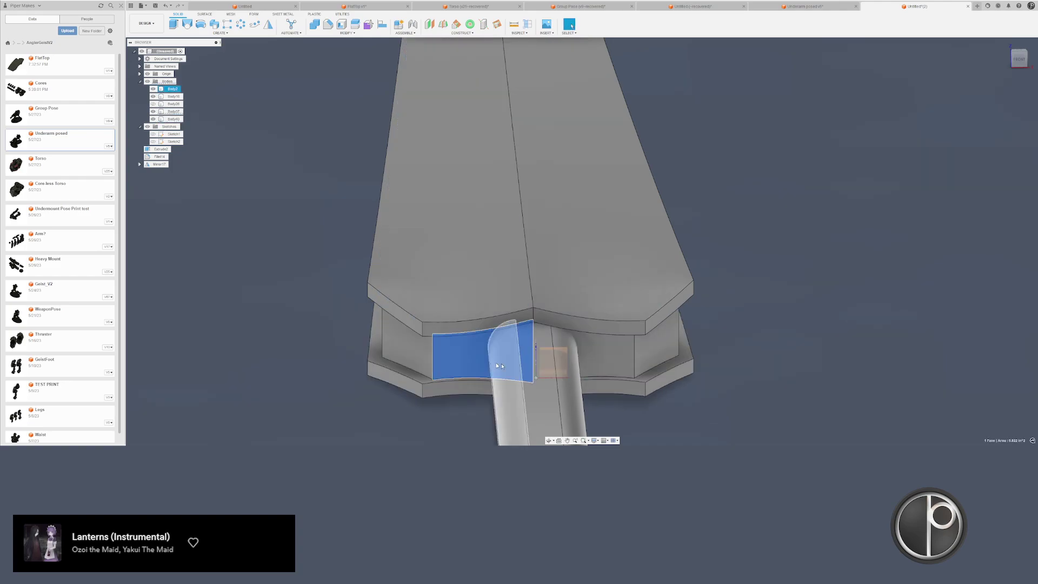
{"action": "left_click", "coordinate": [589, 361], "text": "shift"}
{"action": "key", "text": "q"}
{"action": "left_click_drag", "start_coordinate": [591, 366], "coordinate": [596, 358]}
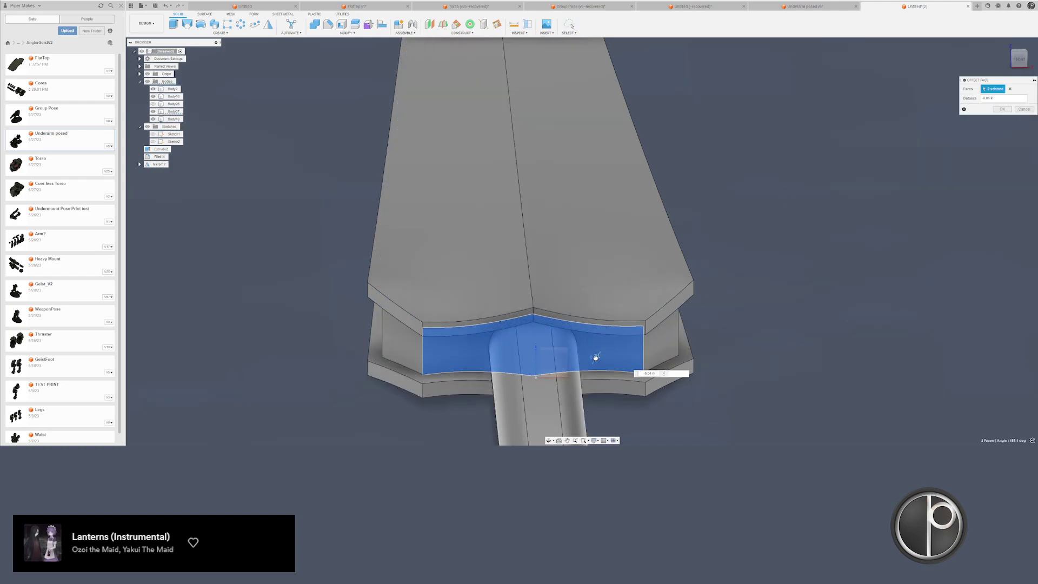
{"action": "key", "text": "Return"}
- Show the toothed layer again and offset its two handle-side end faces back into the core
{"action": "middle_click_drag", "start_coordinate": [233, 252], "coordinate": [229, 199], "text": "shift"}
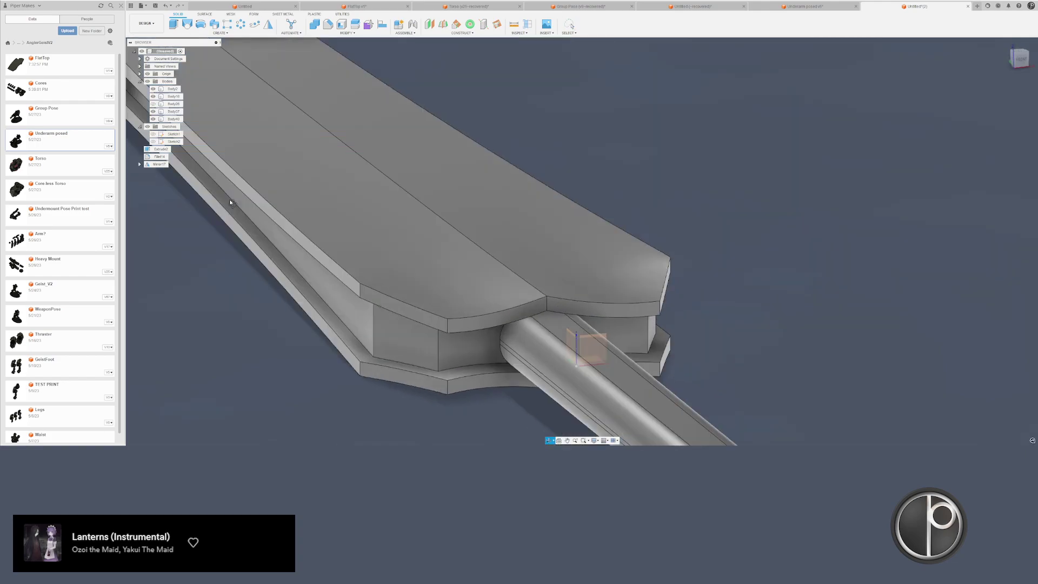
{"action": "left_click", "coordinate": [153, 104]}
{"action": "scroll", "coordinate": [431, 253], "scroll_direction": "down", "scroll_amount": 3}
{"action": "middle_click_drag", "start_coordinate": [421, 238], "coordinate": [519, 248], "text": "shift"}
{"action": "scroll", "coordinate": [454, 273], "scroll_direction": "down", "scroll_amount": 2}
{"action": "scroll", "coordinate": [476, 284], "scroll_direction": "up", "scroll_amount": 3}
{"action": "scroll", "coordinate": [380, 292], "scroll_direction": "up", "scroll_amount": 3}
{"action": "left_click", "coordinate": [364, 318]}
{"action": "middle_click_drag", "start_coordinate": [364, 318], "coordinate": [395, 312], "text": "shift"}
{"action": "key", "text": "q"}
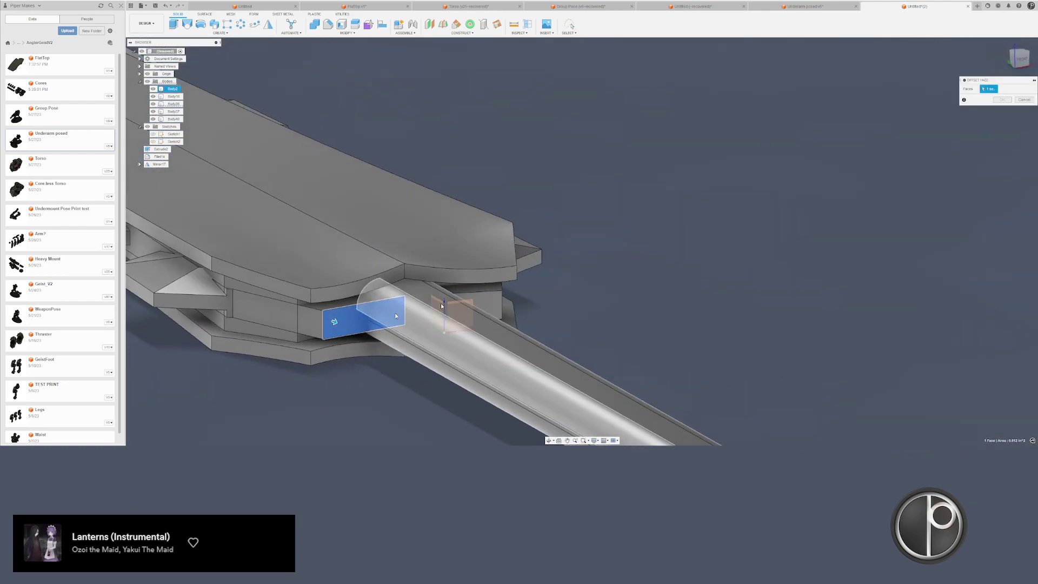
{"action": "left_click", "coordinate": [484, 302]}
{"action": "left_click_drag", "start_coordinate": [486, 301], "coordinate": [470, 294]}
{"action": "key", "text": "Return"}
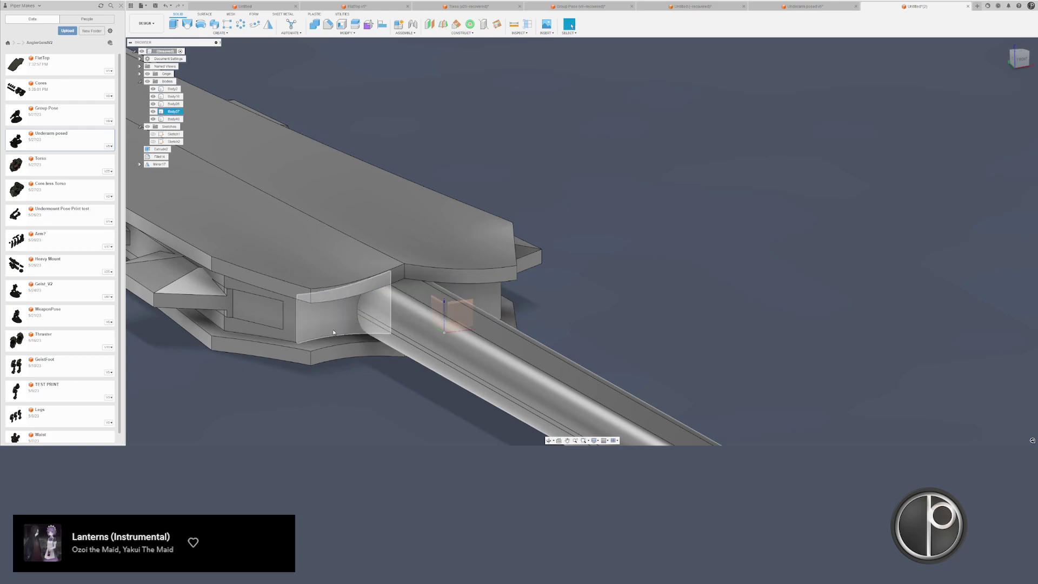
- Offset the handle's blade-side end face to extend the handle into the core
{"action": "middle_click_drag", "start_coordinate": [336, 329], "coordinate": [364, 323], "text": "shift"}
{"action": "scroll", "coordinate": [364, 323], "scroll_direction": "up", "scroll_amount": 5}
{"action": "left_click", "coordinate": [332, 306]}
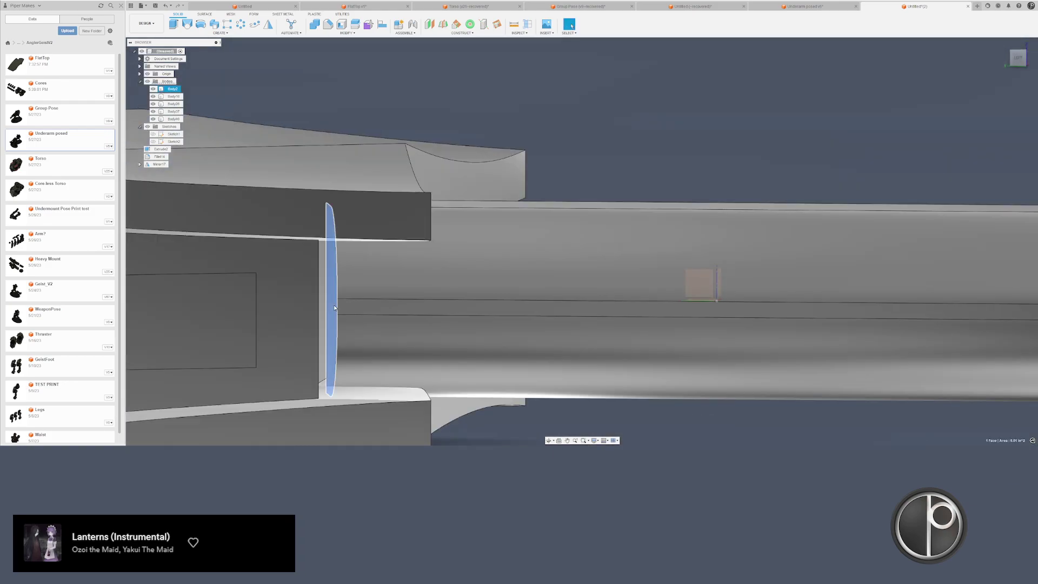
{"action": "key", "text": "q"}
{"action": "left_click_drag", "start_coordinate": [328, 305], "coordinate": [217, 303]}
{"action": "key", "text": "Return"}
{"action": "scroll", "coordinate": [359, 302], "scroll_direction": "down", "scroll_amount": 8}
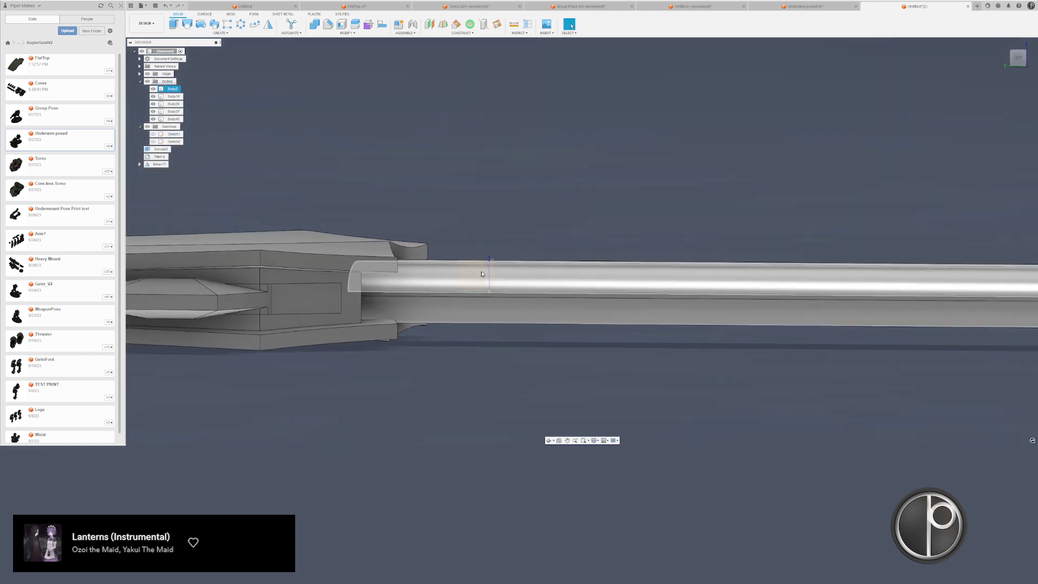
- Fillet the edges crossing the upper blade layer near the tip with a large radius to smooth the bend
{"action": "middle_click_drag", "start_coordinate": [595, 260], "coordinate": [805, 220]}
{"action": "scroll", "coordinate": [543, 254], "scroll_direction": "up", "scroll_amount": 3}
{"action": "middle_click_drag", "start_coordinate": [454, 227], "coordinate": [276, 321], "text": "shift"}
{"action": "key", "text": "f"}
{"action": "left_click", "coordinate": [476, 272]}
{"action": "scroll", "coordinate": [276, 320], "scroll_direction": "up", "scroll_amount": 5}
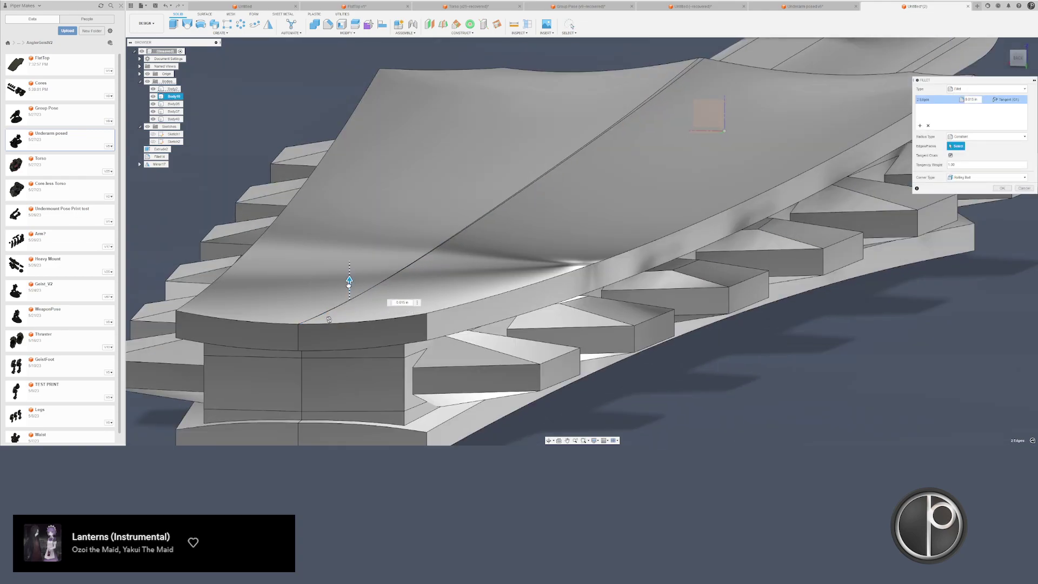
{"action": "left_click_drag", "start_coordinate": [350, 192], "coordinate": [361, 132]}
{"action": "scroll", "coordinate": [362, 135], "scroll_direction": "down", "scroll_amount": 5}
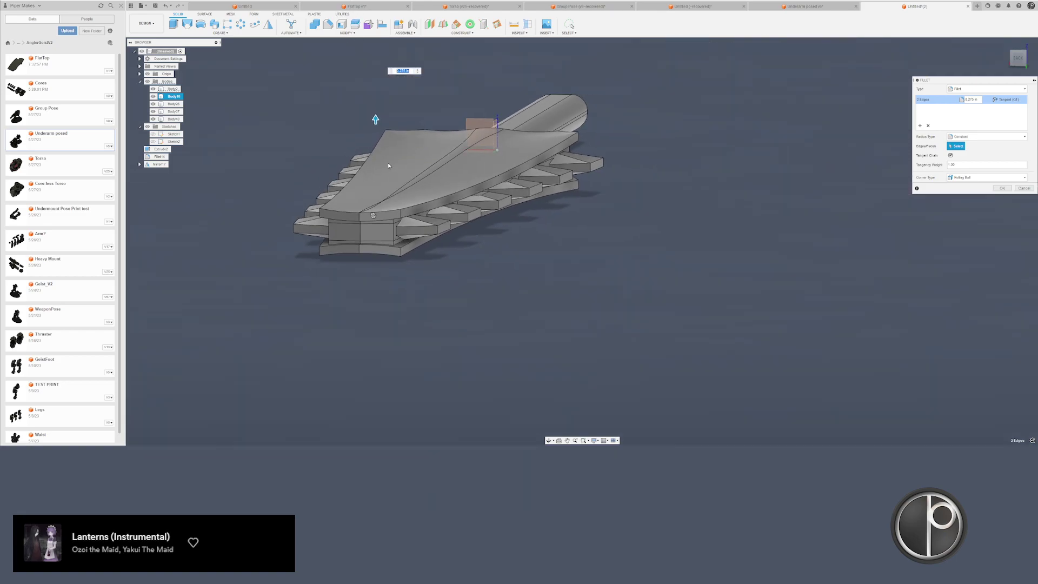
{"action": "key", "text": "Return"}
{"action": "scroll", "coordinate": [408, 140], "scroll_direction": "down", "scroll_amount": 3}
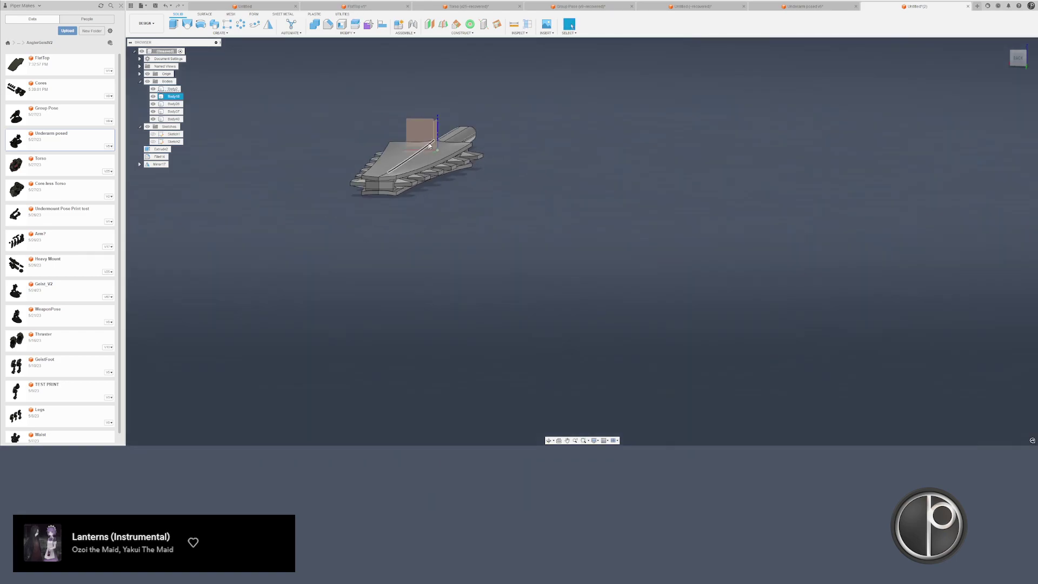
- Examine the smoothed blade from both sides and above, and hide the origin geometry
{"action": "middle_click_drag", "start_coordinate": [427, 145], "coordinate": [412, 119], "text": "shift"}
{"action": "scroll", "coordinate": [446, 201], "scroll_direction": "down", "scroll_amount": 2}
{"action": "middle_click_drag", "start_coordinate": [446, 201], "coordinate": [566, 222], "text": "shift"}
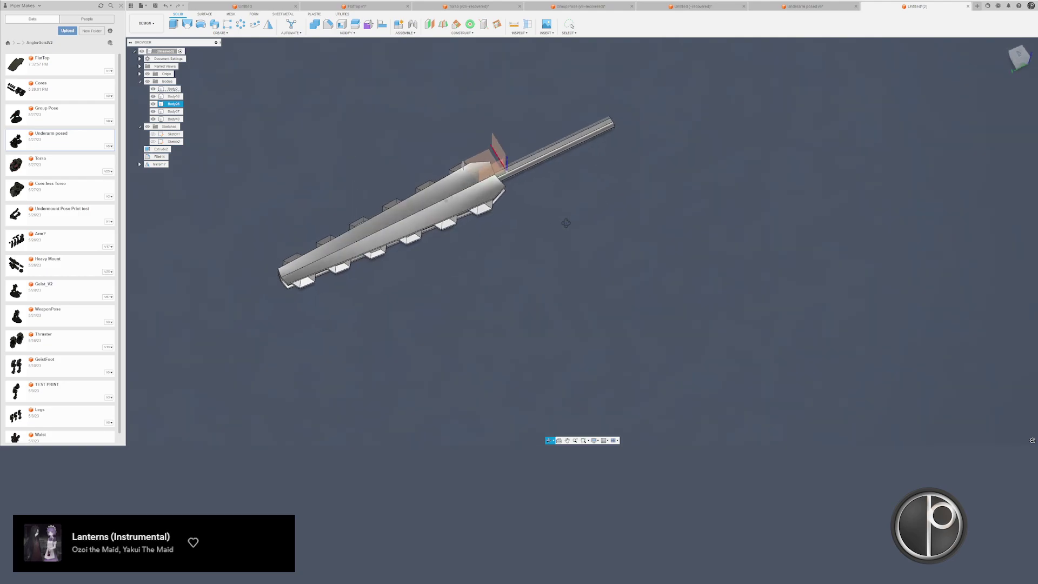
{"action": "scroll", "coordinate": [504, 211], "scroll_direction": "up", "scroll_amount": 3}
{"action": "scroll", "coordinate": [735, 219], "scroll_direction": "down", "scroll_amount": 3}
{"action": "middle_click_drag", "start_coordinate": [735, 219], "coordinate": [680, 221]}
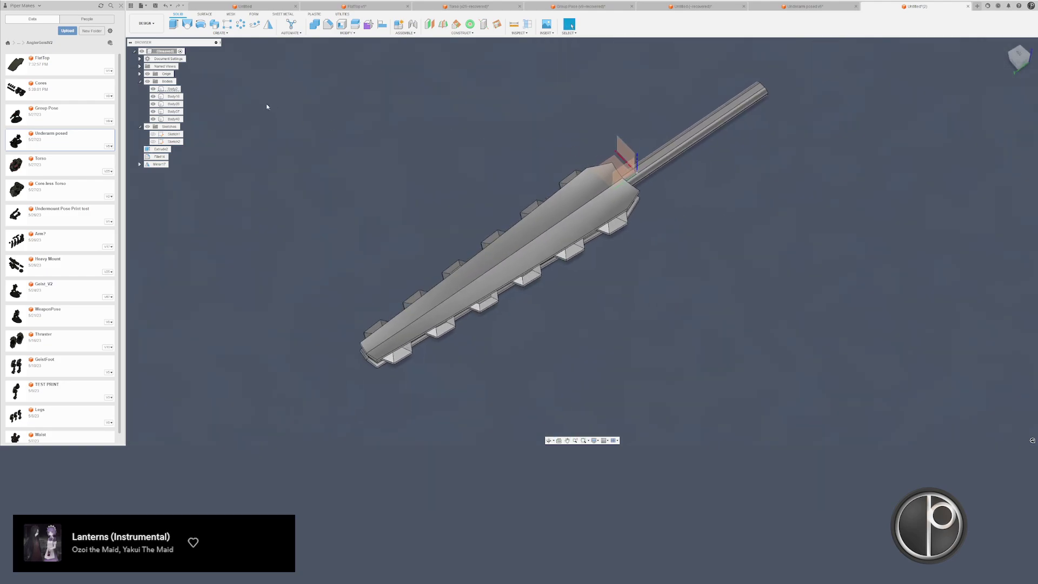
{"action": "scroll", "coordinate": [555, 293], "scroll_direction": "up", "scroll_amount": 3}
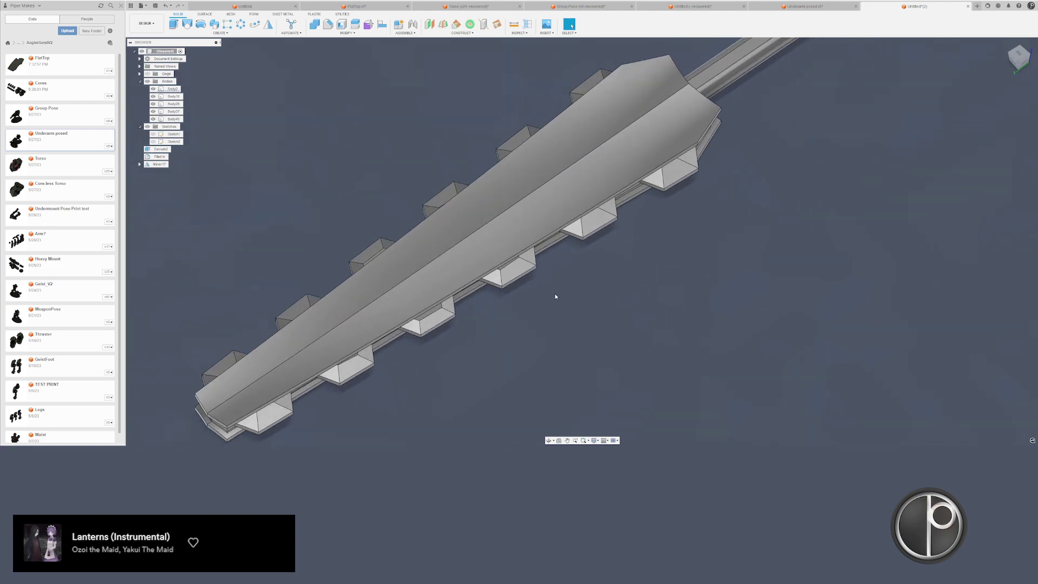
{"action": "scroll", "coordinate": [556, 294], "scroll_direction": "down", "scroll_amount": 3}
{"action": "middle_click_drag", "start_coordinate": [555, 294], "coordinate": [583, 269], "text": "shift"}
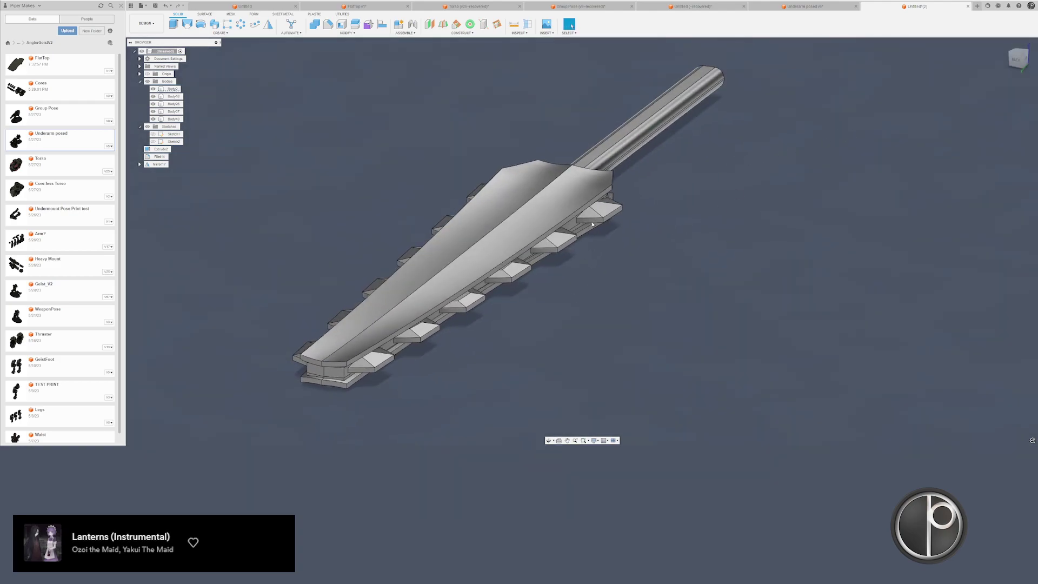
- Apply the Plastic - Matte (Black)(1) appearance to the toothed layer of the blade
{"action": "scroll", "coordinate": [569, 225], "scroll_direction": "up", "scroll_amount": 3}
{"action": "key", "text": "a"}
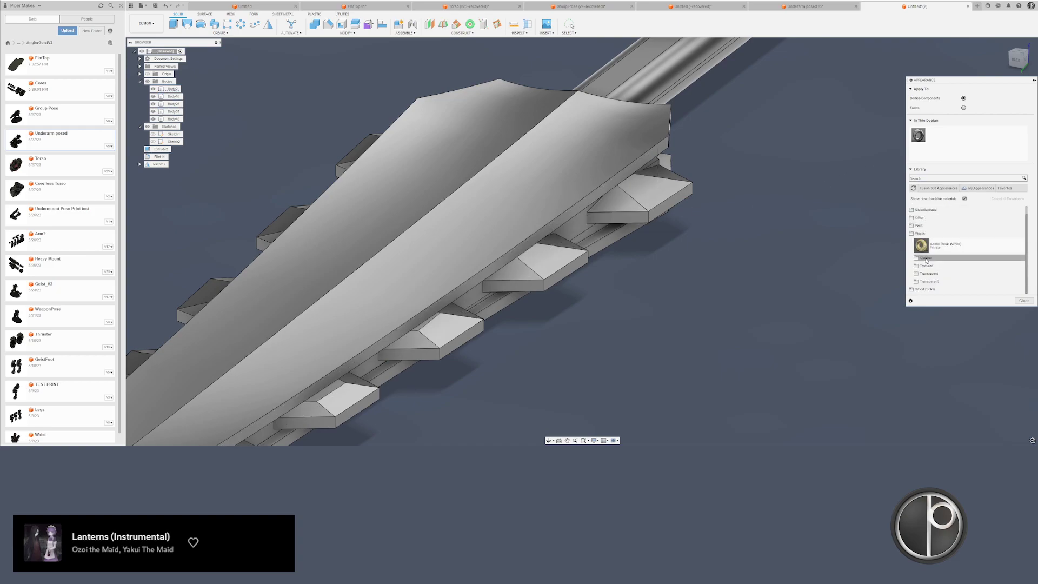
{"action": "left_click", "coordinate": [926, 259]}
{"action": "scroll", "coordinate": [929, 262], "scroll_direction": "down", "scroll_amount": 3}
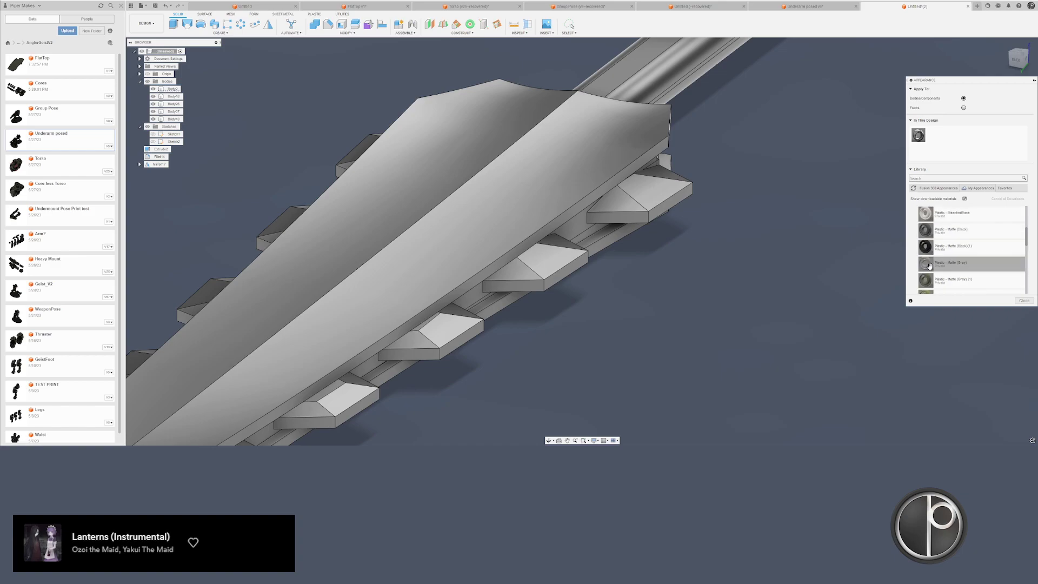
{"action": "left_click_drag", "start_coordinate": [926, 248], "coordinate": [594, 231]}
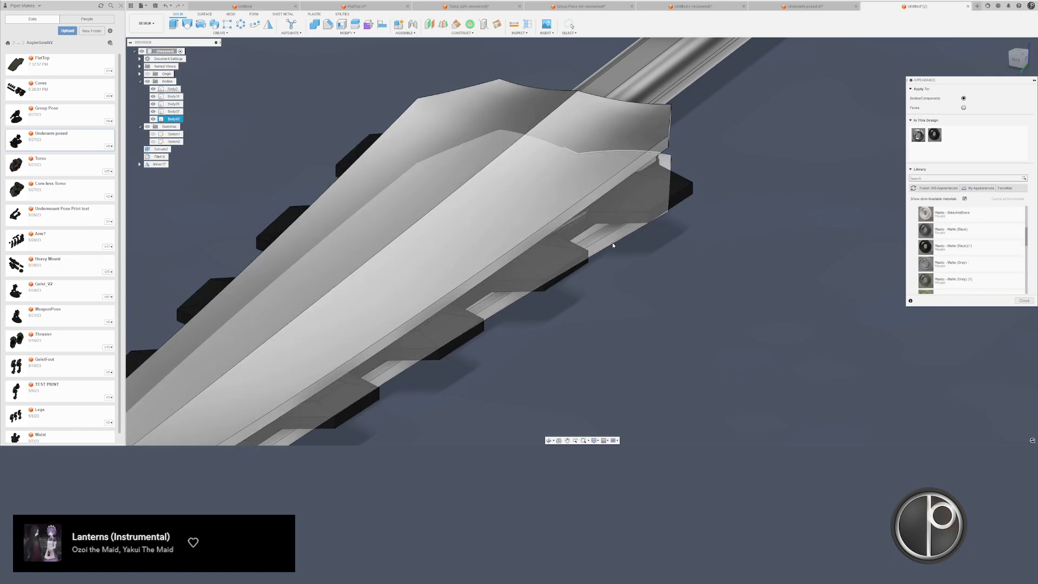
{"action": "left_click", "coordinate": [597, 230]}
{"action": "key", "text": "Escape"}
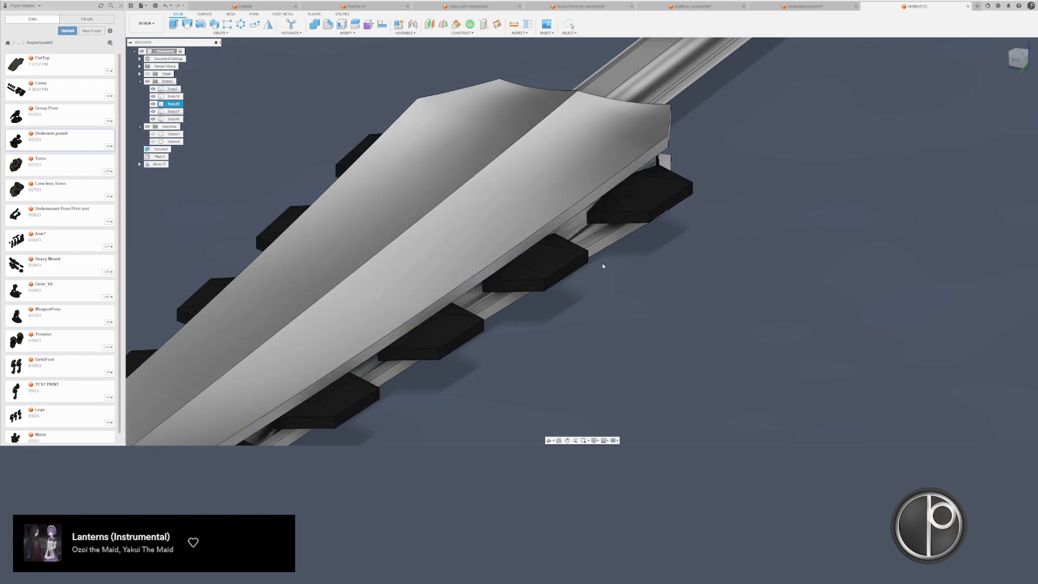
{"action": "scroll", "coordinate": [699, 250], "scroll_direction": "down", "scroll_amount": 8}
{"action": "scroll", "coordinate": [672, 255], "scroll_direction": "up", "scroll_amount": 3}
{"action": "left_click", "coordinate": [671, 257]}
{"action": "key", "text": "f"}
{"action": "scroll", "coordinate": [600, 329], "scroll_direction": "up", "scroll_amount": 4}
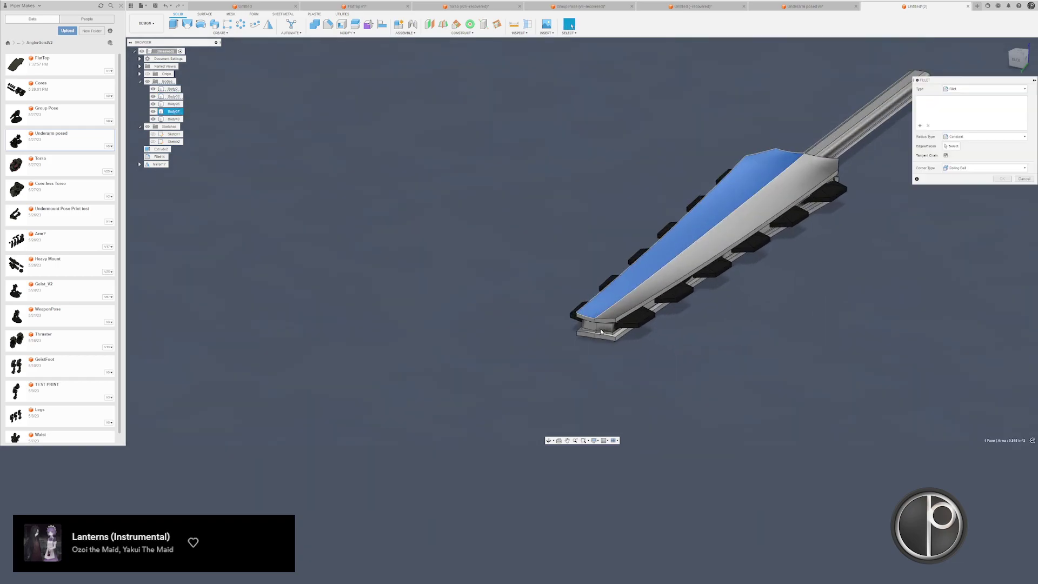
{"action": "key", "text": "Escape"}
- Hide the two outer blade layers and the core so only the toothed layer and the handle are shown
{"action": "left_click", "coordinate": [630, 291]}
{"action": "key", "text": "v"}
{"action": "left_click", "coordinate": [605, 337]}
{"action": "key", "text": "v"}
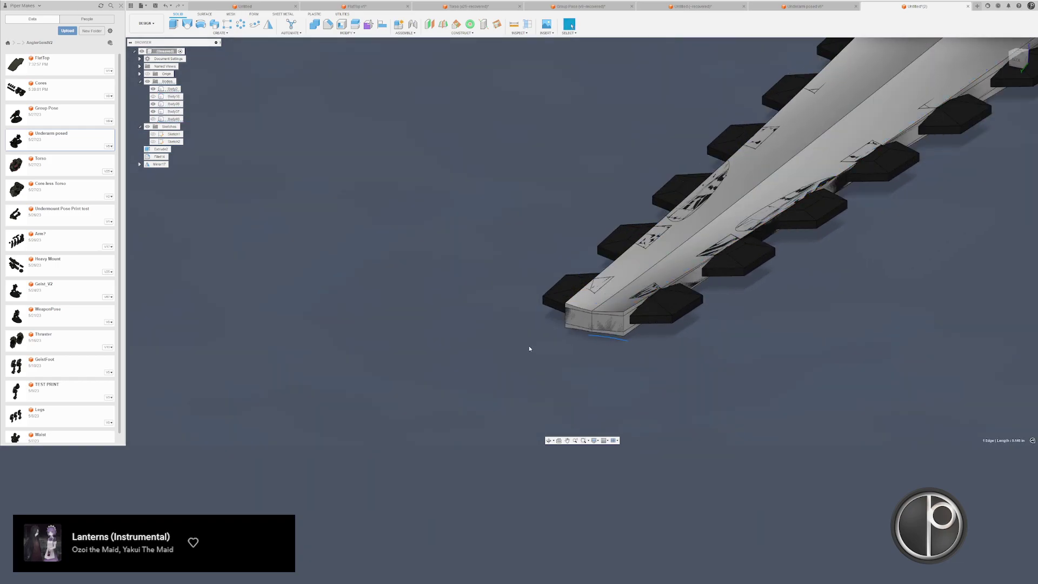
{"action": "scroll", "coordinate": [535, 324], "scroll_direction": "down", "scroll_amount": 3}
{"action": "middle_click_drag", "start_coordinate": [600, 311], "coordinate": [532, 331], "text": "shift"}
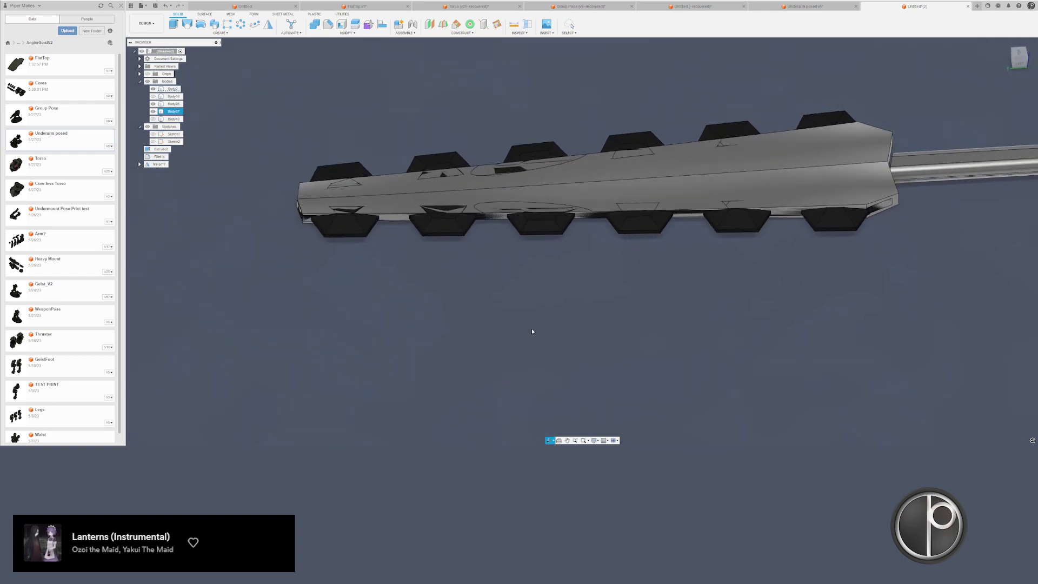
{"action": "left_click", "coordinate": [545, 231]}
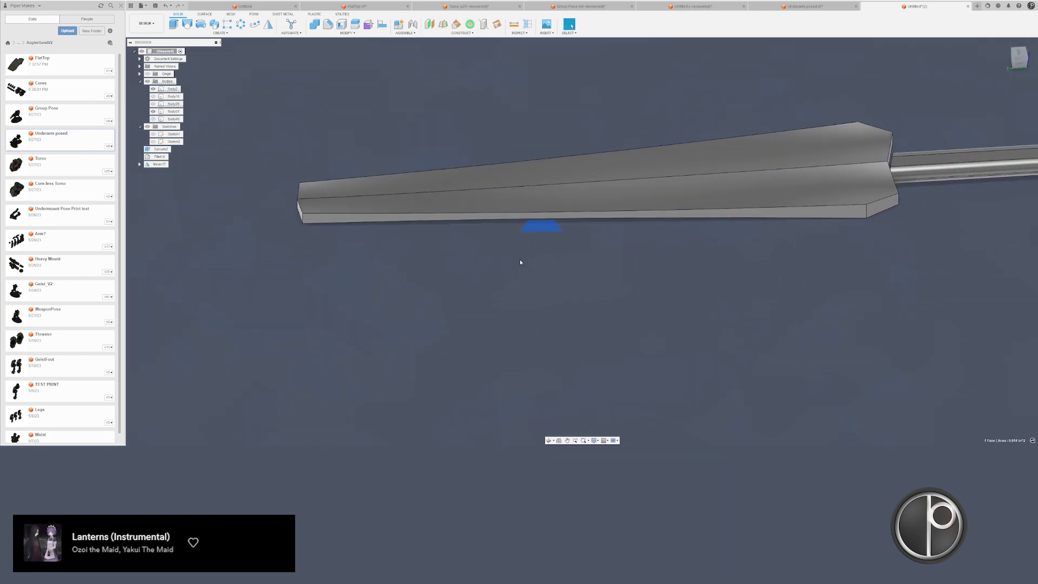
{"action": "left_click", "coordinate": [509, 198]}
{"action": "key", "text": "v"}
- Offset the toothed layer's side faces between the teeth on both edges, together with its tip end faces, slightly inward
{"action": "left_click", "coordinate": [391, 235]}
{"action": "scroll", "coordinate": [395, 215], "scroll_direction": "up", "scroll_amount": 2}
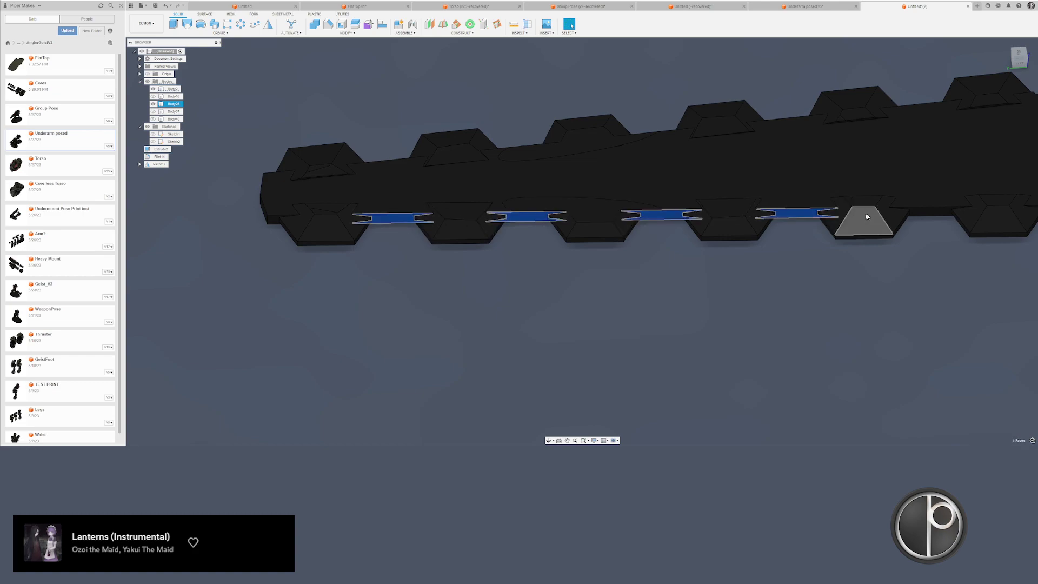
{"action": "middle_click_drag", "start_coordinate": [936, 211], "coordinate": [774, 235]}
{"action": "scroll", "coordinate": [799, 234], "scroll_direction": "up", "scroll_amount": 4}
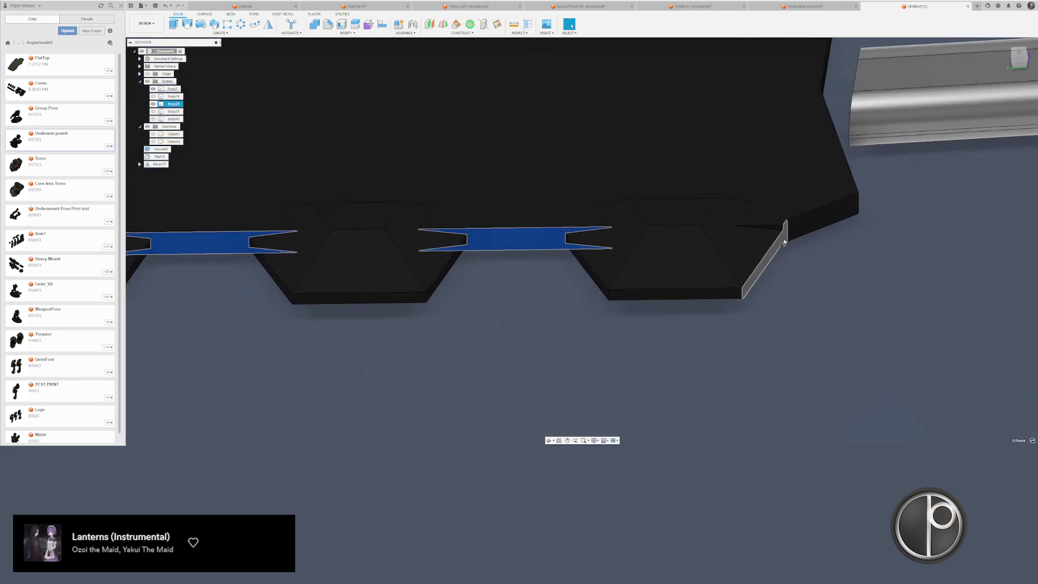
{"action": "middle_click_drag", "start_coordinate": [782, 253], "coordinate": [676, 287], "text": "shift"}
{"action": "scroll", "coordinate": [775, 263], "scroll_direction": "down", "scroll_amount": 4}
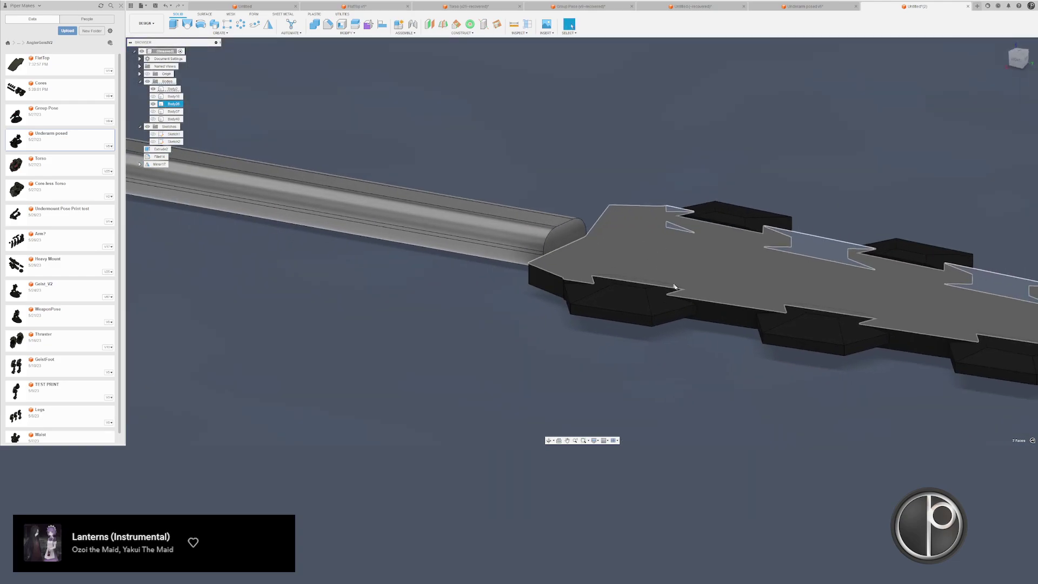
{"action": "left_click", "coordinate": [726, 314], "text": "ctrl"}
{"action": "scroll", "coordinate": [556, 280], "scroll_direction": "up", "scroll_amount": 5}
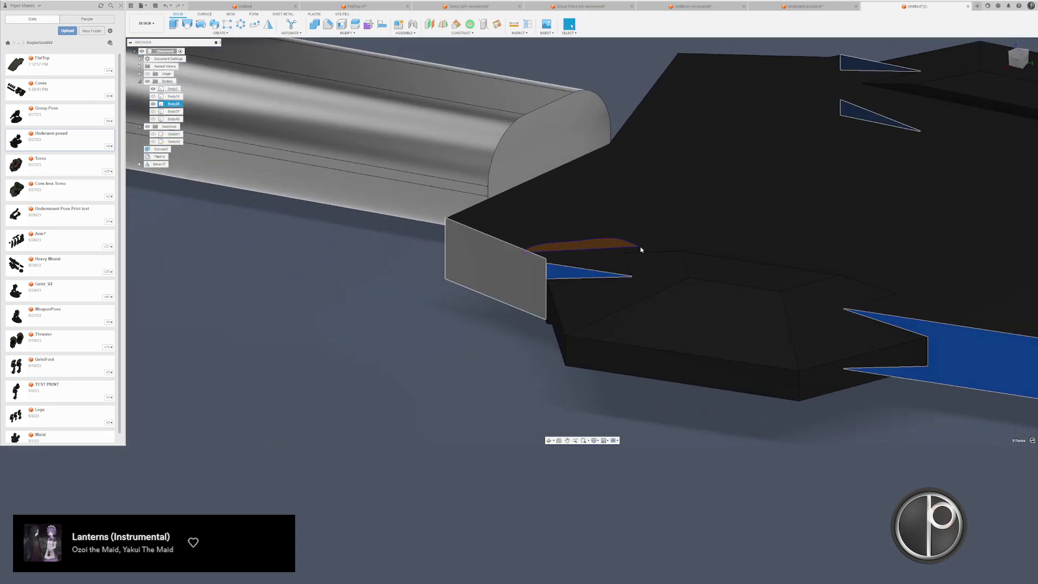
{"action": "middle_click_drag", "start_coordinate": [641, 249], "coordinate": [508, 348], "text": "shift"}
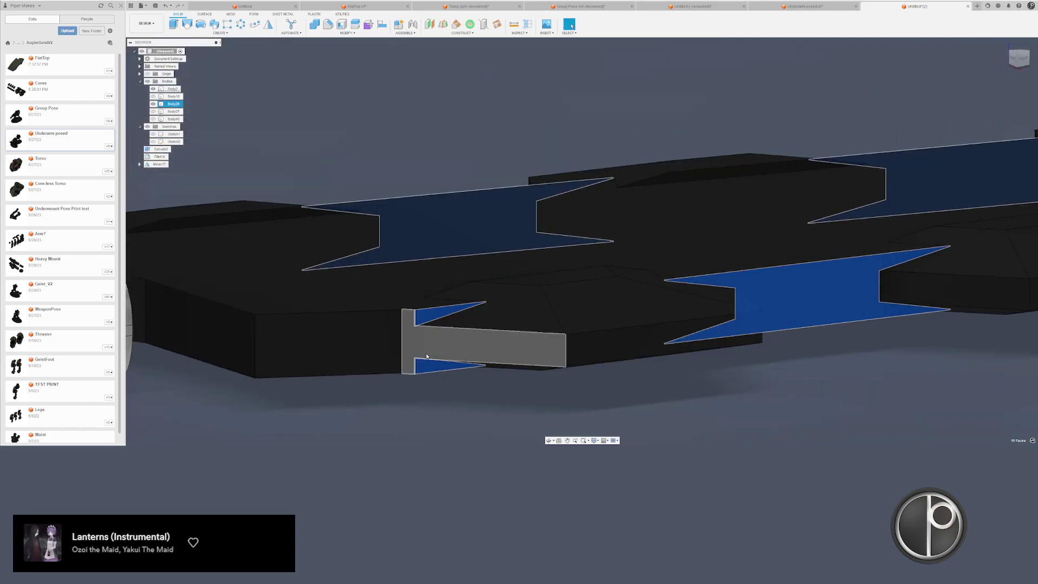
{"action": "scroll", "coordinate": [428, 356], "scroll_direction": "down", "scroll_amount": 3}
{"action": "middle_click_drag", "start_coordinate": [752, 316], "coordinate": [610, 322], "text": "shift"}
{"action": "left_click", "coordinate": [823, 306], "text": "ctrl"}
{"action": "middle_click_drag", "start_coordinate": [823, 306], "coordinate": [371, 319]}
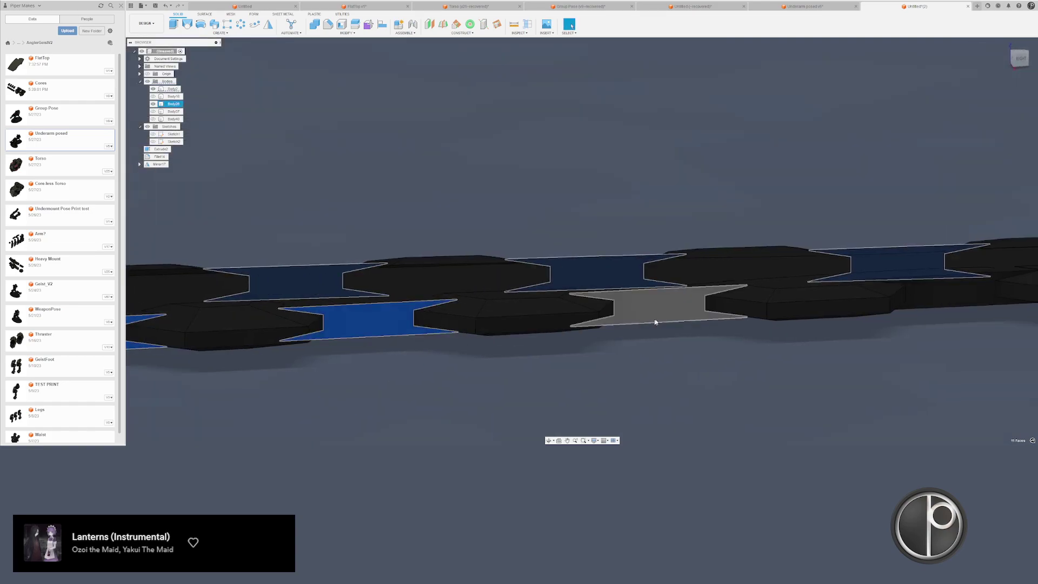
{"action": "left_click", "coordinate": [655, 321], "text": "ctrl"}
{"action": "scroll", "coordinate": [703, 314], "scroll_direction": "down", "scroll_amount": 1}
{"action": "middle_click_drag", "start_coordinate": [822, 302], "coordinate": [562, 319]}
{"action": "left_click", "coordinate": [616, 319], "text": "ctrl"}
{"action": "left_click", "coordinate": [851, 315], "text": "ctrl"}
{"action": "middle_click_drag", "start_coordinate": [957, 319], "coordinate": [672, 351]}
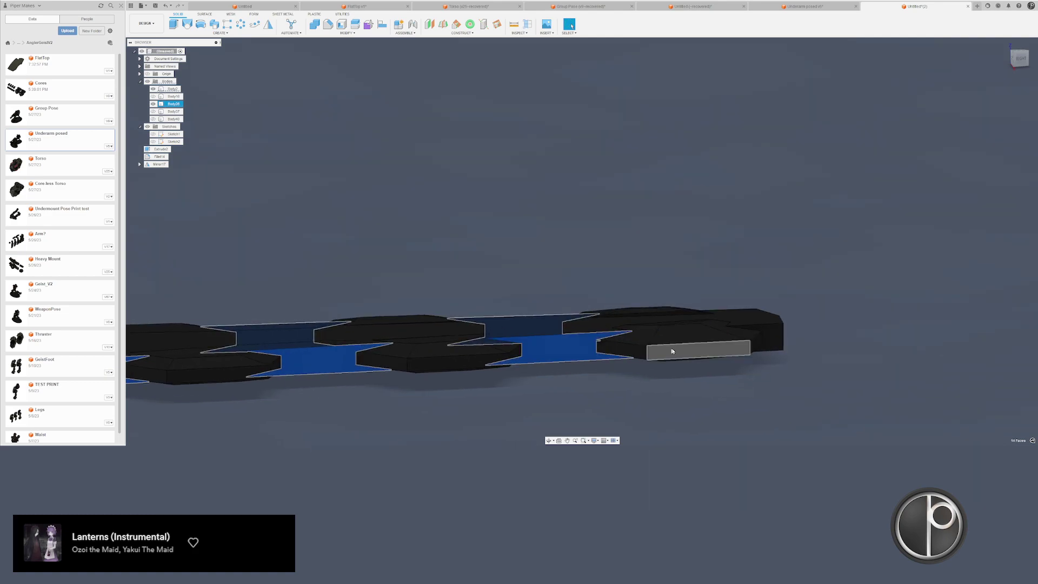
{"action": "middle_click_drag", "start_coordinate": [762, 333], "coordinate": [864, 330], "text": "shift"}
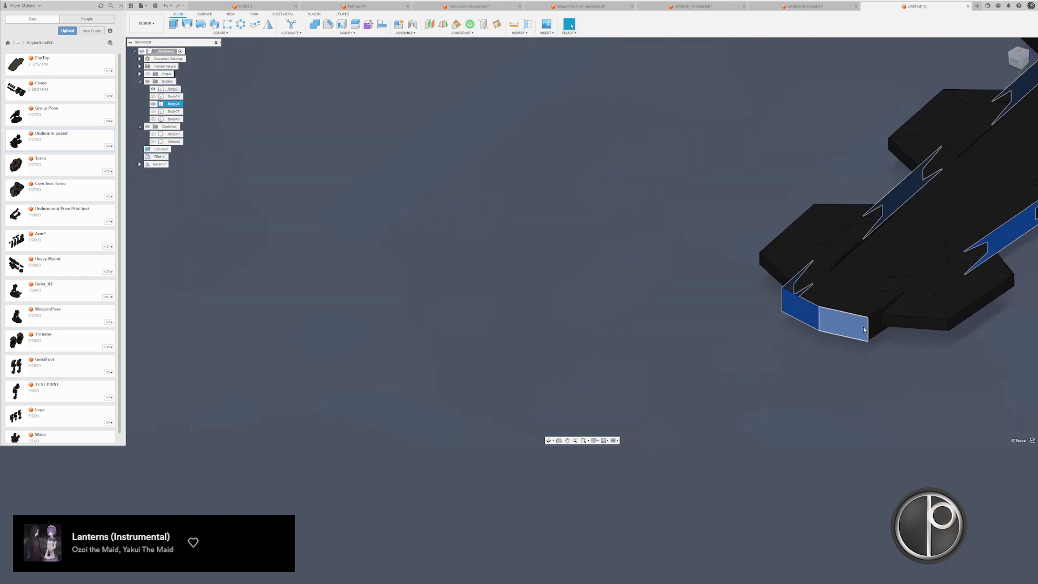
{"action": "key", "text": "q"}
{"action": "scroll", "coordinate": [870, 329], "scroll_direction": "up", "scroll_amount": 5}
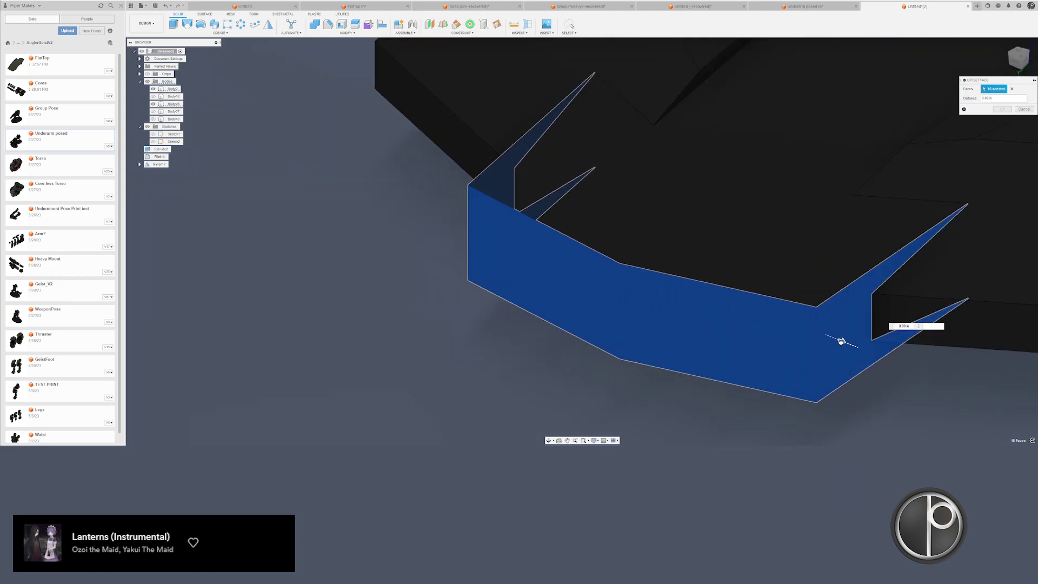
{"action": "left_click_drag", "start_coordinate": [826, 335], "coordinate": [812, 329]}
{"action": "key", "text": "Return"}
- Apply the matte brass appearance to the toothed layer
{"action": "scroll", "coordinate": [299, 319], "scroll_direction": "down", "scroll_amount": 8}
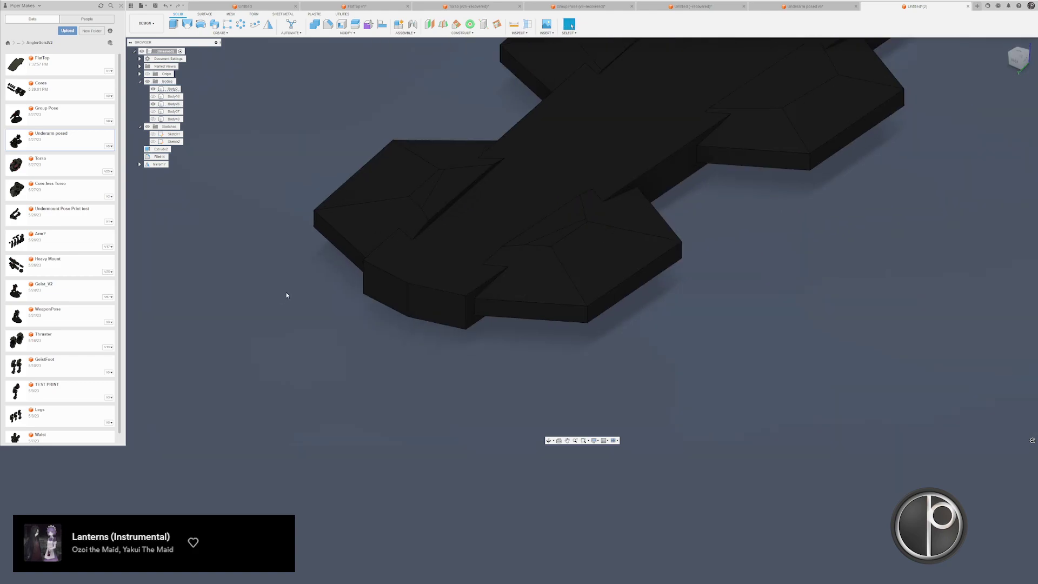
{"action": "middle_click_drag", "start_coordinate": [350, 274], "coordinate": [492, 325], "text": "shift"}
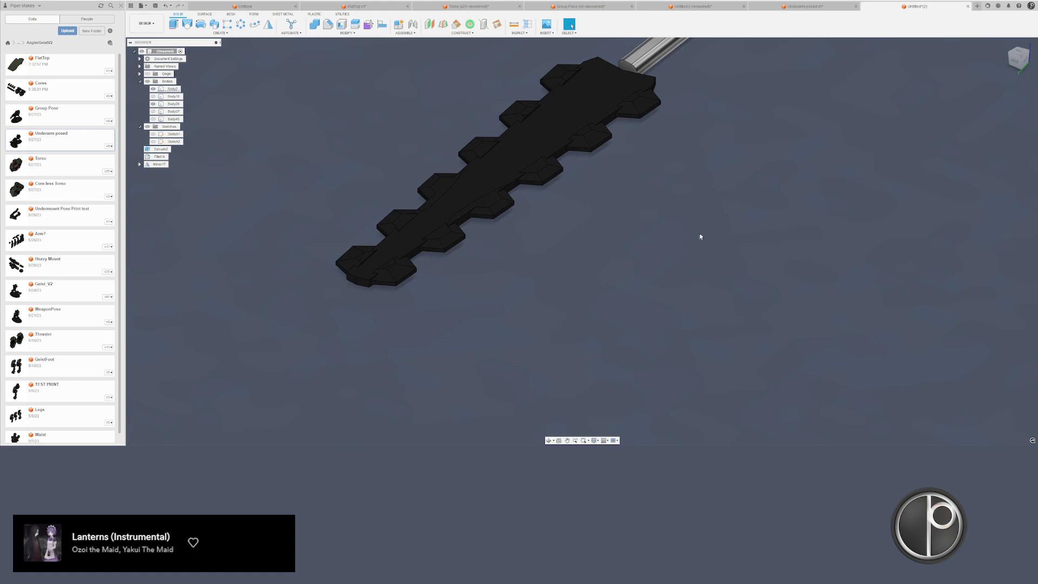
{"action": "key", "text": "a"}
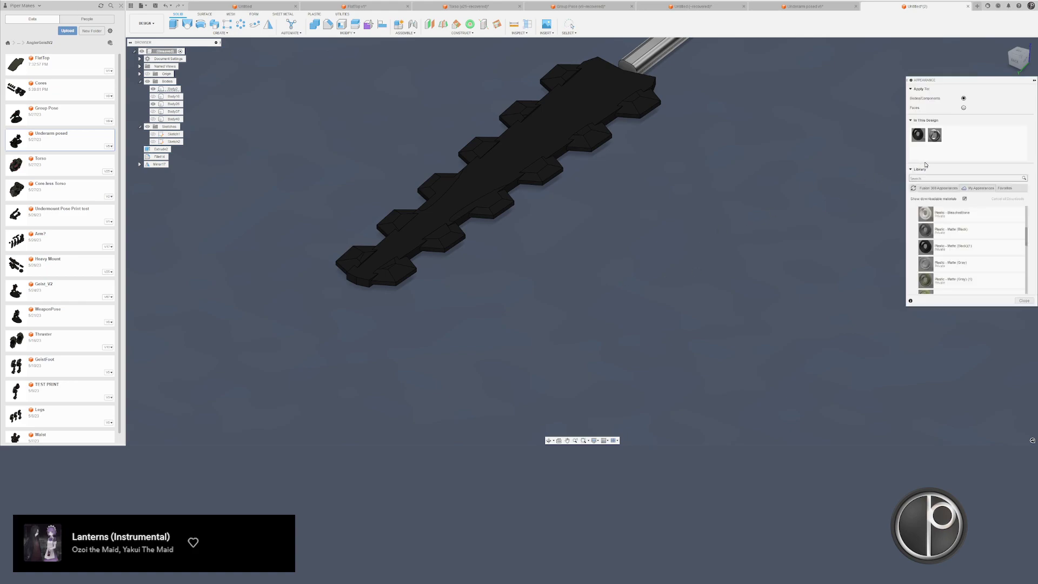
{"action": "scroll", "coordinate": [932, 217], "scroll_direction": "up", "scroll_amount": 3}
{"action": "left_click", "coordinate": [928, 219]}
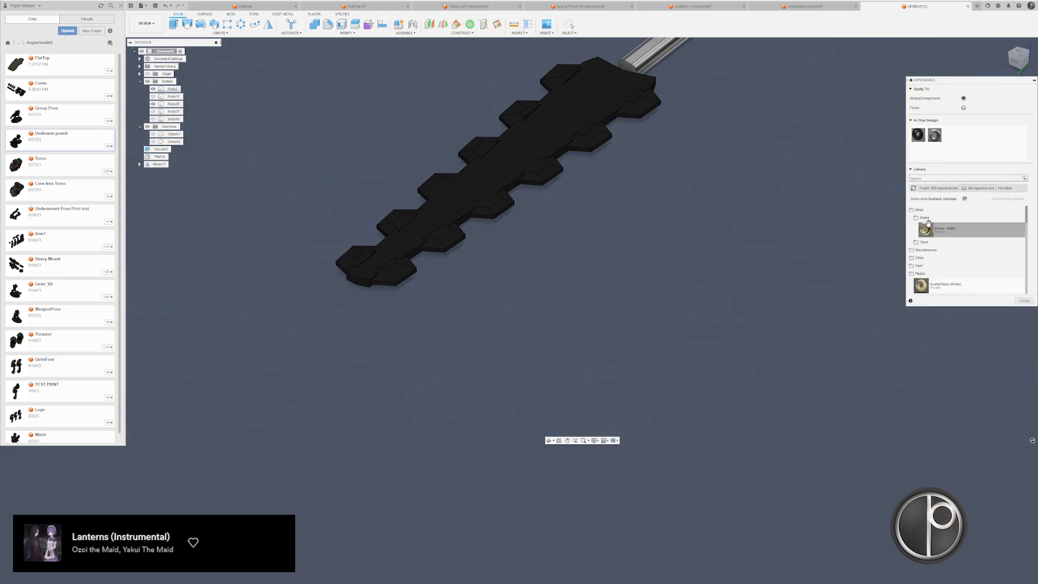
{"action": "left_click_drag", "start_coordinate": [566, 175], "coordinate": [562, 173]}
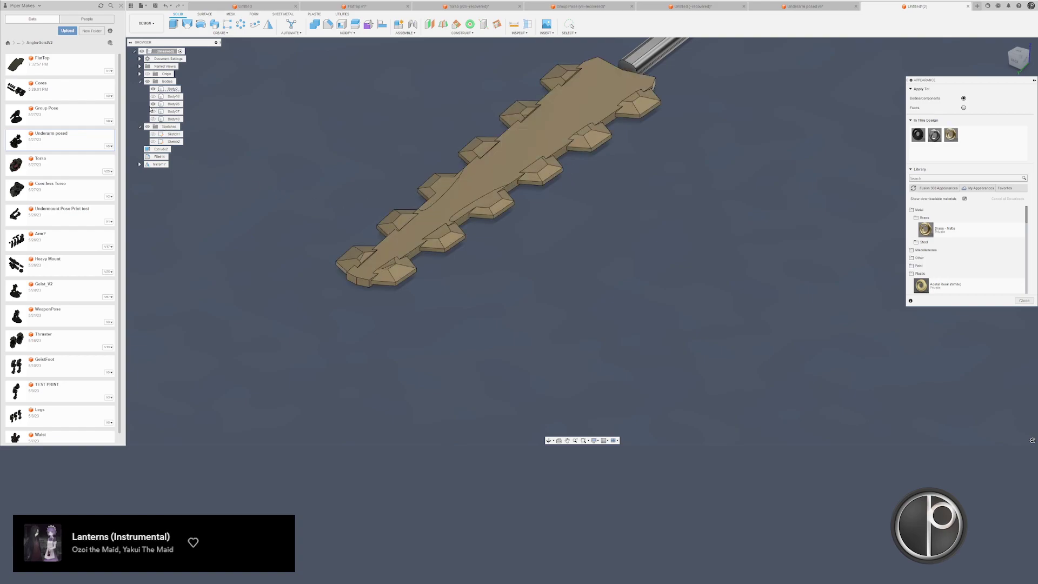
- Show the blade core again and apply the Plastic - Matte (Black)(1) appearance to it
{"action": "left_click", "coordinate": [153, 111]}
{"action": "left_click", "coordinate": [153, 99]}
{"action": "left_click", "coordinate": [153, 111]}
{"action": "left_click", "coordinate": [164, 114]}
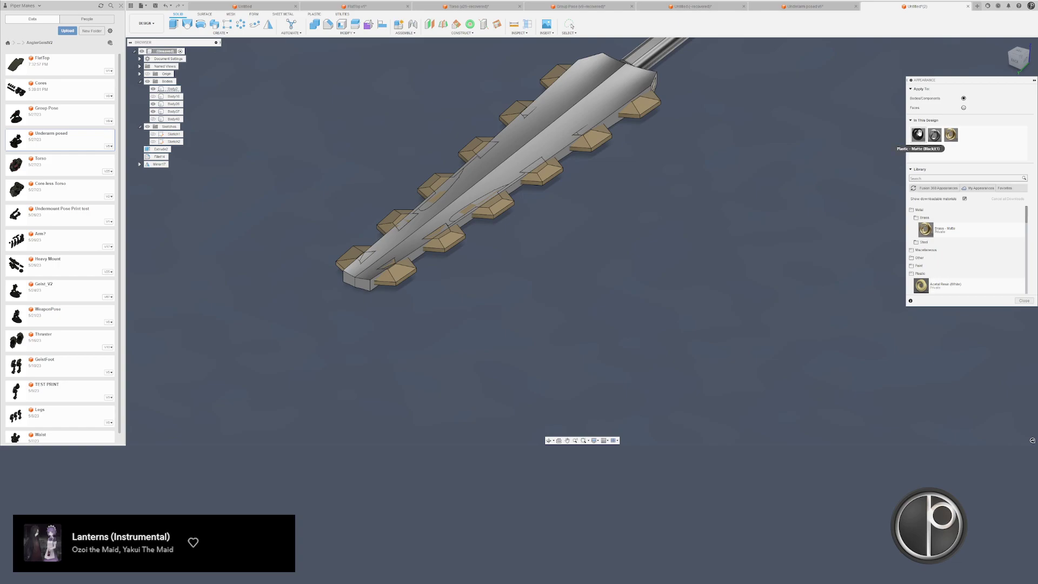
{"action": "left_click_drag", "start_coordinate": [919, 133], "coordinate": [557, 113]}
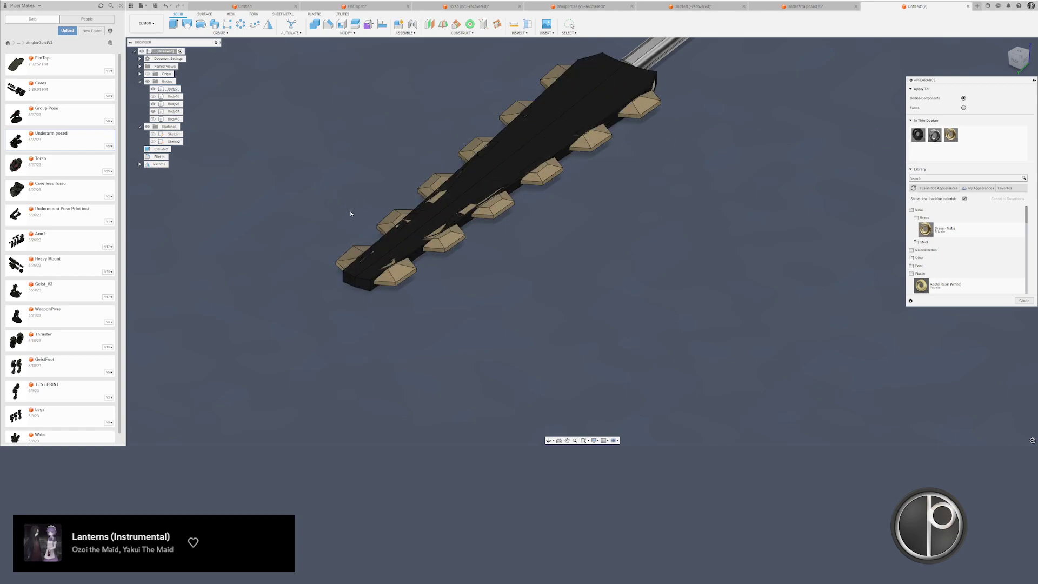
- Show both outer blade layers again and apply a dark grey plastic appearance to the handle
{"action": "left_click", "coordinate": [153, 97]}
{"action": "left_click", "coordinate": [153, 119]}
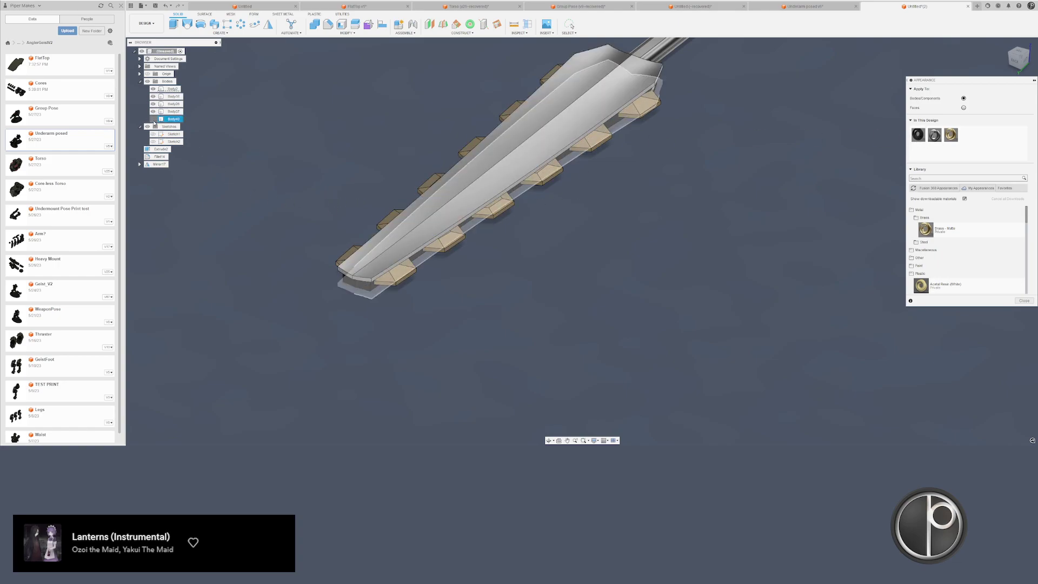
{"action": "middle_click_drag", "start_coordinate": [821, 167], "coordinate": [795, 264]}
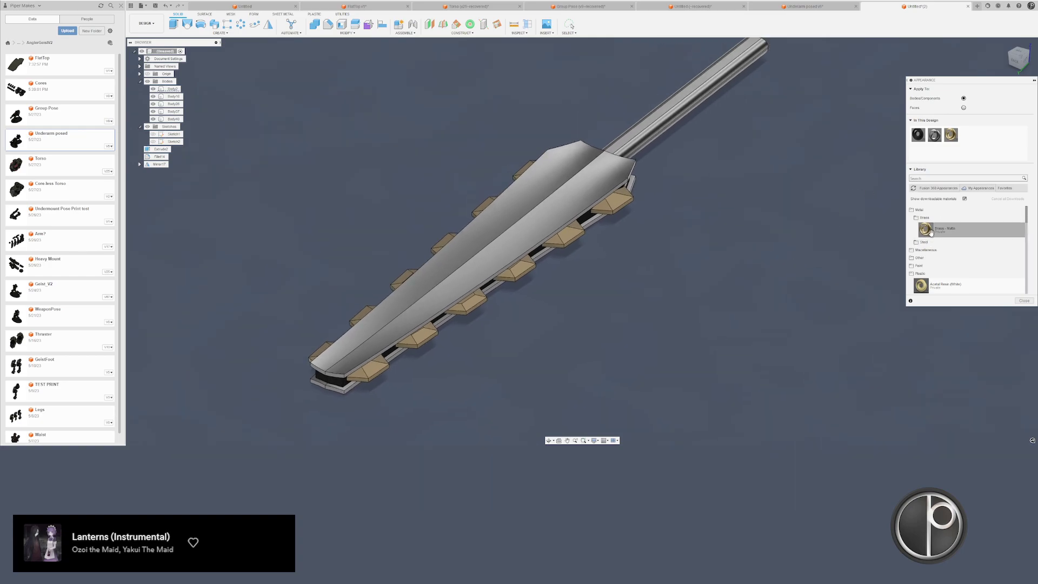
{"action": "left_click", "coordinate": [917, 212]}
{"action": "scroll", "coordinate": [935, 266], "scroll_direction": "down", "scroll_amount": 2}
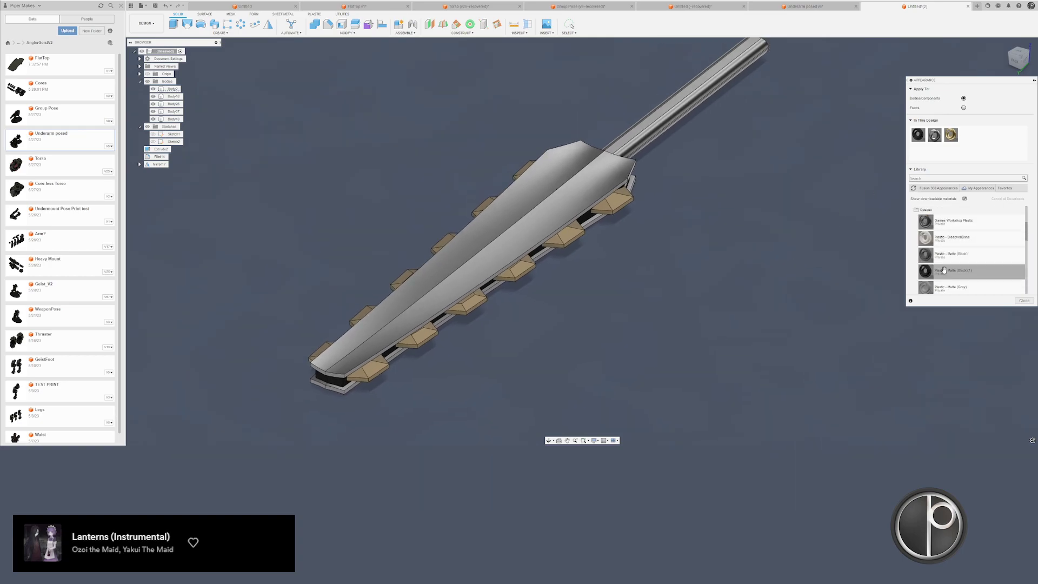
{"action": "left_click_drag", "start_coordinate": [730, 177], "coordinate": [642, 149]}
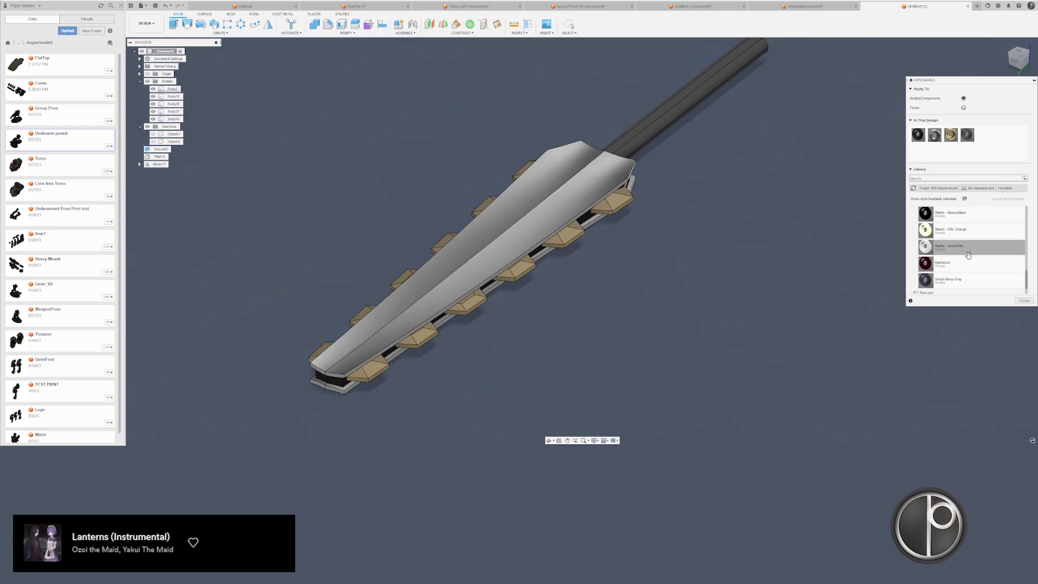
- Apply an off-white resin appearance from the library to the blade's body halves
{"action": "left_click_drag", "start_coordinate": [961, 249], "coordinate": [595, 194]}
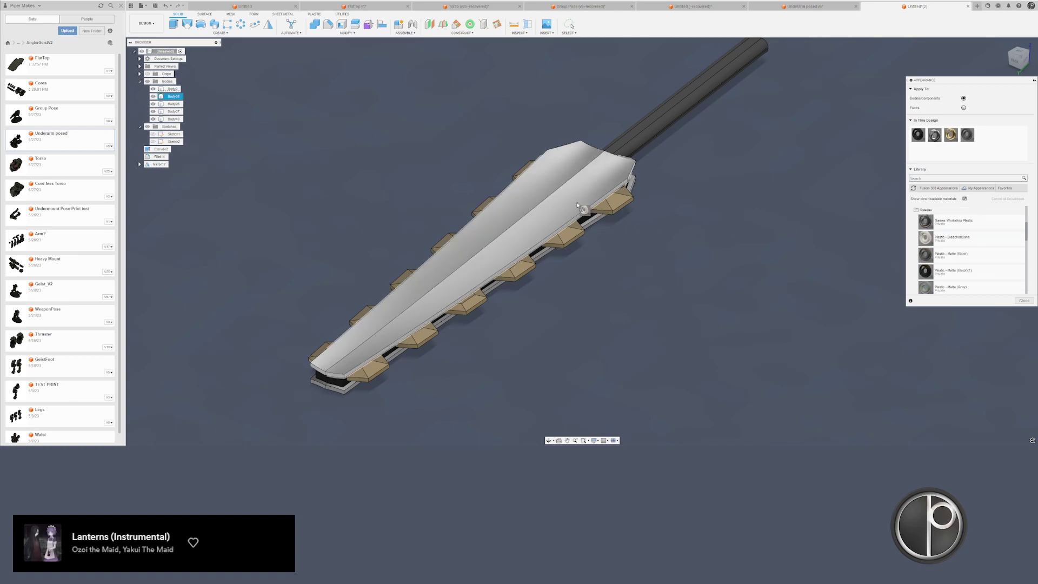
{"action": "left_click_drag", "start_coordinate": [698, 243], "coordinate": [590, 227]}
{"action": "middle_click_drag", "start_coordinate": [632, 227], "coordinate": [693, 212], "text": "shift"}
{"action": "key", "text": "Escape"}
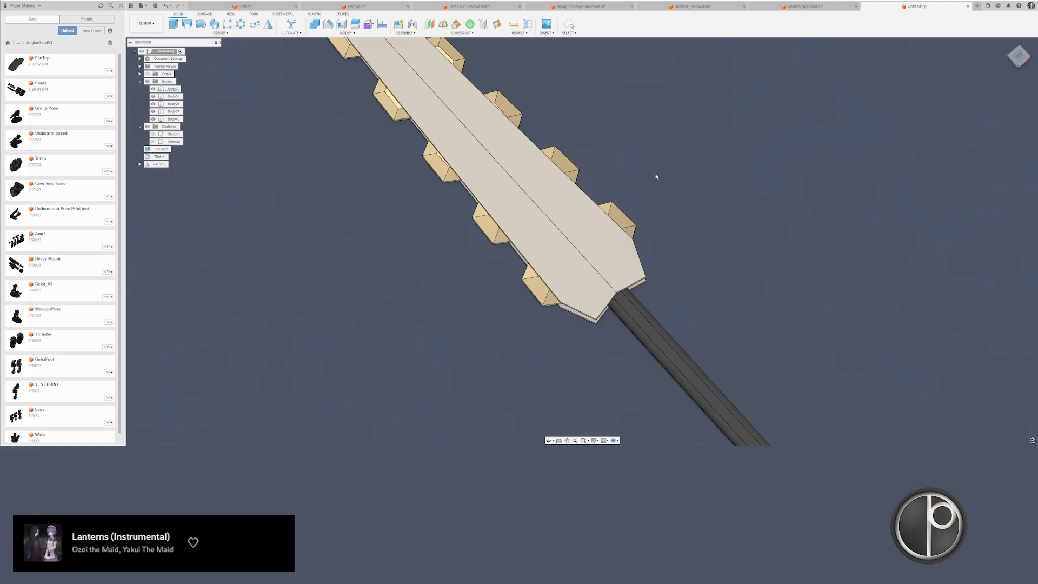
{"action": "scroll", "coordinate": [656, 176], "scroll_direction": "down", "scroll_amount": 5}
{"action": "middle_click_drag", "start_coordinate": [654, 193], "coordinate": [655, 253], "text": "shift"}
{"action": "scroll", "coordinate": [655, 253], "scroll_direction": "up", "scroll_amount": 3}
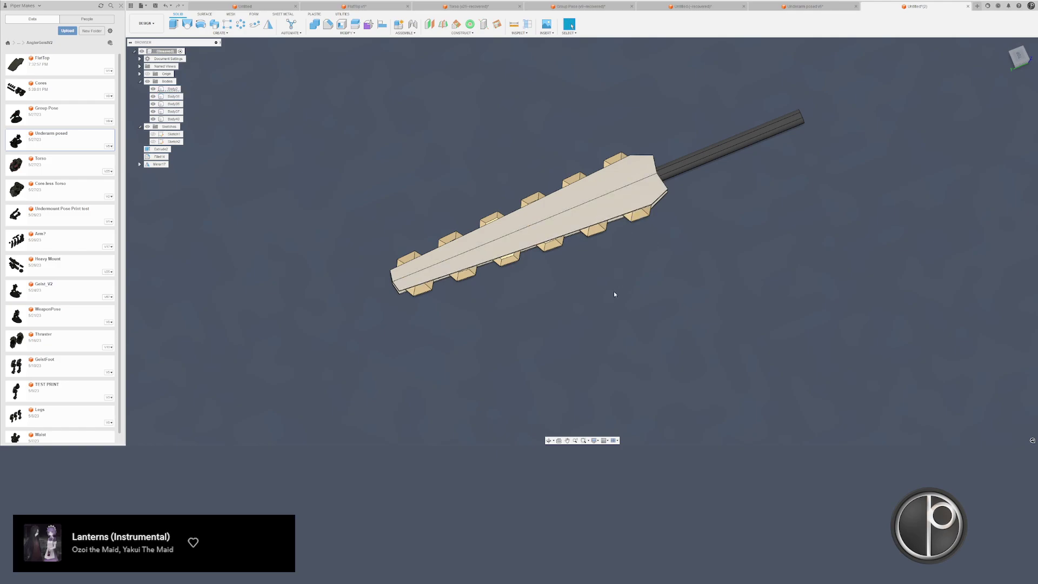
{"action": "middle_click_drag", "start_coordinate": [485, 248], "coordinate": [585, 204], "text": "shift"}
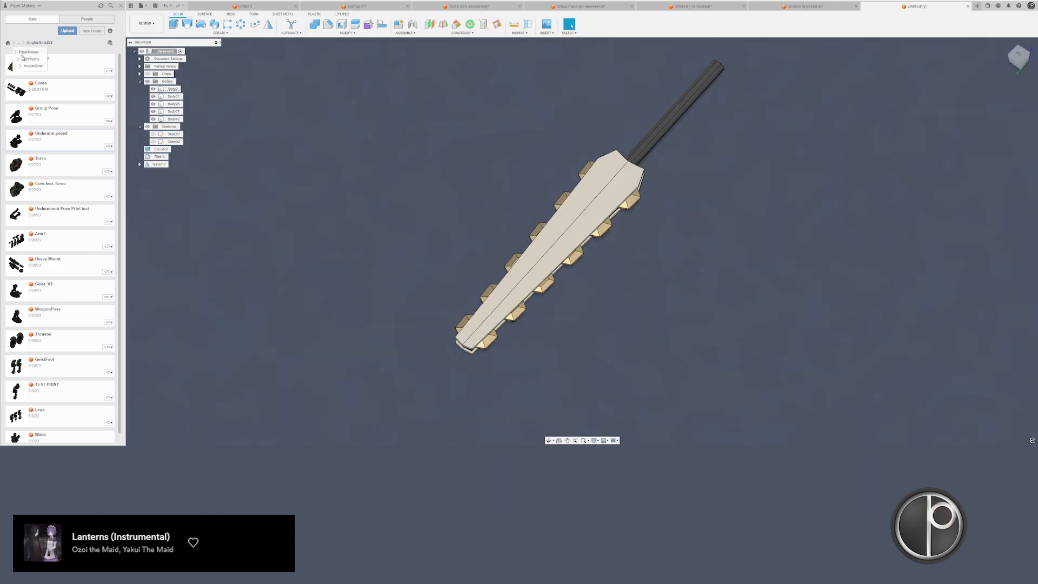
- Save the blade design as Thingy in the VoidCrafted folder
{"action": "left_click", "coordinate": [22, 58]}
{"action": "left_click", "coordinate": [26, 43]}
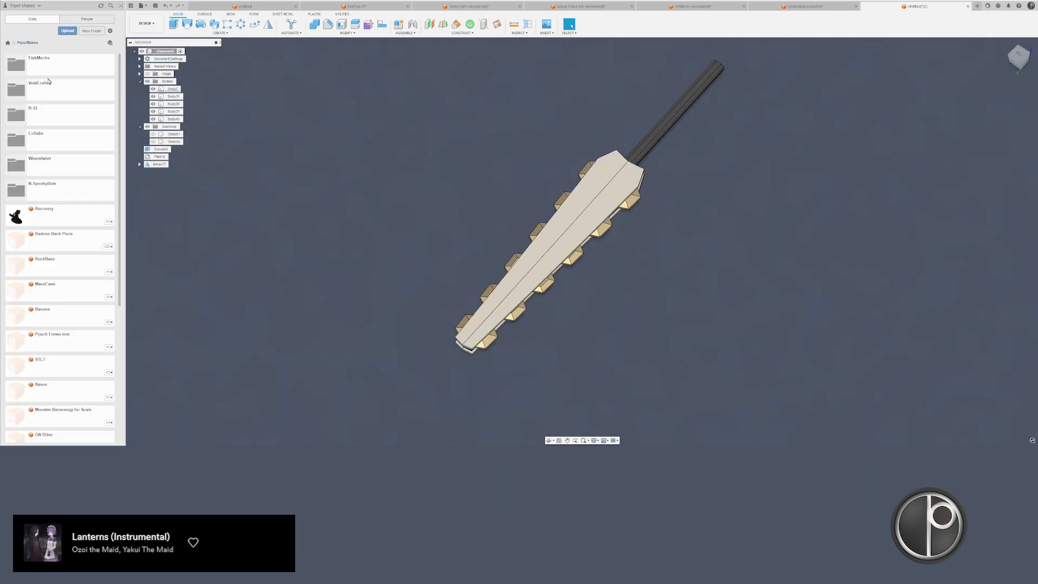
{"action": "left_click", "coordinate": [53, 83]}
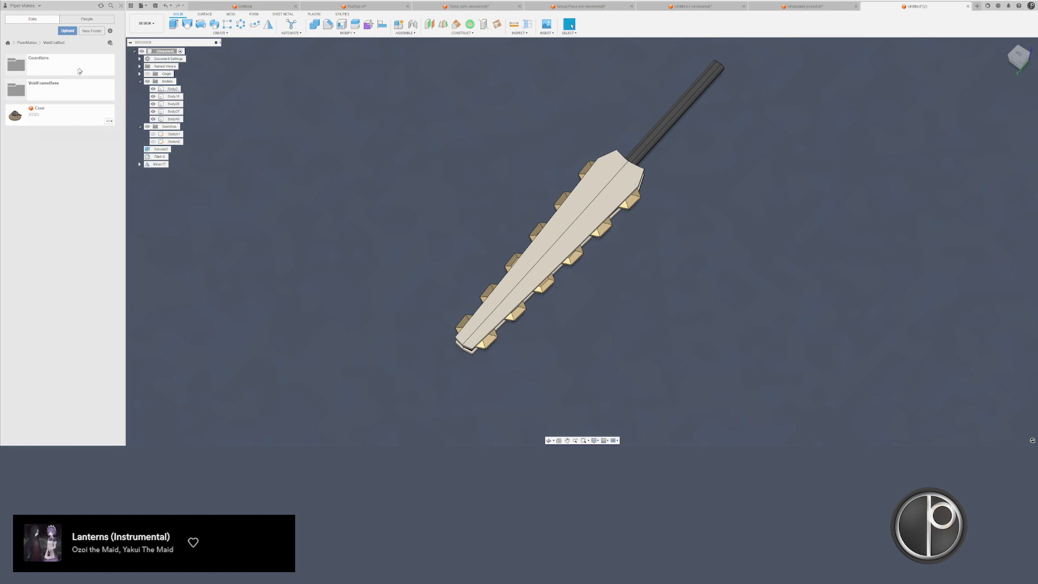
{"action": "left_click", "coordinate": [155, 8]}
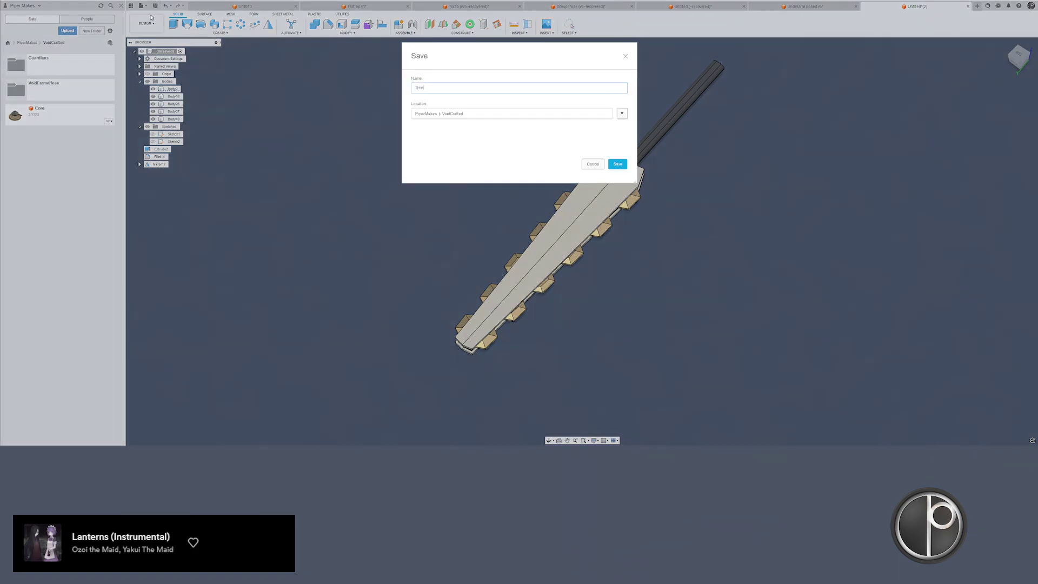
{"action": "type", "text": "THei"}
{"action": "key", "text": "Return"}
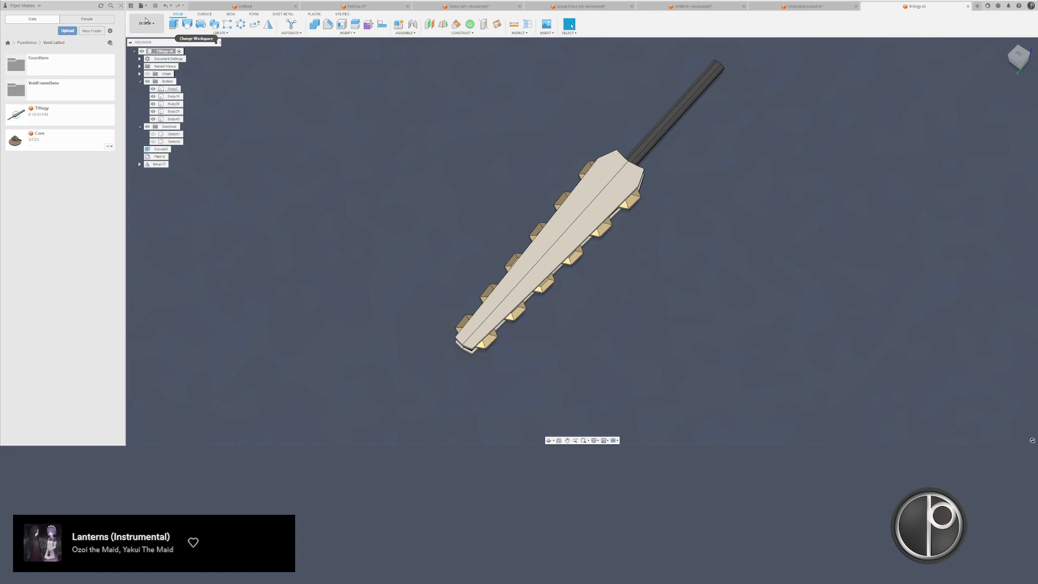
- Switch to the open FlatTop design
{"action": "middle_click_drag", "start_coordinate": [509, 116], "coordinate": [471, 137]}
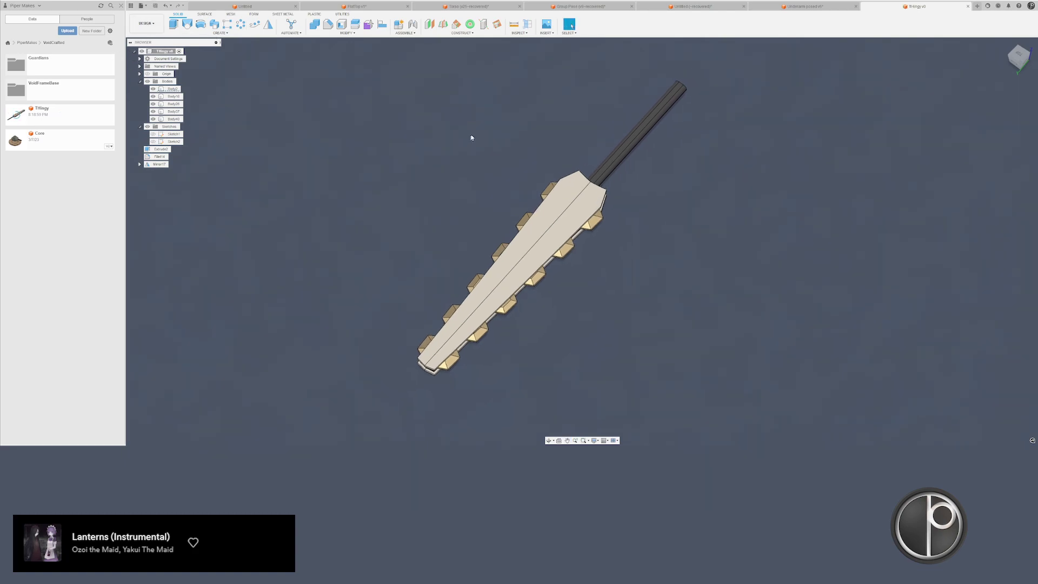
{"action": "left_click", "coordinate": [809, 8]}
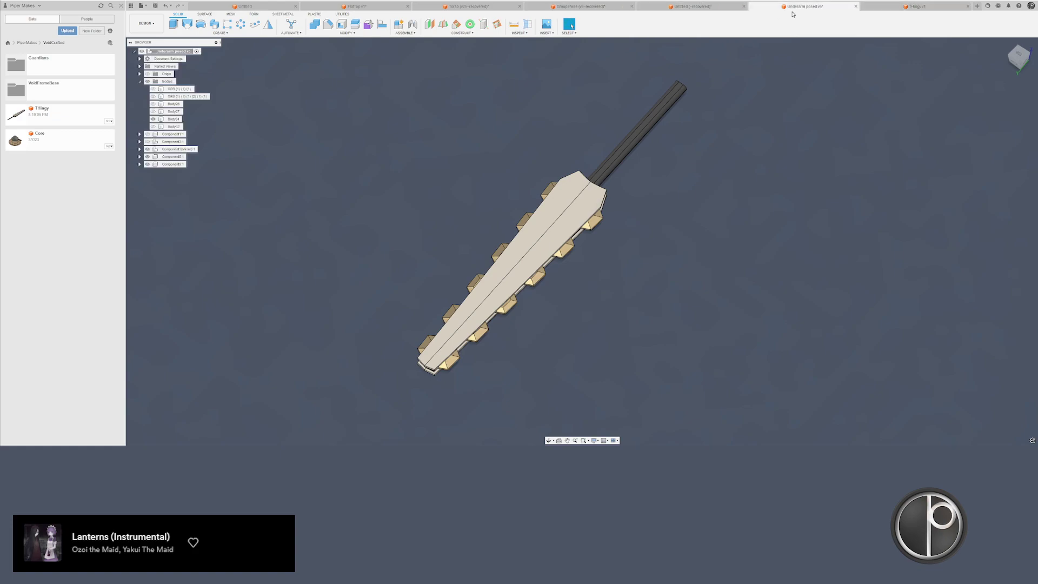
{"action": "left_click", "coordinate": [468, 6]}
{"action": "mouse_move", "coordinate": [545, 146]}
{"action": "middle_mouse_down", "text": "shift"}
{"action": "mouse_move", "coordinate": [558, 135]}
{"action": "mouse_move", "coordinate": [638, 146]}
{"action": "mouse_move", "coordinate": [679, 193]}
{"action": "middle_mouse_up", "text": "shift"}
{"action": "left_click", "coordinate": [355, 6]}
{"action": "scroll", "coordinate": [530, 164], "scroll_direction": "down", "scroll_amount": 3}
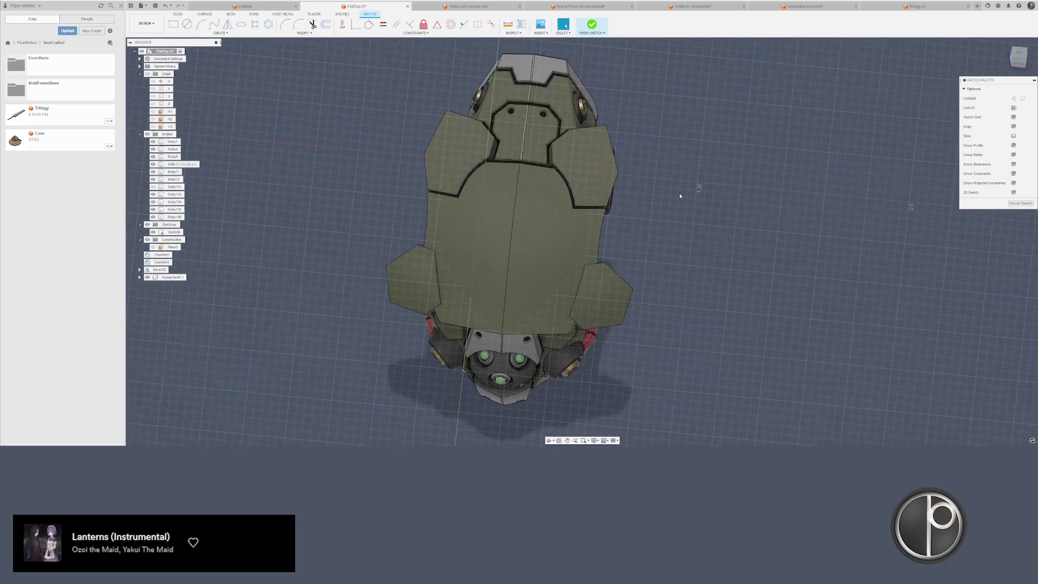
- View the sketch face-on and draw a circle about 0.64 in in diameter on the centreline of the large top armour plate
{"action": "left_click", "coordinate": [1014, 108]}
{"action": "scroll", "coordinate": [619, 310], "scroll_direction": "up", "scroll_amount": 2}
{"action": "key", "text": "c"}
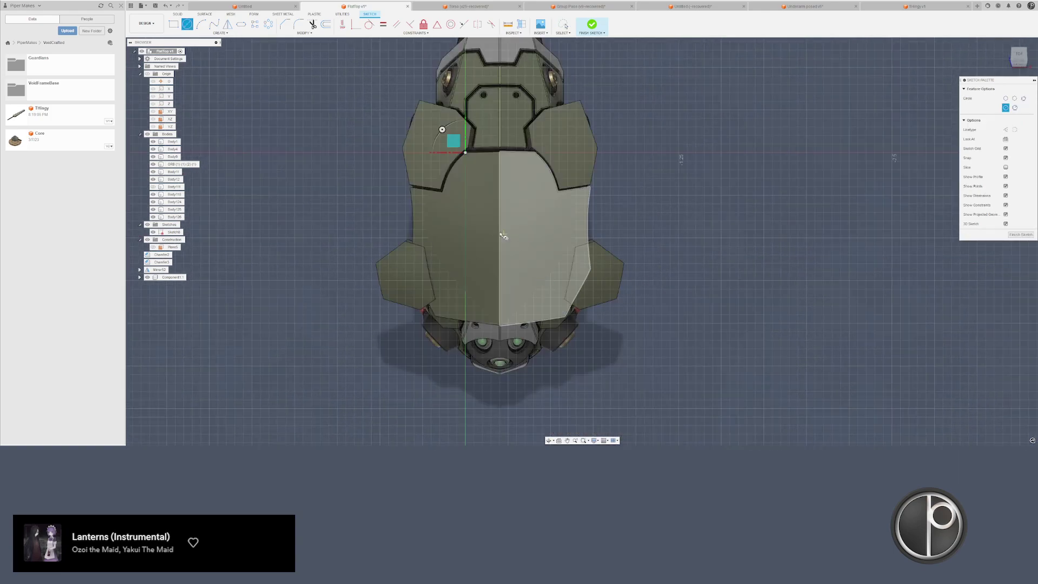
{"action": "left_click", "coordinate": [505, 232]}
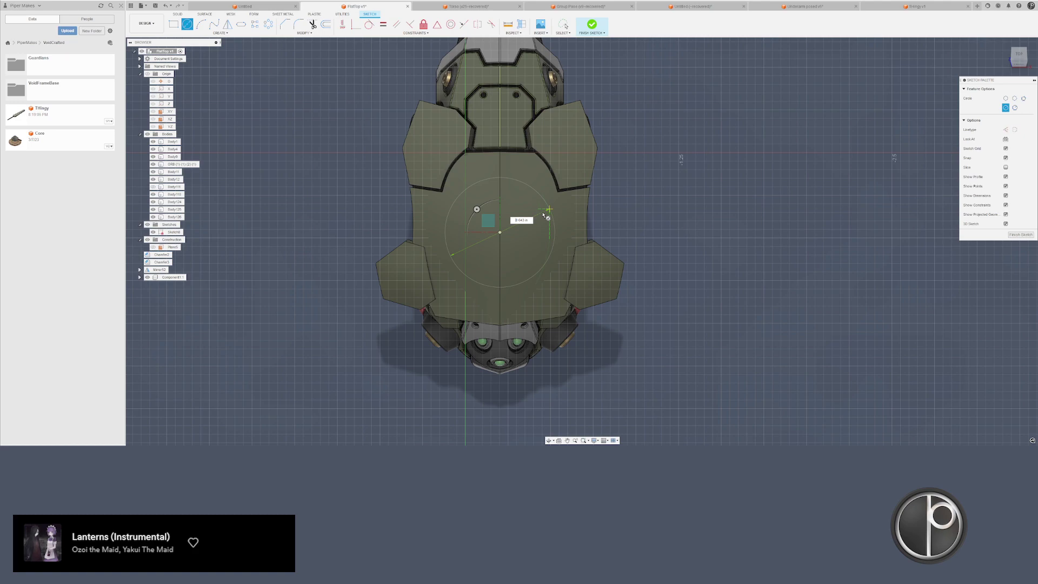
{"action": "left_click", "coordinate": [544, 220]}
{"action": "key", "text": "Escape"}
- Offset the sketched circle to form a thin concentric ring
{"action": "middle_click_drag", "start_coordinate": [543, 219], "coordinate": [560, 198], "text": "shift"}
{"action": "key", "text": "o"}
{"action": "left_click", "coordinate": [560, 200]}
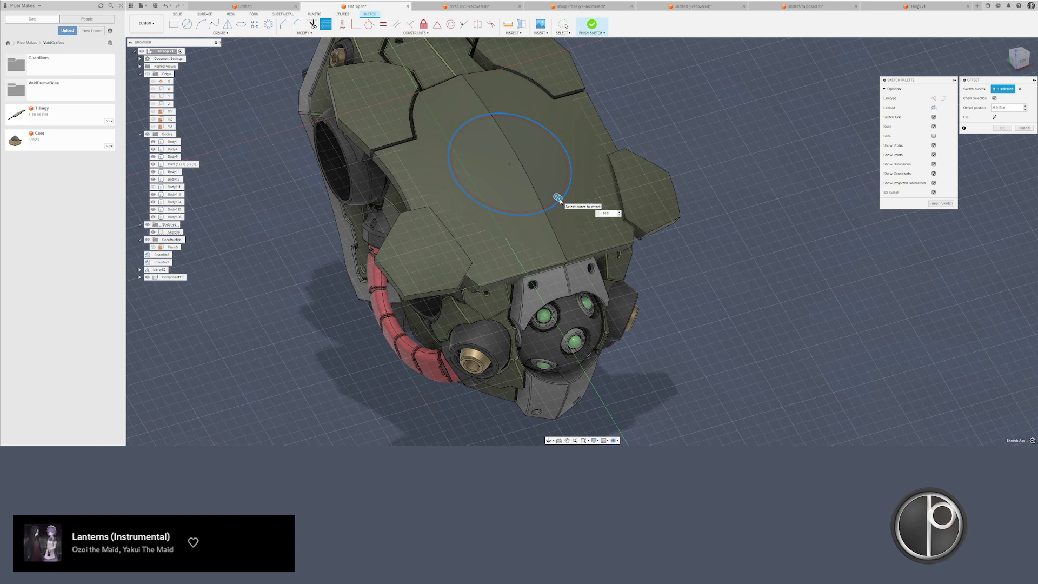
{"action": "key", "text": "Return"}
- Extrude both circular profiles as a new disc body passing through the top armour plate
{"action": "key", "text": "e"}
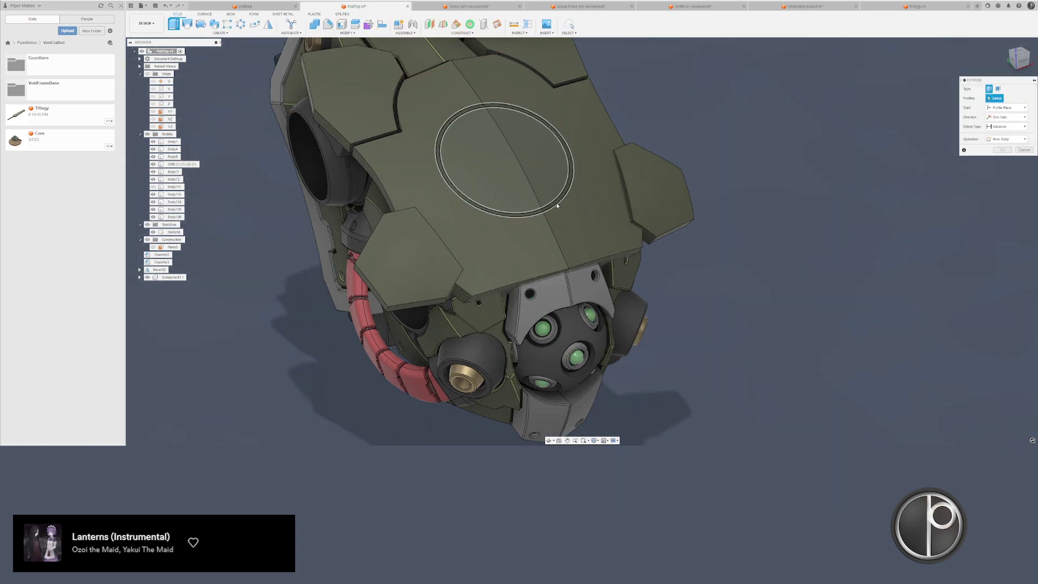
{"action": "left_click", "coordinate": [557, 202]}
{"action": "middle_click_drag", "start_coordinate": [553, 192], "coordinate": [547, 175], "text": "shift"}
{"action": "left_click", "coordinate": [547, 178]}
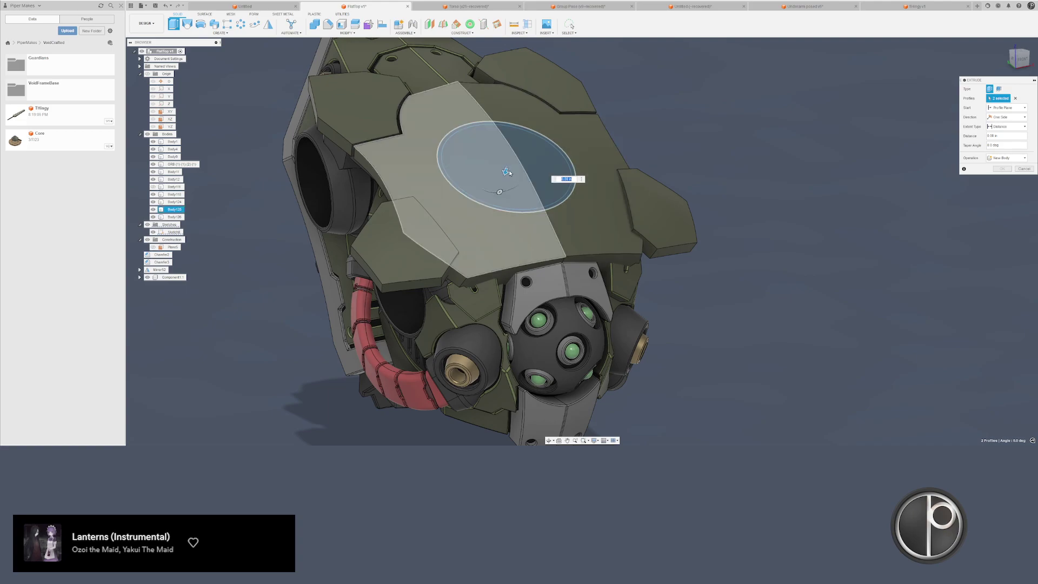
{"action": "left_click_drag", "start_coordinate": [508, 172], "coordinate": [516, 141]}
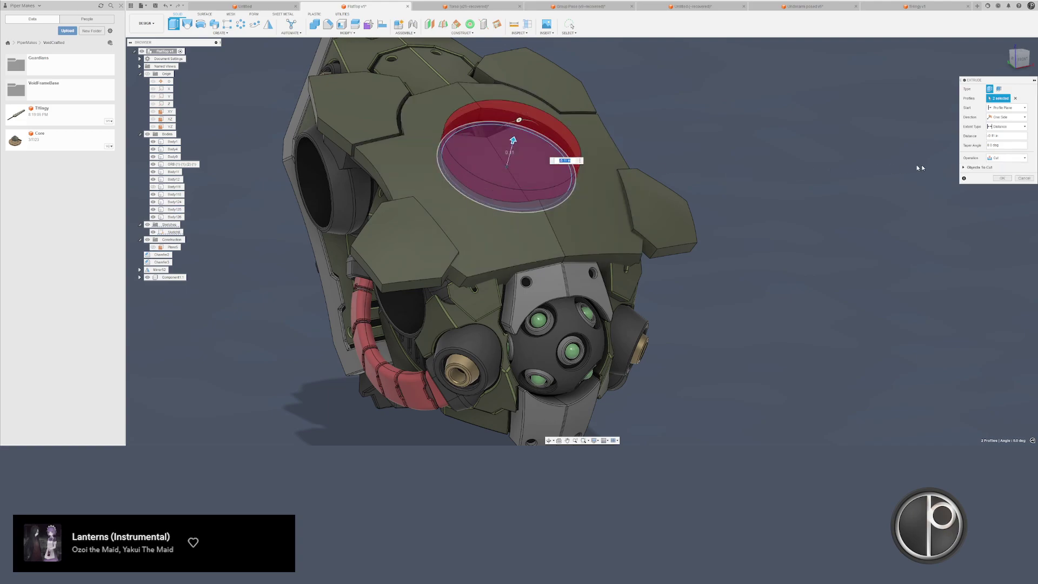
{"action": "left_click", "coordinate": [1007, 157]}
{"action": "left_click", "coordinate": [1000, 183]}
{"action": "left_click", "coordinate": [1002, 169]}
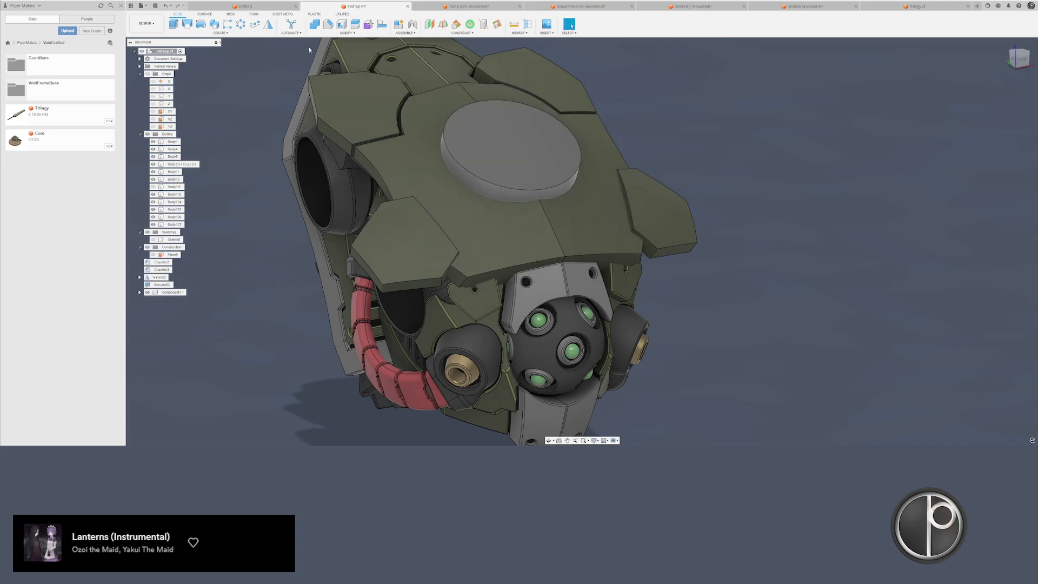
- Try to intersect one armour half with the disc using Combine, keeping the tool body
{"action": "left_click", "coordinate": [314, 25]}
{"action": "left_click", "coordinate": [415, 155]}
{"action": "left_click", "coordinate": [481, 158]}
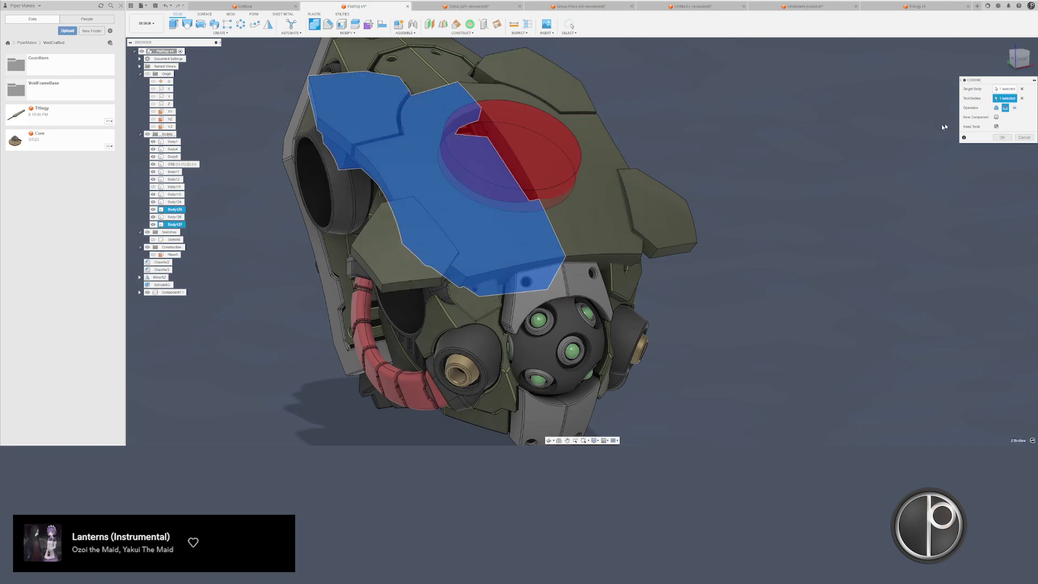
{"action": "left_click", "coordinate": [1014, 108]}
{"action": "left_click", "coordinate": [996, 127]}
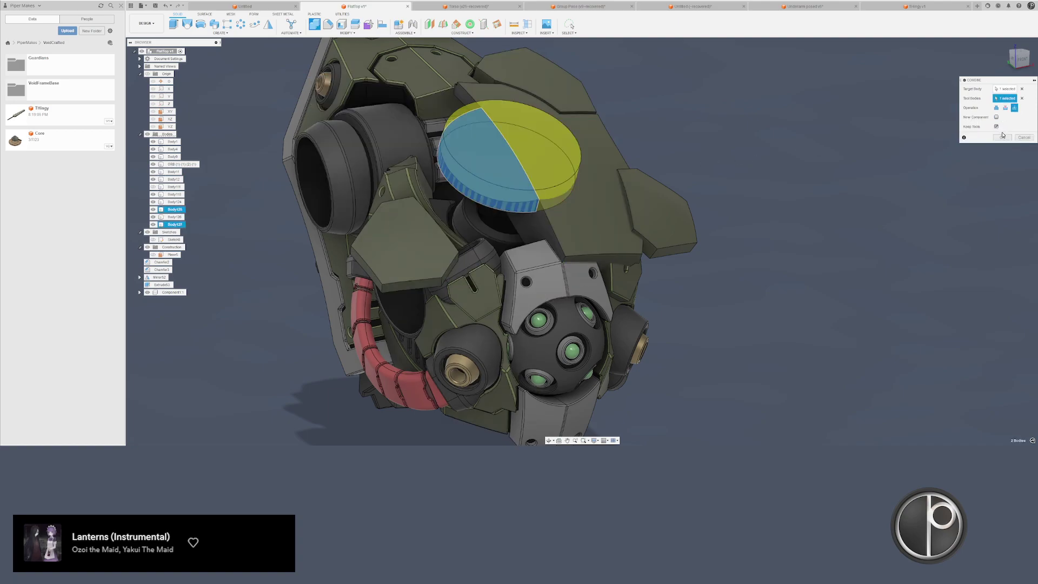
{"action": "left_click", "coordinate": [1002, 137]}
{"action": "middle_click_drag", "start_coordinate": [672, 137], "coordinate": [751, 119], "text": "shift"}
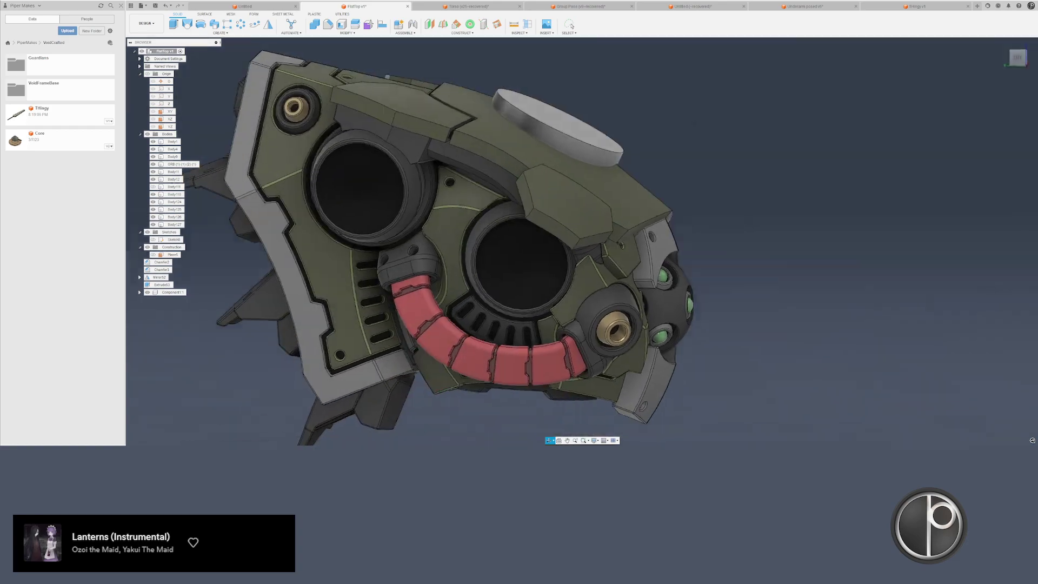
- Offset the top face of the disc body with Press Pull
{"action": "scroll", "coordinate": [638, 114], "scroll_direction": "up", "scroll_amount": 4}
{"action": "right_click_drag", "start_coordinate": [555, 165], "coordinate": [550, 168]}
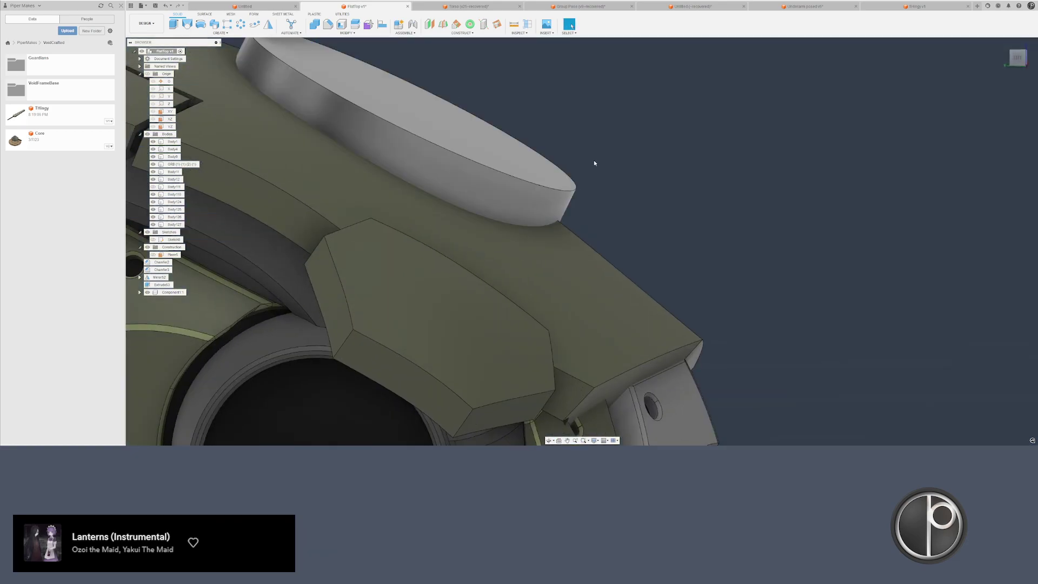
{"action": "left_click", "coordinate": [553, 185]}
{"action": "key", "text": "q"}
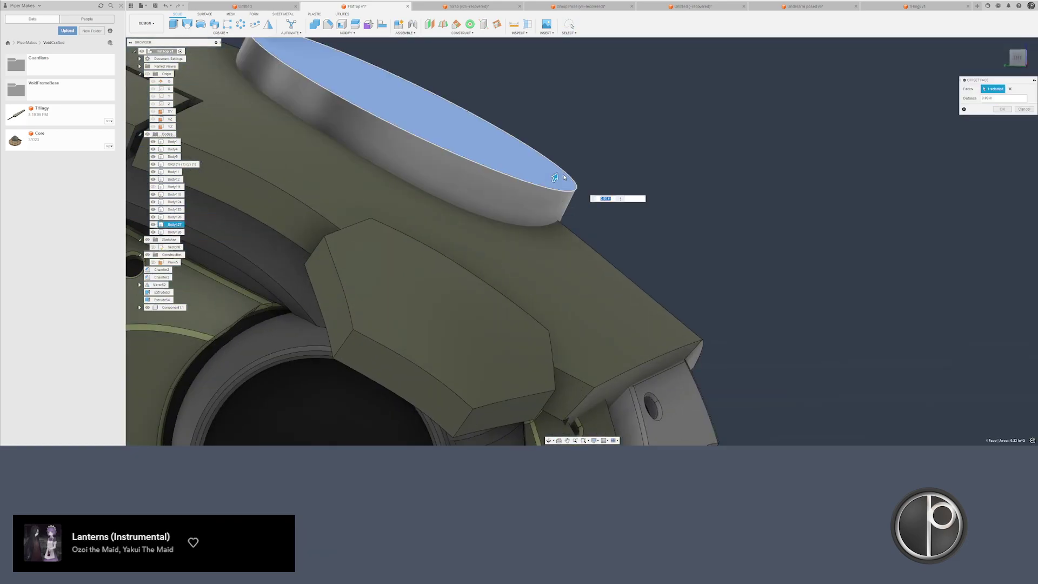
{"action": "key", "text": "Return"}
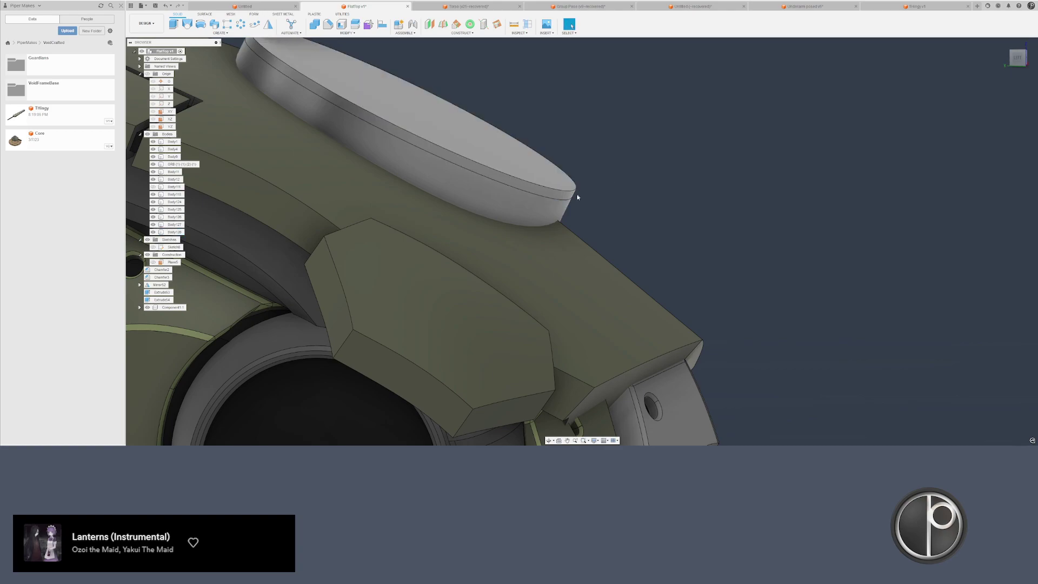
- Offset the disc's side and top faces outward together
{"action": "left_click", "coordinate": [564, 198]}
{"action": "left_click", "coordinate": [565, 188], "text": "ctrl"}
{"action": "key", "text": "q"}
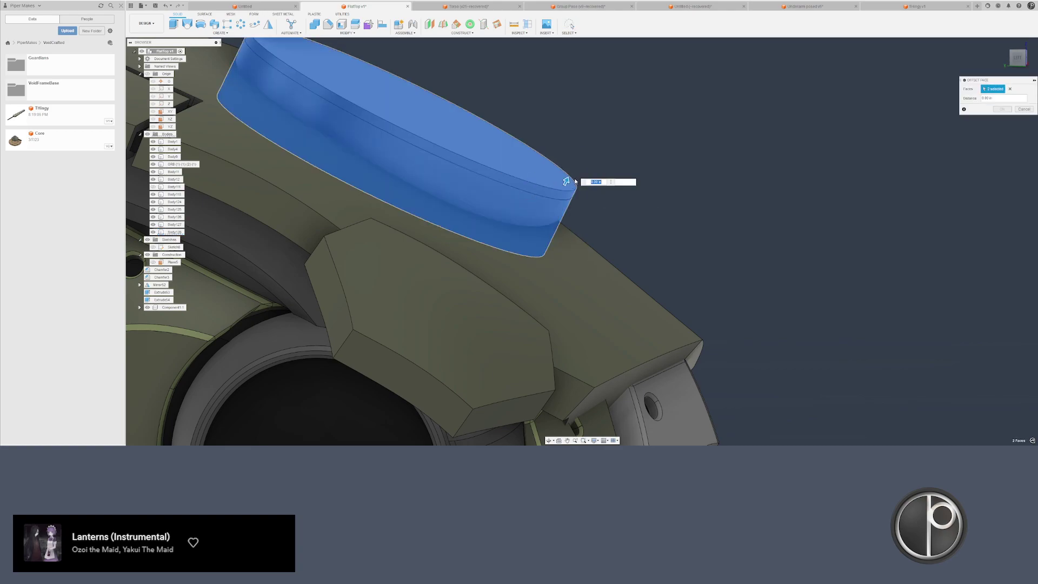
{"action": "key", "text": "Escape"}
{"action": "scroll", "coordinate": [578, 181], "scroll_direction": "up", "scroll_amount": 3}
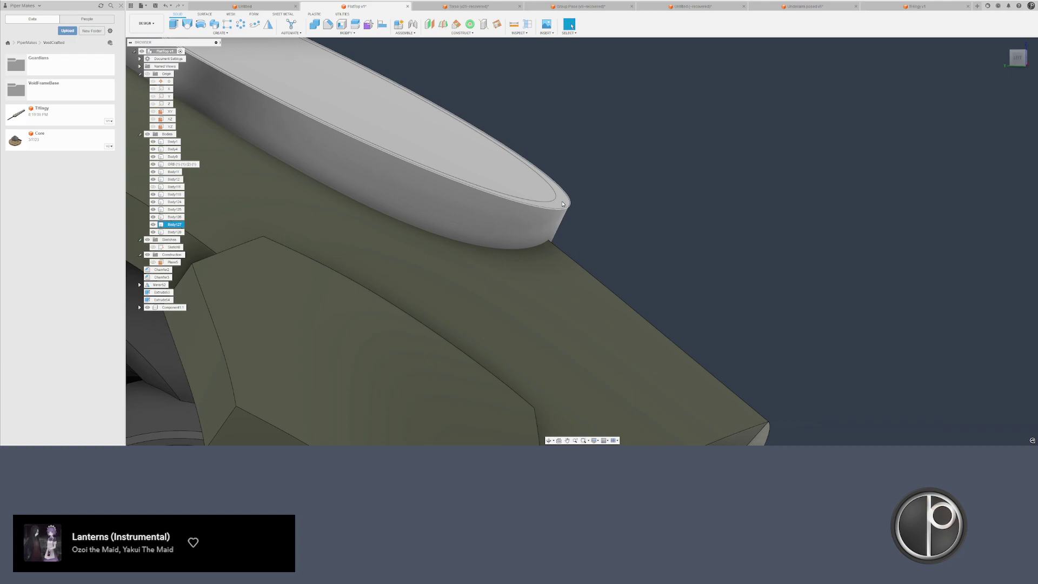
- Intersect the wider disc body with both top armour halves, keeping the armour bodies
{"action": "left_click", "coordinate": [314, 25]}
{"action": "left_click", "coordinate": [553, 217]}
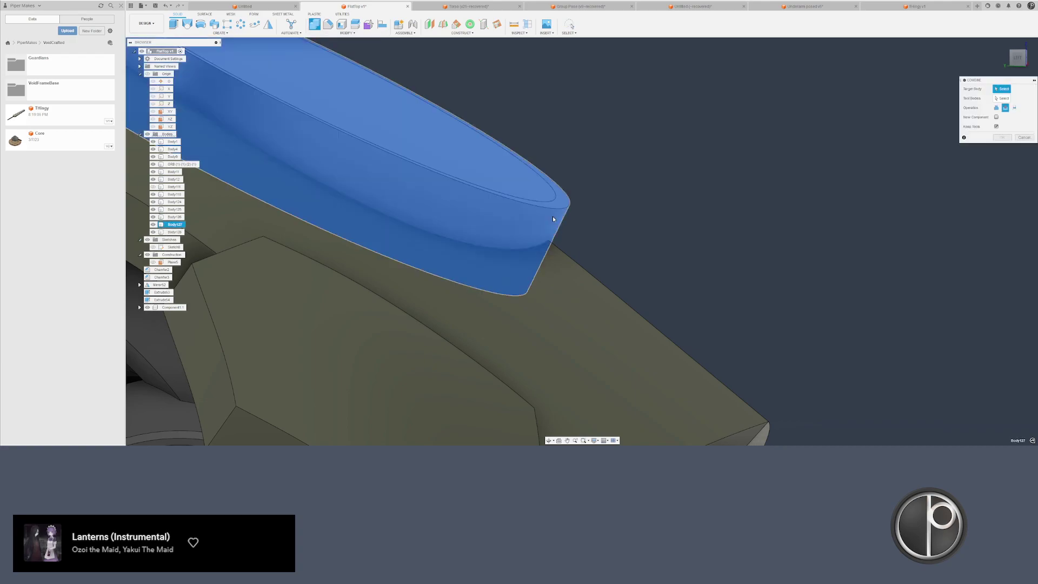
{"action": "left_click", "coordinate": [584, 255]}
{"action": "scroll", "coordinate": [621, 257], "scroll_direction": "up", "scroll_amount": 3}
{"action": "left_click", "coordinate": [763, 235]}
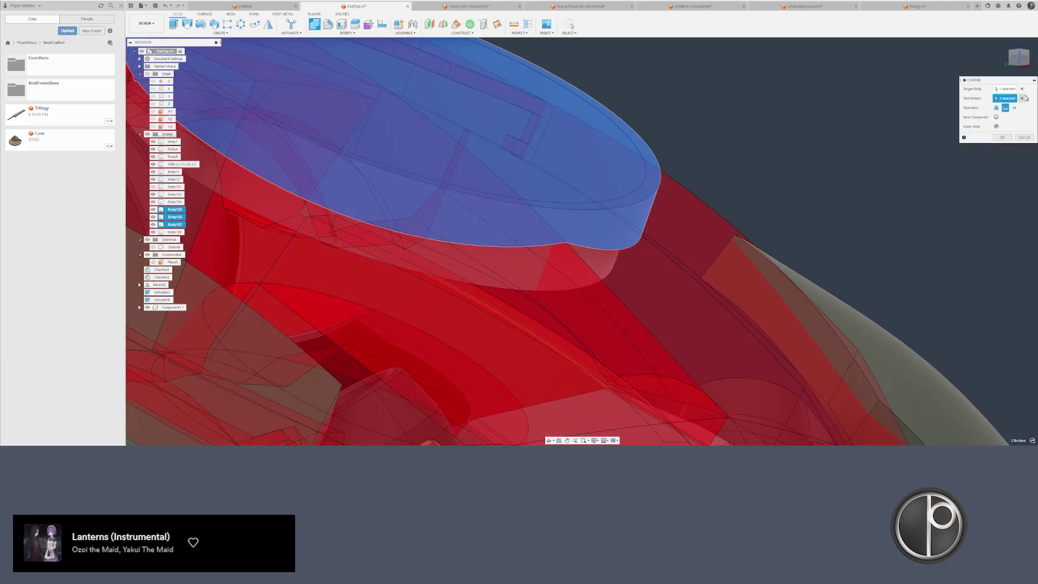
{"action": "left_click", "coordinate": [1014, 107]}
{"action": "left_click", "coordinate": [999, 137]}
- Cut the intersected disc body out of the right armour half, keeping the disc body
{"action": "right_click", "coordinate": [915, 183]}
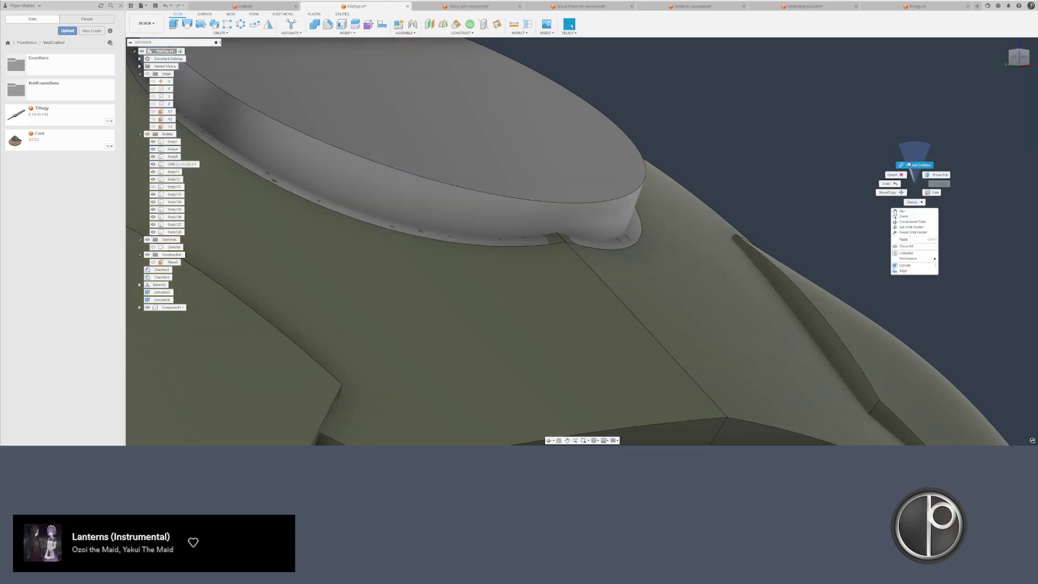
{"action": "left_click", "coordinate": [915, 165]}
{"action": "left_click", "coordinate": [649, 260]}
{"action": "left_click", "coordinate": [562, 287]}
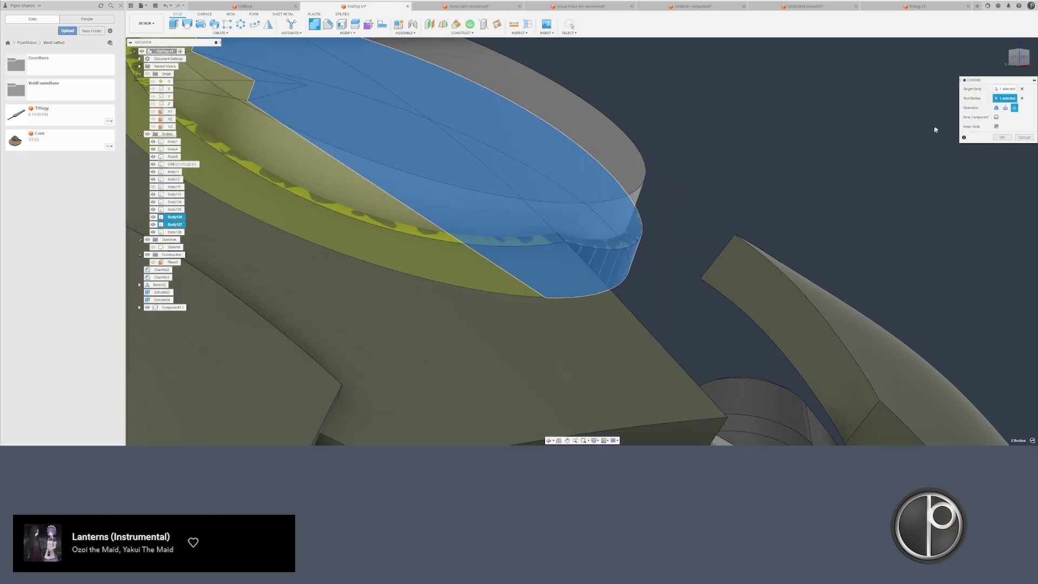
{"action": "left_click", "coordinate": [1005, 108]}
{"action": "left_click", "coordinate": [1002, 137]}
- Cut the intersected disc body out of the left armour half, keeping the disc body
{"action": "right_click", "coordinate": [900, 191]}
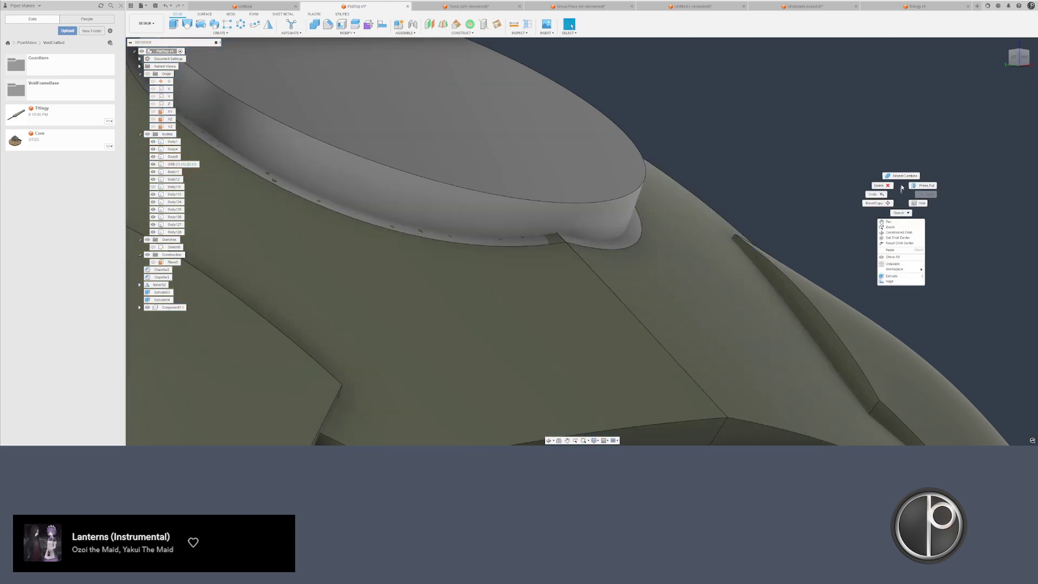
{"action": "left_click", "coordinate": [900, 169]}
{"action": "left_click", "coordinate": [549, 274]}
{"action": "left_click", "coordinate": [548, 249]}
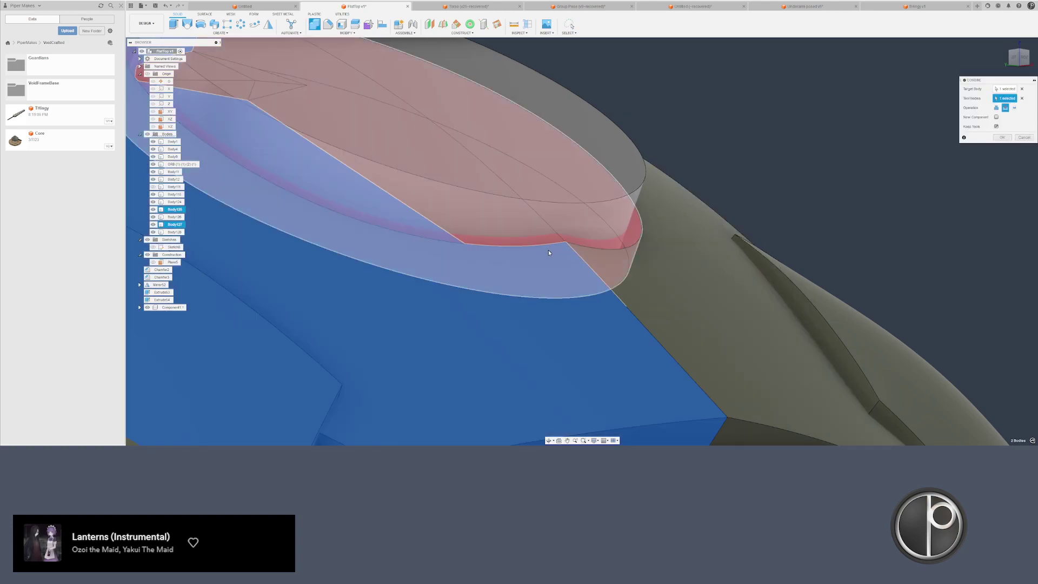
{"action": "key", "text": "Return"}
- Offset both upper faces of the inset body beneath the disc by -0.02 in
{"action": "scroll", "coordinate": [829, 210], "scroll_direction": "down", "scroll_amount": 3}
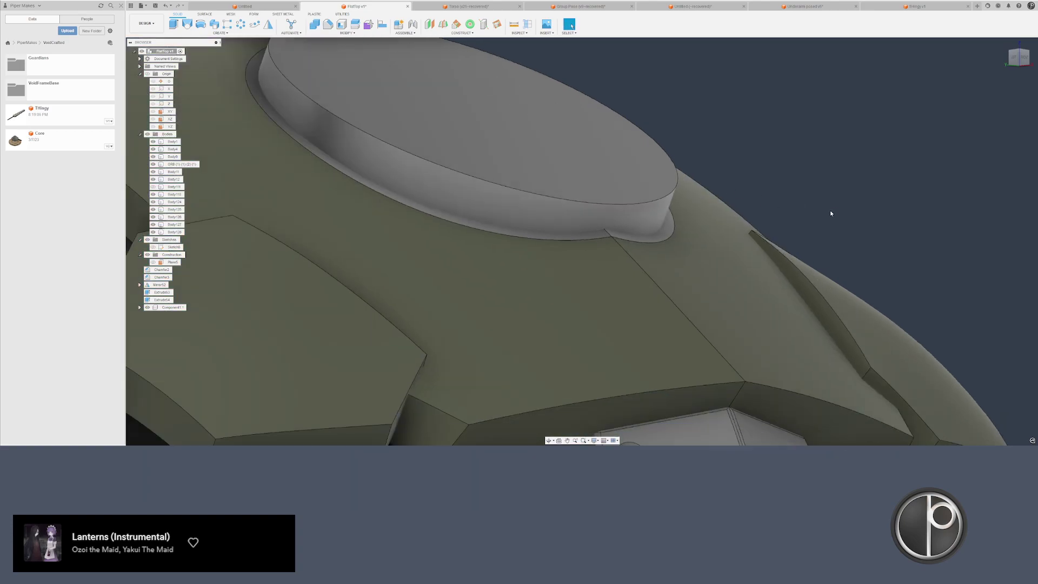
{"action": "scroll", "coordinate": [697, 227], "scroll_direction": "up", "scroll_amount": 1}
{"action": "scroll", "coordinate": [696, 229], "scroll_direction": "up", "scroll_amount": 2}
{"action": "left_click", "coordinate": [696, 229]}
{"action": "left_click", "coordinate": [649, 227], "text": "ctrl"}
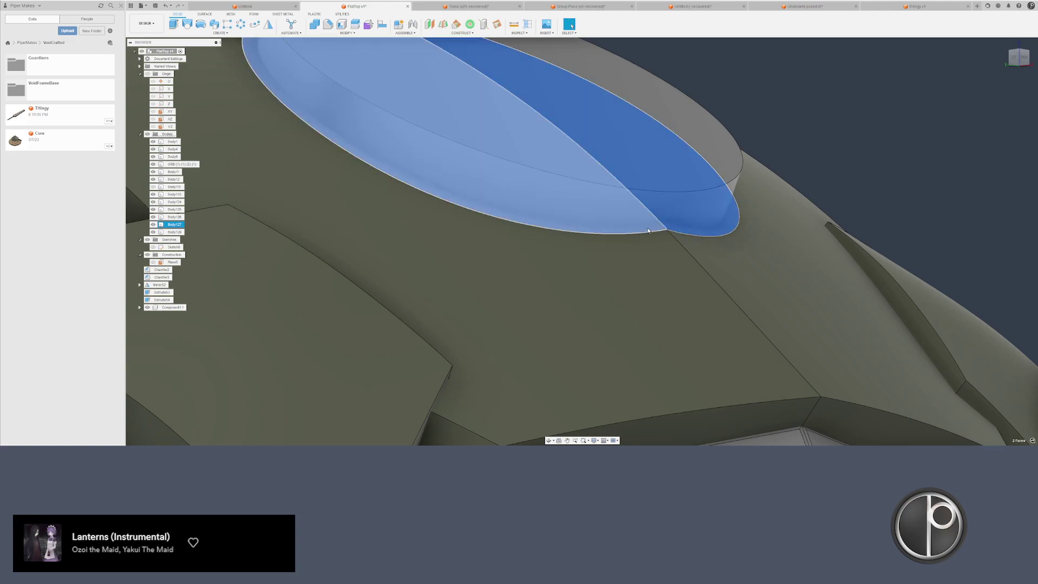
{"action": "type", "text": "q"}
{"action": "type", "text": "-.02"}
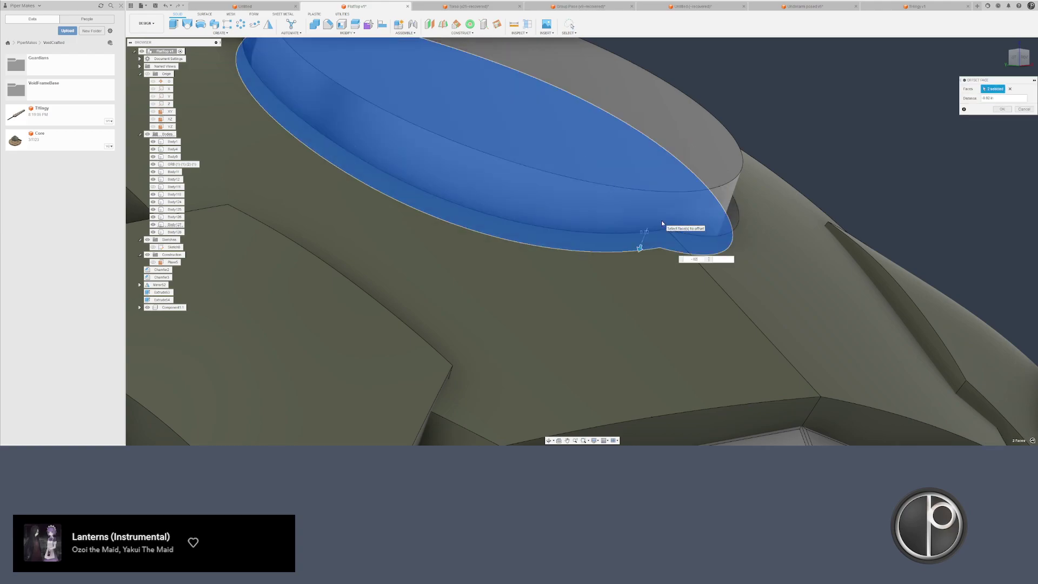
{"action": "key", "text": "Return"}
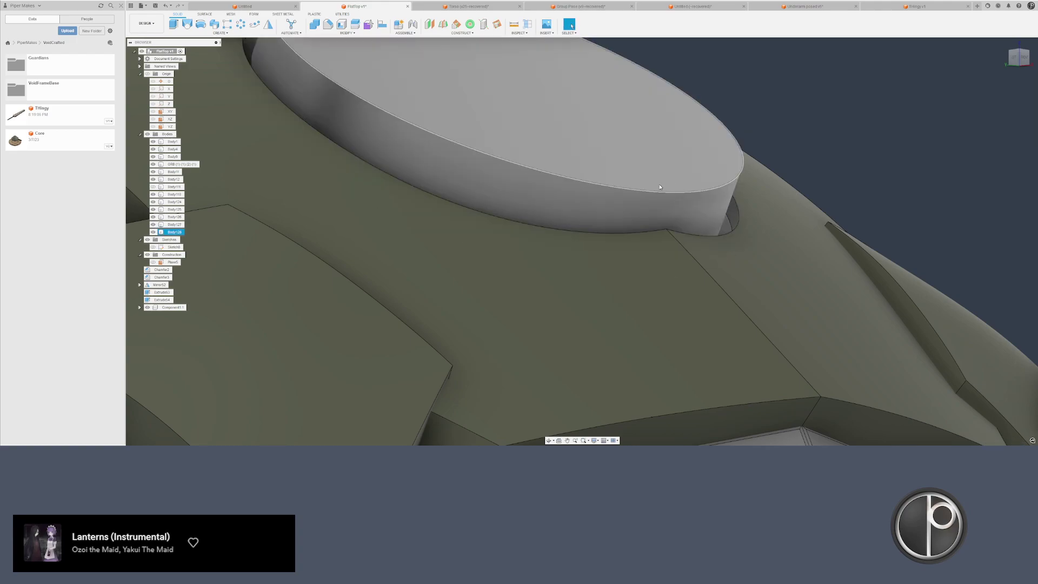
- Examine the raised disc and its recess in the top armour from several sides
{"action": "scroll", "coordinate": [657, 189], "scroll_direction": "down", "scroll_amount": 4}
{"action": "middle_click_drag", "start_coordinate": [653, 189], "coordinate": [588, 210], "text": "shift"}
{"action": "scroll", "coordinate": [547, 224], "scroll_direction": "down", "scroll_amount": 2}
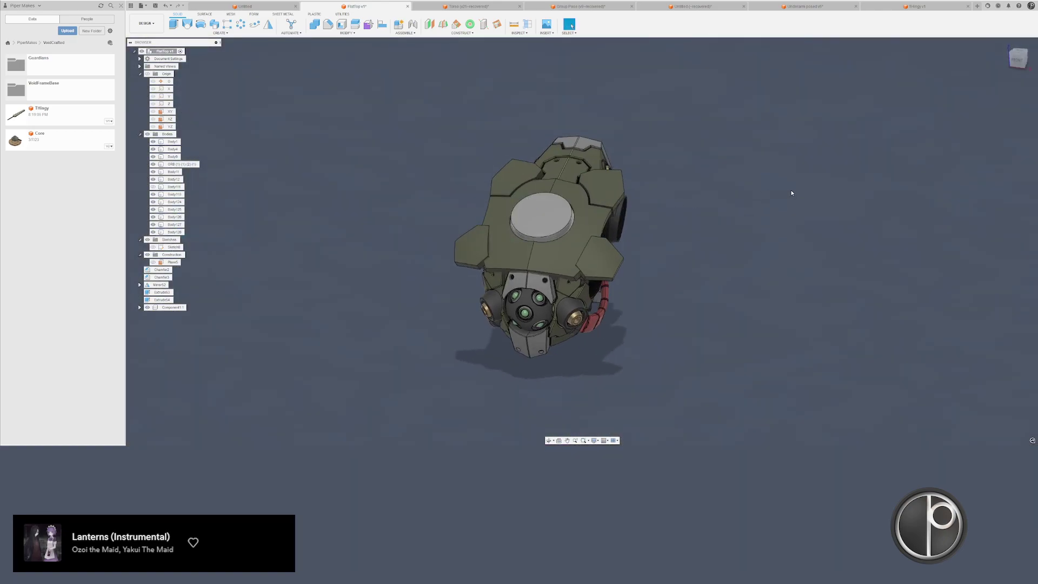
{"action": "middle_click_drag", "start_coordinate": [690, 212], "coordinate": [660, 193], "text": "shift"}
{"action": "scroll", "coordinate": [651, 190], "scroll_direction": "up", "scroll_amount": 2}
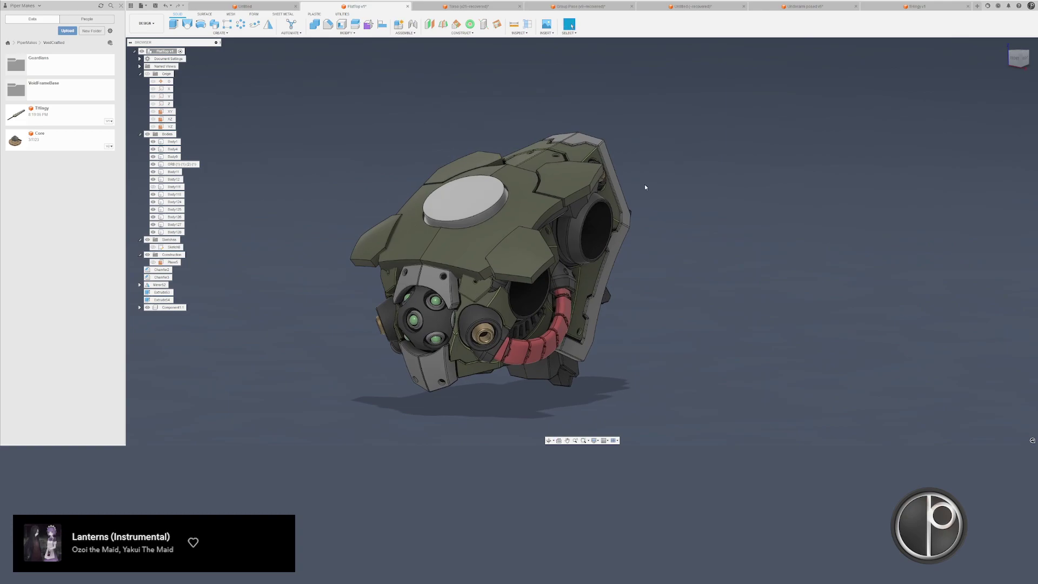
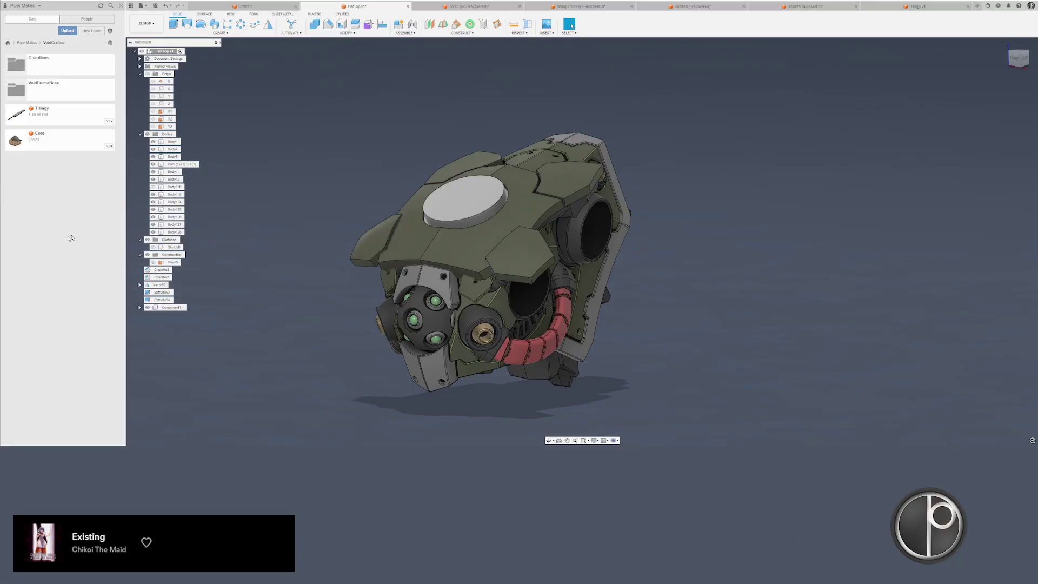
{"action": "middle_click_drag", "start_coordinate": [310, 157], "coordinate": [348, 166], "text": "shift"}
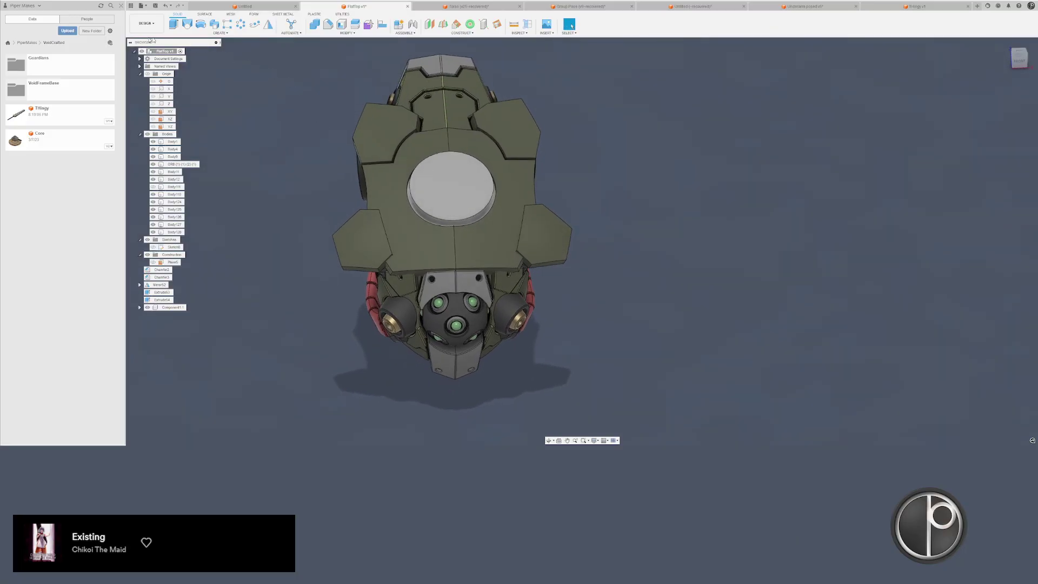
{"action": "scroll", "coordinate": [447, 210], "scroll_direction": "up", "scroll_amount": 3}
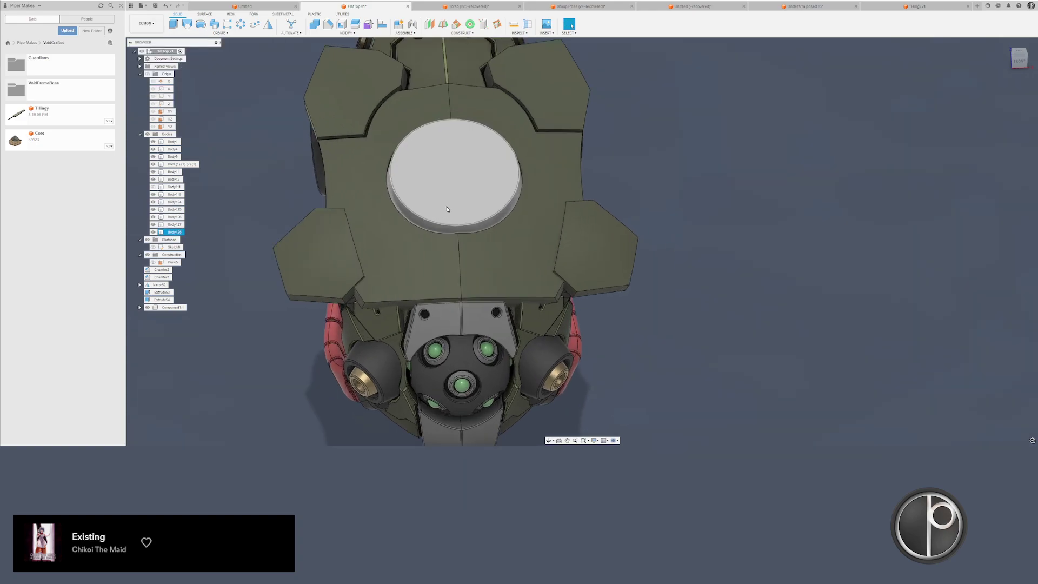
- Try to split the disc body using the surrounding armour's top surfaces as splitting tools
{"action": "middle_click_drag", "start_coordinate": [447, 209], "coordinate": [486, 162], "text": "shift"}
{"action": "left_click", "coordinate": [355, 25]}
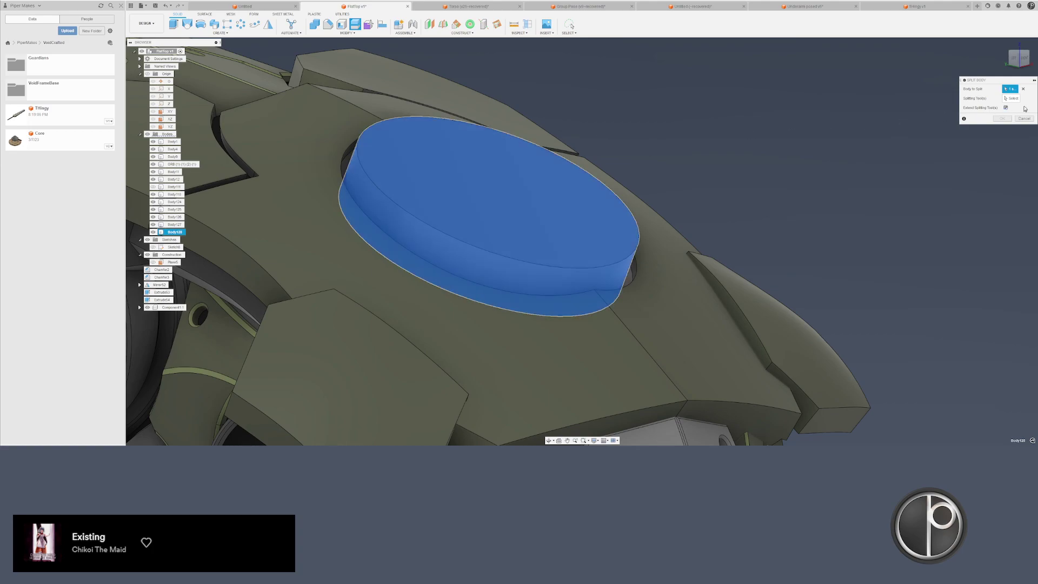
{"action": "left_click", "coordinate": [1012, 98]}
{"action": "left_click", "coordinate": [589, 308]}
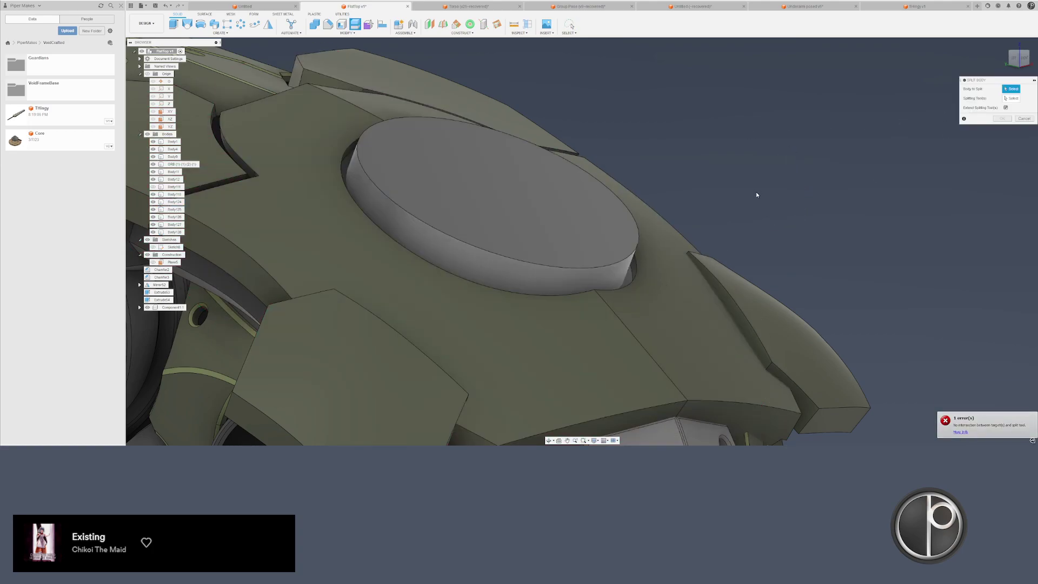
{"action": "key", "text": "Escape"}
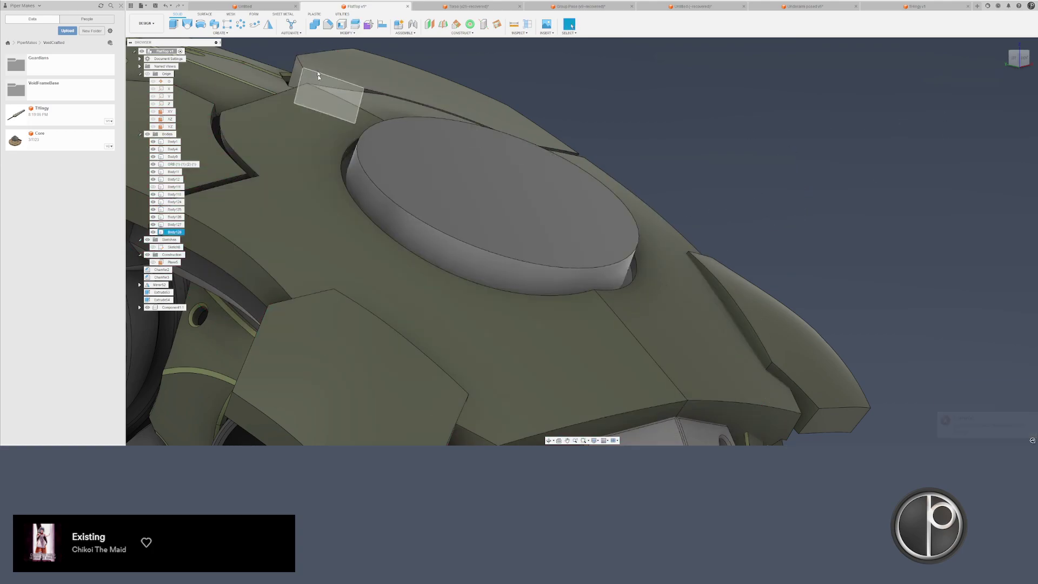
{"action": "left_click", "coordinate": [355, 25]}
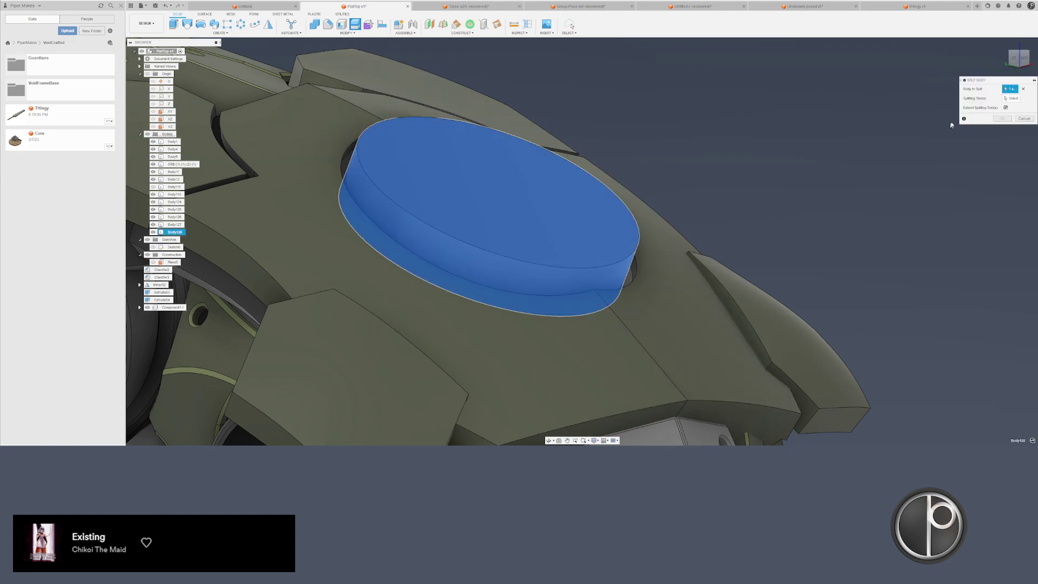
{"action": "left_click", "coordinate": [1011, 98]}
{"action": "left_click", "coordinate": [676, 244]}
{"action": "middle_click_drag", "start_coordinate": [677, 243], "coordinate": [657, 216], "text": "shift"}
{"action": "key", "text": "Return"}
- Lower the disc's top face with Press Pull to make the raised disc thinner
{"action": "right_click", "coordinate": [619, 246]}
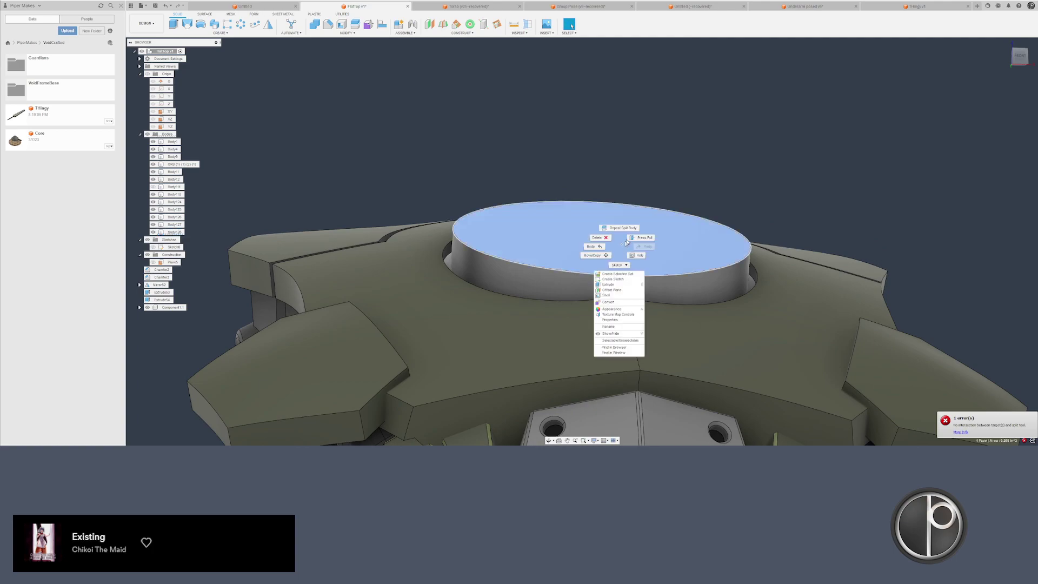
{"action": "left_click", "coordinate": [642, 238]}
{"action": "scroll", "coordinate": [614, 232], "scroll_direction": "up", "scroll_amount": 4}
{"action": "key", "text": "Escape"}
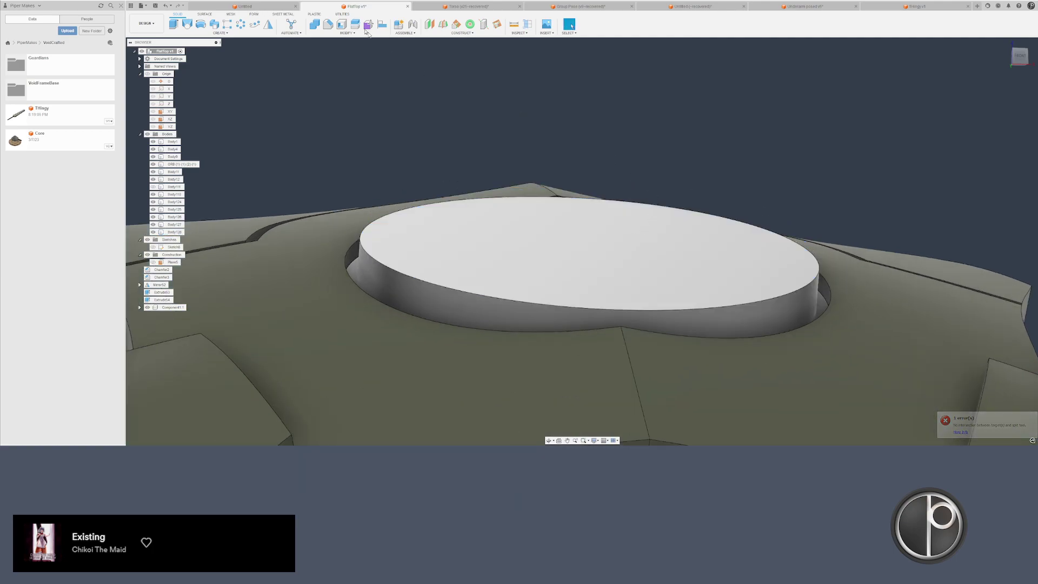
- Split the disc body along the top surface of one armour half and again along the other half's surface
{"action": "left_click", "coordinate": [355, 24]}
{"action": "left_click", "coordinate": [505, 231]}
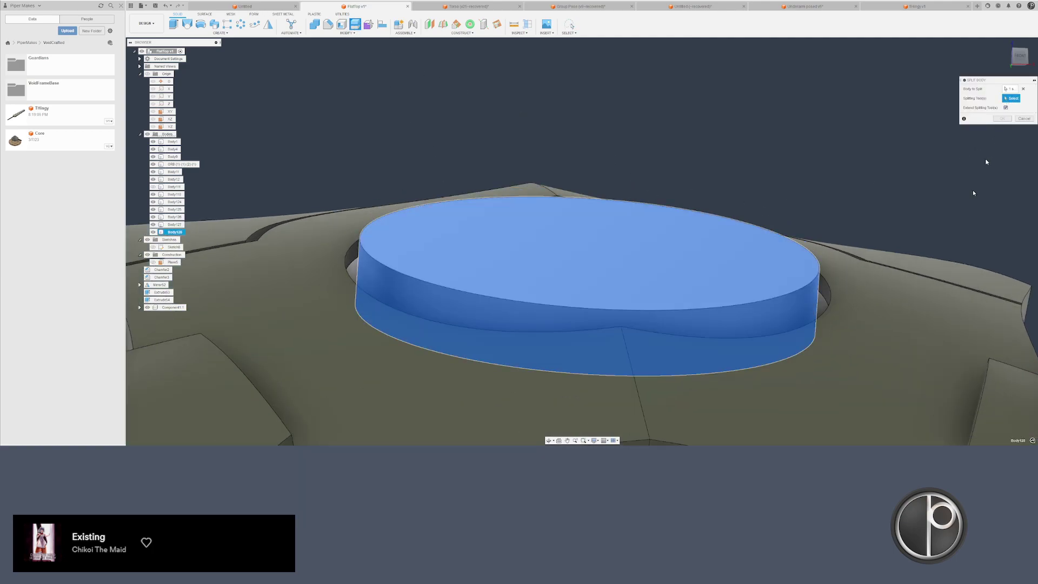
{"action": "left_click", "coordinate": [903, 265]}
{"action": "key", "text": "Return"}
{"action": "right_click_drag", "start_coordinate": [895, 202], "coordinate": [887, 127]}
{"action": "left_click", "coordinate": [584, 236]}
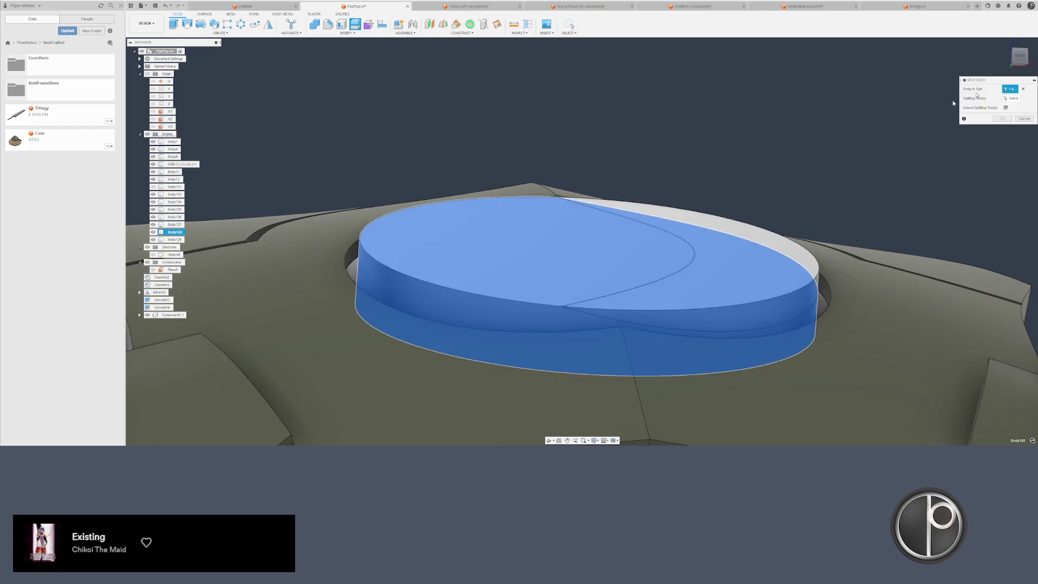
{"action": "left_click", "coordinate": [717, 273]}
{"action": "key", "text": "Return"}
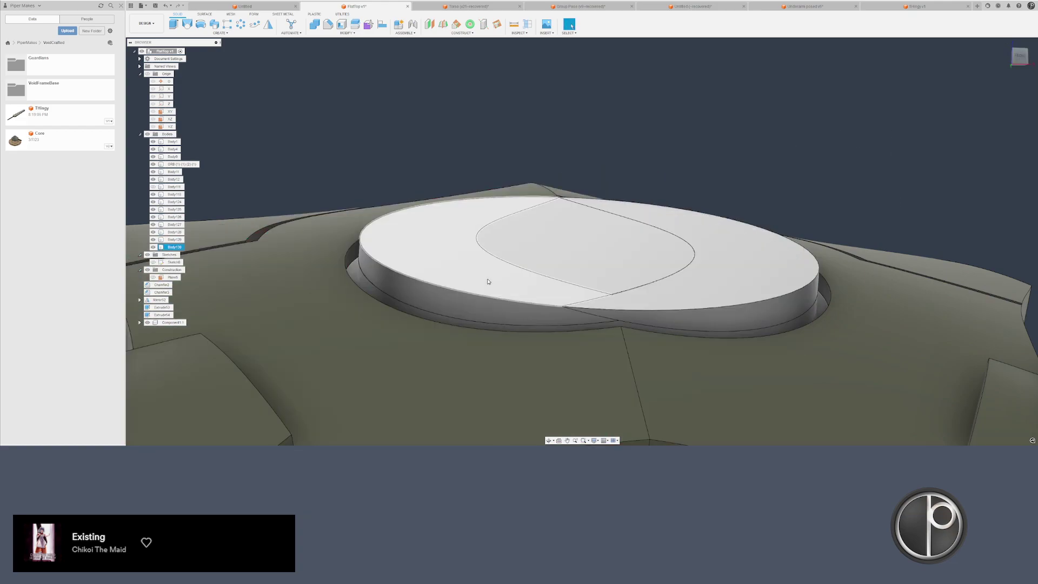
- Delete the cut-off disc pieces above the armour contour, keeping the disc body that follows both armour halves
{"action": "left_click", "coordinate": [175, 240]}
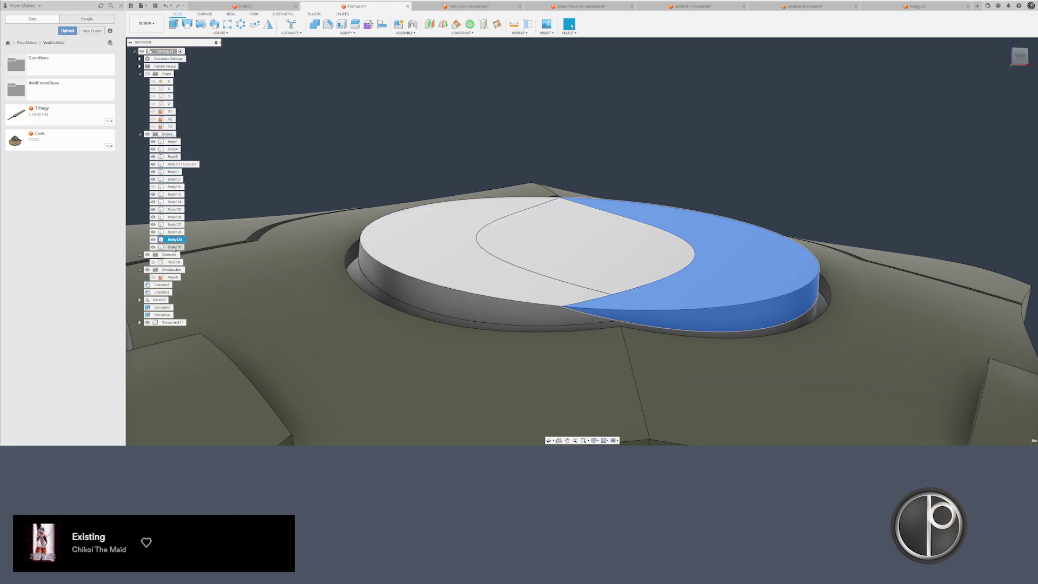
{"action": "key", "text": "Delete"}
{"action": "left_click", "coordinate": [174, 239]}
{"action": "key", "text": "Delete"}
{"action": "left_click", "coordinate": [570, 252]}
{"action": "key", "text": "Delete"}
- Apply the grey appearance already used in the design to the contoured disc
{"action": "scroll", "coordinate": [508, 294], "scroll_direction": "down", "scroll_amount": 3}
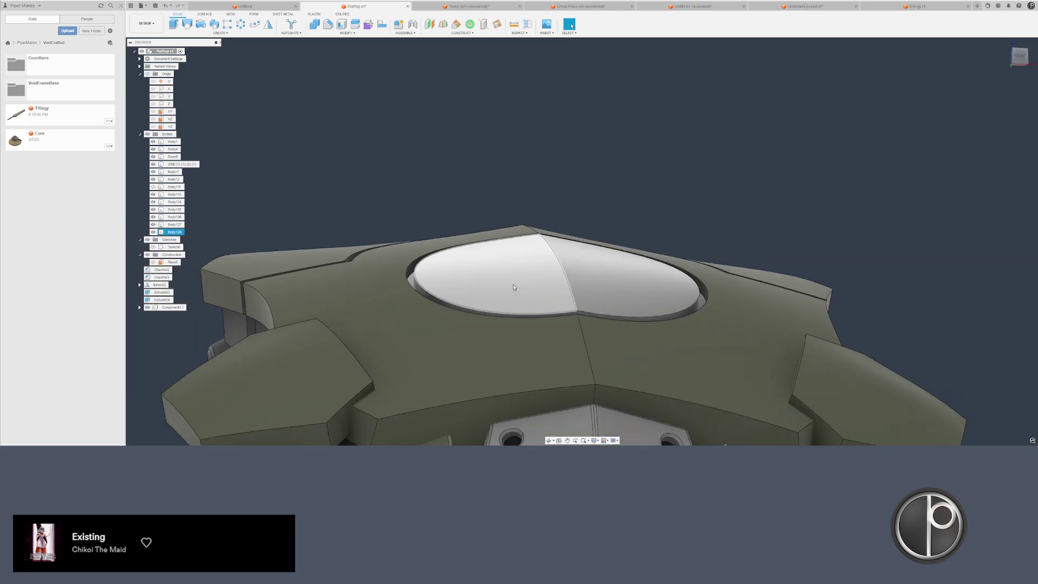
{"action": "middle_click_drag", "start_coordinate": [514, 287], "coordinate": [455, 312], "text": "shift"}
{"action": "scroll", "coordinate": [449, 319], "scroll_direction": "down", "scroll_amount": 3}
{"action": "scroll", "coordinate": [501, 319], "scroll_direction": "up", "scroll_amount": 5}
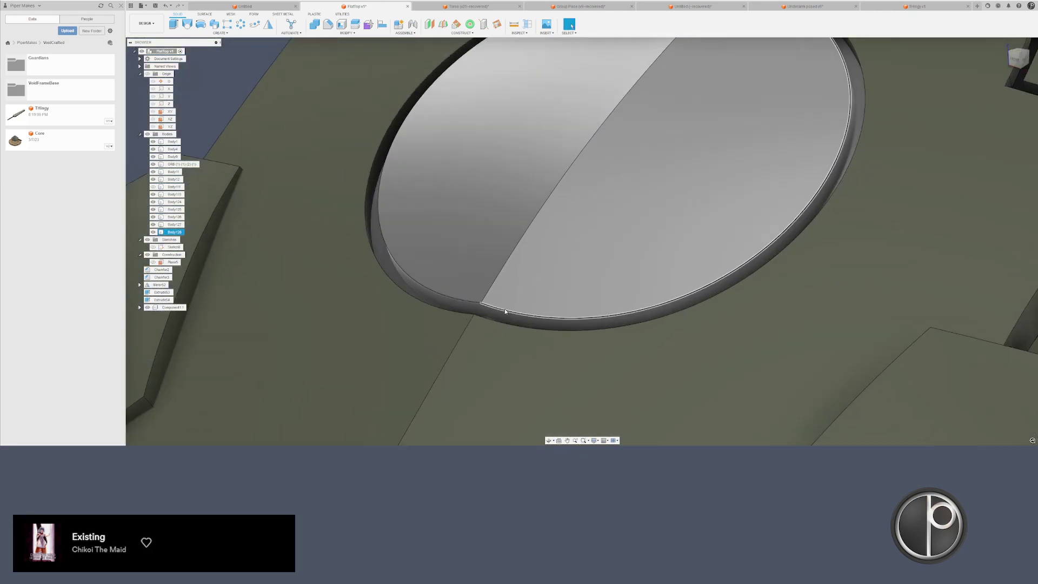
{"action": "scroll", "coordinate": [506, 311], "scroll_direction": "up", "scroll_amount": 3}
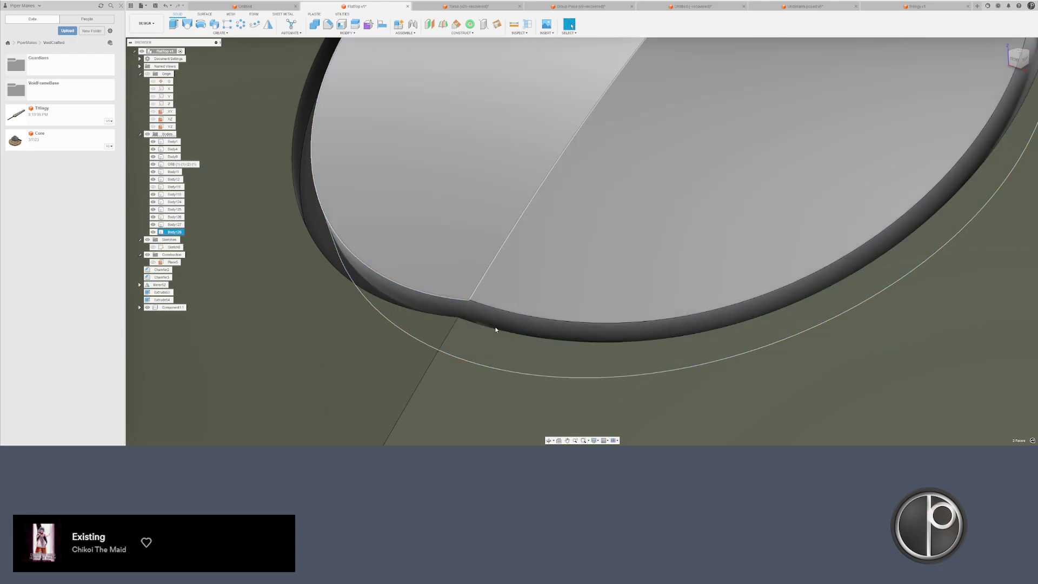
{"action": "key", "text": "a"}
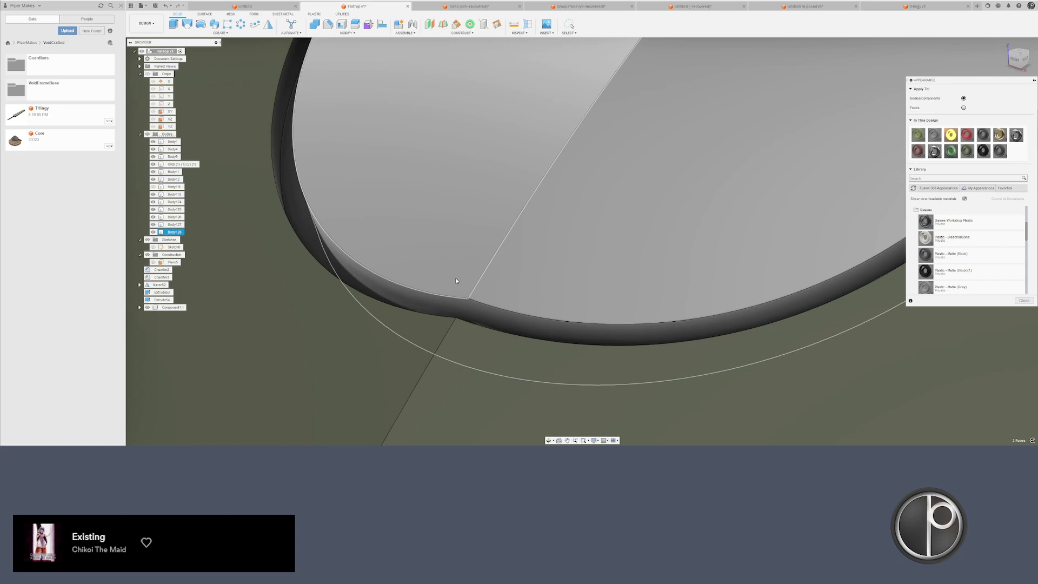
{"action": "left_click_drag", "start_coordinate": [934, 137], "coordinate": [741, 203]}
{"action": "scroll", "coordinate": [479, 329], "scroll_direction": "down", "scroll_amount": 4}
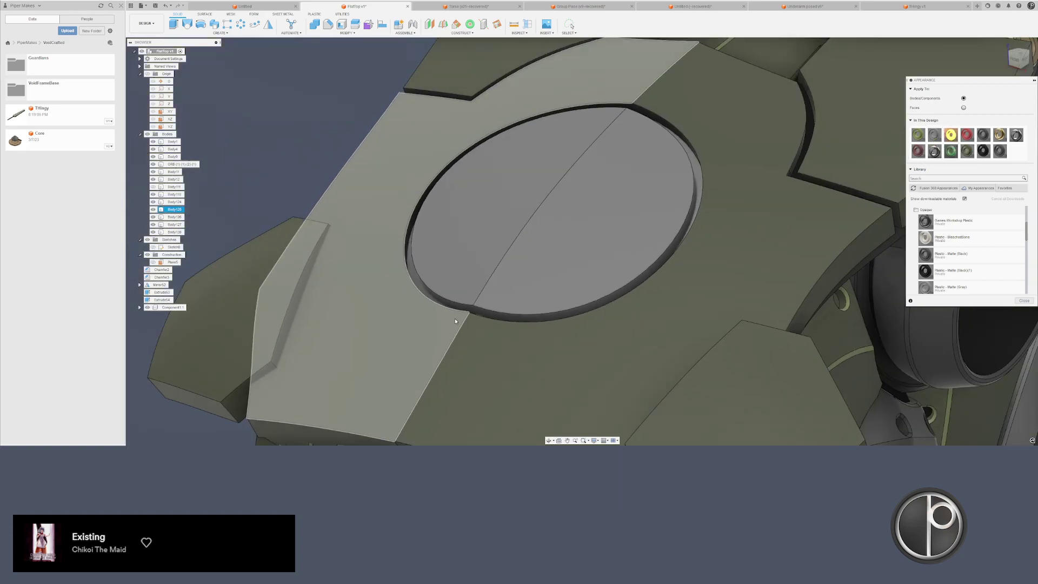
- Apply a black appearance to the recess ring around the disc and close the appearance settings
{"action": "scroll", "coordinate": [416, 297], "scroll_direction": "up", "scroll_amount": 2}
{"action": "scroll", "coordinate": [426, 304], "scroll_direction": "up", "scroll_amount": 2}
{"action": "left_click", "coordinate": [432, 310]}
{"action": "middle_click_drag", "start_coordinate": [432, 311], "coordinate": [672, 234], "text": "shift"}
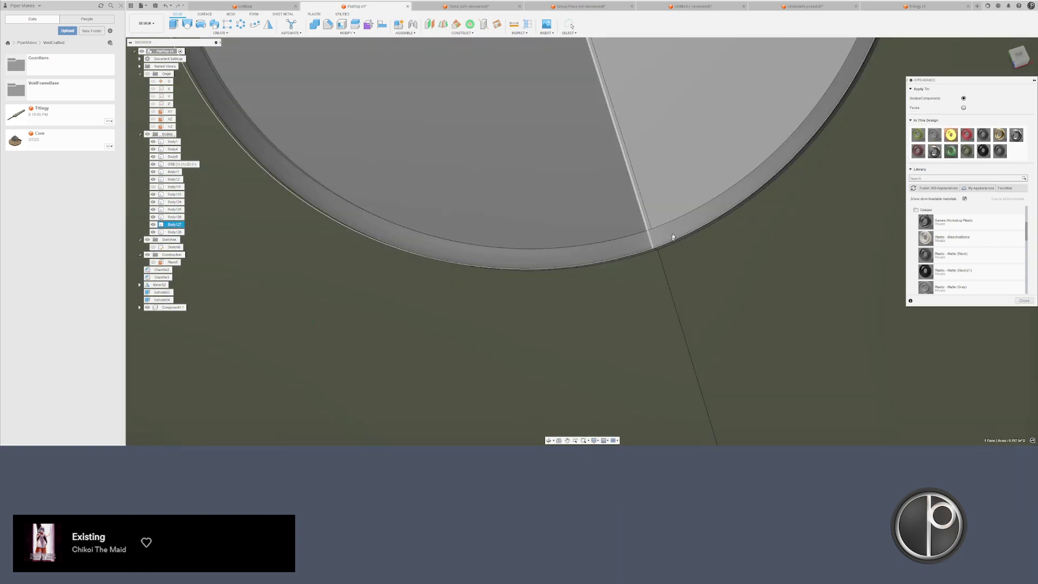
{"action": "left_click", "coordinate": [672, 235], "text": "shift"}
{"action": "scroll", "coordinate": [706, 187], "scroll_direction": "down", "scroll_amount": 5}
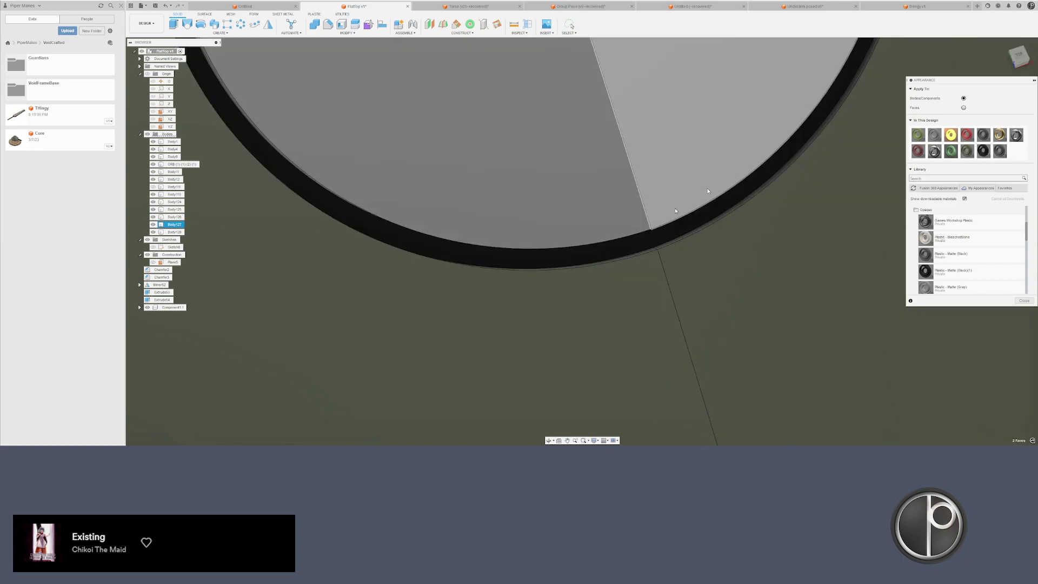
{"action": "scroll", "coordinate": [468, 344], "scroll_direction": "down", "scroll_amount": 6}
{"action": "middle_click_drag", "start_coordinate": [584, 289], "coordinate": [617, 277], "text": "shift"}
{"action": "key", "text": "Escape"}
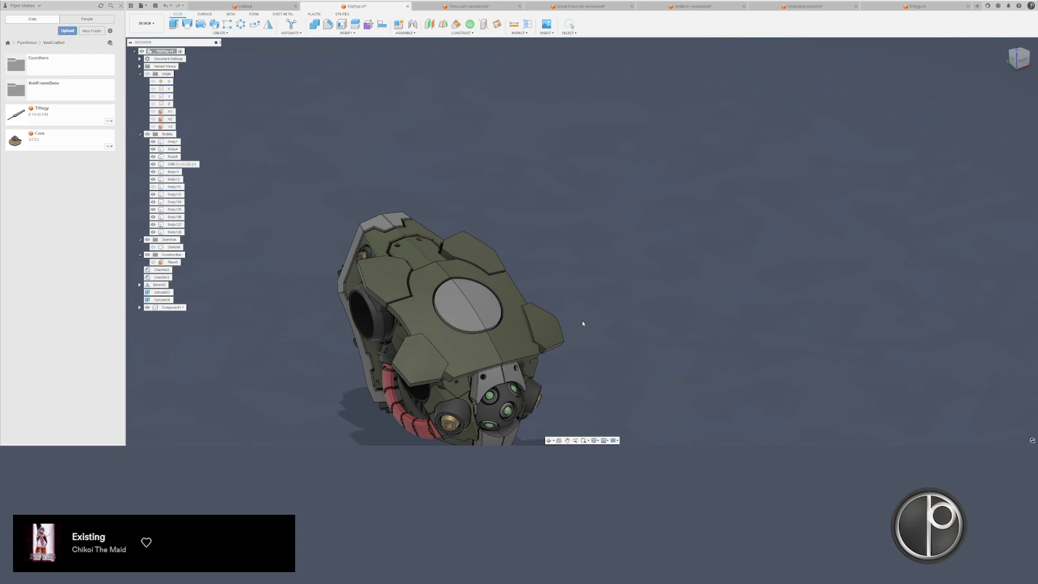
{"action": "scroll", "coordinate": [583, 323], "scroll_direction": "up", "scroll_amount": 2}
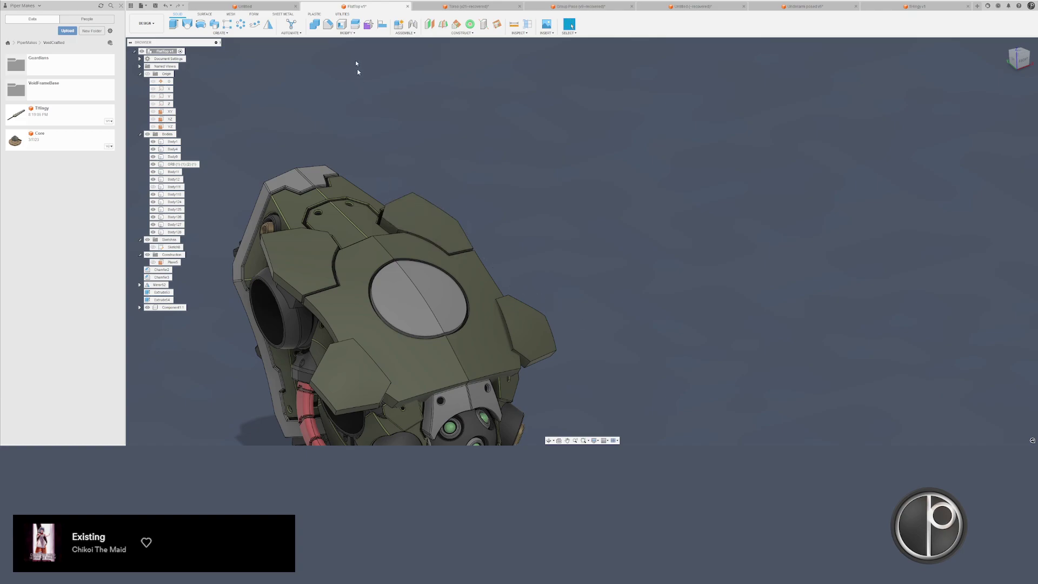
{"action": "left_click", "coordinate": [354, 24]}
{"action": "scroll", "coordinate": [393, 398], "scroll_direction": "up", "scroll_amount": 4}
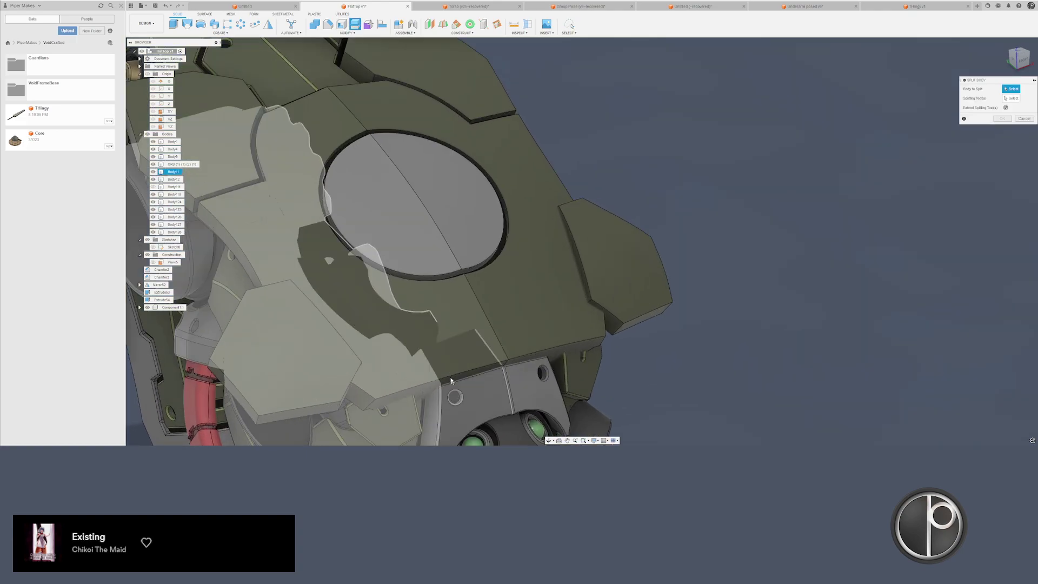
{"action": "scroll", "coordinate": [452, 378], "scroll_direction": "down", "scroll_amount": 3}
{"action": "key", "text": "Escape"}
- Delete the left top armour half and its front corner plate, as seen from the mech's front
{"action": "middle_click_drag", "start_coordinate": [452, 378], "coordinate": [373, 294], "text": "shift"}
{"action": "scroll", "coordinate": [368, 319], "scroll_direction": "up", "scroll_amount": 5}
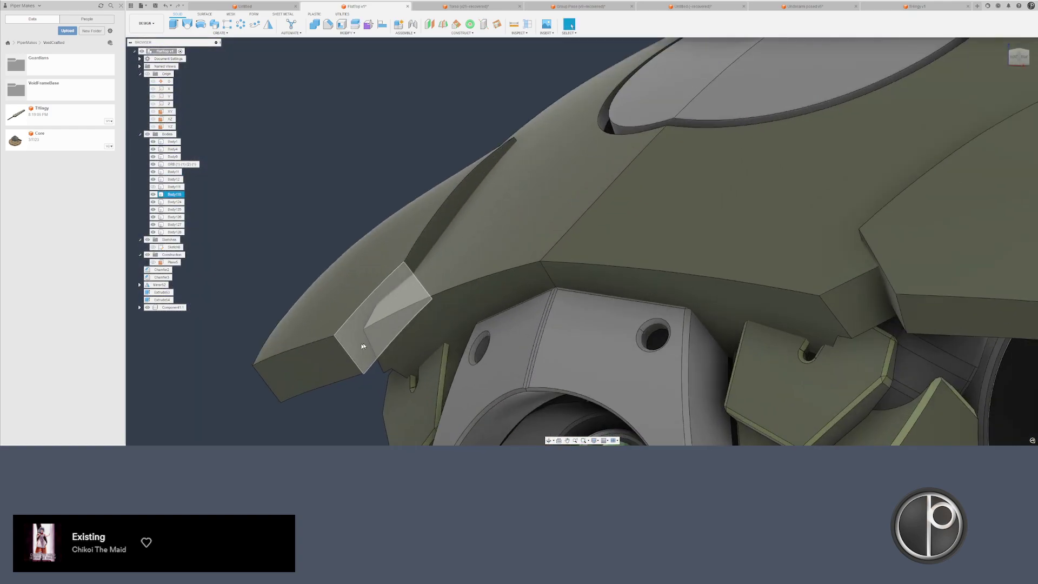
{"action": "left_click", "coordinate": [416, 335]}
{"action": "left_click", "coordinate": [362, 345], "text": "ctrl"}
{"action": "key", "text": "Delete"}
{"action": "scroll", "coordinate": [323, 362], "scroll_direction": "down", "scroll_amount": 2}
{"action": "scroll", "coordinate": [272, 365], "scroll_direction": "down", "scroll_amount": 3}
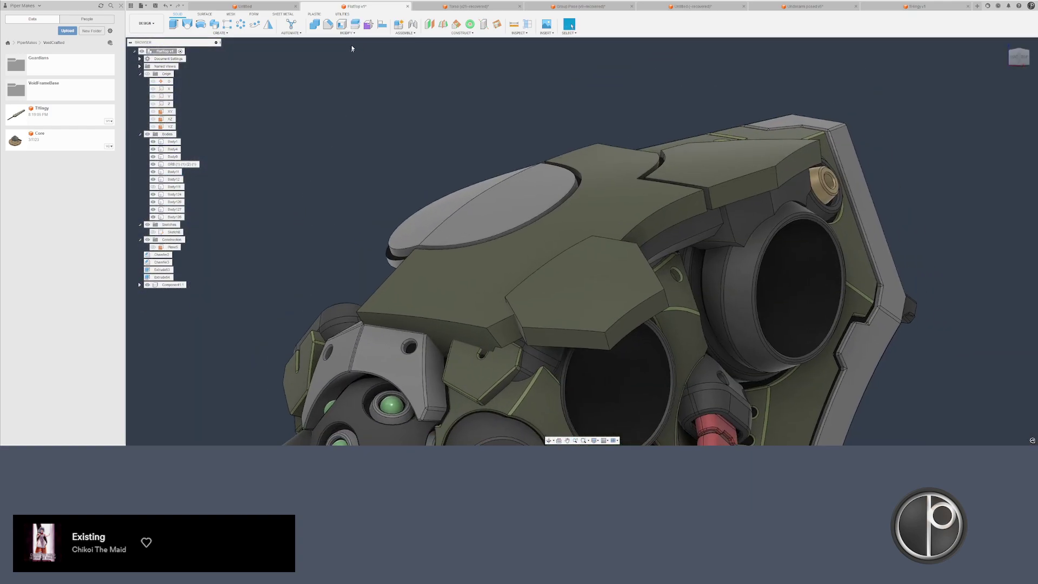
- Split the remaining top armour half using the side face of the grey front plate as the splitting tool
{"action": "left_click", "coordinate": [355, 24]}
{"action": "left_click", "coordinate": [447, 290]}
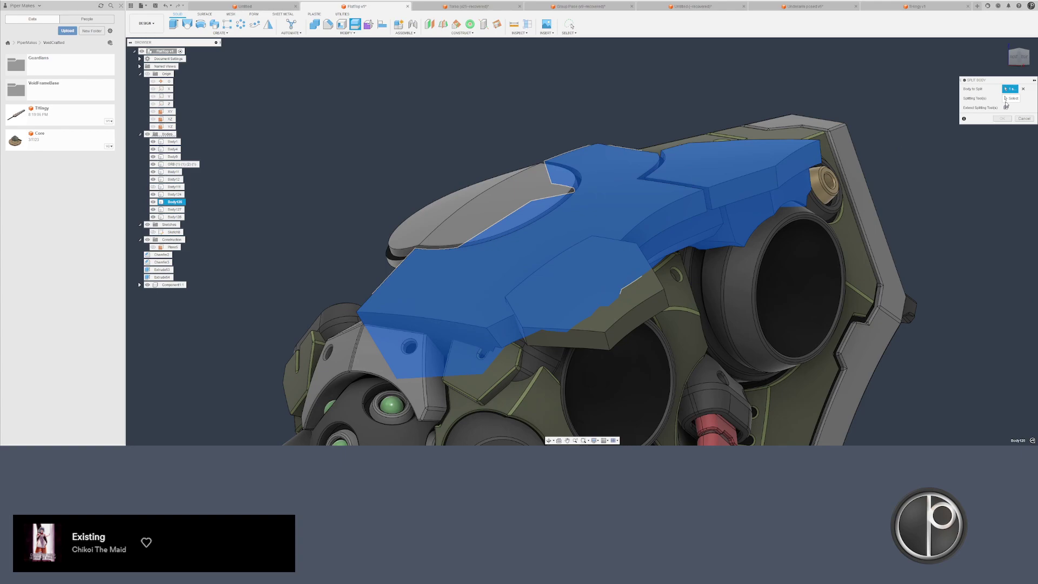
{"action": "left_click", "coordinate": [430, 368]}
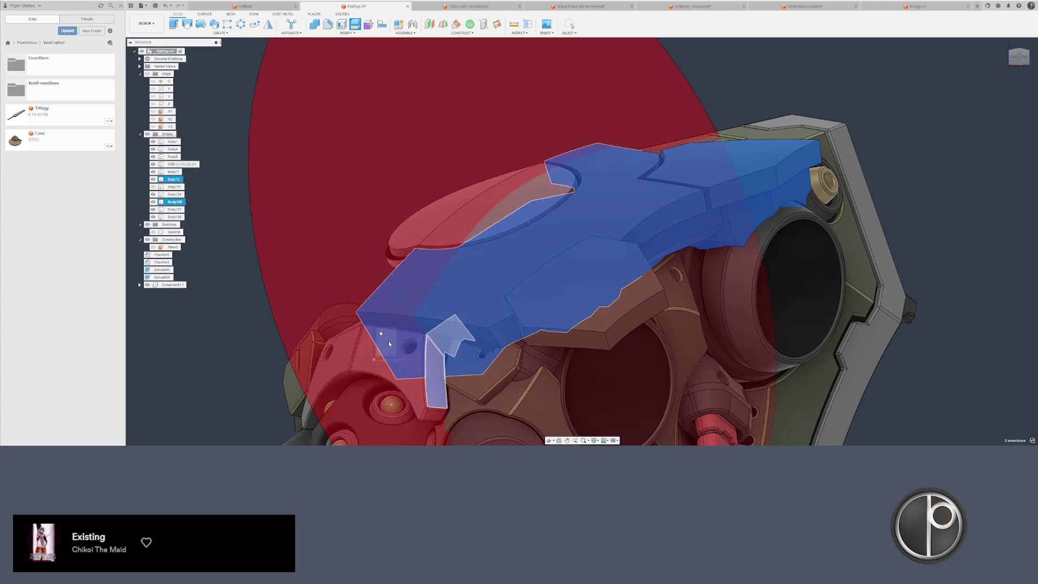
- Split the front piece of the armour half again with a face beneath it and toggle the new piece's visibility
{"action": "right_click_drag", "start_coordinate": [334, 264], "coordinate": [343, 199]}
{"action": "left_click", "coordinate": [421, 272]}
{"action": "left_click", "coordinate": [1010, 99]}
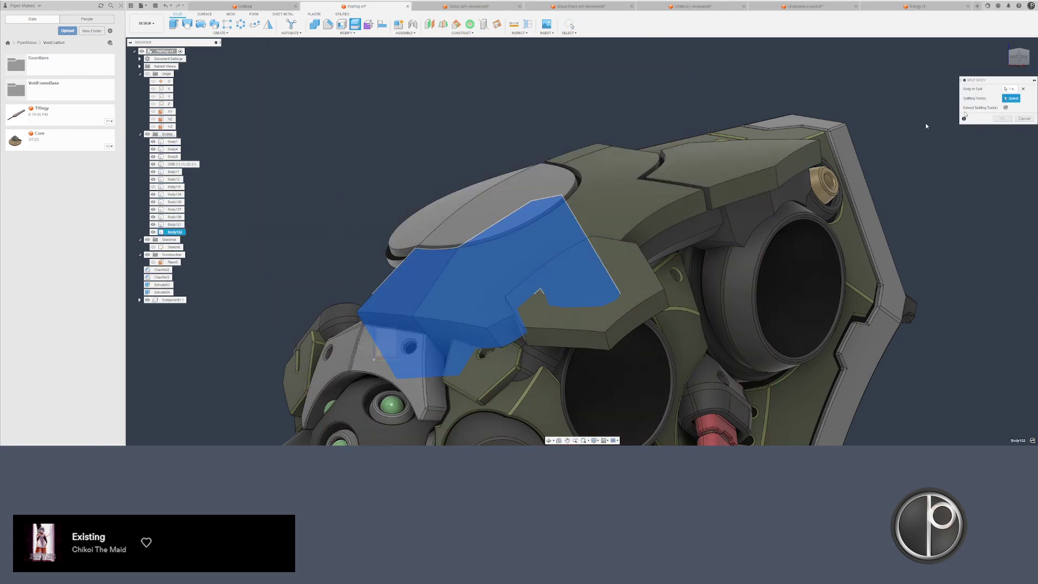
{"action": "left_click", "coordinate": [153, 232]}
{"action": "middle_click_drag", "start_coordinate": [254, 273], "coordinate": [487, 286], "text": "shift"}
{"action": "left_click", "coordinate": [324, 264]}
{"action": "middle_click_drag", "start_coordinate": [319, 263], "coordinate": [227, 270], "text": "shift"}
{"action": "key", "text": "Return"}
{"action": "left_click", "coordinate": [153, 239]}
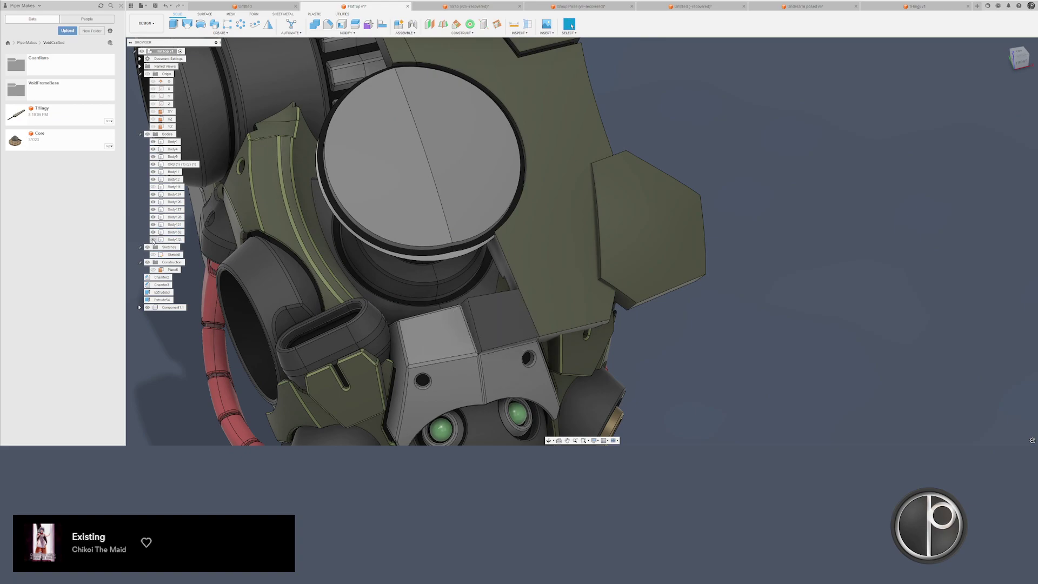
- Delete the split-off front piece above the grey front plate and hide the angular side plate on the armour half
{"action": "left_click", "coordinate": [179, 232]}
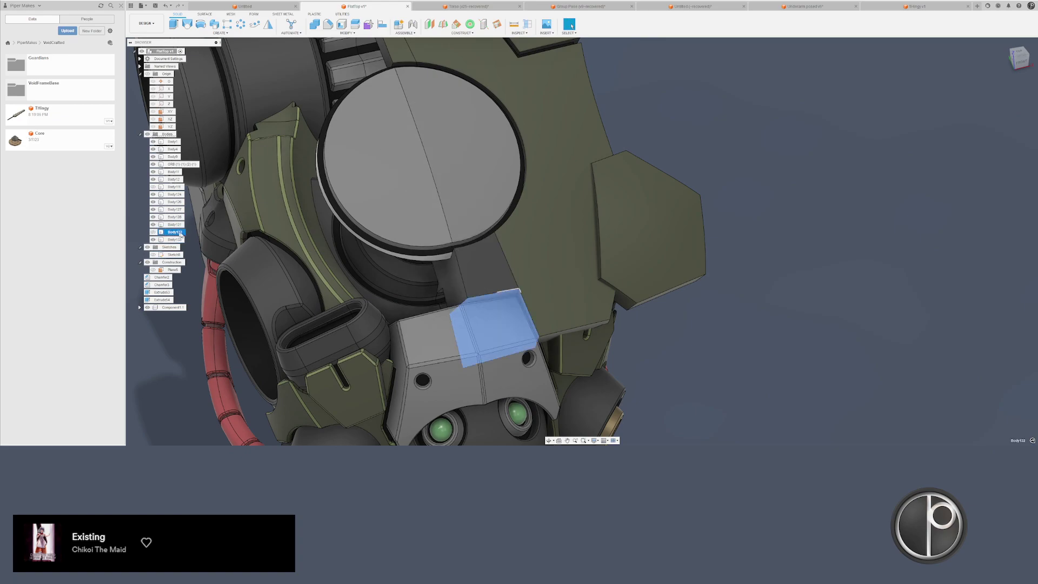
{"action": "key", "text": "Delete"}
{"action": "scroll", "coordinate": [545, 332], "scroll_direction": "down", "scroll_amount": 3}
{"action": "middle_click_drag", "start_coordinate": [566, 317], "coordinate": [538, 308], "text": "shift"}
{"action": "left_click", "coordinate": [606, 328]}
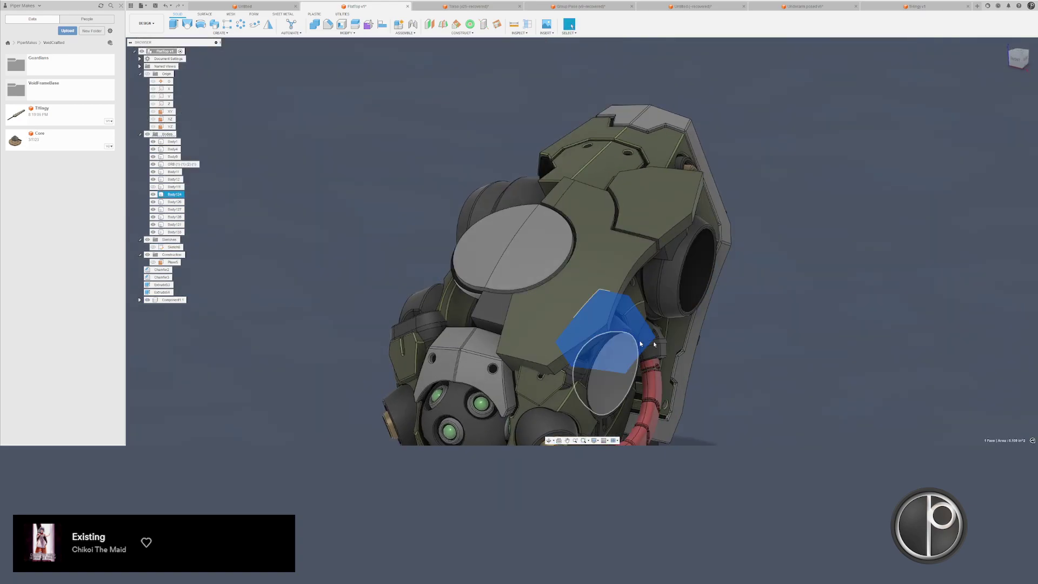
{"action": "key", "text": "v"}
{"action": "middle_click_drag", "start_coordinate": [717, 324], "coordinate": [811, 243]}
- Join the dark centre piece behind the grey front plate to the armour half with Combine, without keeping the tool body
{"action": "left_click", "coordinate": [314, 24]}
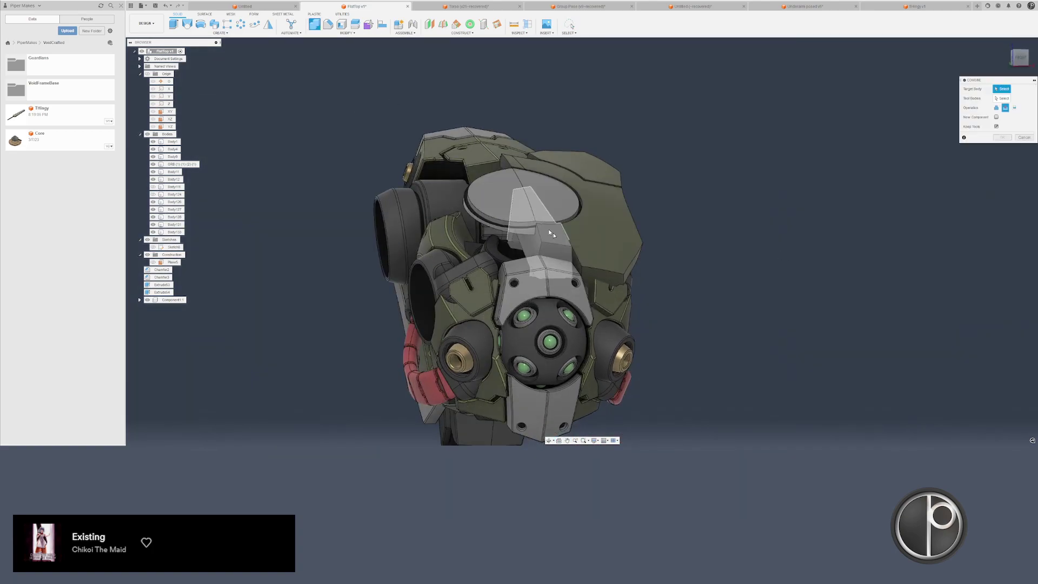
{"action": "left_click", "coordinate": [548, 229]}
{"action": "left_click", "coordinate": [577, 240]}
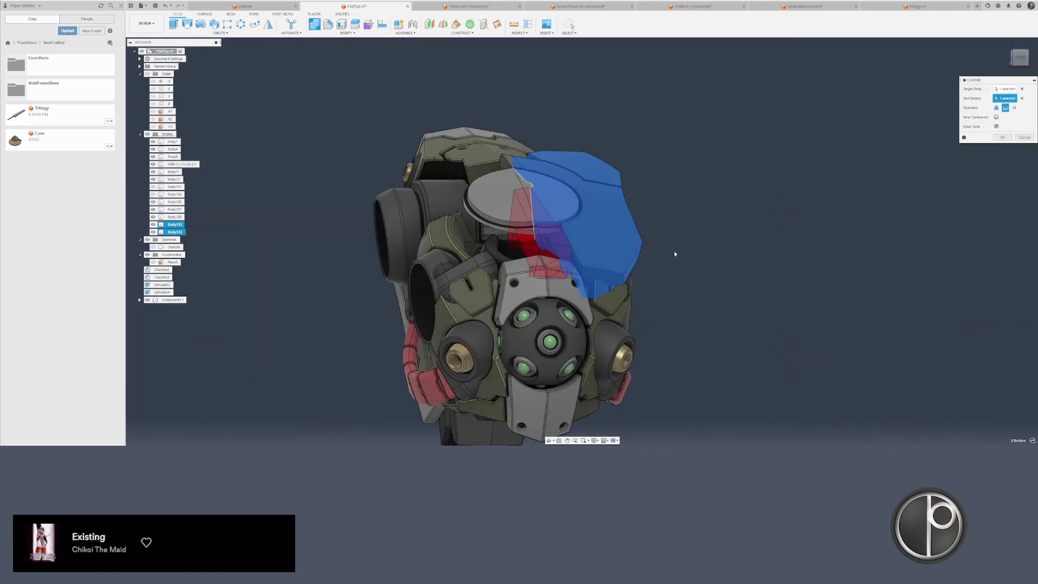
{"action": "left_click", "coordinate": [996, 108]}
{"action": "left_click", "coordinate": [996, 126]}
{"action": "left_click", "coordinate": [998, 137]}
{"action": "mouse_move", "coordinate": [730, 187]}
{"action": "middle_mouse_down", "text": "shift"}
{"action": "mouse_move", "coordinate": [700, 196]}
{"action": "mouse_move", "coordinate": [712, 195]}
{"action": "middle_mouse_up", "text": "shift"}
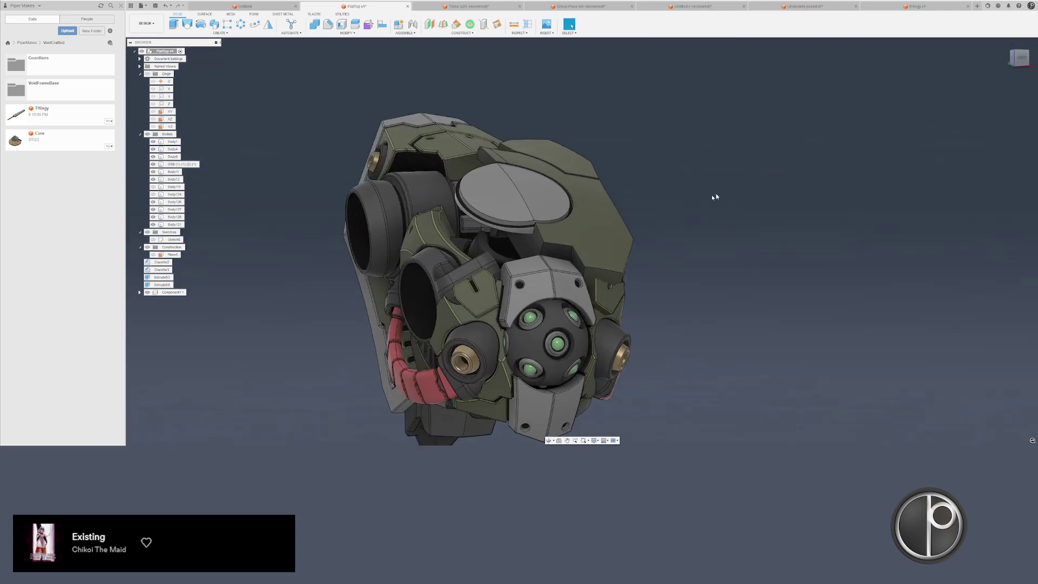
- Add a two-distance chamfer to the top edge of the armour notch's back wall behind the grey front plate
{"action": "scroll", "coordinate": [521, 249], "scroll_direction": "up", "scroll_amount": 5}
{"action": "middle_click_drag", "start_coordinate": [521, 249], "coordinate": [556, 251], "text": "shift"}
{"action": "scroll", "coordinate": [512, 254], "scroll_direction": "up", "scroll_amount": 2}
{"action": "scroll", "coordinate": [499, 251], "scroll_direction": "up", "scroll_amount": 2}
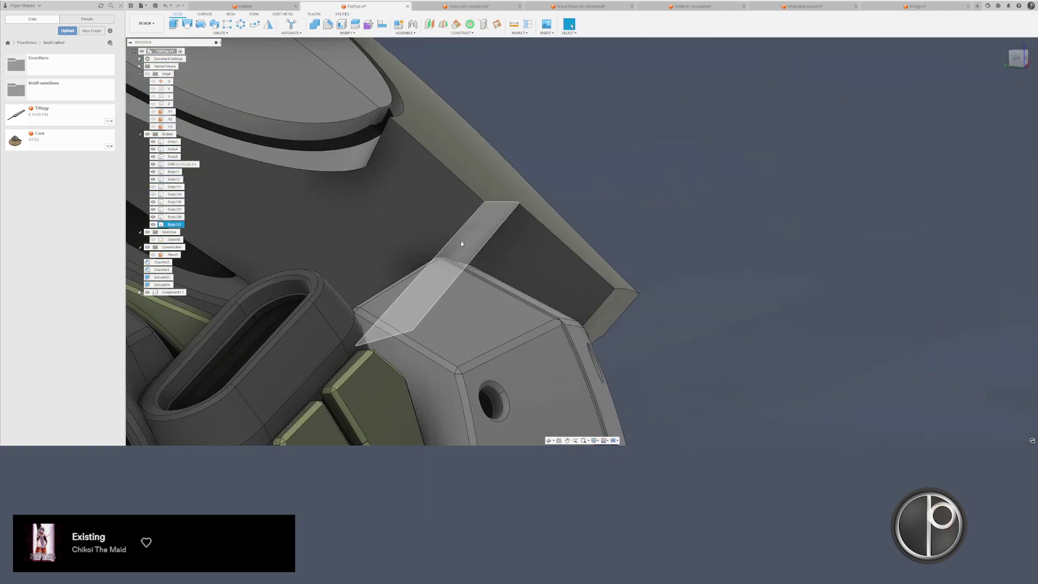
{"action": "left_click", "coordinate": [328, 24]}
{"action": "left_click", "coordinate": [490, 204]}
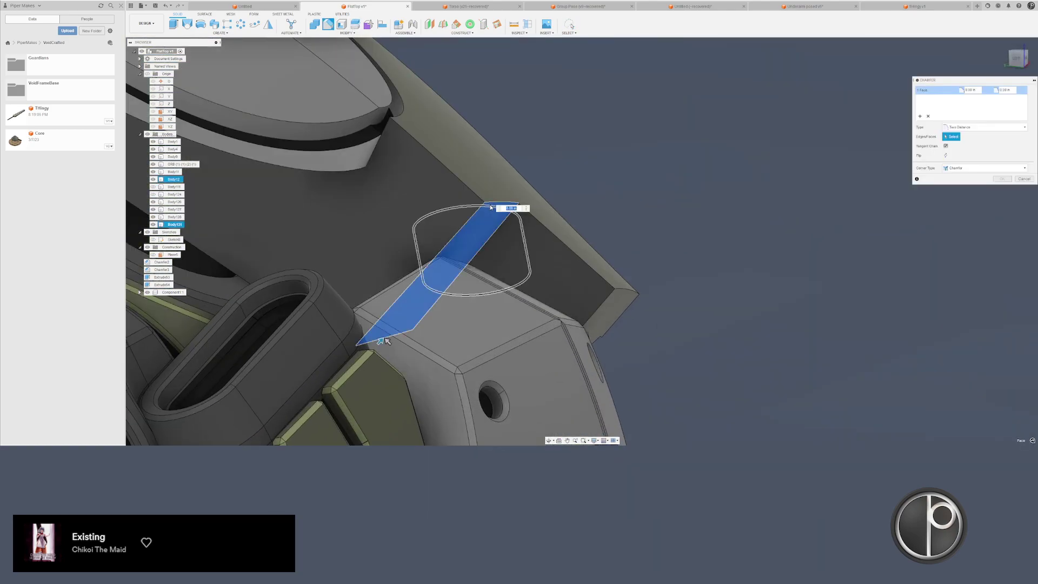
{"action": "left_click", "coordinate": [493, 212]}
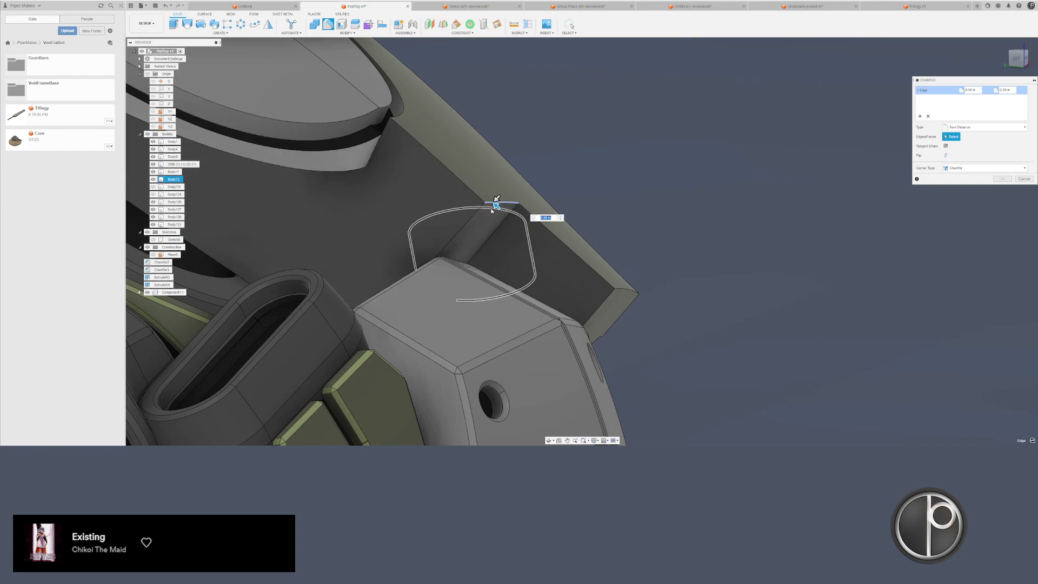
{"action": "left_click_drag", "start_coordinate": [490, 206], "coordinate": [438, 260]}
{"action": "type", "text": "0.02"}
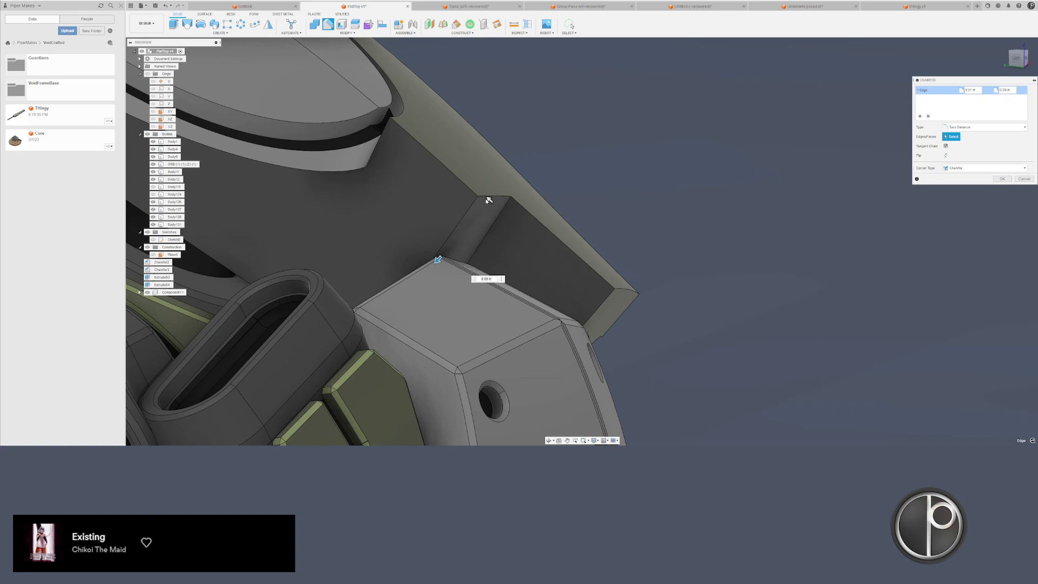
{"action": "key", "text": "Return"}
{"action": "left_click_drag", "start_coordinate": [476, 192], "coordinate": [472, 189]}
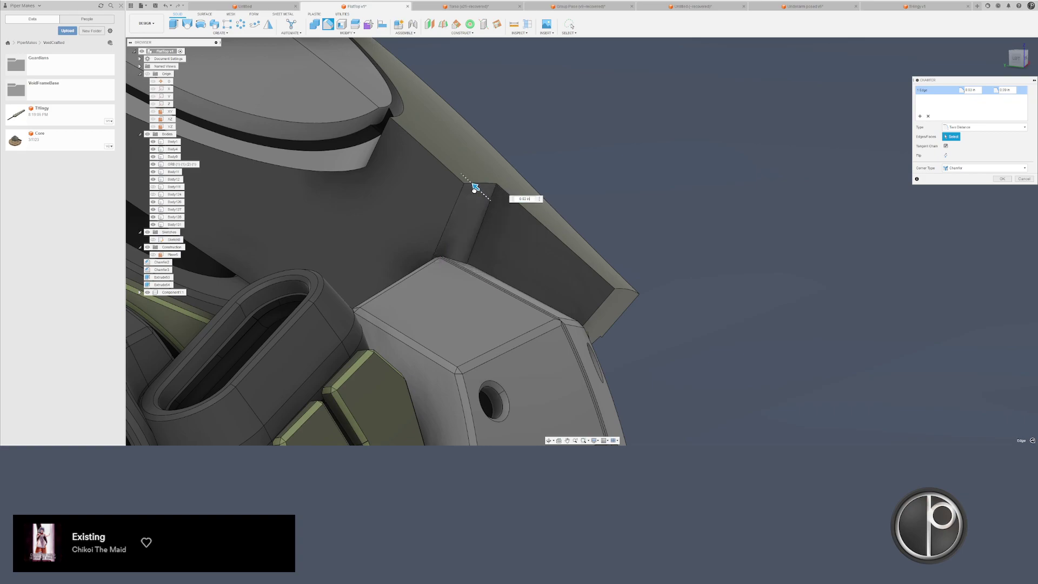
{"action": "middle_click_drag", "start_coordinate": [472, 188], "coordinate": [412, 194], "text": "shift"}
{"action": "scroll", "coordinate": [449, 219], "scroll_direction": "down", "scroll_amount": 2}
{"action": "key", "text": "Return"}
{"action": "scroll", "coordinate": [450, 220], "scroll_direction": "down", "scroll_amount": 3}
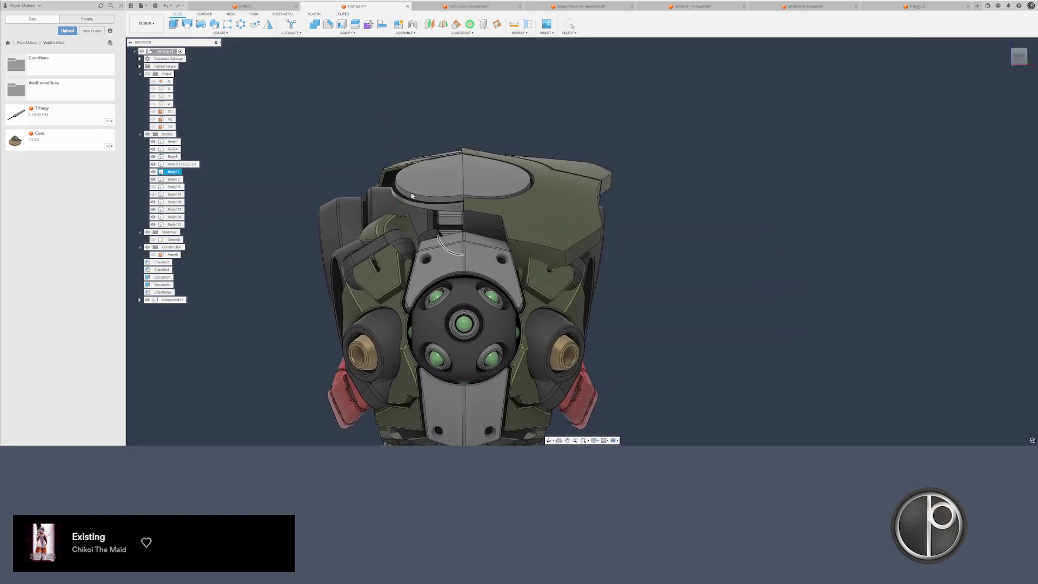
- Add a two-distance chamfer to the edges of the notch's side wall so it slants outward beside the grey front plate
{"action": "scroll", "coordinate": [414, 195], "scroll_direction": "up", "scroll_amount": 1}
{"action": "left_click", "coordinate": [328, 25]}
{"action": "scroll", "coordinate": [514, 243], "scroll_direction": "up", "scroll_amount": 2}
{"action": "left_click", "coordinate": [526, 246]}
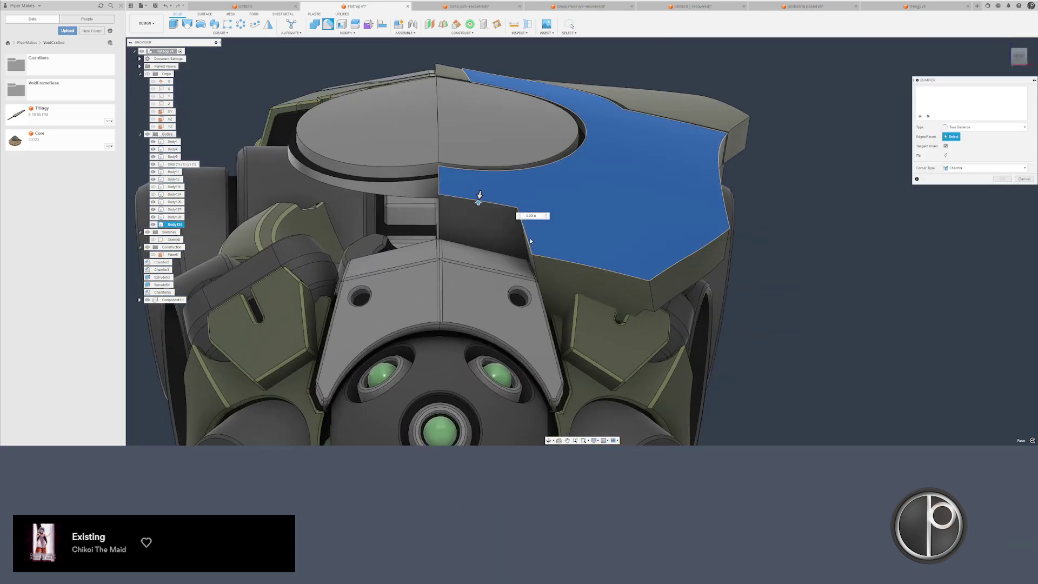
{"action": "scroll", "coordinate": [533, 230], "scroll_direction": "up", "scroll_amount": 3}
{"action": "left_click", "coordinate": [533, 227]}
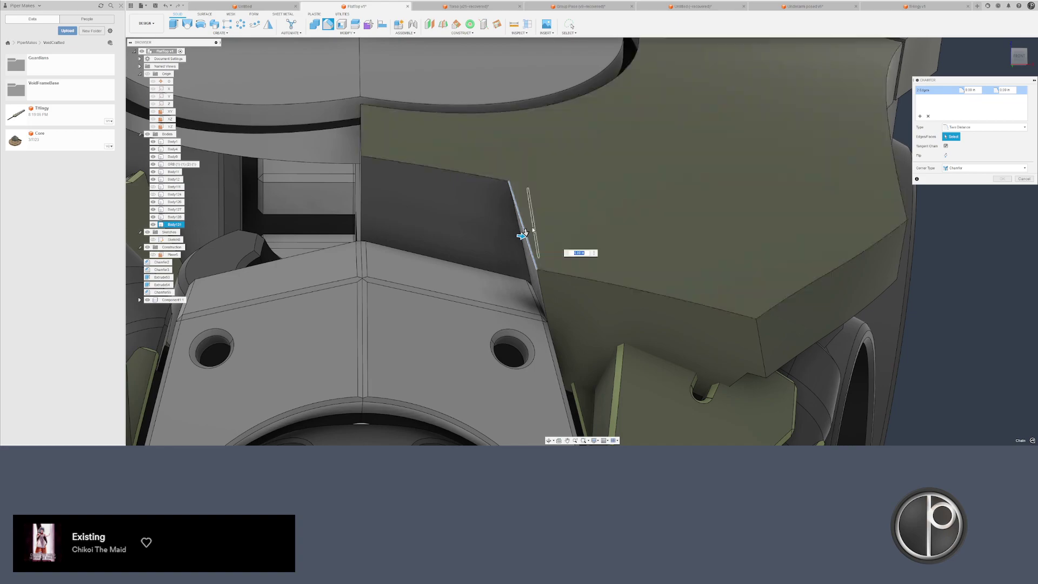
{"action": "left_click_drag", "start_coordinate": [524, 236], "coordinate": [534, 273]}
{"action": "middle_click_drag", "start_coordinate": [534, 273], "coordinate": [556, 278], "text": "shift"}
{"action": "left_click_drag", "start_coordinate": [556, 278], "coordinate": [558, 324]}
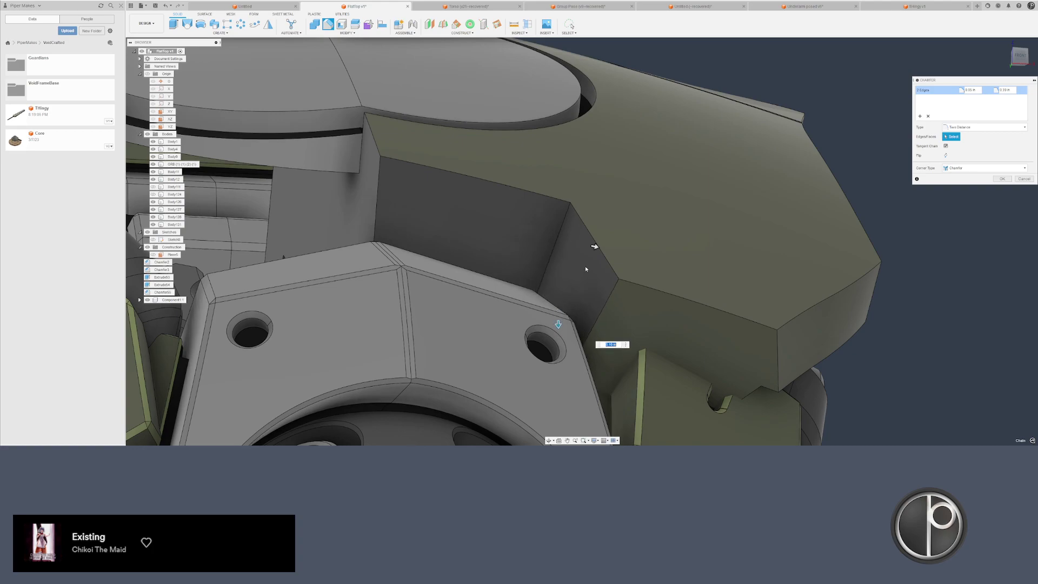
{"action": "middle_click_drag", "start_coordinate": [585, 268], "coordinate": [493, 284], "text": "shift"}
{"action": "scroll", "coordinate": [519, 276], "scroll_direction": "down", "scroll_amount": 5}
{"action": "key", "text": "Return"}
{"action": "scroll", "coordinate": [492, 285], "scroll_direction": "down", "scroll_amount": 3}
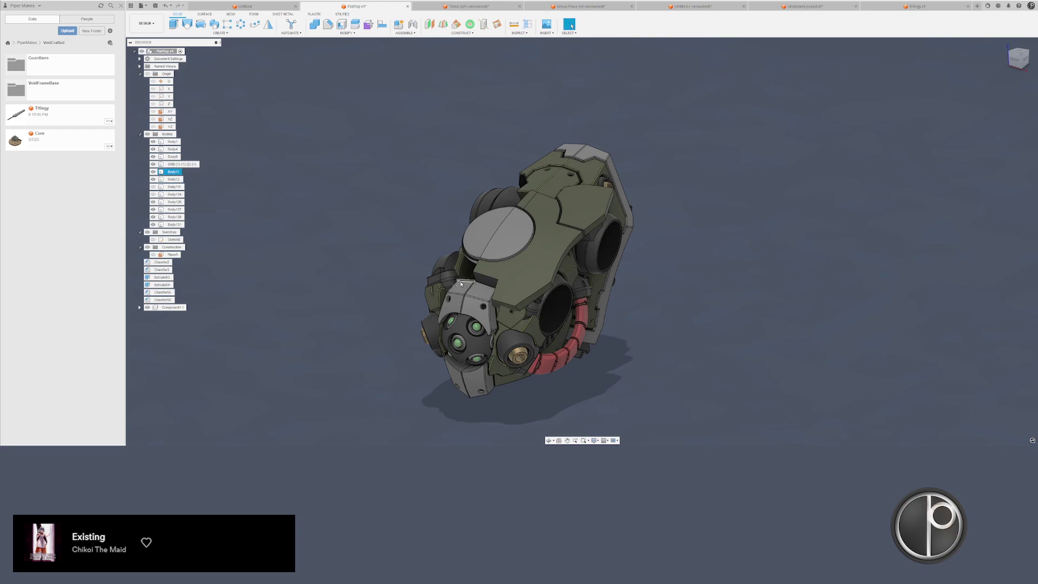
- Duplicate the notched armour half in place and hide the copy
{"action": "left_click", "coordinate": [301, 254]}
{"action": "left_click", "coordinate": [154, 195]}
{"action": "left_click", "coordinate": [154, 194]}
{"action": "left_click", "coordinate": [154, 194]}
{"action": "middle_click_drag", "start_coordinate": [460, 277], "coordinate": [540, 280], "text": "shift"}
{"action": "scroll", "coordinate": [540, 281], "scroll_direction": "up", "scroll_amount": 2}
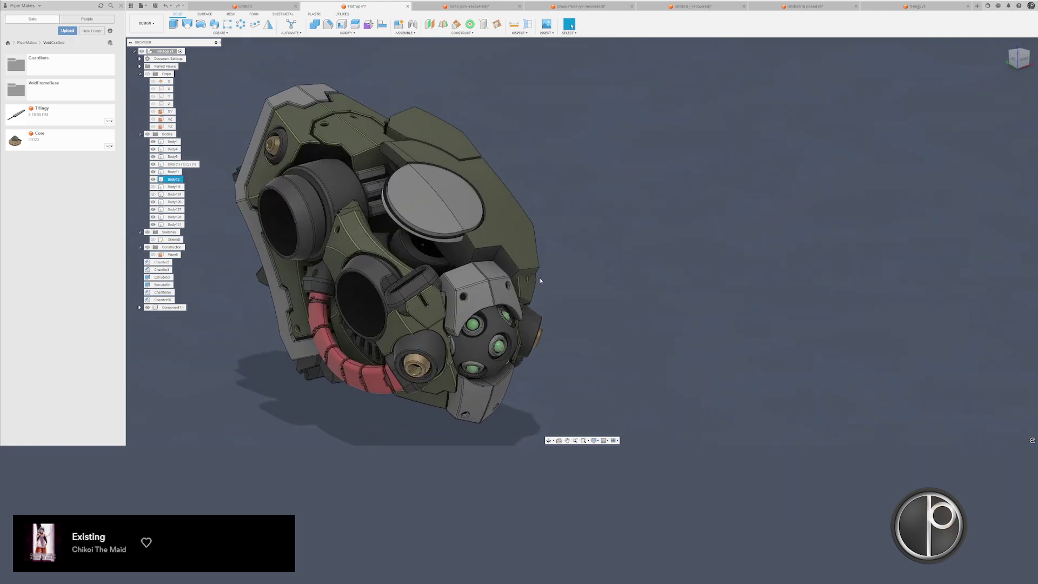
{"action": "scroll", "coordinate": [535, 238], "scroll_direction": "up", "scroll_amount": 5}
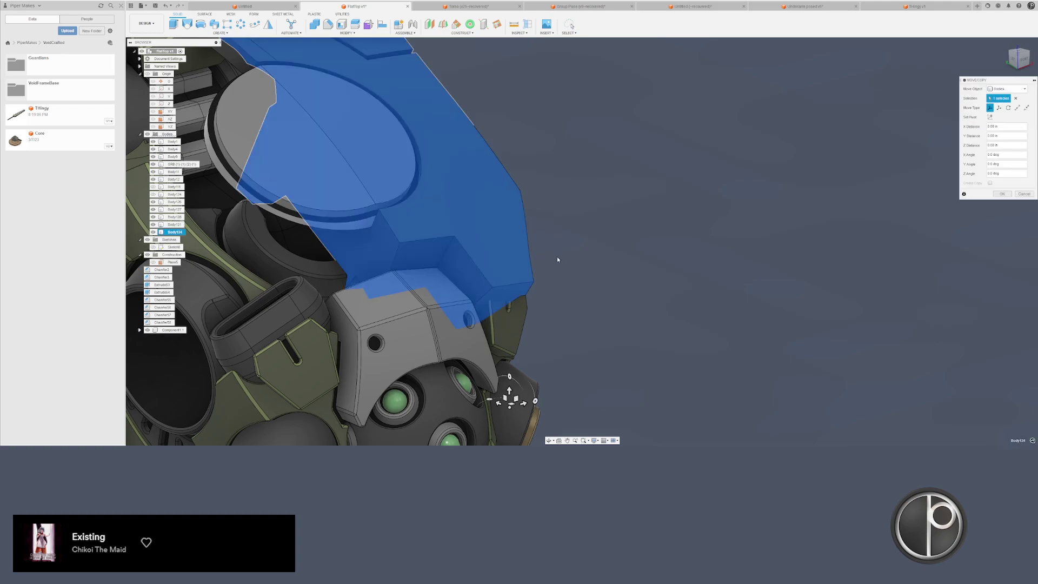
{"action": "key", "text": "Return"}
{"action": "left_click", "coordinate": [499, 248]}
{"action": "key", "text": "v"}
- Delete the notch's wall faces from the visible armour half to fill in its cut-out
{"action": "left_click", "coordinate": [451, 262]}
{"action": "left_click", "coordinate": [420, 257], "text": "ctrl"}
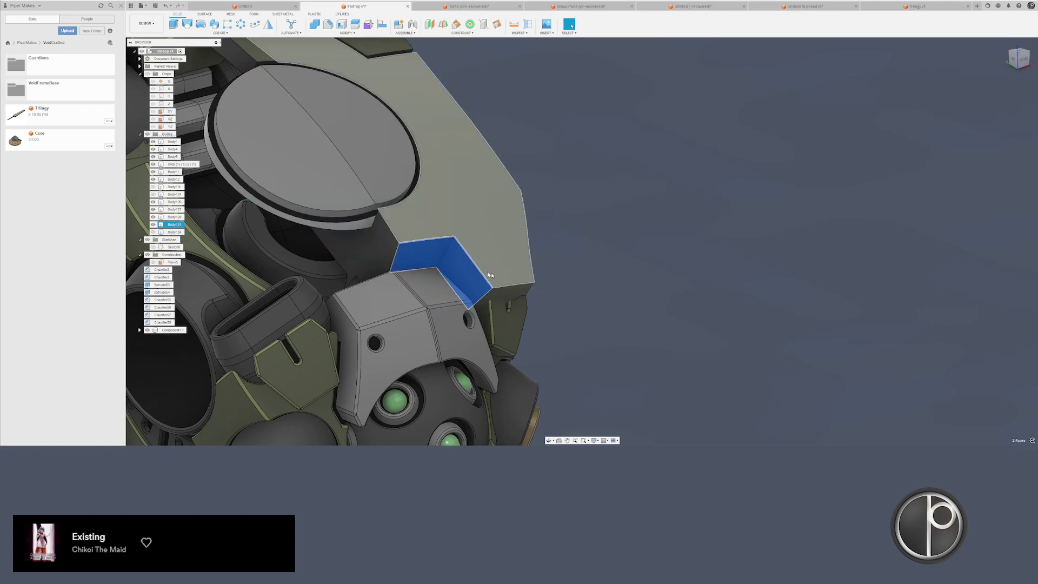
{"action": "key", "text": "Delete"}
{"action": "left_click", "coordinate": [452, 273]}
{"action": "left_click", "coordinate": [438, 262], "text": "ctrl"}
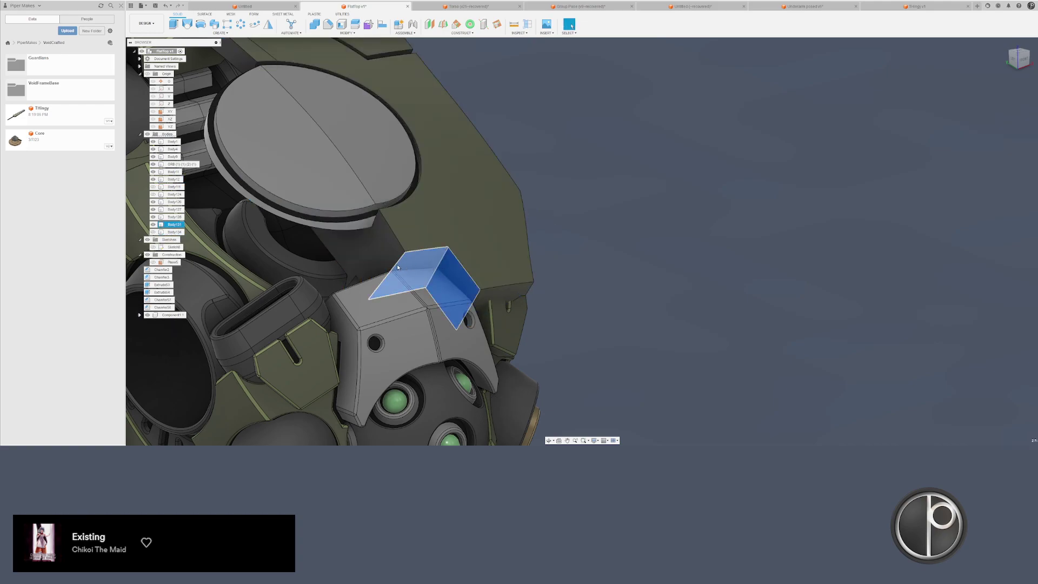
{"action": "key", "text": "Delete"}
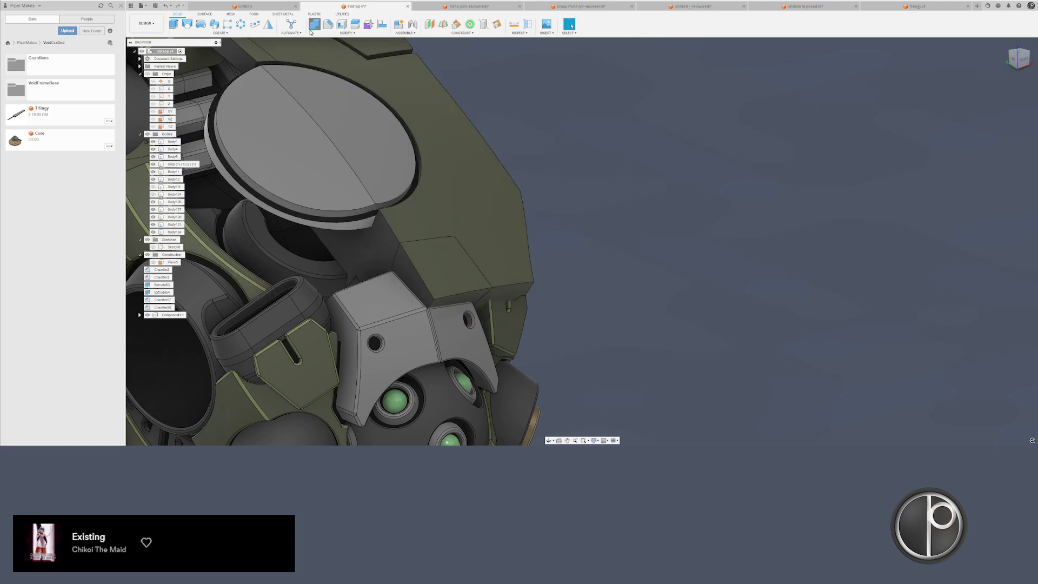
- Cut the filled armour half with its notched copy using Combine, keeping the tool body, to leave only a panel in the notch
{"action": "left_click", "coordinate": [313, 26]}
{"action": "left_click", "coordinate": [422, 286]}
{"action": "left_click", "coordinate": [471, 242]}
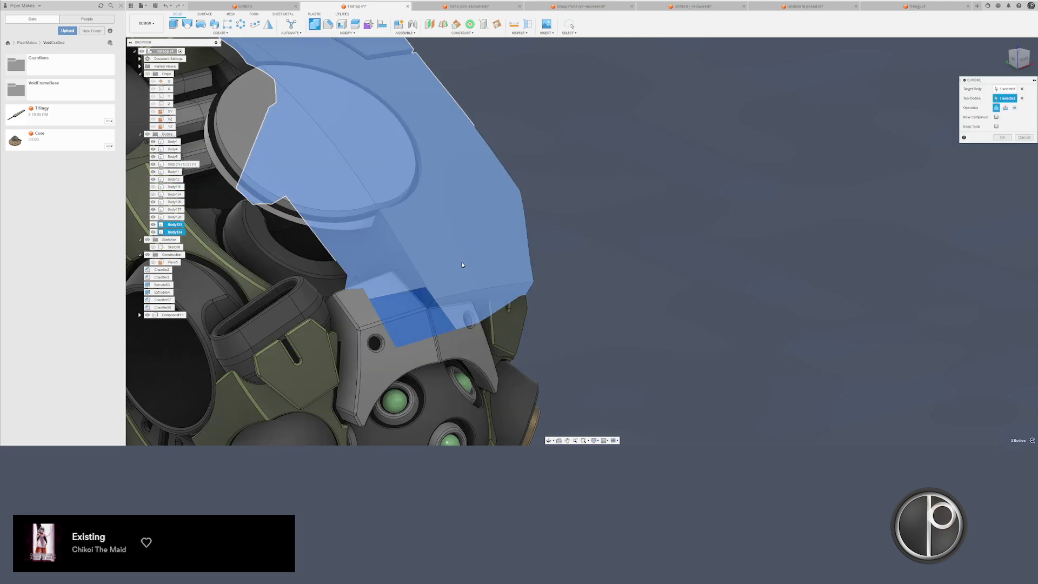
{"action": "key", "text": "Escape"}
{"action": "right_click_drag", "start_coordinate": [592, 307], "coordinate": [585, 221]}
{"action": "left_click", "coordinate": [436, 291]}
{"action": "left_click", "coordinate": [482, 262]}
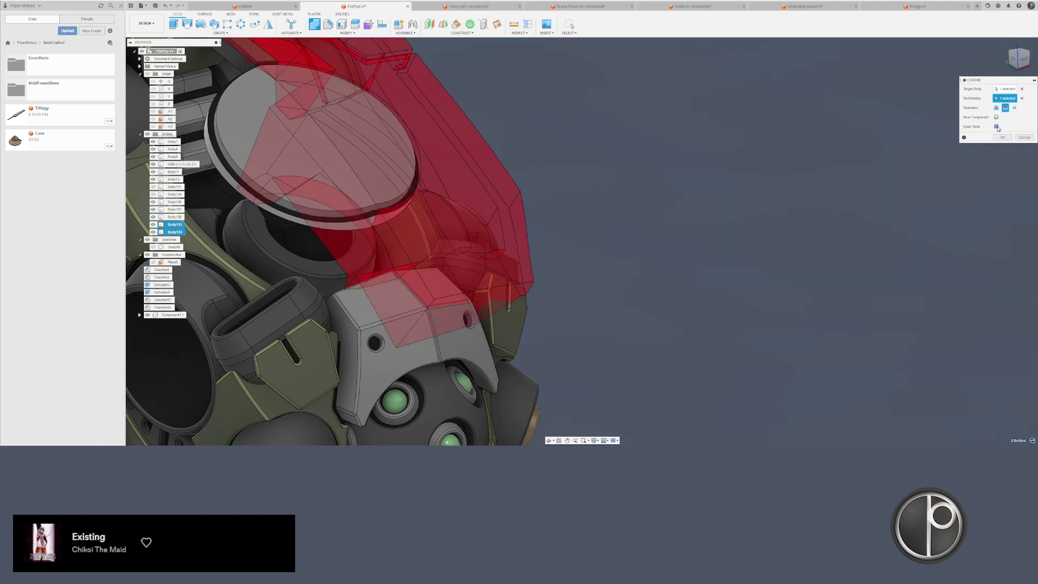
{"action": "left_click", "coordinate": [1021, 89]}
{"action": "middle_click_drag", "start_coordinate": [541, 260], "coordinate": [284, 355], "text": "shift"}
{"action": "left_click", "coordinate": [319, 373]}
{"action": "left_click", "coordinate": [316, 305]}
{"action": "middle_click_drag", "start_coordinate": [316, 305], "coordinate": [374, 254]}
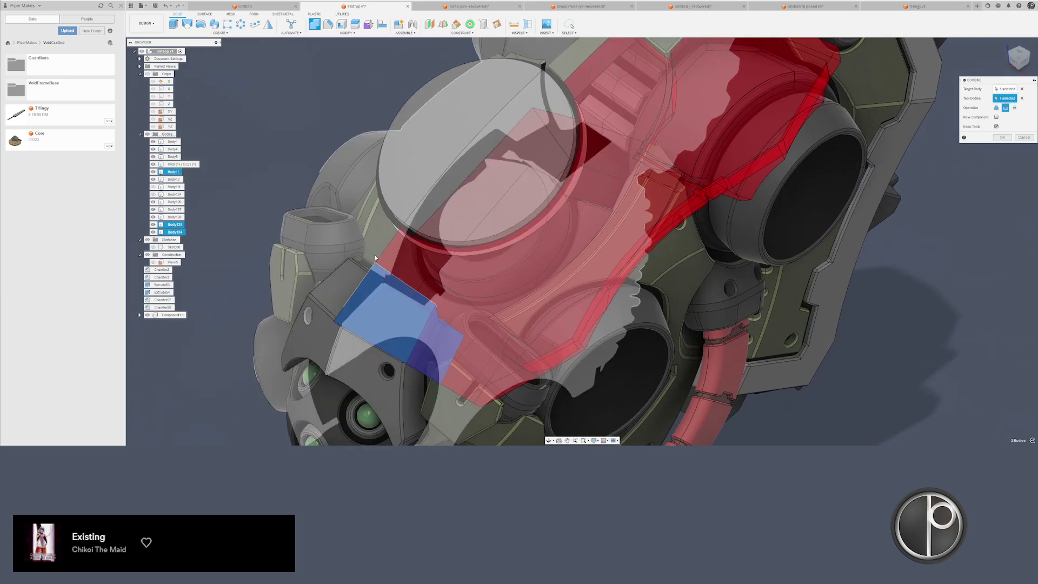
{"action": "key", "text": "Return"}
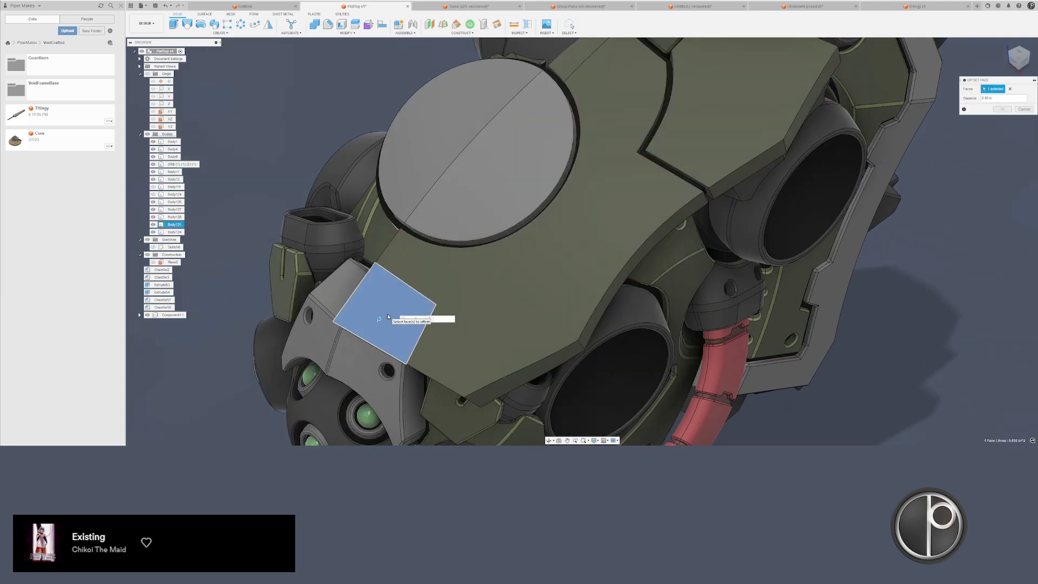
- Offset the notch panel's faces that meet the armour half inward by 0.01 to open a gap around it
{"action": "middle_click_drag", "start_coordinate": [387, 314], "coordinate": [410, 280], "text": "shift"}
{"action": "scroll", "coordinate": [474, 258], "scroll_direction": "up", "scroll_amount": 2}
{"action": "key", "text": "Escape"}
{"action": "left_click", "coordinate": [473, 257]}
{"action": "middle_click_drag", "start_coordinate": [474, 257], "coordinate": [484, 258], "text": "shift"}
{"action": "left_click", "coordinate": [511, 250]}
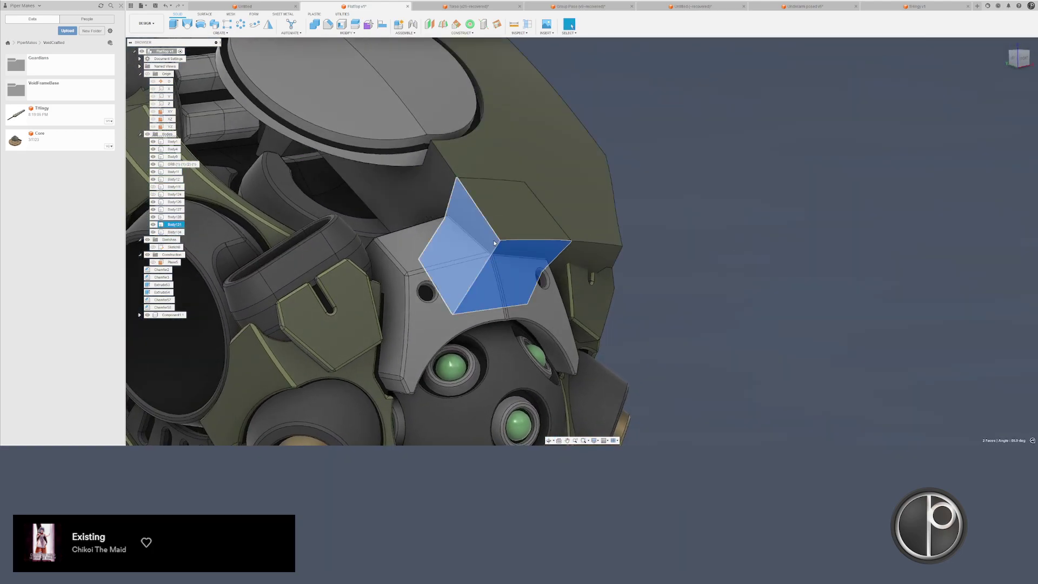
{"action": "right_click", "coordinate": [494, 244]}
{"action": "left_click", "coordinate": [505, 210]}
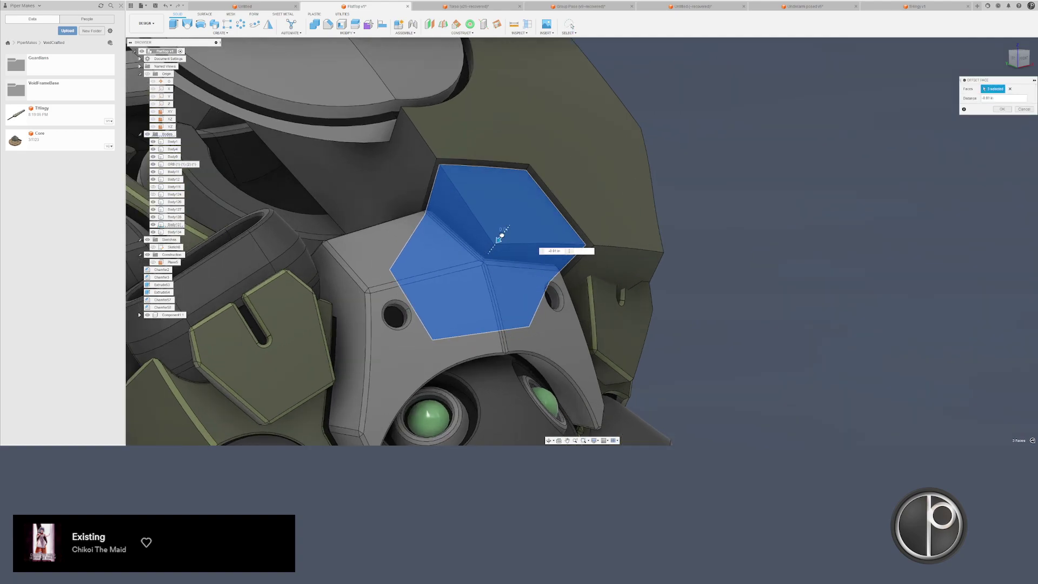
{"action": "key", "text": "Return"}
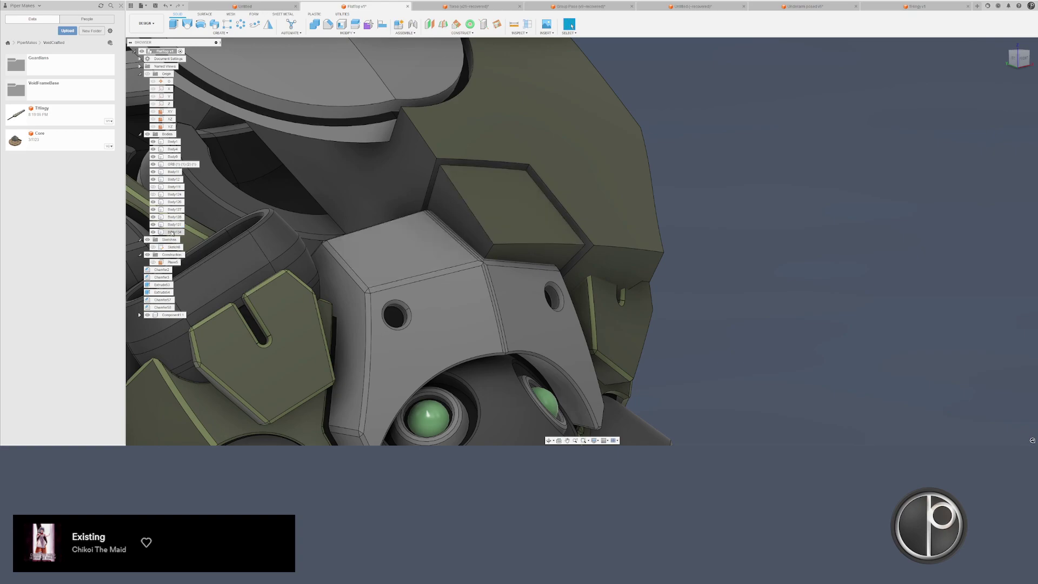
- Duplicate the notch panel body in place
{"action": "left_click", "coordinate": [174, 226]}
{"action": "key", "text": "ctrl+c"}
{"action": "key", "text": "ctrl+v"}
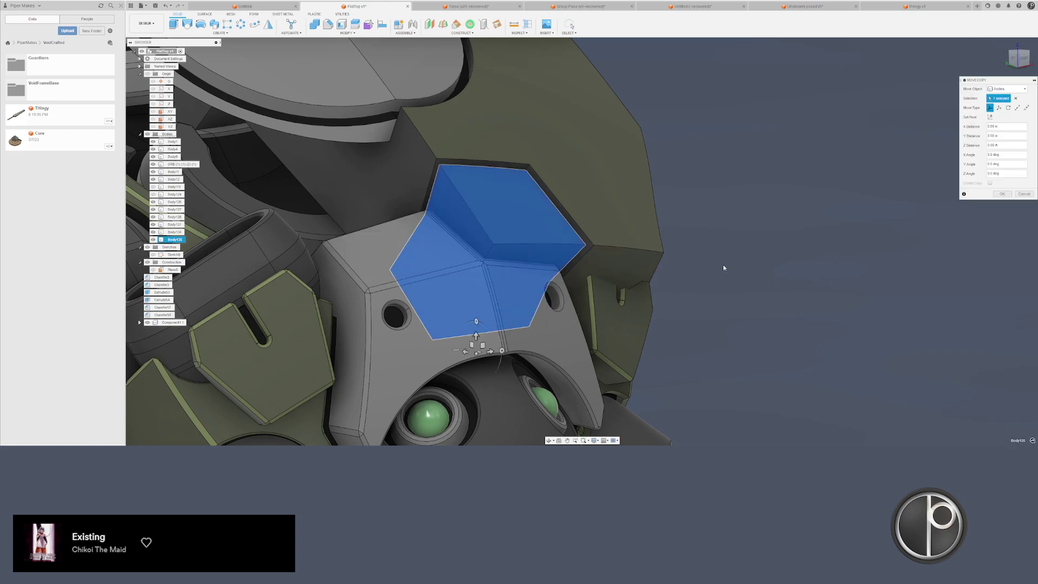
{"action": "key", "text": "Return"}
- With the armour half and one panel copy hidden, offset the remaining panel's two inner side faces inward by 0.015
{"action": "left_click", "coordinate": [643, 234]}
{"action": "key", "text": "v"}
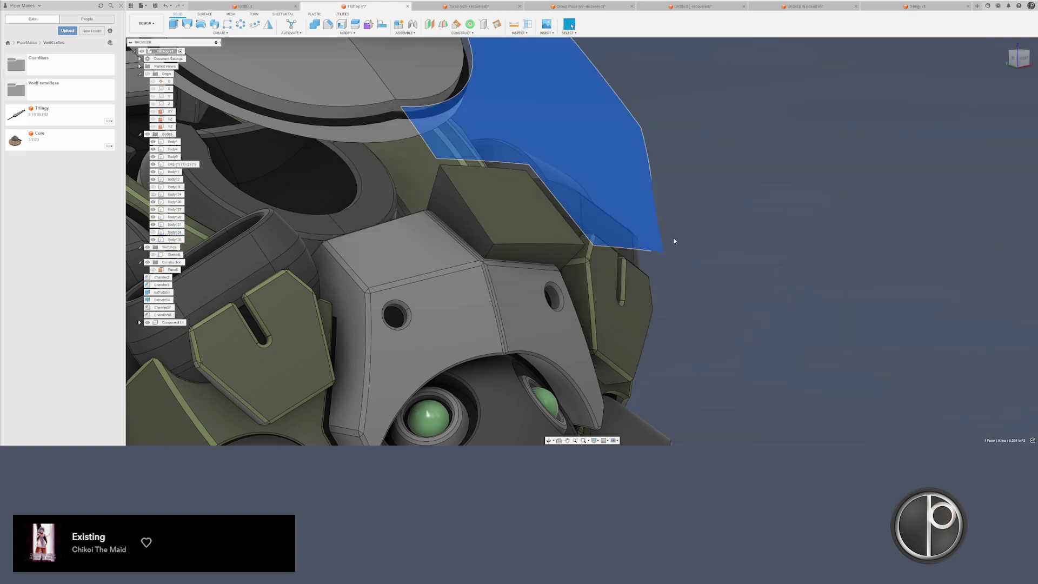
{"action": "middle_click_drag", "start_coordinate": [674, 241], "coordinate": [421, 276], "text": "shift"}
{"action": "left_click", "coordinate": [414, 280]}
{"action": "key", "text": "v"}
{"action": "left_click", "coordinate": [418, 300]}
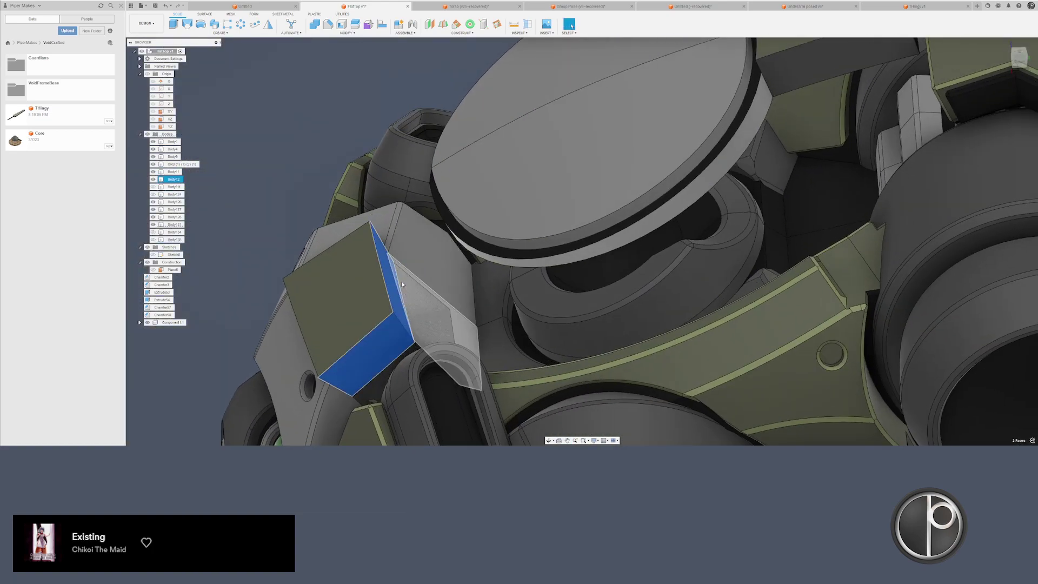
{"action": "key", "text": "q"}
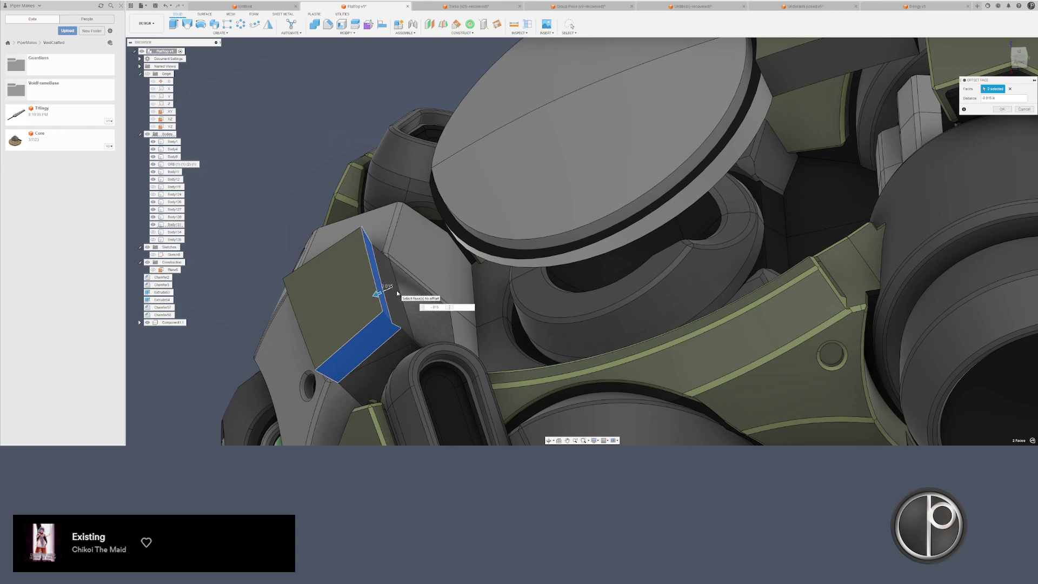
{"action": "key", "text": "Return"}
{"action": "left_click", "coordinate": [154, 239]}
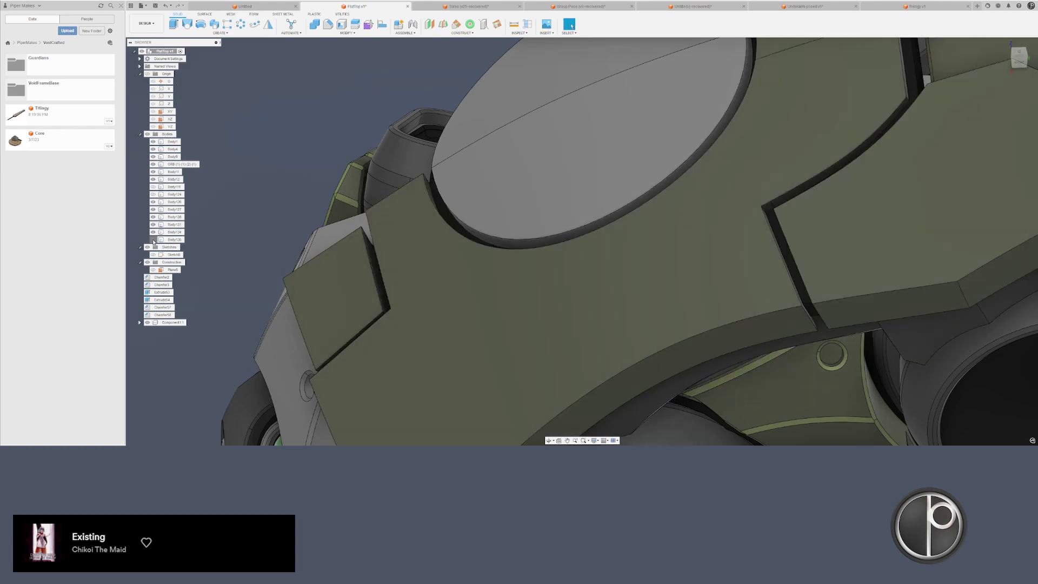
- Offset three faces of the notch panel by 0.015 with Offset Face
{"action": "middle_click_drag", "start_coordinate": [347, 293], "coordinate": [382, 281], "text": "shift"}
{"action": "scroll", "coordinate": [625, 240], "scroll_direction": "up", "scroll_amount": 2}
{"action": "left_click", "coordinate": [617, 226]}
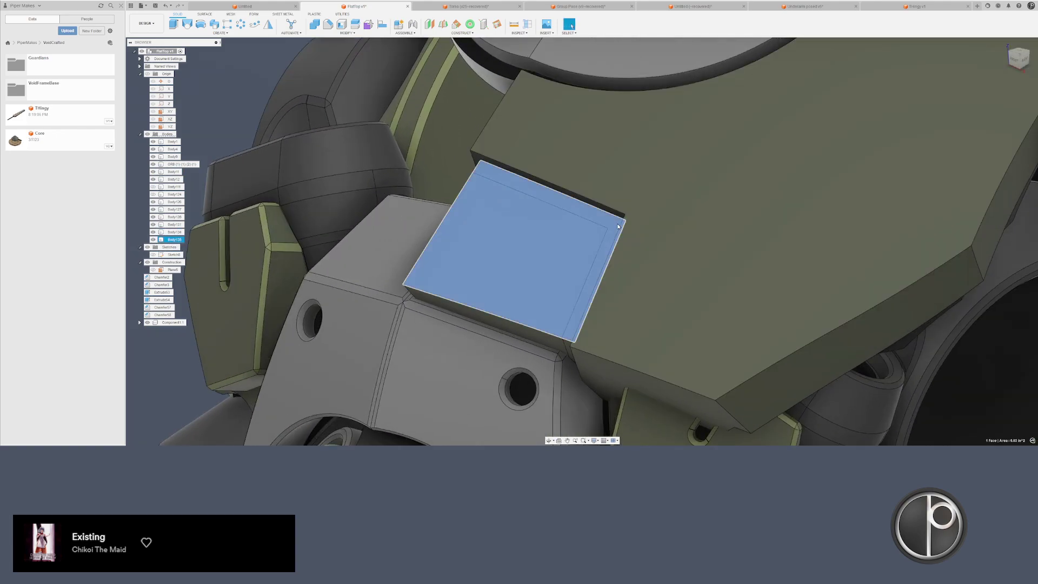
{"action": "left_click", "coordinate": [637, 217]}
{"action": "middle_click_drag", "start_coordinate": [584, 238], "coordinate": [622, 70], "text": "shift"}
{"action": "left_click", "coordinate": [803, 237]}
{"action": "left_click", "coordinate": [620, 68]}
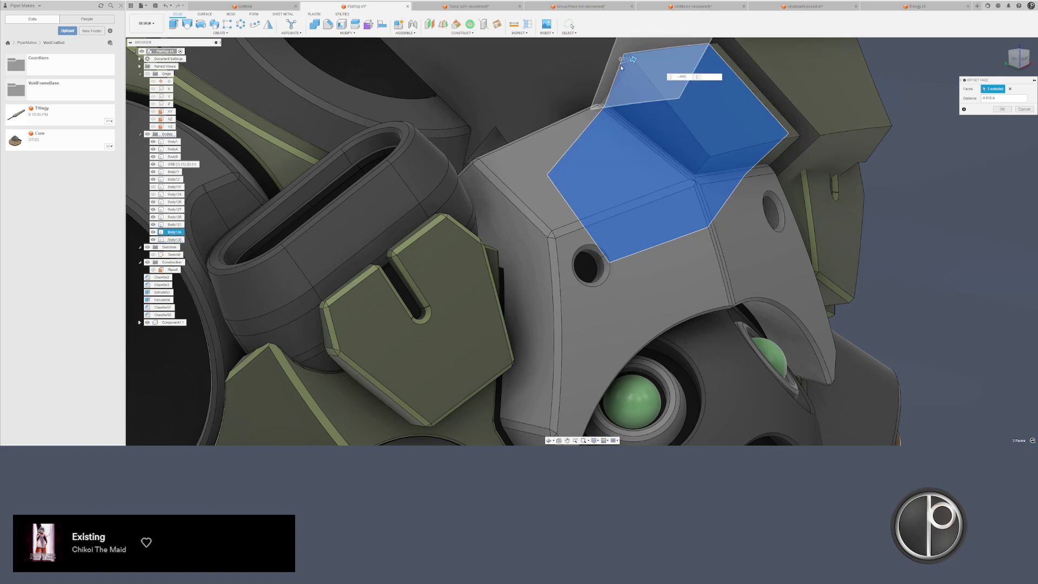
{"action": "key", "text": "Return"}
- Delete the selected faces on the duplicate notch panel along the edge beside the armour half
{"action": "middle_click_drag", "start_coordinate": [615, 87], "coordinate": [596, 268], "text": "shift"}
{"action": "scroll", "coordinate": [559, 181], "scroll_direction": "up", "scroll_amount": 2}
{"action": "scroll", "coordinate": [542, 162], "scroll_direction": "up", "scroll_amount": 2}
{"action": "left_click", "coordinate": [538, 142]}
{"action": "key", "text": "Delete"}
{"action": "scroll", "coordinate": [536, 150], "scroll_direction": "down", "scroll_amount": 5}
{"action": "left_click", "coordinate": [578, 156]}
{"action": "left_click", "coordinate": [578, 156], "text": "ctrl"}
{"action": "scroll", "coordinate": [595, 269], "scroll_direction": "up", "scroll_amount": 2}
{"action": "left_click", "coordinate": [572, 245], "text": "ctrl"}
{"action": "key", "text": "Delete"}
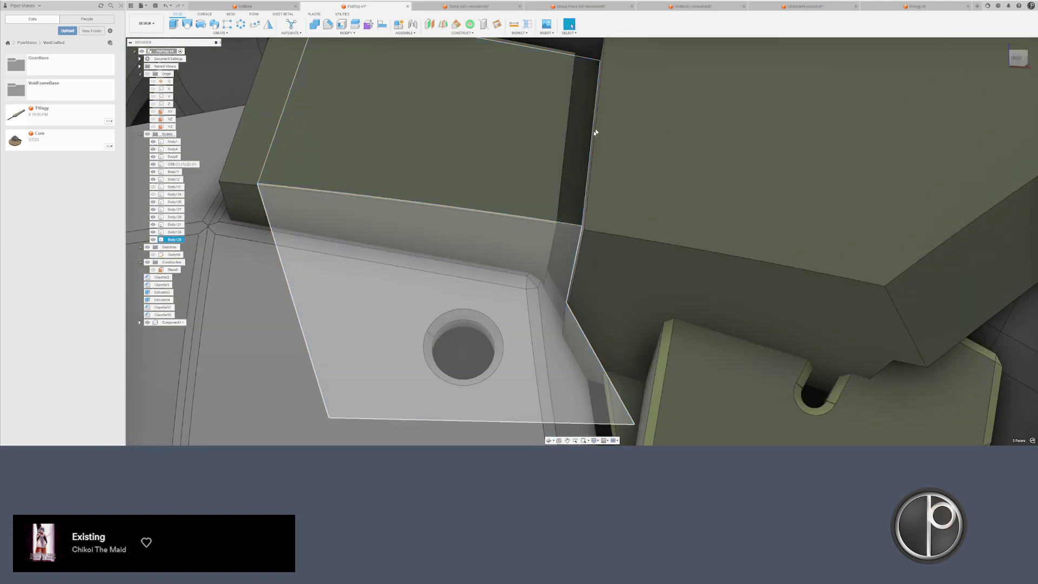
- Apply the Plastic - Matte (Black) appearance to the selected gap faces beside the front notch panel
{"action": "key", "text": "a"}
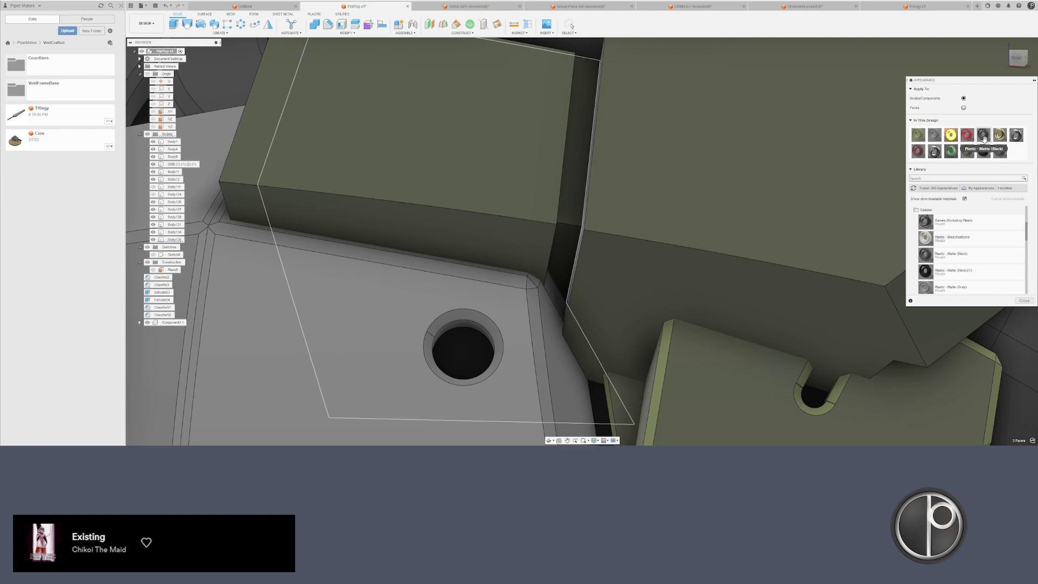
{"action": "left_click_drag", "start_coordinate": [984, 139], "coordinate": [576, 175]}
{"action": "scroll", "coordinate": [523, 277], "scroll_direction": "down", "scroll_amount": 5}
{"action": "key", "text": "Escape"}
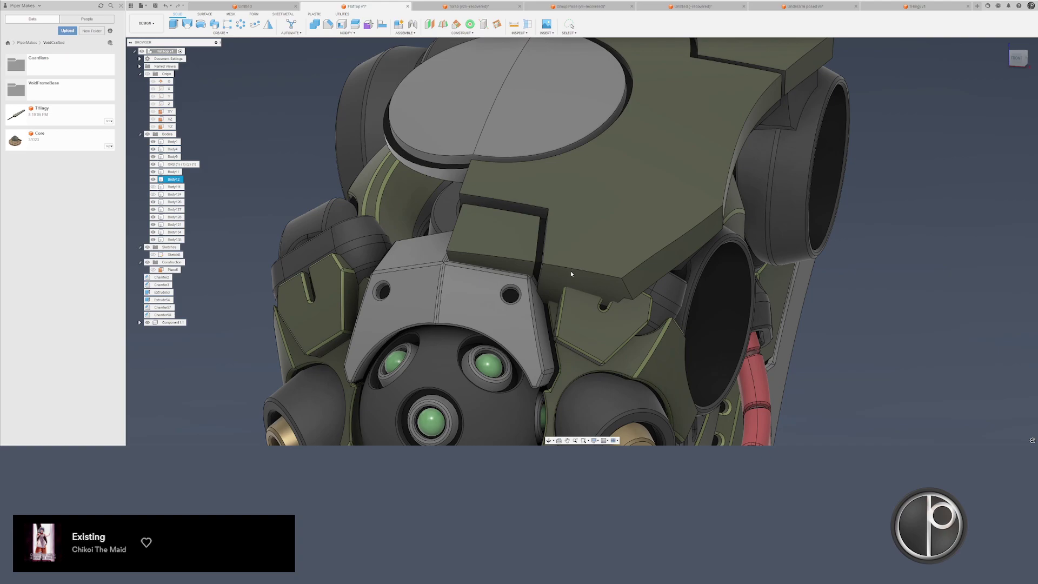
{"action": "middle_click_drag", "start_coordinate": [565, 260], "coordinate": [581, 280]}
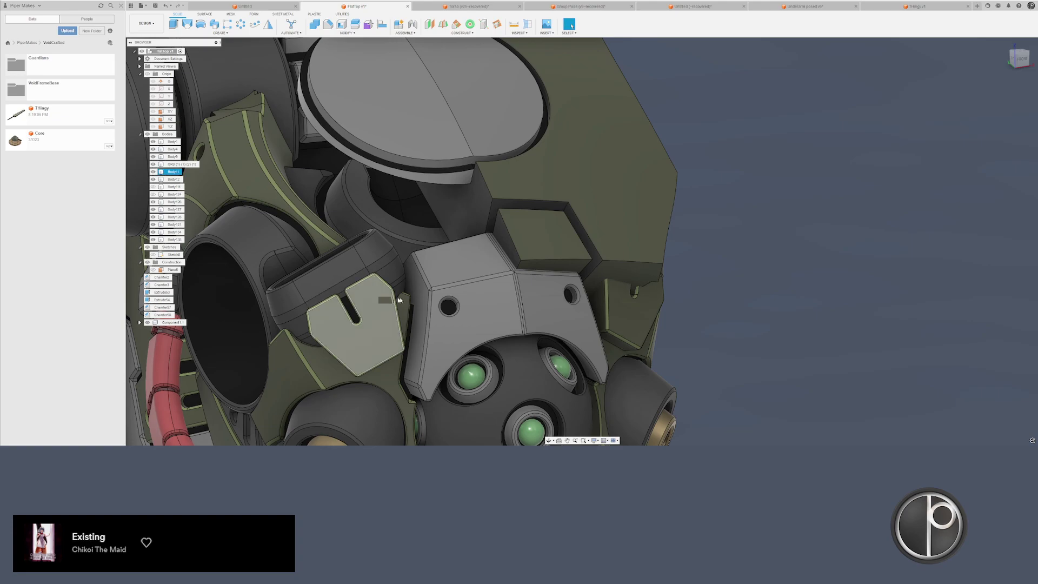
- With the surrounding bodies hidden, delete the front notch faces from the armour half to restore its solid corner
{"action": "left_click_drag", "start_coordinate": [689, 381], "coordinate": [456, 301]}
{"action": "key", "text": "v"}
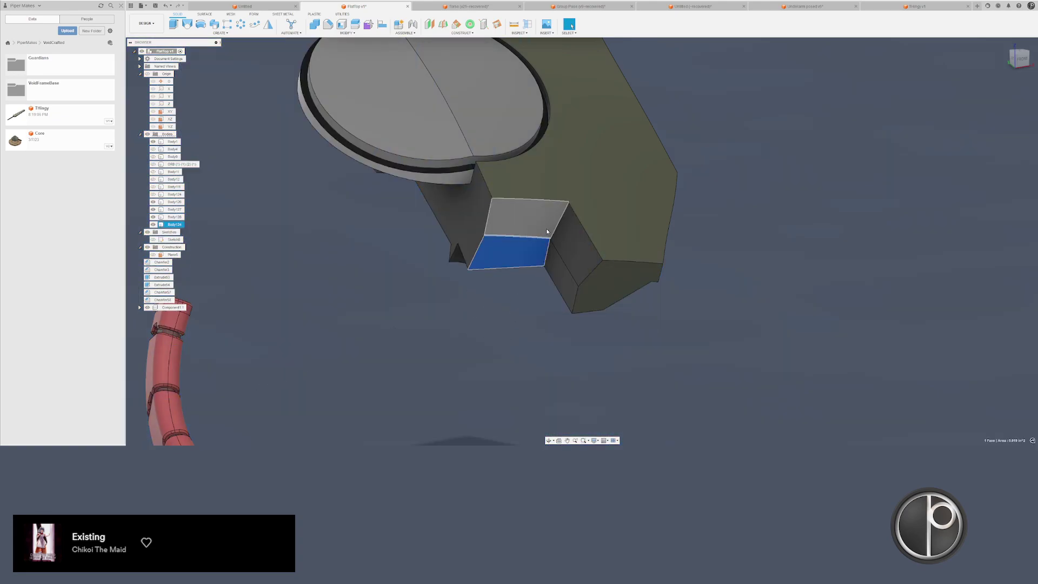
{"action": "key", "text": "Delete"}
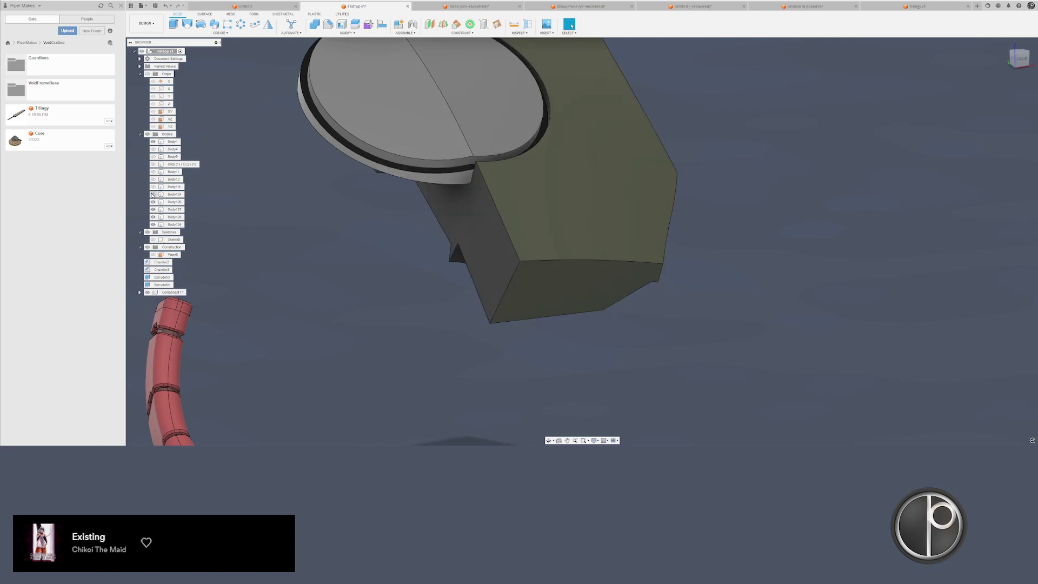
- Toggle the hidden bodies to identify them and delete the unneeded one listed below Body12
{"action": "left_click", "coordinate": [153, 194]}
{"action": "left_click", "coordinate": [153, 194]}
{"action": "left_click", "coordinate": [153, 186]}
{"action": "left_click", "coordinate": [153, 186]}
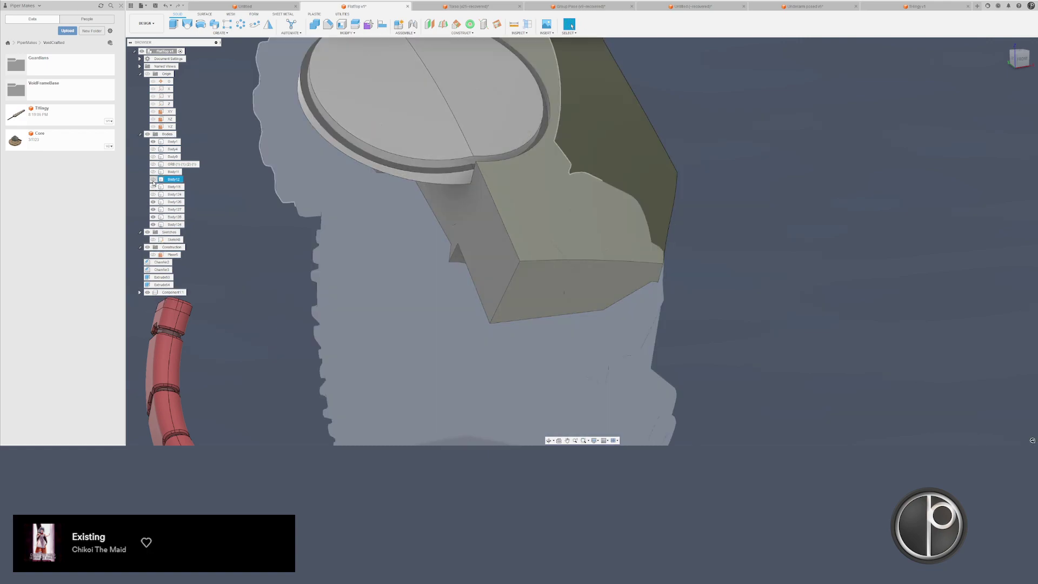
{"action": "left_click", "coordinate": [166, 187]}
{"action": "scroll", "coordinate": [306, 228], "scroll_direction": "down", "scroll_amount": 3}
{"action": "key", "text": "Delete"}
{"action": "middle_click_drag", "start_coordinate": [297, 227], "coordinate": [315, 238]}
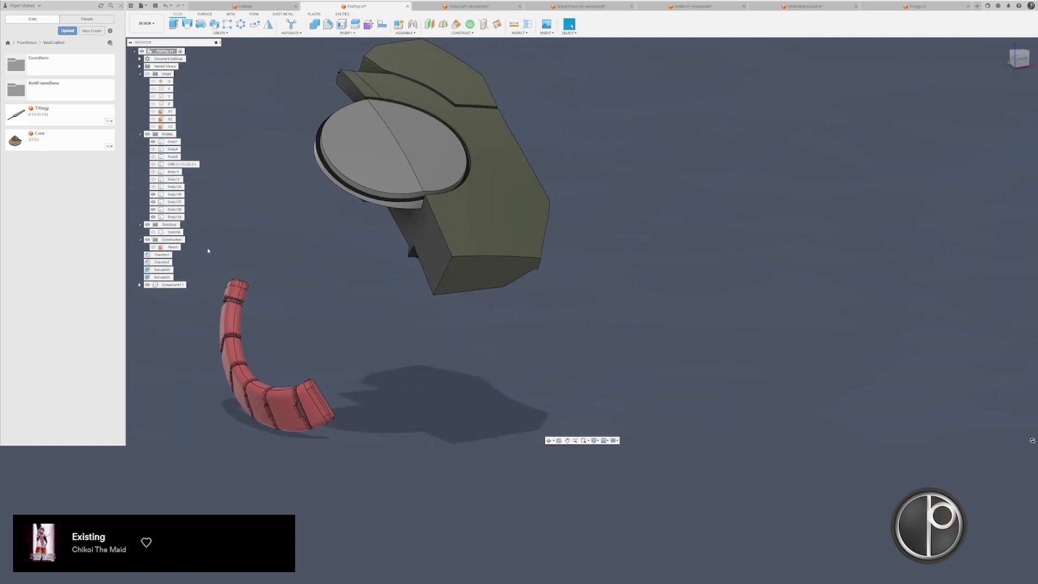
- Show the mech torso half, Body12, again beneath the armour half
{"action": "key", "text": "v"}
{"action": "key", "text": "v"}
{"action": "left_click", "coordinate": [173, 171]}
{"action": "left_click", "coordinate": [173, 179]}
{"action": "key", "text": "v"}
{"action": "left_click", "coordinate": [578, 211]}
- Split the armour half's body with the inner side face of the slotted plate below it
{"action": "middle_click_drag", "start_coordinate": [577, 211], "coordinate": [589, 212], "text": "shift"}
{"action": "scroll", "coordinate": [506, 299], "scroll_direction": "up", "scroll_amount": 10}
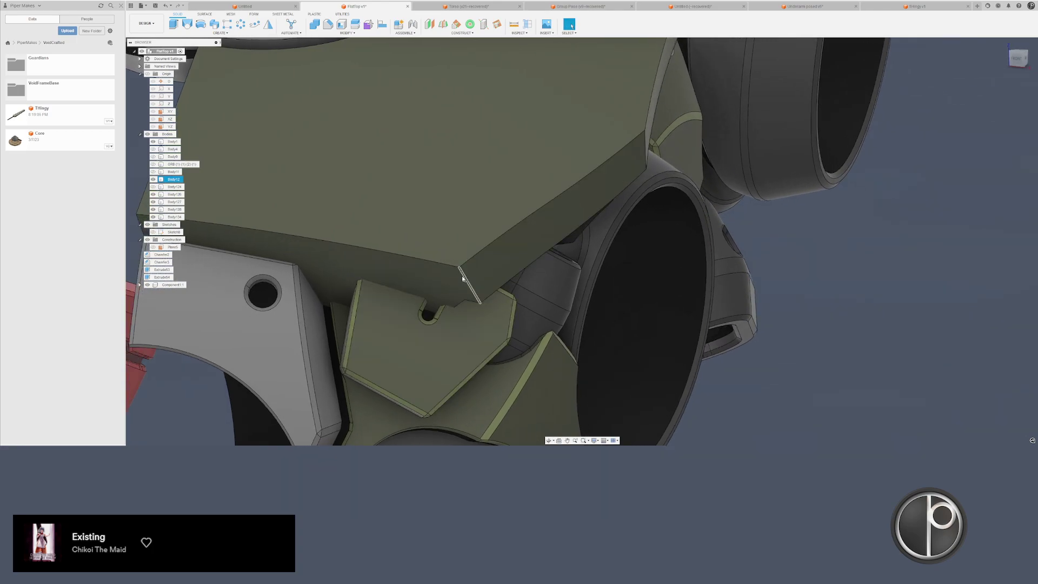
{"action": "left_click", "coordinate": [355, 23]}
{"action": "left_click", "coordinate": [375, 214]}
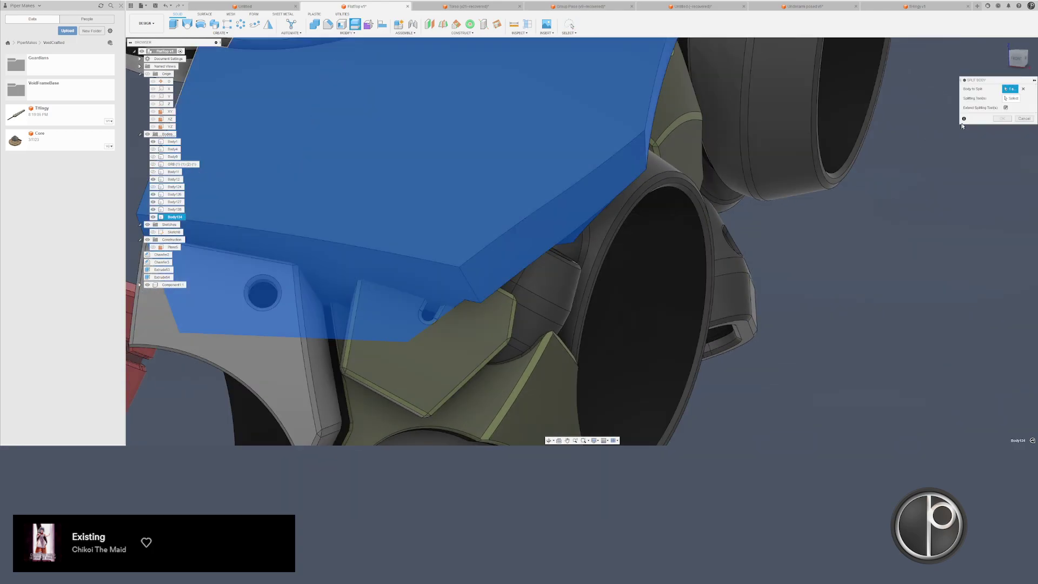
{"action": "left_click", "coordinate": [1006, 100]}
{"action": "middle_click_drag", "start_coordinate": [378, 308], "coordinate": [422, 300], "text": "shift"}
{"action": "scroll", "coordinate": [424, 303], "scroll_direction": "up", "scroll_amount": 3}
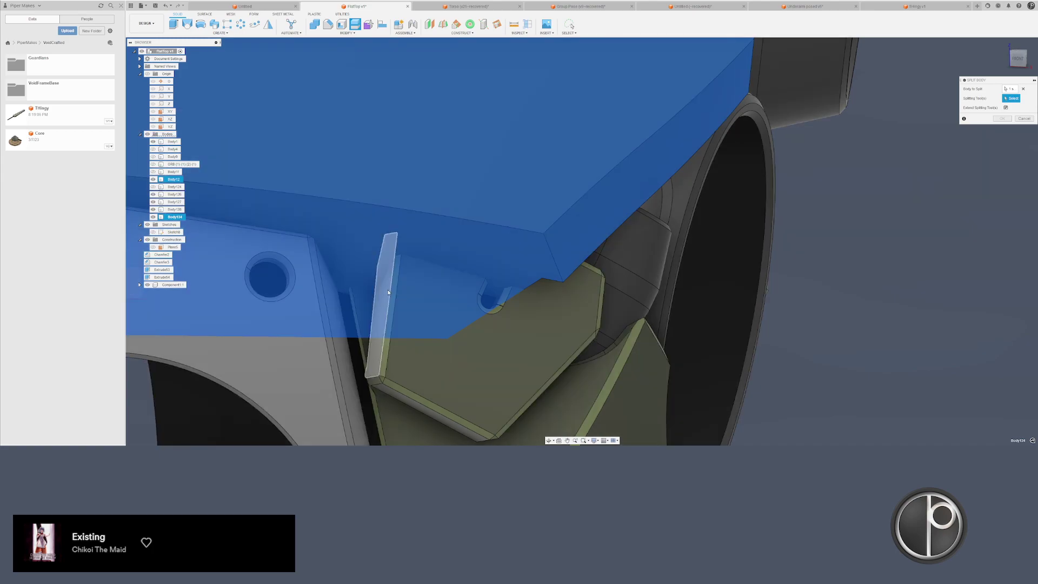
{"action": "left_click", "coordinate": [388, 292]}
{"action": "scroll", "coordinate": [387, 289], "scroll_direction": "down", "scroll_amount": 1}
{"action": "key", "text": "Return"}
- Split the outer armour piece with the short face at the slotted plate's inner upper corner
{"action": "right_click_drag", "start_coordinate": [839, 365], "coordinate": [815, 261]}
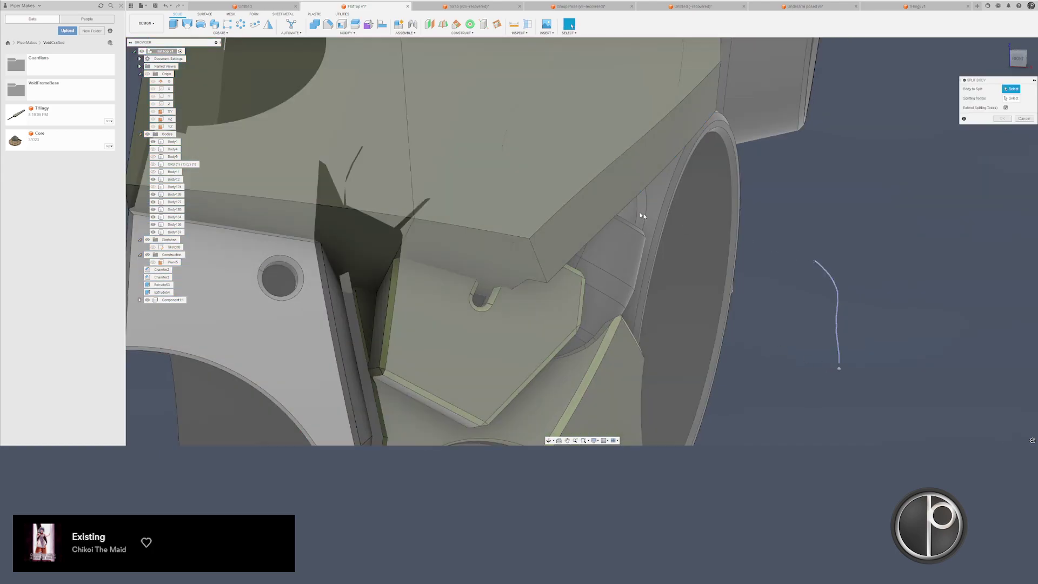
{"action": "left_click", "coordinate": [611, 178]}
{"action": "left_click", "coordinate": [1011, 99]}
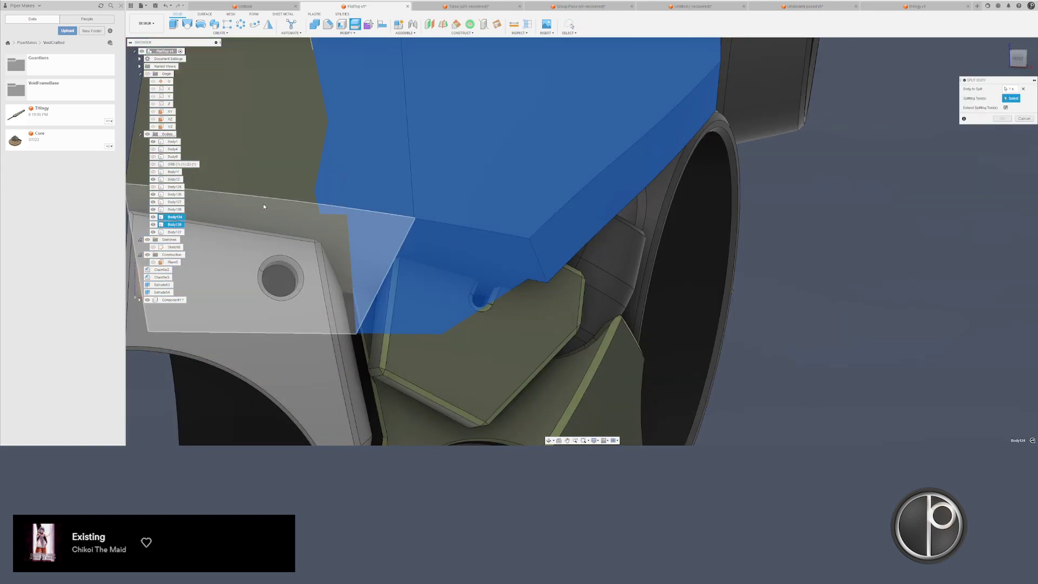
{"action": "left_click", "coordinate": [153, 217]}
{"action": "middle_click_drag", "start_coordinate": [465, 232], "coordinate": [441, 271], "text": "shift"}
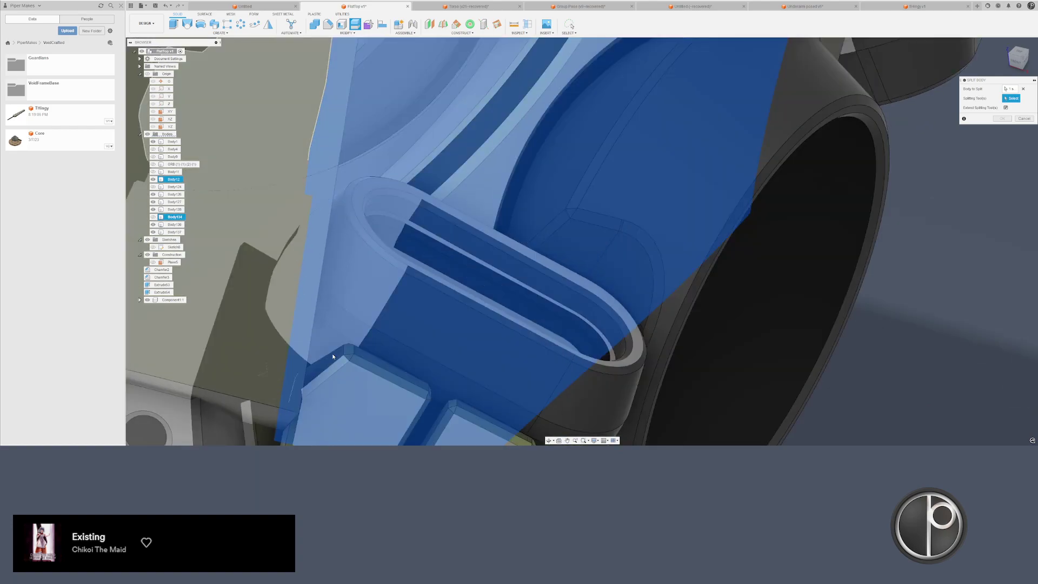
{"action": "left_click", "coordinate": [332, 353]}
{"action": "left_click", "coordinate": [333, 361]}
{"action": "left_click", "coordinate": [331, 359]}
{"action": "scroll", "coordinate": [431, 317], "scroll_direction": "down", "scroll_amount": 2}
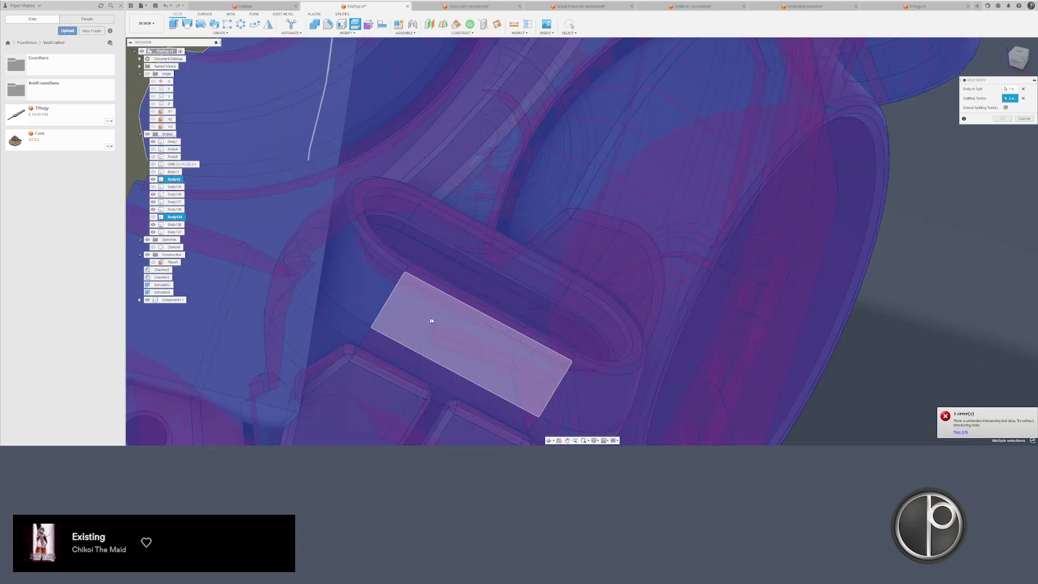
{"action": "left_click", "coordinate": [1022, 99]}
{"action": "scroll", "coordinate": [370, 373], "scroll_direction": "up", "scroll_amount": 2}
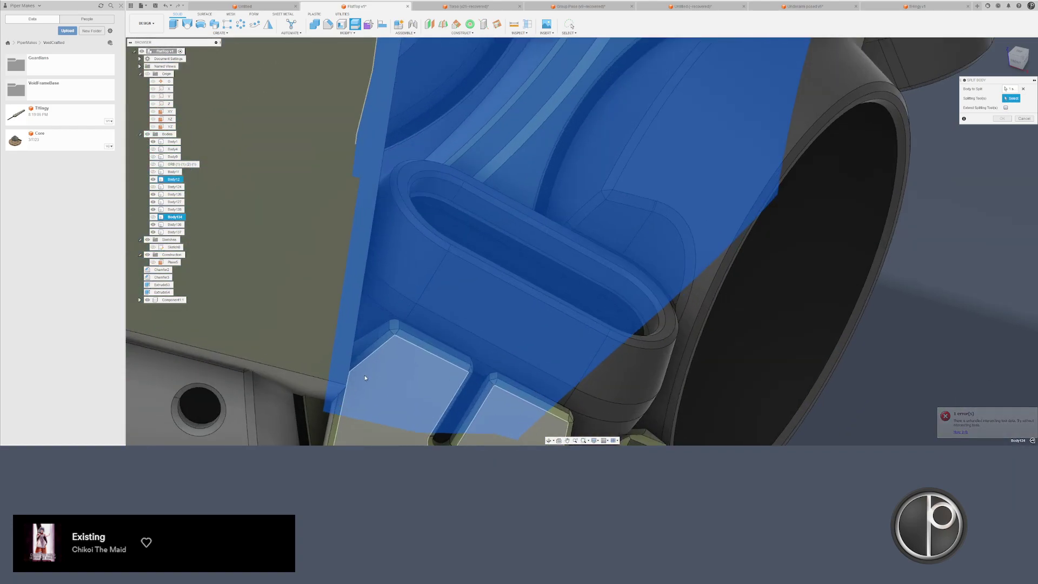
{"action": "left_click", "coordinate": [371, 341]}
{"action": "scroll", "coordinate": [354, 351], "scroll_direction": "down", "scroll_amount": 3}
{"action": "key", "text": "Return"}
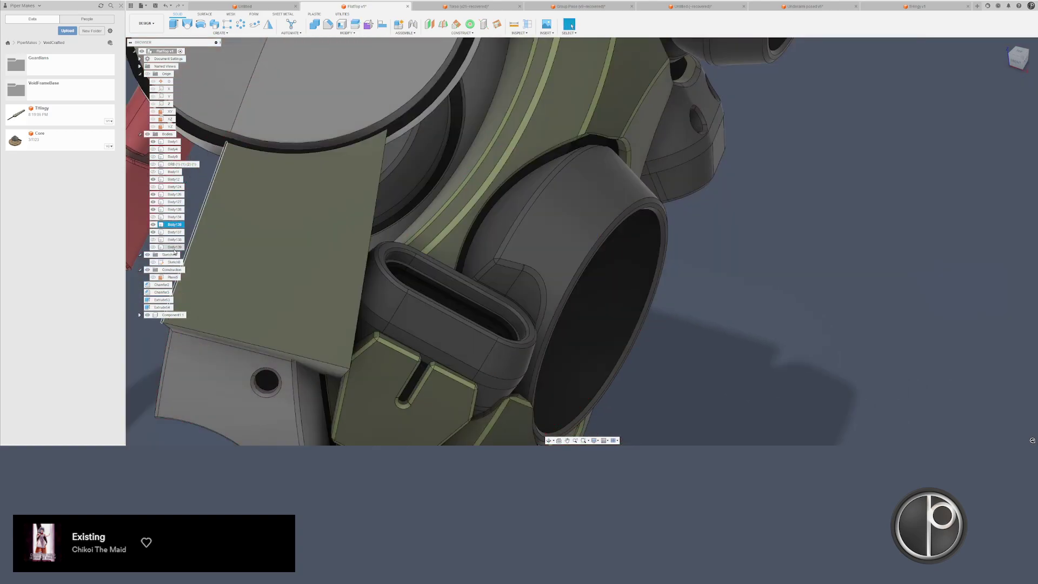
- Show the two hidden pieces of the split outer armour
{"action": "left_click", "coordinate": [153, 239]}
{"action": "left_click", "coordinate": [153, 247]}
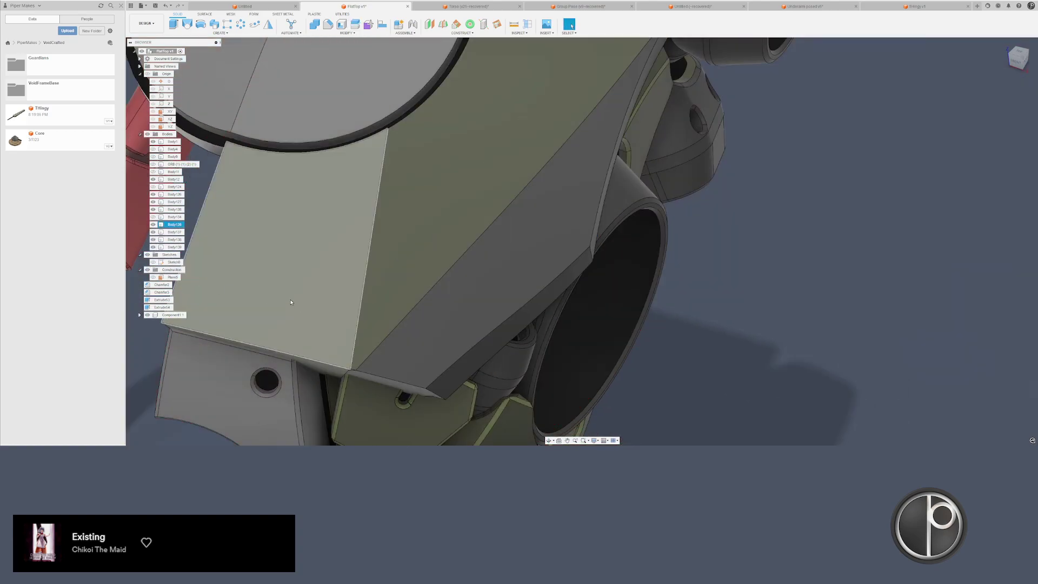
{"action": "scroll", "coordinate": [290, 297], "scroll_direction": "down", "scroll_amount": 2}
{"action": "middle_click_drag", "start_coordinate": [290, 297], "coordinate": [323, 285], "text": "shift"}
{"action": "left_click", "coordinate": [444, 287]}
{"action": "left_click", "coordinate": [612, 339]}
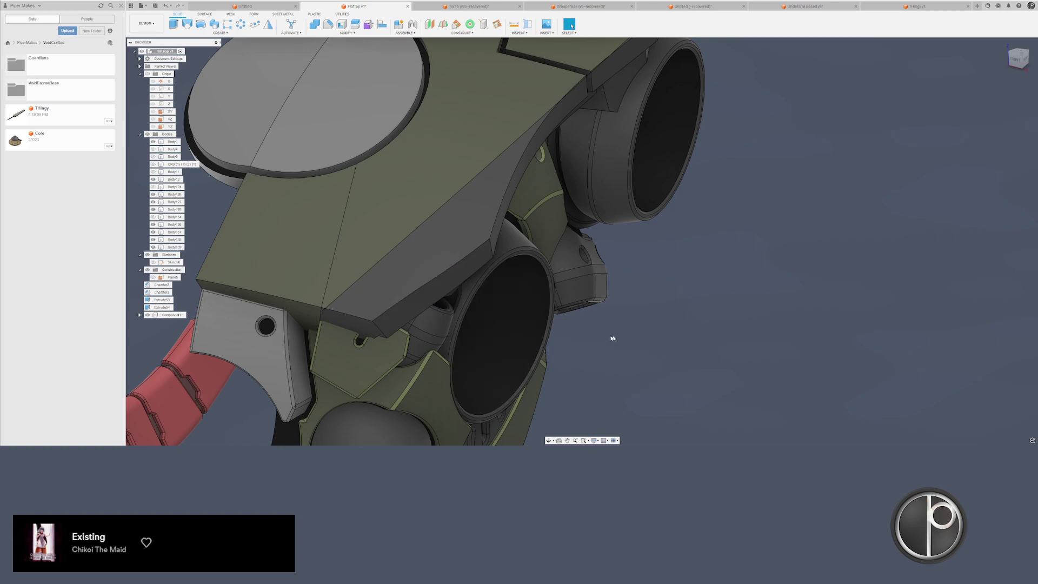
- Split the outer armour strip with the slotted plate's upper edge face and hide the cut-off corner piece
{"action": "left_click", "coordinate": [355, 24]}
{"action": "left_click", "coordinate": [473, 227]}
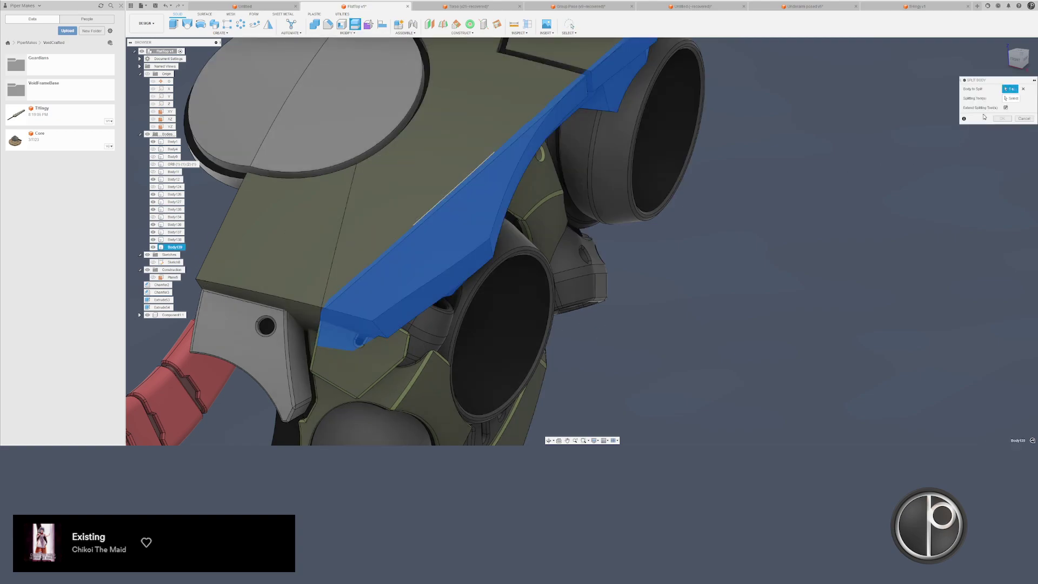
{"action": "middle_click_drag", "start_coordinate": [399, 394], "coordinate": [357, 389], "text": "shift"}
{"action": "scroll", "coordinate": [356, 389], "scroll_direction": "up", "scroll_amount": 5}
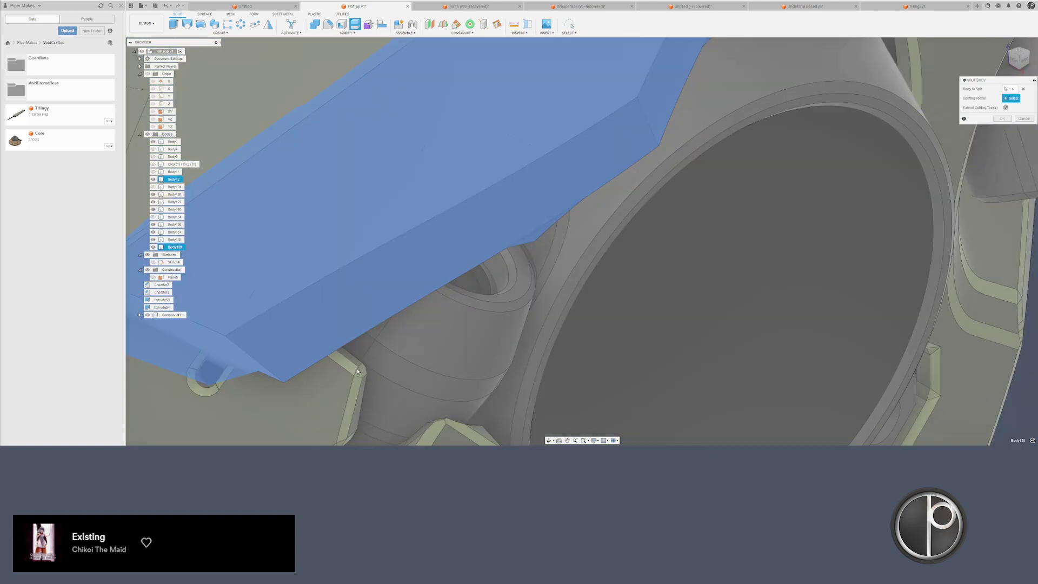
{"action": "left_click", "coordinate": [356, 362]}
{"action": "scroll", "coordinate": [352, 371], "scroll_direction": "down", "scroll_amount": 5}
{"action": "key", "text": "Return"}
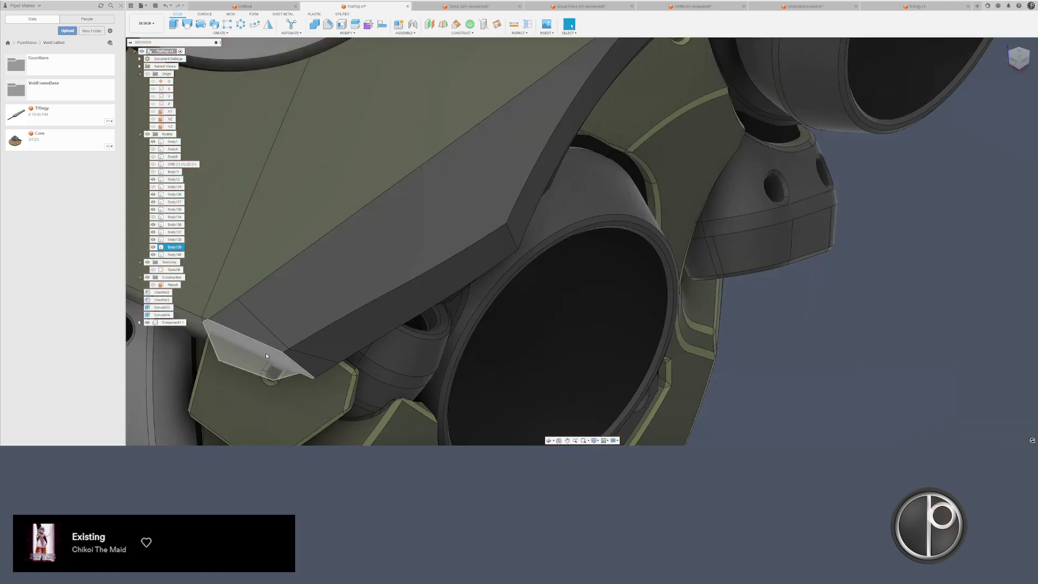
{"action": "scroll", "coordinate": [317, 361], "scroll_direction": "down", "scroll_amount": 5}
{"action": "middle_click_drag", "start_coordinate": [611, 364], "coordinate": [631, 342], "text": "shift"}
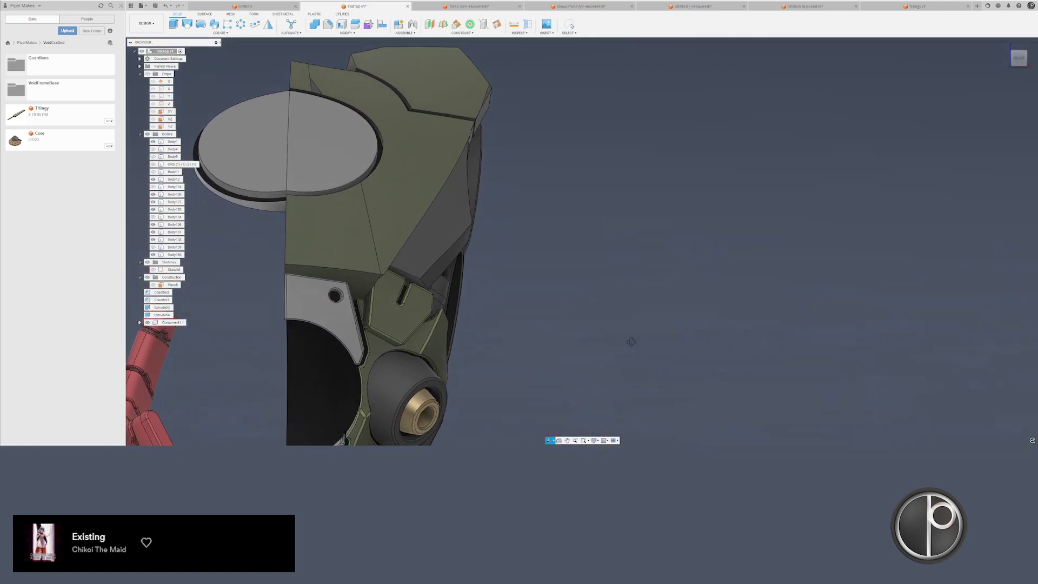
- Split the remaining outer armour strip with the rim face of the oval pod and hide the cut-off front piece
{"action": "scroll", "coordinate": [462, 299], "scroll_direction": "up", "scroll_amount": 2}
{"action": "scroll", "coordinate": [462, 299], "scroll_direction": "up", "scroll_amount": 3}
{"action": "middle_click_drag", "start_coordinate": [462, 299], "coordinate": [379, 281], "text": "shift"}
{"action": "scroll", "coordinate": [411, 238], "scroll_direction": "down", "scroll_amount": 1}
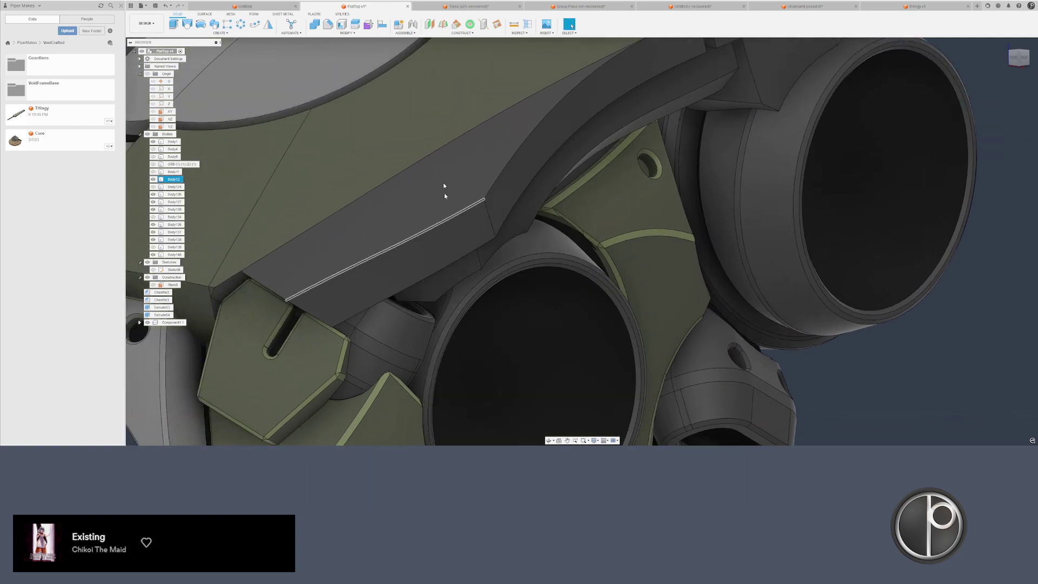
{"action": "left_click", "coordinate": [355, 24]}
{"action": "left_click", "coordinate": [403, 296]}
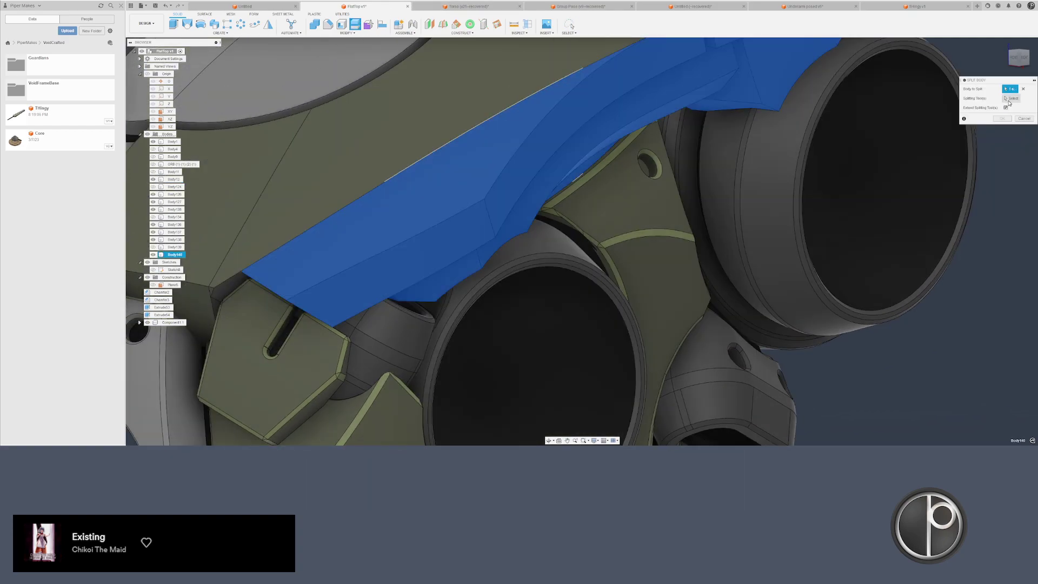
{"action": "scroll", "coordinate": [405, 306], "scroll_direction": "up", "scroll_amount": 5}
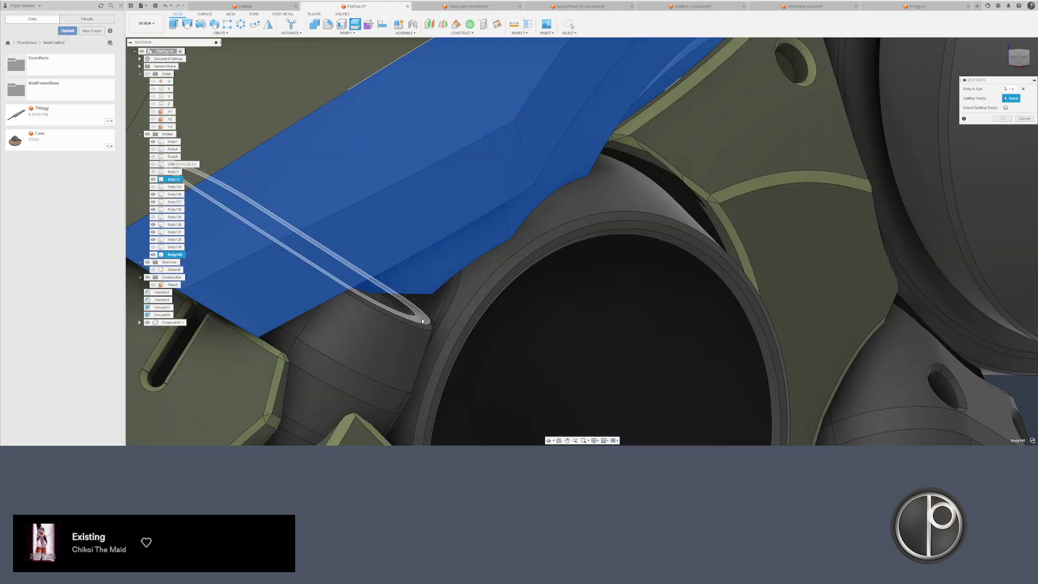
{"action": "left_click", "coordinate": [422, 321]}
{"action": "scroll", "coordinate": [403, 320], "scroll_direction": "down", "scroll_amount": 5}
{"action": "key", "text": "Return"}
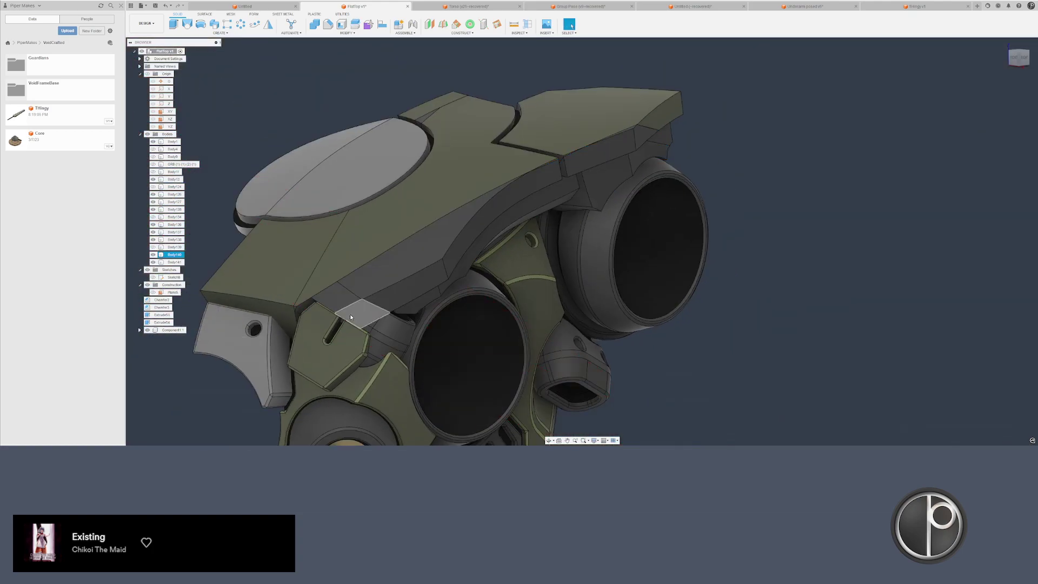
{"action": "middle_click_drag", "start_coordinate": [659, 347], "coordinate": [636, 322], "text": "shift"}
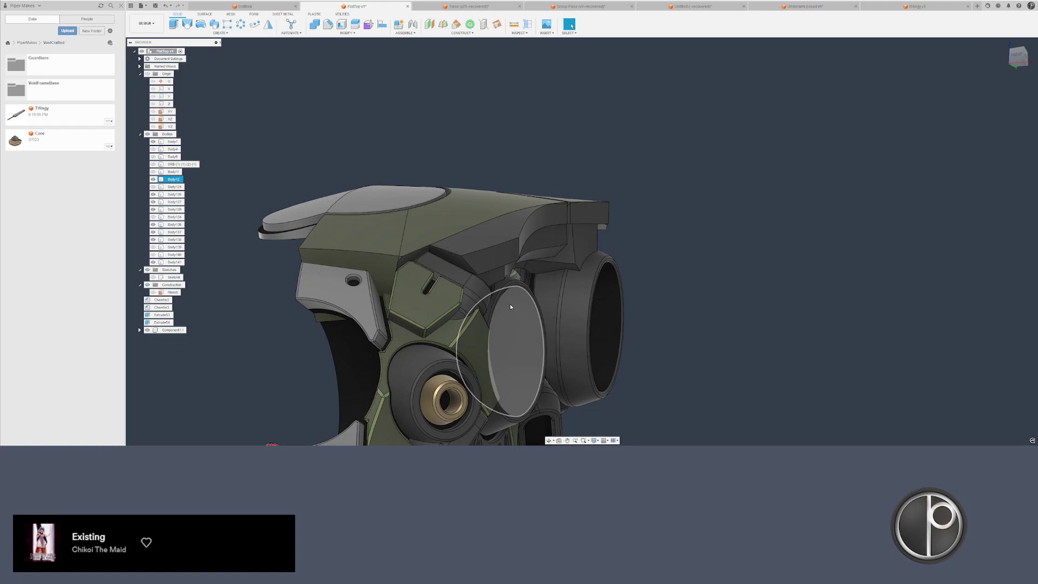
- Join the front, inner, main and outer pieces of the armour half, five bodies in all, into one with Combine
{"action": "scroll", "coordinate": [398, 274], "scroll_direction": "up", "scroll_amount": 5}
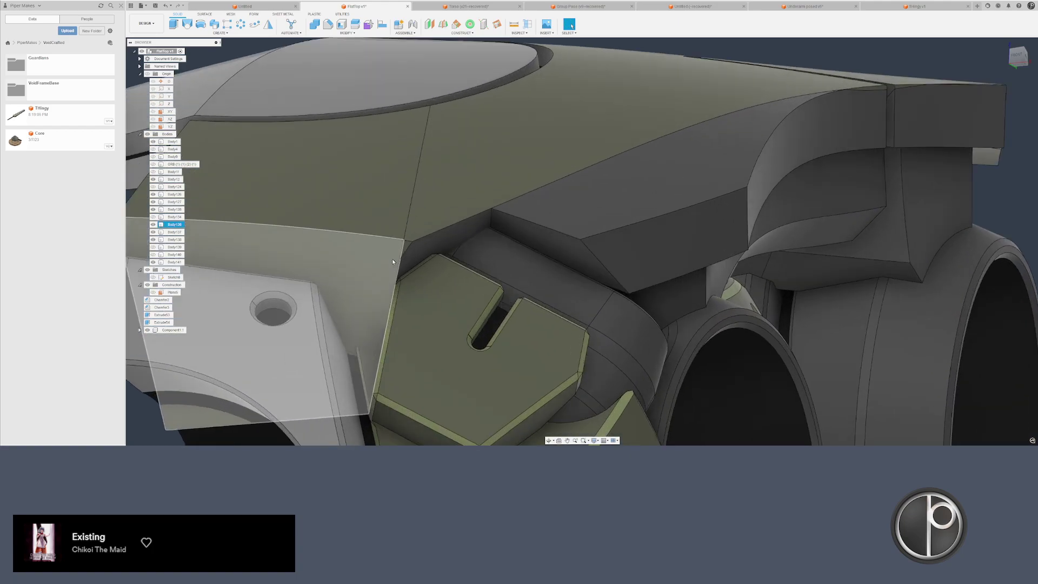
{"action": "scroll", "coordinate": [378, 290], "scroll_direction": "down", "scroll_amount": 2}
{"action": "scroll", "coordinate": [385, 295], "scroll_direction": "down", "scroll_amount": 3}
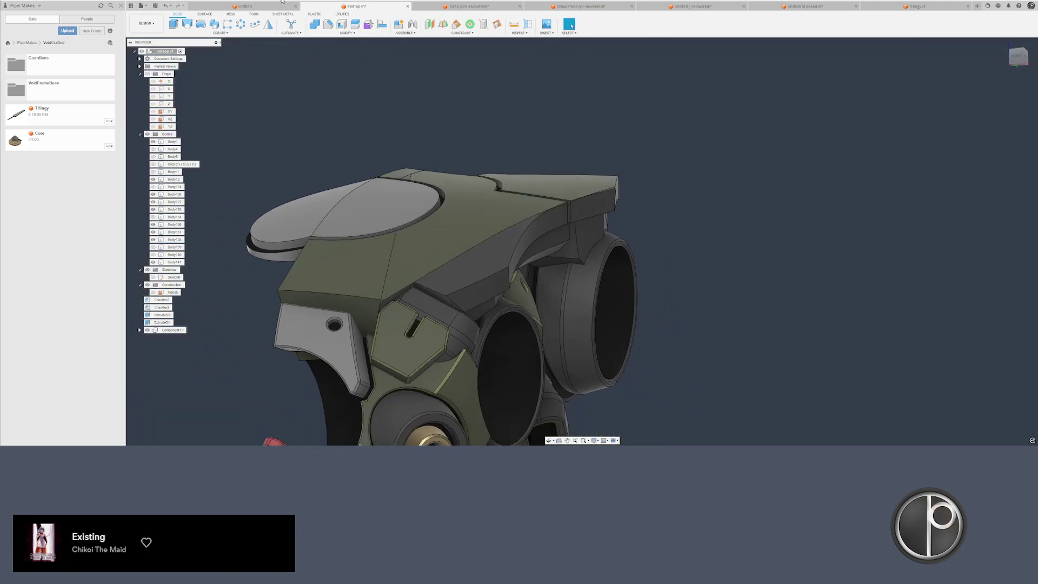
{"action": "left_click", "coordinate": [342, 241]}
{"action": "left_click", "coordinate": [421, 186]}
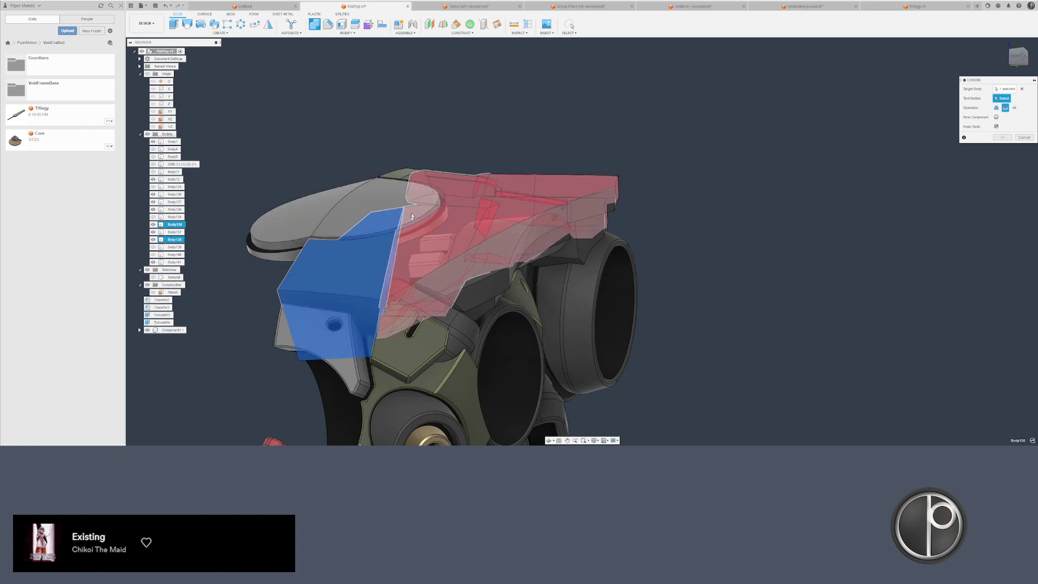
{"action": "left_click", "coordinate": [408, 174]}
{"action": "middle_click_drag", "start_coordinate": [464, 197], "coordinate": [367, 149], "text": "shift"}
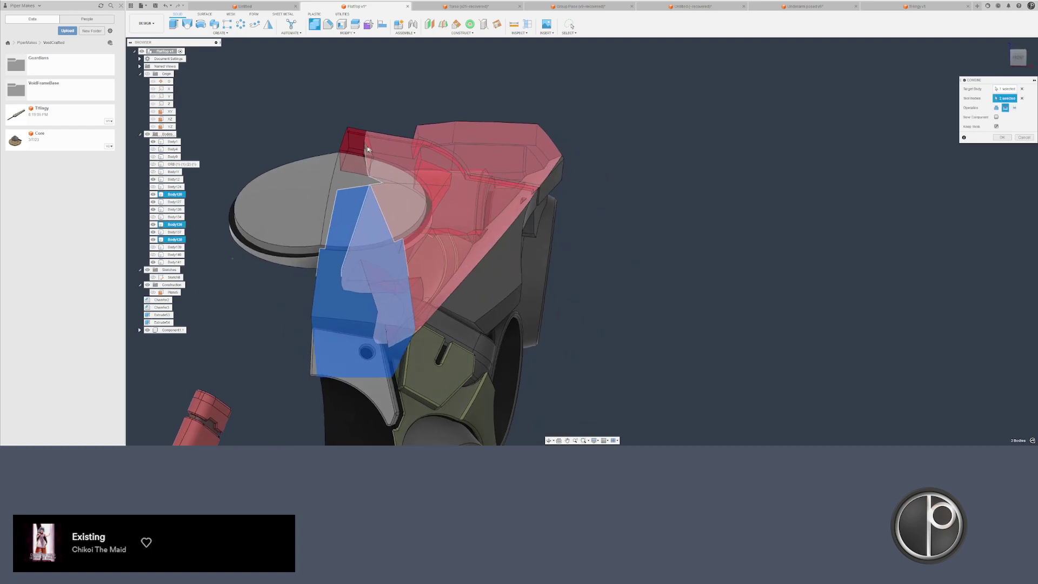
{"action": "scroll", "coordinate": [367, 149], "scroll_direction": "up", "scroll_amount": 3}
{"action": "left_click", "coordinate": [375, 155]}
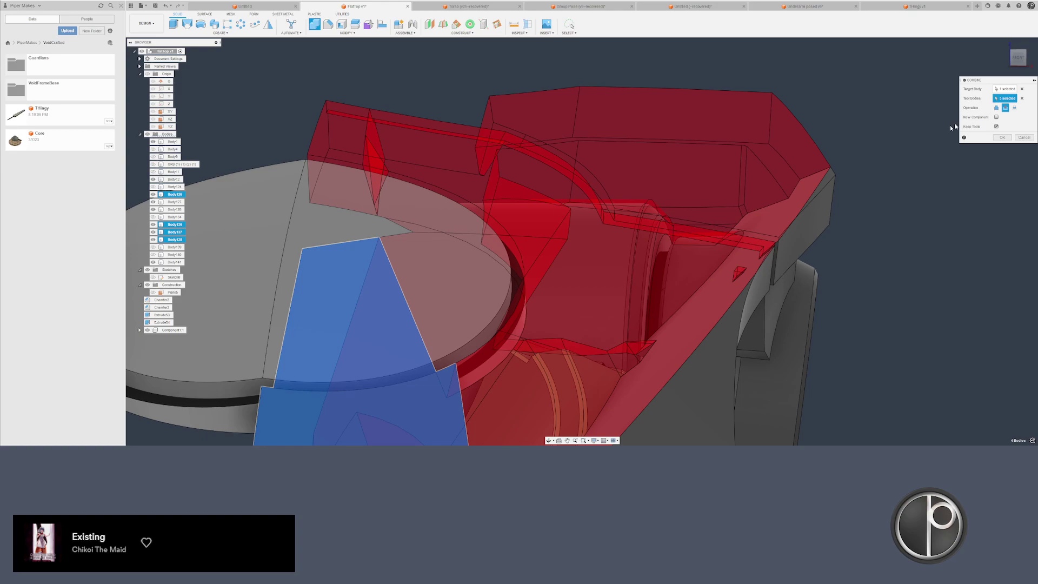
{"action": "scroll", "coordinate": [951, 127], "scroll_direction": "down", "scroll_amount": 5}
{"action": "left_click", "coordinate": [996, 107]}
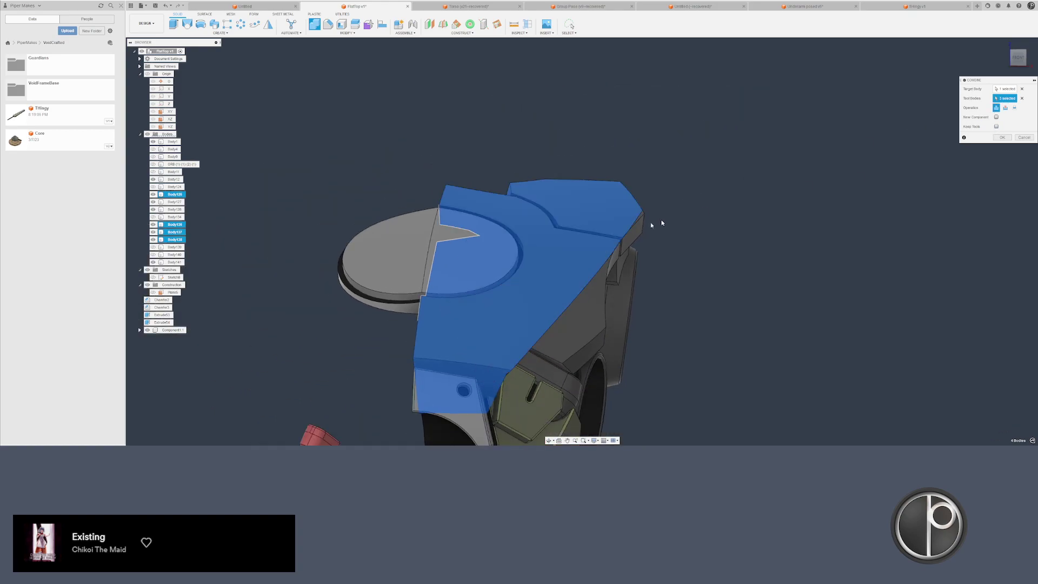
{"action": "middle_click_drag", "start_coordinate": [662, 223], "coordinate": [480, 314], "text": "shift"}
{"action": "middle_click_drag", "start_coordinate": [553, 326], "coordinate": [544, 296], "text": "shift"}
{"action": "left_click", "coordinate": [575, 327]}
{"action": "key", "text": "Return"}
- Offset the front side face of the armour half's corner cutout above the slotted plate
{"action": "scroll", "coordinate": [556, 329], "scroll_direction": "up", "scroll_amount": 3}
{"action": "scroll", "coordinate": [545, 296], "scroll_direction": "up", "scroll_amount": 3}
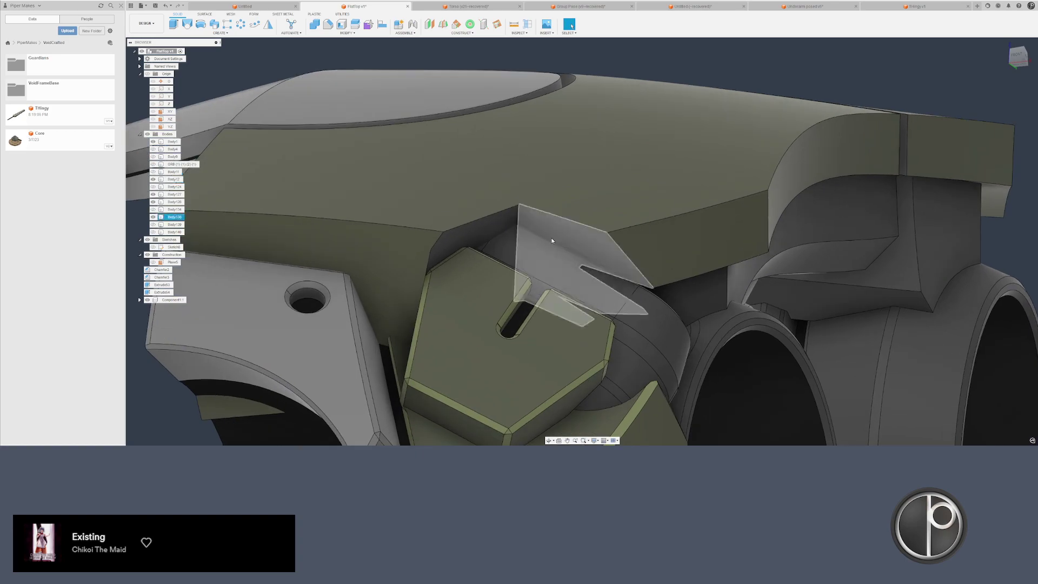
{"action": "left_click", "coordinate": [547, 238]}
{"action": "key", "text": "q"}
{"action": "middle_click_drag", "start_coordinate": [516, 213], "coordinate": [489, 309], "text": "shift"}
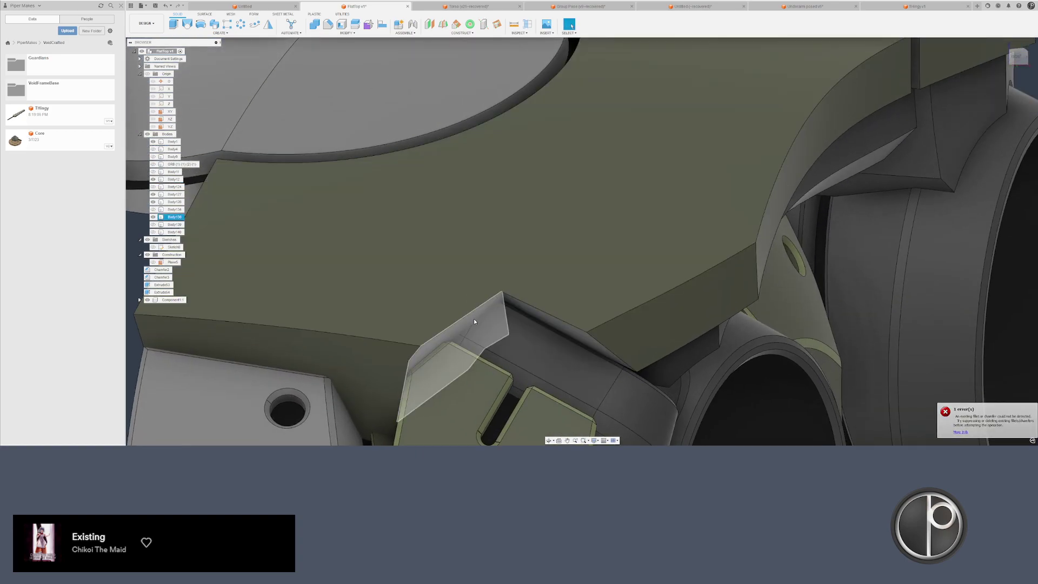
{"action": "right_click", "coordinate": [484, 311]}
{"action": "left_click", "coordinate": [486, 295]}
{"action": "scroll", "coordinate": [477, 315], "scroll_direction": "up", "scroll_amount": 2}
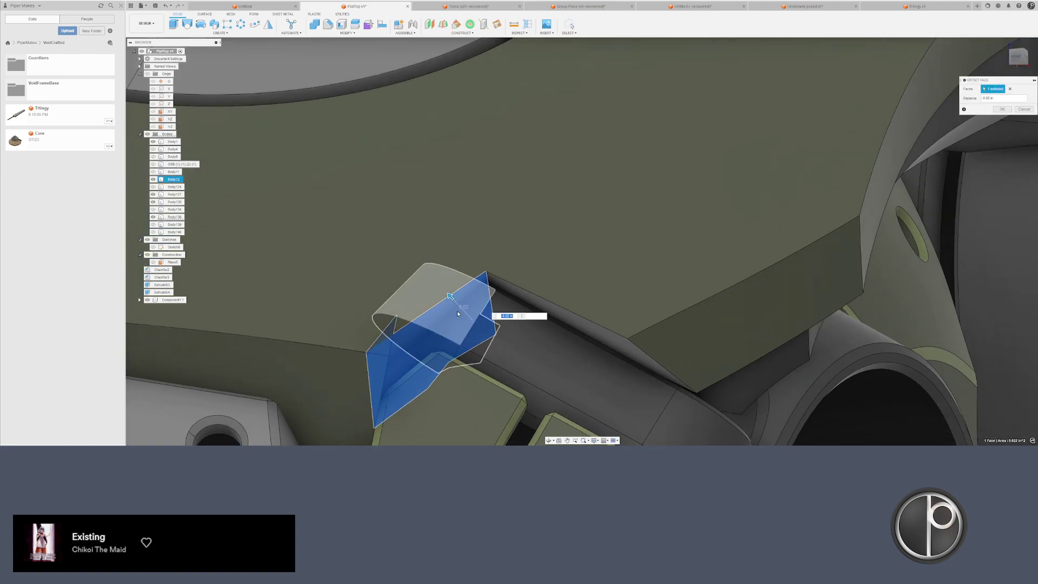
{"action": "key", "text": "Return"}
{"action": "middle_click_drag", "start_coordinate": [429, 340], "coordinate": [472, 193], "text": "shift"}
{"action": "scroll", "coordinate": [468, 198], "scroll_direction": "up", "scroll_amount": 2}
{"action": "scroll", "coordinate": [406, 199], "scroll_direction": "down", "scroll_amount": 2}
{"action": "middle_click_drag", "start_coordinate": [406, 199], "coordinate": [526, 211]}
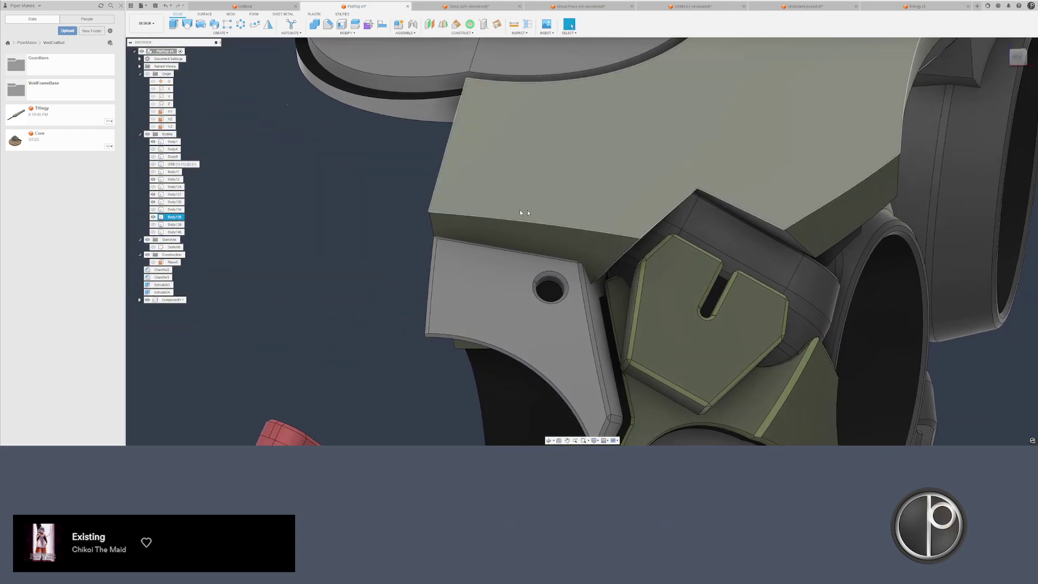
{"action": "scroll", "coordinate": [774, 230], "scroll_direction": "up", "scroll_amount": 3}
{"action": "left_click", "coordinate": [770, 229]}
{"action": "key", "text": "q"}
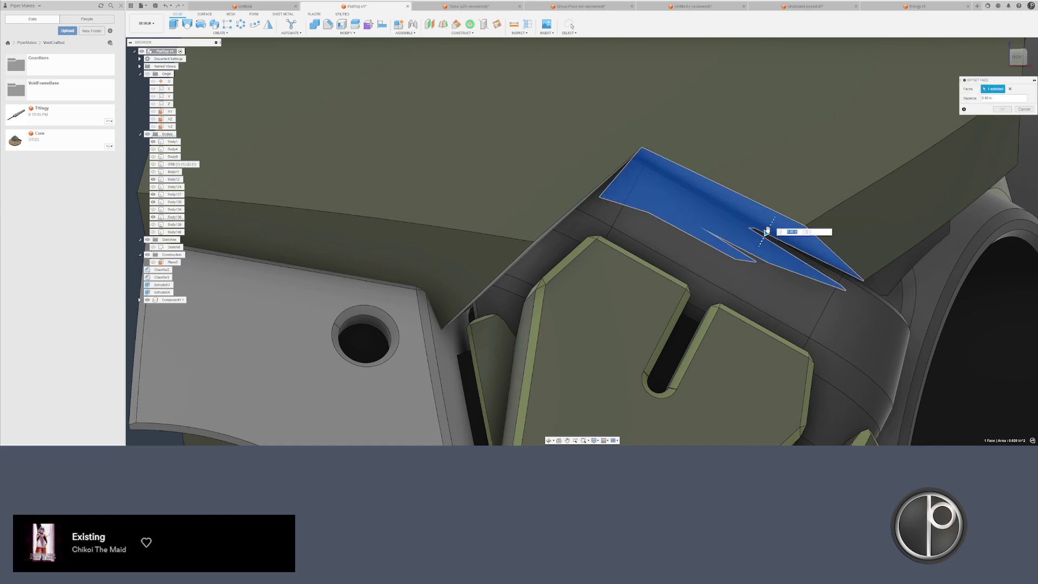
{"action": "left_click_drag", "start_coordinate": [771, 223], "coordinate": [774, 217]}
{"action": "key", "text": "Escape"}
- Create an offset construction plane just inside the armour, parallel to the cutout's long side face above the oval pod
{"action": "scroll", "coordinate": [701, 244], "scroll_direction": "down", "scroll_amount": 3}
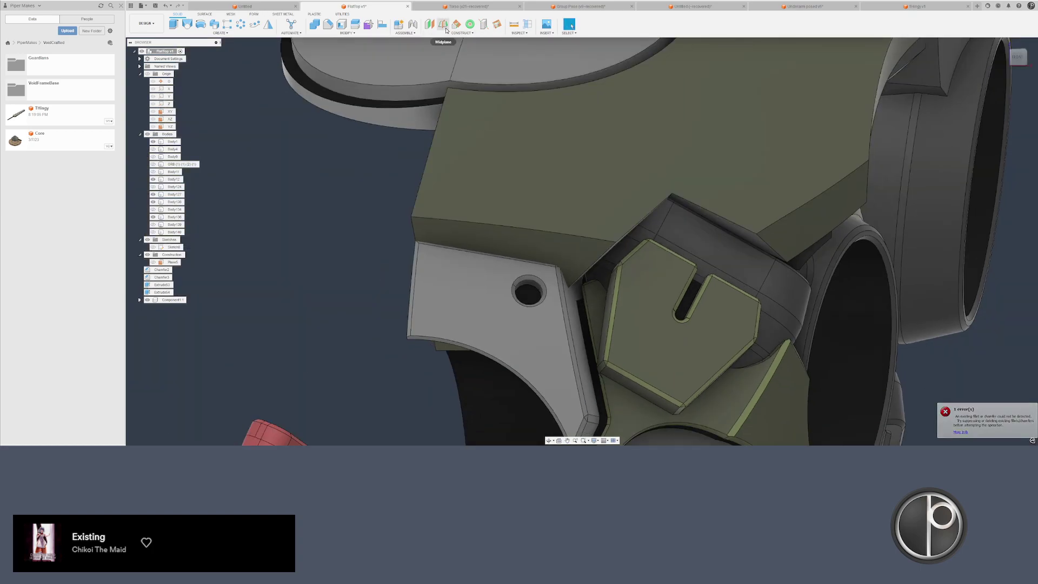
{"action": "left_click", "coordinate": [731, 219]}
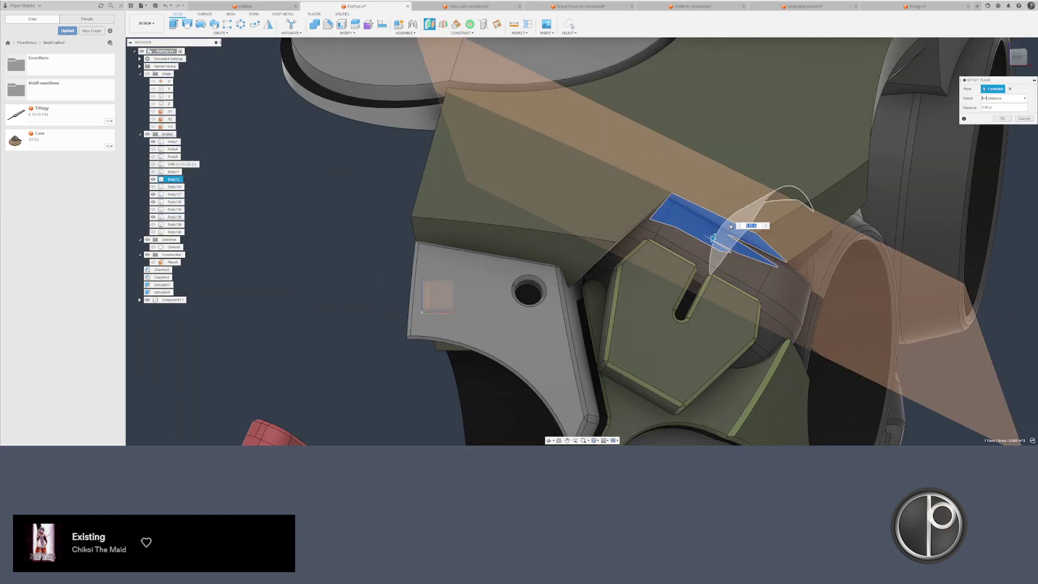
{"action": "scroll", "coordinate": [719, 224], "scroll_direction": "up", "scroll_amount": 3}
{"action": "left_click_drag", "start_coordinate": [712, 229], "coordinate": [717, 222]}
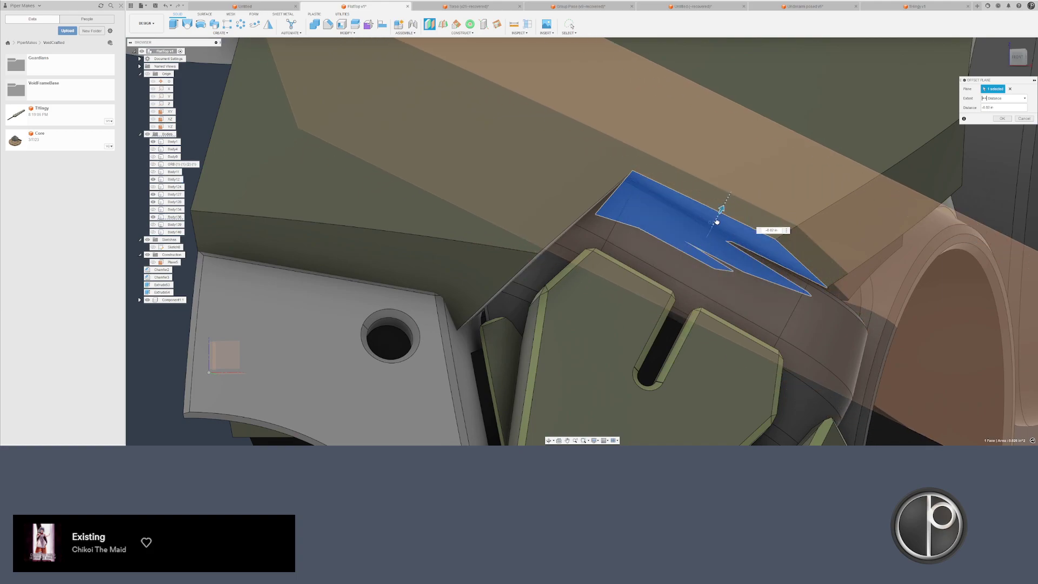
{"action": "key", "text": "Return"}
- Split the armour half with the cutout's front side face as the extended splitting tool
{"action": "left_click", "coordinate": [355, 27]}
{"action": "left_click", "coordinate": [507, 122]}
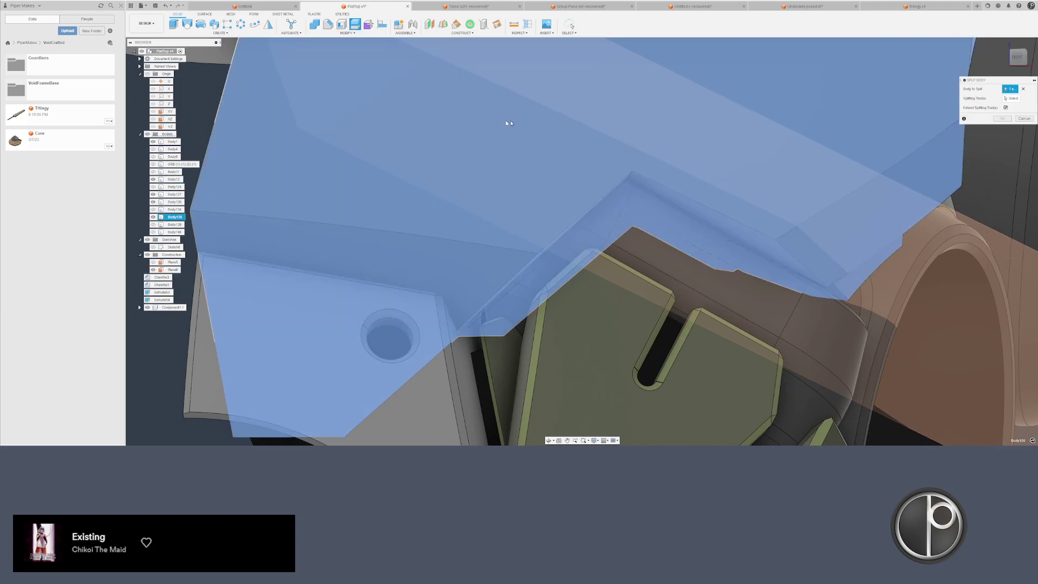
{"action": "left_click", "coordinate": [1010, 99]}
{"action": "middle_click_drag", "start_coordinate": [552, 233], "coordinate": [527, 190], "text": "shift"}
{"action": "left_click", "coordinate": [527, 191]}
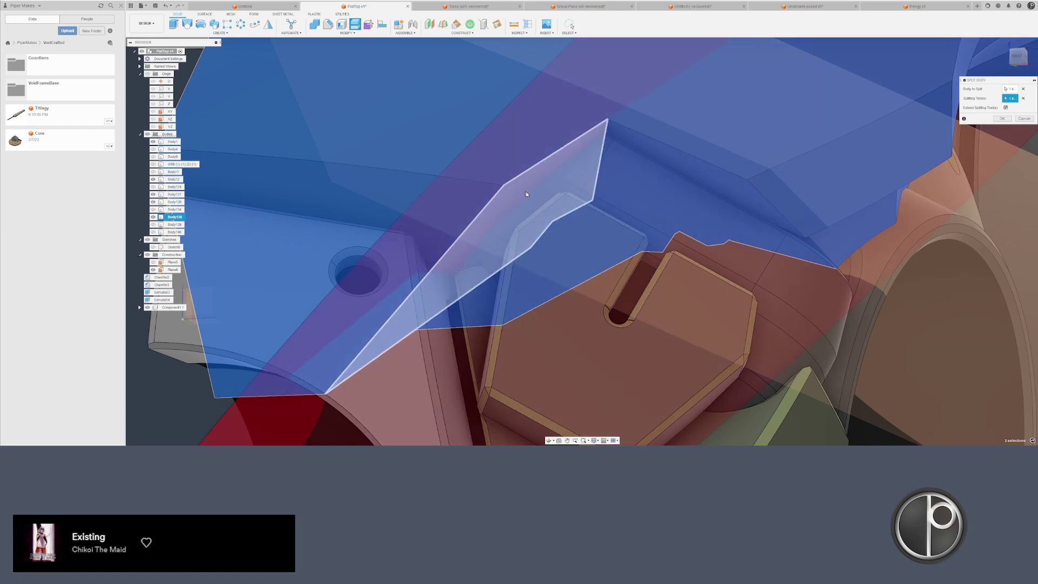
{"action": "key", "text": "Return"}
- Split the armour piece behind the cutout with the new offset plane
{"action": "left_click", "coordinate": [355, 24]}
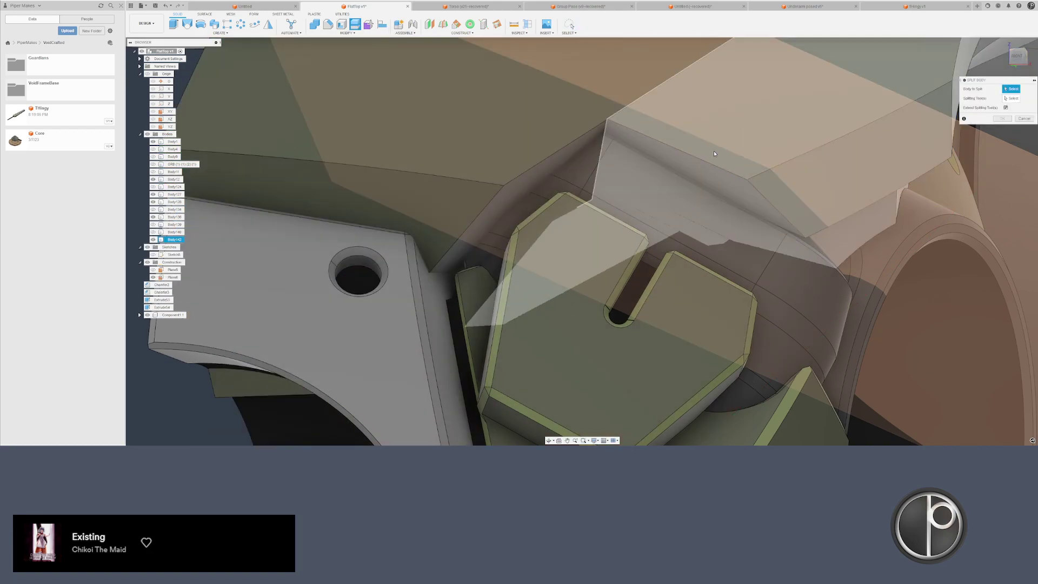
{"action": "left_click", "coordinate": [887, 136]}
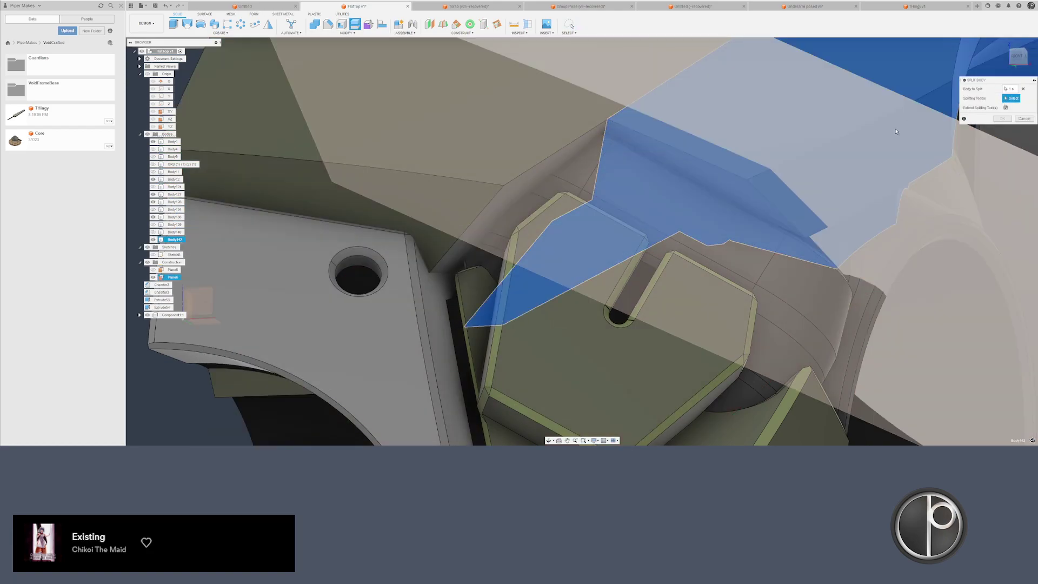
{"action": "left_click", "coordinate": [896, 132]}
{"action": "key", "text": "Return"}
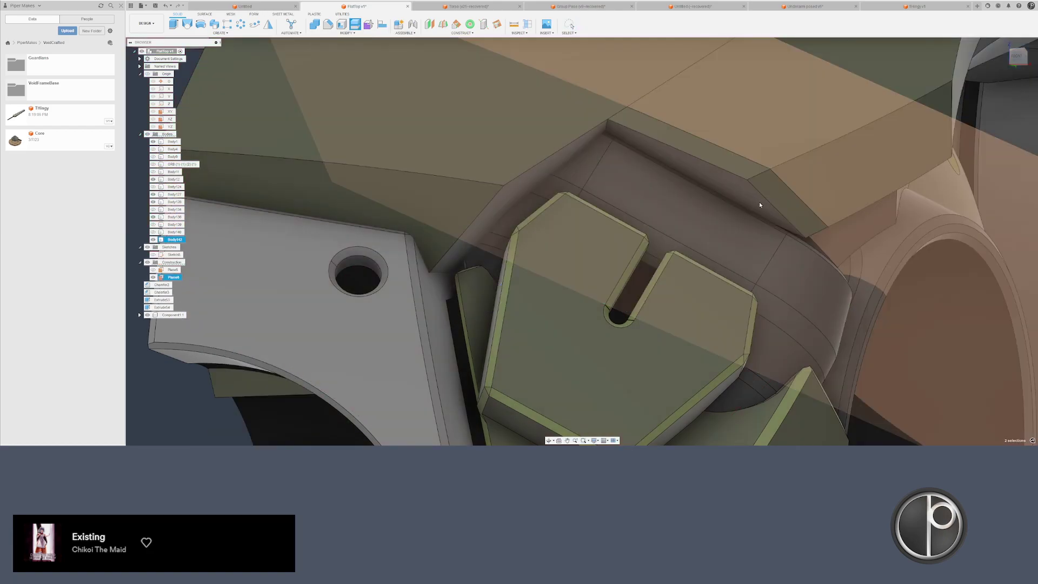
- Check the cutout with the thin cut-off strip hidden and delete the offset plane
{"action": "left_click", "coordinate": [760, 198]}
{"action": "left_click", "coordinate": [173, 249]}
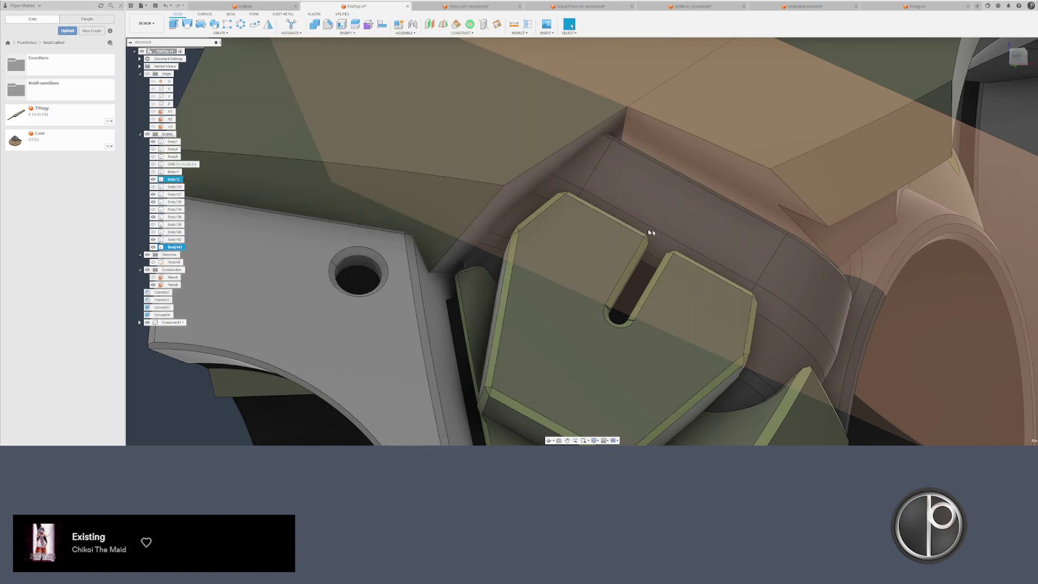
{"action": "key", "text": "Delete"}
{"action": "middle_click_drag", "start_coordinate": [738, 215], "coordinate": [547, 180], "text": "shift"}
{"action": "key", "text": "Delete"}
- Split the thin strip along the cutout with its small inner face and delete the piece bordering the cutout
{"action": "left_click", "coordinate": [355, 25]}
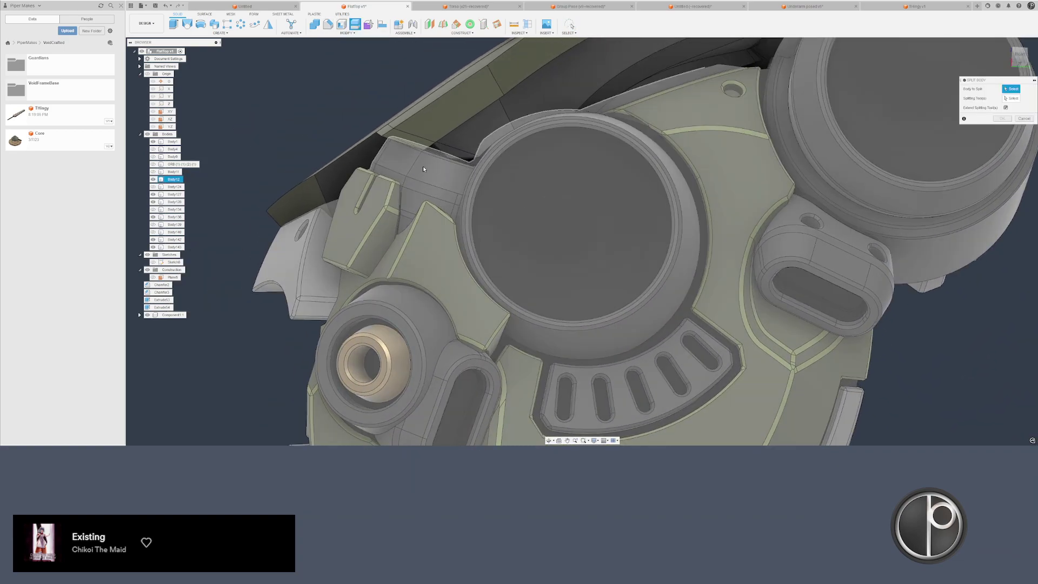
{"action": "left_click", "coordinate": [427, 150]}
{"action": "left_click", "coordinate": [1011, 98]}
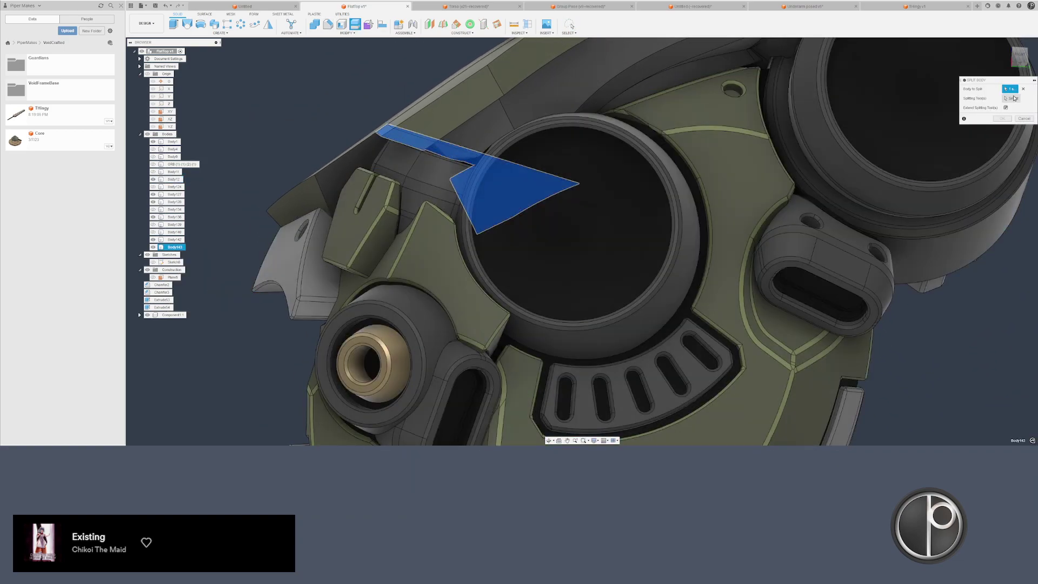
{"action": "middle_click_drag", "start_coordinate": [540, 205], "coordinate": [424, 182], "text": "shift"}
{"action": "scroll", "coordinate": [330, 131], "scroll_direction": "up", "scroll_amount": 5}
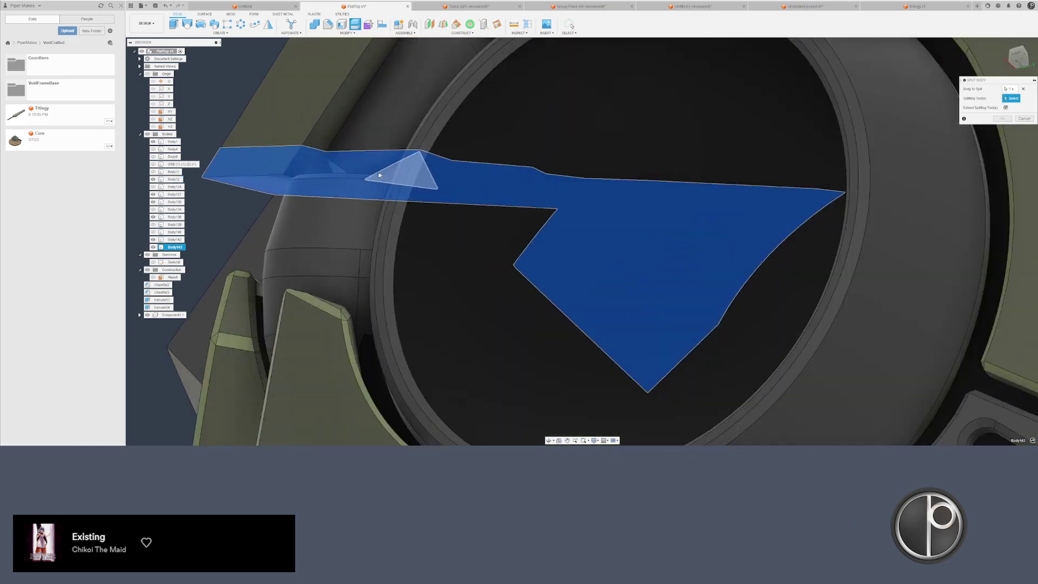
{"action": "left_click", "coordinate": [309, 159]}
{"action": "key", "text": "Return"}
{"action": "scroll", "coordinate": [309, 162], "scroll_direction": "down", "scroll_amount": 2}
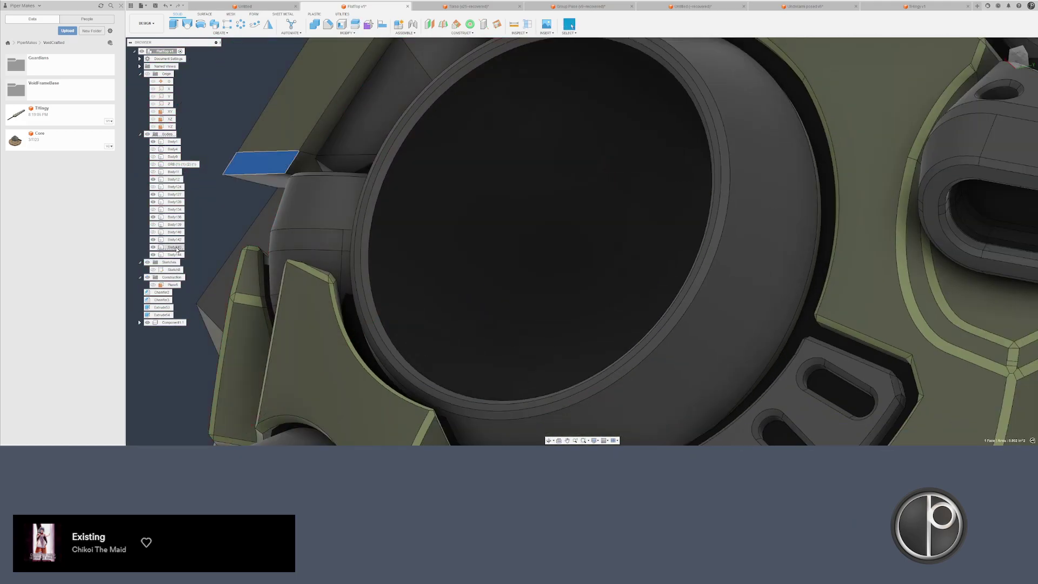
{"action": "left_click", "coordinate": [176, 249]}
{"action": "key", "text": "Delete"}
- Hide the mech body beneath the armour and remove the small notch faces from the remaining strip piece
{"action": "scroll", "coordinate": [248, 215], "scroll_direction": "down", "scroll_amount": 2}
{"action": "middle_click_drag", "start_coordinate": [292, 211], "coordinate": [723, 323], "text": "shift"}
{"action": "scroll", "coordinate": [722, 323], "scroll_direction": "up", "scroll_amount": 3}
{"action": "scroll", "coordinate": [709, 230], "scroll_direction": "down", "scroll_amount": 3}
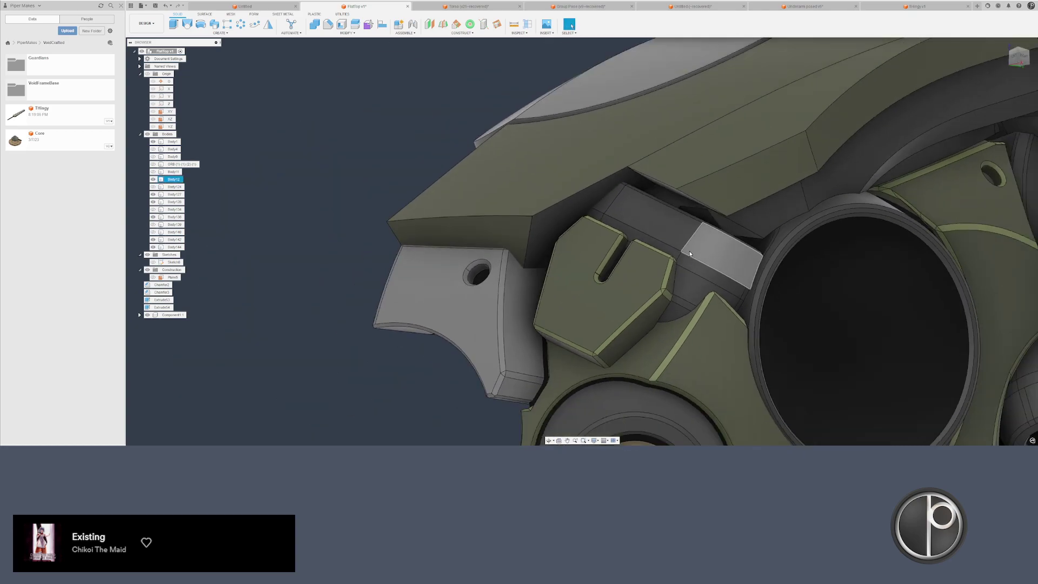
{"action": "left_click", "coordinate": [690, 250]}
{"action": "key", "text": "v"}
{"action": "middle_click_drag", "start_coordinate": [717, 229], "coordinate": [701, 164], "text": "shift"}
{"action": "left_click", "coordinate": [699, 165]}
{"action": "scroll", "coordinate": [697, 164], "scroll_direction": "up", "scroll_amount": 6}
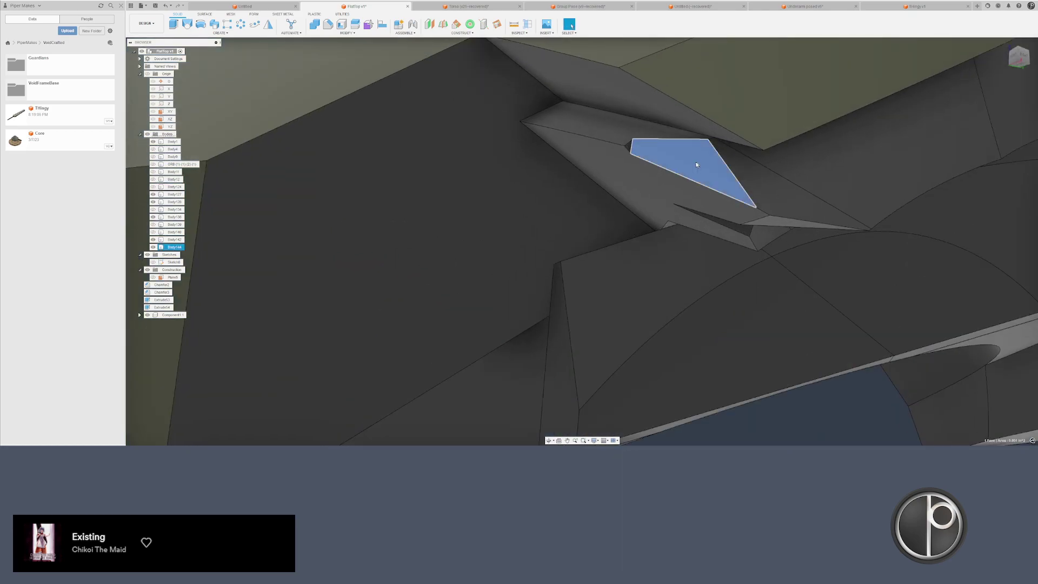
{"action": "left_click", "coordinate": [604, 140], "text": "ctrl"}
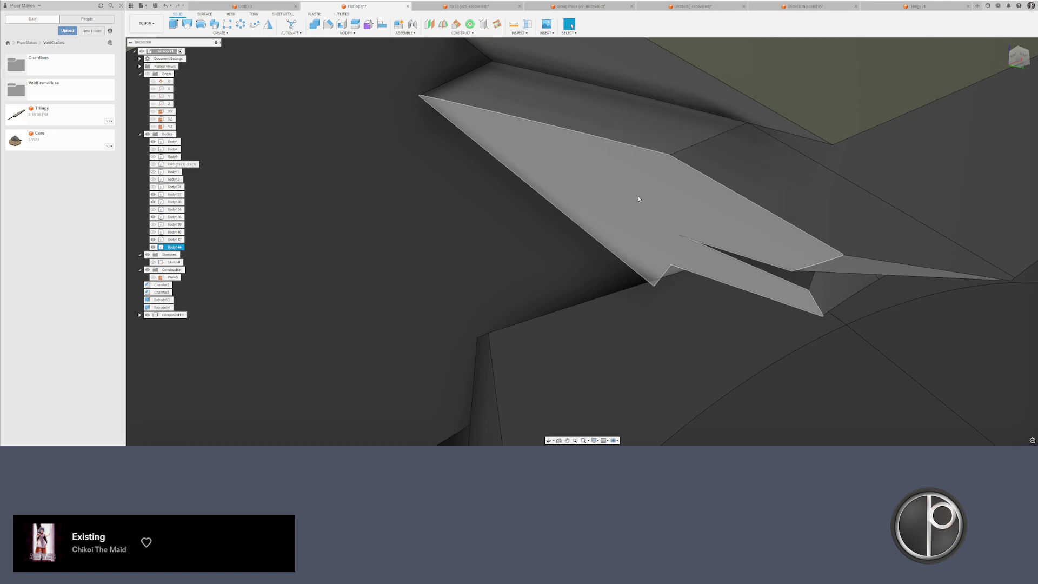
- Hide the round disc bodies and join the three armour pieces into one body with Combine
{"action": "scroll", "coordinate": [639, 199], "scroll_direction": "down", "scroll_amount": 4}
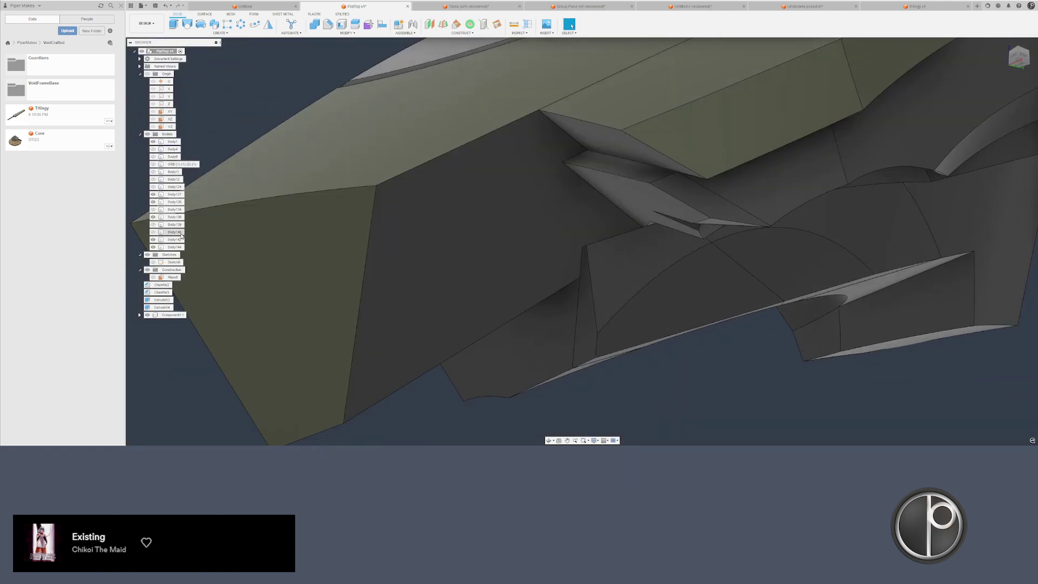
{"action": "scroll", "coordinate": [344, 150], "scroll_direction": "down", "scroll_amount": 8}
{"action": "middle_click_drag", "start_coordinate": [467, 256], "coordinate": [417, 231], "text": "shift"}
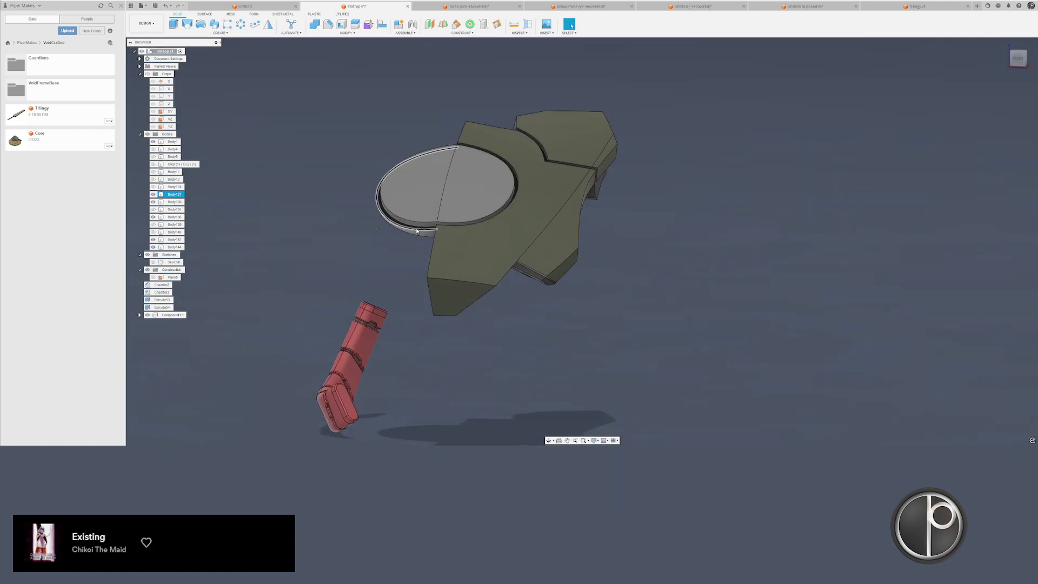
{"action": "key", "text": "v"}
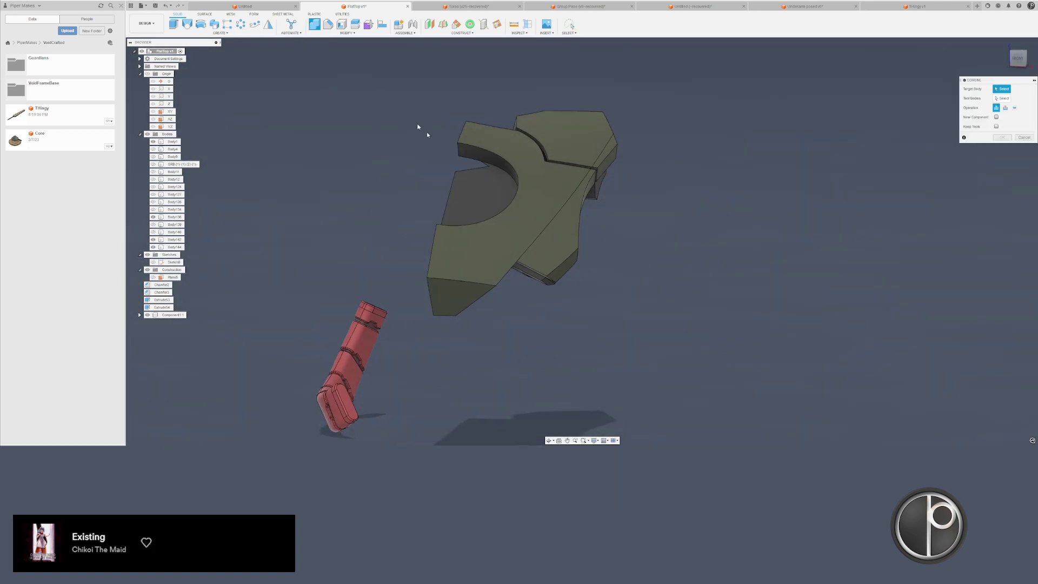
{"action": "left_click", "coordinate": [599, 118]}
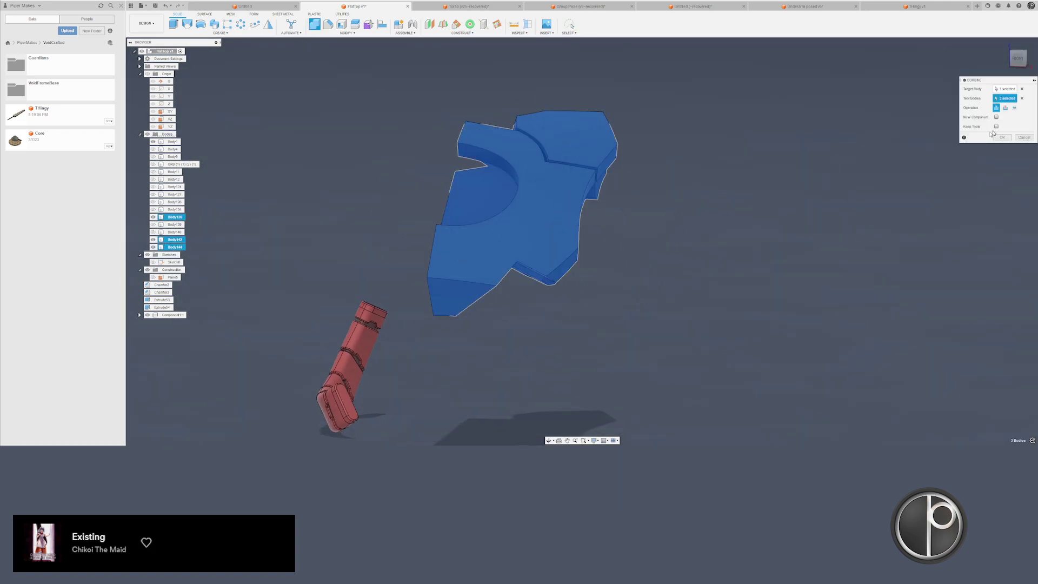
{"action": "key", "text": "Return"}
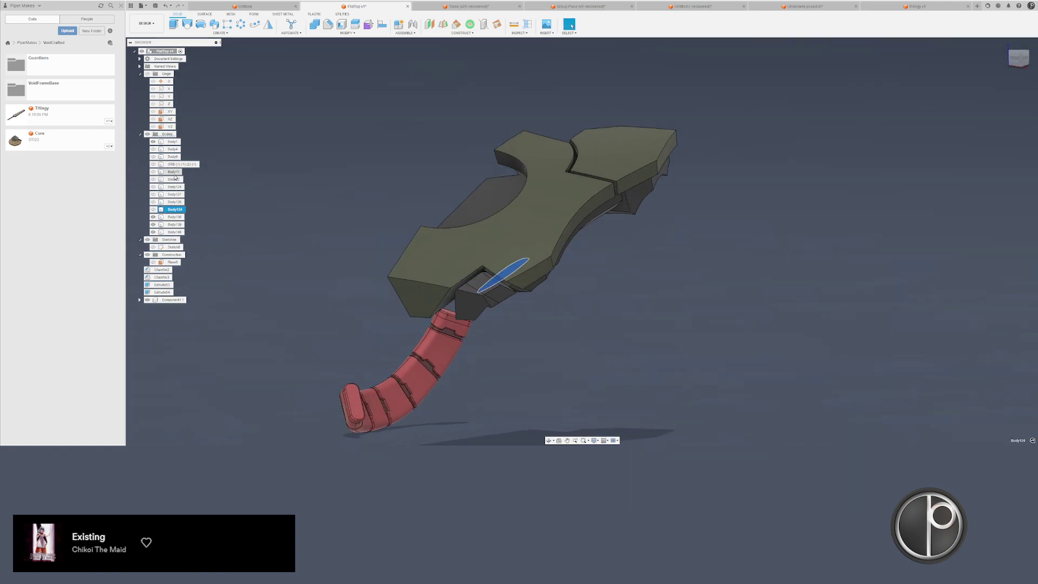
- Show all hidden bodies of the mech and remove the leftover cut-off piece over the slotted plate
{"action": "left_click", "coordinate": [175, 176], "text": "shift"}
{"action": "key", "text": "v"}
{"action": "left_click", "coordinate": [266, 219]}
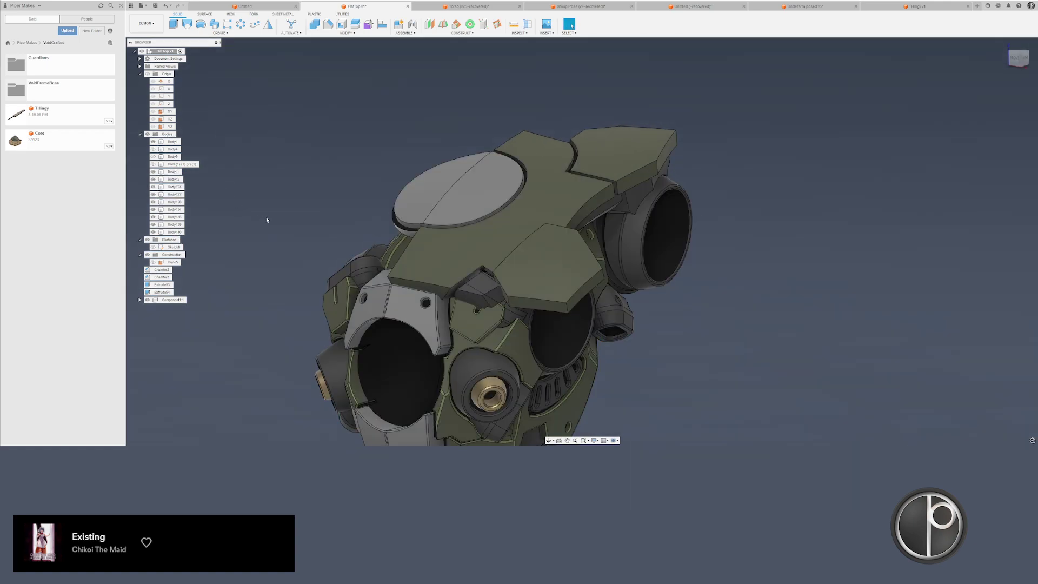
{"action": "left_click", "coordinate": [174, 149], "text": "shift"}
{"action": "key", "text": "v"}
{"action": "middle_click_drag", "start_coordinate": [290, 162], "coordinate": [300, 169], "text": "shift"}
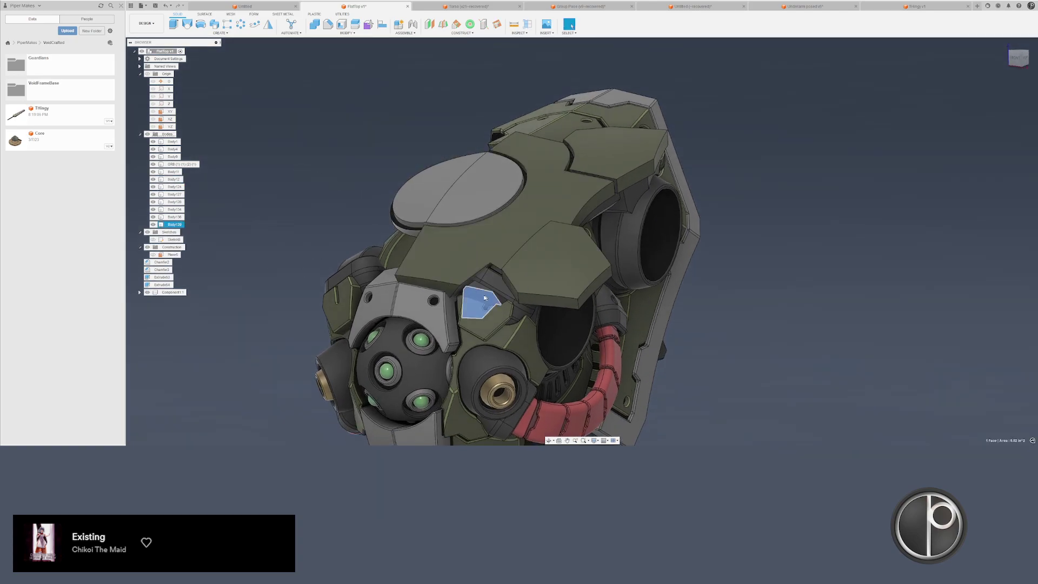
{"action": "mouse_move", "coordinate": [321, 252]}
{"action": "middle_mouse_down", "text": "shift"}
{"action": "mouse_move", "coordinate": [387, 254]}
{"action": "mouse_move", "coordinate": [332, 258]}
{"action": "middle_mouse_up", "text": "shift"}
{"action": "scroll", "coordinate": [512, 293], "scroll_direction": "up", "scroll_amount": 3}
{"action": "scroll", "coordinate": [489, 232], "scroll_direction": "up", "scroll_amount": 3}
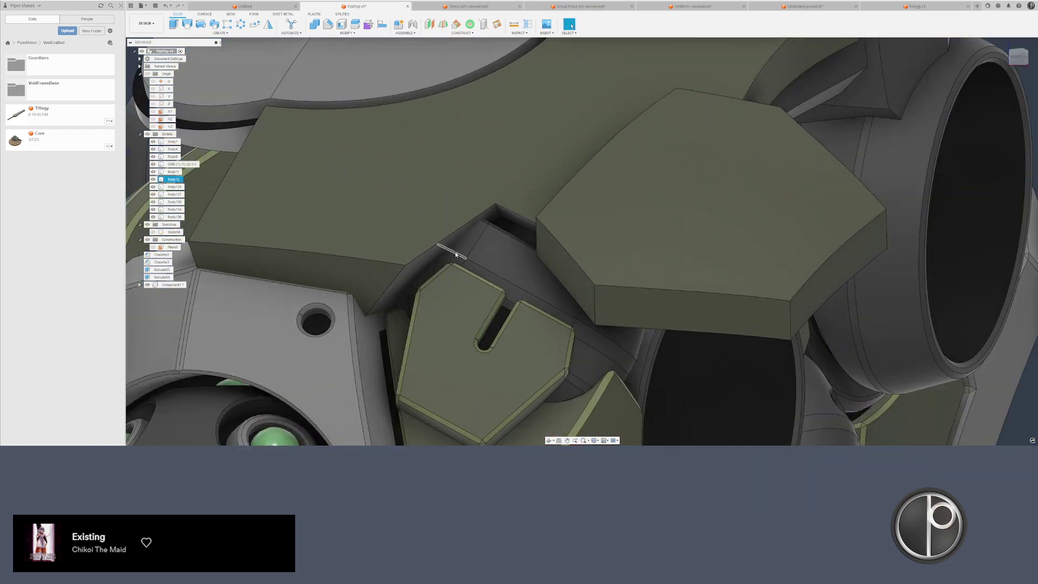
- Hide the hexagonal side plate and the reshaped armour half to expose the oval pod
{"action": "scroll", "coordinate": [446, 260], "scroll_direction": "down", "scroll_amount": 2}
{"action": "mouse_move", "coordinate": [446, 253]}
{"action": "middle_mouse_down", "text": "shift"}
{"action": "mouse_move", "coordinate": [462, 236]}
{"action": "mouse_move", "coordinate": [456, 252]}
{"action": "mouse_move", "coordinate": [449, 246]}
{"action": "middle_mouse_up", "text": "shift"}
{"action": "left_click", "coordinate": [522, 345]}
{"action": "key", "text": "v"}
{"action": "left_click", "coordinate": [508, 331]}
{"action": "key", "text": "v"}
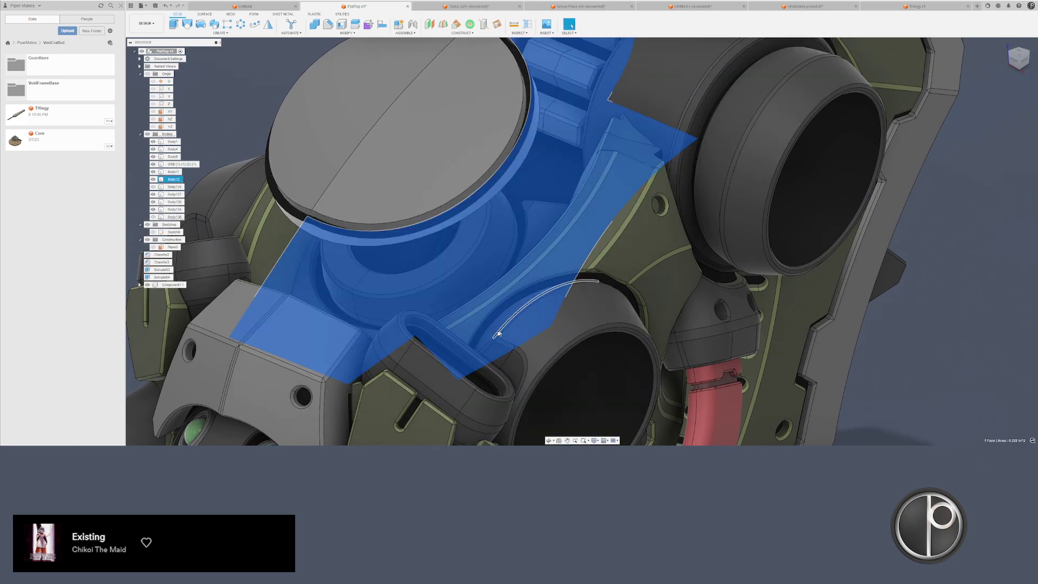
- Begin extruding the slotted rim face of the oval pod as a new body, extending it down through the pod
{"action": "scroll", "coordinate": [420, 330], "scroll_direction": "up", "scroll_amount": 3}
{"action": "left_click", "coordinate": [397, 306]}
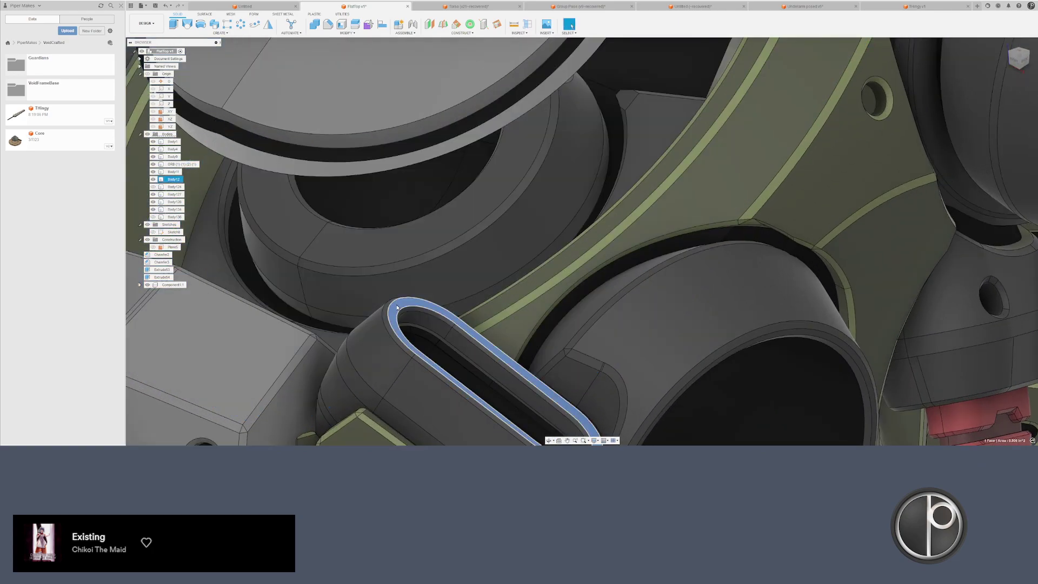
{"action": "key", "text": "e"}
{"action": "left_click_drag", "start_coordinate": [399, 299], "coordinate": [363, 349]}
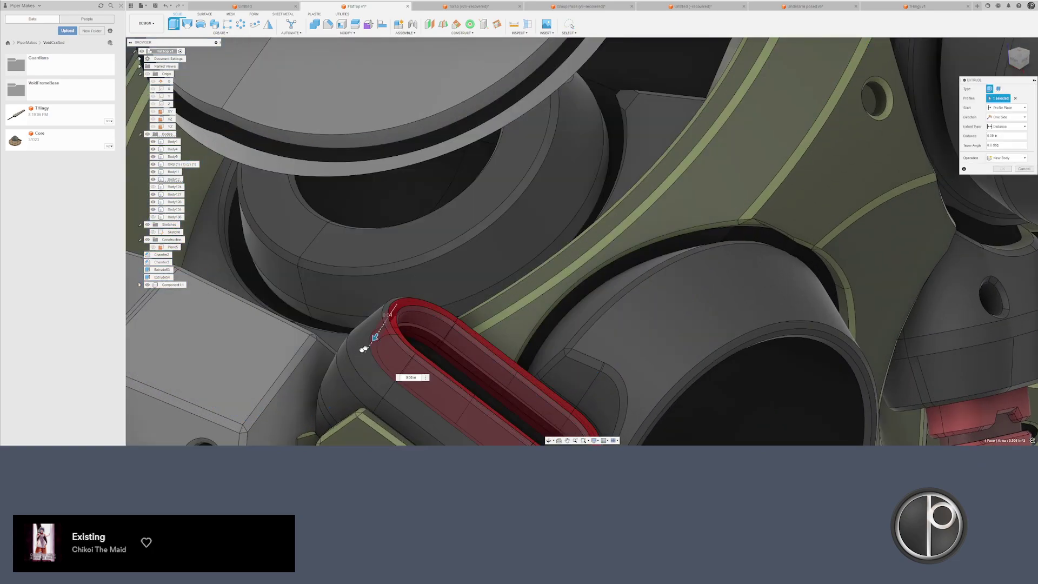
{"action": "left_click", "coordinate": [998, 191]}
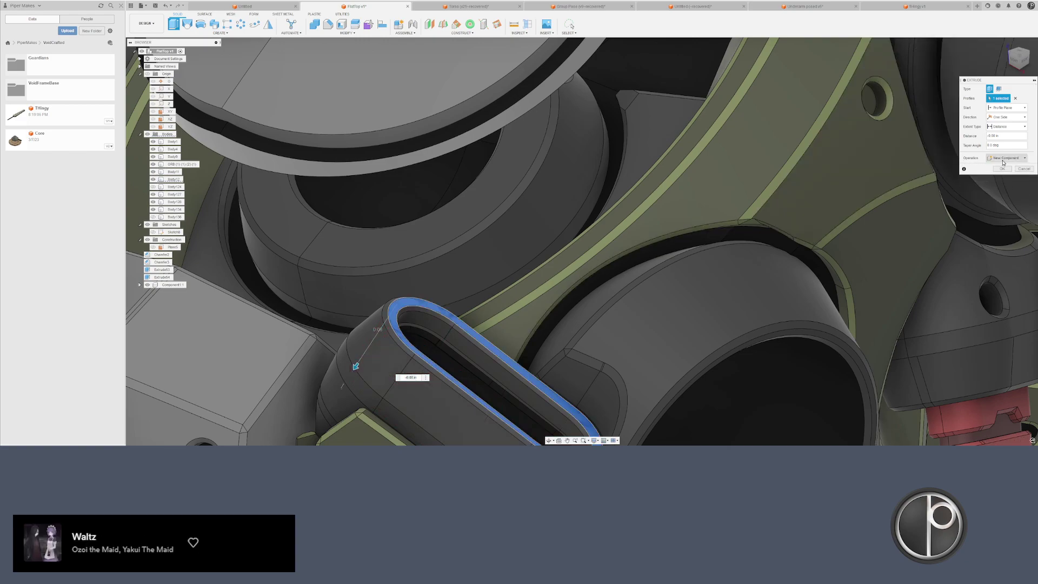
{"action": "left_click", "coordinate": [1001, 191]}
{"action": "scroll", "coordinate": [528, 262], "scroll_direction": "down", "scroll_amount": 3}
{"action": "middle_click_drag", "start_coordinate": [442, 326], "coordinate": [535, 189]}
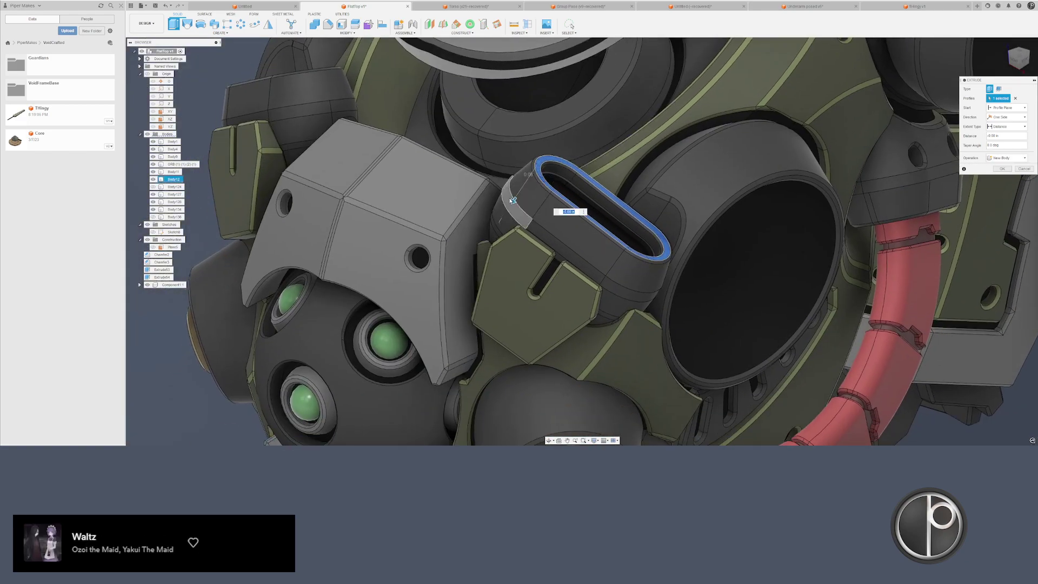
{"action": "left_click_drag", "start_coordinate": [487, 242], "coordinate": [458, 283]}
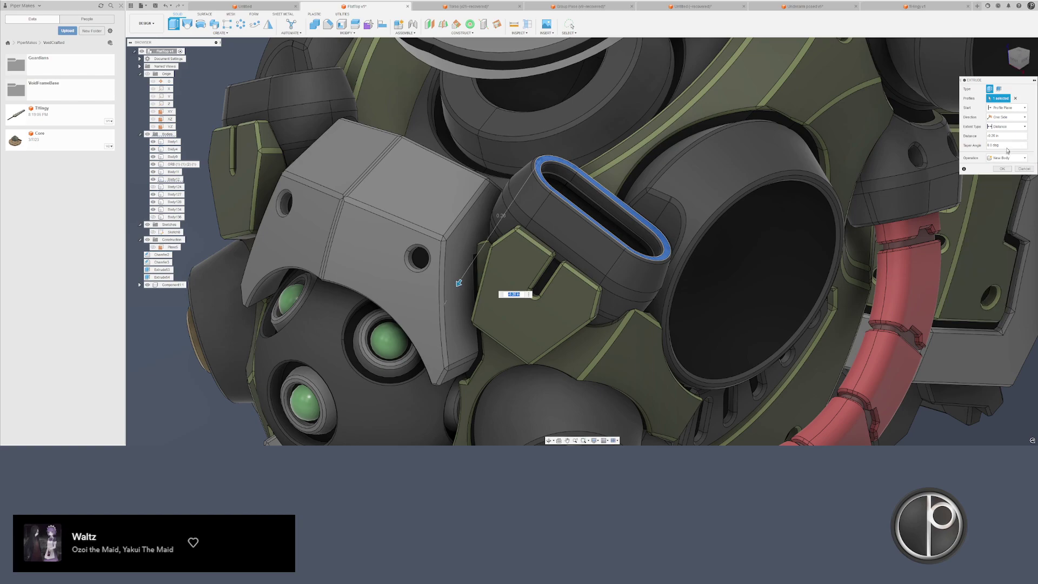
- Make the rim extrusion two-sided, stretch its second side well above the pod and create the body
{"action": "left_click", "coordinate": [1006, 131]}
{"action": "scroll", "coordinate": [578, 172], "scroll_direction": "down", "scroll_amount": 2}
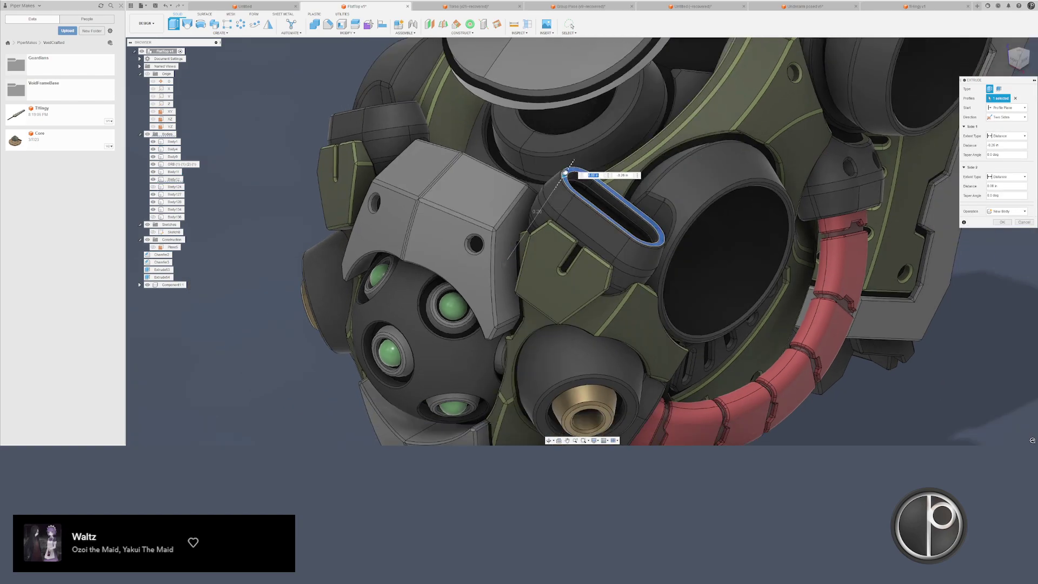
{"action": "left_click_drag", "start_coordinate": [565, 172], "coordinate": [681, 71]}
{"action": "key", "text": "Return"}
- Remove the inner slot faces of the new oval tube to turn it into a solid block
{"action": "middle_click_drag", "start_coordinate": [663, 146], "coordinate": [624, 198]}
{"action": "scroll", "coordinate": [623, 149], "scroll_direction": "up", "scroll_amount": 3}
{"action": "left_click", "coordinate": [624, 149]}
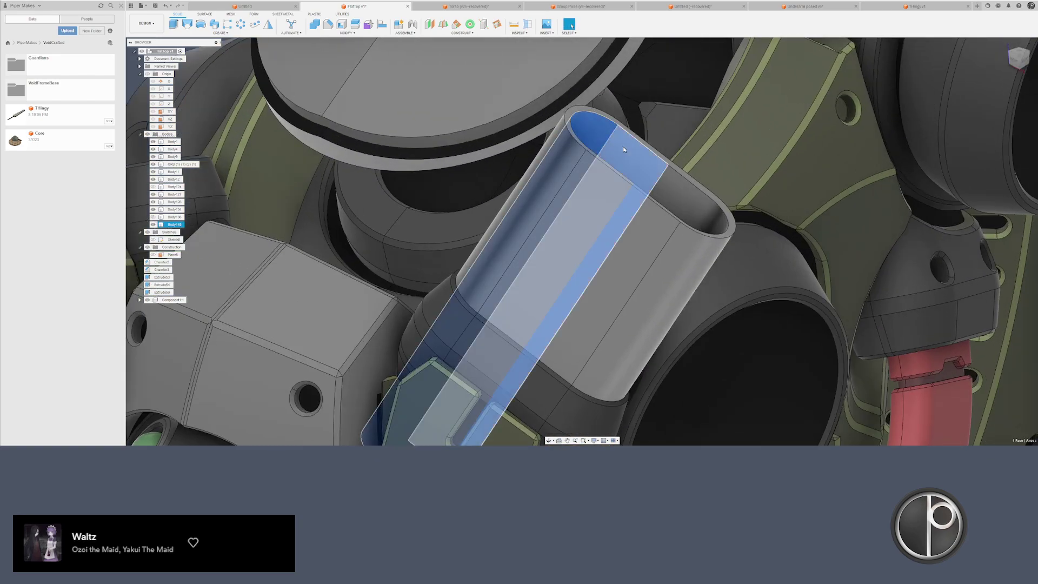
{"action": "middle_click_drag", "start_coordinate": [622, 149], "coordinate": [655, 269], "text": "shift"}
{"action": "scroll", "coordinate": [653, 268], "scroll_direction": "up", "scroll_amount": 2}
- Offset the two rounded end faces of the oval solid with Offset Face
{"action": "left_click", "coordinate": [648, 269]}
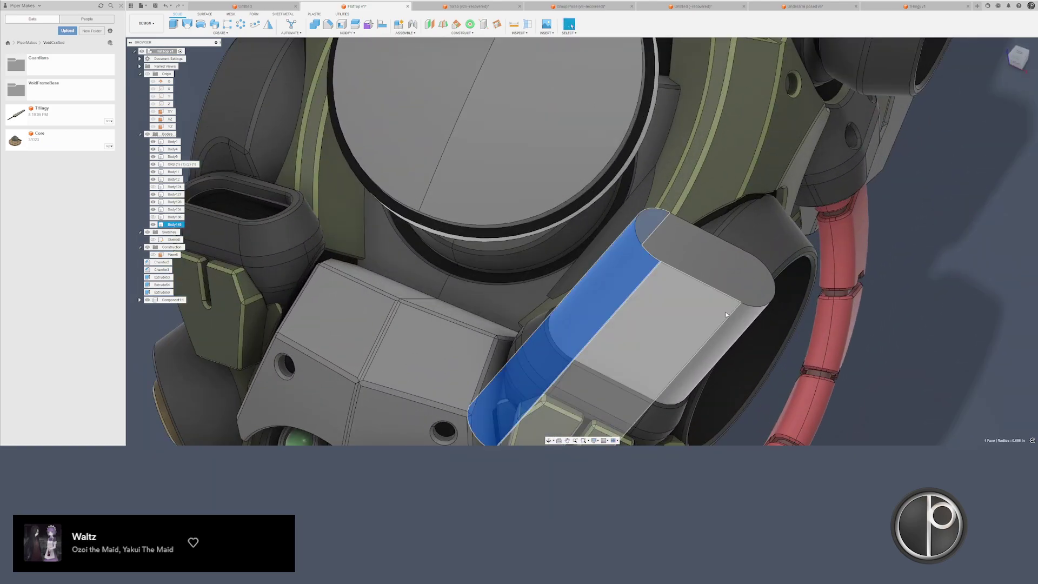
{"action": "left_click", "coordinate": [736, 319], "text": "ctrl"}
{"action": "right_click", "coordinate": [739, 318]}
{"action": "left_click", "coordinate": [759, 308]}
{"action": "scroll", "coordinate": [749, 310], "scroll_direction": "up", "scroll_amount": 1}
{"action": "left_click_drag", "start_coordinate": [738, 320], "coordinate": [742, 334]}
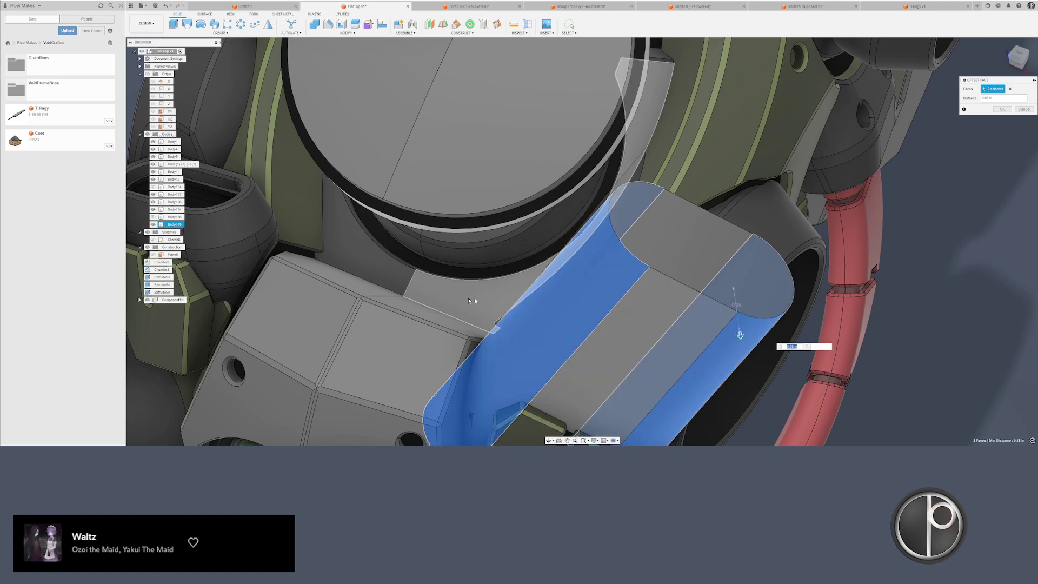
{"action": "key", "text": "Return"}
- Show the reshaped armour half and start a sketch on the upper end face of the oval solid
{"action": "left_click", "coordinate": [154, 217]}
{"action": "scroll", "coordinate": [324, 259], "scroll_direction": "down", "scroll_amount": 3}
{"action": "middle_click_drag", "start_coordinate": [346, 269], "coordinate": [373, 252], "text": "shift"}
{"action": "left_click", "coordinate": [304, 363]}
{"action": "key", "text": "o"}
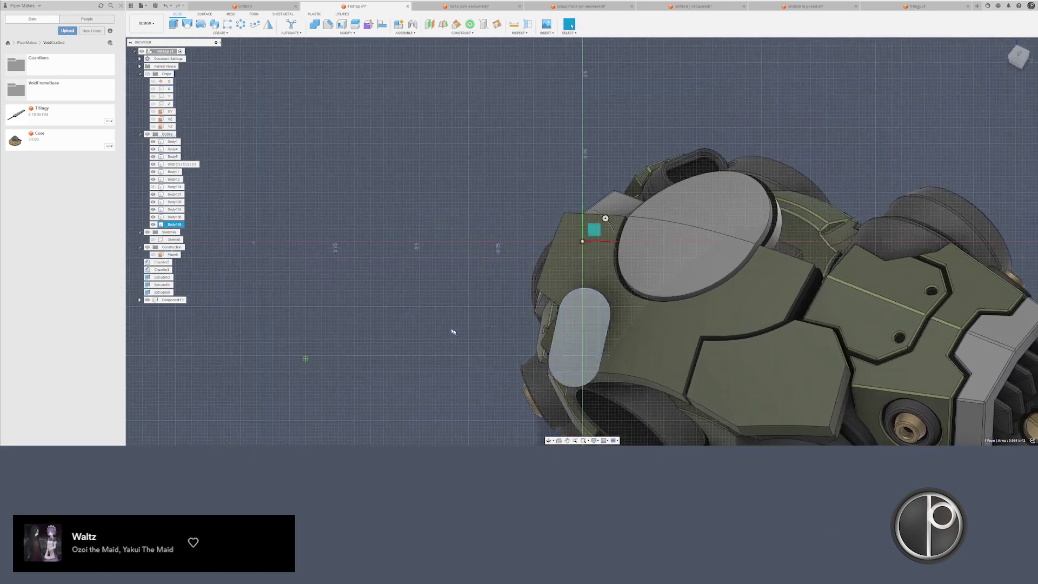
{"action": "scroll", "coordinate": [577, 325], "scroll_direction": "up", "scroll_amount": 3}
{"action": "left_click", "coordinate": [614, 232]}
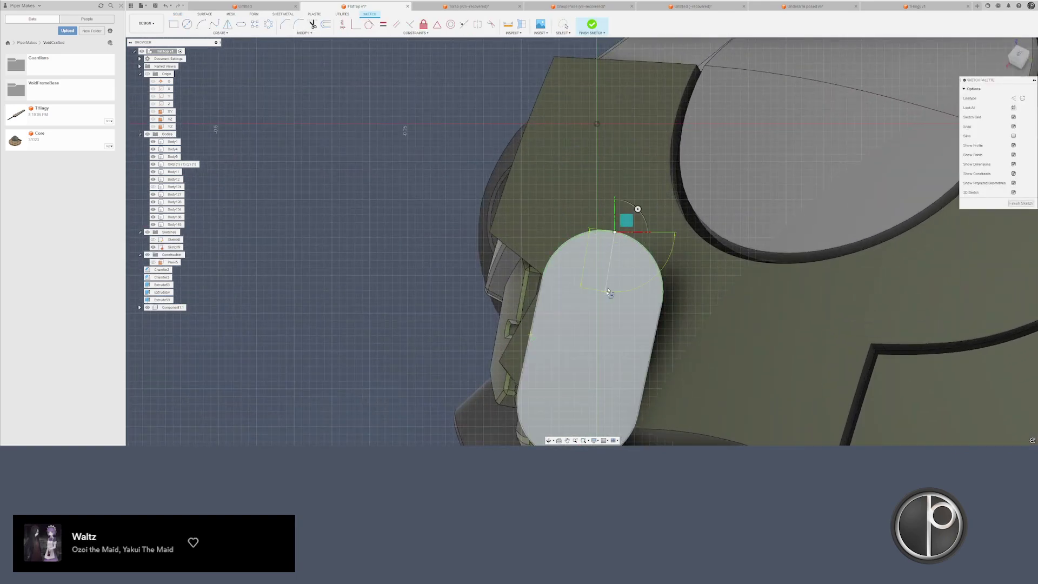
{"action": "middle_click_drag", "start_coordinate": [612, 294], "coordinate": [668, 153]}
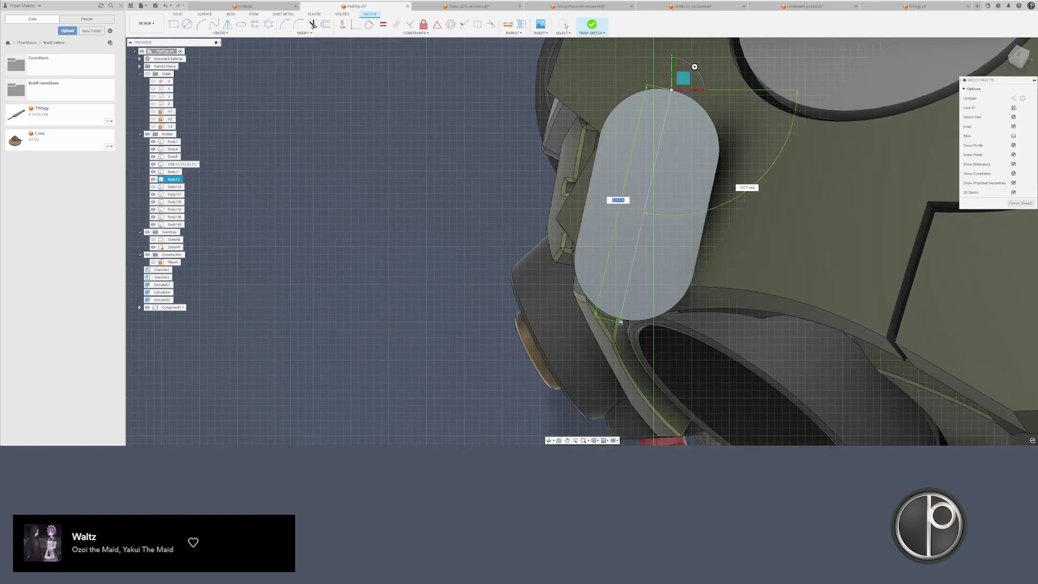
{"action": "scroll", "coordinate": [619, 322], "scroll_direction": "up", "scroll_amount": 5}
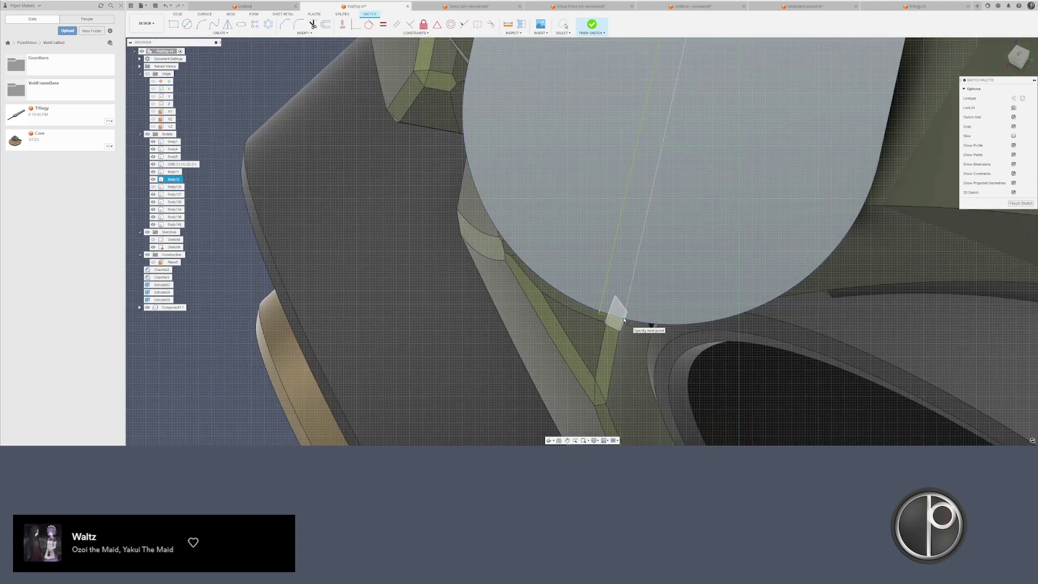
{"action": "key", "text": "Escape"}
{"action": "scroll", "coordinate": [519, 289], "scroll_direction": "down", "scroll_amount": 5}
{"action": "scroll", "coordinate": [515, 309], "scroll_direction": "down", "scroll_amount": 1}
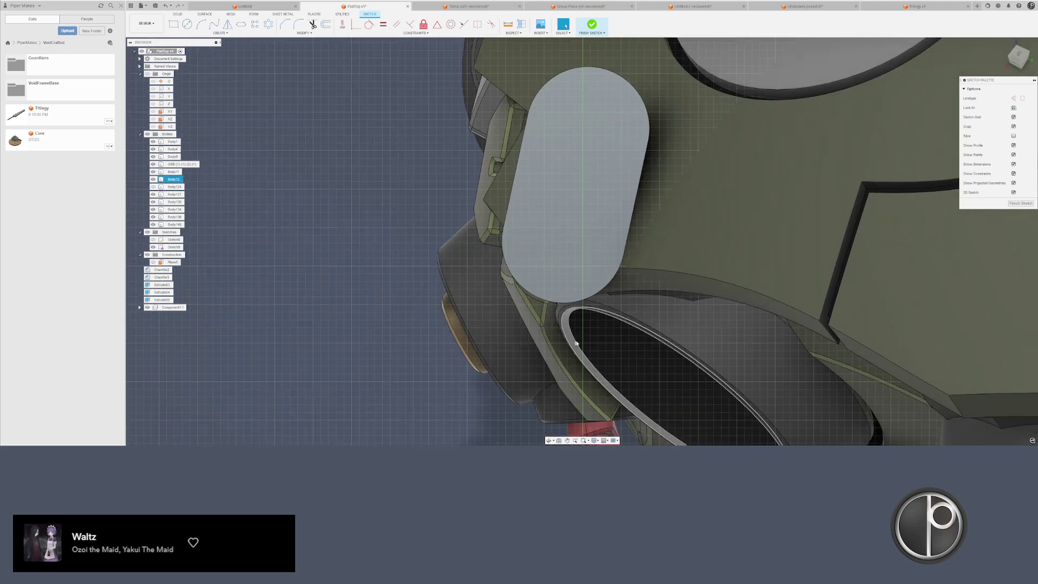
- Hide all surrounding armour, pod, disc and frame bodies so that only the oval solid remains for sketching
{"action": "double_click", "coordinate": [523, 319]}
{"action": "key", "text": "v"}
{"action": "left_click", "coordinate": [681, 279]}
{"action": "key", "text": "v"}
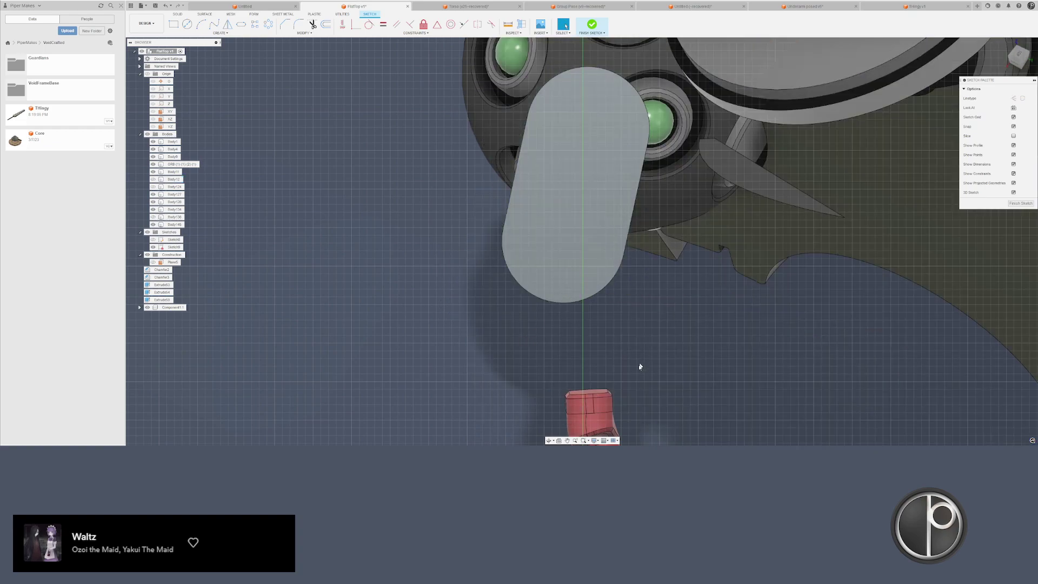
{"action": "scroll", "coordinate": [640, 361], "scroll_direction": "down", "scroll_amount": 4}
{"action": "left_click", "coordinate": [685, 262]}
{"action": "key", "text": "v"}
{"action": "left_click", "coordinate": [681, 269]}
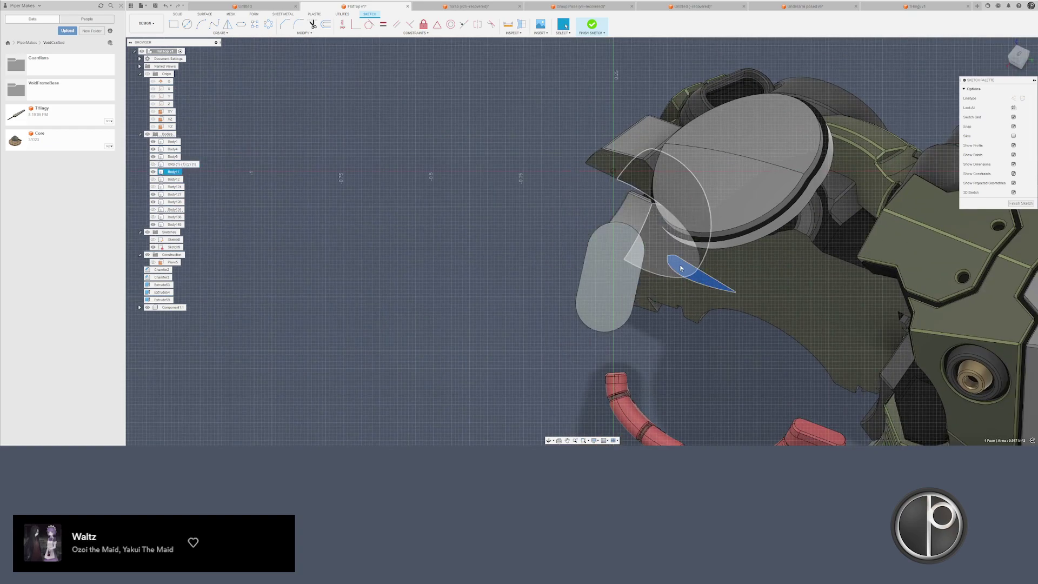
{"action": "left_click", "coordinate": [686, 322]}
{"action": "key", "text": "v"}
{"action": "left_click", "coordinate": [831, 222]}
{"action": "key", "text": "v"}
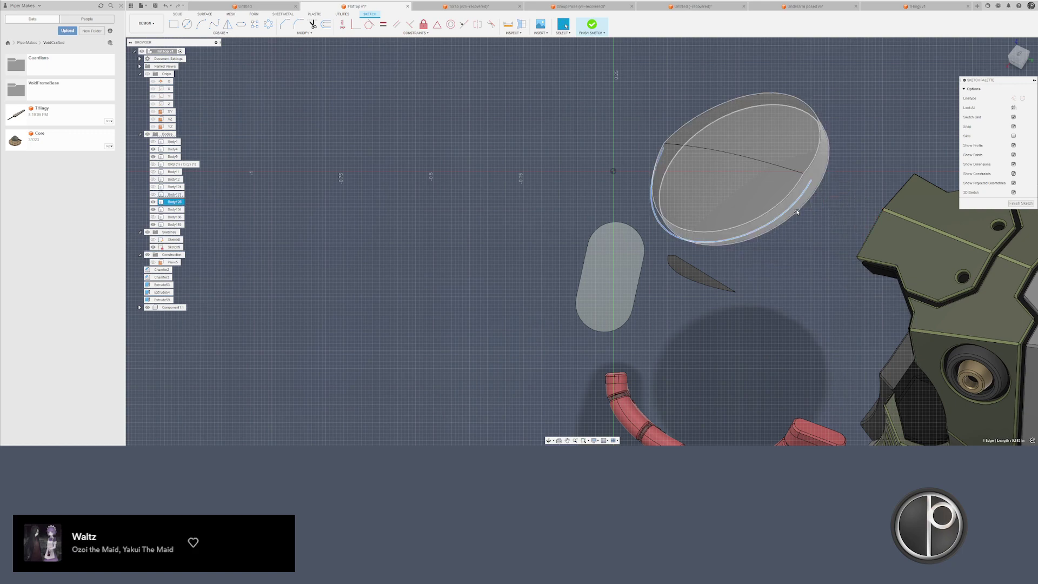
{"action": "left_click", "coordinate": [788, 199]}
{"action": "key", "text": "v"}
{"action": "key", "text": "v"}
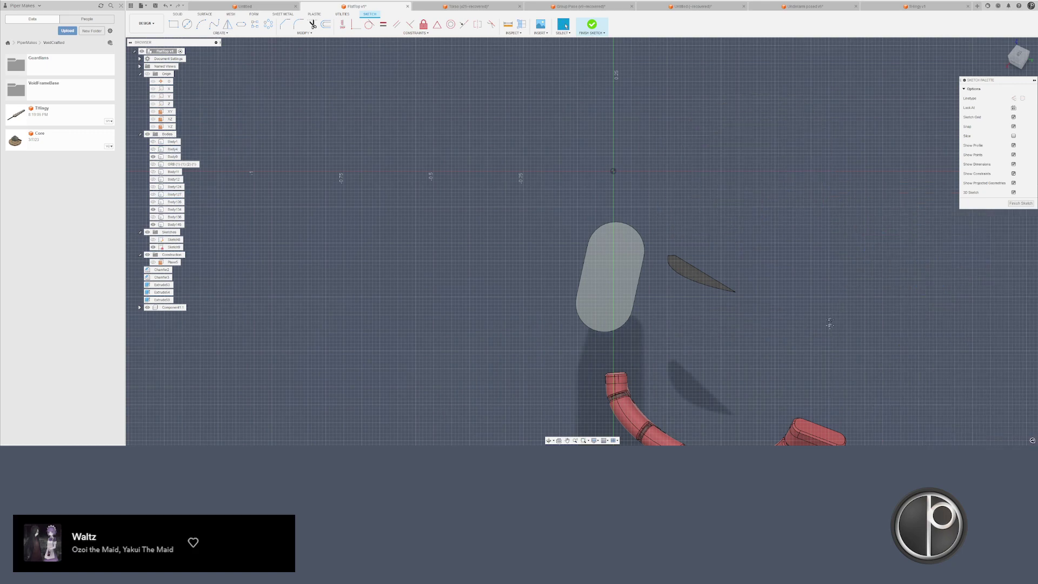
{"action": "middle_click_drag", "start_coordinate": [829, 324], "coordinate": [840, 193]}
{"action": "left_click", "coordinate": [818, 291]}
{"action": "key", "text": "v"}
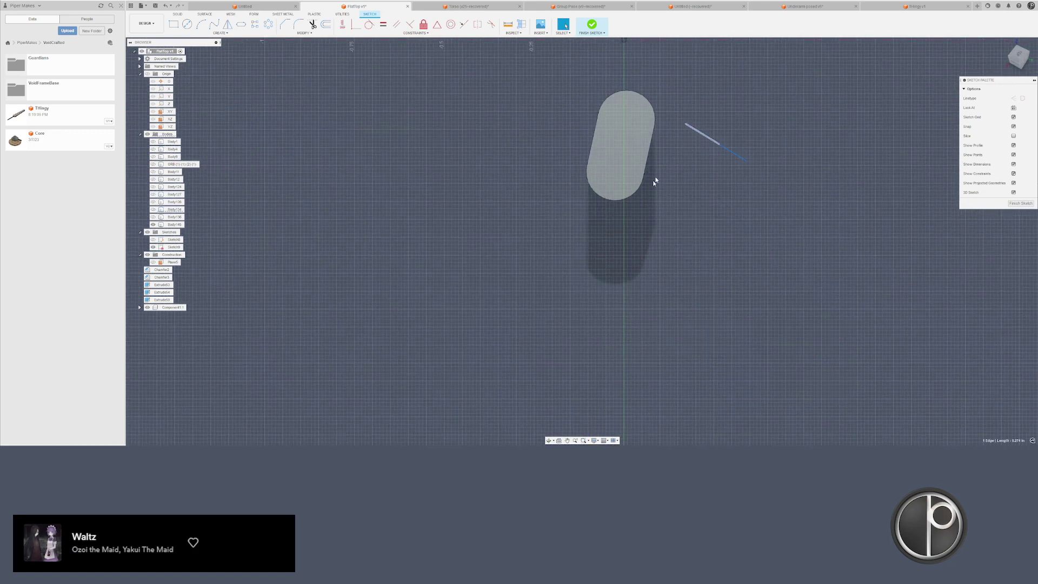
{"action": "key", "text": "Delete"}
- Look squarely at the sketch and draw crossing lines tangent to the oval's upper end and along its left straight side
{"action": "mouse_move", "coordinate": [651, 165]}
{"action": "middle_mouse_down"}
{"action": "mouse_move", "coordinate": [644, 222]}
{"action": "mouse_move", "coordinate": [646, 194]}
{"action": "mouse_move", "coordinate": [642, 209]}
{"action": "middle_mouse_up"}
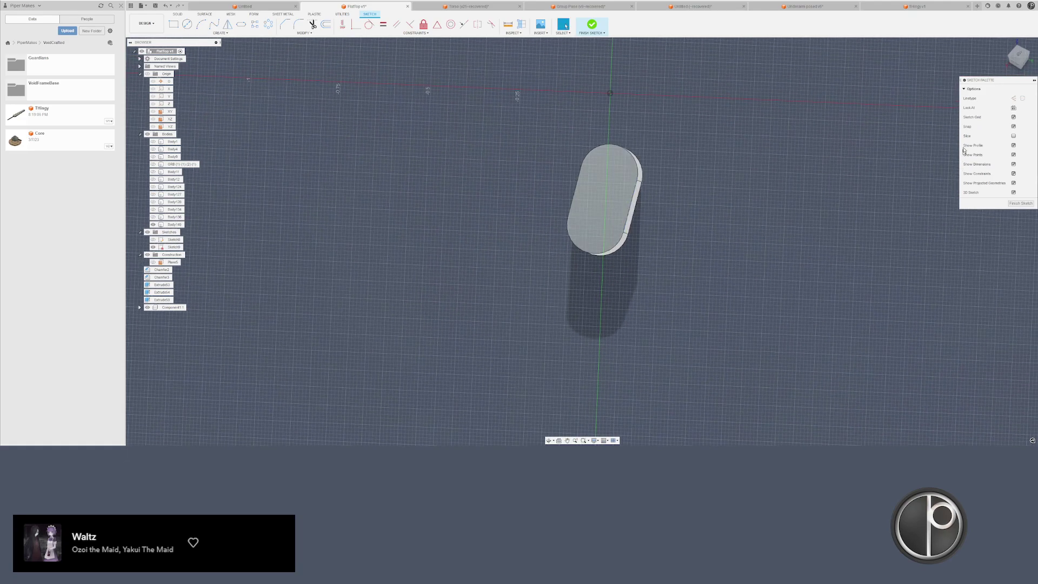
{"action": "left_click", "coordinate": [1013, 108]}
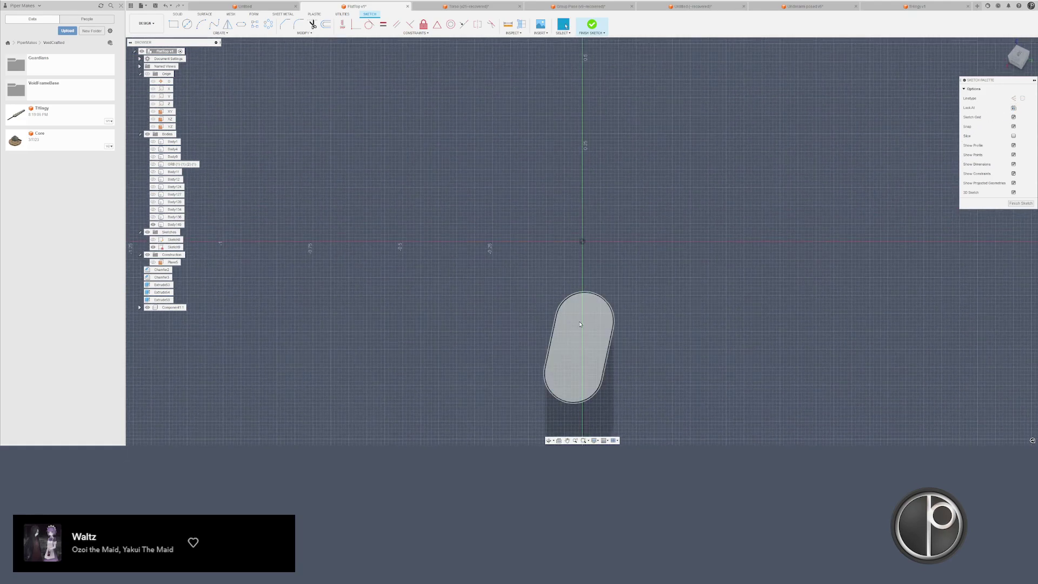
{"action": "scroll", "coordinate": [580, 325], "scroll_direction": "up", "scroll_amount": 2}
{"action": "middle_click_drag", "start_coordinate": [587, 307], "coordinate": [602, 272]}
{"action": "key", "text": "l"}
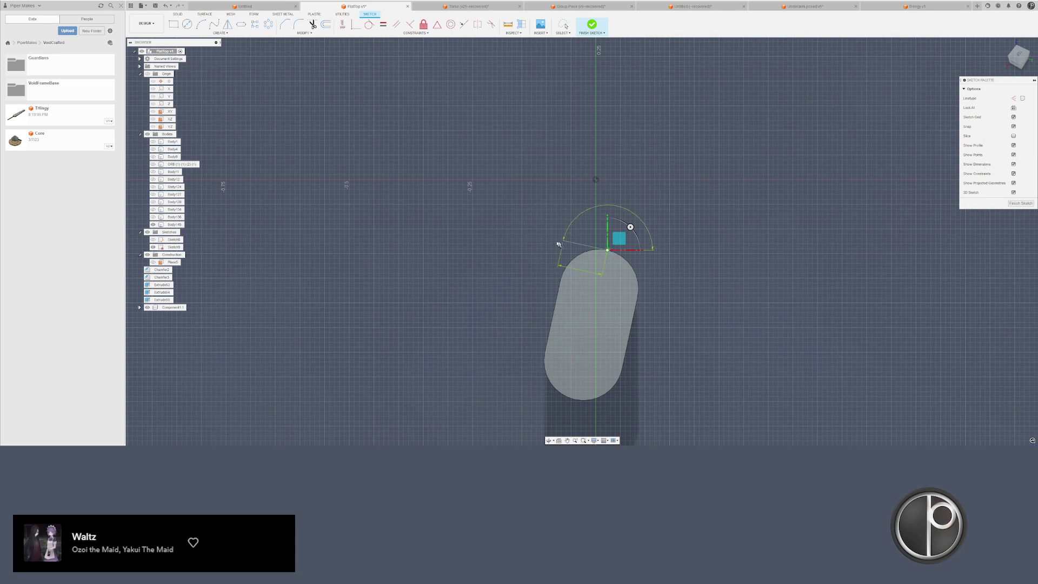
{"action": "middle_click_drag", "start_coordinate": [532, 244], "coordinate": [579, 200]}
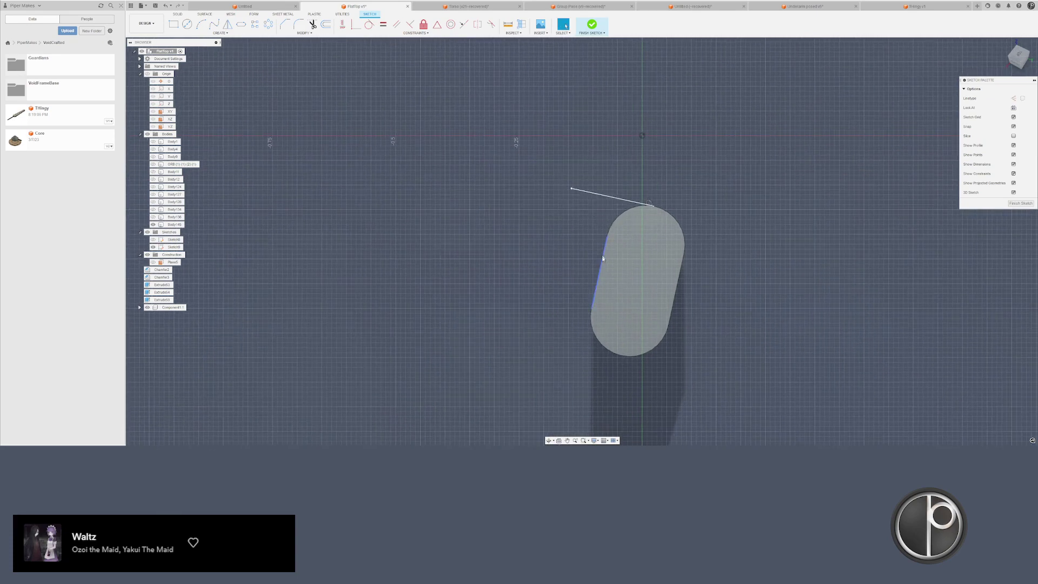
{"action": "left_click", "coordinate": [592, 310]}
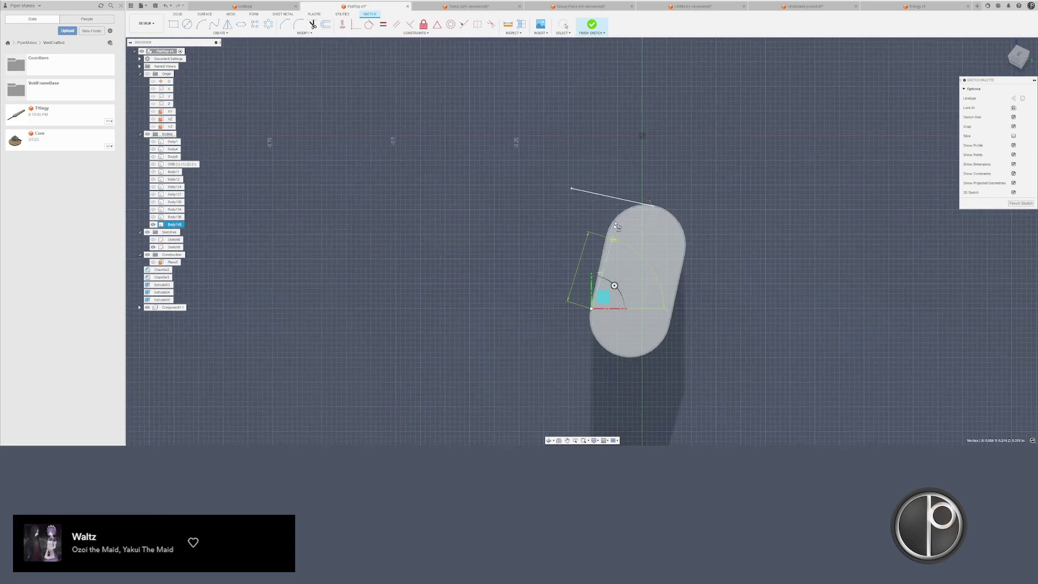
{"action": "left_click", "coordinate": [620, 173]}
{"action": "key", "text": "Escape"}
- Trim the overhanging line ends at the oval's upper-left corner to form a closed corner
{"action": "scroll", "coordinate": [625, 188], "scroll_direction": "up", "scroll_amount": 2}
{"action": "key", "text": "t"}
{"action": "left_click_drag", "start_coordinate": [628, 187], "coordinate": [577, 213]}
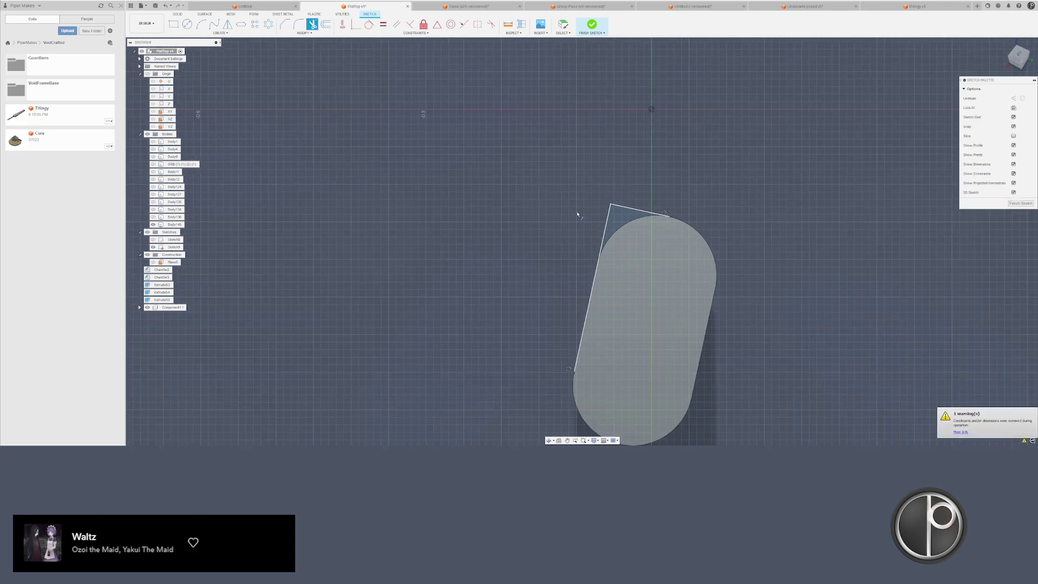
{"action": "key", "text": "Escape"}
- Sketch lines along the oval's right side and tangent to its lower end, and trim the excess at their lower-right corner
{"action": "middle_click_drag", "start_coordinate": [641, 300], "coordinate": [611, 222]}
{"action": "left_click", "coordinate": [673, 264]}
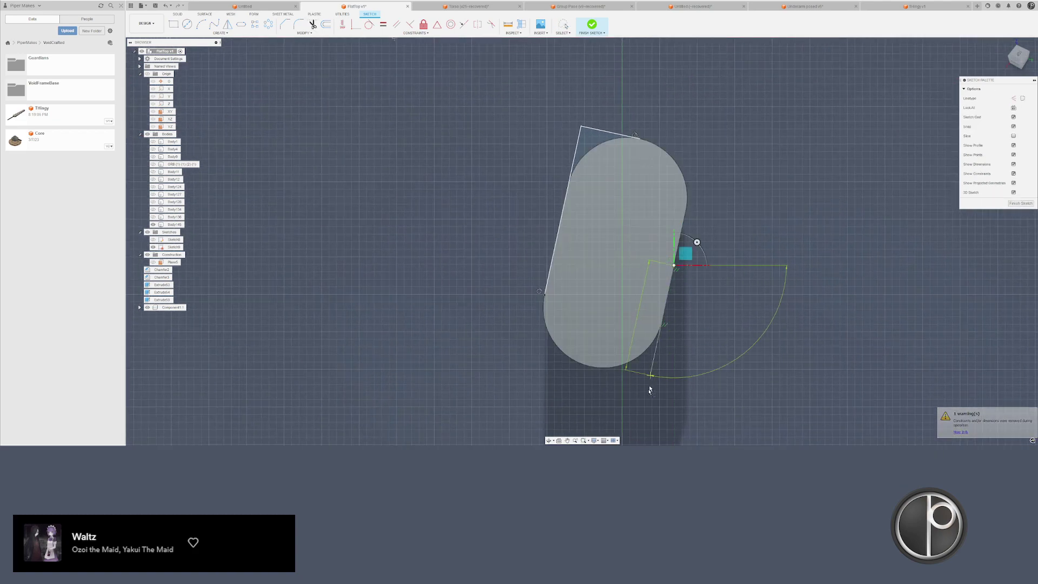
{"action": "left_click", "coordinate": [641, 416]}
{"action": "key", "text": "Escape"}
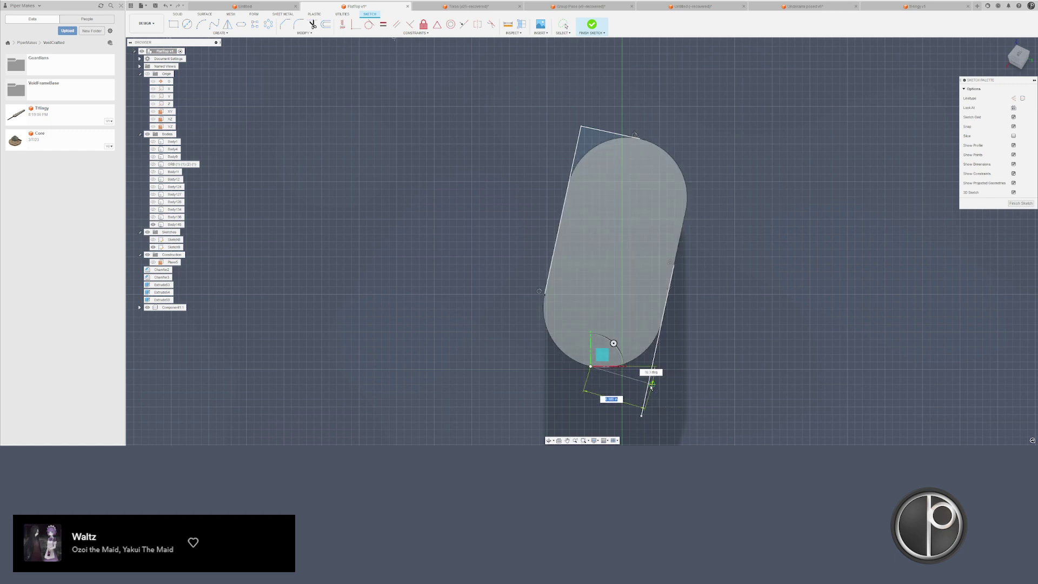
{"action": "left_click", "coordinate": [649, 382]}
{"action": "middle_click_drag", "start_coordinate": [649, 381], "coordinate": [670, 373]}
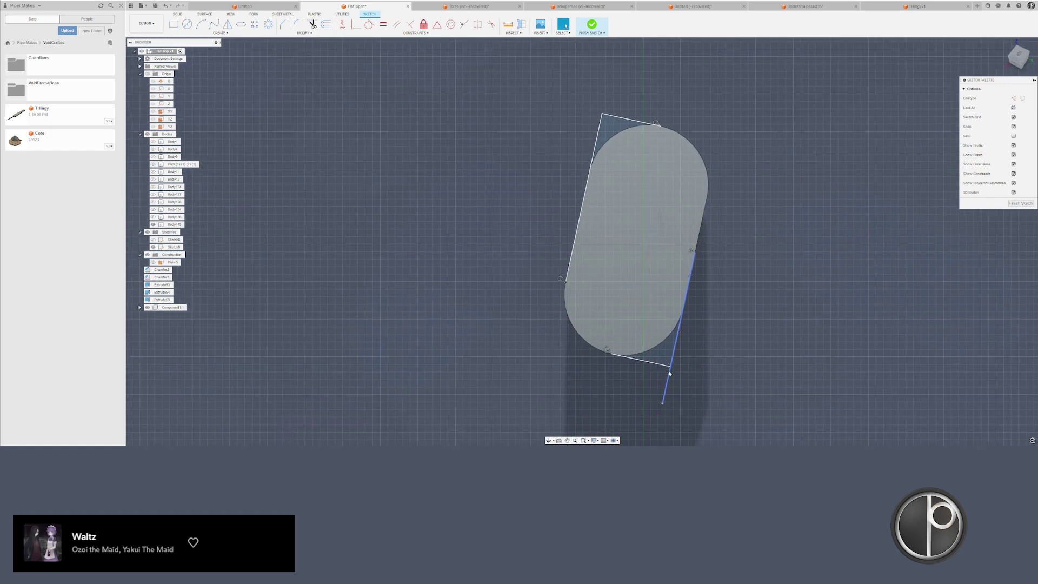
{"action": "left_click", "coordinate": [667, 385]}
{"action": "key", "text": "Escape"}
{"action": "key", "text": "r"}
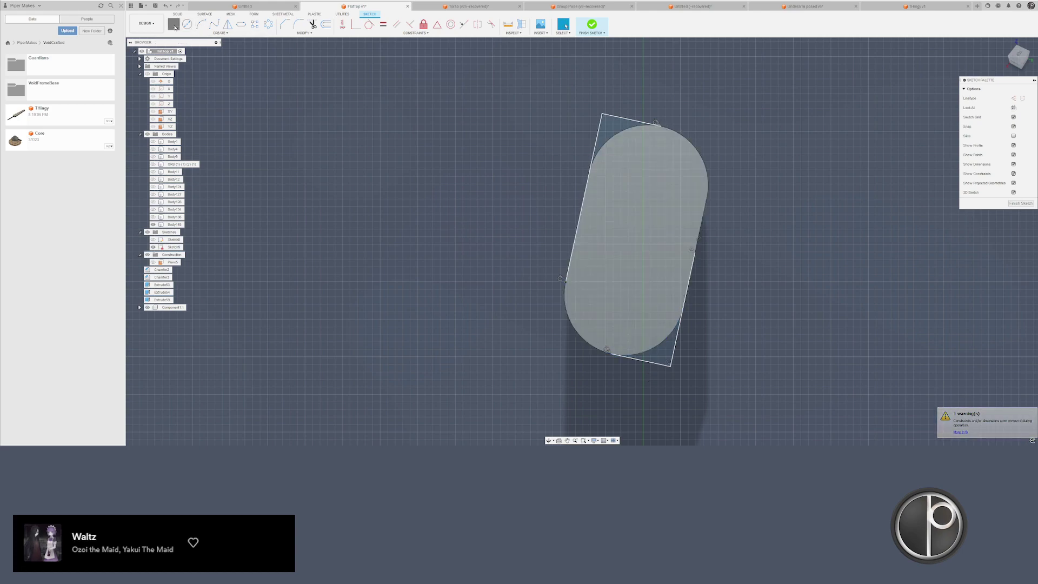
{"action": "left_click", "coordinate": [602, 114]}
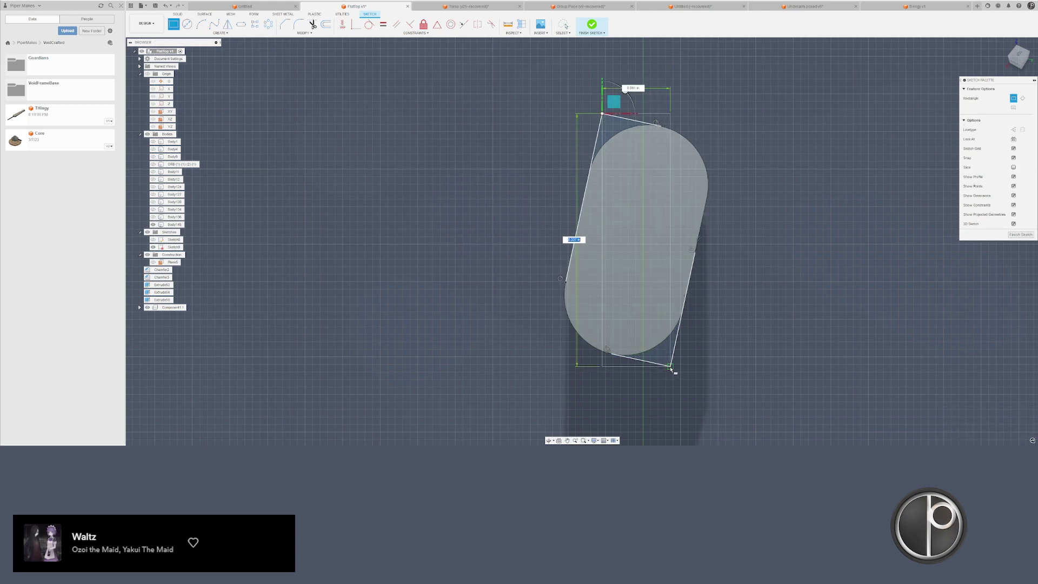
{"action": "key", "text": "Escape"}
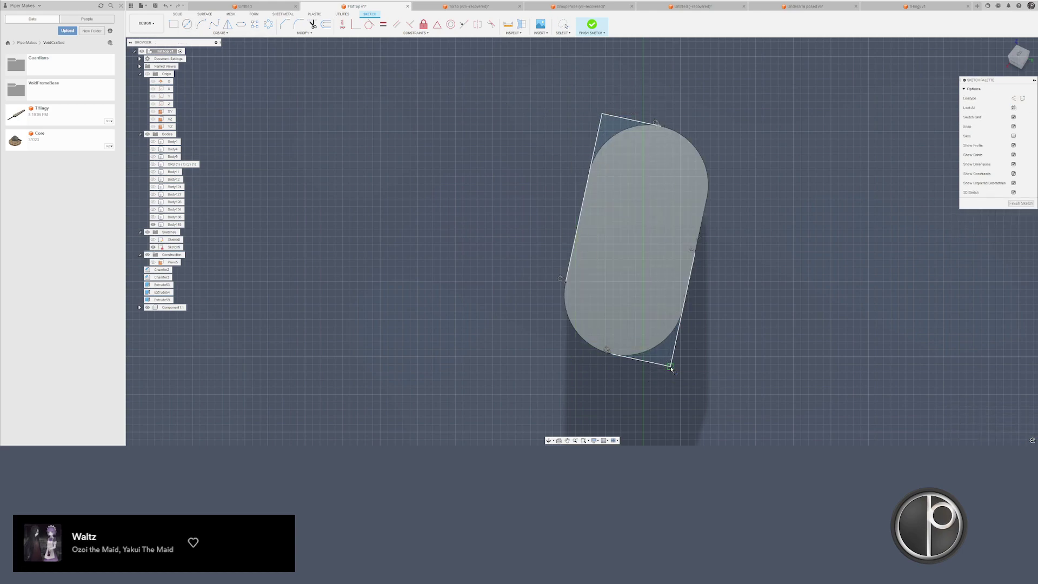
- Extend the oval's lower and left boundary lines until they cross, and trim the overhangs into a lower-left corner
{"action": "left_click", "coordinate": [494, 329]}
{"action": "key", "text": "Escape"}
{"action": "middle_click_drag", "start_coordinate": [515, 329], "coordinate": [549, 332]}
{"action": "key", "text": "l"}
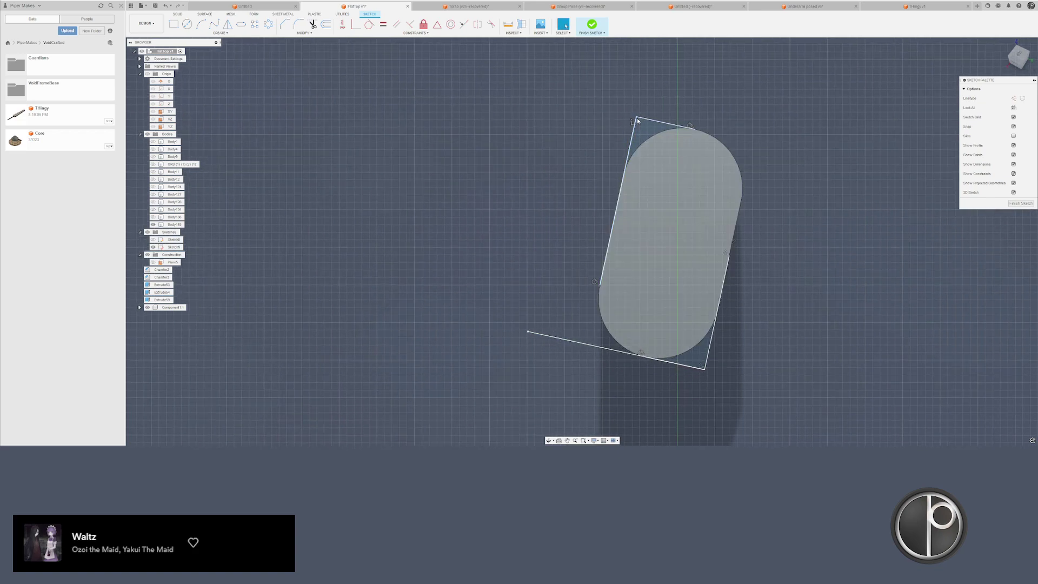
{"action": "key", "text": "Delete"}
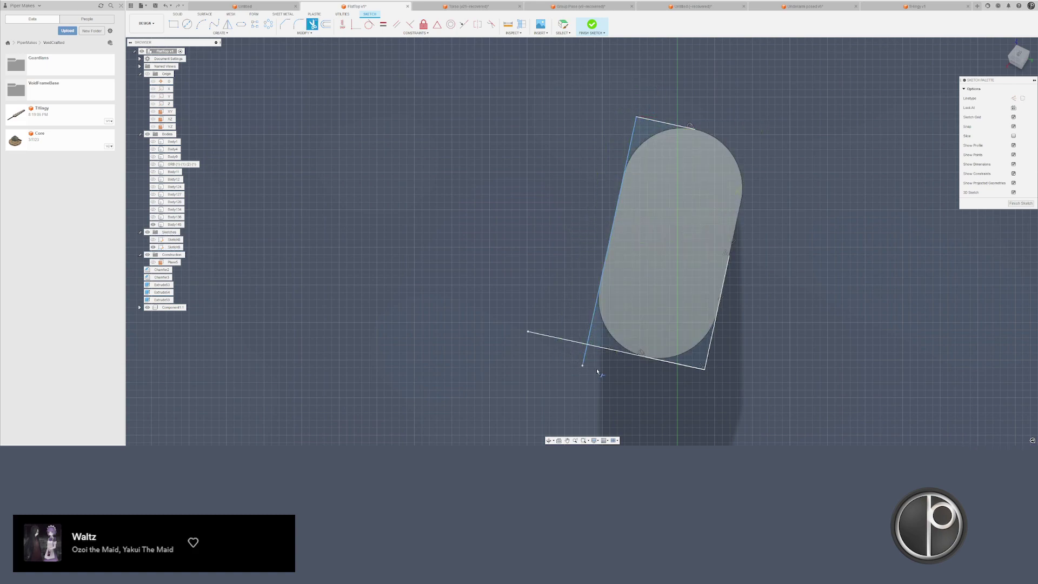
{"action": "left_click", "coordinate": [585, 360]}
{"action": "left_click", "coordinate": [562, 338]}
{"action": "key", "text": "Escape"}
- Extend the oval's upper and right boundary lines until they cross, and trim the overhangs into a closed upper-right corner
{"action": "middle_click_drag", "start_coordinate": [616, 190], "coordinate": [605, 220]}
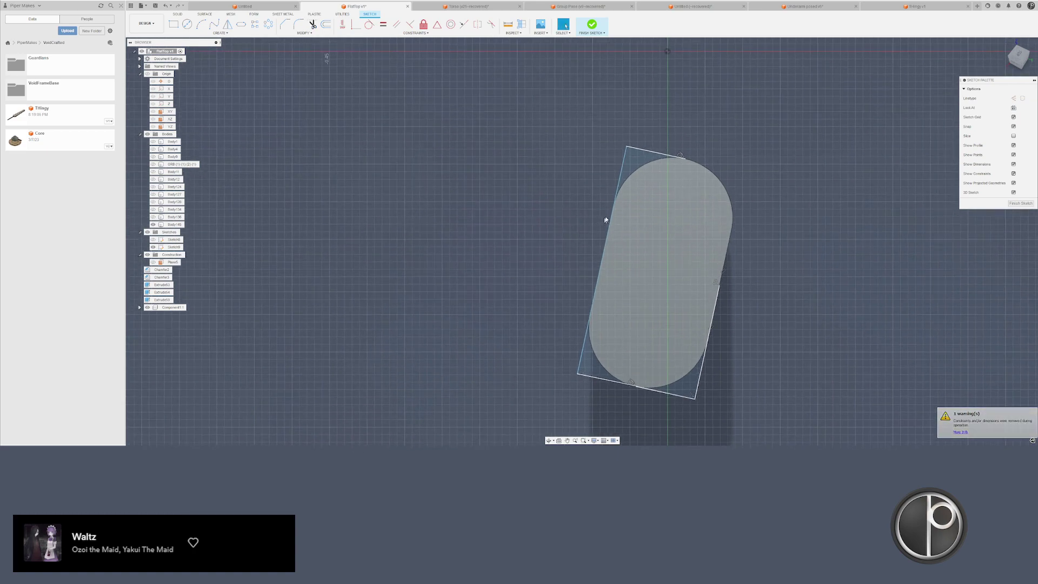
{"action": "left_click", "coordinate": [627, 146]}
{"action": "left_click", "coordinate": [757, 174]}
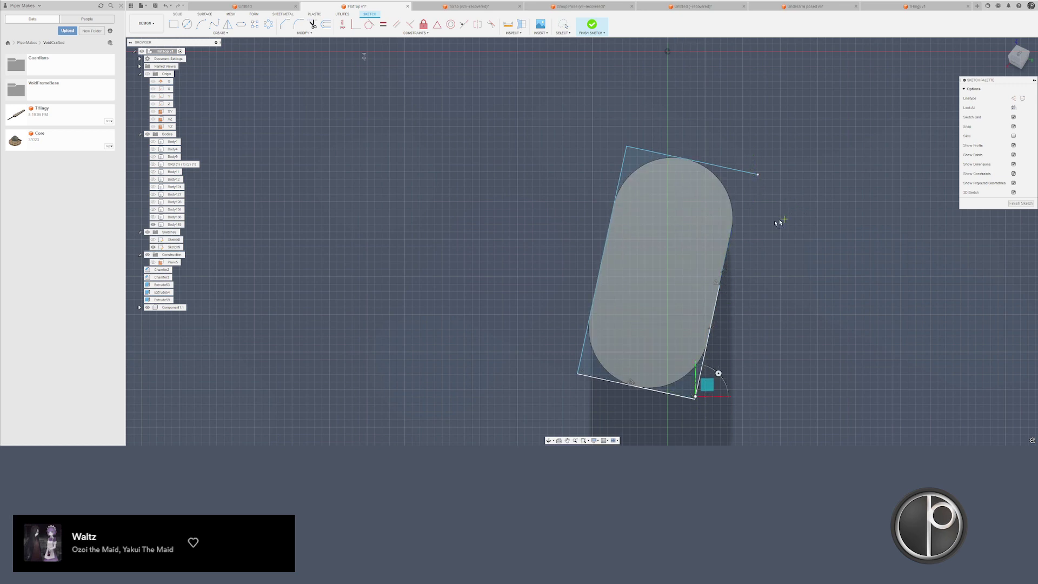
{"action": "key", "text": "Escape"}
{"action": "scroll", "coordinate": [730, 298], "scroll_direction": "up", "scroll_amount": 1}
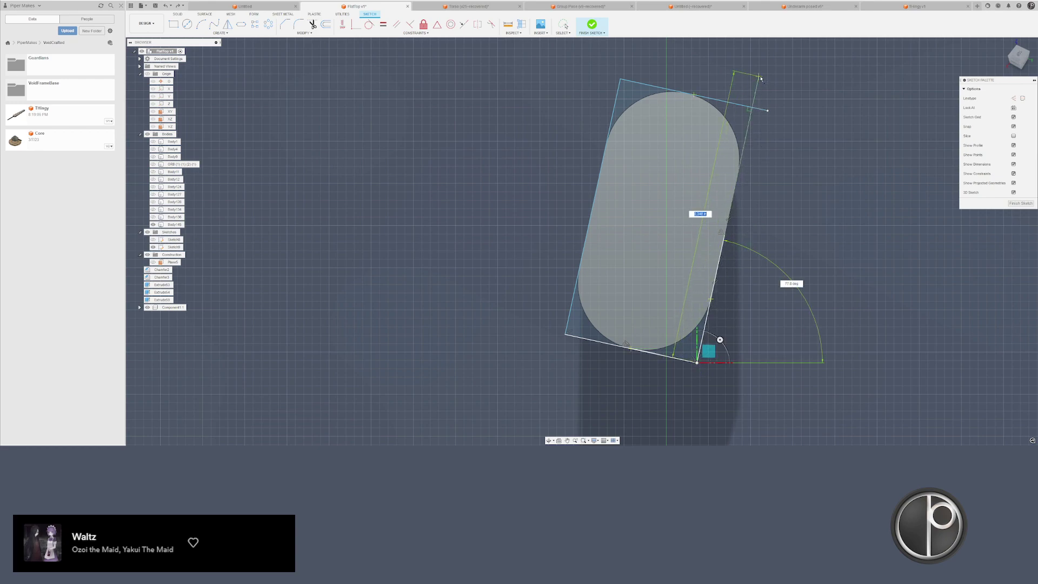
{"action": "middle_click_drag", "start_coordinate": [738, 294], "coordinate": [762, 341]}
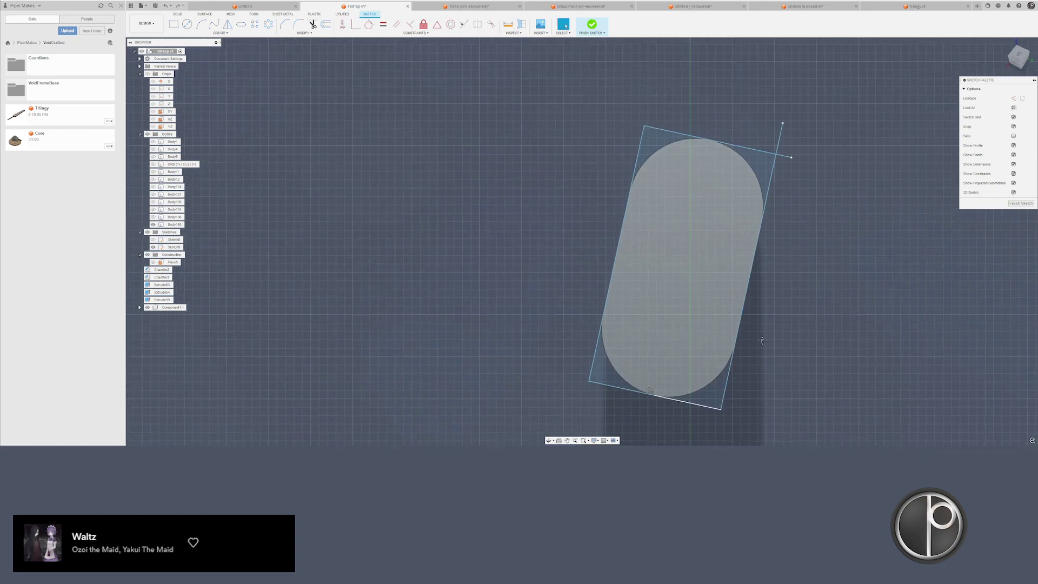
{"action": "left_click_drag", "start_coordinate": [781, 140], "coordinate": [787, 168]}
{"action": "key", "text": "Escape"}
{"action": "scroll", "coordinate": [783, 189], "scroll_direction": "down", "scroll_amount": 1}
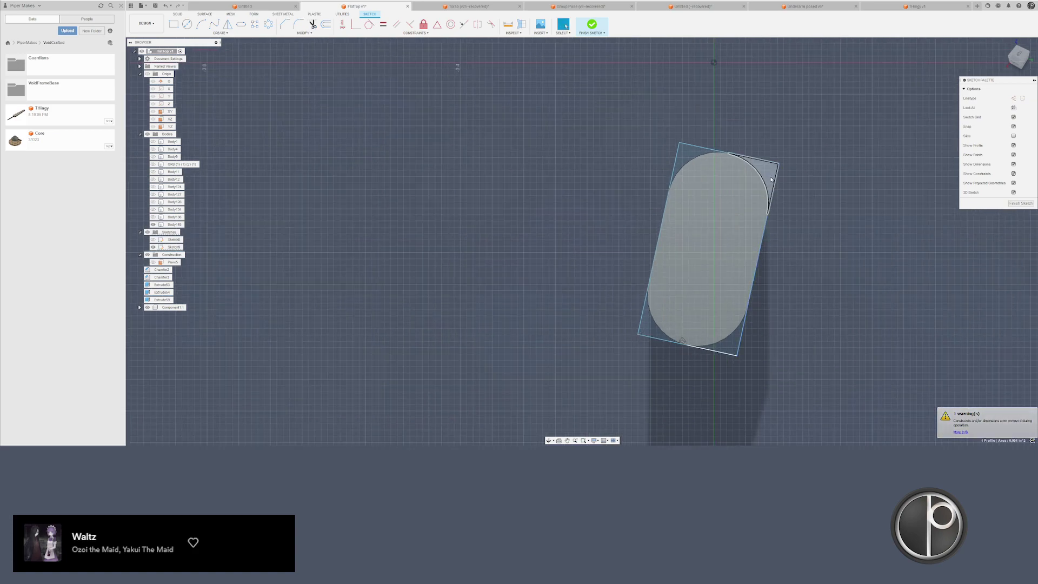
- Extrude the oval and its four corner profiles together into a rectangular block as a new body
{"action": "left_click", "coordinate": [767, 170]}
{"action": "key", "text": "e"}
{"action": "left_click", "coordinate": [688, 154]}
{"action": "left_click", "coordinate": [679, 277]}
{"action": "left_click", "coordinate": [653, 333]}
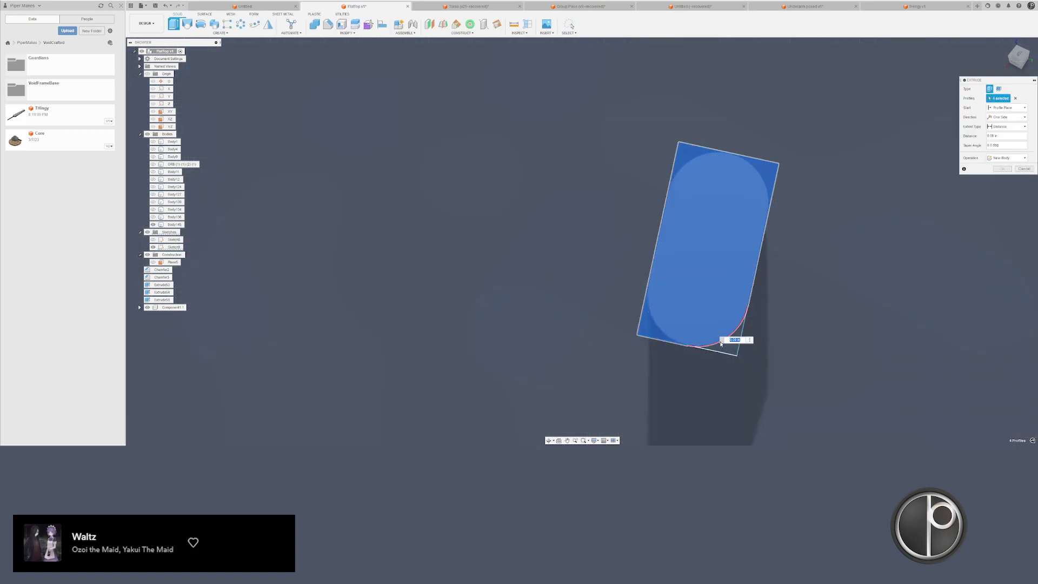
{"action": "left_click", "coordinate": [721, 344]}
{"action": "middle_click_drag", "start_coordinate": [723, 345], "coordinate": [641, 355], "text": "shift"}
{"action": "left_click_drag", "start_coordinate": [888, 235], "coordinate": [778, 437]}
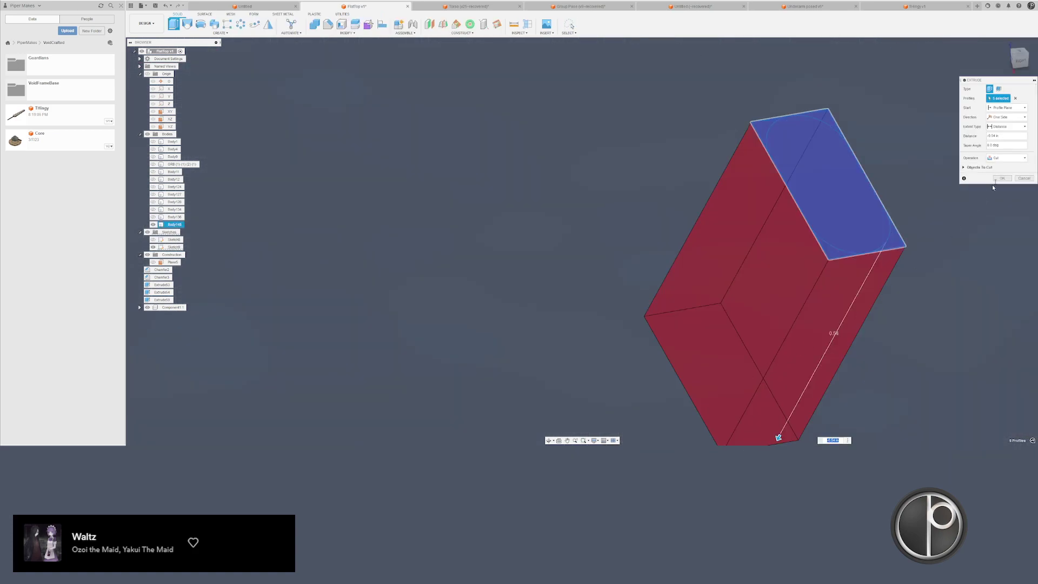
{"action": "left_click", "coordinate": [1002, 184]}
{"action": "left_click", "coordinate": [1001, 169]}
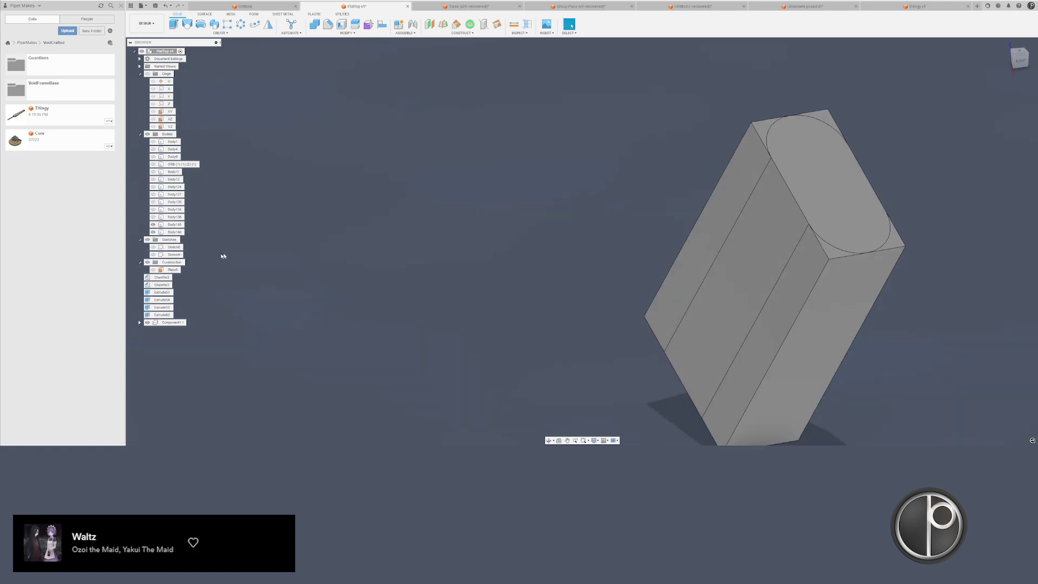
- Show the top armour half and the mech's other hidden bodies around the new block
{"action": "key", "text": "v"}
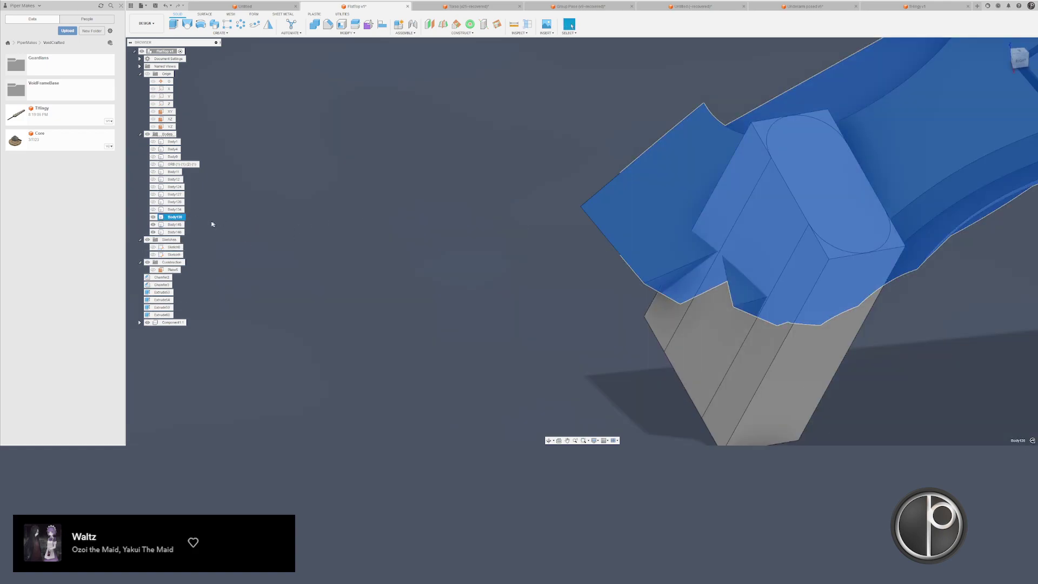
{"action": "left_click", "coordinate": [179, 210]}
{"action": "left_click", "coordinate": [174, 142], "text": "shift"}
{"action": "key", "text": "v"}
{"action": "left_click", "coordinate": [345, 245]}
{"action": "scroll", "coordinate": [357, 249], "scroll_direction": "down", "scroll_amount": 5}
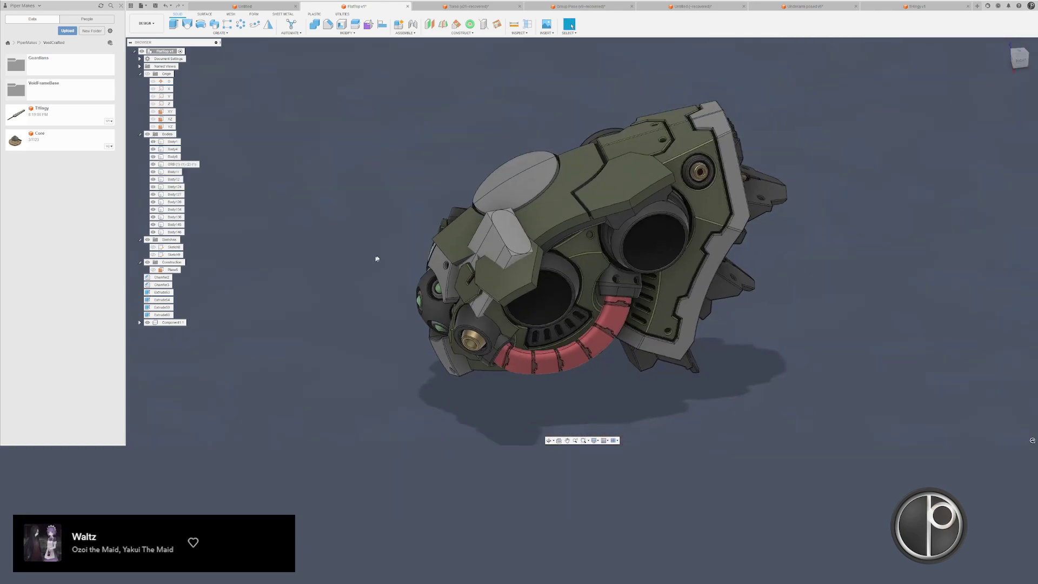
{"action": "middle_click_drag", "start_coordinate": [375, 258], "coordinate": [539, 254], "text": "shift"}
{"action": "scroll", "coordinate": [622, 249], "scroll_direction": "up", "scroll_amount": 3}
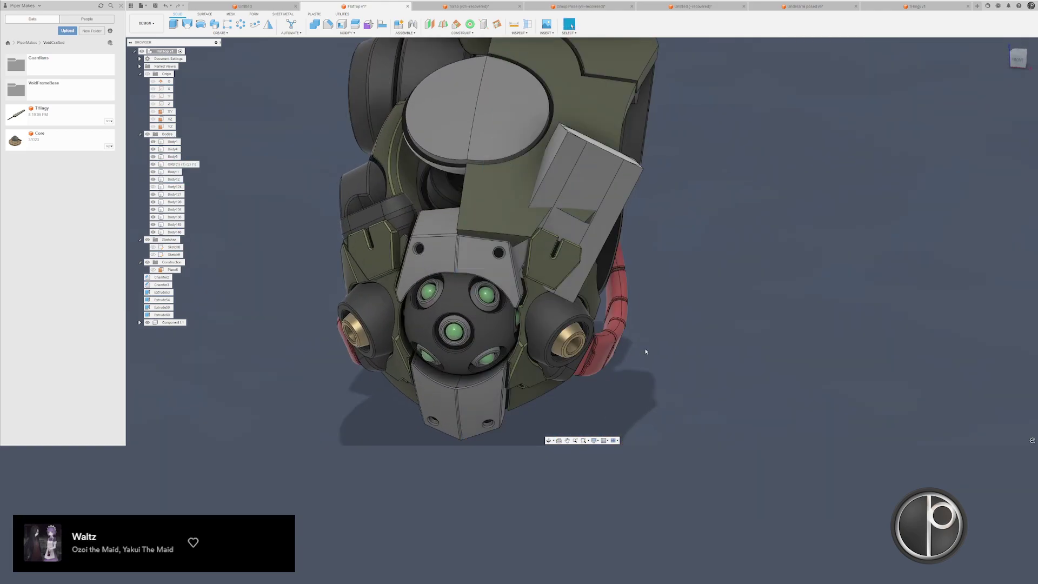
- Hide the green-eyed sphere at the front of the mech's head
{"action": "left_click", "coordinate": [624, 358]}
{"action": "middle_click_drag", "start_coordinate": [624, 358], "coordinate": [566, 353], "text": "shift"}
{"action": "left_click", "coordinate": [429, 336]}
{"action": "key", "text": "v"}
{"action": "left_click", "coordinate": [319, 299]}
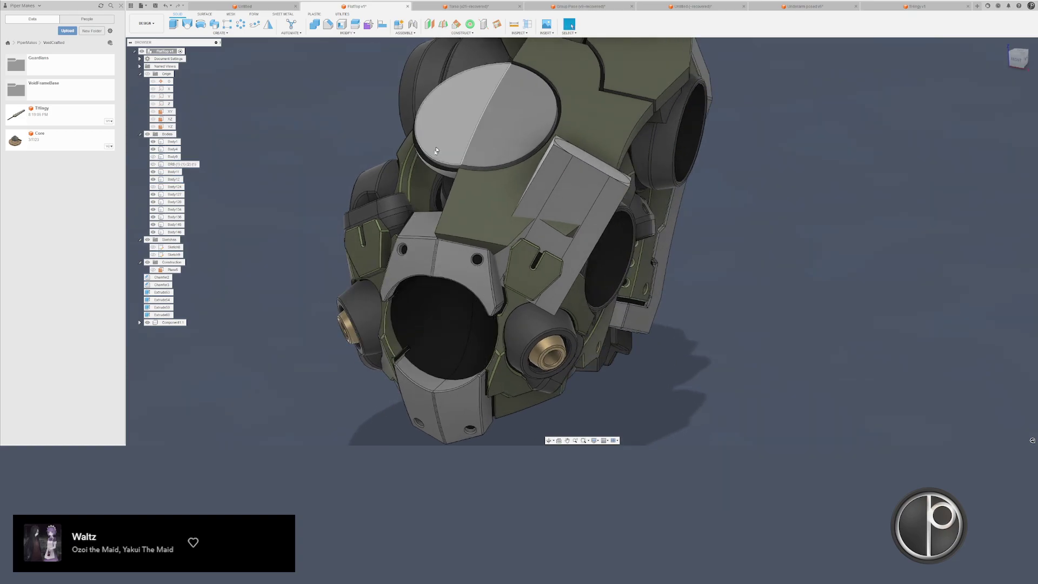
{"action": "left_click", "coordinate": [455, 124]}
{"action": "key", "text": "v"}
{"action": "left_click", "coordinate": [327, 154]}
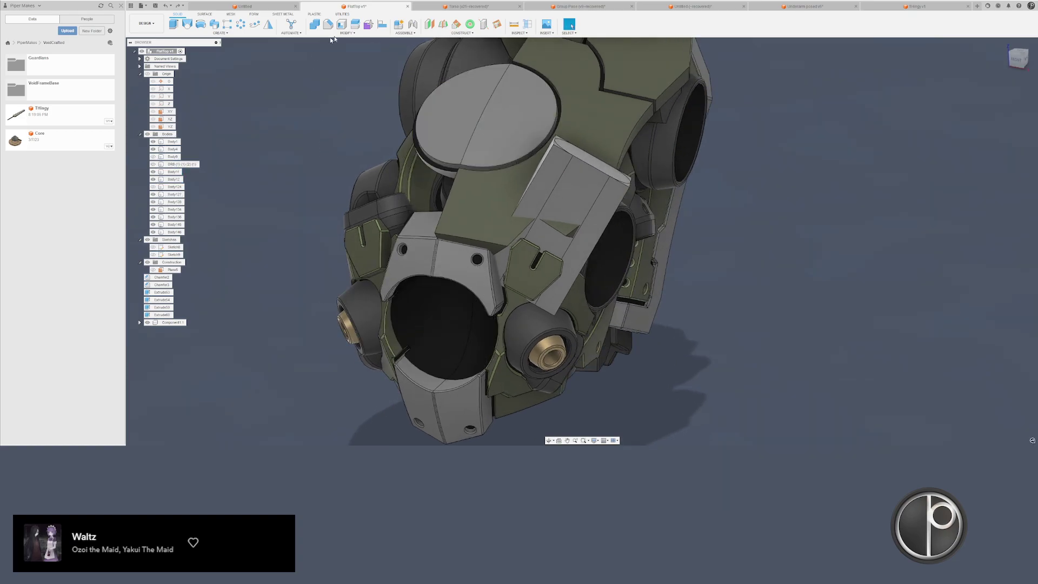
- Split the two oval cap bodies along the armour's centre face and keep only the half lying on the armour
{"action": "left_click", "coordinate": [354, 24]}
{"action": "left_click", "coordinate": [433, 137]}
{"action": "left_click", "coordinate": [444, 172]}
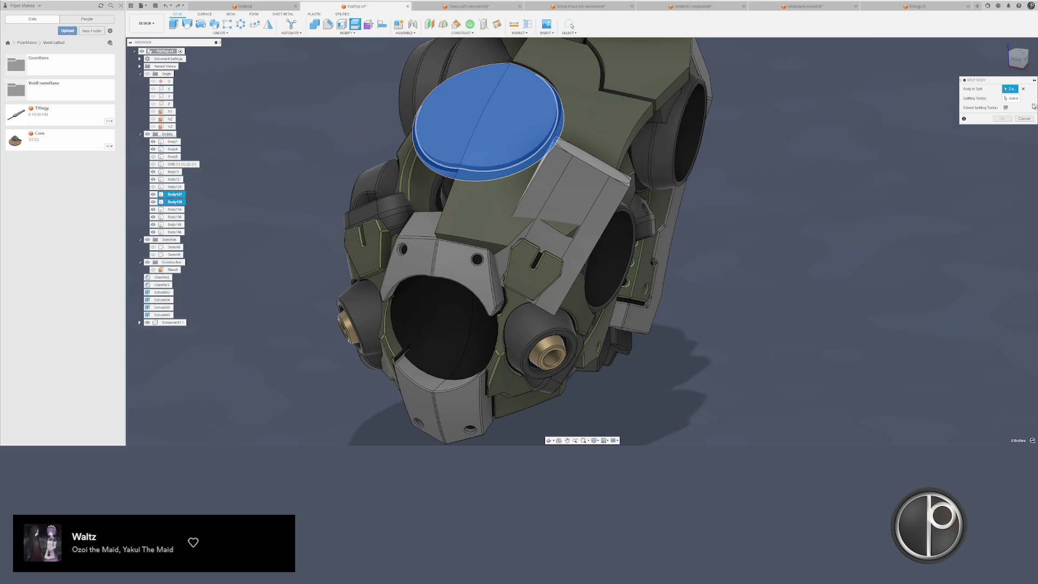
{"action": "middle_click_drag", "start_coordinate": [568, 178], "coordinate": [614, 169], "text": "shift"}
{"action": "left_click", "coordinate": [463, 186]}
{"action": "key", "text": "Return"}
{"action": "middle_click_drag", "start_coordinate": [463, 185], "coordinate": [406, 237], "text": "shift"}
{"action": "scroll", "coordinate": [453, 217], "scroll_direction": "up", "scroll_amount": 3}
{"action": "key", "text": "ctrl+z"}
{"action": "scroll", "coordinate": [407, 212], "scroll_direction": "down", "scroll_amount": 3}
{"action": "scroll", "coordinate": [541, 297], "scroll_direction": "up", "scroll_amount": 5}
- Offset the rectangular cutter block's large inner face outward so the block reaches further into the armour
{"action": "left_click", "coordinate": [542, 297]}
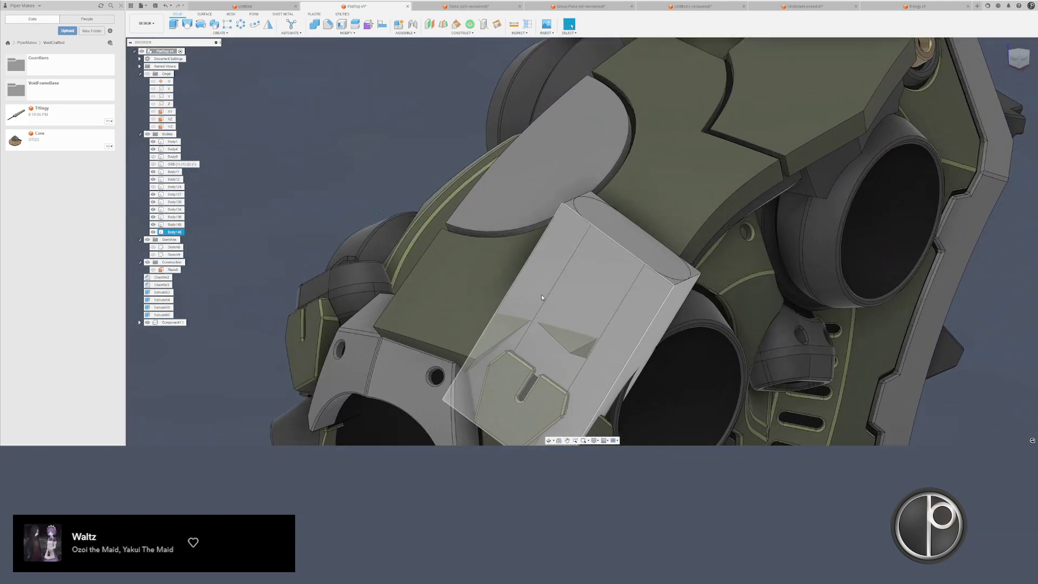
{"action": "right_click", "coordinate": [541, 295]}
{"action": "left_click", "coordinate": [562, 283]}
{"action": "left_click_drag", "start_coordinate": [536, 293], "coordinate": [503, 304]}
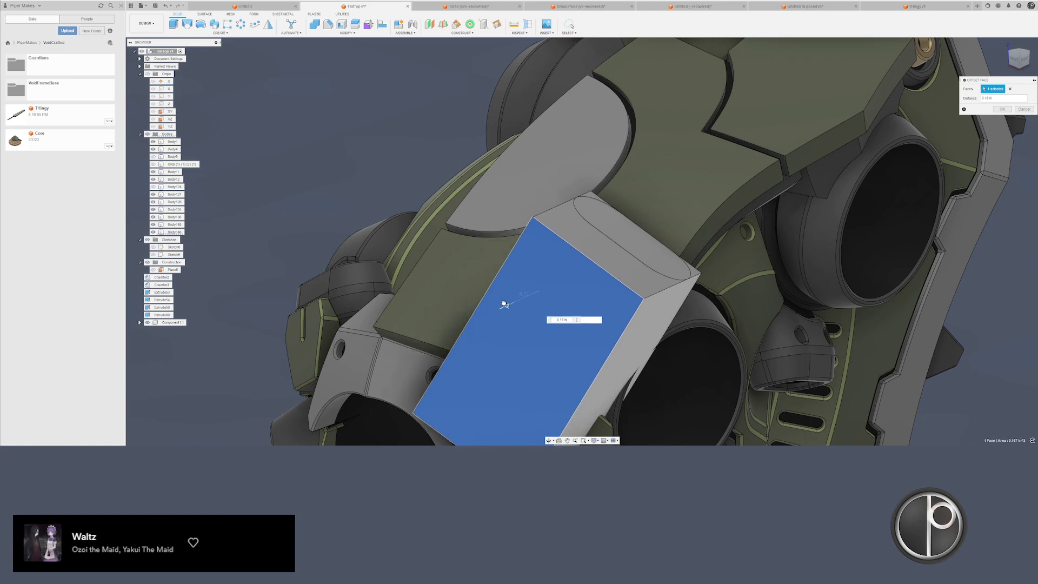
{"action": "key", "text": "Return"}
- Cut the top armour half with the enlarged rectangular block using Combine, keeping the tool body
{"action": "left_click", "coordinate": [314, 24]}
{"action": "left_click", "coordinate": [410, 297]}
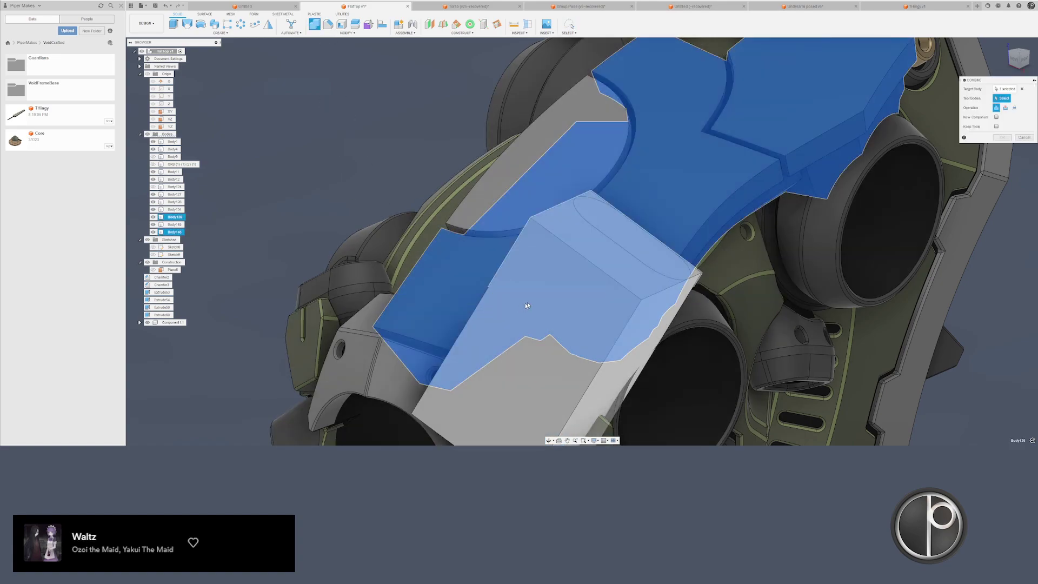
{"action": "left_click", "coordinate": [527, 305]}
{"action": "left_click", "coordinate": [1005, 108]}
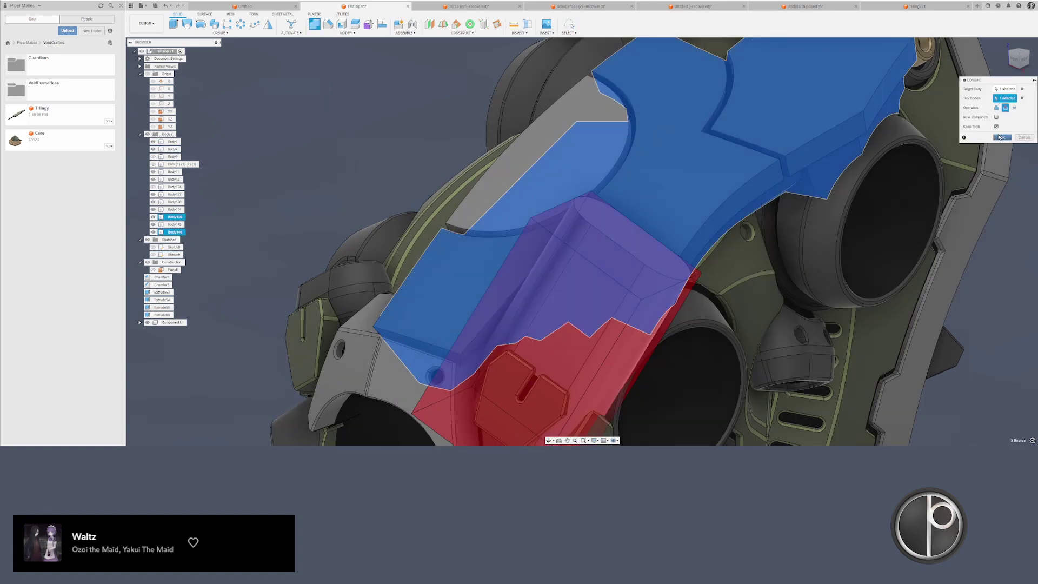
{"action": "left_click", "coordinate": [999, 136]}
- Hide the rectangular cutter block and the oval cutter body inside it
{"action": "left_click", "coordinate": [532, 272]}
{"action": "key", "text": "v"}
{"action": "left_click", "coordinate": [353, 212]}
{"action": "middle_click_drag", "start_coordinate": [354, 212], "coordinate": [600, 273], "text": "shift"}
{"action": "left_click", "coordinate": [602, 273]}
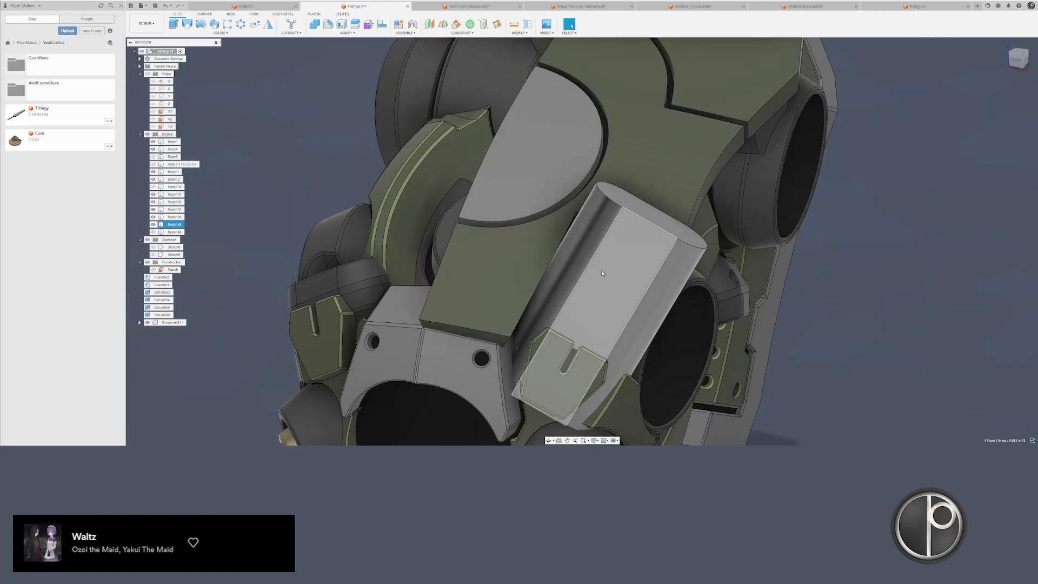
{"action": "key", "text": "v"}
{"action": "scroll", "coordinate": [602, 273], "scroll_direction": "down", "scroll_amount": 2}
{"action": "left_click", "coordinate": [815, 350]}
- Fillet the inner corner edge of the armour's new cutout so it curves around the oval pod
{"action": "middle_click_drag", "start_coordinate": [815, 350], "coordinate": [546, 342], "text": "shift"}
{"action": "key", "text": "f"}
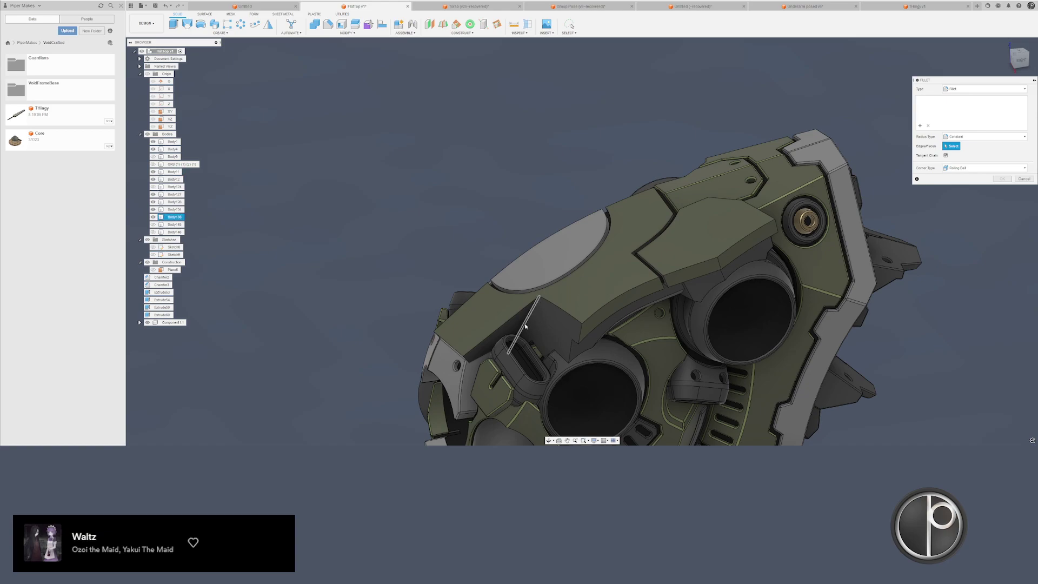
{"action": "left_click", "coordinate": [525, 326]}
{"action": "scroll", "coordinate": [522, 330], "scroll_direction": "up", "scroll_amount": 3}
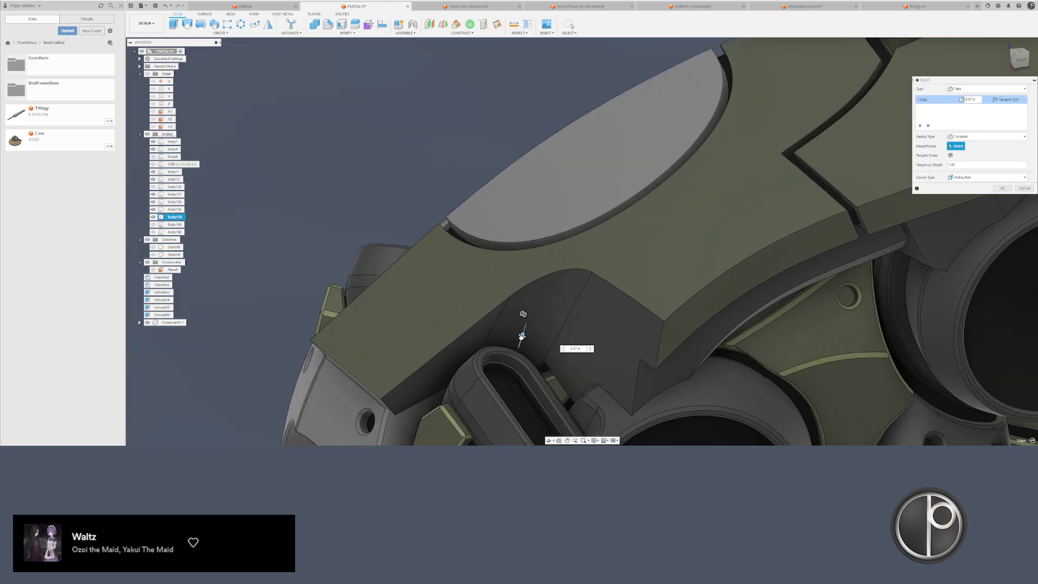
{"action": "middle_click_drag", "start_coordinate": [520, 342], "coordinate": [466, 364], "text": "shift"}
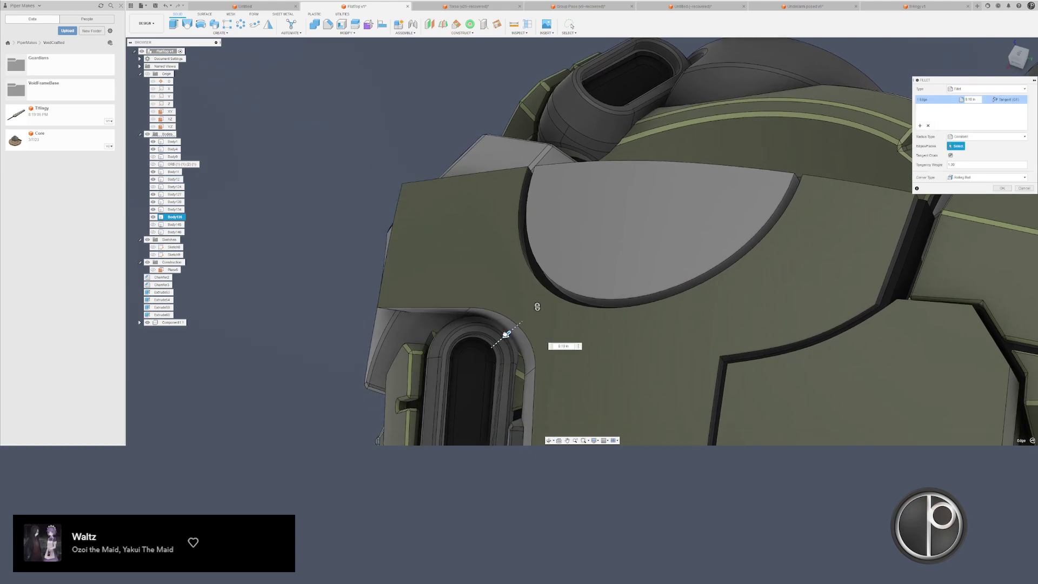
{"action": "scroll", "coordinate": [424, 327], "scroll_direction": "down", "scroll_amount": 6}
{"action": "key", "text": "Return"}
- Mirror the top armour half and the two half-cap bodies about the armour's centre face as new bodies
{"action": "middle_click_drag", "start_coordinate": [407, 331], "coordinate": [422, 359], "text": "shift"}
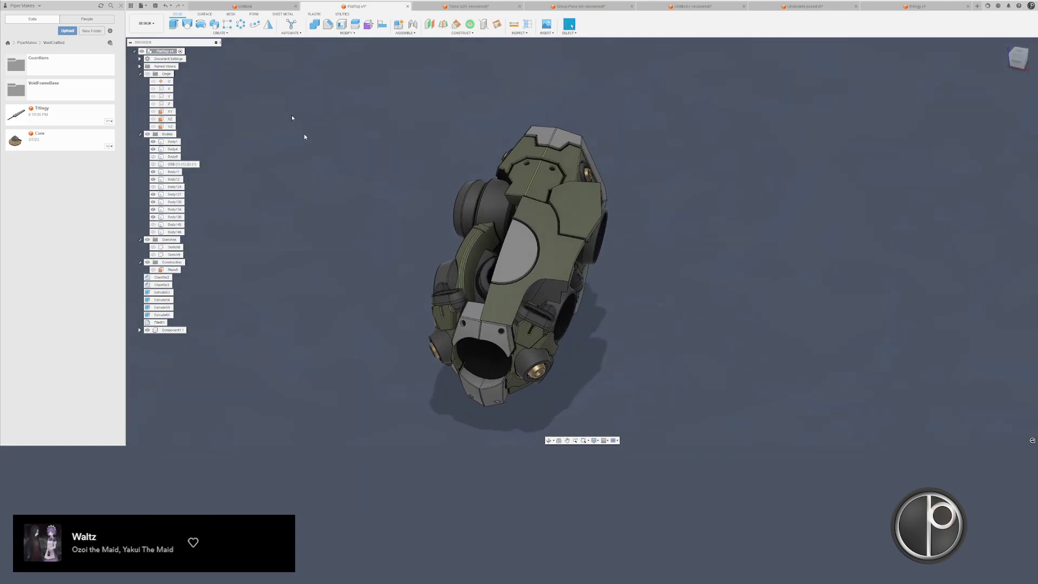
{"action": "left_click", "coordinate": [267, 25]}
{"action": "middle_click_drag", "start_coordinate": [533, 271], "coordinate": [432, 267], "text": "shift"}
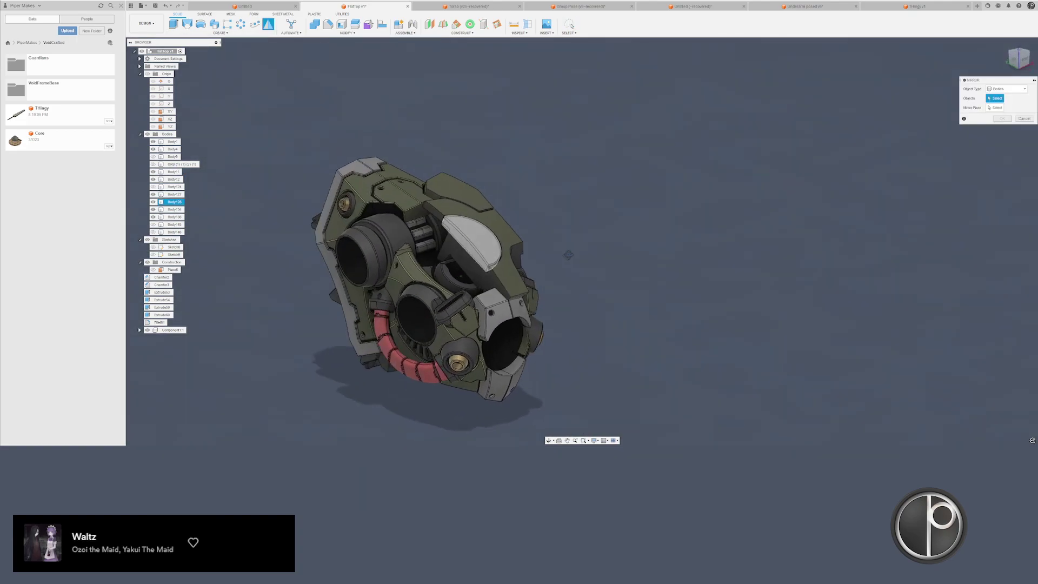
{"action": "scroll", "coordinate": [404, 267], "scroll_direction": "up", "scroll_amount": 10}
{"action": "scroll", "coordinate": [403, 267], "scroll_direction": "up", "scroll_amount": 1}
{"action": "left_click_drag", "start_coordinate": [404, 325], "coordinate": [346, 281]}
{"action": "left_click", "coordinate": [995, 107]}
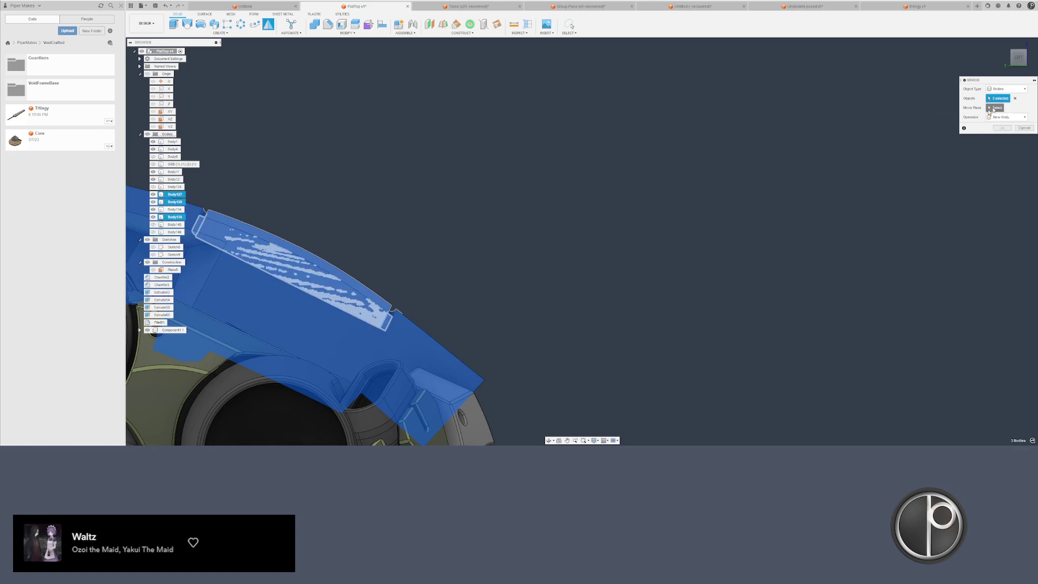
{"action": "left_click", "coordinate": [417, 366]}
{"action": "left_click", "coordinate": [1006, 116]}
{"action": "left_click", "coordinate": [1002, 130]}
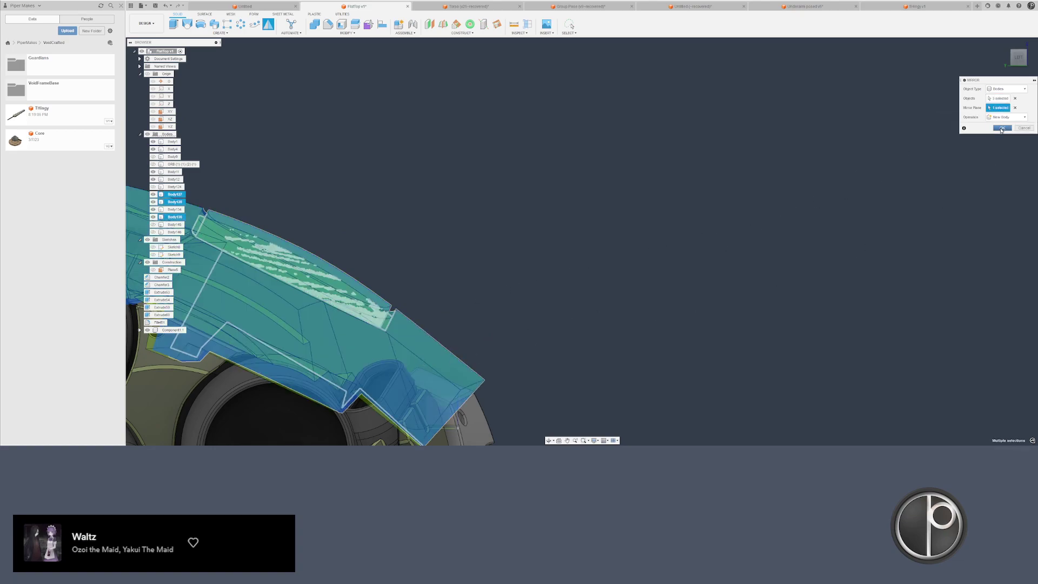
- Chamfer the two front corner edges of the mirrored top armour's nose with a two-distance chamfer
{"action": "middle_click_drag", "start_coordinate": [469, 303], "coordinate": [438, 340], "text": "shift"}
{"action": "scroll", "coordinate": [427, 333], "scroll_direction": "down", "scroll_amount": 1}
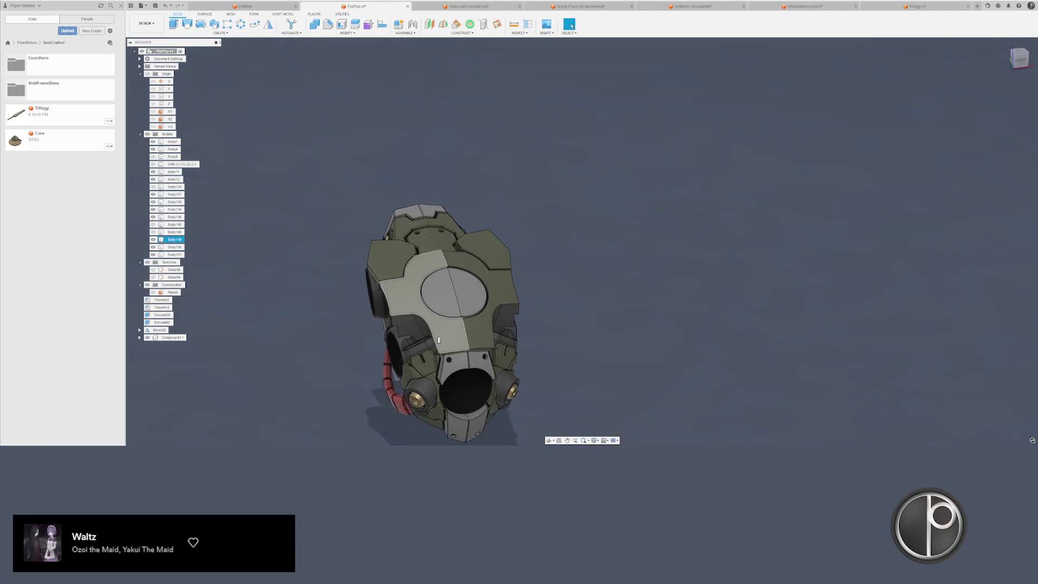
{"action": "scroll", "coordinate": [437, 377], "scroll_direction": "up", "scroll_amount": 4}
{"action": "key", "text": "c"}
{"action": "scroll", "coordinate": [448, 350], "scroll_direction": "up", "scroll_amount": 3}
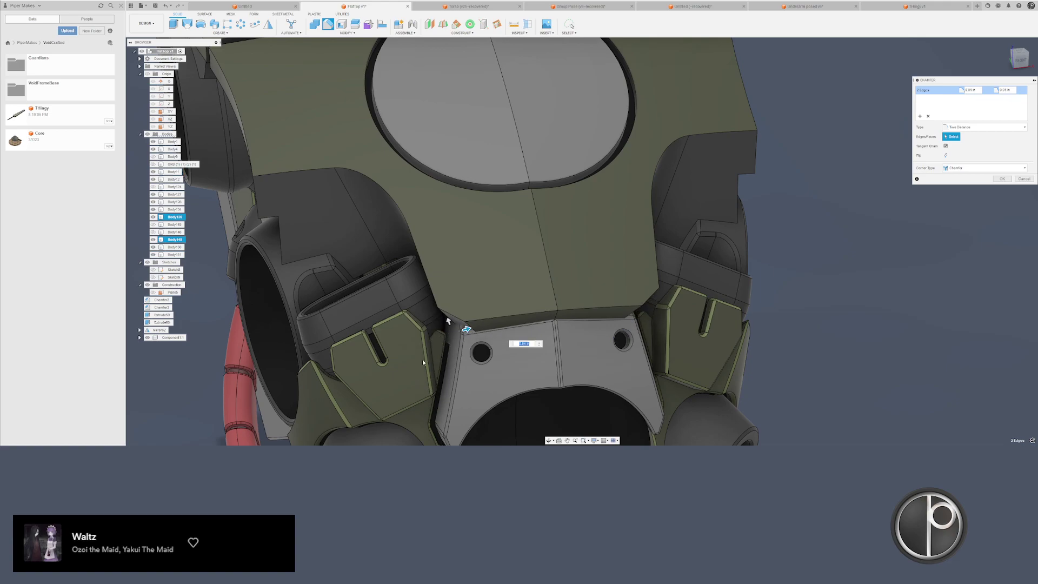
{"action": "key", "text": "Escape"}
- Select both top armour halves with their oval cap bodies and copy them
{"action": "scroll", "coordinate": [454, 363], "scroll_direction": "down", "scroll_amount": 4}
{"action": "middle_click_drag", "start_coordinate": [595, 362], "coordinate": [537, 326], "text": "shift"}
{"action": "scroll", "coordinate": [536, 319], "scroll_direction": "up", "scroll_amount": 3}
{"action": "left_click", "coordinate": [546, 328]}
{"action": "scroll", "coordinate": [471, 309], "scroll_direction": "down", "scroll_amount": 3}
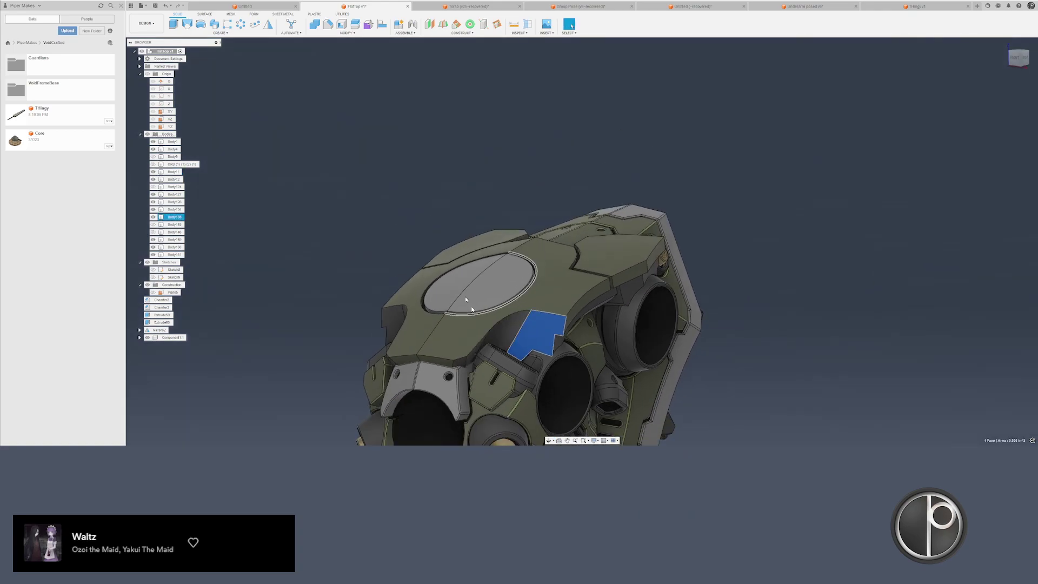
{"action": "scroll", "coordinate": [406, 237], "scroll_direction": "down", "scroll_amount": 2}
{"action": "middle_click_drag", "start_coordinate": [405, 237], "coordinate": [483, 255], "text": "shift"}
{"action": "left_click_drag", "start_coordinate": [425, 288], "coordinate": [482, 285]}
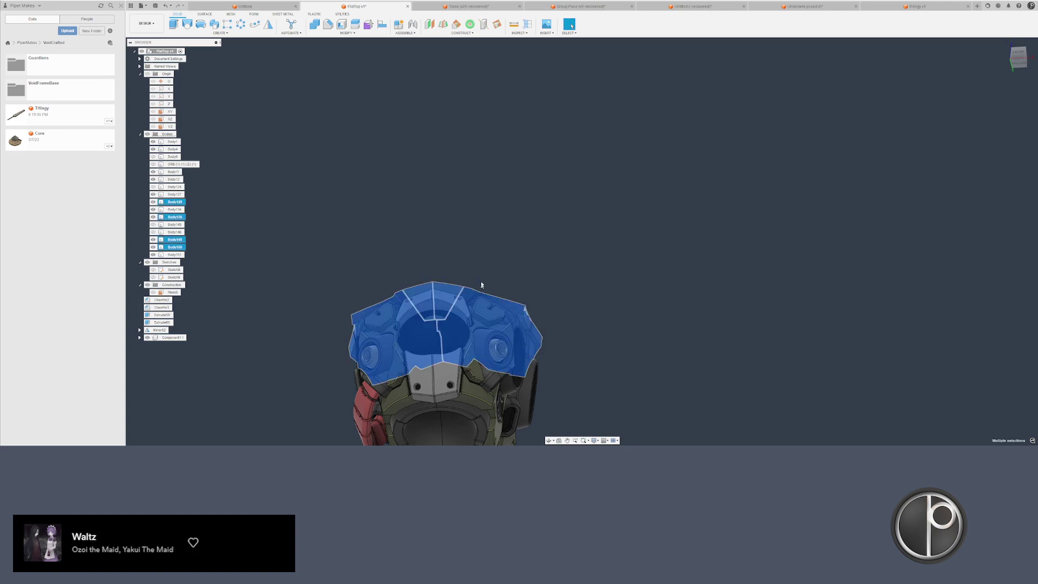
{"action": "key", "text": "Escape"}
- Close the spiked blade weapon design and switch to the empty Untitled design
{"action": "left_click", "coordinate": [921, 8]}
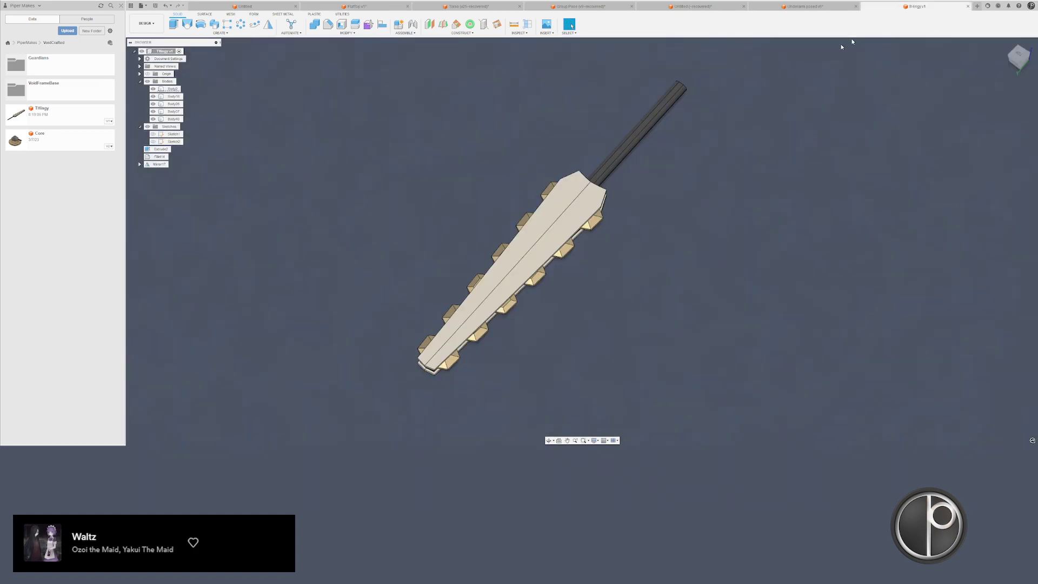
{"action": "left_click", "coordinate": [968, 6]}
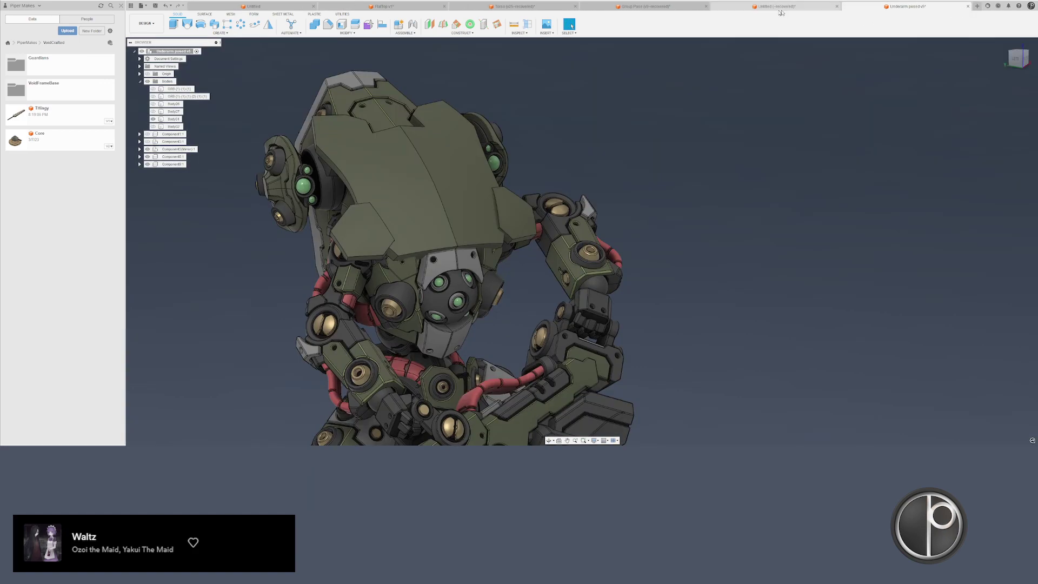
{"action": "left_click", "coordinate": [258, 8]}
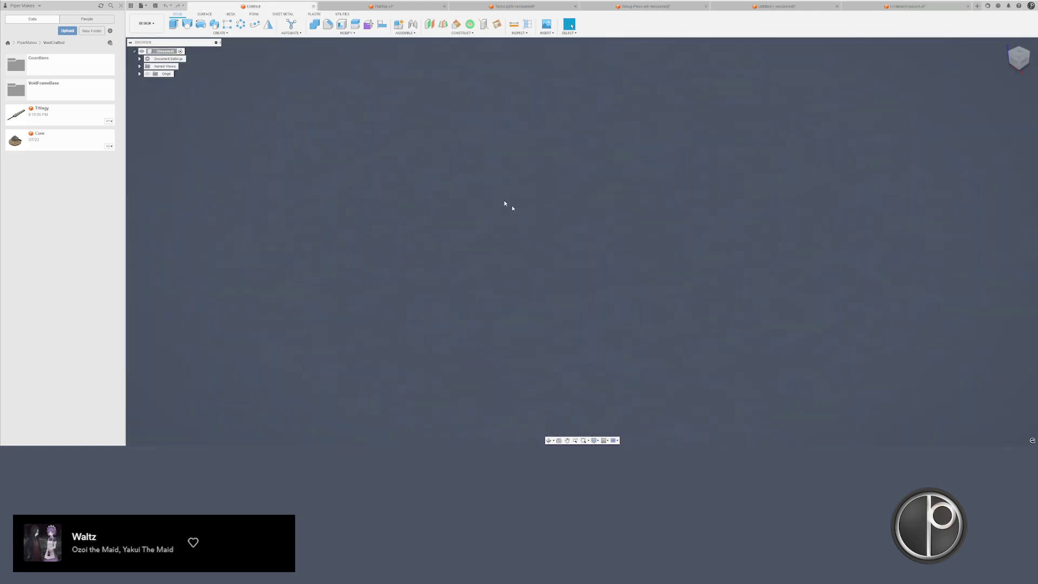
- Paste the copied armour bodies into the empty design and delete the mirrored half
{"action": "scroll", "coordinate": [498, 296], "scroll_direction": "up", "scroll_amount": 5}
{"action": "scroll", "coordinate": [567, 244], "scroll_direction": "down", "scroll_amount": 5}
{"action": "middle_click_drag", "start_coordinate": [568, 244], "coordinate": [575, 232], "text": "shift"}
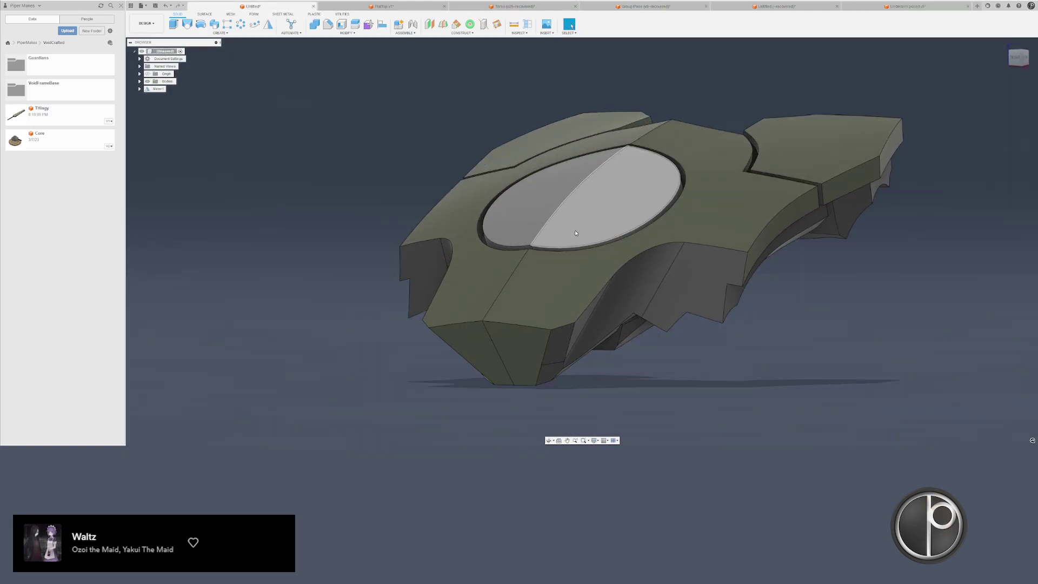
{"action": "left_click", "coordinate": [465, 198]}
{"action": "key", "text": "Delete"}
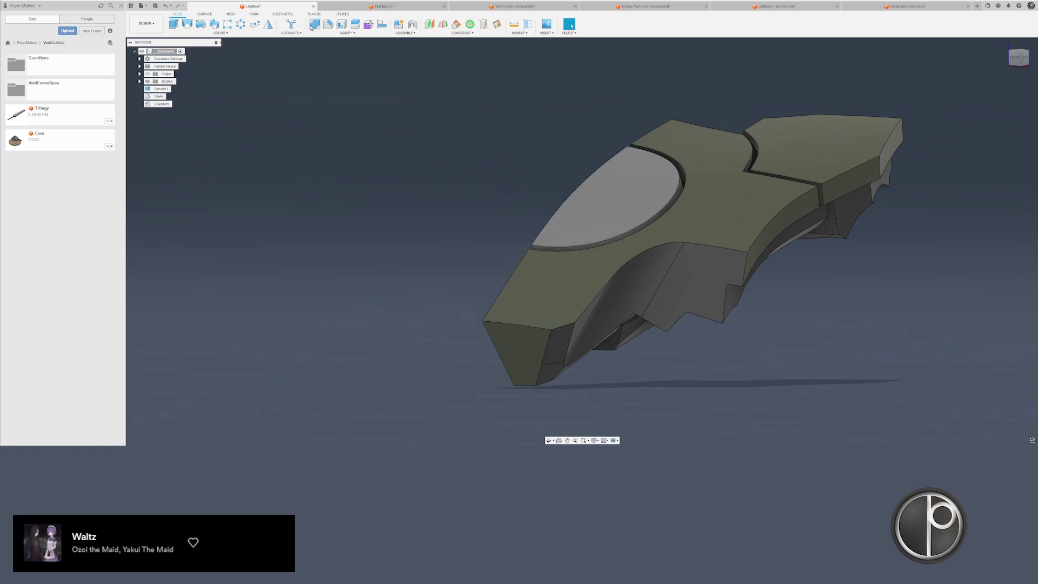
- Combine the oval cap half with the armour half as a Join, without keeping the tool body
{"action": "left_click", "coordinate": [313, 25]}
{"action": "left_click", "coordinate": [554, 285]}
{"action": "left_click", "coordinate": [666, 207]}
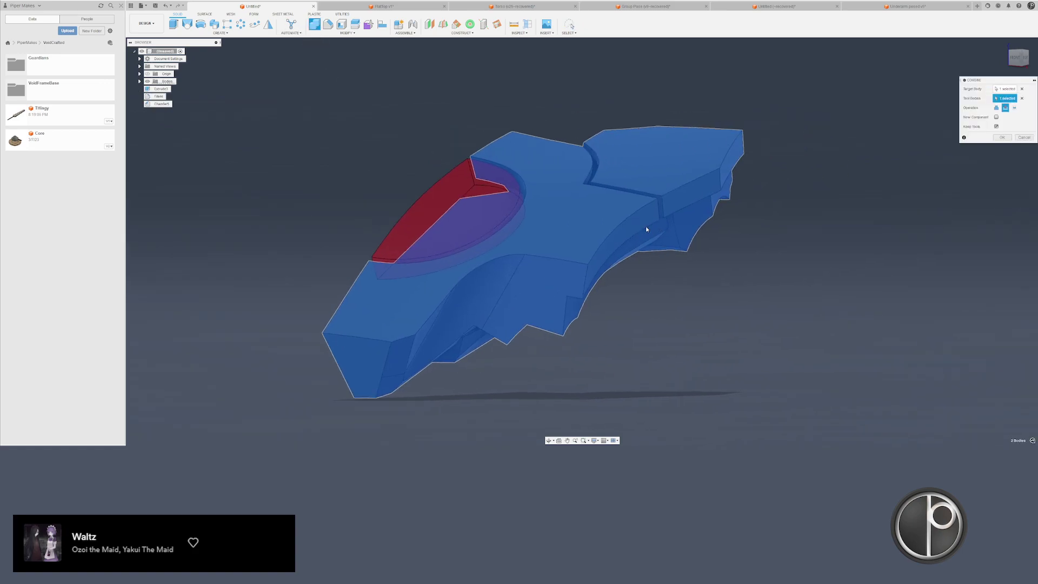
{"action": "left_click", "coordinate": [996, 108]}
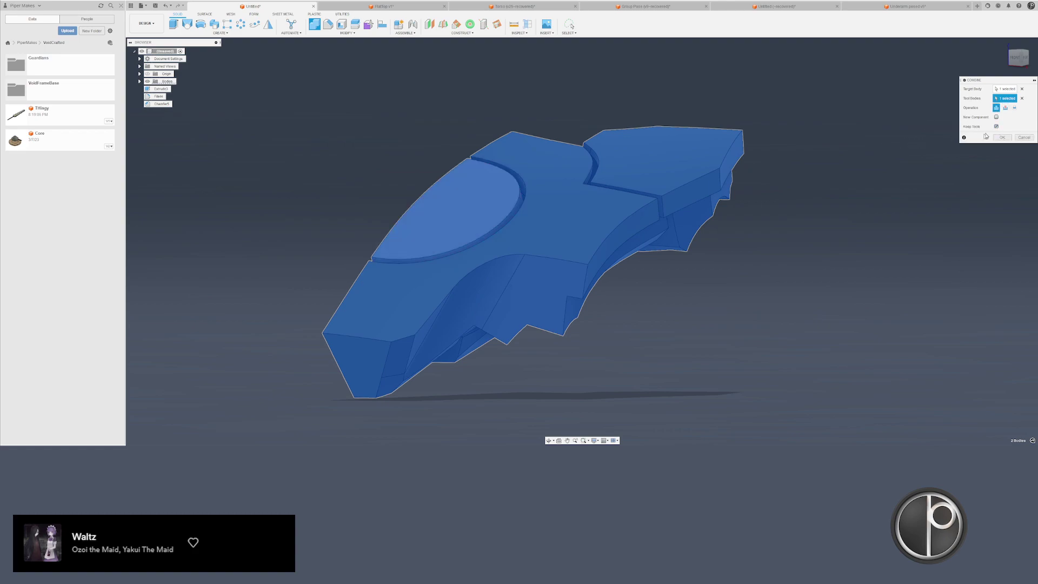
{"action": "left_click", "coordinate": [996, 126]}
{"action": "middle_click_drag", "start_coordinate": [843, 260], "coordinate": [836, 163], "text": "shift"}
{"action": "key", "text": "Return"}
{"action": "scroll", "coordinate": [589, 196], "scroll_direction": "up", "scroll_amount": 3}
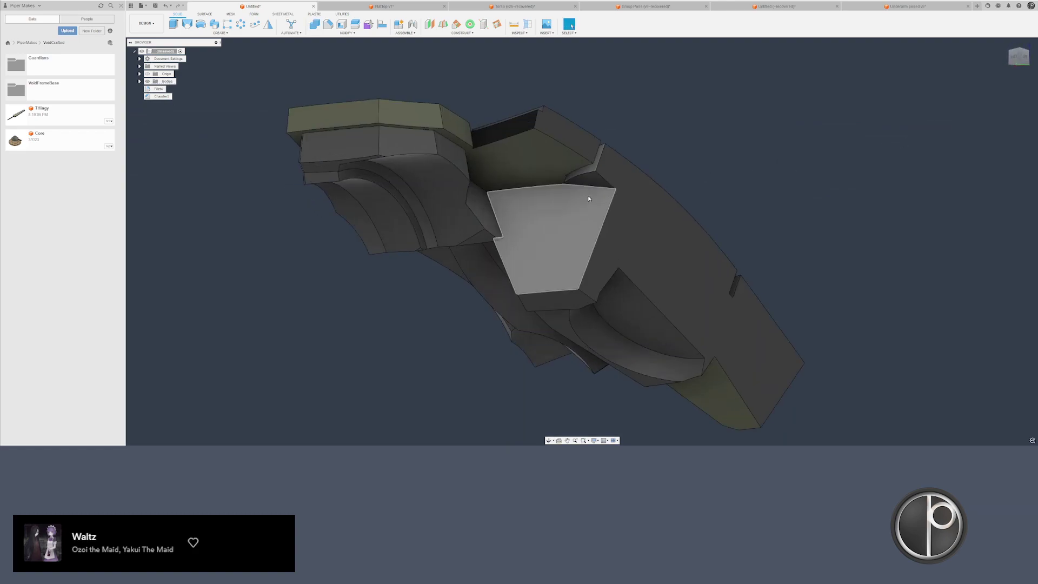
{"action": "middle_click_drag", "start_coordinate": [588, 196], "coordinate": [568, 194], "text": "shift"}
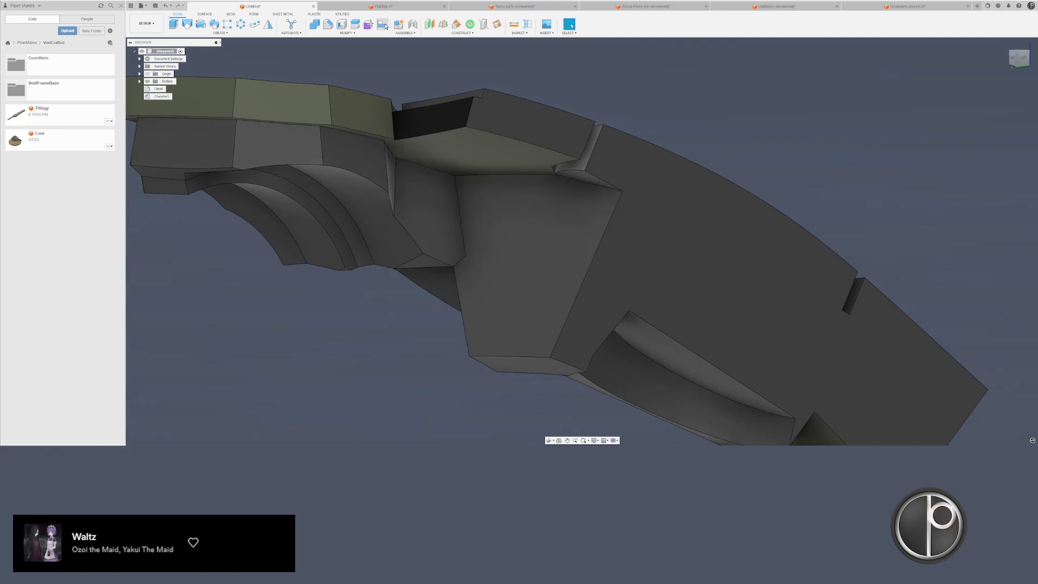
{"action": "left_click", "coordinate": [353, 24]}
{"action": "middle_click_drag", "start_coordinate": [489, 216], "coordinate": [502, 253], "text": "shift"}
{"action": "key", "text": "Escape"}
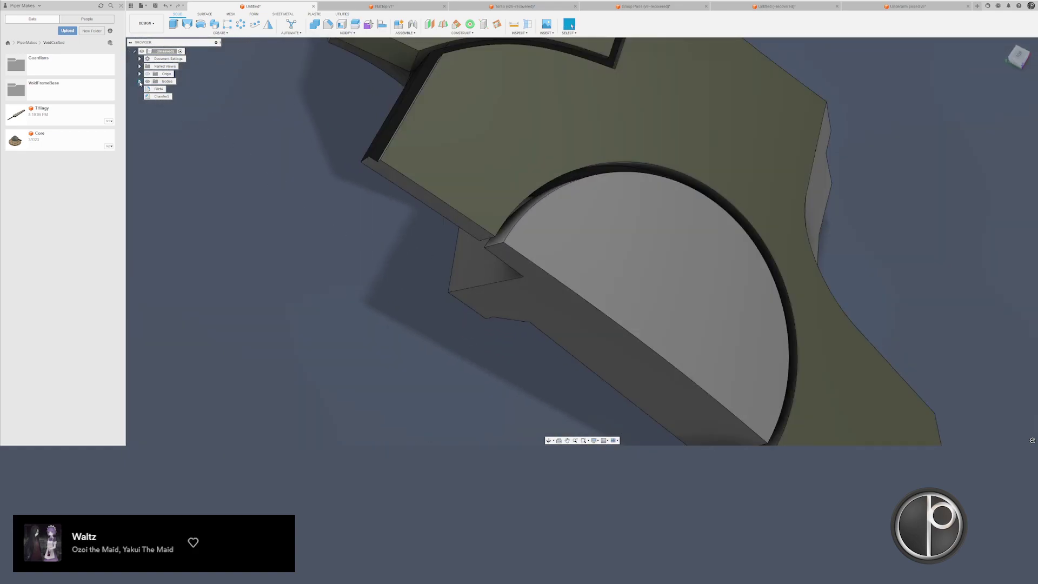
- Switch to the FlatTop design, hide both top armour halves, and examine the oval pod's edge from the side
{"action": "left_click", "coordinate": [343, 6]}
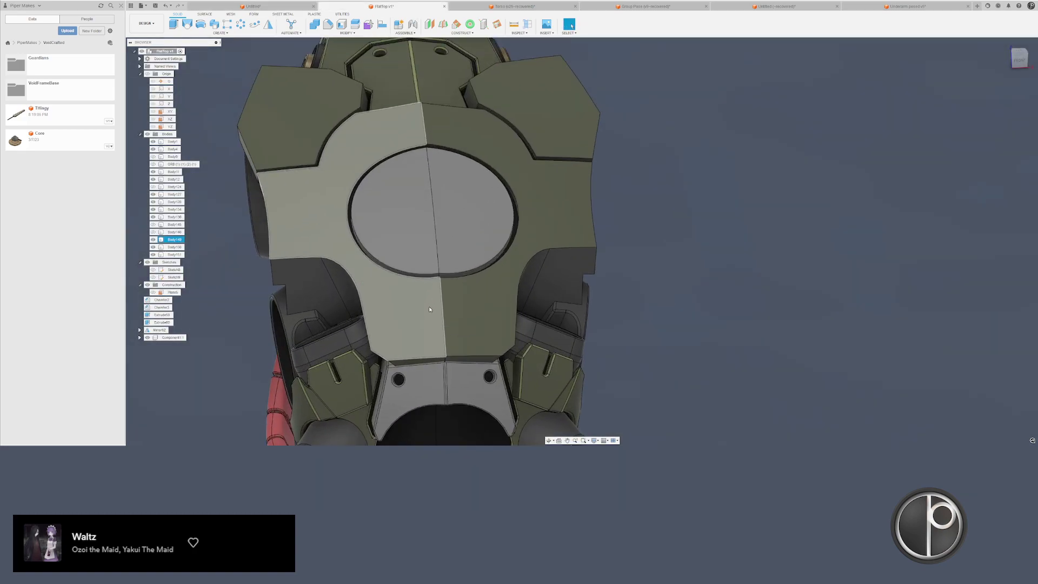
{"action": "left_click", "coordinate": [429, 310]}
{"action": "key", "text": "v"}
{"action": "left_click", "coordinate": [511, 292]}
{"action": "key", "text": "v"}
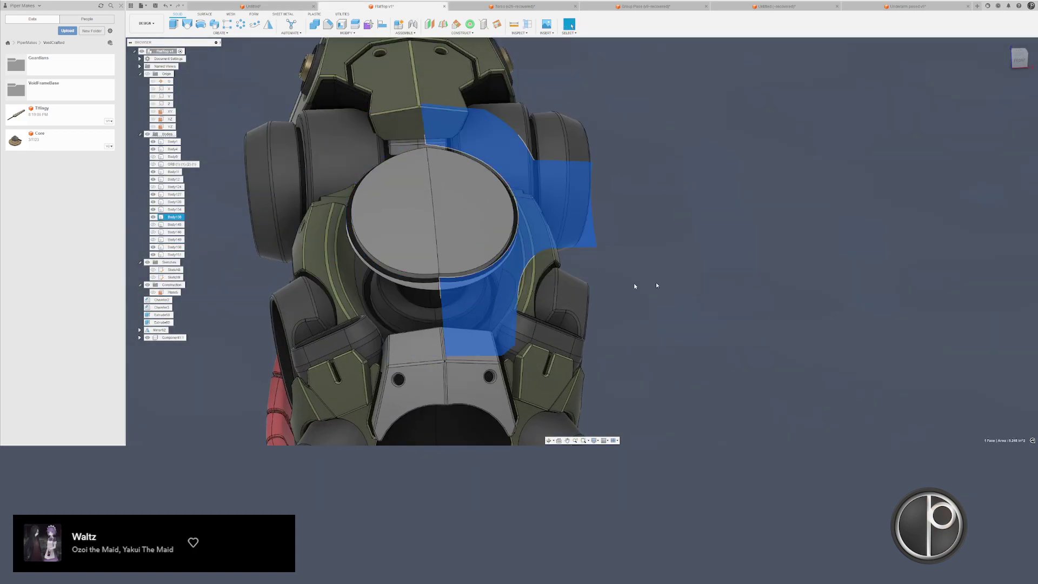
{"action": "middle_click_drag", "start_coordinate": [447, 276], "coordinate": [496, 263], "text": "shift"}
{"action": "scroll", "coordinate": [327, 288], "scroll_direction": "up", "scroll_amount": 5}
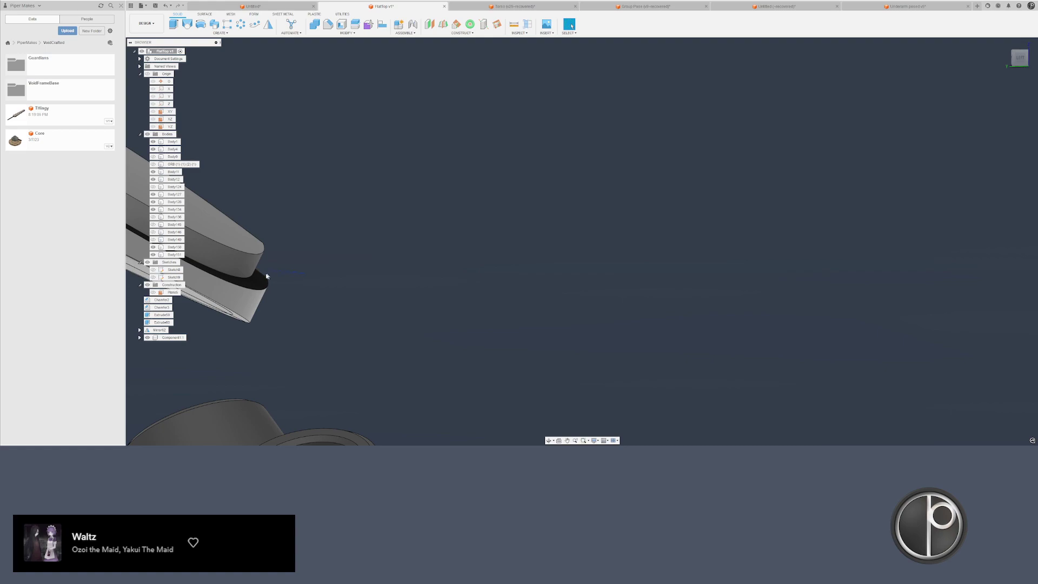
- Return to the Untitled armour design and join the oval cap half to the armour half again
{"action": "left_click", "coordinate": [292, 7]}
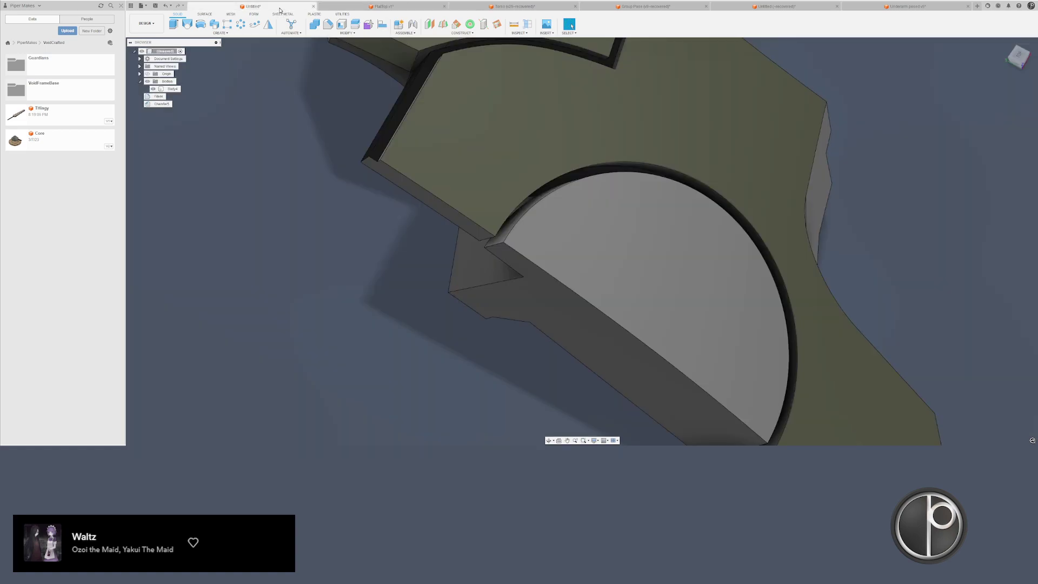
{"action": "left_click", "coordinate": [487, 324]}
{"action": "key", "text": "Delete"}
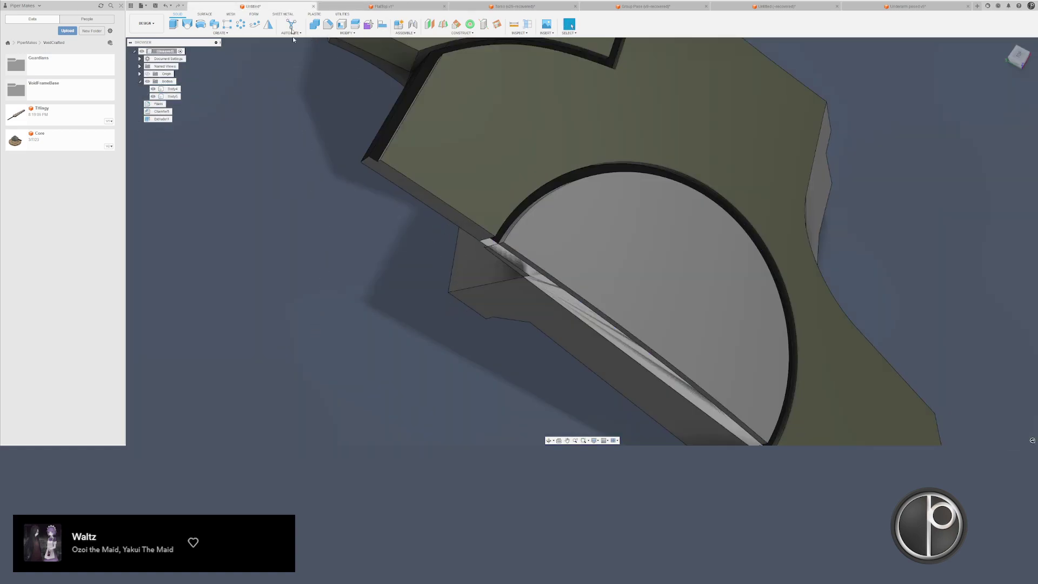
{"action": "left_click", "coordinate": [313, 25]}
{"action": "left_click", "coordinate": [423, 154]}
{"action": "left_click", "coordinate": [565, 252]}
{"action": "middle_click_drag", "start_coordinate": [612, 255], "coordinate": [531, 151]}
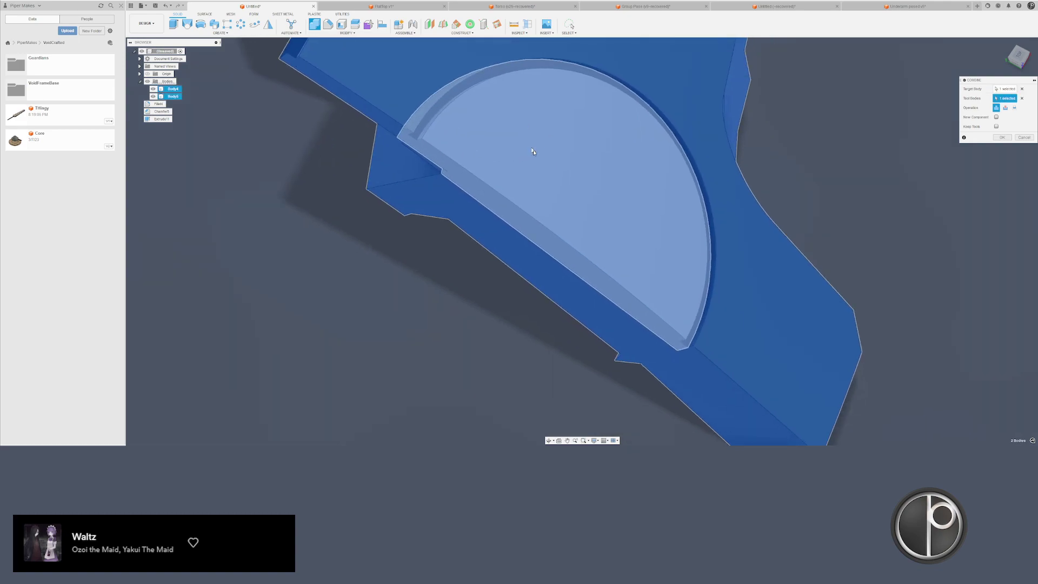
{"action": "scroll", "coordinate": [532, 152], "scroll_direction": "down", "scroll_amount": 2}
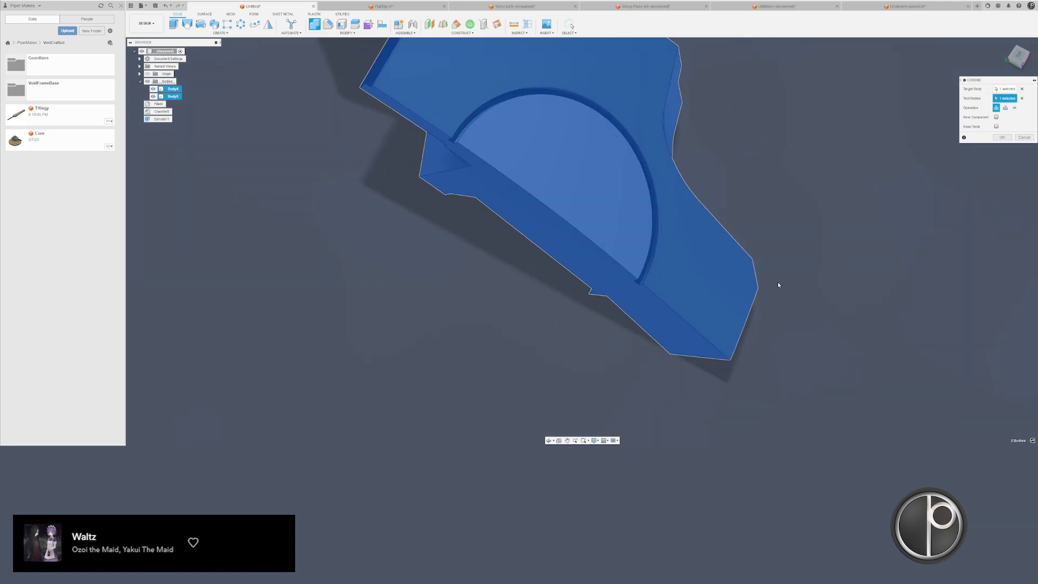
{"action": "key", "text": "Return"}
{"action": "middle_click_drag", "start_coordinate": [777, 281], "coordinate": [530, 225], "text": "shift"}
{"action": "scroll", "coordinate": [419, 146], "scroll_direction": "up", "scroll_amount": 4}
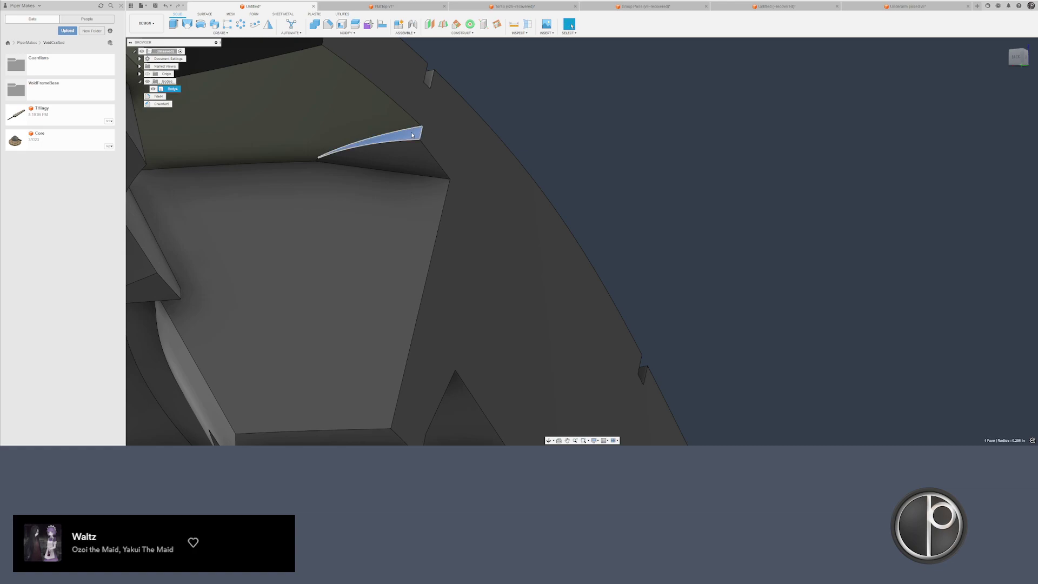
- Duplicate the joined armour body in place
{"action": "scroll", "coordinate": [411, 134], "scroll_direction": "down", "scroll_amount": 8}
{"action": "left_click", "coordinate": [460, 187]}
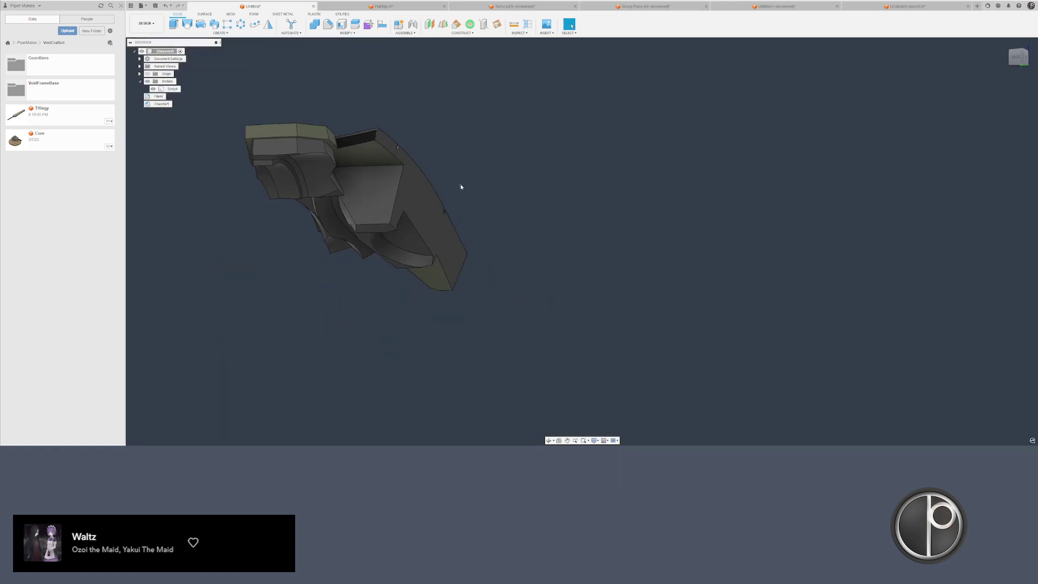
{"action": "middle_click_drag", "start_coordinate": [461, 186], "coordinate": [340, 161], "text": "shift"}
{"action": "left_click", "coordinate": [421, 165]}
{"action": "key", "text": "ctrl+c"}
{"action": "key", "text": "ctrl+v"}
{"action": "key", "text": "Return"}
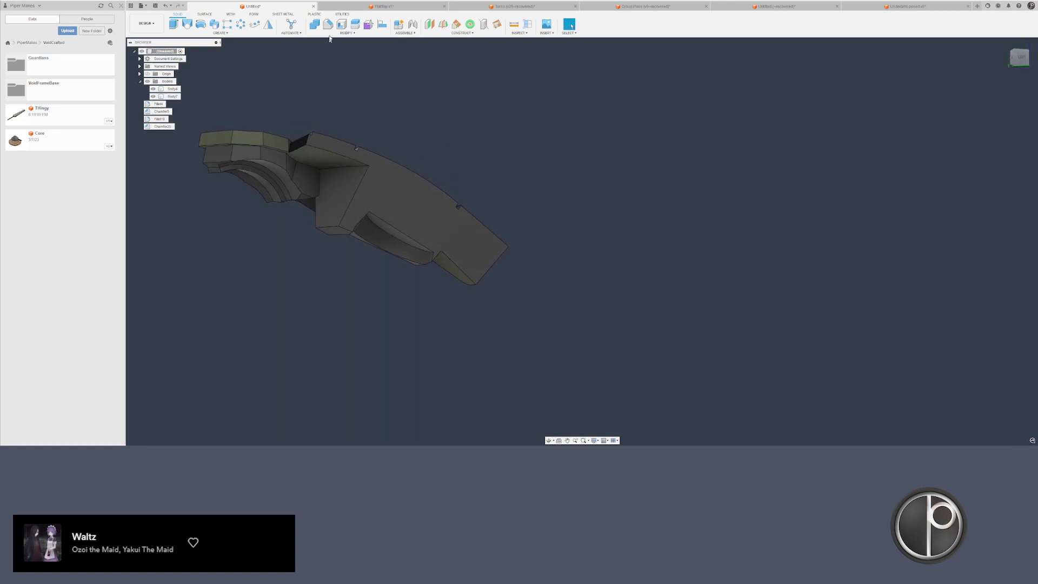
- Try to split one armour body using the underside of its top plate as the splitting tool
{"action": "left_click", "coordinate": [361, 26]}
{"action": "left_click", "coordinate": [358, 194]}
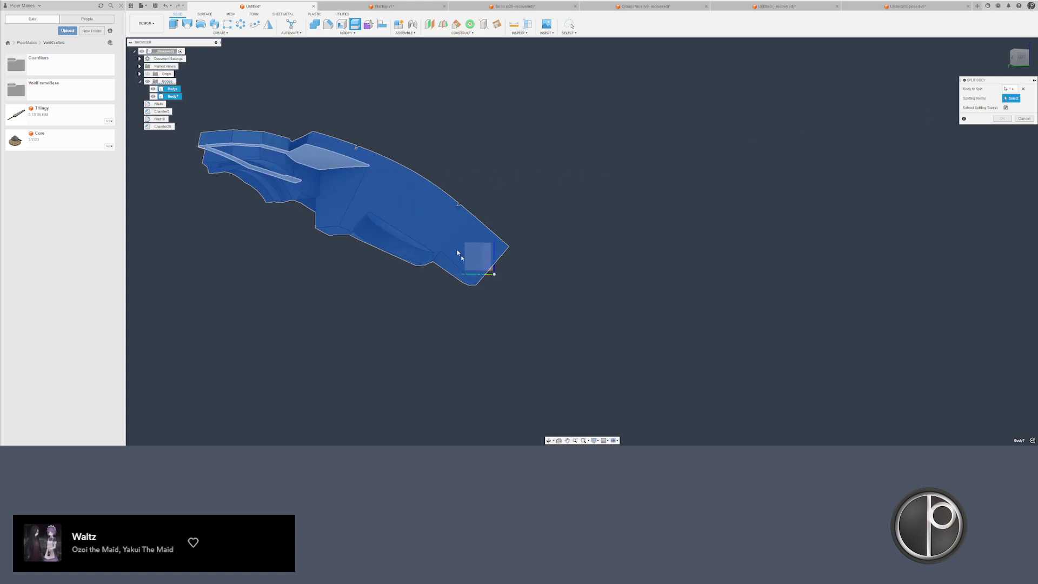
{"action": "middle_click_drag", "start_coordinate": [319, 287], "coordinate": [426, 317]}
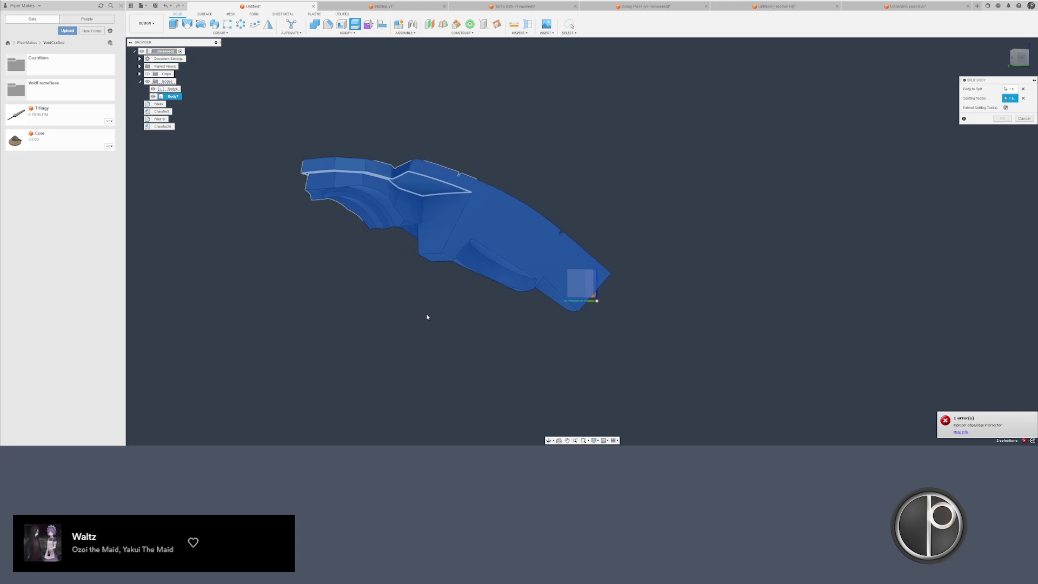
{"action": "scroll", "coordinate": [449, 177], "scroll_direction": "up", "scroll_amount": 4}
{"action": "key", "text": "Escape"}
- Select the side faces of the rear block beneath the top plate on the duplicated armour
{"action": "scroll", "coordinate": [415, 219], "scroll_direction": "down", "scroll_amount": 2}
{"action": "middle_click_drag", "start_coordinate": [415, 219], "coordinate": [351, 222], "text": "shift"}
{"action": "left_click", "coordinate": [332, 217], "text": "ctrl"}
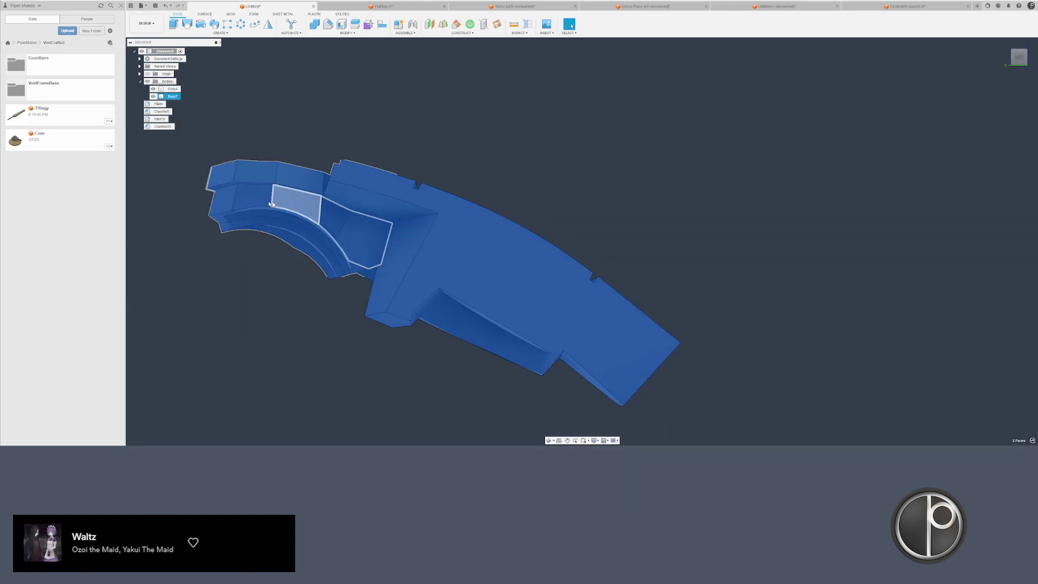
{"action": "left_click", "coordinate": [364, 196], "text": "ctrl"}
{"action": "middle_click_drag", "start_coordinate": [273, 205], "coordinate": [285, 204], "text": "shift"}
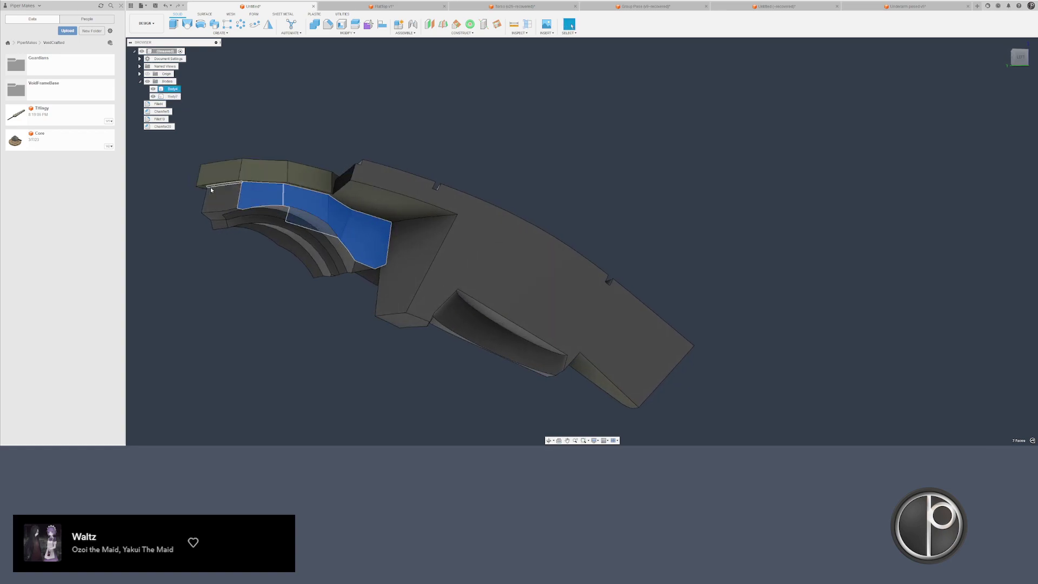
{"action": "middle_click_drag", "start_coordinate": [218, 204], "coordinate": [357, 222], "text": "shift"}
{"action": "left_click", "coordinate": [355, 213], "text": "ctrl"}
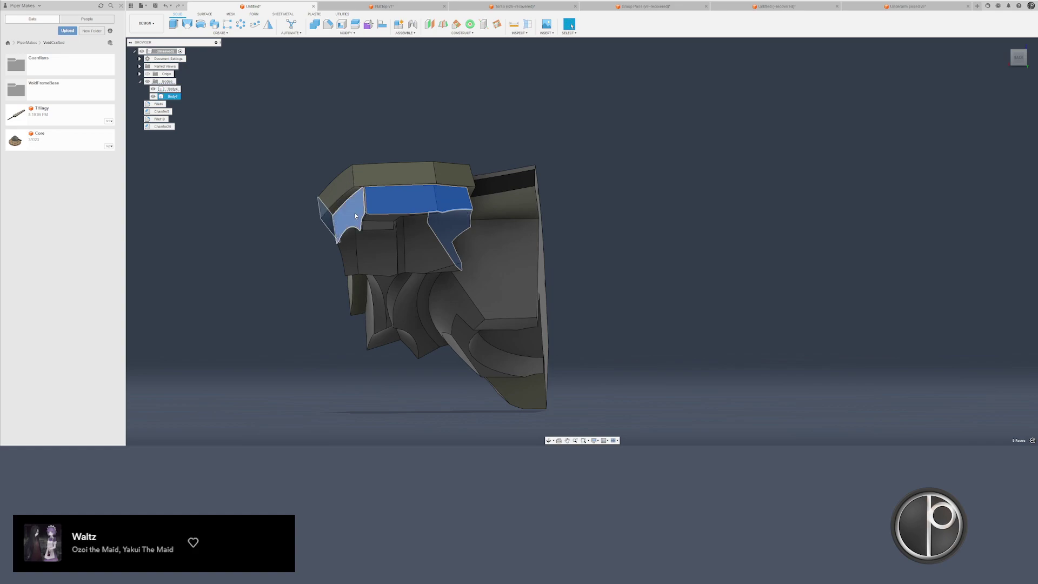
- Extend the face selection around the rear block and along the outer side beneath the armour's top plate
{"action": "scroll", "coordinate": [365, 213], "scroll_direction": "up", "scroll_amount": 5}
{"action": "mouse_move", "coordinate": [350, 110]}
{"action": "left_mouse_down", "text": "ctrl"}
{"action": "mouse_move", "coordinate": [403, 203]}
{"action": "mouse_move", "coordinate": [323, 317]}
{"action": "left_mouse_up", "text": "ctrl"}
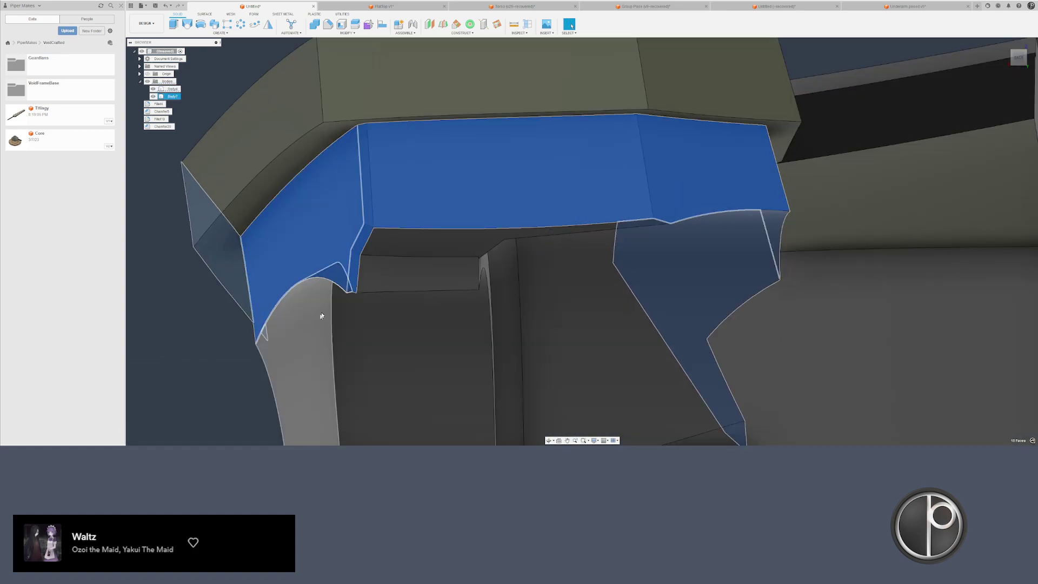
{"action": "middle_click_drag", "start_coordinate": [322, 318], "coordinate": [357, 264], "text": "shift"}
{"action": "double_click", "coordinate": [357, 264], "text": "shift"}
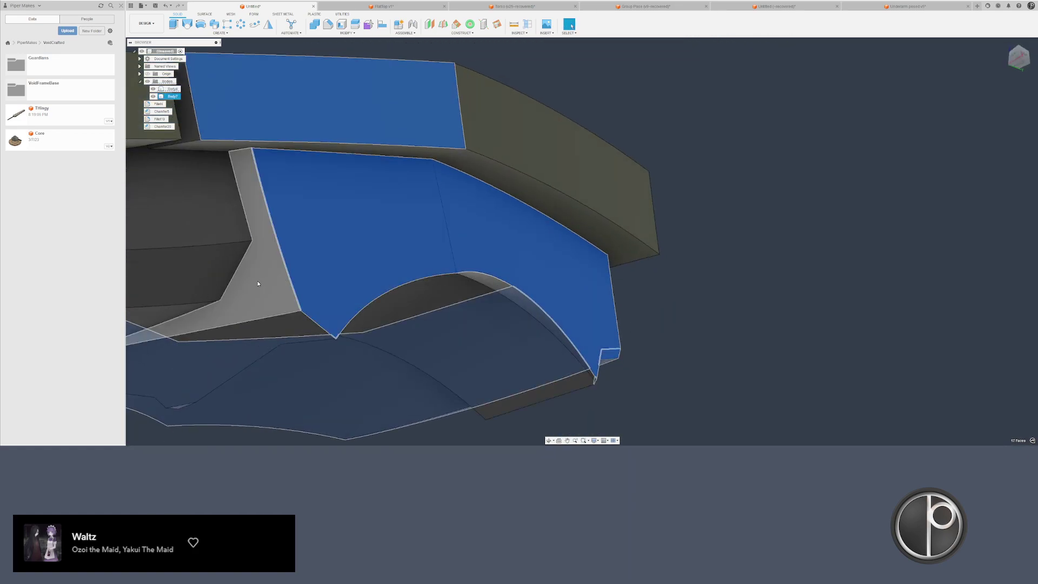
{"action": "middle_click_drag", "start_coordinate": [270, 327], "coordinate": [299, 246], "text": "shift"}
{"action": "left_click", "coordinate": [298, 246], "text": "shift"}
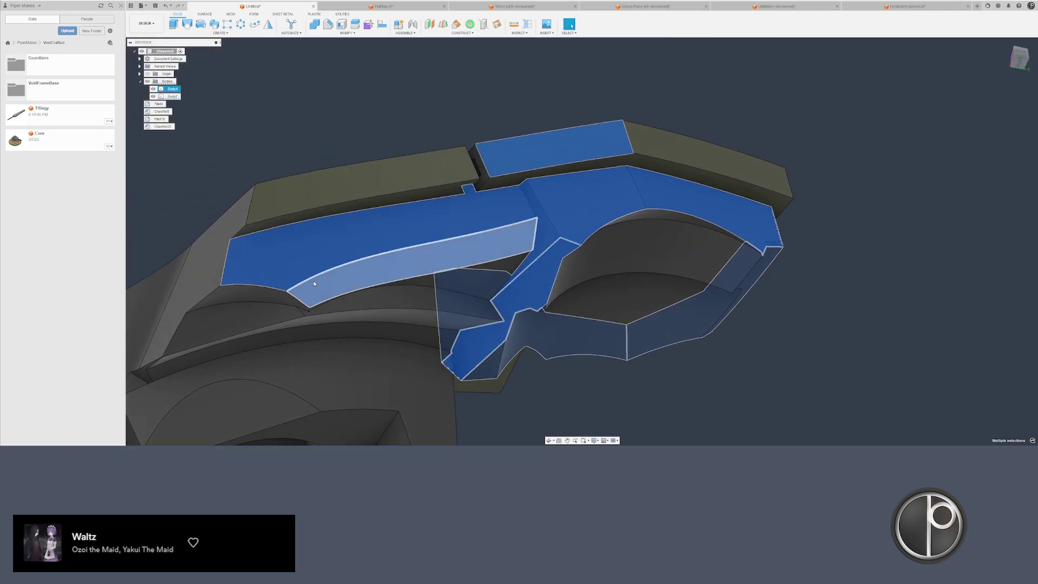
{"action": "left_click", "coordinate": [287, 295], "text": "shift"}
{"action": "scroll", "coordinate": [311, 295], "scroll_direction": "down", "scroll_amount": 4}
{"action": "middle_click_drag", "start_coordinate": [316, 296], "coordinate": [367, 298], "text": "shift"}
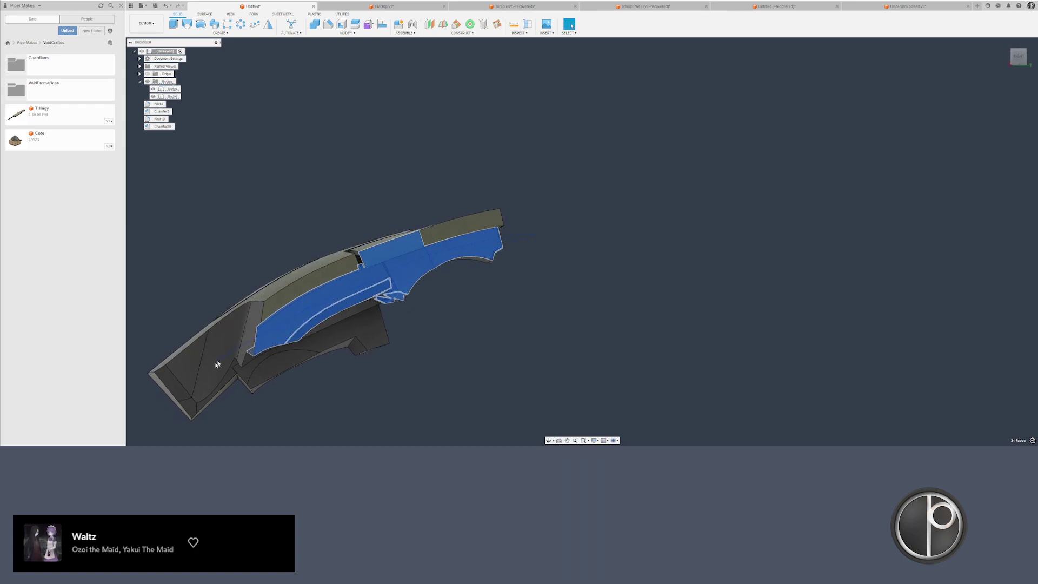
- Select all of the armour's geometry and deselect the faces belonging to the top plate
{"action": "key", "text": "ctrl+a"}
{"action": "middle_click_drag", "start_coordinate": [427, 297], "coordinate": [521, 246]}
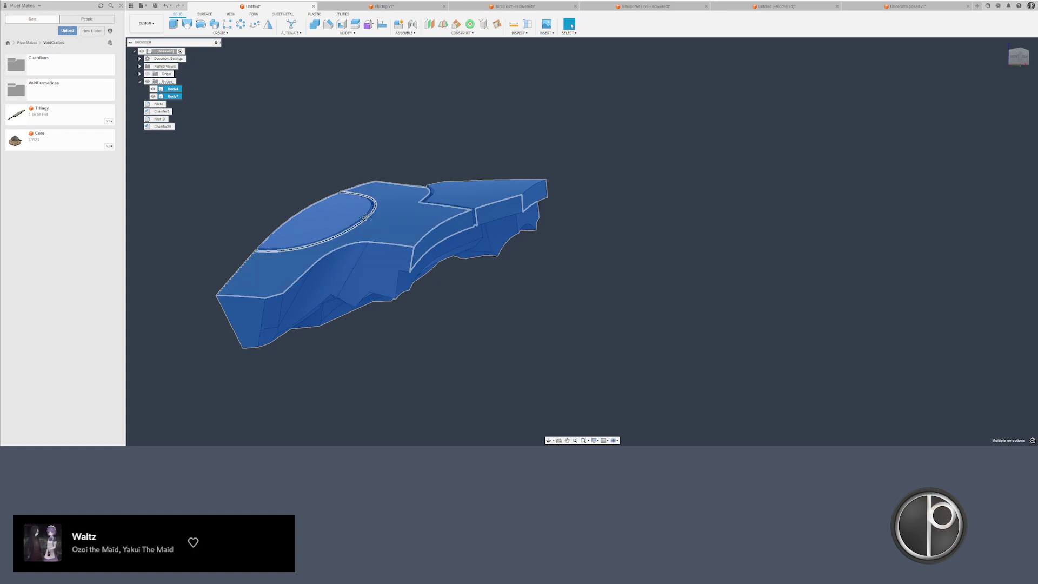
{"action": "middle_click_drag", "start_coordinate": [377, 244], "coordinate": [387, 326], "text": "shift"}
{"action": "left_click", "coordinate": [453, 252], "text": "shift"}
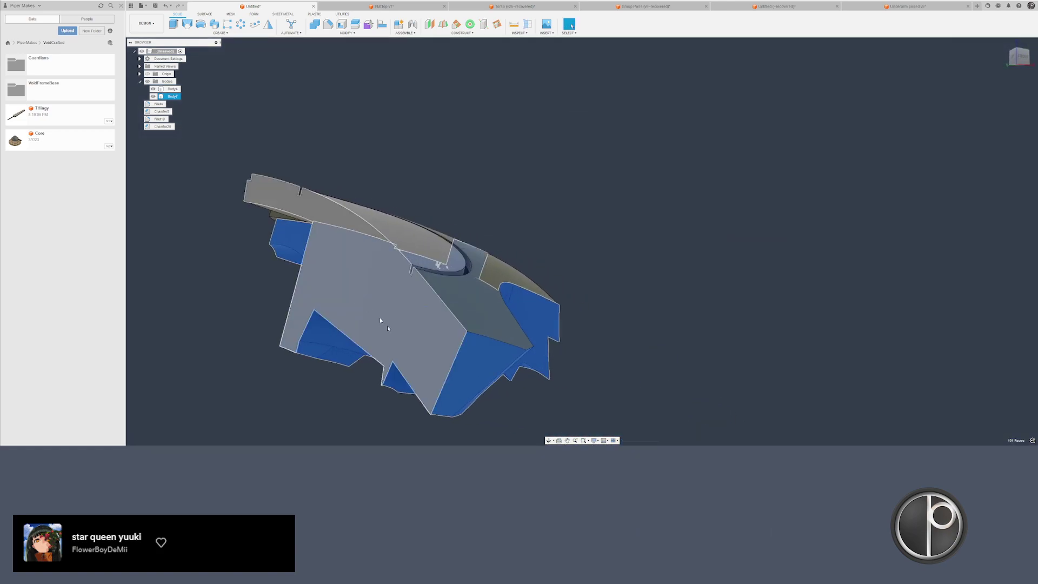
{"action": "left_click", "coordinate": [482, 363]}
{"action": "middle_click_drag", "start_coordinate": [482, 363], "coordinate": [360, 235], "text": "shift"}
{"action": "left_click", "coordinate": [419, 296]}
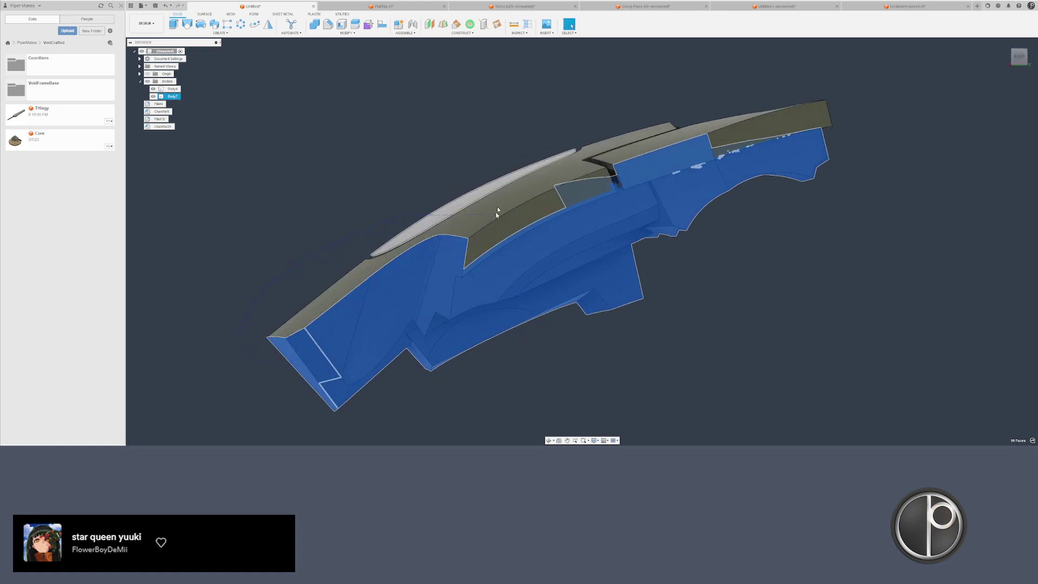
- Refine the selection to the duplicate's lower faces, delete them to leave the top plate, and hide the other body
{"action": "left_click_drag", "start_coordinate": [496, 216], "coordinate": [490, 210], "text": "shift"}
{"action": "middle_click_drag", "start_coordinate": [465, 181], "coordinate": [481, 151], "text": "shift"}
{"action": "scroll", "coordinate": [627, 140], "scroll_direction": "up", "scroll_amount": 2}
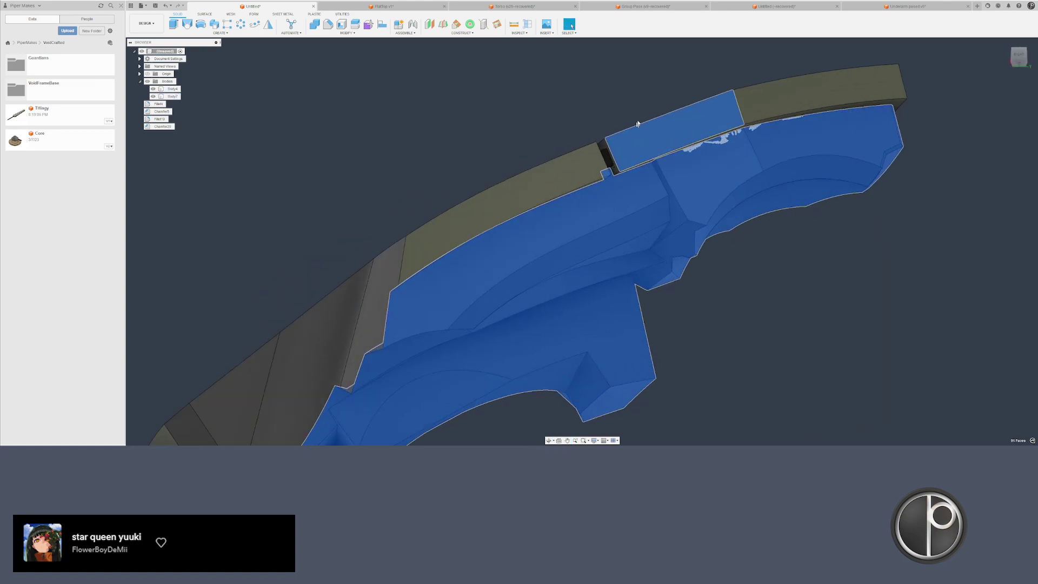
{"action": "middle_click_drag", "start_coordinate": [682, 119], "coordinate": [355, 193], "text": "shift"}
{"action": "scroll", "coordinate": [618, 180], "scroll_direction": "up", "scroll_amount": 2}
{"action": "scroll", "coordinate": [611, 181], "scroll_direction": "down", "scroll_amount": 4}
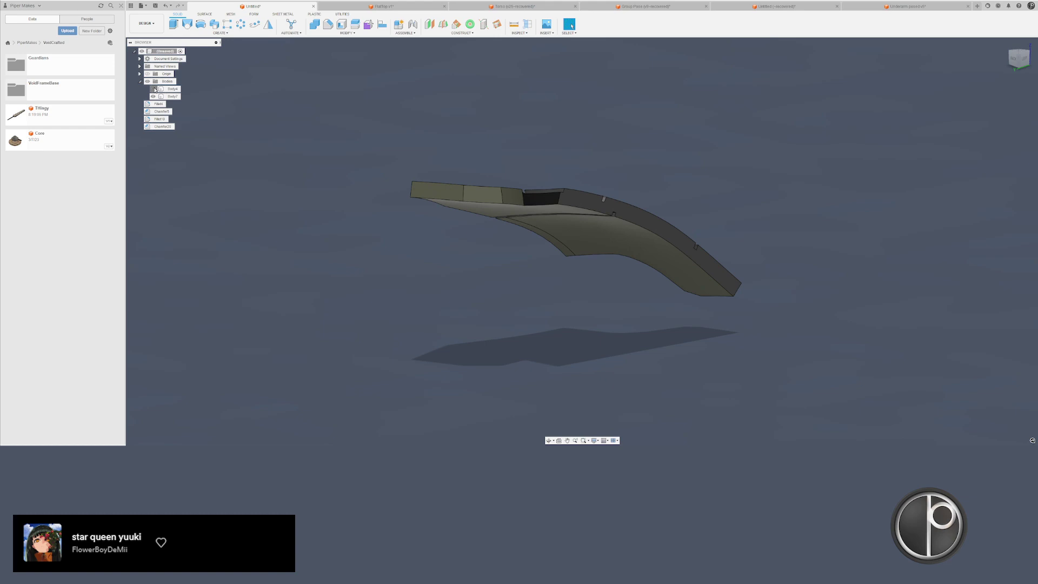
- Paste the copied armour half into a new design, then return to the first Untitled design
{"action": "left_click", "coordinate": [174, 90]}
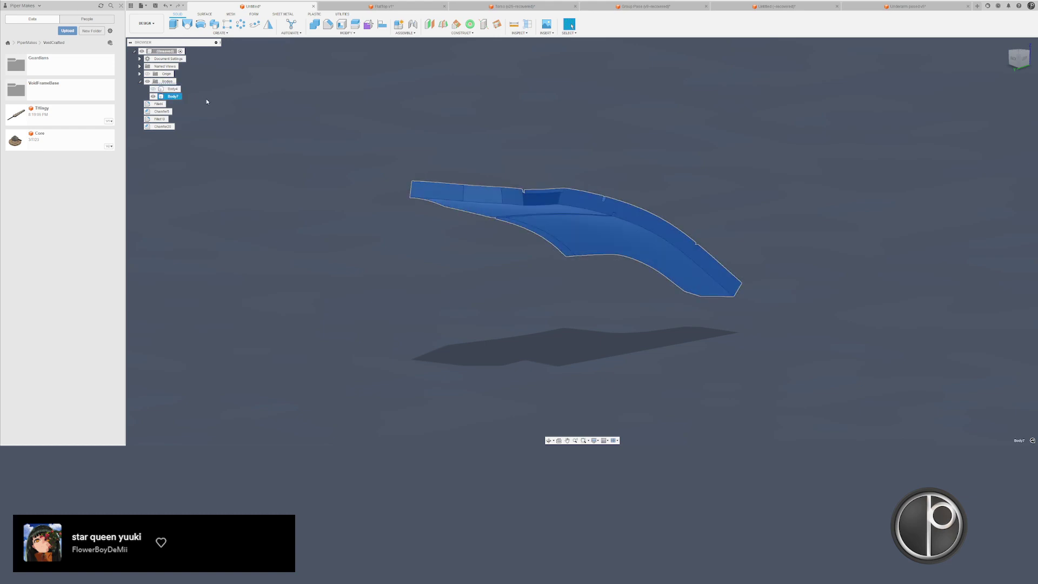
{"action": "left_click", "coordinate": [634, 83]}
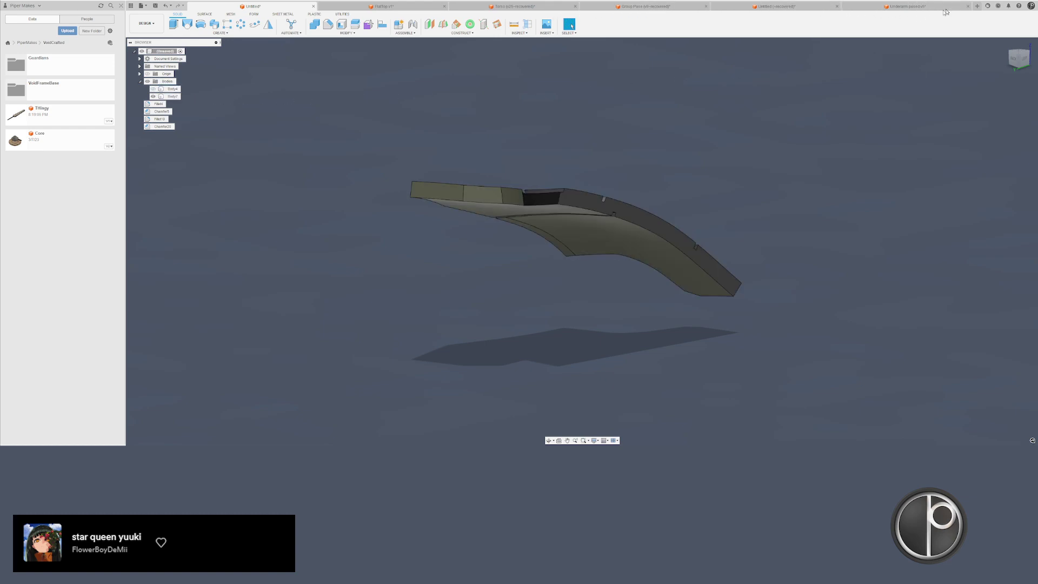
{"action": "left_click", "coordinate": [976, 8]}
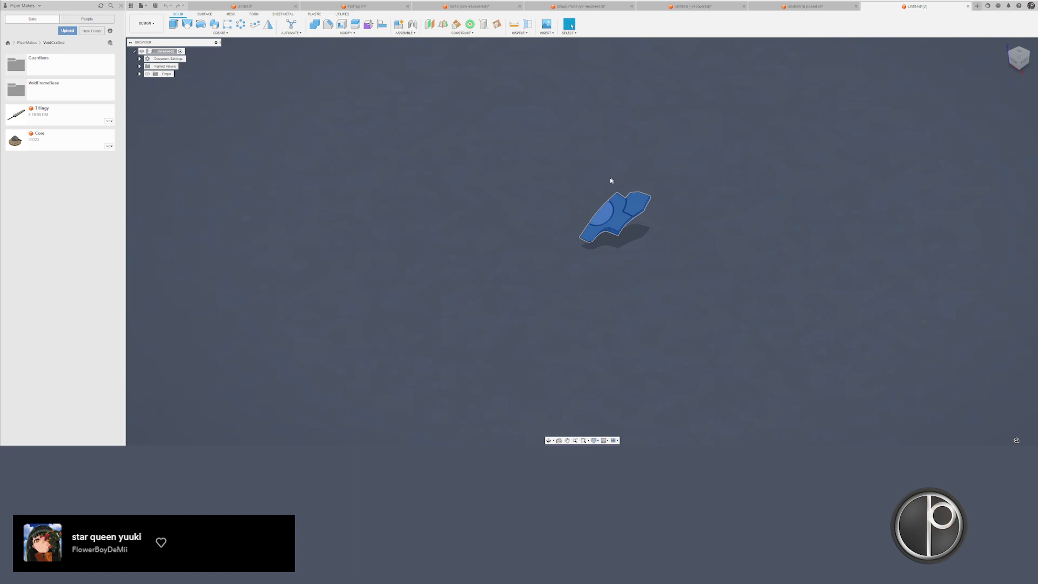
{"action": "left_click", "coordinate": [248, 7]}
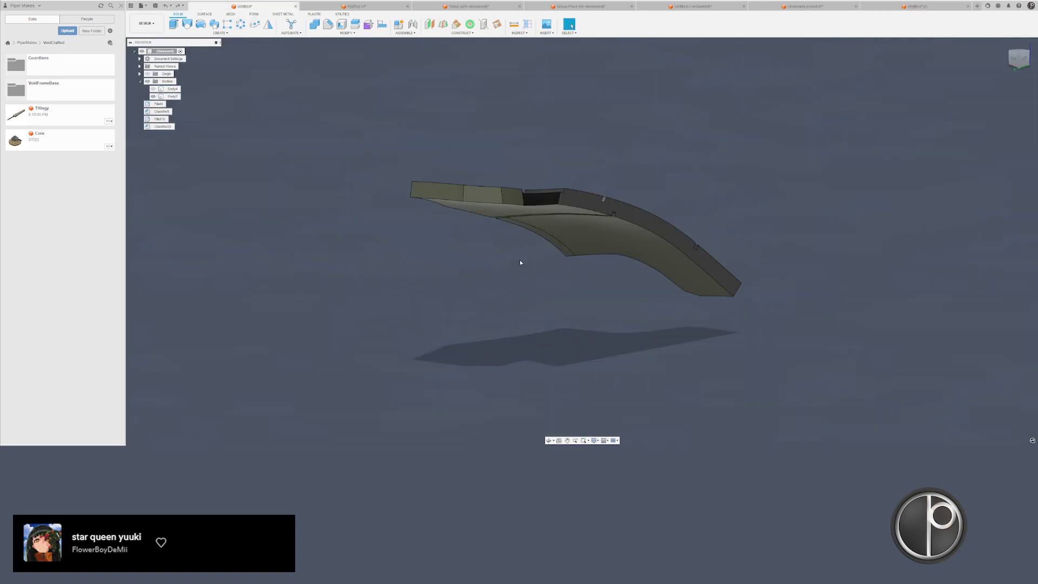
- Undo the deletion of the duplicated armour's lower faces
{"action": "scroll", "coordinate": [520, 262], "scroll_direction": "up", "scroll_amount": 5}
{"action": "middle_click_drag", "start_coordinate": [508, 255], "coordinate": [575, 248]}
{"action": "scroll", "coordinate": [574, 248], "scroll_direction": "down", "scroll_amount": 1}
{"action": "key", "text": "ctrl+z"}
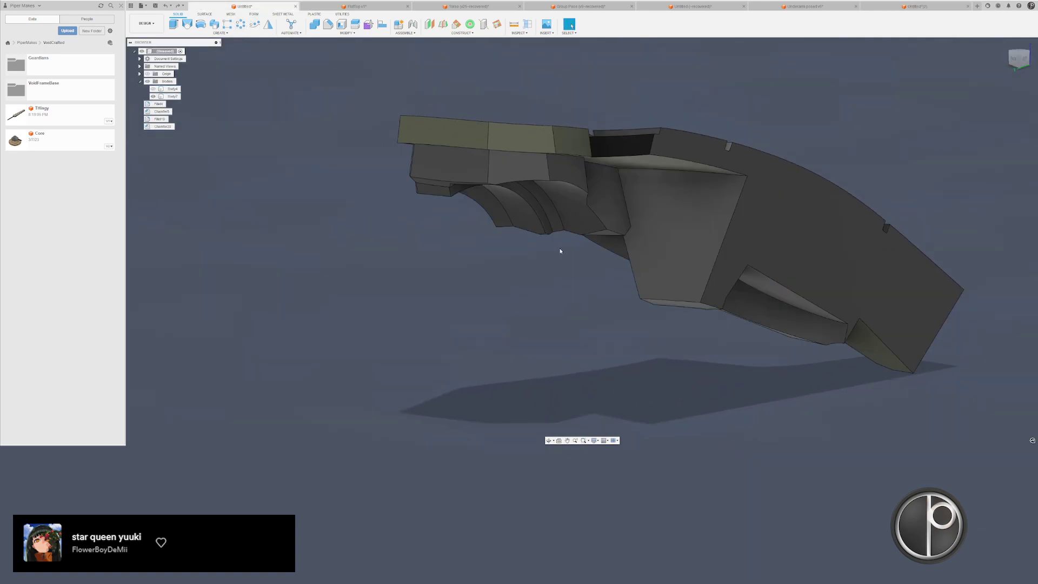
{"action": "scroll", "coordinate": [589, 263], "scroll_direction": "down", "scroll_amount": 3}
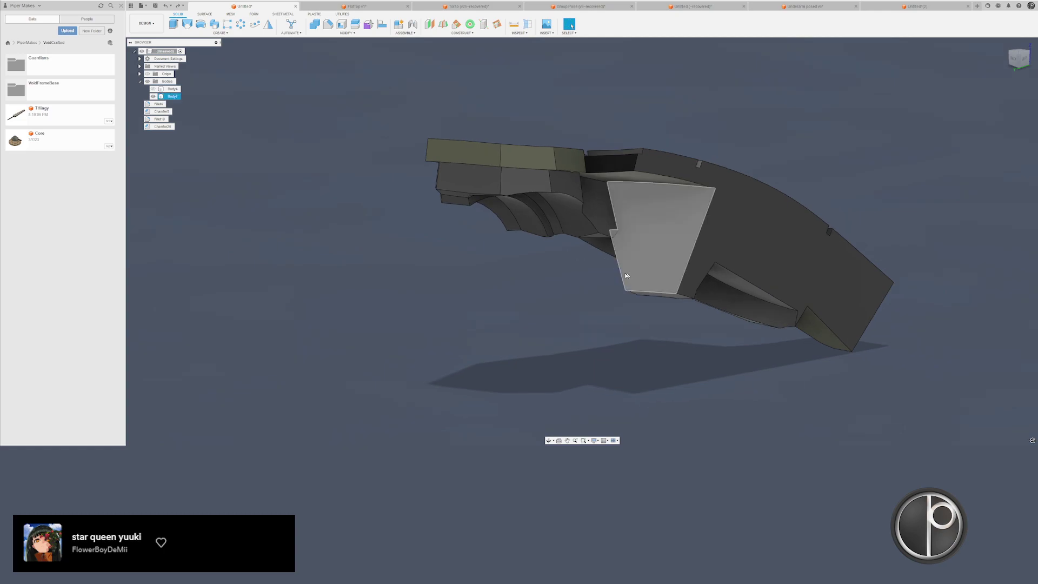
- Delete the hidden body and paste the copied top plate from the Untitled(2) design into the first Untitled design
{"action": "left_click", "coordinate": [173, 89]}
{"action": "key", "text": "Delete"}
{"action": "left_click", "coordinate": [900, 6]}
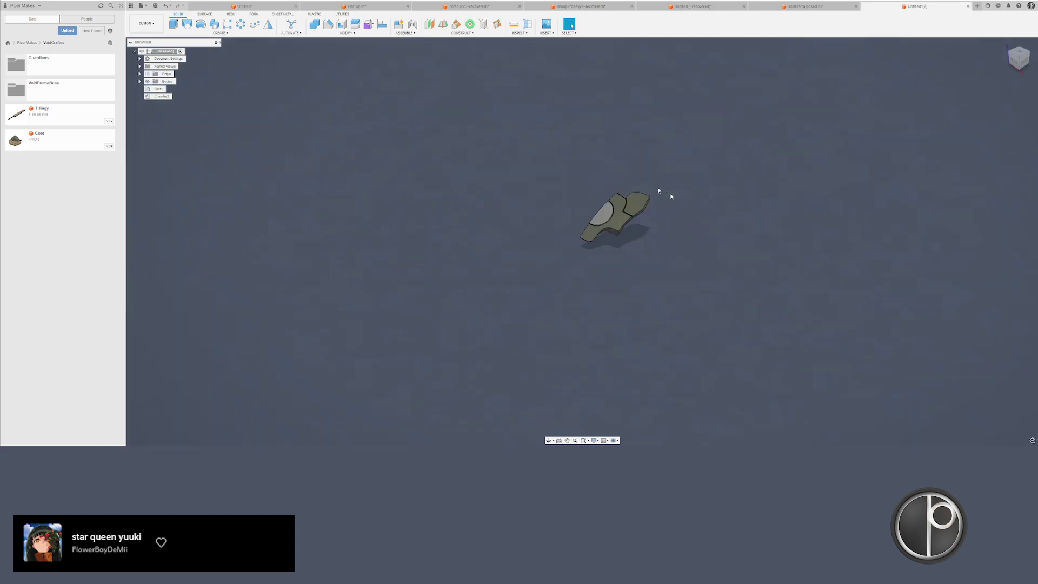
{"action": "left_click", "coordinate": [274, 5]}
{"action": "key", "text": "ctrl+v"}
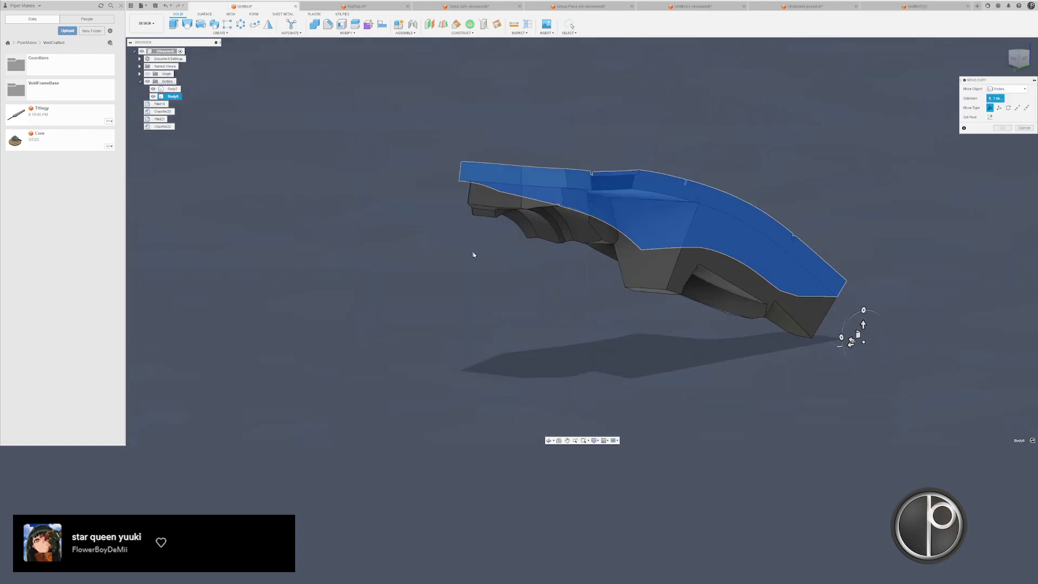
{"action": "key", "text": "Return"}
- Hide the full armour body and delete an unwanted face from the pasted top plate
{"action": "left_click", "coordinate": [636, 274]}
{"action": "key", "text": "v"}
{"action": "middle_click_drag", "start_coordinate": [627, 287], "coordinate": [599, 278], "text": "shift"}
{"action": "scroll", "coordinate": [614, 186], "scroll_direction": "up", "scroll_amount": 5}
{"action": "scroll", "coordinate": [605, 184], "scroll_direction": "down", "scroll_amount": 2}
{"action": "middle_click_drag", "start_coordinate": [605, 189], "coordinate": [508, 144], "text": "shift"}
{"action": "scroll", "coordinate": [681, 170], "scroll_direction": "up", "scroll_amount": 2}
{"action": "left_click", "coordinate": [679, 166]}
{"action": "key", "text": "Delete"}
- Delete the small leftover faces at the end and inner corner of the groove between the top plate's two panels
{"action": "scroll", "coordinate": [649, 137], "scroll_direction": "down", "scroll_amount": 2}
{"action": "middle_click_drag", "start_coordinate": [649, 137], "coordinate": [410, 241]}
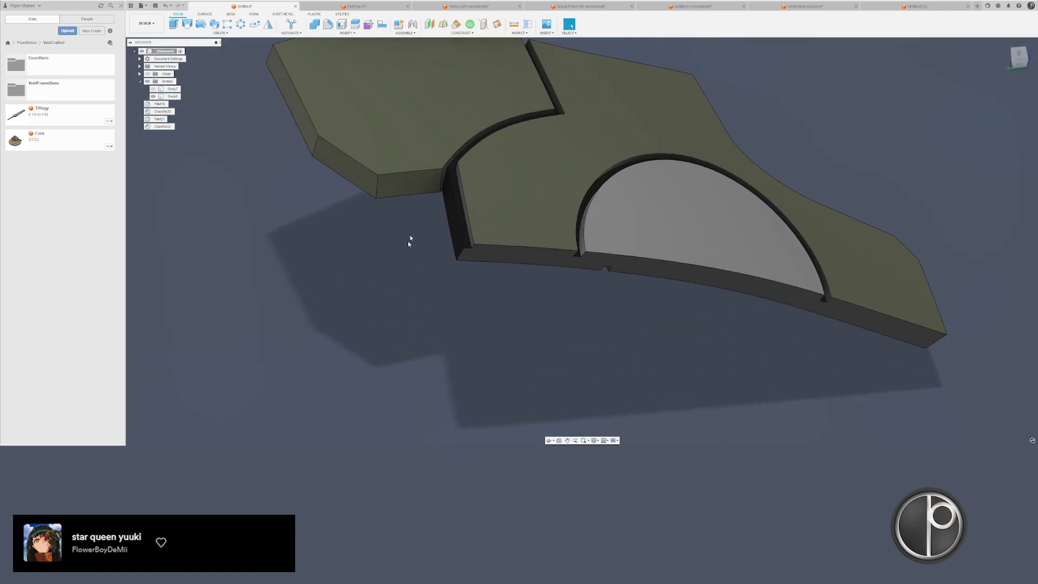
{"action": "scroll", "coordinate": [410, 241], "scroll_direction": "up", "scroll_amount": 5}
{"action": "left_click", "coordinate": [447, 176]}
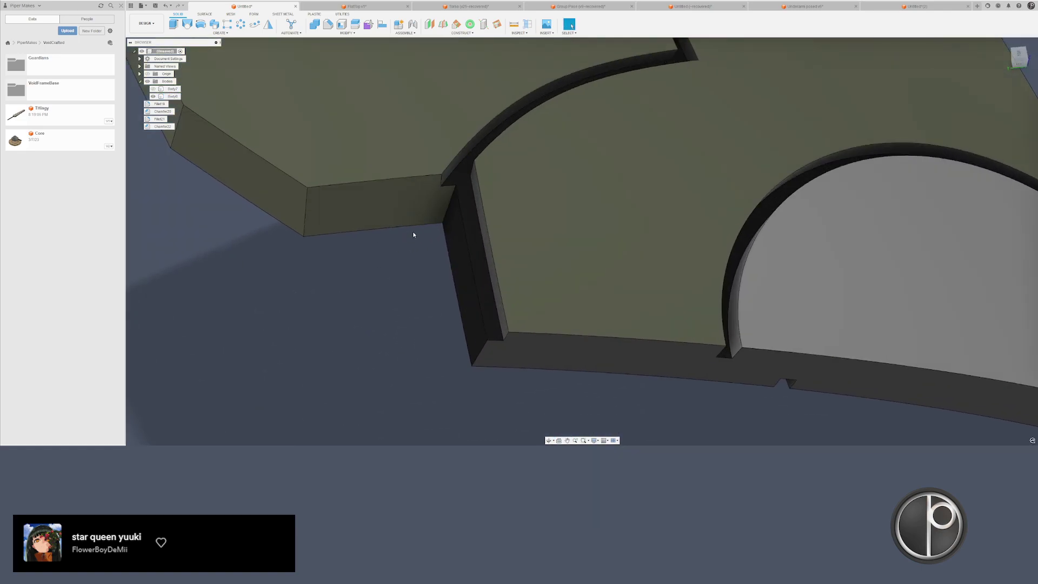
{"action": "key", "text": "Delete"}
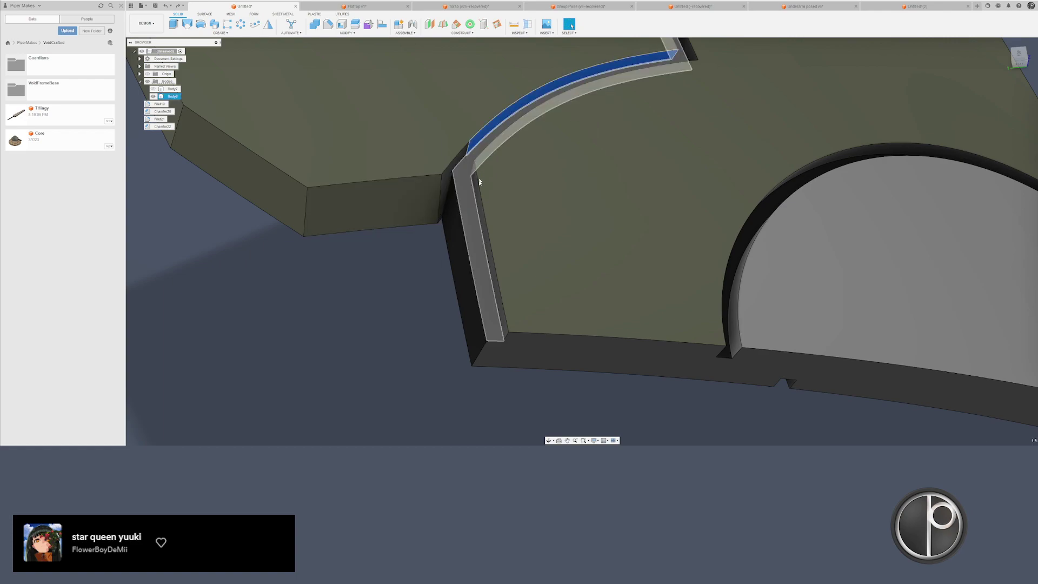
{"action": "scroll", "coordinate": [462, 211], "scroll_direction": "down", "scroll_amount": 3}
{"action": "middle_click_drag", "start_coordinate": [461, 211], "coordinate": [562, 170], "text": "shift"}
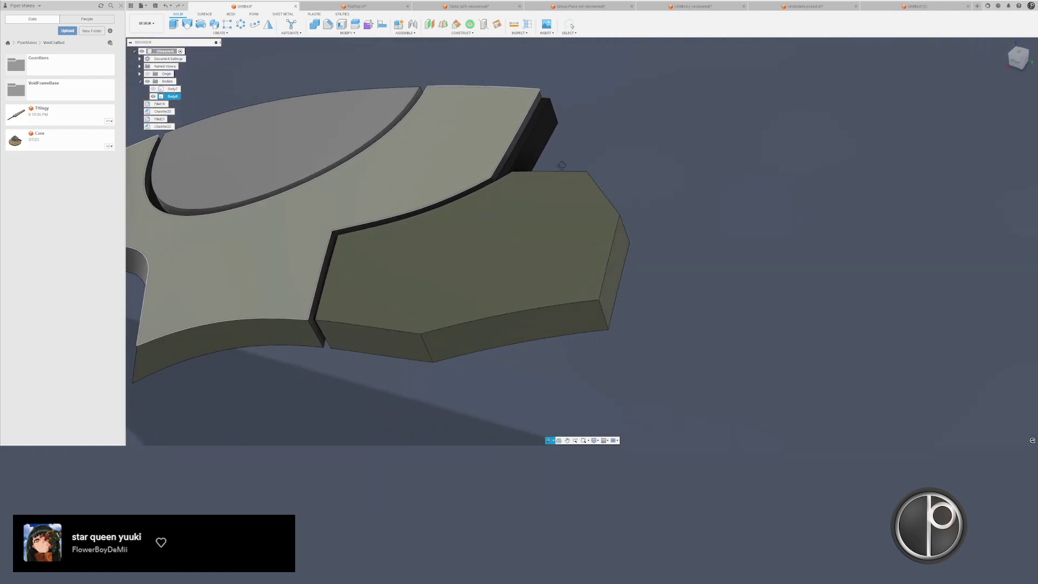
{"action": "scroll", "coordinate": [443, 197], "scroll_direction": "up", "scroll_amount": 4}
{"action": "left_click", "coordinate": [420, 220]}
{"action": "middle_click_drag", "start_coordinate": [218, 287], "coordinate": [430, 203]}
{"action": "scroll", "coordinate": [400, 198], "scroll_direction": "up", "scroll_amount": 2}
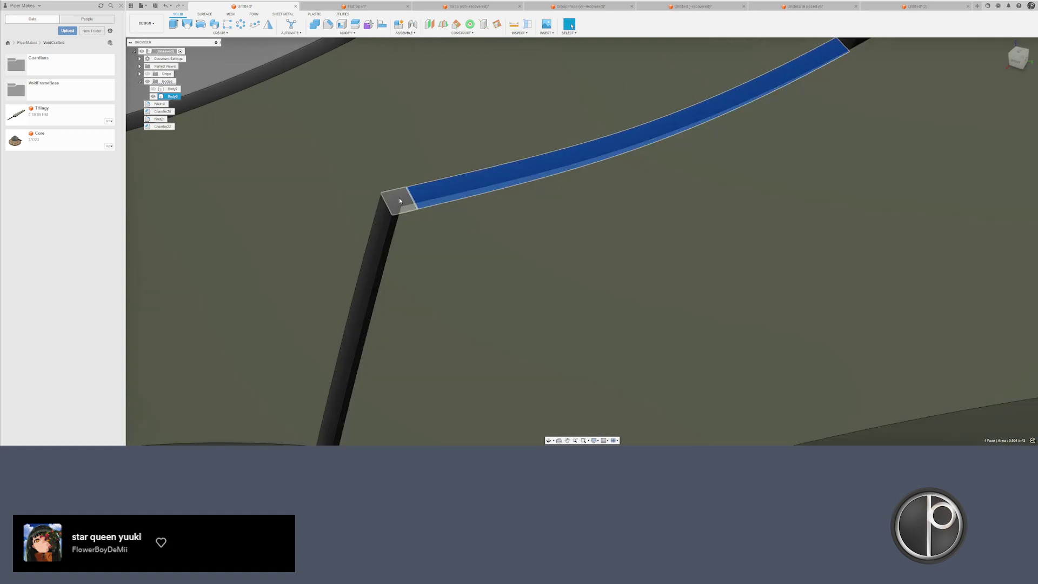
{"action": "left_click", "coordinate": [399, 197]}
{"action": "key", "text": "Delete"}
- Select the bevel faces along the groove between the two panels and give them the olive green appearance
{"action": "left_click", "coordinate": [412, 199]}
{"action": "left_click", "coordinate": [375, 220], "text": "ctrl"}
{"action": "middle_click_drag", "start_coordinate": [376, 221], "coordinate": [891, 414], "text": "shift"}
{"action": "left_click", "coordinate": [420, 209], "text": "ctrl"}
{"action": "left_click", "coordinate": [393, 189], "text": "ctrl"}
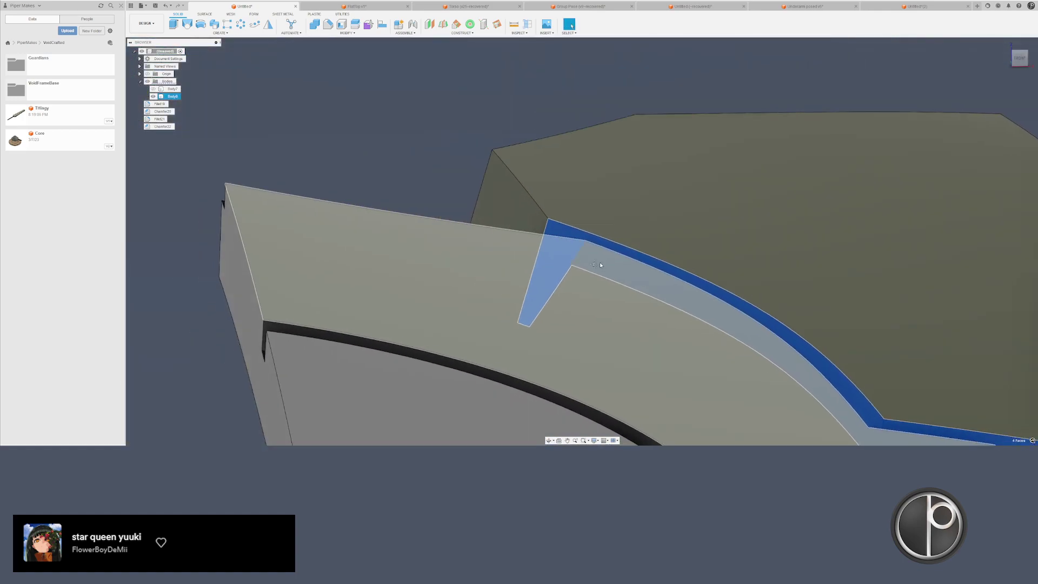
{"action": "middle_click_drag", "start_coordinate": [599, 262], "coordinate": [617, 309], "text": "shift"}
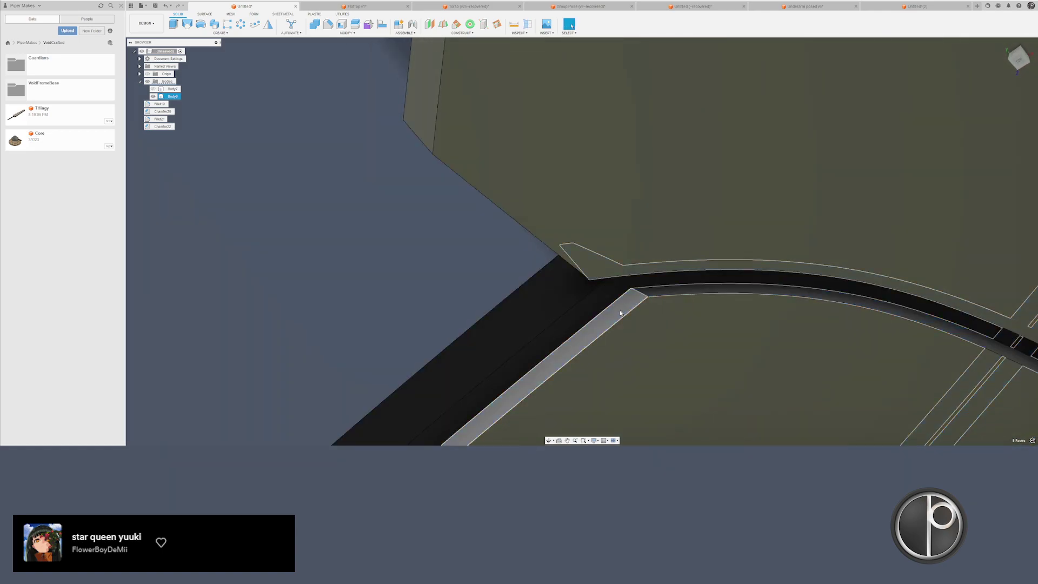
{"action": "key", "text": "a"}
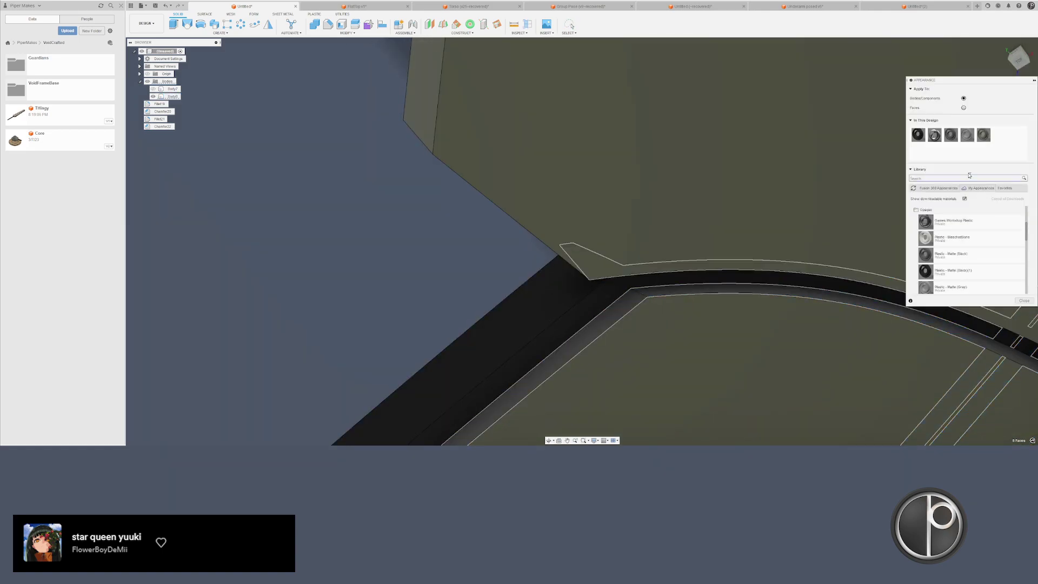
{"action": "left_click_drag", "start_coordinate": [983, 136], "coordinate": [633, 301]}
{"action": "scroll", "coordinate": [434, 301], "scroll_direction": "down", "scroll_amount": 5}
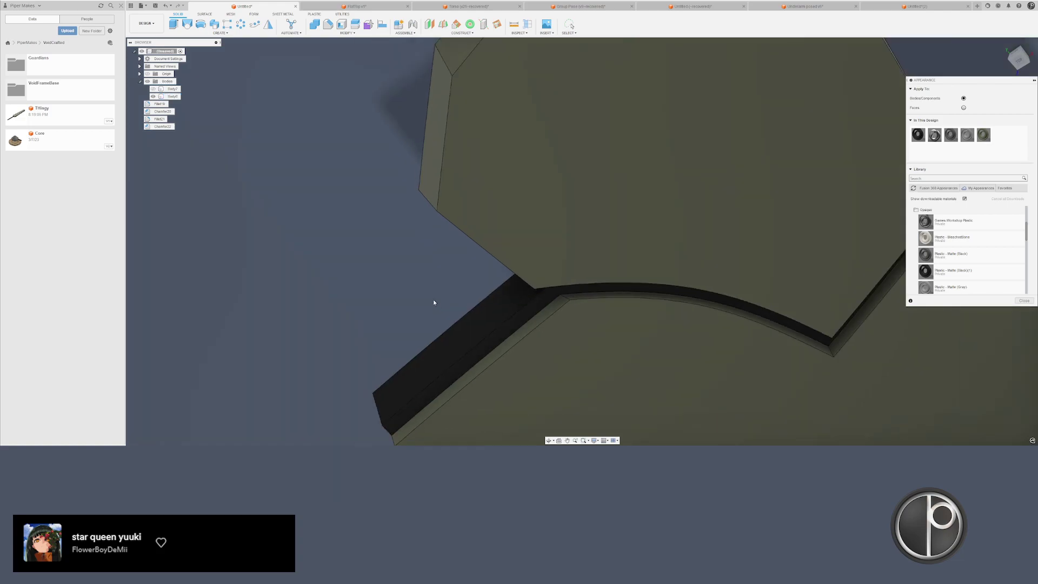
- Apply the olive green appearance to the curved plate wall surrounding the oval cap
{"action": "middle_click_drag", "start_coordinate": [434, 301], "coordinate": [391, 256], "text": "shift"}
{"action": "left_click_drag", "start_coordinate": [390, 255], "coordinate": [394, 276]}
{"action": "scroll", "coordinate": [394, 276], "scroll_direction": "up", "scroll_amount": 8}
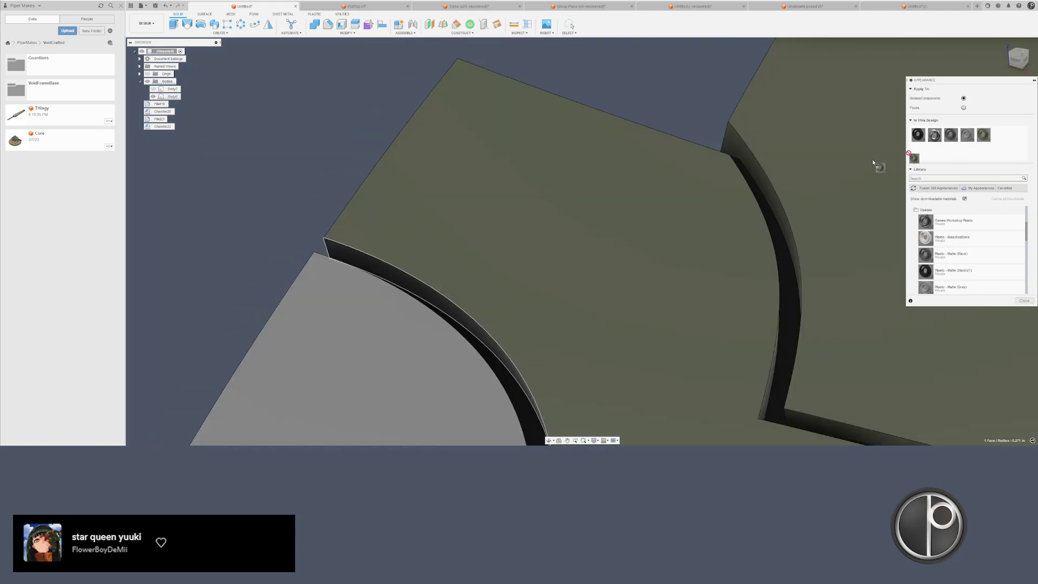
{"action": "left_click_drag", "start_coordinate": [873, 161], "coordinate": [363, 255]}
{"action": "middle_click_drag", "start_coordinate": [361, 252], "coordinate": [518, 158], "text": "shift"}
{"action": "scroll", "coordinate": [361, 275], "scroll_direction": "down", "scroll_amount": 3}
{"action": "scroll", "coordinate": [373, 276], "scroll_direction": "down", "scroll_amount": 4}
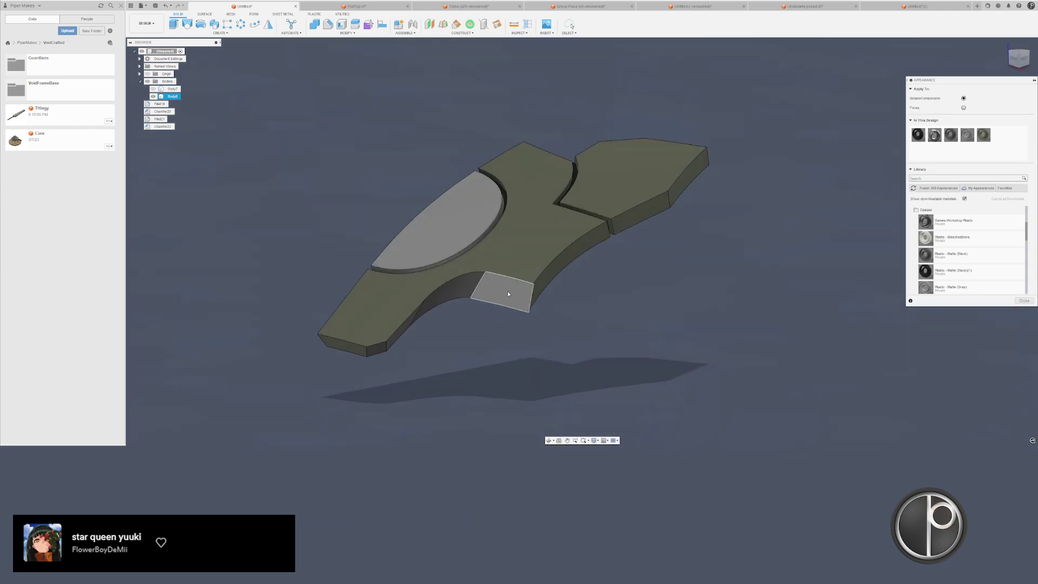
- Select the top plate's dark outer side faces around the curved notch and apply the olive green appearance to them
{"action": "left_click", "coordinate": [508, 293]}
{"action": "left_click", "coordinate": [452, 296], "text": "shift"}
{"action": "middle_click_drag", "start_coordinate": [448, 304], "coordinate": [403, 297], "text": "shift"}
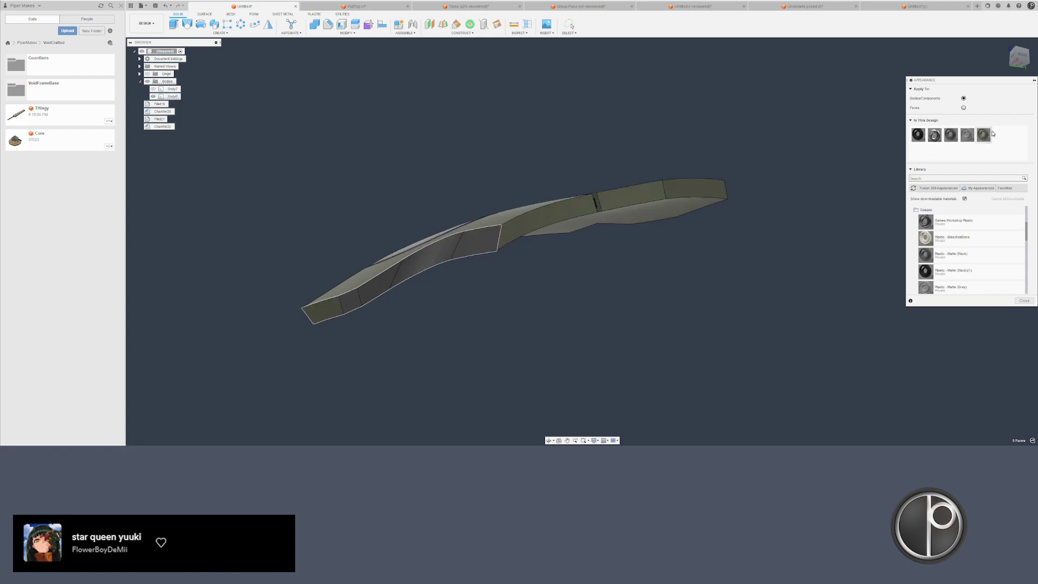
{"action": "left_click_drag", "start_coordinate": [981, 135], "coordinate": [531, 230]}
{"action": "key", "text": "Escape"}
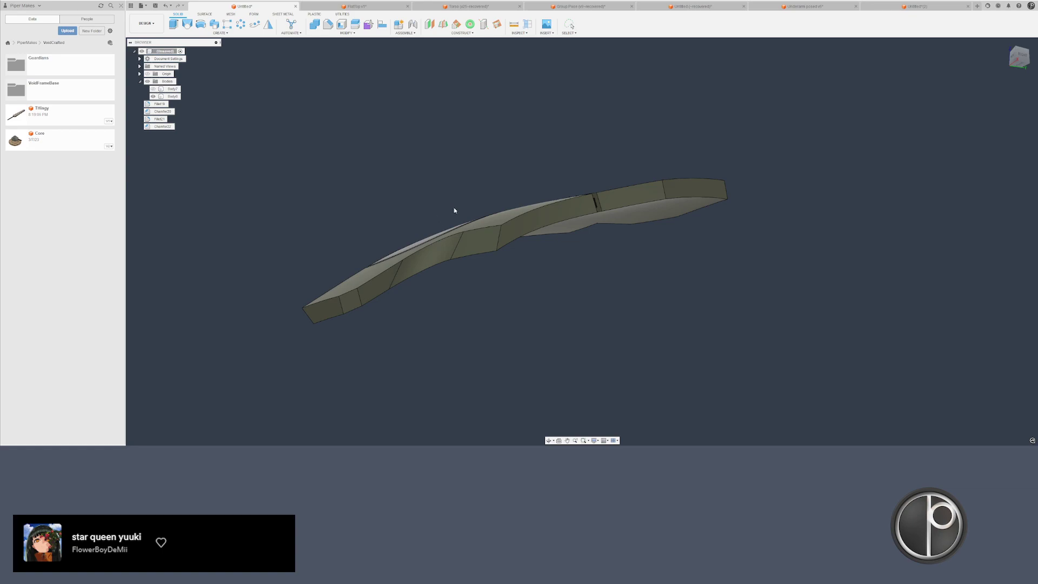
{"action": "middle_click_drag", "start_coordinate": [461, 222], "coordinate": [423, 213], "text": "shift"}
{"action": "key", "text": "c"}
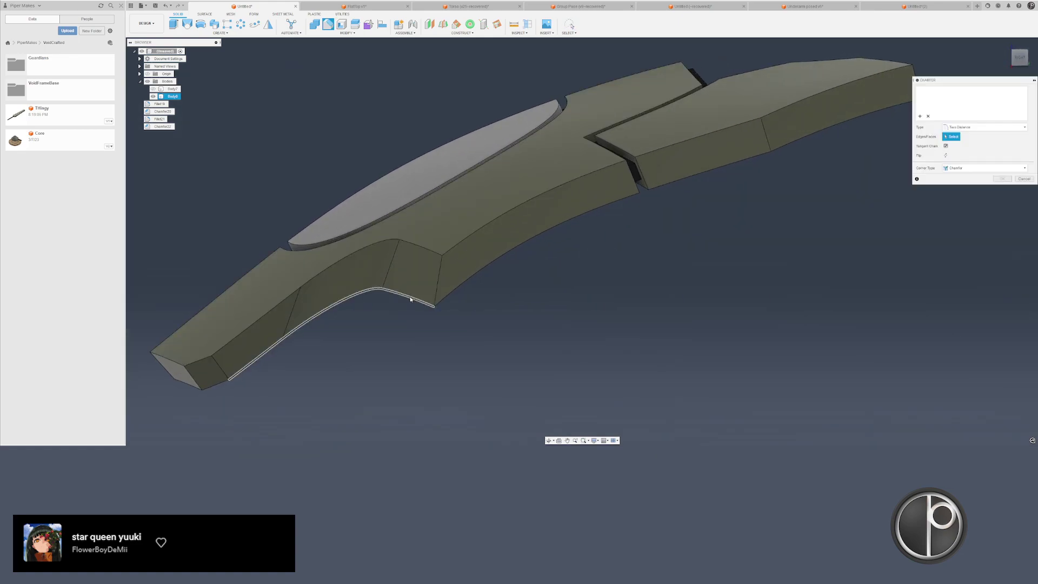
{"action": "scroll", "coordinate": [407, 300], "scroll_direction": "up", "scroll_amount": 3}
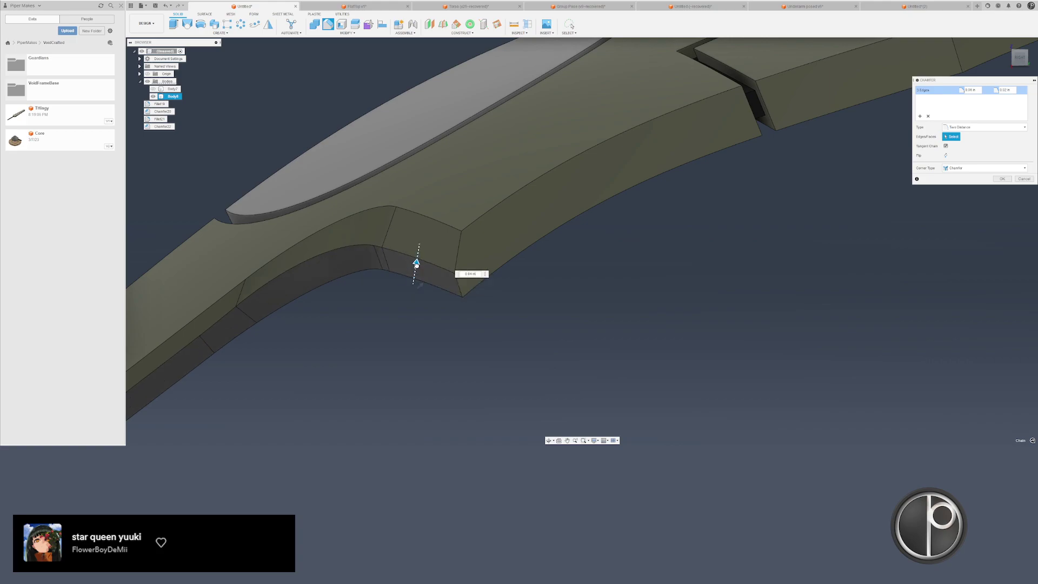
{"action": "middle_click_drag", "start_coordinate": [414, 267], "coordinate": [510, 200]}
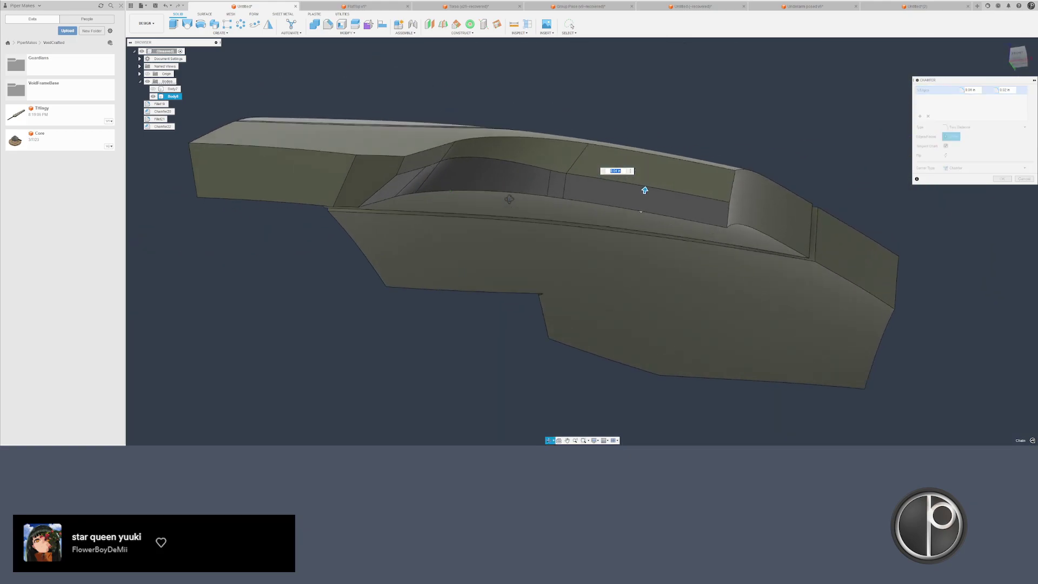
{"action": "scroll", "coordinate": [644, 190], "scroll_direction": "up", "scroll_amount": 6}
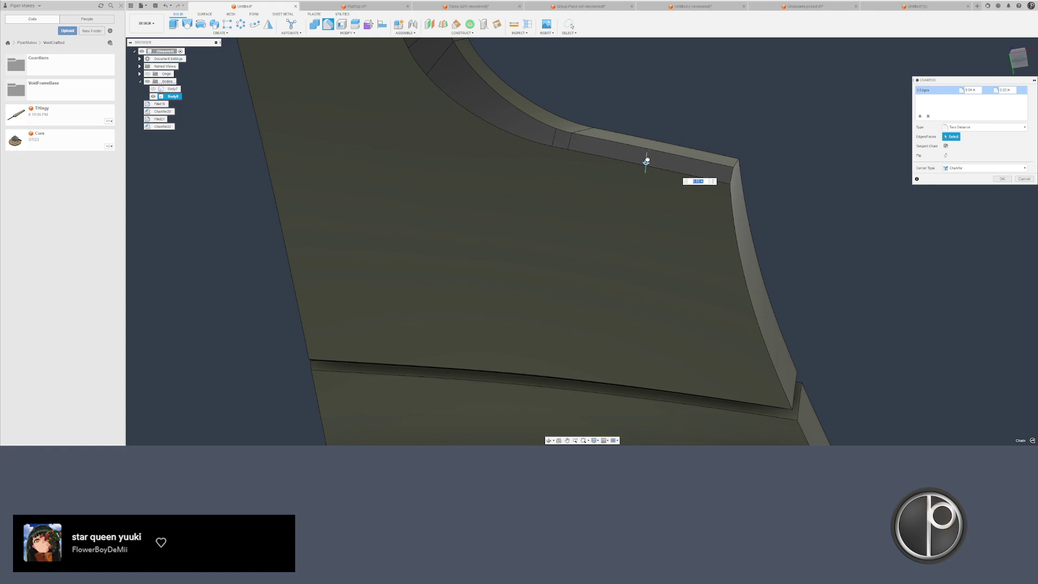
{"action": "middle_click_drag", "start_coordinate": [647, 155], "coordinate": [643, 136], "text": "shift"}
{"action": "key", "text": "Escape"}
{"action": "scroll", "coordinate": [522, 253], "scroll_direction": "down", "scroll_amount": 3}
{"action": "mouse_move", "coordinate": [521, 253]}
{"action": "middle_mouse_down", "text": "shift"}
{"action": "mouse_move", "coordinate": [563, 271]}
{"action": "mouse_move", "coordinate": [526, 248]}
{"action": "middle_mouse_up", "text": "shift"}
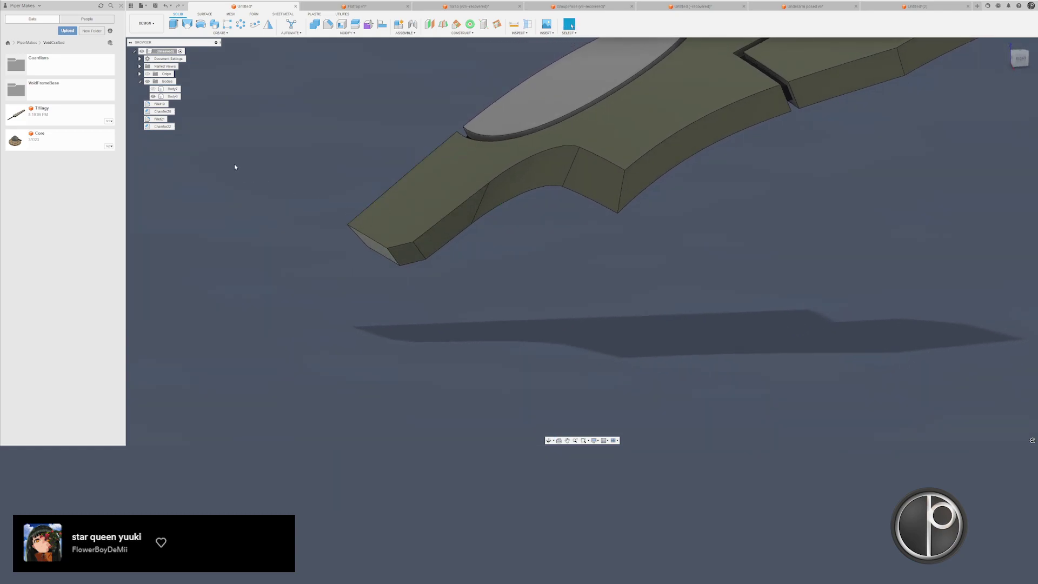
- Show the full armour body and cut the top plate out of it with Combine, keeping the plate body
{"action": "left_click", "coordinate": [153, 89]}
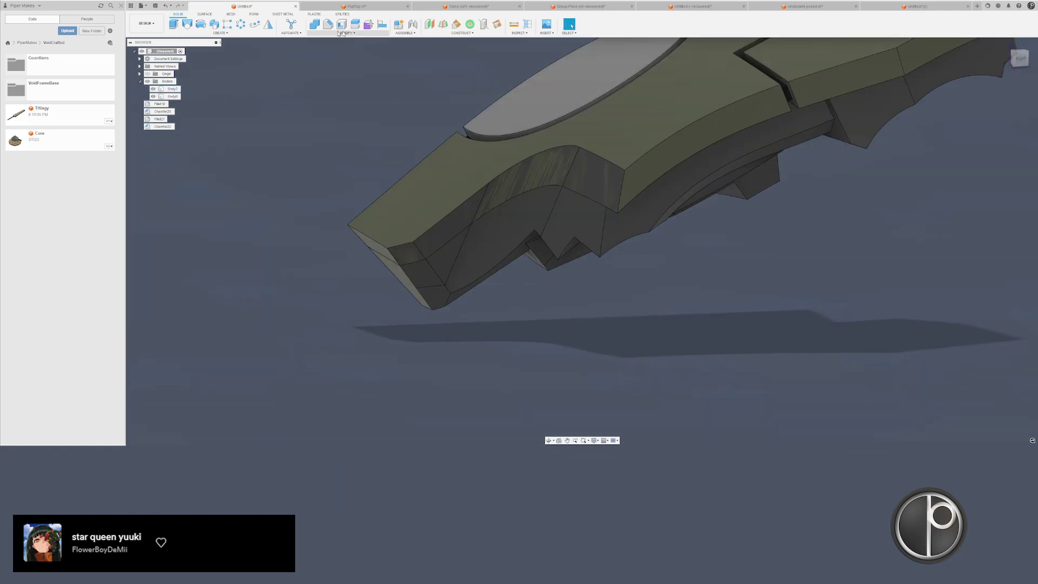
{"action": "left_click", "coordinate": [499, 223]}
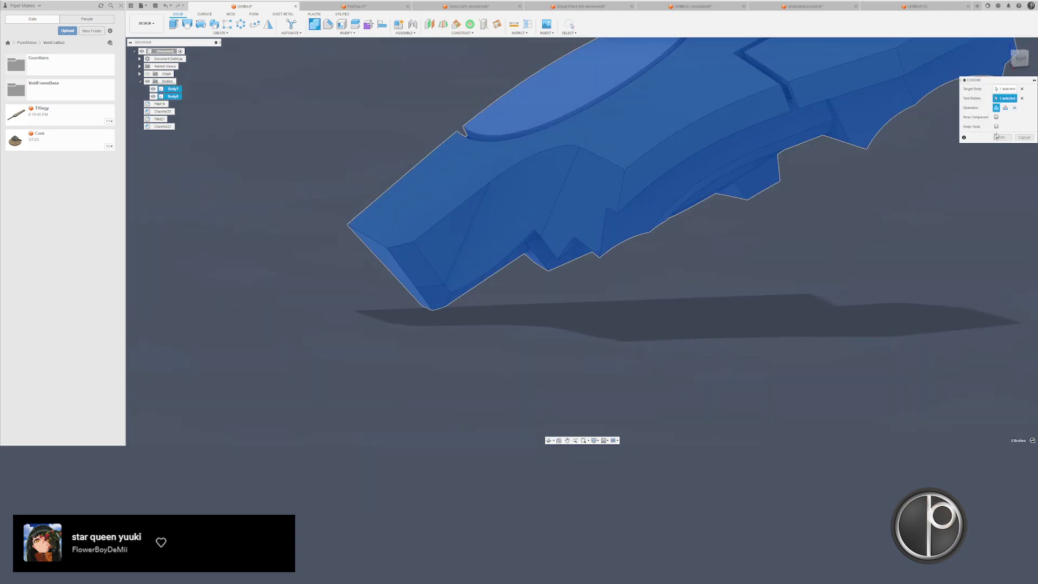
{"action": "left_click", "coordinate": [1005, 107]}
{"action": "left_click", "coordinate": [1001, 137]}
{"action": "middle_click_drag", "start_coordinate": [594, 241], "coordinate": [602, 227], "text": "shift"}
{"action": "scroll", "coordinate": [602, 227], "scroll_direction": "up", "scroll_amount": 1}
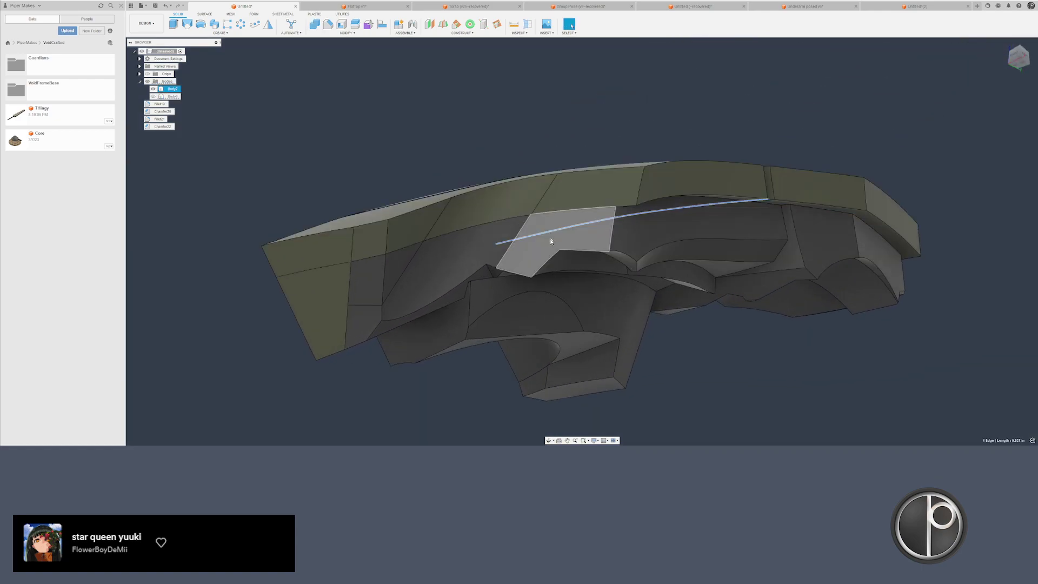
- Try to delete the small dark side face near the narrow end of the armour underside as a solid face
{"action": "left_click", "coordinate": [514, 244]}
{"action": "left_click", "coordinate": [432, 258], "text": "shift"}
{"action": "left_click", "coordinate": [367, 279]}
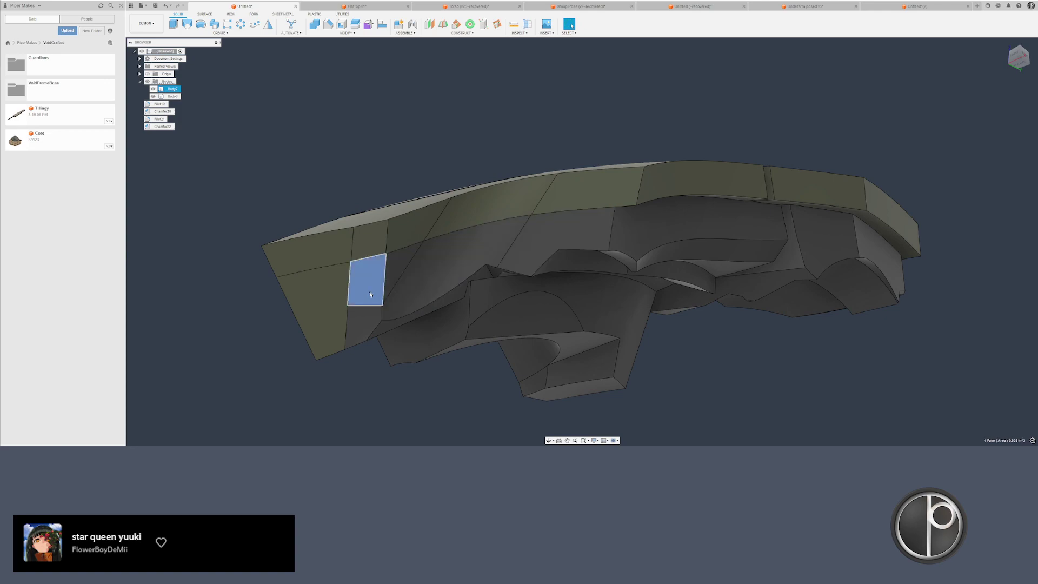
{"action": "key", "text": "Delete"}
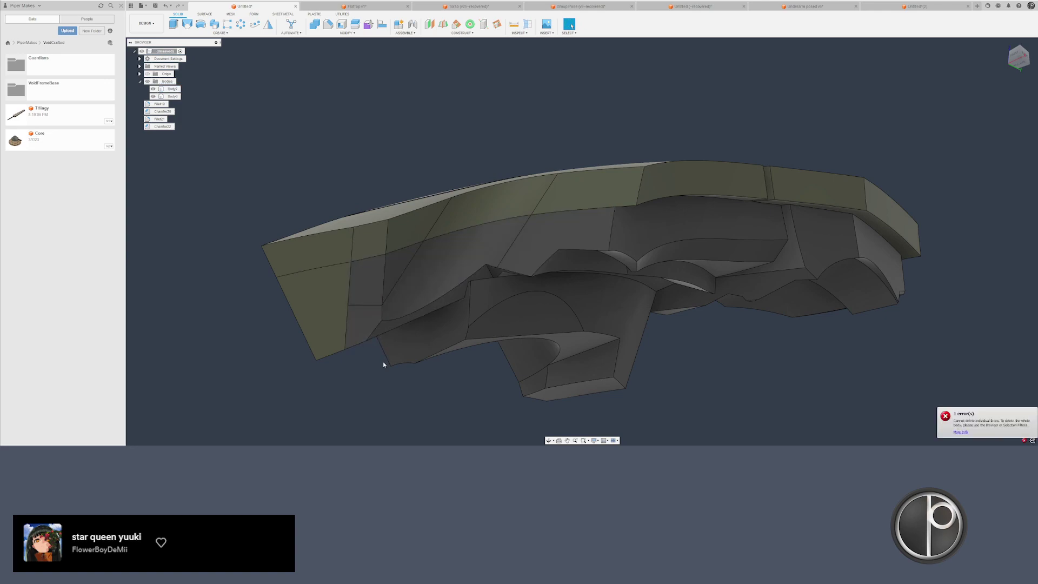
- Hide the top plate and delete the two long curved side faces near the underside's narrow end as surfaces
{"action": "left_click", "coordinate": [402, 235]}
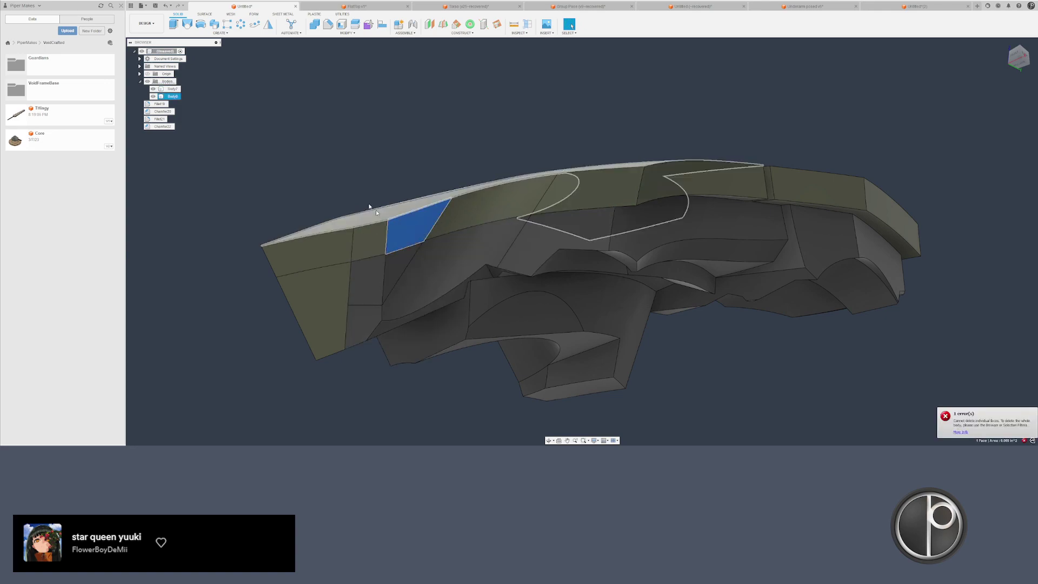
{"action": "key", "text": "v"}
{"action": "middle_click_drag", "start_coordinate": [366, 204], "coordinate": [342, 190], "text": "shift"}
{"action": "left_click", "coordinate": [205, 14]}
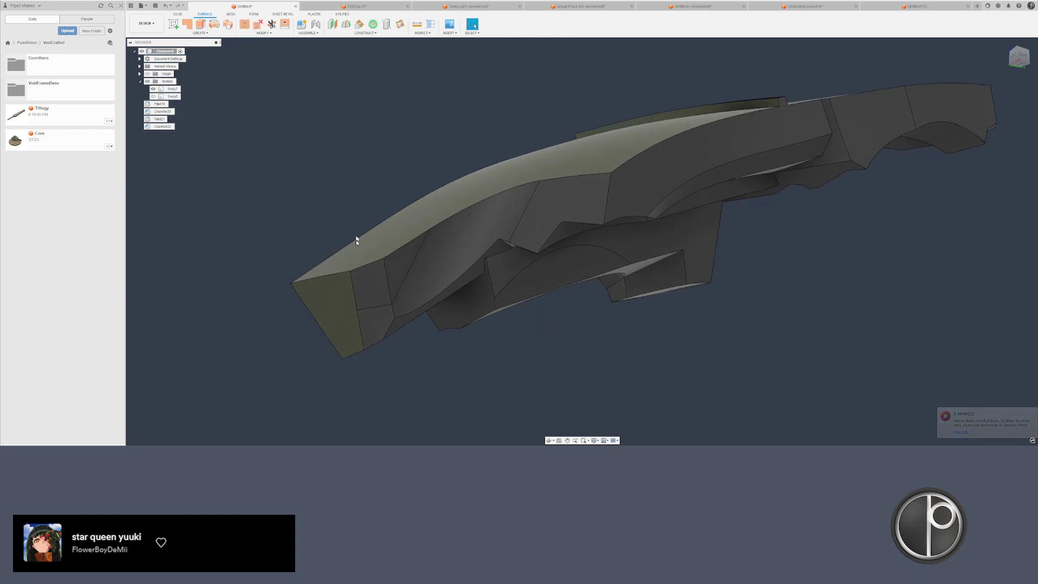
{"action": "scroll", "coordinate": [357, 246], "scroll_direction": "up", "scroll_amount": 2}
{"action": "left_click", "coordinate": [410, 277]}
{"action": "left_click", "coordinate": [451, 267], "text": "ctrl"}
{"action": "key", "text": "Delete"}
- Patch the opening in the underside's curved side and stitch the patch to the body
{"action": "left_click", "coordinate": [187, 25]}
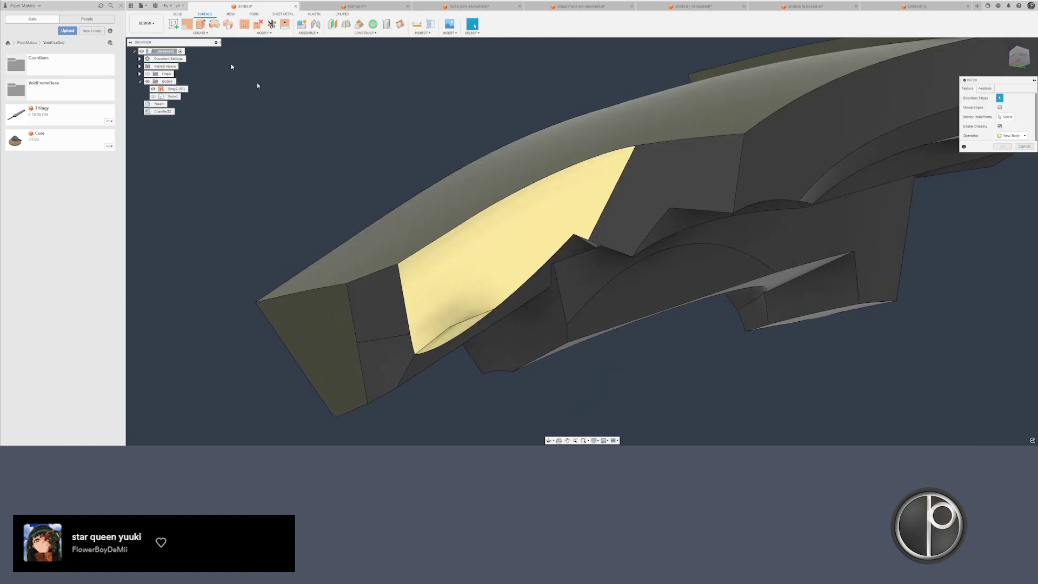
{"action": "key", "text": "Return"}
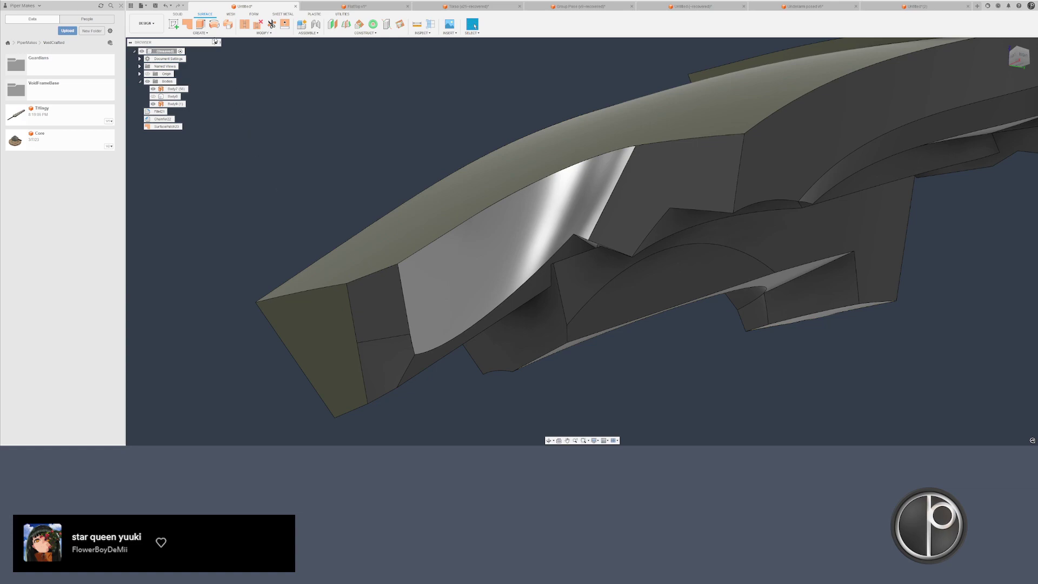
{"action": "left_click", "coordinate": [242, 25]}
{"action": "left_click", "coordinate": [346, 270]}
{"action": "left_click", "coordinate": [443, 286]}
{"action": "key", "text": "Return"}
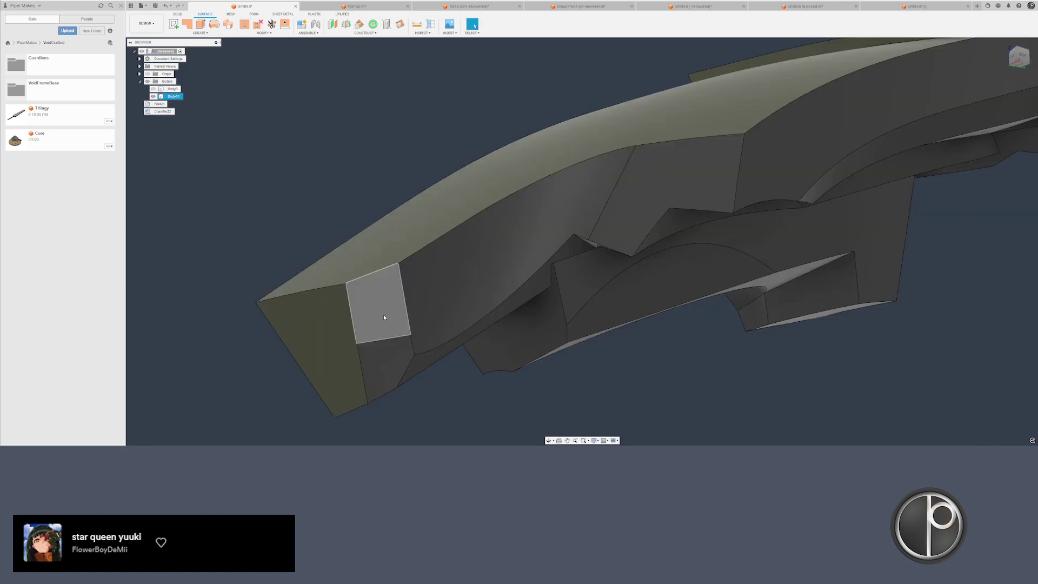
- Delete the two small stacked side faces beside the underside's flat end face
{"action": "left_click", "coordinate": [384, 314]}
{"action": "key", "text": "Delete"}
{"action": "key", "text": "Delete"}
{"action": "left_click", "coordinate": [178, 15]}
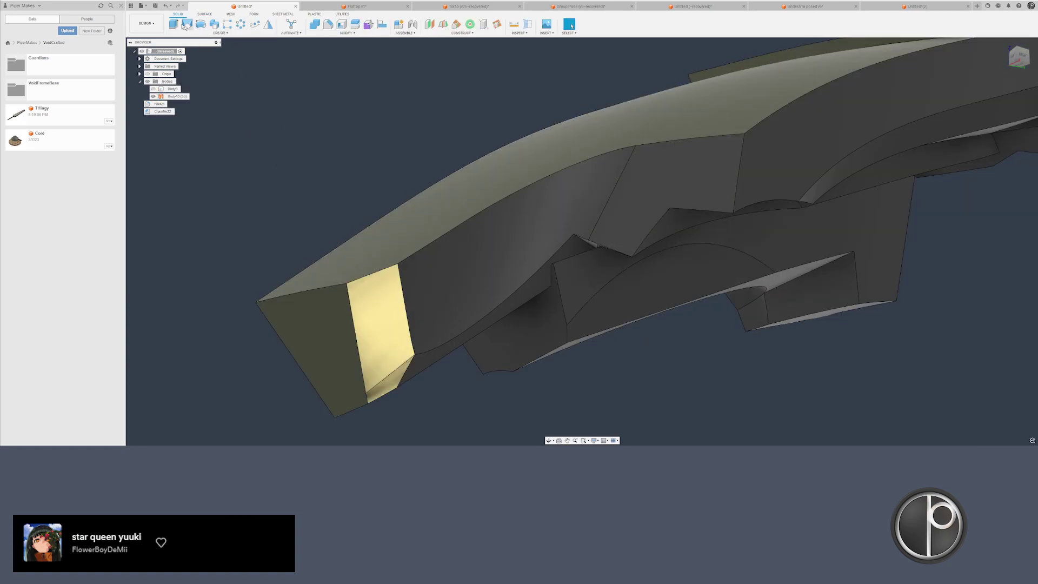
- Close the narrow opening beside the end face with a single patch and stitch it to the underside body
{"action": "left_click", "coordinate": [205, 14]}
{"action": "left_click", "coordinate": [187, 25]}
{"action": "left_click", "coordinate": [364, 277]}
{"action": "key", "text": "Return"}
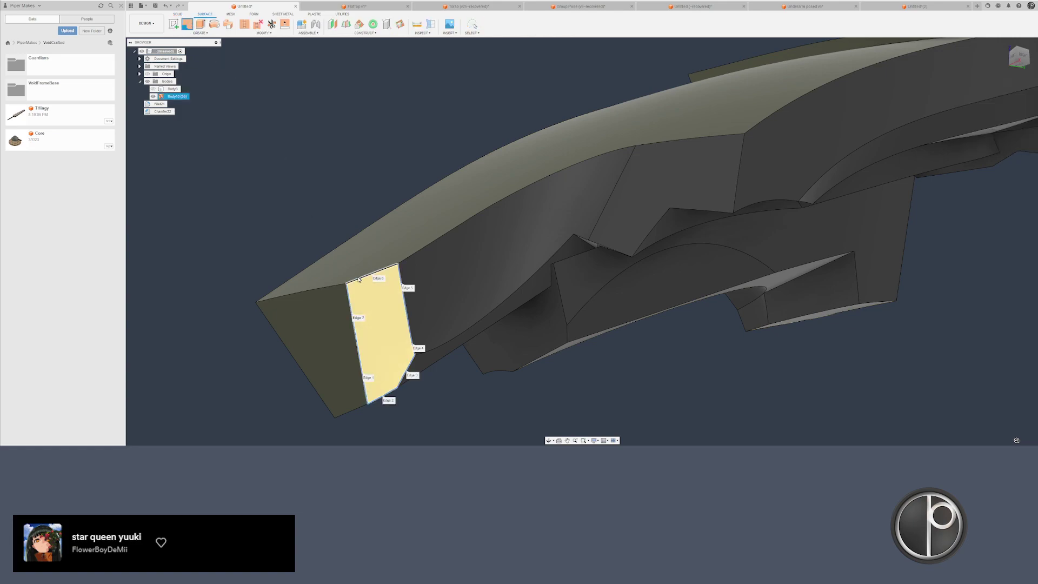
{"action": "left_click", "coordinate": [245, 24]}
{"action": "left_click", "coordinate": [377, 252]}
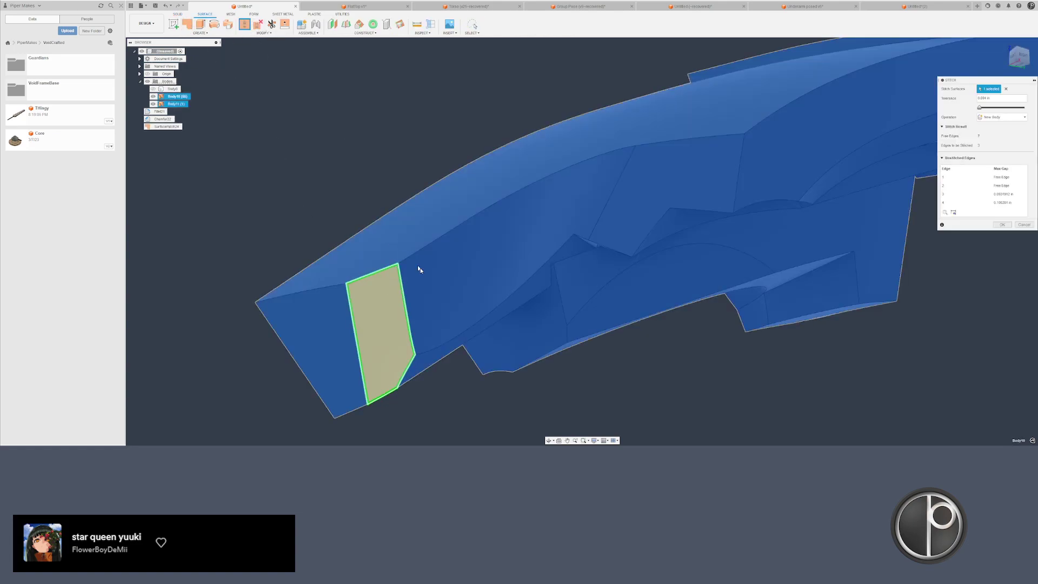
{"action": "key", "text": "Return"}
- Confirm the stitch and apply the Plastic - Matte (Black) appearance to the side and end faces at the underside's narrow end
{"action": "scroll", "coordinate": [396, 196], "scroll_direction": "down", "scroll_amount": 1}
{"action": "left_click", "coordinate": [371, 295]}
{"action": "left_click", "coordinate": [396, 280], "text": "ctrl"}
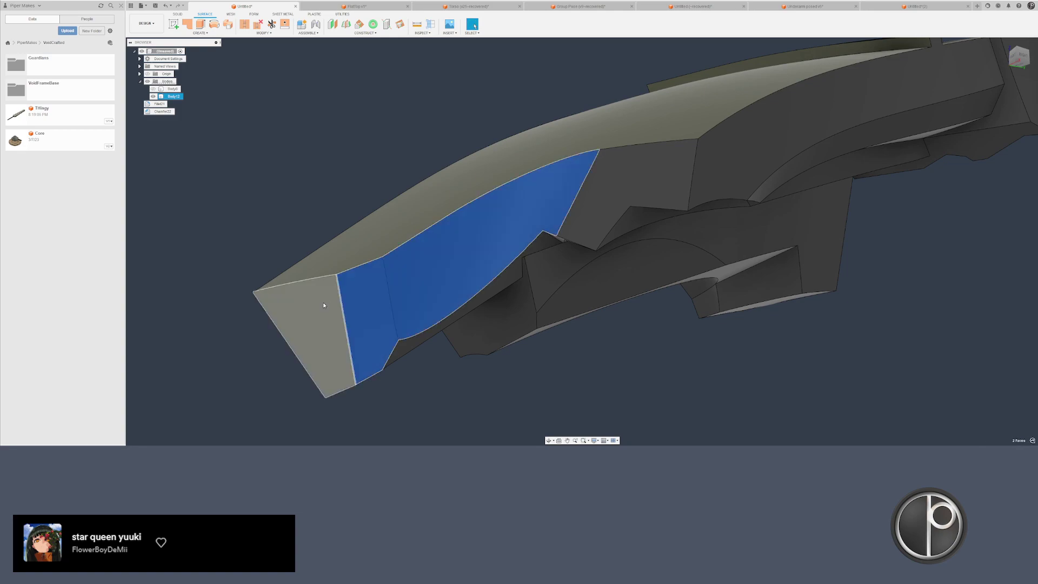
{"action": "left_click", "coordinate": [324, 305], "text": "ctrl"}
{"action": "key", "text": "Delete"}
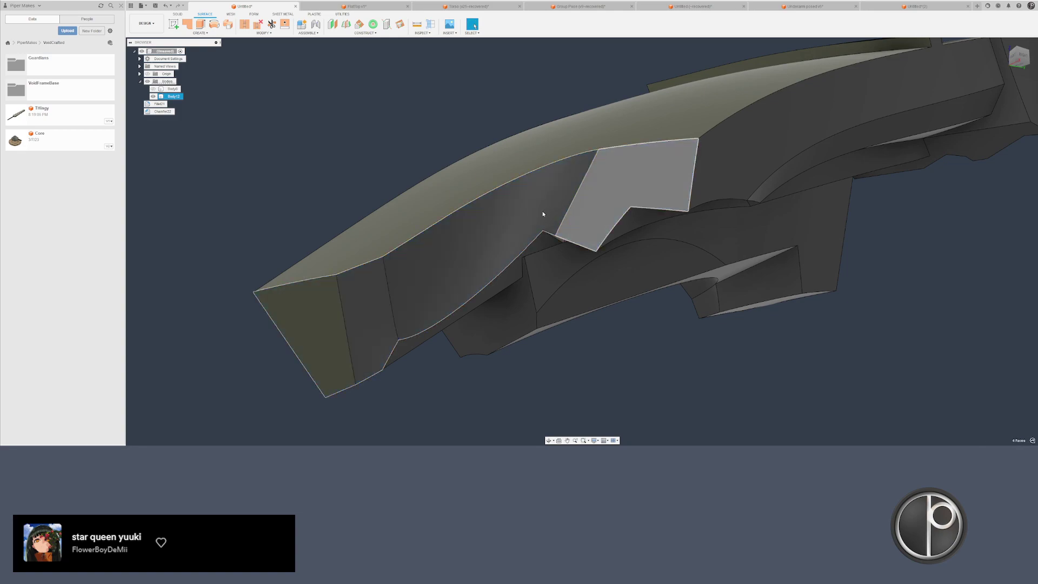
{"action": "key", "text": "a"}
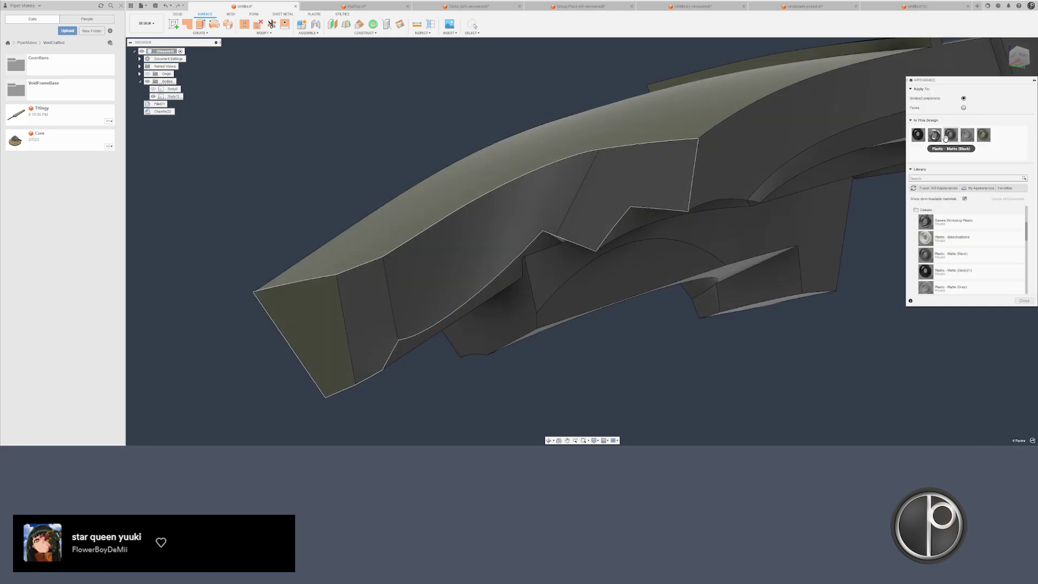
{"action": "left_click_drag", "start_coordinate": [946, 138], "coordinate": [586, 217]}
{"action": "mouse_move", "coordinate": [586, 217]}
{"action": "middle_mouse_down", "text": "shift"}
{"action": "mouse_move", "coordinate": [559, 206]}
{"action": "mouse_move", "coordinate": [570, 208]}
{"action": "middle_mouse_up", "text": "shift"}
{"action": "key", "text": "Escape"}
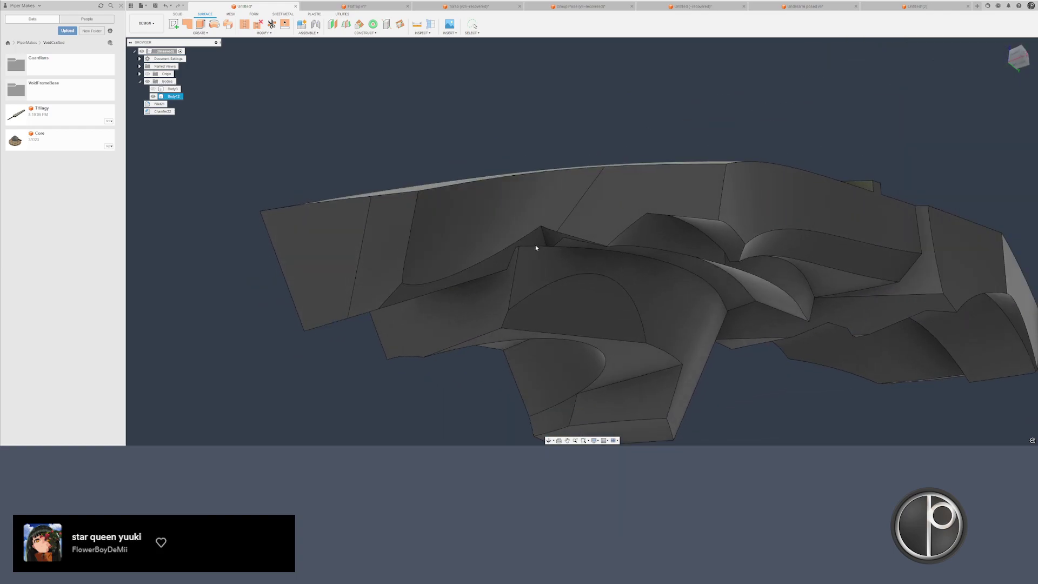
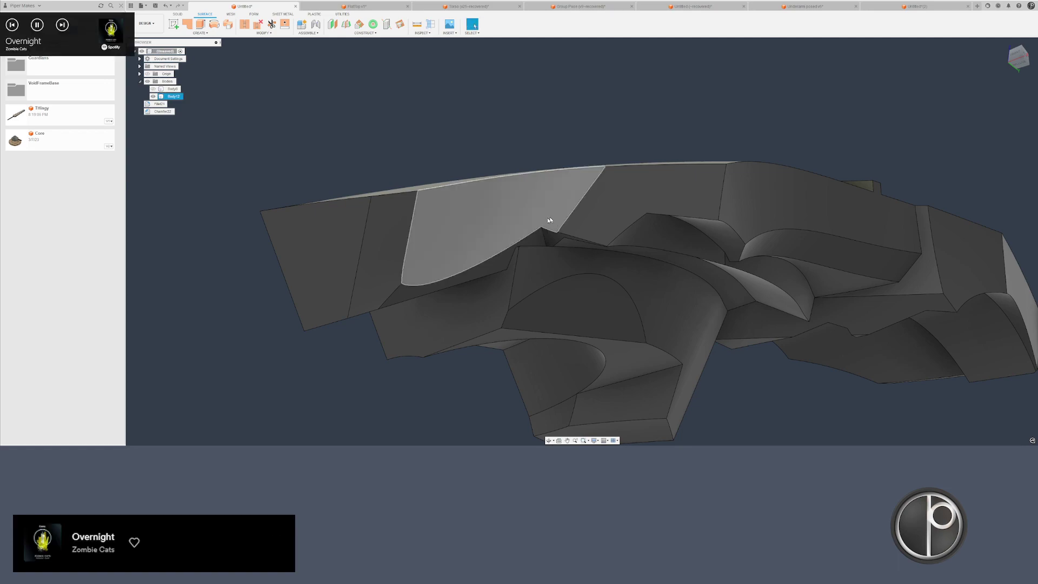
{"action": "scroll", "coordinate": [555, 209], "scroll_direction": "up", "scroll_amount": 2}
{"action": "middle_click_drag", "start_coordinate": [477, 271], "coordinate": [584, 221], "text": "shift"}
{"action": "scroll", "coordinate": [564, 235], "scroll_direction": "up", "scroll_amount": 1}
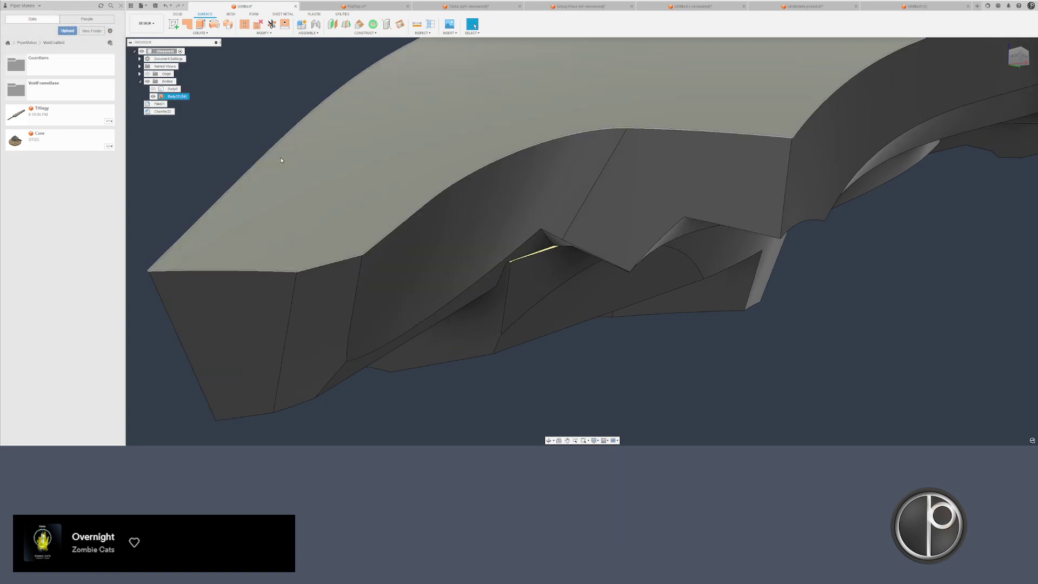
{"action": "key", "text": "ctrl+z"}
- Switch to solid modelling and show the hidden top plate above the underside body
{"action": "left_click", "coordinate": [178, 13]}
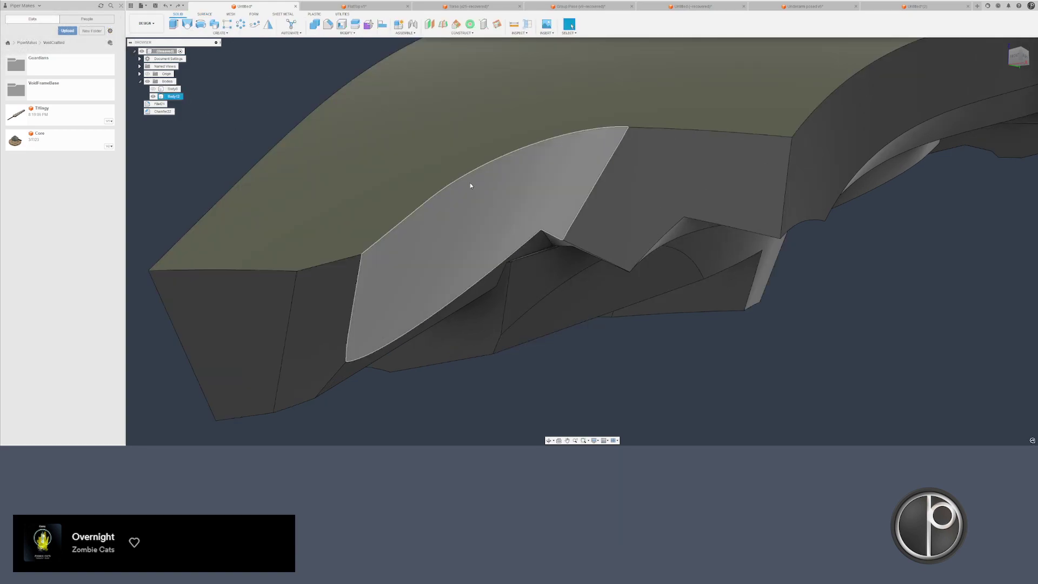
{"action": "left_click_drag", "start_coordinate": [470, 185], "coordinate": [460, 284]}
{"action": "mouse_move", "coordinate": [552, 232]}
{"action": "middle_mouse_down", "text": "shift"}
{"action": "mouse_move", "coordinate": [574, 233]}
{"action": "mouse_move", "coordinate": [575, 206]}
{"action": "mouse_move", "coordinate": [560, 221]}
{"action": "middle_mouse_up", "text": "shift"}
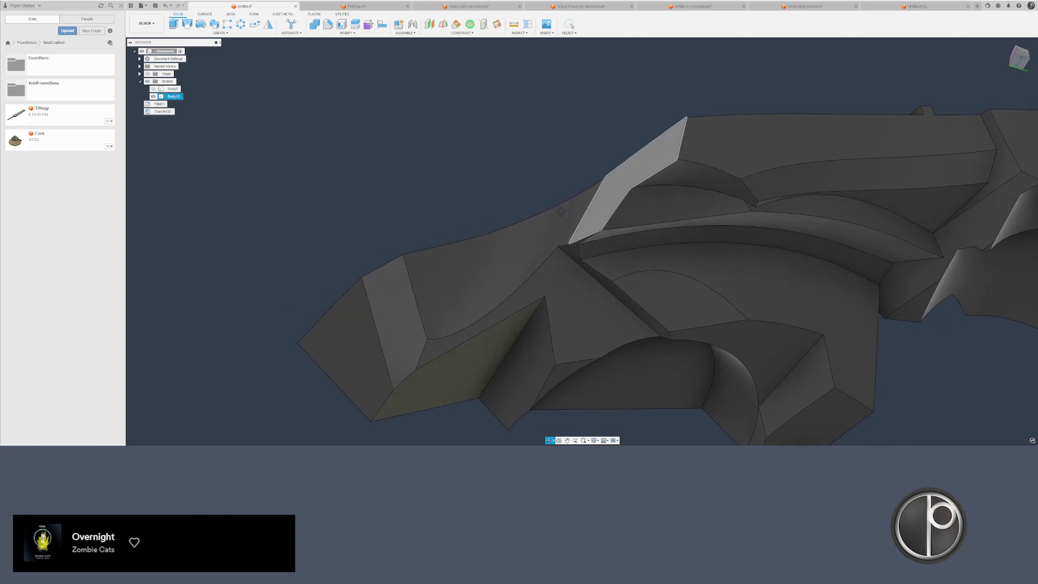
{"action": "left_click", "coordinate": [219, 115]}
{"action": "left_click", "coordinate": [153, 89]}
{"action": "scroll", "coordinate": [541, 243], "scroll_direction": "down", "scroll_amount": 2}
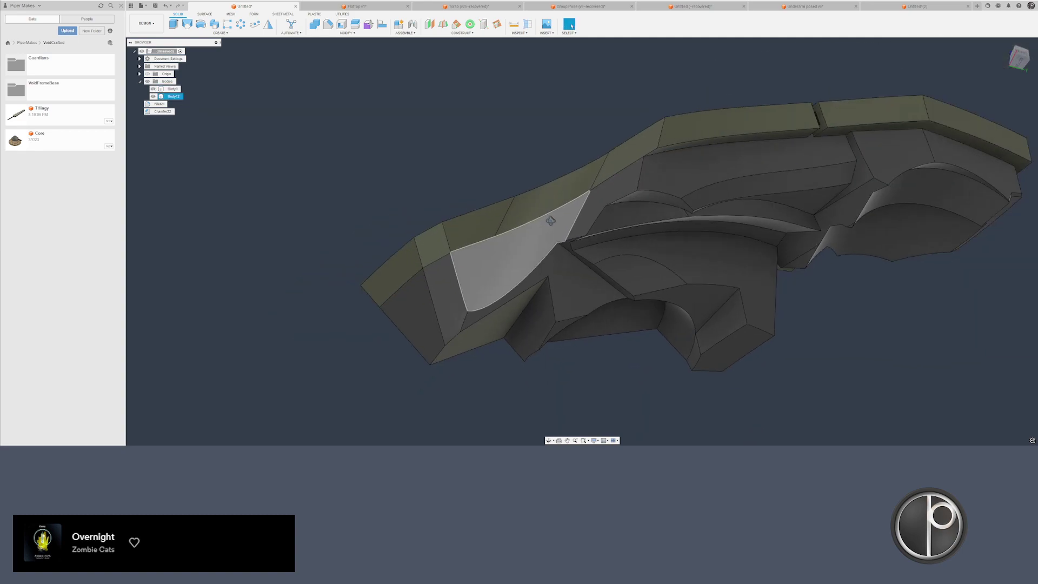
- Offset the underside's flat end face and the narrow face beside it inward from the top plate's edge
{"action": "middle_click_drag", "start_coordinate": [551, 222], "coordinate": [554, 235], "text": "shift"}
{"action": "scroll", "coordinate": [466, 294], "scroll_direction": "up", "scroll_amount": 2}
{"action": "right_click", "coordinate": [397, 313]}
{"action": "left_click", "coordinate": [431, 297]}
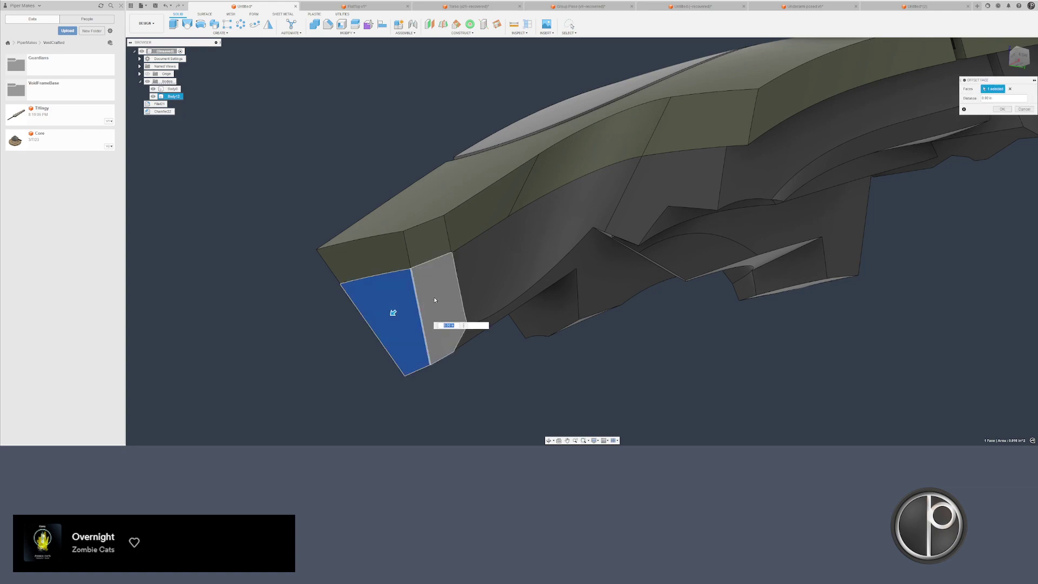
{"action": "left_click", "coordinate": [436, 297]}
{"action": "scroll", "coordinate": [440, 301], "scroll_direction": "up", "scroll_amount": 1}
{"action": "scroll", "coordinate": [441, 300], "scroll_direction": "up", "scroll_amount": 1}
{"action": "left_click_drag", "start_coordinate": [431, 299], "coordinate": [431, 287]}
- Offset the underside's curved side face and the adjoining angled face inward, leaving a lip under the top plate
{"action": "middle_click_drag", "start_coordinate": [435, 299], "coordinate": [616, 211], "text": "shift"}
{"action": "scroll", "coordinate": [616, 213], "scroll_direction": "up", "scroll_amount": 1}
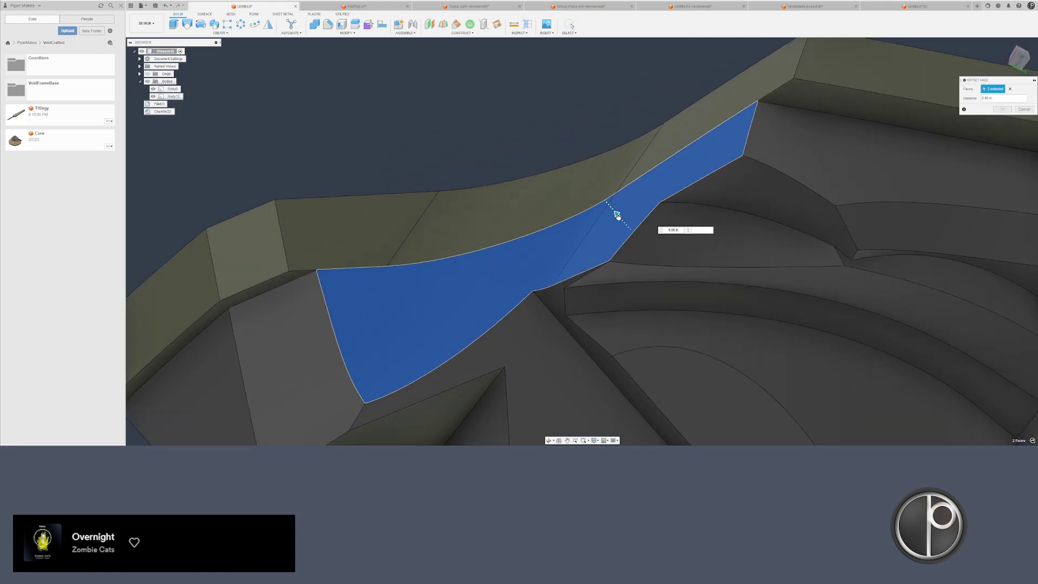
{"action": "left_click_drag", "start_coordinate": [617, 215], "coordinate": [632, 238]}
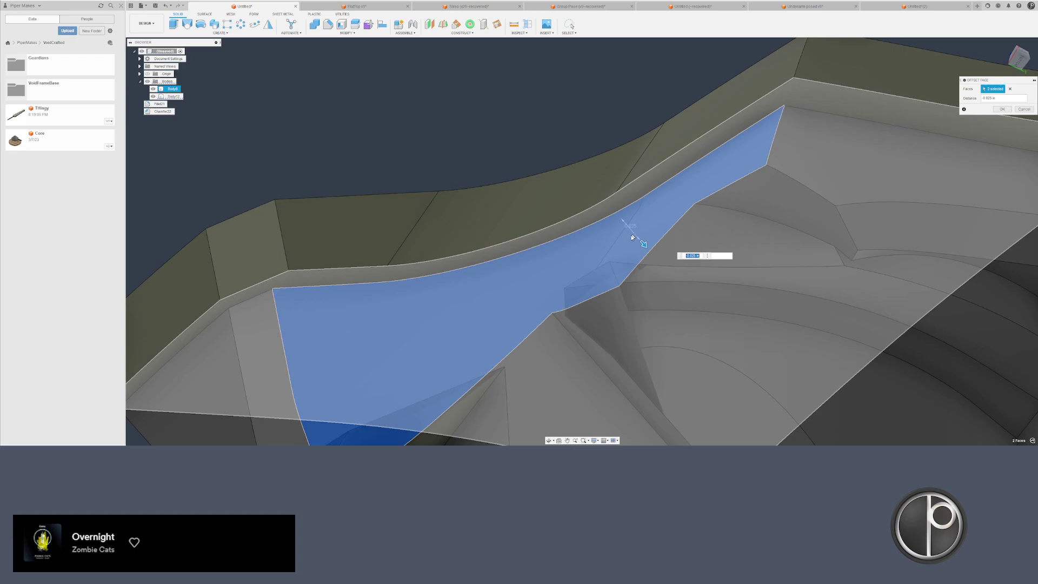
{"action": "key", "text": "Return"}
- Offset the underside's two narrow-end faces a second time to adjust the lip under the top plate
{"action": "middle_click_drag", "start_coordinate": [346, 374], "coordinate": [515, 296]}
{"action": "left_click", "coordinate": [418, 310]}
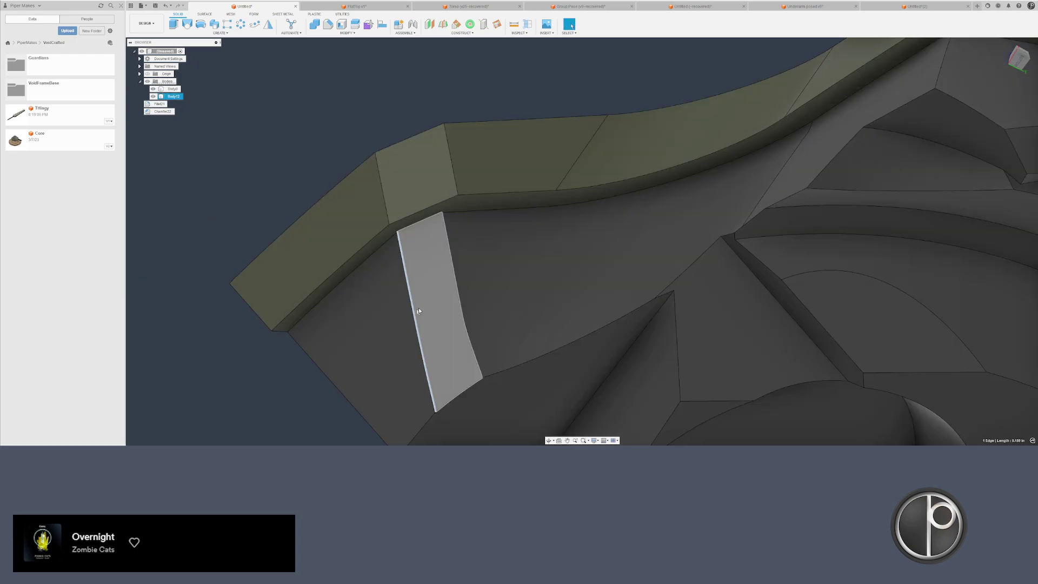
{"action": "left_click", "coordinate": [400, 314], "text": "ctrl"}
{"action": "key", "text": "q"}
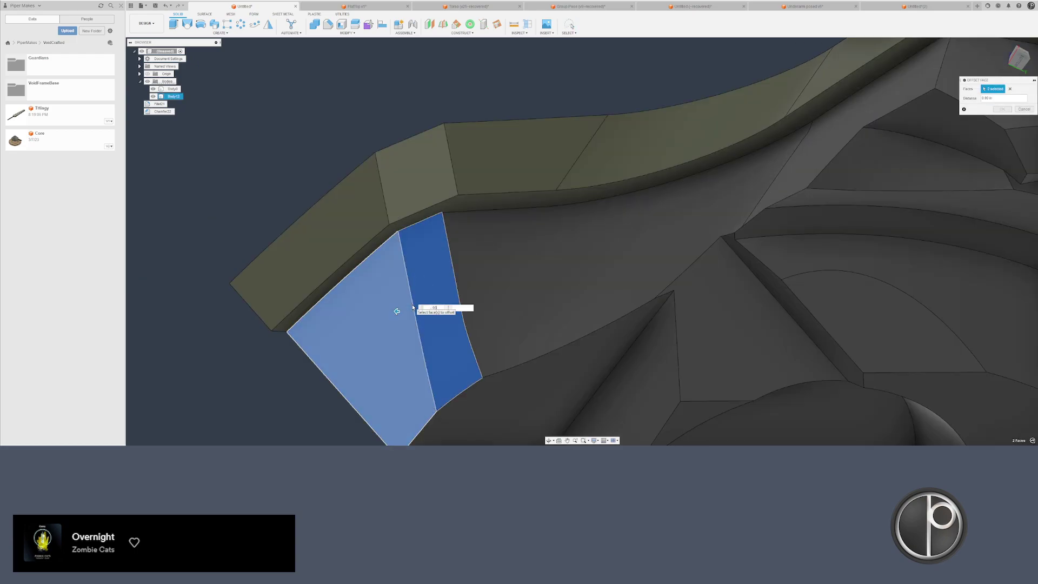
{"action": "key", "text": "Return"}
- Copy both refined armour bodies and paste them into the FlatTop design
{"action": "scroll", "coordinate": [424, 279], "scroll_direction": "down", "scroll_amount": 5}
{"action": "middle_click_drag", "start_coordinate": [530, 218], "coordinate": [549, 242], "text": "shift"}
{"action": "key", "text": "ctrl+a"}
{"action": "key", "text": "ctrl+c"}
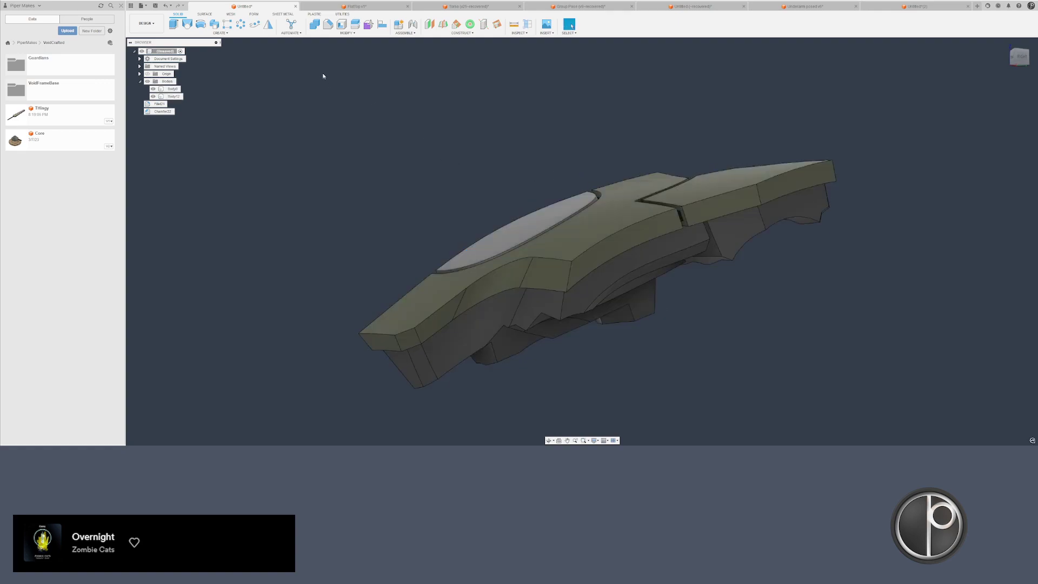
{"action": "left_click", "coordinate": [350, 5]}
{"action": "left_click", "coordinate": [349, 4]}
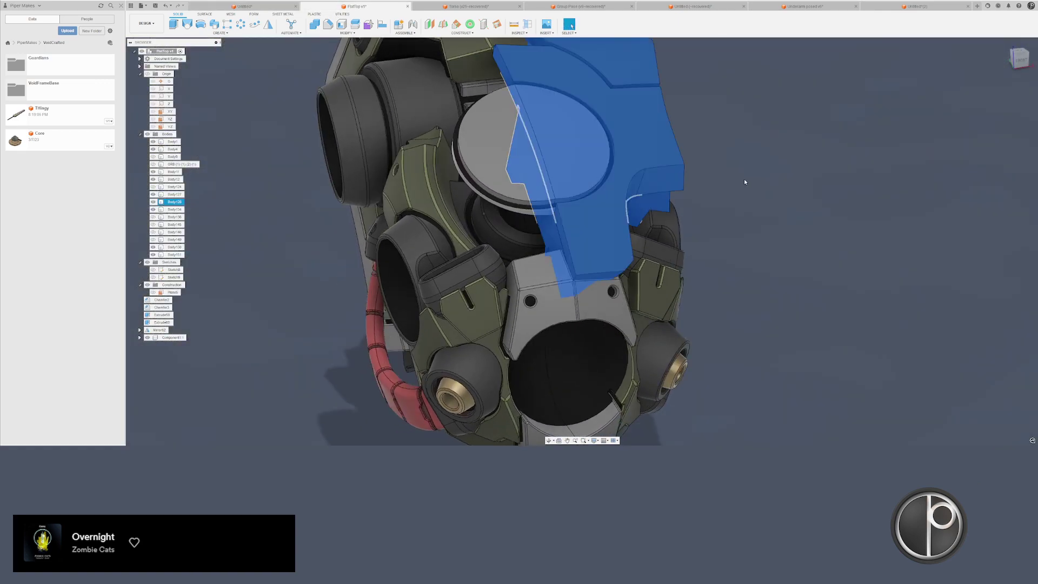
{"action": "middle_click_drag", "start_coordinate": [743, 178], "coordinate": [583, 183], "text": "shift"}
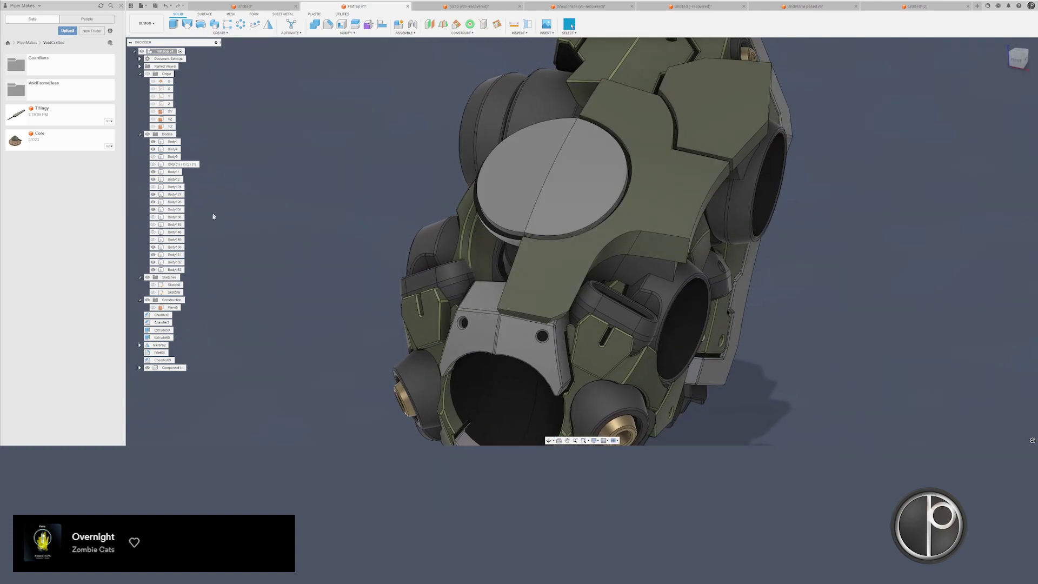
- Mirror the pasted top plate and underside across their flat centre face as new bodies
{"action": "left_click", "coordinate": [268, 24]}
{"action": "left_click", "coordinate": [533, 261]}
{"action": "left_click", "coordinate": [625, 265]}
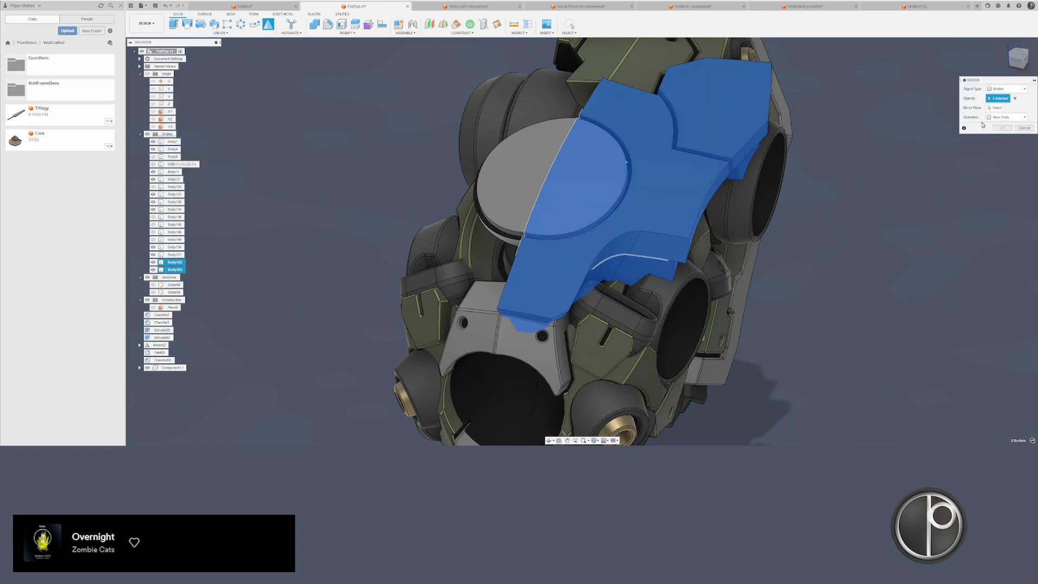
{"action": "middle_click_drag", "start_coordinate": [617, 192], "coordinate": [678, 196], "text": "shift"}
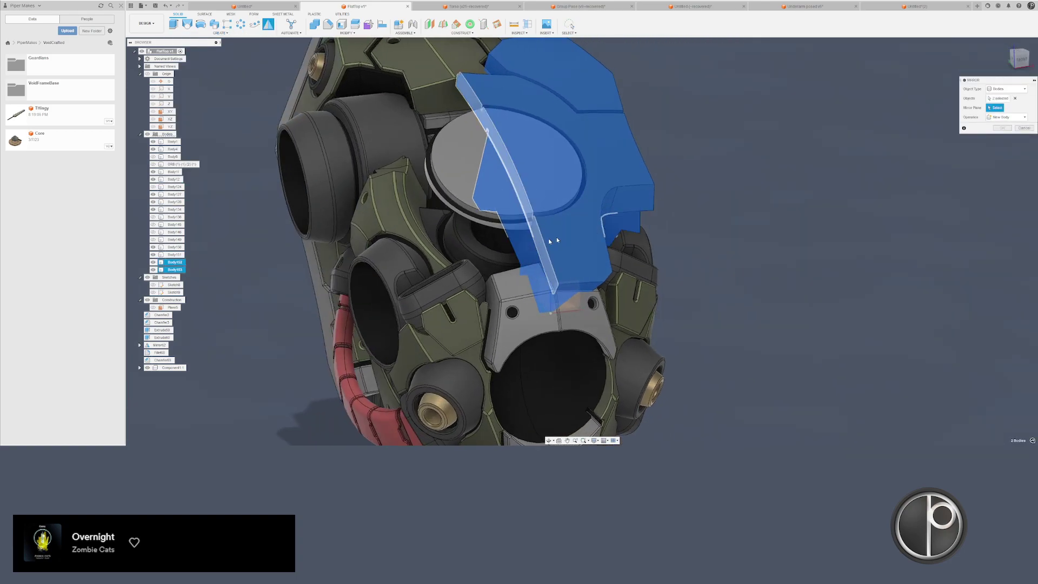
{"action": "left_click", "coordinate": [551, 241]}
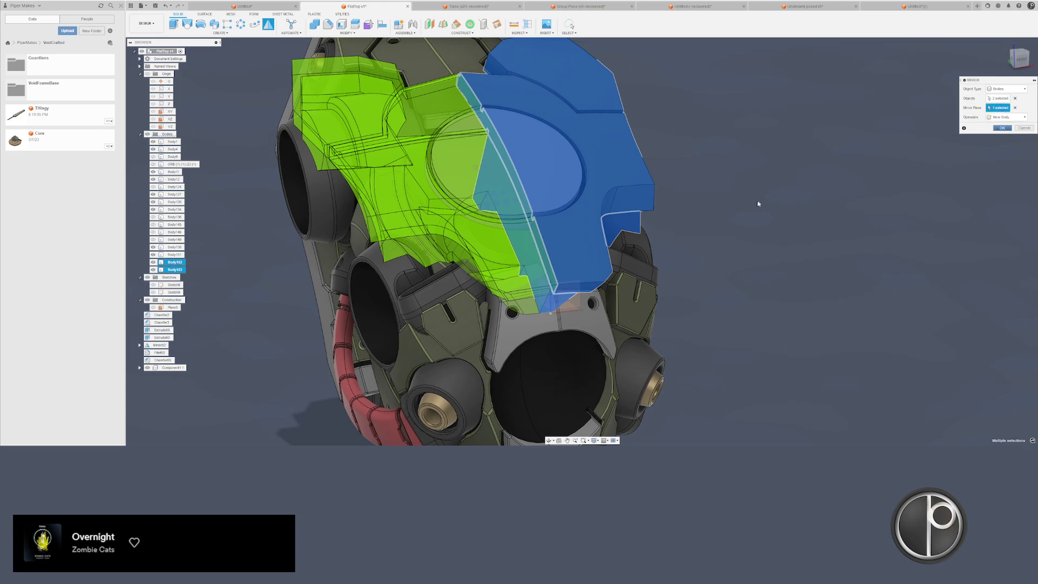
{"action": "key", "text": "Return"}
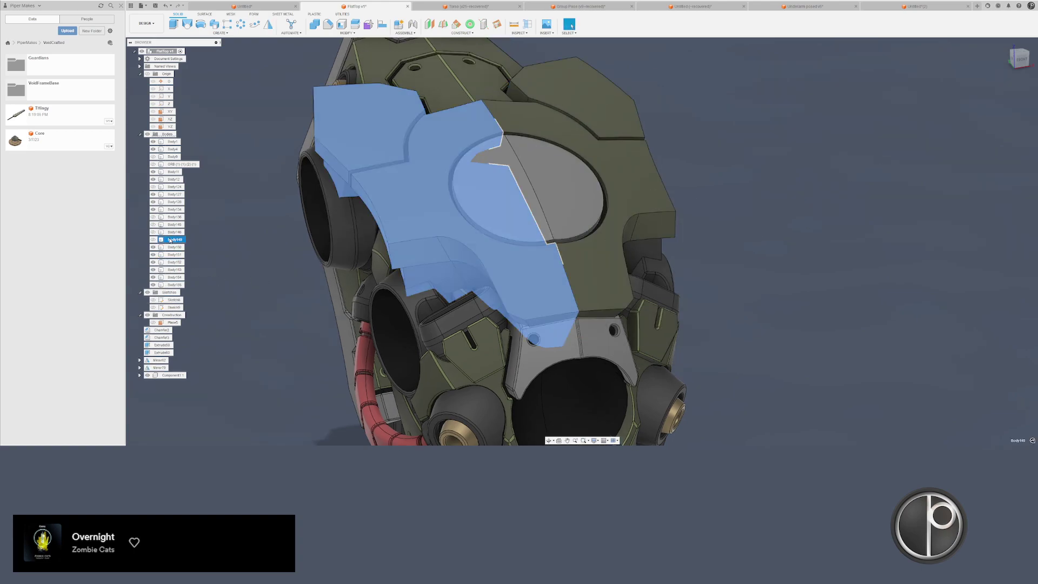
- Delete the obsolete hidden bodies: the old armour halves and the leftover construction blocks beside them
{"action": "left_click", "coordinate": [174, 239]}
{"action": "key", "text": "Delete"}
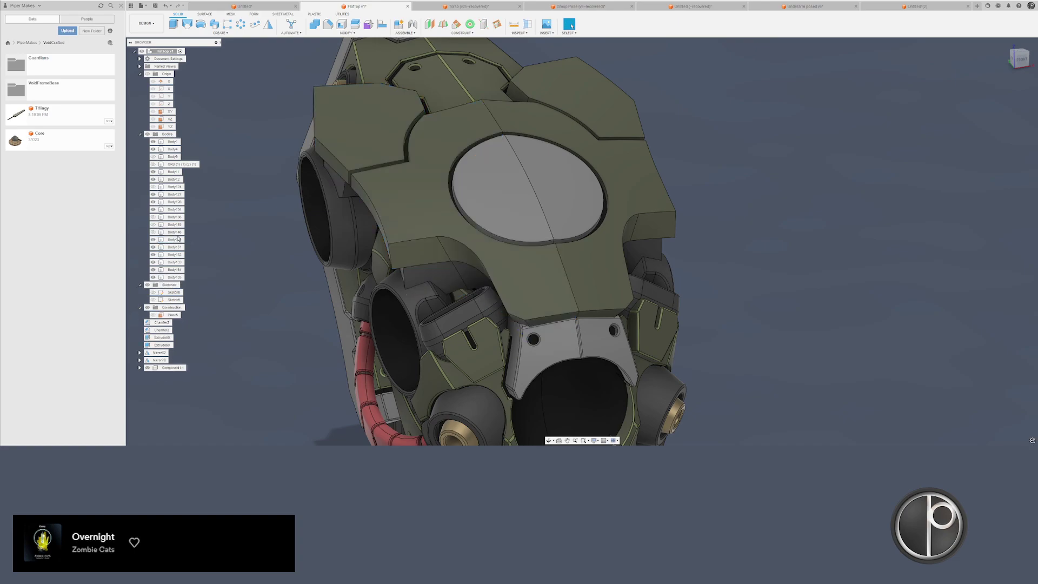
{"action": "left_click", "coordinate": [175, 232]}
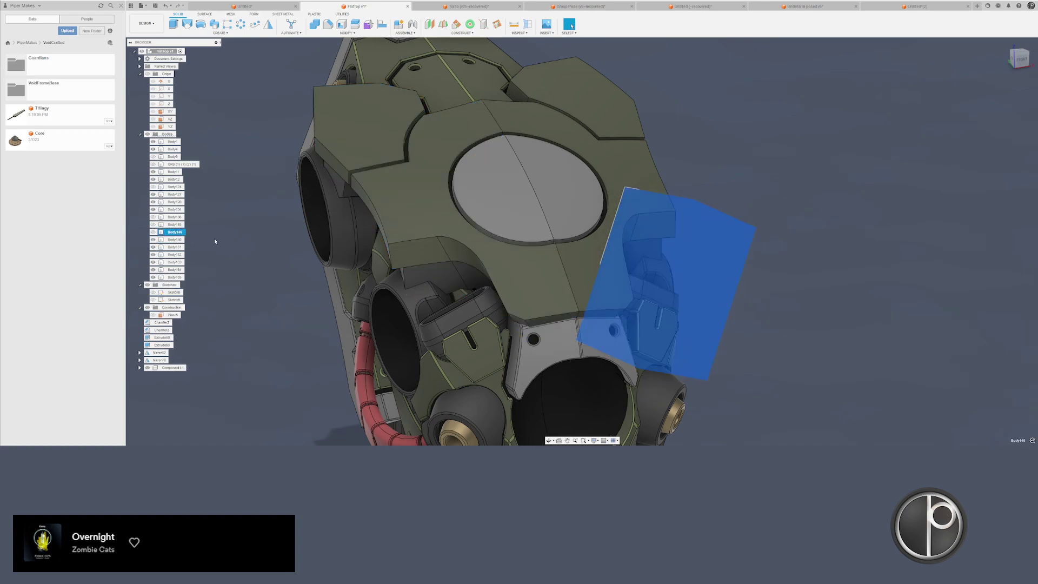
{"action": "key", "text": "Delete"}
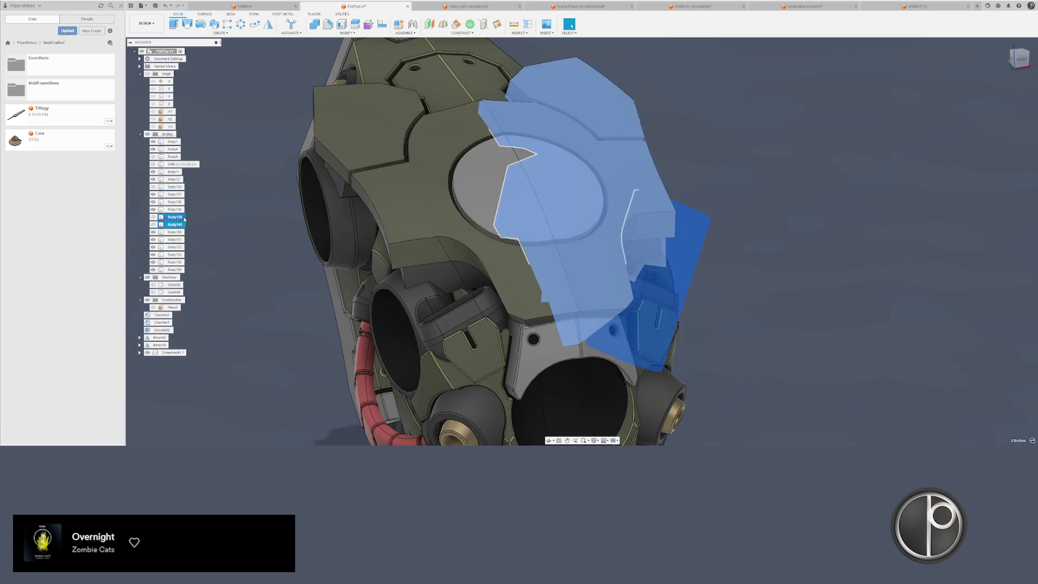
{"action": "left_click", "coordinate": [173, 218]}
{"action": "left_click", "coordinate": [170, 224], "text": "ctrl"}
{"action": "middle_click_drag", "start_coordinate": [220, 222], "coordinate": [218, 234]}
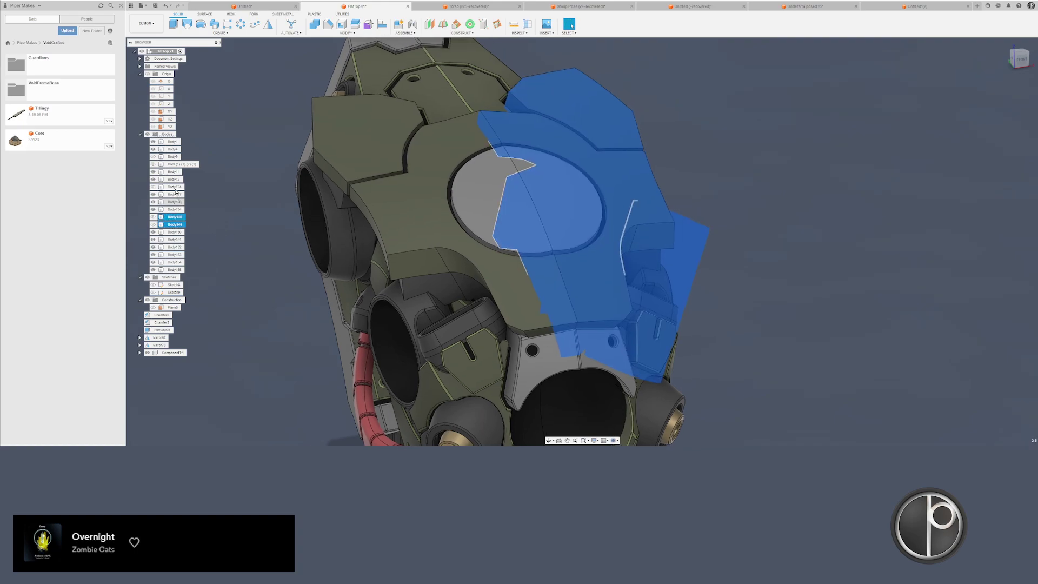
{"action": "key", "text": "Delete"}
- Show the hidden hexagonal side plate to check it against the armour, and hide it again
{"action": "left_click", "coordinate": [173, 187]}
{"action": "left_click", "coordinate": [226, 204]}
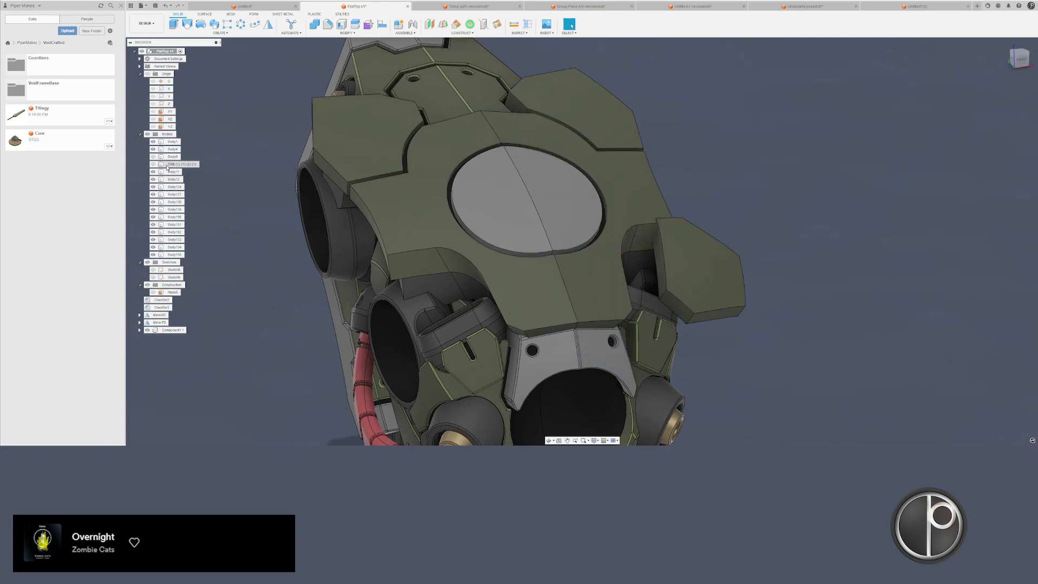
{"action": "middle_click_drag", "start_coordinate": [216, 192], "coordinate": [243, 216], "text": "shift"}
{"action": "scroll", "coordinate": [244, 217], "scroll_direction": "down", "scroll_amount": 1}
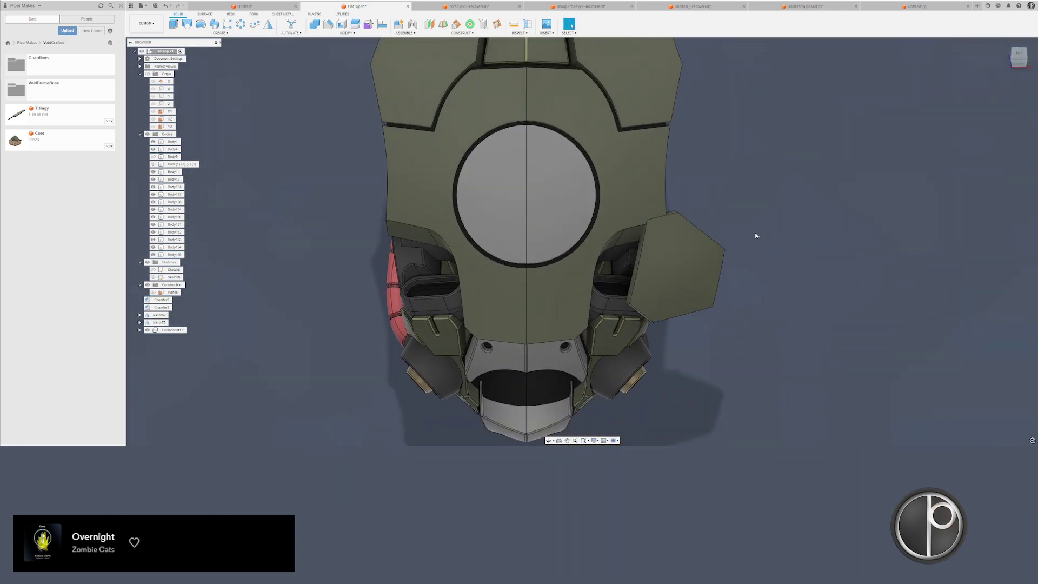
{"action": "left_click", "coordinate": [669, 263]}
{"action": "key", "text": "v"}
{"action": "middle_click_drag", "start_coordinate": [669, 263], "coordinate": [646, 229], "text": "shift"}
- Chamfer the four short vertical corner edges of the top plates and undersides on both armour sides, using the equal distance type
{"action": "scroll", "coordinate": [541, 227], "scroll_direction": "down", "scroll_amount": 4}
{"action": "middle_click_drag", "start_coordinate": [414, 219], "coordinate": [459, 235], "text": "shift"}
{"action": "scroll", "coordinate": [457, 238], "scroll_direction": "up", "scroll_amount": 2}
{"action": "key", "text": "c"}
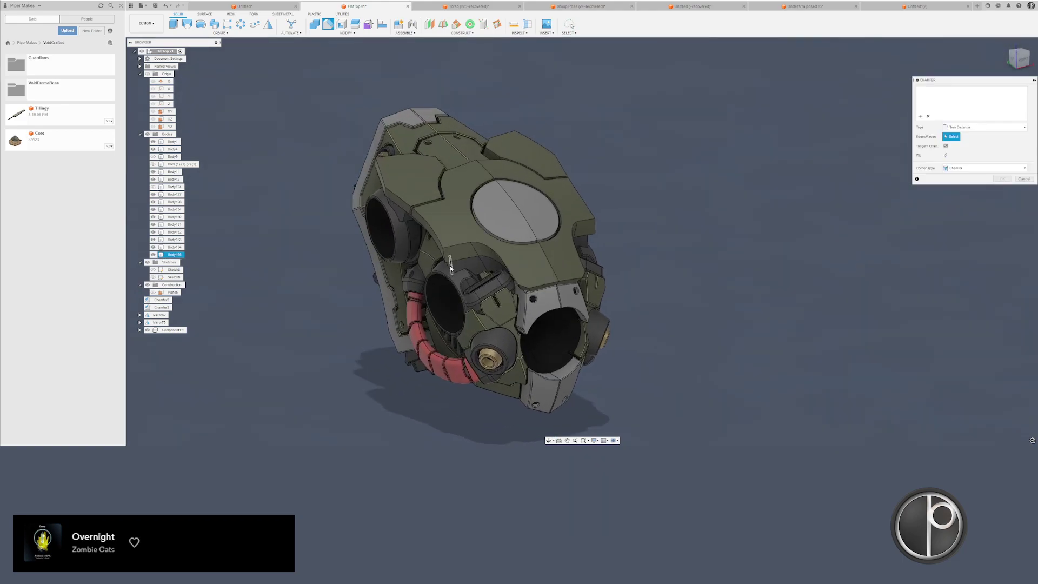
{"action": "scroll", "coordinate": [449, 248], "scroll_direction": "up", "scroll_amount": 4}
{"action": "left_click", "coordinate": [435, 249]}
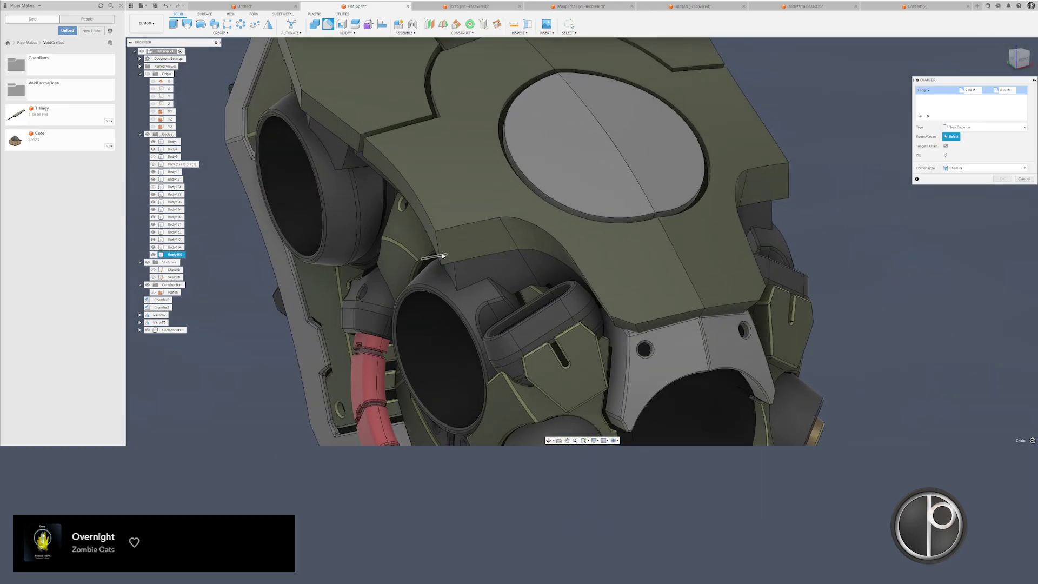
{"action": "left_click", "coordinate": [441, 254]}
{"action": "left_click", "coordinate": [771, 212]}
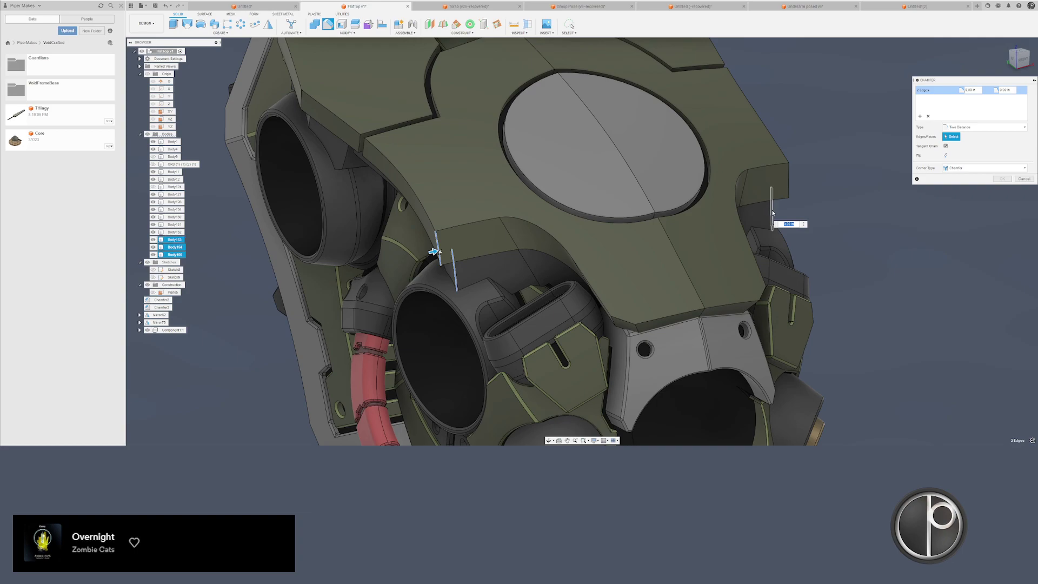
{"action": "left_click", "coordinate": [965, 135]}
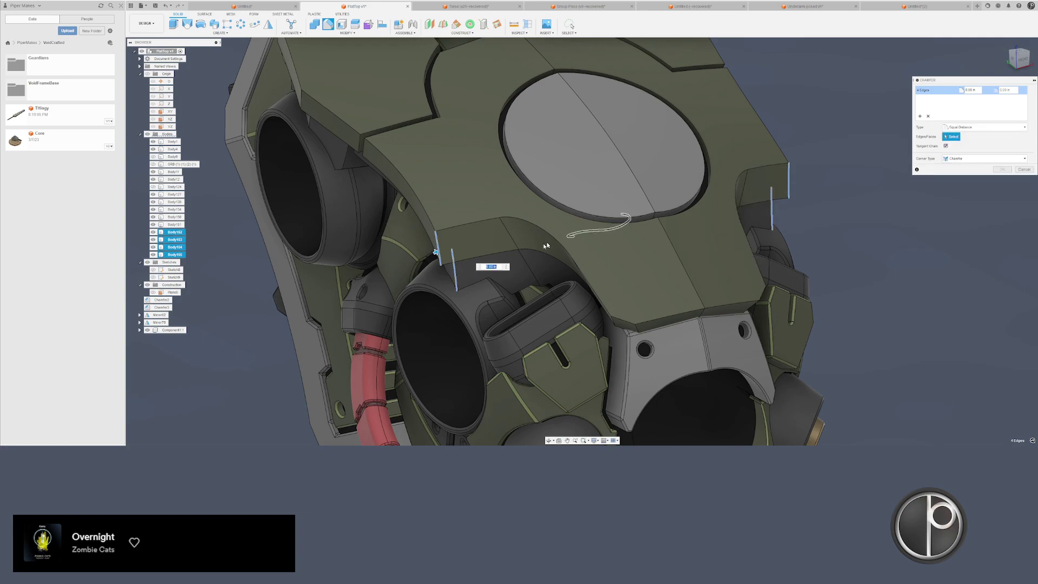
{"action": "middle_click_drag", "start_coordinate": [547, 243], "coordinate": [543, 270], "text": "shift"}
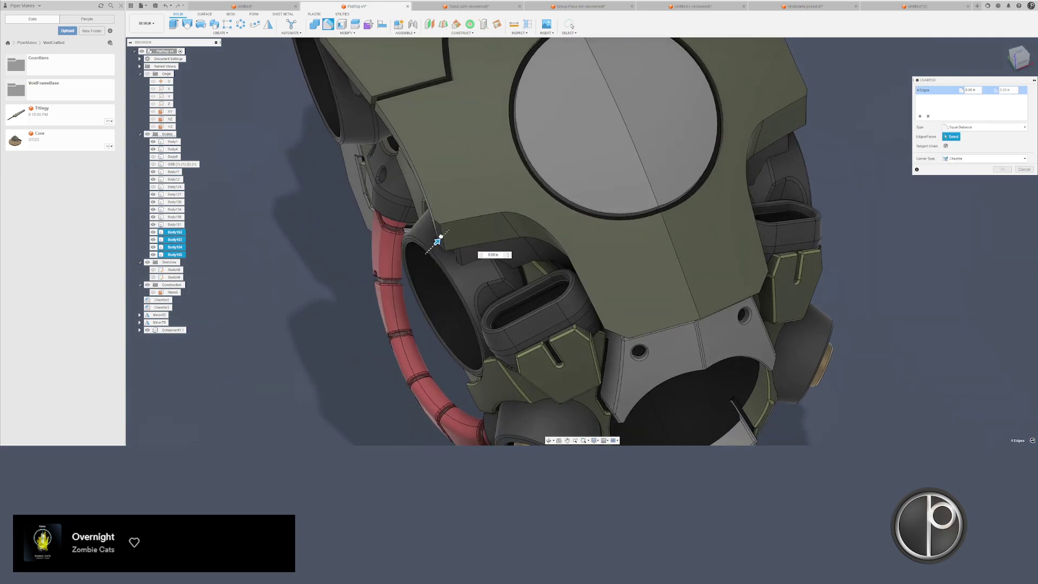
{"action": "middle_click_drag", "start_coordinate": [442, 236], "coordinate": [316, 254], "text": "shift"}
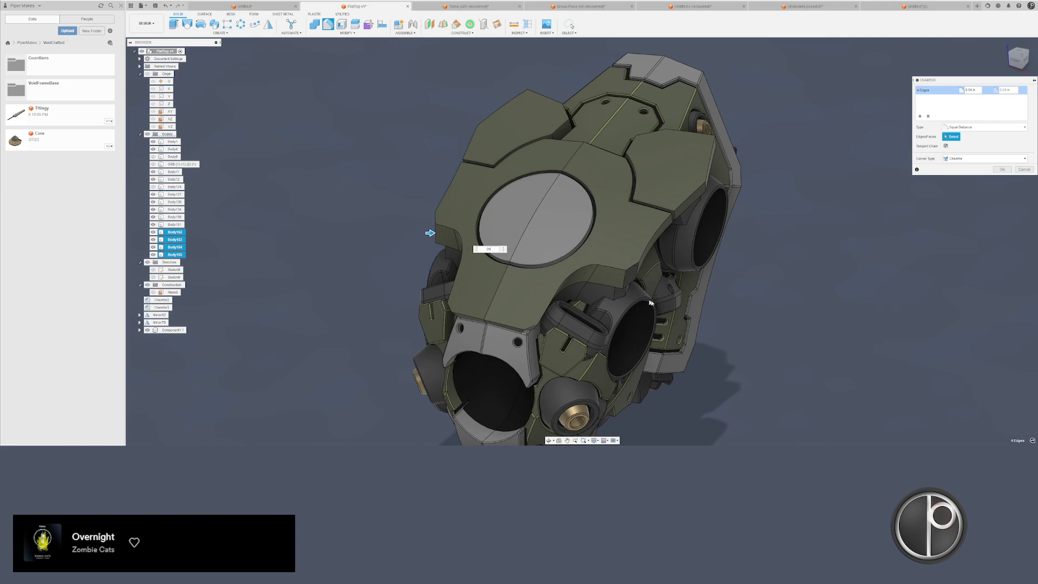
{"action": "key", "text": "Return"}
- Apply the dark green armour appearance to the new chamfer faces on both top plates
{"action": "middle_click_drag", "start_coordinate": [651, 303], "coordinate": [950, 44], "text": "shift"}
{"action": "scroll", "coordinate": [623, 206], "scroll_direction": "up", "scroll_amount": 3}
{"action": "left_click", "coordinate": [620, 147], "text": "ctrl"}
{"action": "middle_click_drag", "start_coordinate": [319, 201], "coordinate": [505, 149]}
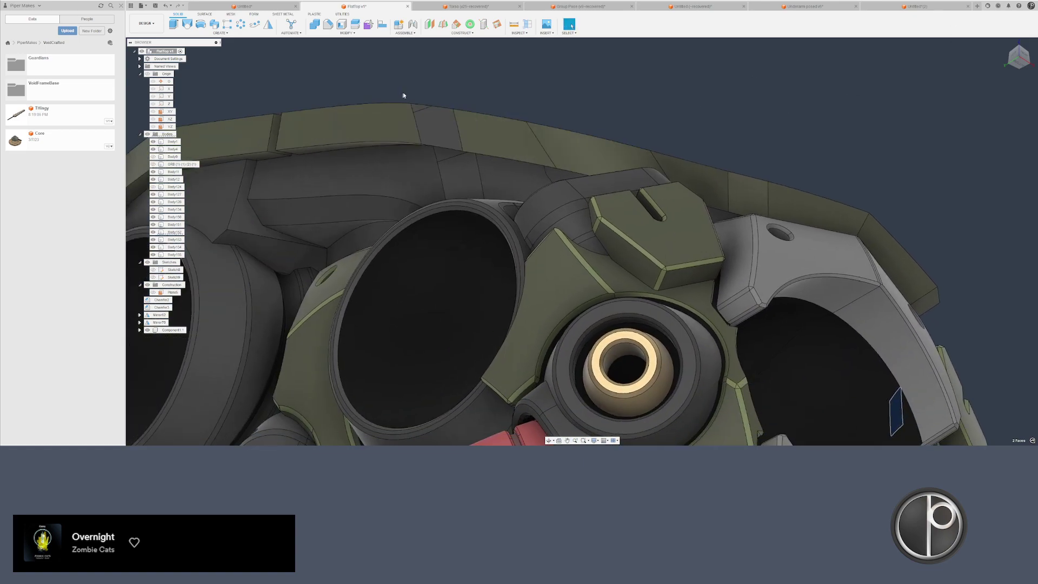
{"action": "left_click", "coordinate": [449, 143], "text": "ctrl"}
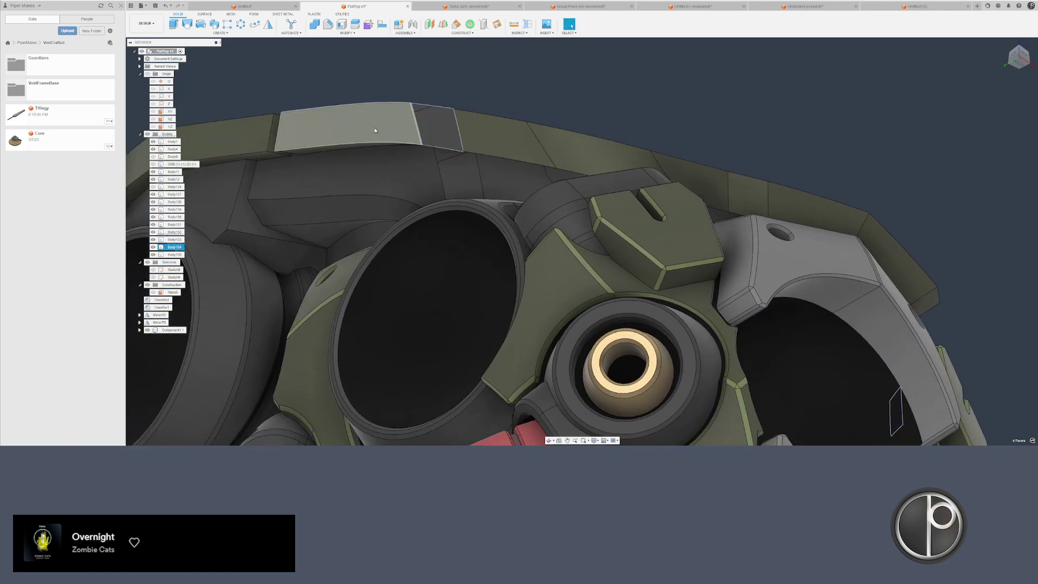
{"action": "key", "text": "a"}
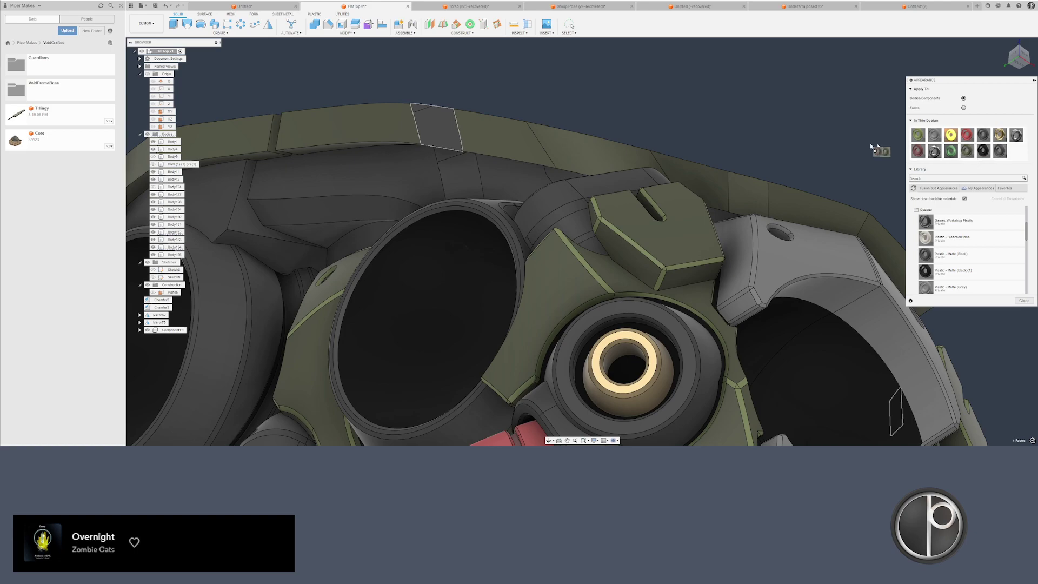
{"action": "left_click_drag", "start_coordinate": [871, 145], "coordinate": [452, 127]}
{"action": "middle_click_drag", "start_coordinate": [527, 95], "coordinate": [530, 121], "text": "shift"}
{"action": "scroll", "coordinate": [507, 107], "scroll_direction": "down", "scroll_amount": 3}
{"action": "scroll", "coordinate": [495, 115], "scroll_direction": "up", "scroll_amount": 3}
{"action": "left_click", "coordinate": [659, 122]}
{"action": "key", "text": "Escape"}
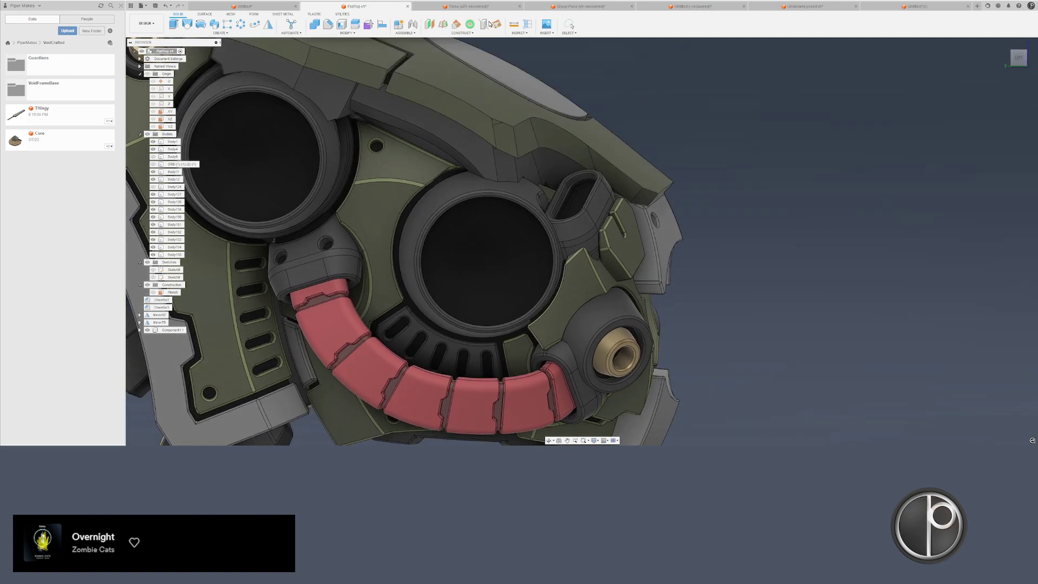
- Create a construction axis along the upper edge of the top plate's chamfer face and try to rotate the face about it
{"action": "left_click", "coordinate": [528, 118]}
{"action": "left_click", "coordinate": [527, 141]}
{"action": "key", "text": "m"}
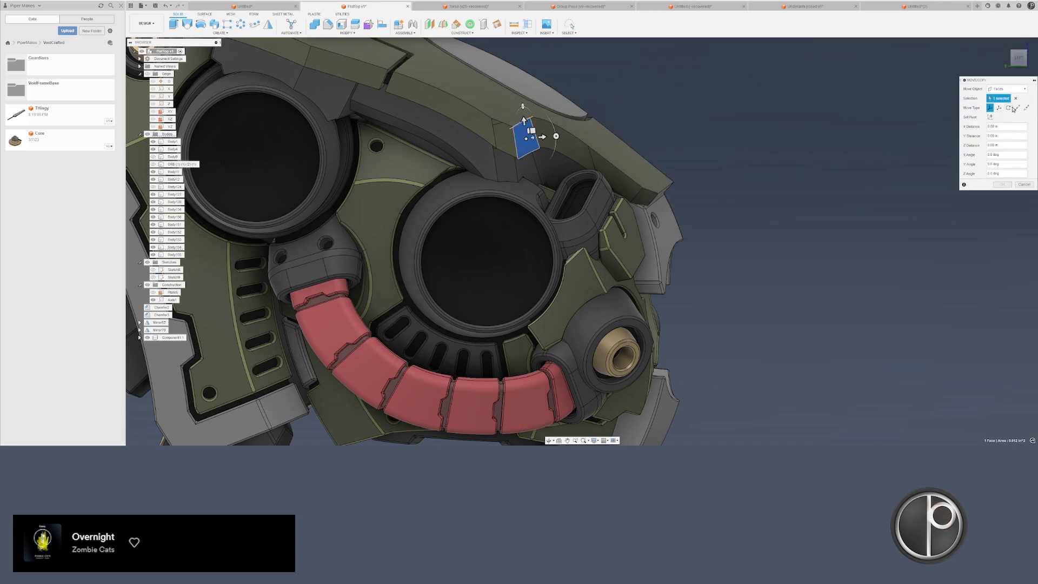
{"action": "left_click", "coordinate": [1009, 108]}
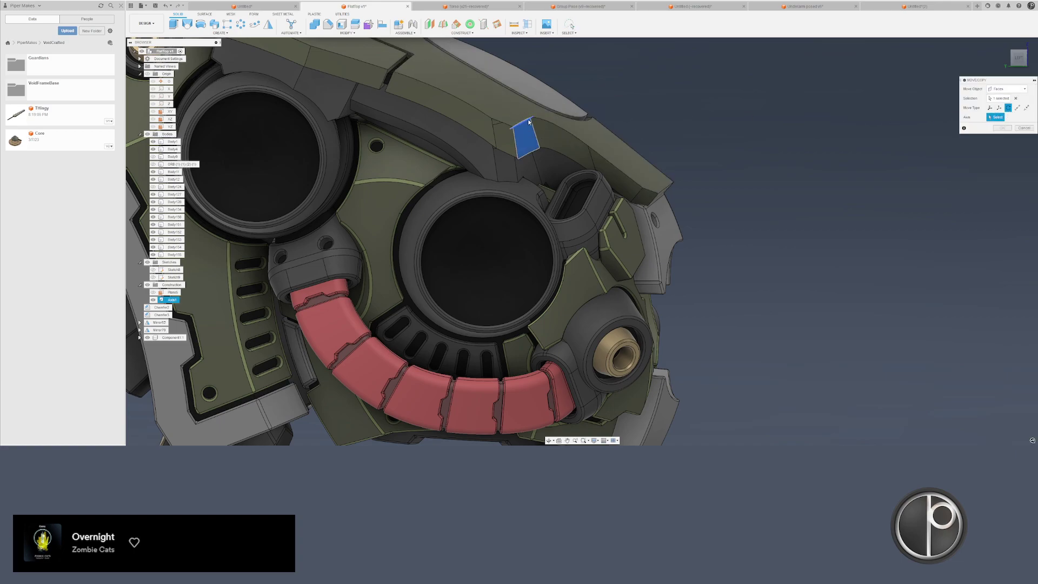
{"action": "left_click", "coordinate": [528, 122]}
{"action": "scroll", "coordinate": [528, 120], "scroll_direction": "up", "scroll_amount": 3}
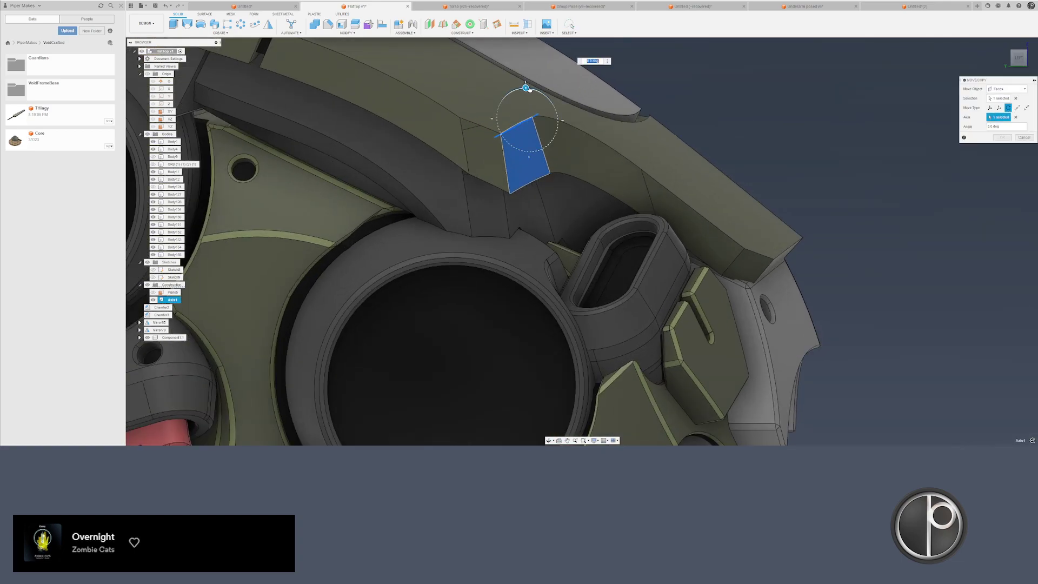
{"action": "left_click_drag", "start_coordinate": [527, 88], "coordinate": [530, 88]}
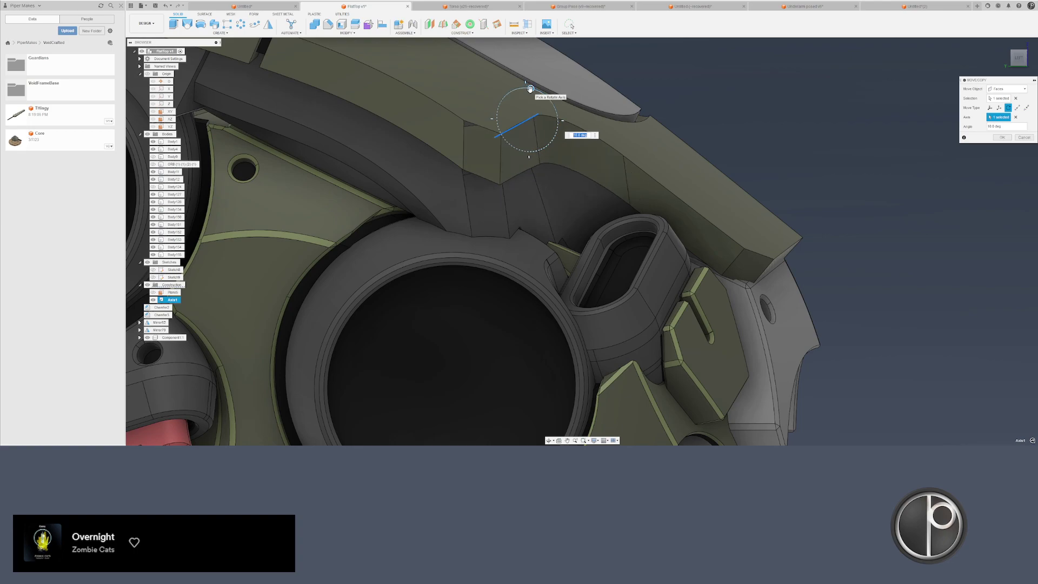
{"action": "key", "text": "Return"}
- Dissolve the chamfer and mirror features in the browser and remove the leftover feature entries this exposes
{"action": "scroll", "coordinate": [431, 184], "scroll_direction": "down", "scroll_amount": 4}
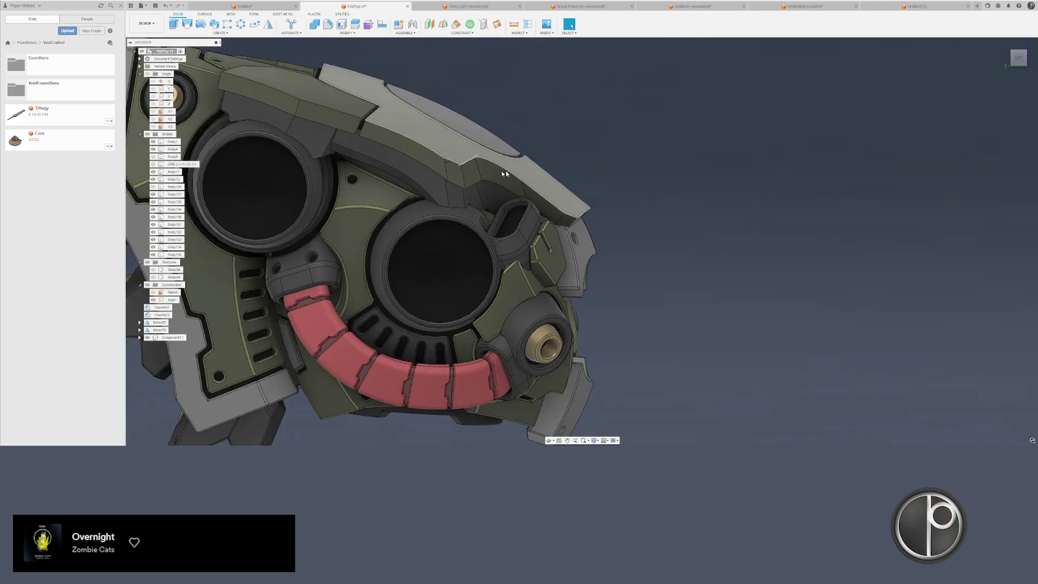
{"action": "left_click", "coordinate": [155, 330], "text": "shift"}
{"action": "right_click", "coordinate": [156, 330]}
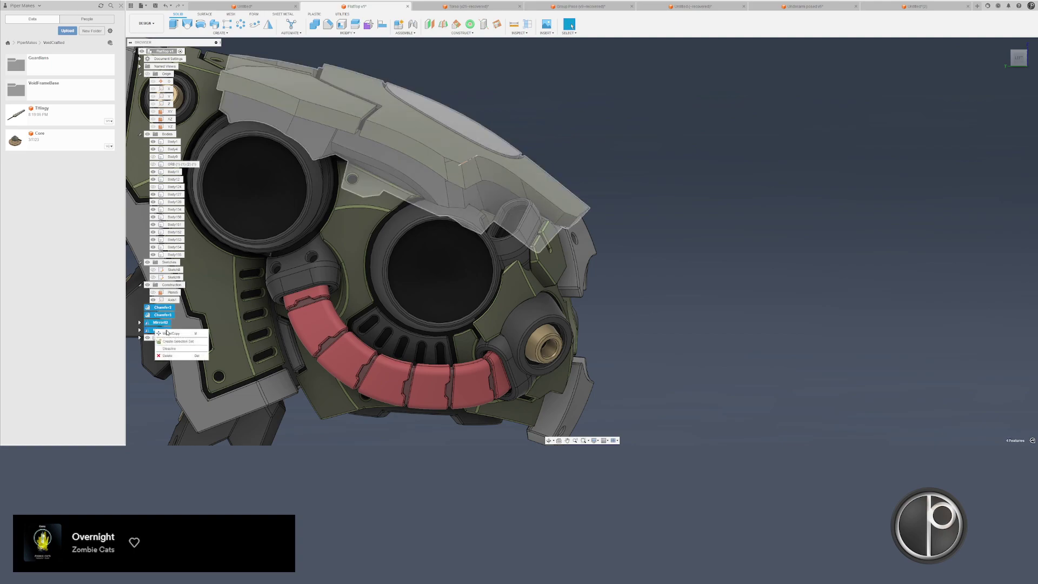
{"action": "left_click", "coordinate": [173, 348]}
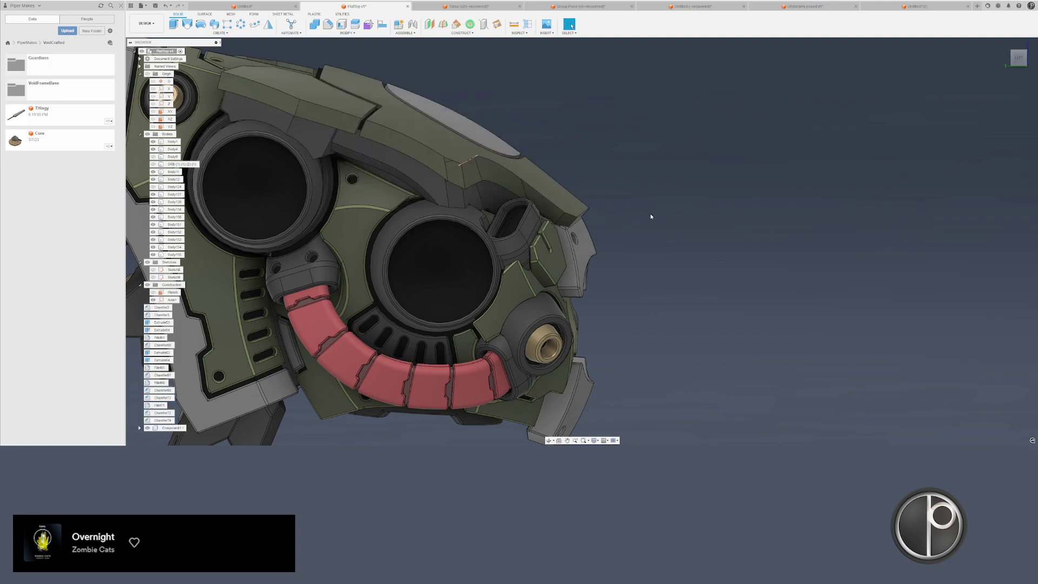
{"action": "left_click", "coordinate": [173, 420], "text": "shift"}
{"action": "key", "text": "Delete"}
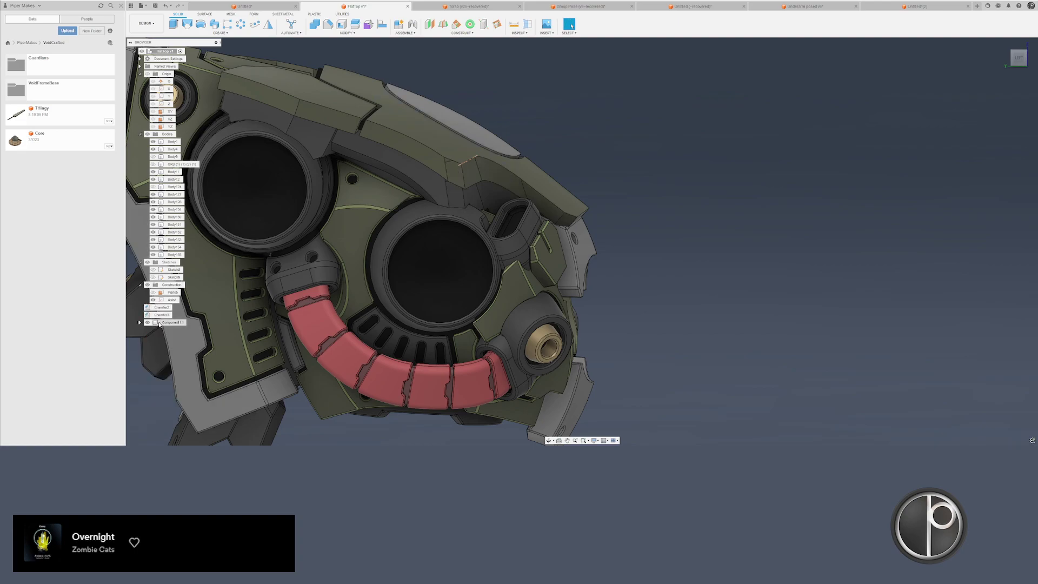
- Delete the small side facets next to the corner chamfers on the top plate and underside
{"action": "scroll", "coordinate": [470, 173], "scroll_direction": "up", "scroll_amount": 4}
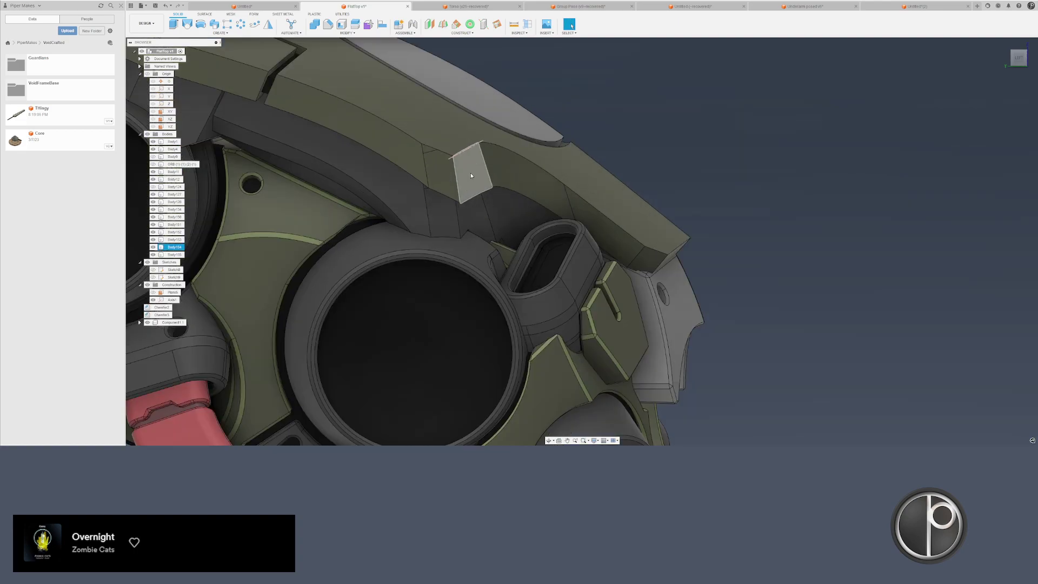
{"action": "left_click", "coordinate": [471, 175]}
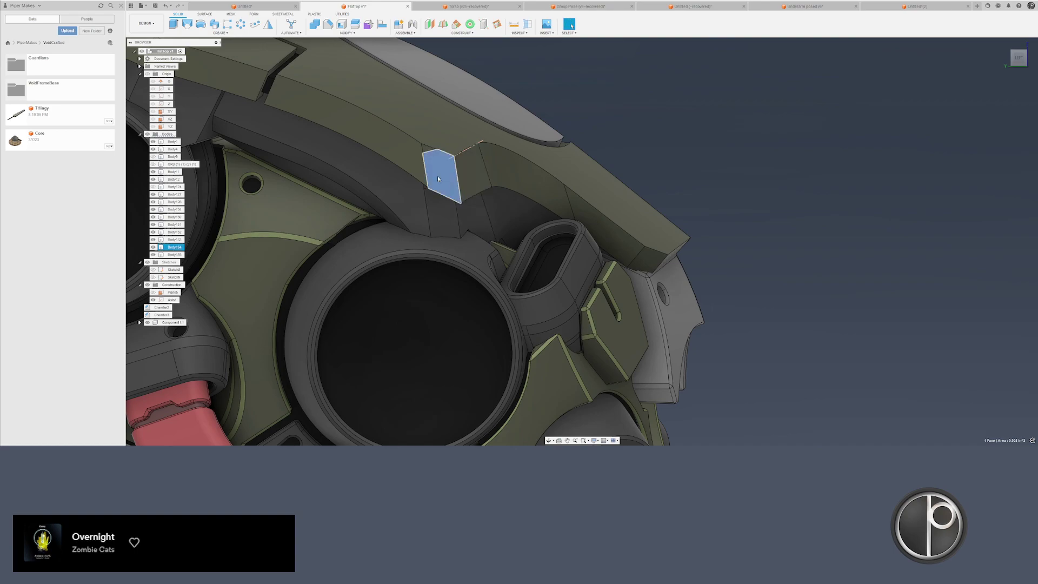
{"action": "middle_click_drag", "start_coordinate": [437, 176], "coordinate": [427, 150], "text": "shift"}
{"action": "left_click", "coordinate": [427, 152], "text": "shift"}
{"action": "left_click", "coordinate": [438, 219], "text": "shift"}
{"action": "middle_click_drag", "start_coordinate": [438, 219], "coordinate": [434, 185], "text": "shift"}
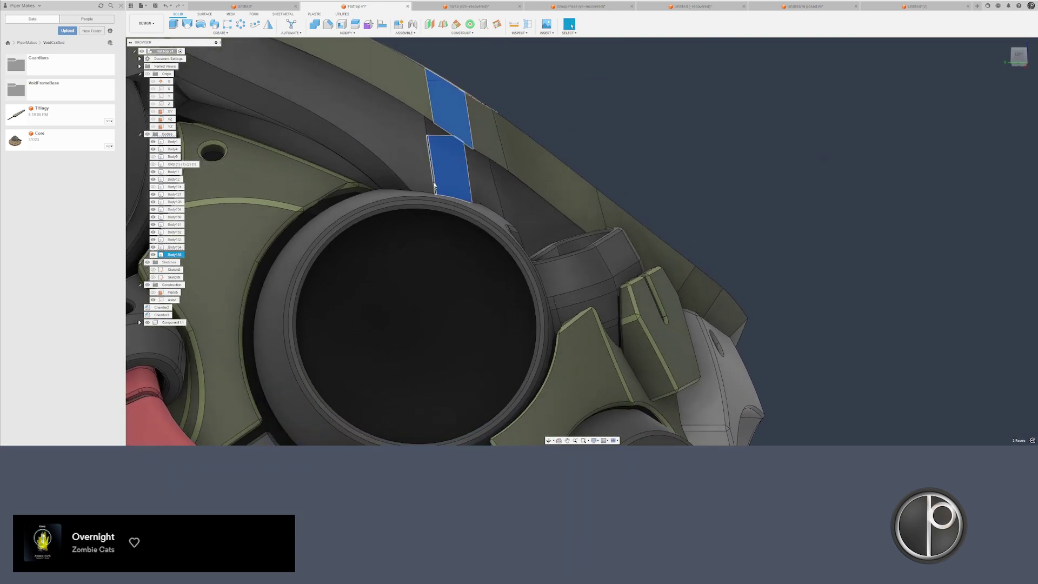
{"action": "left_click", "coordinate": [432, 130], "text": "ctrl"}
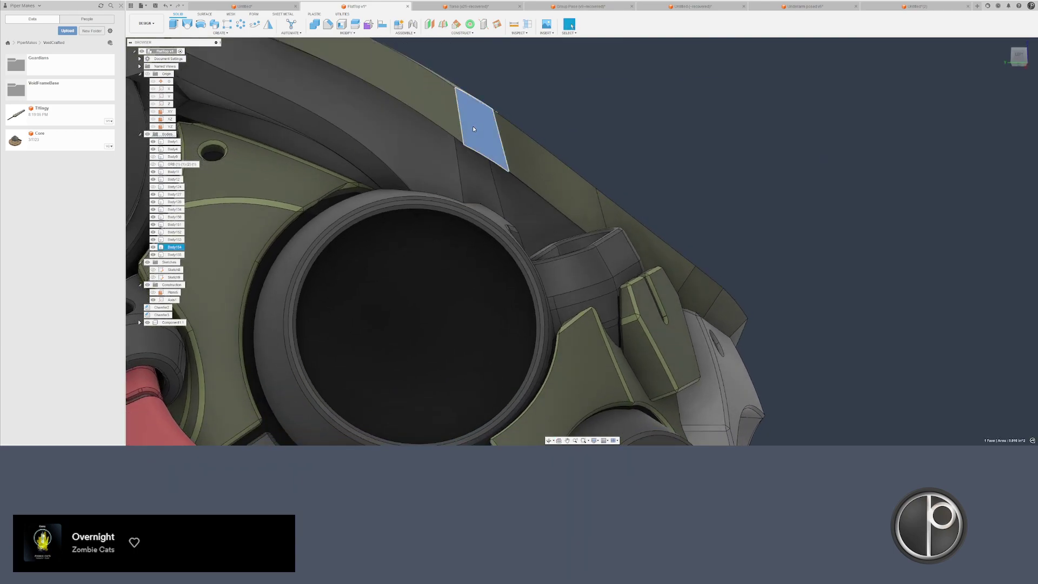
{"action": "key", "text": "m"}
{"action": "left_click", "coordinate": [467, 190]}
{"action": "left_click", "coordinate": [1008, 108]}
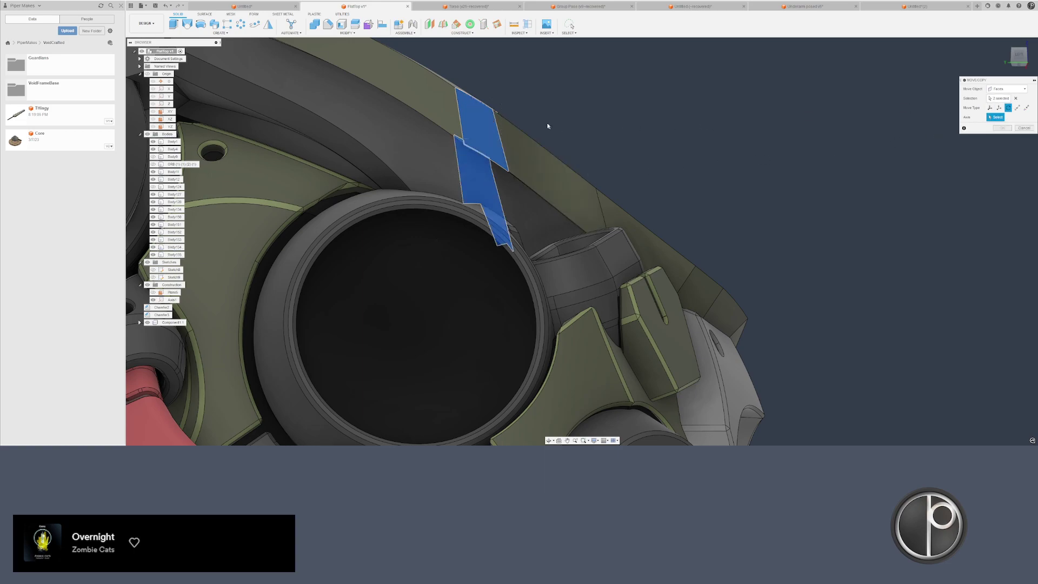
{"action": "left_click_drag", "start_coordinate": [491, 78], "coordinate": [493, 77]}
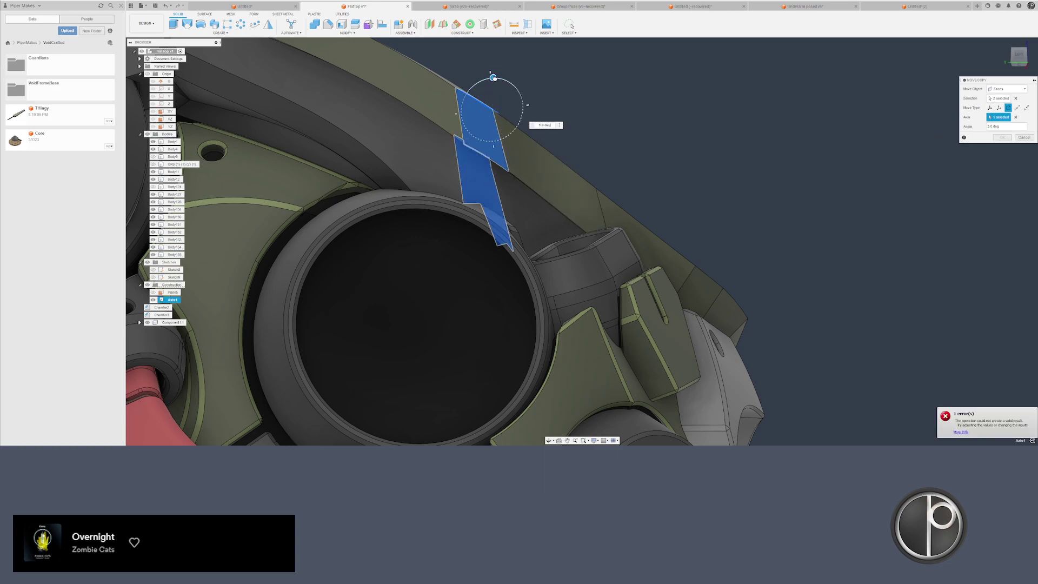
{"action": "left_click", "coordinate": [1025, 137]}
- Rotate only the top plate's corner face about the construction axis on its upper edge so it tilts inward
{"action": "scroll", "coordinate": [556, 208], "scroll_direction": "down", "scroll_amount": 2}
{"action": "left_click", "coordinate": [501, 139]}
{"action": "scroll", "coordinate": [501, 145], "scroll_direction": "up", "scroll_amount": 3}
{"action": "key", "text": "m"}
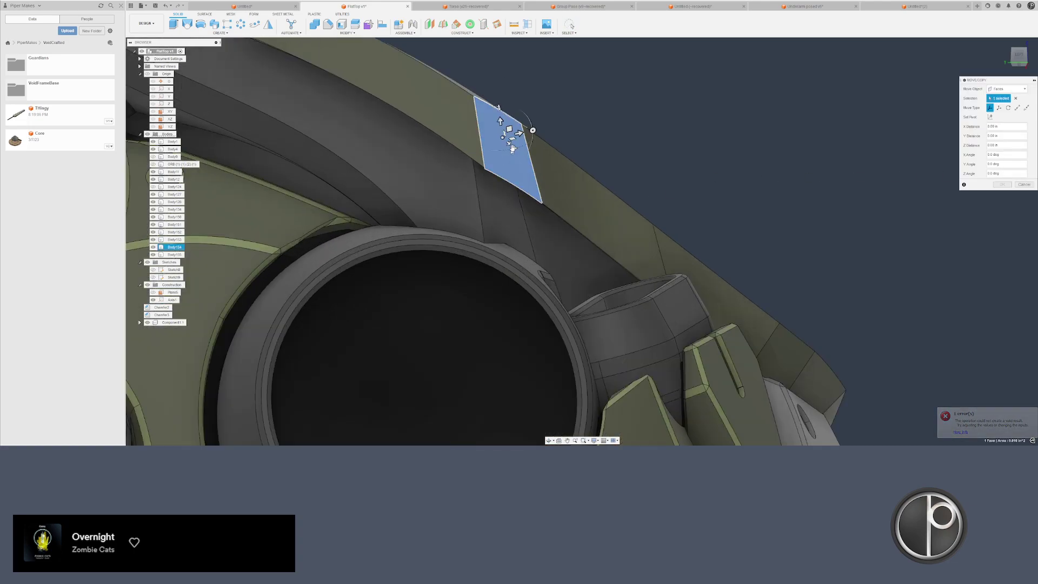
{"action": "left_click", "coordinate": [1017, 107]}
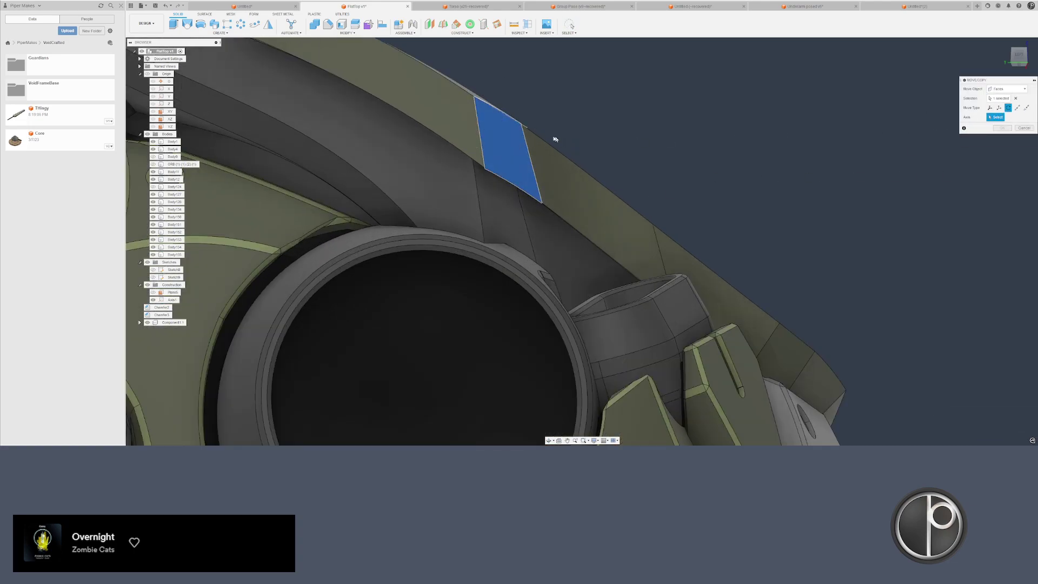
{"action": "left_click", "coordinate": [521, 126]}
{"action": "middle_click_drag", "start_coordinate": [521, 126], "coordinate": [521, 133], "text": "shift"}
{"action": "left_click_drag", "start_coordinate": [521, 135], "coordinate": [527, 137]}
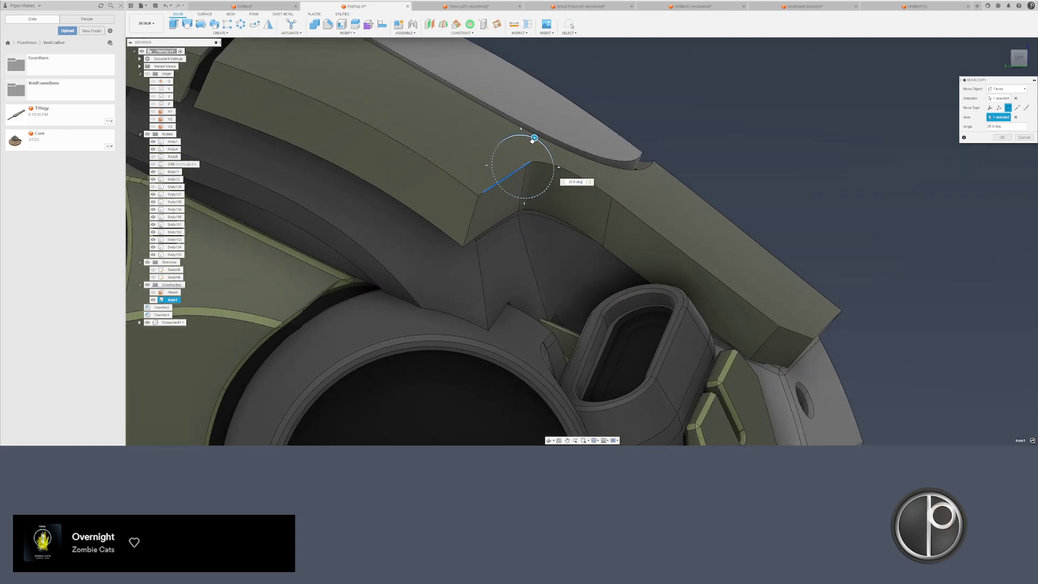
{"action": "middle_click_drag", "start_coordinate": [504, 136], "coordinate": [455, 191], "text": "shift"}
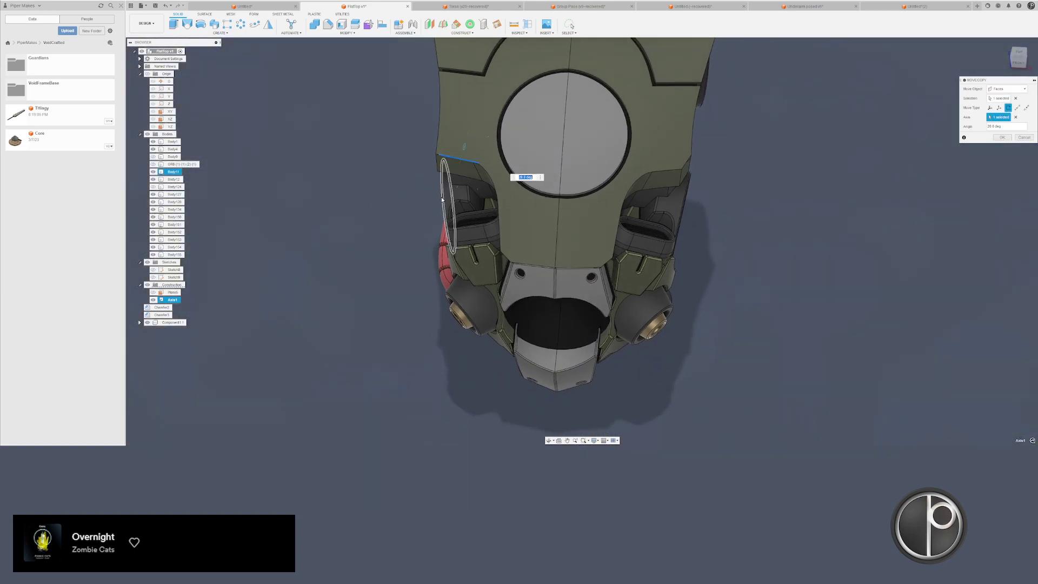
{"action": "middle_click_drag", "start_coordinate": [445, 196], "coordinate": [494, 218], "text": "shift"}
{"action": "key", "text": "Return"}
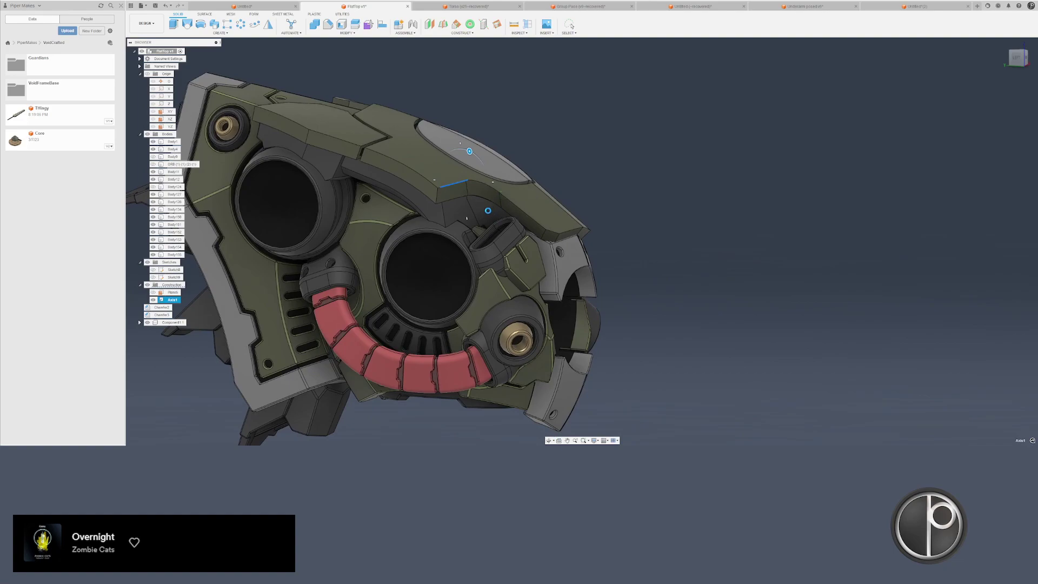
- Hide the green top plate and create a construction axis along the upper edge of the underside's corner face
{"action": "scroll", "coordinate": [456, 200], "scroll_direction": "up", "scroll_amount": 5}
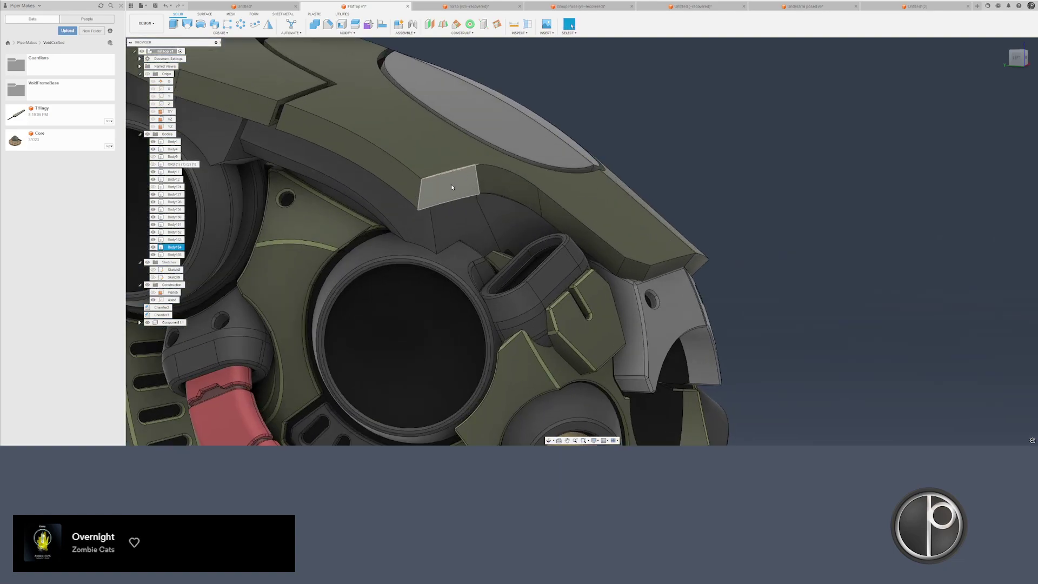
{"action": "left_click", "coordinate": [516, 99]}
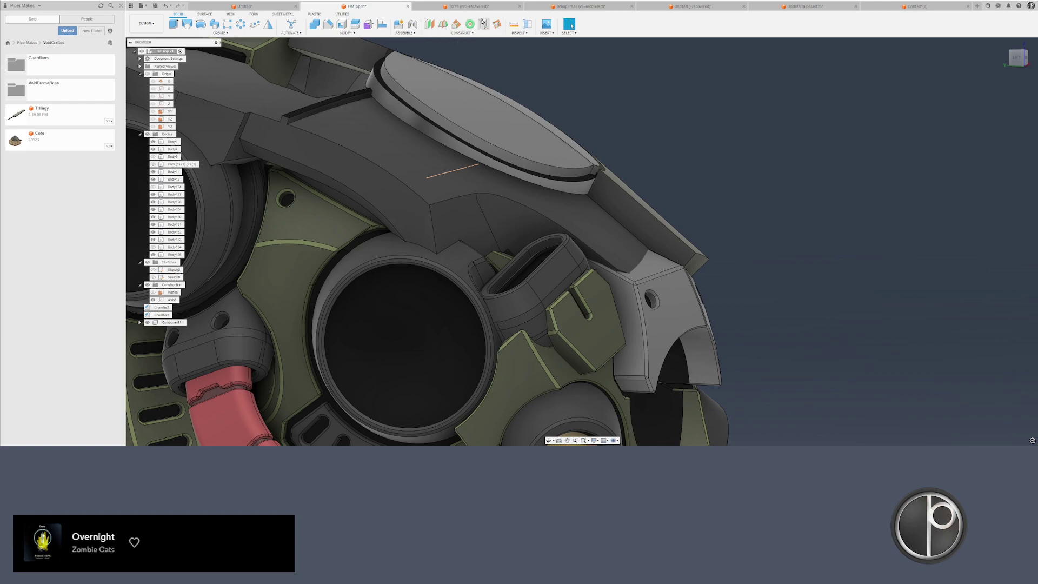
{"action": "left_click", "coordinate": [483, 24]}
{"action": "scroll", "coordinate": [469, 192], "scroll_direction": "up", "scroll_amount": 2}
{"action": "key", "text": "Return"}
- Rotate the underside's corner face about the new construction axis to match the tilt of the top plate's corner
{"action": "key", "text": "m"}
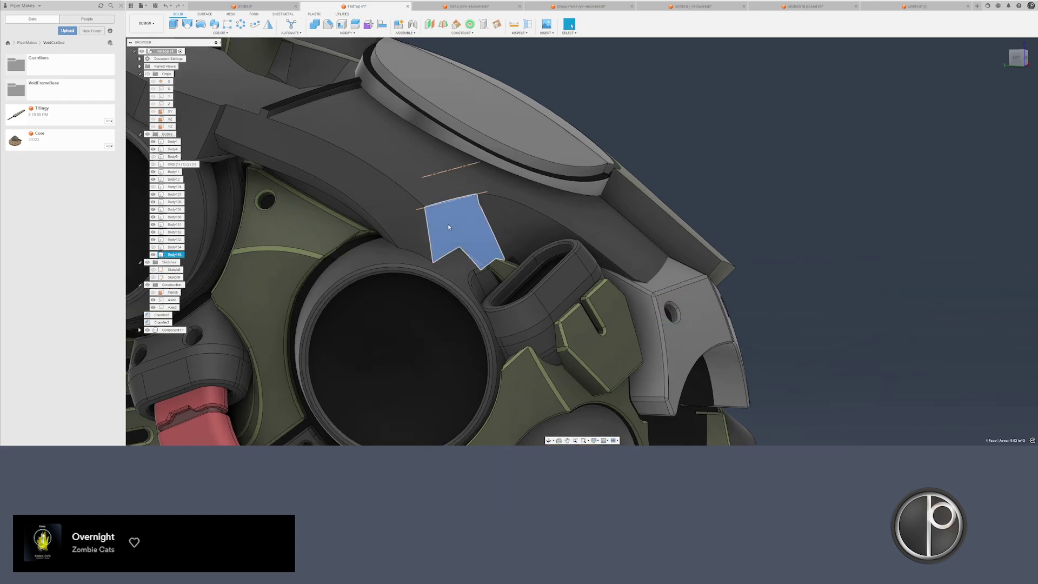
{"action": "left_click", "coordinate": [453, 221]}
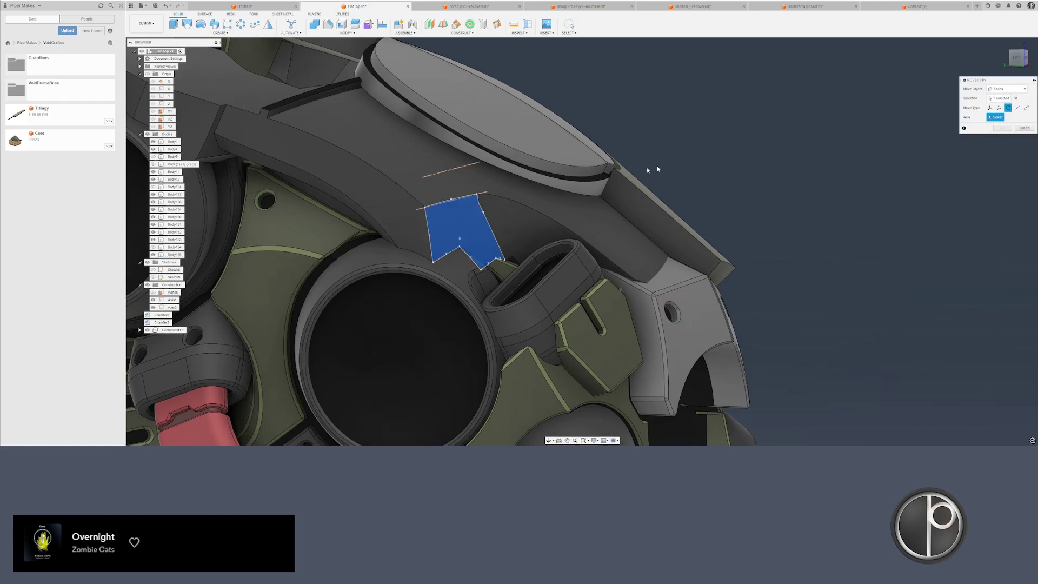
{"action": "left_click", "coordinate": [477, 167]}
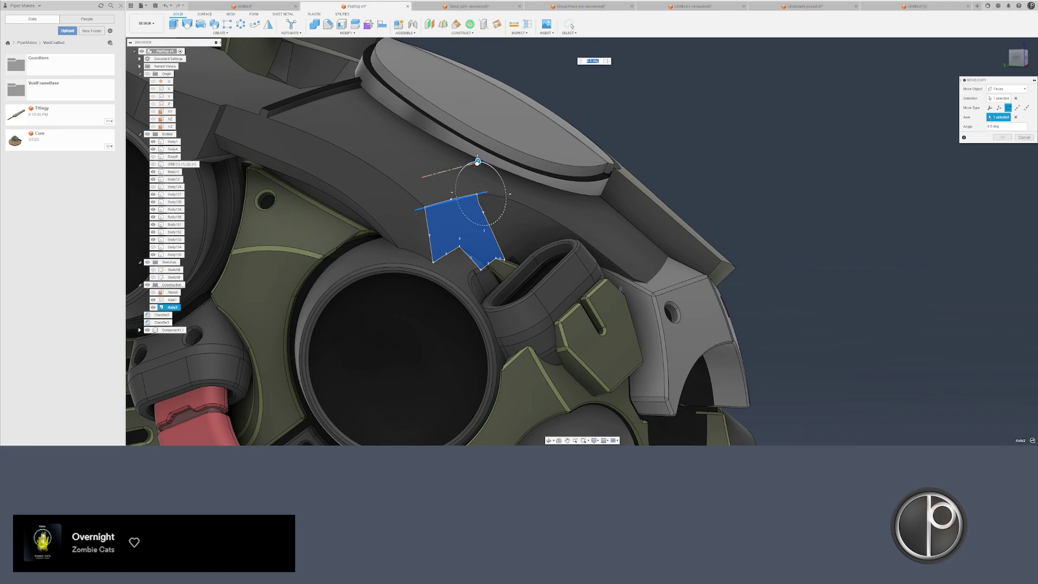
{"action": "left_click_drag", "start_coordinate": [478, 161], "coordinate": [481, 163]}
{"action": "key", "text": "Escape"}
{"action": "scroll", "coordinate": [468, 230], "scroll_direction": "down", "scroll_amount": 3}
{"action": "mouse_move", "coordinate": [468, 229]}
{"action": "middle_mouse_down", "text": "shift"}
{"action": "mouse_move", "coordinate": [444, 281]}
{"action": "mouse_move", "coordinate": [449, 319]}
{"action": "mouse_move", "coordinate": [464, 235]}
{"action": "middle_mouse_up", "text": "shift"}
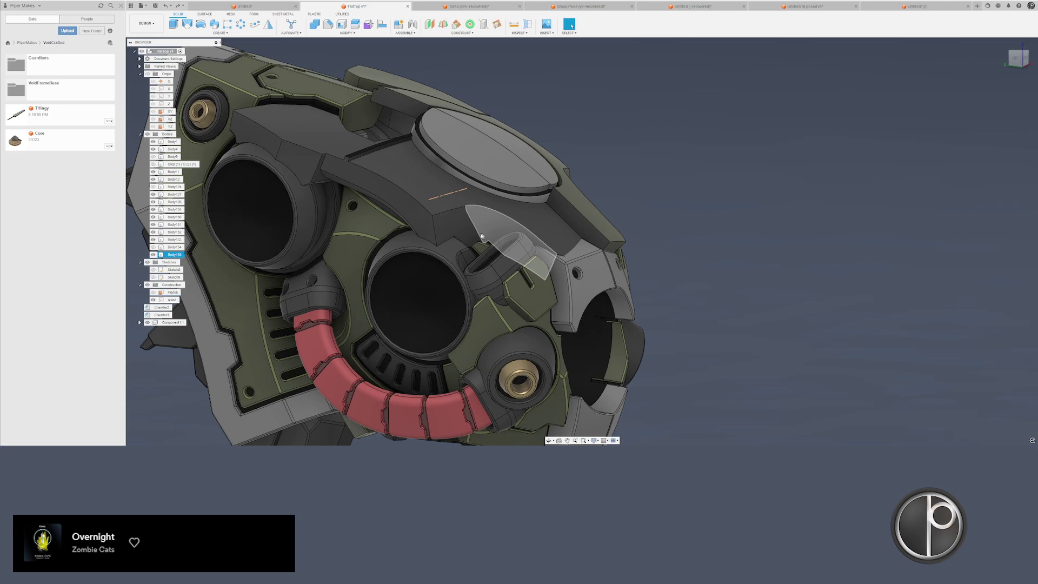
{"action": "left_click", "coordinate": [233, 256]}
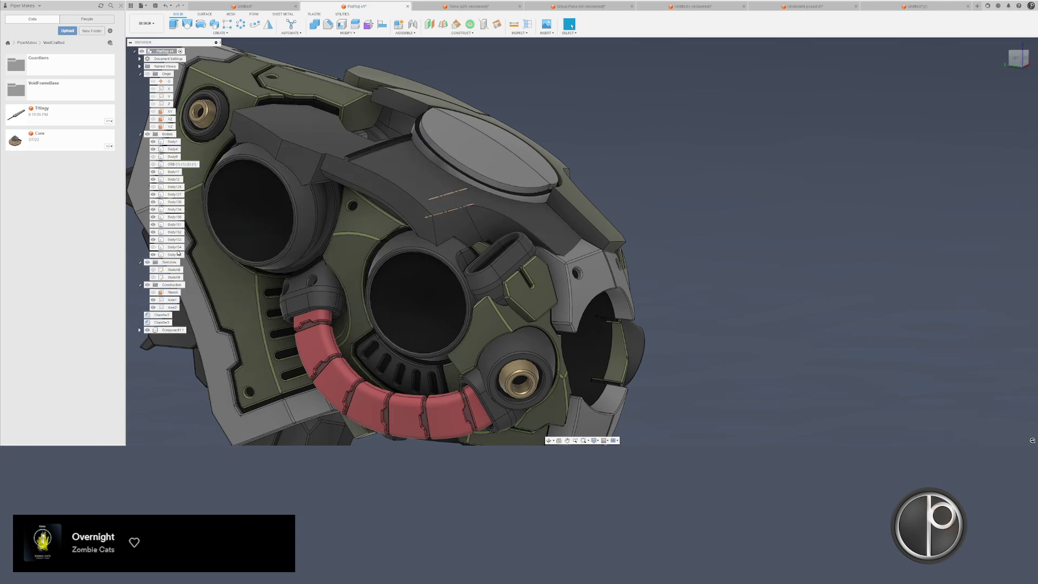
- Show the green top plate again and offset its tilted corner face outward
{"action": "left_click", "coordinate": [153, 247]}
{"action": "scroll", "coordinate": [496, 219], "scroll_direction": "up", "scroll_amount": 2}
{"action": "scroll", "coordinate": [442, 216], "scroll_direction": "up", "scroll_amount": 1}
{"action": "left_click", "coordinate": [419, 204]}
{"action": "right_click", "coordinate": [435, 196]}
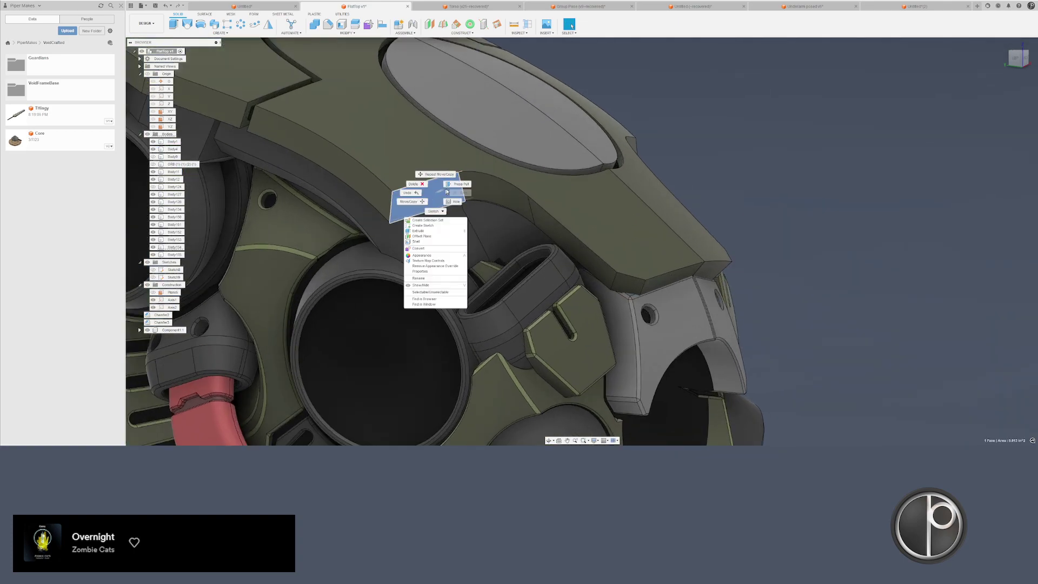
{"action": "left_click", "coordinate": [455, 186]}
{"action": "middle_click_drag", "start_coordinate": [436, 196], "coordinate": [459, 202], "text": "shift"}
{"action": "scroll", "coordinate": [458, 206], "scroll_direction": "up", "scroll_amount": 2}
{"action": "left_click_drag", "start_coordinate": [442, 228], "coordinate": [459, 235]}
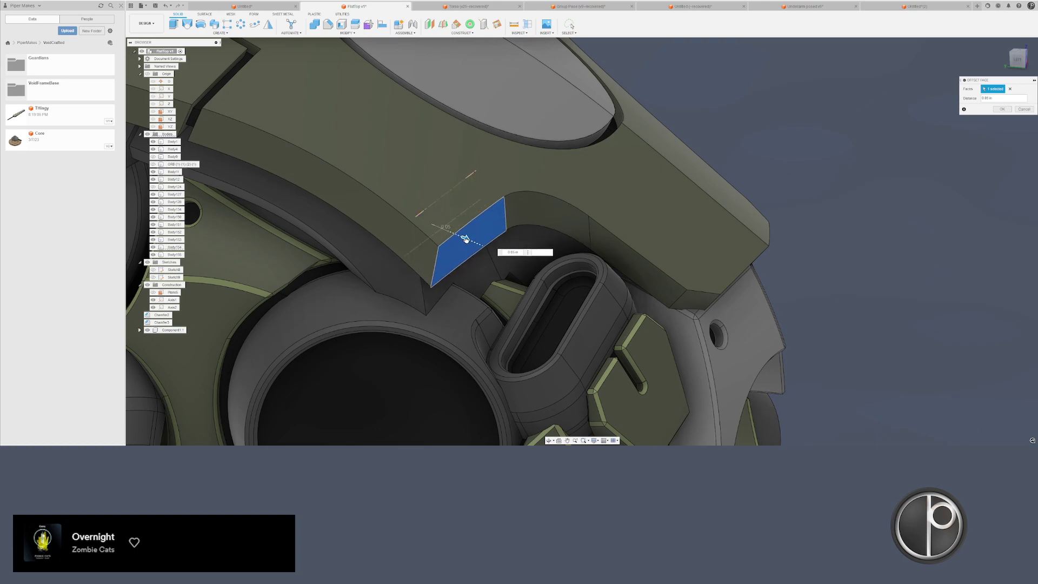
{"action": "key", "text": "Return"}
{"action": "middle_click_drag", "start_coordinate": [499, 258], "coordinate": [534, 287], "text": "shift"}
{"action": "scroll", "coordinate": [534, 287], "scroll_direction": "down", "scroll_amount": 3}
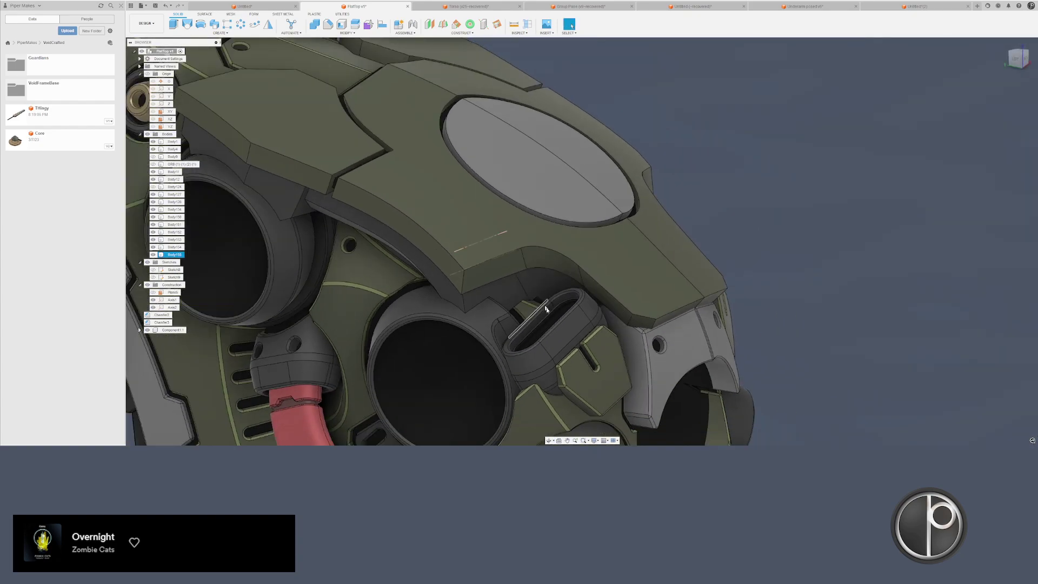
- Hide the side housing with the oval and round openings to expose the armour's underside from below
{"action": "left_click", "coordinate": [544, 307]}
{"action": "key", "text": "v"}
{"action": "middle_click_drag", "start_coordinate": [697, 300], "coordinate": [651, 227], "text": "shift"}
{"action": "scroll", "coordinate": [562, 309], "scroll_direction": "up", "scroll_amount": 4}
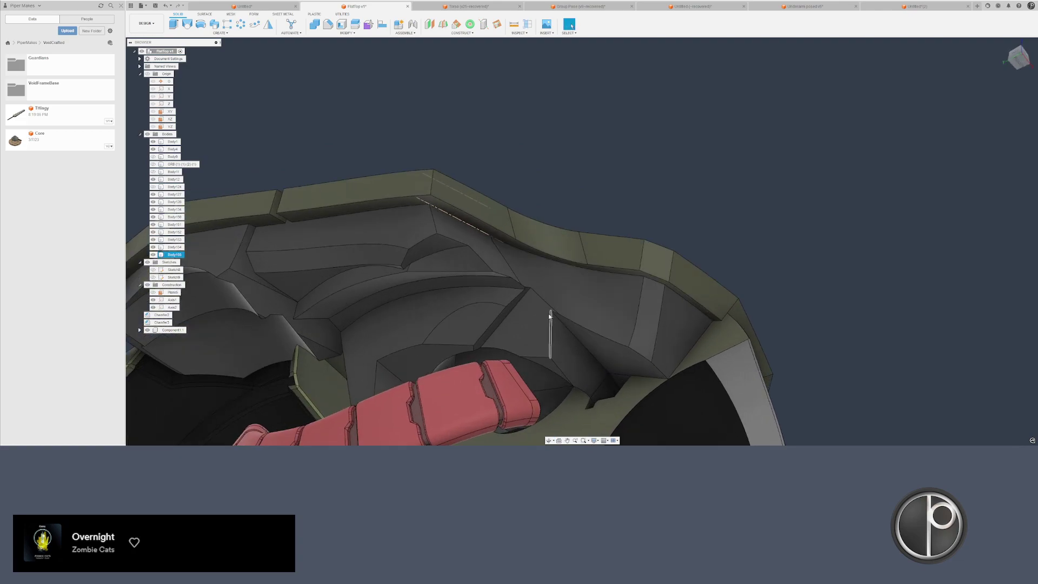
- Undo the last modelling change
{"action": "key", "text": "ctrl+z"}
{"action": "middle_click_drag", "start_coordinate": [547, 279], "coordinate": [553, 322], "text": "shift"}
{"action": "scroll", "coordinate": [510, 276], "scroll_direction": "up", "scroll_amount": 4}
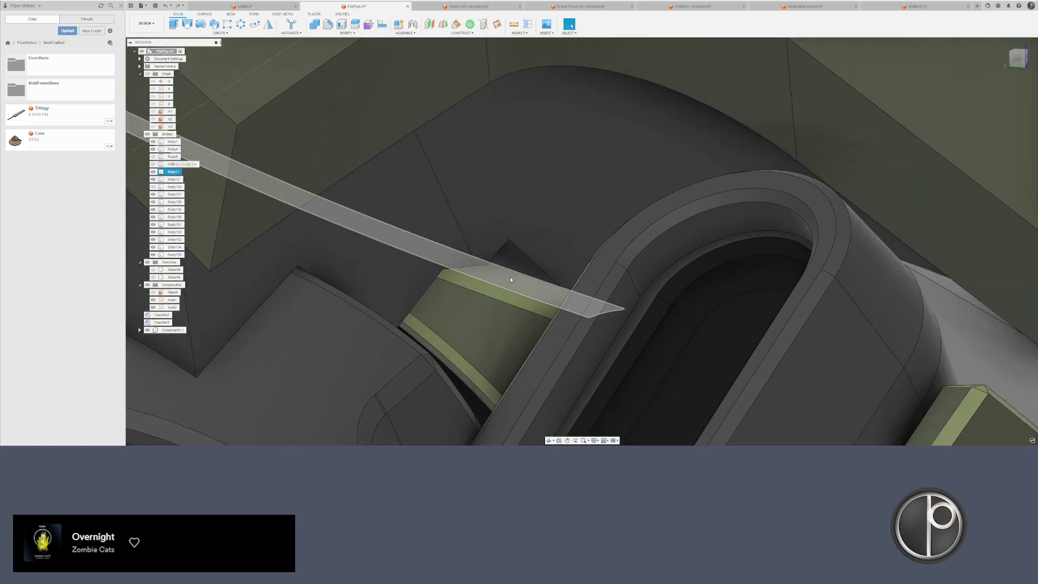
{"action": "left_click", "coordinate": [522, 259]}
{"action": "key", "text": "q"}
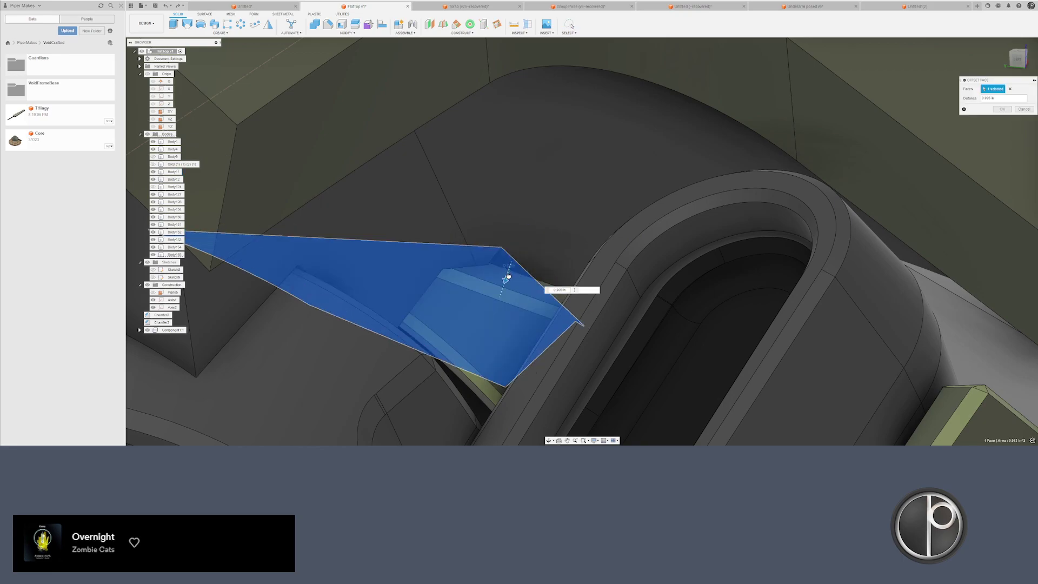
{"action": "left_click_drag", "start_coordinate": [488, 269], "coordinate": [488, 288]}
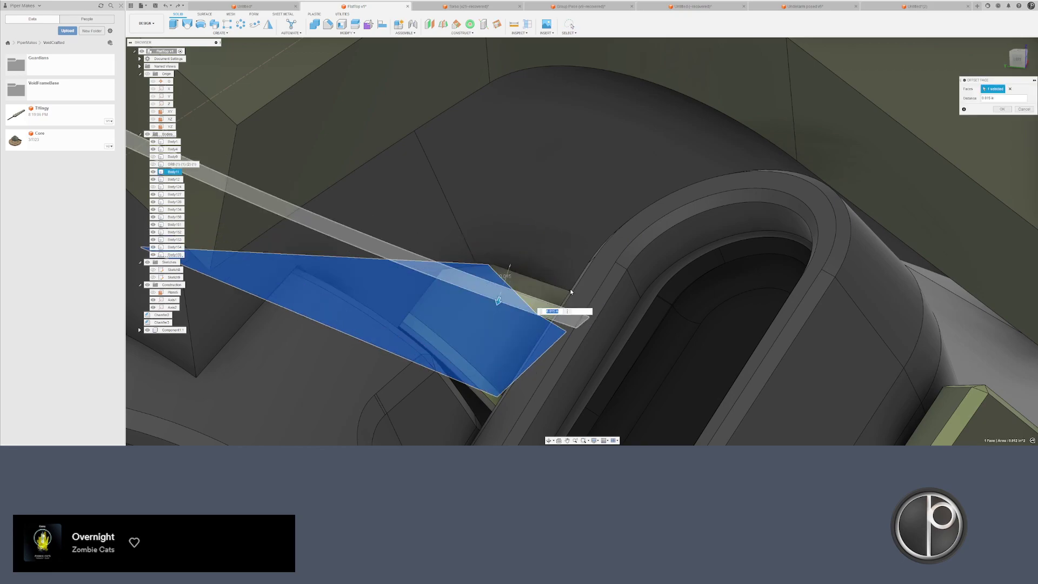
{"action": "key", "text": "Escape"}
- Mirror the top armour plate half and the body beneath it across the central split face as new bodies
{"action": "scroll", "coordinate": [513, 288], "scroll_direction": "down", "scroll_amount": 5}
{"action": "middle_click_drag", "start_coordinate": [514, 289], "coordinate": [474, 293], "text": "shift"}
{"action": "scroll", "coordinate": [474, 291], "scroll_direction": "down", "scroll_amount": 5}
{"action": "middle_click_drag", "start_coordinate": [654, 260], "coordinate": [528, 174], "text": "shift"}
{"action": "scroll", "coordinate": [616, 233], "scroll_direction": "up", "scroll_amount": 1}
{"action": "scroll", "coordinate": [616, 234], "scroll_direction": "up", "scroll_amount": 4}
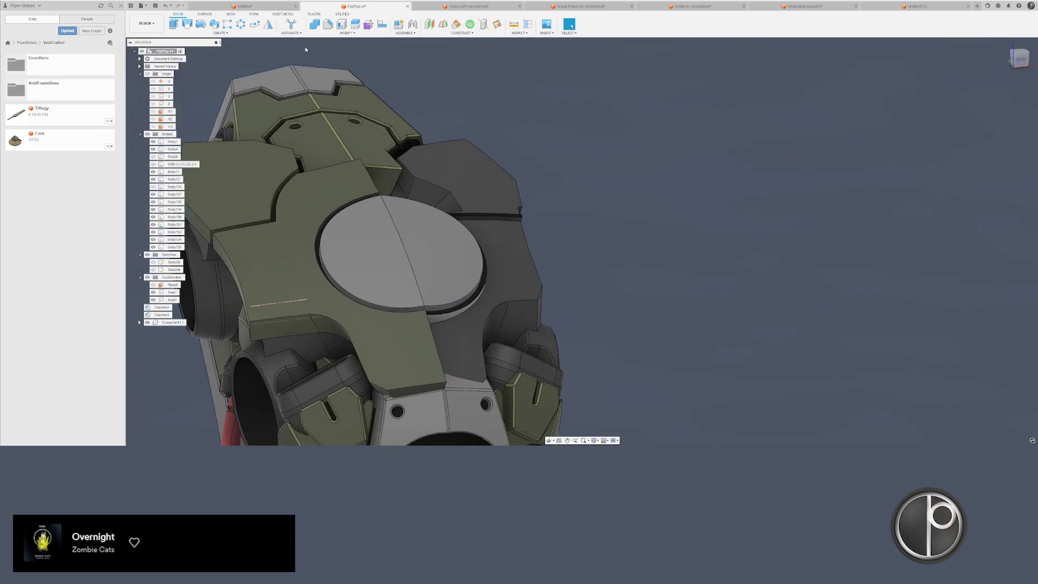
{"action": "left_click", "coordinate": [269, 25]}
{"action": "left_click", "coordinate": [346, 189]}
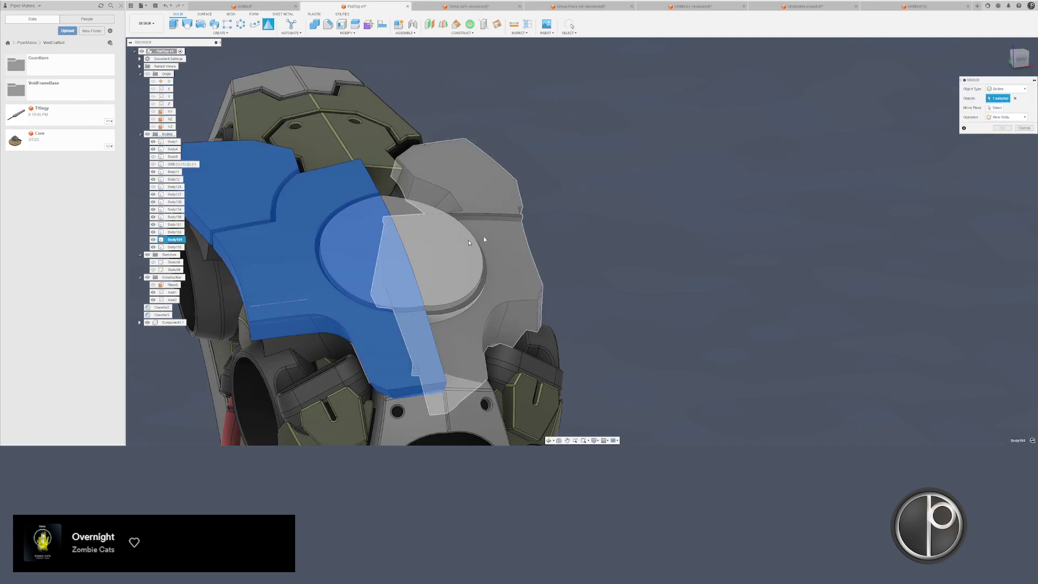
{"action": "middle_click_drag", "start_coordinate": [484, 239], "coordinate": [316, 351], "text": "shift"}
{"action": "left_click", "coordinate": [267, 362]}
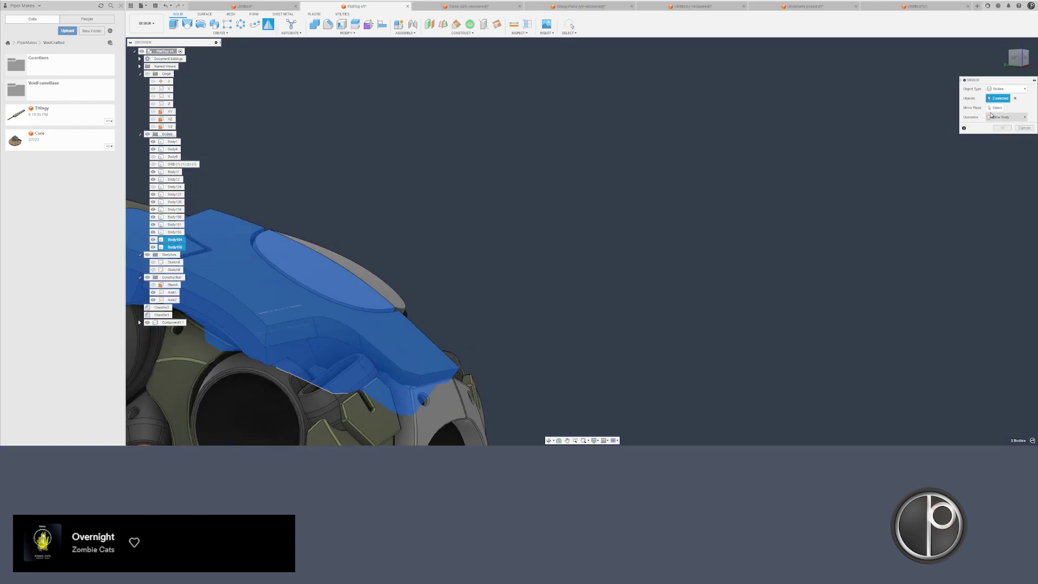
{"action": "middle_click_drag", "start_coordinate": [670, 238], "coordinate": [408, 341], "text": "shift"}
{"action": "left_click", "coordinate": [408, 347]}
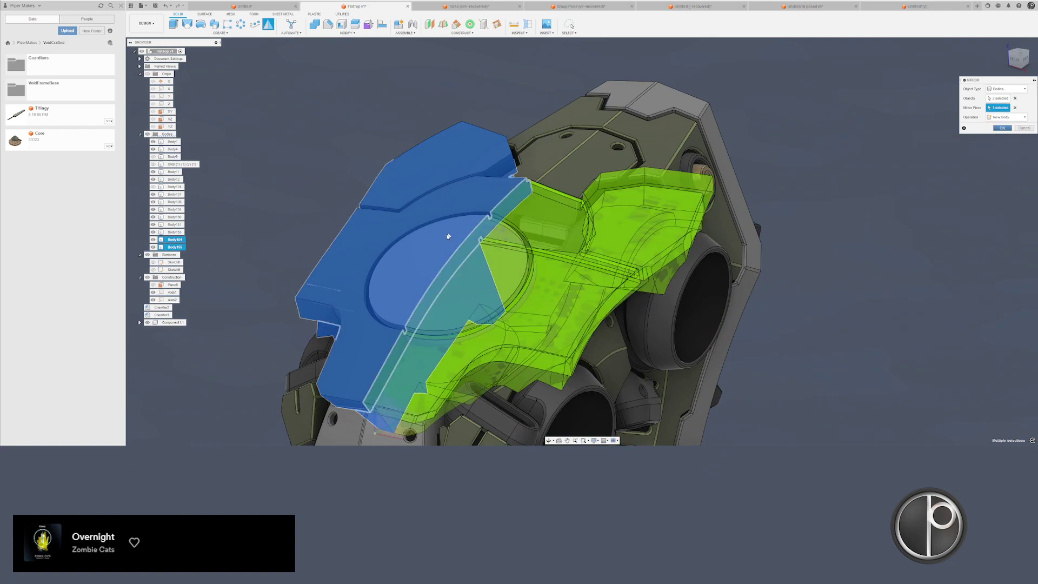
{"action": "key", "text": "Return"}
- Chamfer the four outer corner edges on both halves of the top armour with an equal distance
{"action": "key", "text": "c"}
{"action": "left_click", "coordinate": [563, 385]}
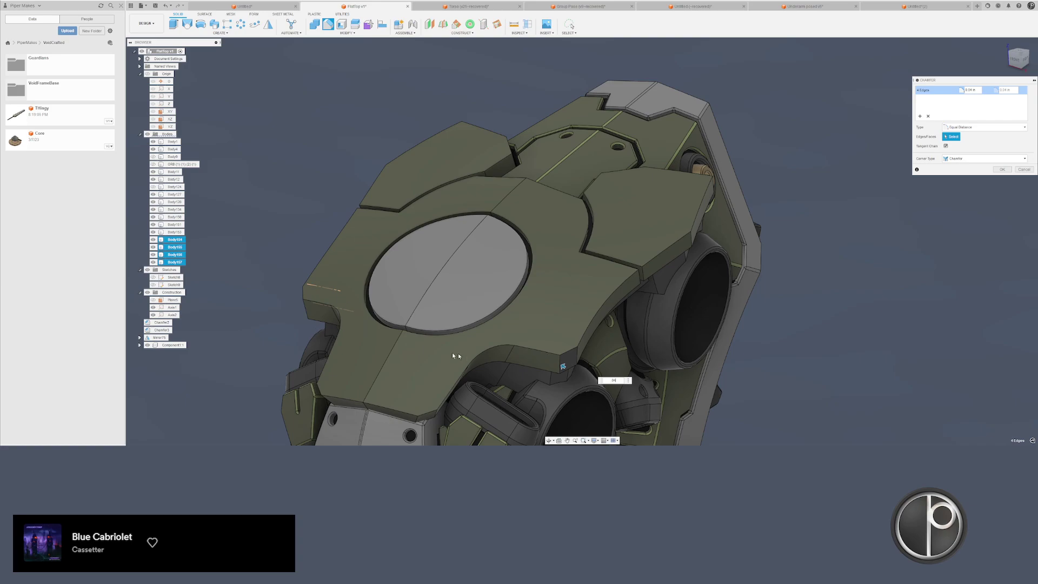
{"action": "key", "text": "Return"}
- Apply the green armour appearance to the two dark chamfer faces at the top plate's outer corners
{"action": "scroll", "coordinate": [514, 357], "scroll_direction": "down", "scroll_amount": 4}
{"action": "middle_click_drag", "start_coordinate": [513, 357], "coordinate": [269, 339], "text": "shift"}
{"action": "scroll", "coordinate": [523, 358], "scroll_direction": "up", "scroll_amount": 4}
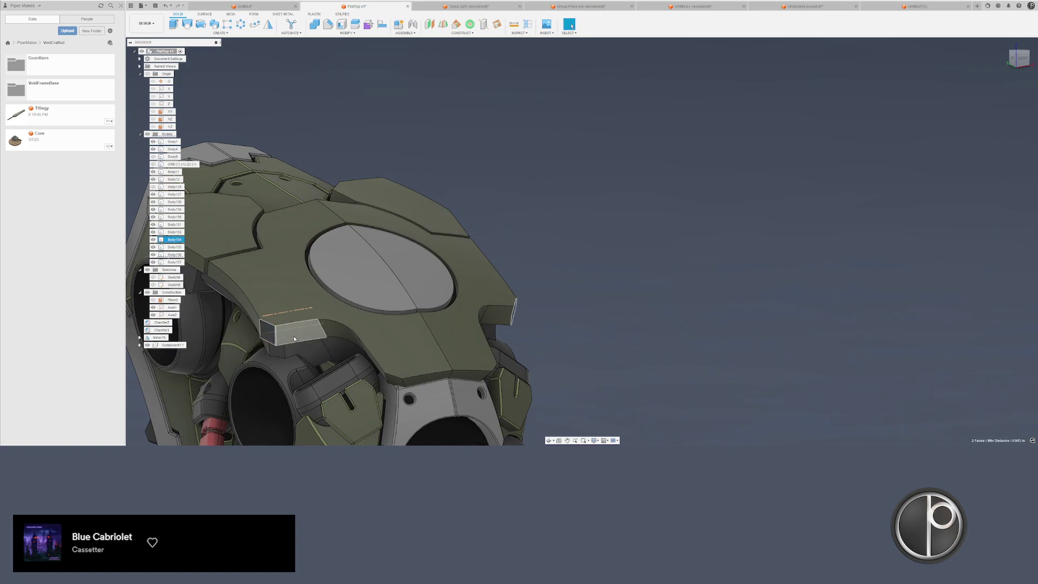
{"action": "key", "text": "a"}
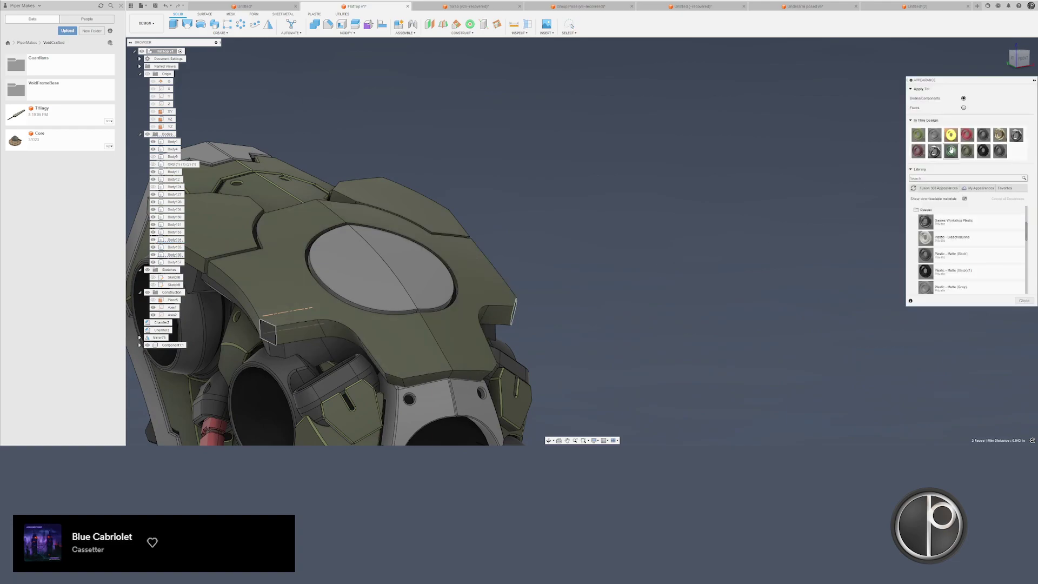
{"action": "left_click_drag", "start_coordinate": [821, 185], "coordinate": [264, 335]}
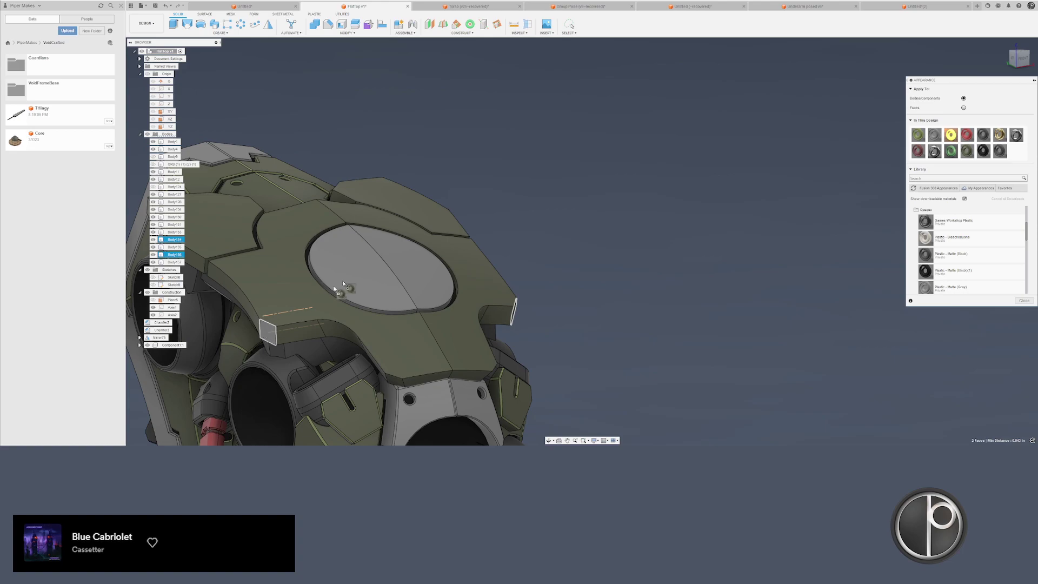
{"action": "left_click_drag", "start_coordinate": [343, 281], "coordinate": [564, 206]}
{"action": "middle_click_drag", "start_coordinate": [564, 205], "coordinate": [563, 252]}
{"action": "left_click", "coordinate": [582, 222]}
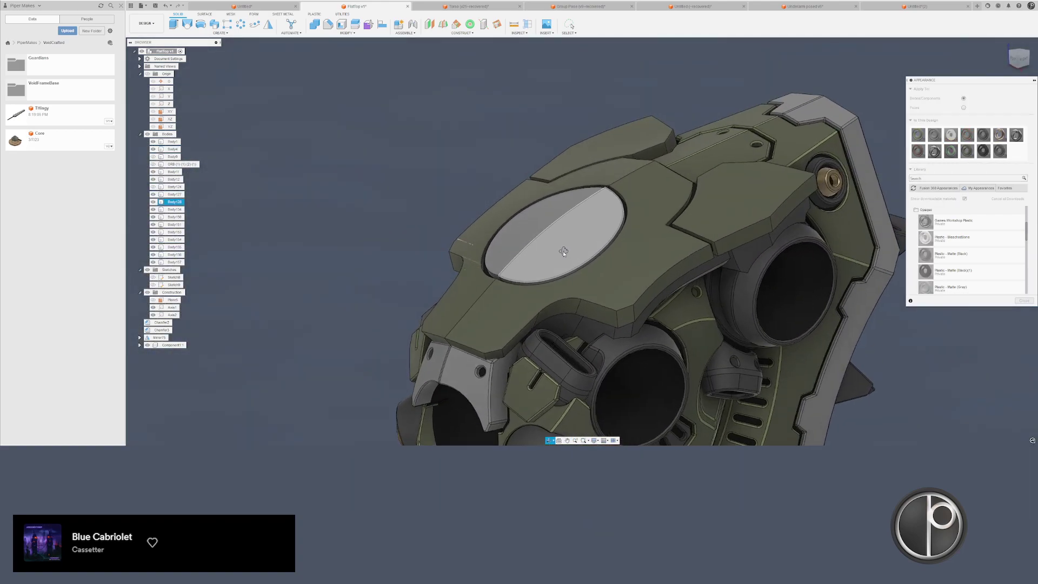
{"action": "scroll", "coordinate": [397, 238], "scroll_direction": "down", "scroll_amount": 2}
{"action": "key", "text": "Escape"}
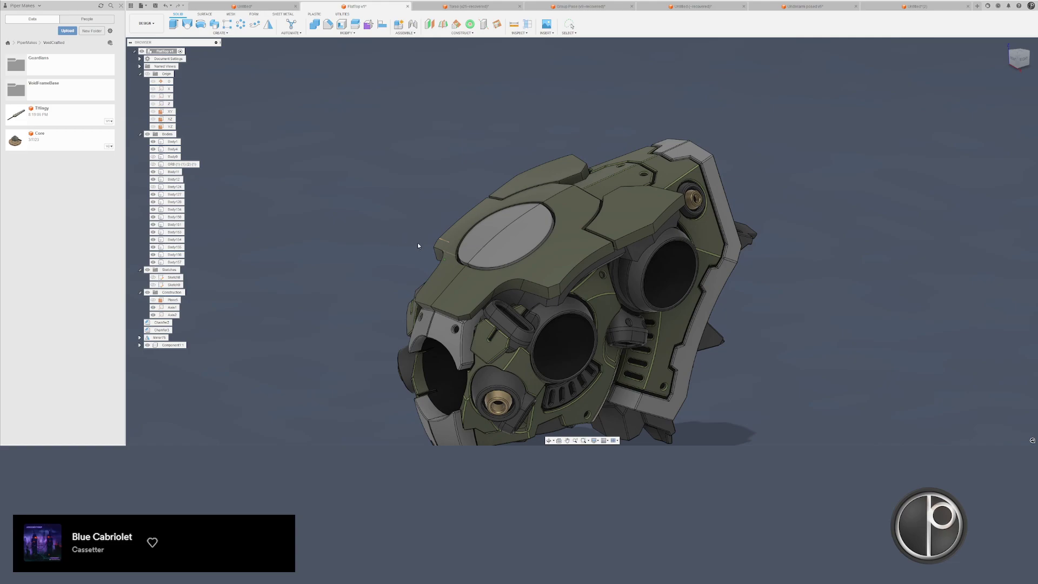
- Offset the two faces in the top plate's side notch, on the plate and the dark body beneath, by 0.05 in
{"action": "scroll", "coordinate": [418, 243], "scroll_direction": "down", "scroll_amount": 3}
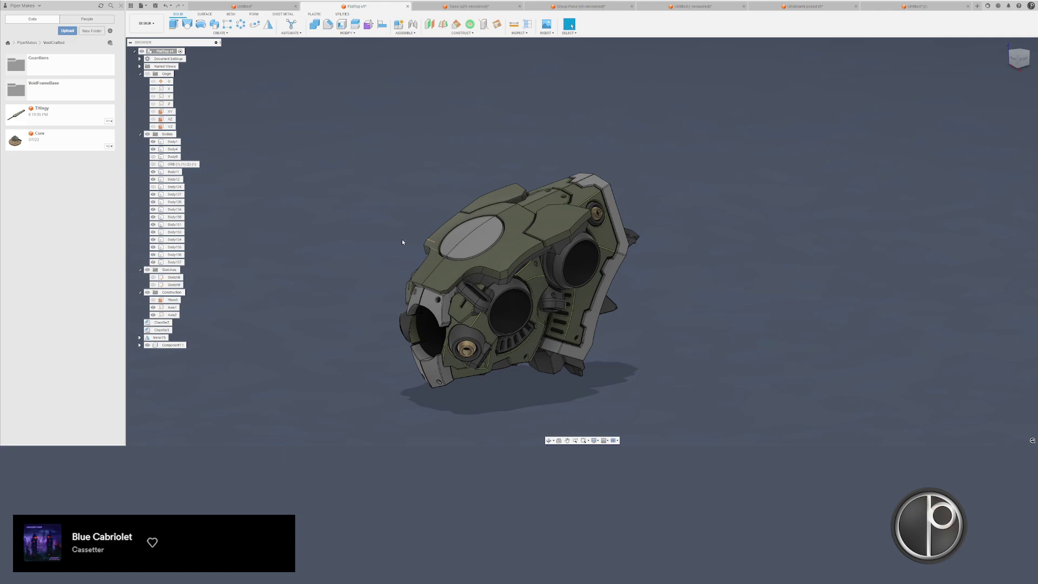
{"action": "middle_click_drag", "start_coordinate": [401, 239], "coordinate": [467, 274], "text": "shift"}
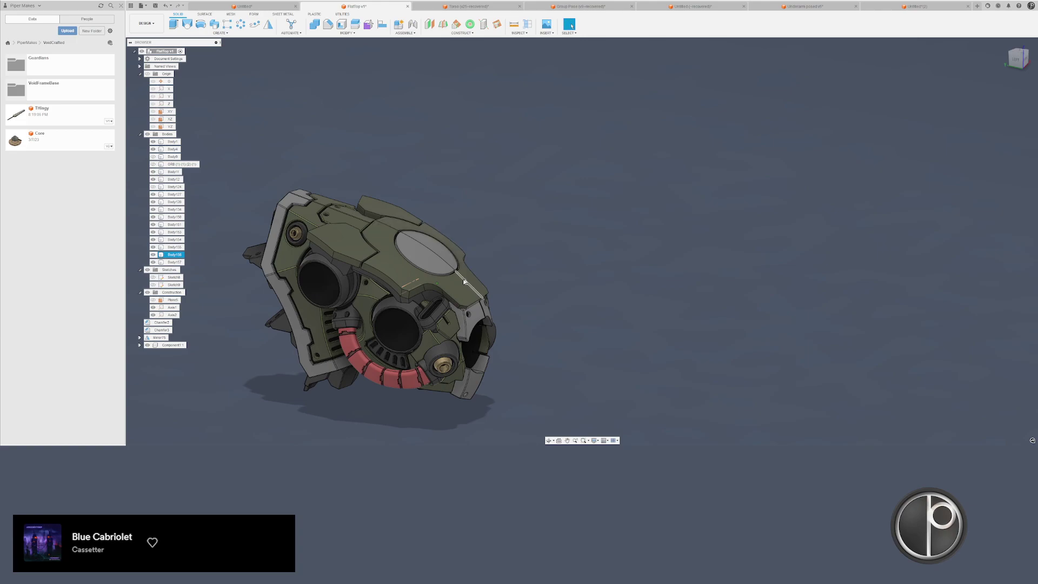
{"action": "scroll", "coordinate": [409, 303], "scroll_direction": "up", "scroll_amount": 5}
{"action": "left_click", "coordinate": [407, 309]}
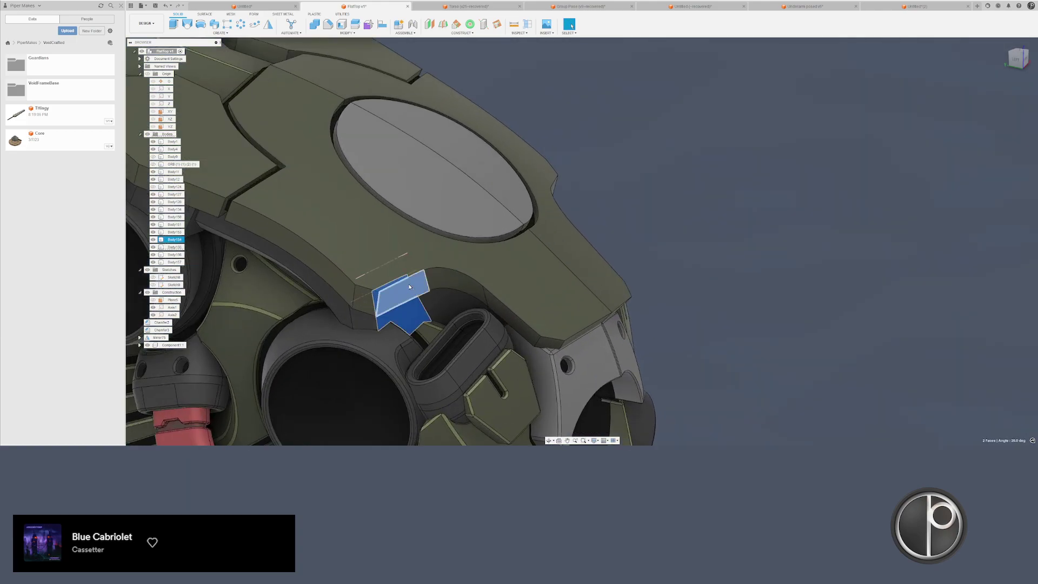
{"action": "left_click", "coordinate": [409, 287], "text": "ctrl"}
{"action": "scroll", "coordinate": [411, 289], "scroll_direction": "up", "scroll_amount": 2}
{"action": "key", "text": "q"}
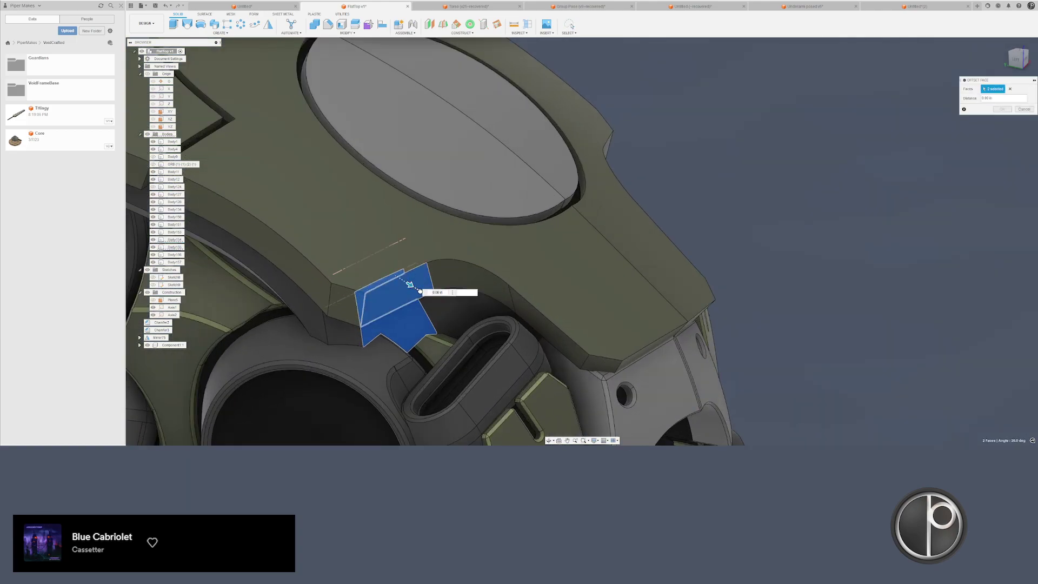
{"action": "left_click_drag", "start_coordinate": [416, 287], "coordinate": [417, 293]}
{"action": "middle_click_drag", "start_coordinate": [412, 294], "coordinate": [464, 245], "text": "shift"}
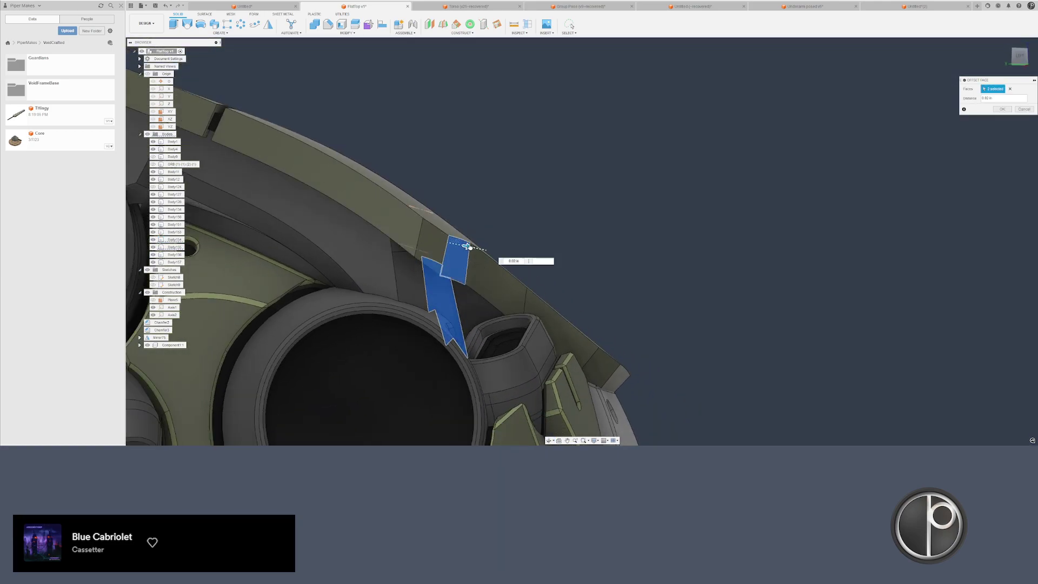
{"action": "left_click_drag", "start_coordinate": [472, 247], "coordinate": [472, 248]}
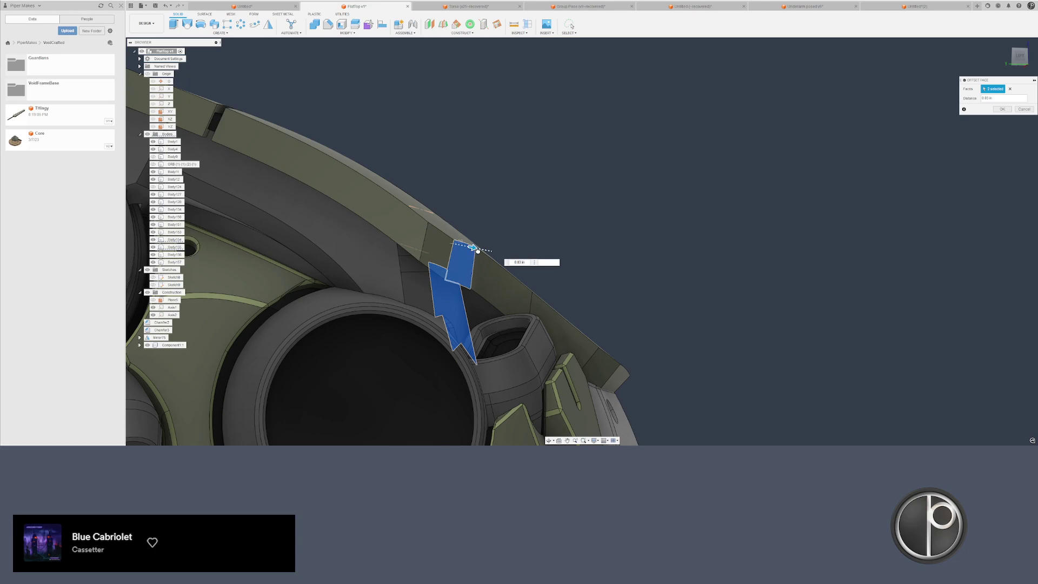
{"action": "left_click_drag", "start_coordinate": [557, 252], "coordinate": [571, 252]}
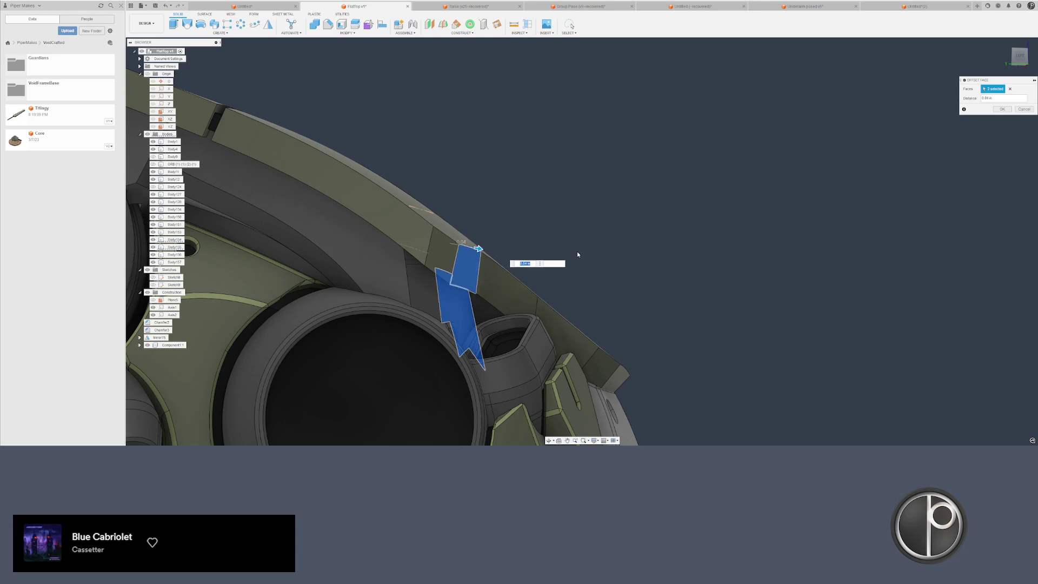
{"action": "middle_click_drag", "start_coordinate": [578, 254], "coordinate": [511, 262], "text": "shift"}
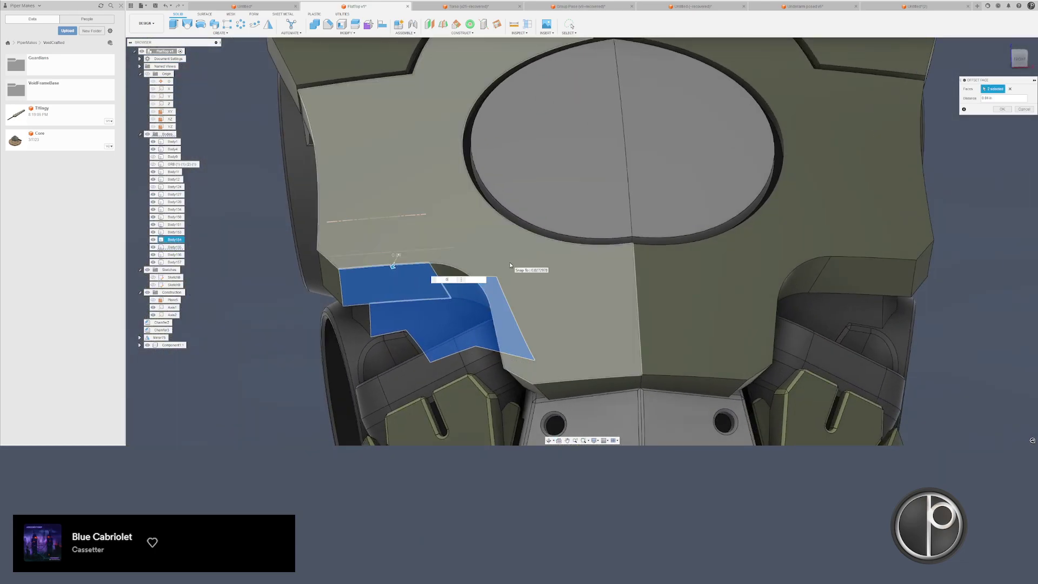
{"action": "type", "text": "5"}
{"action": "middle_click_drag", "start_coordinate": [509, 261], "coordinate": [511, 271], "text": "shift"}
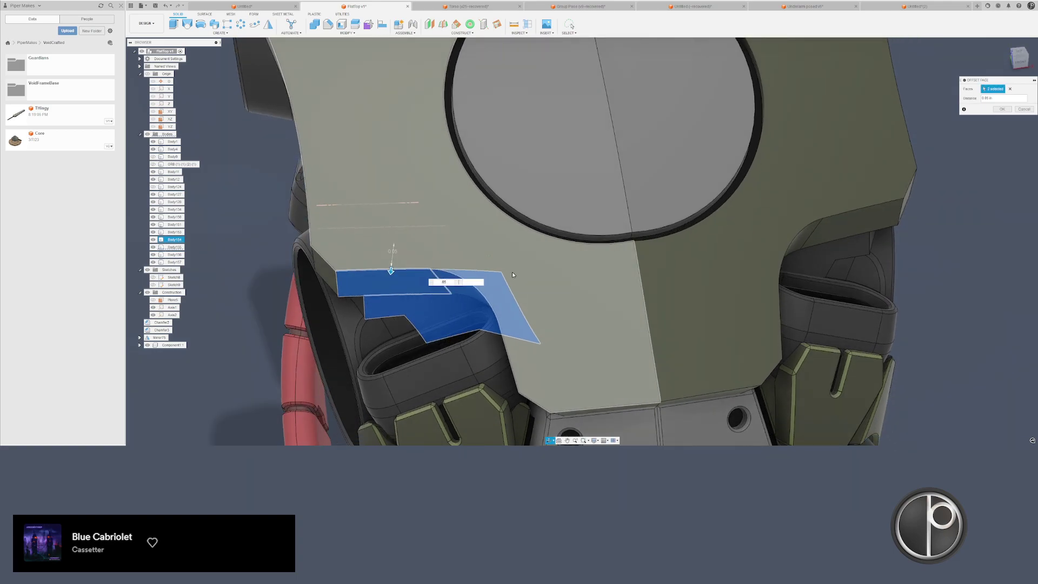
{"action": "scroll", "coordinate": [510, 274], "scroll_direction": "up", "scroll_amount": 1}
{"action": "scroll", "coordinate": [406, 314], "scroll_direction": "up", "scroll_amount": 2}
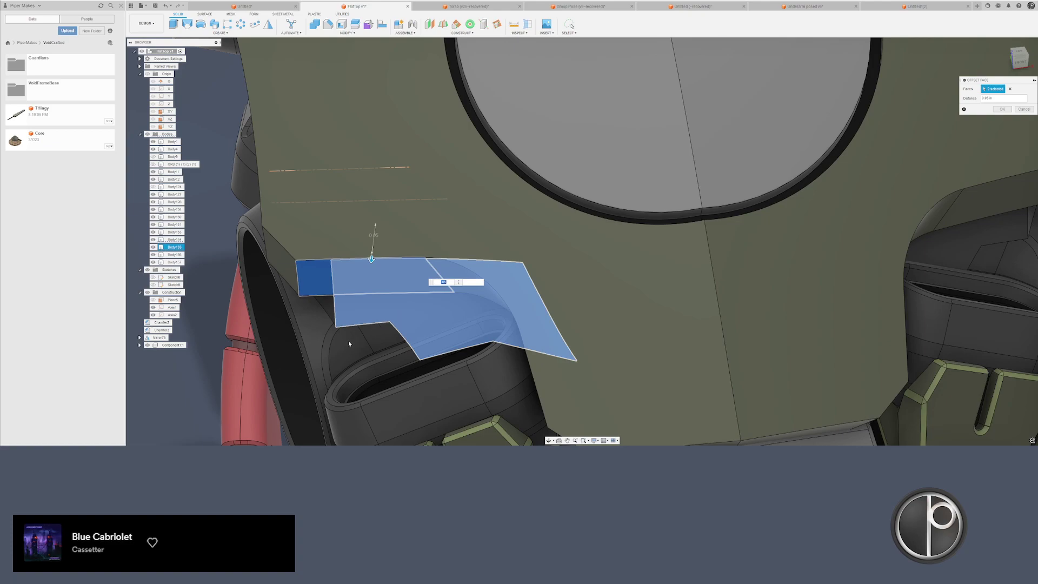
{"action": "key", "text": "Return"}
- Sketch a circle on the narrow top face of the slotted armour block and shift it toward the top plate's notch
{"action": "scroll", "coordinate": [348, 340], "scroll_direction": "down", "scroll_amount": 6}
{"action": "middle_click_drag", "start_coordinate": [348, 340], "coordinate": [332, 326], "text": "shift"}
{"action": "scroll", "coordinate": [407, 375], "scroll_direction": "up", "scroll_amount": 8}
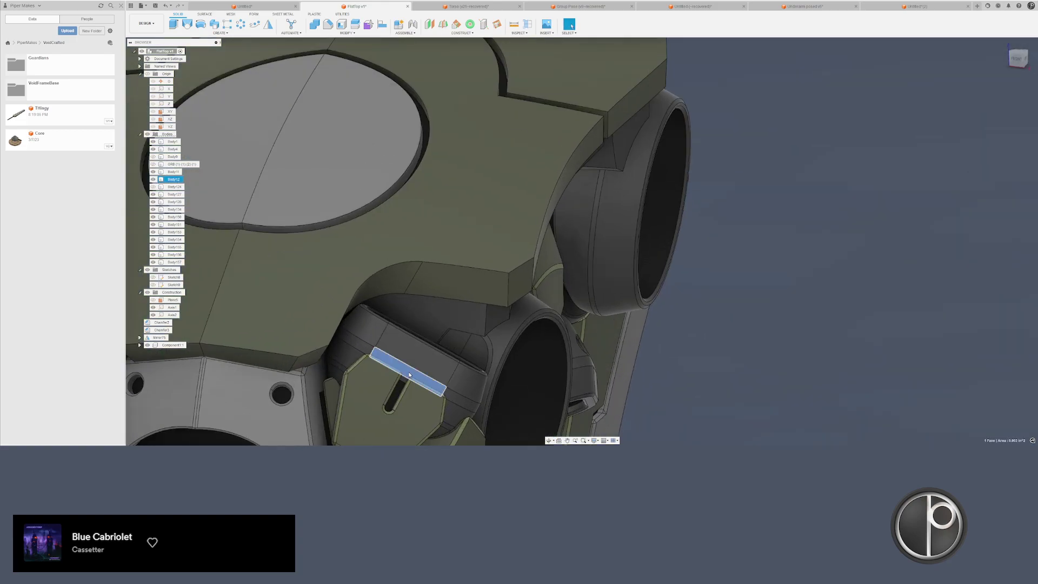
{"action": "key", "text": "c"}
{"action": "middle_click_drag", "start_coordinate": [733, 220], "coordinate": [438, 354]}
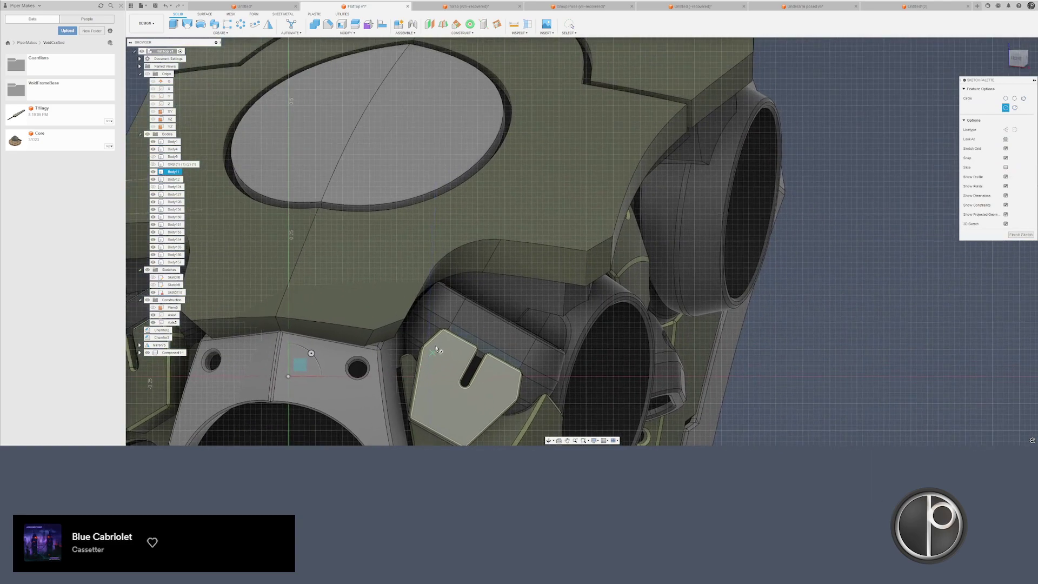
{"action": "left_click", "coordinate": [502, 304]}
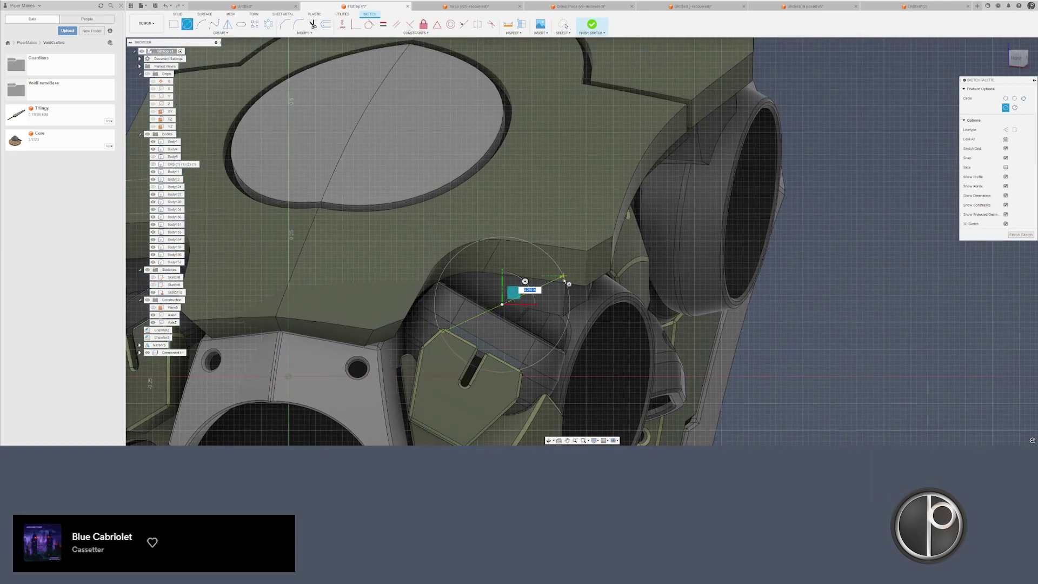
{"action": "left_click", "coordinate": [564, 279]}
{"action": "key", "text": "Escape"}
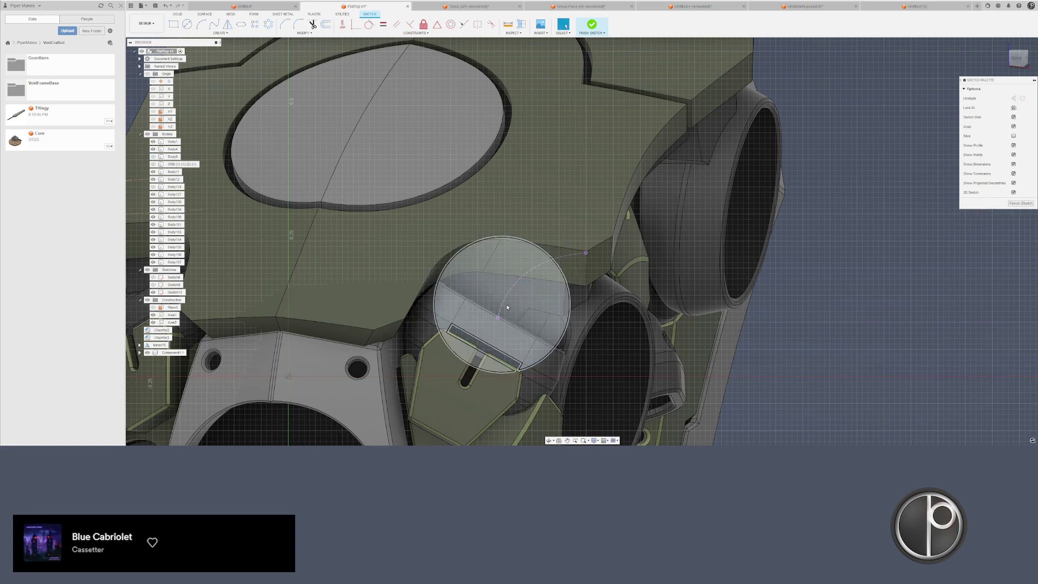
{"action": "left_click_drag", "start_coordinate": [502, 304], "coordinate": [510, 284]}
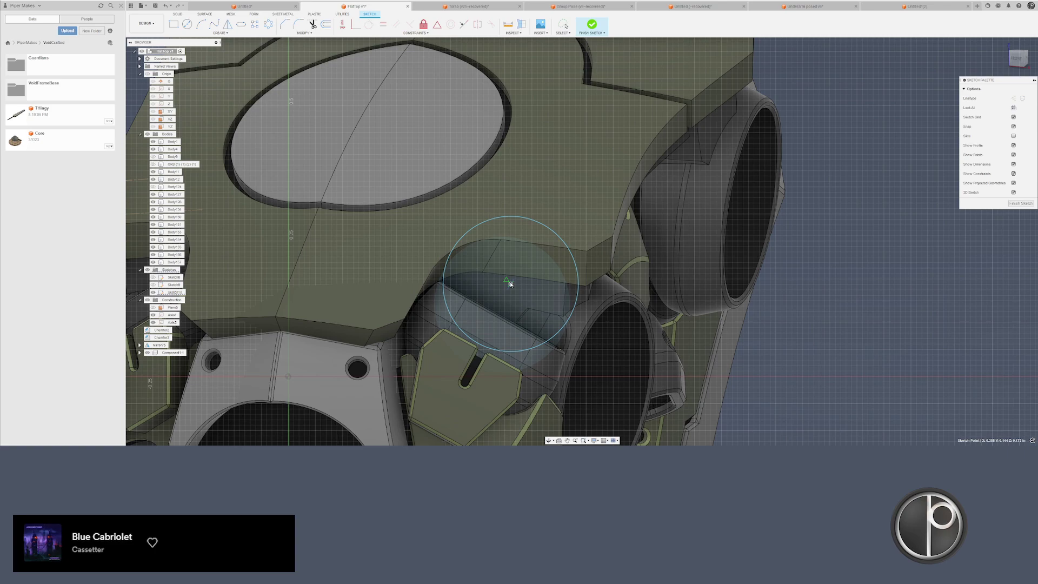
- Extrude both circle profiles into a solid cylinder as a new body above the slotted armour block
{"action": "key", "text": "e"}
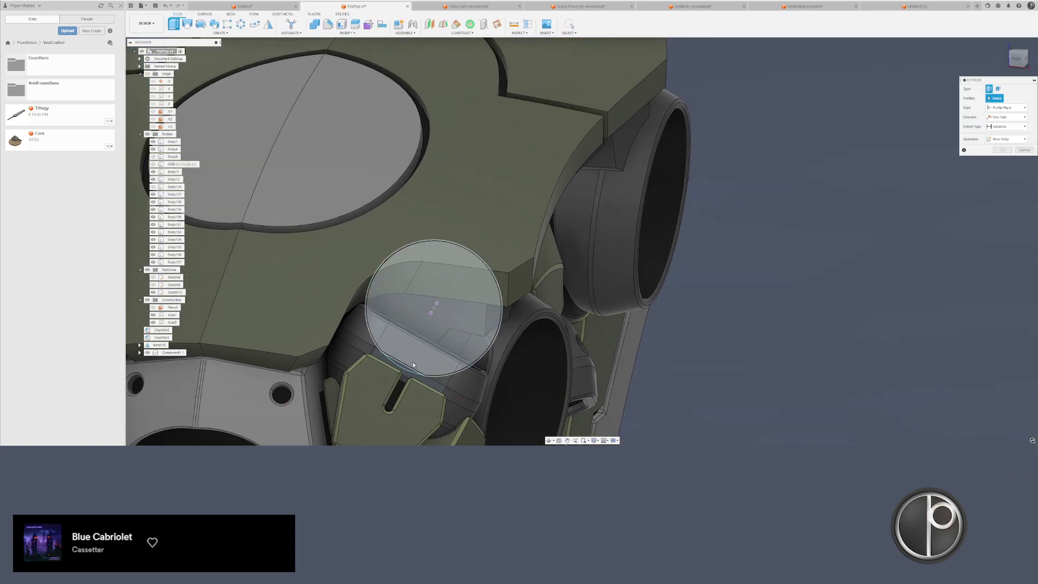
{"action": "left_click", "coordinate": [410, 368]}
{"action": "left_click", "coordinate": [418, 346]}
{"action": "middle_click_drag", "start_coordinate": [418, 346], "coordinate": [414, 296], "text": "shift"}
{"action": "scroll", "coordinate": [386, 212], "scroll_direction": "up", "scroll_amount": 1}
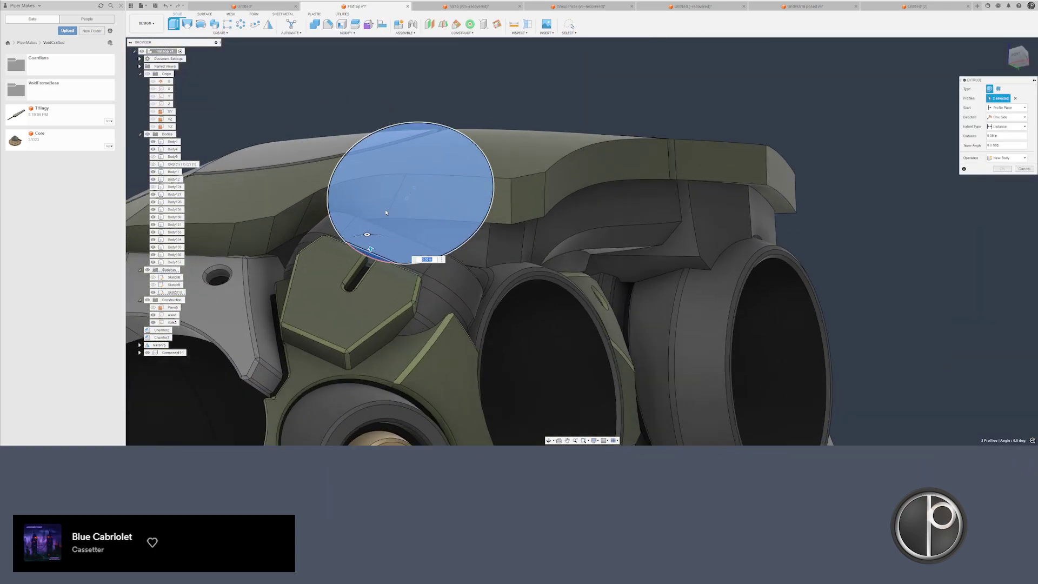
{"action": "scroll", "coordinate": [385, 212], "scroll_direction": "up", "scroll_amount": 1}
{"action": "left_click_drag", "start_coordinate": [367, 262], "coordinate": [512, 422]}
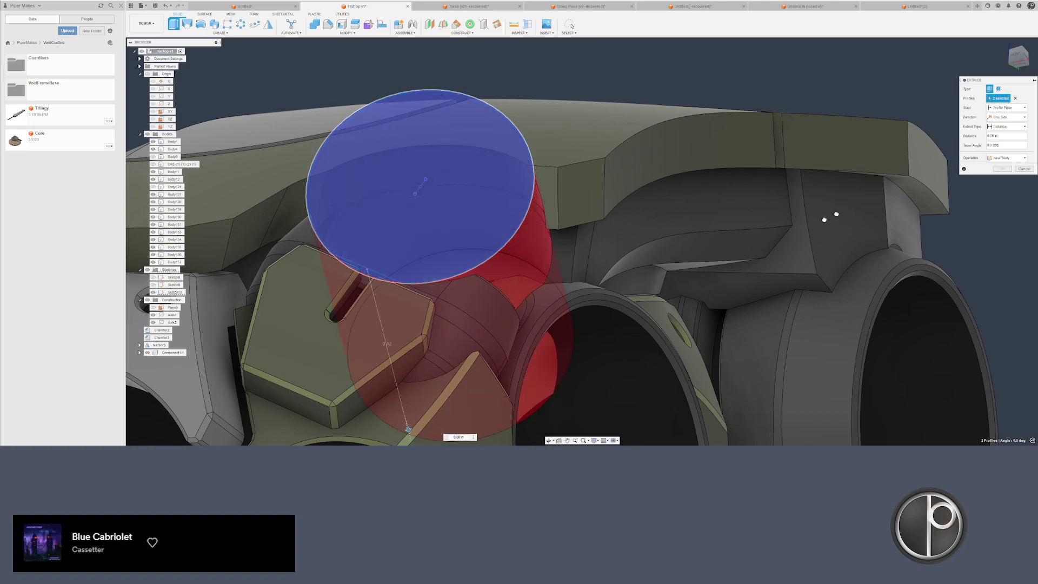
{"action": "left_click", "coordinate": [1002, 131]}
{"action": "middle_click_drag", "start_coordinate": [442, 226], "coordinate": [363, 123], "text": "shift"}
{"action": "left_click_drag", "start_coordinate": [364, 124], "coordinate": [358, 101]}
{"action": "middle_click_drag", "start_coordinate": [354, 71], "coordinate": [359, 163]}
{"action": "key", "text": "Return"}
- Extrude the cylinder's end face back through the cylinder as a new body with an outward taper
{"action": "left_click", "coordinate": [387, 182]}
{"action": "key", "text": "e"}
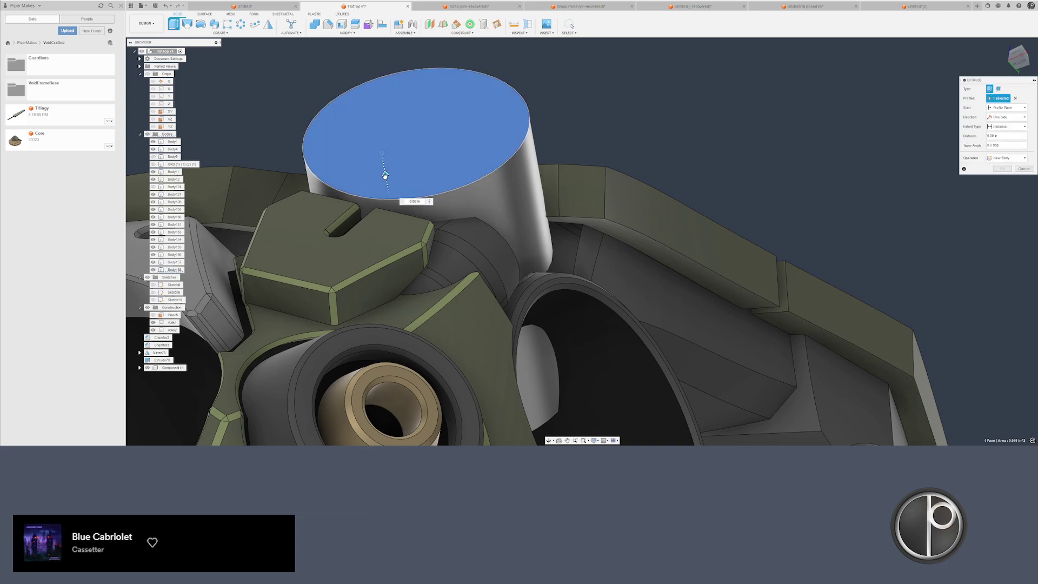
{"action": "left_click_drag", "start_coordinate": [393, 215], "coordinate": [417, 351]}
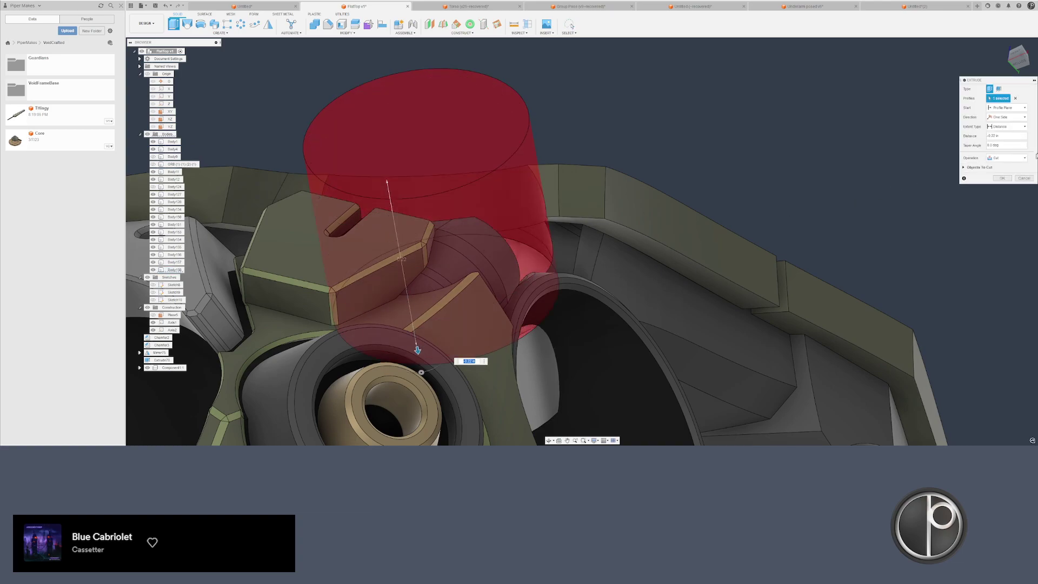
{"action": "left_click", "coordinate": [1014, 162]}
{"action": "left_click", "coordinate": [1000, 186]}
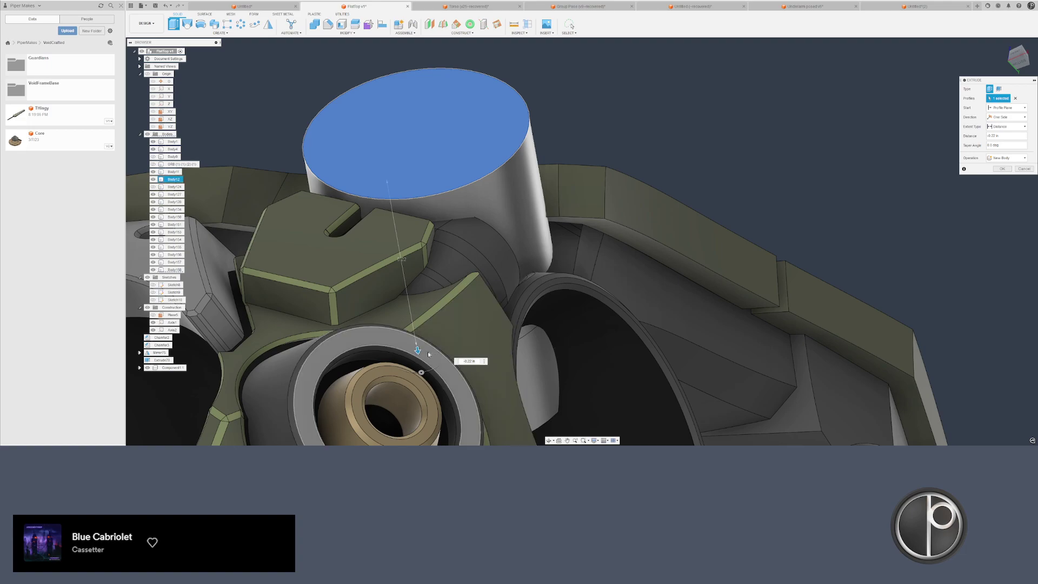
{"action": "left_click_drag", "start_coordinate": [427, 419], "coordinate": [436, 418]}
{"action": "key", "text": "Return"}
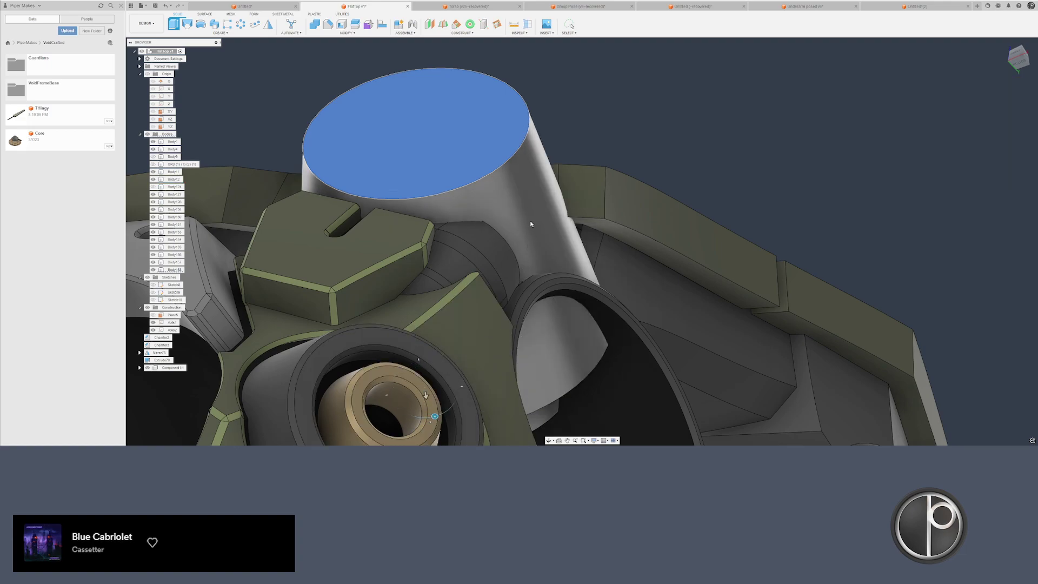
- Delete the original straight cylinder, then rotate the remaining tapered cylinder slightly and shift it outward along the top plate's notch
{"action": "left_click", "coordinate": [173, 270]}
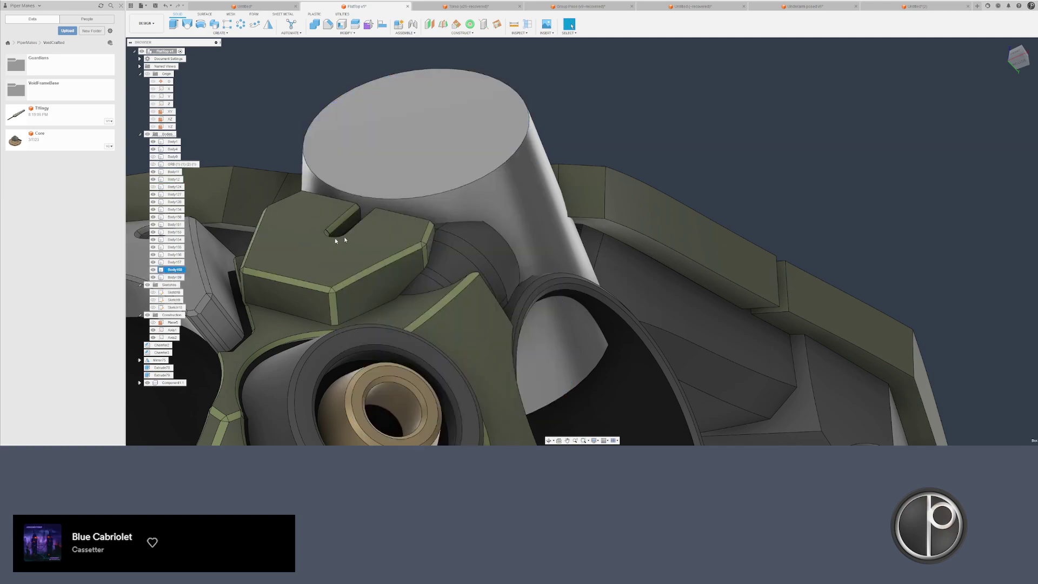
{"action": "key", "text": "Delete"}
{"action": "scroll", "coordinate": [444, 254], "scroll_direction": "down", "scroll_amount": 4}
{"action": "middle_click_drag", "start_coordinate": [444, 254], "coordinate": [435, 266], "text": "shift"}
{"action": "scroll", "coordinate": [435, 266], "scroll_direction": "up", "scroll_amount": 3}
{"action": "key", "text": "m"}
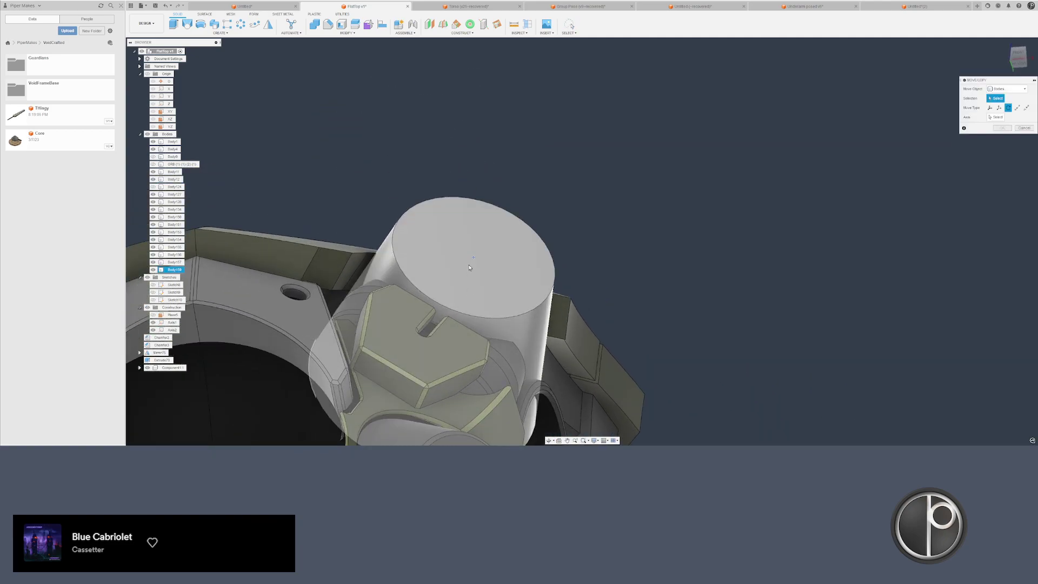
{"action": "left_click", "coordinate": [494, 264]}
{"action": "left_click", "coordinate": [471, 265]}
{"action": "middle_click_drag", "start_coordinate": [471, 265], "coordinate": [493, 199], "text": "shift"}
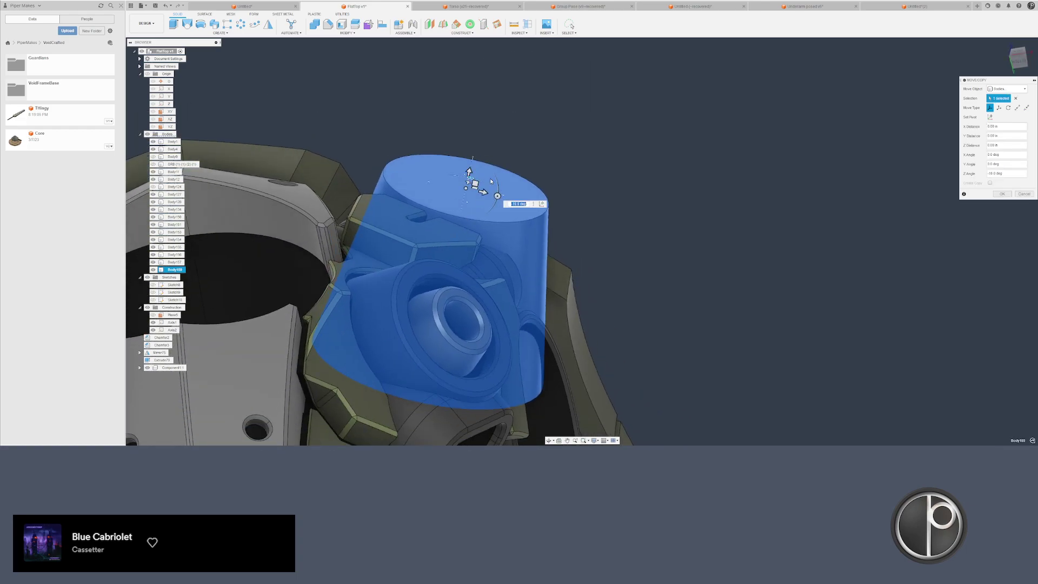
{"action": "scroll", "coordinate": [493, 198], "scroll_direction": "up", "scroll_amount": 2}
{"action": "left_click_drag", "start_coordinate": [491, 197], "coordinate": [482, 205]}
{"action": "middle_click_drag", "start_coordinate": [482, 205], "coordinate": [476, 257], "text": "shift"}
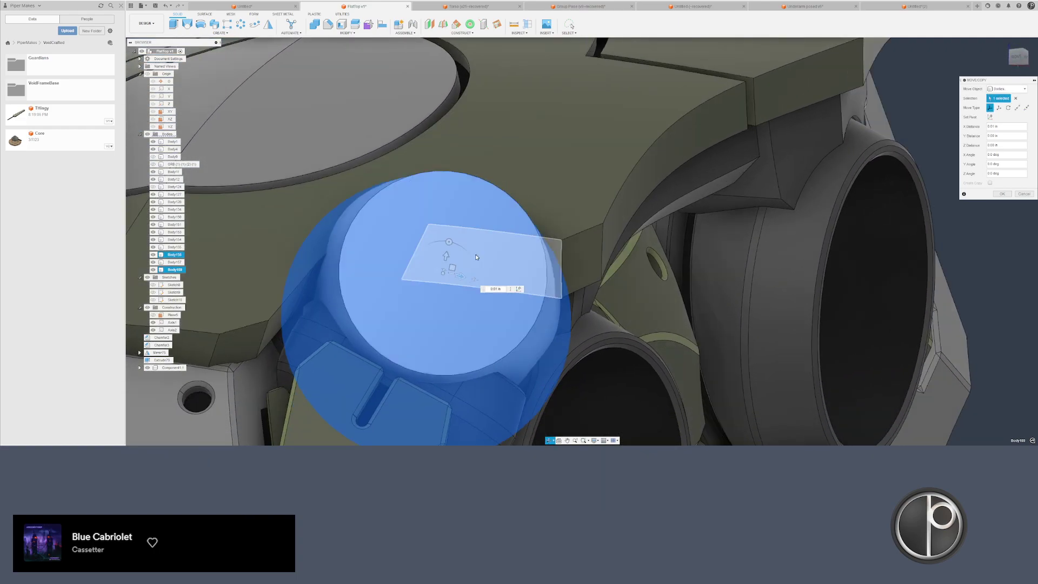
{"action": "left_click_drag", "start_coordinate": [447, 274], "coordinate": [475, 271]}
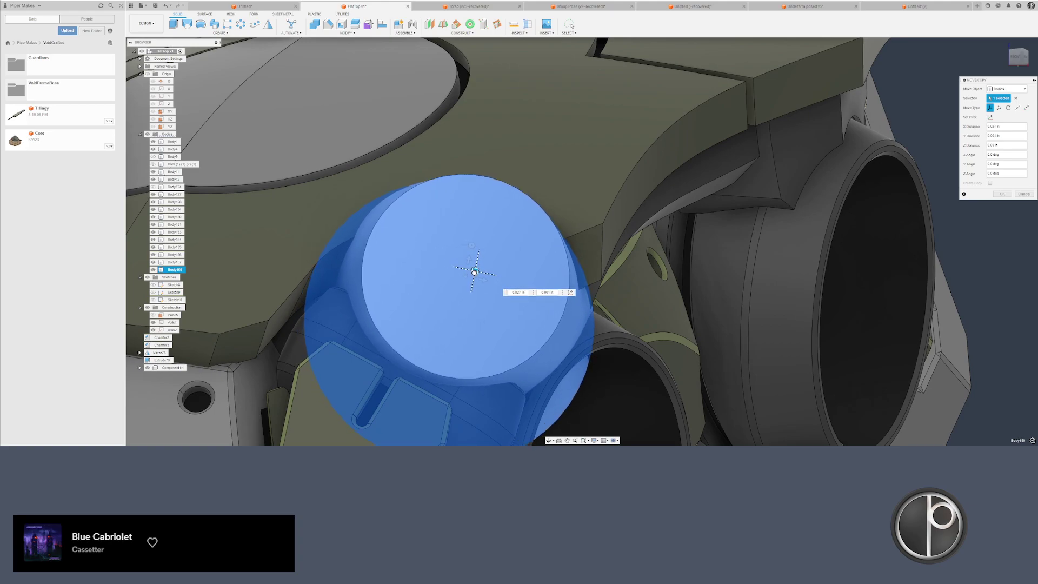
{"action": "scroll", "coordinate": [444, 251], "scroll_direction": "down", "scroll_amount": 6}
{"action": "key", "text": "Return"}
- Tilt the tapered cylinder further and nudge it toward the top plate so it sits centred in the side notch
{"action": "mouse_move", "coordinate": [438, 256]}
{"action": "middle_mouse_down", "text": "shift"}
{"action": "mouse_move", "coordinate": [478, 252]}
{"action": "mouse_move", "coordinate": [431, 255]}
{"action": "middle_mouse_up", "text": "shift"}
{"action": "scroll", "coordinate": [467, 257], "scroll_direction": "up", "scroll_amount": 6}
{"action": "key", "text": "m"}
{"action": "left_click", "coordinate": [439, 261]}
{"action": "left_click_drag", "start_coordinate": [433, 243], "coordinate": [450, 244]}
{"action": "middle_click_drag", "start_coordinate": [450, 245], "coordinate": [431, 314], "text": "shift"}
{"action": "scroll", "coordinate": [399, 304], "scroll_direction": "up", "scroll_amount": 3}
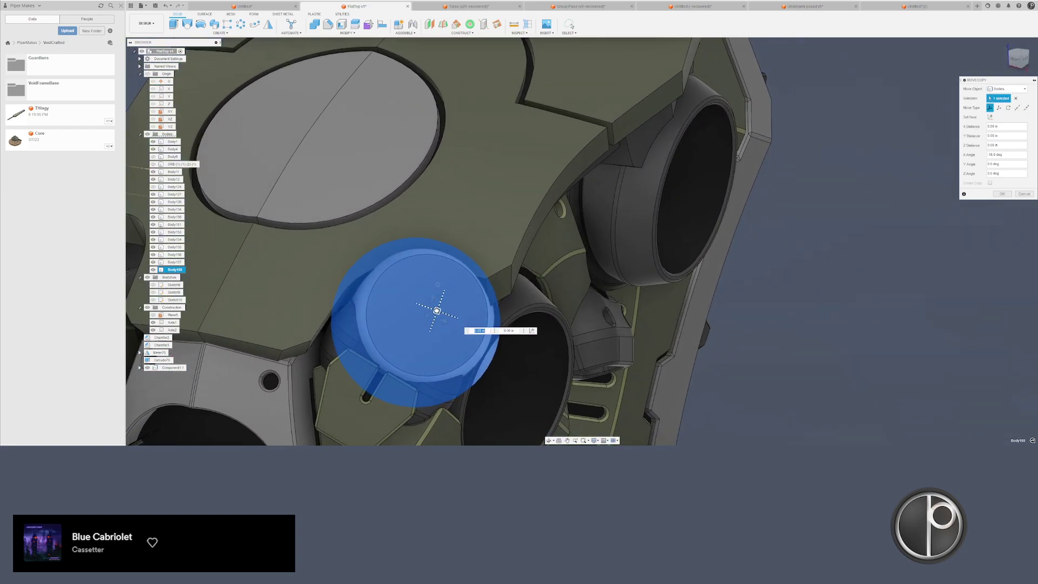
{"action": "mouse_move", "coordinate": [437, 310]}
{"action": "left_mouse_down"}
{"action": "mouse_move", "coordinate": [431, 296]}
{"action": "mouse_move", "coordinate": [438, 303]}
{"action": "left_mouse_up"}
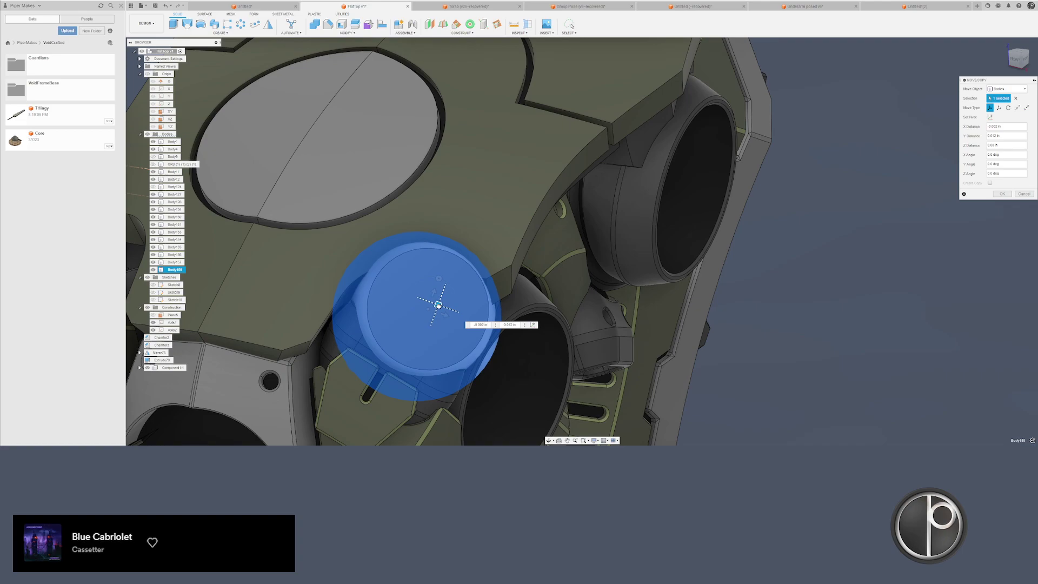
{"action": "scroll", "coordinate": [354, 308], "scroll_direction": "up", "scroll_amount": 2}
{"action": "key", "text": "Return"}
- Offset the tapered cylinder's side face outward by 0.01 in
{"action": "right_click", "coordinate": [358, 286]}
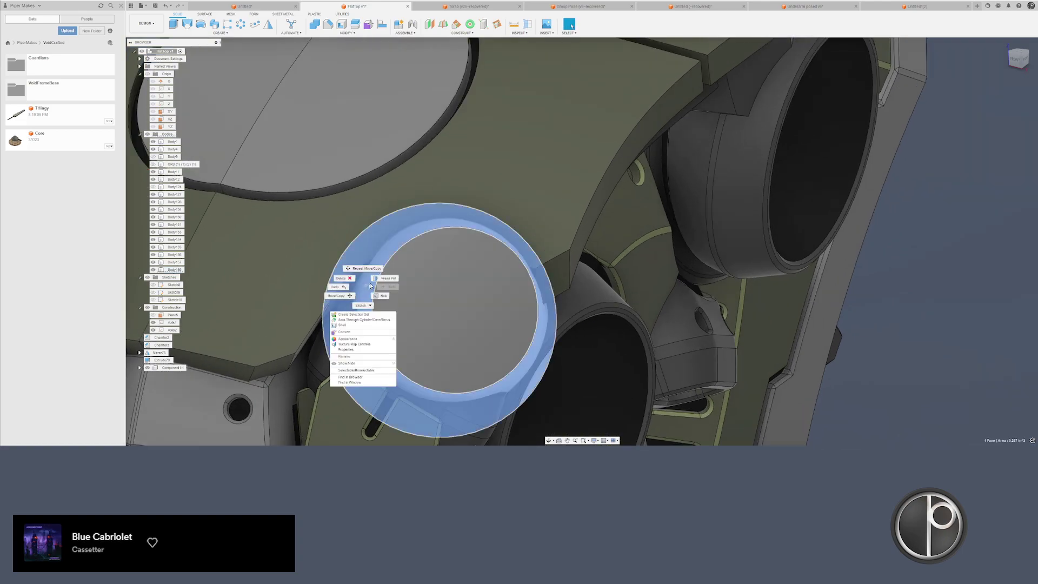
{"action": "left_click", "coordinate": [384, 274]}
{"action": "left_click_drag", "start_coordinate": [356, 286], "coordinate": [353, 284]}
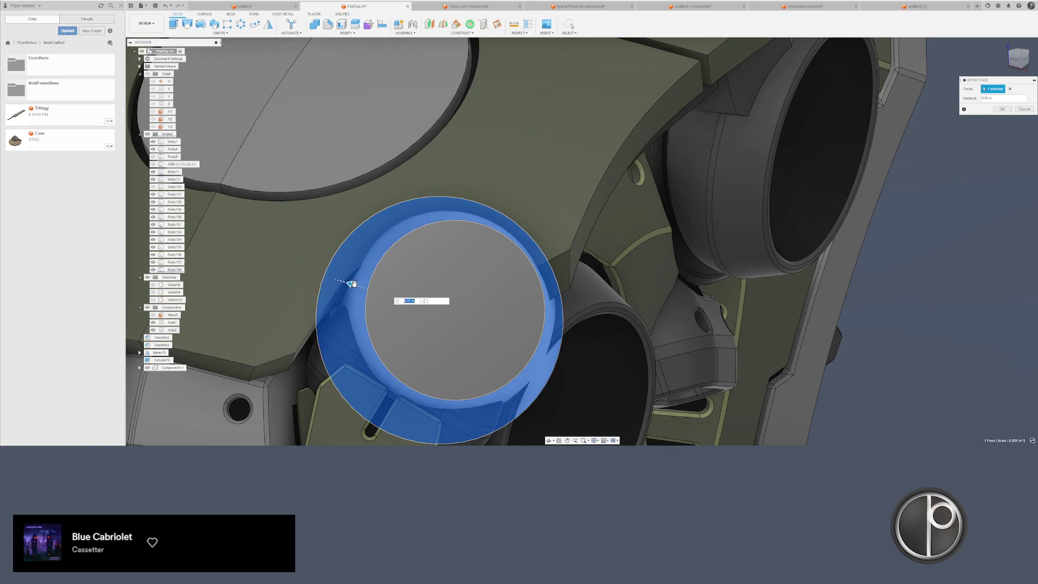
{"action": "key", "text": "Return"}
- Split the tapered cylinder with the wall of the adjacent round socket and delete the piece inside the socket
{"action": "scroll", "coordinate": [440, 305], "scroll_direction": "down", "scroll_amount": 3}
{"action": "middle_click_drag", "start_coordinate": [440, 305], "coordinate": [404, 273], "text": "shift"}
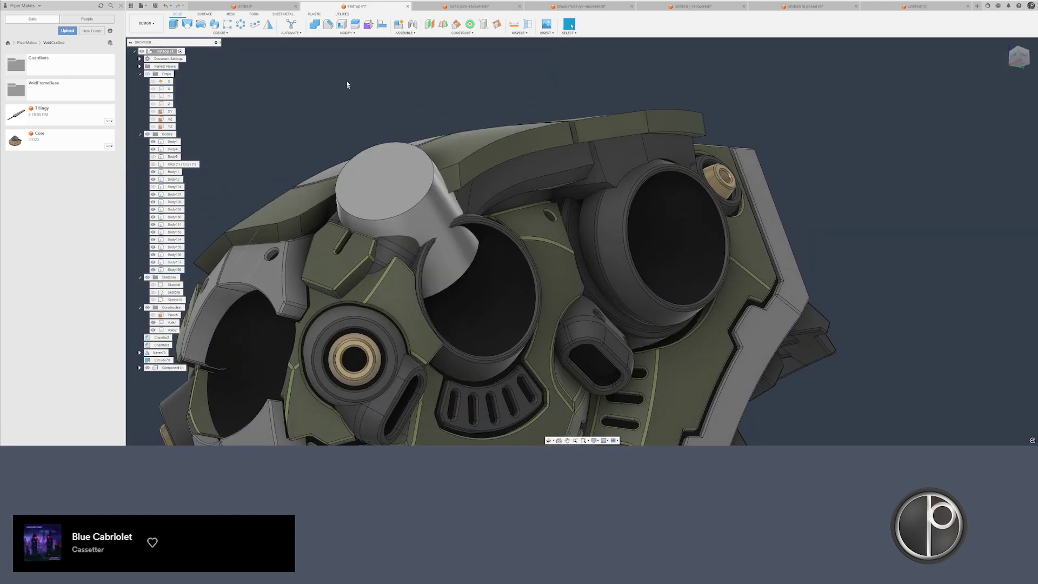
{"action": "left_click", "coordinate": [355, 24]}
{"action": "left_click", "coordinate": [397, 183]}
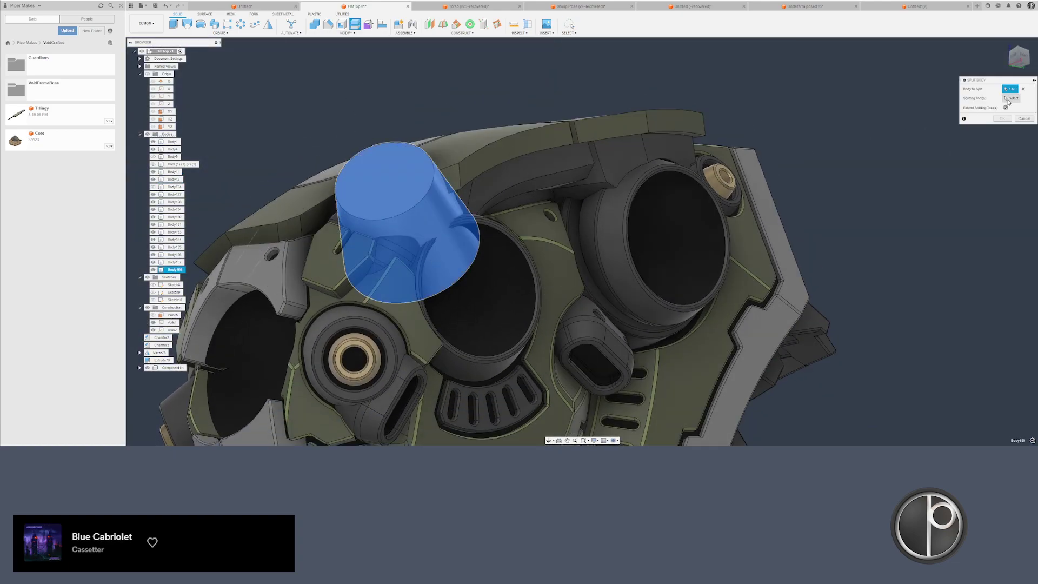
{"action": "left_click", "coordinate": [528, 286]}
{"action": "key", "text": "Return"}
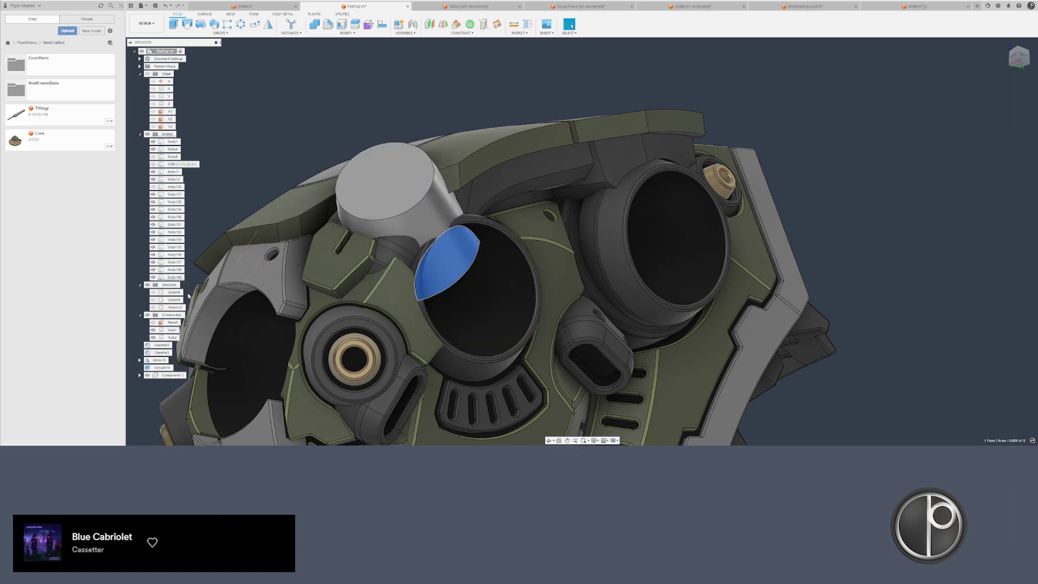
{"action": "key", "text": "Delete"}
- Offset the tapered cylinder's curved cut face back from the round socket's inner wall
{"action": "scroll", "coordinate": [491, 293], "scroll_direction": "up", "scroll_amount": 5}
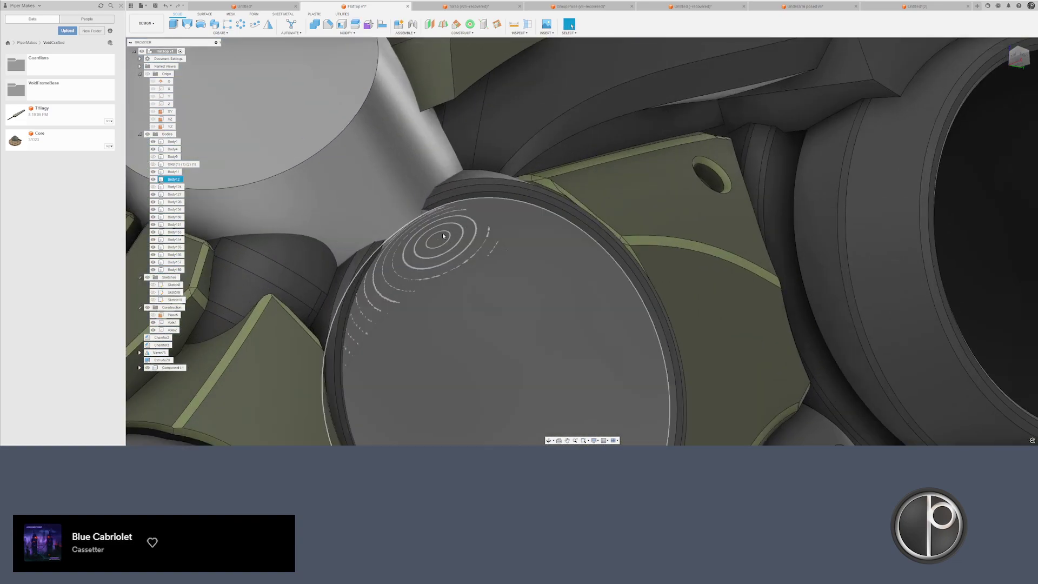
{"action": "left_click", "coordinate": [458, 229]}
{"action": "right_click", "coordinate": [462, 226]}
{"action": "left_click", "coordinate": [484, 218]}
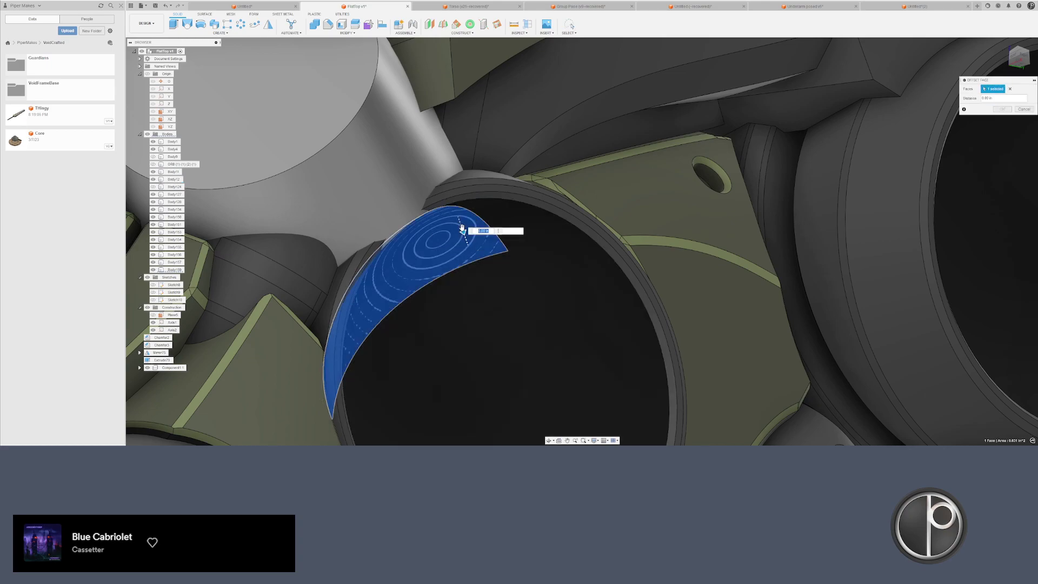
{"action": "left_click_drag", "start_coordinate": [462, 231], "coordinate": [458, 224]}
{"action": "key", "text": "Return"}
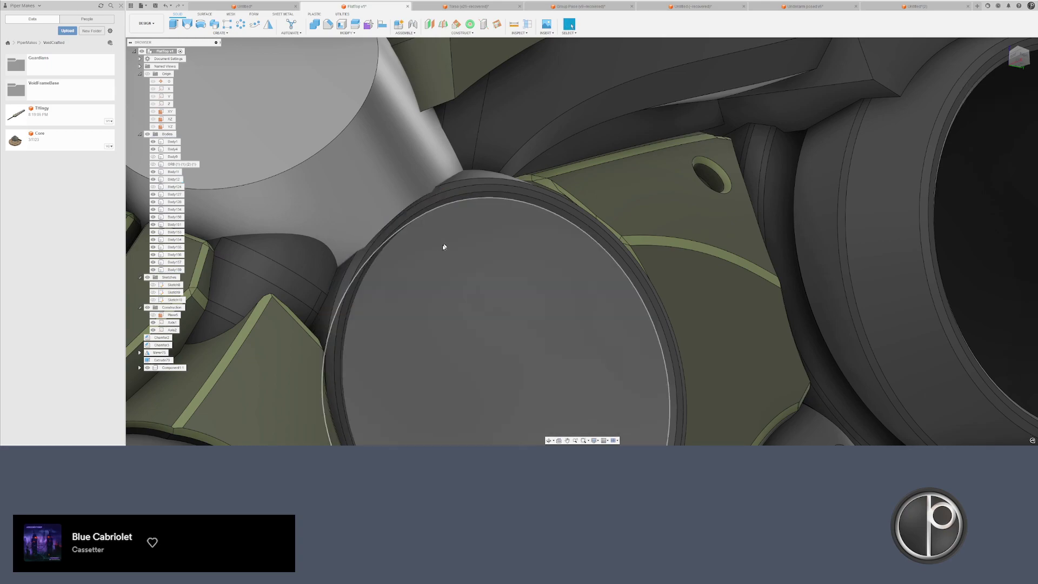
- Apply a dark grey appearance already used in the design to the tapered cylinder body
{"action": "scroll", "coordinate": [425, 259], "scroll_direction": "down", "scroll_amount": 4}
{"action": "middle_click_drag", "start_coordinate": [425, 260], "coordinate": [455, 283], "text": "shift"}
{"action": "scroll", "coordinate": [454, 283], "scroll_direction": "up", "scroll_amount": 2}
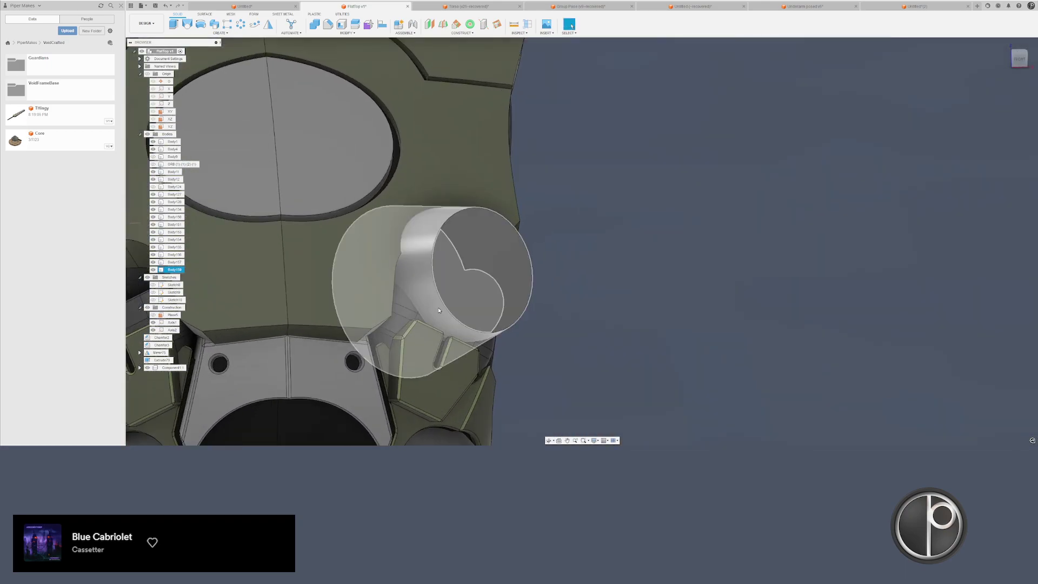
{"action": "key", "text": "a"}
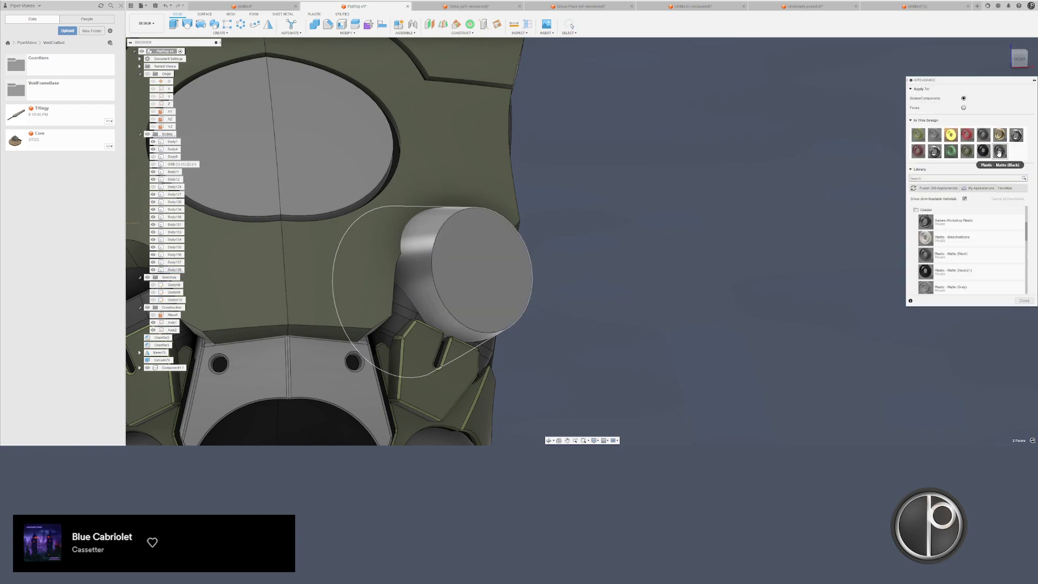
{"action": "left_click_drag", "start_coordinate": [985, 135], "coordinate": [484, 275]}
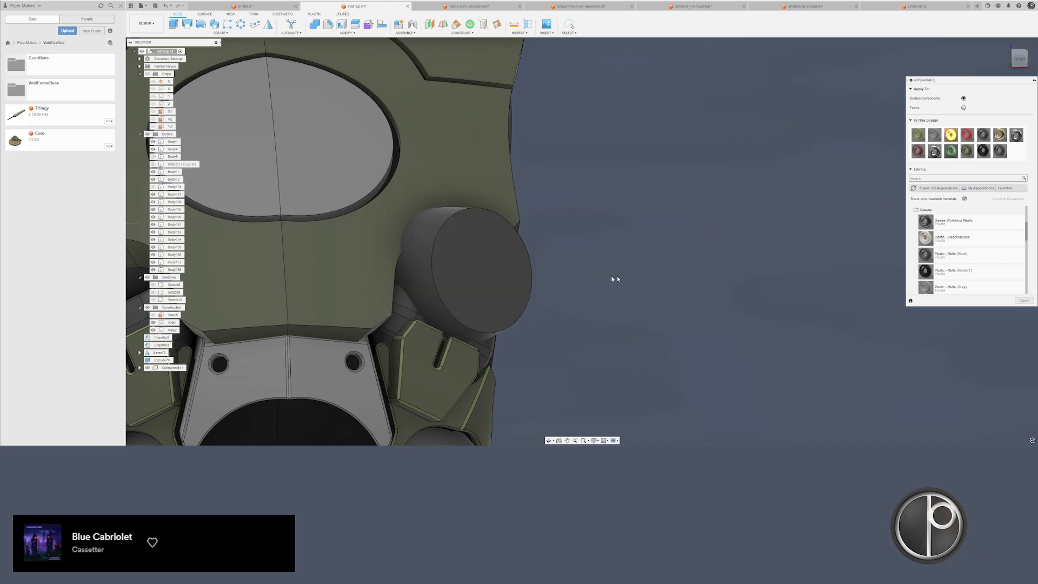
- Mirror the tapered cylinder across the head's centre plane as a new body
{"action": "scroll", "coordinate": [613, 278], "scroll_direction": "down", "scroll_amount": 2}
{"action": "middle_click_drag", "start_coordinate": [622, 269], "coordinate": [723, 255]}
{"action": "left_click", "coordinate": [268, 24]}
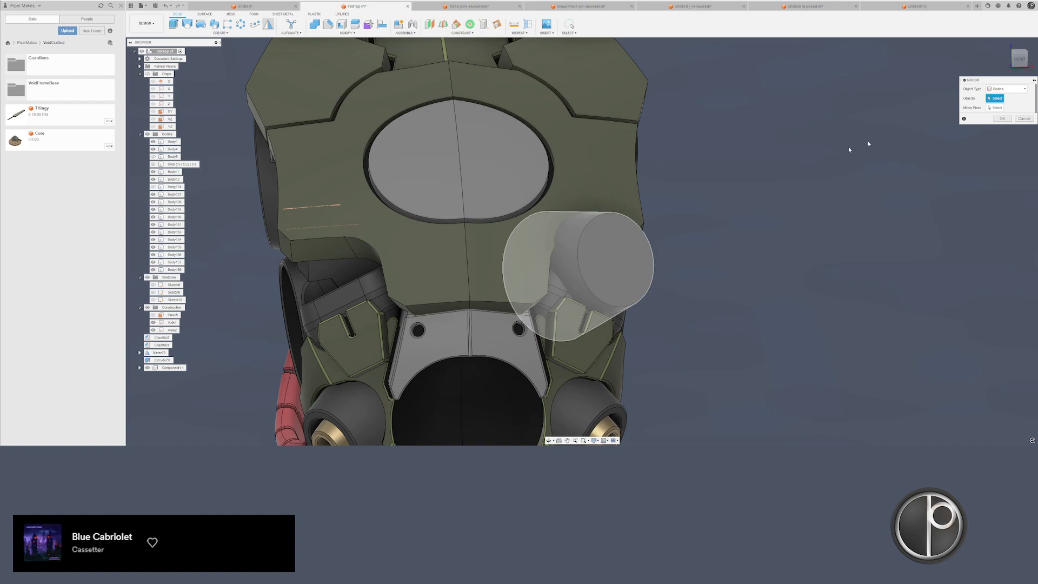
{"action": "scroll", "coordinate": [997, 111], "scroll_direction": "up", "scroll_amount": 2}
{"action": "left_click", "coordinate": [997, 107]}
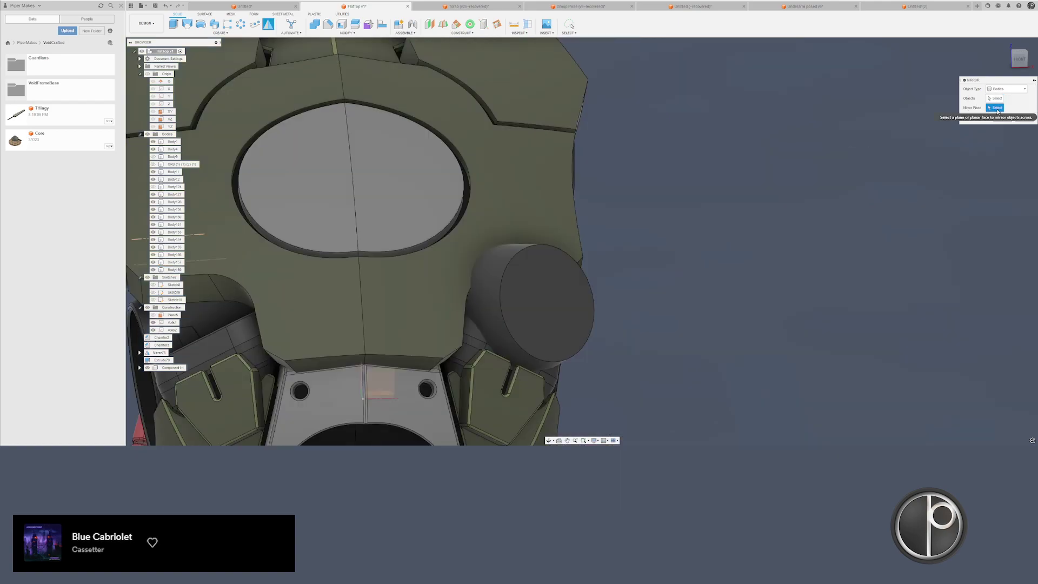
{"action": "left_click", "coordinate": [365, 369]}
{"action": "scroll", "coordinate": [364, 369], "scroll_direction": "down", "scroll_amount": 3}
{"action": "middle_click_drag", "start_coordinate": [364, 369], "coordinate": [385, 366], "text": "shift"}
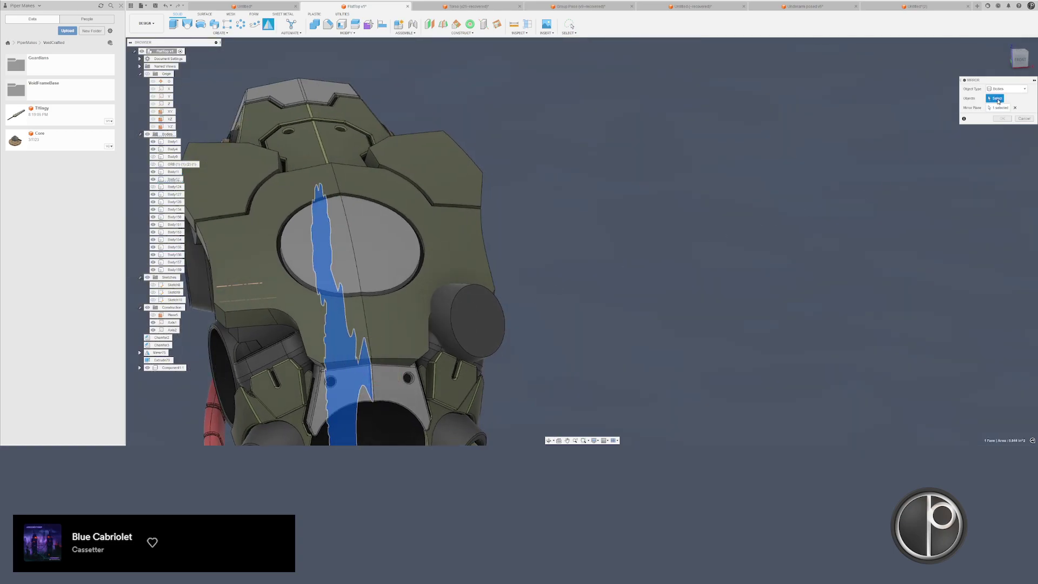
{"action": "left_click", "coordinate": [501, 315]}
{"action": "middle_click_drag", "start_coordinate": [641, 279], "coordinate": [710, 258]}
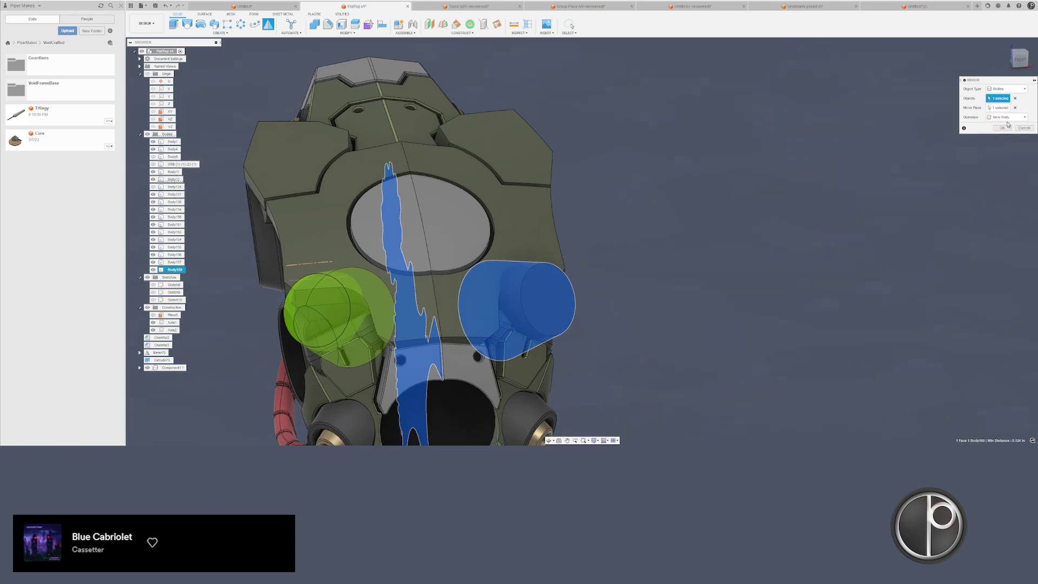
{"action": "left_click", "coordinate": [1002, 118]}
- Rotate the original tapered cylinder slightly and shift it within the top plate's side notch
{"action": "middle_click_drag", "start_coordinate": [681, 206], "coordinate": [540, 169], "text": "shift"}
{"action": "scroll", "coordinate": [540, 168], "scroll_direction": "down", "scroll_amount": 3}
{"action": "middle_click_drag", "start_coordinate": [480, 197], "coordinate": [456, 285], "text": "shift"}
{"action": "scroll", "coordinate": [537, 242], "scroll_direction": "up", "scroll_amount": 6}
{"action": "key", "text": "m"}
{"action": "left_click", "coordinate": [513, 241]}
{"action": "left_click", "coordinate": [506, 234]}
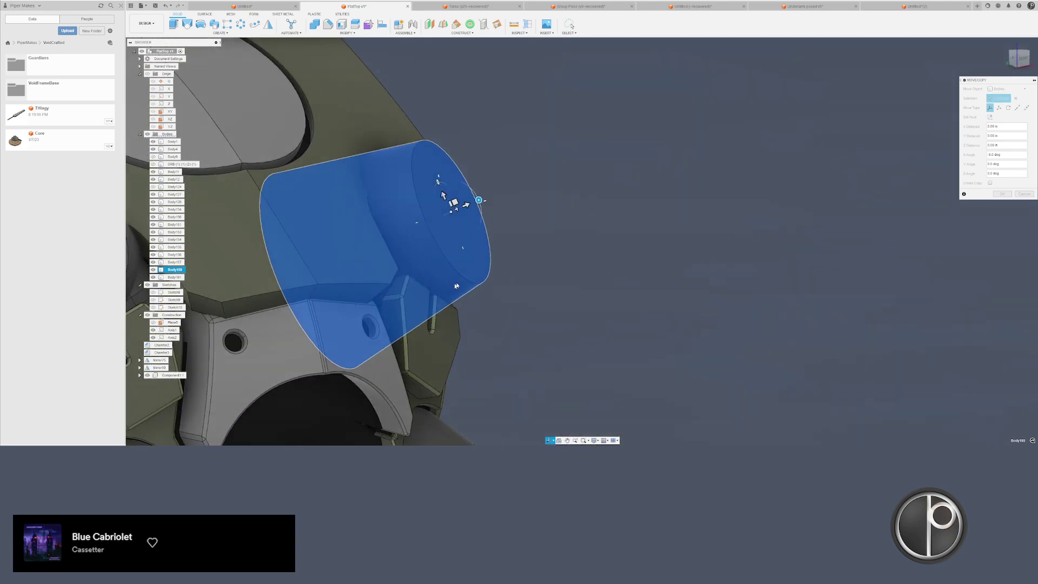
{"action": "left_click_drag", "start_coordinate": [478, 200], "coordinate": [480, 202]}
{"action": "middle_click_drag", "start_coordinate": [479, 199], "coordinate": [410, 199], "text": "shift"}
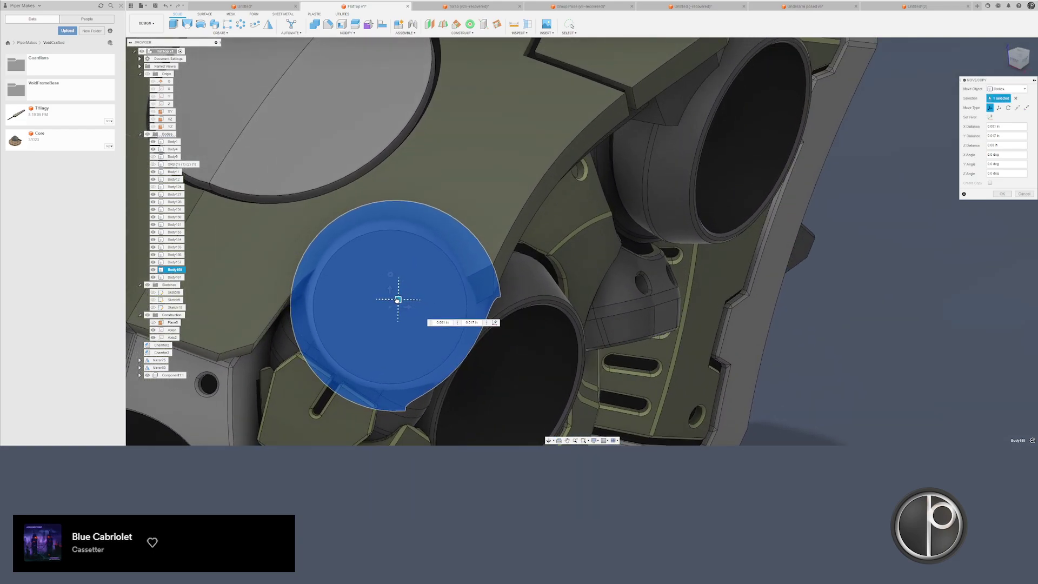
{"action": "key", "text": "Return"}
- Split the repositioned cylinder with the round socket's inner wall and delete the piece protruding into the opening
{"action": "scroll", "coordinate": [392, 296], "scroll_direction": "down", "scroll_amount": 3}
{"action": "middle_click_drag", "start_coordinate": [392, 296], "coordinate": [377, 210], "text": "shift"}
{"action": "scroll", "coordinate": [377, 210], "scroll_direction": "up", "scroll_amount": 3}
{"action": "scroll", "coordinate": [430, 215], "scroll_direction": "up", "scroll_amount": 3}
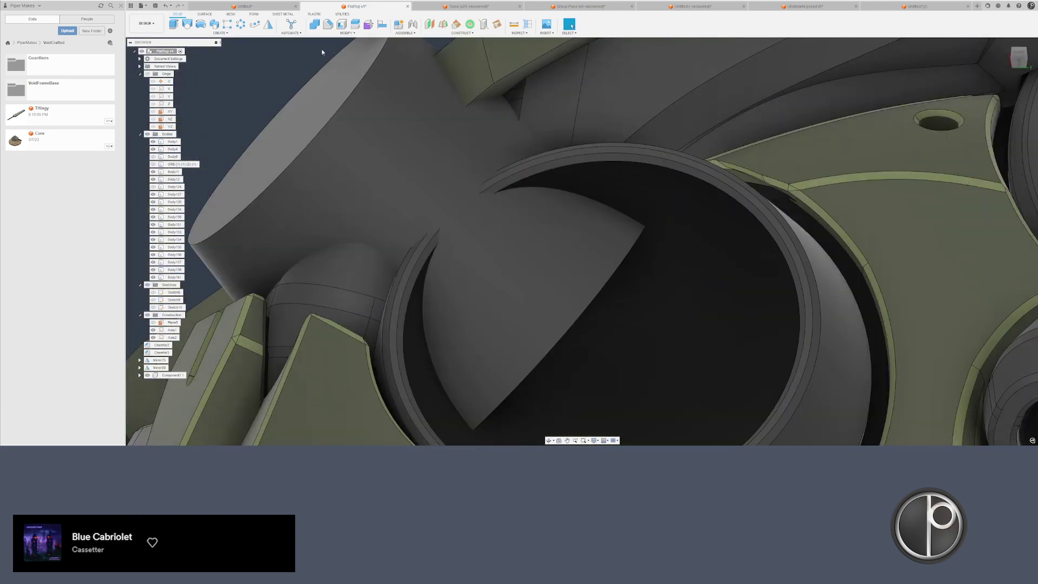
{"action": "left_click", "coordinate": [355, 24]}
{"action": "left_click", "coordinate": [473, 255]}
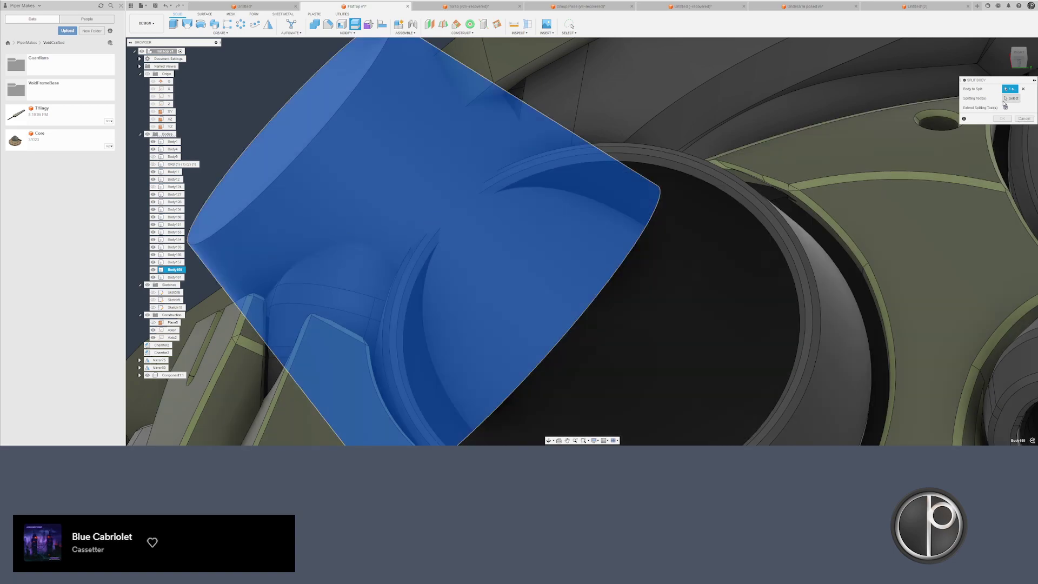
{"action": "left_click", "coordinate": [731, 256]}
{"action": "key", "text": "Return"}
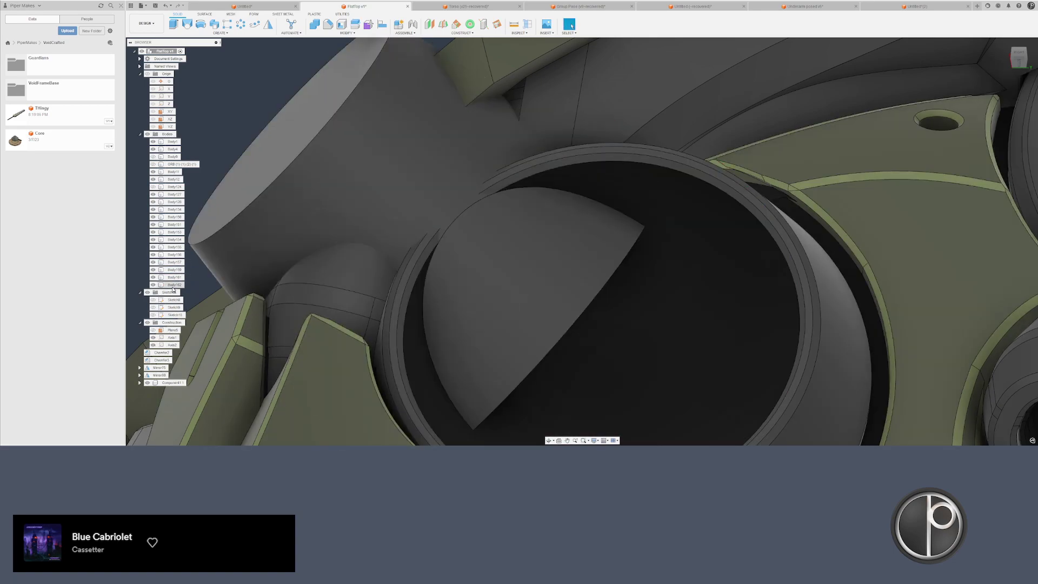
{"action": "left_click", "coordinate": [174, 285]}
{"action": "key", "text": "Delete"}
{"action": "key", "text": "ctrl+z"}
- Offset the repositioned cylinder's cut face by 0.01 in, away from the socket opening
{"action": "scroll", "coordinate": [465, 216], "scroll_direction": "up", "scroll_amount": 5}
{"action": "right_click", "coordinate": [464, 214]}
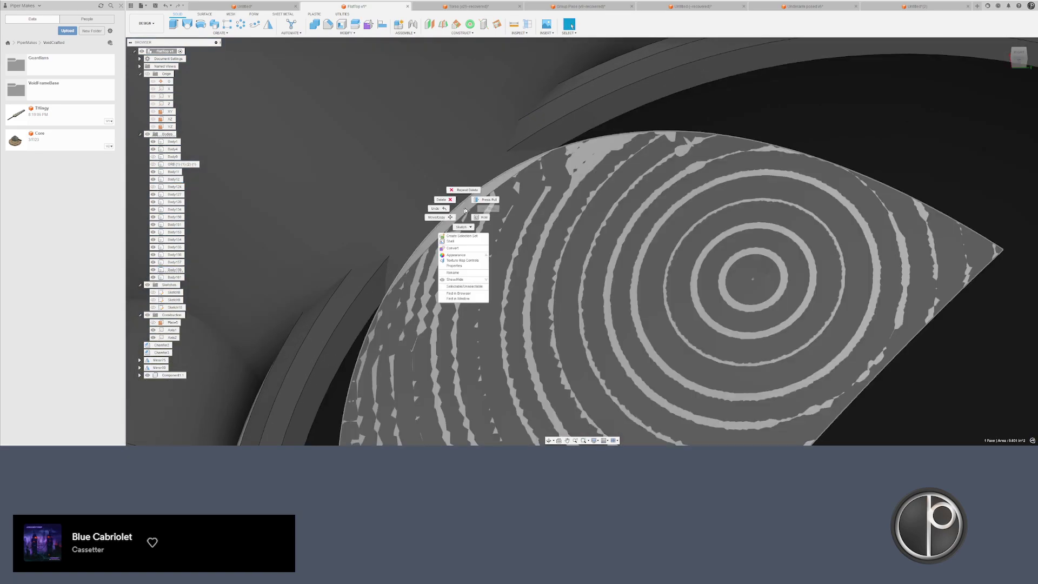
{"action": "left_click", "coordinate": [475, 206]}
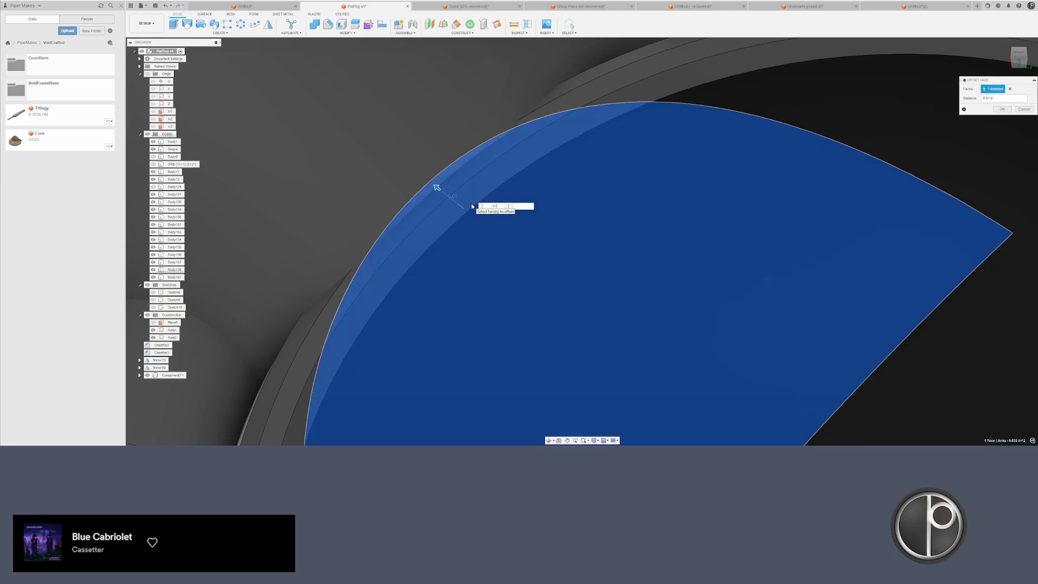
{"action": "key", "text": "Escape"}
- Remove the outdated mirrored cylinder copy from the opposite side of the head
{"action": "scroll", "coordinate": [465, 211], "scroll_direction": "down", "scroll_amount": 8}
{"action": "scroll", "coordinate": [462, 214], "scroll_direction": "down", "scroll_amount": 3}
{"action": "middle_click_drag", "start_coordinate": [462, 214], "coordinate": [611, 302], "text": "shift"}
{"action": "middle_click_drag", "start_coordinate": [400, 267], "coordinate": [363, 287], "text": "shift"}
{"action": "scroll", "coordinate": [364, 287], "scroll_direction": "up", "scroll_amount": 4}
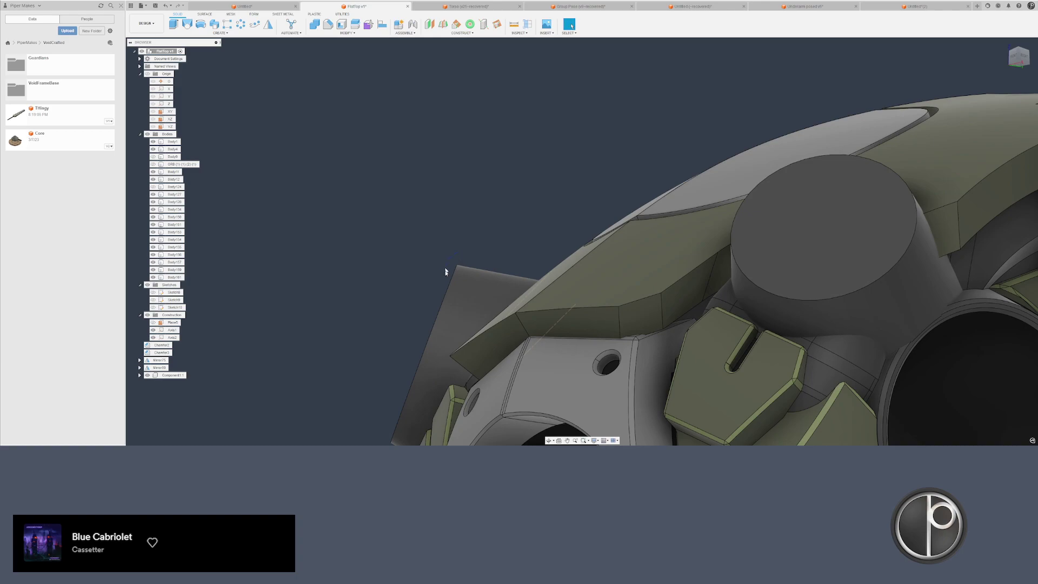
{"action": "key", "text": "ctrl+z"}
- Mirror the trimmed tapered cylinder across the origin's YZ plane as a new body
{"action": "left_click", "coordinate": [268, 24]}
{"action": "left_click", "coordinate": [873, 262]}
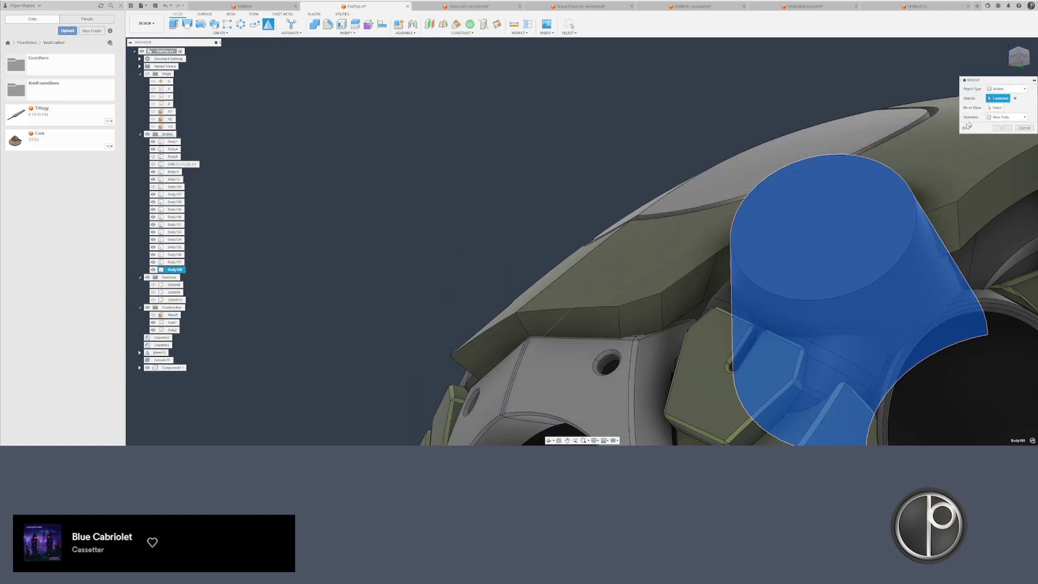
{"action": "left_click", "coordinate": [1000, 108]}
{"action": "left_click", "coordinate": [564, 372]}
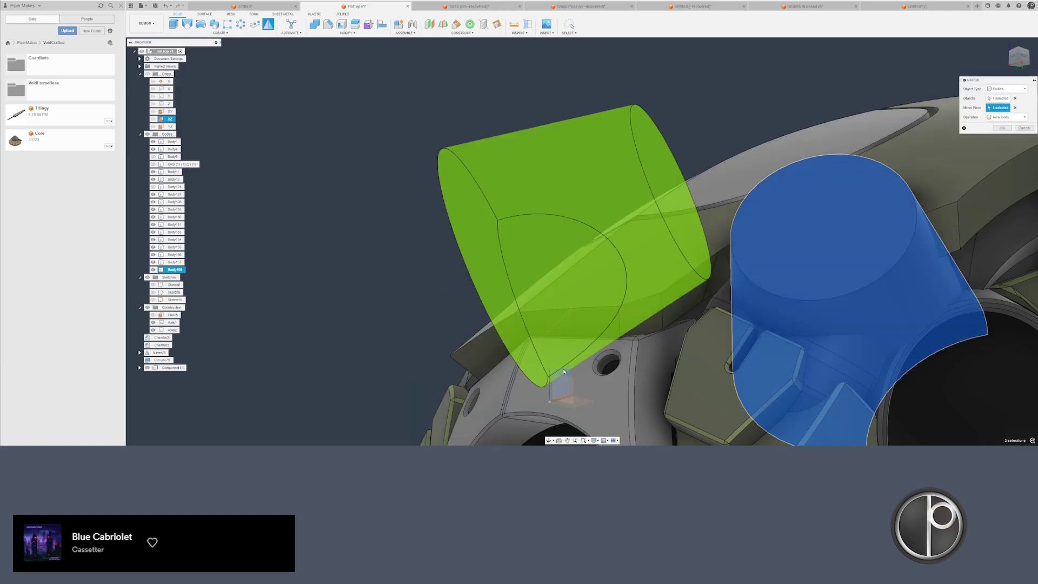
{"action": "left_click", "coordinate": [565, 373]}
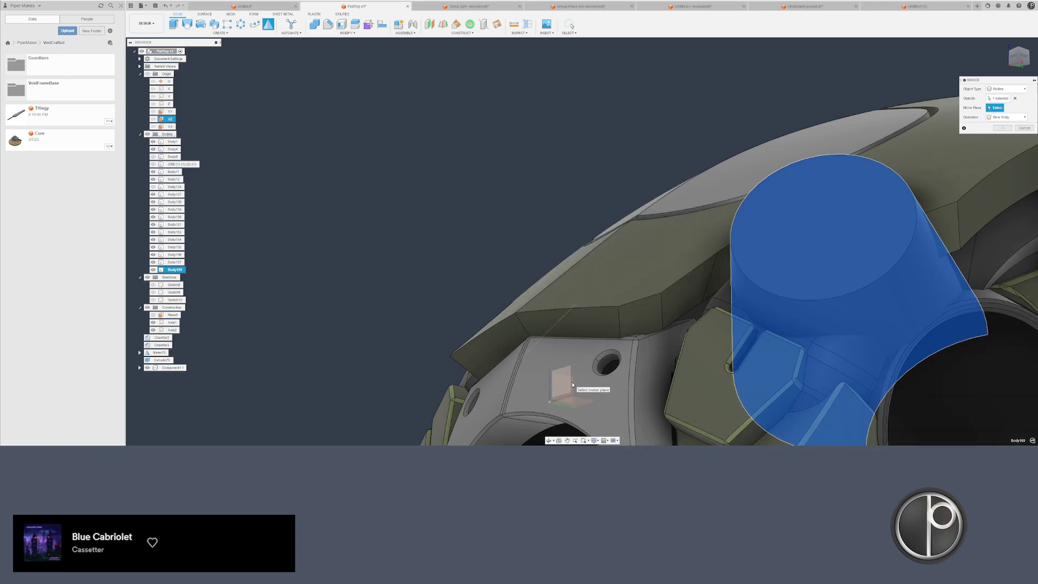
{"action": "middle_click_drag", "start_coordinate": [573, 385], "coordinate": [608, 335], "text": "shift"}
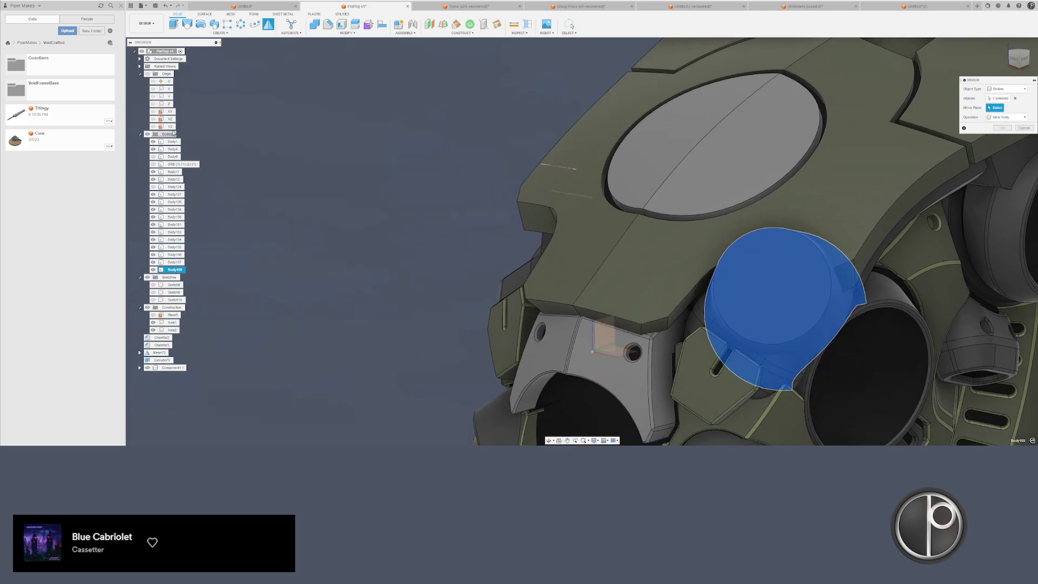
{"action": "left_click", "coordinate": [170, 126]}
{"action": "key", "text": "Return"}
{"action": "scroll", "coordinate": [338, 207], "scroll_direction": "down", "scroll_amount": 3}
{"action": "middle_click_drag", "start_coordinate": [361, 210], "coordinate": [382, 211], "text": "shift"}
{"action": "scroll", "coordinate": [679, 237], "scroll_direction": "down", "scroll_amount": 5}
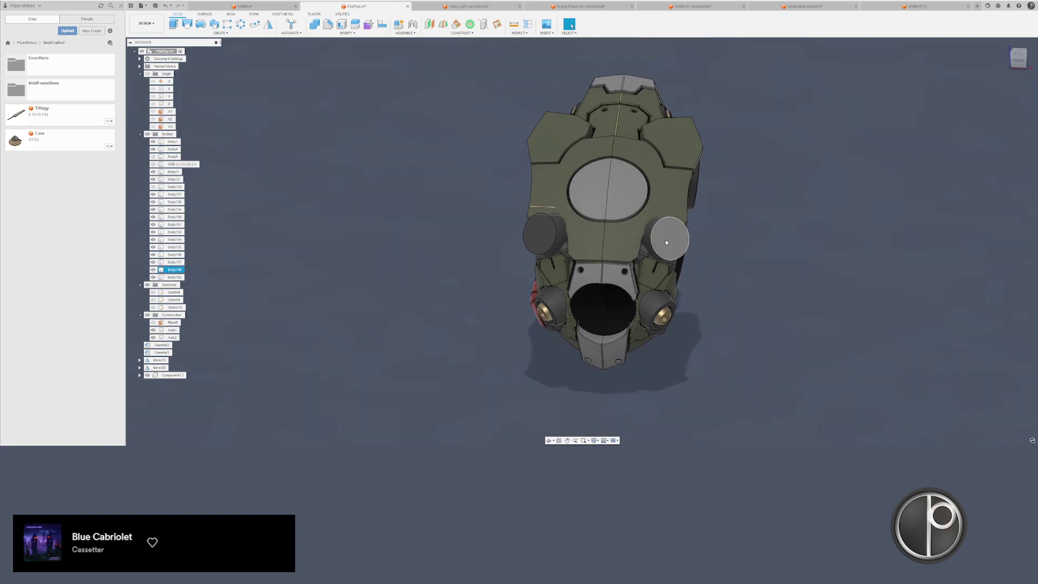
- Copy the tapered cylinder and its neighbouring top armour plate bodies from the head design into the Untitled(2) scratch design, pasting them in place
{"action": "middle_click_drag", "start_coordinate": [665, 239], "coordinate": [824, 146], "text": "shift"}
{"action": "scroll", "coordinate": [558, 203], "scroll_direction": "up", "scroll_amount": 5}
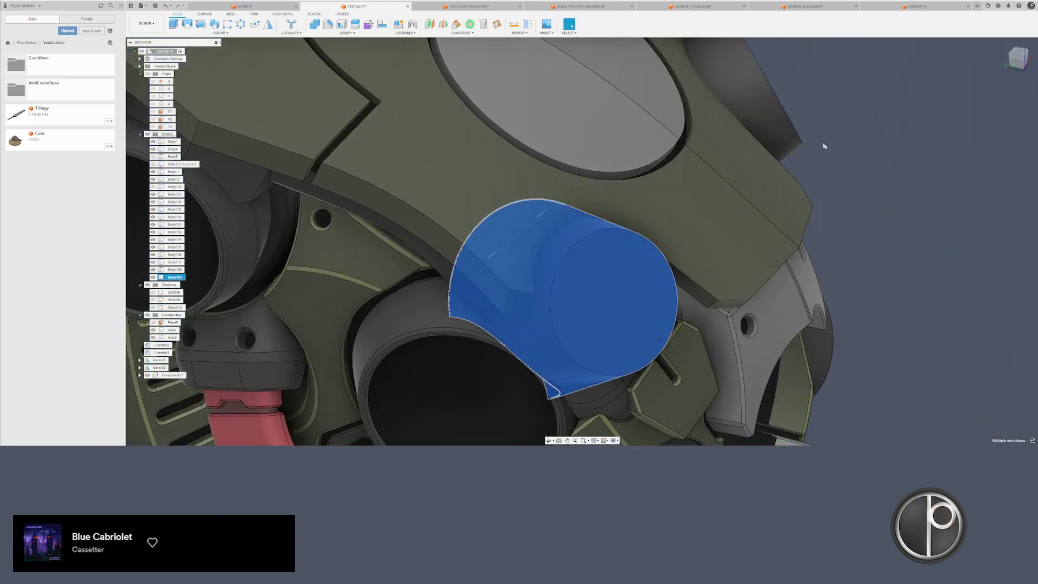
{"action": "left_click_drag", "start_coordinate": [795, 184], "coordinate": [794, 144]}
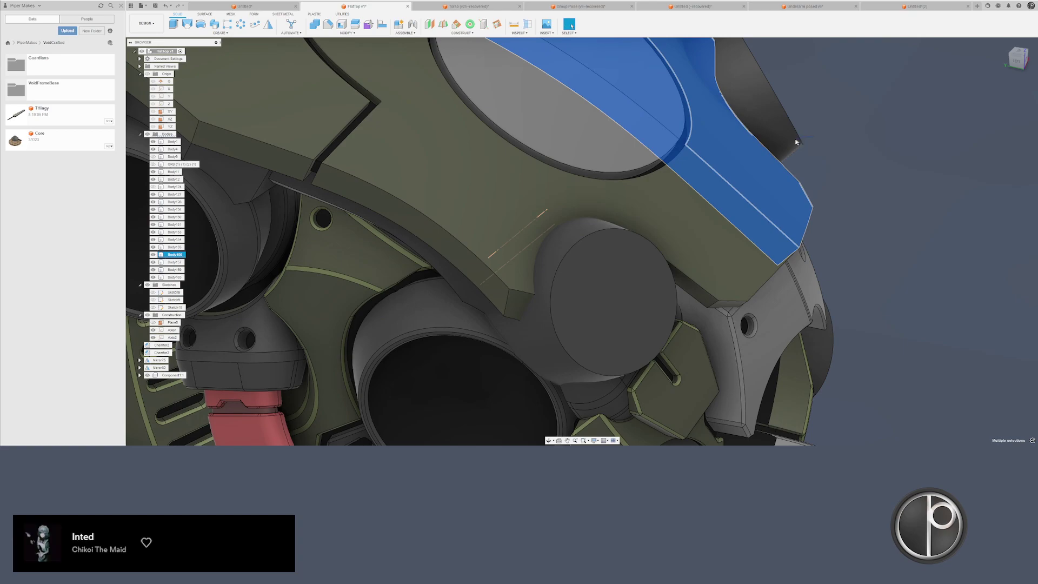
{"action": "left_click", "coordinate": [827, 140]}
{"action": "left_click", "coordinate": [921, 7]}
{"action": "scroll", "coordinate": [704, 174], "scroll_direction": "down", "scroll_amount": 1}
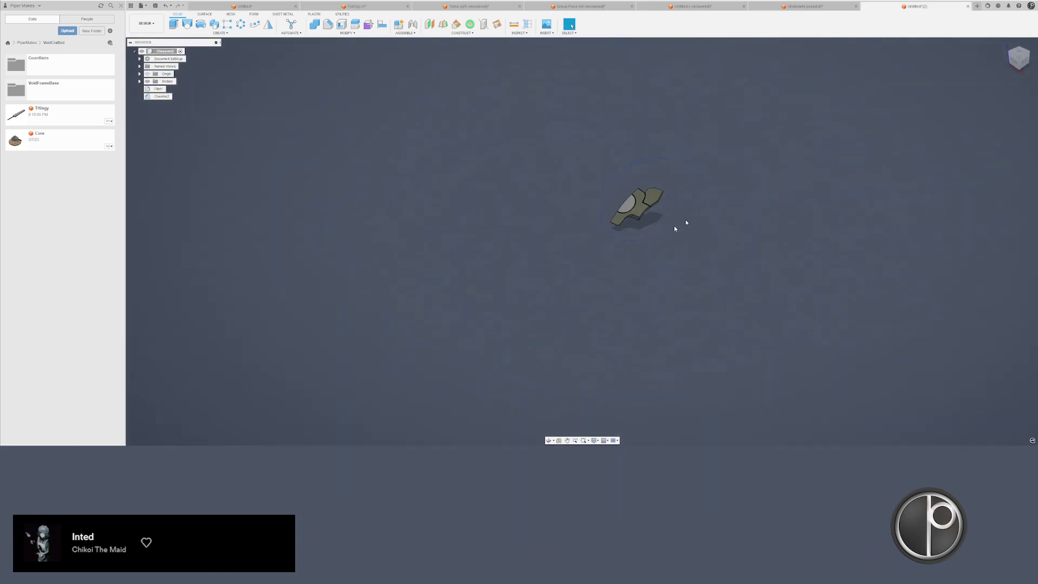
{"action": "key", "text": "ctrl+v"}
{"action": "key", "text": "Return"}
{"action": "scroll", "coordinate": [652, 204], "scroll_direction": "up", "scroll_amount": 3}
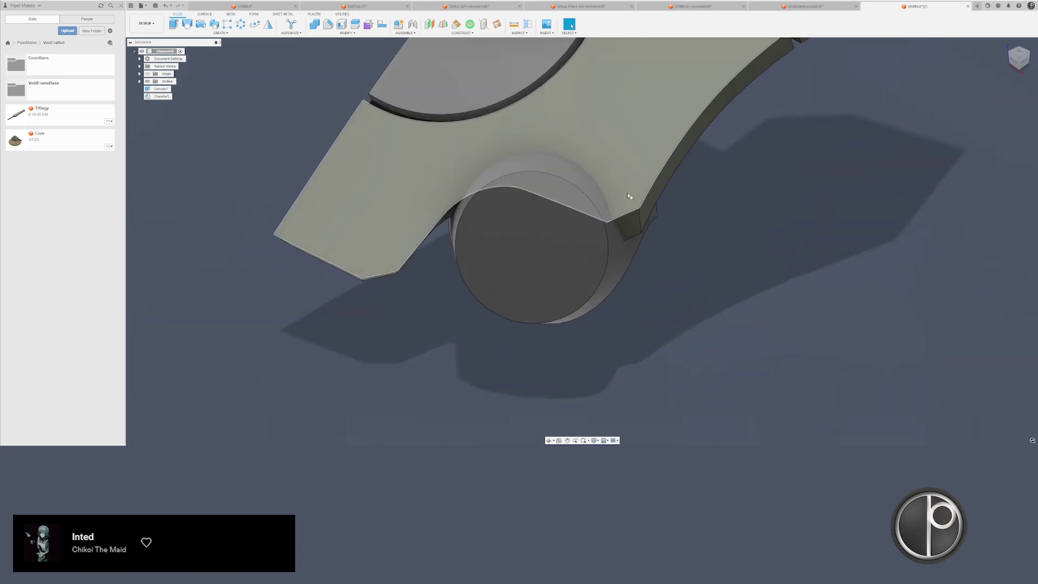
- Hide the cylinder and delete the armour plate's notch faces, including the leftover corner face, so the side edge runs straight
{"action": "middle_click_drag", "start_coordinate": [606, 188], "coordinate": [424, 274], "text": "shift"}
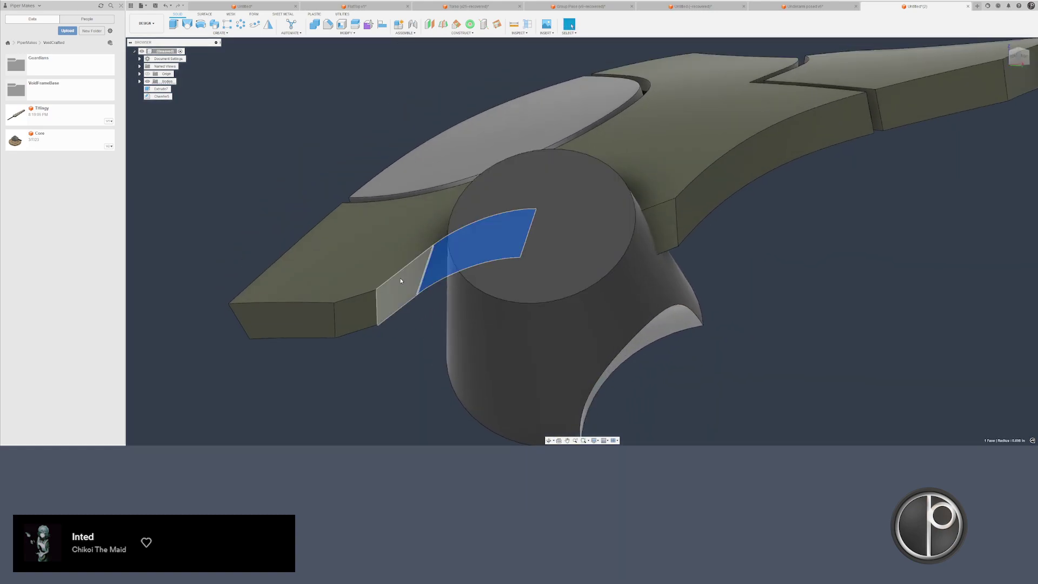
{"action": "left_click", "coordinate": [507, 264]}
{"action": "key", "text": "v"}
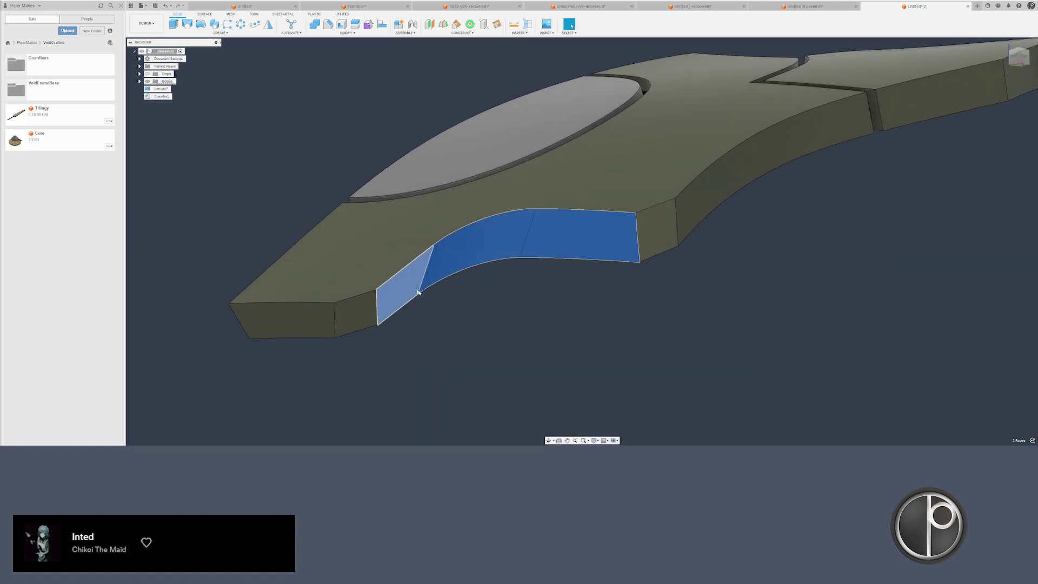
{"action": "key", "text": "Delete"}
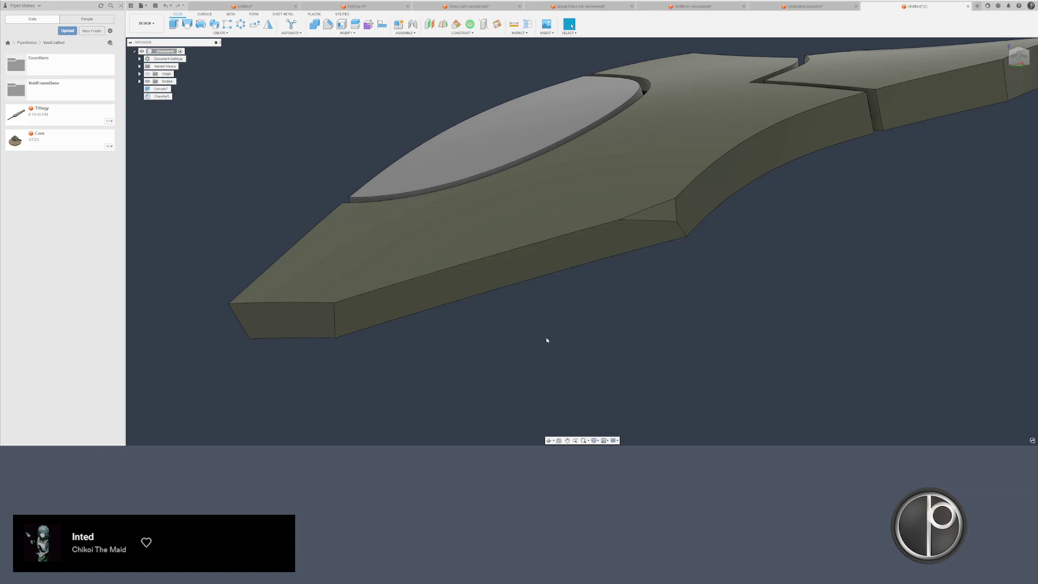
{"action": "left_click", "coordinate": [668, 215]}
{"action": "key", "text": "Delete"}
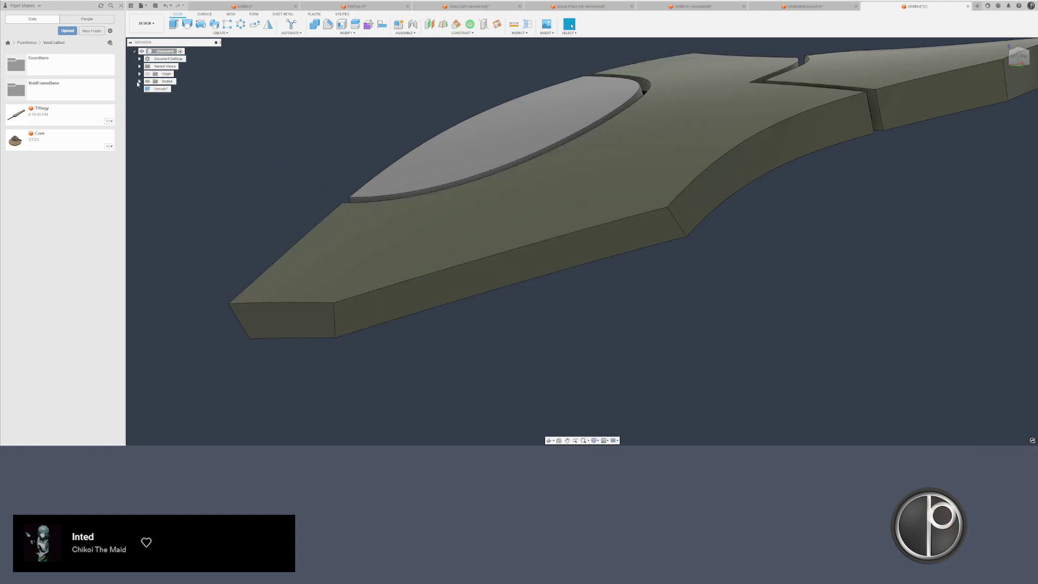
- Show the cylinder and both plate versions, and hide the notched plate so the straight-edged plate and cylinder remain
{"action": "left_click", "coordinate": [153, 96]}
{"action": "middle_click_drag", "start_coordinate": [303, 132], "coordinate": [385, 157], "text": "shift"}
{"action": "scroll", "coordinate": [373, 205], "scroll_direction": "down", "scroll_amount": 5}
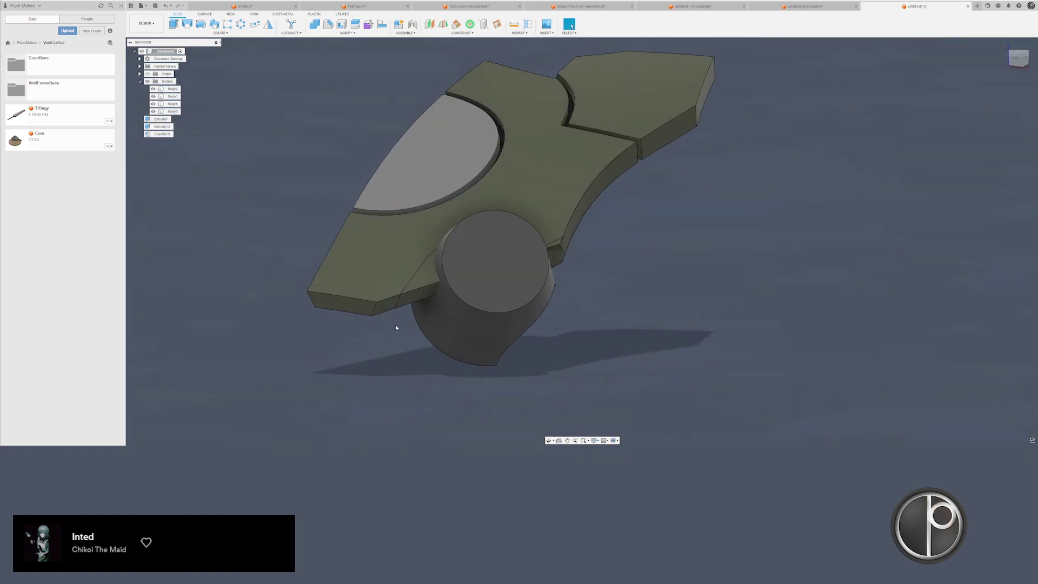
{"action": "scroll", "coordinate": [396, 324], "scroll_direction": "up", "scroll_amount": 3}
{"action": "left_click", "coordinate": [422, 273]}
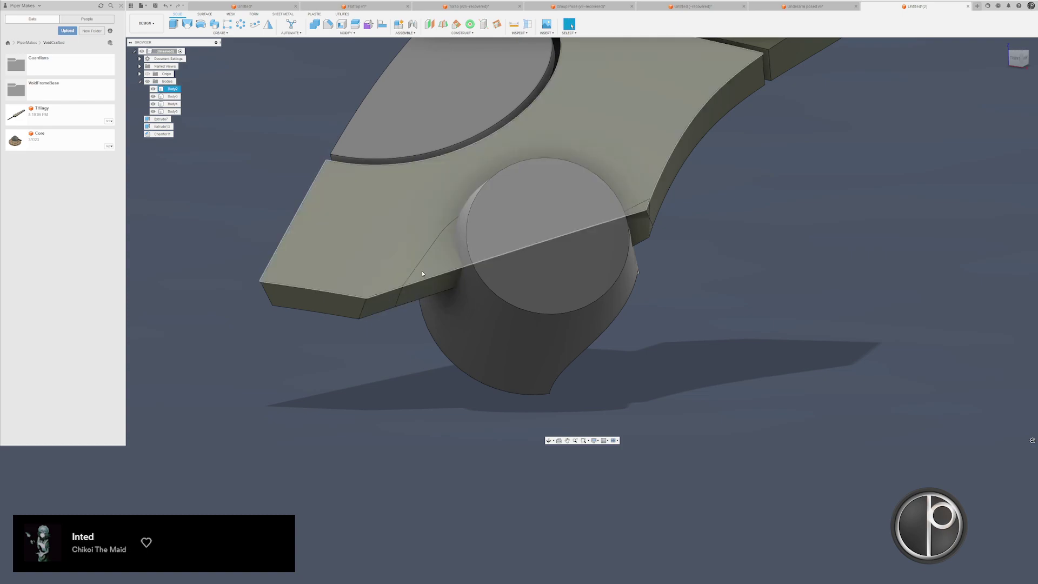
{"action": "left_click", "coordinate": [423, 278]}
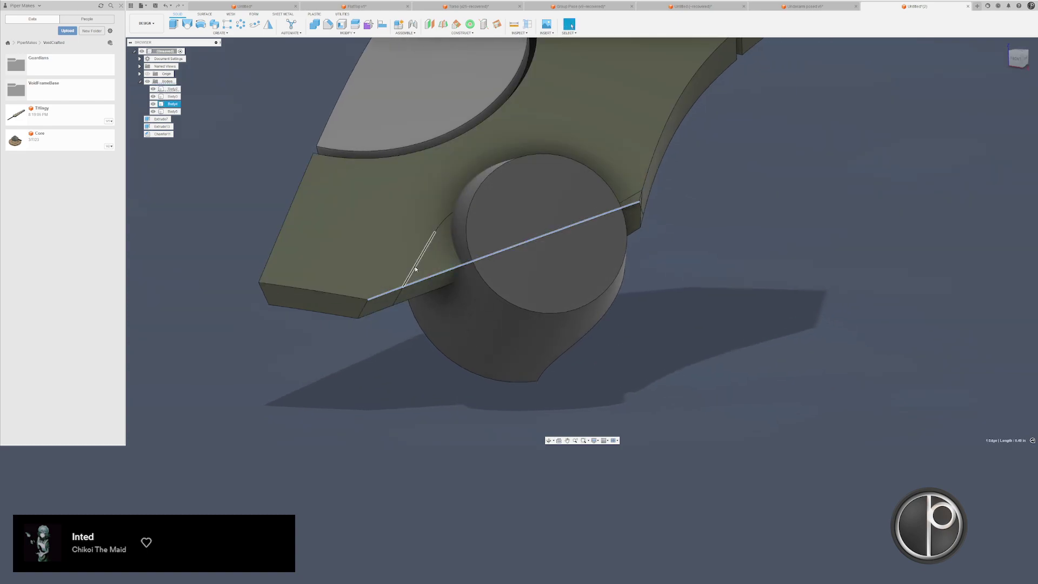
{"action": "key", "text": "v"}
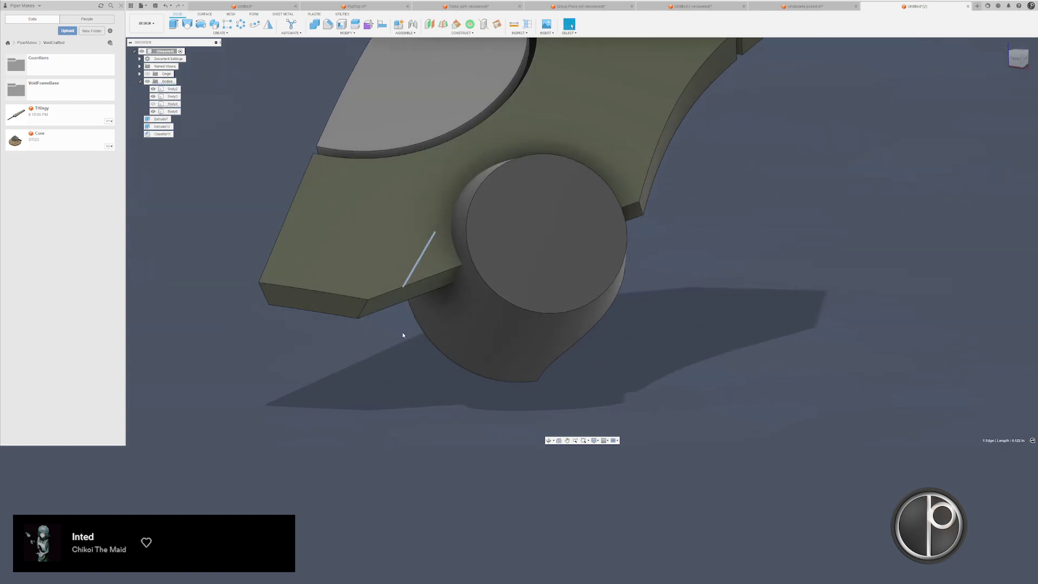
- Duplicate the tapered cylinder bodies in place
{"action": "left_click_drag", "start_coordinate": [488, 352], "coordinate": [419, 362]}
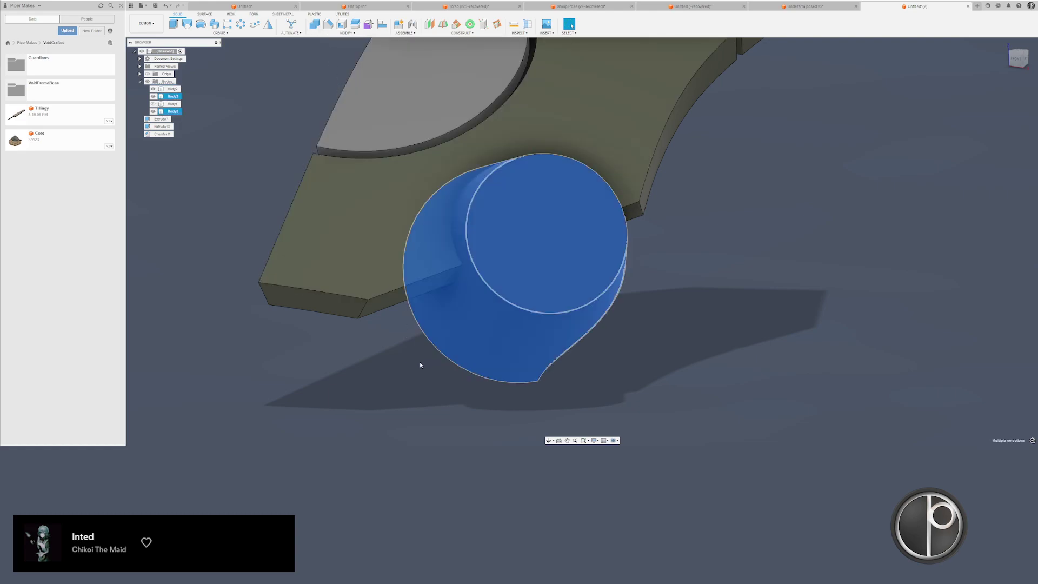
{"action": "key", "text": "ctrl+c"}
{"action": "key", "text": "ctrl+v"}
{"action": "key", "text": "Return"}
- Intersect a cylinder copy with the straight-edged armour plate using Combine, keeping the tool body
{"action": "left_click", "coordinate": [315, 26]}
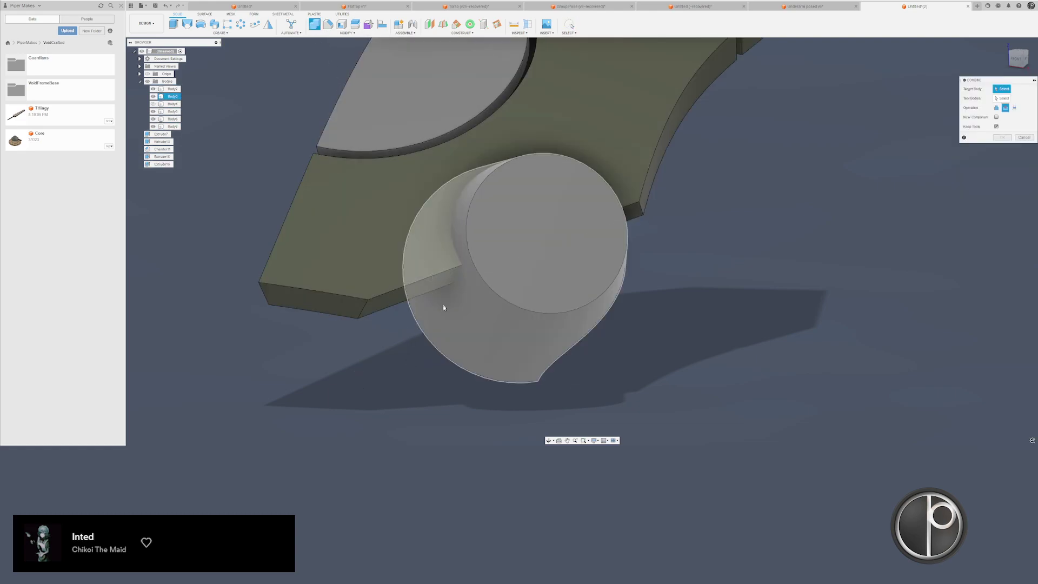
{"action": "left_click", "coordinate": [443, 308]}
{"action": "left_click", "coordinate": [473, 269]}
{"action": "left_click", "coordinate": [1014, 108]}
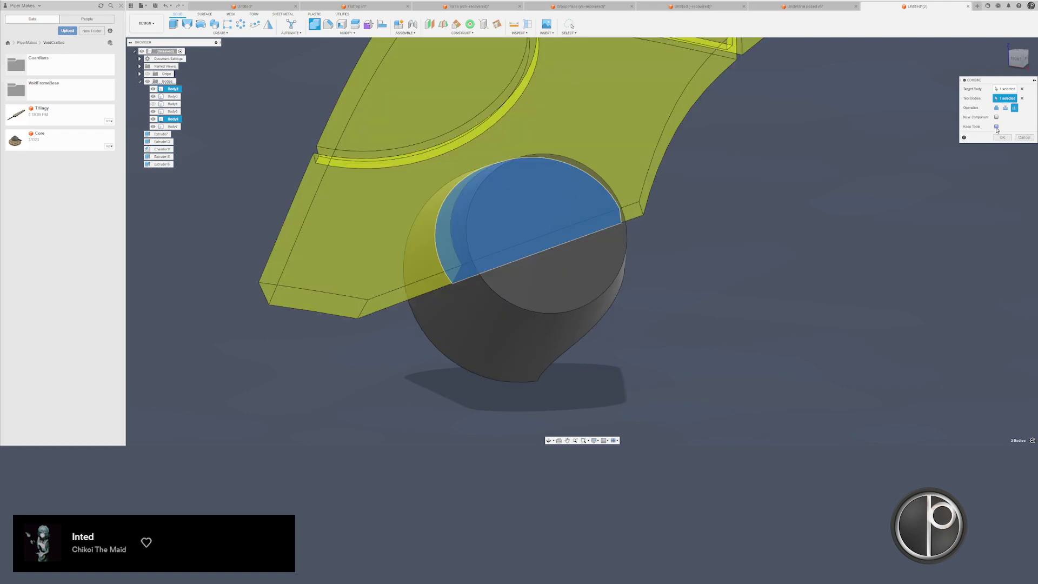
{"action": "left_click", "coordinate": [997, 127]}
{"action": "left_click", "coordinate": [1002, 137]}
- Hide the armour plates and the remaining cylinder bodies to isolate the half-round intersection piece
{"action": "left_click", "coordinate": [608, 273]}
{"action": "key", "text": "v"}
{"action": "left_click", "coordinate": [630, 220]}
{"action": "key", "text": "v"}
{"action": "key", "text": "v"}
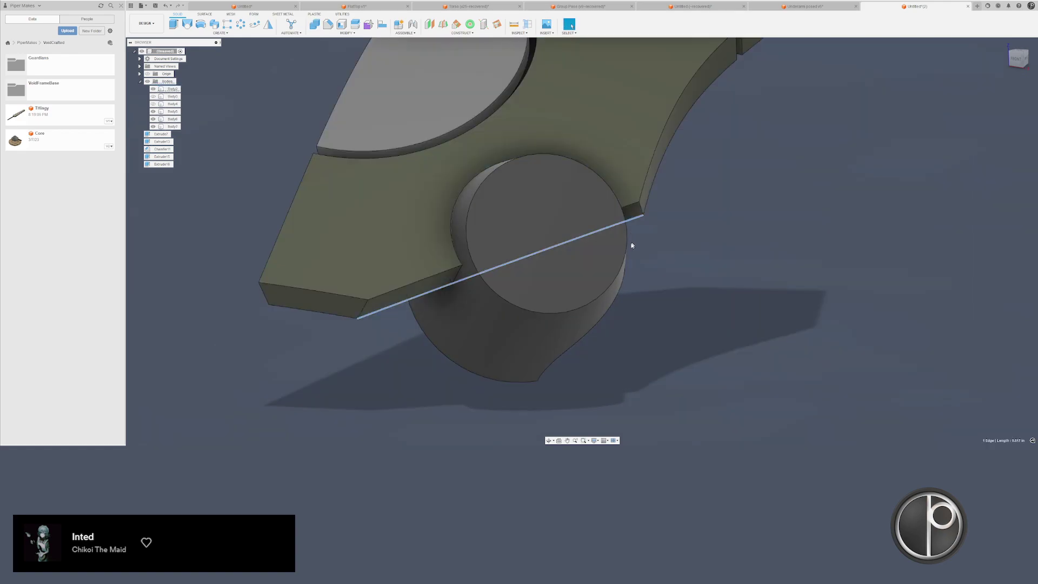
{"action": "left_click", "coordinate": [619, 250]}
{"action": "key", "text": "v"}
{"action": "left_click", "coordinate": [619, 254]}
{"action": "key", "text": "v"}
{"action": "left_click", "coordinate": [649, 195]}
{"action": "key", "text": "v"}
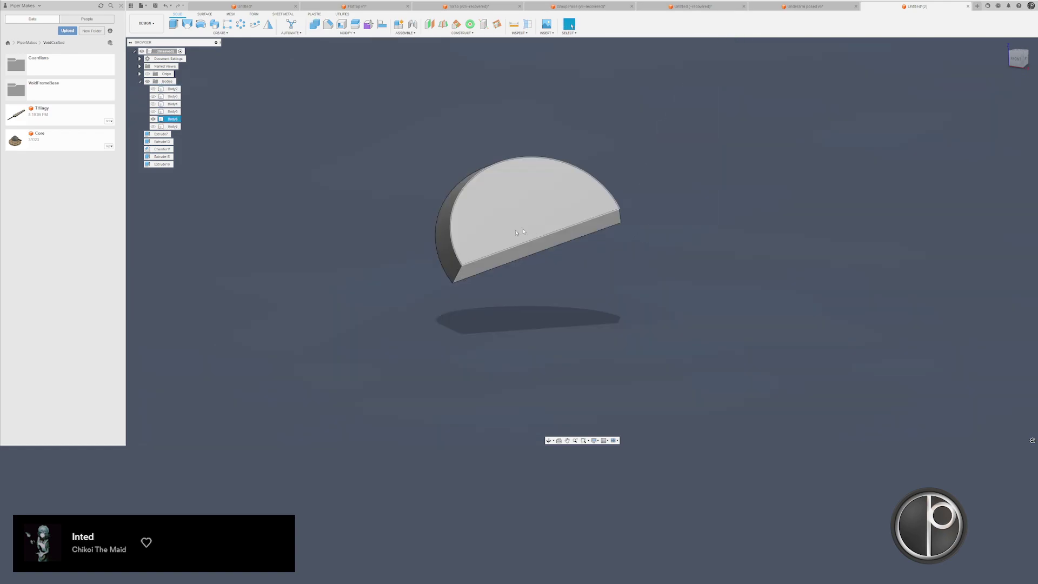
- Offset the half-round piece's curved side face outward by 0.02 in and show one cylinder body again
{"action": "left_click", "coordinate": [452, 253]}
{"action": "right_click", "coordinate": [453, 253]}
{"action": "left_click", "coordinate": [476, 241]}
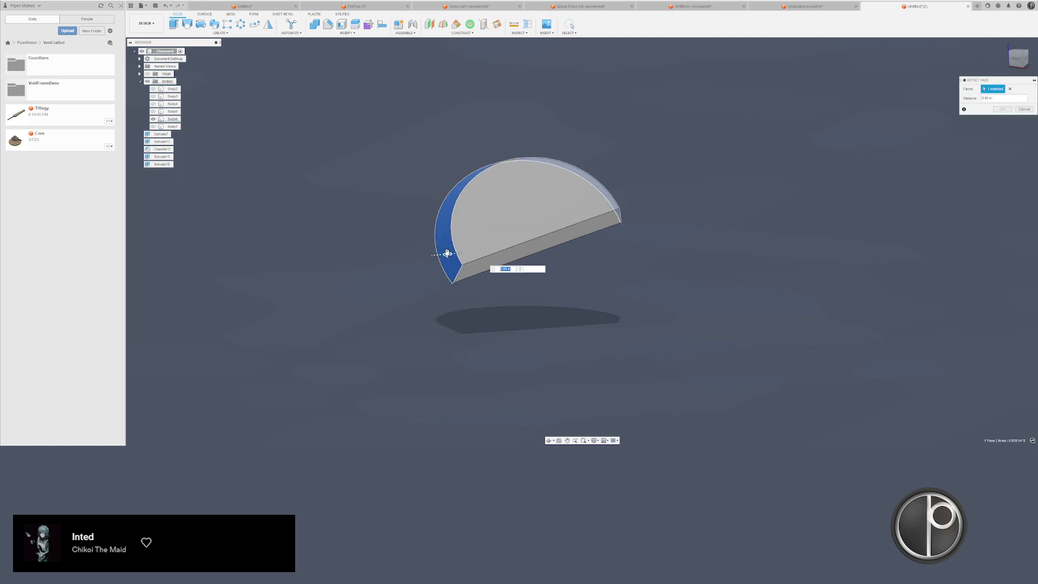
{"action": "left_click_drag", "start_coordinate": [444, 254], "coordinate": [425, 253]}
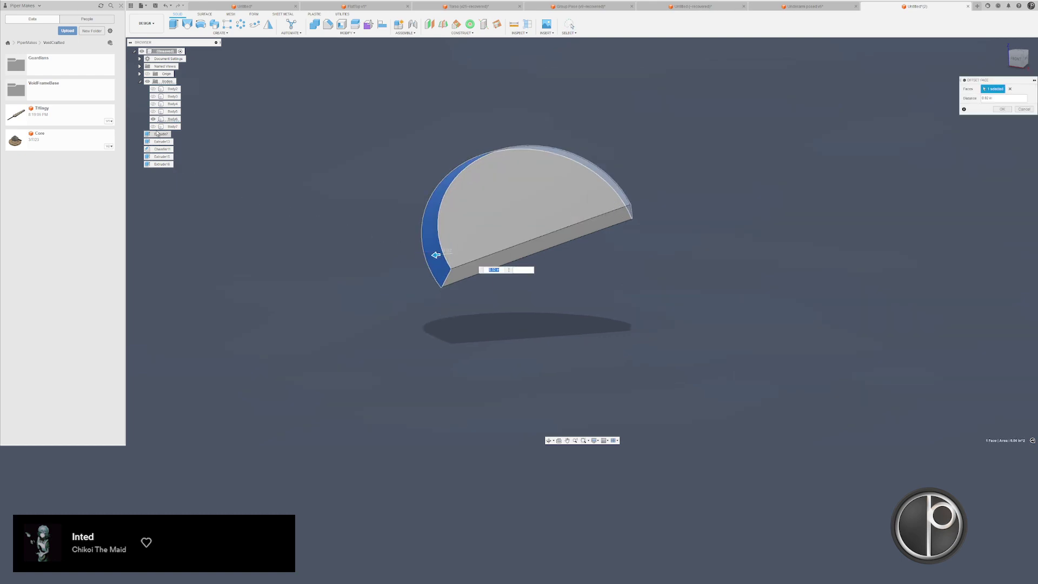
{"action": "left_click", "coordinate": [154, 126]}
{"action": "scroll", "coordinate": [440, 269], "scroll_direction": "up", "scroll_amount": 2}
{"action": "key", "text": "Return"}
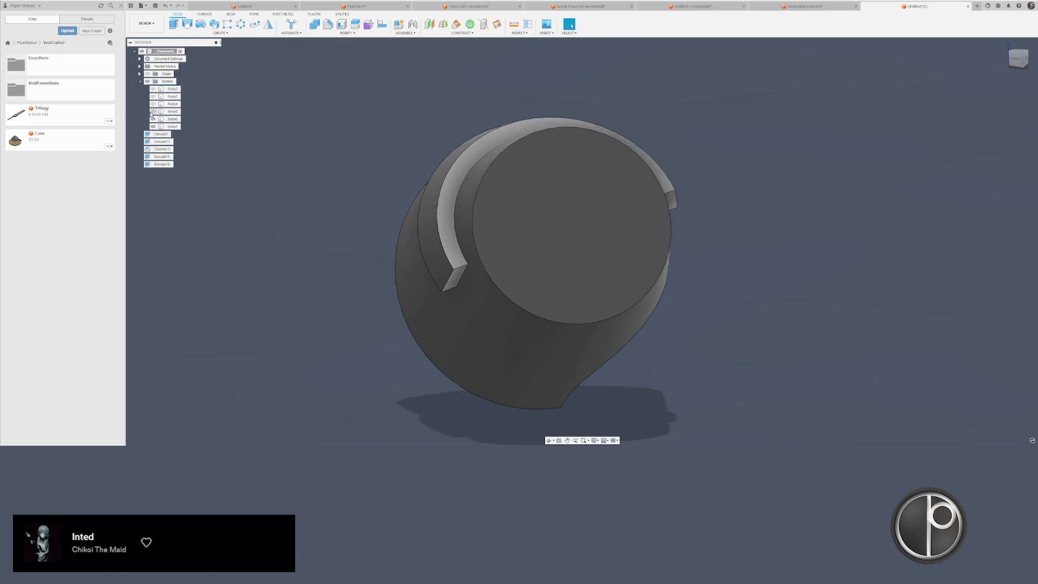
- Compare the enlarged half-round piece with the cylinder and with the notched and straight-edged armour plates
{"action": "left_click", "coordinate": [153, 104]}
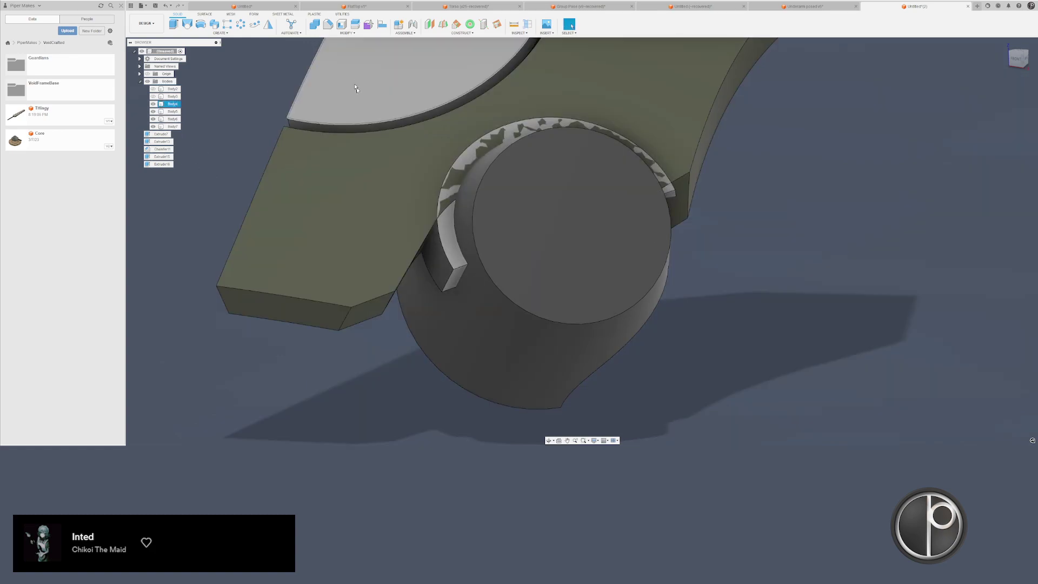
{"action": "left_click", "coordinate": [153, 104]}
{"action": "left_click", "coordinate": [153, 96]}
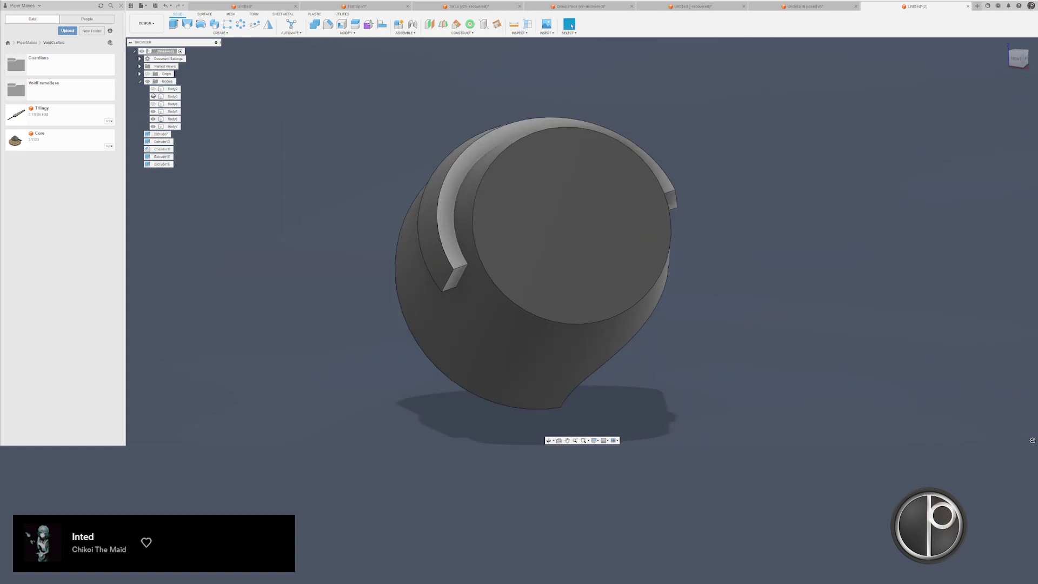
{"action": "middle_click_drag", "start_coordinate": [325, 271], "coordinate": [441, 296], "text": "shift"}
{"action": "double_click", "coordinate": [355, 304]}
{"action": "scroll", "coordinate": [422, 299], "scroll_direction": "up", "scroll_amount": 3}
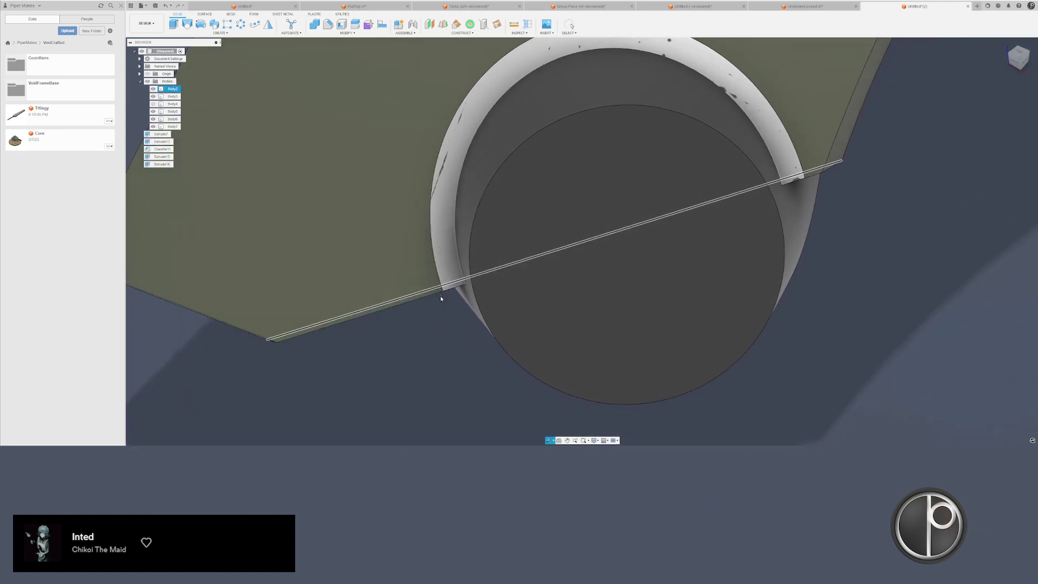
{"action": "left_click", "coordinate": [452, 278], "text": "ctrl"}
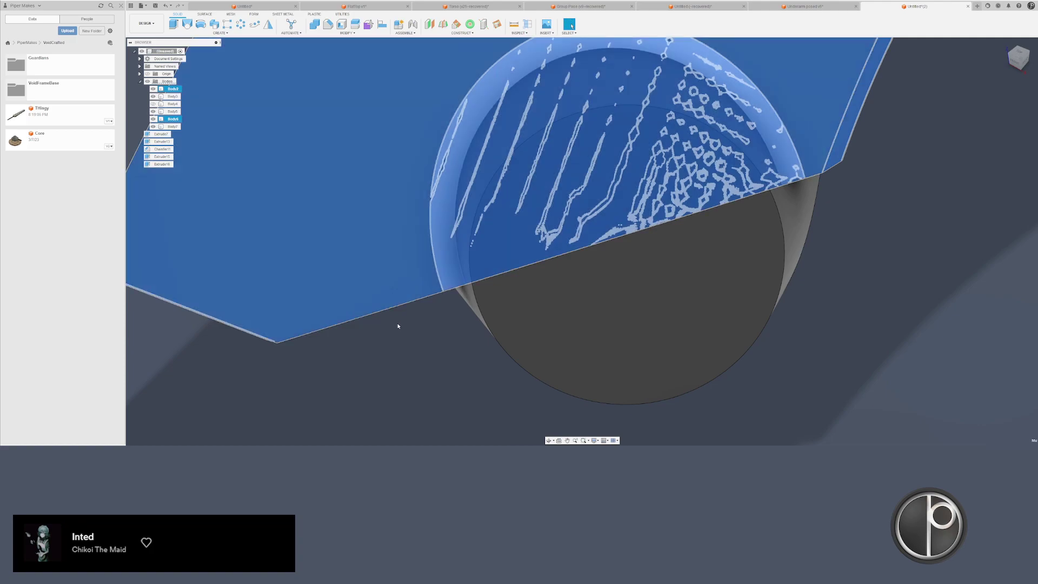
{"action": "left_click", "coordinate": [398, 326]}
{"action": "left_click", "coordinate": [153, 88]}
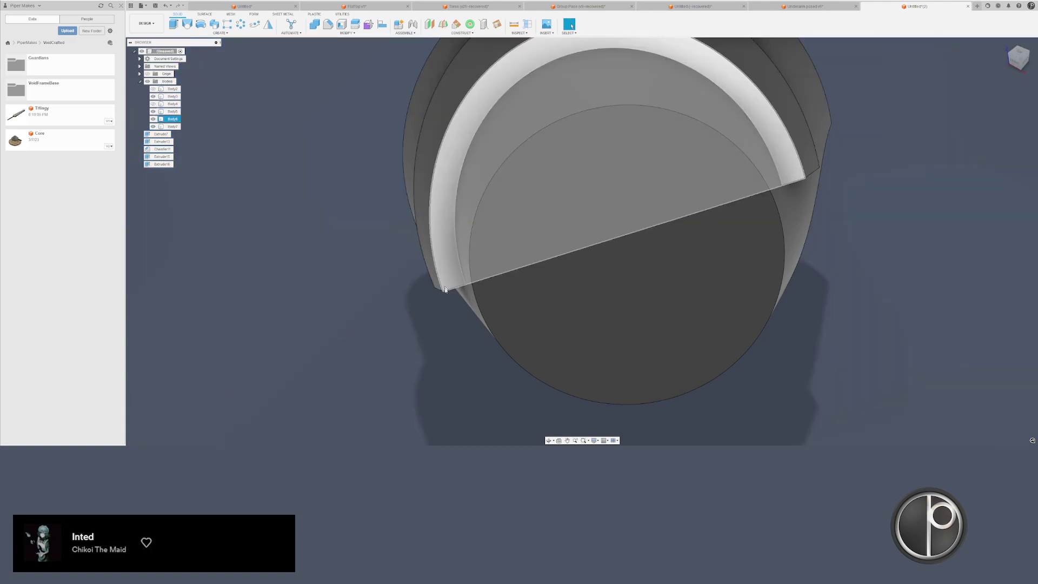
- Delete the duplicate tapered cylinder bodies, keeping a single copy
{"action": "middle_click_drag", "start_coordinate": [431, 289], "coordinate": [436, 290], "text": "shift"}
{"action": "left_click_drag", "start_coordinate": [445, 292], "coordinate": [425, 289]}
{"action": "left_click_drag", "start_coordinate": [541, 329], "coordinate": [448, 345]}
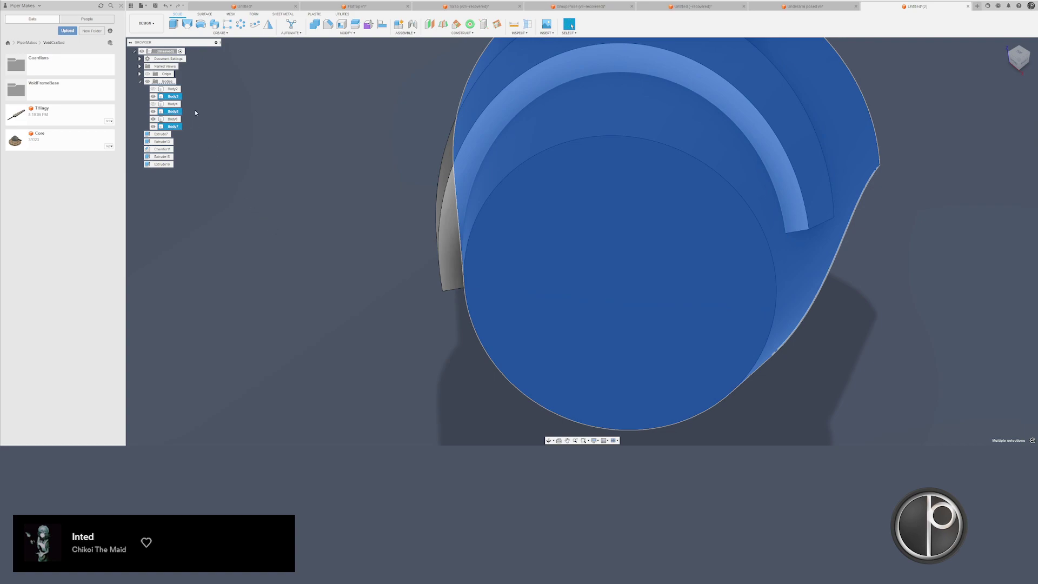
{"action": "key", "text": "Delete"}
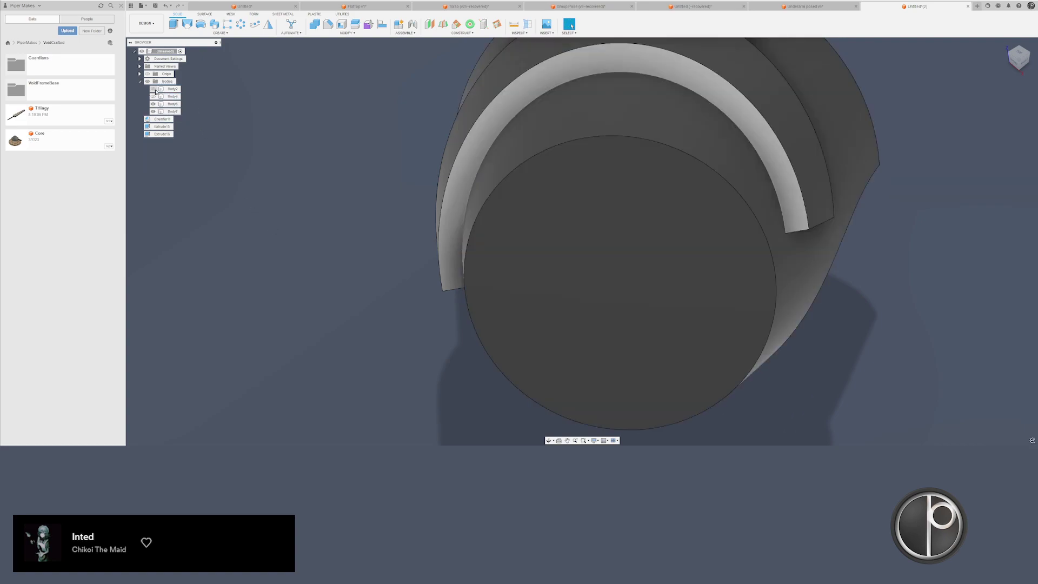
- Show the straight-edged armour plate and cut the half-round piece out of it using Combine, keeping the tool body
{"action": "left_click", "coordinate": [154, 90]}
{"action": "scroll", "coordinate": [423, 254], "scroll_direction": "down", "scroll_amount": 2}
{"action": "left_click", "coordinate": [314, 24]}
{"action": "left_click", "coordinate": [411, 111]}
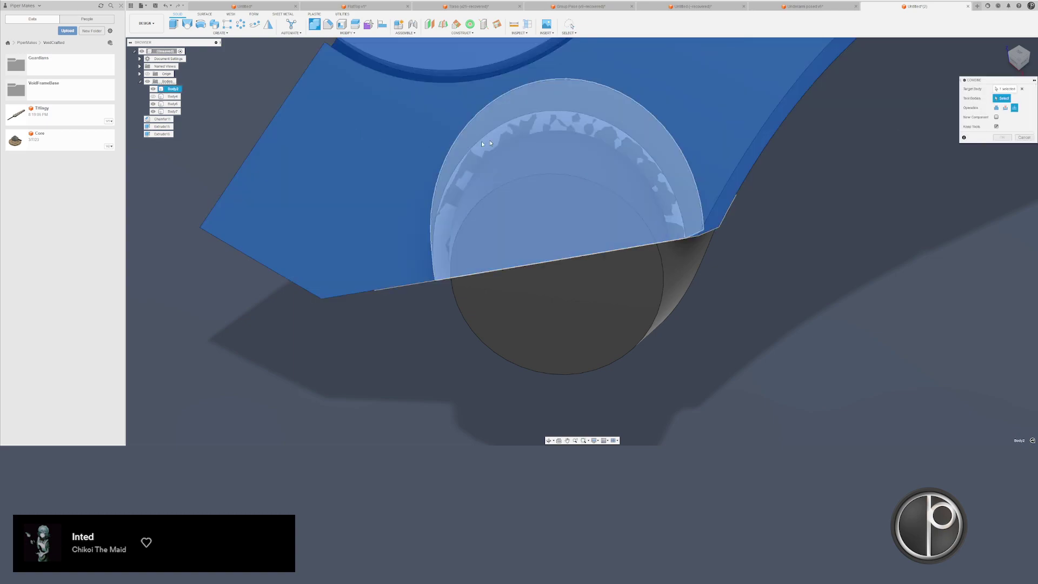
{"action": "left_click", "coordinate": [481, 141]}
{"action": "left_click", "coordinate": [1004, 108]}
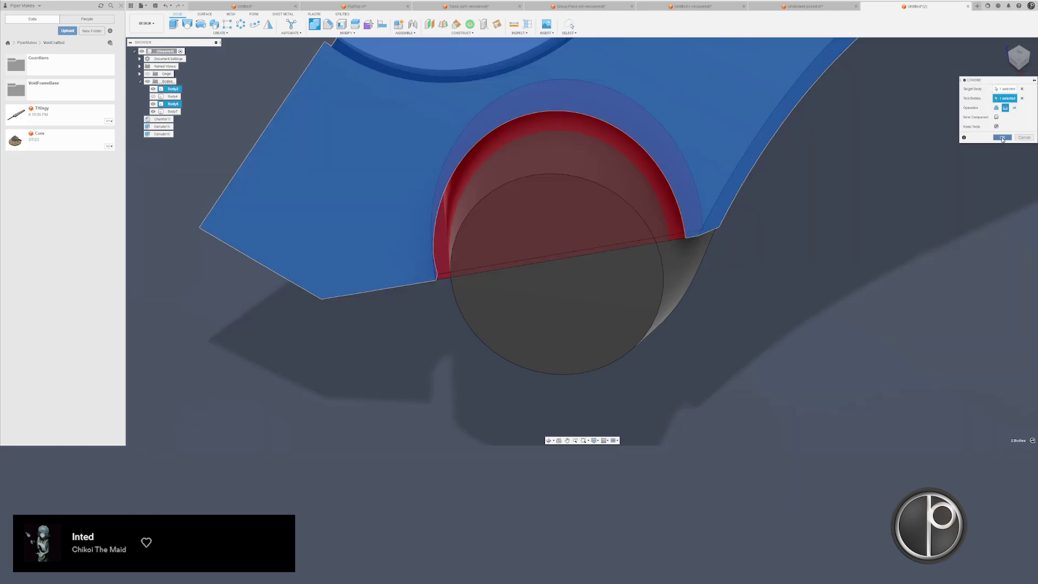
{"action": "left_click", "coordinate": [1002, 139]}
- Offset the half-round insert's top face and straight front face by -0.01 in
{"action": "left_click", "coordinate": [685, 228]}
{"action": "middle_click_drag", "start_coordinate": [684, 228], "coordinate": [671, 184], "text": "shift"}
{"action": "left_click", "coordinate": [679, 244], "text": "ctrl"}
{"action": "right_click", "coordinate": [680, 244]}
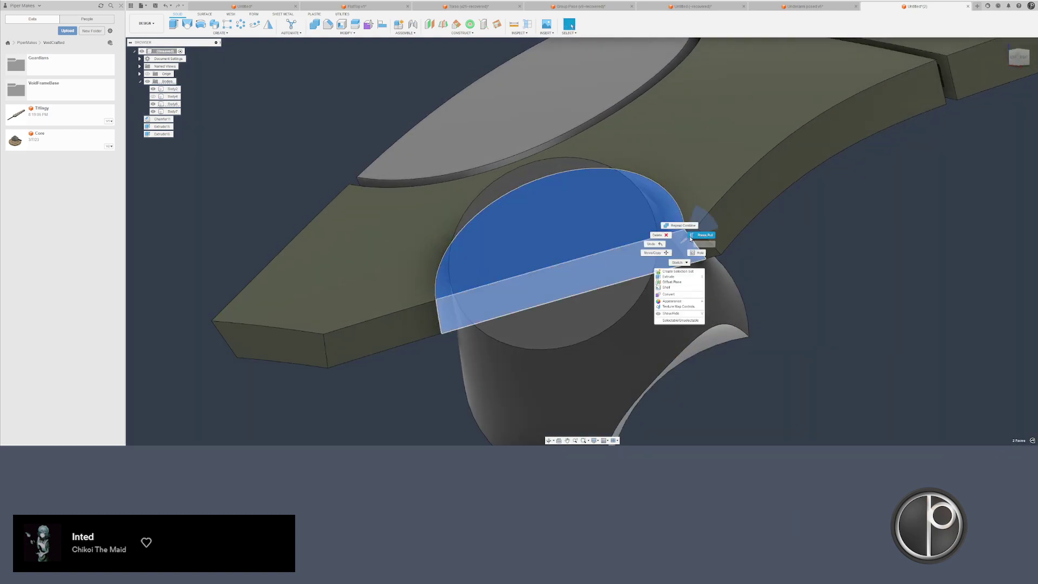
{"action": "left_click", "coordinate": [692, 237]}
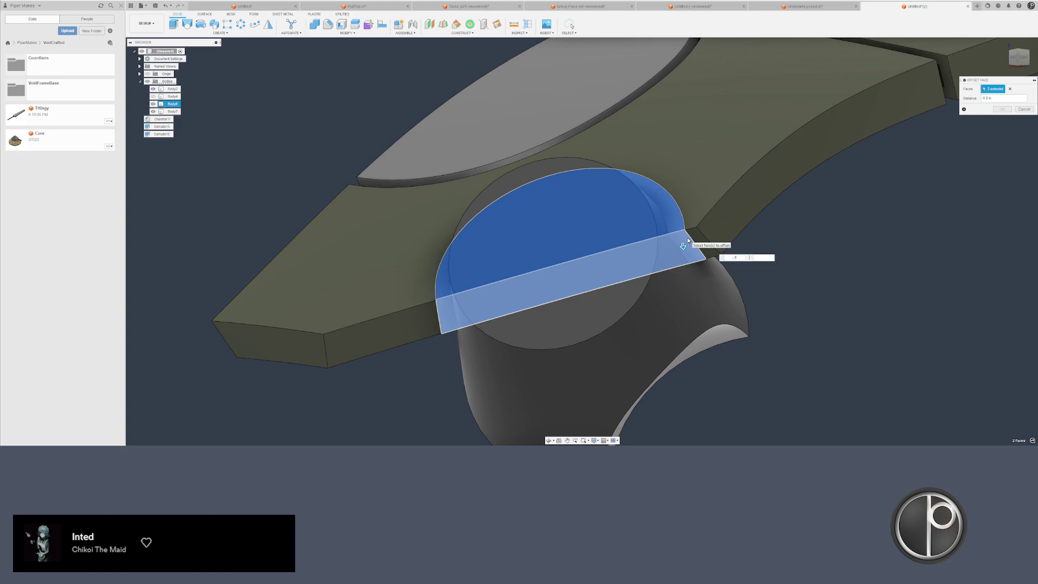
{"action": "type", "text": "-.01"}
{"action": "key", "text": "Return"}
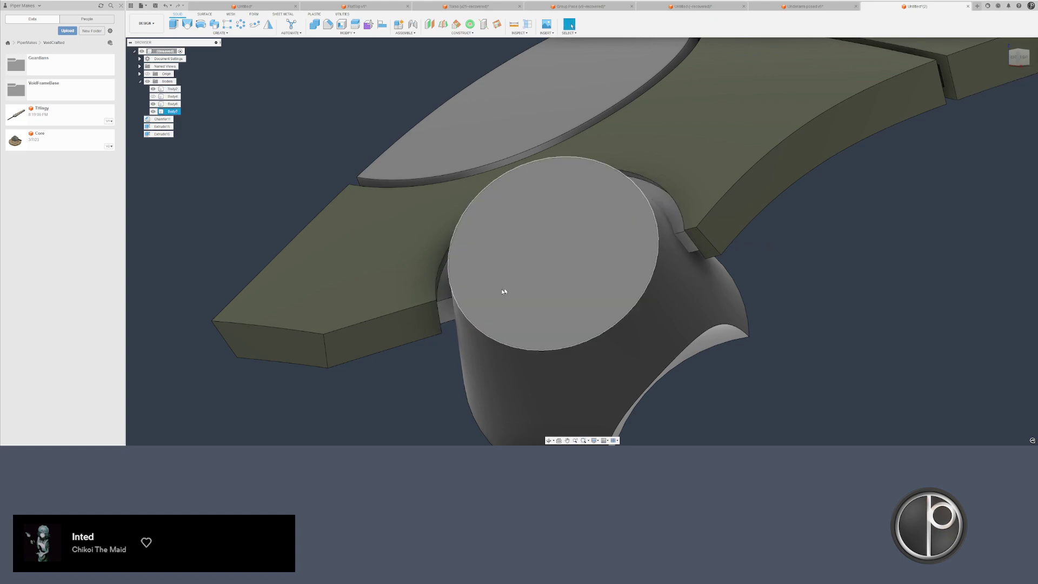
- Apply the black matte appearance to the half-round insert's faces in the armour notch
{"action": "middle_click_drag", "start_coordinate": [505, 292], "coordinate": [428, 289], "text": "shift"}
{"action": "left_click", "coordinate": [419, 287]}
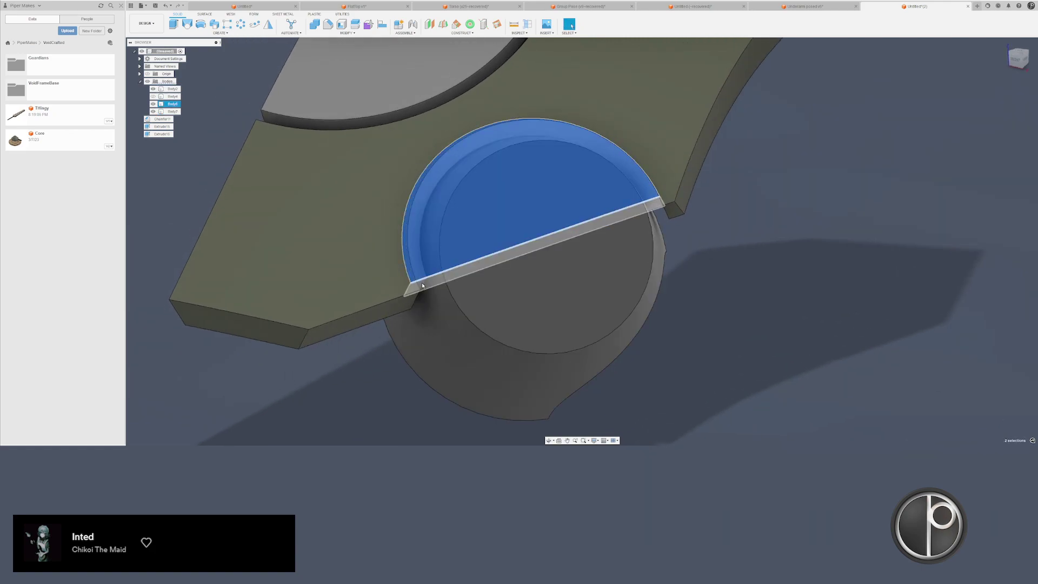
{"action": "left_click", "coordinate": [421, 284]}
{"action": "left_click", "coordinate": [419, 280], "text": "ctrl"}
{"action": "middle_click_drag", "start_coordinate": [422, 282], "coordinate": [718, 308], "text": "shift"}
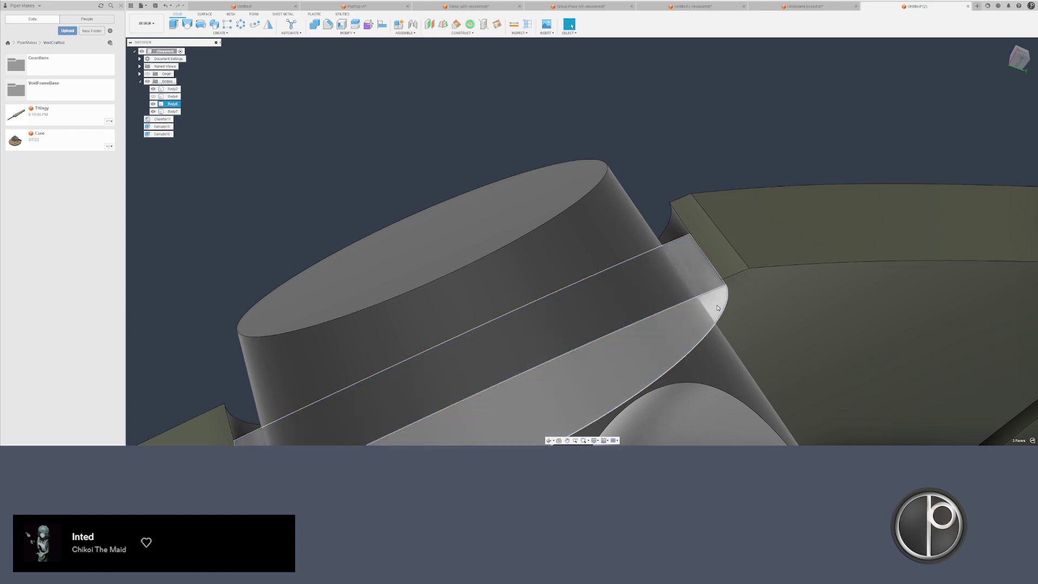
{"action": "key", "text": "a"}
{"action": "left_click_drag", "start_coordinate": [922, 136], "coordinate": [682, 272]}
{"action": "left_click", "coordinate": [545, 227]}
{"action": "middle_click_drag", "start_coordinate": [669, 261], "coordinate": [706, 299], "text": "shift"}
{"action": "scroll", "coordinate": [706, 299], "scroll_direction": "up", "scroll_amount": 3}
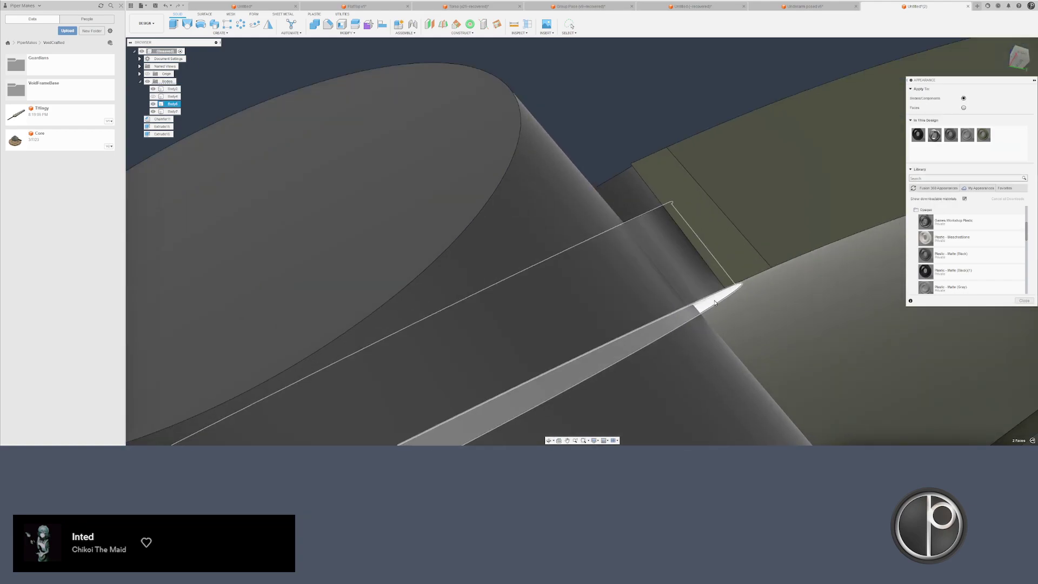
{"action": "left_click", "coordinate": [720, 295]}
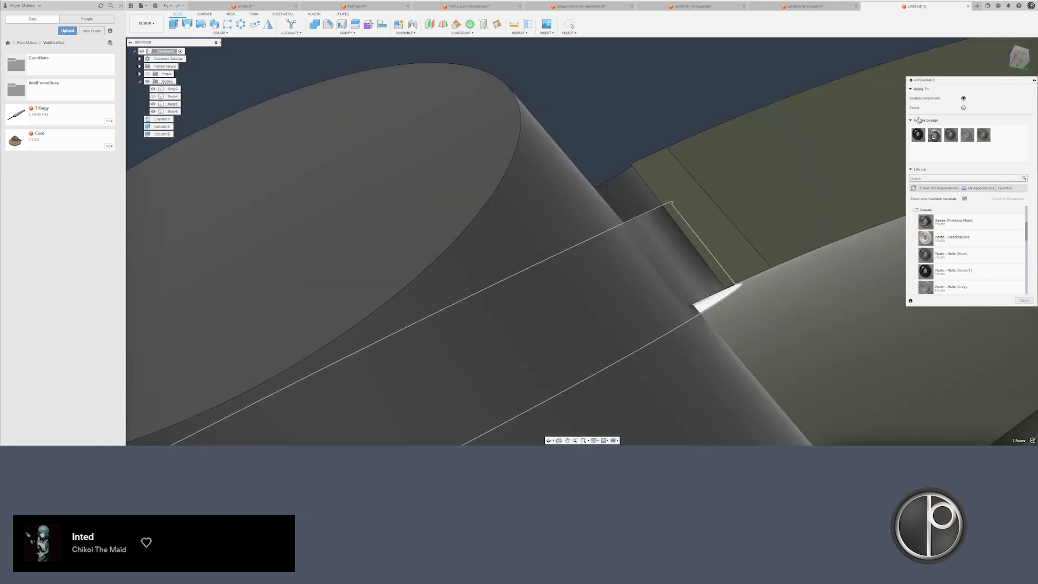
{"action": "left_click_drag", "start_coordinate": [916, 134], "coordinate": [672, 272]}
{"action": "scroll", "coordinate": [673, 272], "scroll_direction": "down", "scroll_amount": 3}
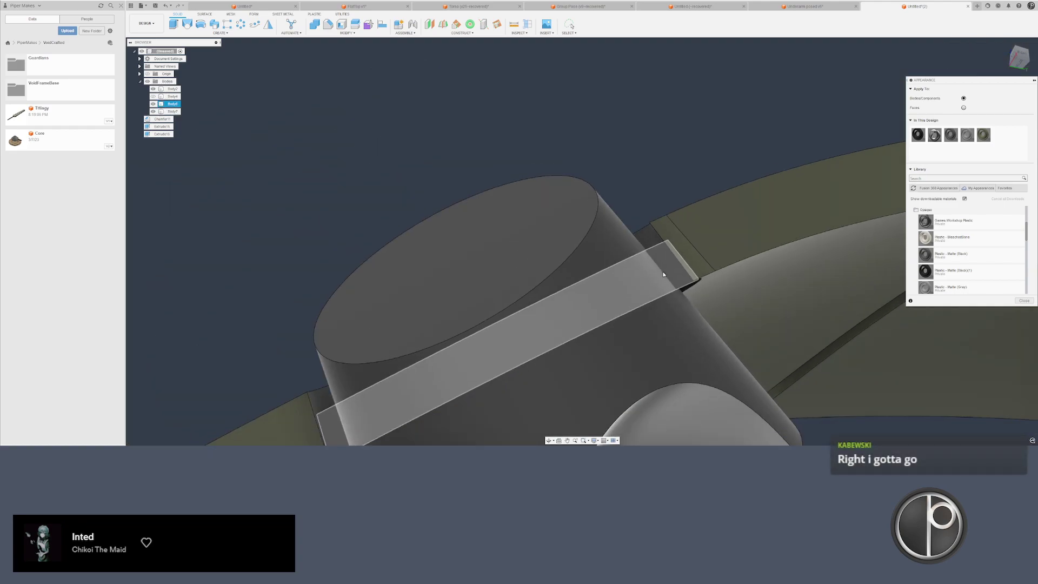
- Apply the dark grey appearance to the tapered cylinder's concave cut face and undo the last change
{"action": "middle_click_drag", "start_coordinate": [662, 274], "coordinate": [595, 270], "text": "shift"}
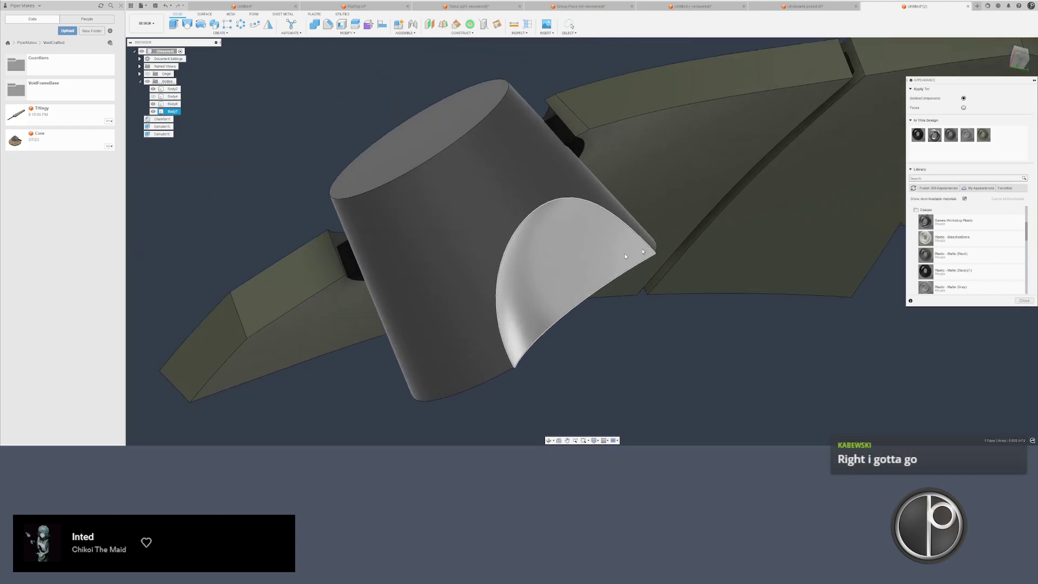
{"action": "left_click_drag", "start_coordinate": [949, 135], "coordinate": [606, 275]}
{"action": "scroll", "coordinate": [577, 323], "scroll_direction": "down", "scroll_amount": 3}
{"action": "key", "text": "Escape"}
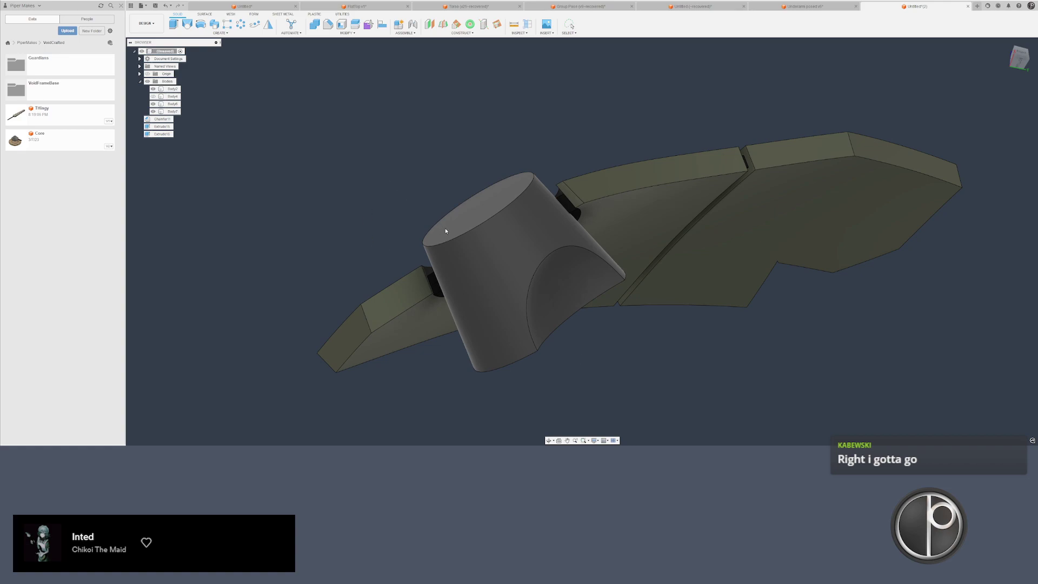
{"action": "key", "text": "ctrl+z"}
- Mirror the armour plate body across its flat centre face, joining both halves into one body
{"action": "middle_click_drag", "start_coordinate": [444, 228], "coordinate": [393, 135], "text": "shift"}
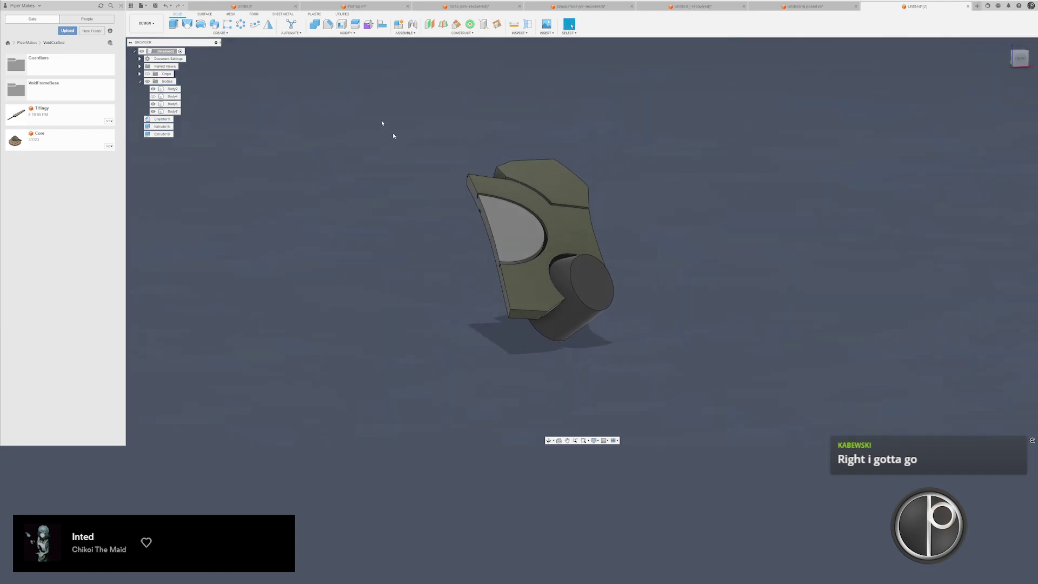
{"action": "left_click", "coordinate": [269, 25]}
{"action": "left_click", "coordinate": [172, 89]}
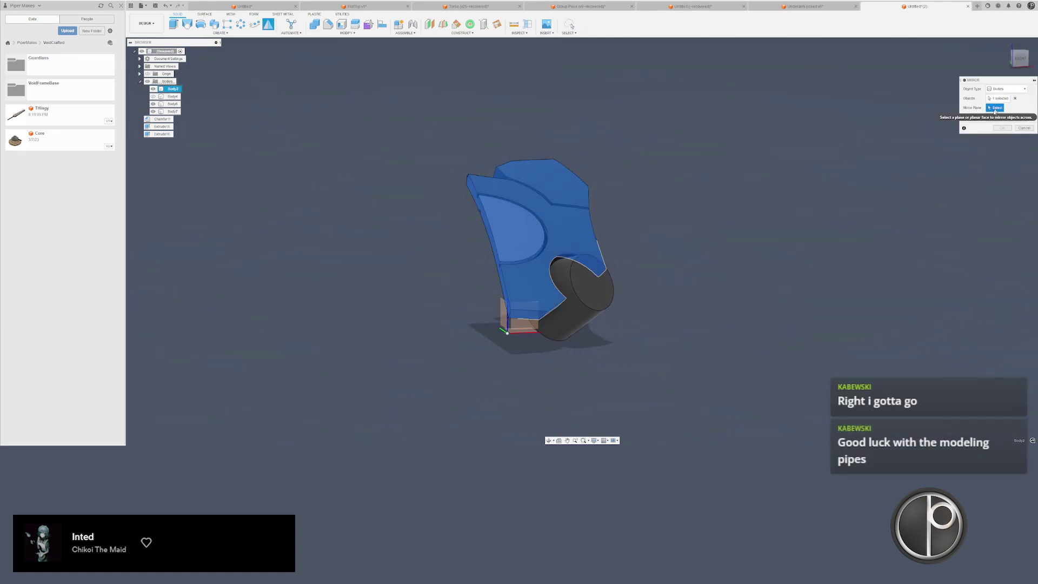
{"action": "scroll", "coordinate": [500, 245], "scroll_direction": "up", "scroll_amount": 3}
{"action": "left_click", "coordinate": [489, 245]}
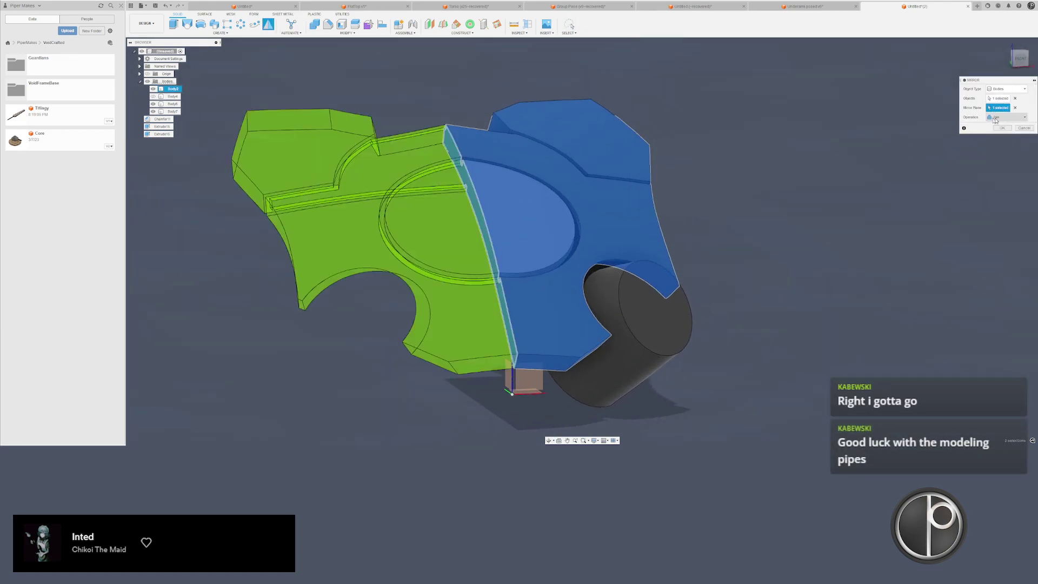
{"action": "left_click", "coordinate": [1001, 127]}
- Fillet the centre crease of the joined armour plate across its front, oval dome, dome groove and rear section with one broad radius
{"action": "scroll", "coordinate": [519, 307], "scroll_direction": "up", "scroll_amount": 3}
{"action": "key", "text": "f"}
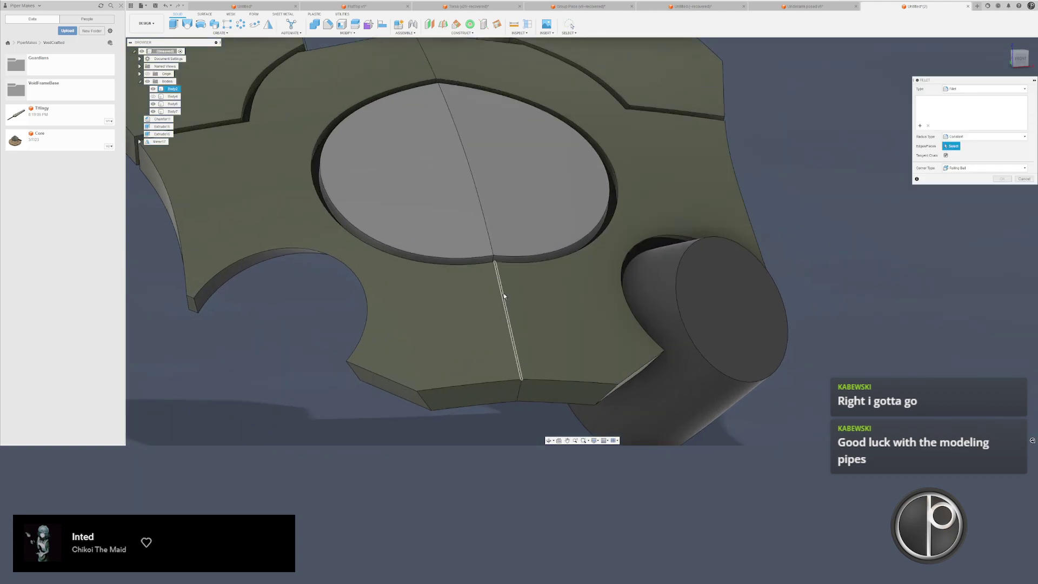
{"action": "left_click", "coordinate": [503, 295]}
{"action": "left_click", "coordinate": [490, 252]}
{"action": "scroll", "coordinate": [491, 255], "scroll_direction": "up", "scroll_amount": 5}
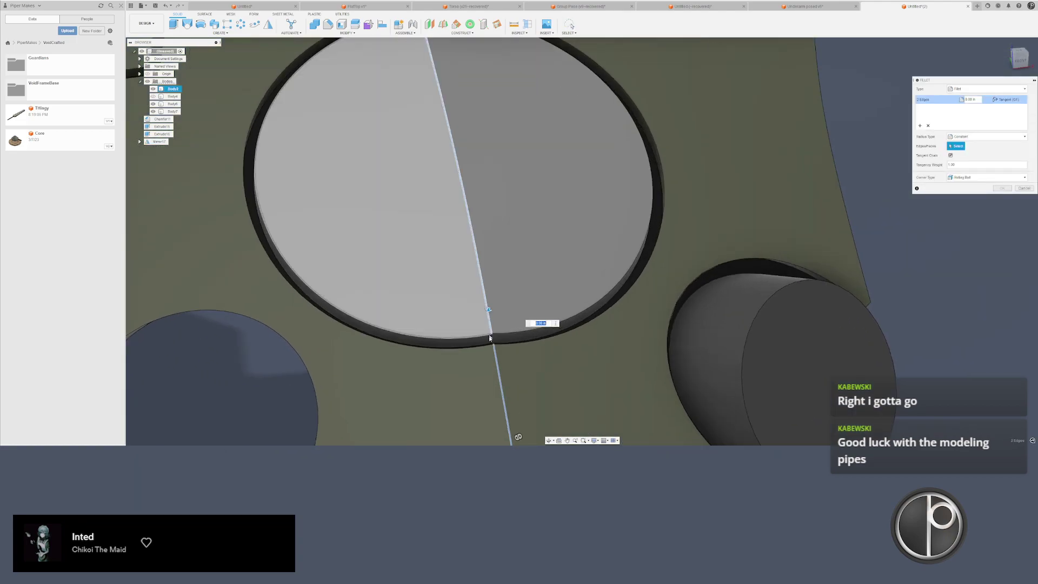
{"action": "left_click", "coordinate": [490, 353]}
{"action": "scroll", "coordinate": [490, 349], "scroll_direction": "down", "scroll_amount": 4}
{"action": "scroll", "coordinate": [473, 281], "scroll_direction": "up", "scroll_amount": 3}
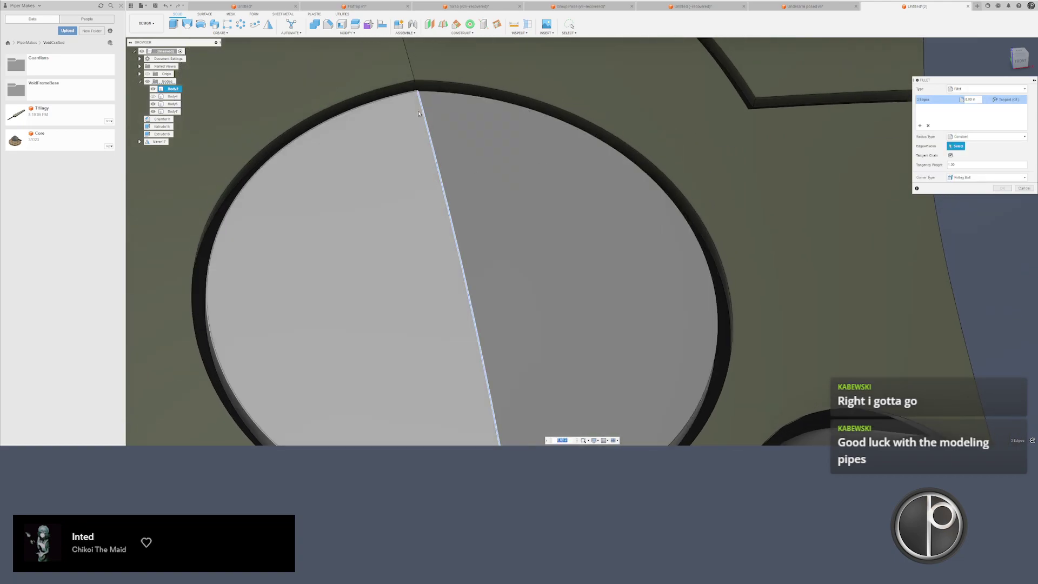
{"action": "left_click", "coordinate": [416, 92]}
{"action": "left_click", "coordinate": [416, 86]}
{"action": "left_click", "coordinate": [414, 85]}
{"action": "left_click", "coordinate": [412, 72]}
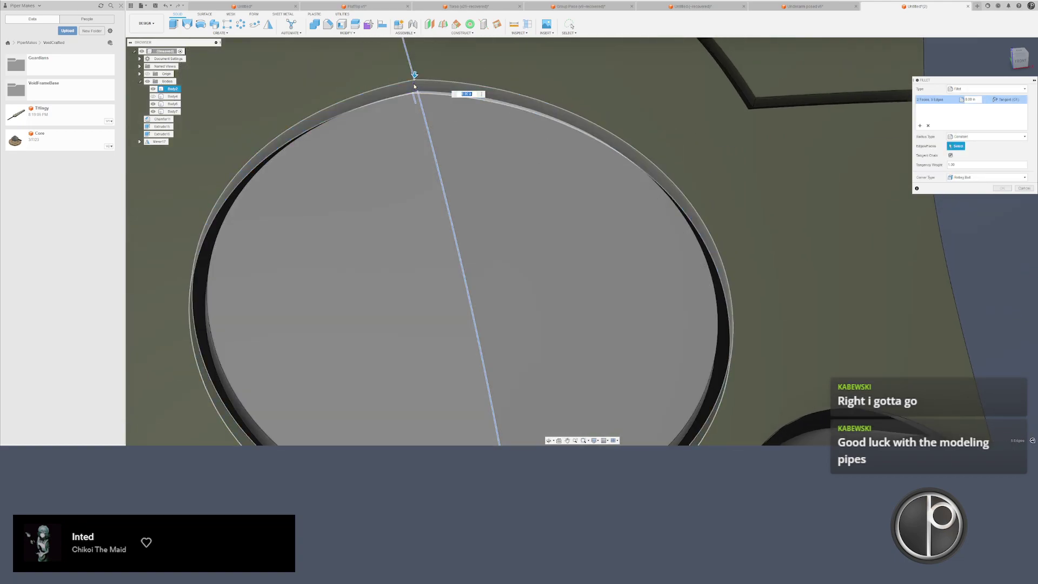
{"action": "scroll", "coordinate": [386, 143], "scroll_direction": "down", "scroll_amount": 3}
{"action": "middle_click_drag", "start_coordinate": [386, 173], "coordinate": [357, 144], "text": "shift"}
{"action": "scroll", "coordinate": [354, 154], "scroll_direction": "up", "scroll_amount": 3}
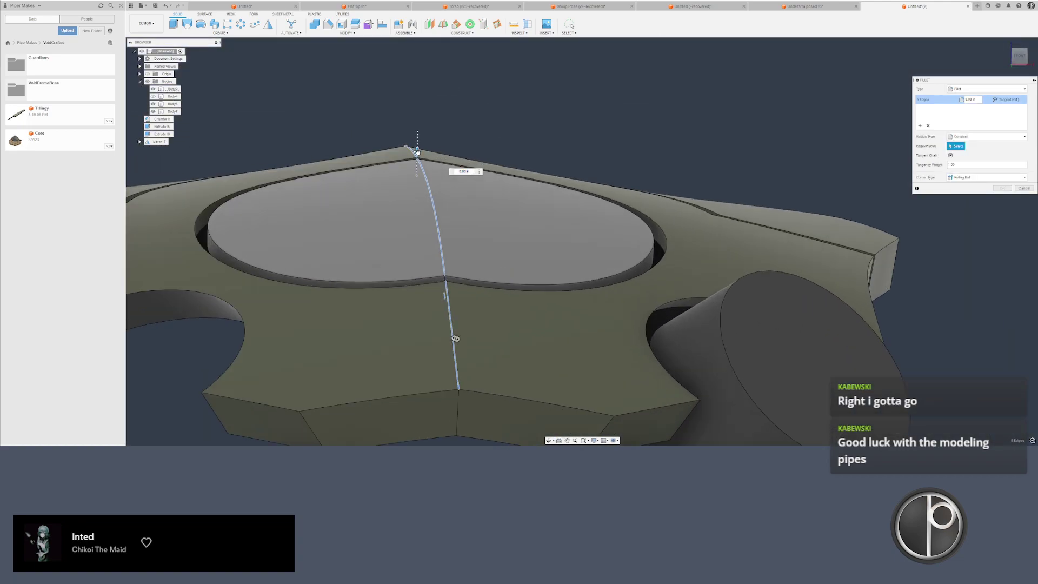
{"action": "left_click_drag", "start_coordinate": [416, 150], "coordinate": [419, 166]}
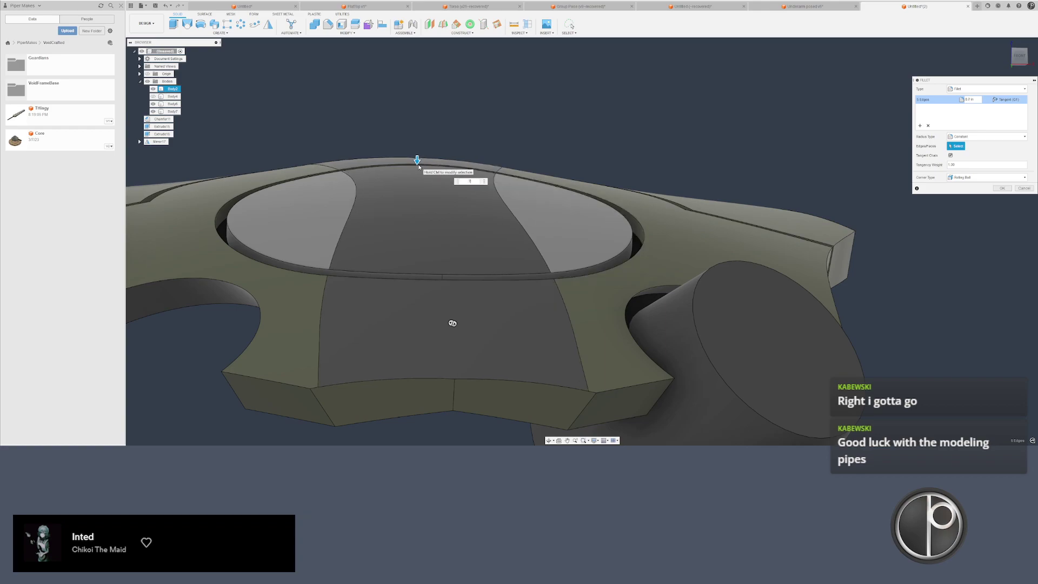
{"action": "key", "text": "Return"}
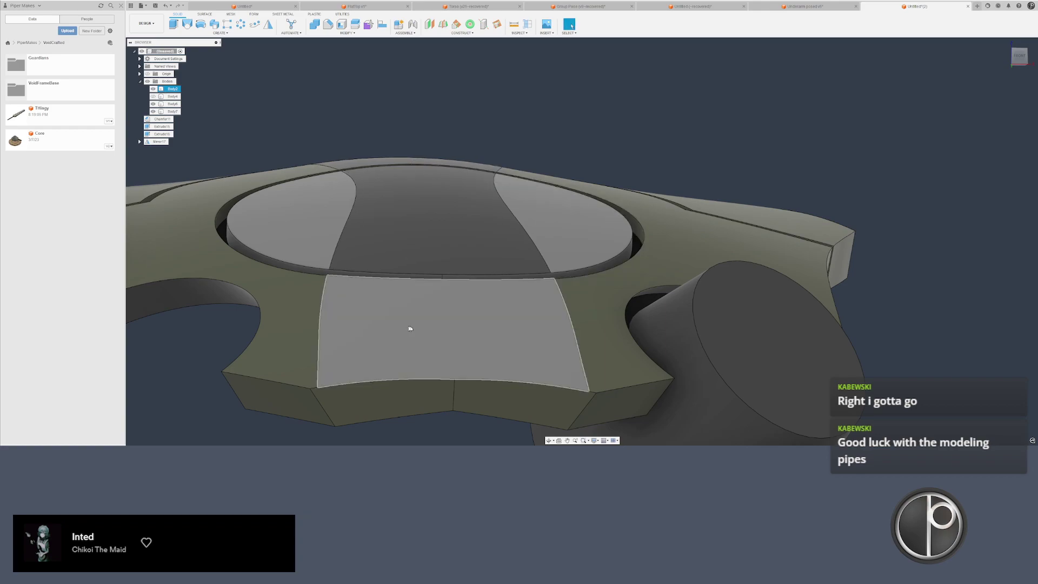
- Recolour the filleted centre faces with olive green on the front strip, light grey on the dome strip and dark grey behind the dome
{"action": "key", "text": "a"}
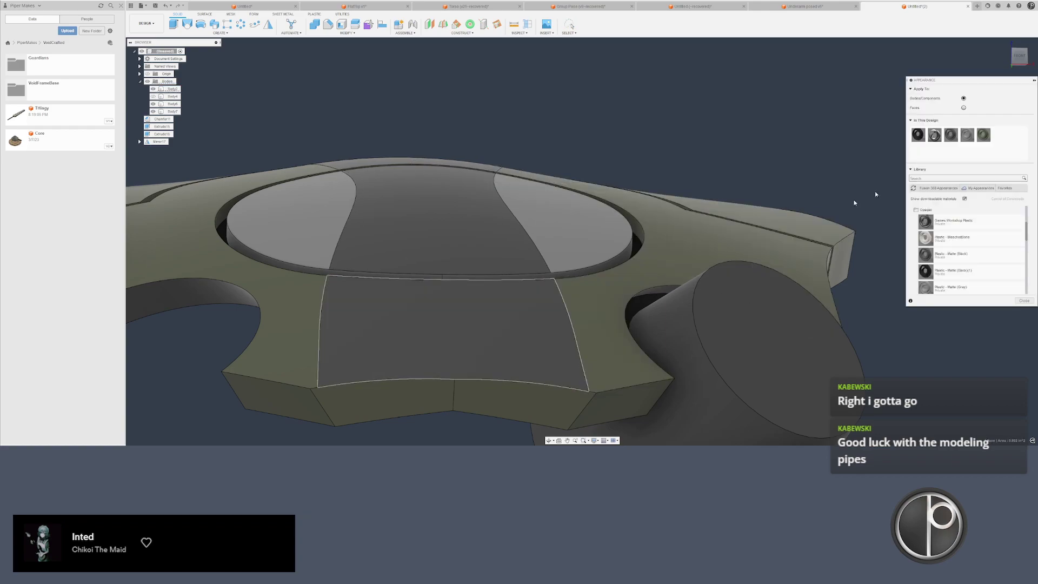
{"action": "left_click_drag", "start_coordinate": [983, 136], "coordinate": [540, 309]}
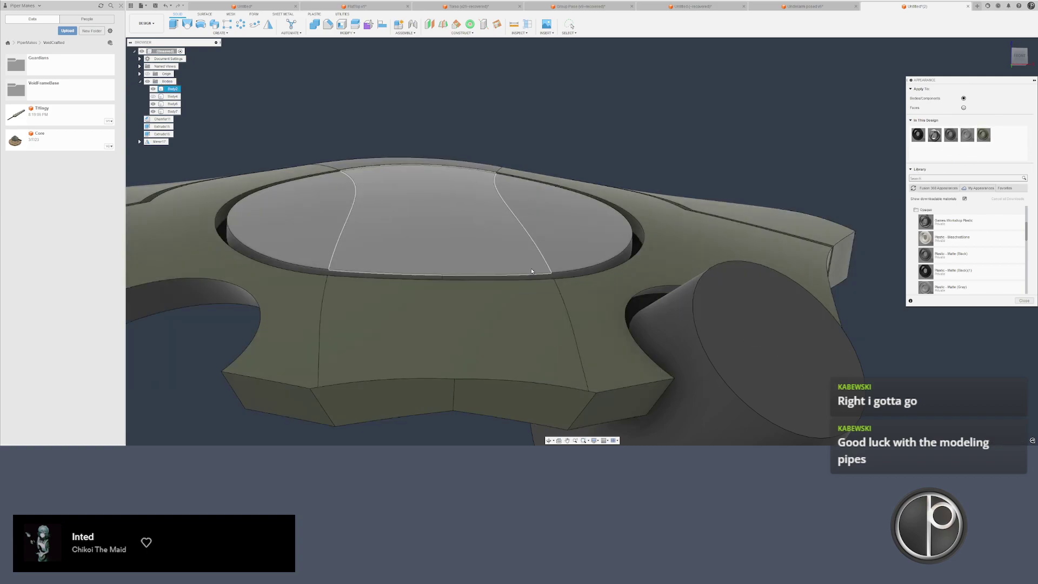
{"action": "scroll", "coordinate": [532, 269], "scroll_direction": "up", "scroll_amount": 2}
{"action": "left_click_drag", "start_coordinate": [967, 135], "coordinate": [463, 227]}
{"action": "scroll", "coordinate": [464, 227], "scroll_direction": "down", "scroll_amount": 2}
{"action": "middle_click_drag", "start_coordinate": [464, 227], "coordinate": [467, 176], "text": "shift"}
{"action": "left_click_drag", "start_coordinate": [951, 135], "coordinate": [474, 161]}
{"action": "scroll", "coordinate": [471, 160], "scroll_direction": "down", "scroll_amount": 5}
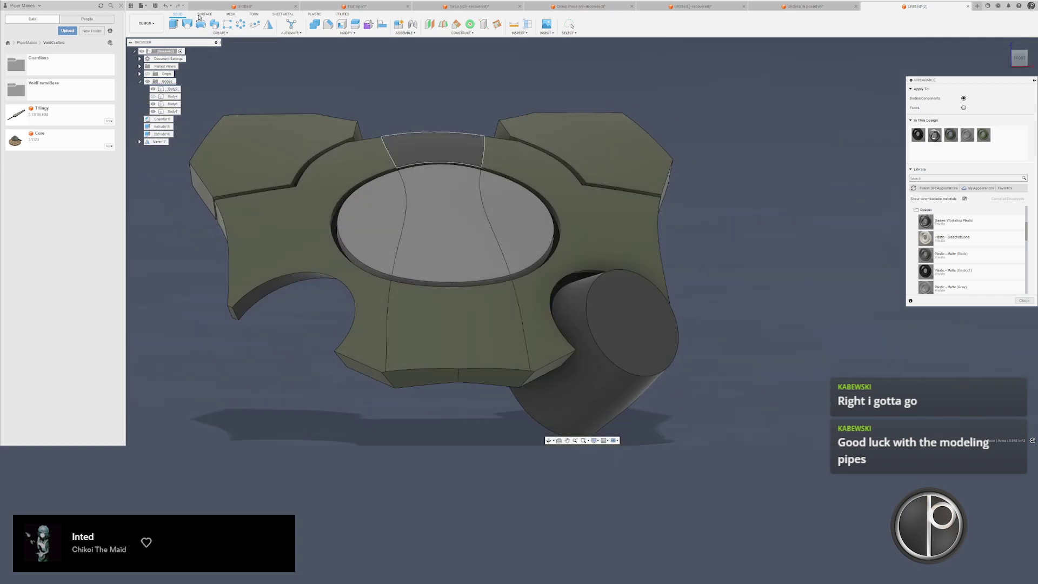
{"action": "left_click", "coordinate": [204, 14]}
{"action": "left_click", "coordinate": [319, 235], "text": "ctrl"}
{"action": "left_click", "coordinate": [444, 327], "text": "ctrl"}
{"action": "left_click", "coordinate": [527, 314], "text": "ctrl"}
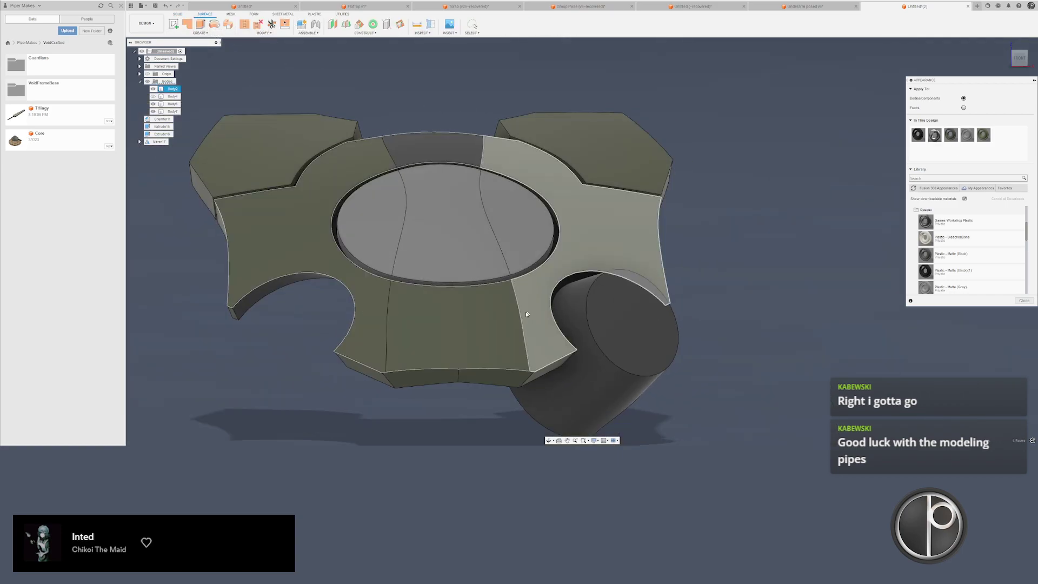
{"action": "key", "text": "Escape"}
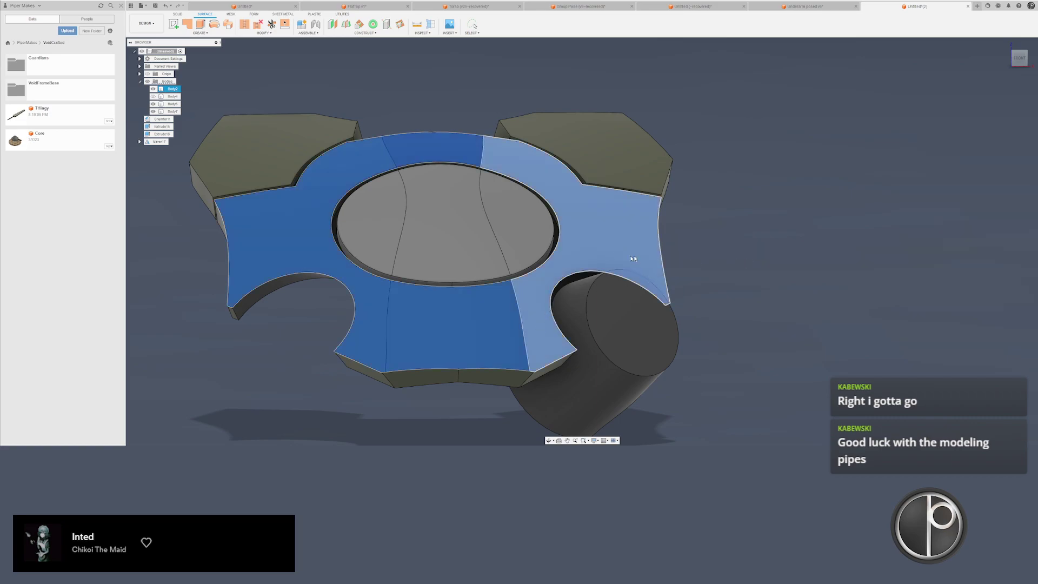
{"action": "key", "text": "Escape"}
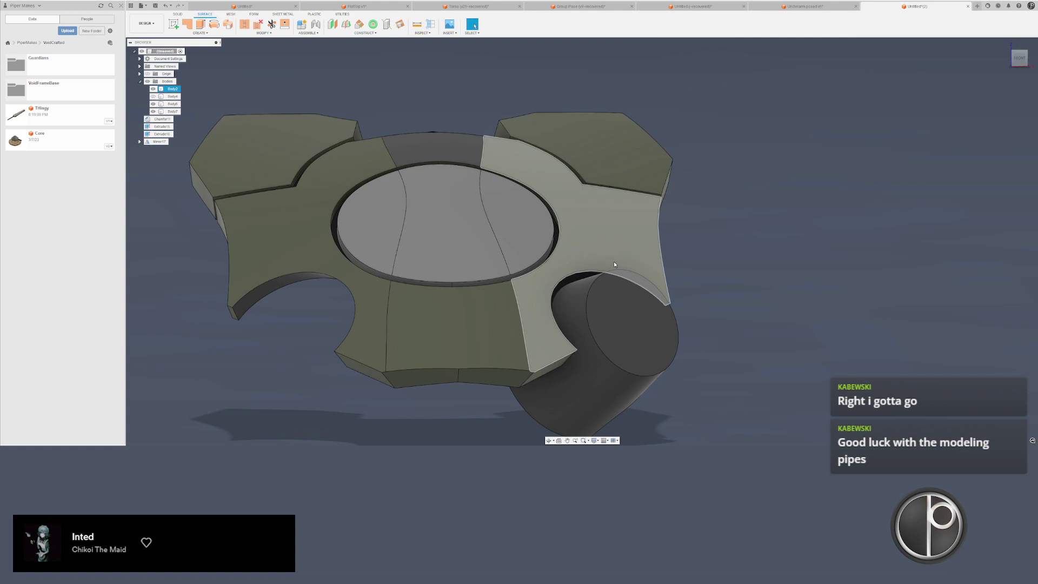
- Delete both side top faces and the front centre strip of the armour plate
{"action": "left_click", "coordinate": [540, 284]}
{"action": "left_click", "coordinate": [469, 306], "text": "shift"}
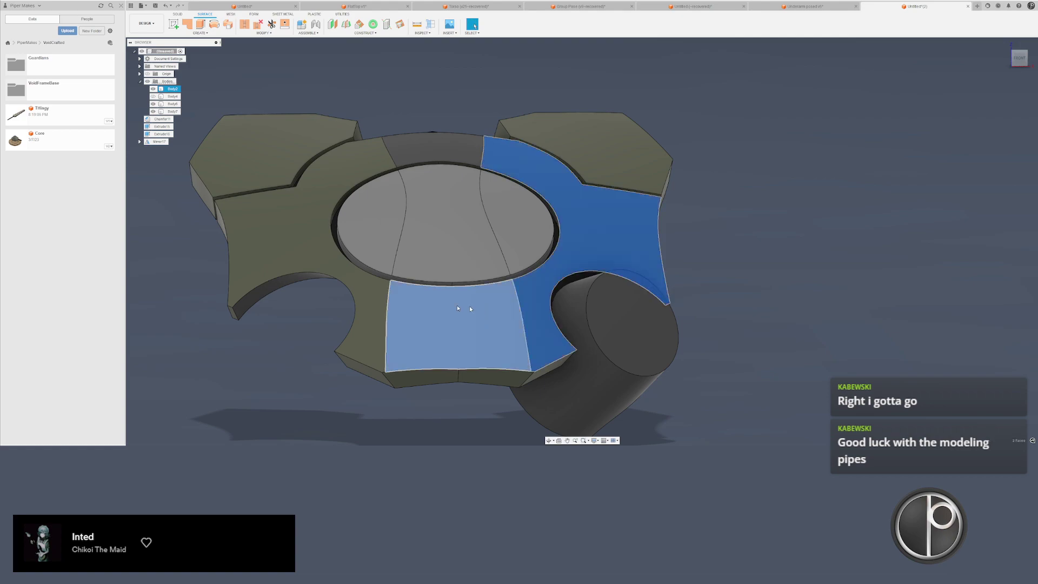
{"action": "left_click", "coordinate": [382, 290], "text": "shift"}
{"action": "middle_click_drag", "start_coordinate": [383, 290], "coordinate": [381, 305]}
{"action": "key", "text": "Delete"}
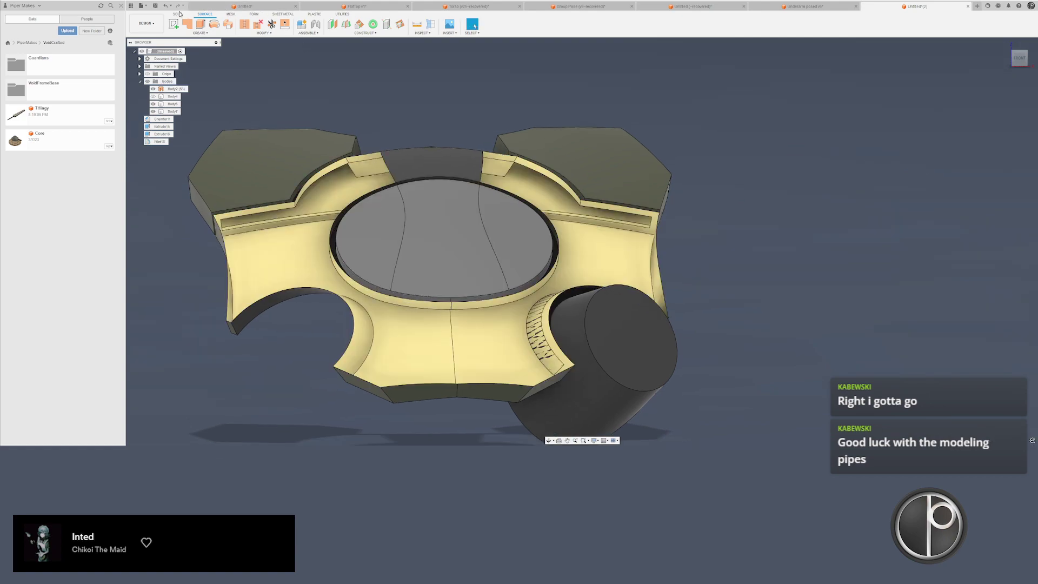
- Patch the armour plate's open top with one continuous surface
{"action": "left_click", "coordinate": [187, 24]}
{"action": "left_click", "coordinate": [312, 130]}
{"action": "key", "text": "Return"}
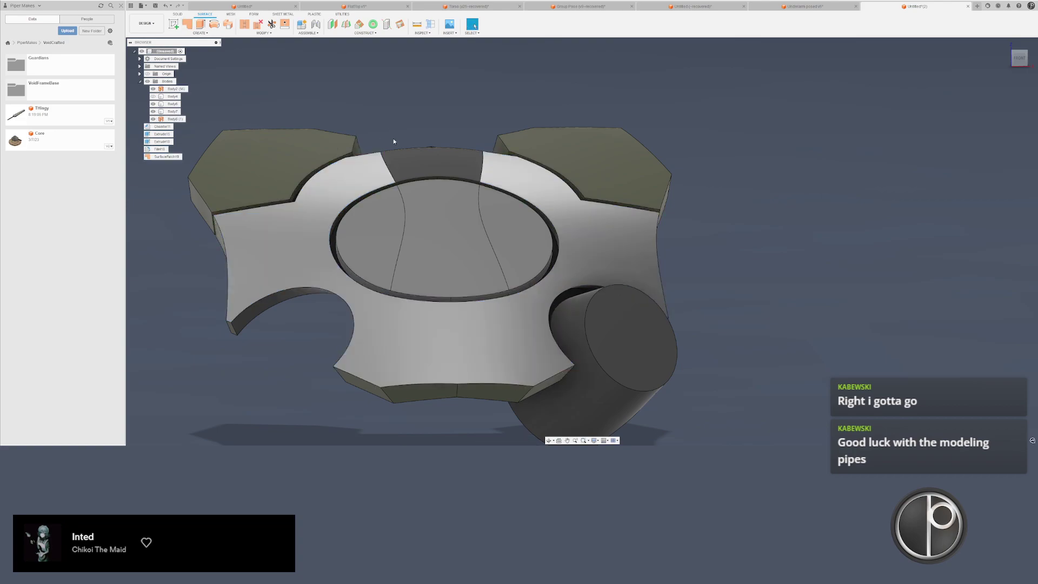
- Stitch the patch surface and the open armour plate together into a solid body
{"action": "middle_click_drag", "start_coordinate": [394, 138], "coordinate": [295, 55], "text": "shift"}
{"action": "left_click", "coordinate": [245, 26]}
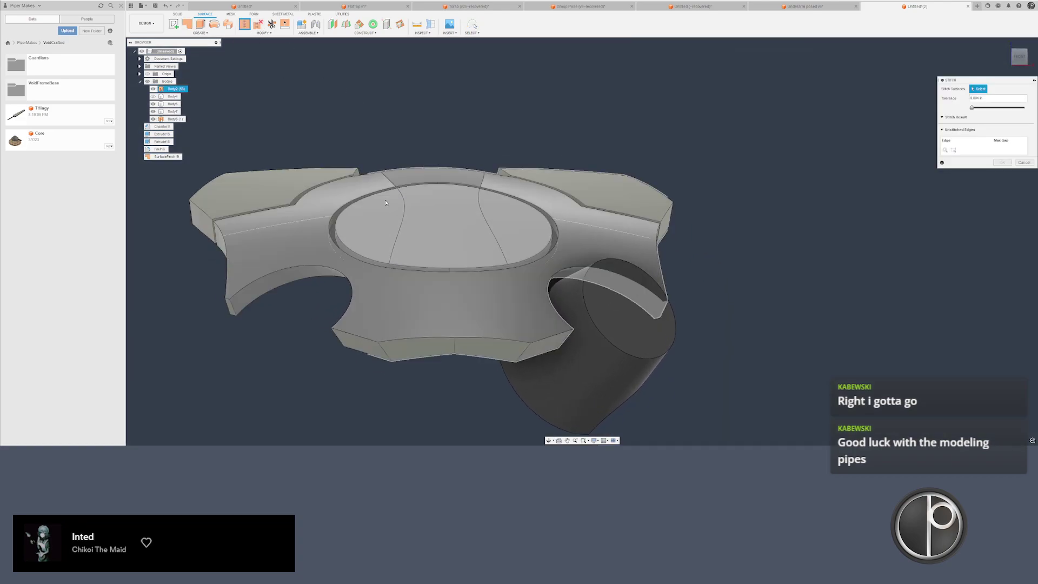
{"action": "left_click", "coordinate": [345, 175]}
{"action": "left_click", "coordinate": [361, 188]}
{"action": "key", "text": "Return"}
- Try to replace the oval dome's three top faces by deleting them and patching the opening
{"action": "scroll", "coordinate": [437, 222], "scroll_direction": "up", "scroll_amount": 1}
{"action": "left_click", "coordinate": [374, 225]}
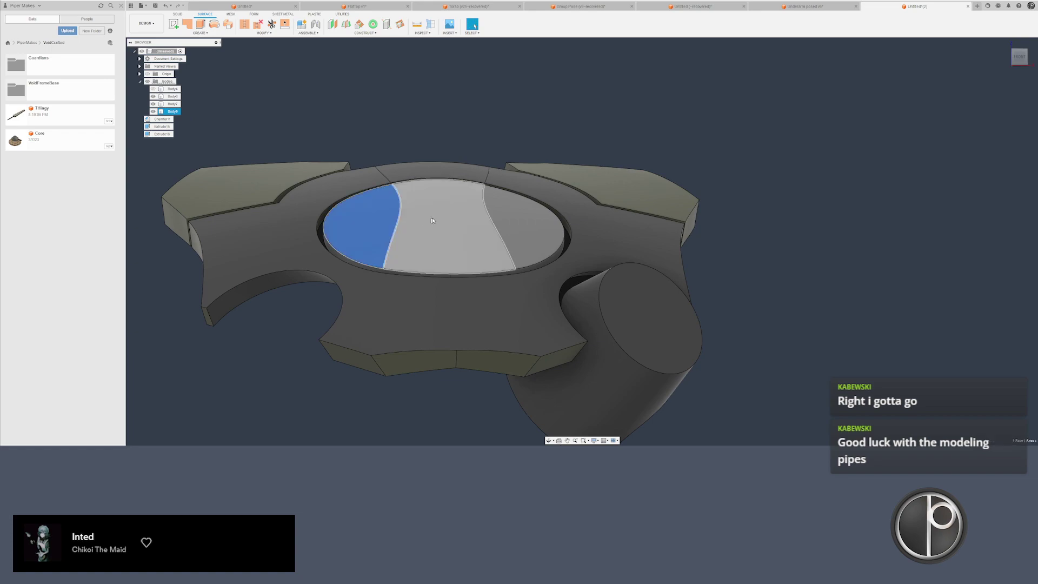
{"action": "left_click", "coordinate": [434, 221], "text": "ctrl"}
{"action": "left_click", "coordinate": [509, 222], "text": "ctrl"}
{"action": "key", "text": "Delete"}
{"action": "left_click", "coordinate": [187, 24]}
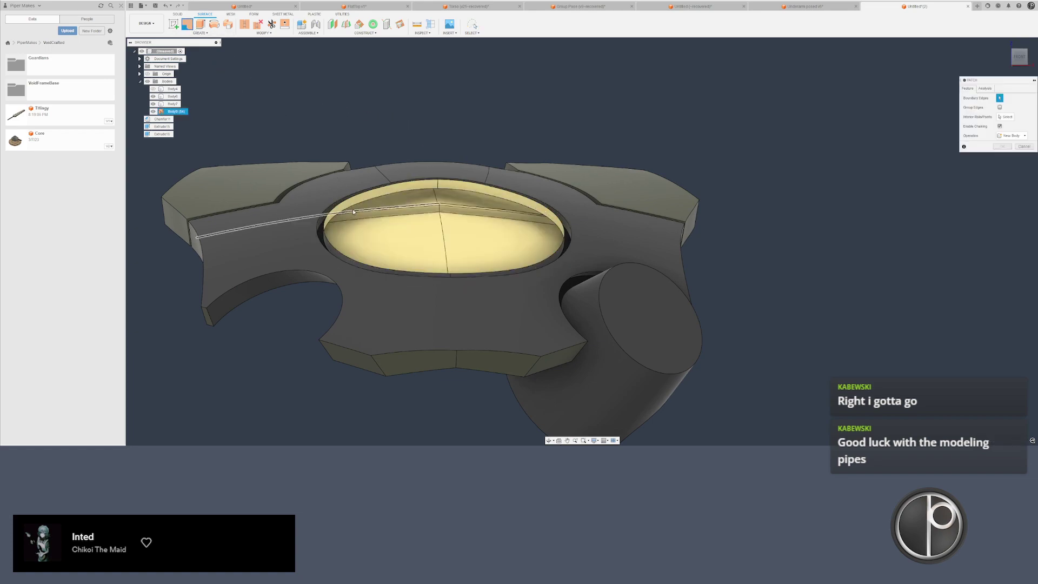
{"action": "left_click", "coordinate": [350, 199]}
{"action": "key", "text": "Return"}
{"action": "middle_click_drag", "start_coordinate": [417, 178], "coordinate": [412, 168], "text": "shift"}
- Undo the dome patch and the deletion of its top faces
{"action": "key", "text": "ctrl+z"}
{"action": "key", "text": "ctrl+z"}
{"action": "key", "text": "ctrl+z"}
{"action": "key", "text": "ctrl+z"}
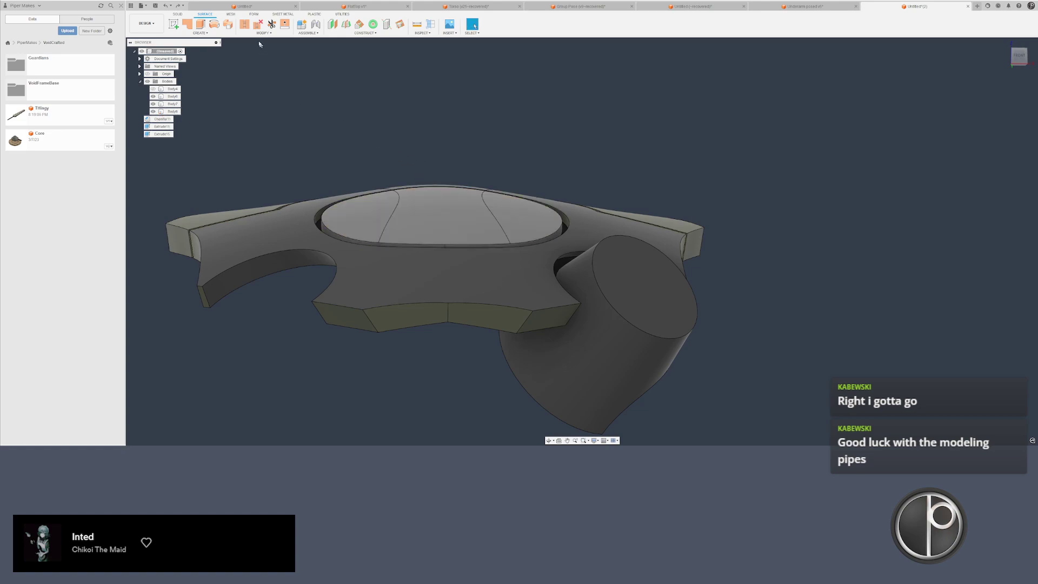
- Patch the oval dome's full outline as a new body, using a seam curve beside its centre strip as the interior rail
{"action": "left_click", "coordinate": [244, 24]}
{"action": "left_click", "coordinate": [188, 26]}
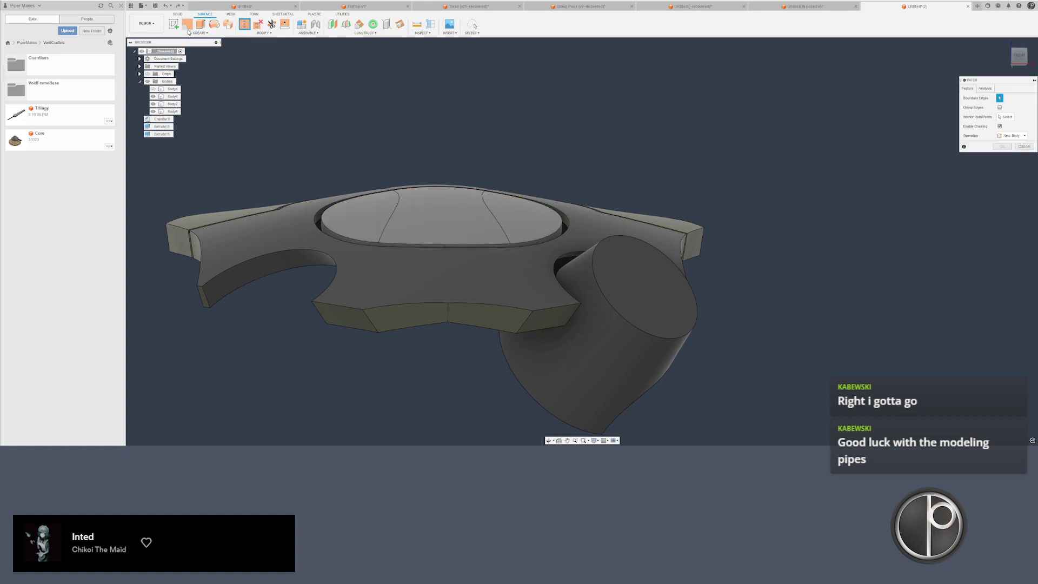
{"action": "left_click", "coordinate": [328, 229]}
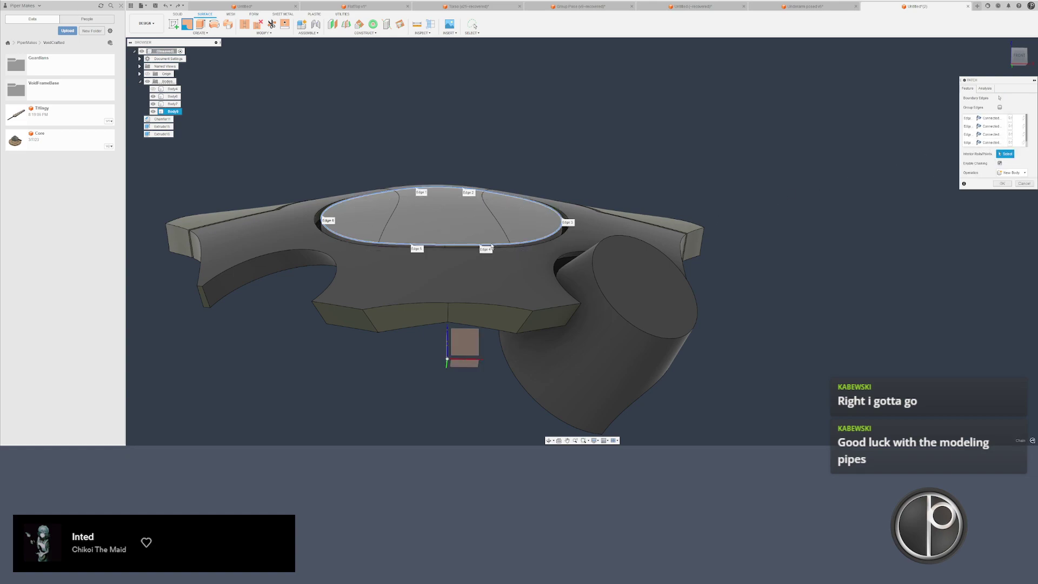
{"action": "left_click", "coordinate": [500, 224]}
{"action": "middle_click_drag", "start_coordinate": [501, 225], "coordinate": [731, 198], "text": "shift"}
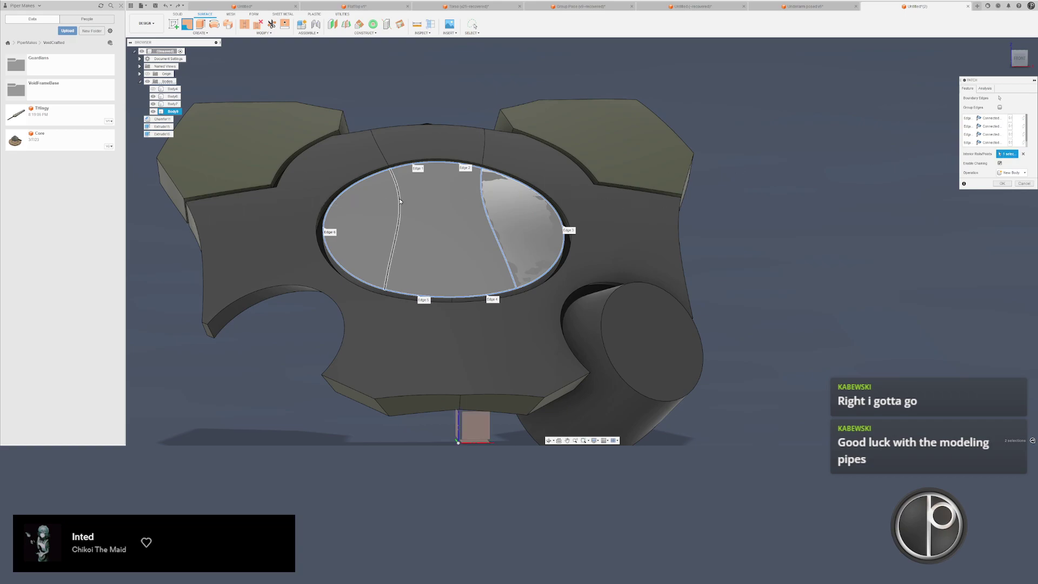
{"action": "key", "text": "Return"}
{"action": "scroll", "coordinate": [397, 216], "scroll_direction": "up", "scroll_amount": 3}
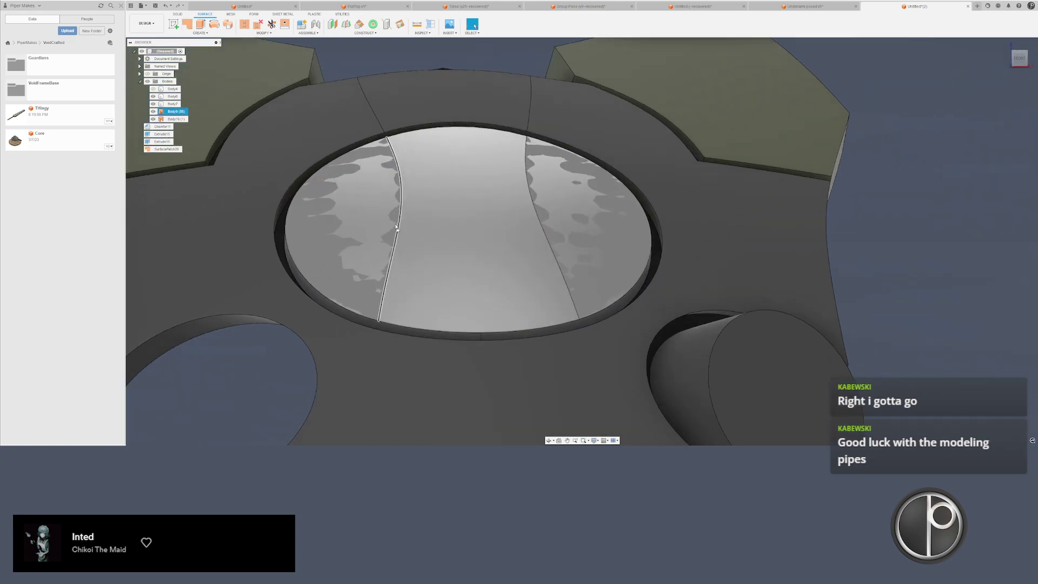
{"action": "scroll", "coordinate": [506, 238], "scroll_direction": "down", "scroll_amount": 4}
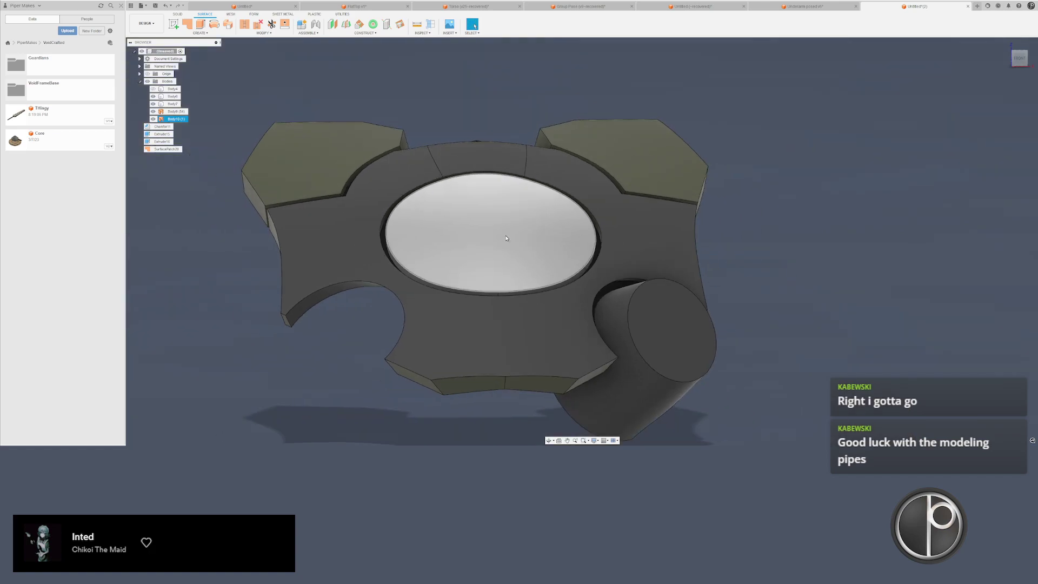
- Stitch the oval dome's patched surface and the open armour plate together into one new body
{"action": "middle_click_drag", "start_coordinate": [506, 238], "coordinate": [450, 198], "text": "shift"}
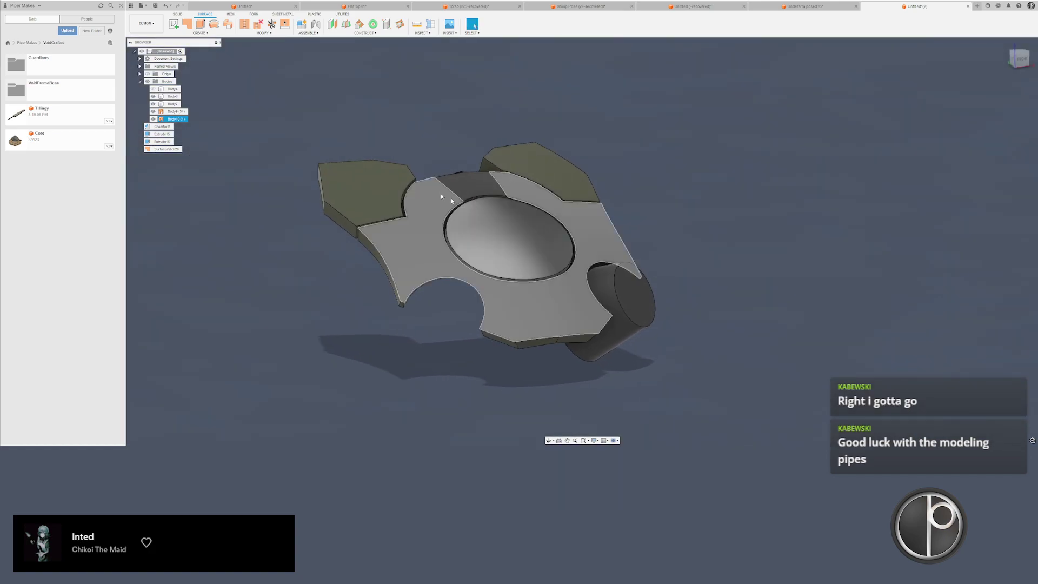
{"action": "scroll", "coordinate": [257, 57], "scroll_direction": "up", "scroll_amount": 2}
{"action": "left_click", "coordinate": [245, 25]}
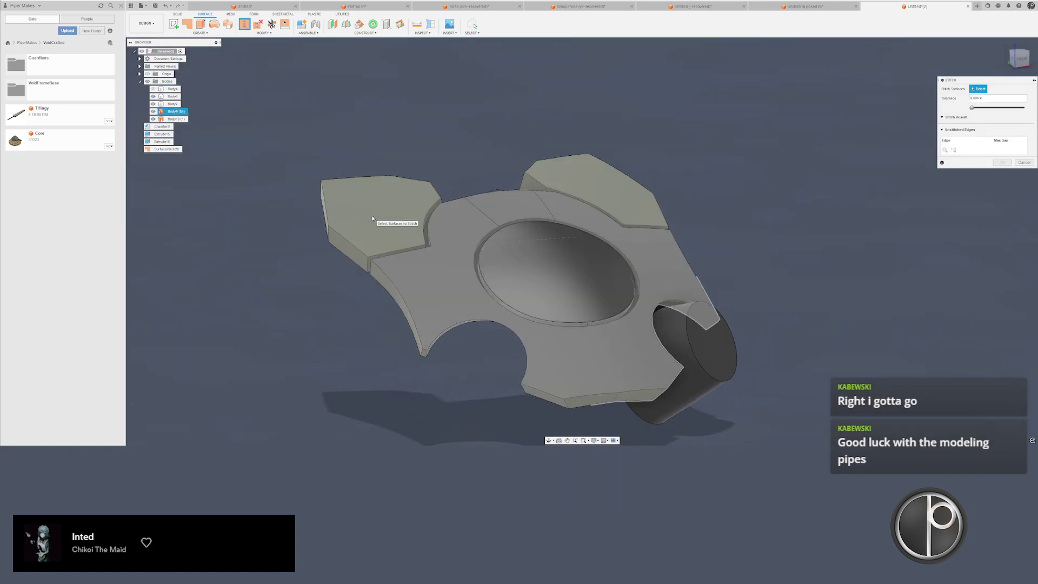
{"action": "left_click", "coordinate": [557, 271]}
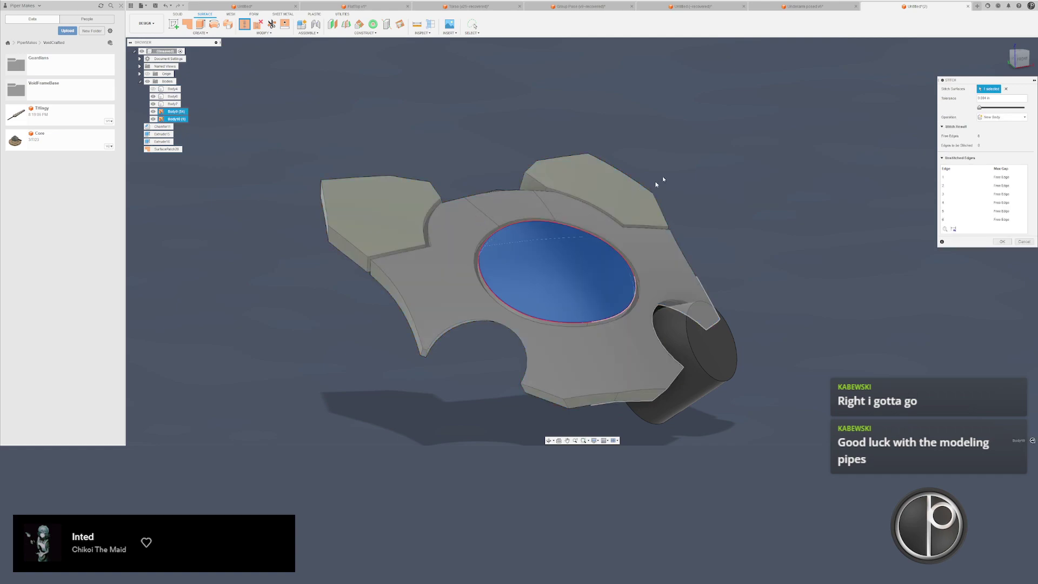
{"action": "key", "text": "Return"}
{"action": "scroll", "coordinate": [588, 325], "scroll_direction": "up", "scroll_amount": 3}
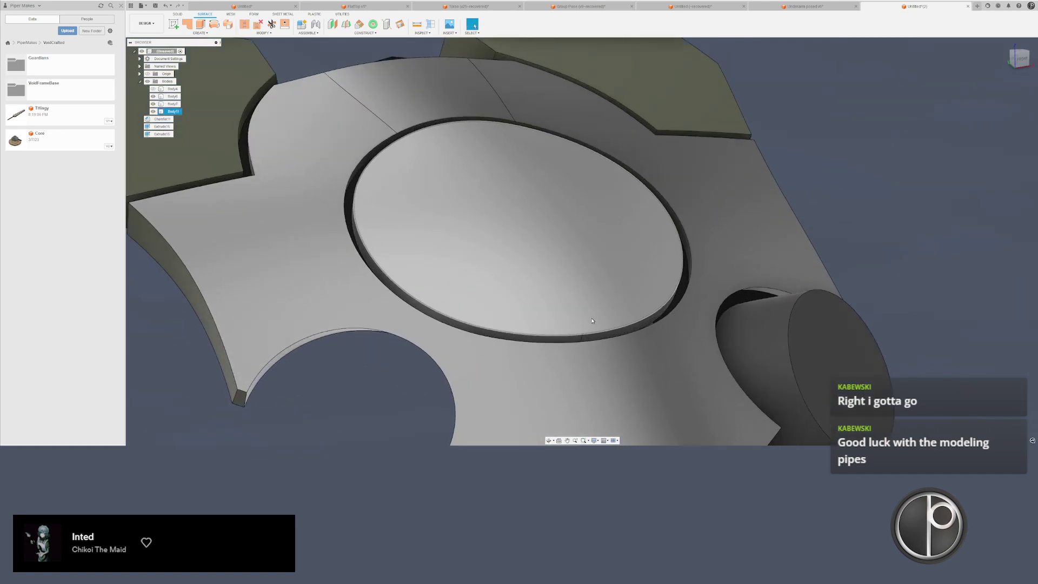
{"action": "scroll", "coordinate": [588, 325], "scroll_direction": "down", "scroll_amount": 3}
{"action": "middle_click_drag", "start_coordinate": [588, 326], "coordinate": [570, 319], "text": "shift"}
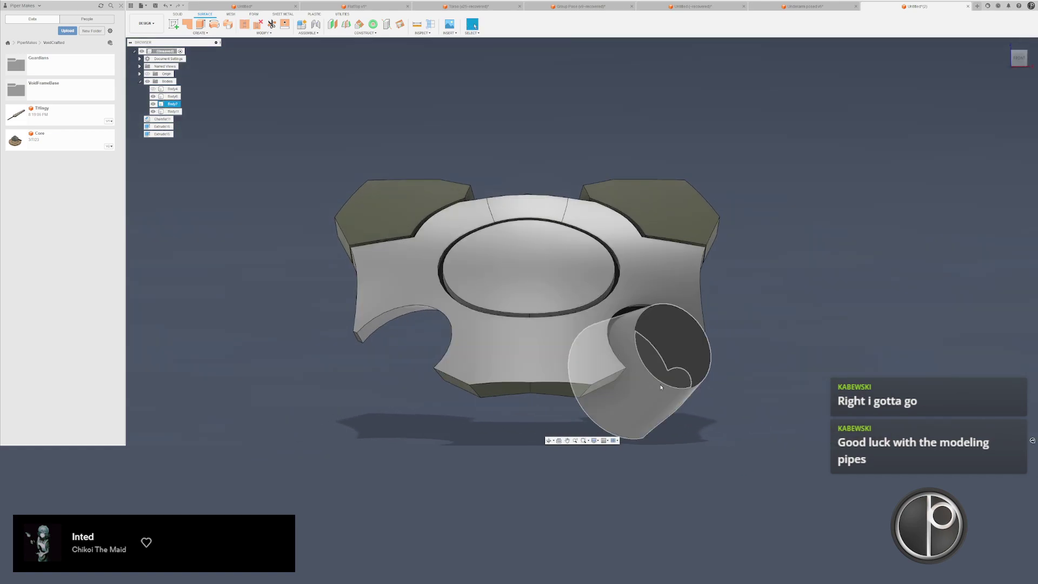
{"action": "left_click", "coordinate": [670, 386]}
{"action": "key", "text": "v"}
{"action": "left_click", "coordinate": [703, 406]}
{"action": "key", "text": "ctrl+z"}
- Mirror the angled cylinder and the curved insert around it across the armour's centre plane as new bodies
{"action": "left_click", "coordinate": [178, 15]}
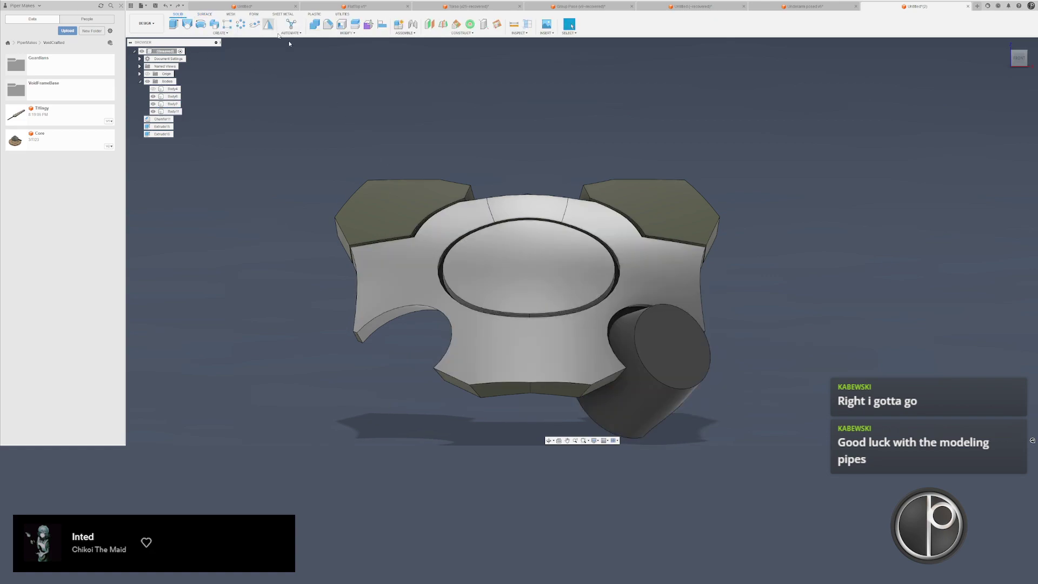
{"action": "left_click", "coordinate": [268, 24]}
{"action": "middle_click_drag", "start_coordinate": [640, 346], "coordinate": [642, 401], "text": "shift"}
{"action": "left_click", "coordinate": [635, 351]}
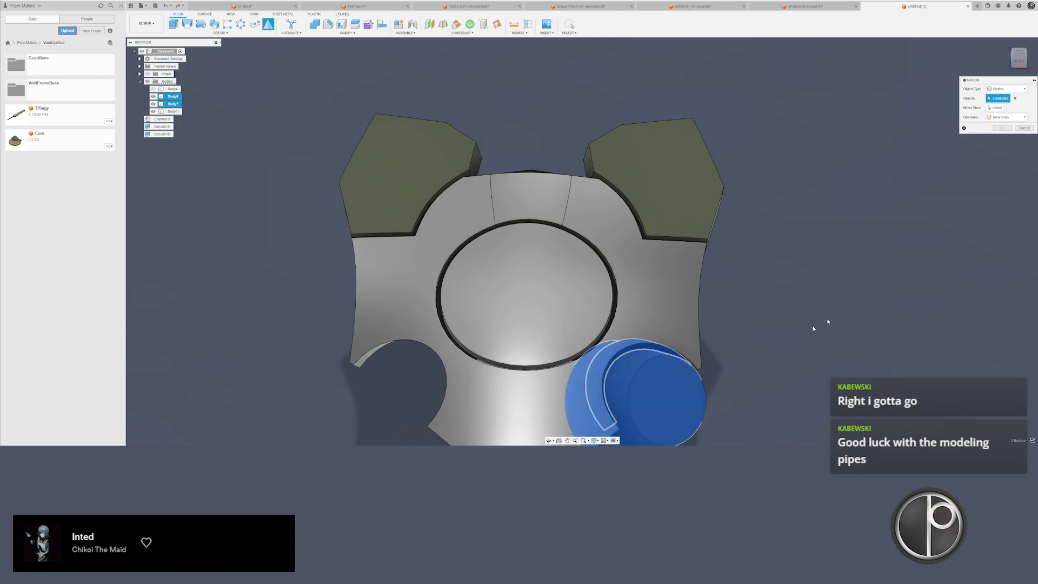
{"action": "scroll", "coordinate": [514, 259], "scroll_direction": "down", "scroll_amount": 5}
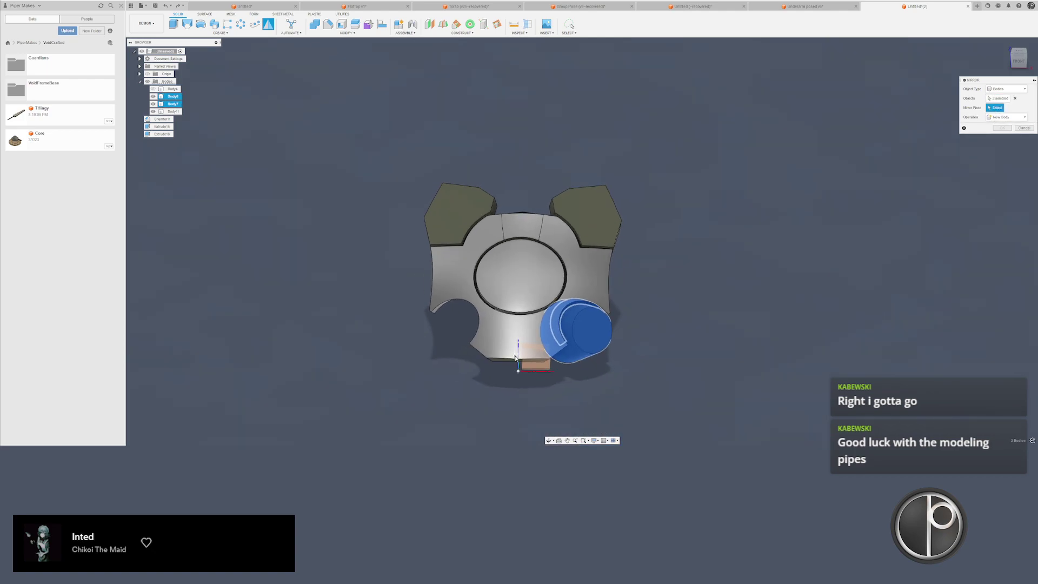
{"action": "left_click", "coordinate": [518, 369]}
{"action": "key", "text": "Return"}
- Apply the olive-green appearance to the armour plate's surfaces surrounding the oval dome
{"action": "scroll", "coordinate": [482, 366], "scroll_direction": "up", "scroll_amount": 4}
{"action": "middle_click_drag", "start_coordinate": [482, 366], "coordinate": [575, 267], "text": "shift"}
{"action": "left_click", "coordinate": [575, 267]}
{"action": "scroll", "coordinate": [468, 191], "scroll_direction": "up", "scroll_amount": 8}
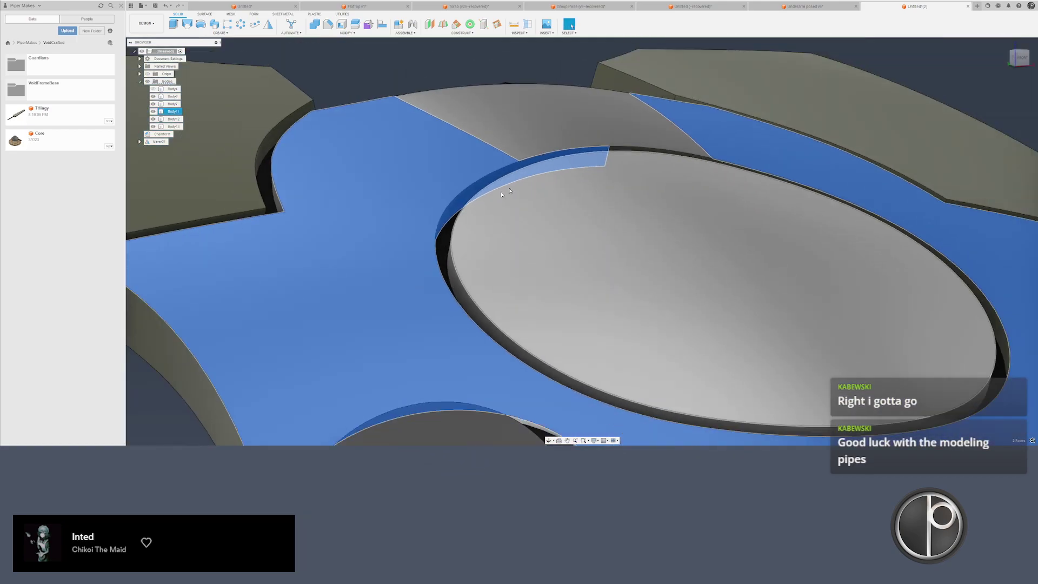
{"action": "scroll", "coordinate": [638, 149], "scroll_direction": "up", "scroll_amount": 3}
{"action": "left_click", "coordinate": [631, 148]}
{"action": "scroll", "coordinate": [622, 187], "scroll_direction": "down", "scroll_amount": 3}
{"action": "left_click", "coordinate": [608, 138]}
{"action": "scroll", "coordinate": [622, 216], "scroll_direction": "down", "scroll_amount": 5}
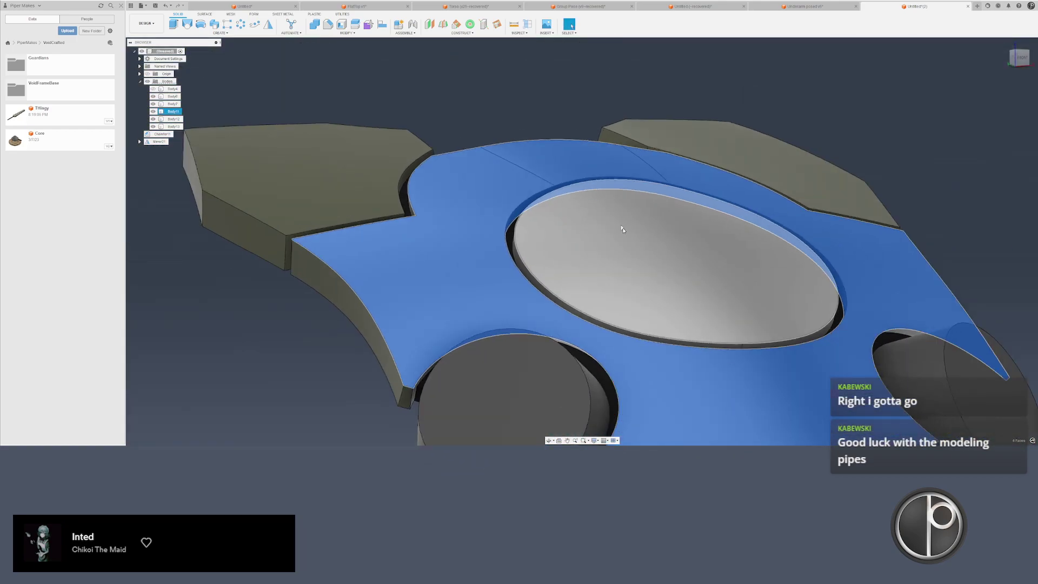
{"action": "middle_click_drag", "start_coordinate": [621, 228], "coordinate": [679, 326], "text": "shift"}
{"action": "scroll", "coordinate": [724, 347], "scroll_direction": "up", "scroll_amount": 3}
{"action": "scroll", "coordinate": [730, 347], "scroll_direction": "down", "scroll_amount": 5}
{"action": "left_click", "coordinate": [679, 327]}
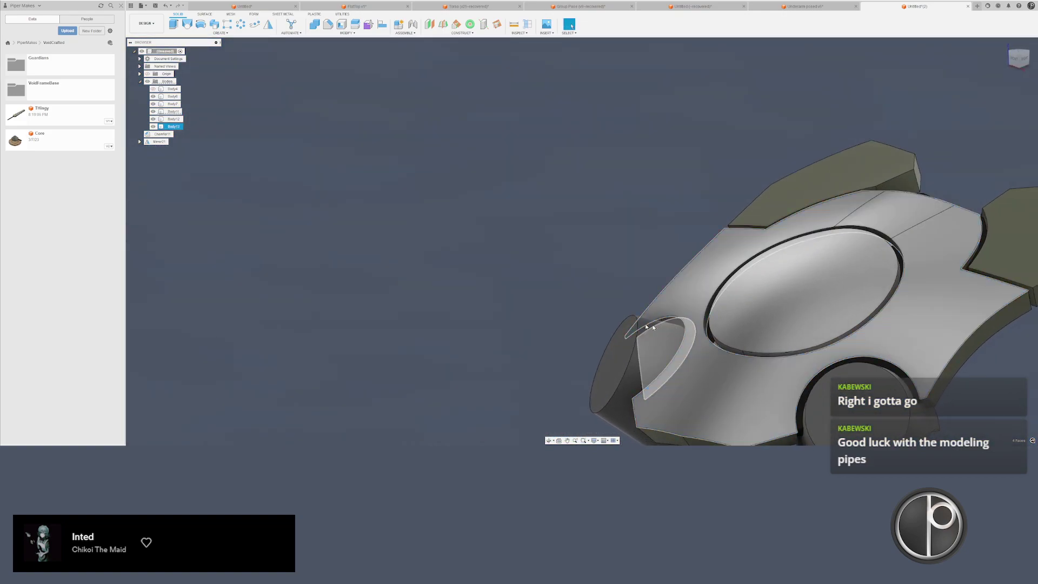
{"action": "key", "text": "a"}
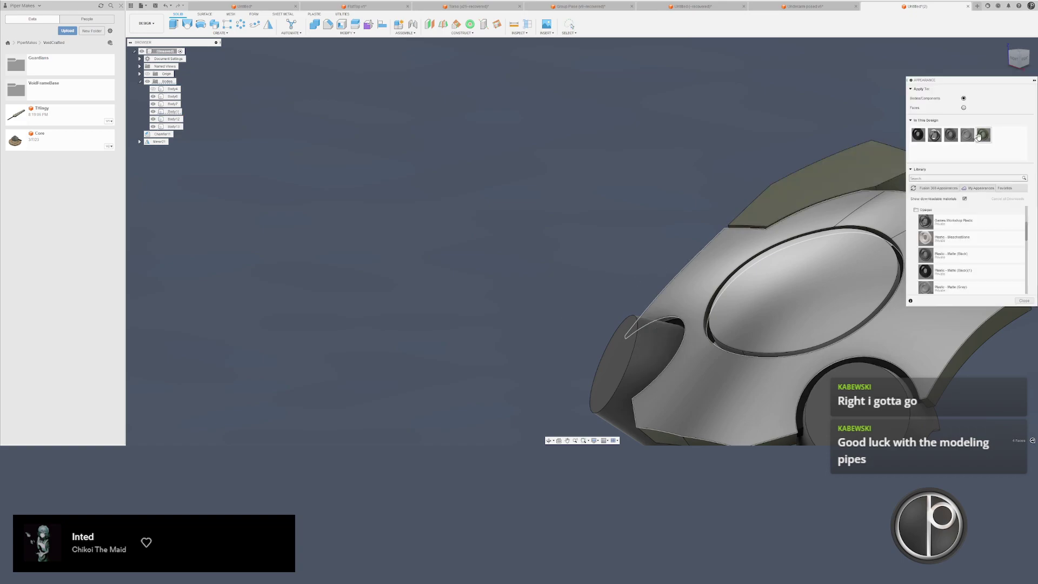
{"action": "left_click_drag", "start_coordinate": [984, 135], "coordinate": [698, 279]}
- Apply the black appearance to the remaining front and rear wall segments of the groove around the oval dome
{"action": "scroll", "coordinate": [595, 350], "scroll_direction": "up", "scroll_amount": 10}
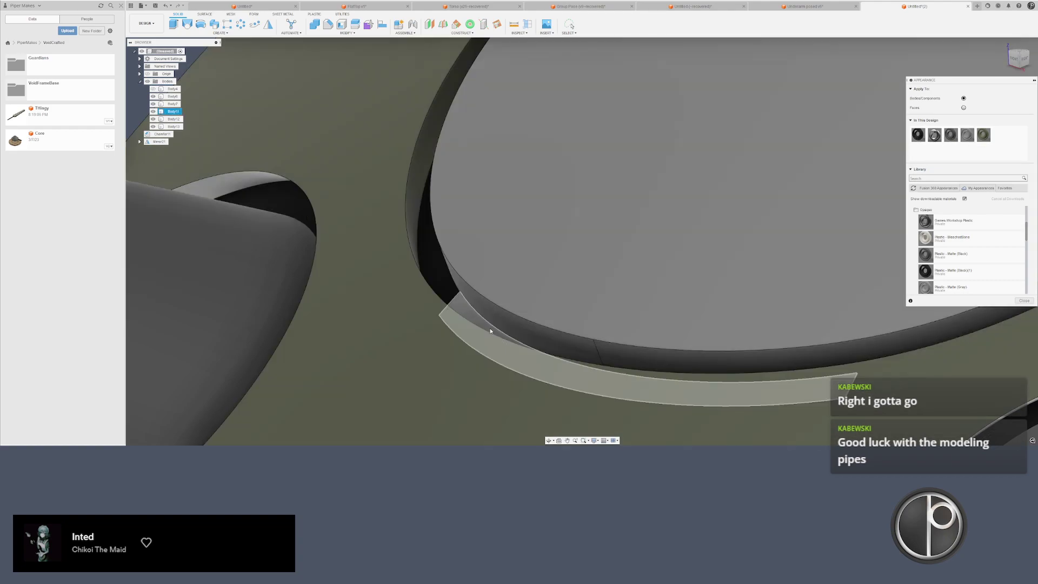
{"action": "middle_click_drag", "start_coordinate": [491, 331], "coordinate": [497, 346], "text": "shift"}
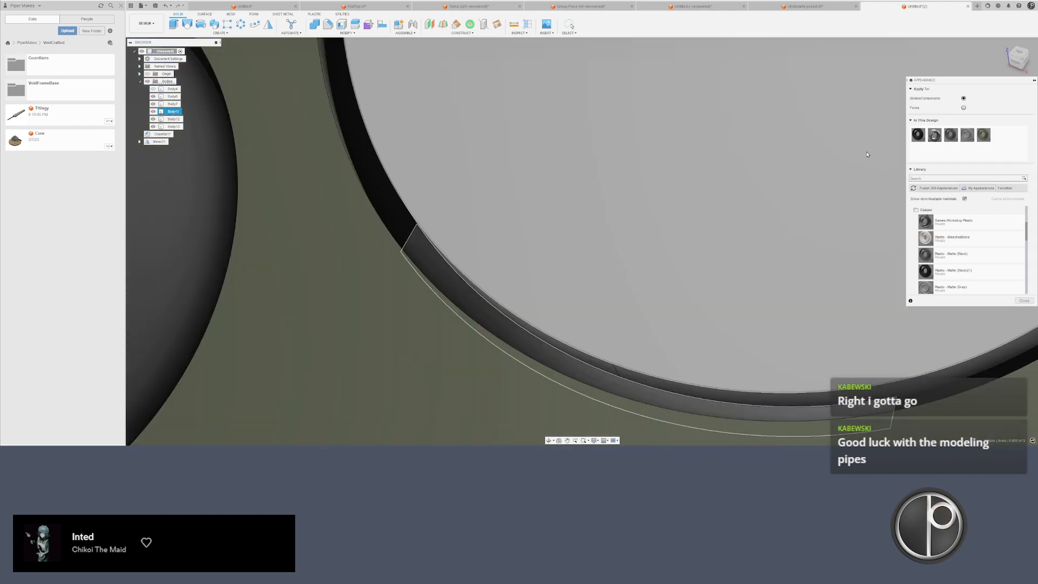
{"action": "left_click_drag", "start_coordinate": [917, 134], "coordinate": [915, 135]}
{"action": "scroll", "coordinate": [786, 410], "scroll_direction": "down", "scroll_amount": 10}
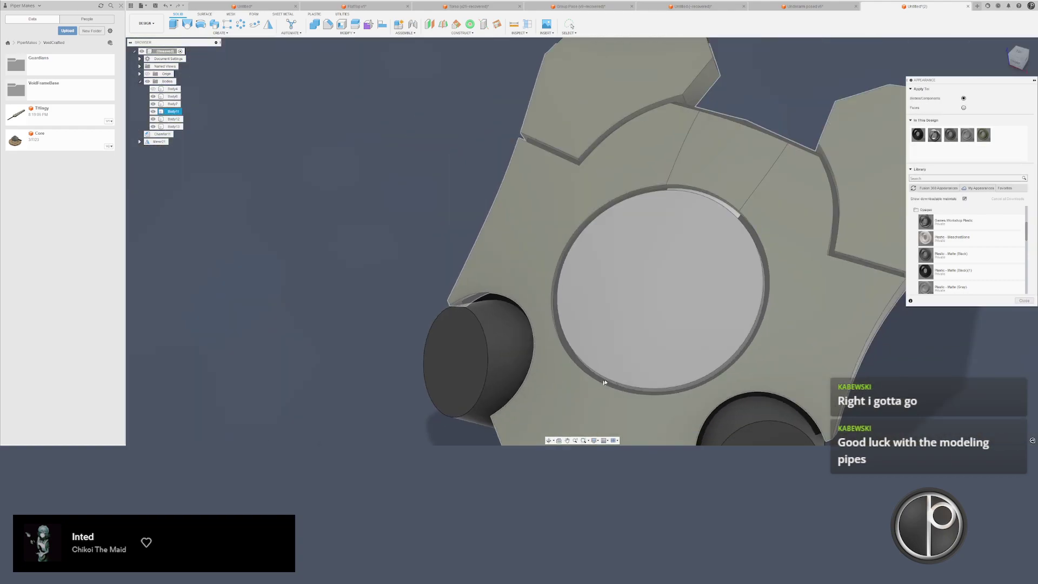
{"action": "scroll", "coordinate": [667, 290], "scroll_direction": "up", "scroll_amount": 5}
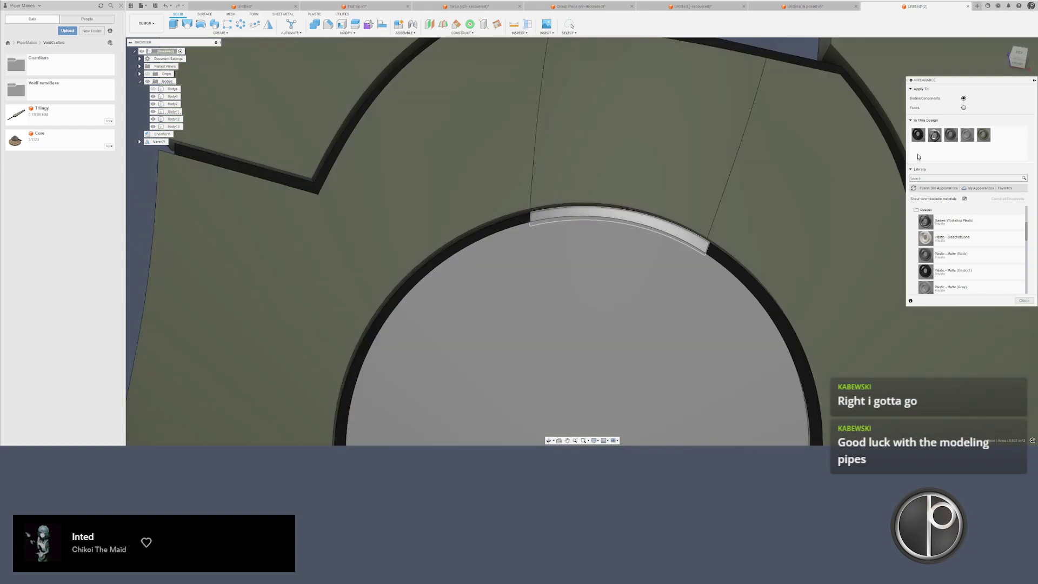
{"action": "left_click_drag", "start_coordinate": [918, 134], "coordinate": [694, 238]}
{"action": "scroll", "coordinate": [665, 265], "scroll_direction": "down", "scroll_amount": 10}
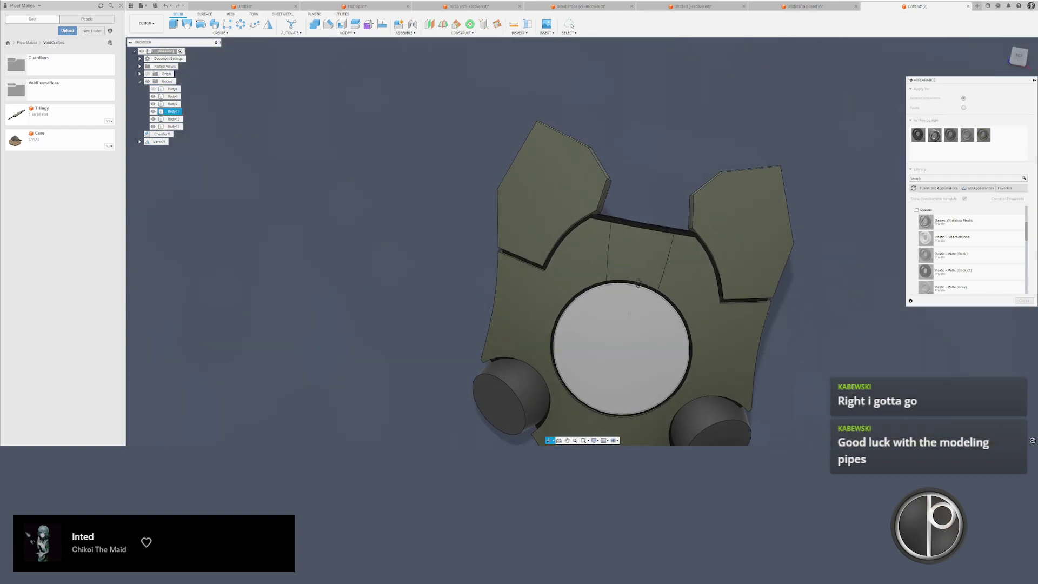
{"action": "key", "text": "Escape"}
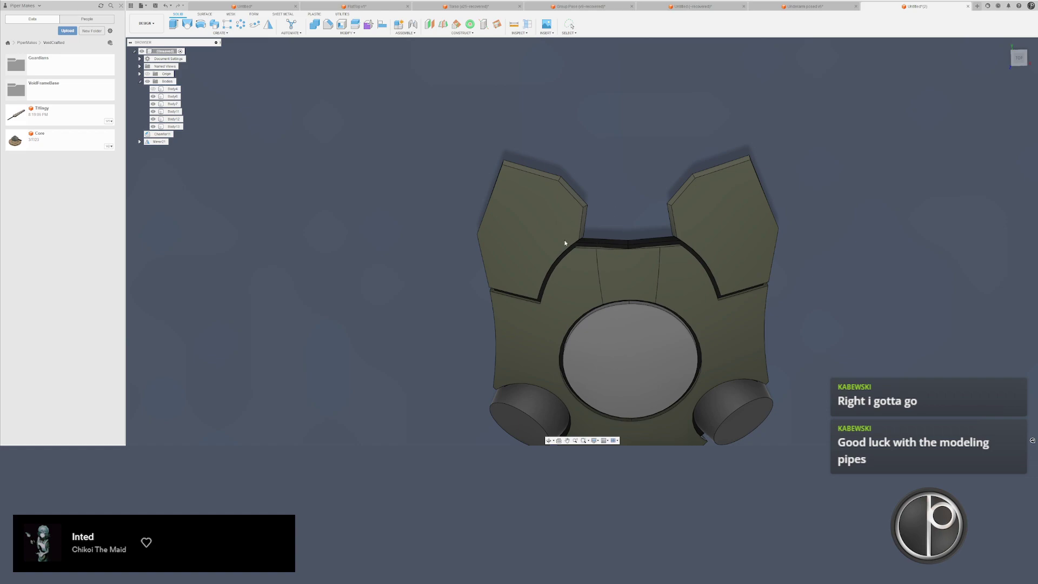
- Select and copy all visible armour and cylinder bodies in the design
{"action": "middle_click_drag", "start_coordinate": [565, 243], "coordinate": [564, 251], "text": "shift"}
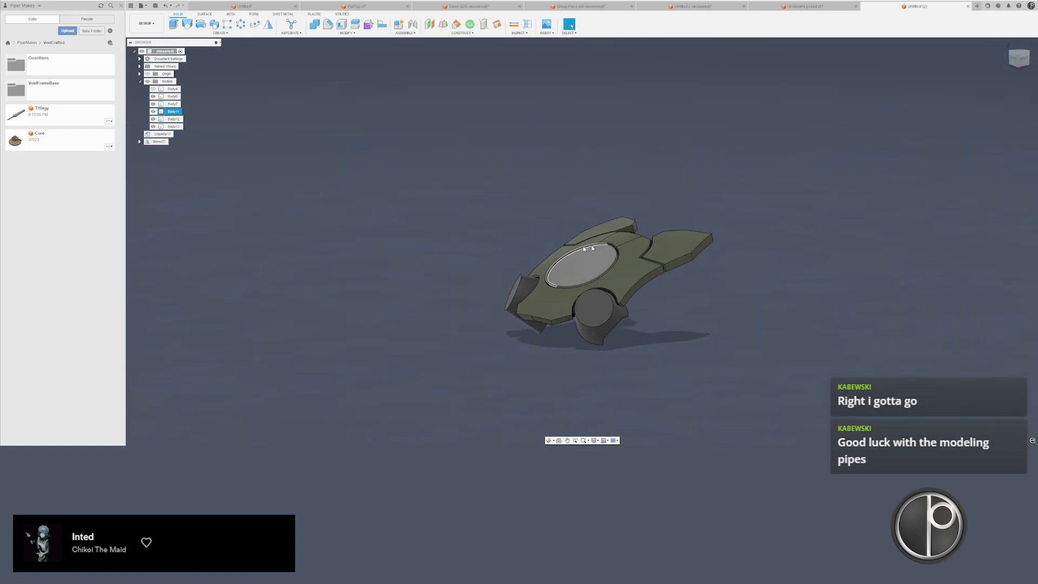
{"action": "left_click", "coordinate": [621, 234]}
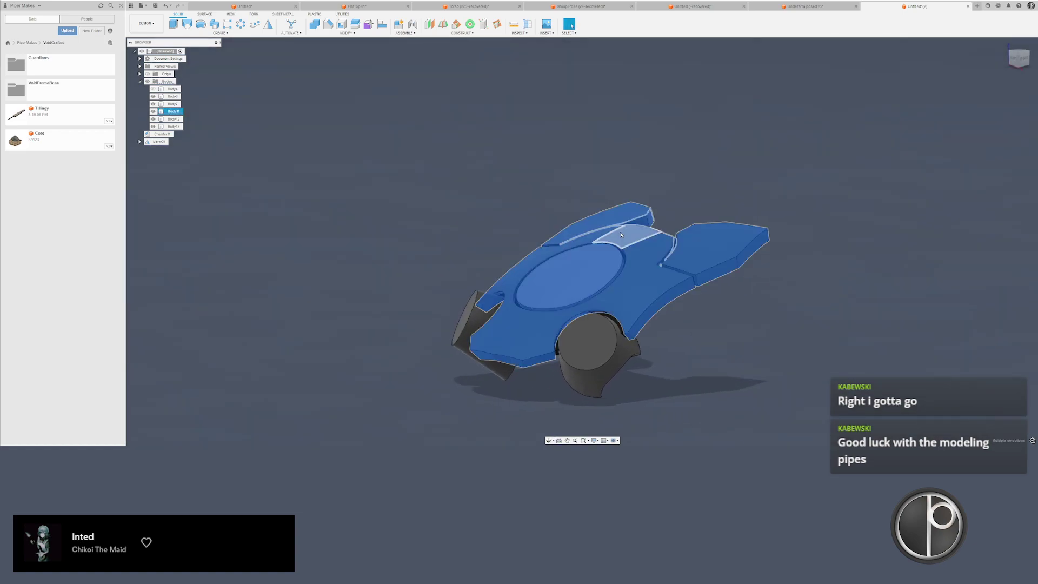
{"action": "left_click", "coordinate": [519, 219]}
{"action": "key", "text": "ctrl+a"}
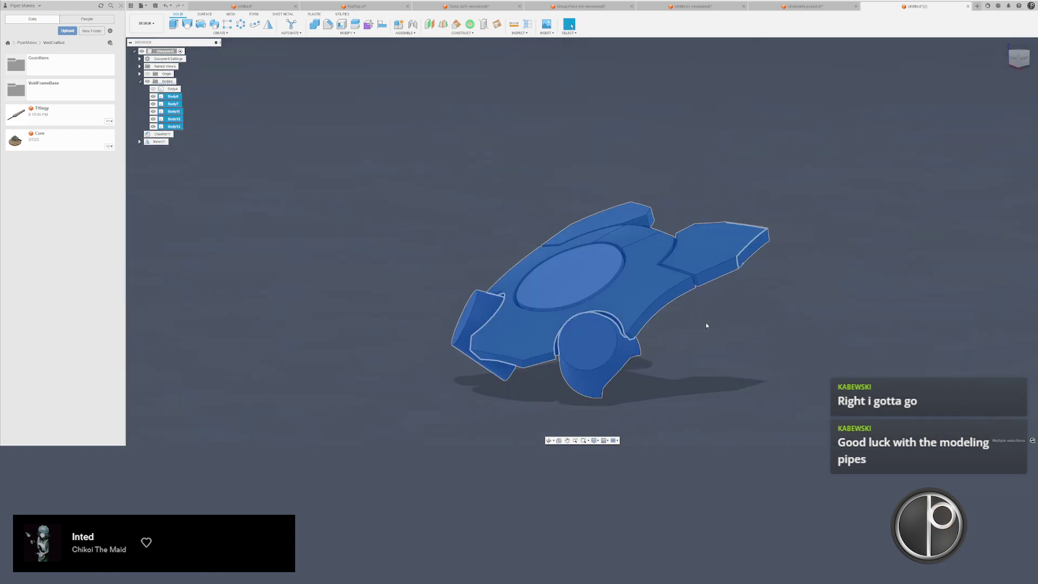
{"action": "left_click", "coordinate": [706, 322]}
- Switch to the full head design and remove its earlier top armour, oval dome and large cylinder bodies
{"action": "left_click", "coordinate": [244, 6]}
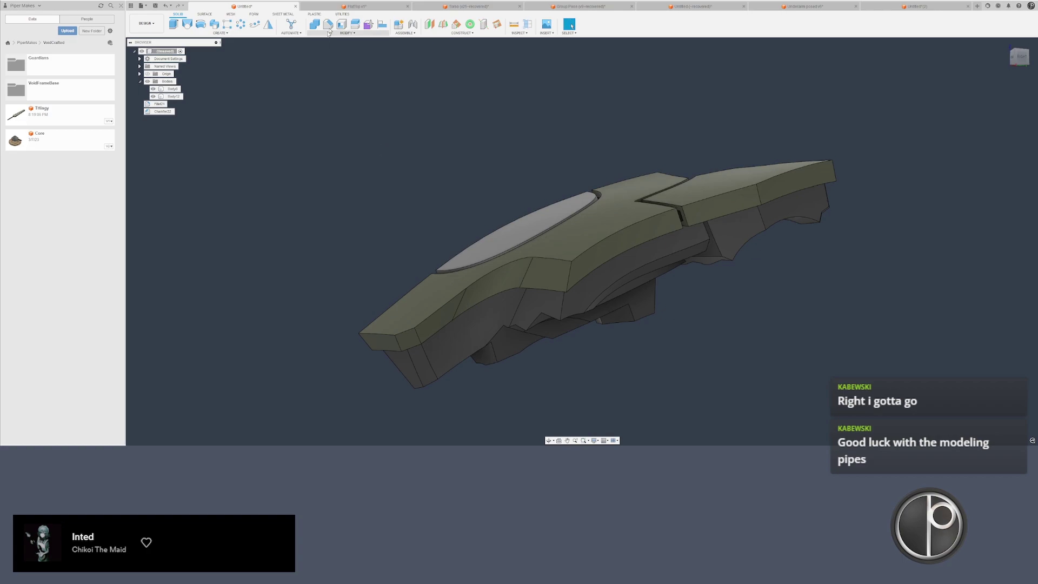
{"action": "left_click", "coordinate": [357, 6]}
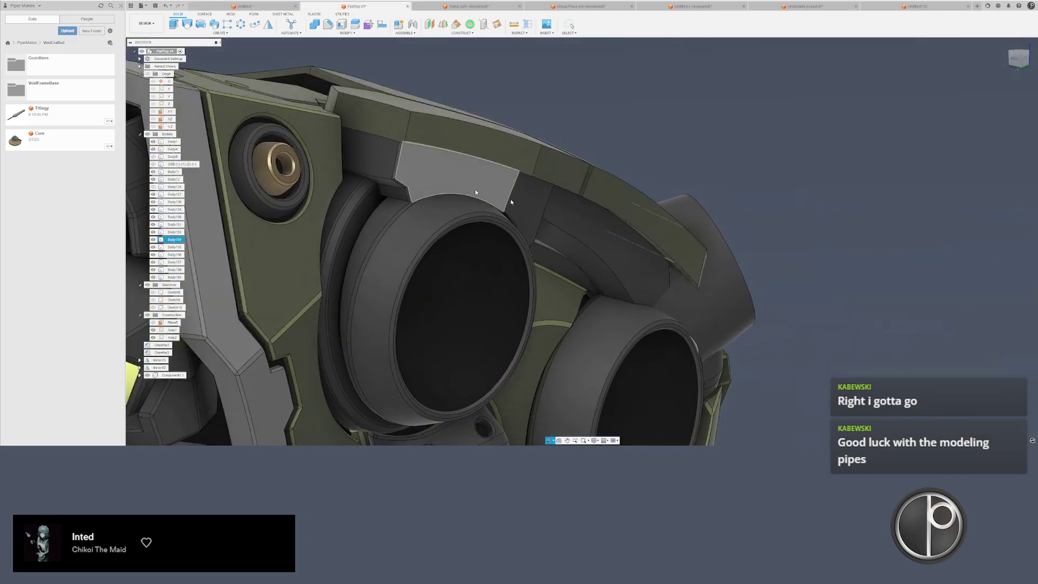
{"action": "scroll", "coordinate": [678, 240], "scroll_direction": "up", "scroll_amount": 2}
{"action": "left_click_drag", "start_coordinate": [748, 241], "coordinate": [717, 257]}
{"action": "key", "text": "Delete"}
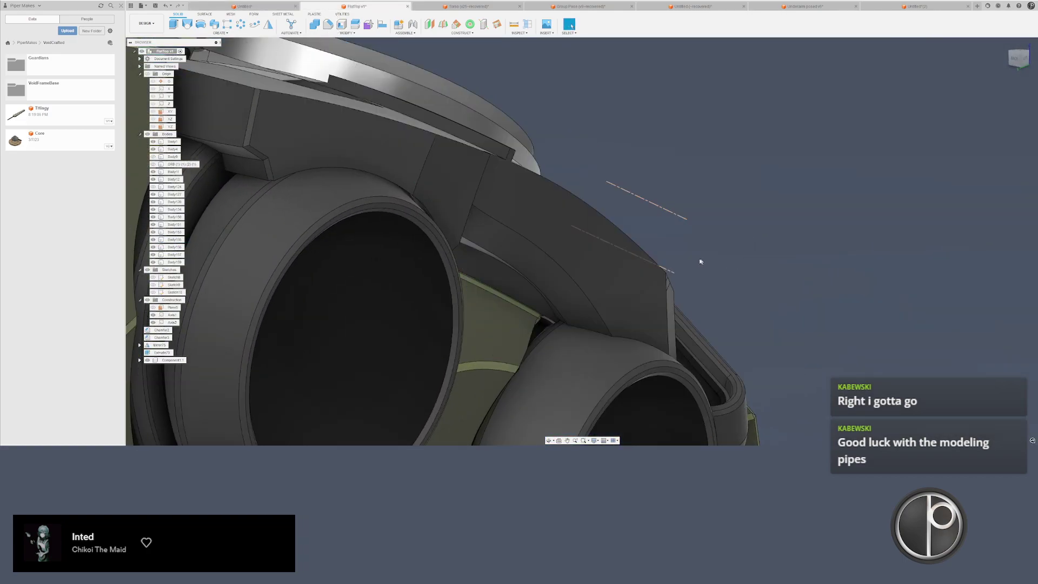
{"action": "scroll", "coordinate": [700, 261], "scroll_direction": "down", "scroll_amount": 2}
{"action": "middle_click_drag", "start_coordinate": [572, 162], "coordinate": [607, 174], "text": "shift"}
{"action": "scroll", "coordinate": [607, 174], "scroll_direction": "up", "scroll_amount": 2}
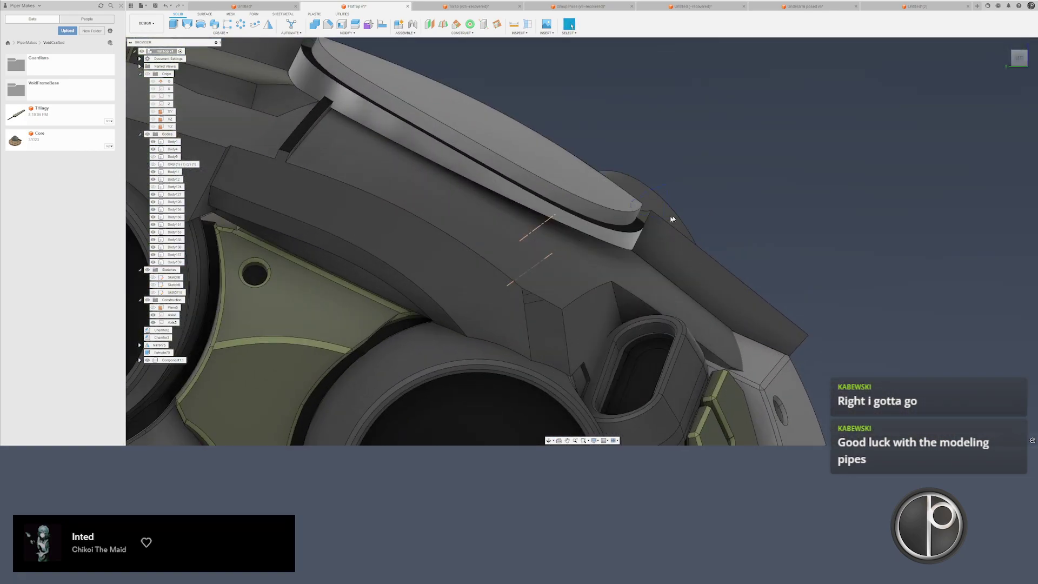
{"action": "key", "text": "ctrl+z"}
{"action": "key", "text": "ctrl+z"}
{"action": "scroll", "coordinate": [665, 232], "scroll_direction": "down", "scroll_amount": 3}
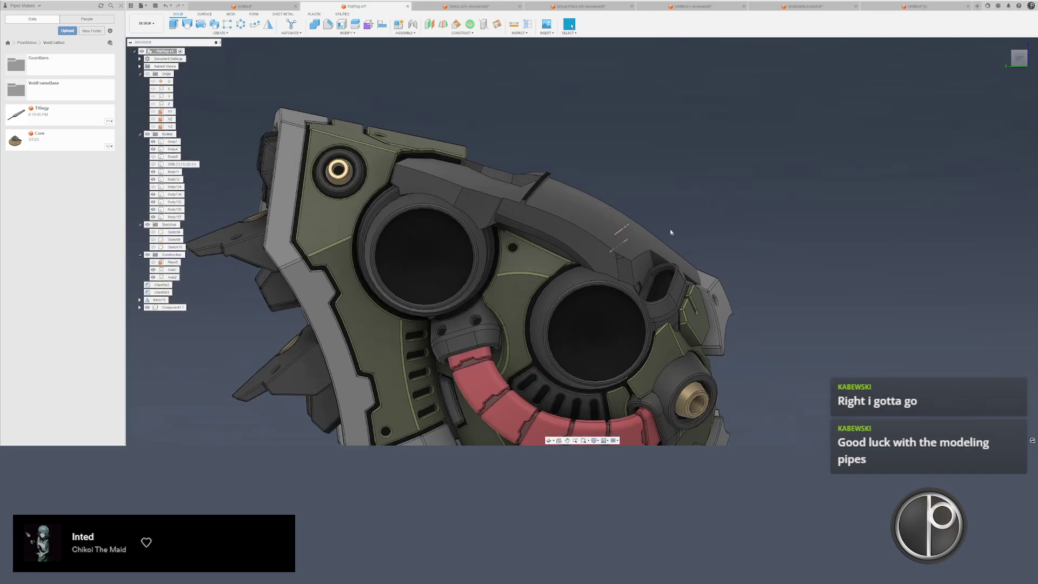
{"action": "middle_click_drag", "start_coordinate": [670, 232], "coordinate": [585, 154], "text": "shift"}
{"action": "scroll", "coordinate": [557, 186], "scroll_direction": "up", "scroll_amount": 3}
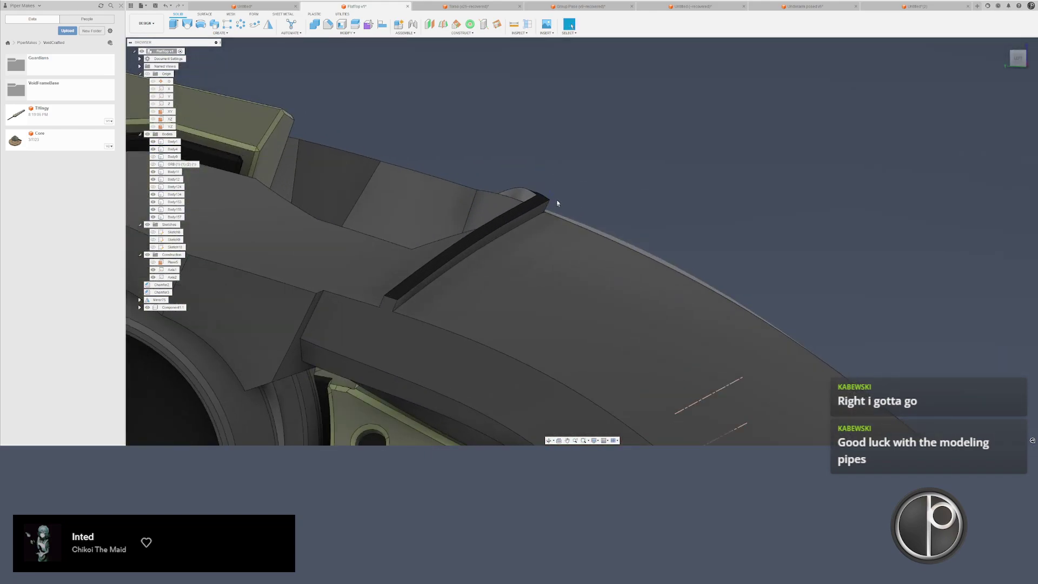
{"action": "key", "text": "ctrl+z"}
{"action": "scroll", "coordinate": [586, 204], "scroll_direction": "down", "scroll_amount": 4}
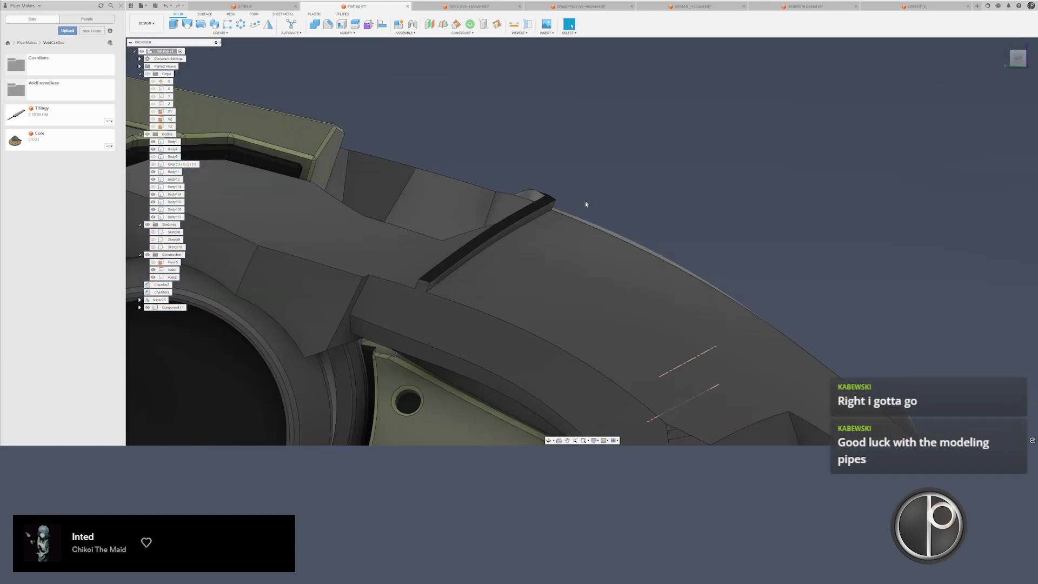
{"action": "middle_click_drag", "start_coordinate": [586, 204], "coordinate": [518, 231], "text": "shift"}
{"action": "scroll", "coordinate": [518, 231], "scroll_direction": "down", "scroll_amount": 3}
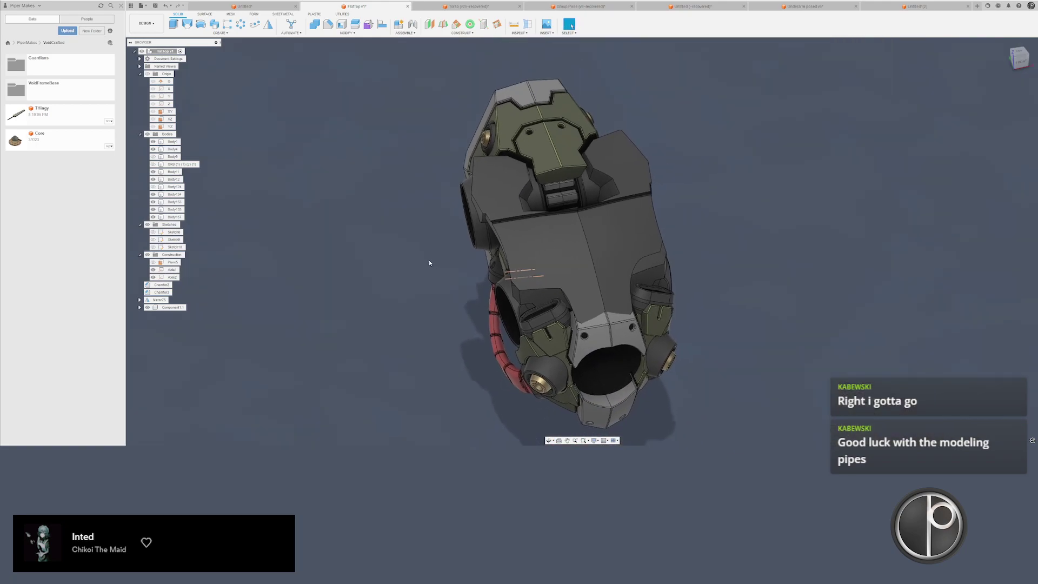
{"action": "middle_click_drag", "start_coordinate": [424, 262], "coordinate": [432, 262], "text": "shift"}
{"action": "scroll", "coordinate": [522, 301], "scroll_direction": "up", "scroll_amount": 6}
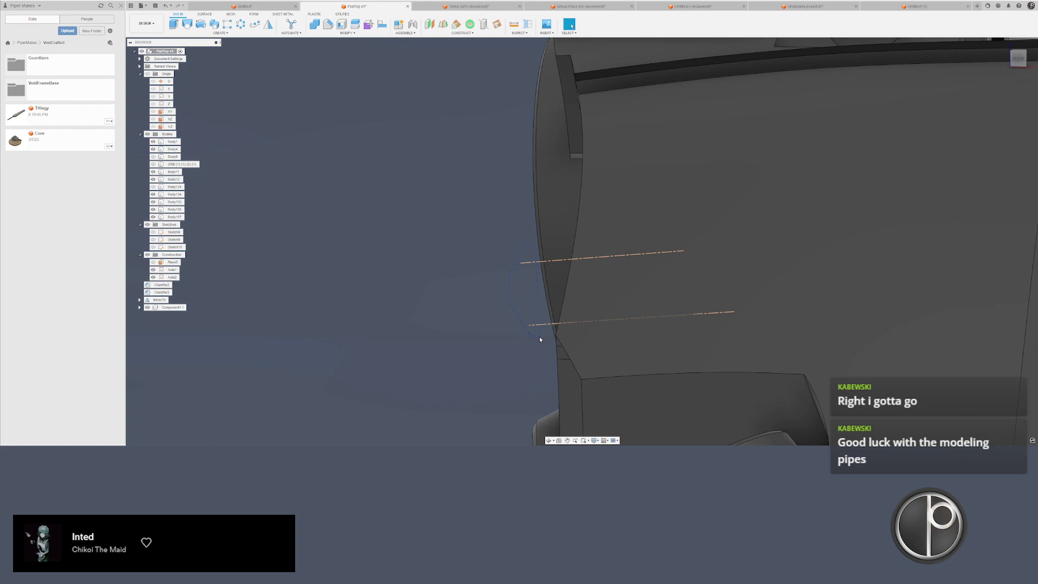
- In the first Untitled design, delete all existing bodies and paste the copied armour and cylinder bodies in their place
{"action": "left_click", "coordinate": [243, 6]}
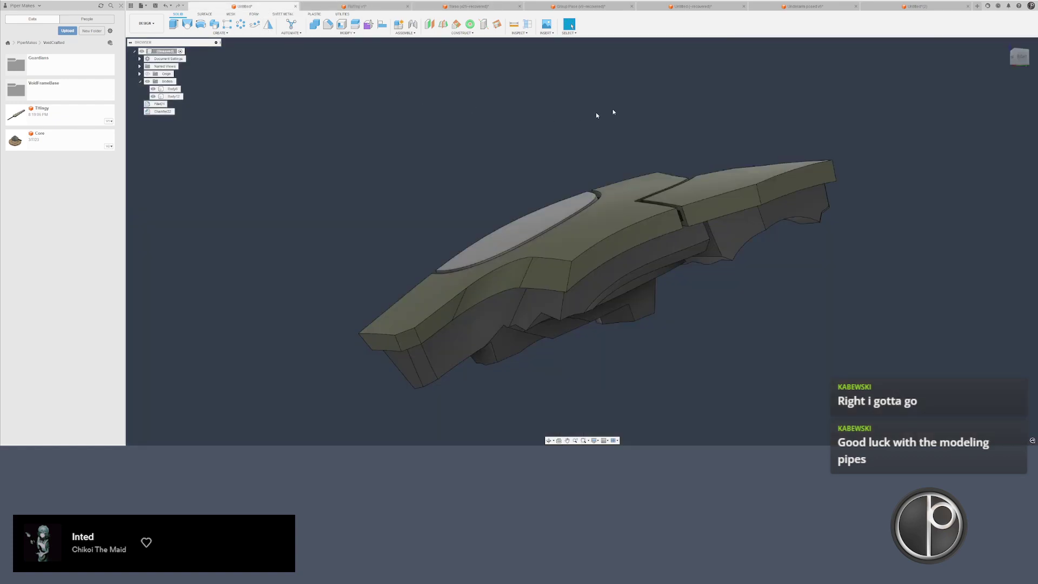
{"action": "left_click", "coordinate": [867, 7]}
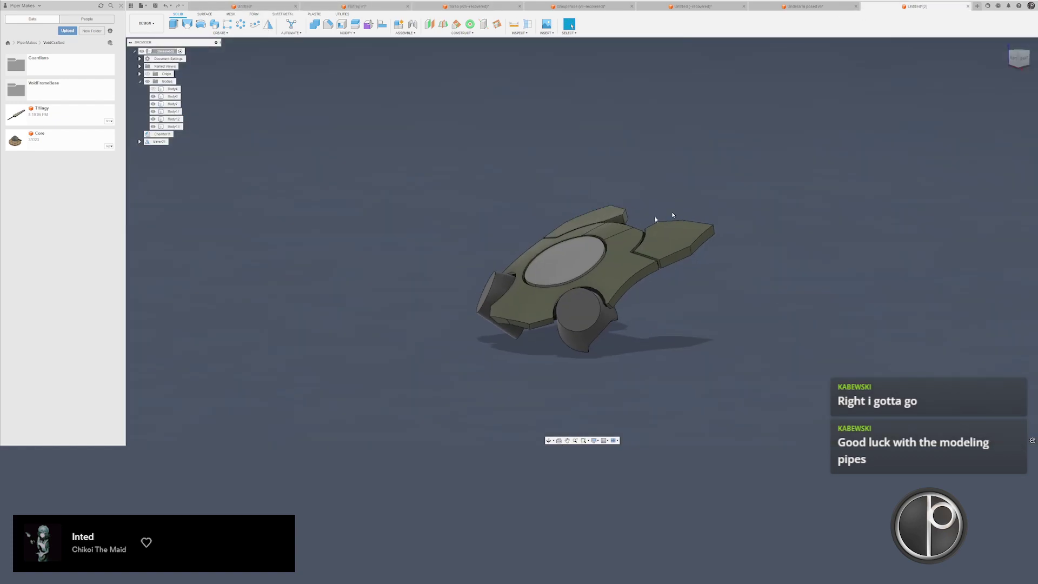
{"action": "left_click", "coordinate": [244, 6]}
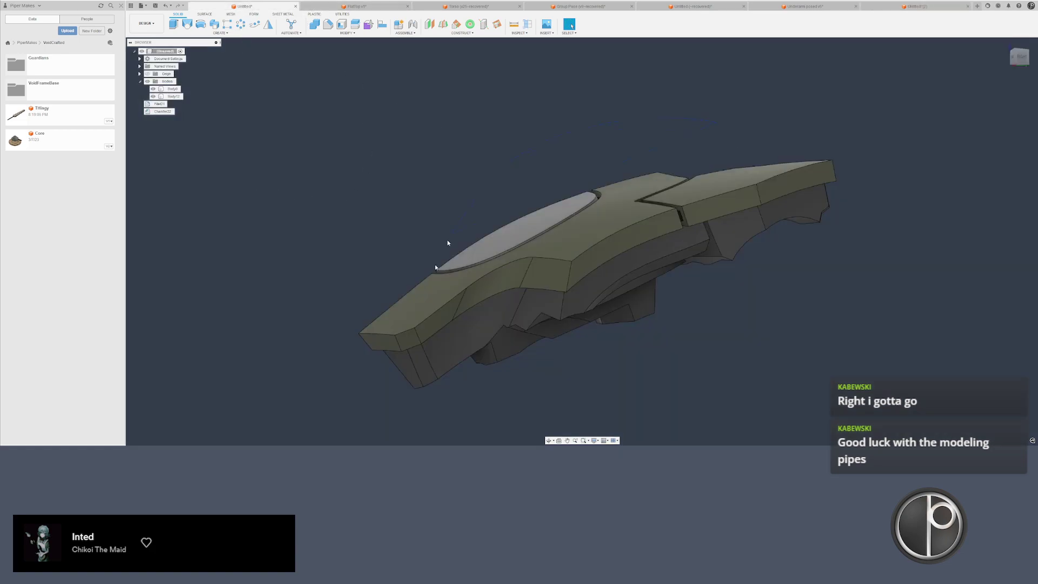
{"action": "key", "text": "ctrl+a"}
{"action": "key", "text": "Delete"}
{"action": "key", "text": "ctrl+v"}
{"action": "key", "text": "Return"}
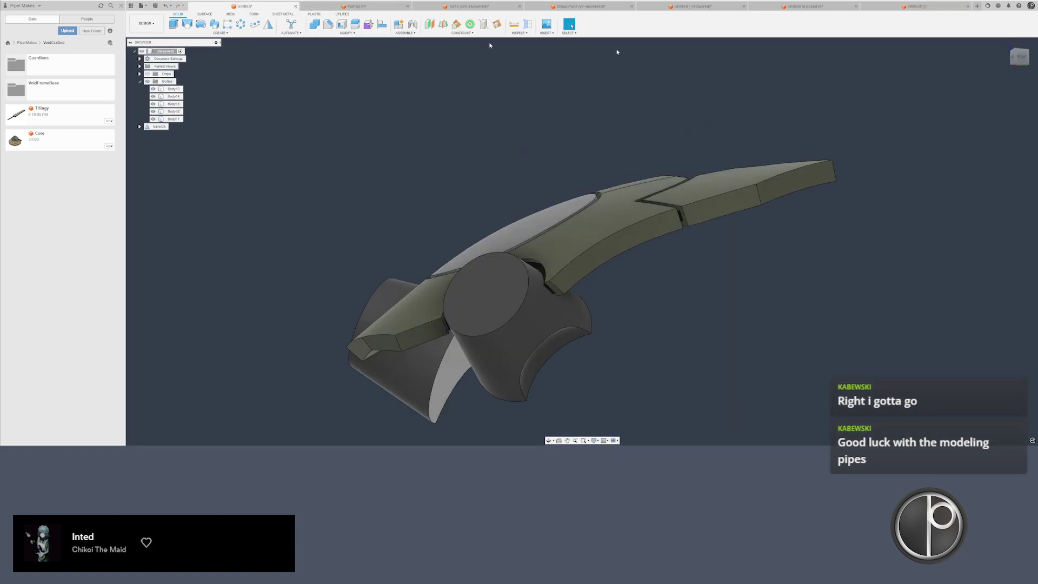
- Close the Untitled(2) armour design without saving it and switch to the full head design
{"action": "left_click", "coordinate": [968, 6]}
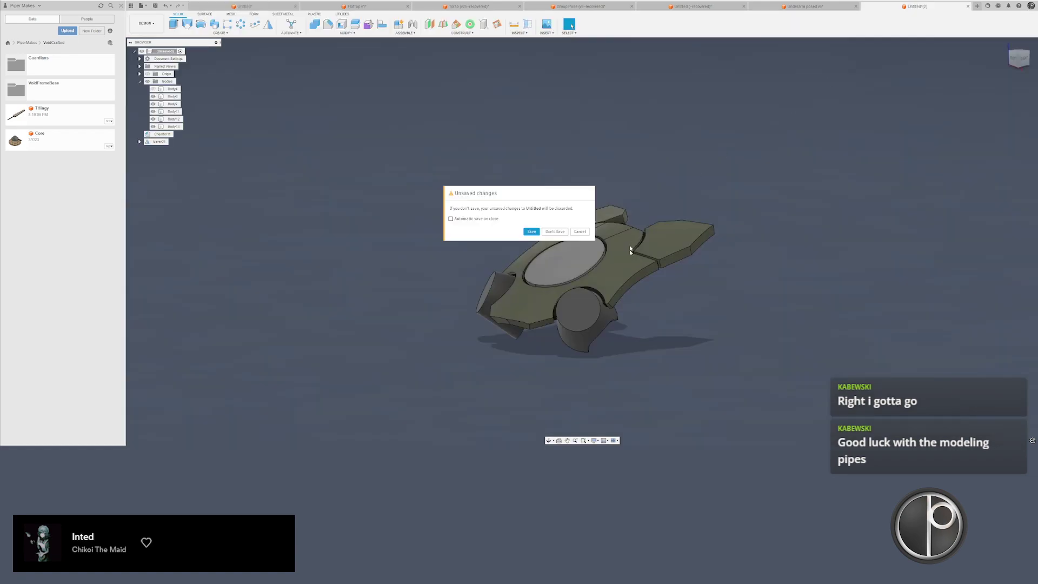
{"action": "left_click", "coordinate": [551, 232]}
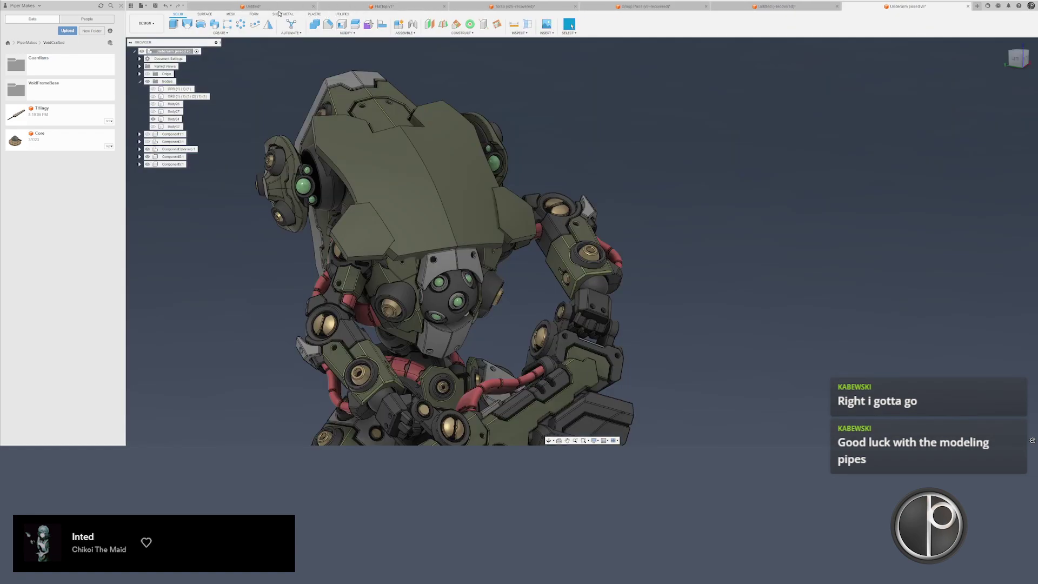
{"action": "left_click", "coordinate": [280, 14]}
{"action": "left_click", "coordinate": [383, 6]}
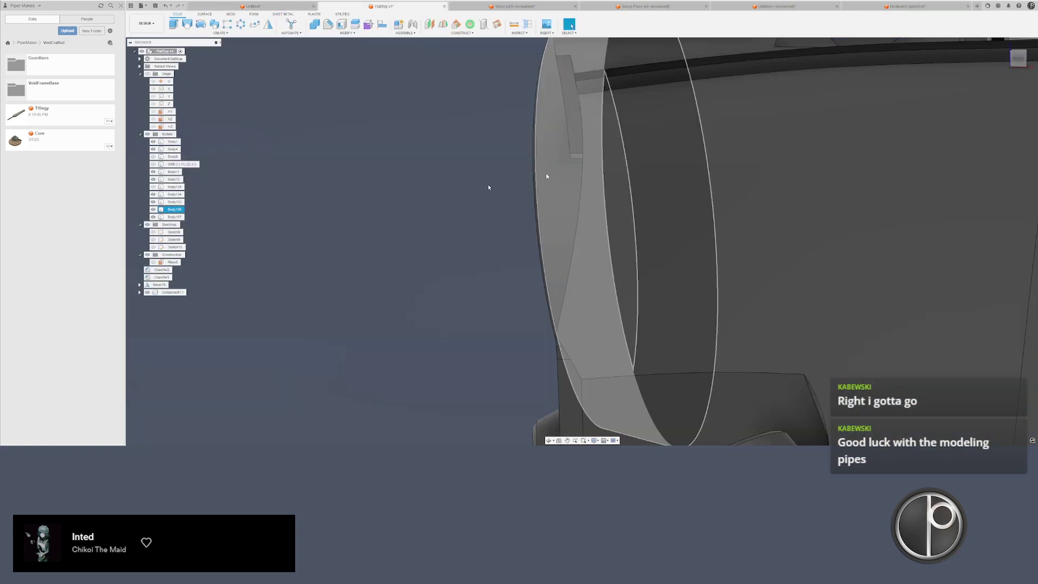
{"action": "middle_click_drag", "start_coordinate": [402, 221], "coordinate": [389, 221], "text": "shift"}
{"action": "scroll", "coordinate": [390, 228], "scroll_direction": "down", "scroll_amount": 1}
{"action": "scroll", "coordinate": [389, 229], "scroll_direction": "up", "scroll_amount": 3}
{"action": "right_click", "coordinate": [391, 229]}
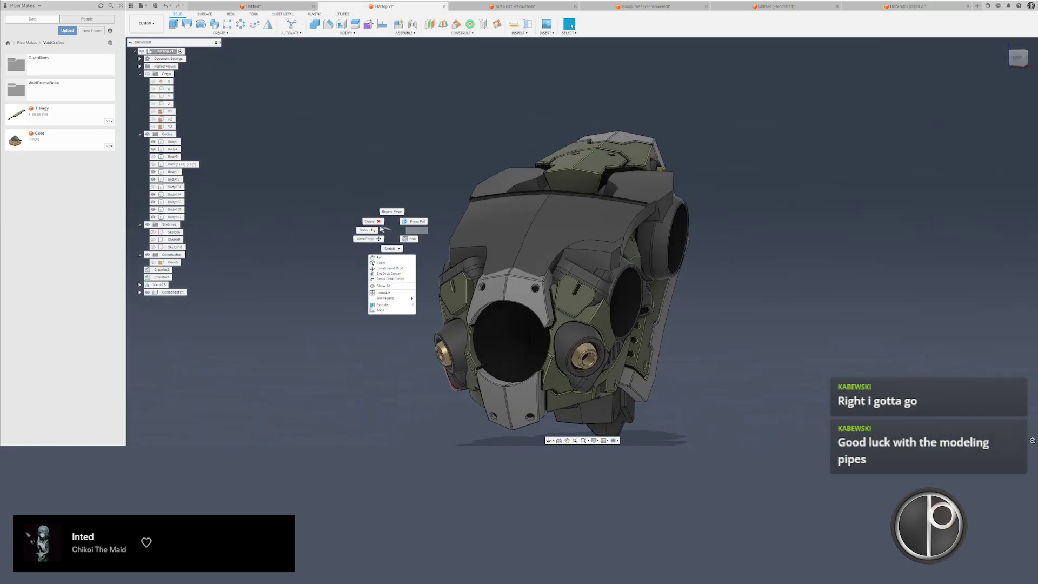
{"action": "left_click", "coordinate": [298, 76]}
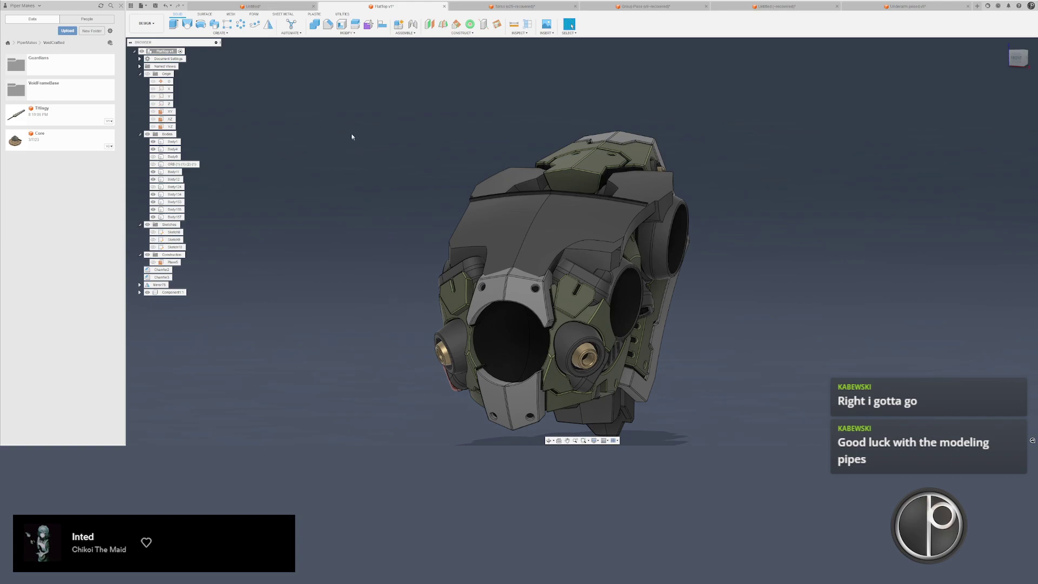
- Copy all armour, dome and cylinder bodies from the first Untitled design and paste them in place into the full head design
{"action": "left_click", "coordinate": [278, 8]}
{"action": "middle_click_drag", "start_coordinate": [457, 241], "coordinate": [532, 246], "text": "shift"}
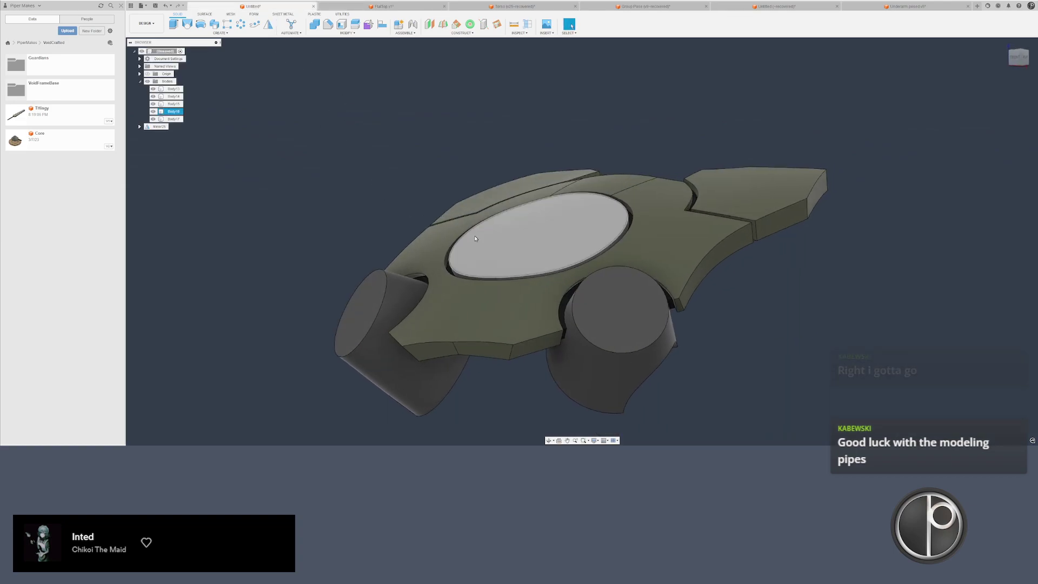
{"action": "key", "text": "ctrl+a"}
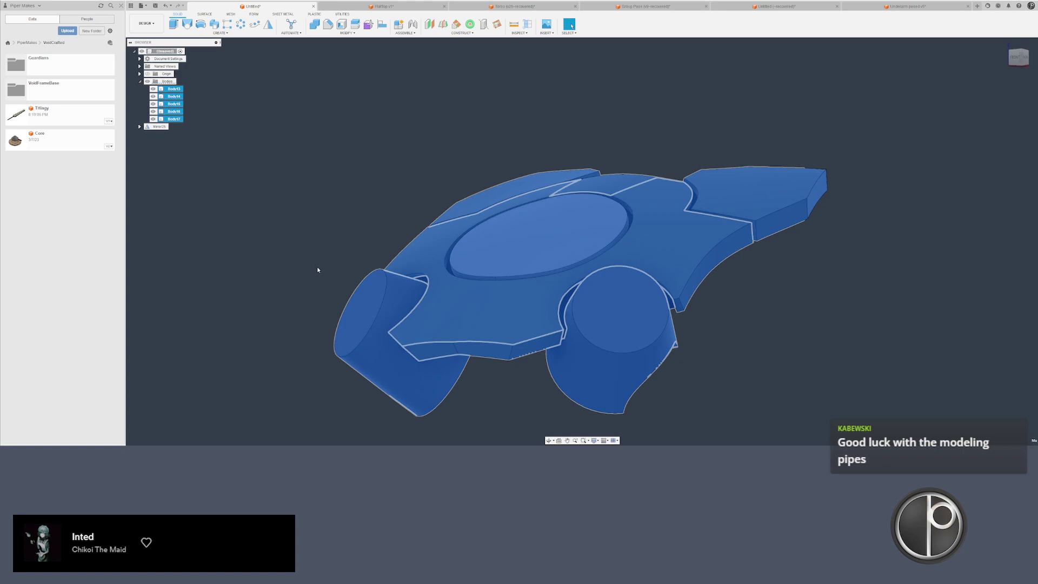
{"action": "left_click", "coordinate": [318, 269]}
{"action": "left_click", "coordinate": [381, 6]}
{"action": "key", "text": "ctrl+v"}
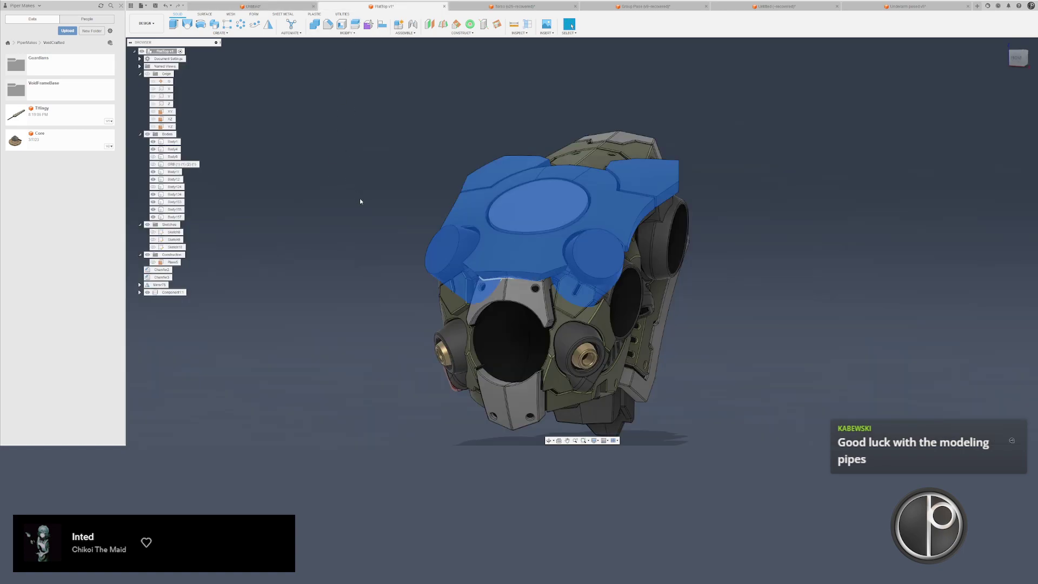
{"action": "key", "text": "Return"}
- Rotate the armour's narrow front edge face left of the centreline slightly with Move, above the grey nose plate
{"action": "middle_click_drag", "start_coordinate": [391, 231], "coordinate": [424, 249], "text": "shift"}
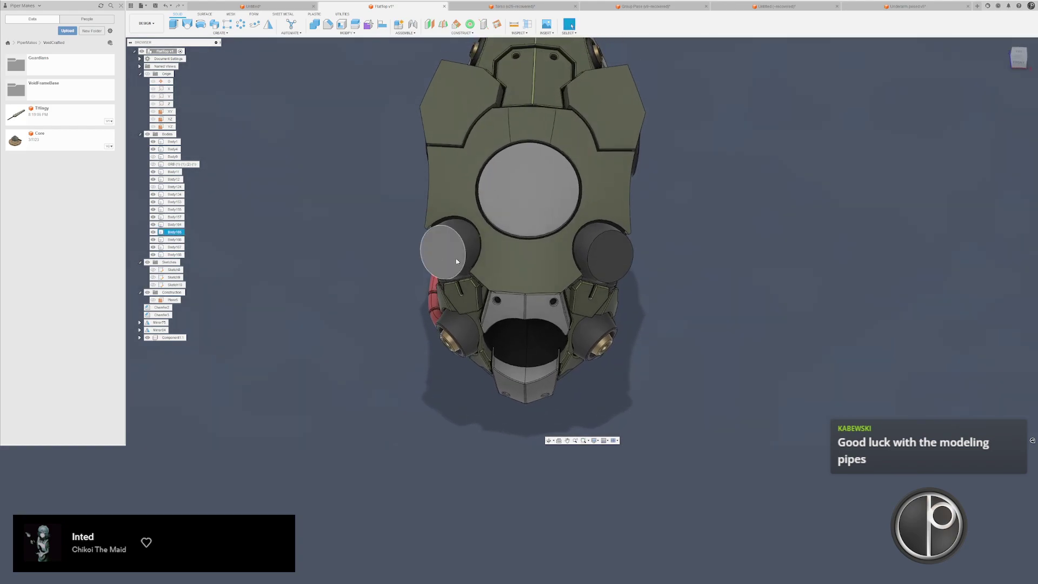
{"action": "scroll", "coordinate": [524, 294], "scroll_direction": "up", "scroll_amount": 5}
{"action": "scroll", "coordinate": [475, 261], "scroll_direction": "up", "scroll_amount": 3}
{"action": "left_click", "coordinate": [462, 255]}
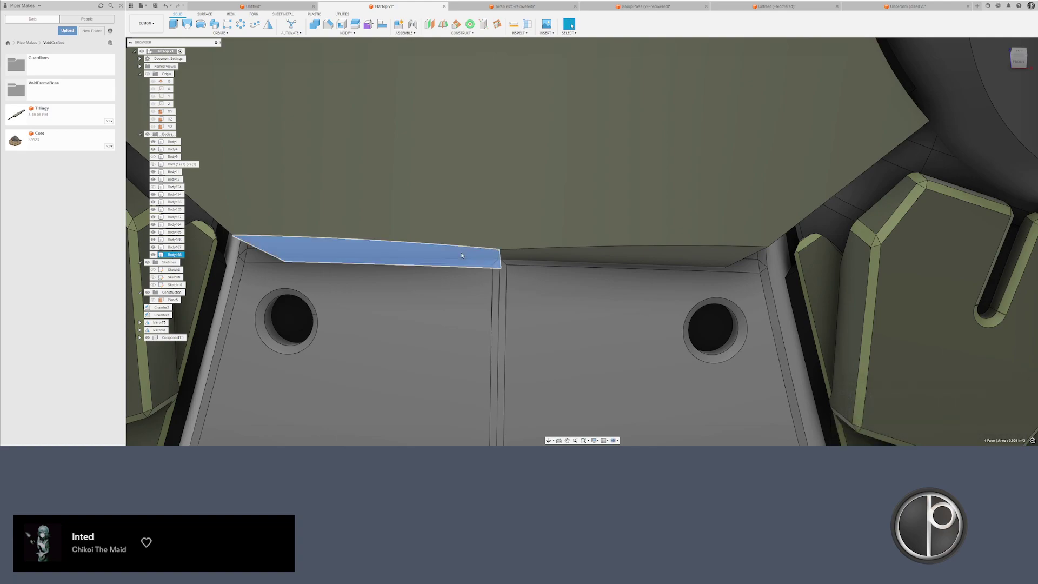
{"action": "key", "text": "m"}
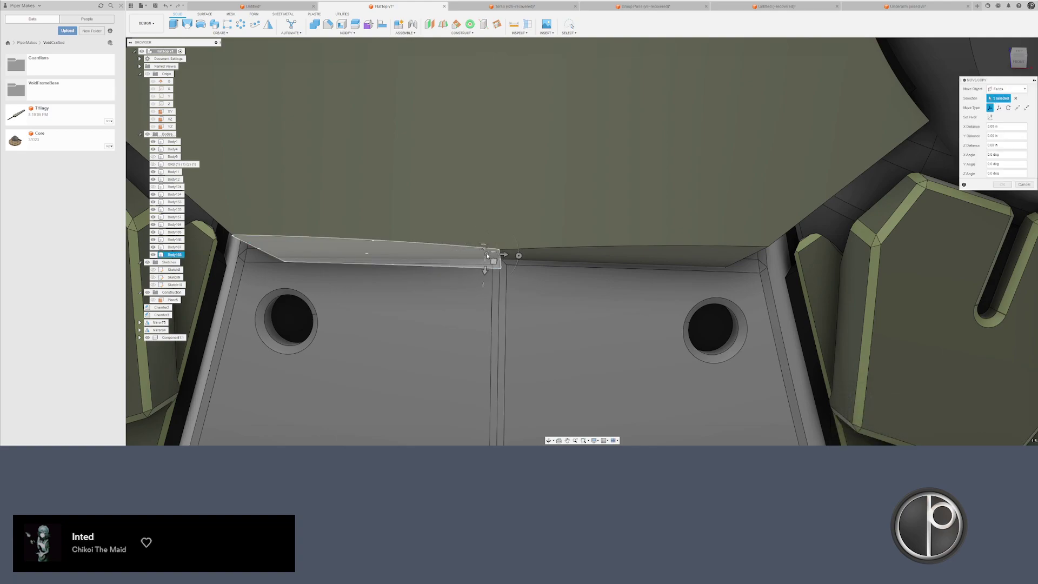
{"action": "left_click", "coordinate": [499, 254]}
{"action": "left_click", "coordinate": [531, 257]}
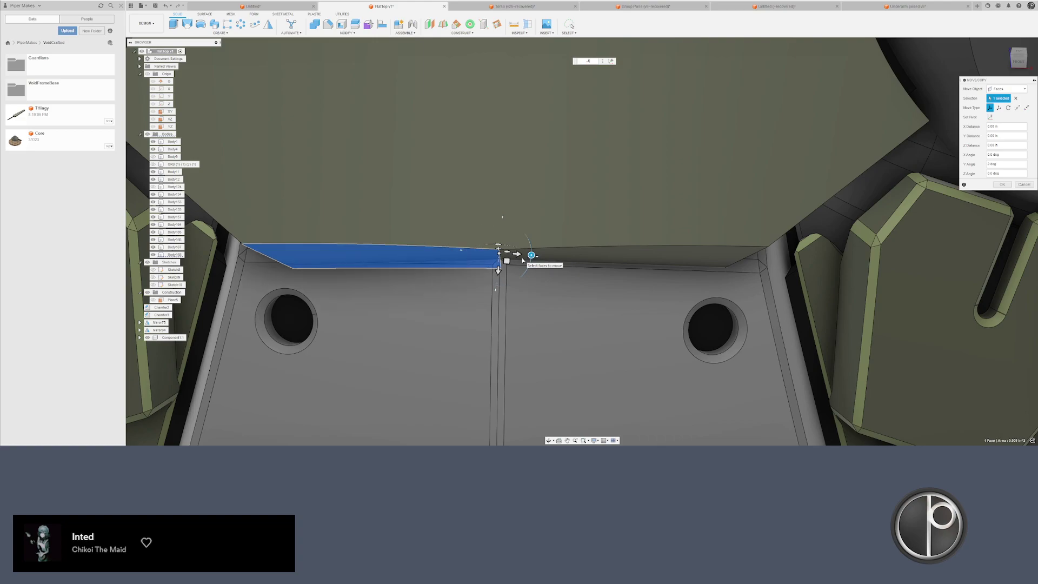
{"action": "key", "text": "Return"}
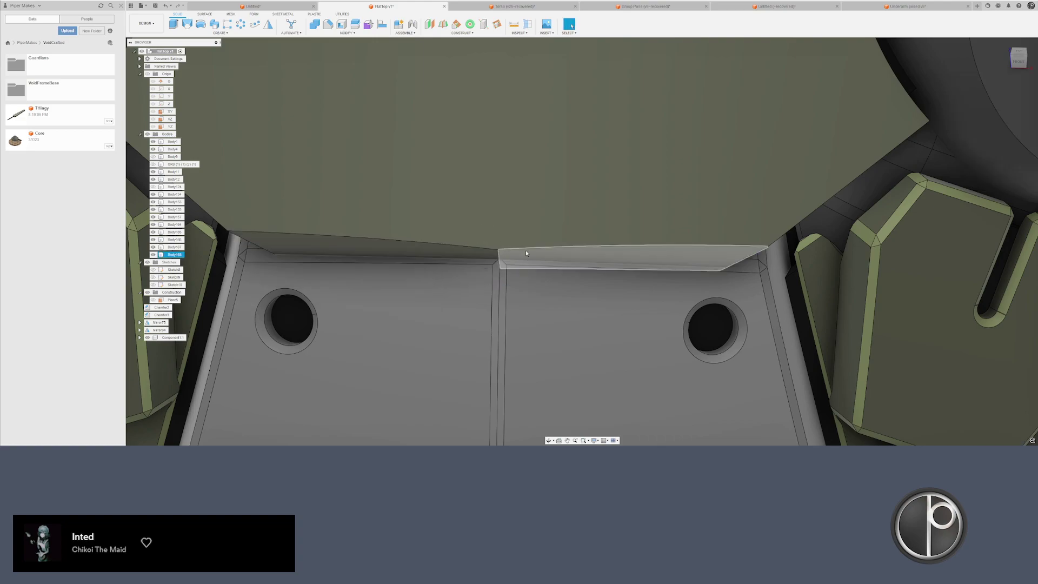
- Rotate the matching front edge face right of the centreline slightly with Move
{"action": "key", "text": "m"}
{"action": "left_click", "coordinate": [524, 258]}
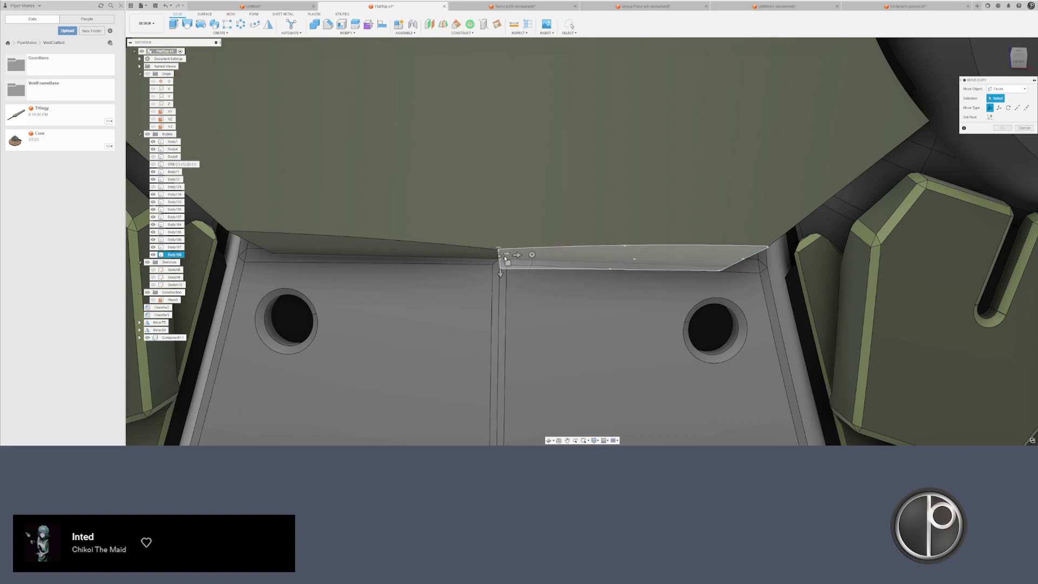
{"action": "left_click", "coordinate": [503, 257]}
{"action": "left_click", "coordinate": [532, 255]}
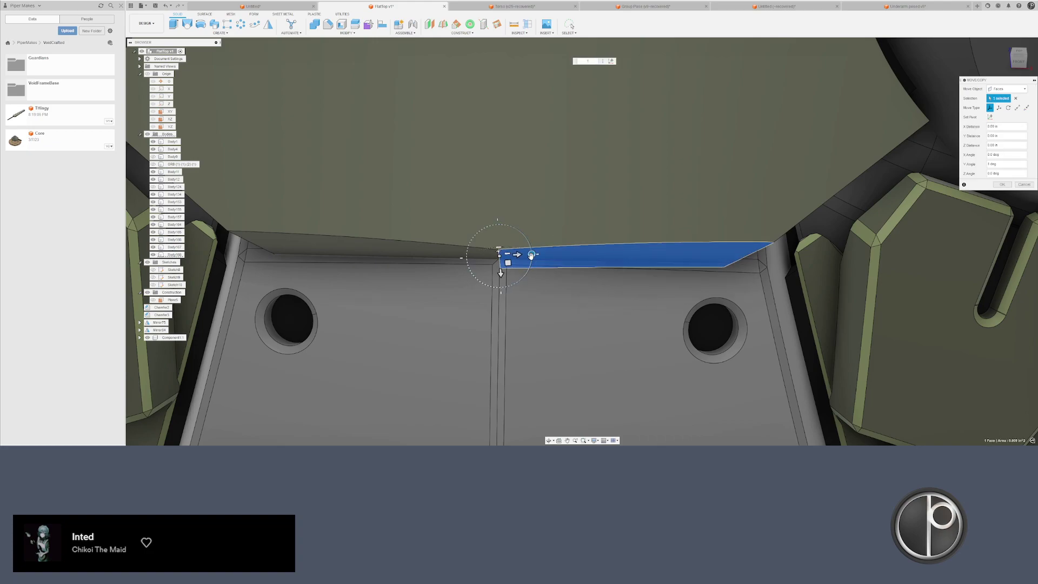
{"action": "key", "text": "Return"}
- Offset the trimmed faces of both large armour cylinders slightly where they meet the round side sockets
{"action": "scroll", "coordinate": [451, 242], "scroll_direction": "down", "scroll_amount": 6}
{"action": "middle_click_drag", "start_coordinate": [447, 241], "coordinate": [379, 229], "text": "shift"}
{"action": "left_click", "coordinate": [299, 238]}
{"action": "scroll", "coordinate": [299, 238], "scroll_direction": "down", "scroll_amount": 4}
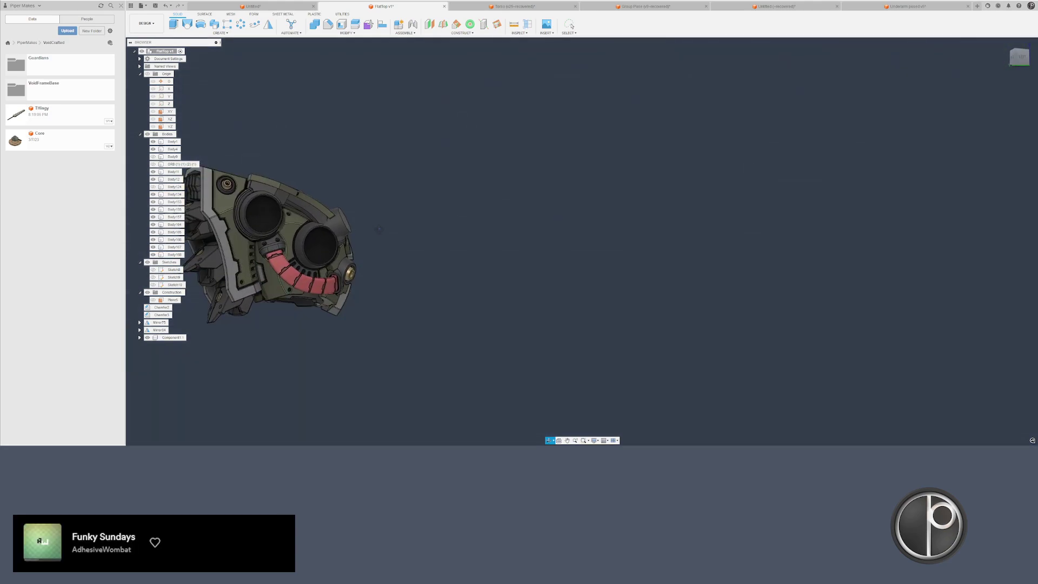
{"action": "scroll", "coordinate": [327, 232], "scroll_direction": "up", "scroll_amount": 10}
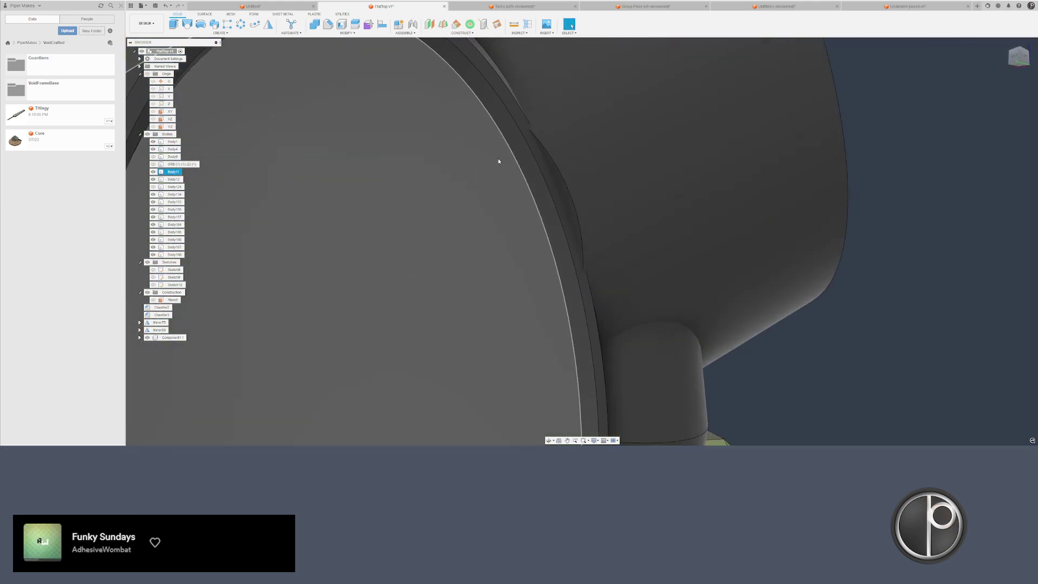
{"action": "scroll", "coordinate": [498, 161], "scroll_direction": "up", "scroll_amount": 1}
{"action": "scroll", "coordinate": [575, 171], "scroll_direction": "down", "scroll_amount": 4}
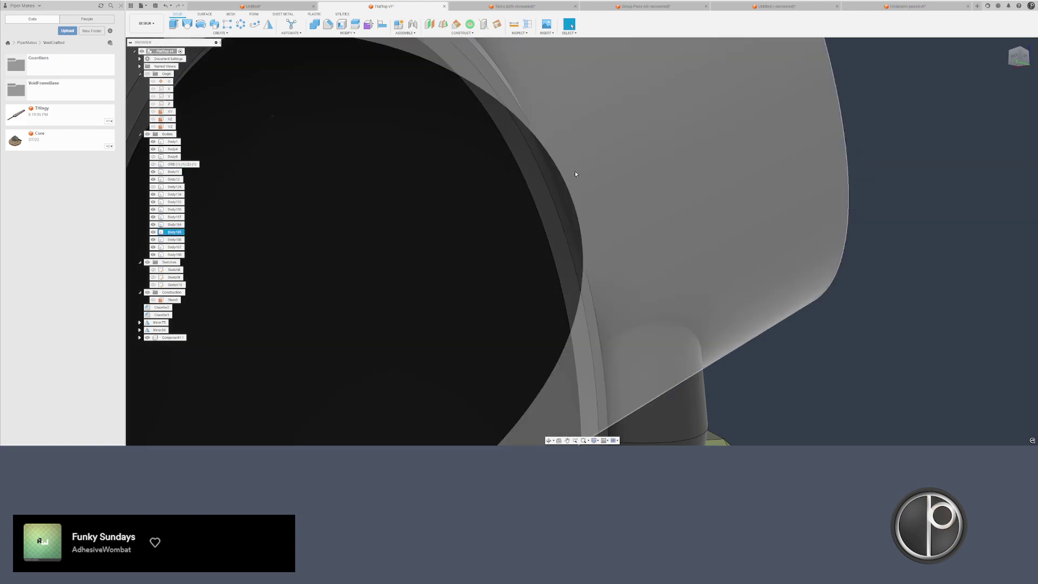
{"action": "left_click", "coordinate": [563, 186]}
{"action": "scroll", "coordinate": [548, 202], "scroll_direction": "down", "scroll_amount": 3}
{"action": "scroll", "coordinate": [547, 203], "scroll_direction": "down", "scroll_amount": 2}
{"action": "middle_click_drag", "start_coordinate": [547, 203], "coordinate": [740, 192], "text": "shift"}
{"action": "middle_click_drag", "start_coordinate": [326, 157], "coordinate": [498, 198]}
{"action": "scroll", "coordinate": [497, 198], "scroll_direction": "up", "scroll_amount": 5}
{"action": "scroll", "coordinate": [446, 188], "scroll_direction": "up", "scroll_amount": 2}
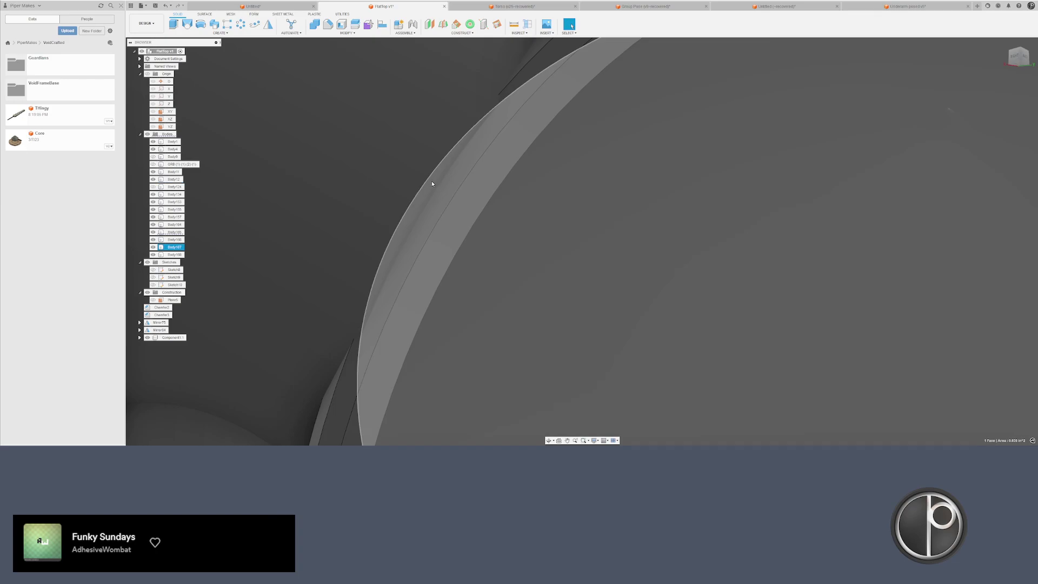
{"action": "left_click", "coordinate": [431, 180], "text": "ctrl"}
{"action": "right_click", "coordinate": [431, 180]}
{"action": "left_click", "coordinate": [453, 172]}
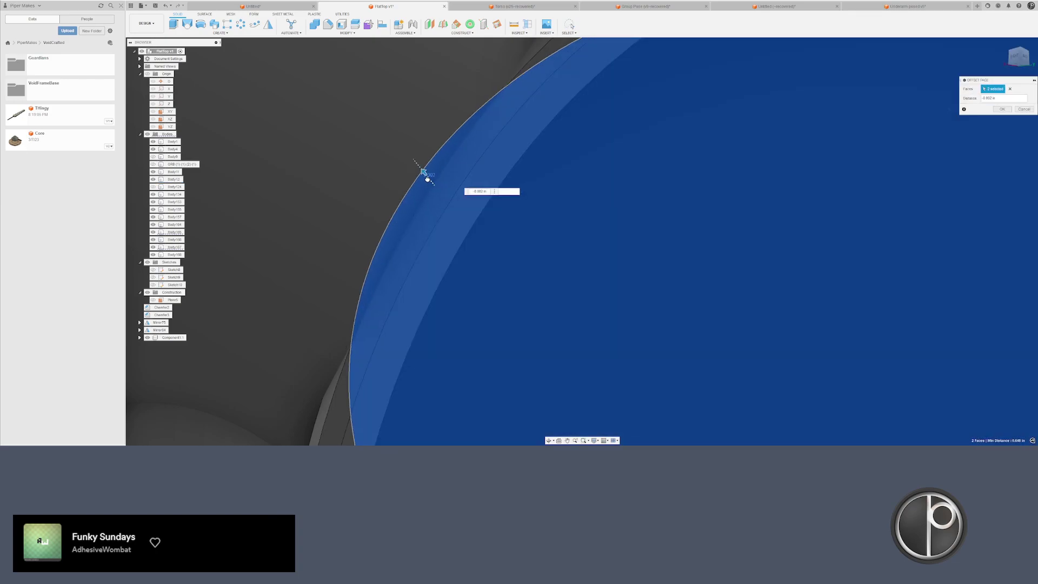
{"action": "key", "text": "Return"}
- Hide the head's shell and socket bodies on one side and at the rear, keeping the top armour shown
{"action": "scroll", "coordinate": [390, 209], "scroll_direction": "down", "scroll_amount": 8}
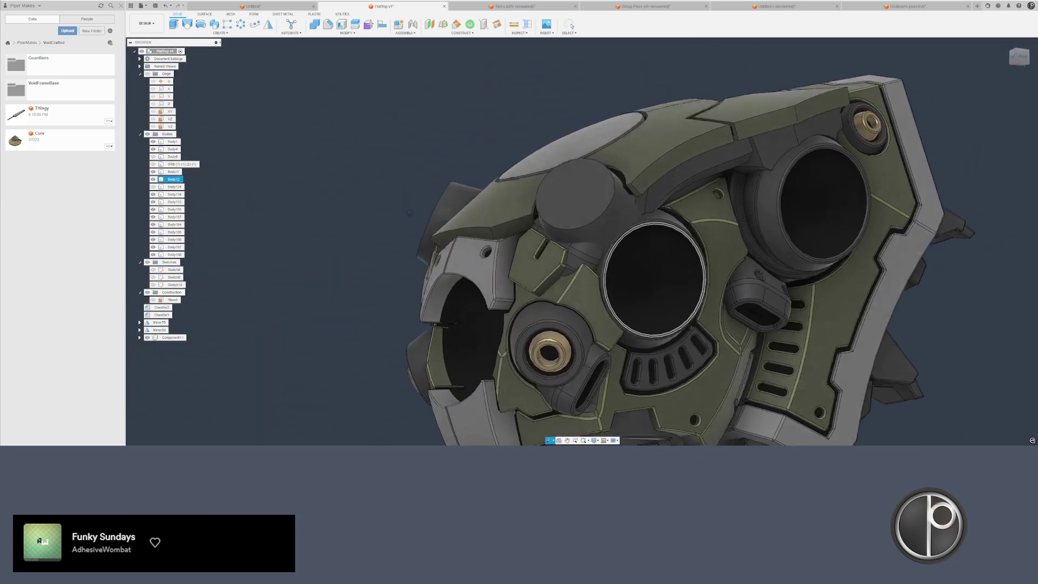
{"action": "middle_click_drag", "start_coordinate": [409, 213], "coordinate": [495, 234], "text": "shift"}
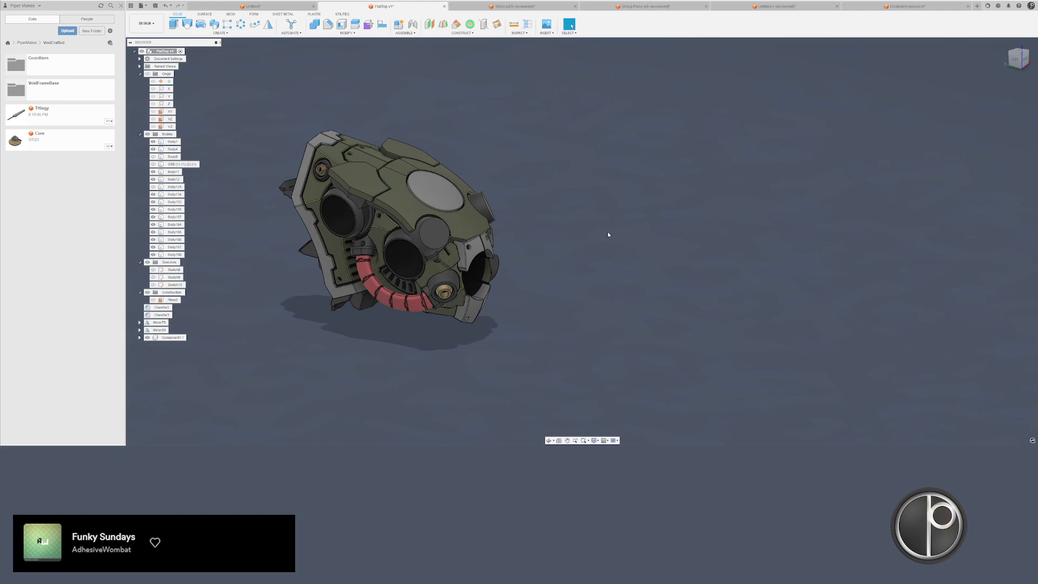
{"action": "middle_click_drag", "start_coordinate": [563, 188], "coordinate": [457, 227], "text": "shift"}
{"action": "scroll", "coordinate": [522, 205], "scroll_direction": "up", "scroll_amount": 2}
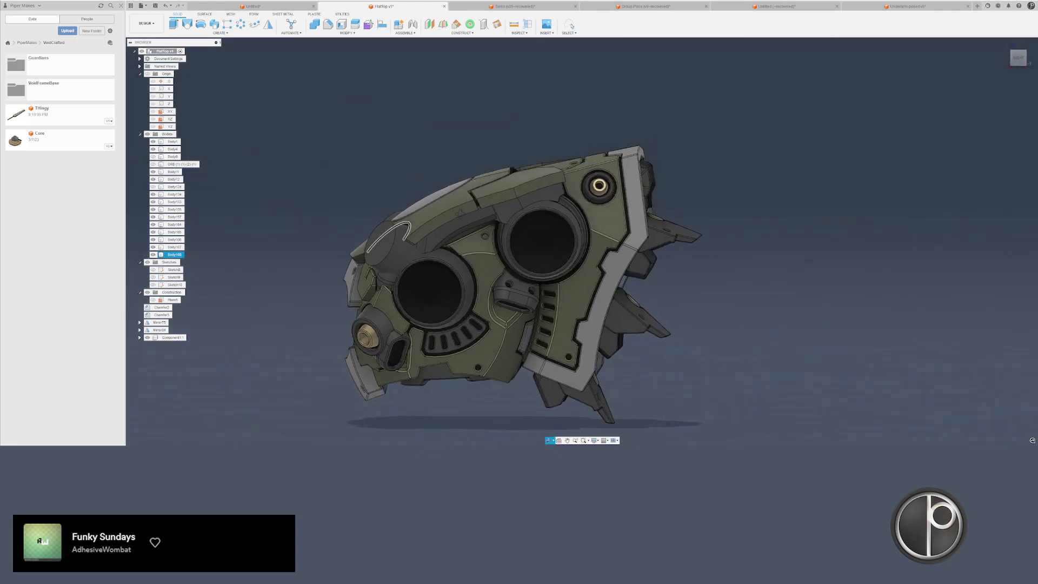
{"action": "scroll", "coordinate": [457, 227], "scroll_direction": "up", "scroll_amount": 2}
{"action": "left_click", "coordinate": [422, 249]}
{"action": "key", "text": "v"}
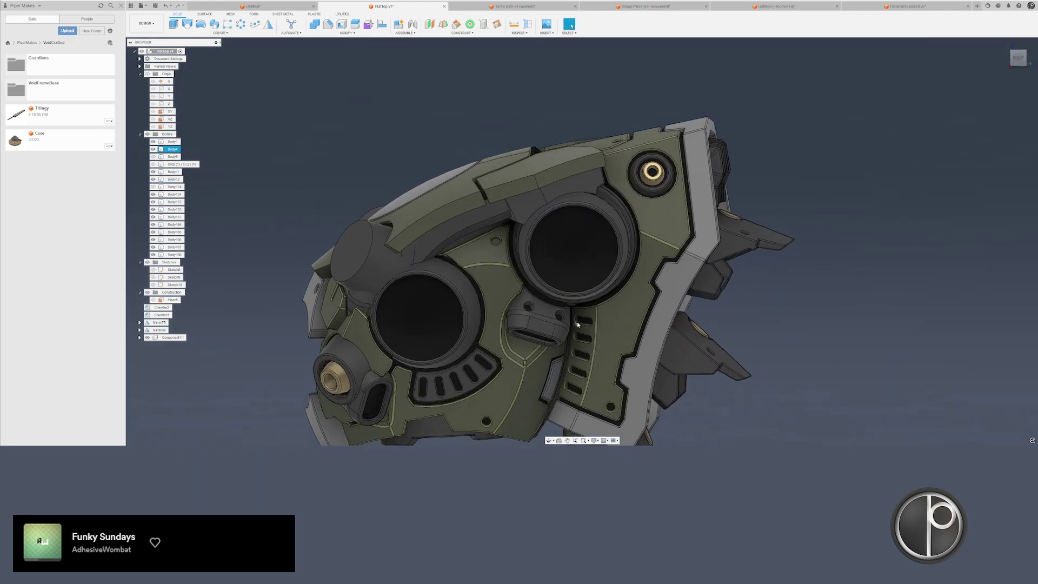
{"action": "left_click", "coordinate": [683, 341]}
{"action": "key", "text": "v"}
{"action": "left_click", "coordinate": [597, 282]}
{"action": "key", "text": "v"}
{"action": "middle_click_drag", "start_coordinate": [599, 299], "coordinate": [568, 346], "text": "shift"}
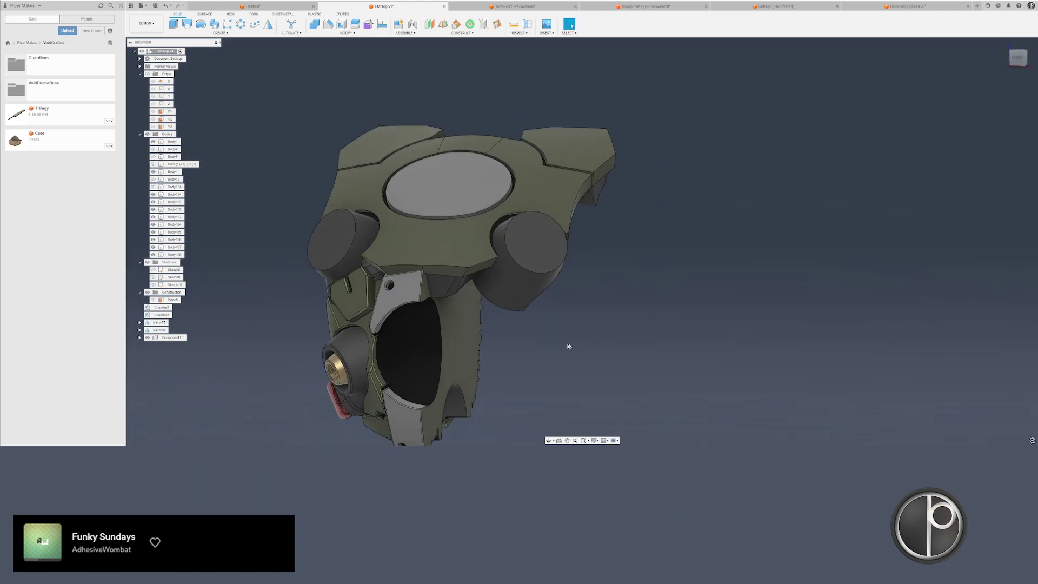
- Hide the remaining head shell bodies beneath the armour so only the armour, dome and cylinders are shown
{"action": "double_click", "coordinate": [474, 342]}
{"action": "key", "text": "v"}
{"action": "left_click", "coordinate": [355, 363]}
{"action": "key", "text": "v"}
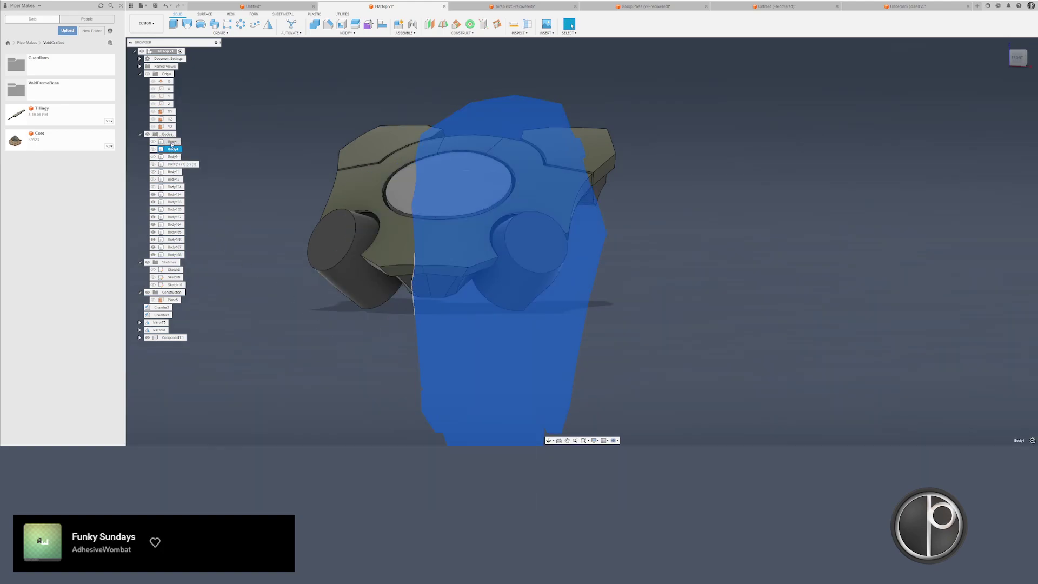
- Show the half-head shell Body12 again and copy it together with all visible armour, dome and cylinder bodies
{"action": "left_click", "coordinate": [173, 172]}
{"action": "left_click", "coordinate": [174, 186]}
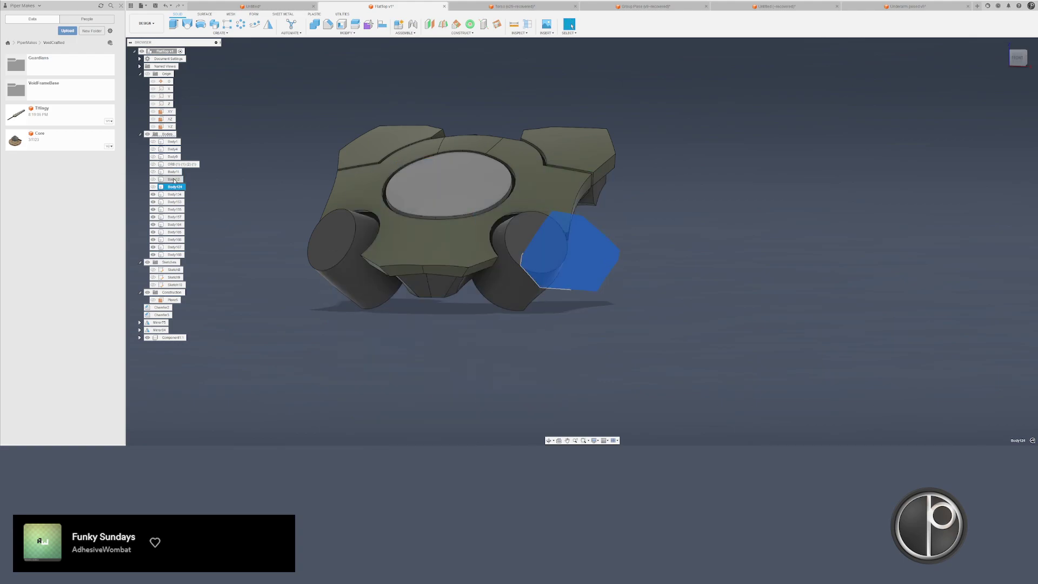
{"action": "left_click", "coordinate": [173, 179]}
{"action": "key", "text": "v"}
{"action": "middle_click_drag", "start_coordinate": [227, 182], "coordinate": [252, 201], "text": "shift"}
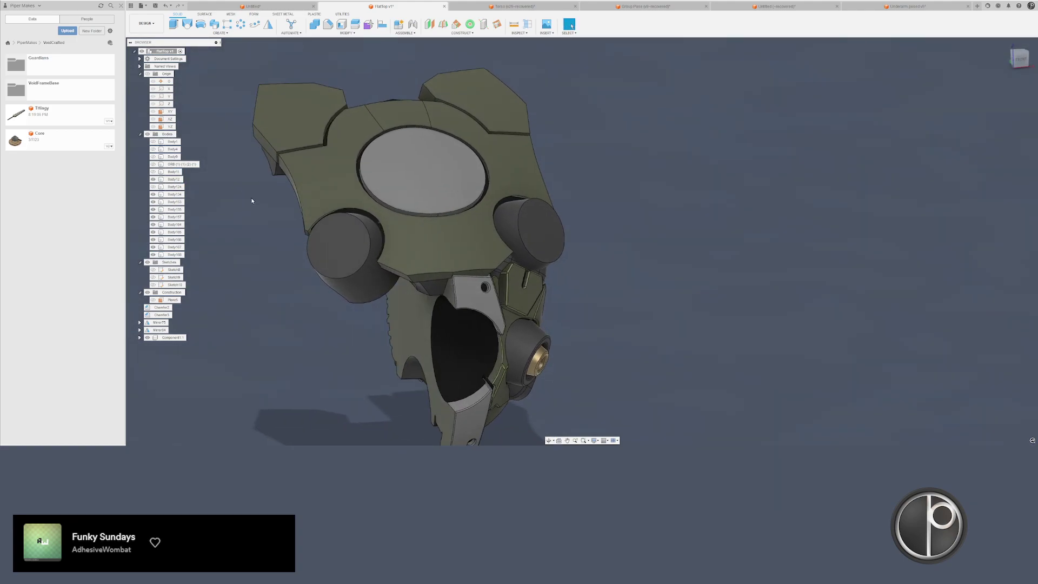
{"action": "scroll", "coordinate": [564, 190], "scroll_direction": "down", "scroll_amount": 3}
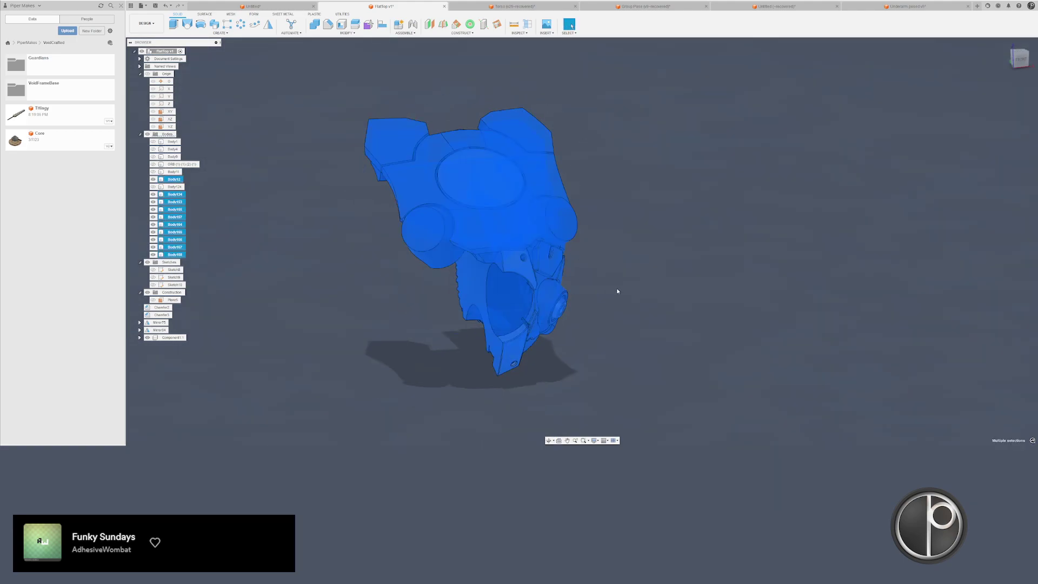
- Look through the open designs and close the recovered Untitled armour design without saving it
{"action": "left_click", "coordinate": [527, 7]}
{"action": "left_click", "coordinate": [638, 6]}
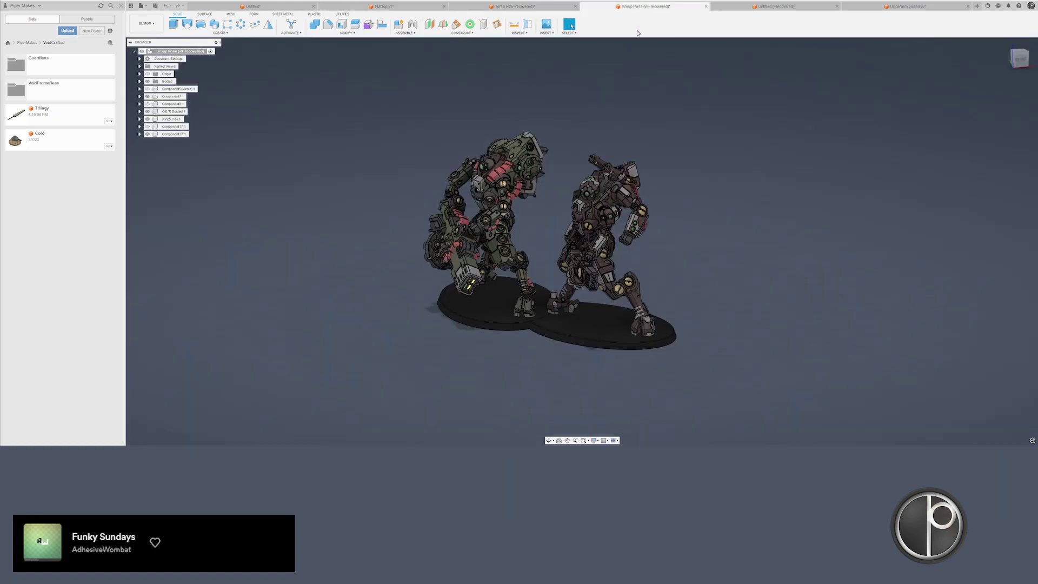
{"action": "left_click", "coordinate": [777, 7]}
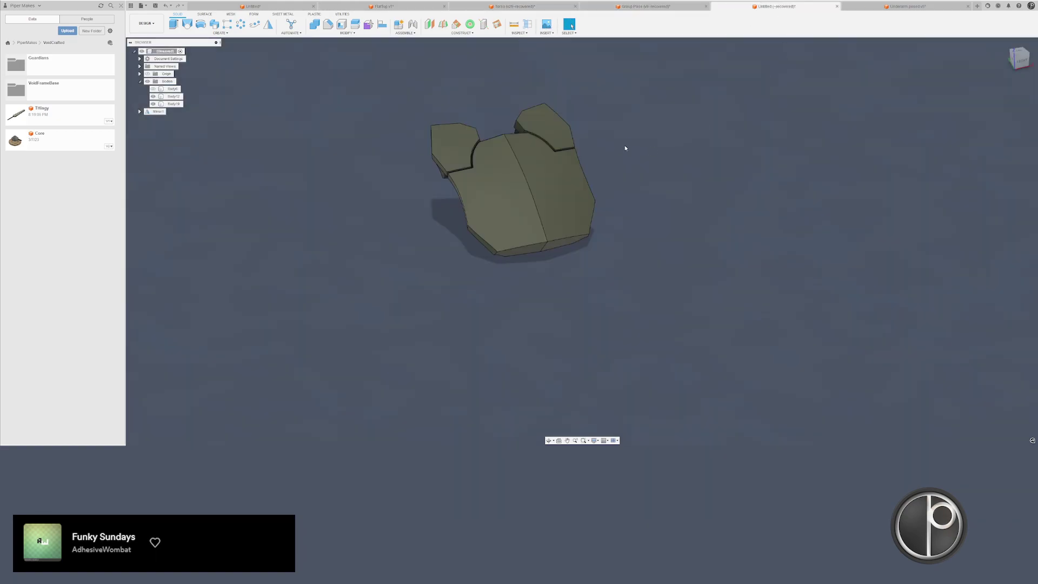
{"action": "left_click", "coordinate": [837, 7]}
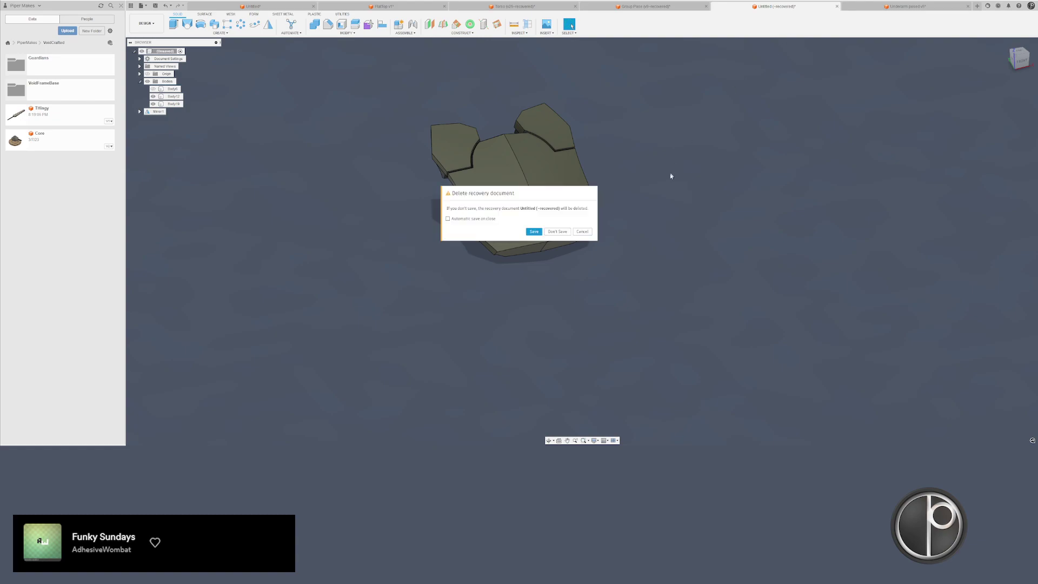
{"action": "left_click", "coordinate": [558, 232]}
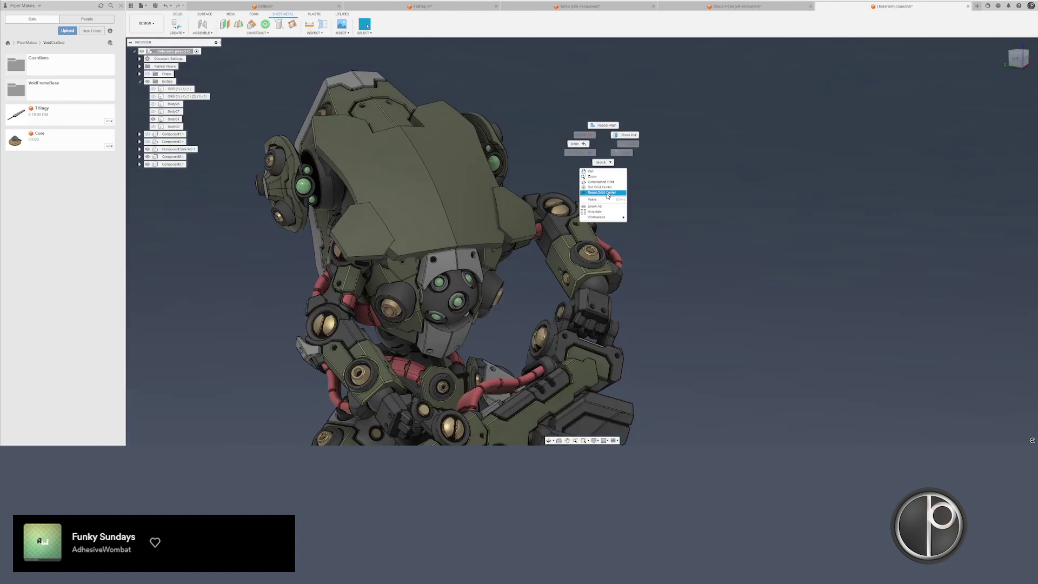
- Paste the copied head bodies into the posed robot design and group all of them in one new internal component
{"action": "key", "text": "ctrl+v"}
{"action": "scroll", "coordinate": [502, 196], "scroll_direction": "down", "scroll_amount": 6}
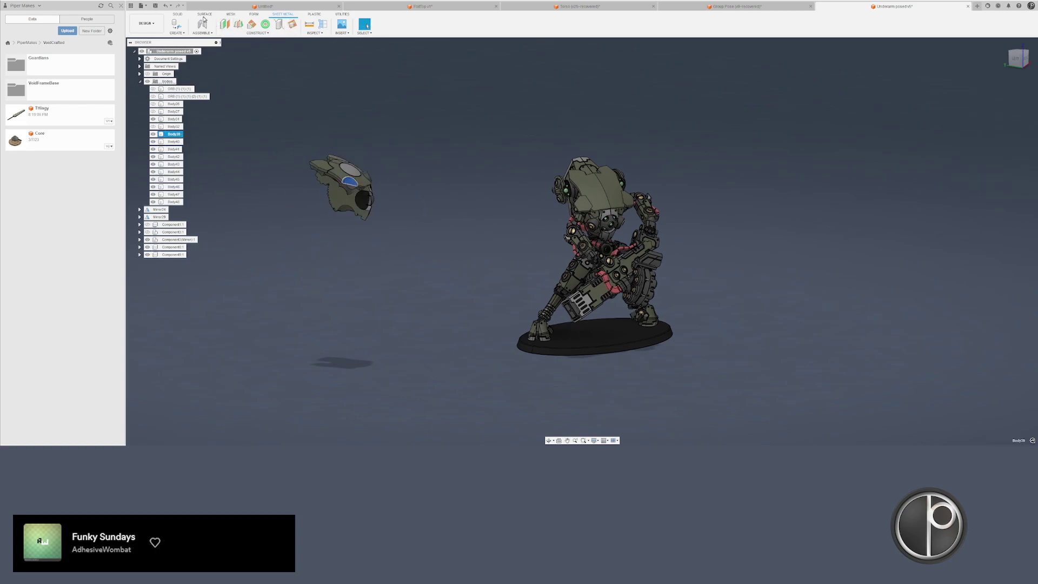
{"action": "left_click", "coordinate": [394, 25]}
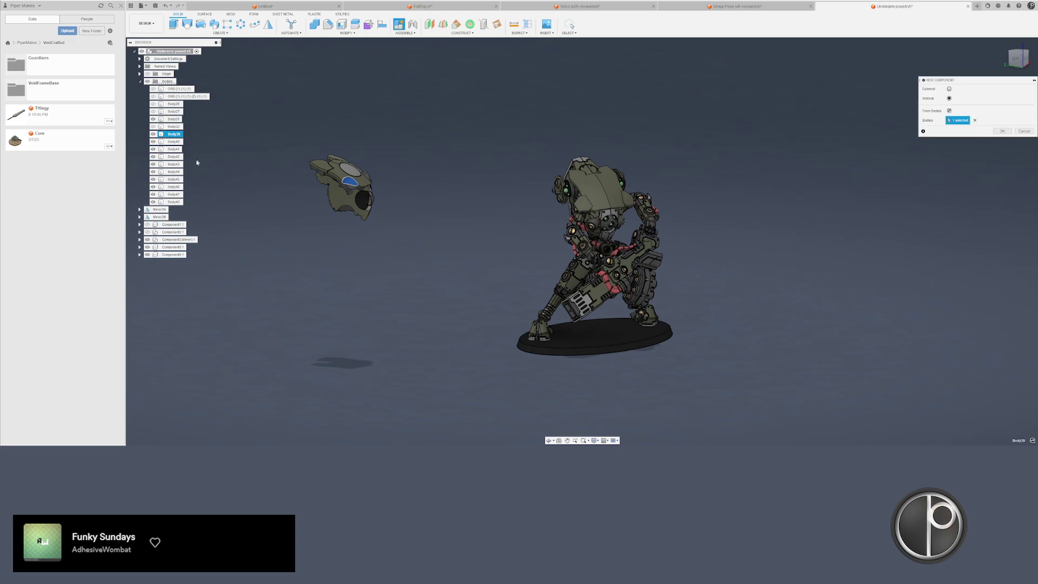
{"action": "key", "text": "Return"}
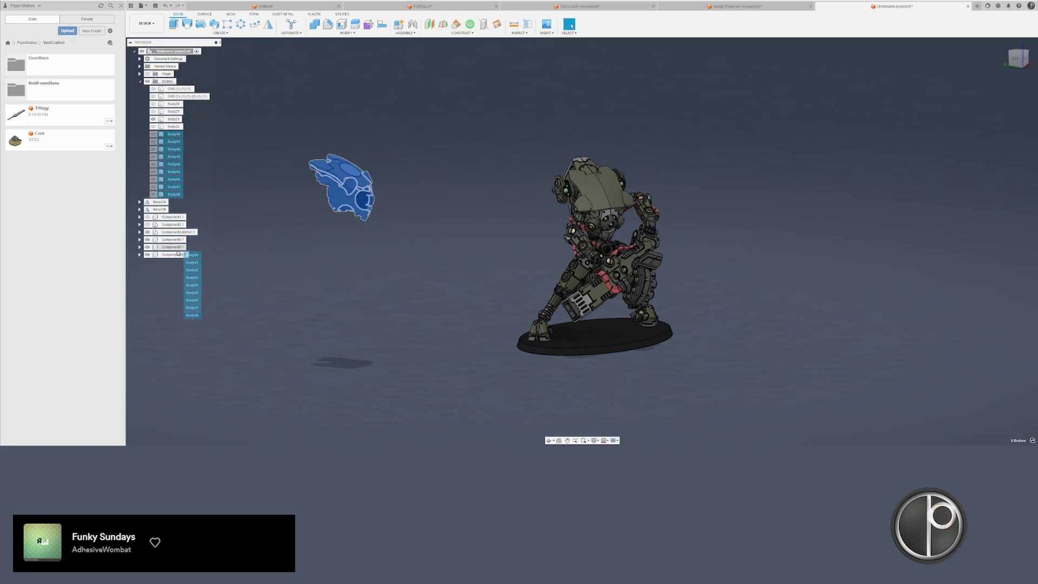
{"action": "left_click_drag", "start_coordinate": [174, 257], "coordinate": [175, 255]}
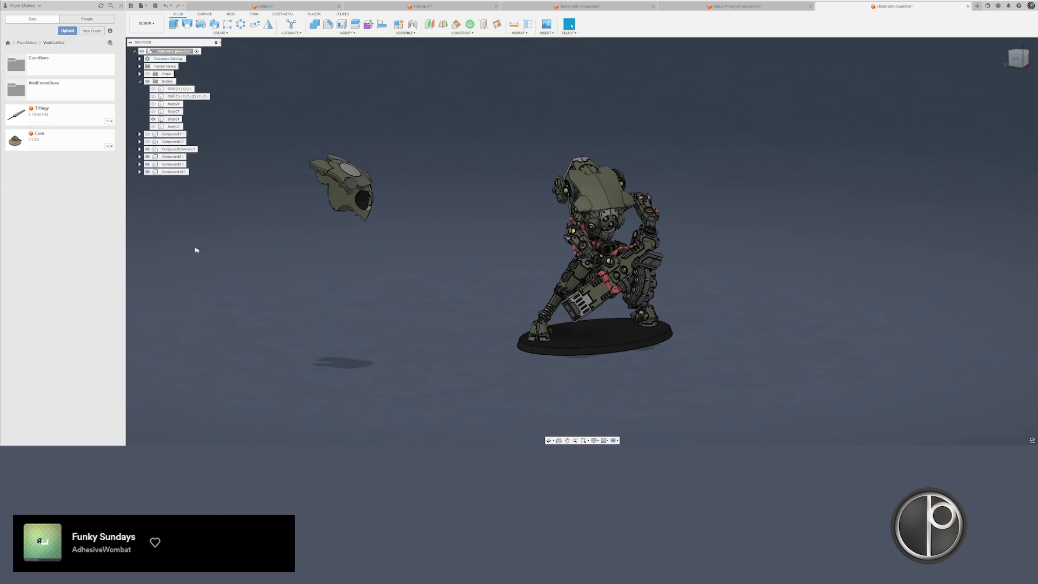
- Delete the old head armour component from the crouching robot
{"action": "left_click", "coordinate": [139, 172]}
{"action": "left_click", "coordinate": [174, 164]}
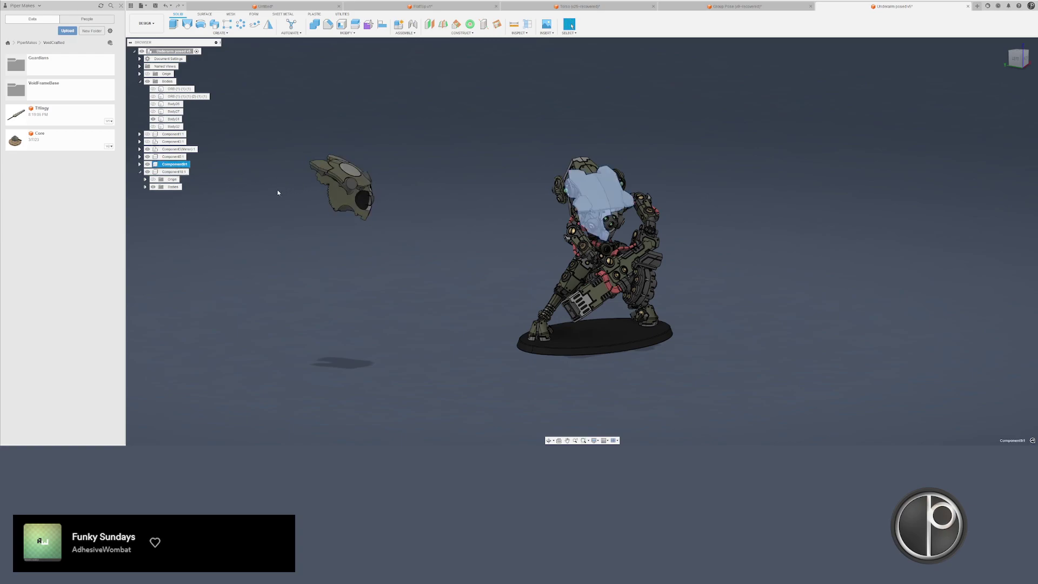
{"action": "scroll", "coordinate": [212, 190], "scroll_direction": "up", "scroll_amount": 3}
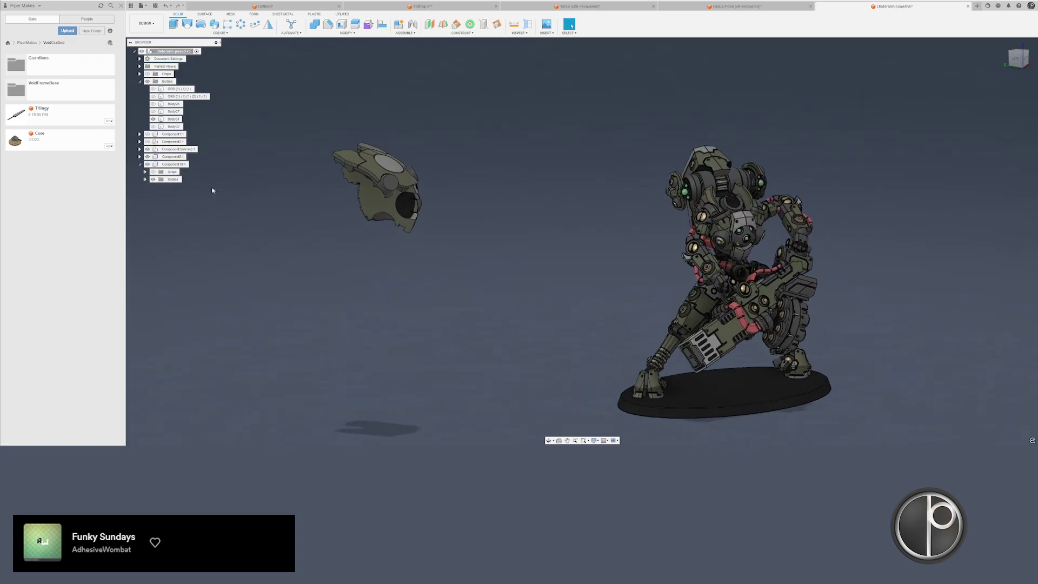
- Align the pasted head component to the crouching robot's head, matching the same corner of the side panel's narrow face on both
{"action": "left_click", "coordinate": [383, 25]}
{"action": "mouse_move", "coordinate": [386, 157]}
{"action": "middle_mouse_down", "text": "shift"}
{"action": "mouse_move", "coordinate": [405, 165]}
{"action": "mouse_move", "coordinate": [386, 171]}
{"action": "middle_mouse_up", "text": "shift"}
{"action": "scroll", "coordinate": [397, 160], "scroll_direction": "up", "scroll_amount": 3}
{"action": "scroll", "coordinate": [386, 171], "scroll_direction": "up", "scroll_amount": 2}
{"action": "scroll", "coordinate": [387, 171], "scroll_direction": "up", "scroll_amount": 5}
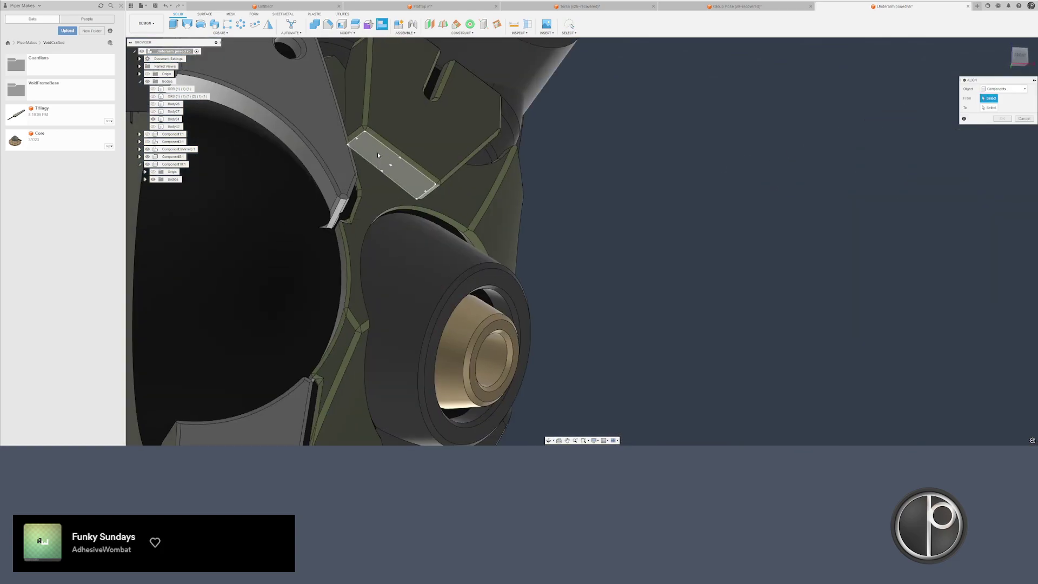
{"action": "left_click", "coordinate": [425, 191]}
{"action": "scroll", "coordinate": [398, 193], "scroll_direction": "down", "scroll_amount": 10}
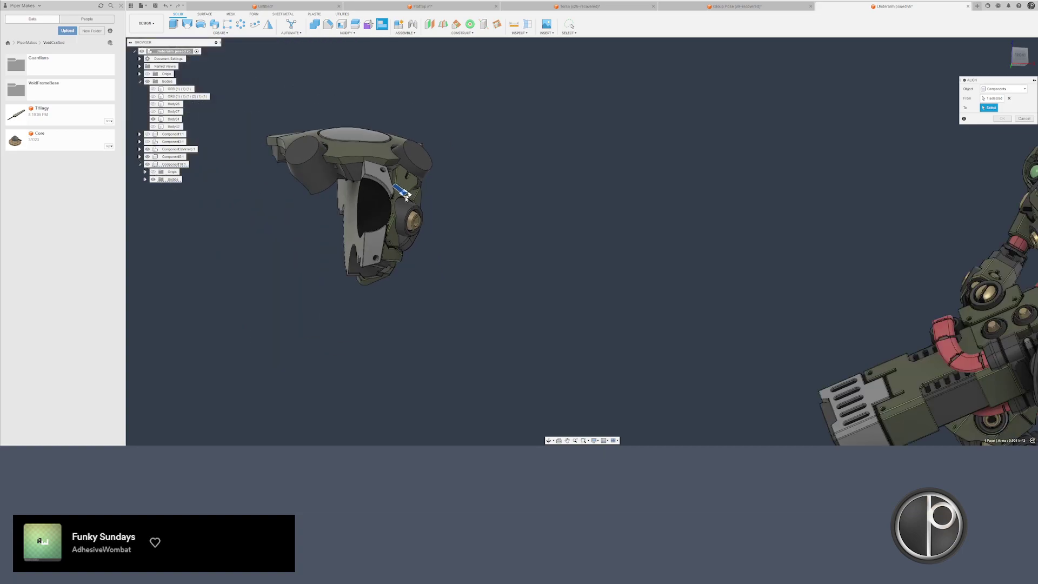
{"action": "scroll", "coordinate": [706, 180], "scroll_direction": "up", "scroll_amount": 3}
{"action": "scroll", "coordinate": [706, 180], "scroll_direction": "up", "scroll_amount": 10}
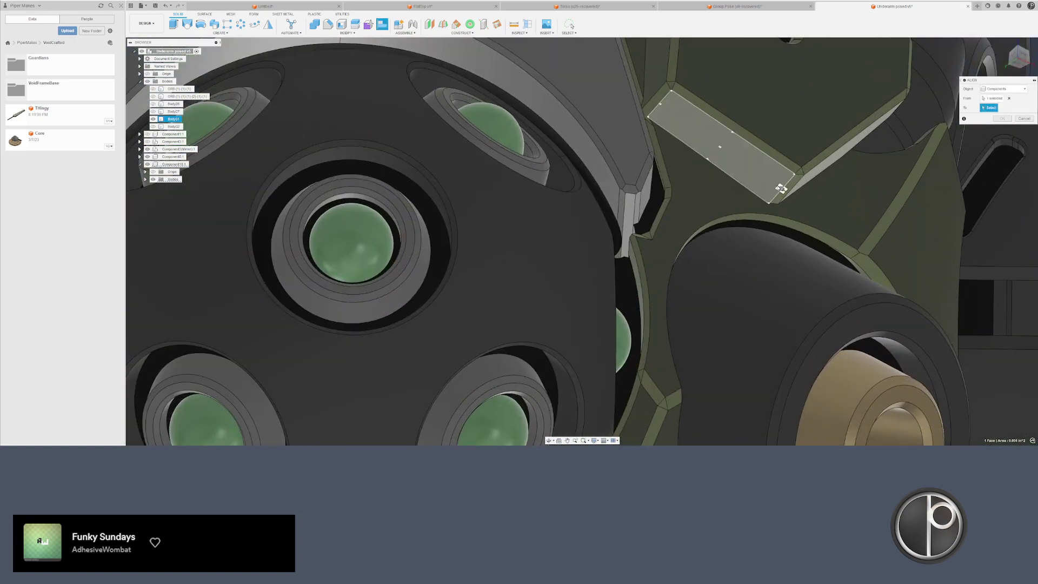
{"action": "left_click", "coordinate": [781, 188]}
{"action": "scroll", "coordinate": [703, 194], "scroll_direction": "down", "scroll_amount": 10}
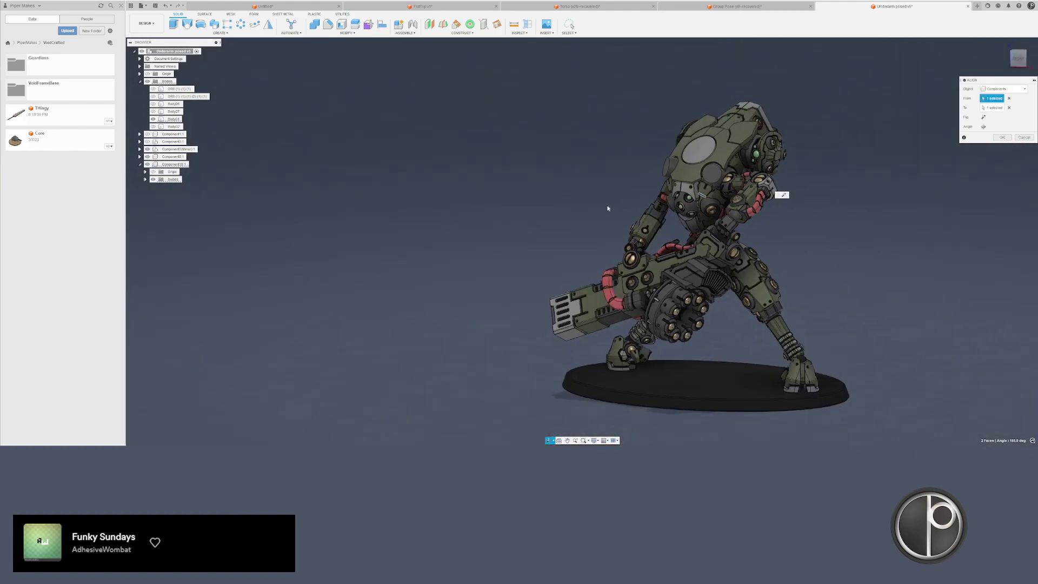
{"action": "middle_click_drag", "start_coordinate": [608, 209], "coordinate": [757, 213], "text": "shift"}
{"action": "key", "text": "Return"}
- Rotate one half of the top armour's front edge face about the centre line so it slopes down toward the brow plate
{"action": "middle_click_drag", "start_coordinate": [586, 220], "coordinate": [490, 224], "text": "shift"}
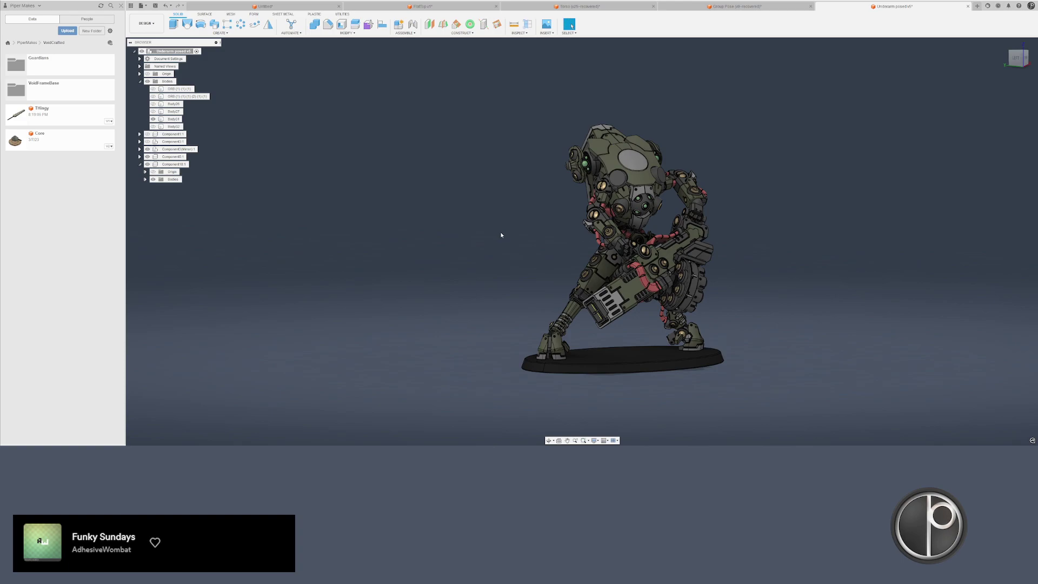
{"action": "middle_click_drag", "start_coordinate": [500, 231], "coordinate": [462, 236], "text": "shift"}
{"action": "scroll", "coordinate": [638, 216], "scroll_direction": "up", "scroll_amount": 10}
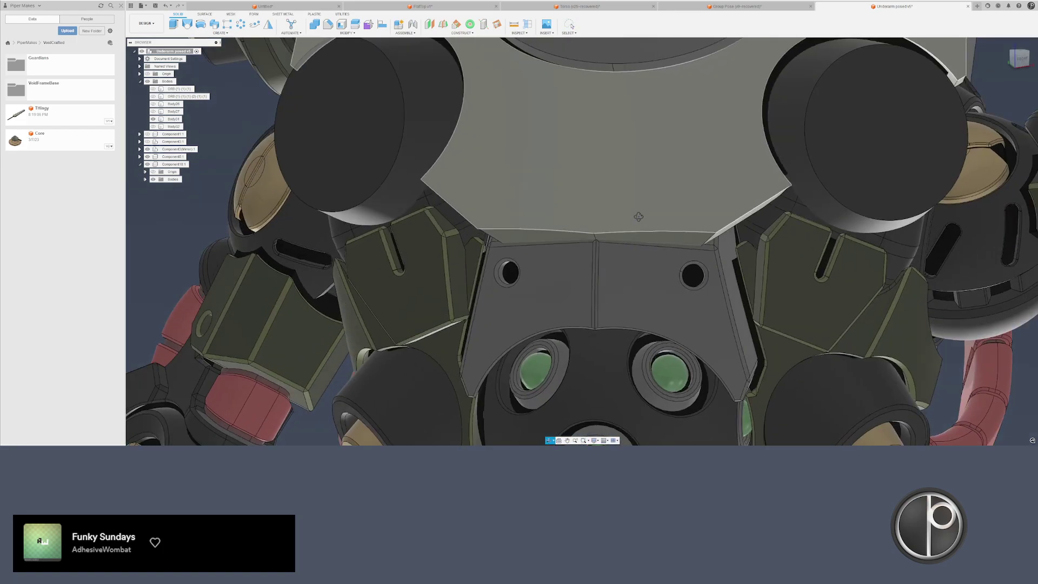
{"action": "scroll", "coordinate": [639, 216], "scroll_direction": "up", "scroll_amount": 5}
{"action": "left_click", "coordinate": [631, 238]}
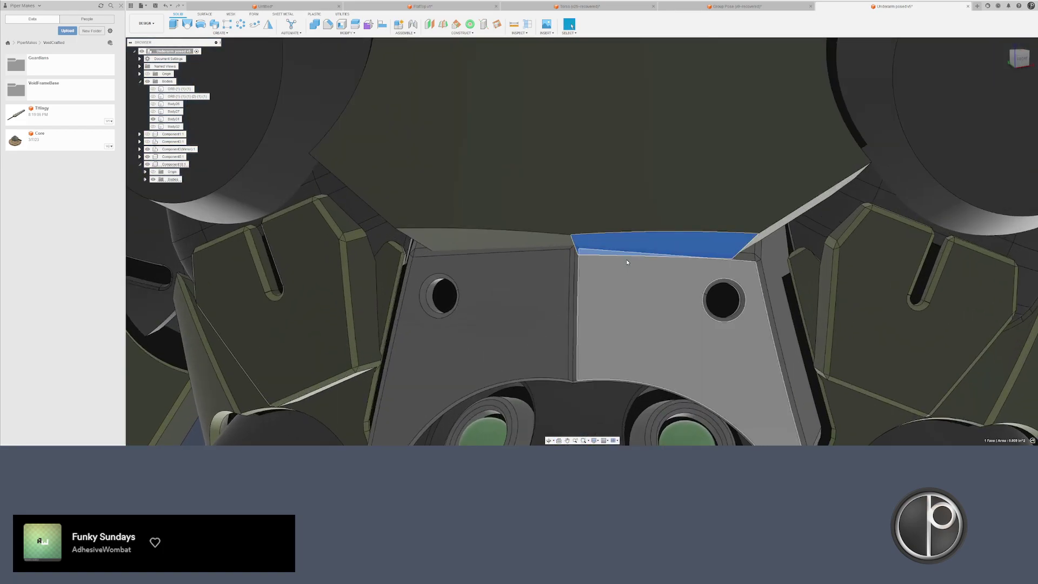
{"action": "key", "text": "m"}
{"action": "left_click", "coordinate": [574, 238]}
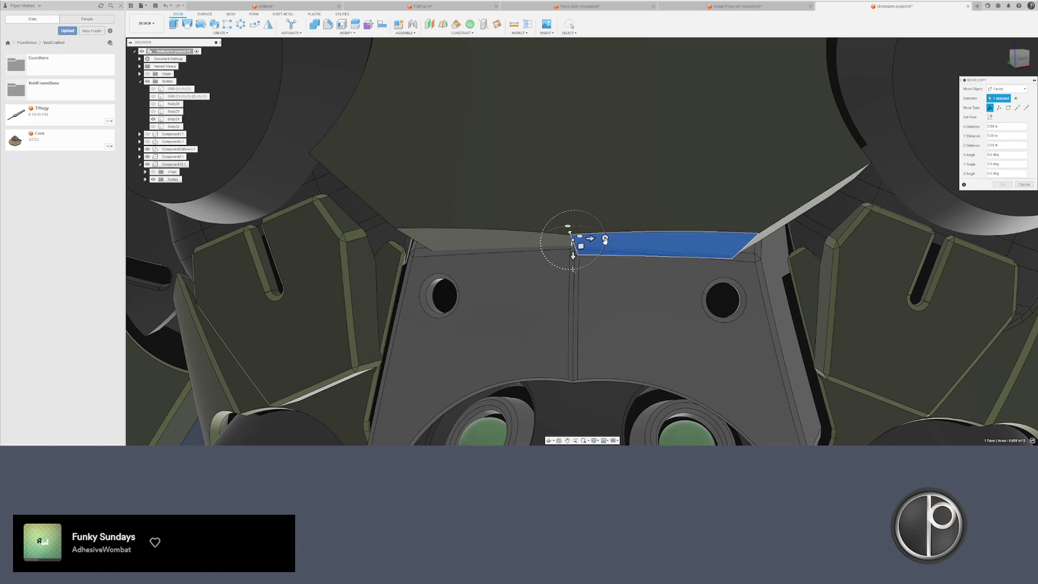
{"action": "left_click", "coordinate": [609, 243]}
{"action": "left_click", "coordinate": [606, 239]}
{"action": "key", "text": "Return"}
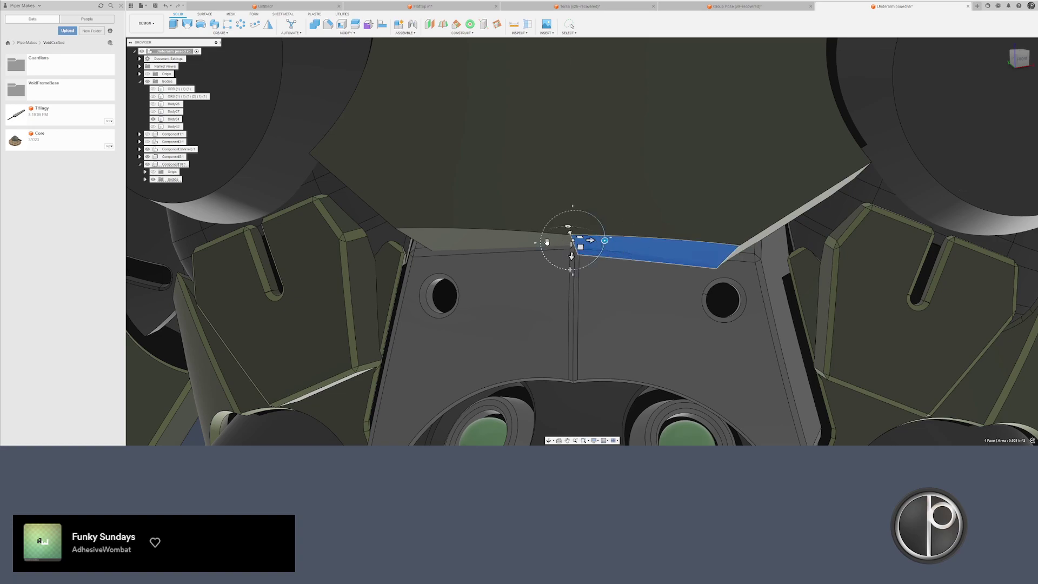
- Rotate the other half of the top armour's front edge face to mirror the first half's slope
{"action": "key", "text": "m"}
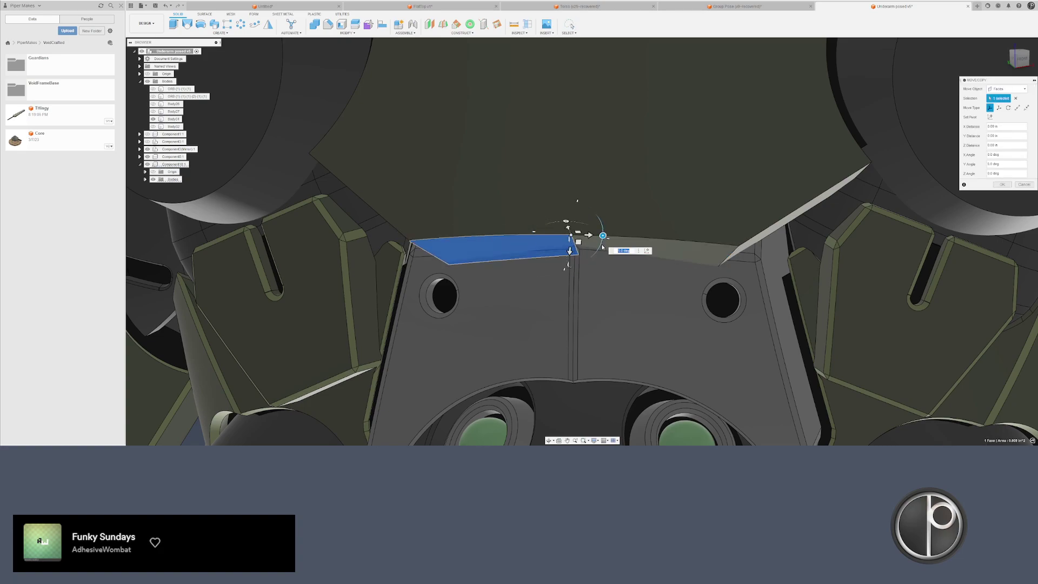
{"action": "key", "text": "Return"}
{"action": "scroll", "coordinate": [594, 250], "scroll_direction": "down", "scroll_amount": 2}
{"action": "mouse_move", "coordinate": [594, 250]}
{"action": "middle_mouse_down", "text": "shift"}
{"action": "mouse_move", "coordinate": [595, 238]}
{"action": "mouse_move", "coordinate": [600, 249]}
{"action": "middle_mouse_up", "text": "shift"}
{"action": "left_click", "coordinate": [603, 248]}
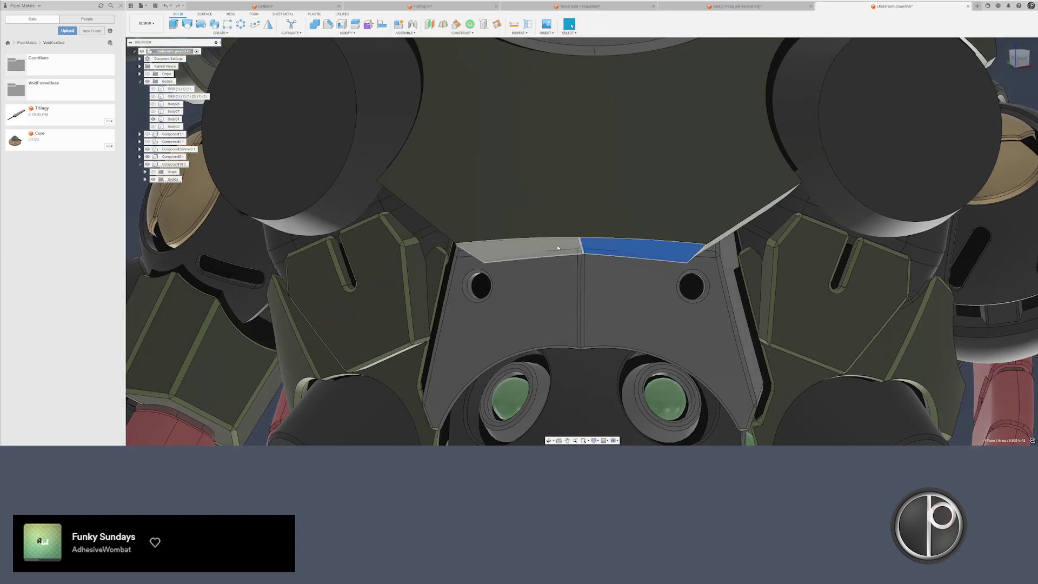
{"action": "left_click", "coordinate": [570, 243], "text": "ctrl"}
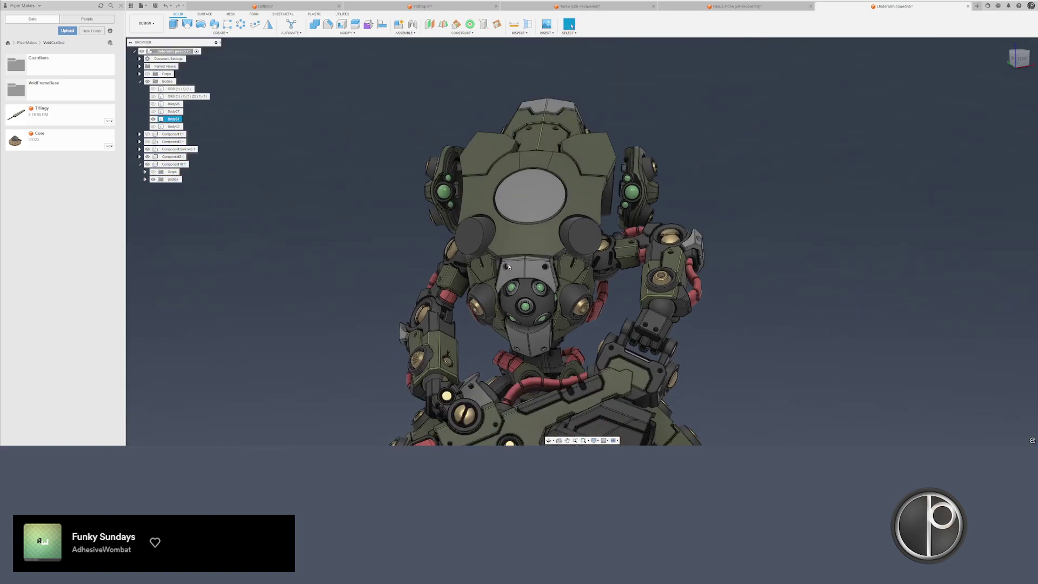
{"action": "mouse_move", "coordinate": [507, 264]}
{"action": "middle_mouse_down", "text": "shift"}
{"action": "mouse_move", "coordinate": [470, 264]}
{"action": "mouse_move", "coordinate": [585, 227]}
{"action": "mouse_move", "coordinate": [685, 362]}
{"action": "mouse_move", "coordinate": [524, 266]}
{"action": "middle_mouse_up", "text": "shift"}
{"action": "key", "text": "Escape"}
- Start an Offset Face on the top armour's lower edge faces along the front corner and curved flank of one side
{"action": "scroll", "coordinate": [616, 209], "scroll_direction": "up", "scroll_amount": 4}
{"action": "scroll", "coordinate": [528, 265], "scroll_direction": "up", "scroll_amount": 3}
{"action": "left_click", "coordinate": [529, 270]}
{"action": "middle_click_drag", "start_coordinate": [443, 361], "coordinate": [422, 396], "text": "shift"}
{"action": "scroll", "coordinate": [452, 375], "scroll_direction": "up", "scroll_amount": 3}
{"action": "left_click", "coordinate": [436, 392], "text": "shift"}
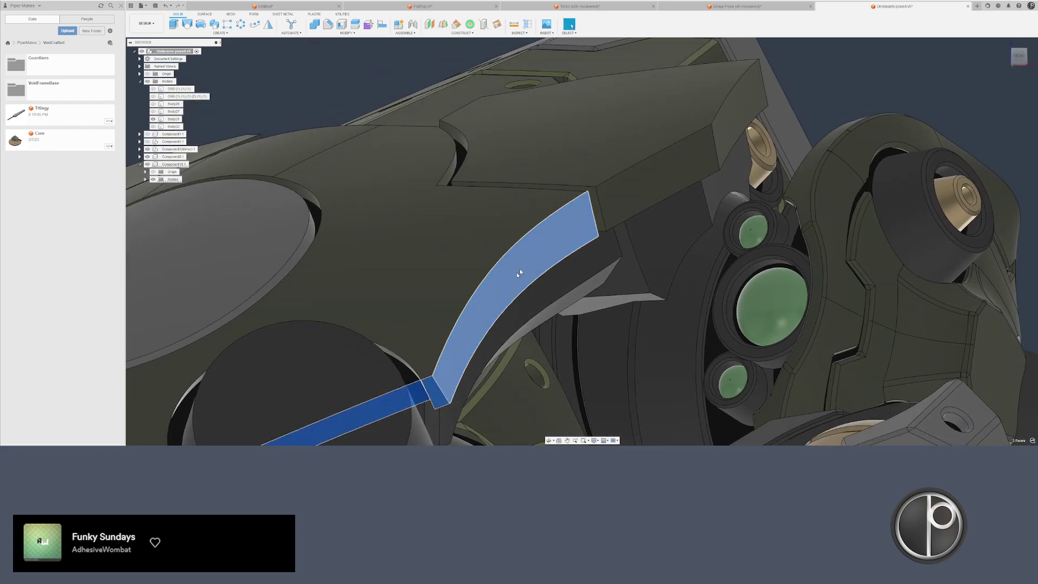
{"action": "scroll", "coordinate": [425, 389], "scroll_direction": "down", "scroll_amount": 5}
{"action": "middle_click_drag", "start_coordinate": [424, 388], "coordinate": [466, 292]}
{"action": "middle_click_drag", "start_coordinate": [466, 292], "coordinate": [526, 242], "text": "shift"}
{"action": "scroll", "coordinate": [525, 242], "scroll_direction": "up", "scroll_amount": 5}
{"action": "left_click", "coordinate": [485, 269]}
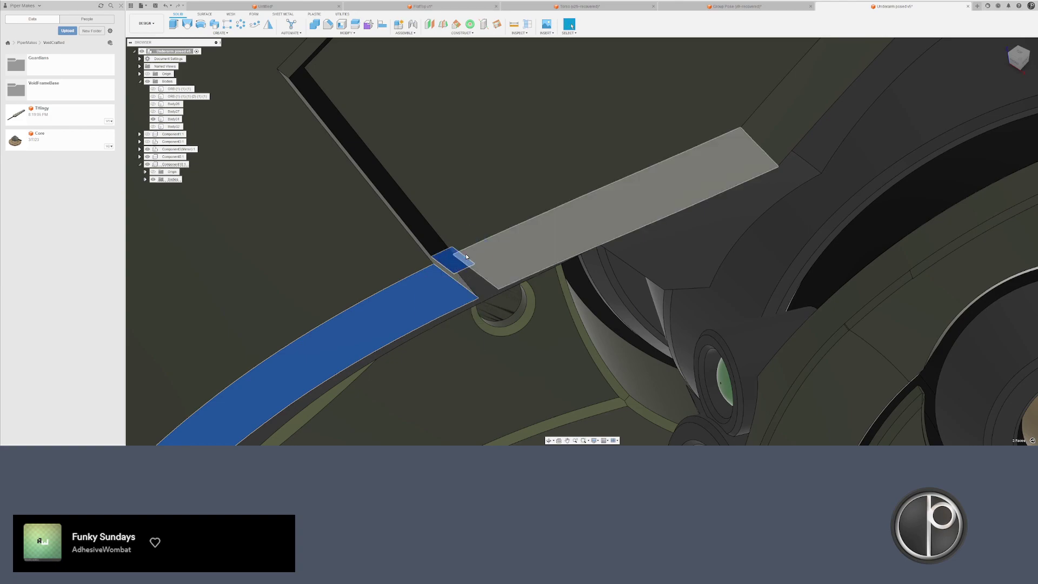
{"action": "key", "text": "q"}
- Add the curved flank edge and its small end face on the armour's opposite side to the face offset
{"action": "scroll", "coordinate": [454, 271], "scroll_direction": "down", "scroll_amount": 8}
{"action": "middle_click_drag", "start_coordinate": [455, 272], "coordinate": [519, 248], "text": "shift"}
{"action": "middle_click_drag", "start_coordinate": [440, 252], "coordinate": [670, 217]}
{"action": "scroll", "coordinate": [383, 225], "scroll_direction": "up", "scroll_amount": 4}
{"action": "left_click", "coordinate": [361, 222]}
{"action": "scroll", "coordinate": [354, 213], "scroll_direction": "up", "scroll_amount": 4}
{"action": "middle_click_drag", "start_coordinate": [355, 213], "coordinate": [366, 212], "text": "shift"}
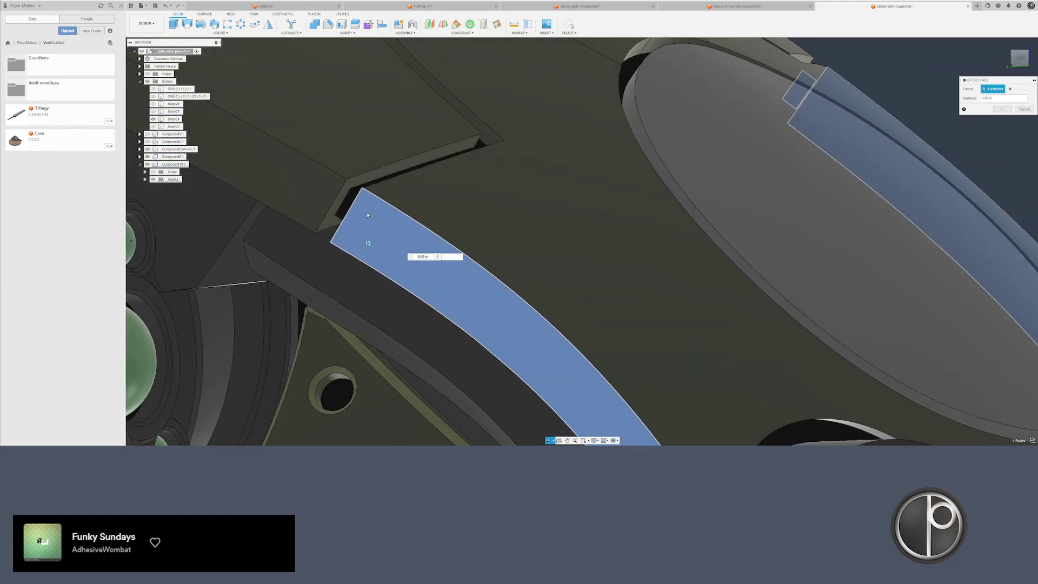
{"action": "scroll", "coordinate": [366, 212], "scroll_direction": "down", "scroll_amount": 1}
{"action": "left_click", "coordinate": [352, 208]}
{"action": "scroll", "coordinate": [352, 209], "scroll_direction": "down", "scroll_amount": 4}
{"action": "middle_click_drag", "start_coordinate": [450, 234], "coordinate": [461, 239], "text": "shift"}
{"action": "scroll", "coordinate": [418, 330], "scroll_direction": "up", "scroll_amount": 3}
{"action": "scroll", "coordinate": [409, 346], "scroll_direction": "up", "scroll_amount": 2}
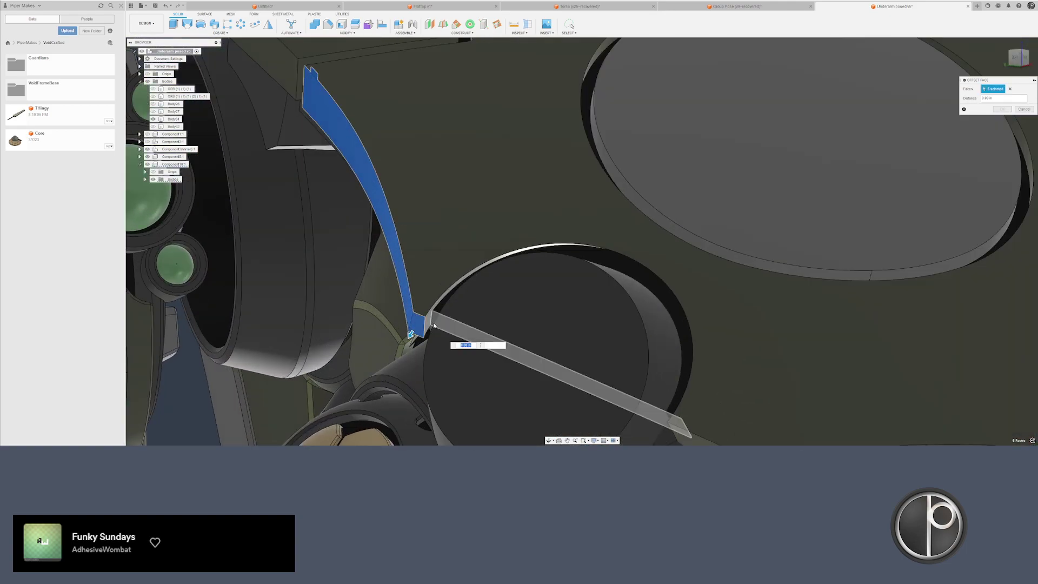
- Add the remaining front corner edge faces to the selection and offset all the selected armour edge faces slightly
{"action": "scroll", "coordinate": [431, 324], "scroll_direction": "down", "scroll_amount": 3}
{"action": "middle_click_drag", "start_coordinate": [432, 324], "coordinate": [494, 319], "text": "shift"}
{"action": "scroll", "coordinate": [841, 313], "scroll_direction": "up", "scroll_amount": 5}
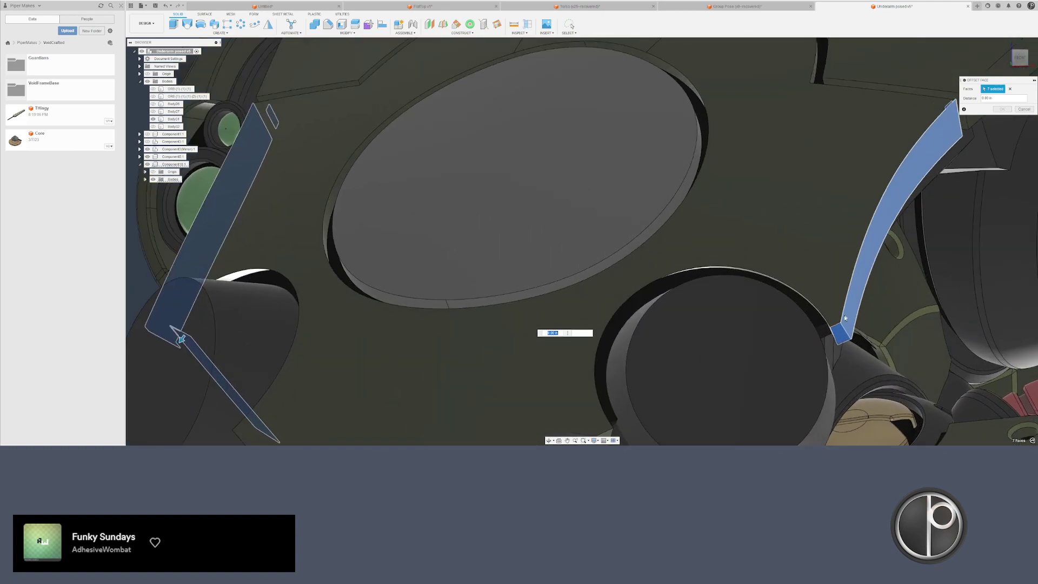
{"action": "left_click", "coordinate": [811, 334]}
{"action": "scroll", "coordinate": [811, 334], "scroll_direction": "down", "scroll_amount": 3}
{"action": "scroll", "coordinate": [811, 333], "scroll_direction": "up", "scroll_amount": 2}
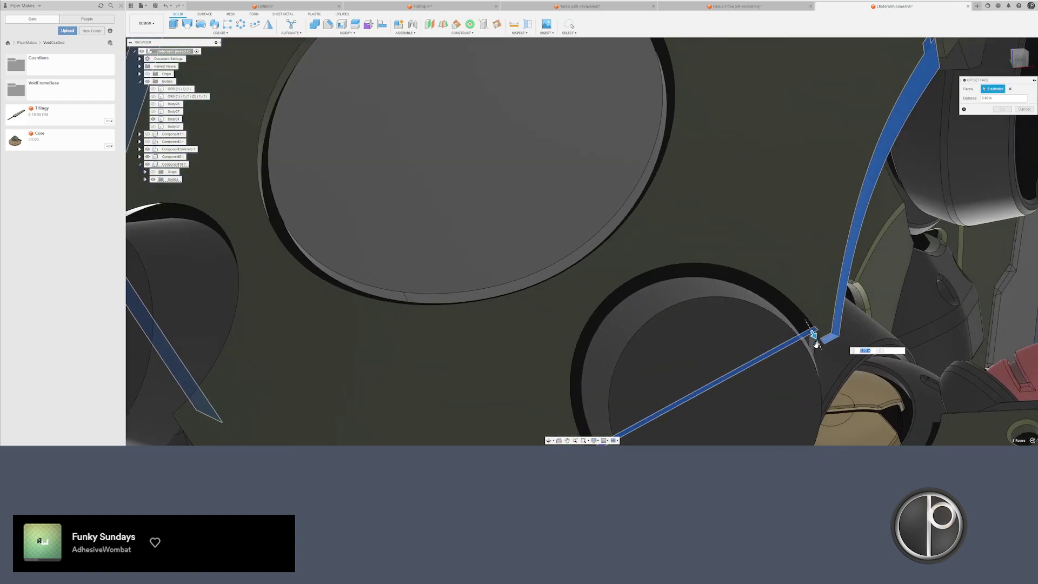
{"action": "left_click_drag", "start_coordinate": [811, 333], "coordinate": [792, 316]}
{"action": "scroll", "coordinate": [794, 316], "scroll_direction": "down", "scroll_amount": 3}
{"action": "middle_click_drag", "start_coordinate": [794, 316], "coordinate": [831, 185], "text": "shift"}
{"action": "scroll", "coordinate": [817, 310], "scroll_direction": "down", "scroll_amount": 4}
{"action": "scroll", "coordinate": [816, 346], "scroll_direction": "down", "scroll_amount": 2}
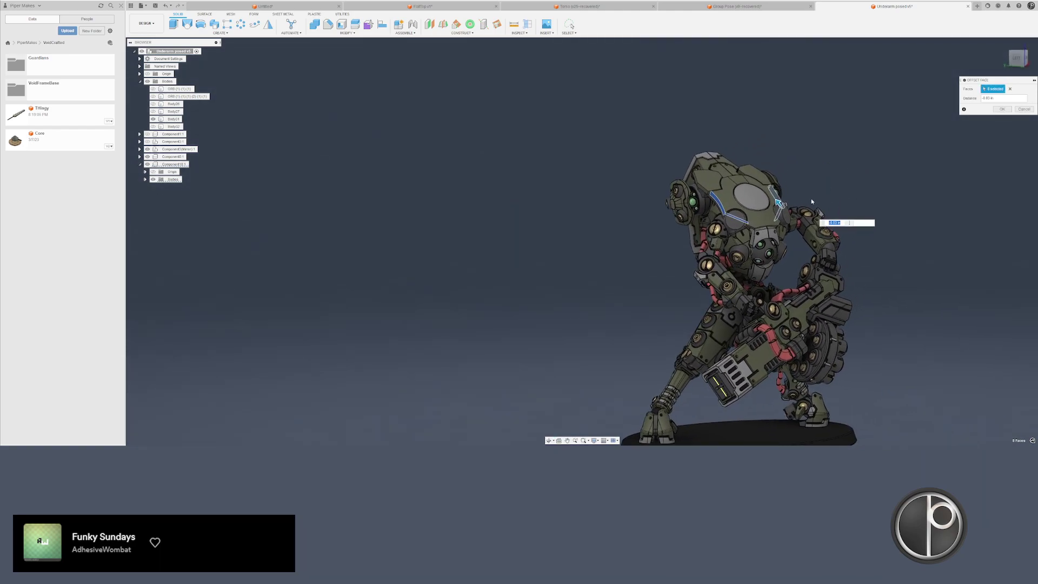
- Show the wide-stance robot component and delete the leftover shell component overlapping its upper body
{"action": "mouse_move", "coordinate": [508, 211]}
{"action": "middle_mouse_down", "text": "shift"}
{"action": "mouse_move", "coordinate": [616, 198]}
{"action": "mouse_move", "coordinate": [495, 199]}
{"action": "middle_mouse_up", "text": "shift"}
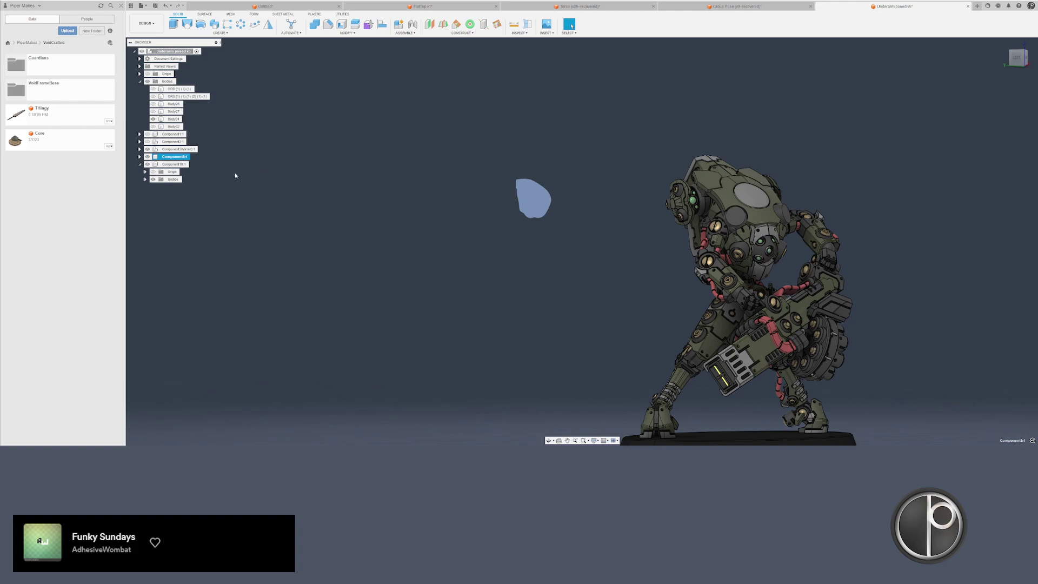
{"action": "left_click", "coordinate": [172, 141]}
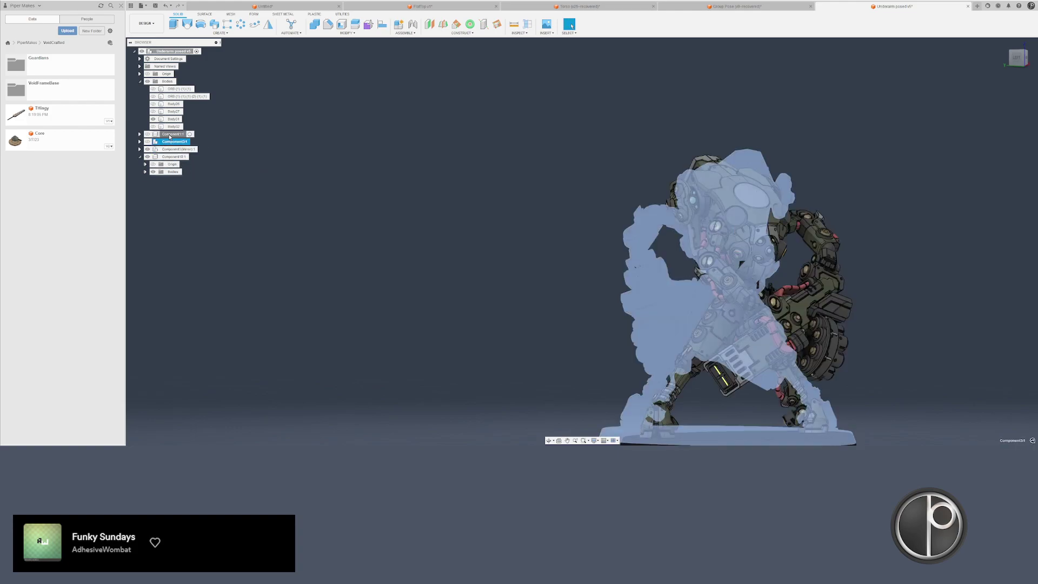
{"action": "left_click", "coordinate": [257, 159]}
{"action": "left_click", "coordinate": [171, 151]}
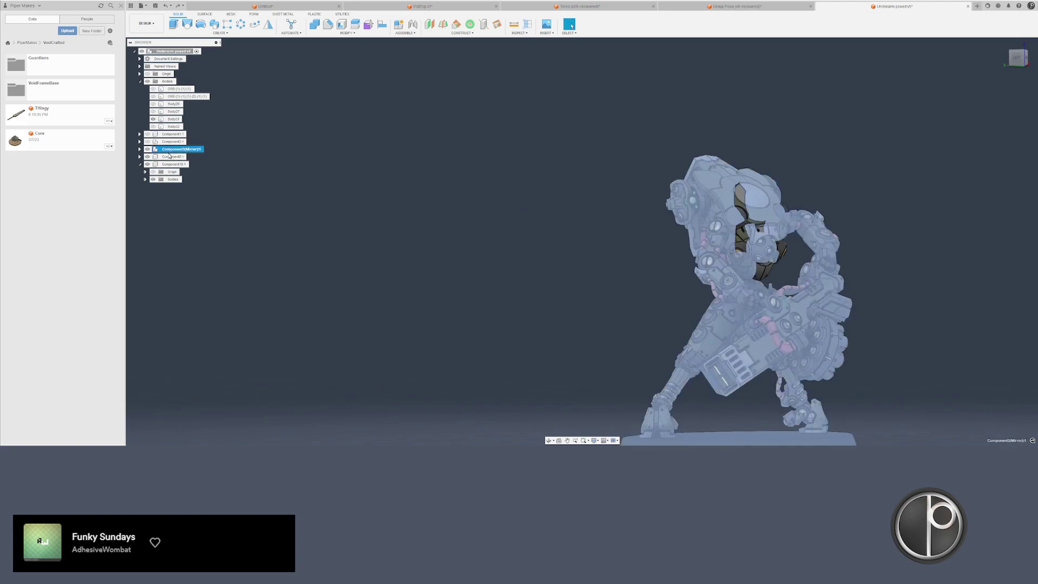
{"action": "left_click", "coordinate": [160, 142]}
{"action": "left_click", "coordinate": [173, 135]}
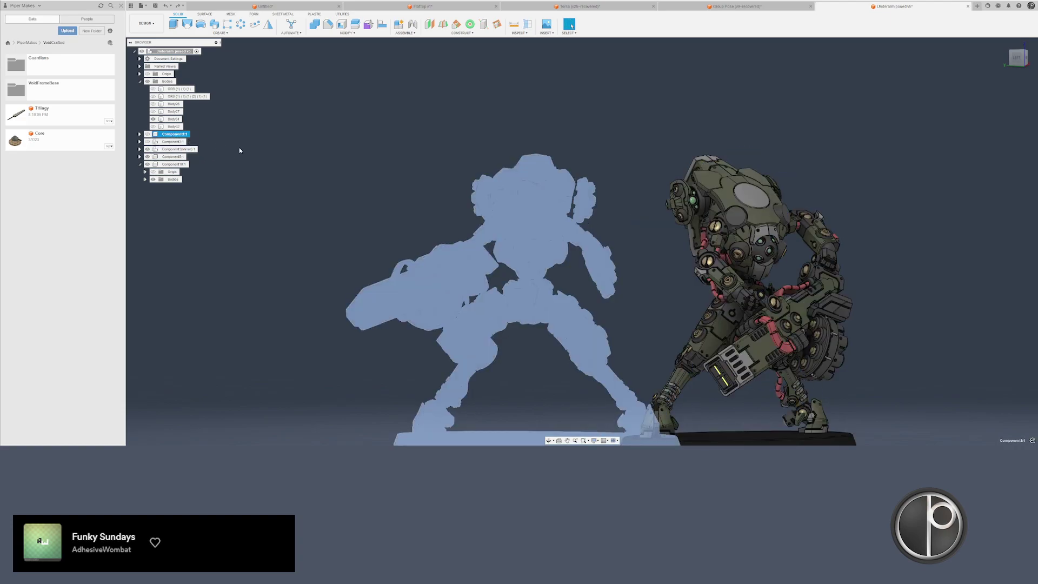
{"action": "key", "text": "v"}
{"action": "left_click", "coordinate": [239, 148]}
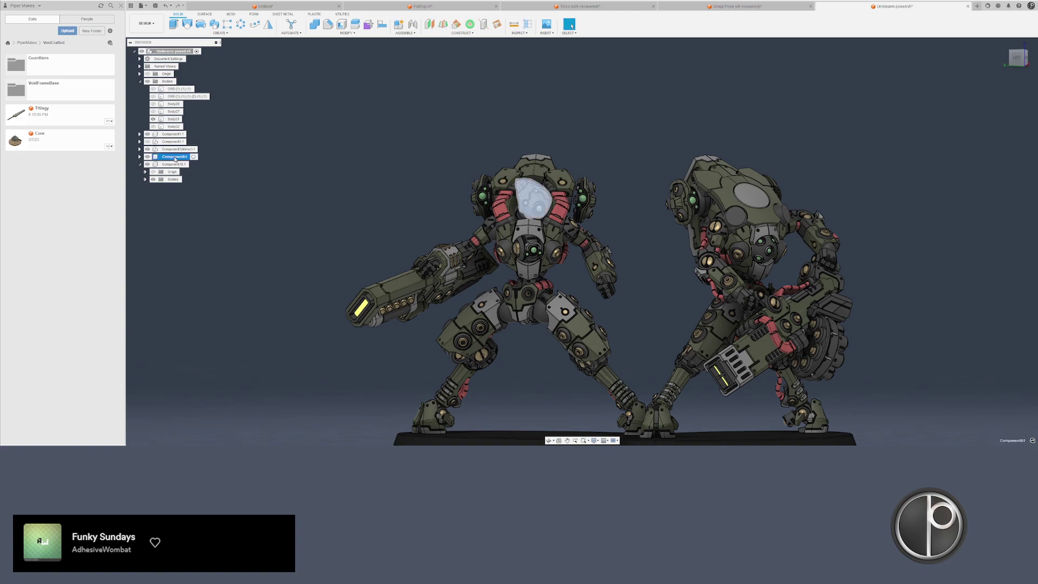
{"action": "left_click", "coordinate": [221, 161]}
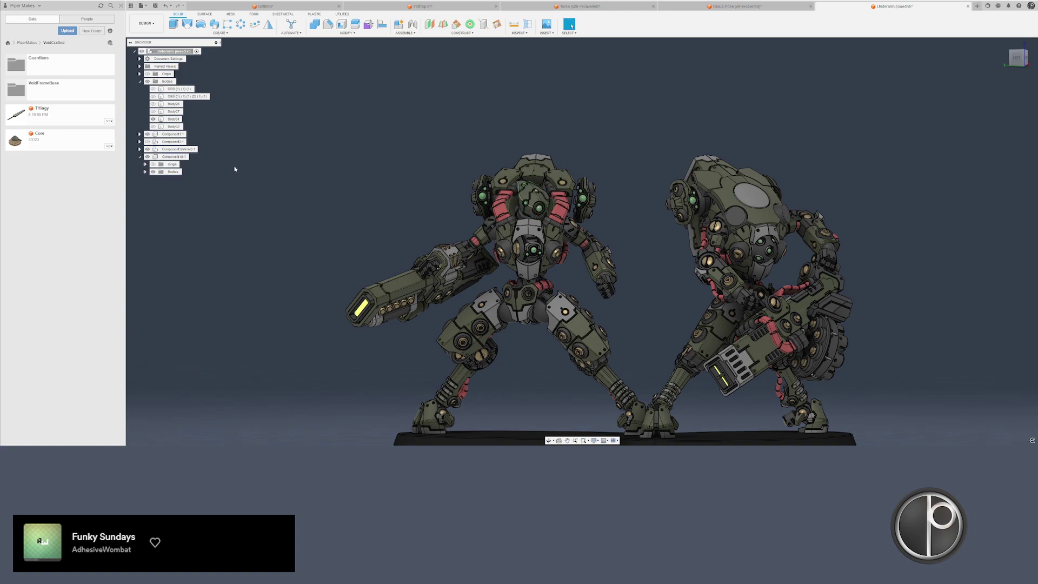
- Show the hidden third robot component and move it behind and between the other two robots
{"action": "left_click", "coordinate": [168, 142]}
{"action": "middle_click_drag", "start_coordinate": [254, 152], "coordinate": [304, 189], "text": "shift"}
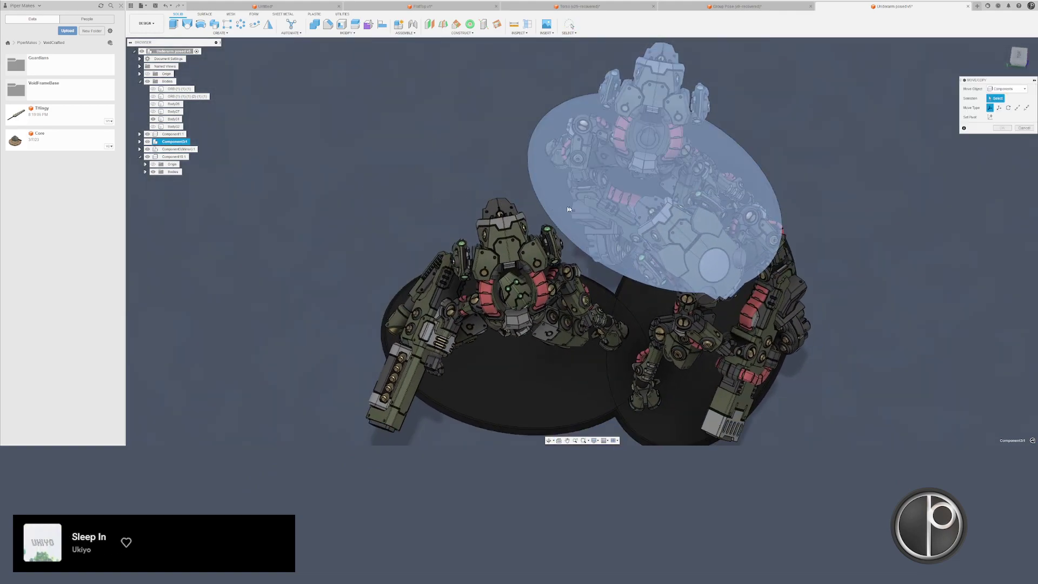
{"action": "left_click_drag", "start_coordinate": [598, 140], "coordinate": [499, 94]}
{"action": "key", "text": "Return"}
- Rename the component of the wide-stance robot with the outstretched gun
{"action": "middle_click_drag", "start_coordinate": [400, 180], "coordinate": [332, 192], "text": "shift"}
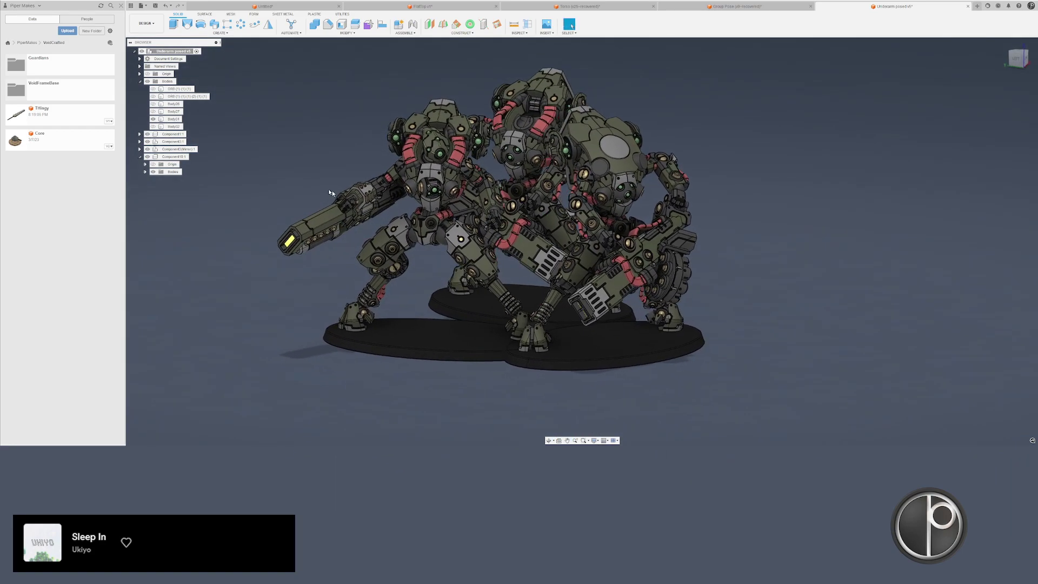
{"action": "left_click", "coordinate": [173, 135]}
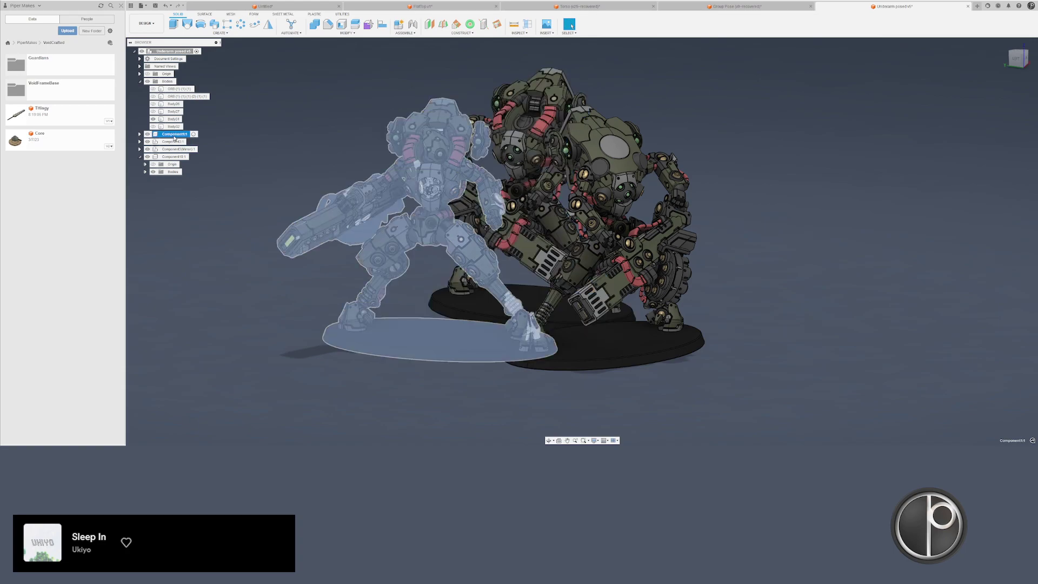
{"action": "double_click", "coordinate": [175, 135]}
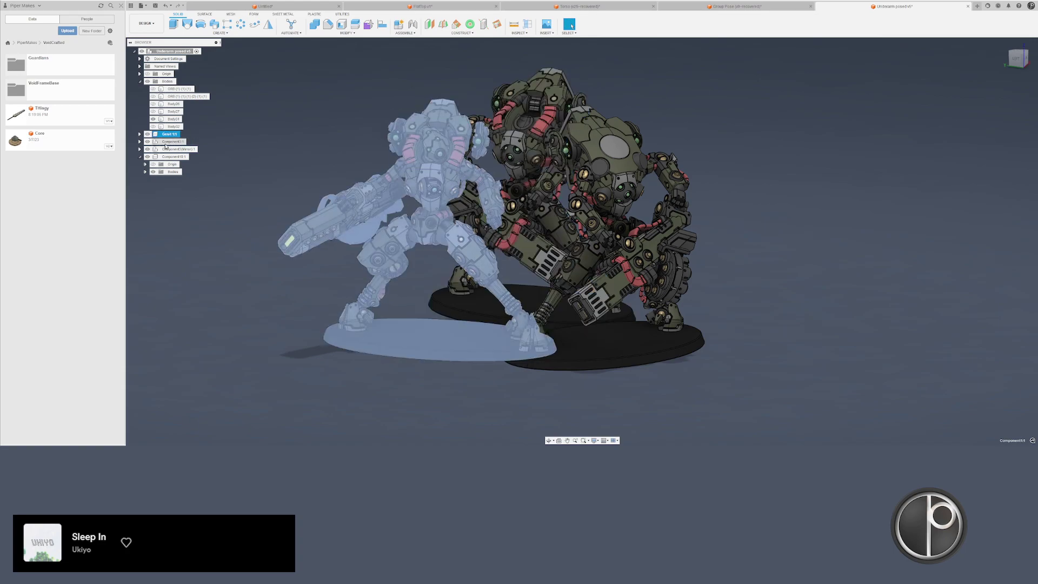
- Rename the component of the robot standing behind and between the other two
{"action": "left_click", "coordinate": [168, 142]}
{"action": "double_click", "coordinate": [168, 142]}
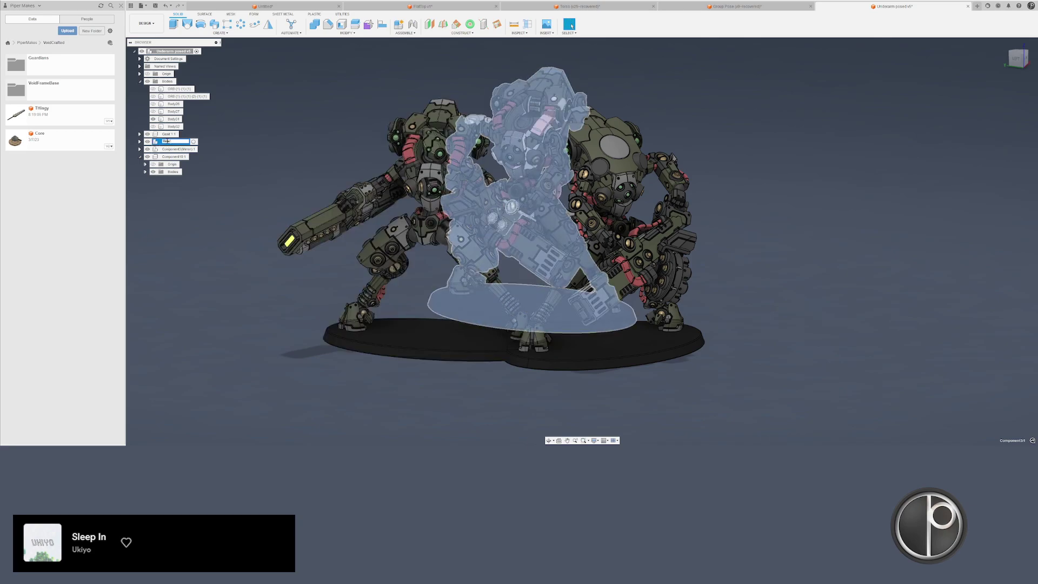
{"action": "type", "text": "Geist"}
{"action": "key", "text": "Return"}
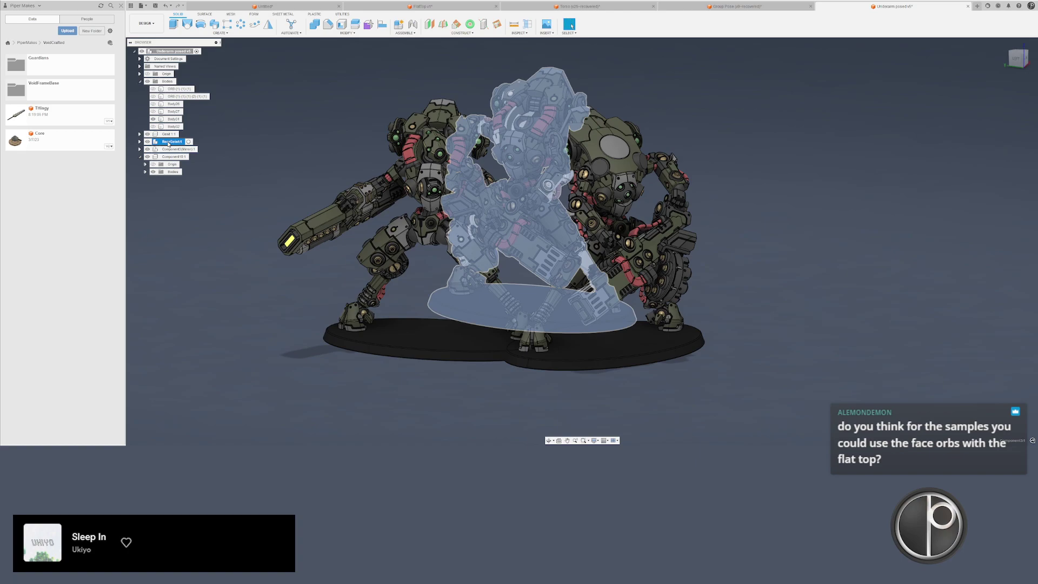
{"action": "left_click", "coordinate": [231, 158]}
{"action": "scroll", "coordinate": [210, 157], "scroll_direction": "up", "scroll_amount": 3}
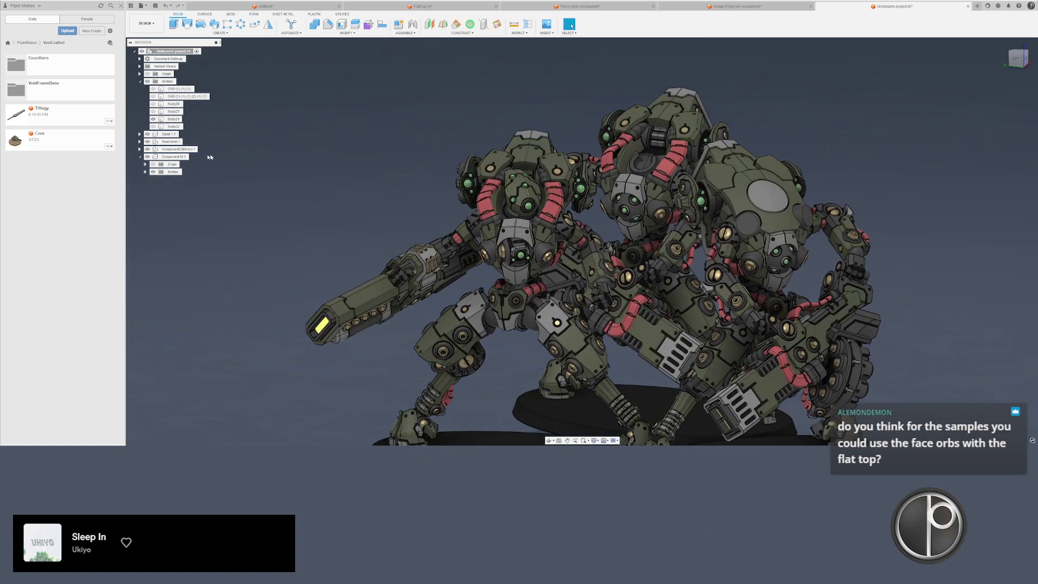
- Hide the two renamed robot components so that only the crouching robot and its head armour remain
{"action": "left_click", "coordinate": [172, 142]}
{"action": "left_click", "coordinate": [232, 152]}
{"action": "left_click", "coordinate": [169, 135]}
{"action": "key", "text": "v"}
{"action": "left_click", "coordinate": [249, 143]}
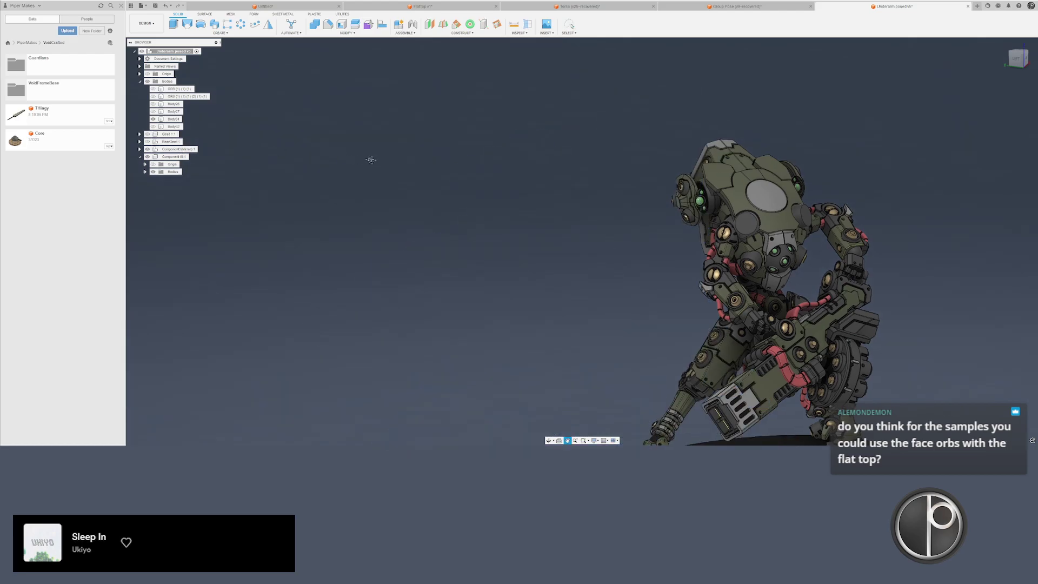
- Check the crouching robot's head armour, then hide that robot's component and the leftover loose body overlapping the head shell
{"action": "scroll", "coordinate": [407, 171], "scroll_direction": "up", "scroll_amount": 1}
{"action": "middle_click_drag", "start_coordinate": [497, 216], "coordinate": [312, 208]}
{"action": "scroll", "coordinate": [517, 165], "scroll_direction": "up", "scroll_amount": 3}
{"action": "middle_click_drag", "start_coordinate": [521, 171], "coordinate": [594, 162], "text": "shift"}
{"action": "scroll", "coordinate": [595, 162], "scroll_direction": "up", "scroll_amount": 2}
{"action": "scroll", "coordinate": [600, 151], "scroll_direction": "up", "scroll_amount": 4}
{"action": "left_click", "coordinate": [631, 186]}
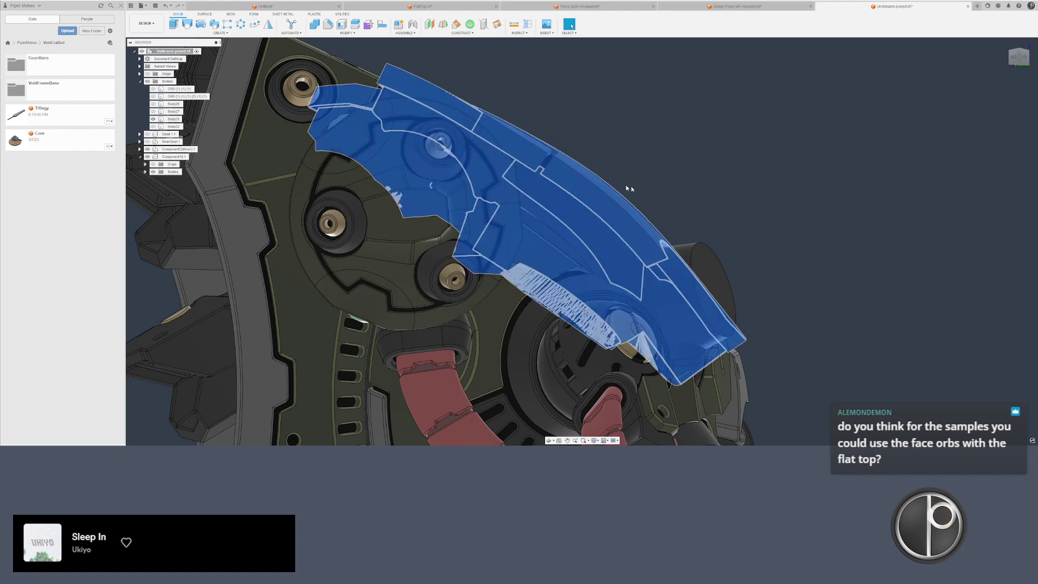
{"action": "middle_click_drag", "start_coordinate": [726, 240], "coordinate": [740, 237], "text": "shift"}
{"action": "scroll", "coordinate": [744, 230], "scroll_direction": "down", "scroll_amount": 2}
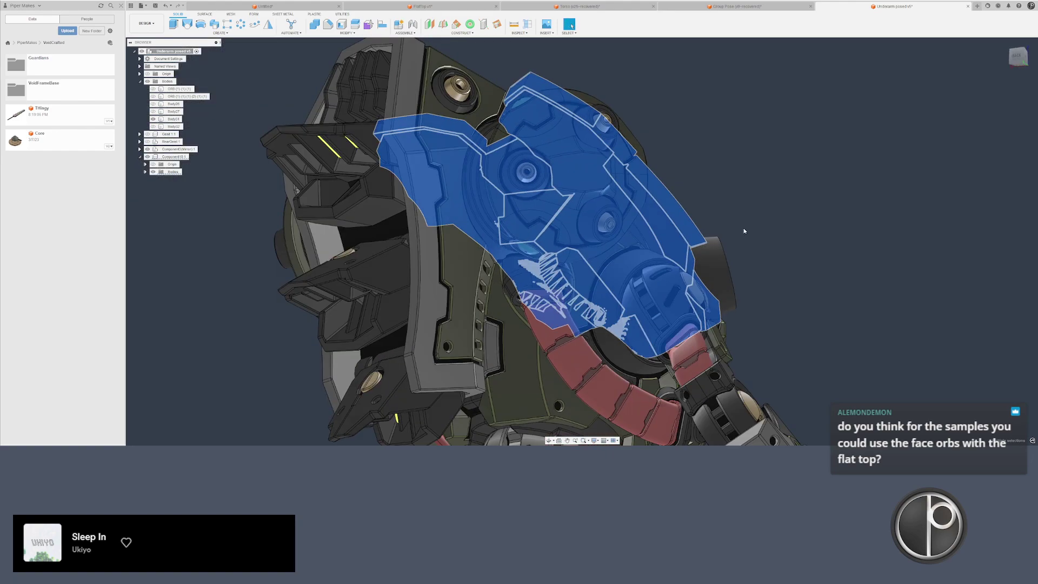
{"action": "left_click", "coordinate": [744, 229]}
{"action": "left_click", "coordinate": [147, 149]}
{"action": "scroll", "coordinate": [287, 230], "scroll_direction": "down", "scroll_amount": 4}
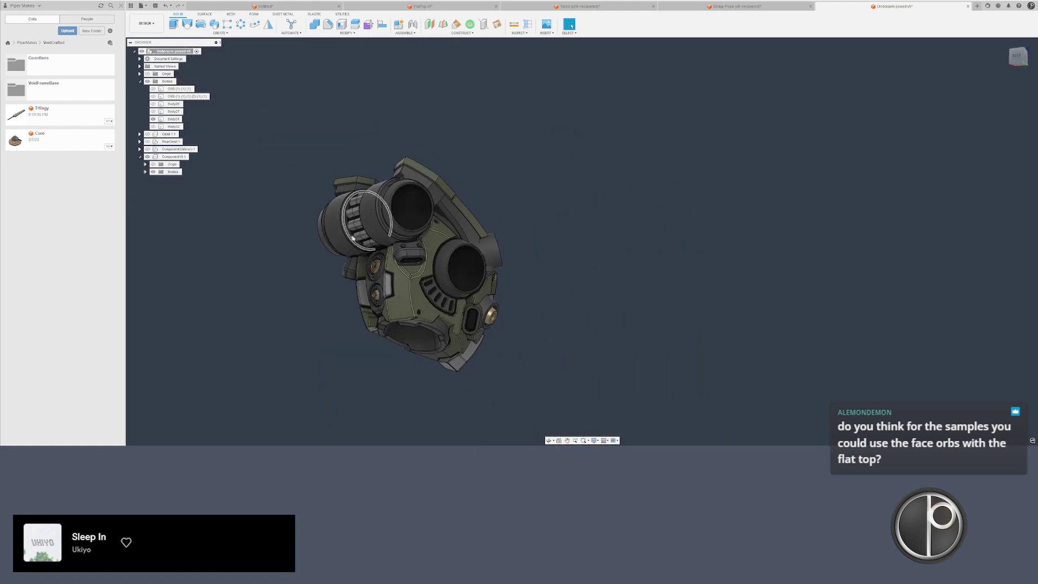
{"action": "middle_click_drag", "start_coordinate": [362, 211], "coordinate": [230, 194], "text": "shift"}
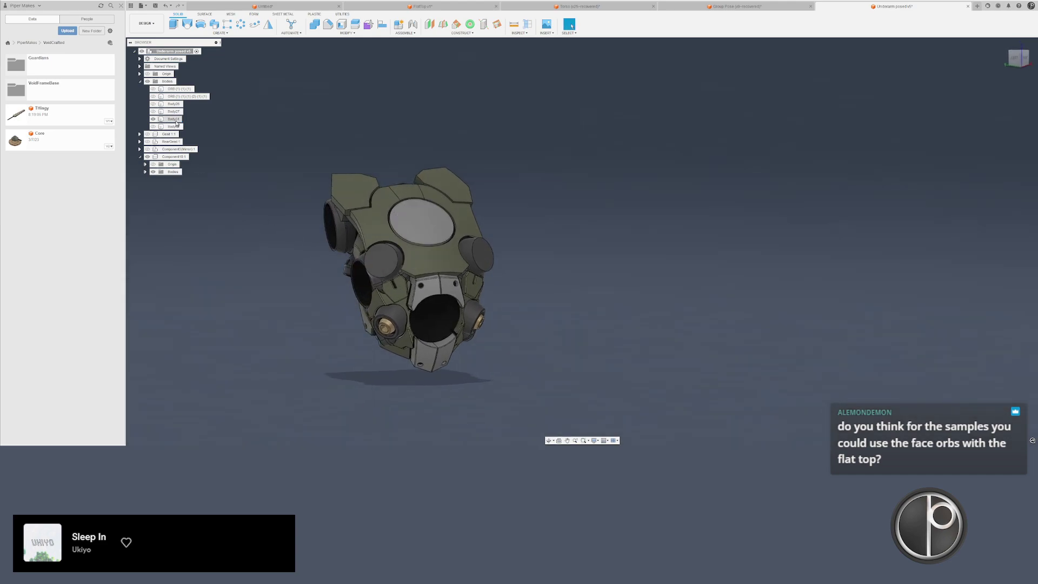
{"action": "left_click", "coordinate": [175, 121]}
{"action": "key", "text": "v"}
- Try hiding the shell component's remaining lower face body and undo the change
{"action": "left_click", "coordinate": [446, 329]}
{"action": "key", "text": "v"}
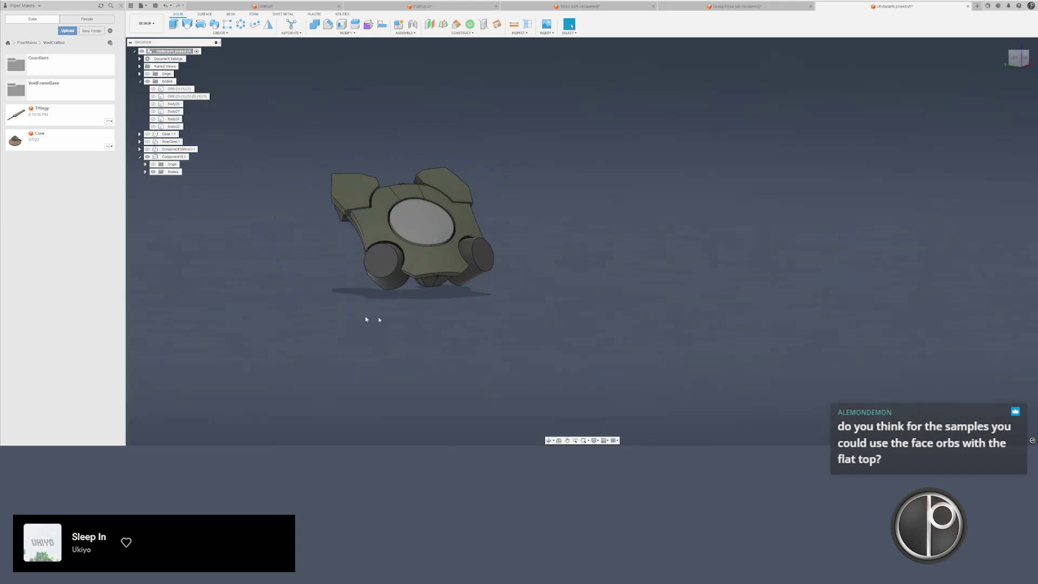
{"action": "mouse_move", "coordinate": [366, 319]}
{"action": "left_mouse_down"}
{"action": "mouse_move", "coordinate": [516, 259]}
{"action": "mouse_move", "coordinate": [318, 212]}
{"action": "mouse_move", "coordinate": [530, 302]}
{"action": "left_mouse_up"}
{"action": "left_click", "coordinate": [521, 260]}
{"action": "key", "text": "ctrl+z"}
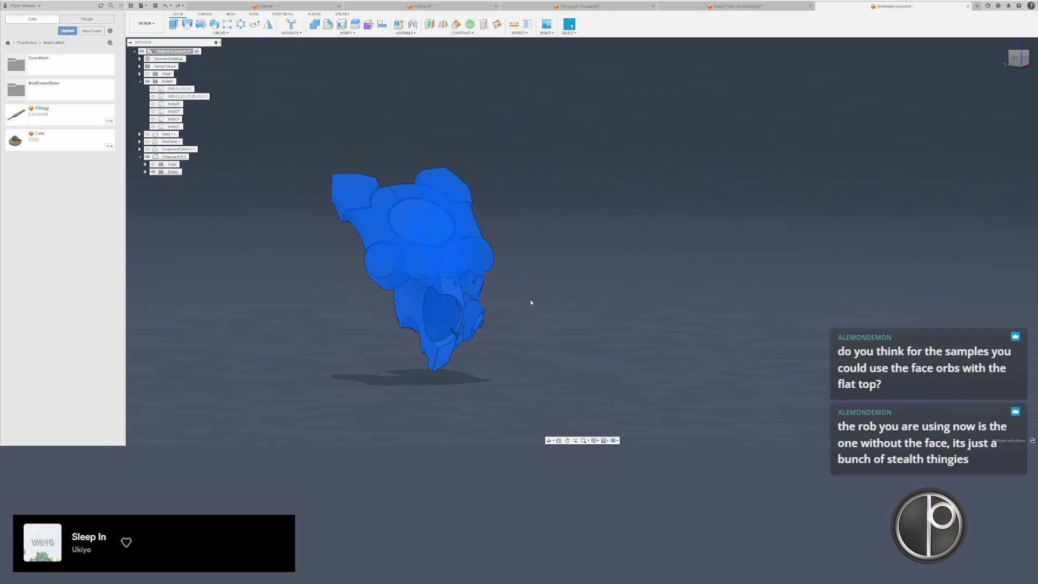
- Copy the head shell component, switch to the FlatTop design and paste it there at its default position
{"action": "left_click", "coordinate": [276, 283]}
{"action": "left_click", "coordinate": [173, 157]}
{"action": "right_click", "coordinate": [173, 157]}
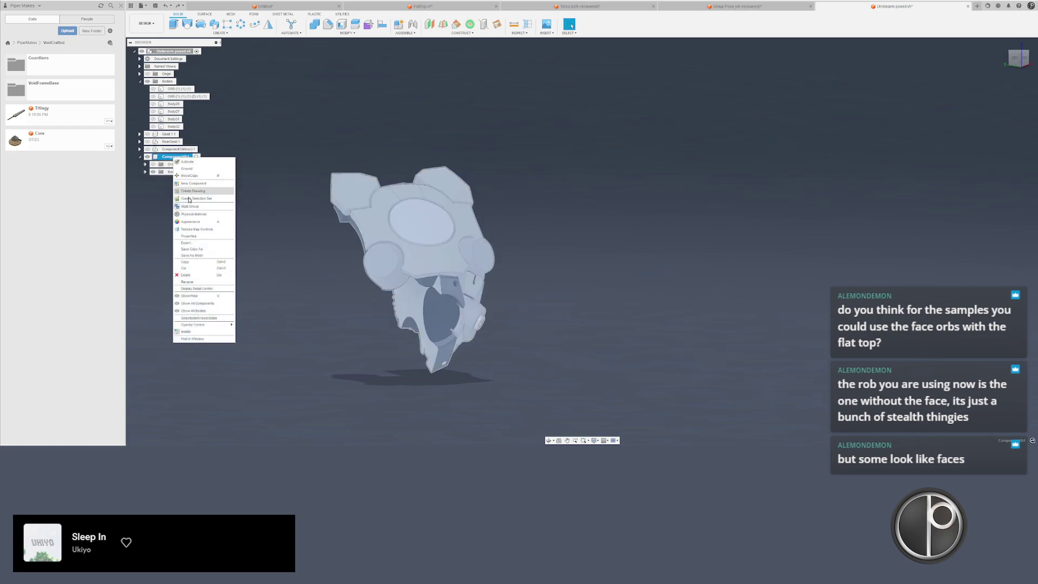
{"action": "left_click", "coordinate": [303, 193]}
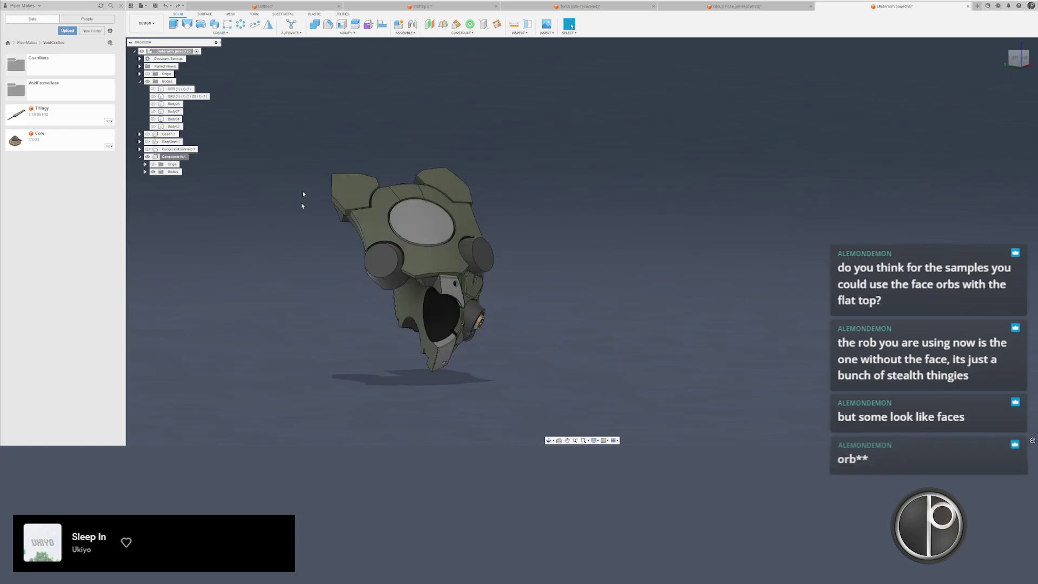
{"action": "left_click", "coordinate": [421, 6]}
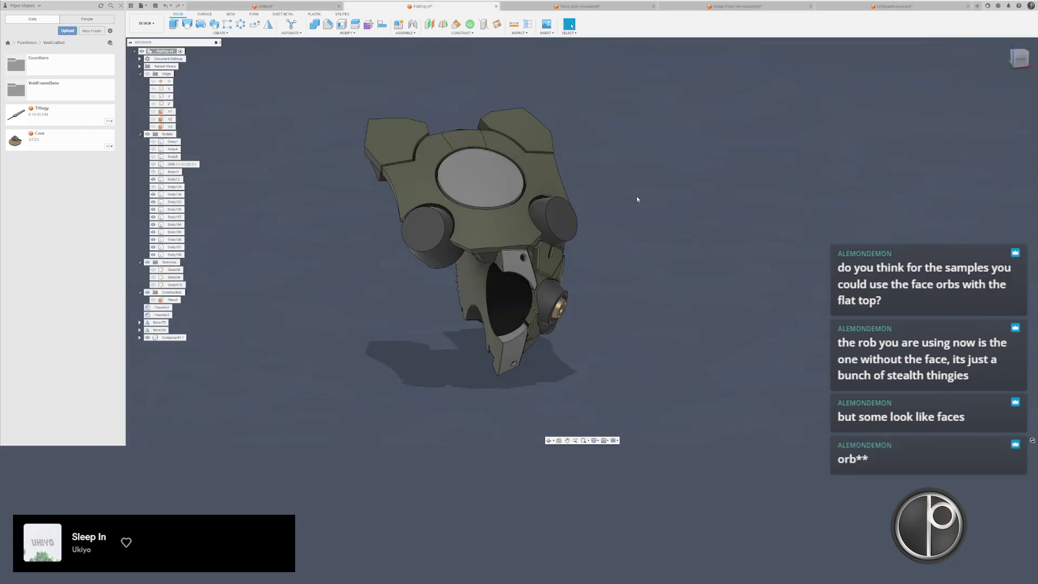
{"action": "right_click", "coordinate": [637, 199]}
{"action": "left_click", "coordinate": [629, 229]}
{"action": "key", "text": "ctrl+v"}
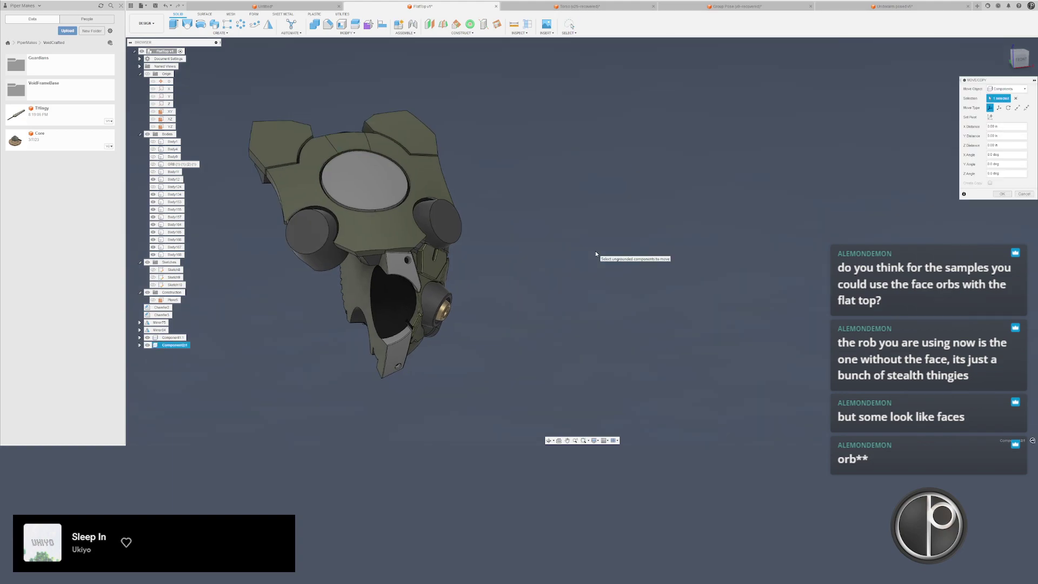
{"action": "scroll", "coordinate": [590, 250], "scroll_direction": "down", "scroll_amount": 5}
{"action": "middle_click_drag", "start_coordinate": [553, 228], "coordinate": [394, 162]}
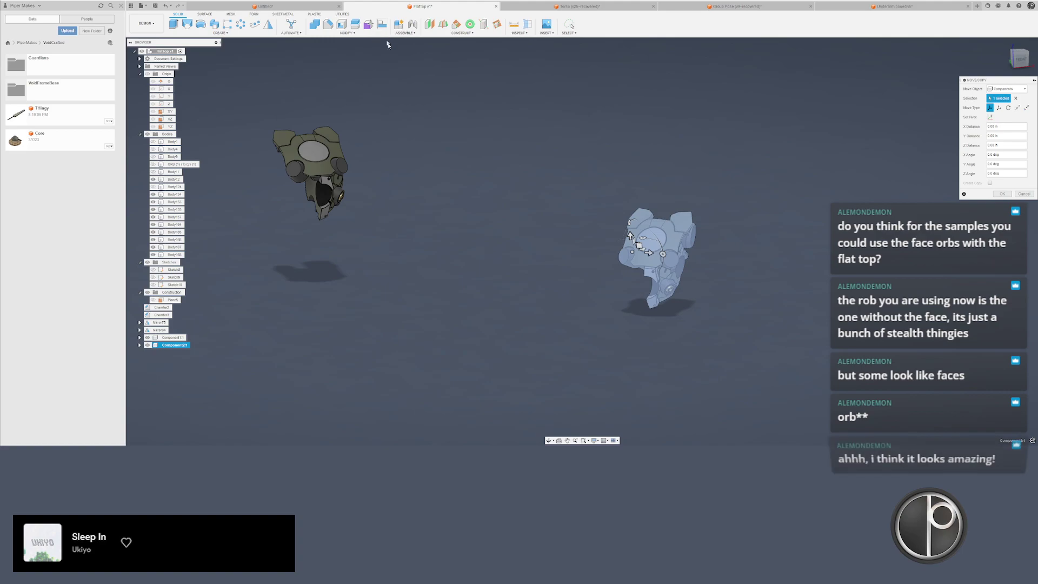
{"action": "key", "text": "Return"}
- Align the pasted head shell component to the original head, matching the same small cheek panel edge face on both
{"action": "left_click", "coordinate": [383, 25]}
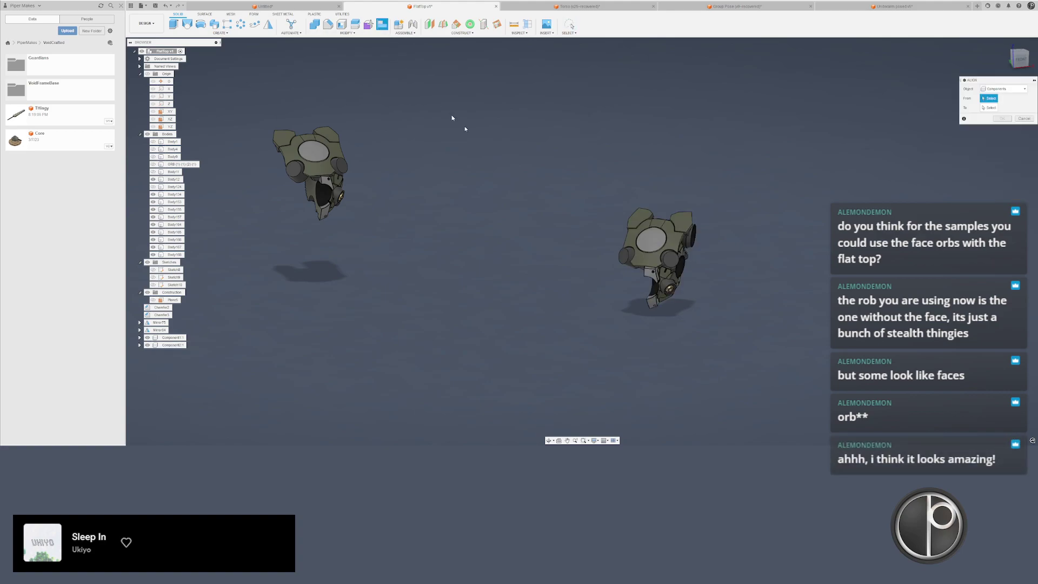
{"action": "scroll", "coordinate": [639, 282], "scroll_direction": "up", "scroll_amount": 8}
{"action": "middle_click_drag", "start_coordinate": [641, 283], "coordinate": [668, 212], "text": "shift"}
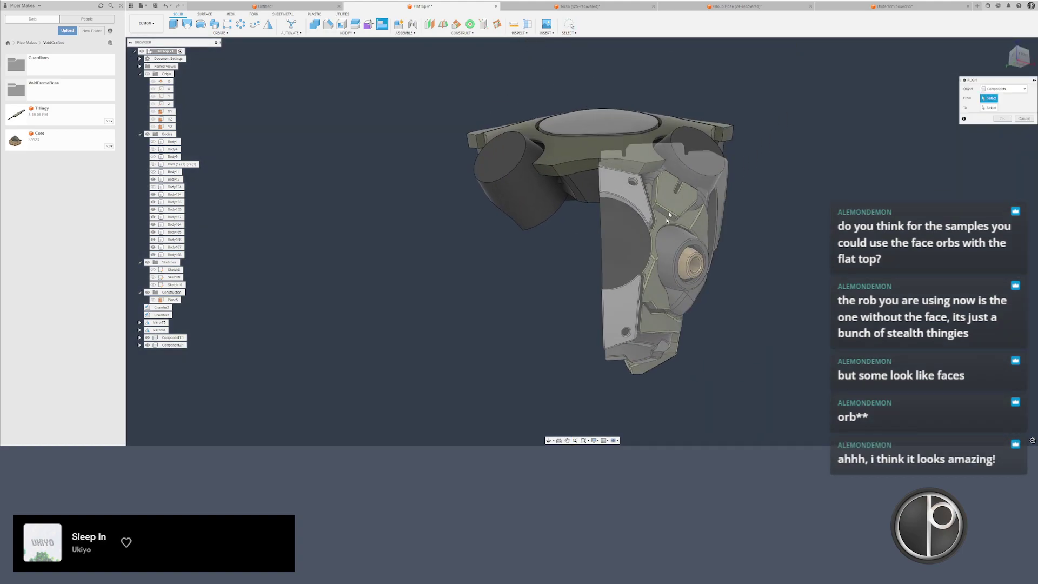
{"action": "scroll", "coordinate": [672, 213], "scroll_direction": "up", "scroll_amount": 8}
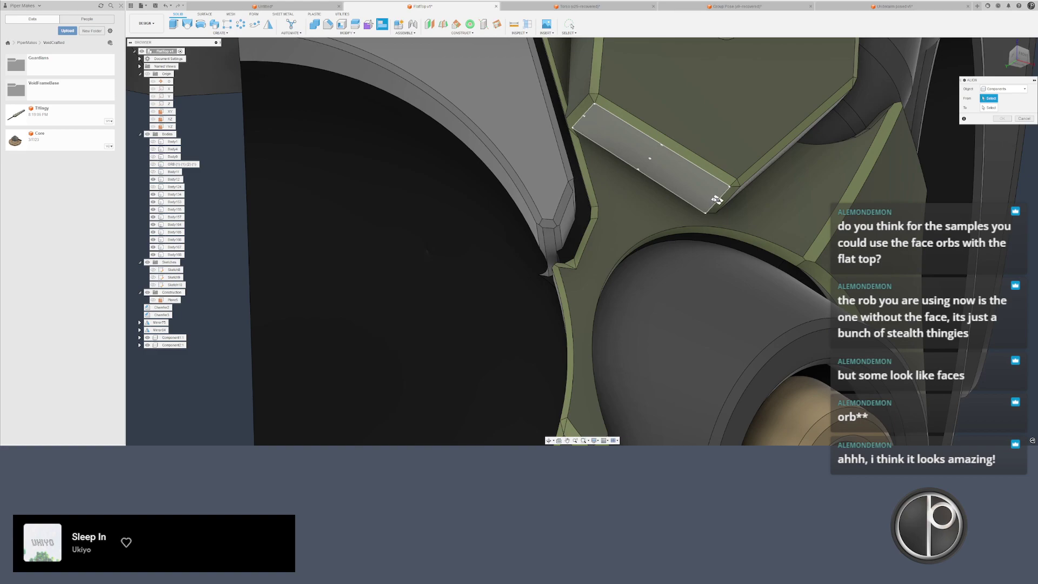
{"action": "left_click", "coordinate": [717, 200]}
{"action": "scroll", "coordinate": [698, 203], "scroll_direction": "down", "scroll_amount": 10}
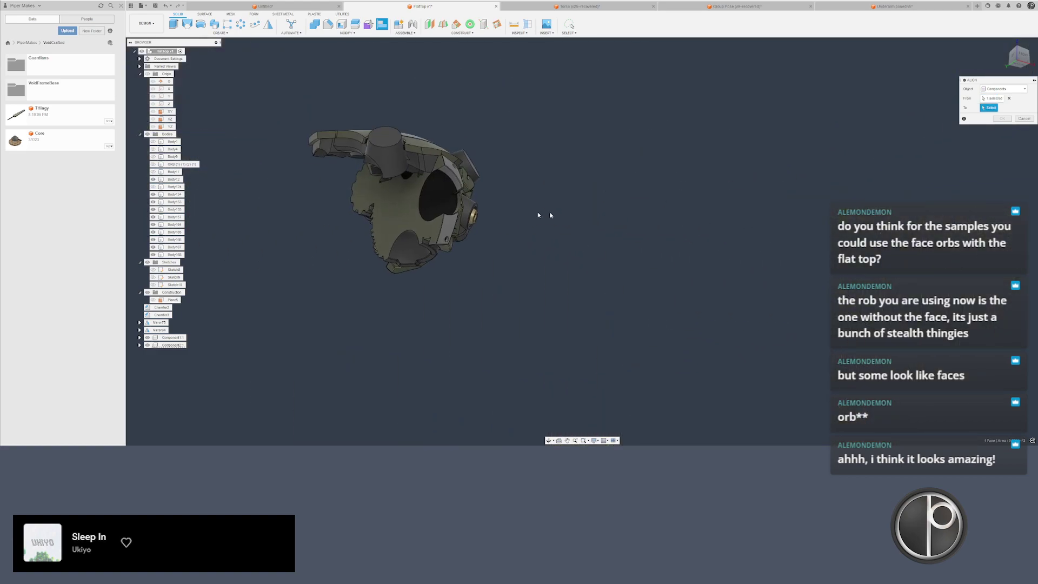
{"action": "scroll", "coordinate": [468, 189], "scroll_direction": "up", "scroll_amount": 10}
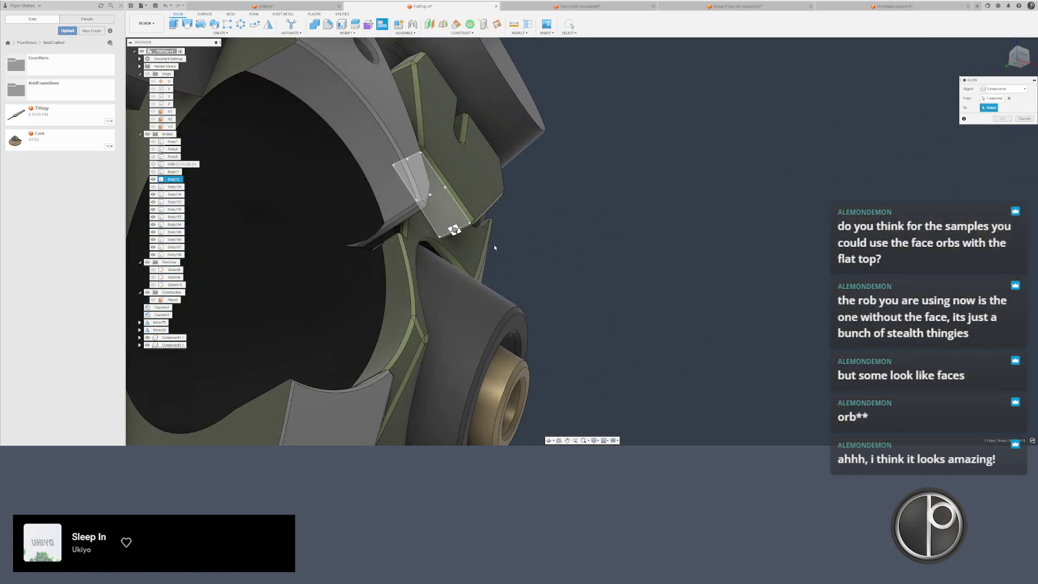
{"action": "scroll", "coordinate": [527, 249], "scroll_direction": "down", "scroll_amount": 8}
{"action": "key", "text": "Return"}
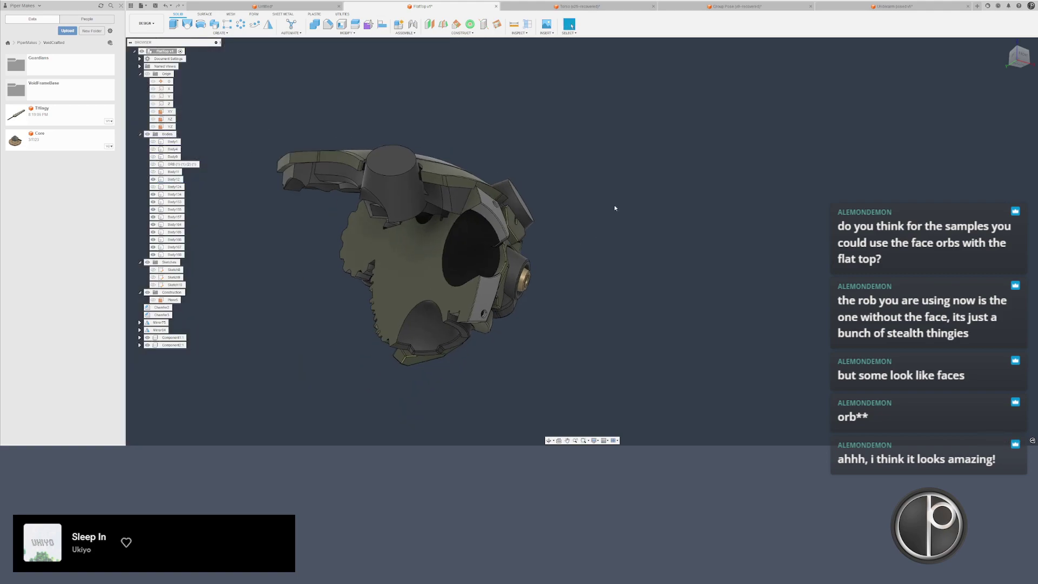
{"action": "middle_click_drag", "start_coordinate": [614, 206], "coordinate": [581, 227], "text": "shift"}
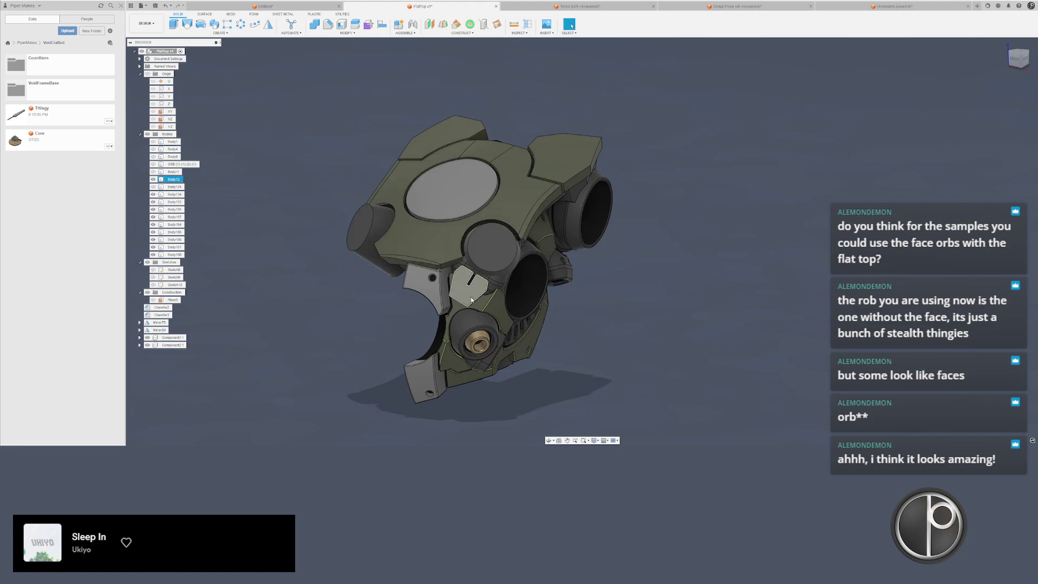
- Delete the older of the two components from the FlatTop design
{"action": "left_click", "coordinate": [171, 338]}
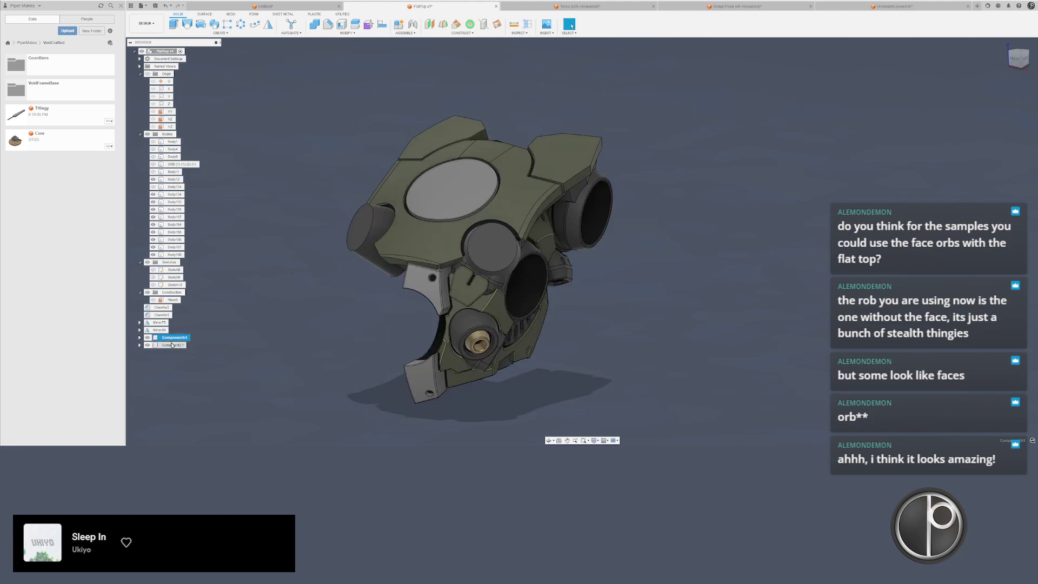
{"action": "scroll", "coordinate": [185, 341], "scroll_direction": "down", "scroll_amount": 2}
{"action": "left_click", "coordinate": [181, 339]}
{"action": "scroll", "coordinate": [292, 343], "scroll_direction": "down", "scroll_amount": 7}
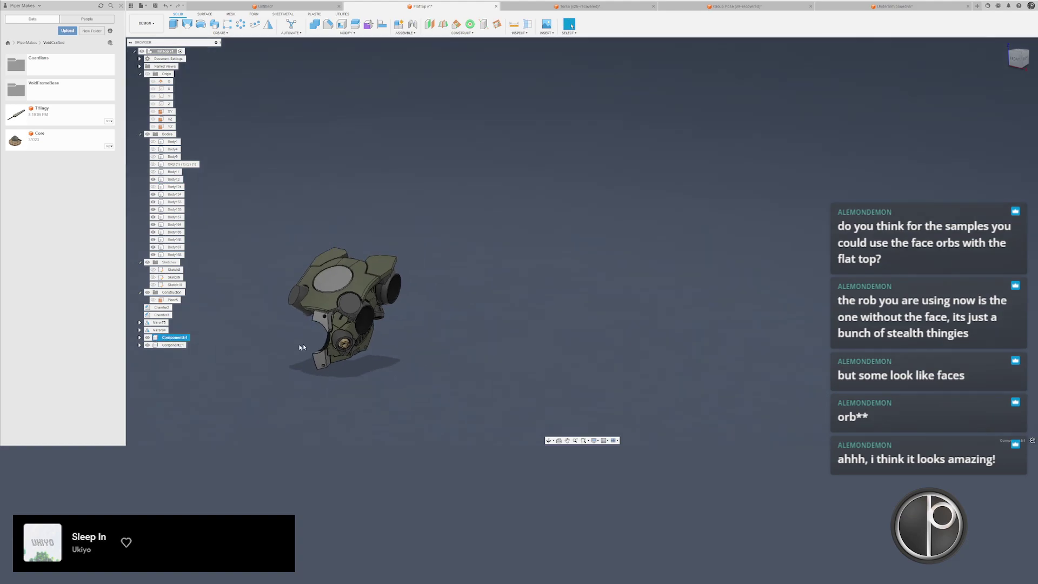
{"action": "key", "text": "Delete"}
- Select the range of leftover chamfer and mirror features of the FlatTop design and delete them
{"action": "scroll", "coordinate": [208, 336], "scroll_direction": "up", "scroll_amount": 4}
{"action": "left_click", "coordinate": [162, 329]}
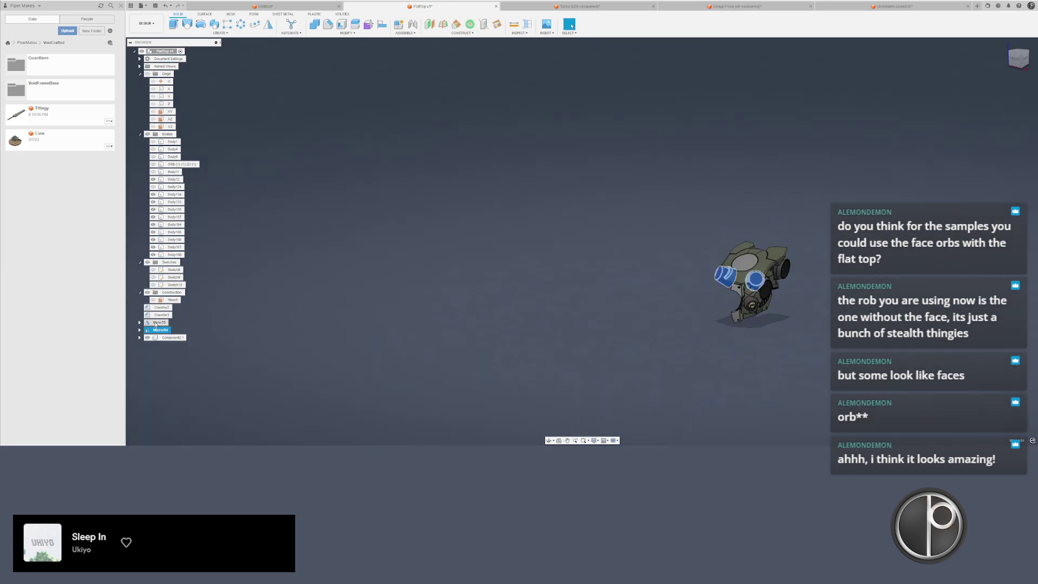
{"action": "left_click", "coordinate": [163, 307], "text": "shift"}
{"action": "key", "text": "Delete"}
{"action": "middle_click_drag", "start_coordinate": [756, 280], "coordinate": [430, 269]}
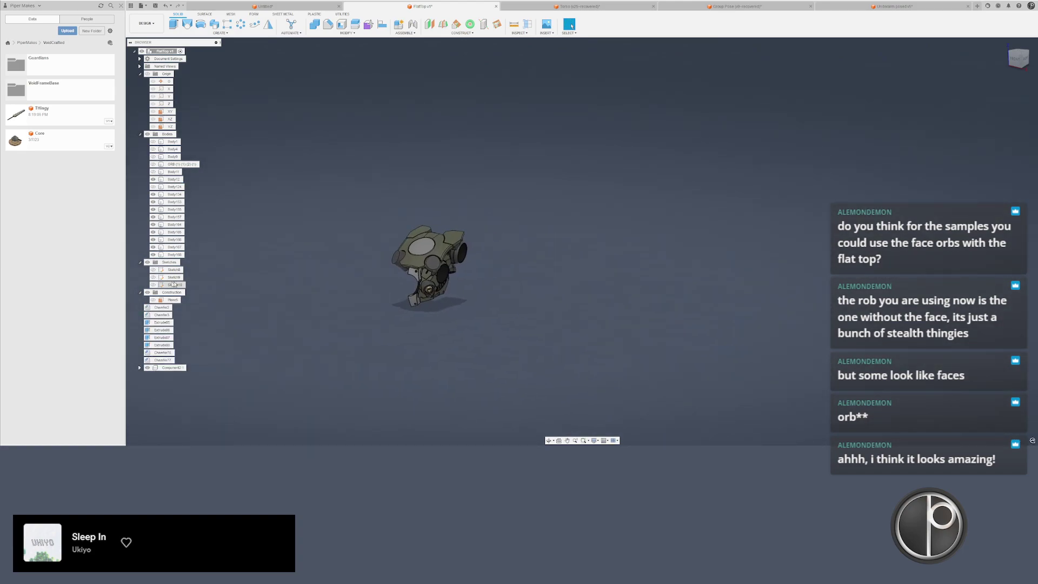
- Delete the remaining leftover extrude and chamfer features exposed below the construction plane
{"action": "scroll", "coordinate": [433, 273], "scroll_direction": "up", "scroll_amount": 6}
{"action": "middle_click_drag", "start_coordinate": [315, 275], "coordinate": [273, 267], "text": "shift"}
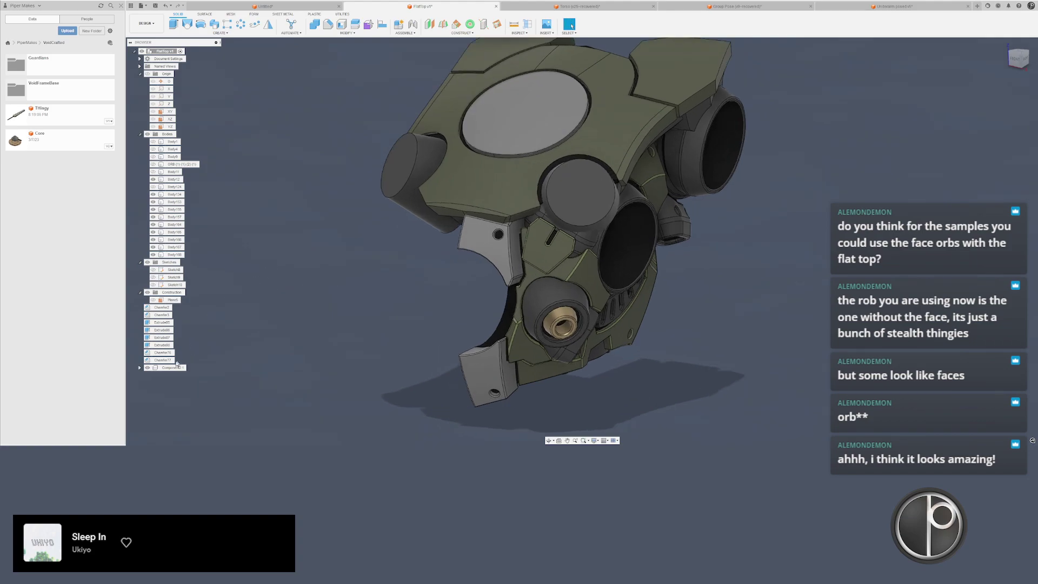
{"action": "left_click", "coordinate": [168, 308], "text": "shift"}
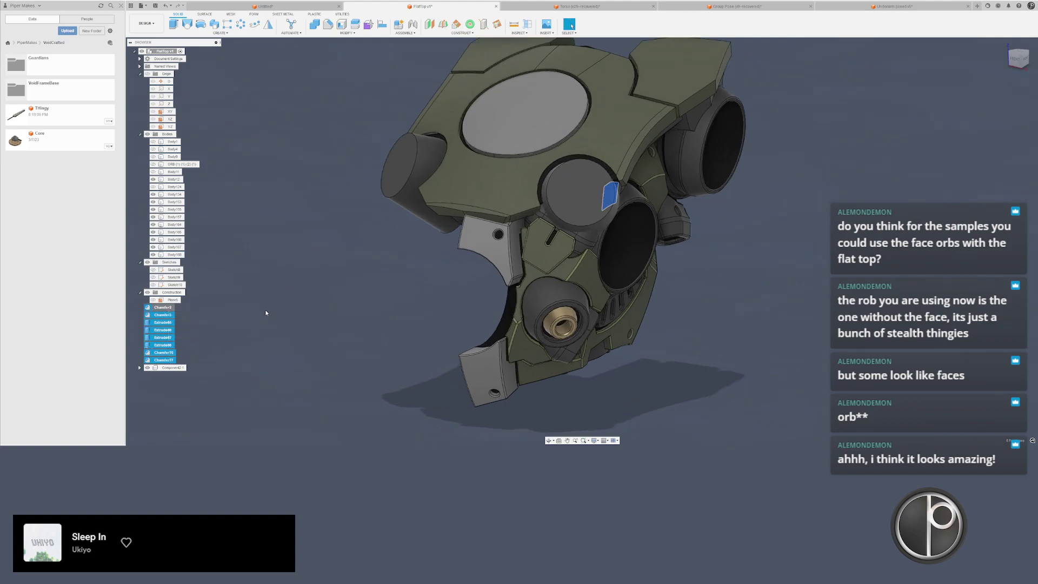
{"action": "key", "text": "Delete"}
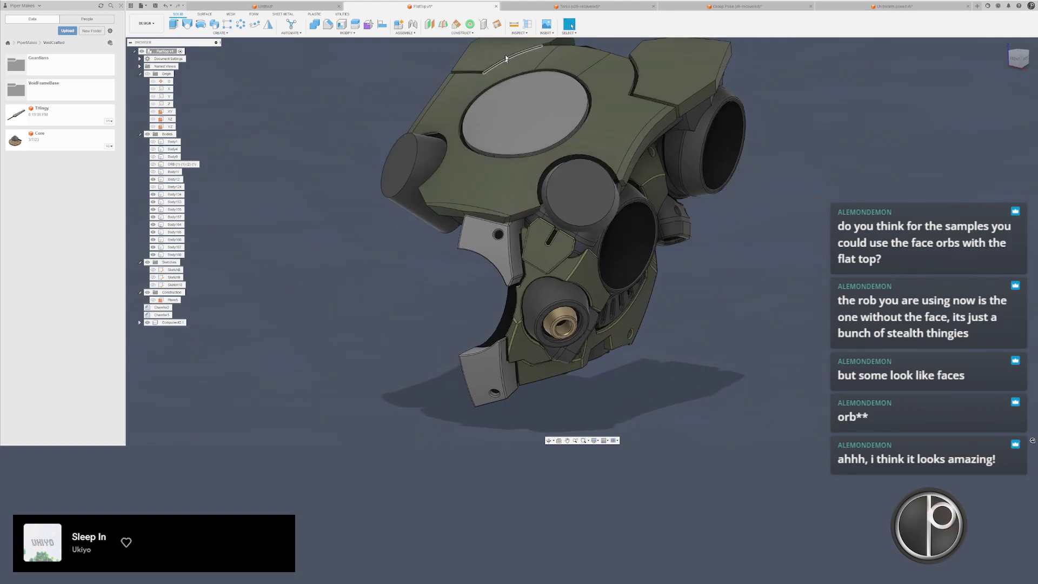
- Inspect the head's interior with a flipped section analysis on a vertical origin plane, shifting the cut, and discard the section
{"action": "left_click", "coordinate": [529, 27]}
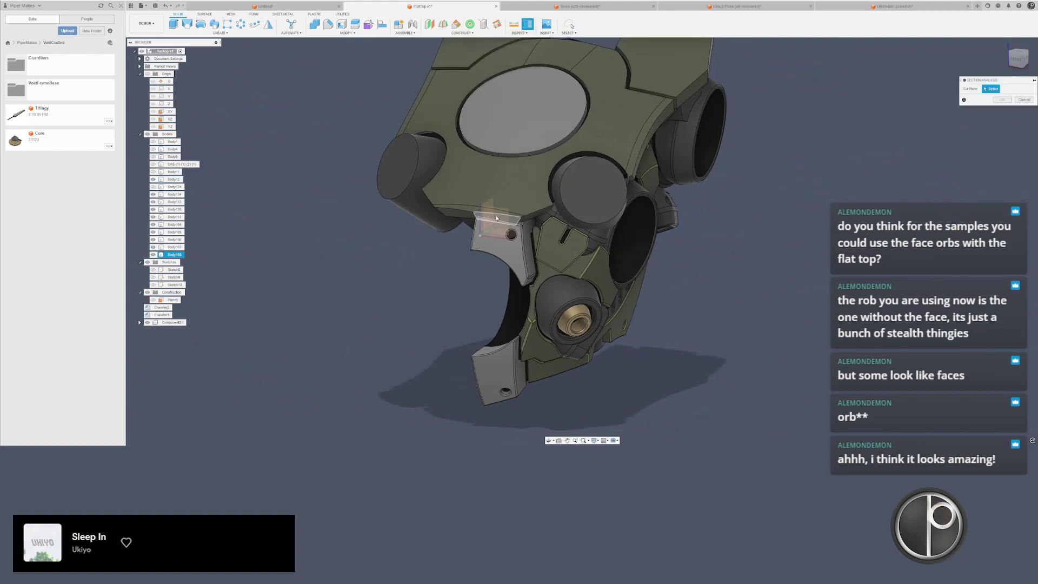
{"action": "left_click", "coordinate": [498, 225]}
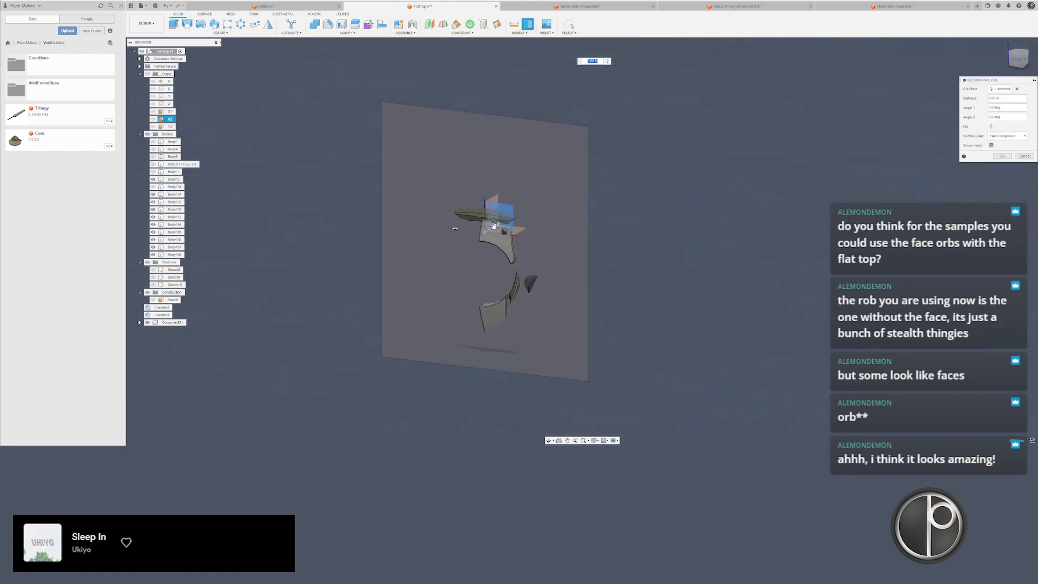
{"action": "left_click", "coordinate": [991, 128]}
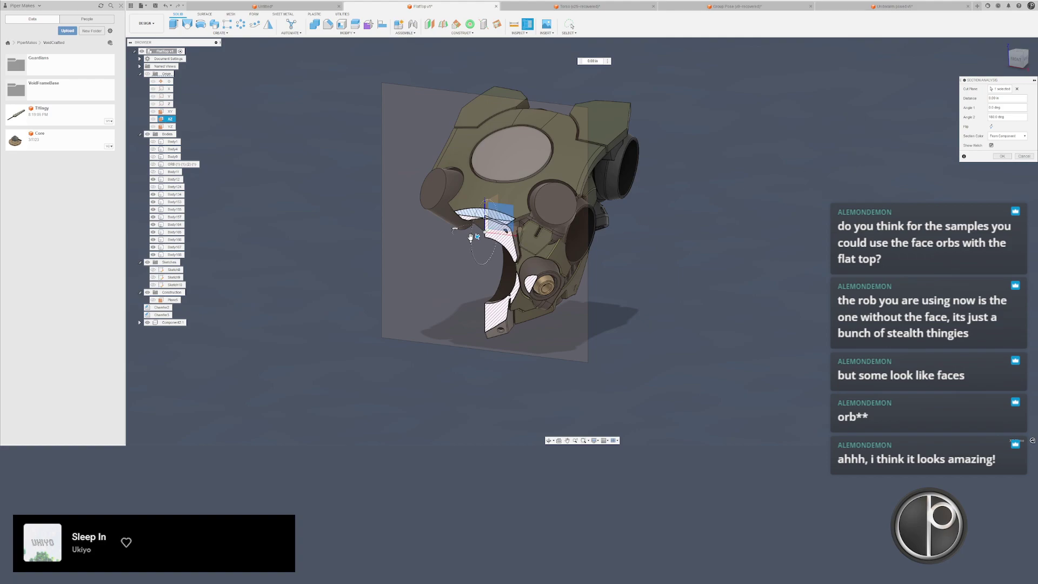
{"action": "left_click_drag", "start_coordinate": [476, 236], "coordinate": [554, 193]}
{"action": "key", "text": "Escape"}
{"action": "scroll", "coordinate": [551, 173], "scroll_direction": "up", "scroll_amount": 3}
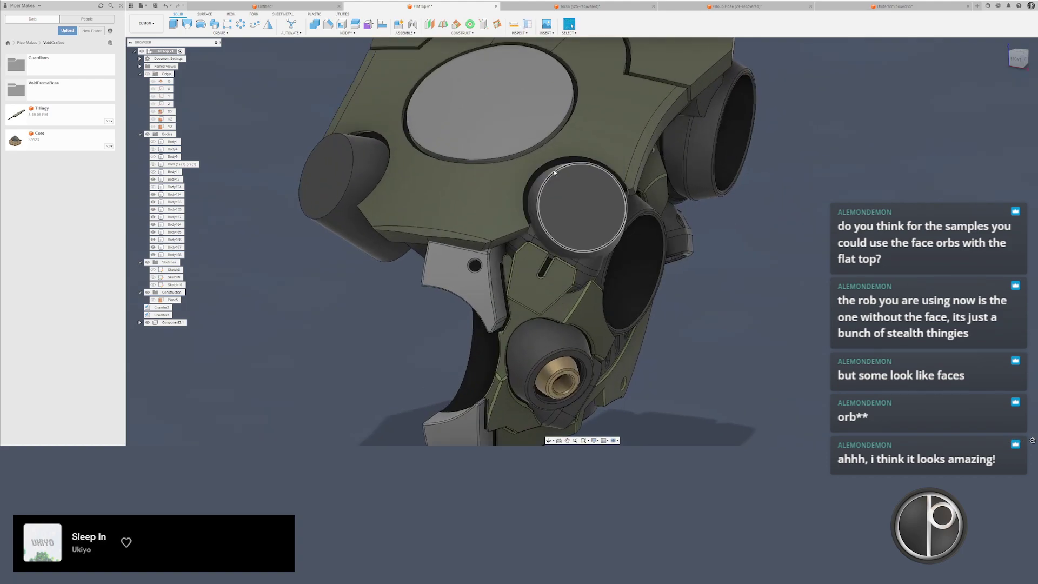
- Delete all three leftover sketches from the FlatTop design
{"action": "left_click", "coordinate": [171, 270]}
{"action": "left_click", "coordinate": [172, 284], "text": "shift"}
{"action": "middle_click_drag", "start_coordinate": [220, 292], "coordinate": [229, 300]}
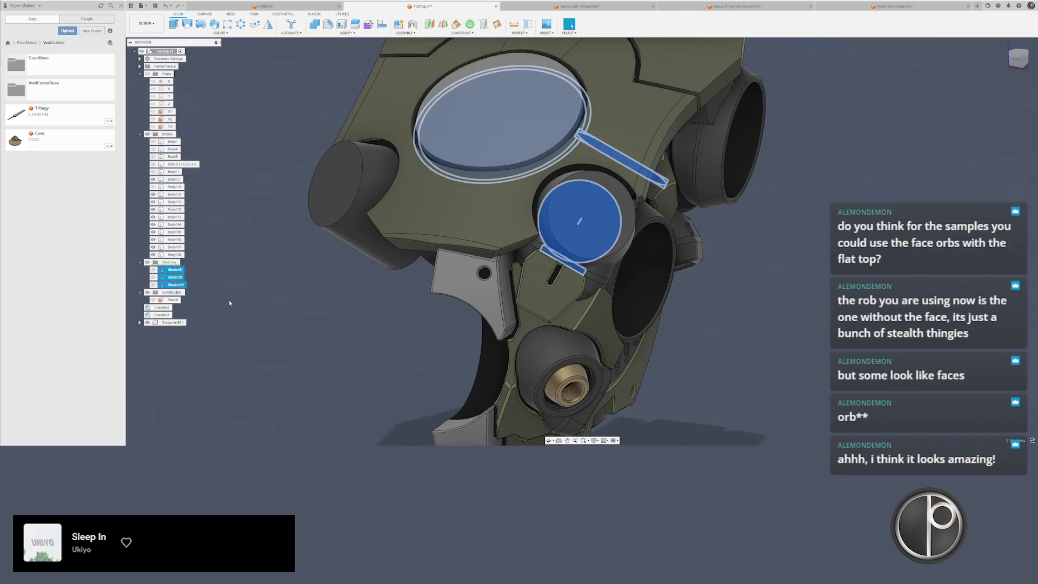
{"action": "key", "text": "Delete"}
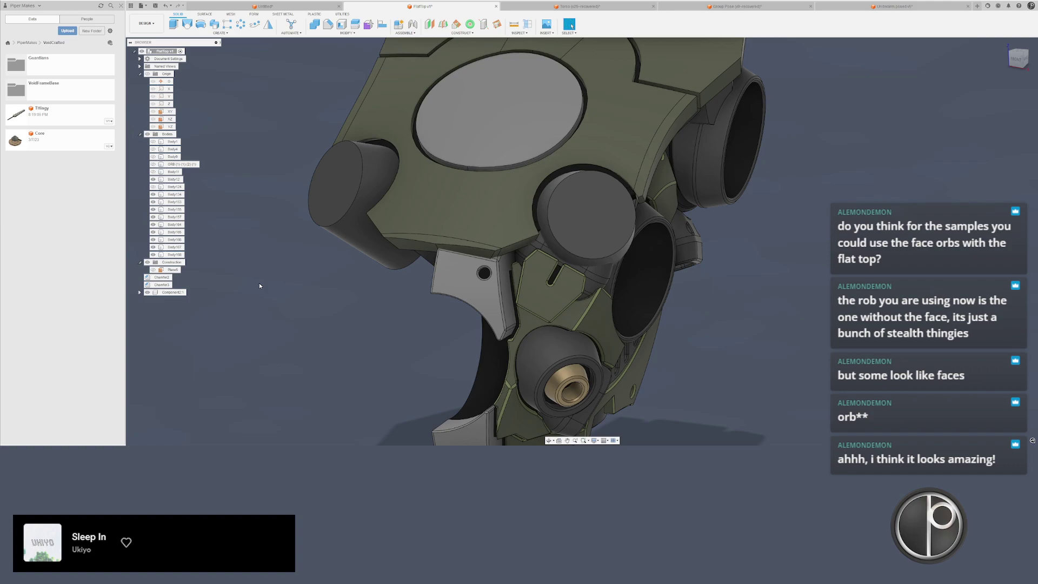
- Delete the duplicate root-level body of the large flat top plate, leaving the transferred component in place
{"action": "middle_click_drag", "start_coordinate": [302, 254], "coordinate": [576, 336], "text": "shift"}
{"action": "middle_click_drag", "start_coordinate": [706, 154], "coordinate": [690, 184], "text": "shift"}
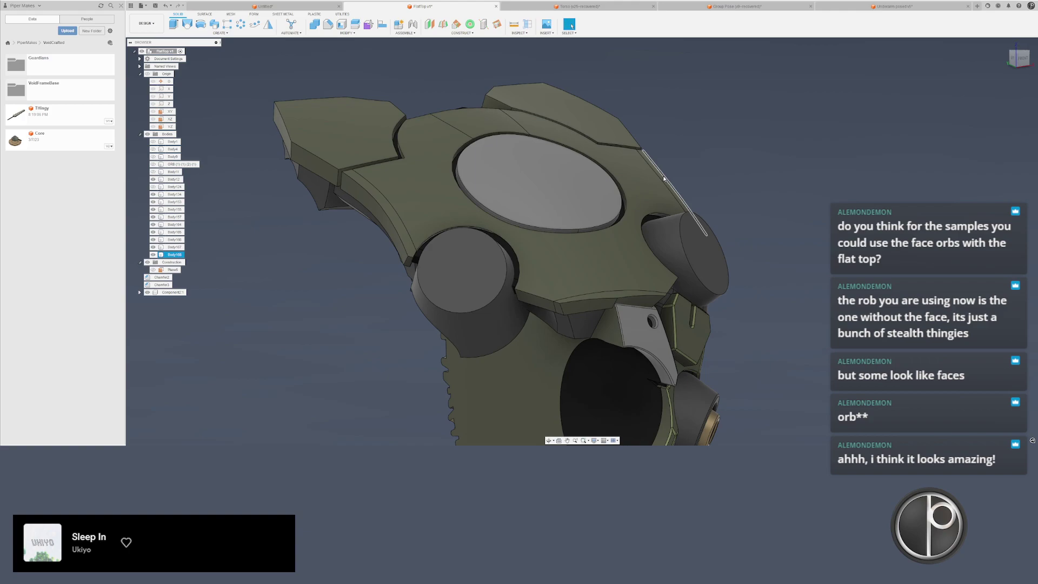
{"action": "middle_click_drag", "start_coordinate": [676, 175], "coordinate": [568, 289], "text": "shift"}
{"action": "scroll", "coordinate": [565, 293], "scroll_direction": "up", "scroll_amount": 2}
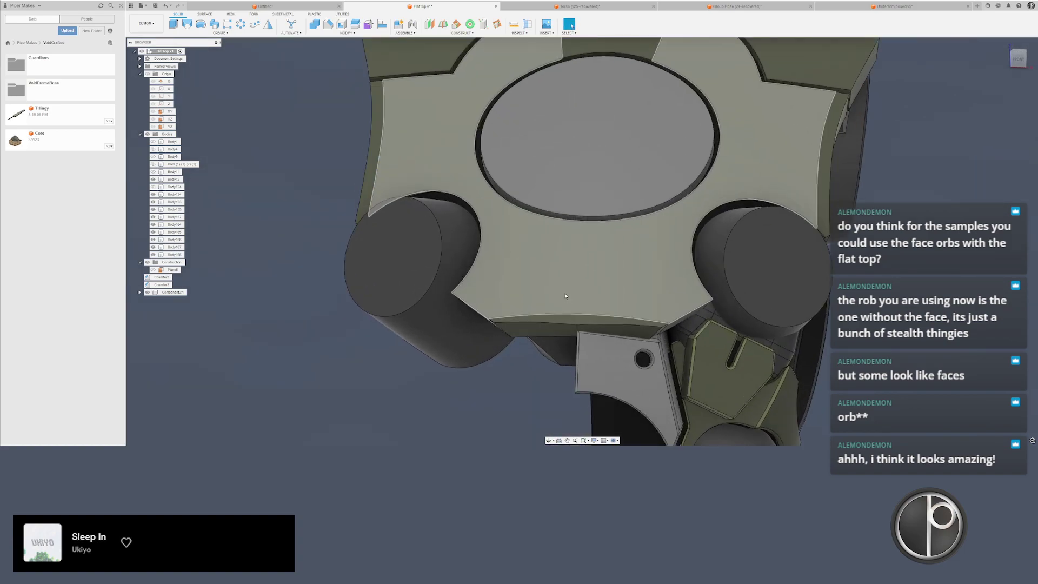
{"action": "left_click", "coordinate": [565, 296]}
{"action": "left_click", "coordinate": [174, 255]}
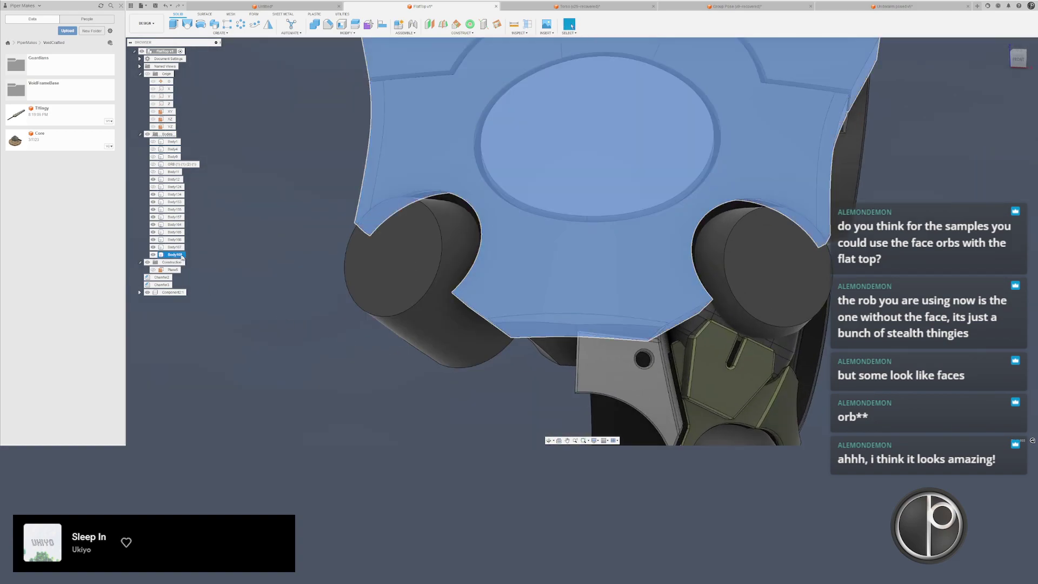
{"action": "key", "text": "Delete"}
- Hide the transferred component, delete all the dark flat top bodies left at the root level, and show the component again
{"action": "scroll", "coordinate": [308, 336], "scroll_direction": "down", "scroll_amount": 2}
{"action": "left_click", "coordinate": [178, 285]}
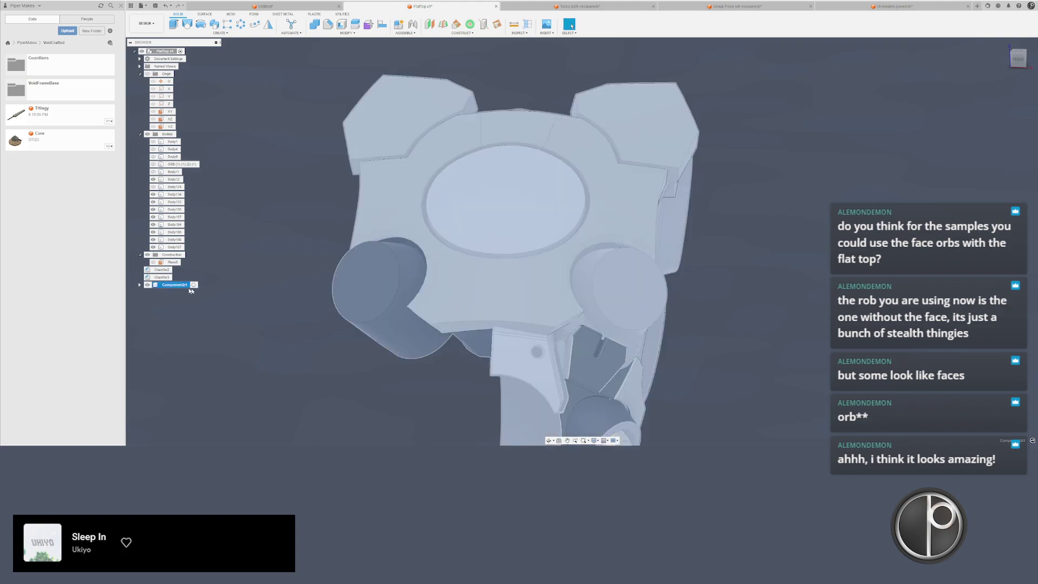
{"action": "key", "text": "v"}
{"action": "left_click", "coordinate": [545, 372]}
{"action": "key", "text": "v"}
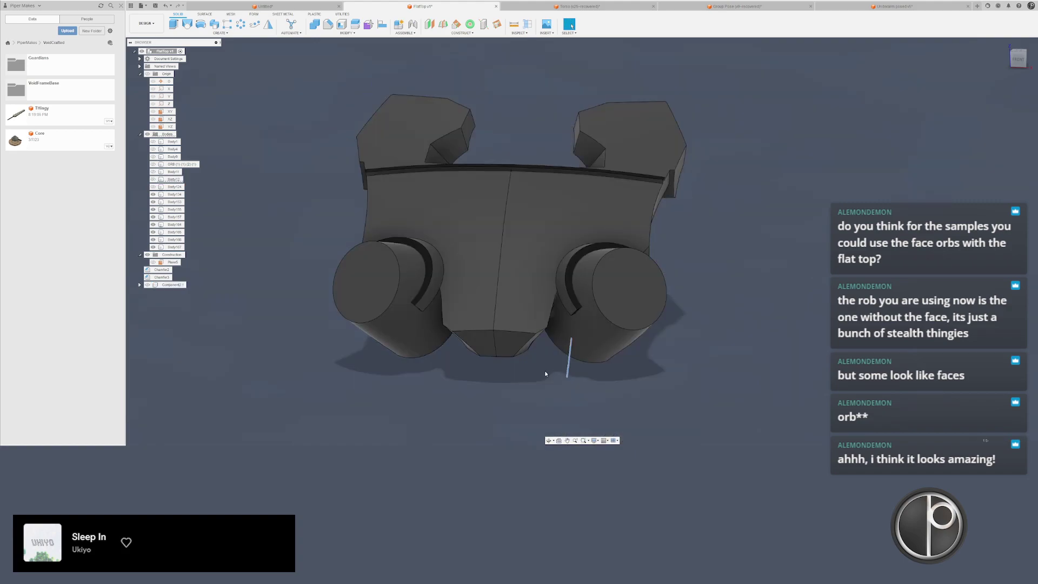
{"action": "left_click_drag", "start_coordinate": [567, 100], "coordinate": [769, 266]}
{"action": "key", "text": "Delete"}
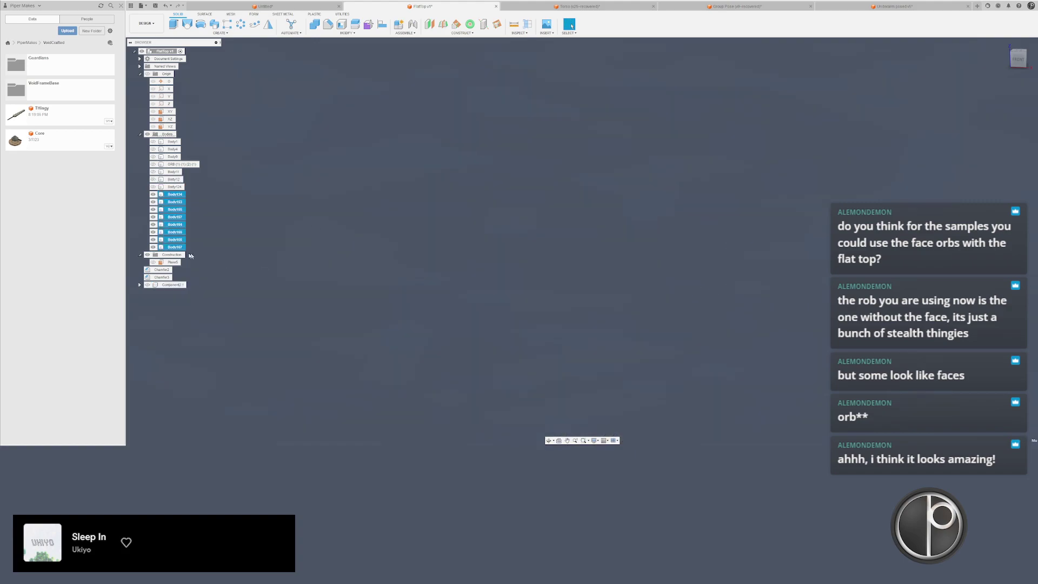
{"action": "left_click", "coordinate": [148, 224]}
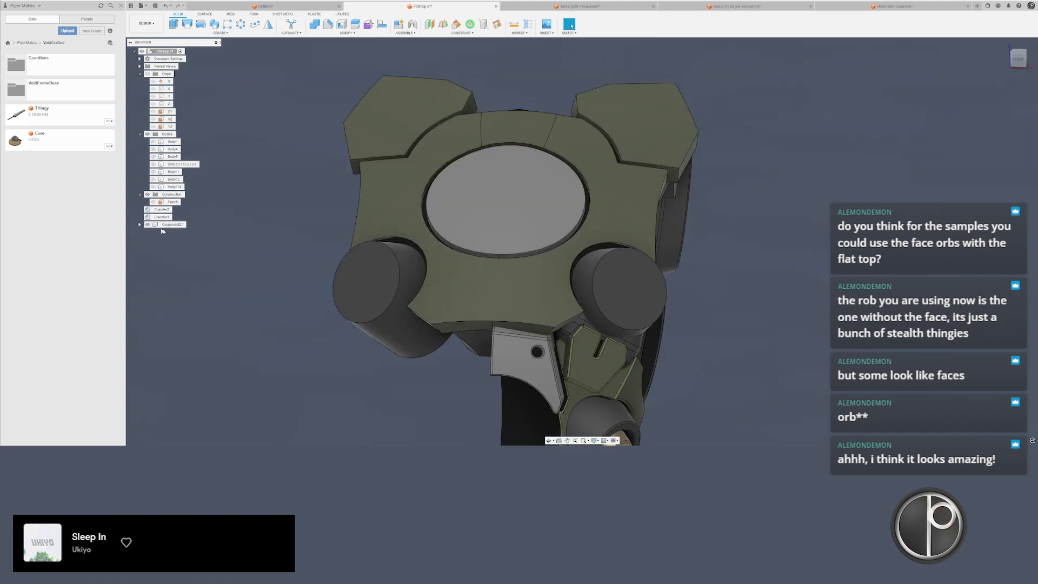
- Delete the hidden last body in the root-level body list and the half-head body above it
{"action": "left_click", "coordinate": [174, 187]}
{"action": "key", "text": "Delete"}
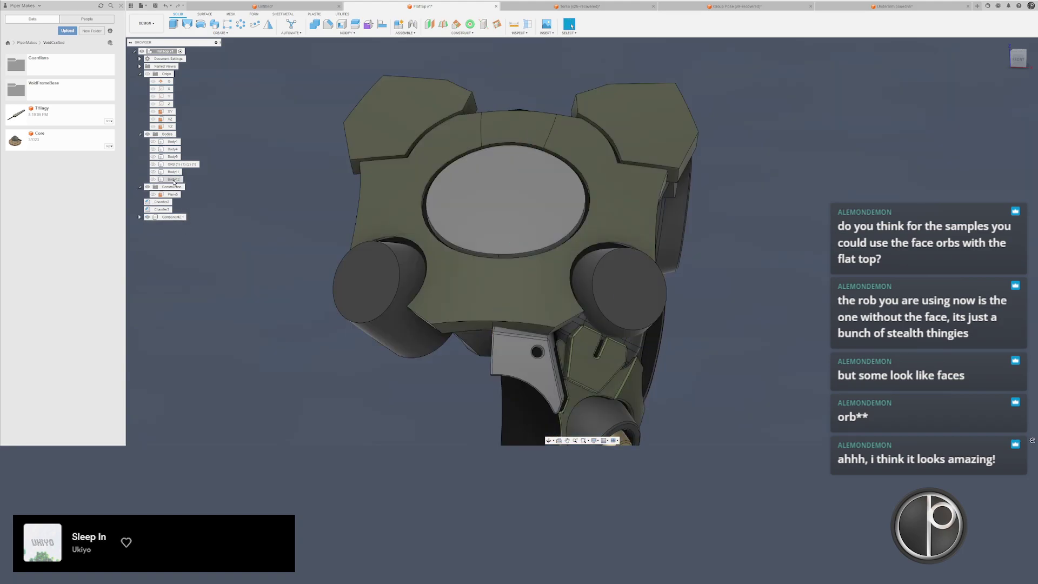
{"action": "left_click", "coordinate": [173, 172]}
{"action": "left_click", "coordinate": [174, 179]}
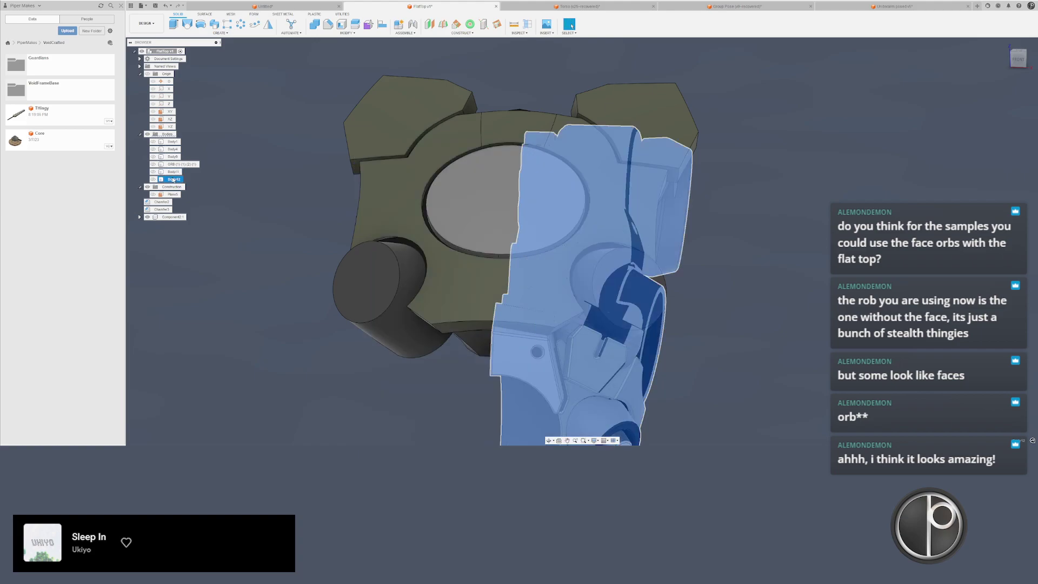
{"action": "key", "text": "Delete"}
- Show the remaining root-level face and lower head bodies to check them against the flat top, and hide them again
{"action": "left_click", "coordinate": [180, 172]}
{"action": "left_click", "coordinate": [178, 163]}
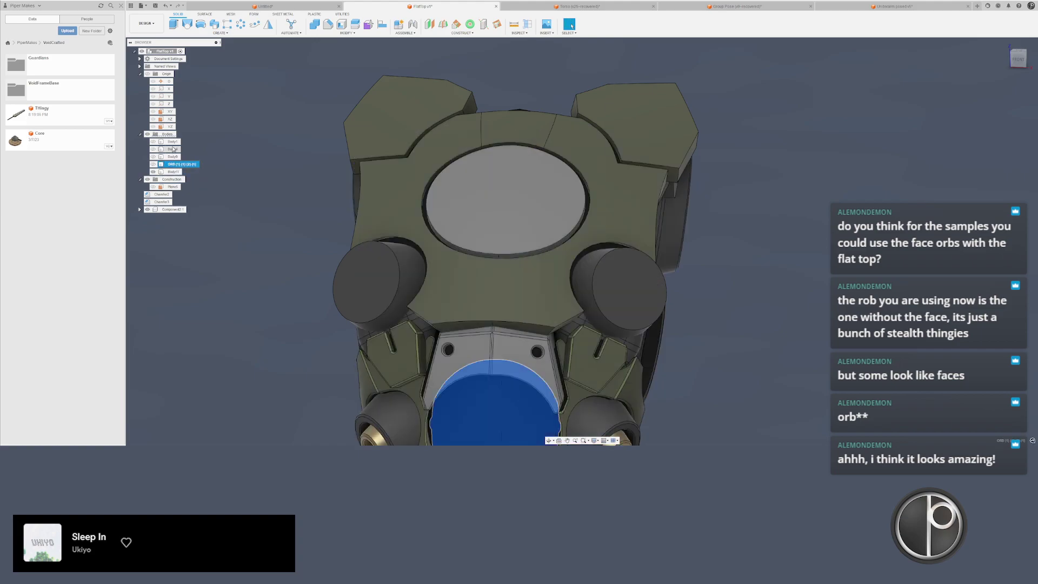
{"action": "key", "text": "v"}
{"action": "scroll", "coordinate": [297, 174], "scroll_direction": "down", "scroll_amount": 3}
{"action": "middle_click_drag", "start_coordinate": [297, 173], "coordinate": [616, 304], "text": "shift"}
{"action": "left_click", "coordinate": [637, 231]}
{"action": "left_click_drag", "start_coordinate": [519, 291], "coordinate": [266, 267]}
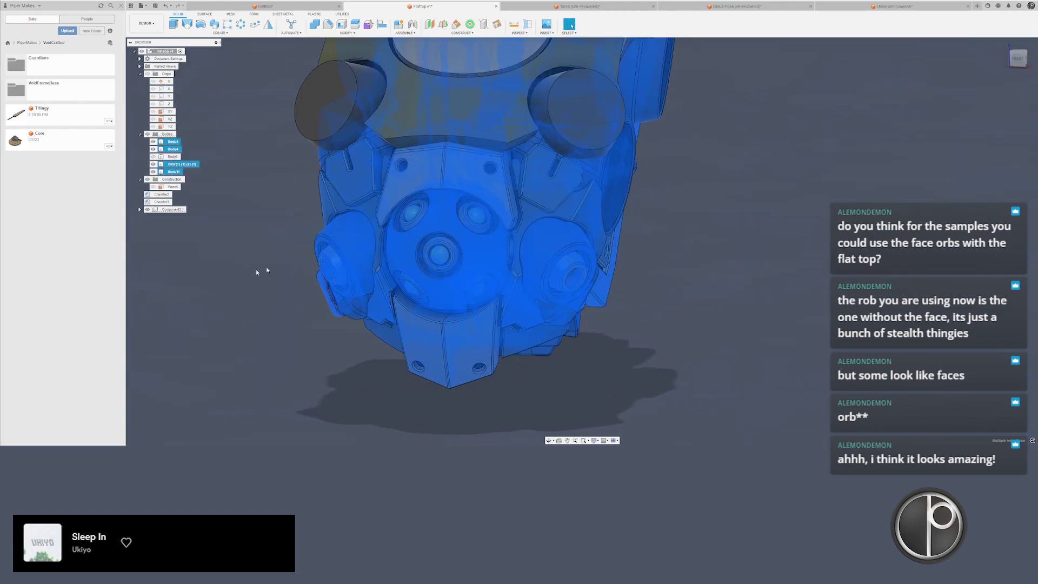
{"action": "key", "text": "v"}
- Try to offset the two front faces of the underside body's chin outward, and undo the last changes
{"action": "middle_click_drag", "start_coordinate": [327, 209], "coordinate": [313, 289]}
{"action": "middle_click_drag", "start_coordinate": [313, 289], "coordinate": [380, 283], "text": "shift"}
{"action": "scroll", "coordinate": [499, 240], "scroll_direction": "up", "scroll_amount": 4}
{"action": "left_click", "coordinate": [391, 265]}
{"action": "left_click", "coordinate": [366, 266], "text": "ctrl"}
{"action": "key", "text": "q"}
{"action": "scroll", "coordinate": [381, 283], "scroll_direction": "up", "scroll_amount": 2}
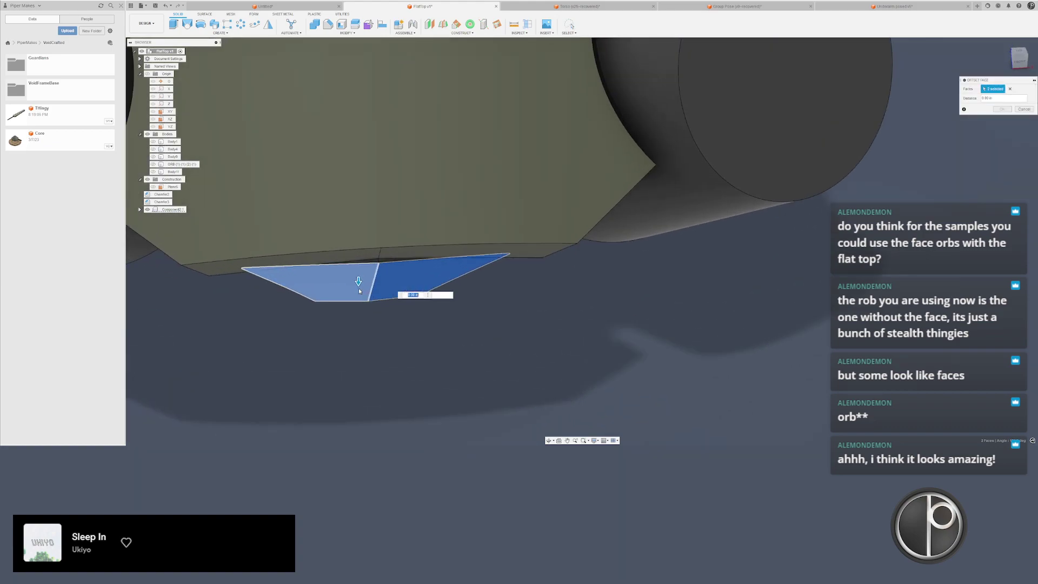
{"action": "left_click_drag", "start_coordinate": [358, 281], "coordinate": [359, 301]}
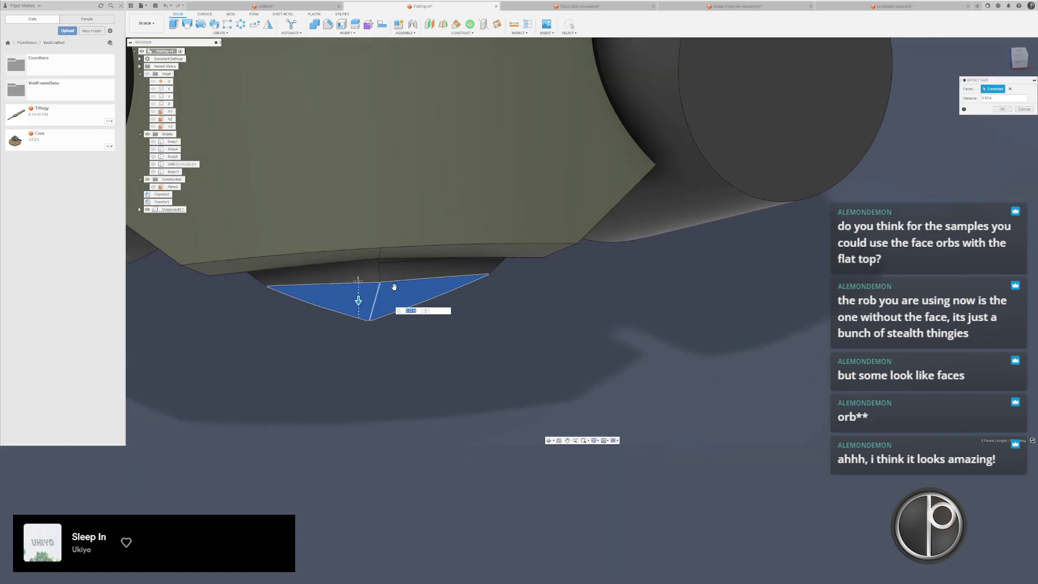
{"action": "key", "text": "Return"}
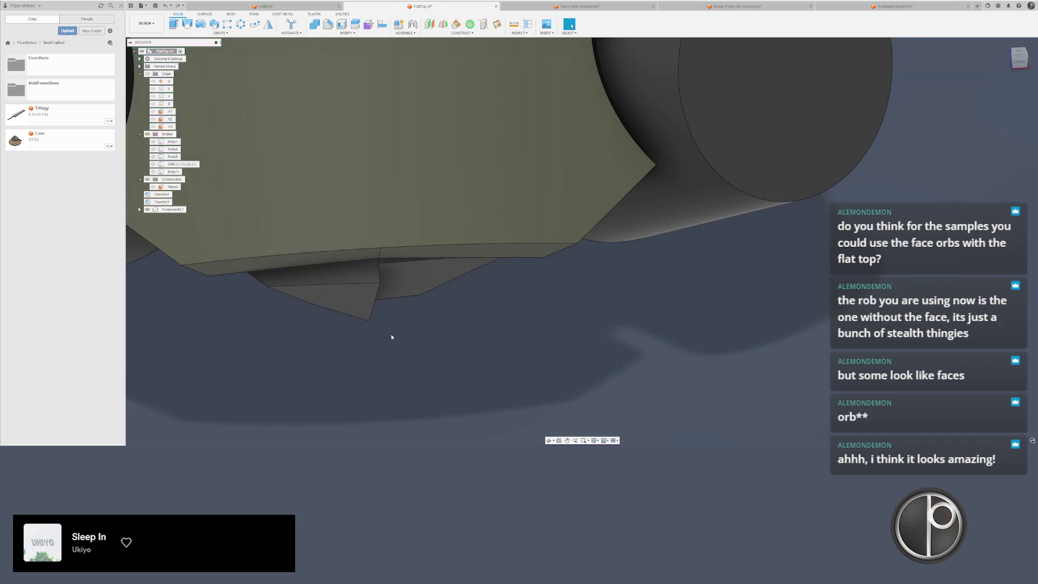
{"action": "key", "text": "ctrl+z"}
{"action": "key", "text": "ctrl+z"}
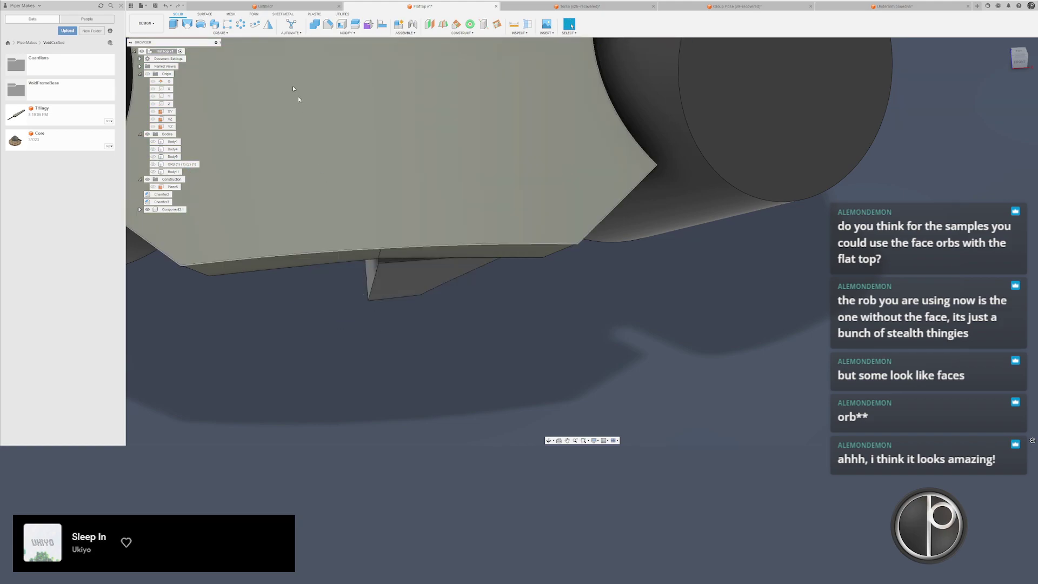
- Mirror the remaining half of the dark underside body across its flat centre face
{"action": "left_click", "coordinate": [268, 24]}
{"action": "left_click", "coordinate": [390, 301]}
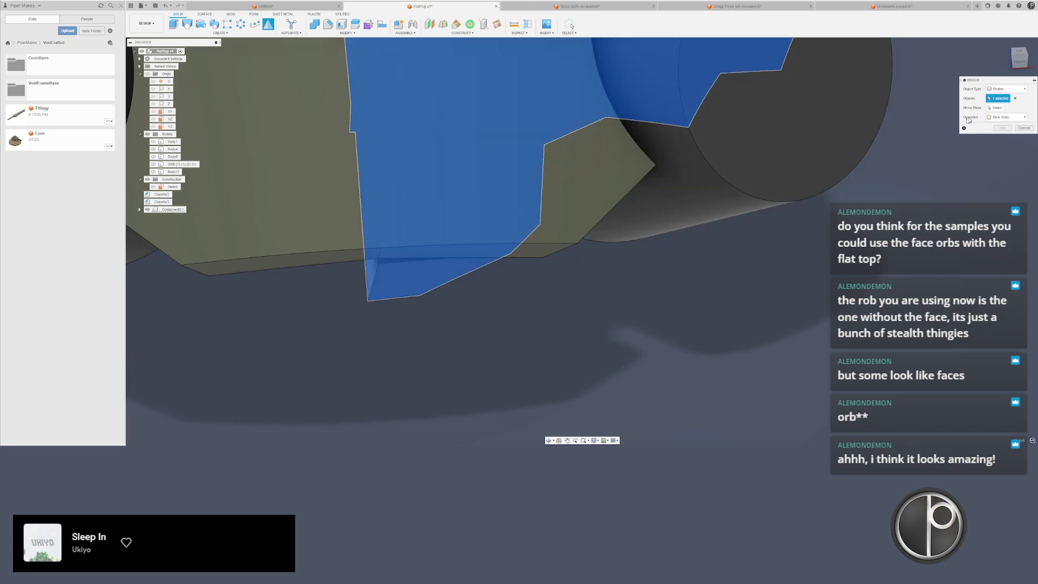
{"action": "left_click", "coordinate": [995, 108]}
{"action": "middle_click_drag", "start_coordinate": [507, 239], "coordinate": [392, 306], "text": "shift"}
{"action": "left_click", "coordinate": [375, 253]}
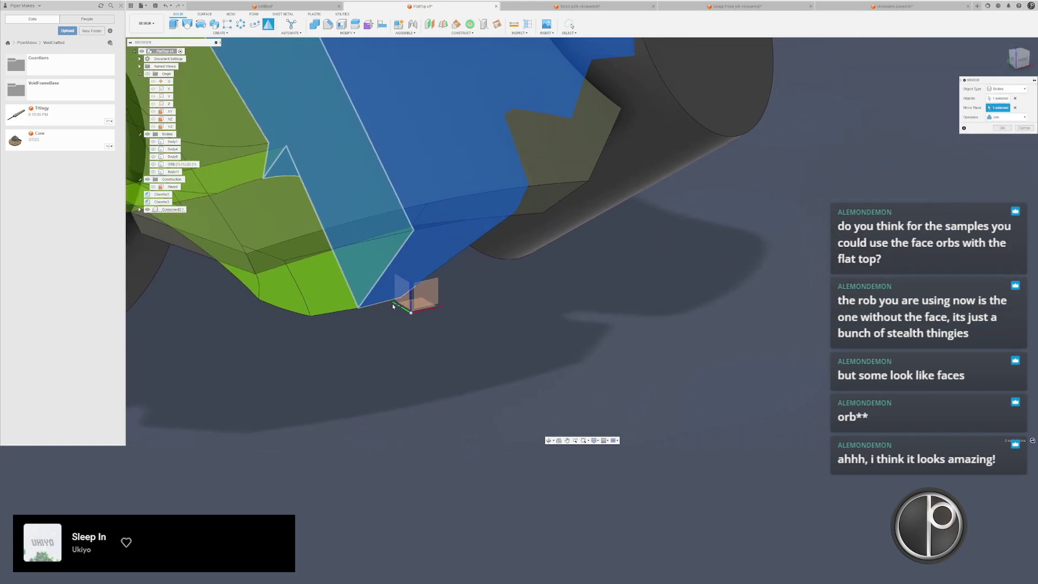
{"action": "left_click", "coordinate": [1005, 117]}
{"action": "left_click", "coordinate": [1001, 128]}
- Extend the underside body's chin forward by offsetting its two front faces outward freehand
{"action": "scroll", "coordinate": [333, 336], "scroll_direction": "down", "scroll_amount": 2}
{"action": "middle_click_drag", "start_coordinate": [343, 329], "coordinate": [339, 322], "text": "shift"}
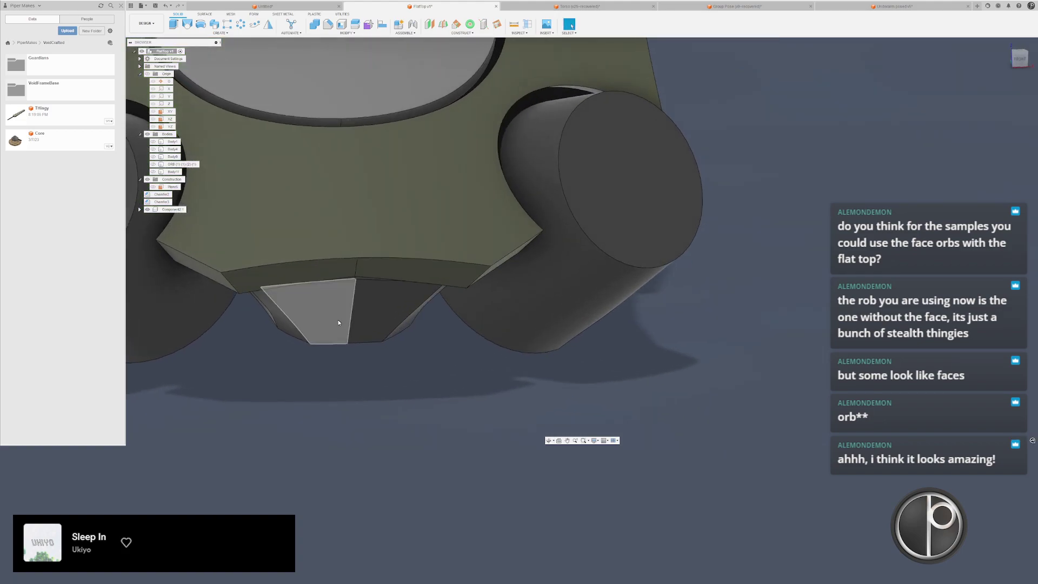
{"action": "scroll", "coordinate": [336, 319], "scroll_direction": "up", "scroll_amount": 2}
{"action": "left_click", "coordinate": [335, 320]}
{"action": "left_click", "coordinate": [406, 302], "text": "ctrl"}
{"action": "middle_click_drag", "start_coordinate": [417, 297], "coordinate": [384, 334], "text": "shift"}
{"action": "key", "text": "q"}
{"action": "scroll", "coordinate": [377, 328], "scroll_direction": "up", "scroll_amount": 1}
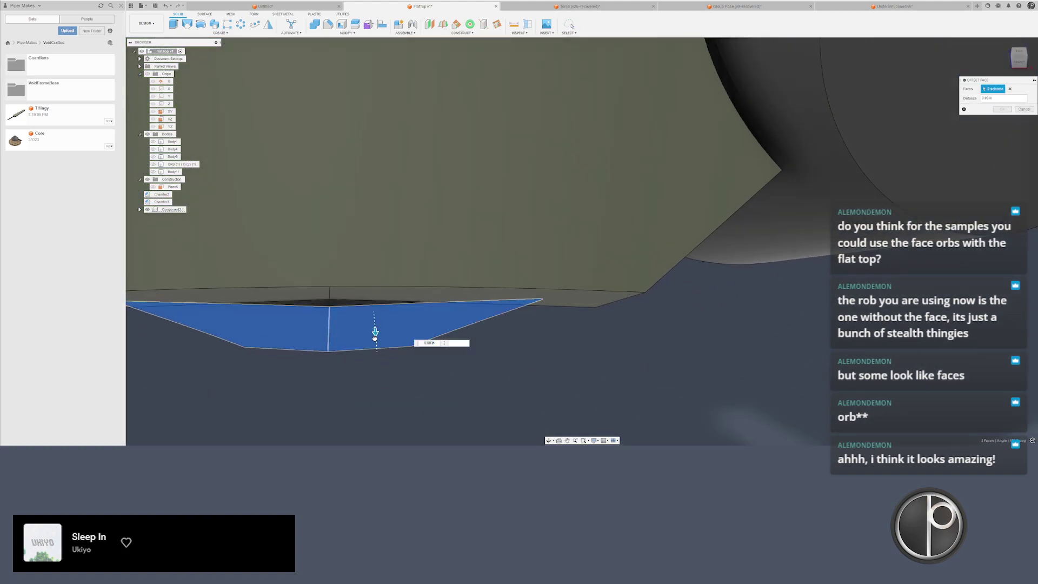
{"action": "left_click_drag", "start_coordinate": [375, 337], "coordinate": [342, 91]}
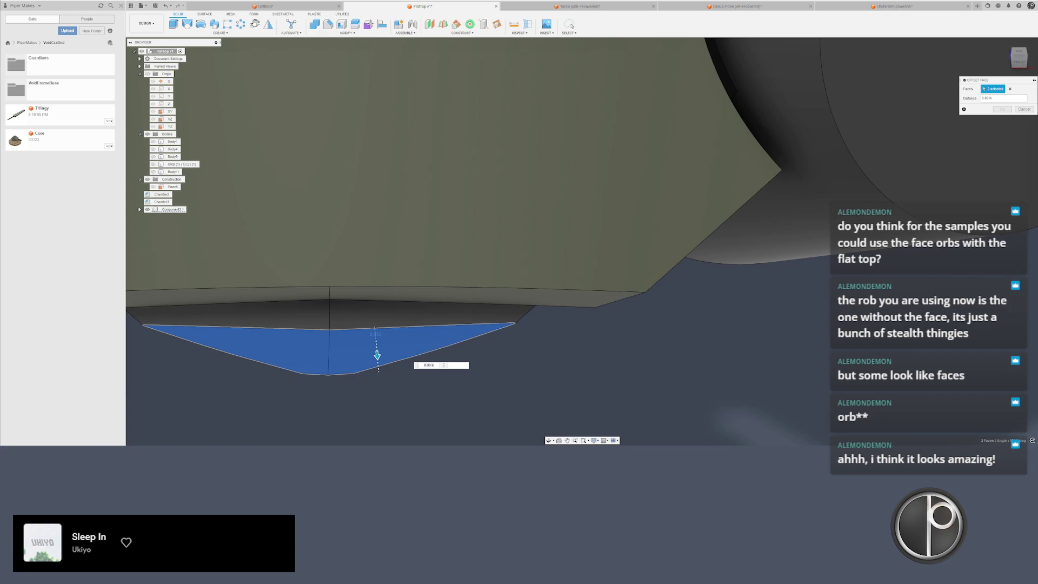
{"action": "key", "text": "Escape"}
- Split the extended underside body using the flat top plate's front bevel face as the splitting tool
{"action": "left_click", "coordinate": [355, 24]}
{"action": "left_click", "coordinate": [317, 319]}
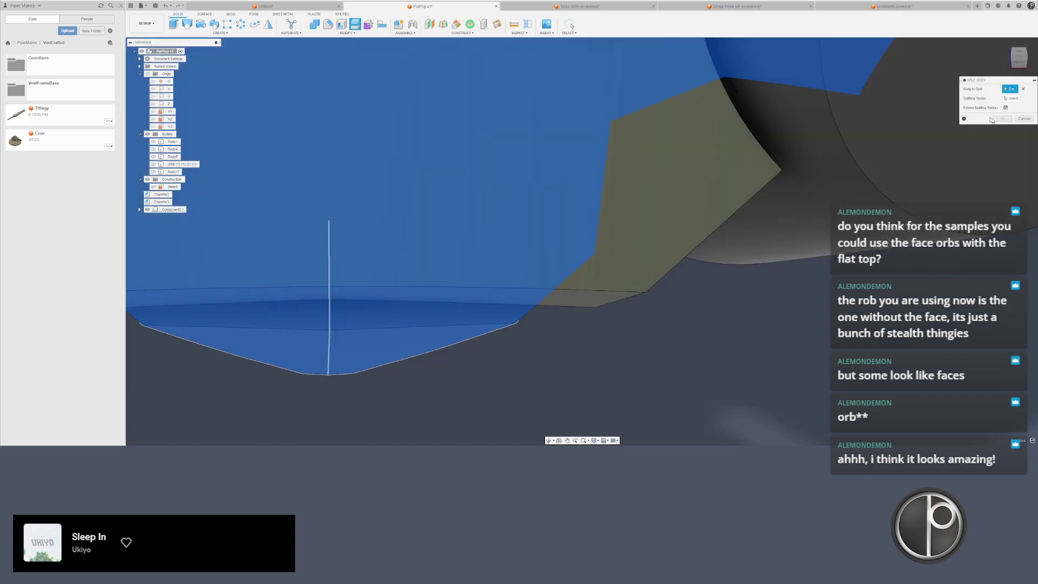
{"action": "left_click", "coordinate": [1010, 97]}
{"action": "left_click", "coordinate": [567, 297]}
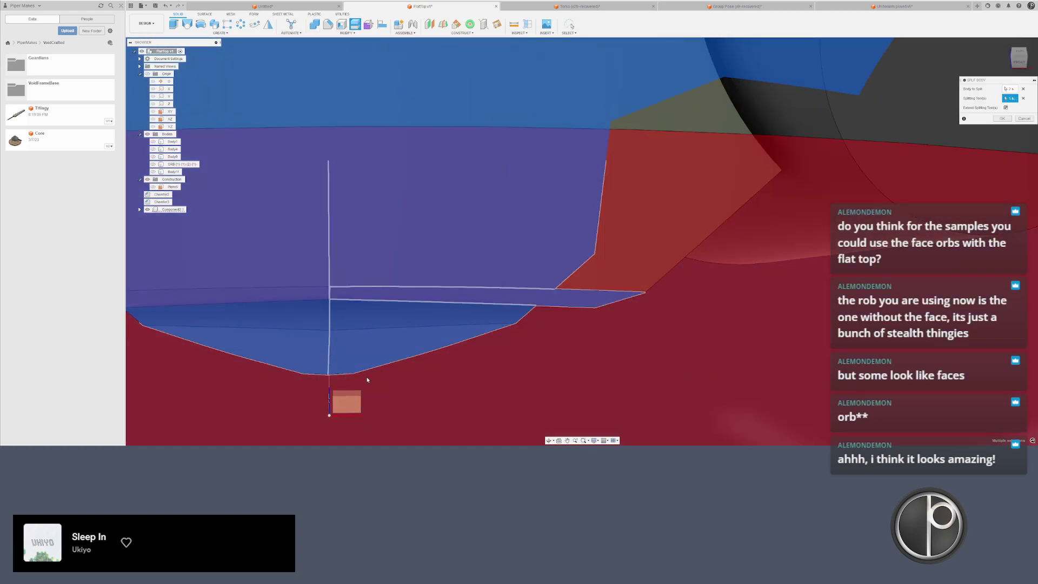
{"action": "key", "text": "Return"}
- Offset the two front chin faces of the underside body by 0.02 in
{"action": "left_click", "coordinate": [410, 325]}
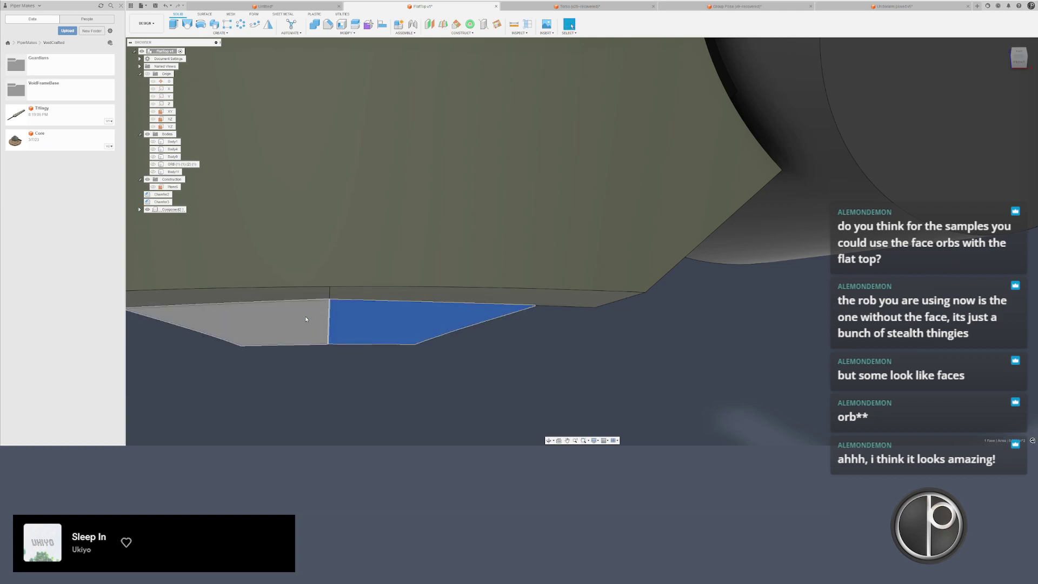
{"action": "left_click", "coordinate": [306, 319], "text": "ctrl"}
{"action": "right_click", "coordinate": [305, 319]}
{"action": "left_click", "coordinate": [329, 309]}
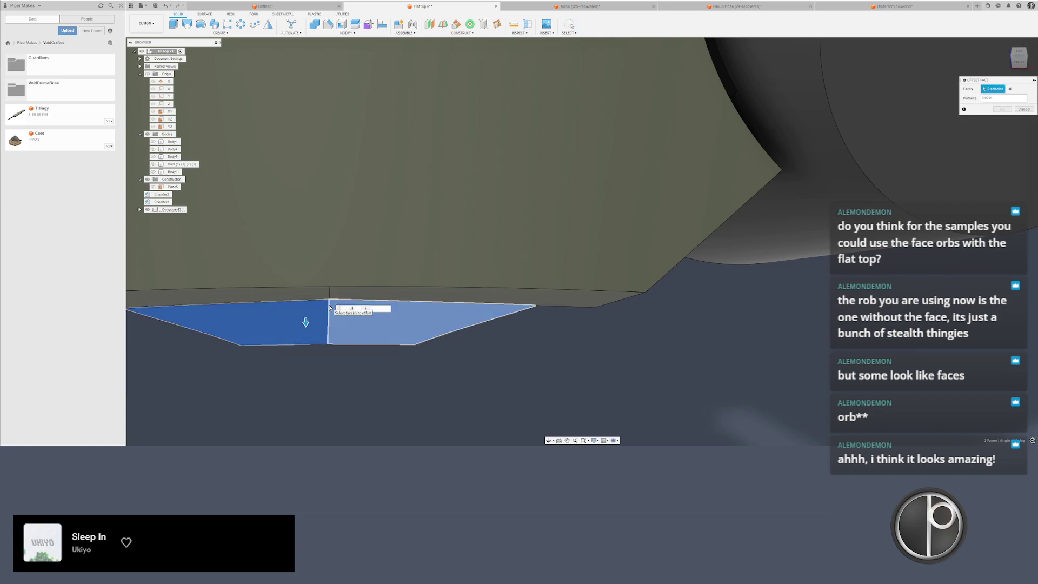
{"action": "type", "text": ".02"}
{"action": "key", "text": "Return"}
{"action": "scroll", "coordinate": [350, 353], "scroll_direction": "down", "scroll_amount": 7}
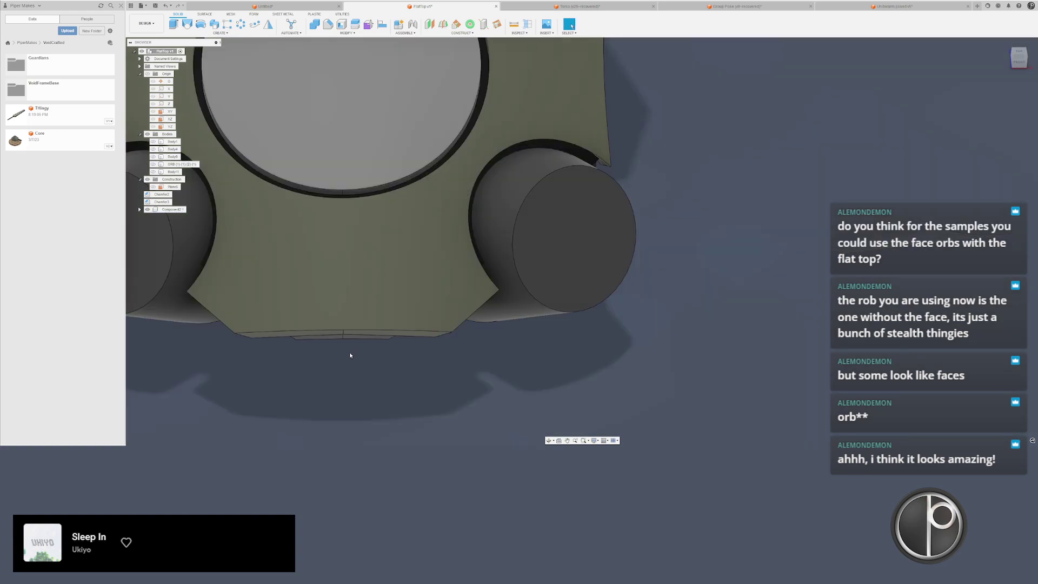
{"action": "middle_click_drag", "start_coordinate": [350, 352], "coordinate": [343, 331], "text": "shift"}
{"action": "scroll", "coordinate": [289, 356], "scroll_direction": "up", "scroll_amount": 2}
- Hide the cylinder, the underside half and the round insert body on one side of the flat top
{"action": "double_click", "coordinate": [271, 362]}
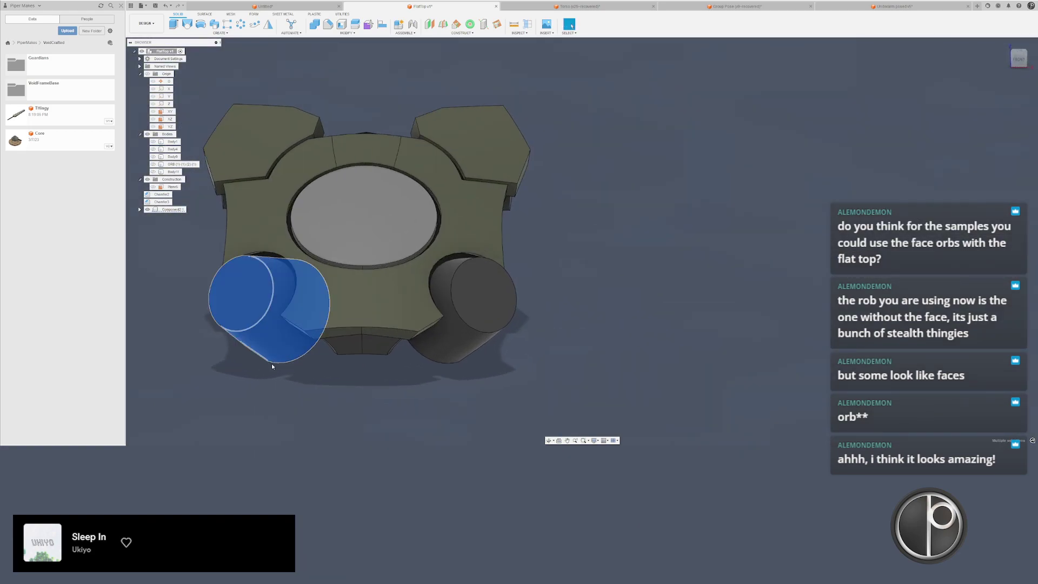
{"action": "key", "text": "v"}
{"action": "scroll", "coordinate": [258, 270], "scroll_direction": "up", "scroll_amount": 3}
{"action": "middle_click_drag", "start_coordinate": [259, 320], "coordinate": [262, 324], "text": "shift"}
{"action": "double_click", "coordinate": [261, 326]}
{"action": "key", "text": "v"}
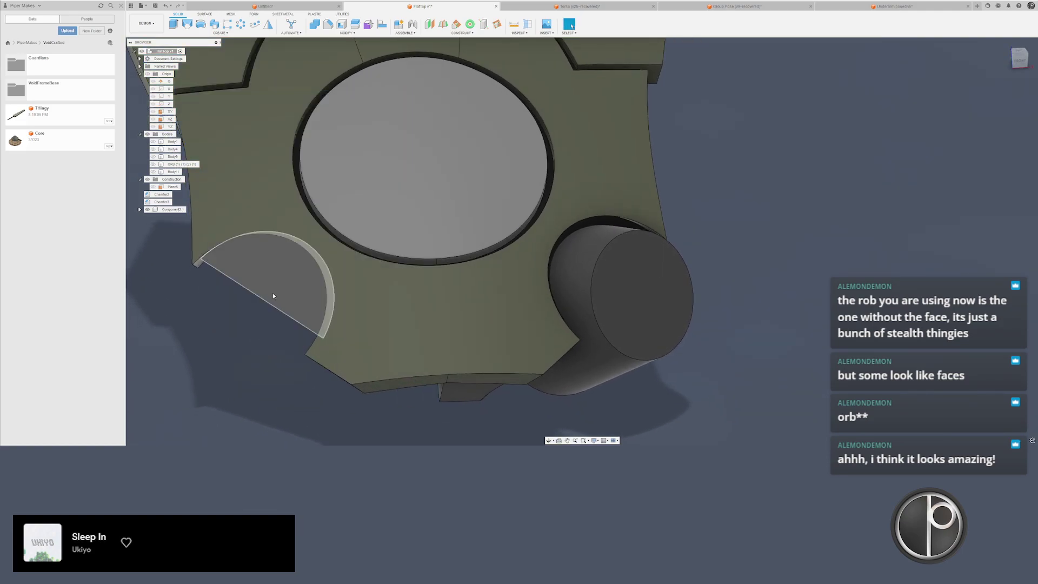
{"action": "double_click", "coordinate": [273, 294]}
{"action": "key", "text": "v"}
{"action": "scroll", "coordinate": [422, 290], "scroll_direction": "down", "scroll_amount": 1}
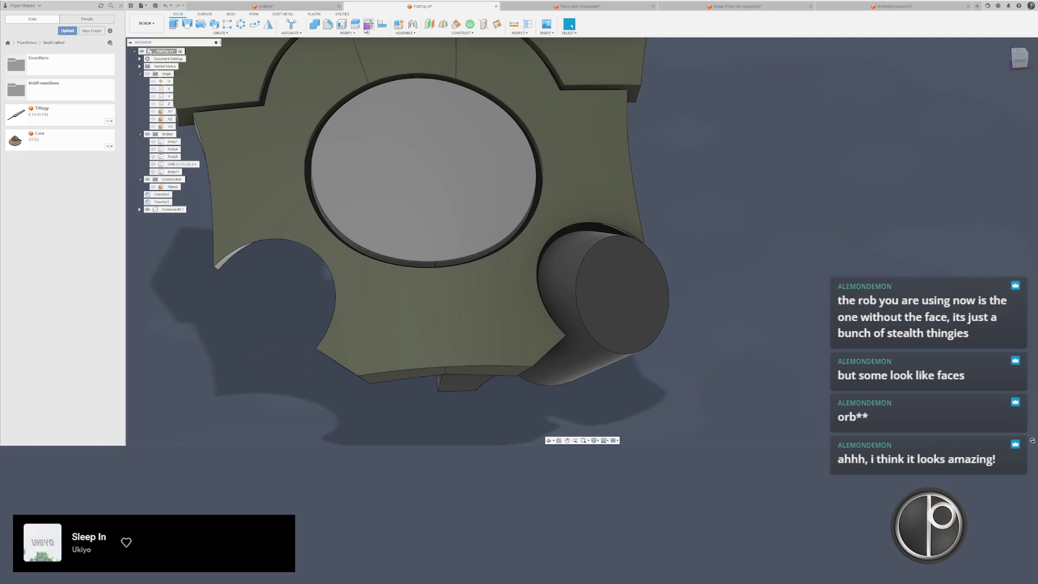
- Split the flat top plate body into two halves along the vertical origin plane at its centre
{"action": "left_click", "coordinate": [355, 25]}
{"action": "scroll", "coordinate": [399, 135], "scroll_direction": "down", "scroll_amount": 3}
{"action": "left_click", "coordinate": [391, 163]}
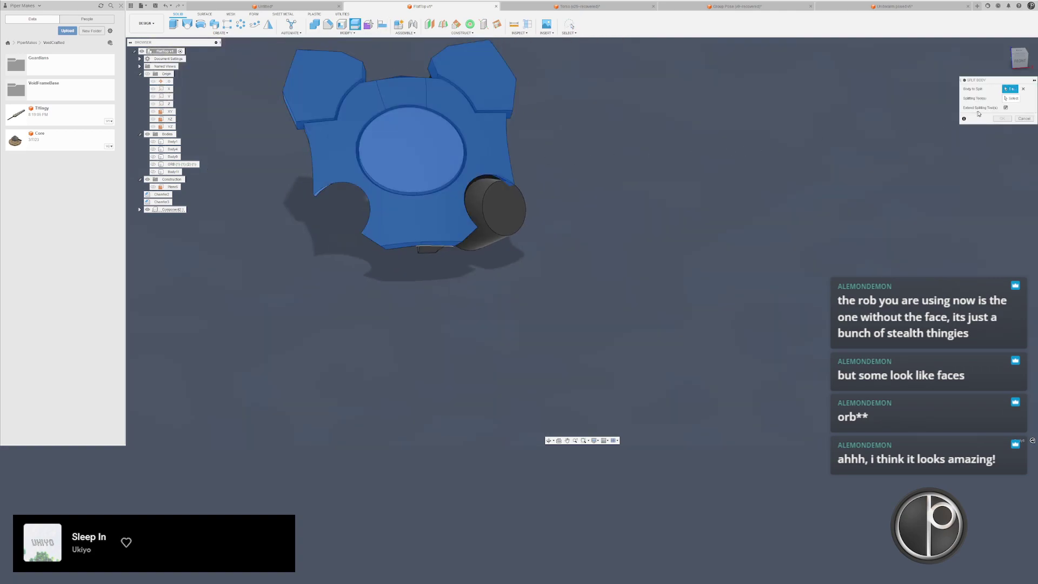
{"action": "middle_click_drag", "start_coordinate": [427, 251], "coordinate": [512, 213], "text": "shift"}
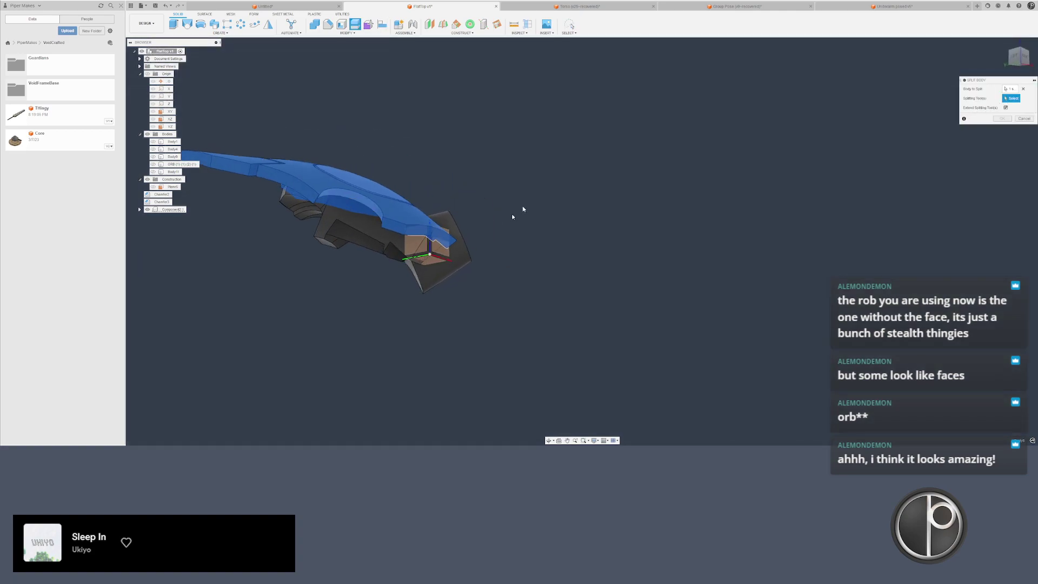
{"action": "left_click", "coordinate": [416, 248]}
{"action": "left_click", "coordinate": [419, 249]}
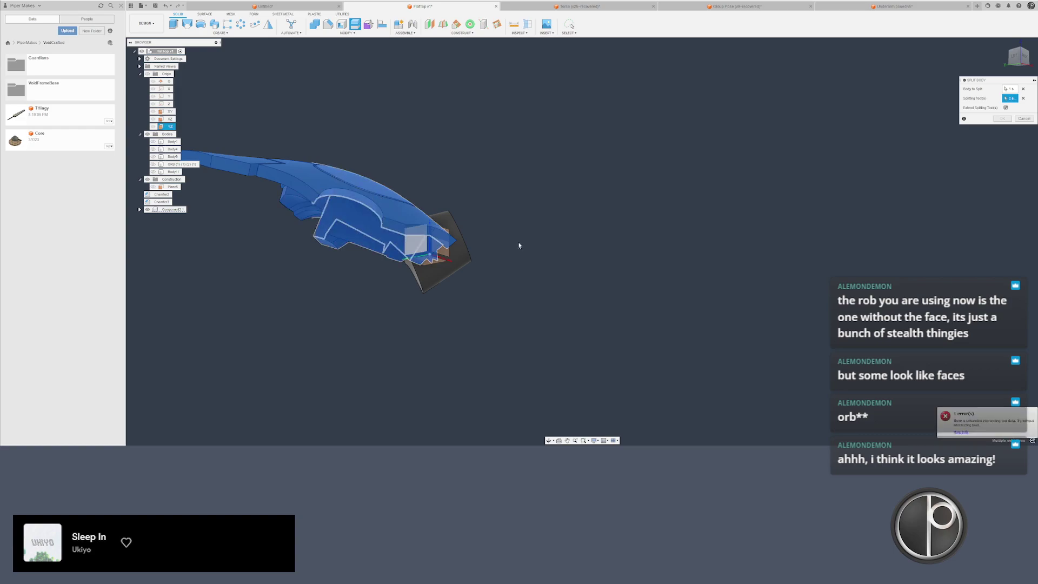
{"action": "left_click", "coordinate": [1023, 98]}
{"action": "scroll", "coordinate": [374, 263], "scroll_direction": "up", "scroll_amount": 2}
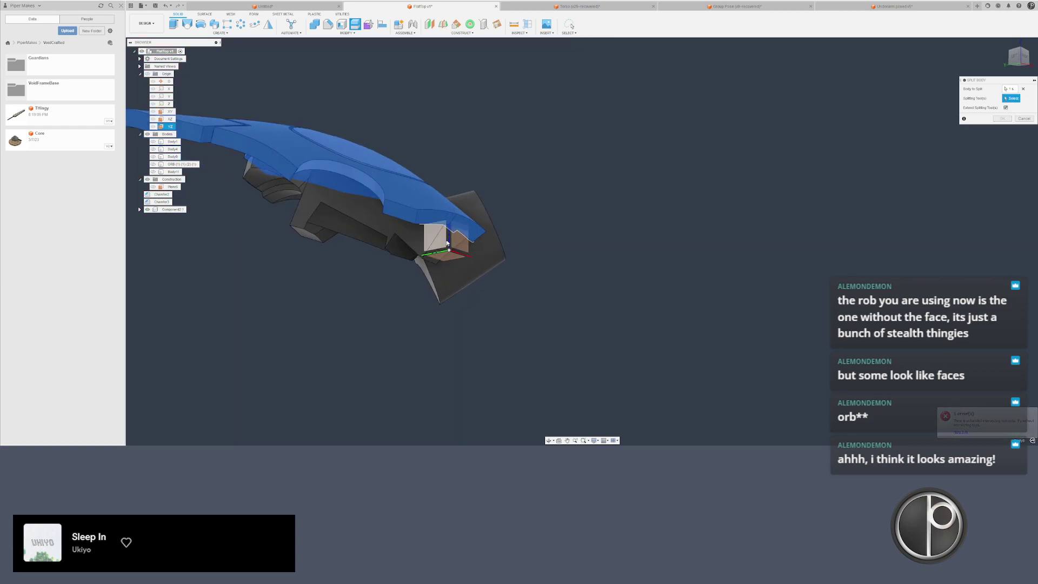
{"action": "key", "text": "Escape"}
- Hide the split-off half of the flat top and inspect the gap around the remaining cylinder
{"action": "middle_click_drag", "start_coordinate": [381, 308], "coordinate": [383, 250], "text": "shift"}
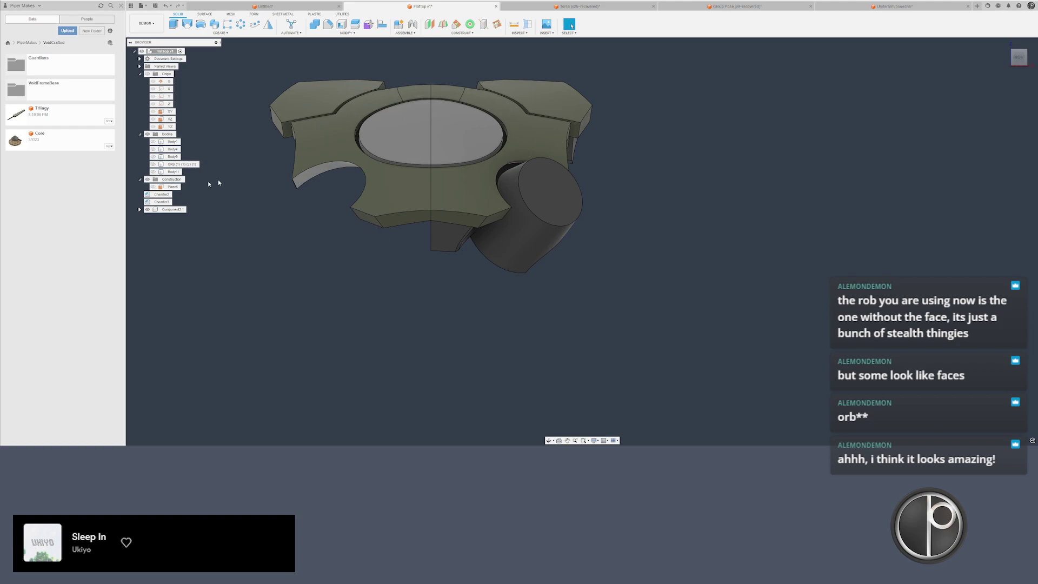
{"action": "middle_click_drag", "start_coordinate": [343, 175], "coordinate": [281, 211], "text": "shift"}
{"action": "middle_click_drag", "start_coordinate": [453, 233], "coordinate": [467, 241], "text": "shift"}
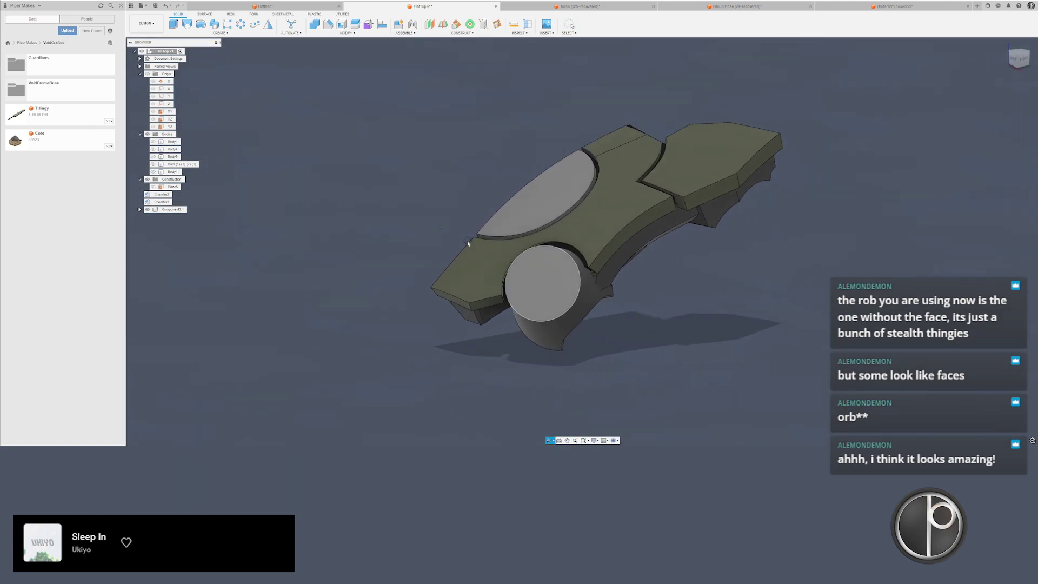
{"action": "scroll", "coordinate": [467, 241], "scroll_direction": "up", "scroll_amount": 8}
{"action": "middle_click_drag", "start_coordinate": [731, 234], "coordinate": [687, 263], "text": "shift"}
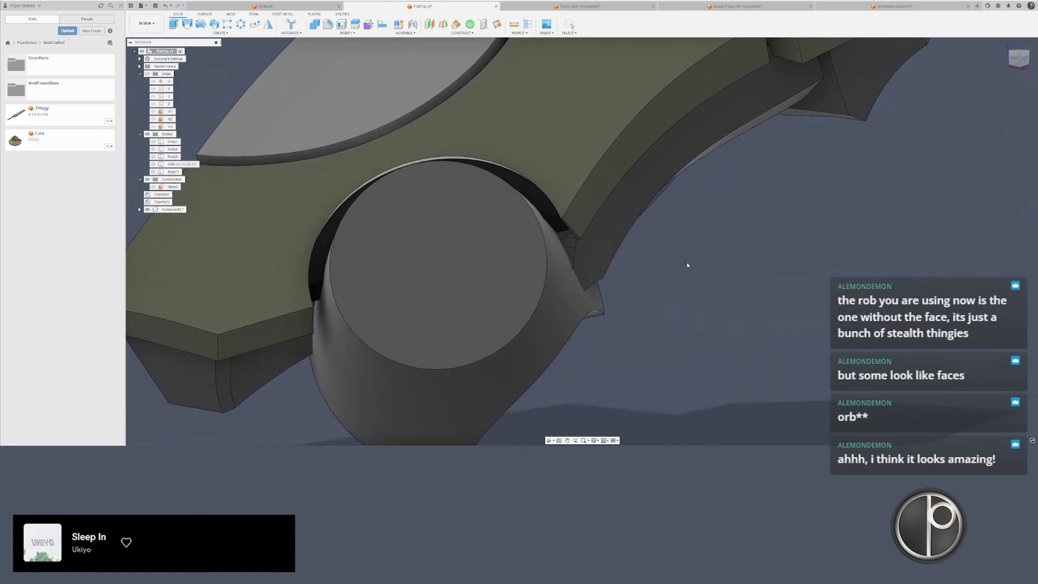
- Offset the small triangular face at the plate corner beside the cylinder gap by 0.015 in
{"action": "scroll", "coordinate": [594, 242], "scroll_direction": "up", "scroll_amount": 6}
{"action": "middle_click_drag", "start_coordinate": [559, 243], "coordinate": [706, 204], "text": "shift"}
{"action": "key", "text": "q"}
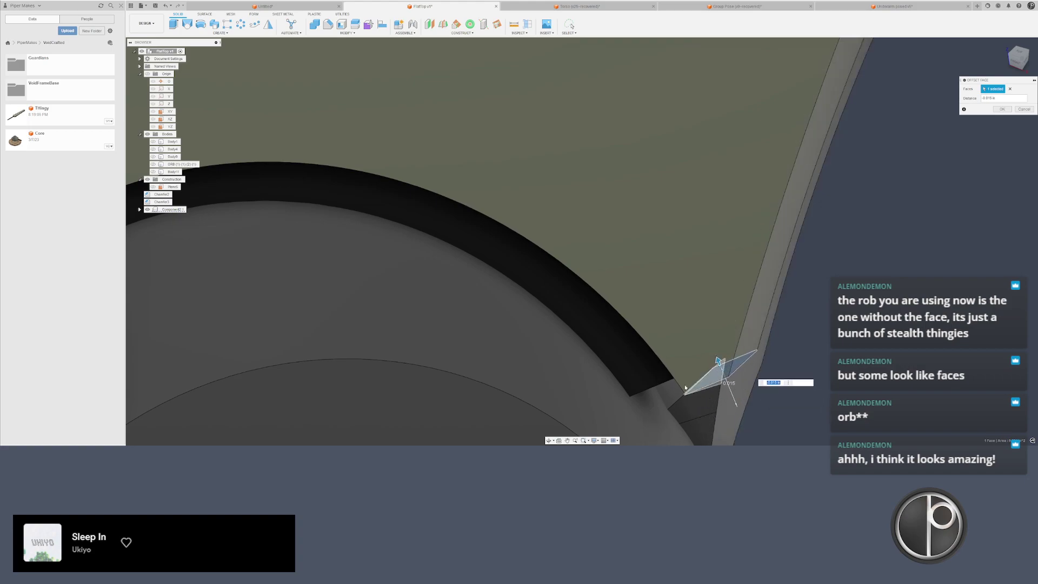
{"action": "key", "text": "Return"}
{"action": "scroll", "coordinate": [467, 291], "scroll_direction": "down", "scroll_amount": 10}
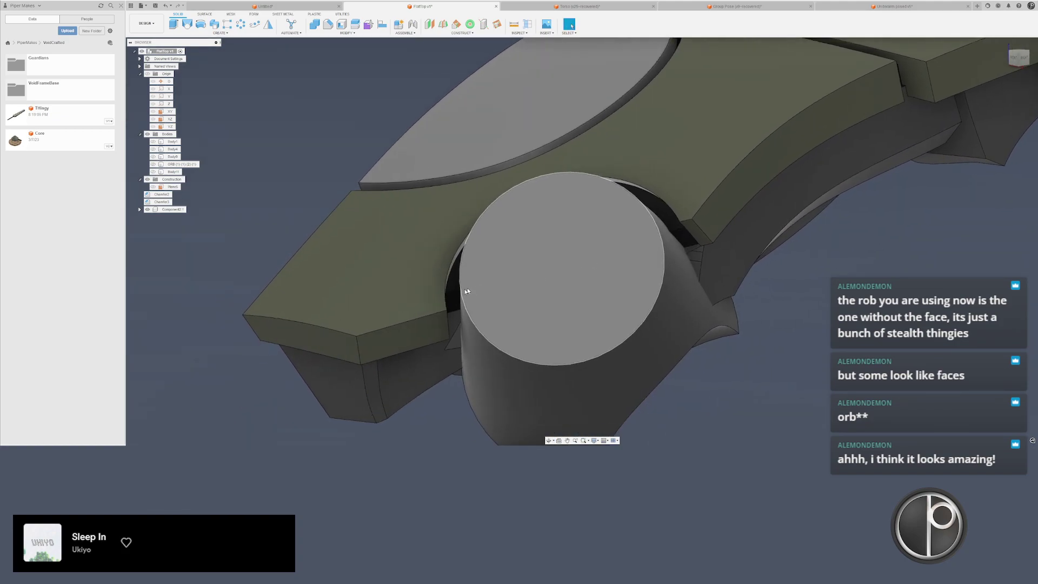
- Cut the dark curved rim body around the gap with the cylinder body, keeping the cylinder
{"action": "scroll", "coordinate": [467, 292], "scroll_direction": "down", "scroll_amount": 1}
{"action": "left_click", "coordinate": [314, 24]}
{"action": "left_click", "coordinate": [454, 301]}
{"action": "left_click", "coordinate": [467, 296]}
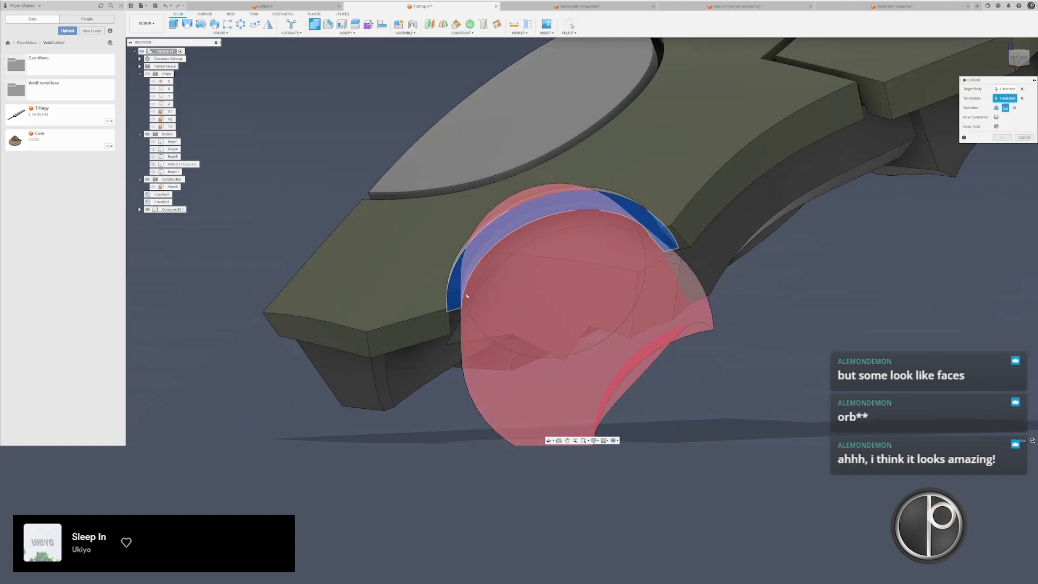
{"action": "left_click", "coordinate": [1006, 137]}
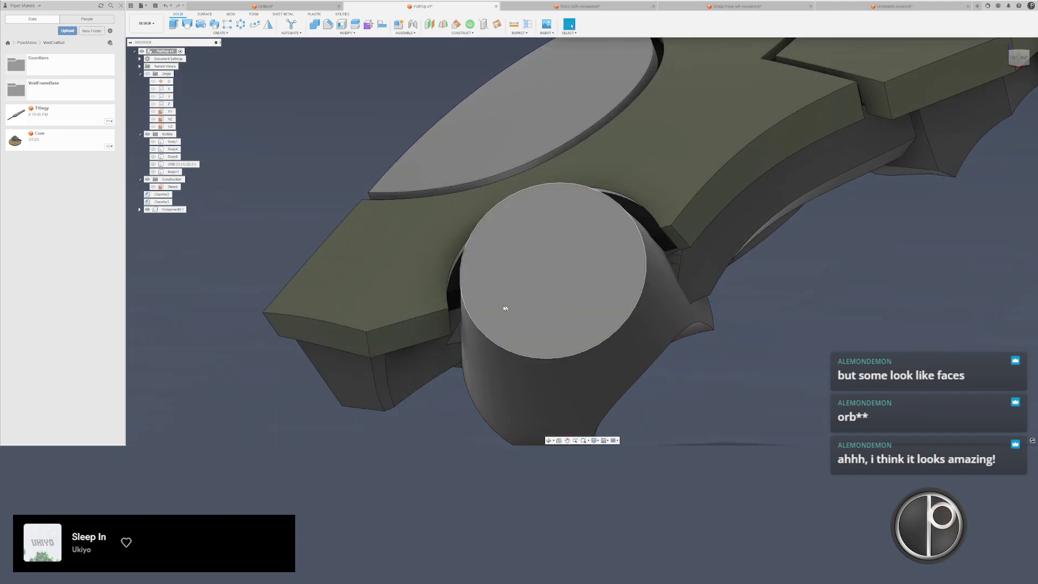
- Offset the end face of the dark curved rim so it extends to the plate's front edge
{"action": "right_click", "coordinate": [452, 295]}
{"action": "left_click", "coordinate": [452, 363]}
{"action": "middle_click_drag", "start_coordinate": [451, 318], "coordinate": [432, 371], "text": "shift"}
{"action": "scroll", "coordinate": [432, 371], "scroll_direction": "up", "scroll_amount": 2}
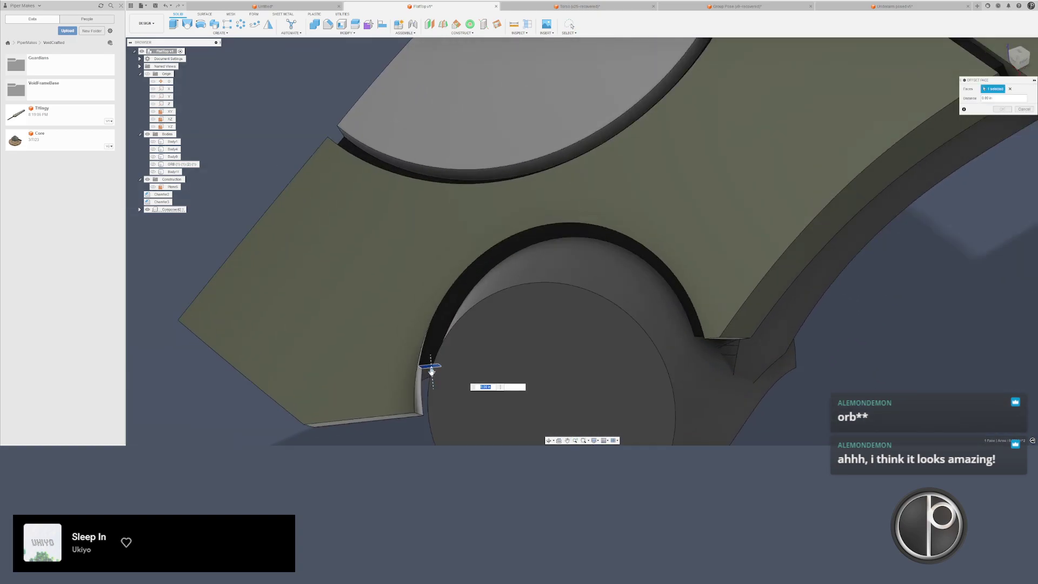
{"action": "key", "text": "Return"}
{"action": "scroll", "coordinate": [472, 385], "scroll_direction": "down", "scroll_amount": 3}
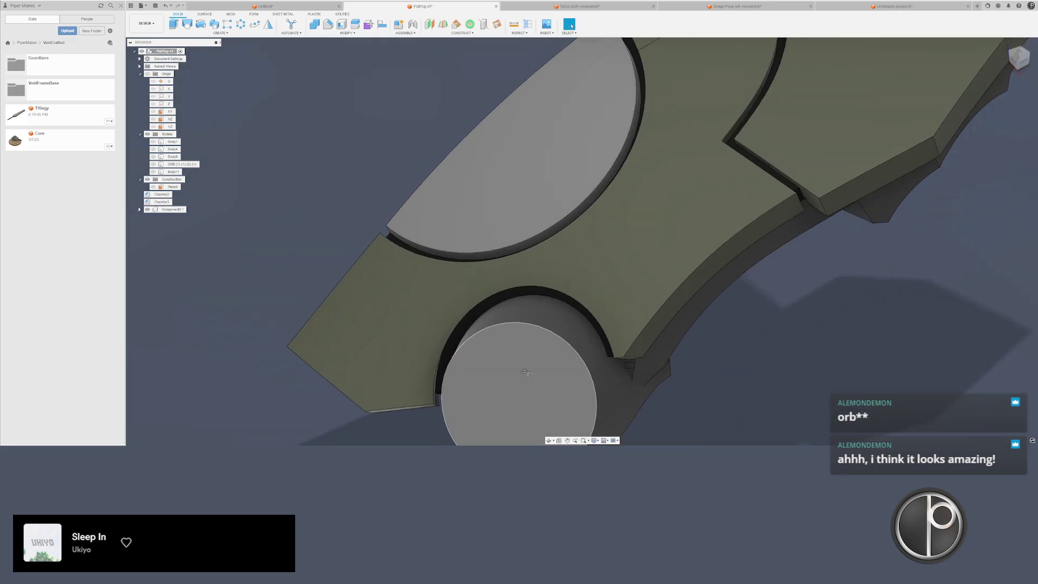
- Try to offset the long curved underside faces between the cylinder and the side plate
{"action": "middle_click_drag", "start_coordinate": [472, 385], "coordinate": [619, 337], "text": "shift"}
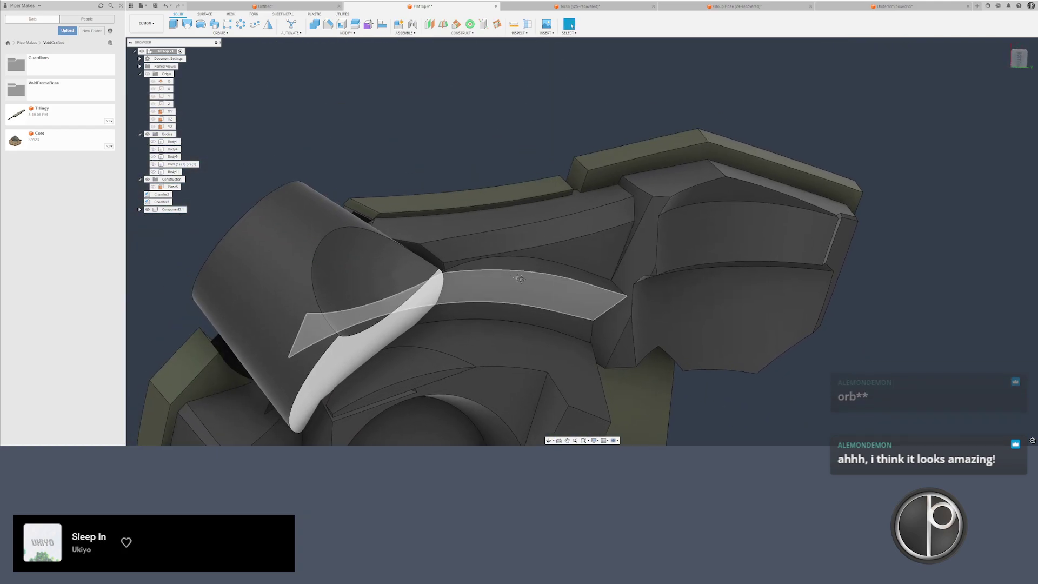
{"action": "middle_click_drag", "start_coordinate": [484, 276], "coordinate": [532, 292]}
{"action": "scroll", "coordinate": [525, 270], "scroll_direction": "up", "scroll_amount": 3}
{"action": "left_click", "coordinate": [482, 226]}
{"action": "left_click", "coordinate": [485, 262], "text": "ctrl"}
{"action": "key", "text": "q"}
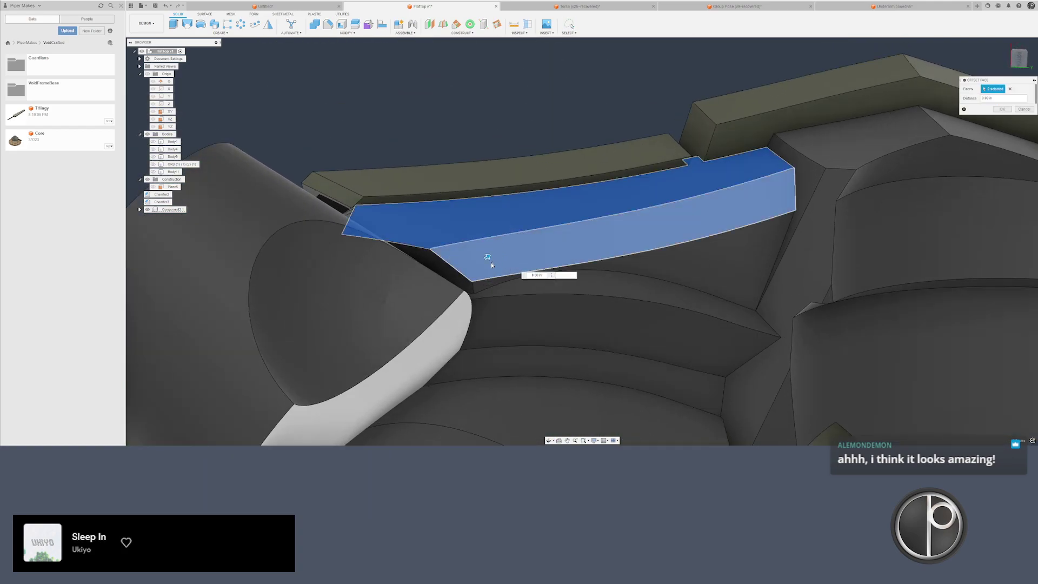
{"action": "key", "text": "Escape"}
{"action": "left_click", "coordinate": [467, 238]}
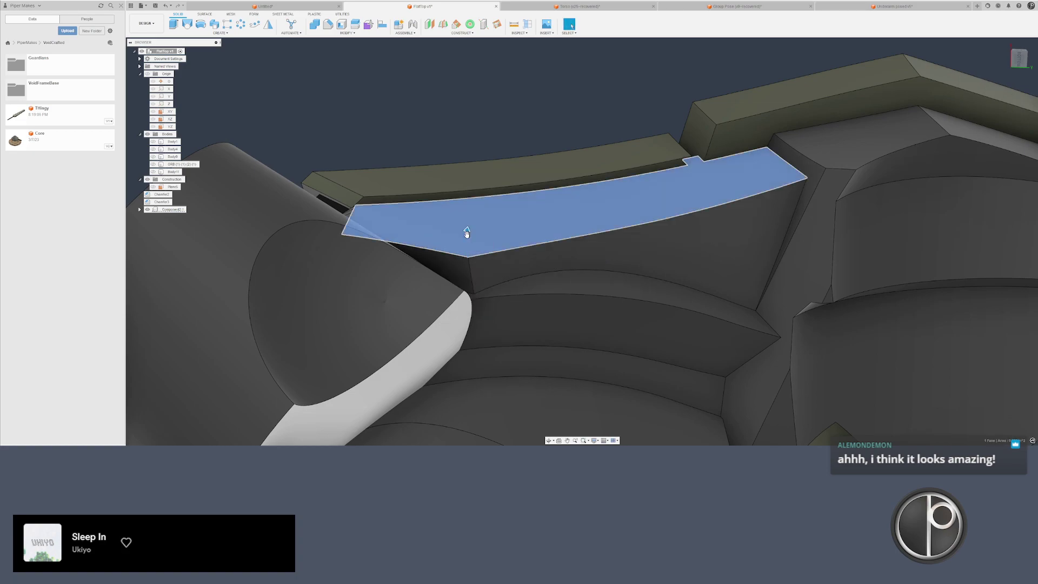
{"action": "key", "text": "q"}
{"action": "left_click_drag", "start_coordinate": [465, 241], "coordinate": [464, 247]}
{"action": "key", "text": "Escape"}
{"action": "scroll", "coordinate": [463, 259], "scroll_direction": "down", "scroll_amount": 3}
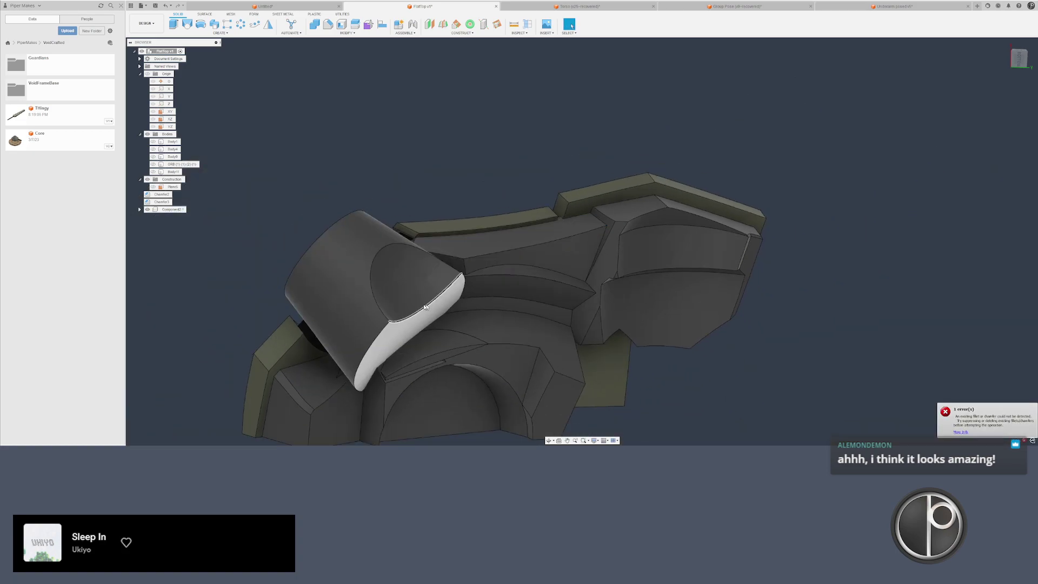
- Undo the recent edits around the cylinder gap, back to the state with the cylinder hidden
{"action": "key", "text": "ctrl+z"}
{"action": "key", "text": "ctrl+z"}
{"action": "key", "text": "ctrl+z"}
{"action": "key", "text": "ctrl+z"}
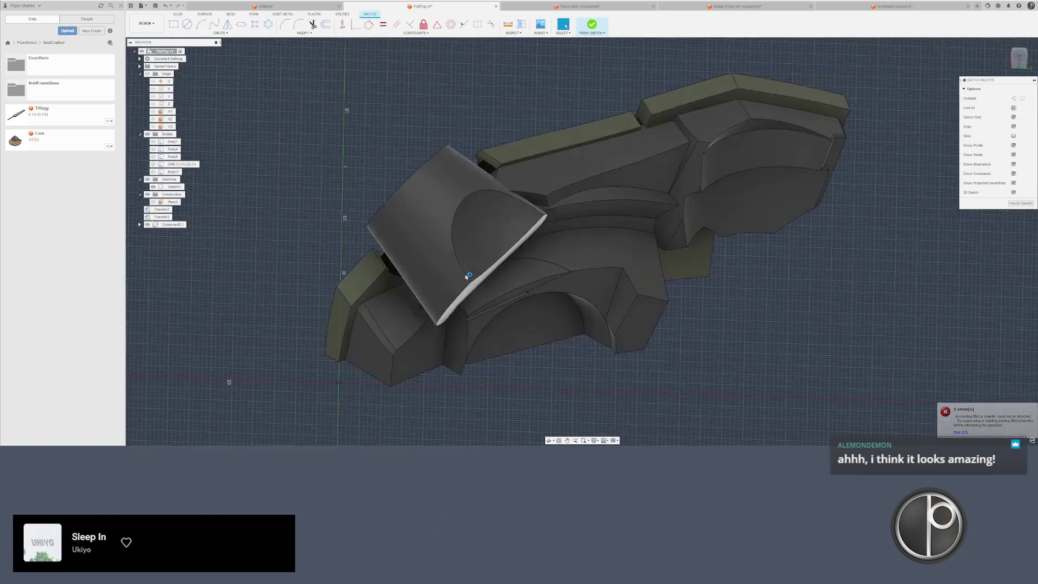
{"action": "key", "text": "ctrl+z"}
{"action": "key", "text": "ctrl+z"}
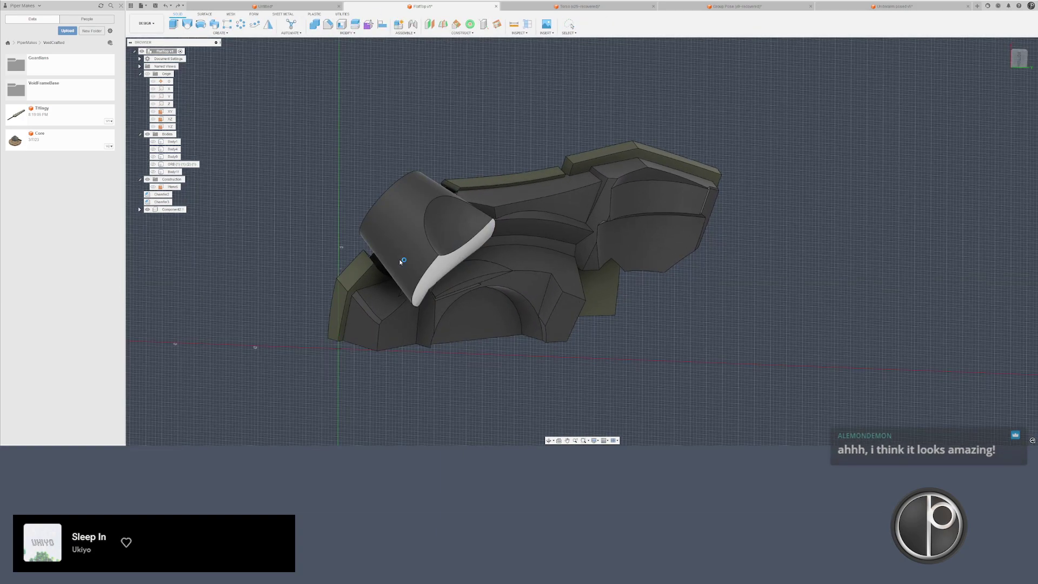
{"action": "key", "text": "ctrl+z"}
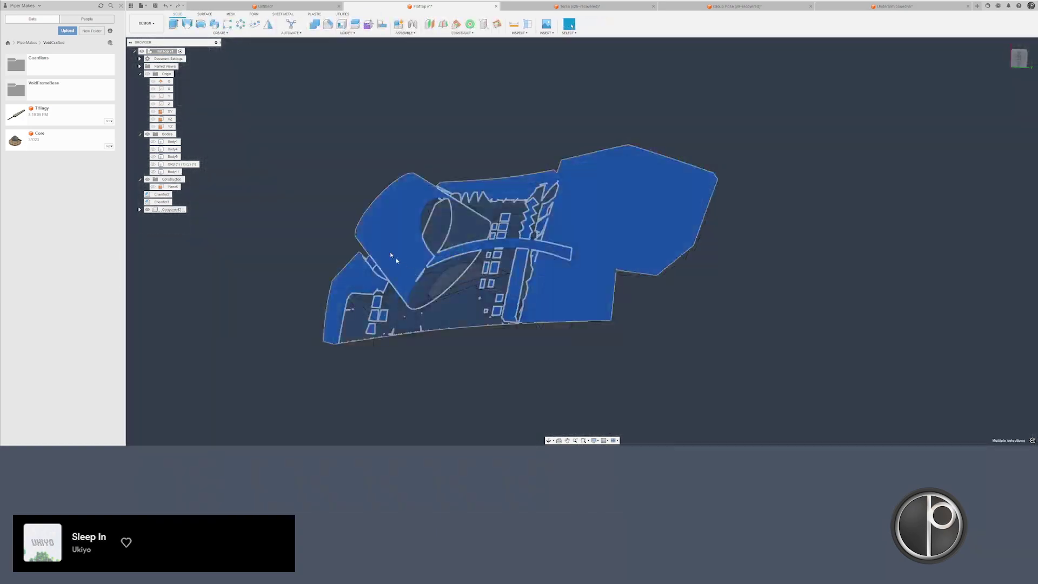
{"action": "key", "text": "ctrl+z"}
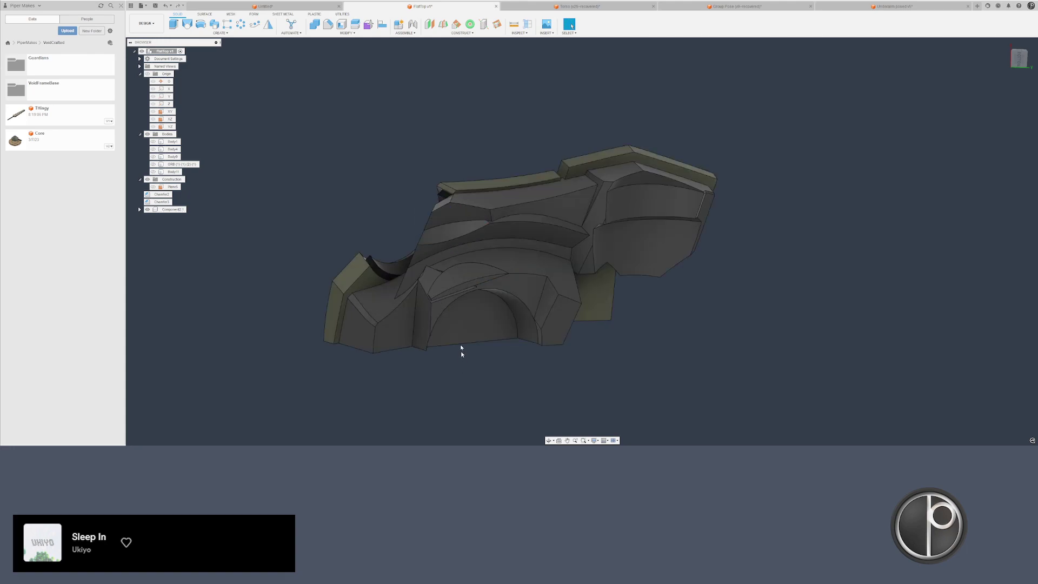
- Delete the small triangular face and its narrow neighbouring face beside the round recess on the underside
{"action": "middle_click_drag", "start_coordinate": [477, 348], "coordinate": [509, 303], "text": "shift"}
{"action": "scroll", "coordinate": [515, 290], "scroll_direction": "up", "scroll_amount": 3}
{"action": "scroll", "coordinate": [514, 289], "scroll_direction": "up", "scroll_amount": 3}
{"action": "left_click", "coordinate": [514, 290]}
{"action": "scroll", "coordinate": [541, 281], "scroll_direction": "up", "scroll_amount": 4}
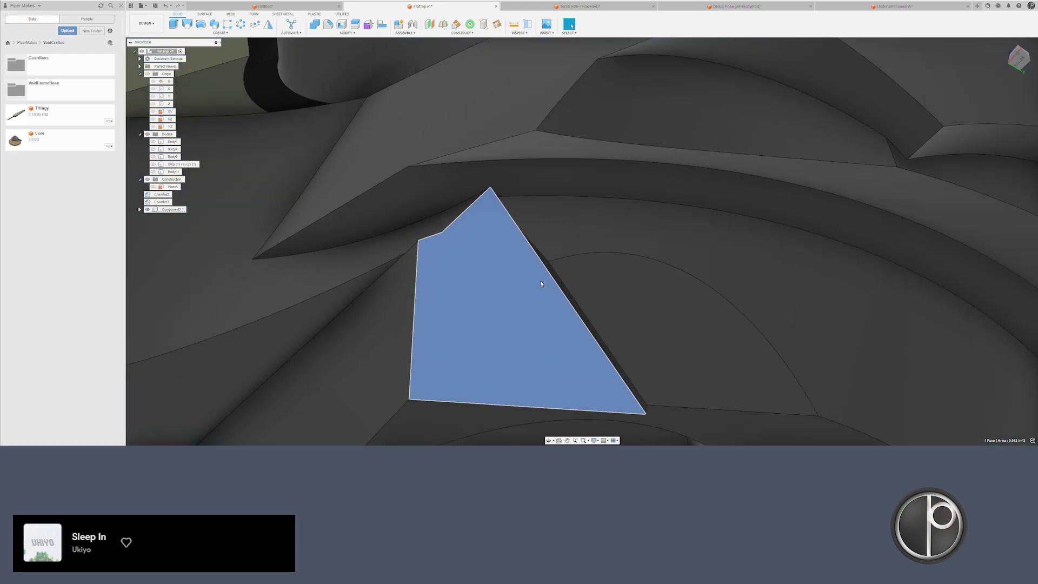
{"action": "left_click", "coordinate": [547, 254], "text": "ctrl"}
{"action": "scroll", "coordinate": [528, 277], "scroll_direction": "down", "scroll_amount": 4}
{"action": "key", "text": "Delete"}
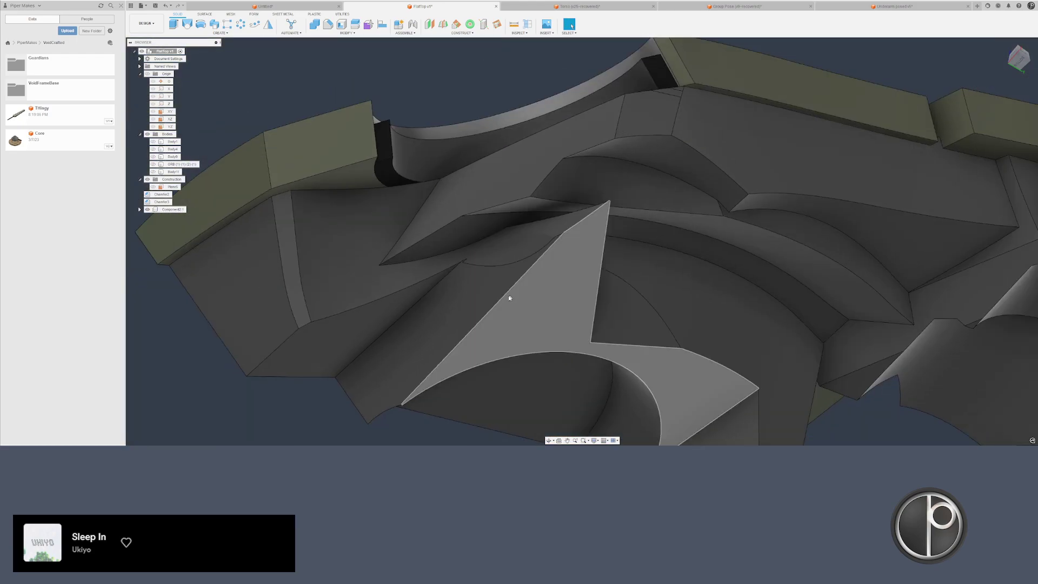
- Offset the sloping face of the pointed wedge beside the underside's round recess to pull it back
{"action": "middle_click_drag", "start_coordinate": [698, 232], "coordinate": [650, 198], "text": "shift"}
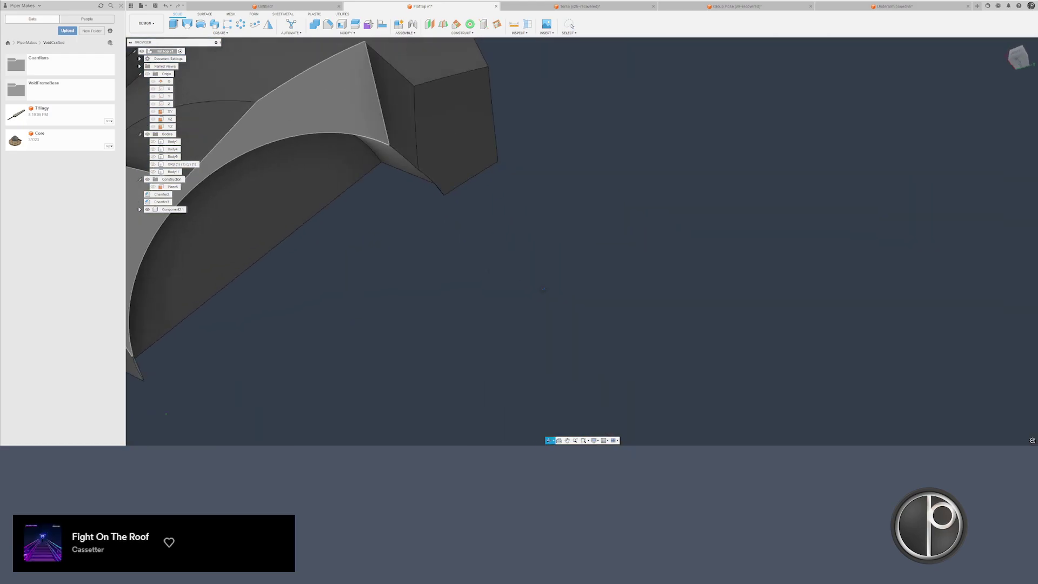
{"action": "middle_click_drag", "start_coordinate": [651, 198], "coordinate": [1037, 97]}
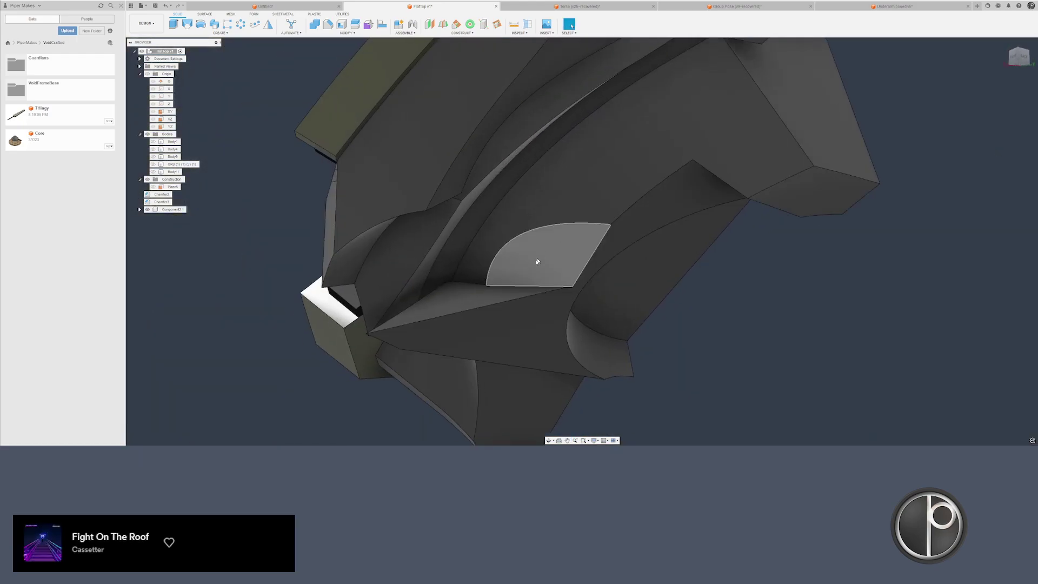
{"action": "left_click", "coordinate": [475, 291]}
{"action": "left_click_drag", "start_coordinate": [475, 286], "coordinate": [480, 352]}
{"action": "key", "text": "Return"}
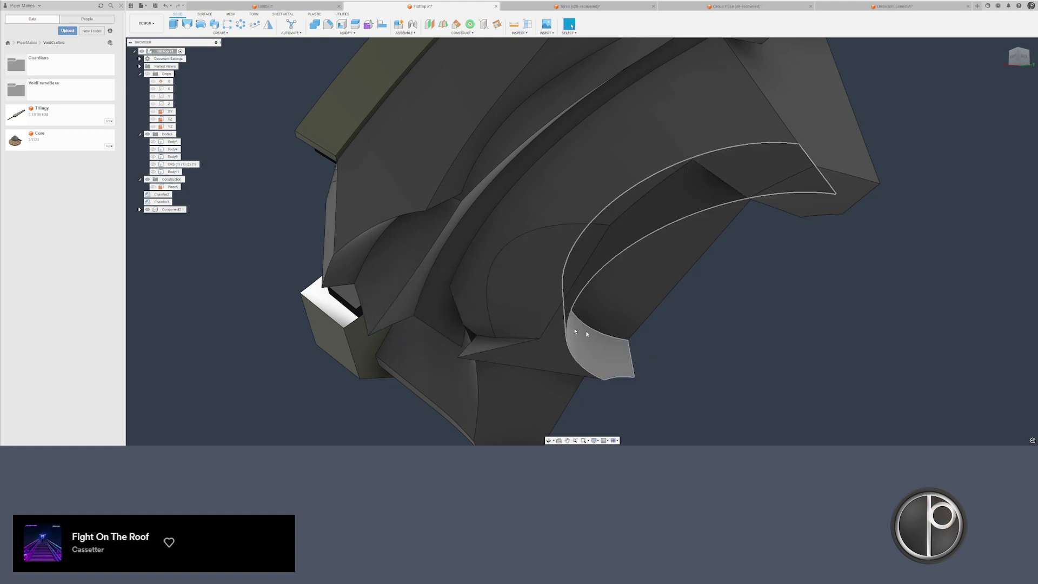
- Show all the hidden main bodies, hide the segmented tube and bring the nested component's bodies into view
{"action": "middle_click_drag", "start_coordinate": [580, 331], "coordinate": [585, 329], "text": "shift"}
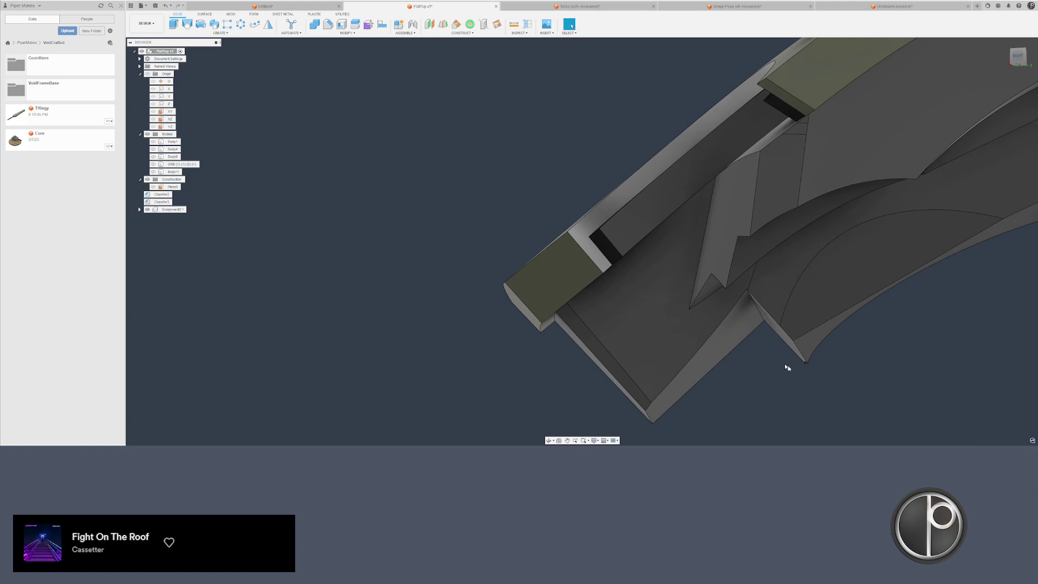
{"action": "middle_click_drag", "start_coordinate": [749, 313], "coordinate": [324, 205], "text": "shift"}
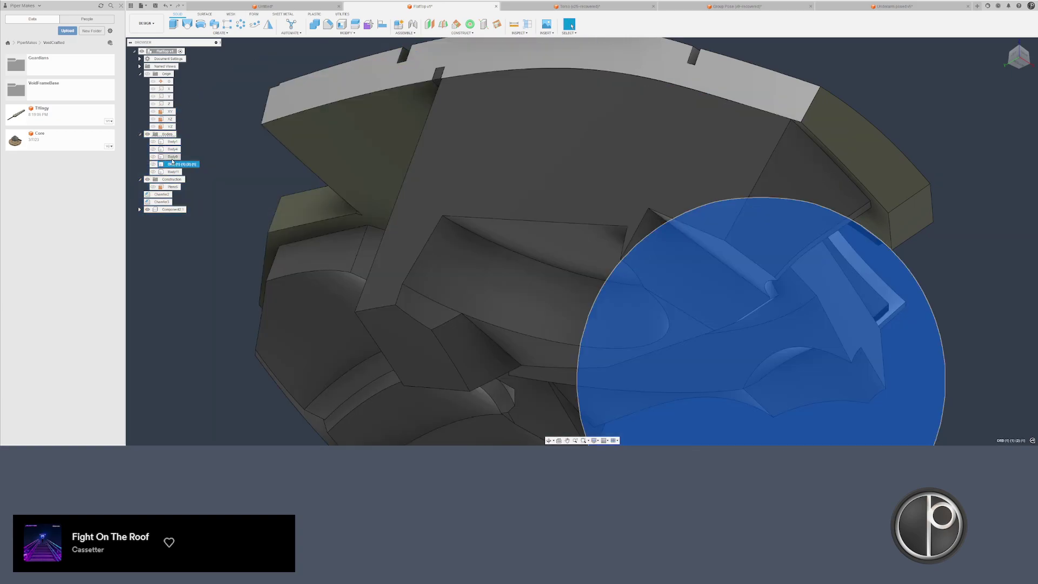
{"action": "left_click", "coordinate": [173, 157]}
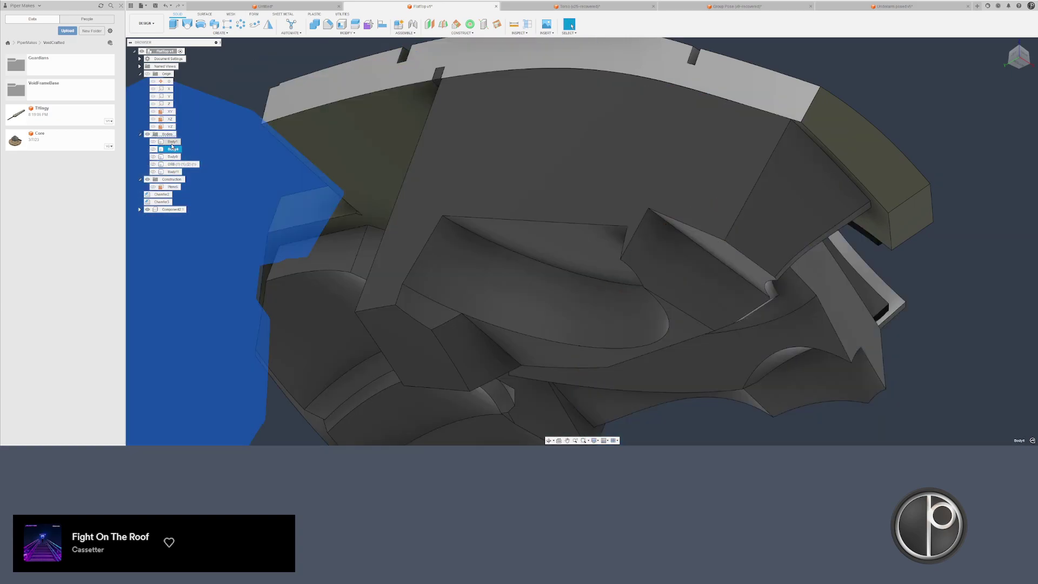
{"action": "left_click", "coordinate": [172, 141]}
{"action": "left_click", "coordinate": [176, 172], "text": "shift"}
{"action": "scroll", "coordinate": [368, 245], "scroll_direction": "down", "scroll_amount": 4}
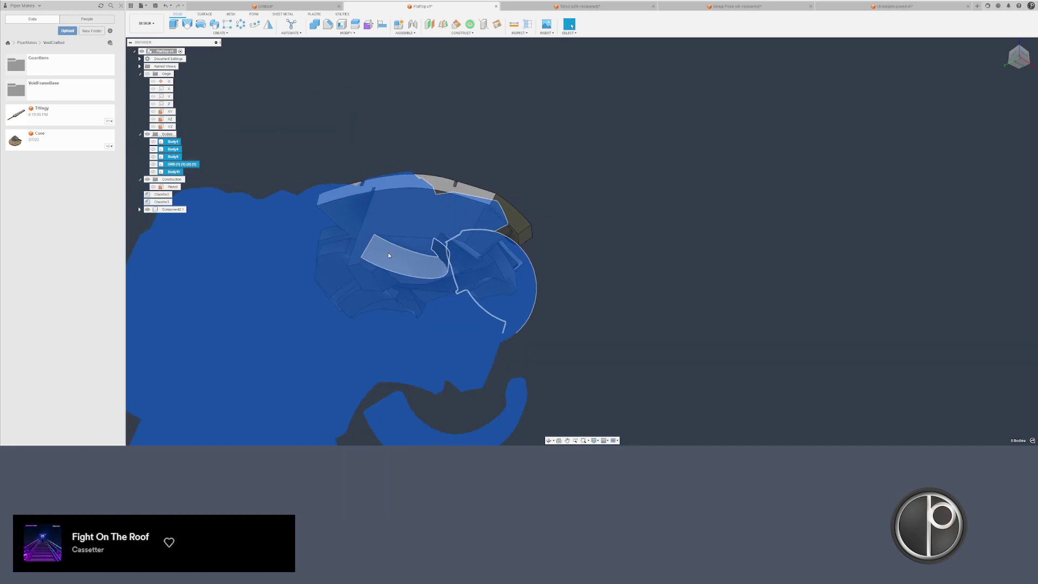
{"action": "key", "text": "v"}
{"action": "left_click", "coordinate": [394, 256]}
{"action": "middle_click_drag", "start_coordinate": [535, 233], "coordinate": [476, 275], "text": "shift"}
{"action": "left_click", "coordinate": [567, 390]}
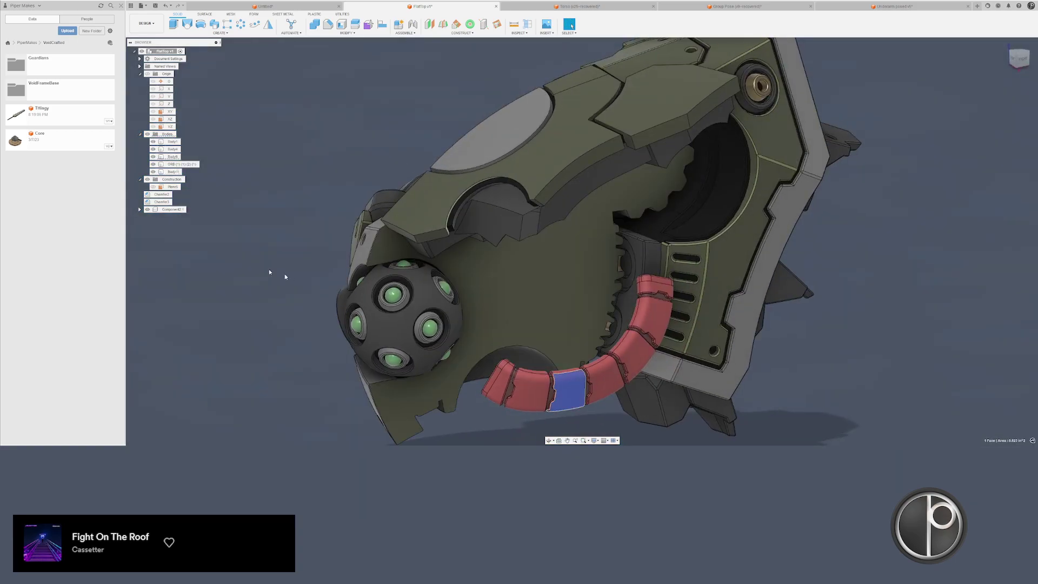
{"action": "key", "text": "v"}
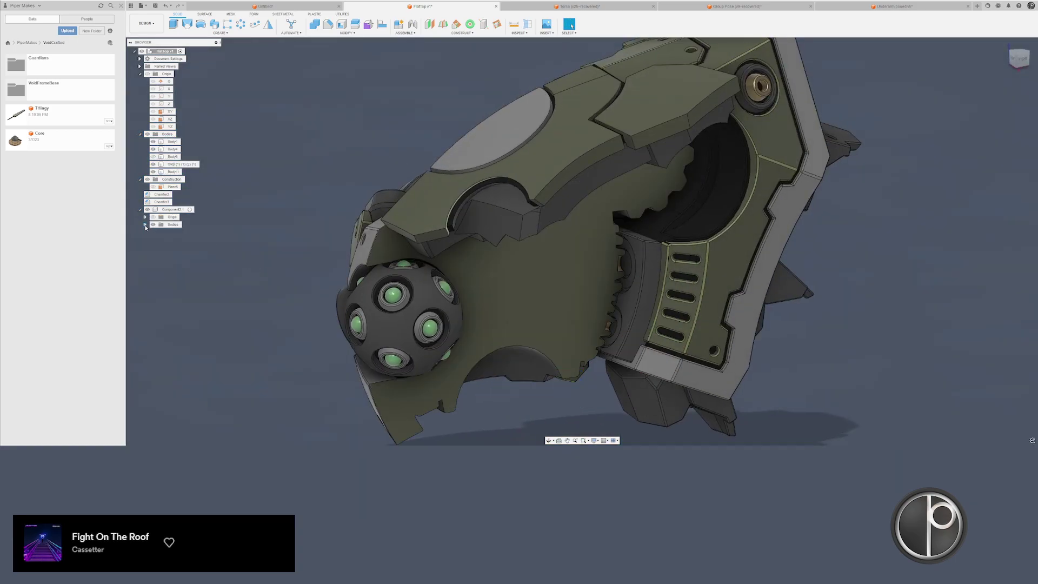
{"action": "left_click", "coordinate": [178, 262]}
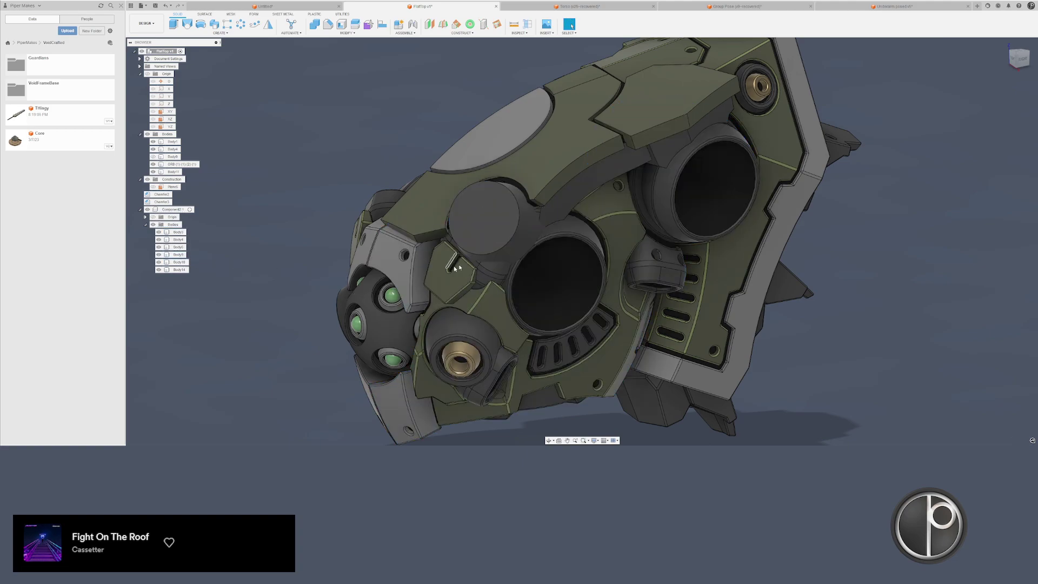
- Hide the cylinder, the face shell parts, the curved arm and the orb to isolate the flat top
{"action": "left_click", "coordinate": [476, 227]}
{"action": "key", "text": "v"}
{"action": "left_click", "coordinate": [505, 284]}
{"action": "key", "text": "v"}
{"action": "left_click", "coordinate": [491, 324]}
{"action": "key", "text": "v"}
{"action": "left_click", "coordinate": [502, 308]}
{"action": "left_click", "coordinate": [354, 326], "text": "shift"}
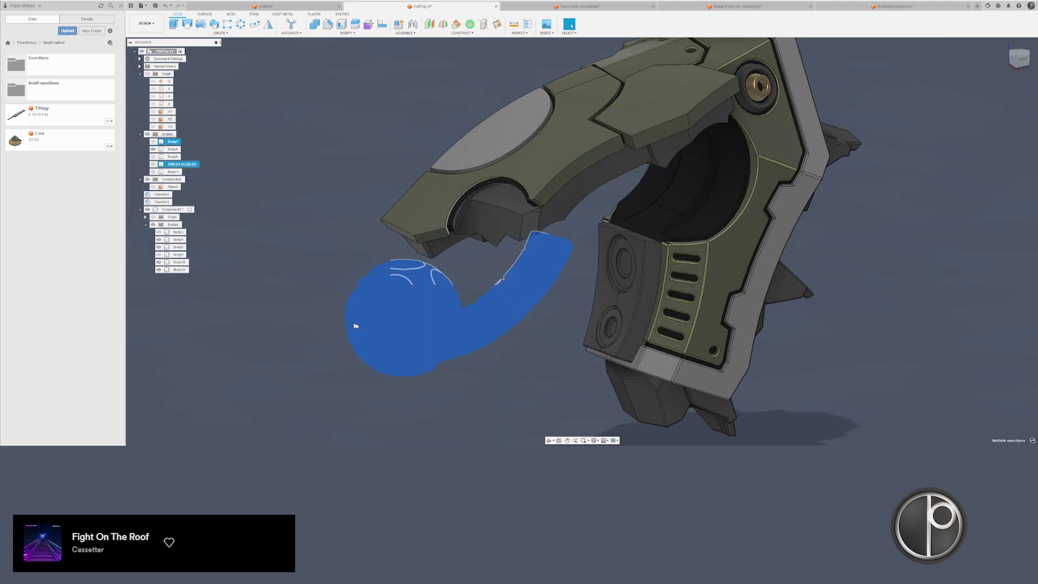
{"action": "key", "text": "v"}
- Join the small curved fragment above the round recess to the flat top's underside body
{"action": "middle_click_drag", "start_coordinate": [600, 292], "coordinate": [526, 199], "text": "shift"}
{"action": "scroll", "coordinate": [465, 124], "scroll_direction": "up", "scroll_amount": 3}
{"action": "left_click", "coordinate": [311, 27]}
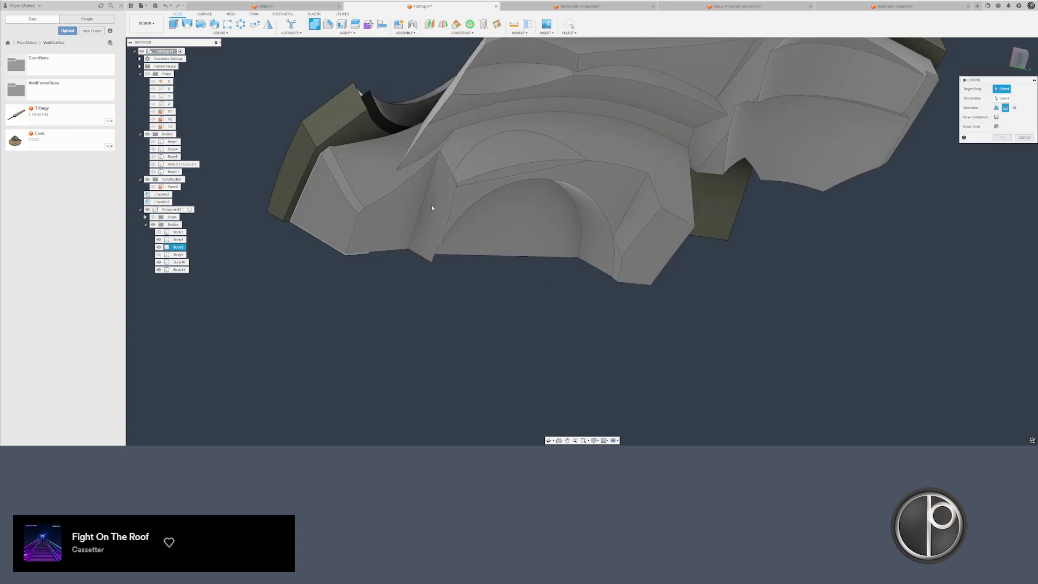
{"action": "left_click", "coordinate": [432, 206]}
{"action": "left_click", "coordinate": [504, 212]}
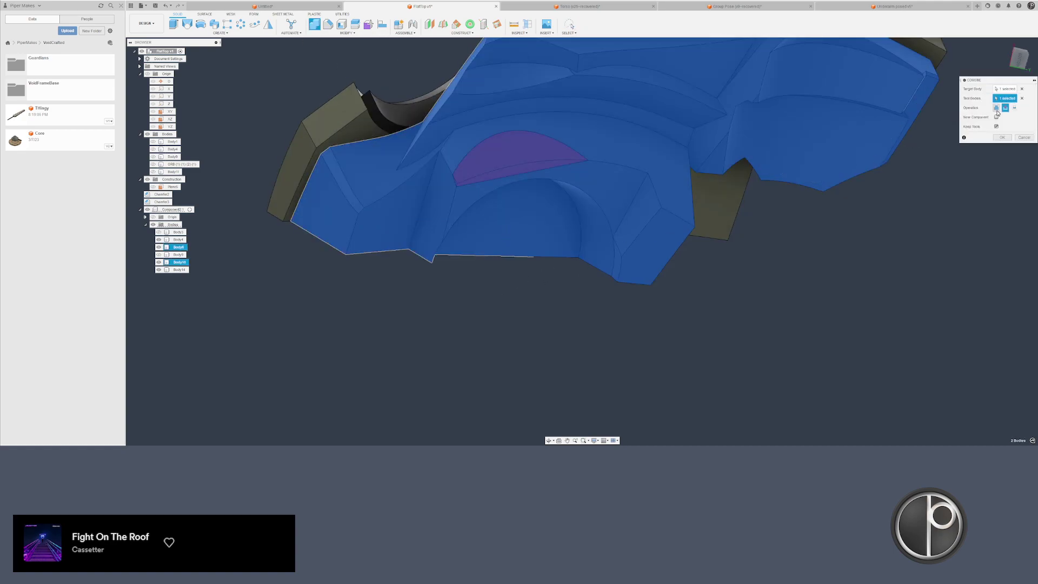
{"action": "left_click", "coordinate": [1000, 137]}
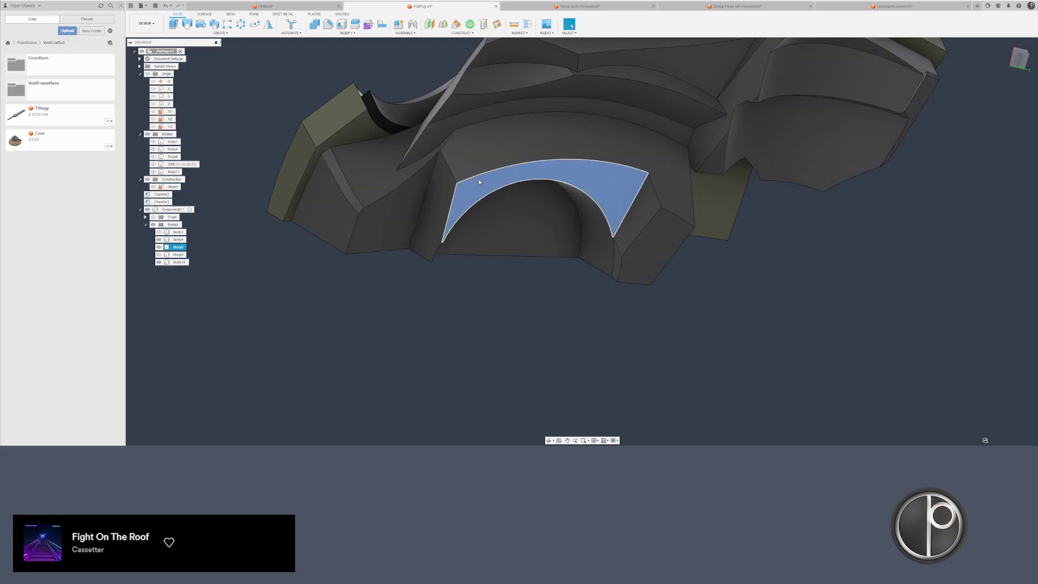
- Move all bodies of the nested component into the design's main Bodies folder
{"action": "left_click", "coordinate": [412, 249]}
{"action": "left_click", "coordinate": [290, 287]}
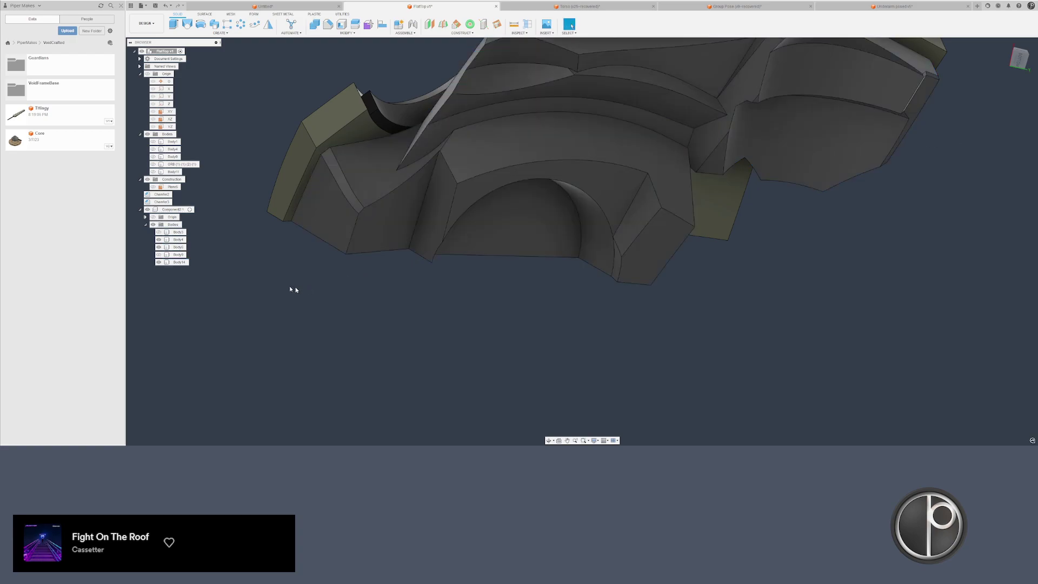
{"action": "left_click", "coordinate": [182, 232]}
{"action": "left_click", "coordinate": [179, 255], "text": "shift"}
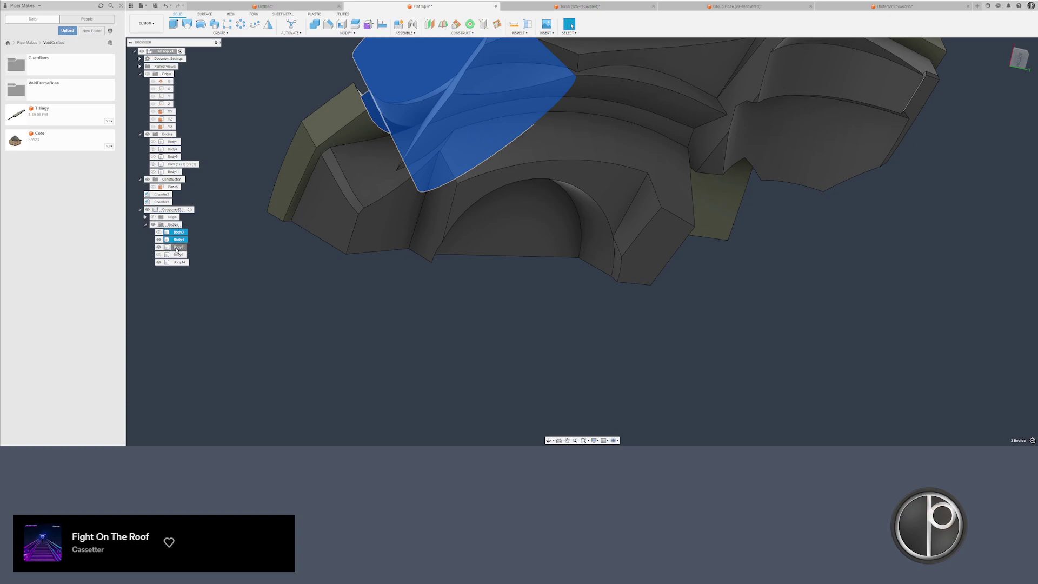
{"action": "key", "text": "Escape"}
{"action": "left_click", "coordinate": [173, 149]}
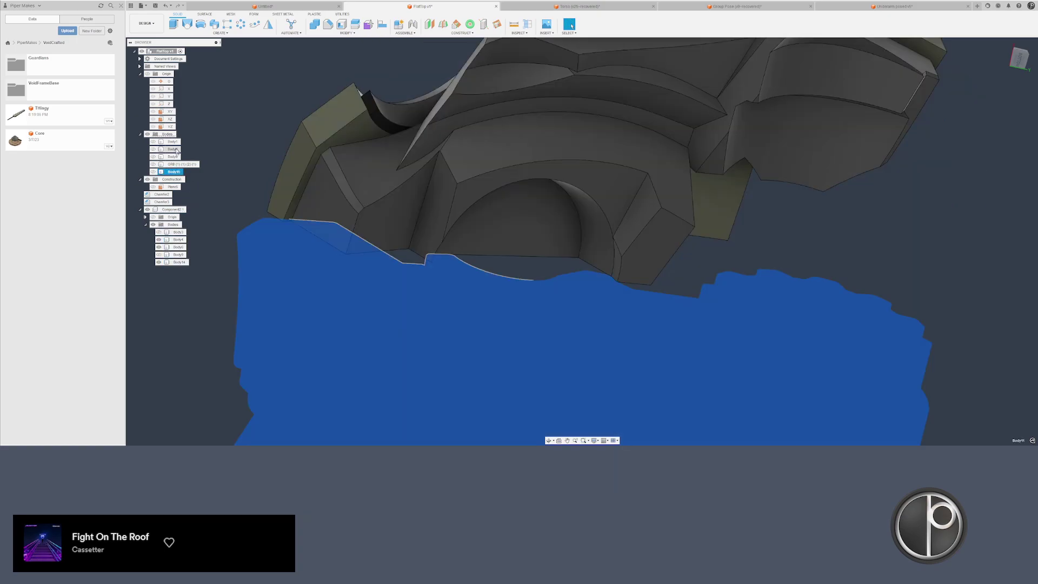
{"action": "left_click", "coordinate": [174, 172], "text": "shift"}
{"action": "key", "text": "Escape"}
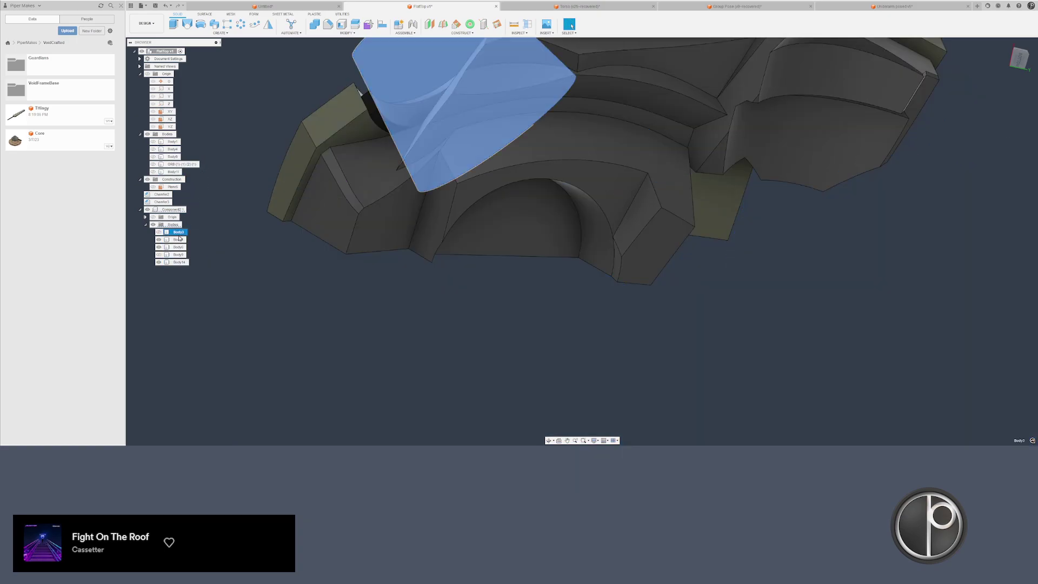
{"action": "left_click", "coordinate": [180, 262]}
{"action": "left_click", "coordinate": [180, 234], "text": "shift"}
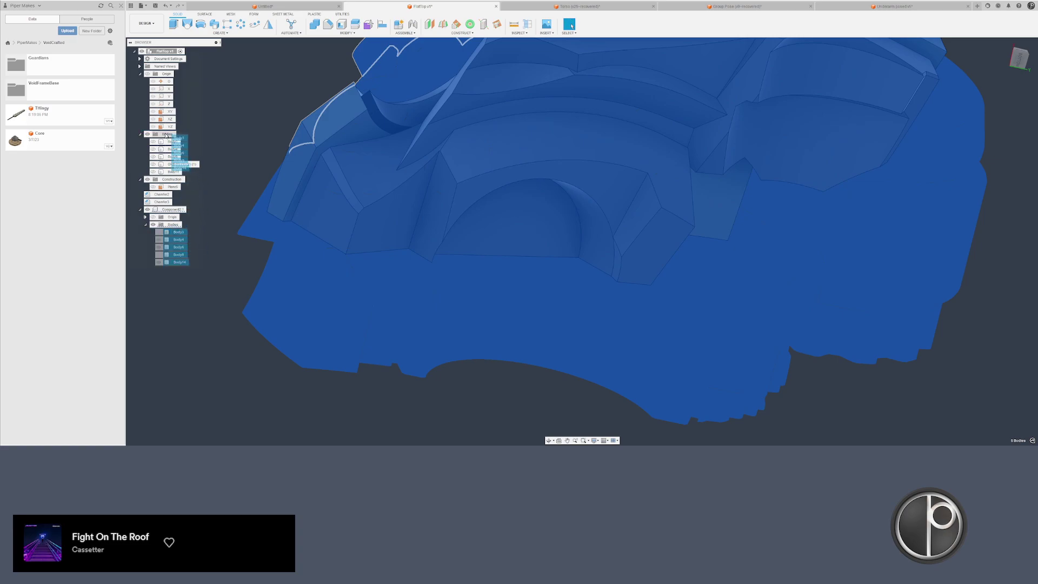
{"action": "left_click_drag", "start_coordinate": [165, 136], "coordinate": [167, 135]}
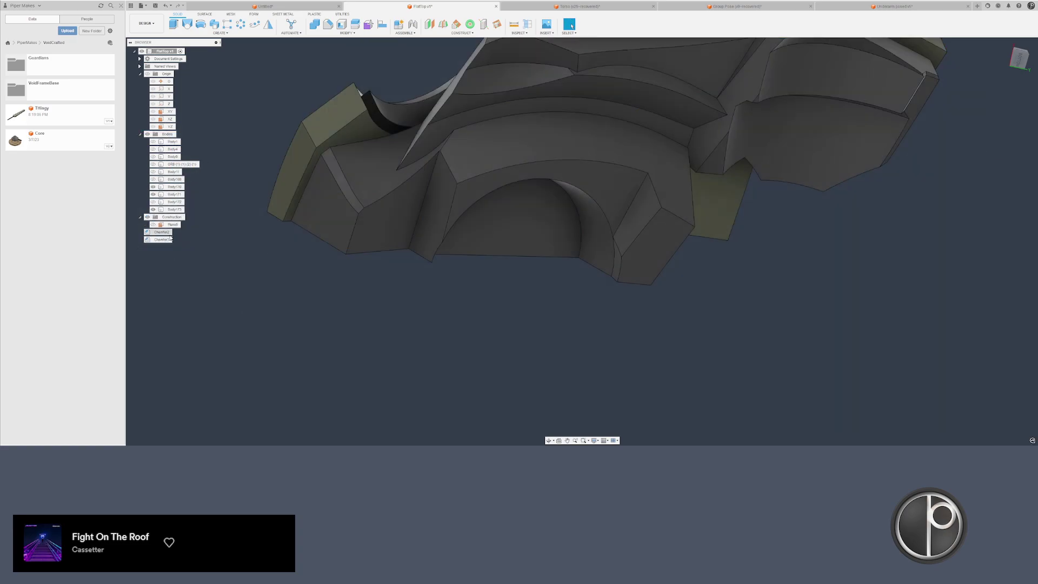
{"action": "left_click", "coordinate": [162, 240]}
{"action": "left_click", "coordinate": [161, 233], "text": "shift"}
{"action": "right_click", "coordinate": [161, 236]}
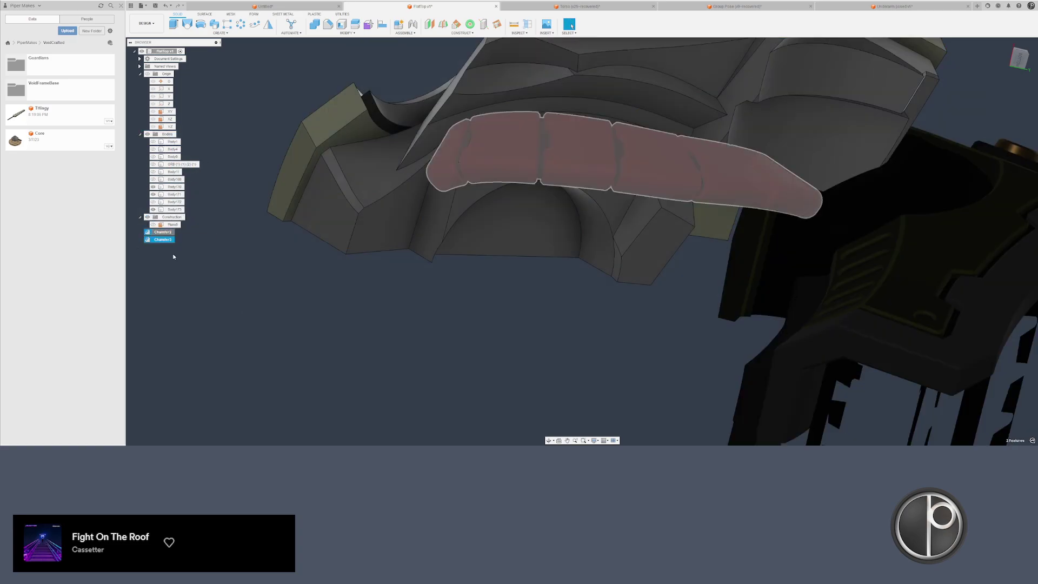
{"action": "left_click", "coordinate": [243, 216]}
- Show the cylinder temporarily to check how it sits in the flat top's curved cutout
{"action": "middle_click_drag", "start_coordinate": [292, 208], "coordinate": [363, 265]}
{"action": "scroll", "coordinate": [294, 221], "scroll_direction": "down", "scroll_amount": 2}
{"action": "middle_click_drag", "start_coordinate": [363, 265], "coordinate": [373, 203]}
{"action": "middle_click_drag", "start_coordinate": [373, 203], "coordinate": [368, 181], "text": "shift"}
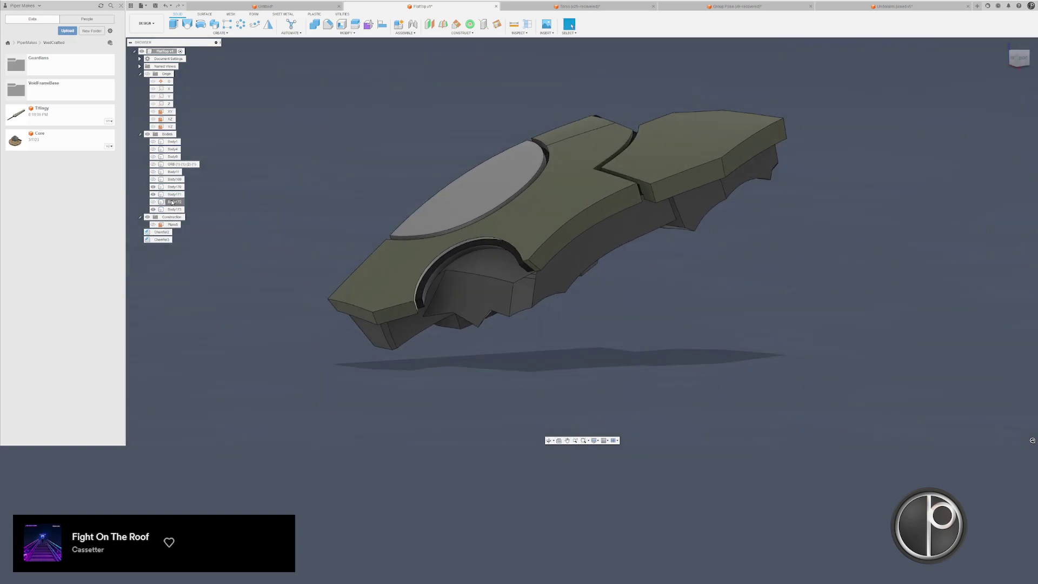
{"action": "left_click", "coordinate": [172, 202]}
{"action": "left_click", "coordinate": [175, 181]}
{"action": "key", "text": "v"}
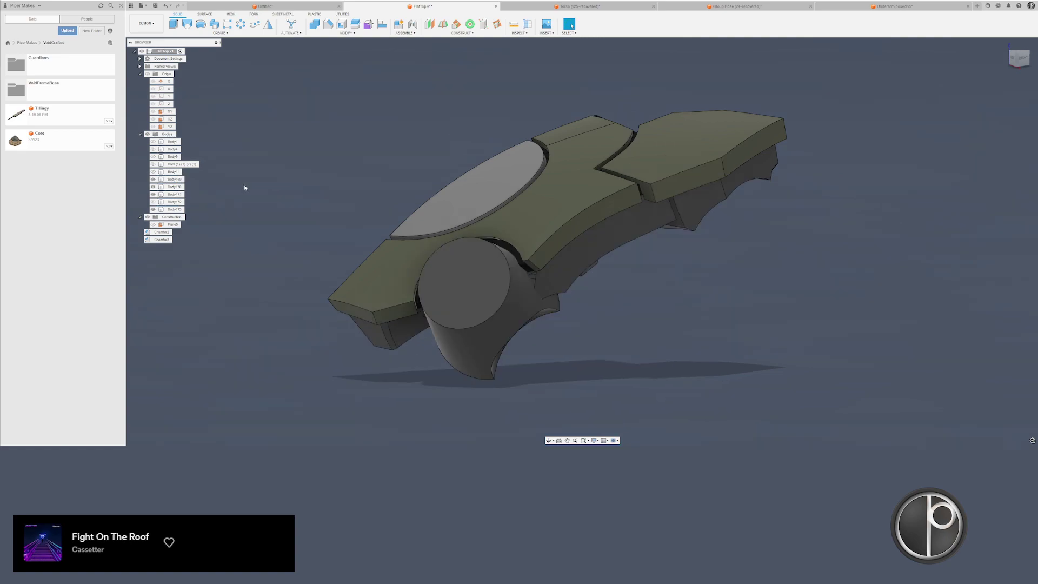
{"action": "middle_click_drag", "start_coordinate": [324, 192], "coordinate": [304, 171], "text": "shift"}
{"action": "left_click", "coordinate": [303, 171]}
{"action": "key", "text": "v"}
- Delete the small split faces at the underside's corner below the green plate's gap and patch the opening
{"action": "scroll", "coordinate": [318, 102], "scroll_direction": "up", "scroll_amount": 4}
{"action": "middle_click_drag", "start_coordinate": [318, 102], "coordinate": [378, 182]}
{"action": "middle_click_drag", "start_coordinate": [379, 181], "coordinate": [524, 271]}
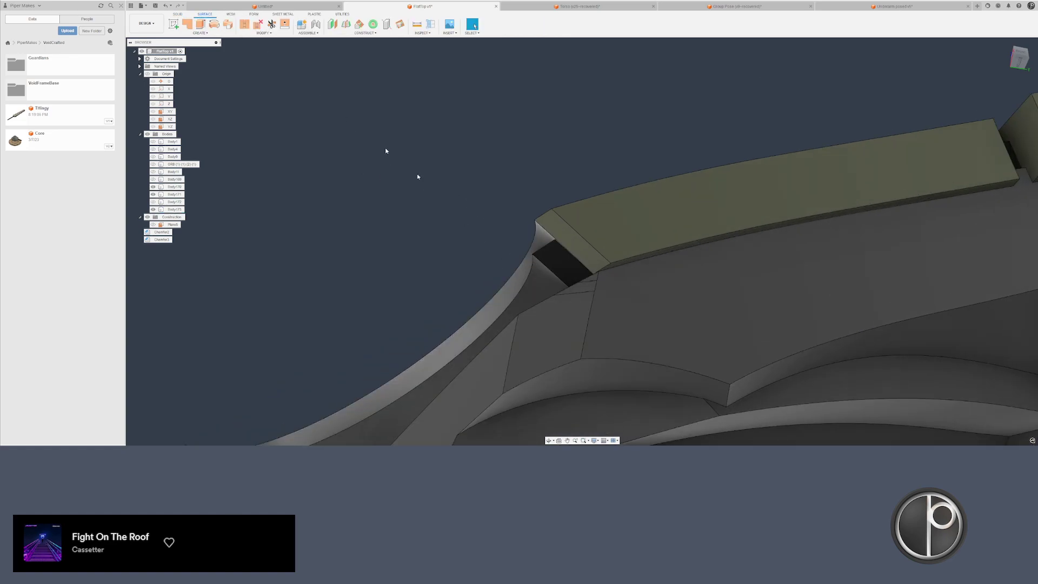
{"action": "left_click", "coordinate": [563, 309]}
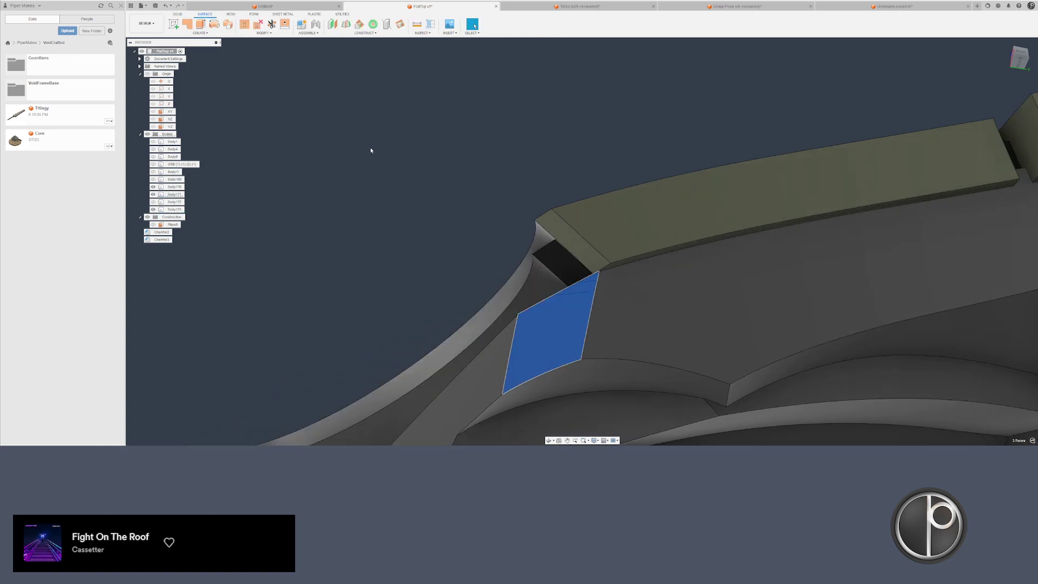
{"action": "key", "text": "Delete"}
{"action": "left_click", "coordinate": [186, 25]}
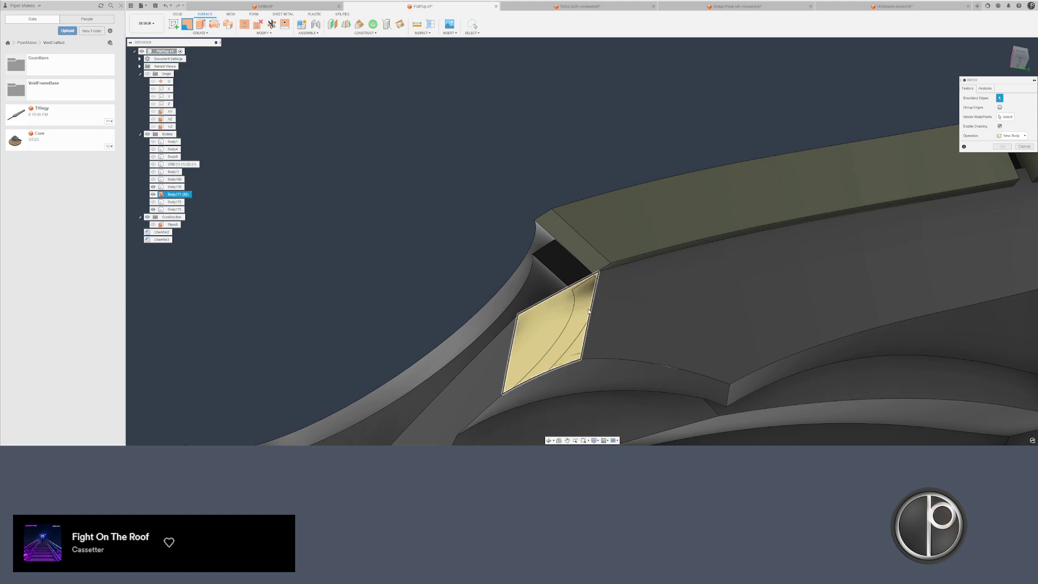
{"action": "key", "text": "Return"}
- Stitch the corner patch to the flat top's underside body
{"action": "left_click", "coordinate": [247, 27]}
{"action": "left_click", "coordinate": [605, 322]}
{"action": "left_click", "coordinate": [565, 304]}
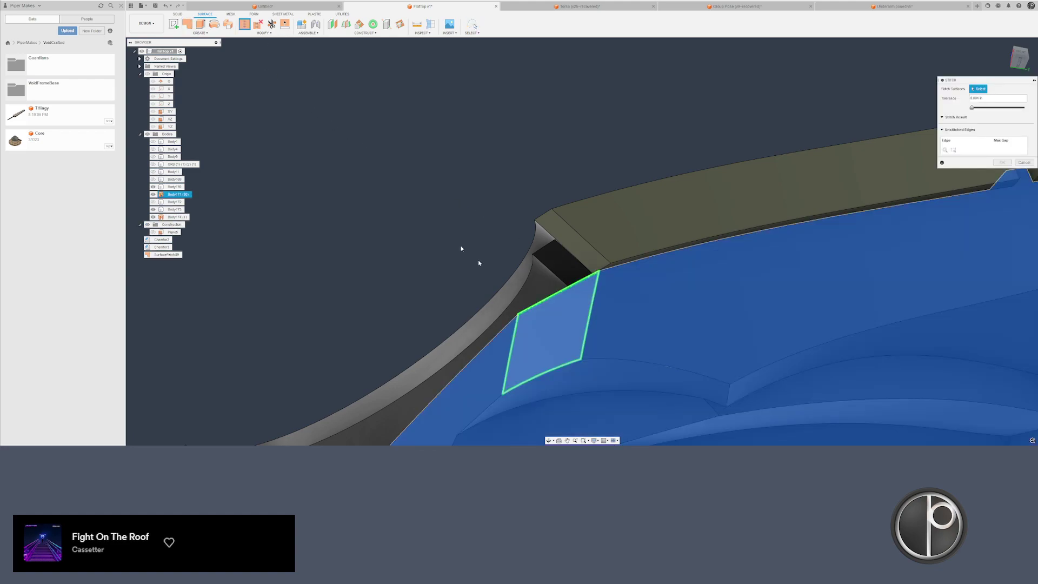
{"action": "key", "text": "Return"}
- Offset the long underside face beneath the green side plate to pull it back
{"action": "scroll", "coordinate": [436, 229], "scroll_direction": "down", "scroll_amount": 3}
{"action": "mouse_move", "coordinate": [421, 215]}
{"action": "middle_mouse_down"}
{"action": "mouse_move", "coordinate": [248, 148]}
{"action": "mouse_move", "coordinate": [398, 117]}
{"action": "mouse_move", "coordinate": [431, 229]}
{"action": "middle_mouse_up"}
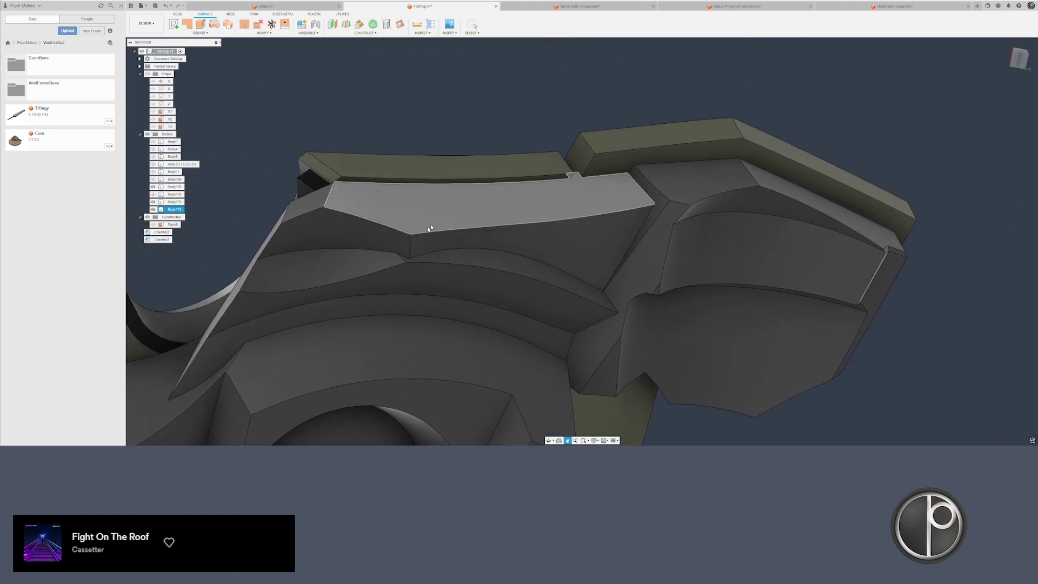
{"action": "right_click", "coordinate": [443, 216]}
{"action": "left_click", "coordinate": [463, 206]}
{"action": "scroll", "coordinate": [445, 219], "scroll_direction": "up", "scroll_amount": 3}
{"action": "left_click_drag", "start_coordinate": [444, 204], "coordinate": [434, 229]}
{"action": "key", "text": "Return"}
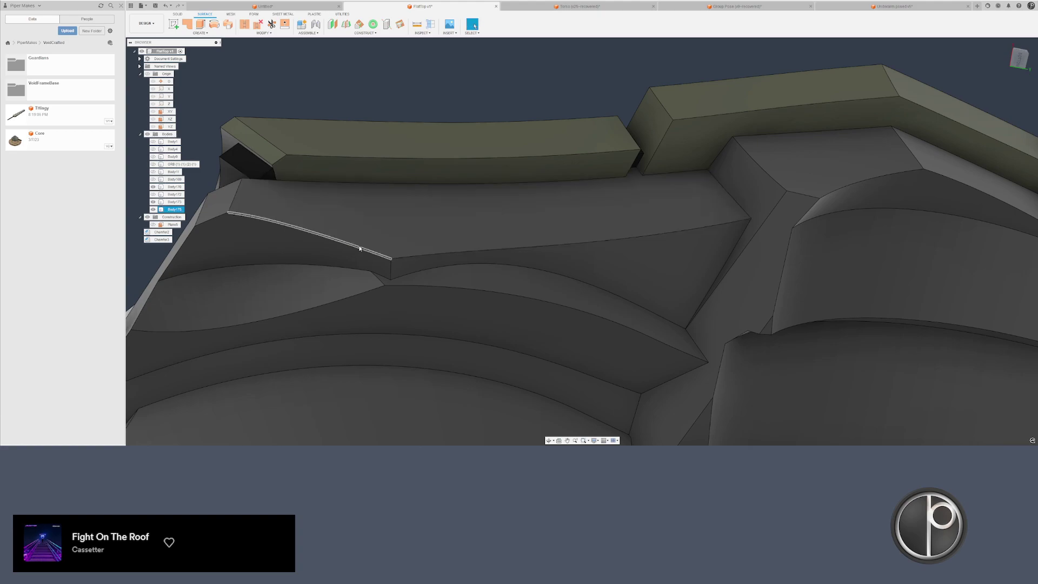
- Show all the hidden bodies to bring back the complete head around the flat top
{"action": "scroll", "coordinate": [300, 241], "scroll_direction": "down", "scroll_amount": 5}
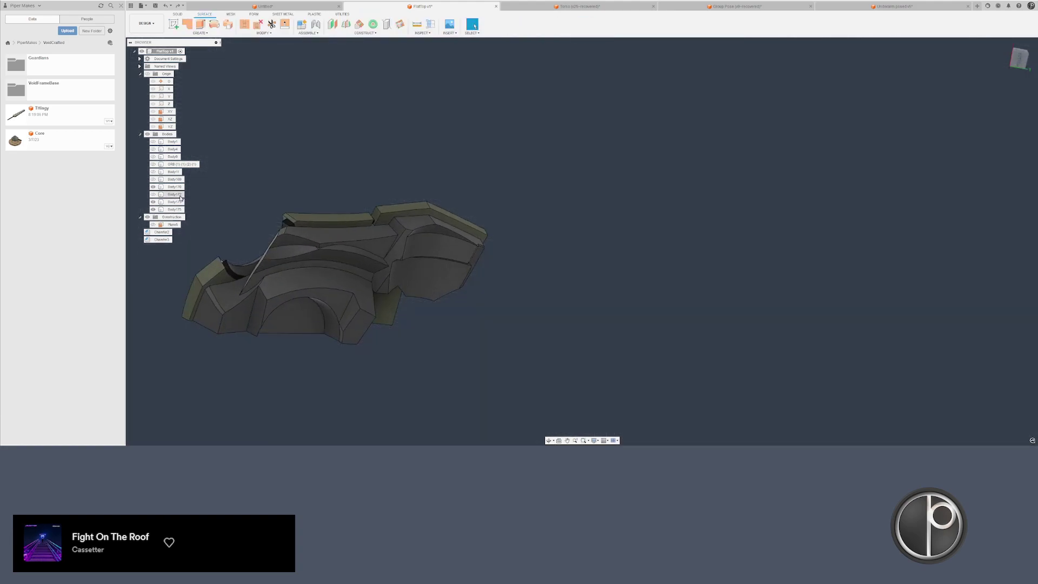
{"action": "left_click", "coordinate": [174, 179]}
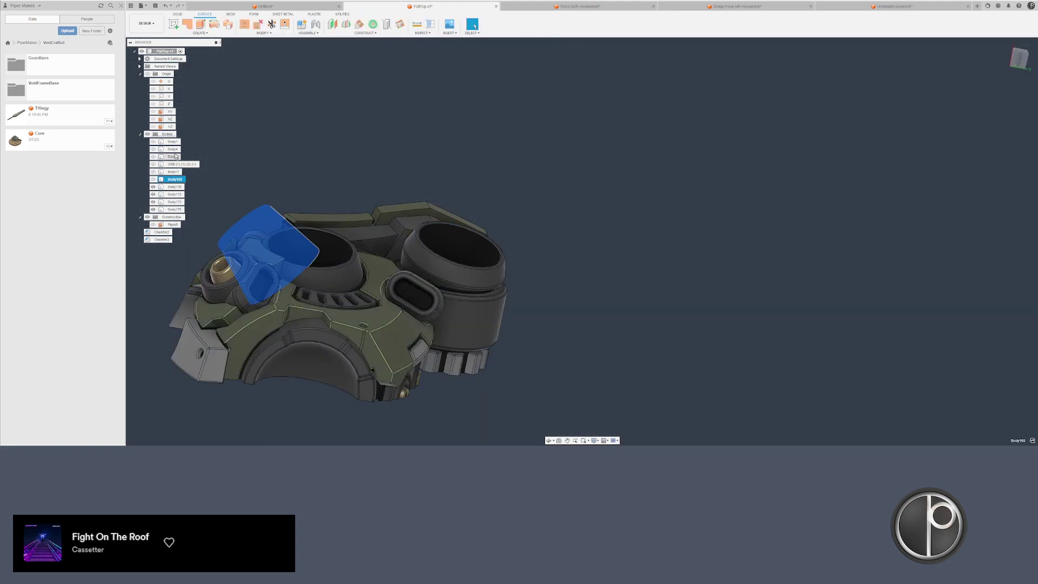
{"action": "key", "text": "v"}
{"action": "left_click", "coordinate": [251, 158]}
- Try to chamfer the long curved lower edge of the flat top's underside beside the round tubes
{"action": "middle_click_drag", "start_coordinate": [251, 157], "coordinate": [305, 176], "text": "shift"}
{"action": "scroll", "coordinate": [386, 285], "scroll_direction": "up", "scroll_amount": 10}
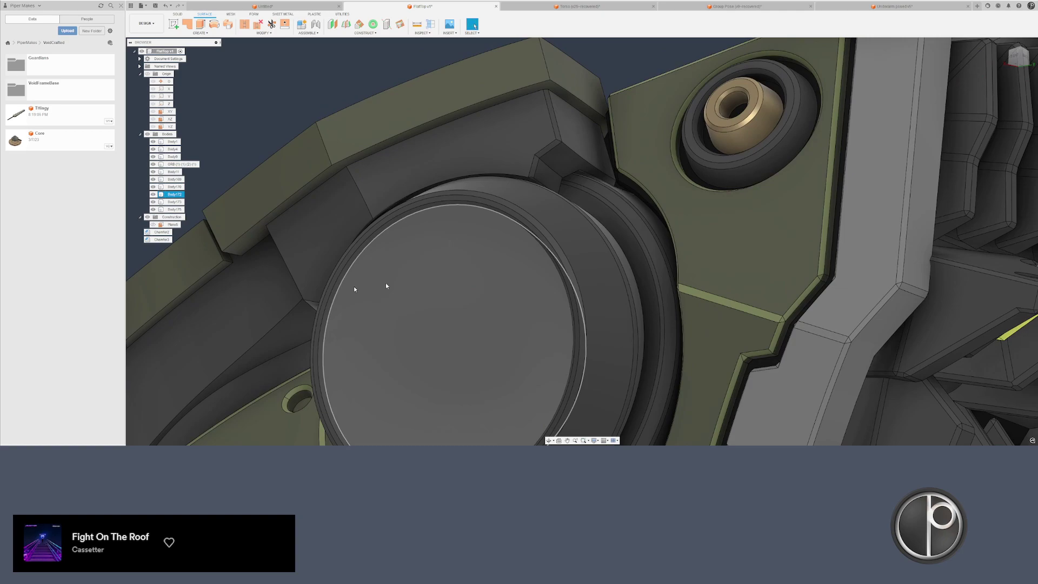
{"action": "middle_click_drag", "start_coordinate": [354, 289], "coordinate": [613, 127]}
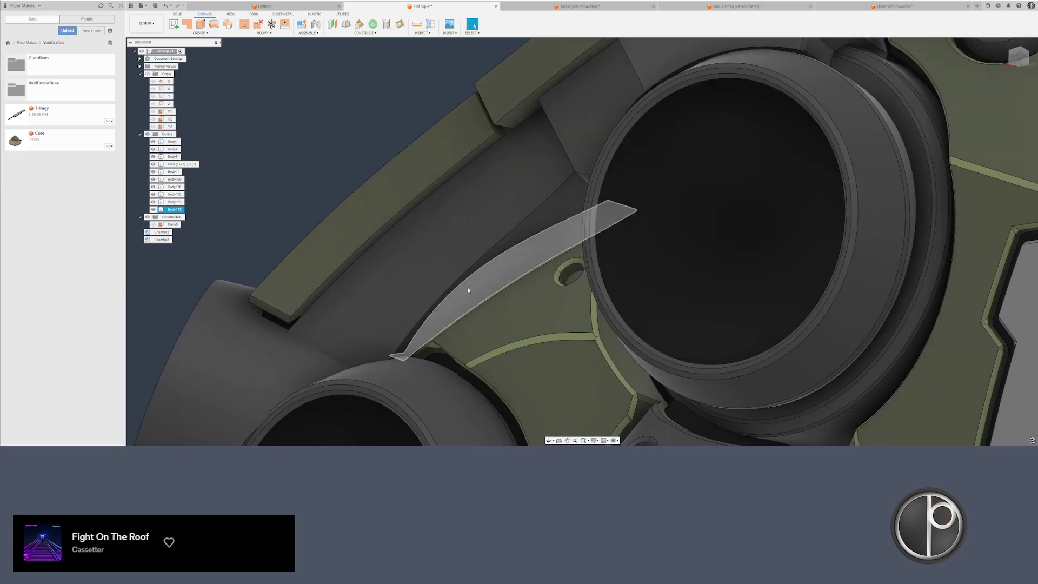
{"action": "middle_click_drag", "start_coordinate": [469, 290], "coordinate": [649, 184], "text": "shift"}
{"action": "key", "text": "c"}
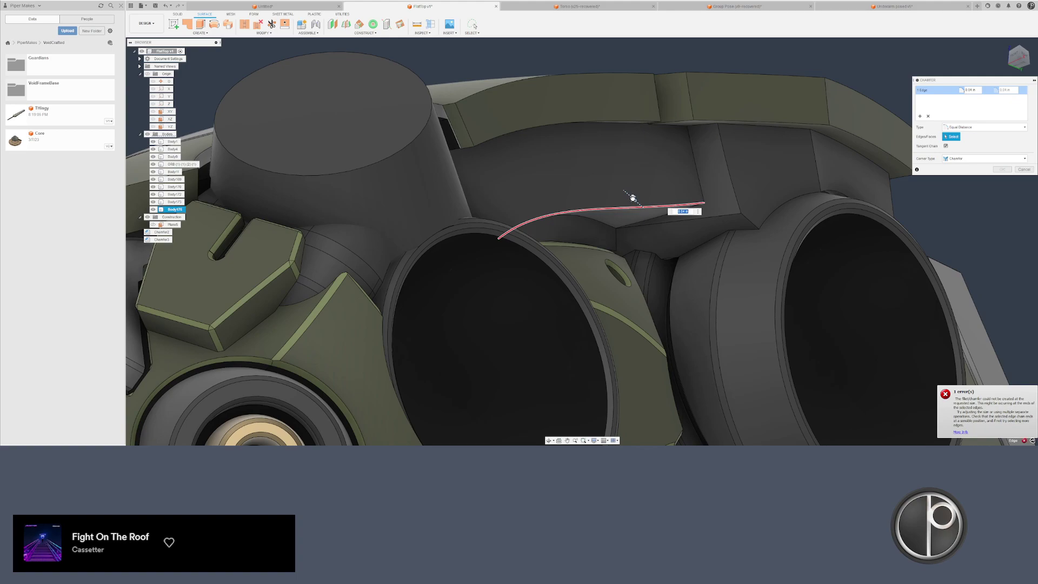
{"action": "middle_click_drag", "start_coordinate": [630, 198], "coordinate": [570, 223], "text": "shift"}
{"action": "key", "text": "Escape"}
- Hide the head shell bodies, the orb and the cylinder to isolate the flat top
{"action": "scroll", "coordinate": [570, 223], "scroll_direction": "down", "scroll_amount": 5}
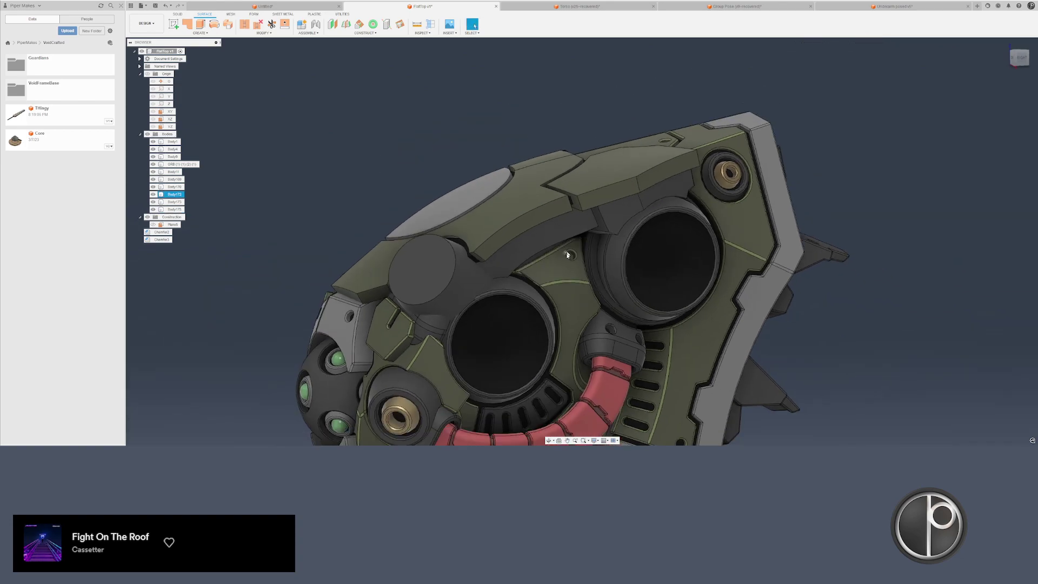
{"action": "left_click", "coordinate": [562, 363]}
{"action": "key", "text": "v"}
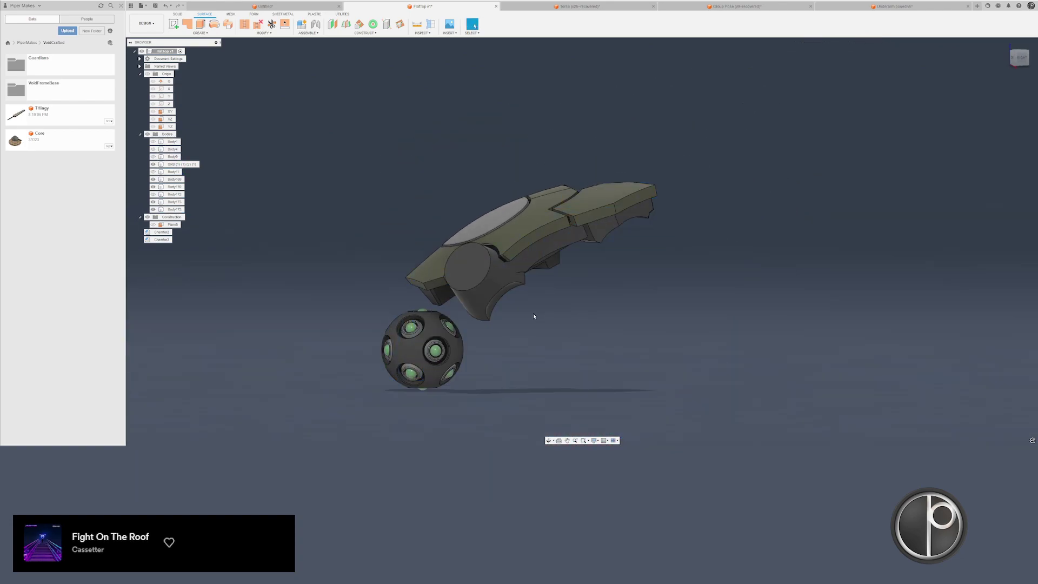
{"action": "left_click", "coordinate": [420, 358]}
{"action": "key", "text": "v"}
{"action": "left_click", "coordinate": [471, 273]}
{"action": "key", "text": "v"}
- Hide the green plate with its oval insert and restore their visibility
{"action": "left_click", "coordinate": [479, 276]}
{"action": "left_click", "coordinate": [503, 225]}
{"action": "key", "text": "v"}
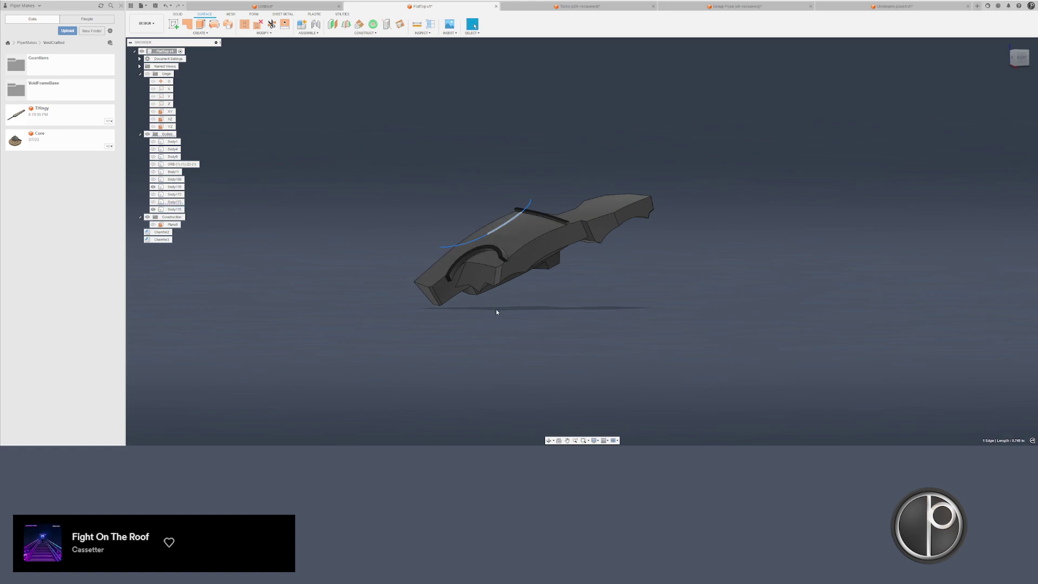
{"action": "key", "text": "v"}
{"action": "key", "text": "v"}
{"action": "left_click", "coordinate": [512, 320]}
{"action": "left_click", "coordinate": [499, 257]}
{"action": "key", "text": "v"}
{"action": "key", "text": "ctrl+z"}
- Join the dark curved rim strip around the cutout to the flat top's green plate with Combine
{"action": "left_click", "coordinate": [248, 29]}
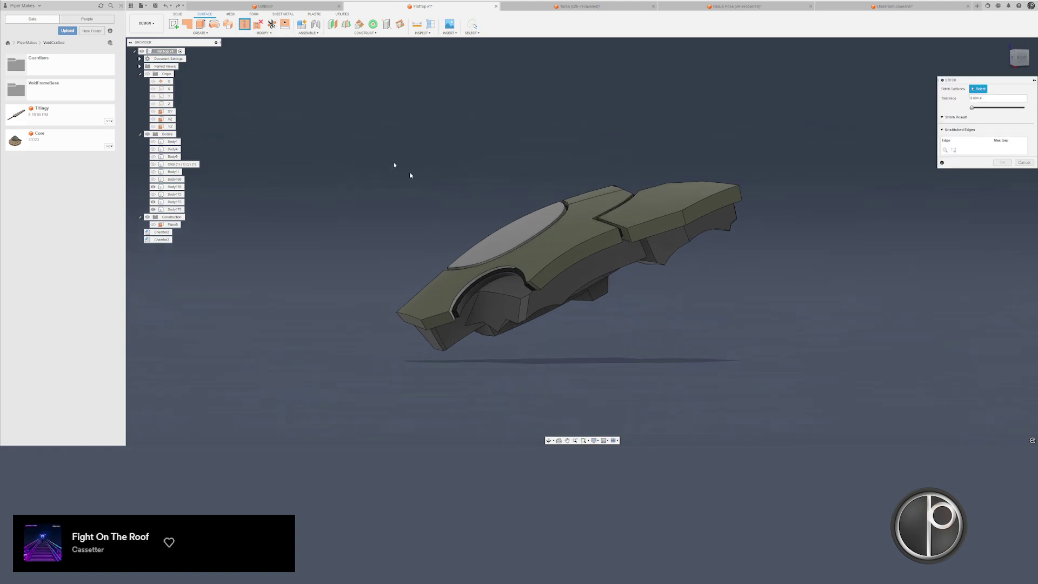
{"action": "key", "text": "Escape"}
{"action": "left_click", "coordinate": [177, 14]}
{"action": "left_click", "coordinate": [313, 24]}
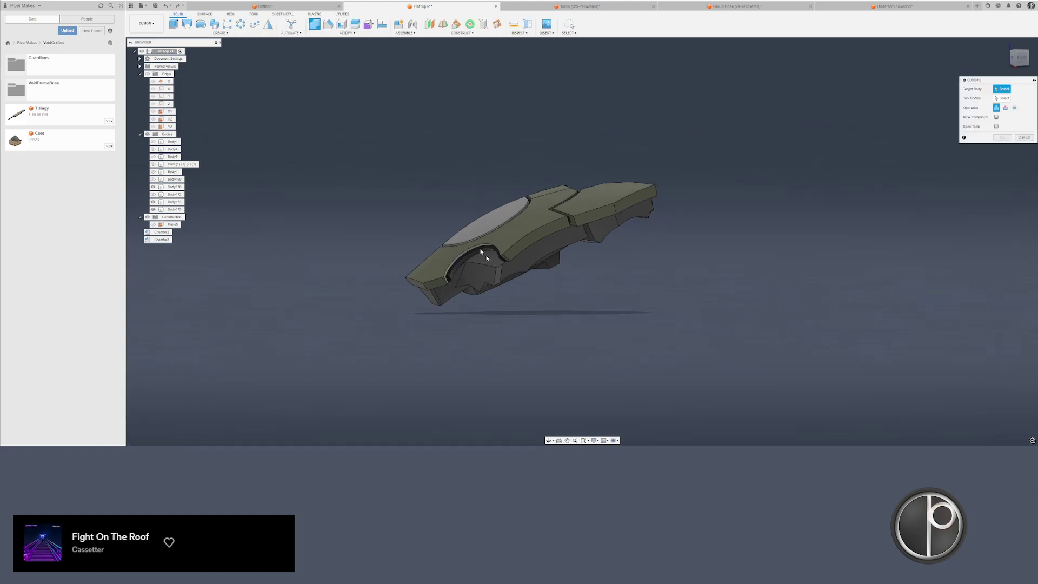
{"action": "scroll", "coordinate": [483, 250], "scroll_direction": "up", "scroll_amount": 3}
{"action": "left_click", "coordinate": [494, 227]}
{"action": "left_click", "coordinate": [466, 251]}
{"action": "scroll", "coordinate": [427, 227], "scroll_direction": "up", "scroll_amount": 2}
{"action": "key", "text": "Return"}
- Apply the design's existing olive green appearance to the flat top's joined plate
{"action": "scroll", "coordinate": [416, 365], "scroll_direction": "up", "scroll_amount": 2}
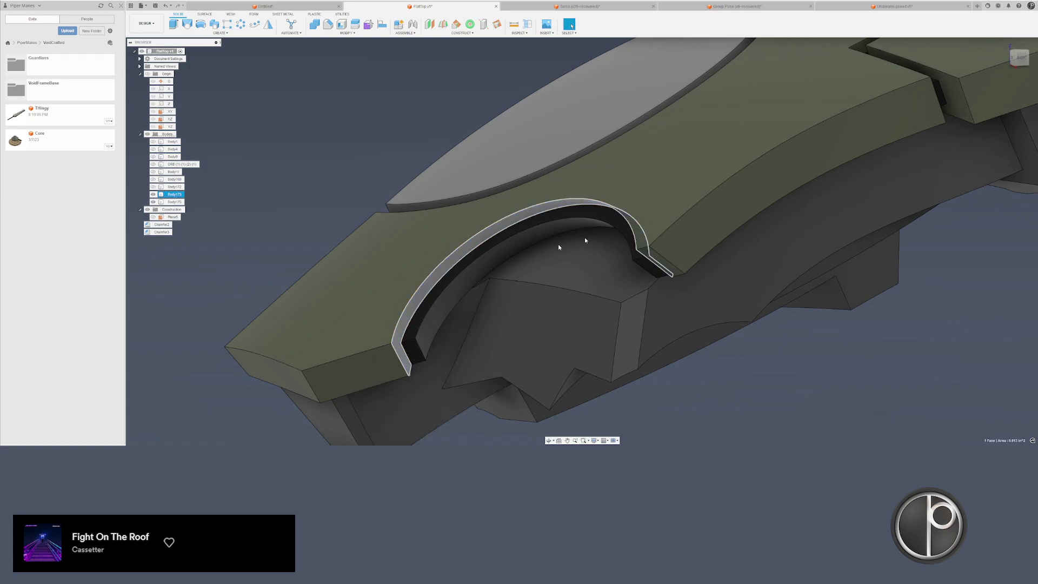
{"action": "key", "text": "a"}
{"action": "left_click_drag", "start_coordinate": [967, 152], "coordinate": [577, 209]}
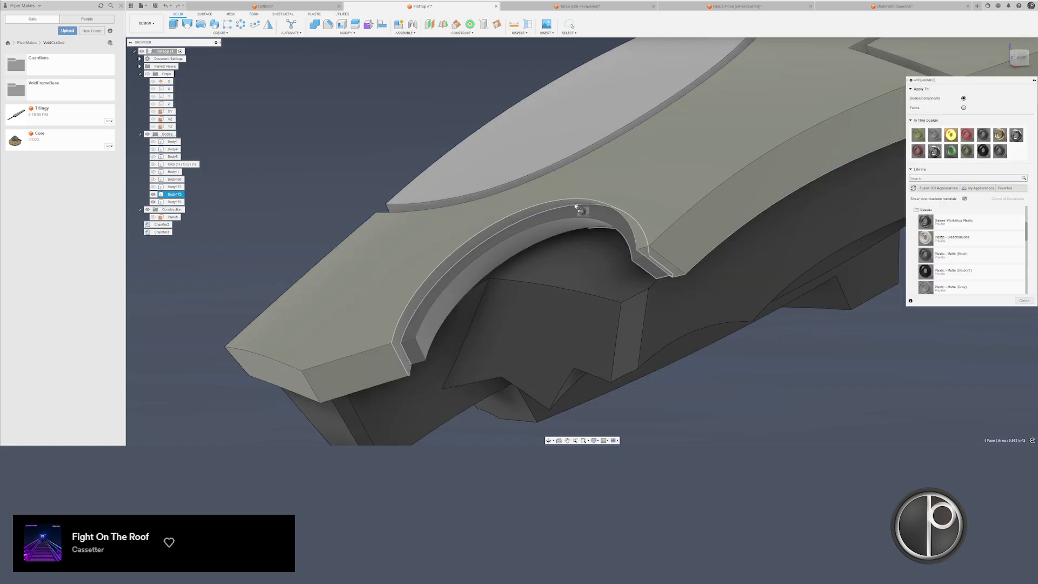
{"action": "scroll", "coordinate": [566, 206], "scroll_direction": "down", "scroll_amount": 3}
{"action": "middle_click_drag", "start_coordinate": [565, 206], "coordinate": [367, 140]}
{"action": "key", "text": "Escape"}
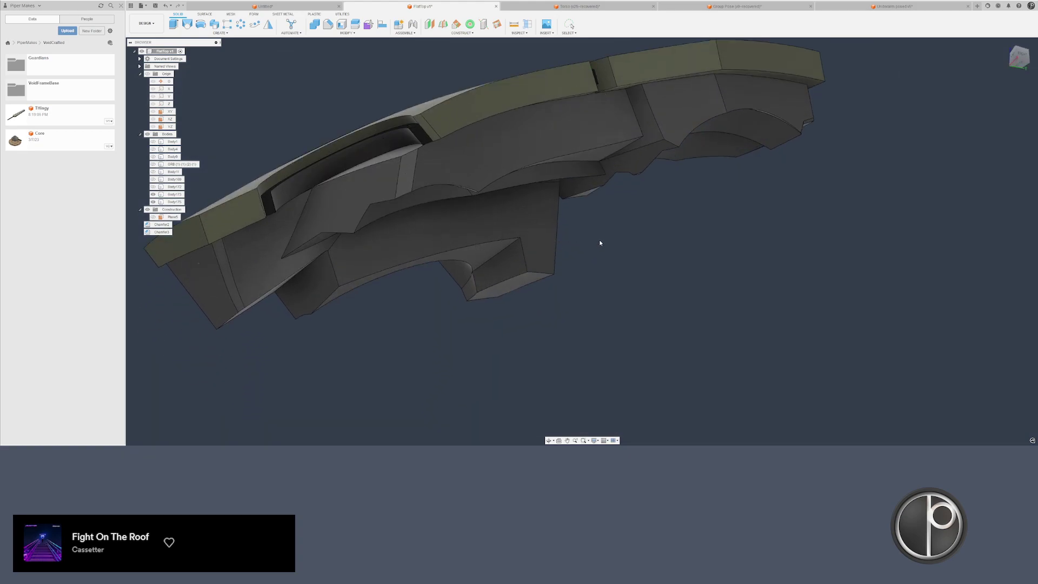
{"action": "middle_click_drag", "start_coordinate": [599, 239], "coordinate": [649, 303], "text": "shift"}
{"action": "scroll", "coordinate": [696, 340], "scroll_direction": "up", "scroll_amount": 4}
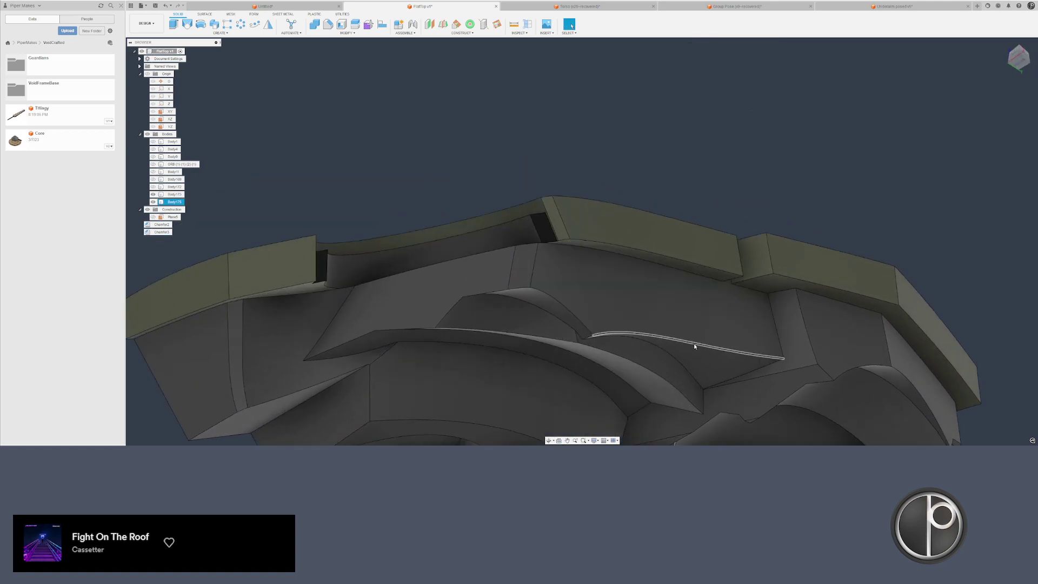
- Offset the curved triangular face beside the arched recess on the underside of the grey body
{"action": "left_click", "coordinate": [697, 374]}
{"action": "right_click", "coordinate": [698, 373]}
{"action": "left_click", "coordinate": [719, 363]}
{"action": "middle_click_drag", "start_coordinate": [713, 365], "coordinate": [690, 315]}
{"action": "scroll", "coordinate": [680, 320], "scroll_direction": "up", "scroll_amount": 1}
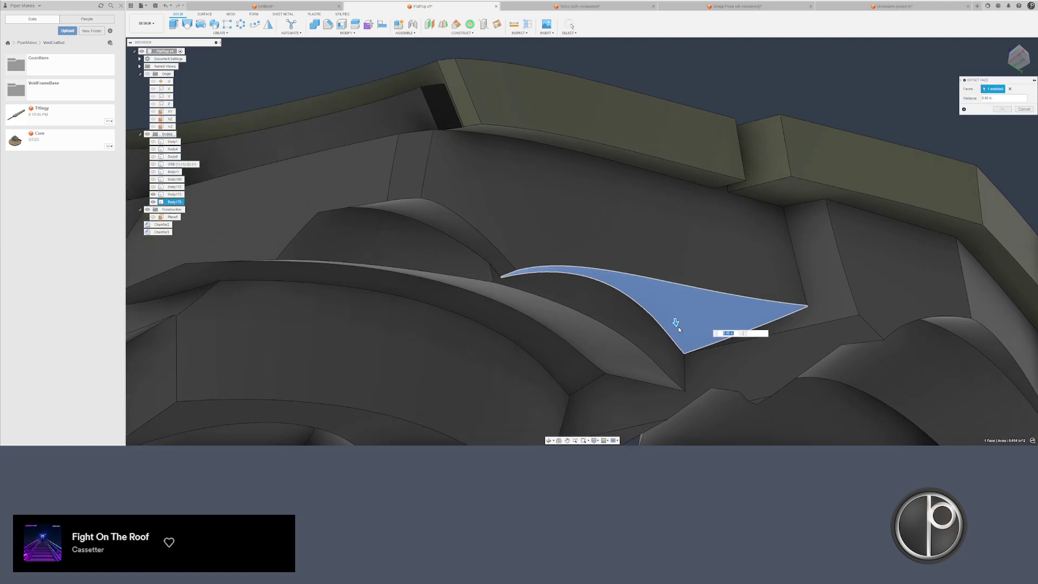
{"action": "left_click_drag", "start_coordinate": [675, 328], "coordinate": [682, 365]}
{"action": "key", "text": "Return"}
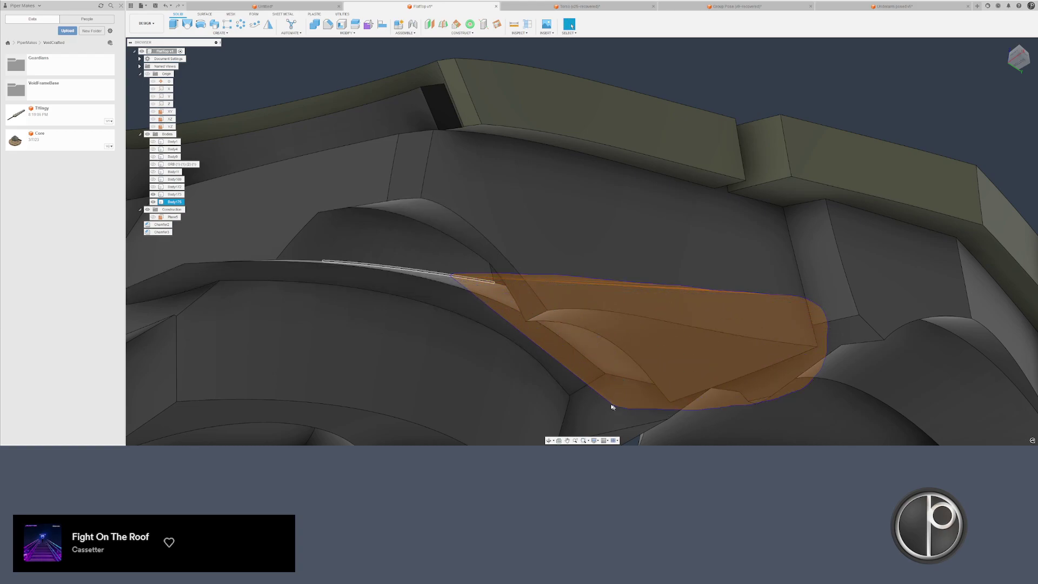
- Try to delete the wedge-shaped group of faces left around the offset area
{"action": "left_click", "coordinate": [612, 406]}
{"action": "middle_click_drag", "start_coordinate": [607, 399], "coordinate": [757, 211], "text": "shift"}
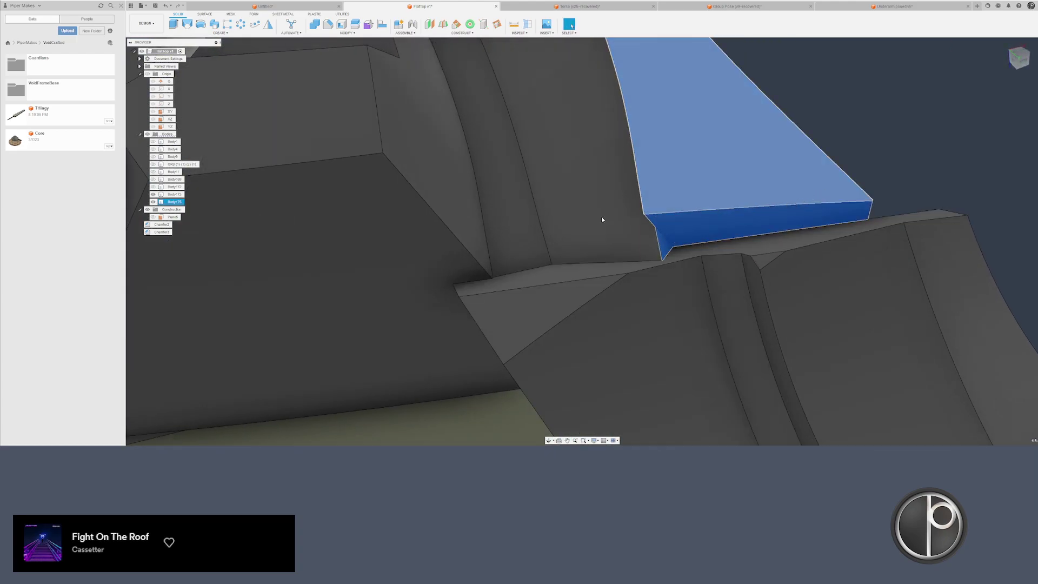
{"action": "key", "text": "Delete"}
{"action": "scroll", "coordinate": [602, 219], "scroll_direction": "down", "scroll_amount": 4}
{"action": "key", "text": "ctrl+z"}
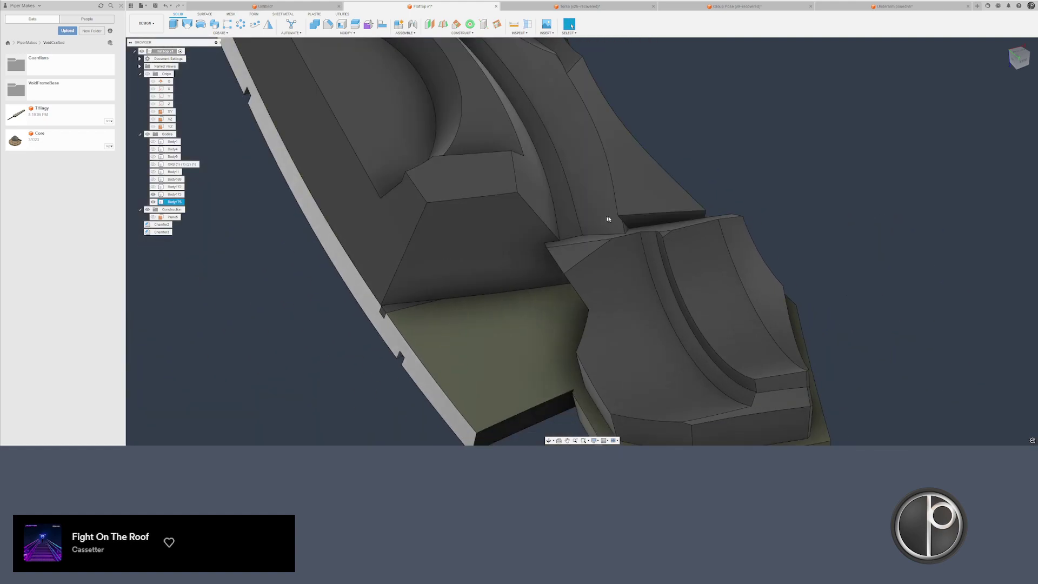
{"action": "scroll", "coordinate": [609, 220], "scroll_direction": "up", "scroll_amount": 2}
{"action": "left_click", "coordinate": [636, 219]}
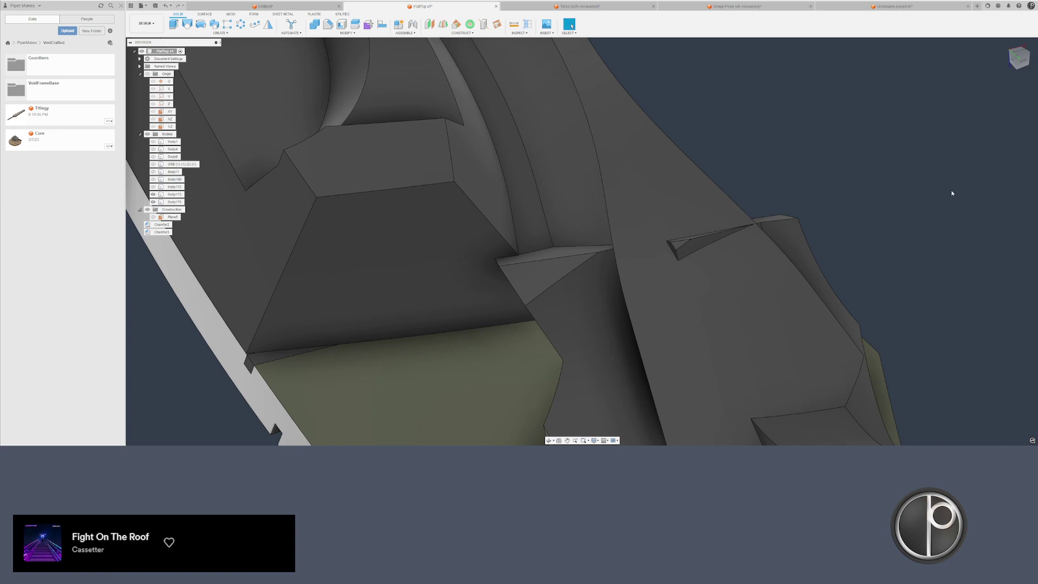
- Offset the narrow curved strip face along the edge of the wedge, extending it toward the neighbouring recess
{"action": "middle_click_drag", "start_coordinate": [946, 193], "coordinate": [932, 172], "text": "shift"}
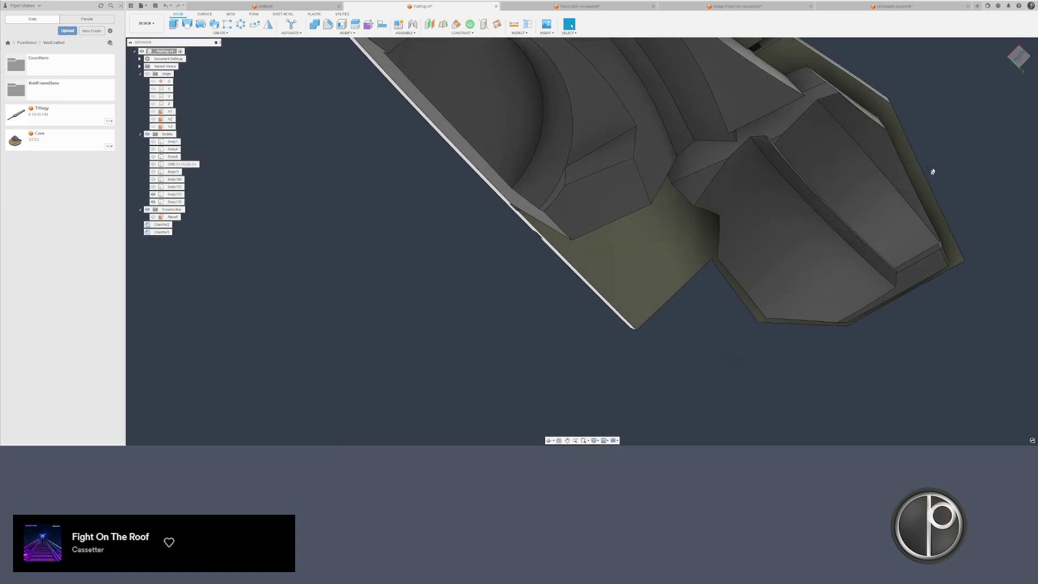
{"action": "middle_click_drag", "start_coordinate": [845, 153], "coordinate": [681, 184]}
{"action": "scroll", "coordinate": [665, 209], "scroll_direction": "up", "scroll_amount": 5}
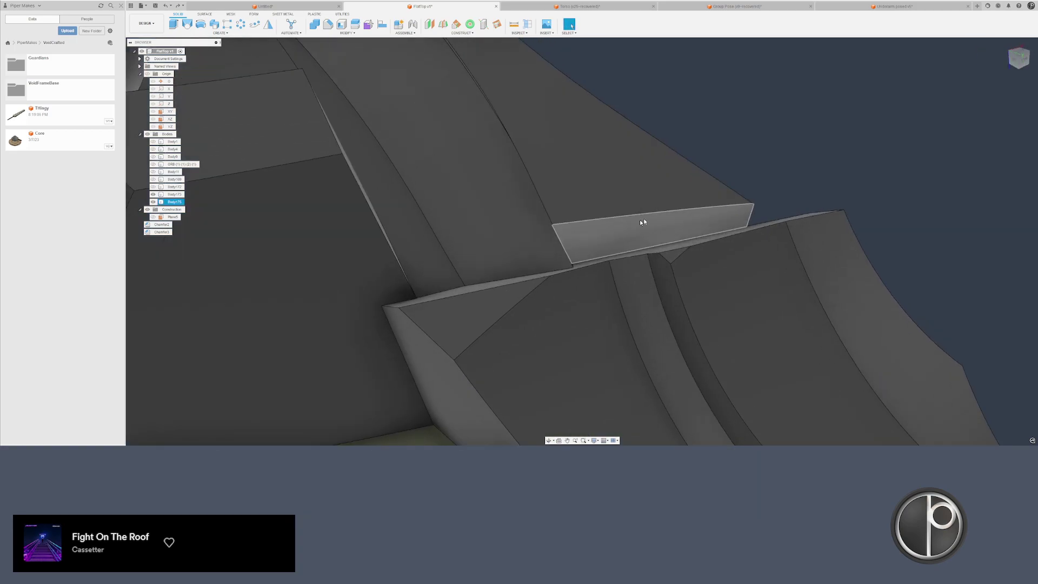
{"action": "middle_click_drag", "start_coordinate": [642, 221], "coordinate": [920, 76], "text": "shift"}
{"action": "left_click", "coordinate": [1005, 44]}
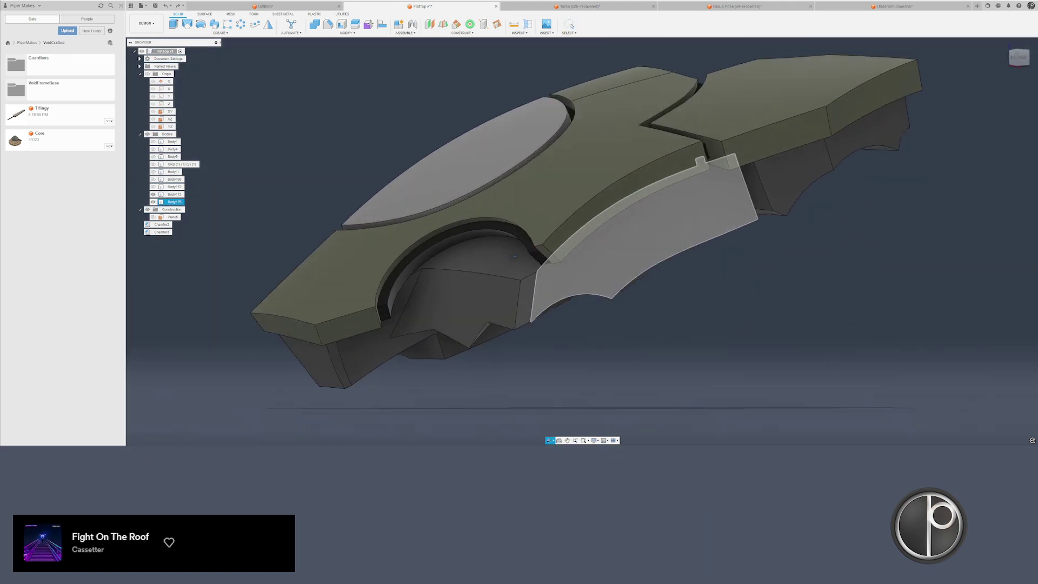
{"action": "middle_click_drag", "start_coordinate": [515, 255], "coordinate": [557, 231], "text": "shift"}
{"action": "scroll", "coordinate": [636, 235], "scroll_direction": "up", "scroll_amount": 5}
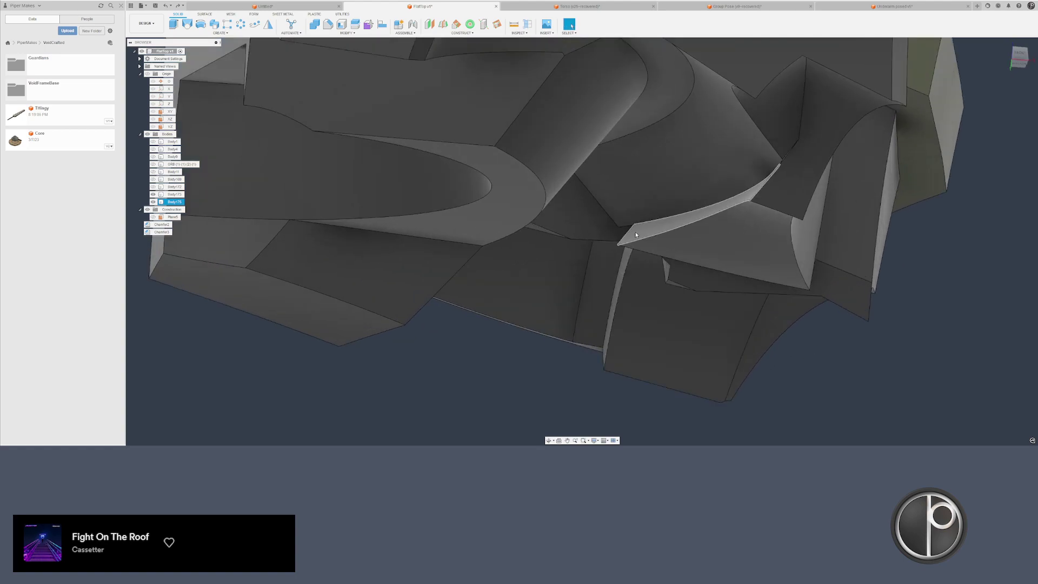
{"action": "left_click", "coordinate": [651, 223]}
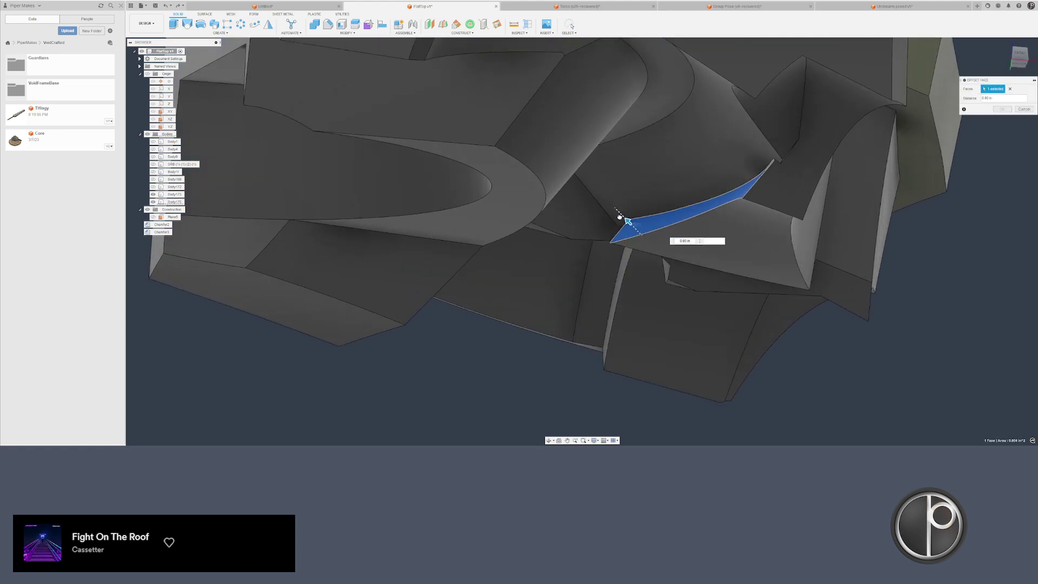
{"action": "left_click_drag", "start_coordinate": [598, 204], "coordinate": [592, 201]}
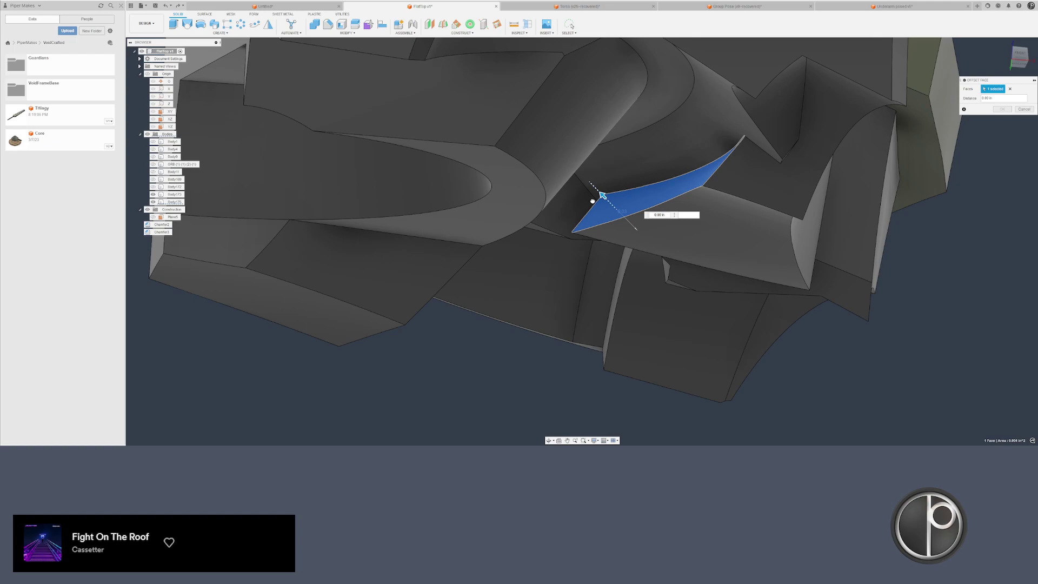
{"action": "key", "text": "Return"}
- Delete the leftover face next to the tip of the offset wedge
{"action": "scroll", "coordinate": [606, 223], "scroll_direction": "down", "scroll_amount": 2}
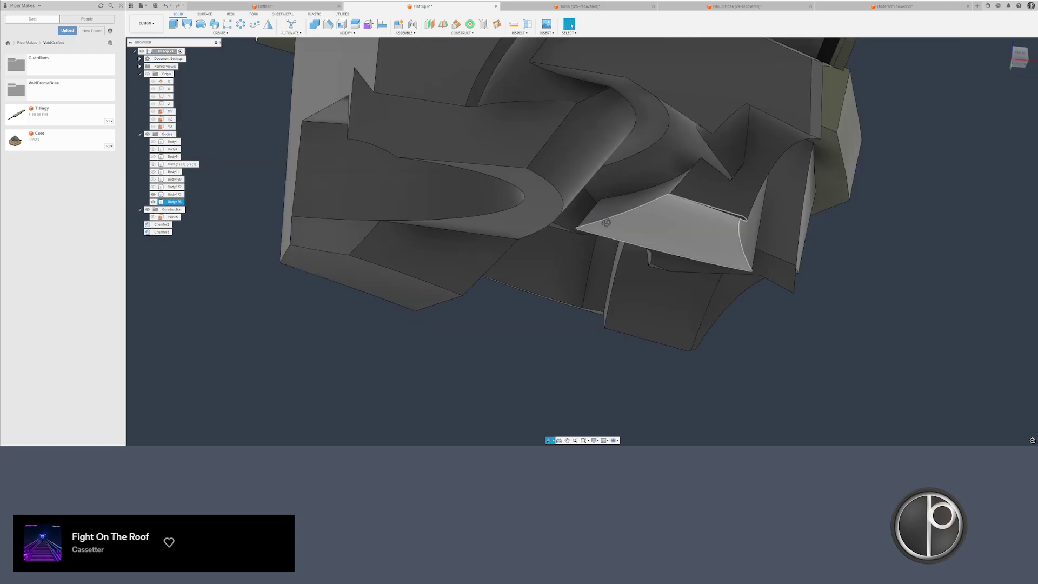
{"action": "mouse_move", "coordinate": [607, 223]}
{"action": "middle_mouse_down", "text": "shift"}
{"action": "mouse_move", "coordinate": [627, 162]}
{"action": "mouse_move", "coordinate": [569, 205]}
{"action": "mouse_move", "coordinate": [591, 263]}
{"action": "middle_mouse_up", "text": "shift"}
{"action": "left_click", "coordinate": [569, 205]}
{"action": "key", "text": "Delete"}
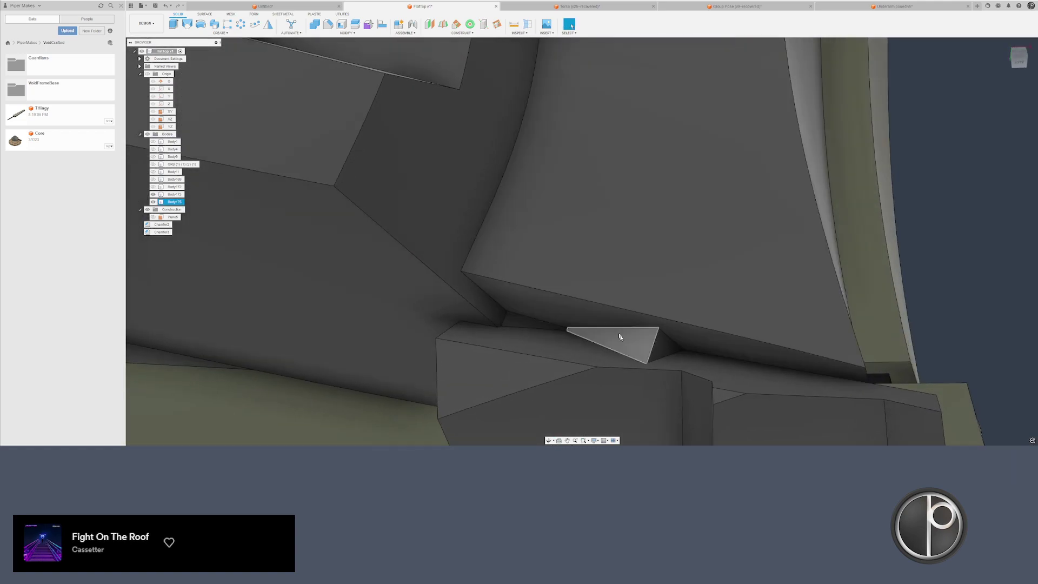
- Offset the slim four-sided end face of the wedge toward the ridged section in front of it
{"action": "middle_click_drag", "start_coordinate": [618, 343], "coordinate": [591, 329], "text": "shift"}
{"action": "scroll", "coordinate": [596, 324], "scroll_direction": "up", "scroll_amount": 1}
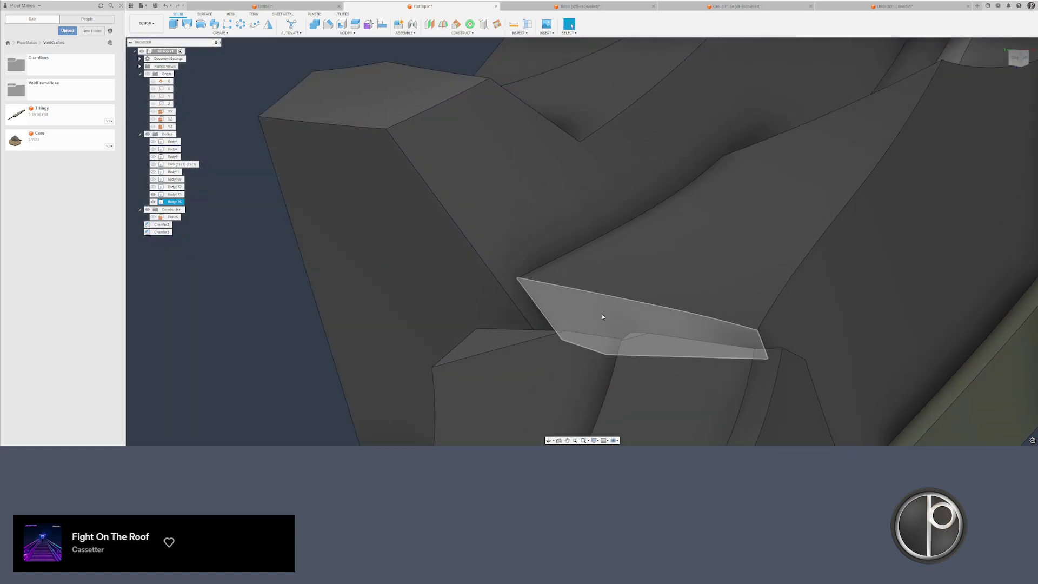
{"action": "left_click", "coordinate": [602, 314]}
{"action": "right_click", "coordinate": [599, 315]}
{"action": "left_click", "coordinate": [621, 305]}
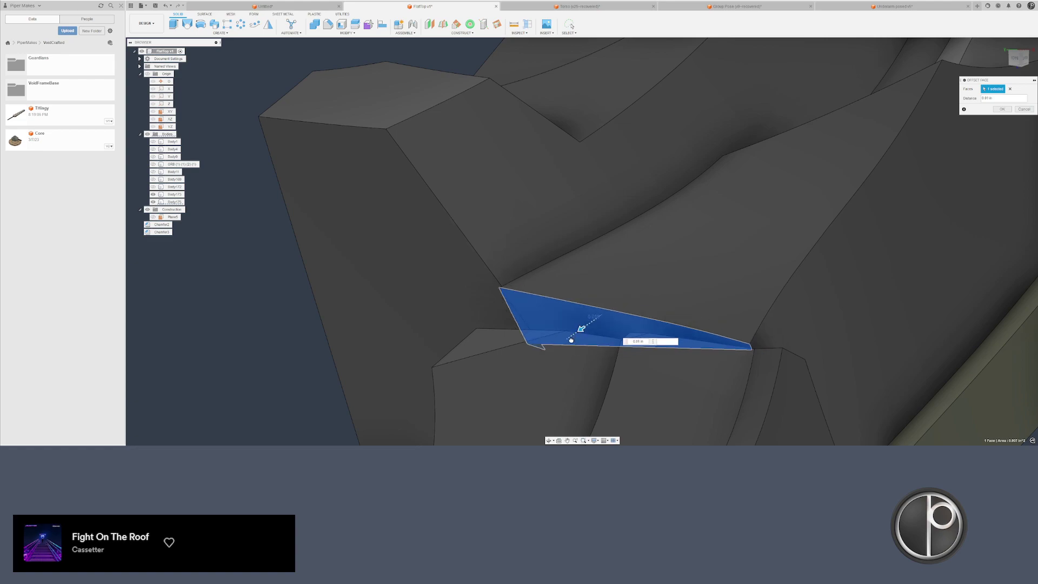
{"action": "left_click_drag", "start_coordinate": [571, 339], "coordinate": [567, 342]}
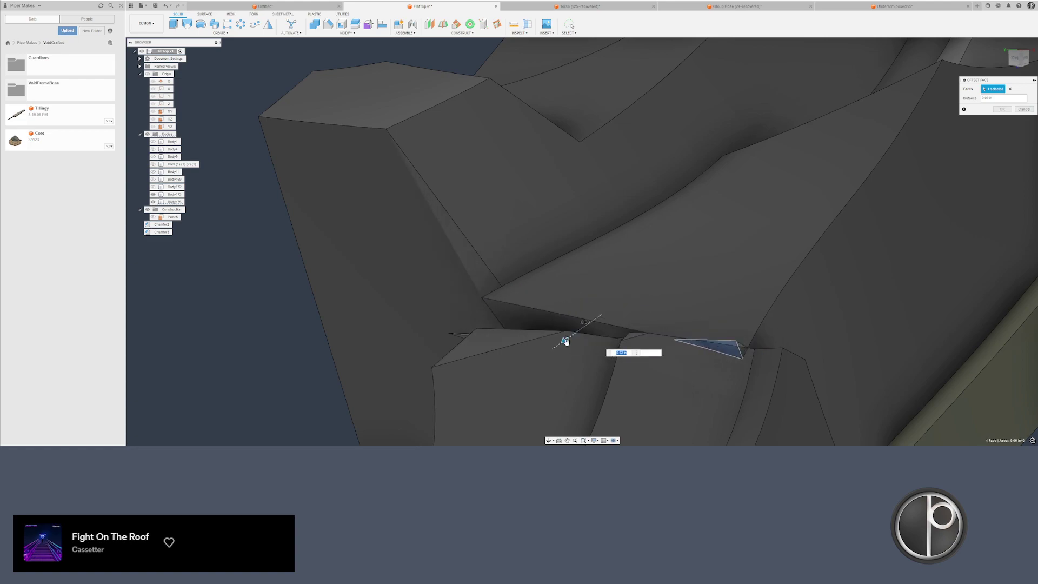
{"action": "key", "text": "Return"}
- Delete the small leftover facets in the gap between the wedge and the ridged section
{"action": "middle_click_drag", "start_coordinate": [652, 331], "coordinate": [559, 377], "text": "shift"}
{"action": "middle_click_drag", "start_coordinate": [441, 389], "coordinate": [600, 297], "text": "shift"}
{"action": "left_click", "coordinate": [641, 372], "text": "ctrl"}
{"action": "middle_click_drag", "start_coordinate": [703, 359], "coordinate": [686, 357]}
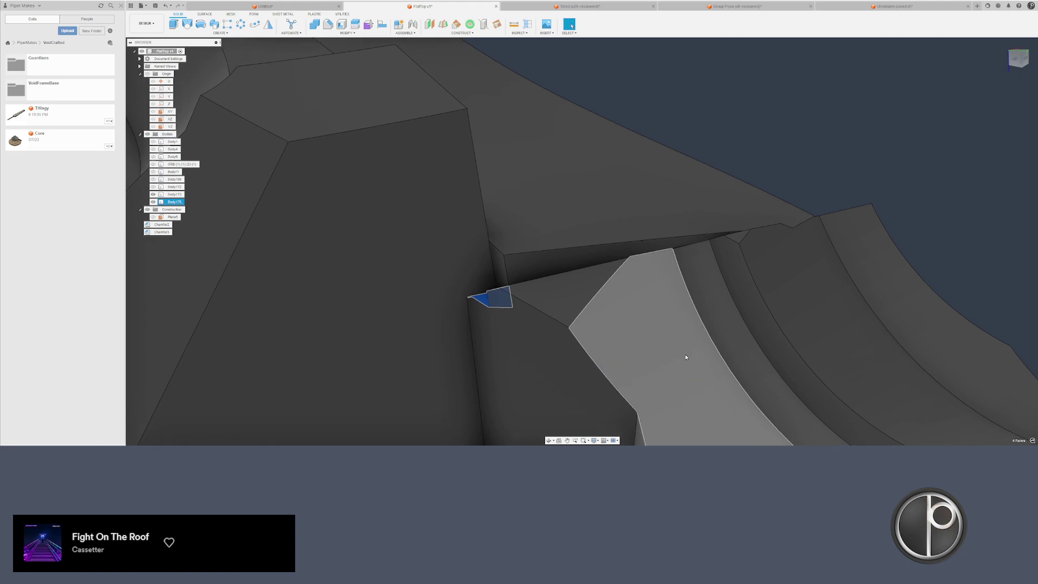
{"action": "middle_click_drag", "start_coordinate": [568, 327], "coordinate": [698, 177], "text": "shift"}
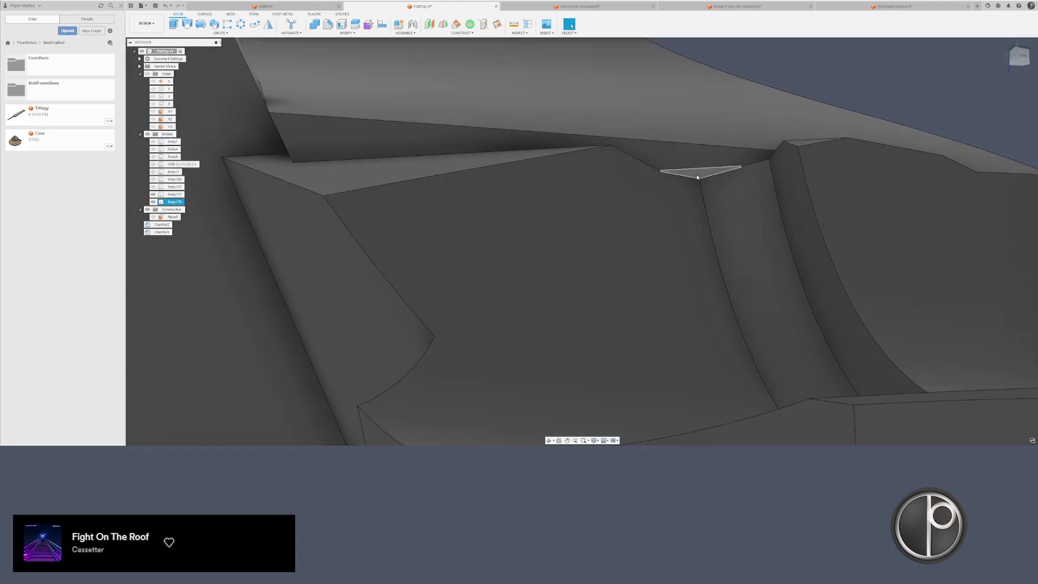
{"action": "left_click", "coordinate": [706, 173]}
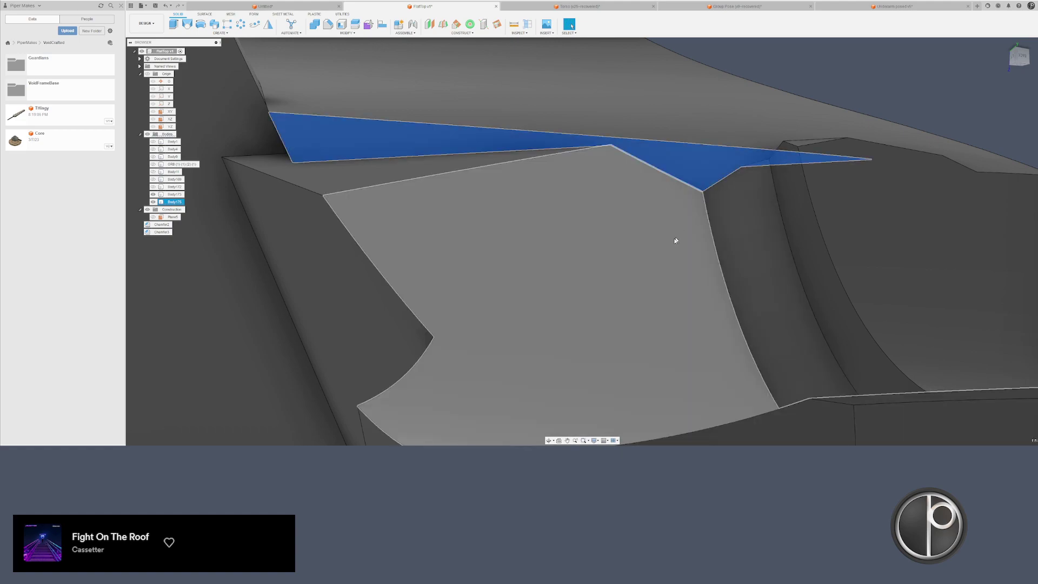
- Try to delete the long notched side face of the wedge
{"action": "key", "text": "Delete"}
{"action": "scroll", "coordinate": [644, 241], "scroll_direction": "down", "scroll_amount": 3}
{"action": "key", "text": "ctrl+z"}
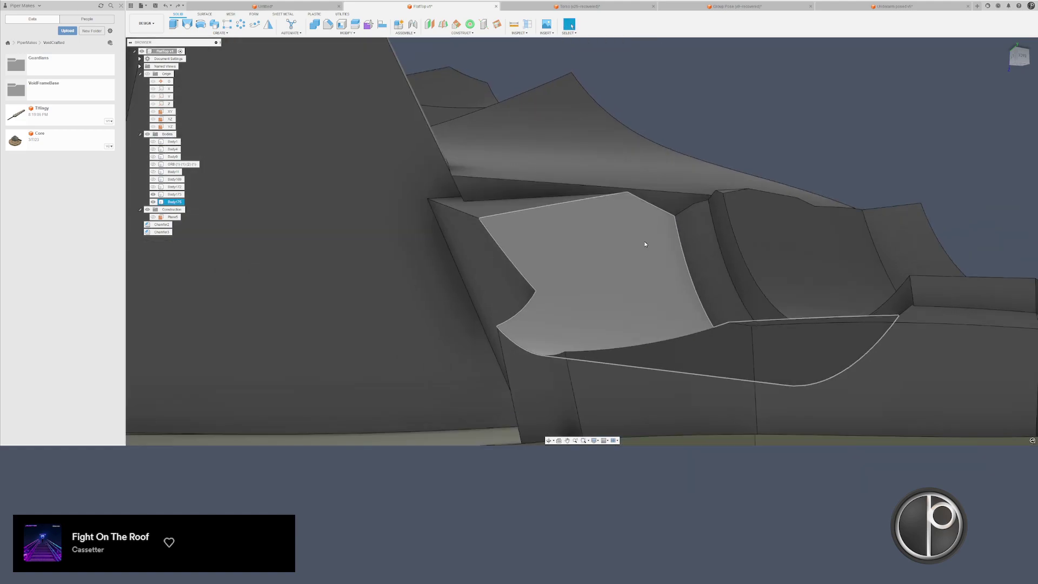
- Offset the long notched side face of the wedge by about 0.016 in to narrow the step
{"action": "mouse_move", "coordinate": [644, 241]}
{"action": "middle_mouse_down", "text": "shift"}
{"action": "mouse_move", "coordinate": [661, 231]}
{"action": "mouse_move", "coordinate": [599, 190]}
{"action": "middle_mouse_up", "text": "shift"}
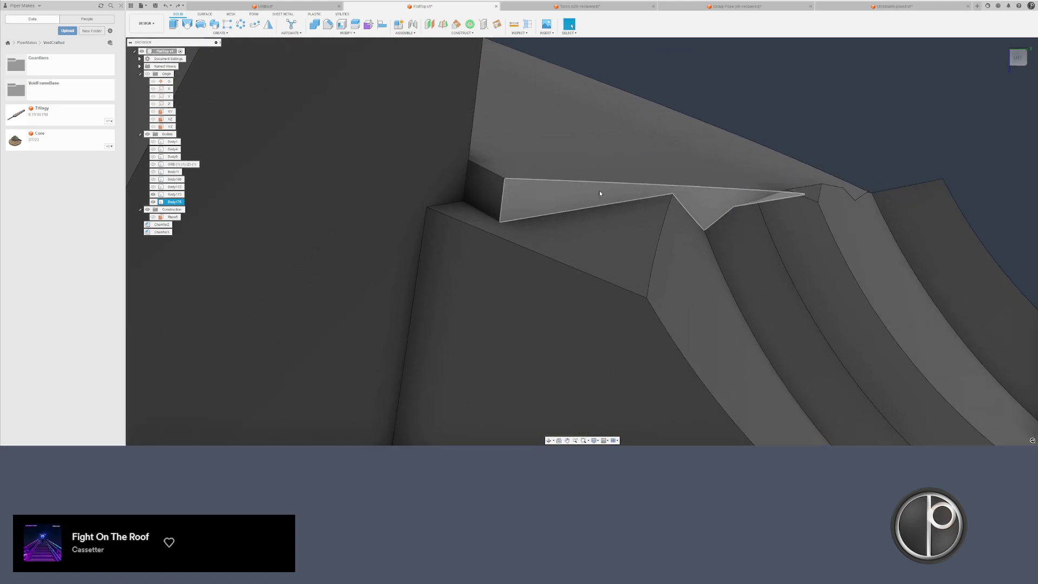
{"action": "right_click", "coordinate": [599, 190]}
{"action": "left_click", "coordinate": [618, 185]}
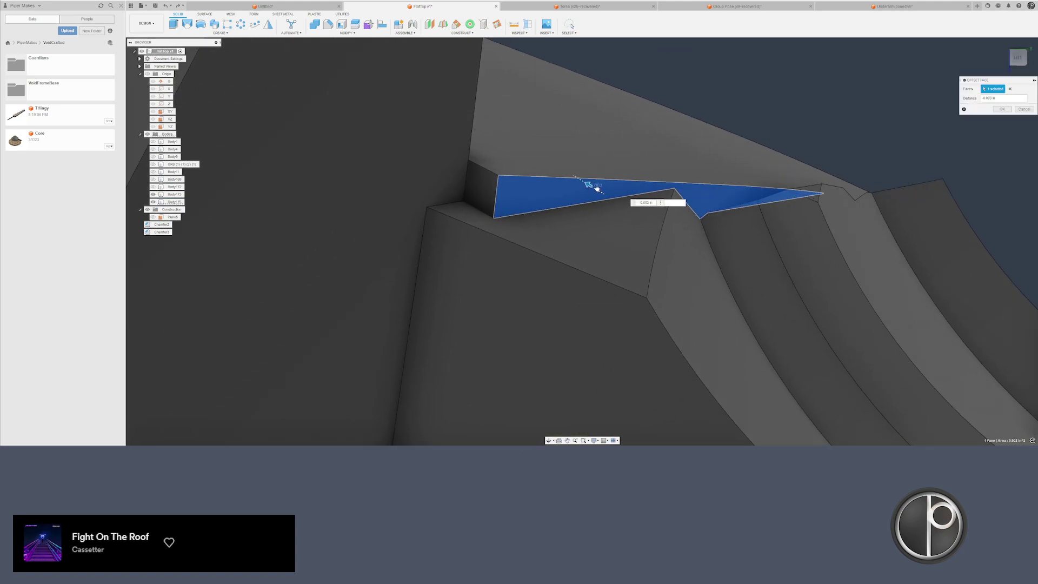
{"action": "left_click_drag", "start_coordinate": [585, 181], "coordinate": [571, 172]}
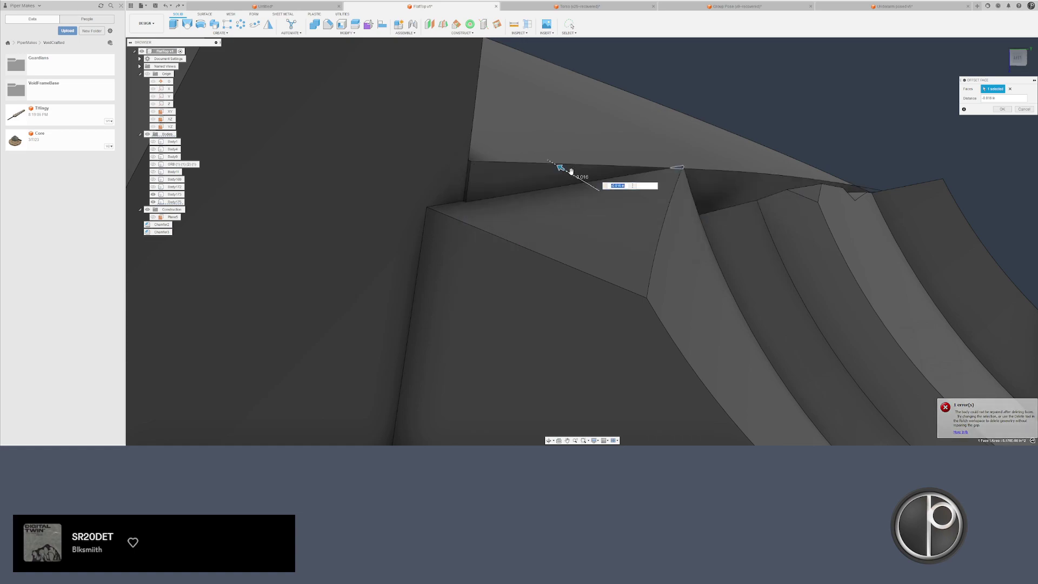
{"action": "key", "text": "Return"}
- Delete the remaining sliver faces between the wedge surface and the ridged section
{"action": "left_click", "coordinate": [726, 182]}
{"action": "key", "text": "Delete"}
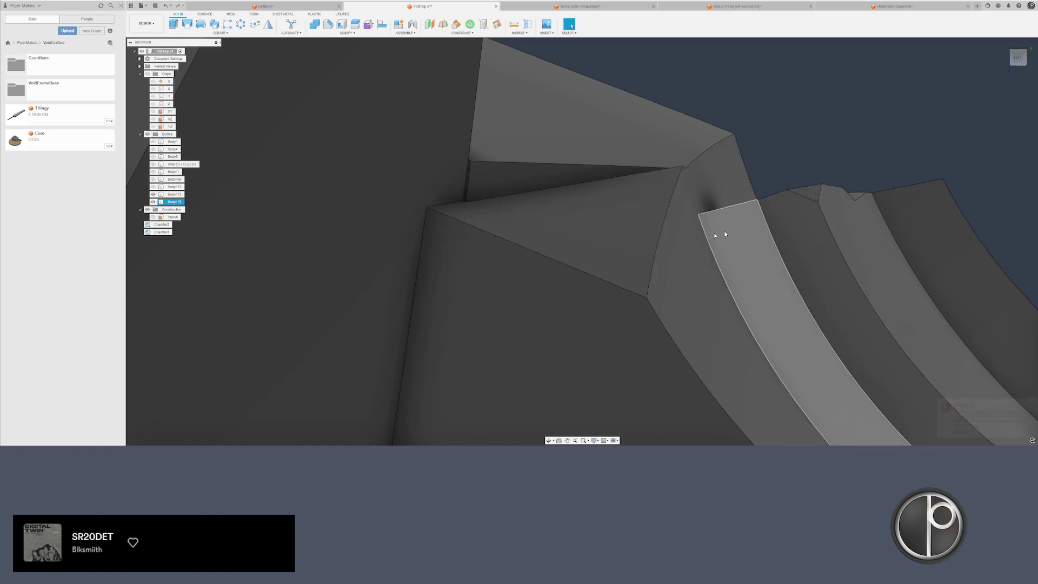
{"action": "middle_click_drag", "start_coordinate": [608, 193], "coordinate": [577, 215], "text": "shift"}
{"action": "left_click", "coordinate": [487, 198]}
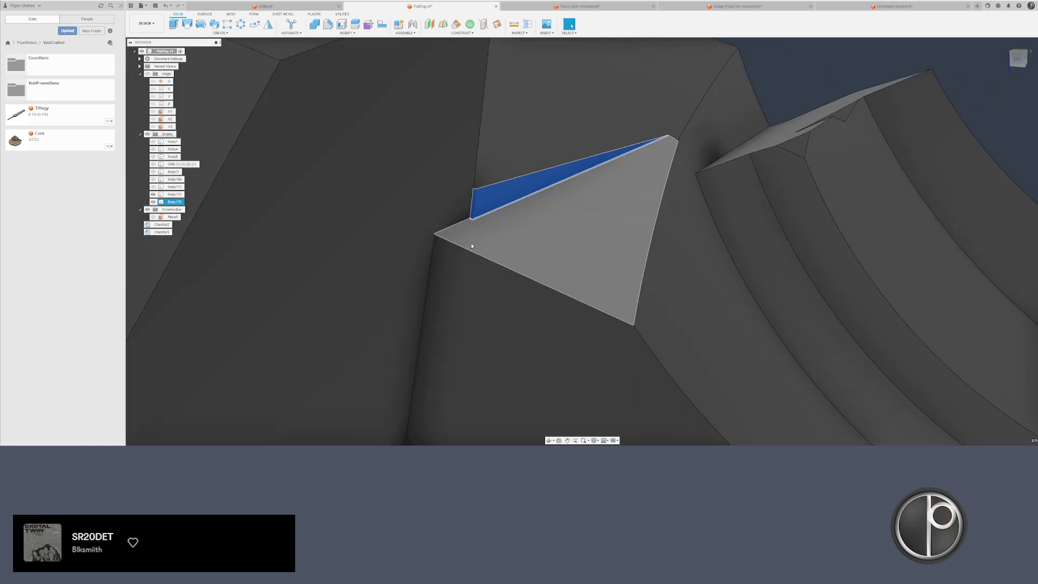
{"action": "key", "text": "Delete"}
- Offset the jagged face at the notch beside the curved ridges
{"action": "scroll", "coordinate": [474, 254], "scroll_direction": "down", "scroll_amount": 3}
{"action": "middle_click_drag", "start_coordinate": [479, 256], "coordinate": [619, 155], "text": "shift"}
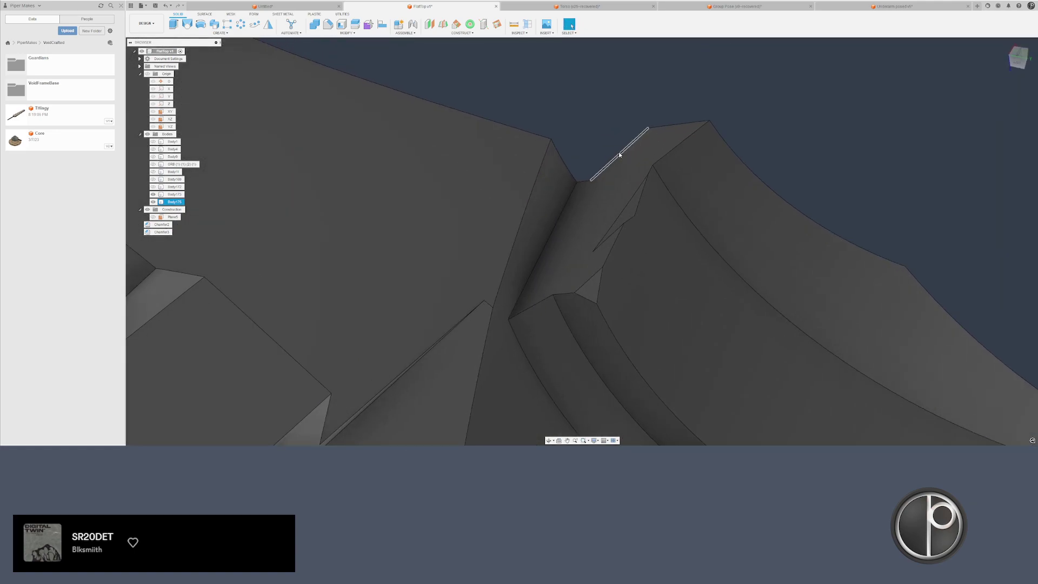
{"action": "middle_click_drag", "start_coordinate": [619, 323], "coordinate": [720, 321], "text": "shift"}
{"action": "right_click", "coordinate": [706, 277]}
{"action": "left_click", "coordinate": [718, 270]}
{"action": "key", "text": "Return"}
{"action": "mouse_move", "coordinate": [698, 246]}
{"action": "left_mouse_down"}
{"action": "mouse_move", "coordinate": [812, 345]}
{"action": "mouse_move", "coordinate": [786, 360]}
{"action": "left_mouse_up"}
- Offset the end face of the underside block into the gap toward the arched section
{"action": "middle_click_drag", "start_coordinate": [637, 356], "coordinate": [663, 254], "text": "shift"}
{"action": "scroll", "coordinate": [688, 245], "scroll_direction": "down", "scroll_amount": 4}
{"action": "scroll", "coordinate": [662, 254], "scroll_direction": "up", "scroll_amount": 5}
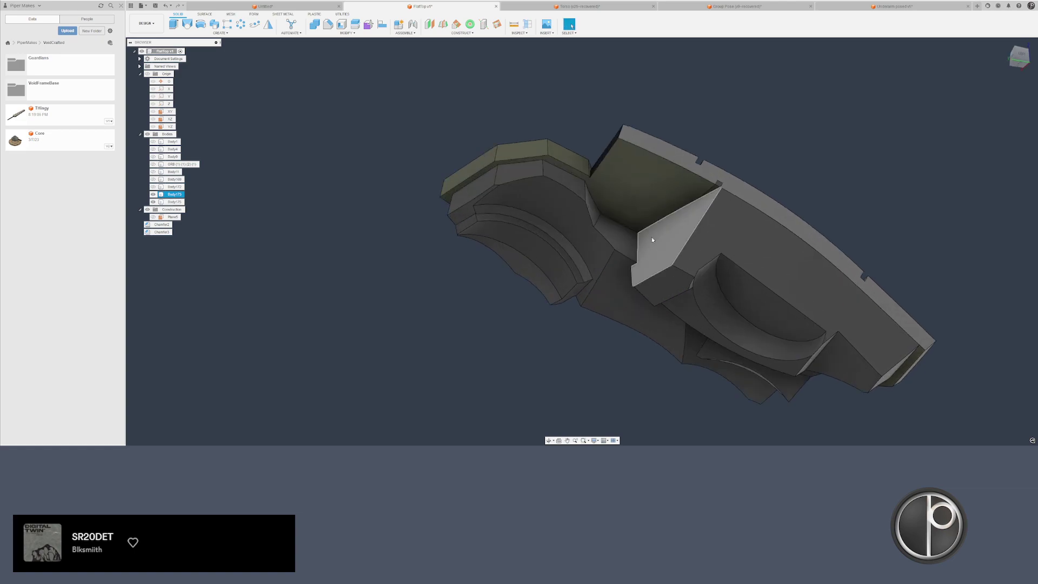
{"action": "left_click", "coordinate": [662, 254]}
{"action": "left_click_drag", "start_coordinate": [655, 249], "coordinate": [613, 232]}
{"action": "key", "text": "Return"}
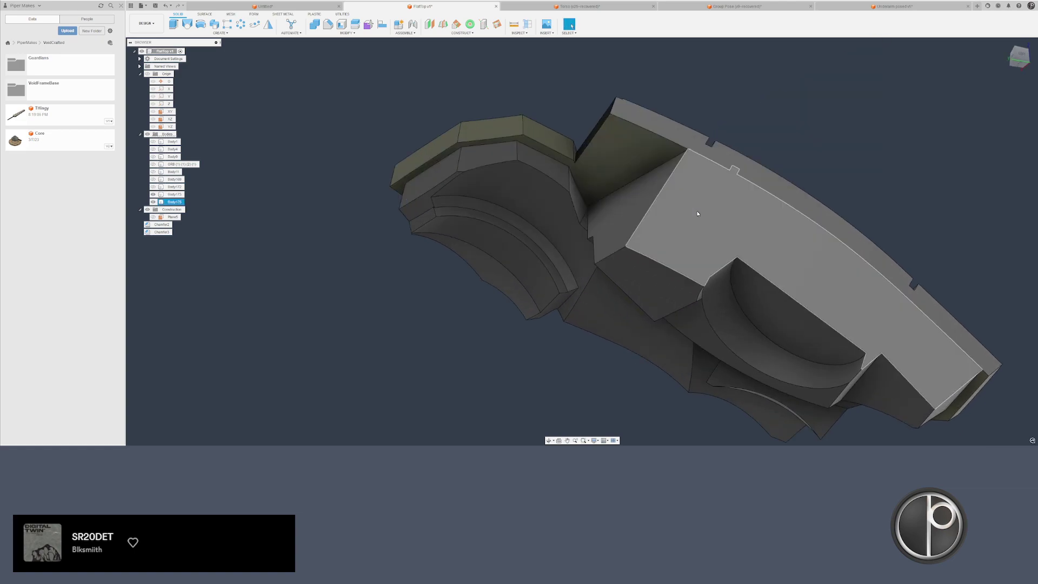
- Try to delete the small triangular facet in the corner between the block and the arched section
{"action": "scroll", "coordinate": [626, 229], "scroll_direction": "up", "scroll_amount": 2}
{"action": "middle_click_drag", "start_coordinate": [632, 218], "coordinate": [525, 223]}
{"action": "scroll", "coordinate": [565, 230], "scroll_direction": "up", "scroll_amount": 2}
{"action": "left_click", "coordinate": [522, 212]}
{"action": "left_click", "coordinate": [540, 213], "text": "ctrl"}
{"action": "left_click", "coordinate": [524, 220]}
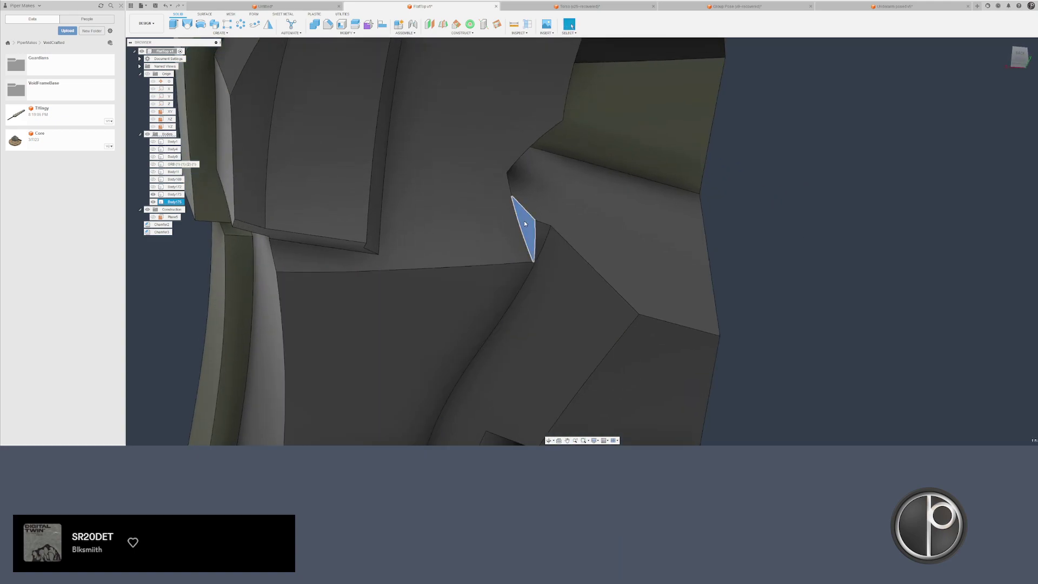
{"action": "key", "text": "Delete"}
{"action": "key", "text": "ctrl+z"}
- Offset the small triangular corner facet inward toward the block's edge
{"action": "scroll", "coordinate": [529, 234], "scroll_direction": "up", "scroll_amount": 2}
{"action": "left_click", "coordinate": [530, 232]}
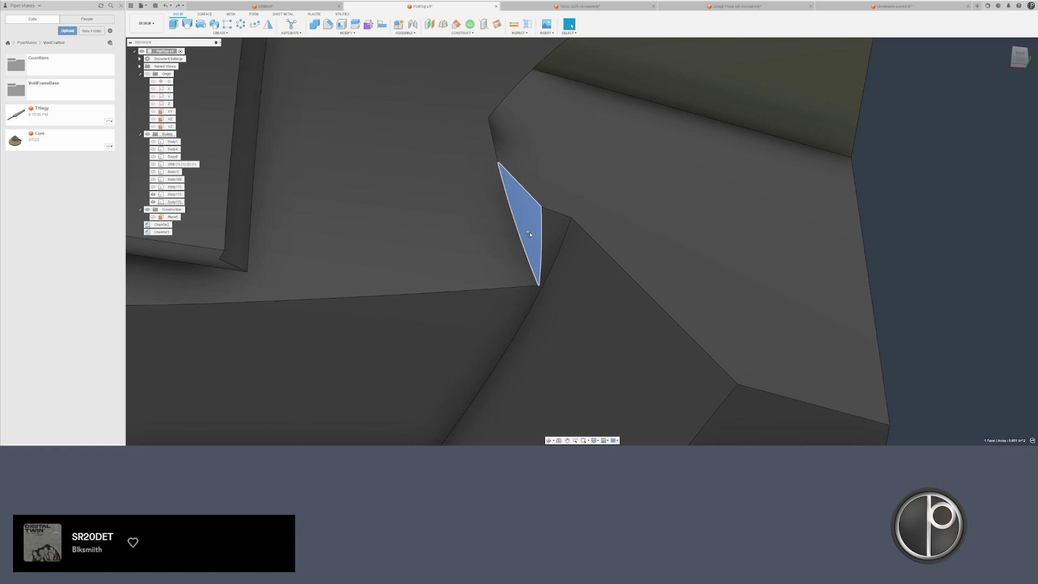
{"action": "key", "text": "q"}
{"action": "left_click_drag", "start_coordinate": [524, 234], "coordinate": [555, 225]}
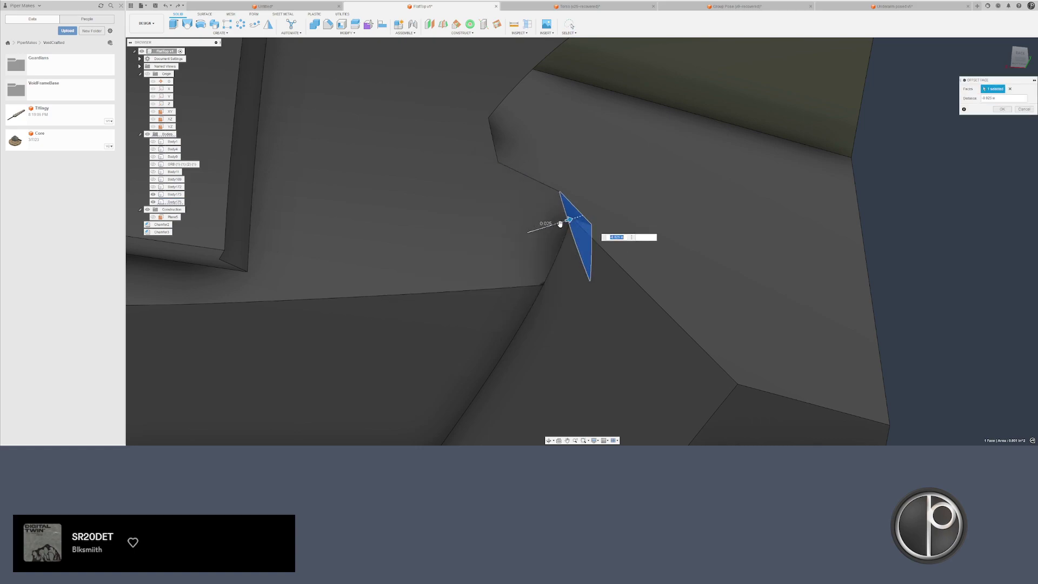
{"action": "key", "text": "Return"}
- Offset the narrow triangular face between the arched section and the block by about 0.04 in
{"action": "scroll", "coordinate": [501, 346], "scroll_direction": "down", "scroll_amount": 2}
{"action": "middle_click_drag", "start_coordinate": [502, 345], "coordinate": [486, 254], "text": "shift"}
{"action": "scroll", "coordinate": [487, 255], "scroll_direction": "up", "scroll_amount": 2}
{"action": "left_click", "coordinate": [549, 225]}
{"action": "key", "text": "q"}
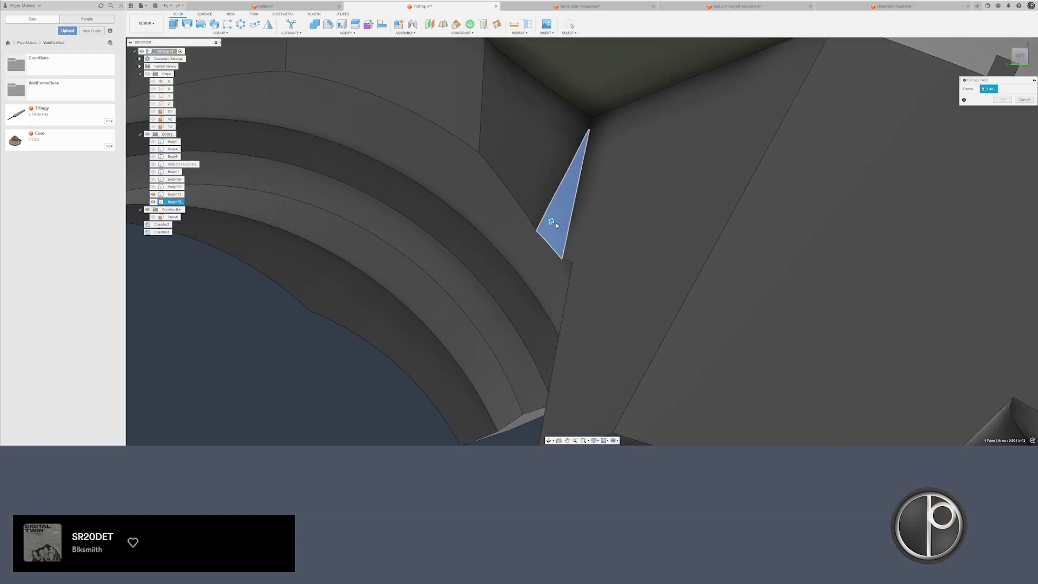
{"action": "middle_click_drag", "start_coordinate": [551, 222], "coordinate": [552, 254], "text": "shift"}
{"action": "left_click_drag", "start_coordinate": [552, 219], "coordinate": [569, 192]}
{"action": "middle_click_drag", "start_coordinate": [568, 191], "coordinate": [567, 290], "text": "shift"}
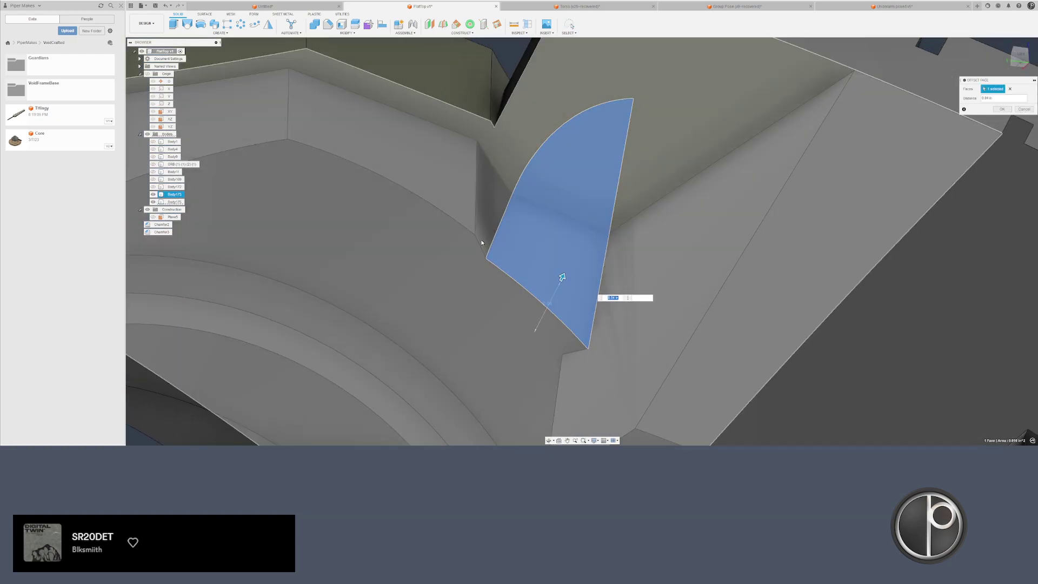
{"action": "key", "text": "Return"}
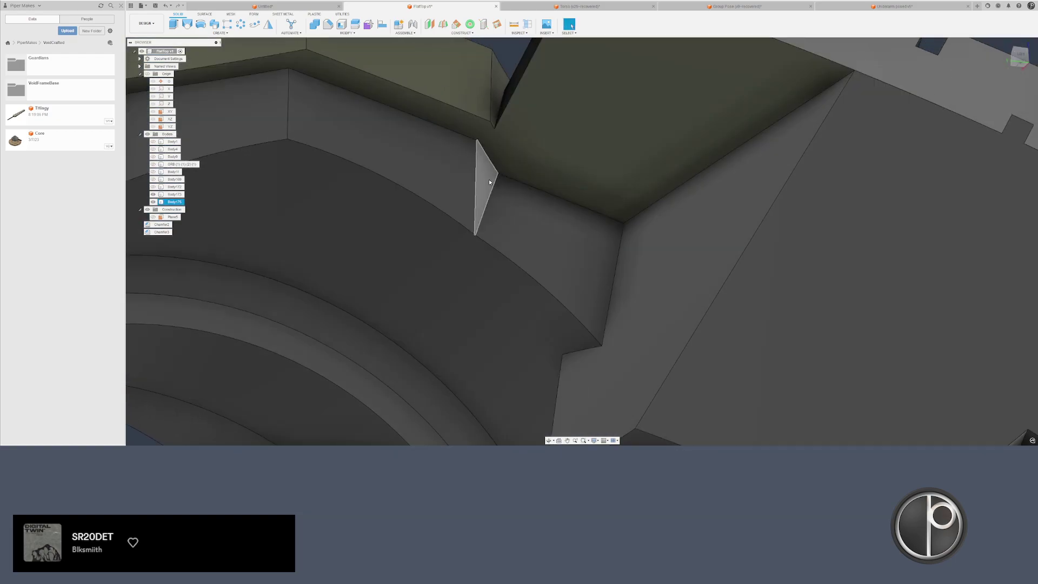
- Try to delete the triangular corner facet together with the adjoining four-sided face
{"action": "left_click", "coordinate": [489, 182]}
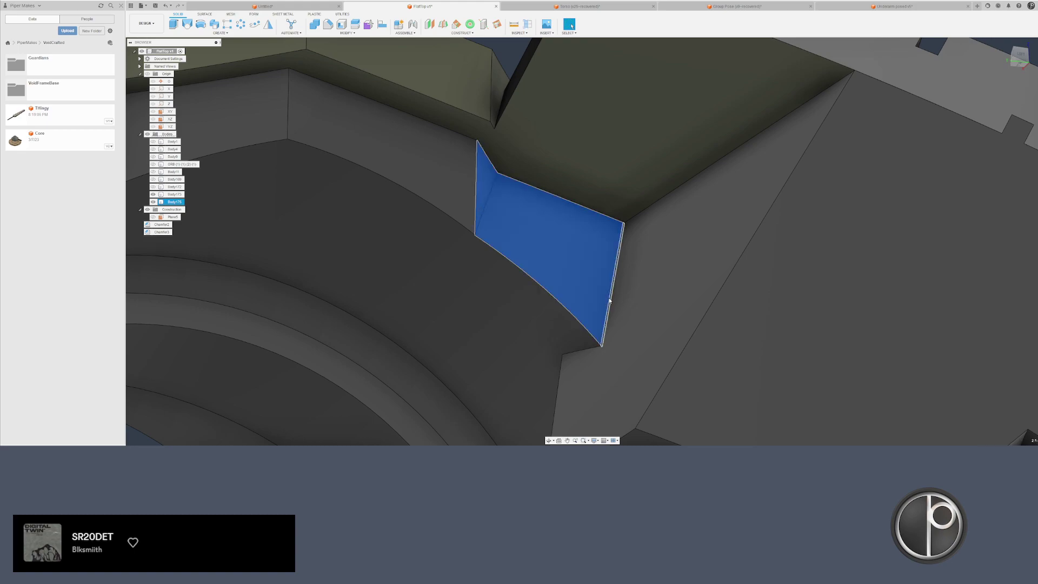
{"action": "key", "text": "Delete"}
{"action": "scroll", "coordinate": [611, 301], "scroll_direction": "down", "scroll_amount": 1}
{"action": "key", "text": "ctrl+z"}
{"action": "scroll", "coordinate": [538, 249], "scroll_direction": "up", "scroll_amount": 3}
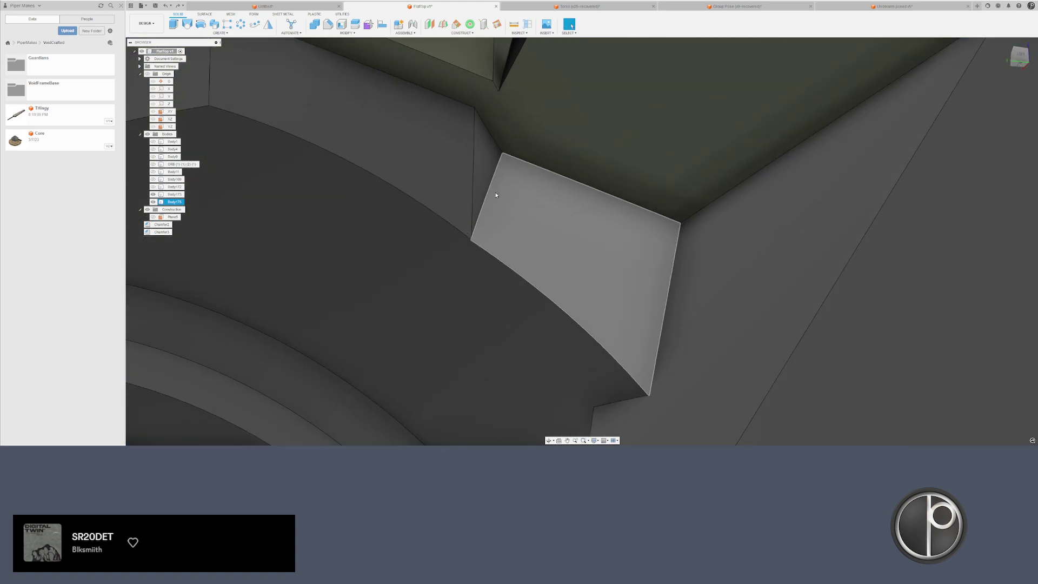
{"action": "right_click", "coordinate": [486, 172]}
{"action": "left_click", "coordinate": [502, 164]}
{"action": "left_click_drag", "start_coordinate": [489, 171], "coordinate": [544, 155]}
{"action": "key", "text": "Escape"}
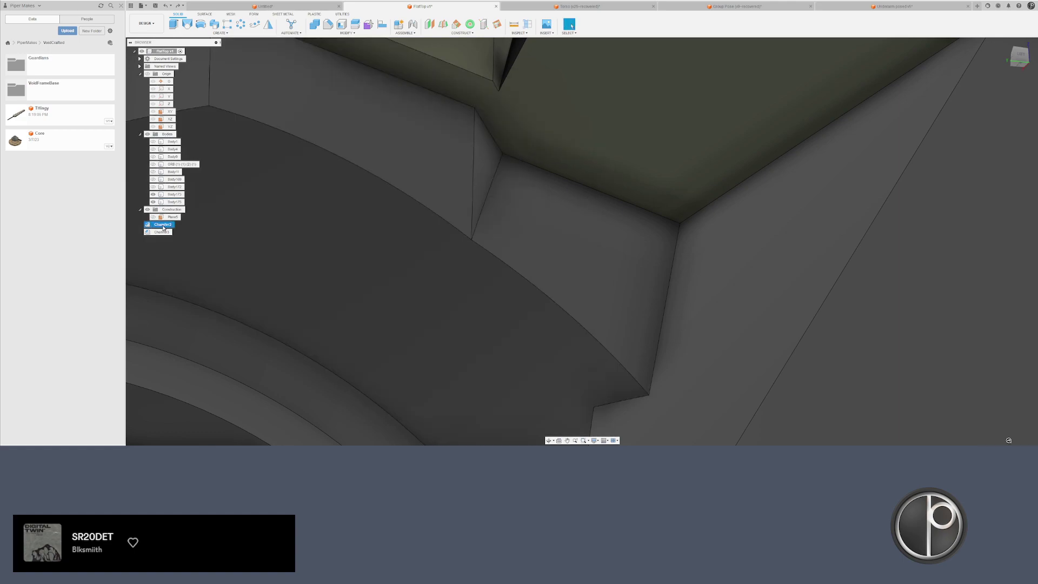
- Try to dissolve the two listed chamfer features
{"action": "left_click", "coordinate": [164, 232], "text": "shift"}
{"action": "right_click", "coordinate": [165, 232]}
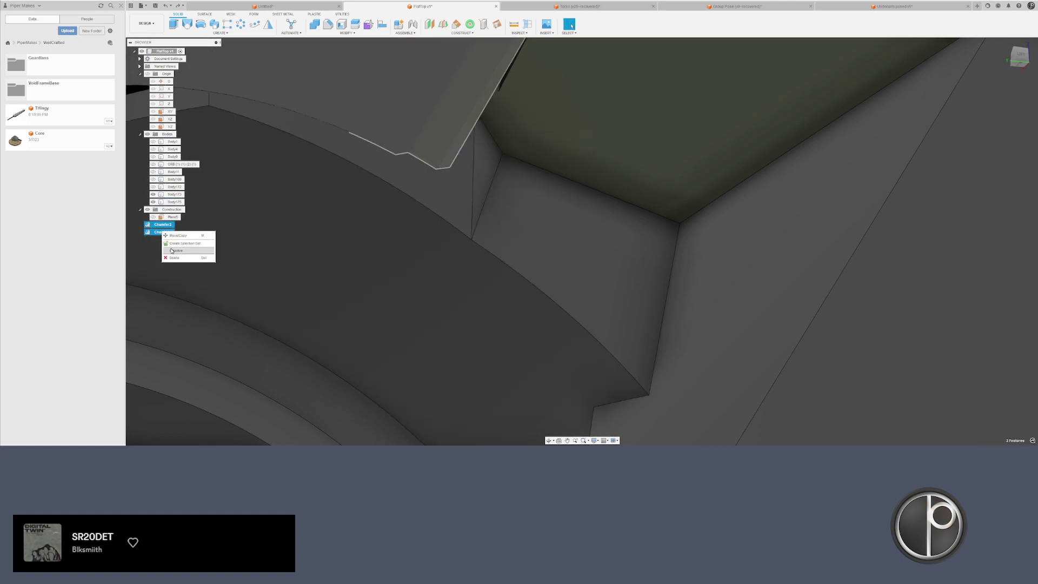
{"action": "left_click", "coordinate": [172, 250]}
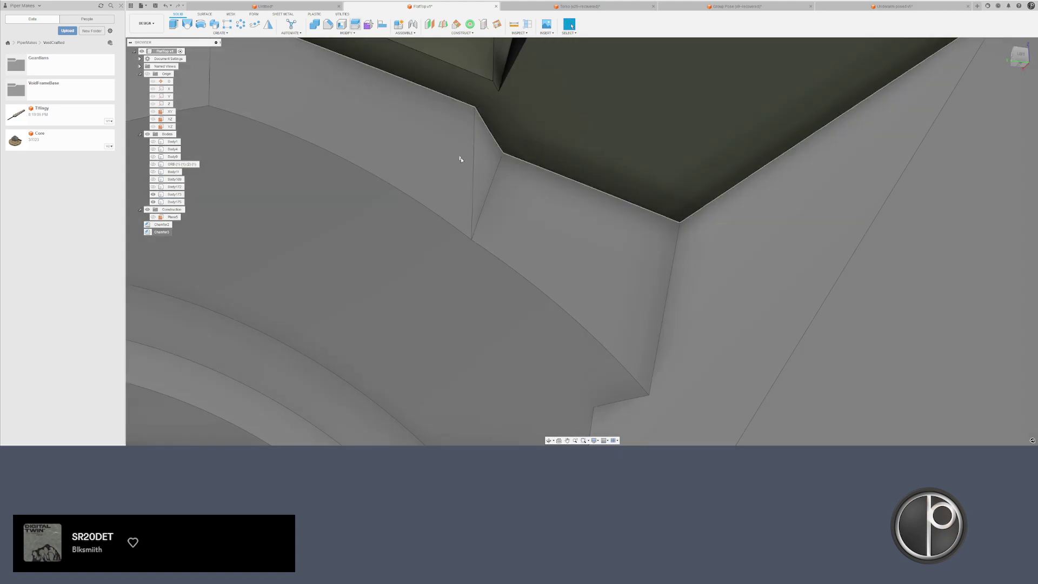
- Split the grey body using the four-sided face beside the triangular corner facet as the splitting tool
{"action": "left_click", "coordinate": [460, 160]}
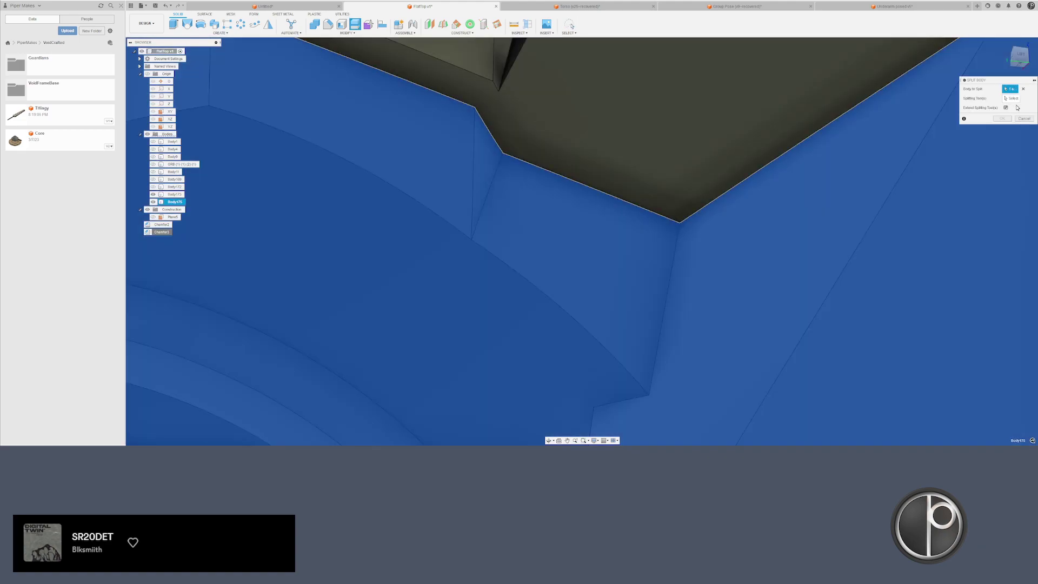
{"action": "left_click", "coordinate": [1009, 98]}
{"action": "left_click", "coordinate": [593, 235]}
{"action": "middle_click_drag", "start_coordinate": [568, 216], "coordinate": [577, 239]}
{"action": "key", "text": "Return"}
- Offset the triangular corner facet on the split-off piece
{"action": "left_click", "coordinate": [487, 196]}
{"action": "right_click", "coordinate": [489, 197]}
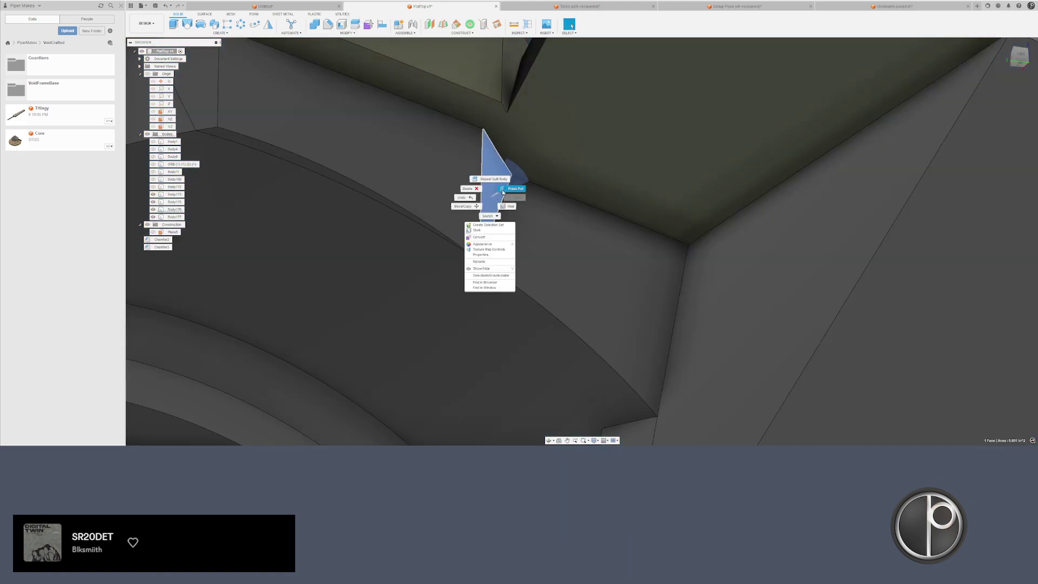
{"action": "left_click", "coordinate": [513, 189]}
{"action": "left_click_drag", "start_coordinate": [493, 196], "coordinate": [514, 191]}
{"action": "middle_click_drag", "start_coordinate": [514, 195], "coordinate": [574, 239]}
{"action": "key", "text": "Return"}
- Offset the long four-sided face along the arched section outward by about 0.01 in
{"action": "left_click", "coordinate": [499, 220]}
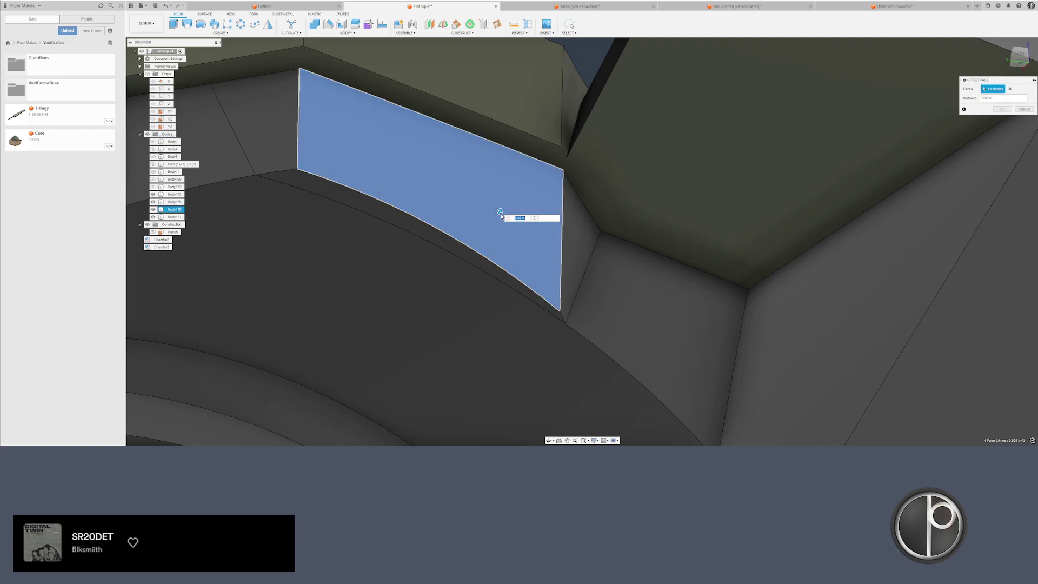
{"action": "left_click_drag", "start_coordinate": [496, 214], "coordinate": [494, 217]}
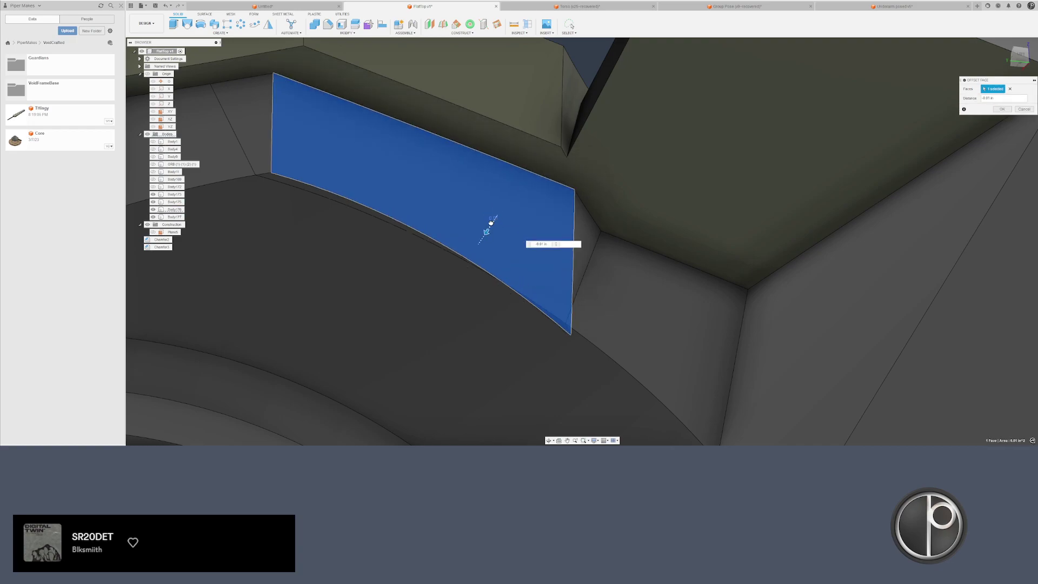
{"action": "key", "text": "Return"}
{"action": "scroll", "coordinate": [608, 280], "scroll_direction": "down", "scroll_amount": 3}
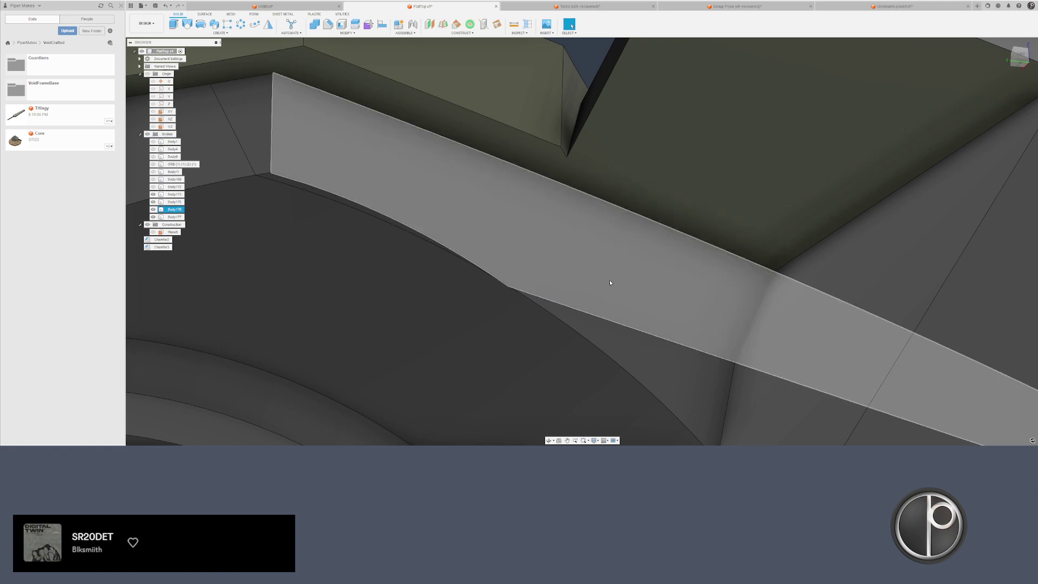
- Combine the grey block portion with the neighbouring arched-section piece using Join
{"action": "scroll", "coordinate": [280, 134], "scroll_direction": "down", "scroll_amount": 5}
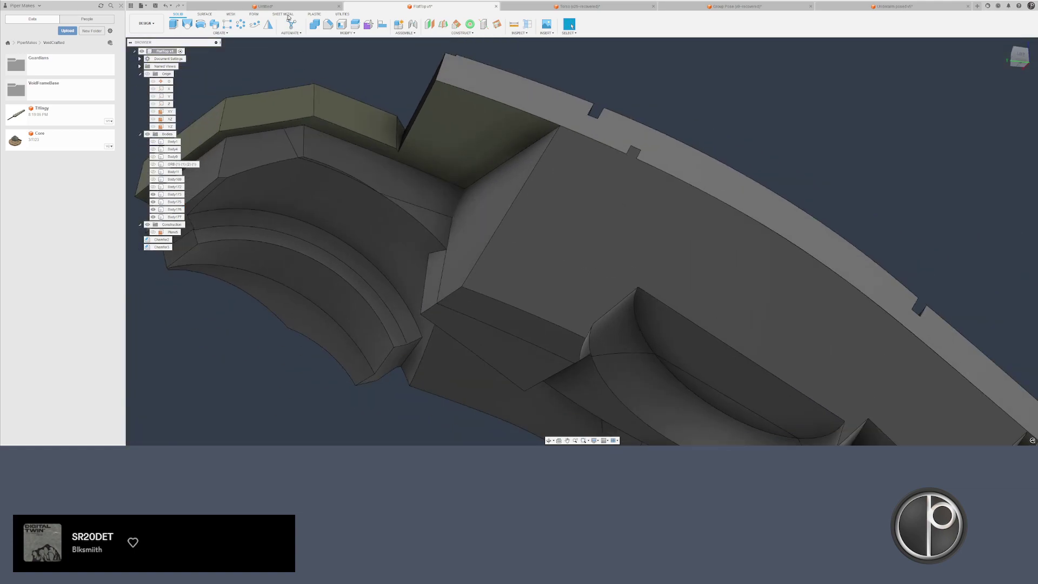
{"action": "left_click", "coordinate": [318, 26]}
{"action": "left_click", "coordinate": [470, 231]}
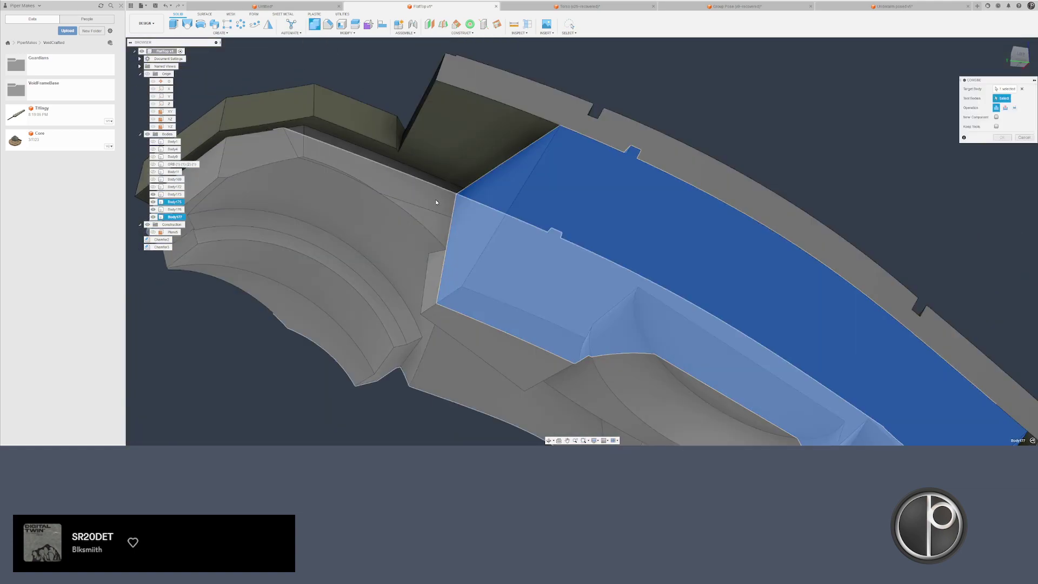
{"action": "left_click", "coordinate": [436, 201]}
{"action": "scroll", "coordinate": [478, 228], "scroll_direction": "down", "scroll_amount": 2}
{"action": "middle_click_drag", "start_coordinate": [483, 226], "coordinate": [530, 236]}
{"action": "key", "text": "Return"}
{"action": "scroll", "coordinate": [533, 274], "scroll_direction": "down", "scroll_amount": 2}
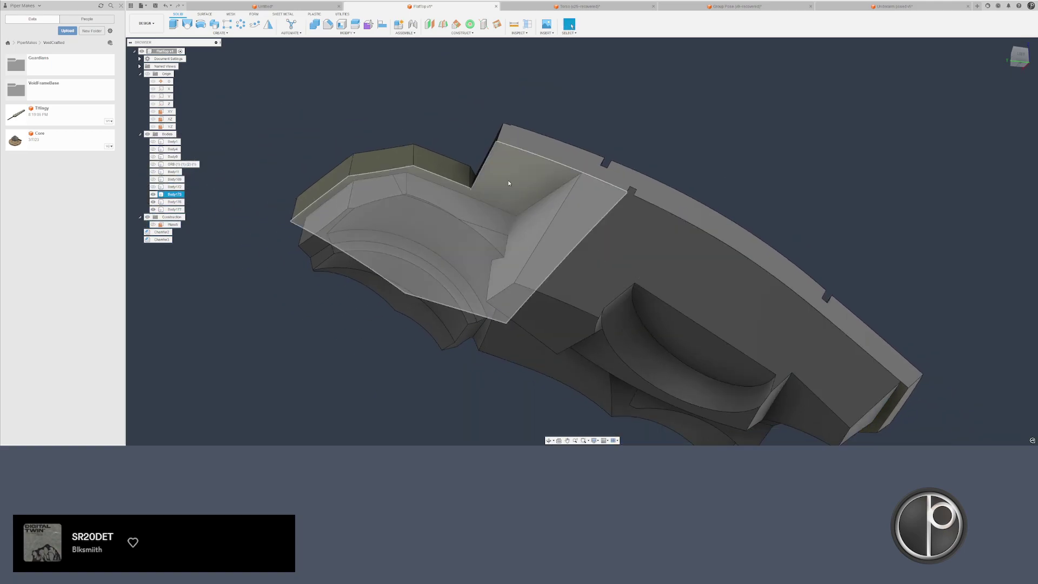
- Hide the olive body and join the two remaining grey bodies into one
{"action": "key", "text": "c"}
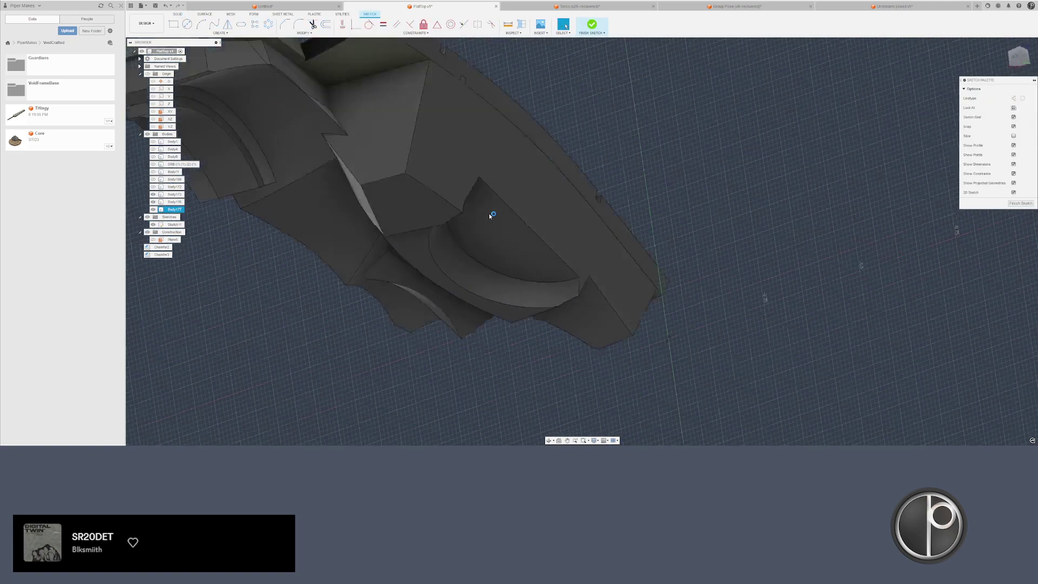
{"action": "left_click", "coordinate": [502, 176]}
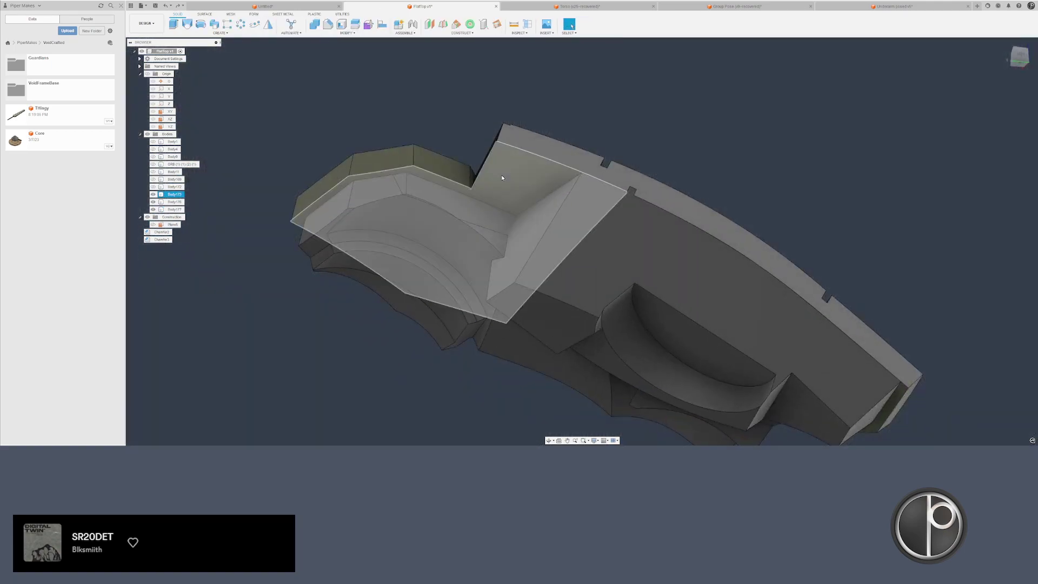
{"action": "key", "text": "v"}
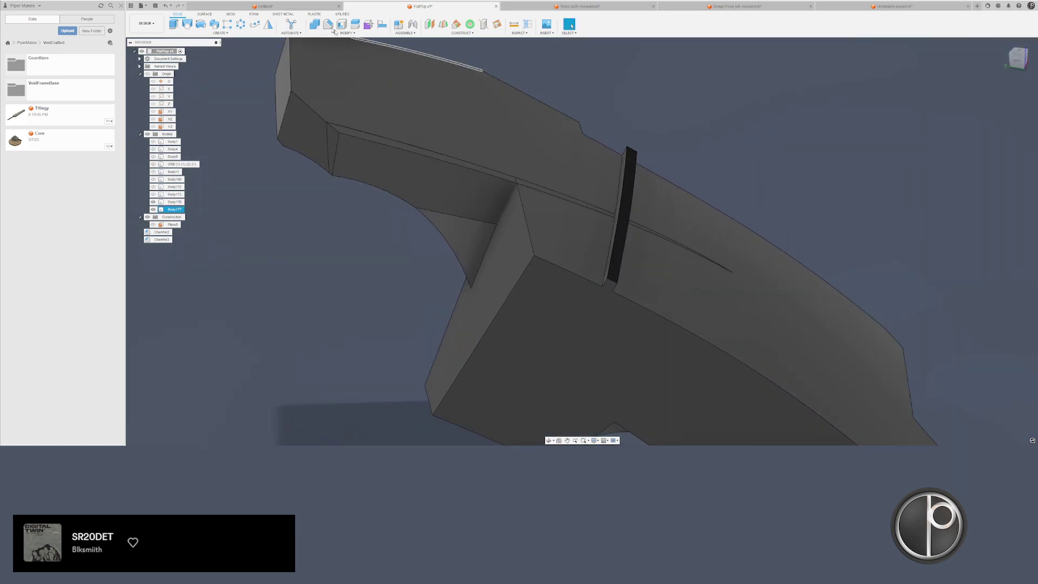
{"action": "left_click", "coordinate": [315, 24]}
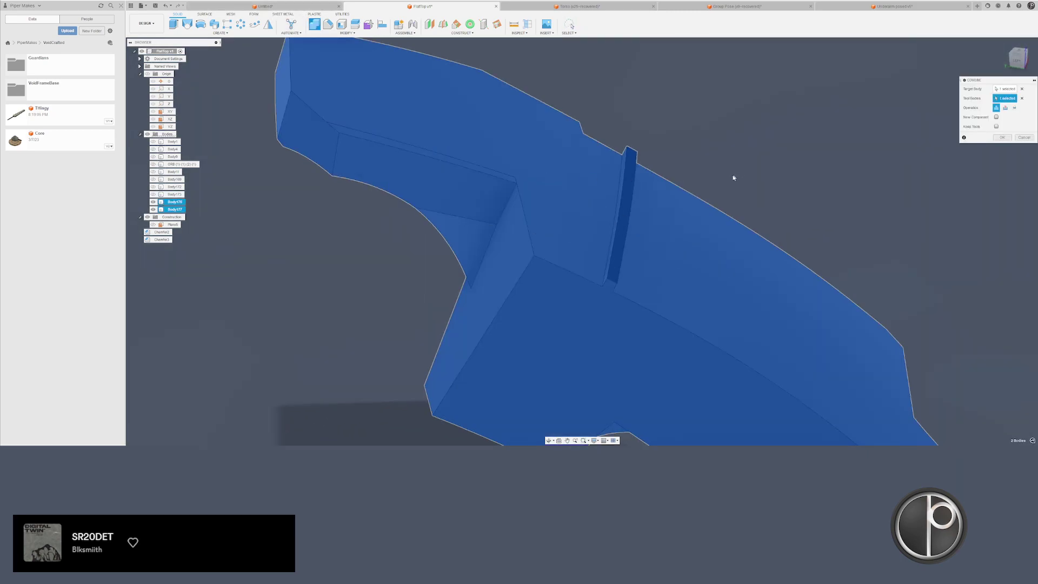
{"action": "left_click", "coordinate": [378, 164]}
{"action": "key", "text": "Return"}
- Show the olive body again and delete the leftover facet between the arched section and the underside block
{"action": "scroll", "coordinate": [344, 142], "scroll_direction": "up", "scroll_amount": 2}
{"action": "scroll", "coordinate": [341, 170], "scroll_direction": "down", "scroll_amount": 4}
{"action": "middle_click_drag", "start_coordinate": [340, 172], "coordinate": [398, 167], "text": "shift"}
{"action": "key", "text": "Escape"}
{"action": "left_click", "coordinate": [153, 194]}
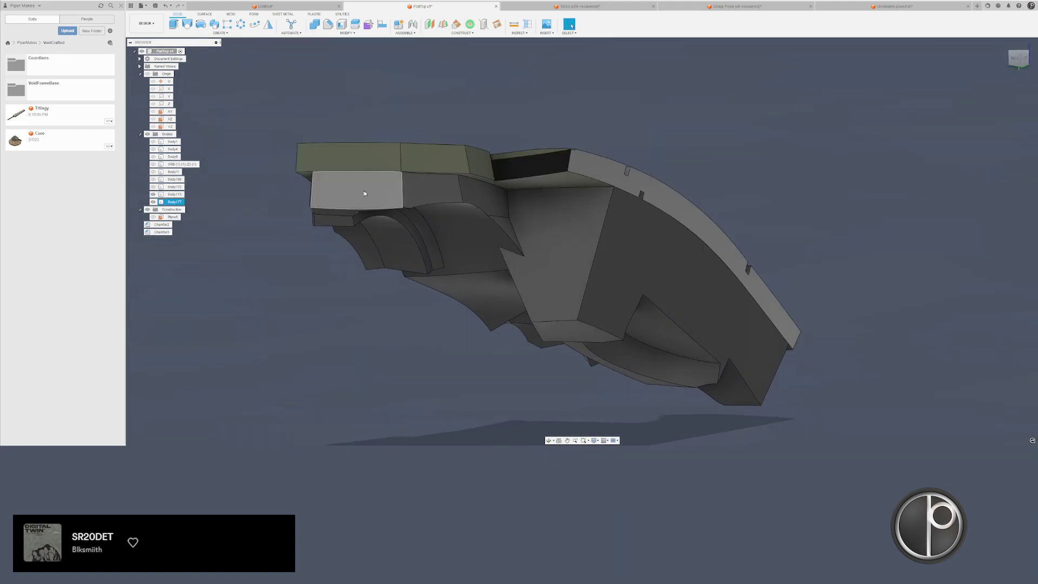
{"action": "middle_click_drag", "start_coordinate": [475, 199], "coordinate": [442, 195], "text": "shift"}
{"action": "scroll", "coordinate": [489, 189], "scroll_direction": "up", "scroll_amount": 3}
{"action": "left_click", "coordinate": [454, 236]}
{"action": "key", "text": "Delete"}
{"action": "scroll", "coordinate": [487, 242], "scroll_direction": "down", "scroll_amount": 2}
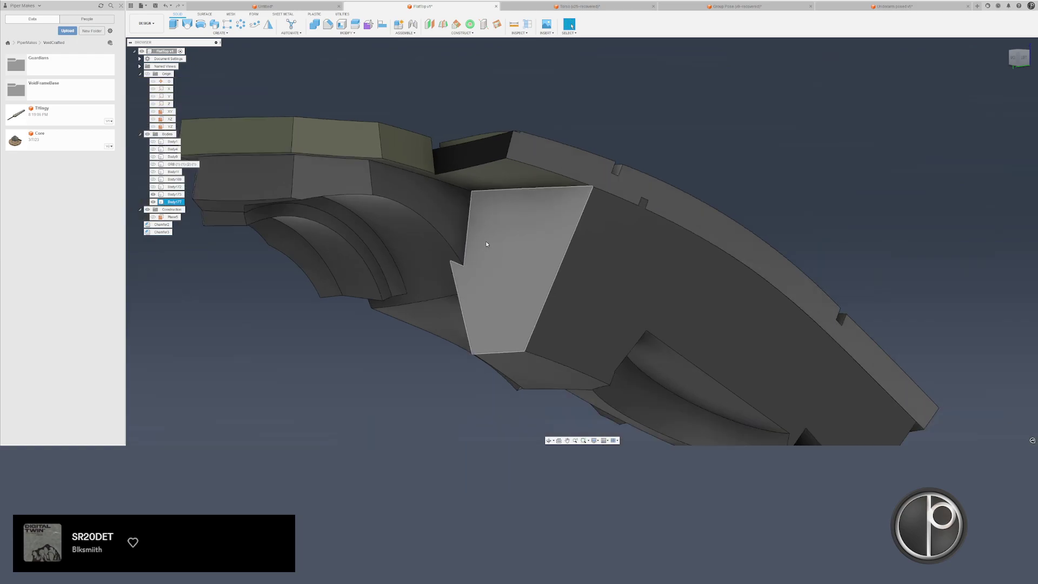
- Split the olive body using the grey block's slanted side face facing the arched section
{"action": "mouse_move", "coordinate": [487, 242]}
{"action": "middle_mouse_down", "text": "shift"}
{"action": "mouse_move", "coordinate": [524, 232]}
{"action": "mouse_move", "coordinate": [486, 211]}
{"action": "mouse_move", "coordinate": [475, 238]}
{"action": "mouse_move", "coordinate": [475, 219]}
{"action": "middle_mouse_up", "text": "shift"}
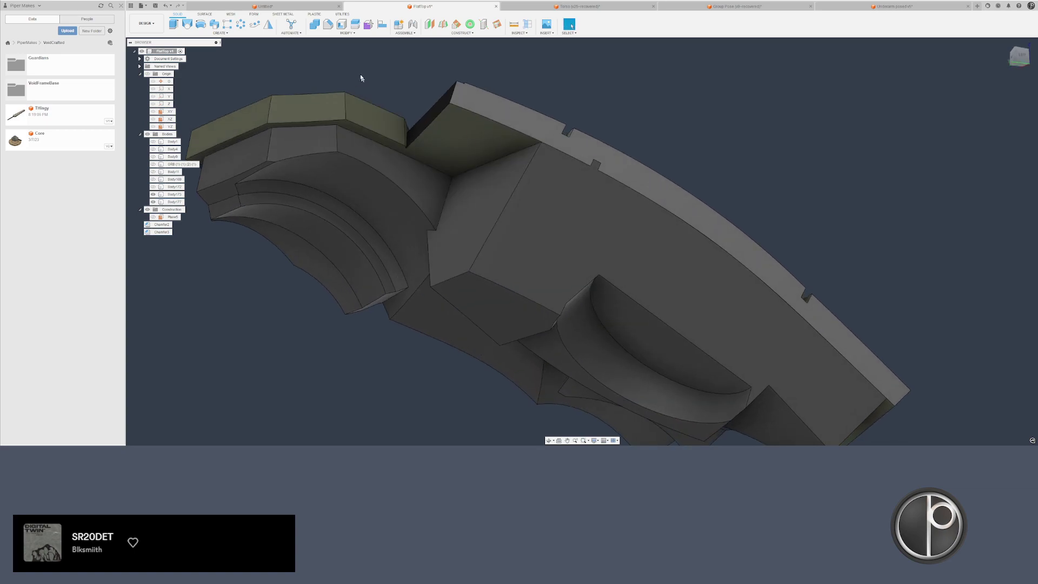
{"action": "left_click", "coordinate": [352, 25]}
{"action": "left_click", "coordinate": [442, 127]}
{"action": "left_click", "coordinate": [468, 197]}
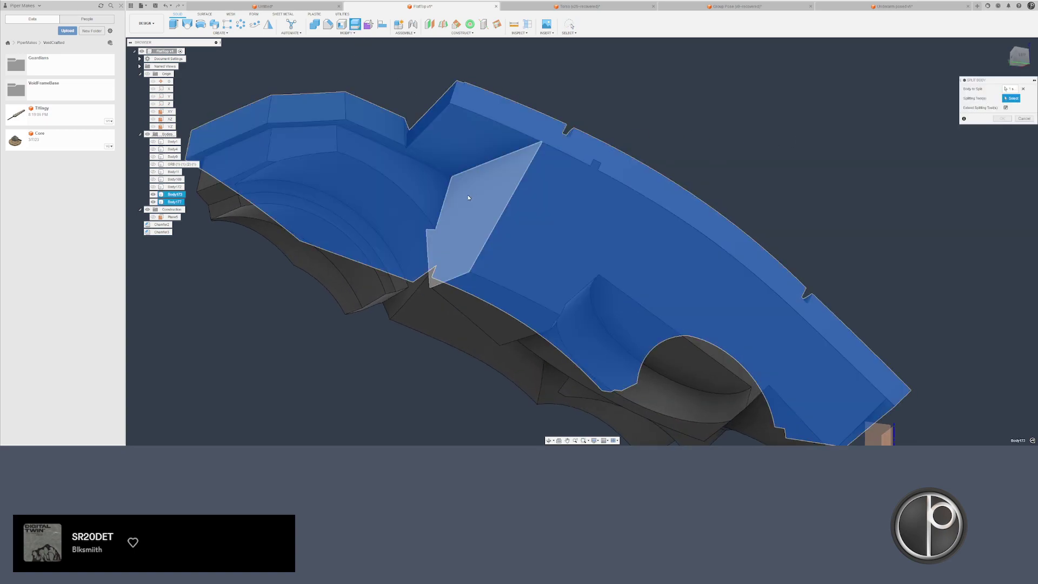
{"action": "middle_click_drag", "start_coordinate": [504, 151], "coordinate": [498, 200]}
{"action": "key", "text": "Return"}
- Try to split the olive body's faceted end portion with the arched section's long side face
{"action": "right_click_drag", "start_coordinate": [605, 155], "coordinate": [602, 135]}
{"action": "left_click", "coordinate": [524, 165]}
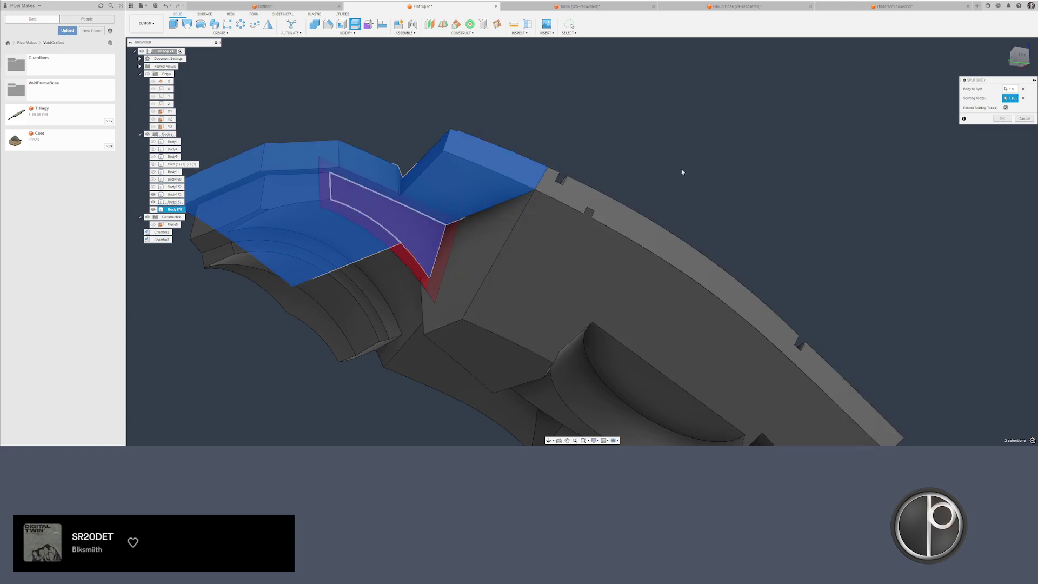
{"action": "key", "text": "Return"}
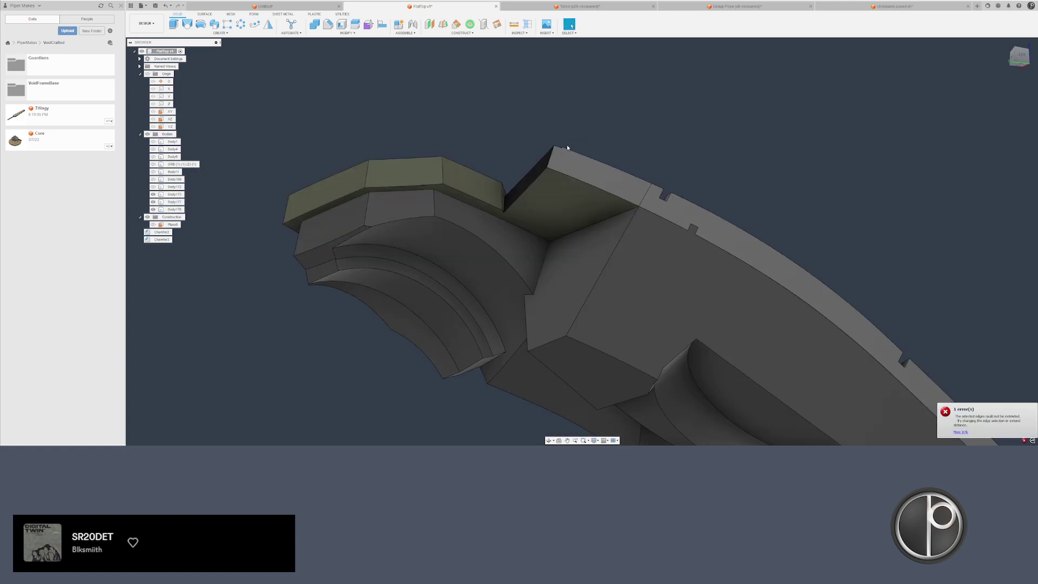
- Split the olive body's end portion using the side face of its faceted rim nearest the notch
{"action": "right_click_drag", "start_coordinate": [513, 183], "coordinate": [511, 149]}
{"action": "left_click", "coordinate": [523, 181]}
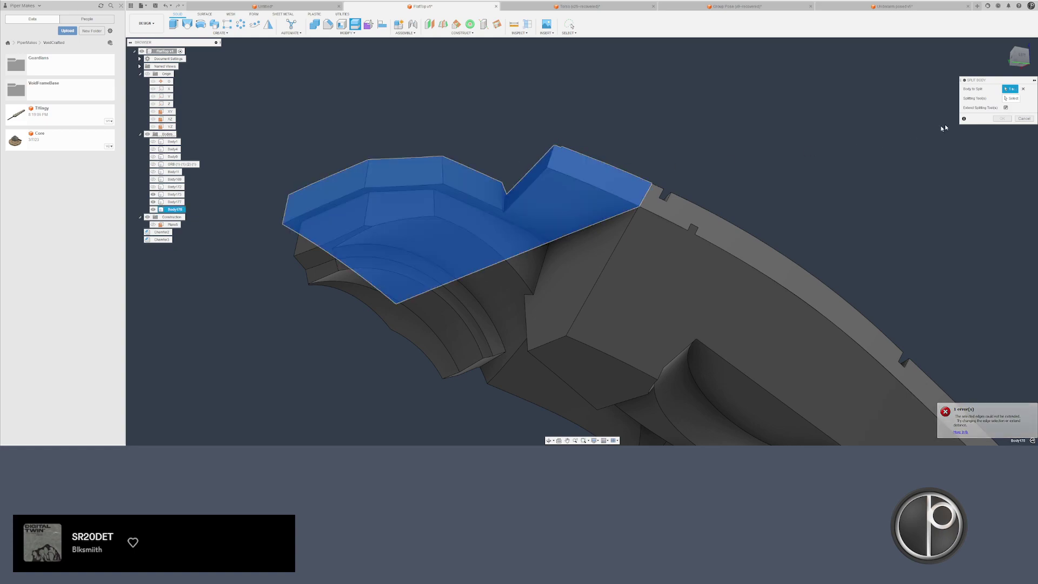
{"action": "left_click", "coordinate": [1017, 100]}
{"action": "left_click", "coordinate": [487, 193]}
{"action": "key", "text": "Return"}
- Duplicate the split-off corner body in place and offset its olive underside face outward
{"action": "double_click", "coordinate": [576, 182]}
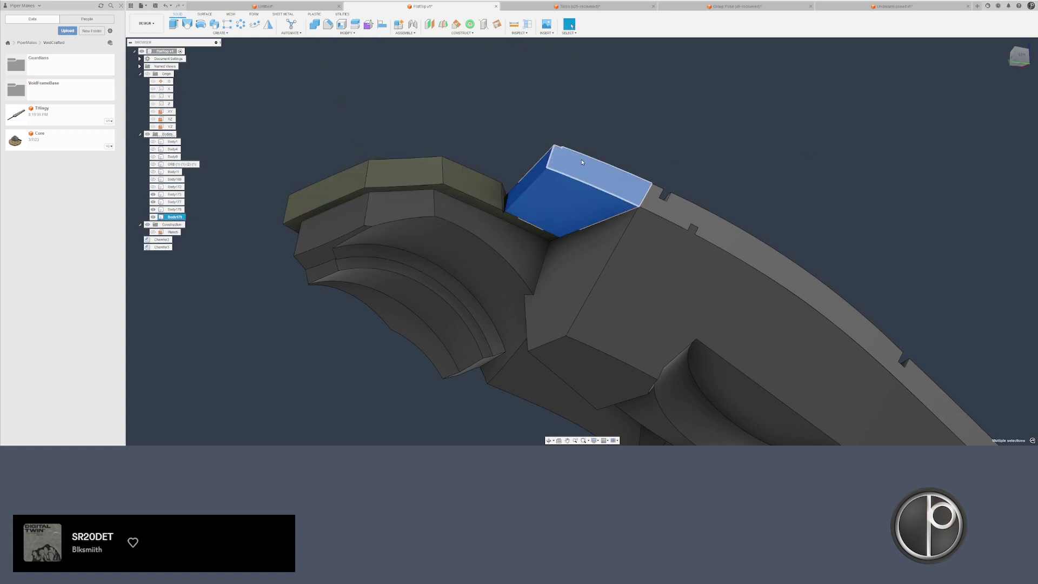
{"action": "key", "text": "ctrl+v"}
{"action": "key", "text": "Return"}
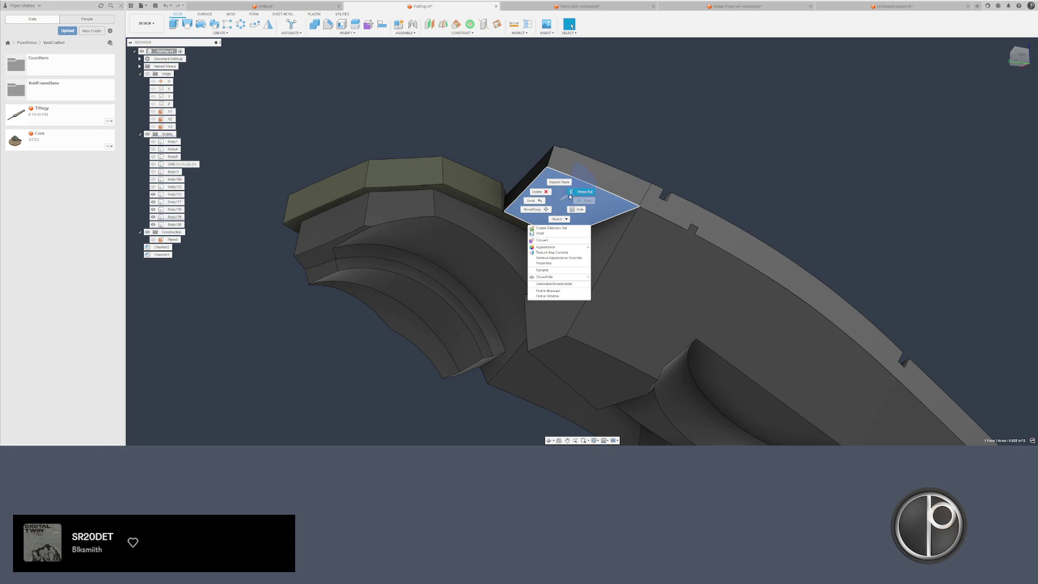
{"action": "left_click", "coordinate": [570, 197]}
{"action": "scroll", "coordinate": [557, 206], "scroll_direction": "up", "scroll_amount": 3}
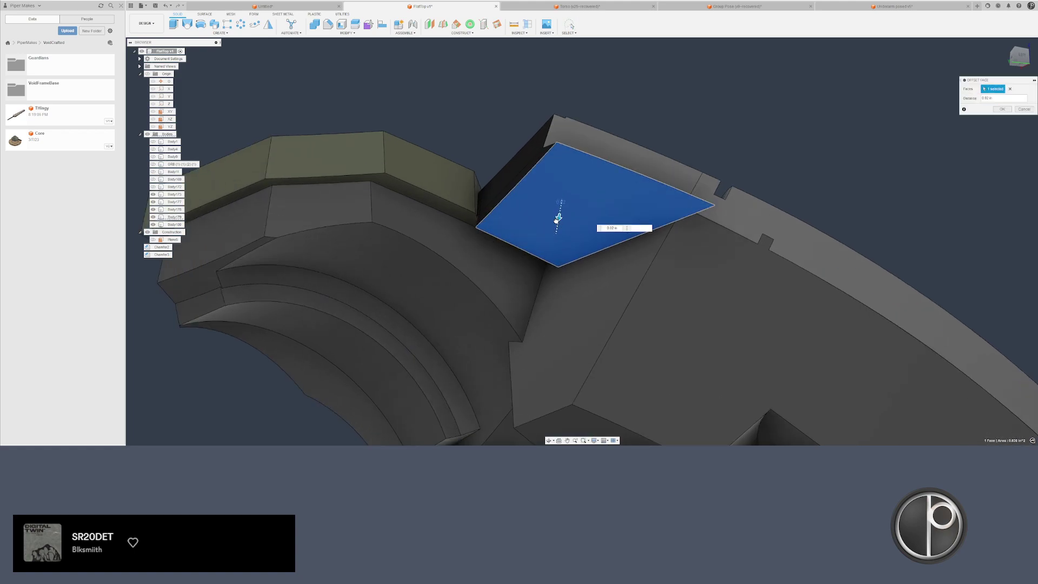
{"action": "key", "text": "Return"}
- Split the extended corner body with the grey body's large flat face and delete the leftover sliver
{"action": "left_click", "coordinate": [355, 28]}
{"action": "left_click", "coordinate": [618, 198]}
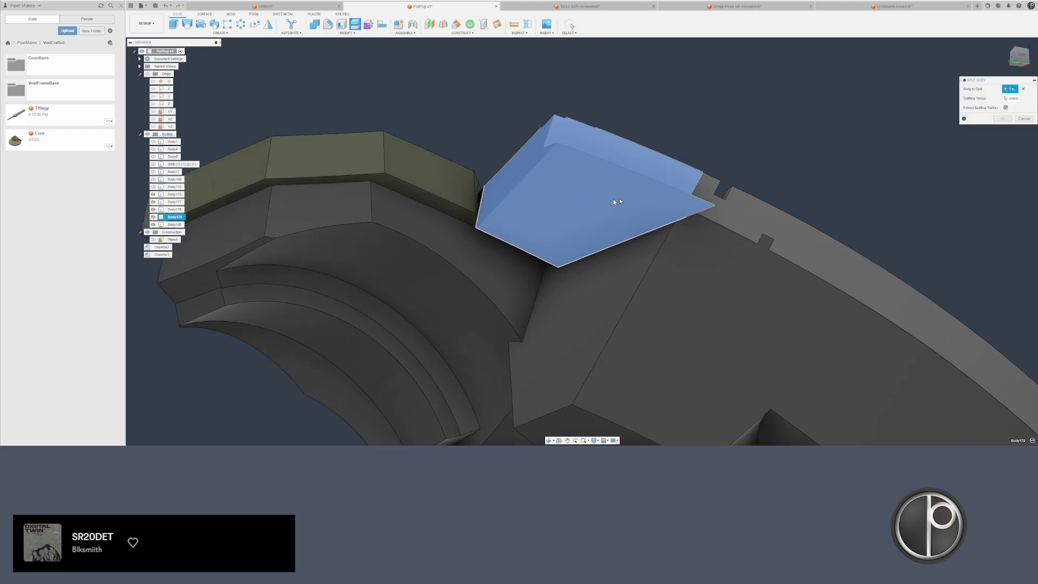
{"action": "left_click", "coordinate": [734, 285]}
{"action": "key", "text": "Return"}
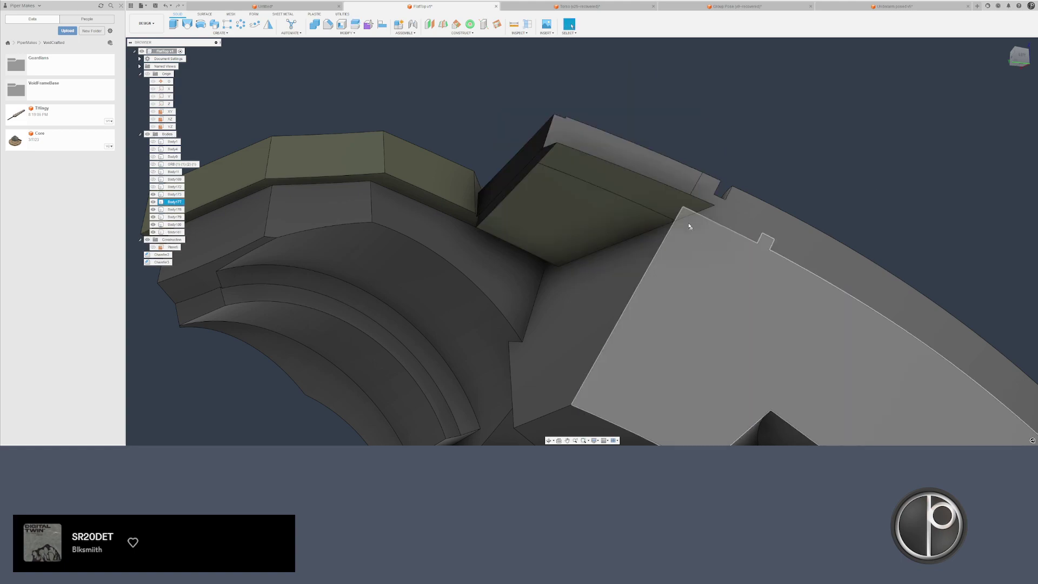
{"action": "left_click", "coordinate": [684, 213]}
{"action": "left_click", "coordinate": [175, 233]}
{"action": "key", "text": "Delete"}
{"action": "scroll", "coordinate": [588, 182], "scroll_direction": "up", "scroll_amount": 2}
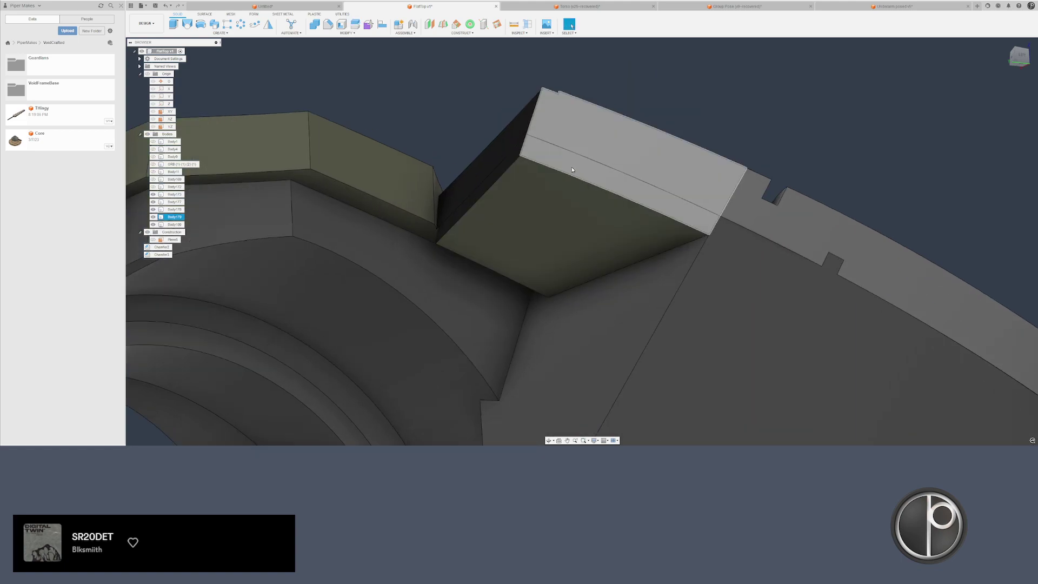
- Offset the corner body's narrow end face at the notch inward
{"action": "left_click", "coordinate": [573, 167]}
{"action": "left_click", "coordinate": [503, 169]}
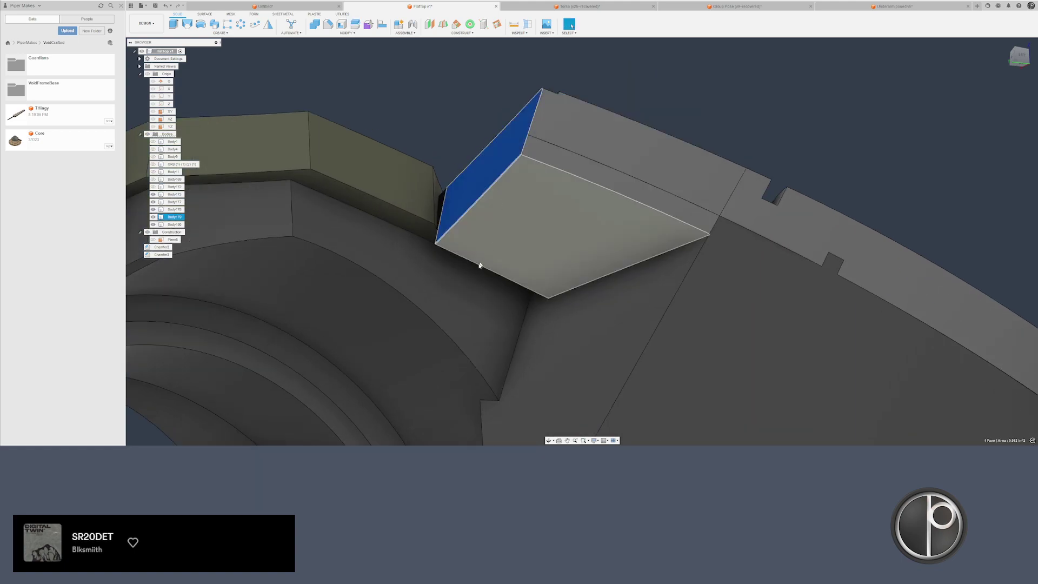
{"action": "right_click", "coordinate": [467, 206]}
{"action": "left_click", "coordinate": [491, 194]}
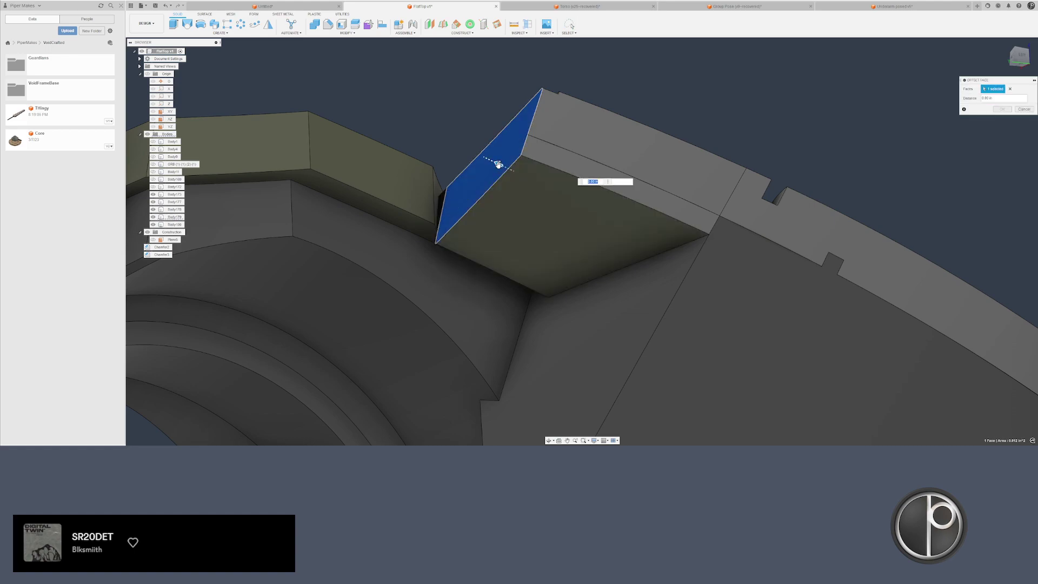
{"action": "left_click_drag", "start_coordinate": [501, 167], "coordinate": [507, 173]}
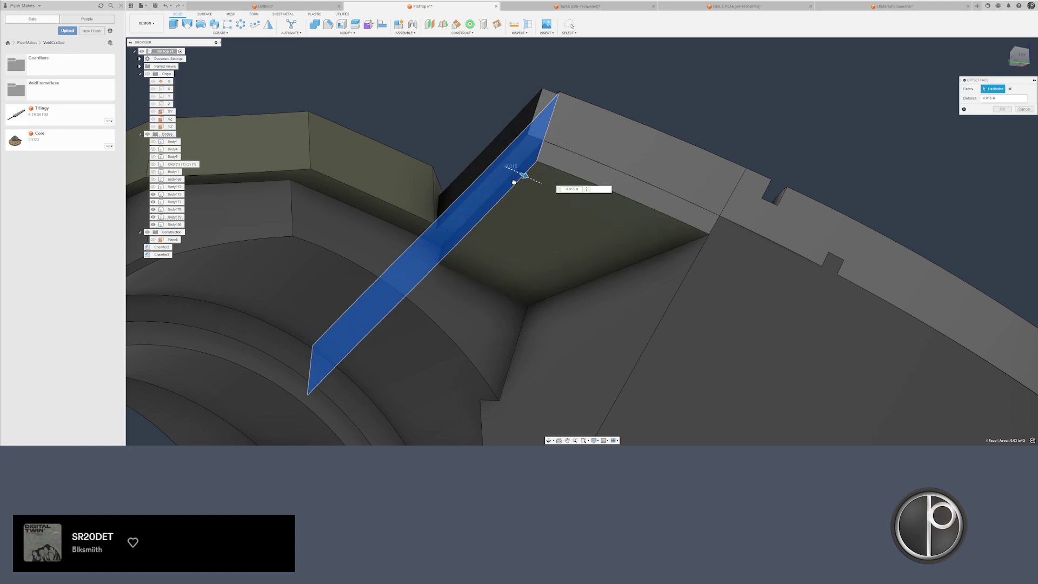
{"action": "key", "text": "Return"}
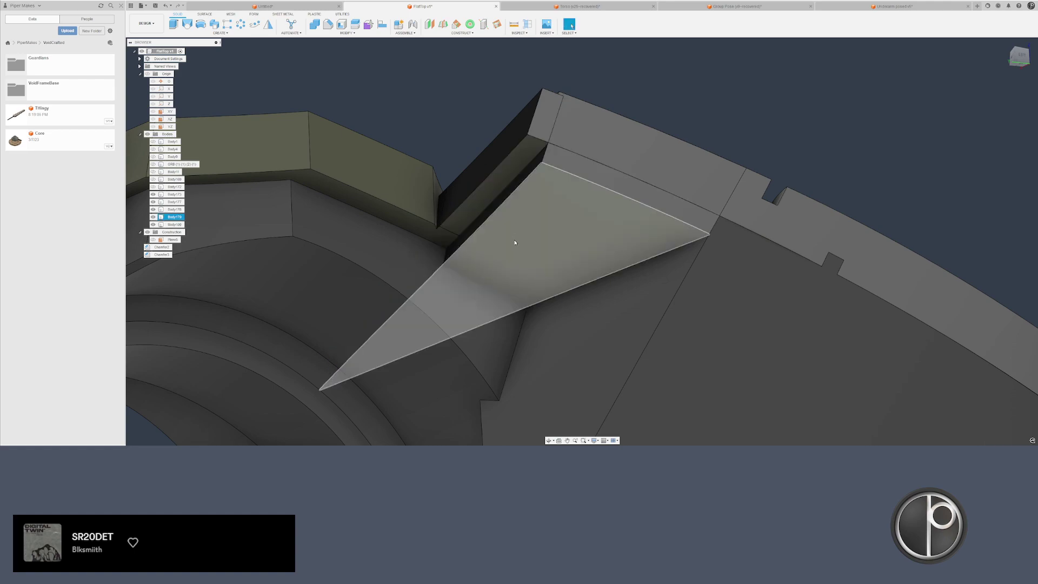
- Hide the grey body and the extended corner body so only the olive end pieces around the notch remain in view
{"action": "scroll", "coordinate": [506, 262], "scroll_direction": "down", "scroll_amount": 2}
{"action": "left_click", "coordinate": [495, 200]}
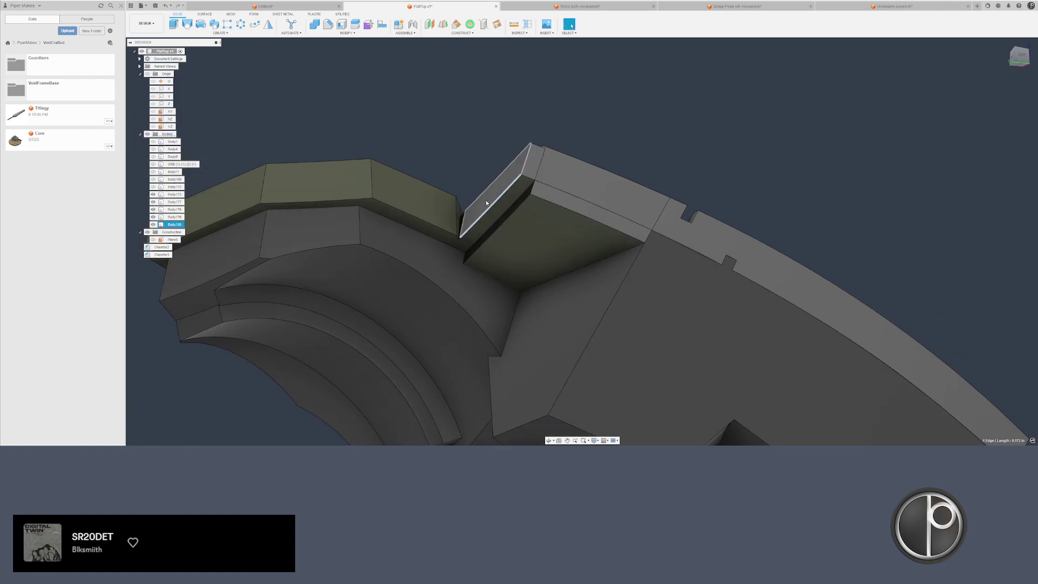
{"action": "left_click", "coordinate": [494, 244]}
{"action": "left_click", "coordinate": [474, 300], "text": "ctrl"}
{"action": "key", "text": "v"}
{"action": "left_click", "coordinate": [543, 351]}
{"action": "left_click", "coordinate": [681, 145]}
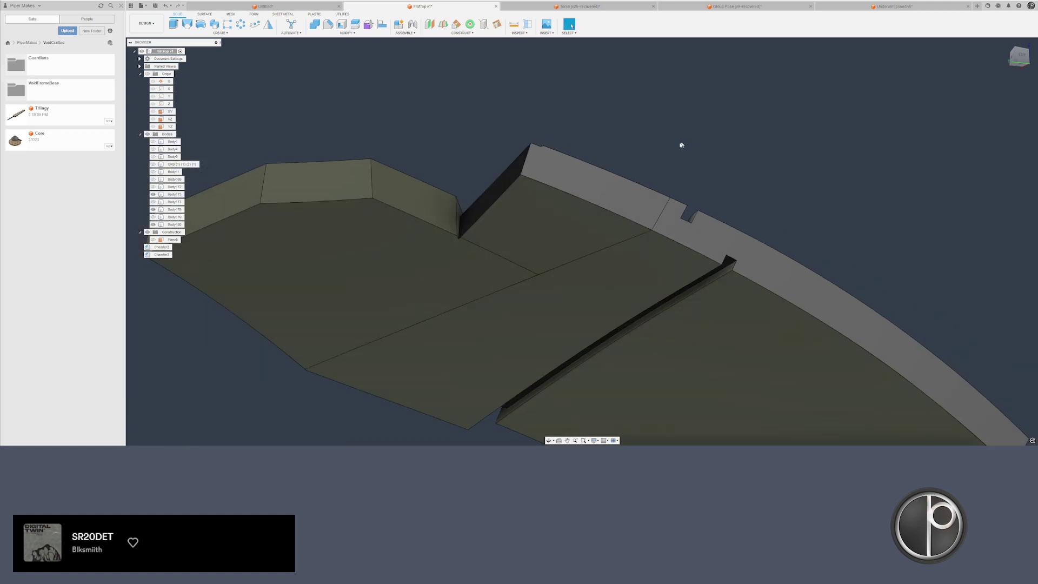
- Join the faceted olive end section, the corner piece and the main outer section into one body
{"action": "left_click", "coordinate": [315, 29]}
{"action": "left_click", "coordinate": [495, 222]}
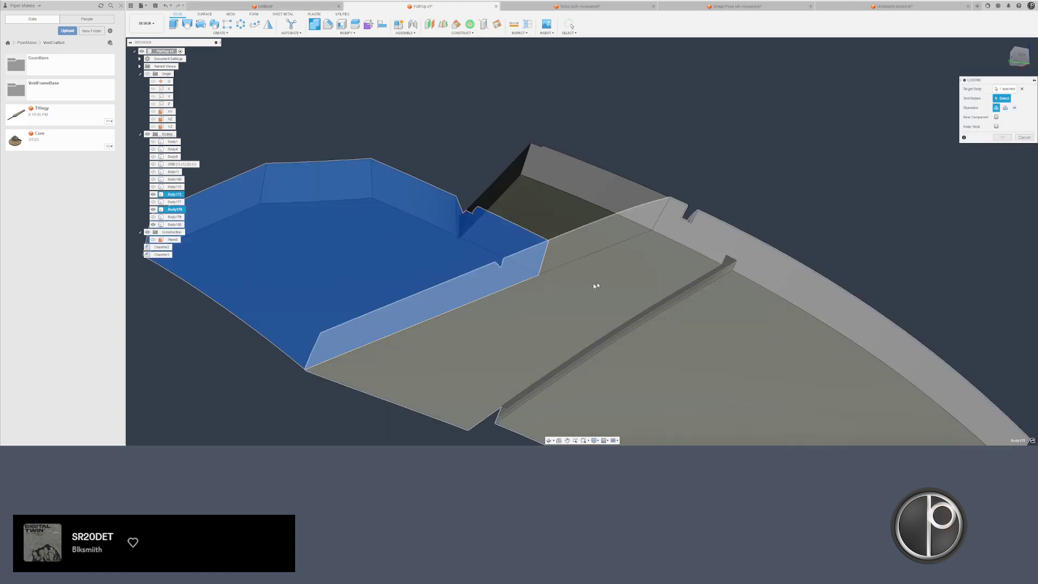
{"action": "left_click", "coordinate": [752, 231]}
{"action": "key", "text": "Return"}
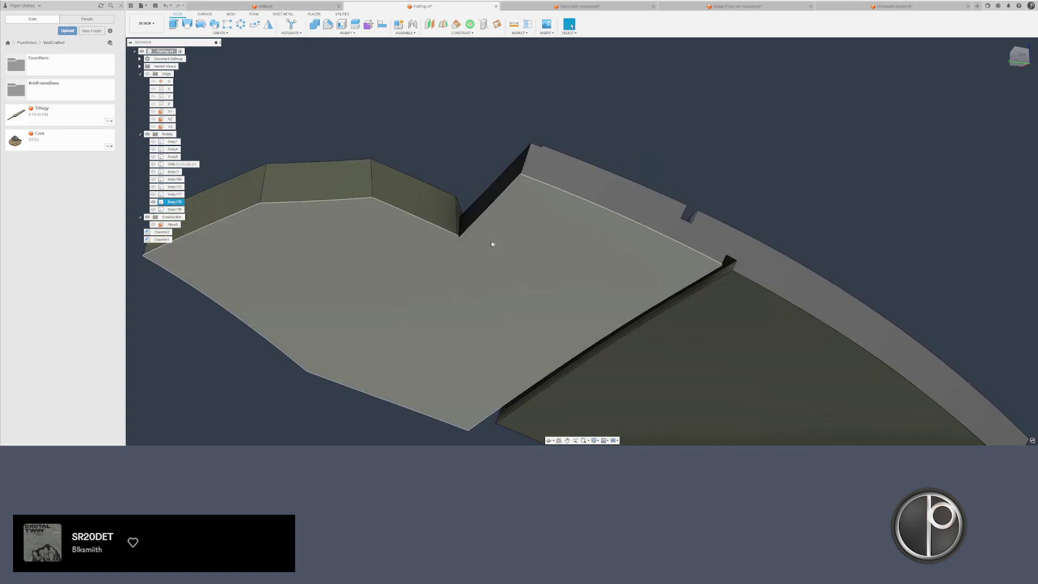
- Hide the joined olive body and show the grey body together with the wedge-shaped corner body
{"action": "left_click", "coordinate": [201, 191]}
{"action": "left_click", "coordinate": [174, 209]}
{"action": "key", "text": "v"}
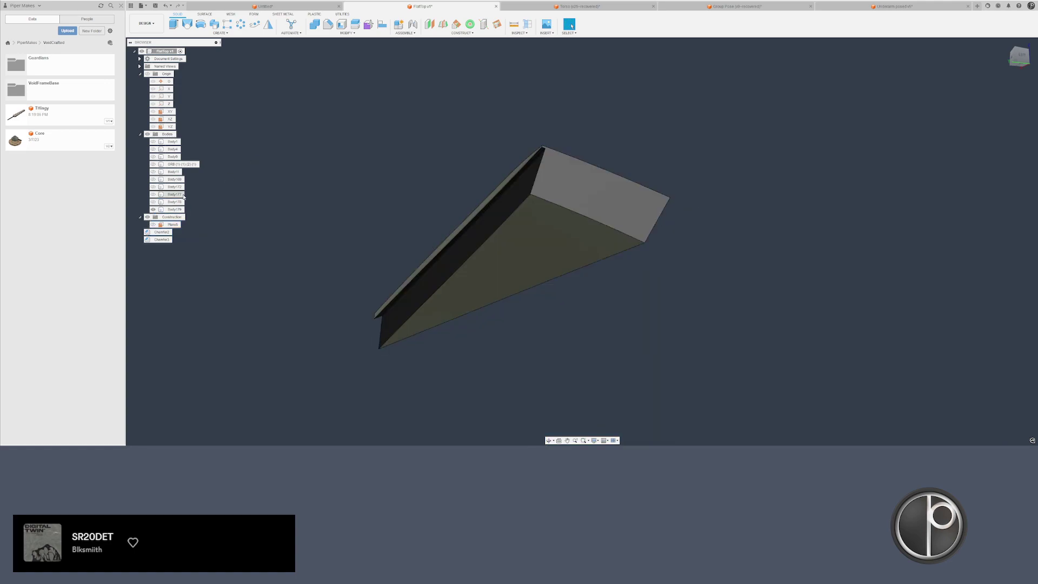
{"action": "left_click", "coordinate": [175, 195]}
{"action": "key", "text": "v"}
- Offset the two adjoining top faces of the wedge-shaped corner body
{"action": "middle_click_drag", "start_coordinate": [420, 187], "coordinate": [388, 208], "text": "shift"}
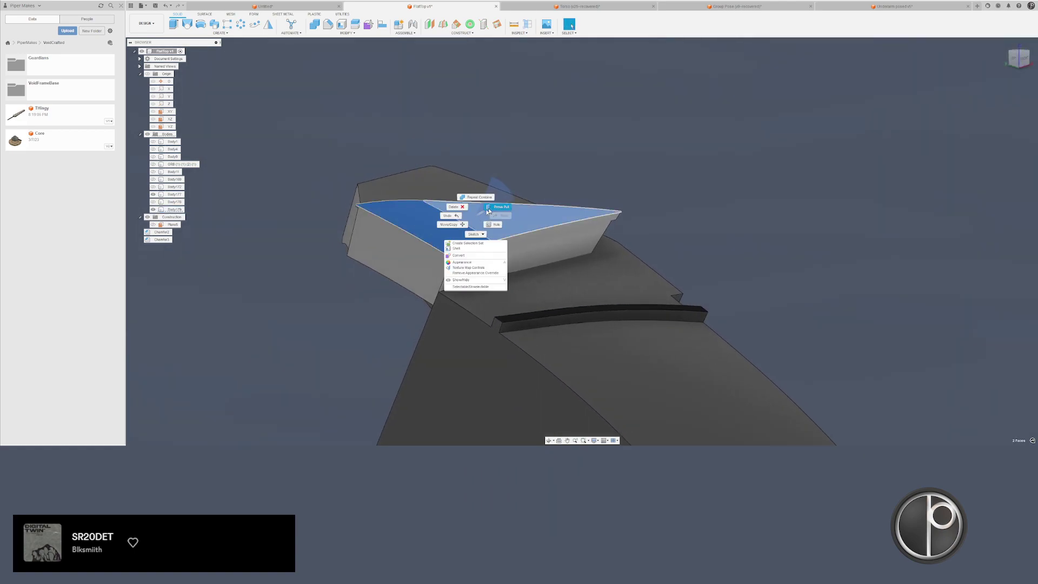
{"action": "left_click", "coordinate": [489, 211]}
{"action": "mouse_move", "coordinate": [477, 214]}
{"action": "left_mouse_down"}
{"action": "mouse_move", "coordinate": [475, 204]}
{"action": "mouse_move", "coordinate": [480, 213]}
{"action": "left_mouse_up"}
{"action": "key", "text": "Escape"}
{"action": "left_click", "coordinate": [483, 219]}
{"action": "left_click", "coordinate": [442, 222]}
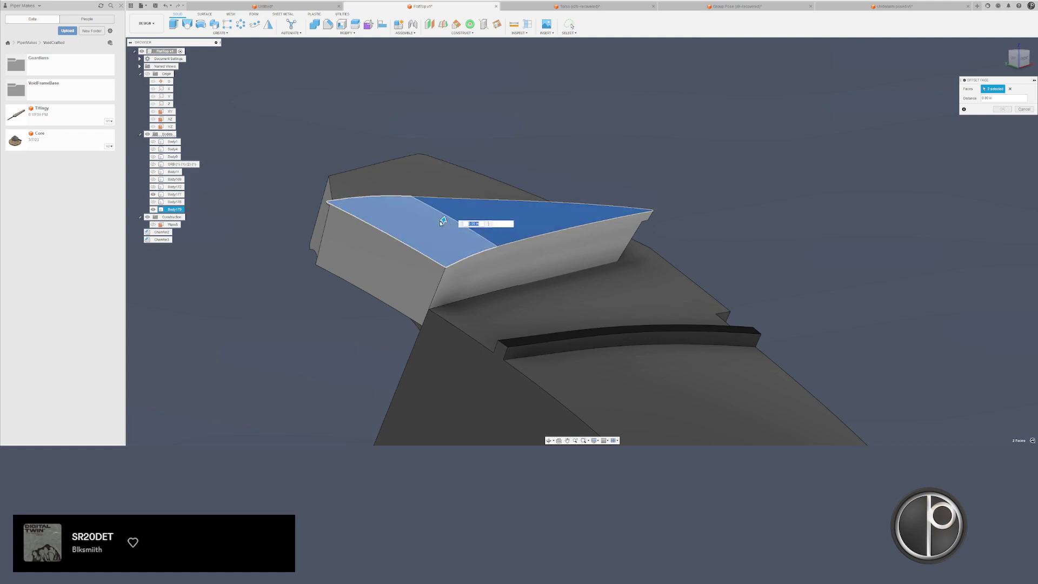
{"action": "key", "text": "Return"}
- Offset the corner body's triangular underside face outward, past the grey body's curved inner rim
{"action": "middle_click_drag", "start_coordinate": [319, 247], "coordinate": [365, 195], "text": "shift"}
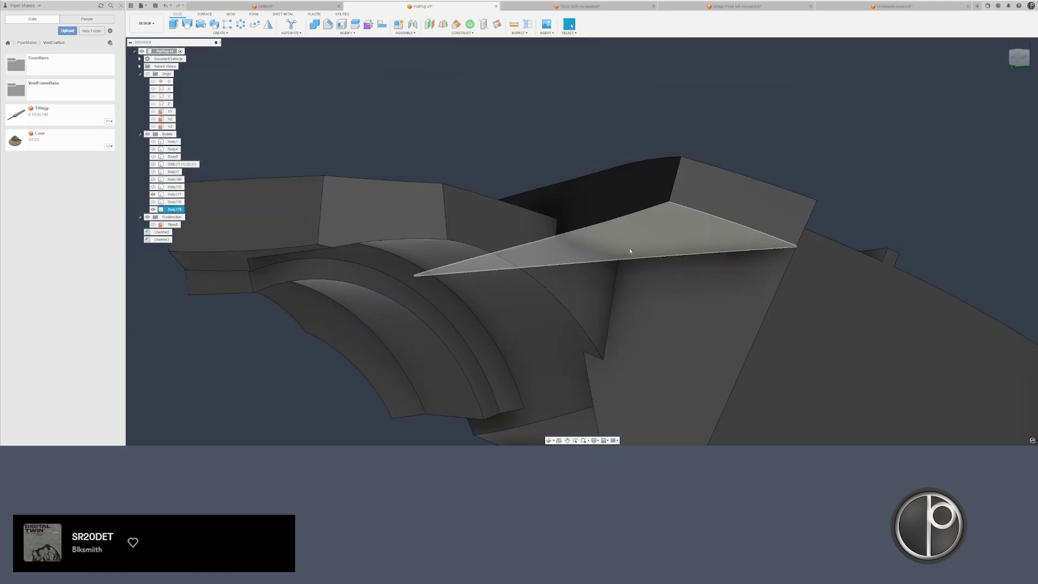
{"action": "left_click", "coordinate": [643, 239]}
{"action": "left_click_drag", "start_coordinate": [630, 251], "coordinate": [608, 393]}
{"action": "key", "text": "Return"}
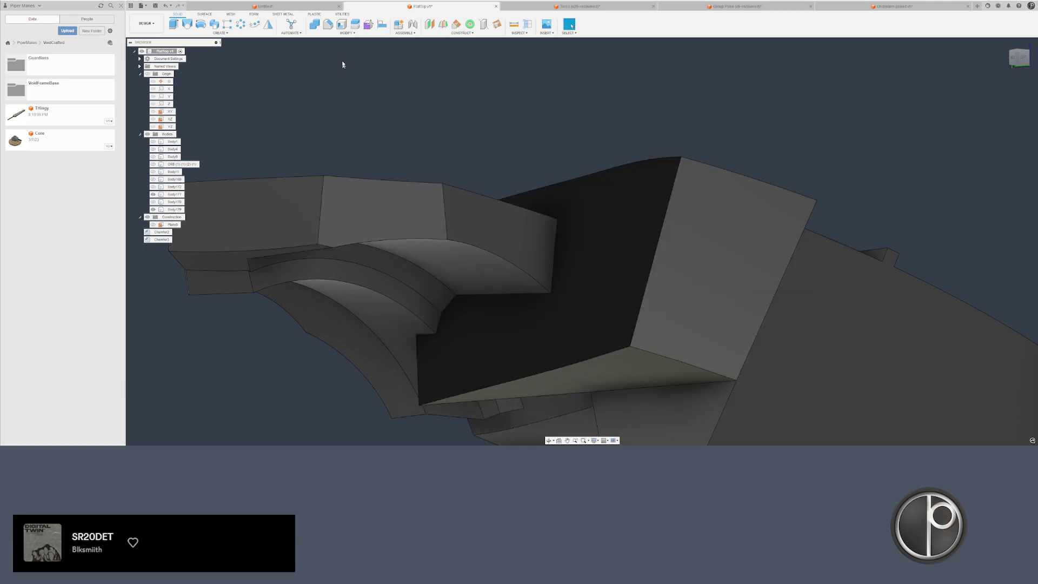
- Split the extended corner body with the grey body's curved inner rim face and delete the cut-off lower piece
{"action": "left_click", "coordinate": [357, 25]}
{"action": "left_click", "coordinate": [589, 268]}
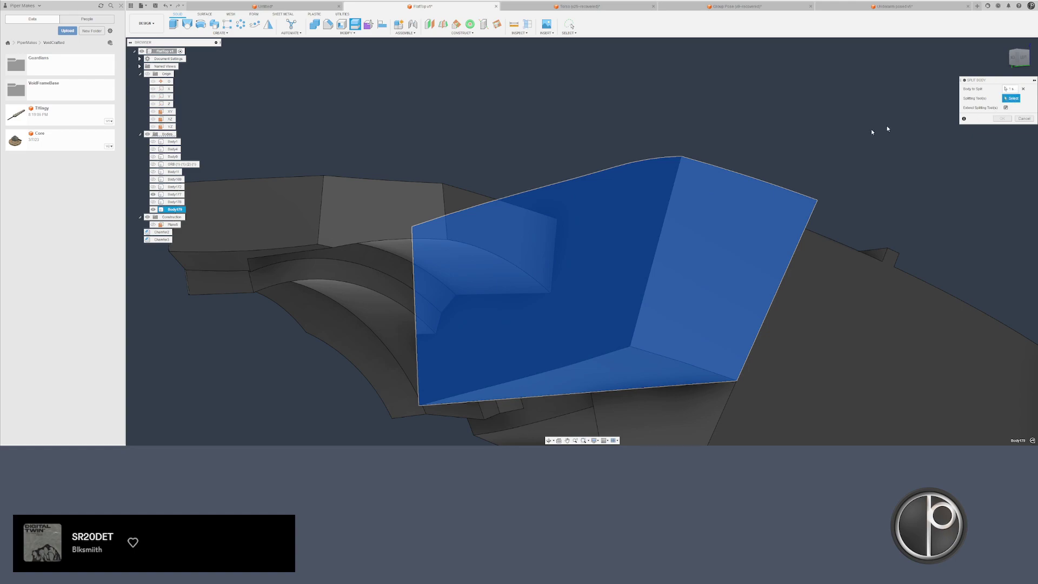
{"action": "left_click", "coordinate": [505, 274]}
{"action": "key", "text": "Return"}
{"action": "middle_click_drag", "start_coordinate": [512, 342], "coordinate": [513, 273]}
{"action": "left_click_drag", "start_coordinate": [512, 271], "coordinate": [487, 259]}
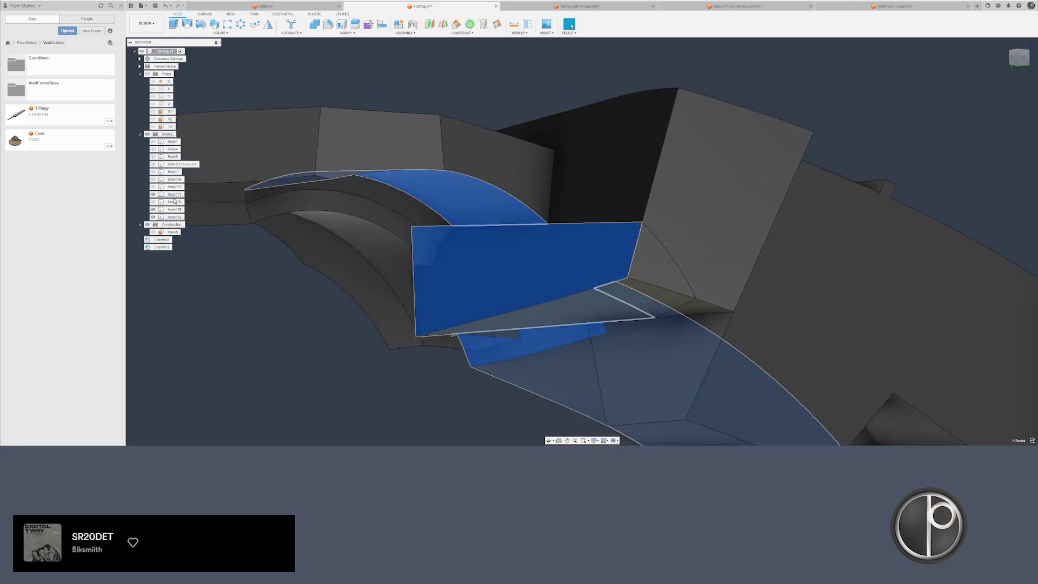
{"action": "left_click", "coordinate": [174, 217]}
{"action": "key", "text": "Delete"}
- Join the trimmed corner body to the grey body
{"action": "middle_click_drag", "start_coordinate": [460, 286], "coordinate": [579, 199], "text": "shift"}
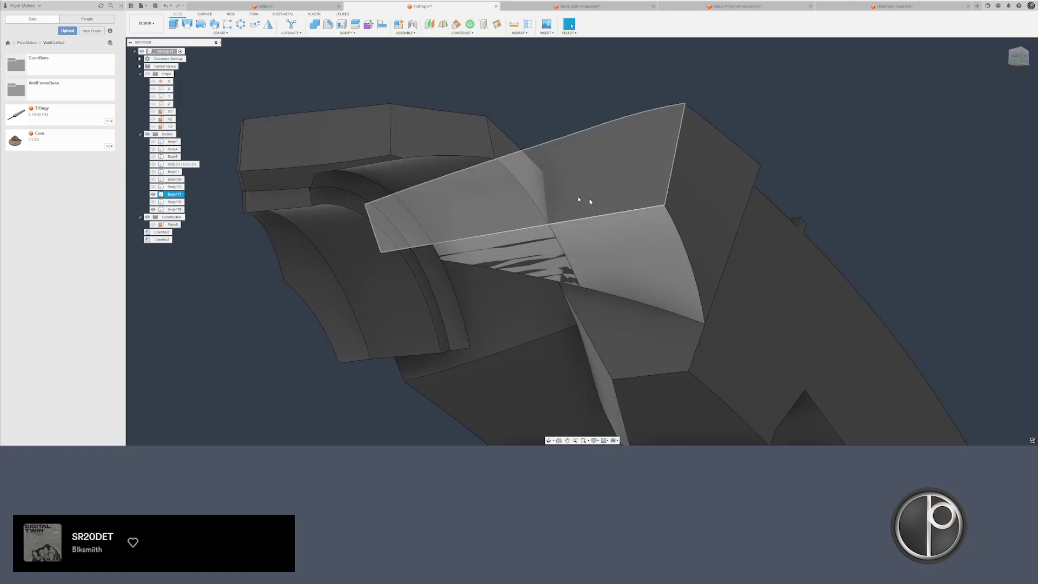
{"action": "left_click", "coordinate": [314, 24]}
{"action": "left_click", "coordinate": [348, 131]}
{"action": "left_click", "coordinate": [659, 207]}
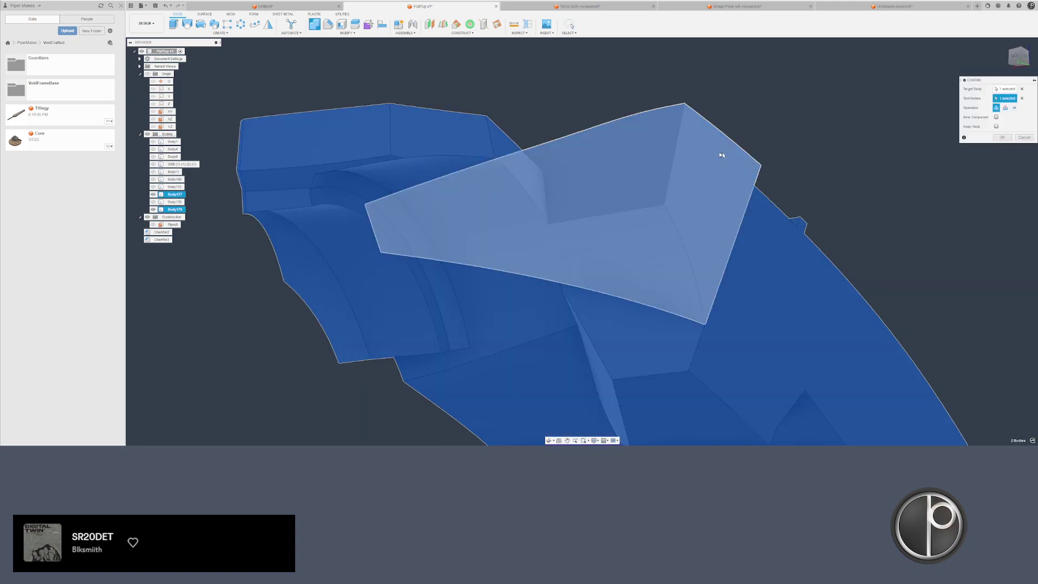
{"action": "key", "text": "Return"}
- Try to split the joined grey body with its own olive outer face beside the raised wedge
{"action": "middle_click_drag", "start_coordinate": [588, 200], "coordinate": [541, 179], "text": "shift"}
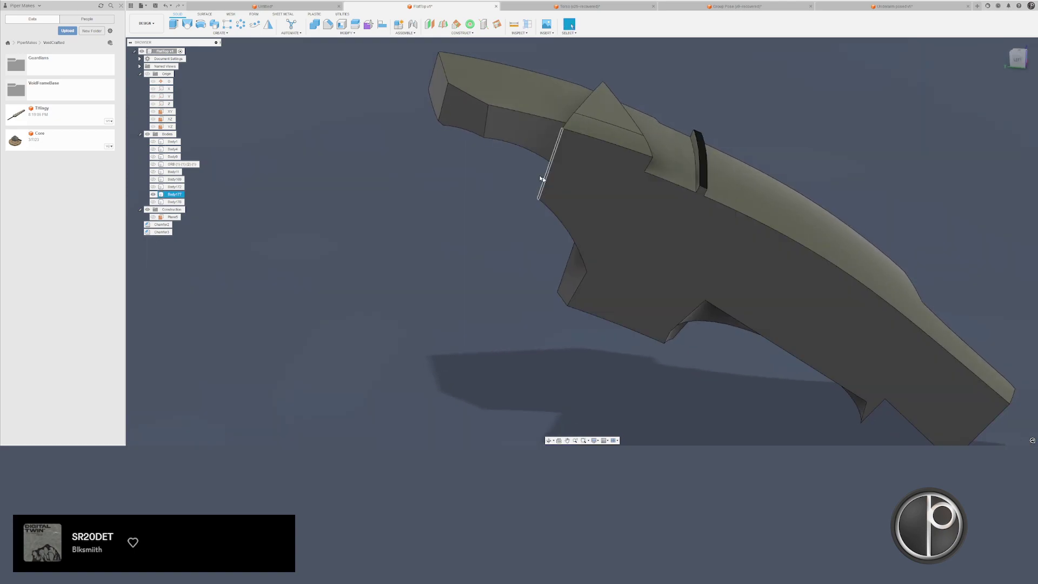
{"action": "left_click", "coordinate": [355, 24]}
{"action": "left_click", "coordinate": [495, 102]}
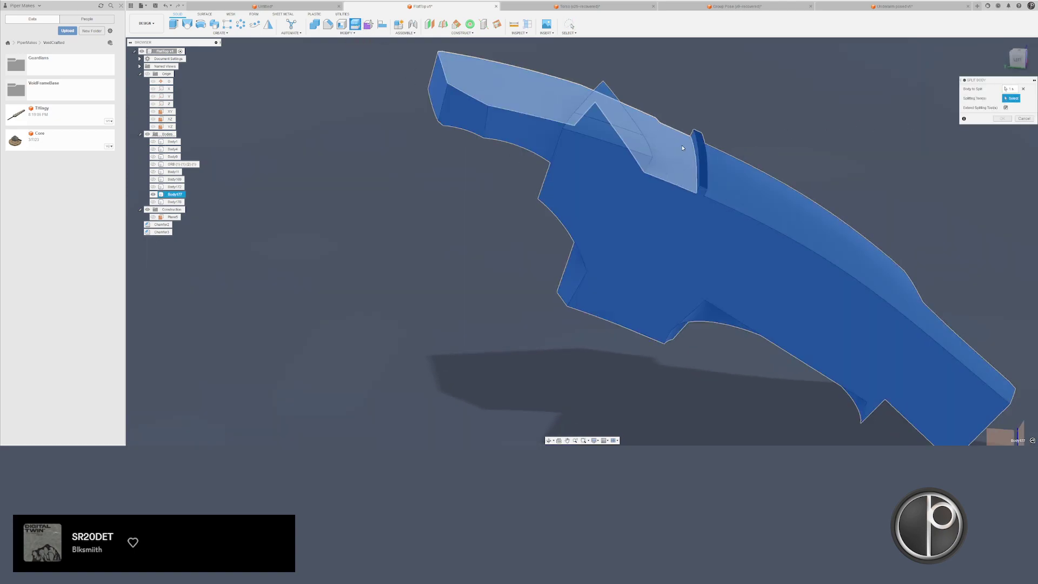
{"action": "left_click", "coordinate": [668, 135]}
{"action": "middle_click_drag", "start_coordinate": [670, 110], "coordinate": [660, 159]}
{"action": "key", "text": "Return"}
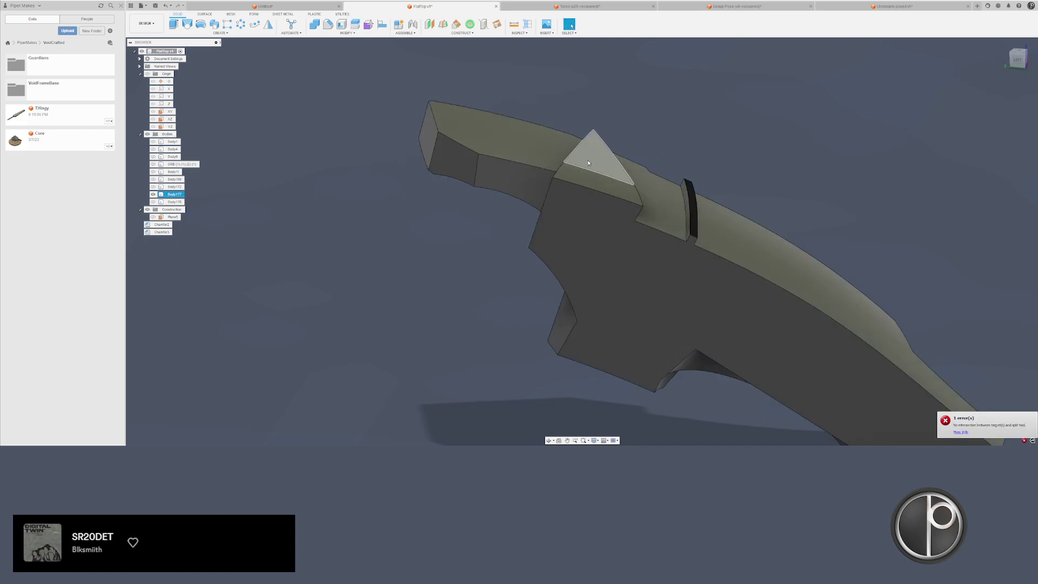
- Inspect the raised wedge's two top faces on the grey body and show the joined olive body again
{"action": "middle_click_drag", "start_coordinate": [599, 174], "coordinate": [604, 158], "text": "shift"}
{"action": "left_click", "coordinate": [636, 207], "text": "shift"}
{"action": "middle_click_drag", "start_coordinate": [636, 208], "coordinate": [565, 198], "text": "shift"}
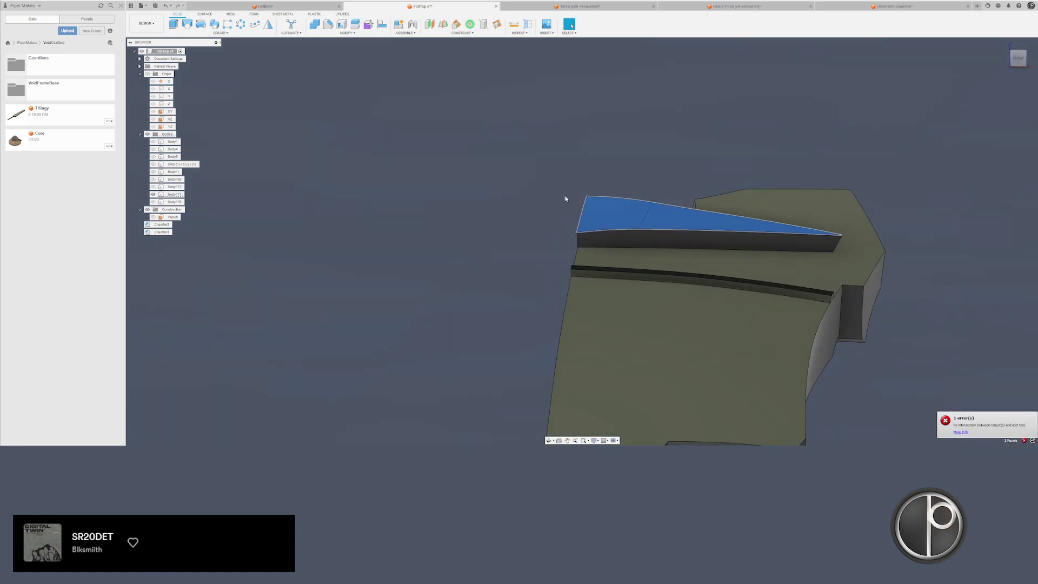
{"action": "middle_click_drag", "start_coordinate": [503, 176], "coordinate": [274, 203], "text": "shift"}
{"action": "left_click", "coordinate": [174, 203]}
{"action": "key", "text": "v"}
{"action": "left_click", "coordinate": [217, 243]}
{"action": "middle_click_drag", "start_coordinate": [219, 244], "coordinate": [253, 243], "text": "shift"}
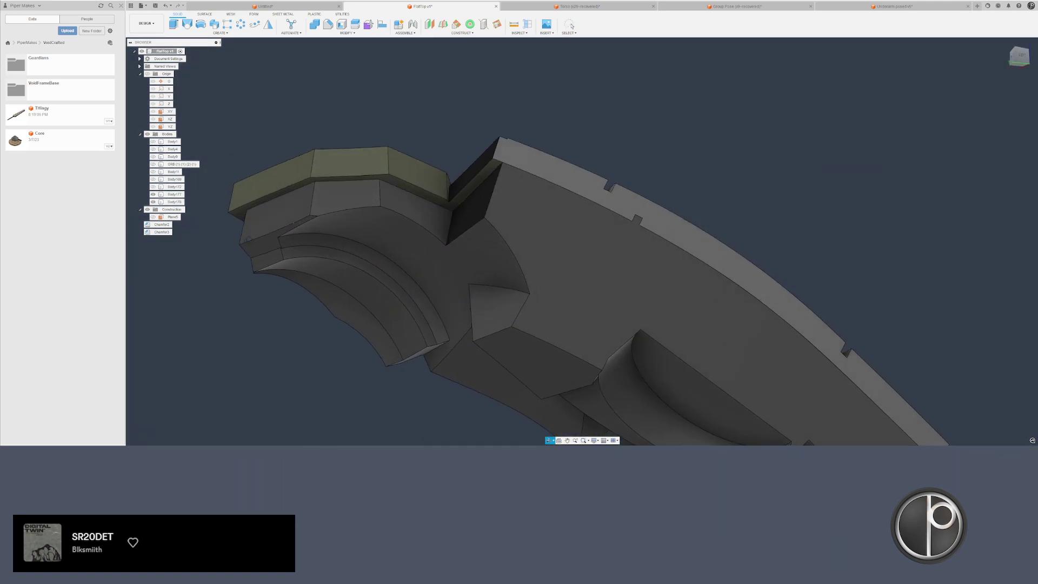
- Offset the grey body's side face at the notch outward to line up with the olive body's notch face
{"action": "scroll", "coordinate": [523, 219], "scroll_direction": "up", "scroll_amount": 3}
{"action": "scroll", "coordinate": [479, 171], "scroll_direction": "up", "scroll_amount": 2}
{"action": "left_click", "coordinate": [461, 166]}
{"action": "key", "text": "q"}
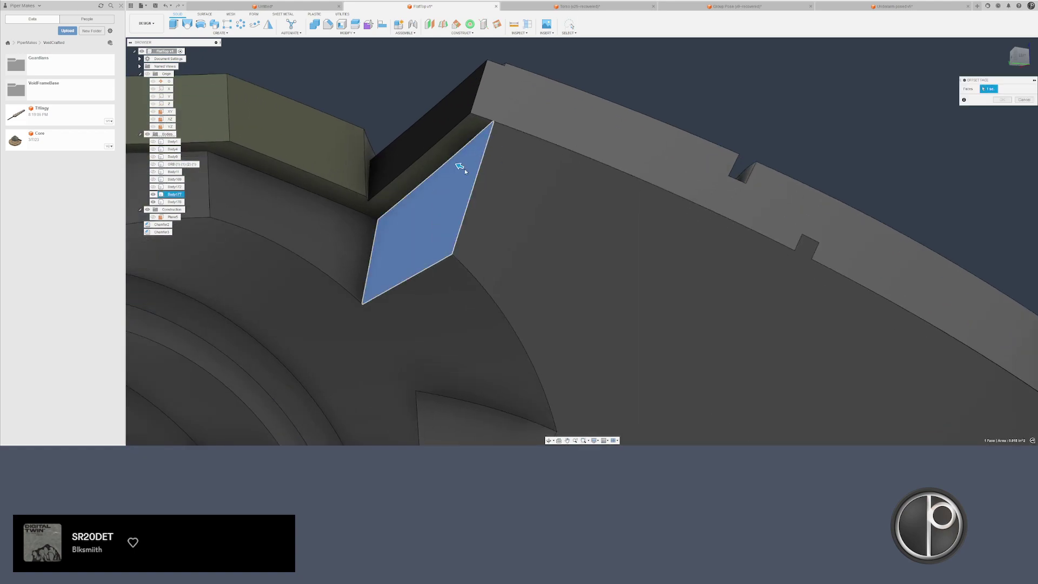
{"action": "scroll", "coordinate": [449, 162], "scroll_direction": "down", "scroll_amount": 10}
{"action": "key", "text": "Escape"}
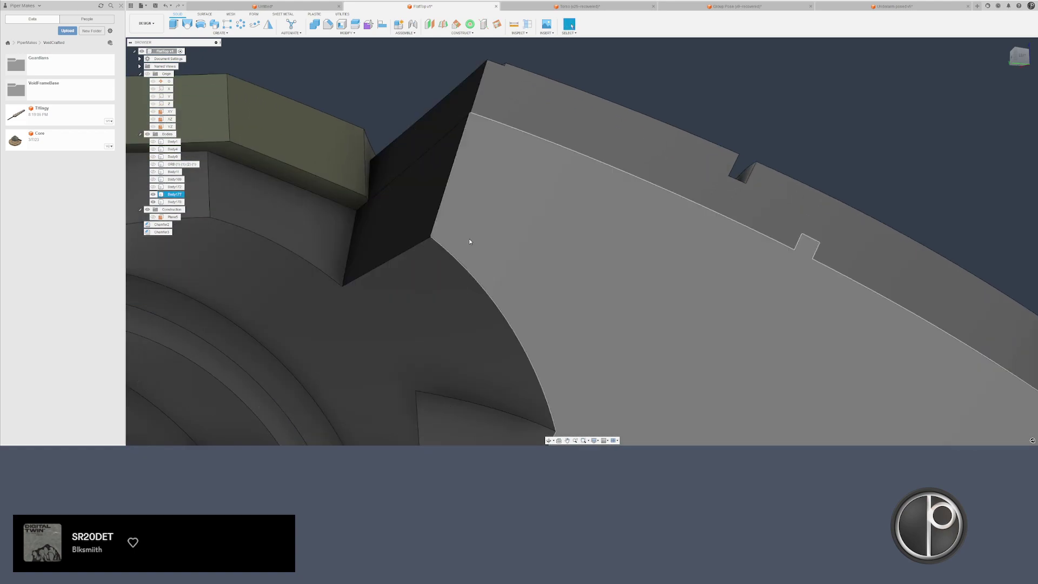
- Show the large geared main body underneath the grey and olive bodies
{"action": "middle_click_drag", "start_coordinate": [439, 185], "coordinate": [411, 173], "text": "shift"}
{"action": "left_click", "coordinate": [180, 188]}
{"action": "key", "text": "v"}
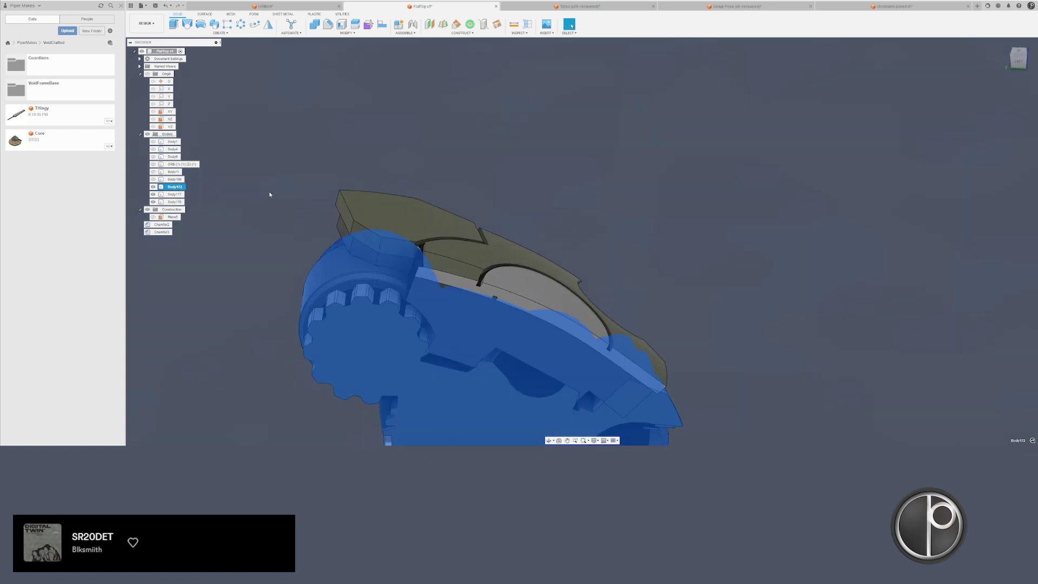
{"action": "left_click", "coordinate": [268, 195]}
{"action": "middle_click_drag", "start_coordinate": [276, 191], "coordinate": [452, 308], "text": "shift"}
{"action": "scroll", "coordinate": [452, 308], "scroll_direction": "up", "scroll_amount": 4}
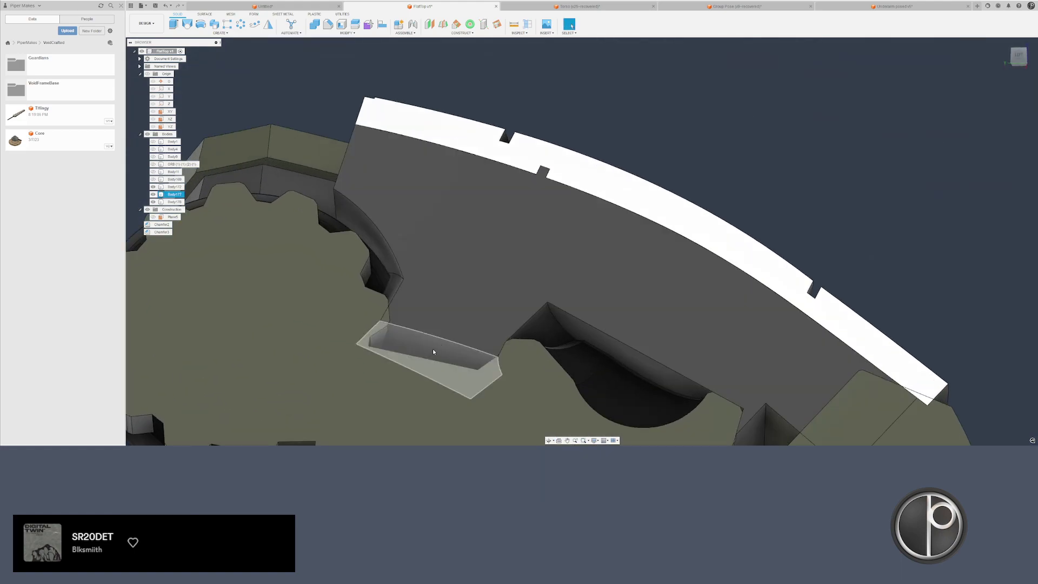
- Offset the grey body's narrow lower ledge face beside the gear teeth to close its gap to the main body
{"action": "right_click", "coordinate": [432, 349]}
{"action": "left_click", "coordinate": [447, 340]}
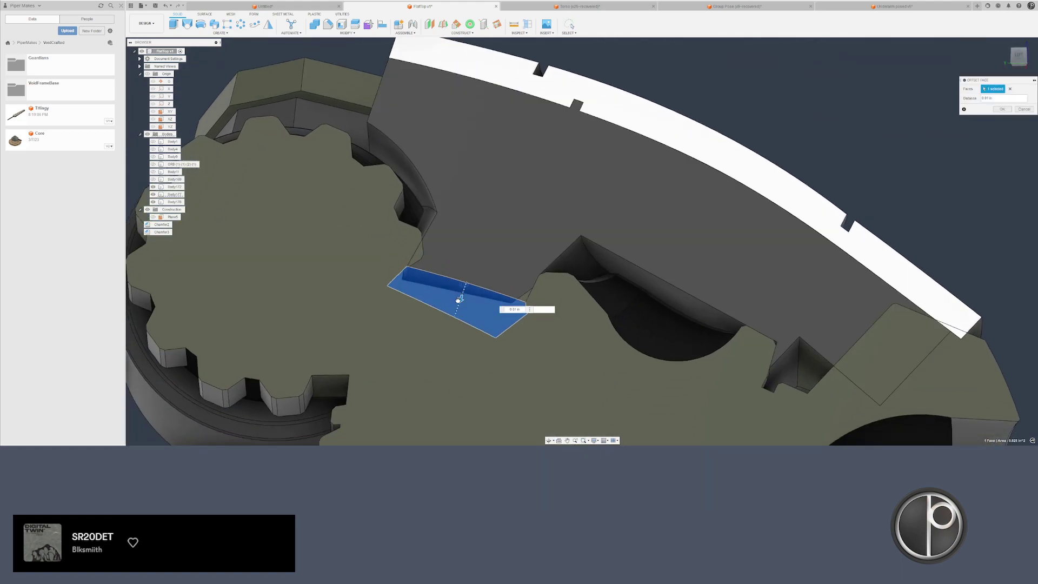
{"action": "key", "text": "Return"}
- Offset the crescent-shaped face in the grey body's curved recess outward into the main body
{"action": "middle_click_drag", "start_coordinate": [618, 328], "coordinate": [539, 267]}
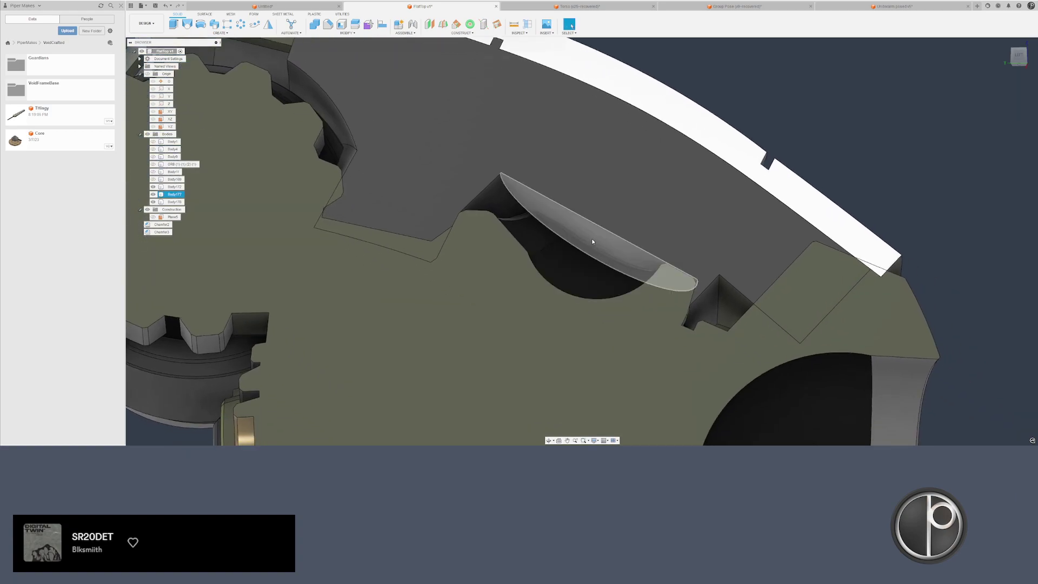
{"action": "left_click", "coordinate": [611, 232]}
{"action": "left_click_drag", "start_coordinate": [584, 250], "coordinate": [526, 305]}
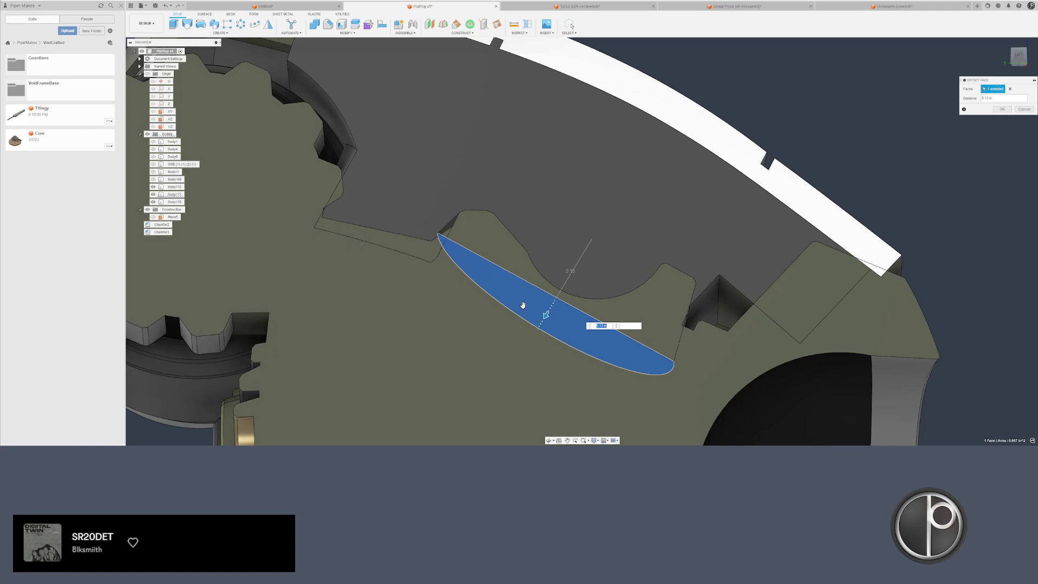
{"action": "key", "text": "Return"}
{"action": "left_click", "coordinate": [573, 214]}
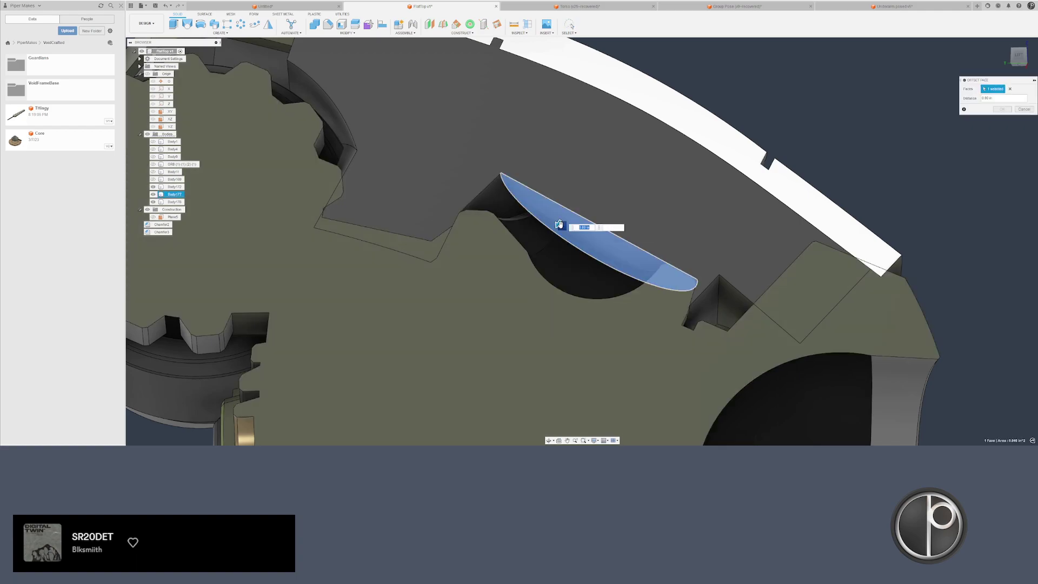
{"action": "left_click_drag", "start_coordinate": [558, 225], "coordinate": [527, 273]}
{"action": "scroll", "coordinate": [522, 278], "scroll_direction": "down", "scroll_amount": 3}
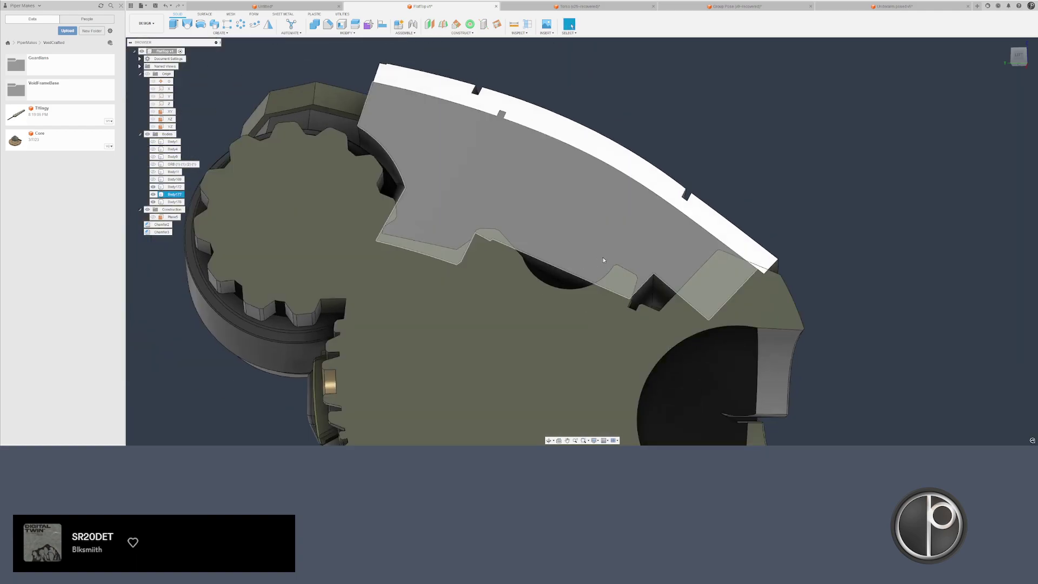
- Offset the small face of the grey body's V-shaped notch beside the large round opening outward into the main body
{"action": "left_click", "coordinate": [669, 296]}
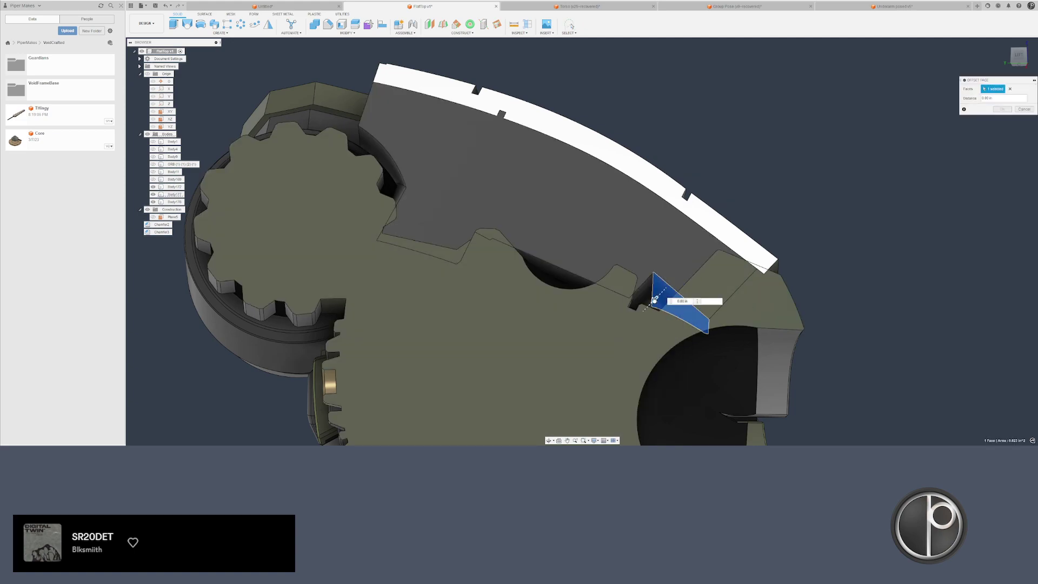
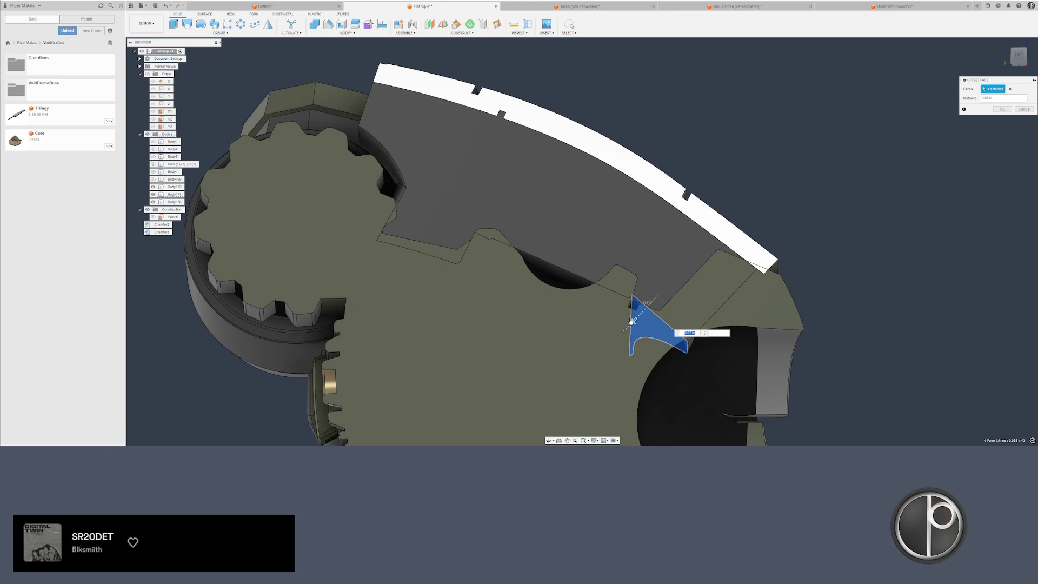
{"action": "key", "text": "Return"}
{"action": "scroll", "coordinate": [642, 300], "scroll_direction": "down", "scroll_amount": 4}
{"action": "middle_click_drag", "start_coordinate": [644, 324], "coordinate": [583, 342], "text": "shift"}
{"action": "scroll", "coordinate": [584, 343], "scroll_direction": "down", "scroll_amount": 1}
- Show the hidden angled cylinder body next to the round opening
{"action": "left_click", "coordinate": [262, 216]}
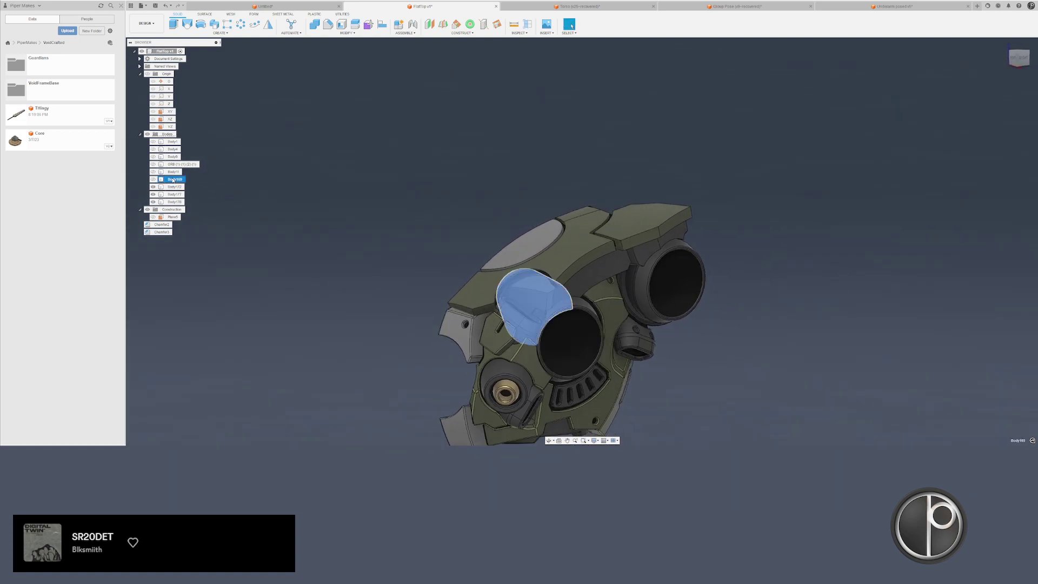
{"action": "scroll", "coordinate": [613, 292], "scroll_direction": "up", "scroll_amount": 3}
{"action": "middle_click_drag", "start_coordinate": [611, 294], "coordinate": [575, 281], "text": "shift"}
{"action": "key", "text": "c"}
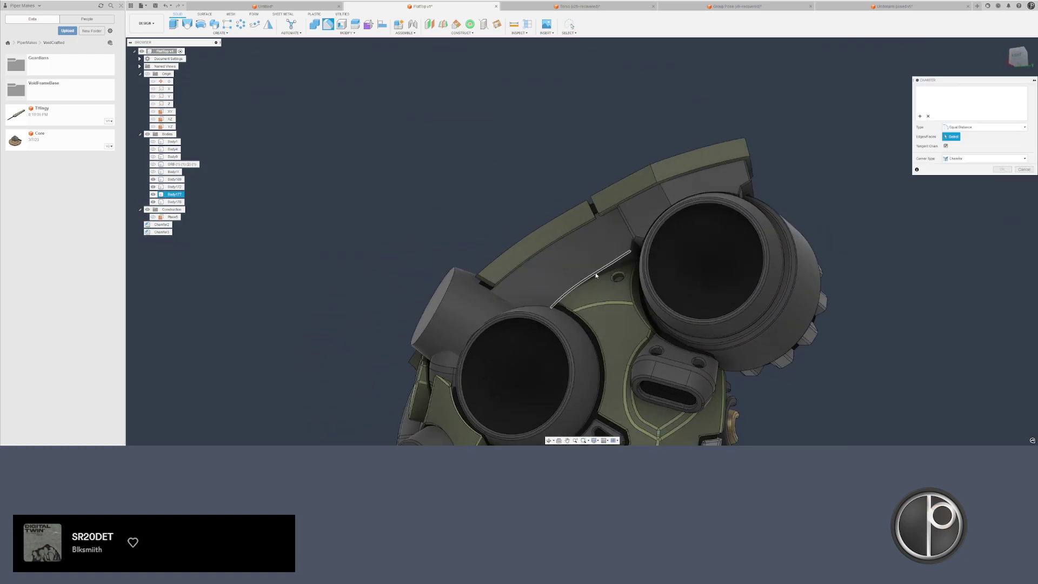
{"action": "left_click", "coordinate": [596, 276]}
{"action": "scroll", "coordinate": [598, 276], "scroll_direction": "up", "scroll_amount": 3}
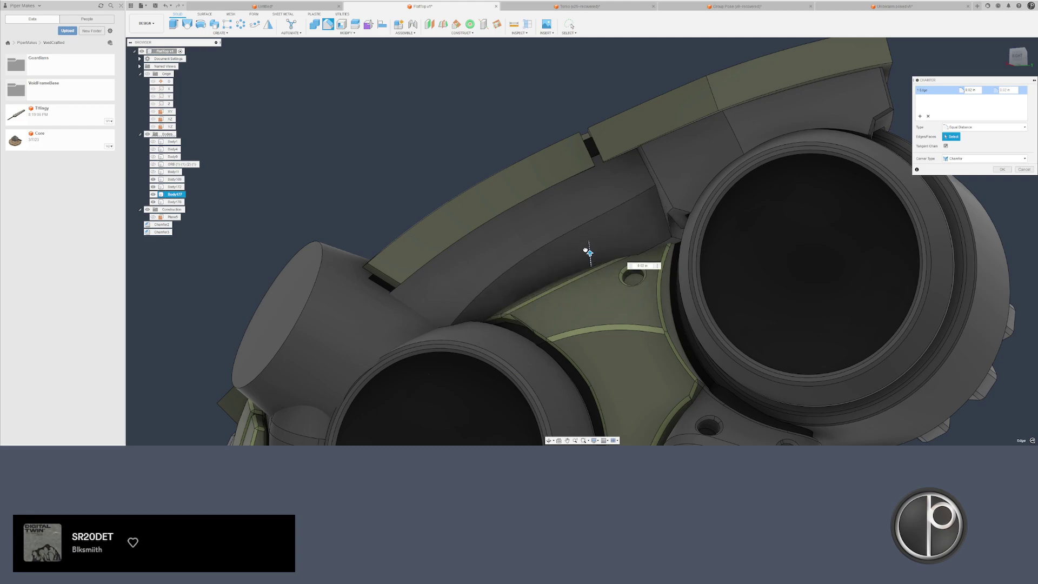
{"action": "left_click_drag", "start_coordinate": [585, 258], "coordinate": [586, 259]}
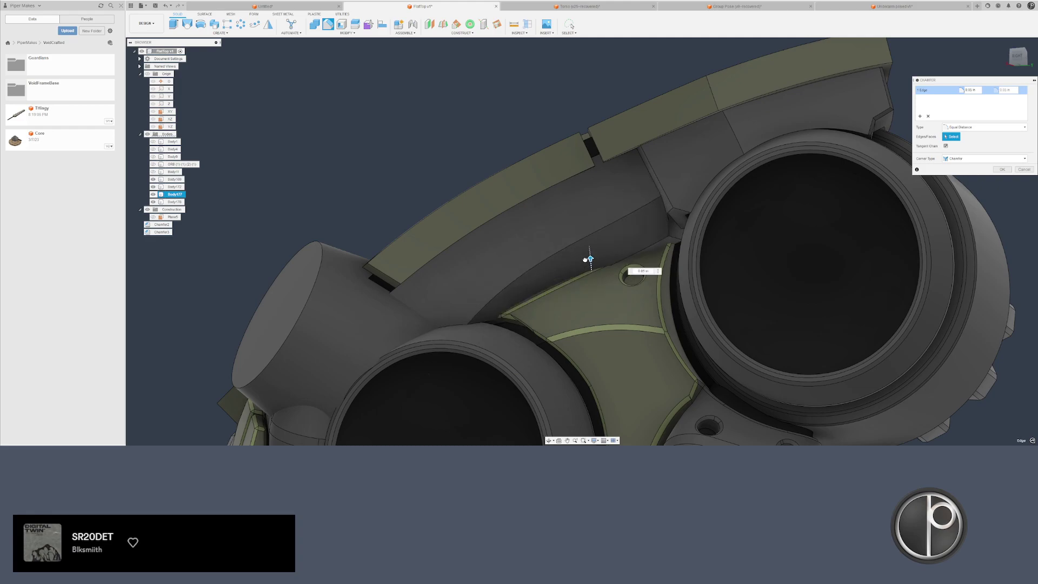
{"action": "scroll", "coordinate": [582, 266], "scroll_direction": "up", "scroll_amount": 5}
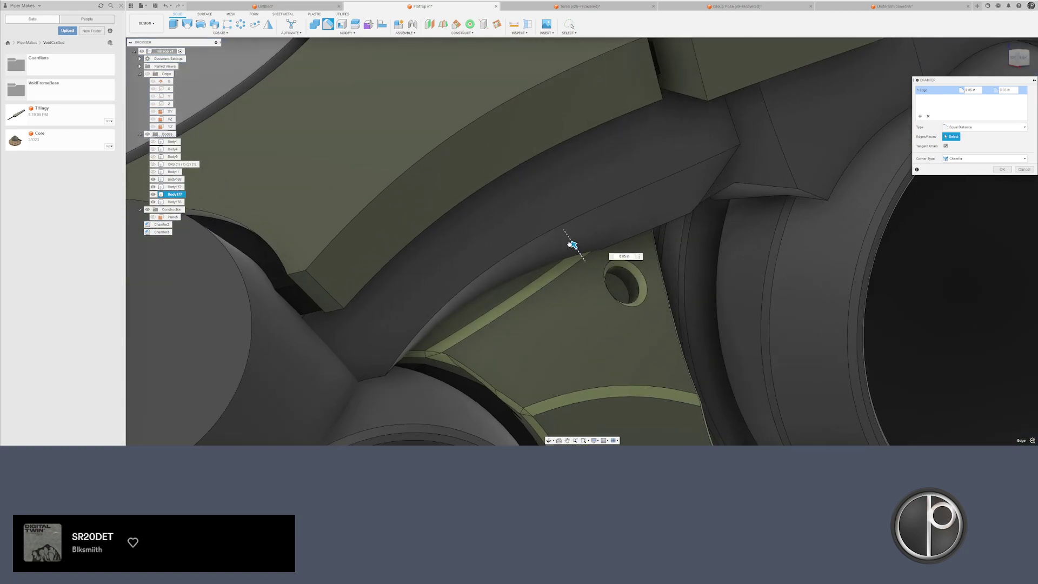
{"action": "scroll", "coordinate": [557, 259], "scroll_direction": "down", "scroll_amount": 3}
{"action": "key", "text": "Escape"}
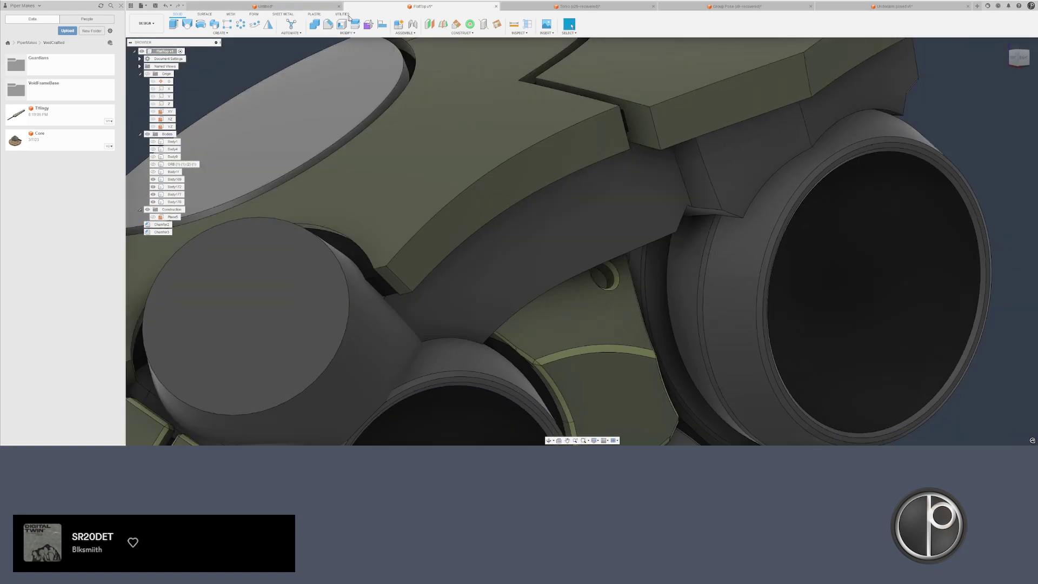
- Split the grey body along the curved band beneath the olive plate and show the resulting pieces
{"action": "left_click", "coordinate": [355, 24]}
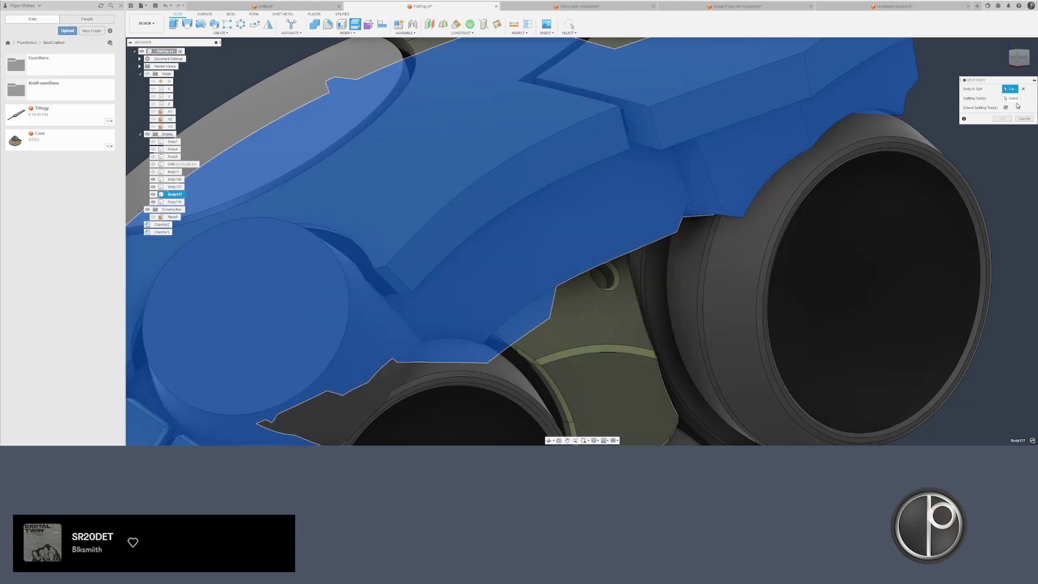
{"action": "left_click", "coordinate": [173, 195]}
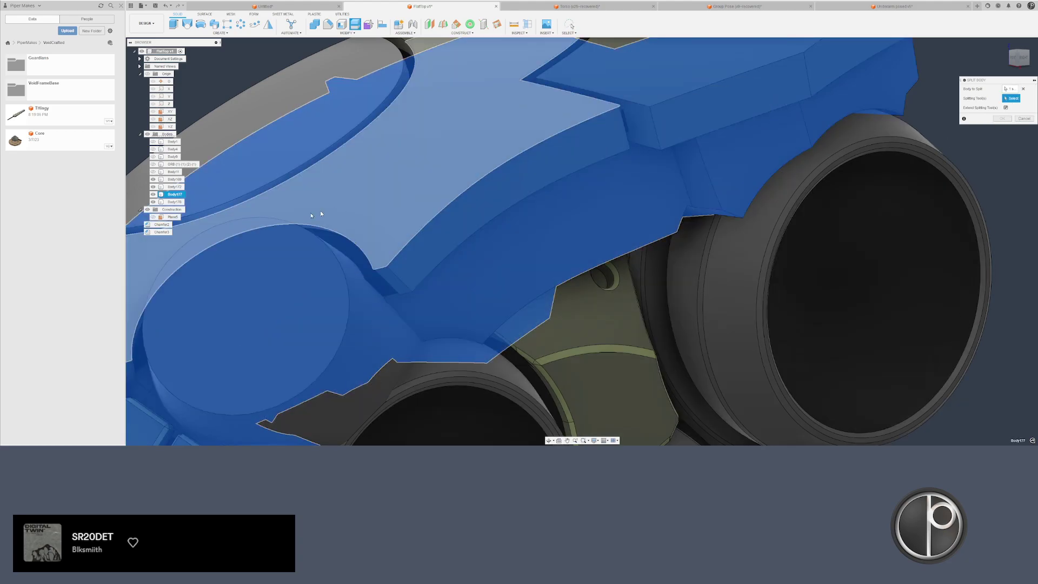
{"action": "left_click", "coordinate": [528, 248]}
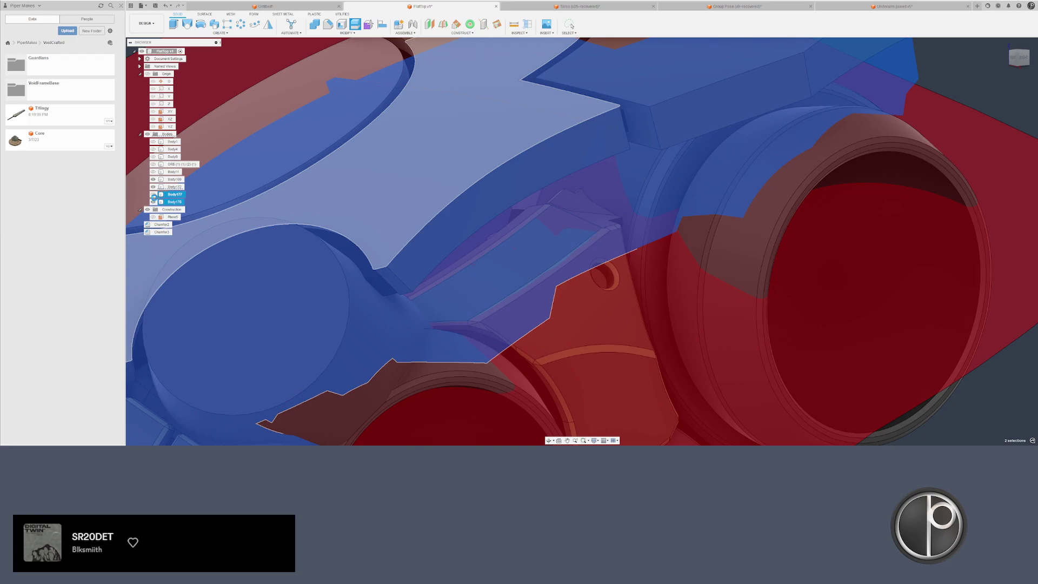
{"action": "key", "text": "Return"}
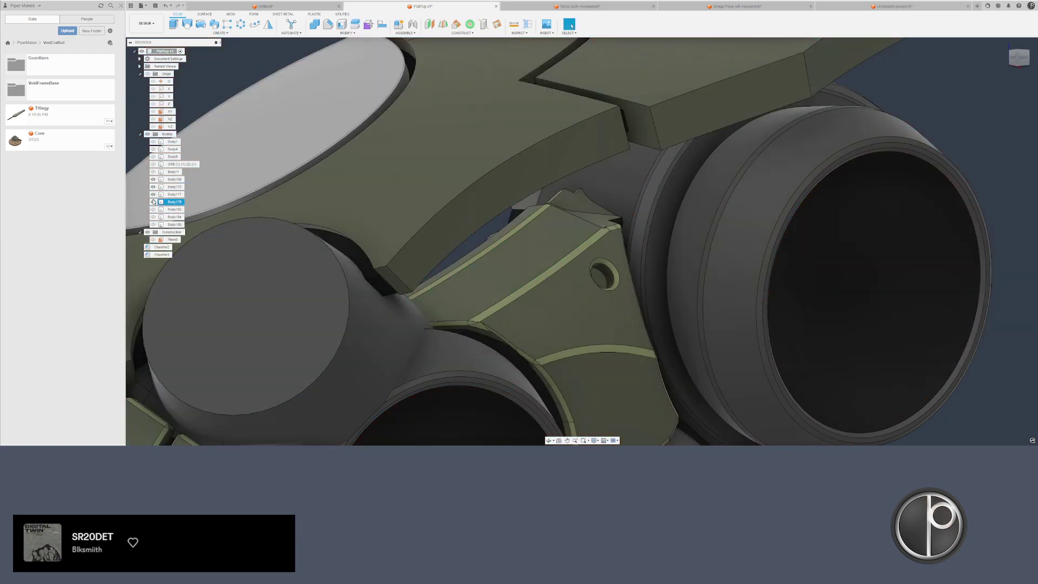
{"action": "left_click", "coordinate": [153, 210]}
{"action": "left_click", "coordinate": [153, 217]}
{"action": "left_click", "coordinate": [153, 224]}
{"action": "scroll", "coordinate": [363, 268], "scroll_direction": "down", "scroll_amount": 3}
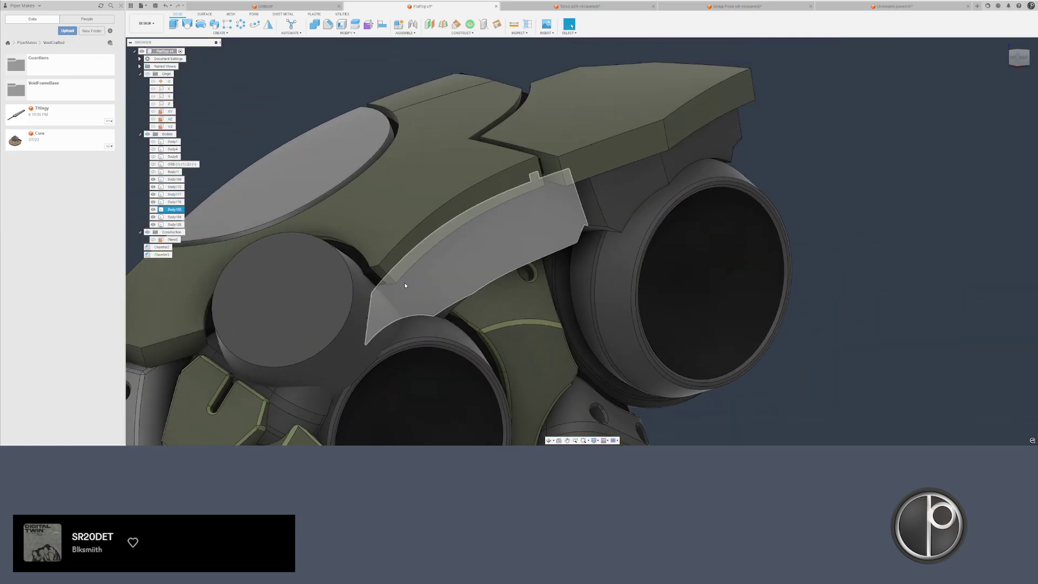
{"action": "middle_click_drag", "start_coordinate": [440, 277], "coordinate": [465, 216], "text": "shift"}
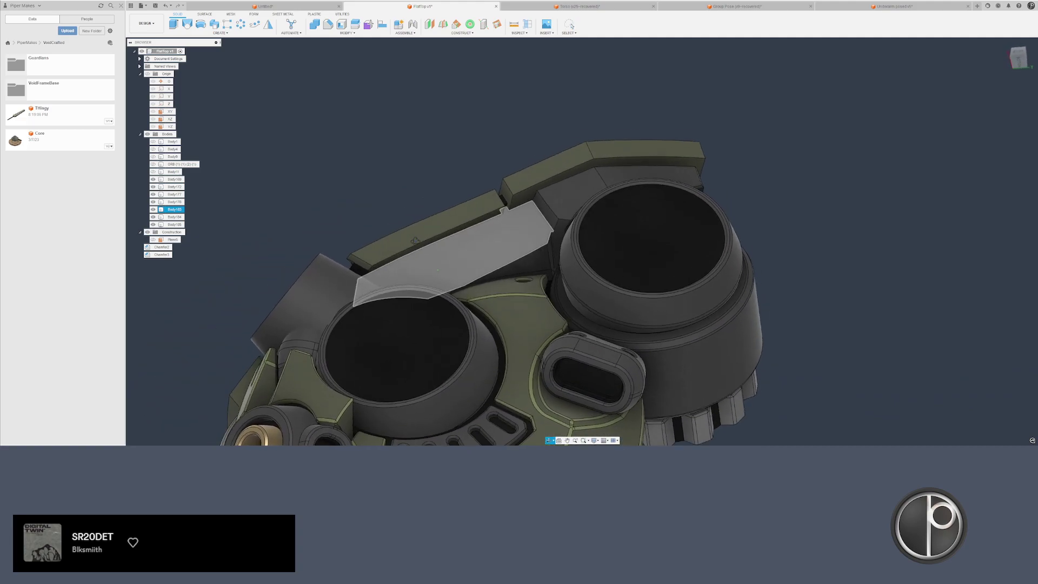
- Hide the main body with the round openings to expose the underside of the grey pieces
{"action": "scroll", "coordinate": [567, 275], "scroll_direction": "up", "scroll_amount": 3}
{"action": "middle_click_drag", "start_coordinate": [567, 276], "coordinate": [562, 314], "text": "shift"}
{"action": "left_click", "coordinate": [533, 303]}
{"action": "scroll", "coordinate": [573, 322], "scroll_direction": "down", "scroll_amount": 4}
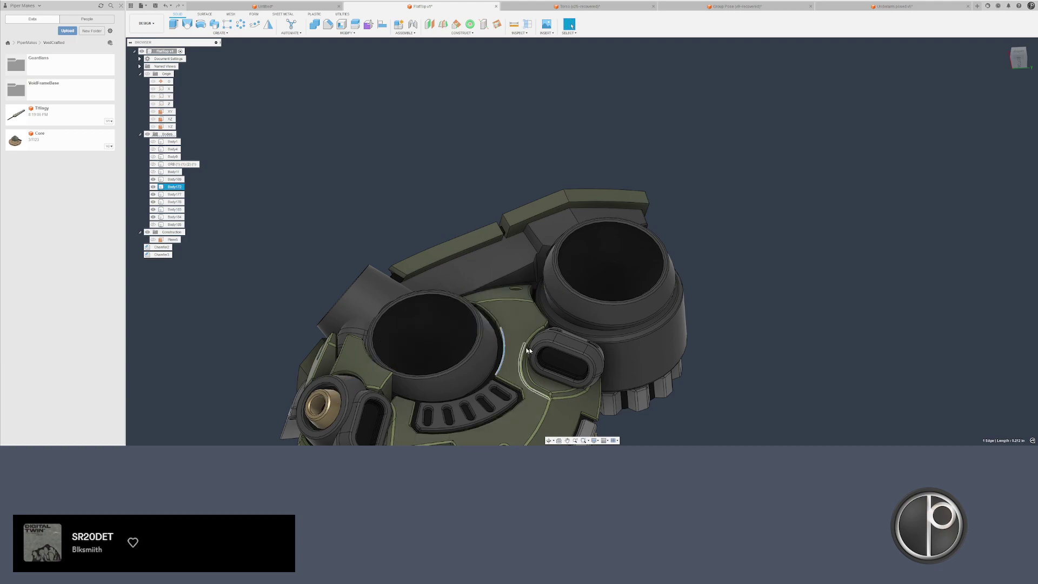
{"action": "left_click", "coordinate": [577, 354]}
{"action": "key", "text": "v"}
- Delete the two adjoining faces on the lower grey piece and hide the angled cylinder body
{"action": "middle_click_drag", "start_coordinate": [590, 349], "coordinate": [579, 310], "text": "shift"}
{"action": "scroll", "coordinate": [532, 292], "scroll_direction": "up", "scroll_amount": 3}
{"action": "left_click", "coordinate": [478, 301]}
{"action": "scroll", "coordinate": [420, 281], "scroll_direction": "up", "scroll_amount": 2}
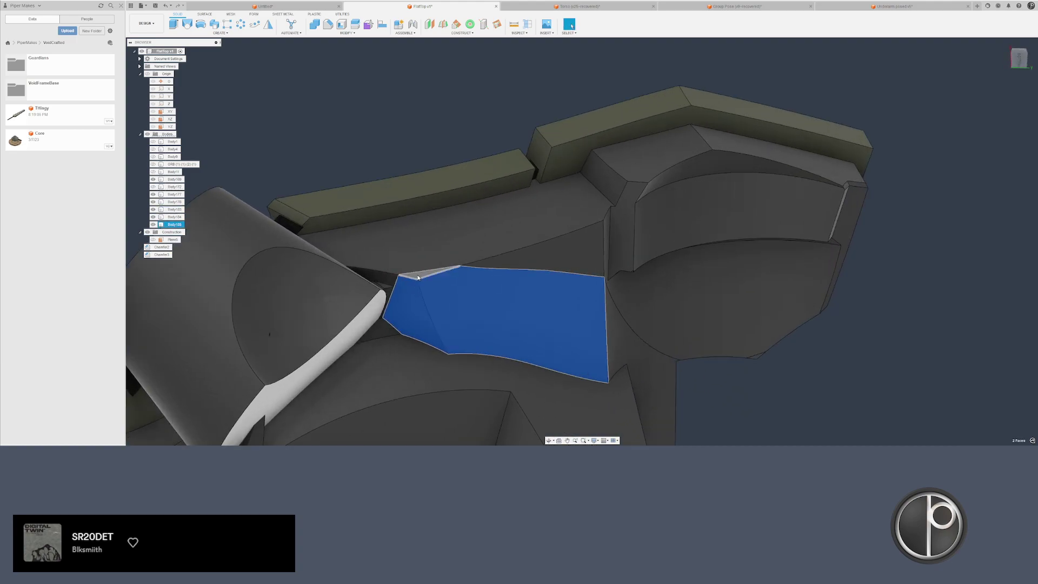
{"action": "key", "text": "Delete"}
{"action": "middle_click_drag", "start_coordinate": [519, 303], "coordinate": [278, 274], "text": "shift"}
{"action": "left_click", "coordinate": [582, 276]}
{"action": "key", "text": "Delete"}
{"action": "scroll", "coordinate": [508, 310], "scroll_direction": "down", "scroll_amount": 1}
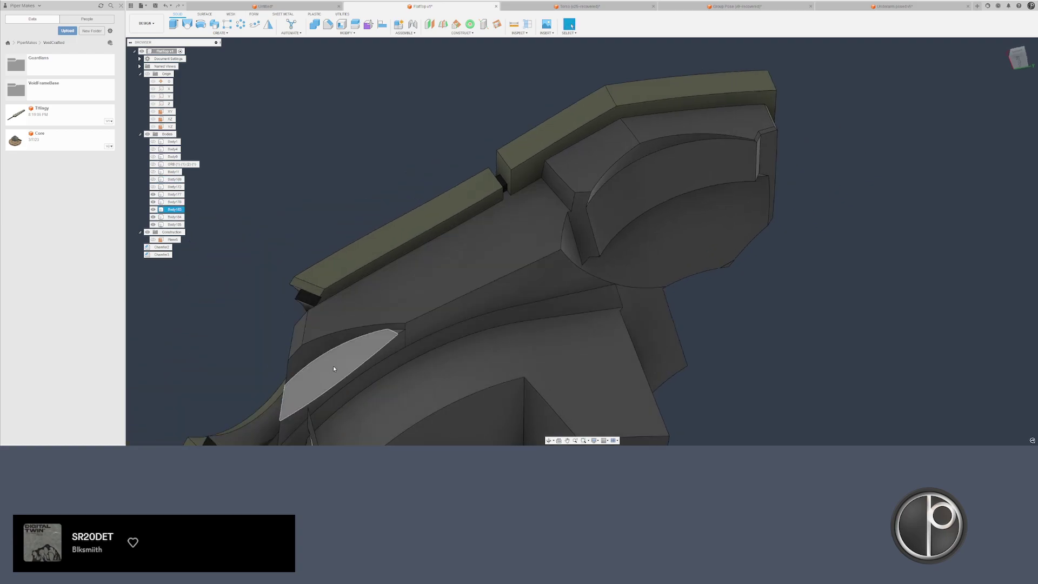
- Hide the olive plate body above the grey pieces
{"action": "middle_click_drag", "start_coordinate": [334, 366], "coordinate": [417, 204], "text": "shift"}
{"action": "left_click", "coordinate": [417, 204]}
{"action": "key", "text": "v"}
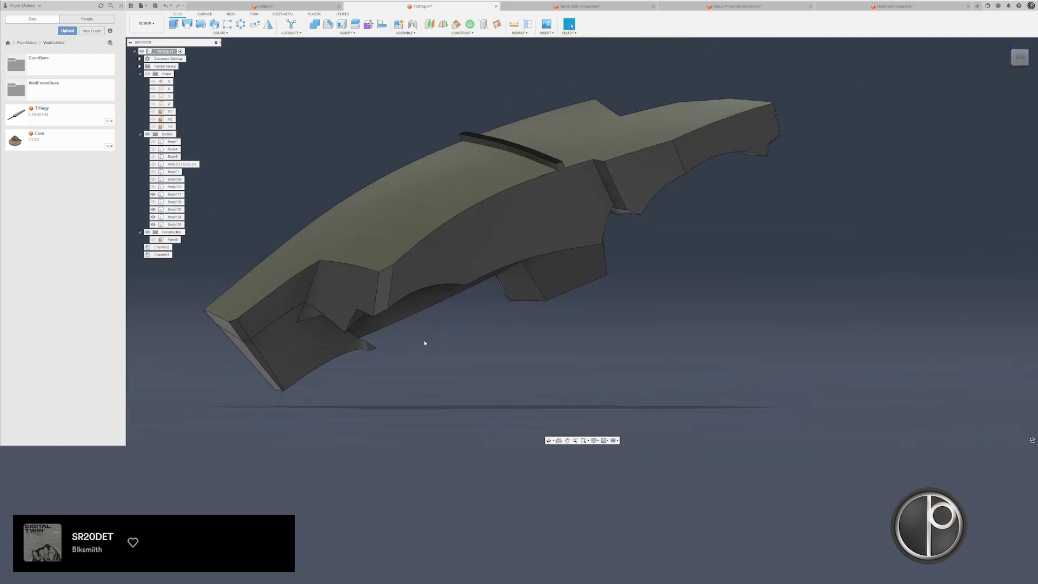
- Split the lower grey piece with its recessed side face and delete the thin curved sliver at its narrow end
{"action": "middle_click_drag", "start_coordinate": [424, 343], "coordinate": [417, 317], "text": "shift"}
{"action": "left_click", "coordinate": [355, 24]}
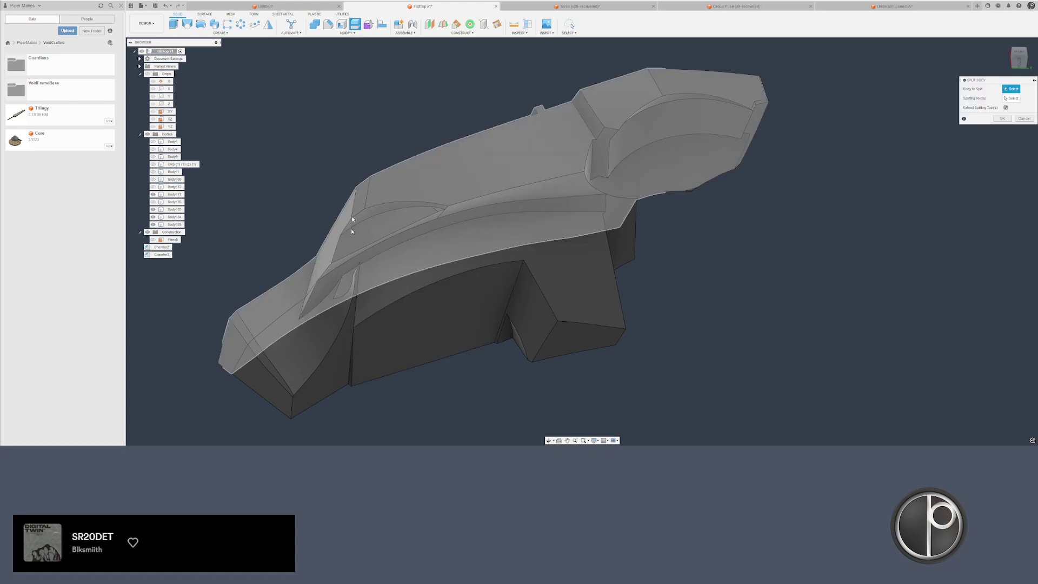
{"action": "left_click", "coordinate": [349, 308]}
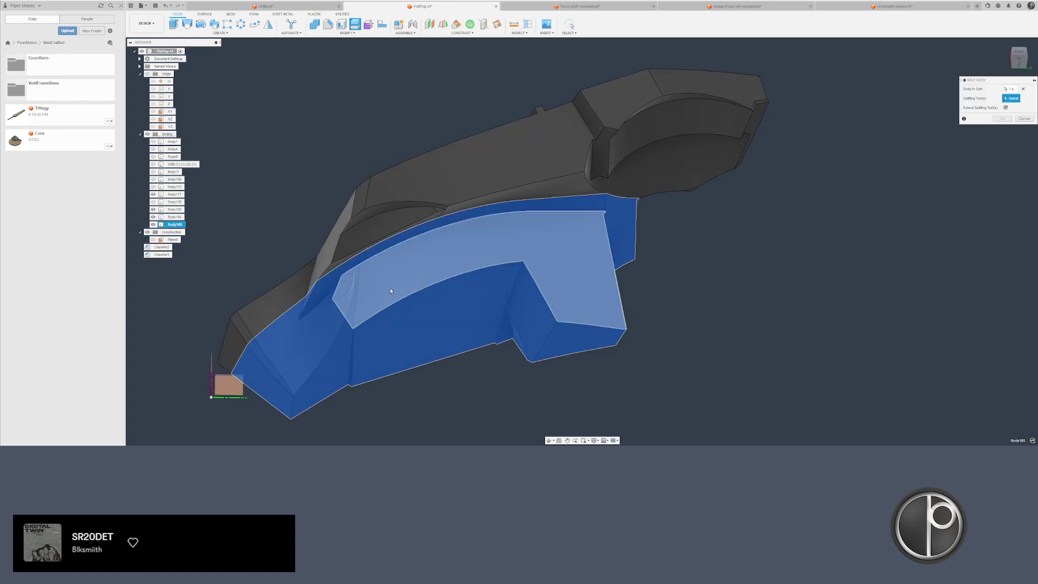
{"action": "left_click", "coordinate": [374, 354]}
{"action": "key", "text": "Return"}
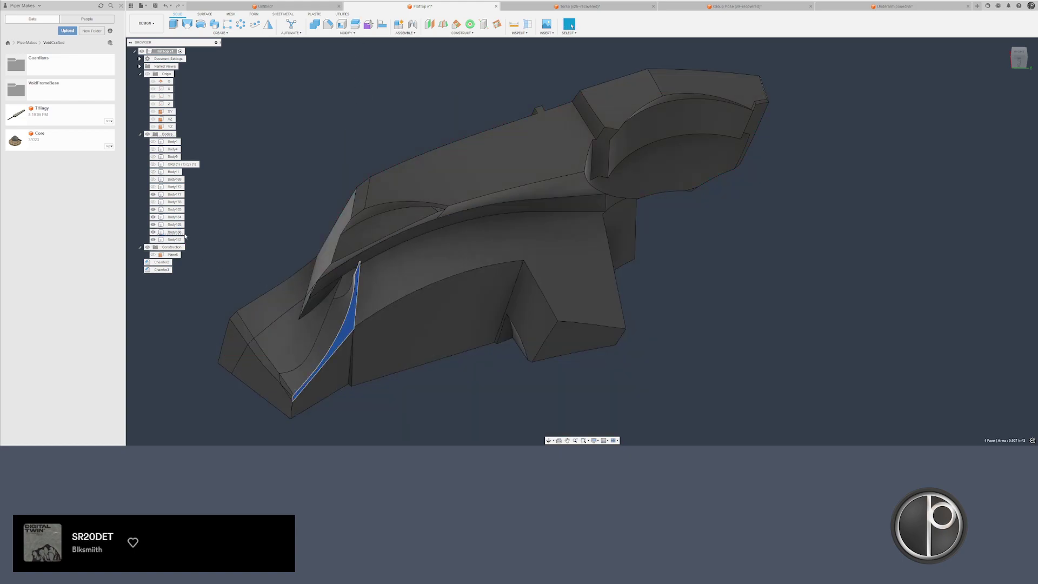
{"action": "key", "text": "Delete"}
- Combine all the split grey pieces back into a single body with the Join operation
{"action": "scroll", "coordinate": [388, 346], "scroll_direction": "down", "scroll_amount": 3}
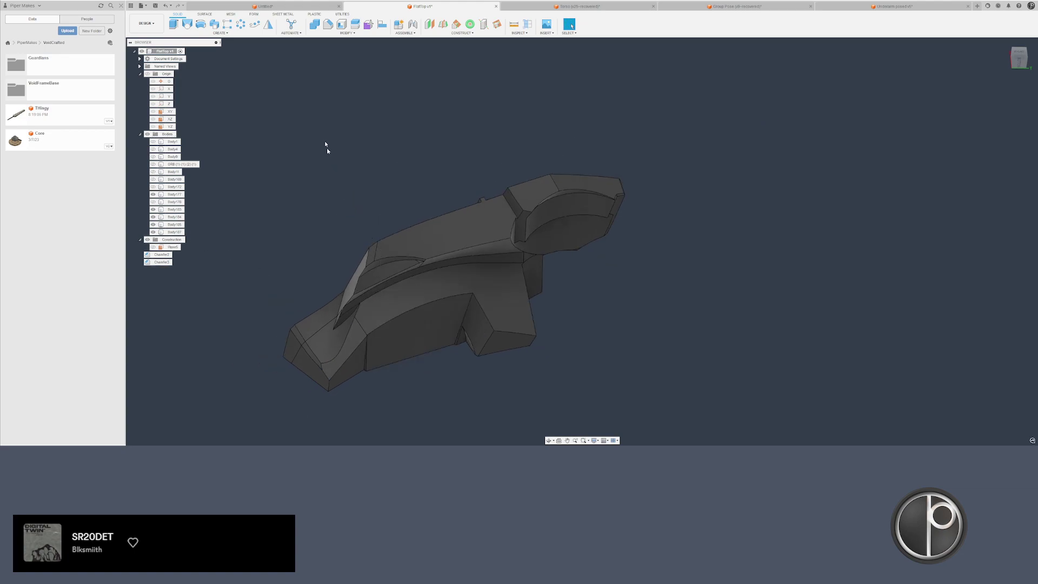
{"action": "left_click", "coordinate": [315, 25]}
{"action": "left_click", "coordinate": [449, 270]}
{"action": "left_click_drag", "start_coordinate": [643, 152], "coordinate": [259, 398]}
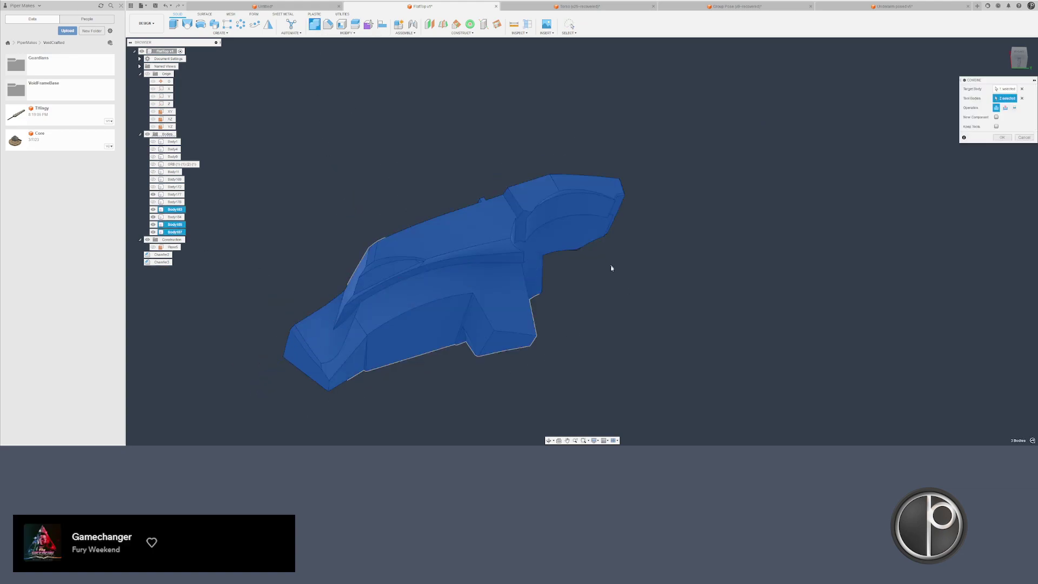
{"action": "key", "text": "Return"}
{"action": "middle_click_drag", "start_coordinate": [559, 306], "coordinate": [577, 320], "text": "shift"}
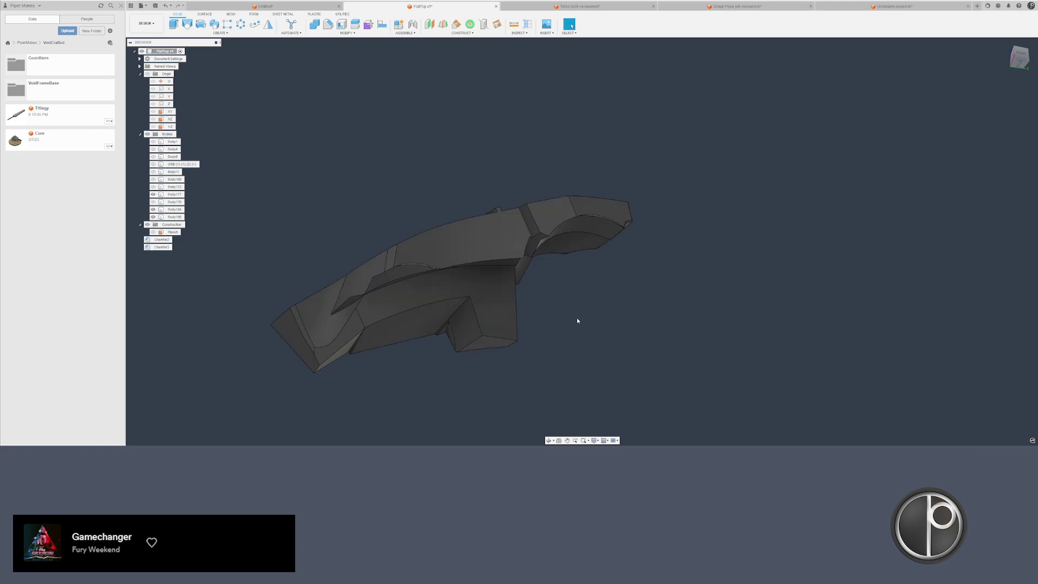
{"action": "left_click", "coordinate": [314, 24]}
{"action": "left_click", "coordinate": [507, 240]}
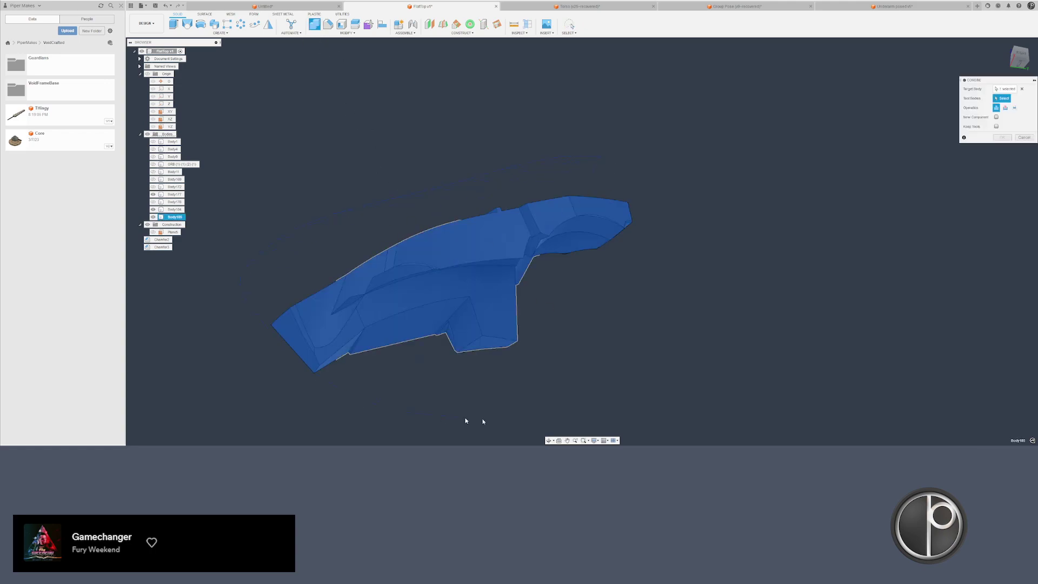
{"action": "key", "text": "Return"}
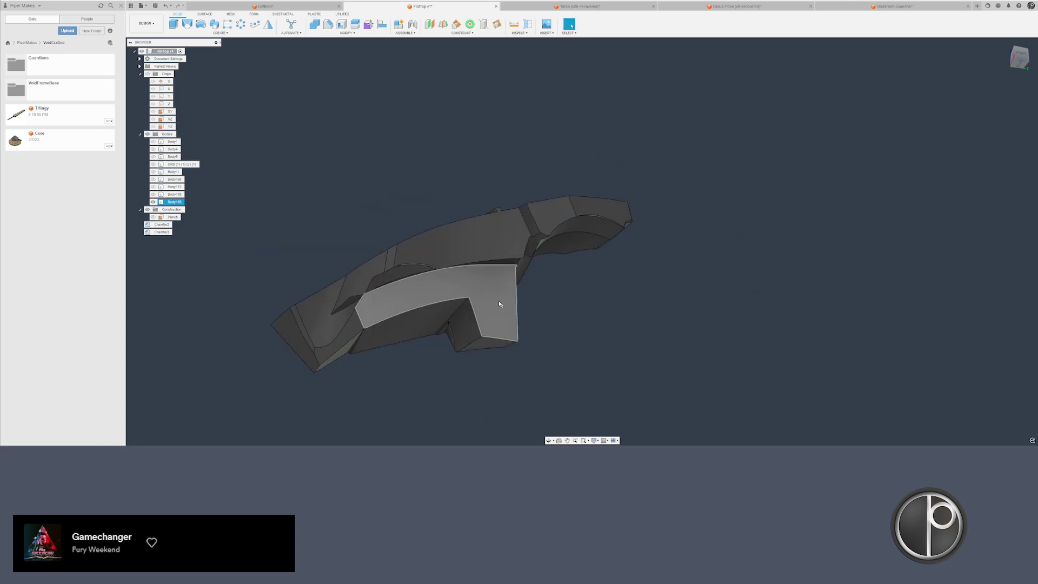
- Show the olive plate body, the main body and the angled cylinder body around the joined grey body
{"action": "left_click", "coordinate": [174, 195]}
{"action": "key", "text": "v"}
{"action": "left_click", "coordinate": [204, 196]}
{"action": "mouse_move", "coordinate": [213, 202]}
{"action": "middle_mouse_down", "text": "shift"}
{"action": "mouse_move", "coordinate": [224, 207]}
{"action": "mouse_move", "coordinate": [221, 192]}
{"action": "middle_mouse_up", "text": "shift"}
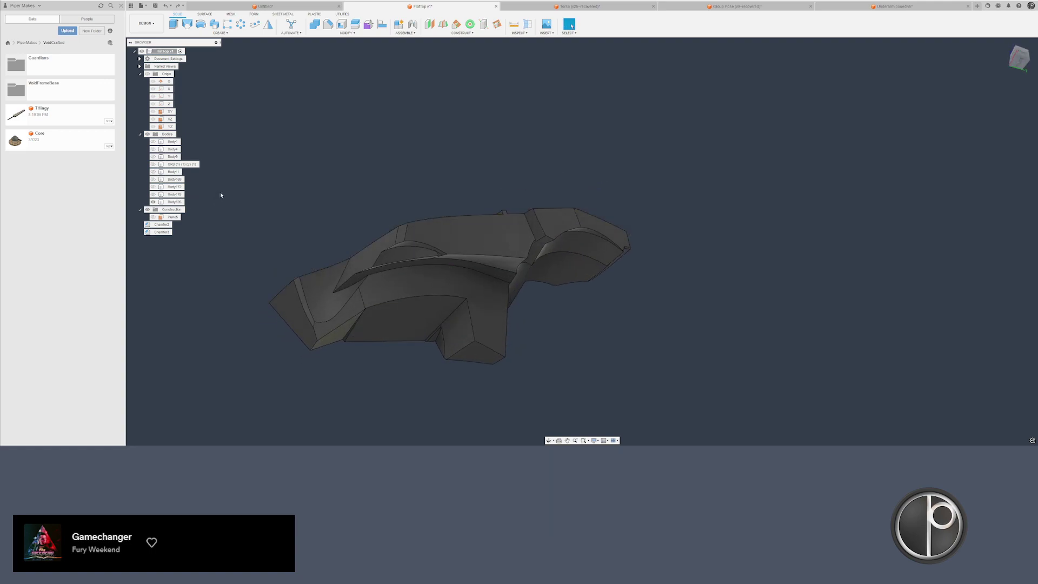
{"action": "key", "text": "v"}
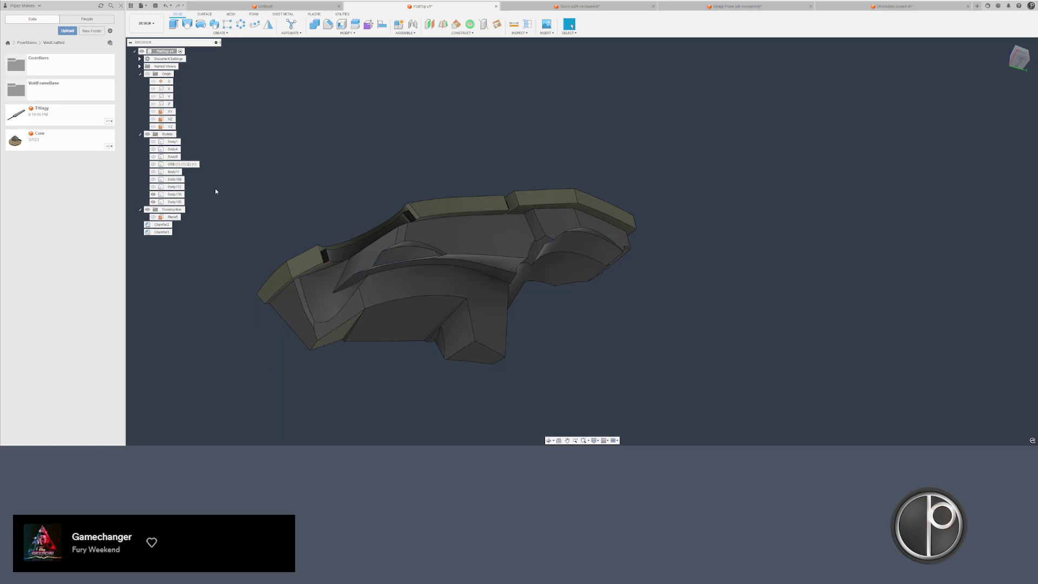
{"action": "left_click", "coordinate": [172, 187]}
{"action": "left_click", "coordinate": [172, 180], "text": "ctrl"}
{"action": "key", "text": "v"}
- Offset the grey body's narrow curved ledge face above the olive panel between the two round openings
{"action": "middle_click_drag", "start_coordinate": [460, 254], "coordinate": [525, 232], "text": "shift"}
{"action": "scroll", "coordinate": [524, 232], "scroll_direction": "up", "scroll_amount": 5}
{"action": "left_click", "coordinate": [517, 229]}
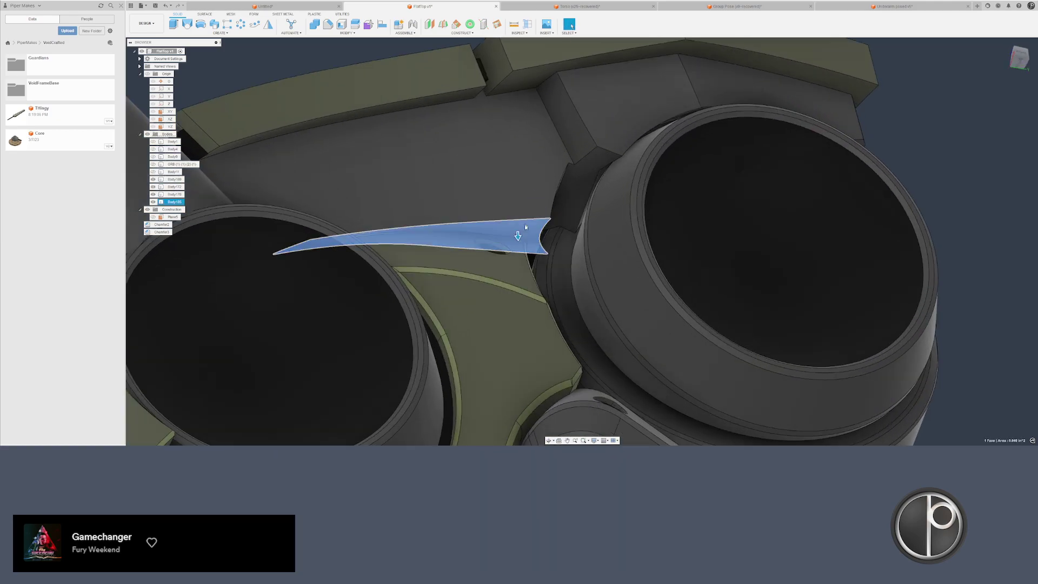
{"action": "key", "text": "q"}
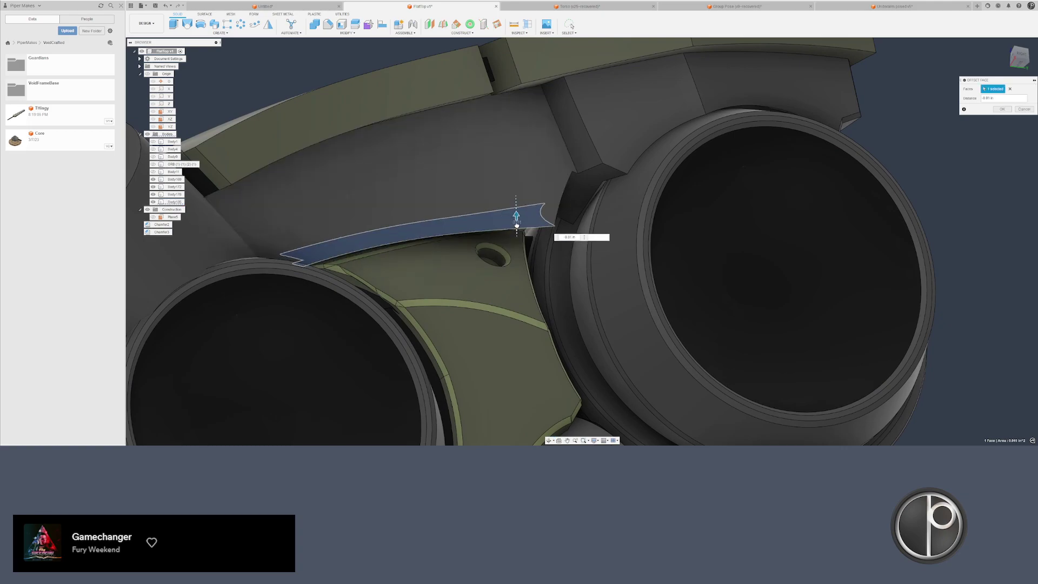
{"action": "middle_click_drag", "start_coordinate": [517, 221], "coordinate": [516, 213], "text": "shift"}
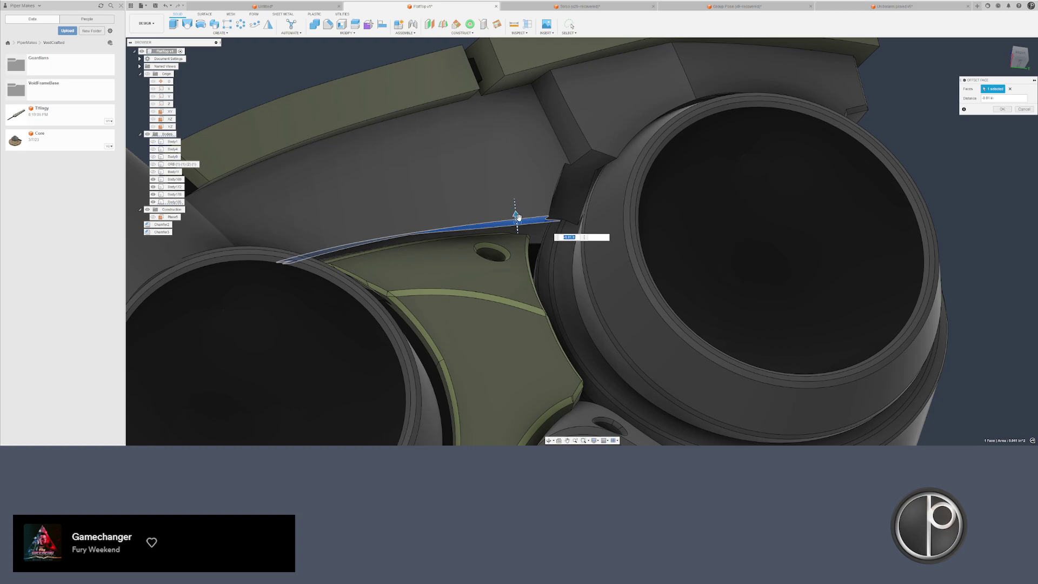
{"action": "key", "text": "Return"}
- Split the grey body using the main body's curved face just below the grey ledge
{"action": "middle_click_drag", "start_coordinate": [500, 229], "coordinate": [479, 234], "text": "shift"}
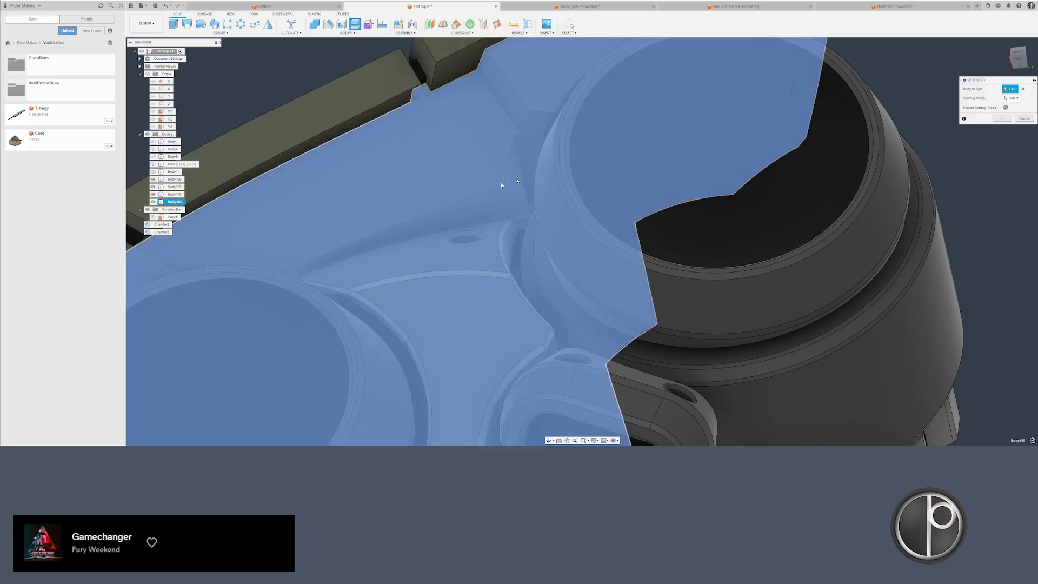
{"action": "left_click", "coordinate": [500, 183]}
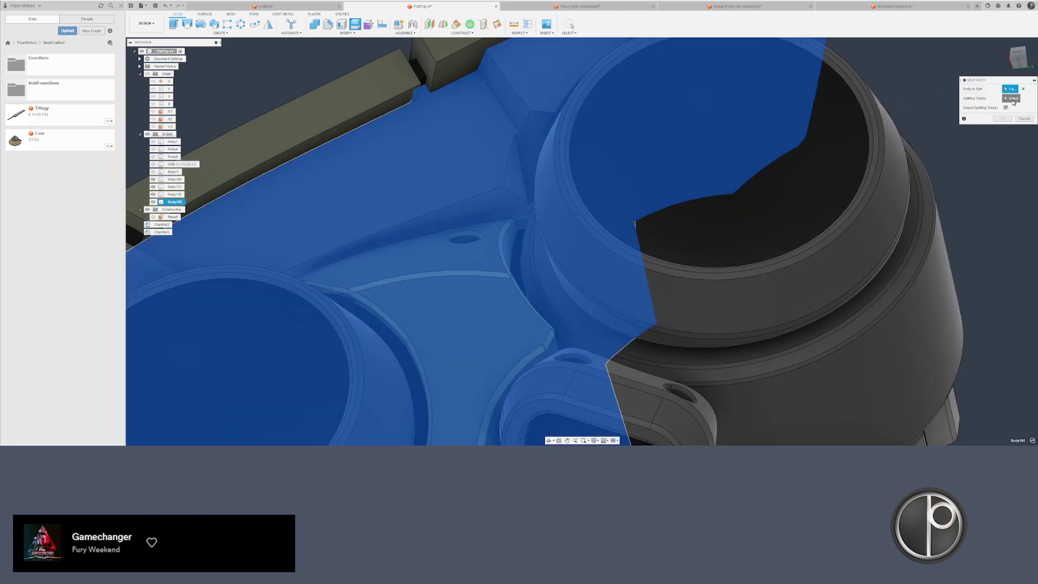
{"action": "left_click", "coordinate": [1013, 100]}
{"action": "left_click", "coordinate": [489, 255]}
{"action": "scroll", "coordinate": [612, 256], "scroll_direction": "down", "scroll_amount": 3}
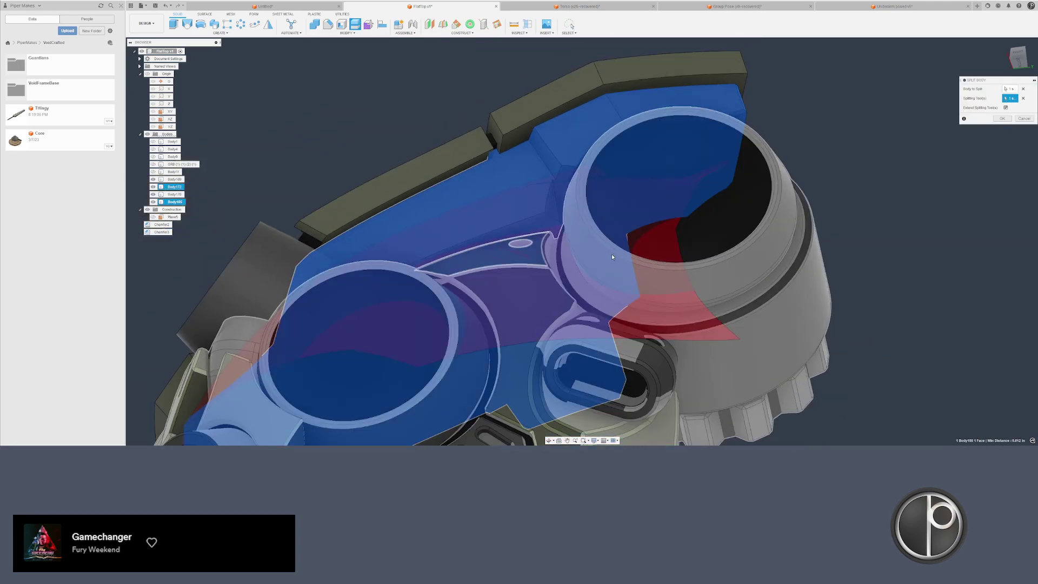
{"action": "key", "text": "Return"}
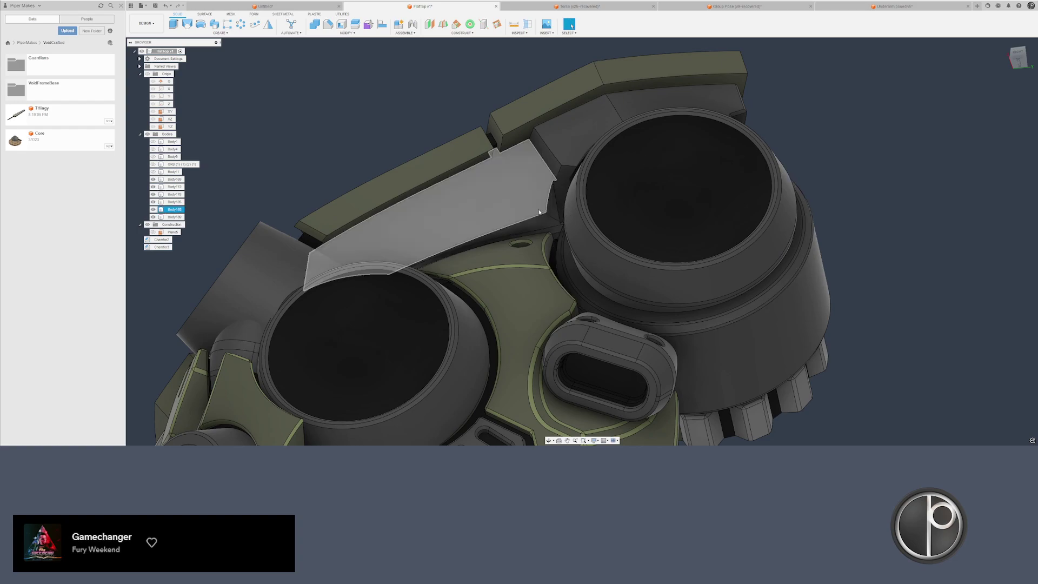
- Hide the main body and the upper grey piece to inspect the newly split pieces from below
{"action": "middle_click_drag", "start_coordinate": [540, 200], "coordinate": [557, 217], "text": "shift"}
{"action": "left_click_drag", "start_coordinate": [527, 329], "coordinate": [457, 351]}
{"action": "key", "text": "v"}
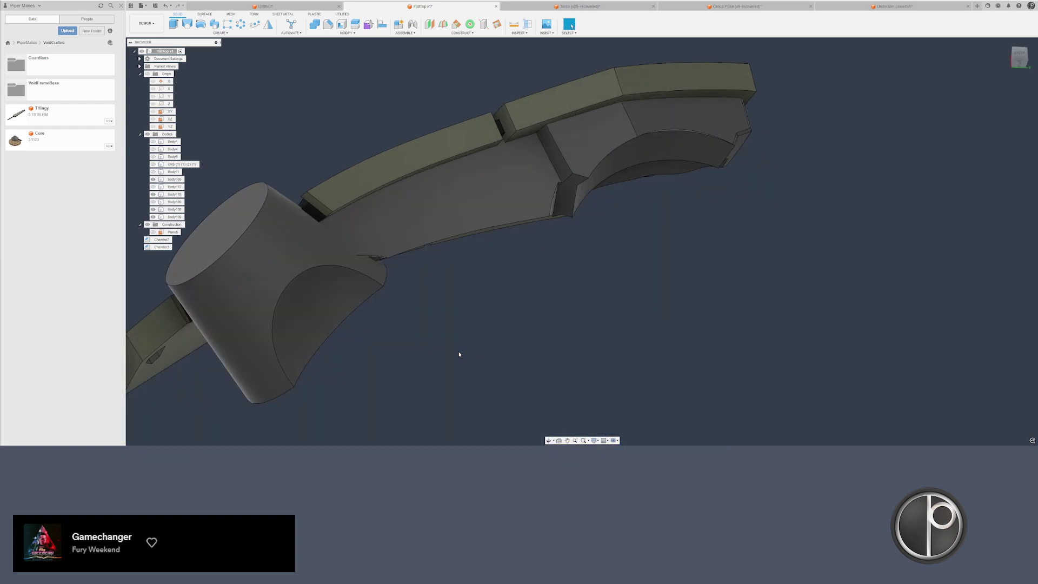
{"action": "middle_click_drag", "start_coordinate": [458, 352], "coordinate": [467, 325], "text": "shift"}
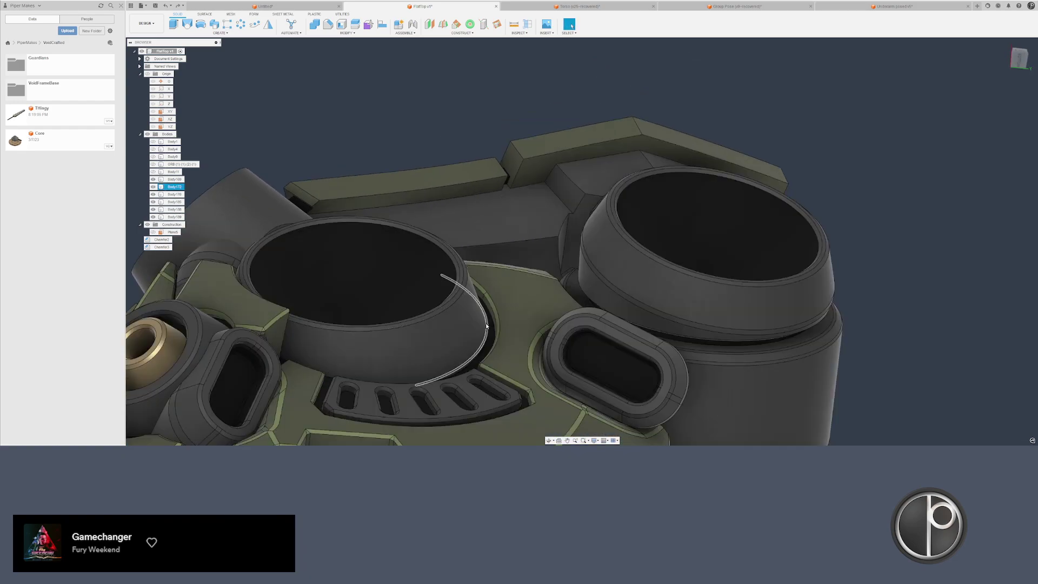
{"action": "left_click", "coordinate": [493, 322]}
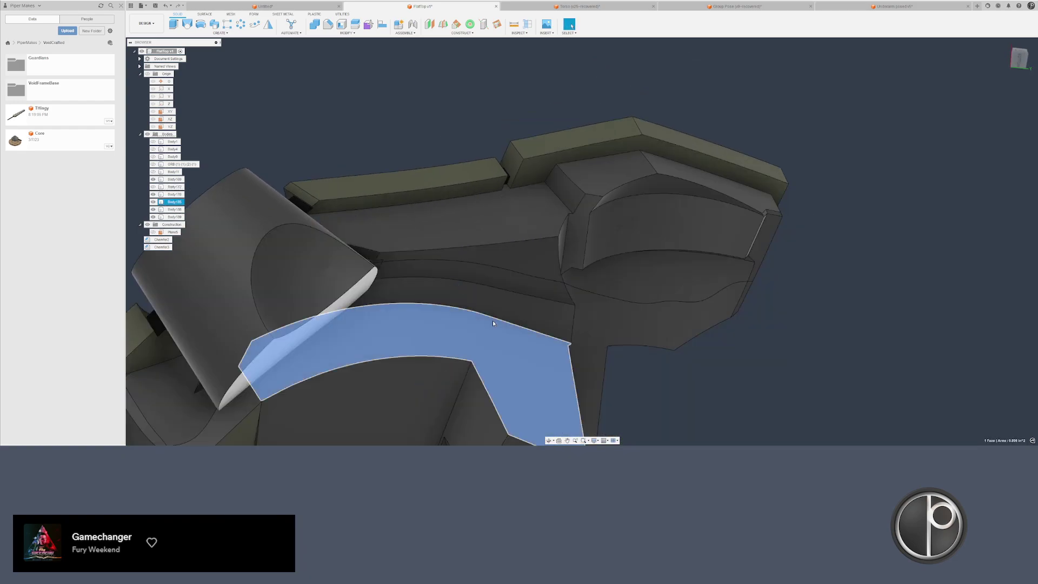
{"action": "middle_click_drag", "start_coordinate": [493, 323], "coordinate": [505, 284], "text": "shift"}
{"action": "left_click", "coordinate": [506, 285]}
{"action": "key", "text": "v"}
{"action": "left_click", "coordinate": [647, 318]}
{"action": "middle_click_drag", "start_coordinate": [648, 319], "coordinate": [596, 319], "text": "shift"}
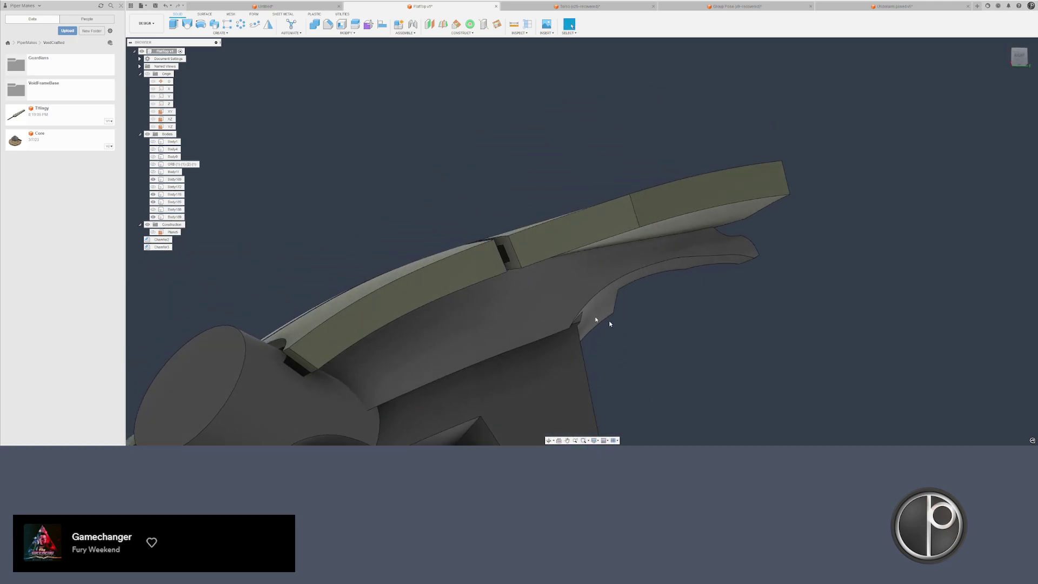
- Show the main body and the upper grey piece again and examine how they fit around the round openings
{"action": "left_click", "coordinate": [175, 187]}
{"action": "key", "text": "v"}
{"action": "left_click", "coordinate": [326, 216]}
{"action": "middle_click_drag", "start_coordinate": [326, 215], "coordinate": [405, 176], "text": "shift"}
{"action": "scroll", "coordinate": [406, 176], "scroll_direction": "down", "scroll_amount": 3}
{"action": "middle_click_drag", "start_coordinate": [405, 176], "coordinate": [393, 154], "text": "shift"}
{"action": "middle_click_drag", "start_coordinate": [384, 286], "coordinate": [392, 302], "text": "shift"}
{"action": "middle_click_drag", "start_coordinate": [396, 159], "coordinate": [409, 161], "text": "shift"}
{"action": "left_click", "coordinate": [231, 170]}
{"action": "left_click", "coordinate": [174, 210]}
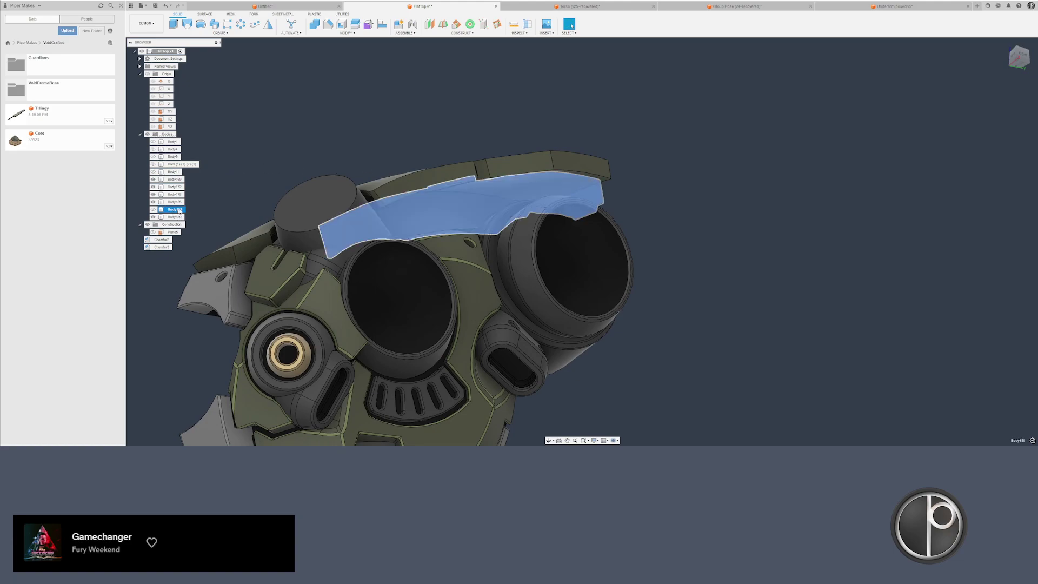
{"action": "key", "text": "v"}
{"action": "left_click", "coordinate": [621, 146]}
{"action": "middle_click_drag", "start_coordinate": [521, 166], "coordinate": [500, 151], "text": "shift"}
- Split the grey piece above the two round openings using the slanted face beside the geared housing
{"action": "left_click", "coordinate": [571, 25]}
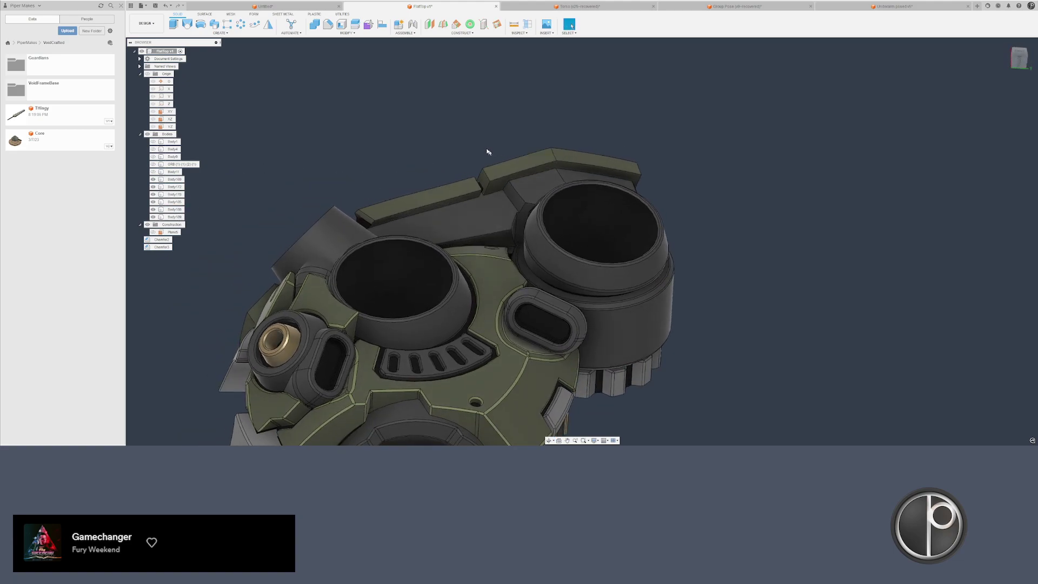
{"action": "left_click", "coordinate": [356, 25]}
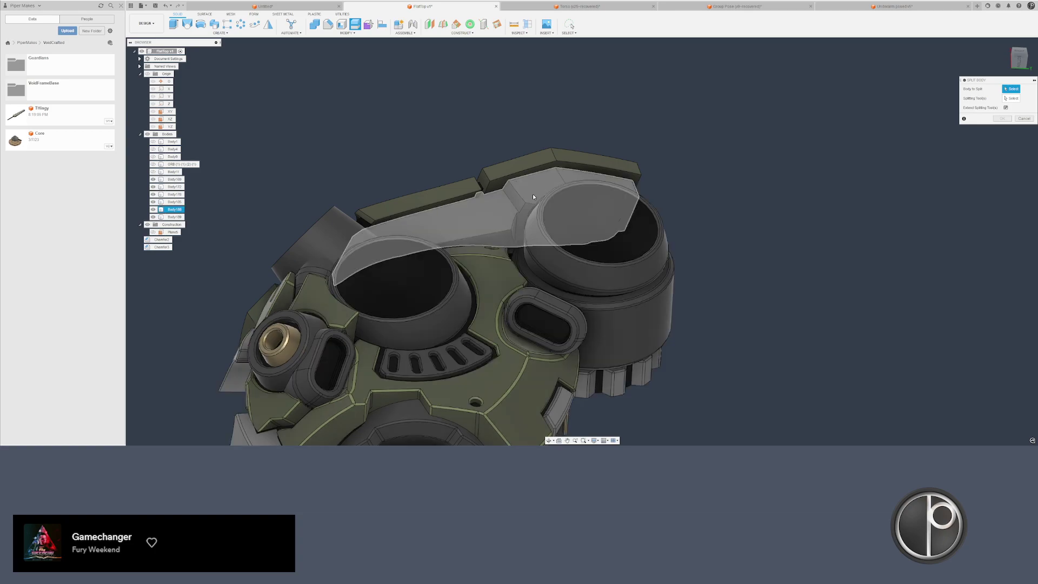
{"action": "left_click", "coordinate": [533, 194]}
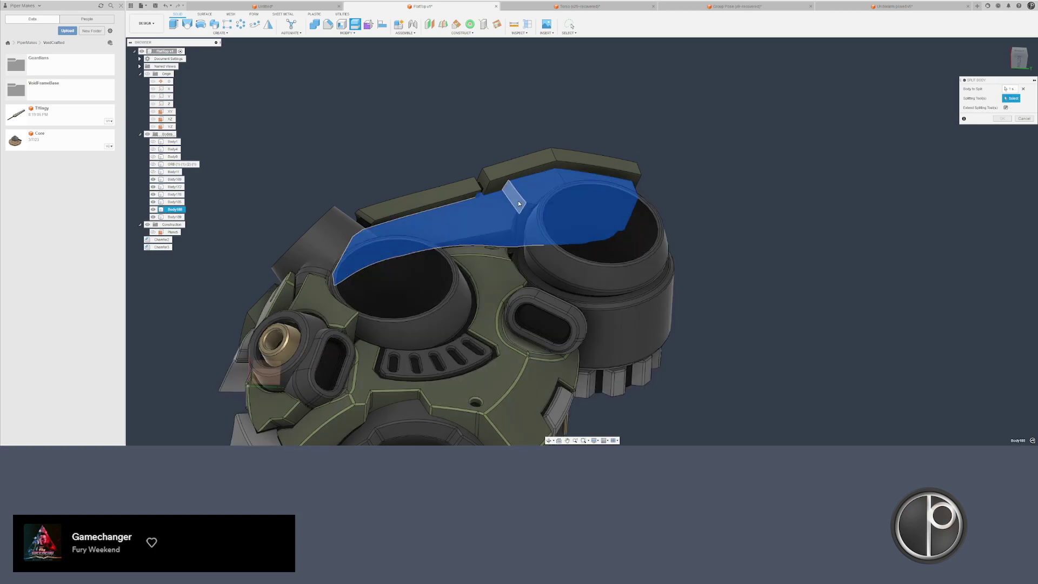
{"action": "left_click", "coordinate": [557, 202]}
{"action": "key", "text": "Return"}
- Hide the main body and other surrounding bodies to isolate the split grey pieces
{"action": "left_click", "coordinate": [490, 229]}
{"action": "key", "text": "v"}
{"action": "middle_click_drag", "start_coordinate": [427, 149], "coordinate": [425, 269], "text": "shift"}
{"action": "scroll", "coordinate": [449, 222], "scroll_direction": "down", "scroll_amount": 3}
{"action": "left_click", "coordinate": [415, 194]}
{"action": "left_click", "coordinate": [418, 277]}
{"action": "key", "text": "v"}
{"action": "left_click", "coordinate": [386, 259]}
{"action": "key", "text": "v"}
- Join the two adjoining grey pieces into one body with Combine
{"action": "left_click", "coordinate": [317, 31]}
{"action": "left_click", "coordinate": [488, 150]}
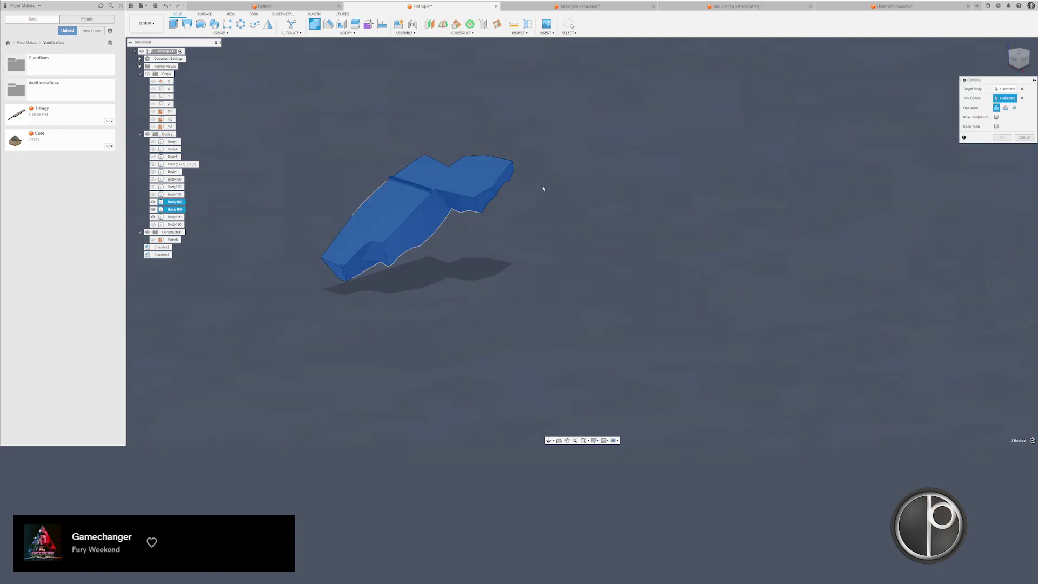
{"action": "key", "text": "Return"}
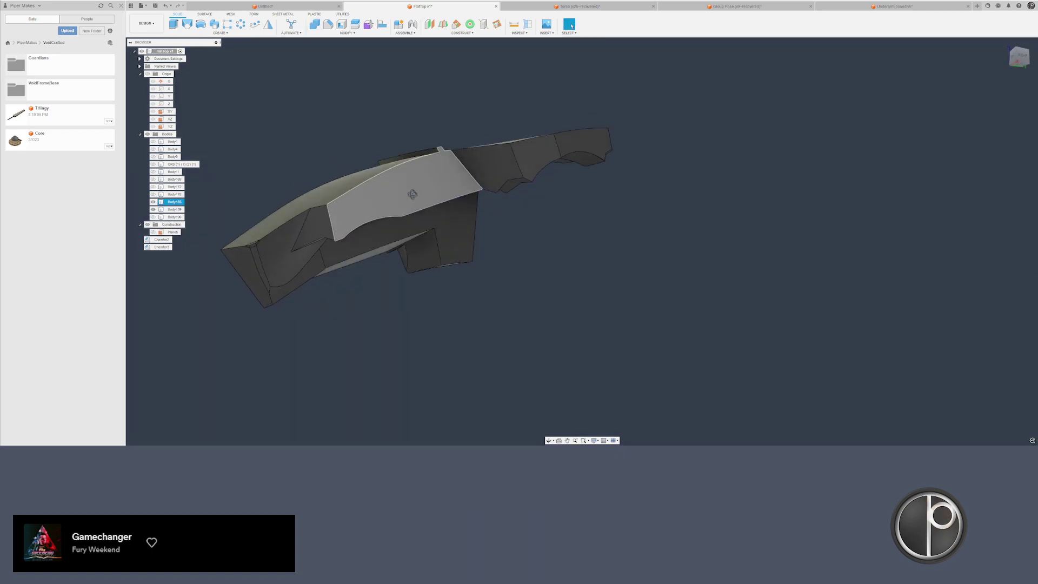
- Try a fillet on the inner corner edge where the grey body's curved top meets the angular end
{"action": "middle_click_drag", "start_coordinate": [412, 194], "coordinate": [467, 165], "text": "shift"}
{"action": "scroll", "coordinate": [445, 177], "scroll_direction": "up", "scroll_amount": 3}
{"action": "key", "text": "f"}
{"action": "left_click", "coordinate": [474, 182]}
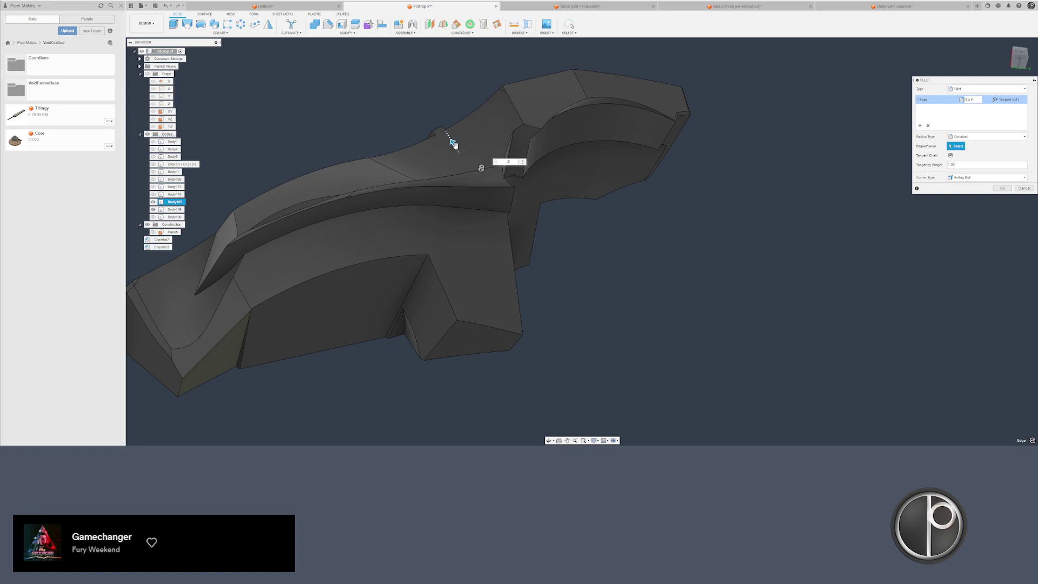
{"action": "key", "text": "Return"}
{"action": "scroll", "coordinate": [510, 73], "scroll_direction": "up", "scroll_amount": 5}
{"action": "left_click", "coordinate": [493, 107]}
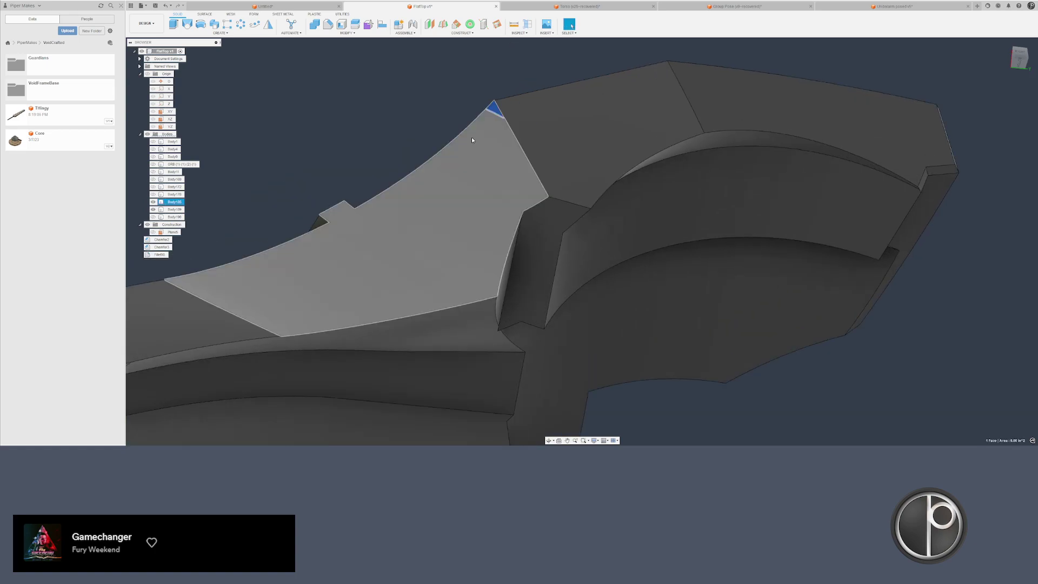
{"action": "left_click", "coordinate": [334, 184]}
{"action": "middle_click_drag", "start_coordinate": [332, 187], "coordinate": [551, 176], "text": "shift"}
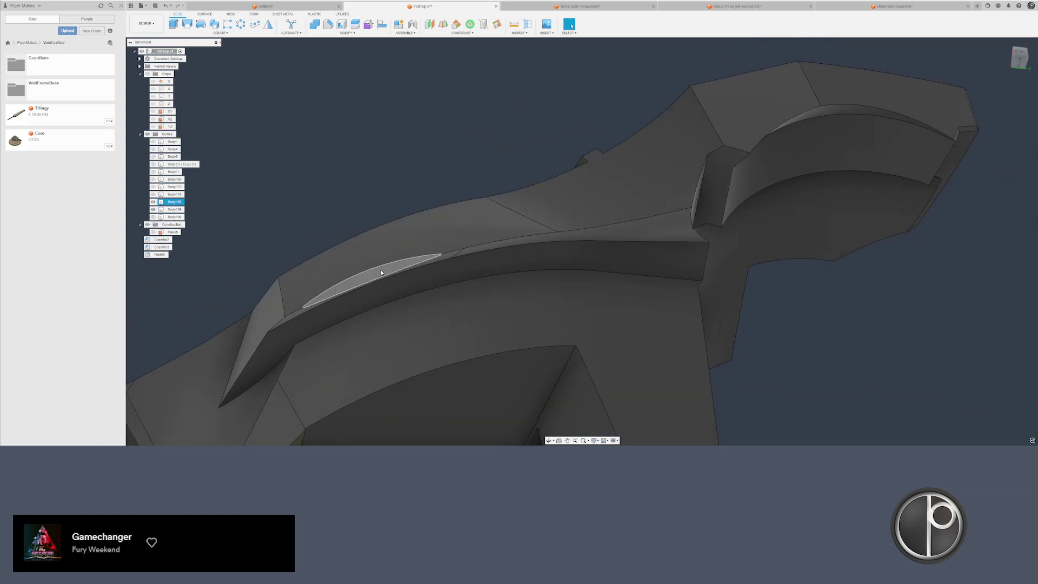
- Show the hidden main, cylinder and panel bodies around the grey body and check the filleted corner's fit
{"action": "left_click", "coordinate": [175, 216]}
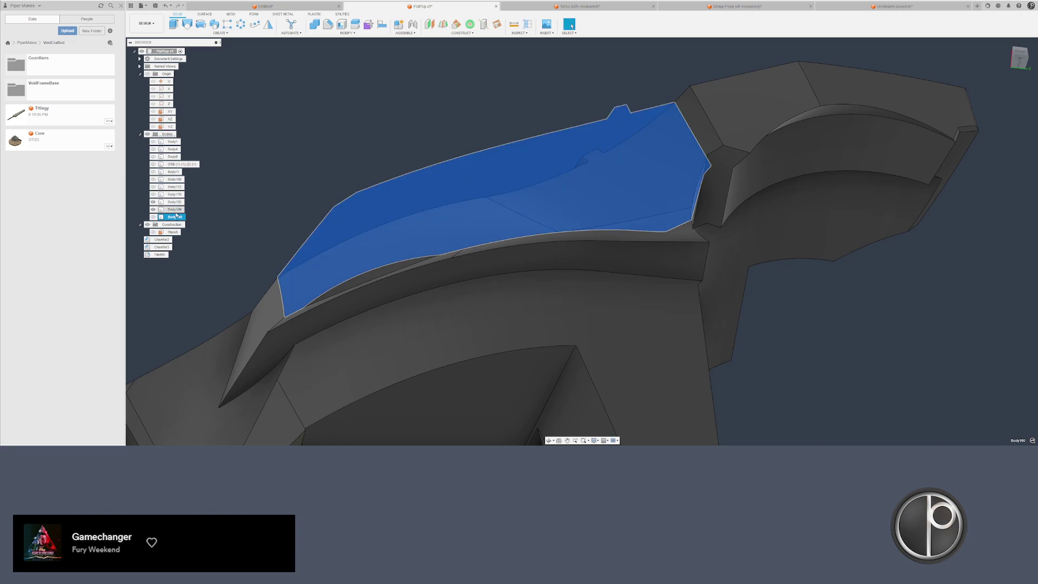
{"action": "left_click", "coordinate": [175, 194]}
{"action": "left_click", "coordinate": [175, 180]}
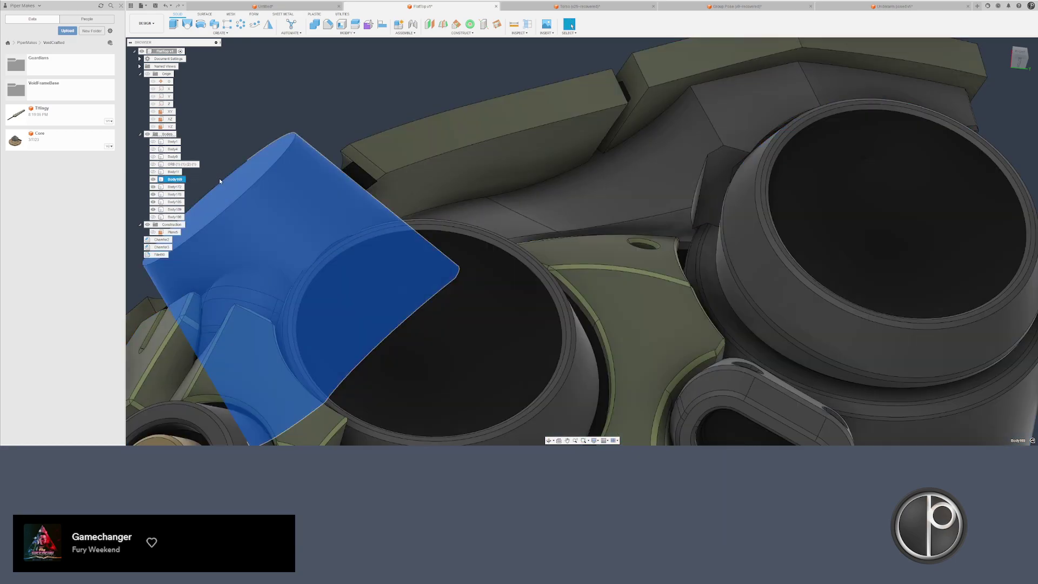
{"action": "key", "text": "v"}
{"action": "left_click", "coordinate": [327, 125]}
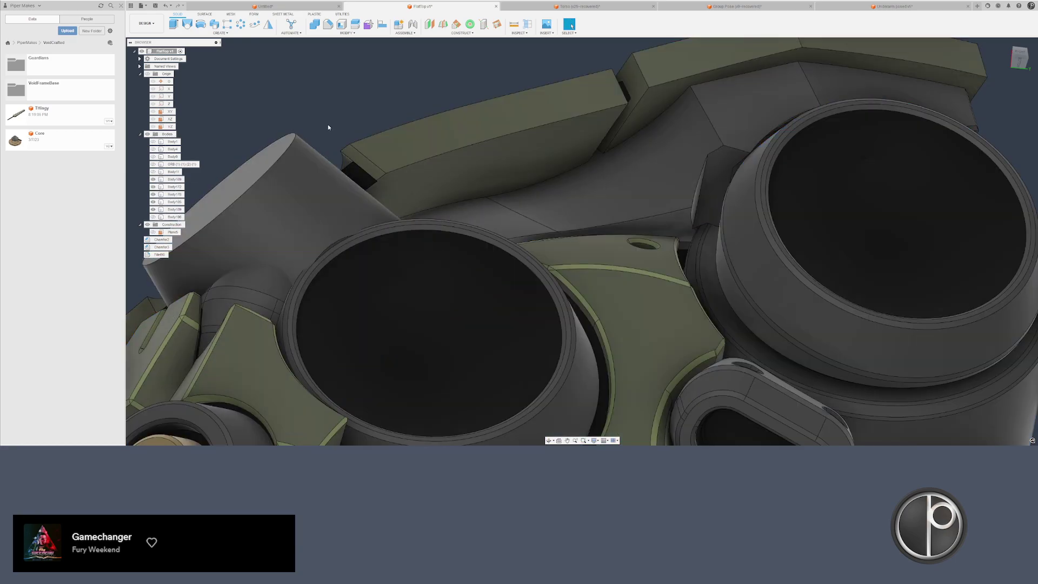
{"action": "scroll", "coordinate": [331, 131], "scroll_direction": "down", "scroll_amount": 2}
{"action": "mouse_move", "coordinate": [330, 132]}
{"action": "middle_mouse_down", "text": "shift"}
{"action": "mouse_move", "coordinate": [349, 150]}
{"action": "mouse_move", "coordinate": [344, 131]}
{"action": "mouse_move", "coordinate": [327, 144]}
{"action": "middle_mouse_up", "text": "shift"}
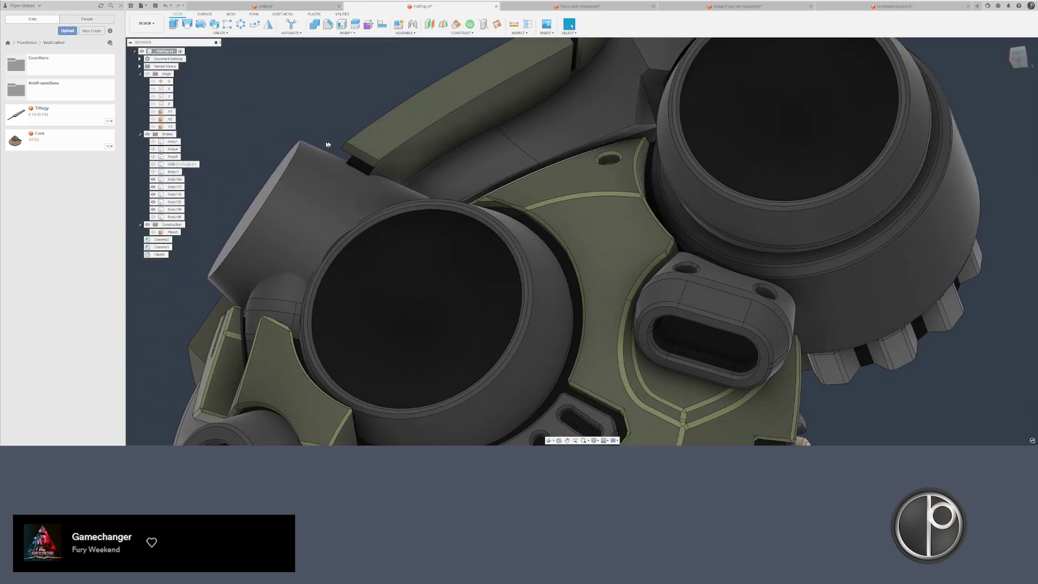
{"action": "middle_click_drag", "start_coordinate": [519, 133], "coordinate": [512, 178]}
- Try an equal-distance chamfer on the grey body's edges beside the geared round housing
{"action": "key", "text": "c"}
{"action": "scroll", "coordinate": [569, 188], "scroll_direction": "up", "scroll_amount": 3}
{"action": "left_click", "coordinate": [650, 162]}
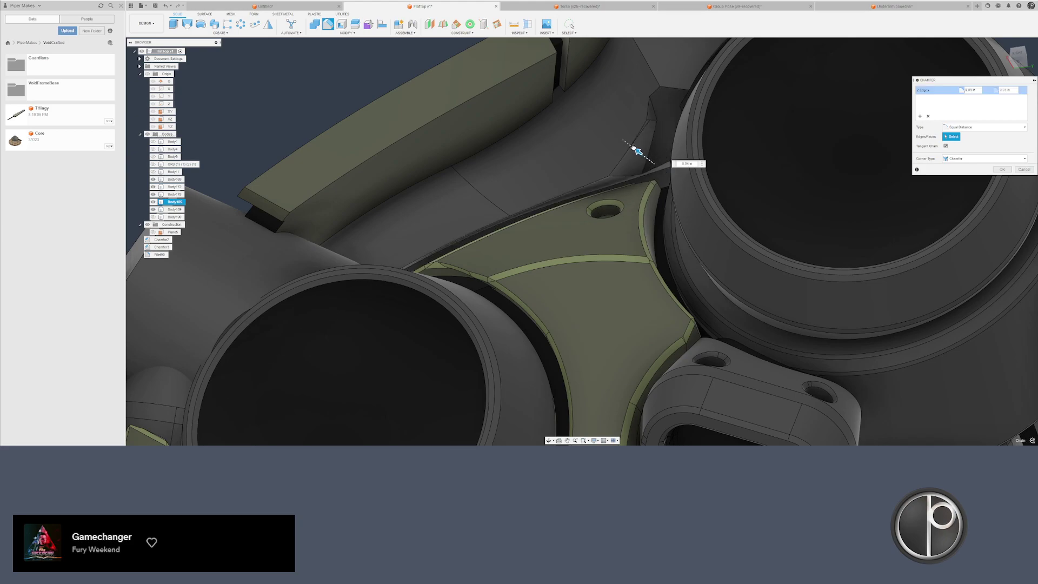
{"action": "middle_click_drag", "start_coordinate": [642, 155], "coordinate": [540, 186], "text": "shift"}
{"action": "scroll", "coordinate": [632, 204], "scroll_direction": "down", "scroll_amount": 3}
{"action": "key", "text": "Return"}
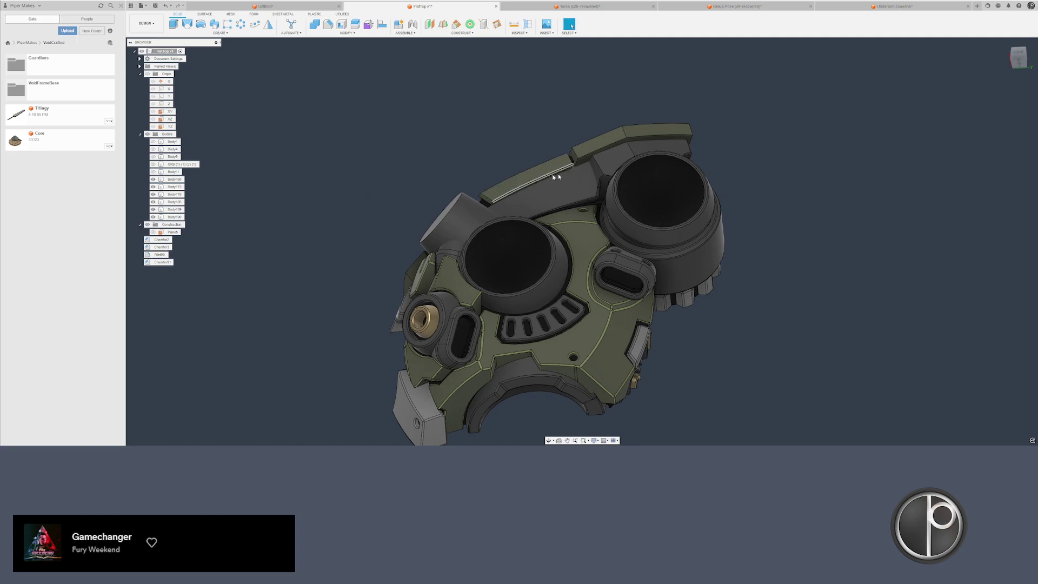
- Undo the chamfer and the fillet on the grey body
{"action": "scroll", "coordinate": [558, 174], "scroll_direction": "up", "scroll_amount": 3}
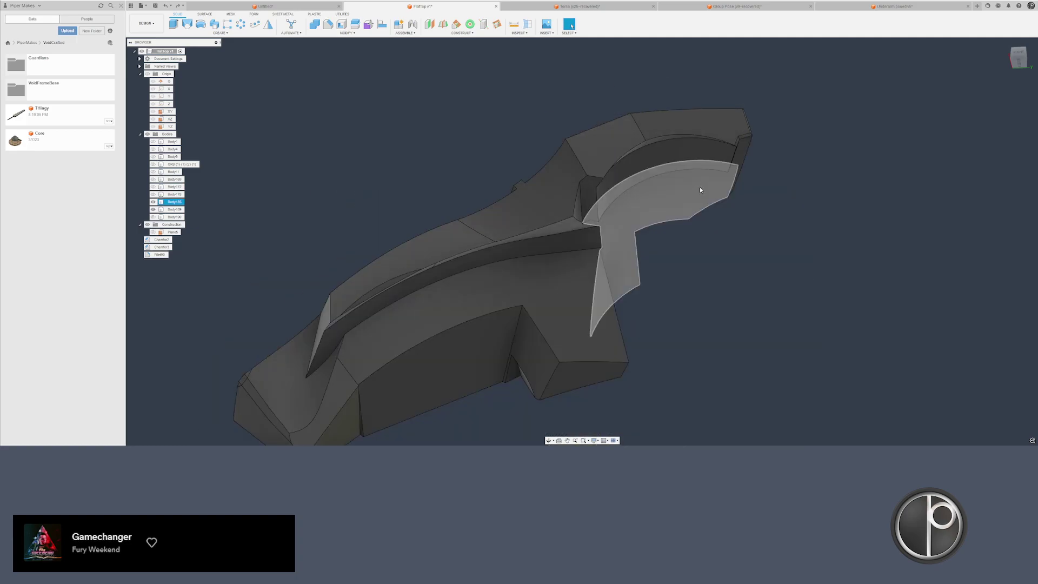
{"action": "key", "text": "ctrl+z"}
{"action": "key", "text": "ctrl+z"}
{"action": "key", "text": "ctrl+z"}
{"action": "key", "text": "ctrl+z"}
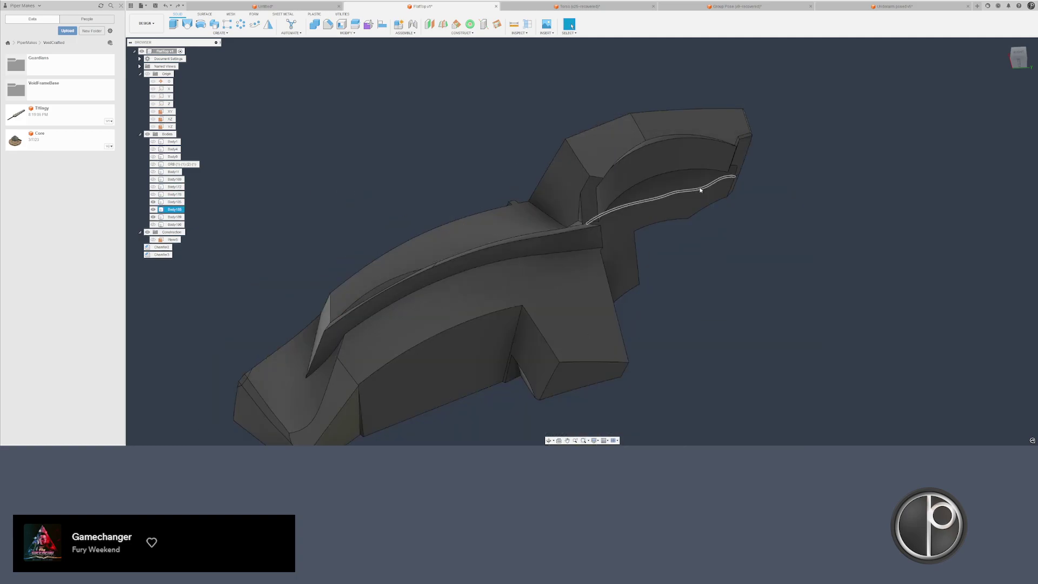
{"action": "left_click", "coordinate": [448, 193]}
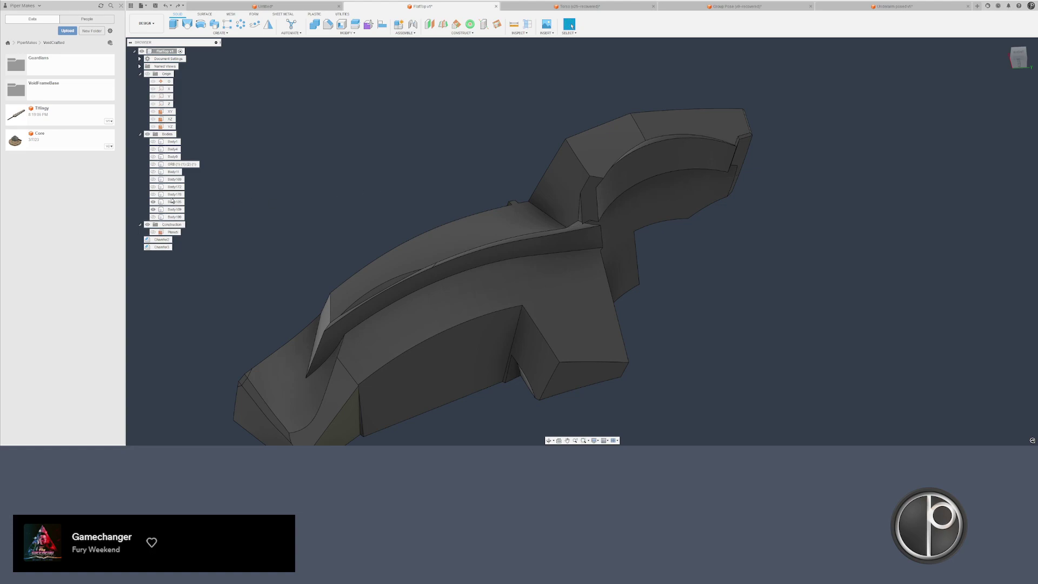
- Show the three hidden bodies surrounding the grey body again
{"action": "left_click", "coordinate": [153, 194]}
{"action": "left_click", "coordinate": [153, 186]}
{"action": "left_click", "coordinate": [153, 179]}
{"action": "middle_click_drag", "start_coordinate": [287, 171], "coordinate": [318, 177], "text": "shift"}
- Offset the narrow triangular face on the grey body beside the geared round housing
{"action": "scroll", "coordinate": [643, 205], "scroll_direction": "up", "scroll_amount": 3}
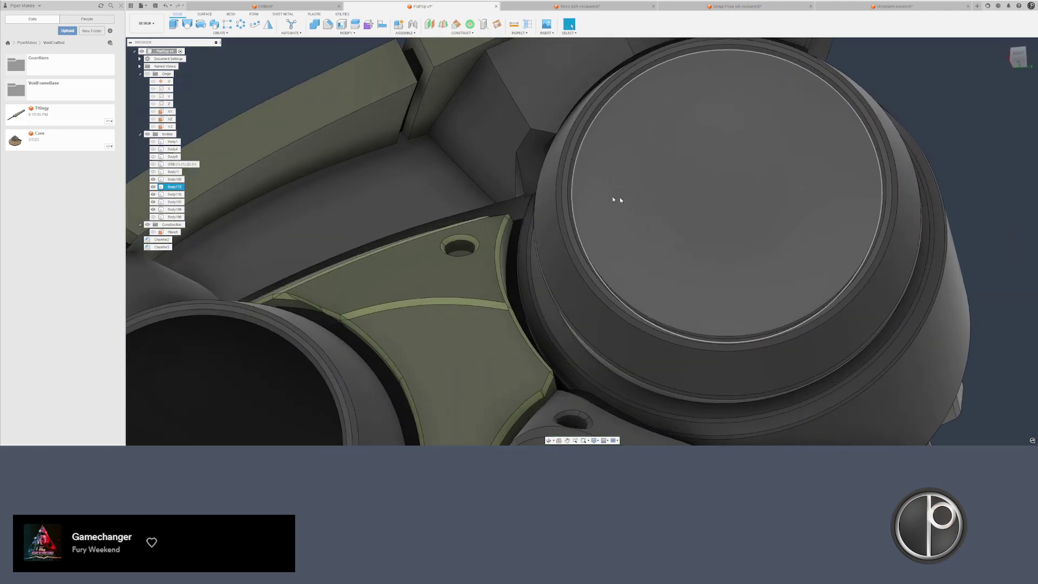
{"action": "scroll", "coordinate": [557, 197], "scroll_direction": "up", "scroll_amount": 2}
{"action": "key", "text": "q"}
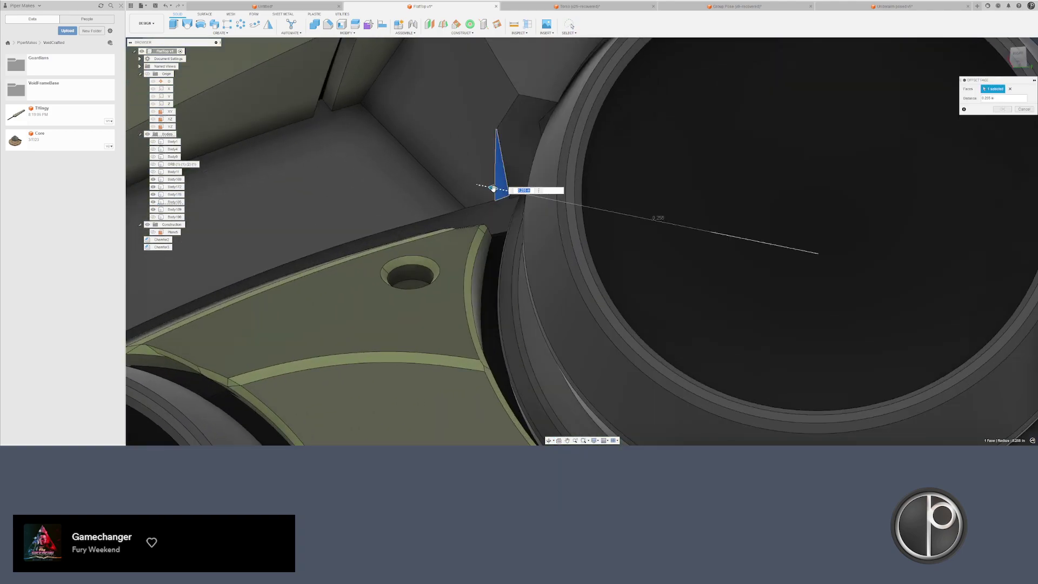
{"action": "left_click_drag", "start_coordinate": [454, 189], "coordinate": [426, 196]}
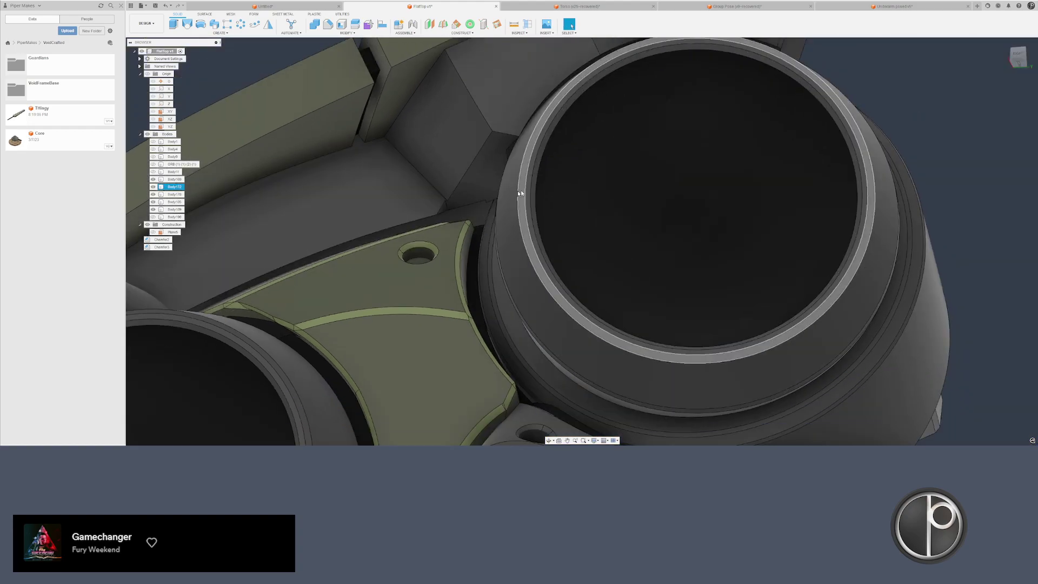
- Offset the remaining small triangular face to the adjoining corner of the grey body above the olive panel
{"action": "scroll", "coordinate": [442, 215], "scroll_direction": "up", "scroll_amount": 5}
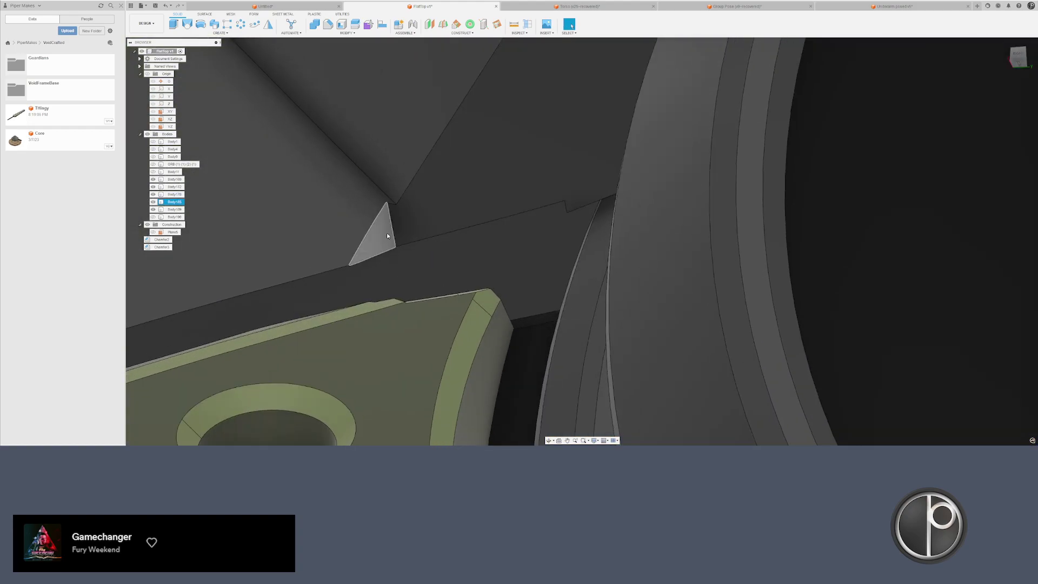
{"action": "left_click", "coordinate": [387, 236]}
{"action": "key", "text": "q"}
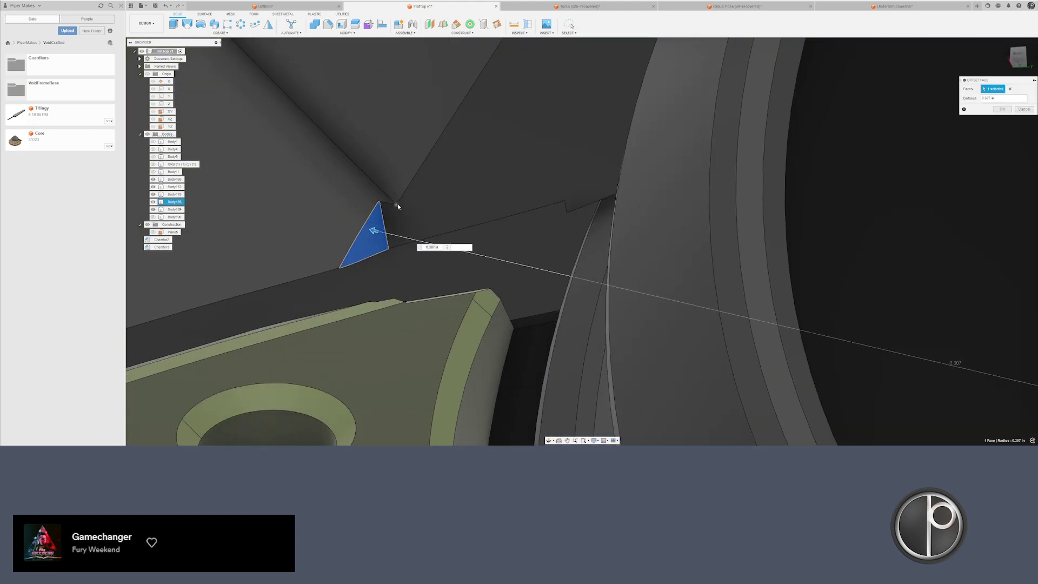
{"action": "left_click", "coordinate": [397, 204]}
{"action": "key", "text": "Return"}
- Examine how the grey body fits above the olive panel and around the geared housing from several angles
{"action": "scroll", "coordinate": [418, 219], "scroll_direction": "down", "scroll_amount": 2}
{"action": "scroll", "coordinate": [463, 242], "scroll_direction": "down", "scroll_amount": 3}
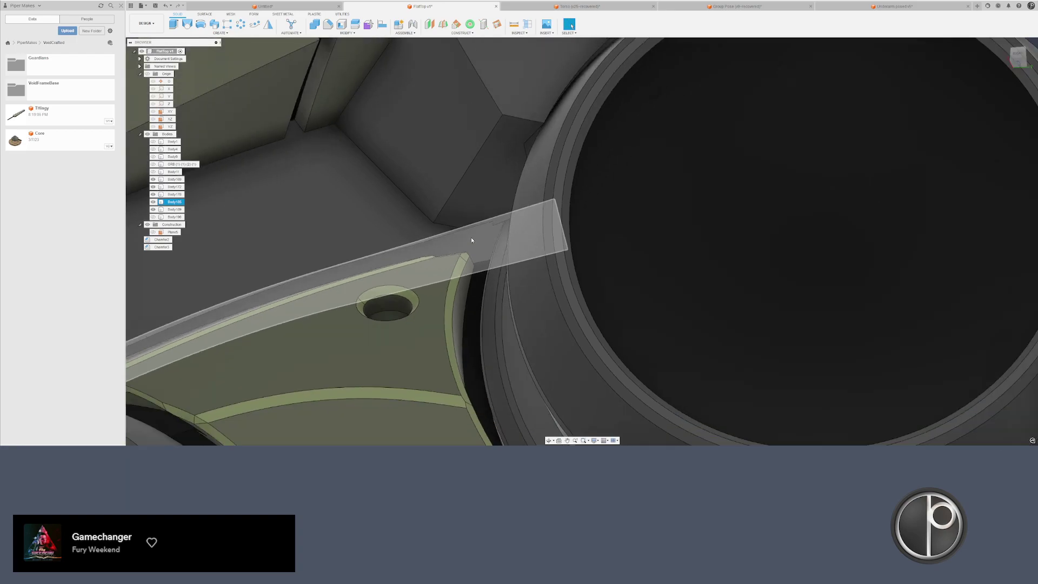
{"action": "scroll", "coordinate": [472, 240], "scroll_direction": "down", "scroll_amount": 3}
{"action": "middle_click_drag", "start_coordinate": [471, 240], "coordinate": [519, 203], "text": "shift"}
{"action": "scroll", "coordinate": [629, 239], "scroll_direction": "down", "scroll_amount": 4}
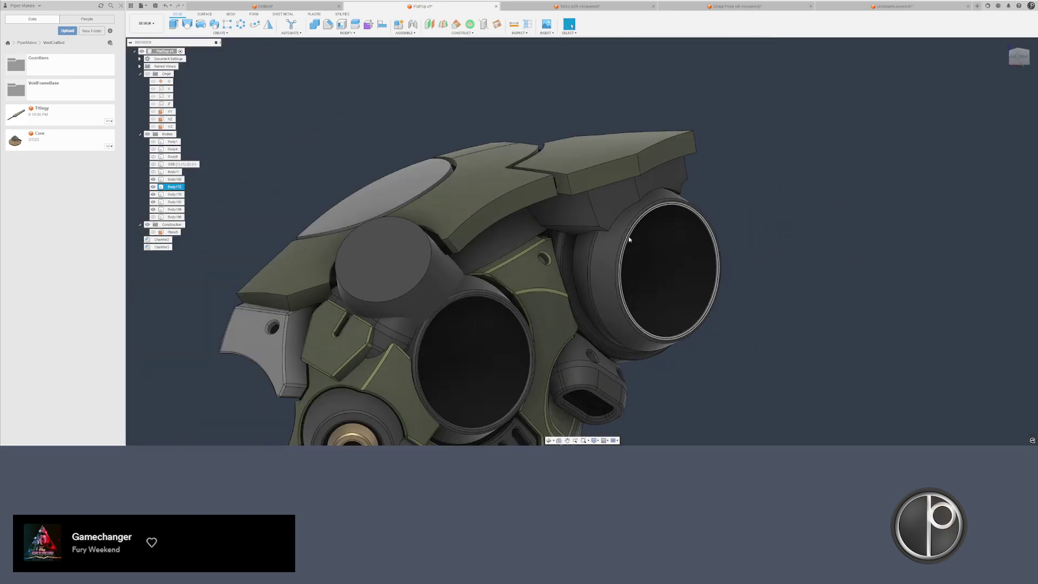
{"action": "scroll", "coordinate": [629, 239], "scroll_direction": "down", "scroll_amount": 5}
{"action": "middle_click_drag", "start_coordinate": [627, 239], "coordinate": [604, 234], "text": "shift"}
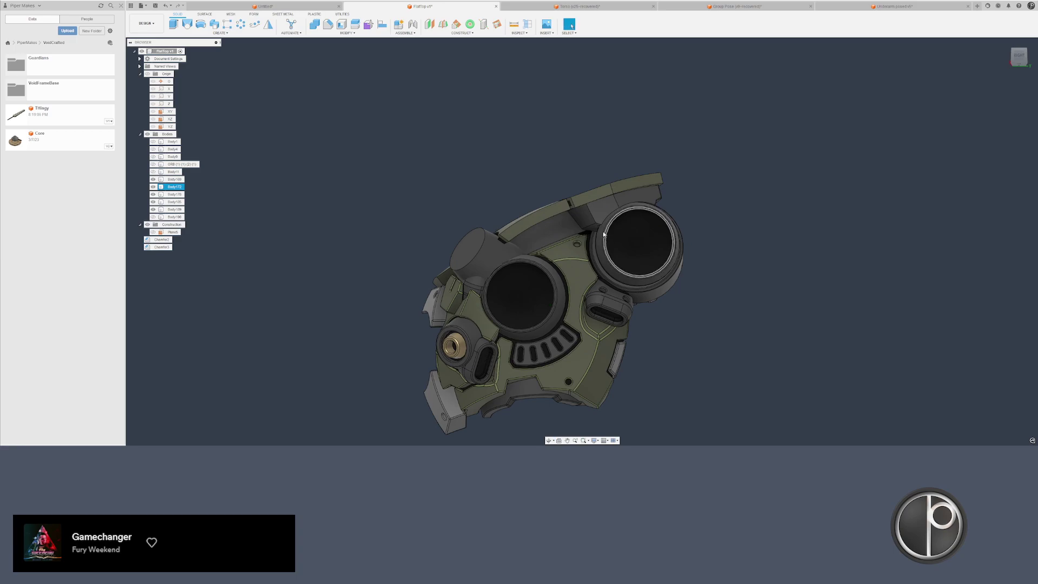
{"action": "scroll", "coordinate": [604, 234], "scroll_direction": "up", "scroll_amount": 5}
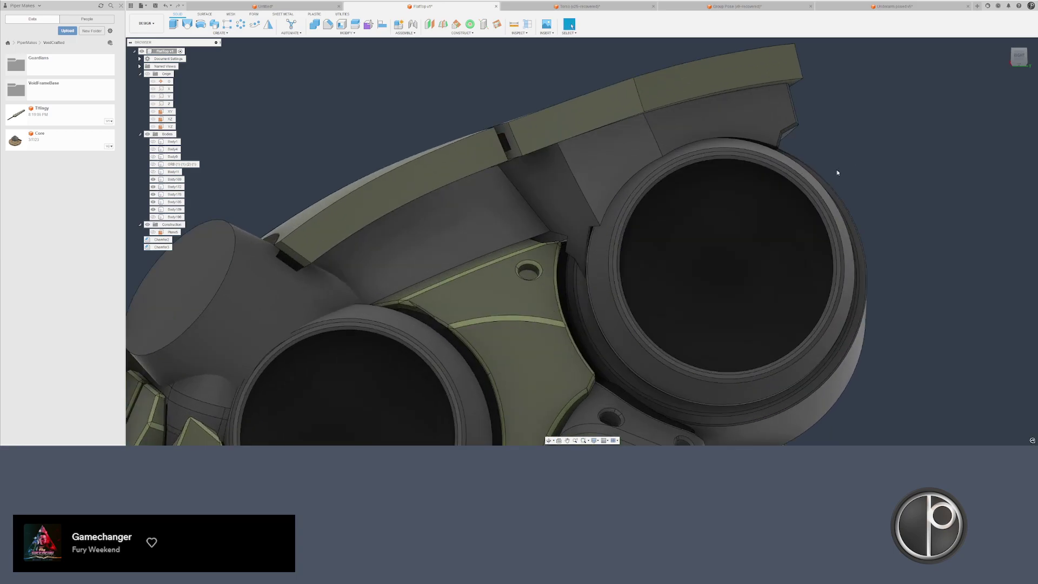
{"action": "scroll", "coordinate": [578, 223], "scroll_direction": "up", "scroll_amount": 3}
{"action": "scroll", "coordinate": [576, 223], "scroll_direction": "down", "scroll_amount": 3}
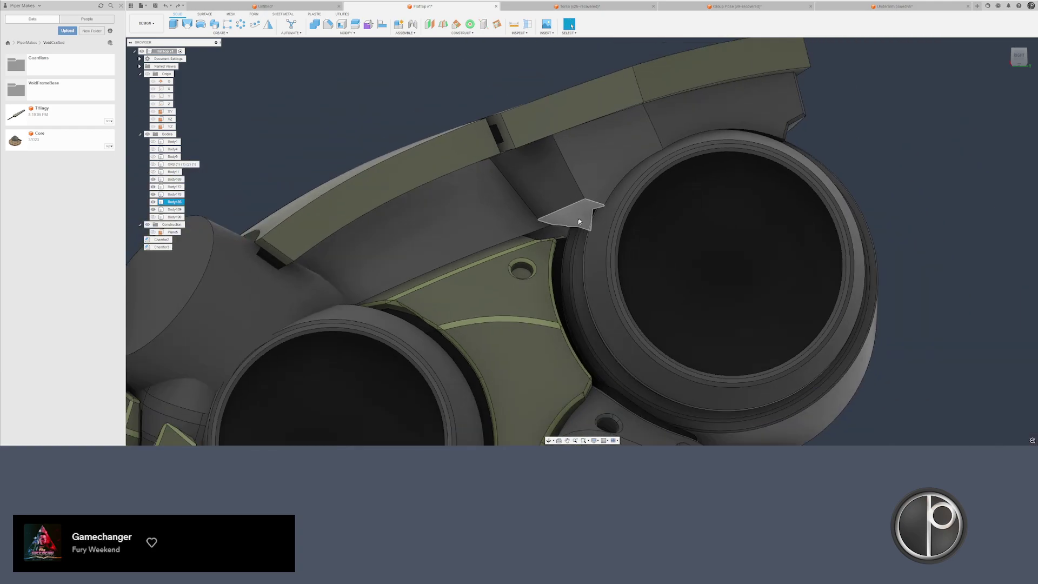
- Try to delete the tiny notch face on the grey body's underside edge near the olive panel
{"action": "mouse_move", "coordinate": [577, 223]}
{"action": "middle_mouse_down", "text": "shift"}
{"action": "mouse_move", "coordinate": [593, 198]}
{"action": "mouse_move", "coordinate": [603, 204]}
{"action": "mouse_move", "coordinate": [595, 215]}
{"action": "middle_mouse_up", "text": "shift"}
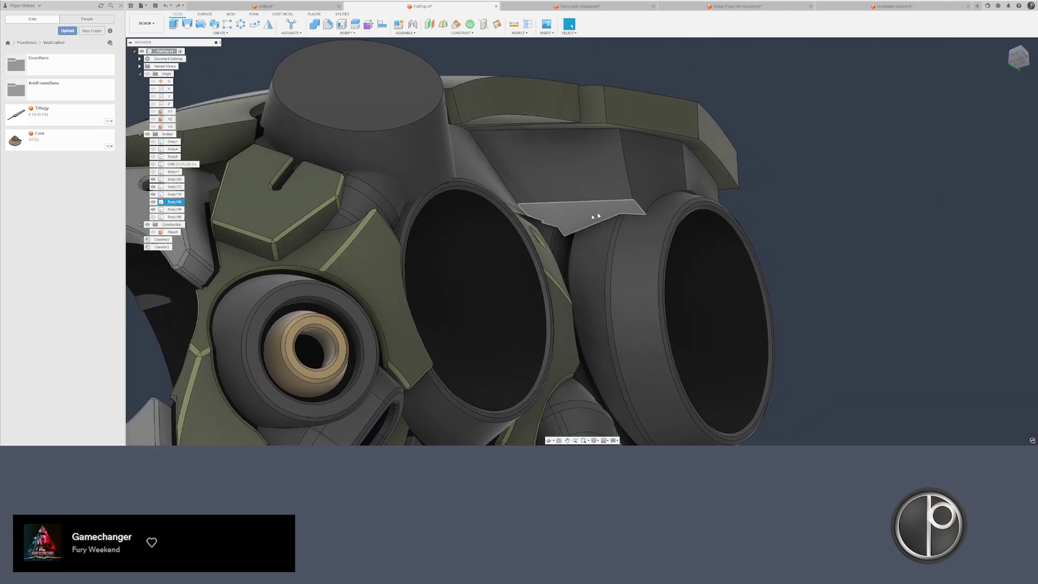
{"action": "scroll", "coordinate": [547, 218], "scroll_direction": "up", "scroll_amount": 4}
{"action": "scroll", "coordinate": [558, 215], "scroll_direction": "up", "scroll_amount": 4}
{"action": "left_click", "coordinate": [557, 220]}
{"action": "scroll", "coordinate": [556, 220], "scroll_direction": "down", "scroll_amount": 3}
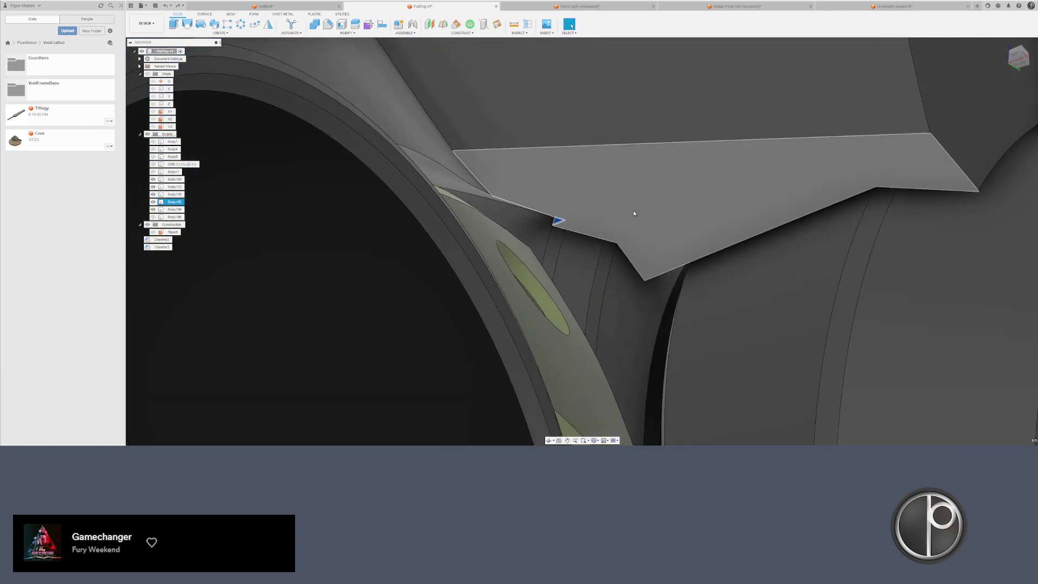
{"action": "key", "text": "Delete"}
- Offset the tiny notch face along the grey body's underside edge toward its pointed corner
{"action": "scroll", "coordinate": [537, 216], "scroll_direction": "up", "scroll_amount": 4}
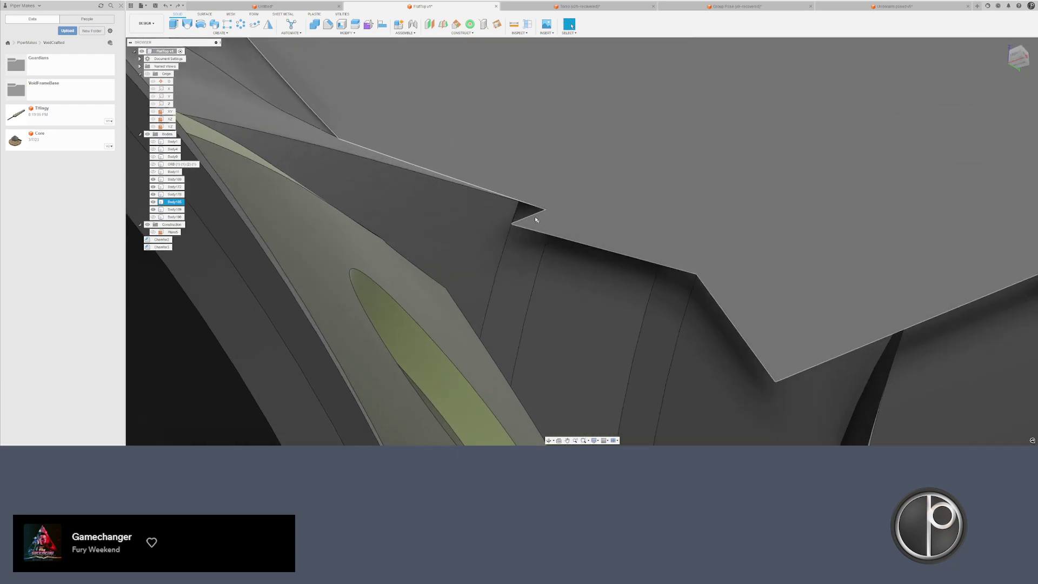
{"action": "right_click", "coordinate": [537, 212]}
{"action": "key", "text": "q"}
{"action": "left_click_drag", "start_coordinate": [526, 210], "coordinate": [666, 280]}
{"action": "key", "text": "Return"}
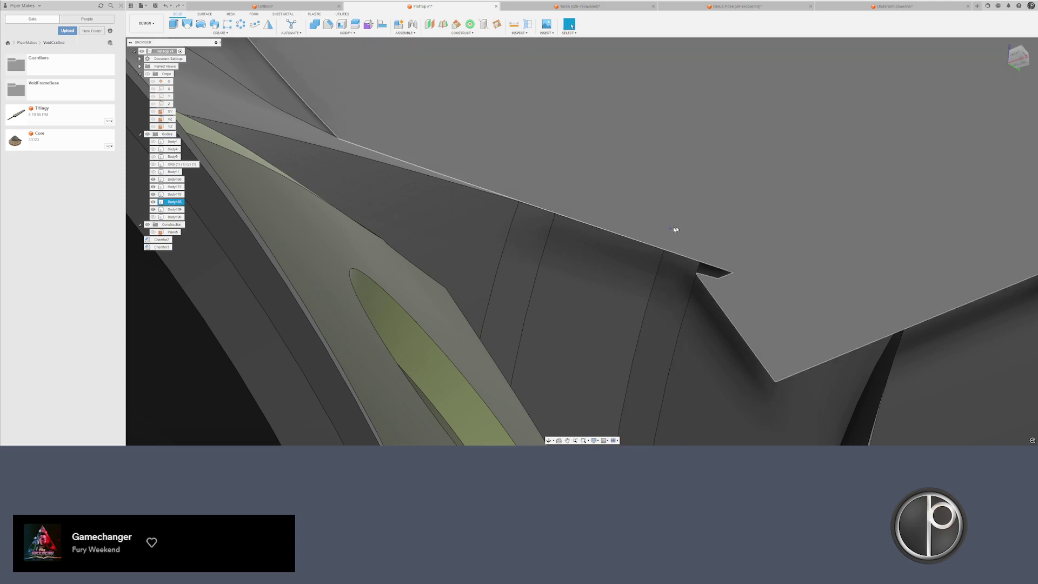
- Delete the leftover notch face at the pointed corner of the grey body's underside and check the whole model
{"action": "left_click", "coordinate": [709, 273]}
{"action": "key", "text": "Delete"}
{"action": "scroll", "coordinate": [577, 257], "scroll_direction": "down", "scroll_amount": 8}
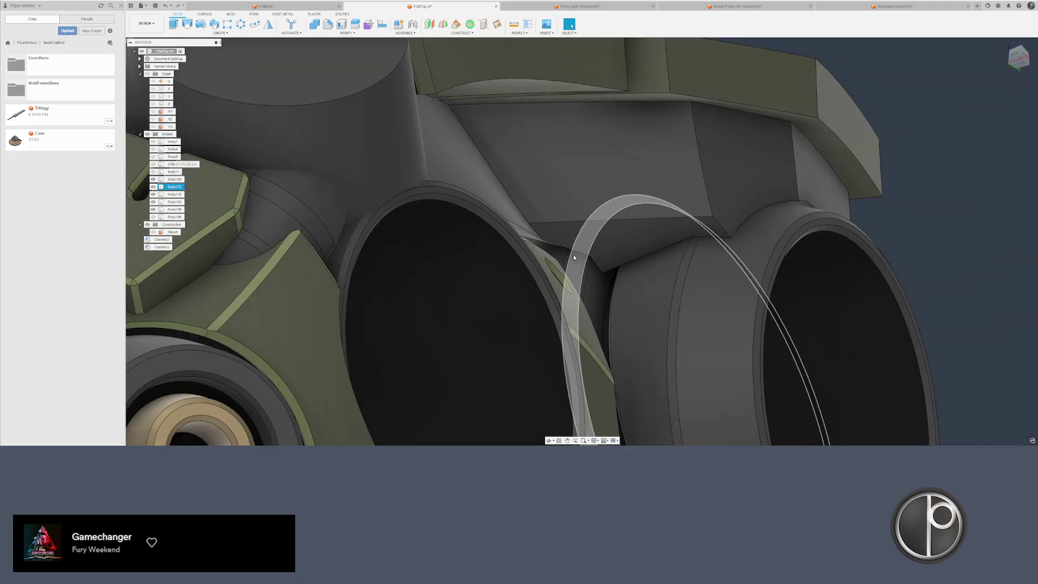
{"action": "scroll", "coordinate": [562, 262], "scroll_direction": "up", "scroll_amount": 2}
{"action": "scroll", "coordinate": [557, 271], "scroll_direction": "down", "scroll_amount": 8}
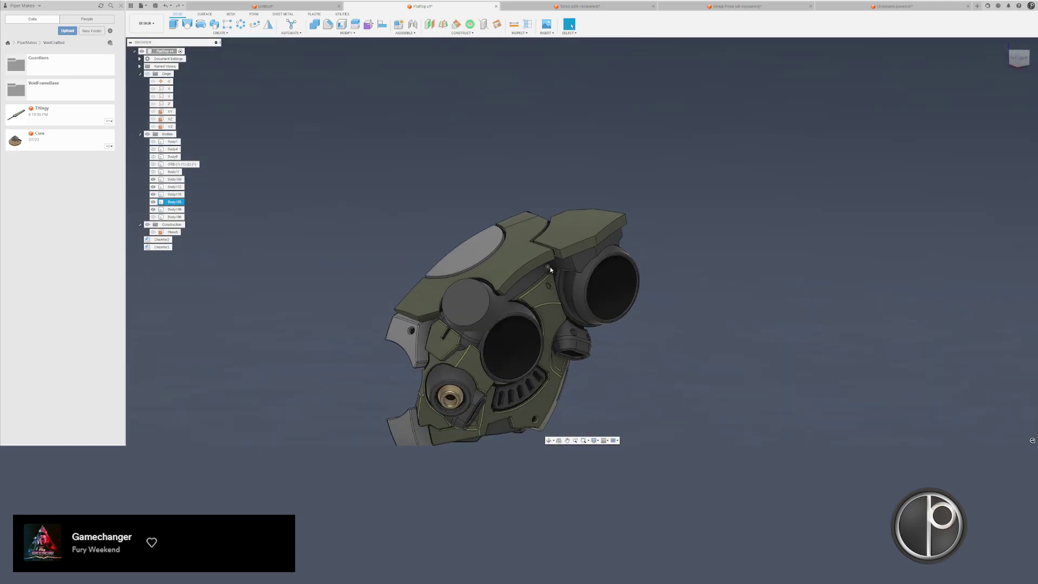
{"action": "mouse_move", "coordinate": [550, 267]}
{"action": "middle_mouse_down", "text": "shift"}
{"action": "mouse_move", "coordinate": [606, 271]}
{"action": "mouse_move", "coordinate": [523, 276]}
{"action": "mouse_move", "coordinate": [546, 273]}
{"action": "middle_mouse_up", "text": "shift"}
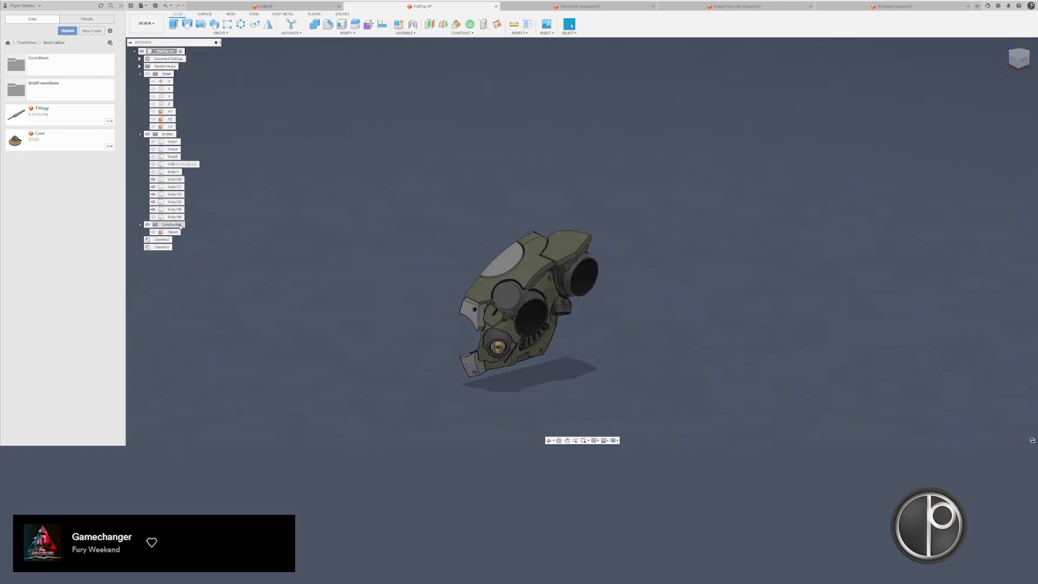
- Show the hidden housing, sensor head and main bodies and view the complete model
{"action": "left_click", "coordinate": [179, 219]}
{"action": "key", "text": "Escape"}
{"action": "left_click", "coordinate": [180, 172], "text": "shift"}
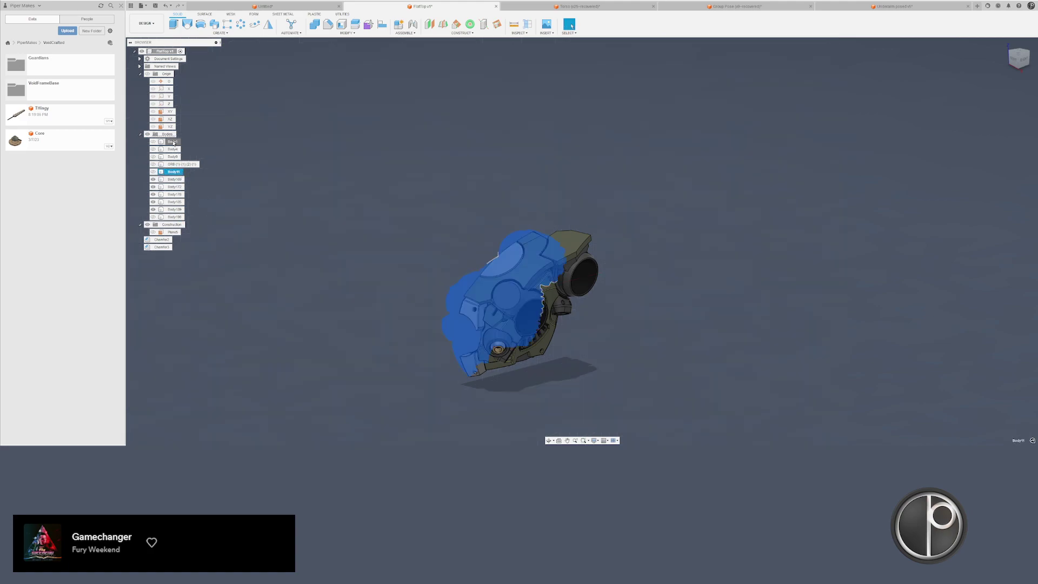
{"action": "key", "text": "v"}
{"action": "mouse_move", "coordinate": [304, 200]}
{"action": "middle_mouse_down", "text": "shift"}
{"action": "mouse_move", "coordinate": [335, 193]}
{"action": "mouse_move", "coordinate": [309, 186]}
{"action": "mouse_move", "coordinate": [318, 201]}
{"action": "middle_mouse_up", "text": "shift"}
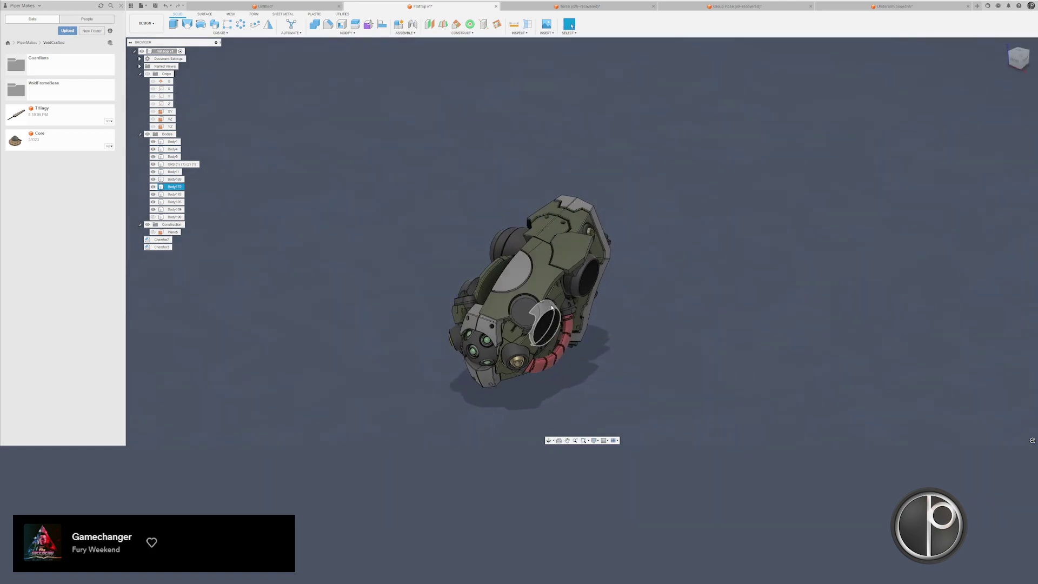
{"action": "middle_click_drag", "start_coordinate": [551, 307], "coordinate": [583, 294], "text": "shift"}
- Hide the main housing bodies and the spherical sensor head, keeping only the olive half panels and their grey parts visible
{"action": "left_click", "coordinate": [527, 340]}
{"action": "key", "text": "v"}
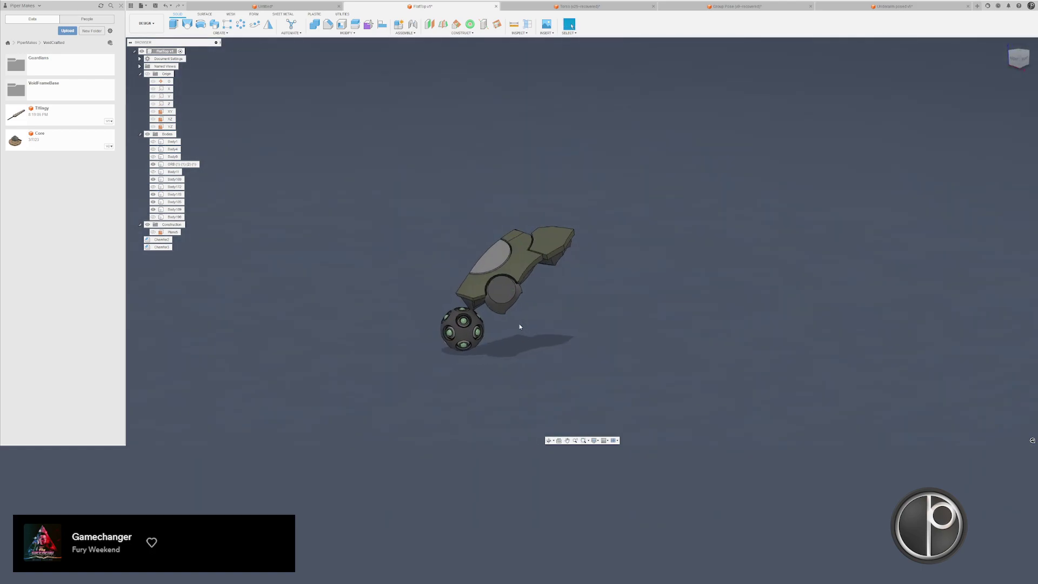
{"action": "left_click_drag", "start_coordinate": [517, 326], "coordinate": [431, 324]}
{"action": "key", "text": "v"}
- Mirror the three olive and grey half-panel bodies across the flat centre face as new bodies
{"action": "left_click", "coordinate": [268, 24]}
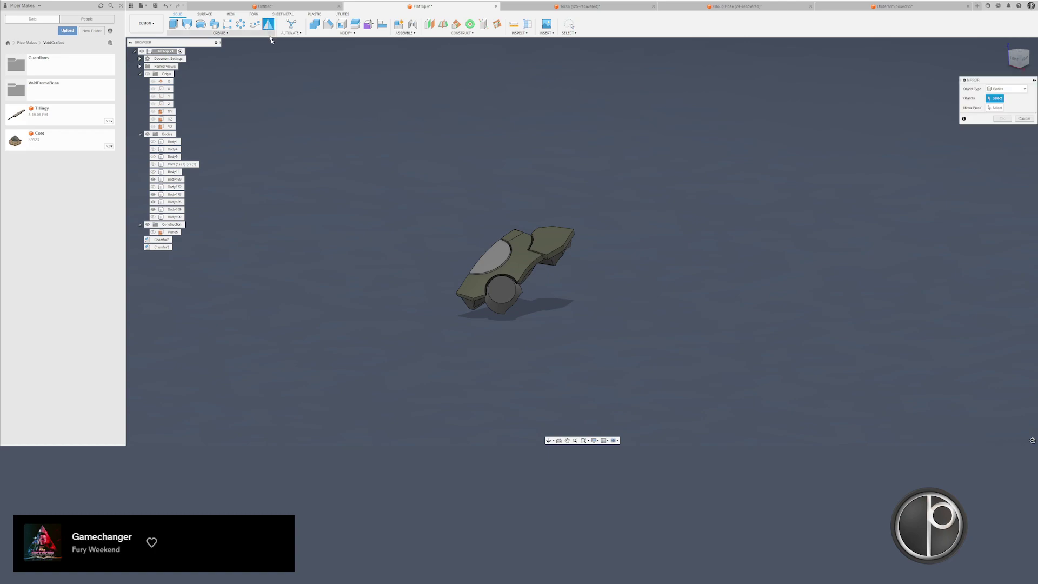
{"action": "left_click", "coordinate": [476, 306]}
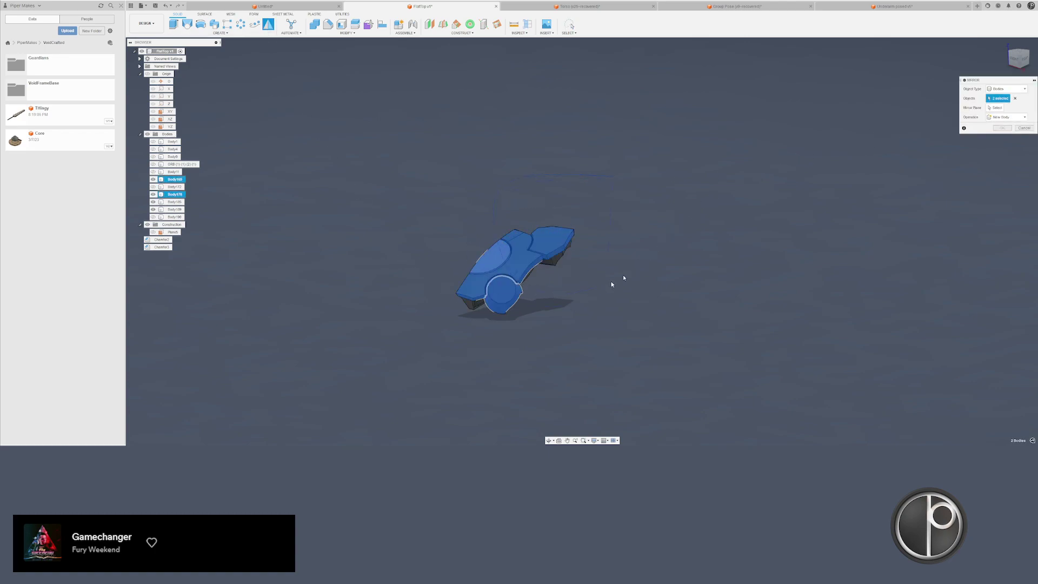
{"action": "middle_click_drag", "start_coordinate": [419, 309], "coordinate": [463, 303], "text": "shift"}
{"action": "scroll", "coordinate": [456, 307], "scroll_direction": "up", "scroll_amount": 2}
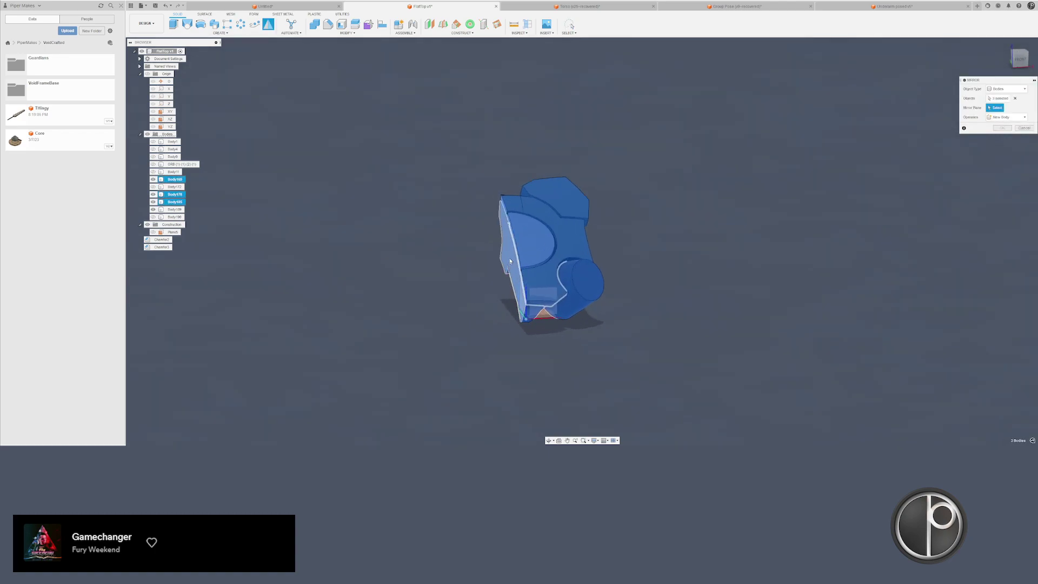
{"action": "left_click", "coordinate": [510, 262]}
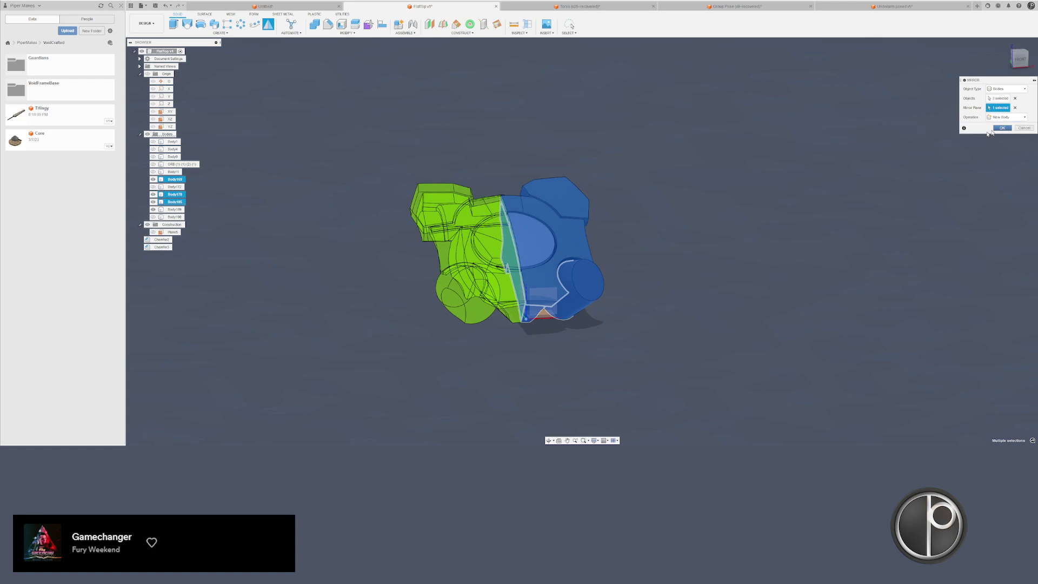
{"action": "key", "text": "Return"}
{"action": "middle_click_drag", "start_coordinate": [399, 256], "coordinate": [356, 268], "text": "shift"}
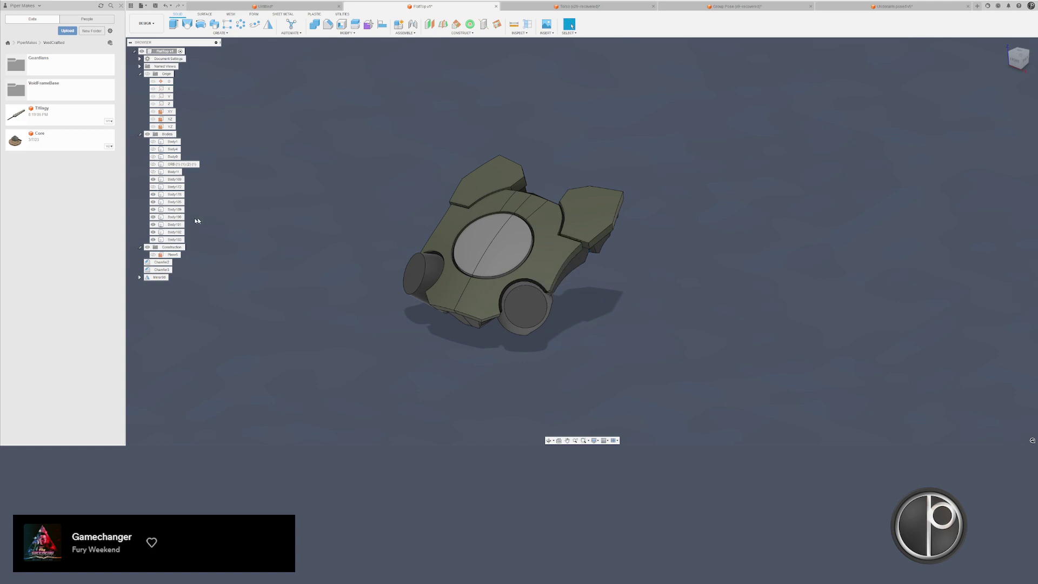
- Rename the hidden leftover body below the visible panel bodies as Bad
{"action": "left_click", "coordinate": [173, 217]}
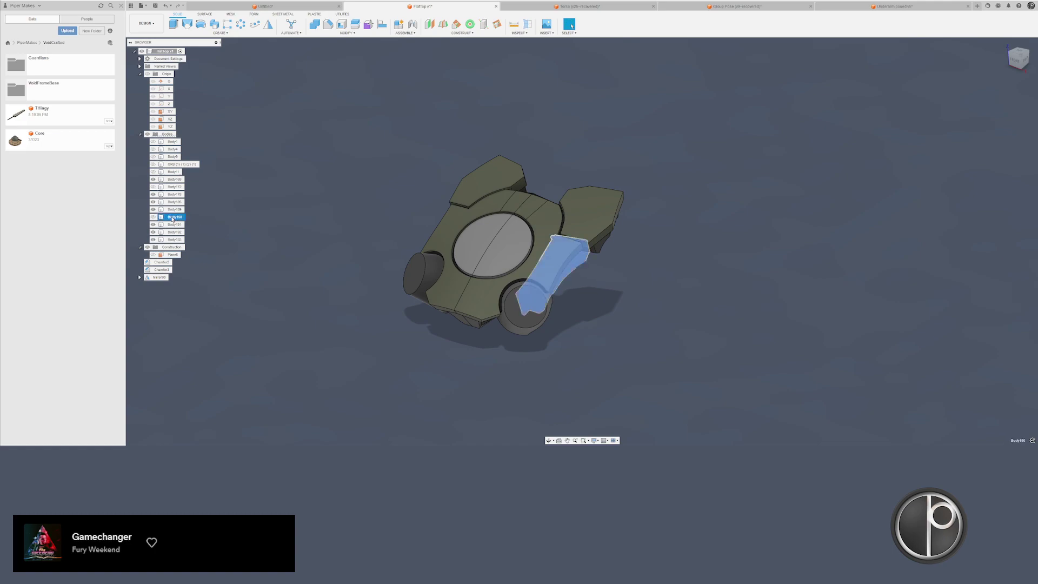
{"action": "double_click", "coordinate": [173, 217]}
{"action": "type", "text": "Bad"}
{"action": "key", "text": "Return"}
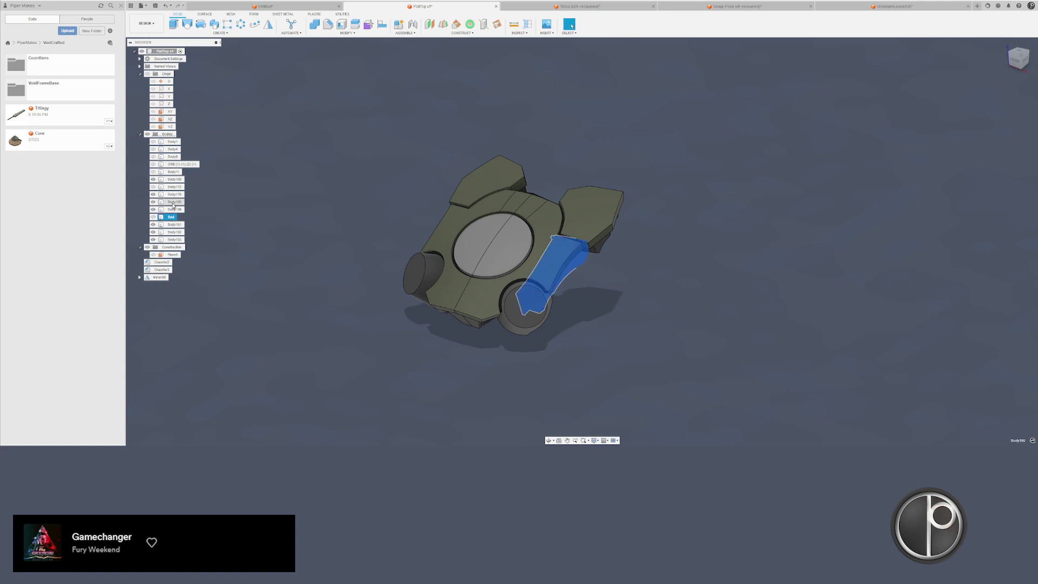
- Show the hidden main housing bodies and sensor head together with the mirrored panels
{"action": "left_click", "coordinate": [174, 164]}
{"action": "left_click", "coordinate": [171, 143], "text": "shift"}
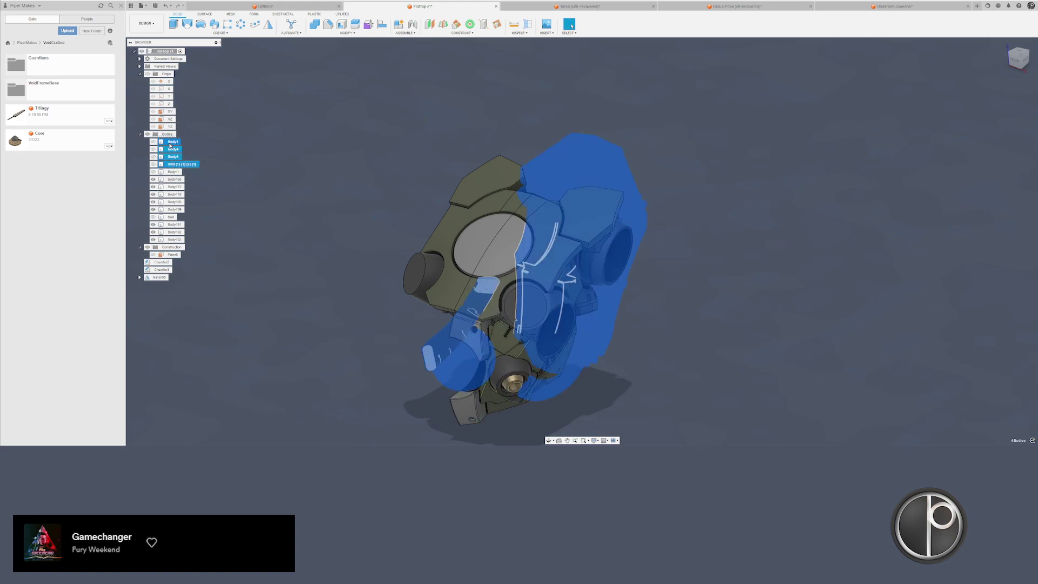
{"action": "key", "text": "v"}
{"action": "left_click", "coordinate": [171, 172]}
{"action": "key", "text": "v"}
- Try to chamfer the short centre seam edge where the olive panel faces the two-hole plate
{"action": "middle_click_drag", "start_coordinate": [269, 179], "coordinate": [411, 183], "text": "shift"}
{"action": "scroll", "coordinate": [548, 202], "scroll_direction": "up", "scroll_amount": 6}
{"action": "mouse_move", "coordinate": [574, 221]}
{"action": "middle_mouse_down", "text": "shift"}
{"action": "mouse_move", "coordinate": [574, 260]}
{"action": "mouse_move", "coordinate": [569, 236]}
{"action": "middle_mouse_up", "text": "shift"}
{"action": "scroll", "coordinate": [531, 217], "scroll_direction": "up", "scroll_amount": 3}
{"action": "key", "text": "c"}
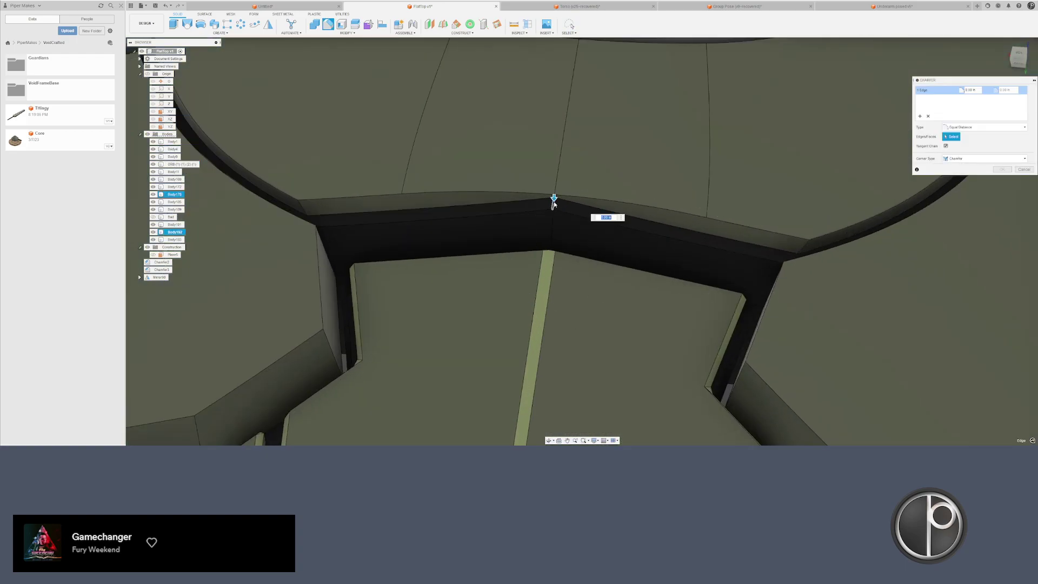
{"action": "left_click", "coordinate": [554, 203]}
{"action": "key", "text": "Escape"}
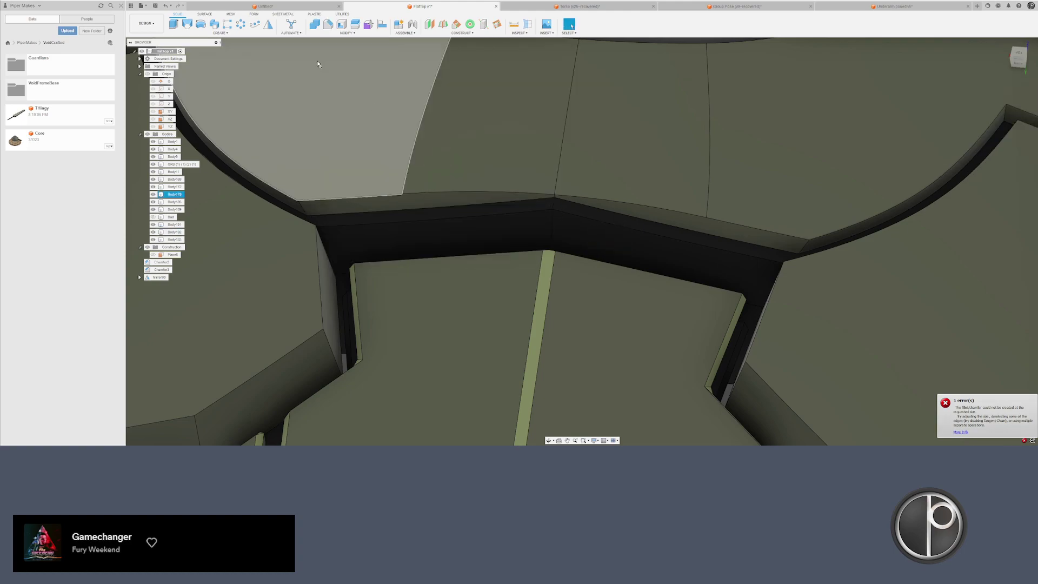
- Combine the two mirrored halves of the large olive panel into one body
{"action": "left_click", "coordinate": [314, 24]}
{"action": "left_click", "coordinate": [480, 241]}
{"action": "left_click", "coordinate": [585, 217]}
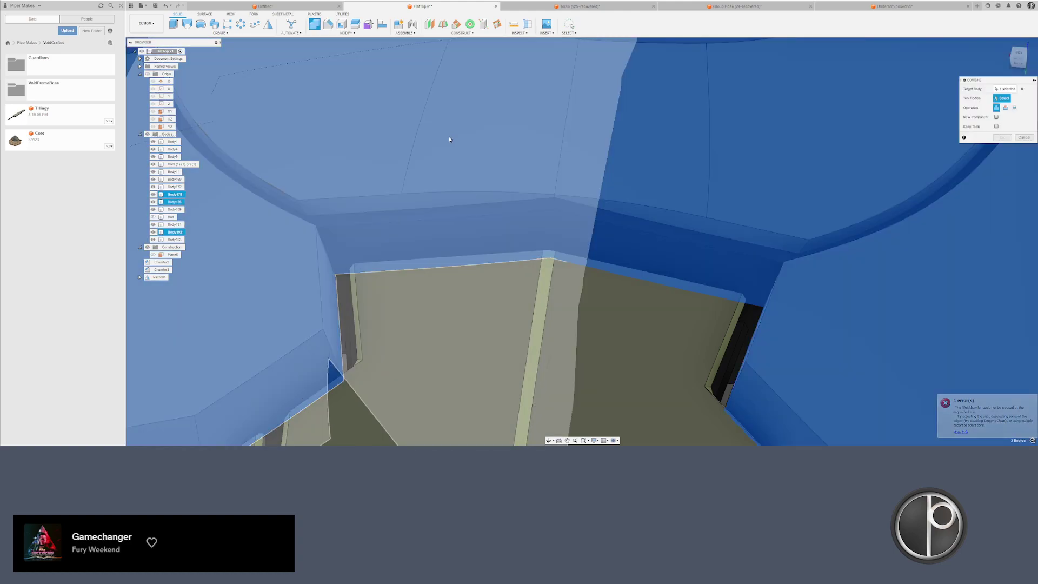
{"action": "key", "text": "Return"}
- Fillet the short centre seam edge of the joined olive panel facing the two-hole plate
{"action": "key", "text": "f"}
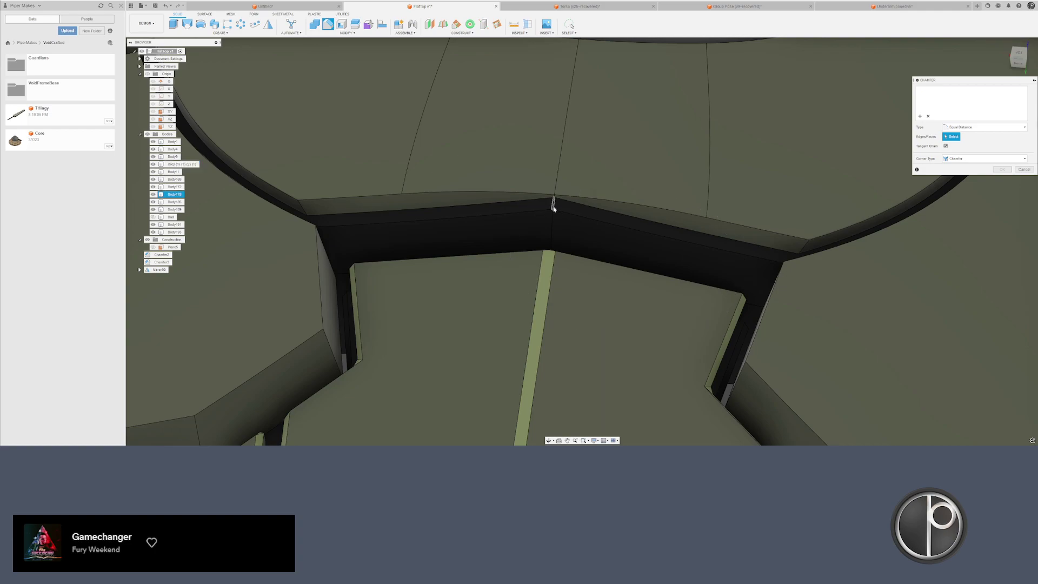
{"action": "key", "text": "Escape"}
{"action": "key", "text": "f"}
{"action": "left_click", "coordinate": [553, 202]}
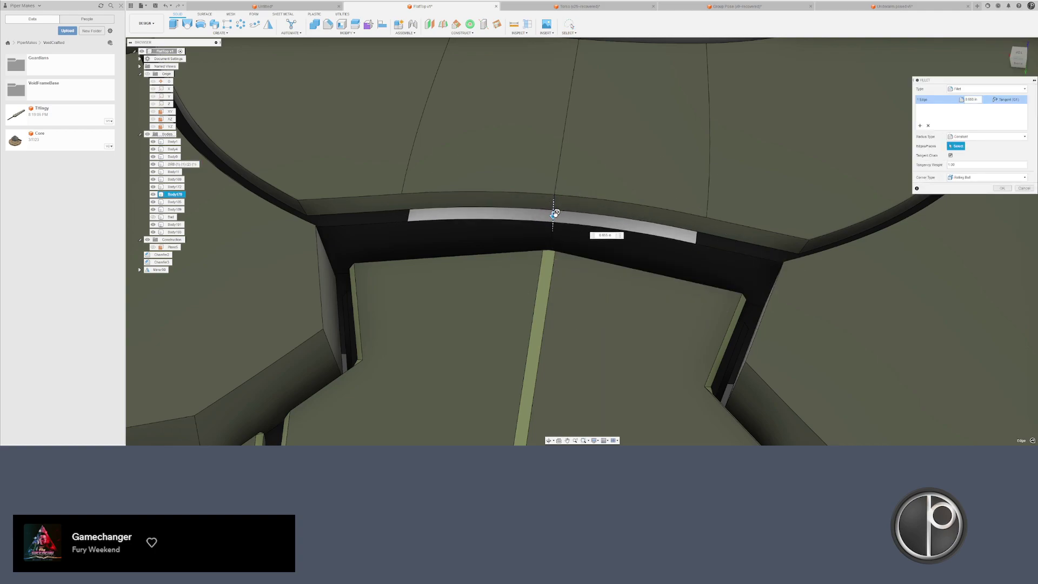
{"action": "key", "text": "Return"}
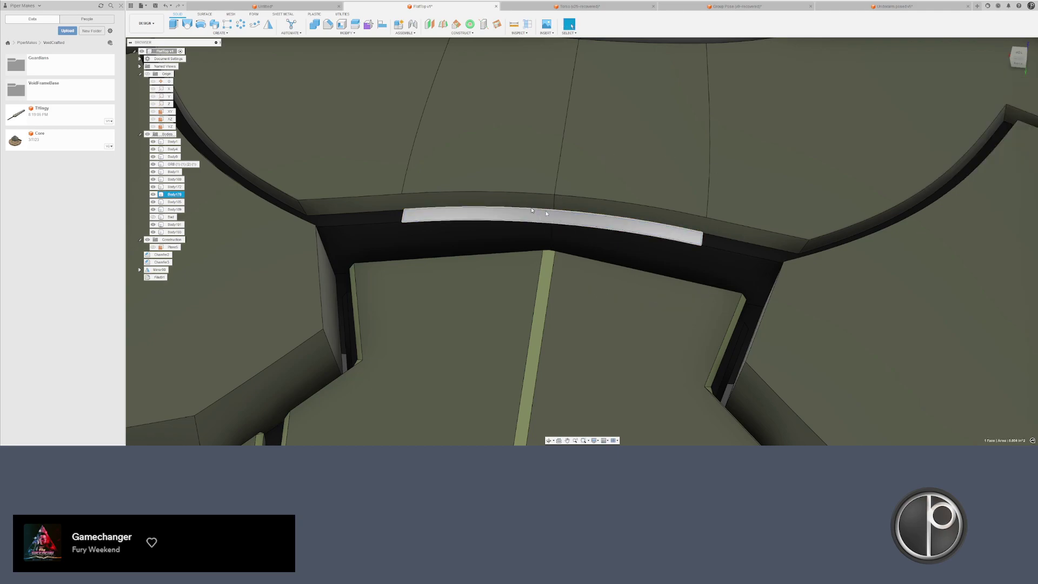
- Apply the black appearance to the new fillet face in the gap beside the two-hole plate
{"action": "key", "text": "a"}
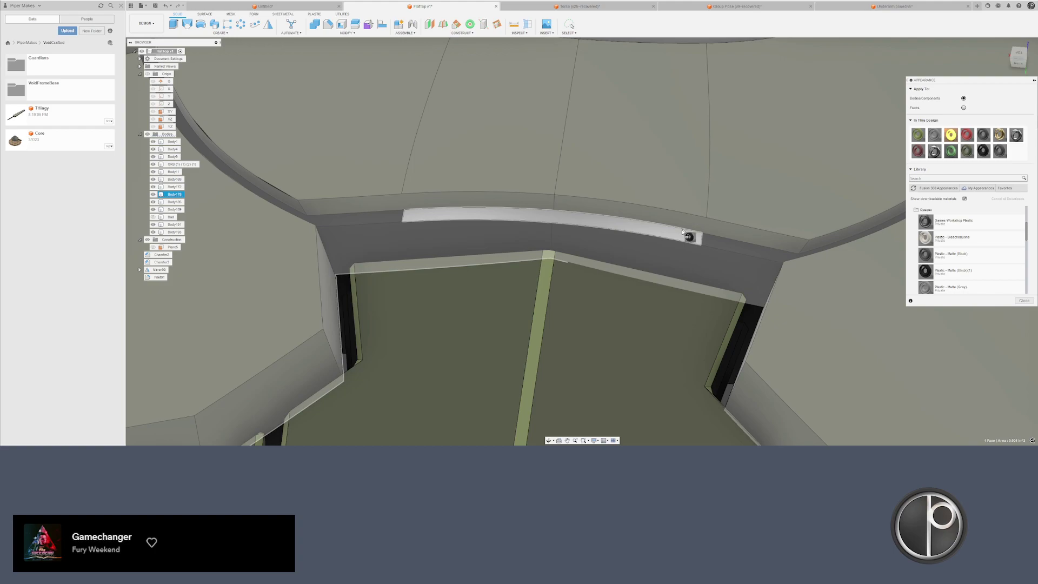
{"action": "left_click_drag", "start_coordinate": [682, 231], "coordinate": [671, 233]}
{"action": "scroll", "coordinate": [500, 244], "scroll_direction": "down", "scroll_amount": 6}
{"action": "middle_click_drag", "start_coordinate": [496, 245], "coordinate": [505, 219], "text": "shift"}
{"action": "scroll", "coordinate": [496, 220], "scroll_direction": "up", "scroll_amount": 6}
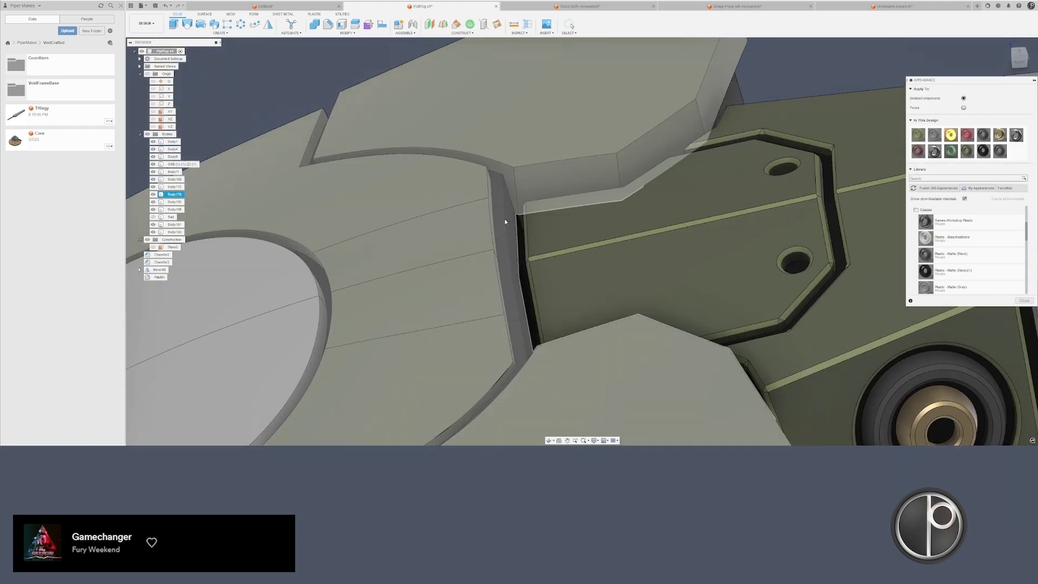
{"action": "scroll", "coordinate": [506, 221], "scroll_direction": "up", "scroll_amount": 3}
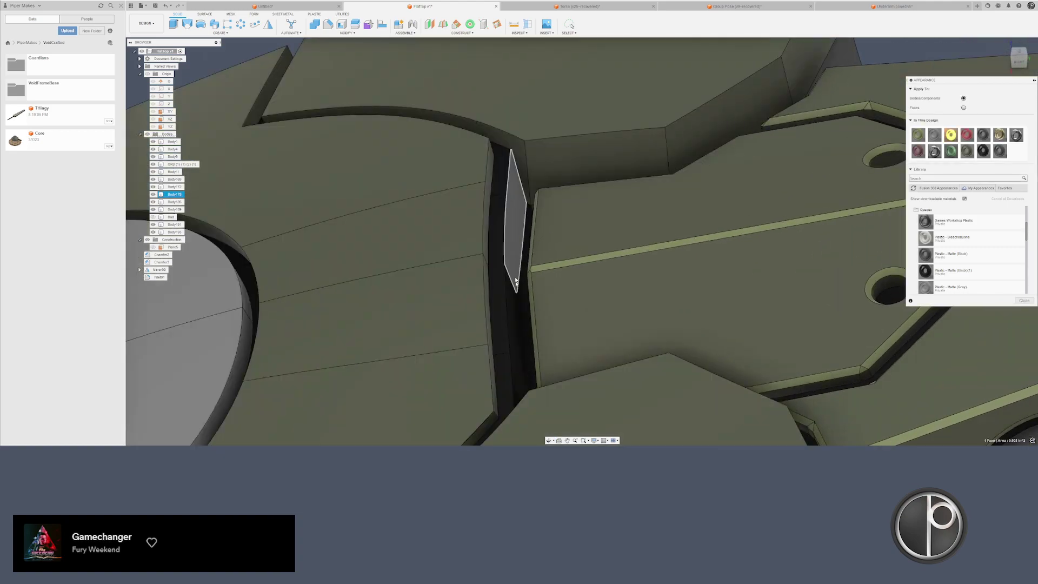
{"action": "left_click", "coordinate": [516, 296], "text": "shift"}
{"action": "key", "text": "Escape"}
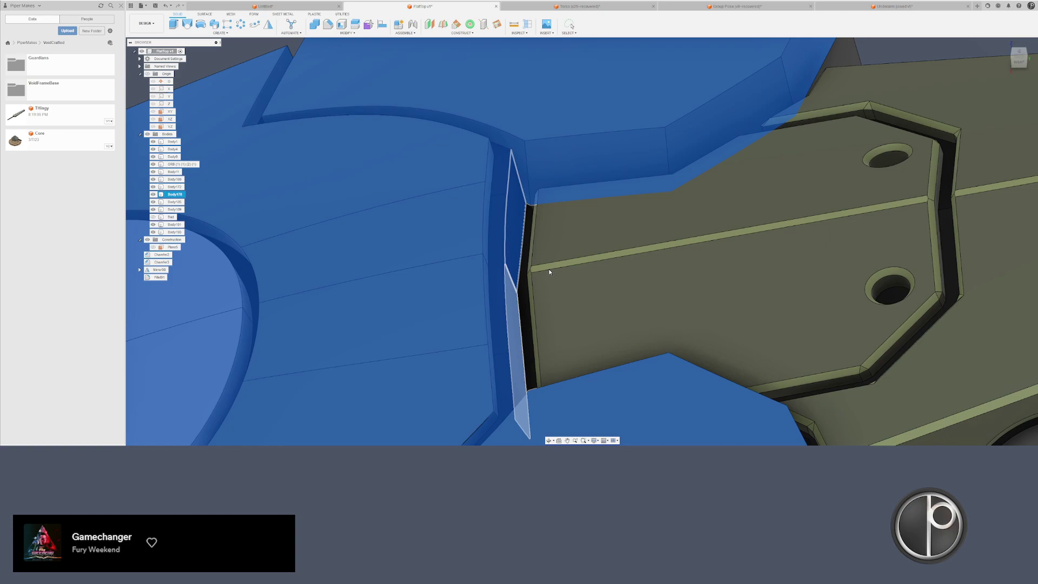
- Offset the four faces along the olive panel's edge facing the two-hole plate by about 0.01 in
{"action": "scroll", "coordinate": [549, 269], "scroll_direction": "up", "scroll_amount": 2}
{"action": "scroll", "coordinate": [548, 269], "scroll_direction": "down", "scroll_amount": 1}
{"action": "left_click", "coordinate": [507, 284]}
{"action": "left_click", "coordinate": [505, 299], "text": "shift"}
{"action": "right_click", "coordinate": [504, 300]}
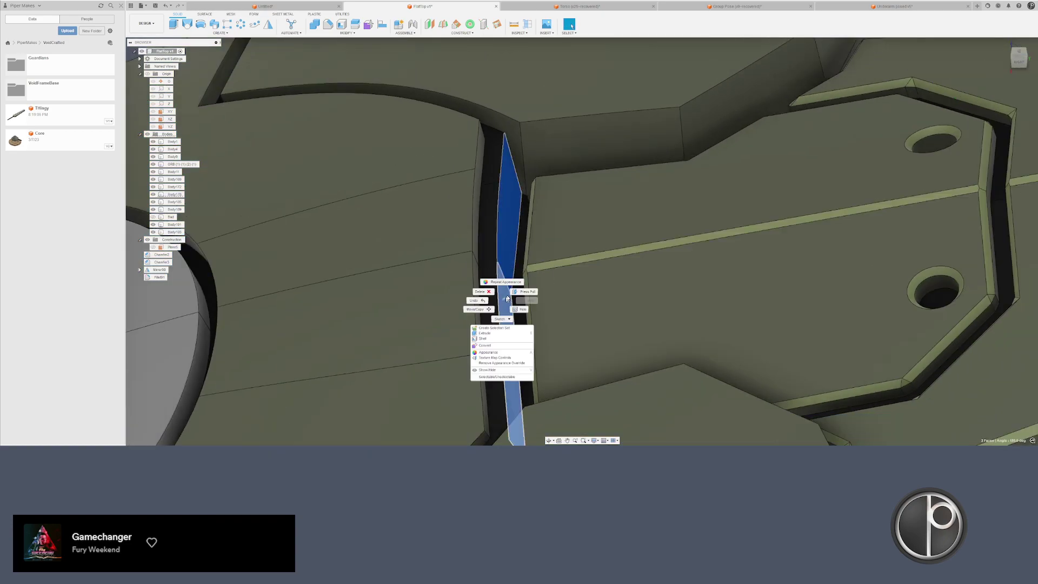
{"action": "left_click", "coordinate": [523, 292]}
{"action": "left_click", "coordinate": [477, 281]}
{"action": "left_click", "coordinate": [476, 255]}
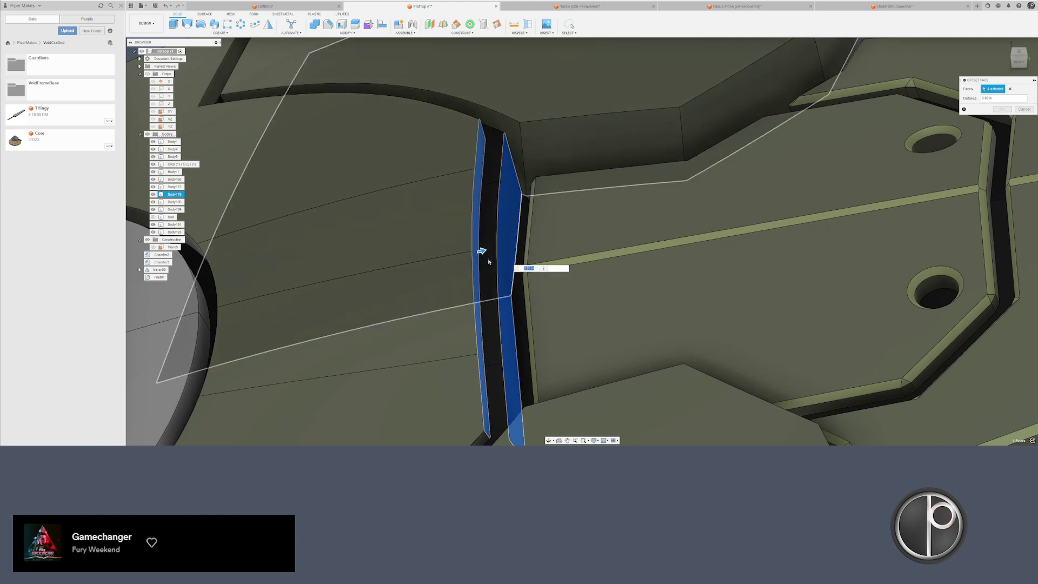
{"action": "middle_click_drag", "start_coordinate": [488, 262], "coordinate": [484, 250], "text": "shift"}
{"action": "left_click_drag", "start_coordinate": [489, 250], "coordinate": [492, 248]}
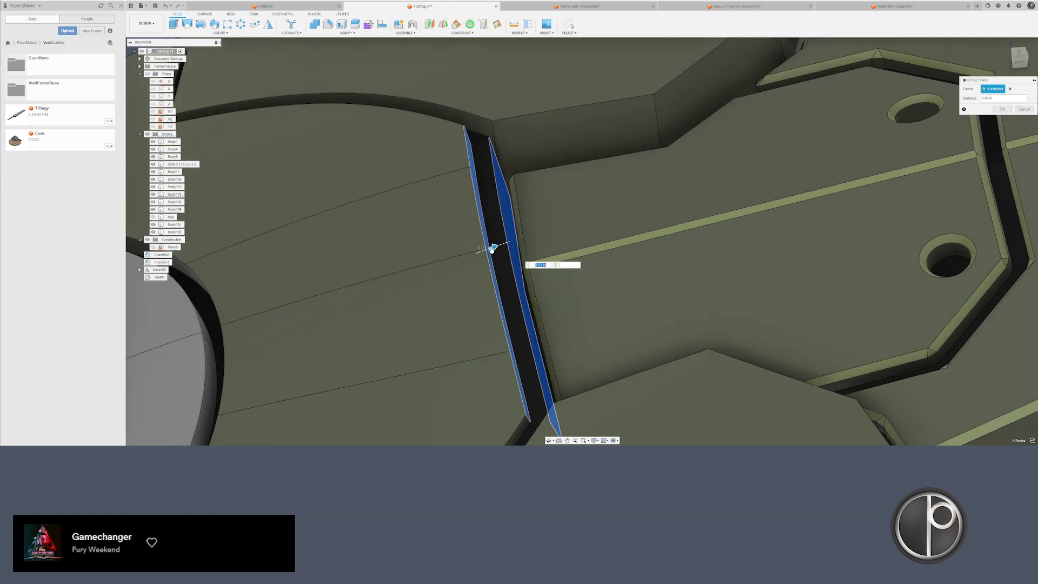
{"action": "mouse_move", "coordinate": [494, 249]}
{"action": "middle_mouse_down", "text": "shift"}
{"action": "mouse_move", "coordinate": [471, 263]}
{"action": "mouse_move", "coordinate": [486, 261]}
{"action": "middle_mouse_up", "text": "shift"}
{"action": "key", "text": "Return"}
- Offset the two narrow bevel faces along the olive panel's edge by 0.01 in toward the two-hole plate
{"action": "scroll", "coordinate": [484, 265], "scroll_direction": "down", "scroll_amount": 4}
{"action": "scroll", "coordinate": [488, 262], "scroll_direction": "up", "scroll_amount": 5}
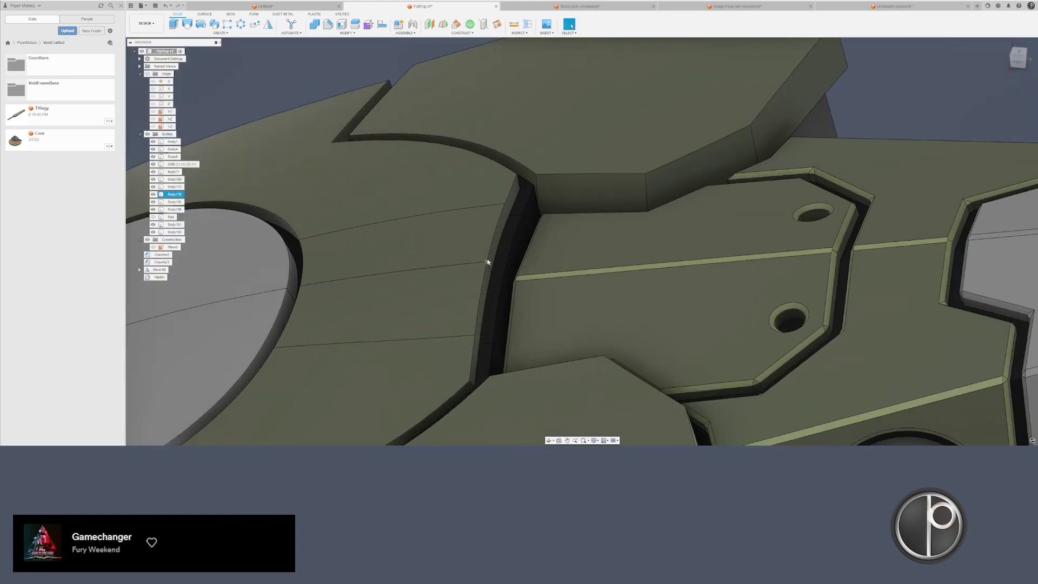
{"action": "left_click", "coordinate": [493, 259]}
{"action": "left_click", "coordinate": [491, 276], "text": "shift"}
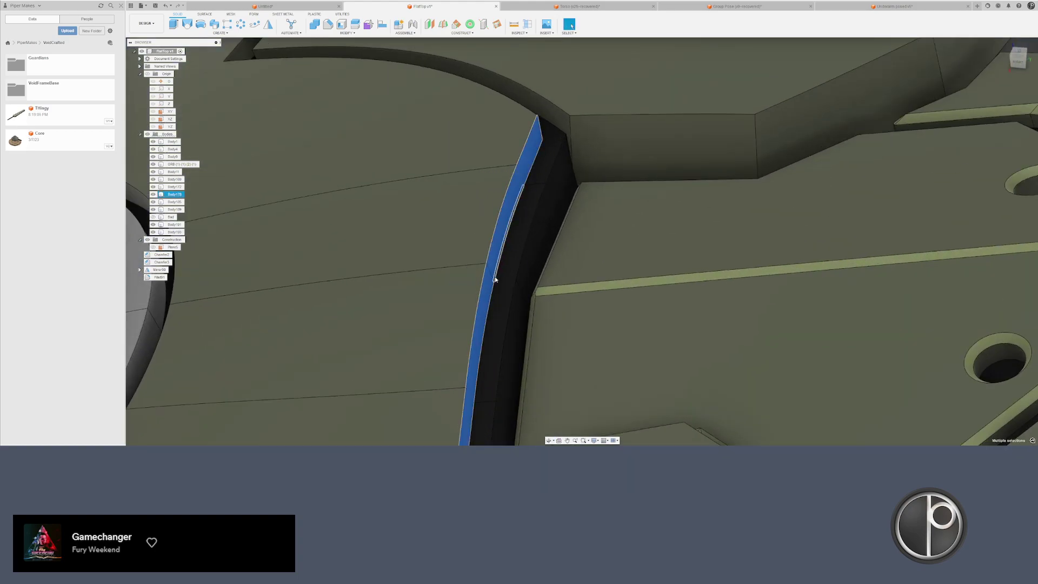
{"action": "type", "text": "q"}
{"action": "type", "text": ".005"}
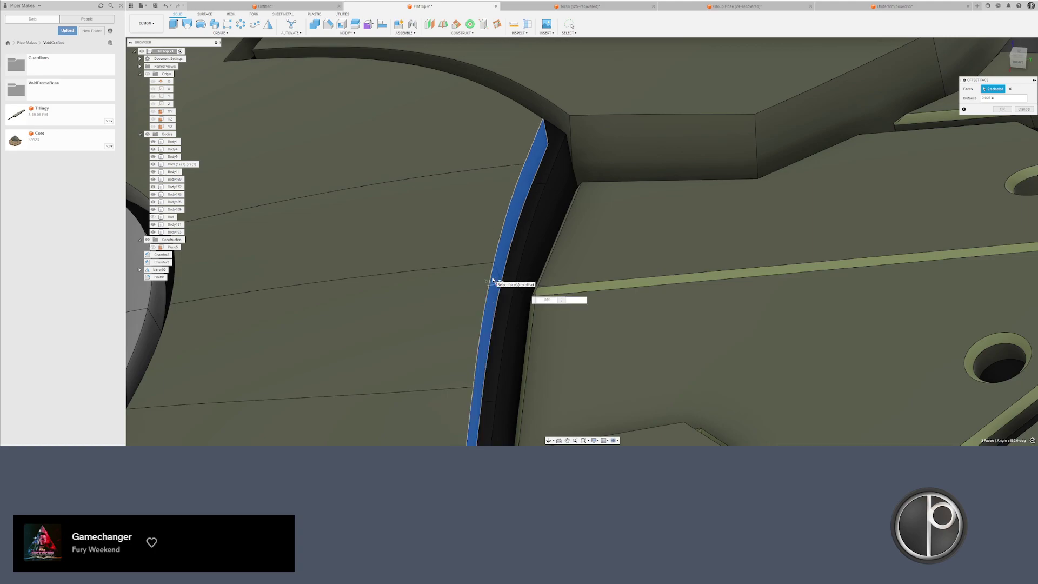
{"action": "type", "text": "1"}
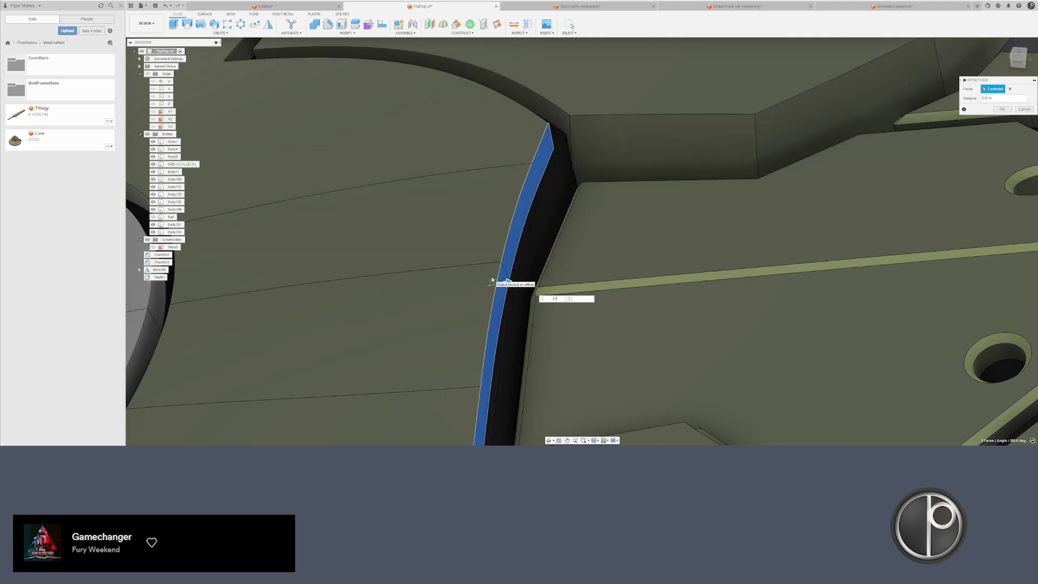
{"action": "type", "text": "5"}
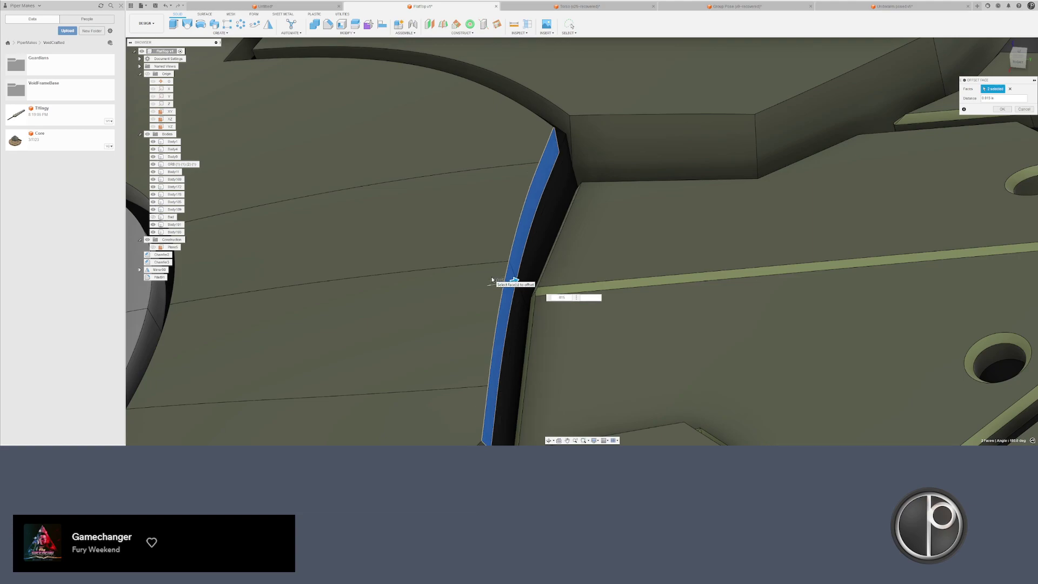
{"action": "scroll", "coordinate": [447, 215], "scroll_direction": "down", "scroll_amount": 5}
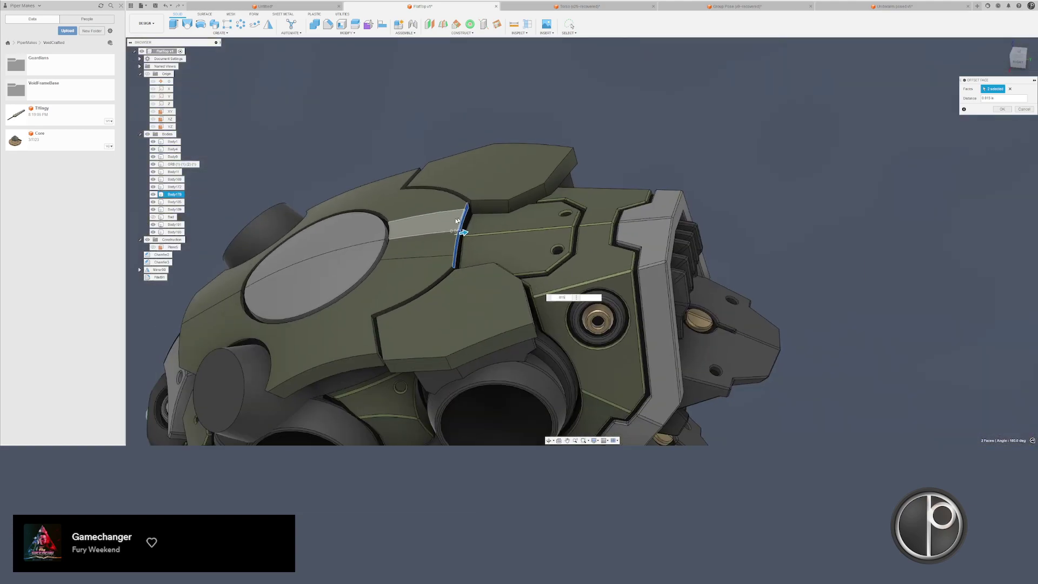
{"action": "middle_click_drag", "start_coordinate": [447, 216], "coordinate": [502, 238], "text": "shift"}
{"action": "type", "text": ".01"}
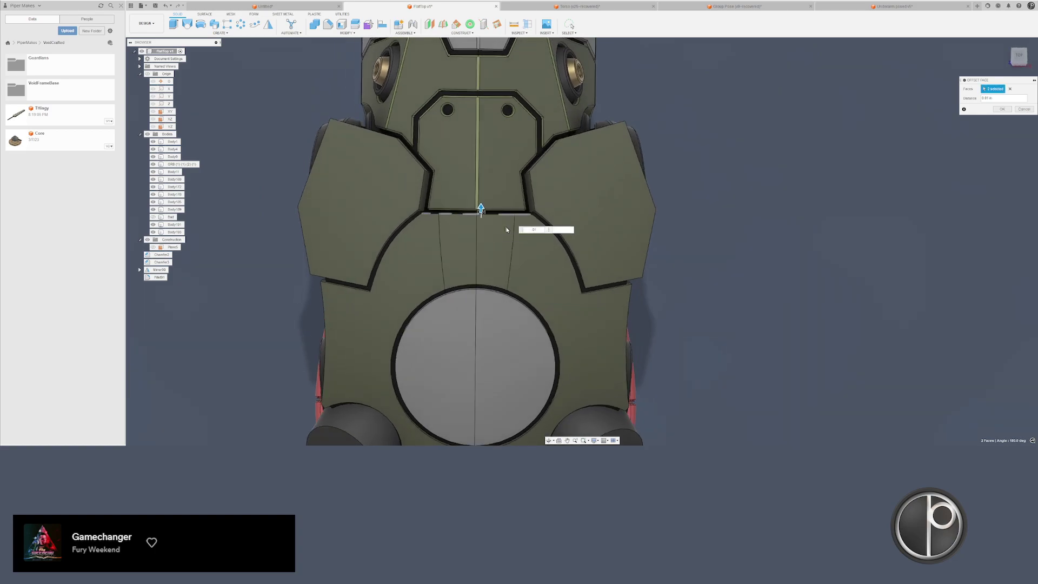
{"action": "key", "text": "Return"}
- Examine the whole model with the mirrored olive panels from above, the side and the front
{"action": "scroll", "coordinate": [734, 227], "scroll_direction": "down", "scroll_amount": 6}
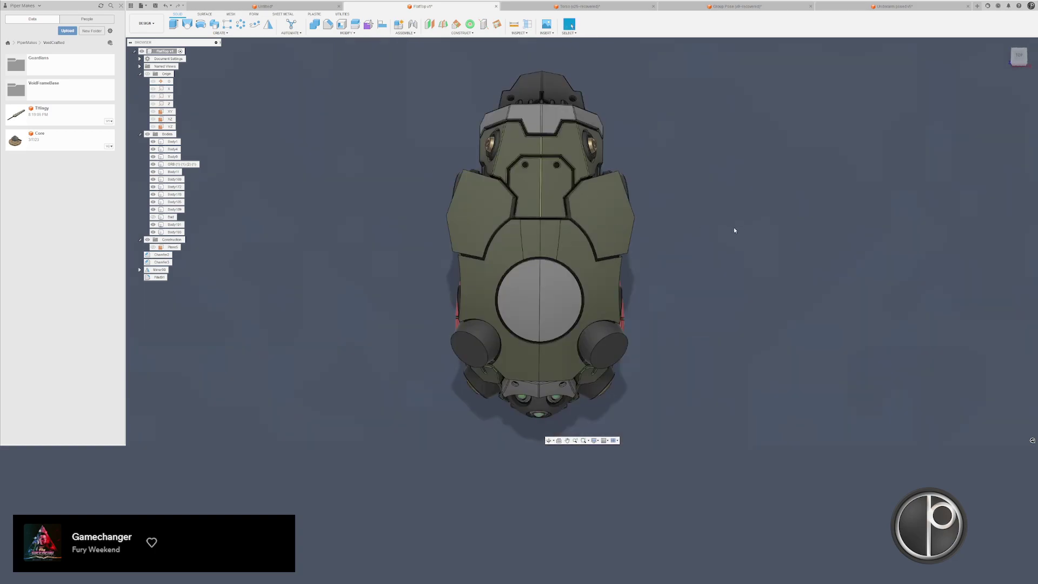
{"action": "middle_click_drag", "start_coordinate": [735, 227], "coordinate": [706, 230], "text": "shift"}
{"action": "middle_click_drag", "start_coordinate": [654, 182], "coordinate": [680, 201], "text": "shift"}
{"action": "middle_click_drag", "start_coordinate": [690, 237], "coordinate": [766, 199], "text": "shift"}
{"action": "scroll", "coordinate": [692, 245], "scroll_direction": "up", "scroll_amount": 3}
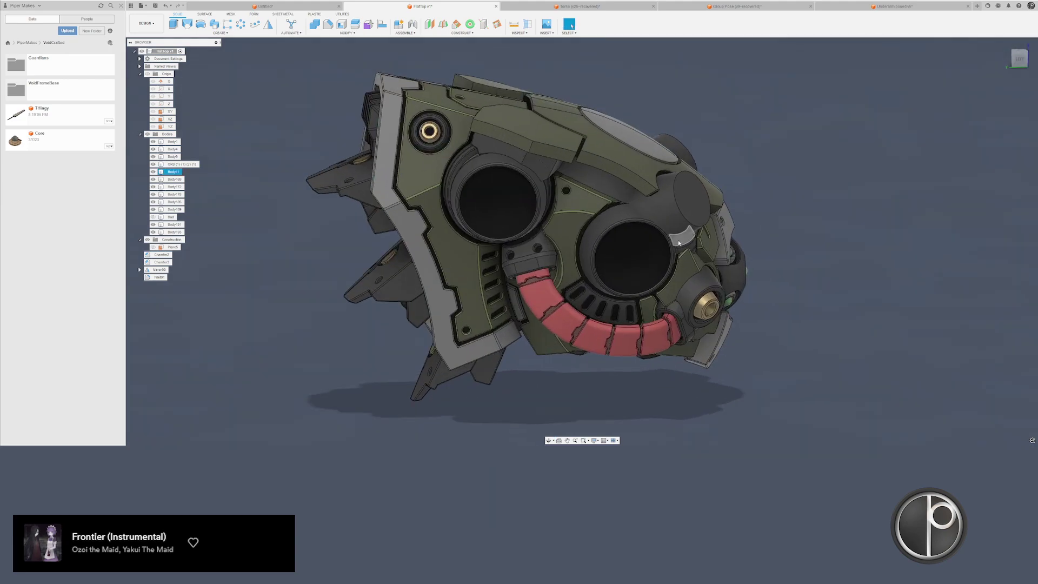
{"action": "scroll", "coordinate": [669, 225], "scroll_direction": "down", "scroll_amount": 3}
{"action": "middle_click_drag", "start_coordinate": [669, 225], "coordinate": [586, 256], "text": "shift"}
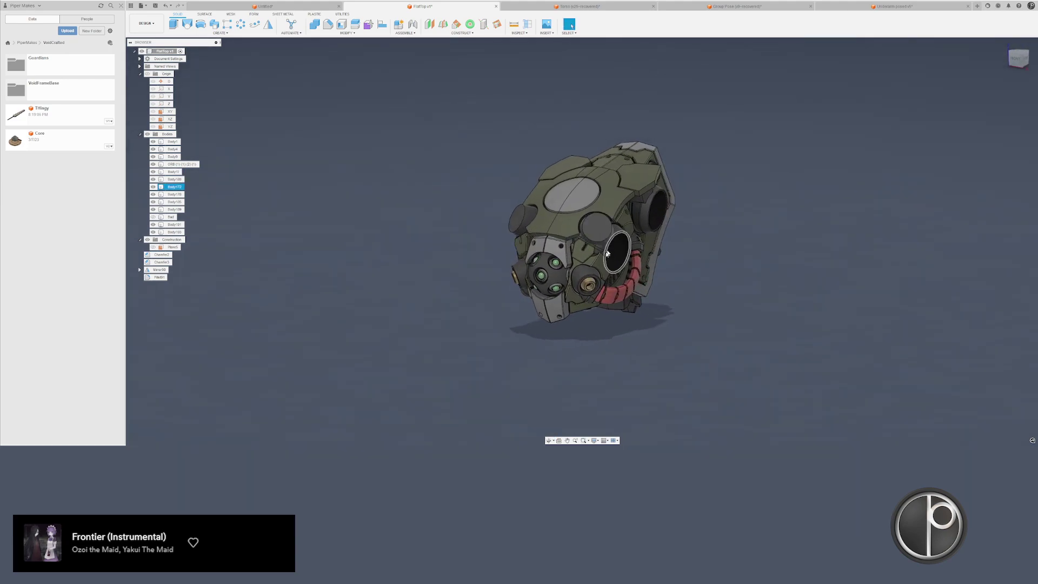
{"action": "scroll", "coordinate": [585, 254], "scroll_direction": "down", "scroll_amount": 1}
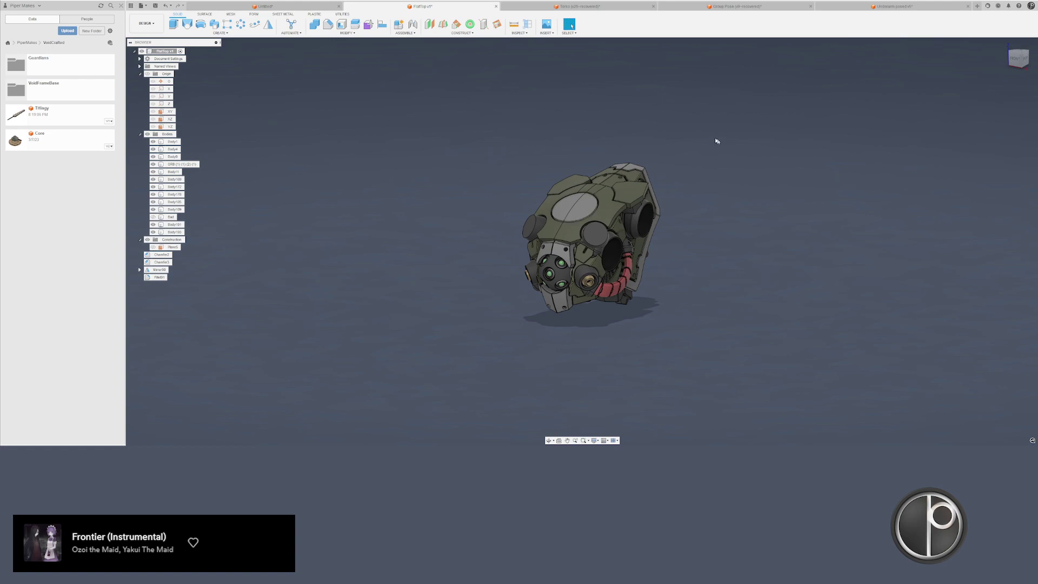
- Copy all bodies of the finished armoured head and paste them into a new design
{"action": "scroll", "coordinate": [574, 102], "scroll_direction": "up", "scroll_amount": 4}
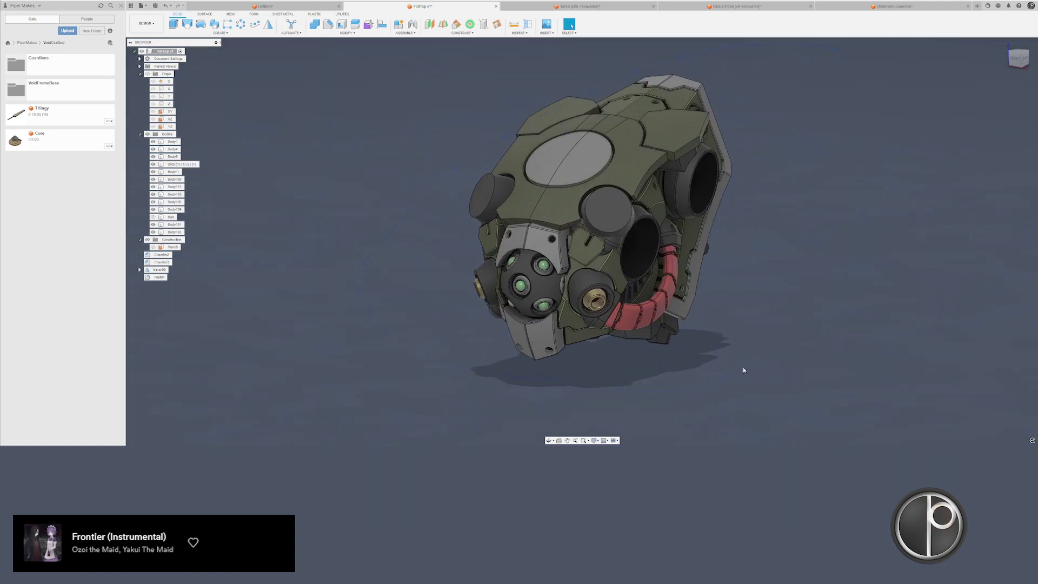
{"action": "key", "text": "ctrl+a"}
{"action": "left_click", "coordinate": [717, 357]}
{"action": "left_click", "coordinate": [977, 6]}
{"action": "key", "text": "ctrl+v"}
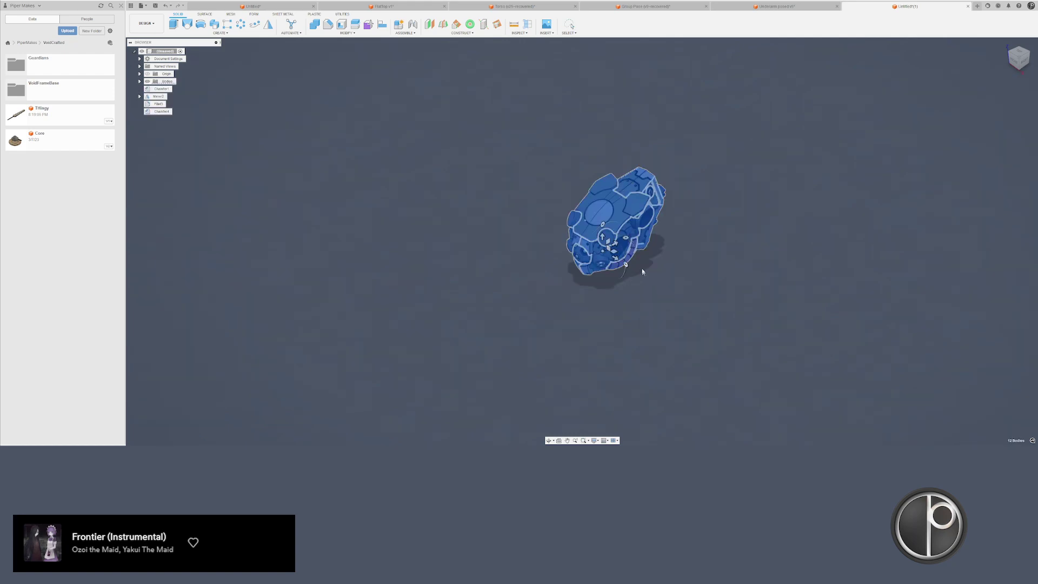
- Delete the pasted chamfer, mirror and fillet features from the new design
{"action": "left_click", "coordinate": [162, 89]}
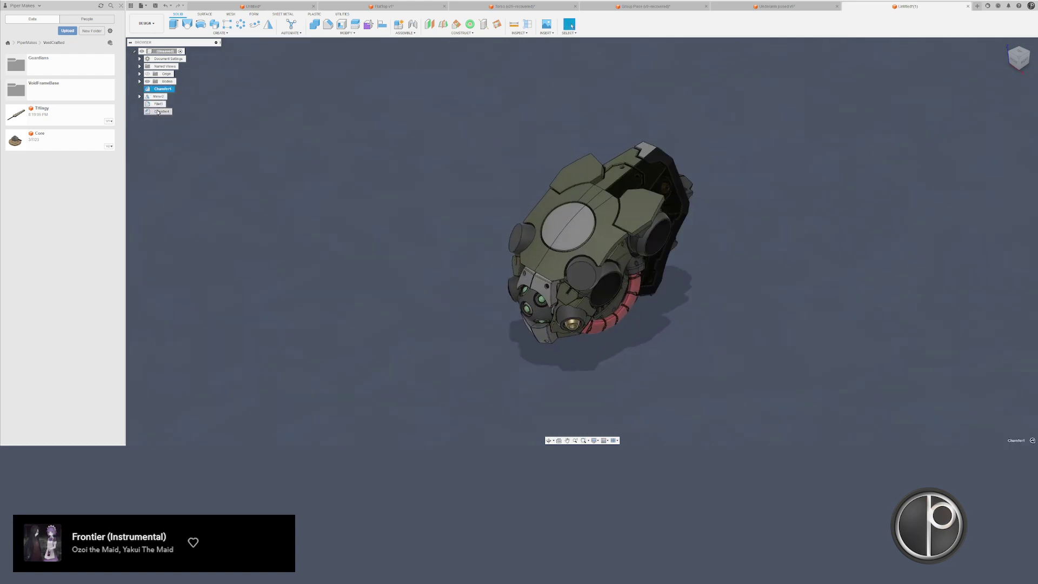
{"action": "left_click", "coordinate": [161, 111], "text": "shift"}
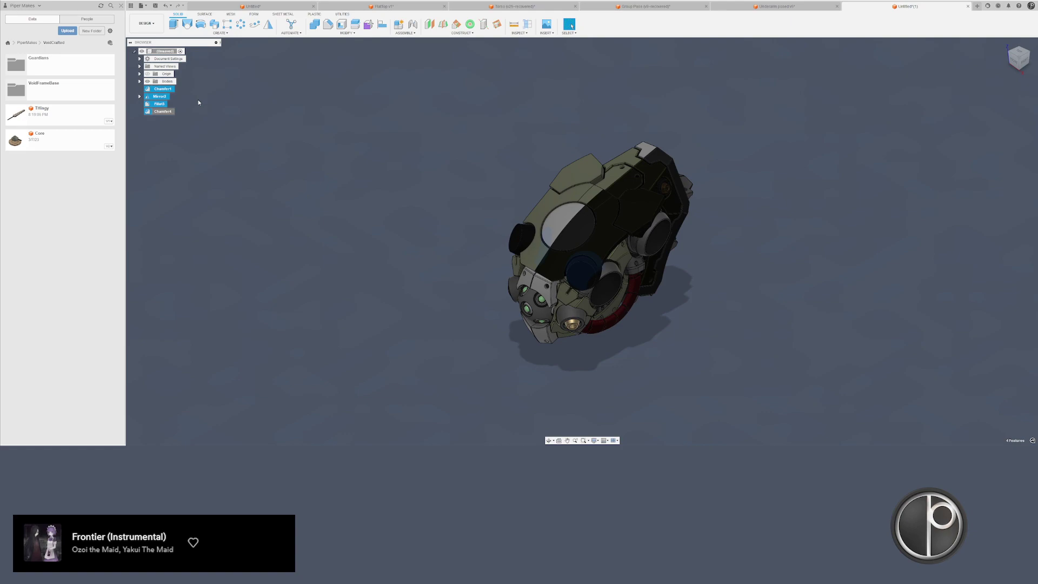
{"action": "key", "text": "Delete"}
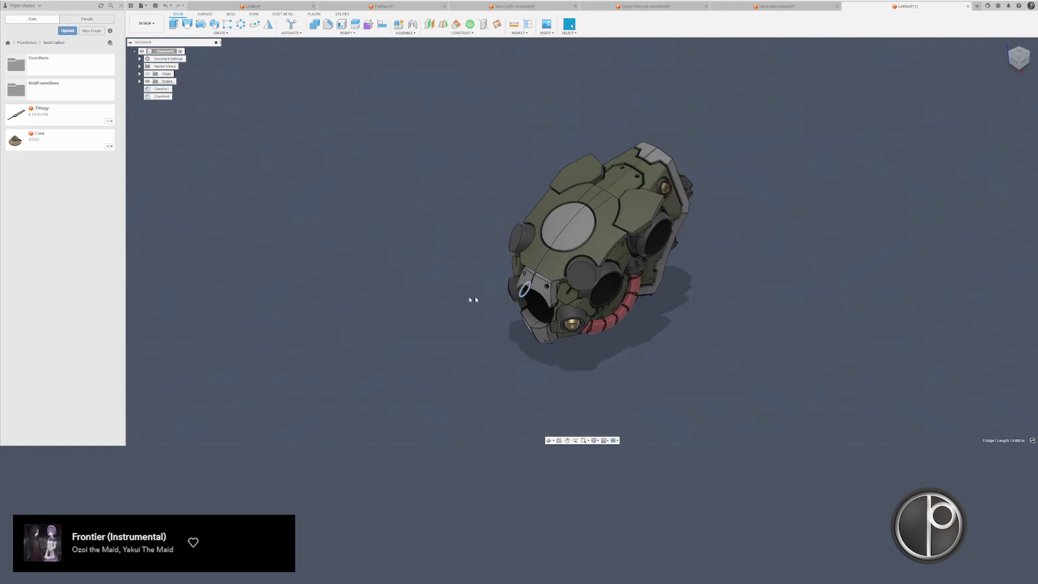
- Create an internal component from the first body, the rear section of the head
{"action": "left_click", "coordinate": [139, 81]}
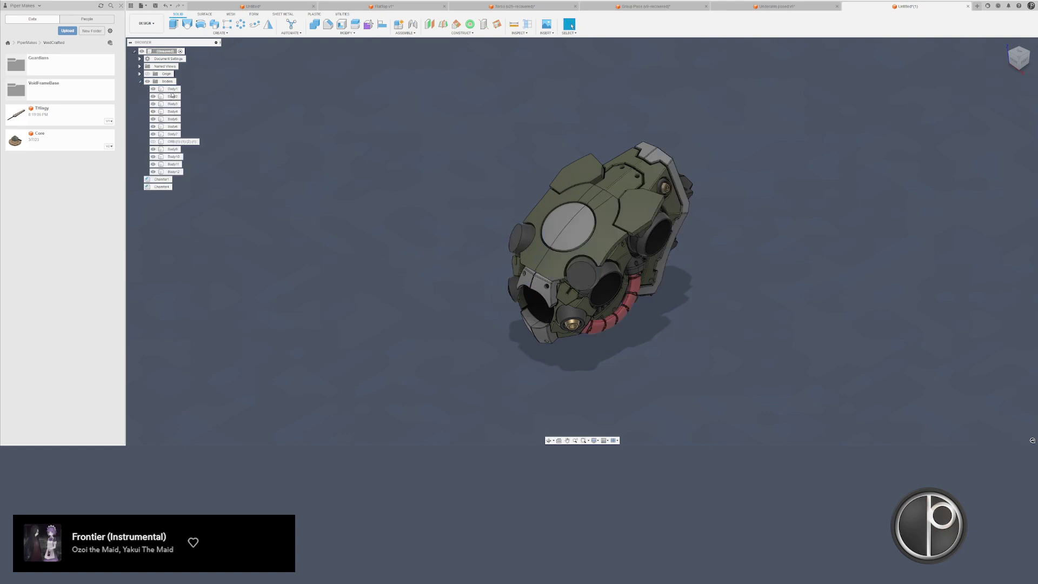
{"action": "left_click", "coordinate": [173, 88]}
{"action": "left_click", "coordinate": [399, 24]}
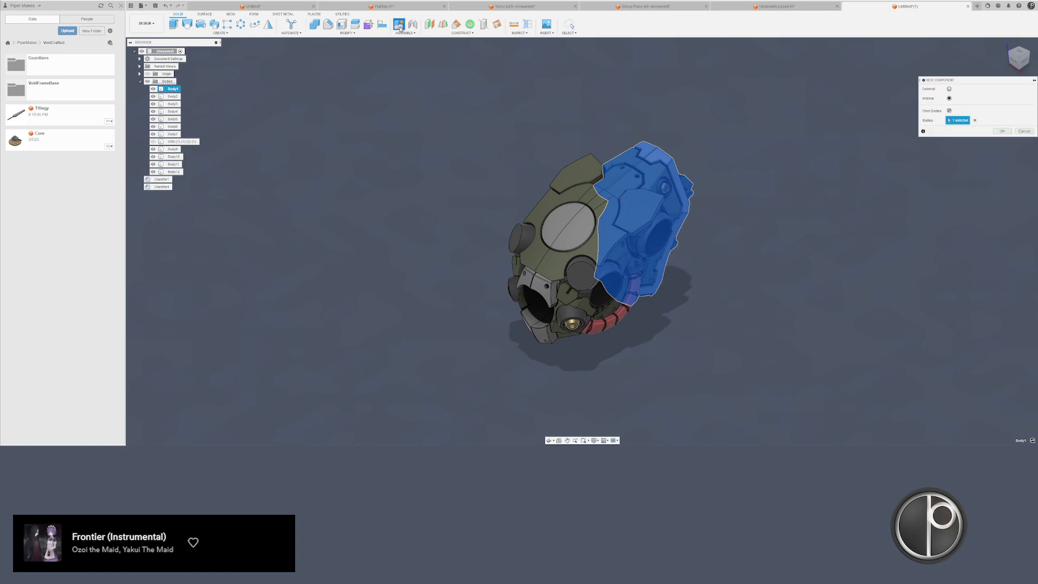
{"action": "key", "text": "Return"}
- Move all the remaining visible head bodies into the new component, leaving only the hidden body outside it
{"action": "left_click", "coordinate": [173, 127]}
{"action": "left_click", "coordinate": [173, 89], "text": "shift"}
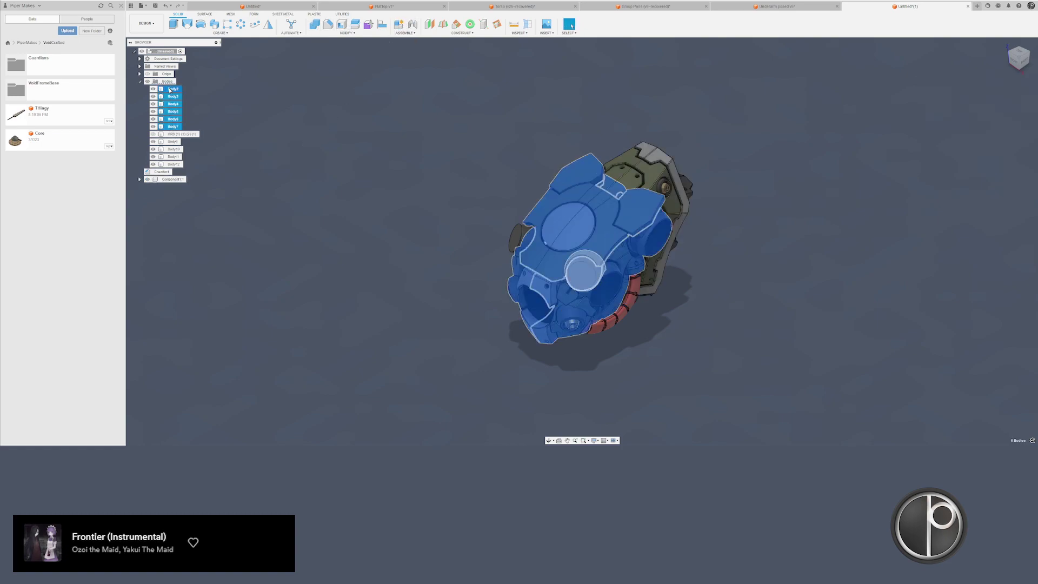
{"action": "left_click_drag", "start_coordinate": [172, 88], "coordinate": [173, 179]}
{"action": "left_click", "coordinate": [172, 119]}
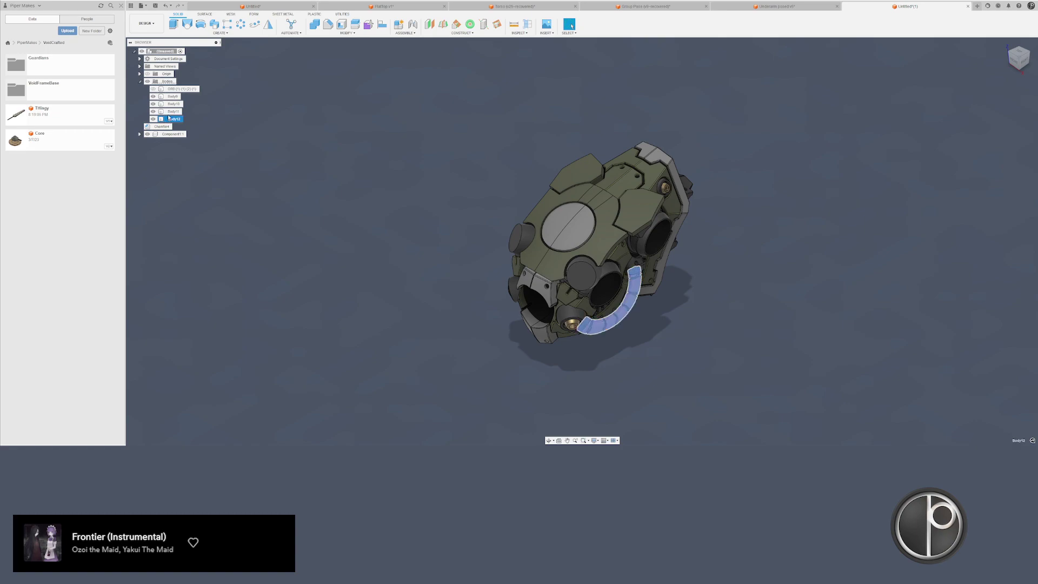
{"action": "left_click", "coordinate": [172, 96], "text": "shift"}
{"action": "left_click_drag", "start_coordinate": [173, 96], "coordinate": [173, 136]}
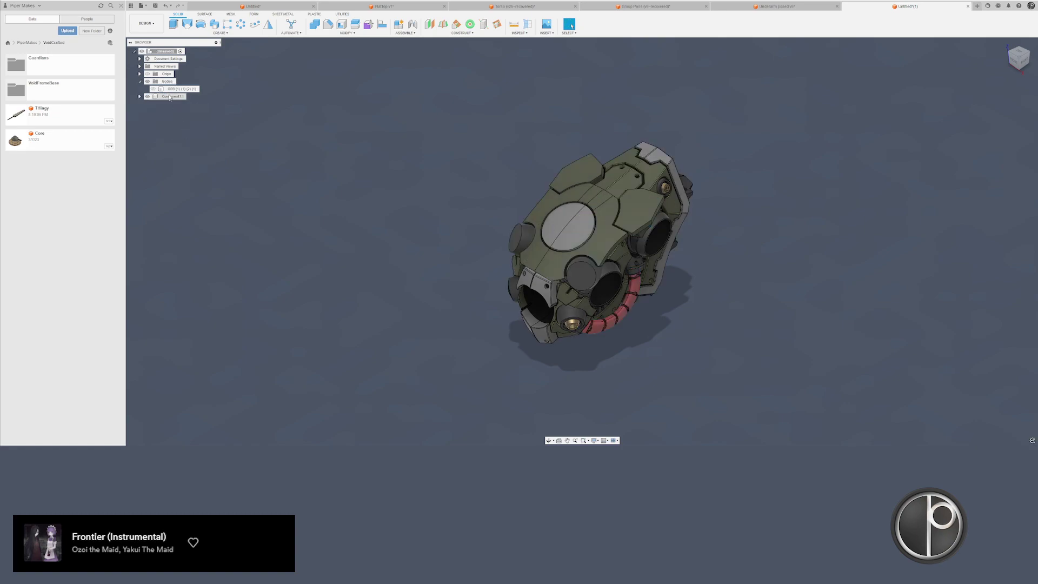
- Switch to the Group Pose design, hide the XV25 head component and delete the empty component at the end of the tree
{"action": "left_click", "coordinate": [643, 6]}
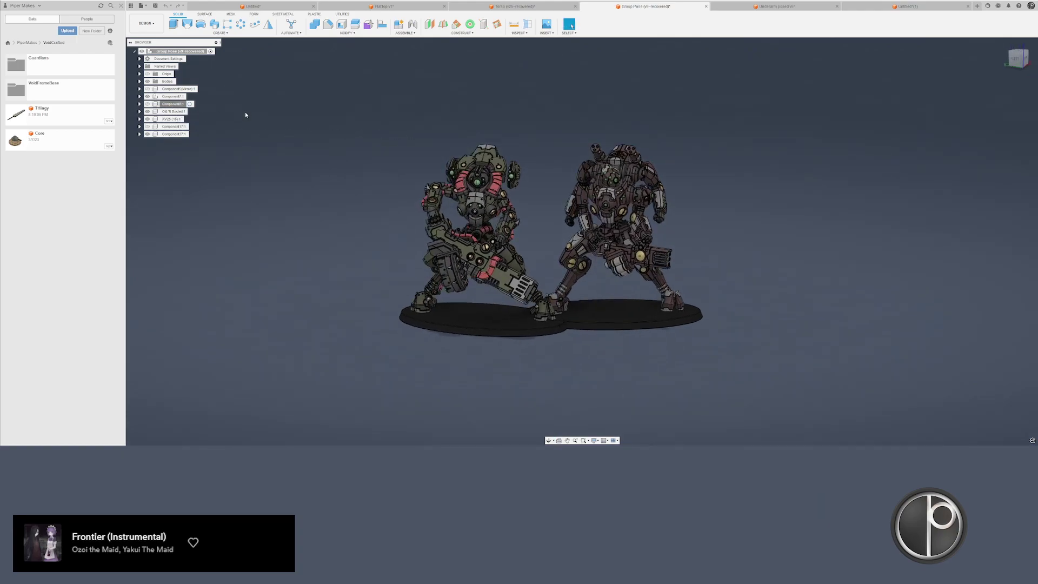
{"action": "left_click", "coordinate": [169, 119]}
{"action": "key", "text": "v"}
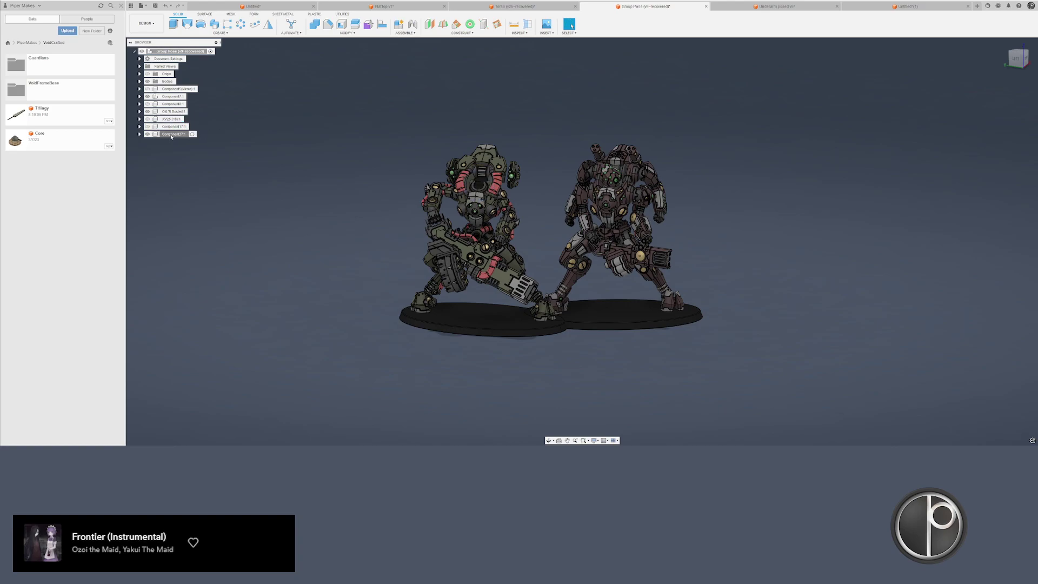
{"action": "scroll", "coordinate": [273, 146], "scroll_direction": "up", "scroll_amount": 2}
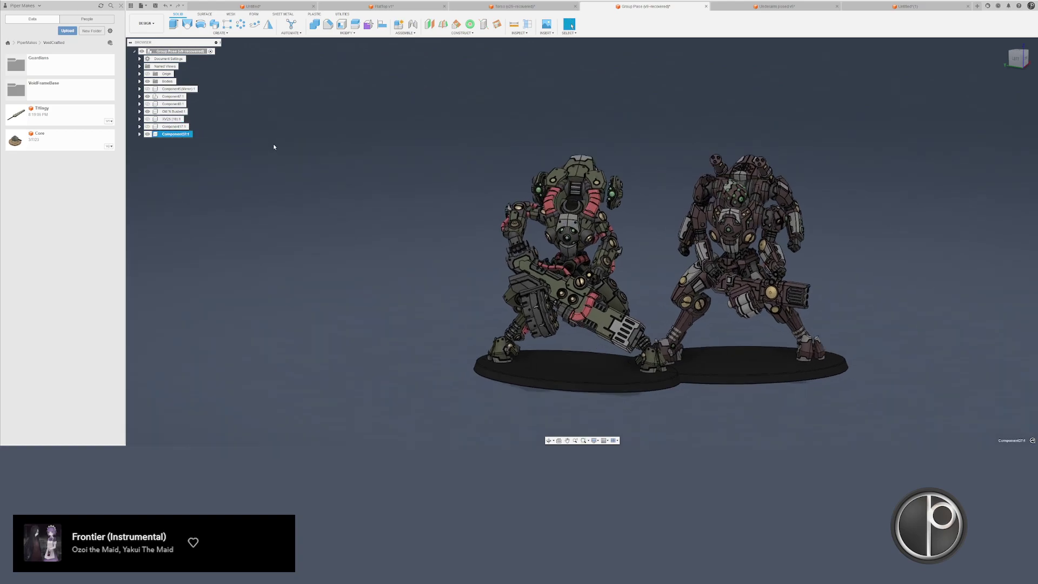
{"action": "left_click", "coordinate": [139, 134]}
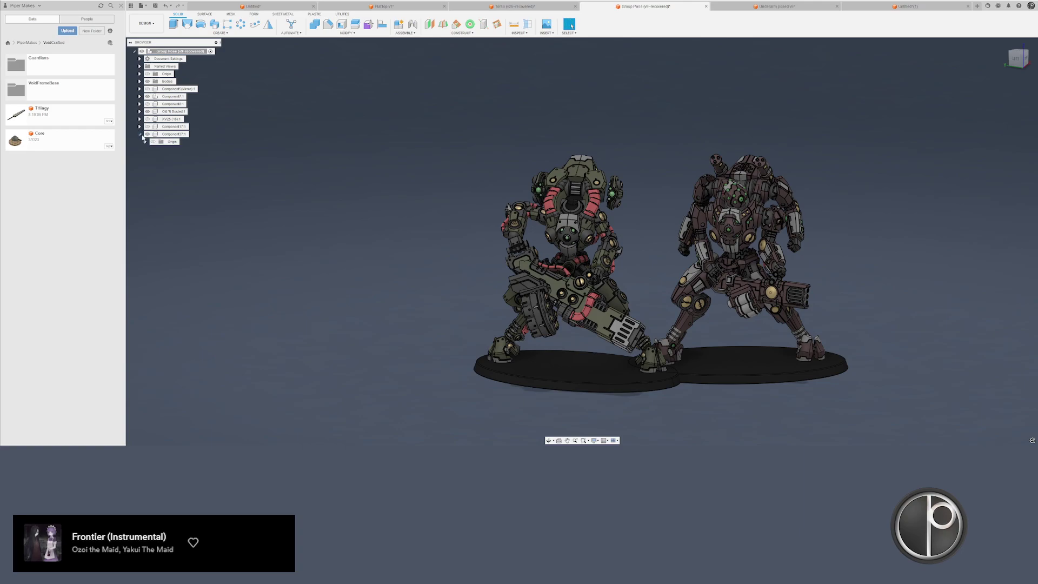
{"action": "left_click", "coordinate": [176, 120]}
- Show the mech with the raised cannon for a check, hide it again, and hide the Old 'N Busted mech
{"action": "left_click", "coordinate": [179, 103]}
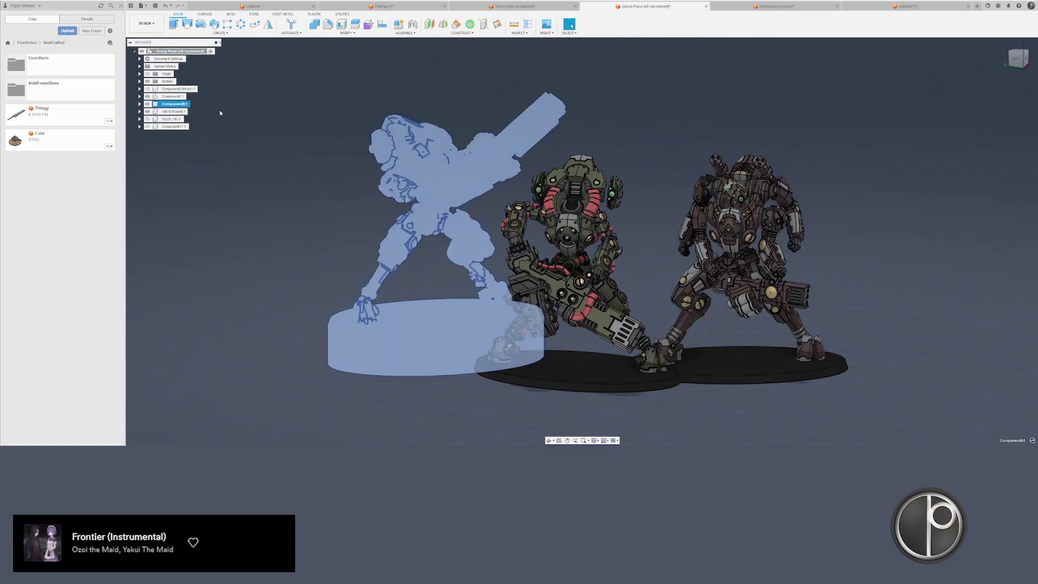
{"action": "key", "text": "v"}
{"action": "left_click", "coordinate": [175, 110]}
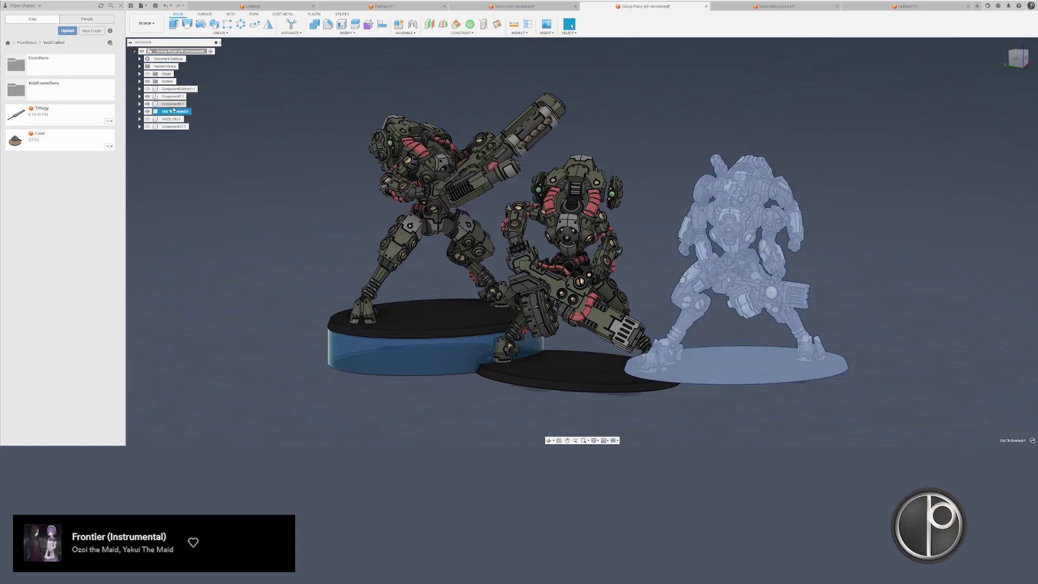
{"action": "left_click", "coordinate": [174, 103]}
{"action": "key", "text": "v"}
{"action": "left_click", "coordinate": [175, 111]}
{"action": "key", "text": "v"}
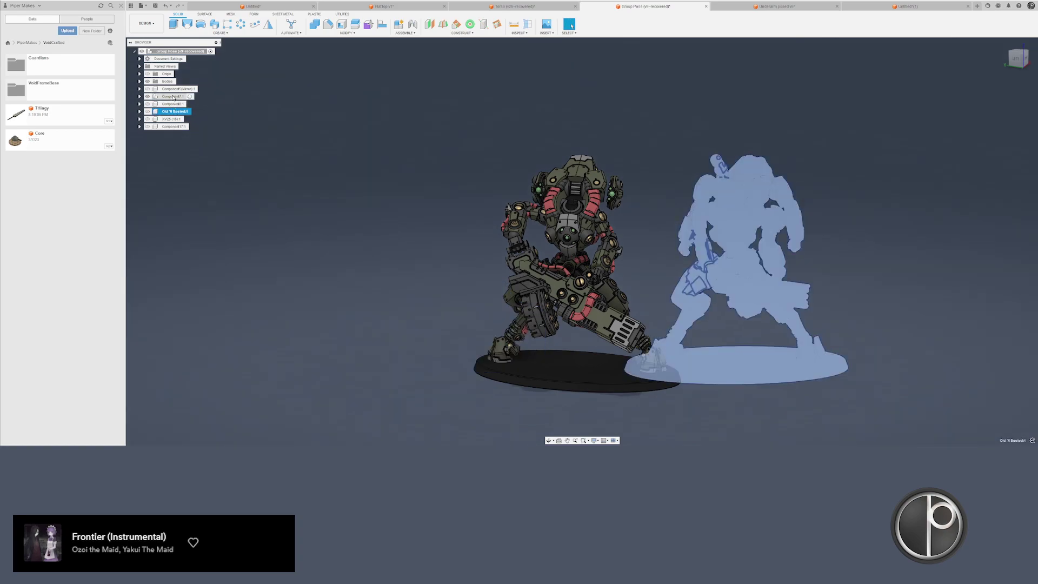
- Hide the original kneeling mech, show only its mirrored copy for inspection, and hide that copy again
{"action": "left_click", "coordinate": [173, 89]}
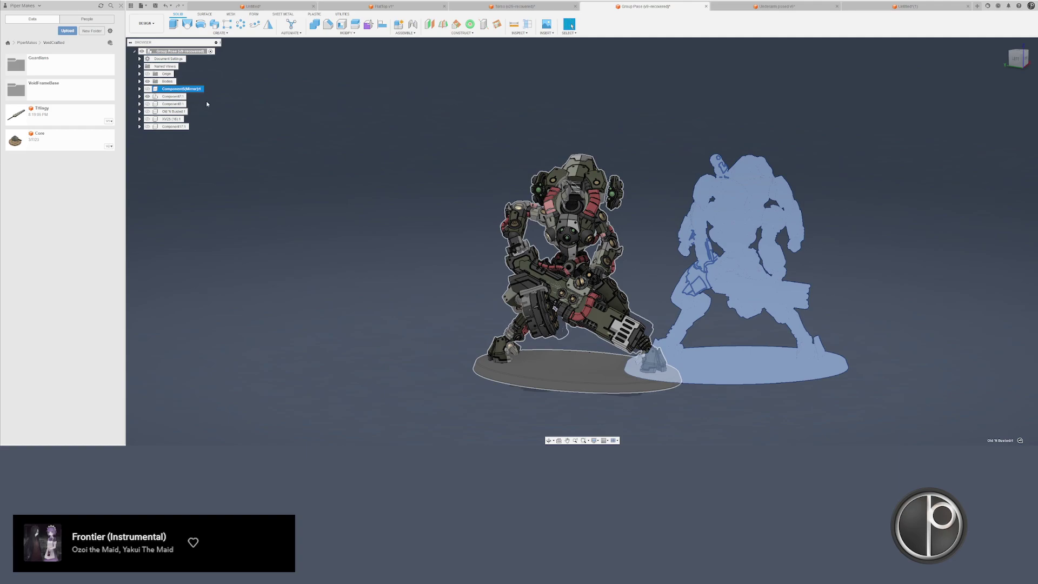
{"action": "left_click", "coordinate": [224, 104]}
{"action": "left_click", "coordinate": [179, 96]}
{"action": "key", "text": "v"}
{"action": "left_click", "coordinate": [187, 90]}
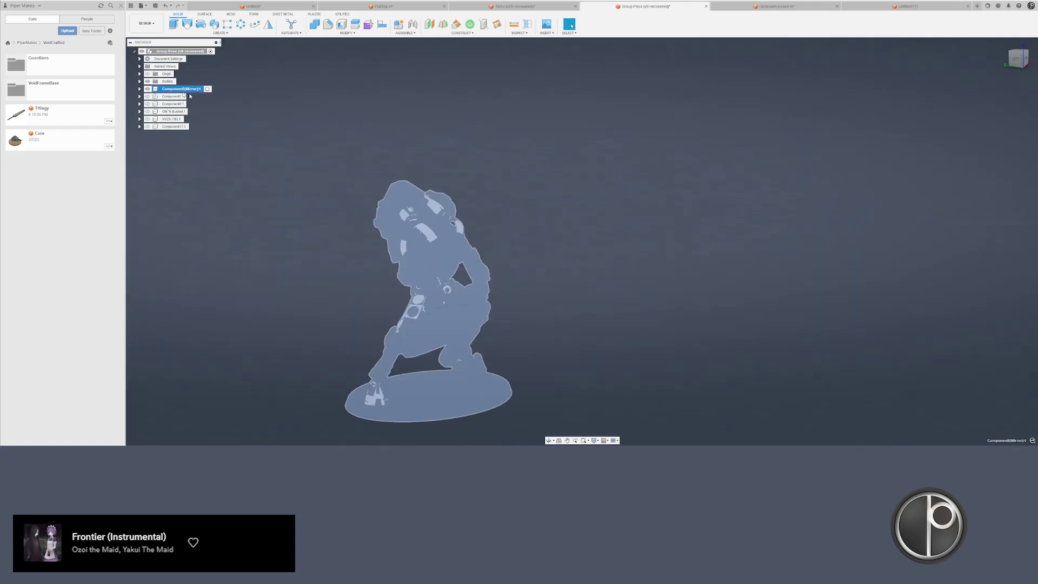
{"action": "key", "text": "v"}
{"action": "left_click", "coordinate": [253, 127]}
{"action": "mouse_move", "coordinate": [252, 124]}
{"action": "middle_mouse_down", "text": "shift"}
{"action": "mouse_move", "coordinate": [229, 108]}
{"action": "mouse_move", "coordinate": [227, 125]}
{"action": "mouse_move", "coordinate": [251, 132]}
{"action": "middle_mouse_up", "text": "shift"}
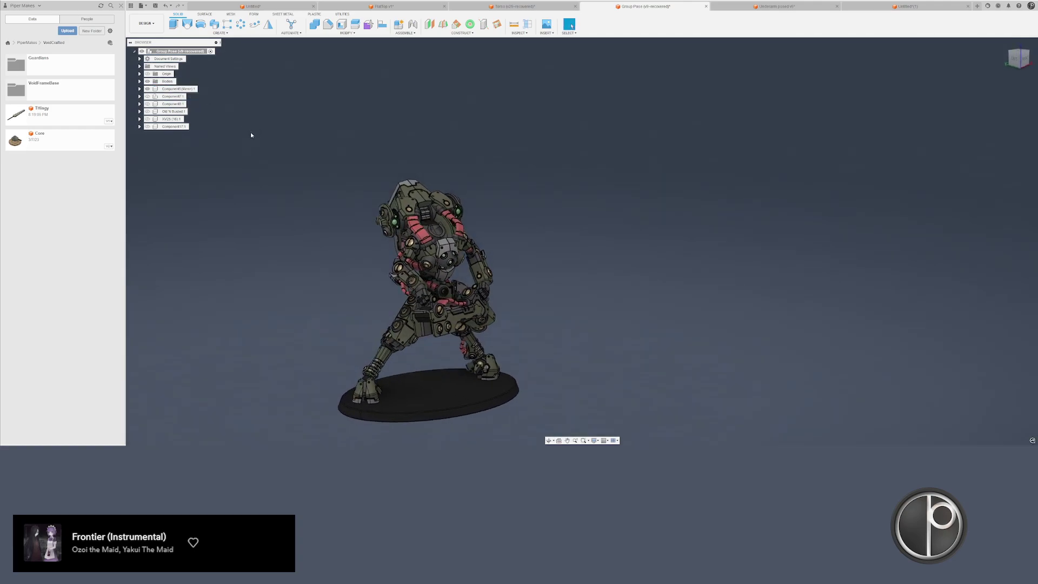
{"action": "scroll", "coordinate": [431, 92], "scroll_direction": "down", "scroll_amount": 1}
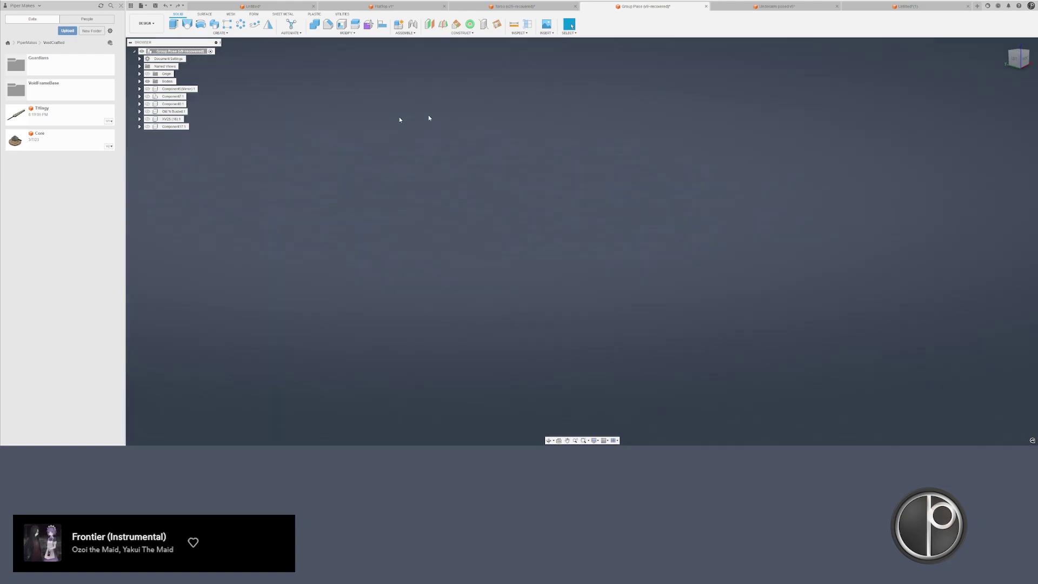
- Show the original kneeling mech and the Old 'N Busted mech side by side
{"action": "left_click", "coordinate": [172, 96]}
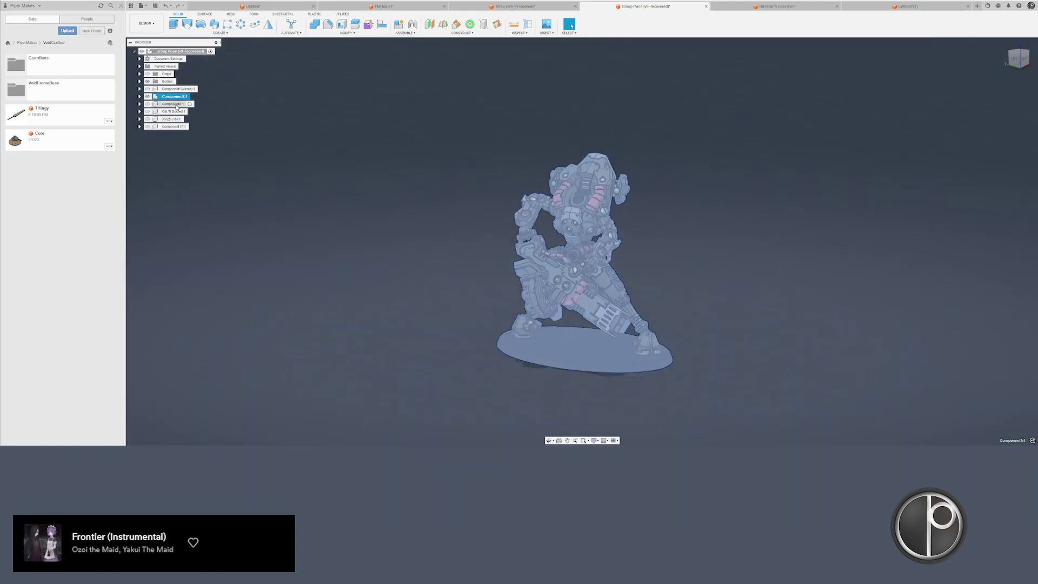
{"action": "left_click", "coordinate": [224, 116]}
{"action": "left_click", "coordinate": [174, 119]}
{"action": "left_click", "coordinate": [174, 112]}
{"action": "left_click", "coordinate": [173, 118]}
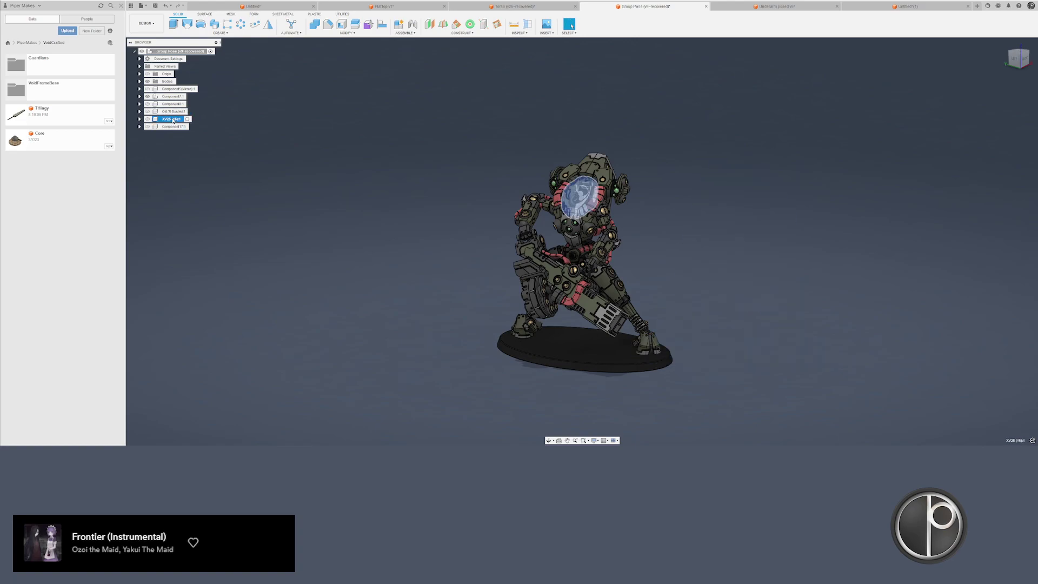
{"action": "left_click", "coordinate": [174, 112]}
{"action": "key", "text": "v"}
{"action": "left_click", "coordinate": [236, 123]}
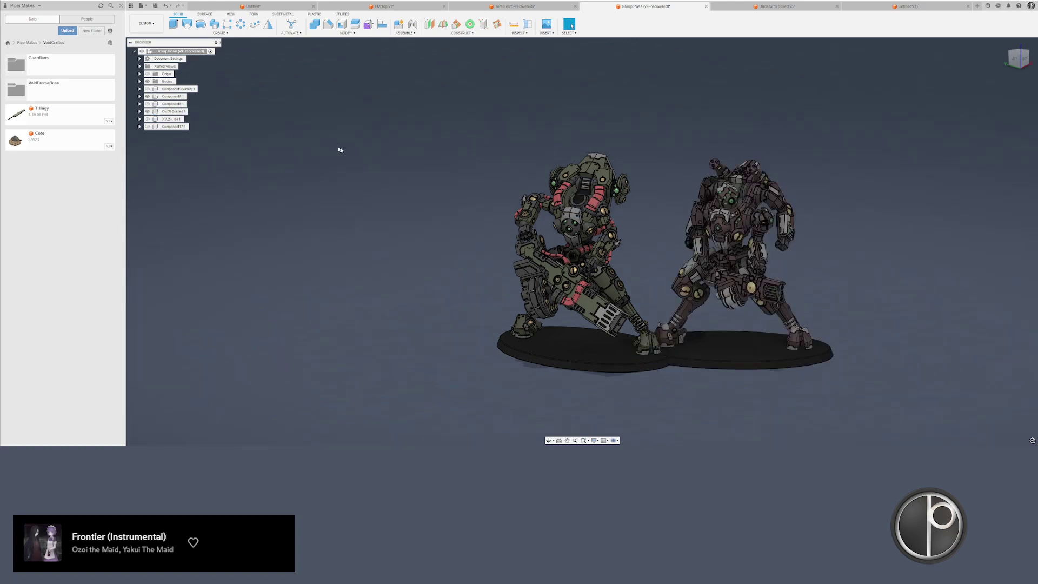
- List the kneeling mech's bodies, toggle the visibility of the last body in its head, and examine the result up close
{"action": "scroll", "coordinate": [341, 151], "scroll_direction": "up", "scroll_amount": 2}
{"action": "left_click", "coordinate": [140, 97]}
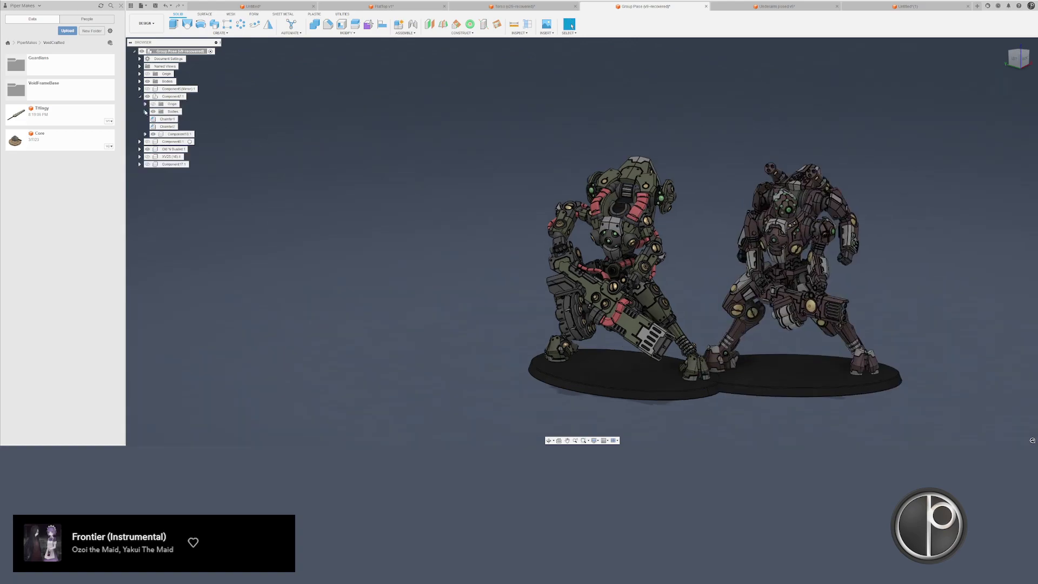
{"action": "left_click", "coordinate": [145, 111]}
{"action": "left_click", "coordinate": [174, 157]}
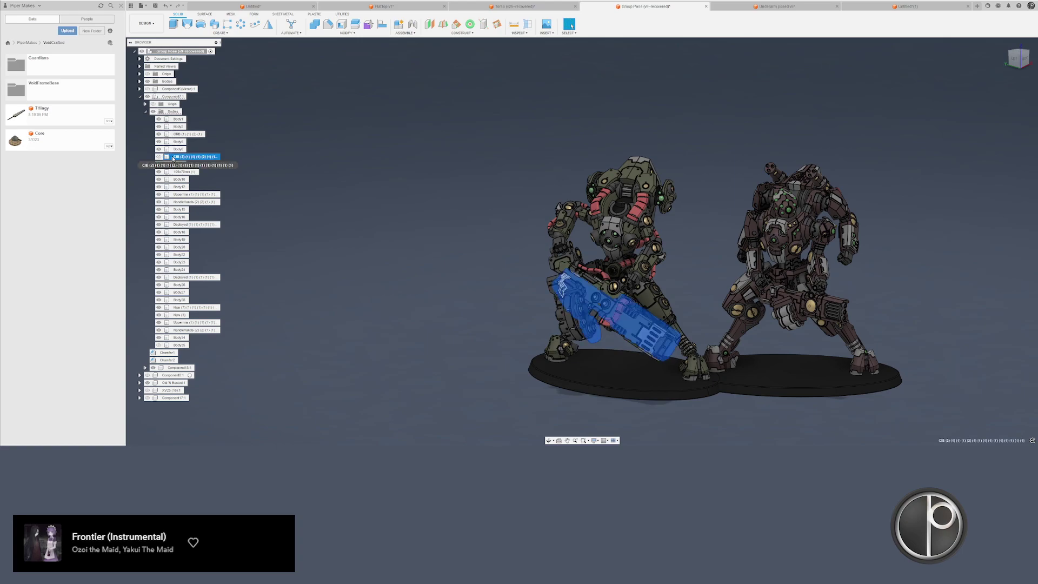
{"action": "left_click", "coordinate": [178, 345]}
{"action": "key", "text": "v"}
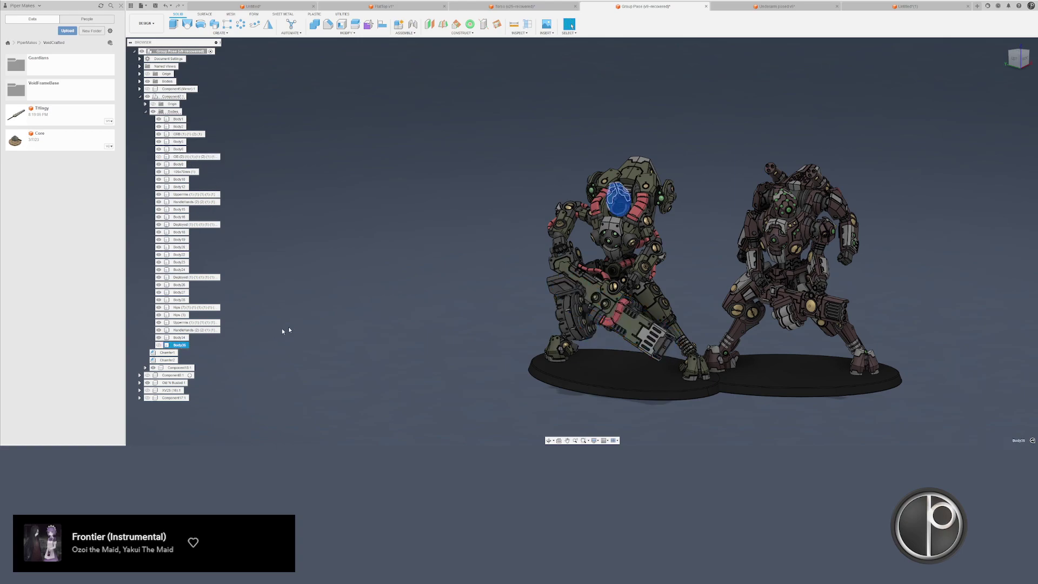
{"action": "left_click", "coordinate": [282, 329]}
{"action": "scroll", "coordinate": [409, 280], "scroll_direction": "up", "scroll_amount": 4}
{"action": "middle_click_drag", "start_coordinate": [527, 293], "coordinate": [289, 271]}
{"action": "scroll", "coordinate": [289, 270], "scroll_direction": "down", "scroll_amount": 1}
- Switch to the posed-mech design that contains the partial olive head shell
{"action": "key", "text": "ctrl+Tab"}
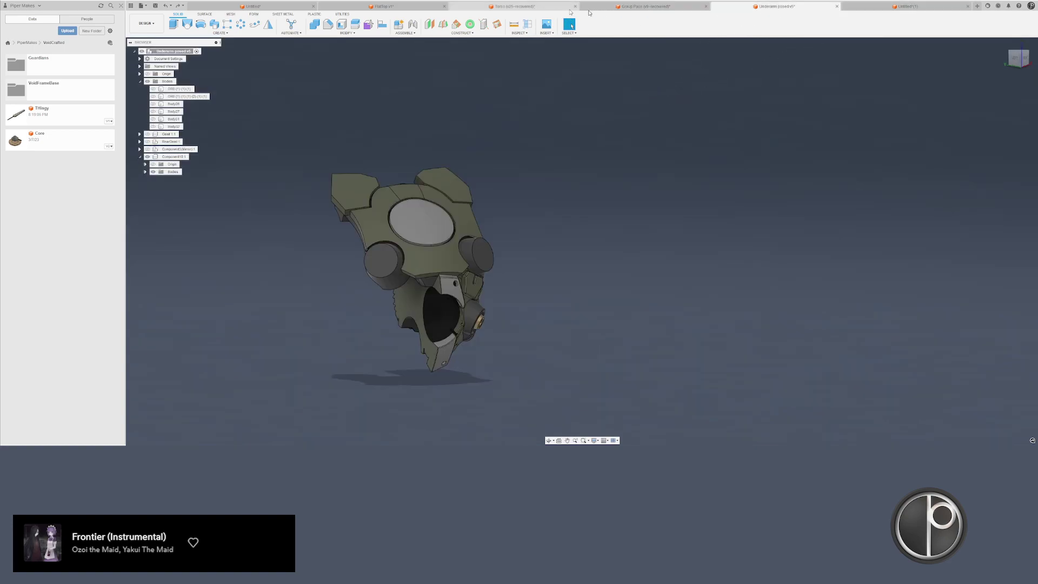
{"action": "scroll", "coordinate": [488, 200], "scroll_direction": "down", "scroll_amount": 3}
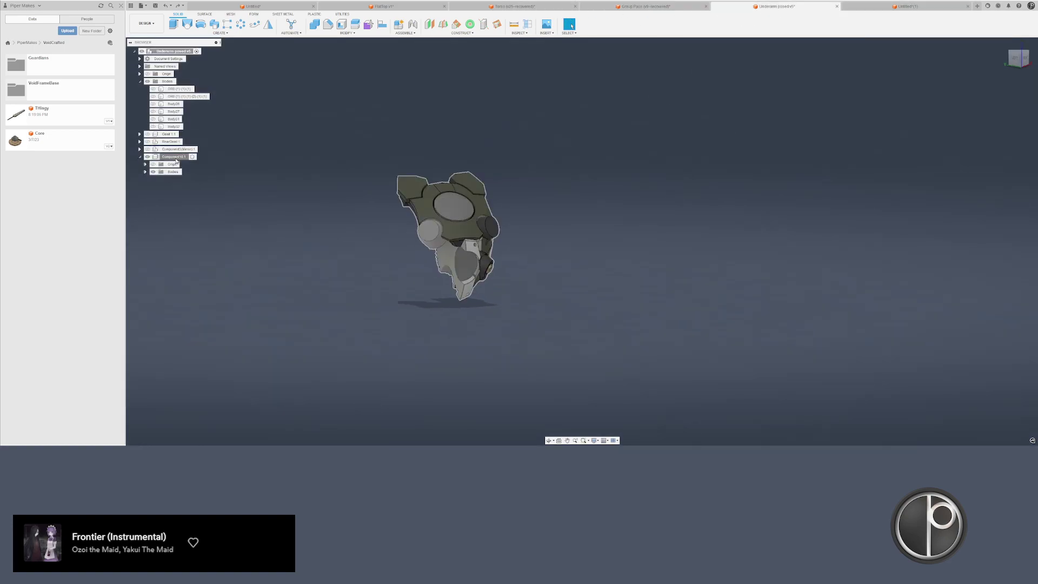
- Try deleting the olive head shell component and showing the mirrored kneeling mech without it
{"action": "left_click", "coordinate": [173, 156]}
{"action": "key", "text": "Delete"}
{"action": "left_click", "coordinate": [148, 150]}
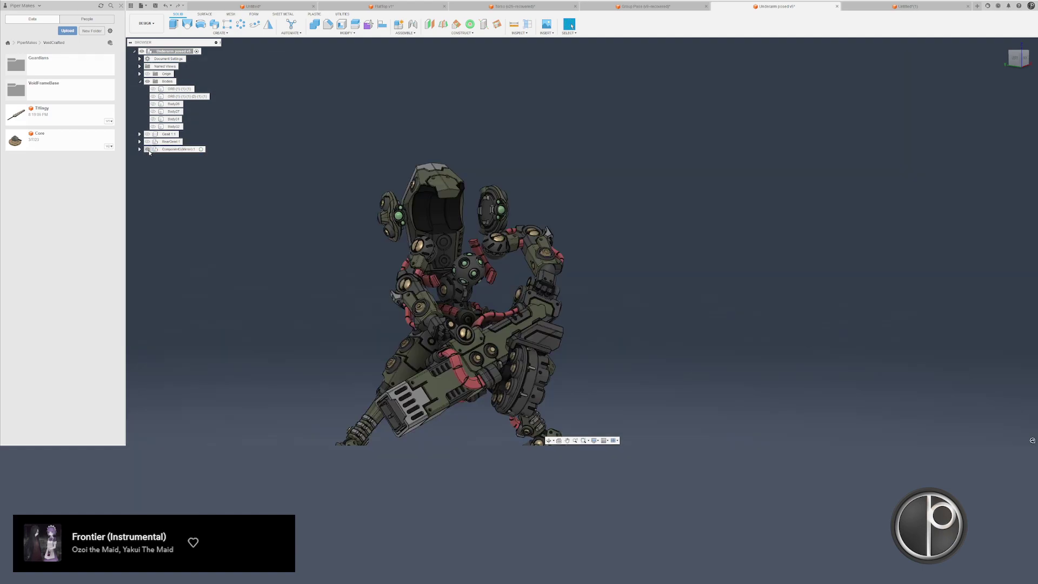
{"action": "key", "text": "ctrl+z"}
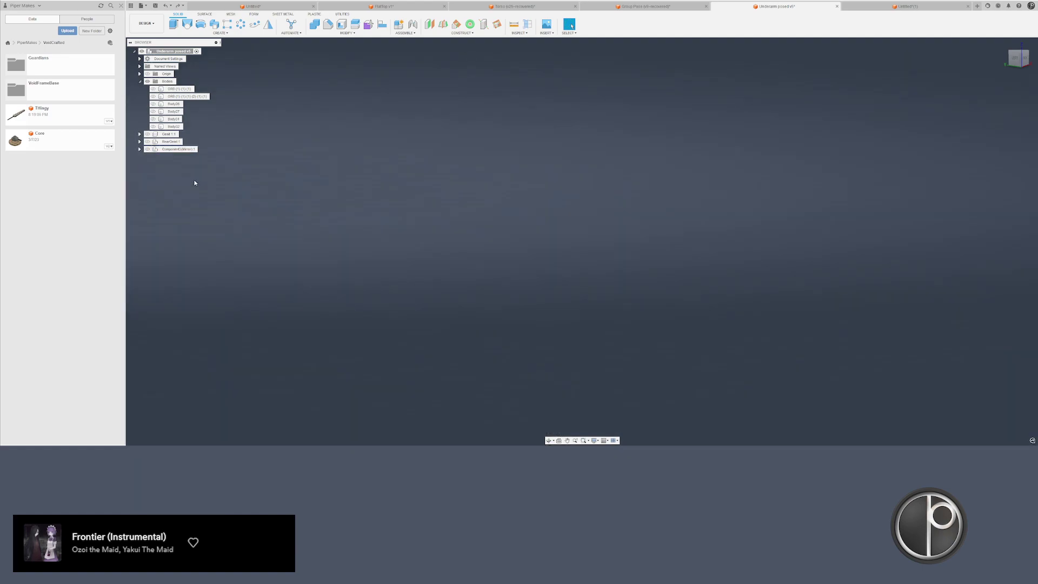
- Show all three mech components together, and hide the olive head shell and the mirrored kneeling mech
{"action": "left_click", "coordinate": [147, 149]}
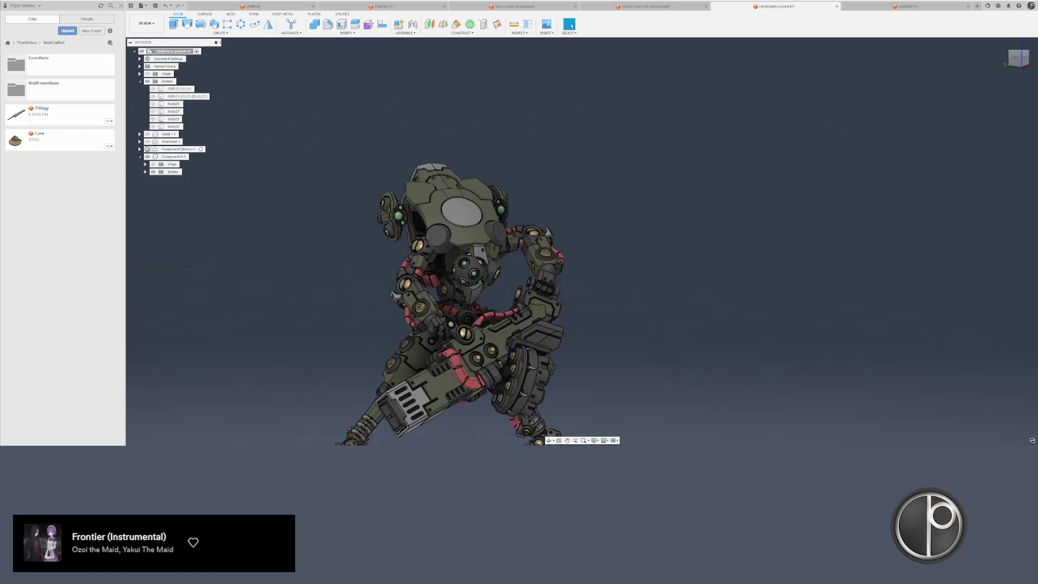
{"action": "left_click", "coordinate": [147, 141]}
{"action": "left_click", "coordinate": [147, 134]}
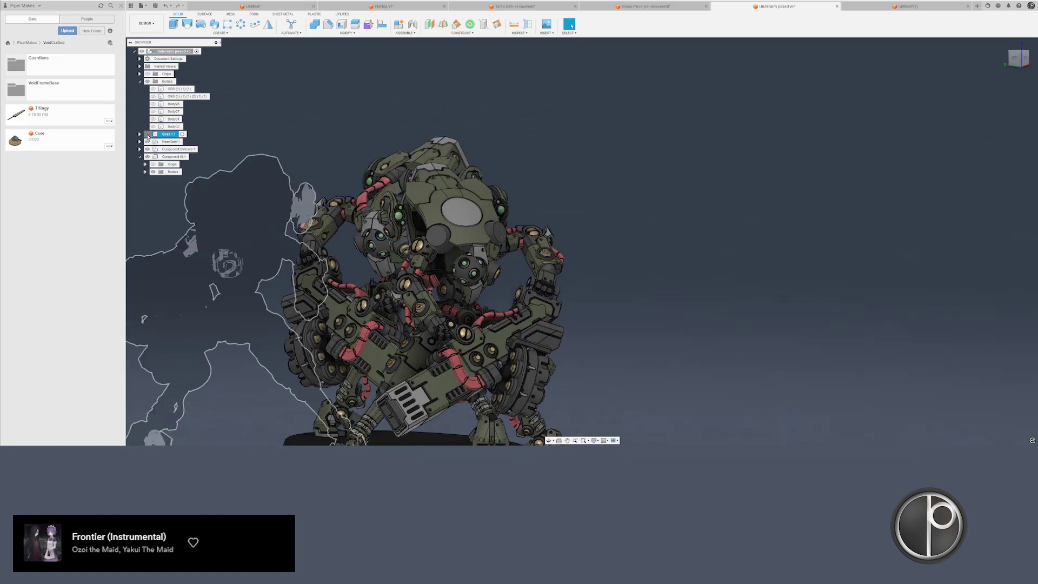
{"action": "middle_click_drag", "start_coordinate": [295, 186], "coordinate": [444, 168]}
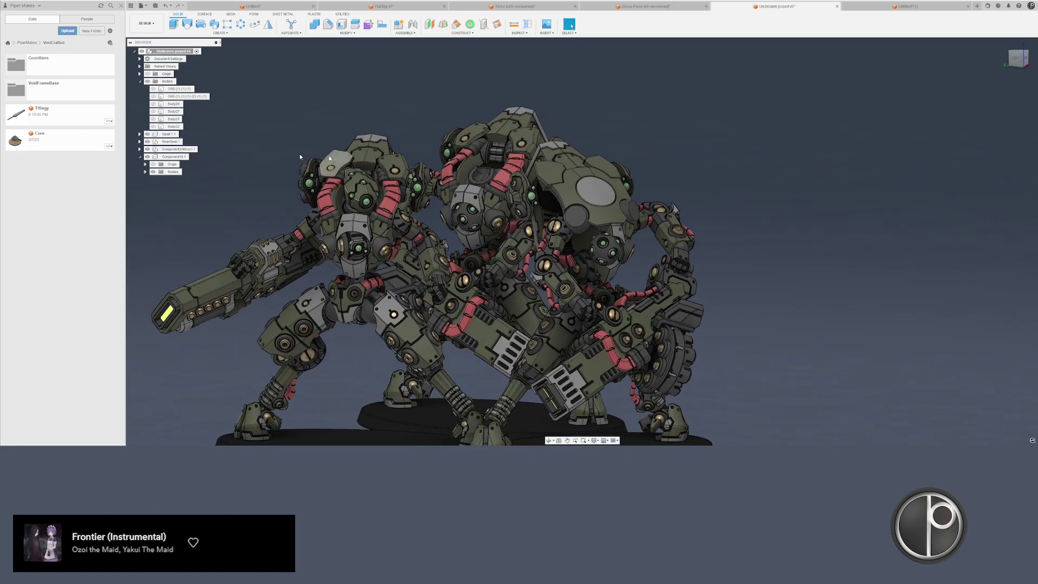
{"action": "left_click", "coordinate": [147, 157]}
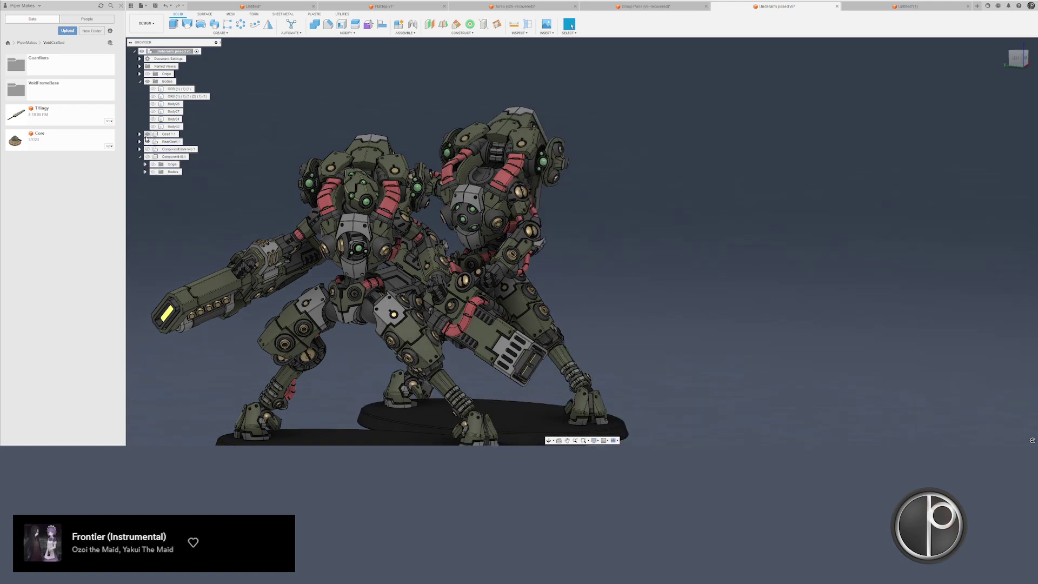
- Hide the rear mech and paste the finished armoured head component into the design
{"action": "left_click", "coordinate": [148, 134]}
{"action": "right_click", "coordinate": [529, 152]}
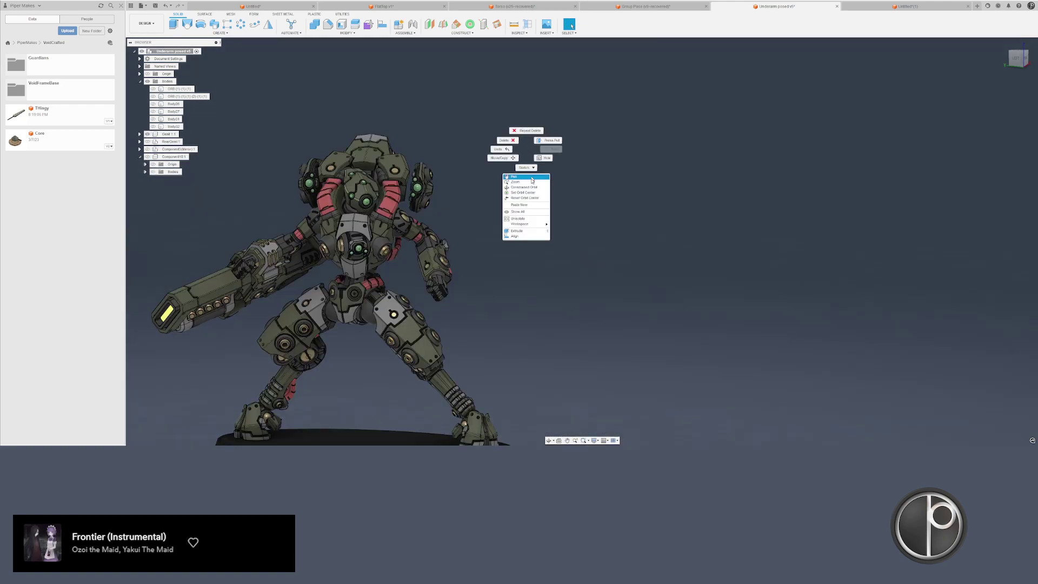
{"action": "left_click", "coordinate": [528, 204]}
{"action": "scroll", "coordinate": [522, 190], "scroll_direction": "up", "scroll_amount": 1}
{"action": "scroll", "coordinate": [519, 191], "scroll_direction": "down", "scroll_amount": 3}
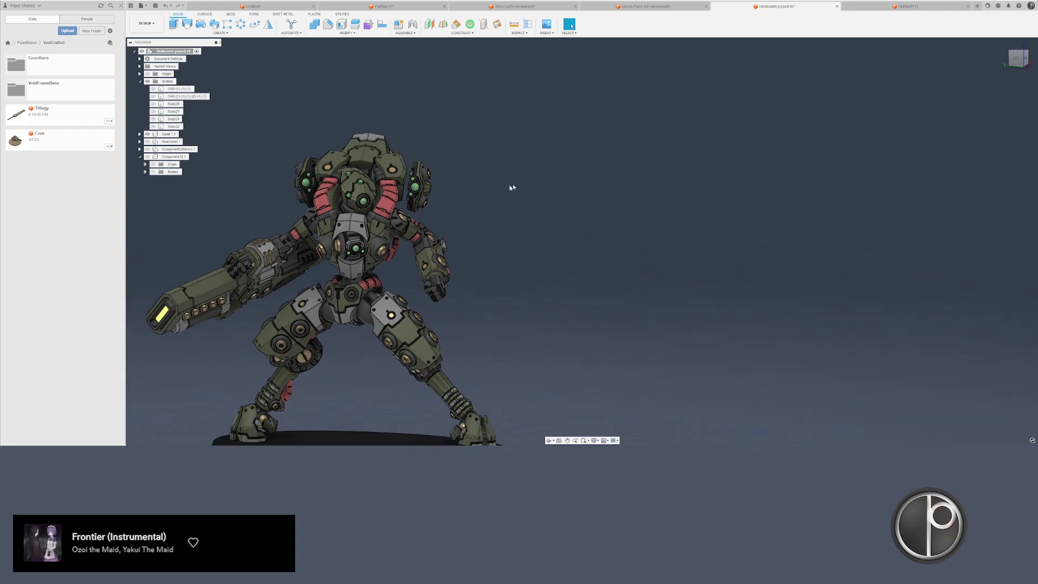
{"action": "right_click", "coordinate": [528, 186]}
{"action": "left_click", "coordinate": [528, 239]}
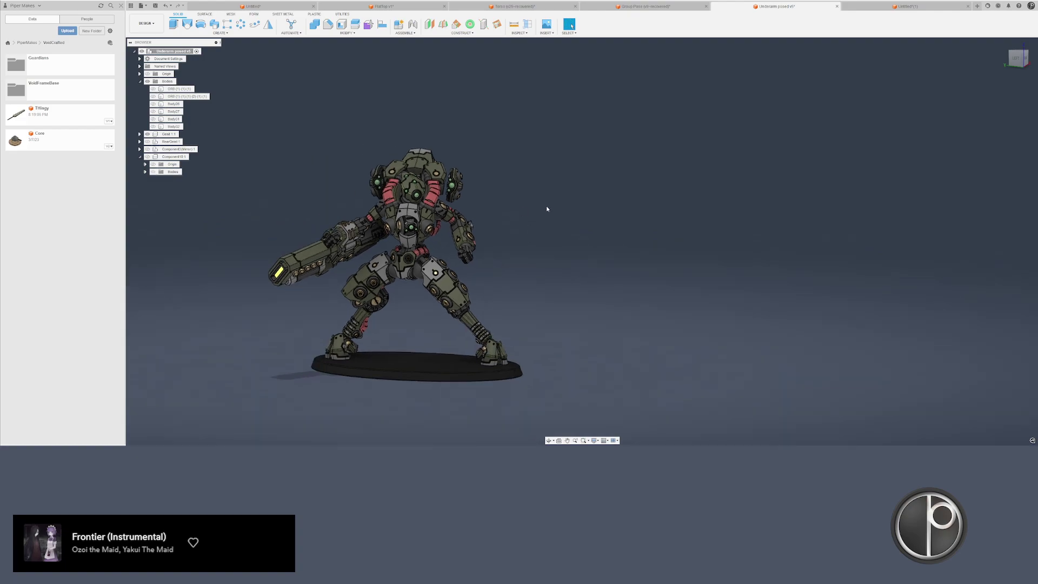
{"action": "key", "text": "ctrl+v"}
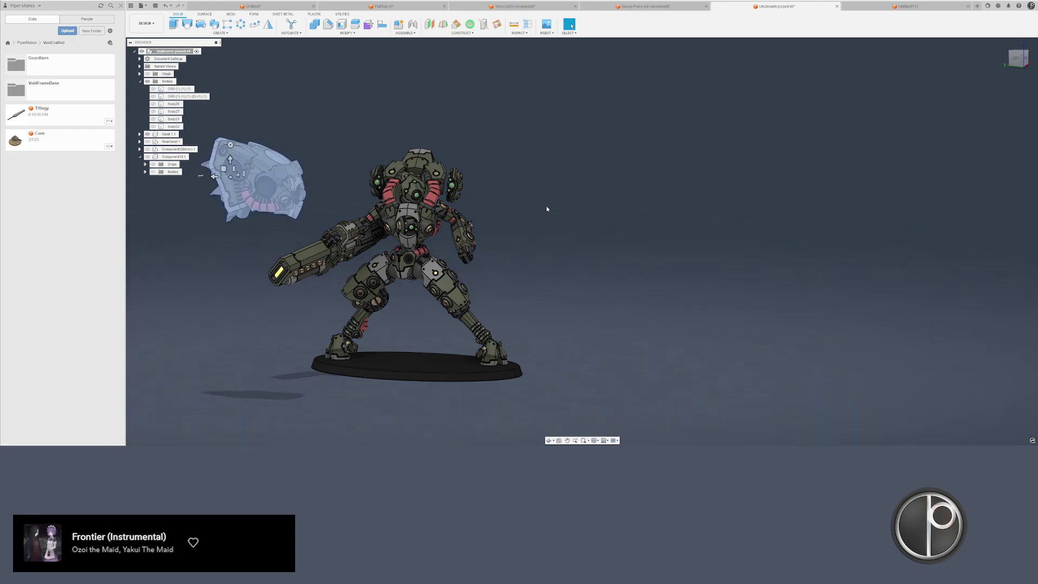
{"action": "scroll", "coordinate": [248, 179], "scroll_direction": "up", "scroll_amount": 4}
{"action": "key", "text": "Return"}
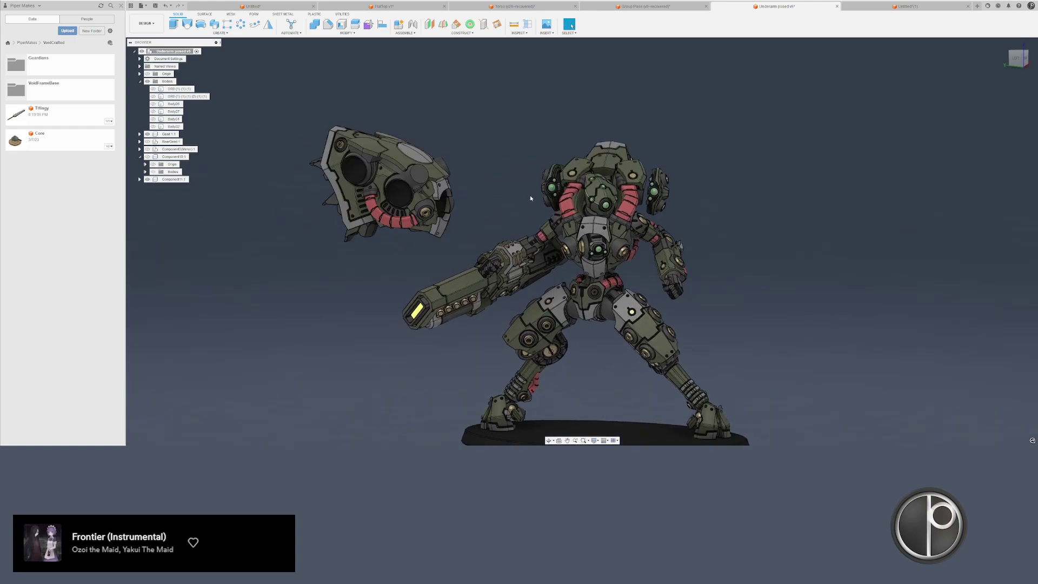
- Align the pasted head component to the standing mech, matching the small slanted face beside its front opening to the same face on the chest armour
{"action": "scroll", "coordinate": [530, 198], "scroll_direction": "up", "scroll_amount": 3}
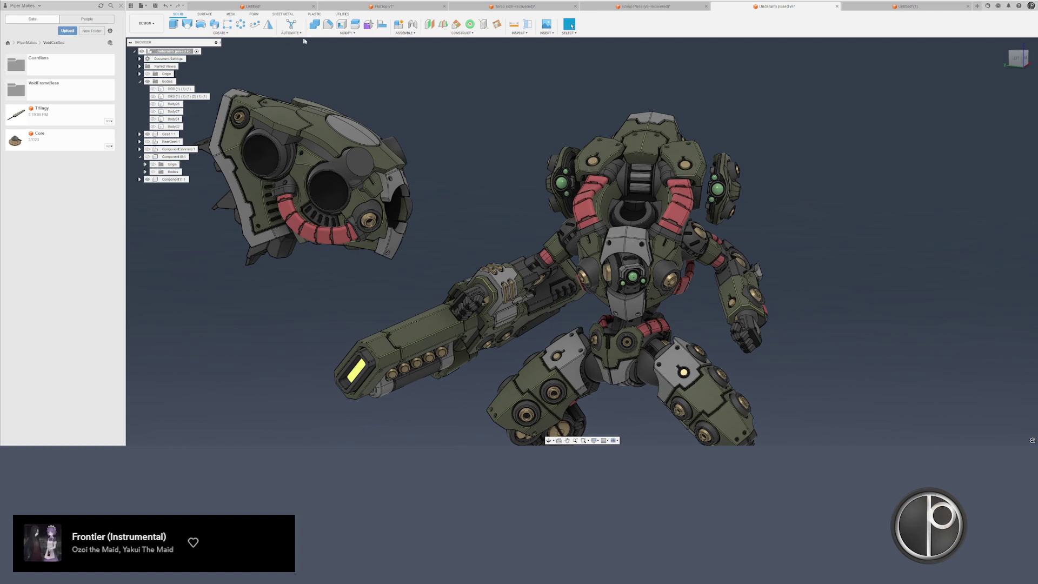
{"action": "left_click", "coordinate": [382, 24]}
{"action": "middle_click_drag", "start_coordinate": [346, 178], "coordinate": [324, 176], "text": "shift"}
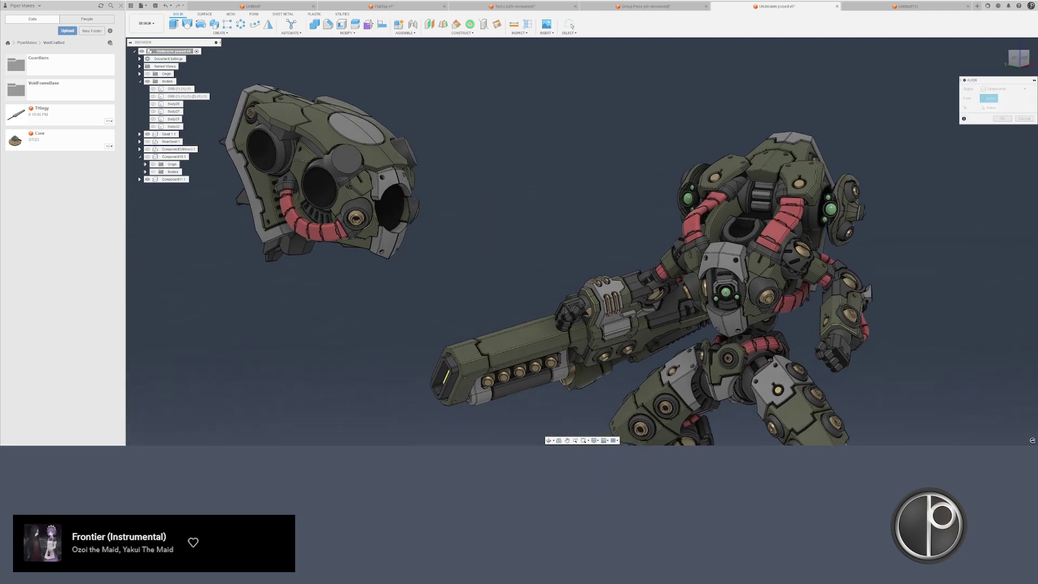
{"action": "middle_click_drag", "start_coordinate": [411, 184], "coordinate": [379, 189], "text": "shift"}
{"action": "scroll", "coordinate": [378, 190], "scroll_direction": "up", "scroll_amount": 2}
{"action": "middle_click_drag", "start_coordinate": [373, 233], "coordinate": [327, 205], "text": "shift"}
{"action": "scroll", "coordinate": [326, 207], "scroll_direction": "up", "scroll_amount": 4}
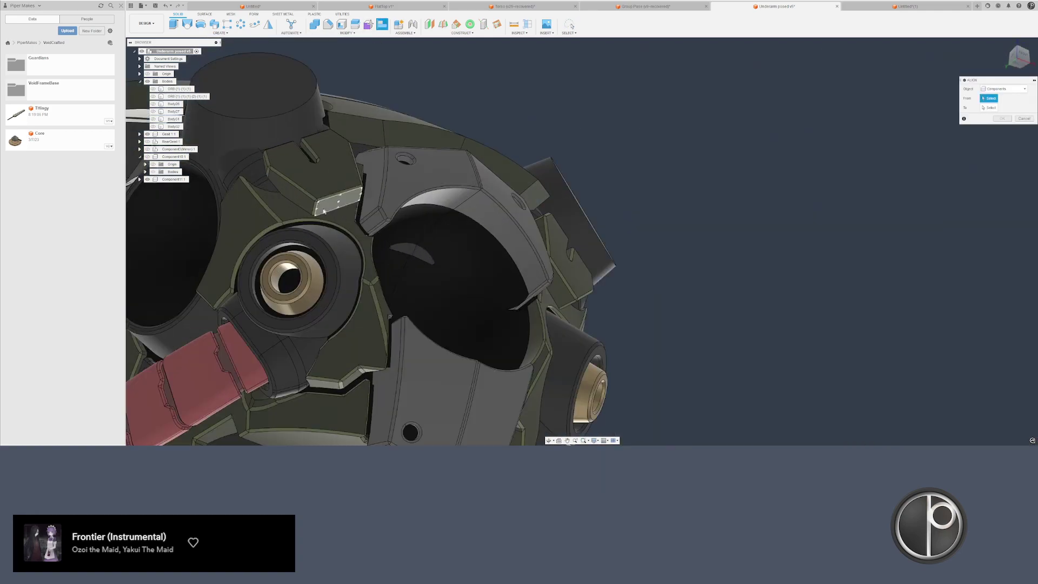
{"action": "left_click", "coordinate": [323, 211]}
{"action": "scroll", "coordinate": [456, 225], "scroll_direction": "down", "scroll_amount": 6}
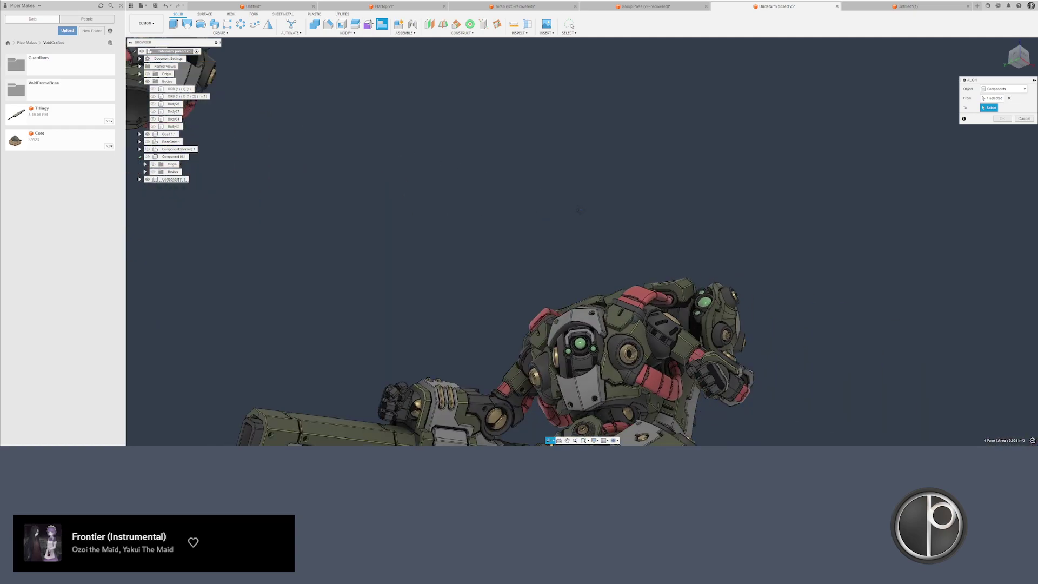
{"action": "scroll", "coordinate": [508, 371], "scroll_direction": "up", "scroll_amount": 8}
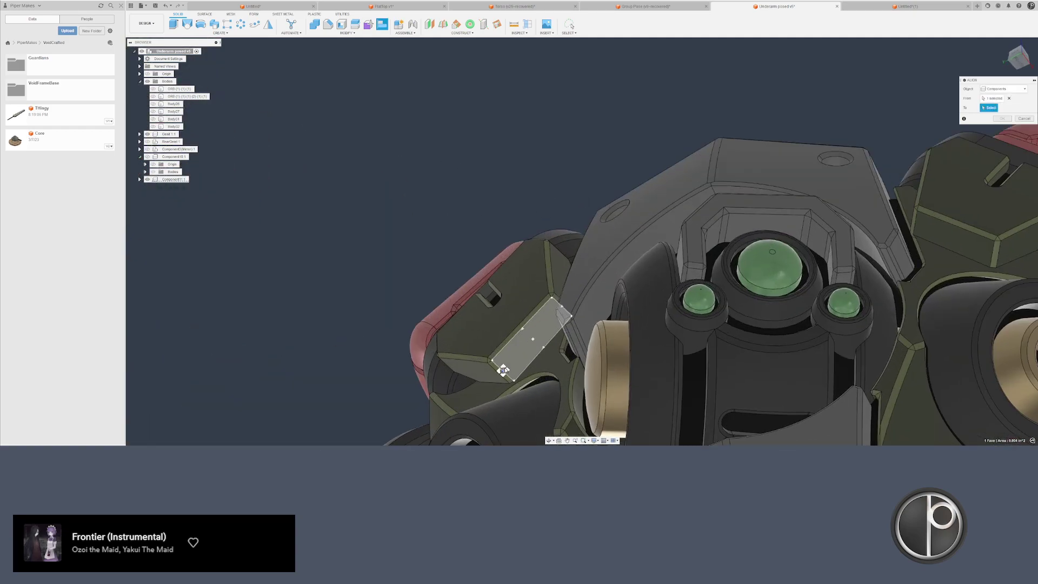
{"action": "scroll", "coordinate": [406, 253], "scroll_direction": "down", "scroll_amount": 5}
{"action": "middle_click_drag", "start_coordinate": [405, 253], "coordinate": [419, 319], "text": "shift"}
{"action": "scroll", "coordinate": [422, 265], "scroll_direction": "down", "scroll_amount": 2}
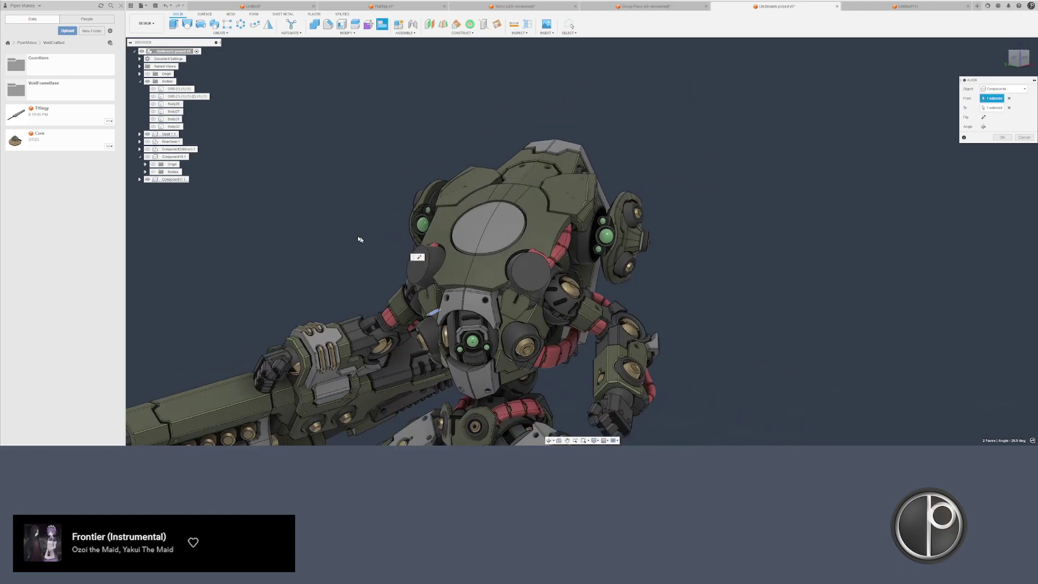
{"action": "key", "text": "Return"}
- Hide the aligned head component and the standing mech's old hood and upper-torso armour bodies beneath it
{"action": "left_click", "coordinate": [168, 181]}
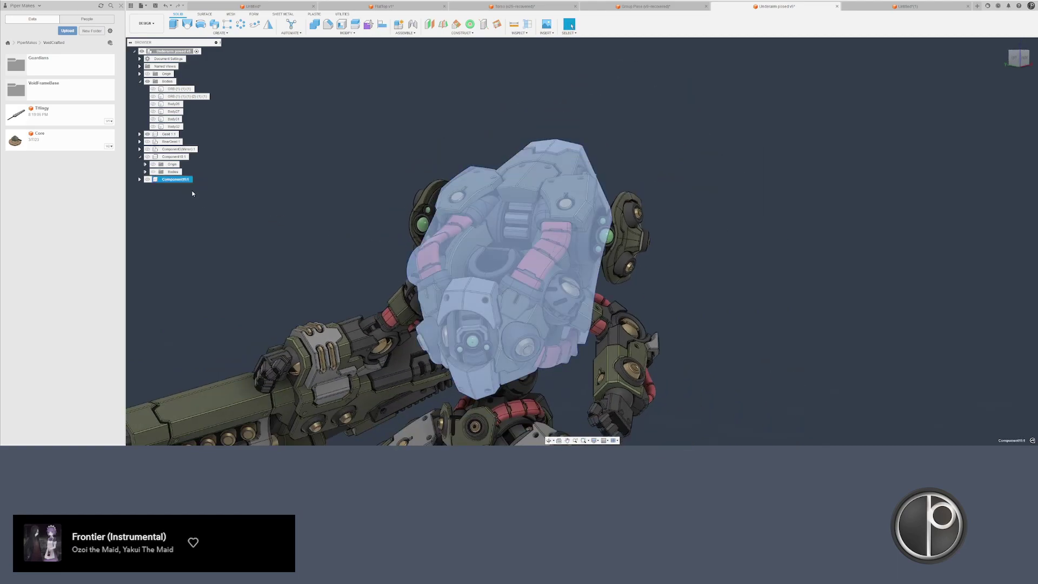
{"action": "key", "text": "v"}
{"action": "left_click", "coordinate": [428, 255]}
{"action": "left_click", "coordinate": [363, 197]}
{"action": "middle_click_drag", "start_coordinate": [363, 197], "coordinate": [421, 197], "text": "shift"}
{"action": "left_click", "coordinate": [540, 166]}
{"action": "key", "text": "v"}
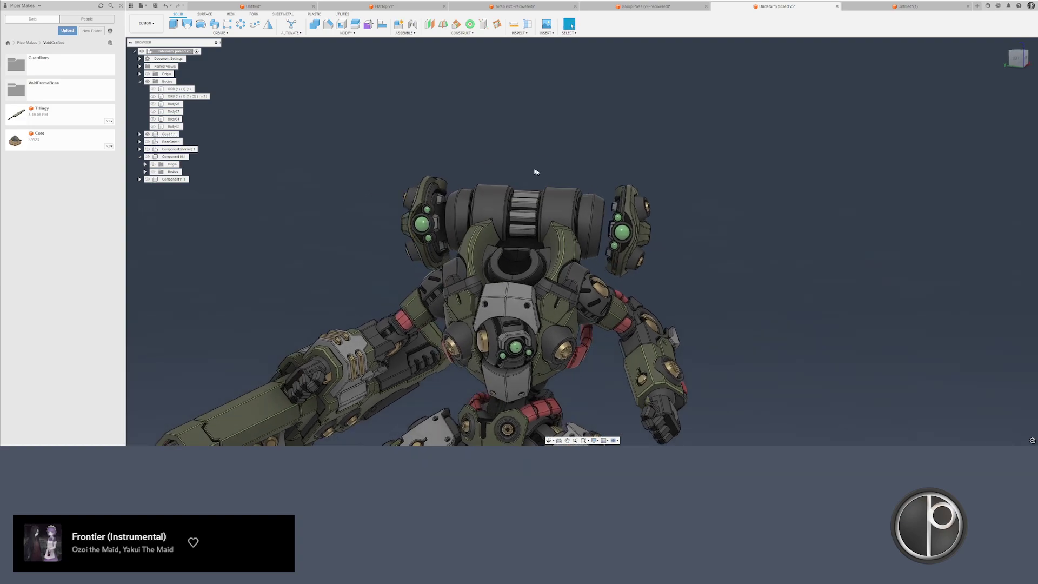
{"action": "middle_click_drag", "start_coordinate": [535, 172], "coordinate": [508, 191], "text": "shift"}
{"action": "left_click", "coordinate": [547, 206]}
{"action": "key", "text": "v"}
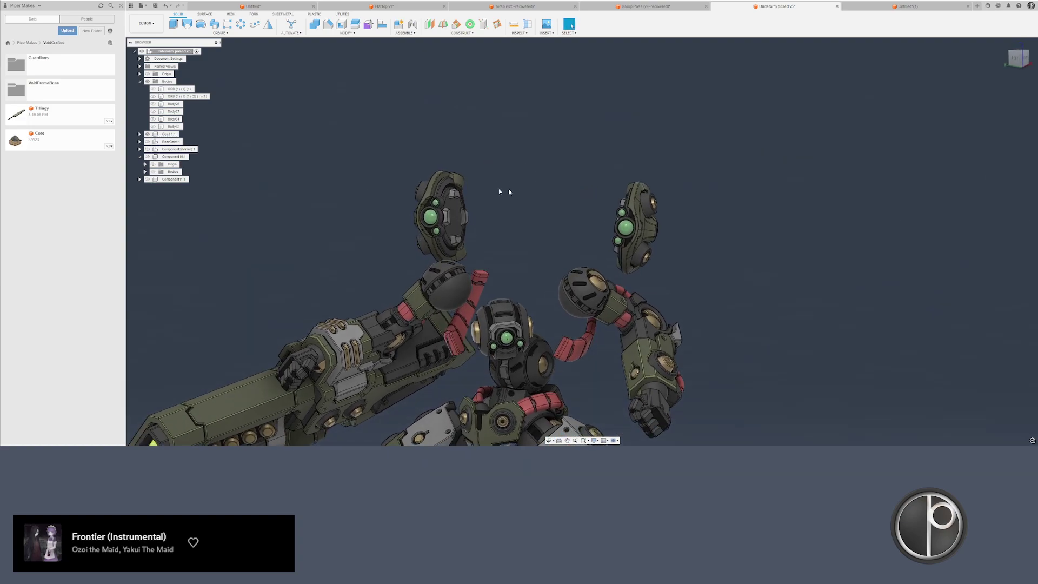
- Show the aligned head component again and review its fit on the standing mech
{"action": "left_click", "coordinate": [147, 179]}
{"action": "middle_click_drag", "start_coordinate": [295, 206], "coordinate": [621, 145], "text": "shift"}
{"action": "scroll", "coordinate": [388, 135], "scroll_direction": "down", "scroll_amount": 3}
{"action": "scroll", "coordinate": [375, 139], "scroll_direction": "up", "scroll_amount": 2}
{"action": "scroll", "coordinate": [710, 161], "scroll_direction": "up", "scroll_amount": 2}
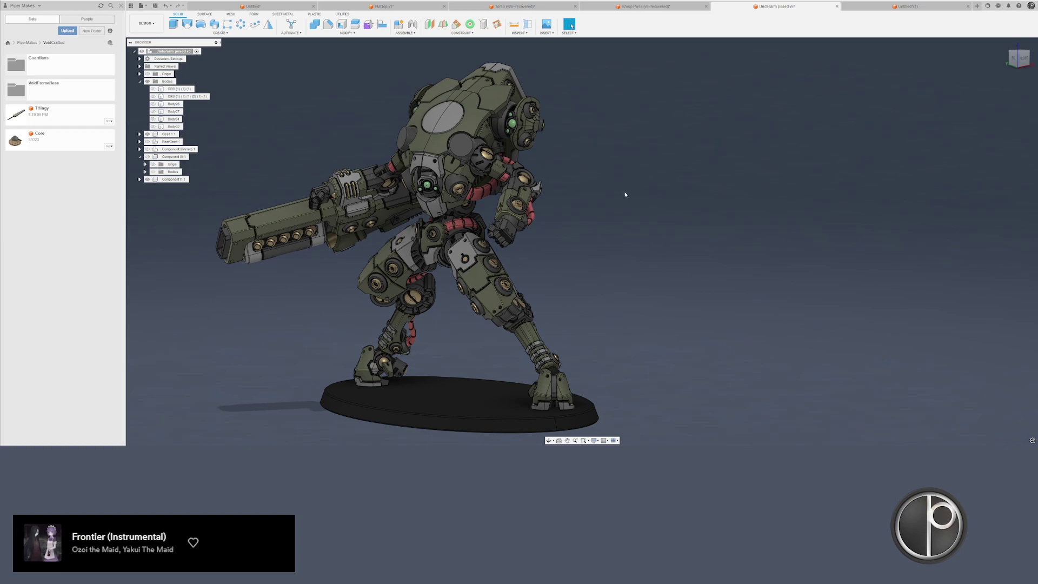
{"action": "mouse_move", "coordinate": [636, 198]}
{"action": "middle_mouse_down", "text": "shift"}
{"action": "mouse_move", "coordinate": [643, 186]}
{"action": "mouse_move", "coordinate": [618, 202]}
{"action": "mouse_move", "coordinate": [639, 181]}
{"action": "middle_mouse_up", "text": "shift"}
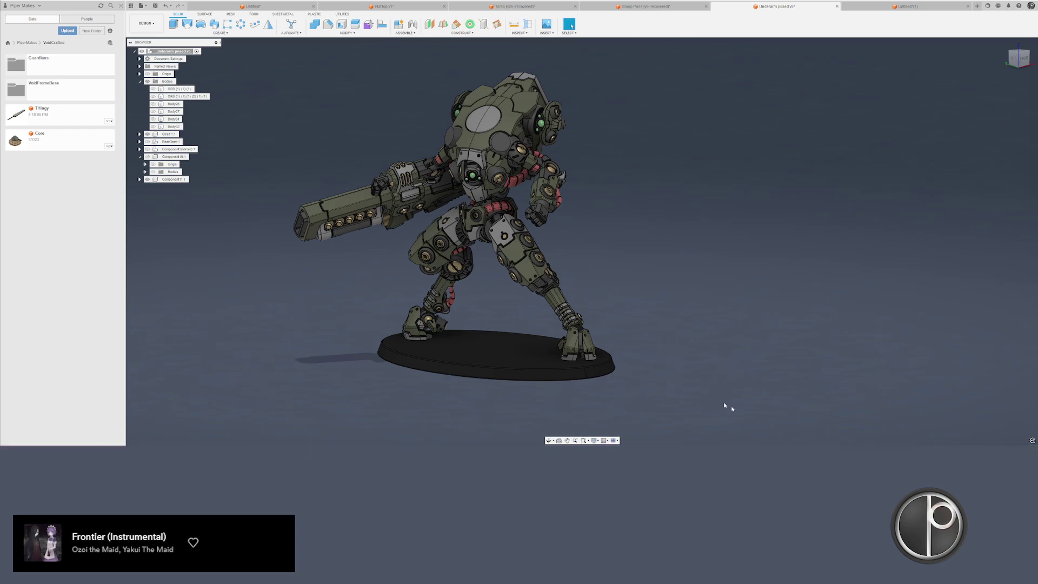
- Capture a screen snip of the standing mech with its new head and review it from the front
{"action": "key", "text": "super+shift+s"}
{"action": "left_click_drag", "start_coordinate": [798, 423], "coordinate": [254, 46]}
{"action": "middle_click_drag", "start_coordinate": [840, 190], "coordinate": [938, 83]}
{"action": "left_click", "coordinate": [1005, 44]}
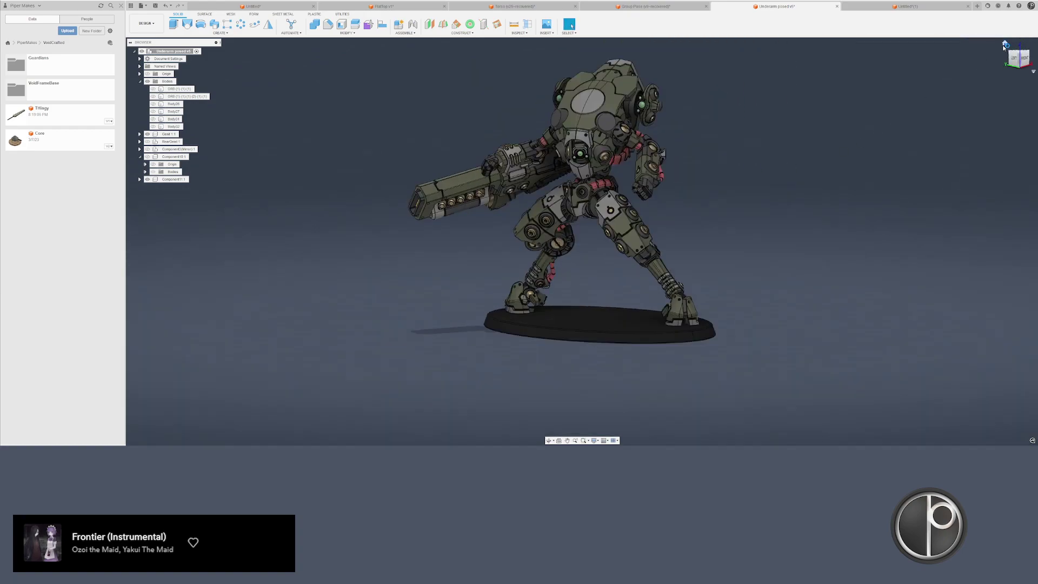
{"action": "middle_click_drag", "start_coordinate": [582, 234], "coordinate": [650, 210], "text": "shift"}
{"action": "scroll", "coordinate": [650, 209], "scroll_direction": "up", "scroll_amount": 2}
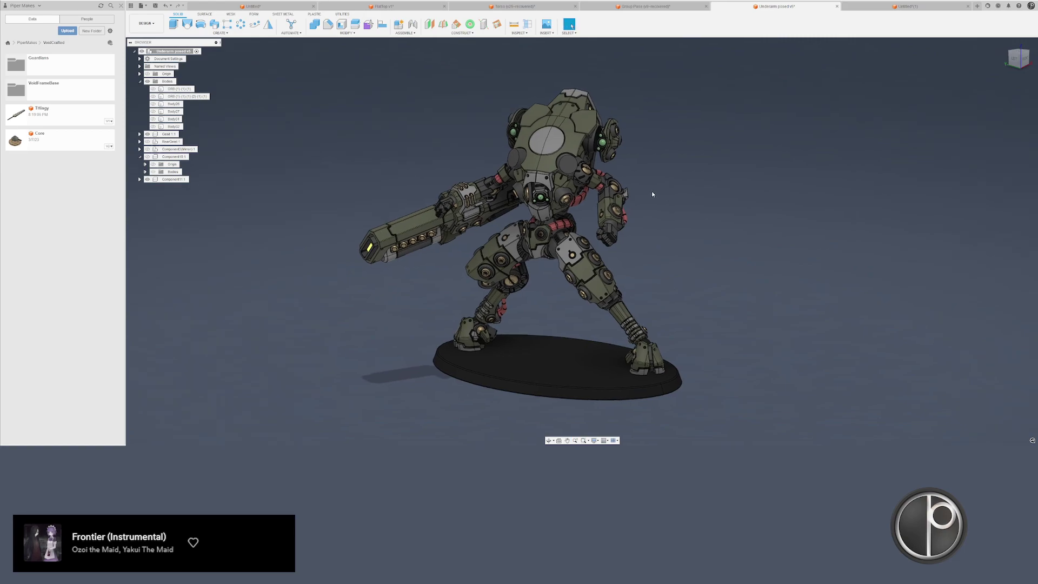
- Identify the leftover partial olive head shell component and delete it
{"action": "left_click", "coordinate": [182, 157]}
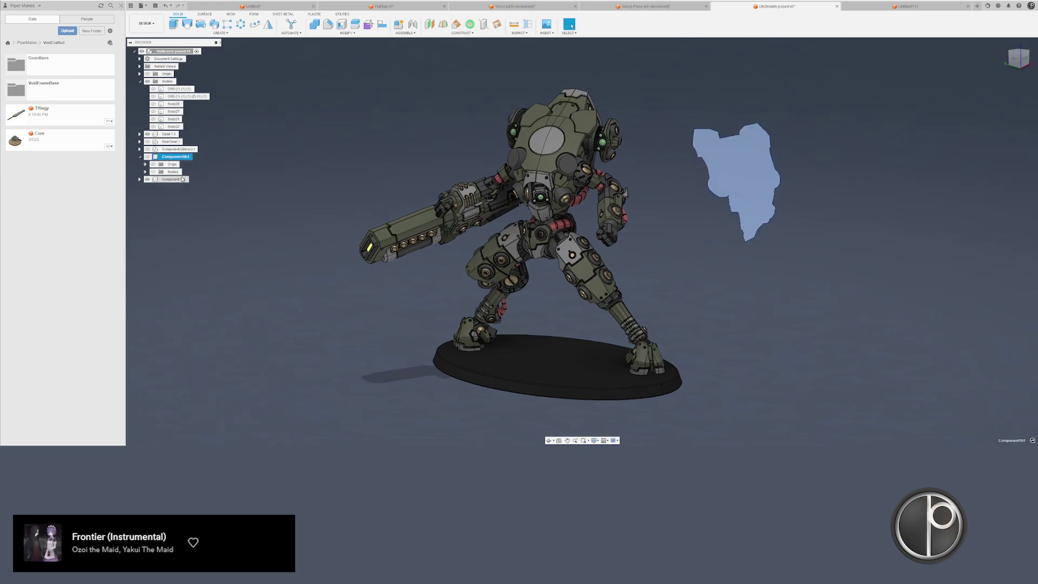
{"action": "left_click", "coordinate": [178, 179]}
{"action": "left_click", "coordinate": [198, 175]}
{"action": "left_click", "coordinate": [175, 159]}
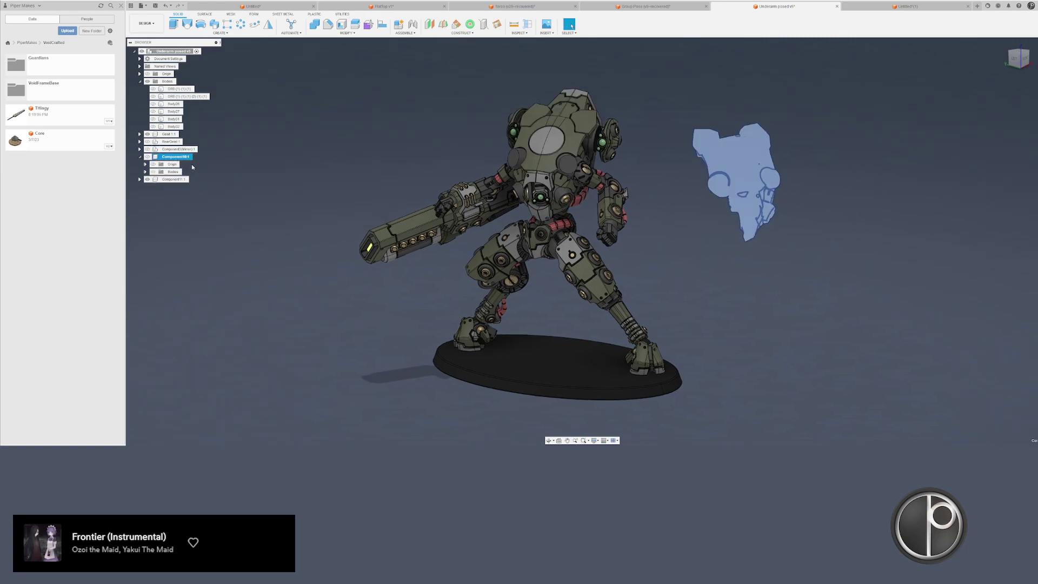
{"action": "key", "text": "Delete"}
- Show the mirrored mech component and unhide its two side shell bodies with the red hoses
{"action": "left_click", "coordinate": [169, 149]}
{"action": "key", "text": "Escape"}
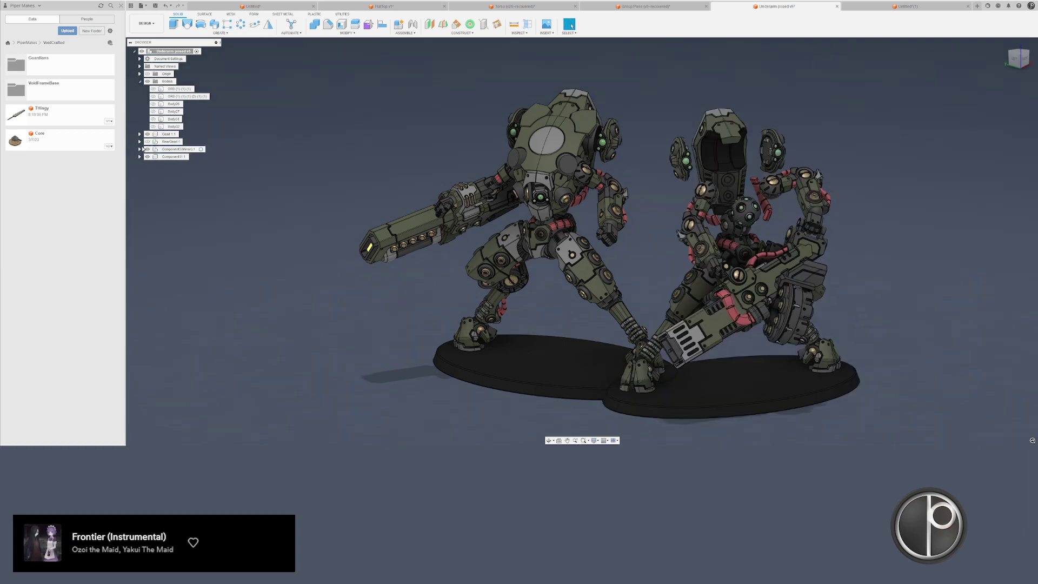
{"action": "left_click", "coordinate": [139, 150]}
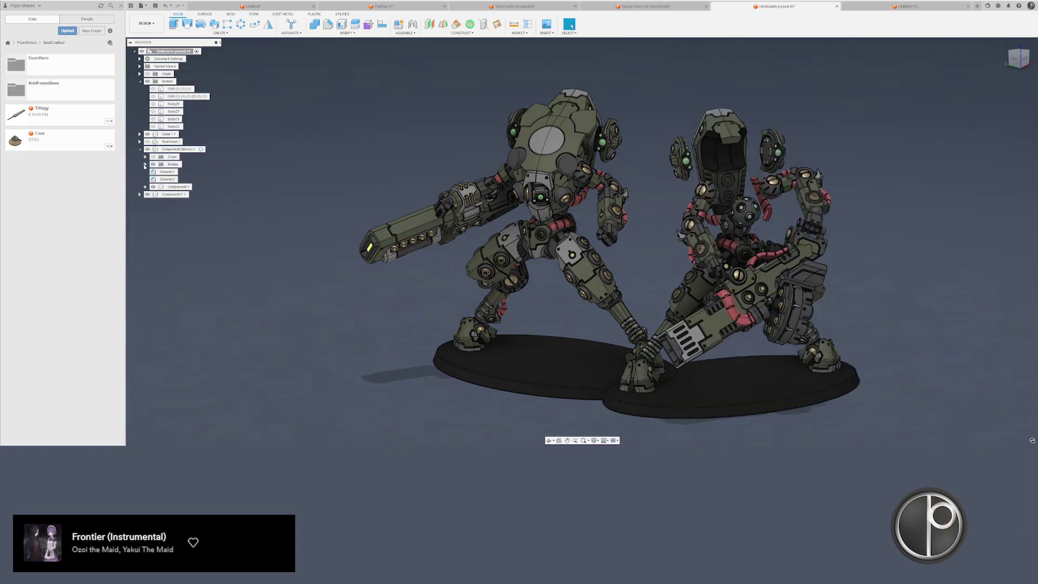
{"action": "left_click", "coordinate": [145, 164]}
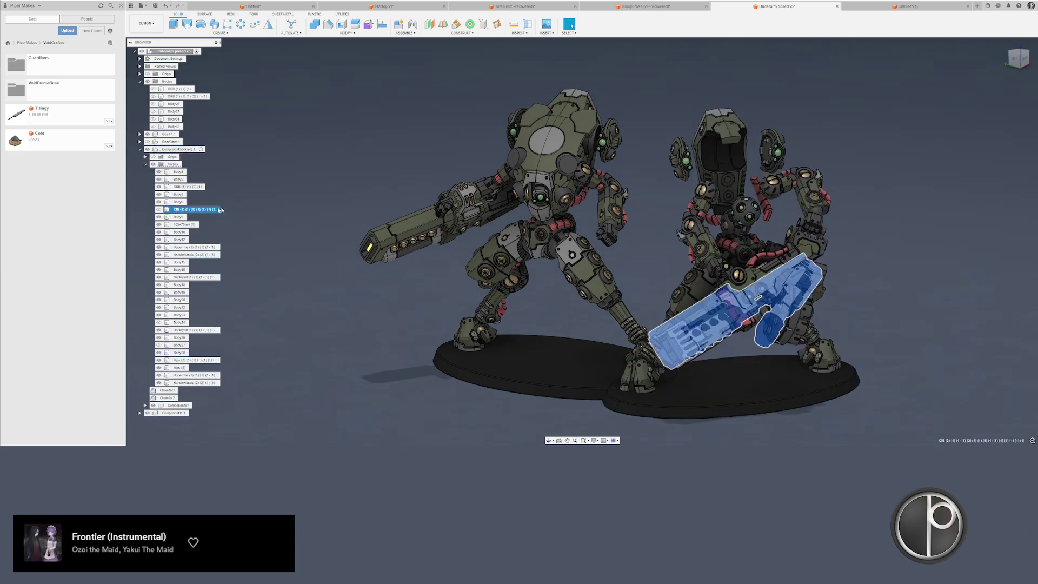
{"action": "left_click", "coordinate": [179, 322]}
{"action": "left_click", "coordinate": [179, 345]}
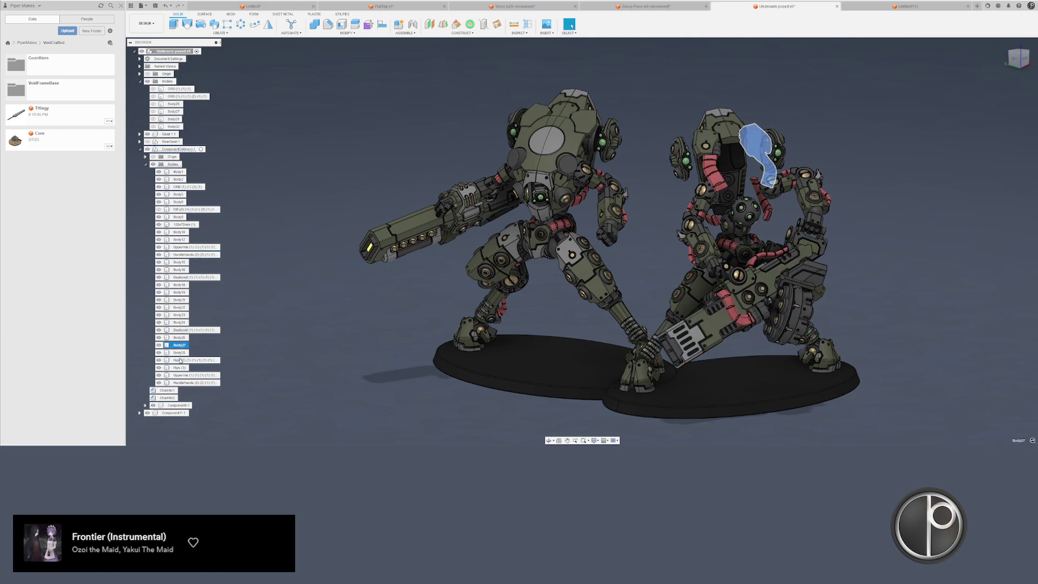
{"action": "key", "text": "v"}
{"action": "left_click", "coordinate": [207, 316]}
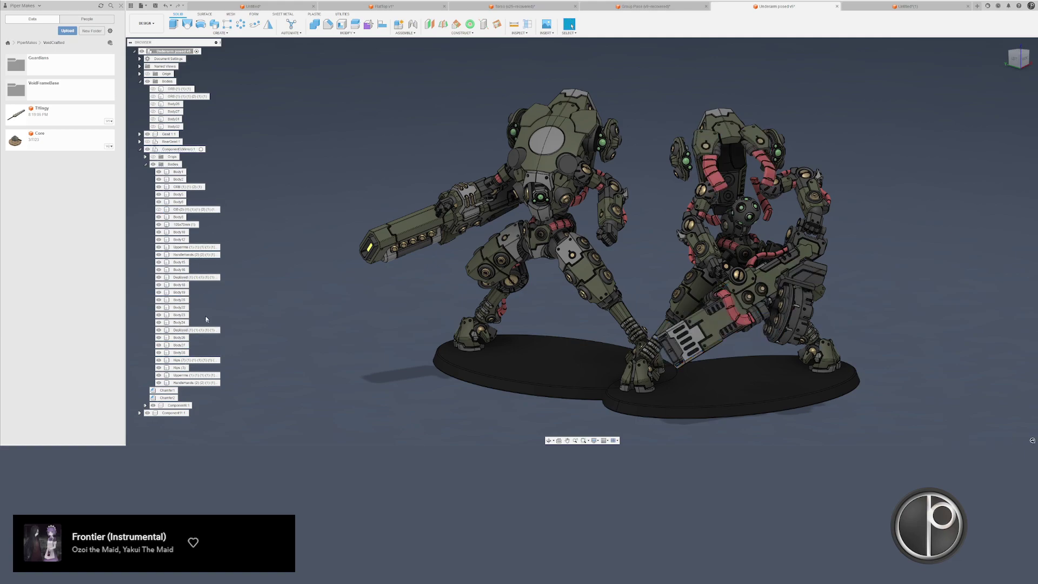
- Find the loose torso armour body among the top-level bodies and move it into the mirrored mech component
{"action": "left_click", "coordinate": [140, 149]}
{"action": "left_click", "coordinate": [171, 150]}
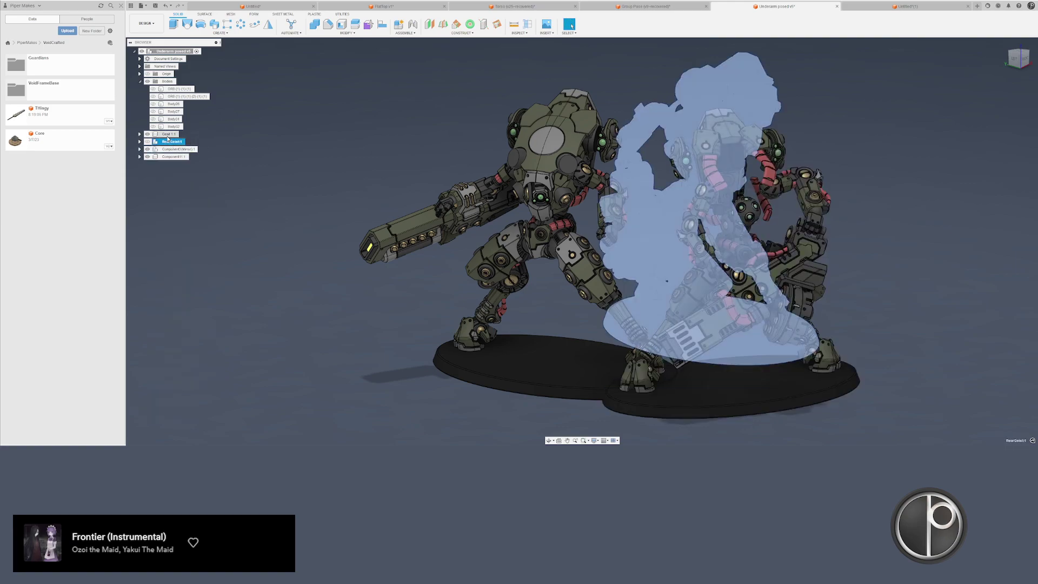
{"action": "left_click", "coordinate": [173, 126]}
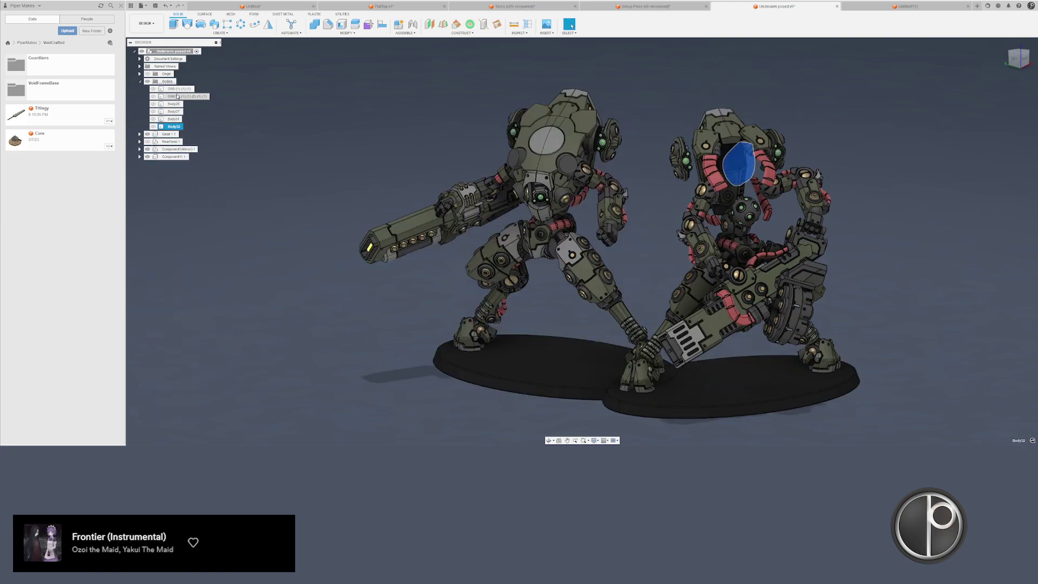
{"action": "left_click", "coordinate": [178, 89], "text": "shift"}
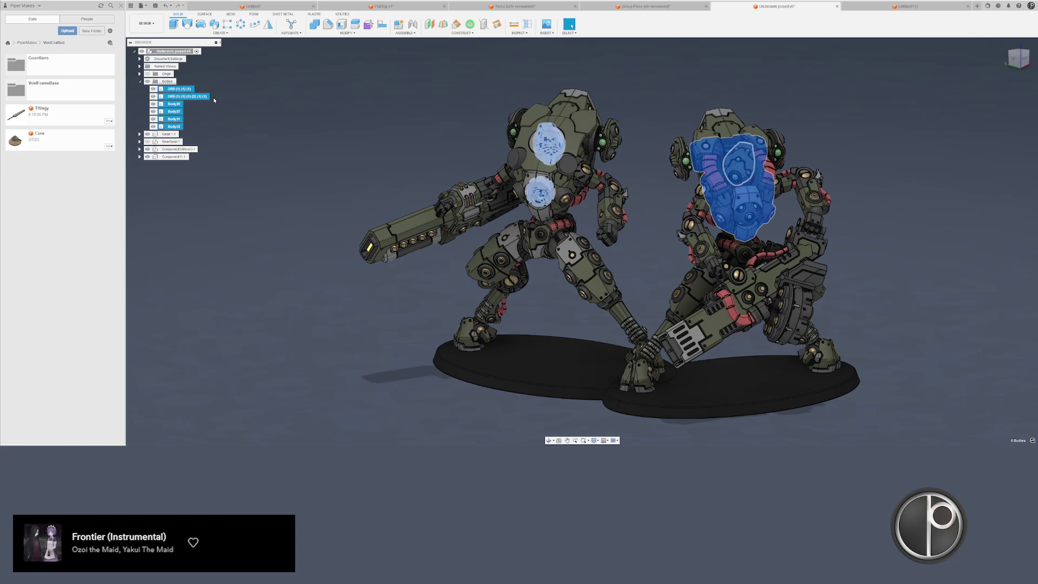
{"action": "left_click", "coordinate": [214, 113]}
{"action": "left_click", "coordinate": [173, 127]}
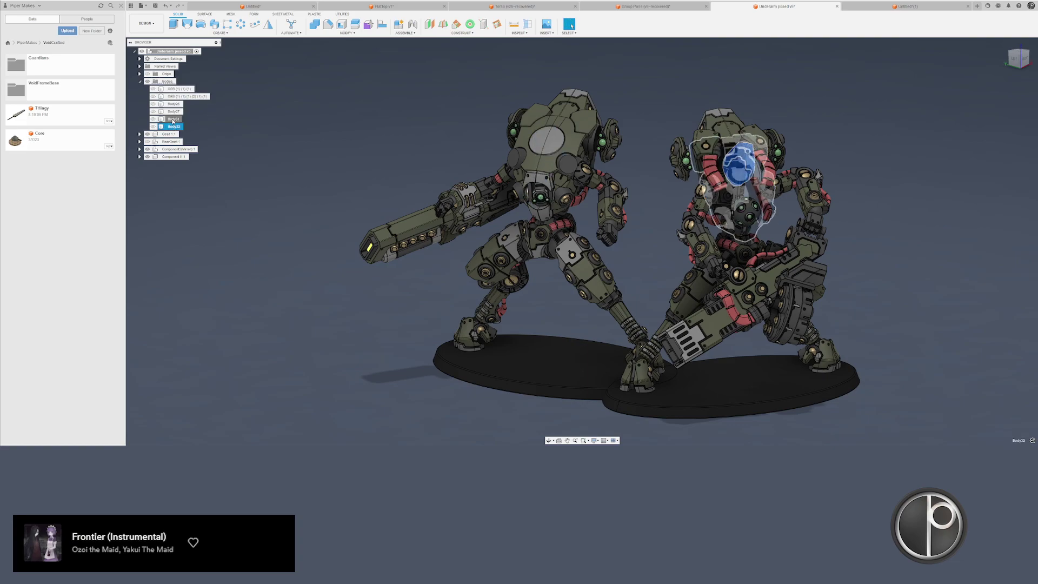
{"action": "left_click", "coordinate": [172, 120]}
{"action": "left_click", "coordinate": [190, 122]}
{"action": "left_click", "coordinate": [172, 126]}
{"action": "left_click", "coordinate": [169, 119]}
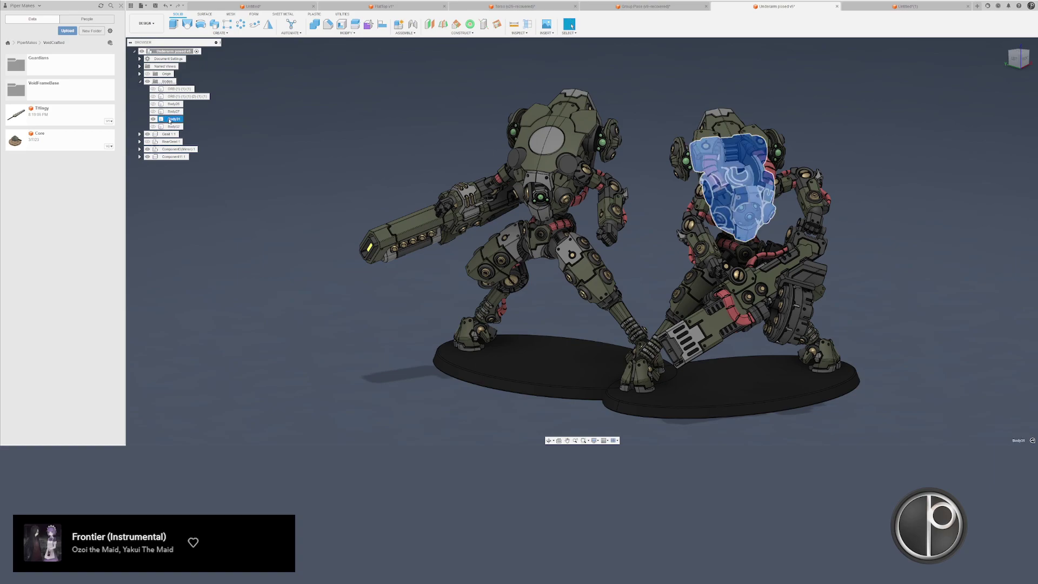
{"action": "left_click_drag", "start_coordinate": [170, 120], "coordinate": [184, 153]}
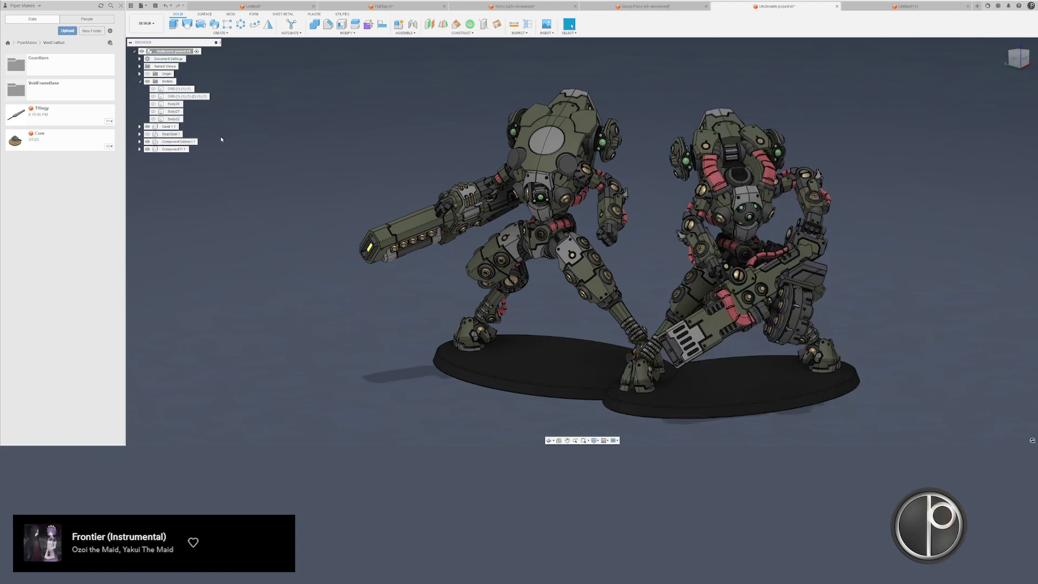
- Show the loose face-plate body of the mirrored mech's head and move it into that mech's component
{"action": "left_click", "coordinate": [173, 118]}
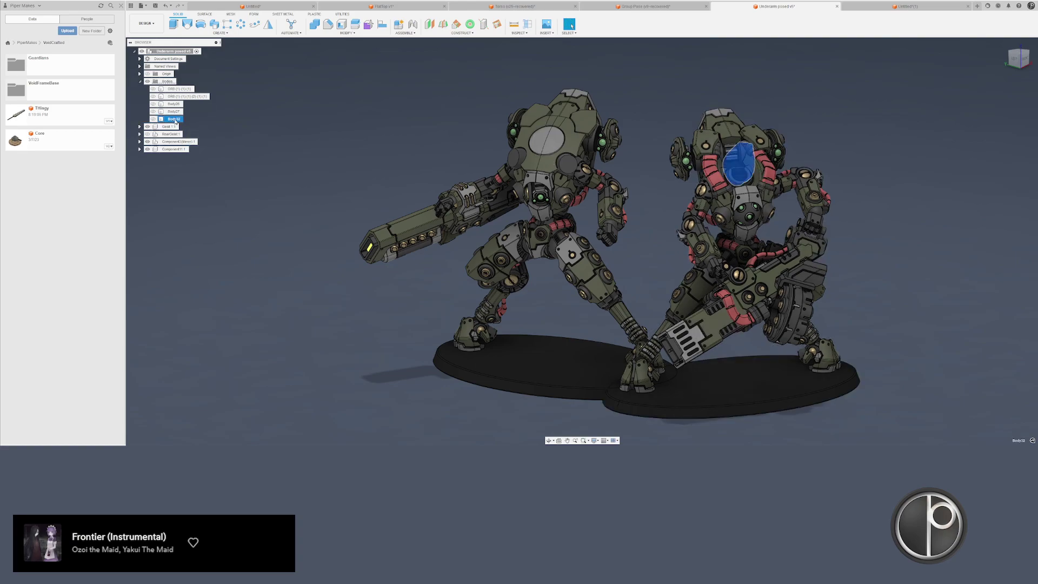
{"action": "key", "text": "v"}
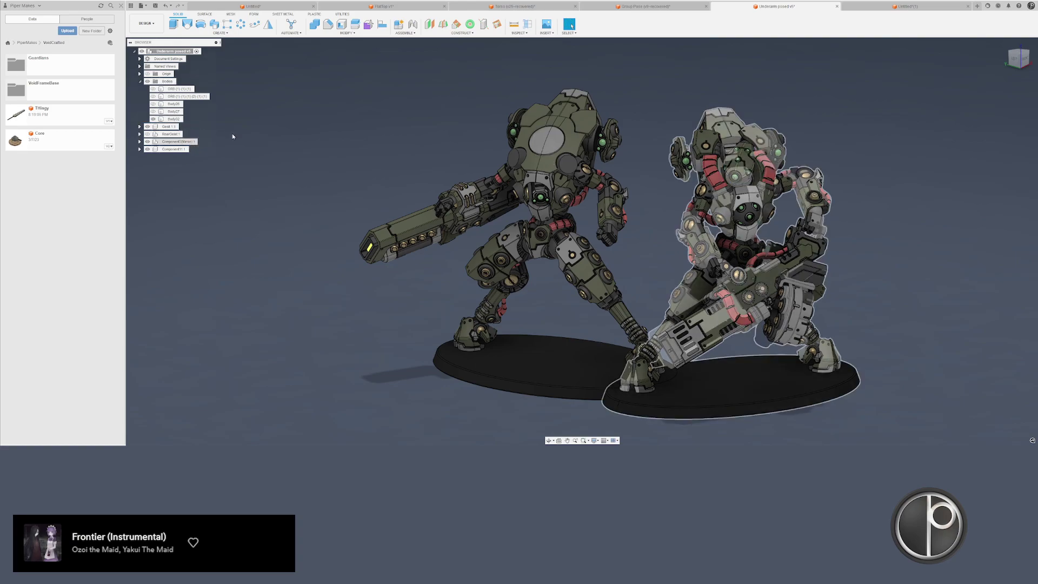
{"action": "middle_click_drag", "start_coordinate": [348, 151], "coordinate": [284, 151]}
{"action": "middle_click_drag", "start_coordinate": [285, 151], "coordinate": [355, 142], "text": "shift"}
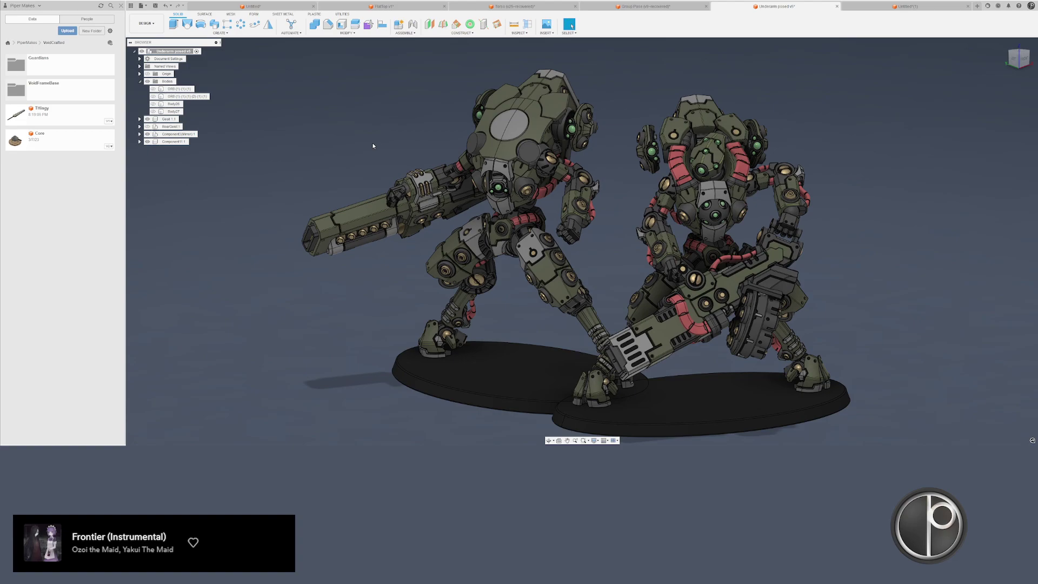
- Check what each of the four hidden loose top-level bodies is by highlighting them one after another
{"action": "left_click", "coordinate": [175, 89]}
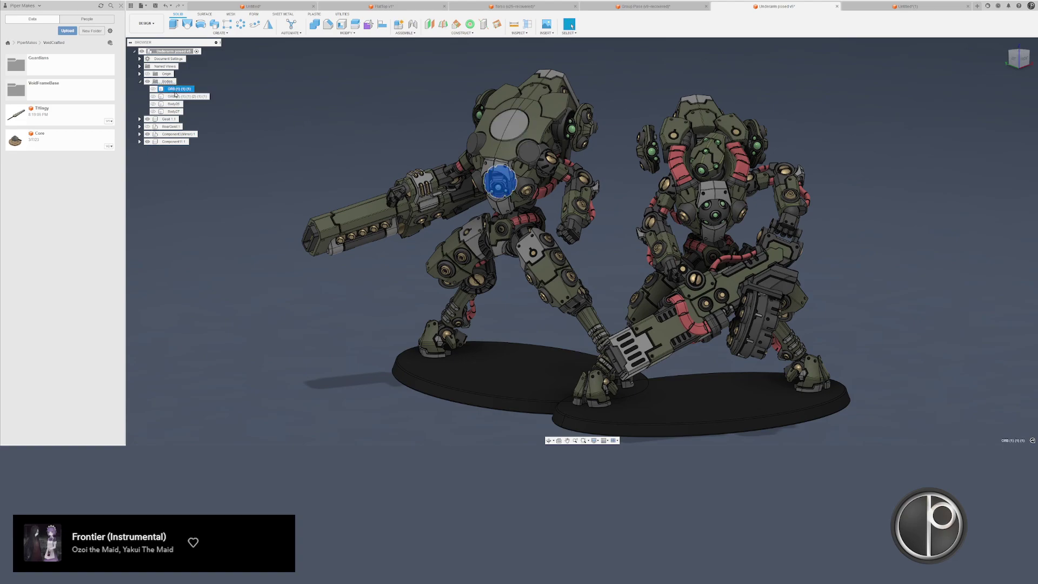
{"action": "key", "text": "v"}
{"action": "left_click", "coordinate": [173, 111]}
{"action": "left_click", "coordinate": [173, 104]}
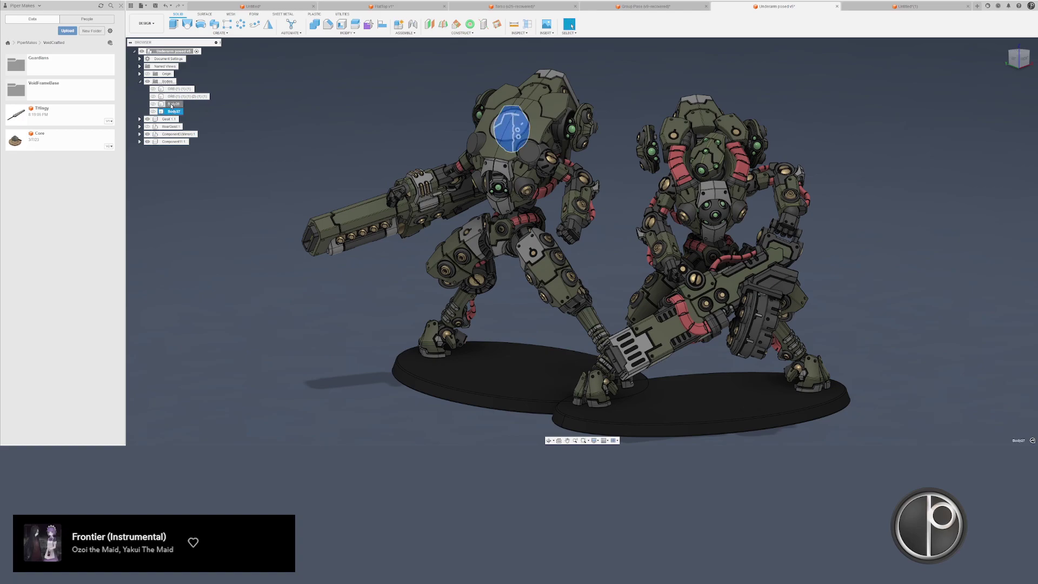
{"action": "left_click", "coordinate": [173, 96]}
{"action": "left_click", "coordinate": [173, 88]}
{"action": "left_click", "coordinate": [368, 140]}
- Frame both posed mechs in the viewport and capture a screen snip of them
{"action": "scroll", "coordinate": [424, 149], "scroll_direction": "up", "scroll_amount": 1}
{"action": "middle_click_drag", "start_coordinate": [423, 149], "coordinate": [359, 137]}
{"action": "middle_click_drag", "start_coordinate": [359, 138], "coordinate": [436, 134], "text": "shift"}
{"action": "scroll", "coordinate": [419, 132], "scroll_direction": "down", "scroll_amount": 1}
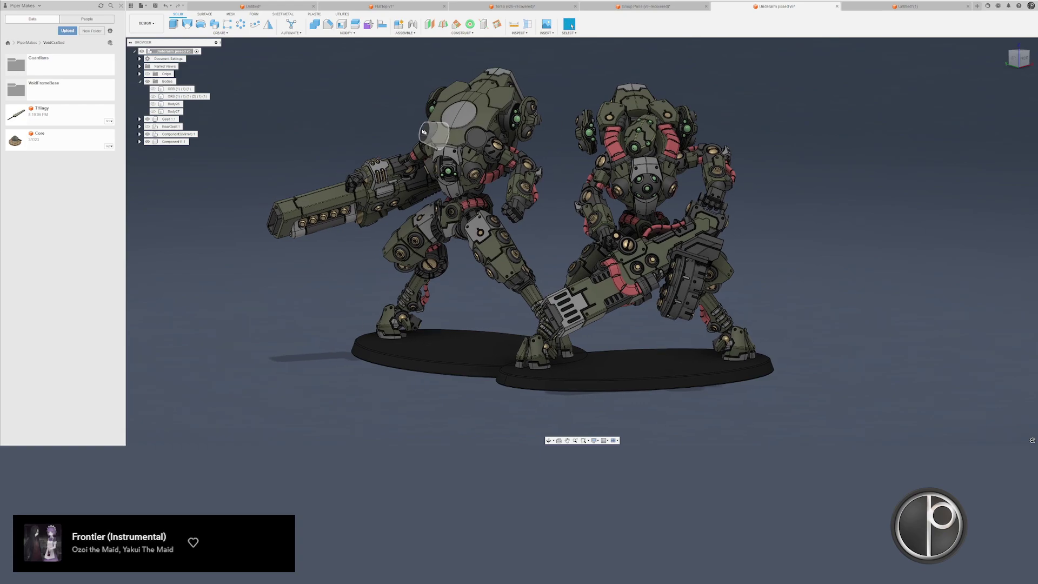
{"action": "key", "text": "super+shift+s"}
{"action": "left_click_drag", "start_coordinate": [227, 42], "coordinate": [942, 427]}
{"action": "middle_click_drag", "start_coordinate": [561, 135], "coordinate": [665, 122], "text": "shift"}
{"action": "left_click", "coordinate": [569, 24]}
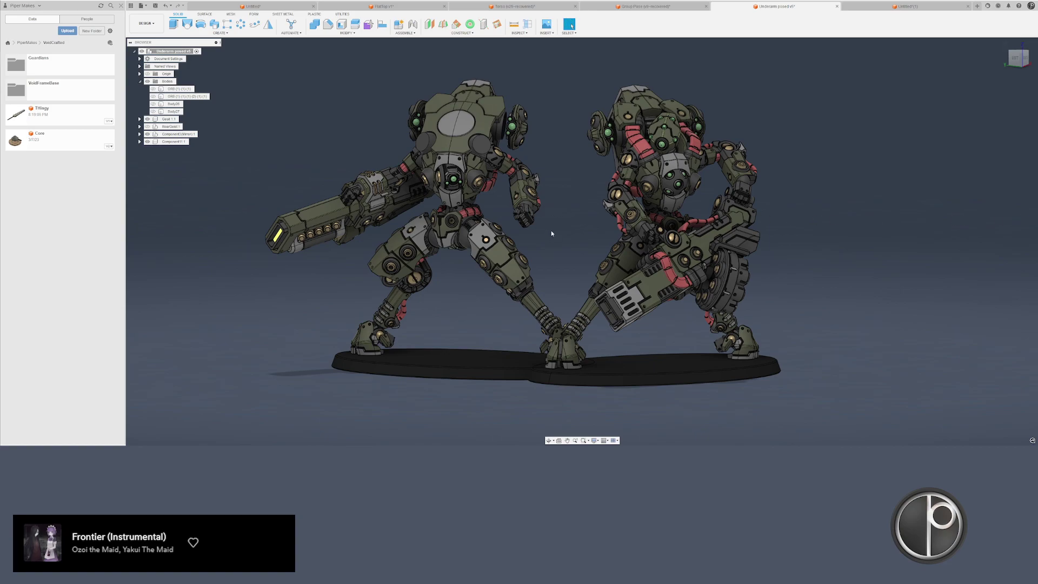
{"action": "middle_click_drag", "start_coordinate": [550, 239], "coordinate": [538, 245]}
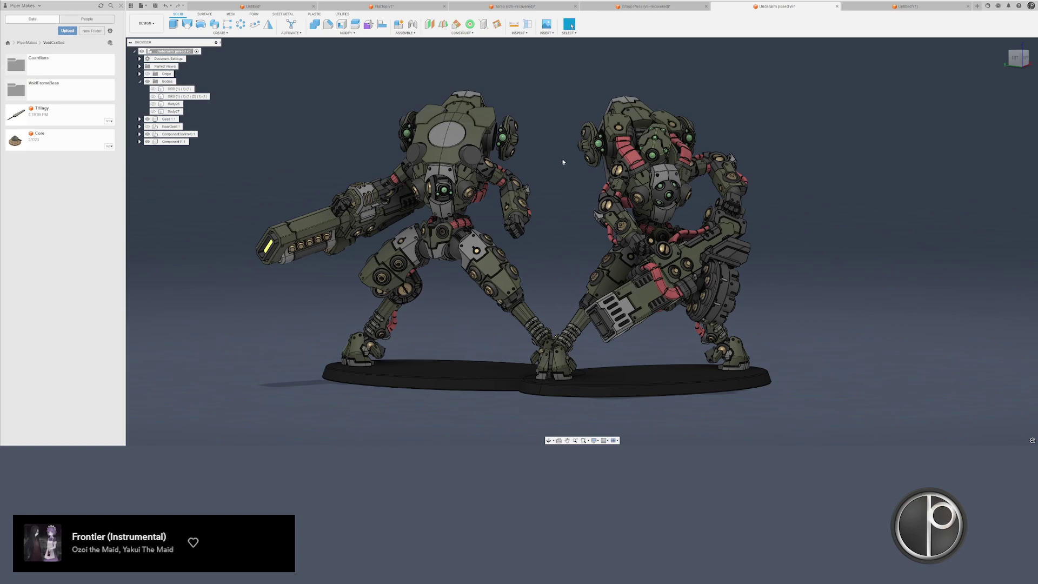
{"action": "middle_click_drag", "start_coordinate": [339, 112], "coordinate": [325, 82], "text": "shift"}
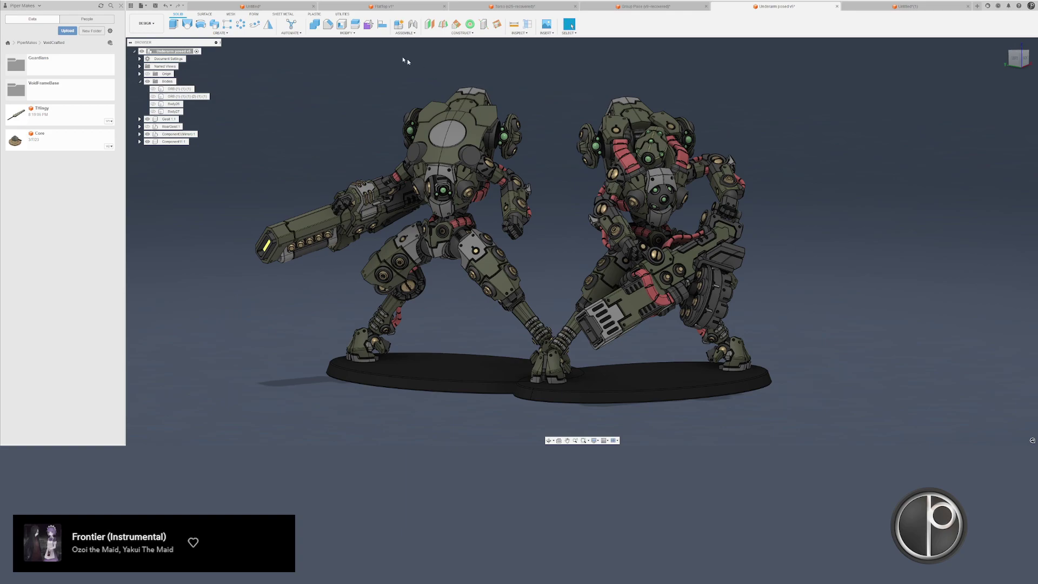
- Switch to the head design, clear the leftover mirror and fillet feature entries and collapse the construction group
{"action": "left_click", "coordinate": [295, 7]}
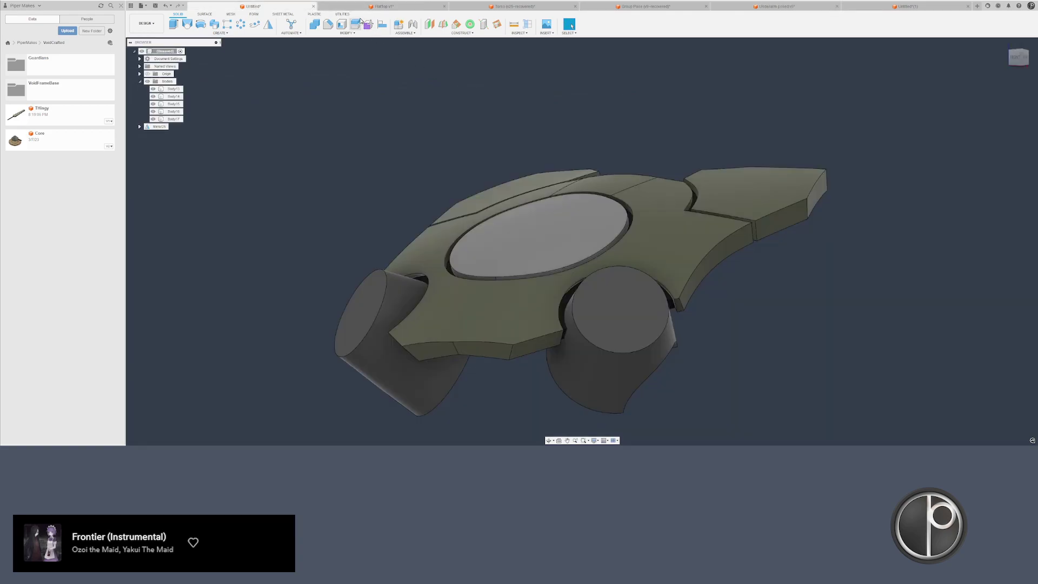
{"action": "left_click", "coordinate": [361, 7]}
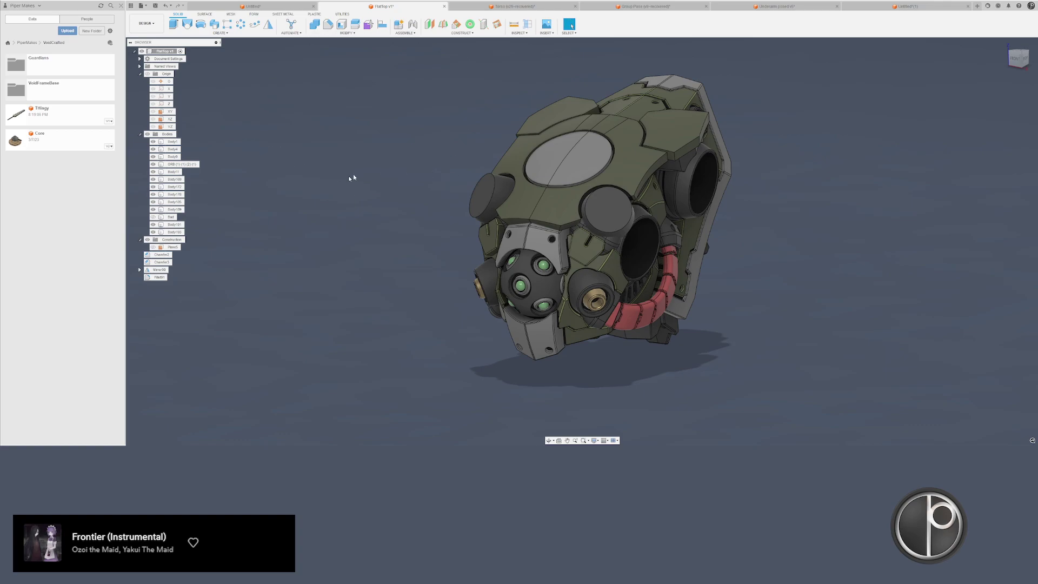
{"action": "left_click", "coordinate": [161, 254]}
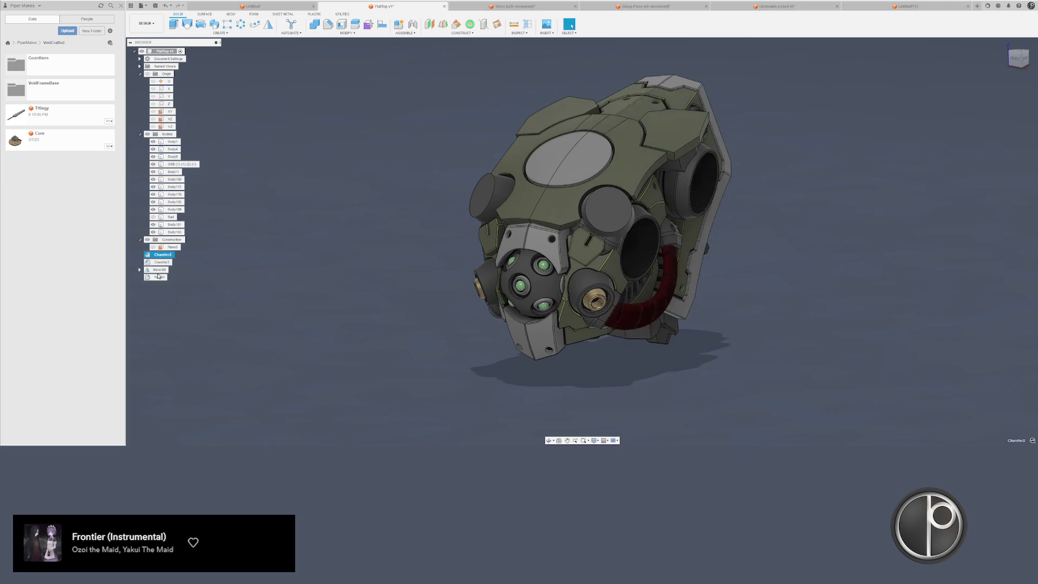
{"action": "left_click", "coordinate": [160, 276], "text": "shift"}
{"action": "right_click", "coordinate": [160, 277]}
{"action": "left_click", "coordinate": [173, 298]}
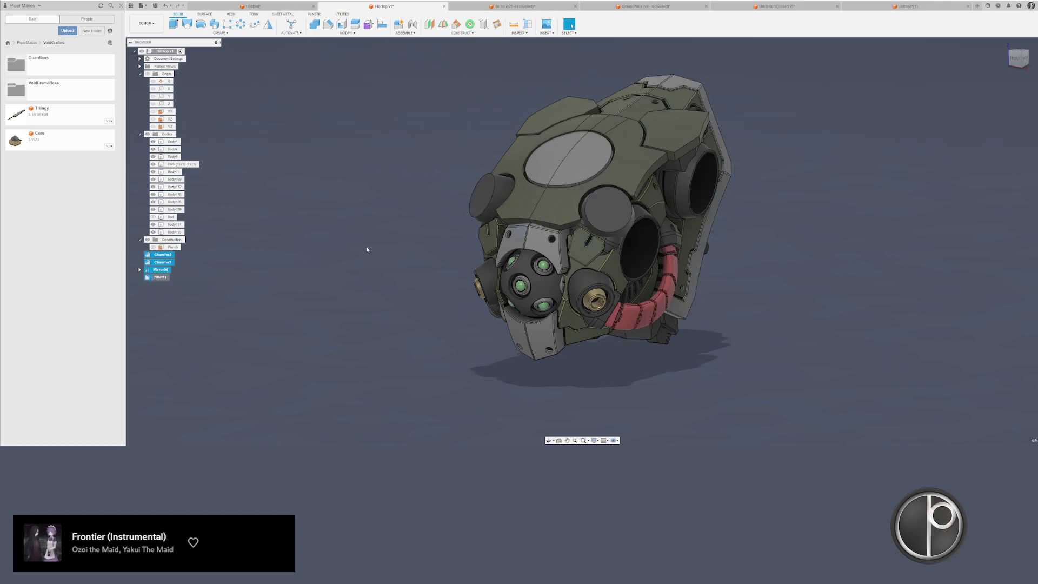
{"action": "left_click", "coordinate": [163, 255]}
{"action": "left_click", "coordinate": [163, 263], "text": "shift"}
{"action": "left_click", "coordinate": [140, 240]}
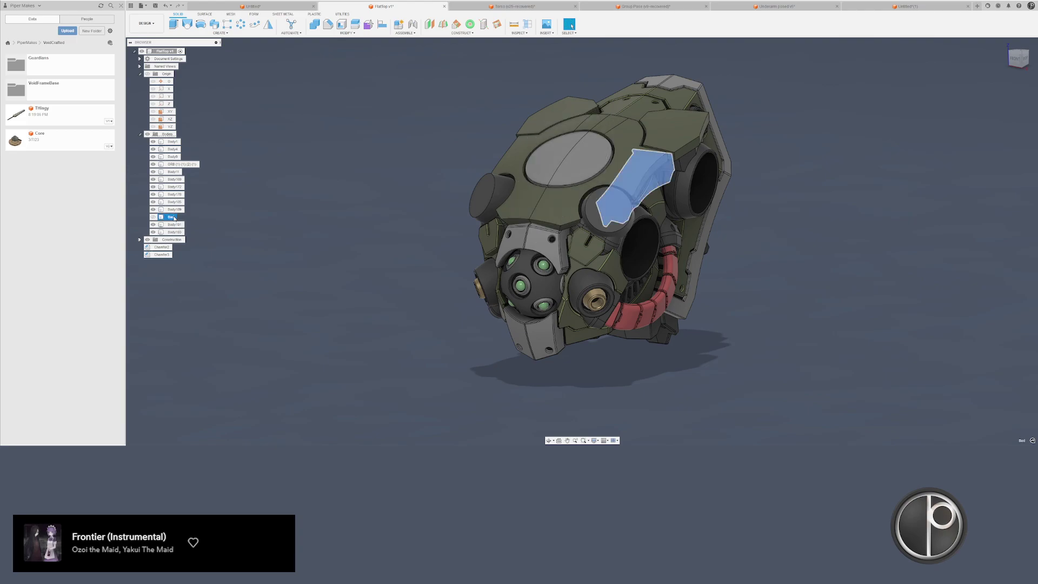
- Remove the unused hidden part body, isolate the six bodies of the head's top armour shell and copy them
{"action": "middle_click_drag", "start_coordinate": [254, 219], "coordinate": [406, 227], "text": "shift"}
{"action": "middle_click_drag", "start_coordinate": [446, 324], "coordinate": [699, 100], "text": "shift"}
{"action": "left_click_drag", "start_coordinate": [699, 100], "coordinate": [635, 225]}
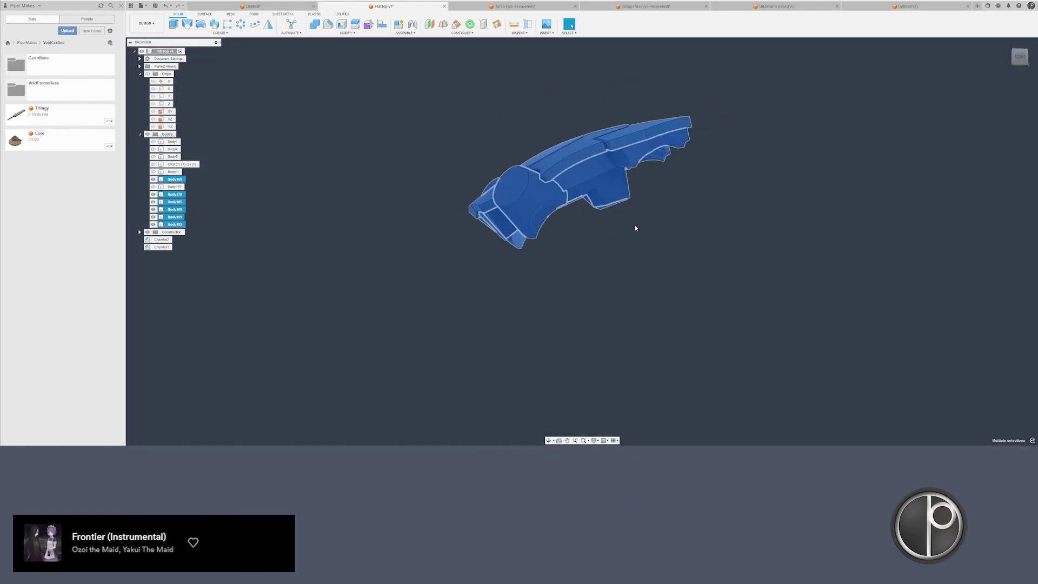
{"action": "left_click", "coordinate": [634, 225]}
- In the untitled head design, delete the existing head geometry and paste the copied top armour bodies in its place
{"action": "left_click", "coordinate": [900, 6]}
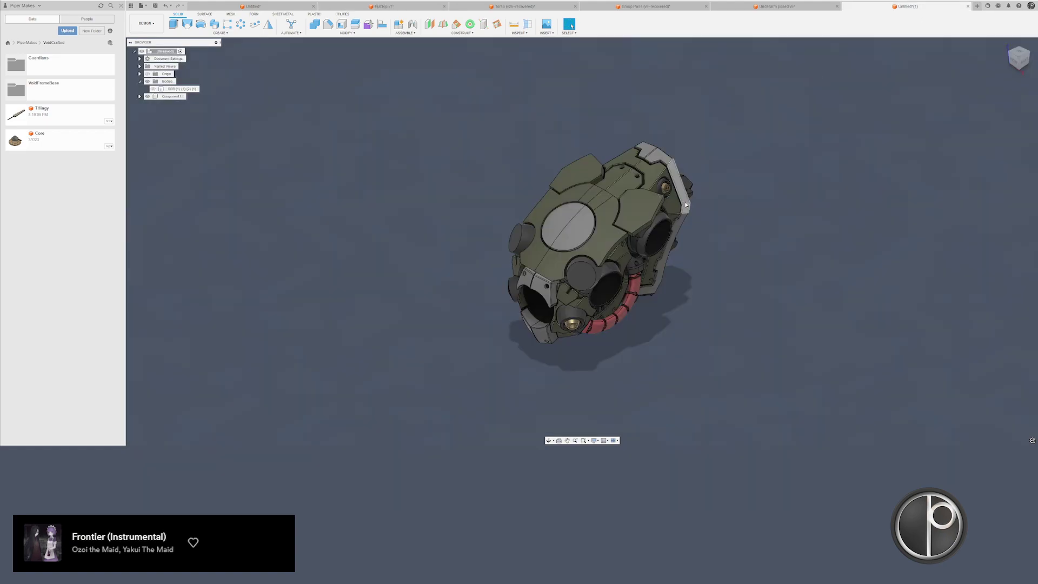
{"action": "left_click_drag", "start_coordinate": [717, 309], "coordinate": [695, 307]}
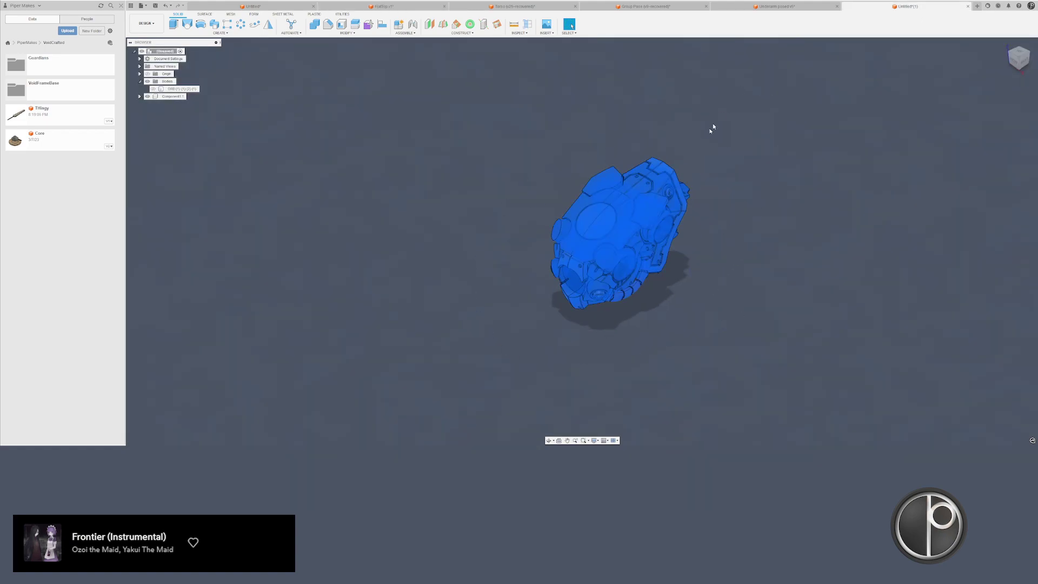
{"action": "key", "text": "Delete"}
{"action": "key", "text": "ctrl+v"}
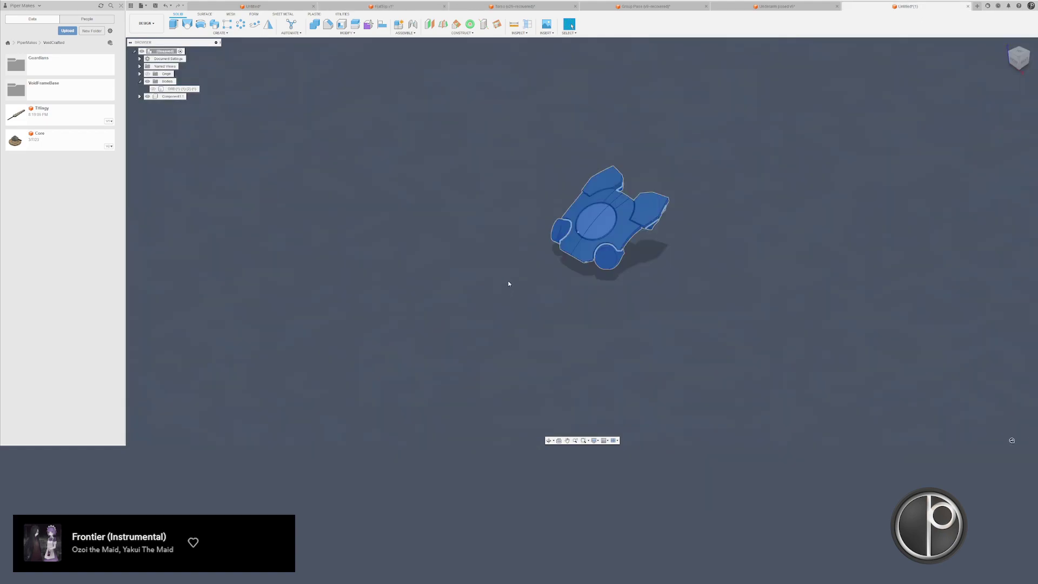
{"action": "key", "text": "Return"}
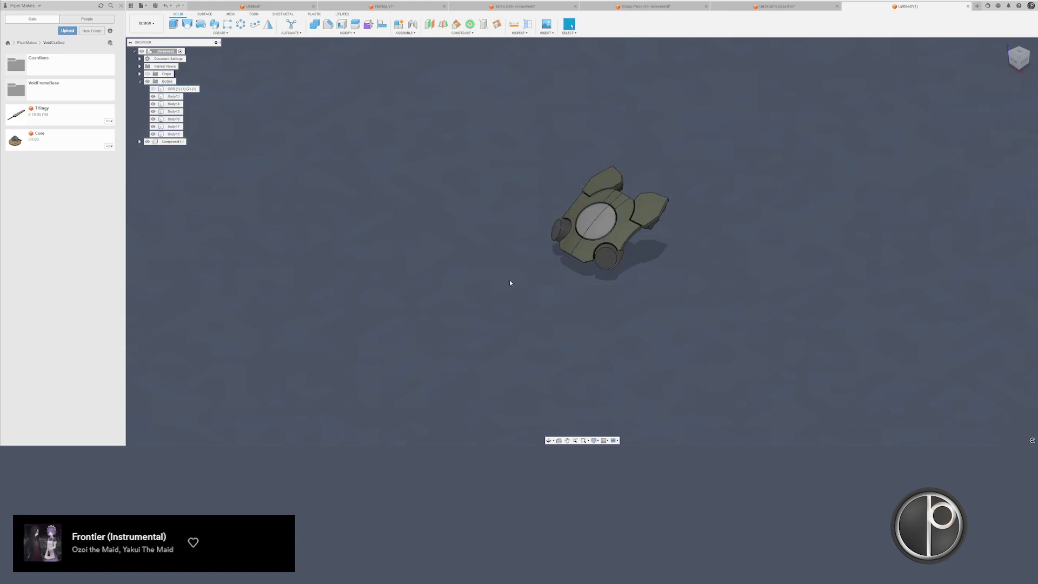
{"action": "scroll", "coordinate": [596, 237], "scroll_direction": "up", "scroll_amount": 3}
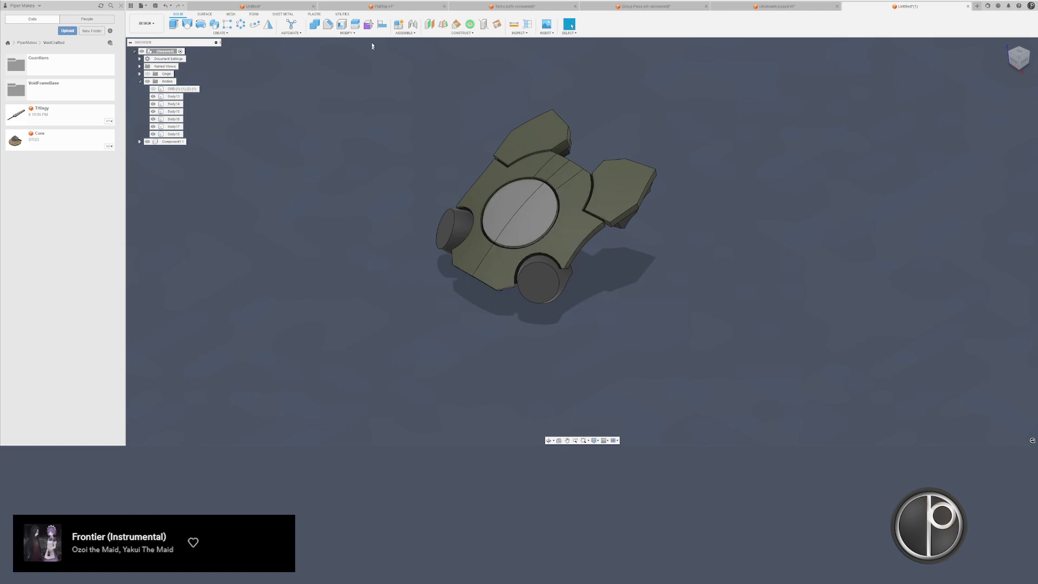
- Back in the head design, join all six visible top armour bodies into one body with Combine
{"action": "left_click", "coordinate": [383, 6]}
{"action": "middle_click_drag", "start_coordinate": [389, 190], "coordinate": [390, 157], "text": "shift"}
{"action": "left_click", "coordinate": [315, 24]}
{"action": "left_click", "coordinate": [174, 194]}
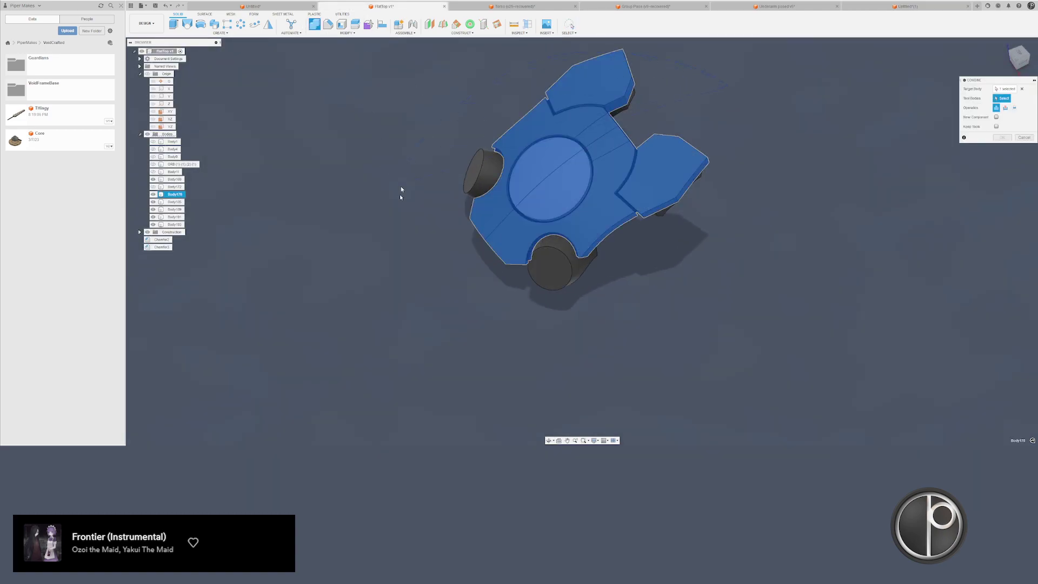
{"action": "key", "text": "ctrl+a"}
{"action": "middle_click_drag", "start_coordinate": [770, 188], "coordinate": [646, 135], "text": "shift"}
{"action": "left_click", "coordinate": [1022, 98]}
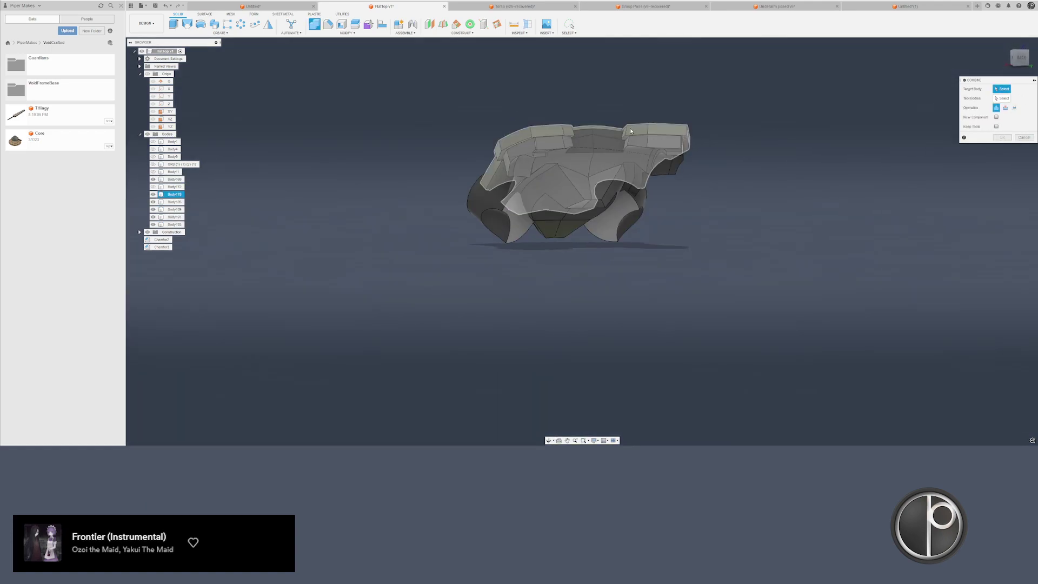
{"action": "key", "text": "ctrl+a"}
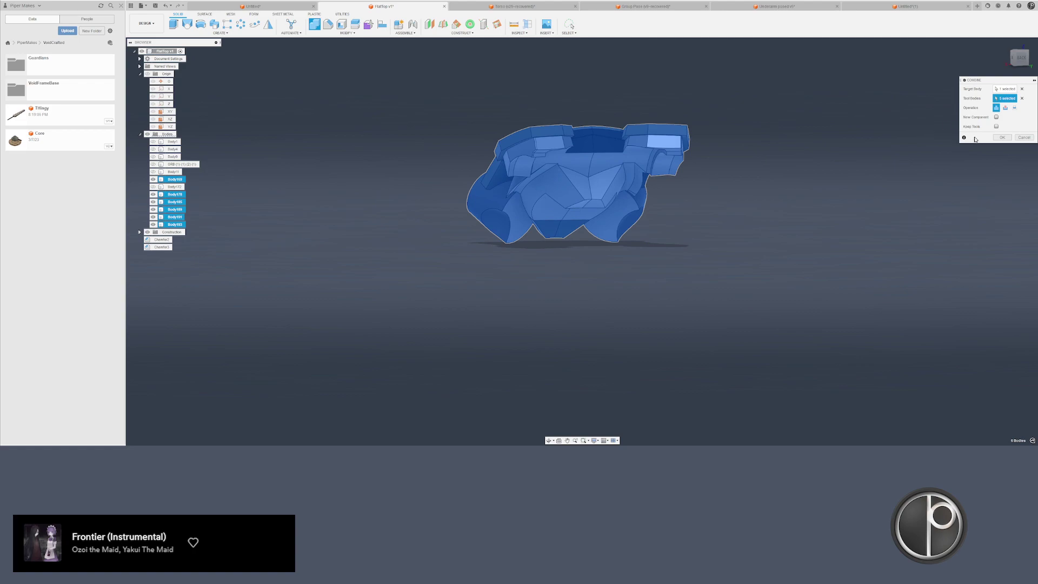
{"action": "left_click", "coordinate": [1000, 137]}
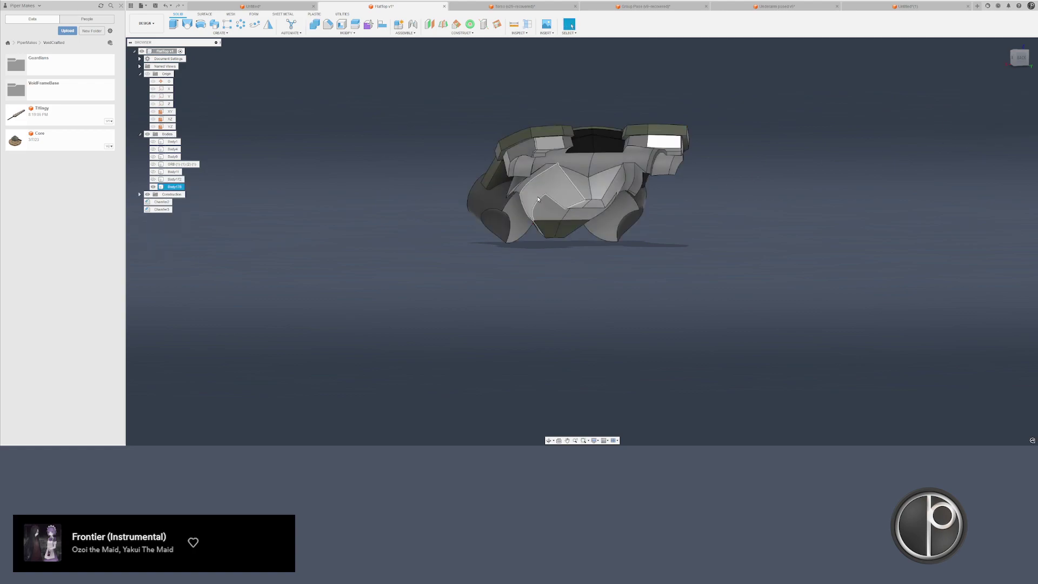
- Apply the olive matte plastic appearance to the whole combined top armour body
{"action": "scroll", "coordinate": [551, 144], "scroll_direction": "up", "scroll_amount": 2}
{"action": "left_click", "coordinate": [765, 212]}
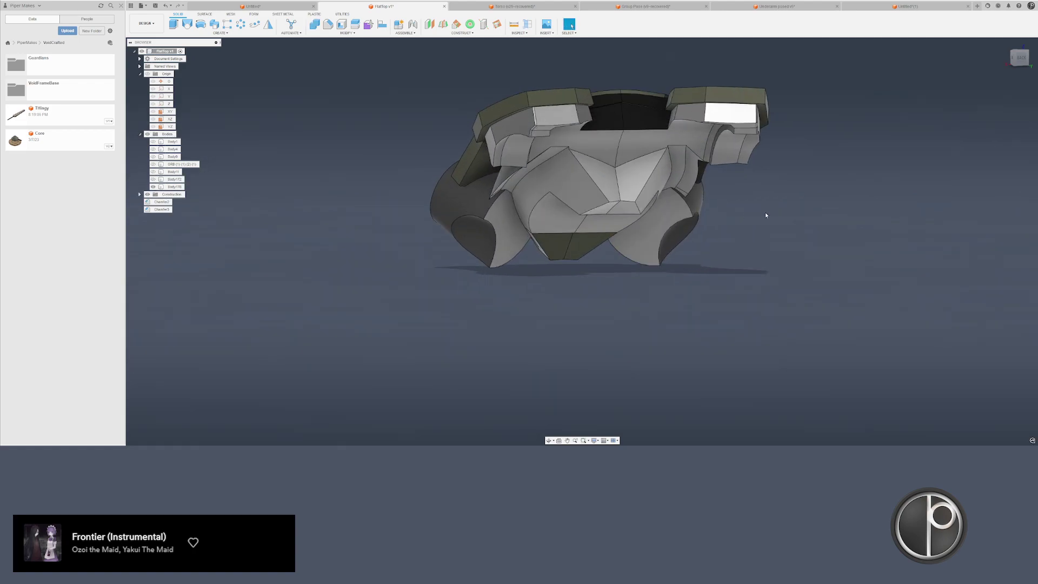
{"action": "middle_click_drag", "start_coordinate": [764, 212], "coordinate": [728, 226], "text": "shift"}
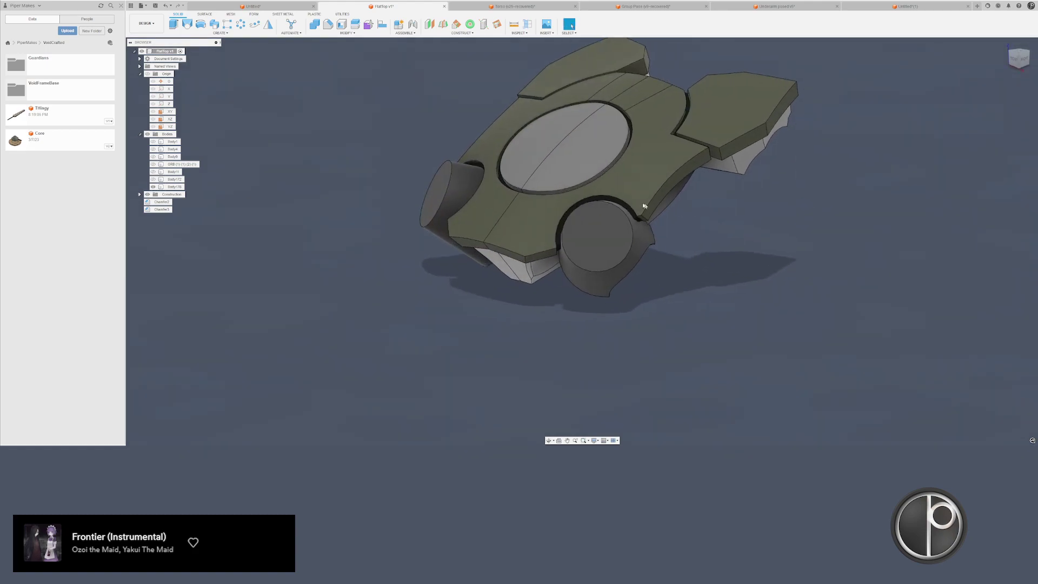
{"action": "key", "text": "a"}
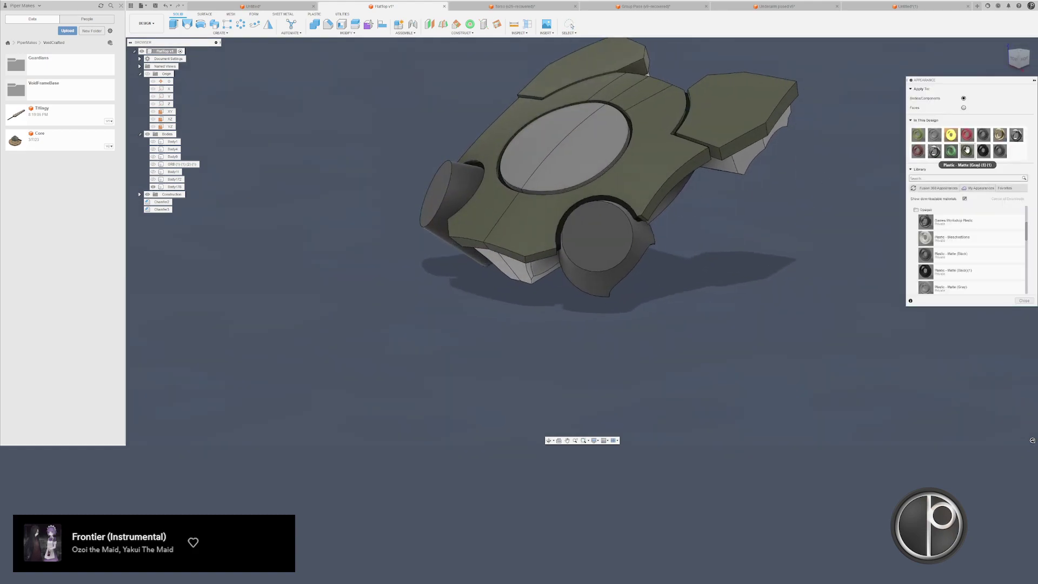
{"action": "left_click_drag", "start_coordinate": [967, 149], "coordinate": [529, 181]}
{"action": "left_click", "coordinate": [524, 228]}
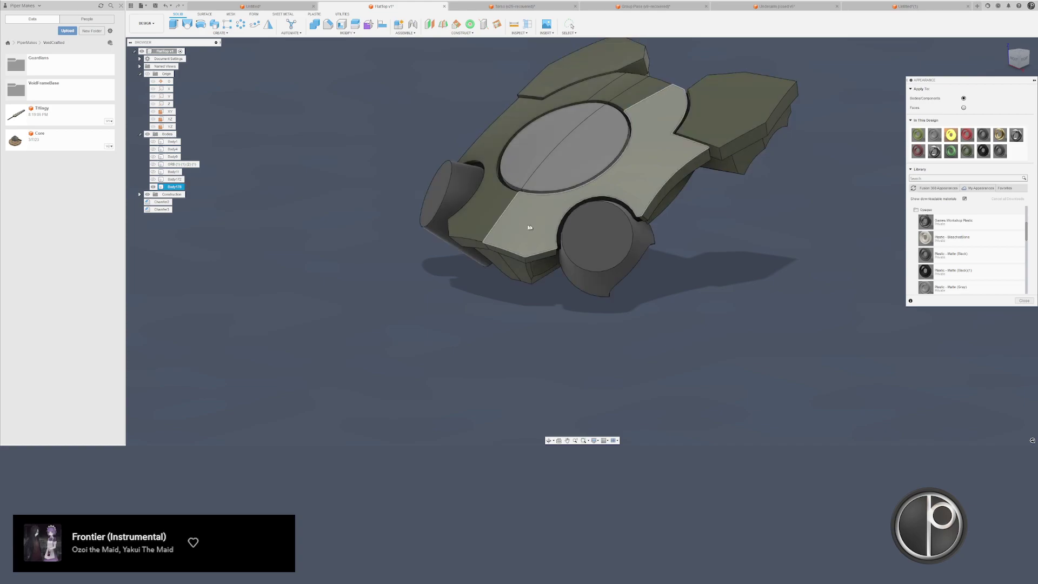
{"action": "middle_click_drag", "start_coordinate": [718, 255], "coordinate": [536, 223], "text": "shift"}
{"action": "middle_click_drag", "start_coordinate": [469, 216], "coordinate": [469, 270], "text": "shift"}
{"action": "key", "text": "Escape"}
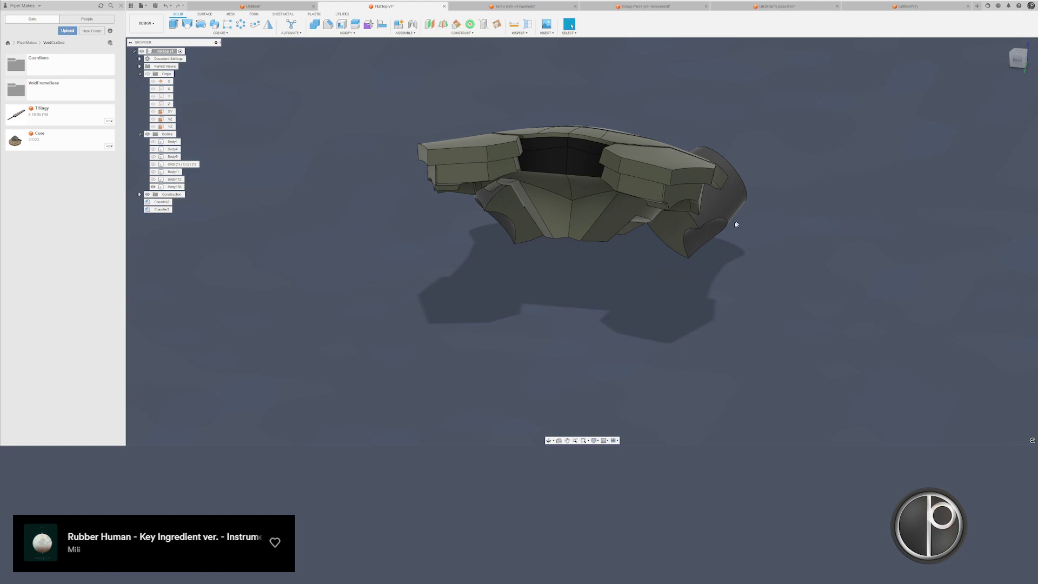
{"action": "scroll", "coordinate": [579, 178], "scroll_direction": "up", "scroll_amount": 4}
{"action": "middle_click_drag", "start_coordinate": [517, 172], "coordinate": [483, 151], "text": "shift"}
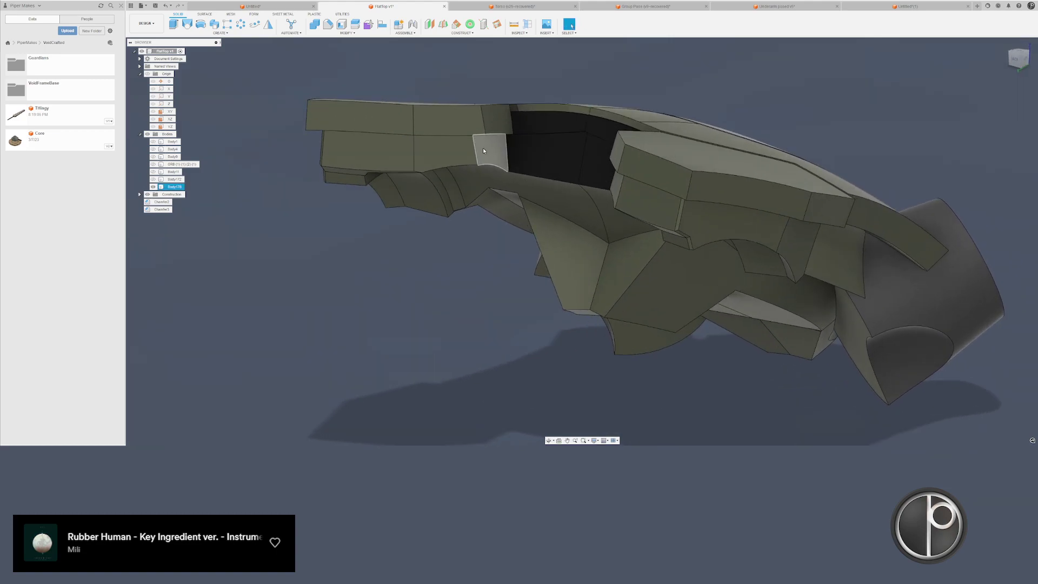
{"action": "left_click", "coordinate": [483, 151]}
{"action": "left_click", "coordinate": [443, 149], "text": "shift"}
{"action": "left_click", "coordinate": [378, 143], "text": "shift"}
{"action": "middle_click_drag", "start_coordinate": [377, 143], "coordinate": [426, 130], "text": "shift"}
{"action": "middle_click_drag", "start_coordinate": [672, 103], "coordinate": [782, 92], "text": "shift"}
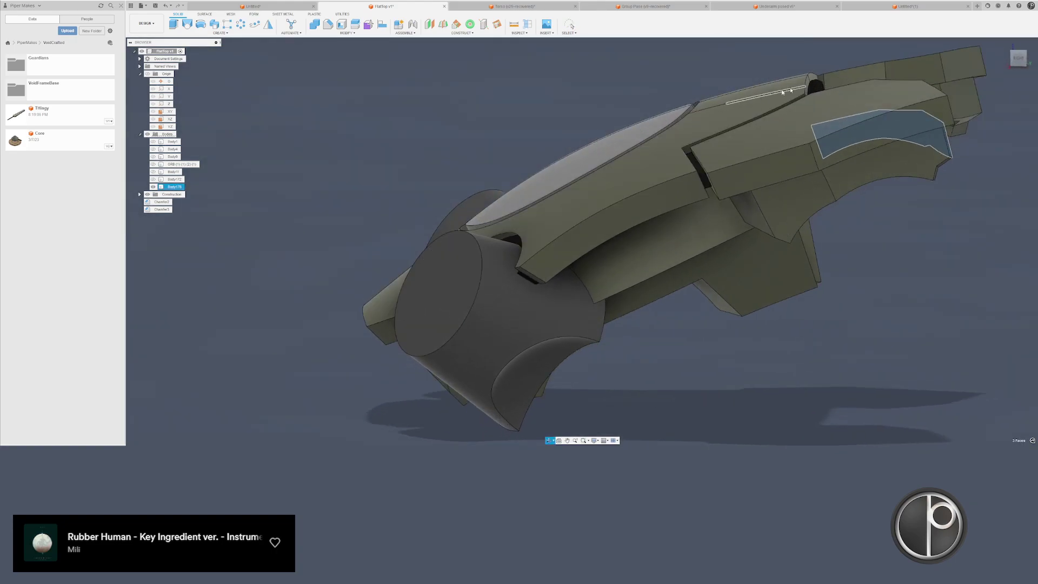
{"action": "left_click", "coordinate": [1020, 58]}
{"action": "double_click", "coordinate": [770, 209]}
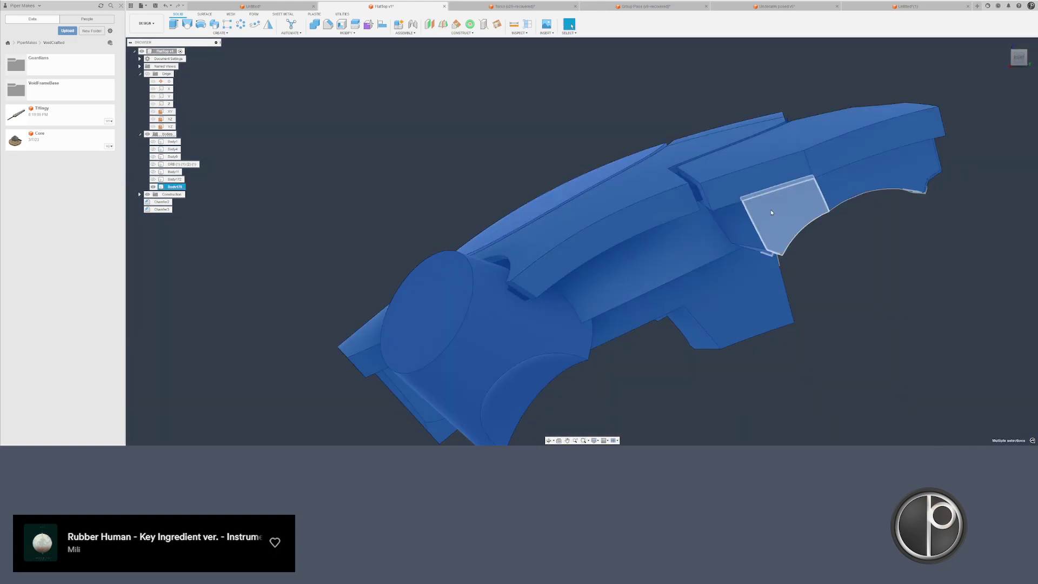
{"action": "middle_click_drag", "start_coordinate": [857, 252], "coordinate": [762, 206]}
{"action": "left_click", "coordinate": [764, 206]}
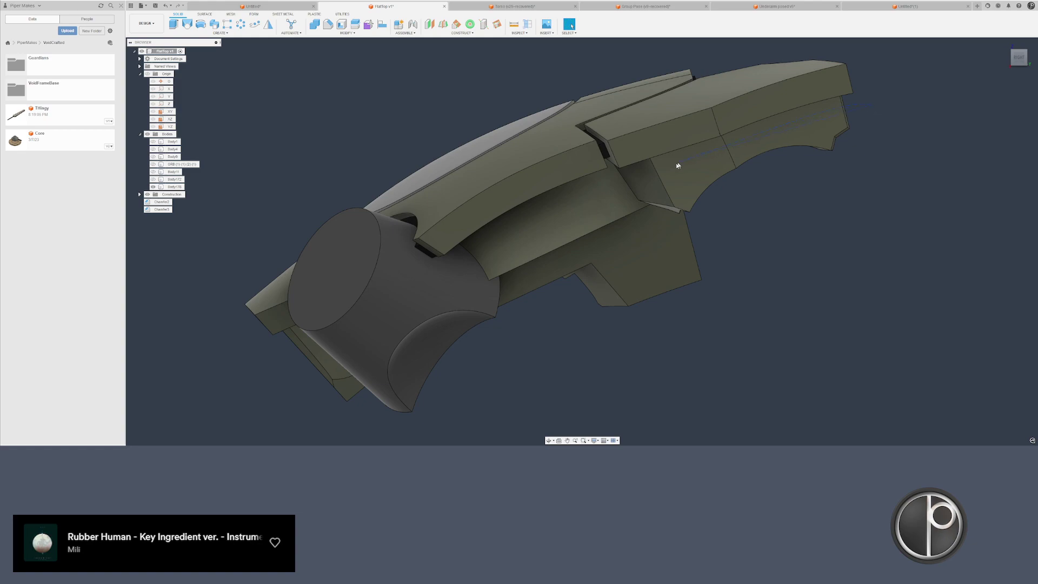
- Select the underside and inner faces of the combined top armour, leaving the outer plates out, and apply the dark grey appearance to them
{"action": "double_click", "coordinate": [531, 249]}
{"action": "middle_click_drag", "start_coordinate": [867, 234], "coordinate": [700, 149], "text": "shift"}
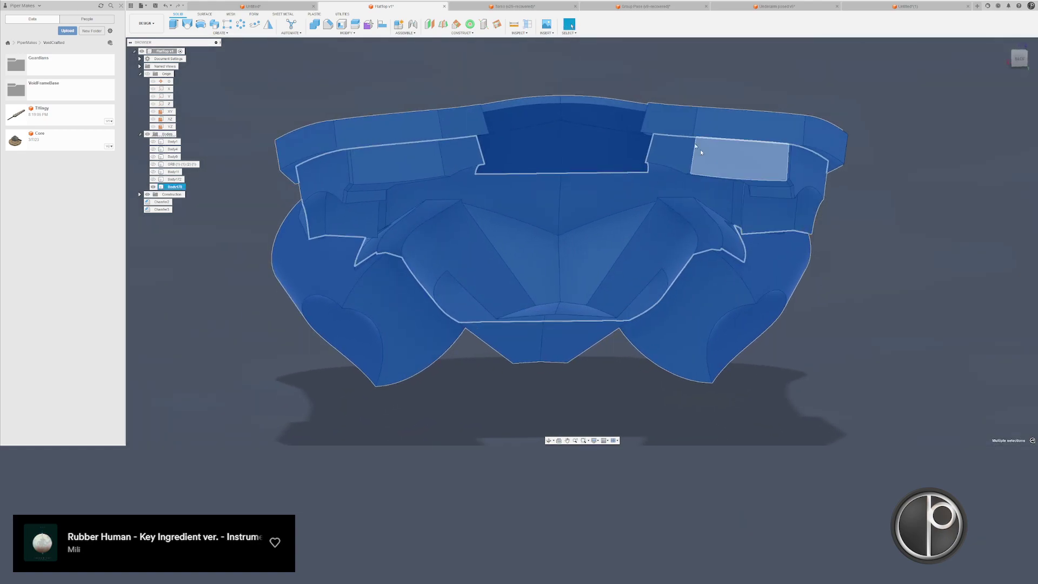
{"action": "left_click", "coordinate": [603, 105], "text": "shift"}
{"action": "middle_click_drag", "start_coordinate": [602, 105], "coordinate": [662, 297], "text": "shift"}
{"action": "left_click", "coordinate": [739, 385], "text": "shift"}
{"action": "left_click", "coordinate": [729, 391], "text": "shift"}
{"action": "left_click", "coordinate": [687, 402], "text": "shift"}
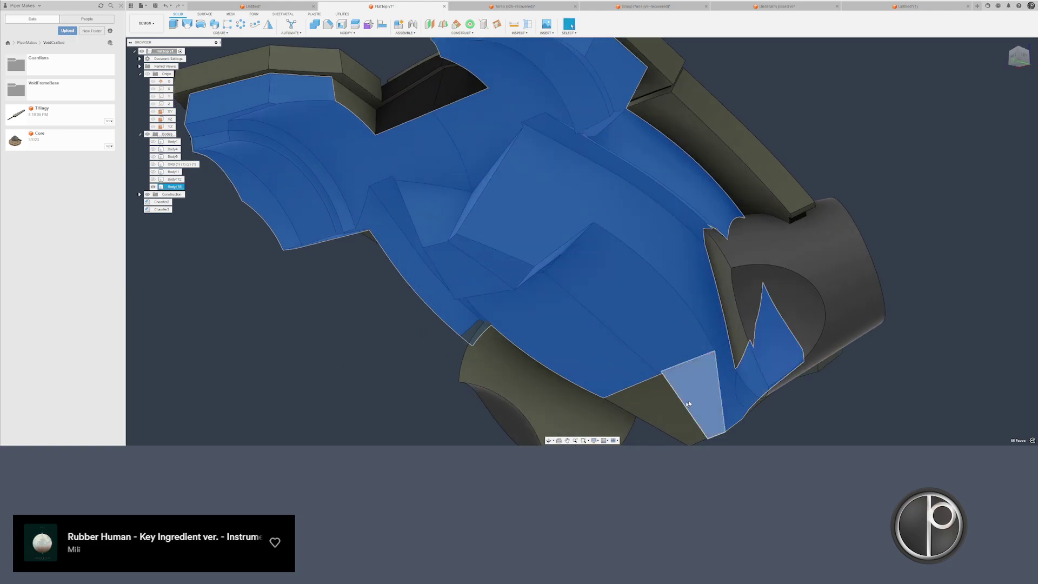
{"action": "left_click", "coordinate": [648, 403], "text": "shift"}
{"action": "middle_click_drag", "start_coordinate": [649, 404], "coordinate": [586, 386], "text": "shift"}
{"action": "left_click", "coordinate": [619, 399], "text": "ctrl"}
{"action": "left_click", "coordinate": [587, 386], "text": "ctrl"}
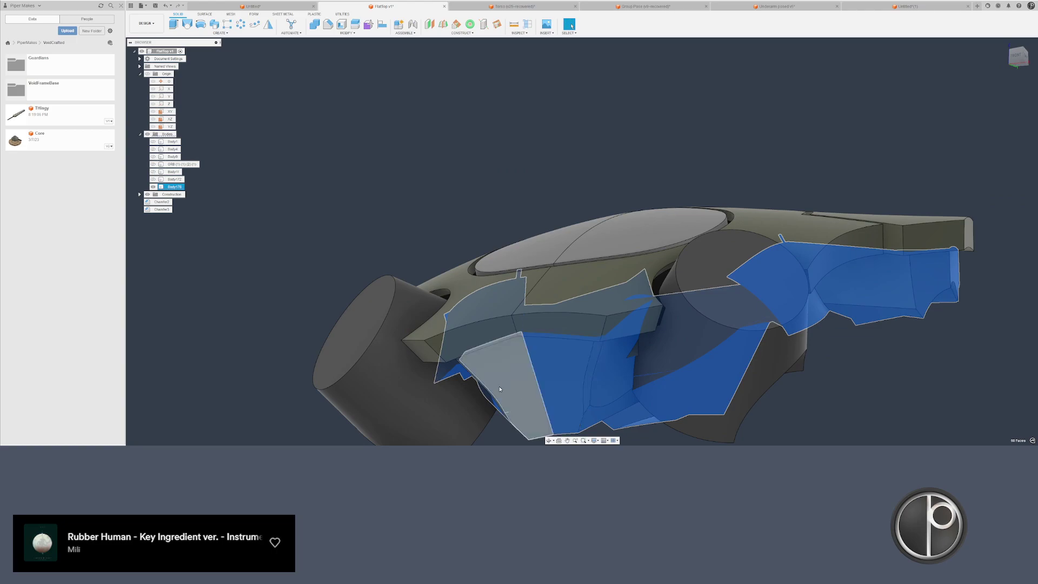
{"action": "middle_click_drag", "start_coordinate": [498, 386], "coordinate": [441, 348], "text": "shift"}
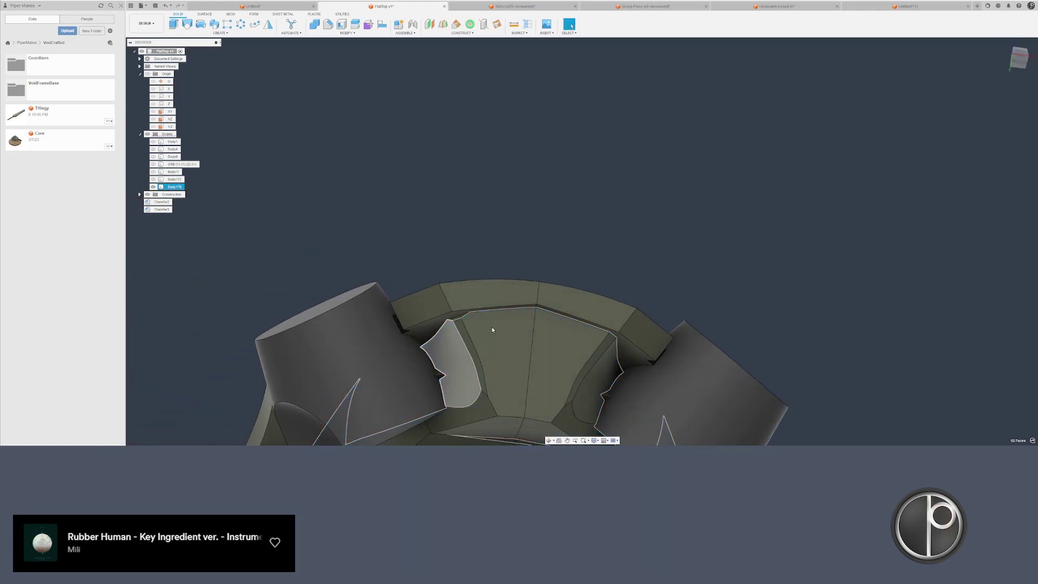
{"action": "key", "text": "a"}
{"action": "left_click_drag", "start_coordinate": [736, 250], "coordinate": [577, 327]}
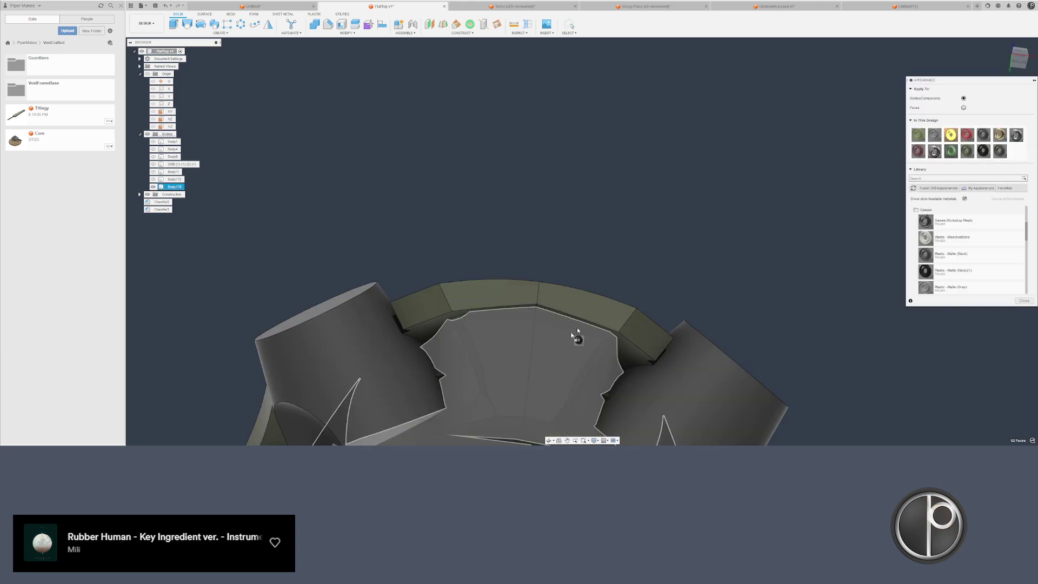
- Apply the dark appearance to the two thin olive sliver faces running across the middle of the head armour's underside
{"action": "middle_click_drag", "start_coordinate": [669, 249], "coordinate": [618, 130]}
{"action": "key", "text": "Escape"}
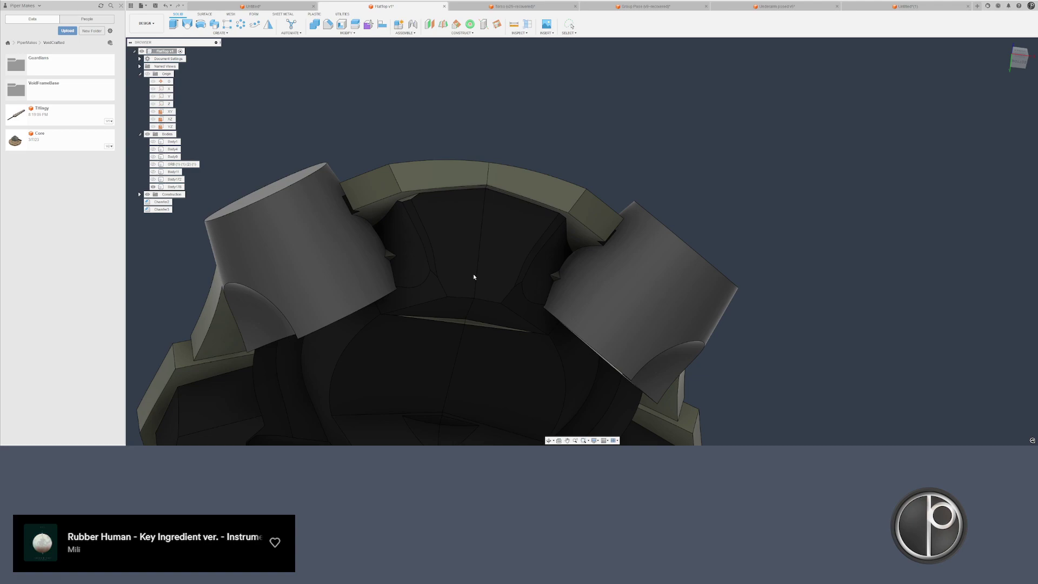
{"action": "middle_click_drag", "start_coordinate": [473, 276], "coordinate": [472, 259], "text": "shift"}
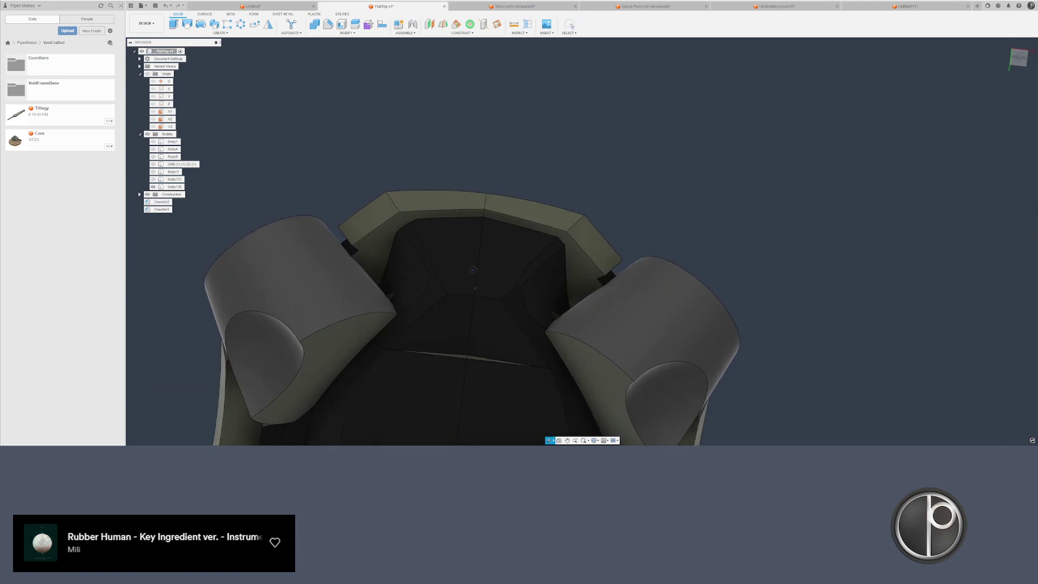
{"action": "scroll", "coordinate": [477, 336], "scroll_direction": "up", "scroll_amount": 3}
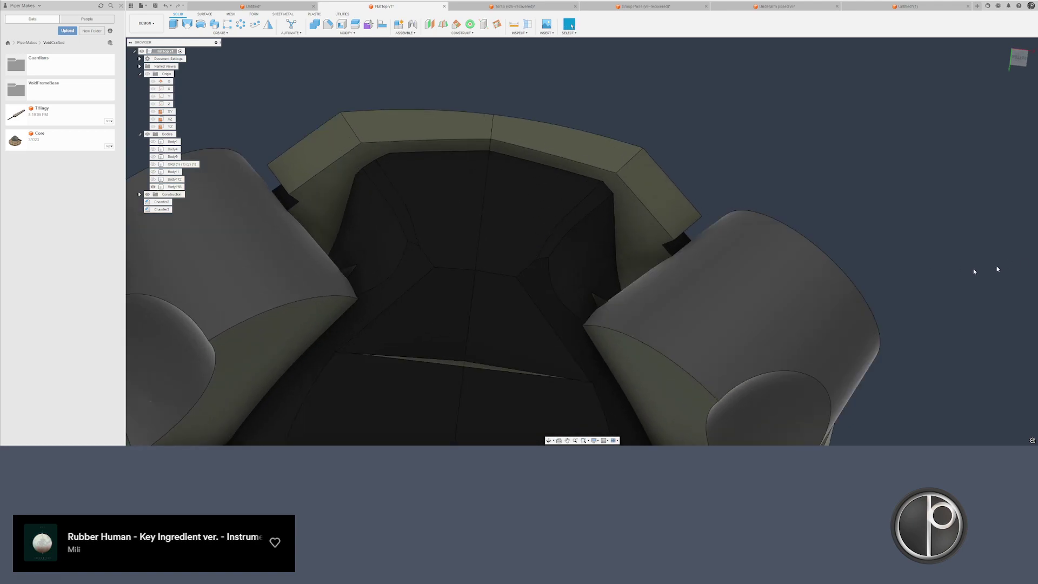
{"action": "scroll", "coordinate": [468, 373], "scroll_direction": "up", "scroll_amount": 3}
{"action": "left_click", "coordinate": [442, 359]}
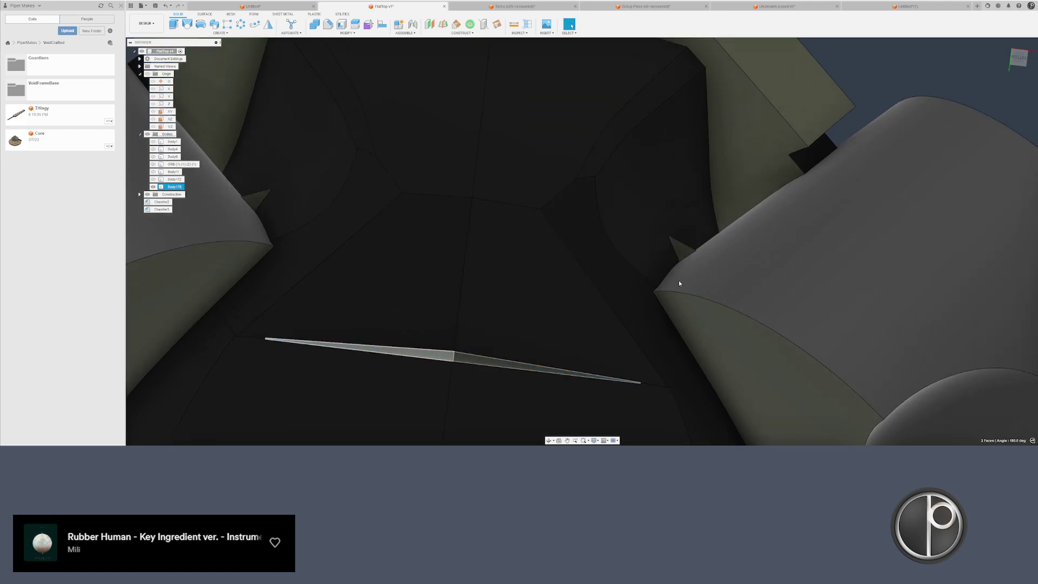
{"action": "key", "text": "a"}
{"action": "left_click_drag", "start_coordinate": [978, 150], "coordinate": [474, 362]}
{"action": "scroll", "coordinate": [461, 340], "scroll_direction": "down", "scroll_amount": 2}
{"action": "middle_click_drag", "start_coordinate": [465, 328], "coordinate": [471, 349], "text": "shift"}
{"action": "key", "text": "Escape"}
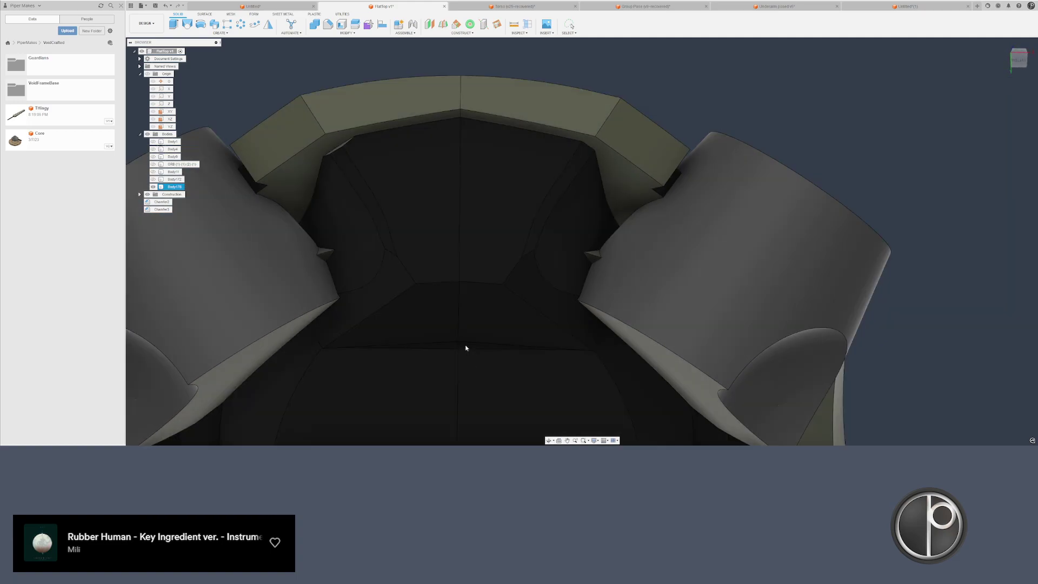
- Delete the two small spikes on the inner walls beside the cylinders and the stray sliver under the front plate
{"action": "scroll", "coordinate": [472, 341], "scroll_direction": "up", "scroll_amount": 5}
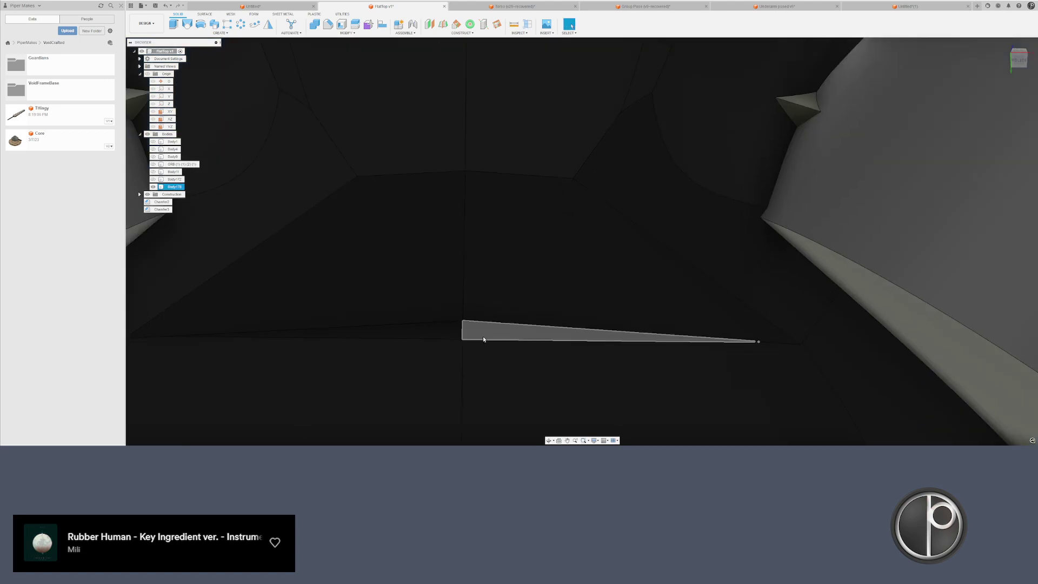
{"action": "middle_click_drag", "start_coordinate": [424, 335], "coordinate": [462, 342], "text": "shift"}
{"action": "scroll", "coordinate": [462, 343], "scroll_direction": "down", "scroll_amount": 3}
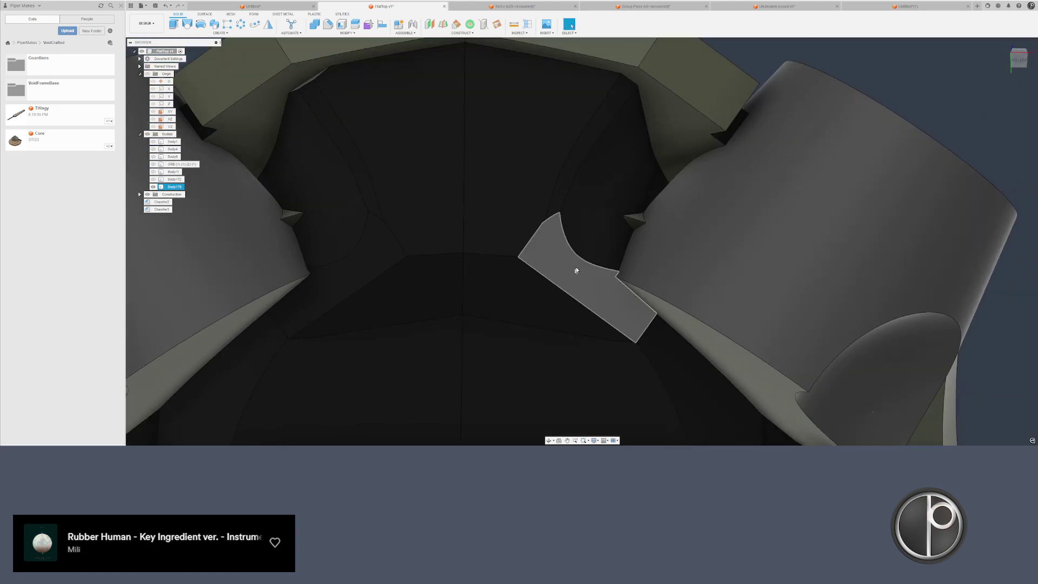
{"action": "left_click_drag", "start_coordinate": [595, 200], "coordinate": [657, 244]}
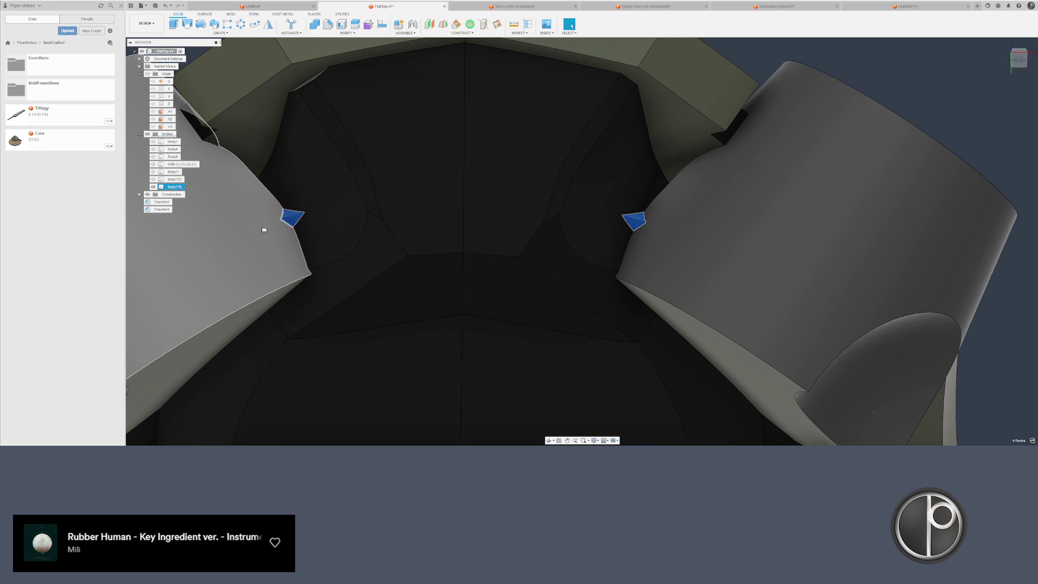
{"action": "middle_click_drag", "start_coordinate": [264, 229], "coordinate": [306, 238], "text": "shift"}
{"action": "scroll", "coordinate": [404, 225], "scroll_direction": "down", "scroll_amount": 5}
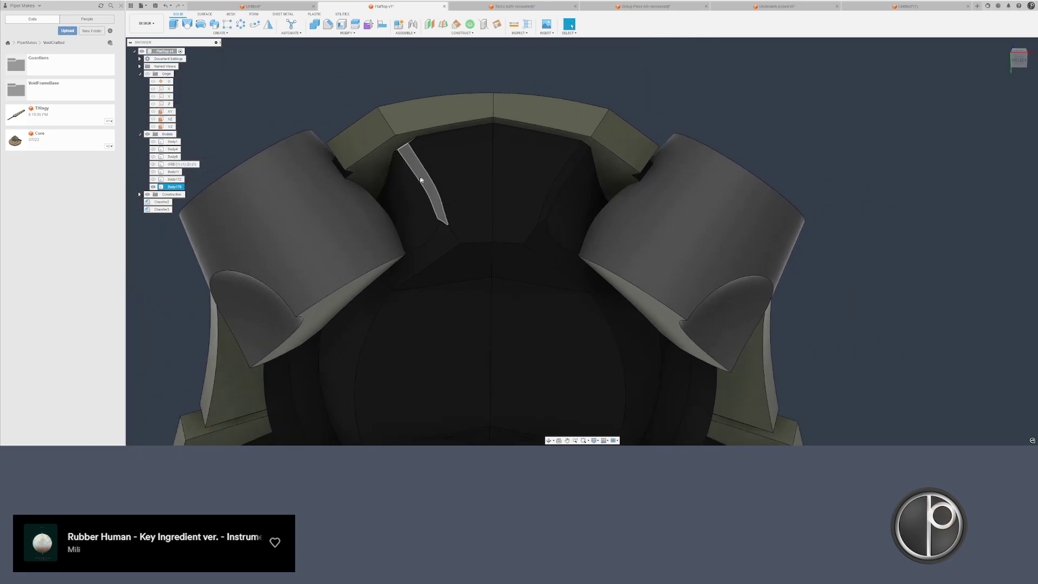
{"action": "middle_click_drag", "start_coordinate": [403, 225], "coordinate": [395, 226], "text": "shift"}
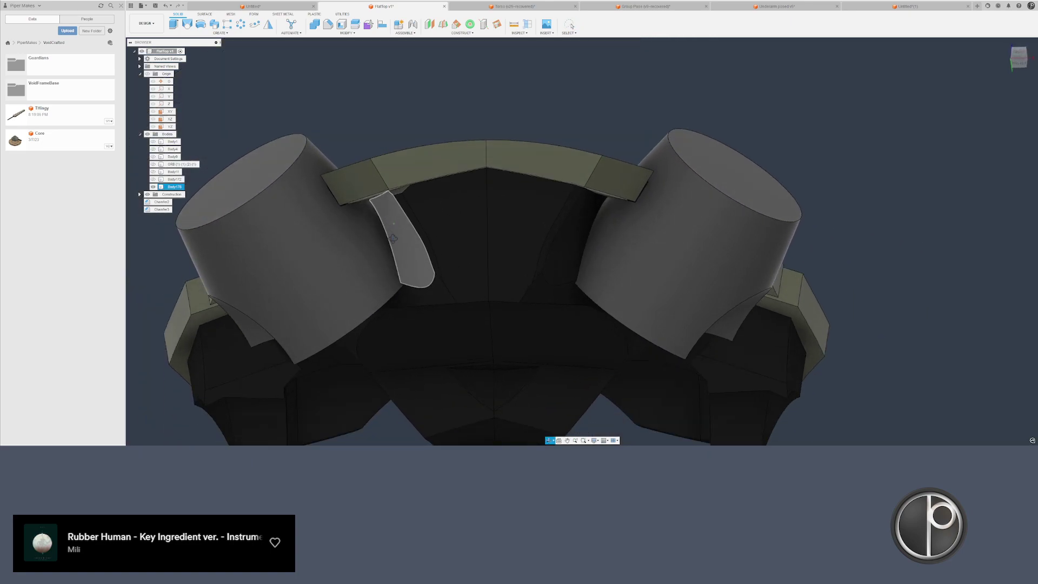
{"action": "scroll", "coordinate": [396, 199], "scroll_direction": "up", "scroll_amount": 5}
{"action": "key", "text": "Delete"}
{"action": "scroll", "coordinate": [646, 208], "scroll_direction": "up", "scroll_amount": 1}
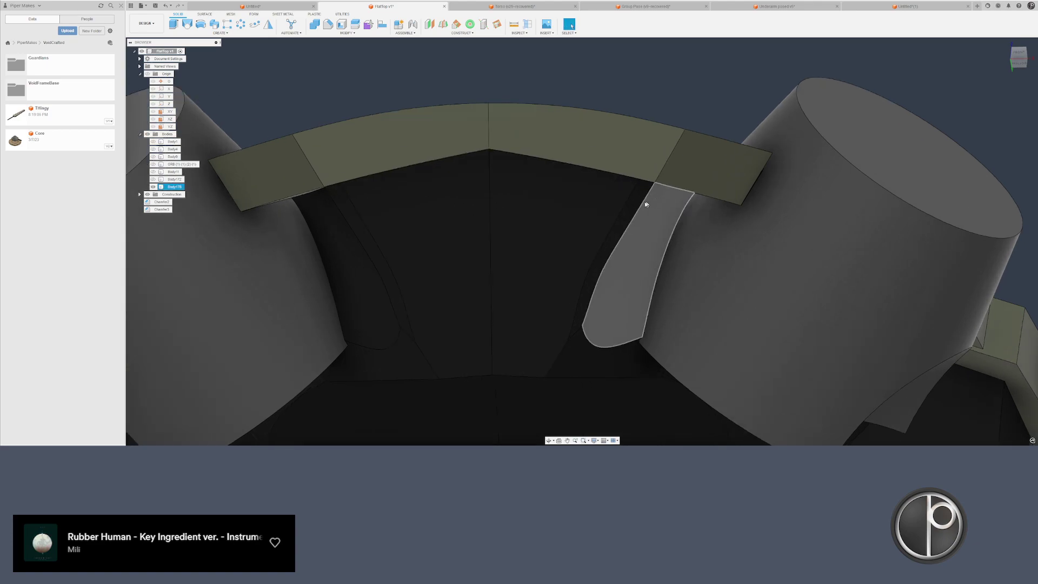
- Delete the thin leftover sliver faces across the middle of the dark underside
{"action": "scroll", "coordinate": [587, 219], "scroll_direction": "down", "scroll_amount": 5}
{"action": "middle_click_drag", "start_coordinate": [570, 229], "coordinate": [557, 246], "text": "shift"}
{"action": "scroll", "coordinate": [541, 227], "scroll_direction": "up", "scroll_amount": 5}
{"action": "mouse_move", "coordinate": [533, 213]}
{"action": "left_mouse_down"}
{"action": "mouse_move", "coordinate": [608, 267]}
{"action": "mouse_move", "coordinate": [478, 251]}
{"action": "left_mouse_up"}
{"action": "key", "text": "Delete"}
- Offset the two mirrored angled faces at the centre of the dark underside together using Offset Face
{"action": "left_click", "coordinate": [524, 246]}
{"action": "left_click", "coordinate": [568, 243], "text": "shift"}
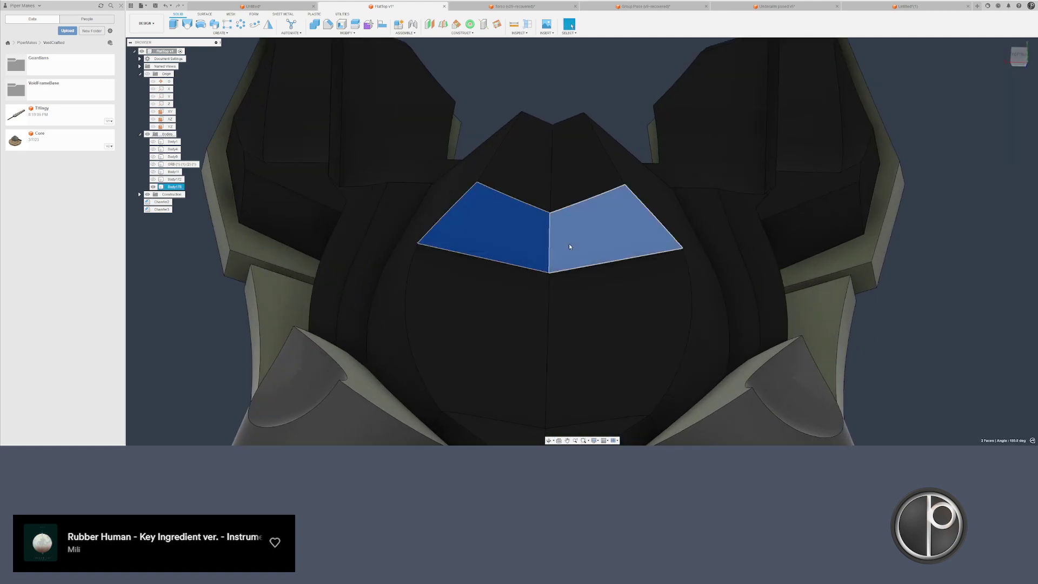
{"action": "middle_click_drag", "start_coordinate": [577, 246], "coordinate": [571, 255], "text": "shift"}
{"action": "key", "text": "q"}
{"action": "left_click_drag", "start_coordinate": [571, 255], "coordinate": [590, 340]}
{"action": "middle_click_drag", "start_coordinate": [590, 330], "coordinate": [575, 190]}
{"action": "key", "text": "Return"}
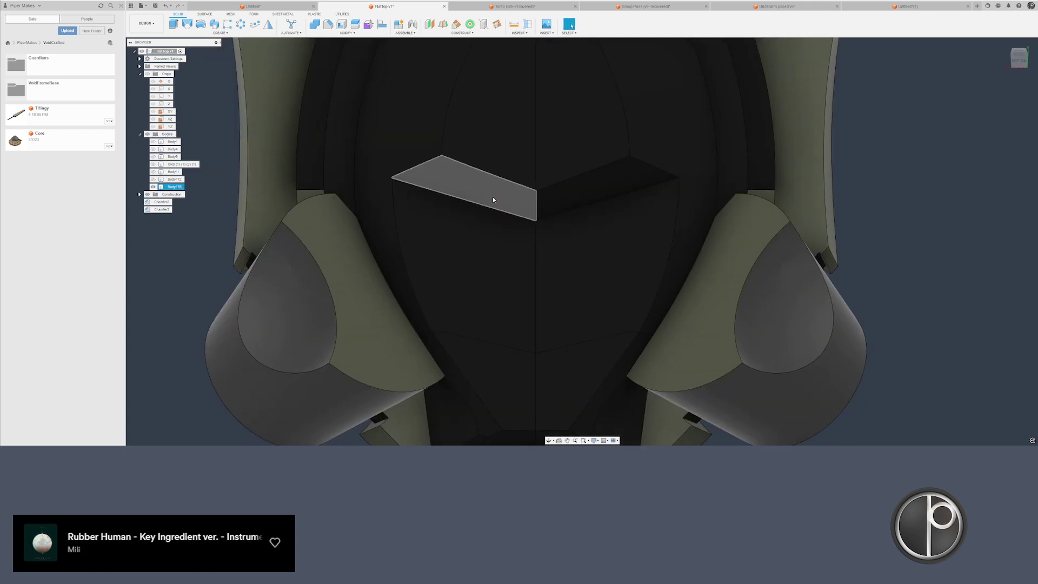
- Select the six faces flanking the central ridge of the dark underside and delete them
{"action": "left_click", "coordinate": [492, 198]}
{"action": "left_click", "coordinate": [517, 243], "text": "shift"}
{"action": "left_click", "coordinate": [554, 248], "text": "shift"}
{"action": "left_click", "coordinate": [567, 195], "text": "shift"}
{"action": "left_click", "coordinate": [557, 364], "text": "shift"}
{"action": "left_click", "coordinate": [515, 360], "text": "shift"}
{"action": "middle_click_drag", "start_coordinate": [515, 358], "coordinate": [536, 316], "text": "shift"}
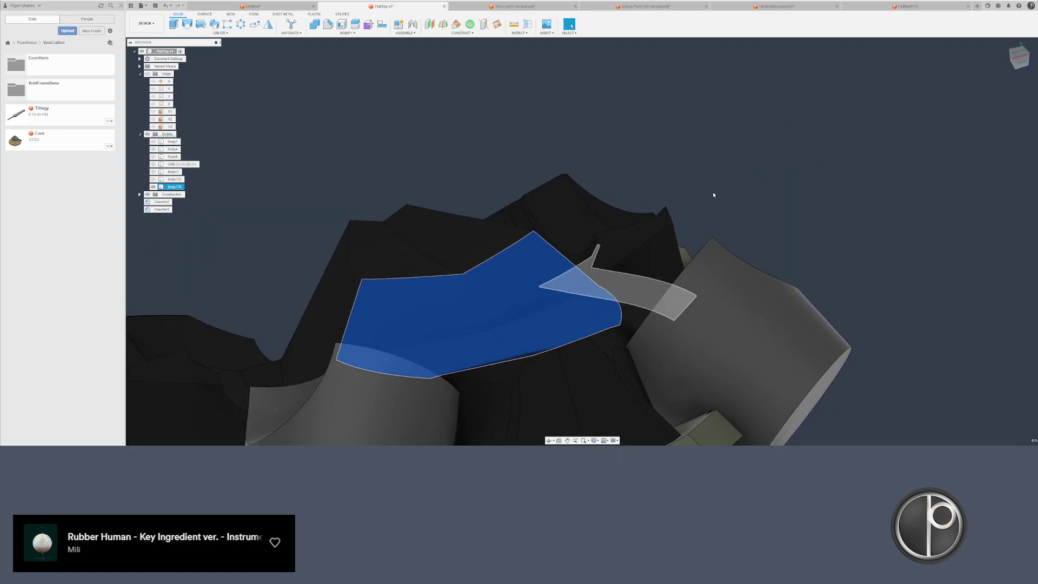
{"action": "key", "text": "Delete"}
- Chamfer the short central ridge edge of the dark underside, just above the rear notch
{"action": "mouse_move", "coordinate": [642, 222]}
{"action": "middle_mouse_down", "text": "shift"}
{"action": "mouse_move", "coordinate": [682, 207]}
{"action": "mouse_move", "coordinate": [681, 241]}
{"action": "mouse_move", "coordinate": [758, 201]}
{"action": "middle_mouse_up", "text": "shift"}
{"action": "left_click", "coordinate": [773, 194]}
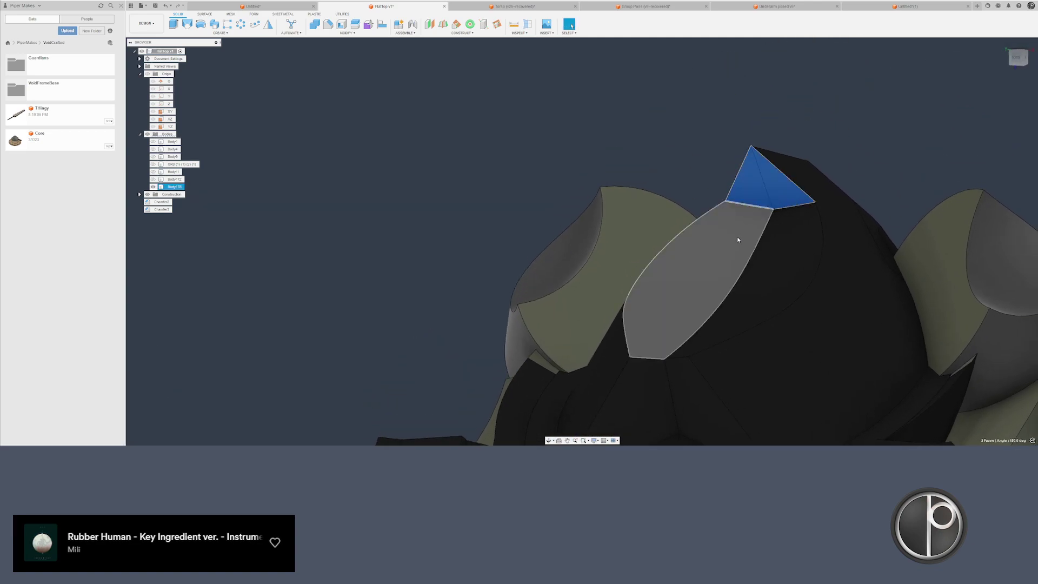
{"action": "middle_click_drag", "start_coordinate": [703, 258], "coordinate": [703, 160], "text": "shift"}
{"action": "key", "text": "c"}
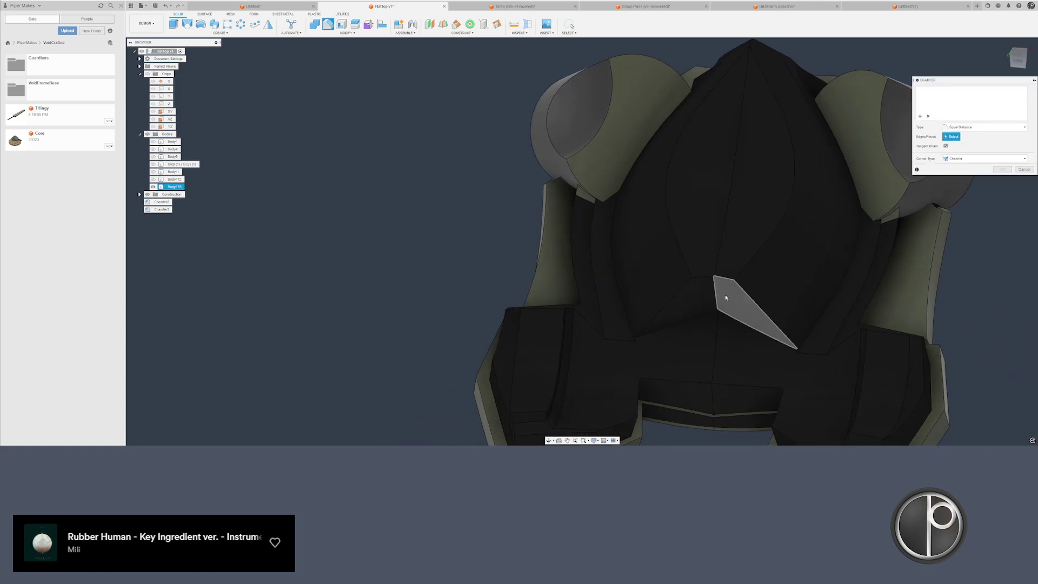
{"action": "left_click", "coordinate": [718, 301]}
{"action": "scroll", "coordinate": [718, 300], "scroll_direction": "up", "scroll_amount": 3}
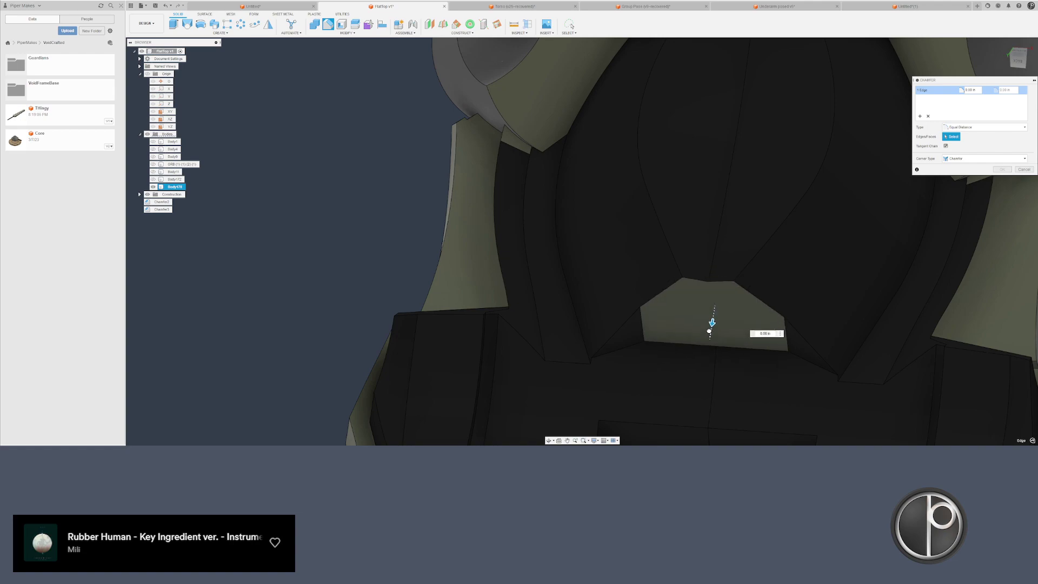
{"action": "key", "text": "Return"}
- Try to resize the new chamfer face with Offset Face, and undo the result
{"action": "scroll", "coordinate": [781, 349], "scroll_direction": "up", "scroll_amount": 3}
{"action": "left_click", "coordinate": [782, 349]}
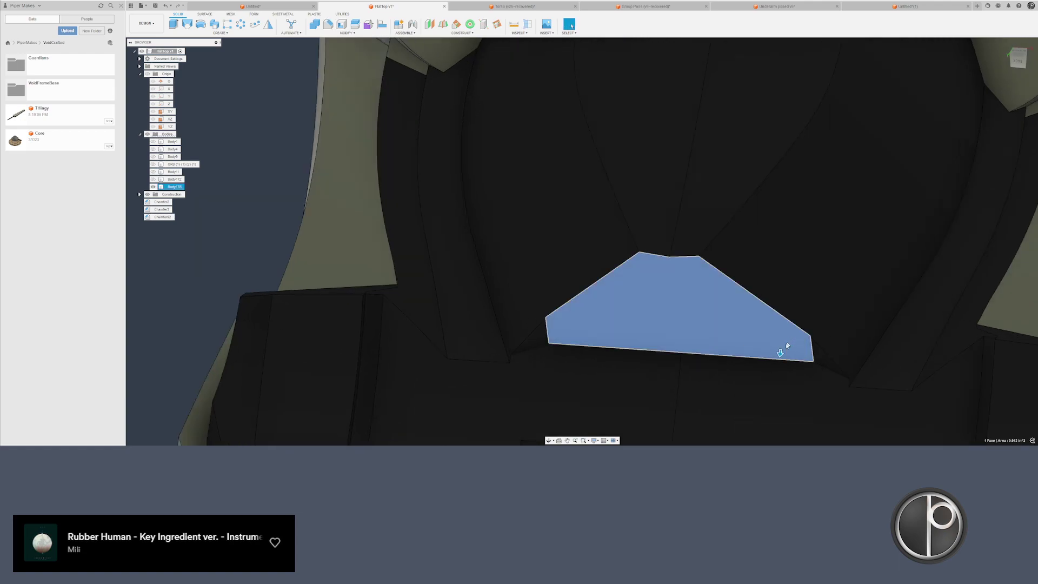
{"action": "scroll", "coordinate": [779, 353], "scroll_direction": "up", "scroll_amount": 3}
{"action": "key", "text": "q"}
{"action": "left_click_drag", "start_coordinate": [778, 352], "coordinate": [781, 341]}
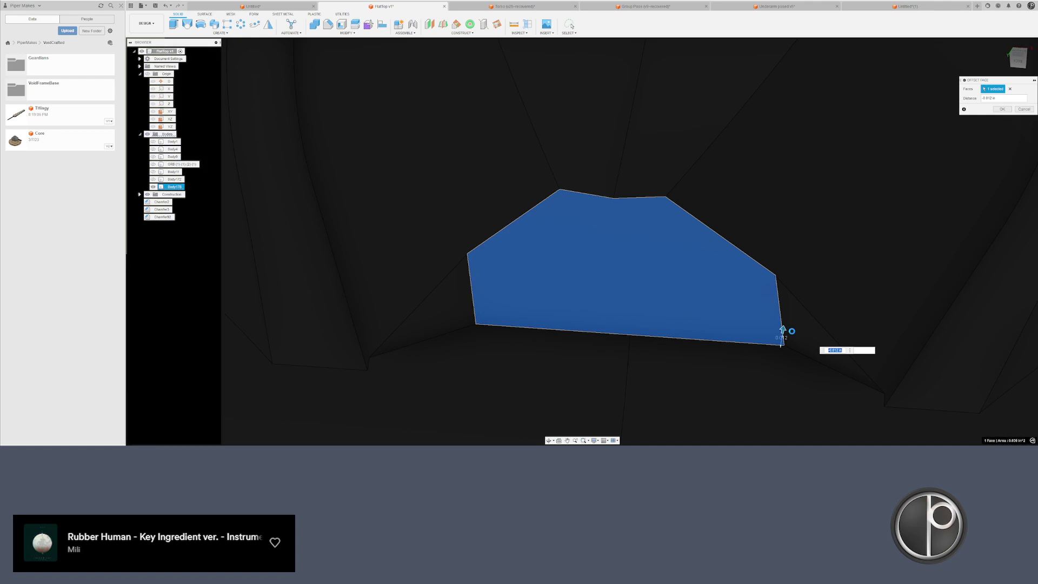
{"action": "scroll", "coordinate": [859, 328], "scroll_direction": "up", "scroll_amount": 2}
{"action": "left_click_drag", "start_coordinate": [749, 330], "coordinate": [739, 385]}
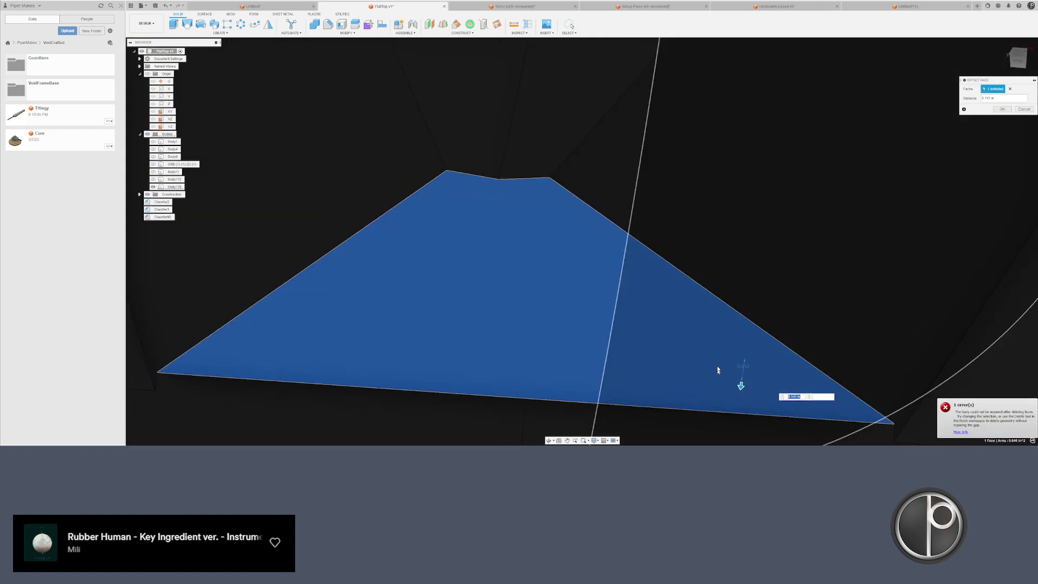
{"action": "scroll", "coordinate": [642, 193], "scroll_direction": "down", "scroll_amount": 3}
{"action": "left_click_drag", "start_coordinate": [665, 302], "coordinate": [689, 257]}
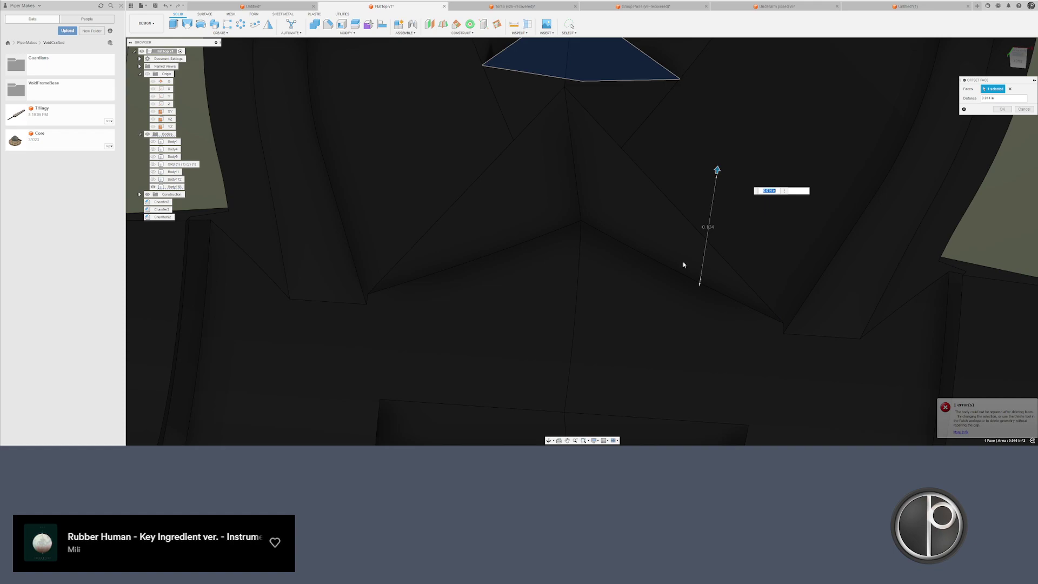
{"action": "key", "text": "Escape"}
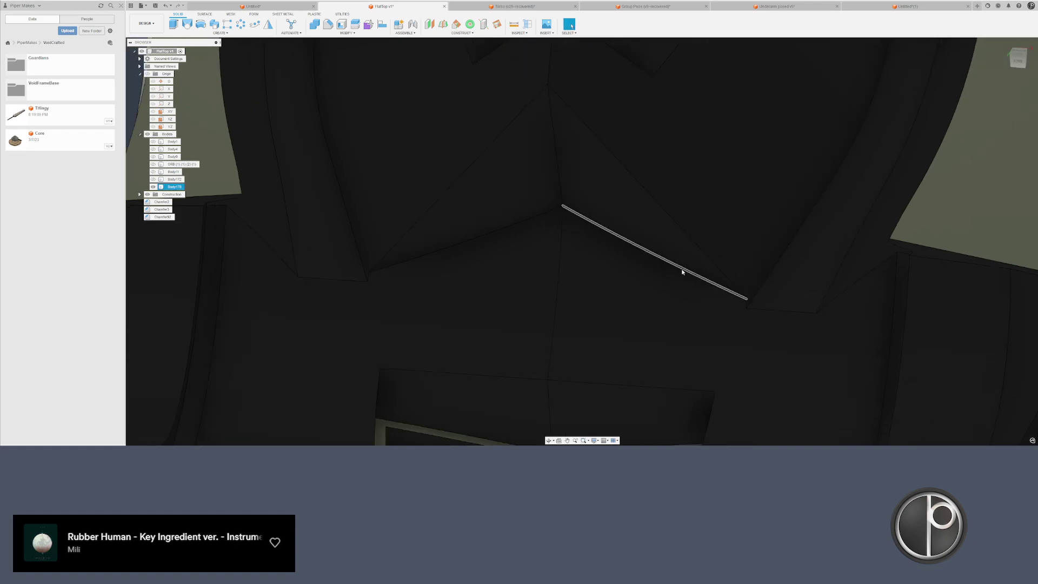
{"action": "key", "text": "ctrl+z"}
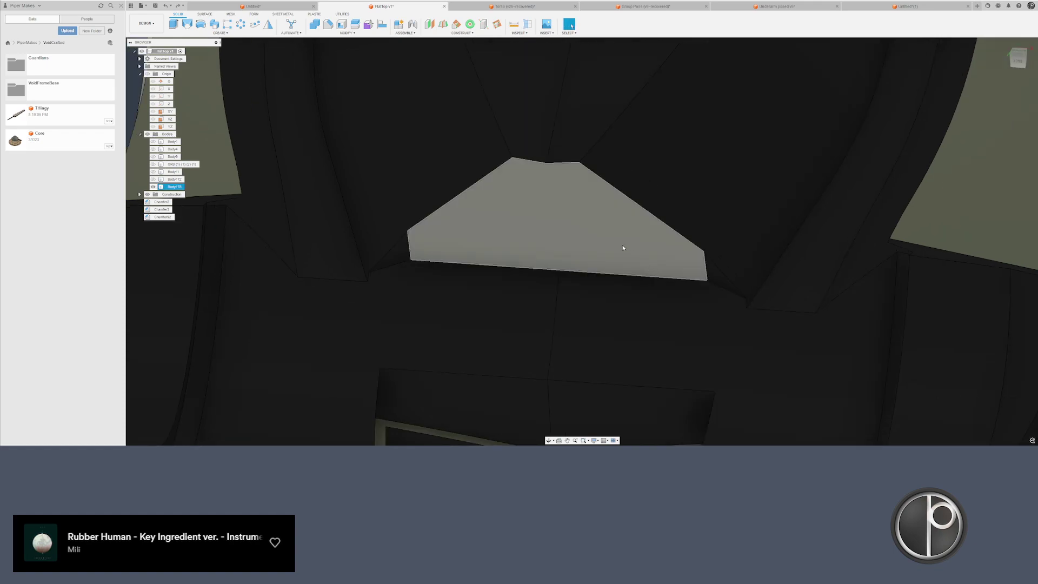
- Try to offset the restored chamfer face outward beyond the neighbouring fold edges
{"action": "right_click", "coordinate": [623, 244]}
{"action": "left_click", "coordinate": [637, 238]}
{"action": "scroll", "coordinate": [636, 248], "scroll_direction": "up", "scroll_amount": 2}
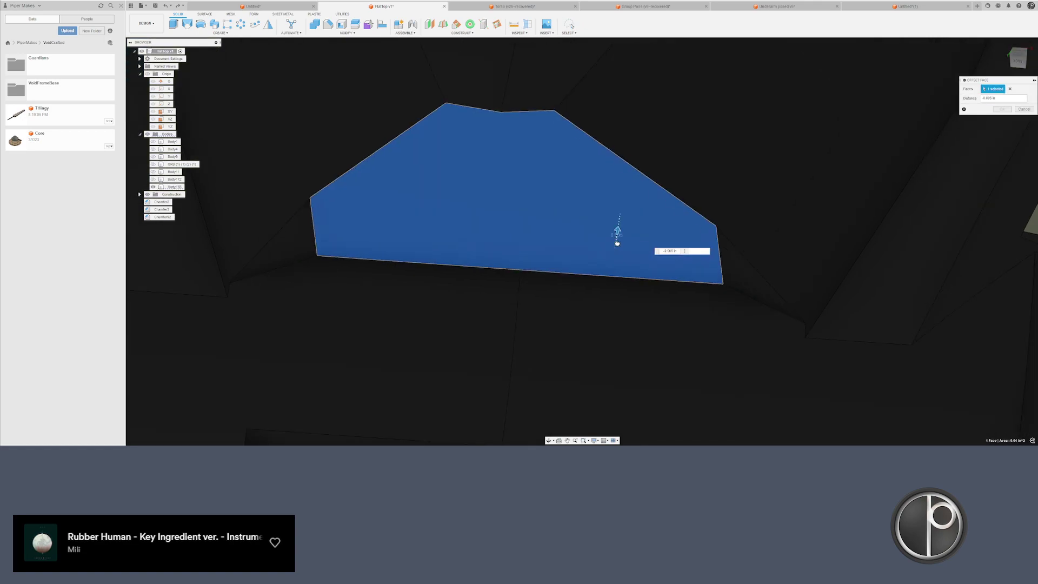
{"action": "left_click_drag", "start_coordinate": [806, 340], "coordinate": [769, 348]}
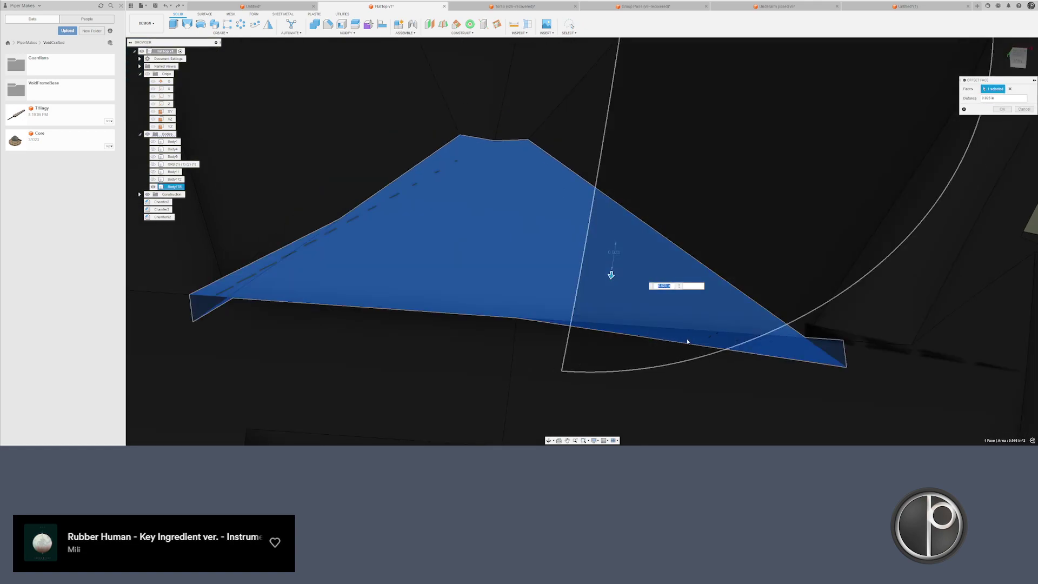
{"action": "middle_click_drag", "start_coordinate": [662, 335], "coordinate": [702, 278], "text": "shift"}
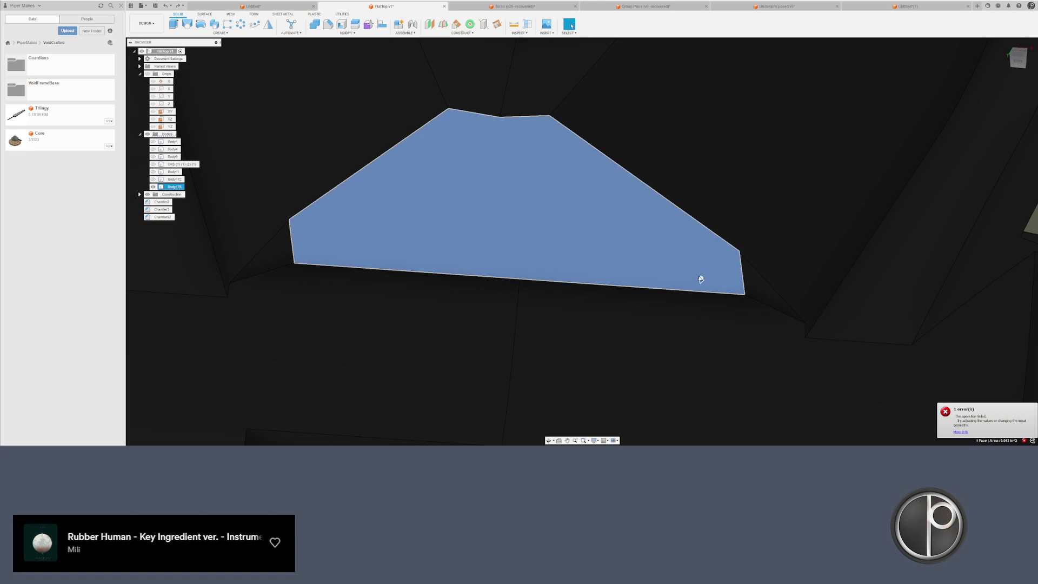
- Offset the chamfer face outward in two small passes until its lower edge reaches the corners of the adjoining faces
{"action": "left_click_drag", "start_coordinate": [704, 277], "coordinate": [702, 294]}
{"action": "middle_click_drag", "start_coordinate": [848, 339], "coordinate": [801, 352], "text": "shift"}
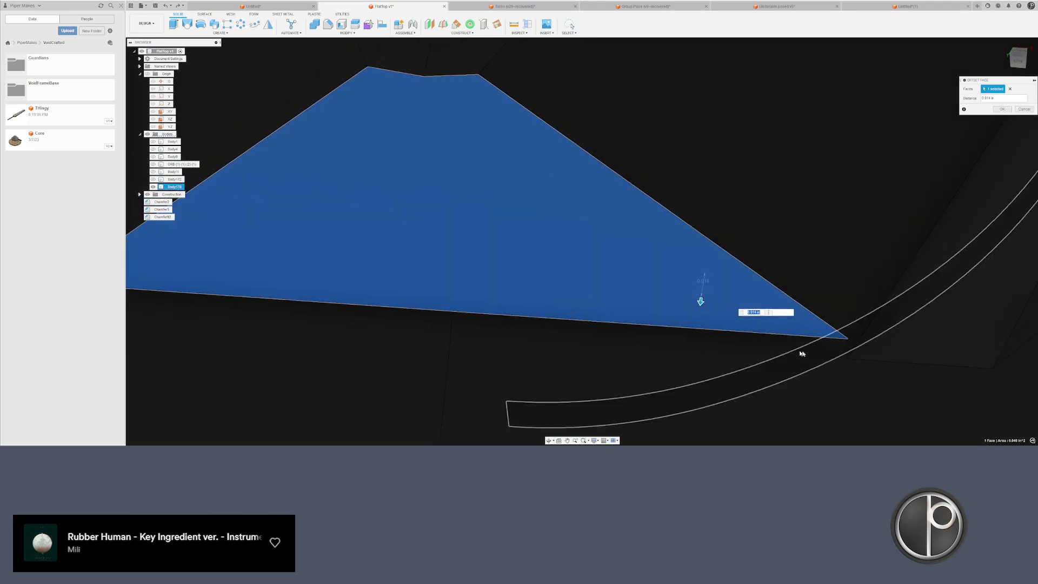
{"action": "key", "text": "Return"}
{"action": "right_click", "coordinate": [765, 328]}
{"action": "left_click", "coordinate": [786, 316]}
{"action": "left_click_drag", "start_coordinate": [765, 329], "coordinate": [763, 336]}
{"action": "type", "text": "0.01"}
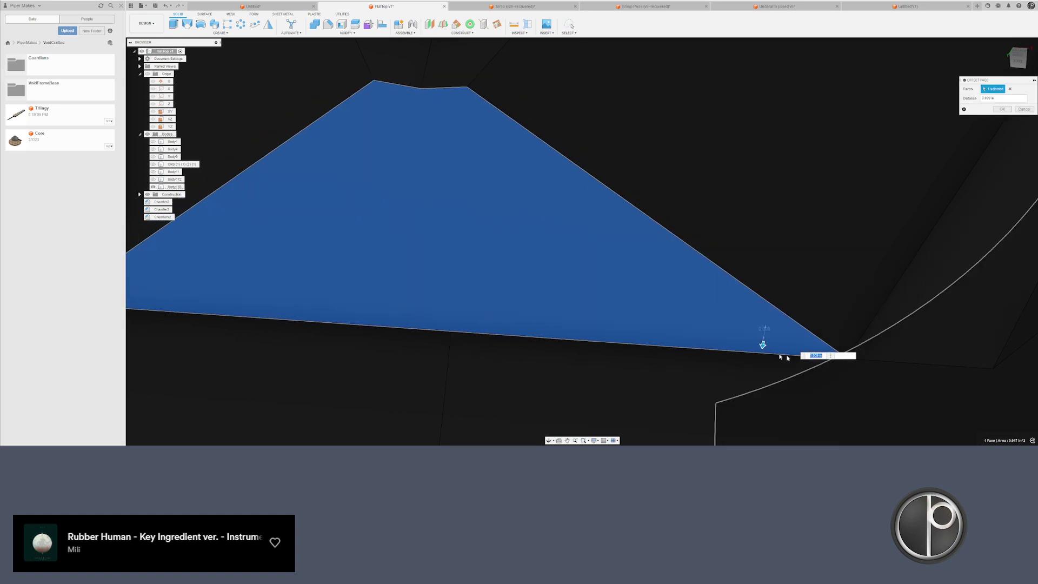
{"action": "key", "text": "Return"}
- Apply the dark appearance to the olive chamfer face on the underside
{"action": "scroll", "coordinate": [605, 264], "scroll_direction": "down", "scroll_amount": 6}
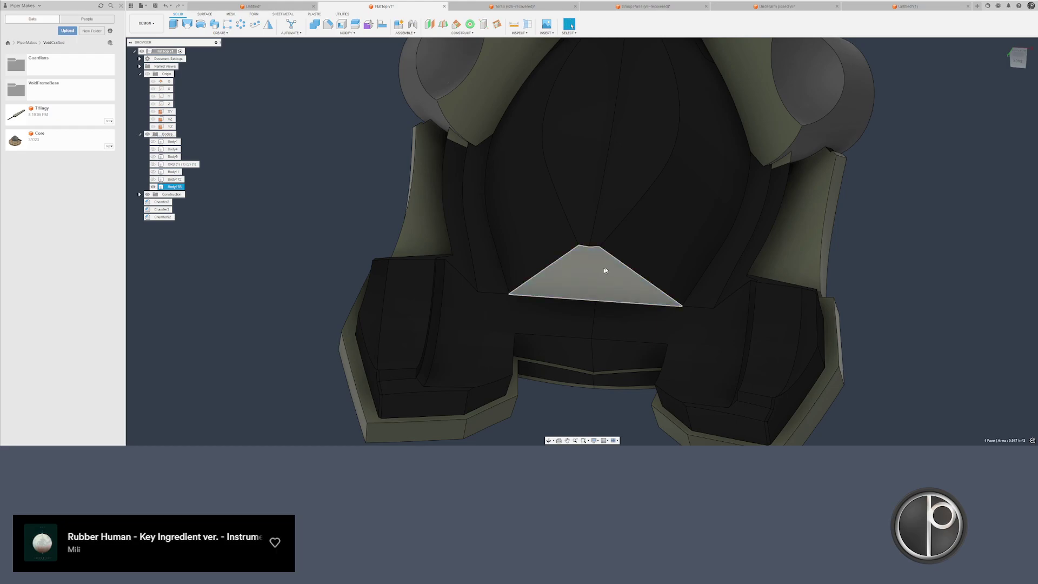
{"action": "key", "text": "a"}
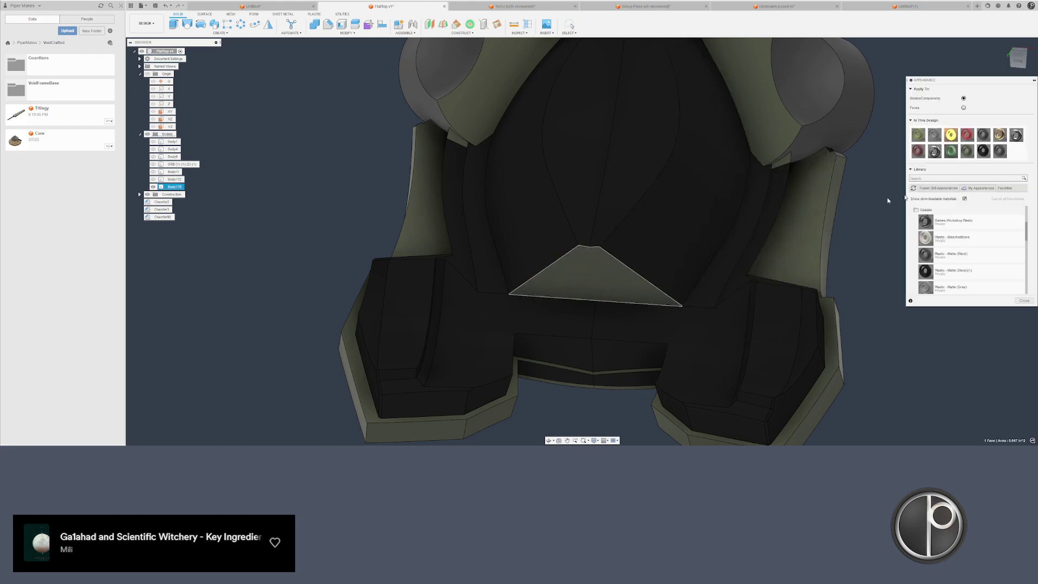
{"action": "left_click_drag", "start_coordinate": [983, 152], "coordinate": [648, 296]}
{"action": "scroll", "coordinate": [545, 295], "scroll_direction": "down", "scroll_amount": 2}
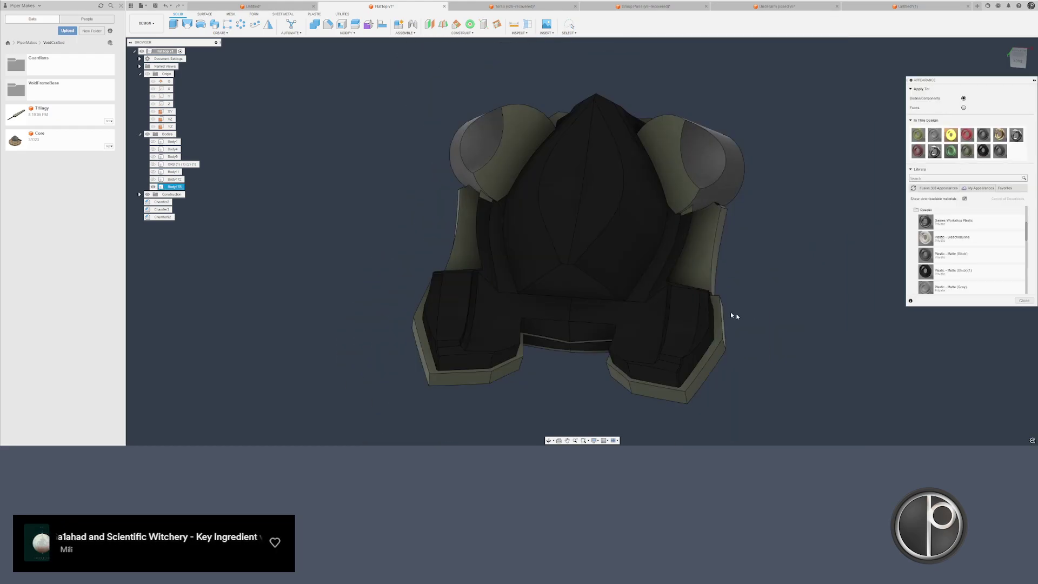
- Offset the two adjoining faces above the central underside notch until the olive ledge beneath them closes
{"action": "middle_click_drag", "start_coordinate": [733, 315], "coordinate": [585, 369], "text": "shift"}
{"action": "scroll", "coordinate": [584, 369], "scroll_direction": "up", "scroll_amount": 2}
{"action": "scroll", "coordinate": [584, 369], "scroll_direction": "up", "scroll_amount": 3}
{"action": "mouse_move", "coordinate": [508, 336]}
{"action": "middle_mouse_down", "text": "shift"}
{"action": "mouse_move", "coordinate": [495, 304]}
{"action": "mouse_move", "coordinate": [503, 261]}
{"action": "mouse_move", "coordinate": [499, 323]}
{"action": "mouse_move", "coordinate": [537, 280]}
{"action": "middle_mouse_up", "text": "shift"}
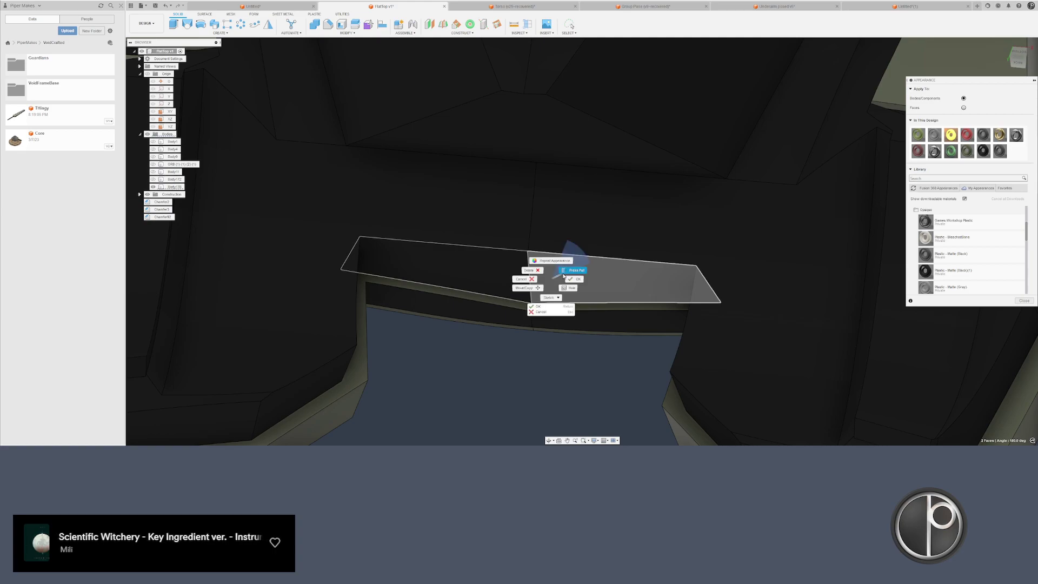
{"action": "left_click", "coordinate": [563, 275]}
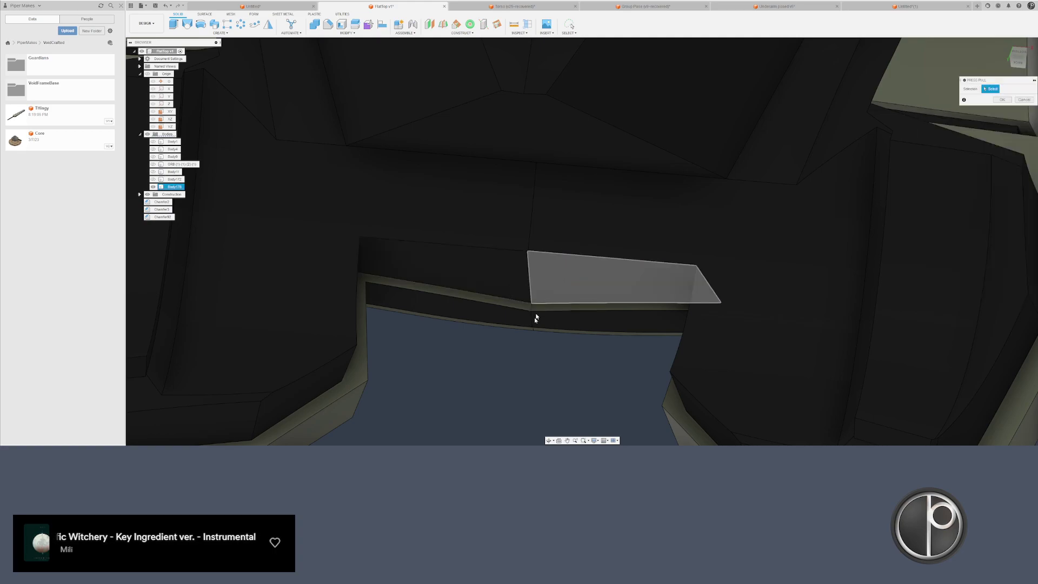
{"action": "scroll", "coordinate": [523, 355], "scroll_direction": "up", "scroll_amount": 2}
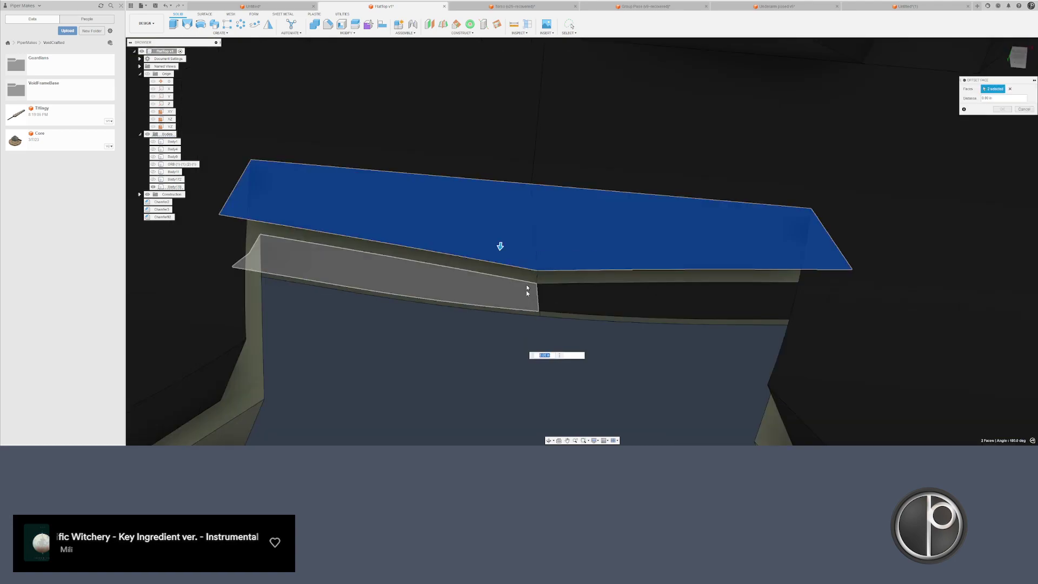
{"action": "left_click_drag", "start_coordinate": [502, 248], "coordinate": [502, 234]}
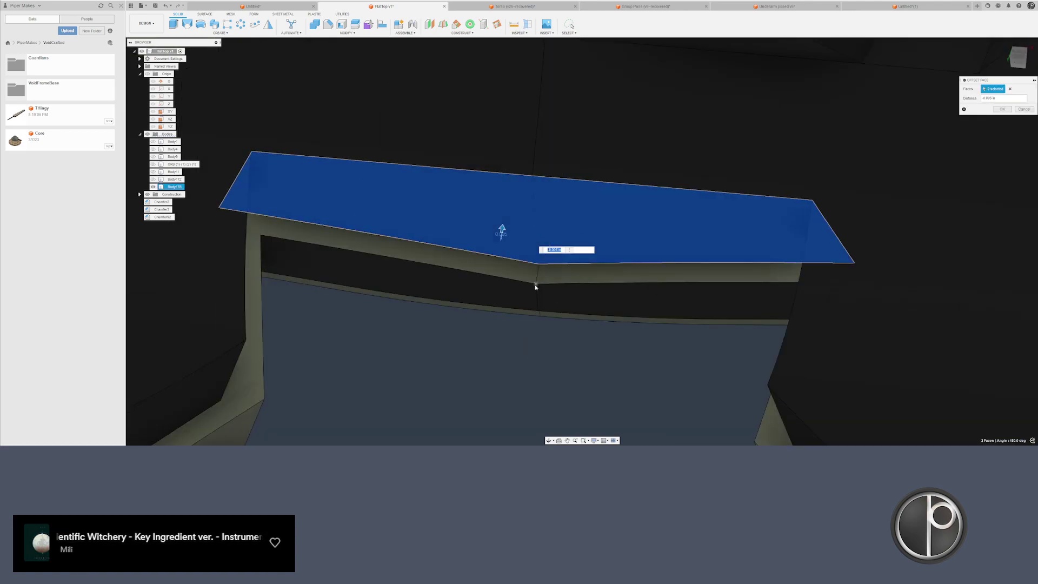
{"action": "type", "text": "-.1"}
{"action": "key", "text": "Return"}
{"action": "scroll", "coordinate": [517, 346], "scroll_direction": "down", "scroll_amount": 6}
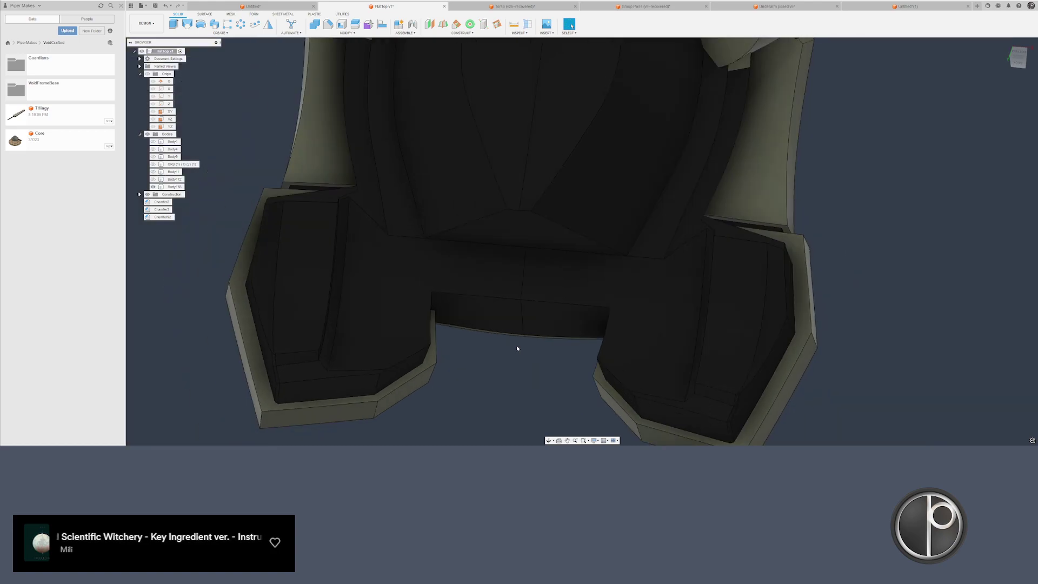
- Hide the top armour and show the half-head body beneath it
{"action": "middle_click_drag", "start_coordinate": [520, 328], "coordinate": [495, 383], "text": "shift"}
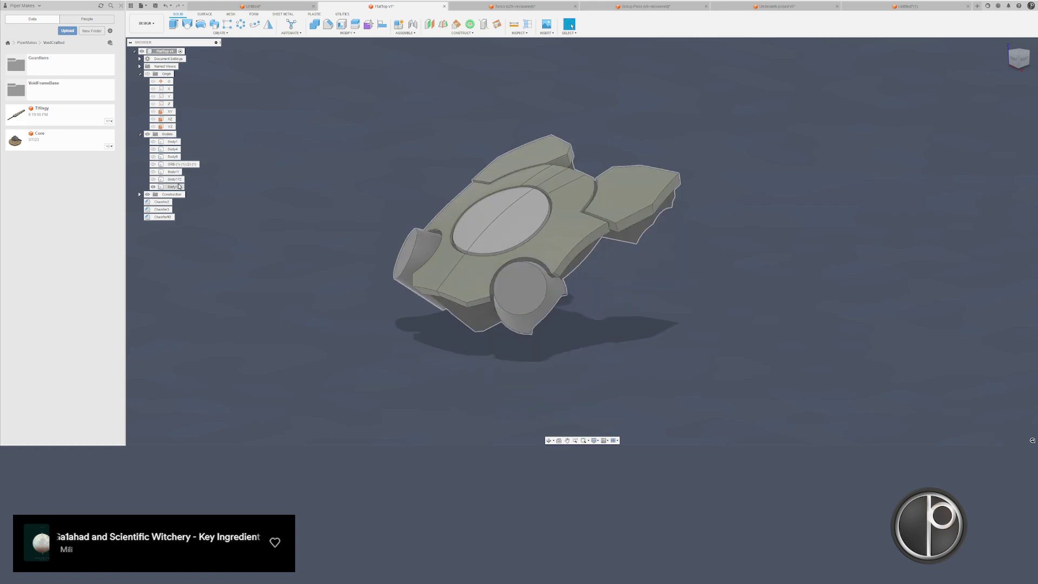
{"action": "left_click", "coordinate": [179, 186]}
{"action": "left_click", "coordinate": [153, 179]}
{"action": "middle_click_drag", "start_coordinate": [295, 190], "coordinate": [273, 189], "text": "shift"}
{"action": "left_click", "coordinate": [470, 218]}
{"action": "key", "text": "v"}
{"action": "left_click", "coordinate": [175, 172]}
{"action": "key", "text": "v"}
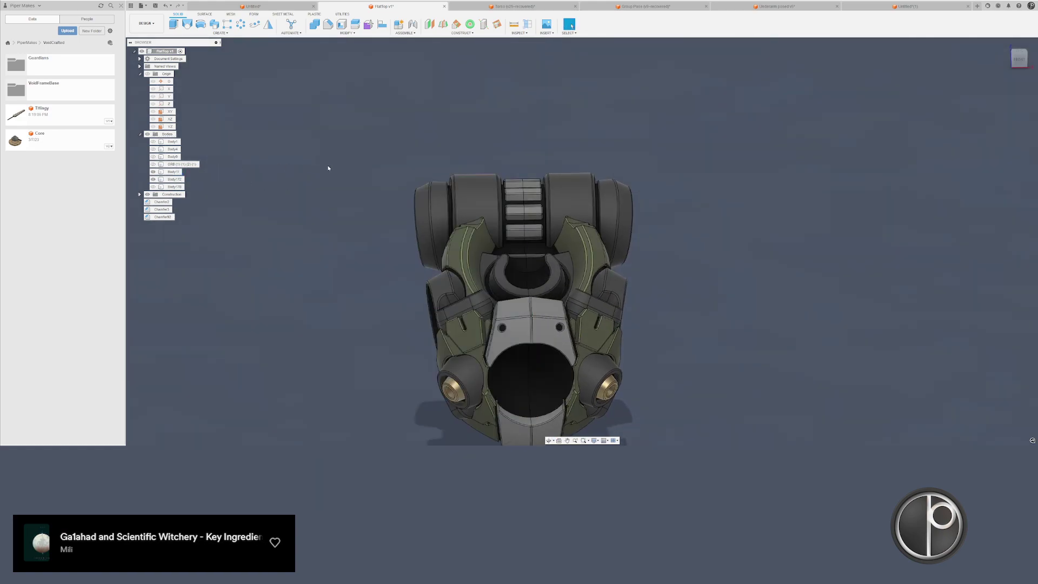
{"action": "left_click", "coordinate": [314, 27]}
{"action": "key", "text": "Escape"}
{"action": "key", "text": "ctrl+z"}
- Show the top armour again over the single half-head body
{"action": "left_click", "coordinate": [173, 187]}
{"action": "key", "text": "v"}
{"action": "left_click", "coordinate": [339, 165]}
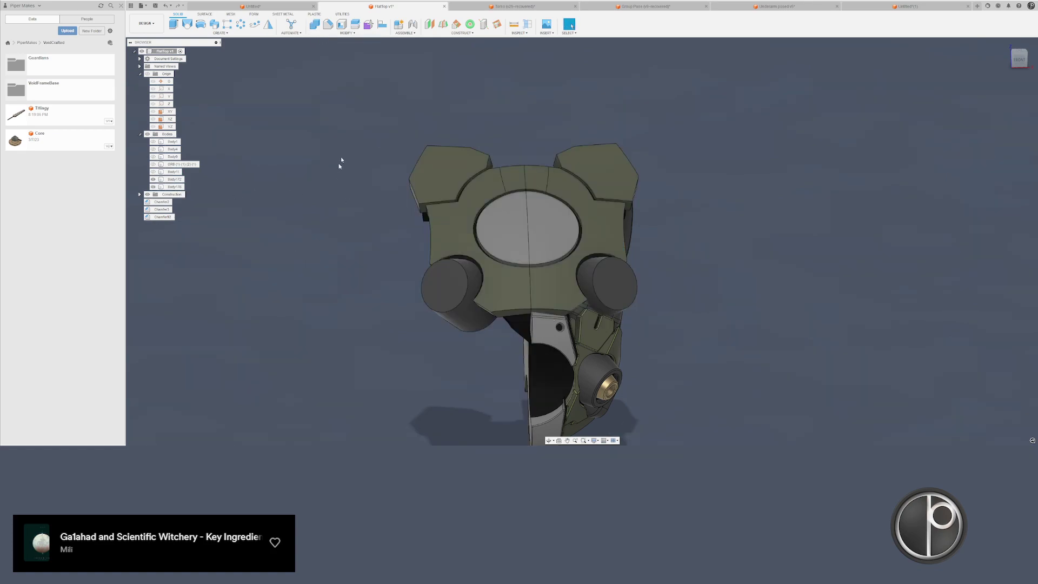
- Split the top armour along the half-head's flat centre face and delete the armour half on the empty side
{"action": "left_click", "coordinate": [355, 23]}
{"action": "left_click", "coordinate": [465, 225]}
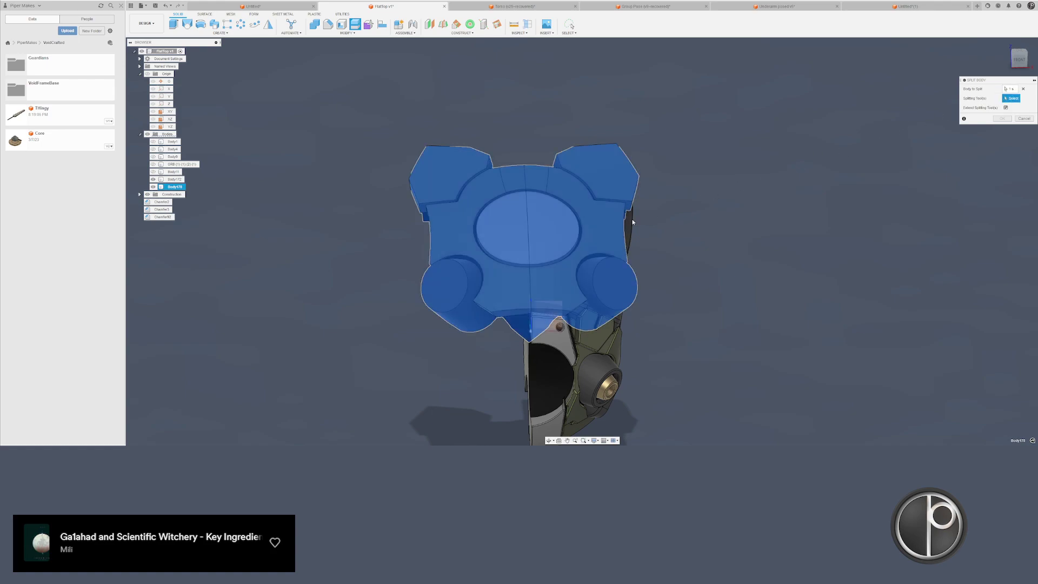
{"action": "middle_click_drag", "start_coordinate": [633, 222], "coordinate": [681, 224], "text": "shift"}
{"action": "left_click", "coordinate": [542, 348]}
{"action": "key", "text": "Return"}
{"action": "double_click", "coordinate": [460, 305]}
{"action": "key", "text": "Delete"}
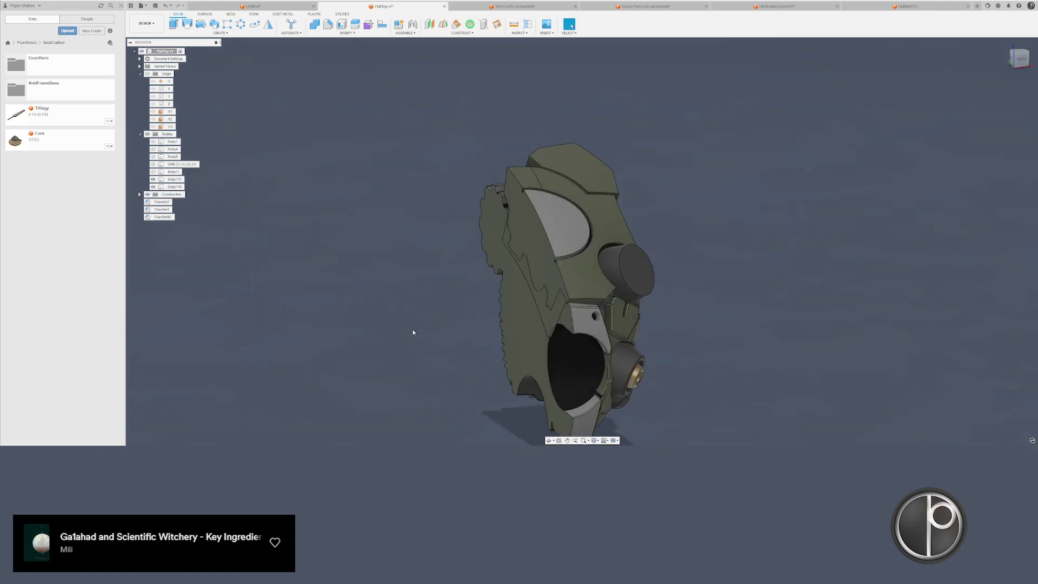
{"action": "middle_click_drag", "start_coordinate": [413, 332], "coordinate": [602, 260], "text": "shift"}
{"action": "scroll", "coordinate": [622, 287], "scroll_direction": "up", "scroll_amount": 3}
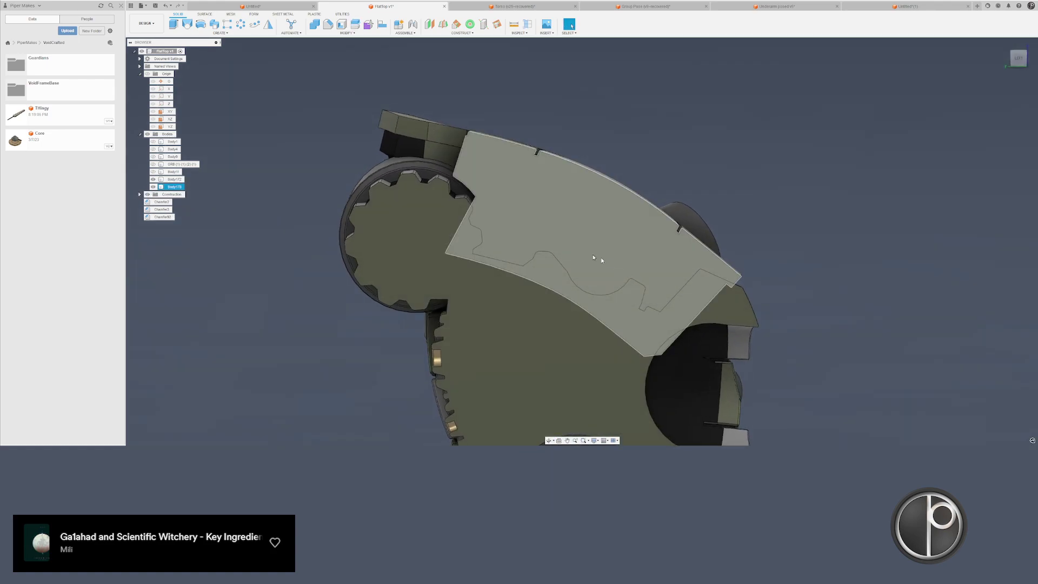
{"action": "scroll", "coordinate": [459, 186], "scroll_direction": "up", "scroll_amount": 5}
{"action": "left_click", "coordinate": [459, 186]}
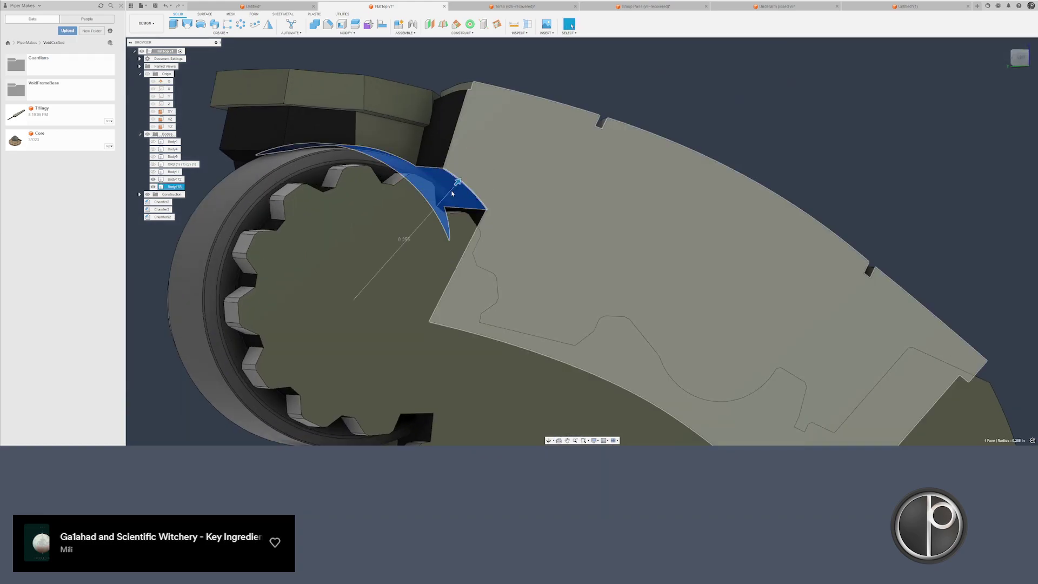
{"action": "key", "text": "q"}
{"action": "middle_click_drag", "start_coordinate": [378, 194], "coordinate": [451, 180], "text": "shift"}
{"action": "scroll", "coordinate": [425, 188], "scroll_direction": "up", "scroll_amount": 2}
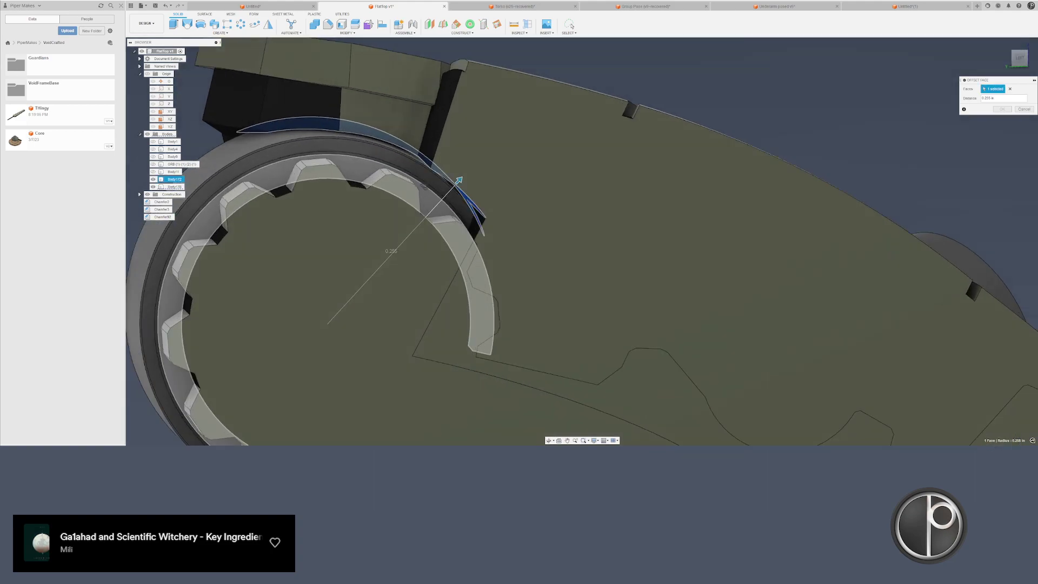
{"action": "middle_click_drag", "start_coordinate": [425, 188], "coordinate": [747, 125], "text": "shift"}
{"action": "key", "text": "Escape"}
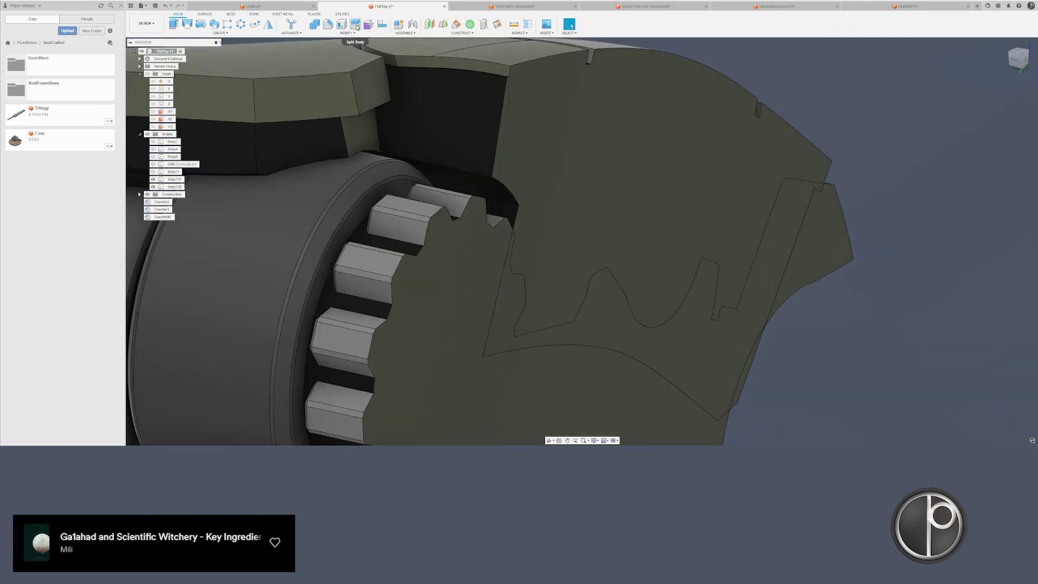
- Create a construction plane offset about -0.04 in from the flat inner ring face of the round ear housing
{"action": "left_click", "coordinate": [429, 24]}
{"action": "left_click", "coordinate": [398, 184]}
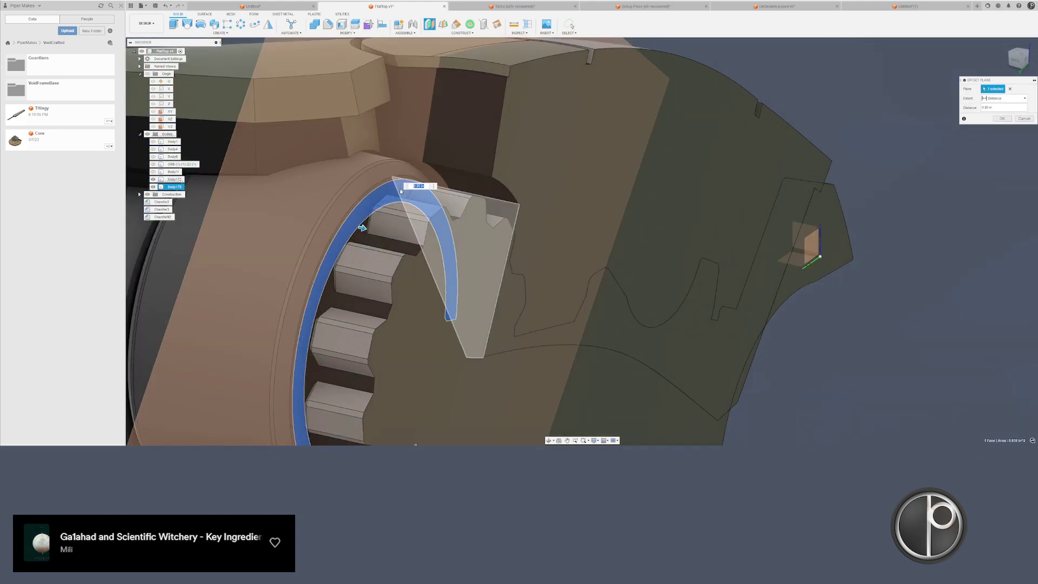
{"action": "left_click_drag", "start_coordinate": [400, 184], "coordinate": [343, 222]}
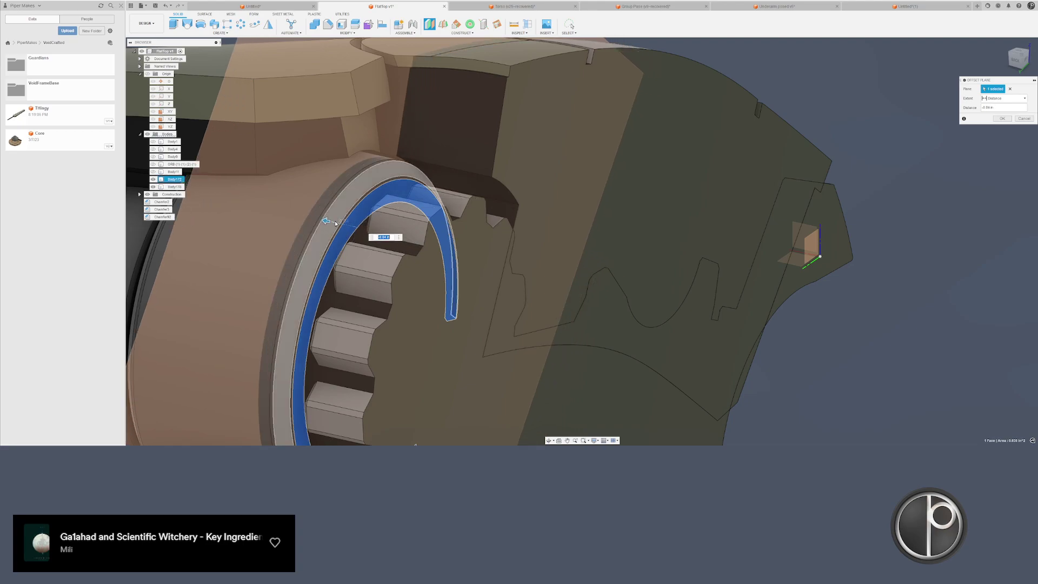
{"action": "key", "text": "Return"}
- Split the halved top armour with the new offset plane
{"action": "left_click", "coordinate": [354, 24]}
{"action": "left_click", "coordinate": [622, 139]}
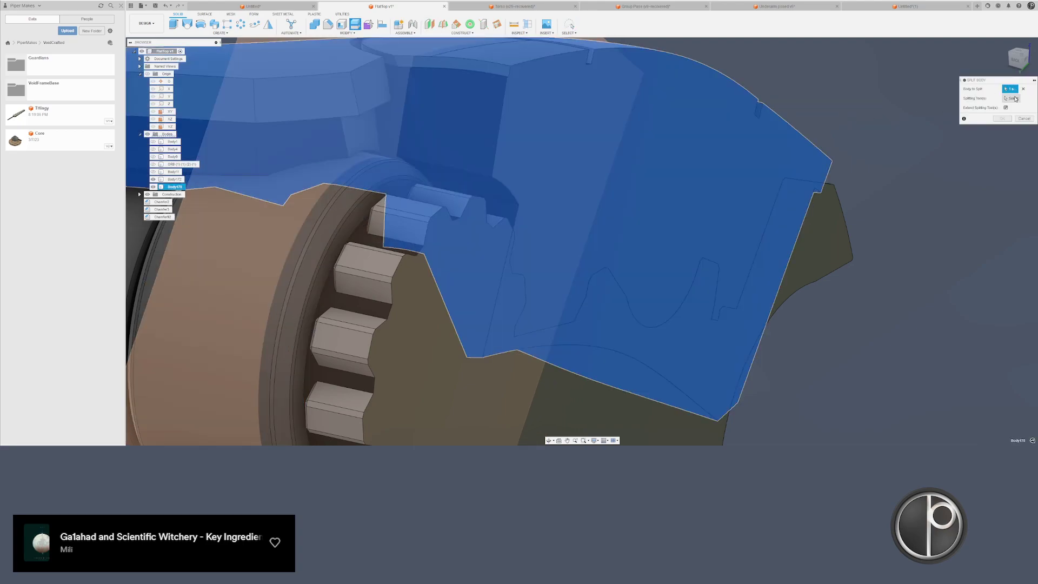
{"action": "left_click", "coordinate": [410, 202]}
{"action": "key", "text": "Return"}
- Hide the half-head body and delete the curved ear recess face from the inner armour piece
{"action": "left_click", "coordinate": [411, 201]}
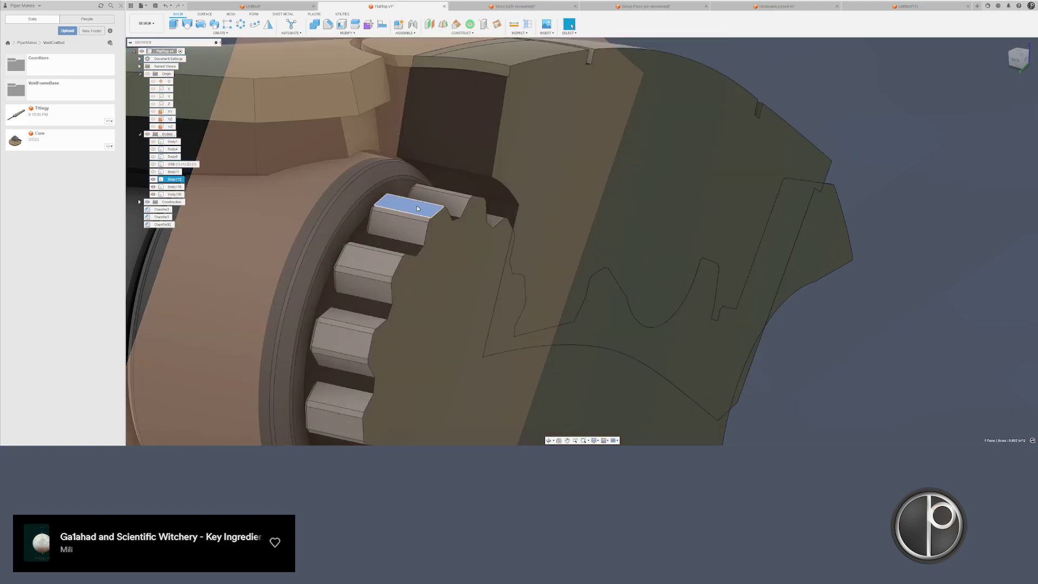
{"action": "key", "text": "v"}
{"action": "right_click", "coordinate": [476, 184]}
{"action": "left_click", "coordinate": [498, 176]}
{"action": "key", "text": "Return"}
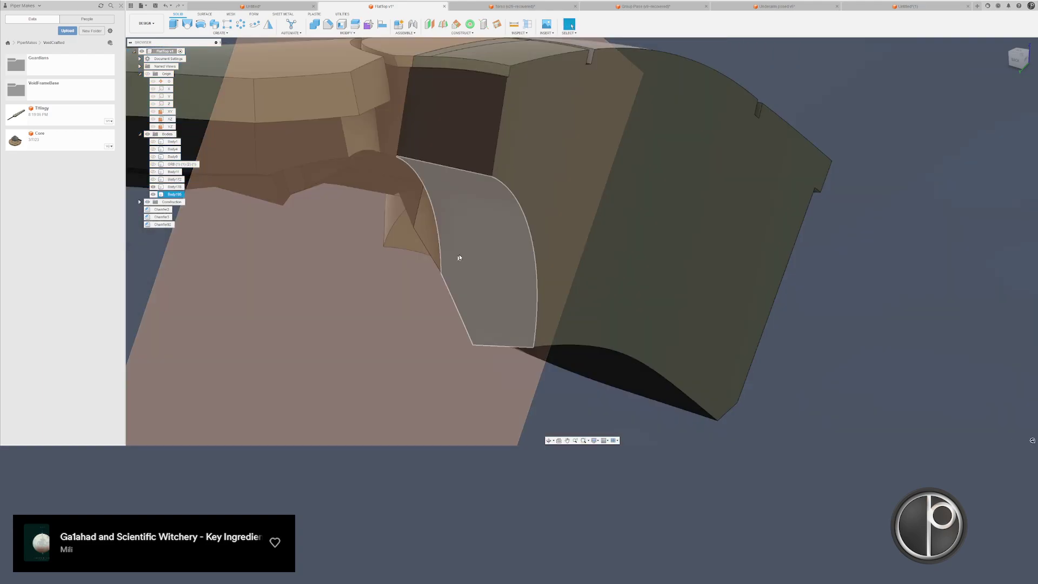
{"action": "left_click", "coordinate": [459, 255]}
{"action": "key", "text": "Delete"}
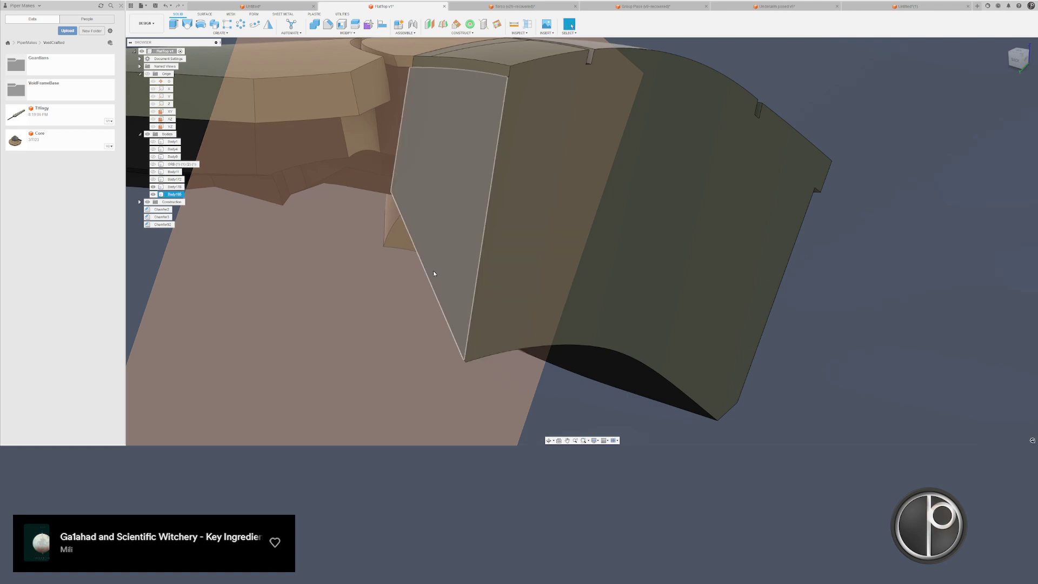
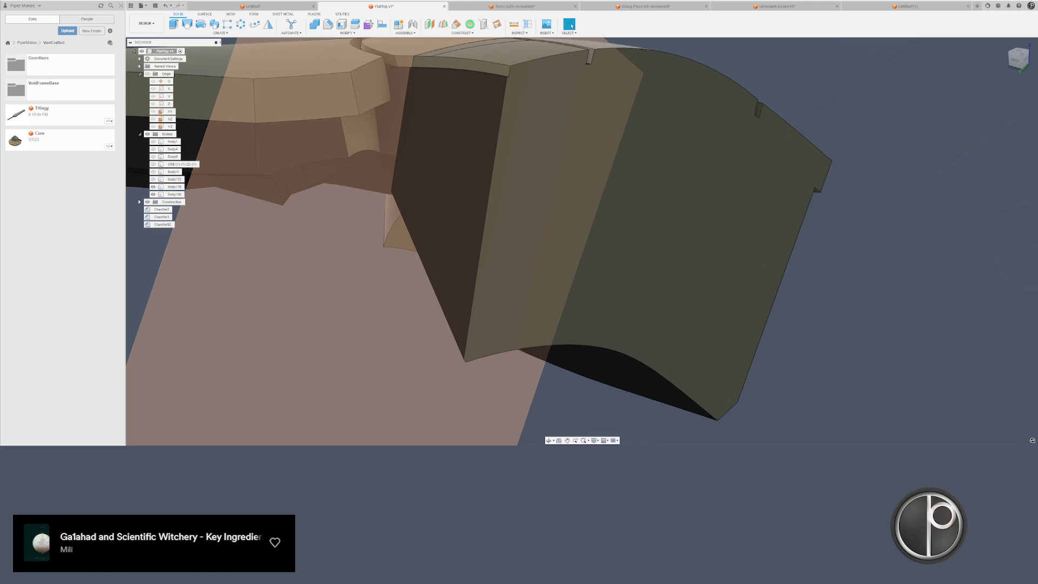
- Hide the offset construction plane
{"action": "scroll", "coordinate": [795, 264], "scroll_direction": "down", "scroll_amount": 2}
{"action": "left_click", "coordinate": [449, 299]}
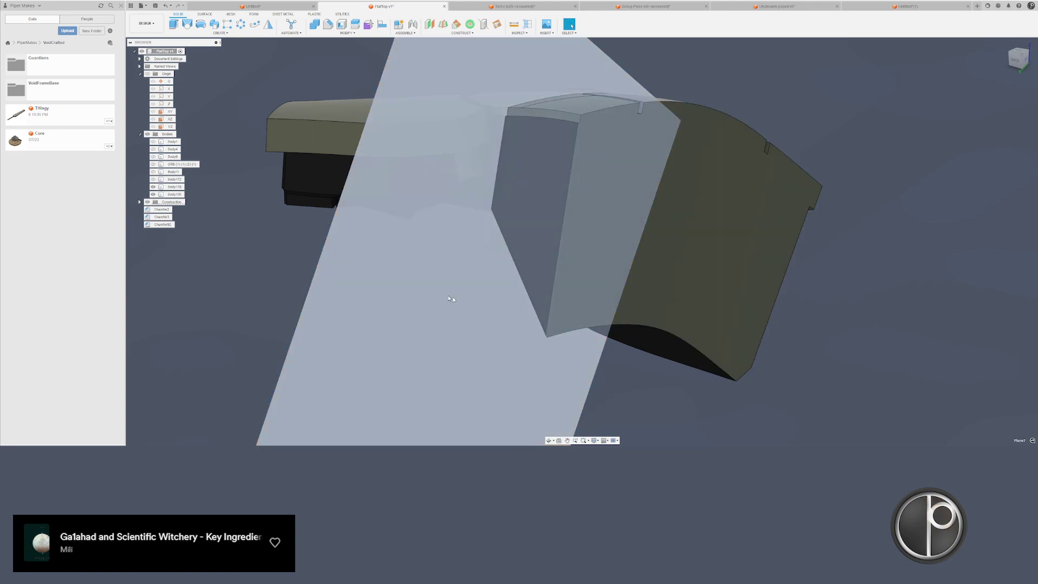
{"action": "key", "text": "v"}
- Join the inner and outer pieces of the split top armour with Combine
{"action": "middle_click_drag", "start_coordinate": [433, 287], "coordinate": [346, 259], "text": "shift"}
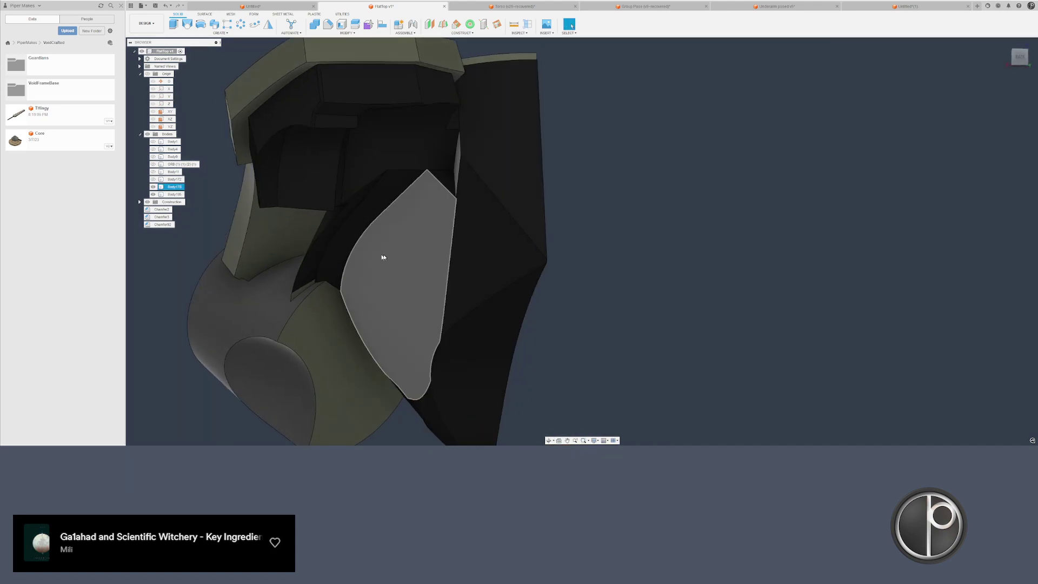
{"action": "left_click", "coordinate": [456, 253]}
{"action": "middle_click_drag", "start_coordinate": [469, 247], "coordinate": [501, 206], "text": "shift"}
{"action": "scroll", "coordinate": [505, 168], "scroll_direction": "up", "scroll_amount": 3}
{"action": "left_click", "coordinate": [504, 168]}
{"action": "middle_click_drag", "start_coordinate": [505, 167], "coordinate": [502, 202]}
{"action": "scroll", "coordinate": [502, 205], "scroll_direction": "down", "scroll_amount": 3}
{"action": "left_click", "coordinate": [280, 109]}
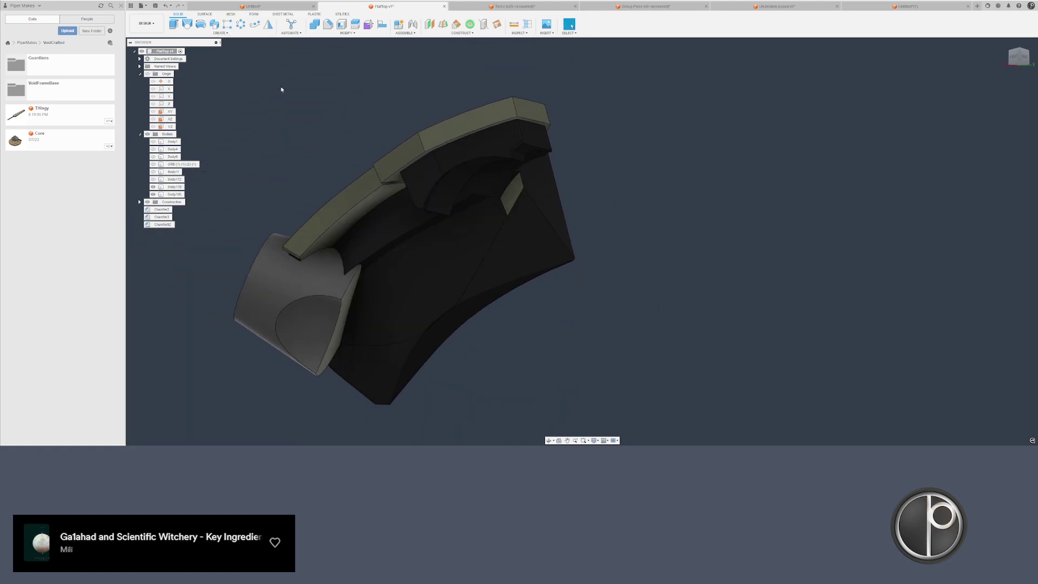
{"action": "left_click", "coordinate": [314, 24]}
{"action": "left_click", "coordinate": [533, 111]}
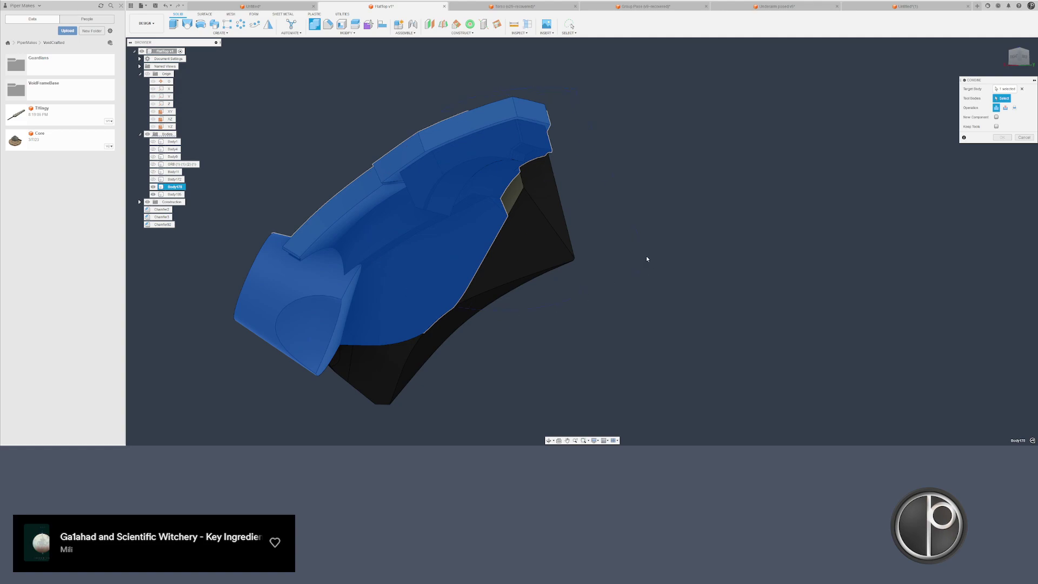
{"action": "key", "text": "Return"}
- Delete the small leftover notch faces, including the olive one, beside the flat underside face near the armour's rear
{"action": "middle_click_drag", "start_coordinate": [623, 265], "coordinate": [623, 242], "text": "shift"}
{"action": "scroll", "coordinate": [490, 185], "scroll_direction": "up", "scroll_amount": 3}
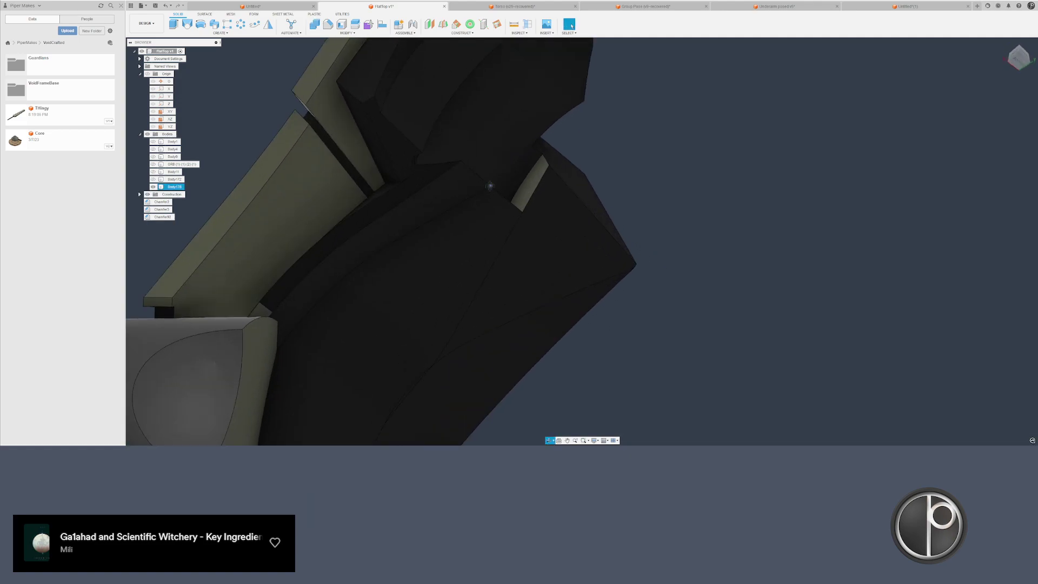
{"action": "middle_click_drag", "start_coordinate": [490, 186], "coordinate": [609, 227], "text": "shift"}
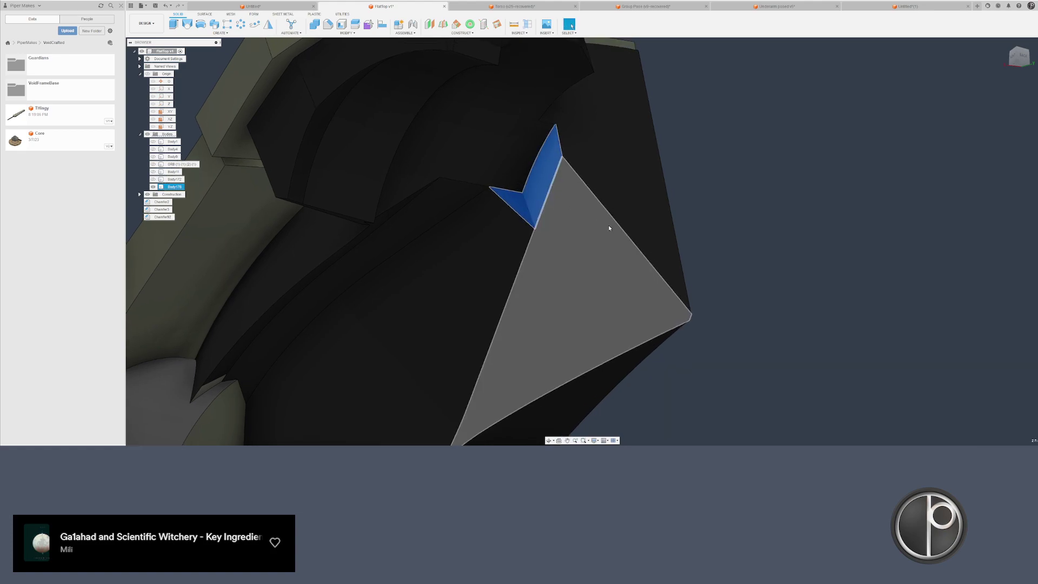
{"action": "key", "text": "Delete"}
- Delete the small sliver face where the dark underside meets the cylindrical lamp housing
{"action": "scroll", "coordinate": [579, 203], "scroll_direction": "down", "scroll_amount": 5}
{"action": "middle_click_drag", "start_coordinate": [358, 211], "coordinate": [436, 269], "text": "shift"}
{"action": "scroll", "coordinate": [436, 269], "scroll_direction": "up", "scroll_amount": 6}
{"action": "left_click", "coordinate": [553, 279]}
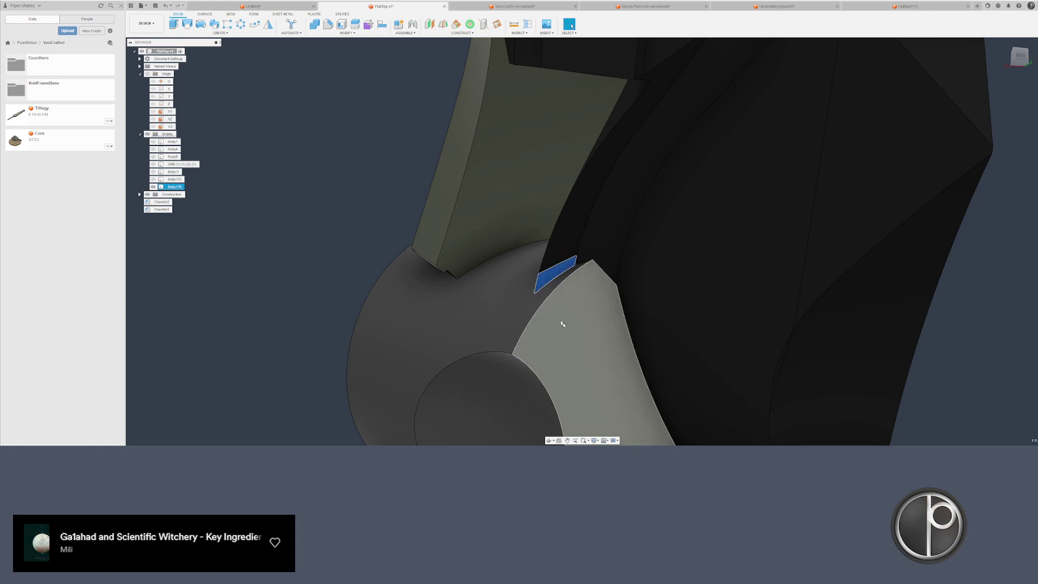
{"action": "key", "text": "Delete"}
{"action": "scroll", "coordinate": [516, 313], "scroll_direction": "down", "scroll_amount": 2}
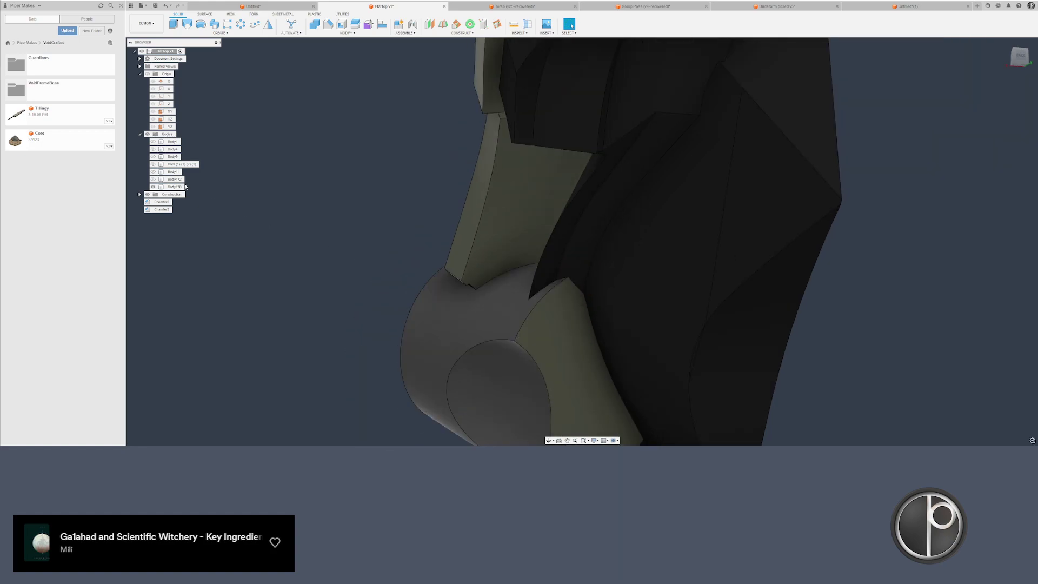
- Show the half-head body and view it assembled with the cleaned-up top armour
{"action": "left_click", "coordinate": [175, 179]}
{"action": "scroll", "coordinate": [296, 213], "scroll_direction": "down", "scroll_amount": 4}
{"action": "key", "text": "v"}
{"action": "middle_click_drag", "start_coordinate": [296, 213], "coordinate": [588, 301], "text": "shift"}
{"action": "left_click", "coordinate": [1005, 44]}
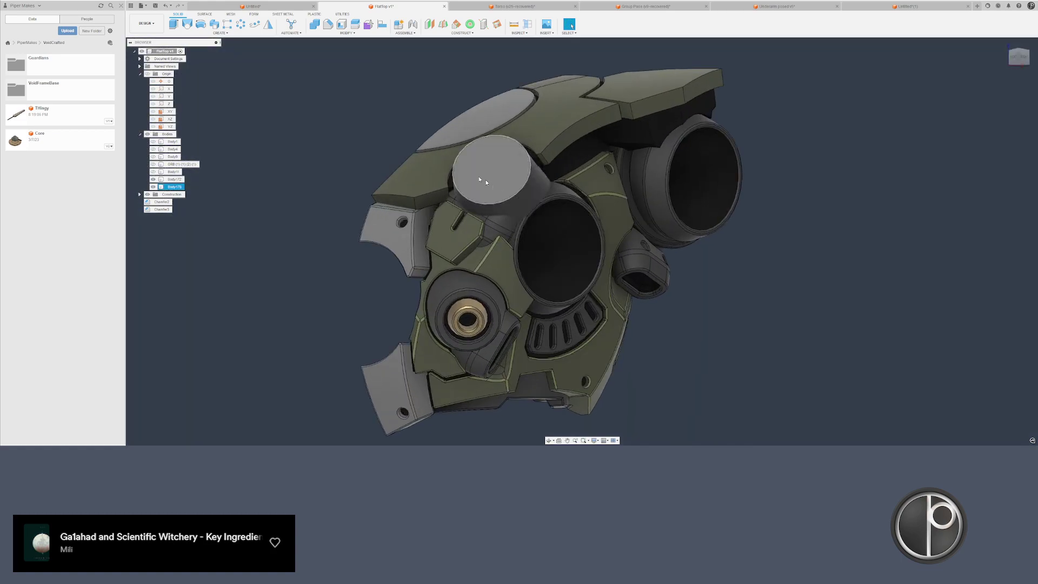
- Cut the lower helmet body from the top armor body with Combine, keeping the tools, and delete the detached sliver left below it
{"action": "left_click", "coordinate": [314, 24]}
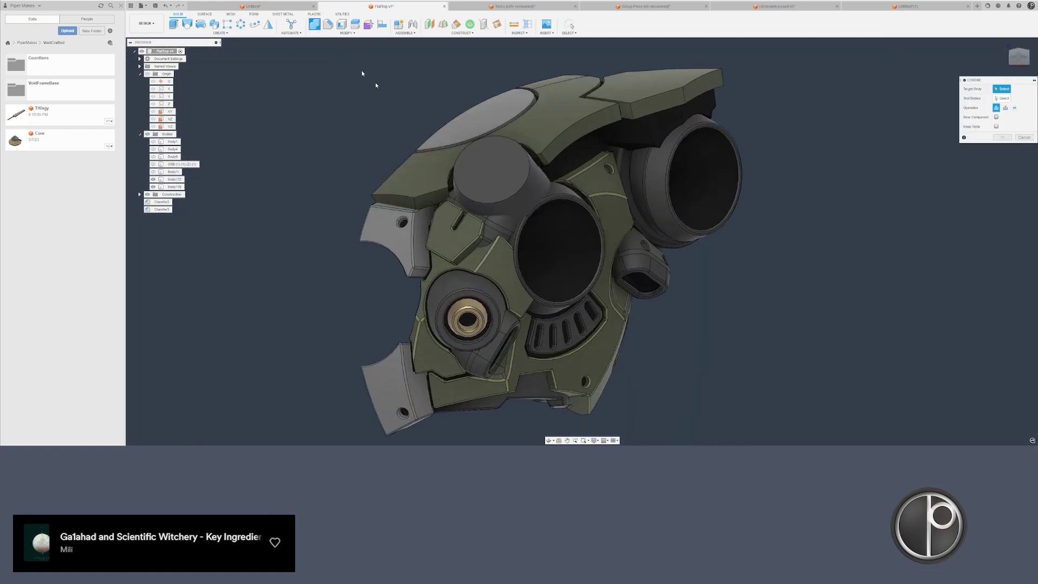
{"action": "left_click", "coordinate": [493, 181]}
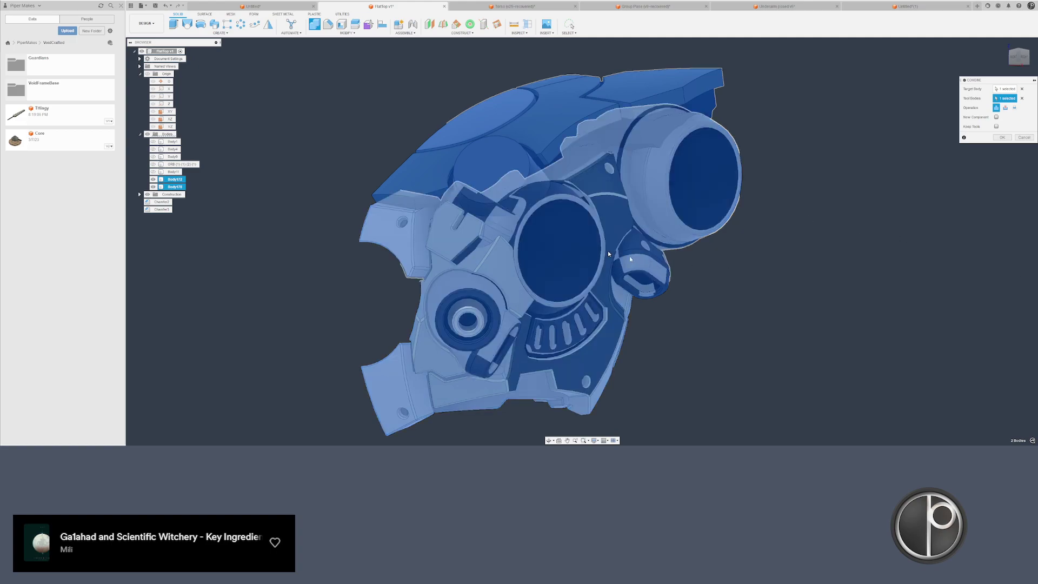
{"action": "left_click", "coordinate": [1005, 108]}
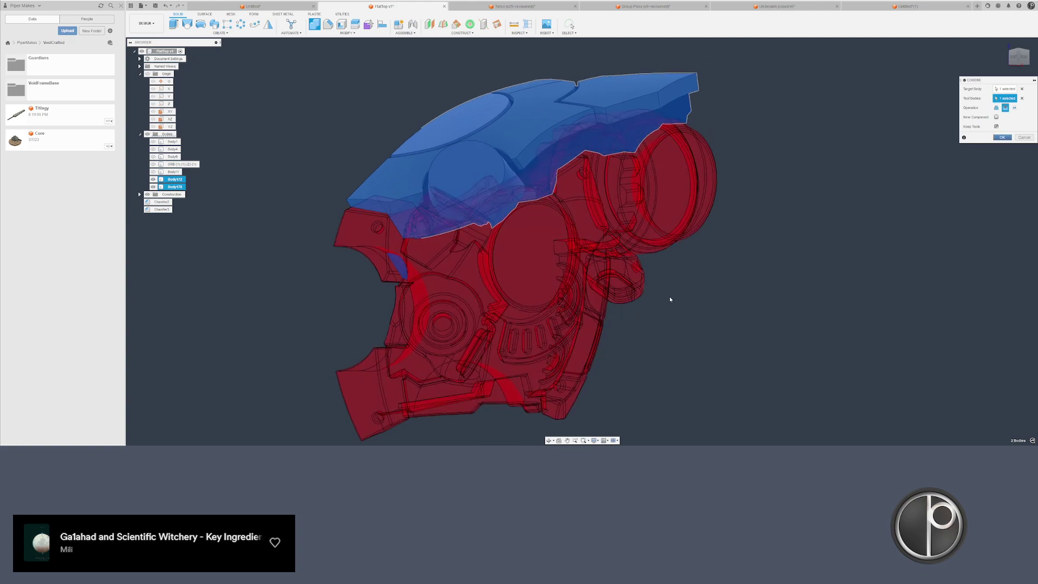
{"action": "key", "text": "Return"}
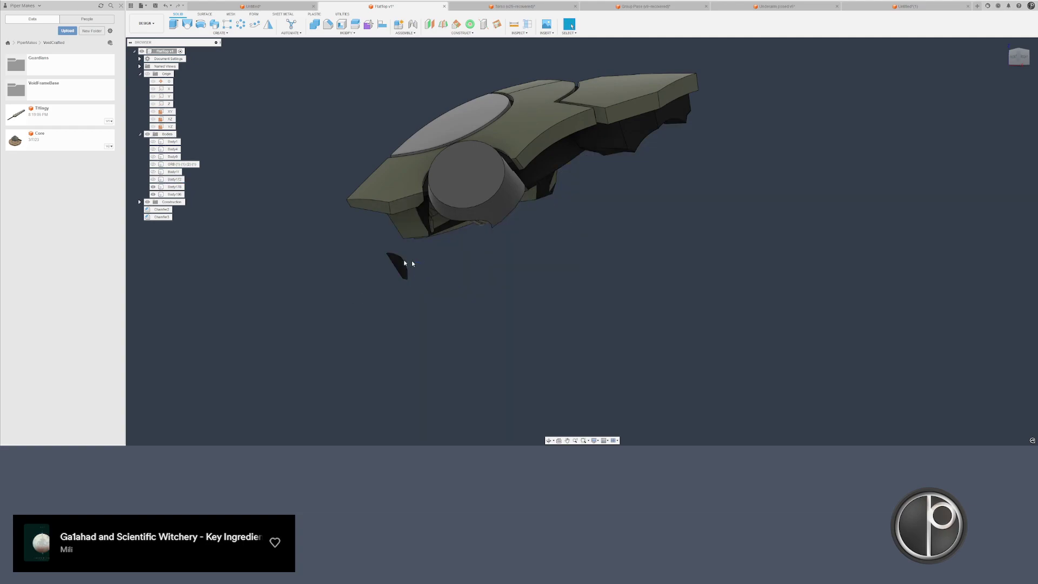
{"action": "left_click", "coordinate": [403, 266]}
{"action": "key", "text": "Delete"}
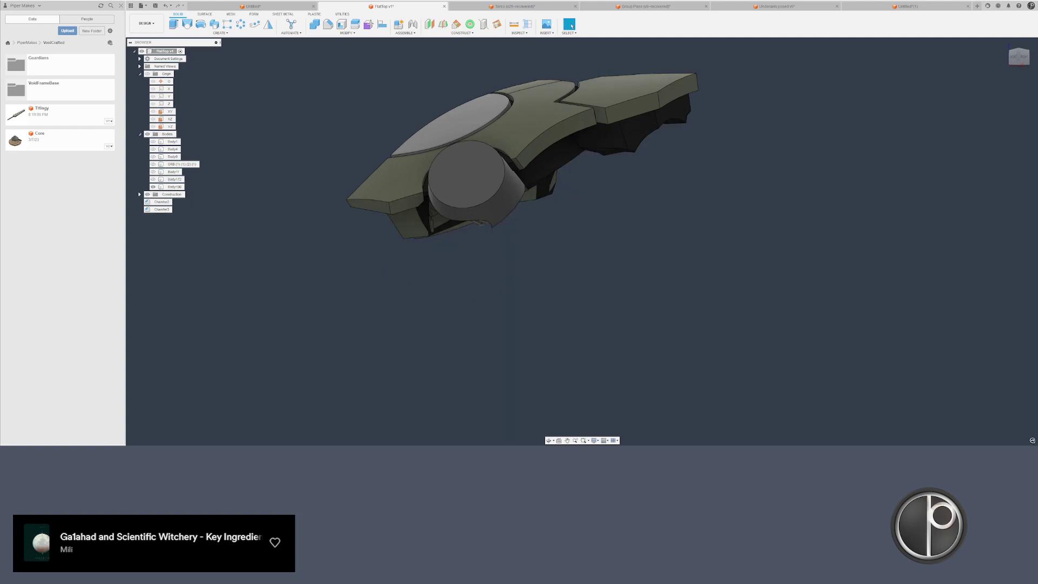
- Delete all the faces forming the recessed oblong pocket on the underside of the top armor body
{"action": "middle_click_drag", "start_coordinate": [567, 292], "coordinate": [568, 264], "text": "shift"}
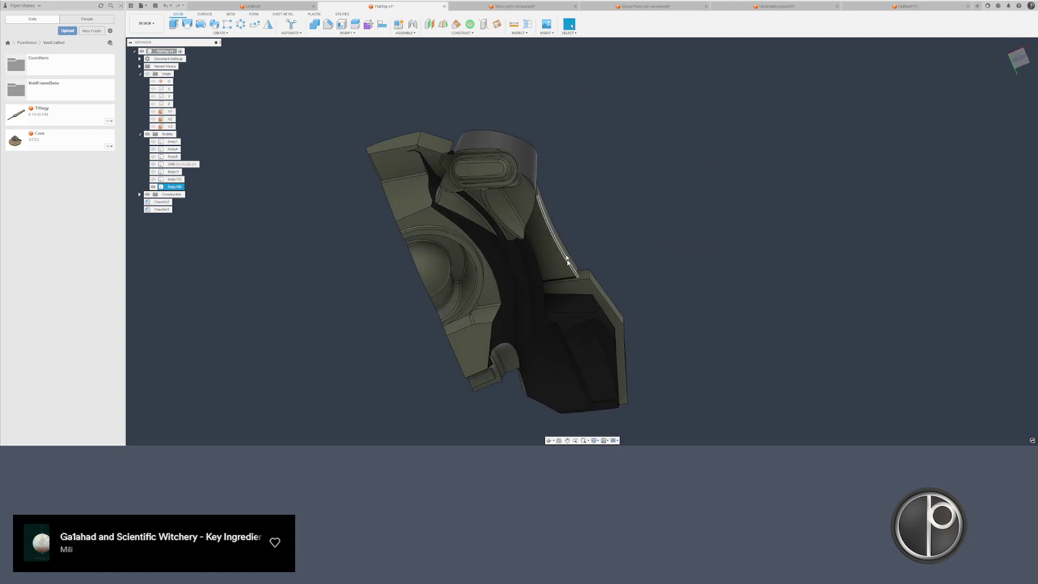
{"action": "scroll", "coordinate": [504, 162], "scroll_direction": "up", "scroll_amount": 6}
{"action": "middle_click_drag", "start_coordinate": [408, 151], "coordinate": [403, 156], "text": "shift"}
{"action": "scroll", "coordinate": [403, 156], "scroll_direction": "up", "scroll_amount": 2}
{"action": "mouse_move", "coordinate": [313, 131]}
{"action": "left_mouse_down"}
{"action": "mouse_move", "coordinate": [519, 135]}
{"action": "mouse_move", "coordinate": [587, 204]}
{"action": "mouse_move", "coordinate": [526, 285]}
{"action": "mouse_move", "coordinate": [371, 280]}
{"action": "mouse_move", "coordinate": [269, 236]}
{"action": "mouse_move", "coordinate": [250, 178]}
{"action": "mouse_move", "coordinate": [271, 154]}
{"action": "left_mouse_up"}
{"action": "mouse_move", "coordinate": [271, 154]}
{"action": "middle_mouse_down", "text": "shift"}
{"action": "mouse_move", "coordinate": [255, 164]}
{"action": "mouse_move", "coordinate": [266, 161]}
{"action": "middle_mouse_up", "text": "shift"}
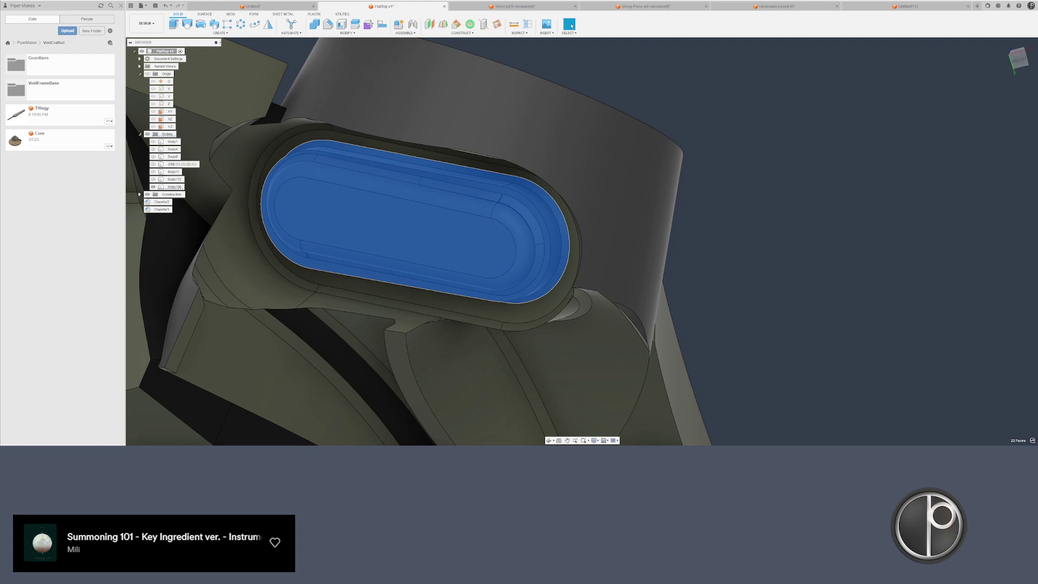
{"action": "middle_click_drag", "start_coordinate": [790, 257], "coordinate": [826, 264]}
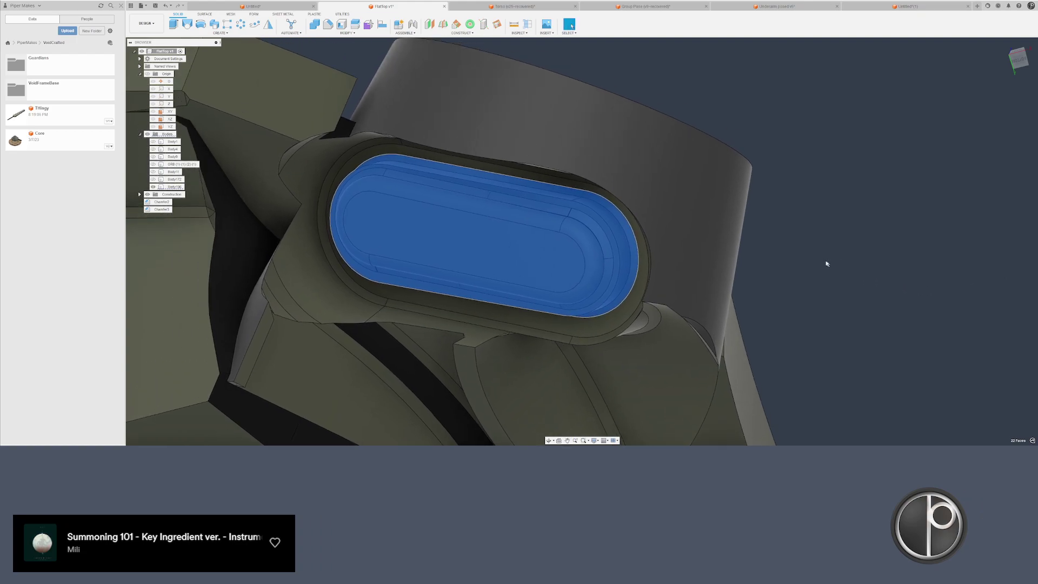
{"action": "key", "text": "Delete"}
- Delete the narrow rim faces surrounding the flat oblong face on the underside
{"action": "middle_click_drag", "start_coordinate": [478, 177], "coordinate": [408, 163], "text": "shift"}
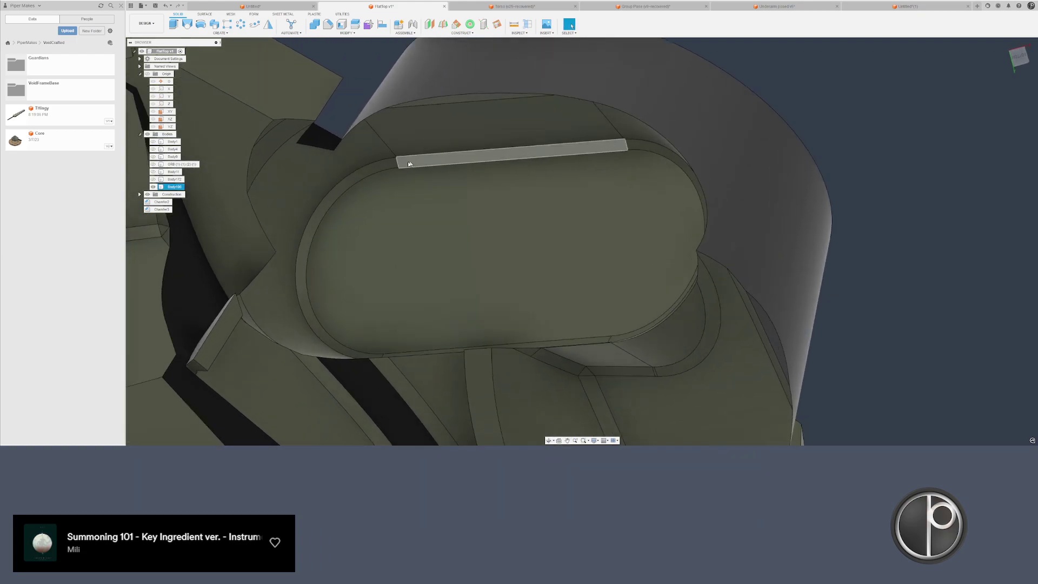
{"action": "scroll", "coordinate": [408, 162], "scroll_direction": "up", "scroll_amount": 1}
{"action": "left_click", "coordinate": [389, 162]}
{"action": "left_click", "coordinate": [663, 144]}
{"action": "middle_click_drag", "start_coordinate": [662, 144], "coordinate": [674, 189], "text": "shift"}
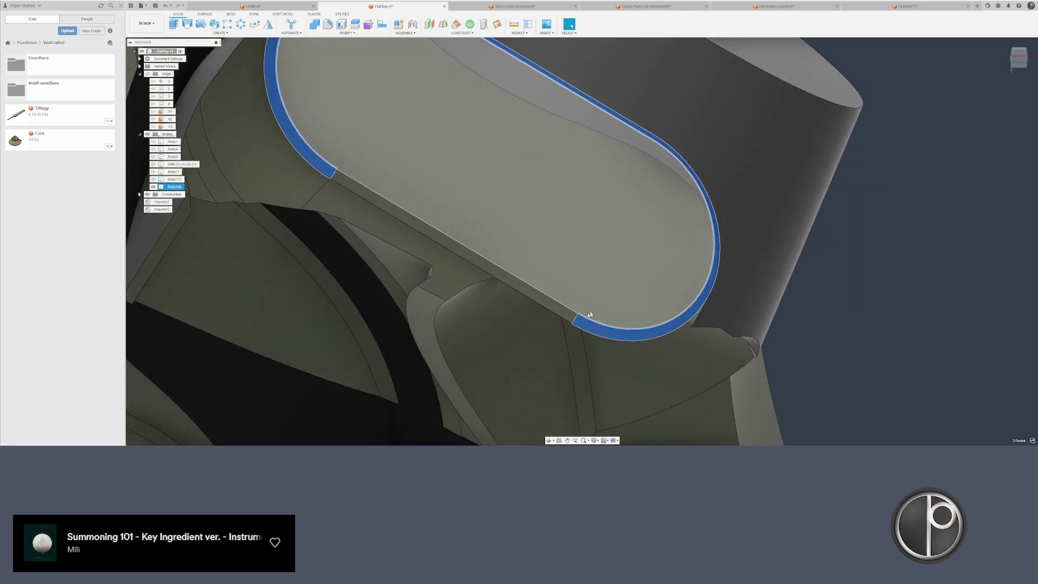
{"action": "left_click", "coordinate": [569, 310]}
{"action": "scroll", "coordinate": [576, 260], "scroll_direction": "down", "scroll_amount": 1}
{"action": "key", "text": "Delete"}
{"action": "scroll", "coordinate": [575, 260], "scroll_direction": "down", "scroll_amount": 3}
{"action": "mouse_move", "coordinate": [567, 238]}
{"action": "middle_mouse_down"}
{"action": "mouse_move", "coordinate": [562, 278]}
{"action": "mouse_move", "coordinate": [558, 248]}
{"action": "middle_mouse_up"}
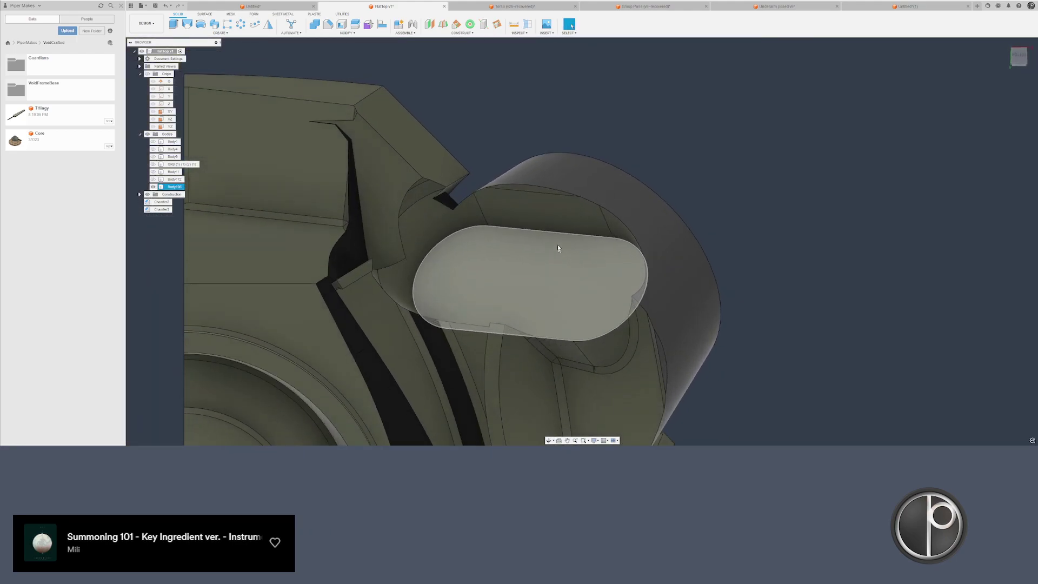
- Delete the connected chamfer faces around the curved notch beside the oblong face
{"action": "middle_click_drag", "start_coordinate": [530, 190], "coordinate": [513, 173], "text": "shift"}
{"action": "middle_click_drag", "start_coordinate": [514, 229], "coordinate": [521, 232], "text": "shift"}
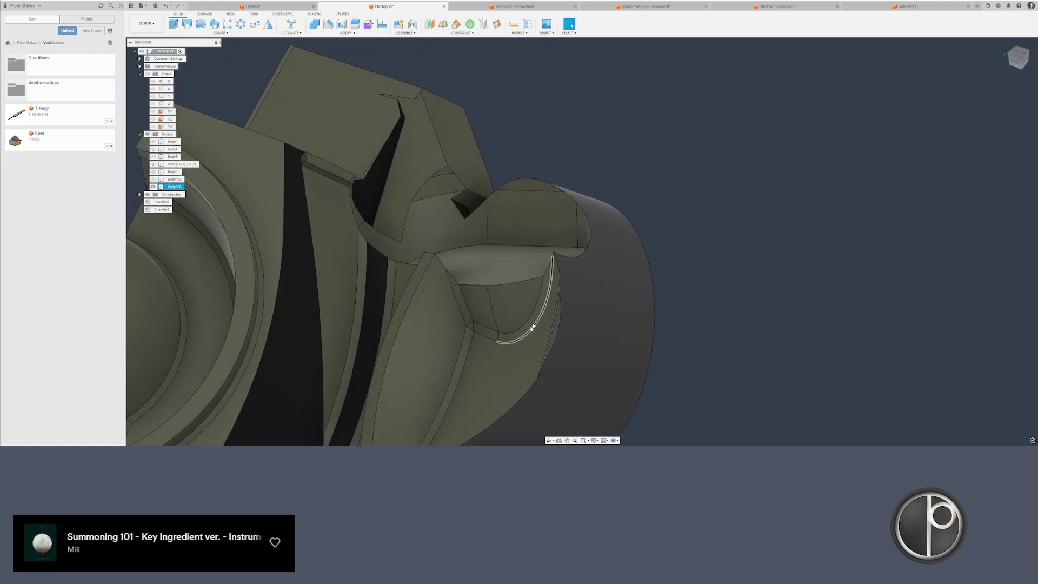
{"action": "scroll", "coordinate": [531, 327], "scroll_direction": "up", "scroll_amount": 2}
{"action": "left_click", "coordinate": [513, 334]}
{"action": "left_click", "coordinate": [463, 377]}
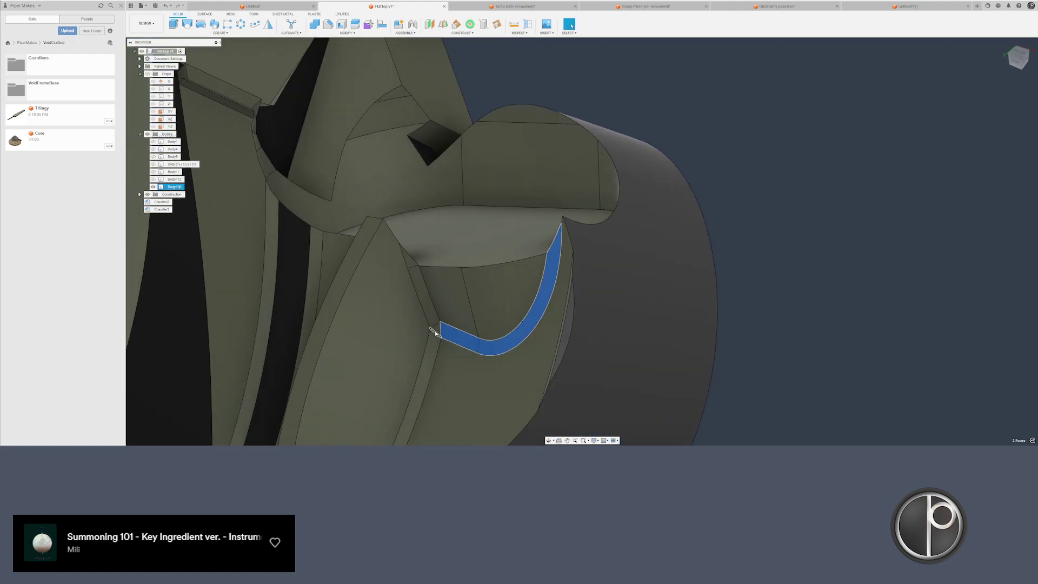
{"action": "left_click", "coordinate": [434, 332]}
{"action": "left_click", "coordinate": [405, 260], "text": "ctrl"}
{"action": "left_click", "coordinate": [462, 266], "text": "ctrl"}
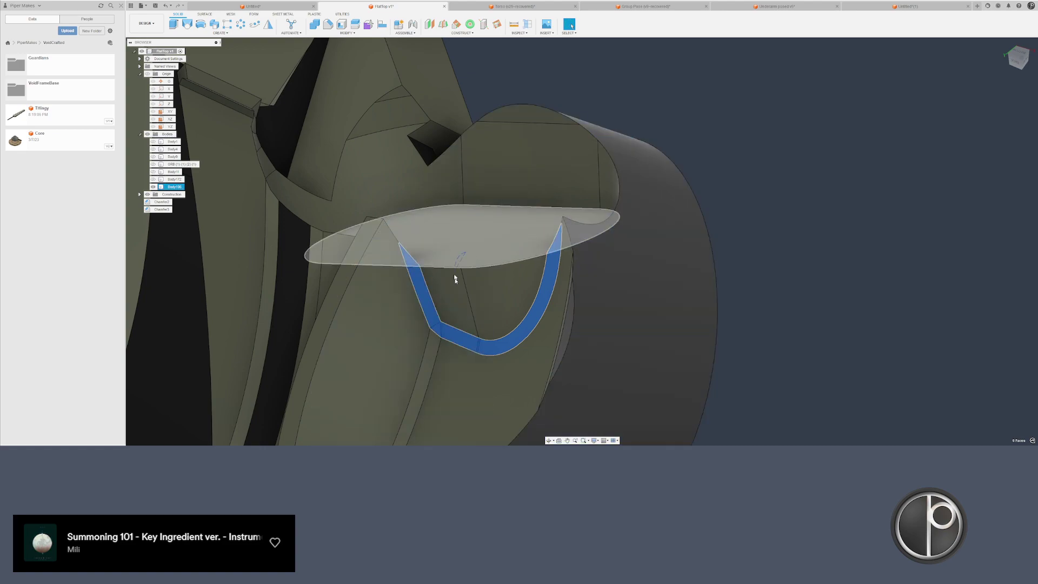
{"action": "scroll", "coordinate": [488, 270], "scroll_direction": "down", "scroll_amount": 1}
{"action": "key", "text": "Delete"}
{"action": "scroll", "coordinate": [488, 272], "scroll_direction": "down", "scroll_amount": 1}
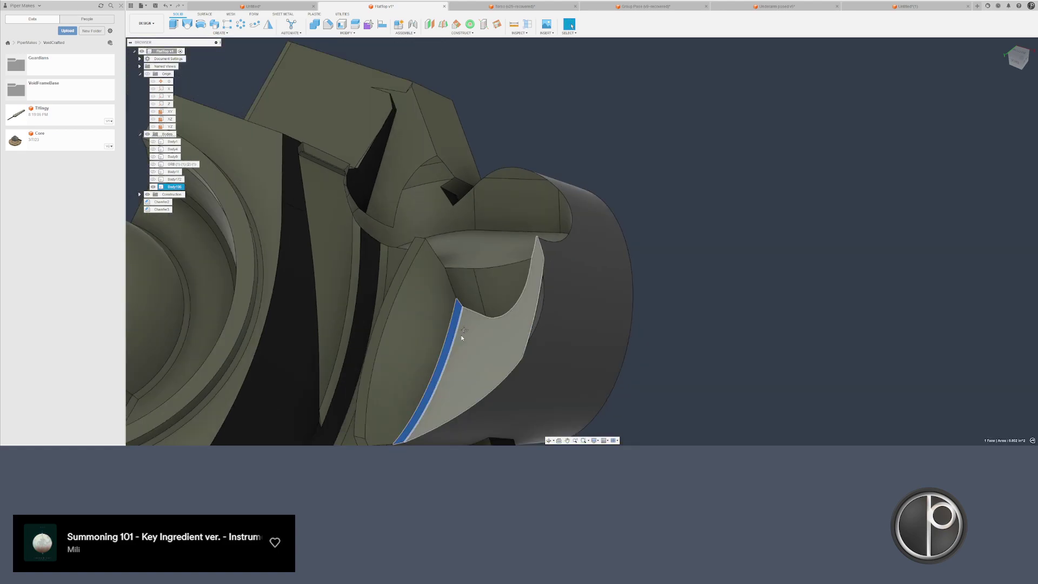
- Delete the long thin chamfer strip running from the notch and the curved band of edge faces nearby
{"action": "middle_click_drag", "start_coordinate": [461, 336], "coordinate": [455, 306], "text": "shift"}
{"action": "scroll", "coordinate": [478, 308], "scroll_direction": "down", "scroll_amount": 2}
{"action": "scroll", "coordinate": [454, 296], "scroll_direction": "up", "scroll_amount": 3}
{"action": "left_click", "coordinate": [454, 303]}
{"action": "key", "text": "Delete"}
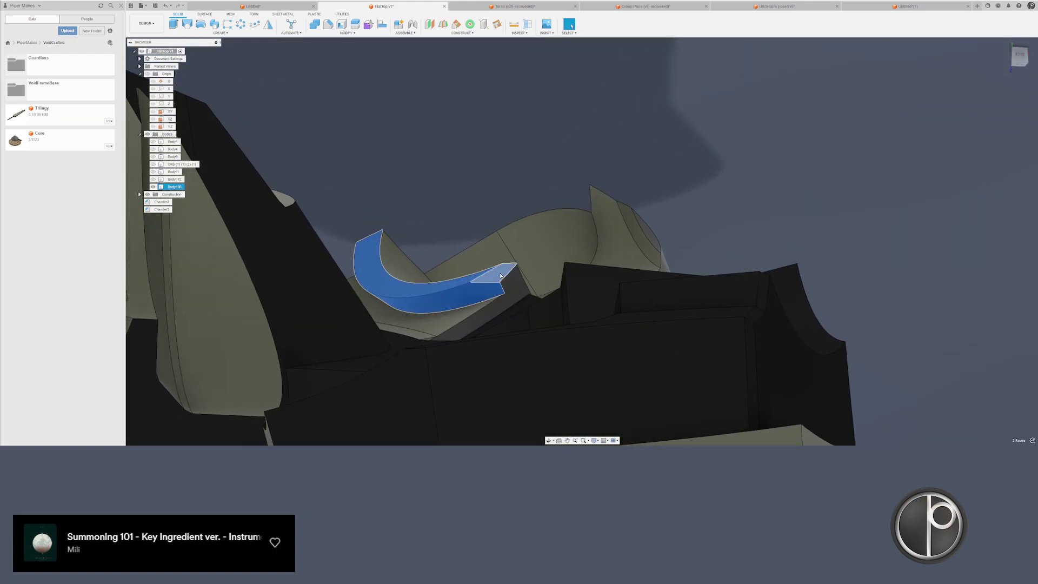
{"action": "scroll", "coordinate": [501, 276], "scroll_direction": "down", "scroll_amount": 1}
{"action": "key", "text": "Delete"}
{"action": "scroll", "coordinate": [502, 277], "scroll_direction": "down", "scroll_amount": 3}
{"action": "scroll", "coordinate": [433, 348], "scroll_direction": "up", "scroll_amount": 3}
- Delete the thin chamfer strip along the curved rib's edge next to the dark groove
{"action": "middle_click_drag", "start_coordinate": [488, 274], "coordinate": [496, 243], "text": "shift"}
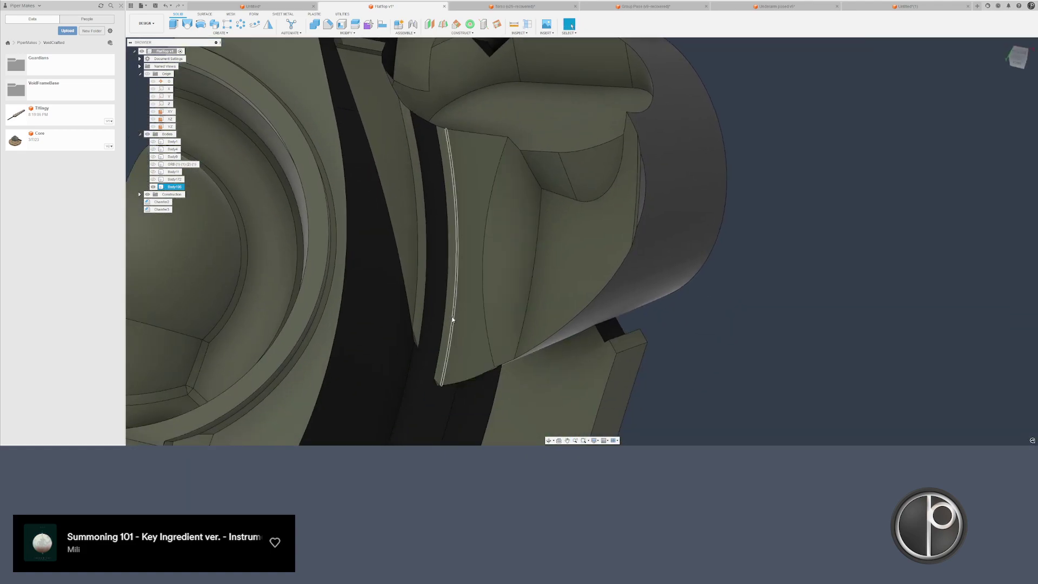
{"action": "left_click", "coordinate": [459, 375], "text": "shift"}
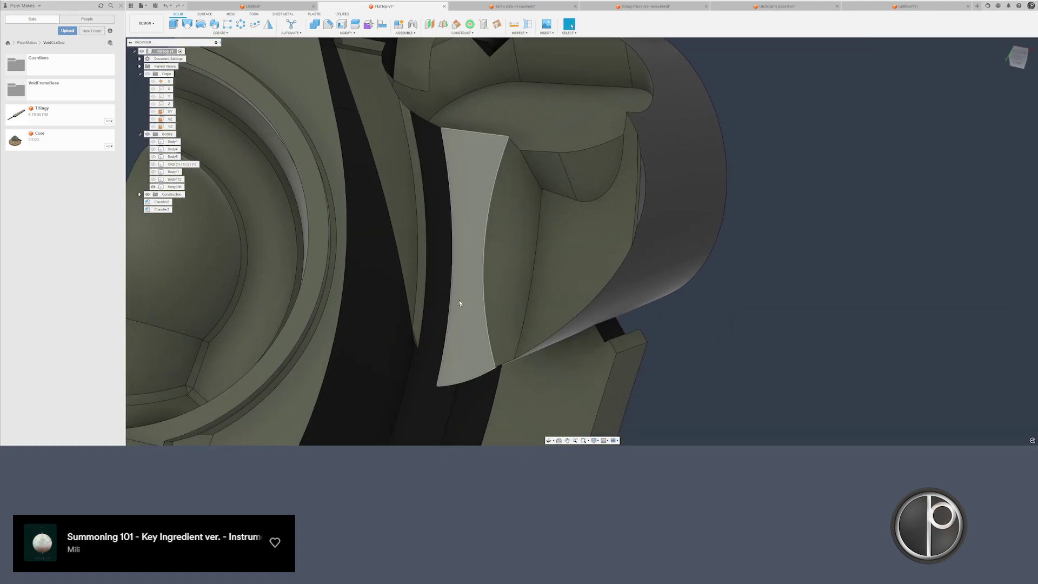
{"action": "middle_click_drag", "start_coordinate": [460, 303], "coordinate": [400, 368], "text": "shift"}
{"action": "left_click", "coordinate": [417, 348]}
{"action": "key", "text": "Delete"}
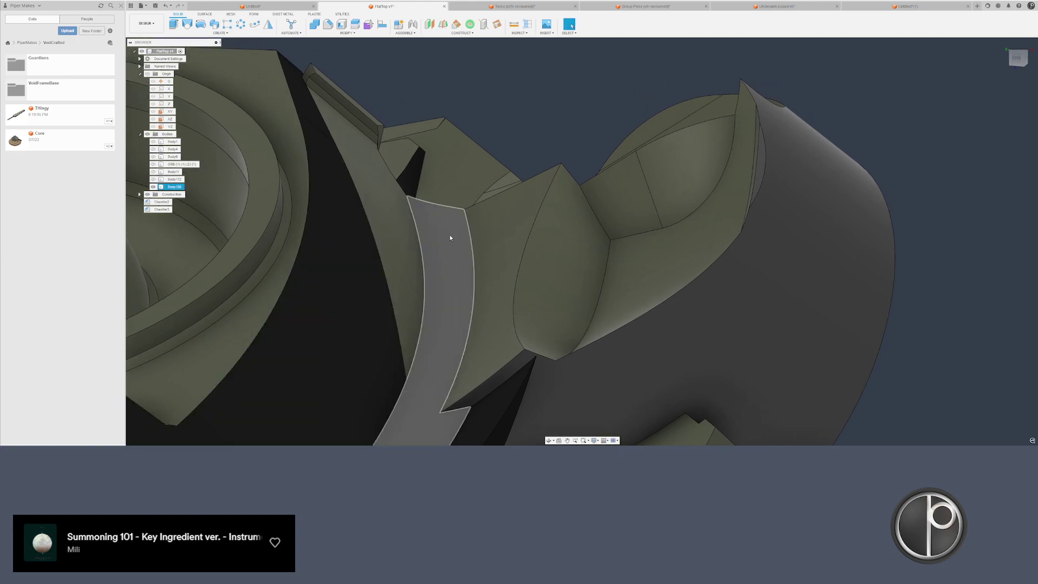
- Delete the faces of the small raised bar at the upper end of the curved groove
{"action": "scroll", "coordinate": [460, 179], "scroll_direction": "up", "scroll_amount": 5}
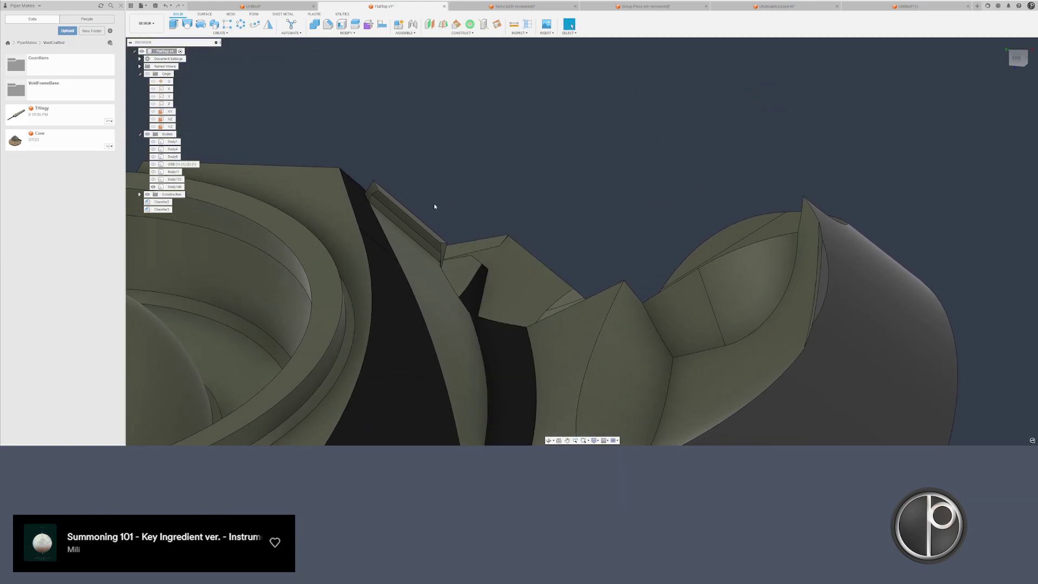
{"action": "middle_click_drag", "start_coordinate": [424, 230], "coordinate": [473, 238], "text": "shift"}
{"action": "scroll", "coordinate": [473, 238], "scroll_direction": "up", "scroll_amount": 3}
{"action": "middle_click_drag", "start_coordinate": [480, 275], "coordinate": [487, 113], "text": "shift"}
{"action": "left_click_drag", "start_coordinate": [512, 204], "coordinate": [470, 145]}
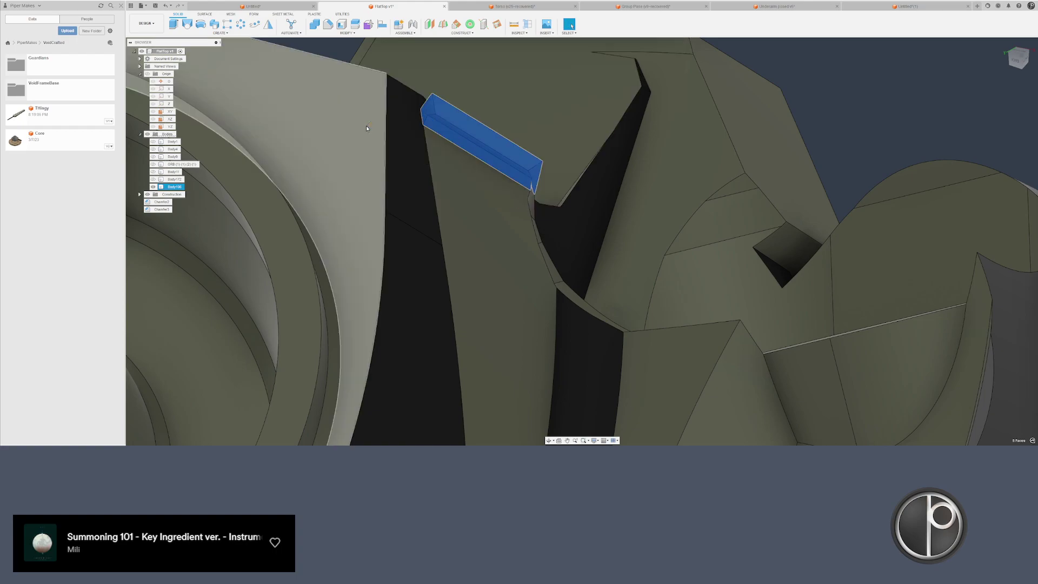
{"action": "mouse_move", "coordinate": [481, 165]}
{"action": "middle_mouse_down", "text": "shift"}
{"action": "mouse_move", "coordinate": [518, 221]}
{"action": "mouse_move", "coordinate": [475, 60]}
{"action": "middle_mouse_up", "text": "shift"}
{"action": "key", "text": "Delete"}
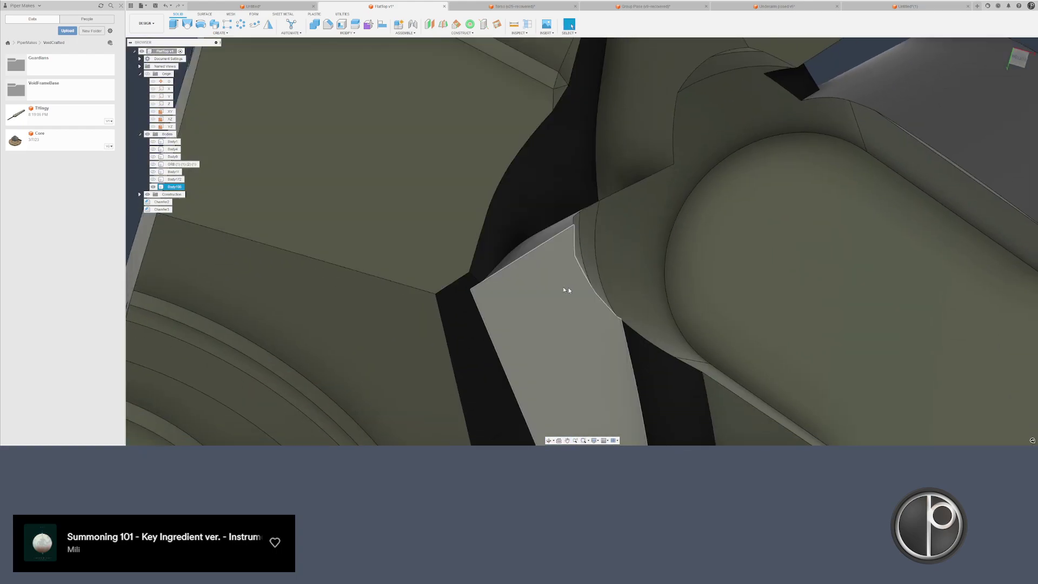
- Delete the small sliver and edge faces along the dark recess between the inner wall and the oblong housing
{"action": "mouse_move", "coordinate": [567, 288]}
{"action": "middle_mouse_down", "text": "shift"}
{"action": "mouse_move", "coordinate": [512, 264]}
{"action": "mouse_move", "coordinate": [666, 327]}
{"action": "mouse_move", "coordinate": [493, 161]}
{"action": "mouse_move", "coordinate": [521, 154]}
{"action": "mouse_move", "coordinate": [540, 211]}
{"action": "mouse_move", "coordinate": [679, 225]}
{"action": "mouse_move", "coordinate": [632, 180]}
{"action": "mouse_move", "coordinate": [655, 190]}
{"action": "mouse_move", "coordinate": [638, 225]}
{"action": "mouse_move", "coordinate": [646, 204]}
{"action": "mouse_move", "coordinate": [650, 211]}
{"action": "middle_mouse_up", "text": "shift"}
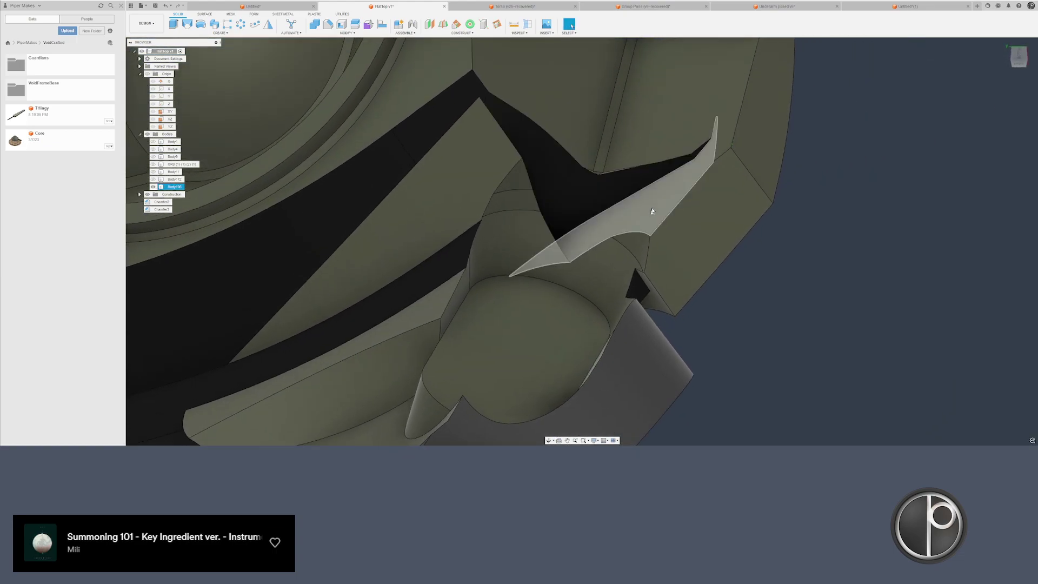
{"action": "scroll", "coordinate": [680, 93], "scroll_direction": "up", "scroll_amount": 3}
{"action": "left_click", "coordinate": [718, 205]}
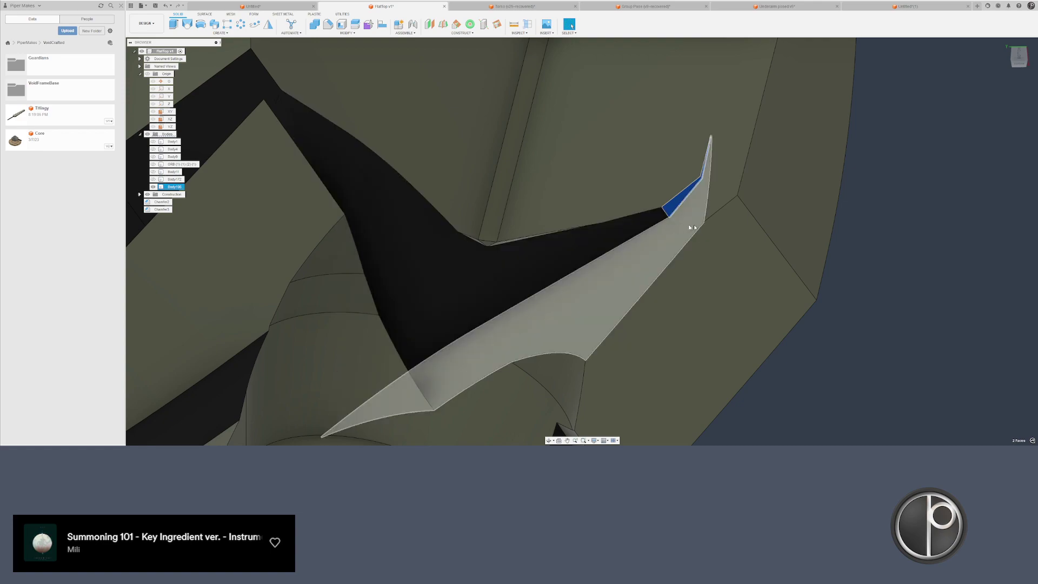
{"action": "left_click", "coordinate": [453, 246]}
{"action": "middle_click_drag", "start_coordinate": [453, 246], "coordinate": [513, 235], "text": "shift"}
{"action": "right_click_drag", "start_coordinate": [449, 154], "coordinate": [473, 151]}
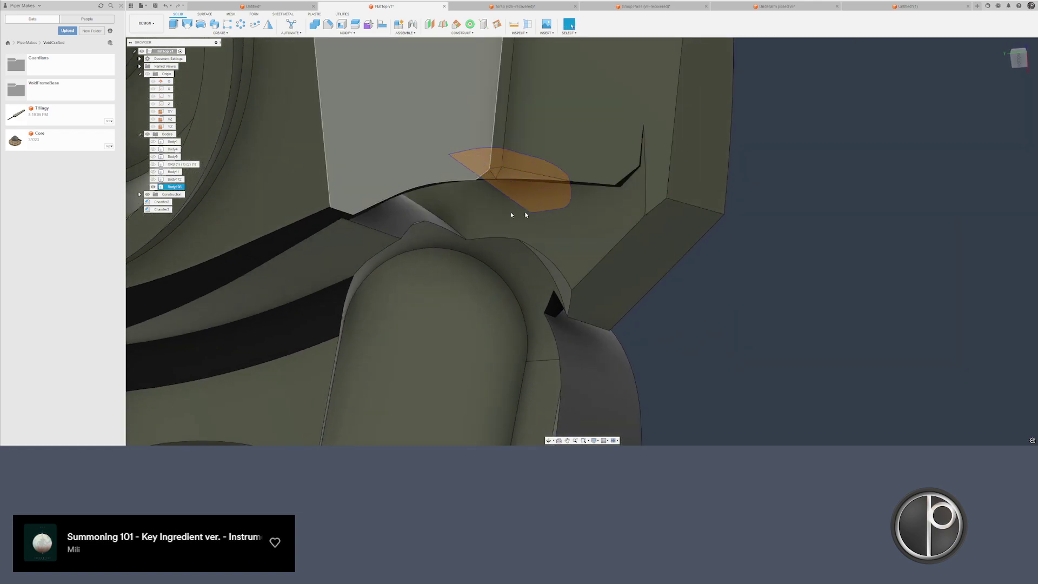
{"action": "left_click_drag", "start_coordinate": [511, 214], "coordinate": [480, 187]}
{"action": "key", "text": "Delete"}
{"action": "left_click", "coordinate": [496, 164]}
{"action": "key", "text": "Delete"}
{"action": "scroll", "coordinate": [494, 219], "scroll_direction": "down", "scroll_amount": 2}
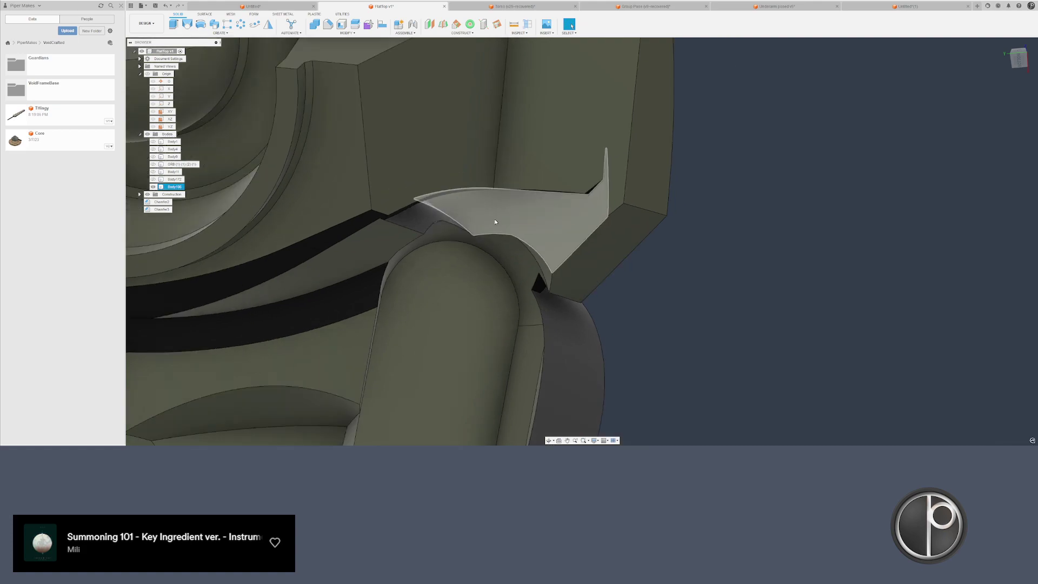
- Delete the small leftover faces where the end of the large curved rim meets the inner wall
{"action": "middle_click_drag", "start_coordinate": [494, 218], "coordinate": [507, 120], "text": "shift"}
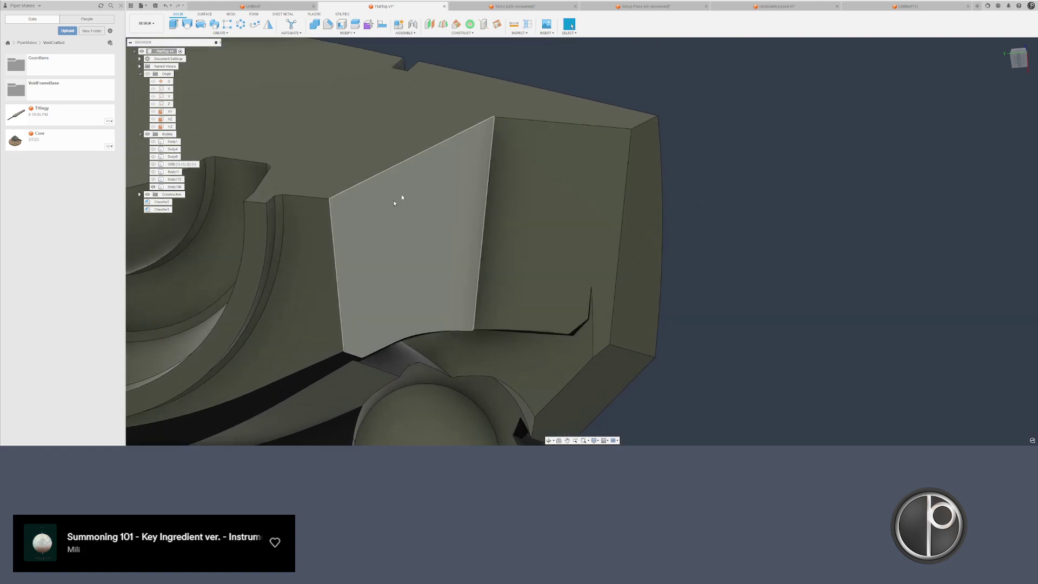
{"action": "middle_click_drag", "start_coordinate": [401, 196], "coordinate": [440, 156], "text": "shift"}
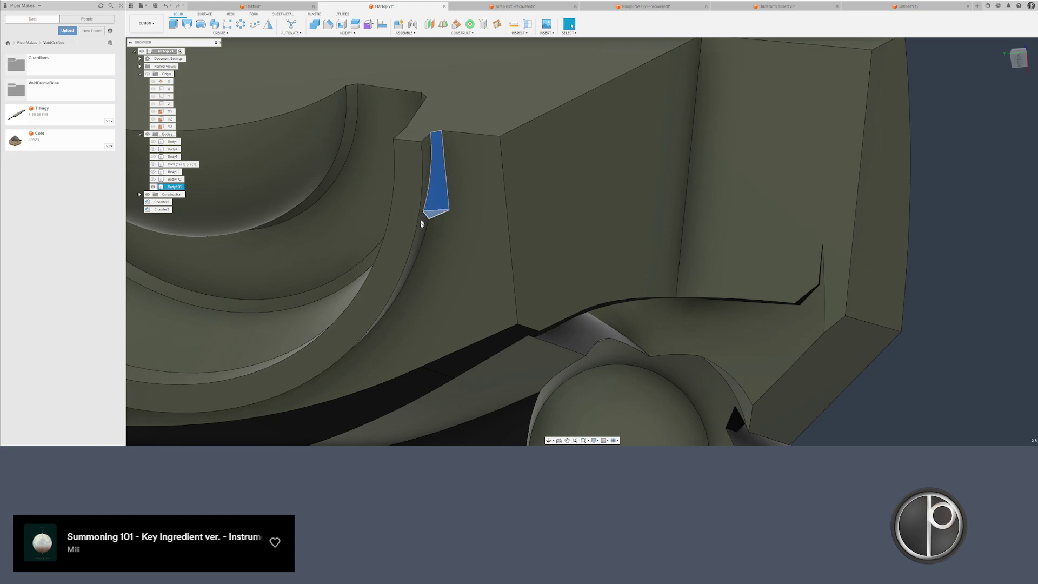
{"action": "middle_click_drag", "start_coordinate": [422, 223], "coordinate": [352, 289], "text": "shift"}
{"action": "left_click", "coordinate": [466, 195], "text": "ctrl"}
{"action": "scroll", "coordinate": [466, 194], "scroll_direction": "down", "scroll_amount": 4}
{"action": "middle_click_drag", "start_coordinate": [352, 290], "coordinate": [357, 277]}
{"action": "scroll", "coordinate": [354, 286], "scroll_direction": "up", "scroll_amount": 10}
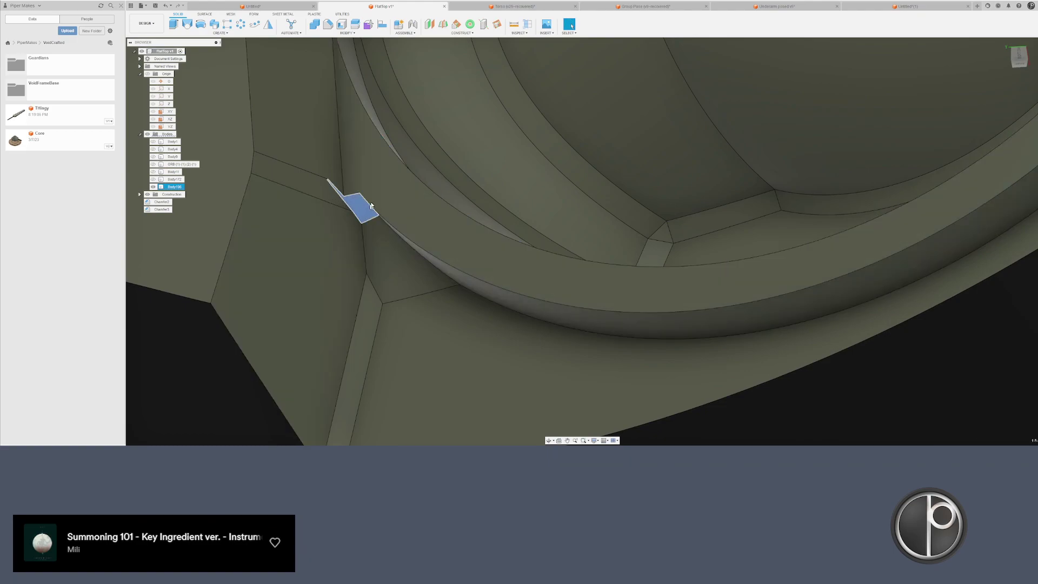
{"action": "key", "text": "Delete"}
{"action": "middle_click_drag", "start_coordinate": [373, 205], "coordinate": [370, 197], "text": "shift"}
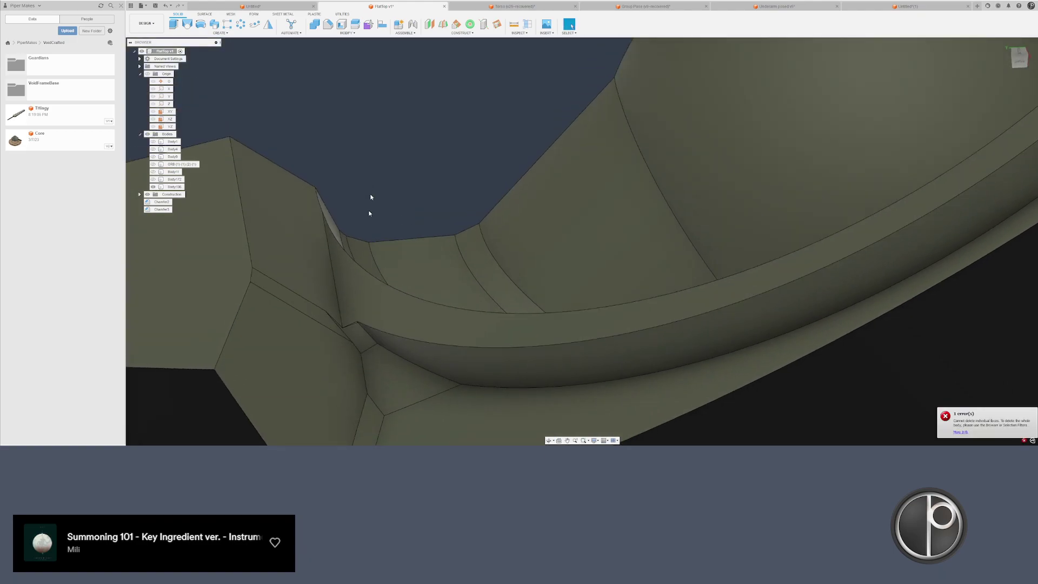
{"action": "left_click", "coordinate": [328, 296]}
{"action": "key", "text": "Escape"}
{"action": "middle_click_drag", "start_coordinate": [373, 378], "coordinate": [376, 338]}
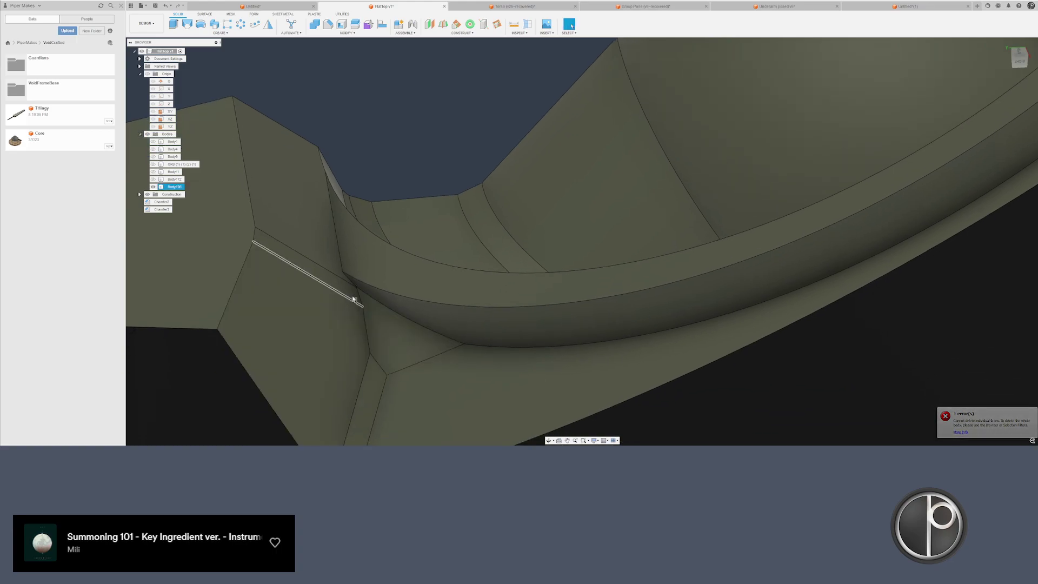
- Try deleting the two narrow chamfer strips together with the triangular face beside the curved rim, and undo the deletion
{"action": "left_click", "coordinate": [351, 296]}
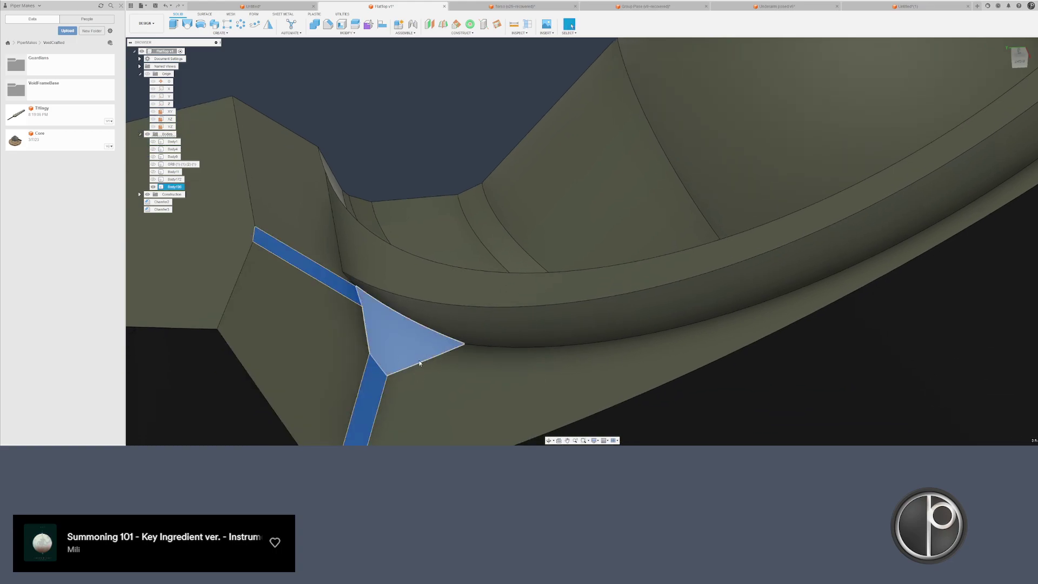
{"action": "key", "text": "Delete"}
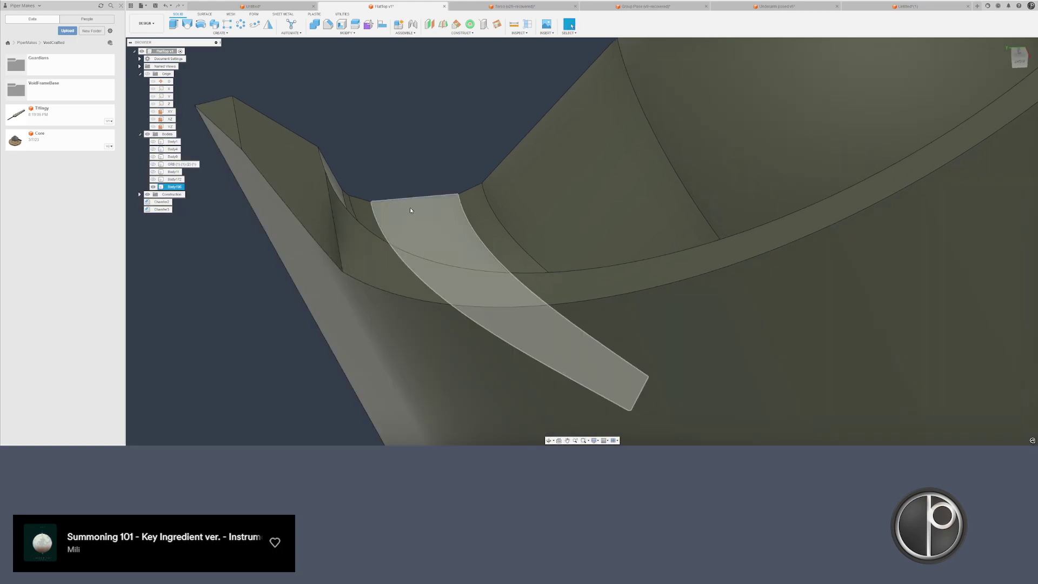
{"action": "key", "text": "ctrl+z"}
- Remove the narrow chamfer strips between the wall faces beside the curved rim
{"action": "scroll", "coordinate": [390, 303], "scroll_direction": "up", "scroll_amount": 2}
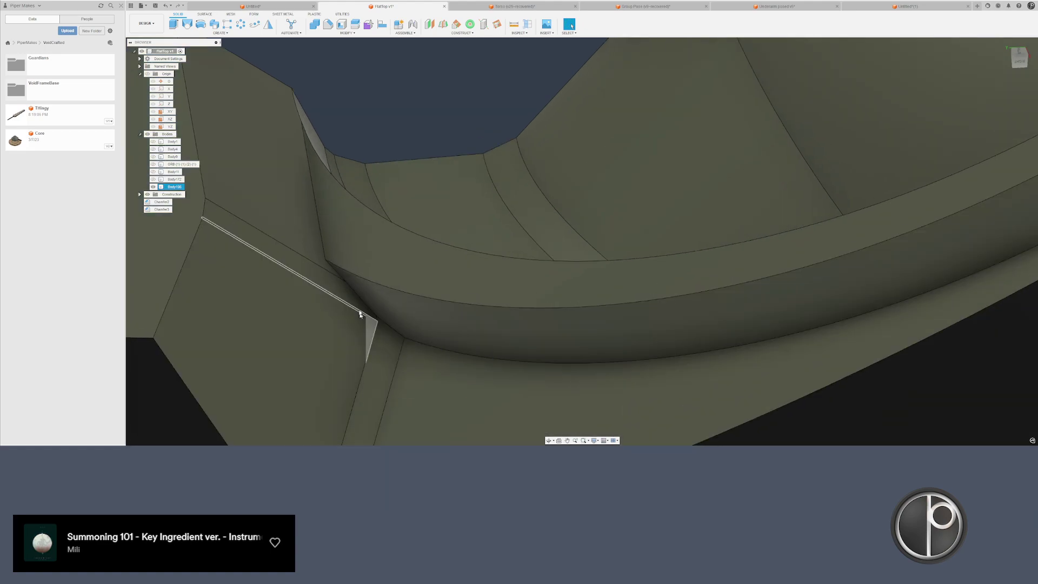
{"action": "middle_click_drag", "start_coordinate": [407, 382], "coordinate": [415, 244], "text": "shift"}
{"action": "middle_click_drag", "start_coordinate": [397, 281], "coordinate": [424, 243], "text": "shift"}
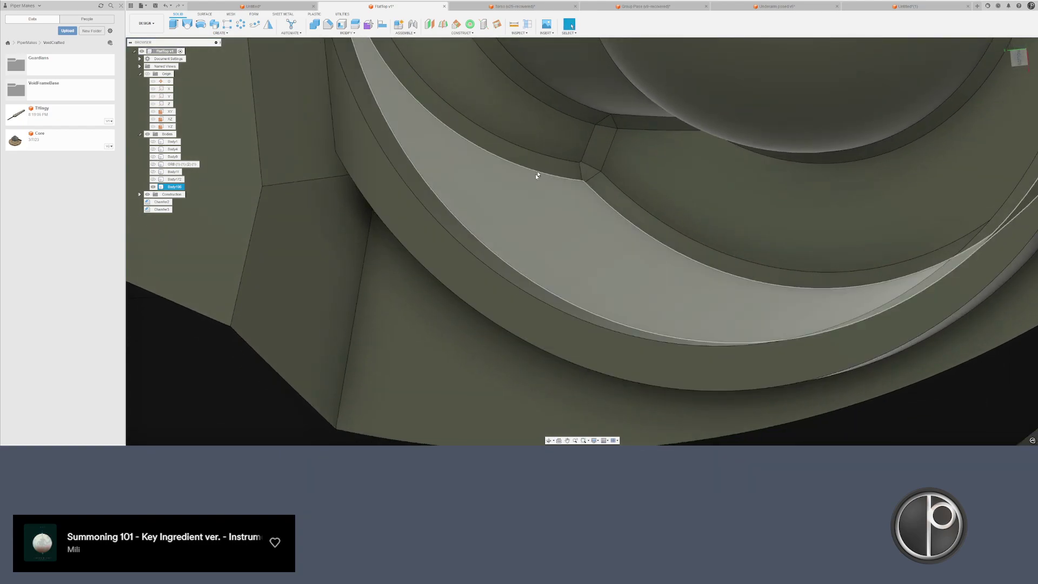
- Delete the narrow chamfer strips that run around the stepped circular recess, including the short connecting pieces between its rings
{"action": "left_click", "coordinate": [538, 166]}
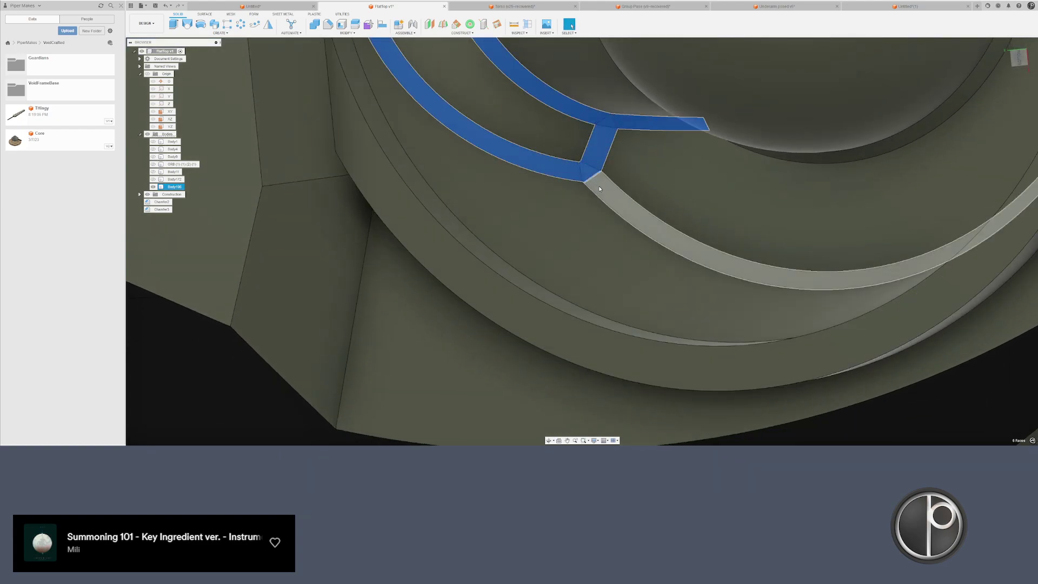
{"action": "left_click", "coordinate": [599, 188], "text": "ctrl"}
{"action": "scroll", "coordinate": [627, 200], "scroll_direction": "down", "scroll_amount": 3}
{"action": "middle_click_drag", "start_coordinate": [655, 214], "coordinate": [616, 364], "text": "shift"}
{"action": "scroll", "coordinate": [619, 361], "scroll_direction": "up", "scroll_amount": 1}
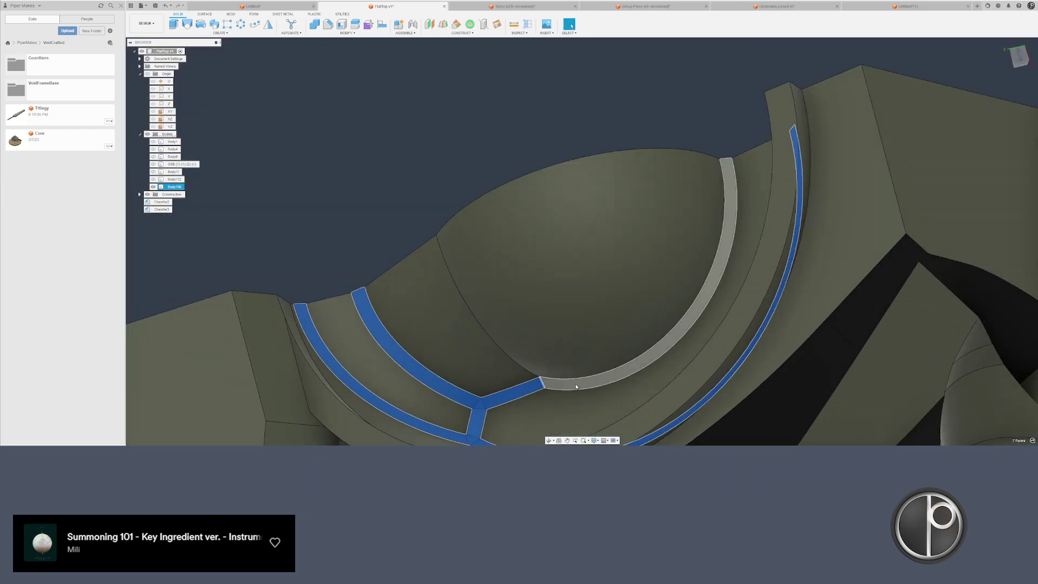
{"action": "left_click", "coordinate": [575, 386], "text": "ctrl"}
{"action": "scroll", "coordinate": [643, 270], "scroll_direction": "down", "scroll_amount": 2}
{"action": "middle_click_drag", "start_coordinate": [644, 270], "coordinate": [513, 165], "text": "shift"}
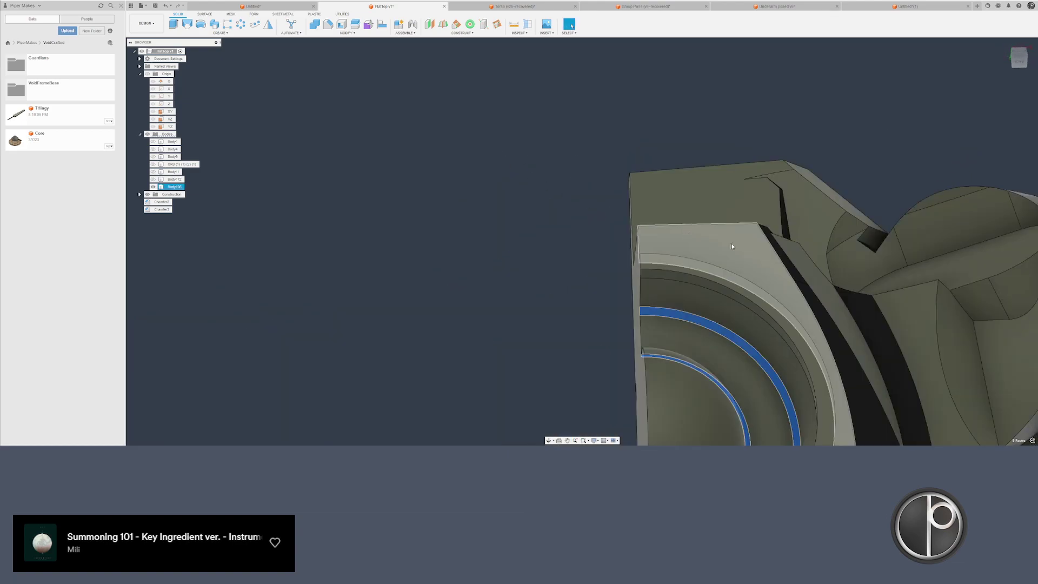
{"action": "middle_click_drag", "start_coordinate": [731, 246], "coordinate": [583, 307], "text": "shift"}
{"action": "scroll", "coordinate": [583, 307], "scroll_direction": "up", "scroll_amount": 3}
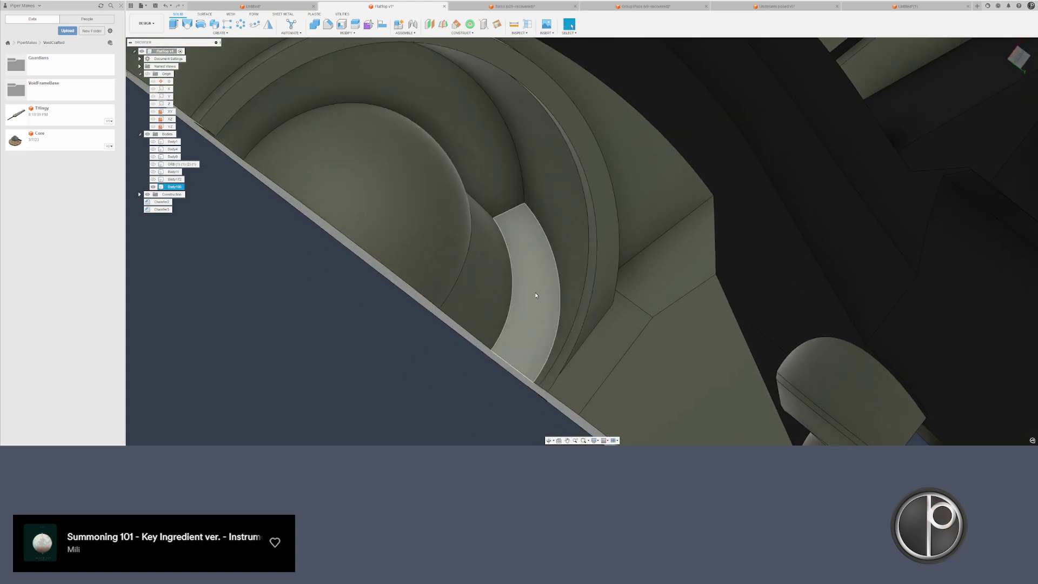
- Delete the crescent-shaped ledge and the adjoining stepped inner faces inside the circular recess
{"action": "left_click", "coordinate": [535, 292]}
{"action": "left_click", "coordinate": [486, 286], "text": "ctrl"}
{"action": "left_click", "coordinate": [448, 262], "text": "ctrl"}
{"action": "middle_click_drag", "start_coordinate": [454, 255], "coordinate": [481, 181]}
{"action": "key", "text": "Delete"}
- Delete the two narrow rim faces that follow the arched edge of the circular recess
{"action": "scroll", "coordinate": [464, 297], "scroll_direction": "down", "scroll_amount": 2}
{"action": "scroll", "coordinate": [476, 298], "scroll_direction": "down", "scroll_amount": 3}
{"action": "scroll", "coordinate": [482, 180], "scroll_direction": "up", "scroll_amount": 3}
{"action": "left_click", "coordinate": [481, 181]}
{"action": "left_click", "coordinate": [482, 193], "text": "ctrl"}
{"action": "scroll", "coordinate": [507, 209], "scroll_direction": "down", "scroll_amount": 2}
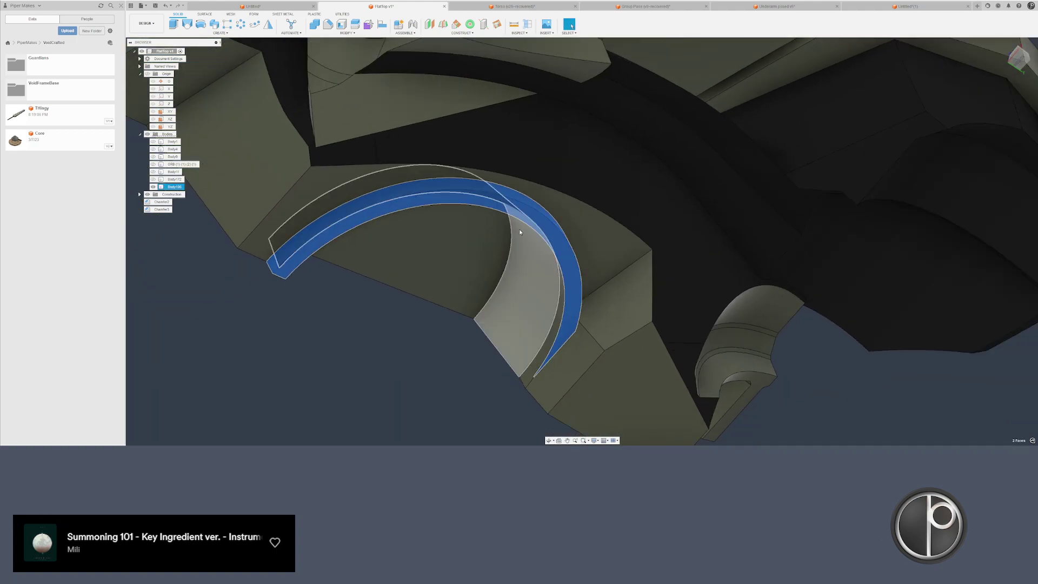
{"action": "key", "text": "Escape"}
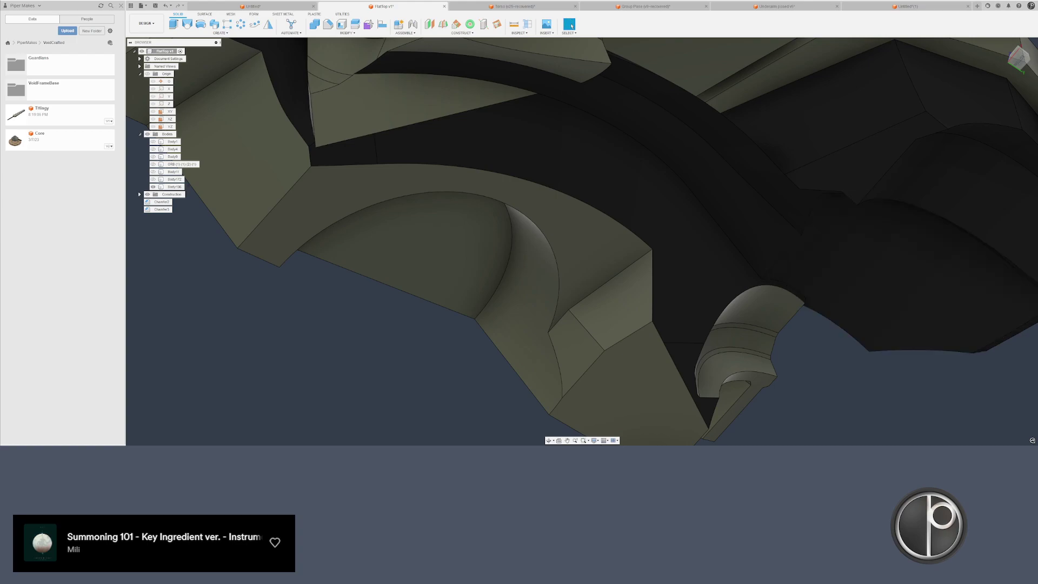
- Remove the thin sliver face at the top of the sloped fin beside the cylinder
{"action": "middle_click_drag", "start_coordinate": [650, 369], "coordinate": [622, 231], "text": "shift"}
{"action": "scroll", "coordinate": [562, 205], "scroll_direction": "down", "scroll_amount": 2}
{"action": "middle_click_drag", "start_coordinate": [522, 189], "coordinate": [467, 286], "text": "shift"}
{"action": "scroll", "coordinate": [442, 254], "scroll_direction": "up", "scroll_amount": 3}
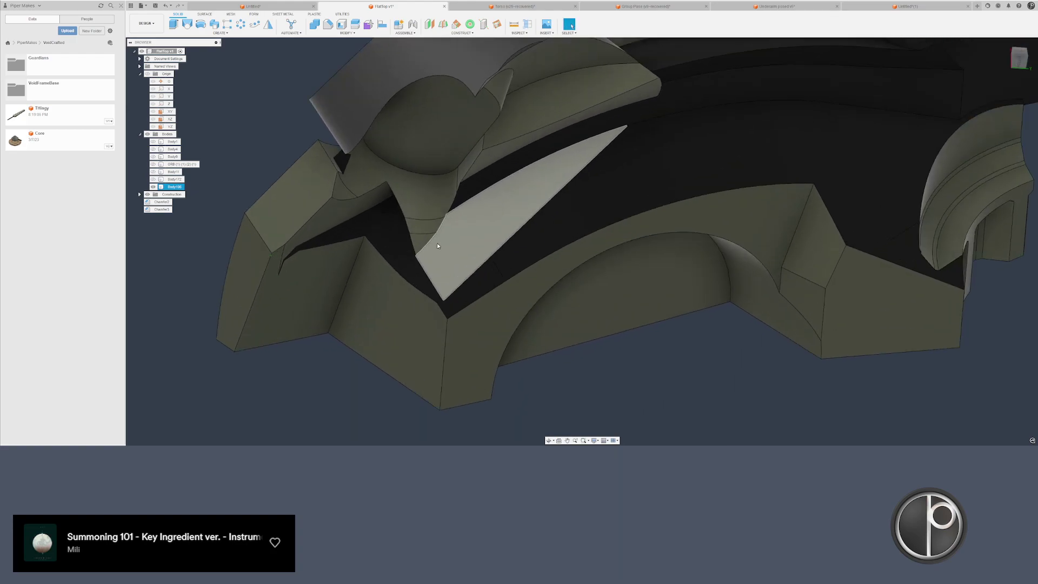
{"action": "middle_click_drag", "start_coordinate": [446, 238], "coordinate": [492, 268], "text": "shift"}
{"action": "scroll", "coordinate": [452, 116], "scroll_direction": "up", "scroll_amount": 4}
{"action": "middle_click_drag", "start_coordinate": [468, 137], "coordinate": [489, 199], "text": "shift"}
{"action": "scroll", "coordinate": [465, 147], "scroll_direction": "down", "scroll_amount": 3}
{"action": "scroll", "coordinate": [464, 143], "scroll_direction": "up", "scroll_amount": 2}
{"action": "left_click", "coordinate": [461, 138]}
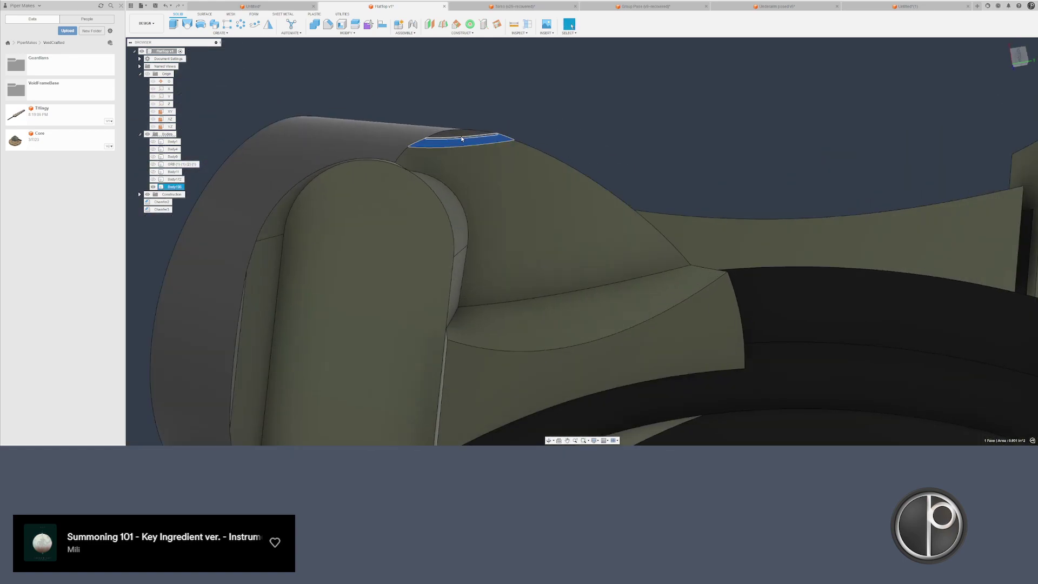
{"action": "middle_click_drag", "start_coordinate": [463, 137], "coordinate": [396, 237], "text": "shift"}
{"action": "key", "text": "Escape"}
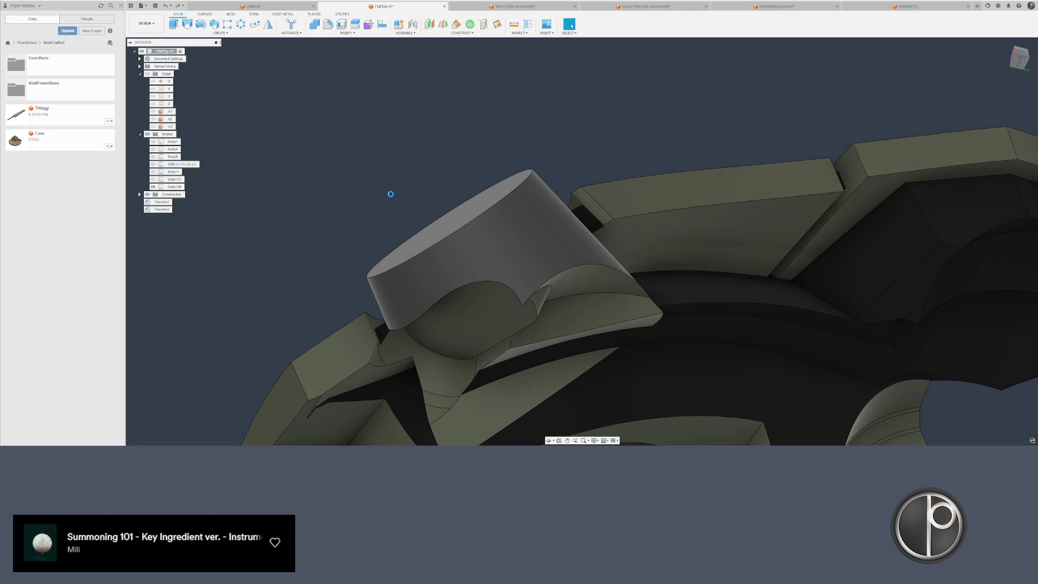
{"action": "scroll", "coordinate": [390, 194], "scroll_direction": "down", "scroll_amount": 3}
{"action": "left_click", "coordinate": [399, 223]}
{"action": "middle_click_drag", "start_coordinate": [419, 283], "coordinate": [702, 198], "text": "shift"}
{"action": "key", "text": "Escape"}
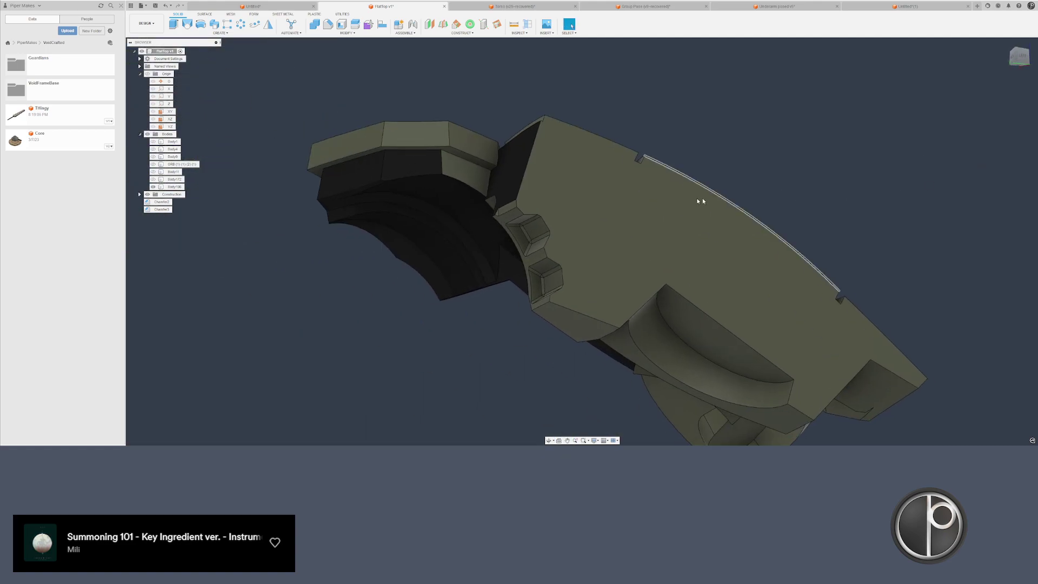
- Delete the chamfer strips between the inner walls of the two neighbouring rectangular notches
{"action": "middle_click_drag", "start_coordinate": [589, 195], "coordinate": [571, 207], "text": "shift"}
{"action": "middle_click_drag", "start_coordinate": [527, 242], "coordinate": [577, 239]}
{"action": "scroll", "coordinate": [606, 302], "scroll_direction": "up", "scroll_amount": 3}
{"action": "scroll", "coordinate": [606, 303], "scroll_direction": "up", "scroll_amount": 5}
{"action": "left_click", "coordinate": [594, 272]}
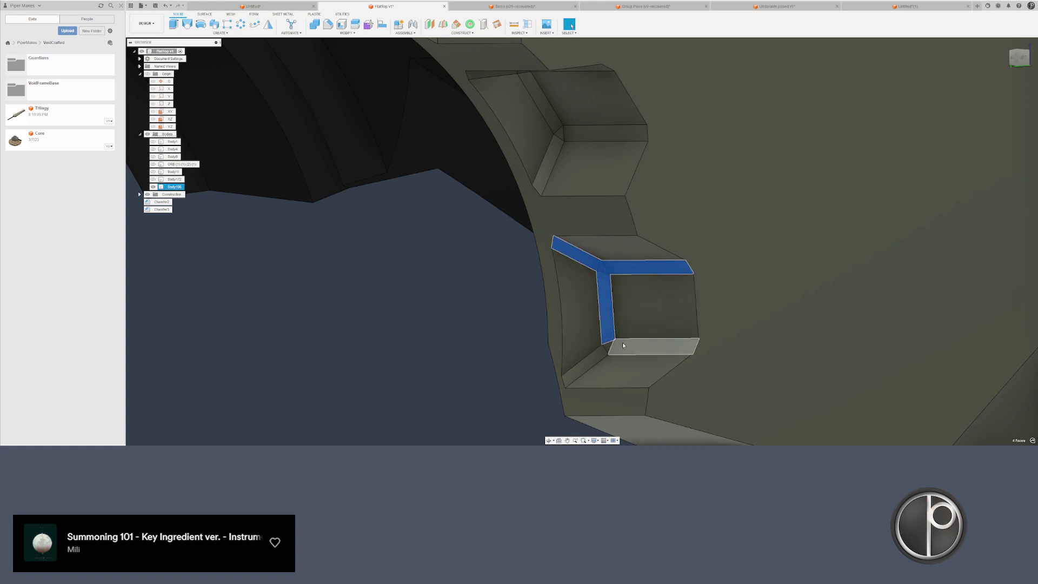
{"action": "left_click", "coordinate": [598, 358]}
{"action": "middle_click_drag", "start_coordinate": [594, 167], "coordinate": [589, 269]}
{"action": "scroll", "coordinate": [589, 269], "scroll_direction": "up", "scroll_amount": 2}
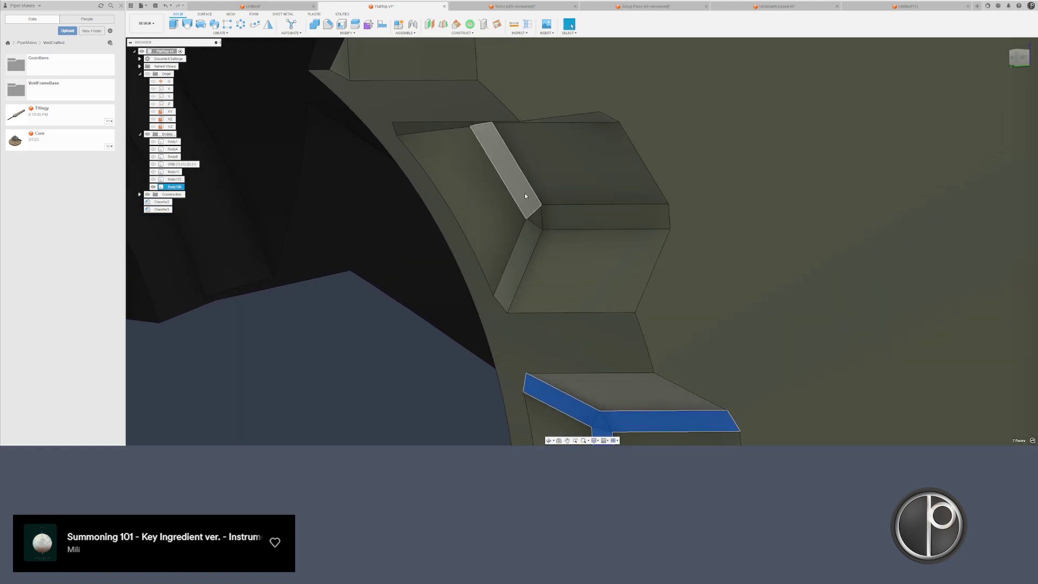
{"action": "middle_click_drag", "start_coordinate": [525, 179], "coordinate": [626, 240], "text": "shift"}
{"action": "left_click", "coordinate": [443, 258]}
{"action": "left_click", "coordinate": [410, 263]}
{"action": "scroll", "coordinate": [417, 271], "scroll_direction": "down", "scroll_amount": 1}
{"action": "key", "text": "Delete"}
{"action": "scroll", "coordinate": [417, 276], "scroll_direction": "down", "scroll_amount": 3}
{"action": "scroll", "coordinate": [442, 381], "scroll_direction": "down", "scroll_amount": 3}
{"action": "scroll", "coordinate": [651, 233], "scroll_direction": "up", "scroll_amount": 2}
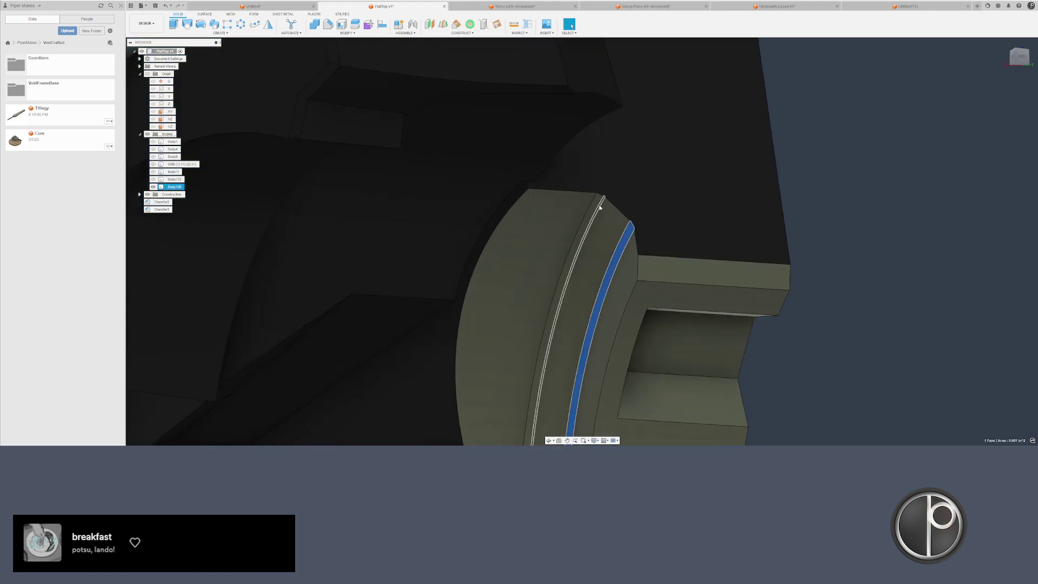
- Press-pull the inner end face of the lower notch outward past the curved rim to open the notch's side
{"action": "middle_click_drag", "start_coordinate": [598, 206], "coordinate": [882, 349], "text": "shift"}
{"action": "scroll", "coordinate": [649, 170], "scroll_direction": "up", "scroll_amount": 4}
{"action": "left_click", "coordinate": [609, 269]}
{"action": "right_click", "coordinate": [610, 267]}
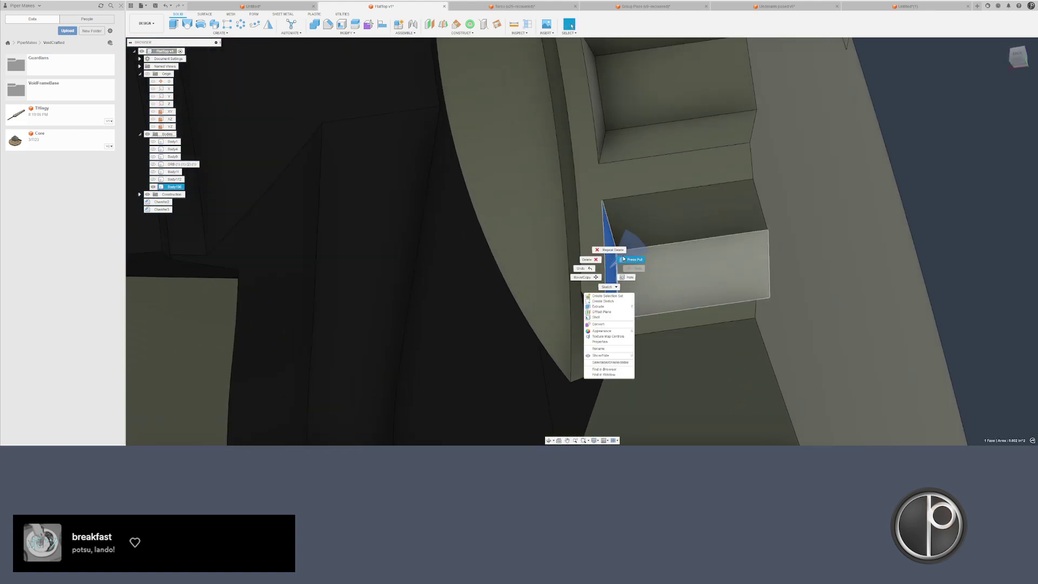
{"action": "left_click", "coordinate": [632, 259]}
{"action": "left_click_drag", "start_coordinate": [593, 270], "coordinate": [570, 272]}
{"action": "key", "text": "Return"}
- Press-pull the inner end face of the upper notch outward past the curved rim to open that notch too
{"action": "middle_click_drag", "start_coordinate": [591, 184], "coordinate": [598, 273]}
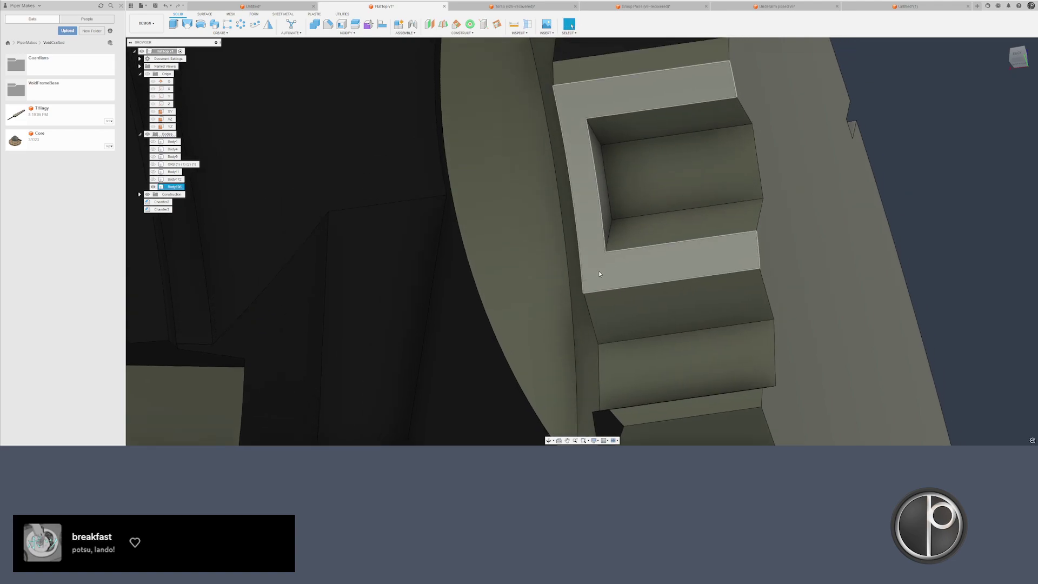
{"action": "left_click", "coordinate": [601, 191]}
{"action": "right_click", "coordinate": [602, 191]}
{"action": "left_click", "coordinate": [612, 184]}
{"action": "left_click_drag", "start_coordinate": [604, 192], "coordinate": [557, 200]}
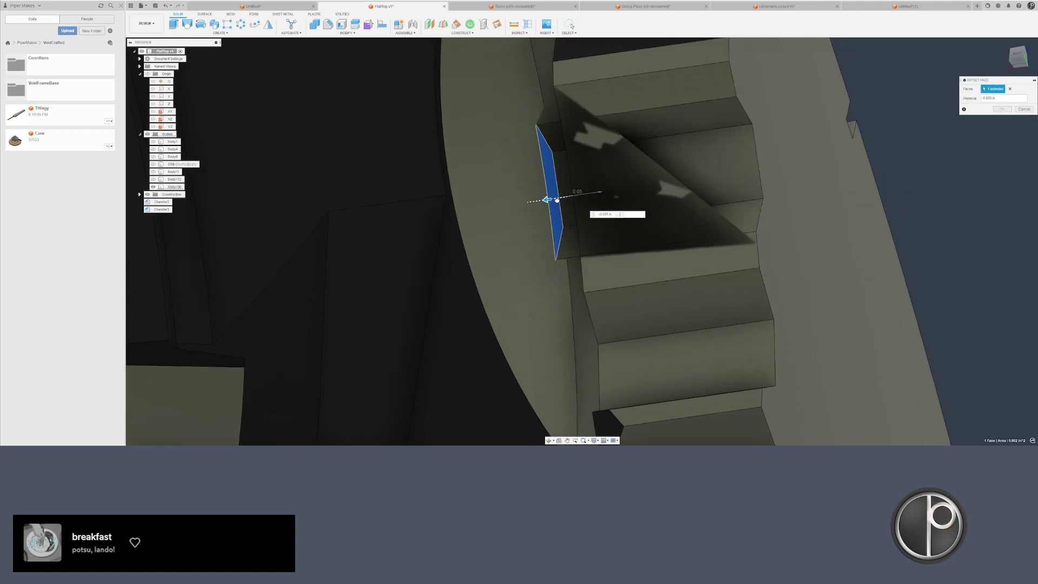
{"action": "key", "text": "Return"}
{"action": "scroll", "coordinate": [556, 200], "scroll_direction": "down", "scroll_amount": 2}
{"action": "middle_click_drag", "start_coordinate": [586, 180], "coordinate": [576, 254]}
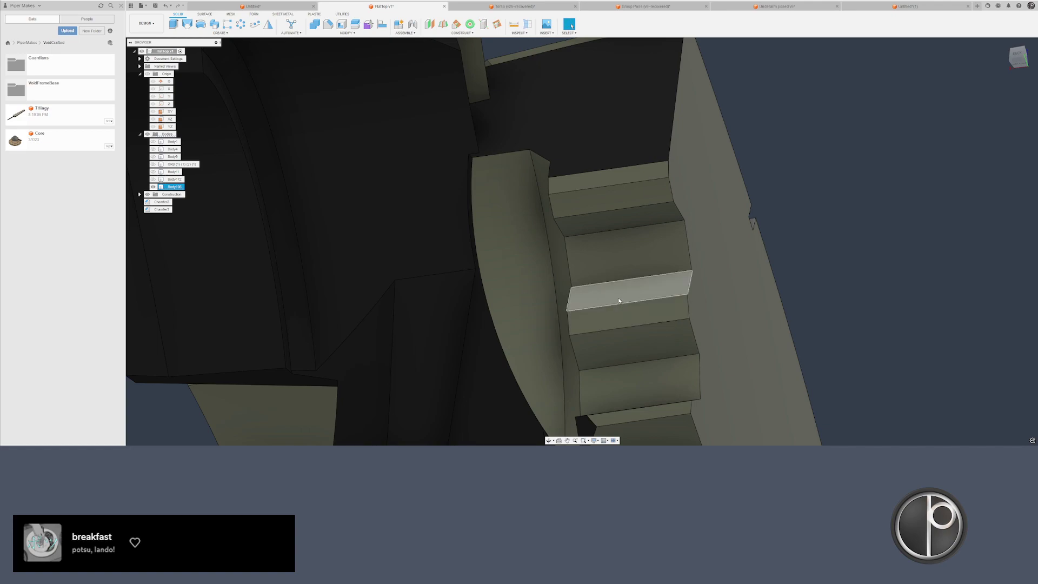
- Offset the raised curved face between the two open notches down close to the level of the notch floors
{"action": "middle_click_drag", "start_coordinate": [622, 310], "coordinate": [538, 300], "text": "shift"}
{"action": "middle_click_drag", "start_coordinate": [538, 300], "coordinate": [811, 157]}
{"action": "scroll", "coordinate": [566, 317], "scroll_direction": "up", "scroll_amount": 1}
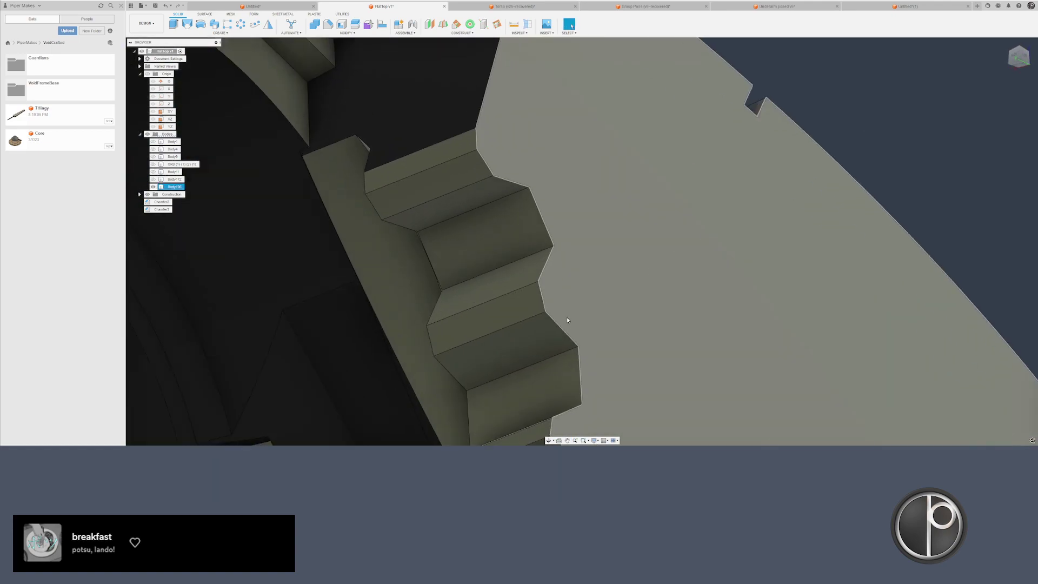
{"action": "left_click", "coordinate": [506, 311]}
{"action": "key", "text": "q"}
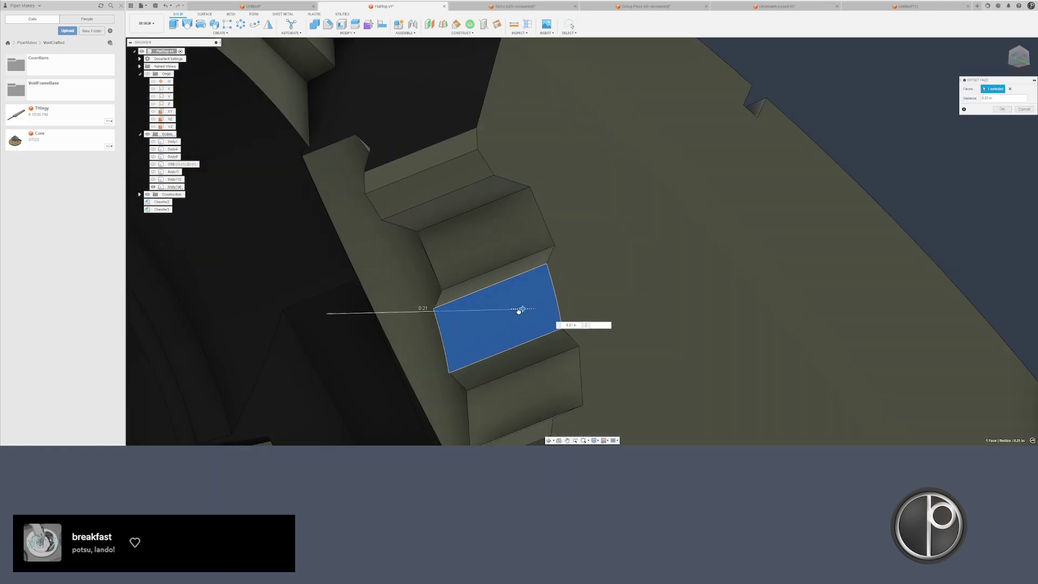
{"action": "left_click_drag", "start_coordinate": [519, 309], "coordinate": [572, 308]}
{"action": "key", "text": "Return"}
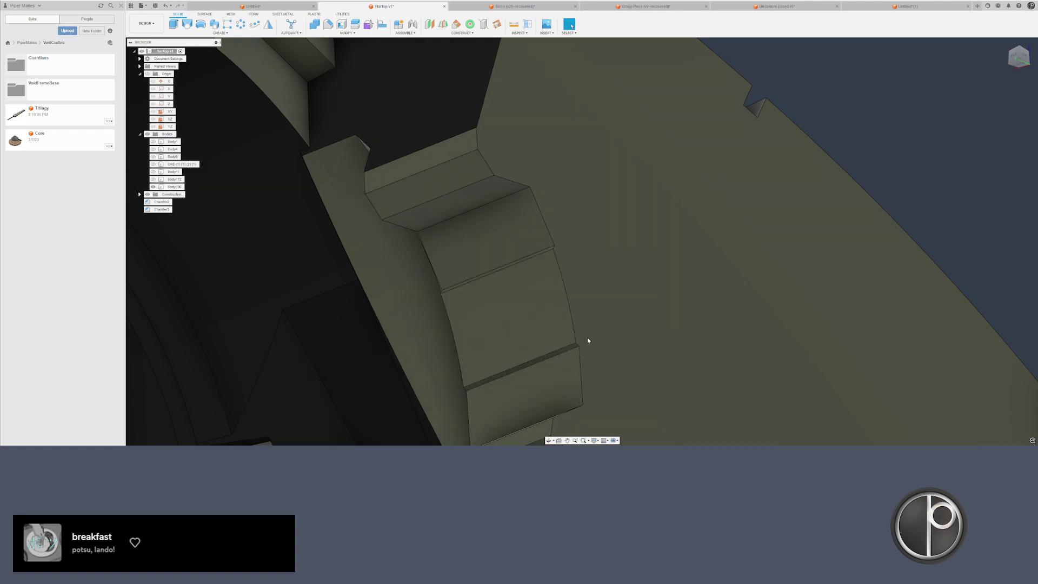
- Fine-tune the offset of the same face between the notches to match the neighbouring notch floors
{"action": "left_click", "coordinate": [535, 330]}
{"action": "right_click", "coordinate": [535, 330]}
{"action": "left_click", "coordinate": [552, 323]}
{"action": "scroll", "coordinate": [544, 332], "scroll_direction": "up", "scroll_amount": 2}
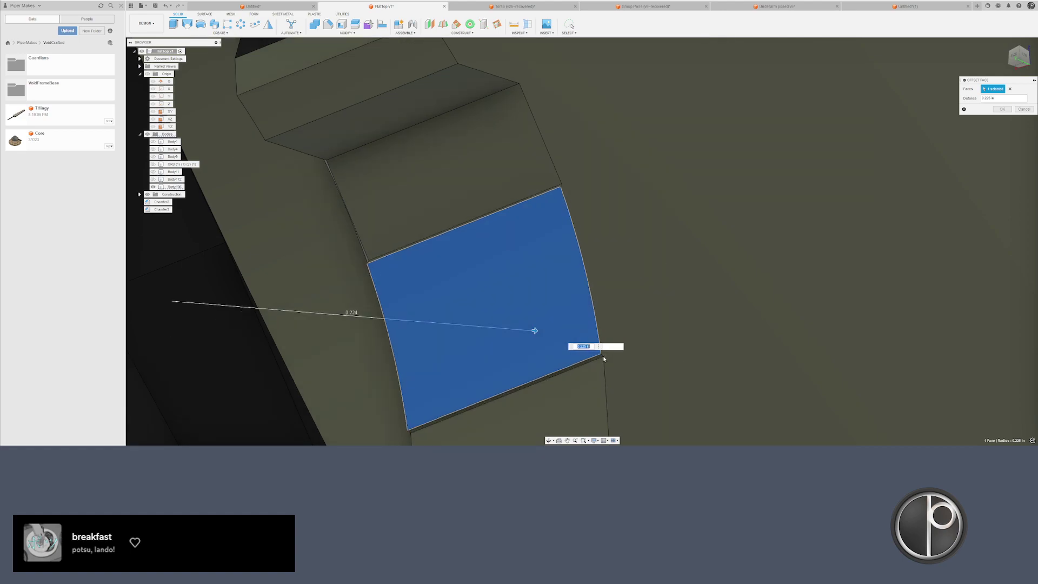
{"action": "scroll", "coordinate": [599, 355], "scroll_direction": "up", "scroll_amount": 3}
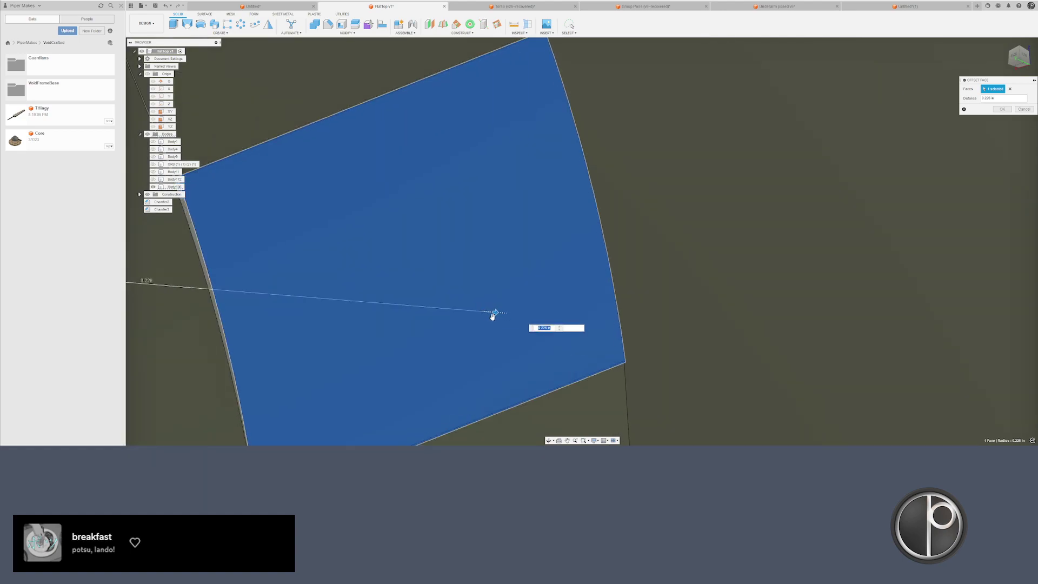
{"action": "key", "text": "Return"}
- Delete the leftover strip faces that split the curved wall of the merged notches
{"action": "scroll", "coordinate": [490, 319], "scroll_direction": "down", "scroll_amount": 5}
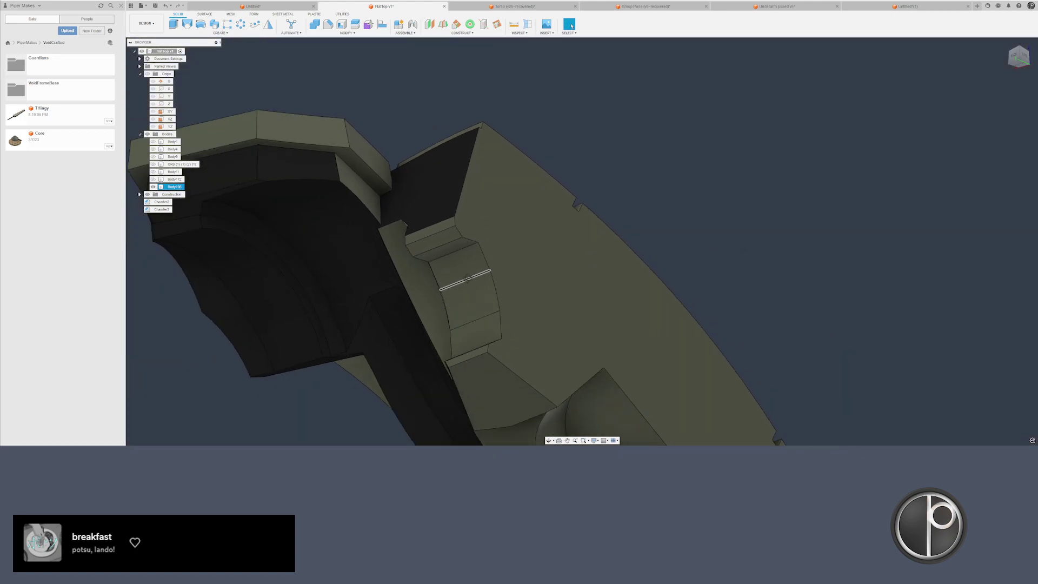
{"action": "middle_click_drag", "start_coordinate": [468, 278], "coordinate": [385, 287], "text": "shift"}
{"action": "left_click", "coordinate": [386, 287]}
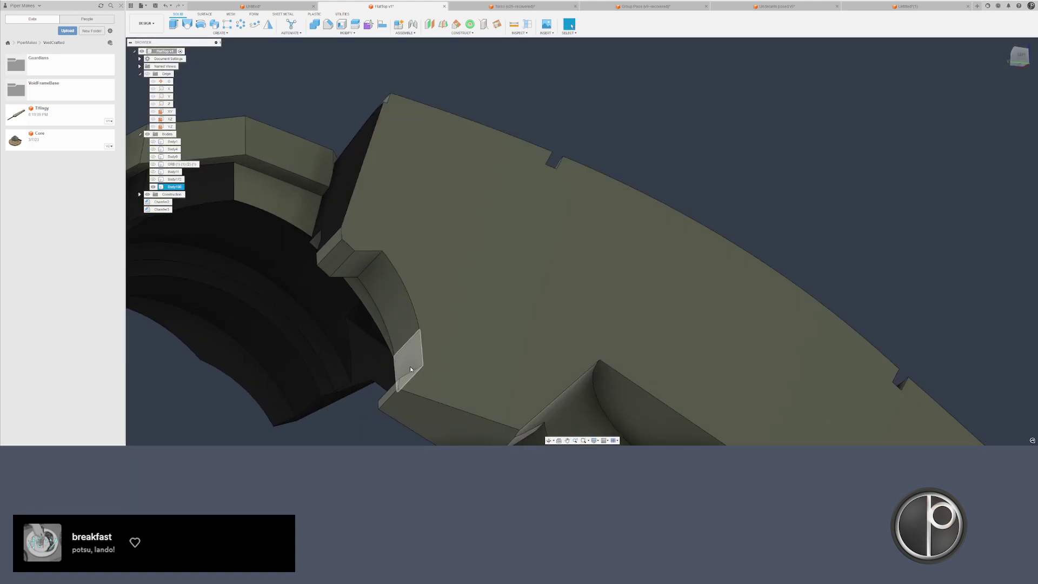
{"action": "middle_click_drag", "start_coordinate": [447, 297], "coordinate": [538, 294]}
- Delete the three small step faces at the end of the curved recess nearest the faceted rim
{"action": "scroll", "coordinate": [451, 256], "scroll_direction": "up", "scroll_amount": 2}
{"action": "left_click", "coordinate": [452, 250]}
{"action": "left_click", "coordinate": [425, 252], "text": "ctrl"}
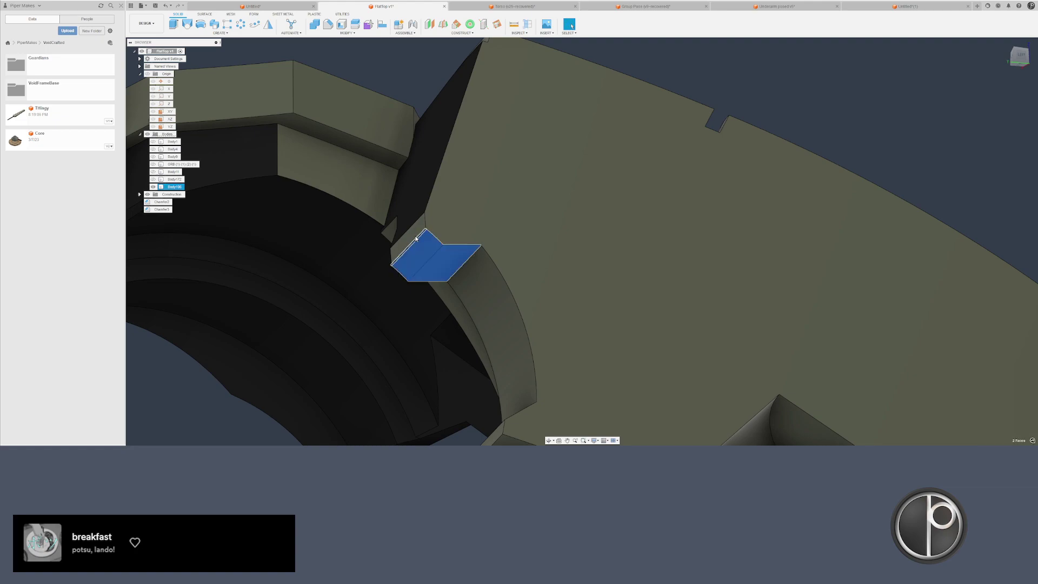
{"action": "left_click", "coordinate": [416, 236], "text": "ctrl"}
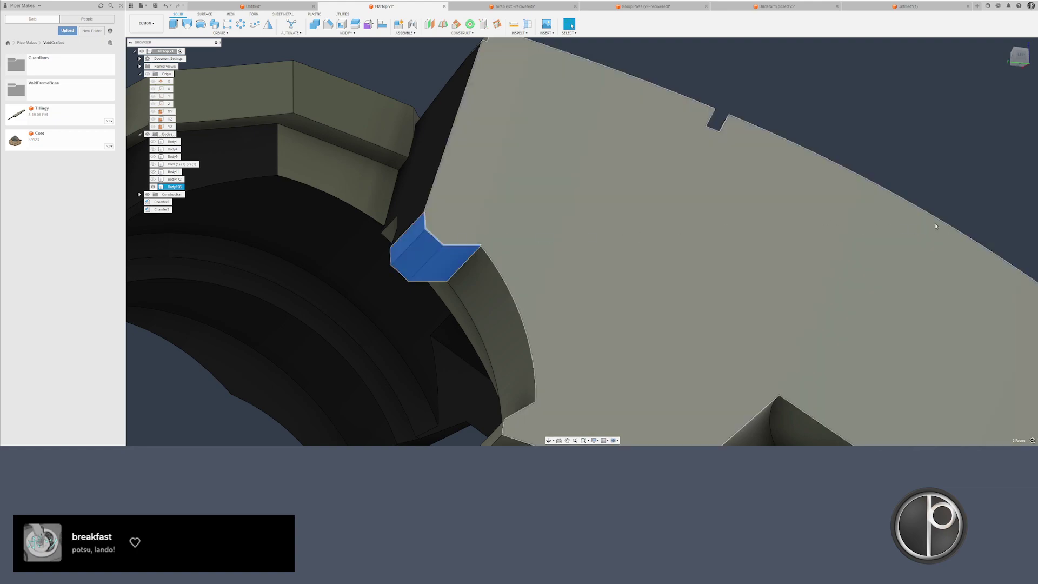
{"action": "scroll", "coordinate": [708, 247], "scroll_direction": "down", "scroll_amount": 5}
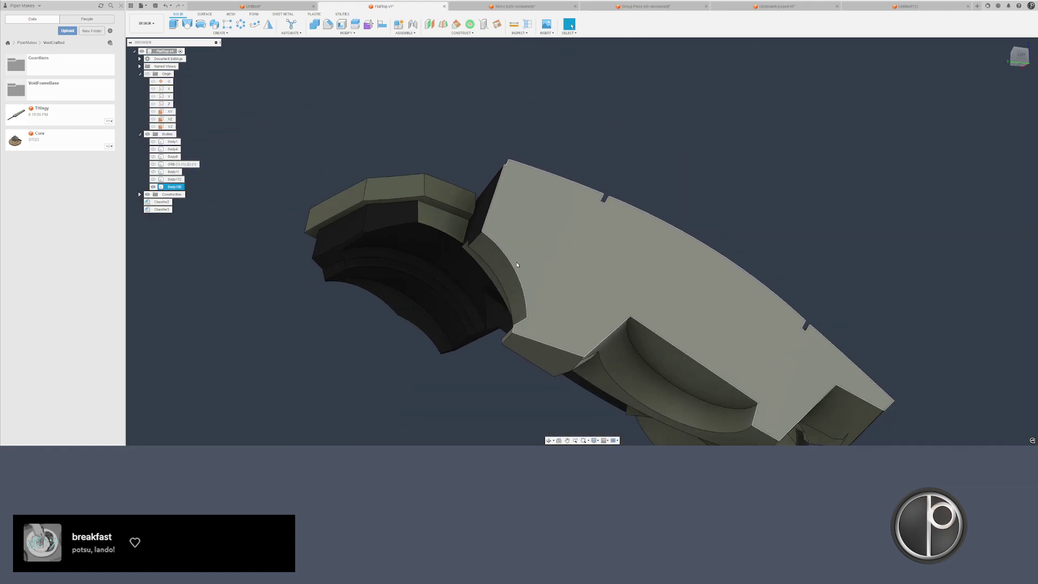
- Delete the two ledge faces at the opposite end of the curved recess
{"action": "middle_click_drag", "start_coordinate": [708, 247], "coordinate": [540, 266], "text": "shift"}
{"action": "scroll", "coordinate": [664, 352], "scroll_direction": "up", "scroll_amount": 5}
{"action": "scroll", "coordinate": [664, 351], "scroll_direction": "down", "scroll_amount": 3}
{"action": "scroll", "coordinate": [684, 266], "scroll_direction": "up", "scroll_amount": 2}
{"action": "key", "text": "Delete"}
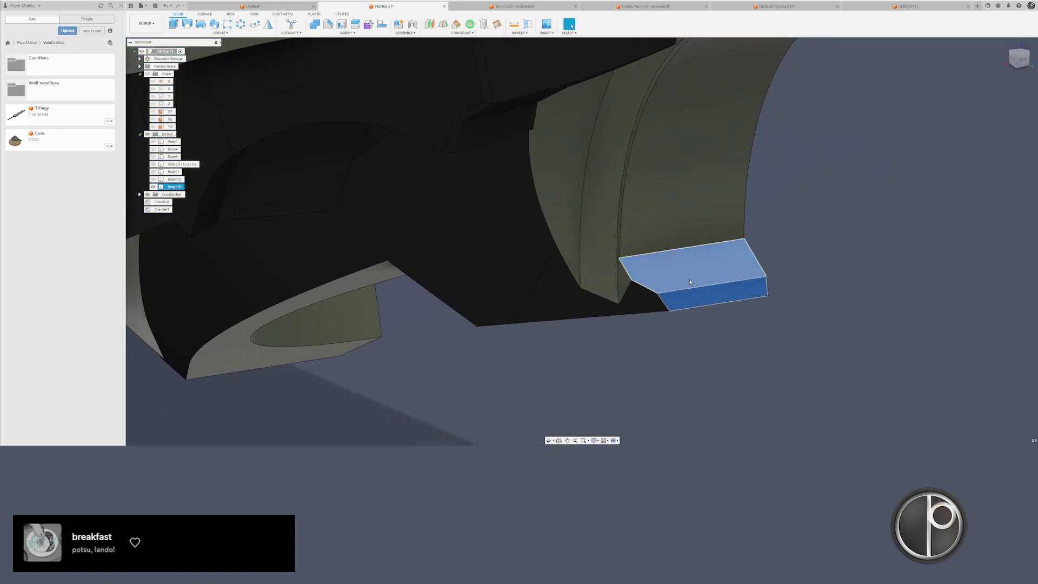
{"action": "scroll", "coordinate": [656, 294], "scroll_direction": "down", "scroll_amount": 1}
{"action": "scroll", "coordinate": [626, 293], "scroll_direction": "up", "scroll_amount": 5}
{"action": "scroll", "coordinate": [624, 297], "scroll_direction": "down", "scroll_amount": 3}
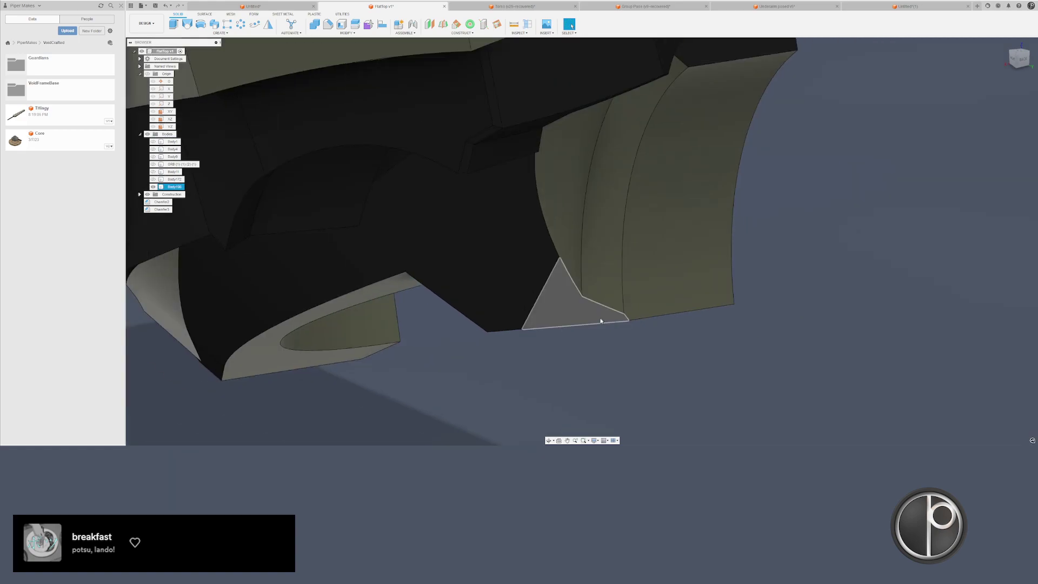
- Show the hidden lower helmet body together with the cleaned-up top armor and view the assembled helmet half
{"action": "middle_click_drag", "start_coordinate": [600, 319], "coordinate": [591, 287], "text": "shift"}
{"action": "middle_click_drag", "start_coordinate": [591, 227], "coordinate": [602, 351]}
{"action": "scroll", "coordinate": [609, 257], "scroll_direction": "down", "scroll_amount": 2}
{"action": "middle_click_drag", "start_coordinate": [609, 254], "coordinate": [604, 214], "text": "shift"}
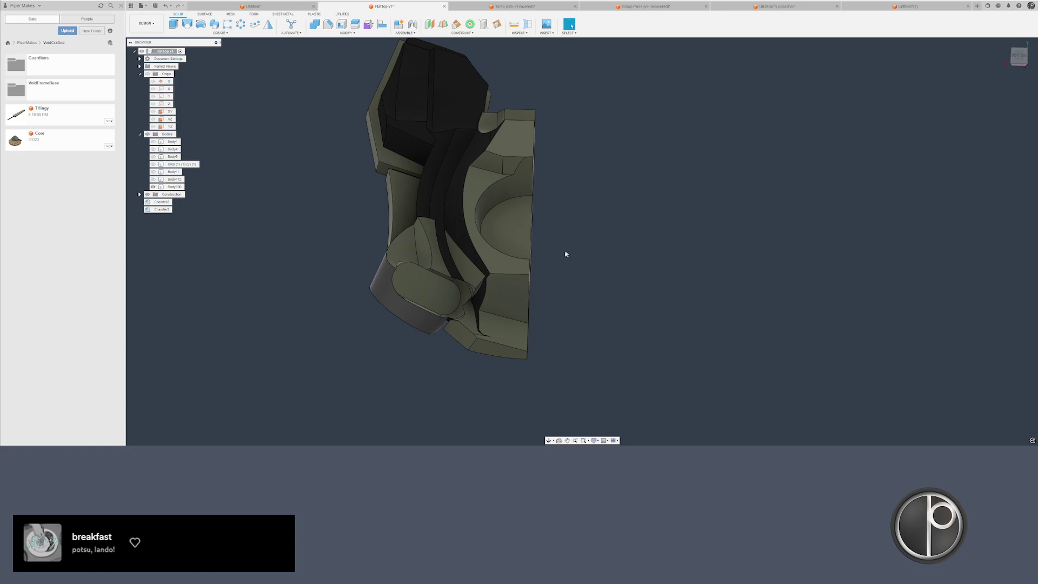
{"action": "middle_click_drag", "start_coordinate": [566, 253], "coordinate": [622, 256], "text": "shift"}
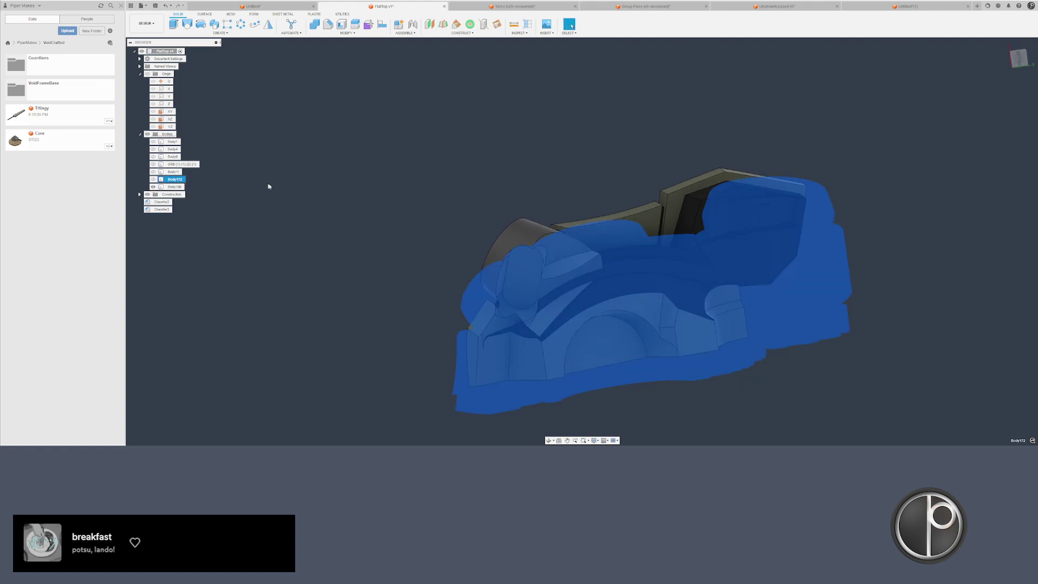
{"action": "left_click", "coordinate": [174, 180]}
{"action": "key", "text": "v"}
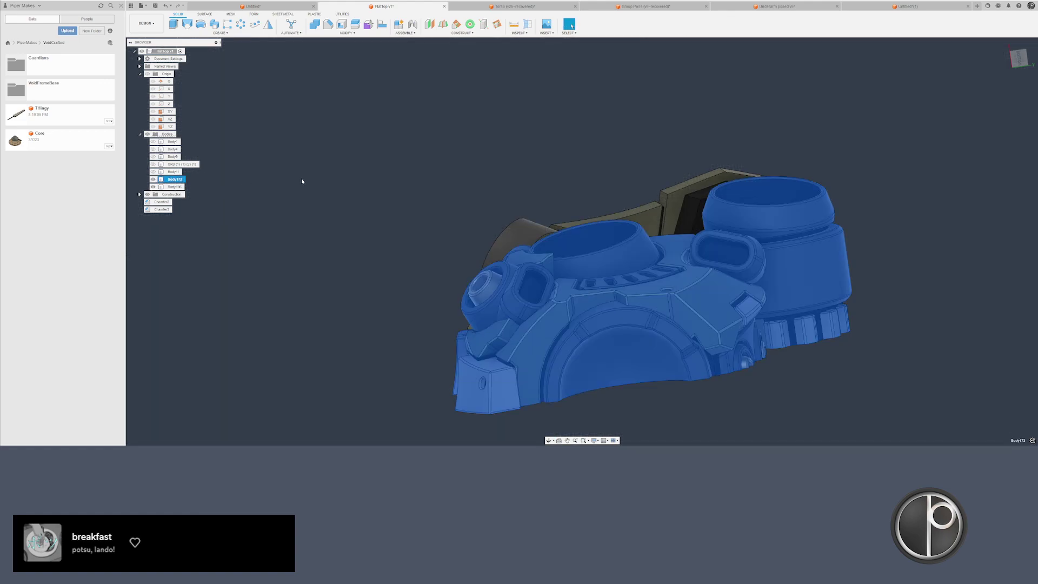
{"action": "left_click", "coordinate": [301, 180]}
{"action": "middle_click_drag", "start_coordinate": [301, 180], "coordinate": [362, 207], "text": "shift"}
{"action": "scroll", "coordinate": [348, 252], "scroll_direction": "down", "scroll_amount": 2}
{"action": "scroll", "coordinate": [352, 247], "scroll_direction": "down", "scroll_amount": 2}
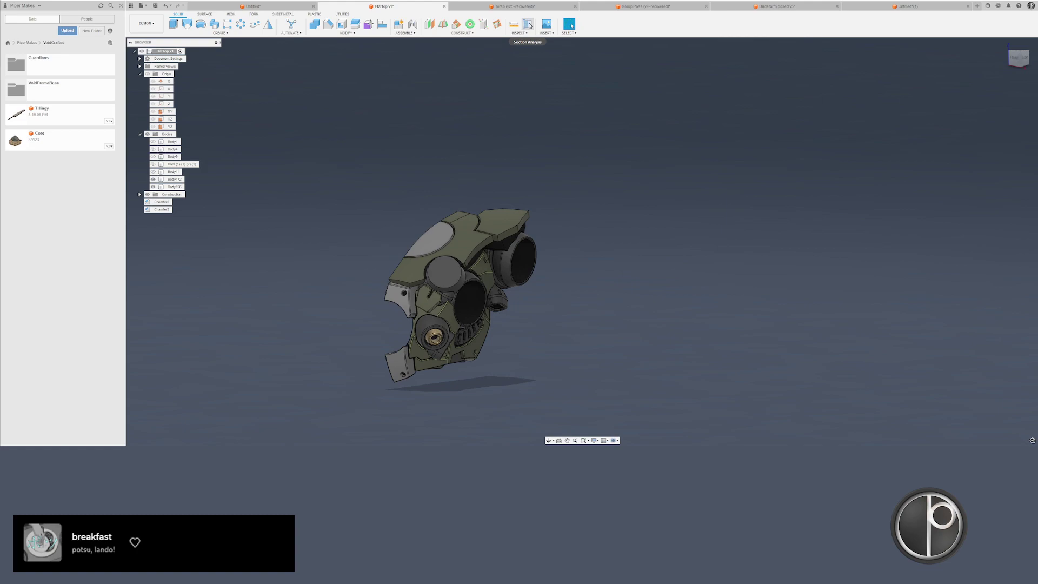
- Create a section analysis on the XZ plane through the top armor and lower helmet, flipping the cut direction and offsetting the plane inward
{"action": "left_click", "coordinate": [528, 24]}
{"action": "left_click", "coordinate": [406, 268]}
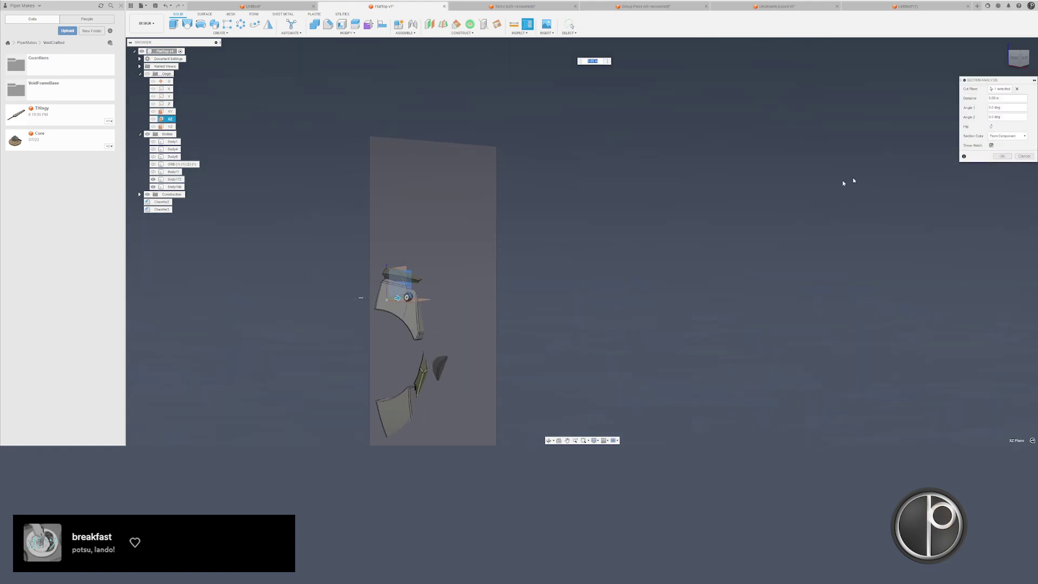
{"action": "left_click", "coordinate": [992, 127]}
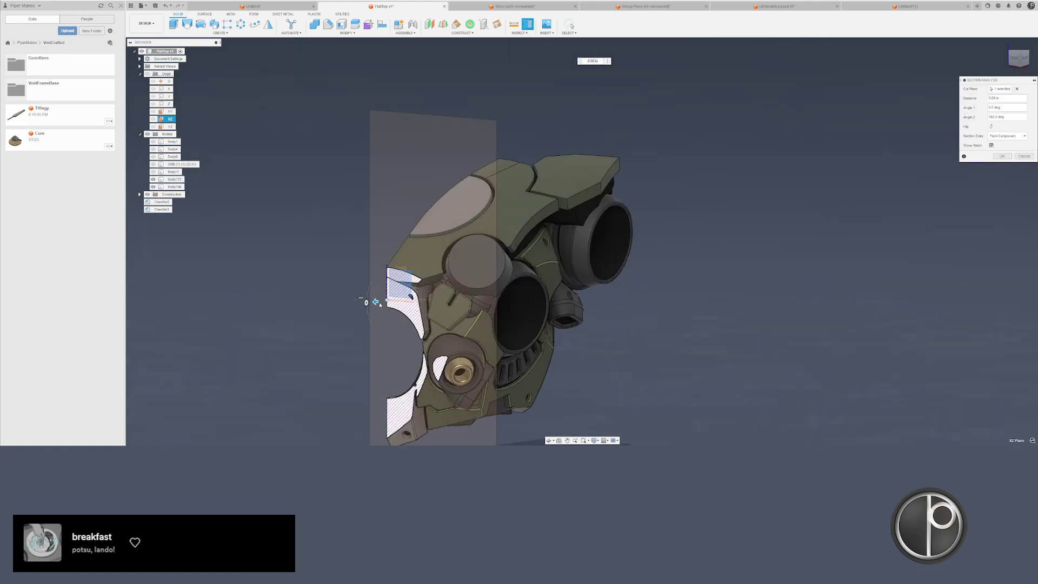
{"action": "left_click_drag", "start_coordinate": [378, 302], "coordinate": [404, 303]}
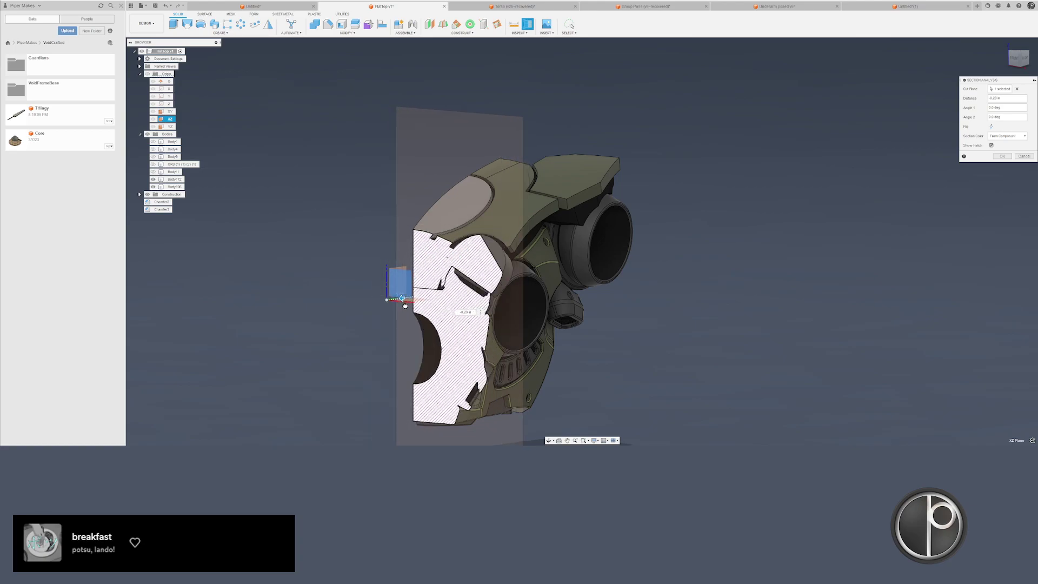
{"action": "scroll", "coordinate": [469, 260], "scroll_direction": "up", "scroll_amount": 10}
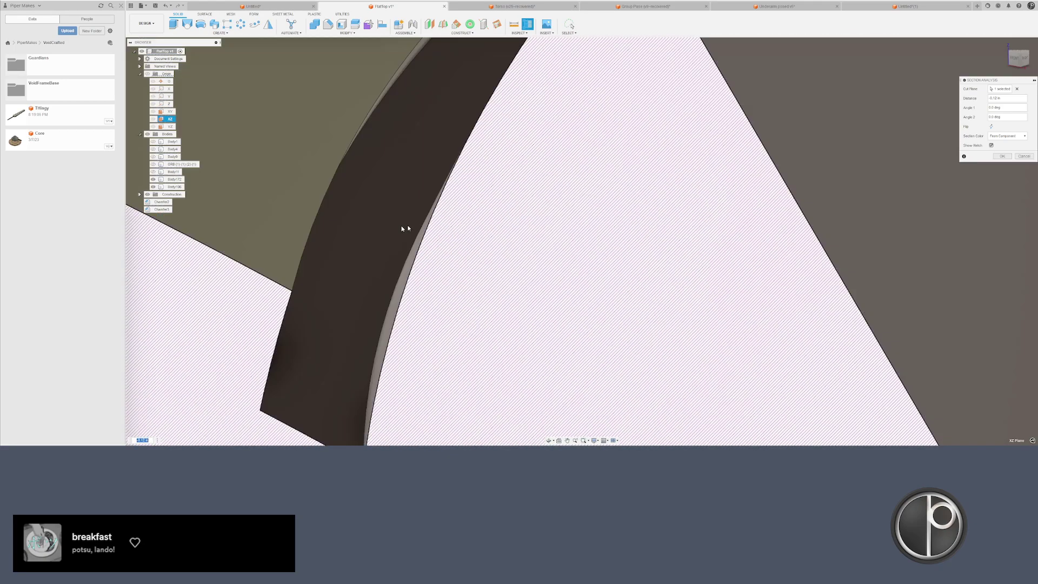
{"action": "scroll", "coordinate": [470, 340], "scroll_direction": "down", "scroll_amount": 10}
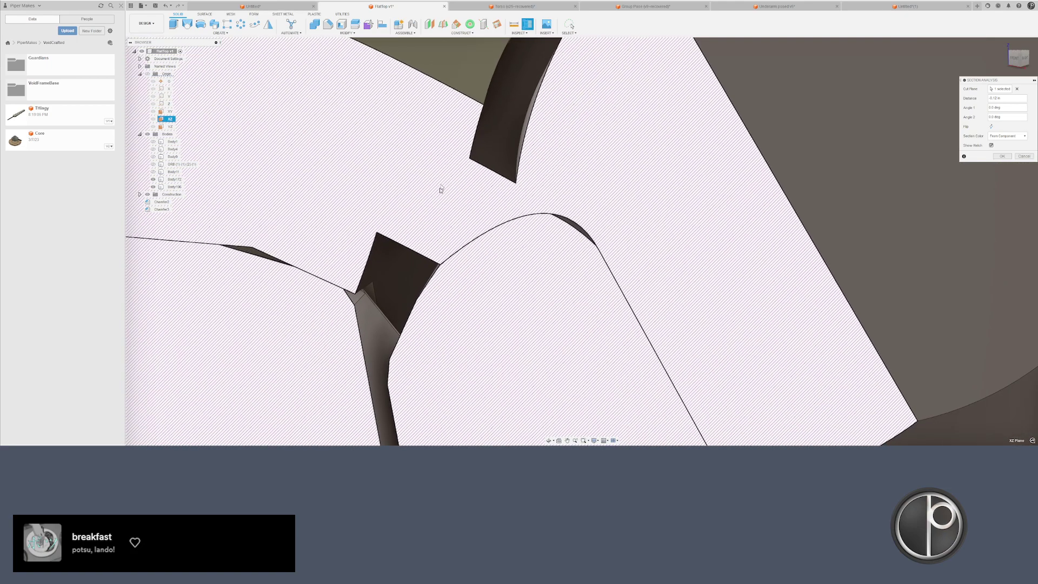
{"action": "scroll", "coordinate": [417, 304], "scroll_direction": "down", "scroll_amount": 2}
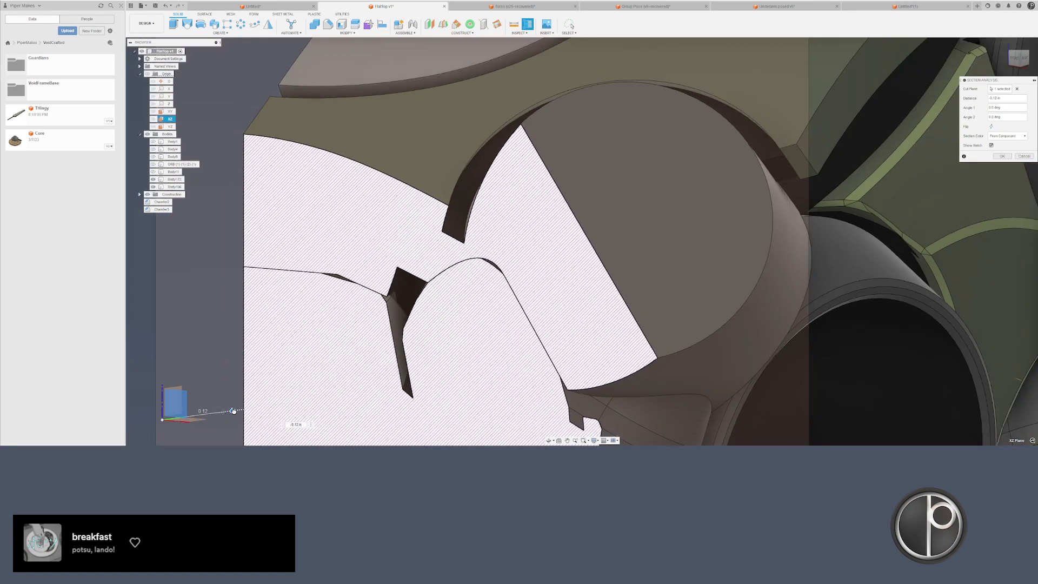
{"action": "left_click_drag", "start_coordinate": [233, 410], "coordinate": [286, 404]}
{"action": "left_click", "coordinate": [1002, 156]}
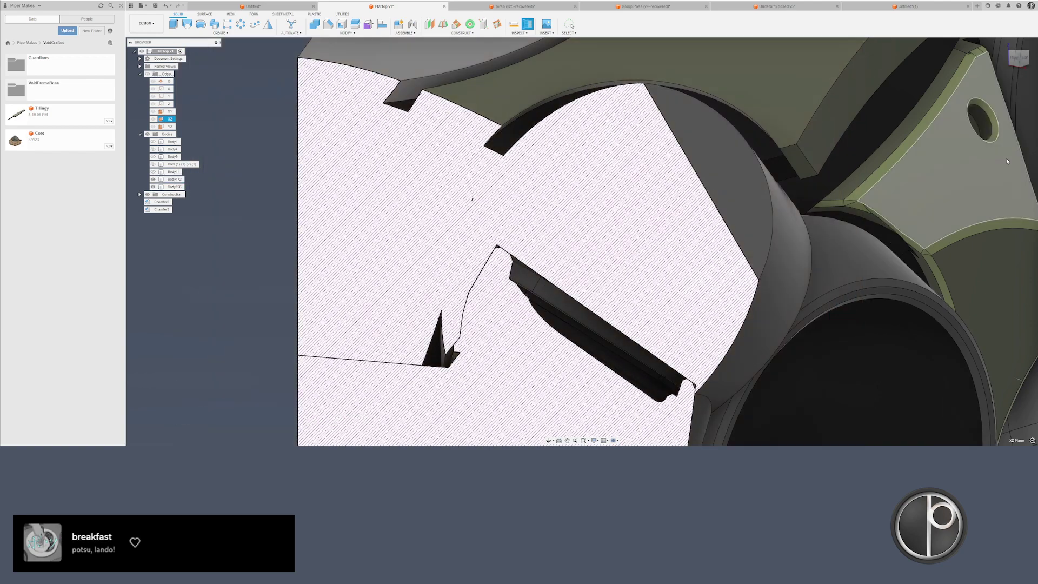
- Turn off the section display and box-select the faces around the top armor's round boss to inspect its internal edges
{"action": "middle_click_drag", "start_coordinate": [446, 232], "coordinate": [420, 233], "text": "shift"}
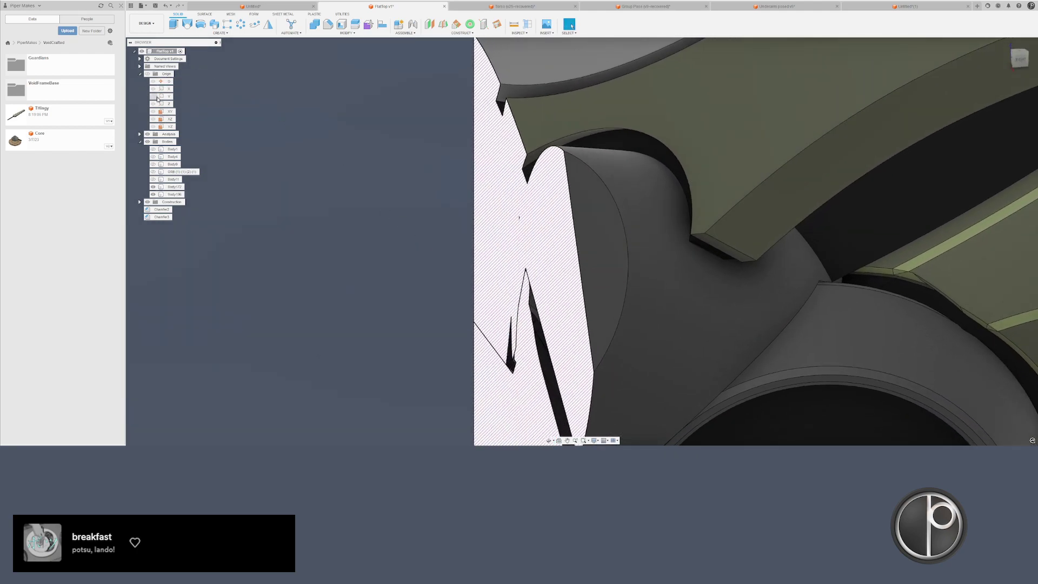
{"action": "left_click", "coordinate": [148, 135]}
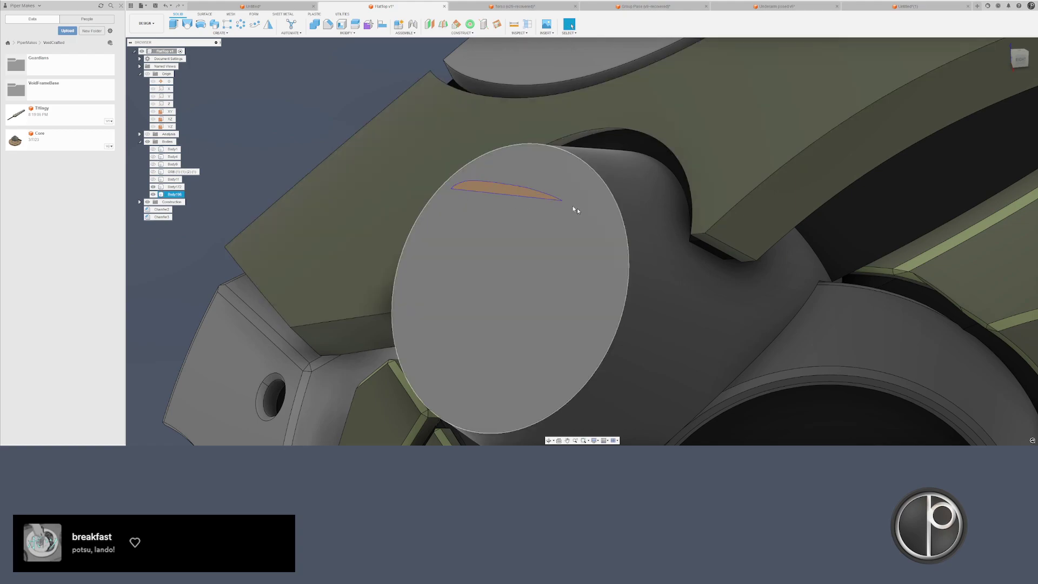
{"action": "left_click_drag", "start_coordinate": [577, 209], "coordinate": [408, 247]}
{"action": "mouse_move", "coordinate": [348, 151]}
{"action": "left_mouse_down"}
{"action": "mouse_move", "coordinate": [811, 135]}
{"action": "mouse_move", "coordinate": [324, 281]}
{"action": "left_mouse_up"}
{"action": "scroll", "coordinate": [406, 252], "scroll_direction": "down", "scroll_amount": 2}
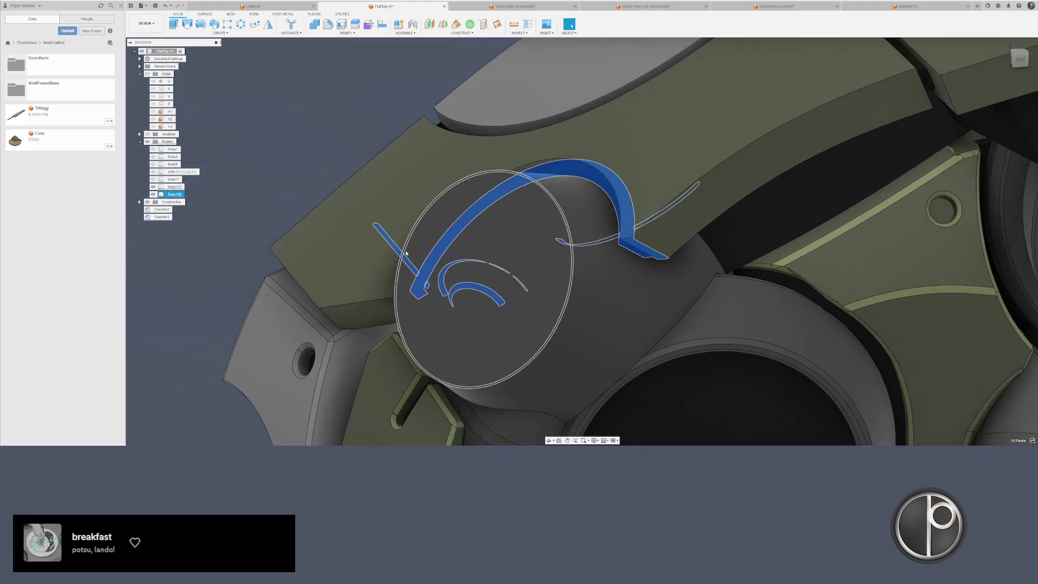
- Compare the section with the top armor hidden and shown, and hide the lower helmet to view the armor's cut alone
{"action": "middle_click_drag", "start_coordinate": [406, 252], "coordinate": [515, 248], "text": "shift"}
{"action": "left_click", "coordinate": [515, 249]}
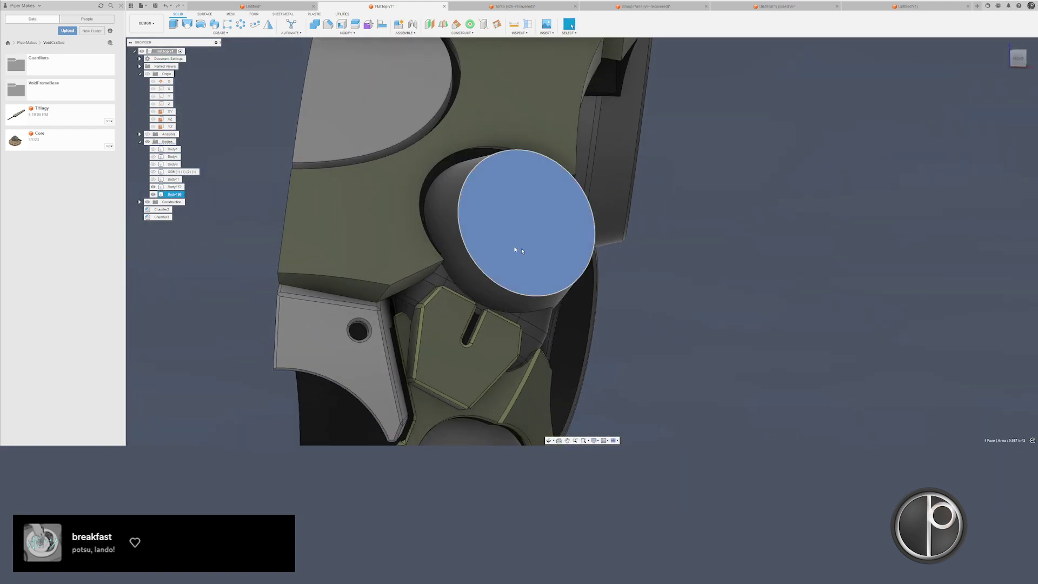
{"action": "key", "text": "v"}
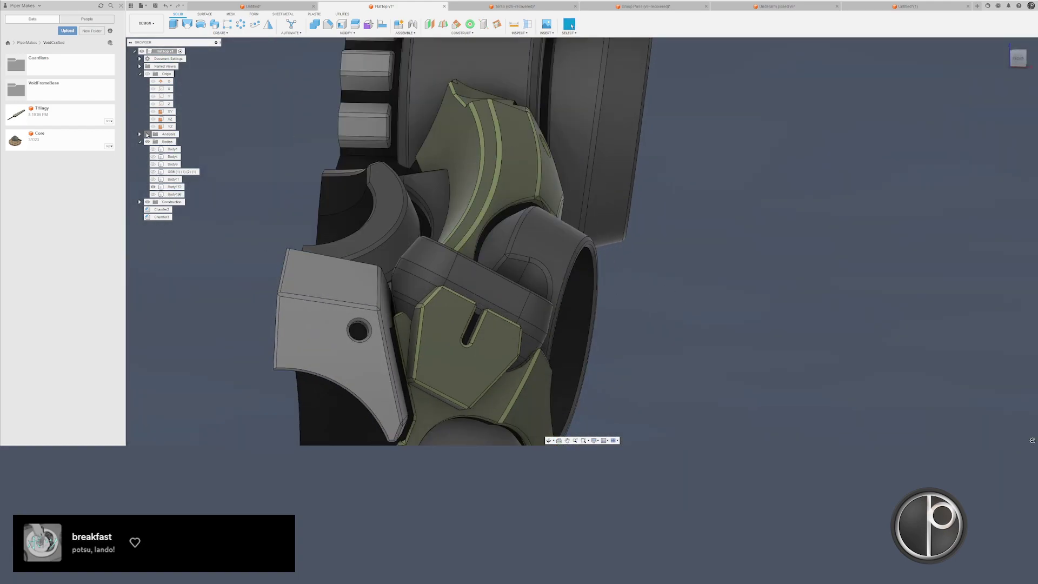
{"action": "left_click", "coordinate": [147, 134]}
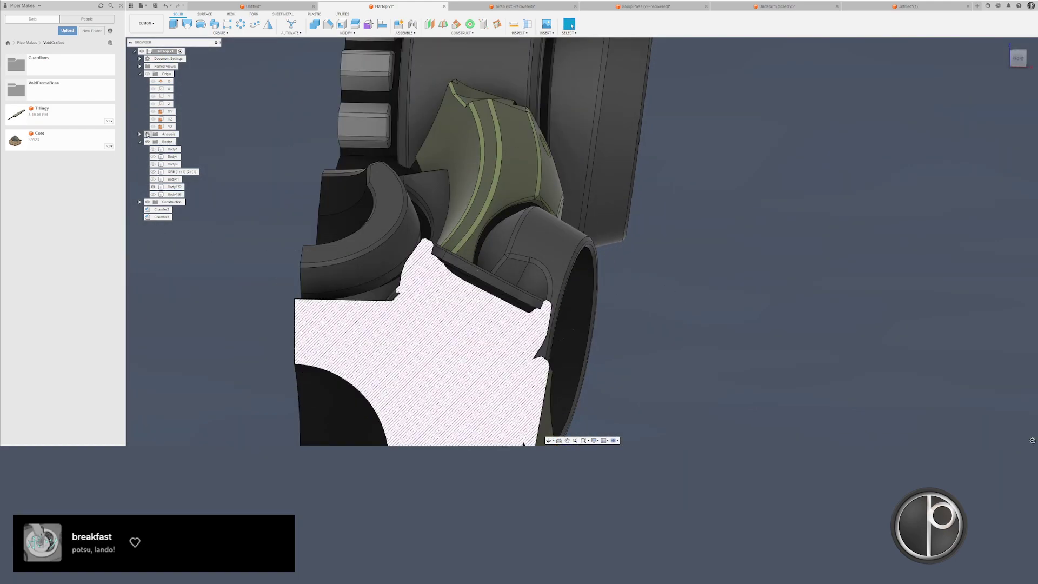
{"action": "left_click", "coordinate": [153, 195]}
{"action": "left_click", "coordinate": [154, 195]}
{"action": "left_click", "coordinate": [154, 194]}
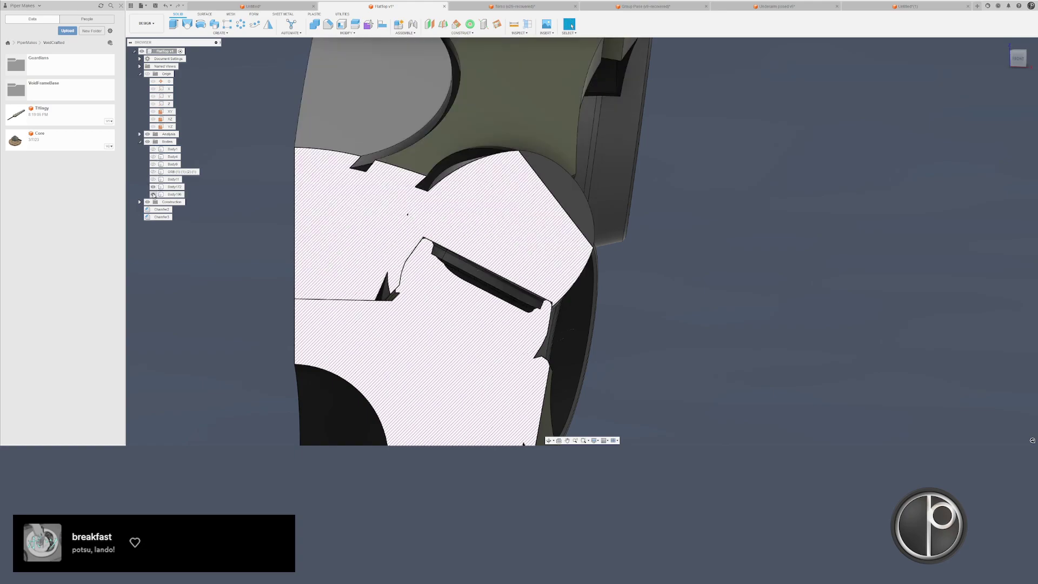
{"action": "left_click", "coordinate": [153, 187]}
{"action": "middle_click_drag", "start_coordinate": [451, 224], "coordinate": [438, 219], "text": "shift"}
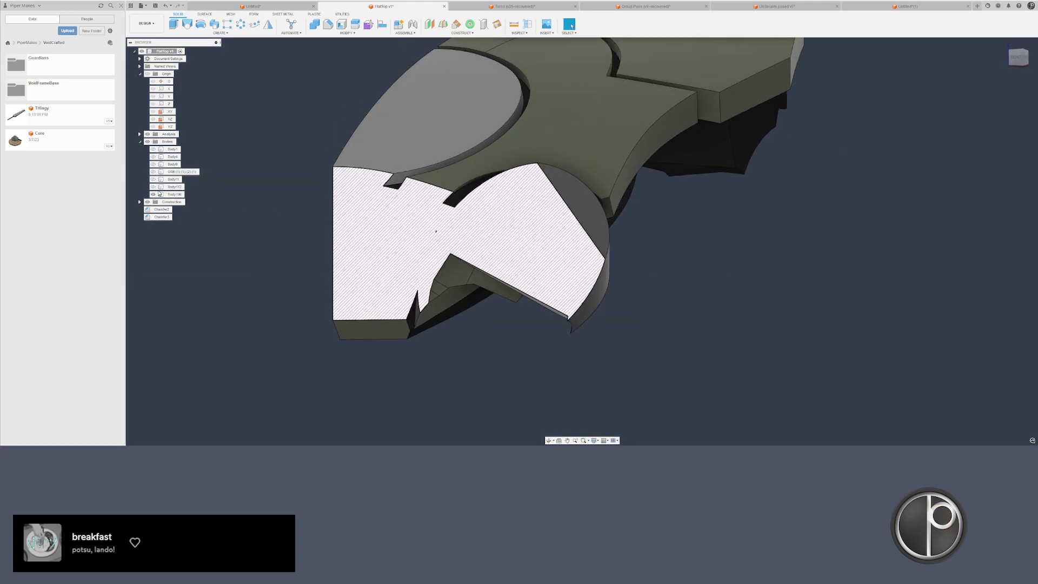
{"action": "left_click", "coordinate": [147, 133]}
{"action": "scroll", "coordinate": [472, 231], "scroll_direction": "up", "scroll_amount": 3}
{"action": "left_click_drag", "start_coordinate": [304, 167], "coordinate": [379, 295]}
{"action": "mouse_move", "coordinate": [325, 263]}
{"action": "middle_mouse_down", "text": "shift"}
{"action": "mouse_move", "coordinate": [323, 232]}
{"action": "mouse_move", "coordinate": [297, 213]}
{"action": "middle_mouse_up", "text": "shift"}
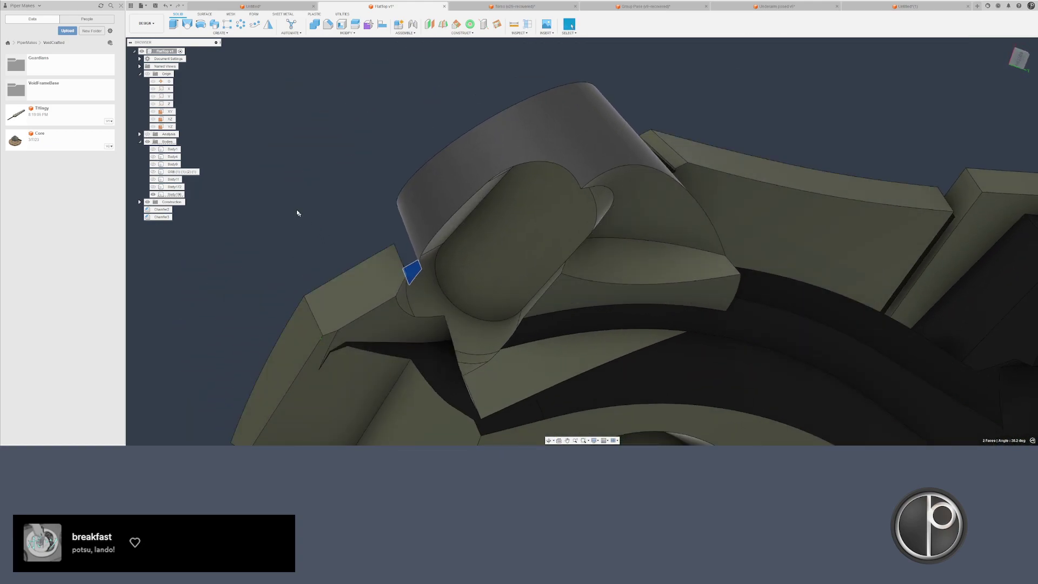
{"action": "mouse_move", "coordinate": [274, 170]}
{"action": "left_mouse_down"}
{"action": "mouse_move", "coordinate": [602, 409]}
{"action": "mouse_move", "coordinate": [168, 403]}
{"action": "left_mouse_up"}
{"action": "middle_click_drag", "start_coordinate": [284, 344], "coordinate": [381, 398], "text": "shift"}
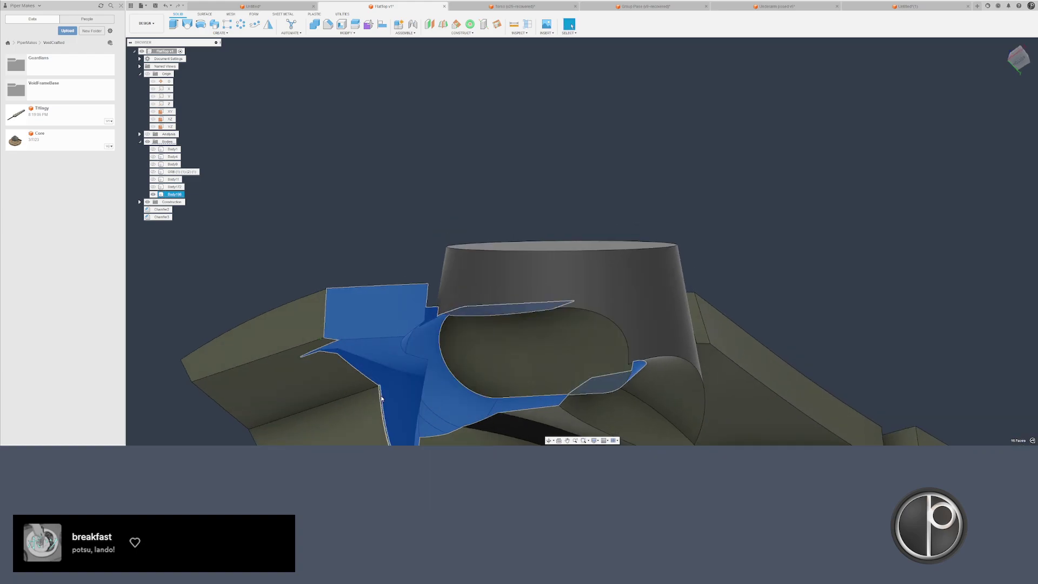
{"action": "left_click", "coordinate": [385, 391], "text": "ctrl"}
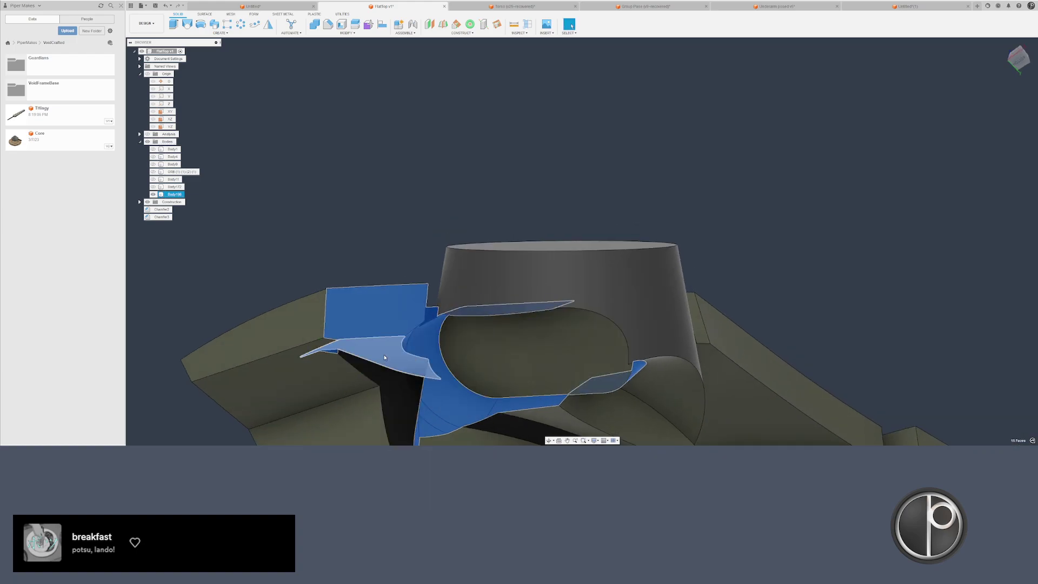
{"action": "left_click", "coordinate": [391, 354], "text": "ctrl"}
{"action": "left_click", "coordinate": [394, 319], "text": "ctrl"}
{"action": "left_click", "coordinate": [427, 346], "text": "ctrl"}
{"action": "left_click", "coordinate": [424, 429], "text": "ctrl"}
{"action": "middle_click_drag", "start_coordinate": [423, 429], "coordinate": [452, 238], "text": "shift"}
{"action": "scroll", "coordinate": [342, 375], "scroll_direction": "up", "scroll_amount": 2}
{"action": "left_click", "coordinate": [334, 361], "text": "ctrl"}
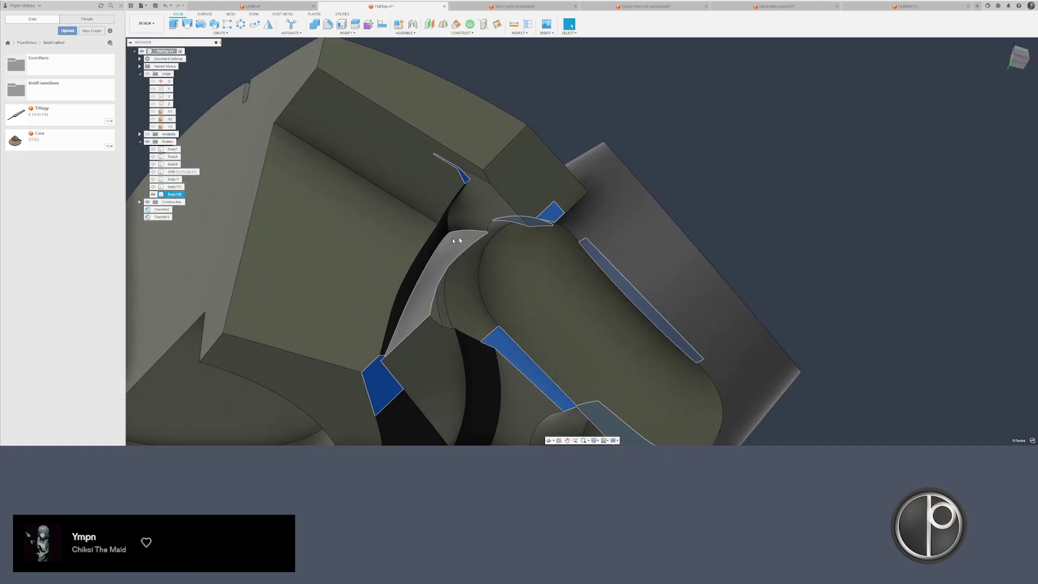
{"action": "key", "text": "Escape"}
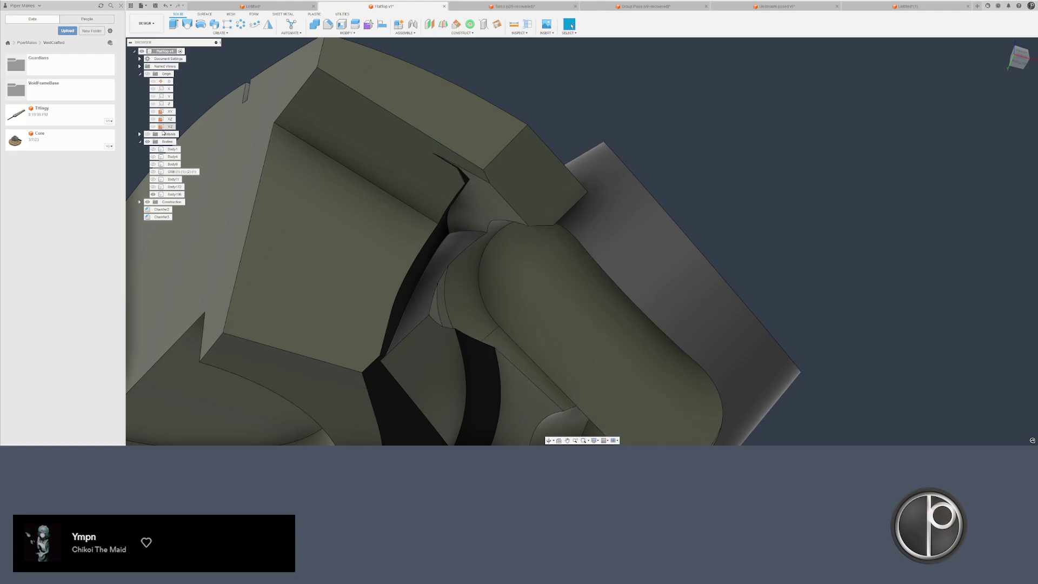
- Examine the tiny void inside the top armor in section, select its faces, and check them on the uncut body
{"action": "scroll", "coordinate": [447, 231], "scroll_direction": "up", "scroll_amount": 10}
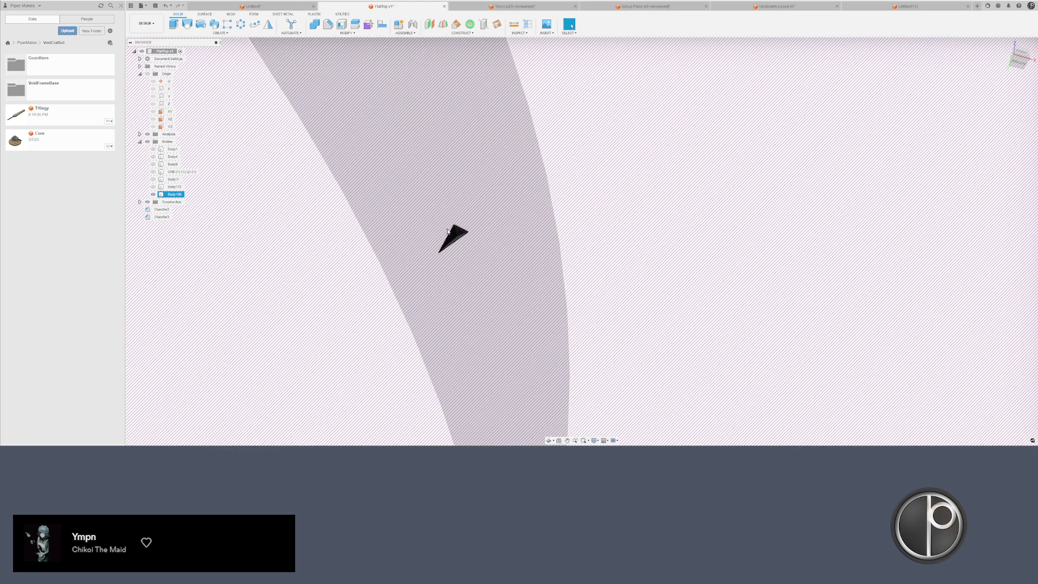
{"action": "scroll", "coordinate": [466, 232], "scroll_direction": "up", "scroll_amount": 3}
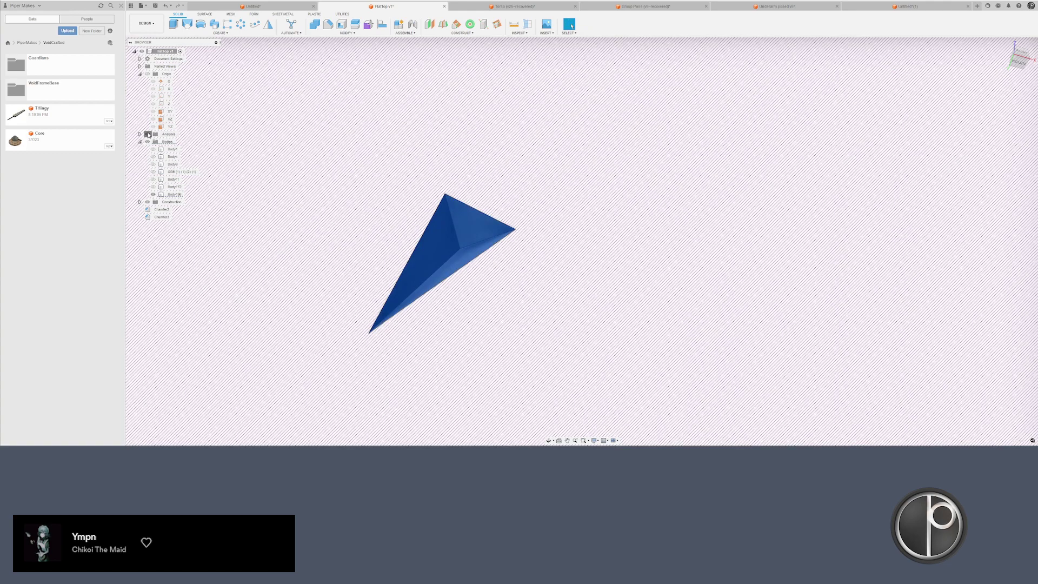
{"action": "left_click", "coordinate": [147, 134]}
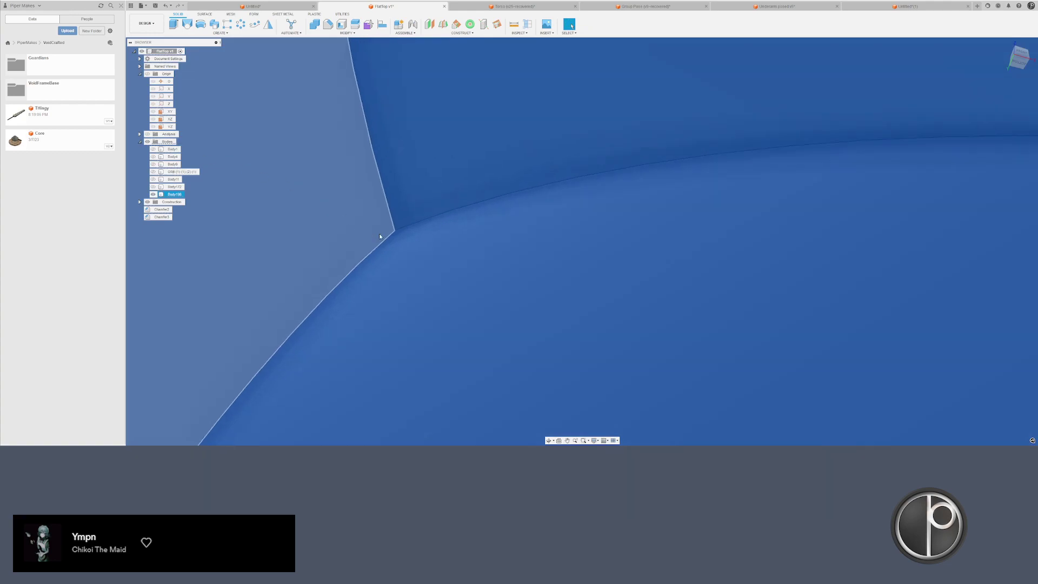
{"action": "scroll", "coordinate": [412, 239], "scroll_direction": "down", "scroll_amount": 8}
{"action": "left_click", "coordinate": [607, 171]}
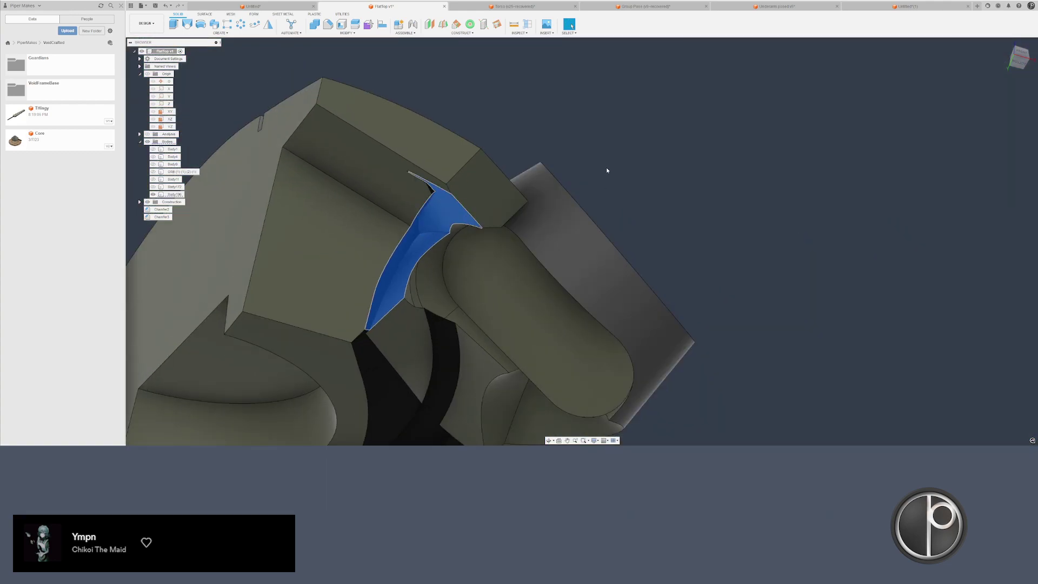
{"action": "left_click", "coordinate": [586, 178]}
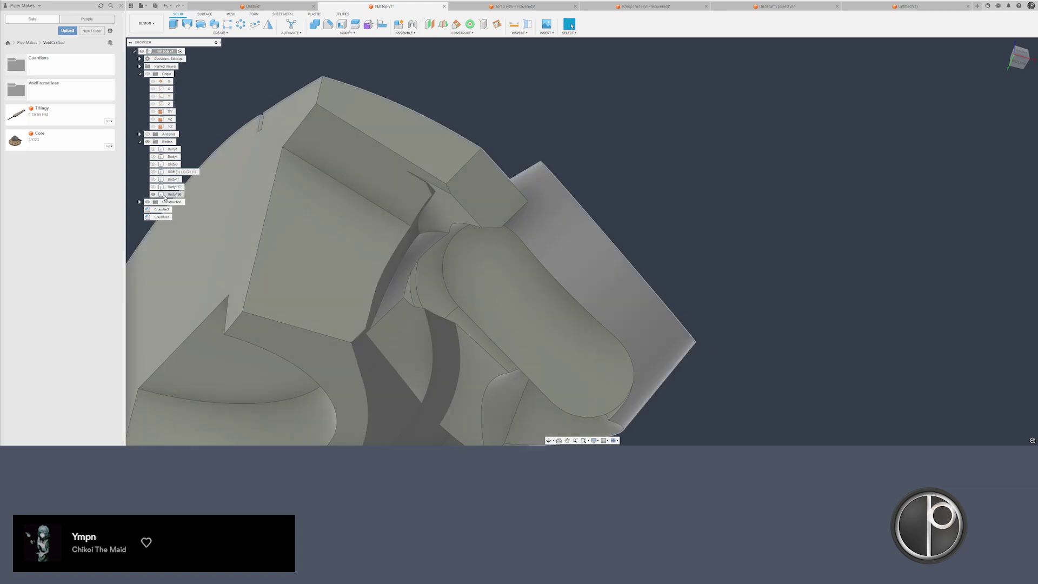
- Show all the hidden helmet bodies together with the top armor and view the complete helmet from the front
{"action": "left_click", "coordinate": [173, 194]}
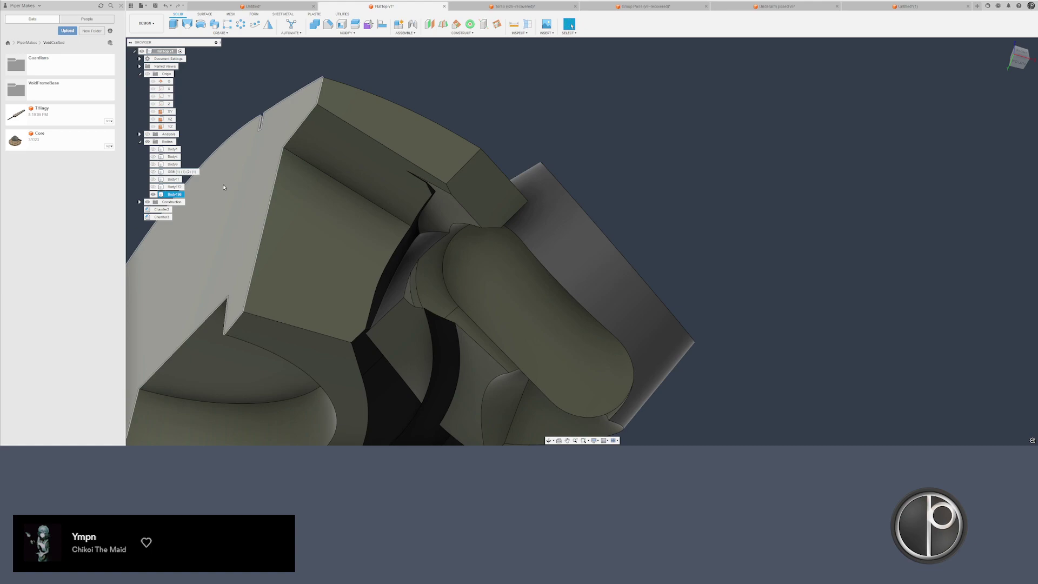
{"action": "middle_click_drag", "start_coordinate": [227, 187], "coordinate": [461, 277], "text": "shift"}
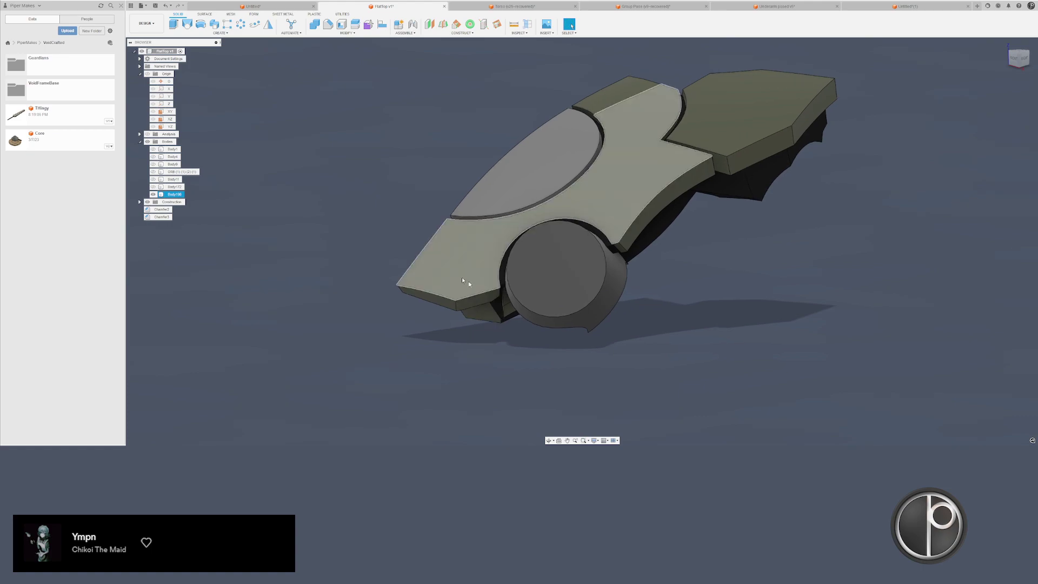
{"action": "left_click", "coordinate": [174, 186]}
{"action": "left_click", "coordinate": [172, 151], "text": "shift"}
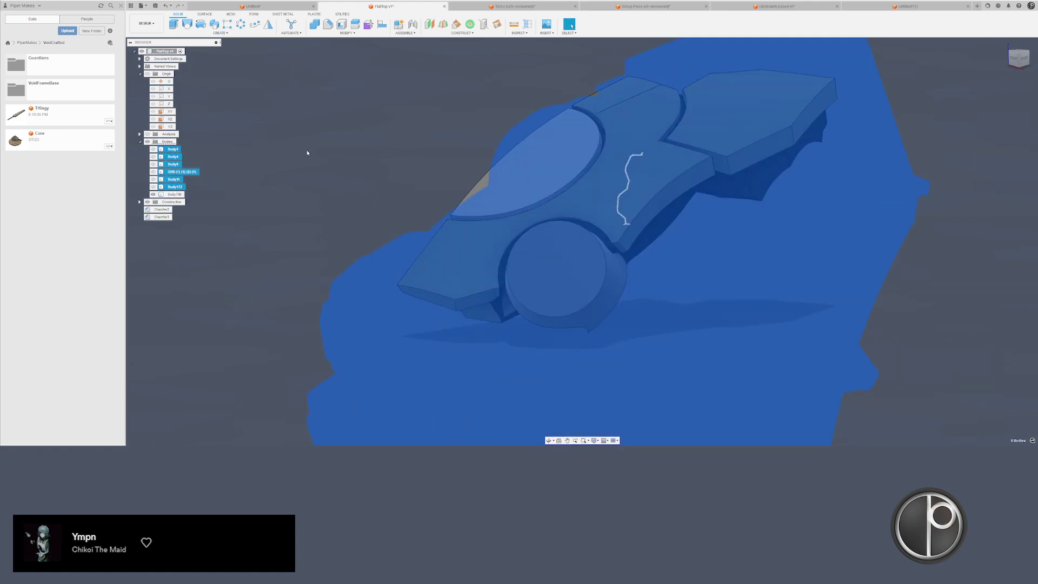
{"action": "key", "text": "v"}
{"action": "scroll", "coordinate": [308, 158], "scroll_direction": "down", "scroll_amount": 2}
{"action": "middle_click_drag", "start_coordinate": [308, 157], "coordinate": [340, 190], "text": "shift"}
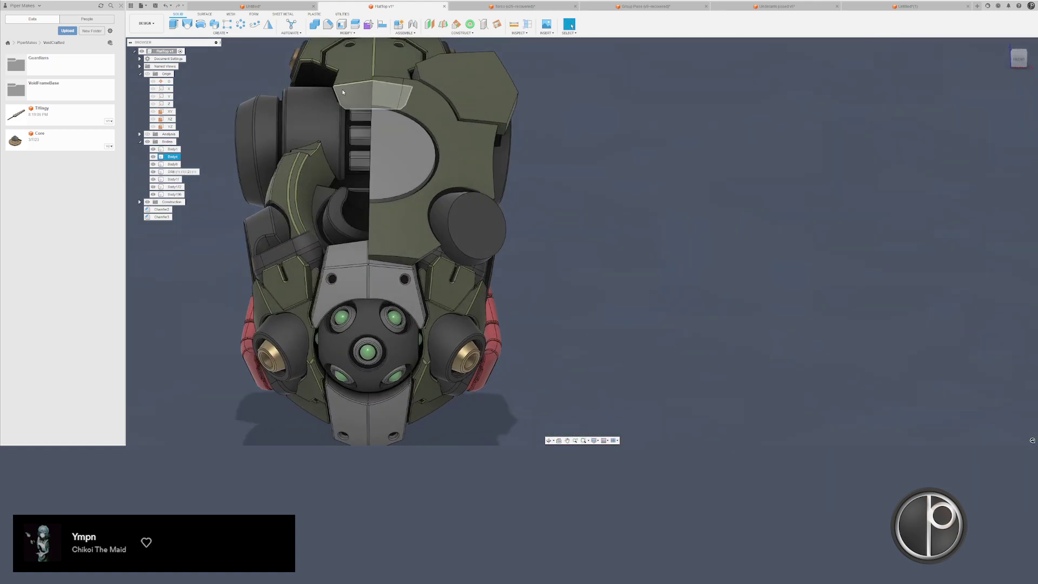
- Hide the extra helmet bodies and the red side part so only the top armor and the half lower helmet remain
{"action": "key", "text": "ctrl+z"}
{"action": "left_click", "coordinate": [261, 334]}
{"action": "key", "text": "v"}
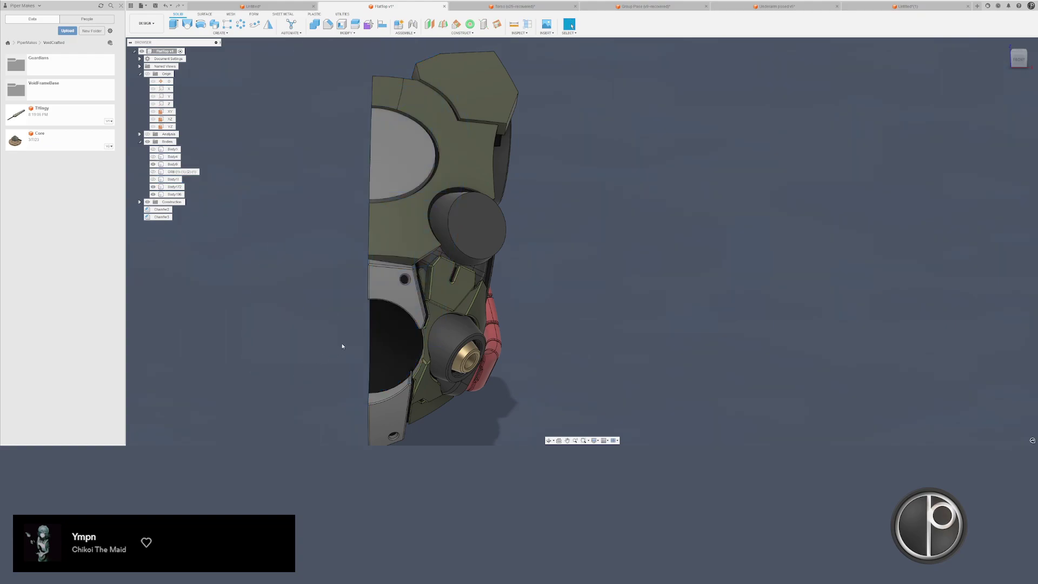
{"action": "middle_click_drag", "start_coordinate": [342, 346], "coordinate": [514, 391], "text": "shift"}
{"action": "left_click", "coordinate": [538, 393]}
{"action": "key", "text": "v"}
{"action": "scroll", "coordinate": [460, 222], "scroll_direction": "up", "scroll_amount": 3}
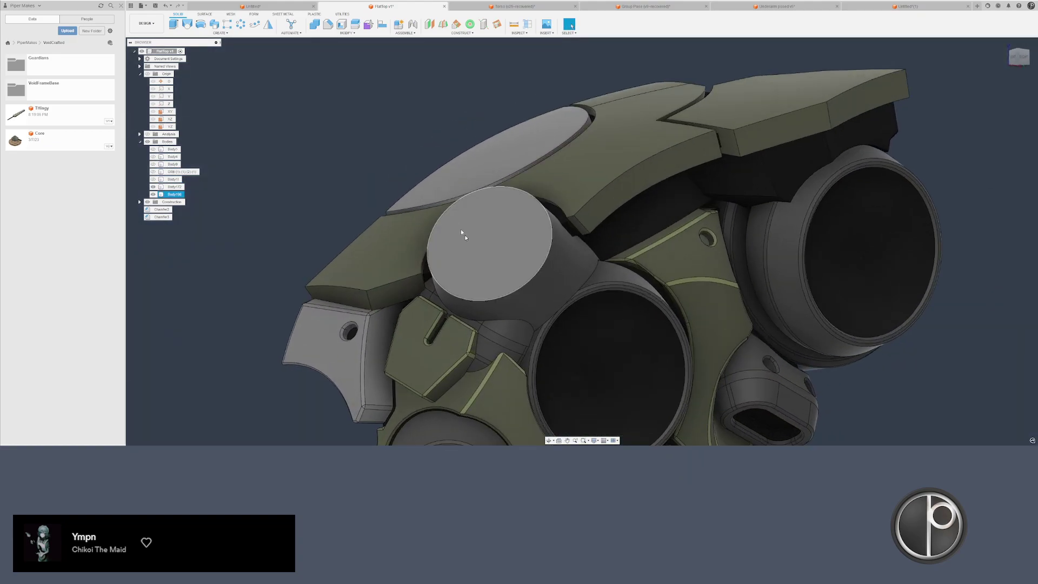
- With the lower helmet hidden, start an Offset Face of -0.005 in on the circular recess faces in the armor's underside and the adjoining angled faces
{"action": "middle_click_drag", "start_coordinate": [465, 232], "coordinate": [497, 282], "text": "shift"}
{"action": "left_click", "coordinate": [576, 299]}
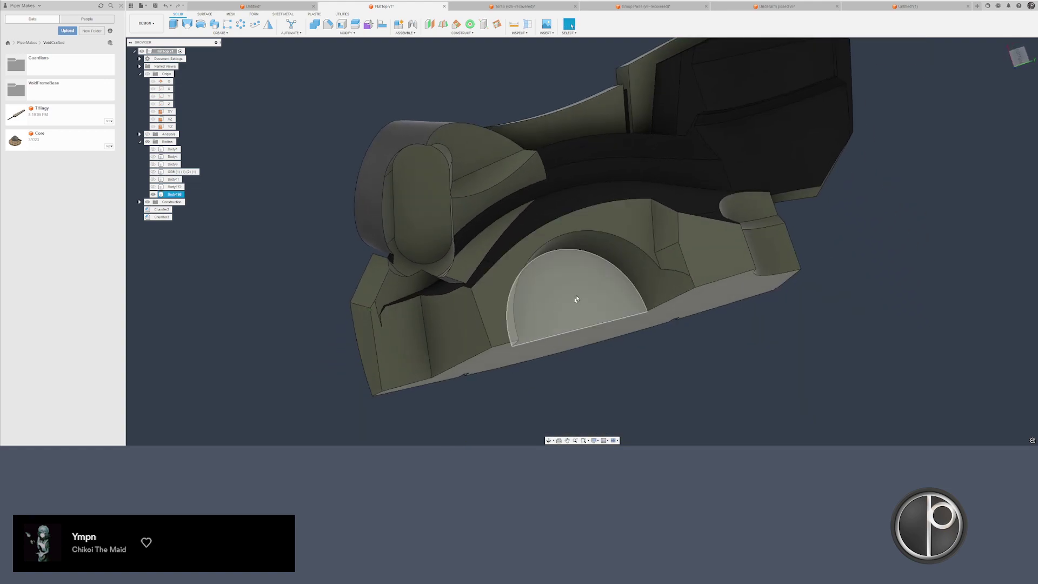
{"action": "middle_click_drag", "start_coordinate": [586, 280], "coordinate": [628, 306]}
{"action": "left_click", "coordinate": [561, 275]}
{"action": "left_click", "coordinate": [606, 270], "text": "shift"}
{"action": "scroll", "coordinate": [628, 307], "scroll_direction": "up", "scroll_amount": 4}
{"action": "left_click", "coordinate": [607, 311], "text": "shift"}
{"action": "left_click", "coordinate": [648, 315], "text": "shift"}
{"action": "left_click", "coordinate": [658, 364], "text": "shift"}
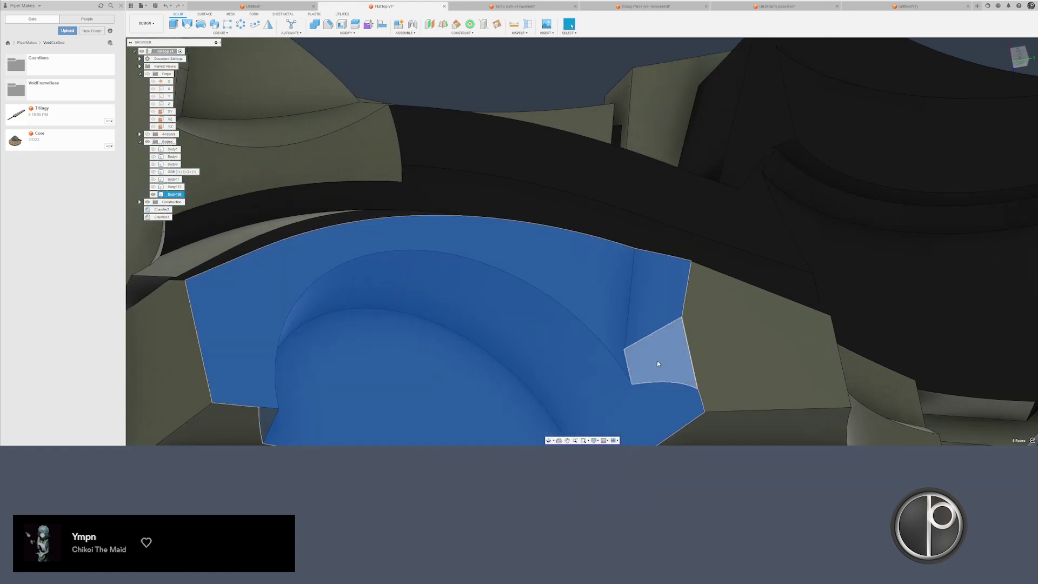
{"action": "left_click", "coordinate": [706, 347], "text": "shift"}
{"action": "right_click", "coordinate": [706, 347]}
{"action": "left_click", "coordinate": [727, 339]}
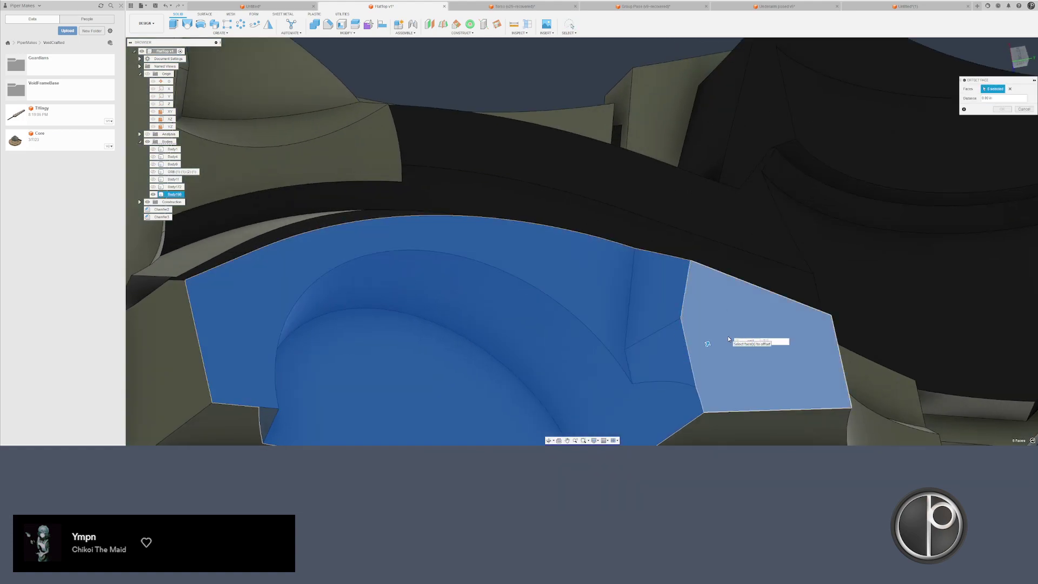
{"action": "type", "text": "-.005"}
- Add the inner mating faces at the armor's angled end, past the circular recess, to the face offset
{"action": "middle_click_drag", "start_coordinate": [414, 268], "coordinate": [663, 203]}
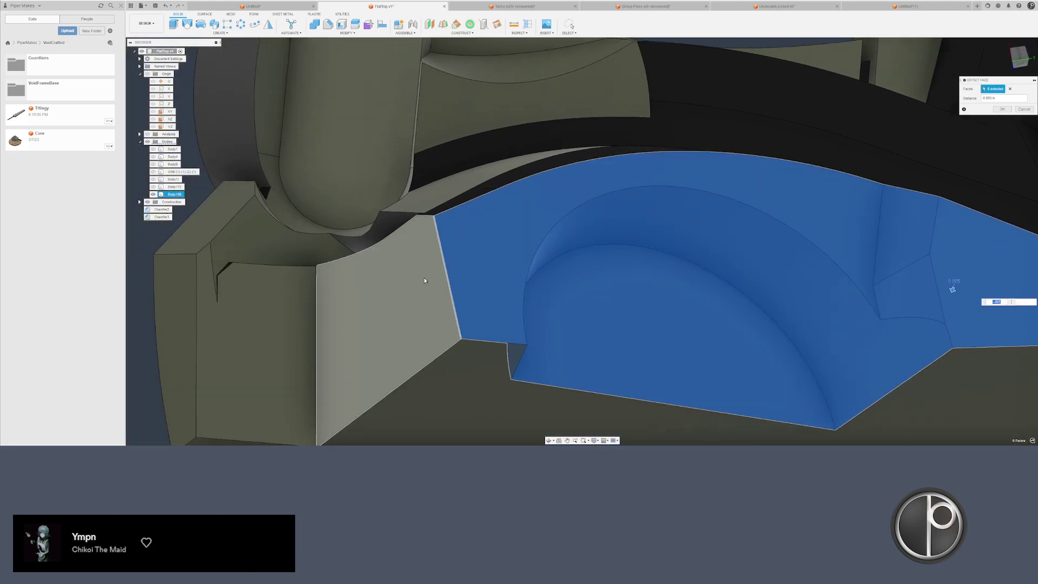
{"action": "scroll", "coordinate": [421, 280], "scroll_direction": "down", "scroll_amount": 3}
{"action": "middle_click_drag", "start_coordinate": [420, 282], "coordinate": [750, 268], "text": "shift"}
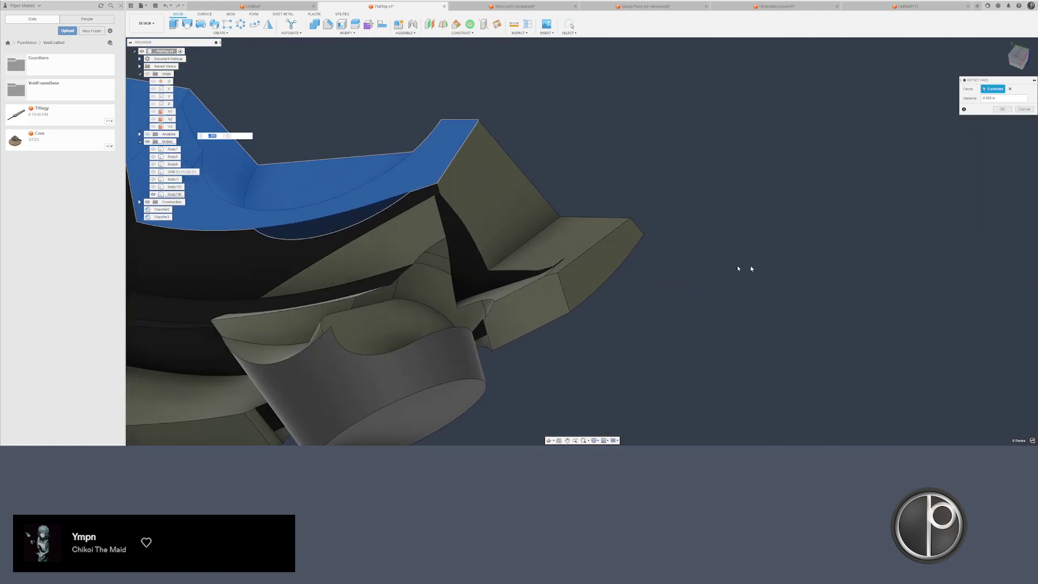
{"action": "left_click", "coordinate": [508, 225]}
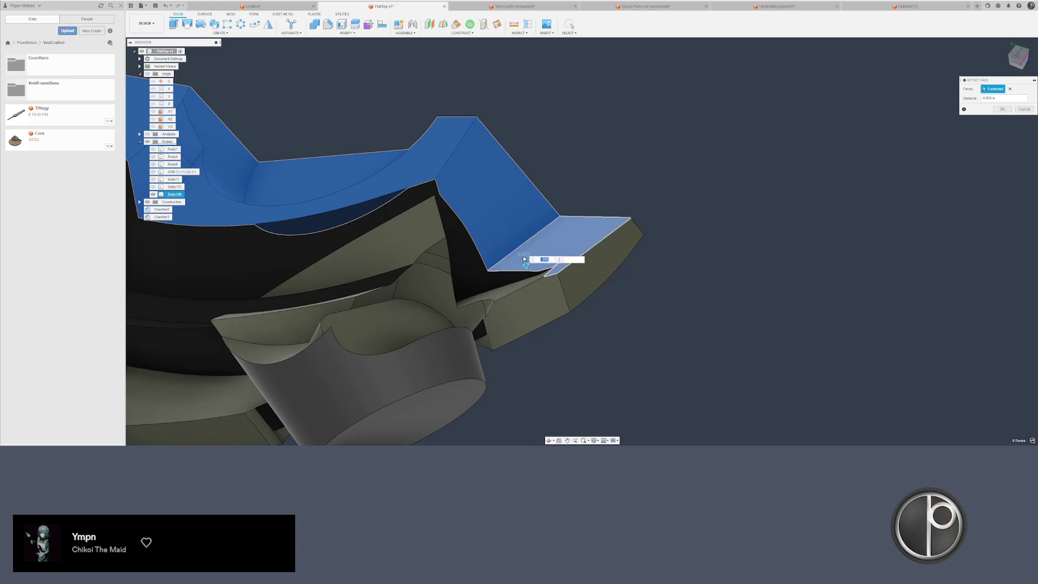
{"action": "scroll", "coordinate": [505, 283], "scroll_direction": "up", "scroll_amount": 5}
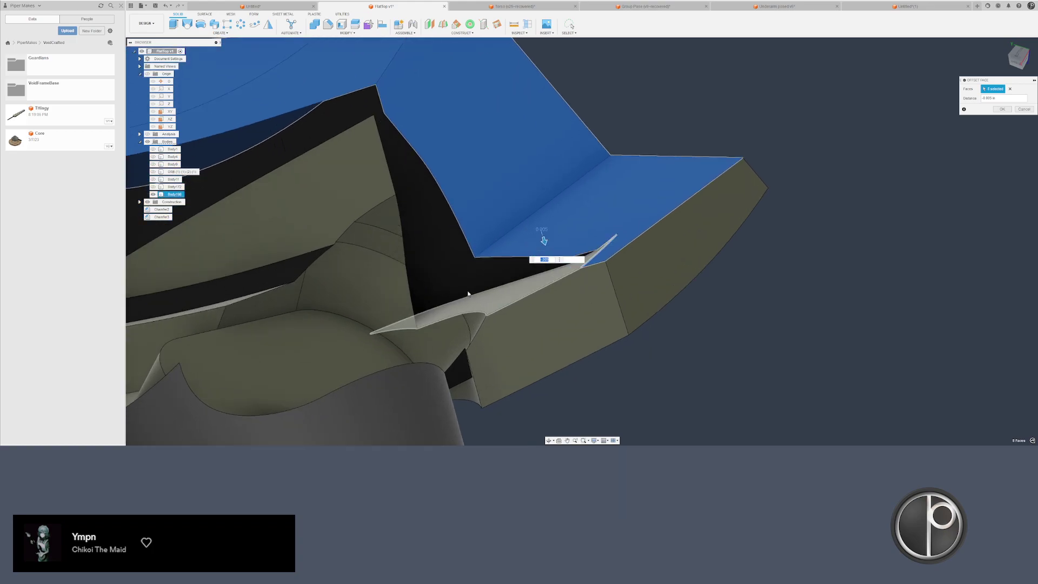
{"action": "scroll", "coordinate": [469, 294], "scroll_direction": "down", "scroll_amount": 4}
{"action": "middle_click_drag", "start_coordinate": [459, 278], "coordinate": [471, 222], "text": "shift"}
{"action": "scroll", "coordinate": [472, 223], "scroll_direction": "up", "scroll_amount": 1}
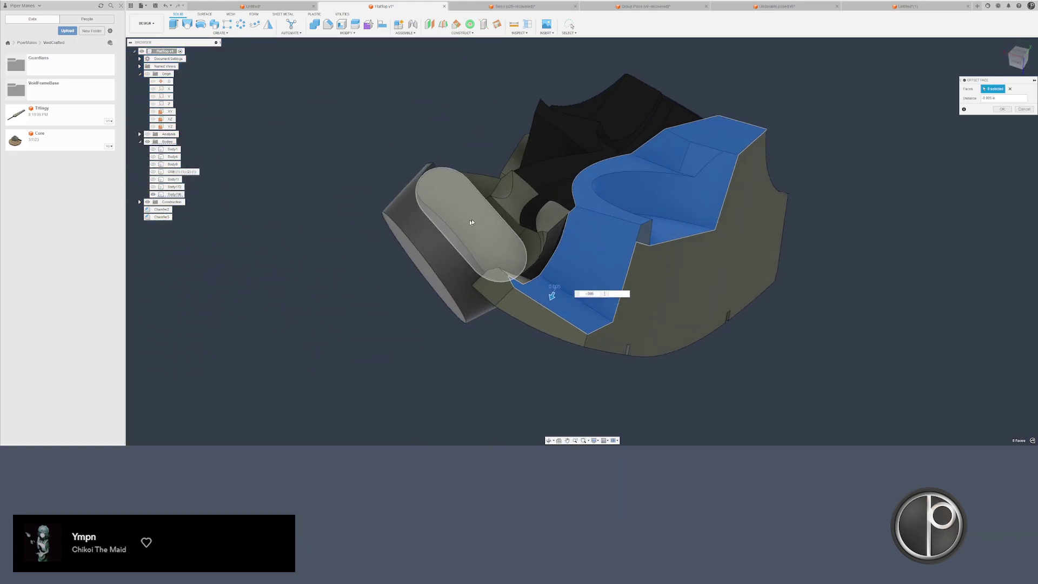
- Add the narrow crescent face and the curved underside faces leading up to the oblong pocket to the offset
{"action": "scroll", "coordinate": [472, 222], "scroll_direction": "up", "scroll_amount": 5}
{"action": "left_click", "coordinate": [616, 222]}
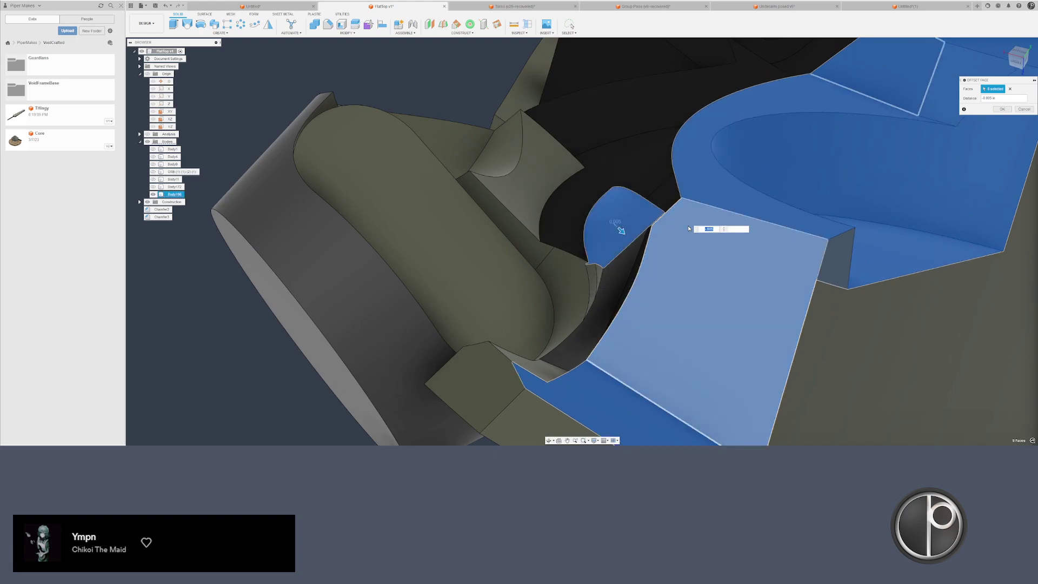
{"action": "left_click", "coordinate": [546, 178]}
{"action": "left_click", "coordinate": [492, 157]}
{"action": "left_click", "coordinate": [465, 155]}
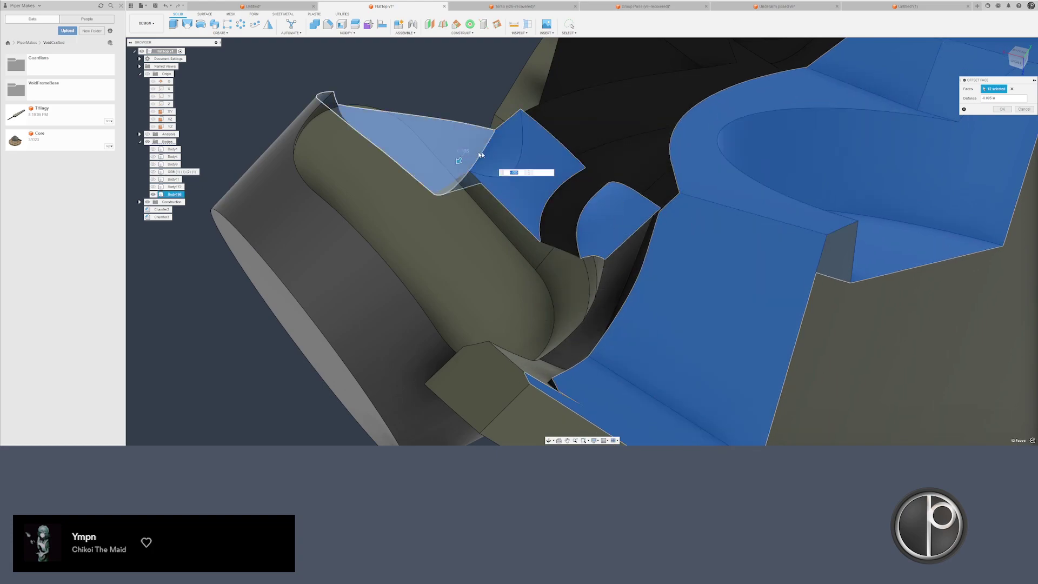
- Include the oblong pocket's floor and the small faces above it in the offset selection
{"action": "middle_click_drag", "start_coordinate": [527, 157], "coordinate": [498, 269], "text": "shift"}
{"action": "left_click", "coordinate": [472, 246]}
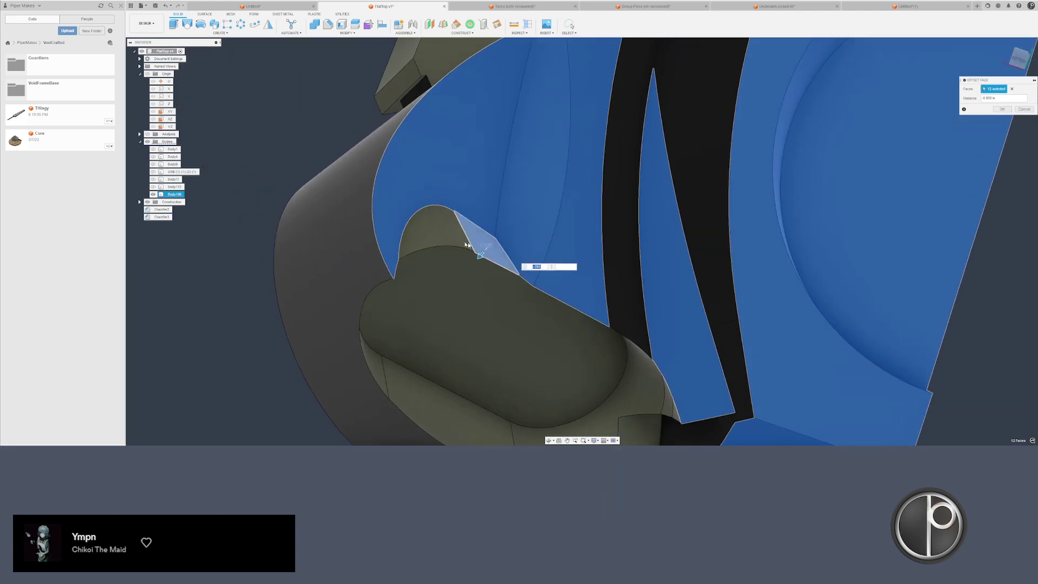
{"action": "left_click", "coordinate": [455, 238]}
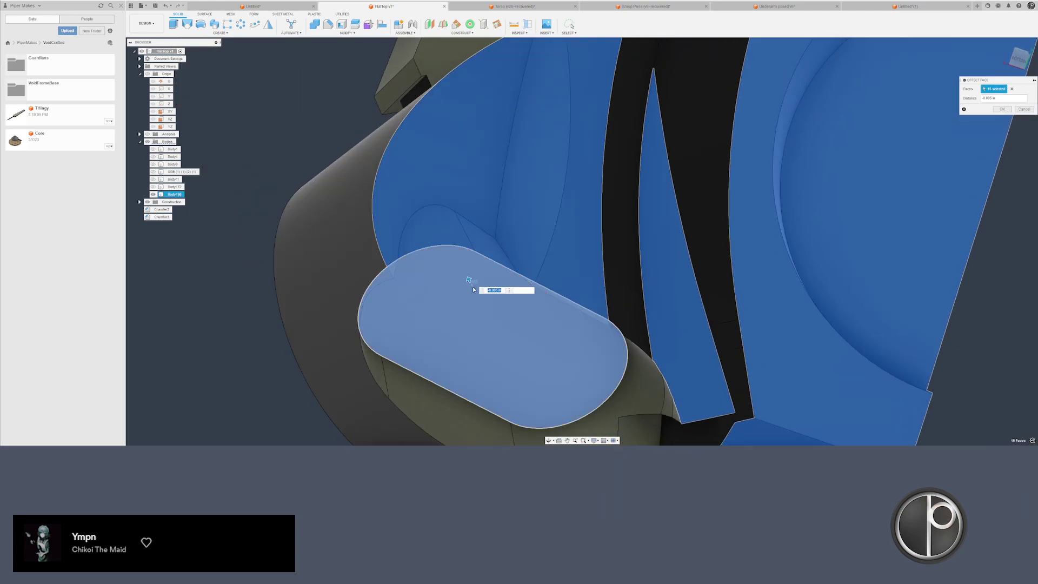
{"action": "left_click", "coordinate": [473, 288]}
{"action": "middle_click_drag", "start_coordinate": [473, 289], "coordinate": [645, 242], "text": "shift"}
{"action": "scroll", "coordinate": [580, 290], "scroll_direction": "up", "scroll_amount": 3}
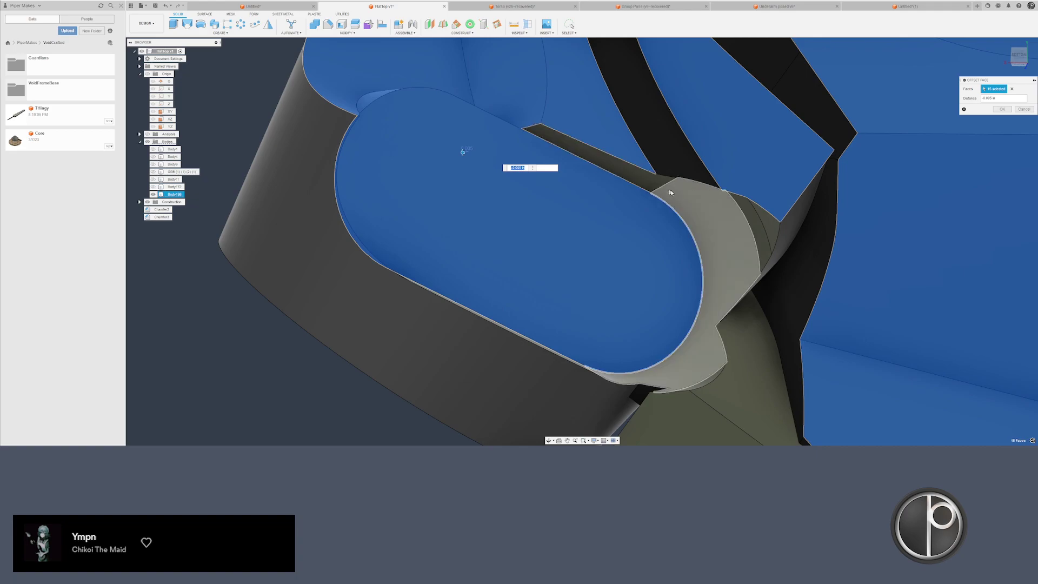
{"action": "scroll", "coordinate": [686, 268], "scroll_direction": "down", "scroll_amount": 2}
{"action": "mouse_move", "coordinate": [686, 272]}
{"action": "middle_mouse_down", "text": "shift"}
{"action": "mouse_move", "coordinate": [655, 297]}
{"action": "mouse_move", "coordinate": [690, 285]}
{"action": "middle_mouse_up", "text": "shift"}
- Try to include the three faces of the curved notch beyond the circular recess in the same offset
{"action": "left_click", "coordinate": [1011, 48]}
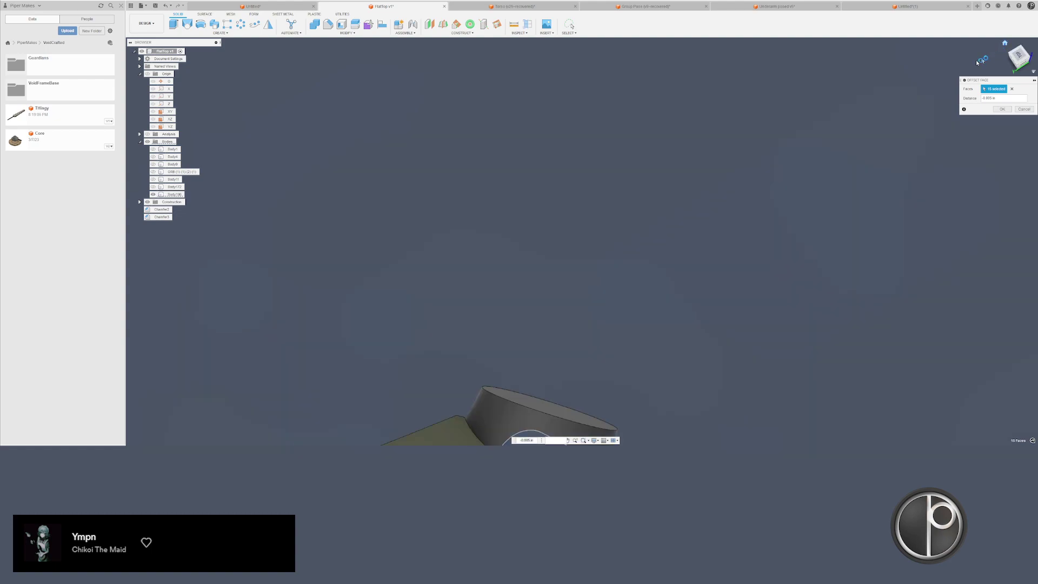
{"action": "scroll", "coordinate": [650, 196], "scroll_direction": "up", "scroll_amount": 3}
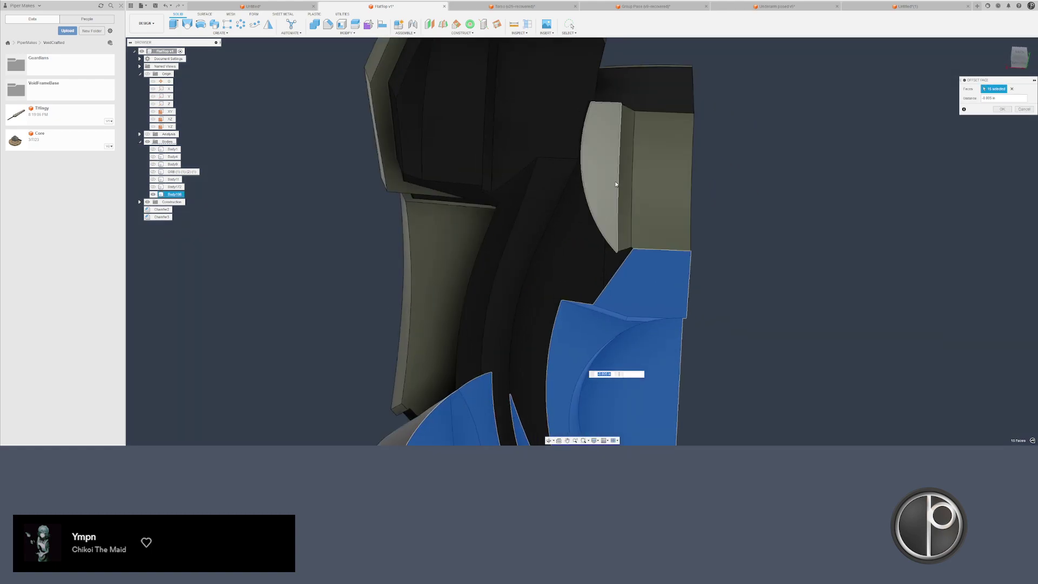
{"action": "left_click", "coordinate": [614, 183]}
{"action": "left_click", "coordinate": [626, 183]}
{"action": "left_click", "coordinate": [642, 184]}
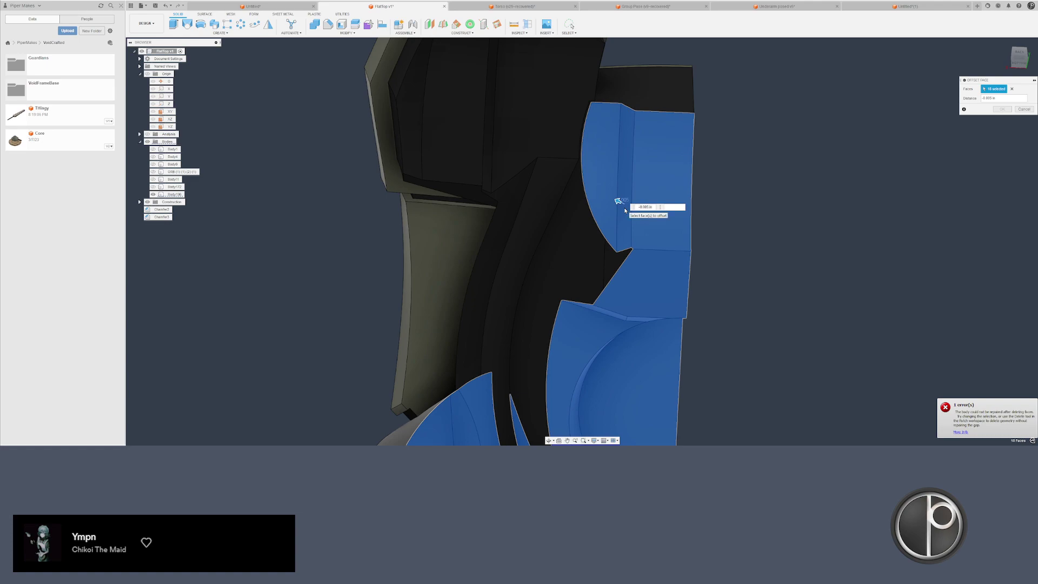
{"action": "scroll", "coordinate": [625, 208], "scroll_direction": "up", "scroll_amount": 3}
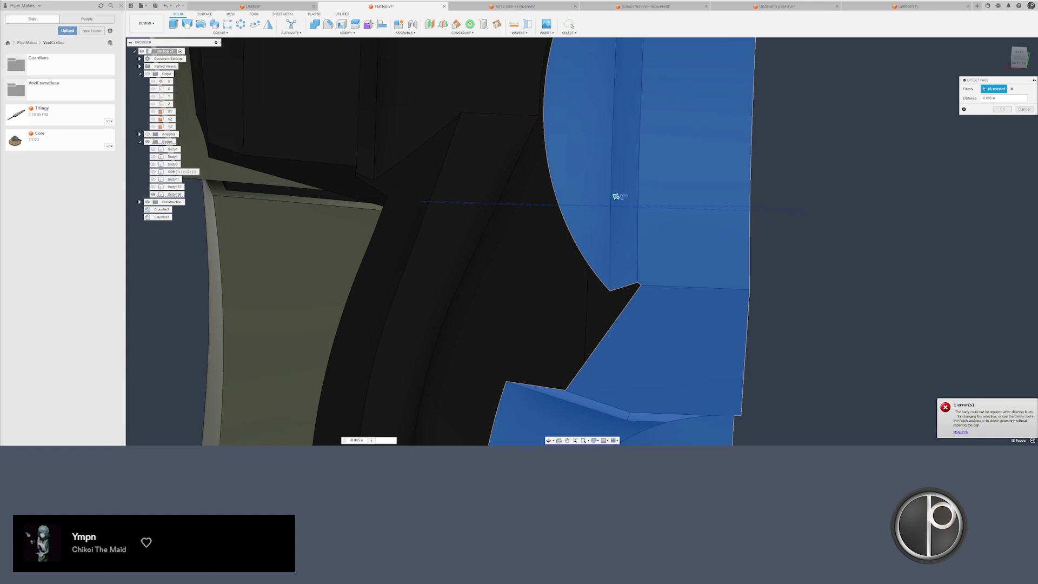
{"action": "key", "text": "Escape"}
{"action": "scroll", "coordinate": [772, 213], "scroll_direction": "down", "scroll_amount": 4}
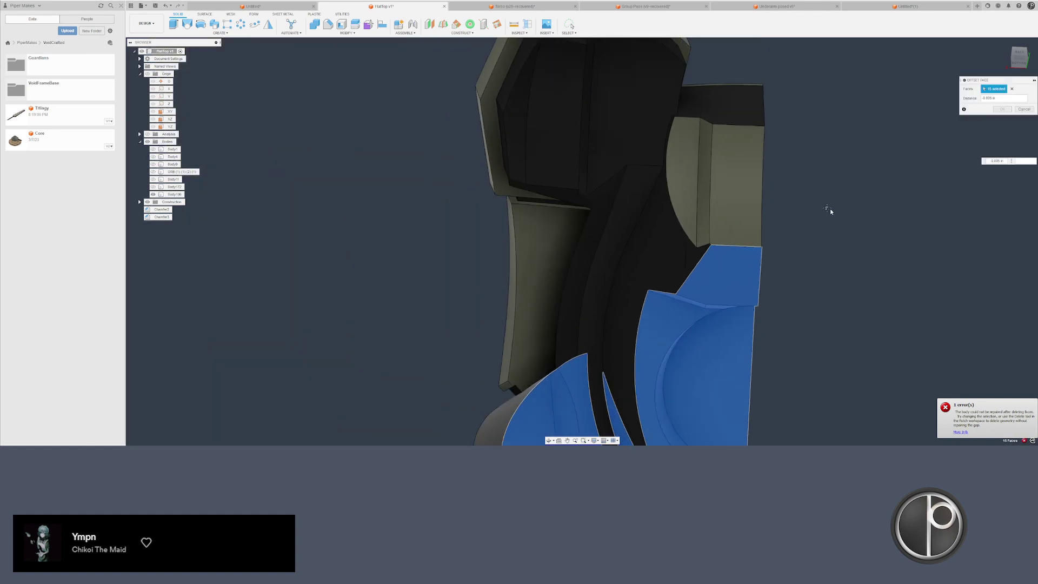
- Reset the offset distance to -0.005 in and apply it to the selected underside faces without the curved notch
{"action": "middle_click_drag", "start_coordinate": [827, 209], "coordinate": [767, 133]}
{"action": "scroll", "coordinate": [767, 184], "scroll_direction": "up", "scroll_amount": 1}
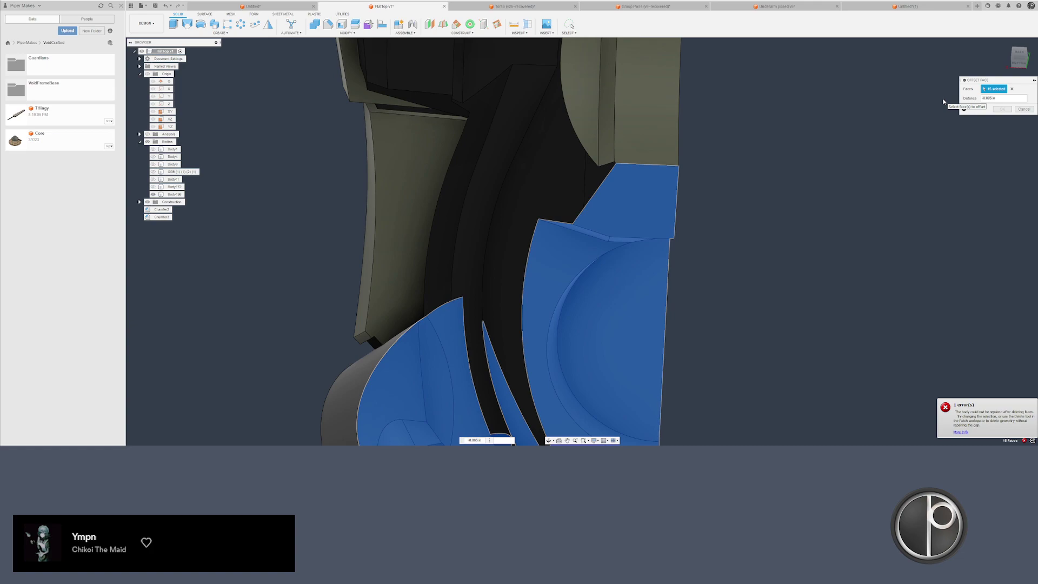
{"action": "scroll", "coordinate": [868, 156], "scroll_direction": "down", "scroll_amount": 1}
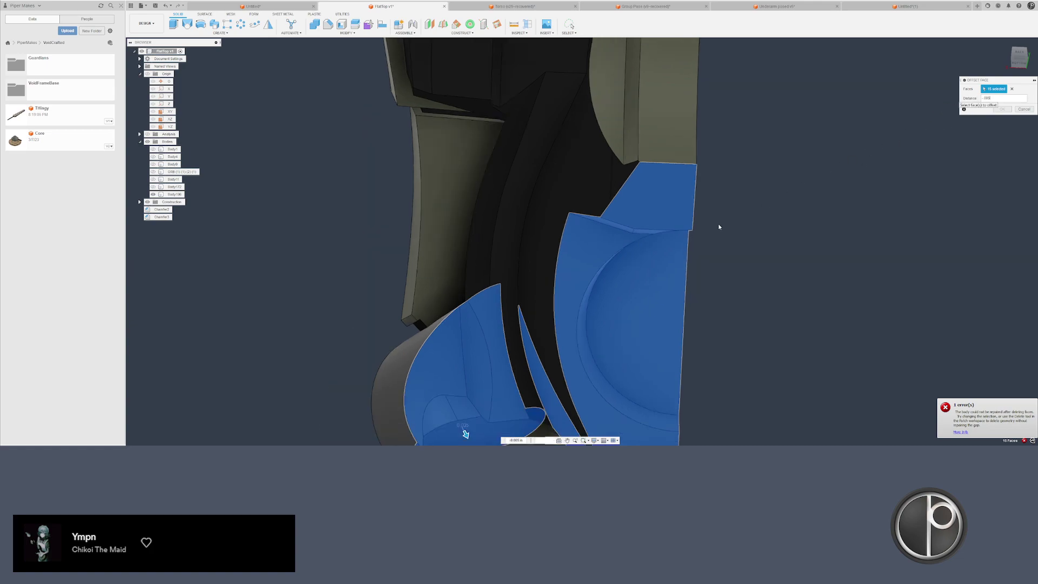
{"action": "scroll", "coordinate": [719, 227], "scroll_direction": "down", "scroll_amount": 1}
{"action": "middle_click_drag", "start_coordinate": [723, 222], "coordinate": [719, 273]}
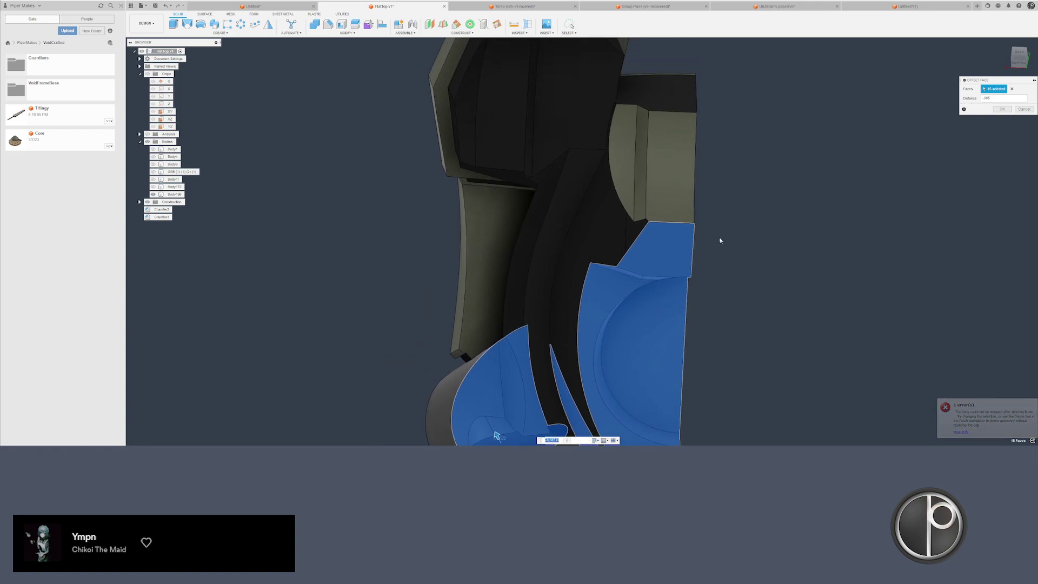
{"action": "middle_click_drag", "start_coordinate": [714, 229], "coordinate": [781, 228], "text": "shift"}
{"action": "scroll", "coordinate": [714, 320], "scroll_direction": "up", "scroll_amount": 5}
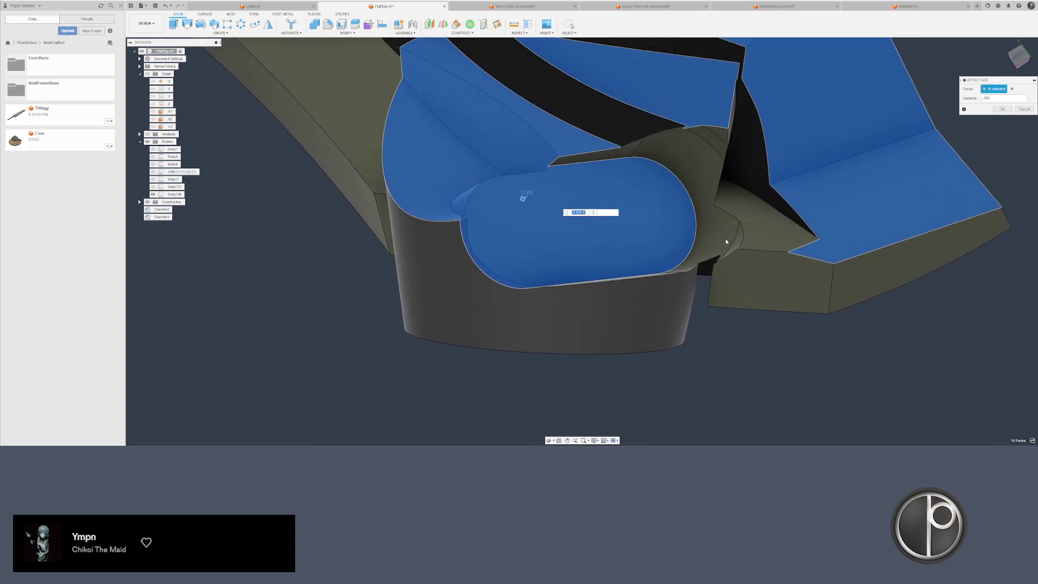
{"action": "key", "text": "Return"}
- Offset the seven faces around the rim of the oblong pocket by -0.005 in
{"action": "scroll", "coordinate": [726, 242], "scroll_direction": "up", "scroll_amount": 2}
{"action": "left_click", "coordinate": [731, 254]}
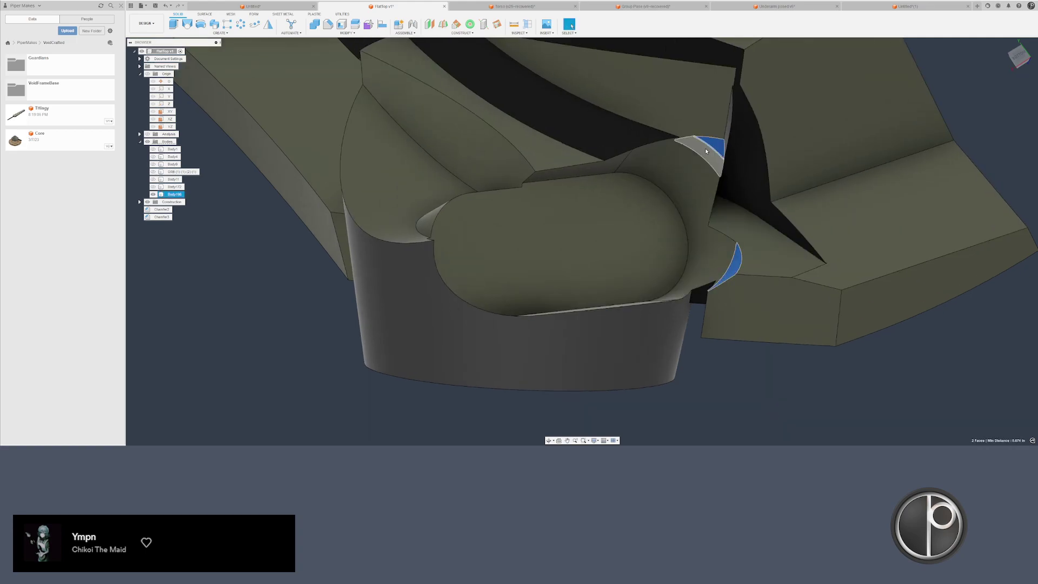
{"action": "left_click", "coordinate": [608, 168]}
{"action": "middle_click_drag", "start_coordinate": [513, 230], "coordinate": [395, 219], "text": "shift"}
{"action": "left_click", "coordinate": [439, 156]}
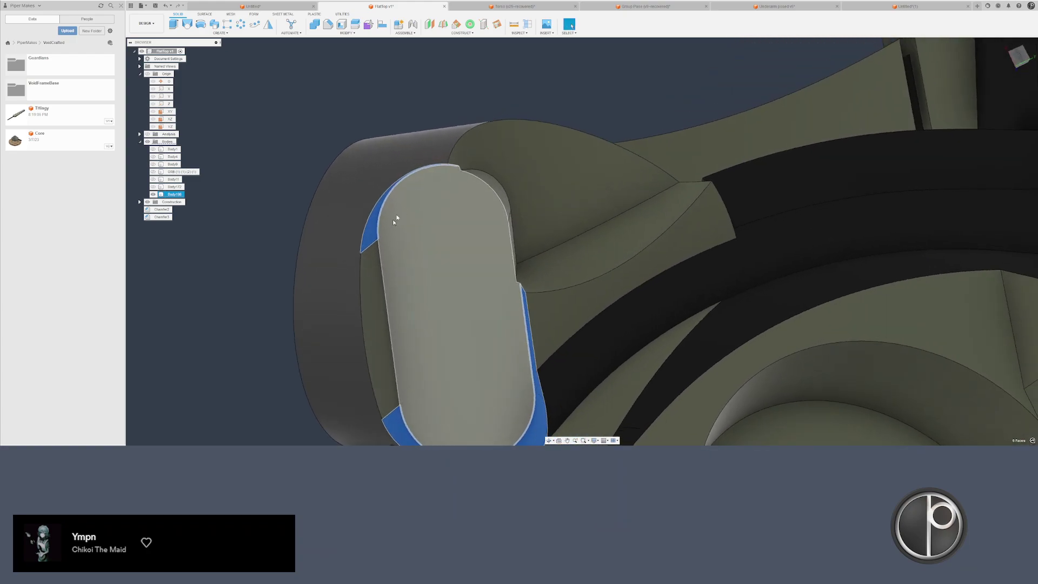
{"action": "left_click", "coordinate": [367, 284]}
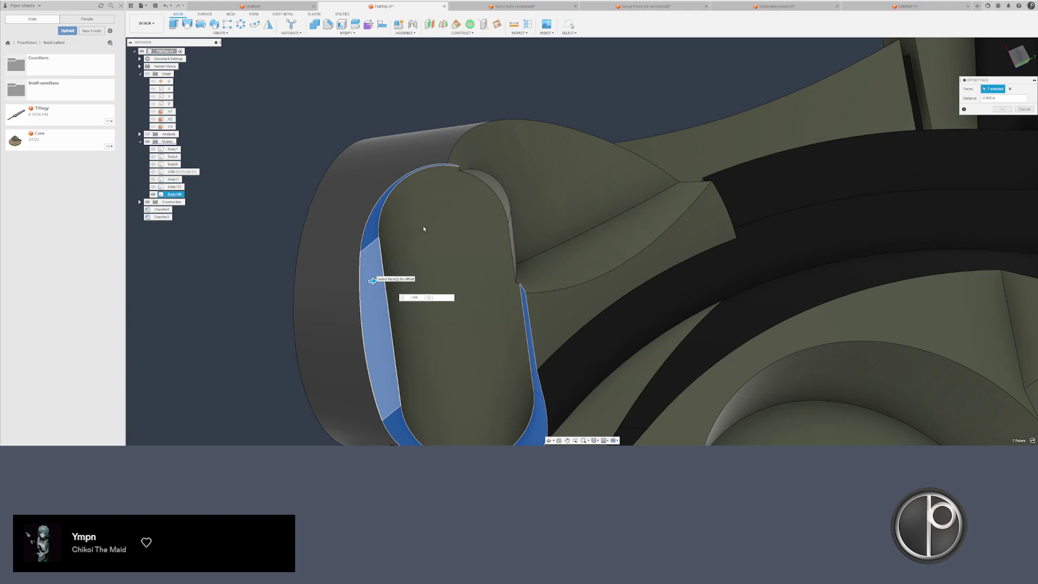
{"action": "scroll", "coordinate": [424, 229], "scroll_direction": "down", "scroll_amount": 4}
{"action": "scroll", "coordinate": [445, 239], "scroll_direction": "down", "scroll_amount": 3}
{"action": "scroll", "coordinate": [486, 225], "scroll_direction": "up", "scroll_amount": 4}
{"action": "middle_click_drag", "start_coordinate": [485, 225], "coordinate": [543, 233], "text": "shift"}
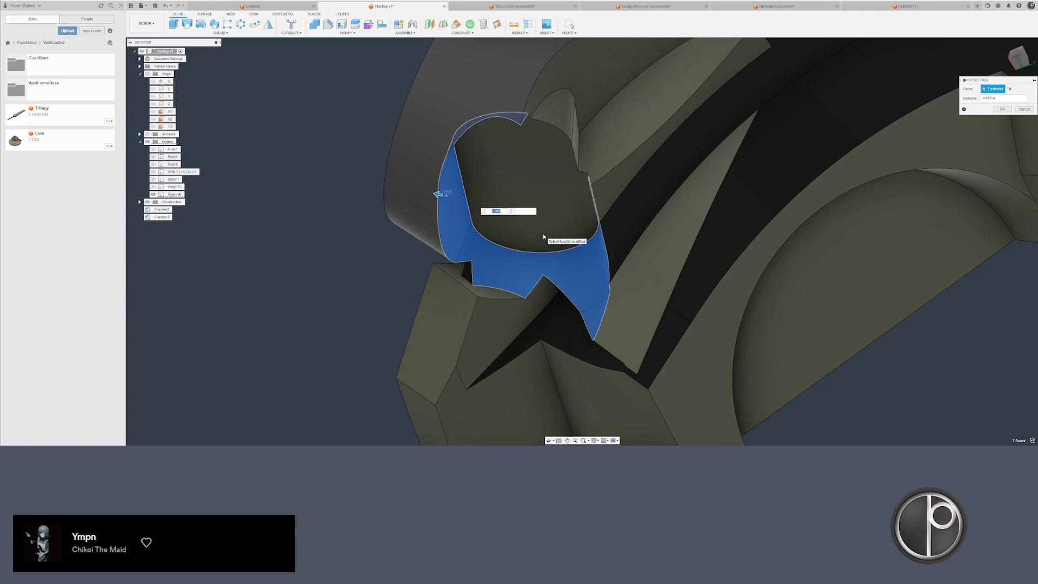
{"action": "key", "text": "Return"}
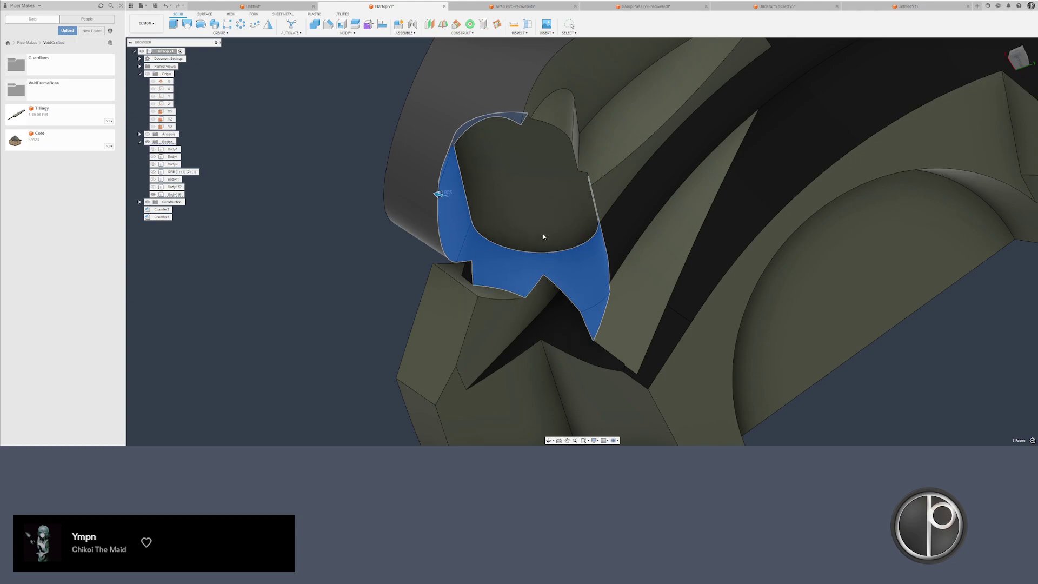
- Offset the three faces of the curved notch beyond the circular recess as a separate Press Pull operation
{"action": "scroll", "coordinate": [407, 249], "scroll_direction": "down", "scroll_amount": 3}
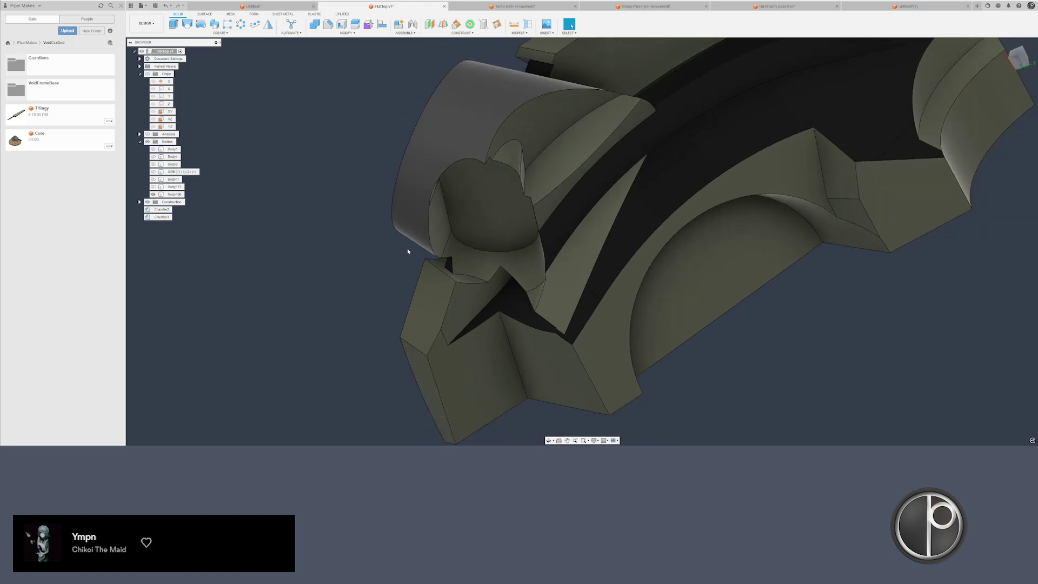
{"action": "middle_click_drag", "start_coordinate": [495, 192], "coordinate": [485, 219], "text": "shift"}
{"action": "middle_click_drag", "start_coordinate": [604, 128], "coordinate": [449, 292]}
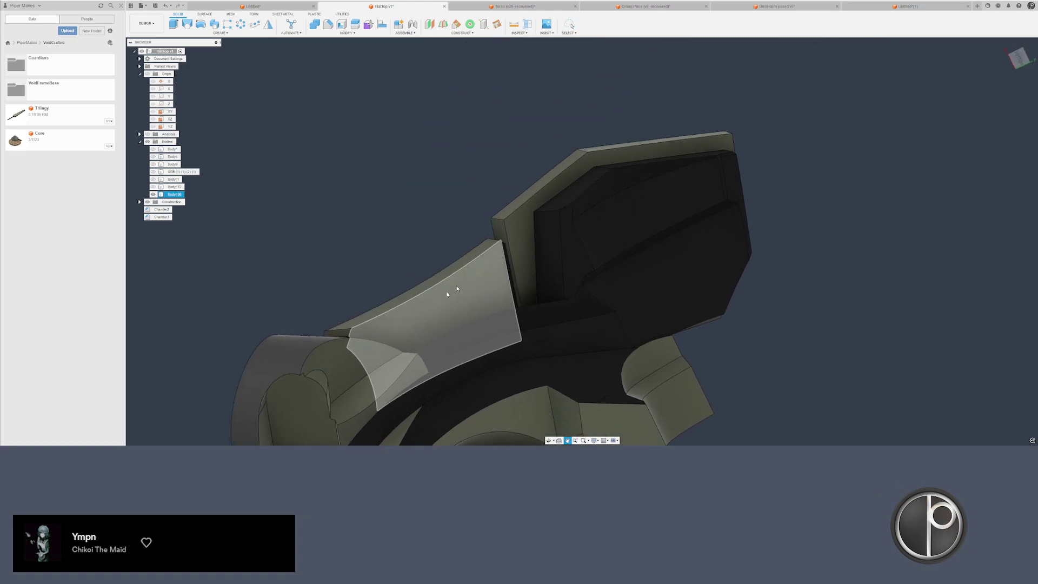
{"action": "middle_click_drag", "start_coordinate": [599, 342], "coordinate": [501, 272]}
{"action": "scroll", "coordinate": [509, 301], "scroll_direction": "up", "scroll_amount": 3}
{"action": "left_click", "coordinate": [533, 301]}
{"action": "left_click", "coordinate": [504, 272], "text": "ctrl"}
{"action": "right_click", "coordinate": [504, 272]}
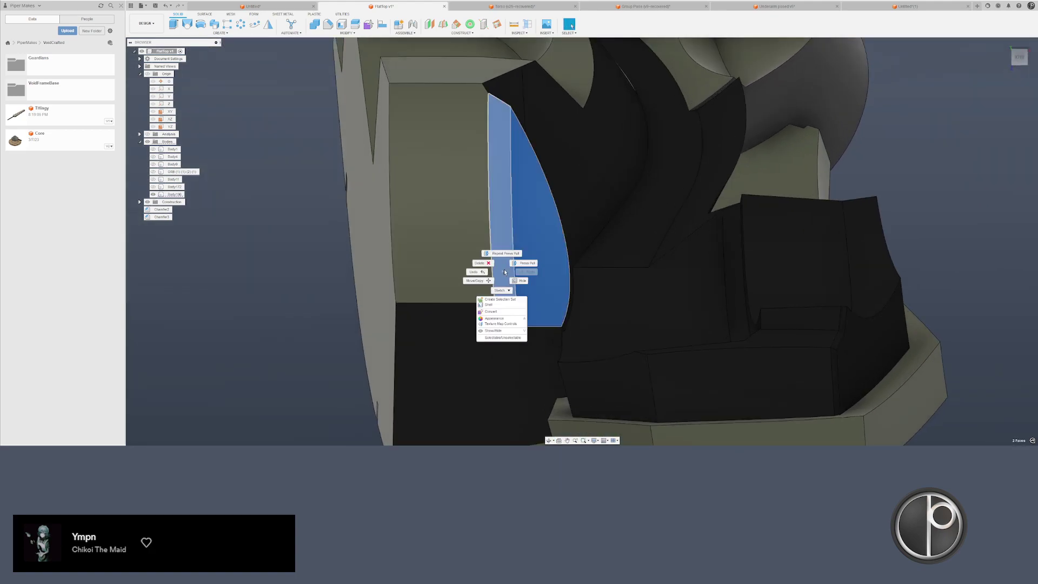
{"action": "left_click", "coordinate": [496, 271]}
{"action": "left_click", "coordinate": [468, 267]}
{"action": "left_click", "coordinate": [517, 271], "text": "ctrl"}
{"action": "left_click", "coordinate": [505, 269], "text": "ctrl"}
{"action": "right_click", "coordinate": [506, 269]}
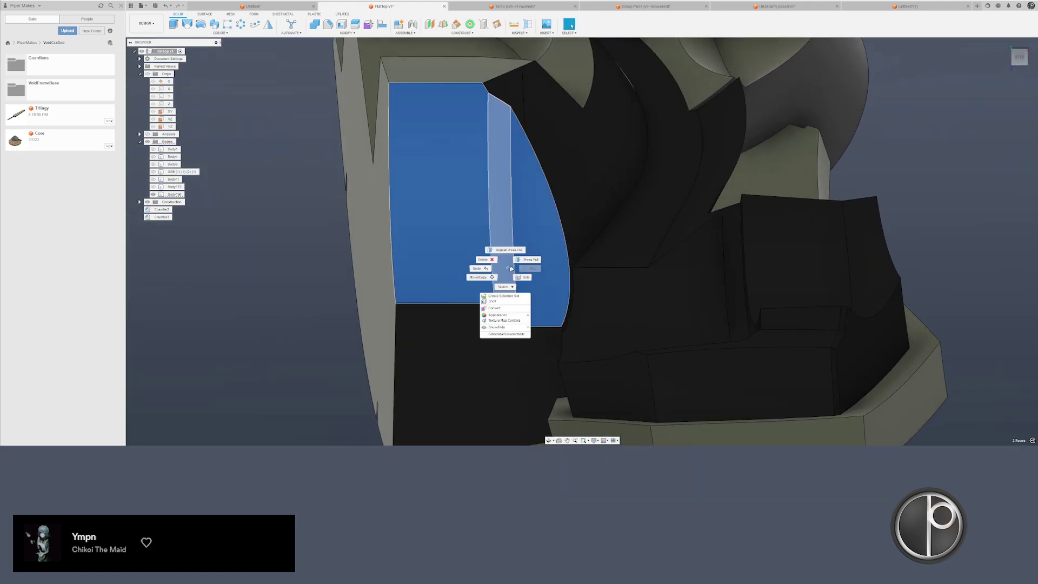
{"action": "left_click", "coordinate": [523, 261]}
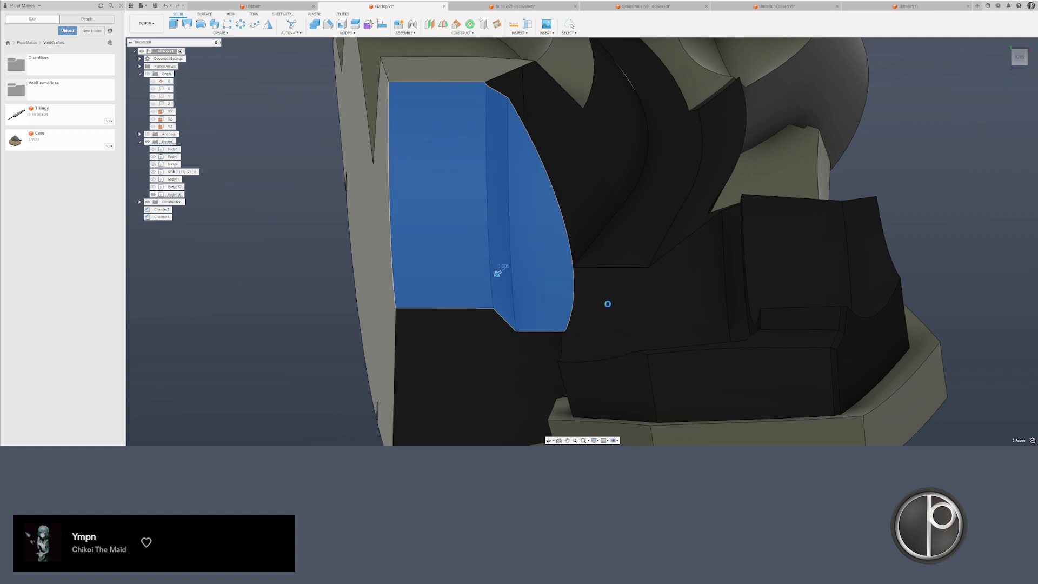
{"action": "key", "text": "Return"}
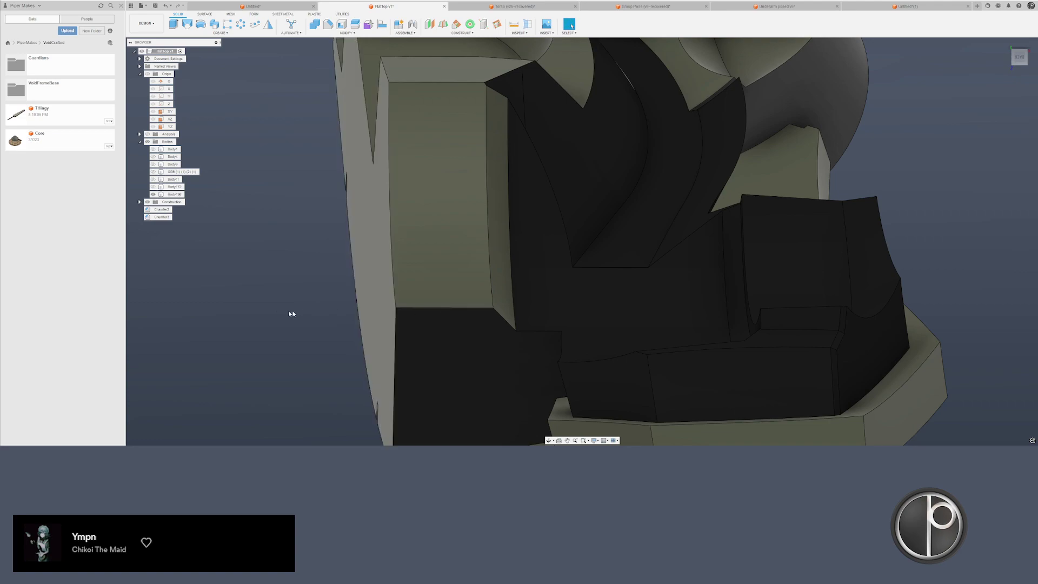
- Show the lower helmet body together with the offset top armor
{"action": "scroll", "coordinate": [350, 276], "scroll_direction": "down", "scroll_amount": 5}
{"action": "middle_click_drag", "start_coordinate": [350, 275], "coordinate": [400, 295], "text": "shift"}
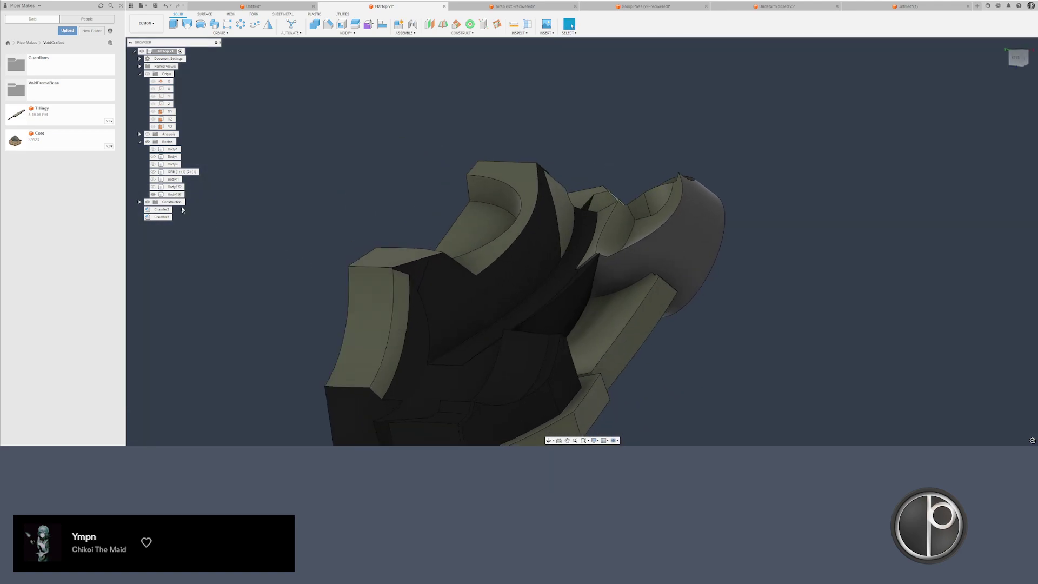
{"action": "left_click", "coordinate": [174, 188]}
{"action": "key", "text": "v"}
{"action": "left_click", "coordinate": [243, 190]}
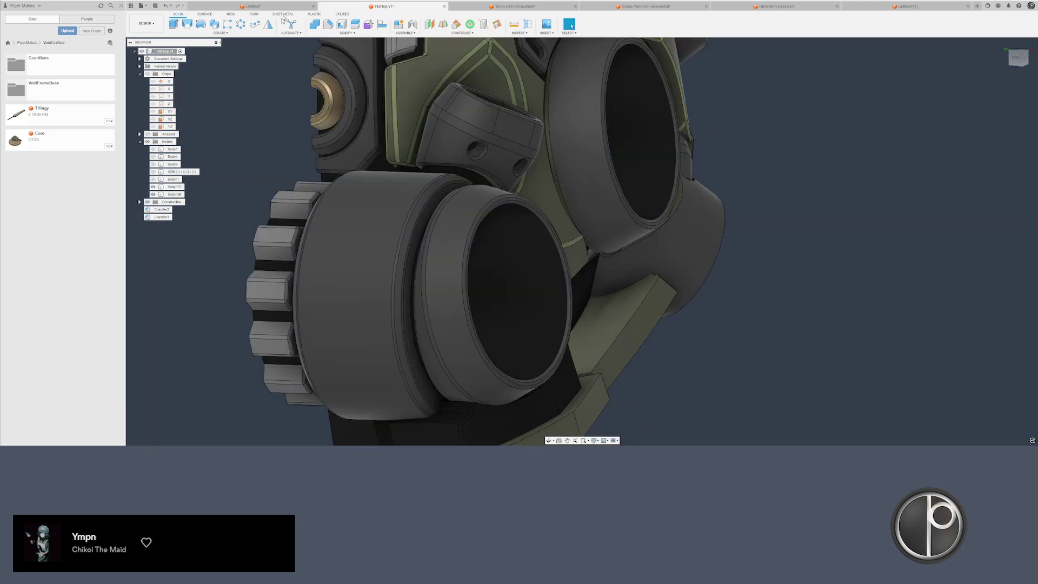
- Combine the lower helmet and top armor bodies with a Cut operation that keeps the tool body
{"action": "left_click", "coordinate": [313, 25]}
{"action": "left_click", "coordinate": [545, 274]}
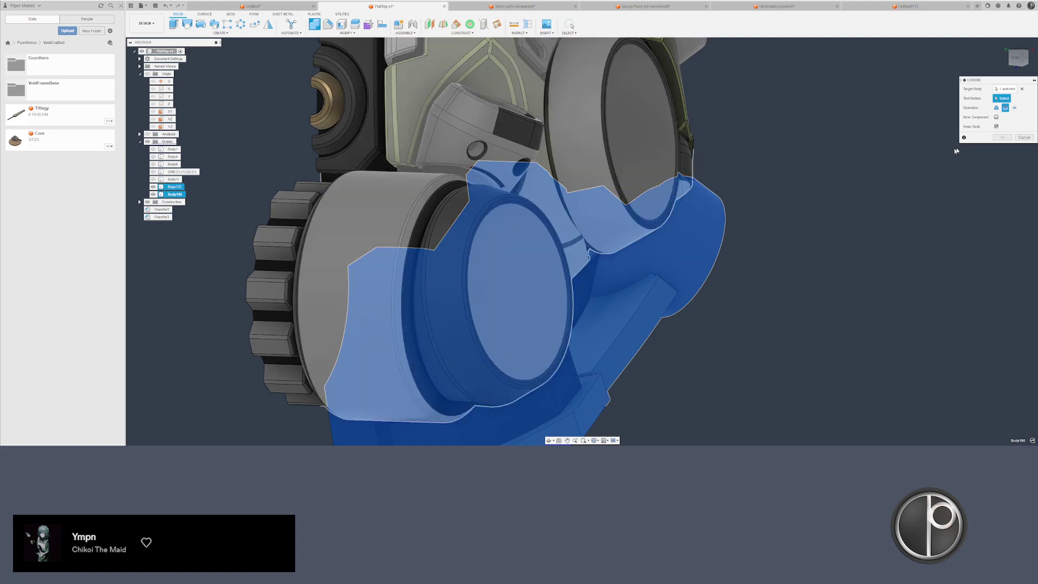
{"action": "middle_click_drag", "start_coordinate": [759, 200], "coordinate": [778, 218]}
{"action": "key", "text": "Return"}
- Hide the lower helmet body and offset the three small faces of the pointed recess in the top armor's underside
{"action": "left_click", "coordinate": [616, 179]}
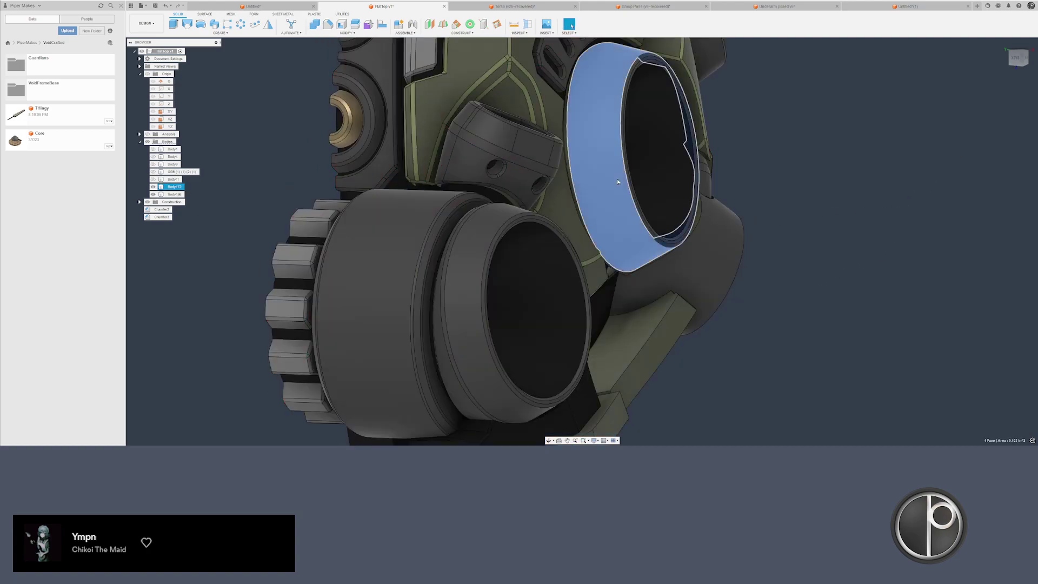
{"action": "key", "text": "v"}
{"action": "left_click", "coordinate": [741, 177]}
{"action": "middle_click_drag", "start_coordinate": [742, 177], "coordinate": [732, 200], "text": "shift"}
{"action": "middle_click_drag", "start_coordinate": [622, 201], "coordinate": [611, 191], "text": "shift"}
{"action": "scroll", "coordinate": [587, 185], "scroll_direction": "up", "scroll_amount": 6}
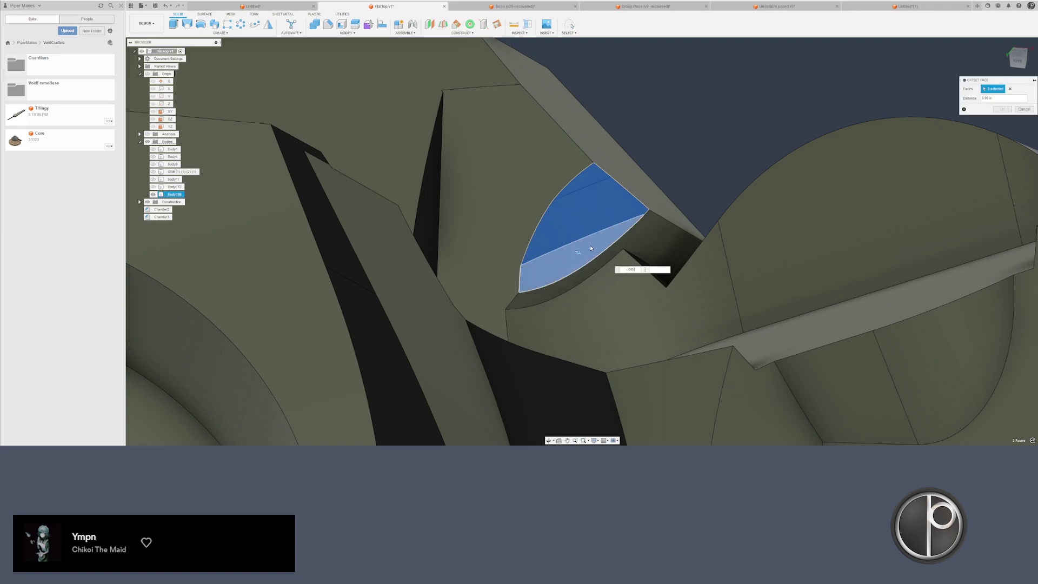
{"action": "key", "text": "Return"}
- Show the lower helmet body again with the top armor and inspect how they meet around the cylinders
{"action": "middle_click_drag", "start_coordinate": [585, 244], "coordinate": [501, 164], "text": "shift"}
{"action": "scroll", "coordinate": [522, 203], "scroll_direction": "down", "scroll_amount": 4}
{"action": "scroll", "coordinate": [543, 206], "scroll_direction": "up", "scroll_amount": 3}
{"action": "scroll", "coordinate": [563, 175], "scroll_direction": "up", "scroll_amount": 3}
{"action": "left_click", "coordinate": [174, 187]}
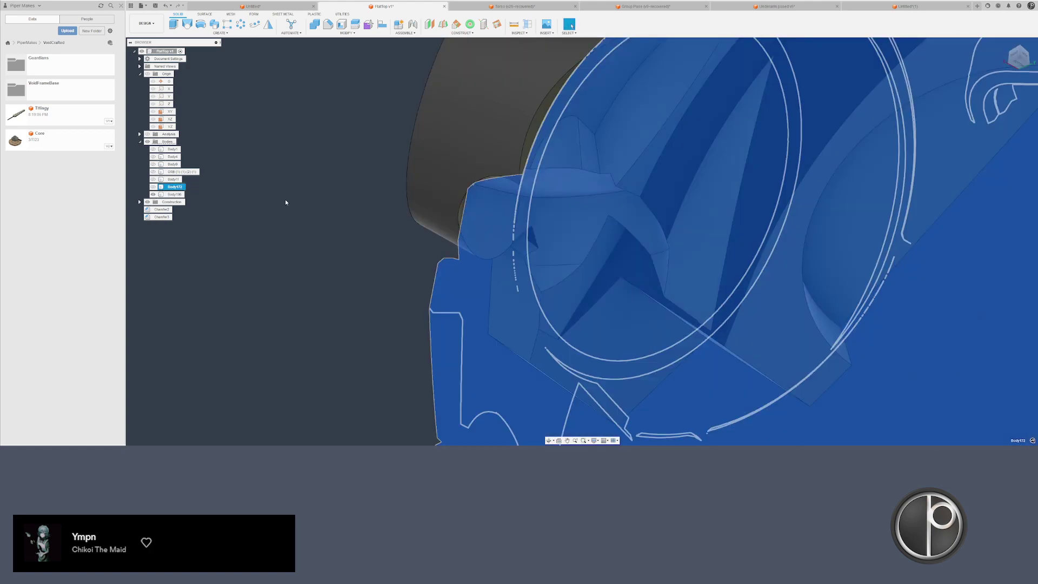
{"action": "key", "text": "v"}
{"action": "middle_click_drag", "start_coordinate": [286, 202], "coordinate": [469, 245], "text": "shift"}
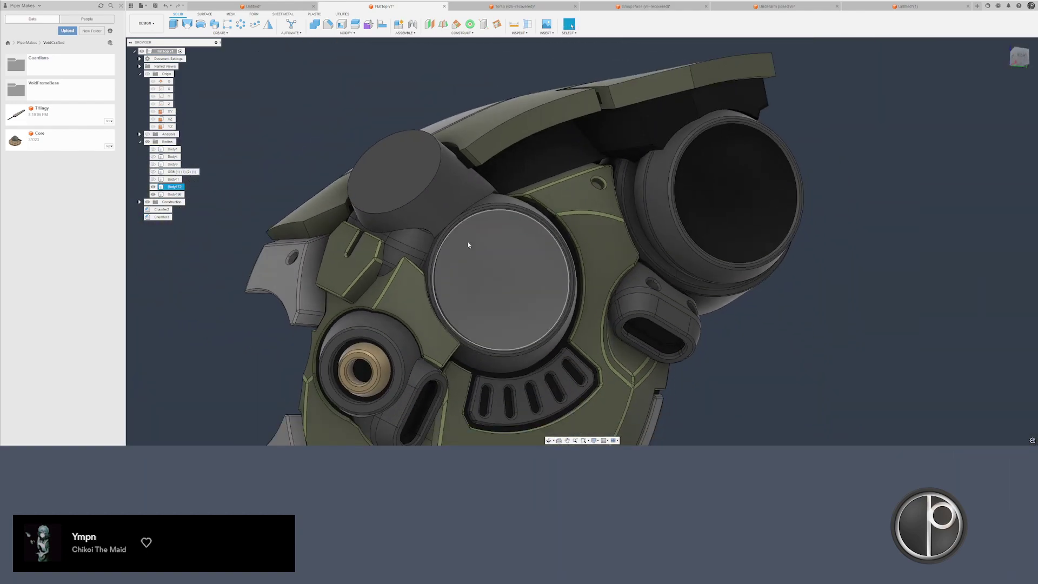
{"action": "key", "text": "v"}
{"action": "scroll", "coordinate": [468, 244], "scroll_direction": "down", "scroll_amount": 3}
- Examine the joint between the top armor and lower helmet in the section analysis, with and without the lower helmet
{"action": "left_click", "coordinate": [148, 134]}
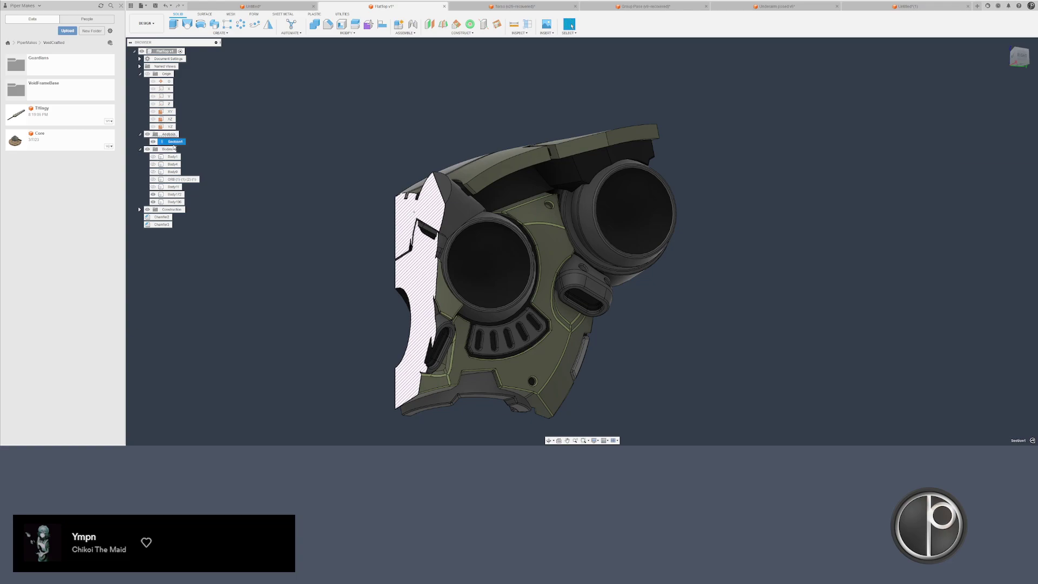
{"action": "double_click", "coordinate": [174, 141]}
{"action": "scroll", "coordinate": [398, 234], "scroll_direction": "up", "scroll_amount": 5}
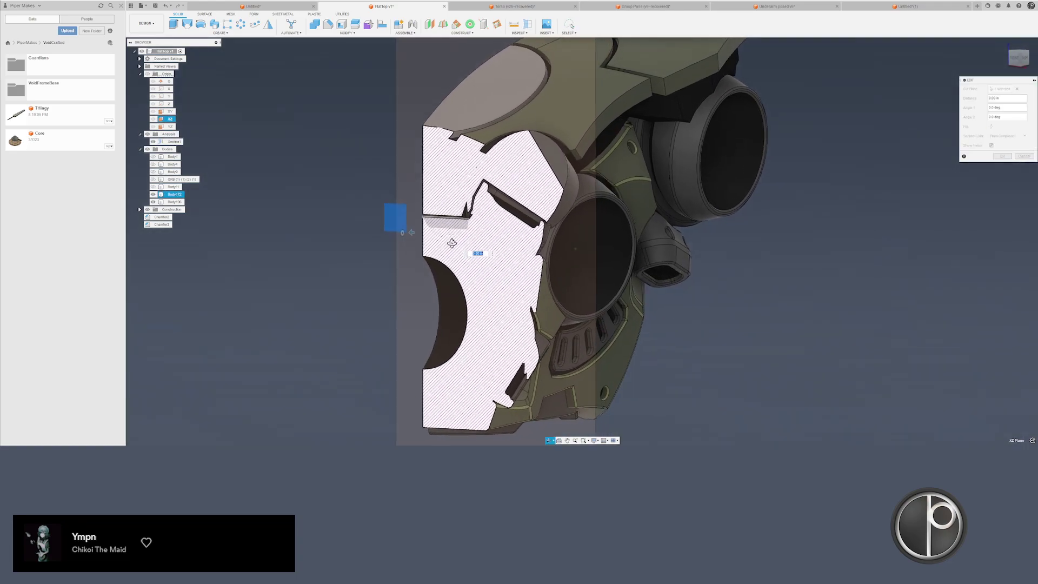
{"action": "scroll", "coordinate": [451, 243], "scroll_direction": "up", "scroll_amount": 5}
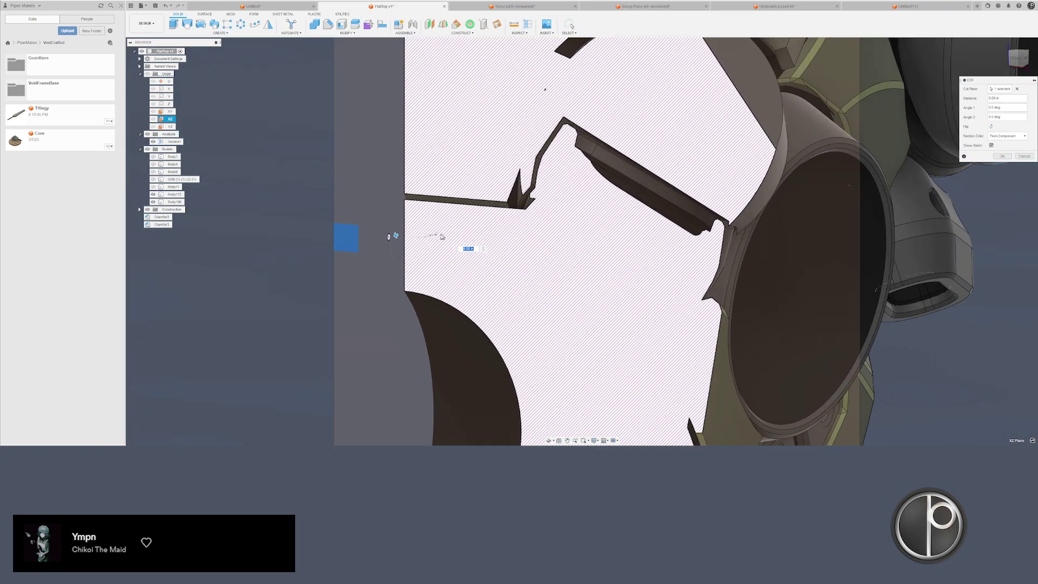
{"action": "key", "text": "Escape"}
{"action": "left_click", "coordinate": [153, 194]}
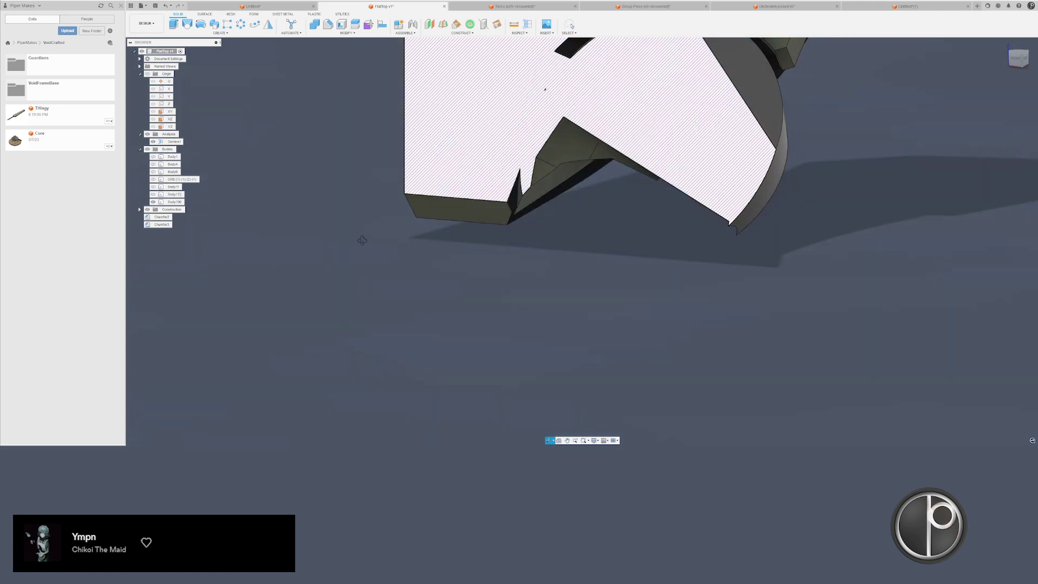
{"action": "middle_click_drag", "start_coordinate": [361, 241], "coordinate": [351, 186], "text": "shift"}
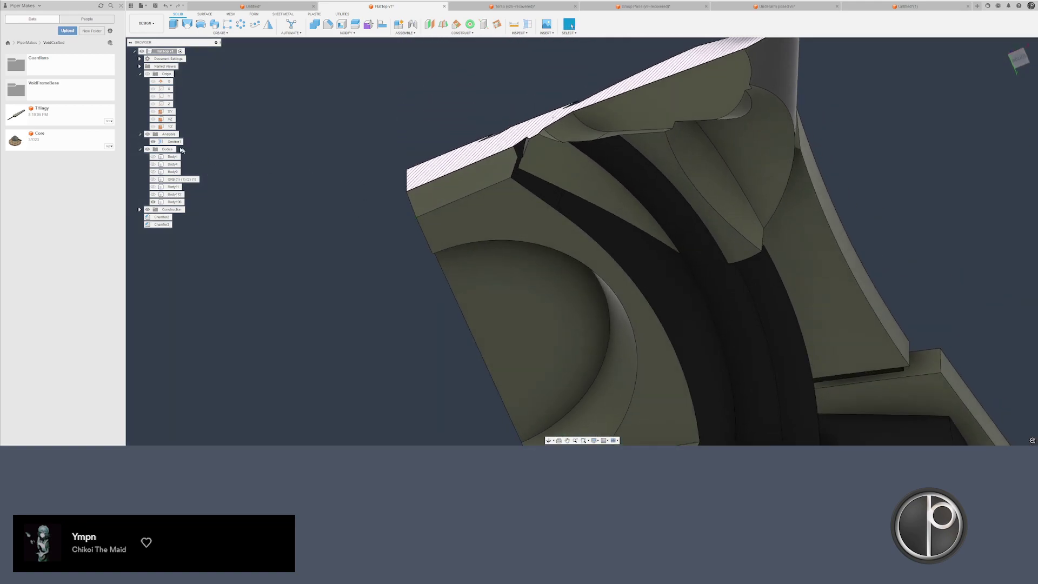
{"action": "left_click", "coordinate": [148, 134]}
{"action": "left_click", "coordinate": [147, 134]}
- Show the lower helmet again and move the section plane to about -0.12 in
{"action": "double_click", "coordinate": [169, 142]}
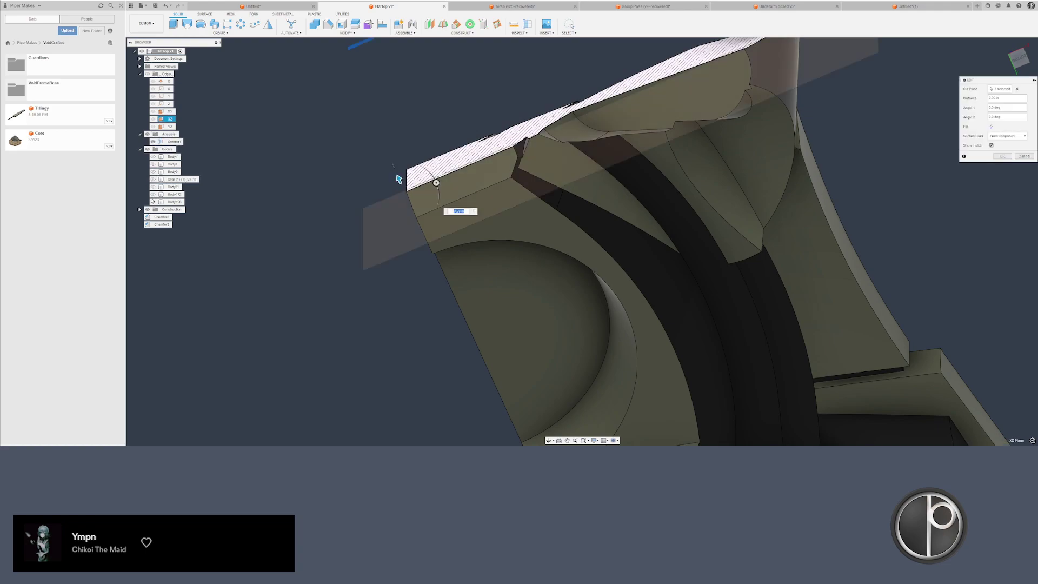
{"action": "left_click", "coordinate": [153, 194]}
{"action": "left_click", "coordinate": [153, 194]}
{"action": "left_click", "coordinate": [153, 194]}
{"action": "scroll", "coordinate": [297, 171], "scroll_direction": "down", "scroll_amount": 2}
{"action": "mouse_move", "coordinate": [297, 170]}
{"action": "middle_mouse_down", "text": "shift"}
{"action": "mouse_move", "coordinate": [365, 231]}
{"action": "mouse_move", "coordinate": [390, 183]}
{"action": "middle_mouse_up", "text": "shift"}
{"action": "scroll", "coordinate": [366, 233], "scroll_direction": "down", "scroll_amount": 1}
{"action": "mouse_move", "coordinate": [380, 261]}
{"action": "left_mouse_down"}
{"action": "mouse_move", "coordinate": [441, 269]}
{"action": "mouse_move", "coordinate": [431, 271]}
{"action": "left_mouse_up"}
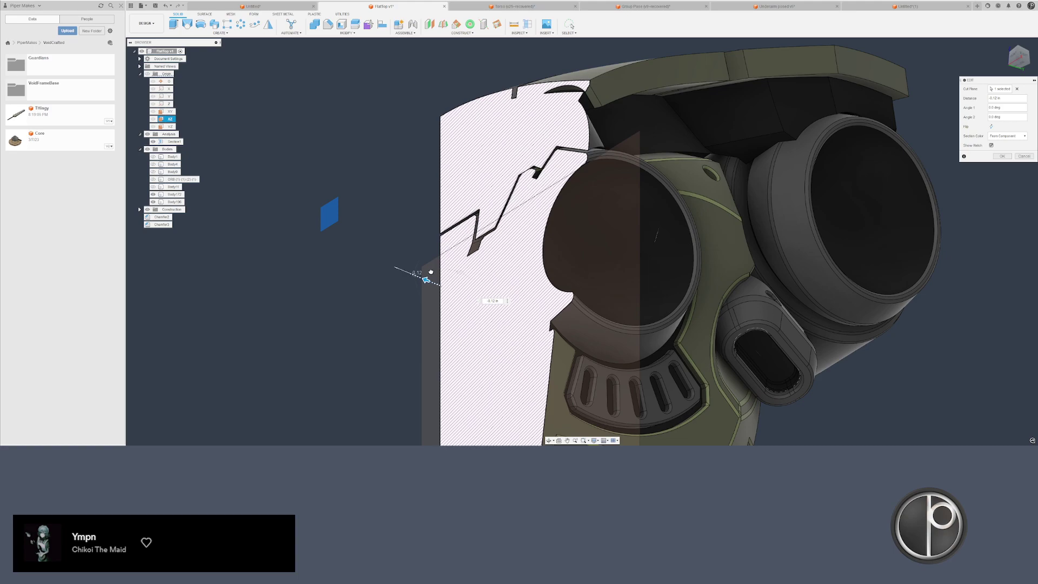
{"action": "key", "text": "Return"}
{"action": "scroll", "coordinate": [543, 168], "scroll_direction": "up", "scroll_amount": 7}
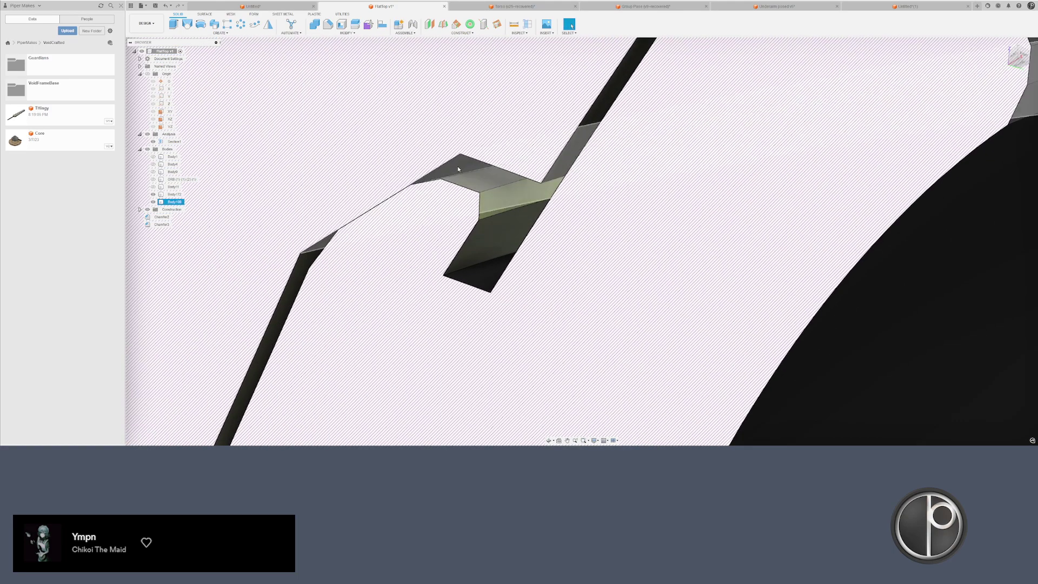
{"action": "left_click", "coordinate": [457, 168]}
{"action": "key", "text": "q"}
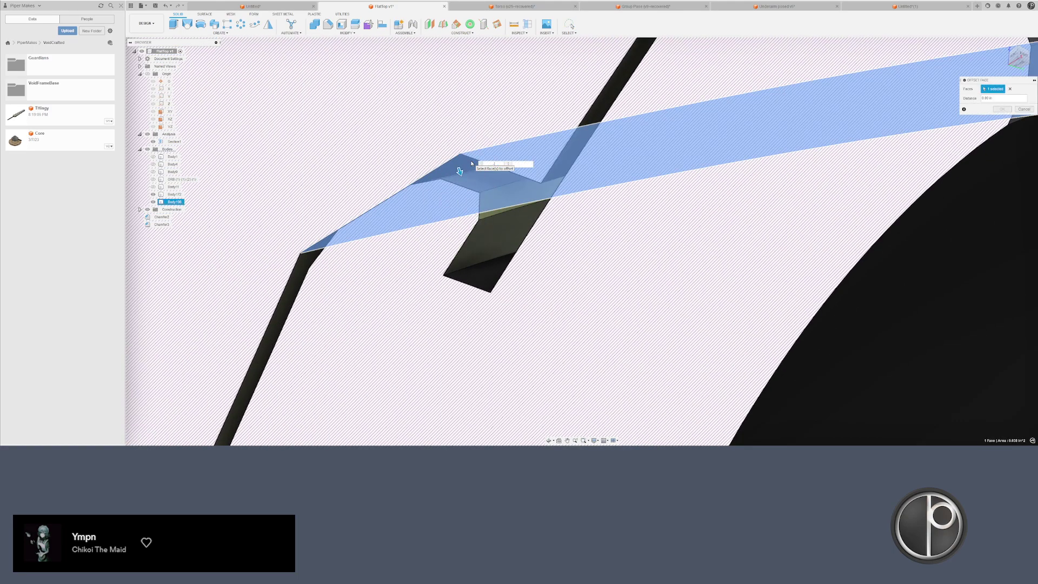
{"action": "key", "text": "Escape"}
- Shift the section plane to check the rest of the joint and remove this section analysis
{"action": "scroll", "coordinate": [436, 168], "scroll_direction": "down", "scroll_amount": 10}
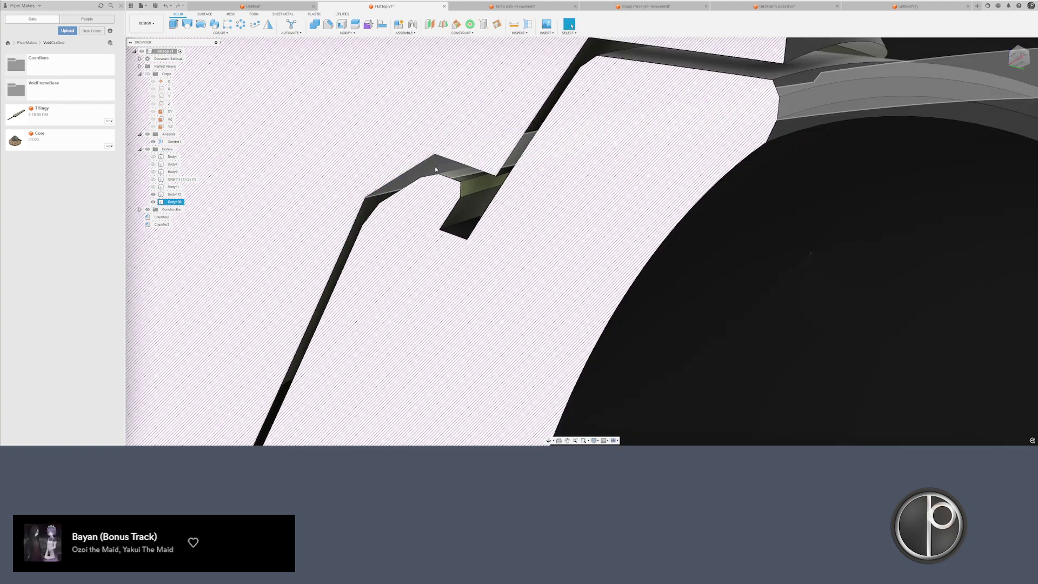
{"action": "scroll", "coordinate": [438, 173], "scroll_direction": "down", "scroll_amount": 4}
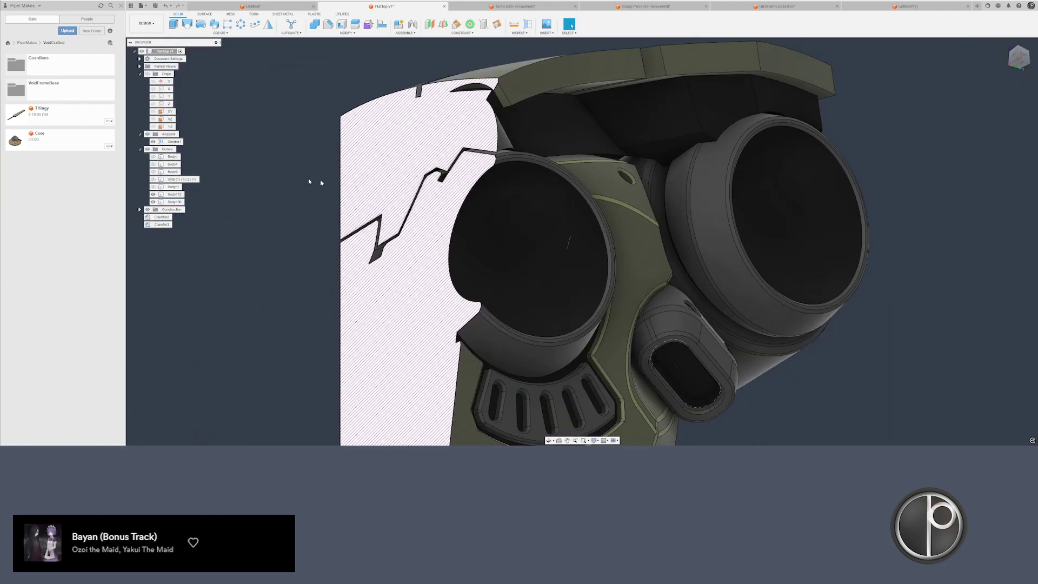
{"action": "double_click", "coordinate": [177, 142]}
{"action": "left_click_drag", "start_coordinate": [326, 290], "coordinate": [303, 238]}
{"action": "key", "text": "Return"}
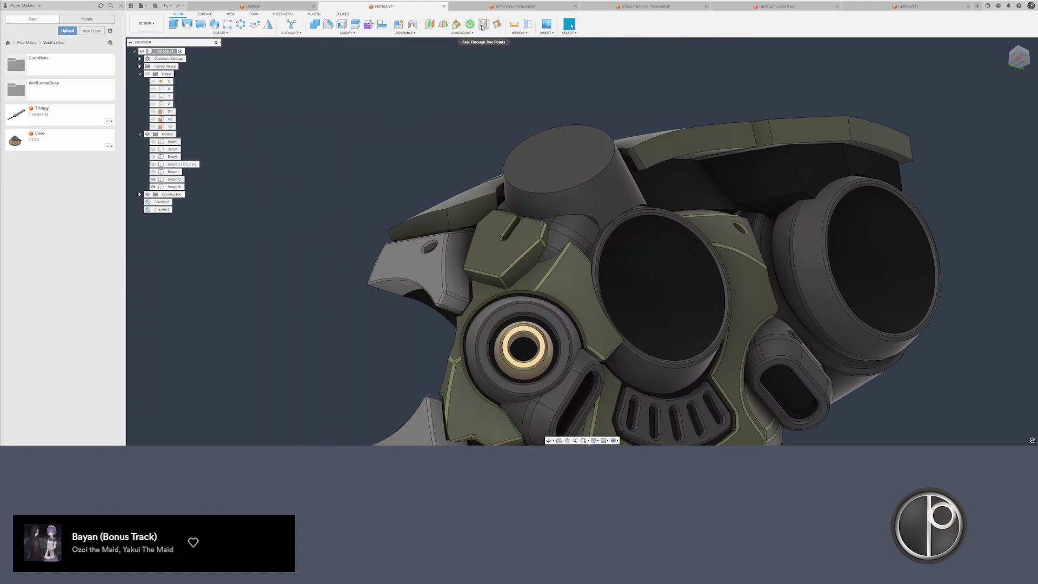
- Start a new section analysis on the YZ plane, offset the cut slightly and set its flip direction
{"action": "left_click", "coordinate": [527, 24]}
{"action": "scroll", "coordinate": [514, 151], "scroll_direction": "down", "scroll_amount": 4}
{"action": "middle_click_drag", "start_coordinate": [463, 213], "coordinate": [433, 270], "text": "shift"}
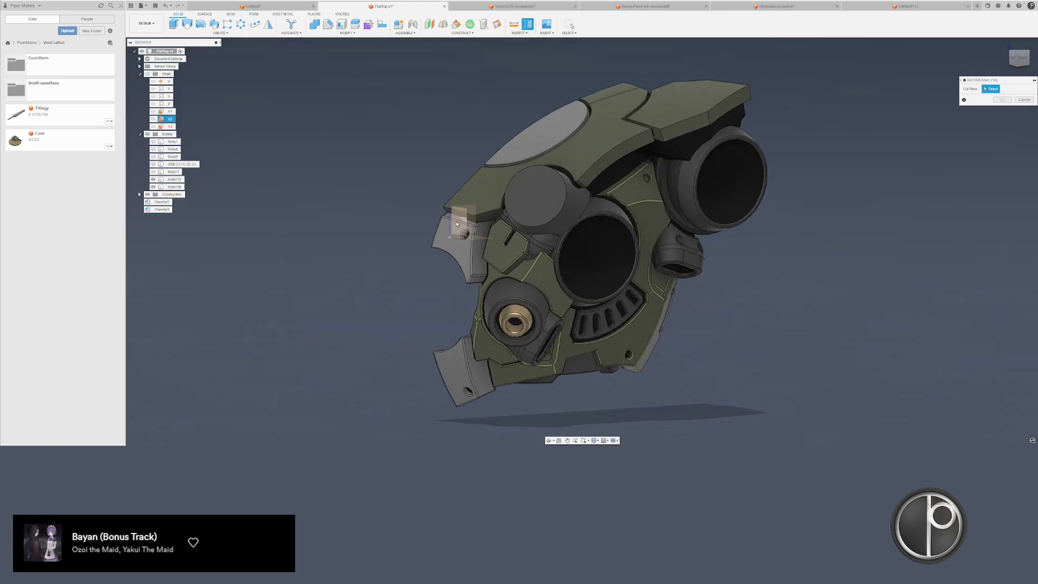
{"action": "left_click", "coordinate": [170, 126]}
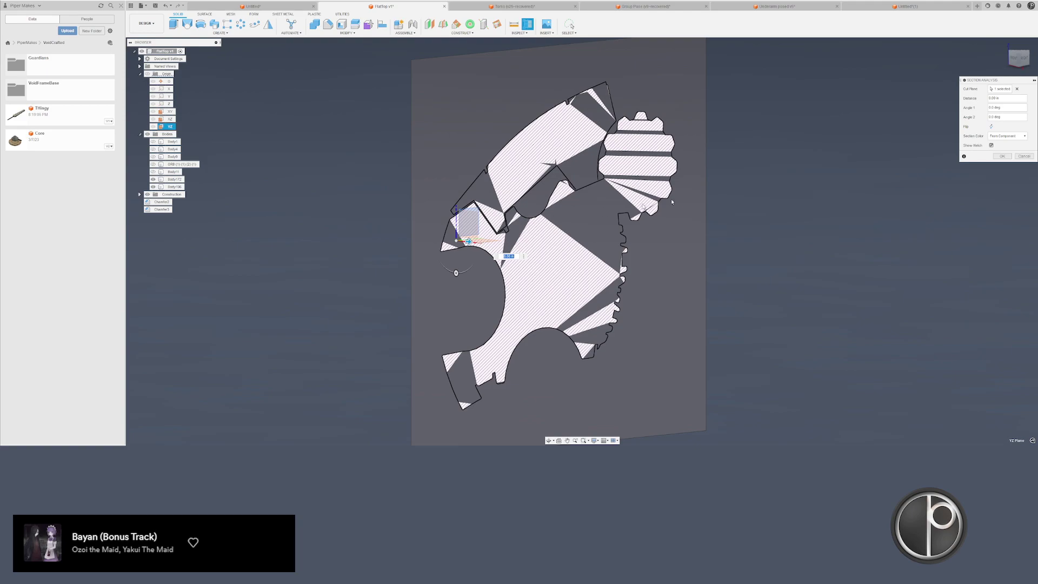
{"action": "left_click", "coordinate": [991, 127]}
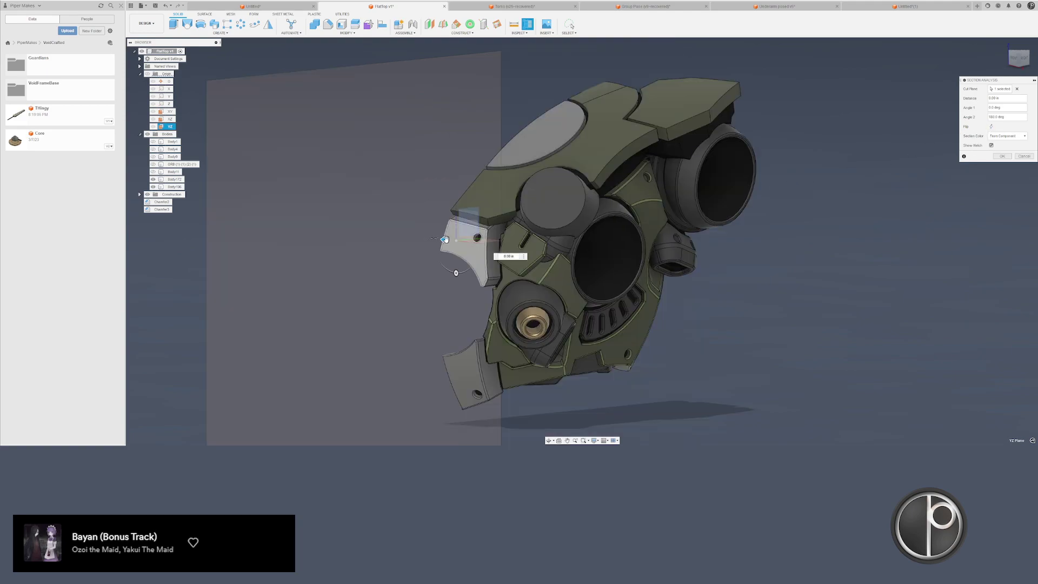
{"action": "mouse_move", "coordinate": [445, 239]}
{"action": "left_mouse_down"}
{"action": "mouse_move", "coordinate": [586, 253]}
{"action": "mouse_move", "coordinate": [484, 246]}
{"action": "mouse_move", "coordinate": [438, 259]}
{"action": "mouse_move", "coordinate": [497, 266]}
{"action": "mouse_move", "coordinate": [382, 261]}
{"action": "left_mouse_up"}
{"action": "left_click", "coordinate": [991, 126]}
- Move the YZ section plane outward through the helmet's side cylinder and accept the section analysis
{"action": "scroll", "coordinate": [662, 254], "scroll_direction": "up", "scroll_amount": 3}
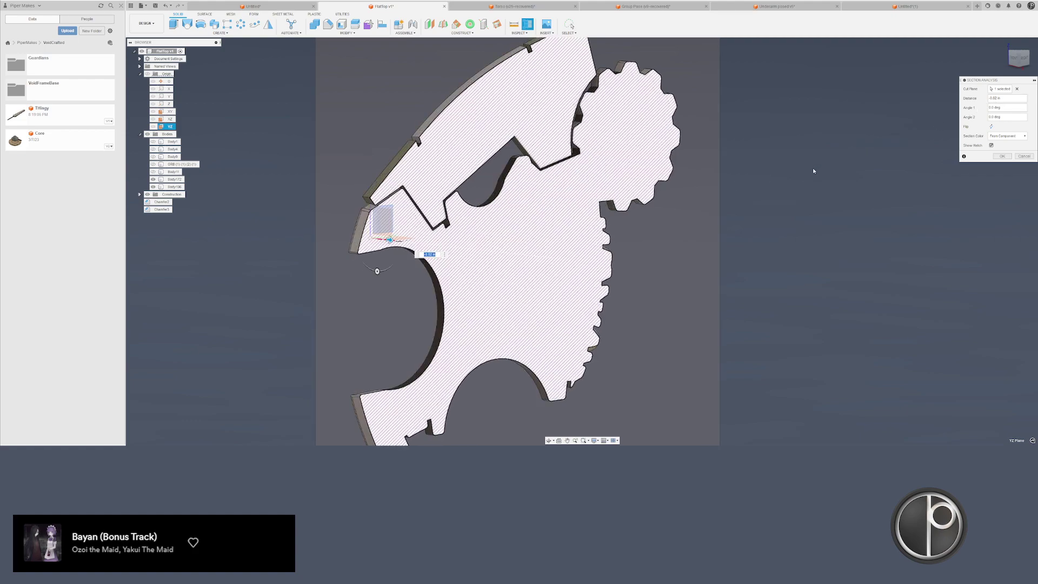
{"action": "scroll", "coordinate": [539, 190], "scroll_direction": "up", "scroll_amount": 3}
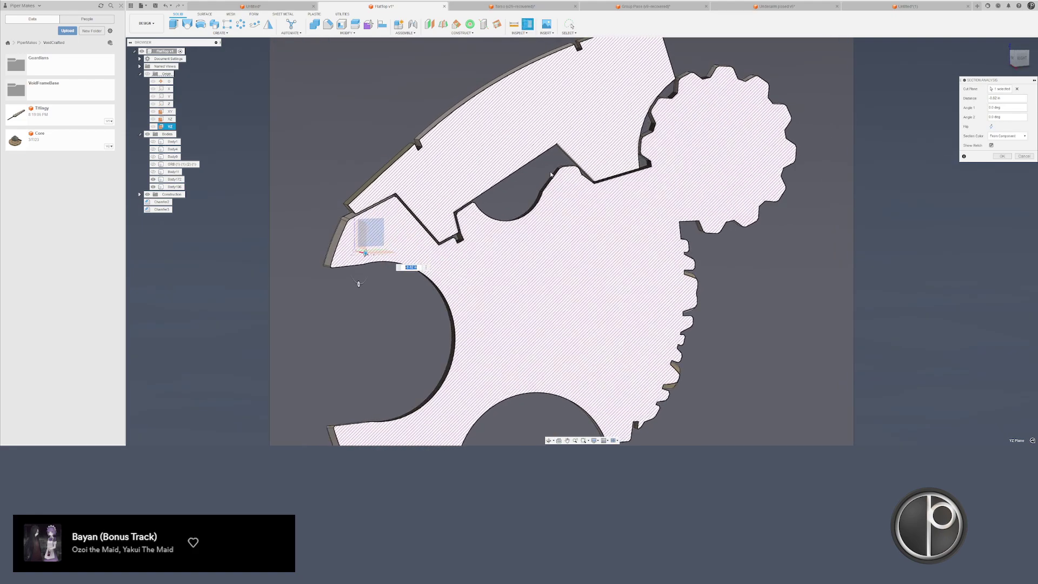
{"action": "middle_click_drag", "start_coordinate": [550, 174], "coordinate": [520, 203]}
{"action": "mouse_move", "coordinate": [332, 283]}
{"action": "left_mouse_down"}
{"action": "mouse_move", "coordinate": [378, 323]}
{"action": "mouse_move", "coordinate": [360, 320]}
{"action": "left_mouse_up"}
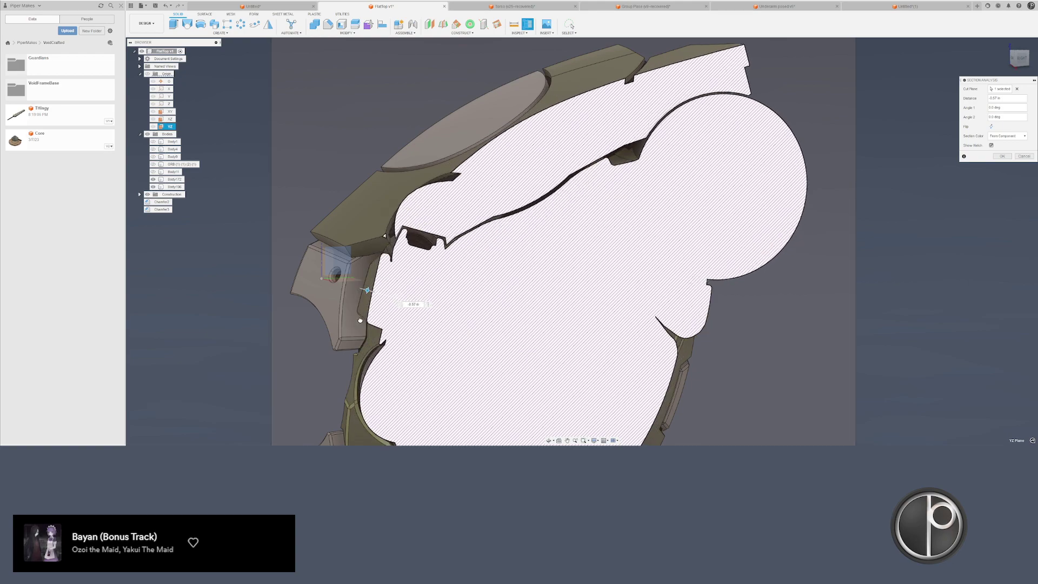
{"action": "key", "text": "Return"}
- Hide the lower helmet body and turn off the section cut to expose the top armor's underside
{"action": "scroll", "coordinate": [422, 275], "scroll_direction": "up", "scroll_amount": 5}
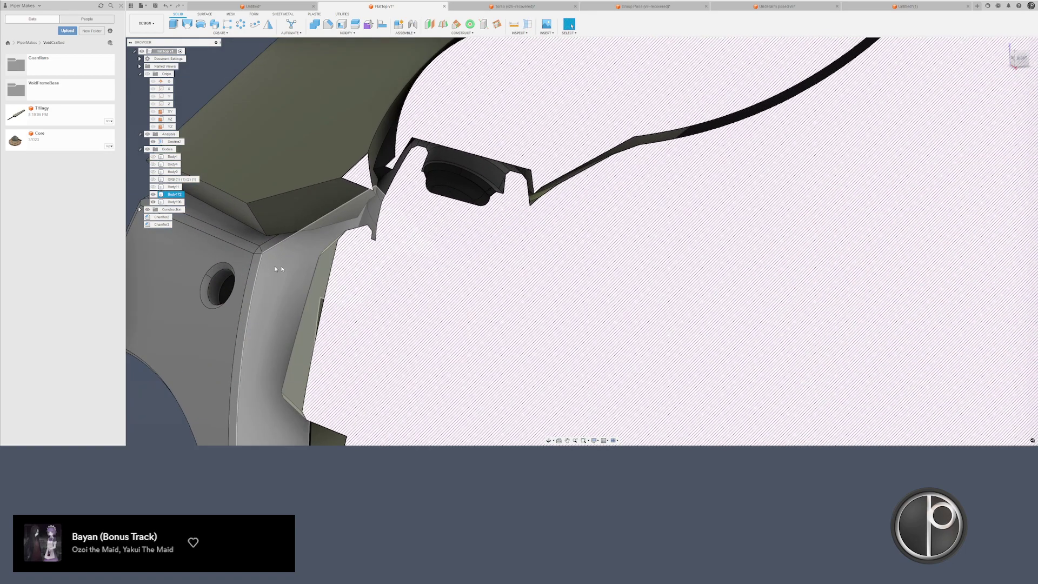
{"action": "left_click", "coordinate": [197, 276]}
{"action": "key", "text": "v"}
{"action": "left_click", "coordinate": [229, 274]}
{"action": "mouse_move", "coordinate": [326, 278]}
{"action": "middle_mouse_down", "text": "shift"}
{"action": "mouse_move", "coordinate": [321, 241]}
{"action": "mouse_move", "coordinate": [322, 265]}
{"action": "middle_mouse_up", "text": "shift"}
{"action": "key", "text": "ctrl+z"}
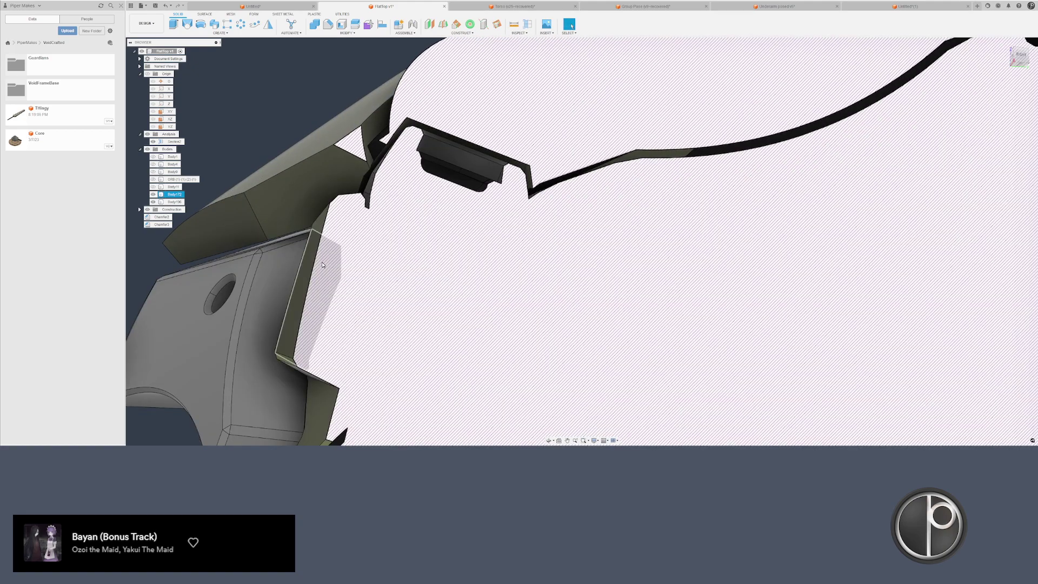
{"action": "key", "text": "ctrl+y"}
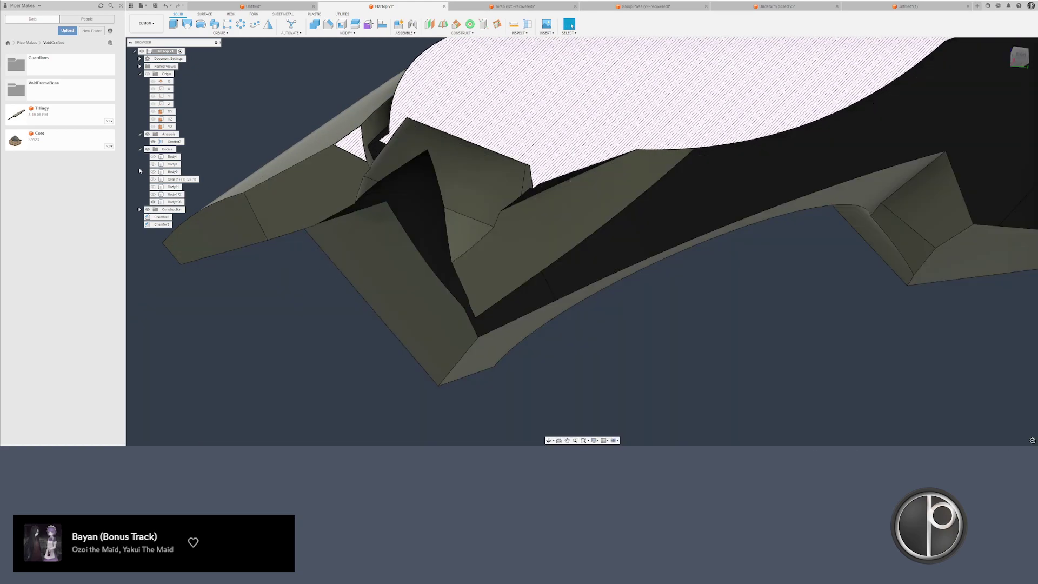
{"action": "left_click", "coordinate": [153, 142]}
{"action": "mouse_move", "coordinate": [470, 176]}
{"action": "middle_mouse_down", "text": "shift"}
{"action": "mouse_move", "coordinate": [472, 167]}
{"action": "mouse_move", "coordinate": [436, 180]}
{"action": "mouse_move", "coordinate": [454, 174]}
{"action": "mouse_move", "coordinate": [470, 201]}
{"action": "middle_mouse_up", "text": "shift"}
{"action": "key", "text": "Escape"}
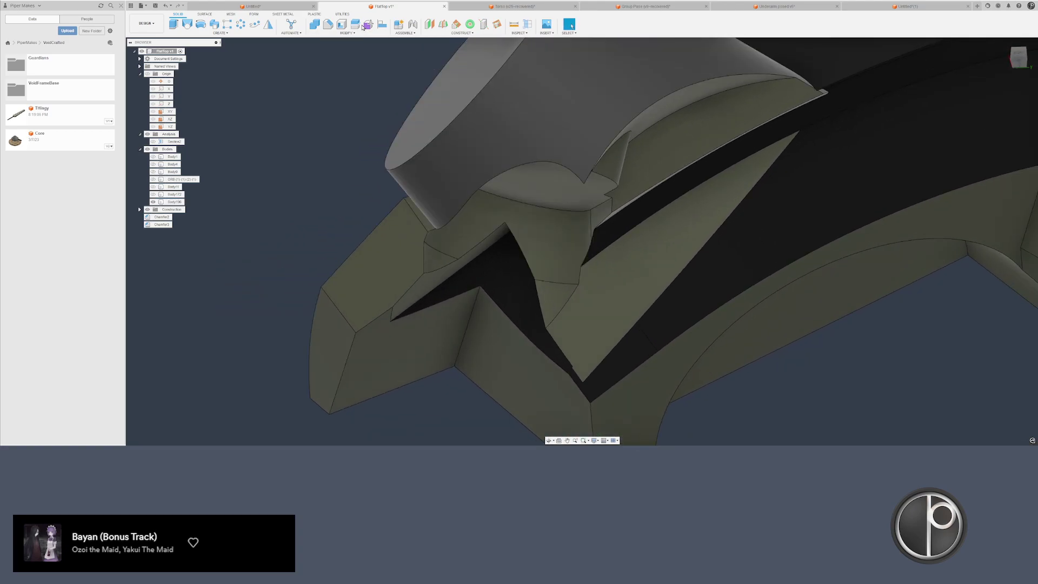
- Split the top armor body along the small face in the notch beside the cylinder
{"action": "left_click", "coordinate": [355, 24]}
{"action": "left_click", "coordinate": [602, 197]}
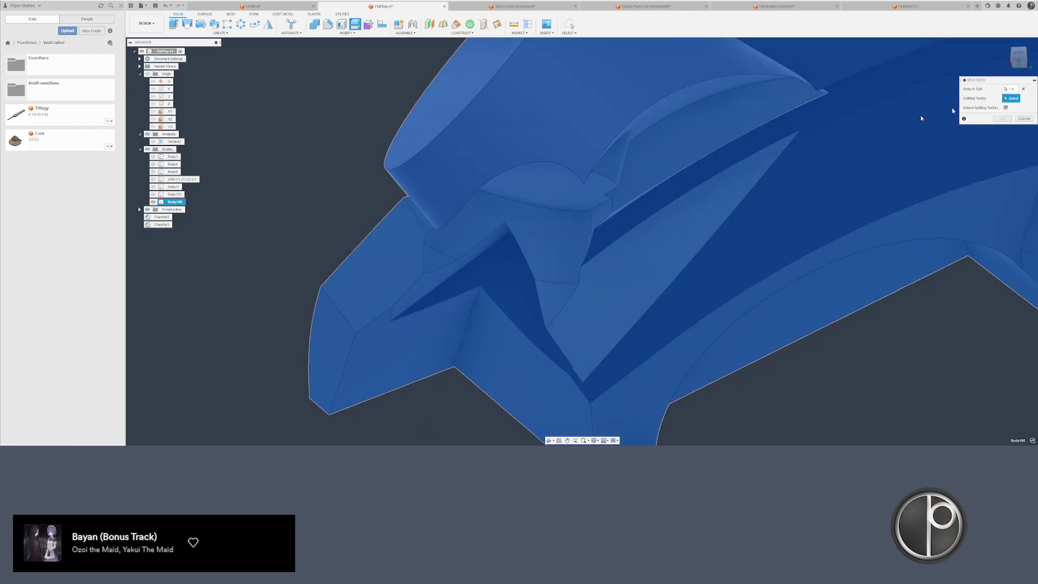
{"action": "left_click", "coordinate": [573, 205]}
{"action": "key", "text": "Return"}
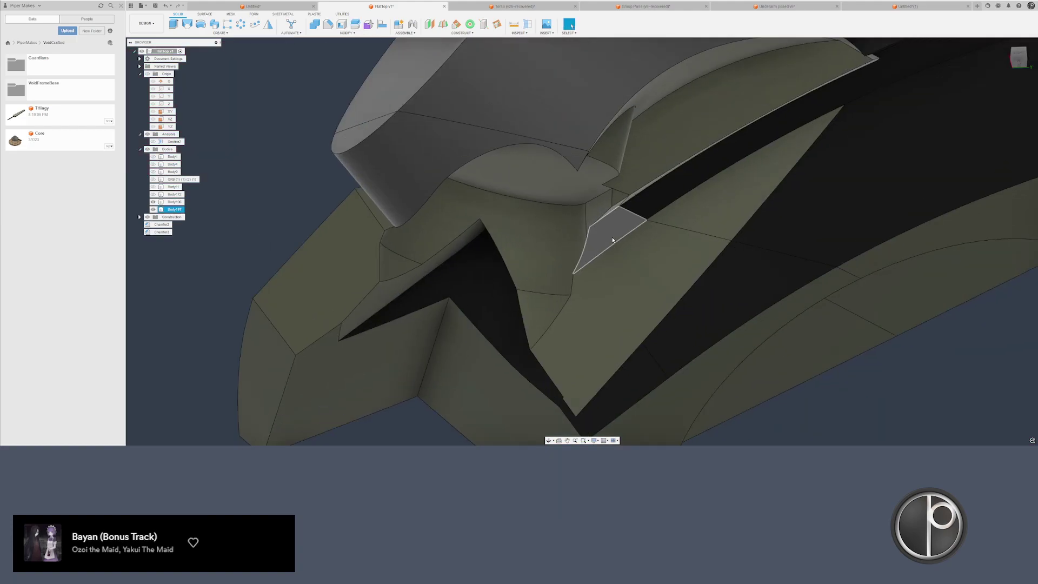
- Try to split the separated underside body along the dark face next to the notch
{"action": "middle_click_drag", "start_coordinate": [603, 245], "coordinate": [621, 179], "text": "shift"}
{"action": "left_click", "coordinate": [355, 25]}
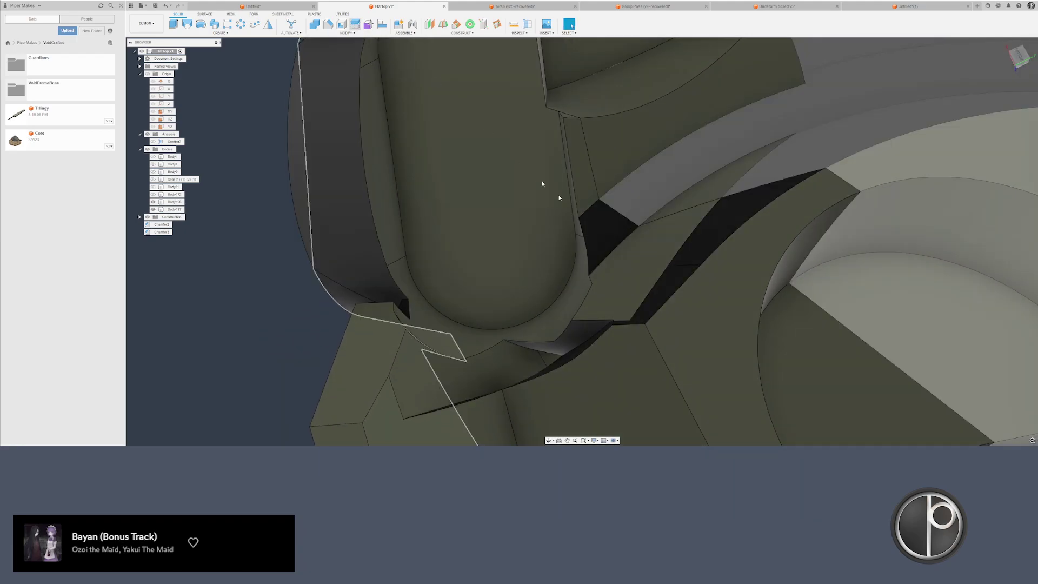
{"action": "left_click", "coordinate": [602, 221]}
{"action": "left_click", "coordinate": [696, 261]}
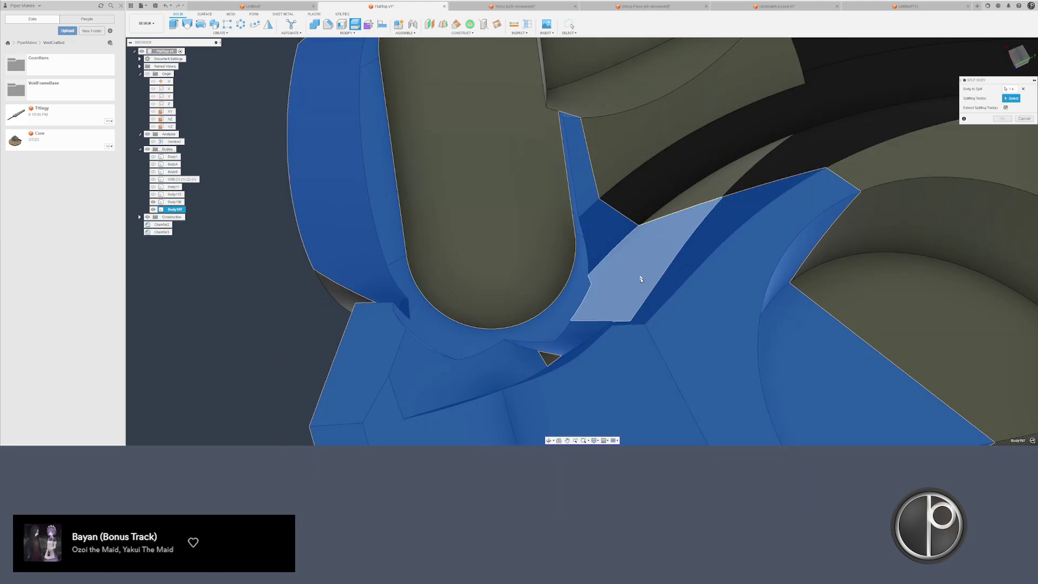
{"action": "key", "text": "Return"}
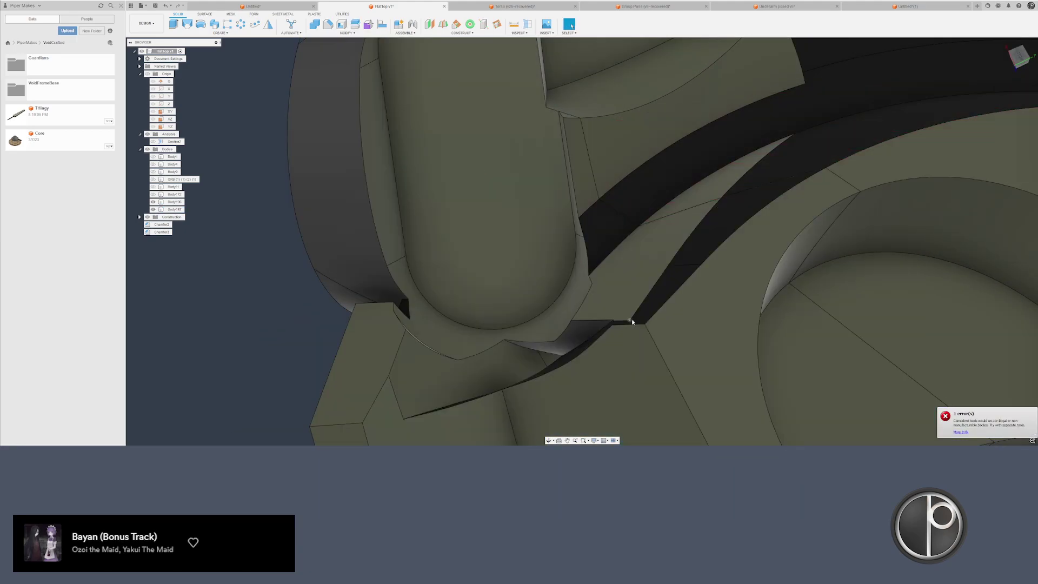
- Delete the three narrow leftover faces of the sliver beside the oblong pocket
{"action": "left_click", "coordinate": [585, 197], "text": "ctrl"}
{"action": "scroll", "coordinate": [569, 116], "scroll_direction": "up", "scroll_amount": 3}
{"action": "left_click", "coordinate": [568, 115], "text": "ctrl"}
{"action": "left_click", "coordinate": [560, 134], "text": "ctrl"}
{"action": "scroll", "coordinate": [566, 147], "scroll_direction": "down", "scroll_amount": 2}
{"action": "key", "text": "Delete"}
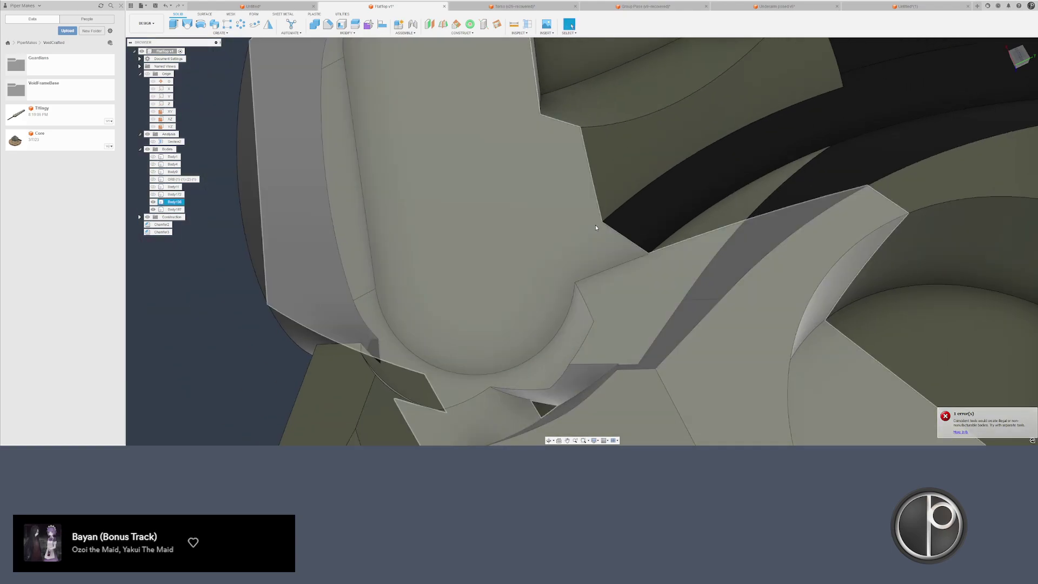
- Combine the separated underside body back into the top armor body with a Join operation, without keeping the tool body
{"action": "middle_click_drag", "start_coordinate": [595, 227], "coordinate": [624, 265], "text": "shift"}
{"action": "middle_click_drag", "start_coordinate": [657, 280], "coordinate": [519, 243], "text": "shift"}
{"action": "left_click", "coordinate": [329, 112]}
{"action": "left_click", "coordinate": [314, 24]}
{"action": "left_click", "coordinate": [458, 209]}
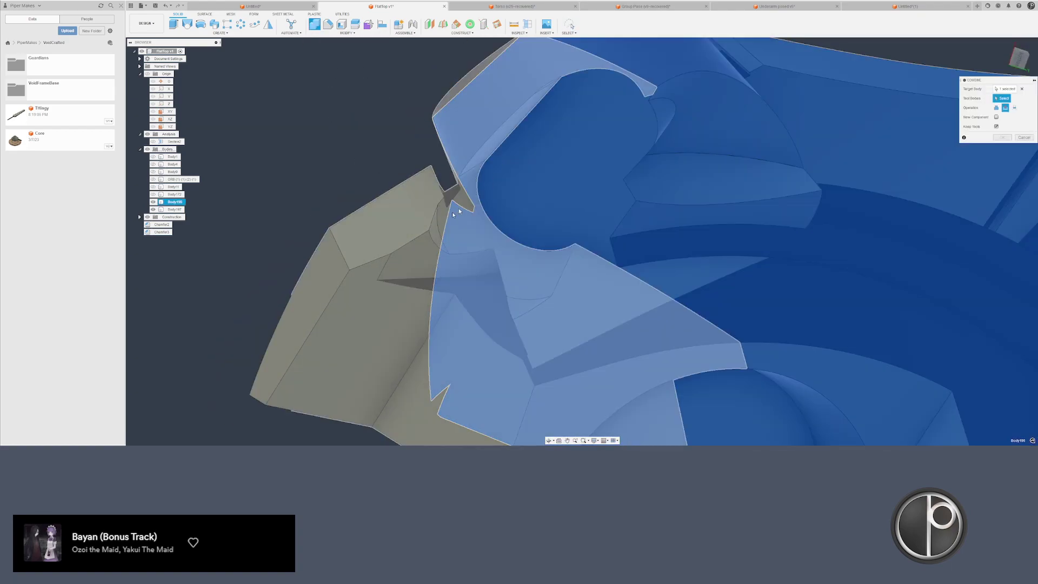
{"action": "left_click", "coordinate": [342, 226]}
{"action": "left_click", "coordinate": [995, 108]}
{"action": "left_click", "coordinate": [996, 126]}
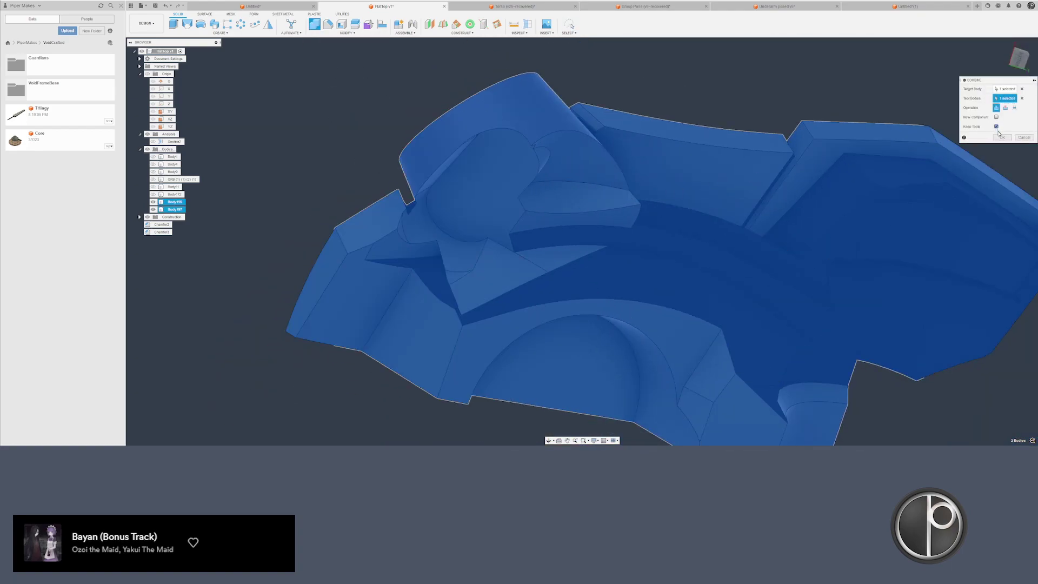
{"action": "left_click", "coordinate": [1001, 137]}
{"action": "scroll", "coordinate": [443, 252], "scroll_direction": "down", "scroll_amount": 1}
{"action": "mouse_move", "coordinate": [442, 252]}
{"action": "middle_mouse_down", "text": "shift"}
{"action": "mouse_move", "coordinate": [427, 263]}
{"action": "mouse_move", "coordinate": [414, 253]}
{"action": "mouse_move", "coordinate": [436, 255]}
{"action": "middle_mouse_up", "text": "shift"}
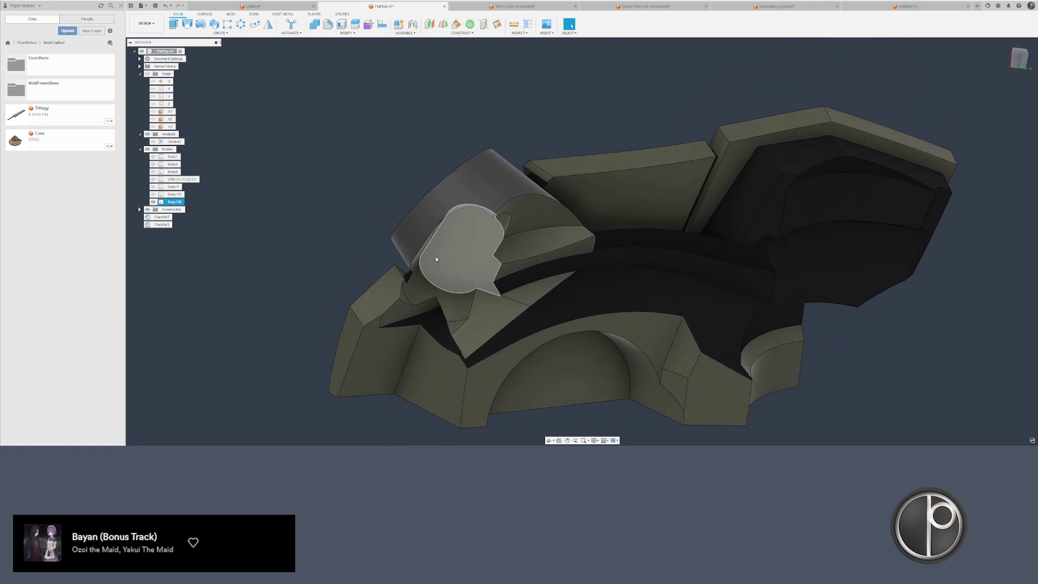
- Show the lower helmet body together with the top armor
{"action": "left_click", "coordinate": [233, 210]}
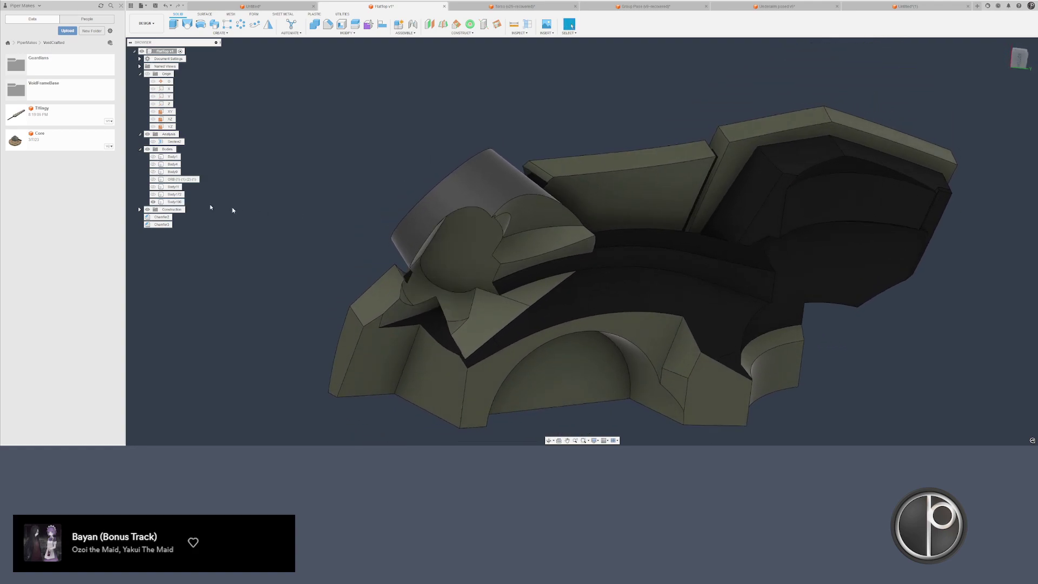
{"action": "left_click", "coordinate": [156, 197]}
{"action": "scroll", "coordinate": [425, 210], "scroll_direction": "up", "scroll_amount": 5}
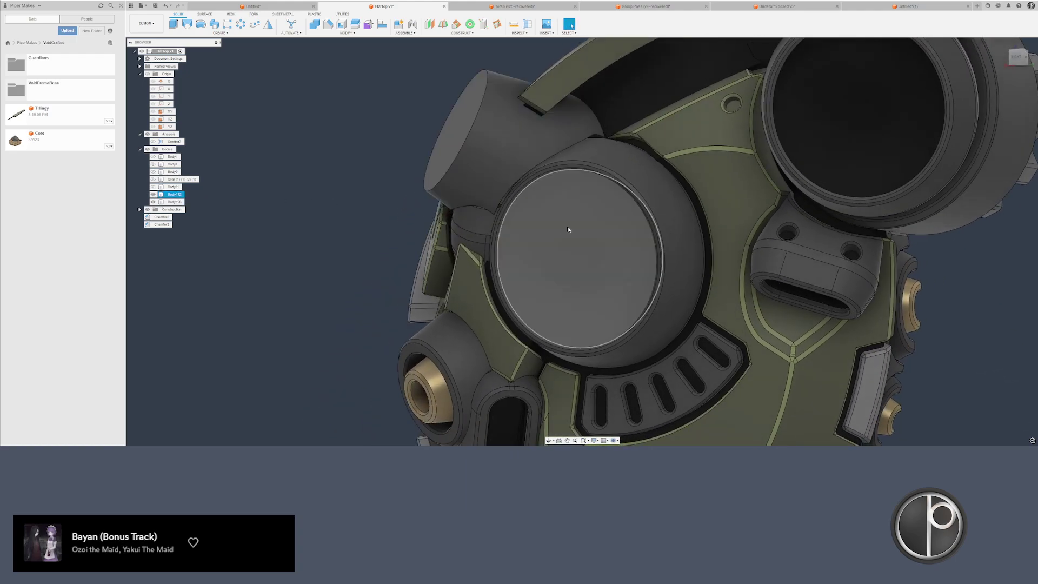
- Examine the top armor's underside with the lower helmet body temporarily hidden
{"action": "left_click", "coordinate": [568, 229]}
{"action": "key", "text": "v"}
{"action": "middle_click_drag", "start_coordinate": [568, 229], "coordinate": [588, 208], "text": "shift"}
{"action": "scroll", "coordinate": [464, 149], "scroll_direction": "up", "scroll_amount": 4}
{"action": "left_click", "coordinate": [468, 139]}
{"action": "left_click", "coordinate": [500, 135], "text": "ctrl"}
{"action": "scroll", "coordinate": [507, 179], "scroll_direction": "down", "scroll_amount": 2}
{"action": "left_click", "coordinate": [236, 214]}
{"action": "left_click", "coordinate": [153, 194]}
{"action": "scroll", "coordinate": [487, 302], "scroll_direction": "down", "scroll_amount": 3}
{"action": "key", "text": "Escape"}
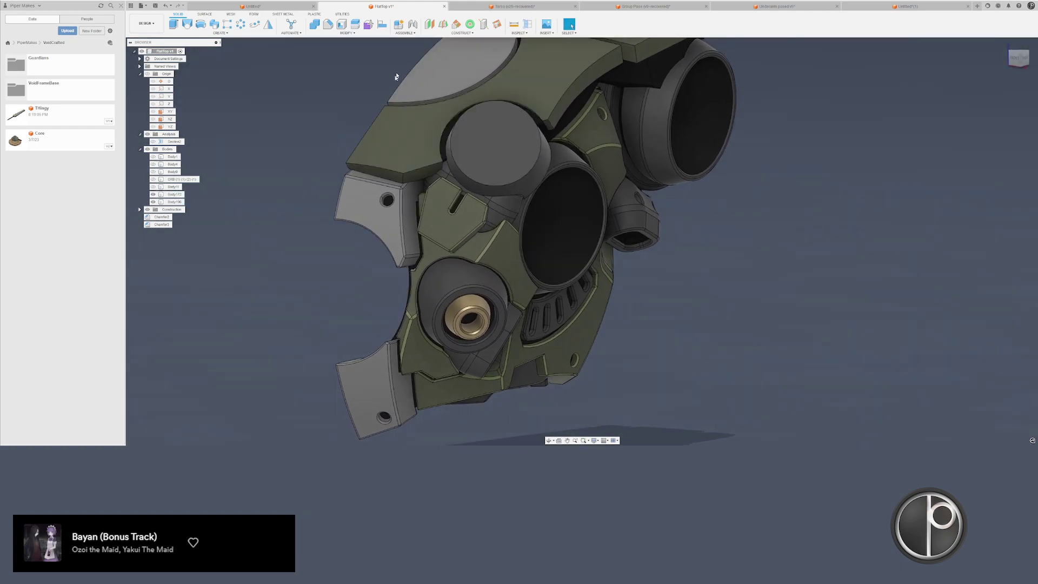
- Sweep the section plane through the helmet to check the clearance between the top armor and the lower helmet
{"action": "double_click", "coordinate": [174, 142]}
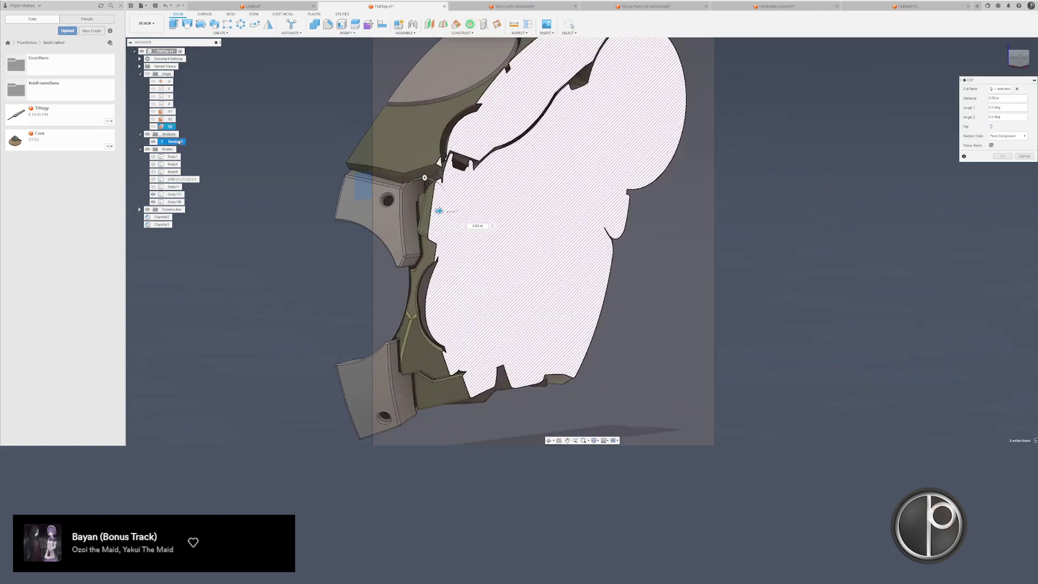
{"action": "mouse_move", "coordinate": [448, 216]}
{"action": "left_mouse_down"}
{"action": "mouse_move", "coordinate": [499, 219]}
{"action": "mouse_move", "coordinate": [373, 208]}
{"action": "mouse_move", "coordinate": [640, 225]}
{"action": "left_mouse_up"}
{"action": "key", "text": "Escape"}
{"action": "scroll", "coordinate": [682, 292], "scroll_direction": "down", "scroll_amount": 4}
{"action": "middle_click_drag", "start_coordinate": [658, 285], "coordinate": [611, 279], "text": "shift"}
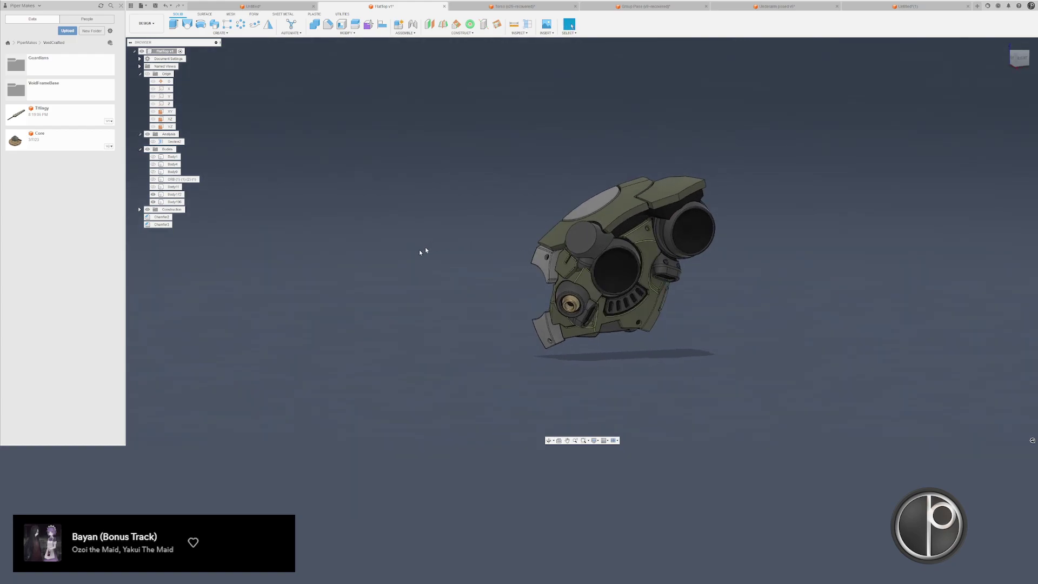
{"action": "middle_click_drag", "start_coordinate": [689, 307], "coordinate": [668, 198], "text": "shift"}
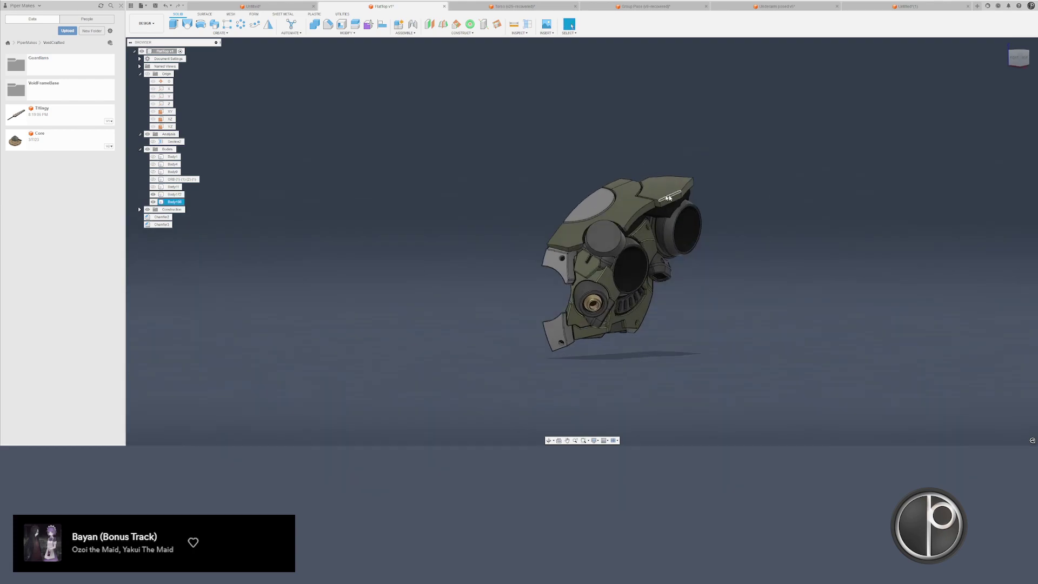
- Apply the black appearance to the small side face below the top armor's front brow plate
{"action": "scroll", "coordinate": [667, 184], "scroll_direction": "up", "scroll_amount": 1}
{"action": "scroll", "coordinate": [552, 209], "scroll_direction": "up", "scroll_amount": 2}
{"action": "middle_click_drag", "start_coordinate": [555, 208], "coordinate": [638, 209], "text": "shift"}
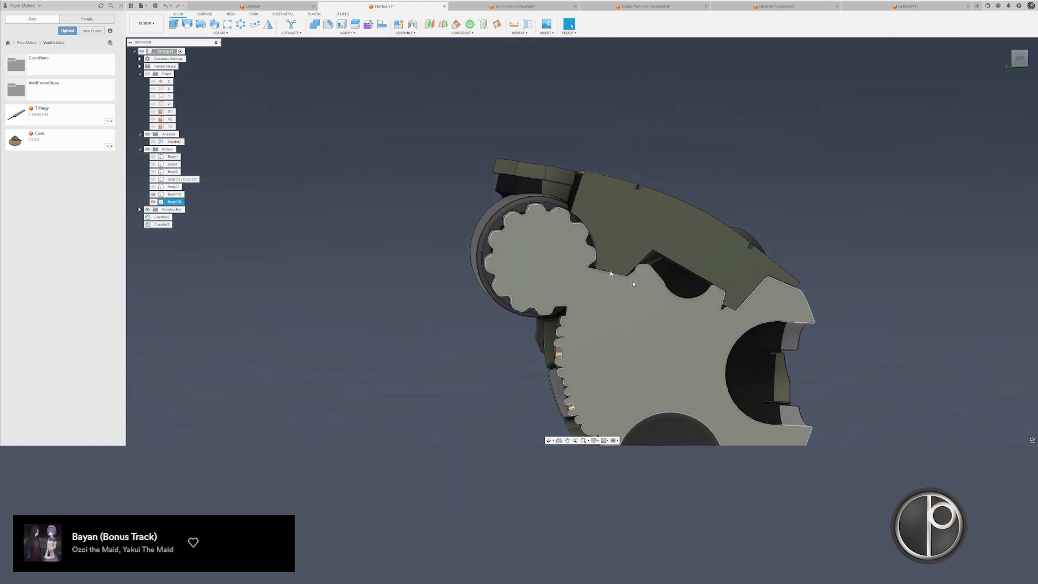
{"action": "scroll", "coordinate": [558, 191], "scroll_direction": "up", "scroll_amount": 2}
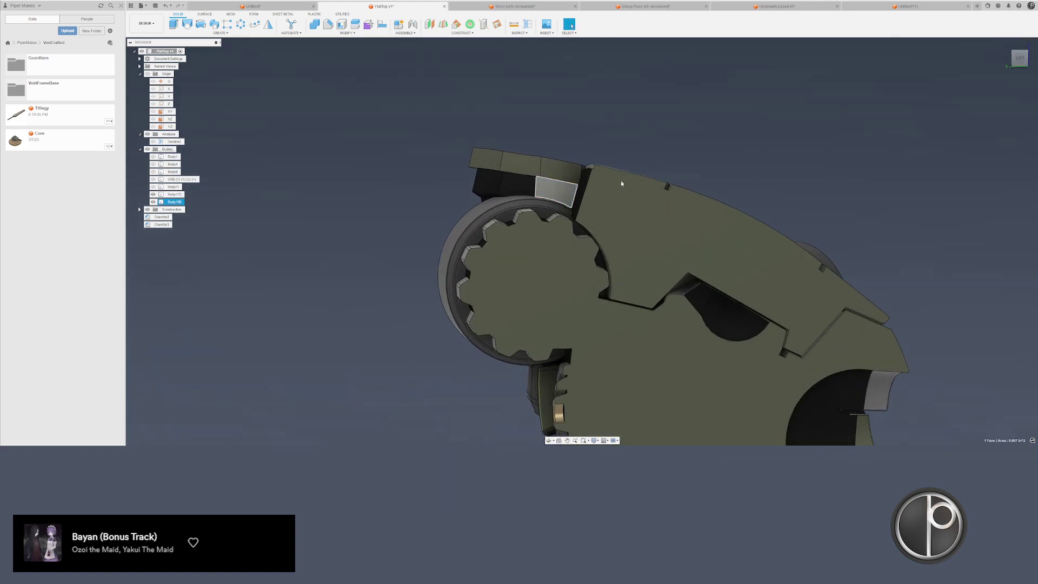
{"action": "key", "text": "a"}
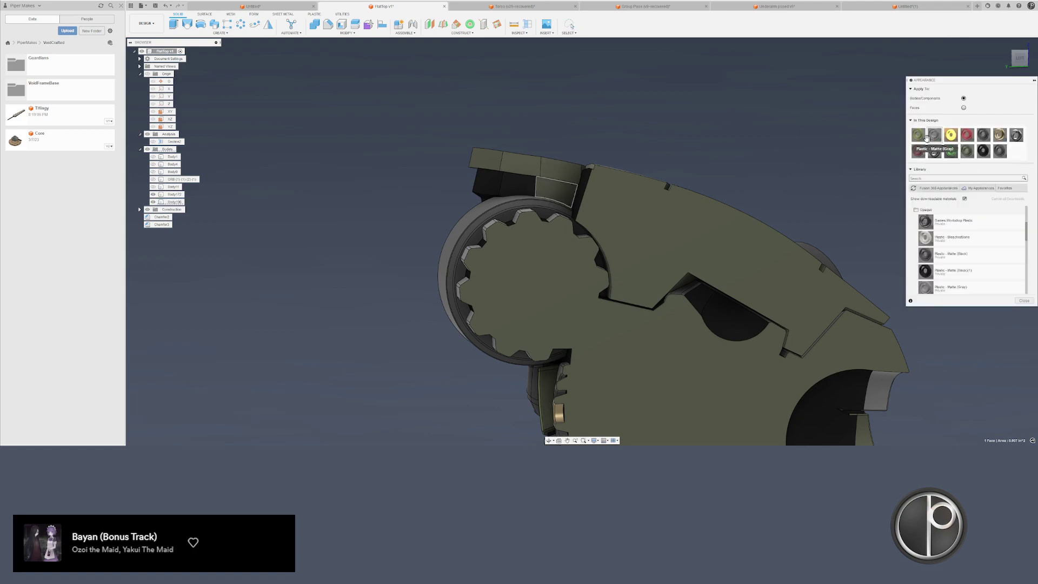
{"action": "left_click_drag", "start_coordinate": [983, 151], "coordinate": [556, 190]}
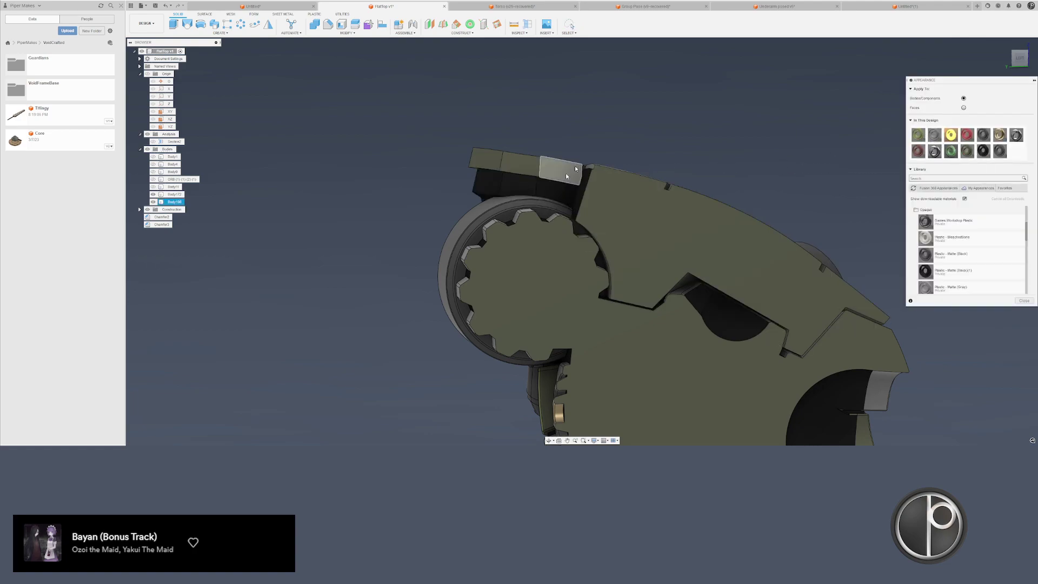
{"action": "middle_click_drag", "start_coordinate": [595, 134], "coordinate": [598, 164]}
{"action": "key", "text": "Escape"}
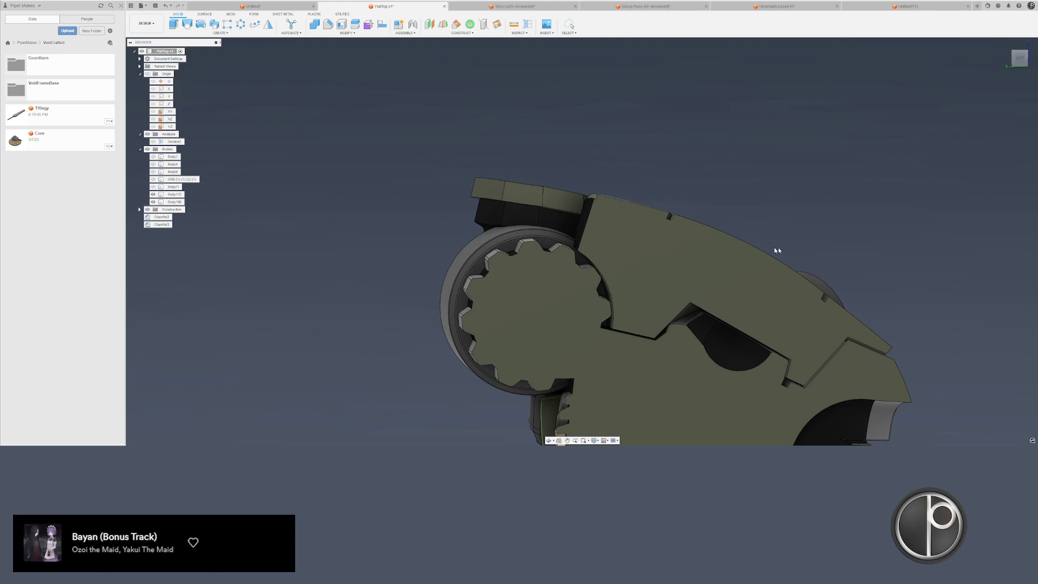
{"action": "middle_click_drag", "start_coordinate": [622, 207], "coordinate": [579, 211], "text": "shift"}
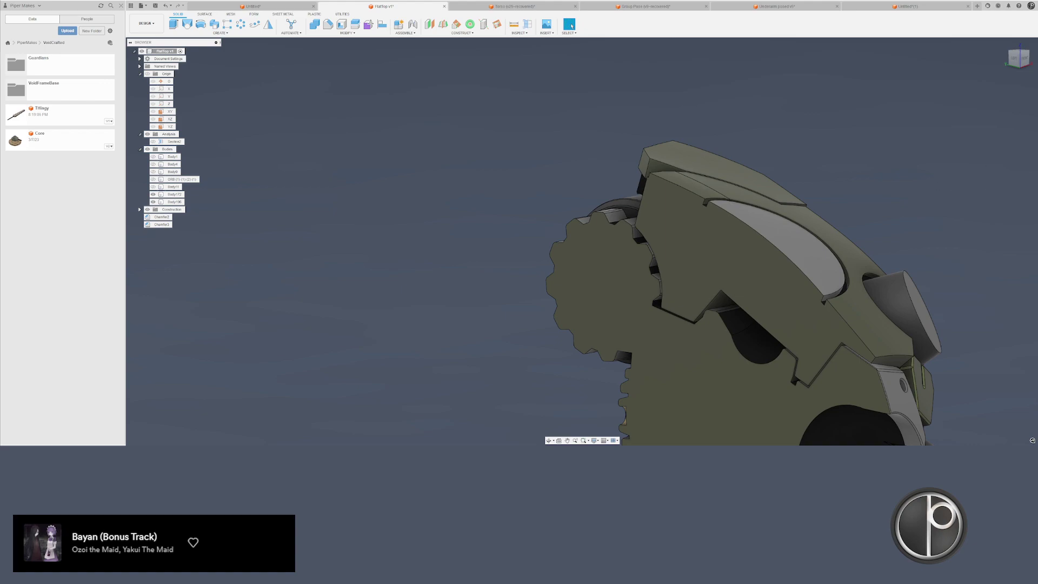
{"action": "left_click", "coordinate": [843, 267]}
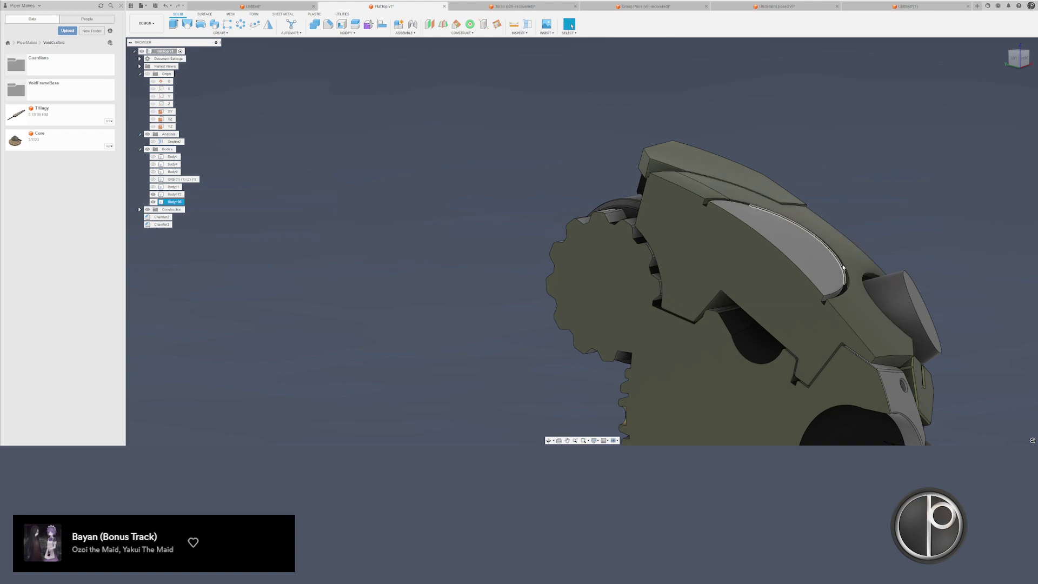
{"action": "middle_click_drag", "start_coordinate": [836, 266], "coordinate": [507, 152], "text": "shift"}
{"action": "left_click", "coordinate": [598, 187]}
{"action": "middle_click_drag", "start_coordinate": [613, 270], "coordinate": [571, 242]}
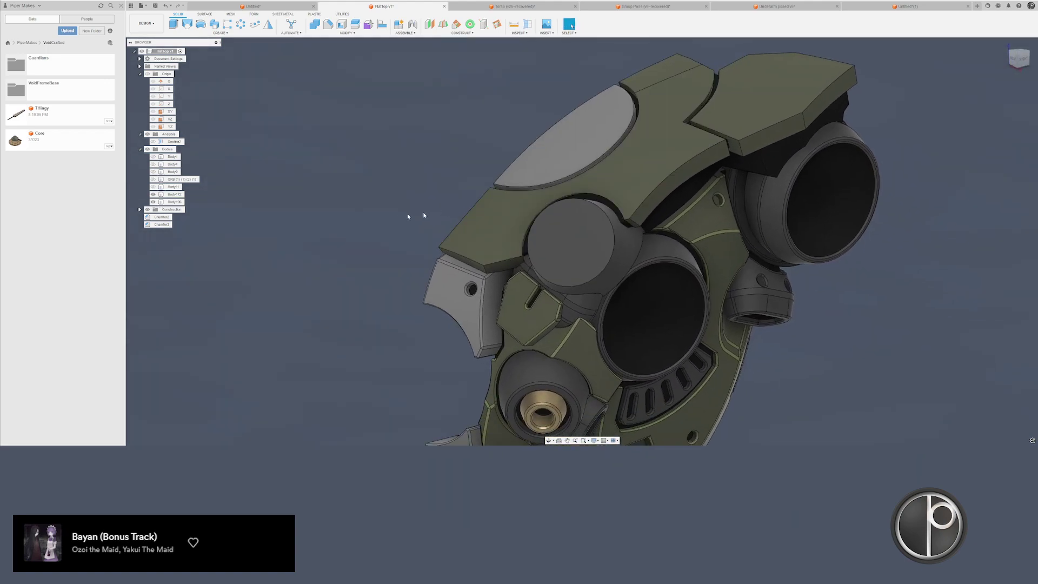
- Select both existing chamfer features, and hide the lower helmet body to expose the top armor's underside
{"action": "left_click", "coordinate": [158, 217]}
{"action": "left_click", "coordinate": [160, 224], "text": "shift"}
{"action": "right_click", "coordinate": [160, 225]}
{"action": "left_click", "coordinate": [174, 243]}
{"action": "left_click", "coordinate": [540, 335]}
{"action": "key", "text": "v"}
{"action": "middle_click_drag", "start_coordinate": [540, 336], "coordinate": [444, 279], "text": "shift"}
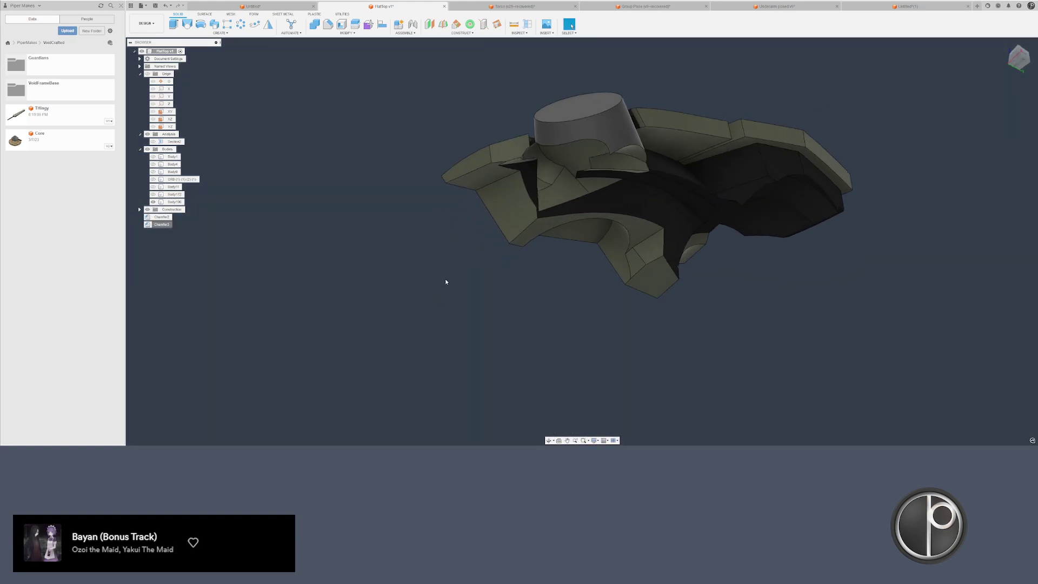
- Start a 0.003 in chamfer on the three edges meeting beside the dark recess at the end of the top armor's underside
{"action": "key", "text": "c"}
{"action": "scroll", "coordinate": [518, 188], "scroll_direction": "up", "scroll_amount": 4}
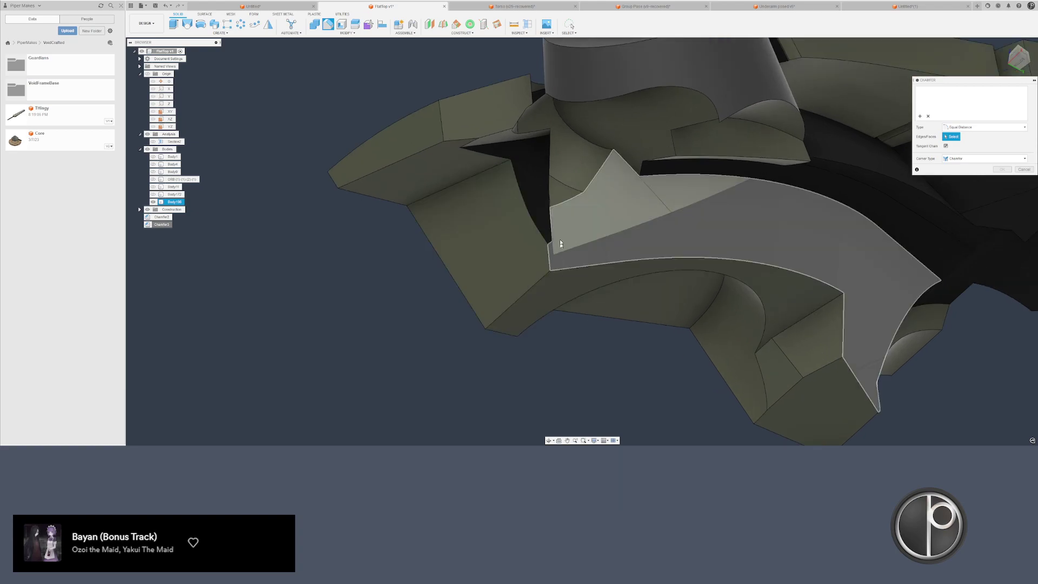
{"action": "scroll", "coordinate": [560, 244], "scroll_direction": "down", "scroll_amount": 3}
{"action": "middle_click_drag", "start_coordinate": [560, 244], "coordinate": [535, 189], "text": "shift"}
{"action": "scroll", "coordinate": [532, 161], "scroll_direction": "up", "scroll_amount": 3}
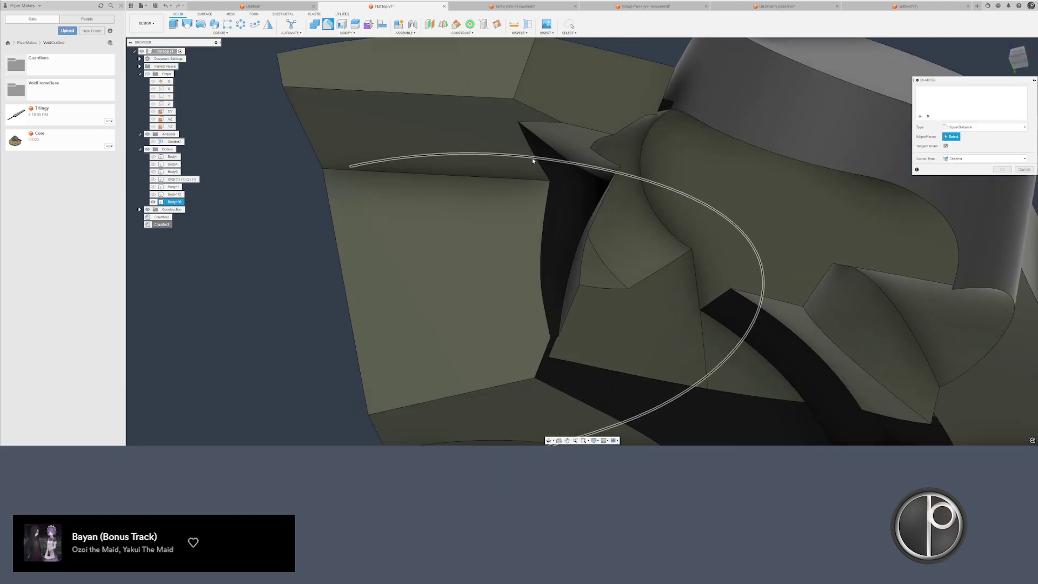
{"action": "left_click", "coordinate": [537, 158]}
{"action": "left_click", "coordinate": [534, 179]}
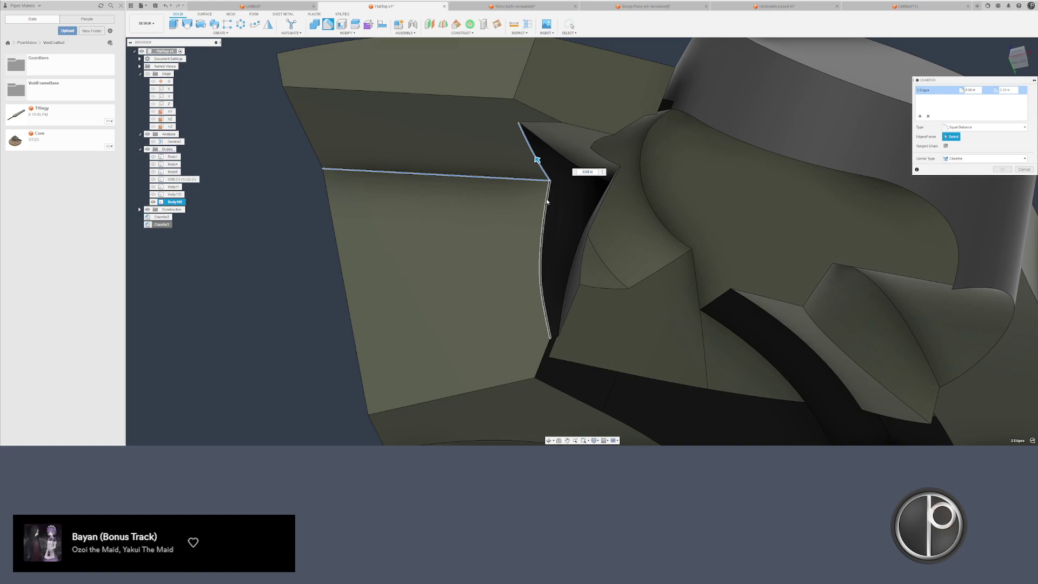
{"action": "left_click", "coordinate": [546, 201]}
{"action": "type", "text": ".003"}
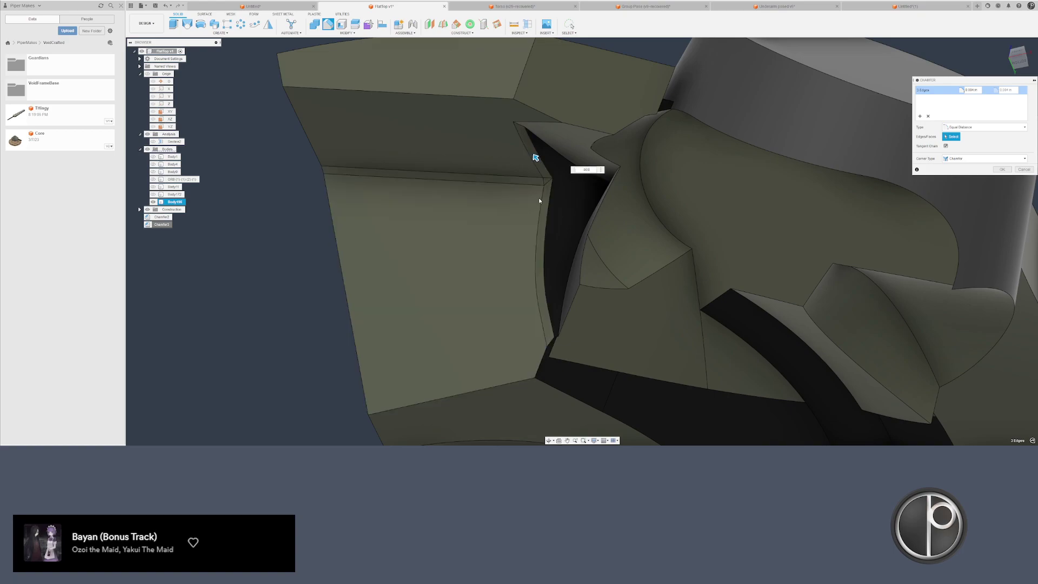
- Add the edges around the semicircular recess and the small angled faces beside it to the chamfer selection
{"action": "middle_click_drag", "start_coordinate": [573, 357], "coordinate": [598, 247], "text": "shift"}
{"action": "left_click", "coordinate": [537, 381]}
{"action": "left_click", "coordinate": [594, 331]}
{"action": "left_click", "coordinate": [575, 352]}
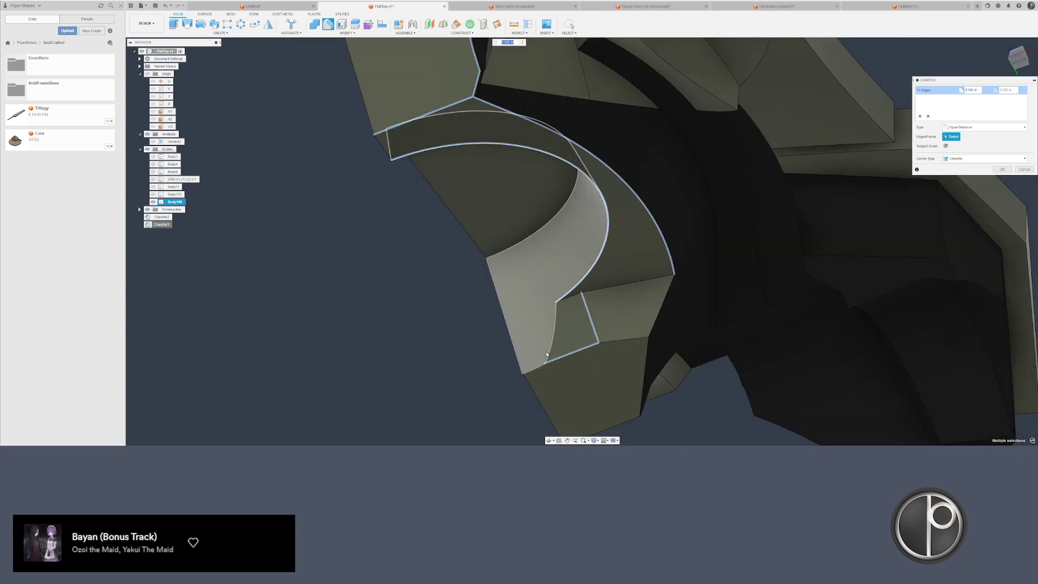
{"action": "left_click", "coordinate": [540, 368]}
{"action": "left_click", "coordinate": [635, 338]}
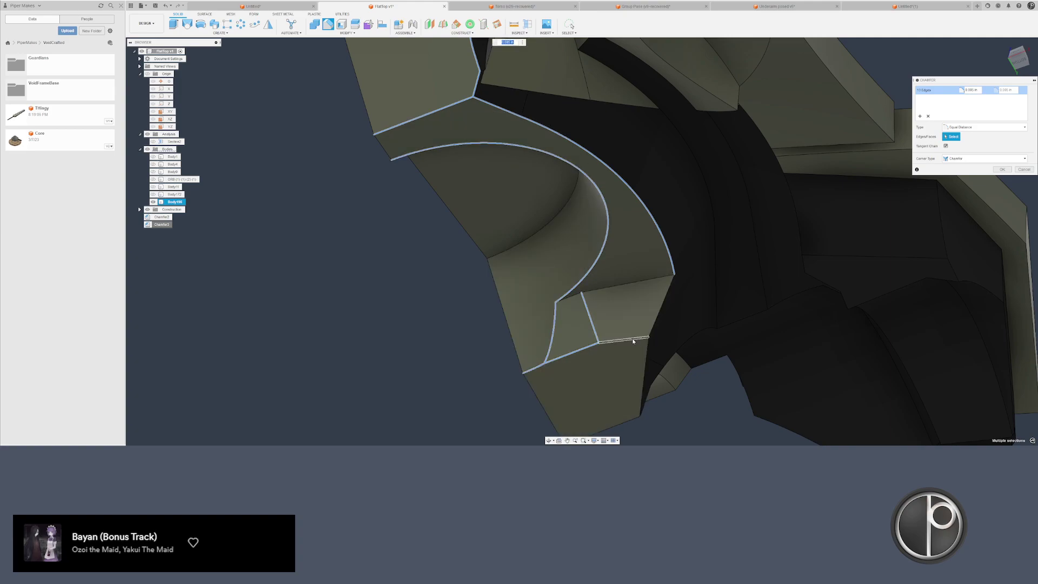
{"action": "left_click", "coordinate": [525, 240]}
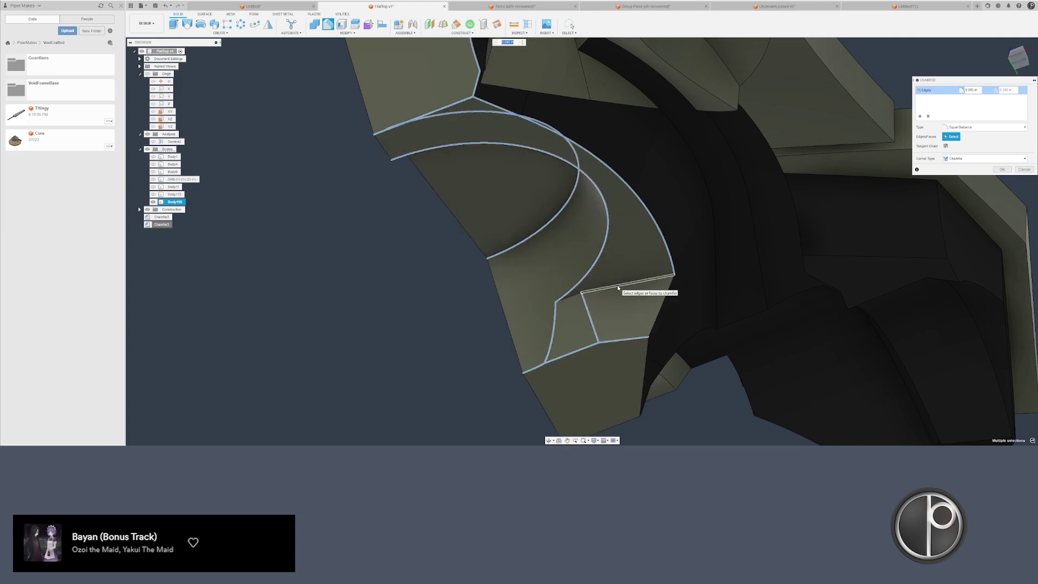
{"action": "left_click", "coordinate": [586, 294]}
{"action": "left_click", "coordinate": [569, 296]}
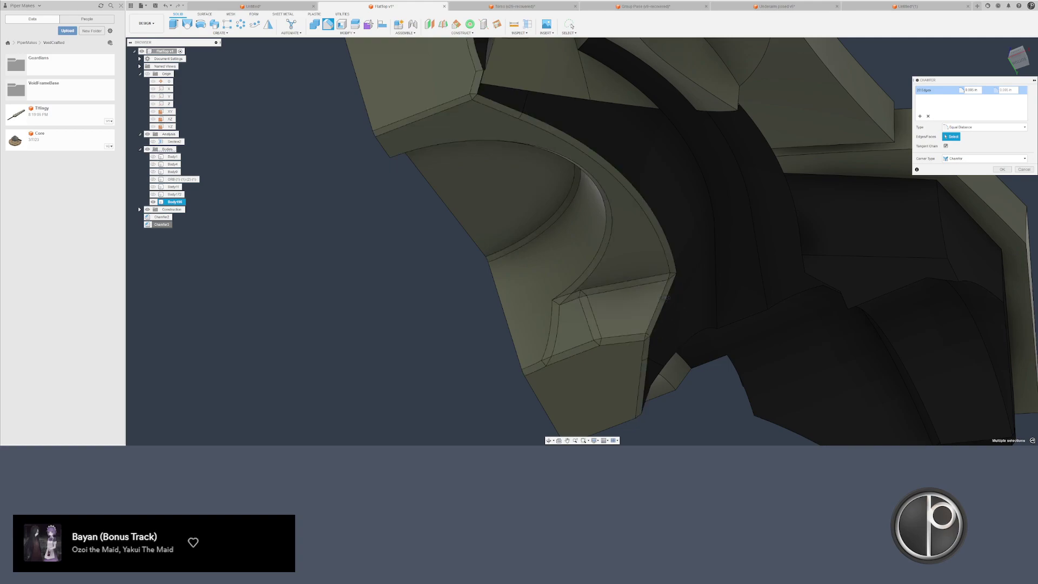
- Add the edges of the curved side cutout and its inner arc to the chamfer selection
{"action": "middle_click_drag", "start_coordinate": [677, 296], "coordinate": [763, 224], "text": "shift"}
{"action": "left_click", "coordinate": [807, 316]}
{"action": "left_click", "coordinate": [763, 185]}
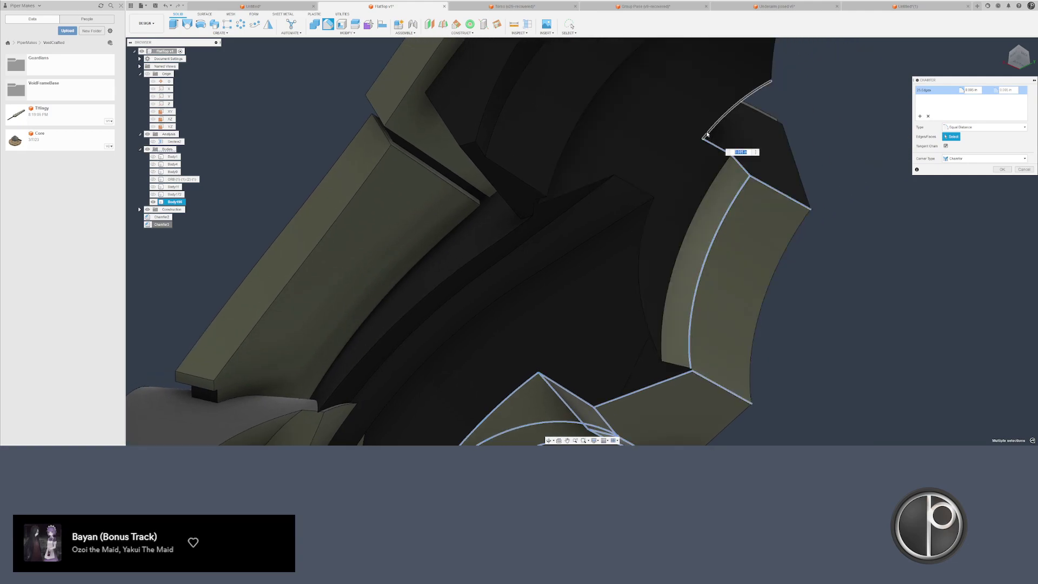
{"action": "left_click", "coordinate": [668, 363]}
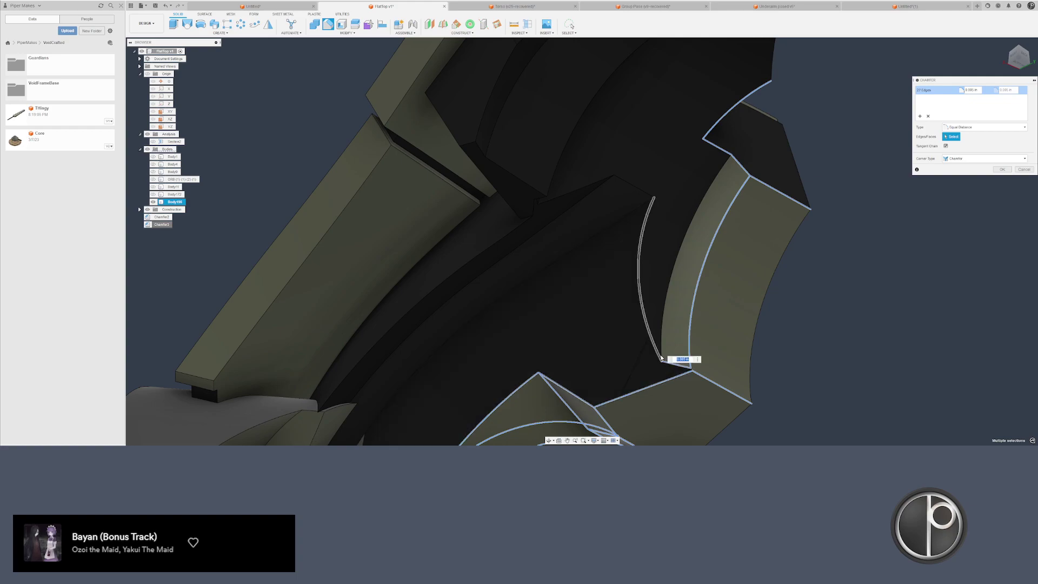
{"action": "left_click", "coordinate": [655, 348]}
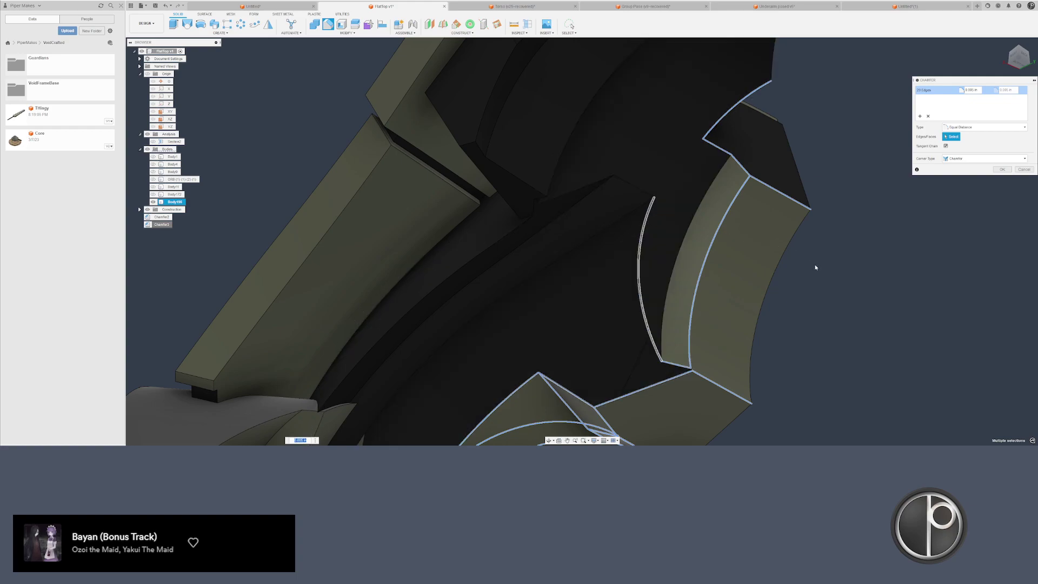
- Add the short edge at the end of the dark curved band and the adjoining inner edge to the chamfer
{"action": "middle_click_drag", "start_coordinate": [816, 264], "coordinate": [788, 281], "text": "shift"}
{"action": "left_click", "coordinate": [642, 176]}
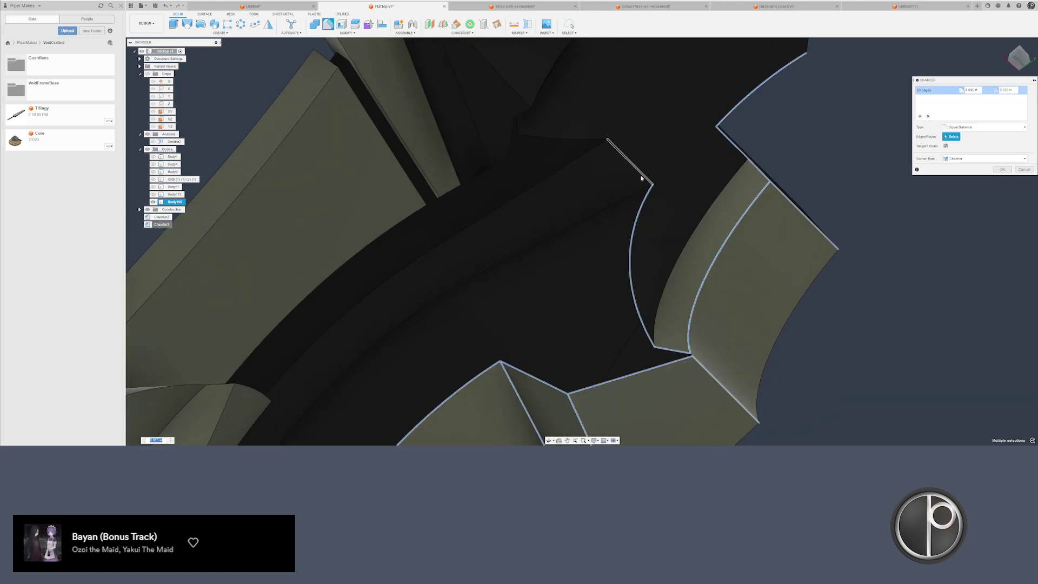
{"action": "left_click", "coordinate": [583, 158]}
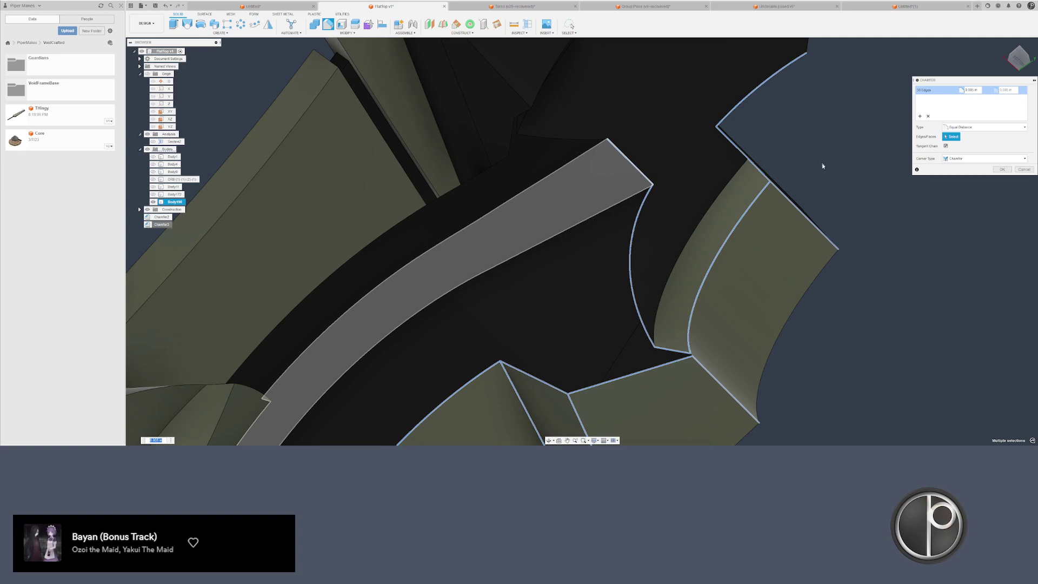
{"action": "middle_click_drag", "start_coordinate": [823, 166], "coordinate": [591, 238], "text": "shift"}
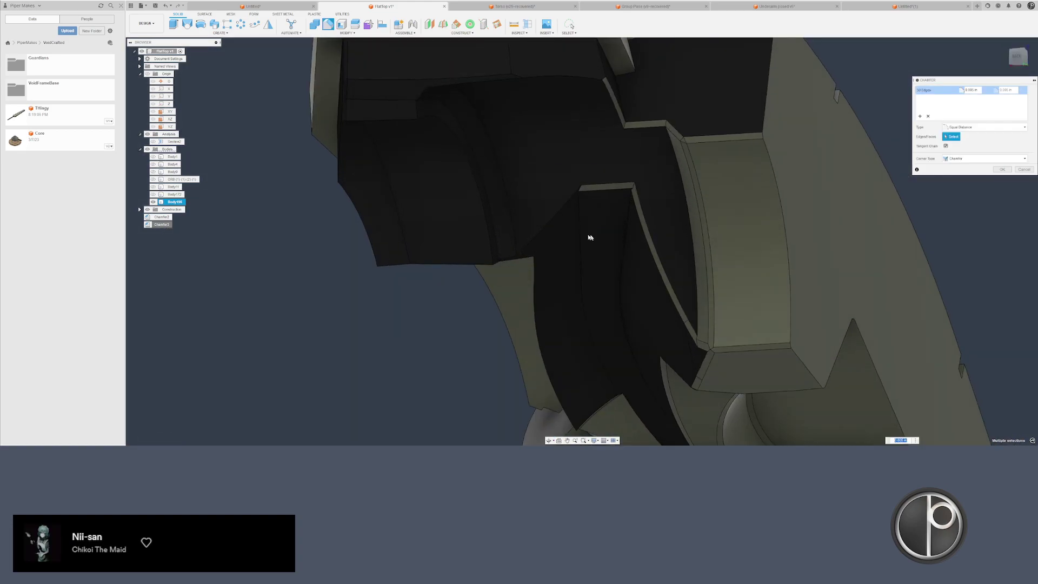
{"action": "left_click", "coordinate": [546, 231]}
- Add the angled side edges and curved outer rim edges of the dark end panel to the chamfer selection
{"action": "middle_click_drag", "start_coordinate": [546, 230], "coordinate": [443, 116], "text": "shift"}
{"action": "middle_click_drag", "start_coordinate": [599, 269], "coordinate": [575, 320], "text": "shift"}
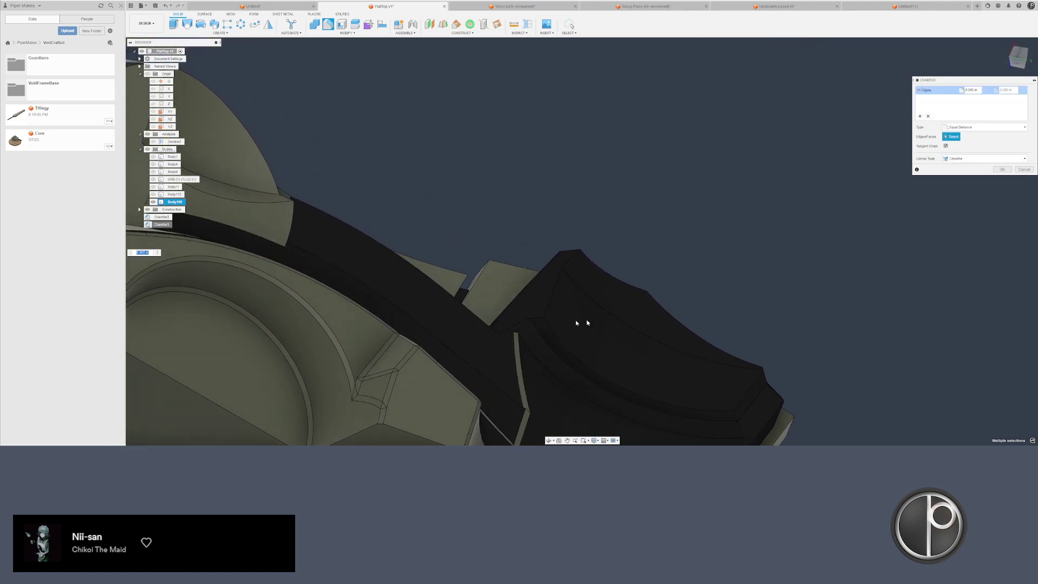
{"action": "scroll", "coordinate": [551, 319], "scroll_direction": "up", "scroll_amount": 3}
{"action": "left_click", "coordinate": [545, 319]}
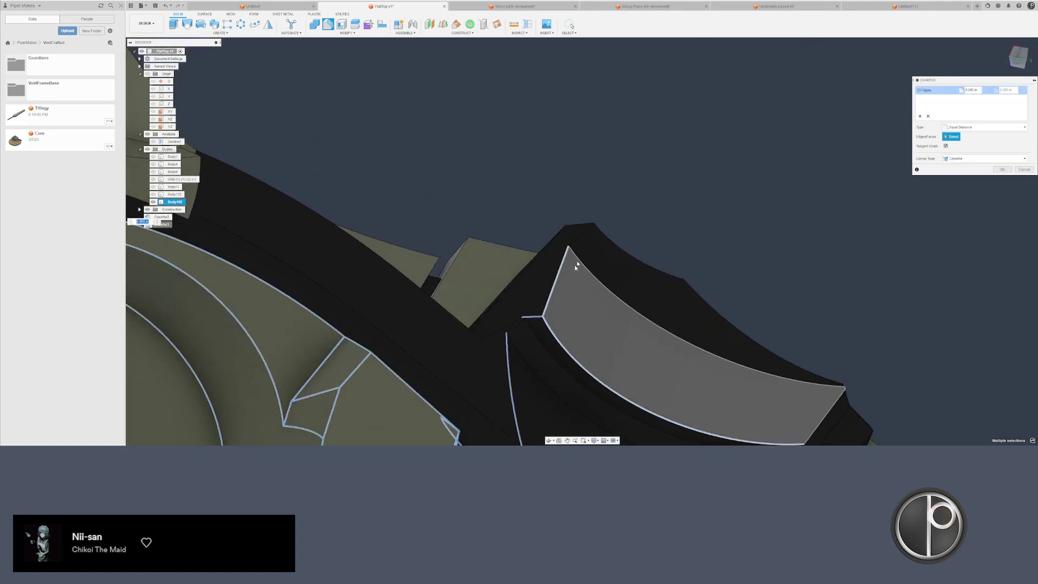
{"action": "left_click", "coordinate": [592, 226]}
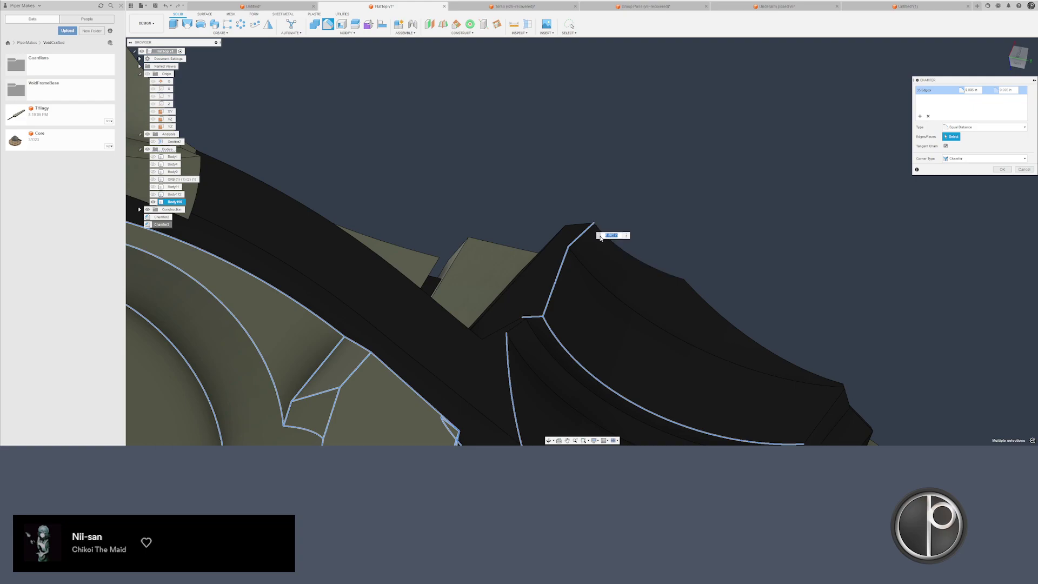
{"action": "left_click", "coordinate": [699, 293]}
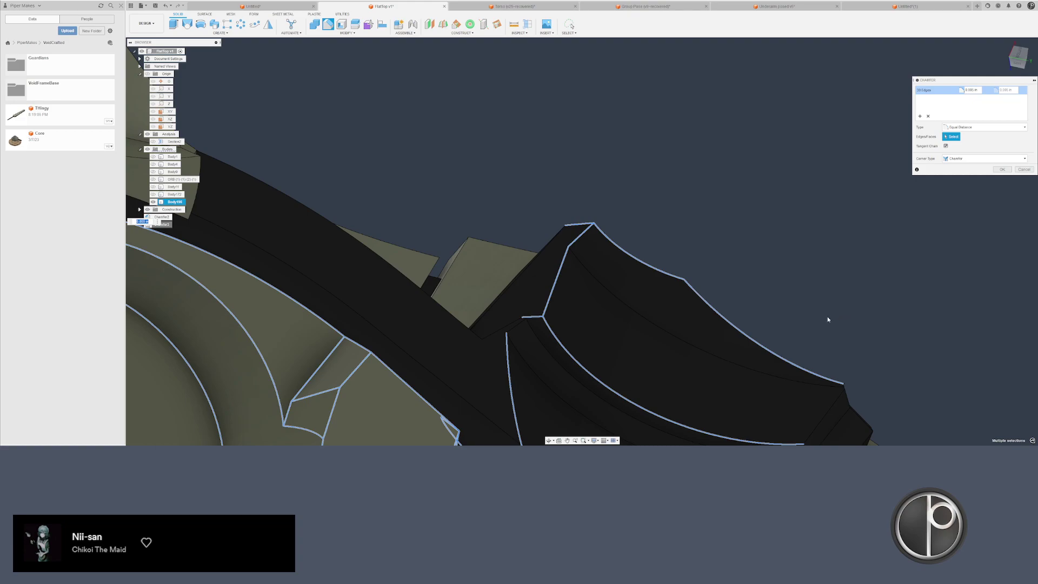
{"action": "scroll", "coordinate": [529, 336], "scroll_direction": "up", "scroll_amount": 2}
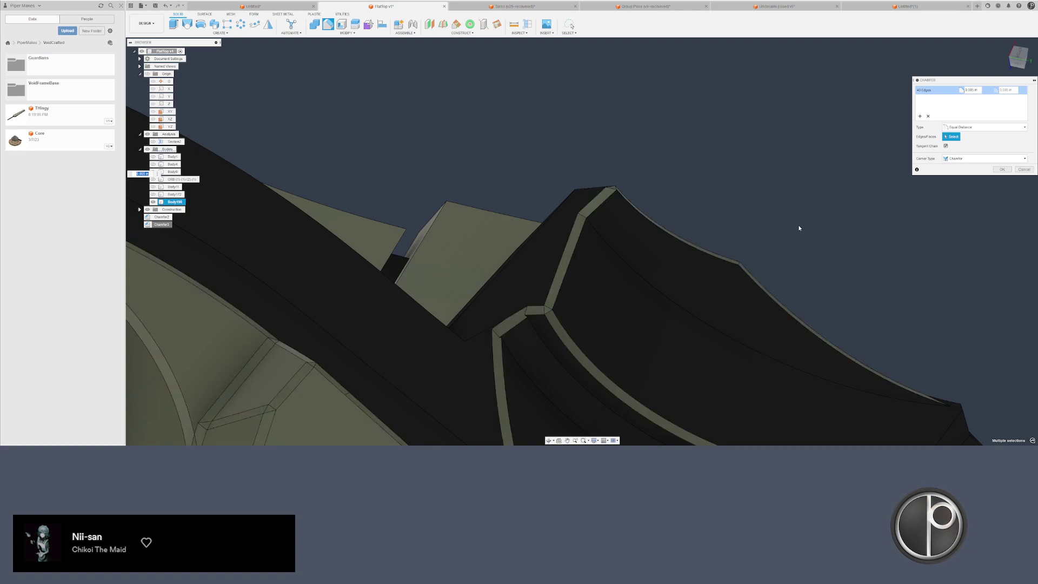
- Add the short edges across both ends of the curved inner band on the underside to the chamfer selection
{"action": "middle_click_drag", "start_coordinate": [741, 223], "coordinate": [674, 319], "text": "shift"}
{"action": "middle_click_drag", "start_coordinate": [552, 386], "coordinate": [584, 206]}
{"action": "middle_click_drag", "start_coordinate": [608, 148], "coordinate": [576, 207], "text": "shift"}
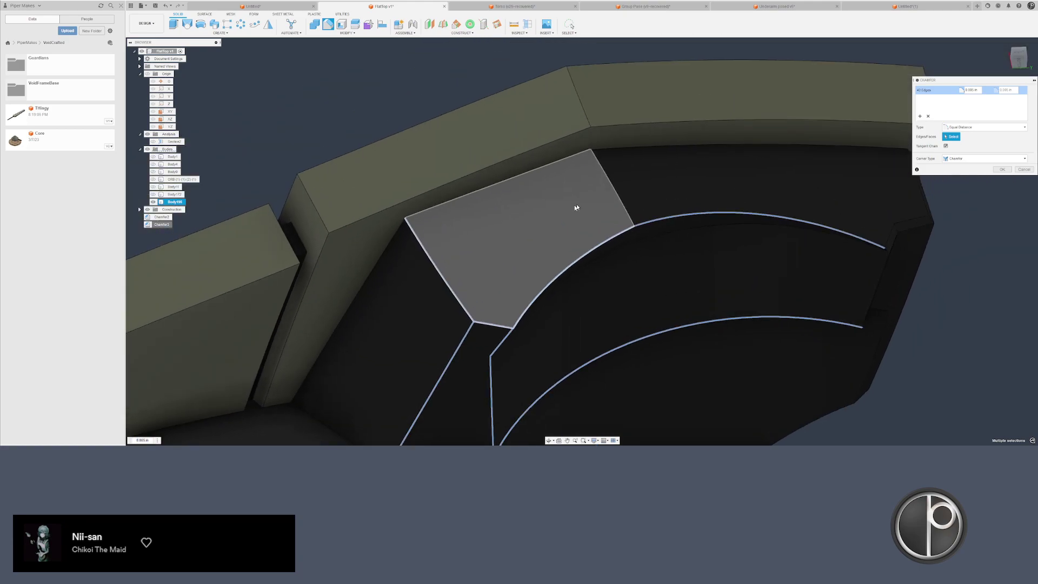
{"action": "left_click", "coordinate": [725, 195]}
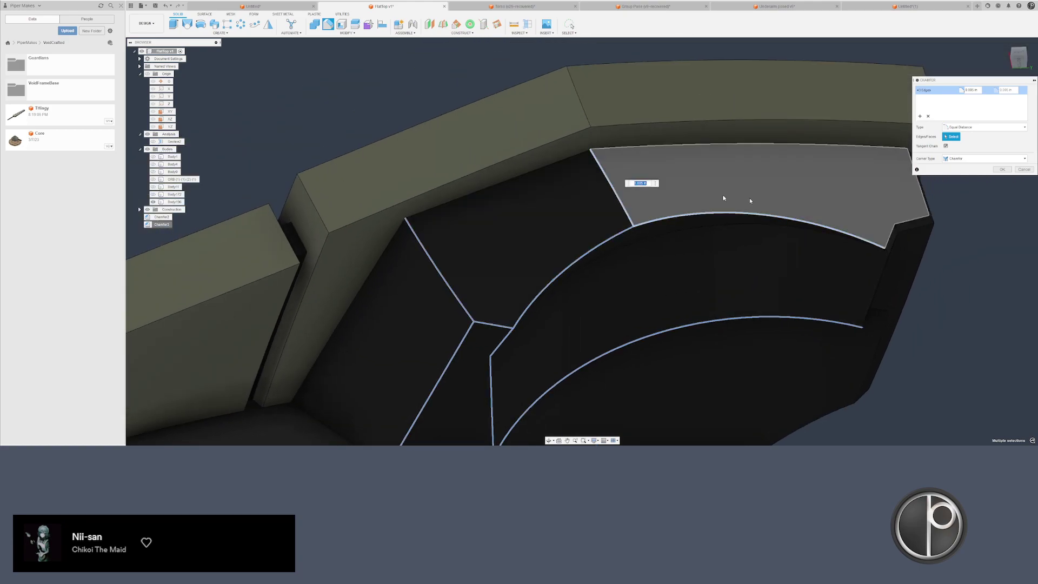
{"action": "left_click", "coordinate": [888, 261]}
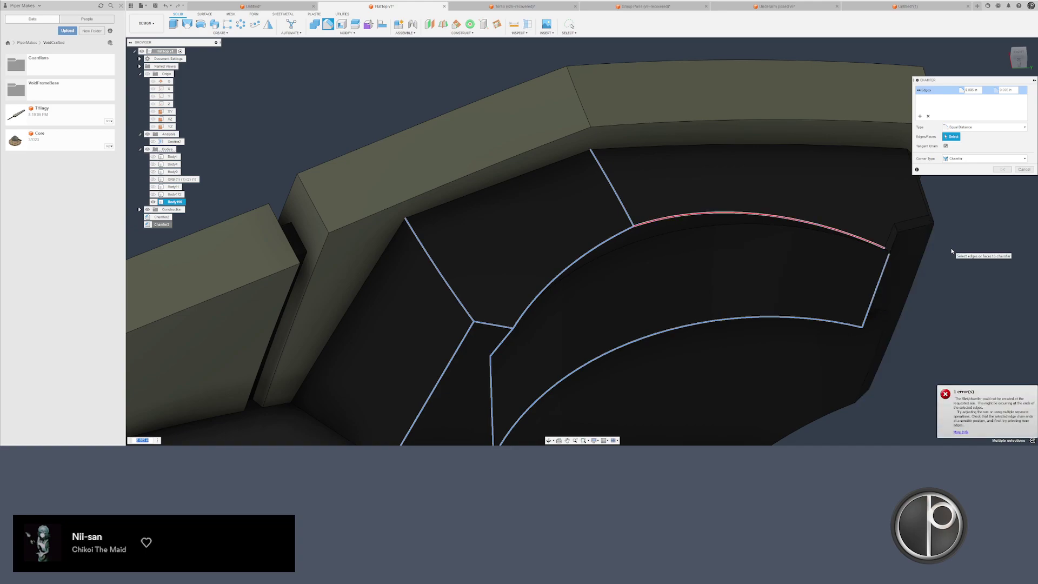
- Add the short edges at the notched corner where the curved band meets the large recess to the chamfer selection
{"action": "middle_click_drag", "start_coordinate": [908, 270], "coordinate": [797, 243], "text": "shift"}
{"action": "scroll", "coordinate": [884, 264], "scroll_direction": "up", "scroll_amount": 4}
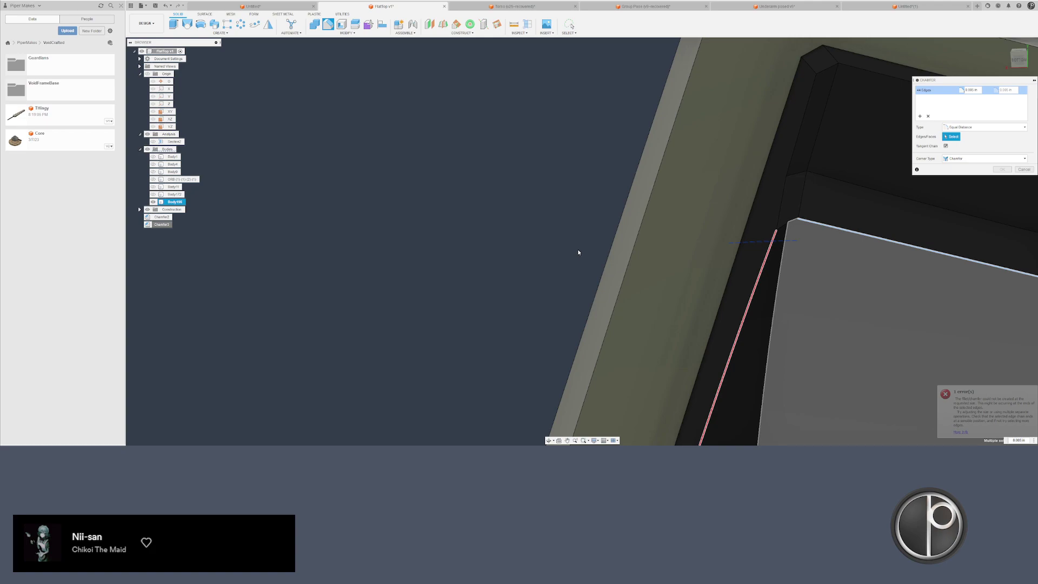
{"action": "scroll", "coordinate": [644, 257], "scroll_direction": "down", "scroll_amount": 5}
{"action": "middle_click_drag", "start_coordinate": [689, 279], "coordinate": [650, 174]}
{"action": "left_click", "coordinate": [650, 174]}
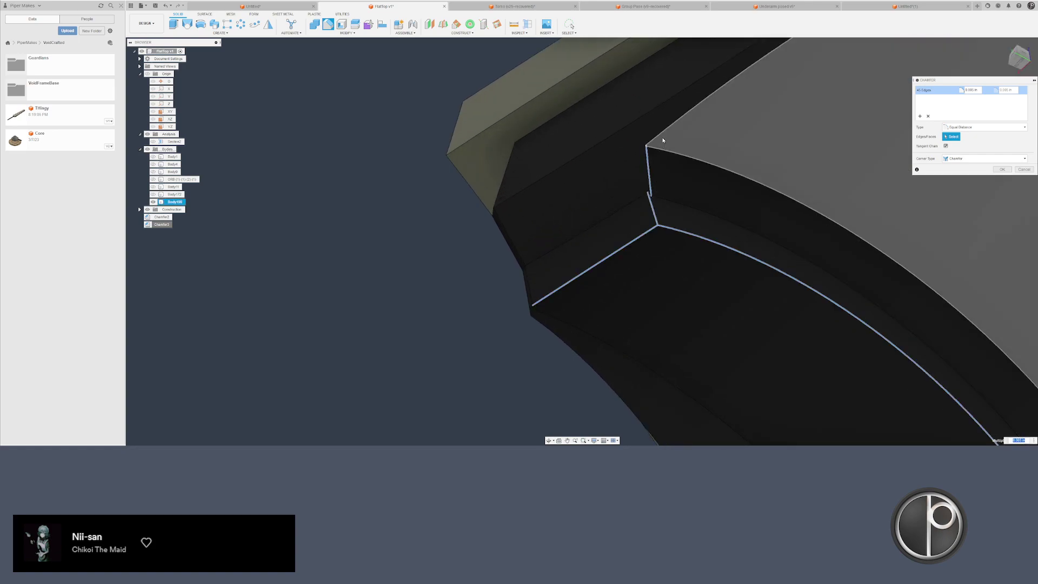
- Add the large recess's rim edges and the adjoining ledge and divider edges, and apply the chamfer
{"action": "left_click", "coordinate": [663, 140]}
{"action": "middle_click_drag", "start_coordinate": [662, 150], "coordinate": [729, 139], "text": "shift"}
{"action": "left_click", "coordinate": [740, 140]}
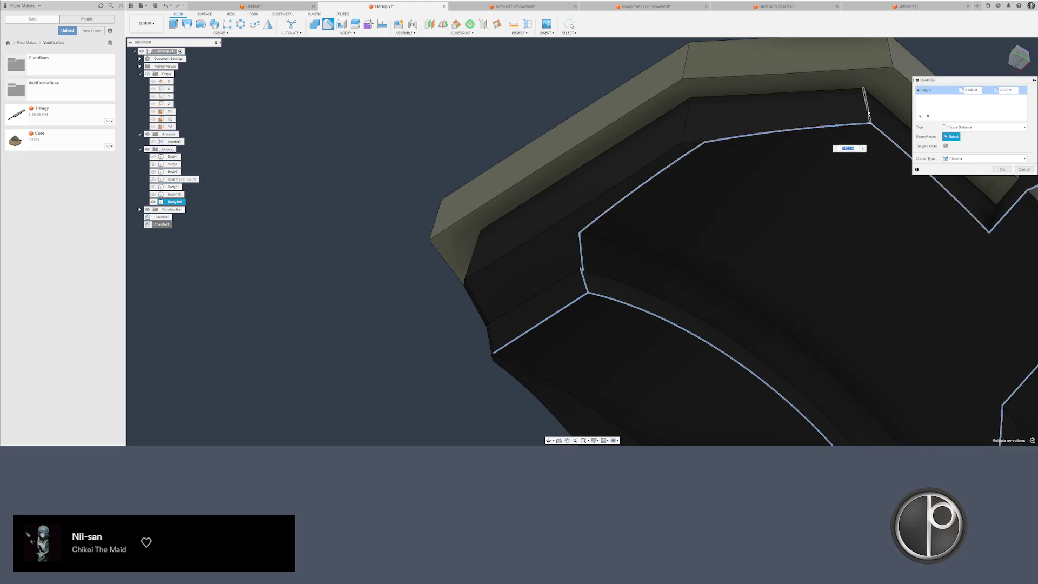
{"action": "left_click", "coordinate": [684, 140]}
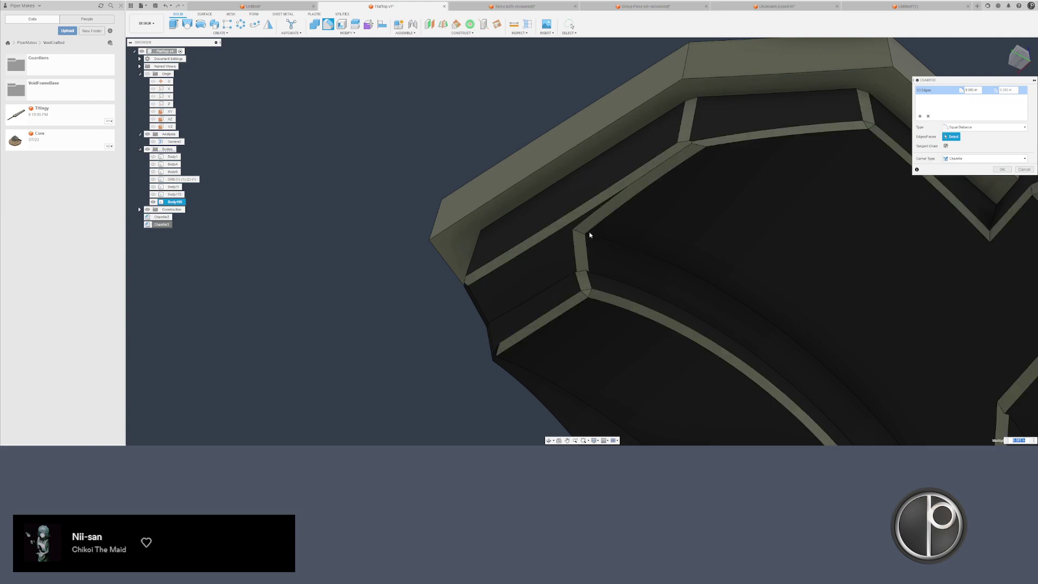
{"action": "middle_click_drag", "start_coordinate": [588, 240], "coordinate": [611, 261], "text": "shift"}
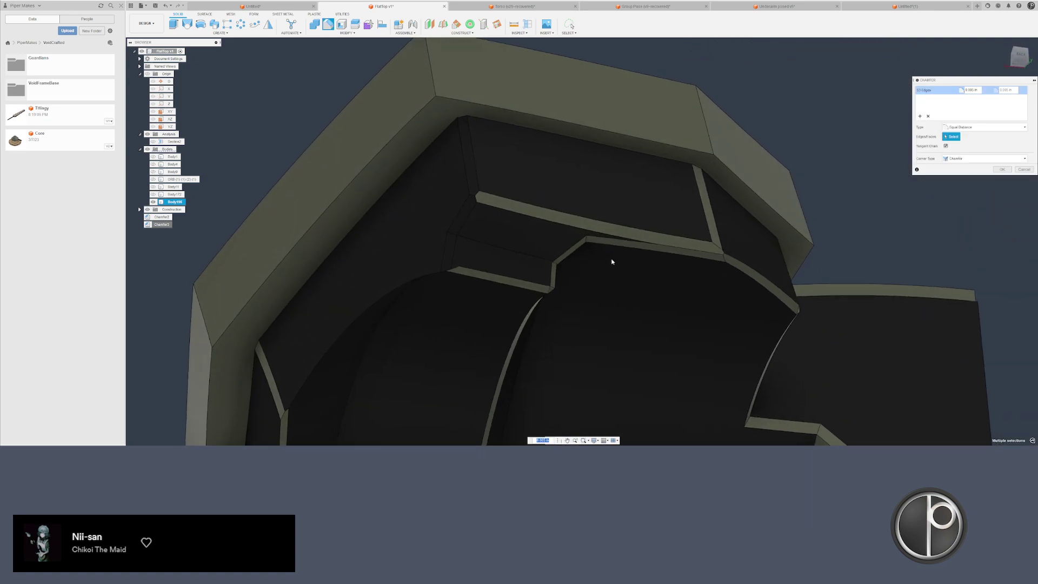
{"action": "scroll", "coordinate": [611, 262], "scroll_direction": "down", "scroll_amount": 2}
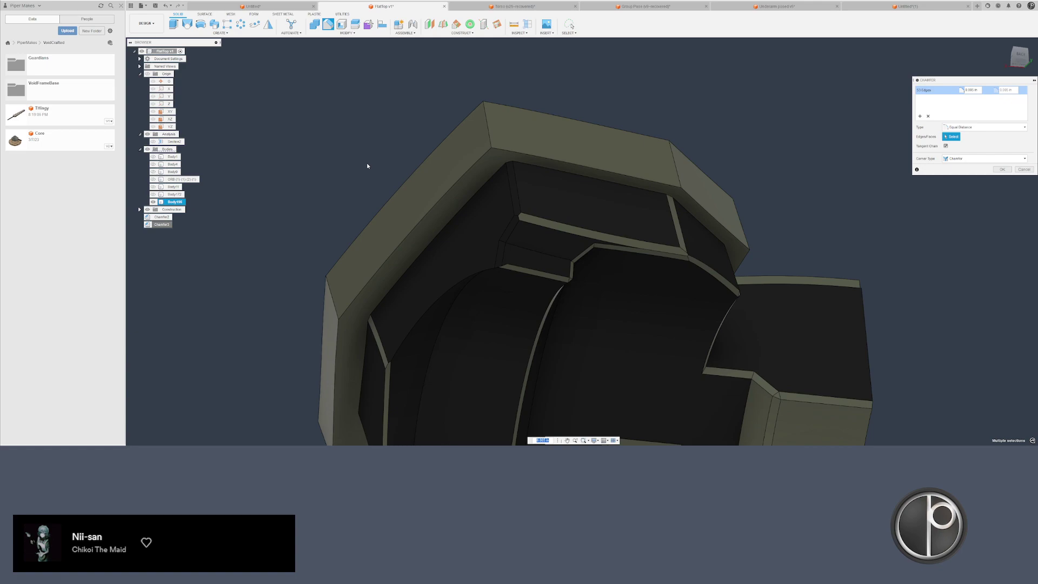
{"action": "key", "text": "Return"}
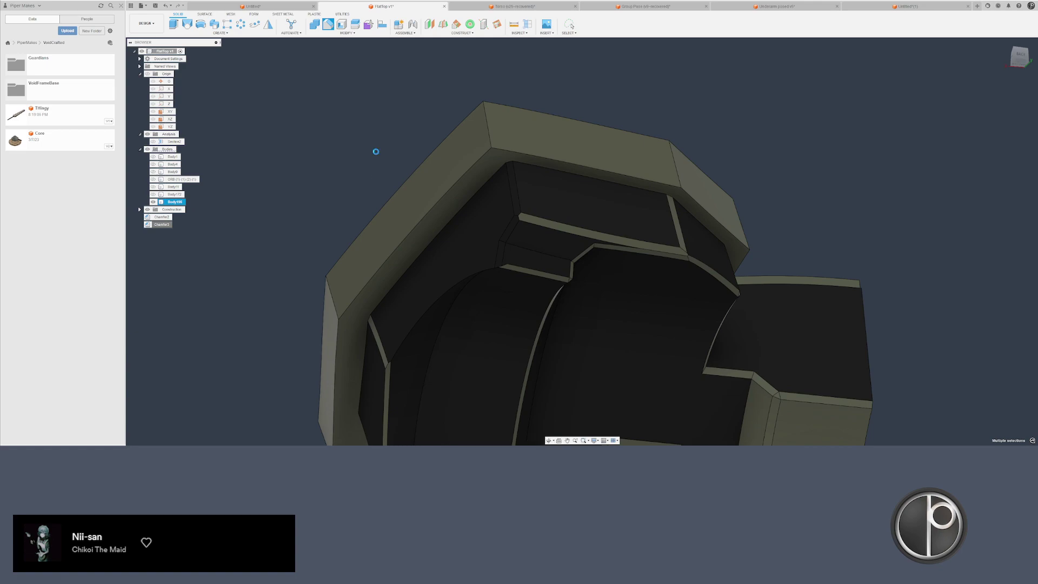
{"action": "key", "text": "Return"}
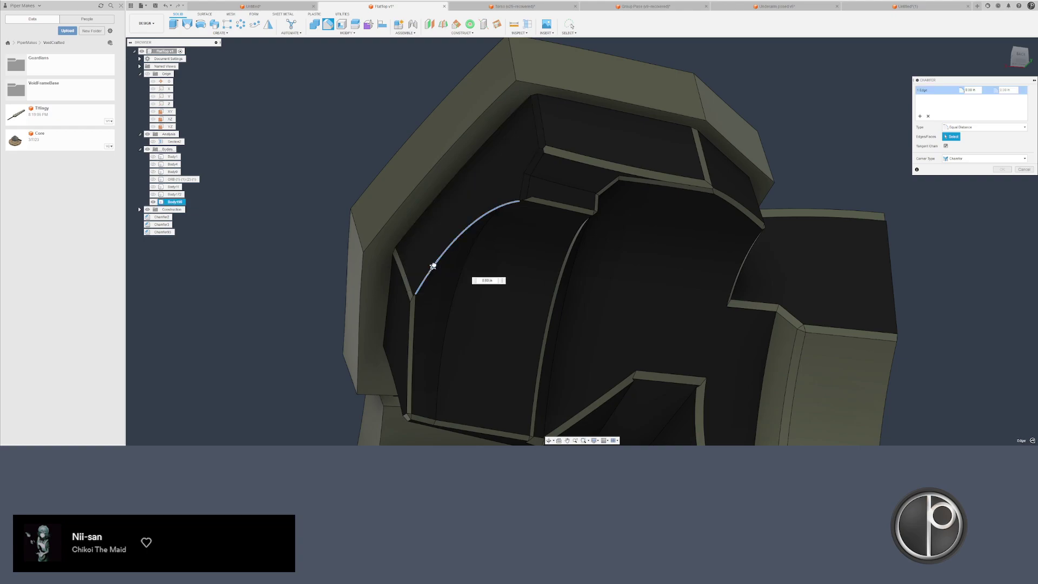
{"action": "left_click_drag", "start_coordinate": [433, 266], "coordinate": [435, 263]}
{"action": "middle_click_drag", "start_coordinate": [473, 223], "coordinate": [493, 195], "text": "shift"}
{"action": "key", "text": "Escape"}
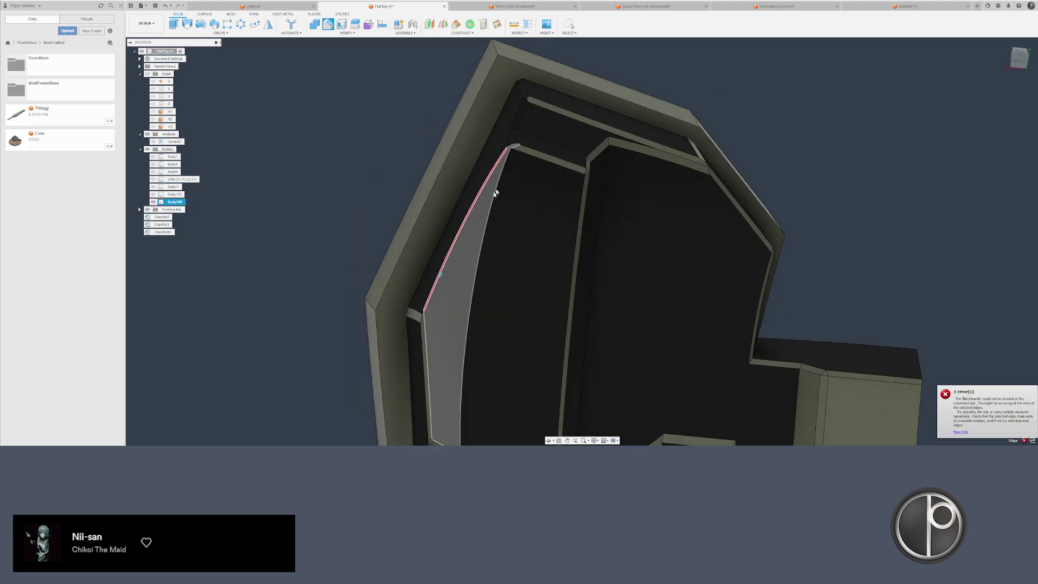
- Delete the small four-sided sliver face at the upper end of the curved inner edge
{"action": "scroll", "coordinate": [504, 141], "scroll_direction": "up", "scroll_amount": 4}
{"action": "left_click", "coordinate": [502, 150]}
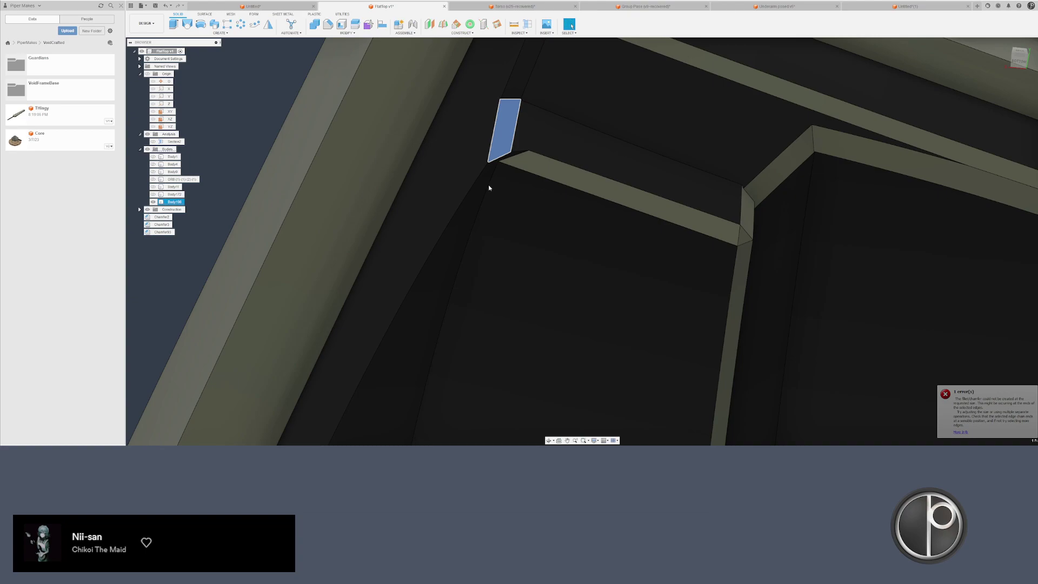
{"action": "key", "text": "Delete"}
{"action": "middle_click_drag", "start_coordinate": [517, 126], "coordinate": [517, 146]}
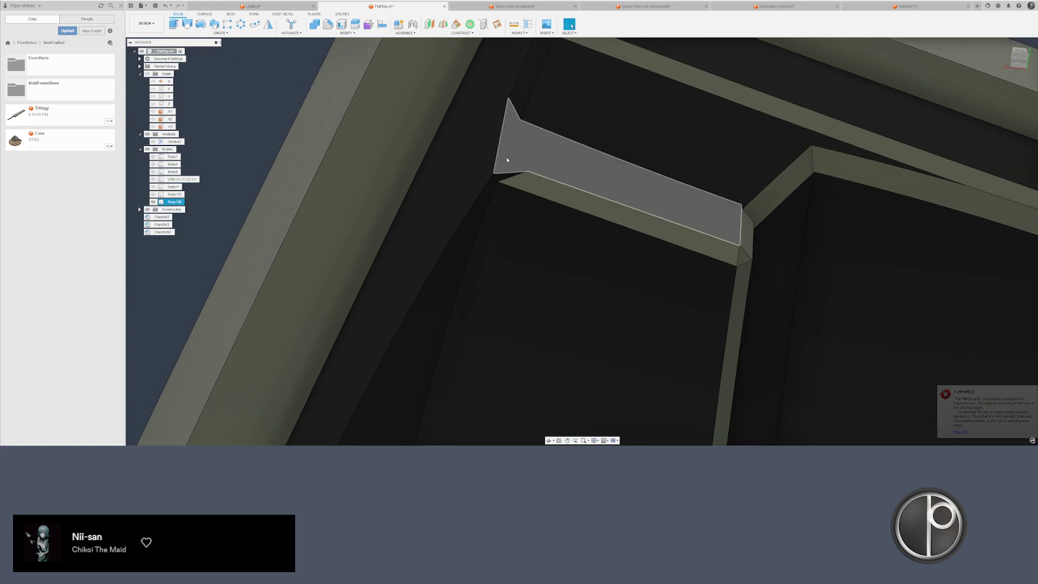
- Chamfer the long curved inner edge together with the short edge meeting it at the band's corner
{"action": "key", "text": "c"}
{"action": "left_click", "coordinate": [477, 200]}
{"action": "left_click", "coordinate": [496, 167]}
{"action": "scroll", "coordinate": [481, 189], "scroll_direction": "up", "scroll_amount": 2}
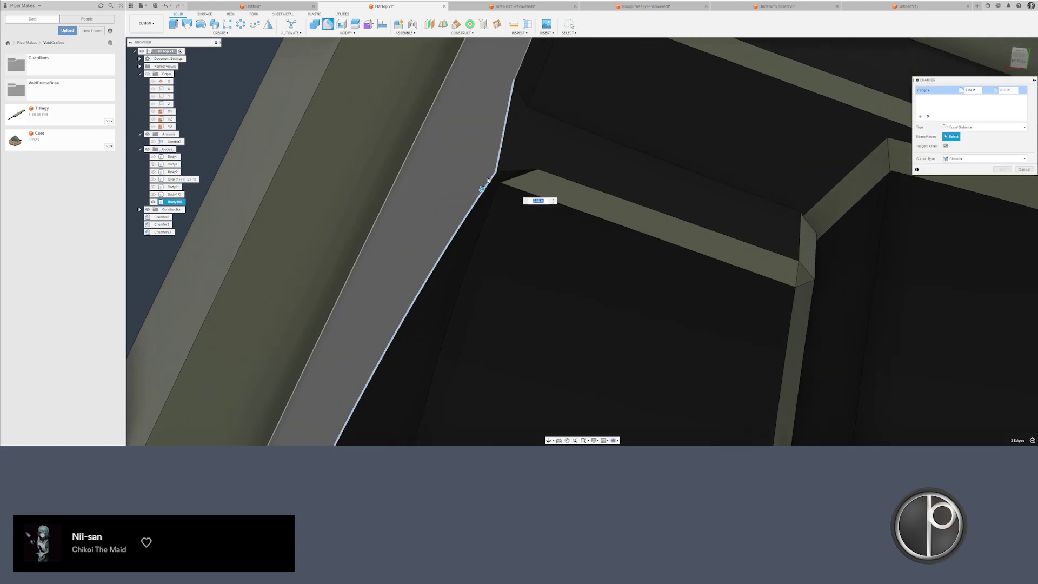
{"action": "middle_click_drag", "start_coordinate": [481, 189], "coordinate": [486, 197], "text": "shift"}
{"action": "scroll", "coordinate": [482, 195], "scroll_direction": "up", "scroll_amount": 3}
{"action": "left_click_drag", "start_coordinate": [485, 191], "coordinate": [492, 179]}
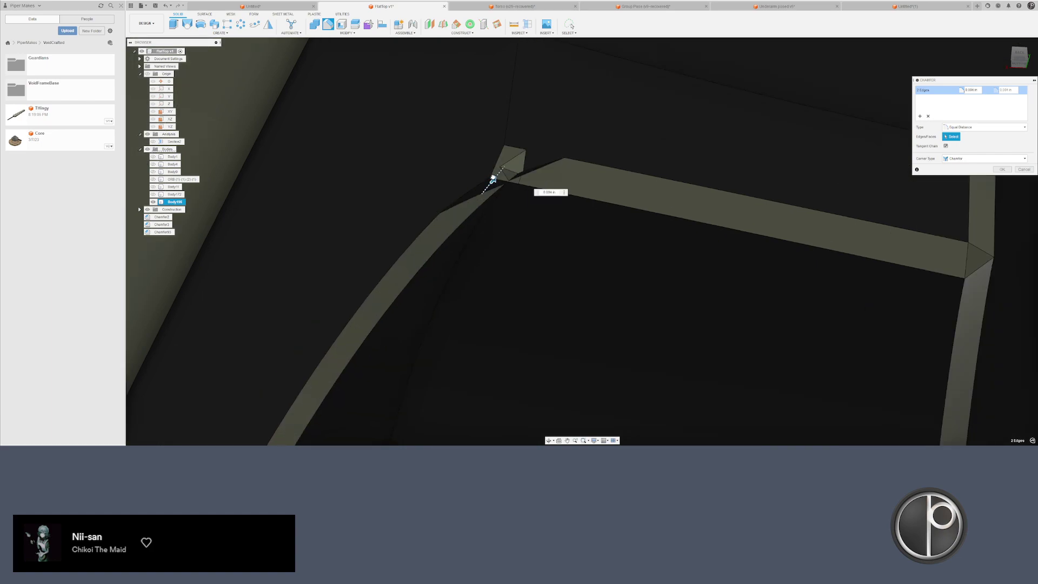
{"action": "scroll", "coordinate": [481, 200], "scroll_direction": "down", "scroll_amount": 2}
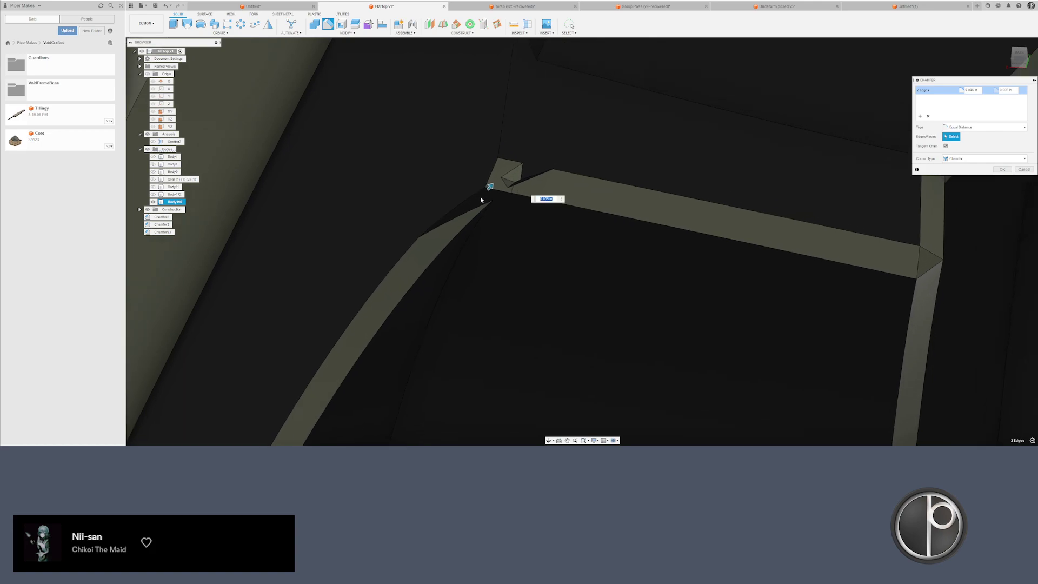
{"action": "key", "text": "Return"}
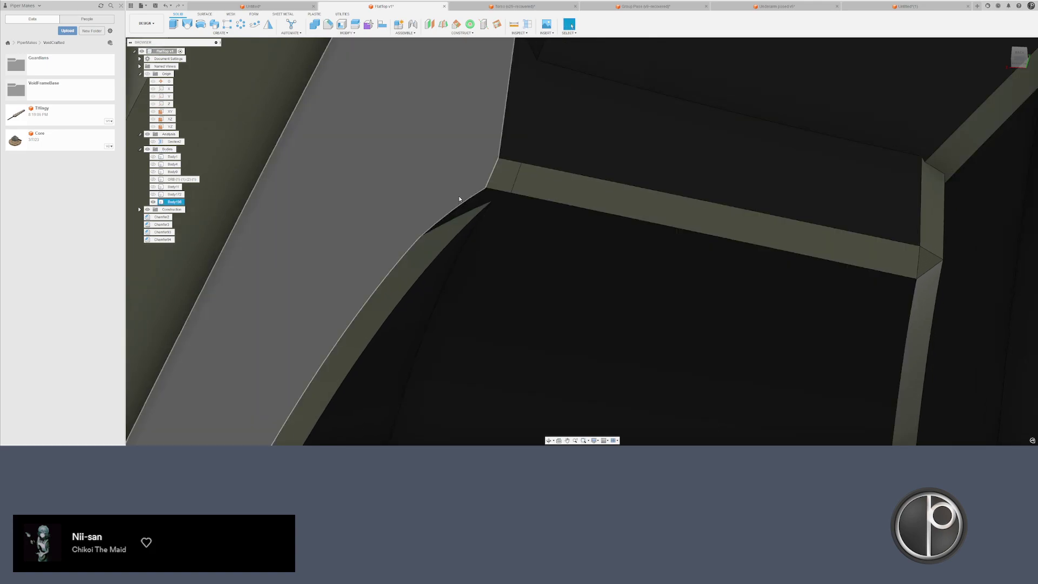
- Chamfer the short straight edge rising from the band's corner by 0.005 in, leaving the neighbouring curved edge out
{"action": "key", "text": "c"}
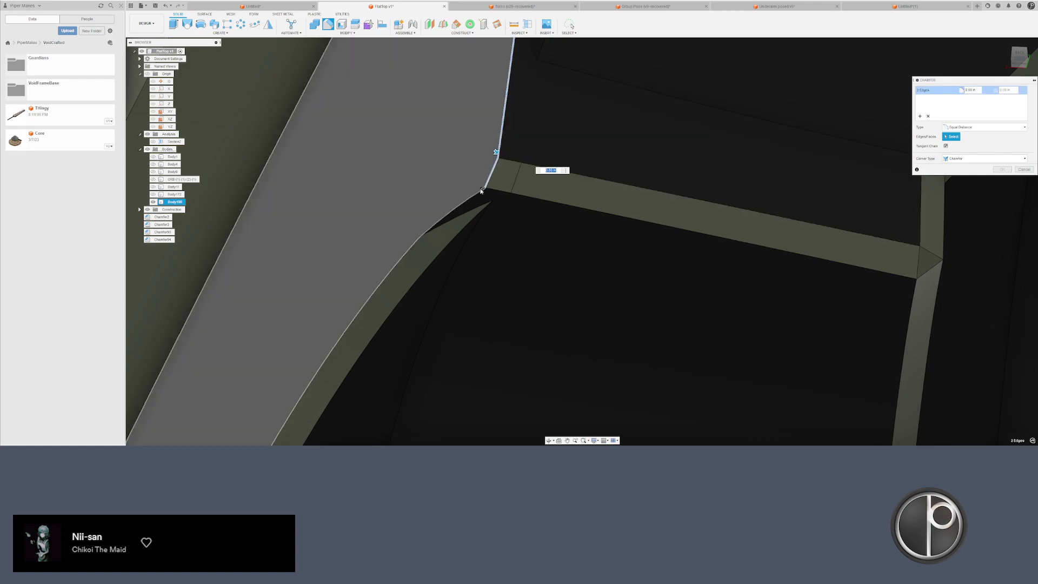
{"action": "left_click", "coordinate": [482, 189]}
{"action": "type", "text": ".005"}
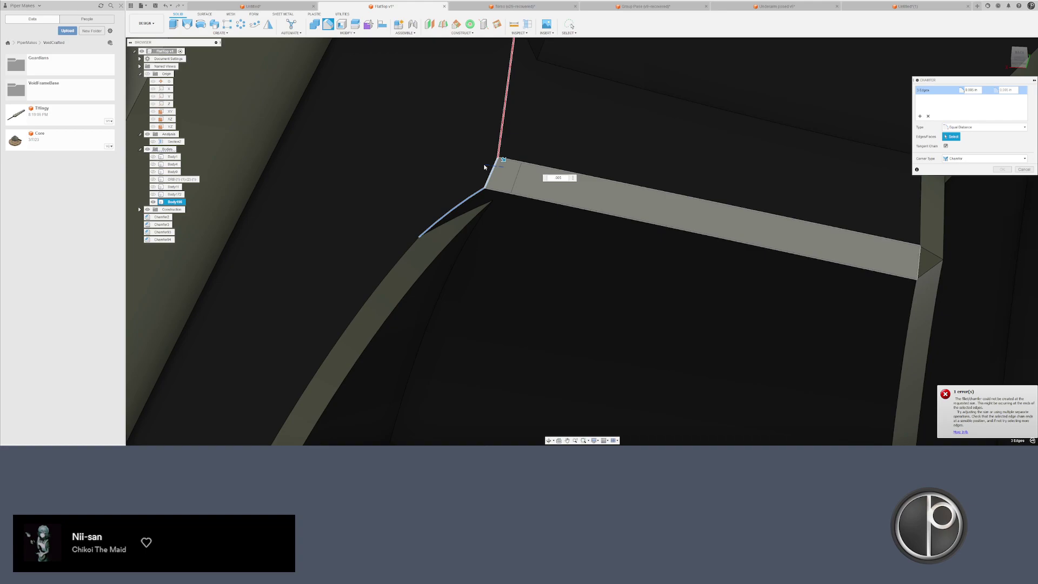
{"action": "left_click", "coordinate": [483, 190]}
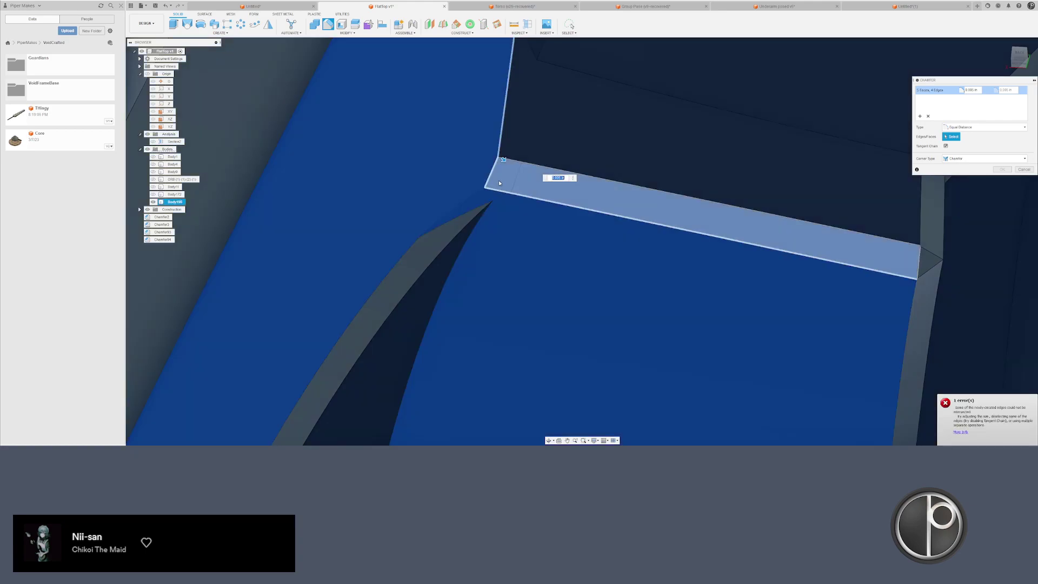
{"action": "left_click", "coordinate": [501, 201]}
{"action": "middle_click_drag", "start_coordinate": [508, 198], "coordinate": [509, 204]}
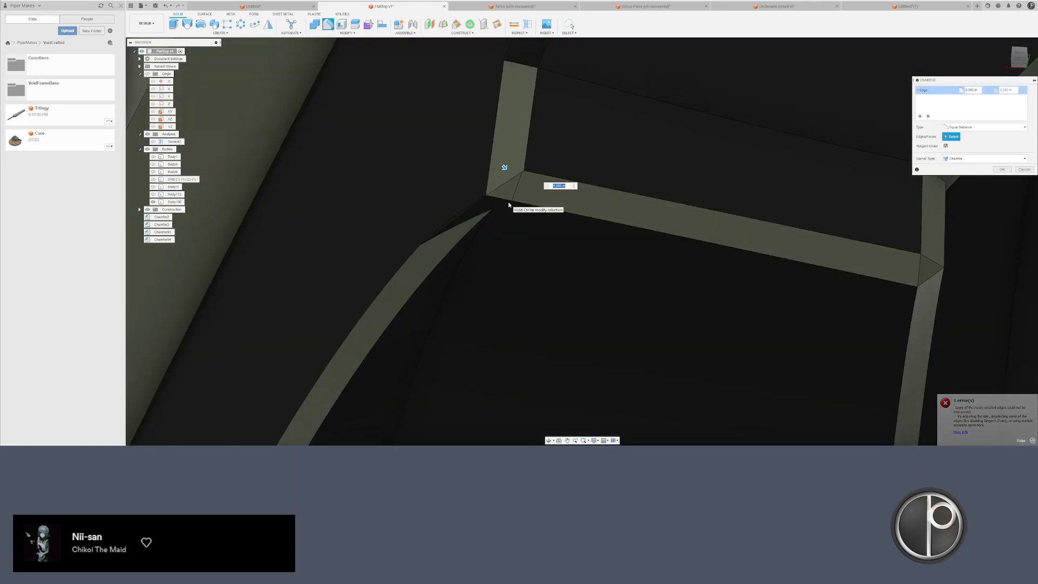
{"action": "key", "text": "Return"}
- Chamfer the remaining short curved edge between the long curved chamfer and the band's corner
{"action": "key", "text": "c"}
{"action": "scroll", "coordinate": [477, 204], "scroll_direction": "up", "scroll_amount": 2}
{"action": "left_click", "coordinate": [477, 204]}
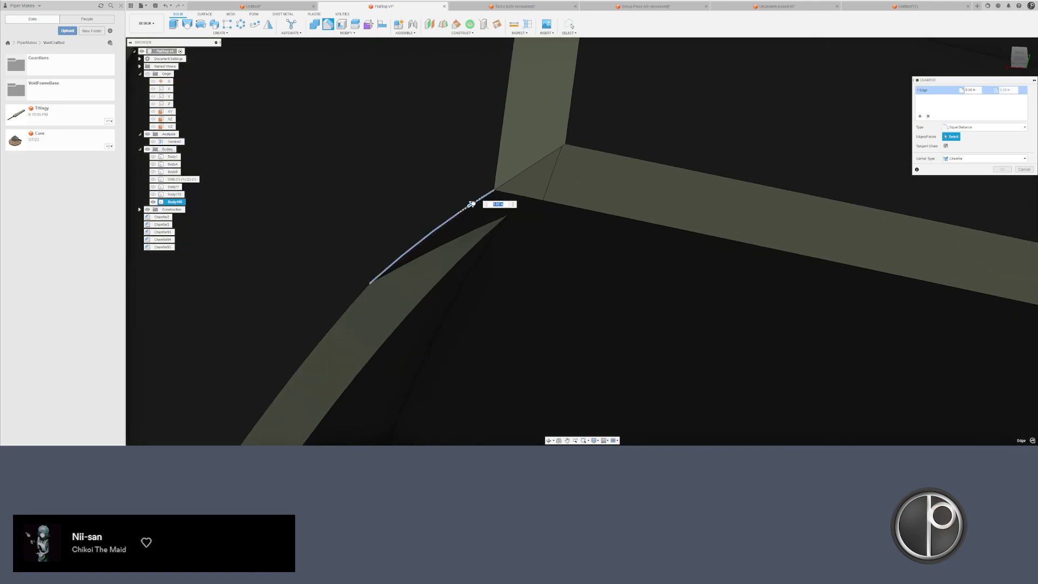
{"action": "left_click_drag", "start_coordinate": [490, 193], "coordinate": [493, 191]}
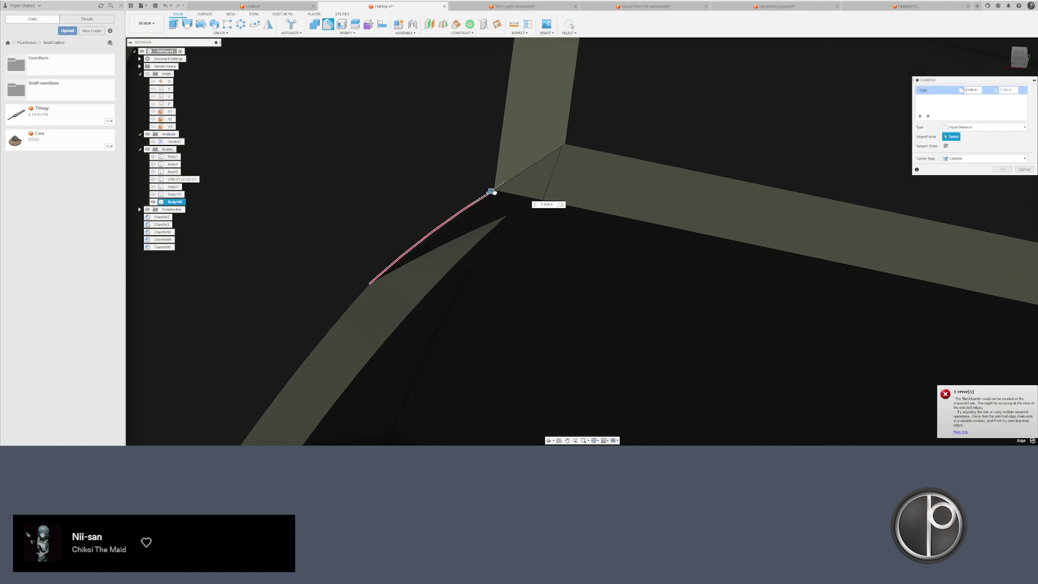
{"action": "key", "text": "Return"}
- Offset the small sliver face at the junction of the corner chamfers to shrink it
{"action": "left_click", "coordinate": [505, 194]}
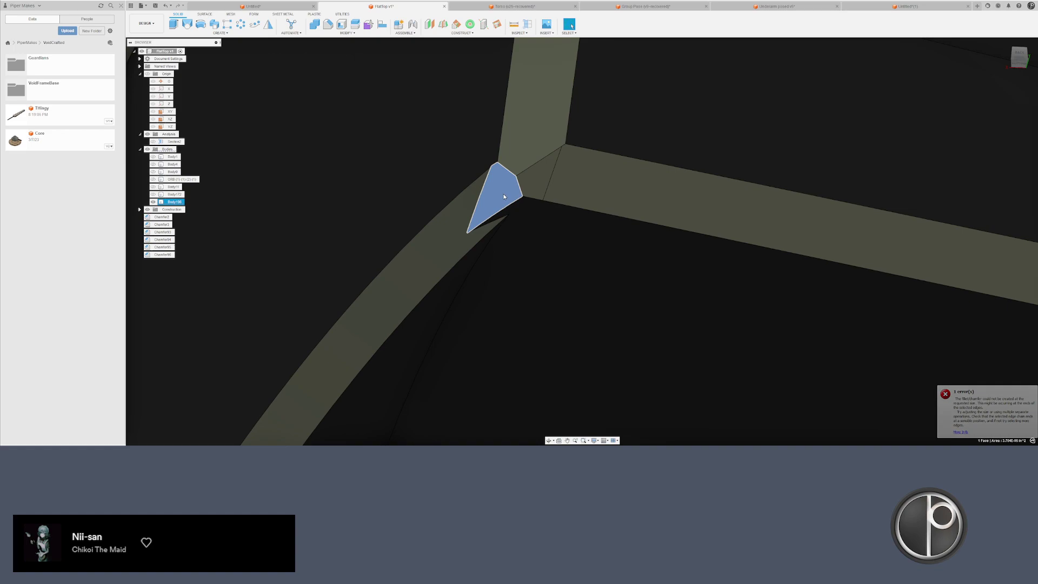
{"action": "scroll", "coordinate": [507, 200], "scroll_direction": "up", "scroll_amount": 2}
{"action": "key", "text": "q"}
{"action": "left_click_drag", "start_coordinate": [493, 198], "coordinate": [497, 195]}
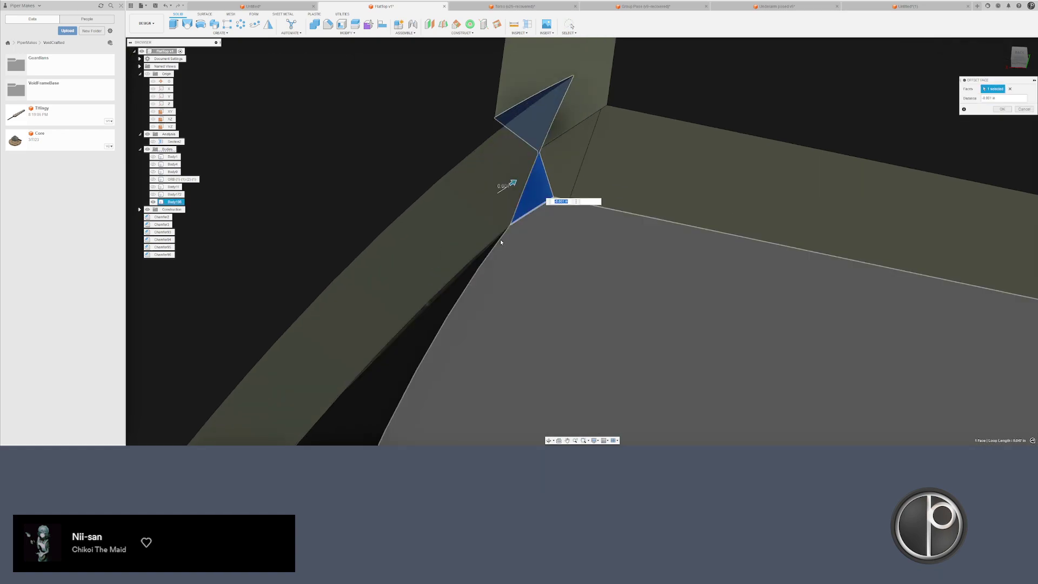
{"action": "key", "text": "Escape"}
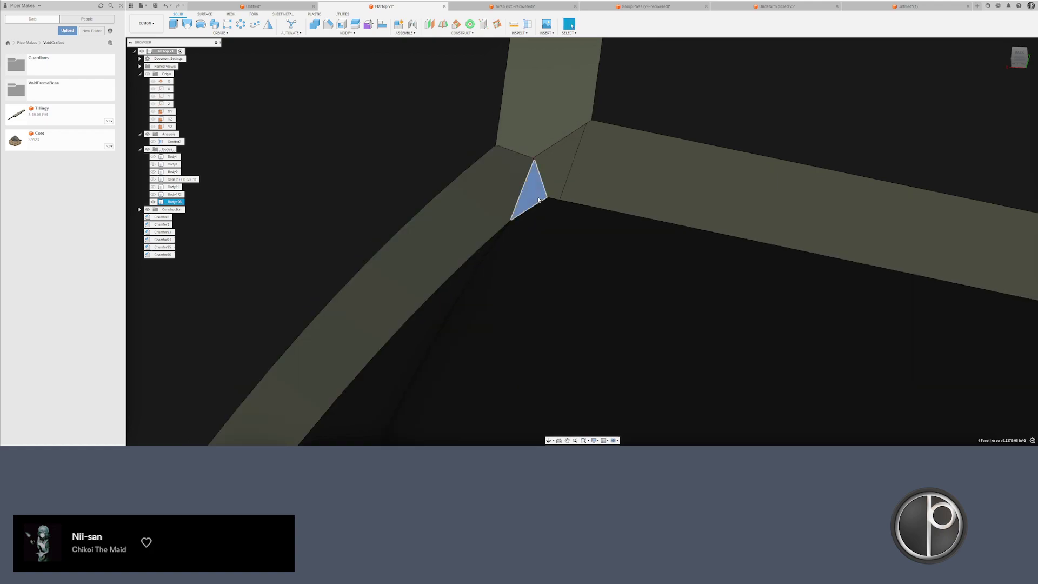
- Delete the leftover triangular sliver at the chamfer corner and try to delete the adjoining triangular face
{"action": "key", "text": "ctrl+z"}
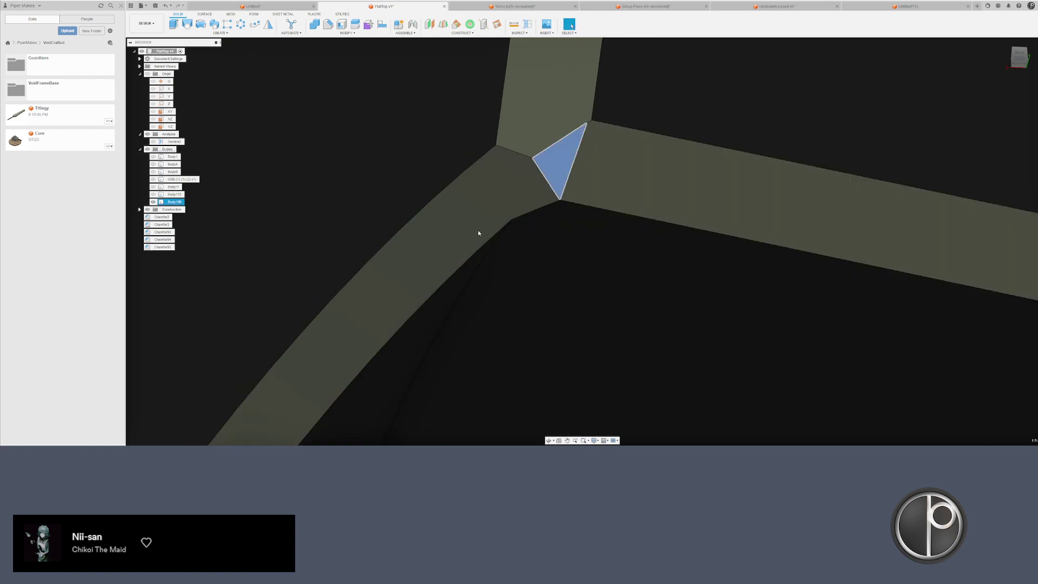
{"action": "key", "text": "Delete"}
{"action": "scroll", "coordinate": [478, 230], "scroll_direction": "down", "scroll_amount": 10}
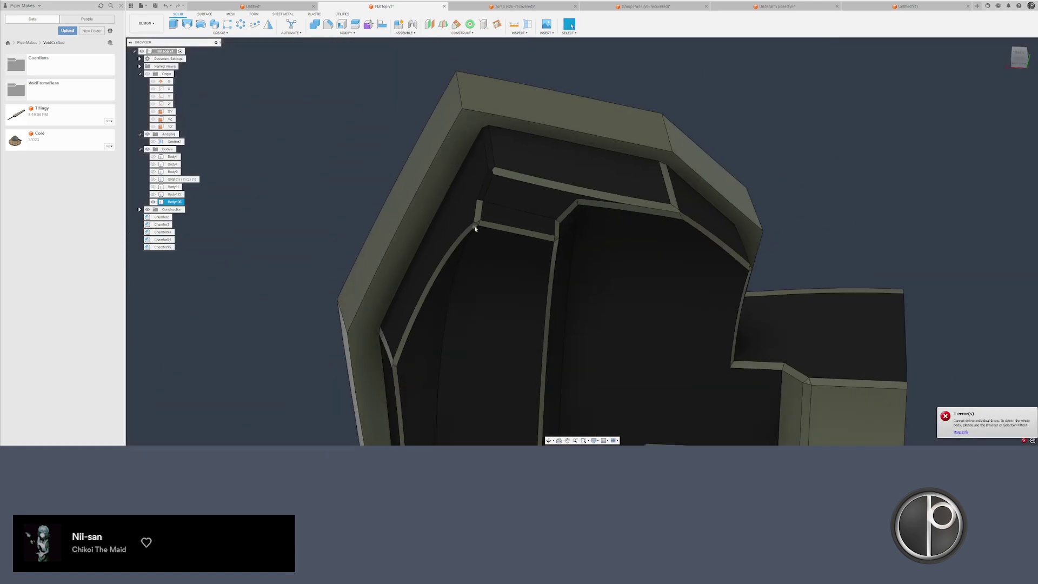
{"action": "scroll", "coordinate": [477, 231], "scroll_direction": "down", "scroll_amount": 3}
{"action": "middle_click_drag", "start_coordinate": [496, 253], "coordinate": [475, 262], "text": "shift"}
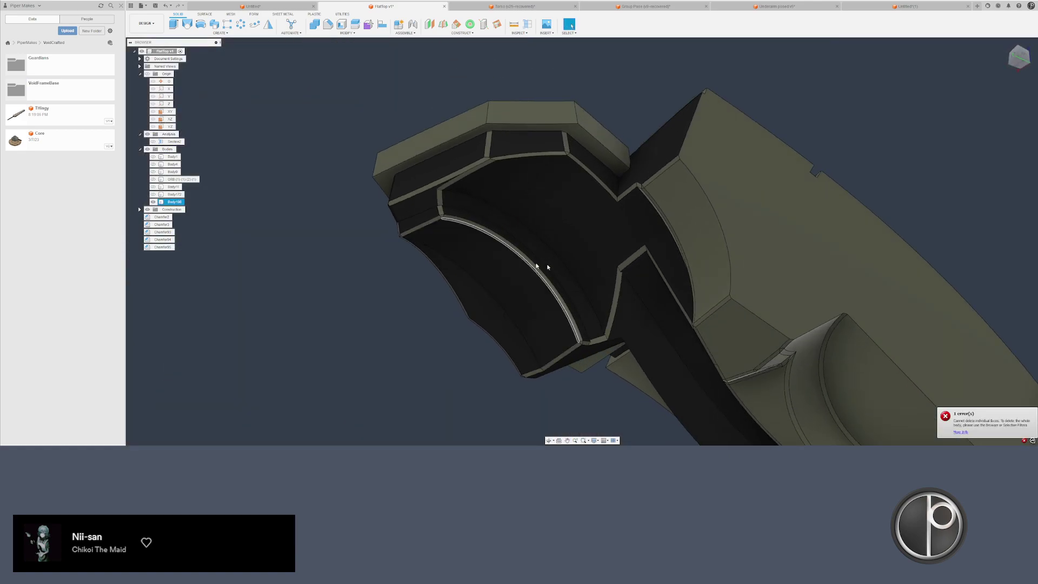
- Chamfer the long curved edge running from the band's underside junction toward the rear of the top armor
{"action": "key", "text": "c"}
{"action": "mouse_move", "coordinate": [627, 335]}
{"action": "middle_mouse_down", "text": "shift"}
{"action": "mouse_move", "coordinate": [622, 324]}
{"action": "mouse_move", "coordinate": [613, 341]}
{"action": "middle_mouse_up", "text": "shift"}
{"action": "scroll", "coordinate": [623, 344], "scroll_direction": "up", "scroll_amount": 3}
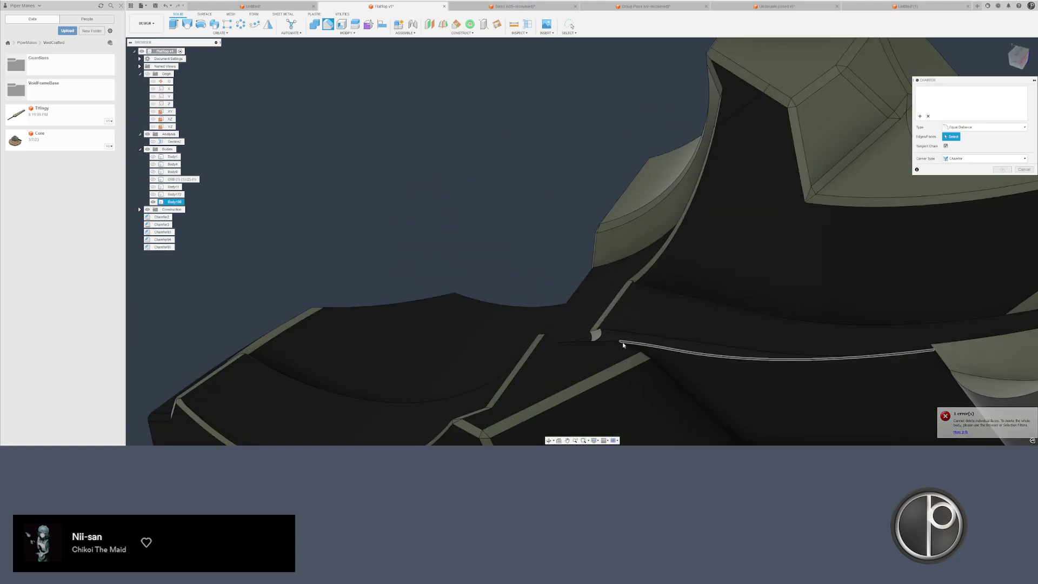
{"action": "scroll", "coordinate": [623, 344], "scroll_direction": "up", "scroll_amount": 3}
{"action": "left_click", "coordinate": [622, 342]}
{"action": "scroll", "coordinate": [460, 220], "scroll_direction": "up", "scroll_amount": 5}
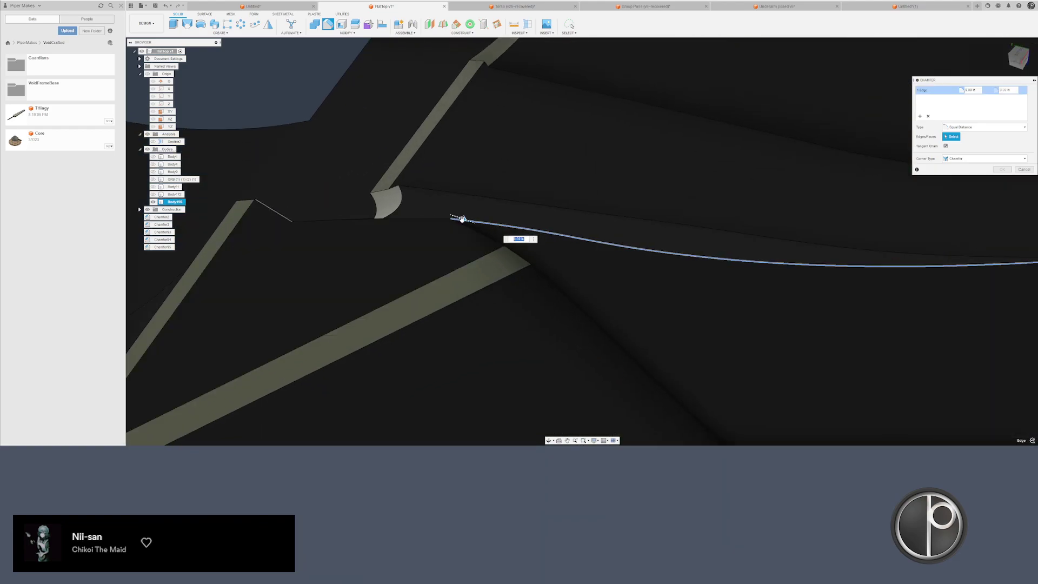
{"action": "left_click_drag", "start_coordinate": [479, 226], "coordinate": [485, 229]}
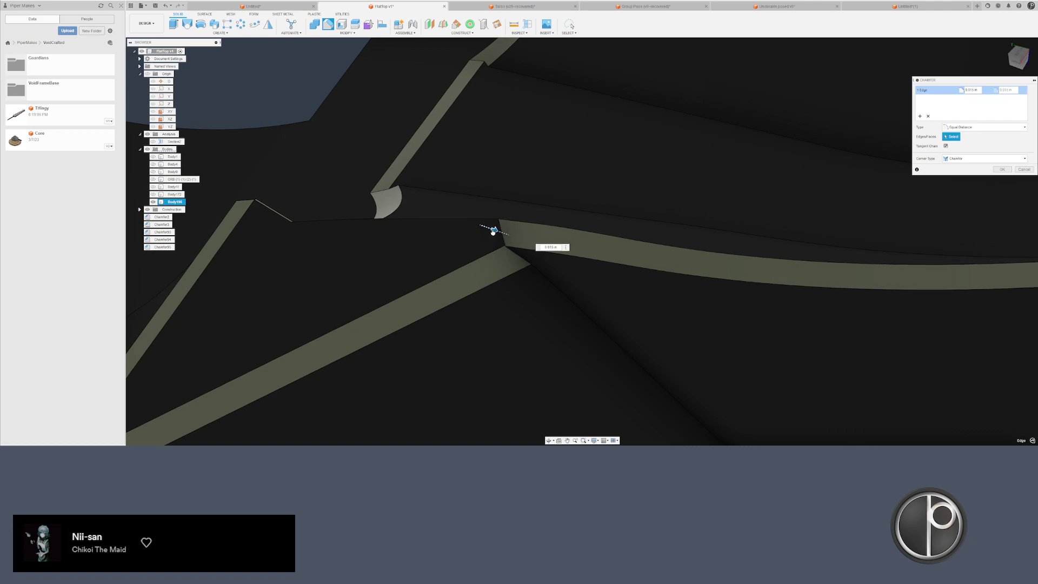
{"action": "key", "text": "Return"}
- Chamfer the short straight edges continuing from the long curved chamfer and delete the triangular sliver left at their corner
{"action": "key", "text": "c"}
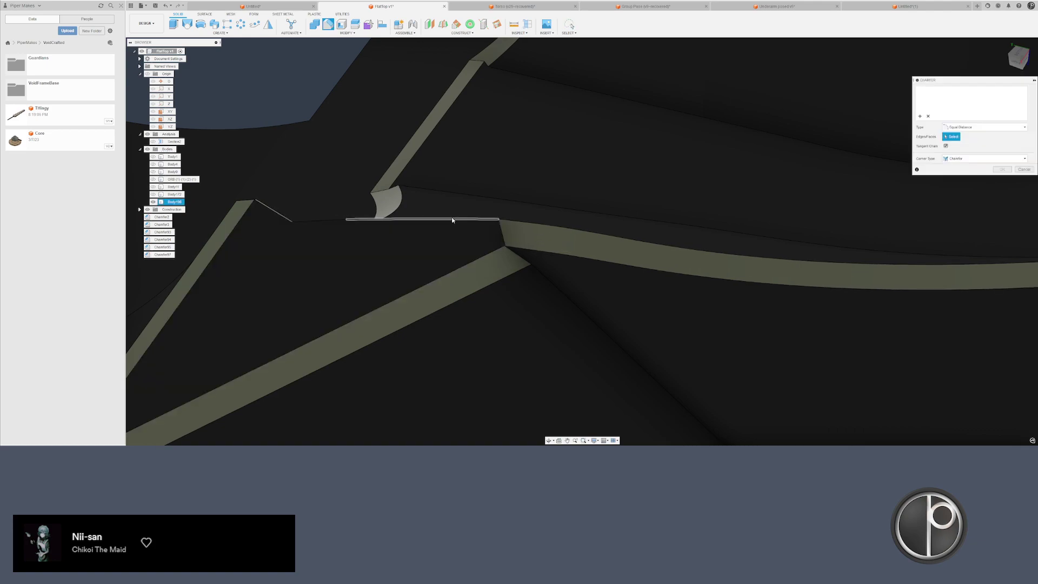
{"action": "left_click", "coordinate": [452, 218]}
{"action": "middle_click_drag", "start_coordinate": [293, 220], "coordinate": [519, 315], "text": "shift"}
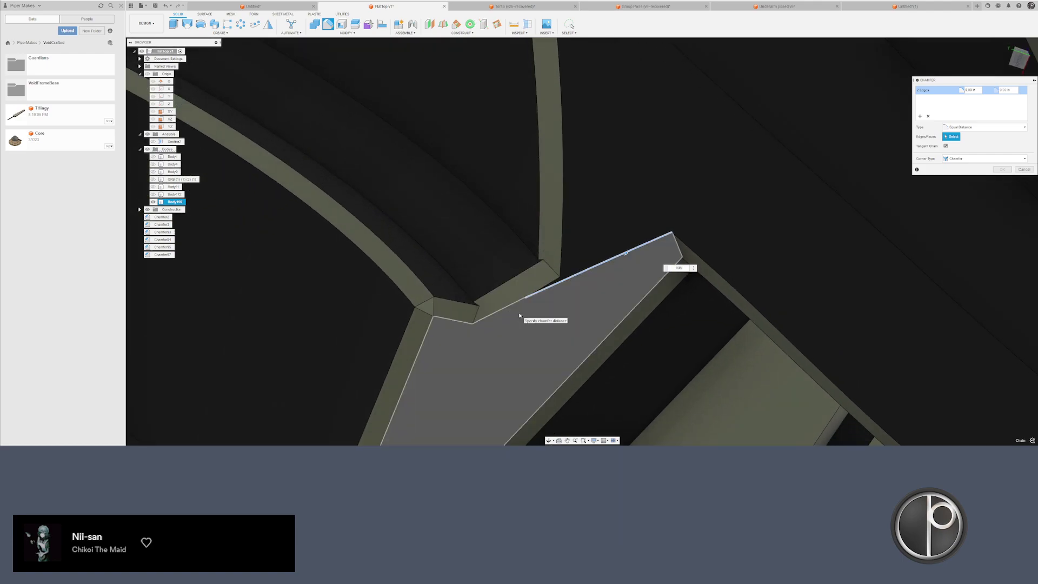
{"action": "key", "text": "Return"}
{"action": "scroll", "coordinate": [477, 308], "scroll_direction": "up", "scroll_amount": 2}
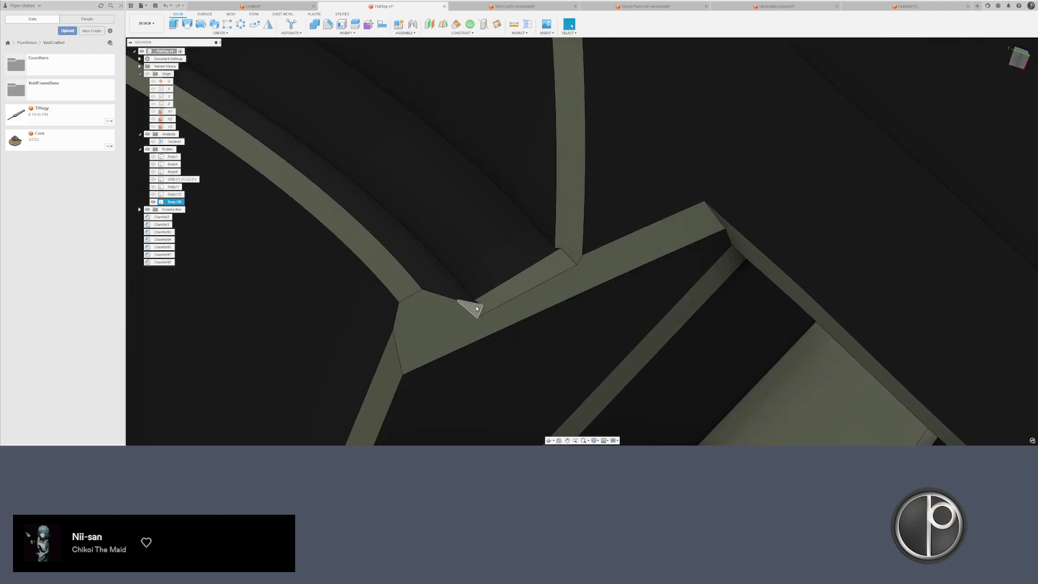
{"action": "key", "text": "Delete"}
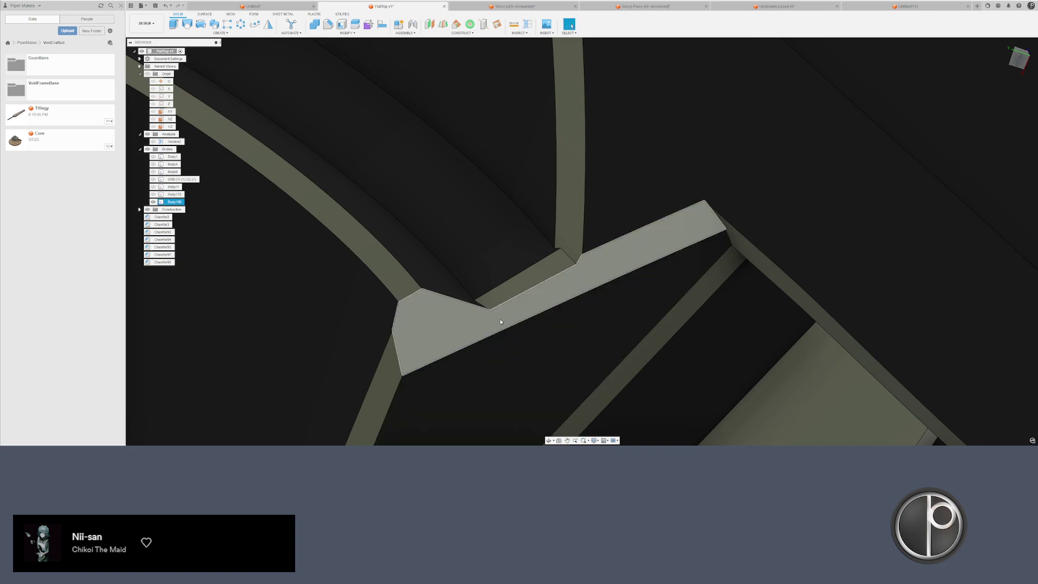
- Chamfer the remaining short edge between the long curved chamfer and the corner by 0.005 in
{"action": "key", "text": "c"}
{"action": "left_click", "coordinate": [453, 300]}
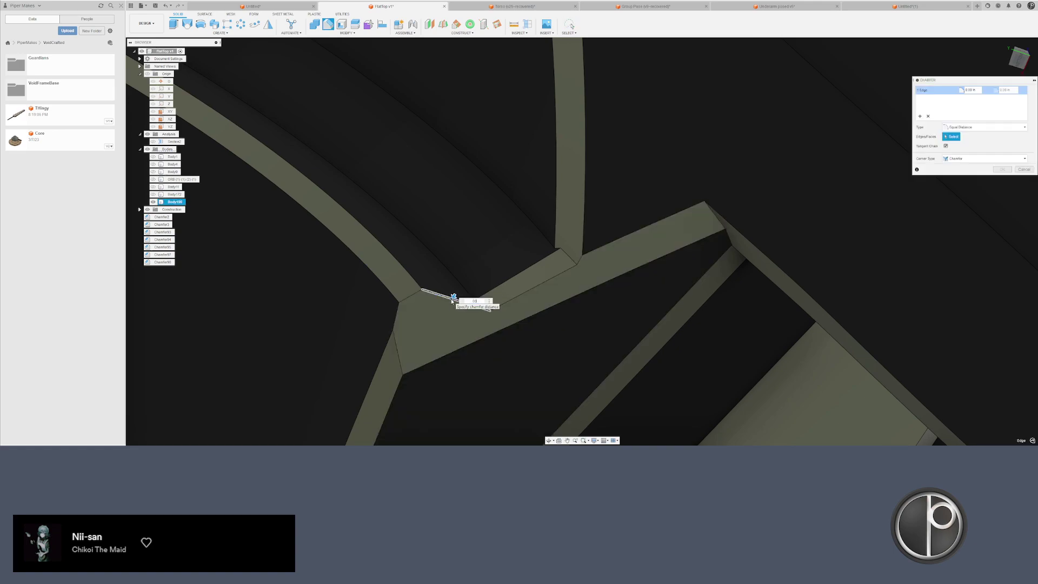
{"action": "type", "text": ".005"}
{"action": "scroll", "coordinate": [428, 315], "scroll_direction": "up", "scroll_amount": 1}
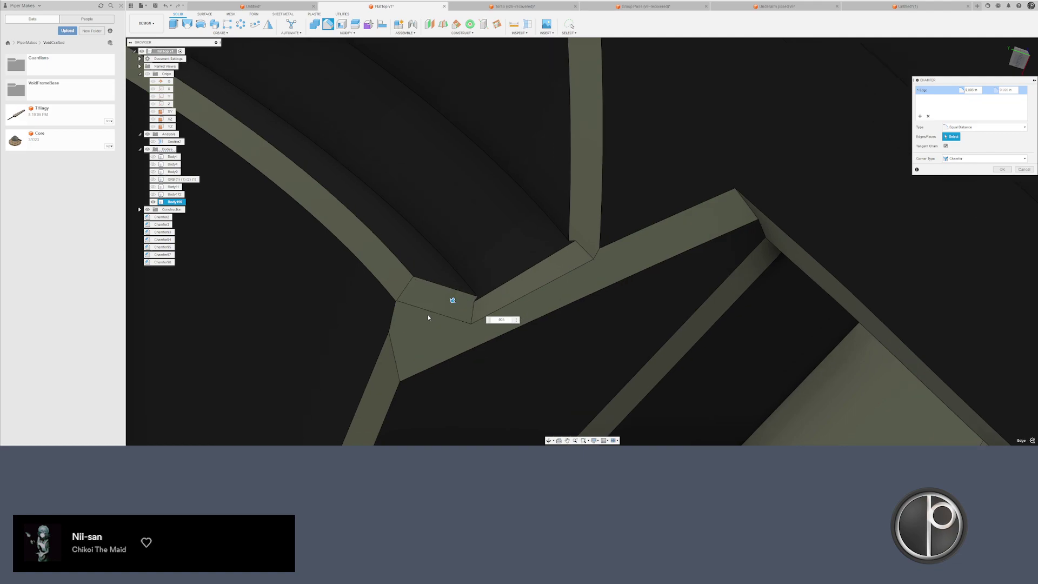
{"action": "key", "text": "Return"}
{"action": "scroll", "coordinate": [427, 322], "scroll_direction": "down", "scroll_amount": 7}
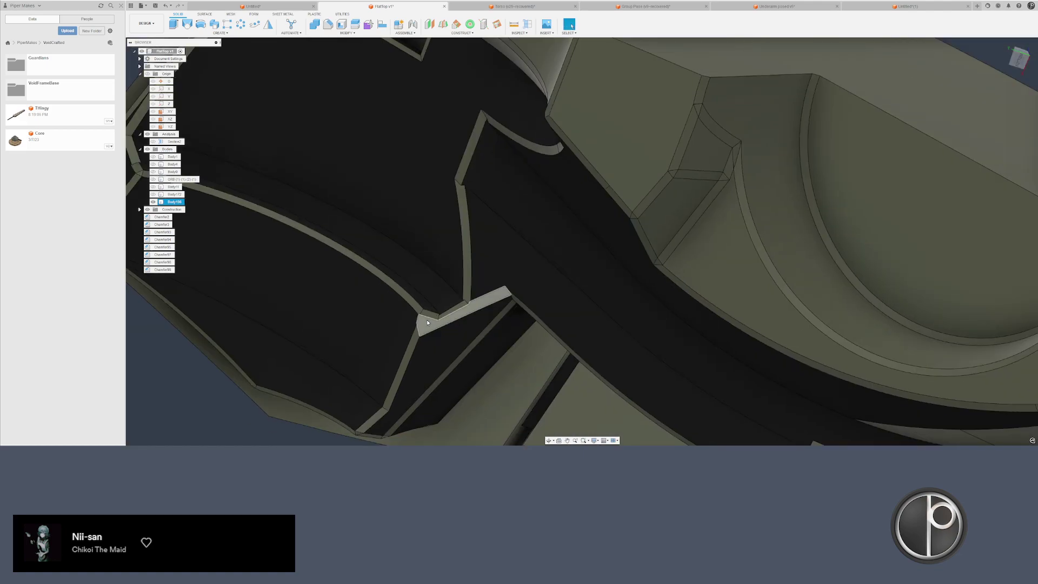
- Set up a 0.005 in chamfer on the edges where the armor's pointed corner meets the round housing
{"action": "middle_click_drag", "start_coordinate": [438, 324], "coordinate": [490, 274], "text": "shift"}
{"action": "scroll", "coordinate": [489, 271], "scroll_direction": "up", "scroll_amount": 6}
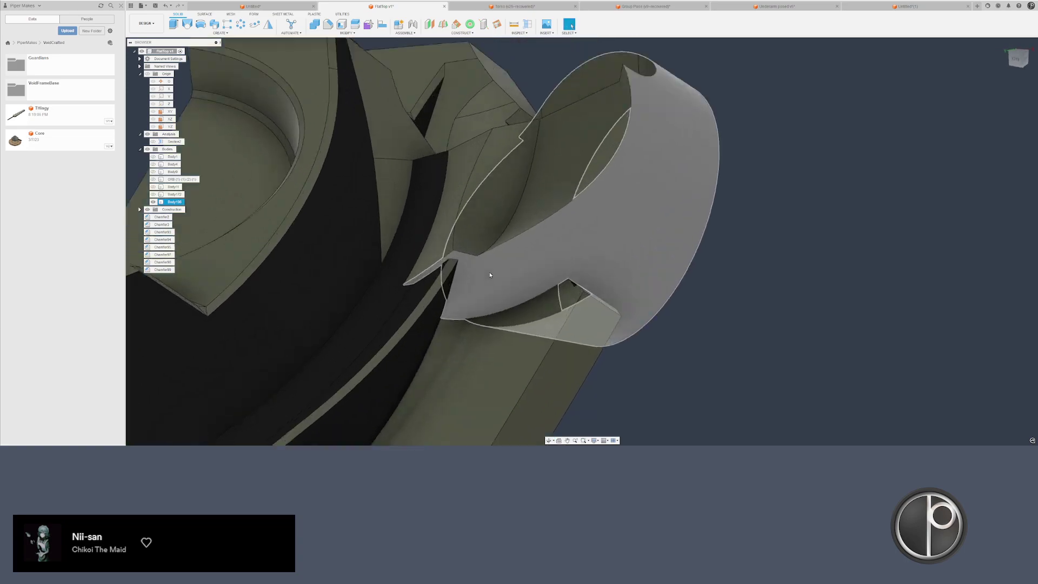
{"action": "key", "text": "c"}
{"action": "left_click", "coordinate": [406, 251]}
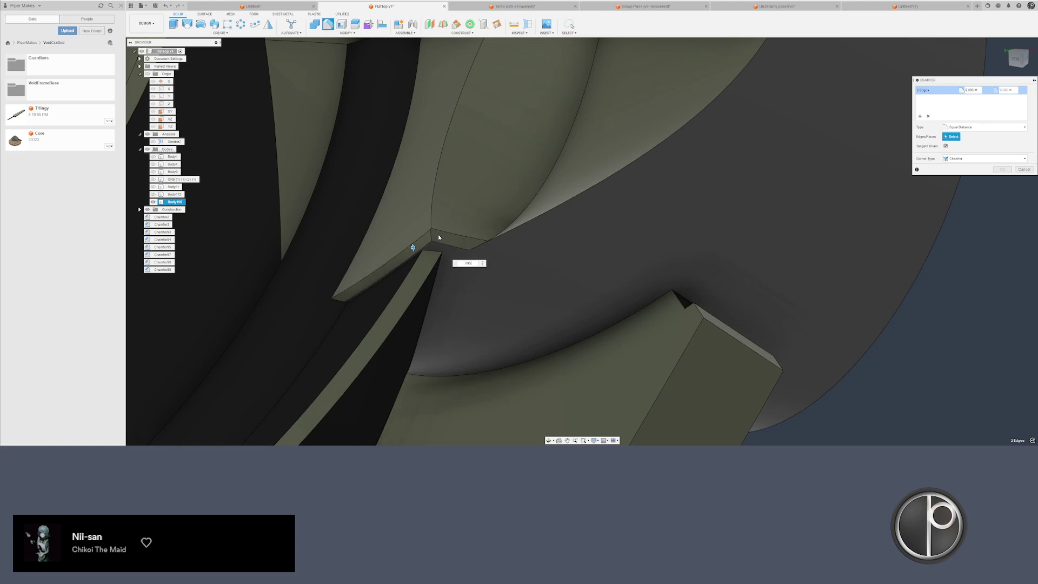
{"action": "left_click", "coordinate": [439, 236]}
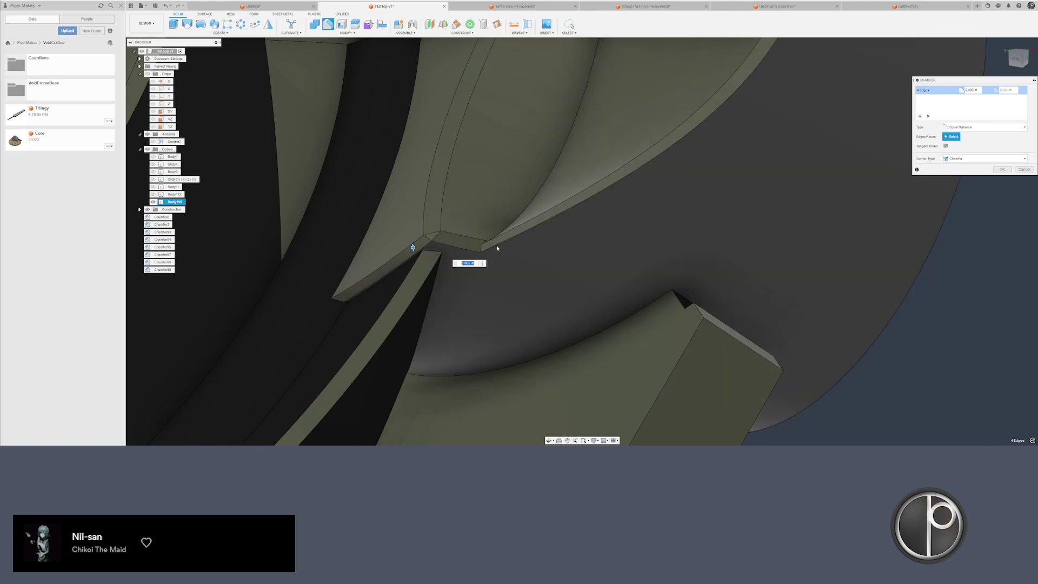
- Add the recess edges beside the round housing, up to its curved rim, to the chamfer selection
{"action": "middle_click_drag", "start_coordinate": [497, 248], "coordinate": [583, 228], "text": "shift"}
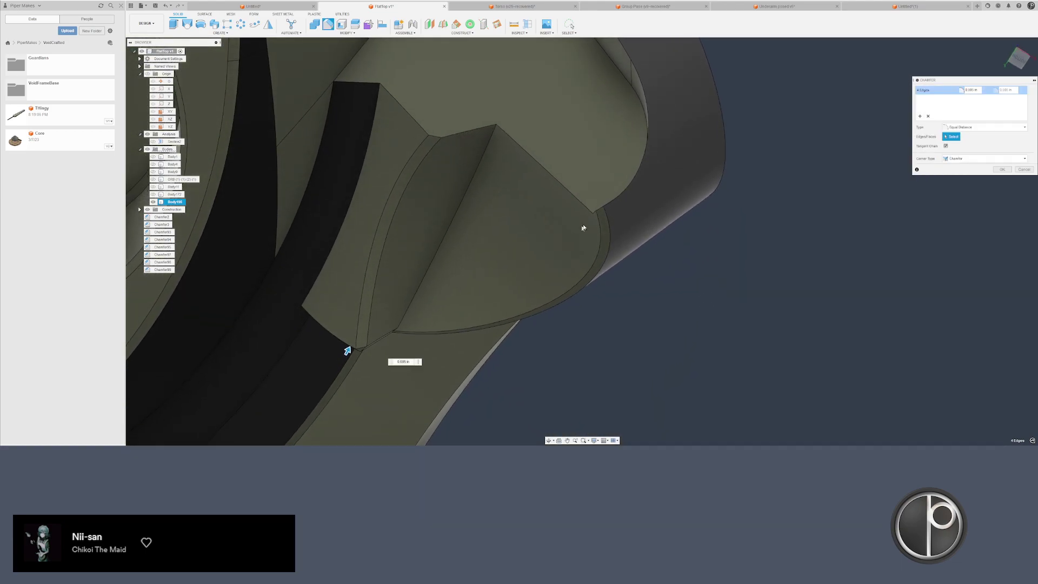
{"action": "left_click", "coordinate": [599, 207]}
{"action": "scroll", "coordinate": [596, 213], "scroll_direction": "up", "scroll_amount": 1}
{"action": "left_click", "coordinate": [588, 213]}
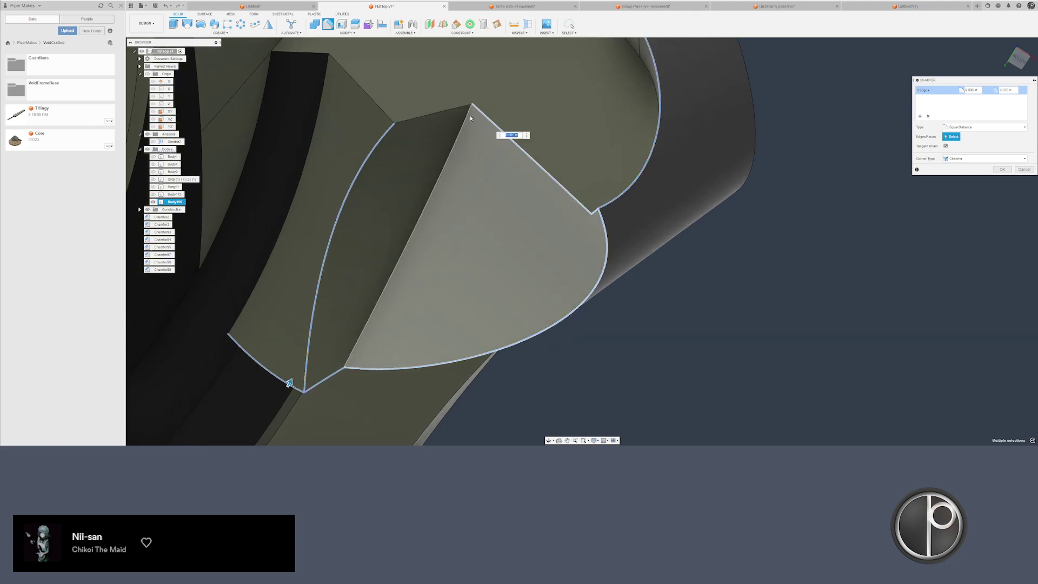
- Leave the housing's curved rim out of the chamfer and add the short stepped edges along the recess
{"action": "middle_click_drag", "start_coordinate": [606, 193], "coordinate": [585, 186], "text": "shift"}
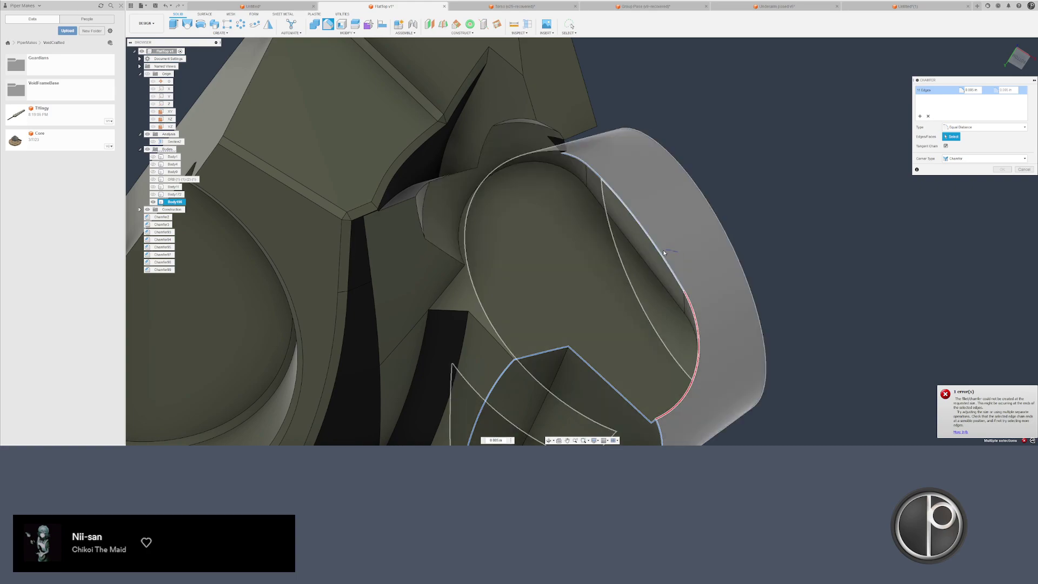
{"action": "left_click", "coordinate": [664, 254]}
{"action": "middle_click_drag", "start_coordinate": [694, 292], "coordinate": [649, 227], "text": "shift"}
{"action": "left_click", "coordinate": [504, 157]}
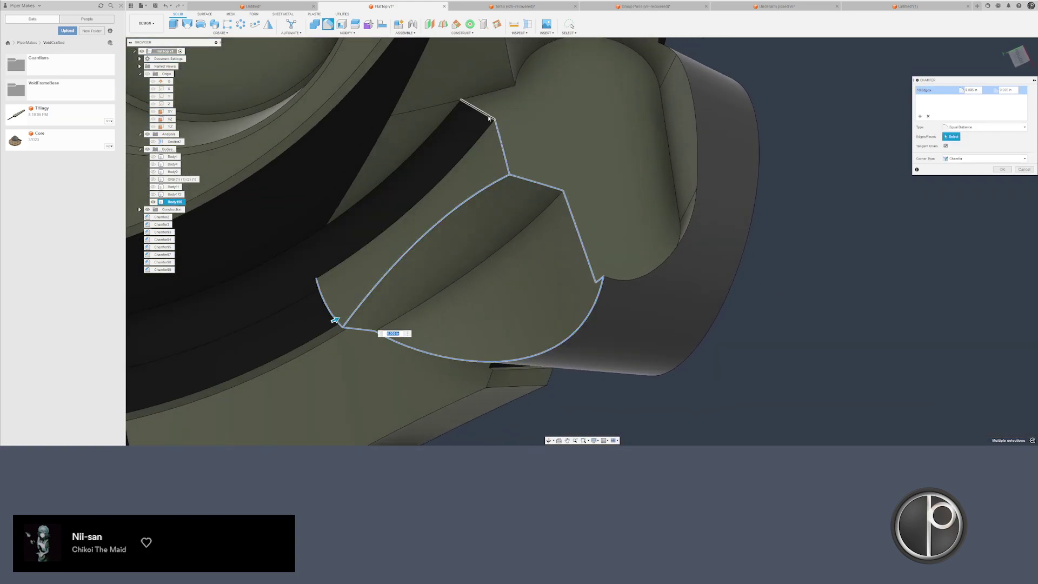
{"action": "middle_click_drag", "start_coordinate": [489, 117], "coordinate": [497, 210]}
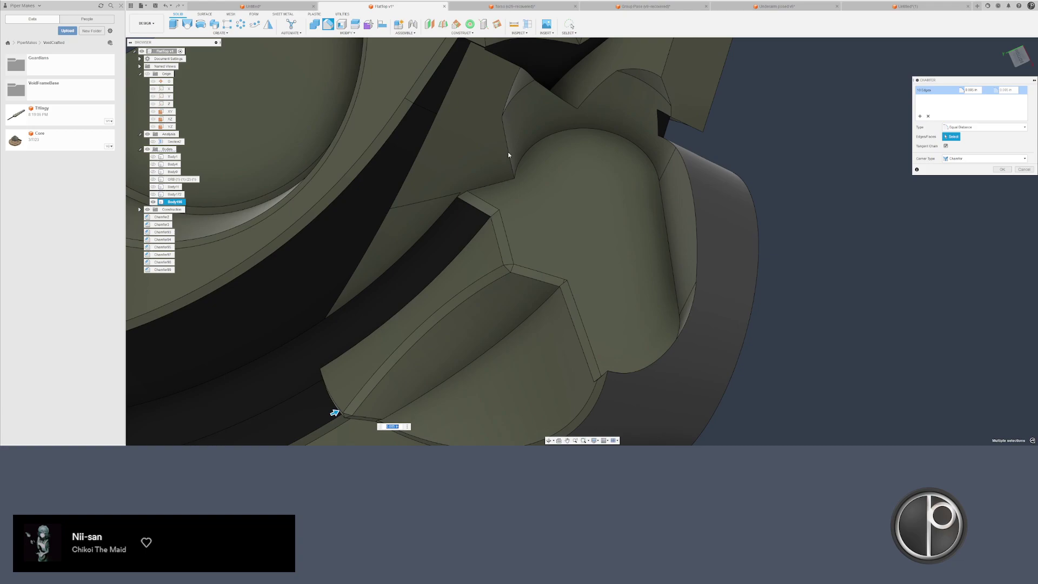
- Add the edges of the V-shaped cutout and adjoining arc above the recess to the chamfer selection
{"action": "middle_click_drag", "start_coordinate": [520, 98], "coordinate": [506, 139]}
{"action": "left_click", "coordinate": [514, 114]}
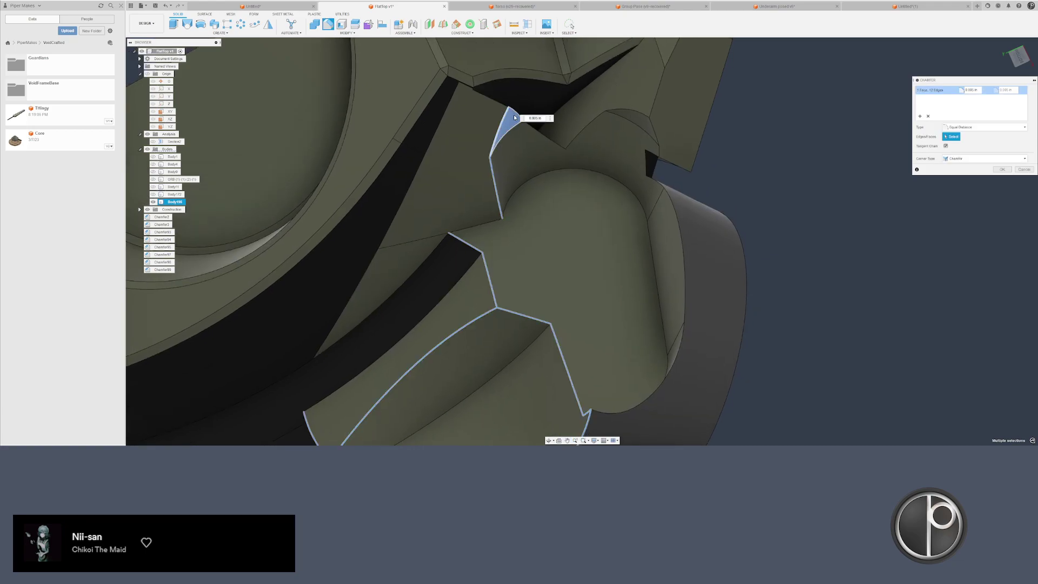
{"action": "left_click", "coordinate": [533, 126]}
{"action": "left_click", "coordinate": [585, 130]}
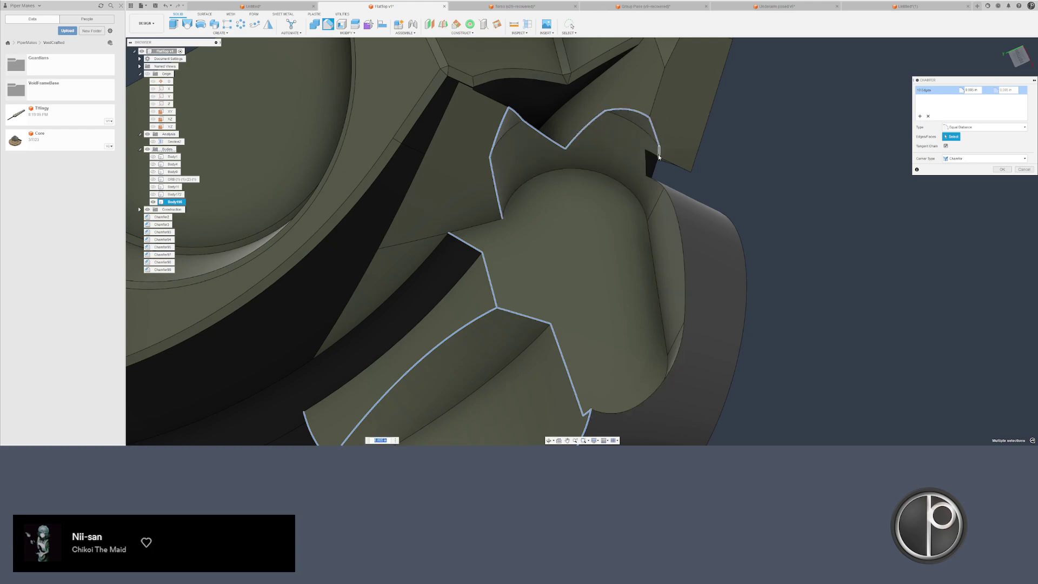
- Include the small rectangular notch's edges beside the housing, leave the housing's curved rim out, and apply the chamfer
{"action": "scroll", "coordinate": [627, 186], "scroll_direction": "up", "scroll_amount": 6}
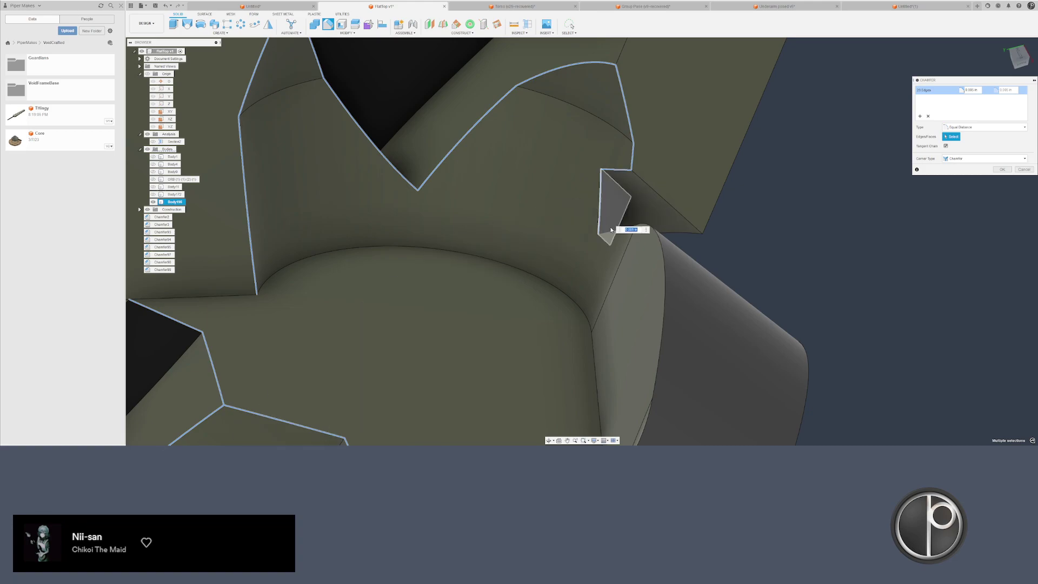
{"action": "left_click", "coordinate": [612, 233]}
{"action": "scroll", "coordinate": [718, 229], "scroll_direction": "down", "scroll_amount": 2}
{"action": "middle_click_drag", "start_coordinate": [679, 406], "coordinate": [695, 261]}
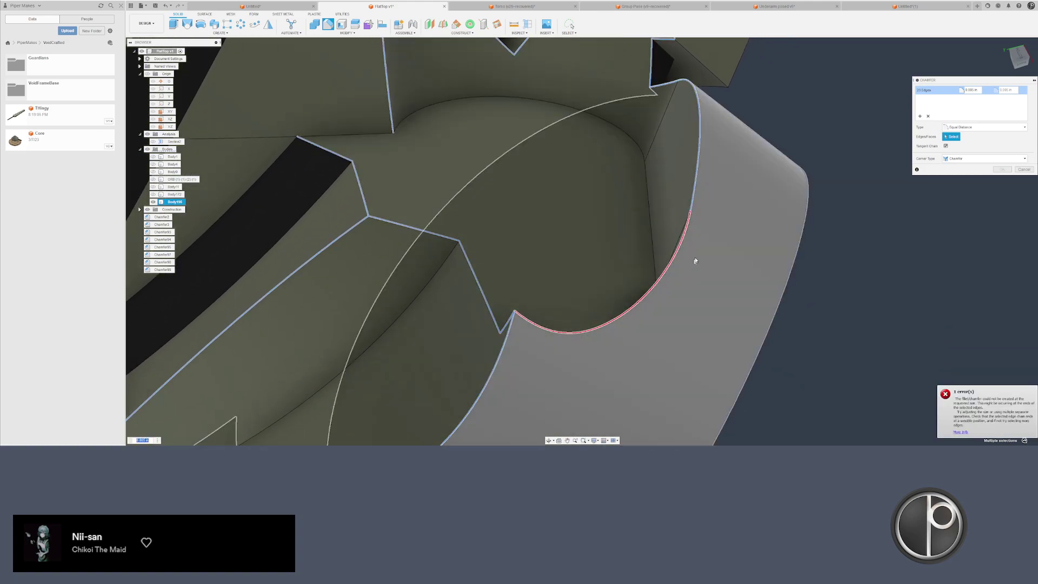
{"action": "left_click", "coordinate": [690, 219]}
{"action": "middle_click_drag", "start_coordinate": [700, 222], "coordinate": [717, 173], "text": "shift"}
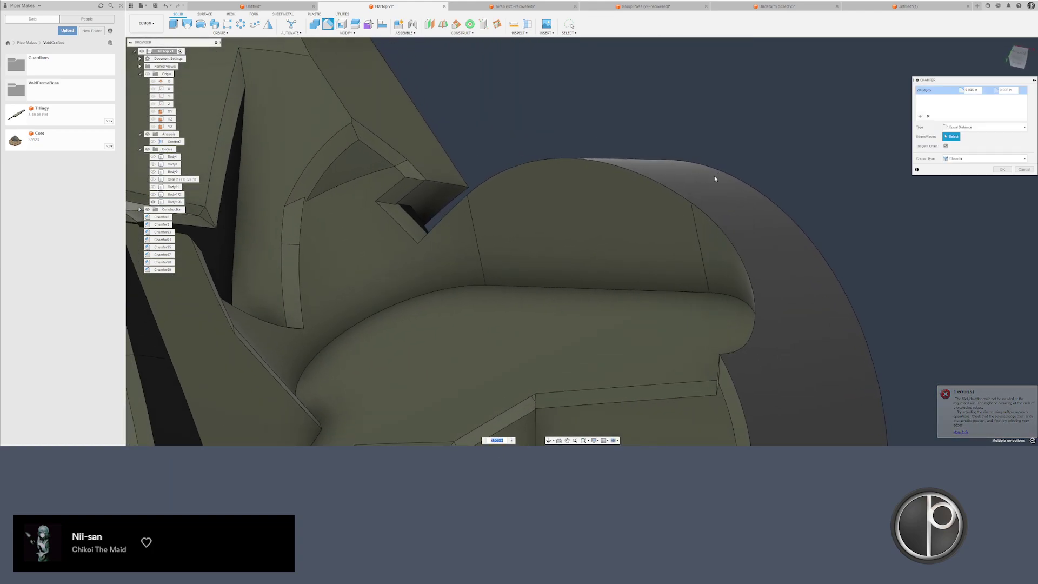
{"action": "key", "text": "Return"}
- Chamfer the round housing's curved rim edge from the small notch around to the stepped recess
{"action": "scroll", "coordinate": [563, 162], "scroll_direction": "down", "scroll_amount": 2}
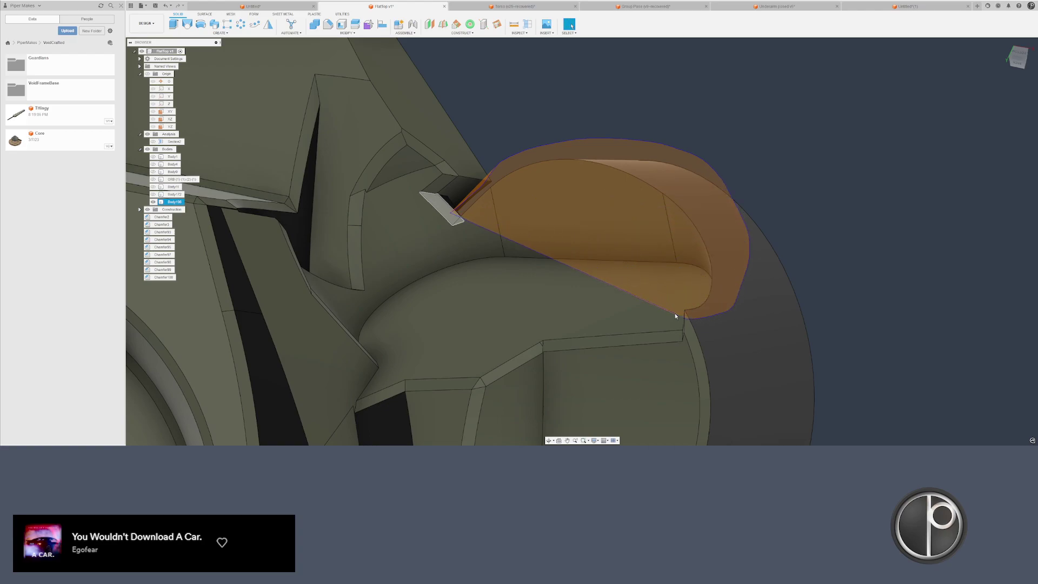
{"action": "left_click_drag", "start_coordinate": [436, 248], "coordinate": [444, 237]}
{"action": "middle_click_drag", "start_coordinate": [443, 238], "coordinate": [503, 189], "text": "shift"}
{"action": "key", "text": "c"}
{"action": "scroll", "coordinate": [487, 173], "scroll_direction": "up", "scroll_amount": 2}
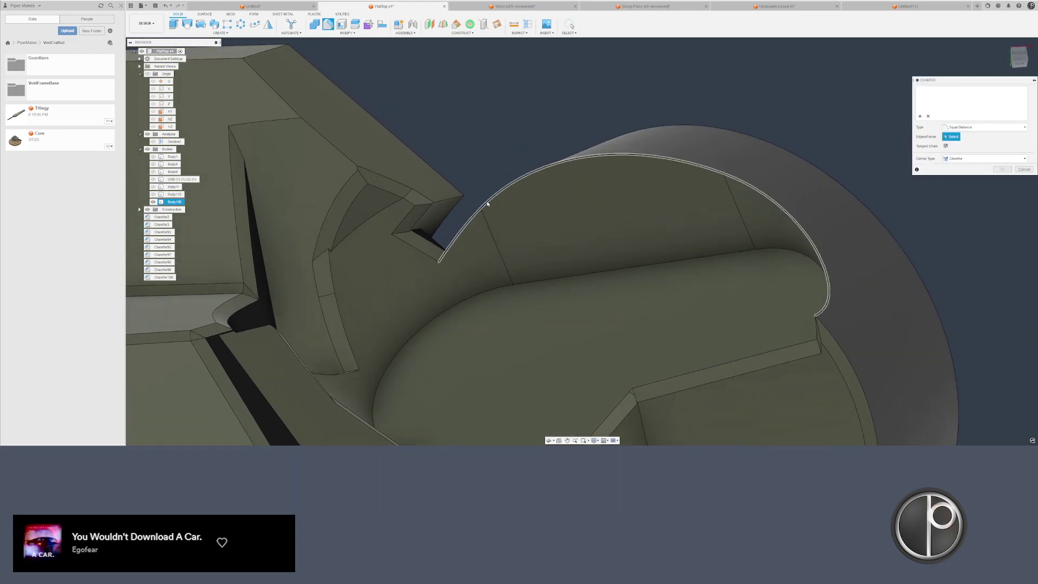
{"action": "scroll", "coordinate": [482, 200], "scroll_direction": "up", "scroll_amount": 3}
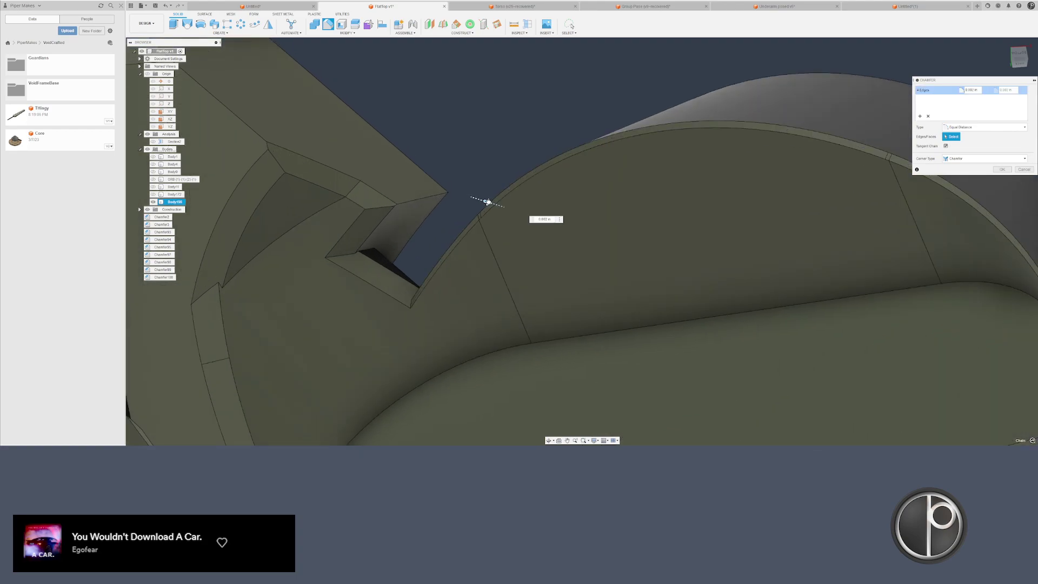
{"action": "left_click_drag", "start_coordinate": [487, 202], "coordinate": [492, 203]}
{"action": "key", "text": "Return"}
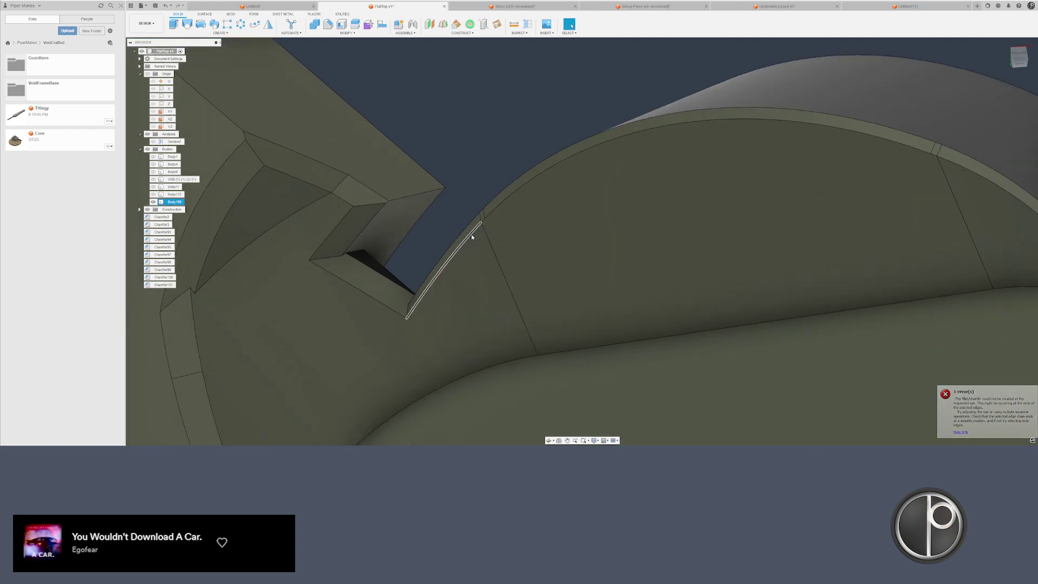
- Try to offset all the chamfer faces along the round housing's curved rim, including the narrow slivers between them
{"action": "scroll", "coordinate": [487, 208], "scroll_direction": "up", "scroll_amount": 1}
{"action": "left_click", "coordinate": [486, 212]}
{"action": "scroll", "coordinate": [487, 212], "scroll_direction": "up", "scroll_amount": 2}
{"action": "left_click", "coordinate": [488, 211], "text": "ctrl"}
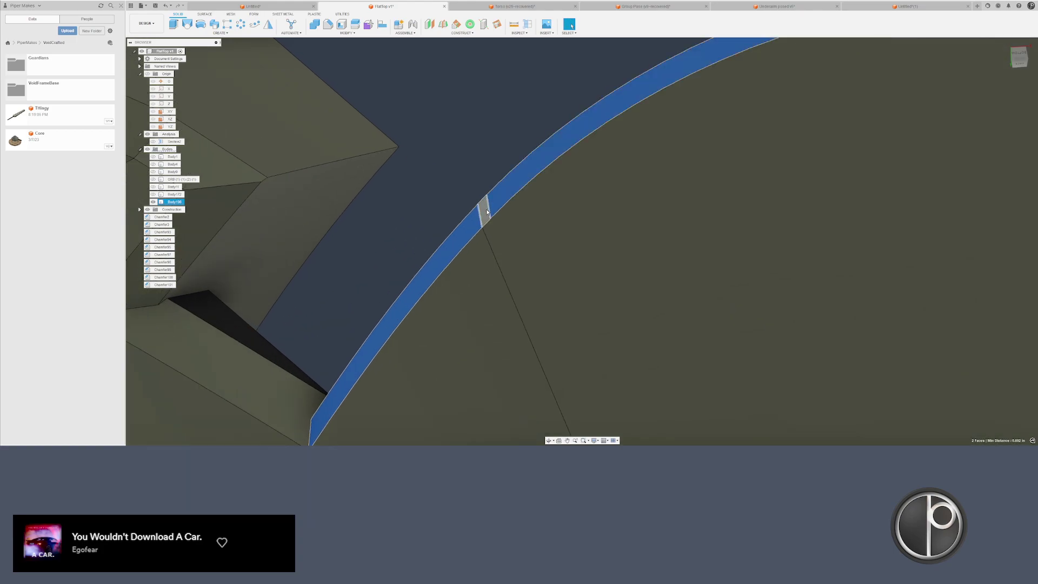
{"action": "scroll", "coordinate": [473, 184], "scroll_direction": "down", "scroll_amount": 5}
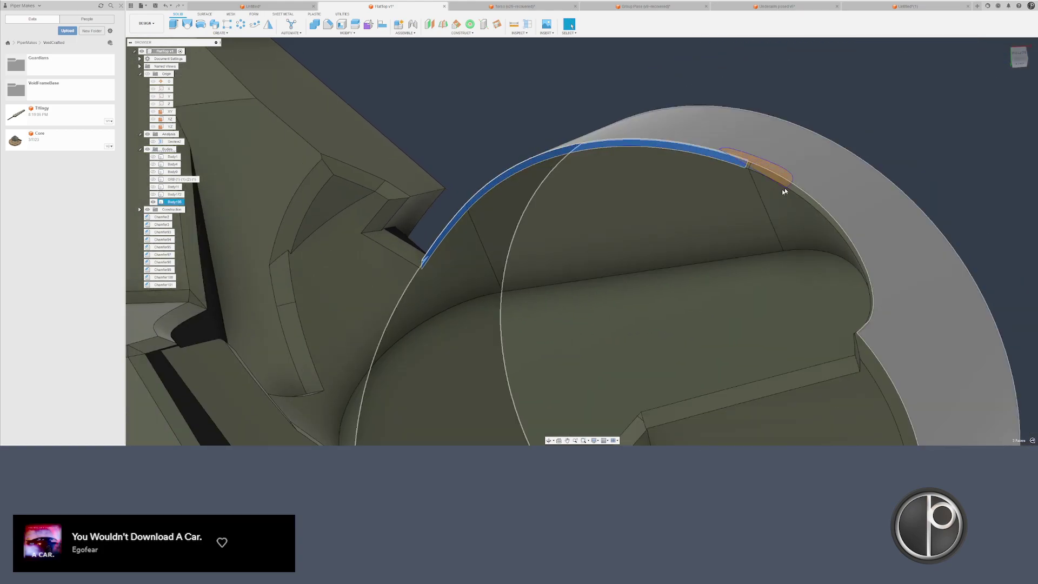
{"action": "left_click", "coordinate": [816, 232], "text": "ctrl"}
{"action": "scroll", "coordinate": [871, 364], "scroll_direction": "up", "scroll_amount": 3}
{"action": "middle_click_drag", "start_coordinate": [865, 351], "coordinate": [876, 312], "text": "shift"}
{"action": "scroll", "coordinate": [859, 334], "scroll_direction": "up", "scroll_amount": 4}
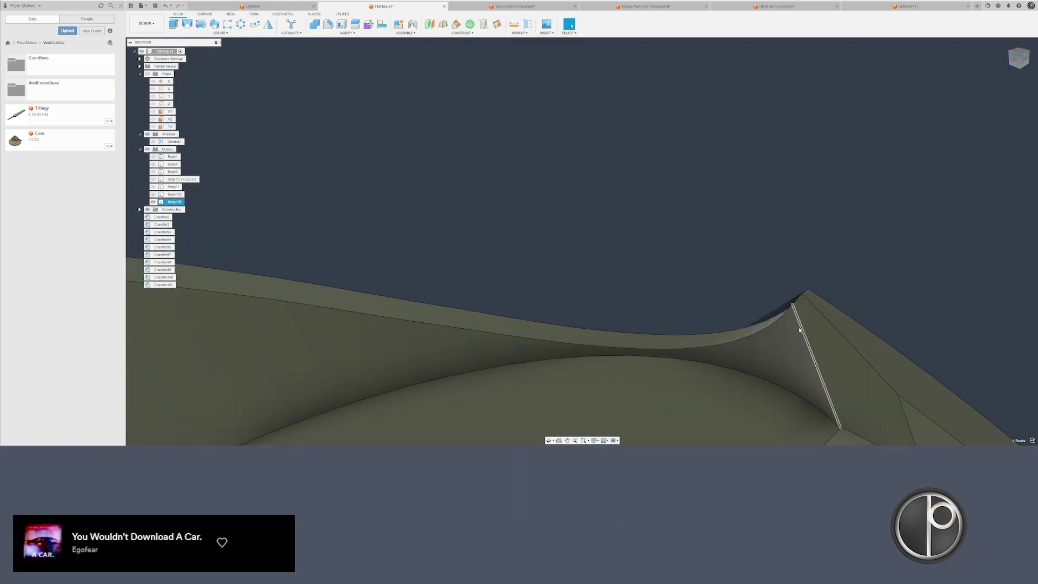
{"action": "left_click", "coordinate": [762, 329], "text": "ctrl"}
{"action": "key", "text": "q"}
{"action": "middle_click_drag", "start_coordinate": [768, 318], "coordinate": [752, 317], "text": "shift"}
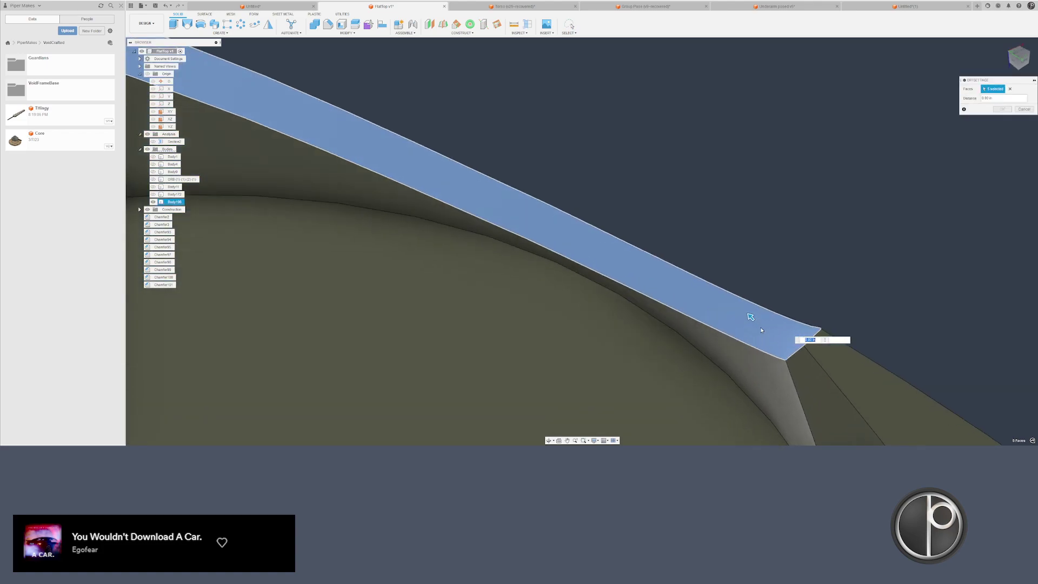
{"action": "left_click_drag", "start_coordinate": [754, 318], "coordinate": [762, 328]}
{"action": "scroll", "coordinate": [762, 326], "scroll_direction": "down", "scroll_amount": 6}
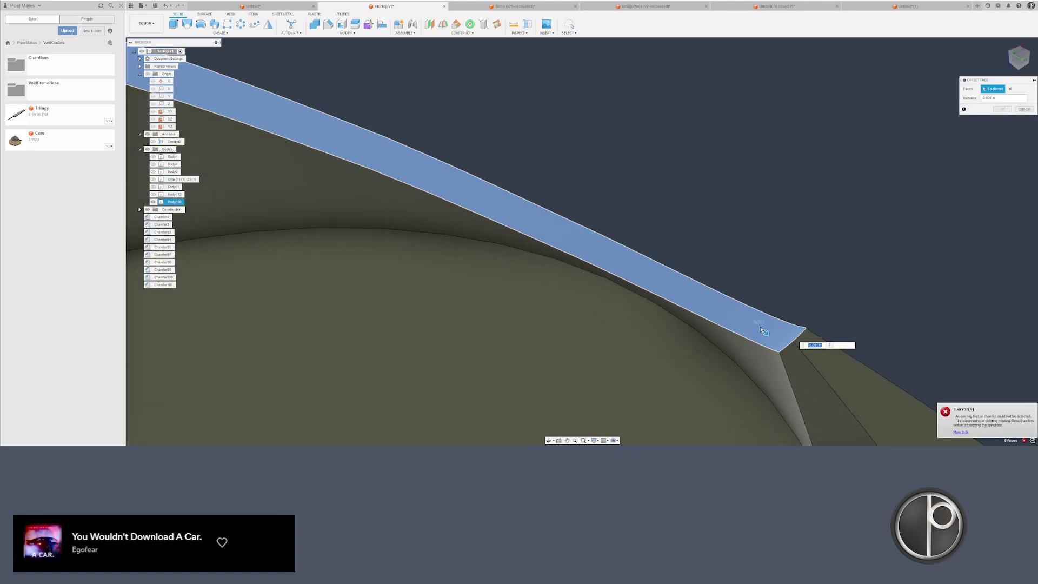
{"action": "key", "text": "Escape"}
- Delete the chamfer faces and narrow slivers along the round housing's curved rim as surface faces
{"action": "left_click", "coordinate": [205, 14]}
{"action": "middle_click_drag", "start_coordinate": [265, 81], "coordinate": [584, 80]}
{"action": "scroll", "coordinate": [534, 208], "scroll_direction": "up", "scroll_amount": 3}
{"action": "left_click", "coordinate": [513, 205]}
{"action": "left_click", "coordinate": [537, 203], "text": "ctrl"}
{"action": "left_click", "coordinate": [450, 225], "text": "ctrl"}
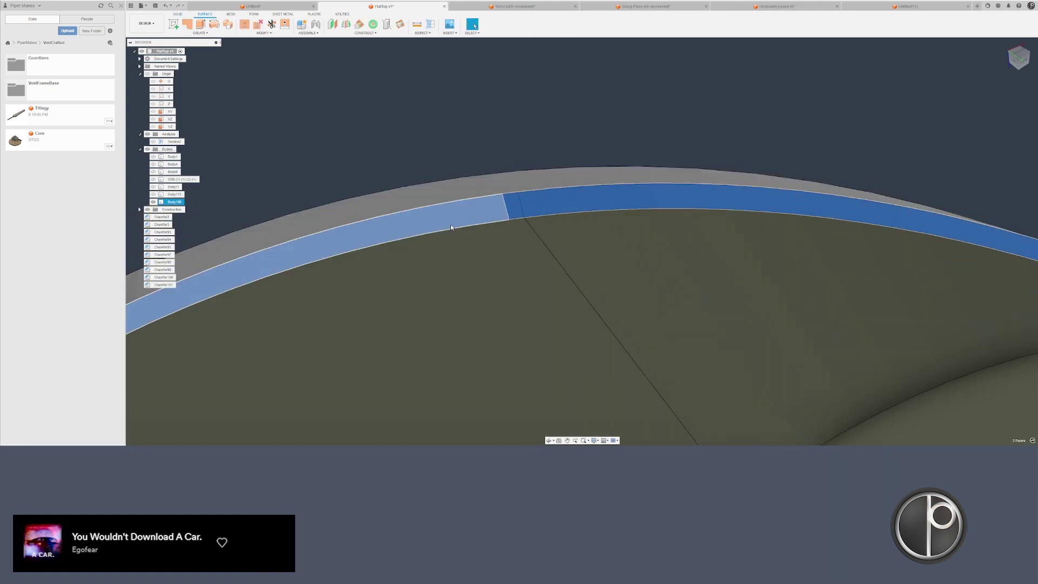
{"action": "middle_click_drag", "start_coordinate": [450, 225], "coordinate": [1001, 74]}
{"action": "middle_click_drag", "start_coordinate": [510, 274], "coordinate": [782, 6]}
{"action": "middle_click_drag", "start_coordinate": [433, 346], "coordinate": [666, 107]}
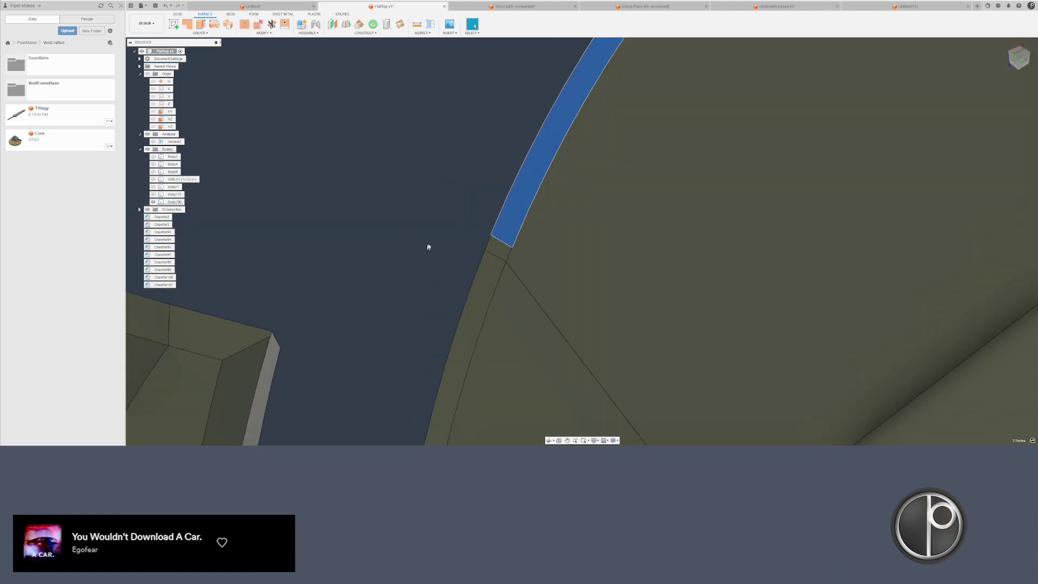
{"action": "left_click", "coordinate": [494, 248], "text": "ctrl"}
{"action": "left_click", "coordinate": [475, 290], "text": "ctrl"}
{"action": "middle_click_drag", "start_coordinate": [496, 245], "coordinate": [600, 71]}
{"action": "scroll", "coordinate": [507, 181], "scroll_direction": "down", "scroll_amount": 2}
{"action": "key", "text": "Delete"}
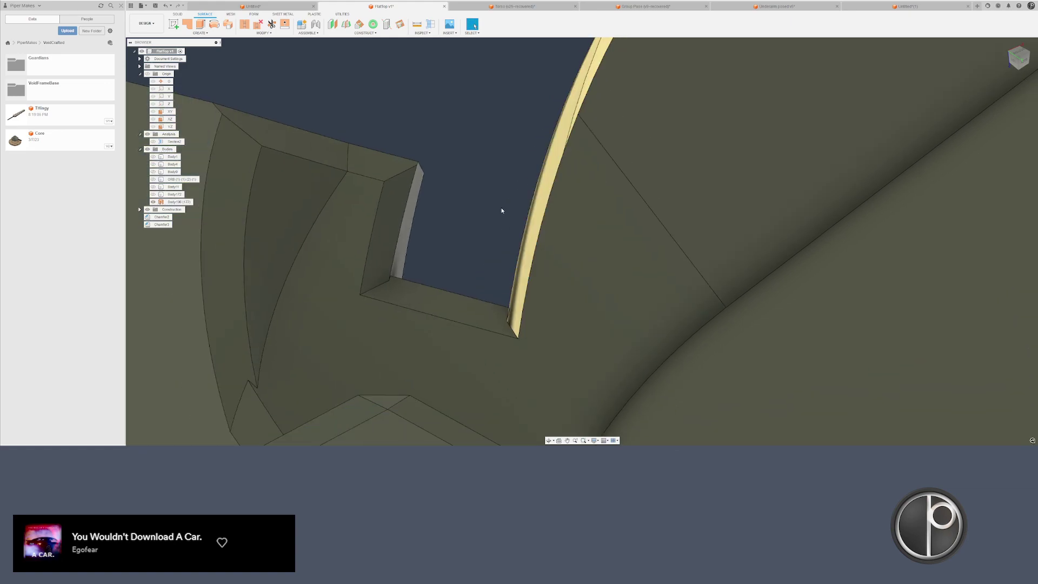
- Patch the open boundary along the round housing's curved rim and stitch the patch to the armor body
{"action": "left_click", "coordinate": [187, 25]}
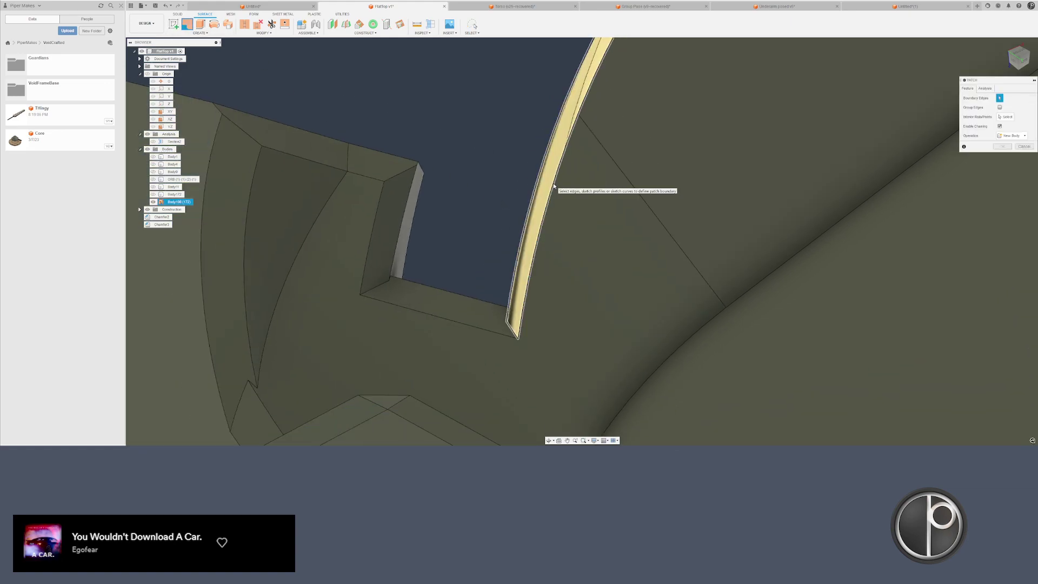
{"action": "left_click", "coordinate": [554, 186]}
{"action": "key", "text": "Return"}
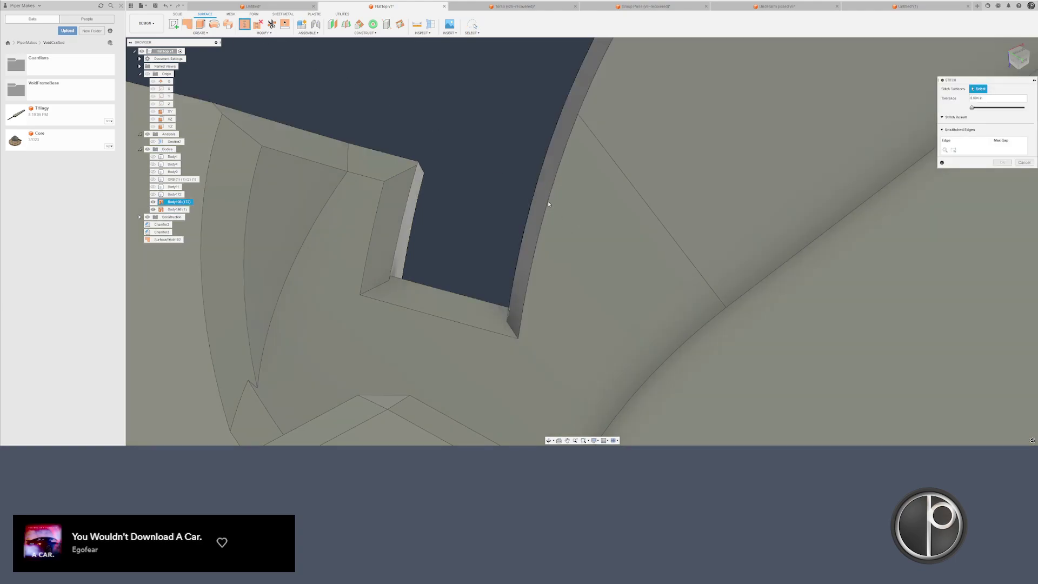
{"action": "left_click", "coordinate": [548, 202]}
{"action": "left_click", "coordinate": [539, 202]}
{"action": "key", "text": "Return"}
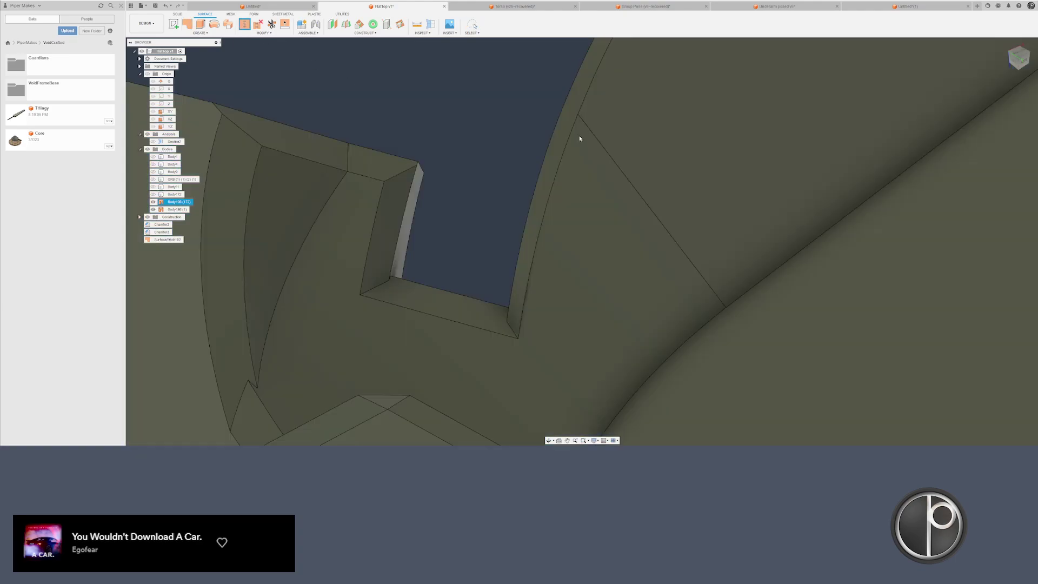
- Offset the rebuilt curved rim face slightly with Offset Face
{"action": "left_click", "coordinate": [571, 124]}
{"action": "key", "text": "q"}
{"action": "mouse_move", "coordinate": [568, 130]}
{"action": "middle_mouse_down", "text": "shift"}
{"action": "mouse_move", "coordinate": [567, 171]}
{"action": "mouse_move", "coordinate": [566, 146]}
{"action": "middle_mouse_up", "text": "shift"}
{"action": "scroll", "coordinate": [566, 146], "scroll_direction": "up", "scroll_amount": 2}
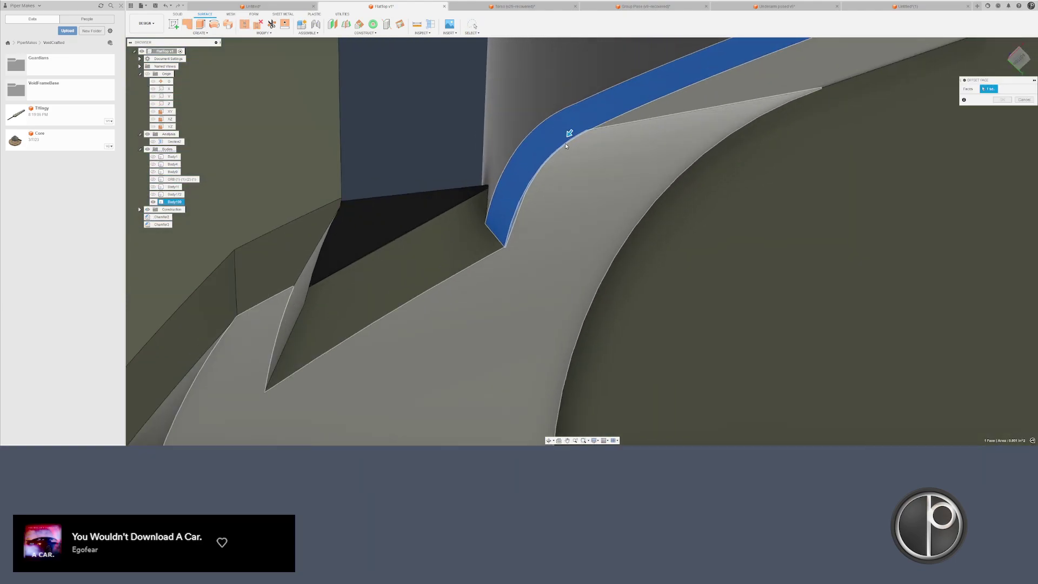
{"action": "scroll", "coordinate": [568, 140], "scroll_direction": "up", "scroll_amount": 2}
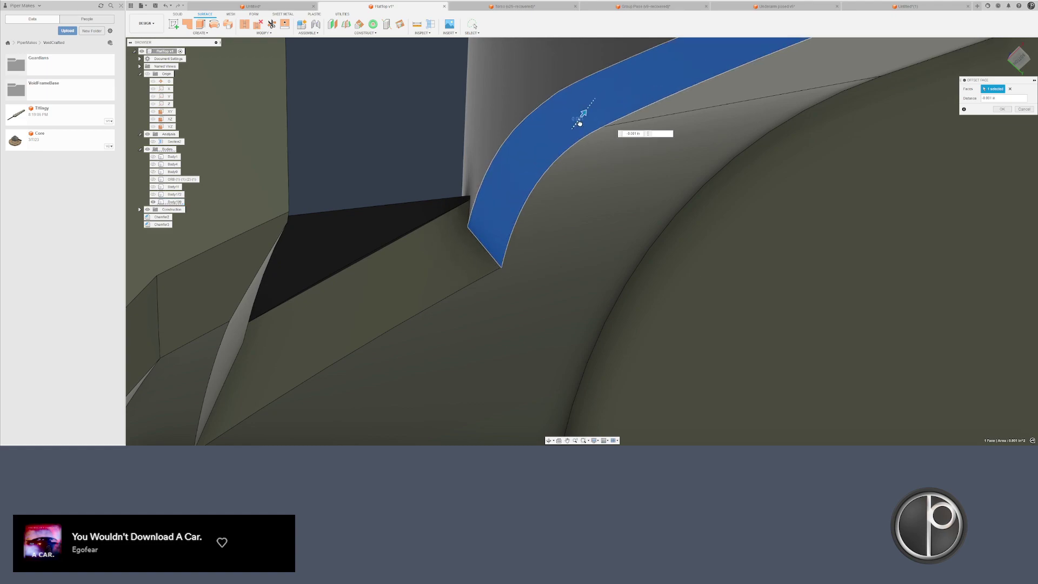
{"action": "scroll", "coordinate": [538, 164], "scroll_direction": "down", "scroll_amount": 10}
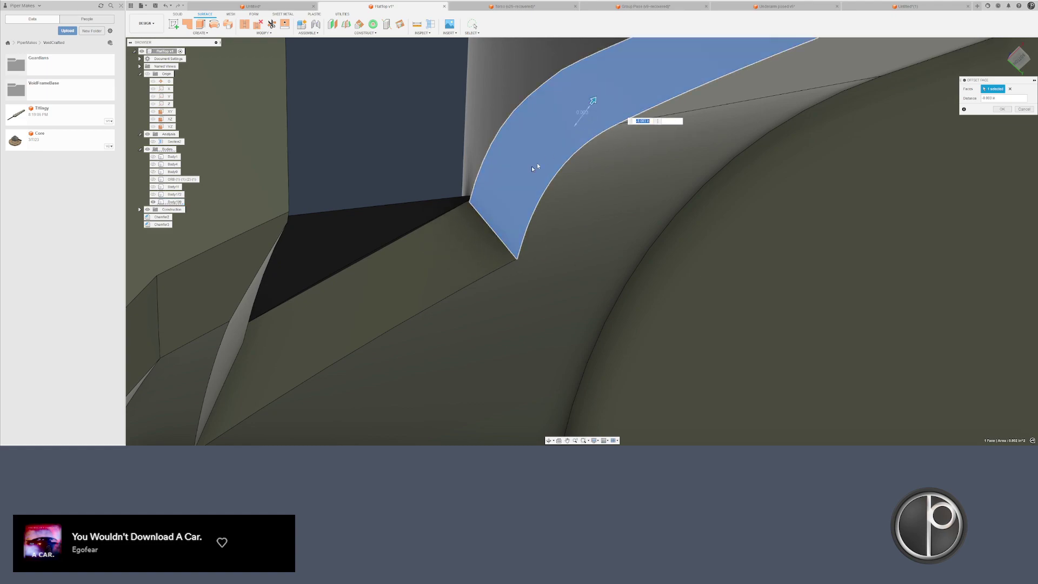
{"action": "key", "text": "Return"}
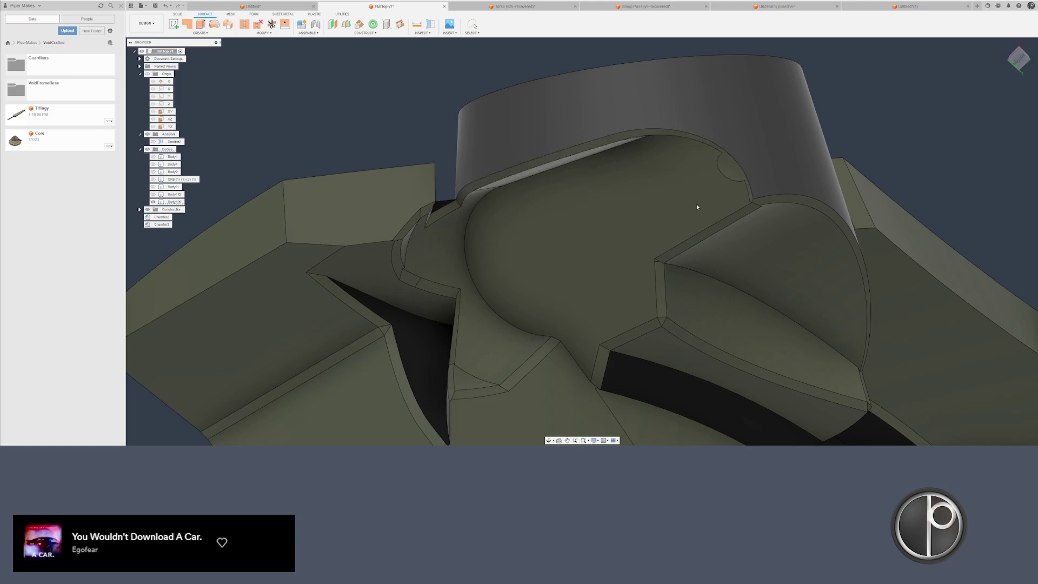
- Begin a chamfer on the angled outer plate's inner edges, its corner edge and the adjoining recess edges
{"action": "middle_click_drag", "start_coordinate": [723, 195], "coordinate": [757, 156], "text": "shift"}
{"action": "middle_click_drag", "start_coordinate": [607, 206], "coordinate": [548, 208], "text": "shift"}
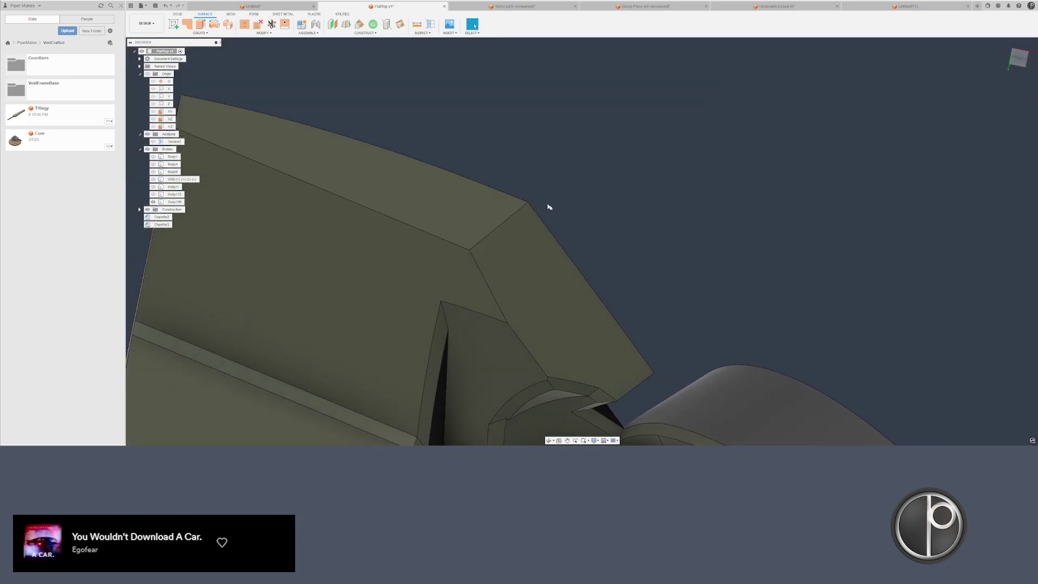
{"action": "key", "text": "c"}
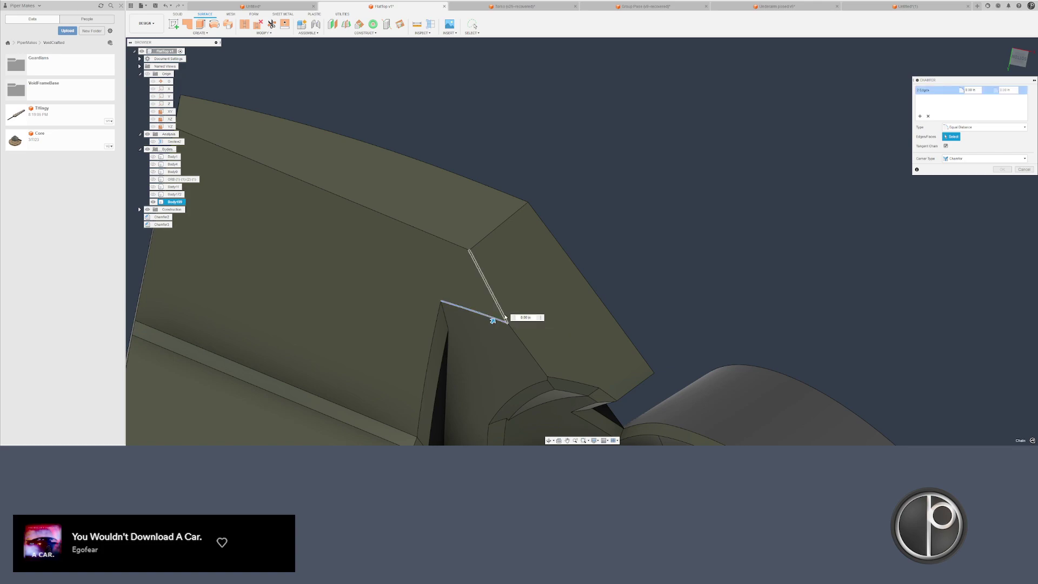
{"action": "left_click", "coordinate": [456, 249]}
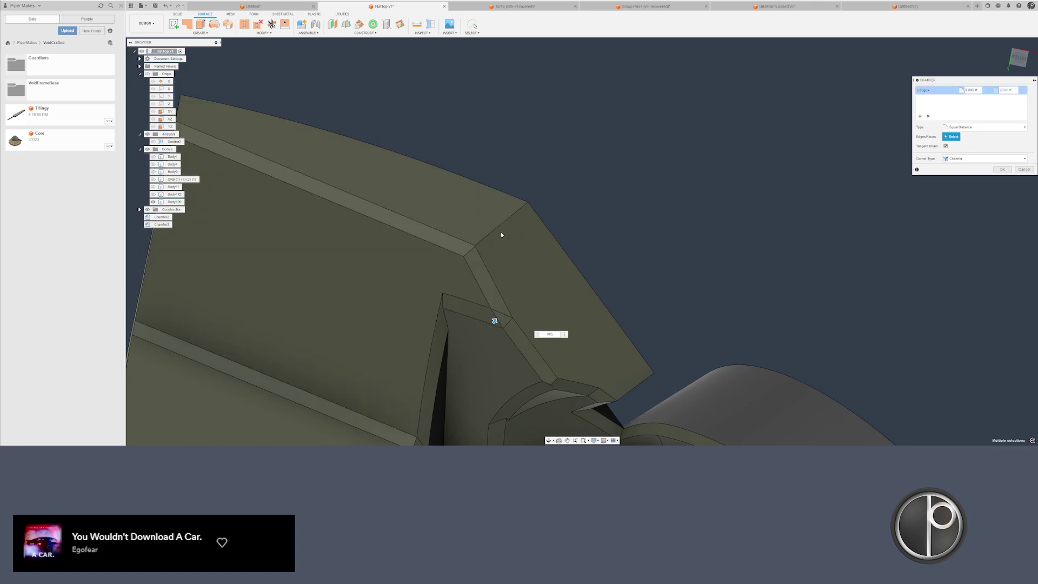
{"action": "left_click", "coordinate": [499, 233]}
{"action": "scroll", "coordinate": [498, 311], "scroll_direction": "down", "scroll_amount": 1}
{"action": "middle_click_drag", "start_coordinate": [498, 313], "coordinate": [563, 252], "text": "shift"}
{"action": "scroll", "coordinate": [563, 252], "scroll_direction": "up", "scroll_amount": 5}
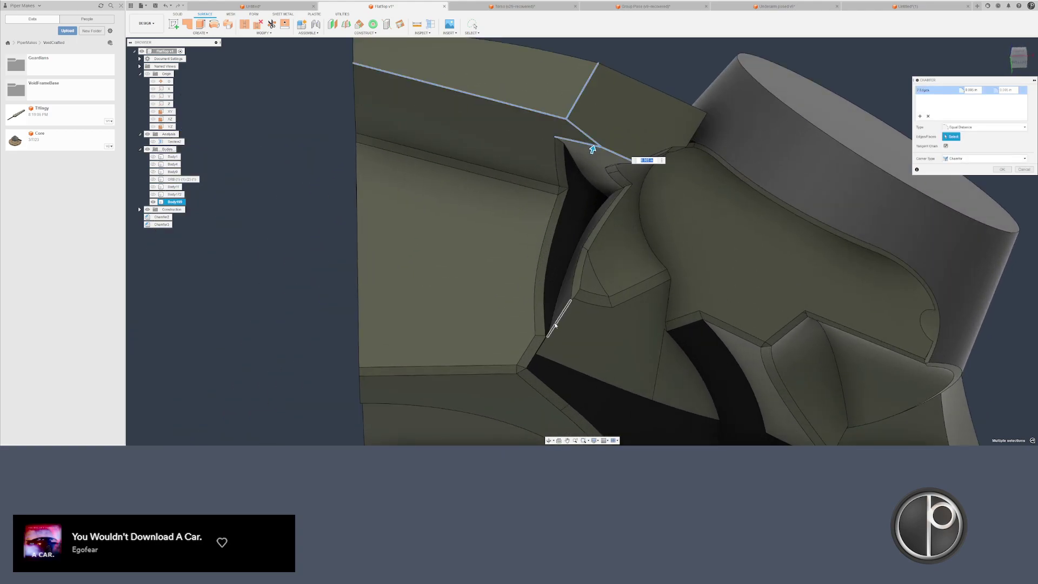
- Include the short edge in the narrow gap between the neighbouring chamfered edges and apply the chamfer
{"action": "middle_click_drag", "start_coordinate": [601, 315], "coordinate": [595, 276], "text": "shift"}
{"action": "scroll", "coordinate": [579, 301], "scroll_direction": "up", "scroll_amount": 5}
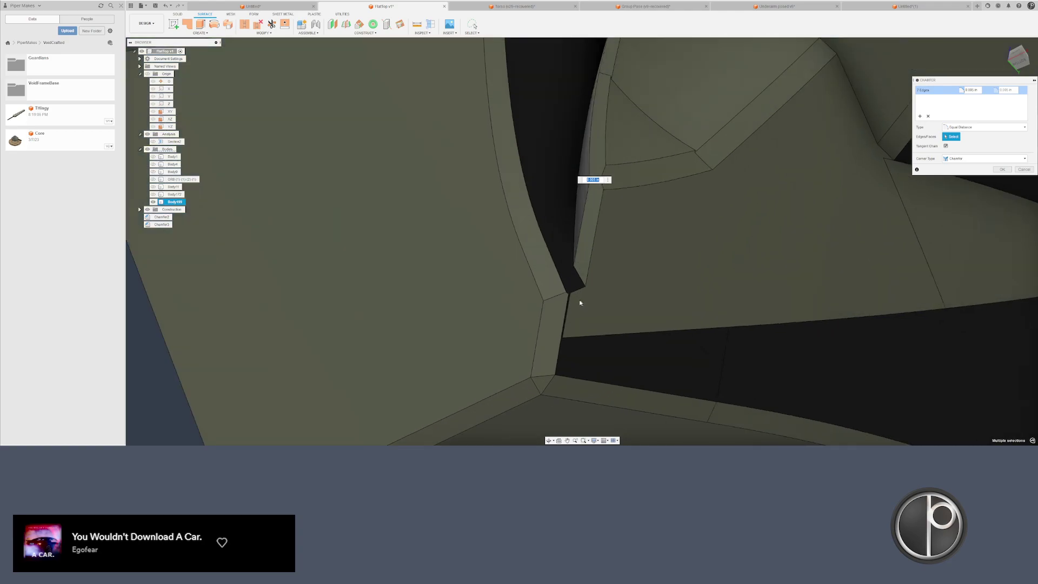
{"action": "scroll", "coordinate": [634, 293], "scroll_direction": "down", "scroll_amount": 10}
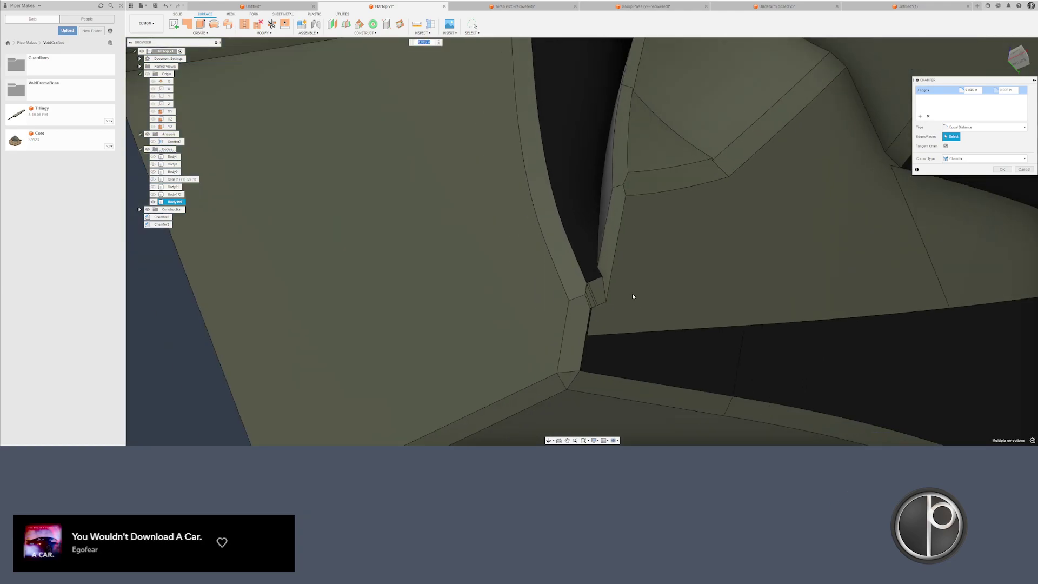
{"action": "middle_click_drag", "start_coordinate": [604, 288], "coordinate": [718, 252], "text": "shift"}
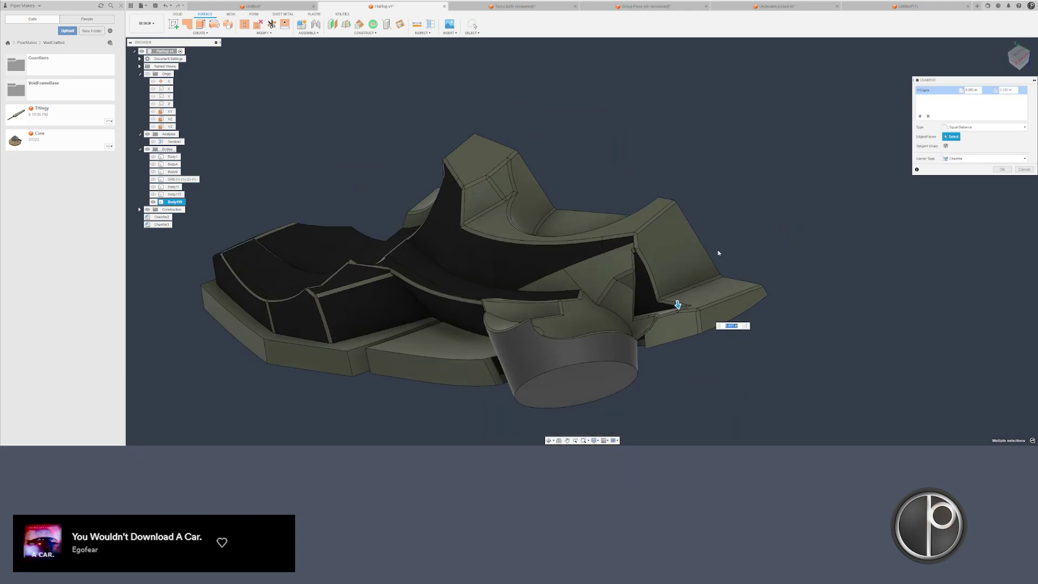
{"action": "key", "text": "Return"}
- Save the design as a new version with the default version description
{"action": "middle_click_drag", "start_coordinate": [651, 179], "coordinate": [559, 229], "text": "shift"}
{"action": "key", "text": "ctrl+s"}
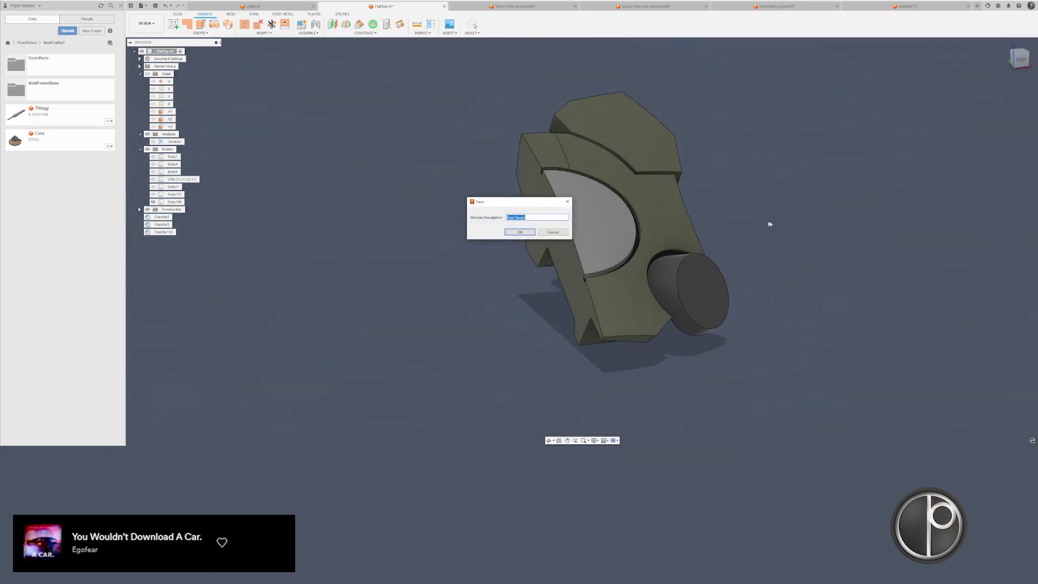
{"action": "key", "text": "Return"}
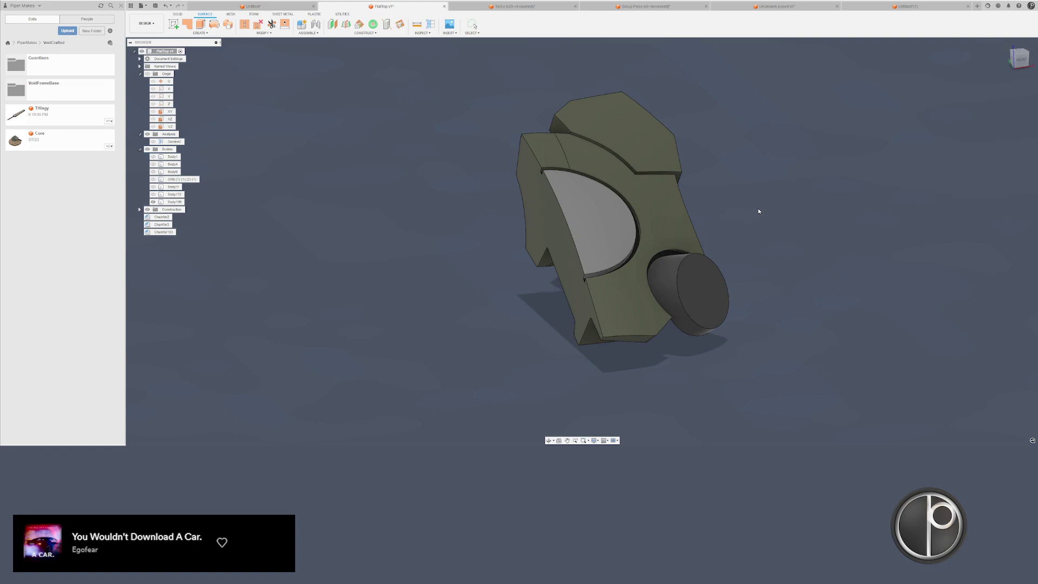
{"action": "key", "text": "ctrl+s"}
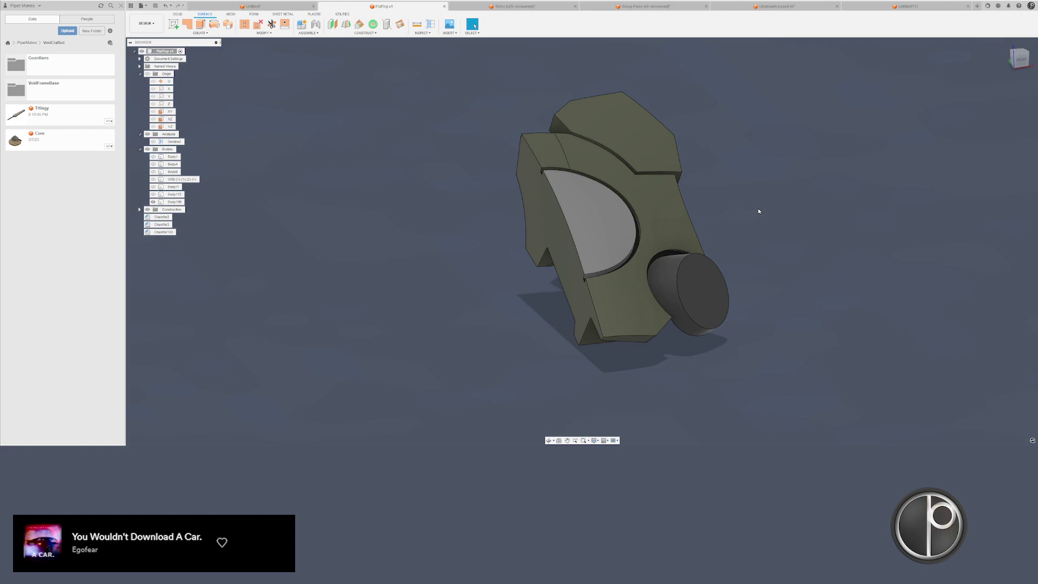
- Show all the hidden helmet bodies together with the top armor
{"action": "left_click", "coordinate": [176, 194]}
{"action": "left_click", "coordinate": [174, 158], "text": "shift"}
{"action": "key", "text": "v"}
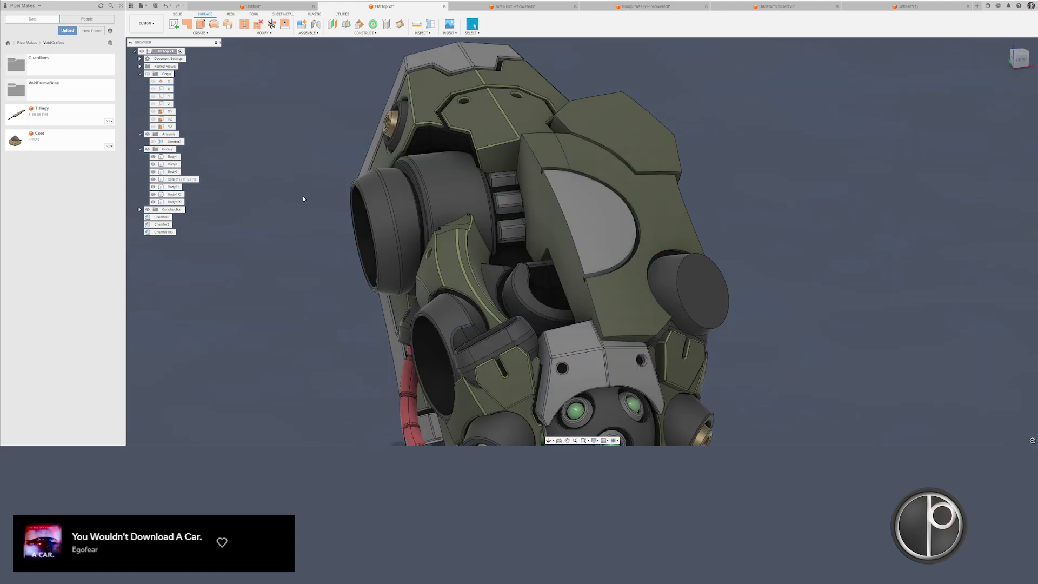
{"action": "scroll", "coordinate": [304, 197], "scroll_direction": "down", "scroll_amount": 3}
{"action": "middle_click_drag", "start_coordinate": [306, 197], "coordinate": [336, 210], "text": "shift"}
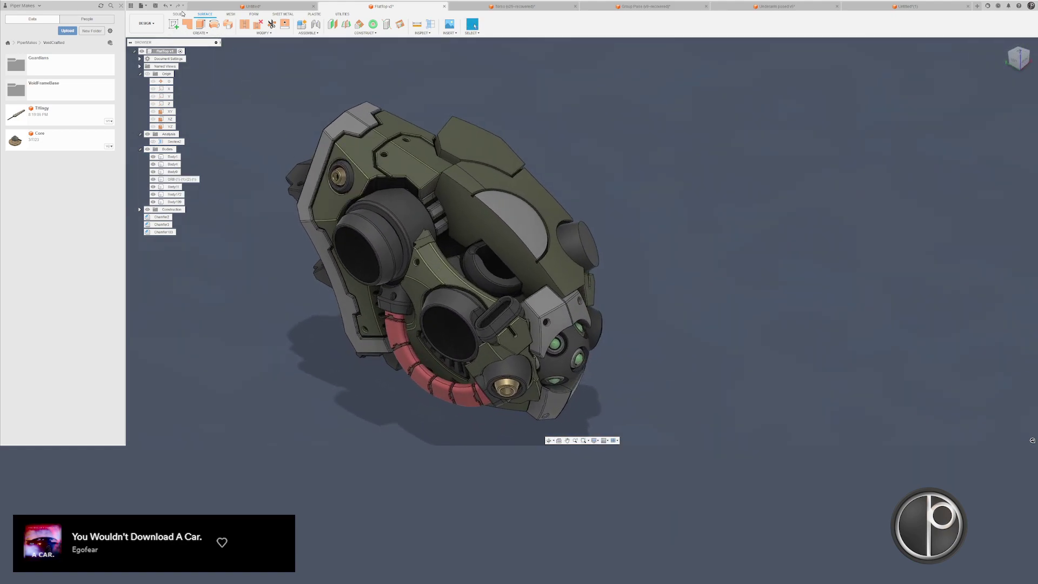
- Try to mirror the top armor half across its flat centre plane with the Join operation
{"action": "left_click", "coordinate": [181, 14]}
{"action": "left_click", "coordinate": [268, 26]}
{"action": "left_click", "coordinate": [463, 180]}
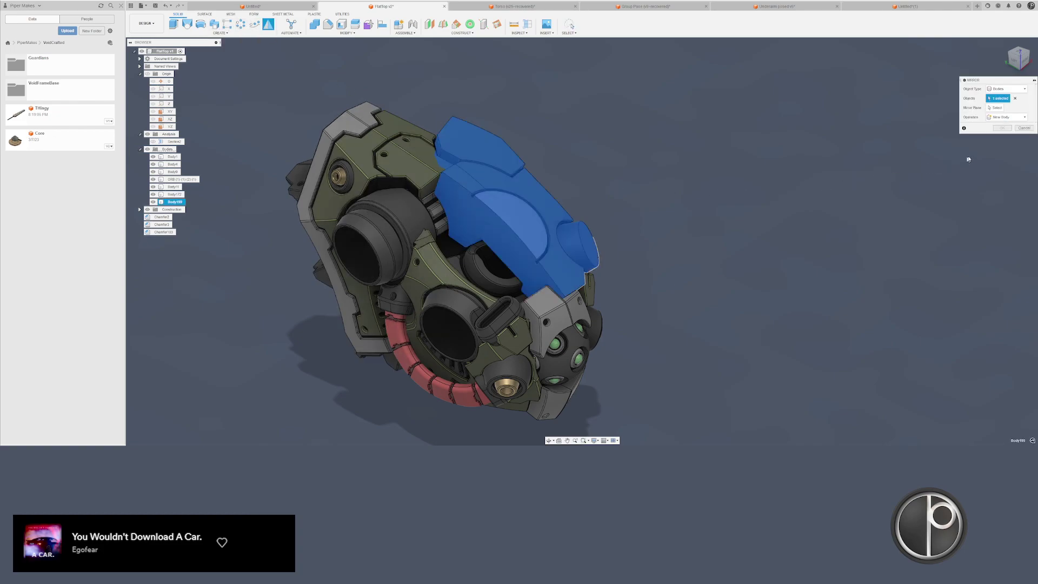
{"action": "left_click", "coordinate": [996, 107]}
{"action": "scroll", "coordinate": [510, 222], "scroll_direction": "up", "scroll_amount": 2}
{"action": "left_click", "coordinate": [510, 224]}
{"action": "middle_click_drag", "start_coordinate": [524, 223], "coordinate": [509, 237]}
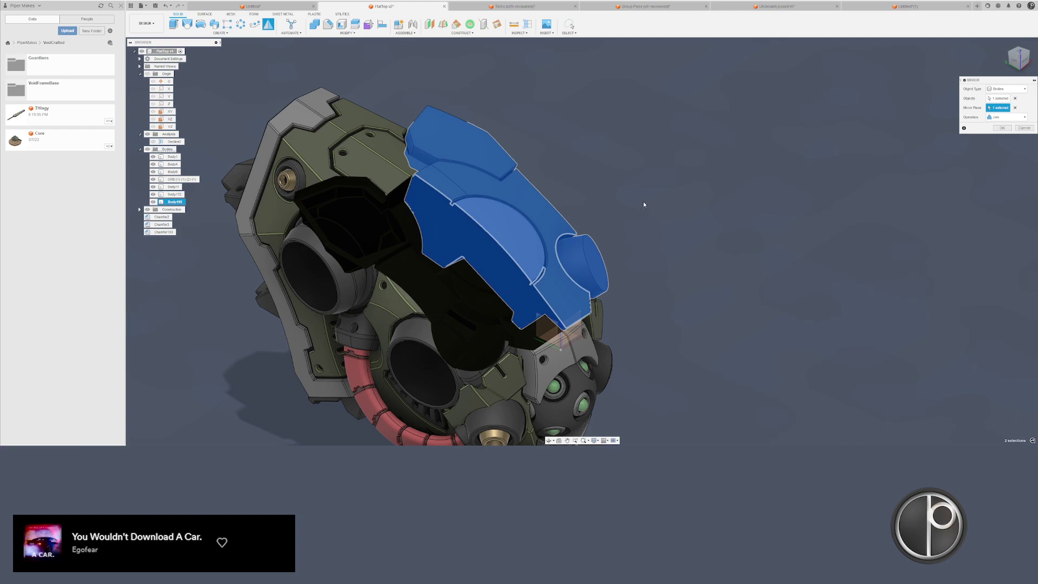
{"action": "key", "text": "Return"}
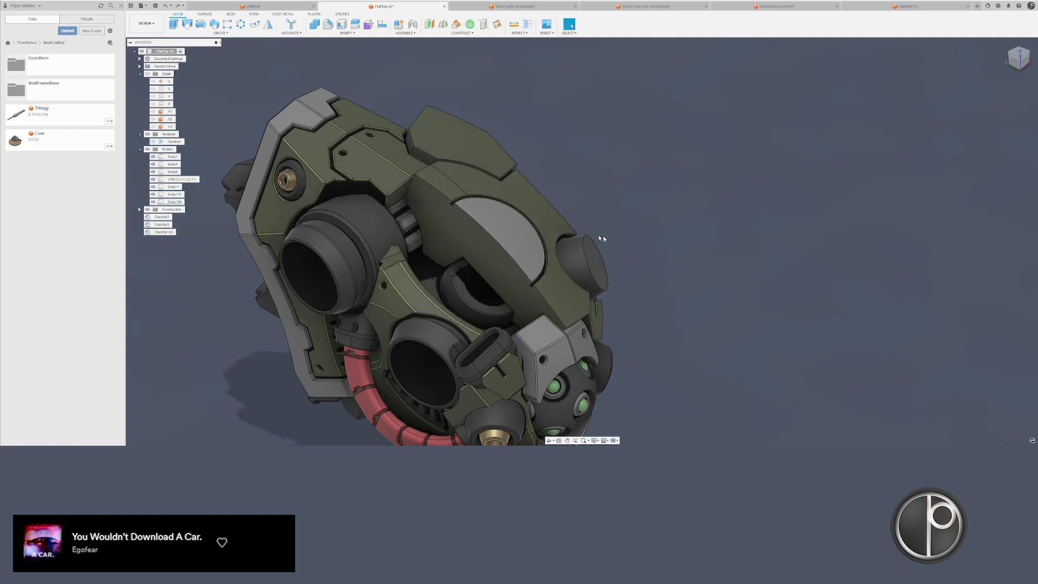
- Mirror the top armor half across its flat centre plane as a new body
{"action": "left_click", "coordinate": [269, 24]}
{"action": "left_click", "coordinate": [476, 156]}
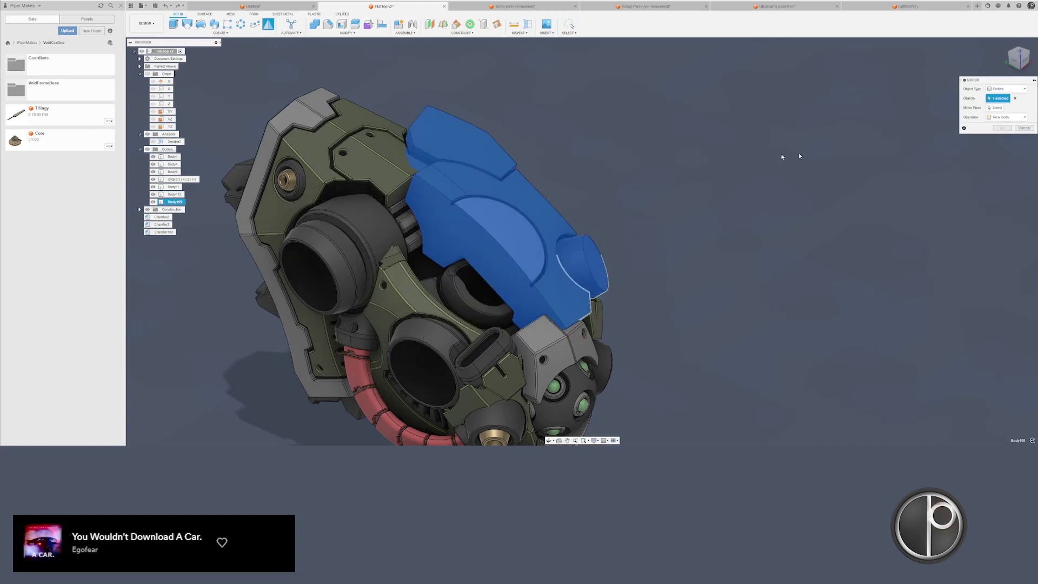
{"action": "left_click", "coordinate": [995, 108]}
{"action": "left_click", "coordinate": [1010, 118]}
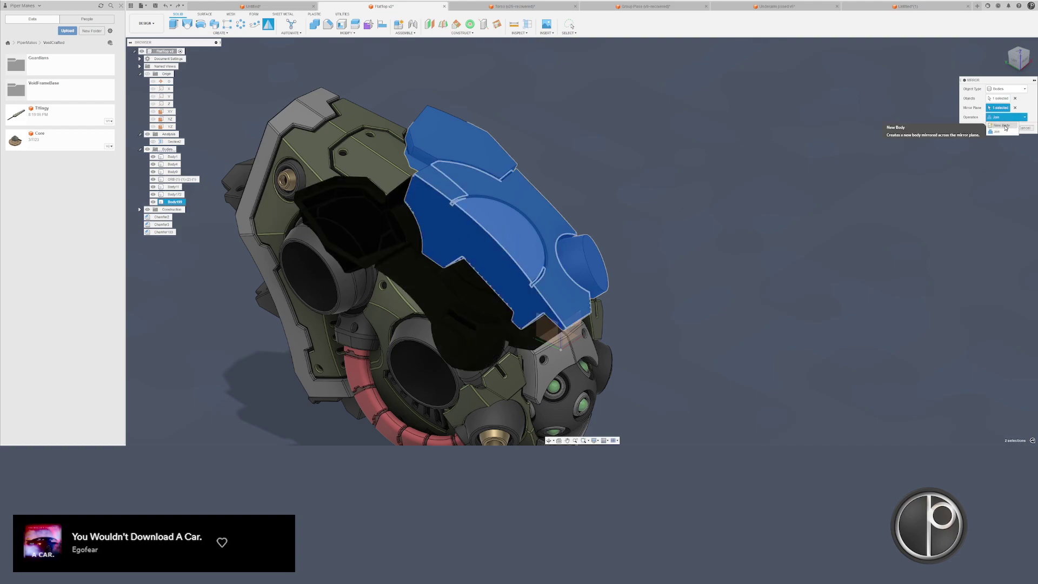
{"action": "left_click", "coordinate": [1000, 132]}
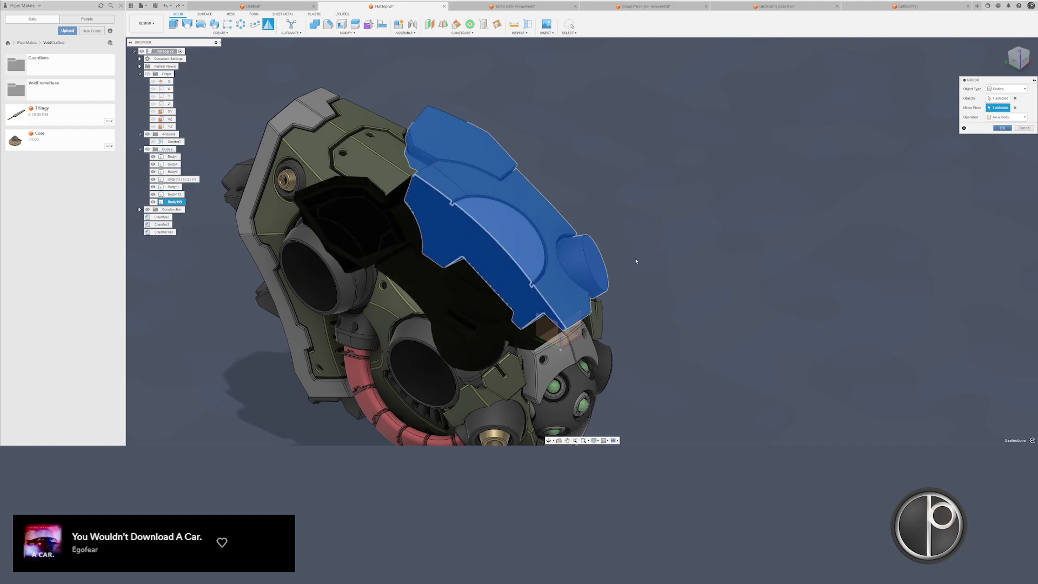
{"action": "left_click", "coordinate": [1006, 127]}
- Hide the mirrored half of the top armor to expose the original half's centre face
{"action": "middle_click_drag", "start_coordinate": [838, 209], "coordinate": [730, 208], "text": "shift"}
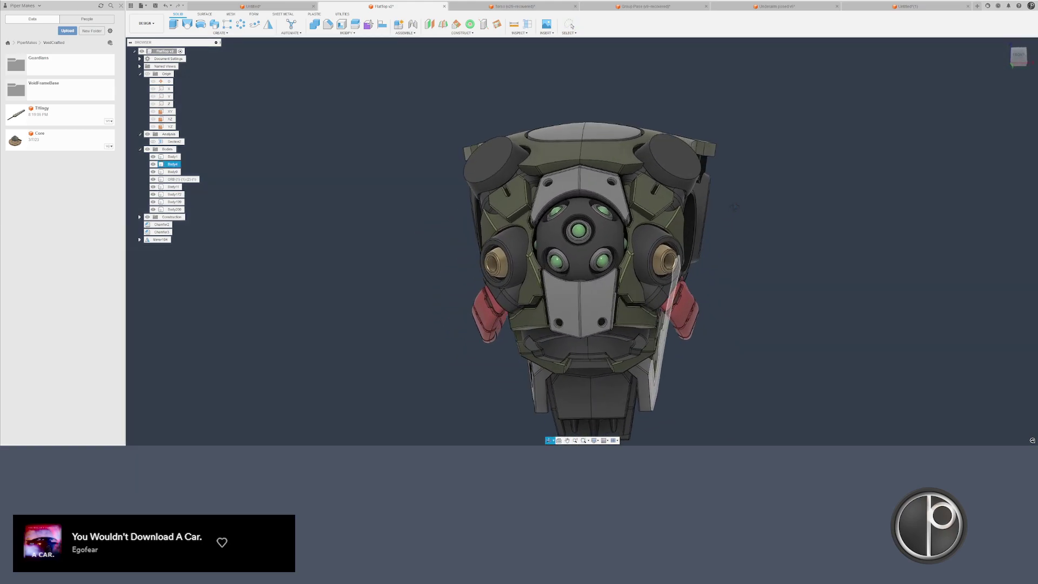
{"action": "scroll", "coordinate": [590, 145], "scroll_direction": "up", "scroll_amount": 3}
{"action": "middle_click_drag", "start_coordinate": [590, 145], "coordinate": [588, 166], "text": "shift"}
{"action": "scroll", "coordinate": [589, 167], "scroll_direction": "up", "scroll_amount": 1}
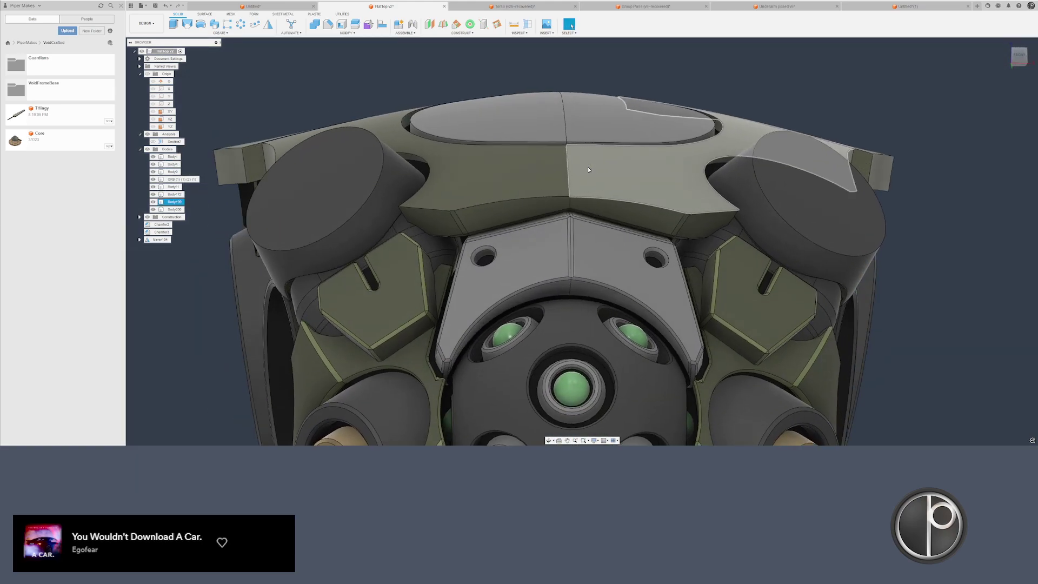
{"action": "left_click", "coordinate": [538, 185]}
{"action": "key", "text": "v"}
- Try to reshape the armor's curved front top face with Edit Face by pulling its inner corner past the centre plane
{"action": "left_click", "coordinate": [624, 171]}
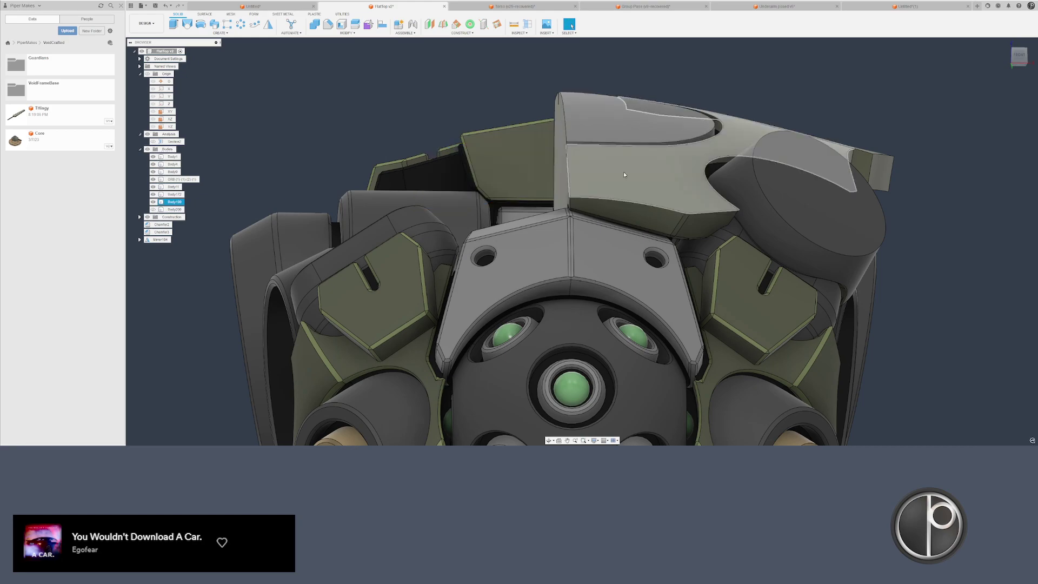
{"action": "left_click", "coordinate": [370, 25]}
{"action": "left_click", "coordinate": [567, 201]}
{"action": "scroll", "coordinate": [571, 197], "scroll_direction": "up", "scroll_amount": 3}
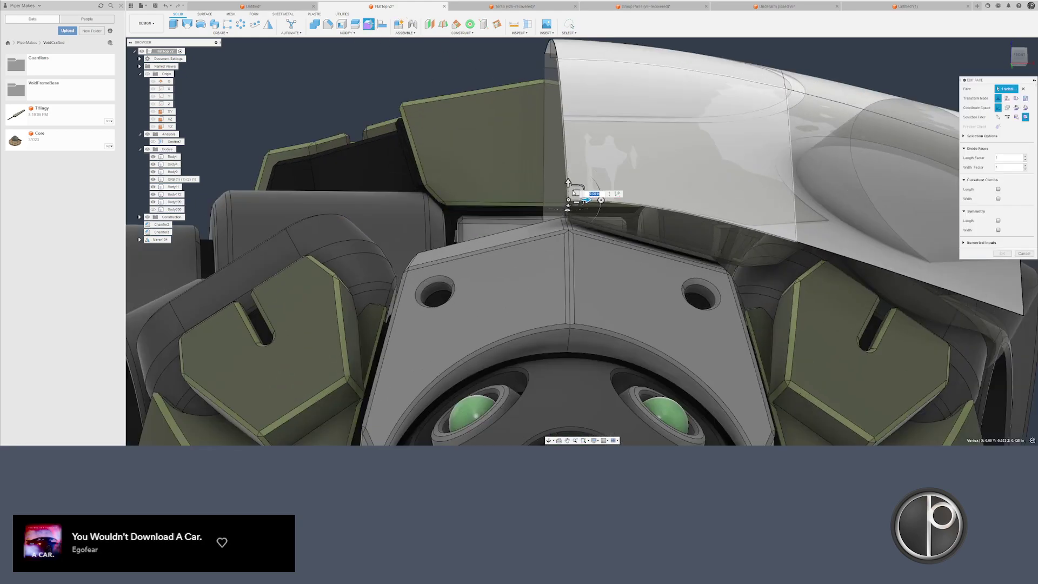
{"action": "scroll", "coordinate": [574, 193], "scroll_direction": "up", "scroll_amount": 1}
{"action": "middle_click_drag", "start_coordinate": [573, 193], "coordinate": [574, 178], "text": "shift"}
{"action": "left_click_drag", "start_coordinate": [575, 191], "coordinate": [497, 158]}
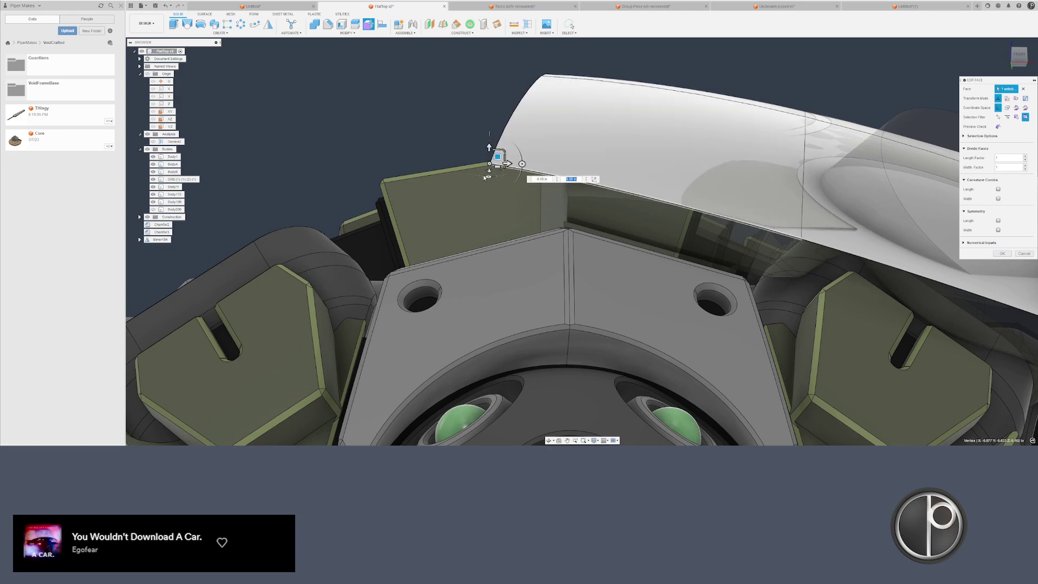
{"action": "key", "text": "Return"}
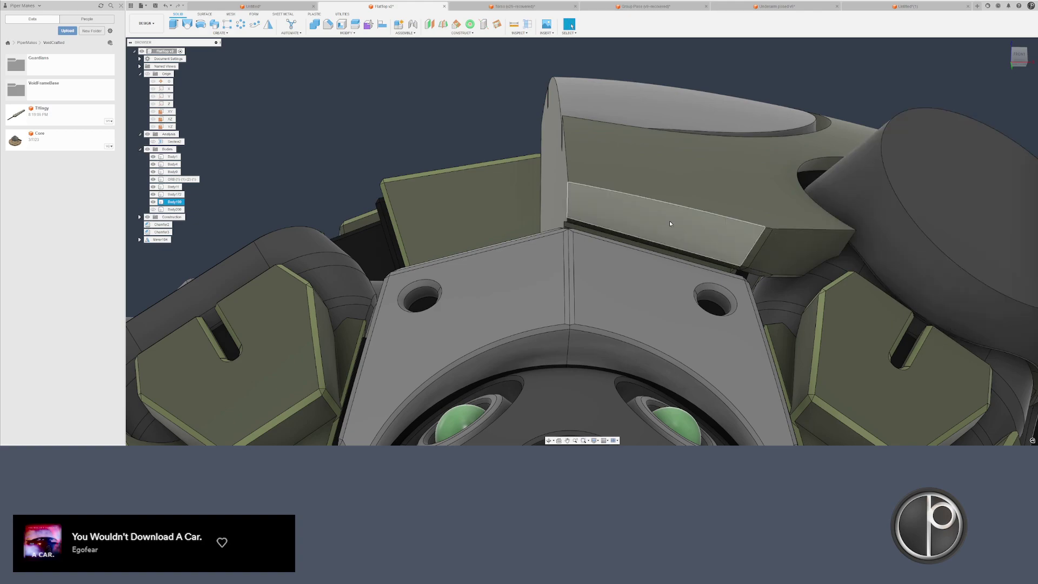
- Offset the outer face of the armor's curved grey inset panel outward
{"action": "scroll", "coordinate": [668, 221], "scroll_direction": "down", "scroll_amount": 1}
{"action": "middle_click_drag", "start_coordinate": [664, 186], "coordinate": [829, 280], "text": "shift"}
{"action": "left_click", "coordinate": [568, 185]}
{"action": "key", "text": "q"}
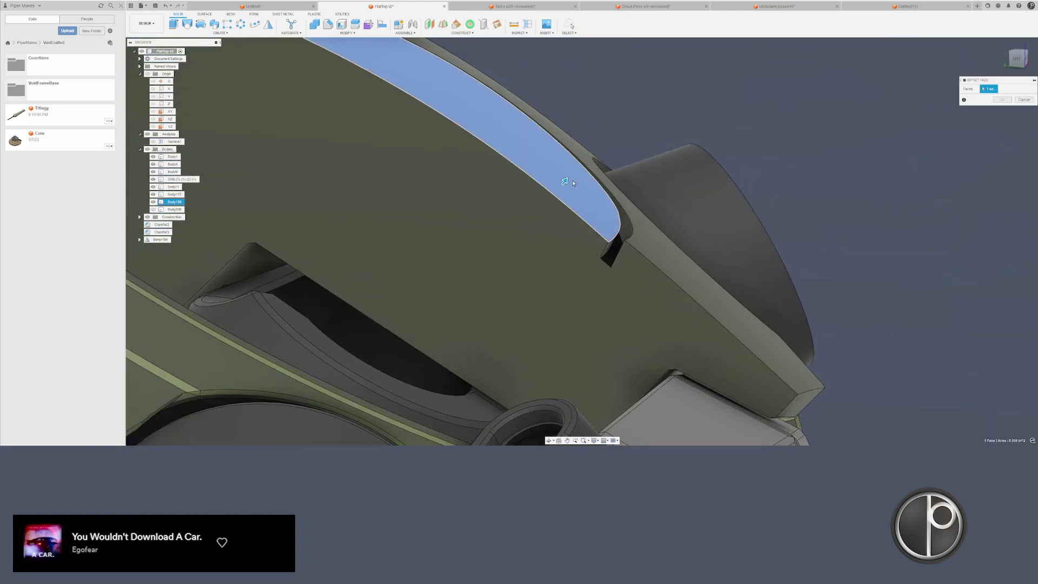
{"action": "key", "text": "Return"}
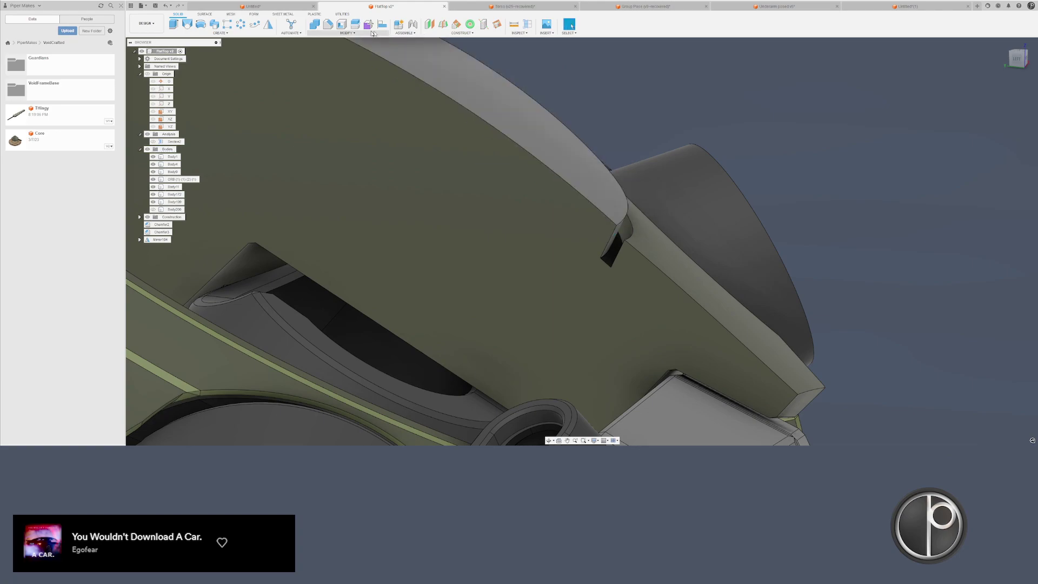
- Split the top armor half using its curved olive outer face as the splitting tool
{"action": "left_click", "coordinate": [354, 24]}
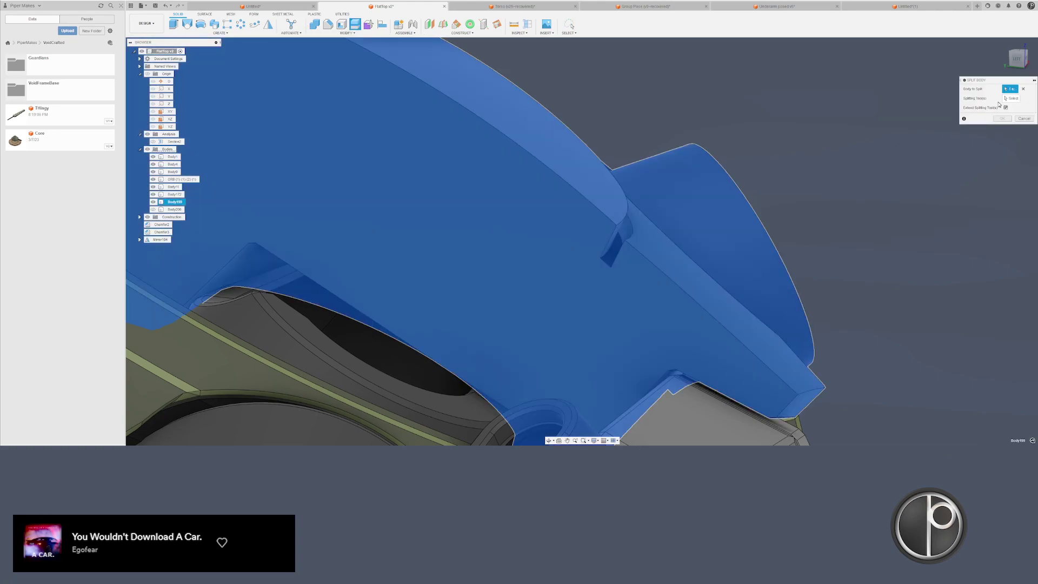
{"action": "left_click", "coordinate": [698, 281]}
{"action": "key", "text": "Return"}
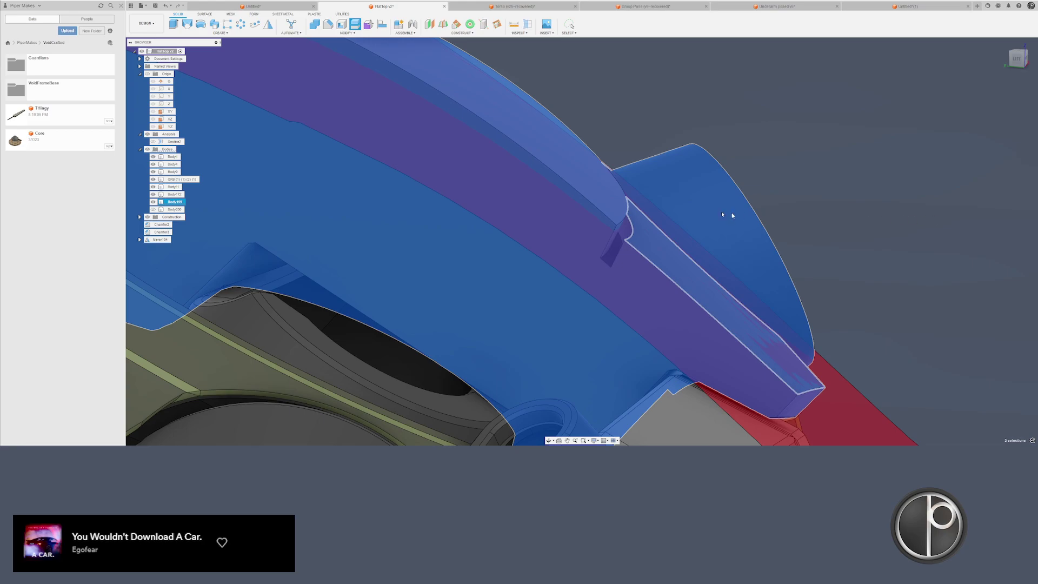
- Hide the two large top armor bodies and delete the thin curved slivers left over from the split
{"action": "scroll", "coordinate": [721, 212], "scroll_direction": "down", "scroll_amount": 1}
{"action": "middle_click_drag", "start_coordinate": [672, 181], "coordinate": [831, 360]}
{"action": "scroll", "coordinate": [551, 235], "scroll_direction": "down", "scroll_amount": 3}
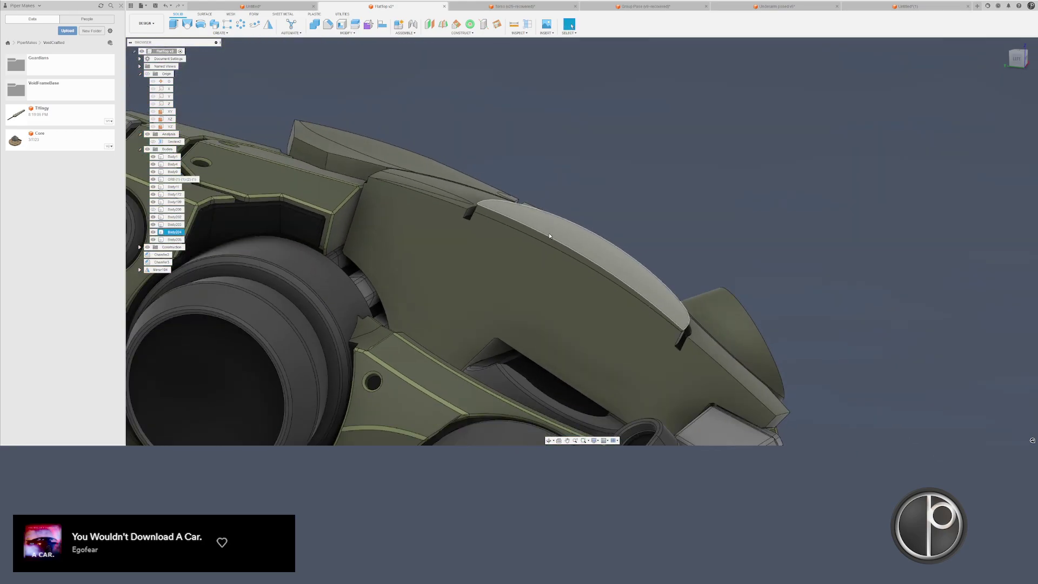
{"action": "left_click", "coordinate": [549, 234]}
{"action": "left_click", "coordinate": [386, 241]}
{"action": "key", "text": "v"}
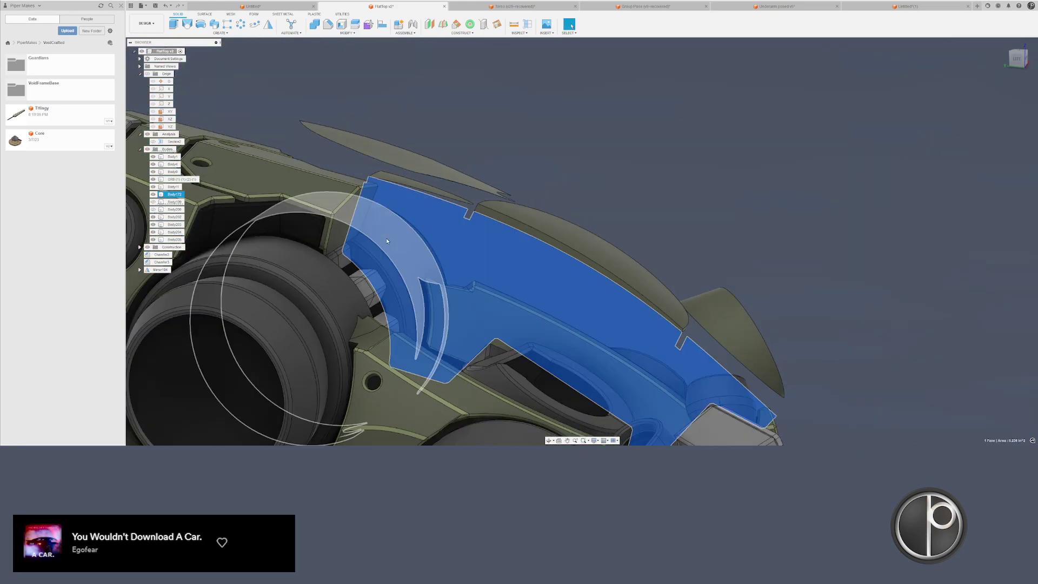
{"action": "left_click", "coordinate": [387, 239]}
{"action": "left_click_drag", "start_coordinate": [475, 173], "coordinate": [529, 225]}
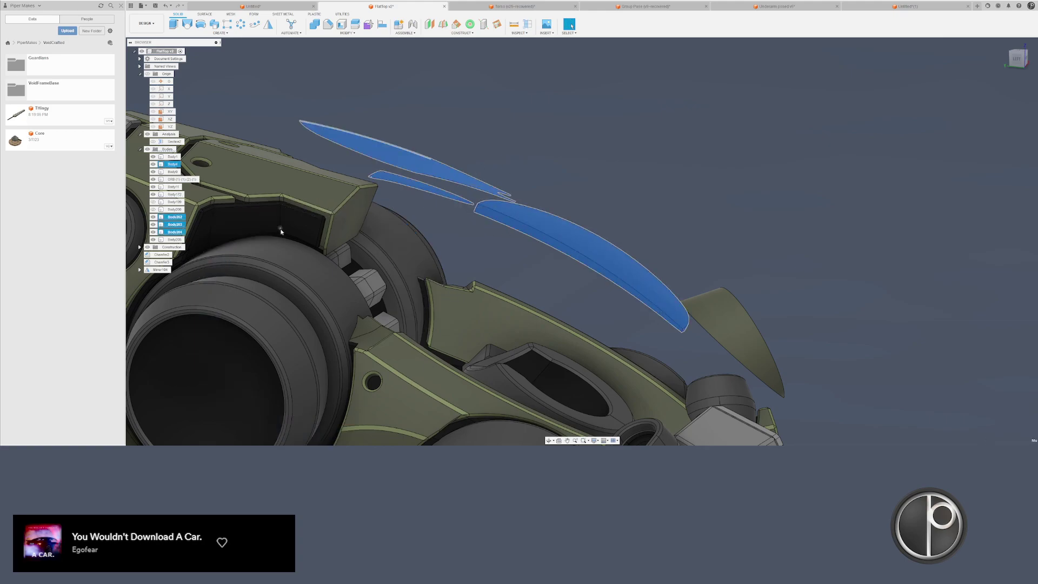
{"action": "key", "text": "Delete"}
- Show the original and mirrored top armor halves together and compare them across the centre seam
{"action": "left_click", "coordinate": [153, 209]}
{"action": "middle_click_drag", "start_coordinate": [422, 220], "coordinate": [414, 221], "text": "shift"}
{"action": "key", "text": "Escape"}
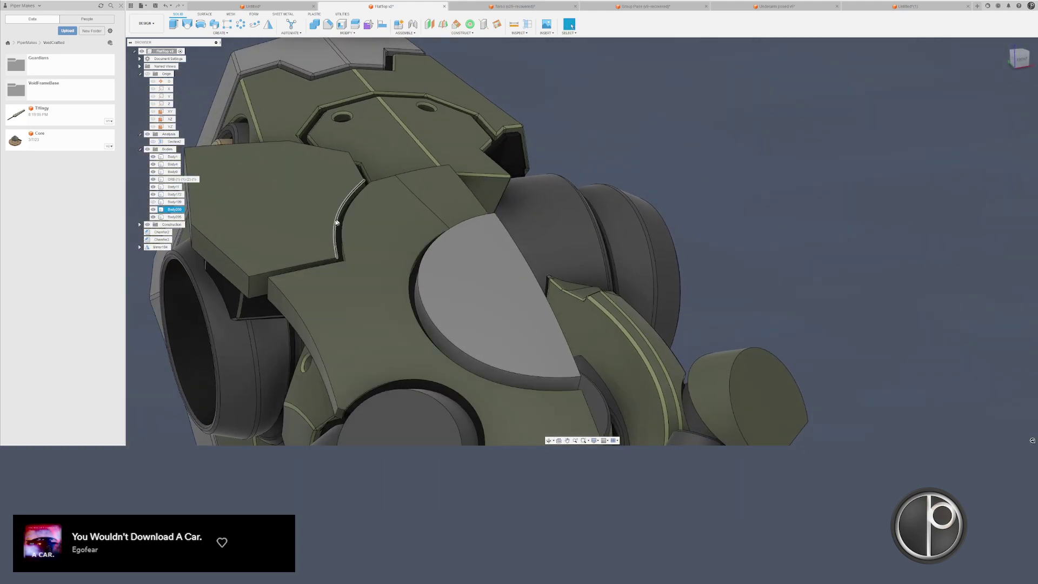
{"action": "left_click", "coordinate": [153, 202]}
{"action": "middle_click_drag", "start_coordinate": [480, 216], "coordinate": [484, 207], "text": "shift"}
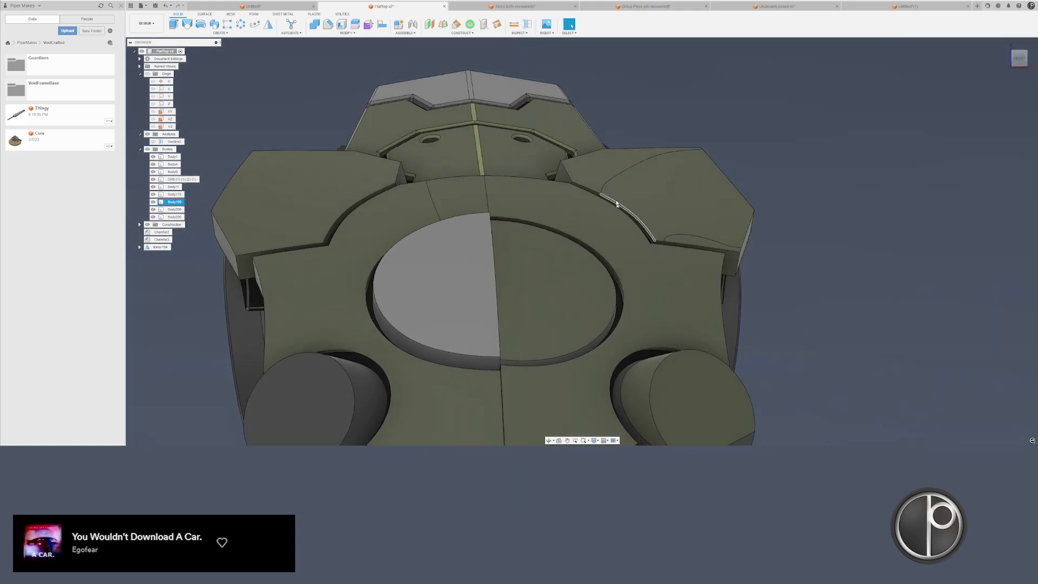
{"action": "left_click", "coordinate": [686, 241]}
{"action": "middle_click_drag", "start_coordinate": [838, 249], "coordinate": [770, 220], "text": "shift"}
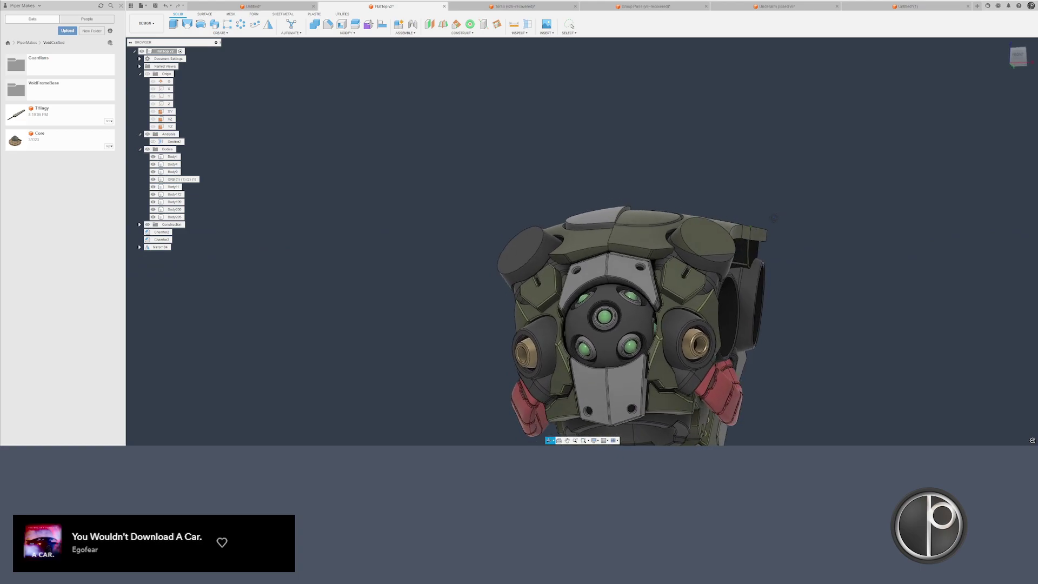
- Hide the mirrored armor half that has the raised grey inset panel
{"action": "scroll", "coordinate": [661, 215], "scroll_direction": "up", "scroll_amount": 7}
{"action": "double_click", "coordinate": [573, 198]}
{"action": "scroll", "coordinate": [565, 198], "scroll_direction": "down", "scroll_amount": 6}
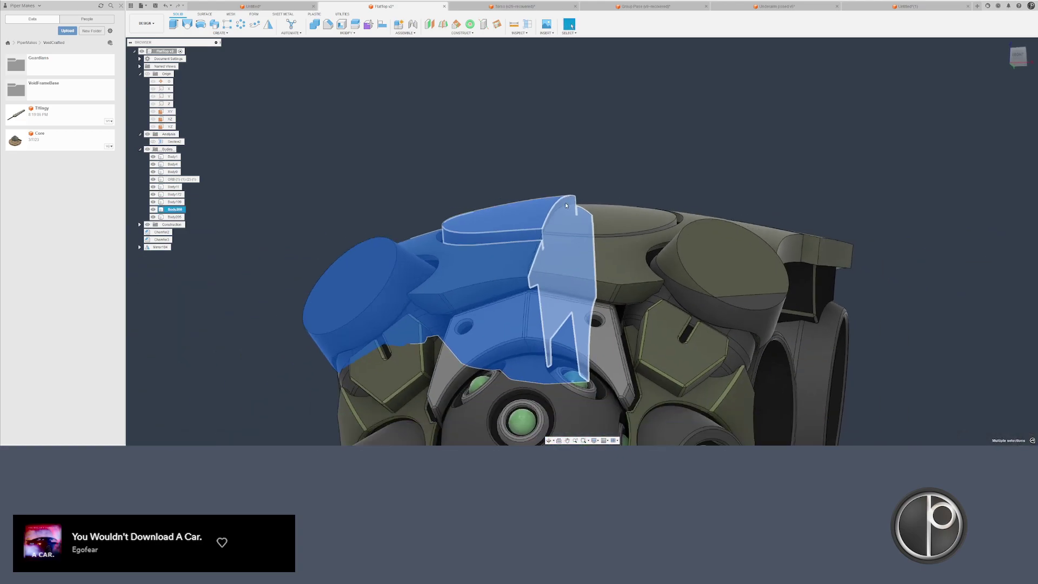
{"action": "key", "text": "v"}
{"action": "middle_click_drag", "start_coordinate": [577, 183], "coordinate": [598, 187], "text": "shift"}
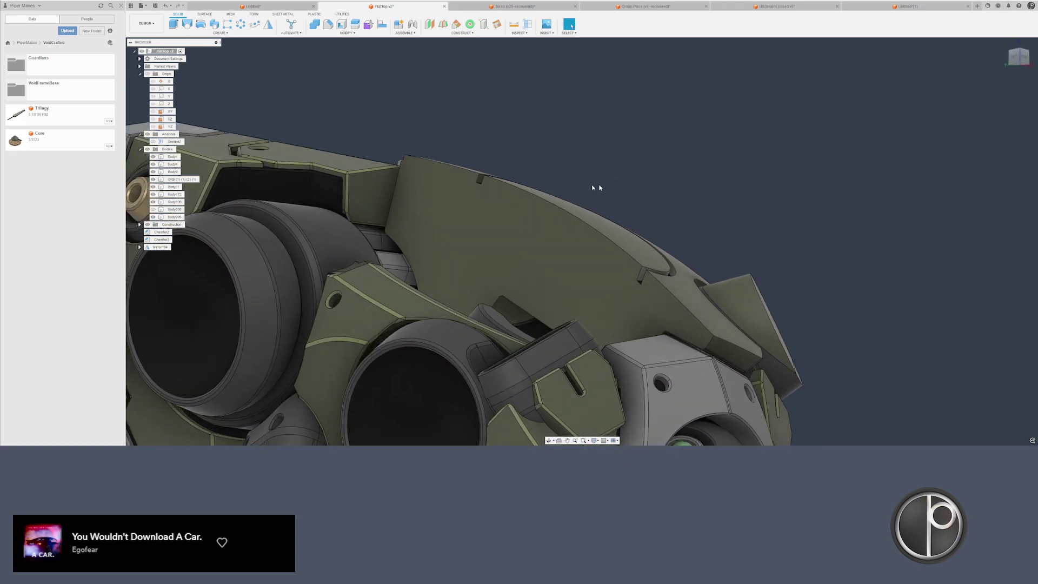
- Mirror the trimmed top armor half across its flat centre face as a new body
{"action": "left_click", "coordinate": [268, 25]}
{"action": "left_click", "coordinate": [445, 192]}
{"action": "left_click", "coordinate": [993, 108]}
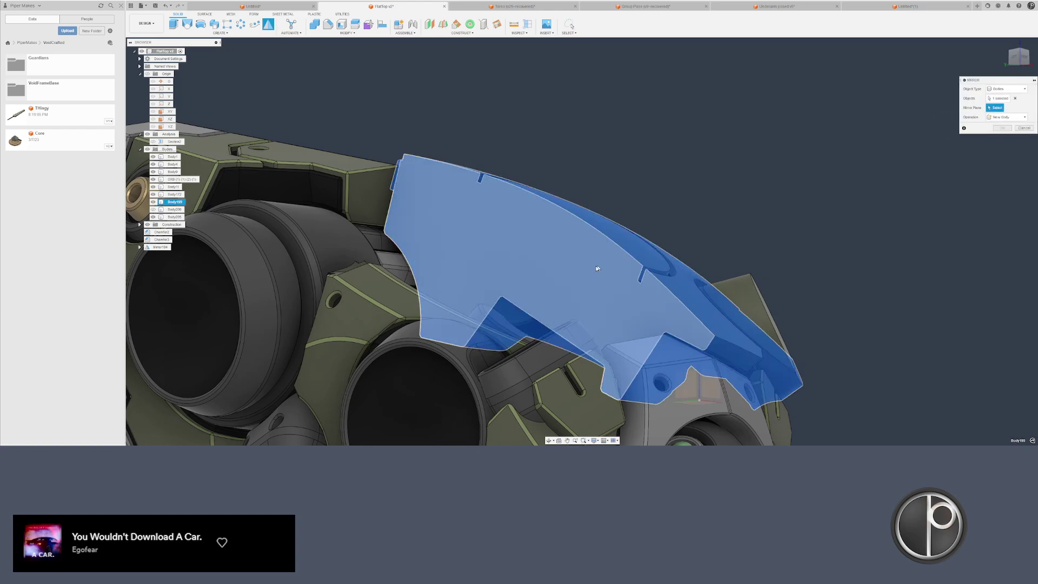
{"action": "left_click", "coordinate": [595, 269]}
{"action": "middle_click_drag", "start_coordinate": [594, 269], "coordinate": [760, 232], "text": "shift"}
{"action": "left_click", "coordinate": [1006, 117]}
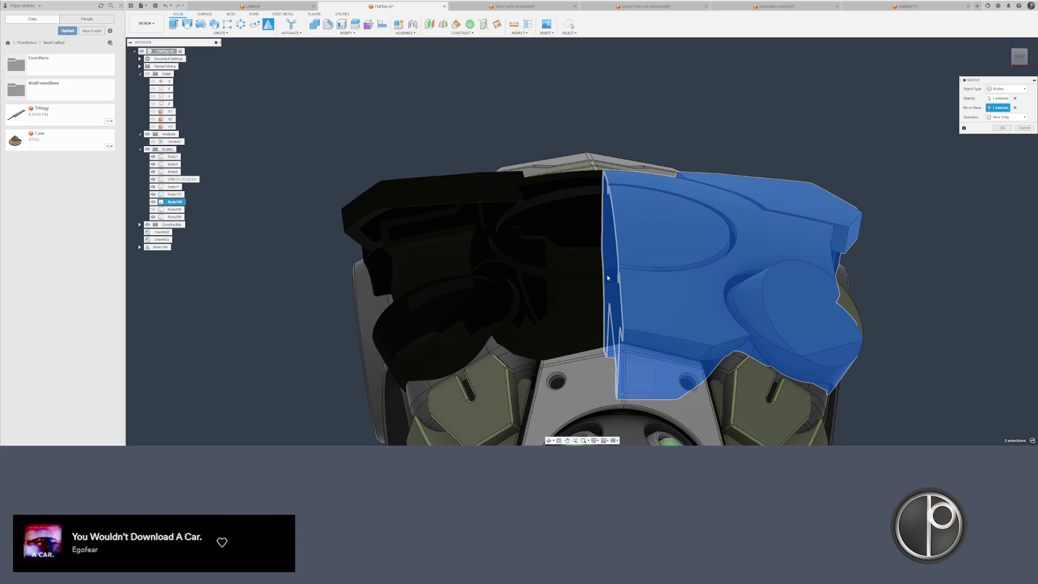
{"action": "key", "text": "Return"}
{"action": "middle_click_drag", "start_coordinate": [575, 274], "coordinate": [522, 239], "text": "shift"}
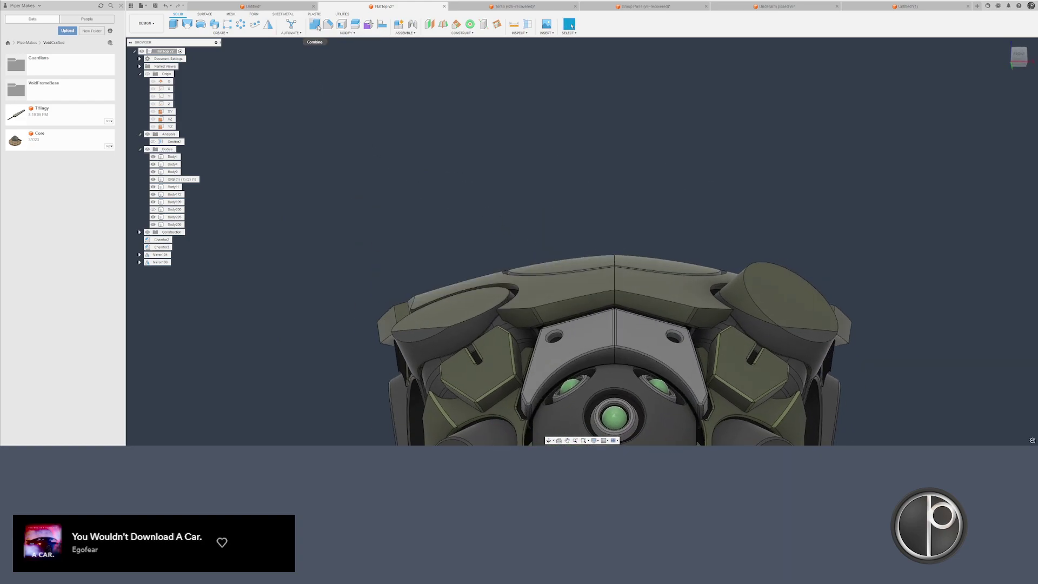
- Try to combine the two mirrored top armor halves into one body
{"action": "left_click", "coordinate": [315, 24]}
{"action": "left_click", "coordinate": [568, 276]}
{"action": "left_click", "coordinate": [618, 294]}
{"action": "scroll", "coordinate": [661, 236], "scroll_direction": "up", "scroll_amount": 2}
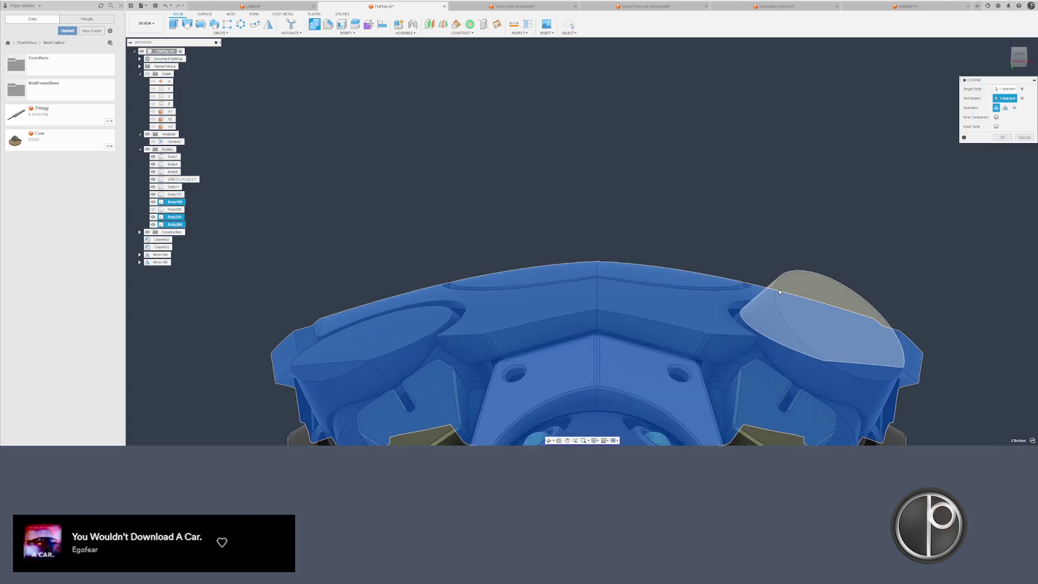
{"action": "scroll", "coordinate": [778, 288], "scroll_direction": "down", "scroll_amount": 2}
{"action": "key", "text": "Return"}
- Combine the original armor half with the split-off top piece of its cylinder
{"action": "right_click_drag", "start_coordinate": [733, 286], "coordinate": [709, 274]}
{"action": "left_click", "coordinate": [727, 294]}
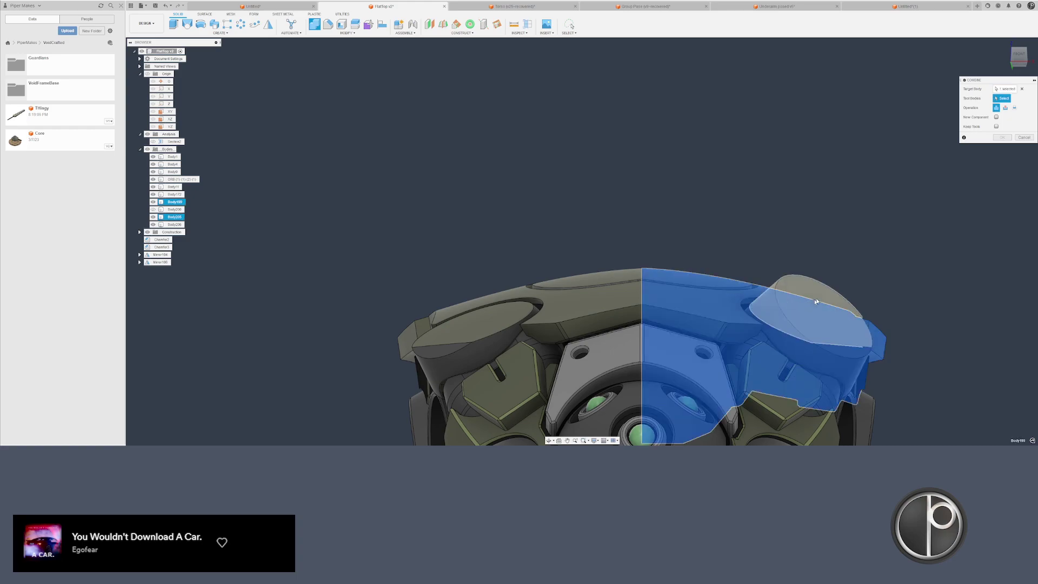
{"action": "left_click", "coordinate": [816, 301]}
{"action": "middle_click_drag", "start_coordinate": [865, 274], "coordinate": [835, 249]}
{"action": "left_click", "coordinate": [541, 255]}
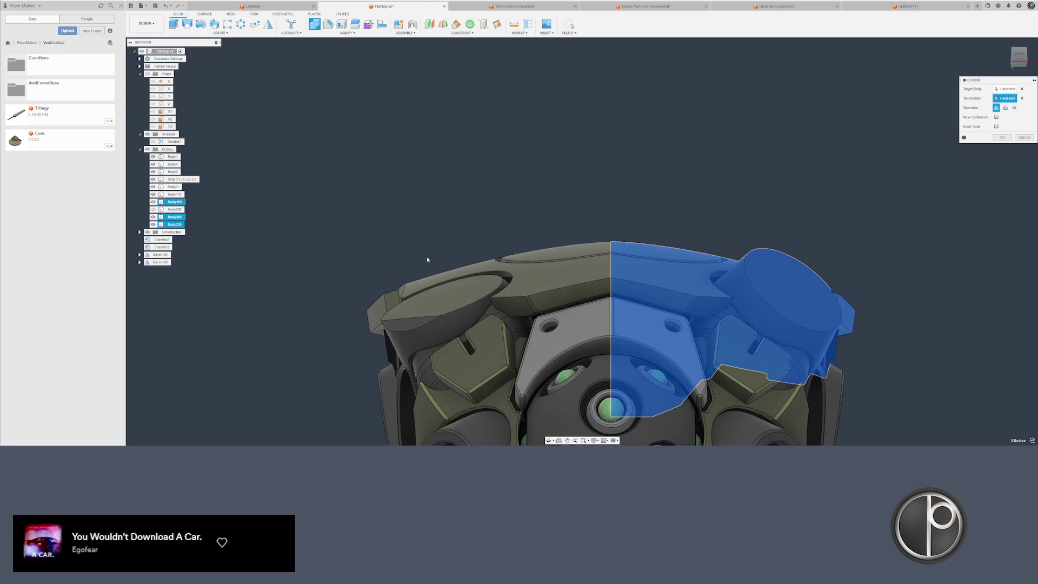
{"action": "key", "text": "Return"}
- Undo the mirrored copy of the top armor half
{"action": "scroll", "coordinate": [404, 285], "scroll_direction": "up", "scroll_amount": 4}
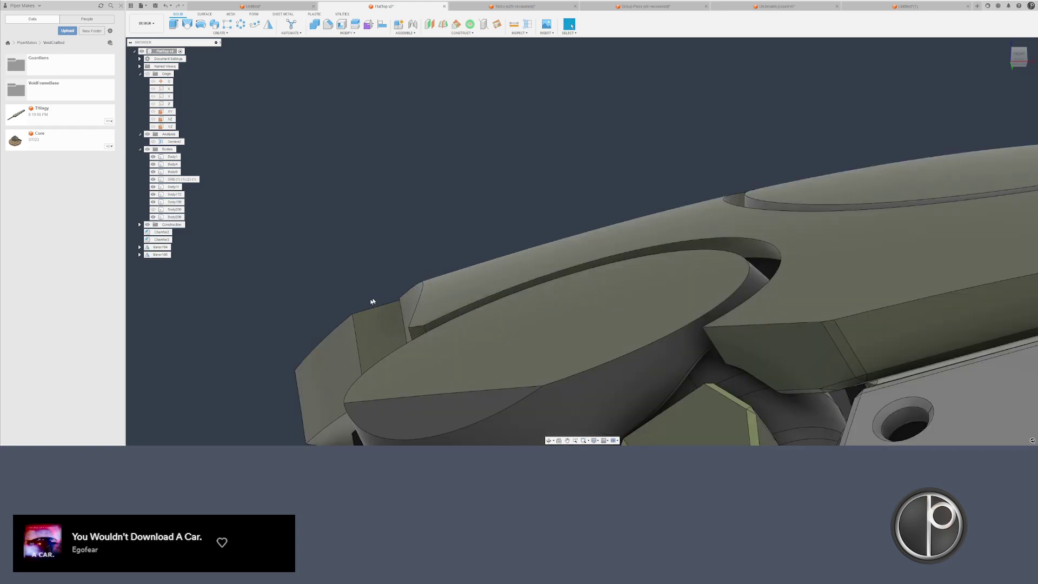
{"action": "scroll", "coordinate": [369, 287], "scroll_direction": "down", "scroll_amount": 4}
{"action": "key", "text": "ctrl+z"}
{"action": "key", "text": "ctrl+z"}
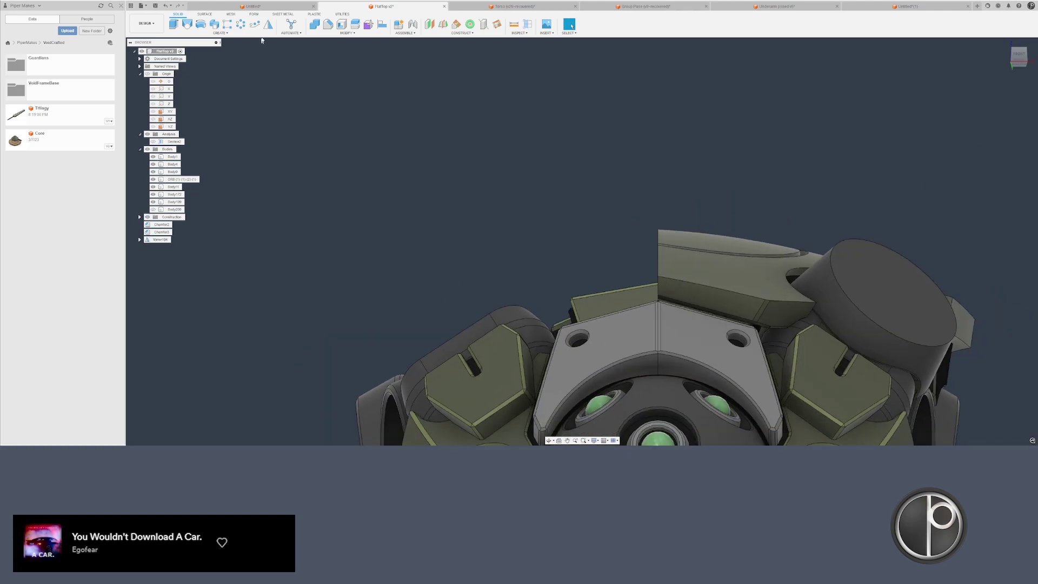
- Mirror the armor half with its complete cylinder across the centre face to form the whole top armor
{"action": "left_click", "coordinate": [268, 24]}
{"action": "left_click", "coordinate": [703, 254]}
{"action": "left_click", "coordinate": [995, 108]}
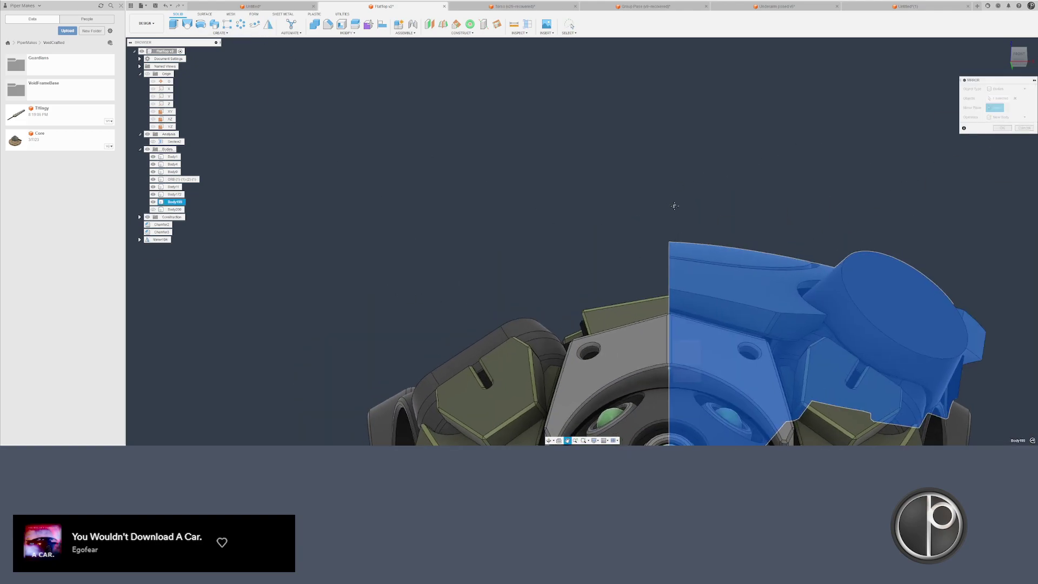
{"action": "middle_click_drag", "start_coordinate": [672, 203], "coordinate": [702, 244], "text": "shift"}
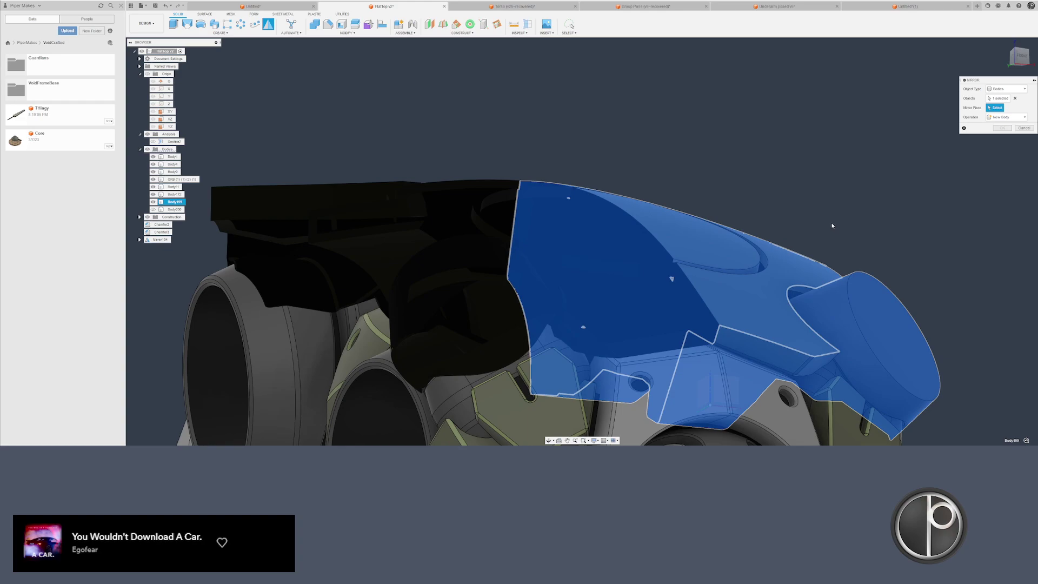
{"action": "key", "text": "Return"}
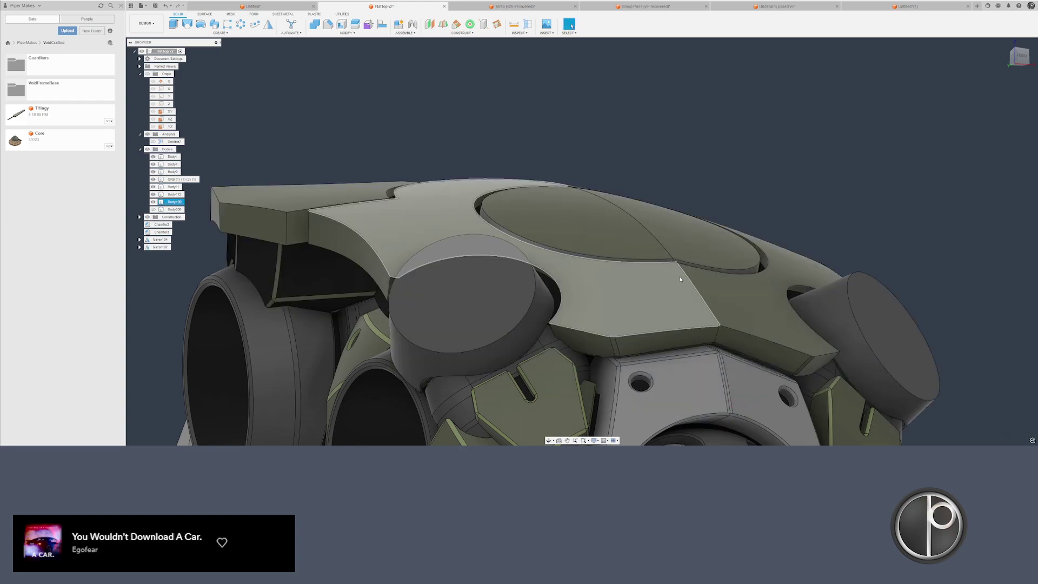
{"action": "middle_click_drag", "start_coordinate": [764, 228], "coordinate": [687, 284], "text": "shift"}
{"action": "key", "text": "f"}
{"action": "scroll", "coordinate": [686, 326], "scroll_direction": "up", "scroll_amount": 3}
{"action": "left_click", "coordinate": [694, 304]}
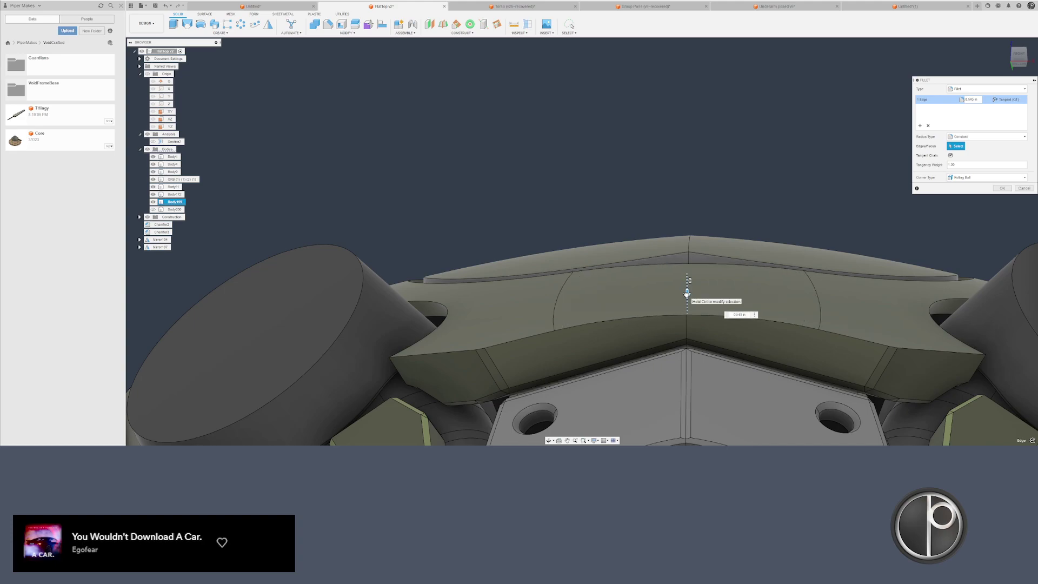
{"action": "scroll", "coordinate": [687, 294], "scroll_direction": "down", "scroll_amount": 5}
{"action": "mouse_move", "coordinate": [681, 289]}
{"action": "middle_mouse_down", "text": "shift"}
{"action": "mouse_move", "coordinate": [514, 270]}
{"action": "mouse_move", "coordinate": [679, 287]}
{"action": "middle_mouse_up", "text": "shift"}
{"action": "key", "text": "Escape"}
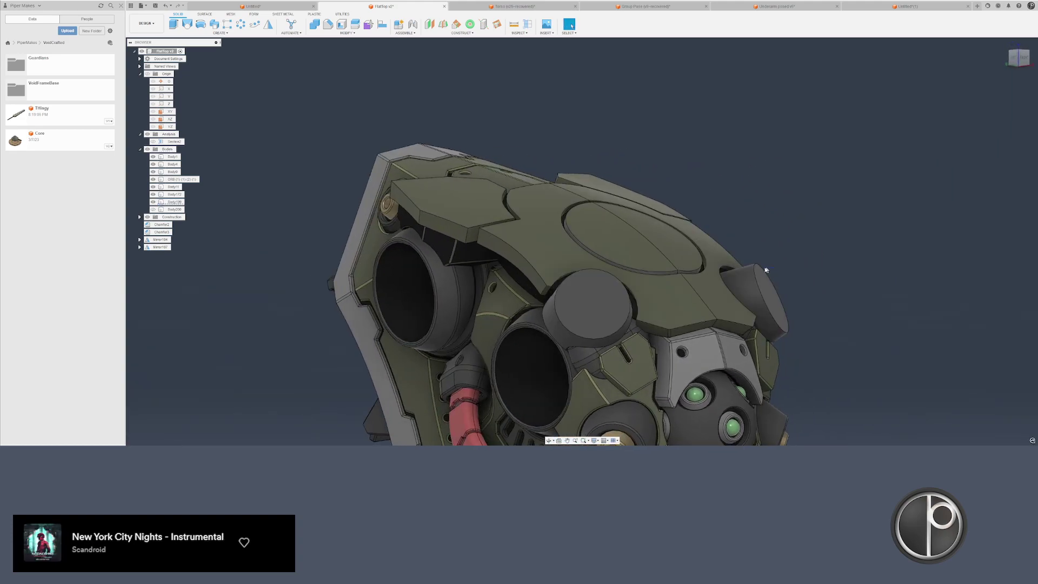
- Copy the whole top armor body and paste it into the open untitled design
{"action": "left_click", "coordinate": [761, 274]}
{"action": "key", "text": "ctrl+c"}
{"action": "left_click", "coordinate": [865, 7]}
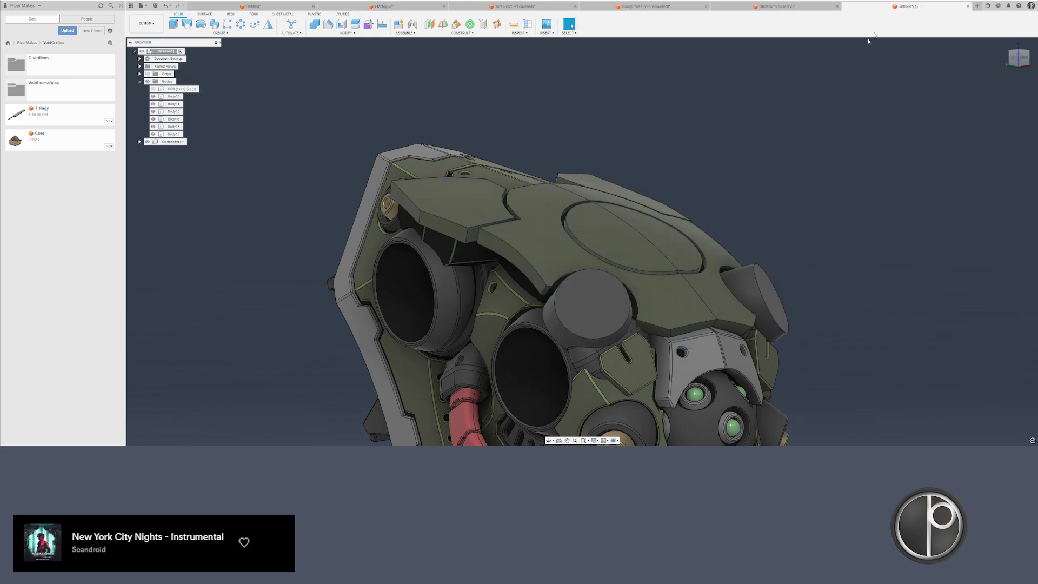
{"action": "key", "text": "ctrl+v"}
{"action": "key", "text": "Return"}
{"action": "middle_click_drag", "start_coordinate": [356, 223], "coordinate": [426, 177], "text": "shift"}
{"action": "scroll", "coordinate": [545, 227], "scroll_direction": "up", "scroll_amount": 8}
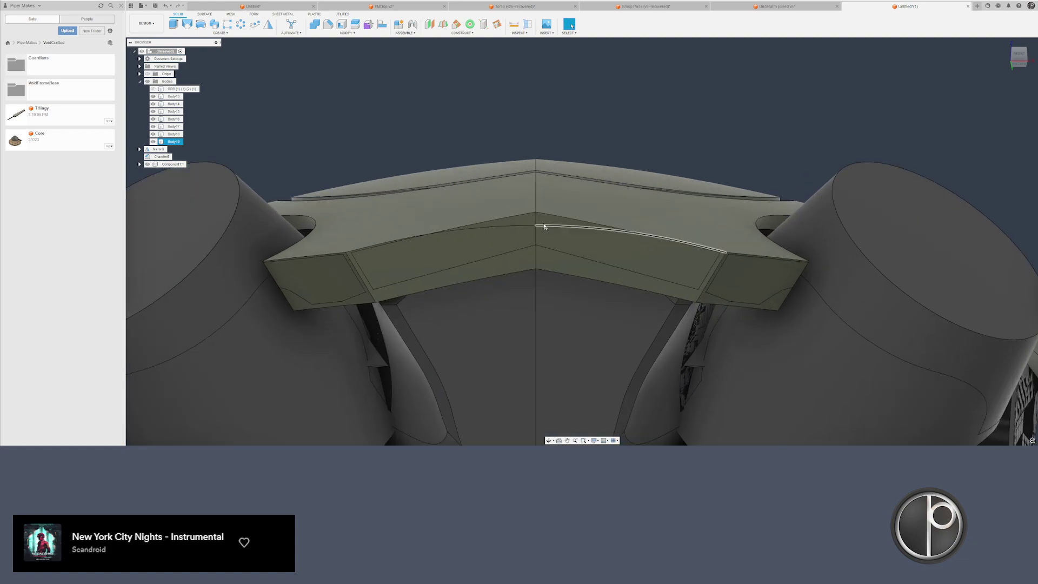
- Hide the pasted armor to examine the earlier version beneath it, and return to the helmet design
{"action": "key", "text": "v"}
{"action": "left_click", "coordinate": [602, 143]}
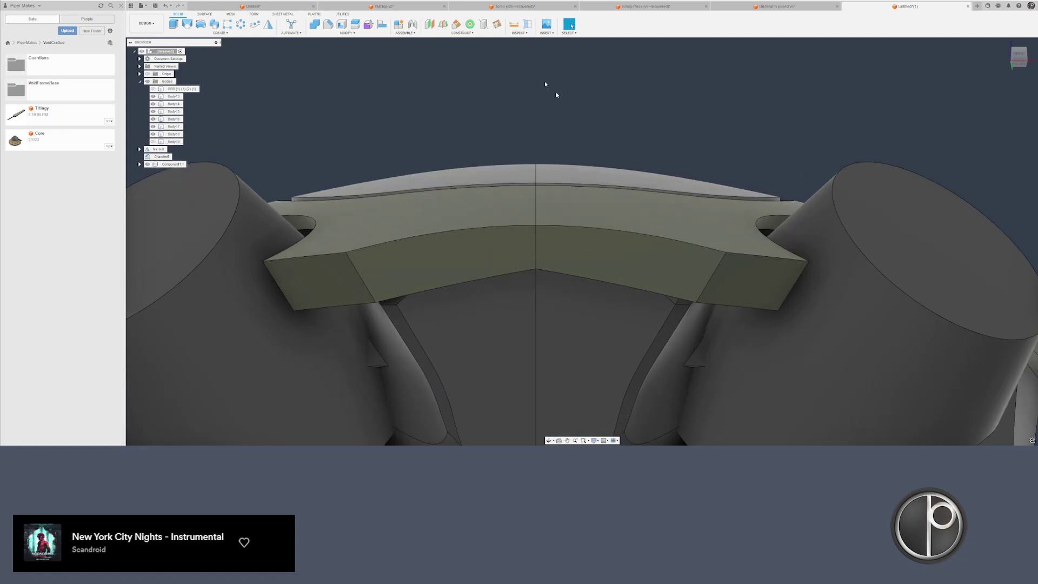
{"action": "left_click", "coordinate": [273, 6]}
{"action": "left_click", "coordinate": [381, 6]}
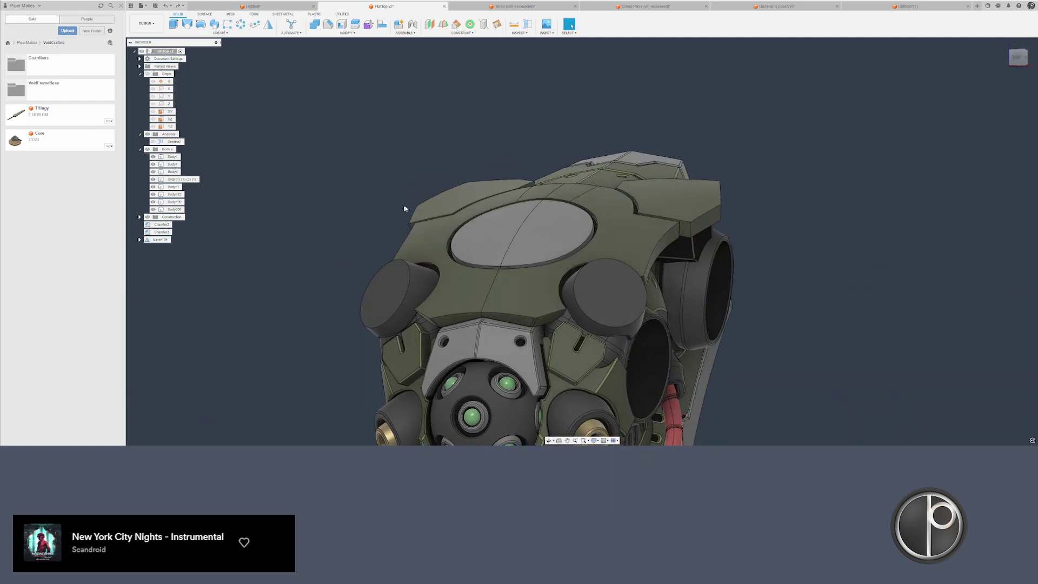
- Hide the mirrored top armor half, the mirrored helmet side and the central helmet bodies
{"action": "middle_click_drag", "start_coordinate": [426, 213], "coordinate": [531, 187], "text": "shift"}
{"action": "scroll", "coordinate": [428, 219], "scroll_direction": "down", "scroll_amount": 3}
{"action": "left_click", "coordinate": [448, 184]}
{"action": "scroll", "coordinate": [475, 183], "scroll_direction": "up", "scroll_amount": 3}
{"action": "scroll", "coordinate": [504, 180], "scroll_direction": "up", "scroll_amount": 1}
{"action": "scroll", "coordinate": [531, 186], "scroll_direction": "down", "scroll_amount": 5}
{"action": "left_click", "coordinate": [565, 146]}
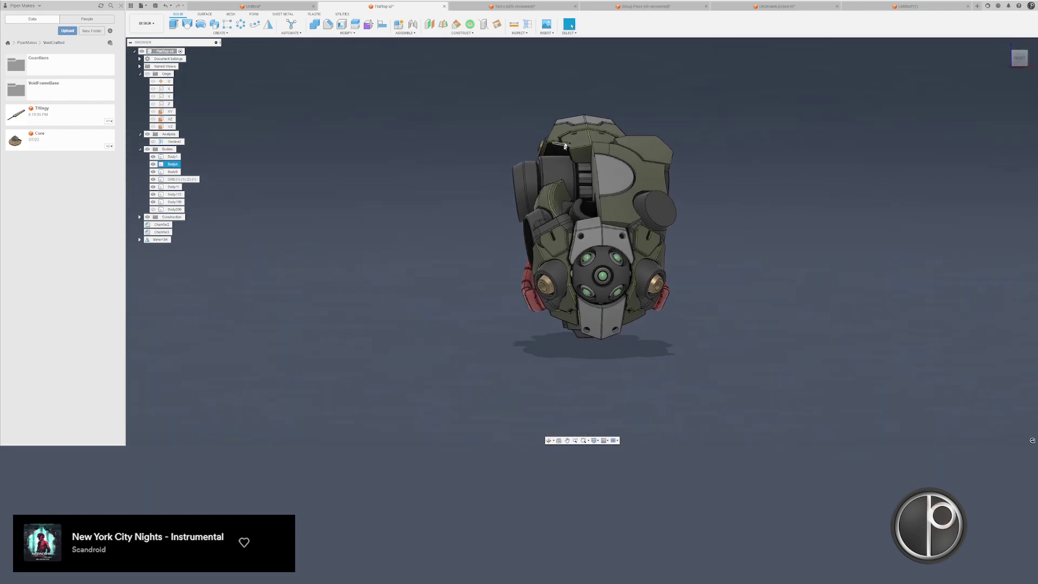
{"action": "key", "text": "v"}
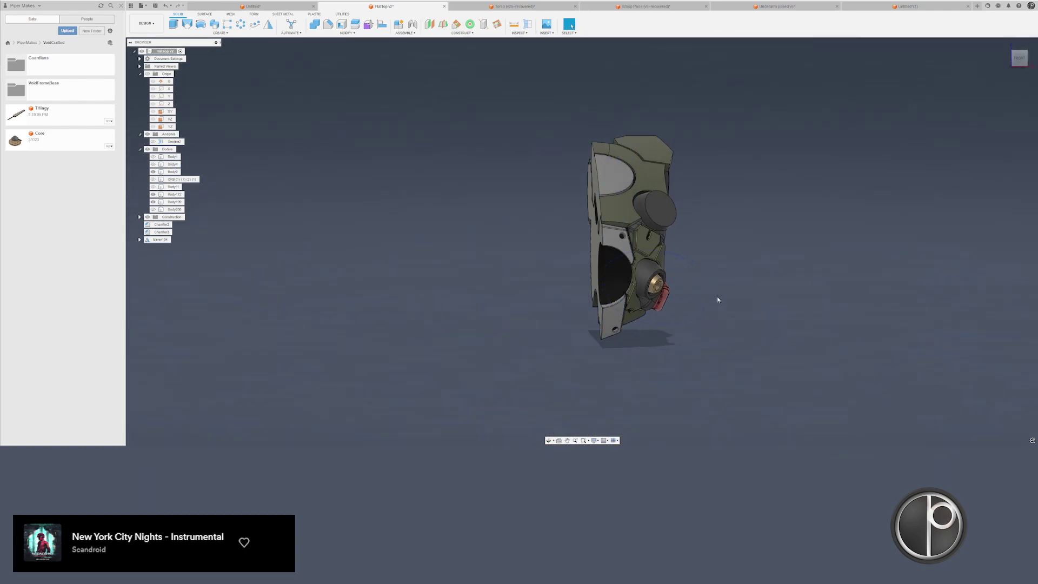
- Hide the remaining inner helmet bodies, leaving only the original top armor half
{"action": "scroll", "coordinate": [666, 228], "scroll_direction": "up", "scroll_amount": 3}
{"action": "left_click", "coordinate": [568, 366]}
{"action": "left_click", "coordinate": [633, 341], "text": "ctrl"}
{"action": "key", "text": "v"}
{"action": "middle_click_drag", "start_coordinate": [692, 319], "coordinate": [488, 178], "text": "shift"}
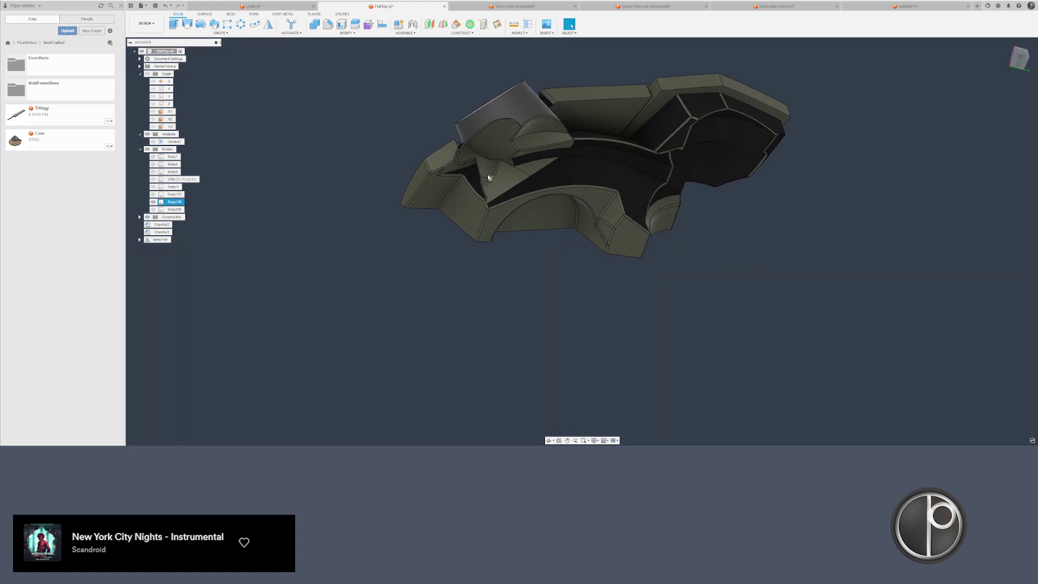
- Select the underside wall and chamfer faces around the pointed notch at the end of the armor half
{"action": "scroll", "coordinate": [484, 141], "scroll_direction": "up", "scroll_amount": 3}
{"action": "scroll", "coordinate": [404, 181], "scroll_direction": "up", "scroll_amount": 5}
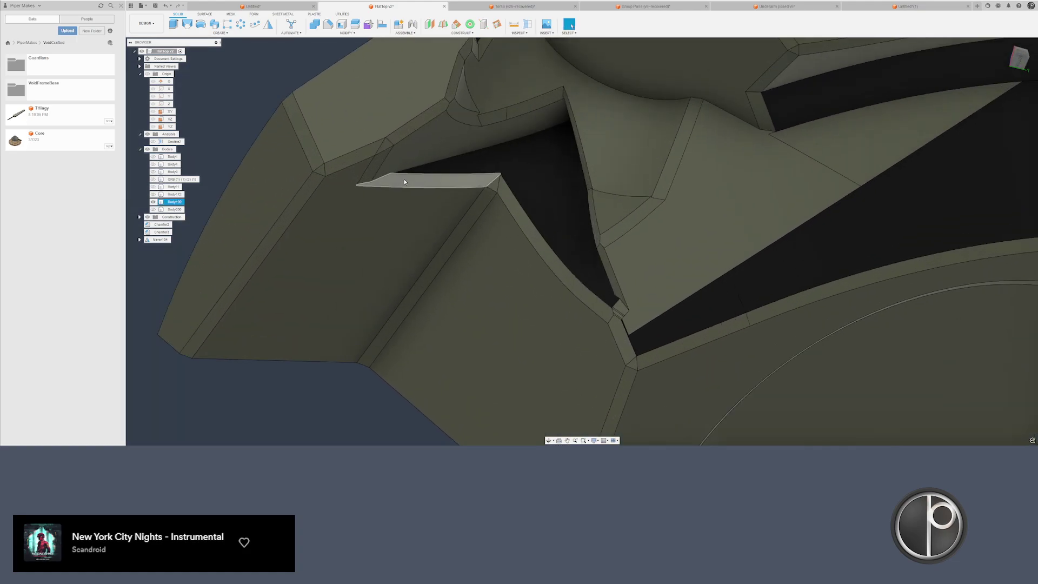
{"action": "scroll", "coordinate": [404, 182], "scroll_direction": "down", "scroll_amount": 3}
{"action": "left_click", "coordinate": [391, 209]}
{"action": "scroll", "coordinate": [386, 195], "scroll_direction": "up", "scroll_amount": 1}
{"action": "left_click", "coordinate": [393, 166], "text": "ctrl"}
{"action": "left_click", "coordinate": [401, 161], "text": "ctrl"}
{"action": "left_click", "coordinate": [405, 180], "text": "ctrl"}
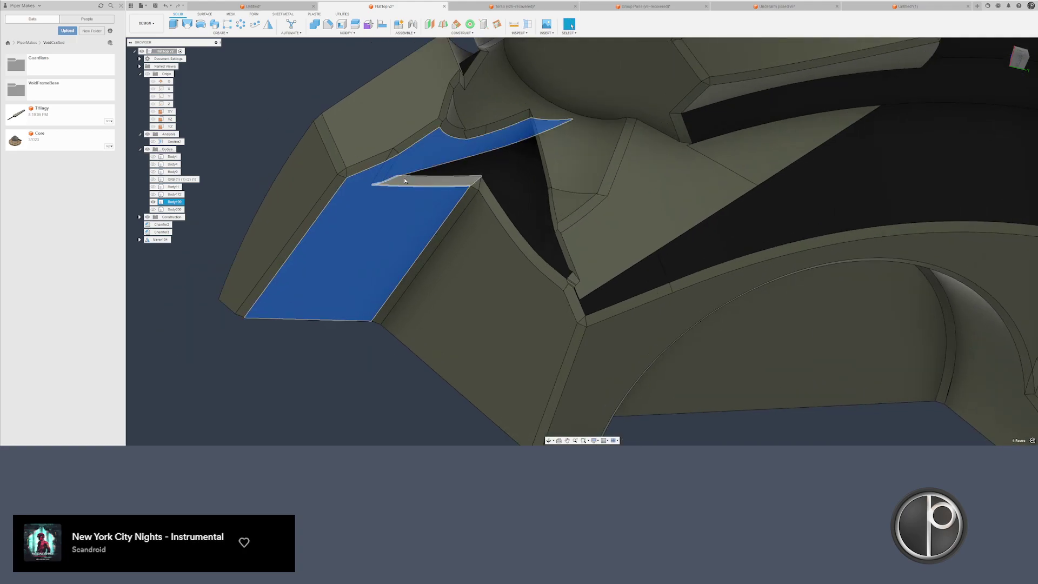
{"action": "left_click", "coordinate": [405, 181], "text": "shift"}
{"action": "left_click", "coordinate": [475, 186], "text": "shift"}
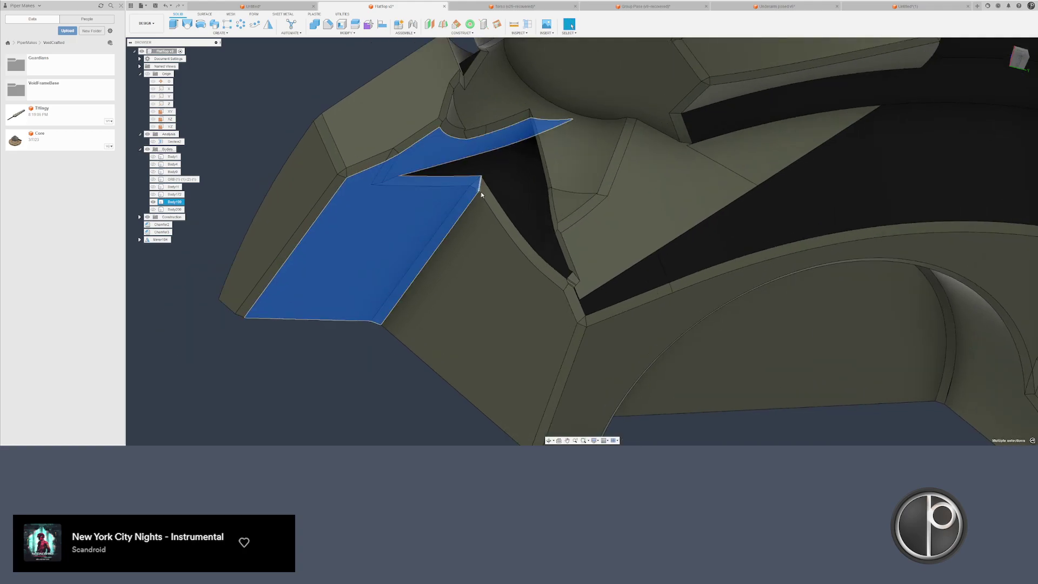
{"action": "left_click", "coordinate": [484, 193], "text": "ctrl"}
{"action": "left_click", "coordinate": [508, 246], "text": "ctrl"}
- Add the arched side wall, its chamfers and the triangular inner faces beside the notch to the face selection
{"action": "middle_click_drag", "start_coordinate": [515, 244], "coordinate": [562, 287], "text": "shift"}
{"action": "left_click_drag", "start_coordinate": [577, 271], "coordinate": [539, 392], "text": "ctrl"}
{"action": "left_click", "coordinate": [582, 349], "text": "shift"}
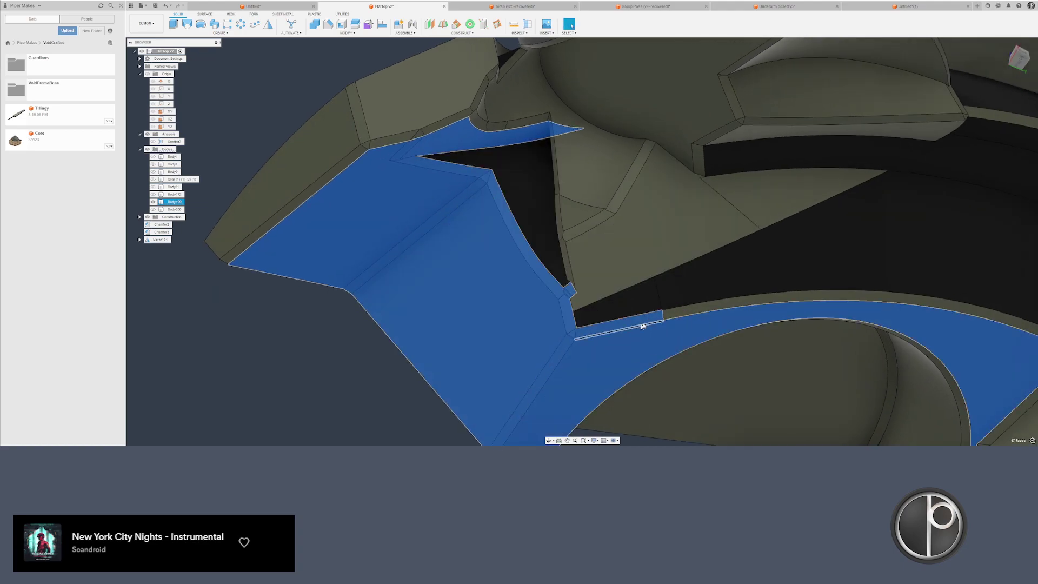
{"action": "left_click", "coordinate": [642, 326], "text": "shift"}
{"action": "left_click", "coordinate": [650, 254], "text": "shift"}
{"action": "left_click", "coordinate": [738, 204], "text": "shift"}
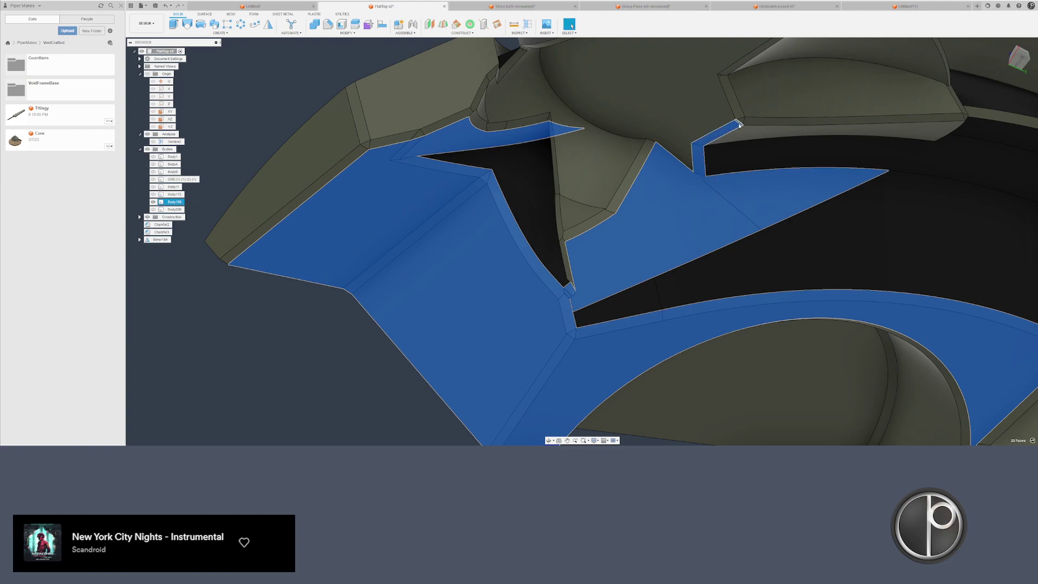
- Add the rounded recess floor and the adjoining curved wall and chamfer faces to the face selection
{"action": "scroll", "coordinate": [728, 118], "scroll_direction": "down", "scroll_amount": 2}
{"action": "scroll", "coordinate": [719, 109], "scroll_direction": "up", "scroll_amount": 3}
{"action": "middle_click_drag", "start_coordinate": [719, 104], "coordinate": [599, 220]}
{"action": "scroll", "coordinate": [595, 219], "scroll_direction": "down", "scroll_amount": 2}
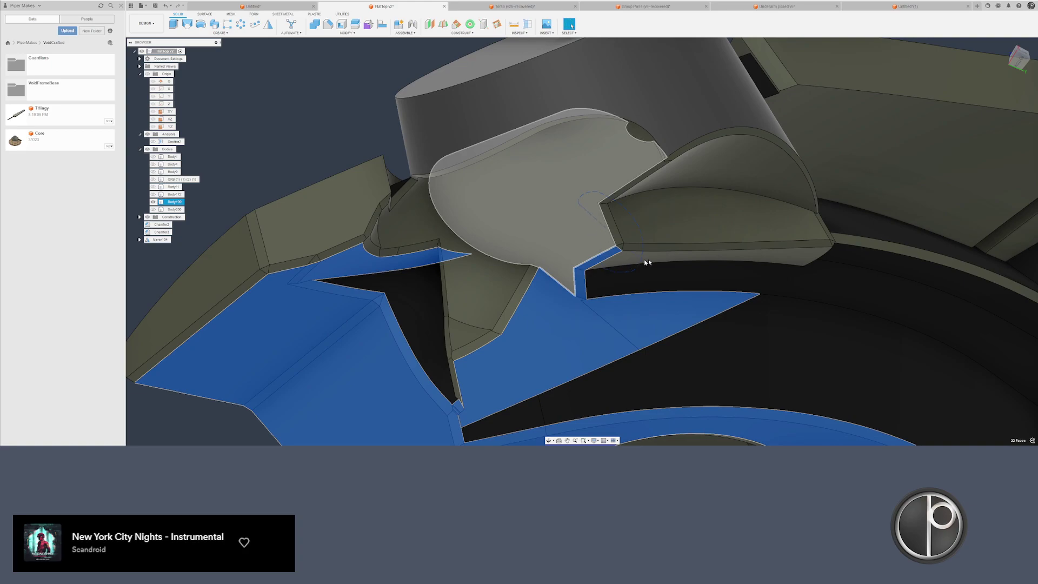
{"action": "left_click_drag", "start_coordinate": [588, 187], "coordinate": [587, 268], "text": "shift"}
{"action": "left_click", "coordinate": [630, 257], "text": "shift"}
{"action": "left_click", "coordinate": [635, 246], "text": "shift"}
{"action": "left_click", "coordinate": [639, 230], "text": "shift"}
{"action": "left_click", "coordinate": [652, 182], "text": "shift"}
{"action": "left_click", "coordinate": [620, 178], "text": "shift"}
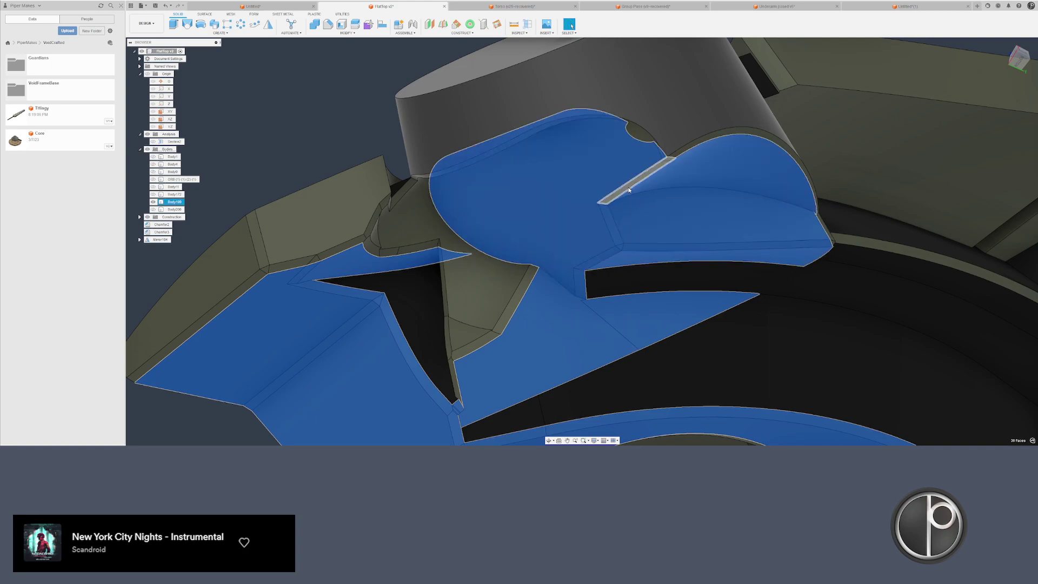
- Add the narrow ledge beside the rounded recess and the thin wall strips around the neighbouring notch to the selection
{"action": "left_click", "coordinate": [629, 187], "text": "shift"}
{"action": "middle_click_drag", "start_coordinate": [631, 171], "coordinate": [644, 155], "text": "shift"}
{"action": "left_click", "coordinate": [656, 162], "text": "shift"}
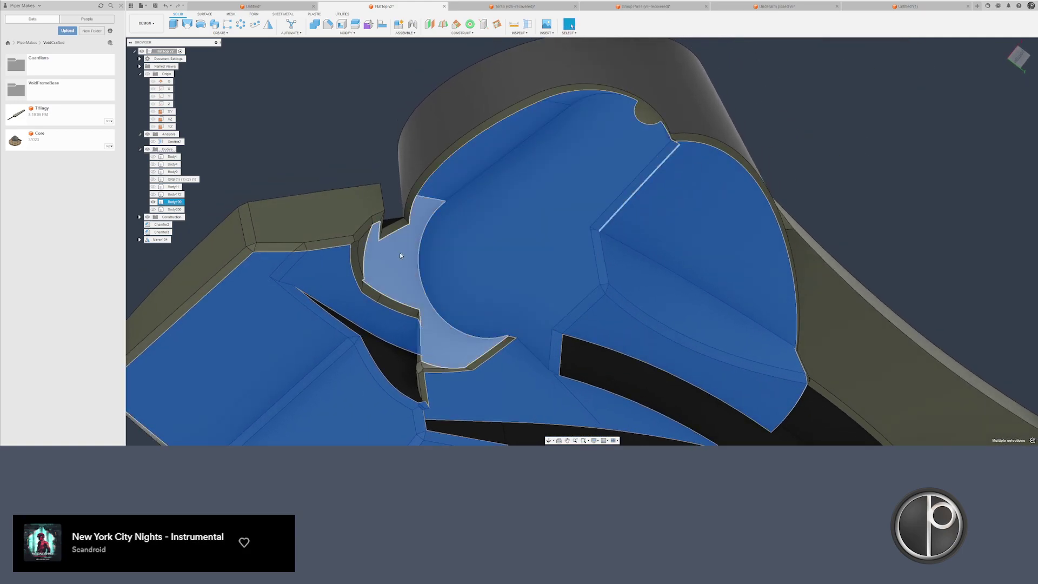
{"action": "left_click", "coordinate": [363, 253], "text": "shift"}
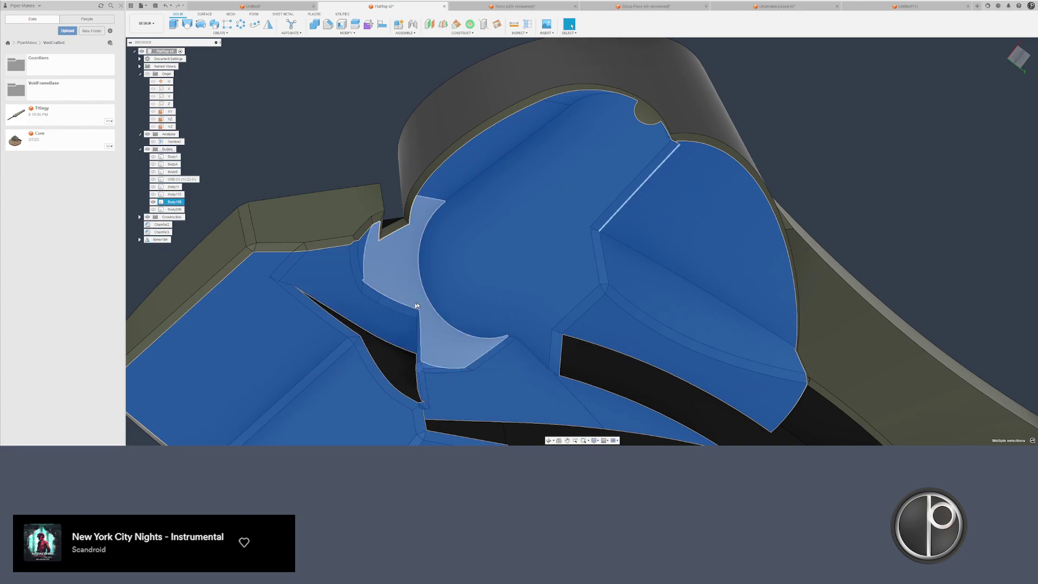
{"action": "middle_click_drag", "start_coordinate": [405, 307], "coordinate": [498, 310], "text": "shift"}
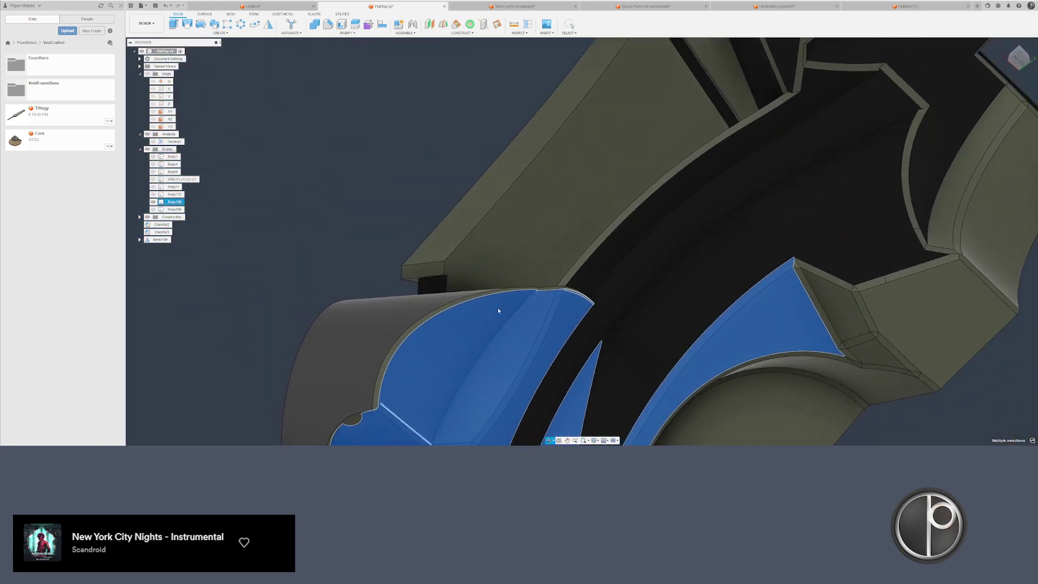
{"action": "scroll", "coordinate": [556, 284], "scroll_direction": "up", "scroll_amount": 6}
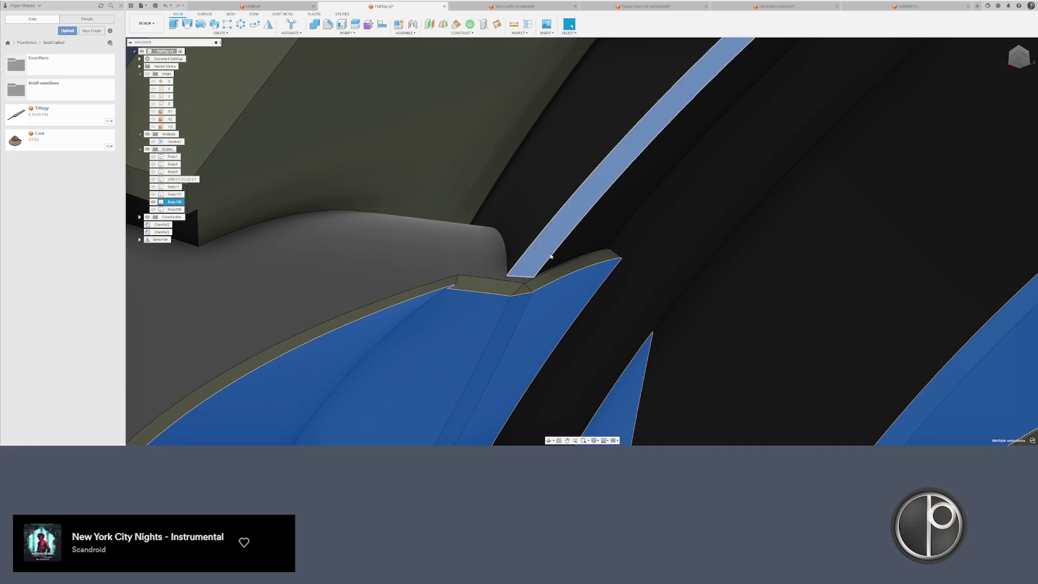
{"action": "middle_click_drag", "start_coordinate": [551, 256], "coordinate": [689, 160], "text": "shift"}
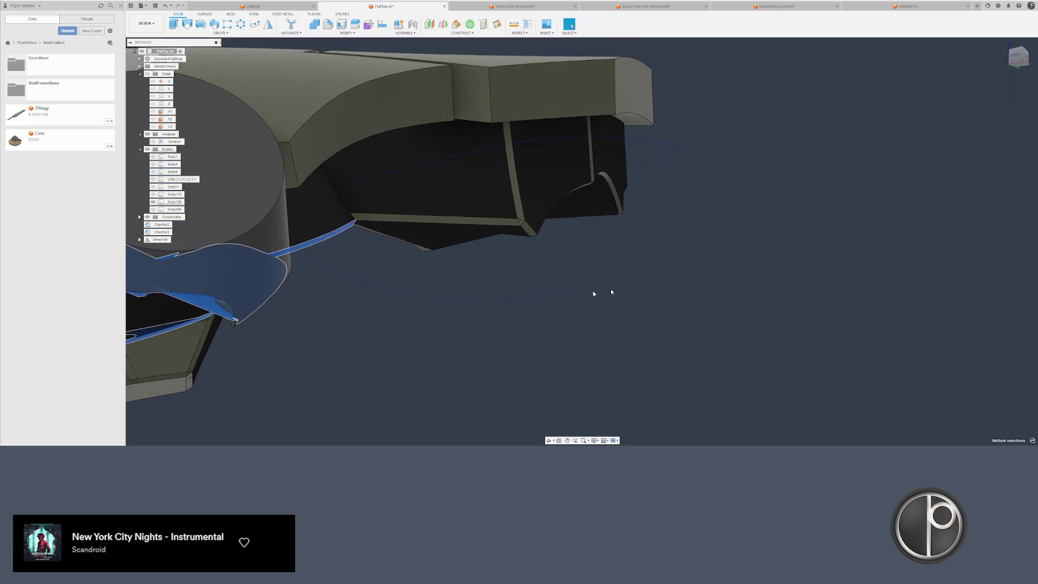
{"action": "left_click_drag", "start_coordinate": [593, 291], "coordinate": [694, 270]}
{"action": "middle_click_drag", "start_coordinate": [565, 70], "coordinate": [649, 91], "text": "shift"}
{"action": "middle_click_drag", "start_coordinate": [670, 224], "coordinate": [698, 173], "text": "shift"}
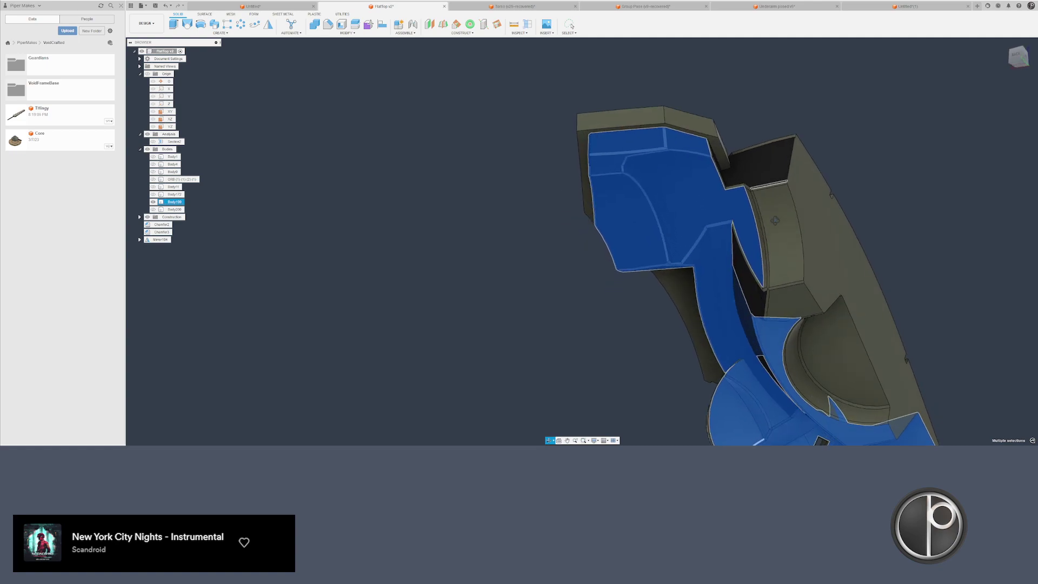
- Add the narrow edge and chamfer faces along the stepped underside border to the selection
{"action": "scroll", "coordinate": [784, 326], "scroll_direction": "up", "scroll_amount": 4}
{"action": "middle_click_drag", "start_coordinate": [784, 326], "coordinate": [778, 280], "text": "shift"}
{"action": "middle_click_drag", "start_coordinate": [793, 254], "coordinate": [781, 134], "text": "shift"}
{"action": "mouse_move", "coordinate": [871, 261]}
{"action": "left_mouse_down"}
{"action": "mouse_move", "coordinate": [718, 335]}
{"action": "mouse_move", "coordinate": [612, 226]}
{"action": "left_mouse_up"}
{"action": "mouse_move", "coordinate": [612, 226]}
{"action": "middle_mouse_down", "text": "shift"}
{"action": "mouse_move", "coordinate": [653, 203]}
{"action": "mouse_move", "coordinate": [834, 271]}
{"action": "mouse_move", "coordinate": [806, 297]}
{"action": "mouse_move", "coordinate": [811, 321]}
{"action": "middle_mouse_up", "text": "shift"}
{"action": "scroll", "coordinate": [834, 271], "scroll_direction": "up", "scroll_amount": 3}
{"action": "scroll", "coordinate": [810, 322], "scroll_direction": "up", "scroll_amount": 1}
{"action": "left_click", "coordinate": [788, 307], "text": "shift"}
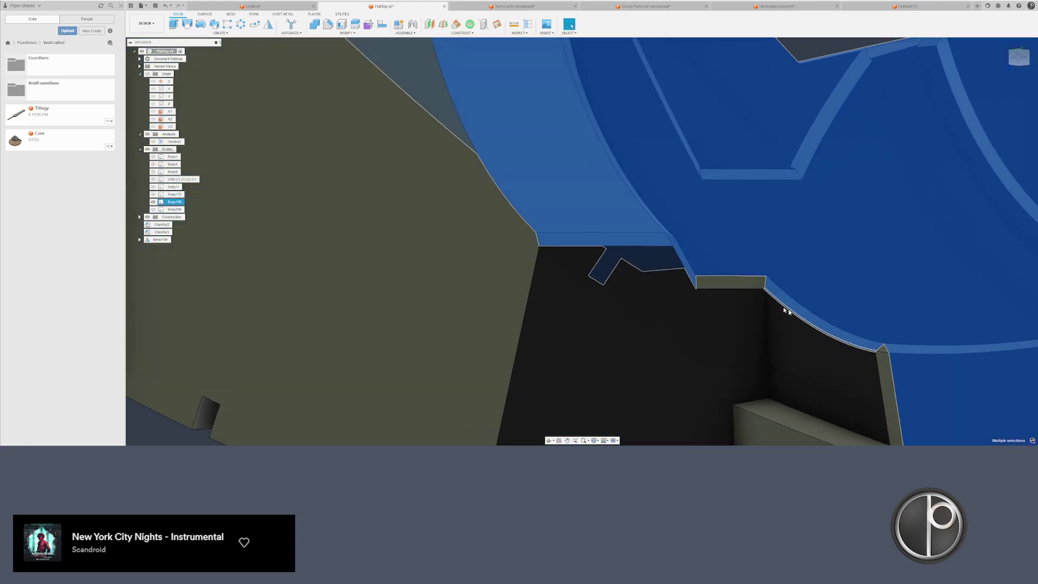
{"action": "left_click", "coordinate": [757, 285], "text": "shift"}
{"action": "mouse_move", "coordinate": [850, 318]}
{"action": "left_mouse_down", "text": "shift"}
{"action": "mouse_move", "coordinate": [906, 364]}
{"action": "mouse_move", "coordinate": [870, 370]}
{"action": "left_mouse_up", "text": "shift"}
{"action": "scroll", "coordinate": [888, 372], "scroll_direction": "down", "scroll_amount": 3}
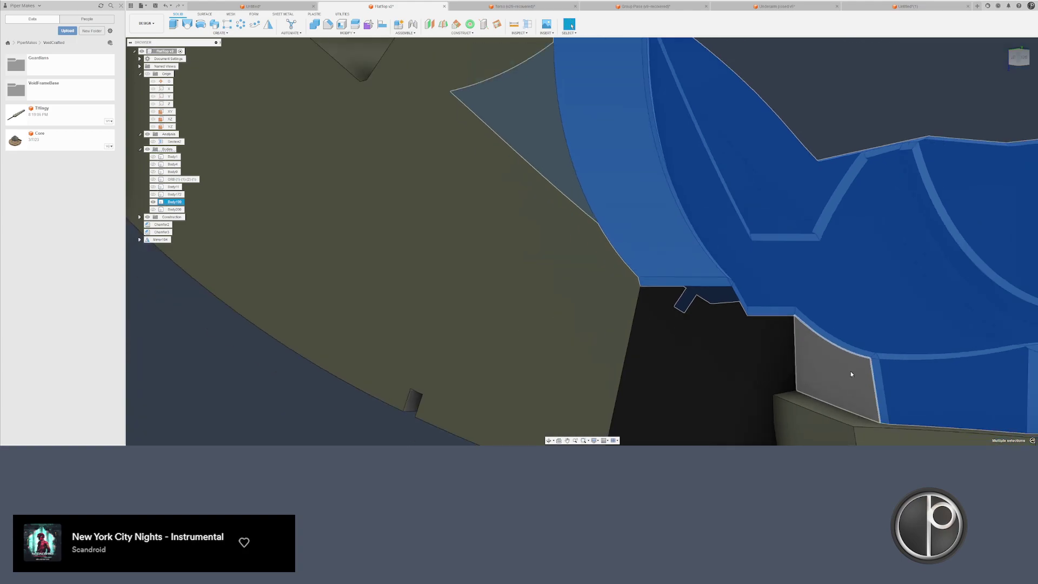
- Add the arched pocket's curved walls and half-round floor to complete the underside face selection
{"action": "middle_click_drag", "start_coordinate": [851, 371], "coordinate": [751, 342], "text": "shift"}
{"action": "scroll", "coordinate": [752, 342], "scroll_direction": "up", "scroll_amount": 8}
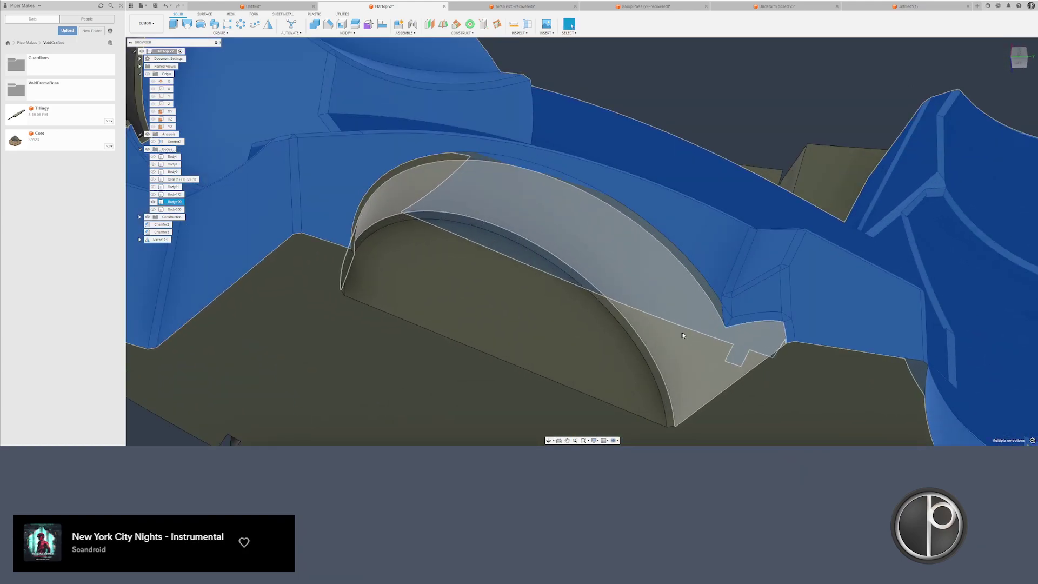
{"action": "scroll", "coordinate": [616, 370], "scroll_direction": "down", "scroll_amount": 3}
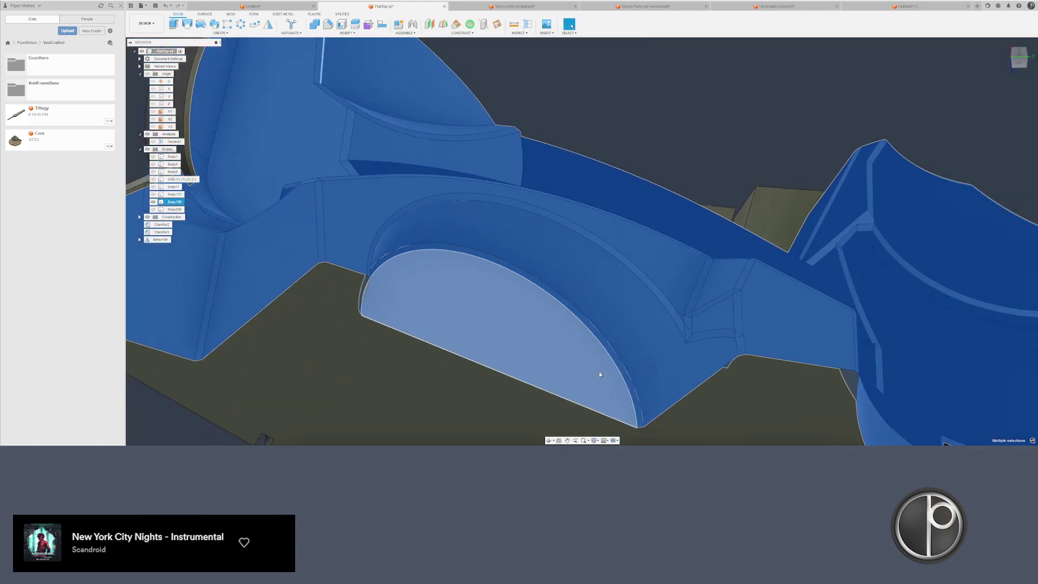
{"action": "middle_click_drag", "start_coordinate": [598, 375], "coordinate": [614, 251], "text": "shift"}
{"action": "left_click", "coordinate": [582, 324]}
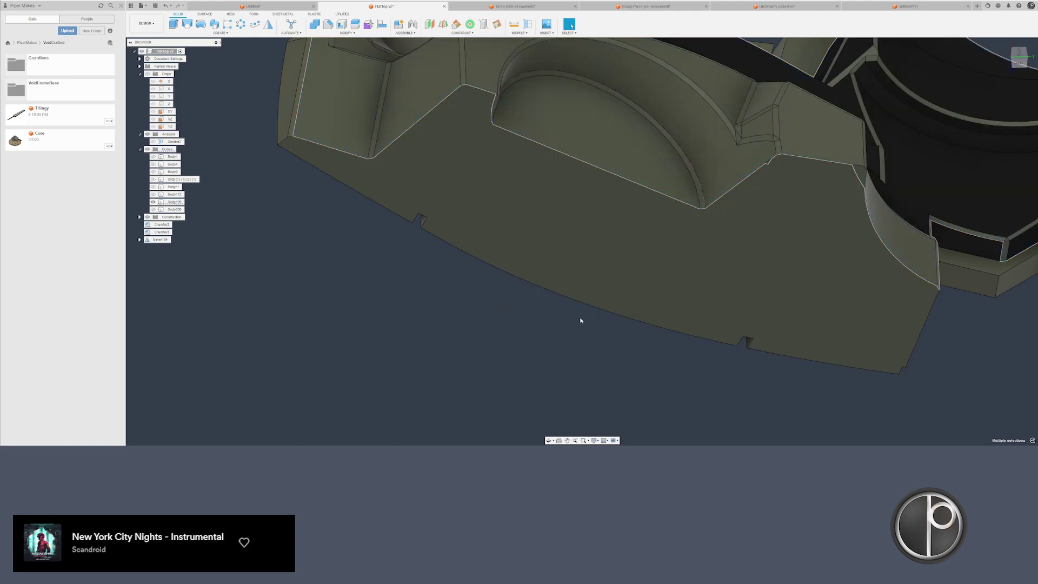
- Apply a dark matte plastic appearance to the selected underside, recess and chamfer faces
{"action": "key", "text": "a"}
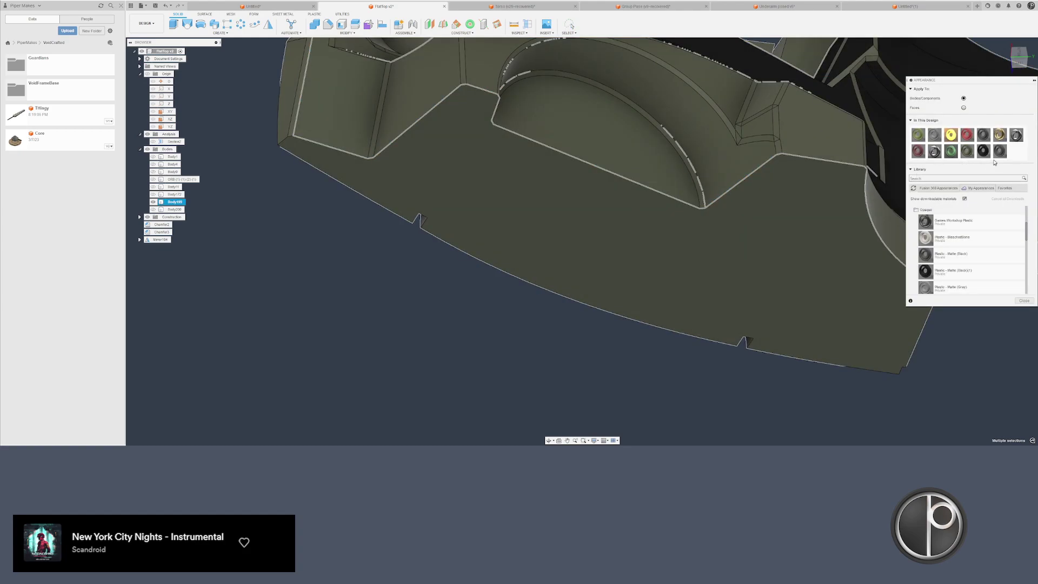
{"action": "left_click_drag", "start_coordinate": [998, 152], "coordinate": [757, 150]}
{"action": "left_click_drag", "start_coordinate": [657, 265], "coordinate": [936, 186]}
{"action": "left_click_drag", "start_coordinate": [981, 151], "coordinate": [637, 214]}
{"action": "scroll", "coordinate": [637, 215], "scroll_direction": "down", "scroll_amount": 3}
{"action": "middle_click_drag", "start_coordinate": [644, 216], "coordinate": [663, 281], "text": "shift"}
{"action": "scroll", "coordinate": [695, 313], "scroll_direction": "down", "scroll_amount": 3}
{"action": "scroll", "coordinate": [597, 186], "scroll_direction": "up", "scroll_amount": 3}
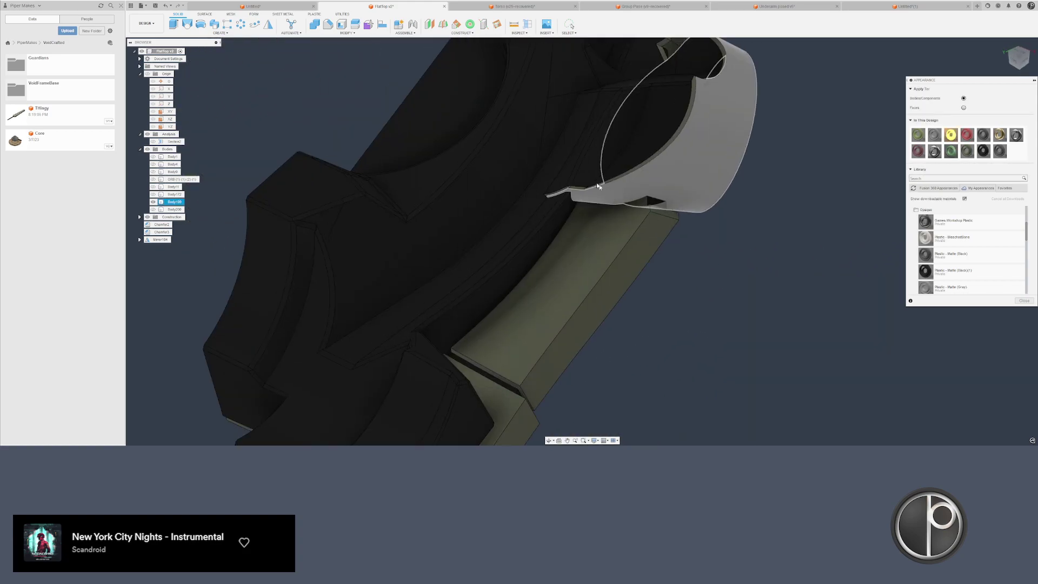
- Apply Plastic - Matte (Black) to the leftover thin rim faces beside the round side housing
{"action": "scroll", "coordinate": [598, 186], "scroll_direction": "up", "scroll_amount": 6}
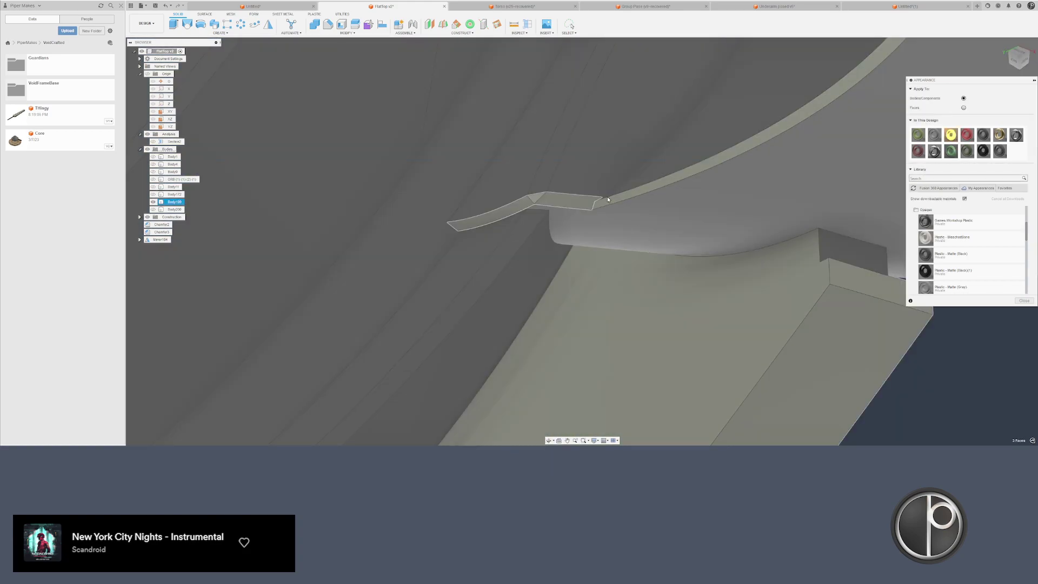
{"action": "left_click", "coordinate": [608, 200], "text": "ctrl"}
{"action": "left_click_drag", "start_coordinate": [983, 135], "coordinate": [788, 122]}
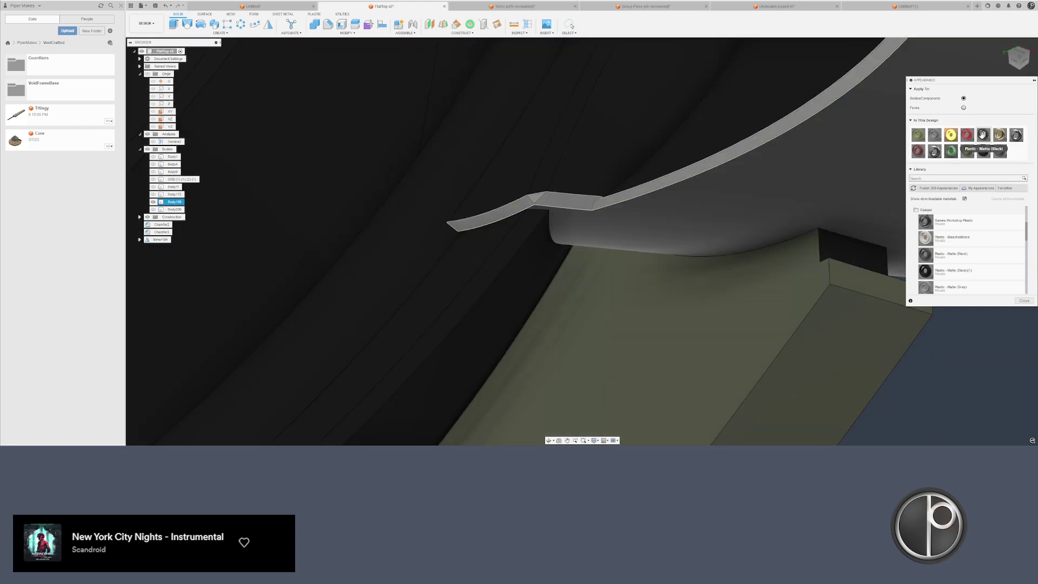
{"action": "left_click_drag", "start_coordinate": [986, 139], "coordinate": [1000, 154]}
{"action": "scroll", "coordinate": [730, 205], "scroll_direction": "down", "scroll_amount": 2}
{"action": "scroll", "coordinate": [577, 210], "scroll_direction": "up", "scroll_amount": 4}
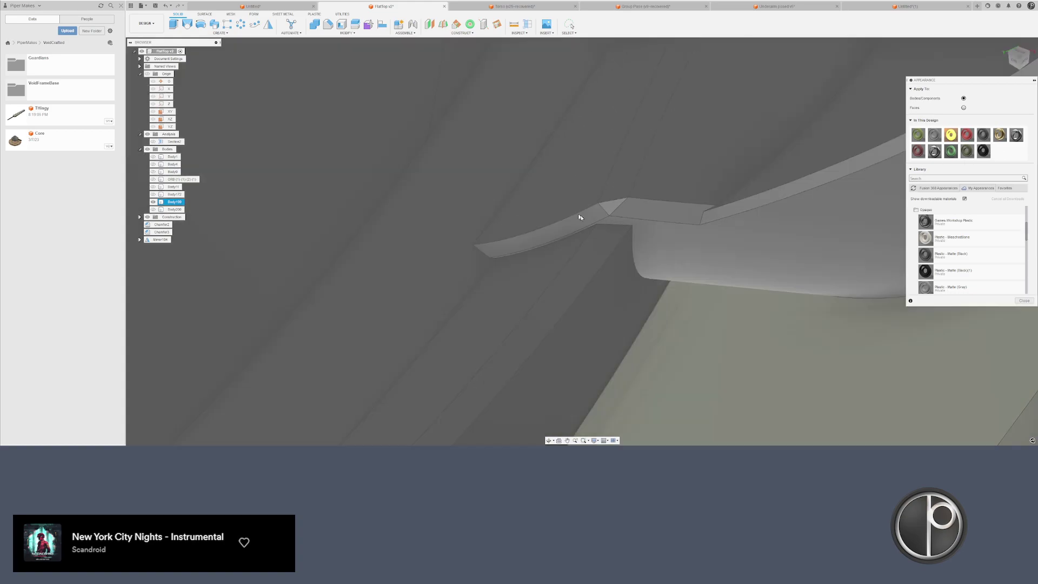
{"action": "scroll", "coordinate": [625, 211], "scroll_direction": "down", "scroll_amount": 3}
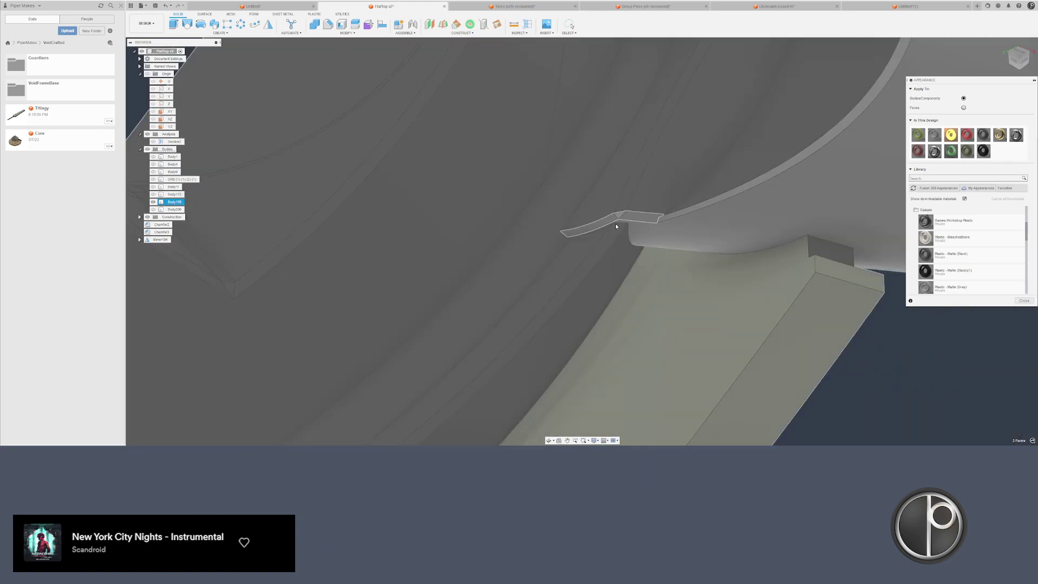
{"action": "key", "text": "Escape"}
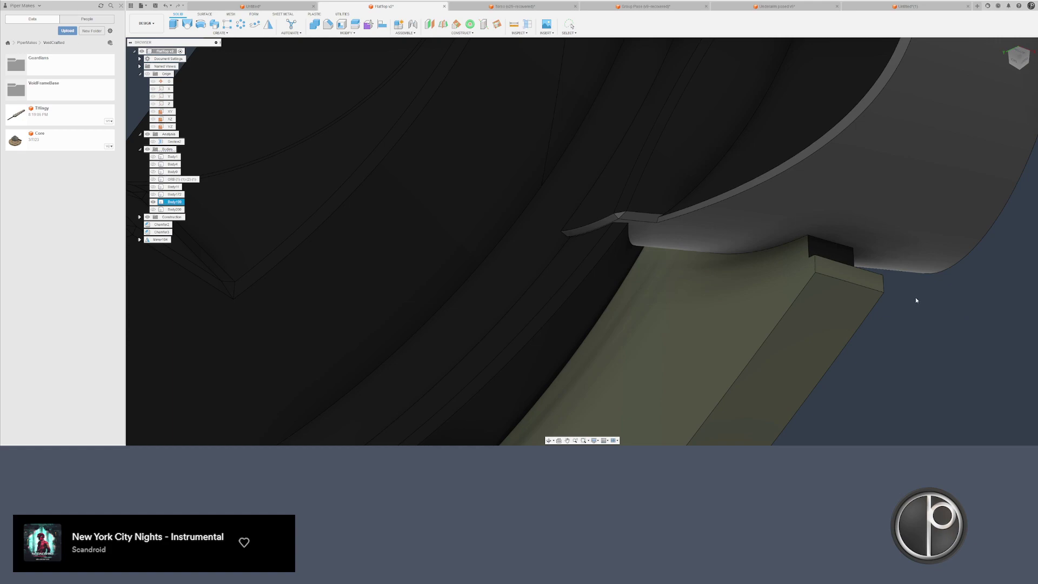
- Apply the dark plastic appearance to the remaining rim strip around the rounded recess and the small face at its end
{"action": "scroll", "coordinate": [916, 300], "scroll_direction": "down", "scroll_amount": 5}
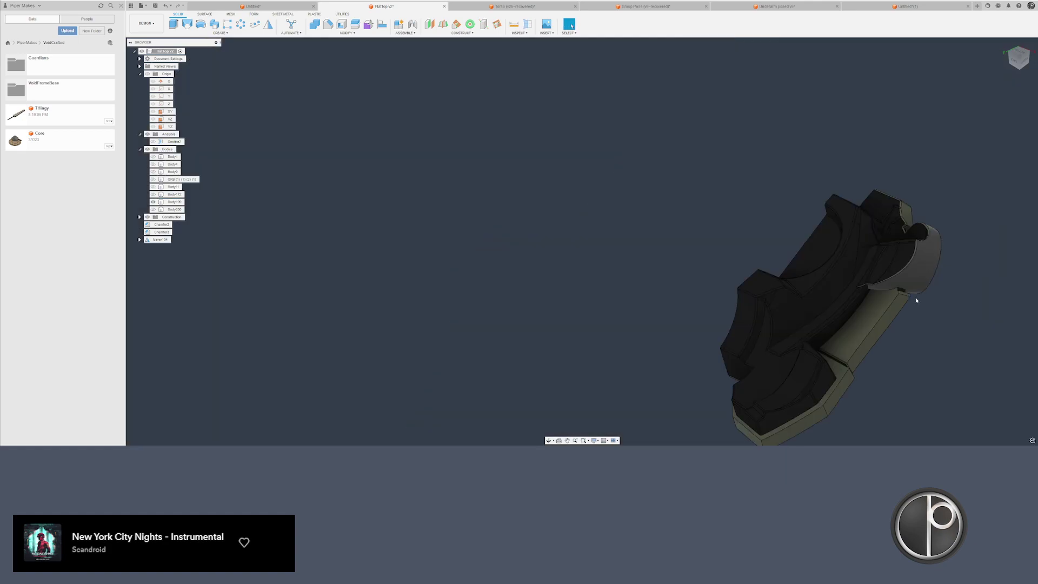
{"action": "middle_click_drag", "start_coordinate": [916, 301], "coordinate": [739, 269]}
{"action": "scroll", "coordinate": [749, 230], "scroll_direction": "up", "scroll_amount": 3}
{"action": "middle_click_drag", "start_coordinate": [725, 174], "coordinate": [746, 259], "text": "shift"}
{"action": "scroll", "coordinate": [730, 251], "scroll_direction": "up", "scroll_amount": 5}
{"action": "left_click", "coordinate": [726, 254]}
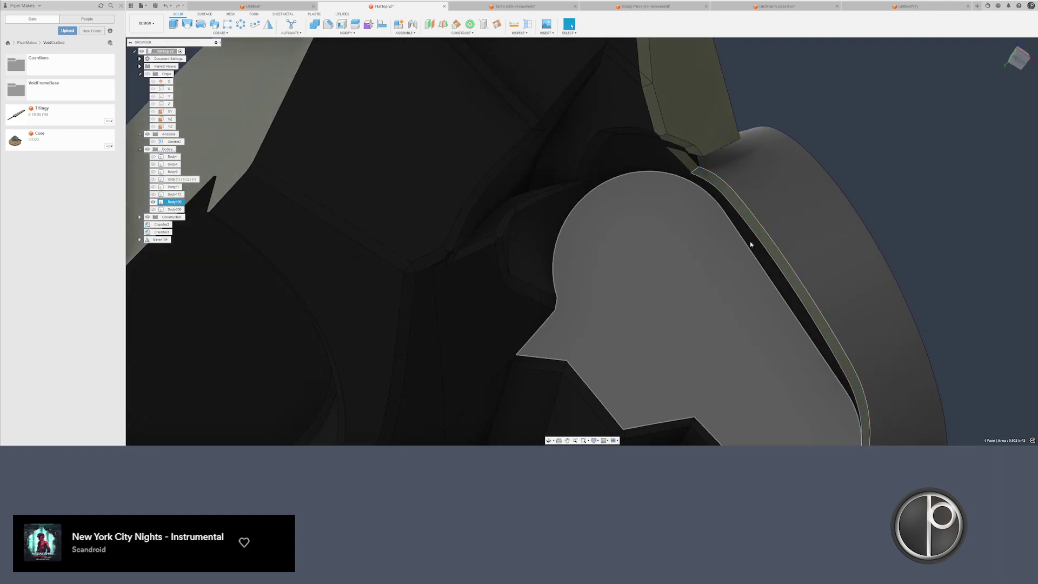
{"action": "key", "text": "a"}
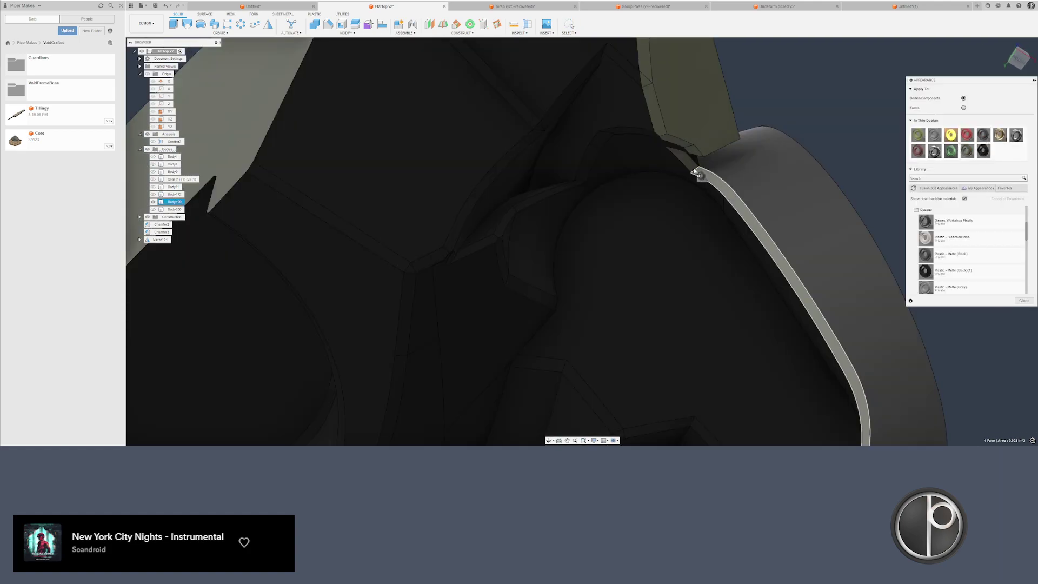
{"action": "left_click_drag", "start_coordinate": [690, 160], "coordinate": [690, 162]}
{"action": "scroll", "coordinate": [690, 162], "scroll_direction": "up", "scroll_amount": 3}
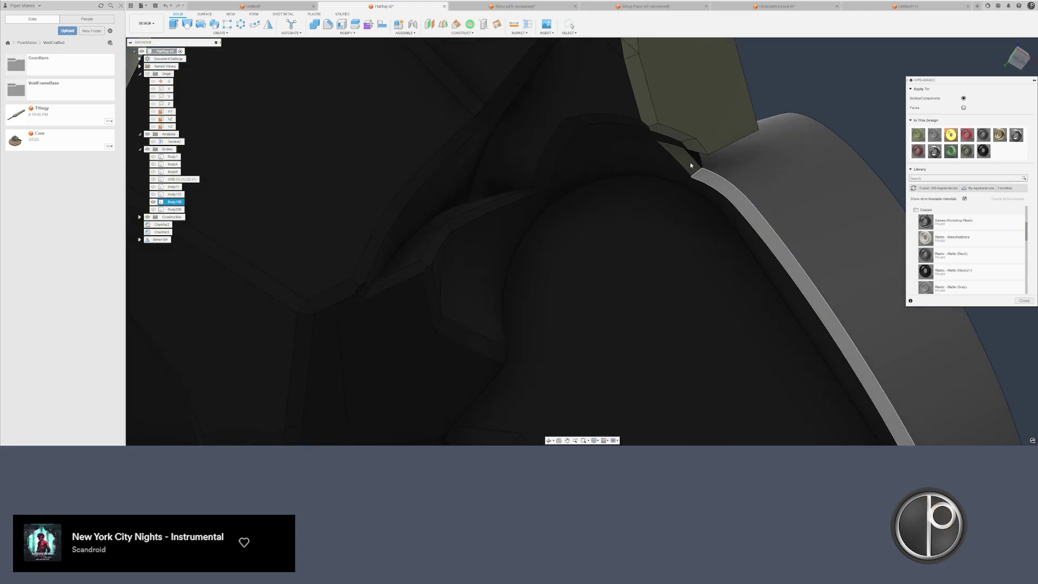
{"action": "left_click", "coordinate": [686, 165]}
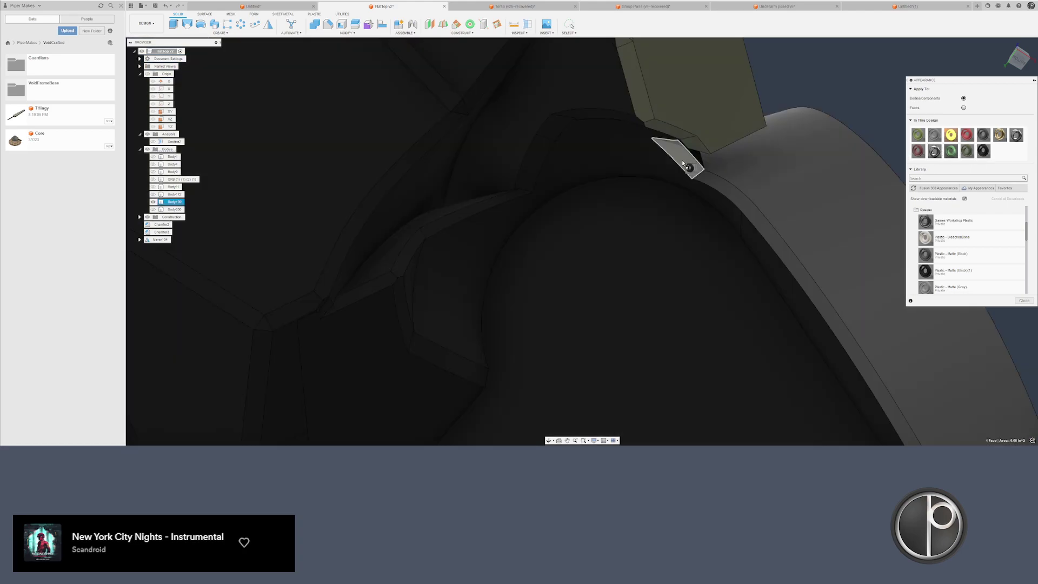
{"action": "left_click_drag", "start_coordinate": [698, 233], "coordinate": [698, 234]}
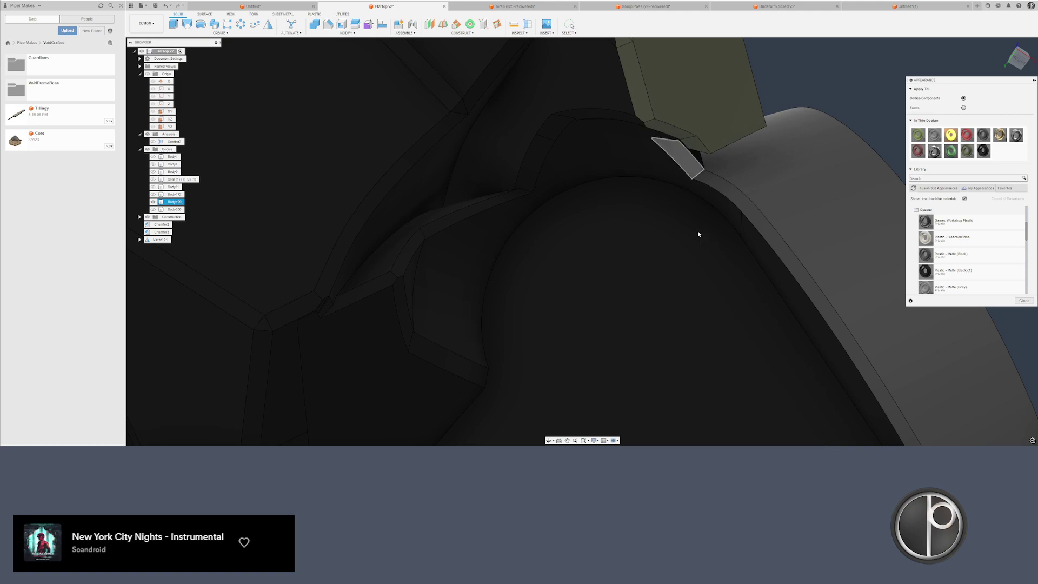
{"action": "scroll", "coordinate": [693, 234], "scroll_direction": "down", "scroll_amount": 5}
{"action": "middle_click_drag", "start_coordinate": [690, 236], "coordinate": [649, 318], "text": "shift"}
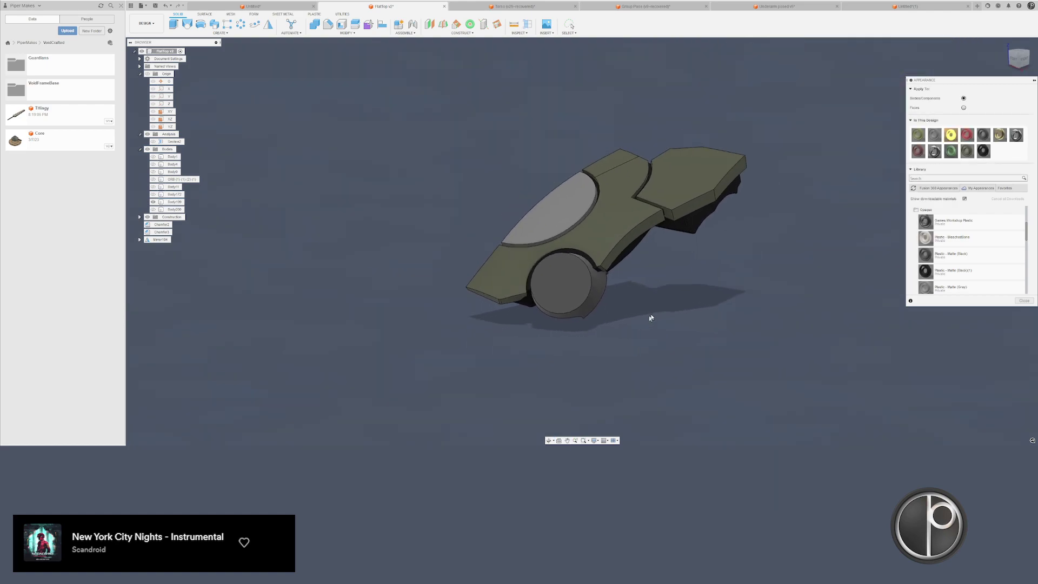
{"action": "key", "text": "Escape"}
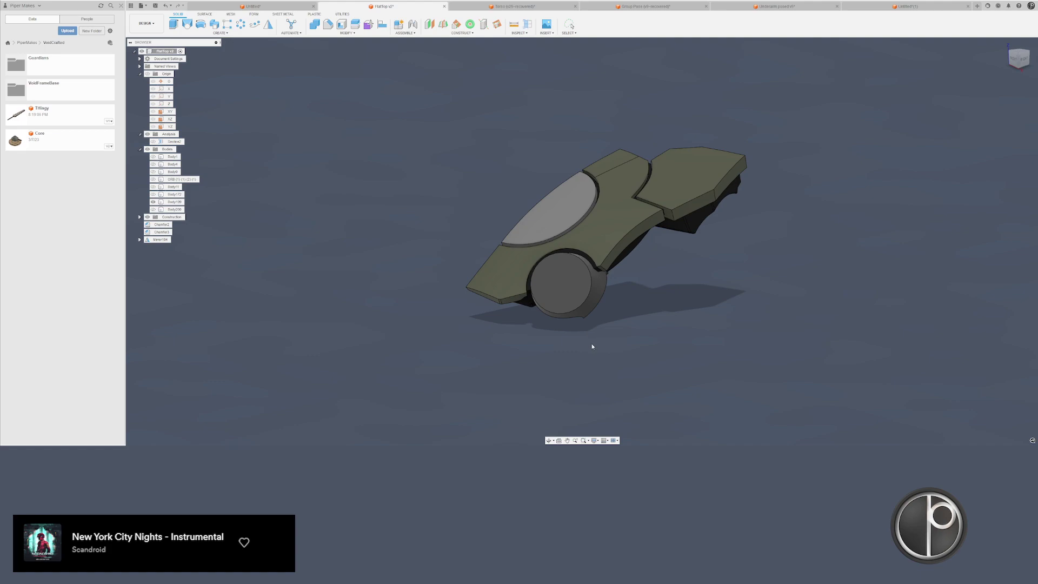
- Start a sketch on the round side disc's front face and begin offsetting its circular outline inward
{"action": "scroll", "coordinate": [559, 325], "scroll_direction": "up", "scroll_amount": 4}
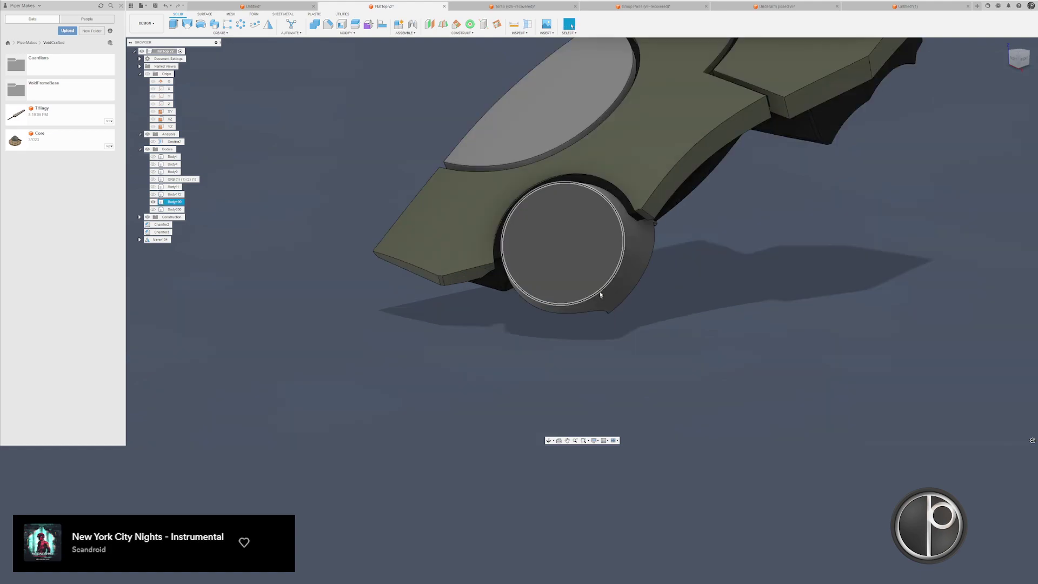
{"action": "left_click", "coordinate": [598, 287]}
{"action": "key", "text": "l"}
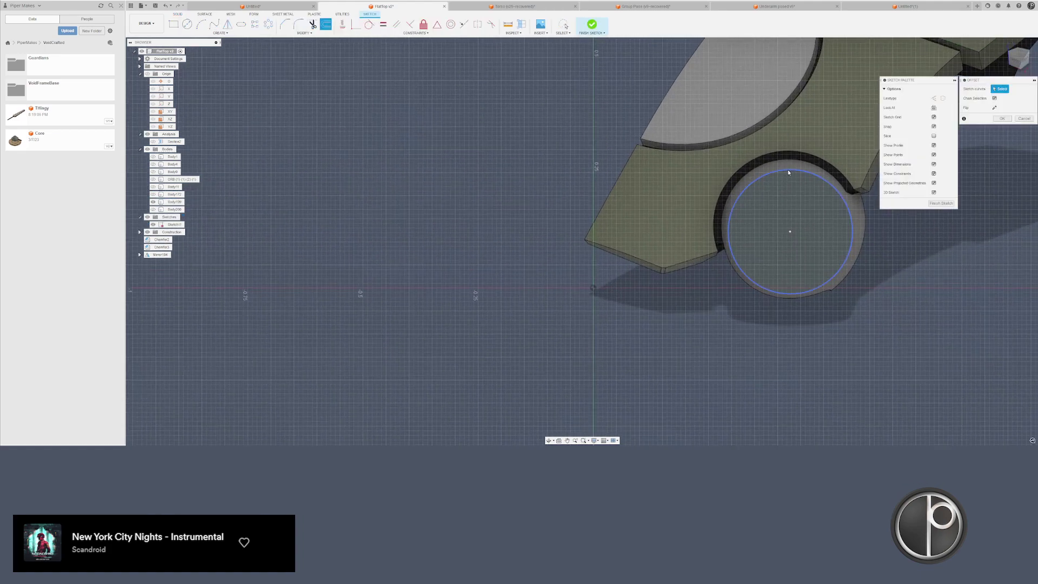
{"action": "key", "text": "o"}
{"action": "left_click", "coordinate": [783, 172]}
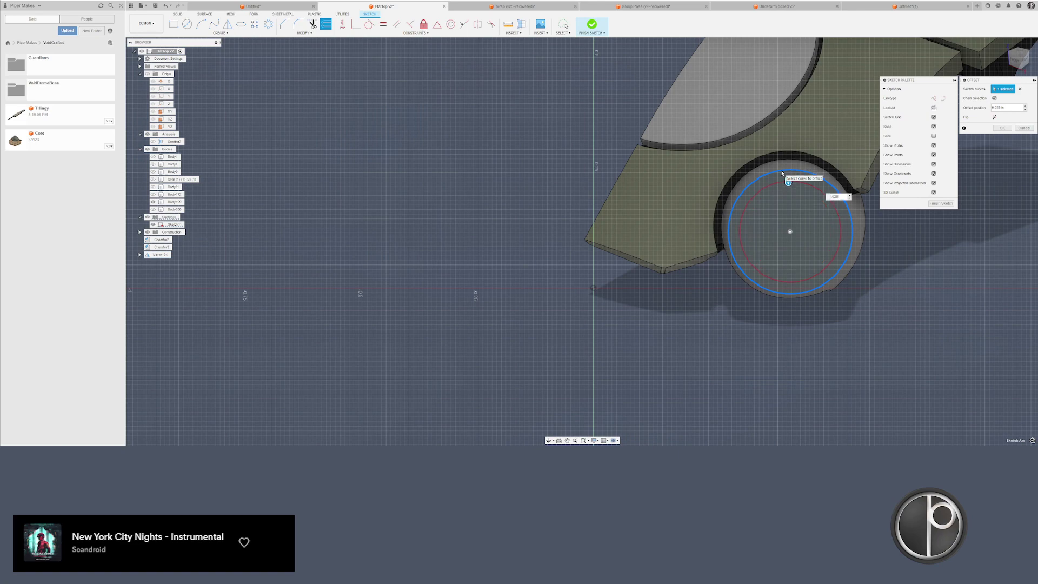